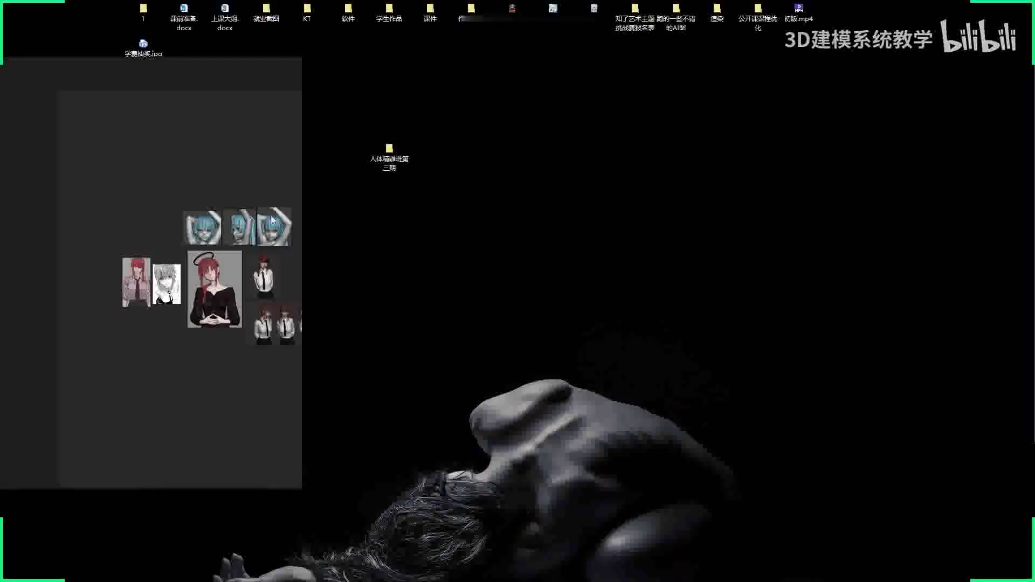
# - Widen the PureRef reference board window and adjust its zoom
pyautogui.moveTo(327, 199); pyautogui.dragTo(419, 200)
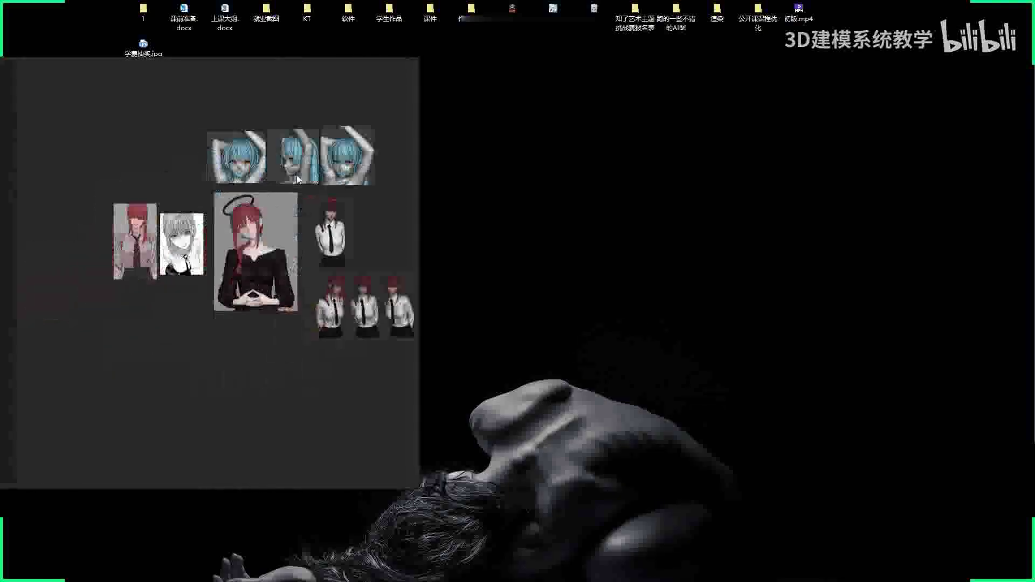
pyautogui.scroll(5, 297, 243)
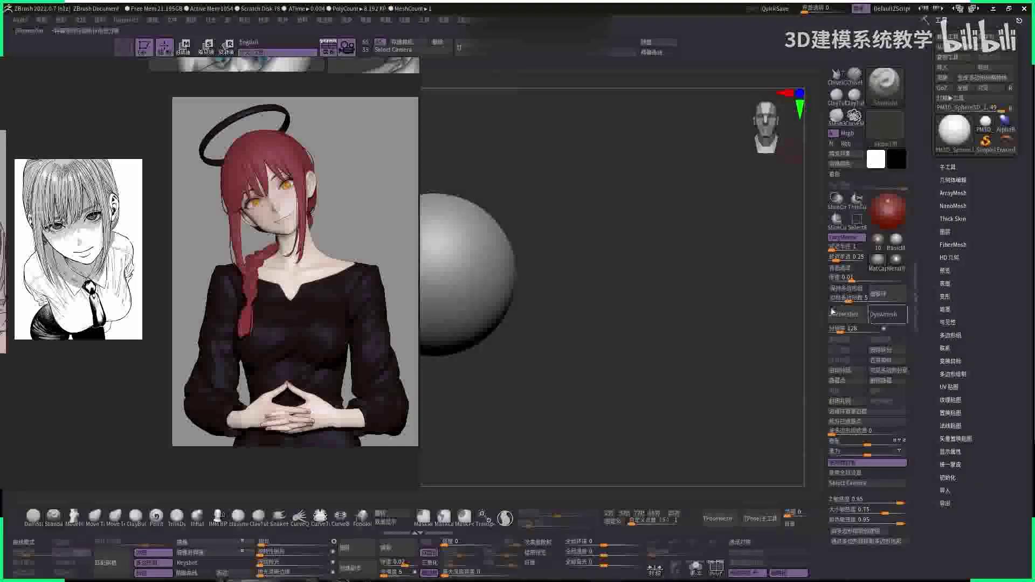
pyautogui.scroll(-5, 210, 270)
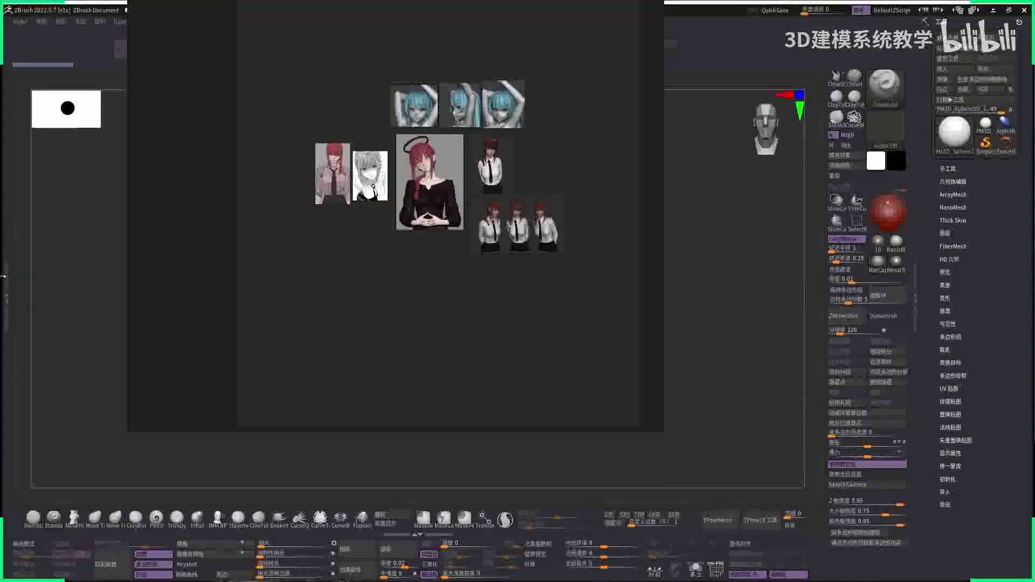
# - Move the reference board to the lower-left, clear of the sphere, and open LightBox
pyautogui.moveTo(410, 164)
pyautogui.mouseDown()
pyautogui.moveTo(253, 324)
pyautogui.moveTo(339, 261)
pyautogui.moveTo(313, 246)
pyautogui.mouseUp()
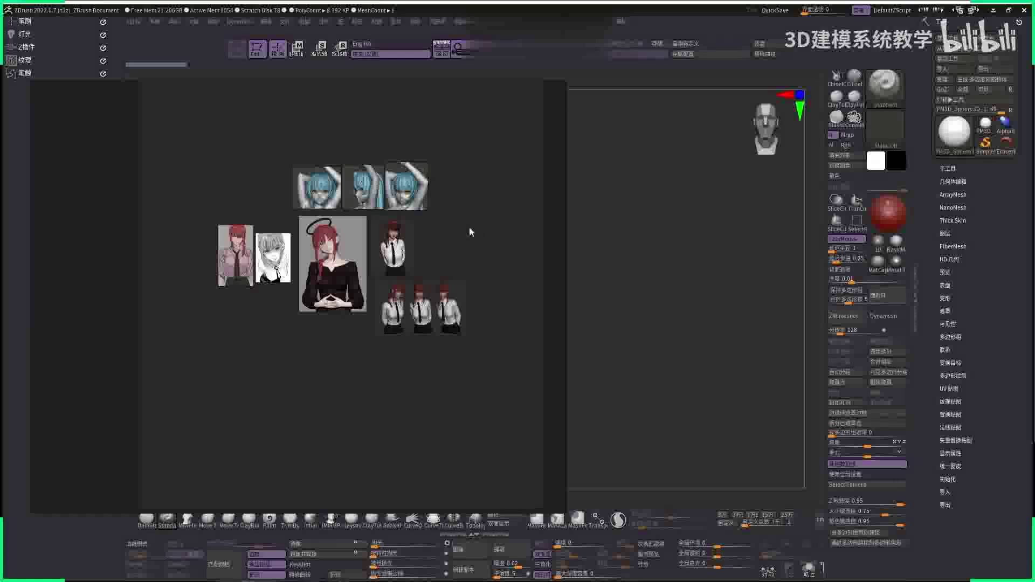
pyautogui.moveTo(471, 232); pyautogui.dragTo(345, 258)
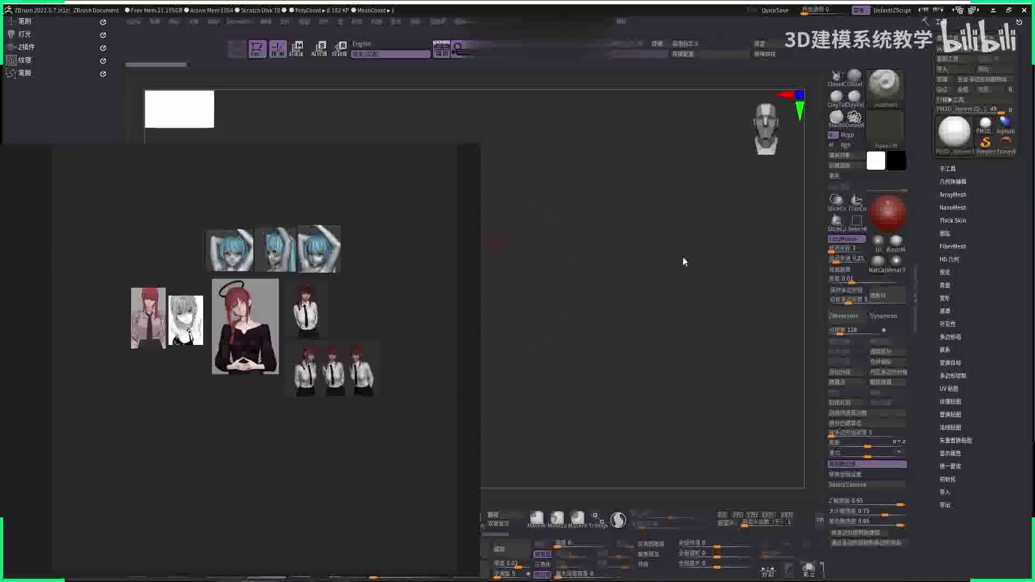
pyautogui.moveTo(420, 301)
pyautogui.mouseDown()
pyautogui.moveTo(282, 231)
pyautogui.moveTo(325, 217)
pyautogui.moveTo(281, 228)
pyautogui.moveTo(216, 429)
pyautogui.moveTo(224, 339)
pyautogui.moveTo(222, 540)
pyautogui.mouseUp()
pyautogui.press(',')
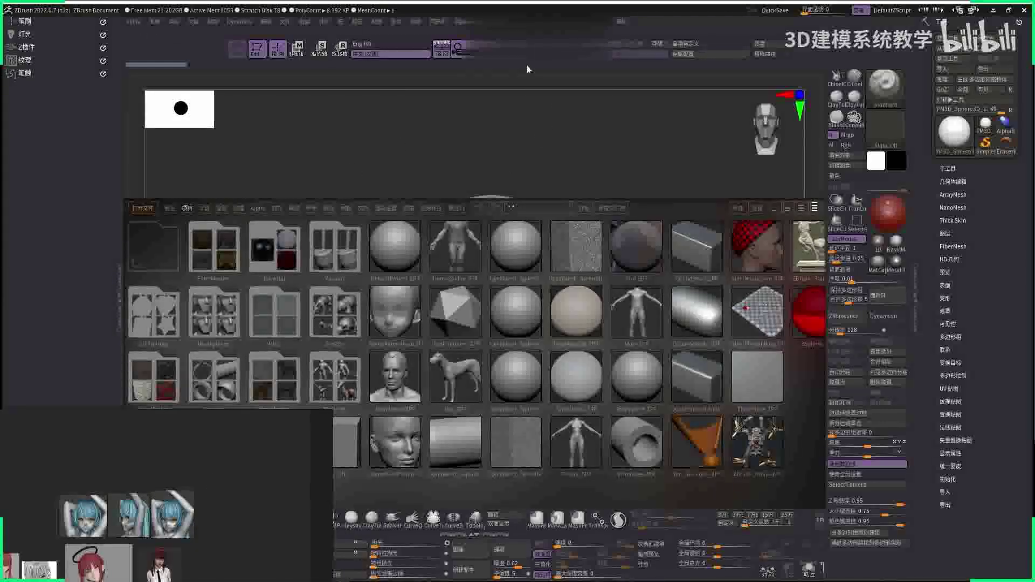
# - Load the DemoAnimeHead sample from LightBox's Project tab without saving the current scene
pyautogui.click(204, 208)
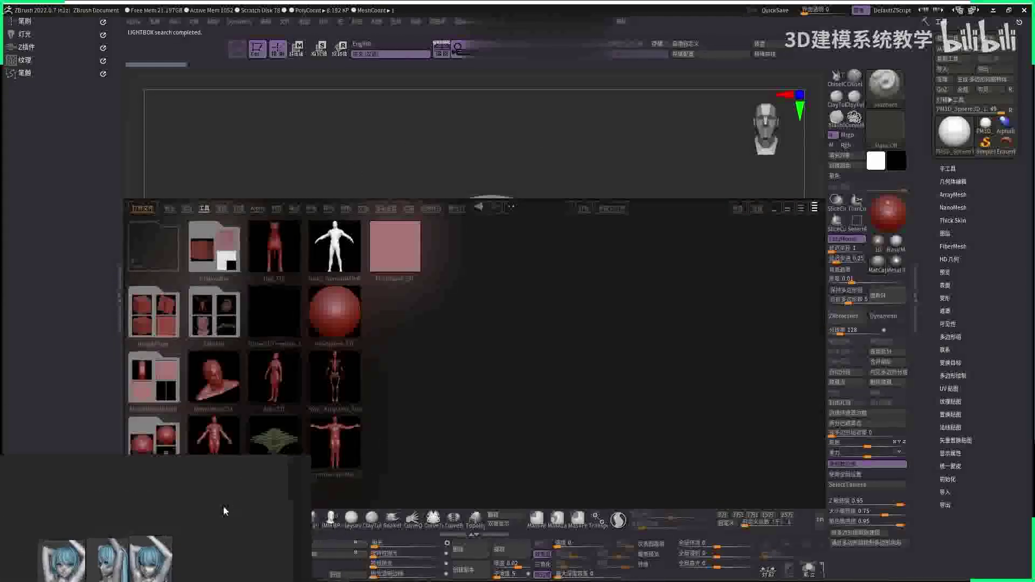
pyautogui.click(186, 209)
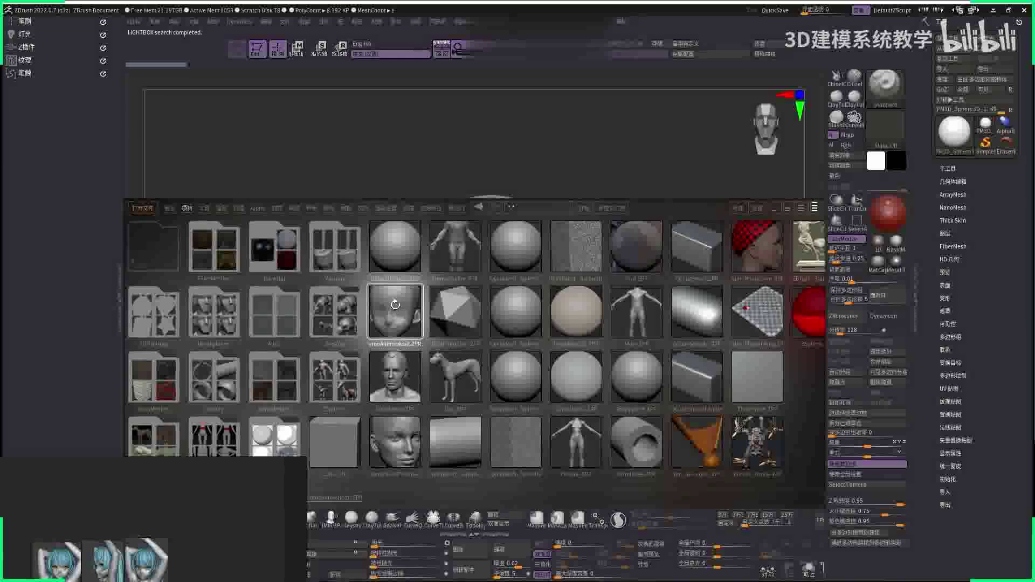
pyautogui.doubleClick(396, 318)
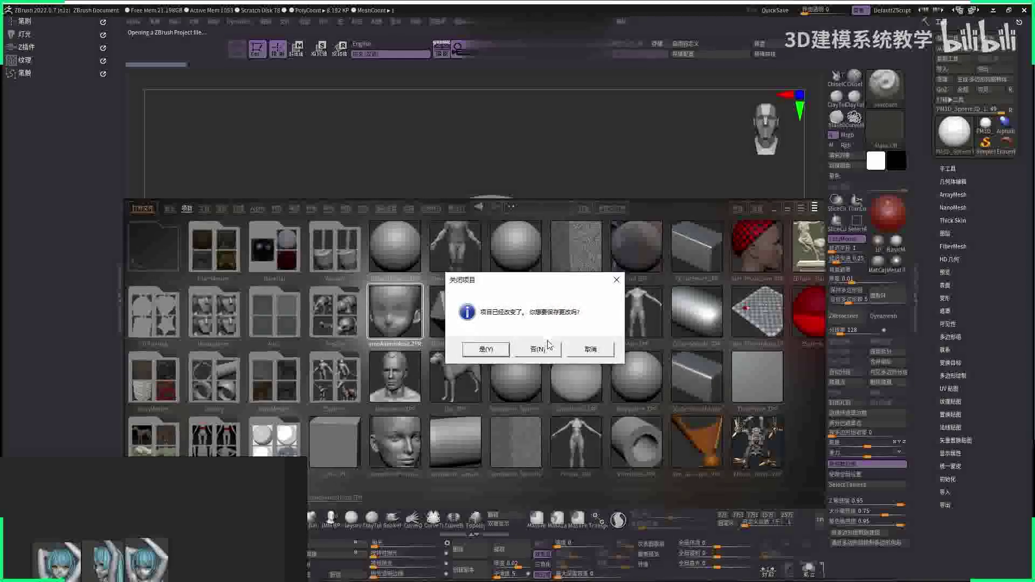
pyautogui.click(540, 347)
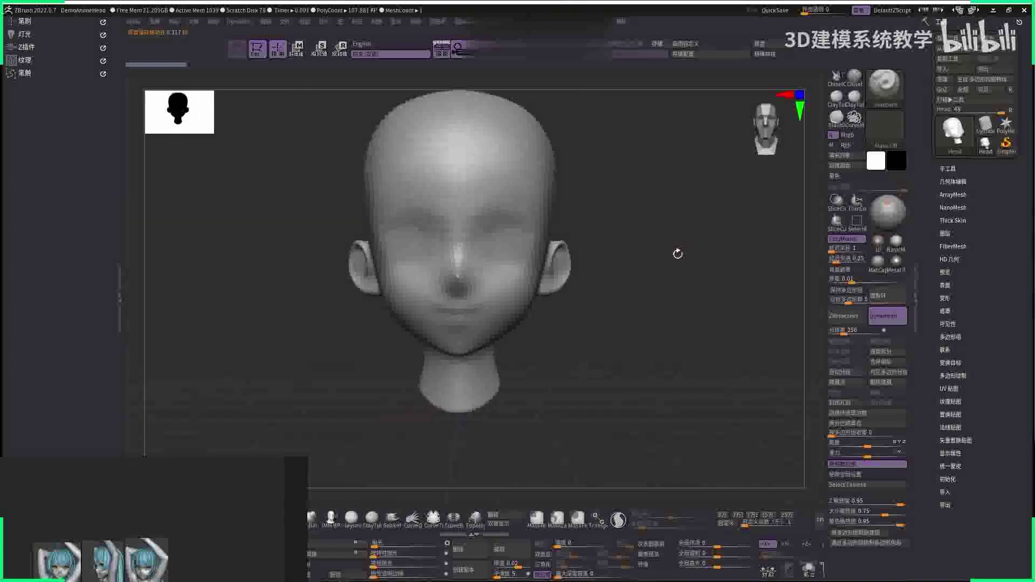
# - Swap the head for a Sphere3D tool and draw the sphere on the canvas
pyautogui.moveTo(628, 283); pyautogui.dragTo(673, 289)
pyautogui.moveTo(178, 457); pyautogui.dragTo(320, 281)
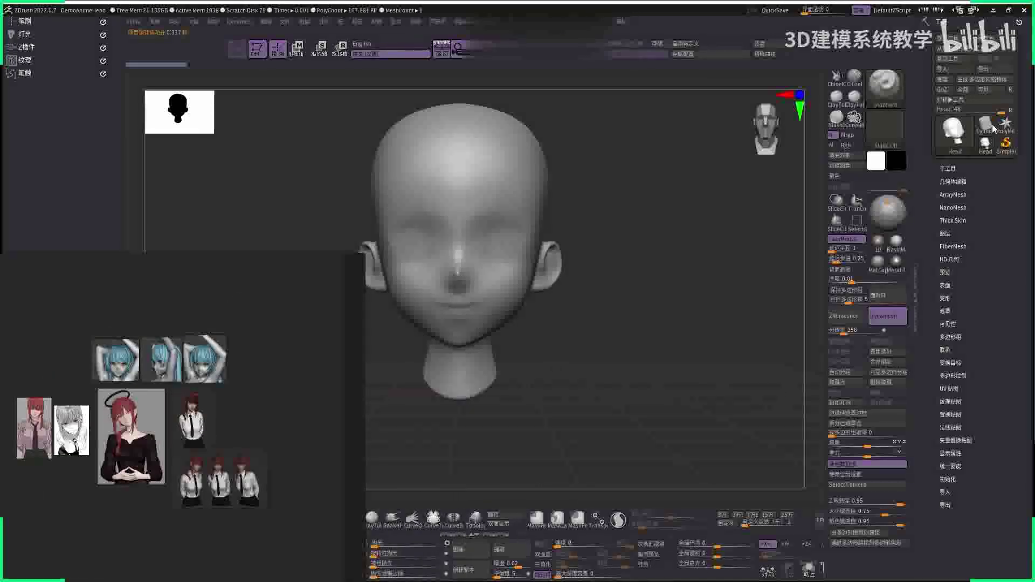
pyautogui.click(1006, 143)
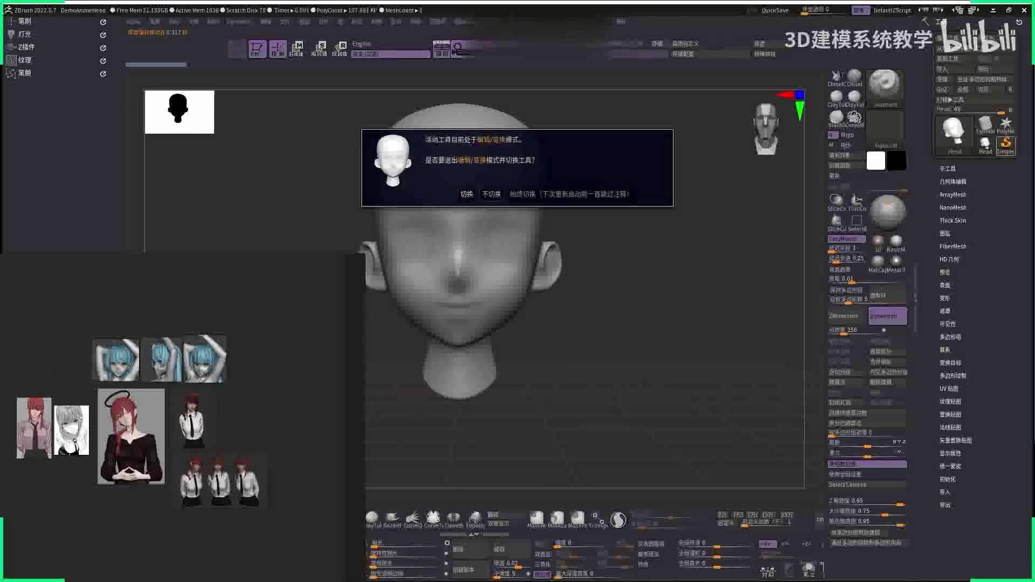
pyautogui.click(468, 194)
pyautogui.click(953, 135)
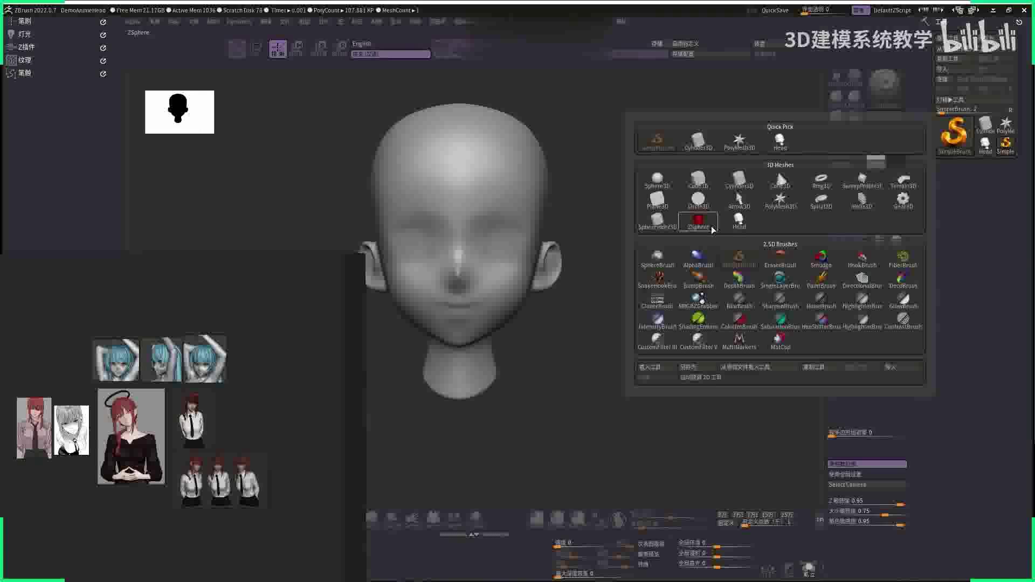
pyautogui.click(664, 188)
pyautogui.moveTo(453, 230); pyautogui.dragTo(394, 319)
# - Put the sphere in Edit mode, clear the canvas, enable LazyMouse and make it a PolyMesh3D
pyautogui.press('t')
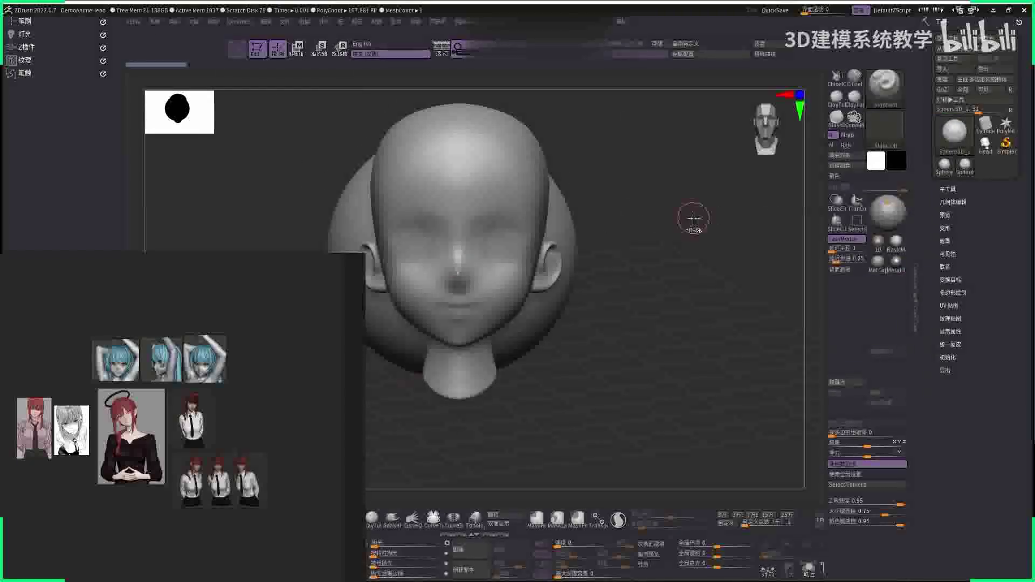
pyautogui.hotkey('ctrl', 'n')
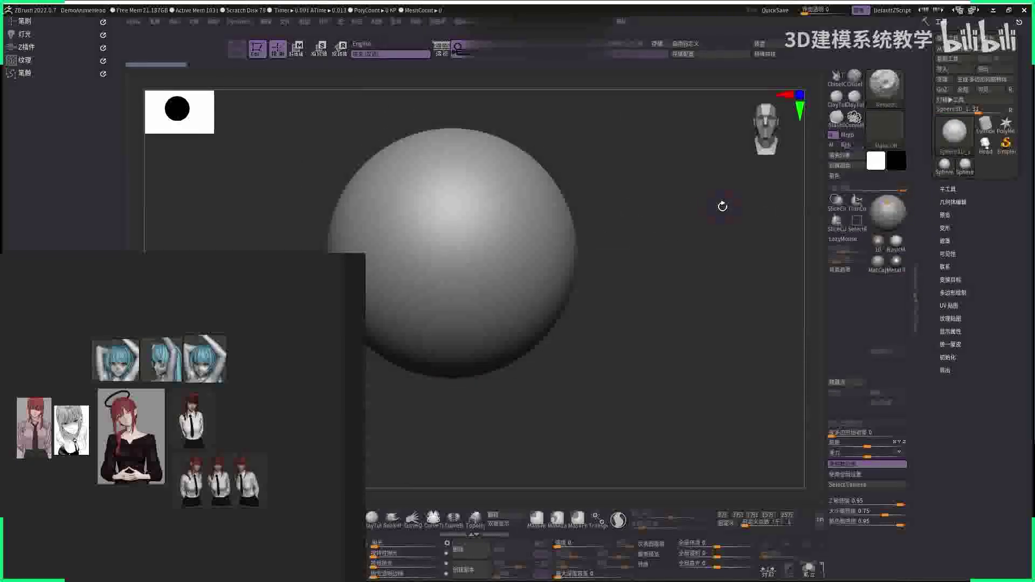
pyautogui.press('l')
pyautogui.click(981, 80)
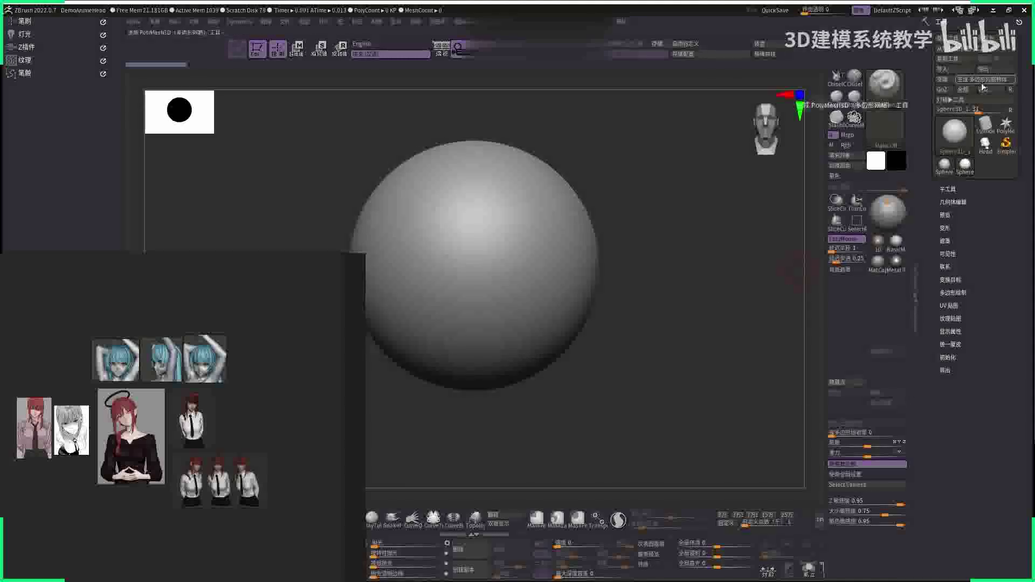
pyautogui.moveTo(777, 215)
pyautogui.mouseDown()
pyautogui.moveTo(728, 231)
pyautogui.moveTo(736, 235)
pyautogui.moveTo(594, 173)
pyautogui.mouseUp()
pyautogui.moveTo(276, 317); pyautogui.dragTo(371, 182)
# - Zoom and pan the PureRef board to centre the blue-haired anime face at large size
pyautogui.scroll(3, 224, 271)
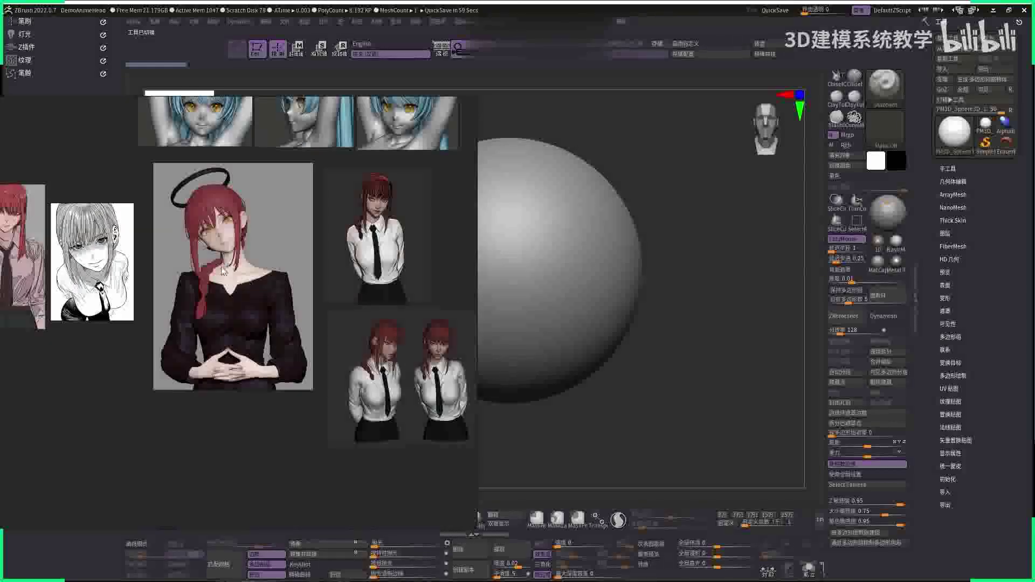
pyautogui.scroll(2, 148, 269)
pyautogui.scroll(-2, 162, 248)
pyautogui.scroll(2, 214, 205)
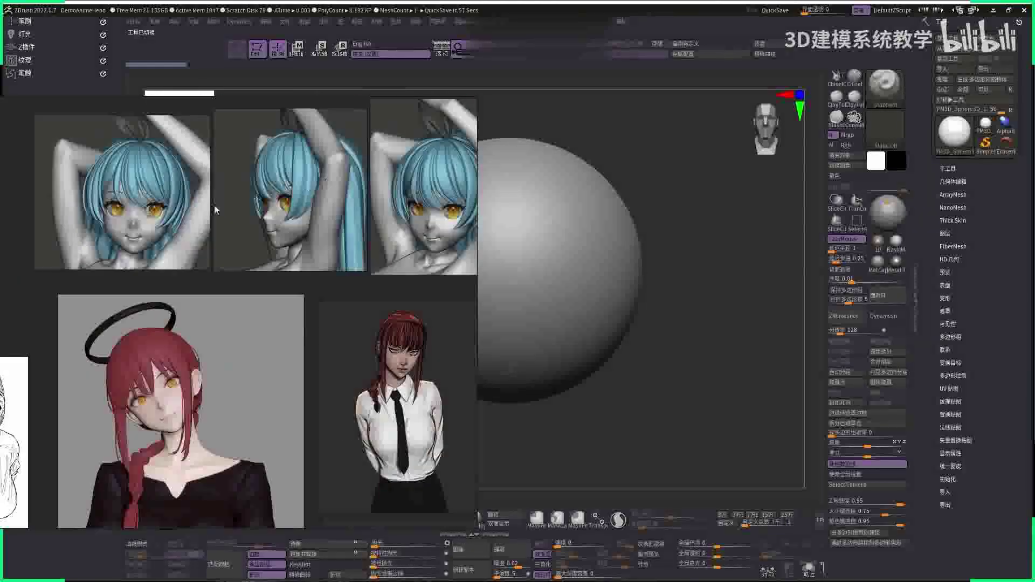
pyautogui.scroll(-1, 258, 236)
pyautogui.scroll(-2, 258, 236)
pyautogui.scroll(3, 216, 243)
pyautogui.scroll(-1, 199, 237)
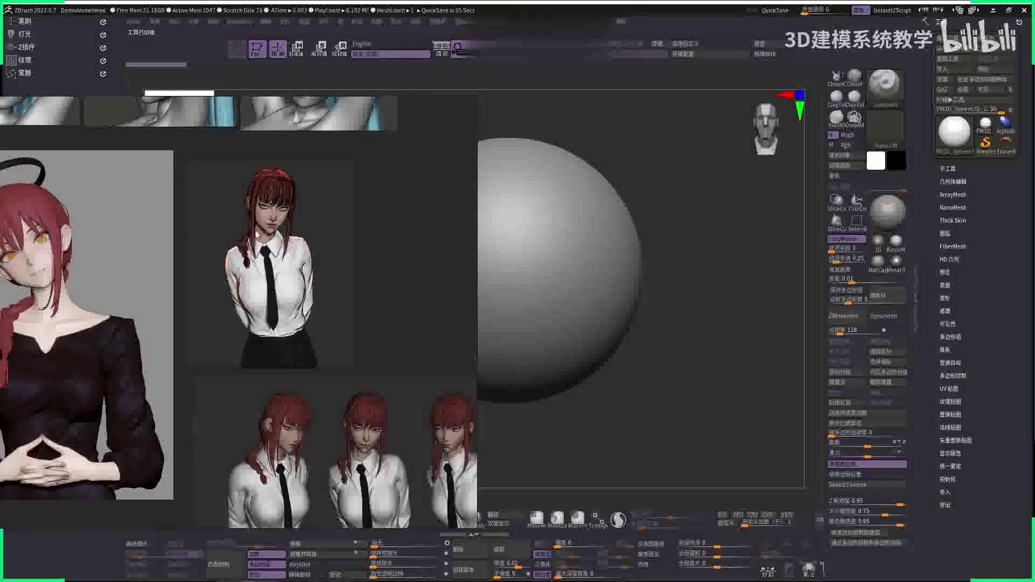
pyautogui.scroll(1, 193, 235)
pyautogui.scroll(-2, 192, 235)
pyautogui.scroll(2, 172, 248)
pyautogui.scroll(-3, 140, 270)
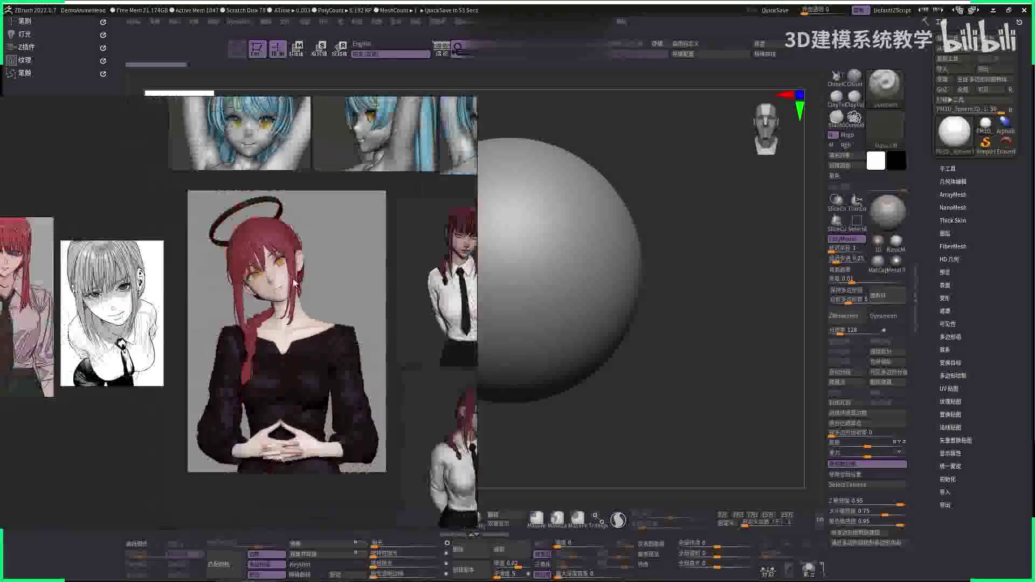
pyautogui.scroll(3, 277, 296)
pyautogui.scroll(-2, 319, 248)
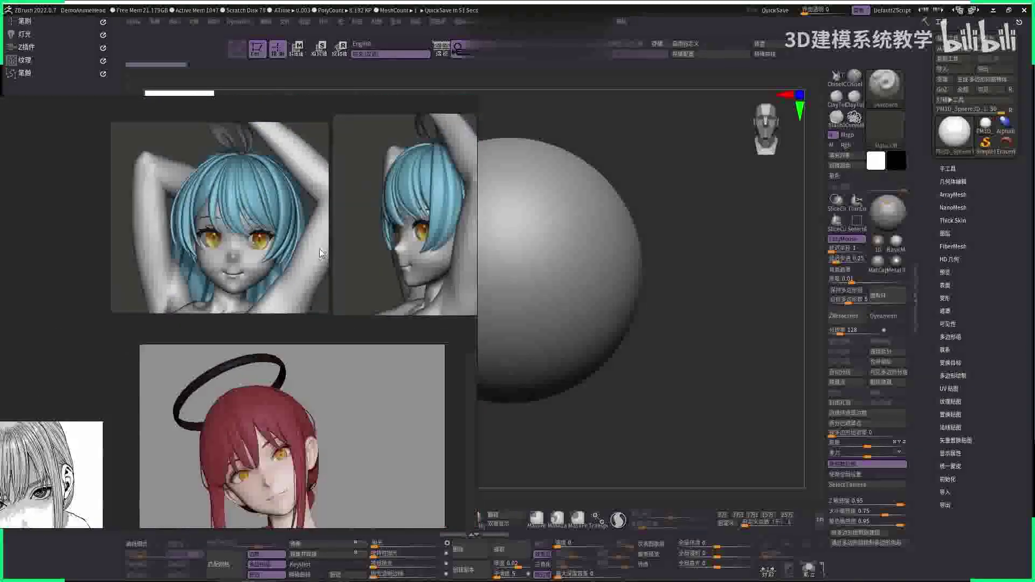
pyautogui.scroll(2, 286, 287)
pyautogui.moveTo(286, 287); pyautogui.dragTo(220, 267, button='middle')
pyautogui.moveTo(405, 282); pyautogui.dragTo(224, 291, button='middle')
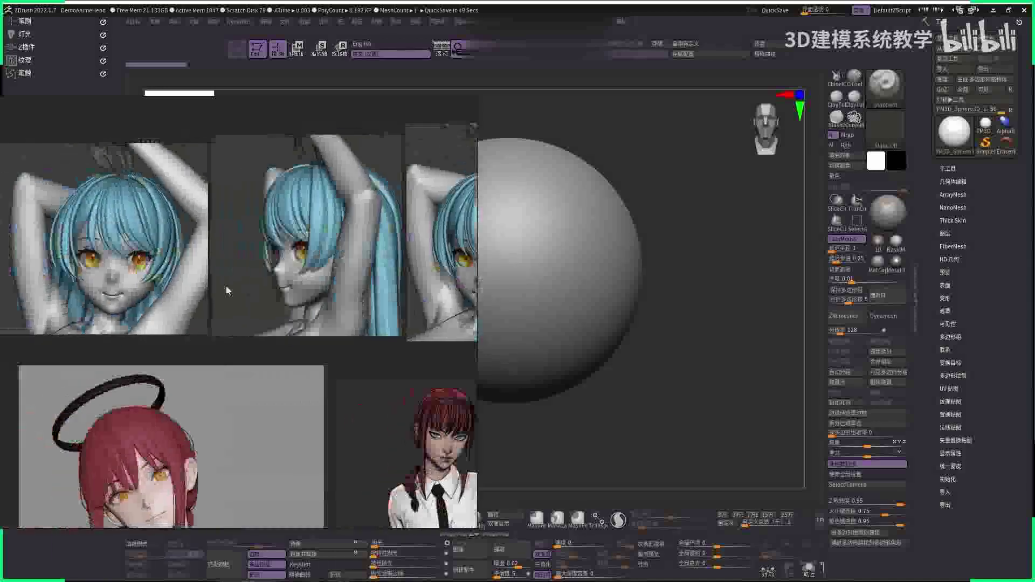
pyautogui.scroll(2, 113, 289)
pyautogui.moveTo(112, 289); pyautogui.dragTo(137, 287, button='middle')
pyautogui.scroll(2, 162, 284)
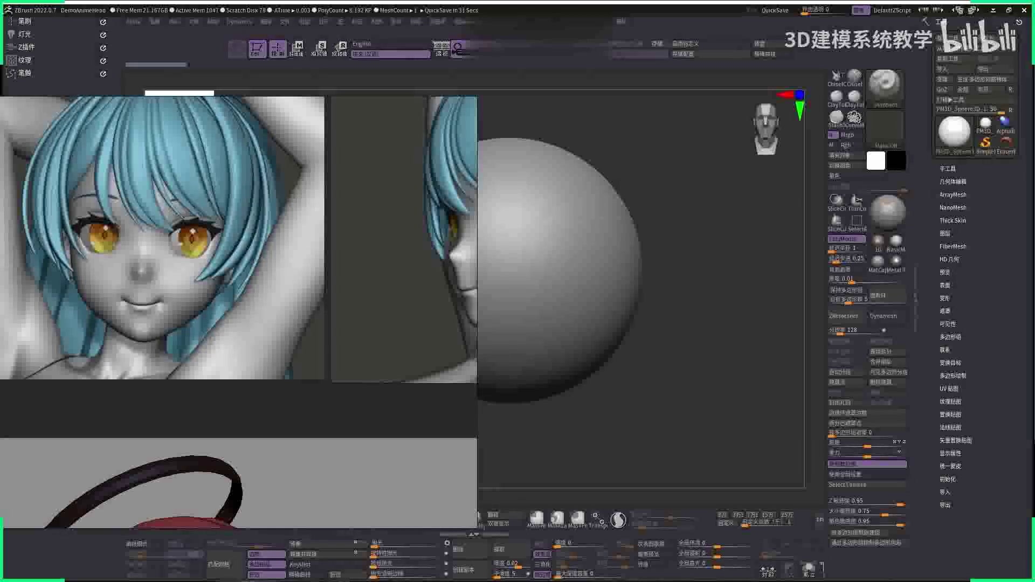
# - Set up the annotation toolbar with a small marker, then erase a test curve beside the sphere
pyautogui.moveTo(705, 41); pyautogui.dragTo(796, 97)
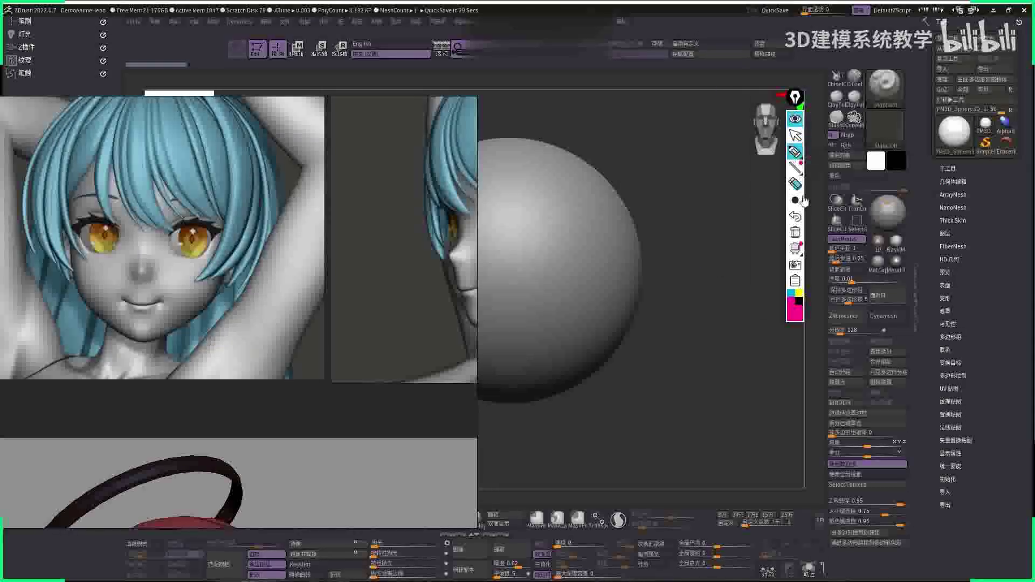
pyautogui.click(779, 202)
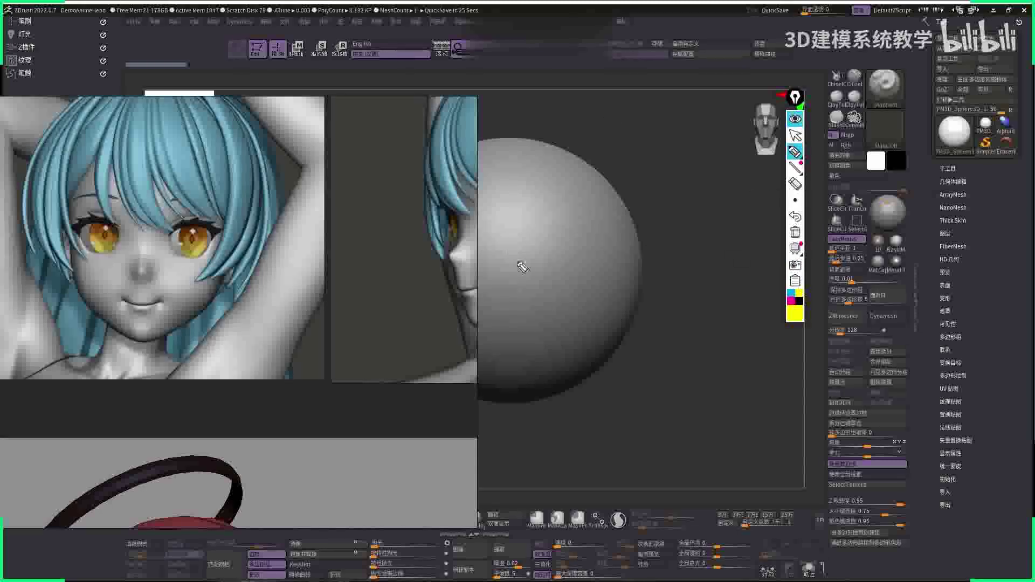
pyautogui.click(795, 136)
pyautogui.scroll(-3, 289, 241)
pyautogui.scroll(5, 290, 241)
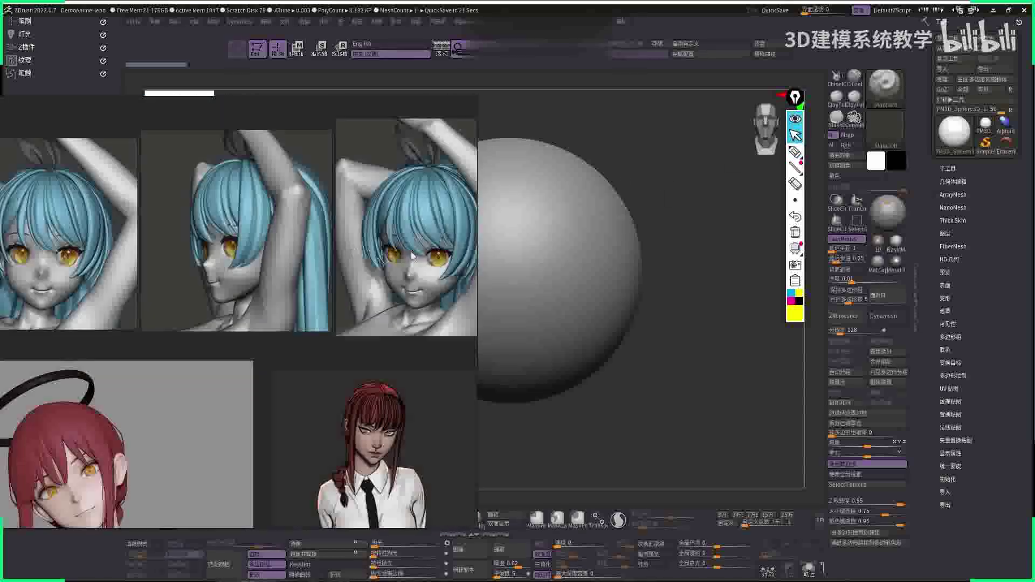
pyautogui.click(796, 152)
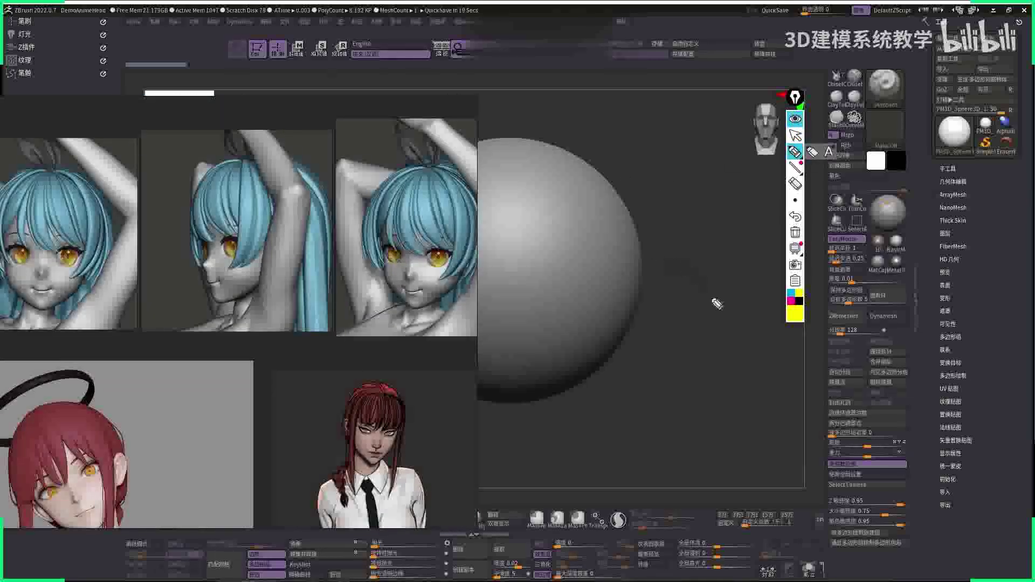
pyautogui.moveTo(732, 290); pyautogui.dragTo(631, 294)
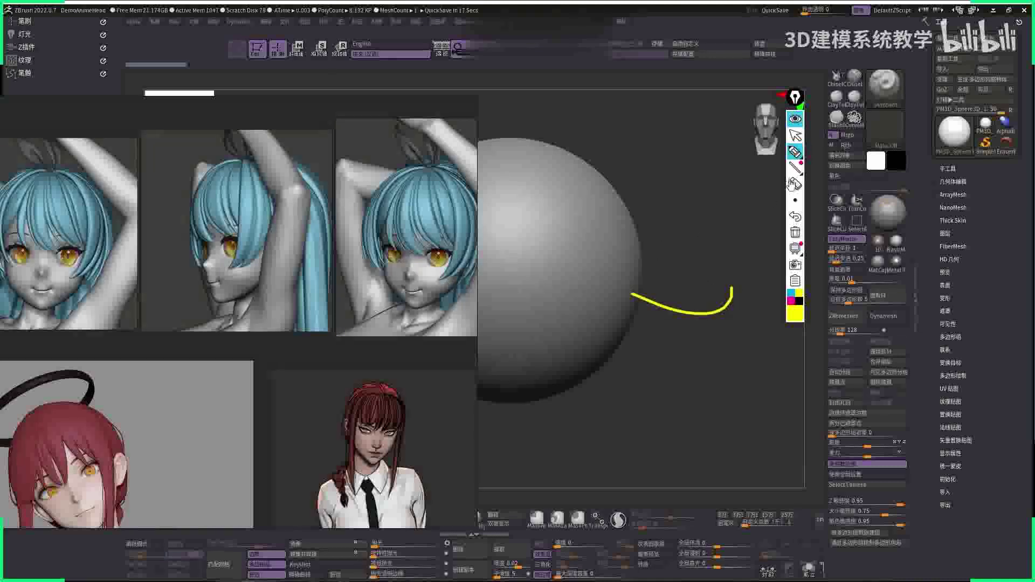
pyautogui.moveTo(781, 205)
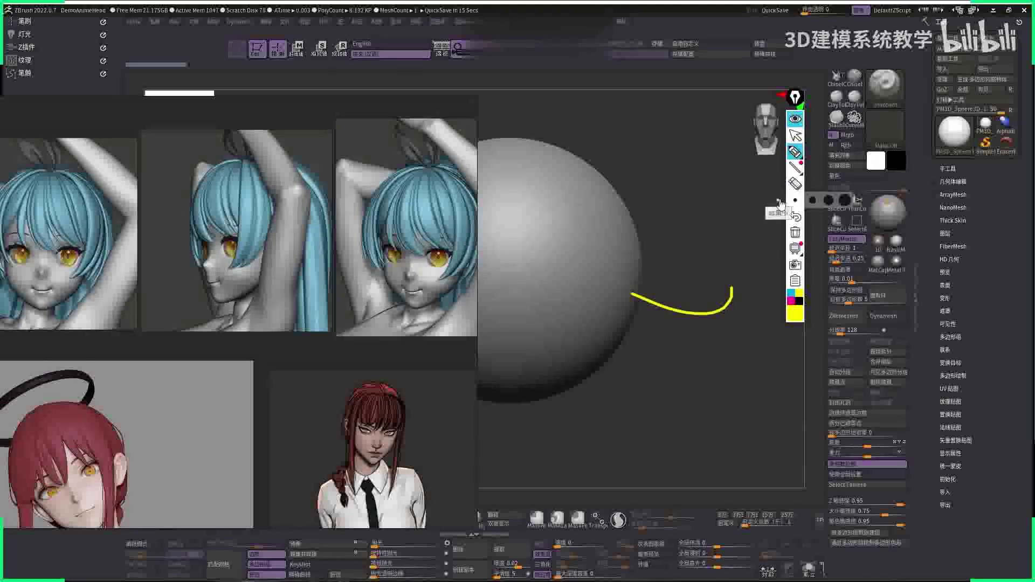
pyautogui.click(796, 233)
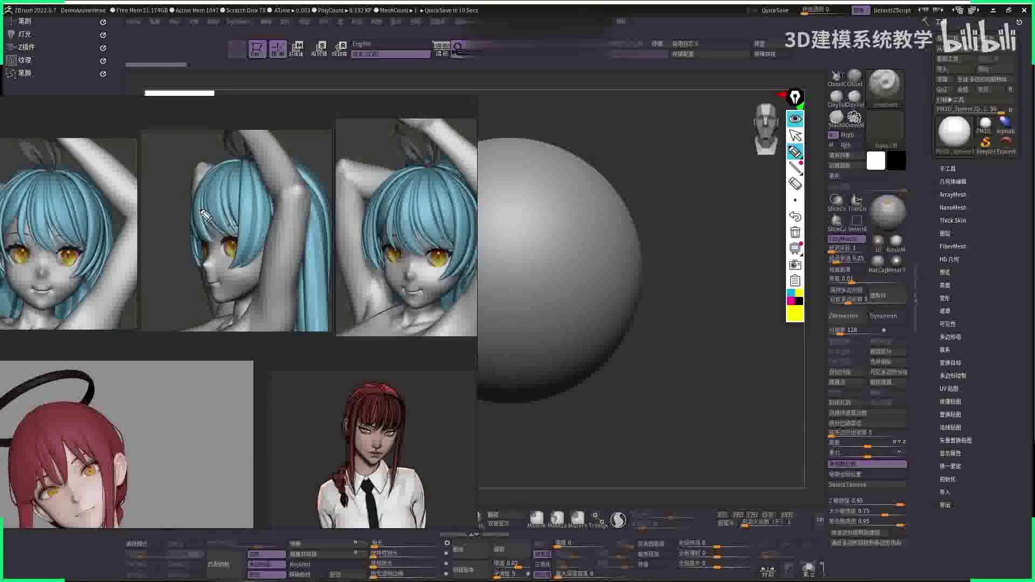
# - Mark face outline, hair edge, jaw and cheeks on the references, then clear marks and collapse toolbar
pyautogui.moveTo(211, 255)
pyautogui.mouseDown()
pyautogui.moveTo(210, 286)
pyautogui.moveTo(238, 304)
pyautogui.mouseUp()
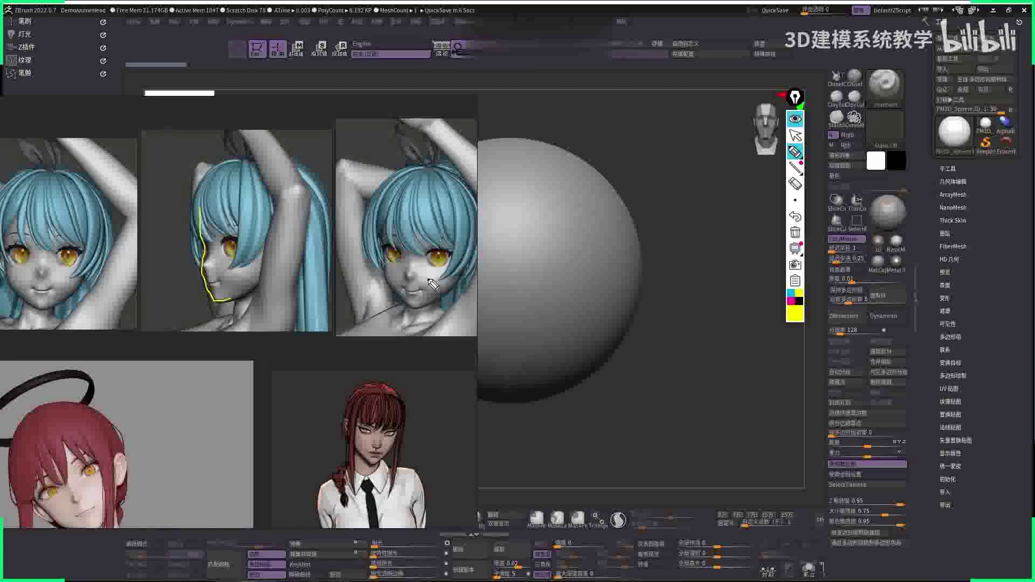
pyautogui.moveTo(387, 219); pyautogui.dragTo(383, 252)
pyautogui.moveTo(395, 290); pyautogui.dragTo(417, 307)
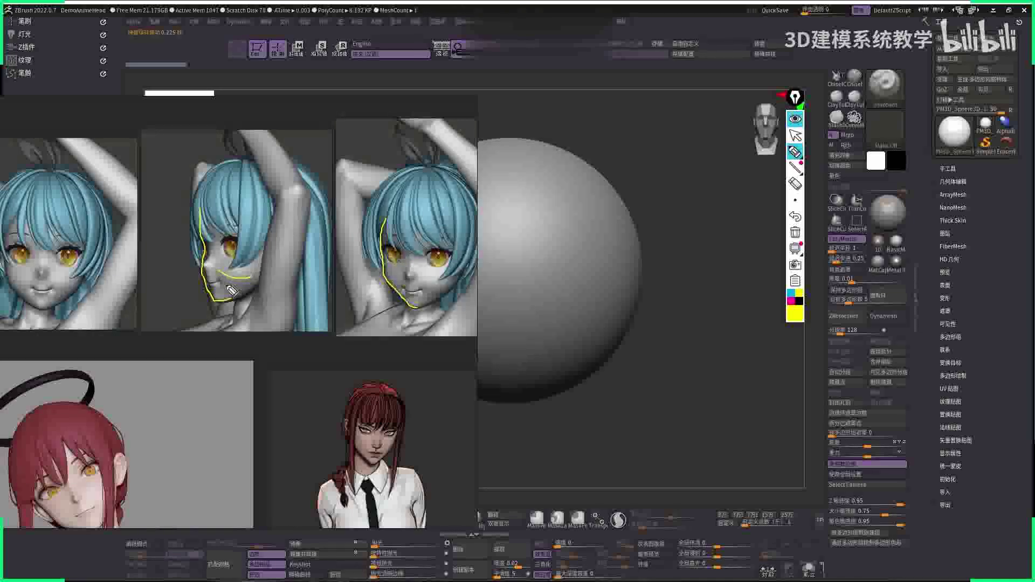
pyautogui.moveTo(246, 263); pyautogui.dragTo(236, 281)
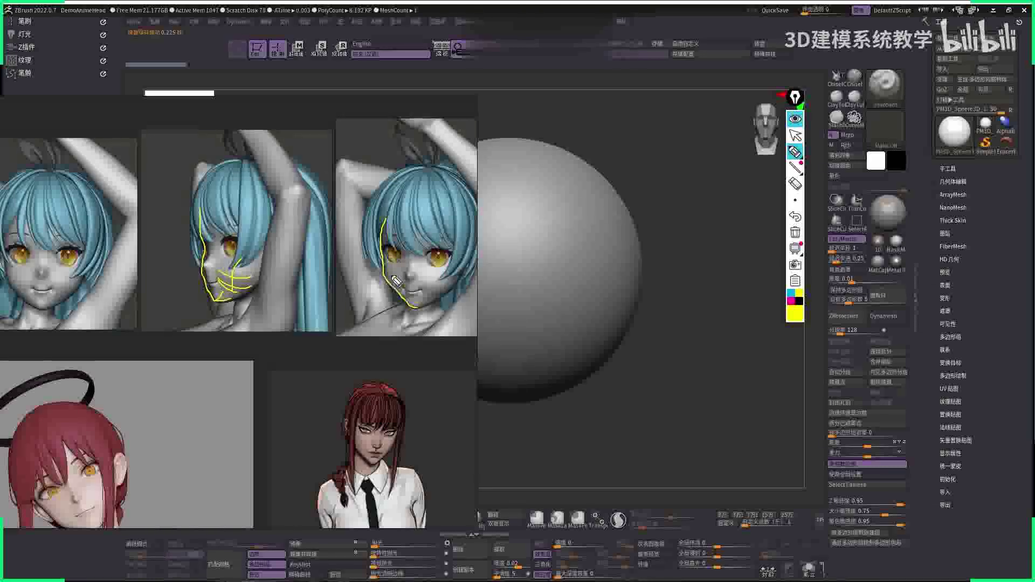
pyautogui.click(795, 232)
pyautogui.click(796, 138)
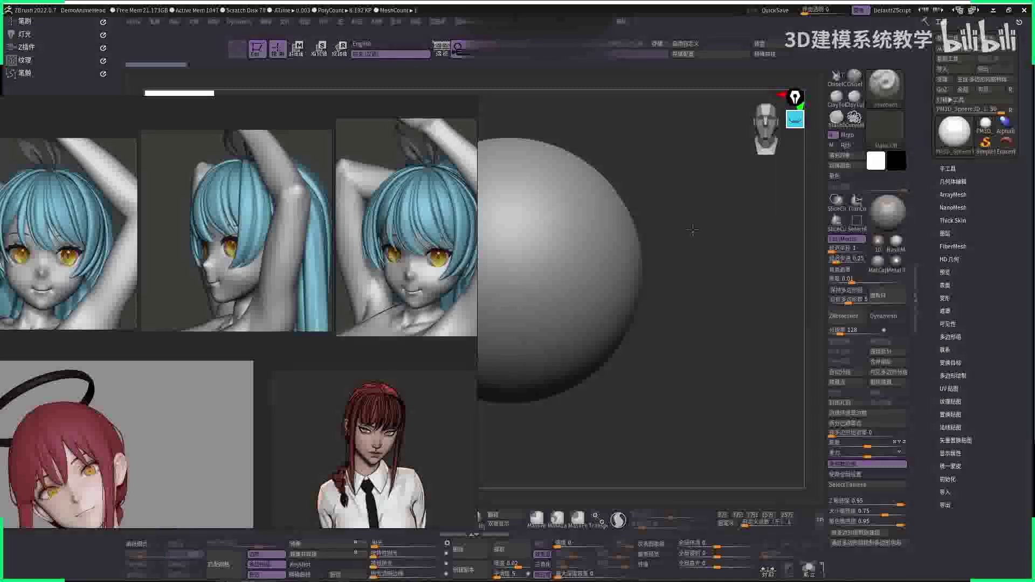
# - Shrink the PureRef window off the sphere and zoom and pan its reference images
pyautogui.moveTo(460, 129); pyautogui.dragTo(493, 106)
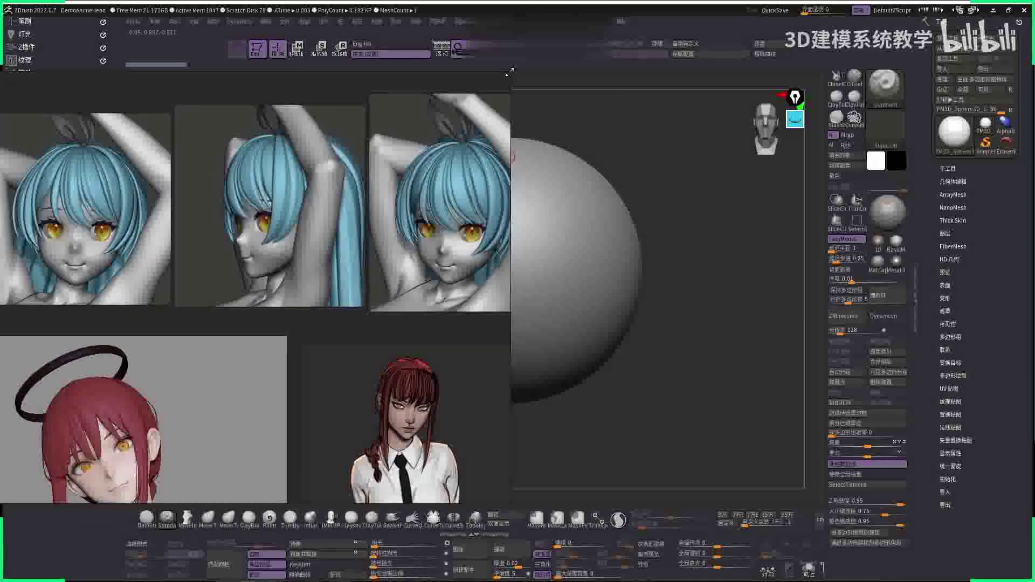
pyautogui.moveTo(511, 71); pyautogui.dragTo(346, 102)
pyautogui.scroll(-3, 244, 251)
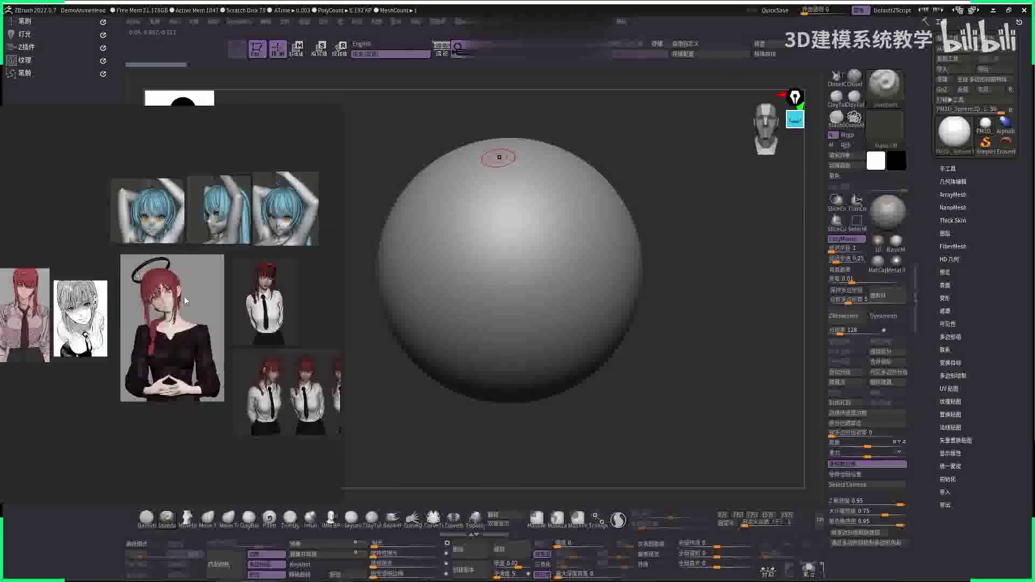
pyautogui.scroll(6, 140, 307)
pyautogui.scroll(-5, 141, 302)
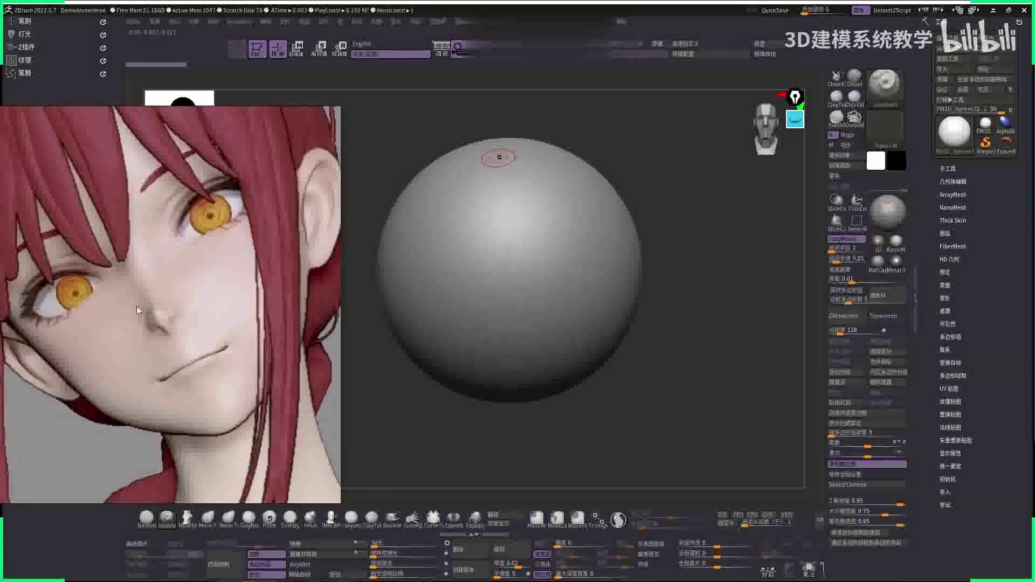
pyautogui.scroll(-2, 151, 299)
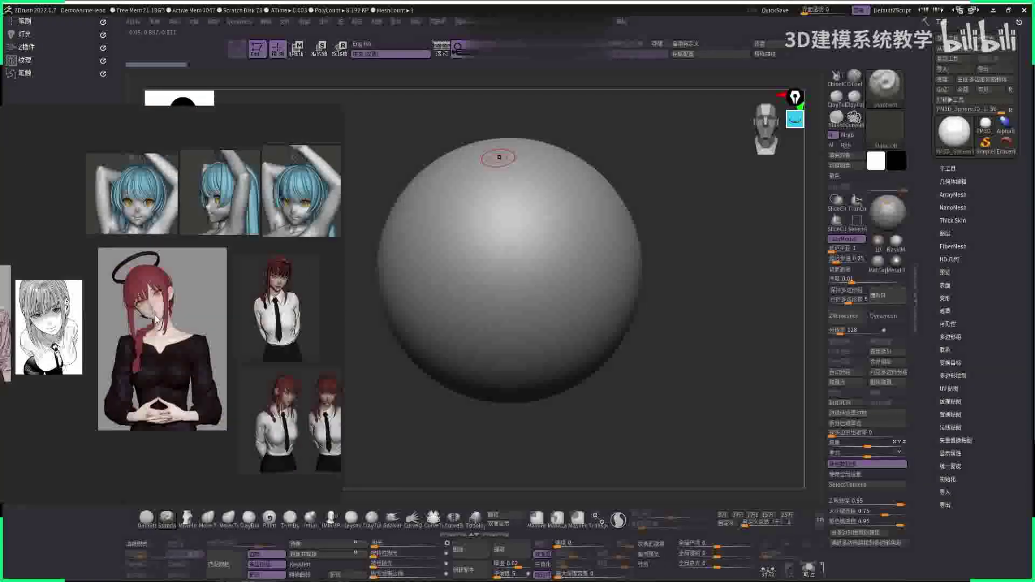
pyautogui.scroll(6, 237, 283)
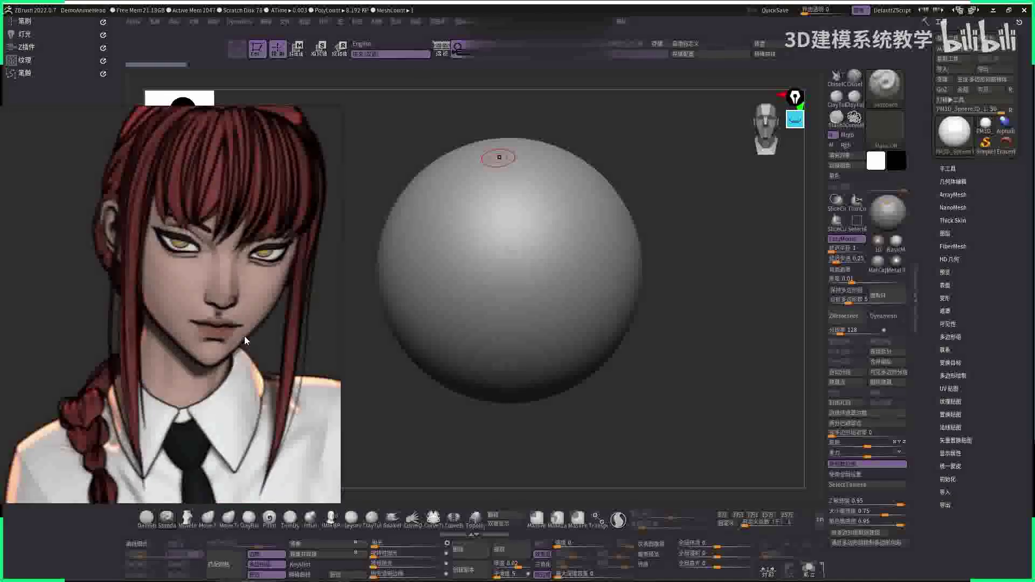
pyautogui.scroll(-3, 243, 335)
pyautogui.scroll(5, 190, 315)
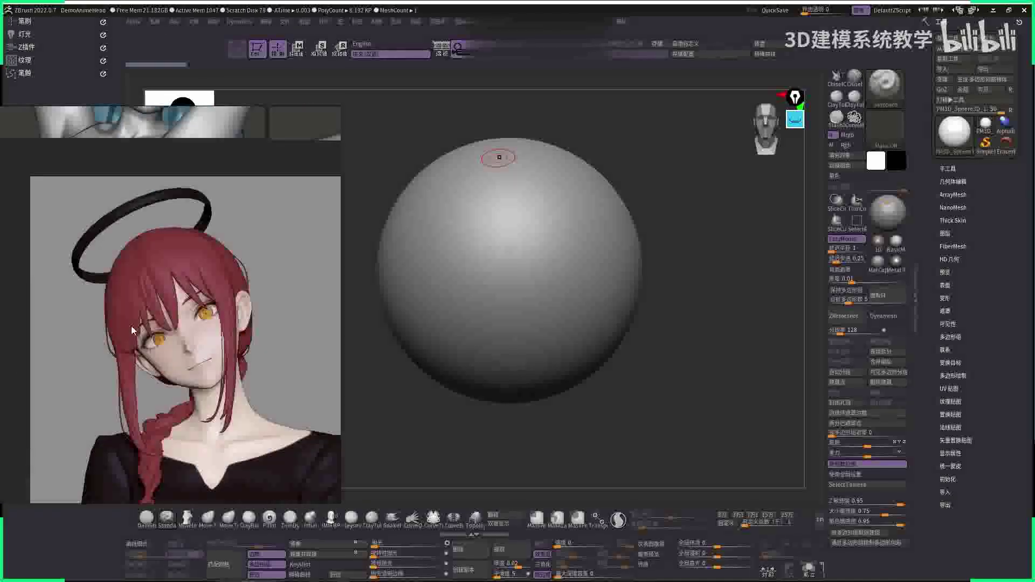
pyautogui.scroll(-3, 140, 329)
pyautogui.scroll(3, 179, 333)
pyautogui.scroll(-3, 161, 350)
pyautogui.moveTo(150, 368); pyautogui.dragTo(242, 391, button='middle')
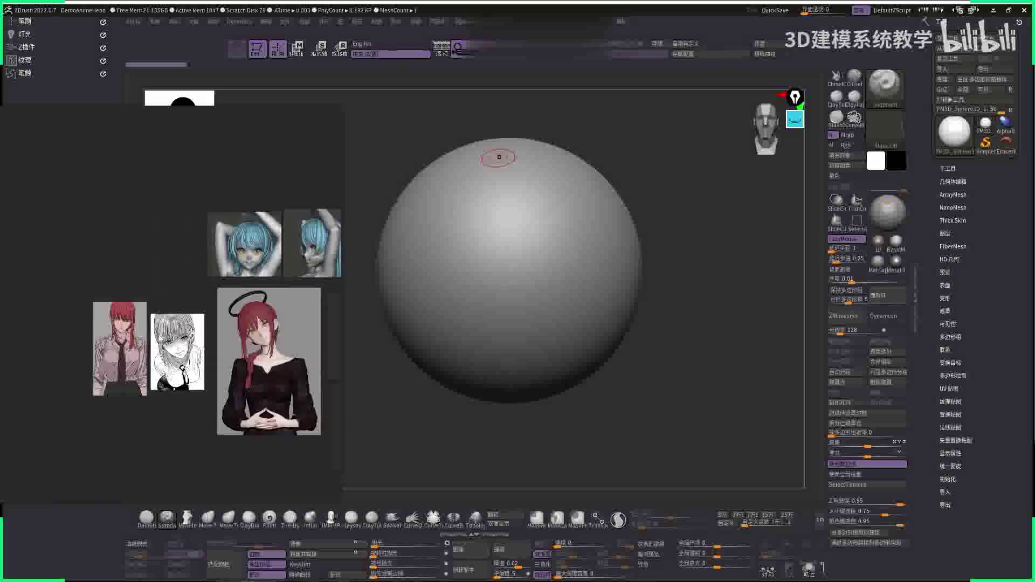
pyautogui.moveTo(191, 329); pyautogui.dragTo(124, 307, button='middle')
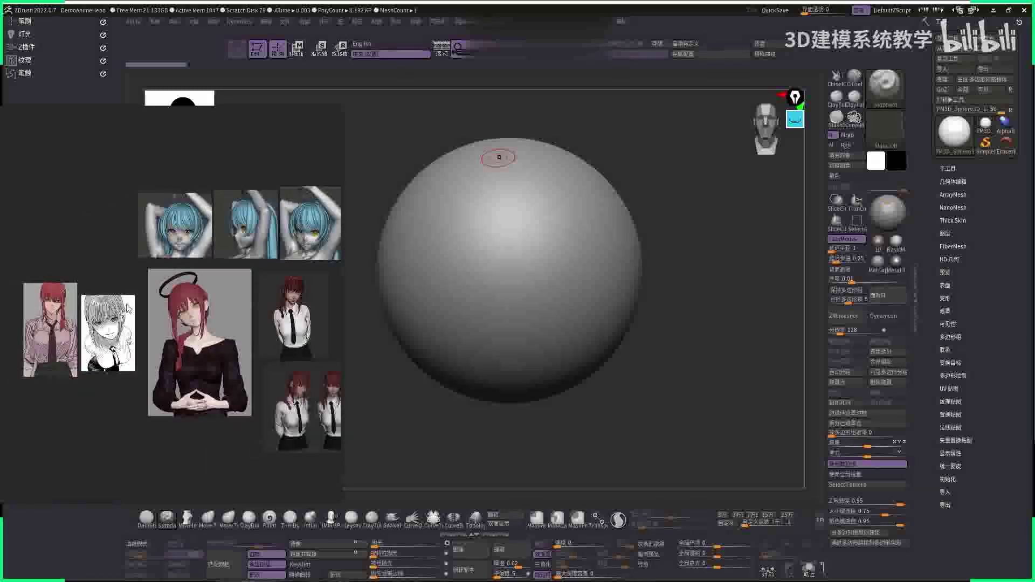
pyautogui.scroll(2, 128, 308)
# - Reframe the sphere in ZBrush, close the side tray, and briefly check its wireframe
pyautogui.keyDown('ctrl'); pyautogui.moveTo(702, 336); pyautogui.dragTo(678, 287, button='right'); pyautogui.keyUp('ctrl')
pyautogui.moveTo(212, 259); pyautogui.dragTo(254, 234, button='middle')
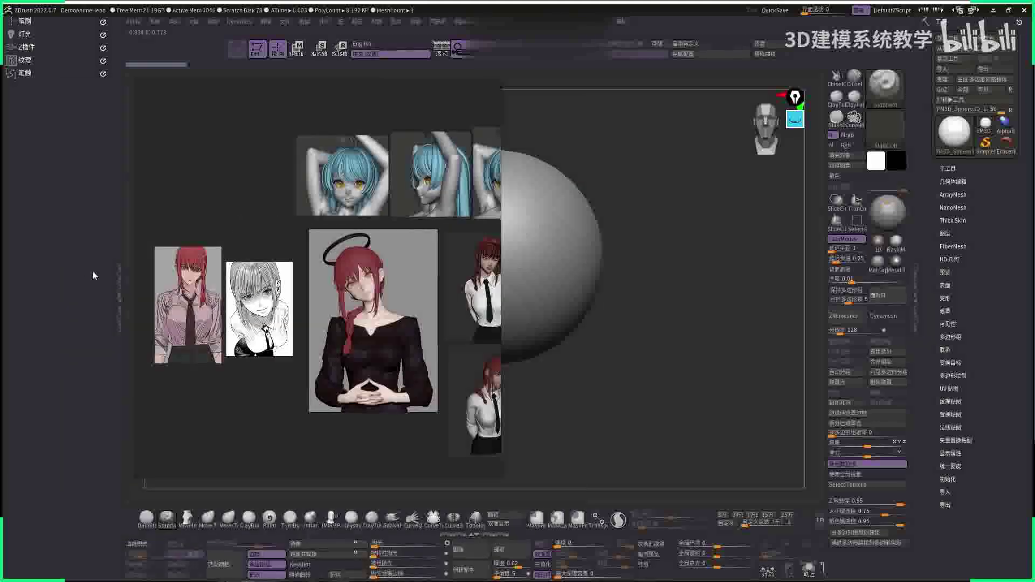
pyautogui.click(119, 276)
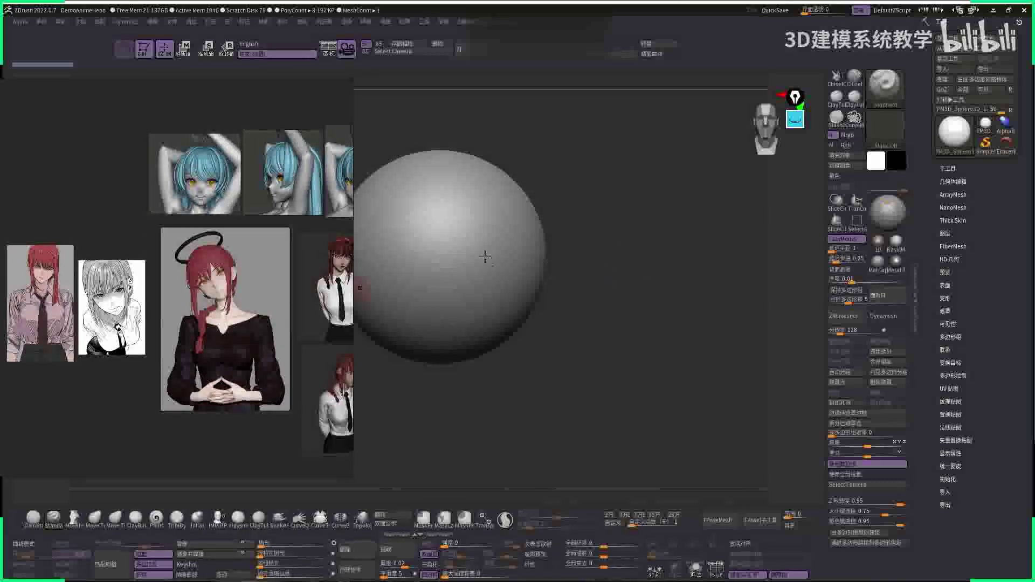
pyautogui.keyDown('alt'); pyautogui.moveTo(622, 247); pyautogui.dragTo(697, 254); pyautogui.keyUp('alt')
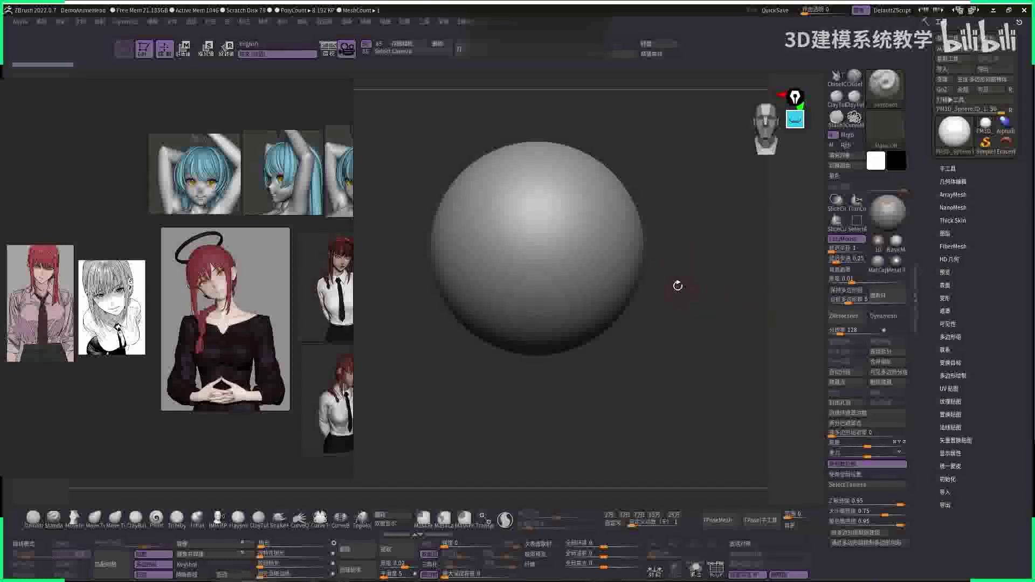
pyautogui.hotkey('shift', 'f')
pyautogui.scroll(-3, 682, 231)
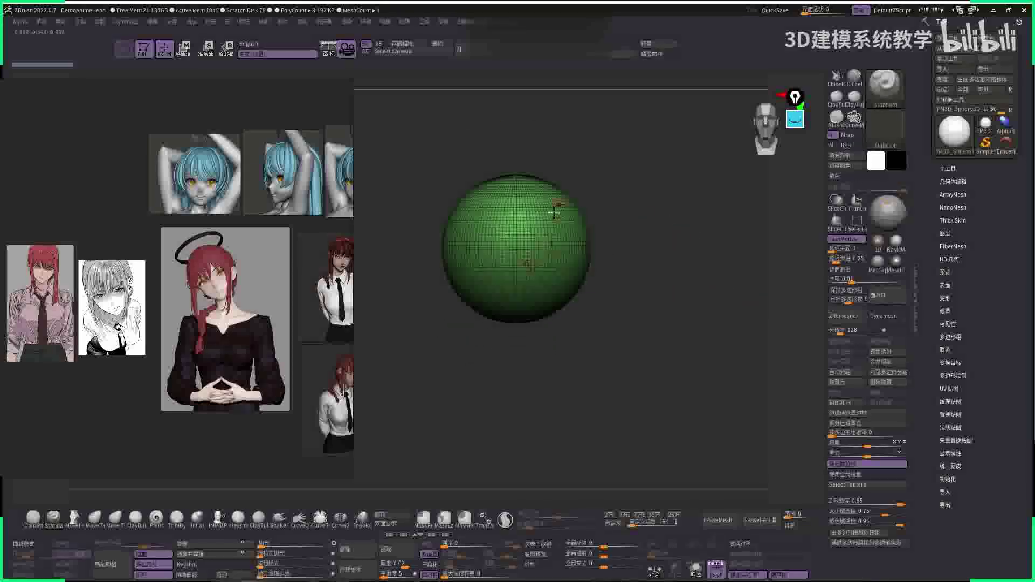
pyautogui.hotkey('shift', 'f')
pyautogui.scroll(-2, 566, 233)
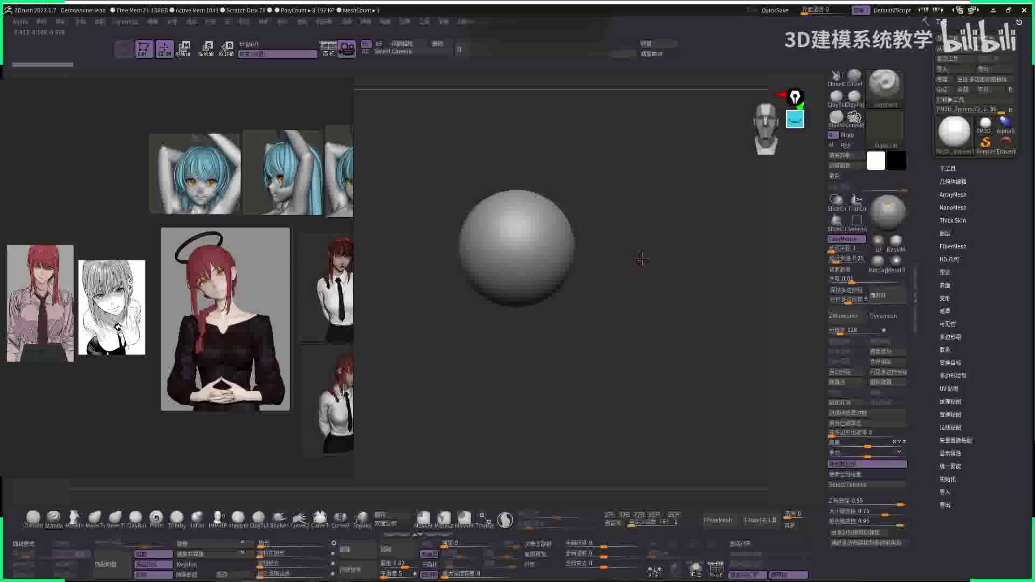
pyautogui.moveTo(533, 290)
pyautogui.mouseDown()
pyautogui.moveTo(590, 282)
pyautogui.moveTo(566, 286)
pyautogui.moveTo(588, 321)
pyautogui.mouseUp()
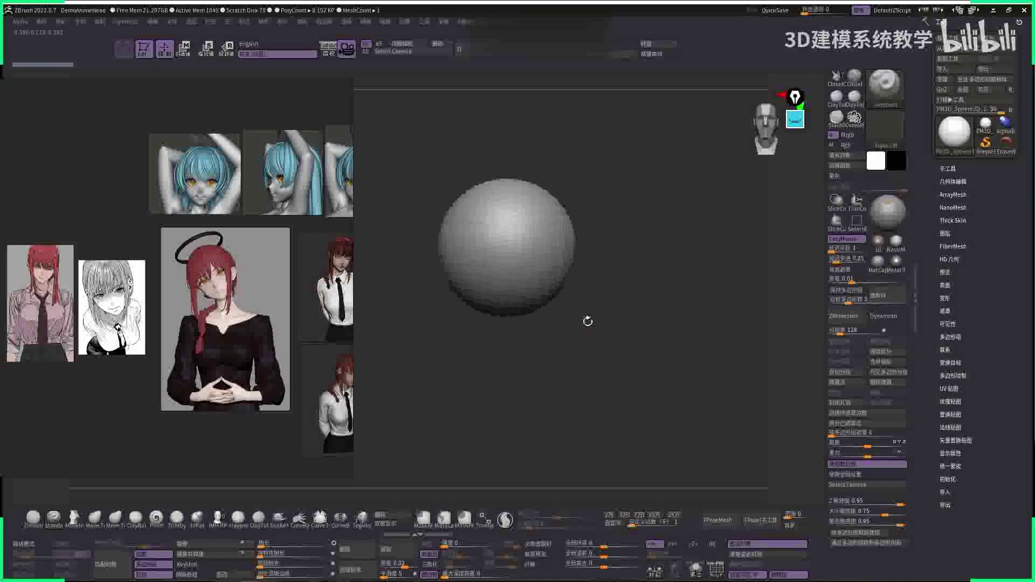
pyautogui.scroll(-3, 229, 209)
# - Enlarge the blue-haired strip, move the sketch beside the tie girl, and pink-shirt into its slot
pyautogui.click(228, 210)
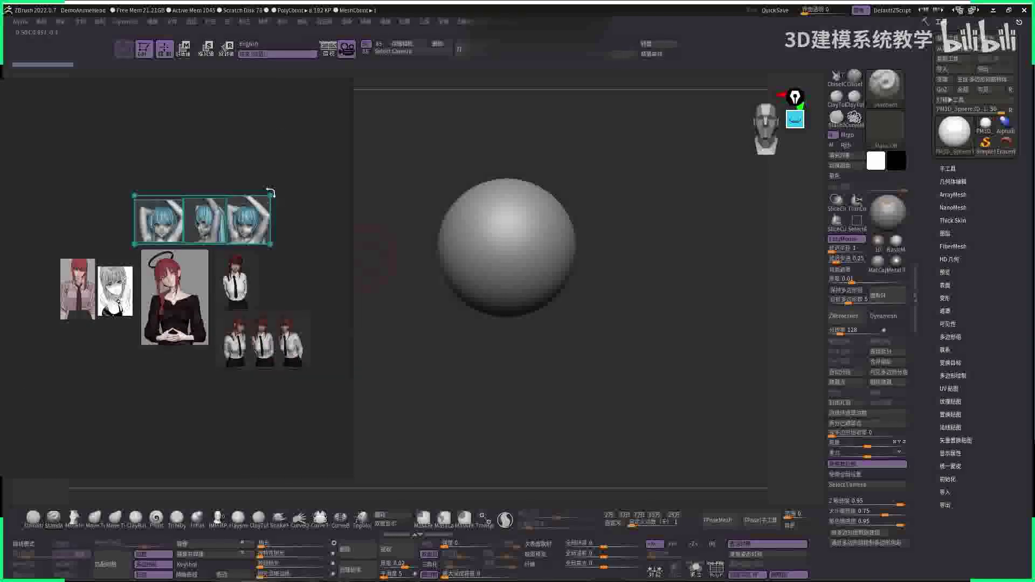
pyautogui.moveTo(269, 194); pyautogui.dragTo(221, 199)
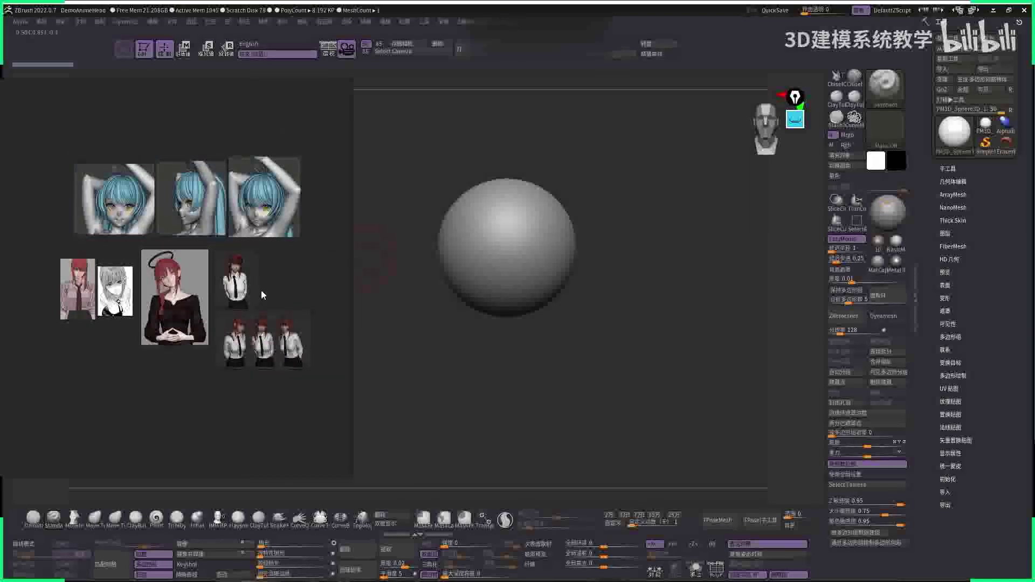
pyautogui.scroll(2, 263, 290)
pyautogui.scroll(4, 263, 296)
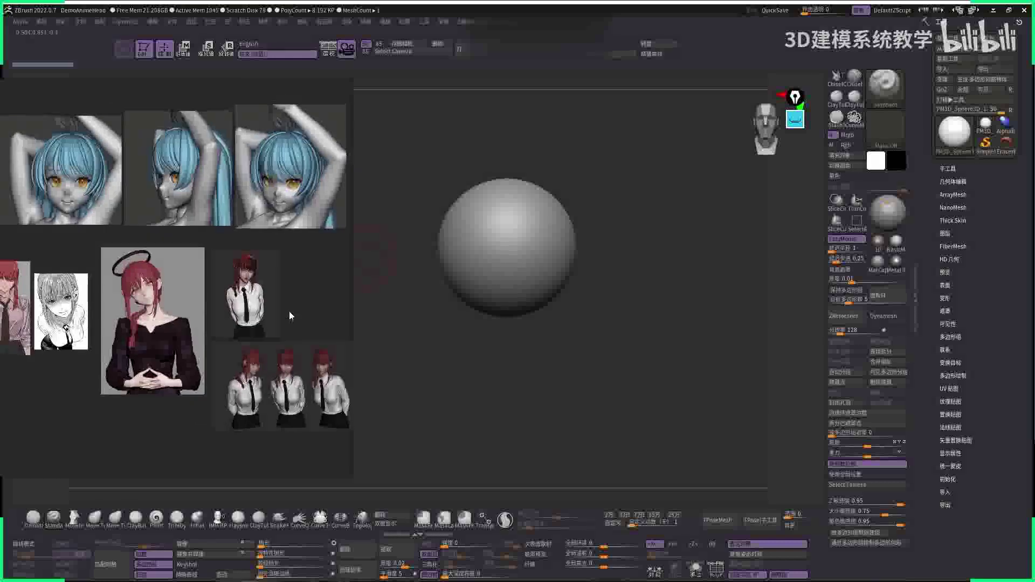
pyautogui.moveTo(61, 312); pyautogui.dragTo(312, 293)
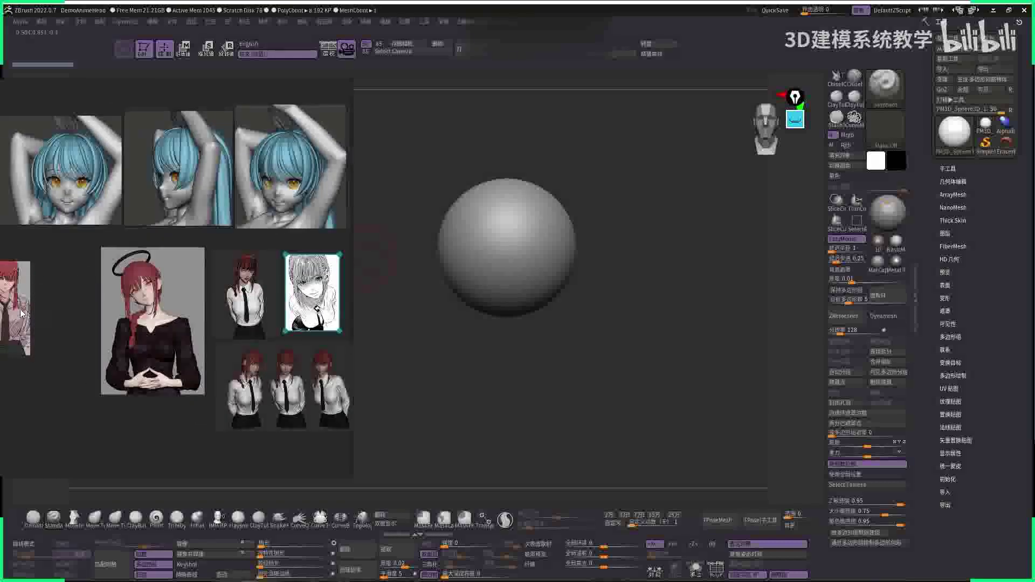
pyautogui.moveTo(15, 308); pyautogui.dragTo(66, 293)
pyautogui.click(459, 343)
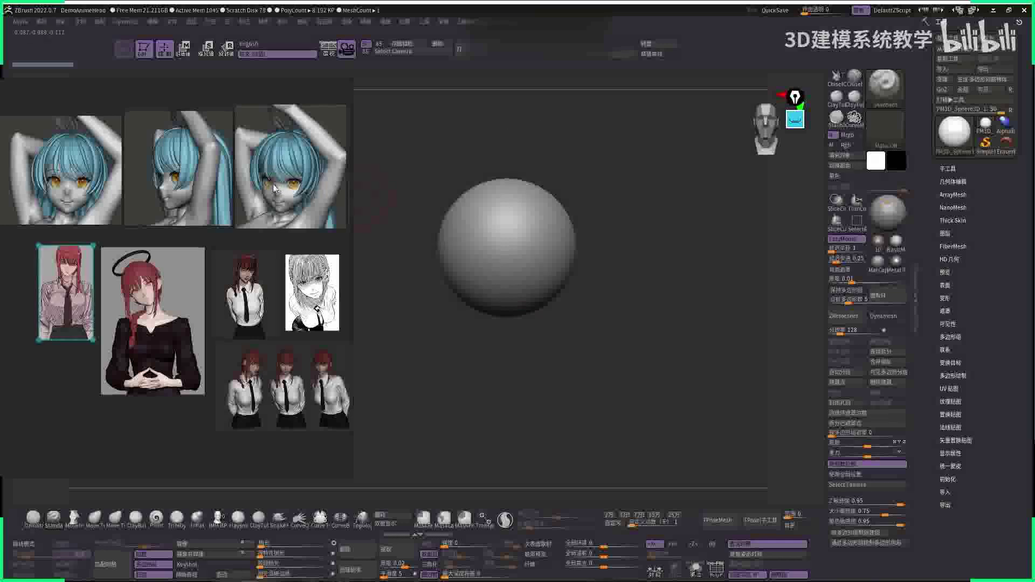
pyautogui.moveTo(678, 345)
pyautogui.keyDown('alt'); pyautogui.mouseDown()
pyautogui.moveTo(566, 302)
pyautogui.moveTo(497, 296)
pyautogui.moveTo(591, 286)
pyautogui.moveTo(590, 300)
pyautogui.moveTo(610, 299)
pyautogui.mouseUp(); pyautogui.keyUp('alt')
# - Set up Move and Standard brushes with LazyMouse and sculpt a stroke on the lower edge
pyautogui.press('b')
pyautogui.press('m')
pyautogui.press('v')
pyautogui.press('space')
pyautogui.press('space')
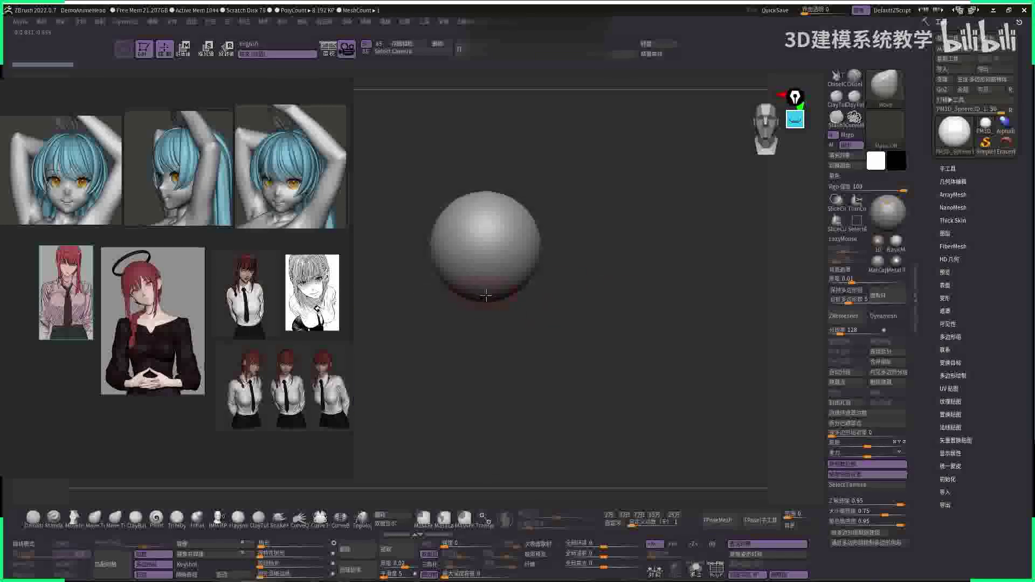
pyautogui.press('b')
pyautogui.press('s')
pyautogui.press('t')
pyautogui.press('space')
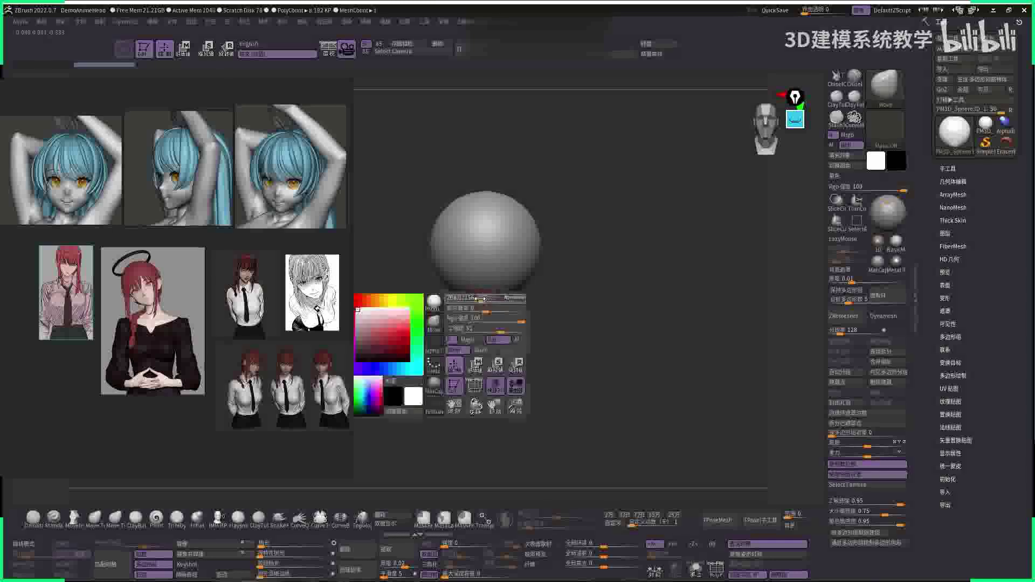
pyautogui.press('l')
pyautogui.moveTo(492, 296)
pyautogui.mouseDown()
pyautogui.moveTo(478, 300)
pyautogui.moveTo(496, 295)
pyautogui.mouseUp()
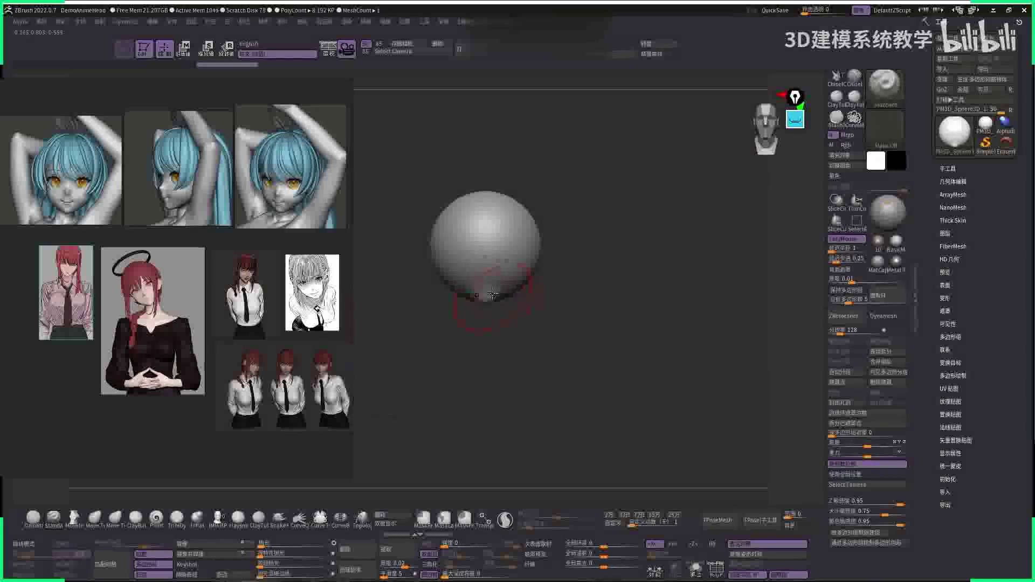
# - Pull the sphere's underside into a point with the Move brush
pyautogui.press('b')
pyautogui.press('m')
pyautogui.press('v')
pyautogui.press('space')
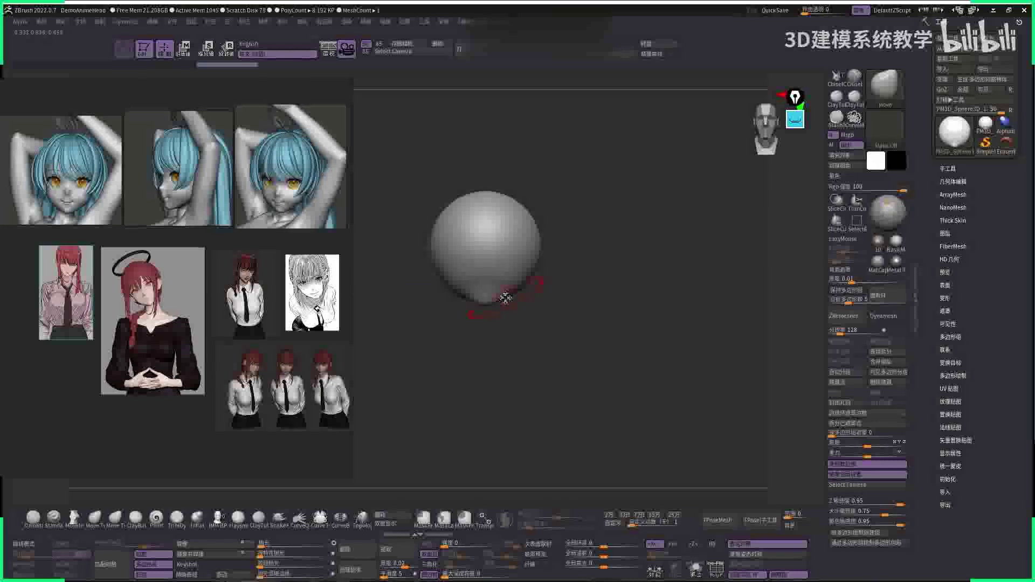
pyautogui.moveTo(505, 298)
pyautogui.keyDown('shift'); pyautogui.mouseDown()
pyautogui.moveTo(525, 276)
pyautogui.moveTo(499, 288)
pyautogui.moveTo(482, 282)
pyautogui.moveTo(539, 249)
pyautogui.moveTo(525, 277)
pyautogui.moveTo(520, 253)
pyautogui.mouseUp(); pyautogui.keyUp('shift')
pyautogui.moveTo(544, 307); pyautogui.dragTo(512, 305)
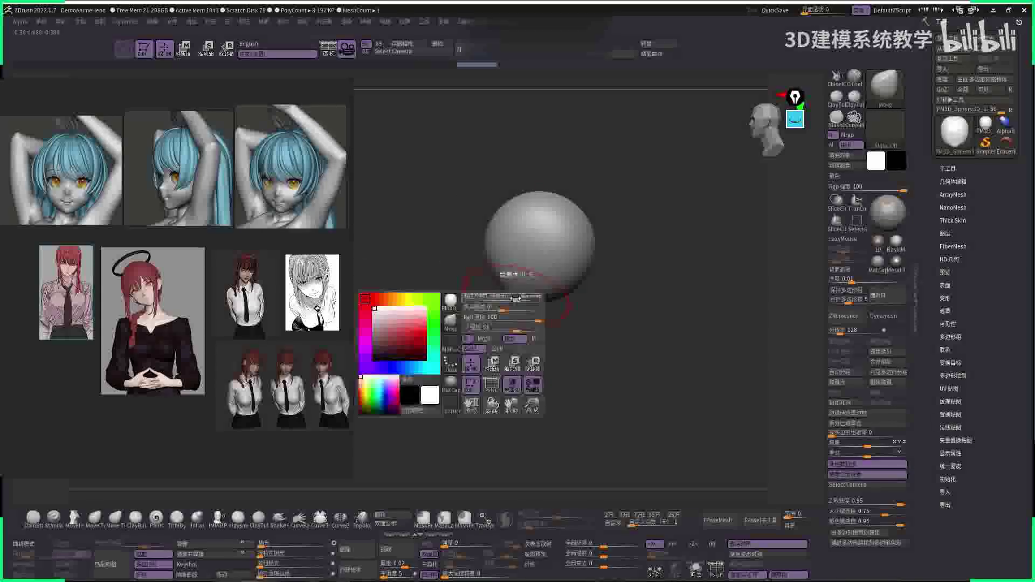
pyautogui.click(65, 291)
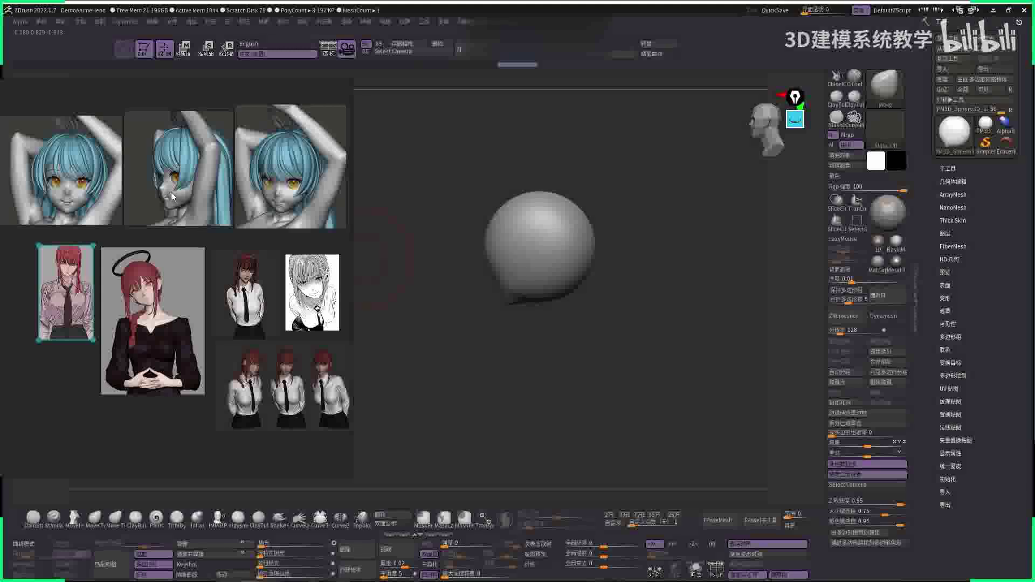
pyautogui.click(439, 277)
pyautogui.press('space')
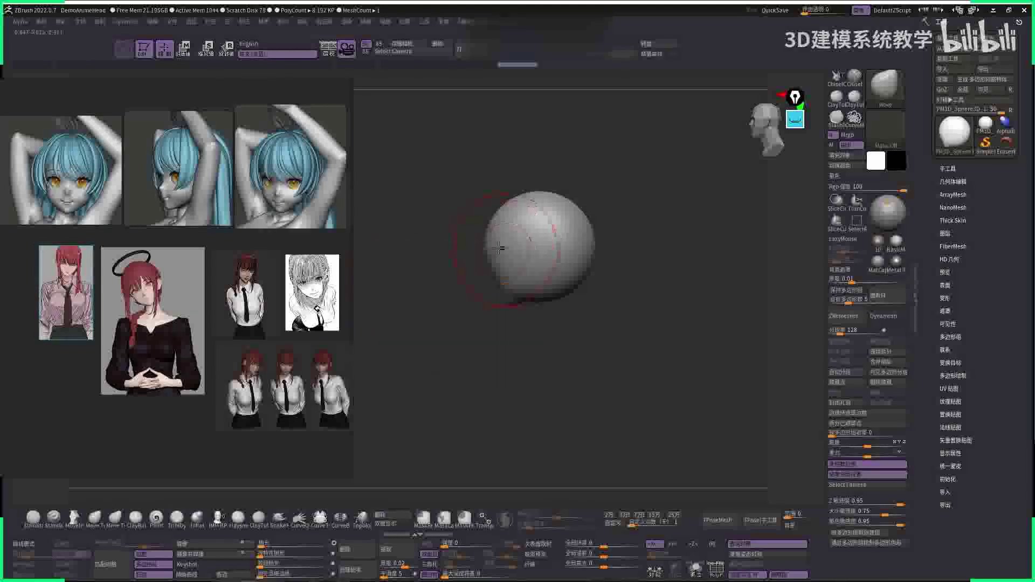
# - Push the form toward a head, undo bumpy strokes, and Shift-smooth the lower edge into an egg
pyautogui.moveTo(493, 256); pyautogui.dragTo(493, 205)
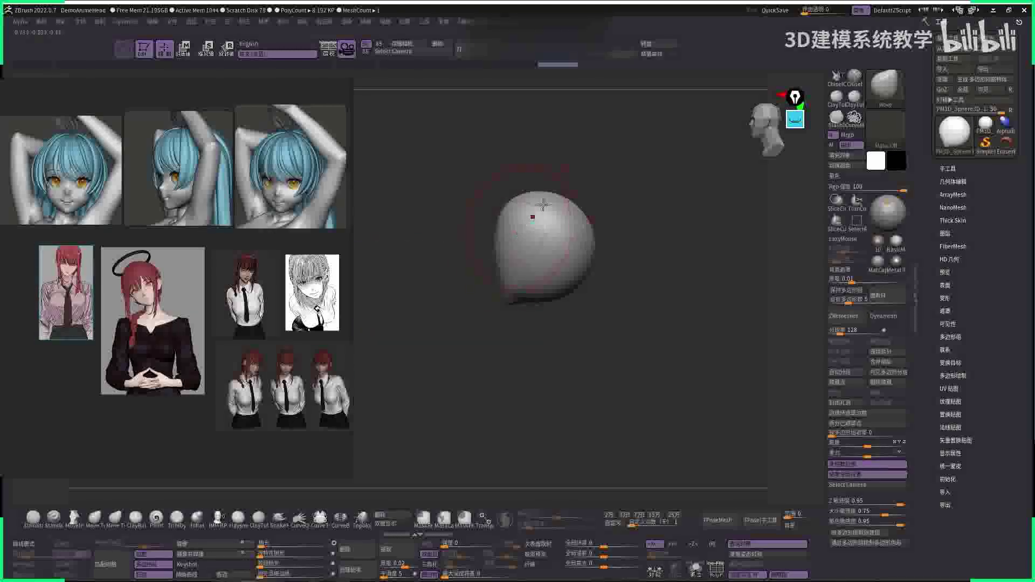
pyautogui.press('w')
pyautogui.press('q')
pyautogui.moveTo(562, 161)
pyautogui.mouseDown()
pyautogui.moveTo(509, 167)
pyautogui.moveTo(549, 196)
pyautogui.mouseUp()
pyautogui.hotkey('ctrl', 'z')
pyautogui.hotkey('ctrl', 'z')
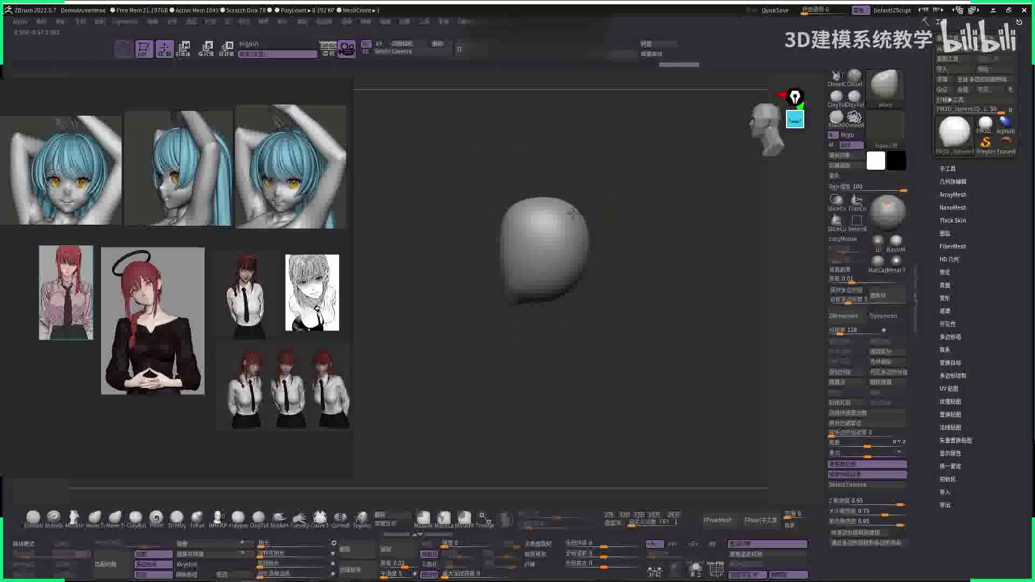
pyautogui.moveTo(608, 216)
pyautogui.mouseDown()
pyautogui.moveTo(538, 252)
pyautogui.moveTo(555, 247)
pyautogui.moveTo(517, 209)
pyautogui.mouseUp()
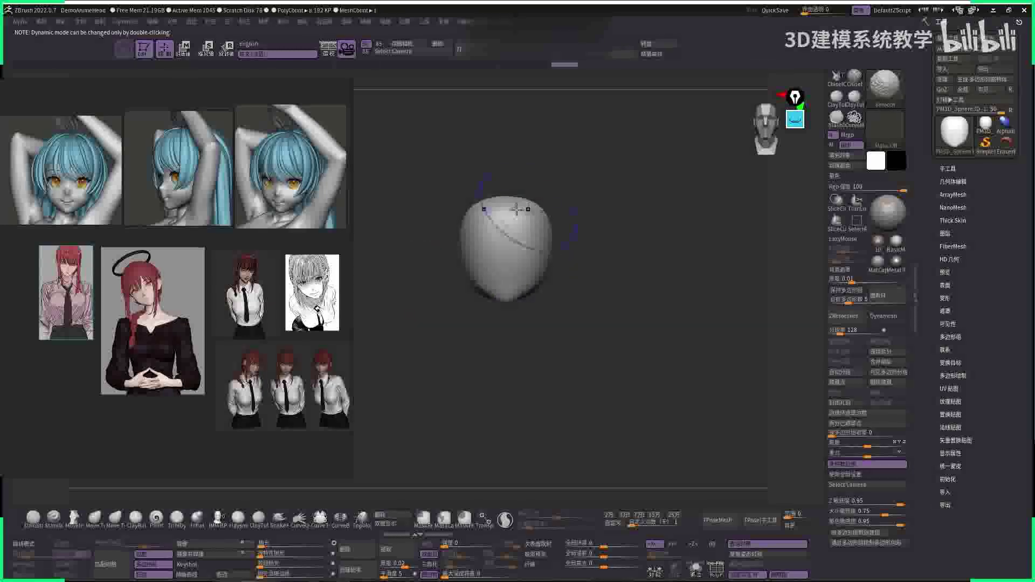
pyautogui.moveTo(603, 225)
pyautogui.mouseDown()
pyautogui.moveTo(562, 293)
pyautogui.moveTo(528, 291)
pyautogui.mouseUp()
pyautogui.press('shift')
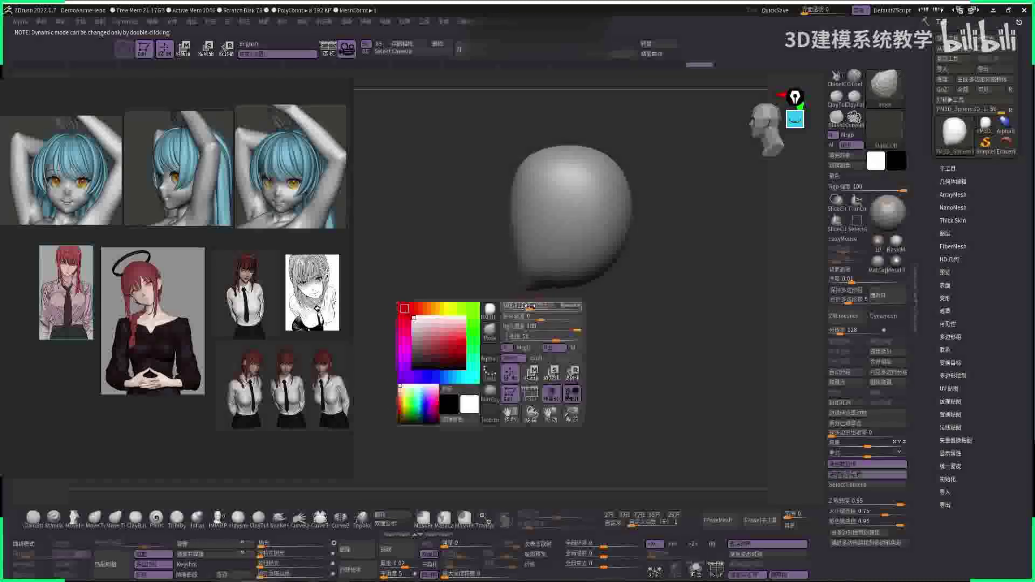
pyautogui.moveTo(525, 291)
pyautogui.keyDown('shift'); pyautogui.mouseDown()
pyautogui.moveTo(523, 261)
pyautogui.moveTo(524, 300)
pyautogui.moveTo(550, 240)
pyautogui.moveTo(609, 237)
pyautogui.moveTo(615, 225)
pyautogui.moveTo(577, 221)
pyautogui.moveTo(582, 204)
pyautogui.moveTo(572, 232)
pyautogui.mouseUp(); pyautogui.keyUp('shift')
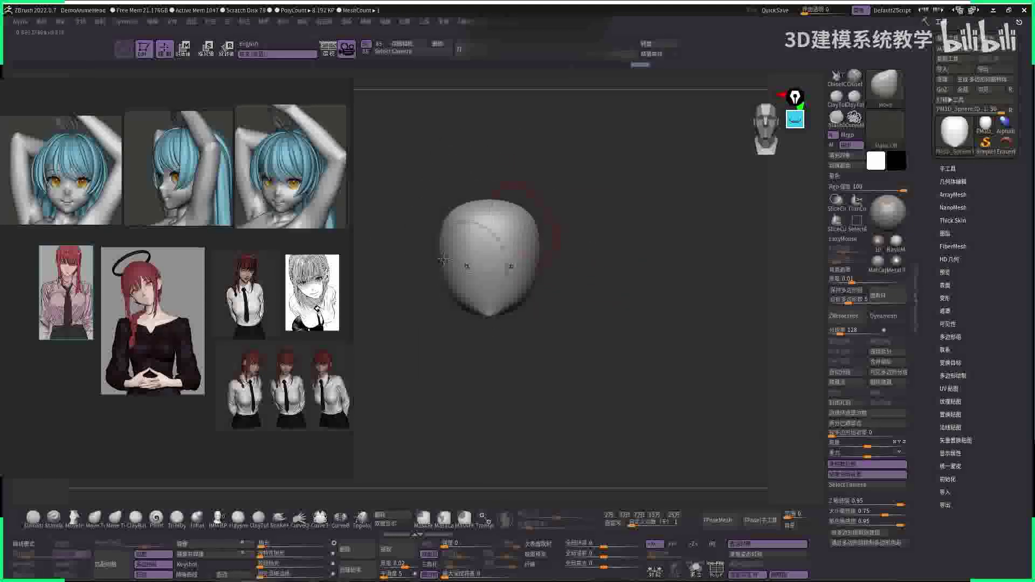
# - Pull in the head's right side toward a narrow chin, orbiting and zooming to check the outline
pyautogui.press('b')
pyautogui.press('s')
pyautogui.press('t')
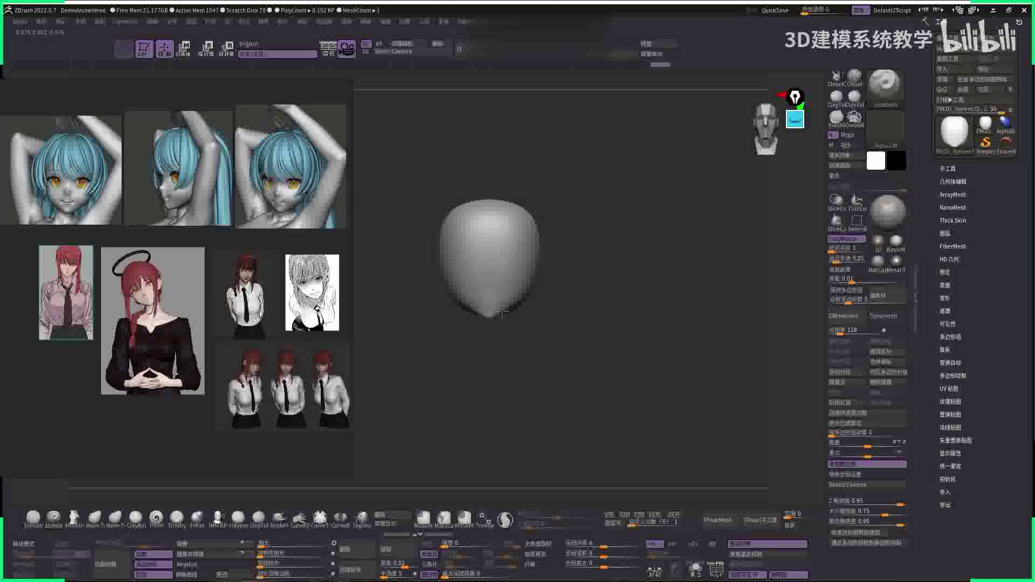
pyautogui.moveTo(592, 275)
pyautogui.mouseDown()
pyautogui.moveTo(550, 324)
pyautogui.moveTo(566, 329)
pyautogui.moveTo(578, 308)
pyautogui.mouseUp()
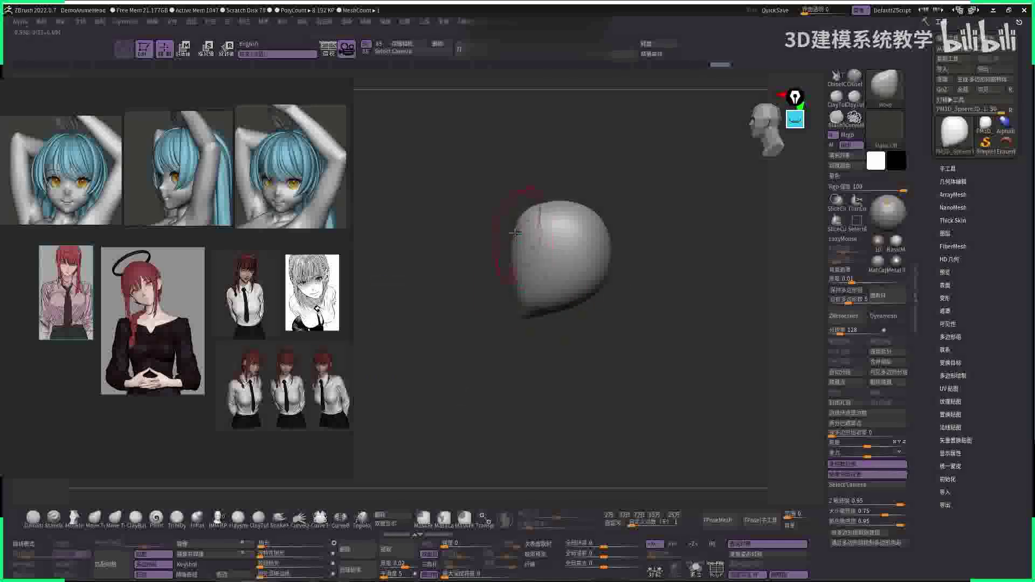
pyautogui.moveTo(481, 301); pyautogui.dragTo(543, 291)
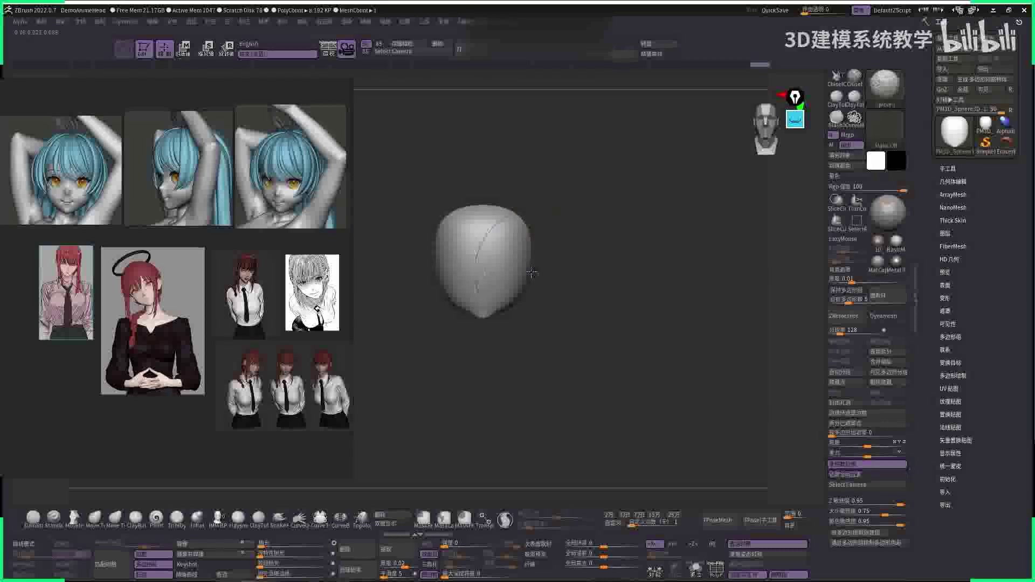
pyautogui.press('space')
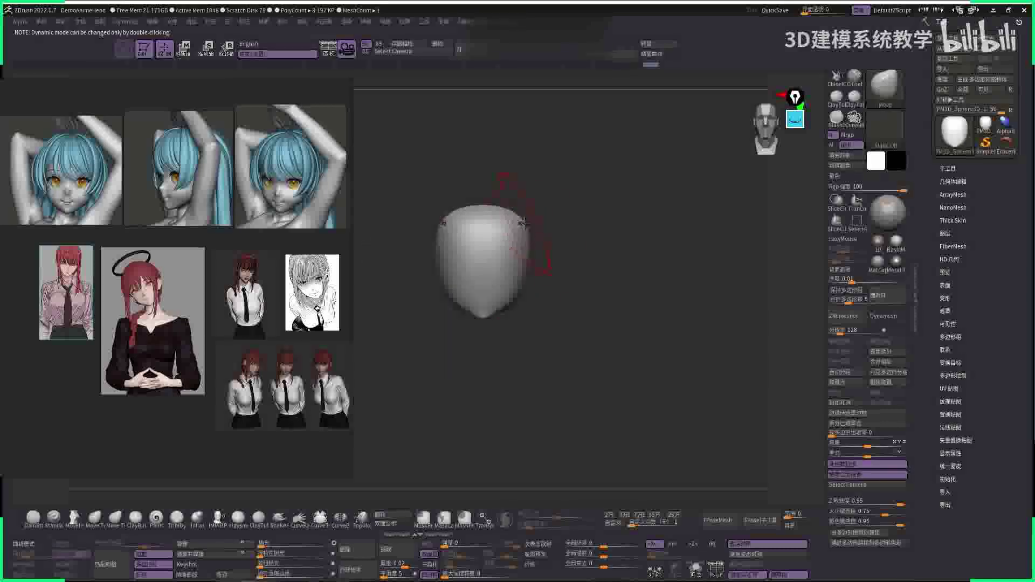
pyautogui.press('space')
pyautogui.moveTo(549, 226); pyautogui.dragTo(508, 286)
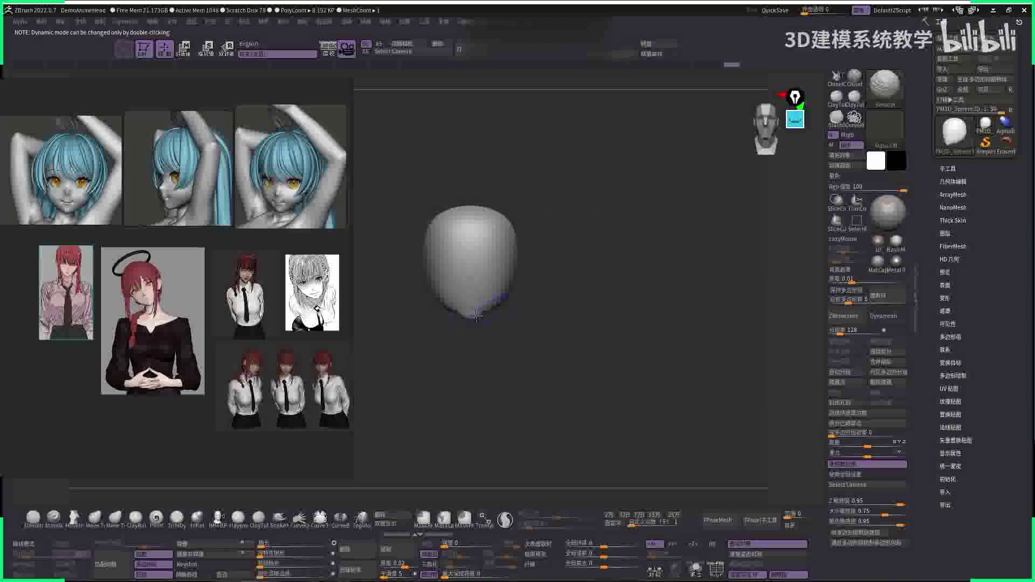
pyautogui.moveTo(571, 305)
pyautogui.keyDown('alt'); pyautogui.mouseDown()
pyautogui.moveTo(556, 297)
pyautogui.moveTo(593, 276)
pyautogui.moveTo(615, 288)
pyautogui.moveTo(566, 291)
pyautogui.moveTo(494, 274)
pyautogui.moveTo(513, 261)
pyautogui.mouseUp(); pyautogui.keyUp('alt')
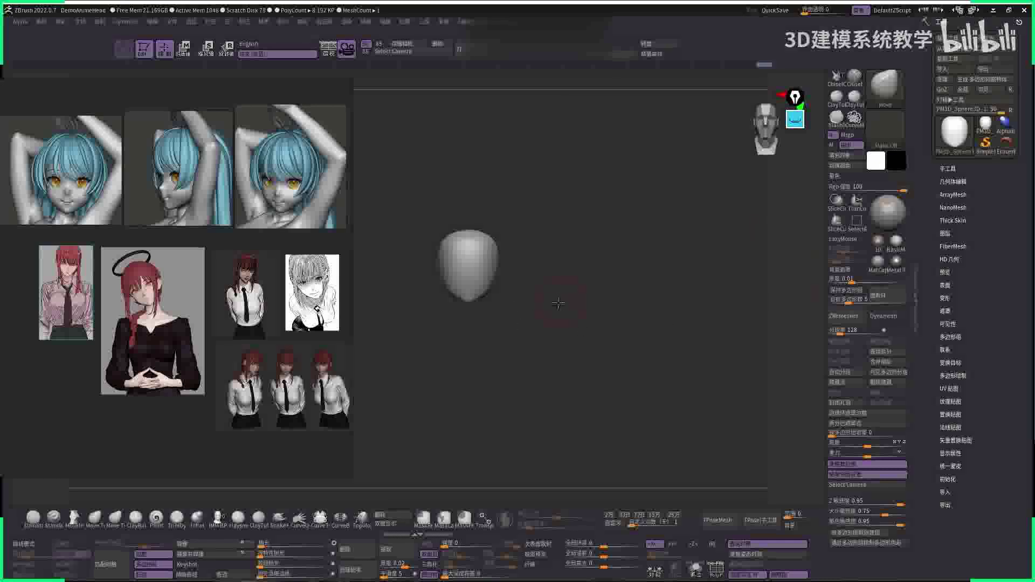
pyautogui.keyDown('alt'); pyautogui.moveTo(559, 304); pyautogui.dragTo(641, 308); pyautogui.keyUp('alt')
# - Load the Move brush and push the right side of the head and the jaw's bottom contour
pyautogui.press('w')
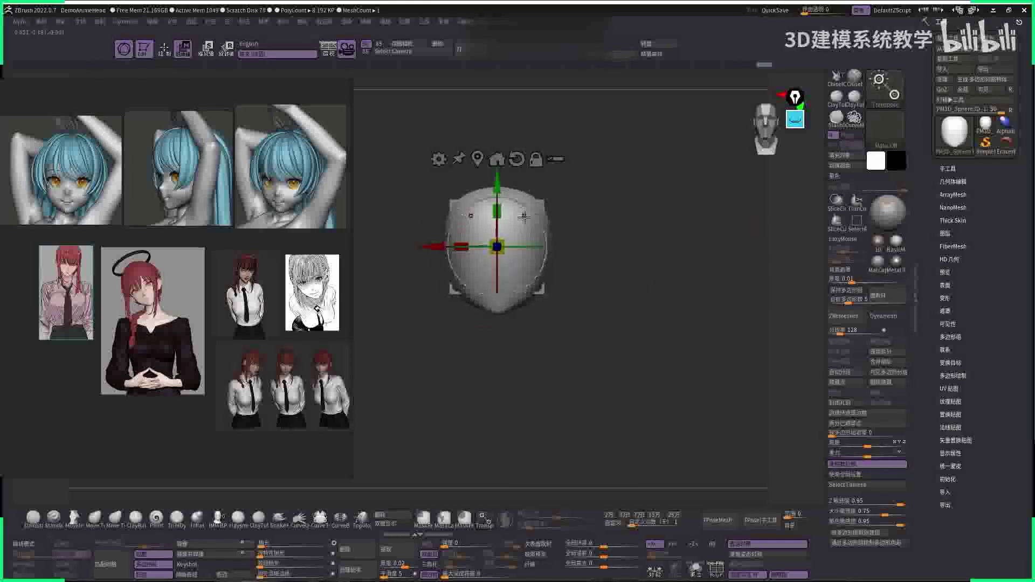
pyautogui.press('space')
pyautogui.press('q')
pyautogui.press('b')
pyautogui.press('m')
pyautogui.press('v')
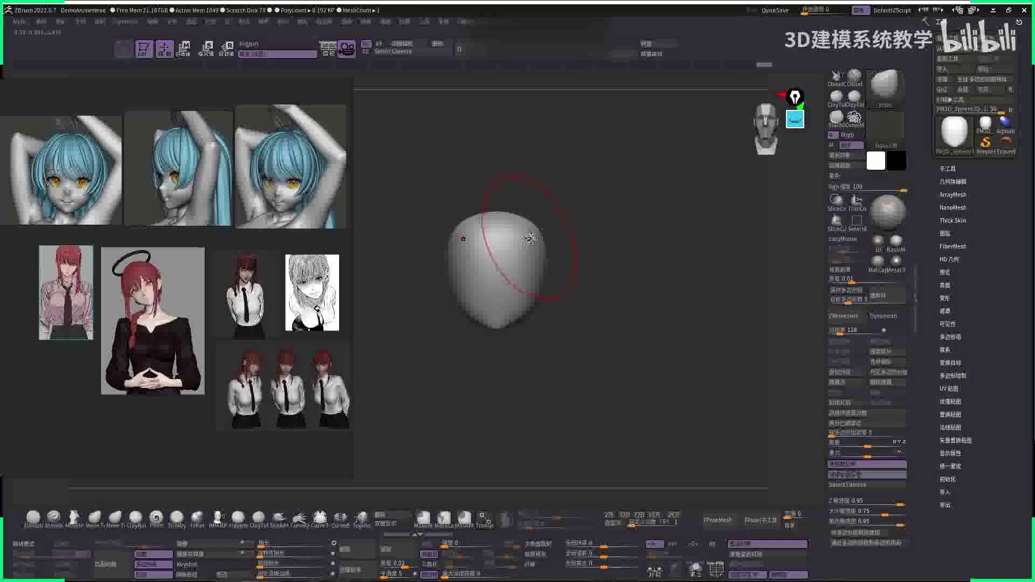
pyautogui.press('space')
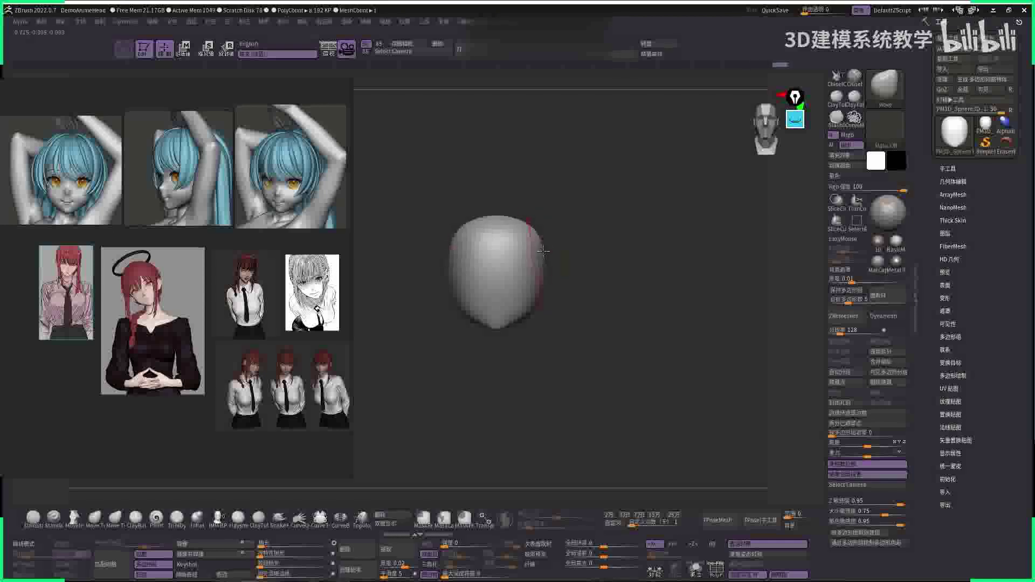
pyautogui.moveTo(526, 253); pyautogui.dragTo(517, 280)
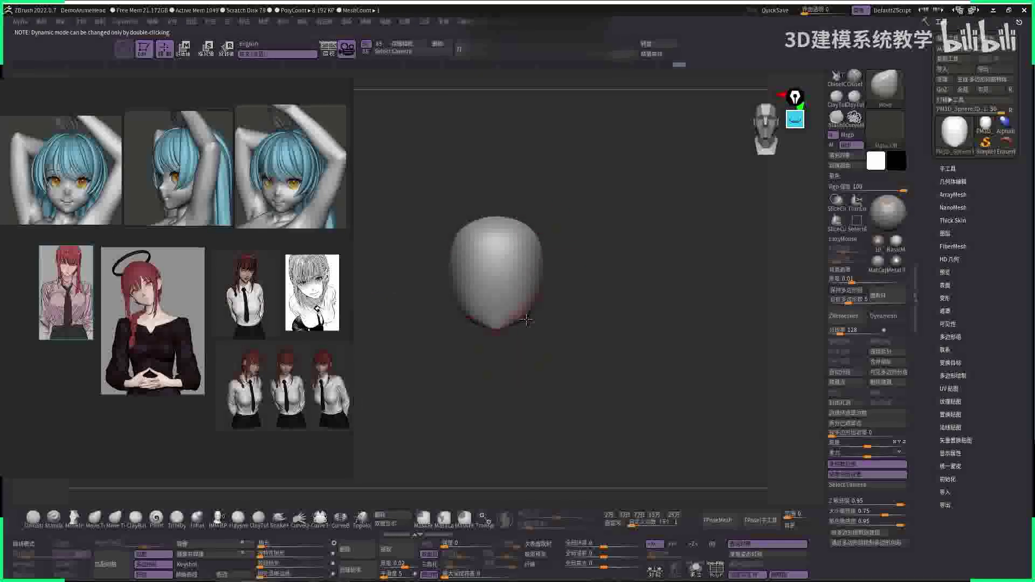
pyautogui.moveTo(502, 324); pyautogui.dragTo(527, 307)
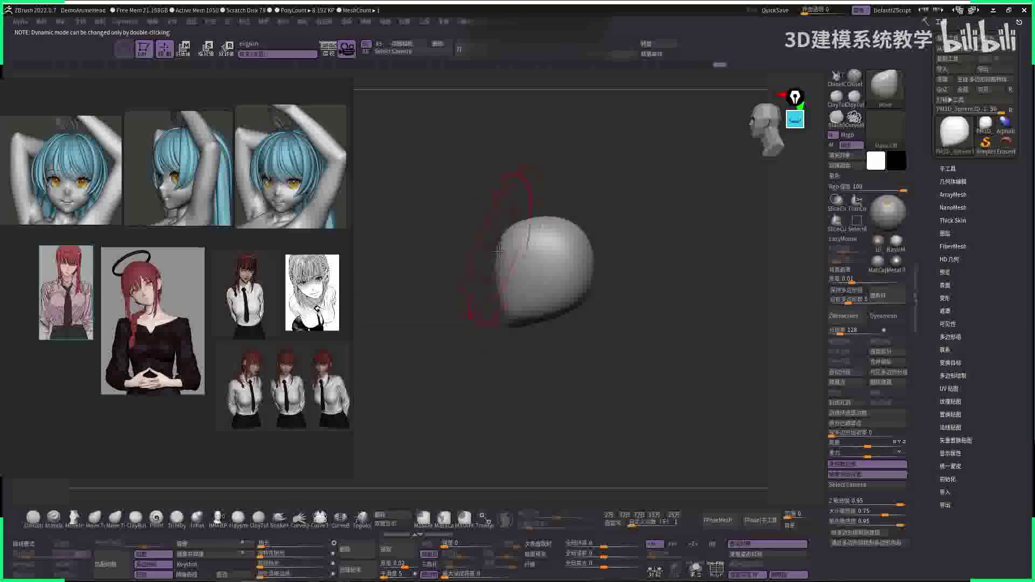
# - Turn the head front-on and load DamStandard with LazyMouse stabilising and no colour painting
pyautogui.moveTo(456, 268)
pyautogui.keyDown('shift'); pyautogui.mouseDown()
pyautogui.moveTo(575, 323)
pyautogui.moveTo(606, 266)
pyautogui.moveTo(603, 248)
pyautogui.mouseUp(); pyautogui.keyUp('shift')
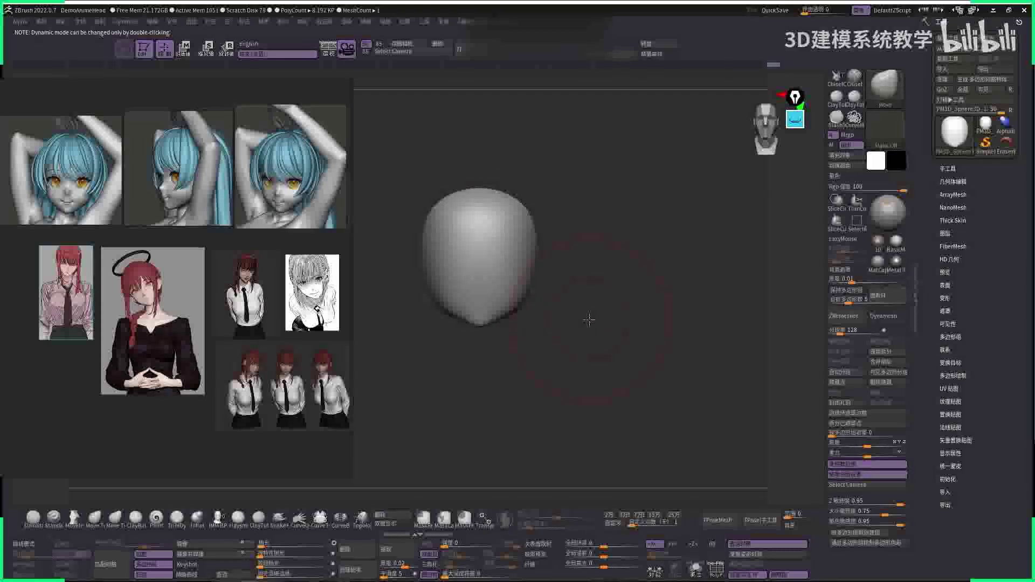
pyautogui.moveTo(581, 291)
pyautogui.mouseDown()
pyautogui.moveTo(608, 273)
pyautogui.moveTo(519, 264)
pyautogui.mouseUp()
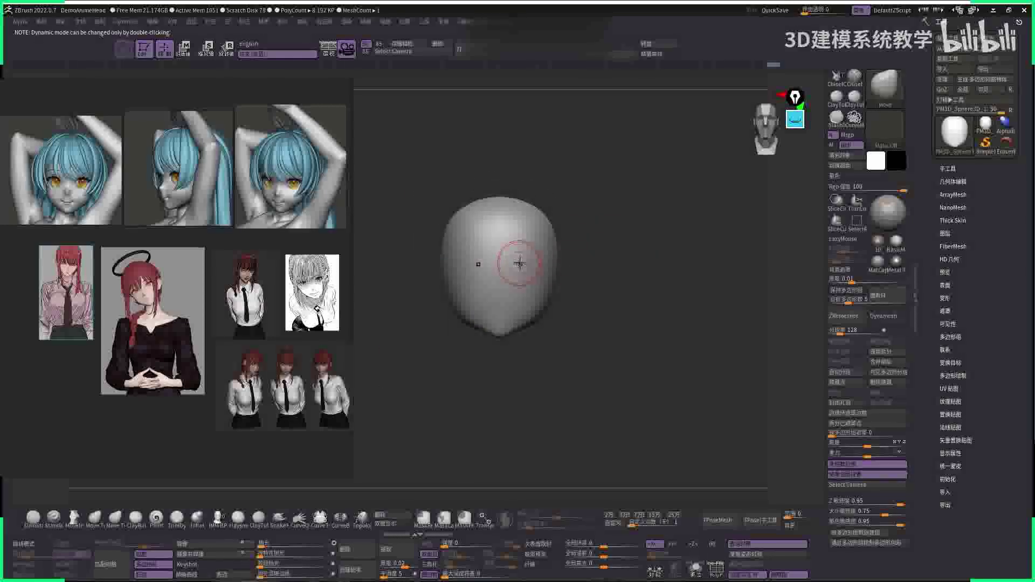
pyautogui.press('b')
pyautogui.press('d')
pyautogui.press('s')
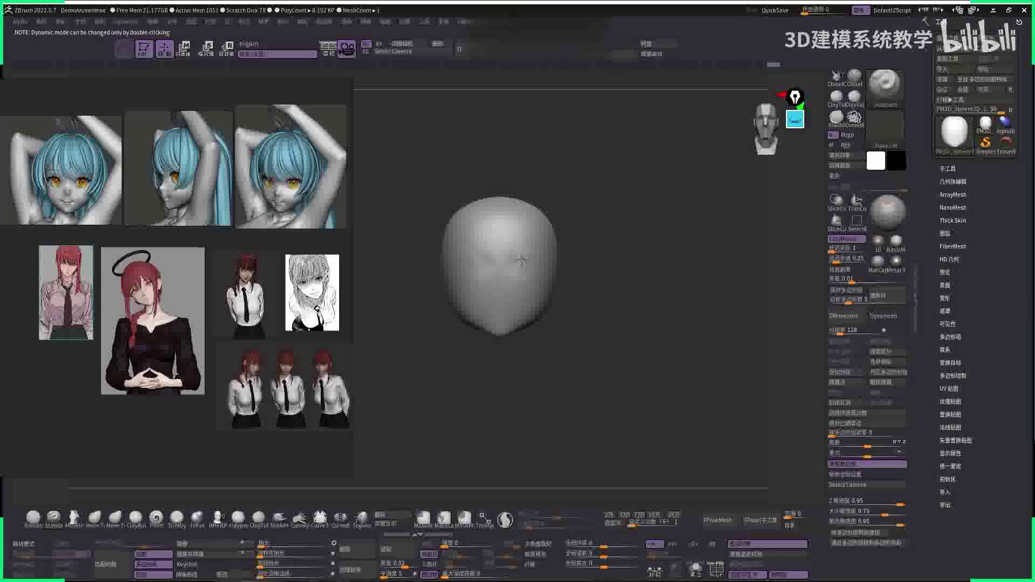
# - Carve small eye dents and deepen the sockets with ClayBuildup using a square alpha
pyautogui.press('space')
pyautogui.moveTo(522, 264)
pyautogui.mouseDown()
pyautogui.moveTo(480, 268)
pyautogui.moveTo(520, 270)
pyautogui.mouseUp()
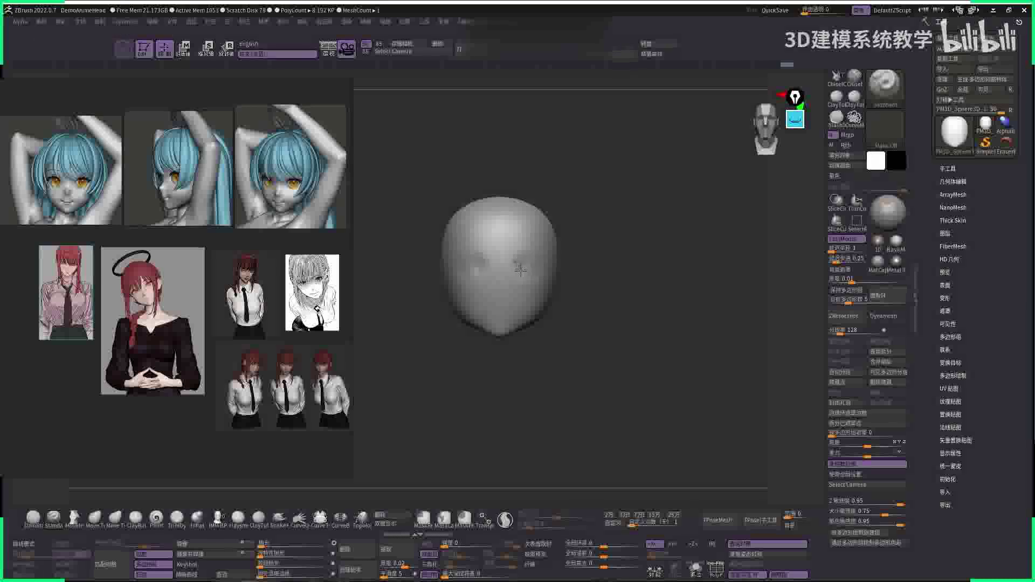
pyautogui.press('b')
pyautogui.press('c')
pyautogui.press('b')
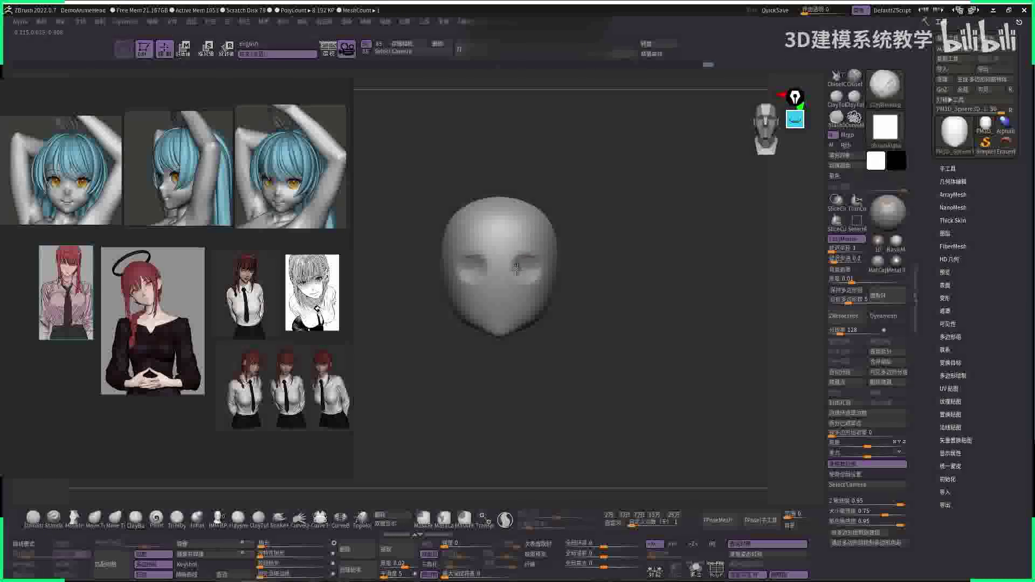
pyautogui.moveTo(566, 254); pyautogui.dragTo(585, 279)
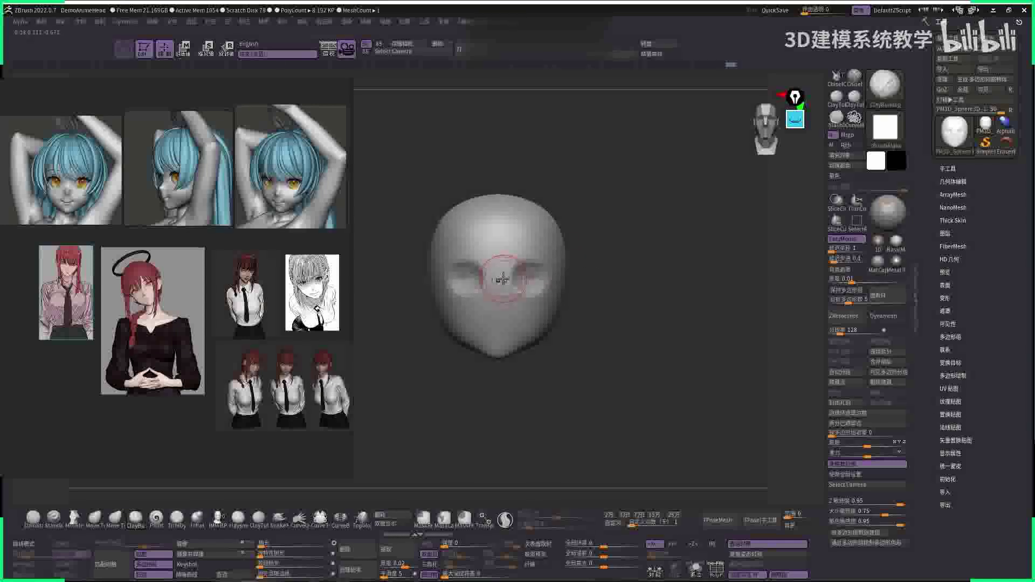
# - Draw the nose ridge down the centre of the face with DamStandard
pyautogui.press('b')
pyautogui.press('d')
pyautogui.press('s')
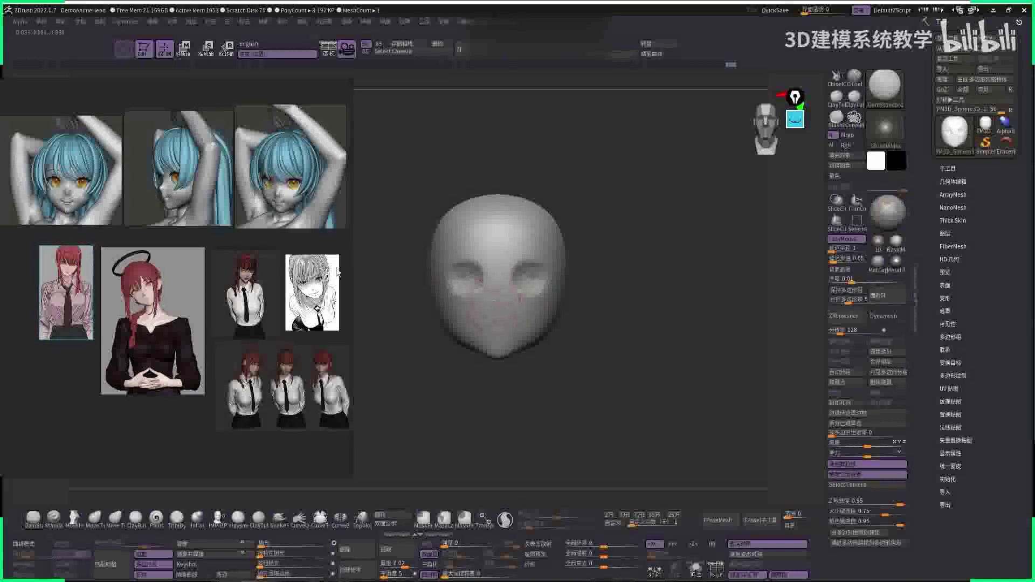
pyautogui.moveTo(502, 251); pyautogui.dragTo(498, 303)
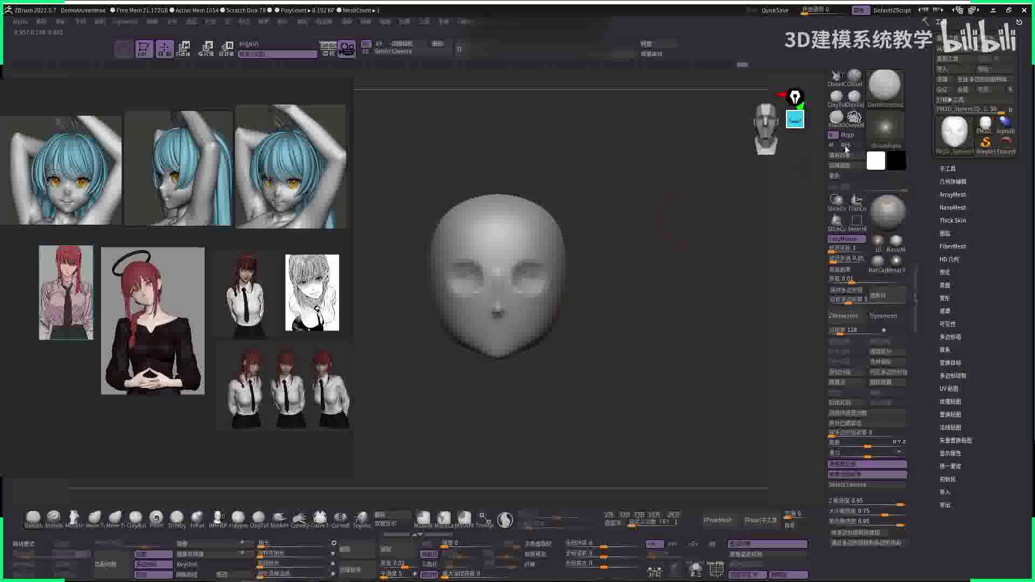
pyautogui.click(796, 152)
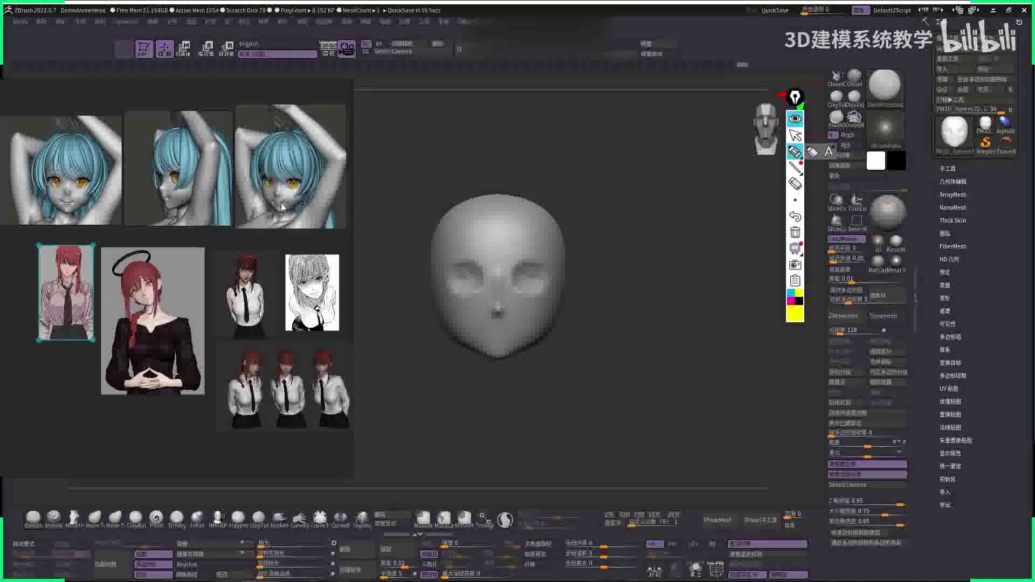
# - Circle the right reference's eyes in yellow, leave the pen, then carve the brow between the eyes
pyautogui.moveTo(686, 187); pyautogui.dragTo(644, 185)
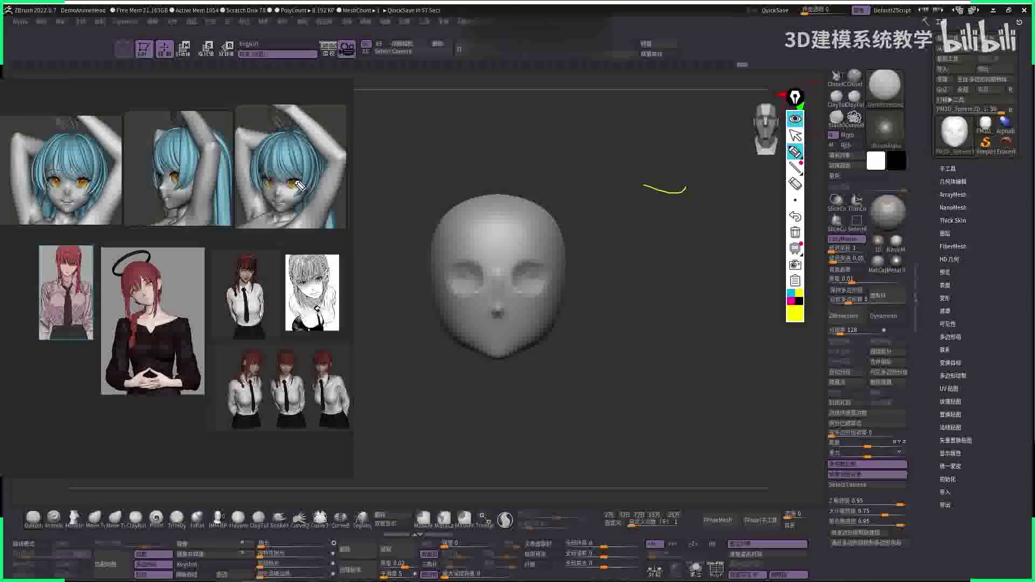
pyautogui.moveTo(291, 193)
pyautogui.mouseDown()
pyautogui.moveTo(302, 187)
pyautogui.moveTo(278, 188)
pyautogui.moveTo(279, 198)
pyautogui.moveTo(302, 174)
pyautogui.moveTo(263, 178)
pyautogui.mouseUp()
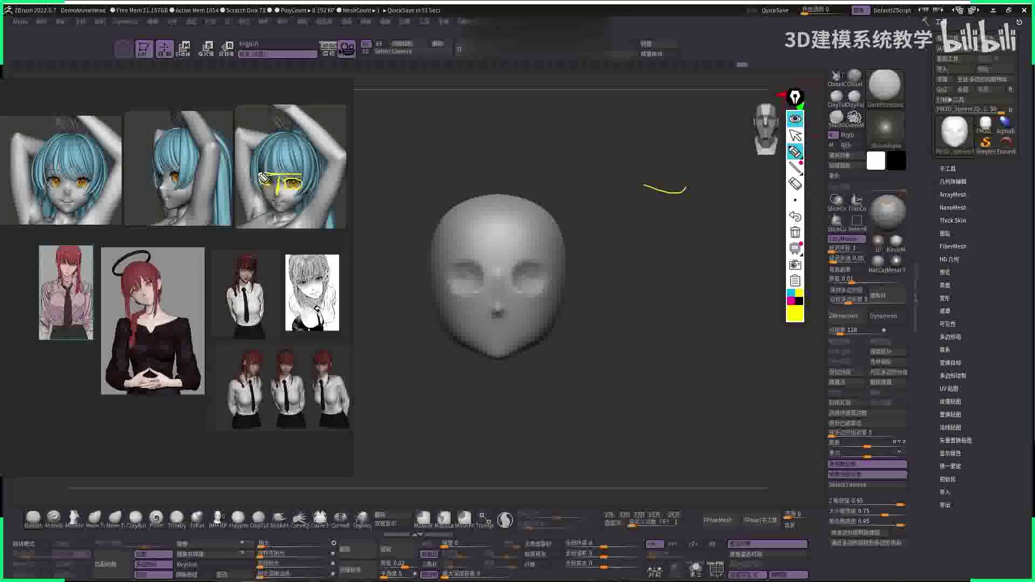
pyautogui.click(795, 135)
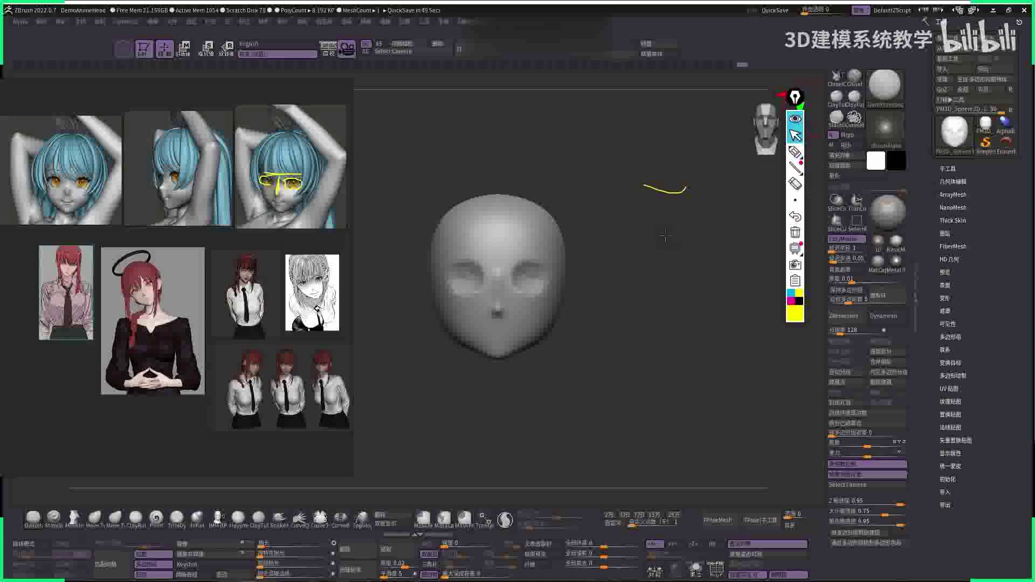
pyautogui.moveTo(604, 265); pyautogui.dragTo(539, 266)
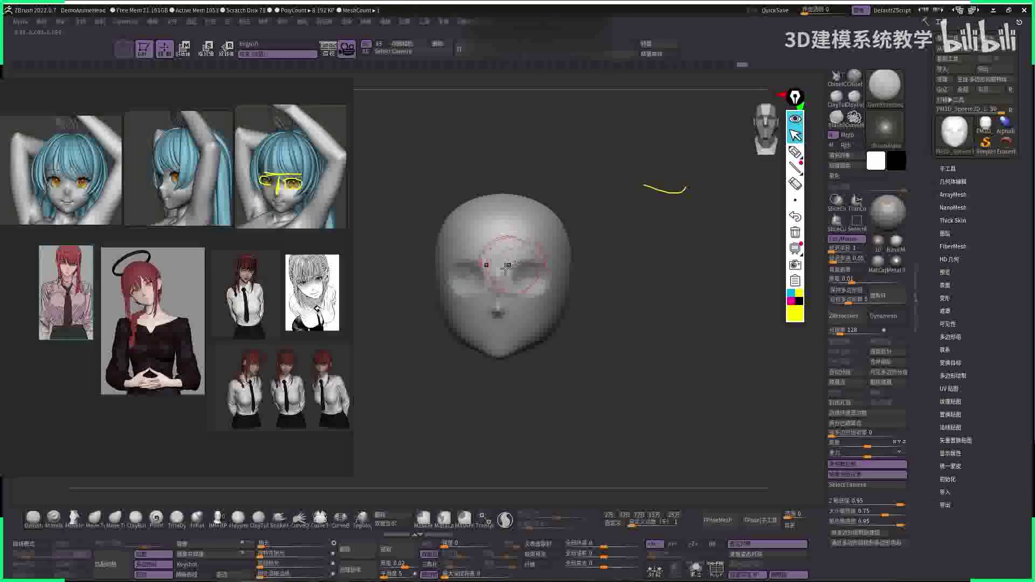
pyautogui.moveTo(501, 265); pyautogui.dragTo(533, 260)
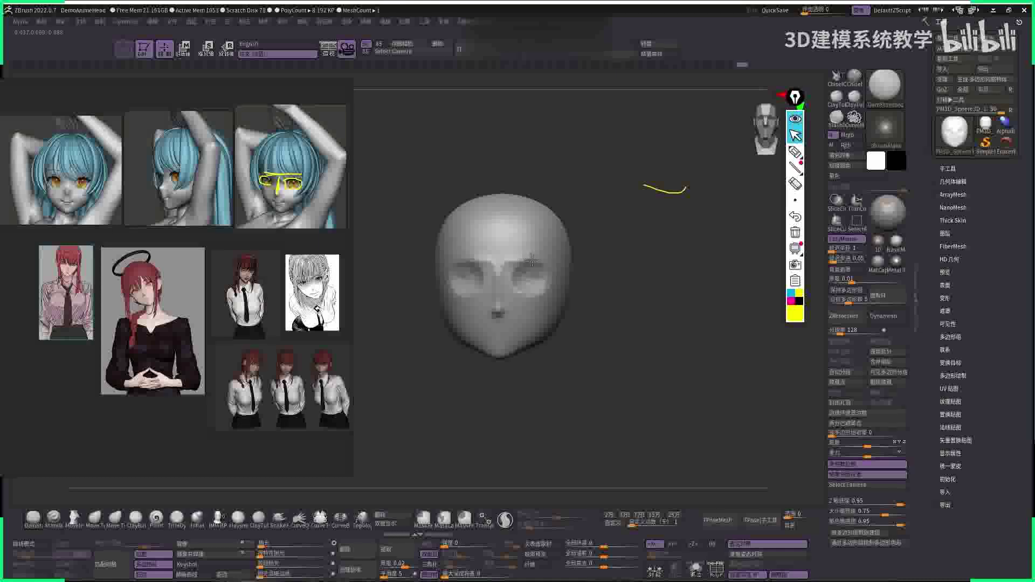
# - Reshape the face broadly with the Move brush from three-quarter, front and profile views
pyautogui.moveTo(546, 262)
pyautogui.mouseDown(button='right')
pyautogui.moveTo(523, 267)
pyautogui.moveTo(530, 283)
pyautogui.mouseUp(button='right')
pyautogui.press('b')
pyautogui.press('m')
pyautogui.press('v')
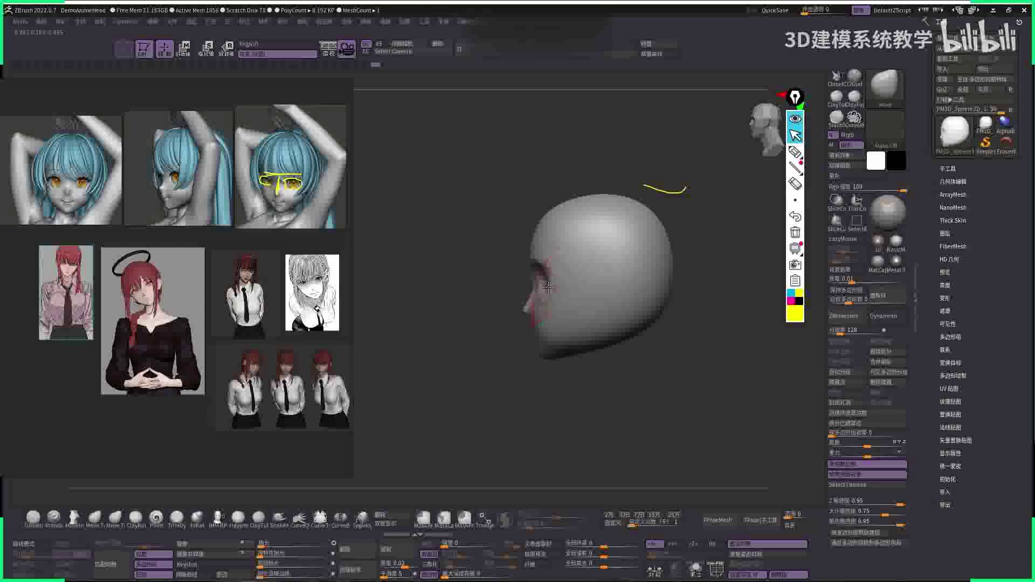
pyautogui.moveTo(543, 286); pyautogui.dragTo(550, 300, button='right')
pyautogui.moveTo(658, 300)
pyautogui.mouseDown(button='right')
pyautogui.moveTo(512, 303)
pyautogui.moveTo(663, 300)
pyautogui.mouseUp(button='right')
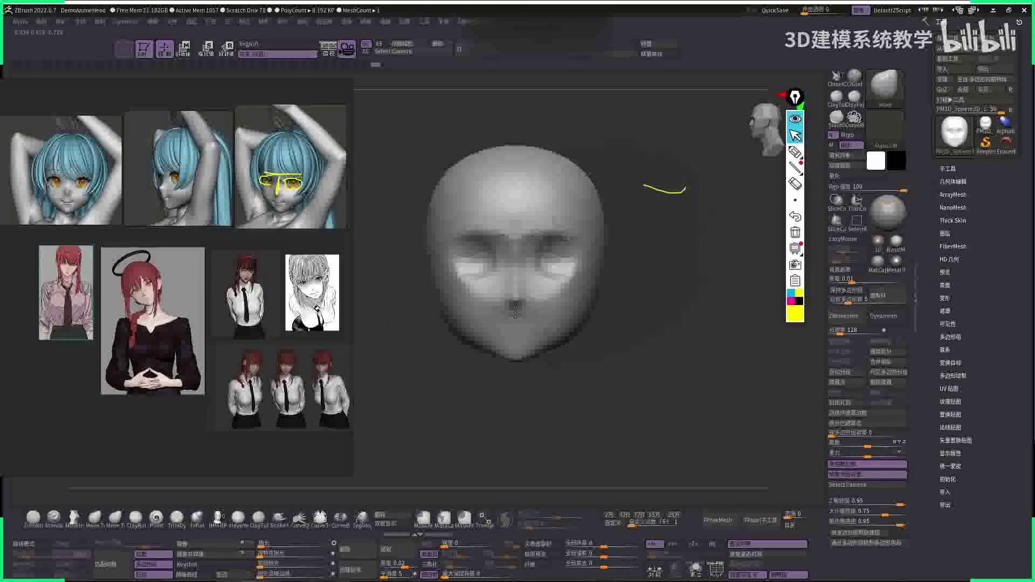
# - Carve the brow and eye socket creases with DamStandard, checking front and three-quarter views
pyautogui.press('space')
pyautogui.press('space')
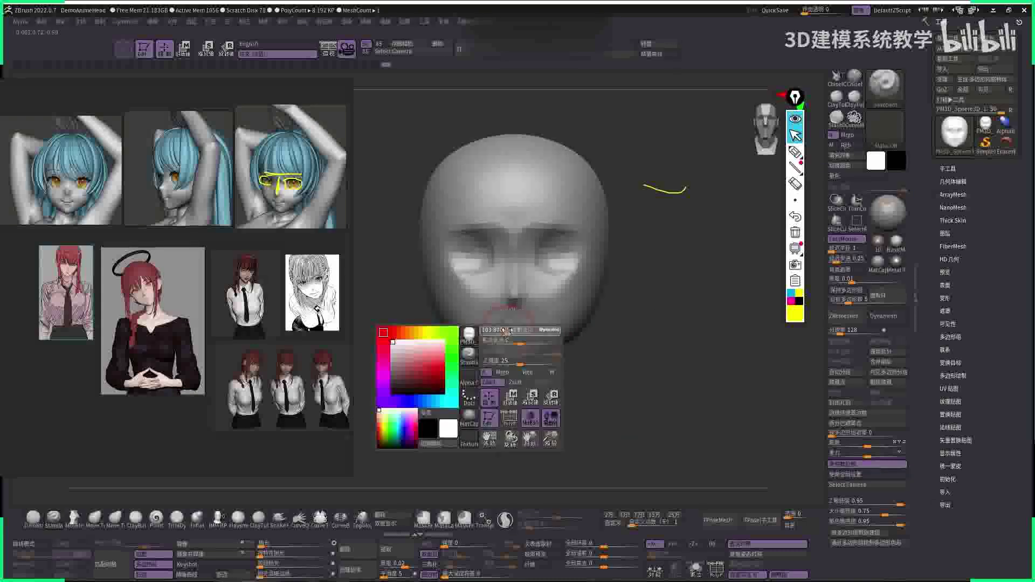
pyautogui.press('space')
pyautogui.press('b')
pyautogui.press('d')
pyautogui.press('s')
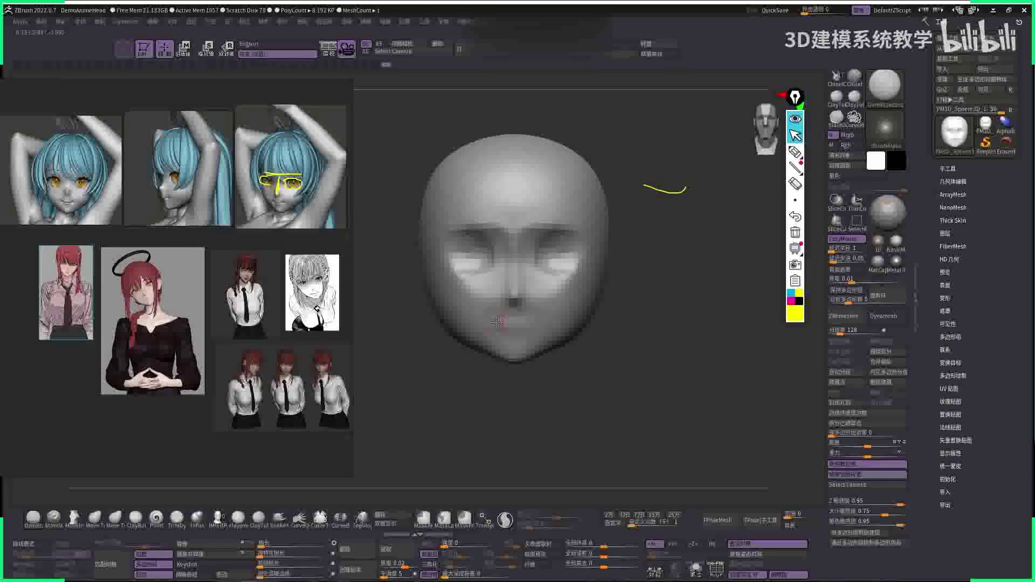
pyautogui.moveTo(663, 312); pyautogui.dragTo(502, 321, button='right')
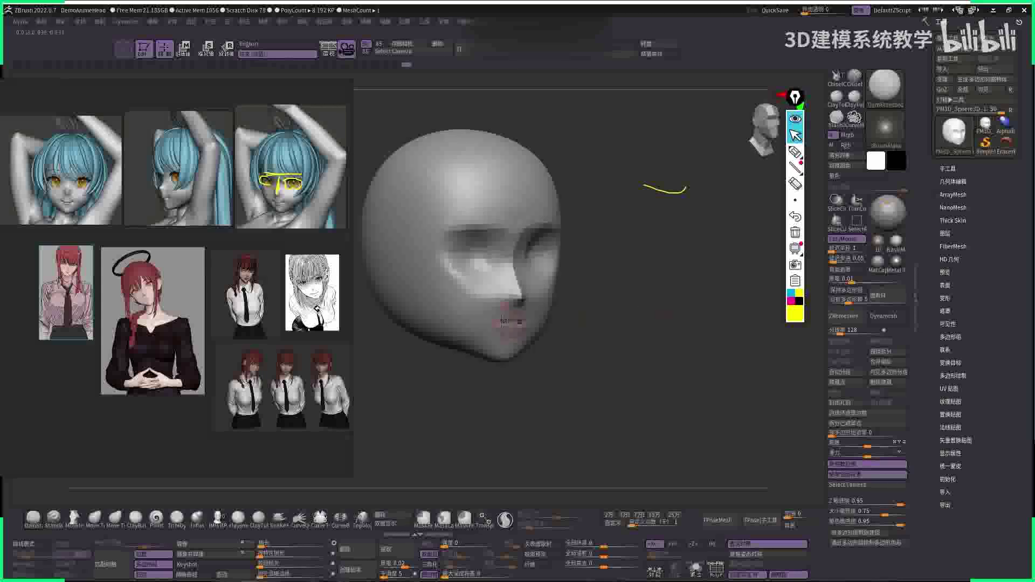
pyautogui.moveTo(588, 313)
pyautogui.mouseDown(button='right')
pyautogui.moveTo(650, 307)
pyautogui.moveTo(490, 325)
pyautogui.moveTo(577, 330)
pyautogui.moveTo(567, 380)
pyautogui.moveTo(536, 318)
pyautogui.moveTo(513, 300)
pyautogui.moveTo(513, 318)
pyautogui.moveTo(526, 314)
pyautogui.moveTo(529, 327)
pyautogui.moveTo(610, 275)
pyautogui.moveTo(684, 330)
pyautogui.moveTo(617, 296)
pyautogui.moveTo(641, 304)
pyautogui.moveTo(650, 334)
pyautogui.moveTo(620, 351)
pyautogui.moveTo(632, 379)
pyautogui.moveTo(642, 328)
pyautogui.moveTo(658, 351)
pyautogui.mouseUp(button='right')
# - Alternate Move, DamStandard and ClayBuildup to define the nose and mouth groove
pyautogui.press('space')
pyautogui.press('b')
pyautogui.press('c')
pyautogui.press('b')
pyautogui.press('b')
pyautogui.press('d')
pyautogui.press('s')
pyautogui.press('b')
pyautogui.press('c')
pyautogui.press('b')
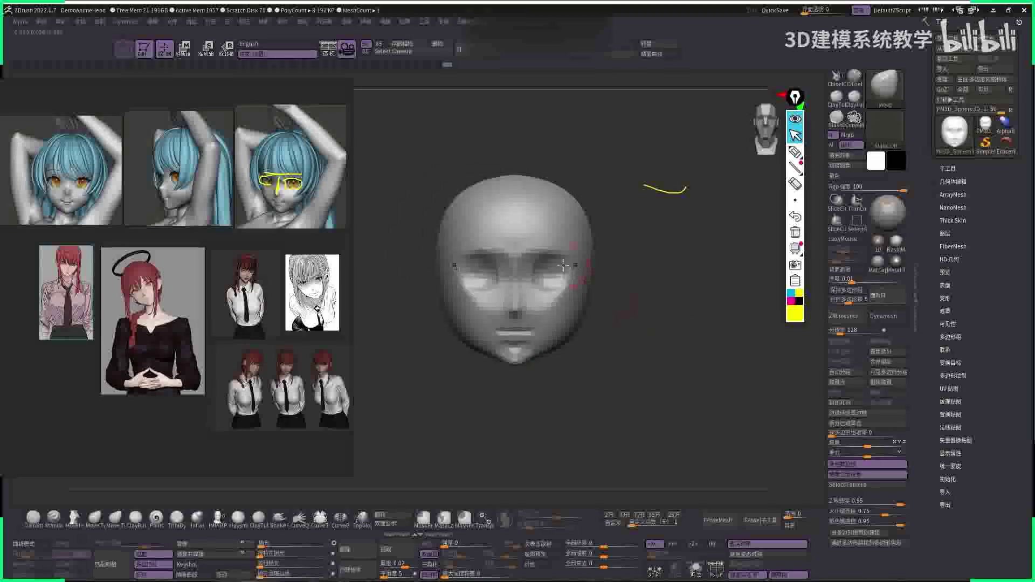
# - Clear the yellow annotation marks and undo the Move stroke that enlarged the skull
pyautogui.click(795, 118)
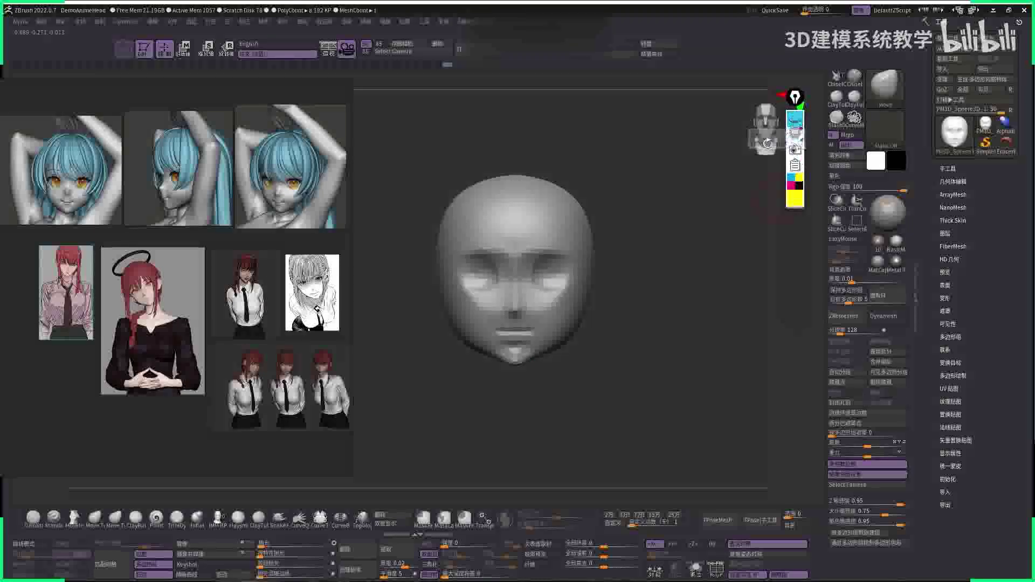
pyautogui.moveTo(667, 251); pyautogui.dragTo(692, 274, button='right')
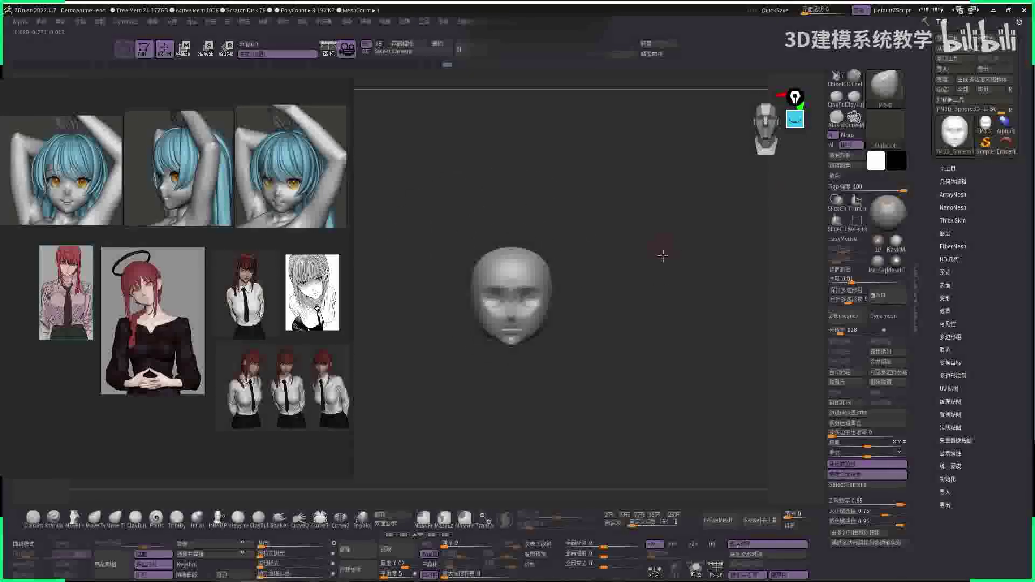
pyautogui.moveTo(608, 268); pyautogui.dragTo(596, 265, button='right')
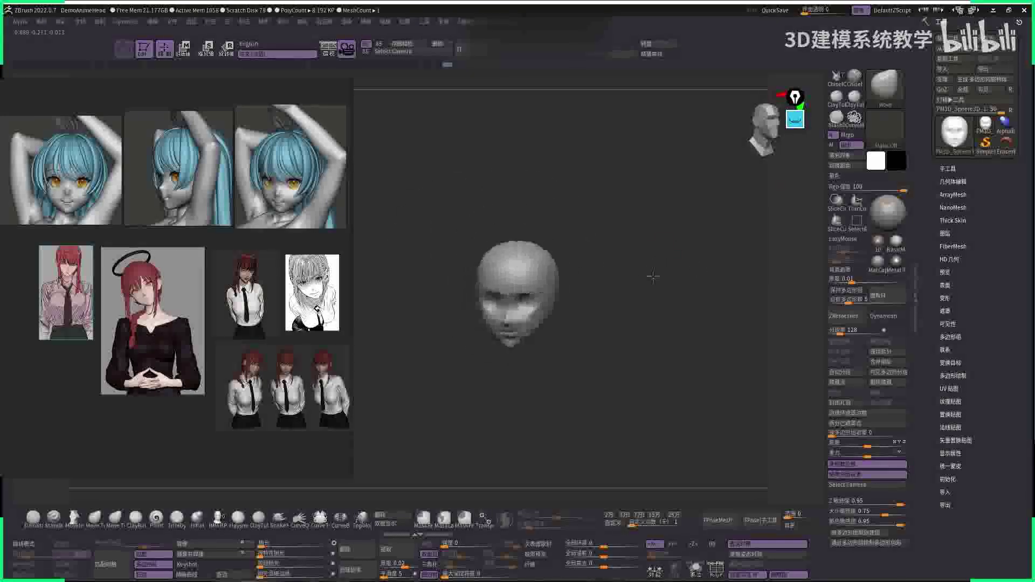
pyautogui.moveTo(675, 270); pyautogui.dragTo(374, 278)
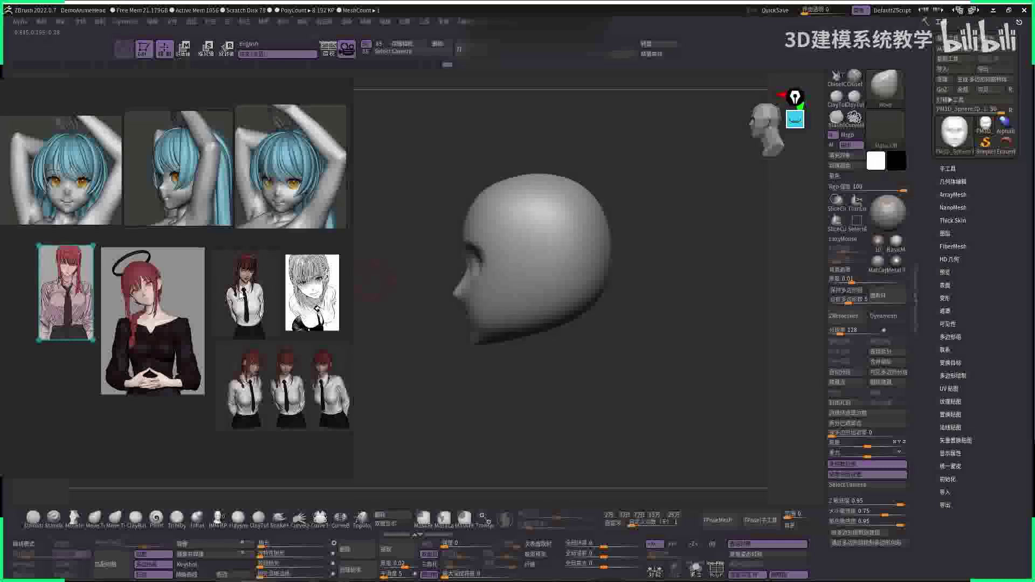
pyautogui.moveTo(355, 347); pyautogui.dragTo(576, 363)
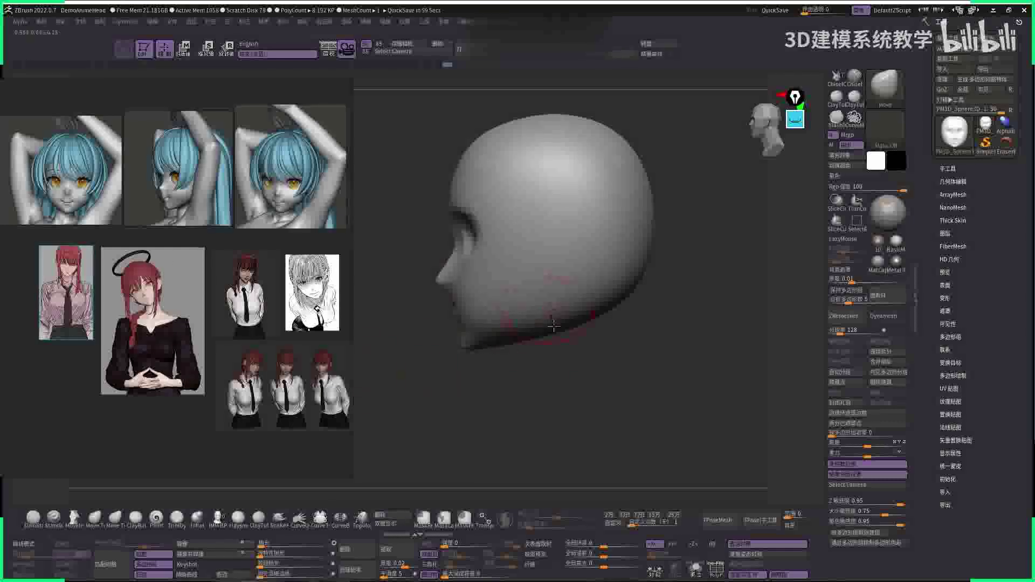
pyautogui.hotkey('ctrl', 'z')
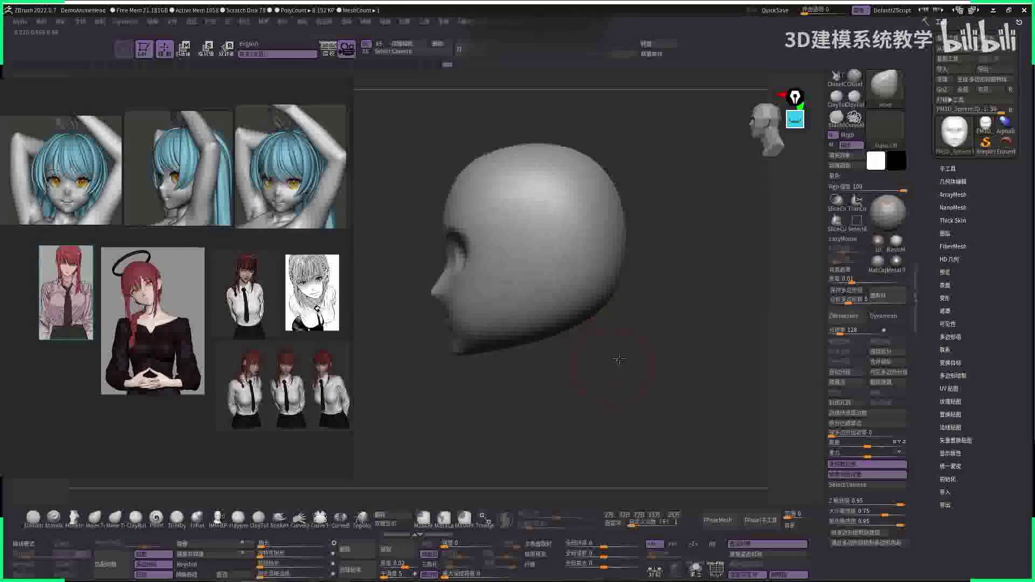
# - Carve a long curved jaw line along the cheek with DamStandard from the left profile
pyautogui.press('b')
pyautogui.press('d')
pyautogui.press('s')
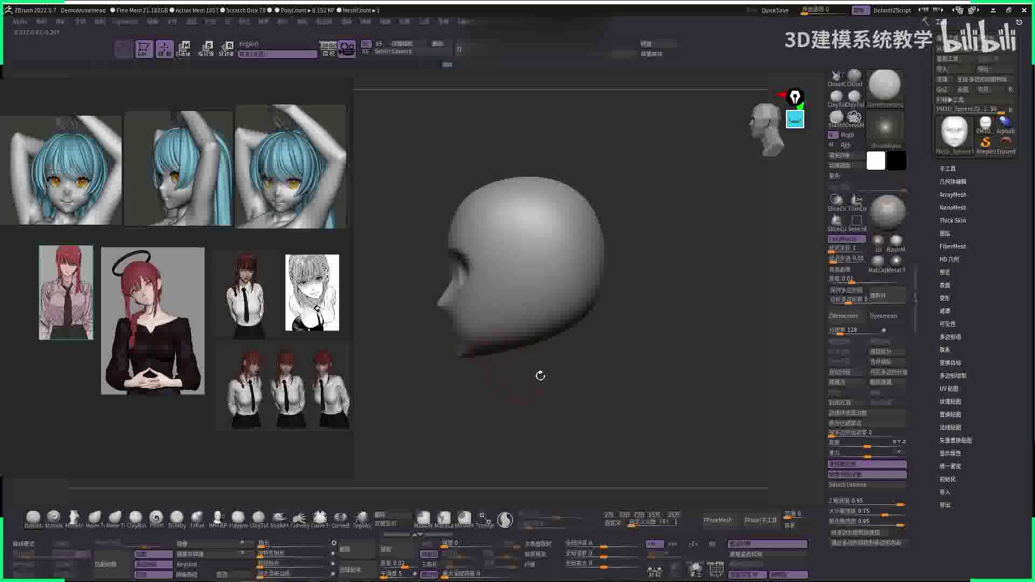
pyautogui.moveTo(539, 374); pyautogui.dragTo(471, 351)
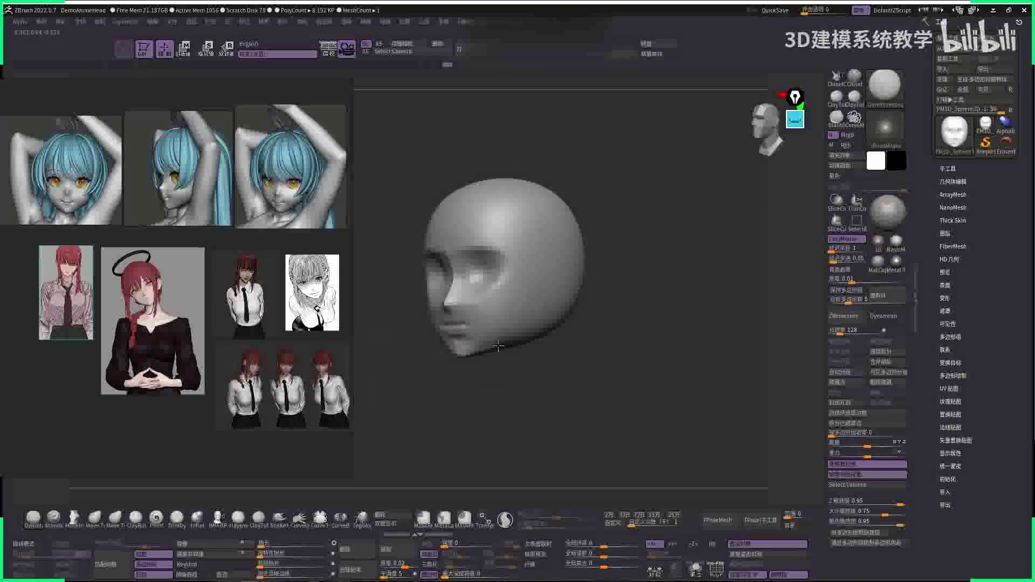
pyautogui.moveTo(616, 307); pyautogui.dragTo(519, 331)
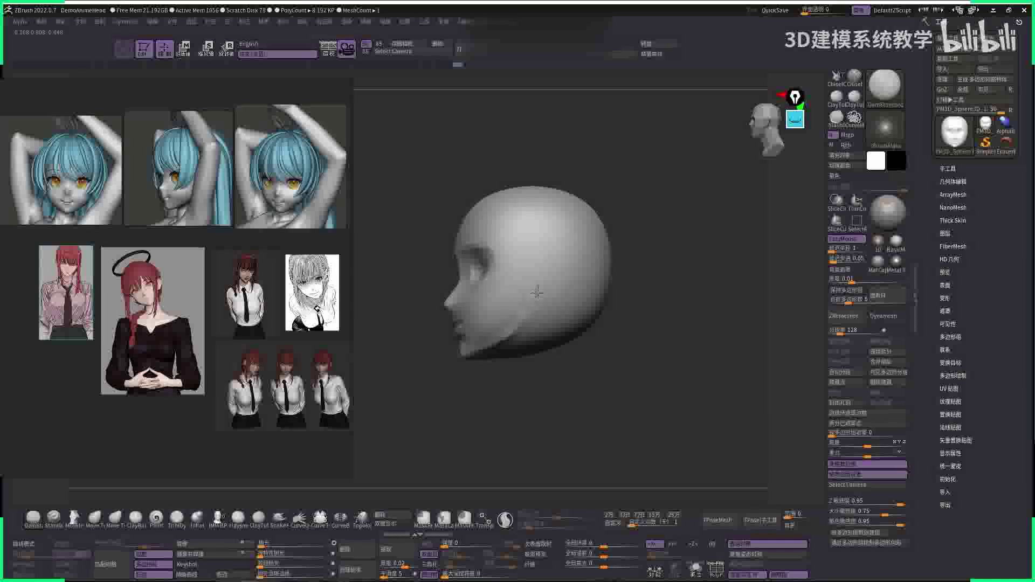
pyautogui.moveTo(519, 332); pyautogui.dragTo(528, 293)
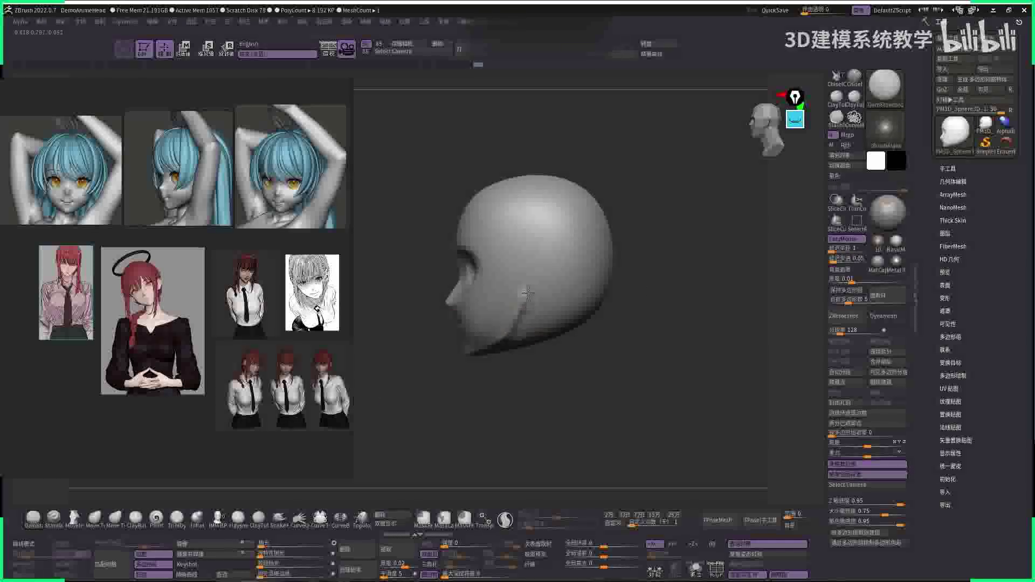
pyautogui.moveTo(515, 347); pyautogui.dragTo(508, 356, button='right')
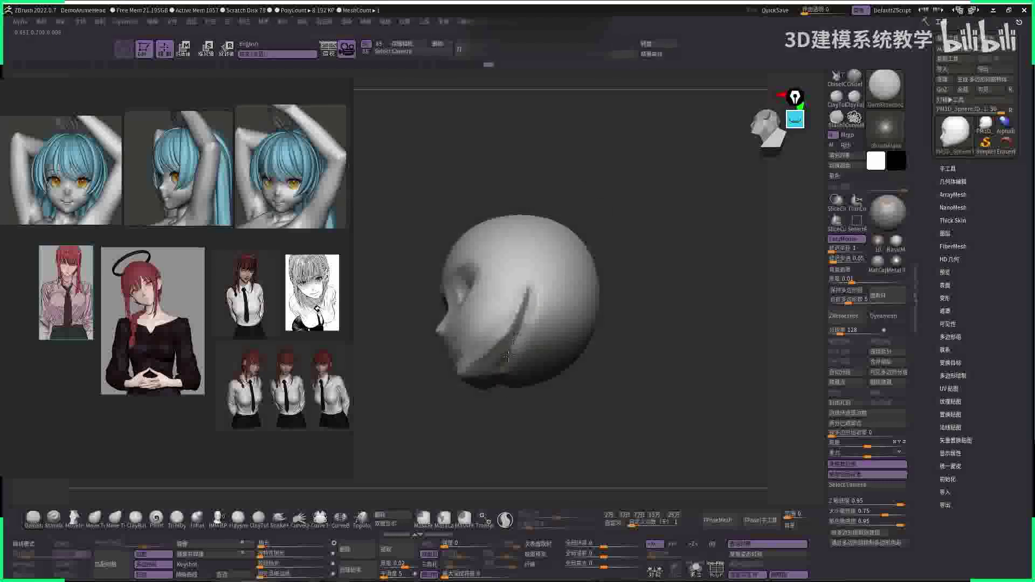
pyautogui.moveTo(516, 398)
pyautogui.mouseDown(button='right')
pyautogui.moveTo(608, 342)
pyautogui.moveTo(664, 342)
pyautogui.moveTo(592, 344)
pyautogui.moveTo(503, 397)
pyautogui.moveTo(519, 390)
pyautogui.moveTo(534, 331)
pyautogui.moveTo(518, 345)
pyautogui.moveTo(615, 391)
pyautogui.moveTo(536, 296)
pyautogui.mouseUp(button='right')
# - Rough in the side and back of the head with ClayBuildup and Move from profile and rear views
pyautogui.press('b')
pyautogui.press('c')
pyautogui.press('b')
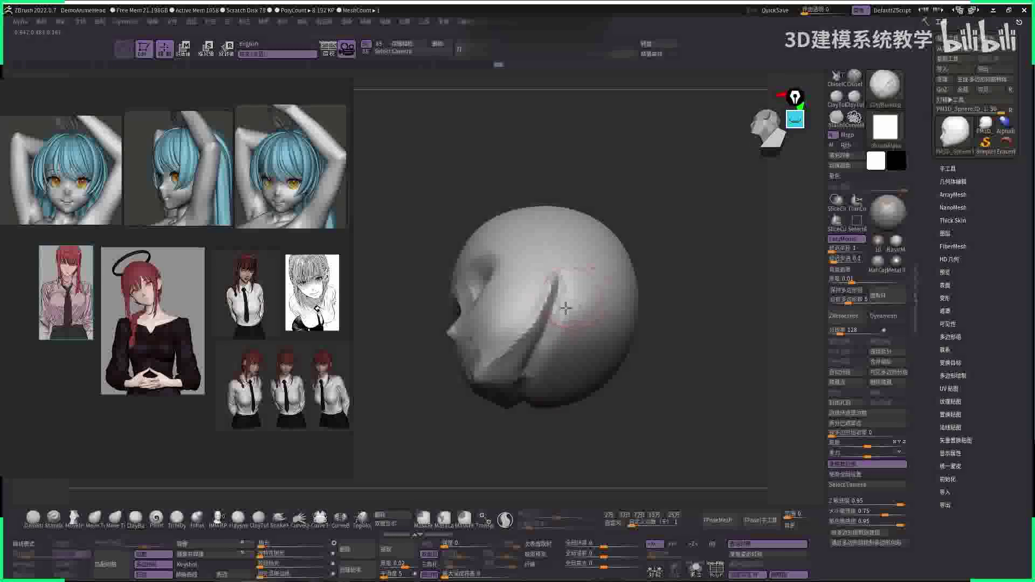
pyautogui.moveTo(542, 378); pyautogui.dragTo(580, 323, button='right')
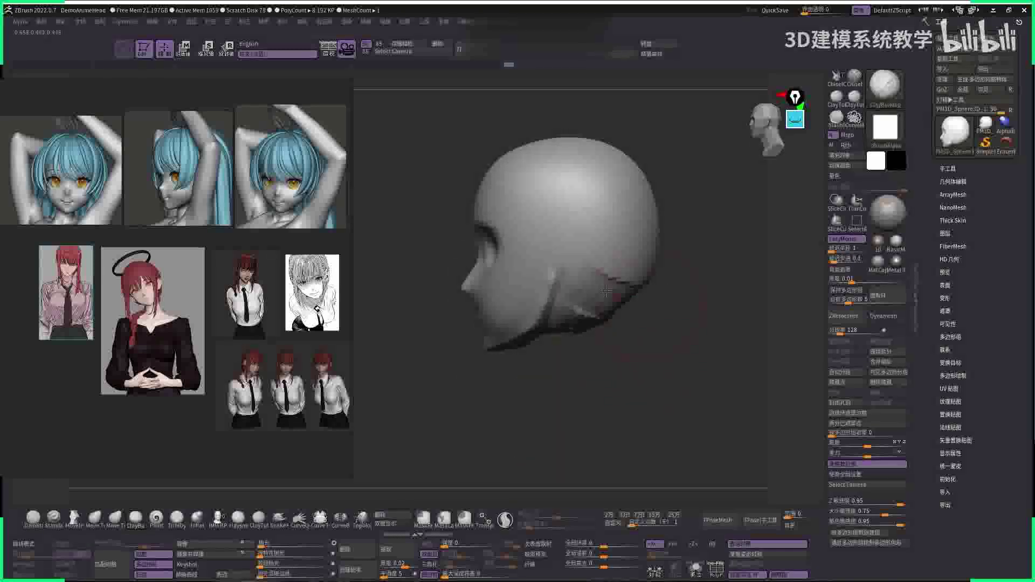
pyautogui.keyDown('ctrl'); pyautogui.moveTo(607, 292); pyautogui.dragTo(586, 291, button='right'); pyautogui.keyUp('ctrl')
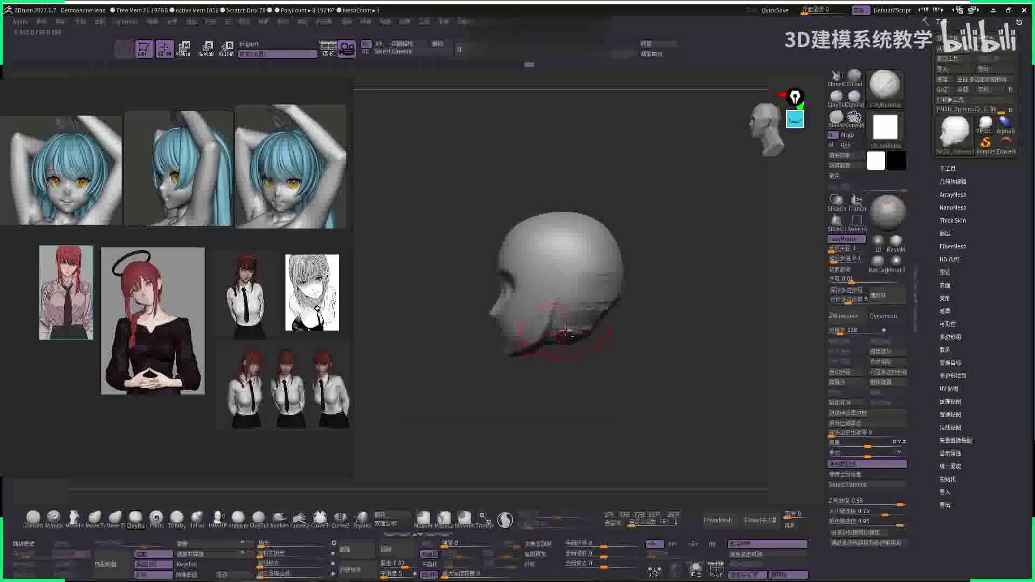
pyautogui.moveTo(640, 352)
pyautogui.mouseDown(button='right')
pyautogui.moveTo(662, 286)
pyautogui.moveTo(658, 303)
pyautogui.moveTo(525, 302)
pyautogui.mouseUp(button='right')
pyautogui.press('b')
pyautogui.press('m')
pyautogui.press('v')
pyautogui.press('space')
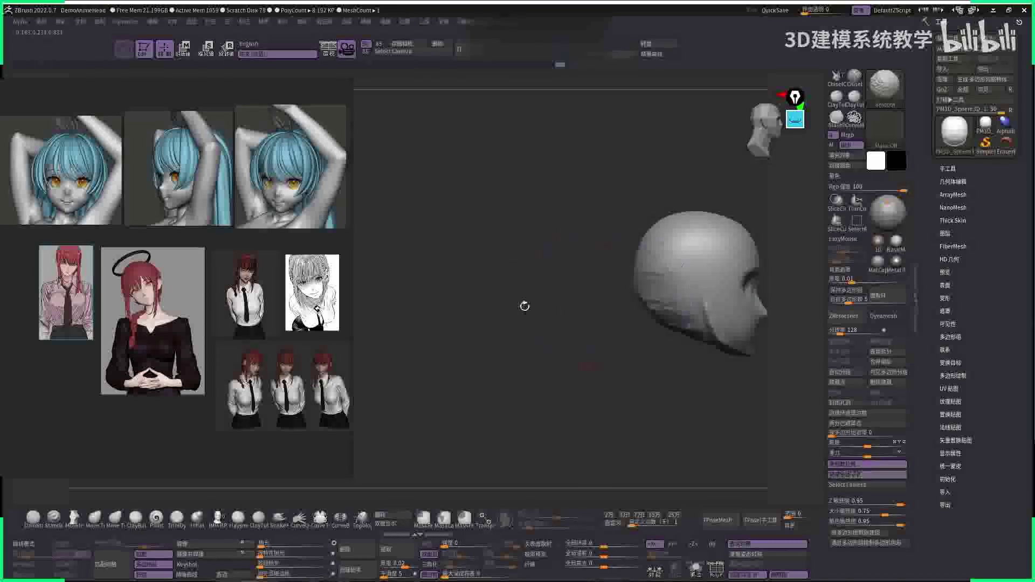
pyautogui.press('space')
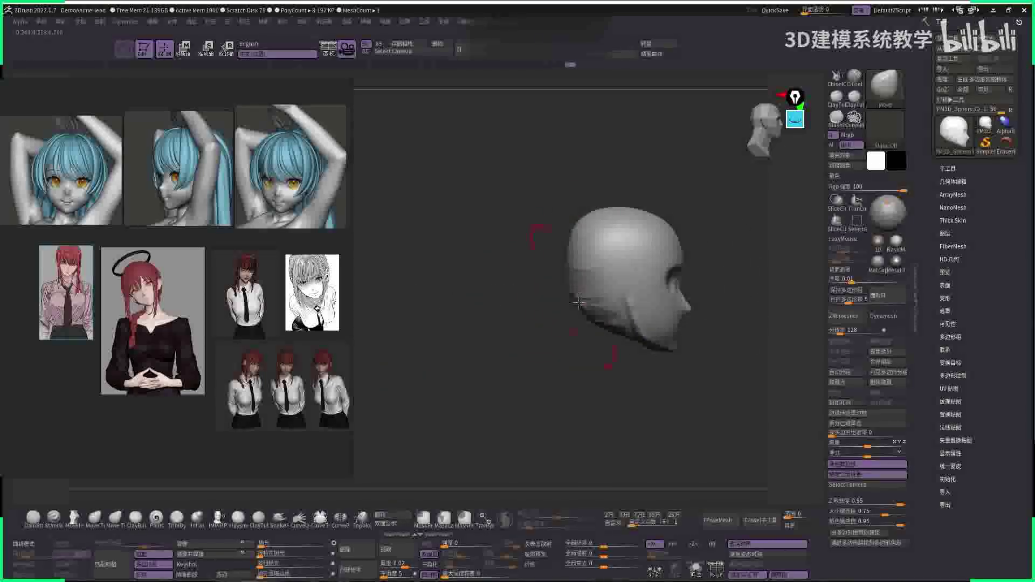
# - Smooth away the jaw crease and build up clay on the cheek and jaw
pyautogui.moveTo(579, 230); pyautogui.dragTo(626, 276, button='right')
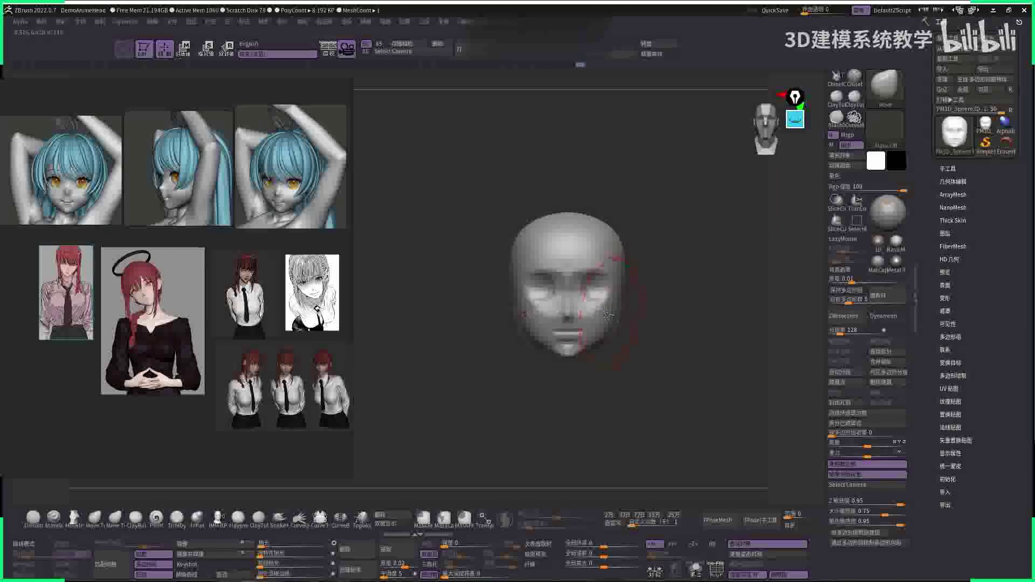
pyautogui.press('shift')
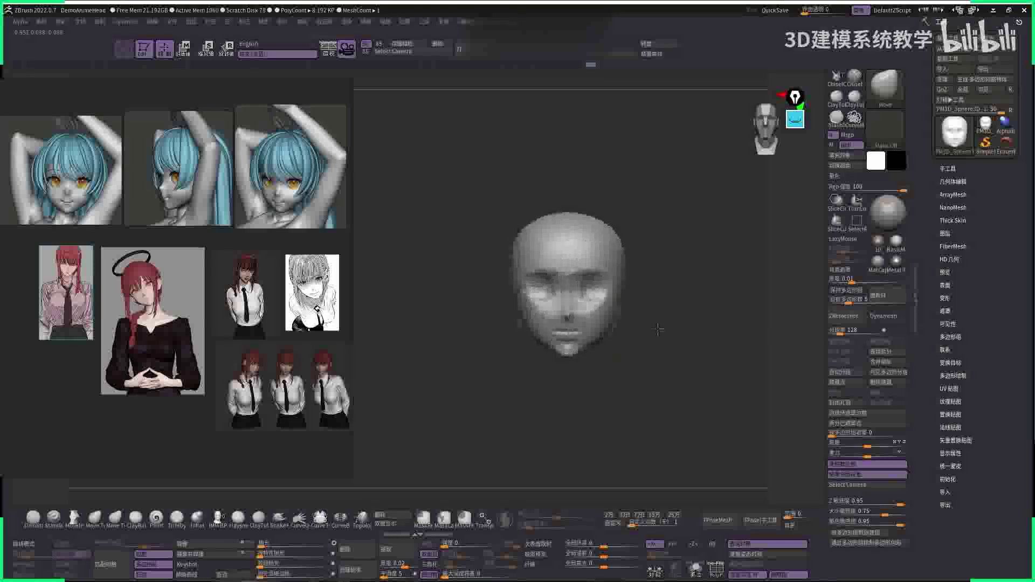
pyautogui.moveTo(700, 330)
pyautogui.mouseDown(button='right')
pyautogui.moveTo(658, 337)
pyautogui.moveTo(667, 365)
pyautogui.moveTo(600, 342)
pyautogui.moveTo(636, 308)
pyautogui.moveTo(631, 338)
pyautogui.mouseUp(button='right')
pyautogui.press('b')
pyautogui.press('c')
pyautogui.press('b')
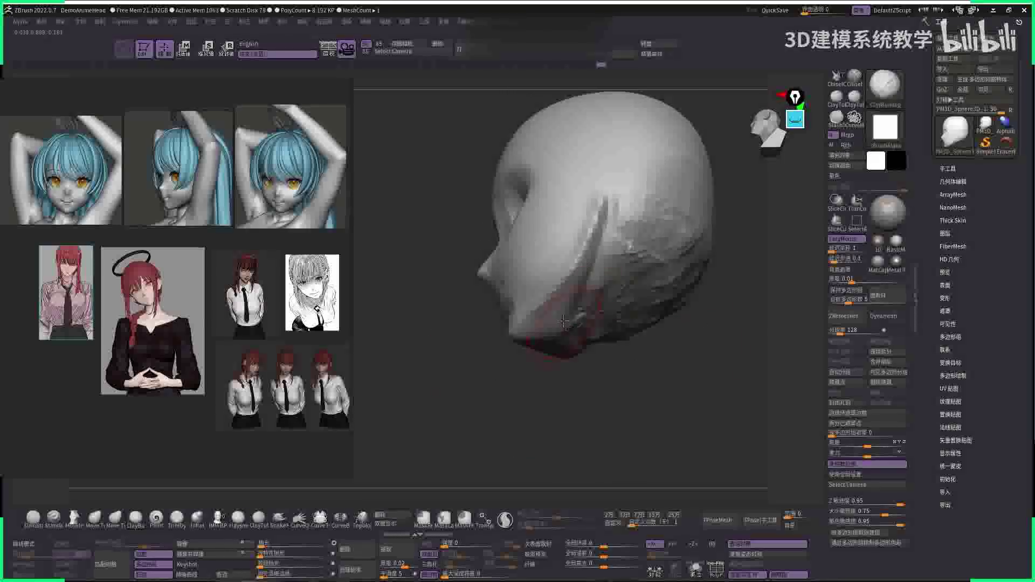
pyautogui.moveTo(584, 290); pyautogui.dragTo(572, 301)
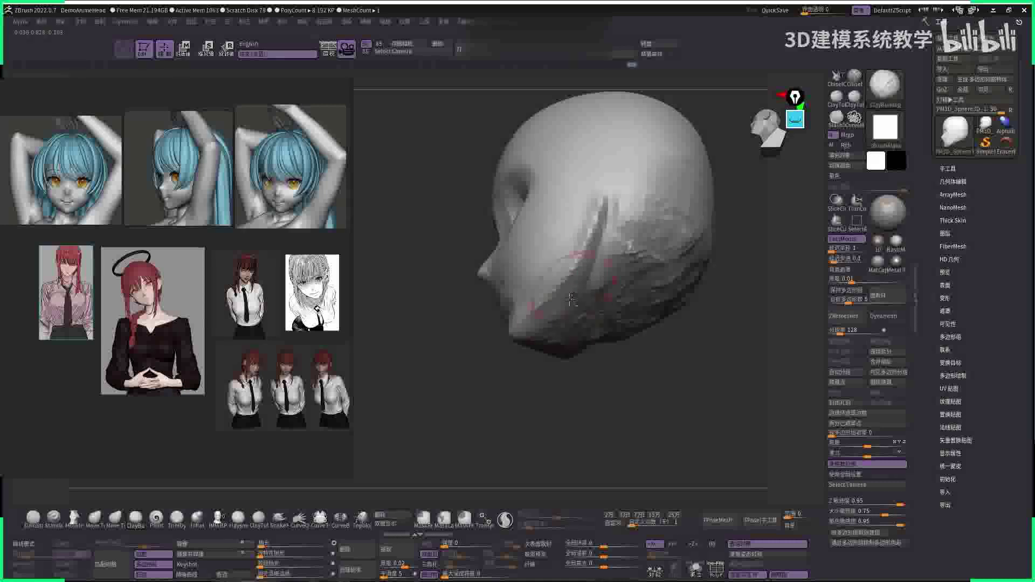
pyautogui.moveTo(616, 383); pyautogui.dragTo(689, 360, button='right')
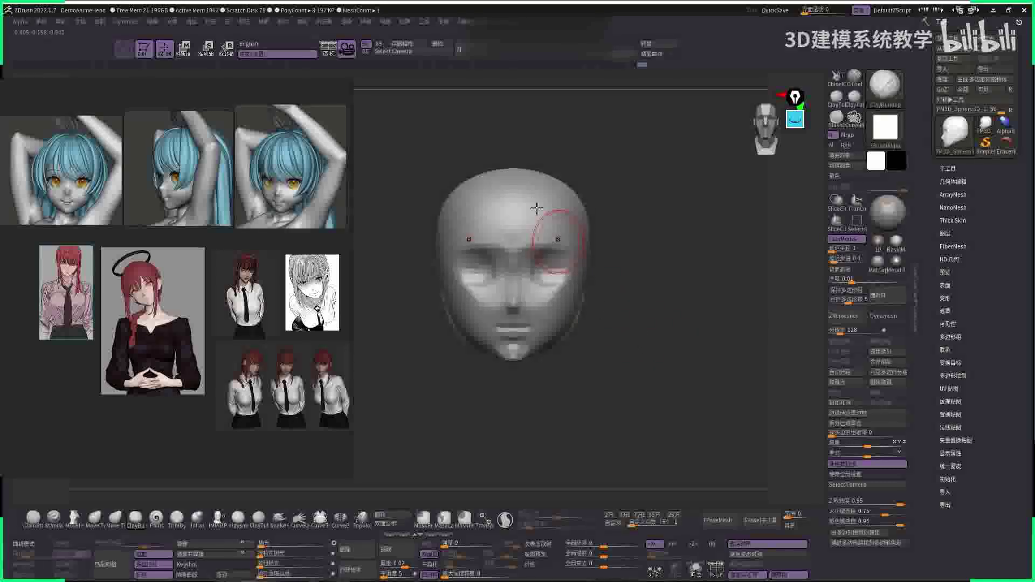
# - Outline the blue-haired reference girl's eye with the annotation pen
pyautogui.scroll(6, 132, 270)
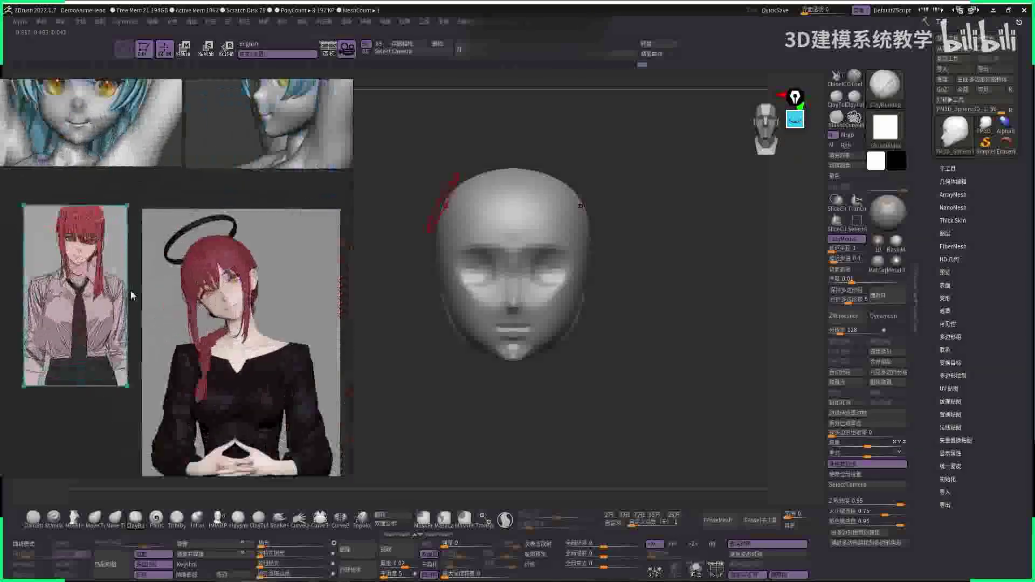
pyautogui.scroll(2, 132, 239)
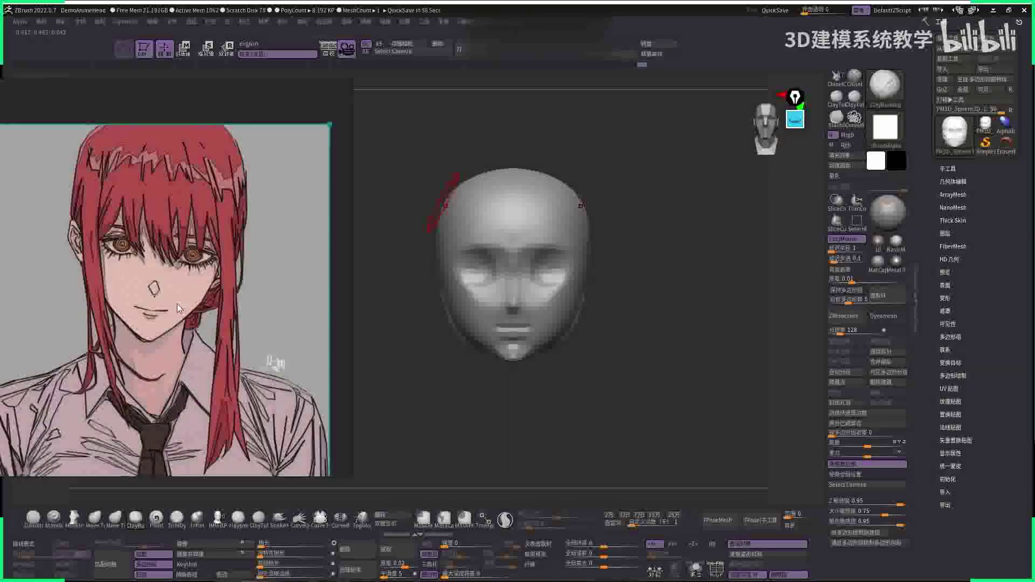
pyautogui.scroll(-2, 195, 272)
pyautogui.scroll(-2, 194, 272)
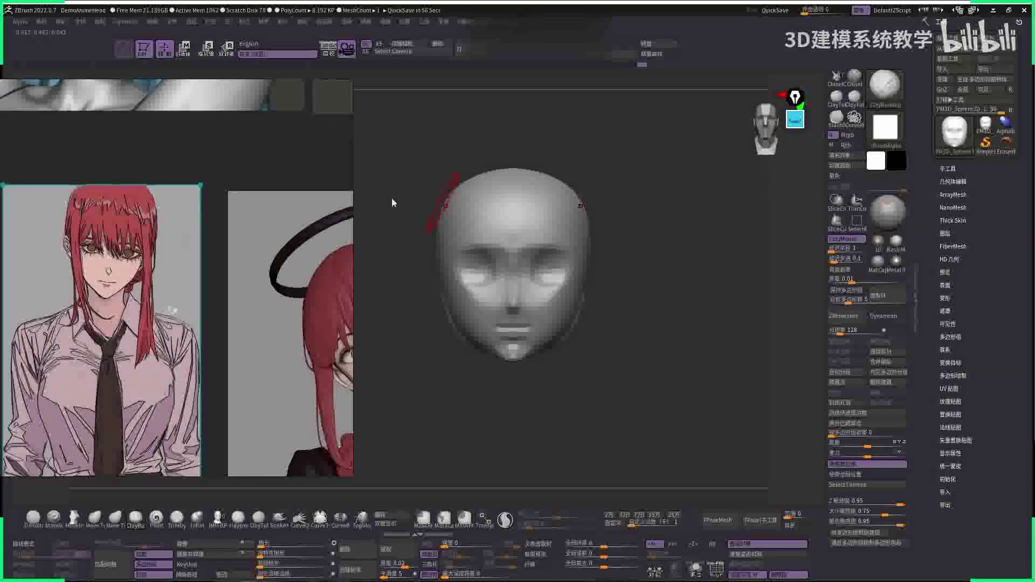
pyautogui.click(792, 123)
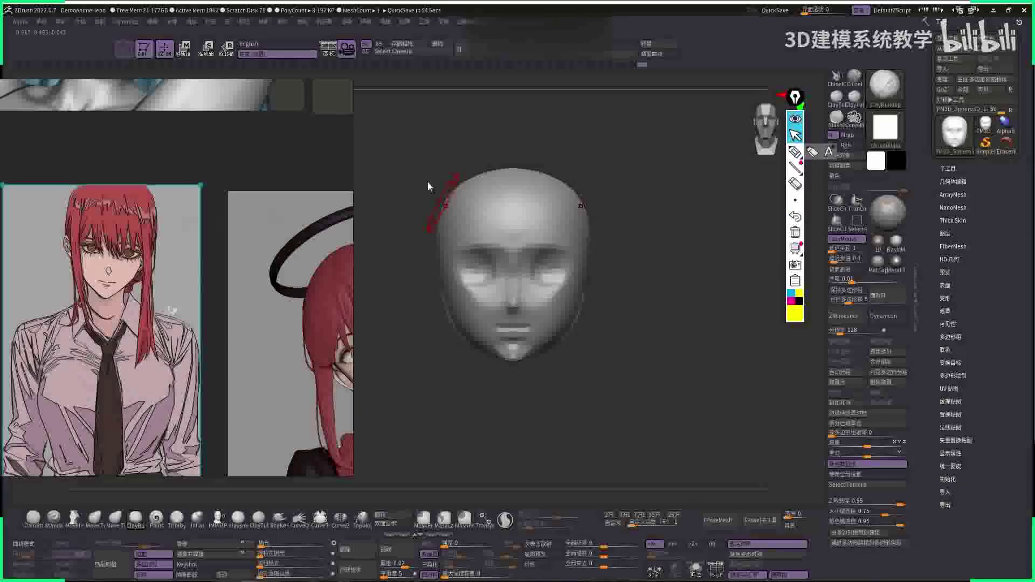
pyautogui.scroll(-2, 162, 226)
pyautogui.scroll(6, 99, 203)
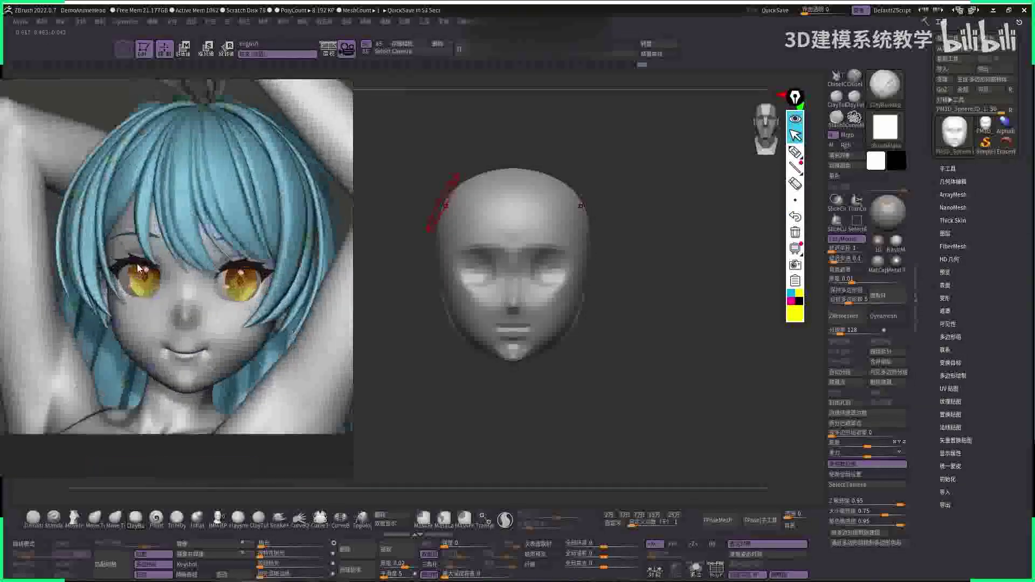
pyautogui.click(796, 152)
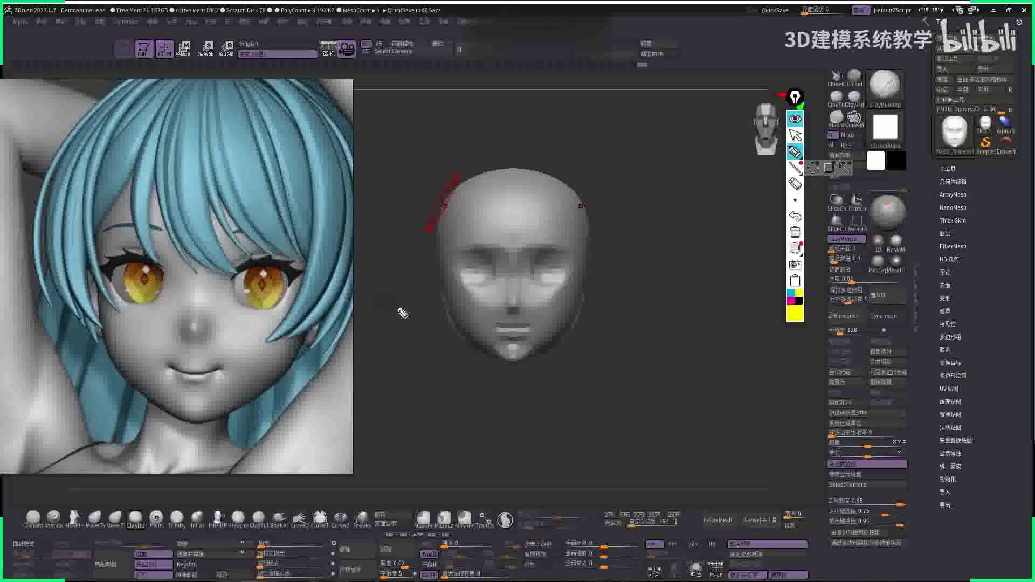
pyautogui.moveTo(401, 312); pyautogui.dragTo(389, 318)
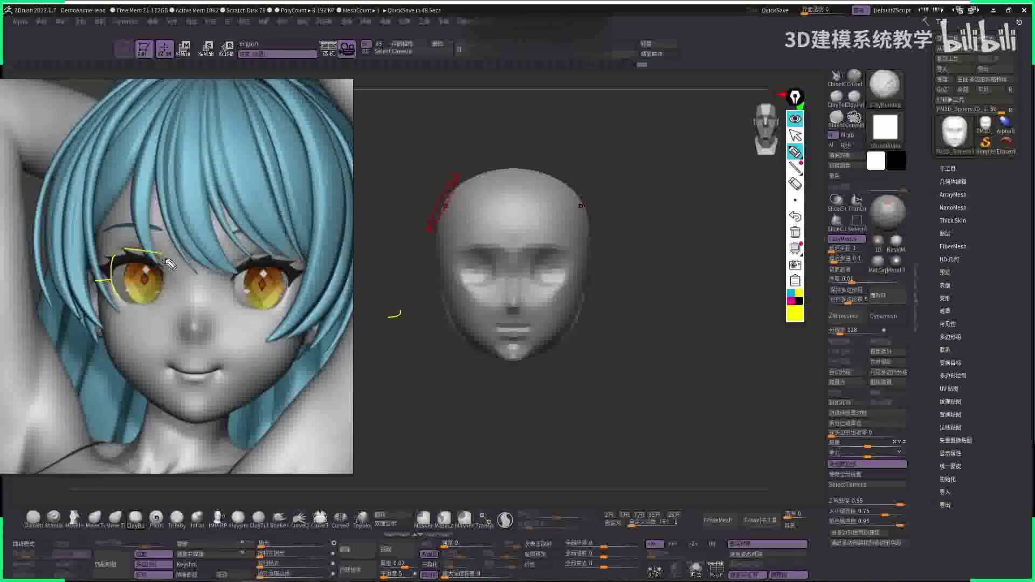
pyautogui.moveTo(232, 267)
pyautogui.mouseDown()
pyautogui.moveTo(258, 268)
pyautogui.moveTo(260, 311)
pyautogui.mouseUp()
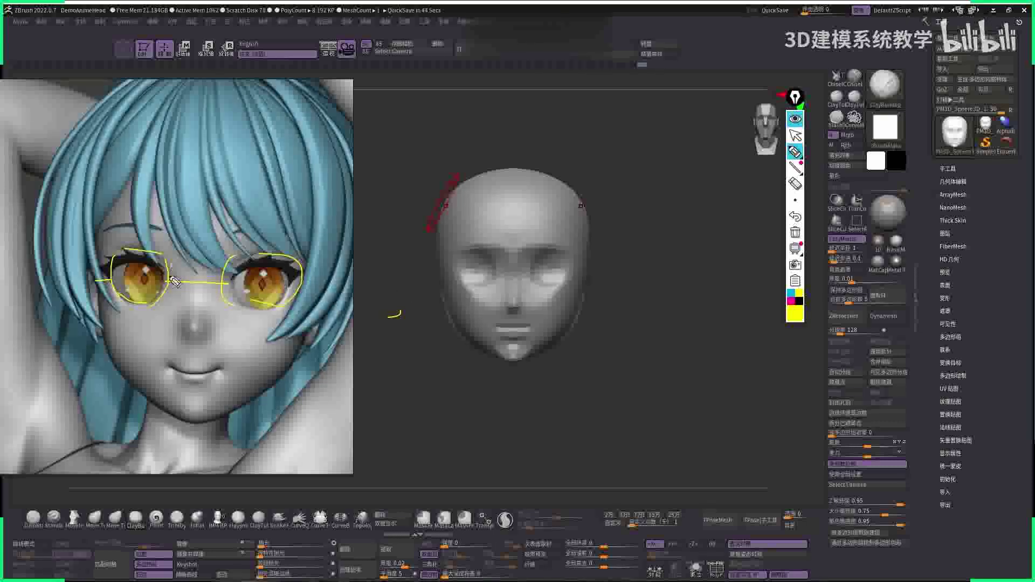
# - Mark eye positions on the sculpted face, circle the 大概效果 note, then clear all markings
pyautogui.moveTo(492, 263)
pyautogui.mouseDown()
pyautogui.moveTo(492, 286)
pyautogui.moveTo(535, 285)
pyautogui.moveTo(528, 271)
pyautogui.mouseUp()
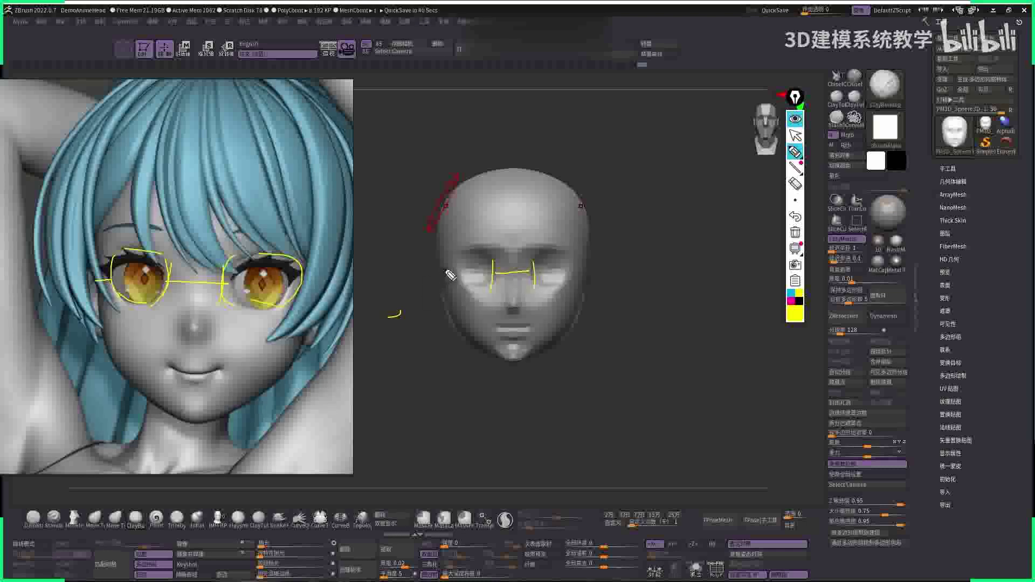
pyautogui.moveTo(443, 270); pyautogui.dragTo(457, 268)
pyautogui.moveTo(590, 251)
pyautogui.mouseDown()
pyautogui.moveTo(590, 286)
pyautogui.moveTo(586, 269)
pyautogui.mouseUp()
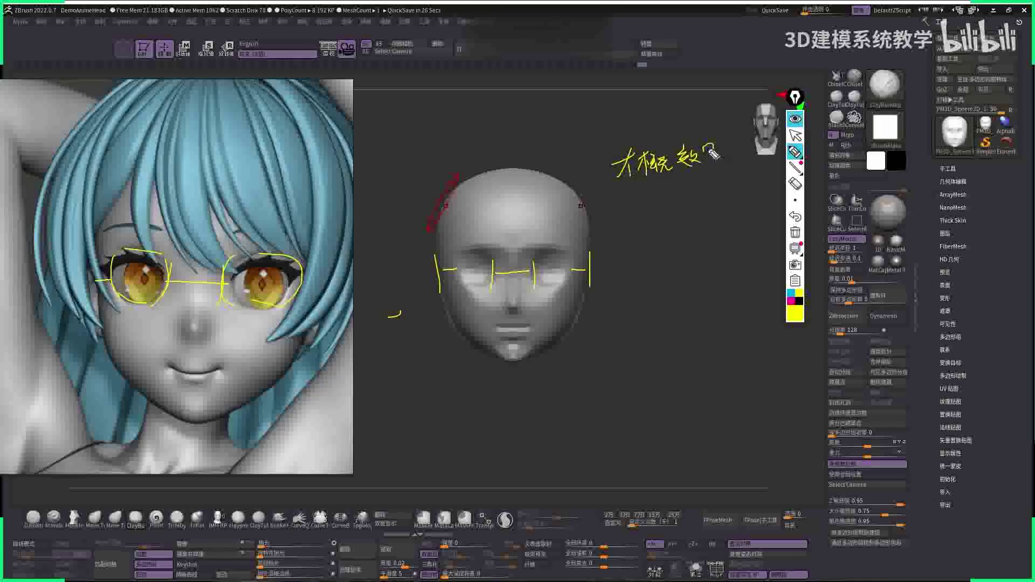
pyautogui.moveTo(629, 130); pyautogui.dragTo(593, 141)
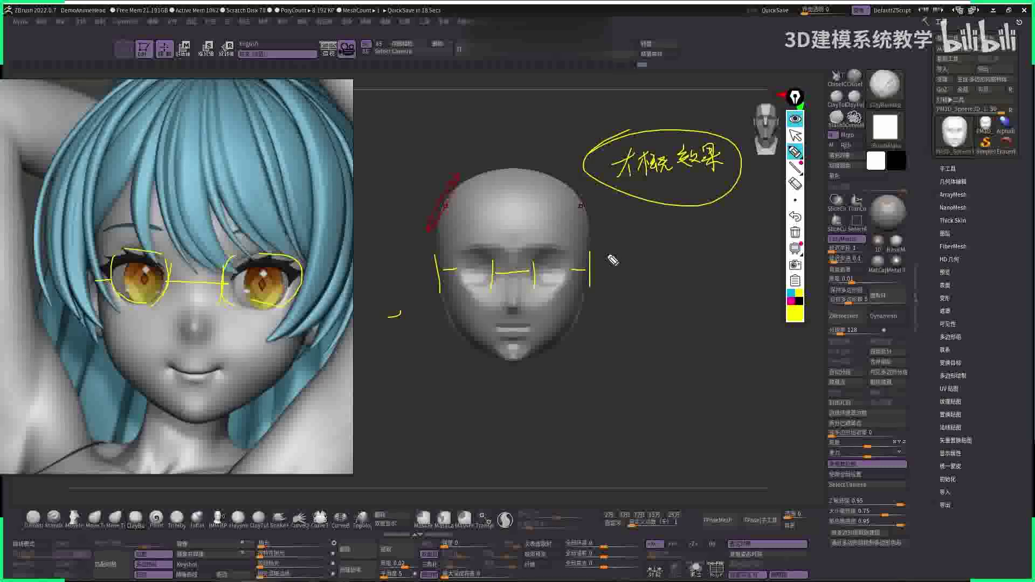
pyautogui.click(796, 233)
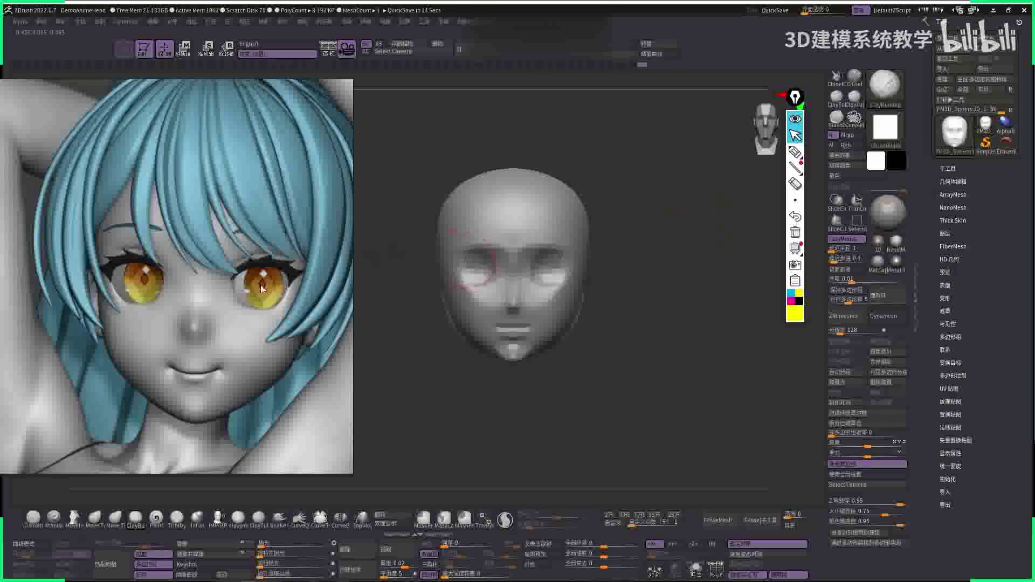
# - Select the red-haired image in PureRef and zoom to frame the sketch and haloed portrait
pyautogui.scroll(-5, 262, 290)
pyautogui.scroll(5, 137, 165)
pyautogui.click(144, 333)
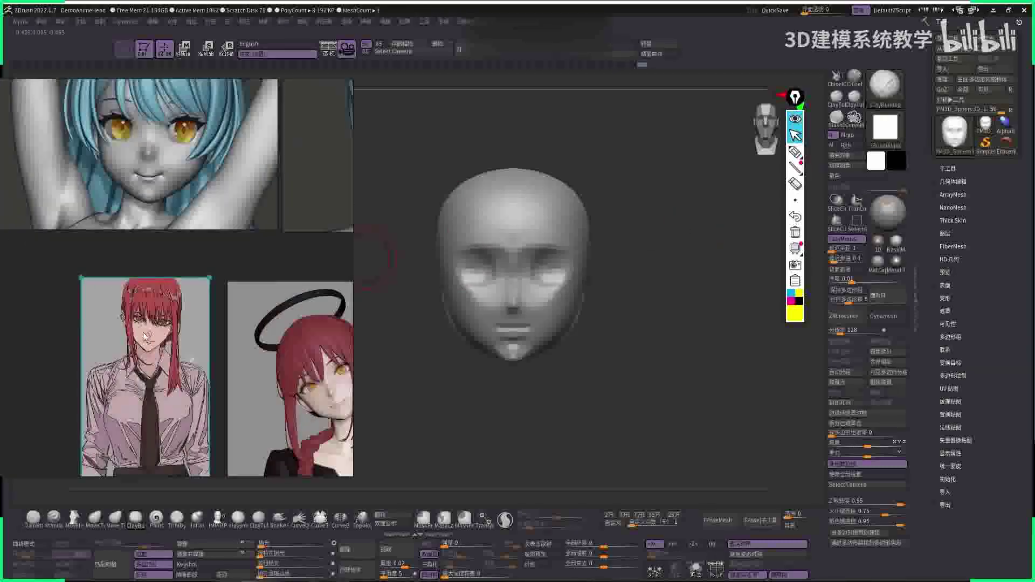
pyautogui.scroll(-2, 143, 332)
pyautogui.scroll(8, 232, 254)
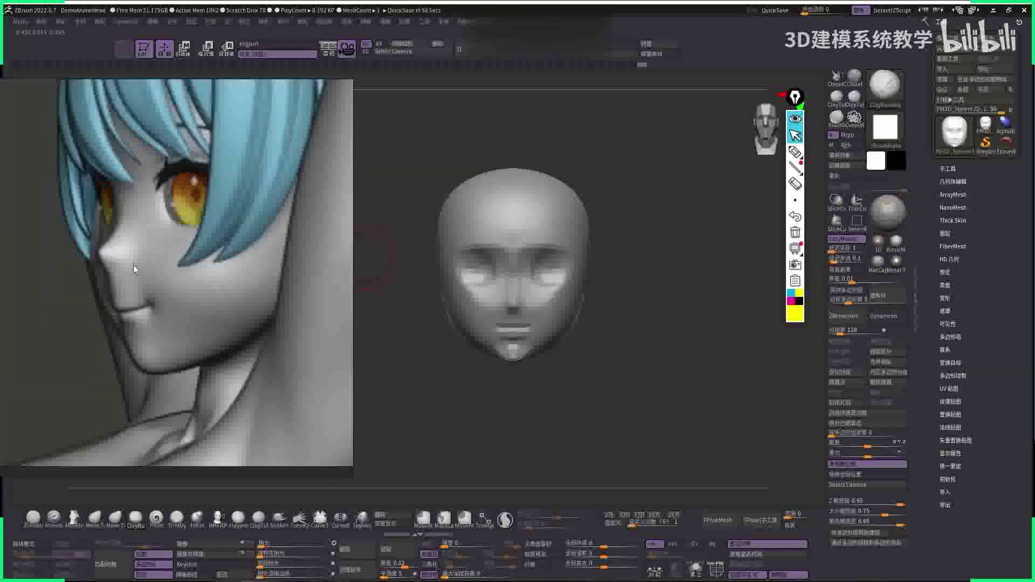
pyautogui.scroll(-4, 134, 264)
pyautogui.scroll(3, 136, 249)
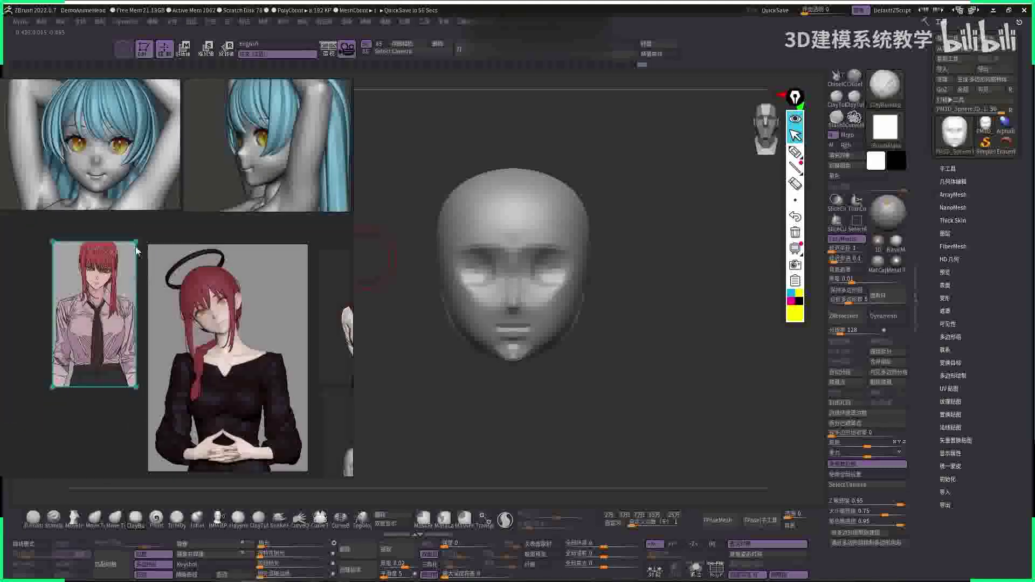
pyautogui.moveTo(577, 400); pyautogui.dragTo(561, 396)
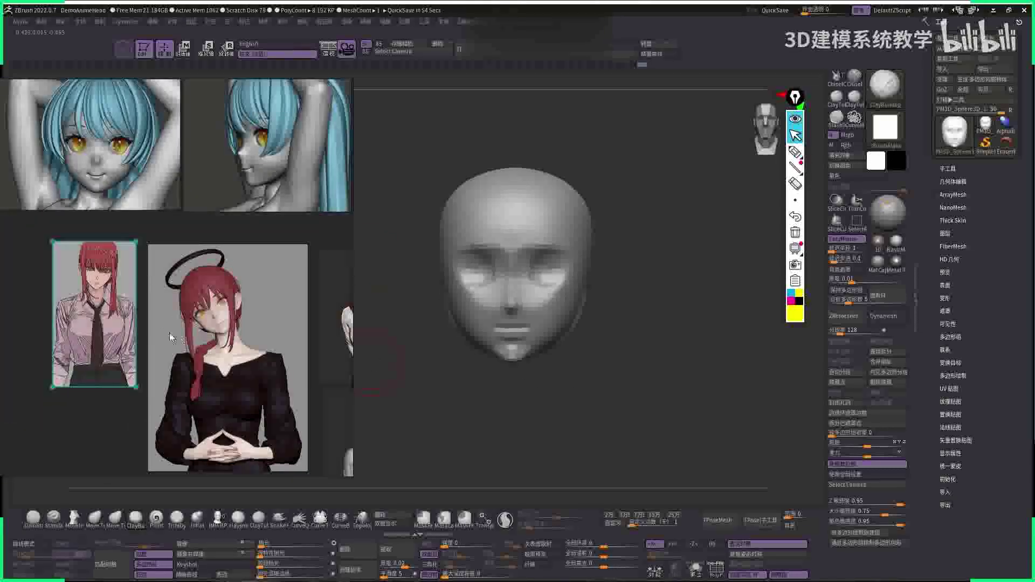
pyautogui.scroll(3, 237, 363)
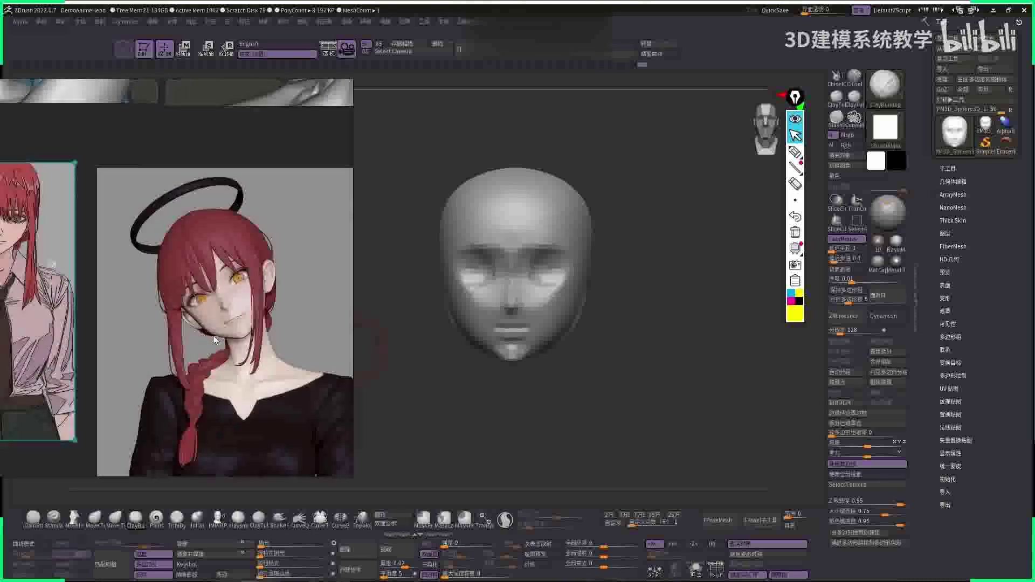
pyautogui.scroll(-1, 212, 335)
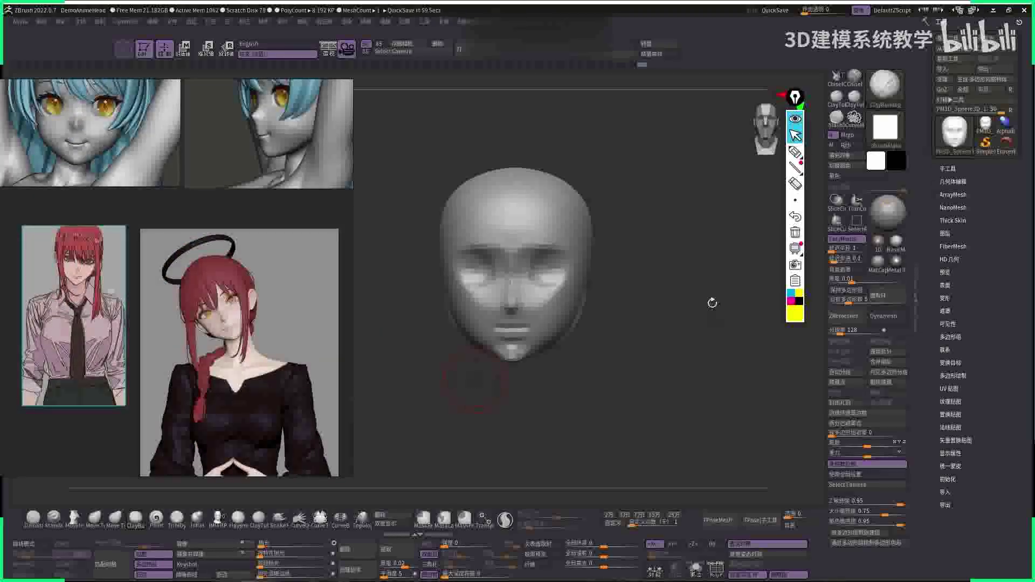
# - From side profile, drag the Transpose gizmo to pull the jaw and neck down and slightly back
pyautogui.moveTo(712, 303)
pyautogui.mouseDown()
pyautogui.moveTo(689, 293)
pyautogui.moveTo(670, 335)
pyautogui.moveTo(563, 334)
pyautogui.moveTo(558, 345)
pyautogui.moveTo(571, 340)
pyautogui.mouseUp()
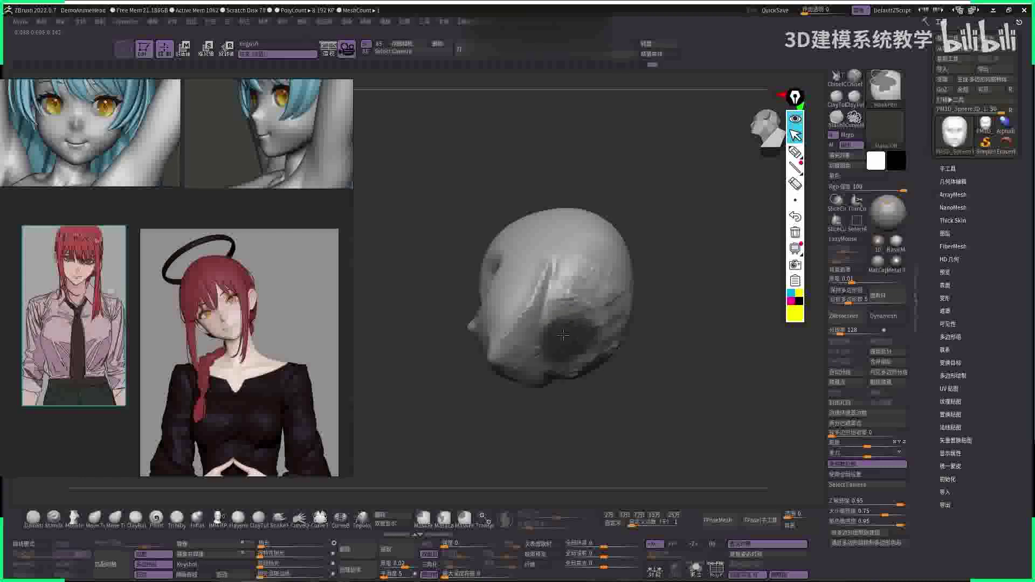
pyautogui.keyDown('shift'); pyautogui.moveTo(734, 329); pyautogui.dragTo(682, 358); pyautogui.keyUp('shift')
pyautogui.press('w')
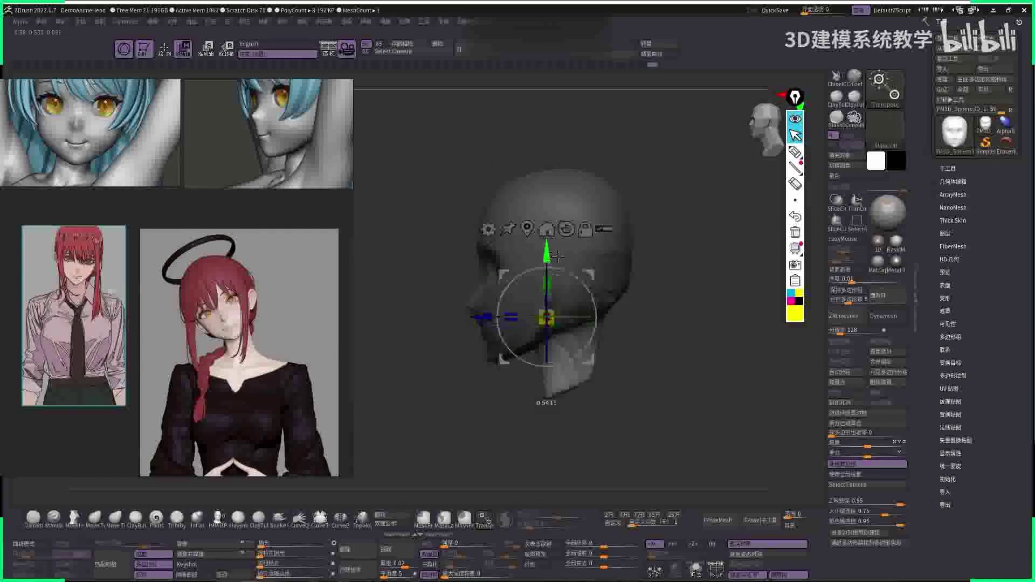
pyautogui.moveTo(557, 257); pyautogui.dragTo(556, 279)
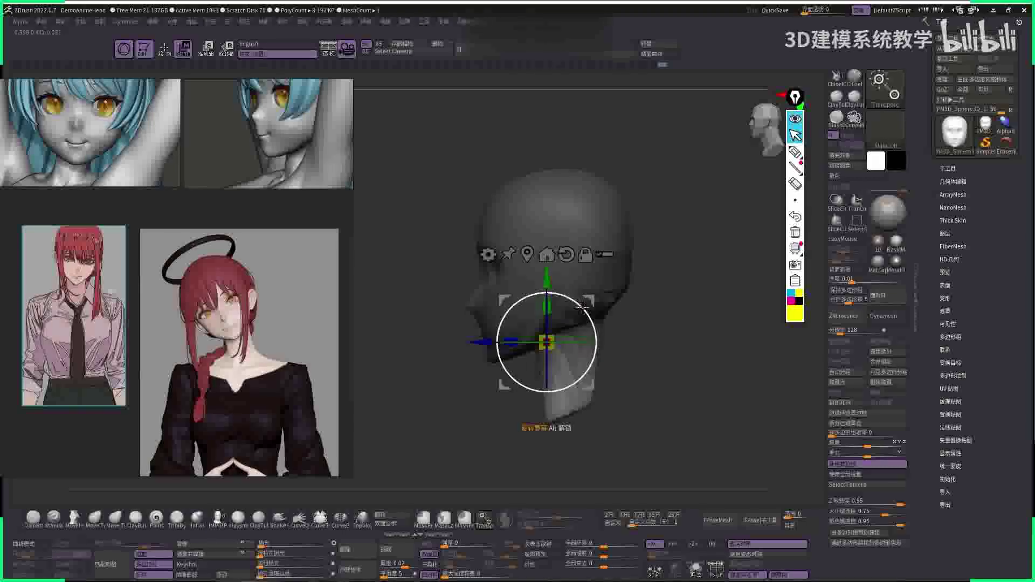
pyautogui.moveTo(485, 348); pyautogui.dragTo(501, 349)
pyautogui.keyDown('ctrl'); pyautogui.click(654, 338); pyautogui.keyUp('ctrl')
# - Shape the underside of the jaw and neck with Move and ClayBuildup, viewing from below
pyautogui.press('q')
pyautogui.moveTo(654, 338)
pyautogui.mouseDown()
pyautogui.moveTo(694, 291)
pyautogui.moveTo(686, 329)
pyautogui.moveTo(569, 344)
pyautogui.moveTo(636, 310)
pyautogui.moveTo(610, 302)
pyautogui.moveTo(594, 281)
pyautogui.moveTo(540, 305)
pyautogui.mouseUp()
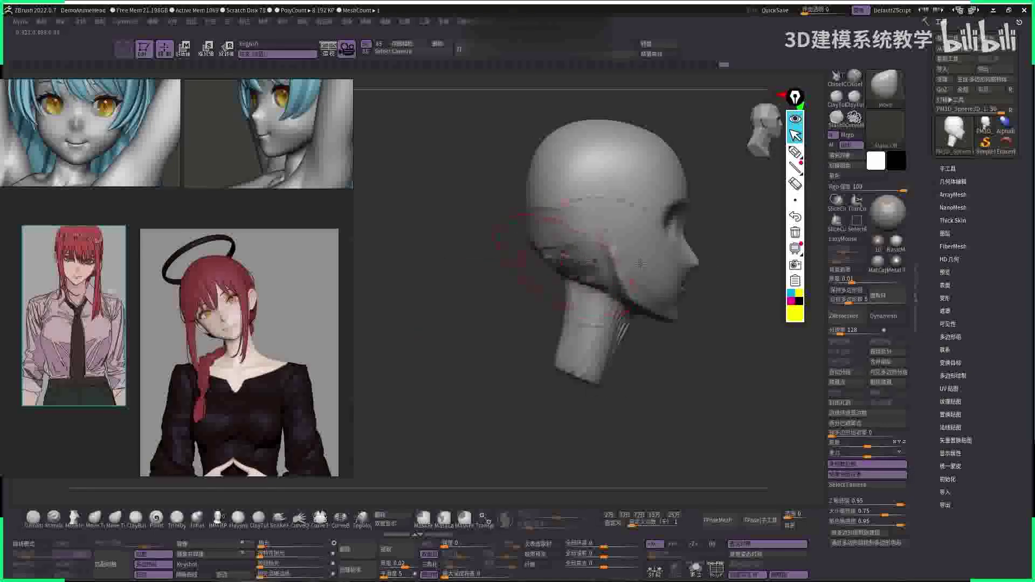
pyautogui.press('space')
pyautogui.press('space')
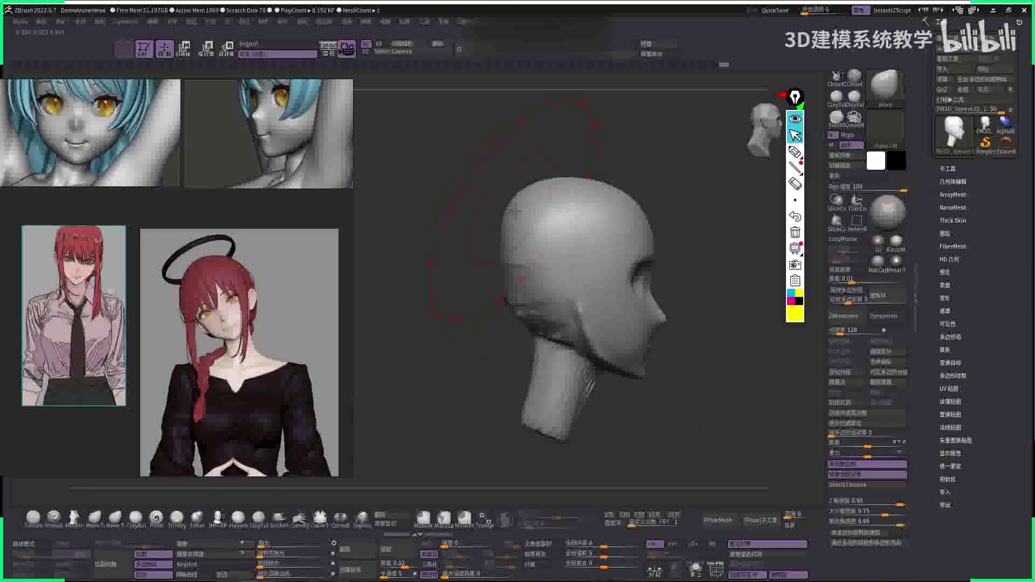
pyautogui.press('space')
pyautogui.moveTo(493, 263)
pyautogui.mouseDown()
pyautogui.moveTo(506, 282)
pyautogui.moveTo(458, 270)
pyautogui.moveTo(514, 255)
pyautogui.mouseUp()
pyautogui.press('b')
pyautogui.press('c')
pyautogui.press('b')
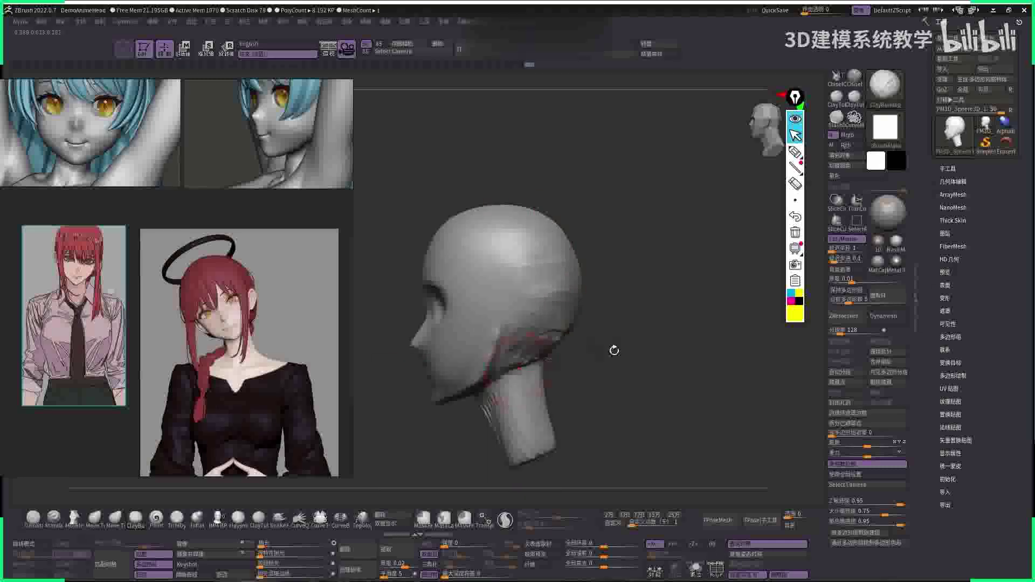
pyautogui.keyDown('alt'); pyautogui.moveTo(615, 286); pyautogui.dragTo(546, 345); pyautogui.keyUp('alt')
pyautogui.moveTo(620, 331)
pyautogui.mouseDown()
pyautogui.moveTo(554, 343)
pyautogui.moveTo(614, 343)
pyautogui.mouseUp()
pyautogui.moveTo(700, 286); pyautogui.dragTo(666, 308)
# - Alternate Move and ClayBuildup on the jaw and neck from three-quarter and profile views
pyautogui.press('b')
pyautogui.press('m')
pyautogui.press('v')
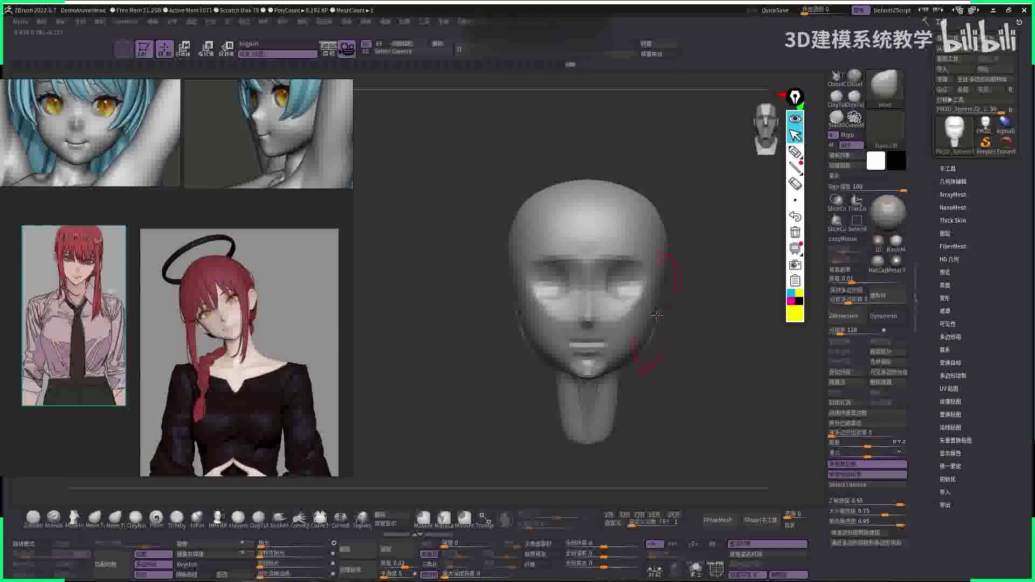
pyautogui.press('space')
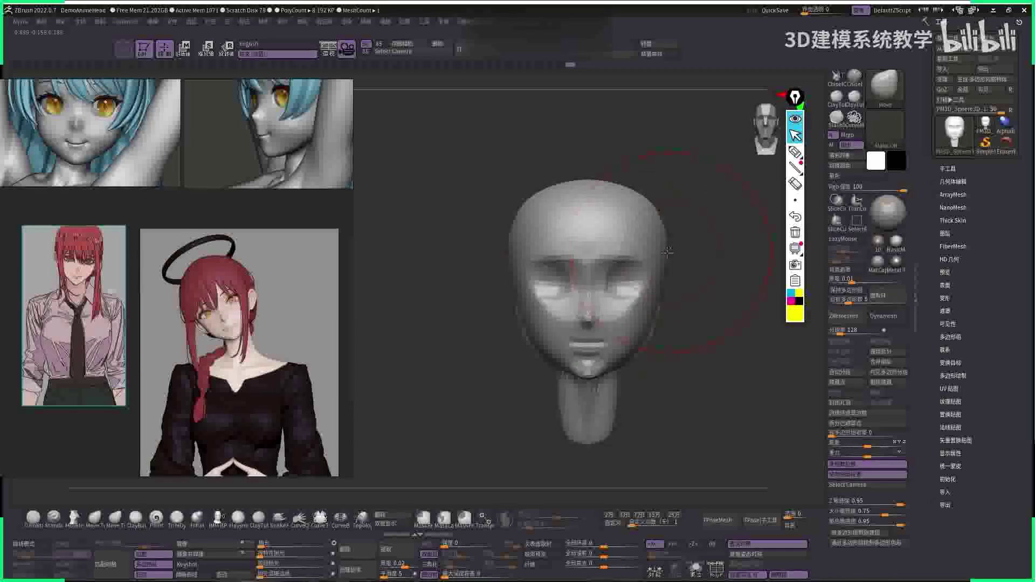
pyautogui.moveTo(674, 243)
pyautogui.mouseDown()
pyautogui.moveTo(669, 168)
pyautogui.moveTo(665, 241)
pyautogui.mouseUp()
pyautogui.press('b')
pyautogui.press('c')
# - Remesh the head and neck with DynaMesh at resolution 88 for an even 14.444 KP surface
pyautogui.press('b')
pyautogui.moveTo(705, 270); pyautogui.dragTo(647, 264)
pyautogui.press('b')
pyautogui.press('m')
pyautogui.press('v')
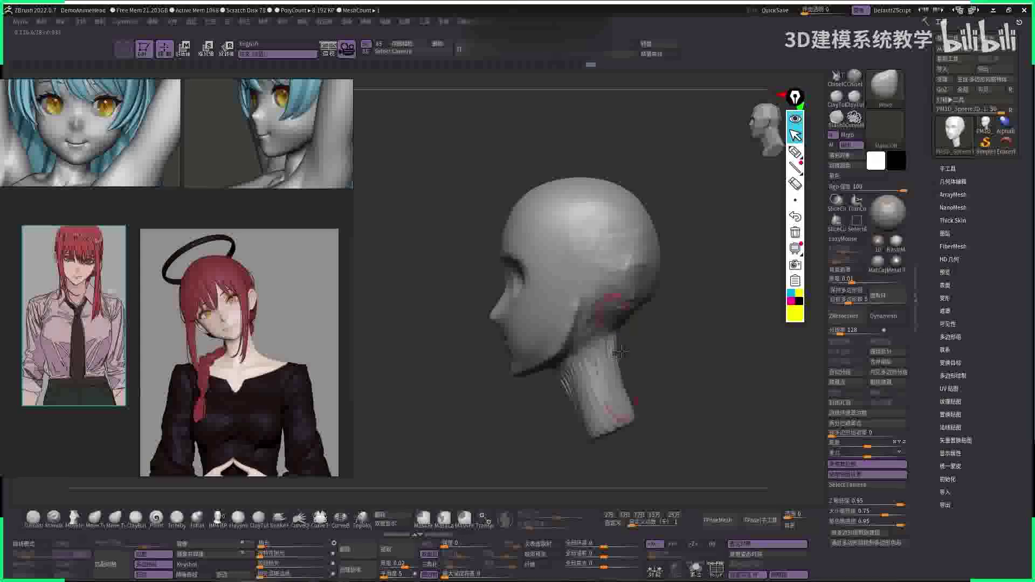
pyautogui.moveTo(693, 350); pyautogui.dragTo(723, 338)
pyautogui.click(880, 314)
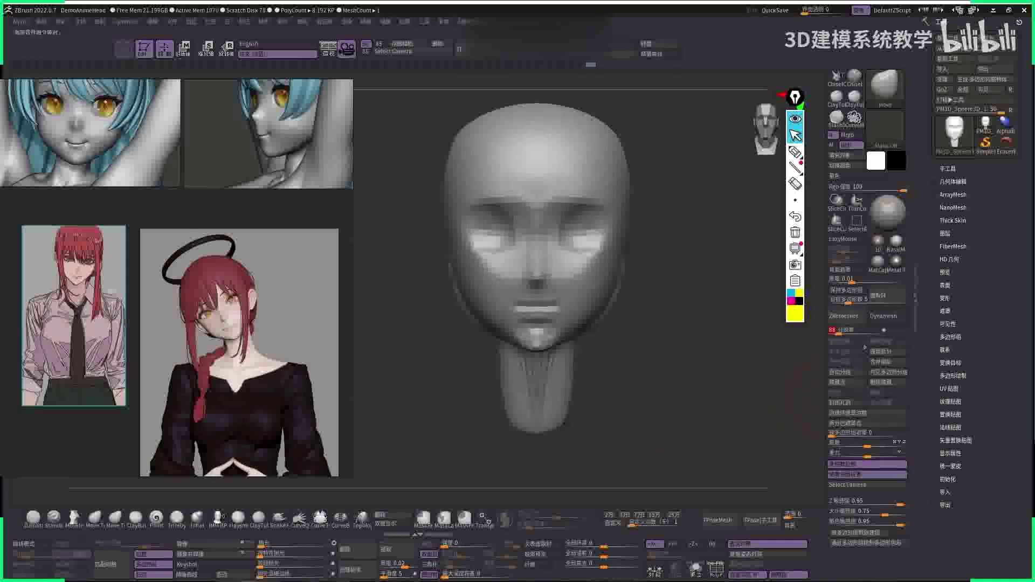
pyautogui.moveTo(641, 385); pyautogui.dragTo(675, 383)
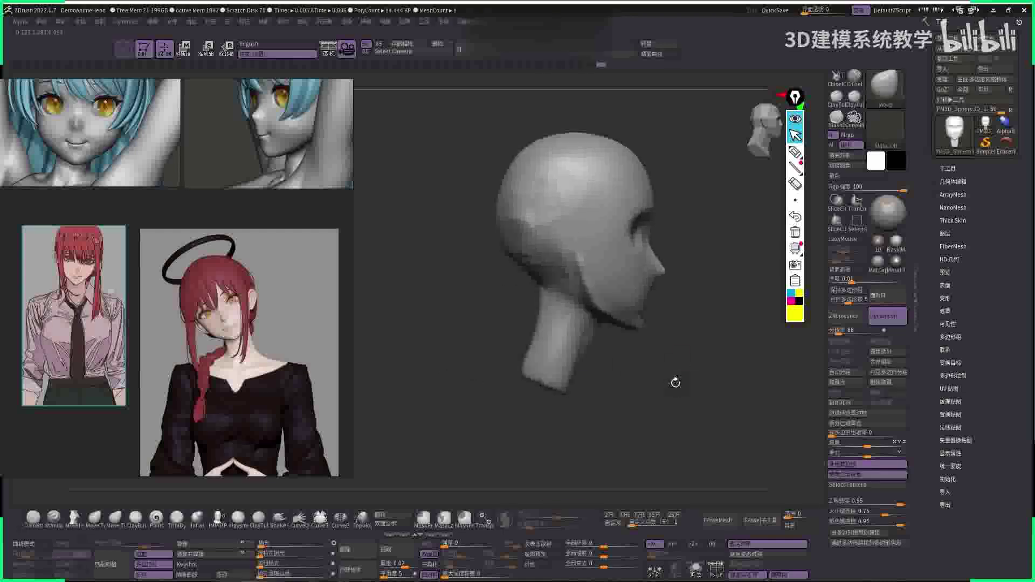
# - Build up clay around the neck with ClayBuildup and turn to a side profile
pyautogui.moveTo(480, 280)
pyautogui.mouseDown()
pyautogui.moveTo(574, 351)
pyautogui.moveTo(527, 317)
pyautogui.moveTo(593, 291)
pyautogui.moveTo(671, 289)
pyautogui.moveTo(565, 298)
pyautogui.mouseUp()
pyautogui.press('b')
pyautogui.press('c')
pyautogui.press('b')
pyautogui.moveTo(639, 279)
pyautogui.mouseDown()
pyautogui.moveTo(517, 340)
pyautogui.moveTo(689, 363)
pyautogui.moveTo(492, 326)
pyautogui.moveTo(670, 331)
pyautogui.moveTo(500, 301)
pyautogui.mouseUp()
pyautogui.press('b')
pyautogui.press('d')
pyautogui.press('s')
pyautogui.press('space')
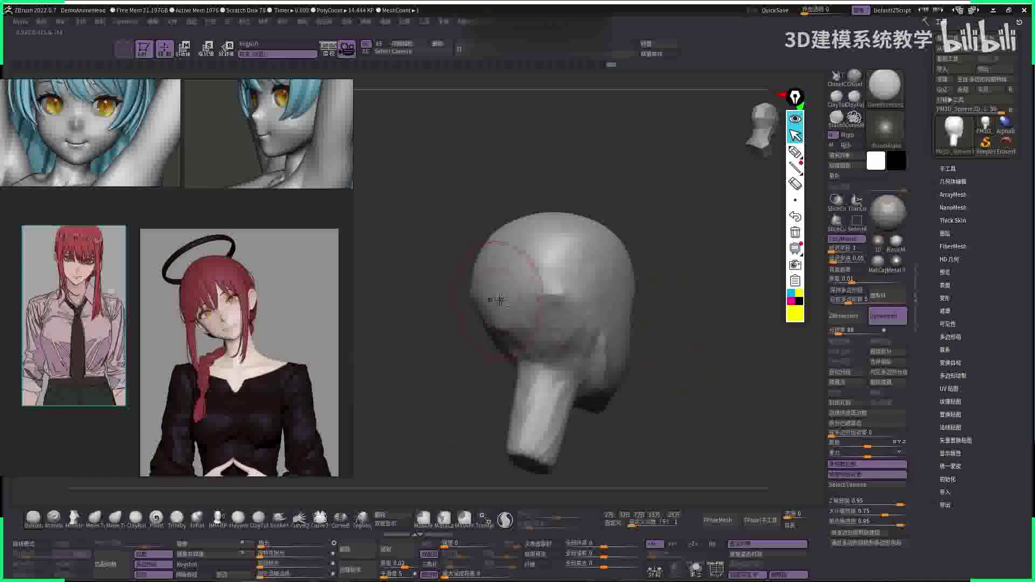
# - Push the top of the skull into shape with the Move brush from above
pyautogui.moveTo(656, 326); pyautogui.dragTo(693, 242)
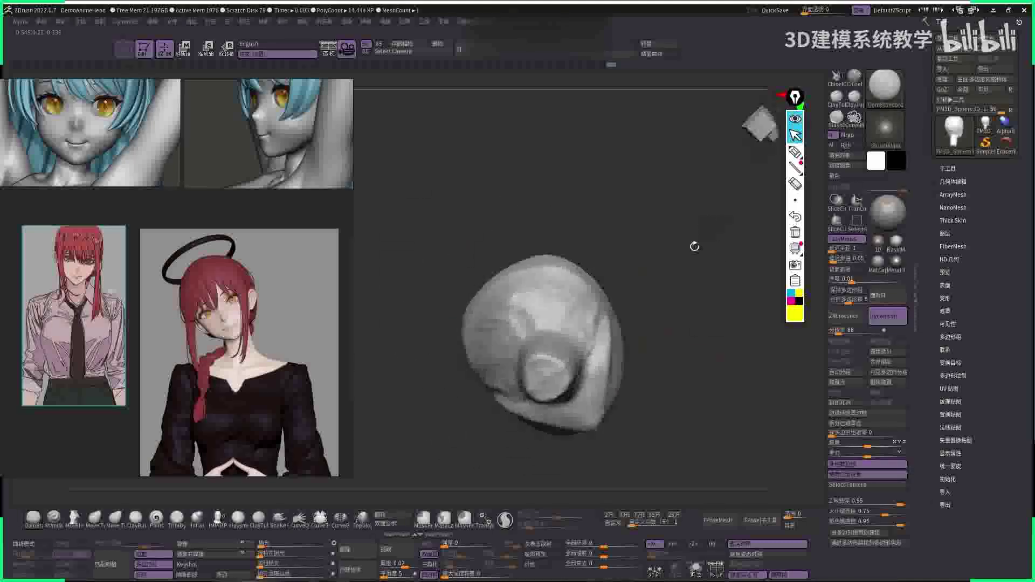
pyautogui.press('b')
pyautogui.press('m')
pyautogui.press('v')
pyautogui.moveTo(569, 274); pyautogui.dragTo(586, 291)
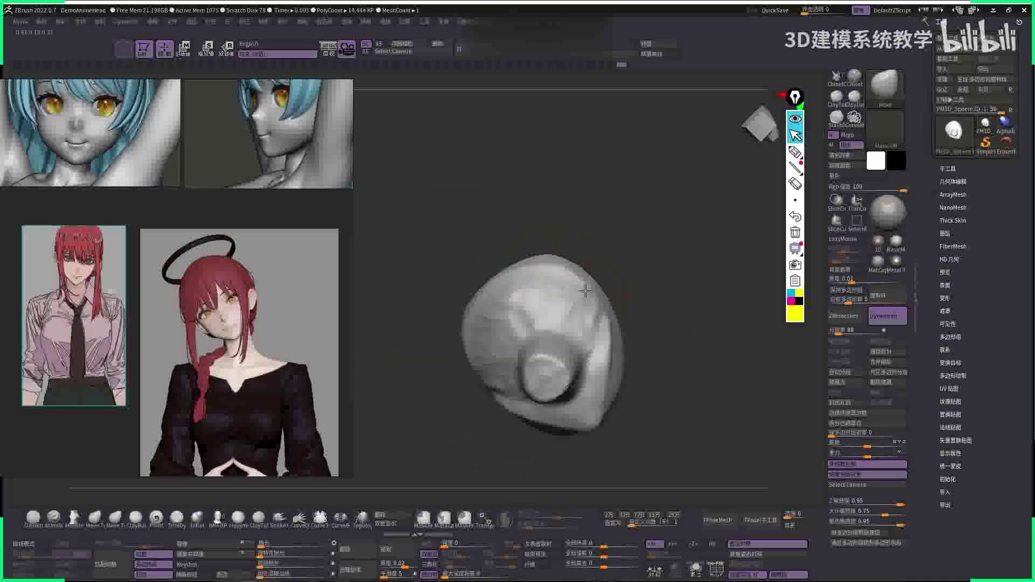
pyautogui.moveTo(642, 261); pyautogui.dragTo(675, 342)
pyautogui.press('space')
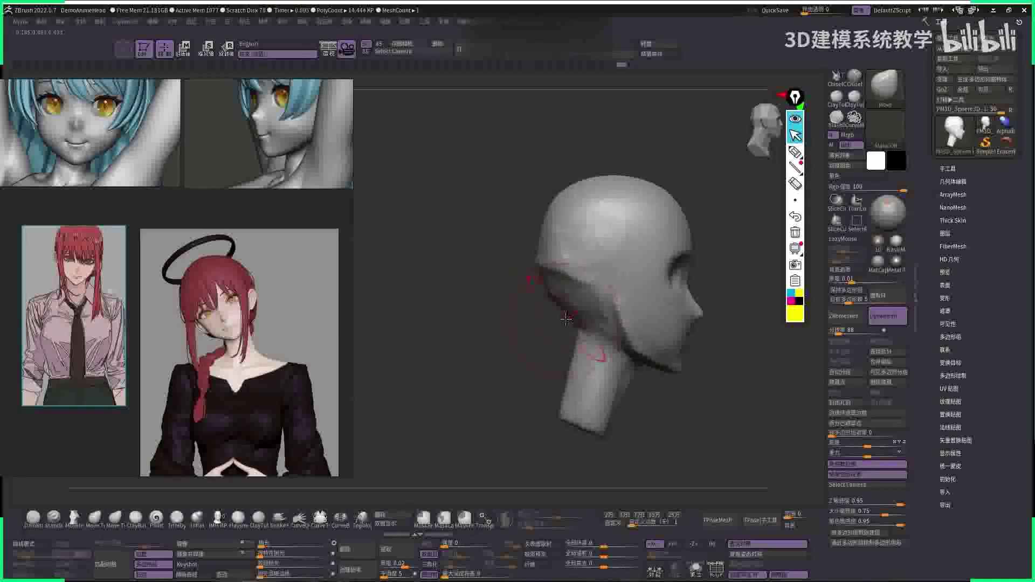
pyautogui.moveTo(566, 319); pyautogui.dragTo(716, 377)
# - Alternate ClayBuildup and Move on the rear skull and side profile, ending looking from above
pyautogui.press('b')
pyautogui.press('c')
pyautogui.press('b')
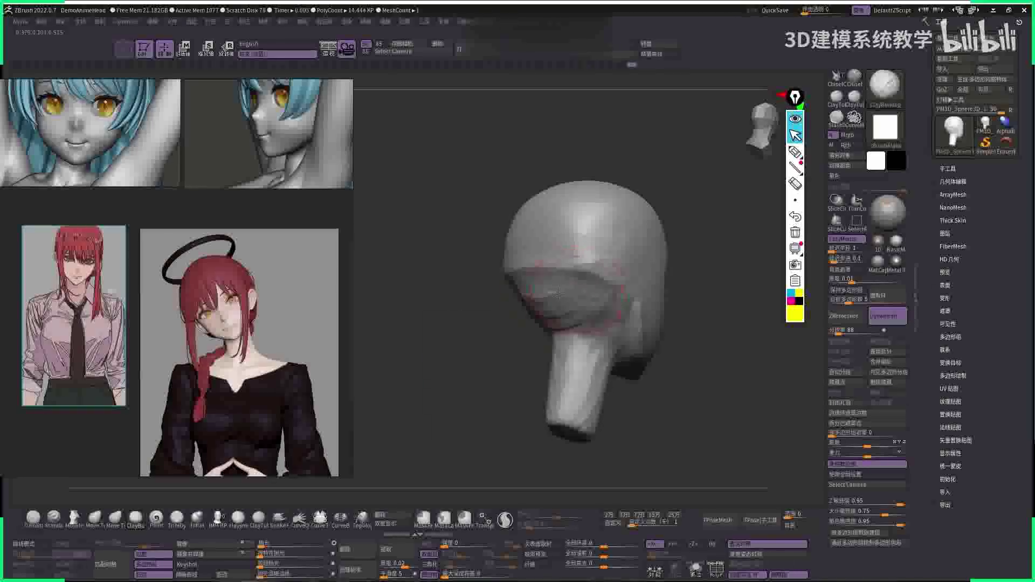
pyautogui.press('b')
pyautogui.press('m')
pyautogui.press('v')
pyautogui.moveTo(701, 335)
pyautogui.mouseDown()
pyautogui.moveTo(532, 331)
pyautogui.moveTo(667, 315)
pyautogui.moveTo(642, 341)
pyautogui.moveTo(624, 321)
pyautogui.mouseUp()
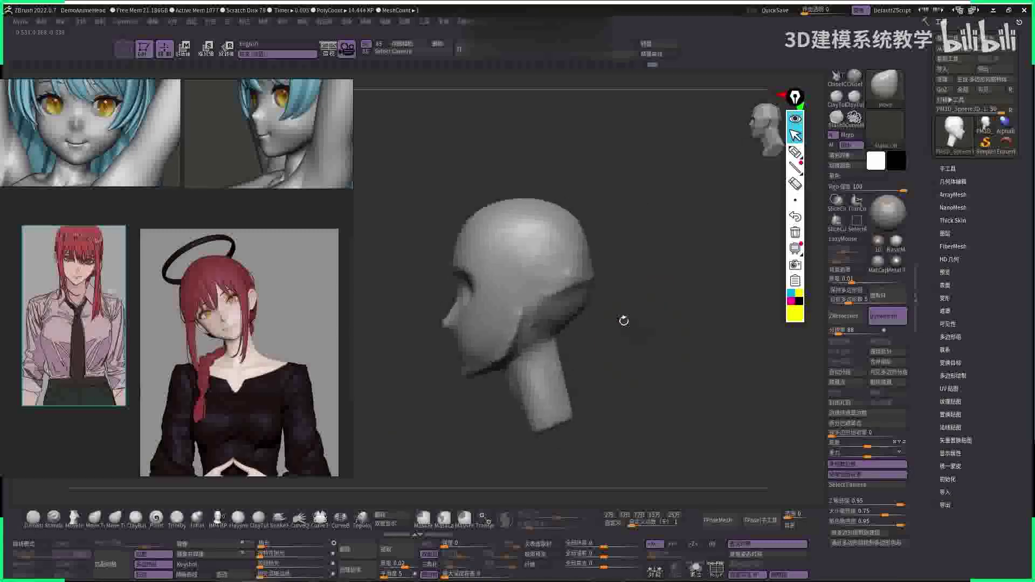
pyautogui.press('space')
pyautogui.moveTo(621, 260); pyautogui.dragTo(595, 270)
pyautogui.press('space')
pyautogui.moveTo(475, 217)
pyautogui.mouseDown()
pyautogui.moveTo(499, 236)
pyautogui.moveTo(514, 277)
pyautogui.mouseUp()
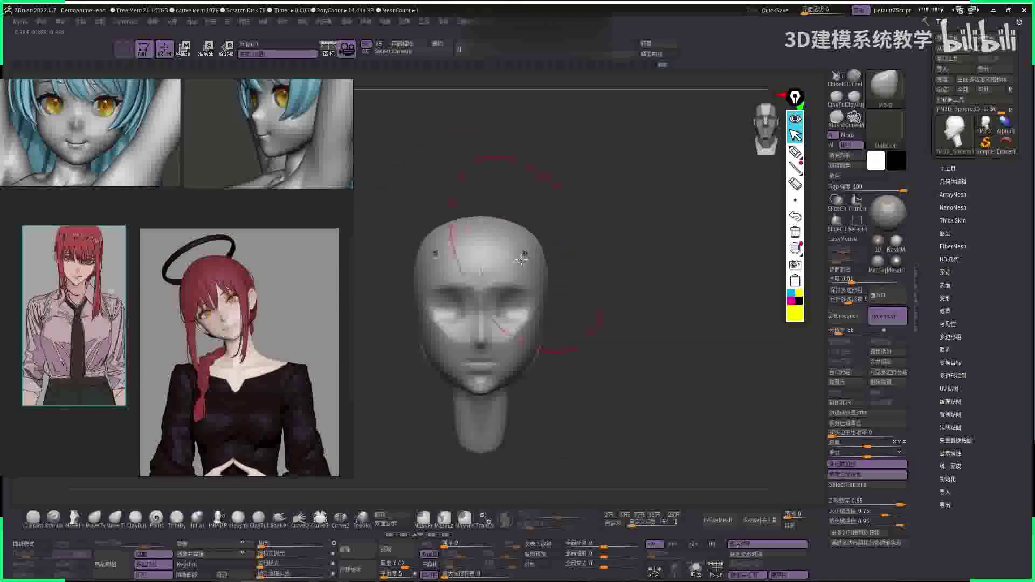
pyautogui.press('space')
pyautogui.moveTo(544, 261)
pyautogui.mouseDown()
pyautogui.moveTo(591, 277)
pyautogui.moveTo(640, 269)
pyautogui.moveTo(556, 254)
pyautogui.mouseUp()
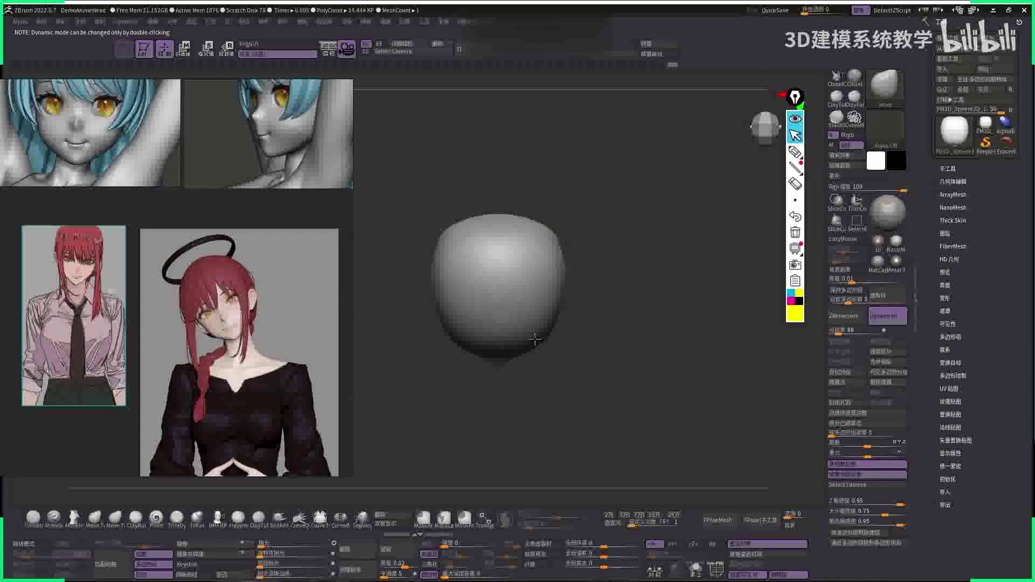
# - Turn the skull toward a top-down front view to judge its outline
pyautogui.press('space')
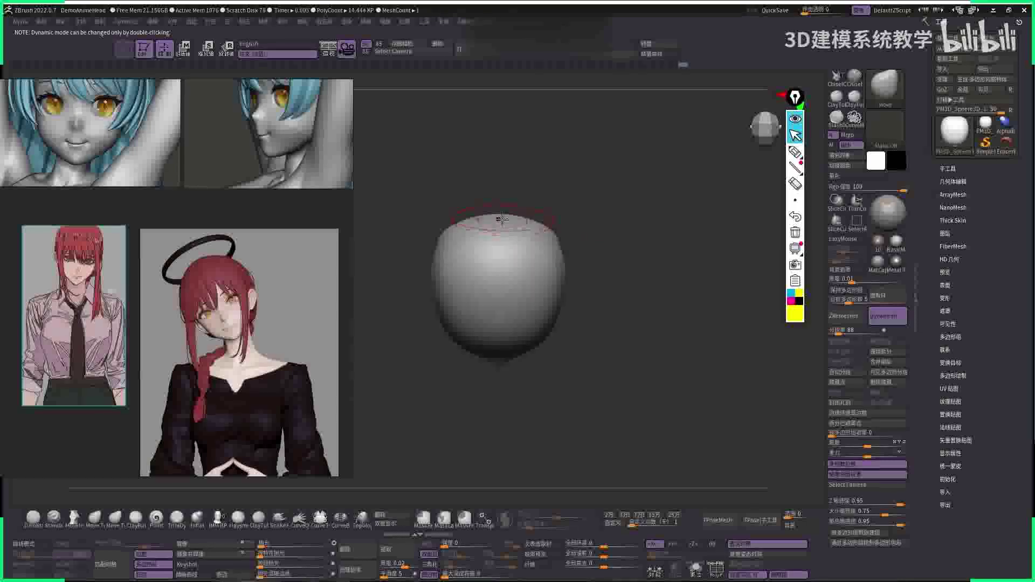
pyautogui.press('space')
pyautogui.press('space')
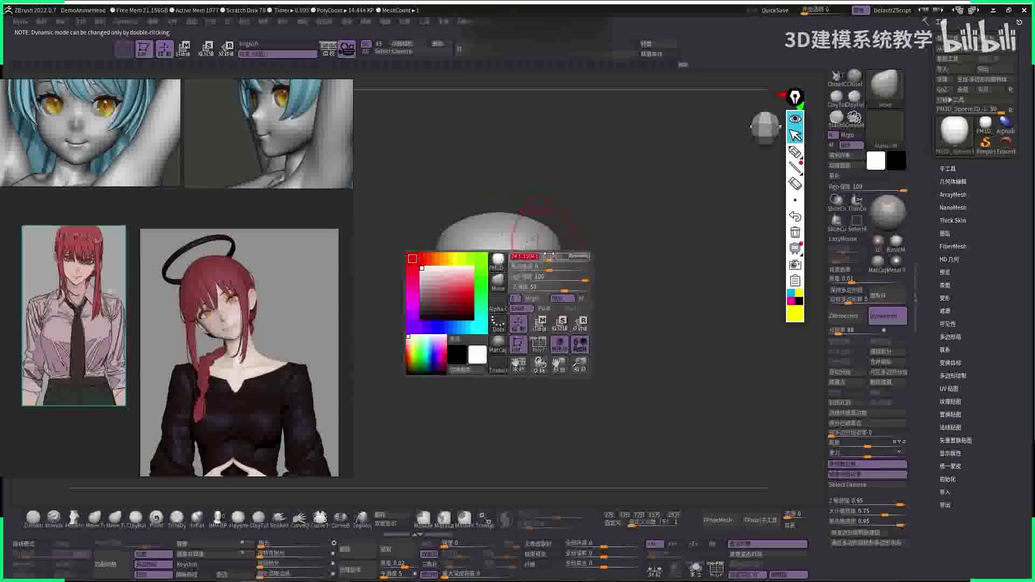
pyautogui.moveTo(552, 238); pyautogui.dragTo(605, 254)
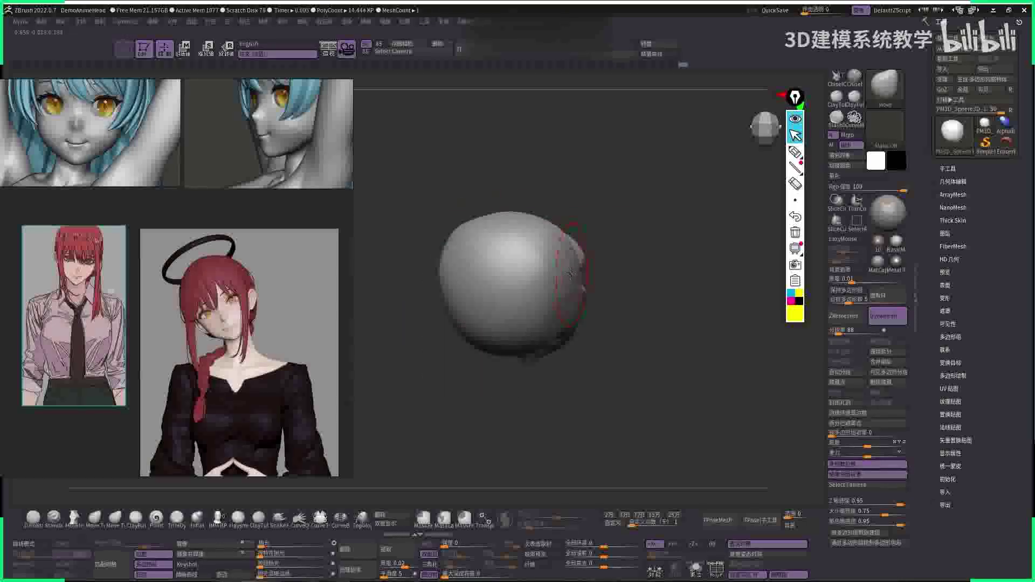
pyautogui.moveTo(534, 254)
pyautogui.mouseDown()
pyautogui.moveTo(629, 265)
pyautogui.moveTo(611, 239)
pyautogui.moveTo(521, 233)
pyautogui.moveTo(557, 235)
pyautogui.mouseUp()
pyautogui.press('space')
pyautogui.press('space')
# - Trace the skull's bottom and right side with yellow guide curves, then clear them
pyautogui.press('q')
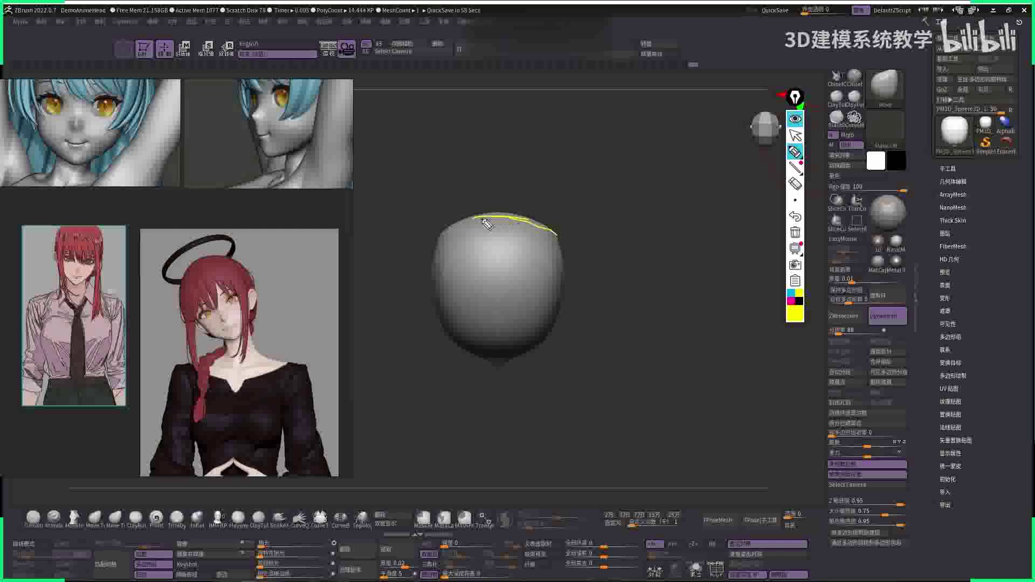
pyautogui.moveTo(468, 347); pyautogui.dragTo(522, 353)
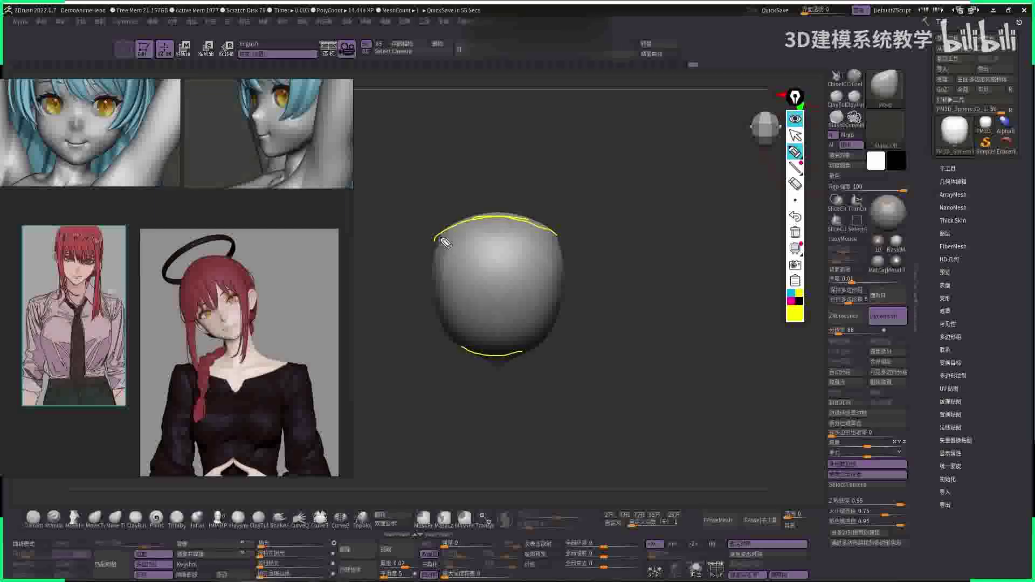
pyautogui.moveTo(560, 241); pyautogui.dragTo(521, 357)
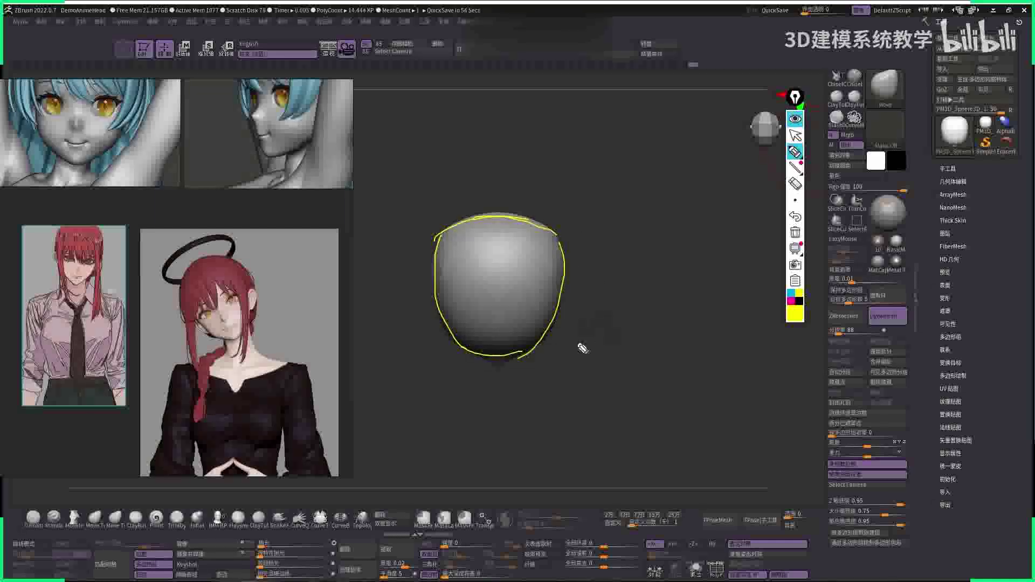
pyautogui.click(795, 136)
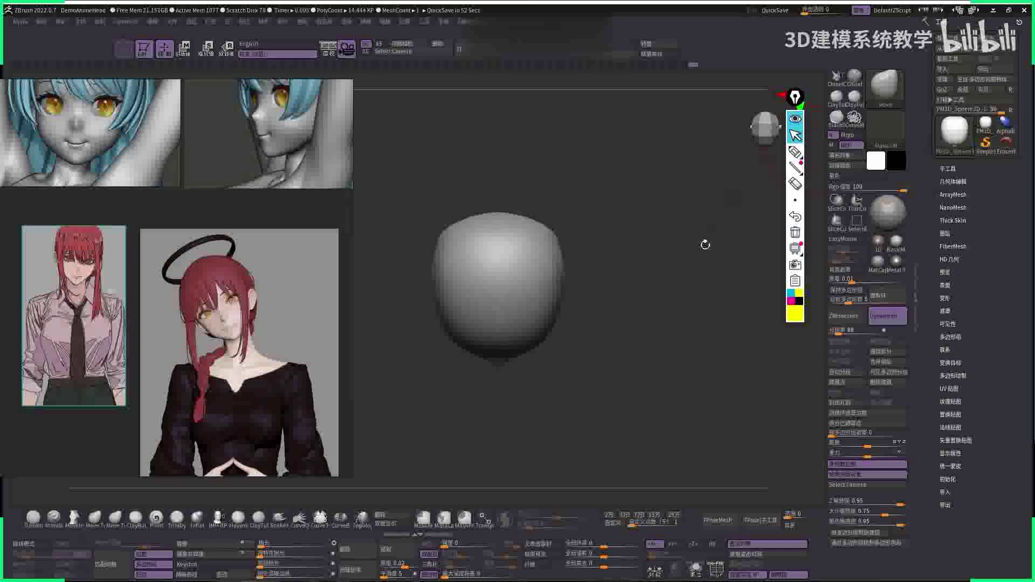
pyautogui.moveTo(691, 247)
pyautogui.mouseDown()
pyautogui.moveTo(675, 273)
pyautogui.moveTo(572, 235)
pyautogui.moveTo(527, 296)
pyautogui.mouseUp()
# - Select ClayBuildup and view the head from the front and right profile
pyautogui.press('b')
pyautogui.press('c')
pyautogui.press('b')
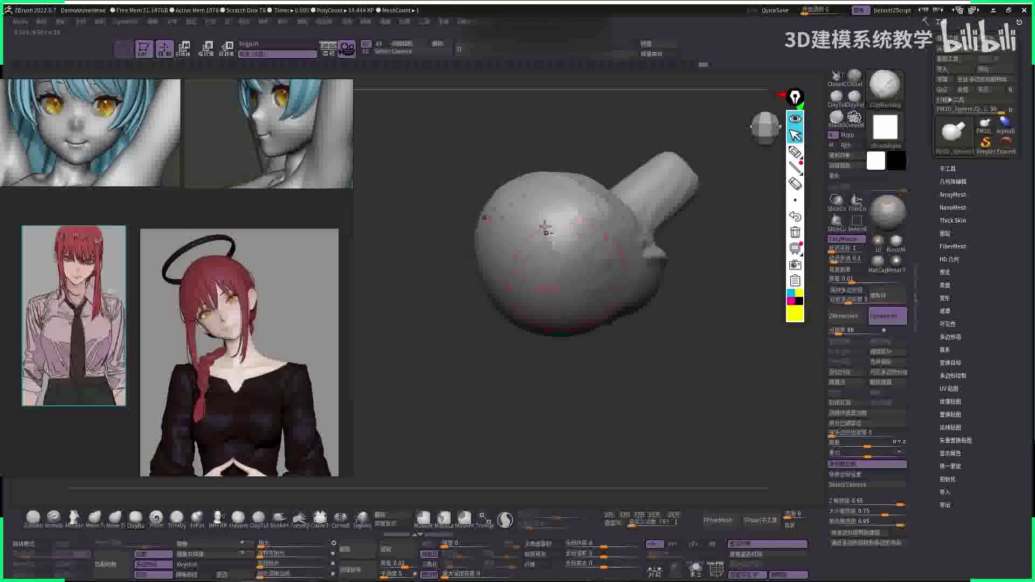
pyautogui.moveTo(545, 228)
pyautogui.mouseDown()
pyautogui.moveTo(585, 336)
pyautogui.moveTo(607, 317)
pyautogui.moveTo(568, 324)
pyautogui.moveTo(647, 353)
pyautogui.moveTo(733, 282)
pyautogui.moveTo(680, 318)
pyautogui.mouseUp()
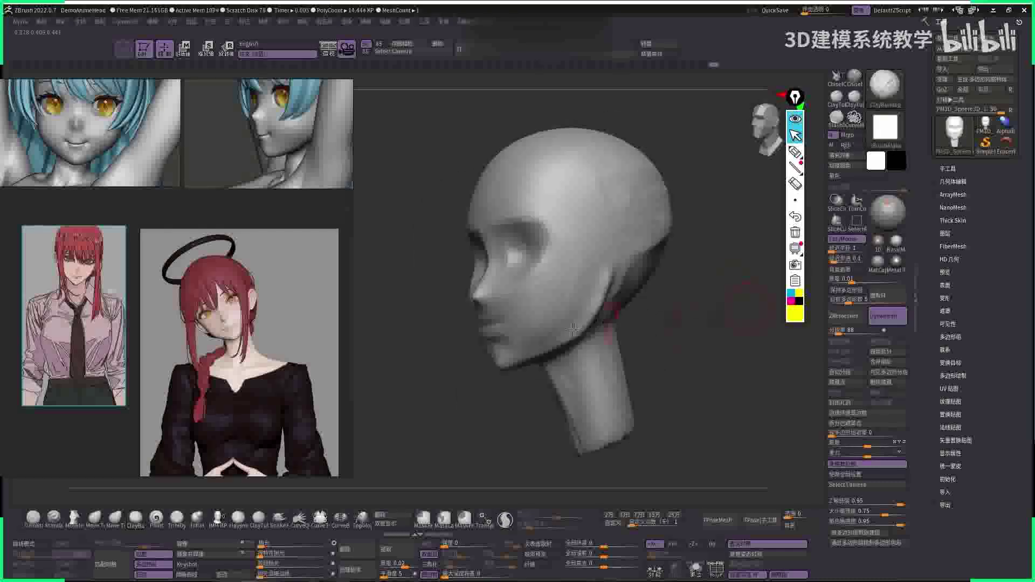
pyautogui.moveTo(541, 317); pyautogui.dragTo(685, 351)
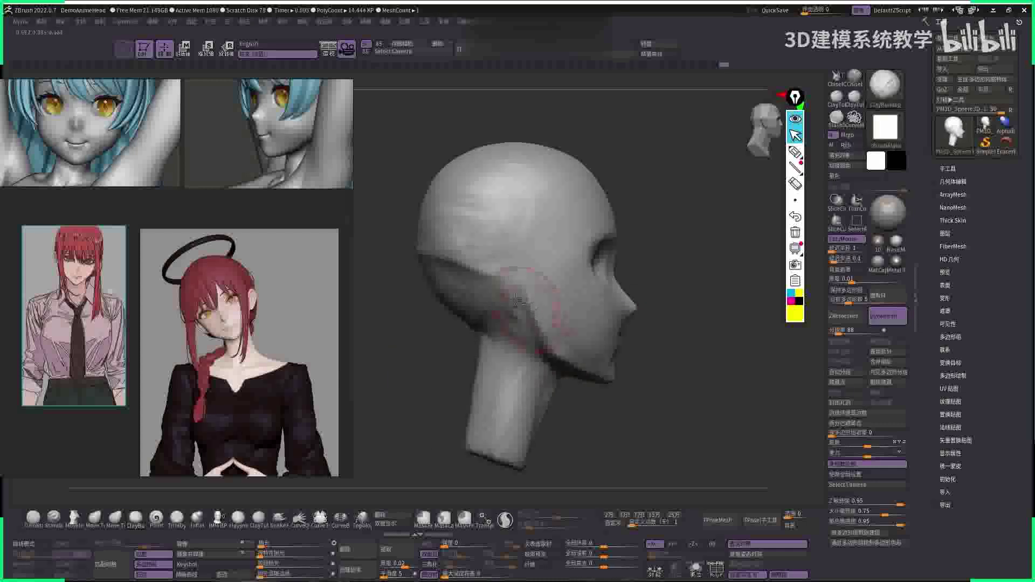
pyautogui.moveTo(507, 243); pyautogui.dragTo(485, 313)
# - Reshape the neck with one stroke of an enlarged Move brush
pyautogui.press('b')
pyautogui.press('m')
pyautogui.press('v')
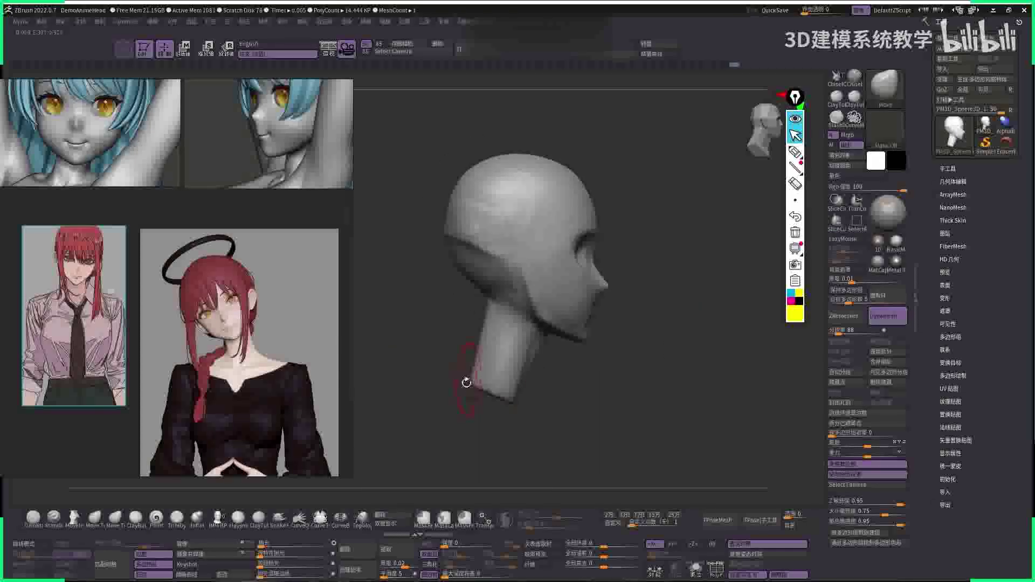
pyautogui.press('space')
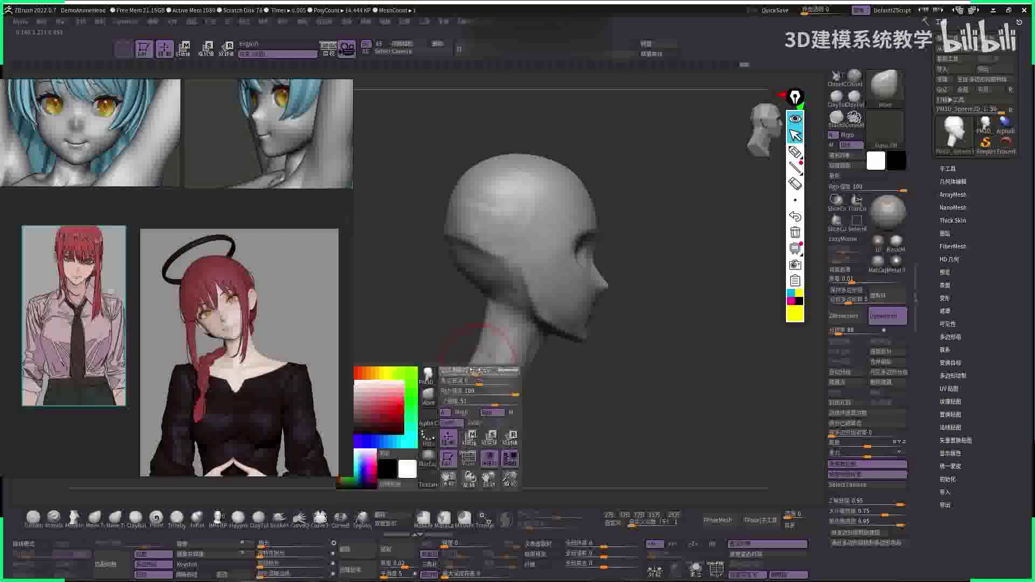
pyautogui.moveTo(480, 338); pyautogui.dragTo(543, 363)
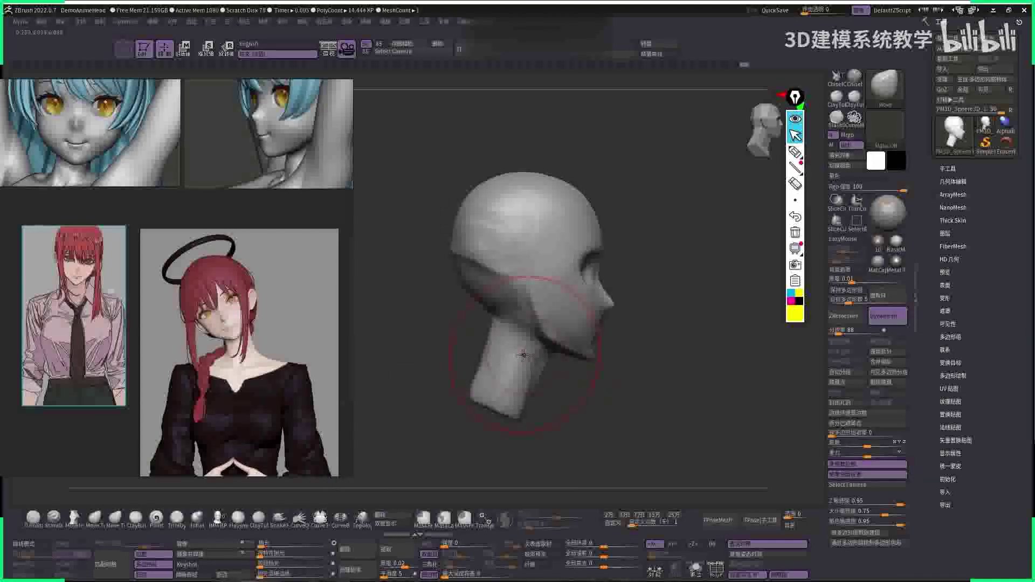
# - Square the head to front view and zoom PureRef onto the red-haired girl's face
pyautogui.moveTo(556, 354); pyautogui.dragTo(670, 289, button='right')
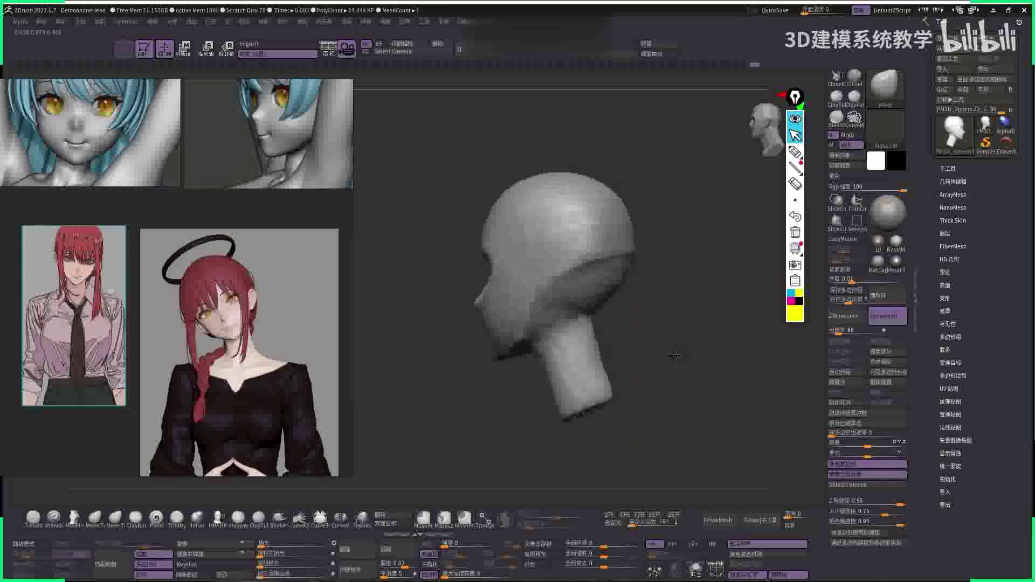
pyautogui.press('space')
pyautogui.moveTo(594, 351); pyautogui.dragTo(546, 371, button='right')
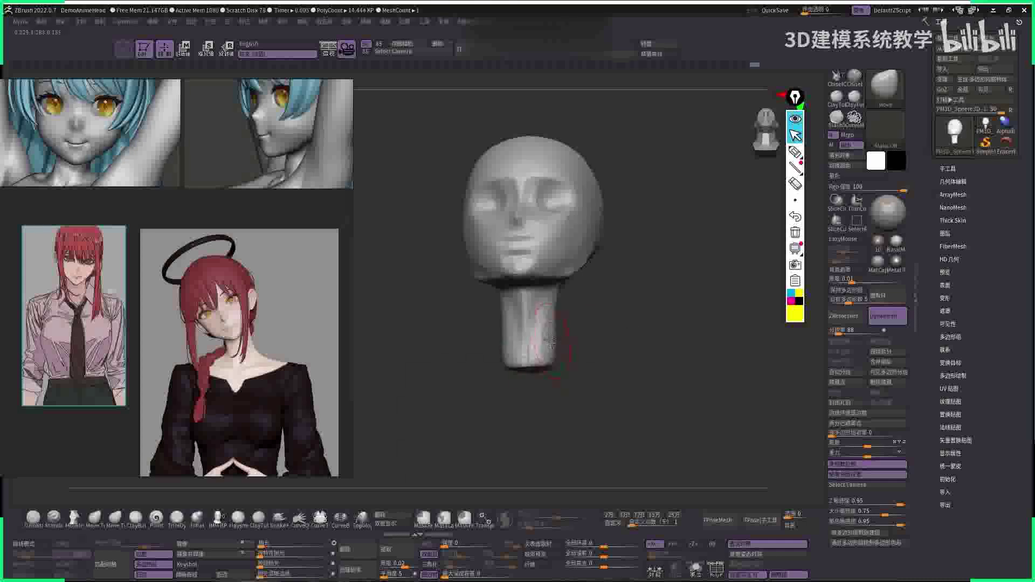
pyautogui.moveTo(536, 277); pyautogui.dragTo(640, 302, button='right')
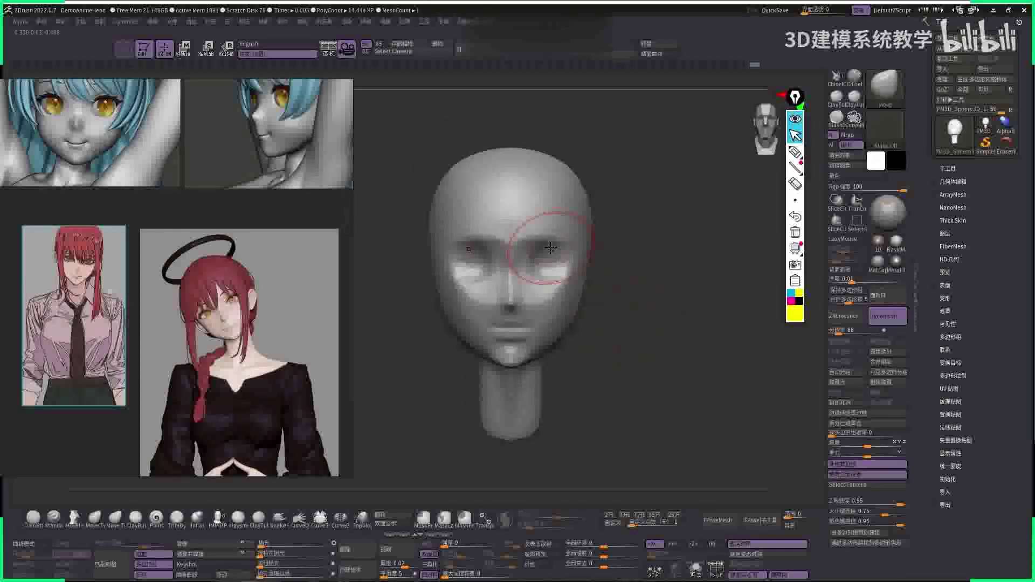
pyautogui.keyDown('alt'); pyautogui.moveTo(641, 291); pyautogui.dragTo(599, 293, button='right'); pyautogui.keyUp('alt')
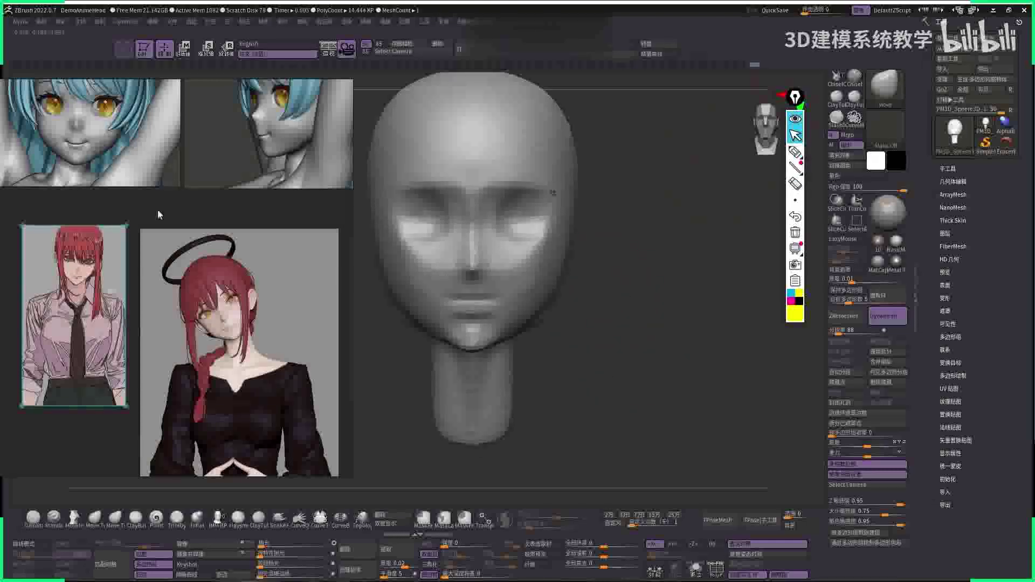
pyautogui.scroll(5, 157, 209)
# - Build up the brow above the eyes from a front view
pyautogui.press('b')
pyautogui.press('i')
pyautogui.press('n')
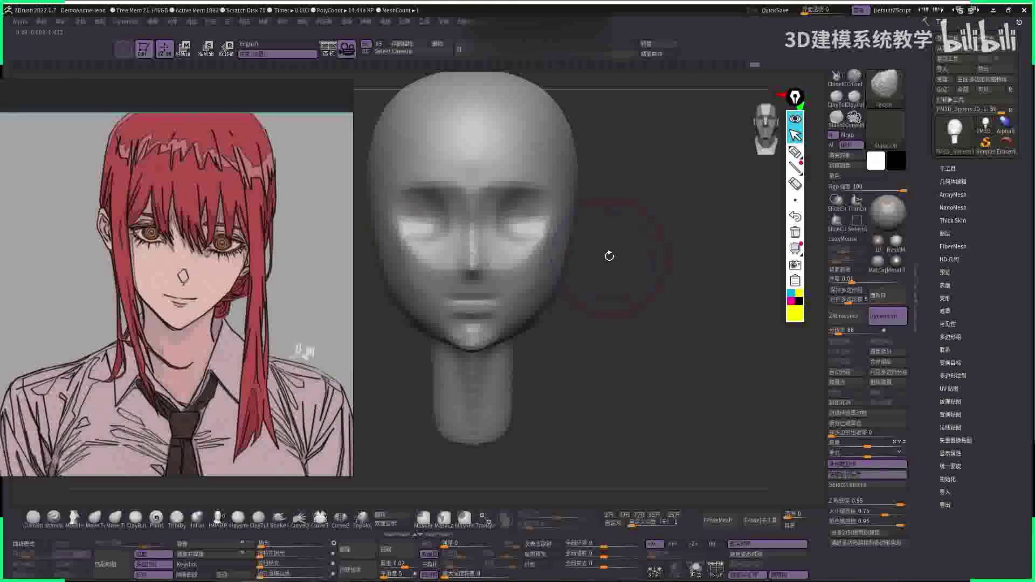
pyautogui.keyDown('alt'); pyautogui.moveTo(666, 340); pyautogui.dragTo(485, 423, button='right'); pyautogui.keyUp('alt')
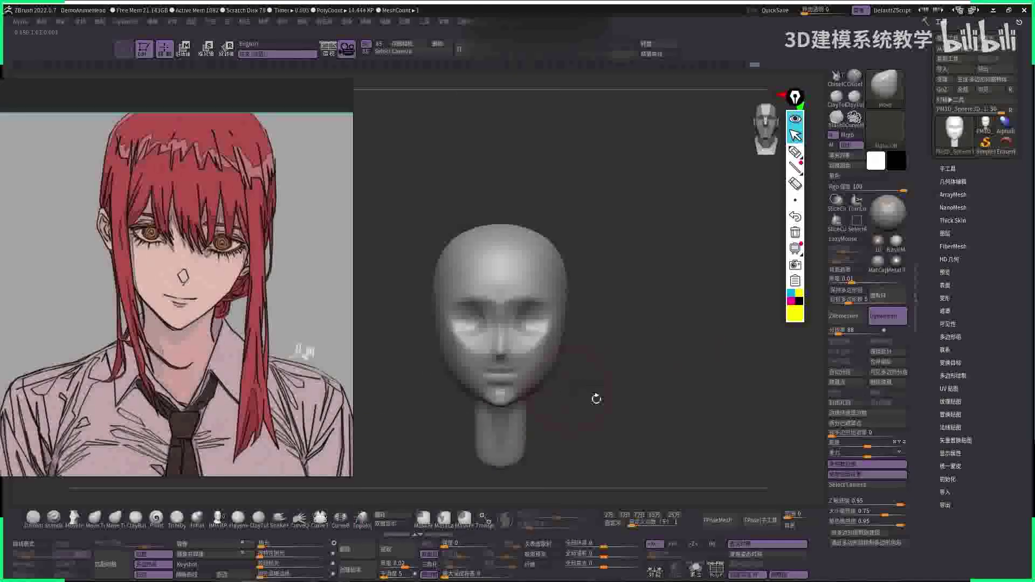
pyautogui.press('space')
pyautogui.moveTo(516, 391); pyautogui.dragTo(612, 277, button='right')
pyautogui.press('space')
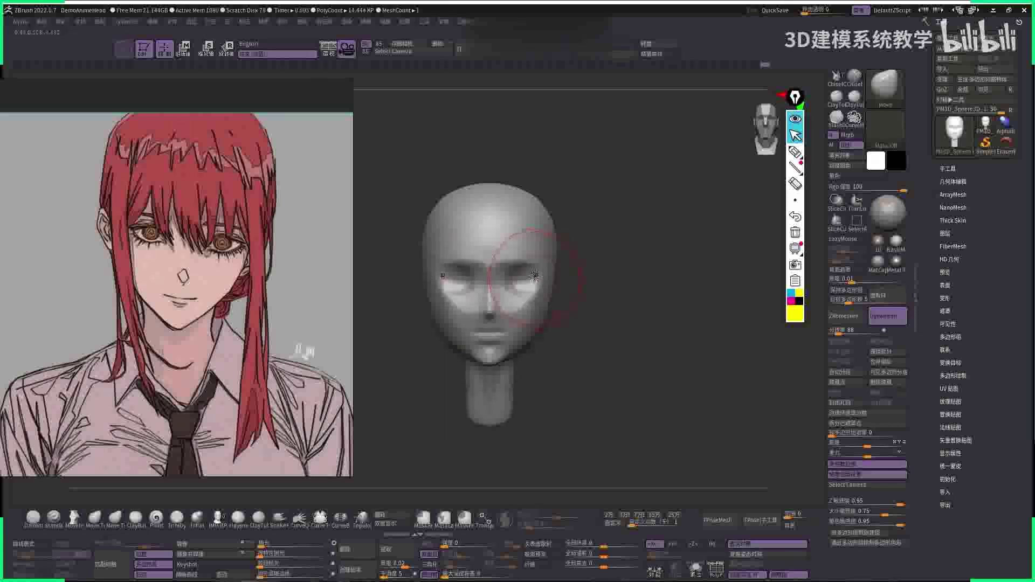
pyautogui.moveTo(508, 267)
pyautogui.mouseDown()
pyautogui.moveTo(493, 231)
pyautogui.moveTo(535, 264)
pyautogui.mouseUp()
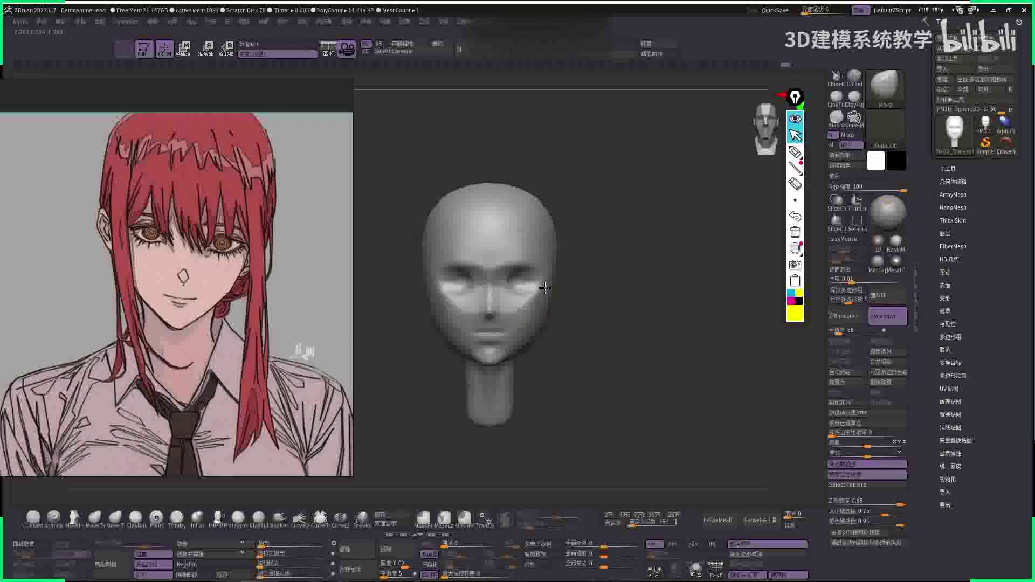
# - Smooth the cheek below the eye from a three-quarter front view
pyautogui.moveTo(546, 288); pyautogui.dragTo(510, 256, button='right')
pyautogui.moveTo(610, 299)
pyautogui.mouseDown(button='right')
pyautogui.moveTo(536, 296)
pyautogui.moveTo(550, 309)
pyautogui.moveTo(480, 318)
pyautogui.moveTo(507, 322)
pyautogui.moveTo(488, 331)
pyautogui.moveTo(497, 270)
pyautogui.mouseUp(button='right')
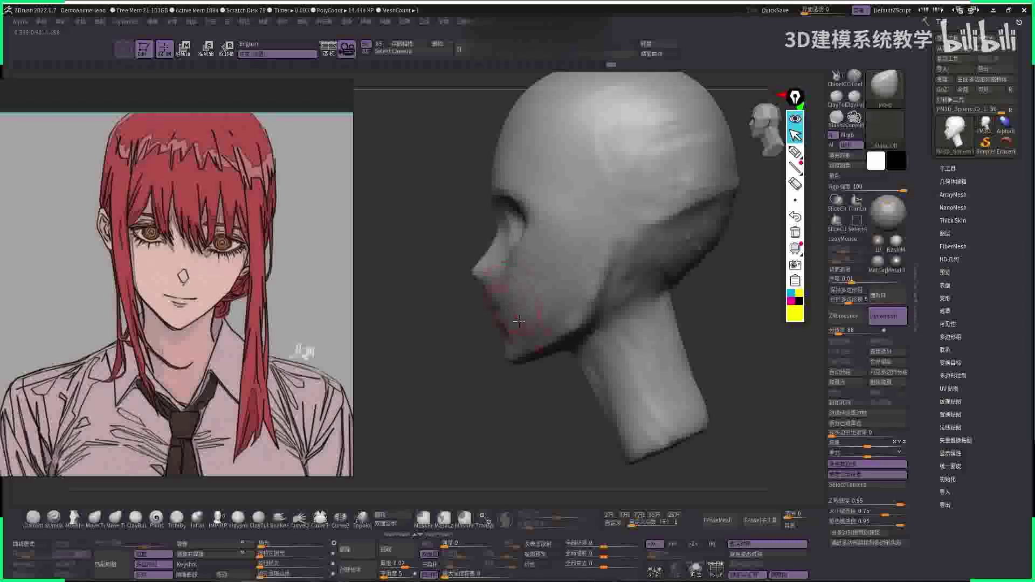
pyautogui.moveTo(539, 320); pyautogui.dragTo(518, 302, button='right')
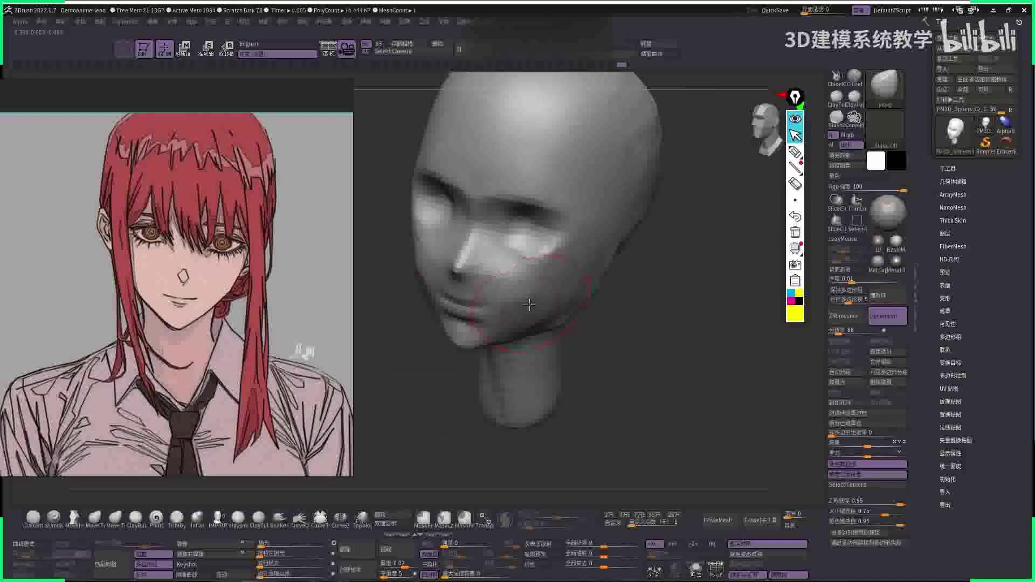
pyautogui.moveTo(626, 304)
pyautogui.keyDown('shift'); pyautogui.mouseDown(button='right')
pyautogui.moveTo(563, 287)
pyautogui.moveTo(591, 300)
pyautogui.moveTo(547, 317)
pyautogui.mouseUp(button='right'); pyautogui.keyUp('shift')
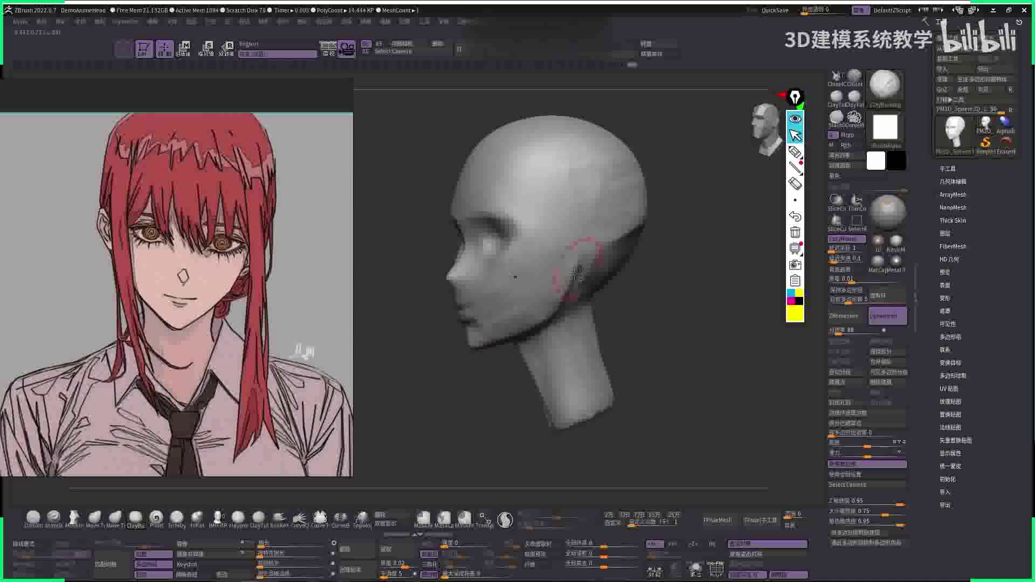
# - Load the IMM BParts insert-mesh set and scroll through its parts strip
pyautogui.moveTo(577, 274); pyautogui.dragTo(658, 302, button='right')
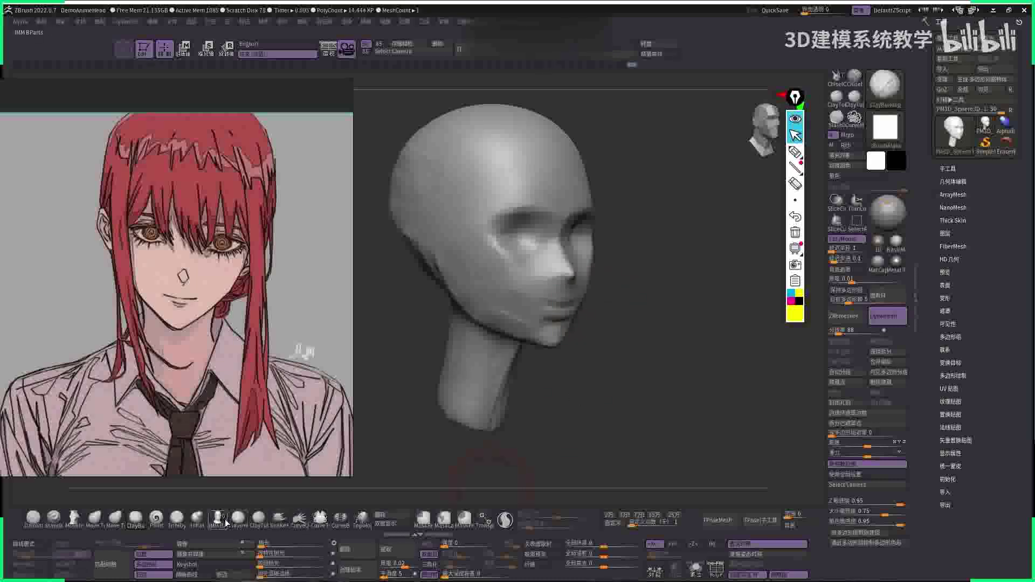
pyautogui.click(226, 521)
pyautogui.moveTo(186, 92); pyautogui.dragTo(105, 76)
# - Place the ear insert on the side of the head and position it with Gizmo3D
pyautogui.moveTo(619, 289); pyautogui.dragTo(601, 274, button='right')
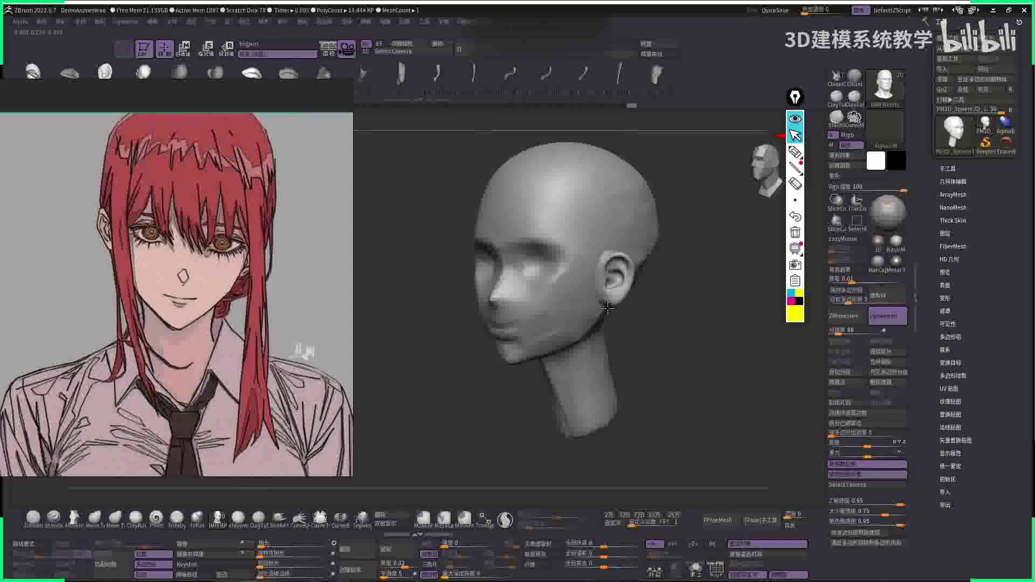
pyautogui.moveTo(608, 307); pyautogui.dragTo(625, 255)
pyautogui.moveTo(626, 255)
pyautogui.mouseDown(button='right')
pyautogui.moveTo(599, 254)
pyautogui.moveTo(613, 233)
pyautogui.moveTo(609, 258)
pyautogui.mouseUp(button='right')
pyautogui.press('w')
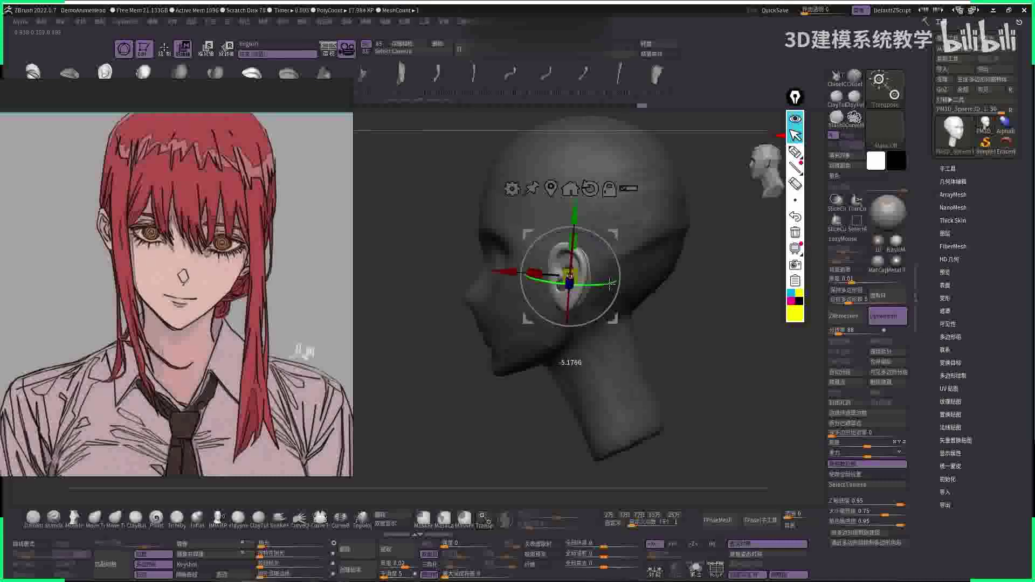
# - Check the ears from behind and above, then split them into their own SubTool
pyautogui.moveTo(497, 271); pyautogui.dragTo(570, 288, button='right')
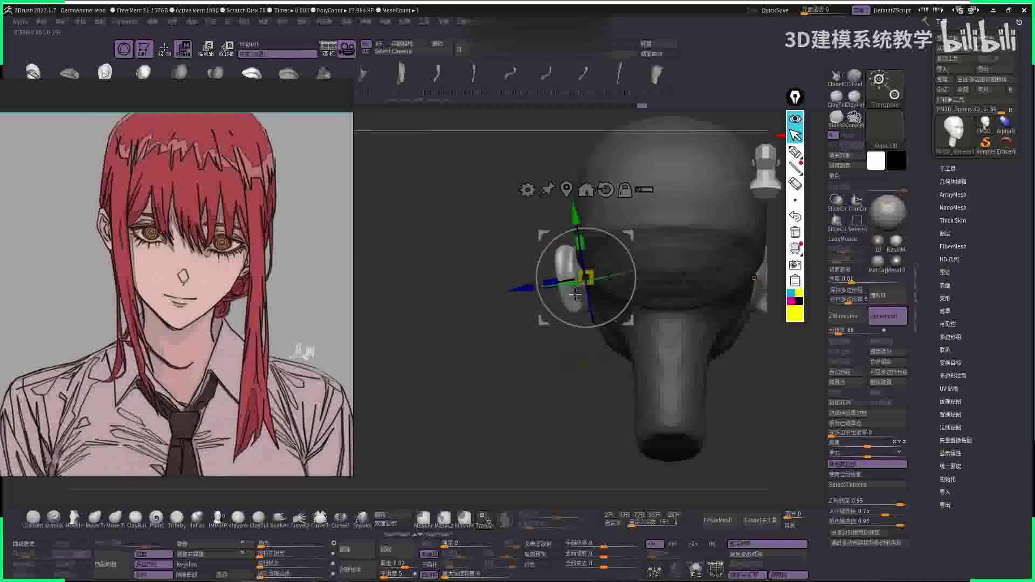
pyautogui.press('q')
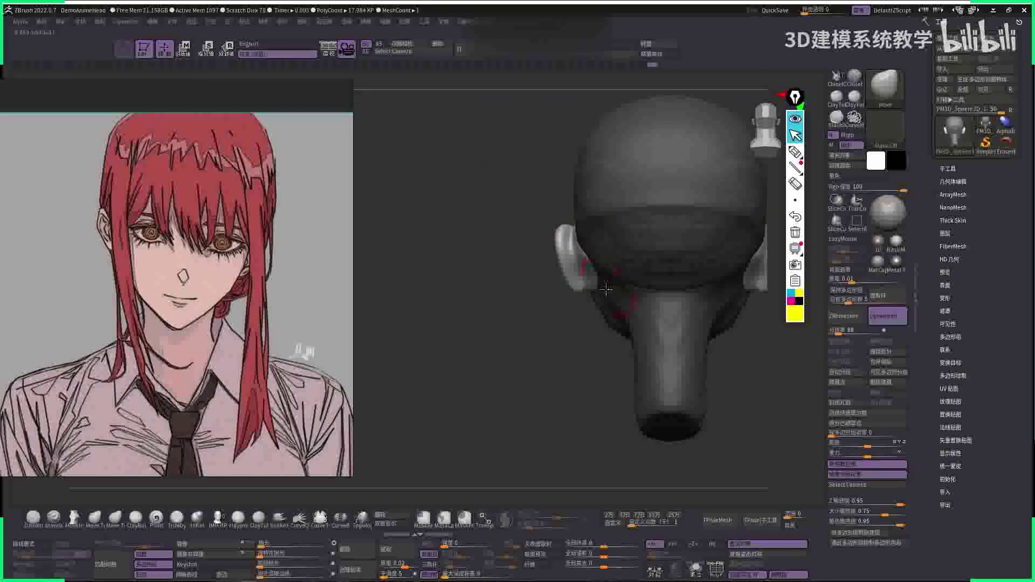
pyautogui.moveTo(606, 290)
pyautogui.mouseDown(button='right')
pyautogui.moveTo(610, 299)
pyautogui.moveTo(603, 291)
pyautogui.moveTo(658, 300)
pyautogui.moveTo(643, 274)
pyautogui.moveTo(677, 286)
pyautogui.moveTo(666, 284)
pyautogui.mouseUp(button='right')
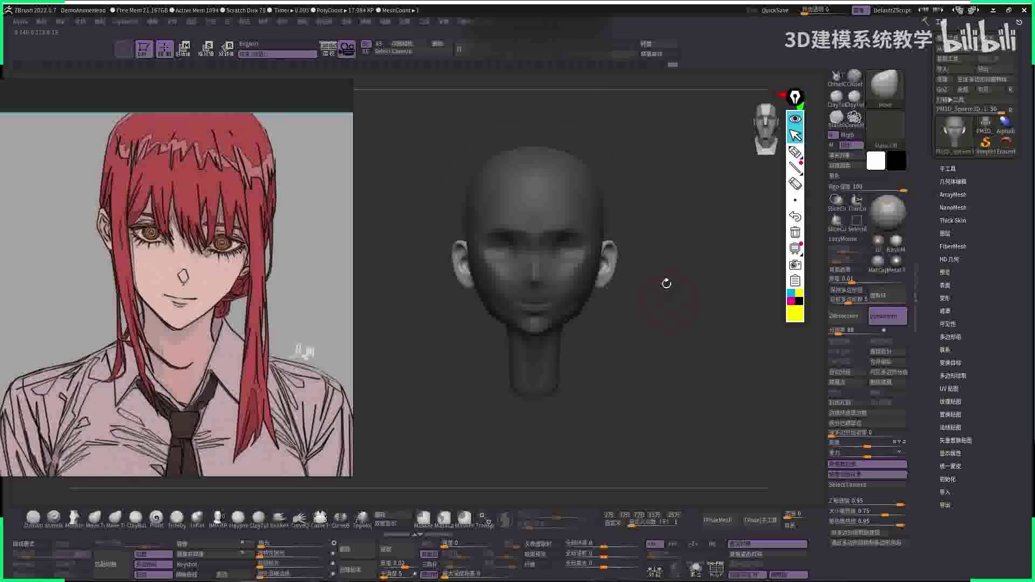
pyautogui.click(896, 405)
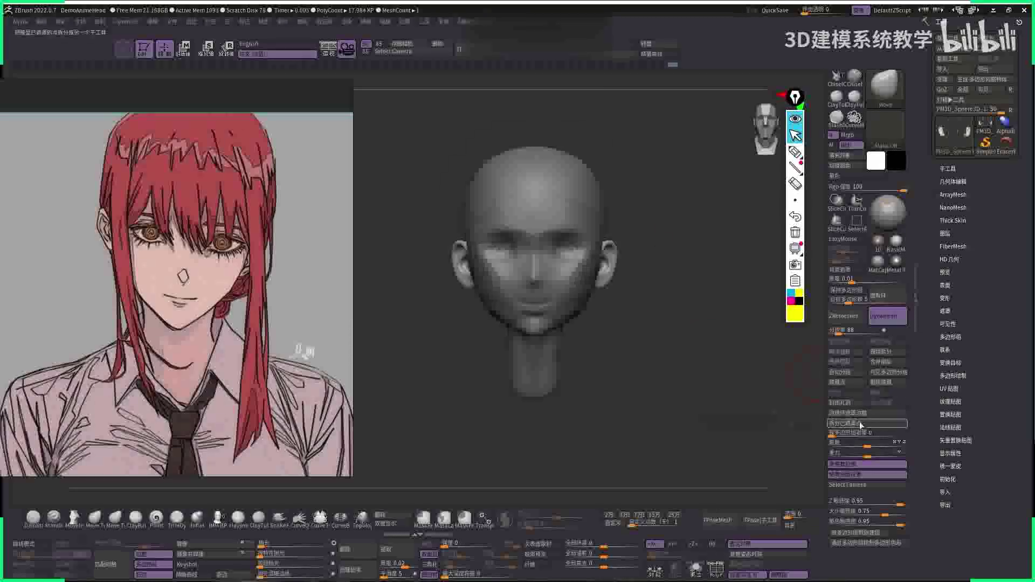
# - Select the other SubTool and reshape the jaw just below the ear
pyautogui.keyDown('alt'); pyautogui.click(603, 300); pyautogui.keyUp('alt')
pyautogui.press('space')
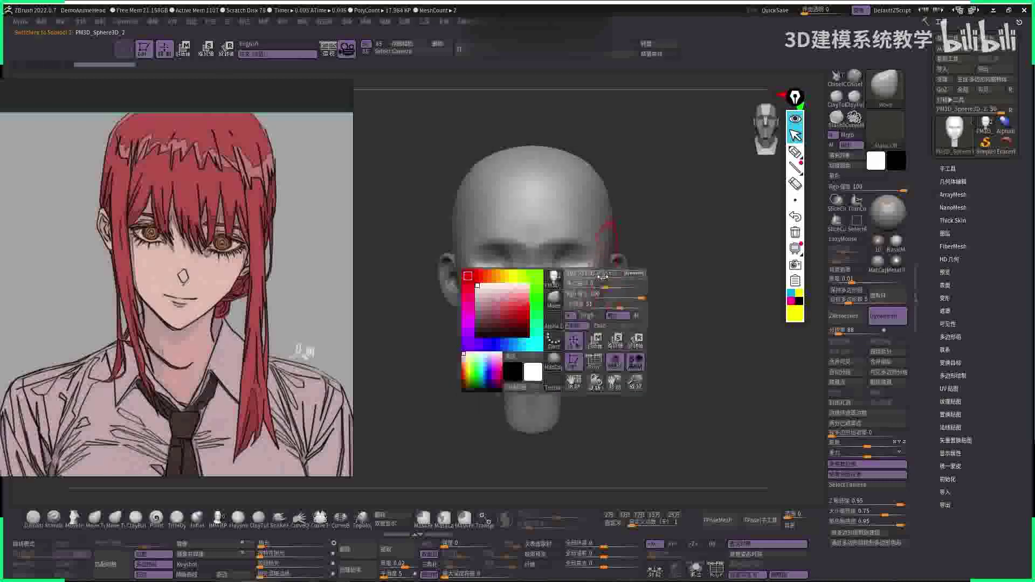
pyautogui.moveTo(598, 292); pyautogui.dragTo(592, 335, button='right')
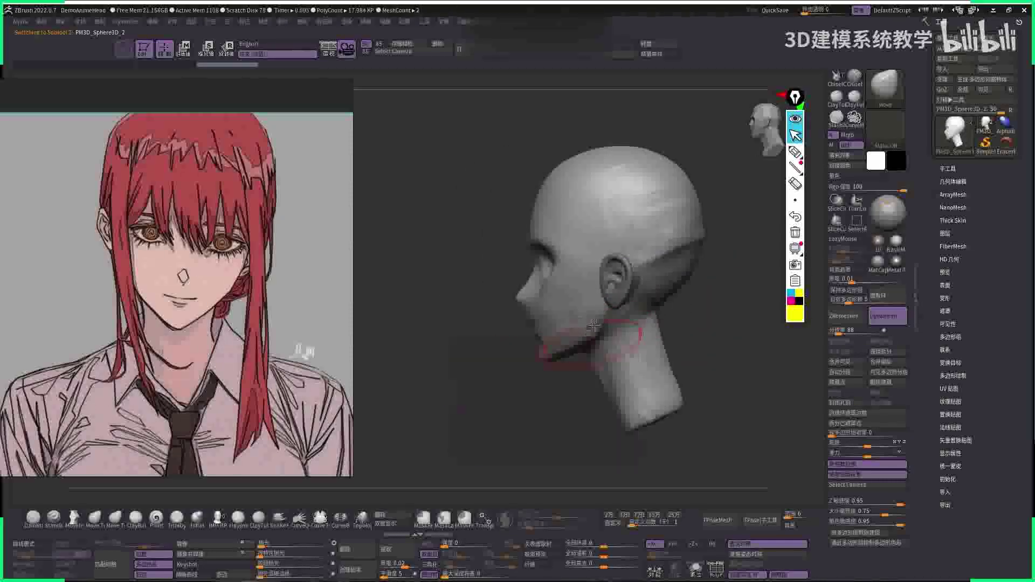
pyautogui.moveTo(613, 319); pyautogui.dragTo(621, 312)
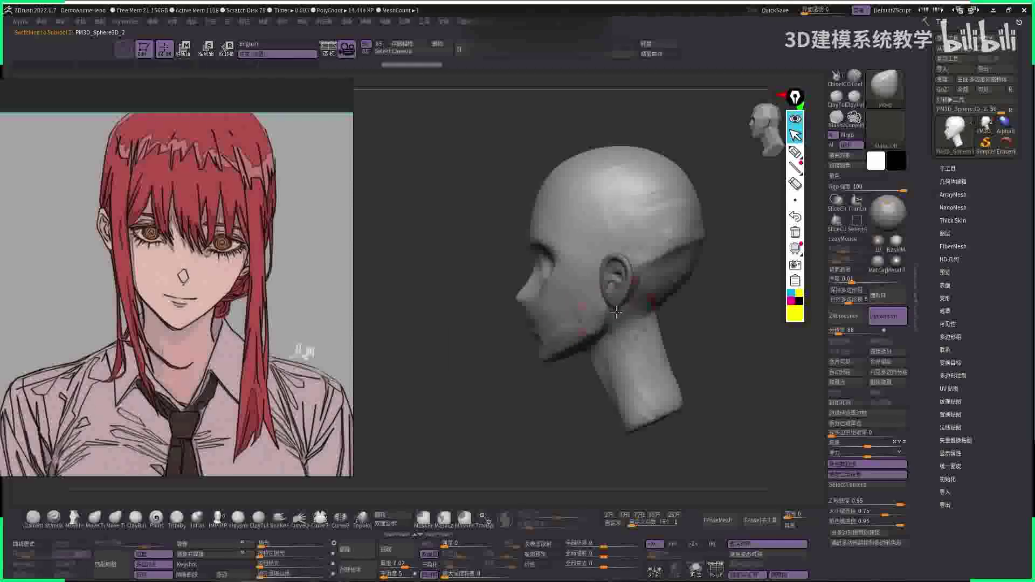
pyautogui.moveTo(687, 308); pyautogui.dragTo(716, 302, button='right')
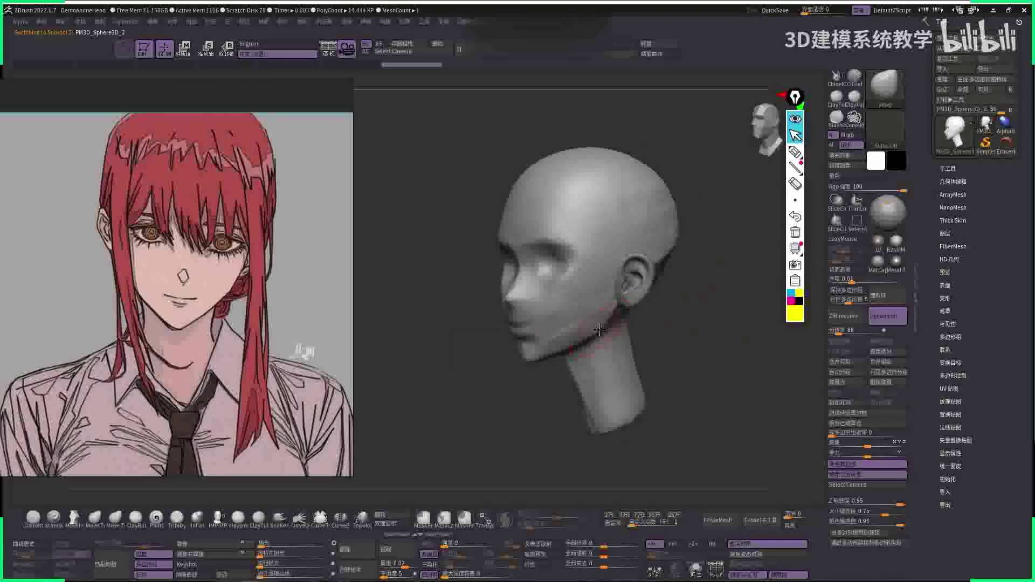
pyautogui.moveTo(600, 330)
pyautogui.keyDown('shift'); pyautogui.mouseDown(button='right')
pyautogui.moveTo(546, 316)
pyautogui.moveTo(641, 286)
pyautogui.mouseUp(button='right'); pyautogui.keyUp('shift')
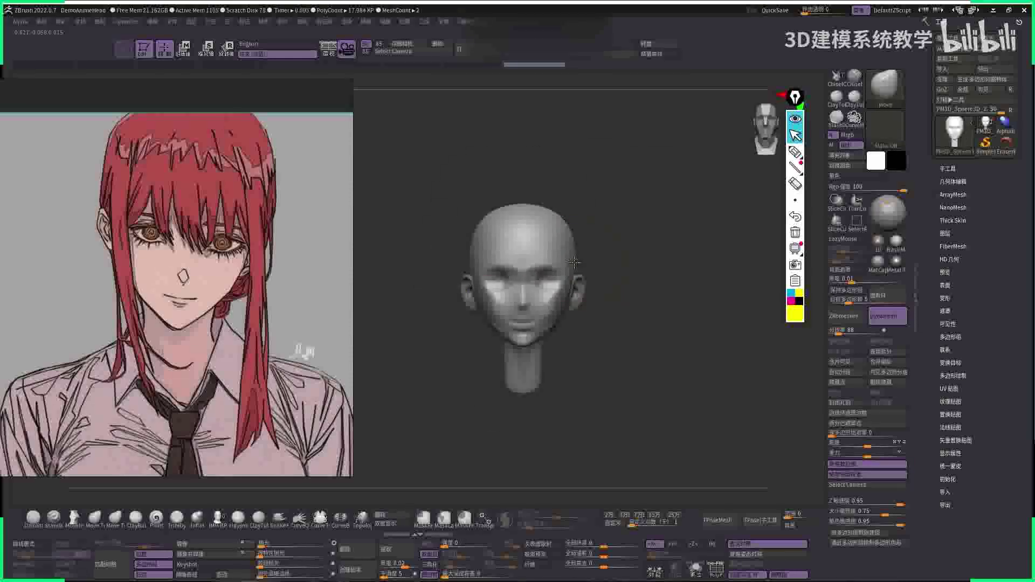
pyautogui.moveTo(570, 295)
pyautogui.keyDown('ctrl'); pyautogui.mouseDown(button='right')
pyautogui.moveTo(603, 201)
pyautogui.moveTo(638, 267)
pyautogui.moveTo(550, 296)
pyautogui.mouseUp(button='right'); pyautogui.keyUp('ctrl')
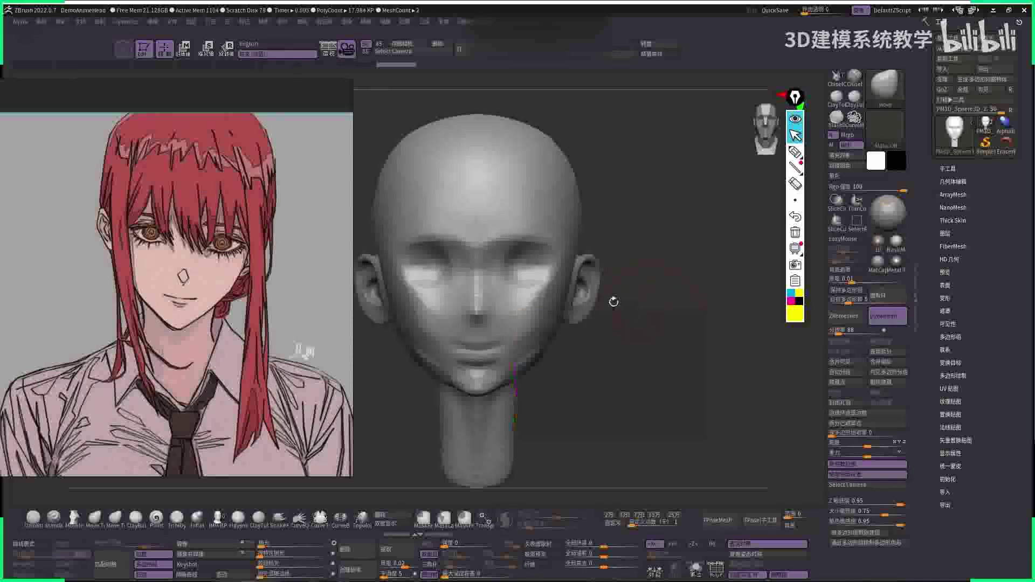
# - Nudge the ear slightly into place with the Move gizmo
pyautogui.press('w')
pyautogui.moveTo(593, 292); pyautogui.dragTo(625, 307)
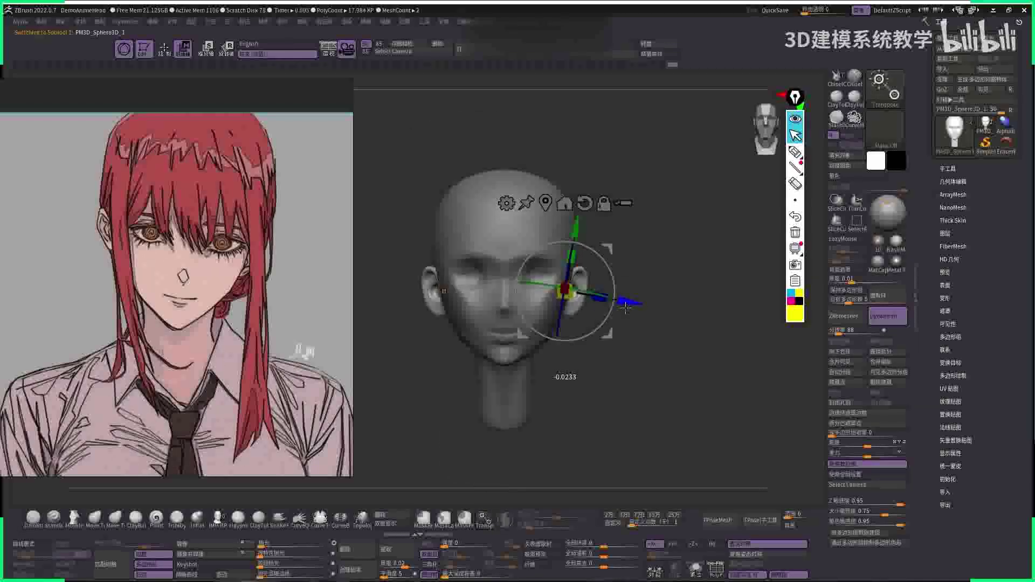
pyautogui.press('q')
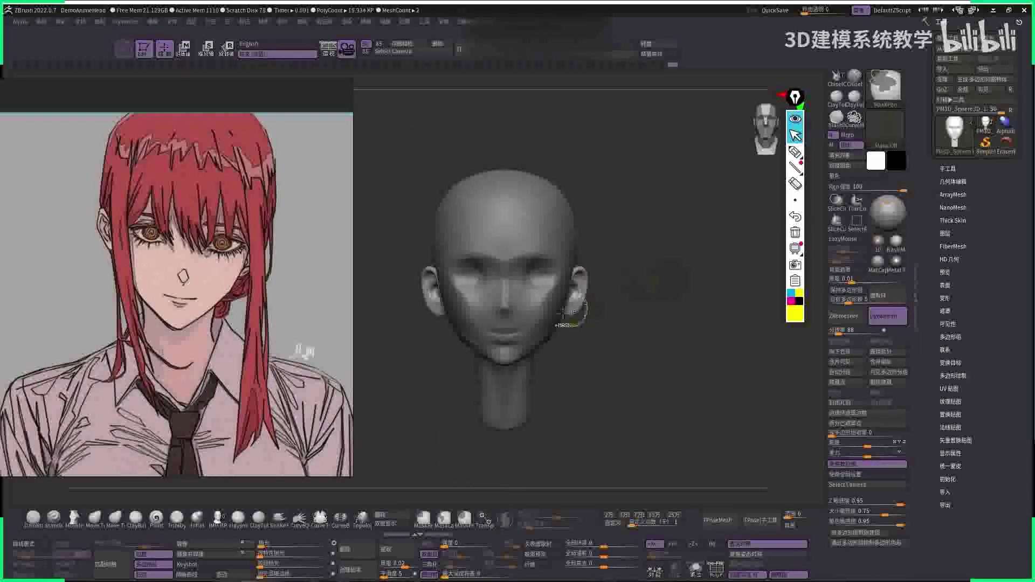
pyautogui.press('w')
pyautogui.press('space')
pyautogui.moveTo(604, 345); pyautogui.dragTo(585, 280)
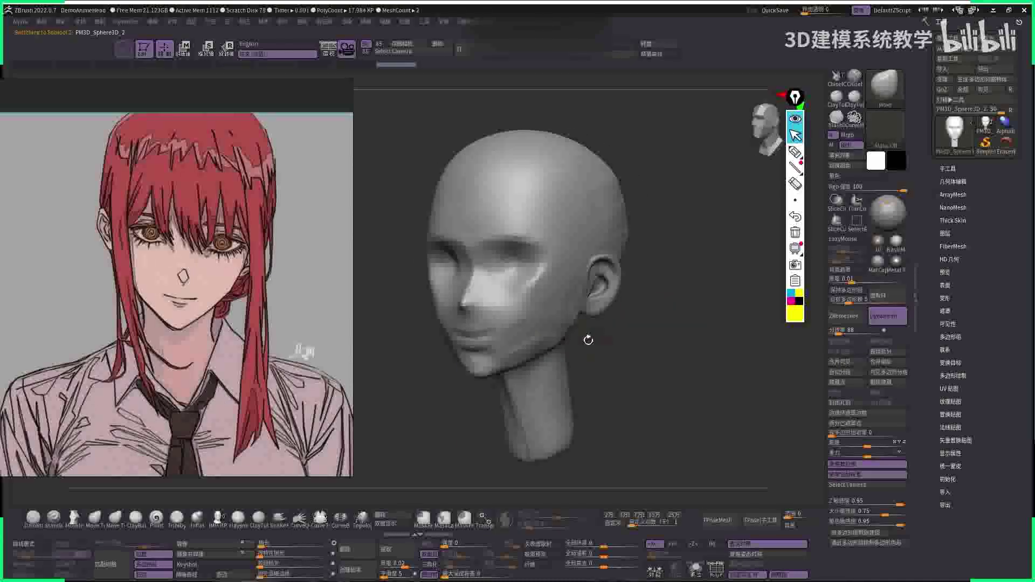
# - Turn on LazyMouse and switch to DamStandard for carving around the ear and jaw
pyautogui.press('space')
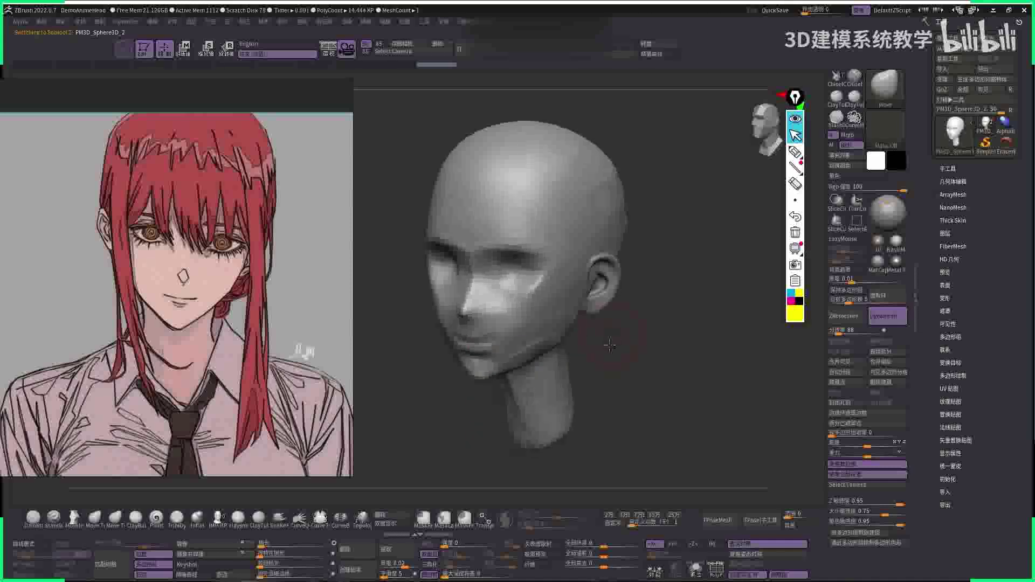
pyautogui.keyDown('alt'); pyautogui.moveTo(637, 322); pyautogui.dragTo(593, 329); pyautogui.keyUp('alt')
pyautogui.press('space')
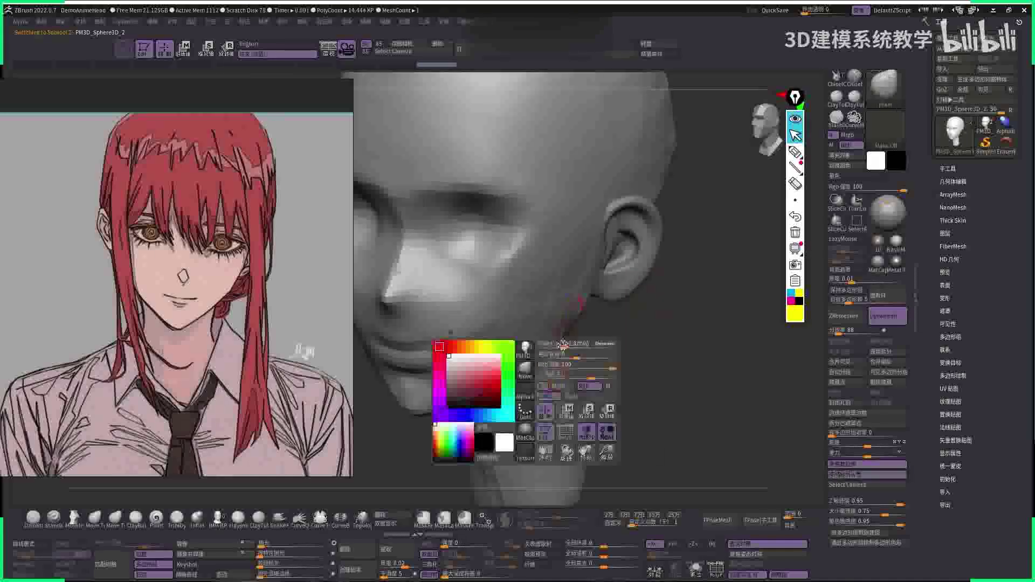
pyautogui.click(567, 335)
pyautogui.press('space')
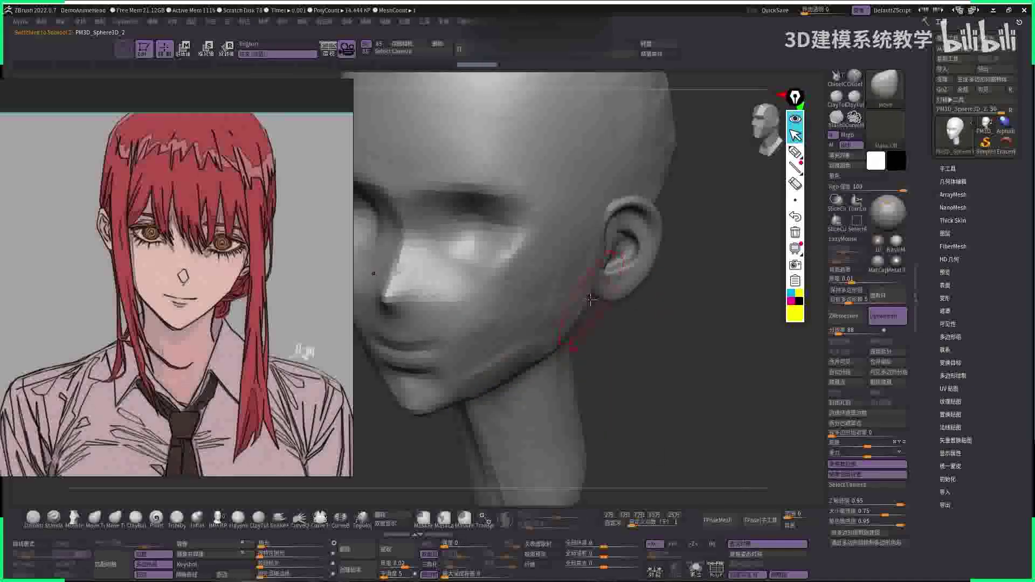
pyautogui.moveTo(701, 346); pyautogui.dragTo(604, 331)
pyautogui.press('b')
pyautogui.press('d')
pyautogui.press('s')
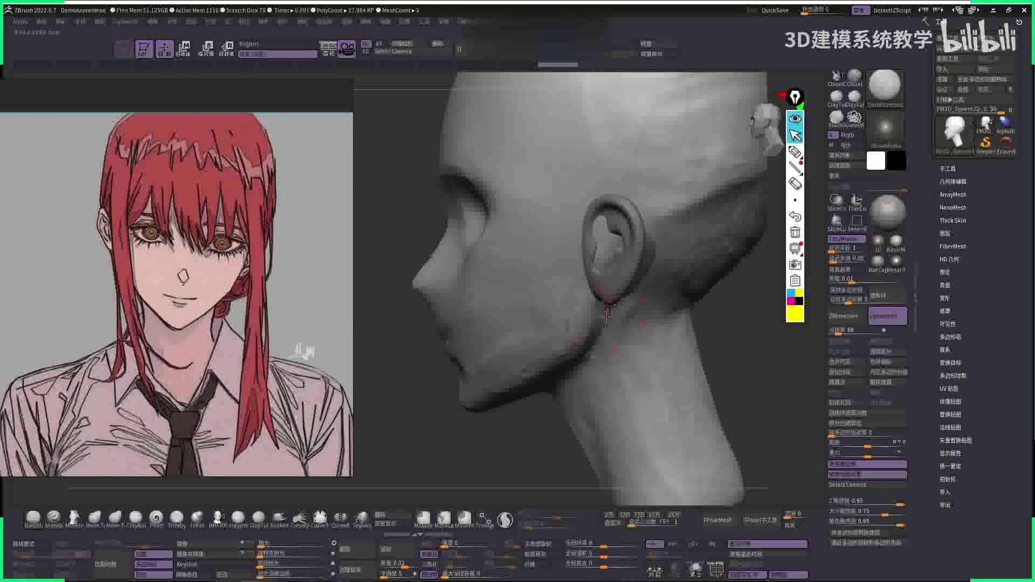
pyautogui.keyDown('alt'); pyautogui.moveTo(425, 486); pyautogui.dragTo(650, 302); pyautogui.keyUp('alt')
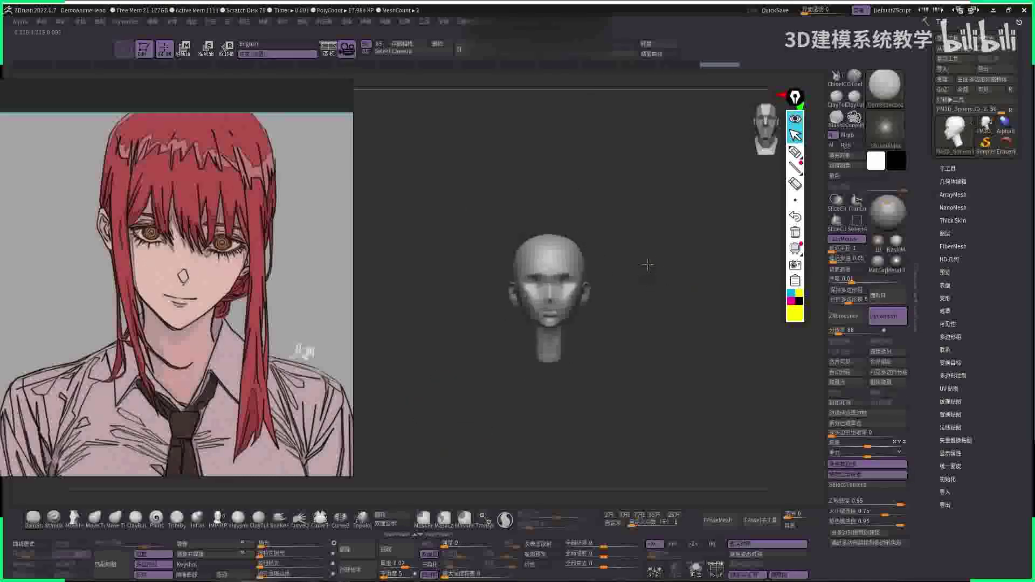
pyautogui.moveTo(648, 264); pyautogui.dragTo(643, 311)
pyautogui.moveTo(558, 308); pyautogui.dragTo(694, 243)
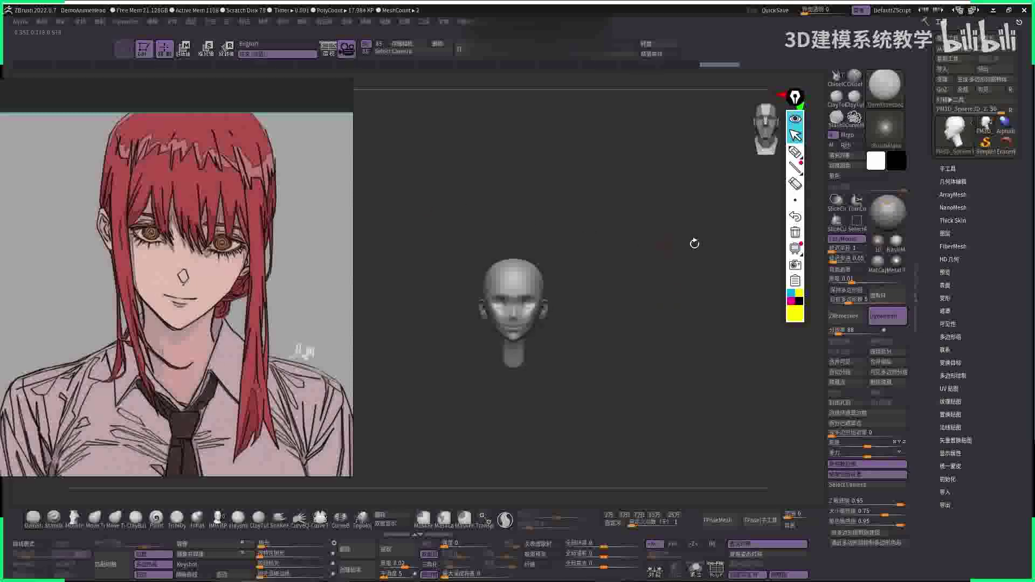
# - Show the SubTool list, enlarge the head and select ClayBuildup, viewing from the back
pyautogui.click(941, 170)
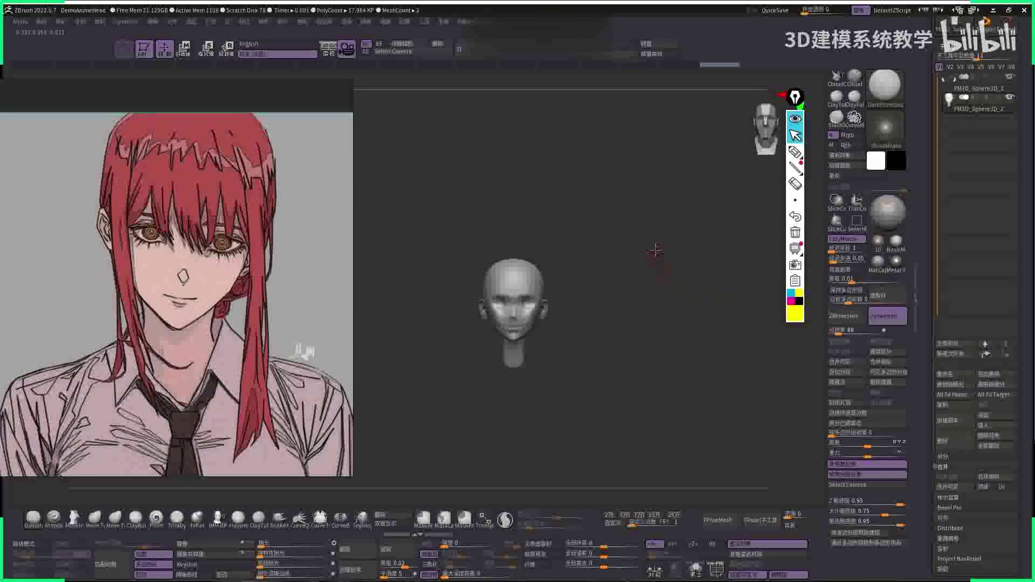
pyautogui.keyDown('alt'); pyautogui.moveTo(656, 251); pyautogui.dragTo(645, 284); pyautogui.keyUp('alt')
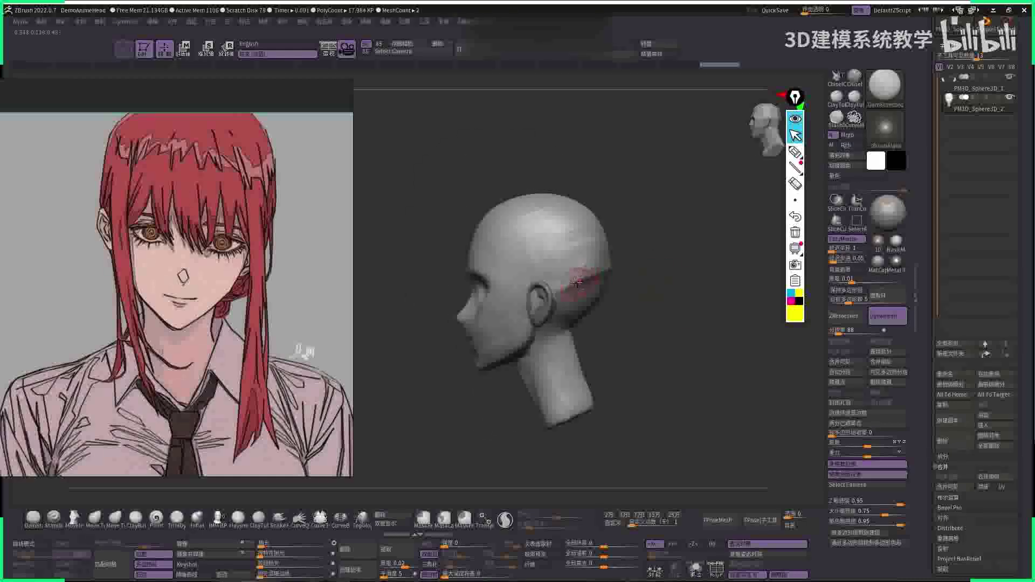
pyautogui.press('b')
pyautogui.press('c')
pyautogui.press('b')
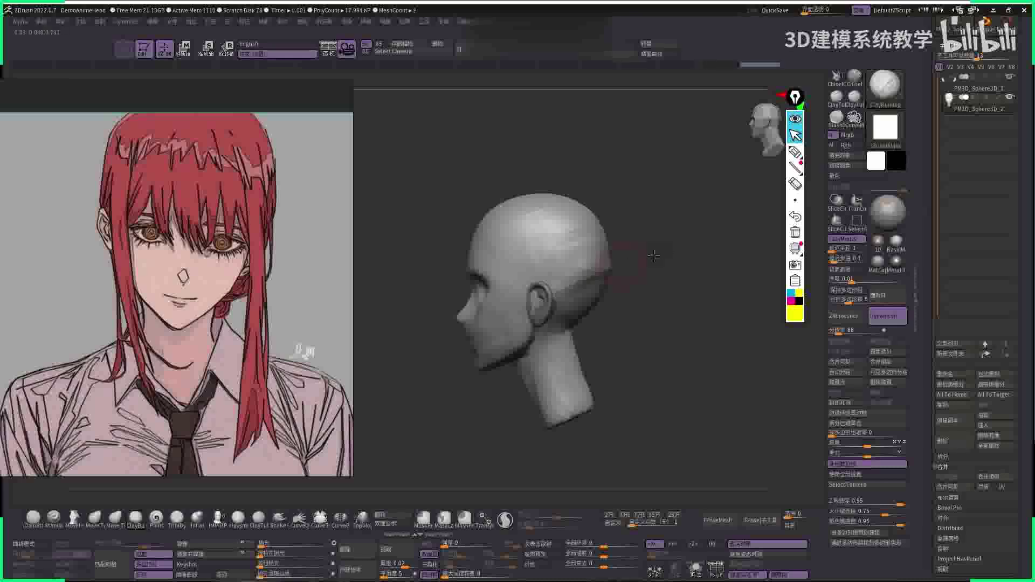
pyautogui.moveTo(655, 255); pyautogui.dragTo(636, 271)
pyautogui.moveTo(559, 284); pyautogui.dragTo(674, 287)
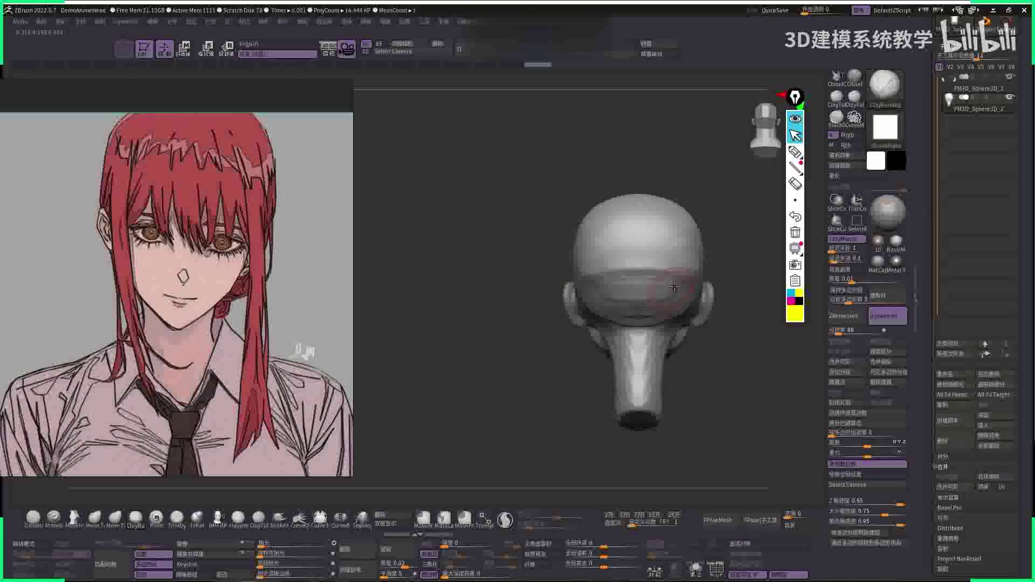
# - Undo and redo back to the latest state, then face the head front and frame it
pyautogui.click(674, 286)
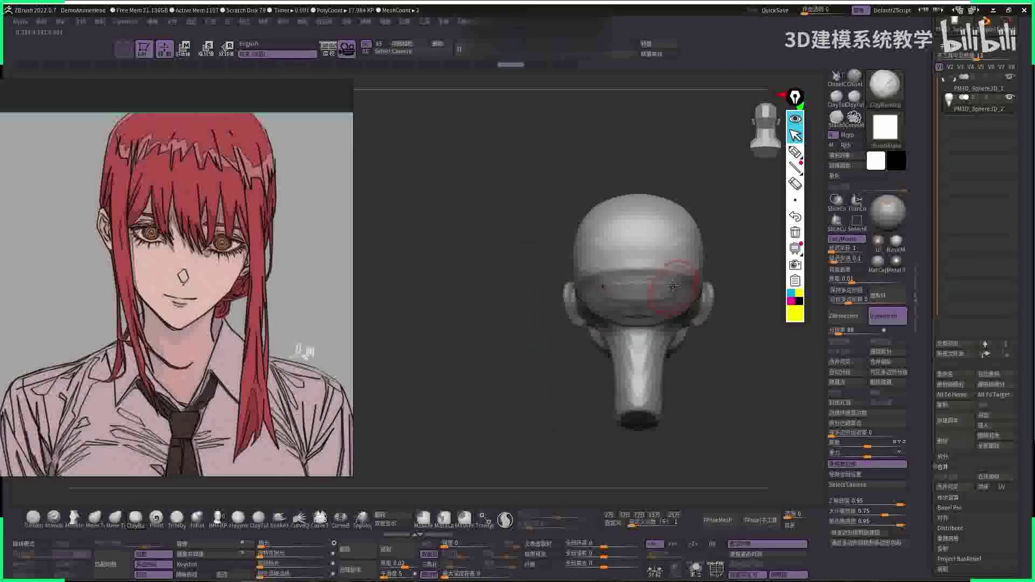
pyautogui.hotkey('ctrl', 'z')
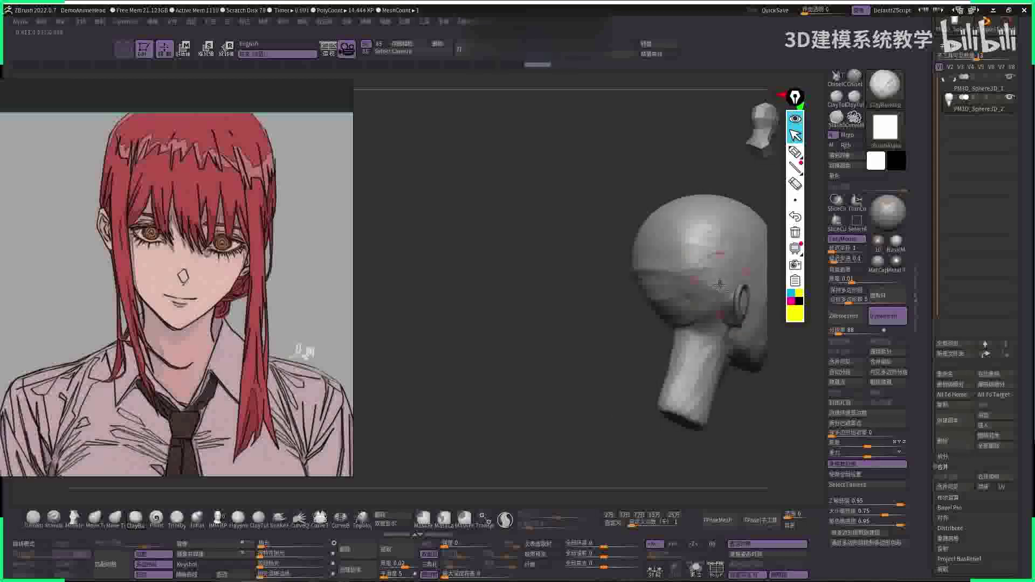
pyautogui.hotkey('ctrl', 'shift', 'z')
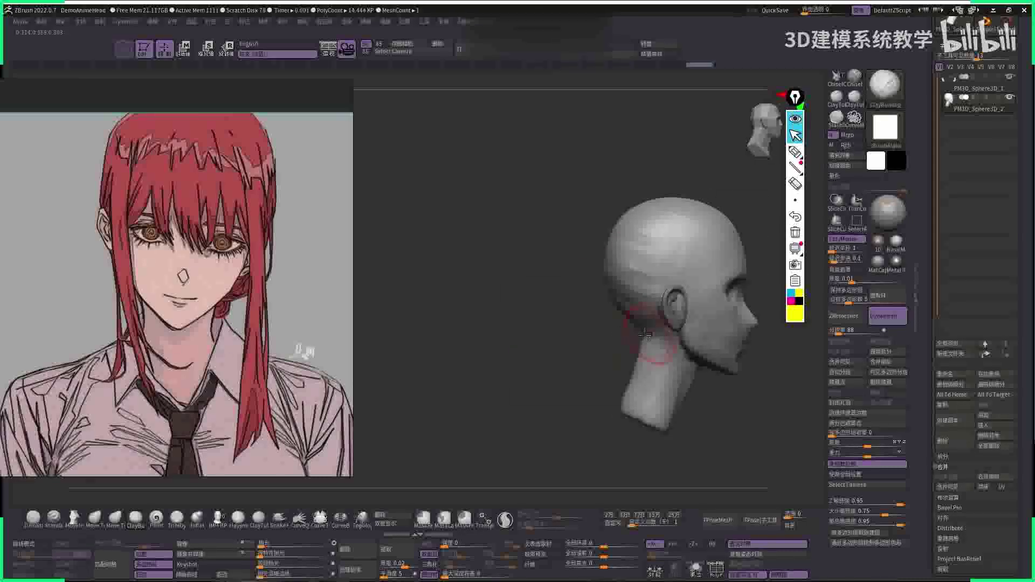
pyautogui.hotkey('ctrl', 'shift', 'z')
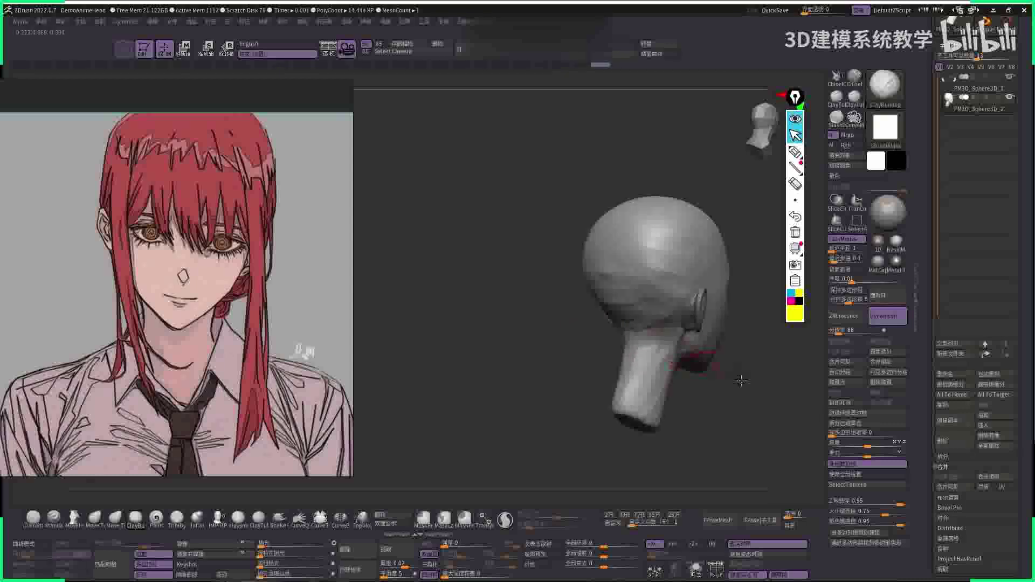
pyautogui.hotkey('ctrl', 'shift', 'z')
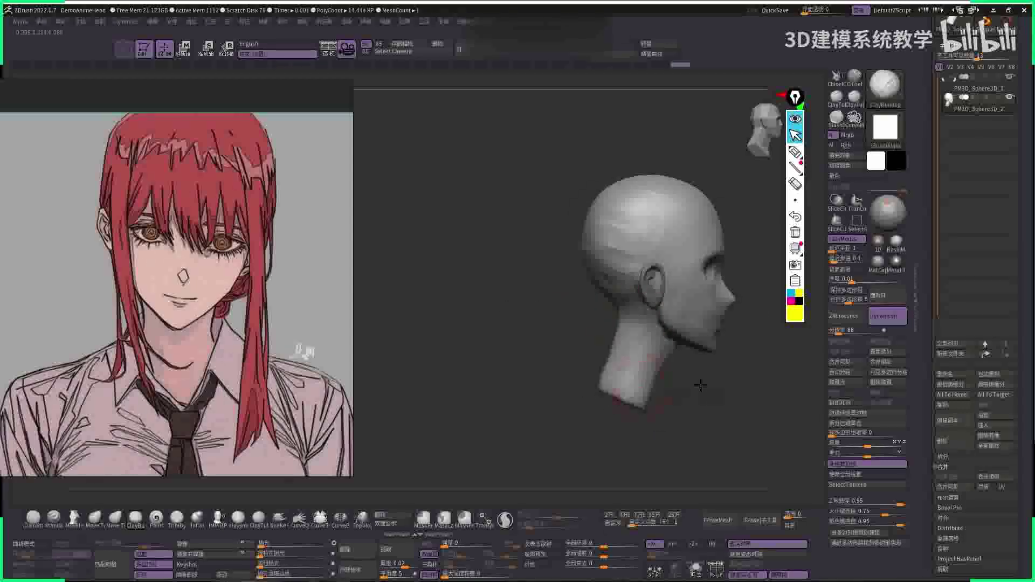
pyautogui.hotkey('ctrl', 'shift', 'z')
pyautogui.hotkey('ctrl', 'shift', 'z')
pyautogui.hotkey('ctrl', 'shift', 'z')
pyautogui.hotkey('ctrl', 'shift', 'z')
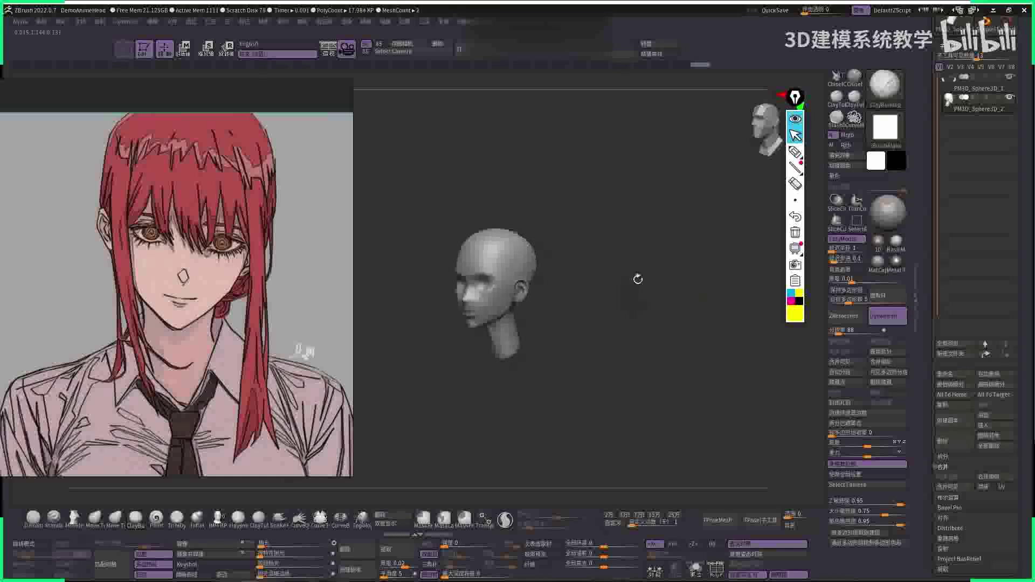
pyautogui.keyDown('shift'); pyautogui.moveTo(638, 278); pyautogui.dragTo(414, 180); pyautogui.keyUp('shift')
pyautogui.press('f')
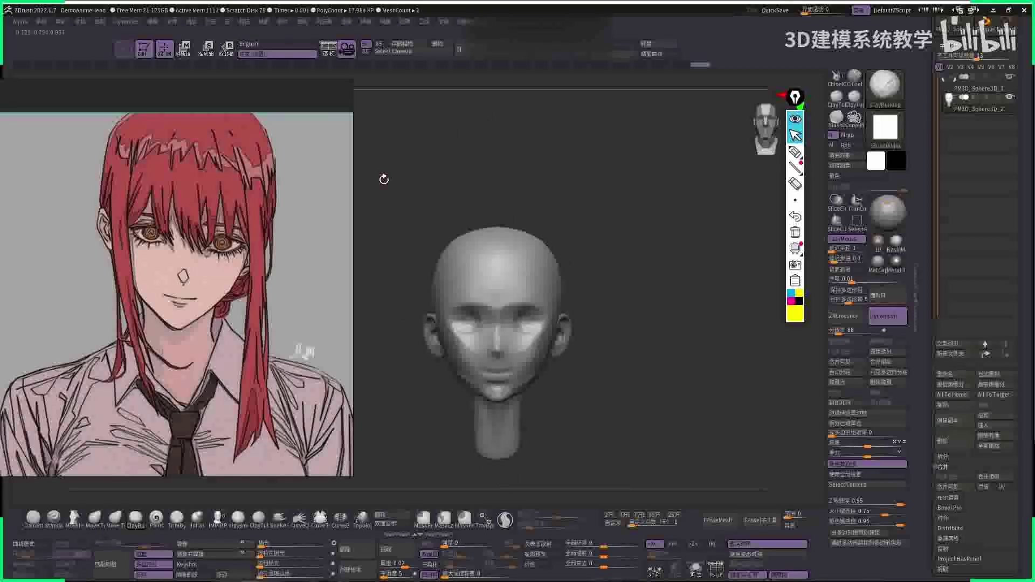
# - Draw yellow highlighter guides for skull, eye line and jaw over the reference portrait
pyautogui.scroll(-3, 178, 277)
pyautogui.scroll(1, 177, 278)
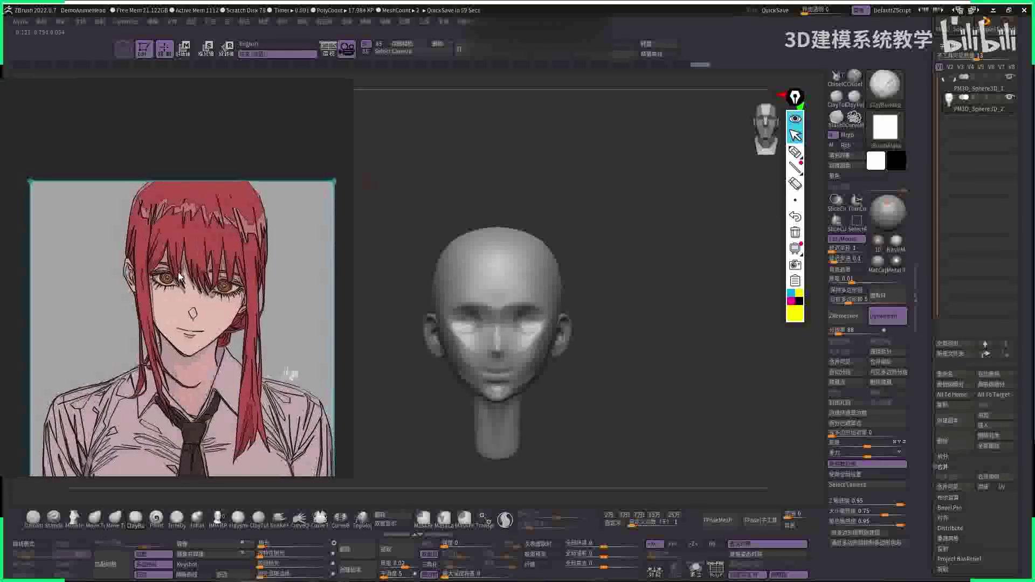
pyautogui.click(795, 152)
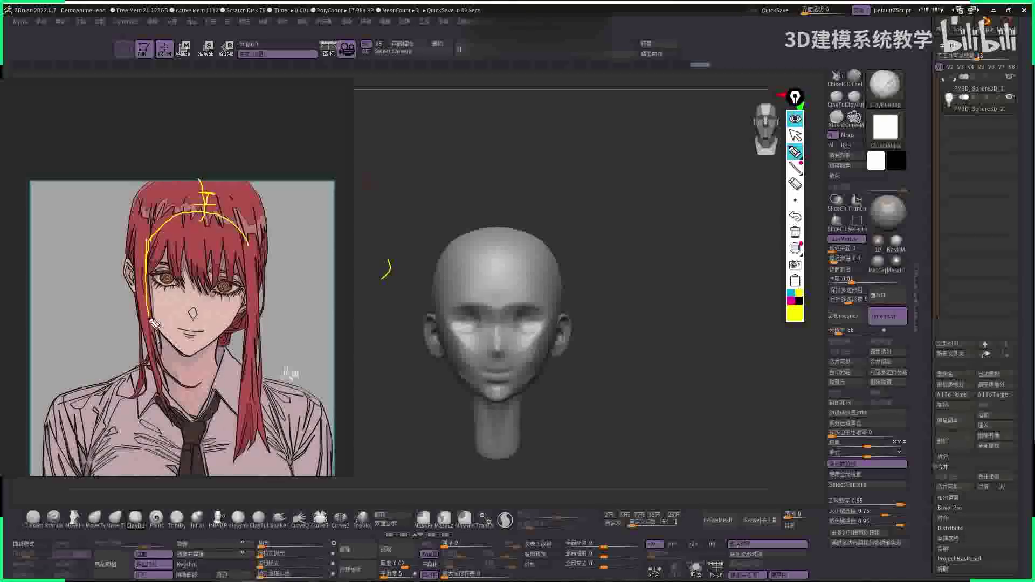
pyautogui.moveTo(175, 347); pyautogui.dragTo(187, 354)
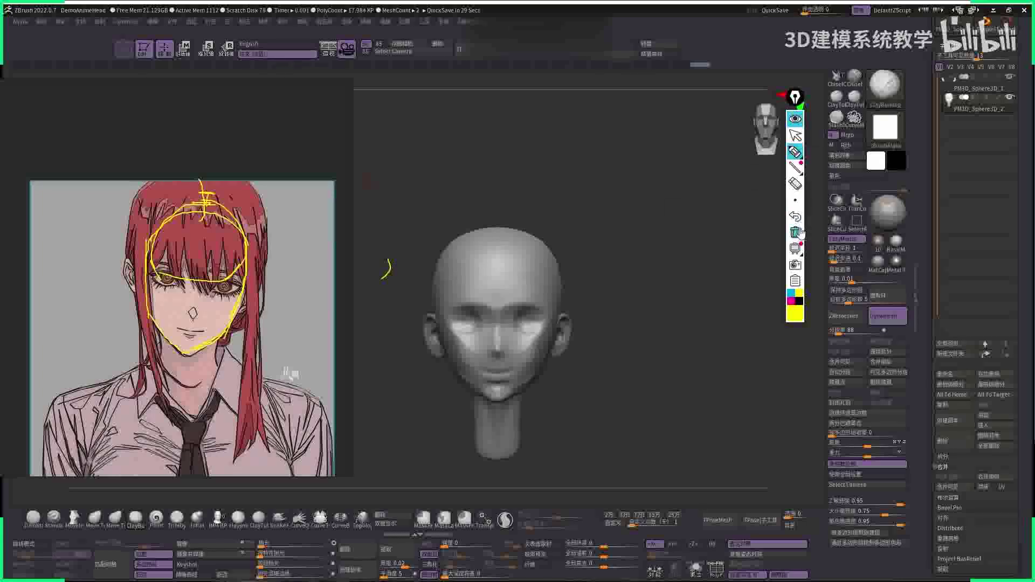
pyautogui.click(796, 136)
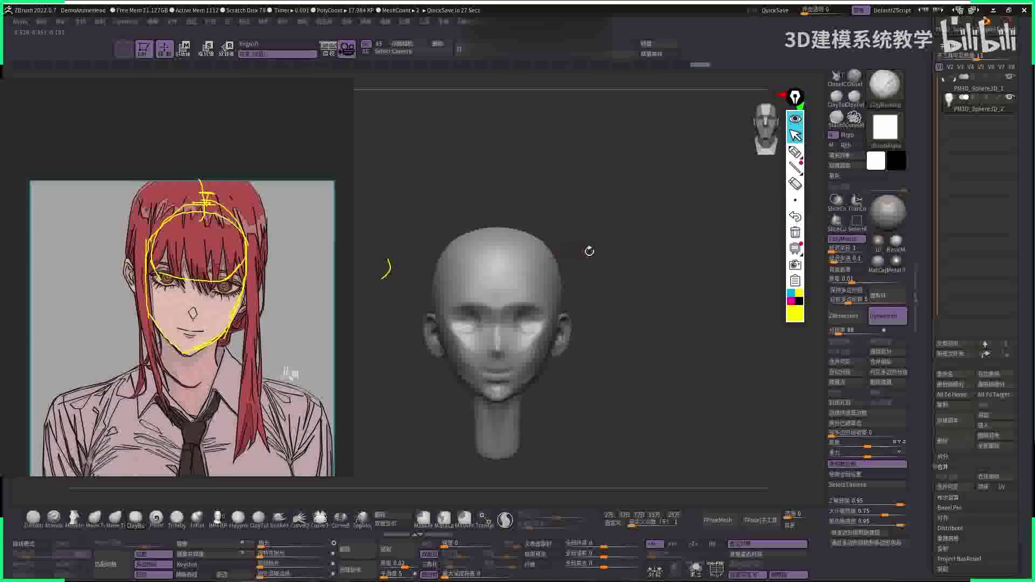
# - Switch to a much larger Move brush and check the head's side and three-quarter views
pyautogui.moveTo(590, 251); pyautogui.dragTo(580, 239)
pyautogui.press('b')
pyautogui.press('m')
pyautogui.press('v')
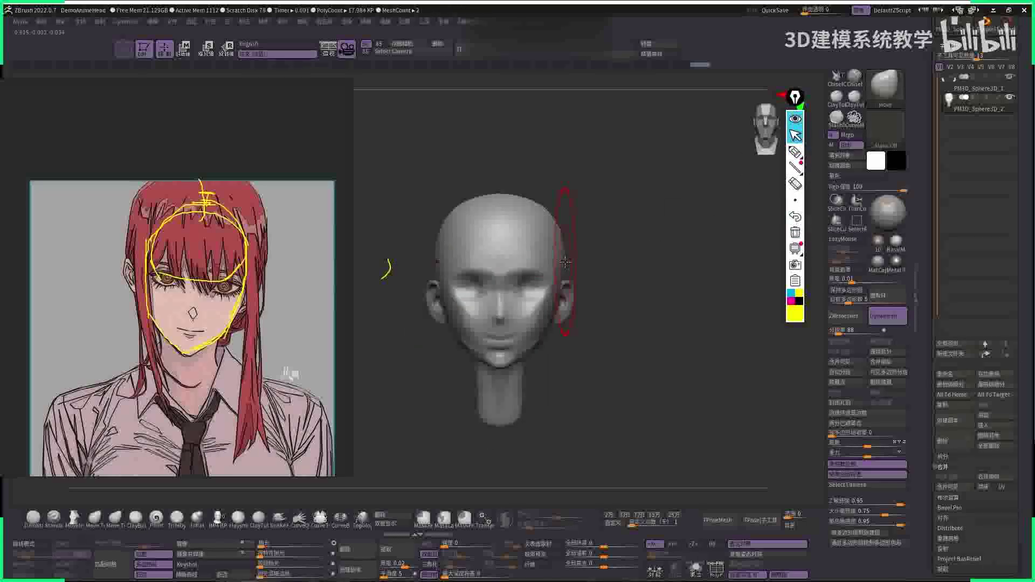
pyautogui.press('space')
pyautogui.moveTo(531, 281); pyautogui.dragTo(654, 308)
pyautogui.press('space')
pyautogui.press('space')
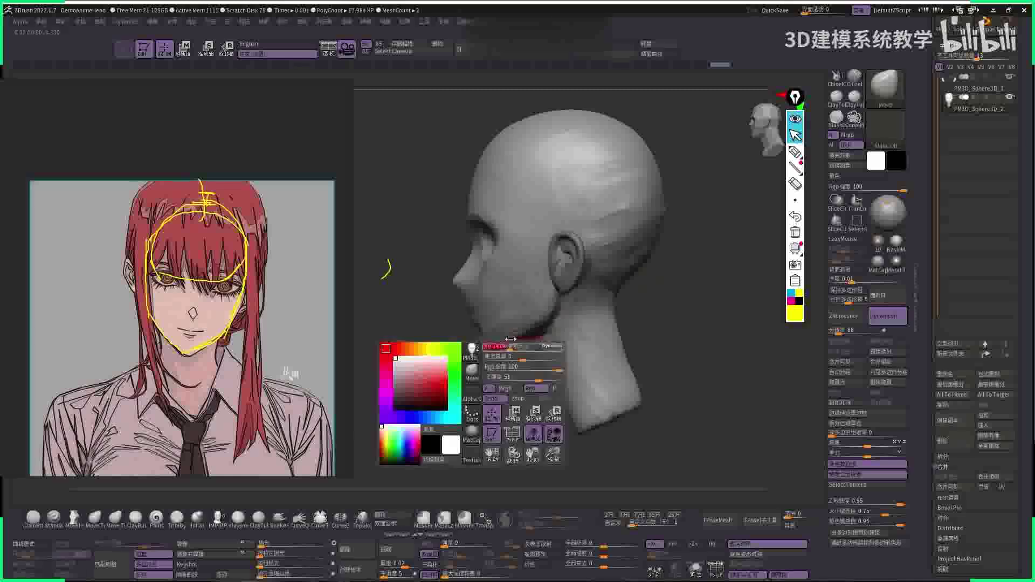
pyautogui.moveTo(620, 345)
pyautogui.mouseDown()
pyautogui.moveTo(511, 333)
pyautogui.moveTo(503, 346)
pyautogui.moveTo(499, 329)
pyautogui.moveTo(503, 347)
pyautogui.moveTo(460, 359)
pyautogui.mouseUp()
pyautogui.press('space')
pyautogui.press('space')
# - Step through undo/redo history to the head version with the carved hairline
pyautogui.hotkey('ctrl', 'z')
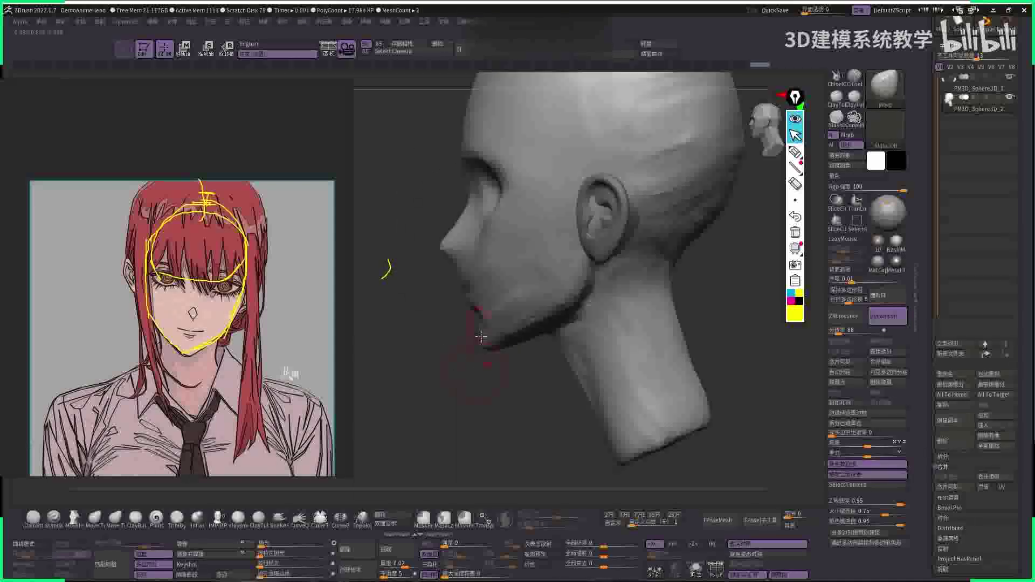
pyautogui.hotkey('ctrl', 'shift', 'z')
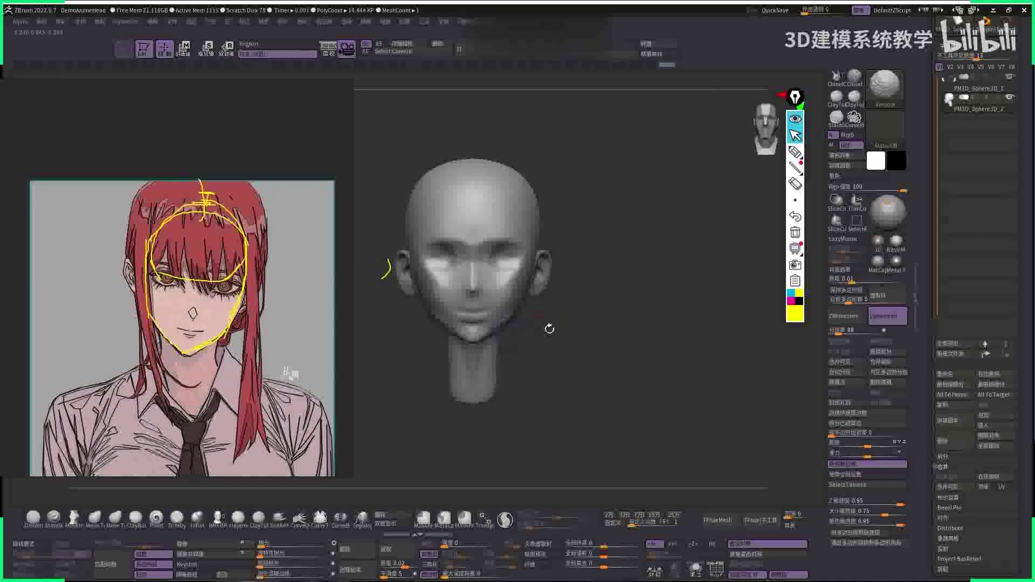
pyautogui.moveTo(550, 328); pyautogui.dragTo(590, 318)
pyautogui.hotkey('ctrl', 'z')
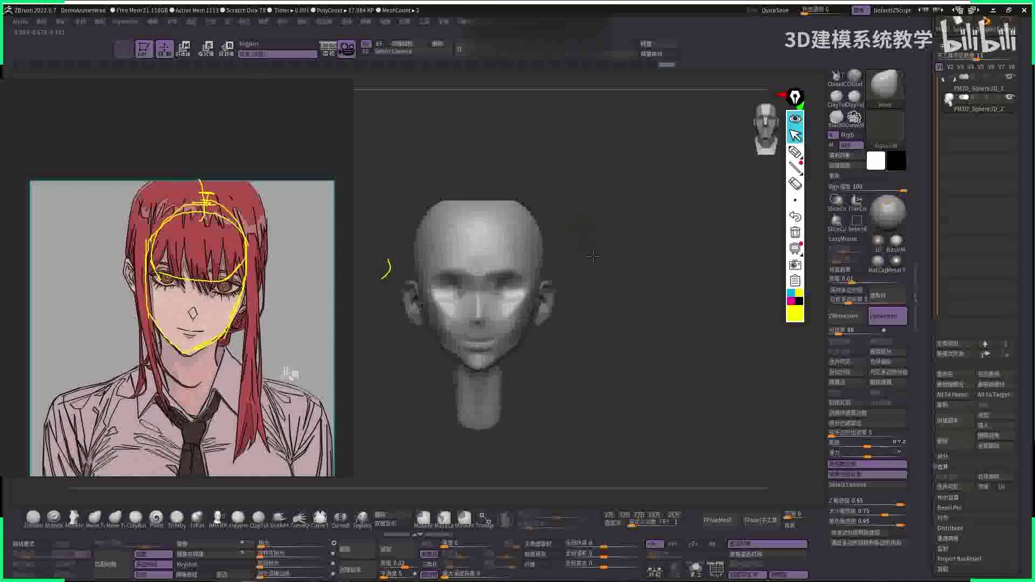
pyautogui.press('space')
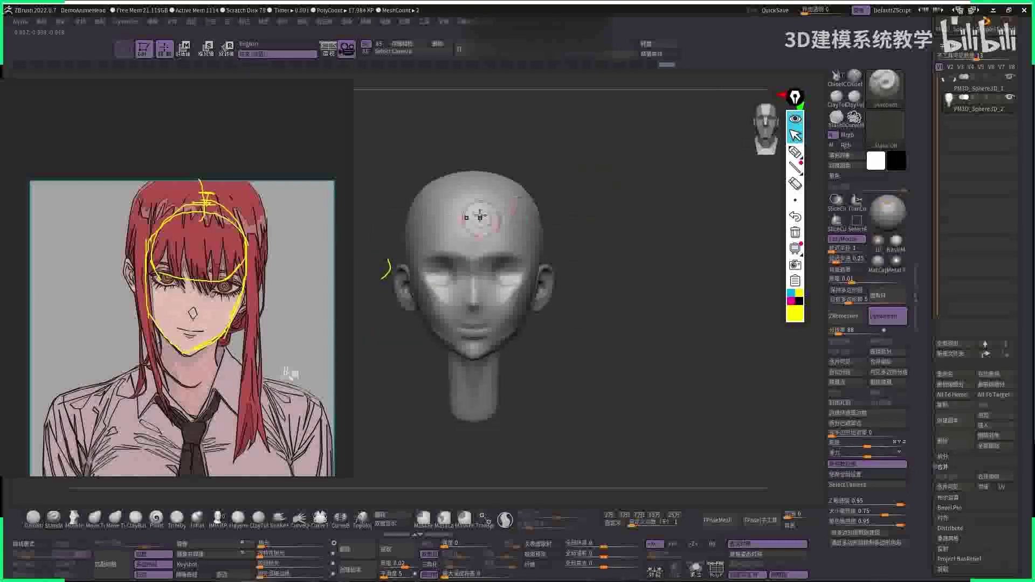
pyautogui.press('space')
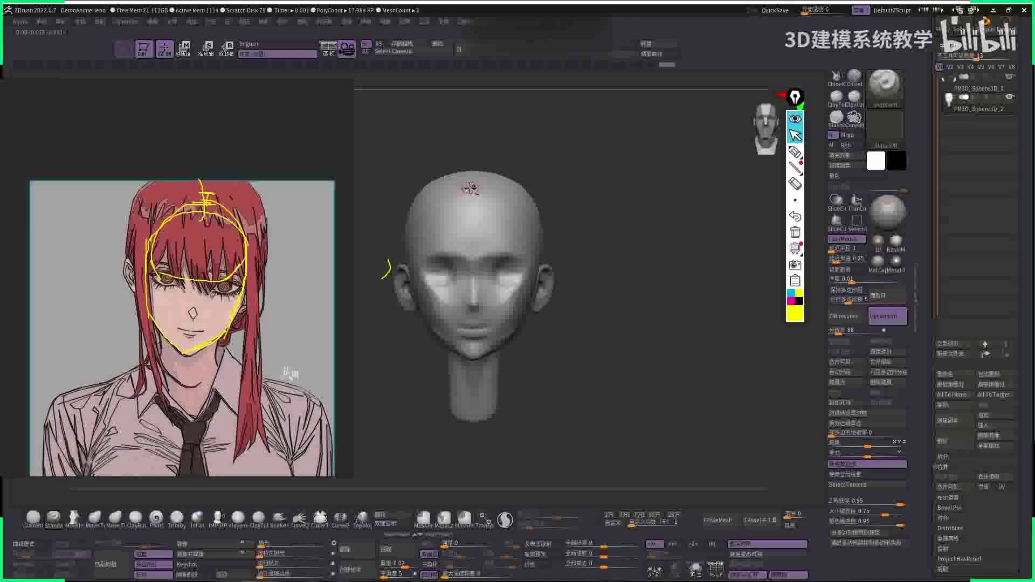
pyautogui.hotkey('ctrl', 'shift', 'z')
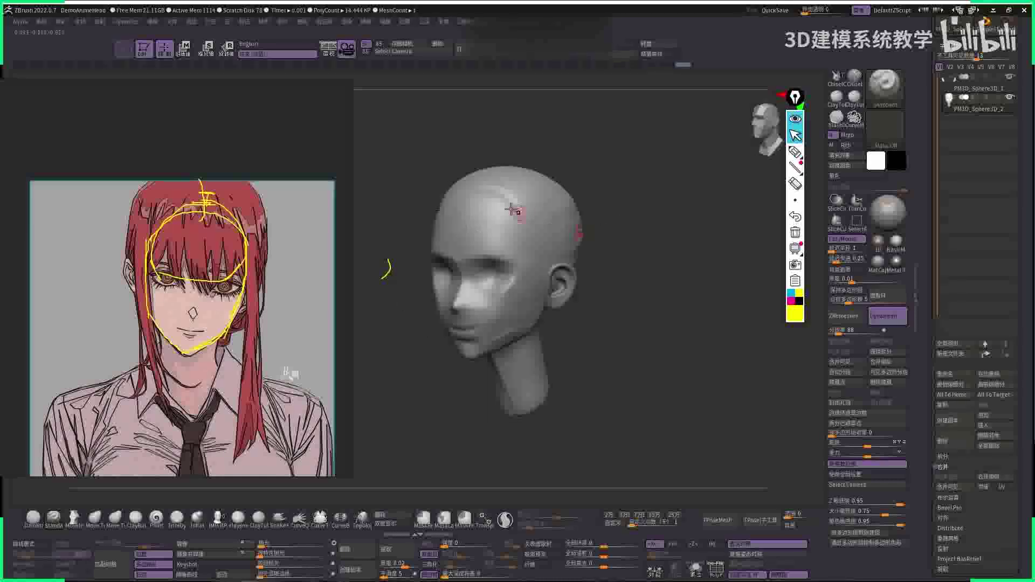
pyautogui.hotkey('ctrl', 'z')
pyautogui.hotkey('ctrl', 'z')
pyautogui.hotkey('ctrl', 'z')
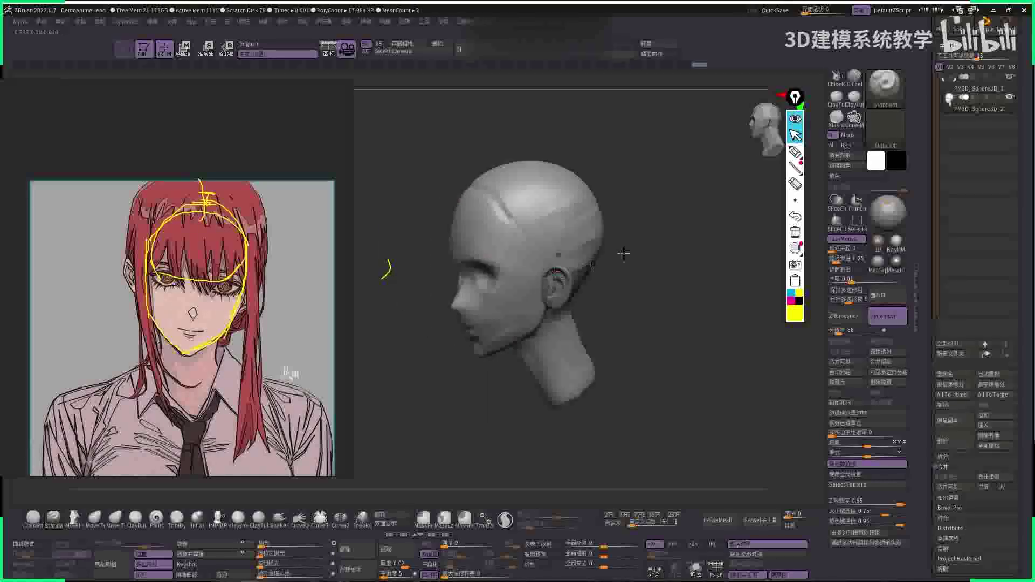
pyautogui.hotkey('ctrl', 'z')
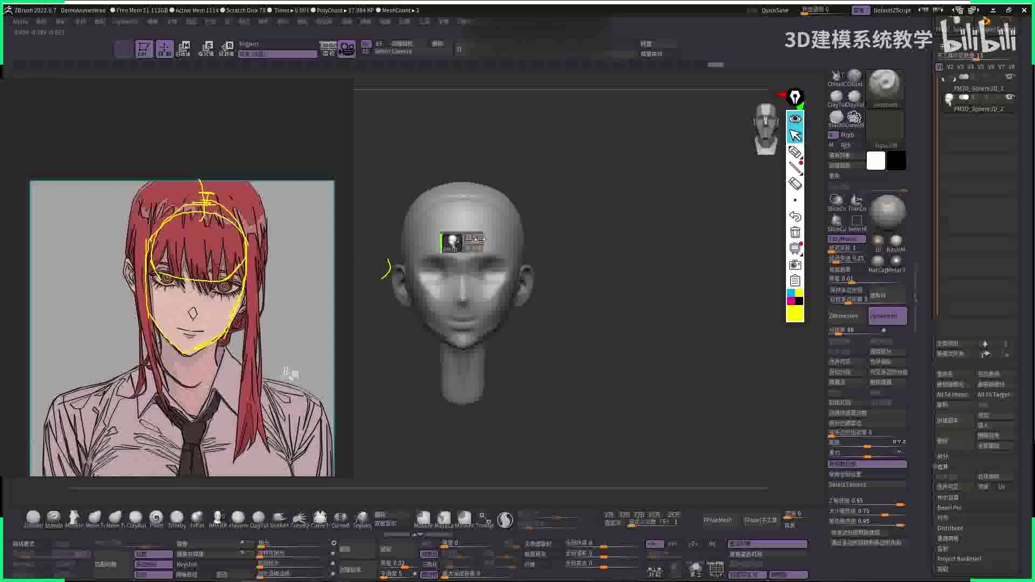
# - Undo the last head change and turn the head back to a front view
pyautogui.moveTo(453, 244); pyautogui.dragTo(516, 251, button='right')
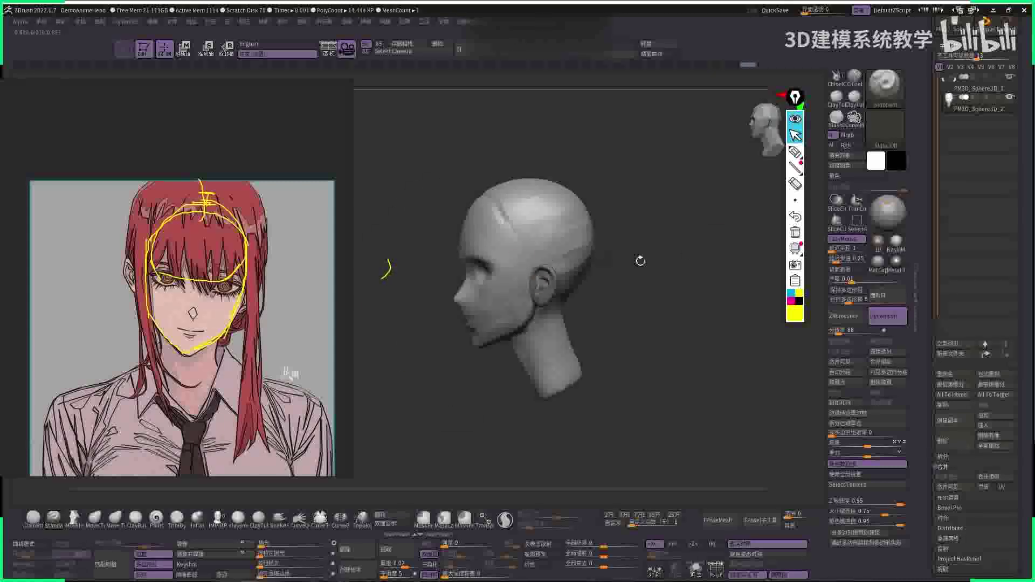
pyautogui.press('space')
pyautogui.hotkey('ctrl', 'z')
pyautogui.press('space')
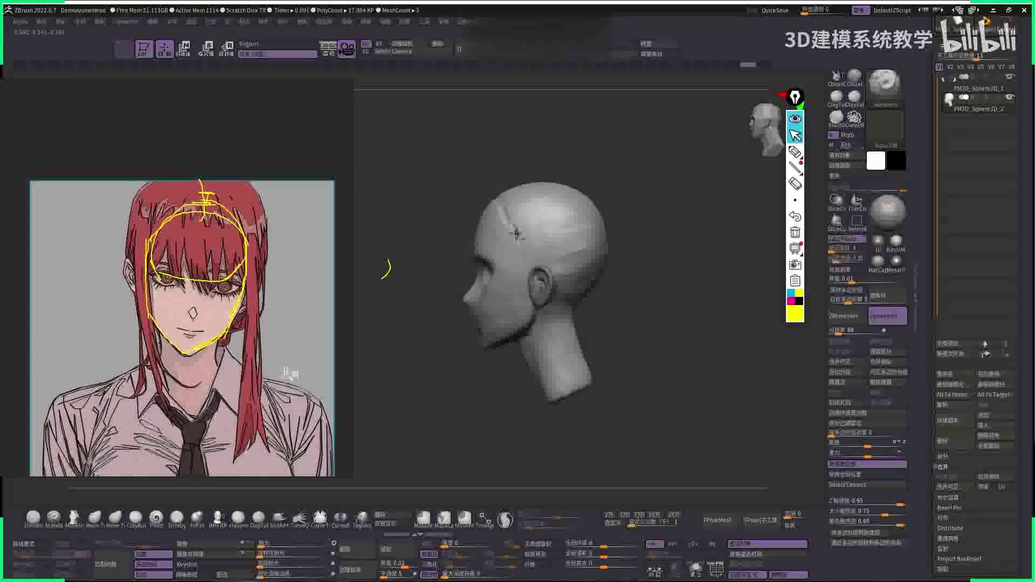
pyautogui.moveTo(659, 256)
pyautogui.mouseDown(button='right')
pyautogui.moveTo(678, 247)
pyautogui.moveTo(670, 267)
pyautogui.moveTo(620, 241)
pyautogui.moveTo(638, 249)
pyautogui.moveTo(487, 204)
pyautogui.moveTo(451, 164)
pyautogui.mouseUp(button='right')
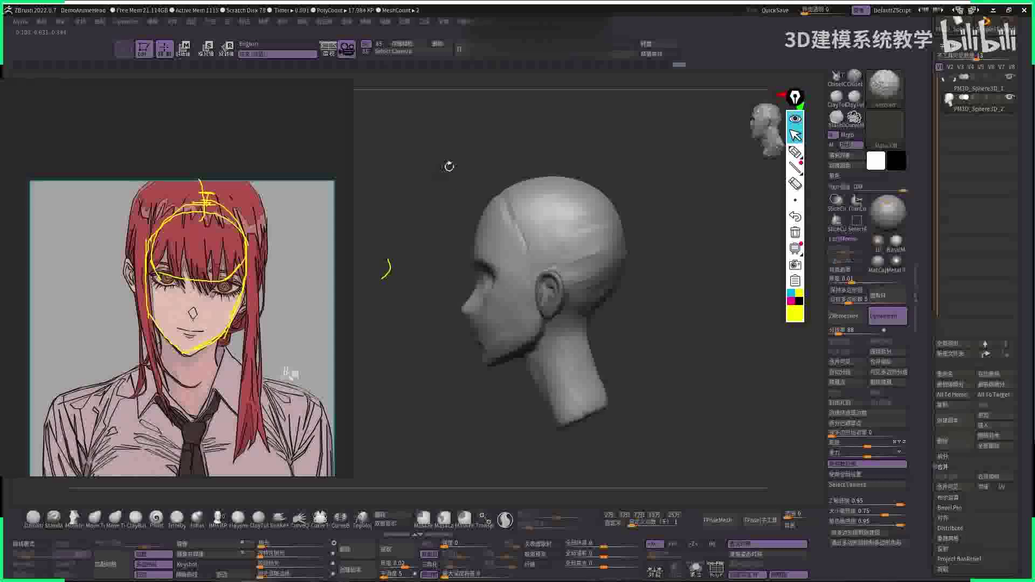
# - Mask the top of the head and the hair area over the skull, smoothing the mask
pyautogui.press('ctrl')
pyautogui.moveTo(495, 175)
pyautogui.keyDown('ctrl'); pyautogui.mouseDown()
pyautogui.moveTo(576, 152)
pyautogui.moveTo(552, 227)
pyautogui.mouseUp(); pyautogui.keyUp('ctrl')
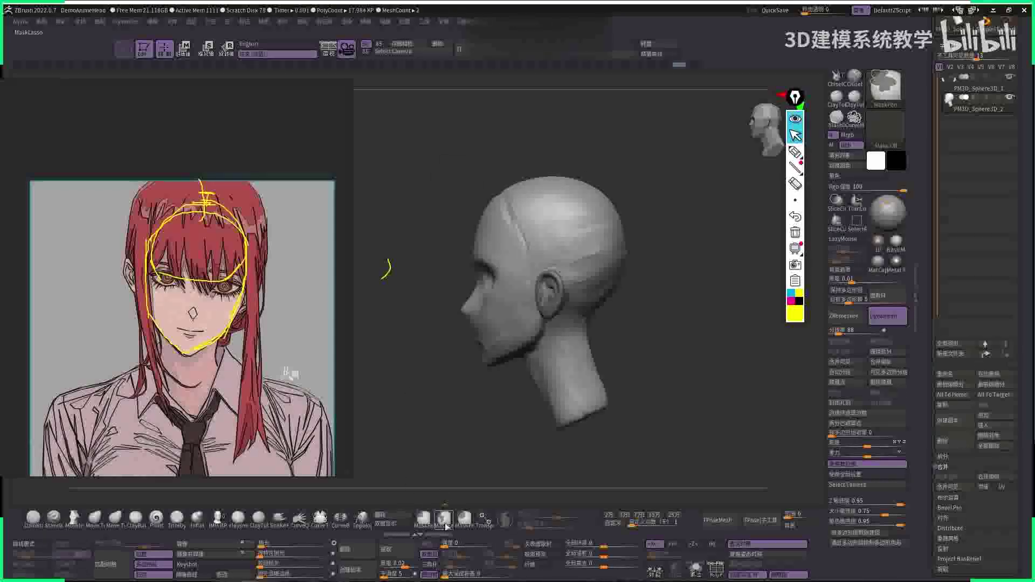
pyautogui.moveTo(555, 208); pyautogui.dragTo(602, 180, button='right')
pyautogui.press('shift')
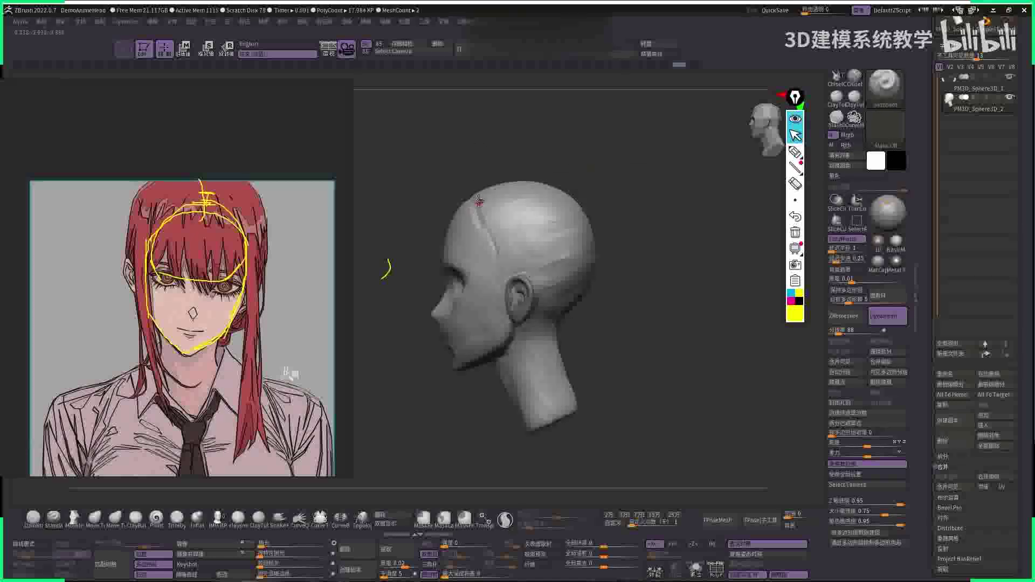
pyautogui.press('ctrl')
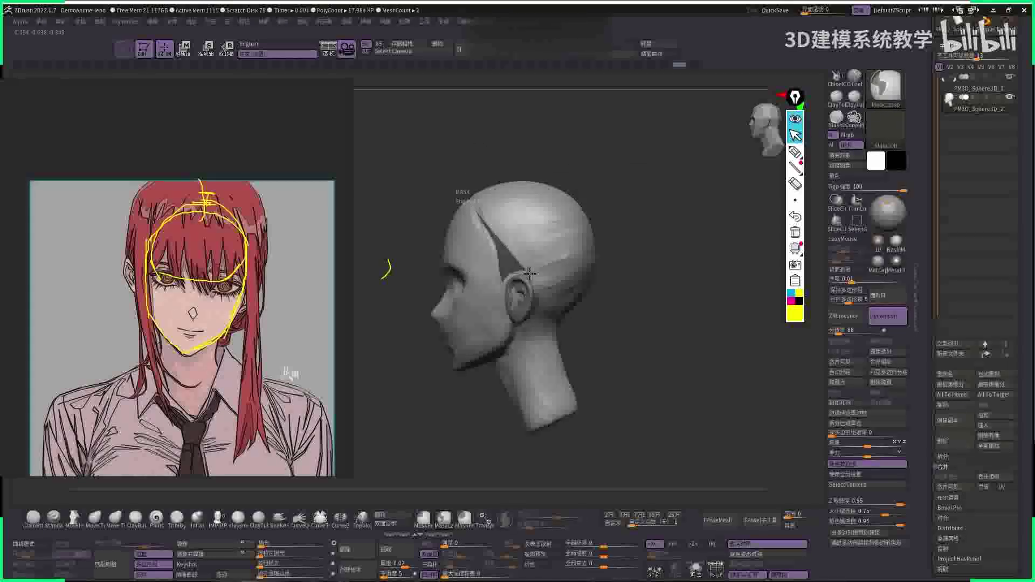
pyautogui.keyDown('ctrl'); pyautogui.moveTo(530, 274); pyautogui.dragTo(572, 226); pyautogui.keyUp('ctrl')
# - Extract the masked scalp as a hair-cap shell and accept it as Extract1
pyautogui.hotkey('ctrl', 'shift', 'a')
pyautogui.moveTo(597, 190); pyautogui.dragTo(478, 178, button='right')
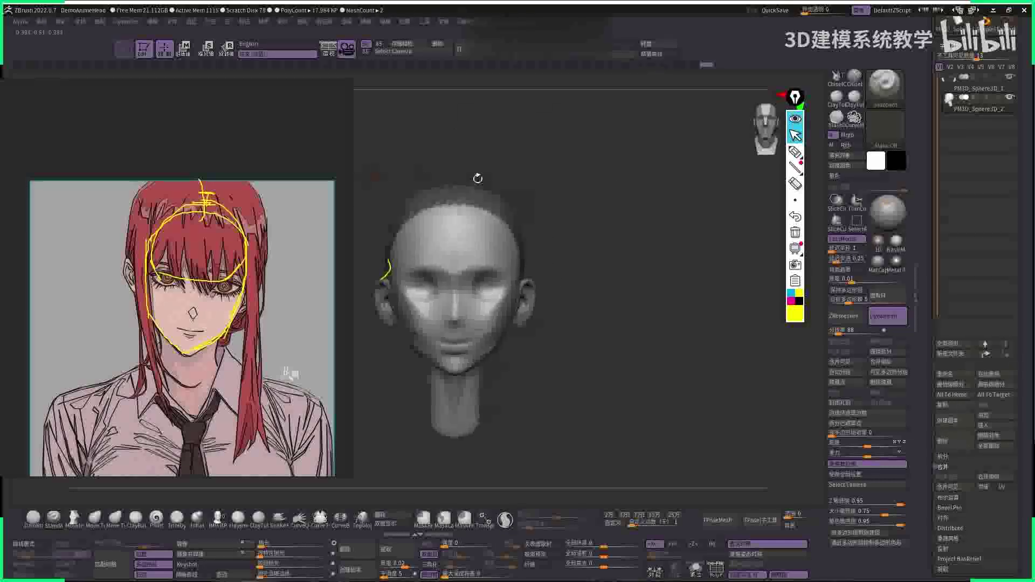
pyautogui.keyDown('ctrl'); pyautogui.keyDown('shift'); pyautogui.click(479, 447); pyautogui.keyUp('shift'); pyautogui.keyUp('ctrl')
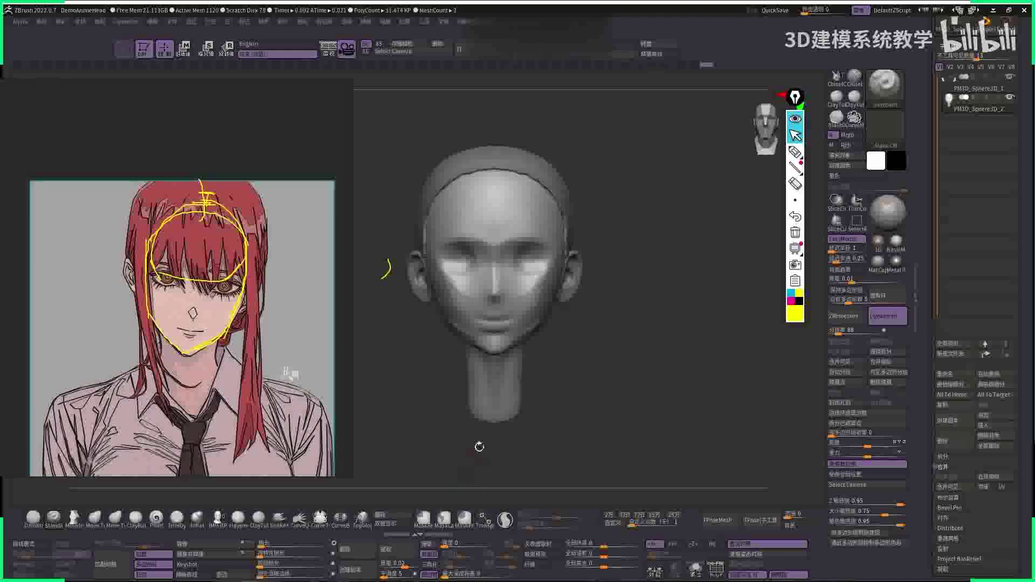
pyautogui.click(416, 546)
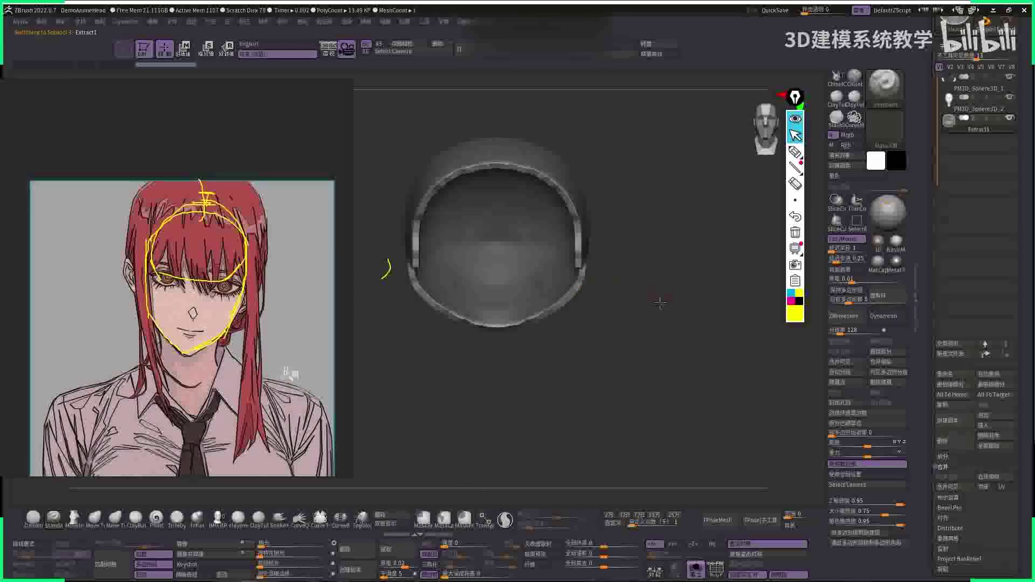
# - Inspect the extracted shell, hide its inner surface, and show the head mesh again
pyautogui.moveTo(596, 277); pyautogui.dragTo(672, 281, button='right')
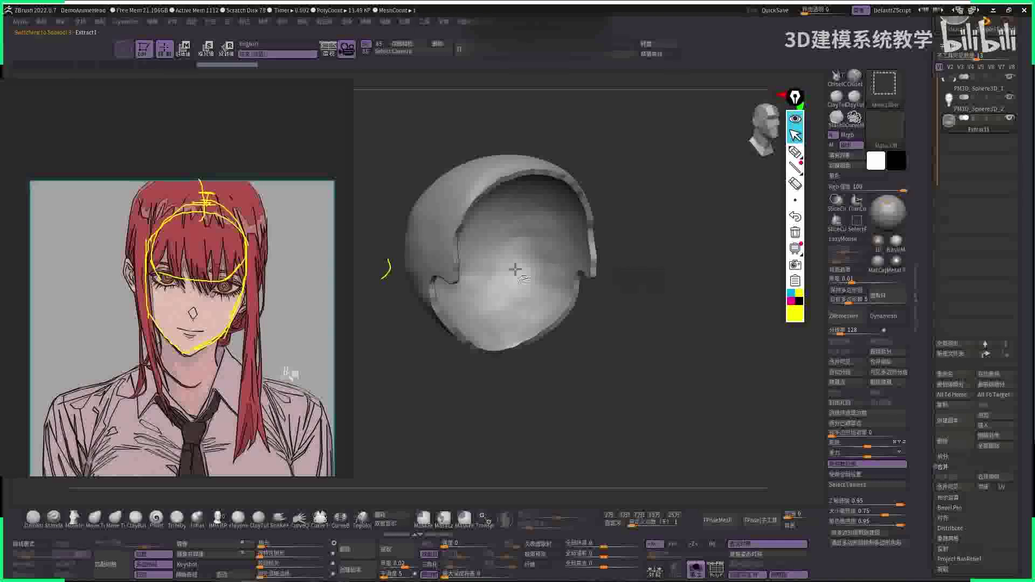
pyautogui.keyDown('ctrl'); pyautogui.keyDown('shift'); pyautogui.click(501, 249); pyautogui.keyUp('shift'); pyautogui.keyUp('ctrl')
pyautogui.keyDown('ctrl'); pyautogui.keyDown('shift'); pyautogui.click(512, 244); pyautogui.keyUp('shift'); pyautogui.keyUp('ctrl')
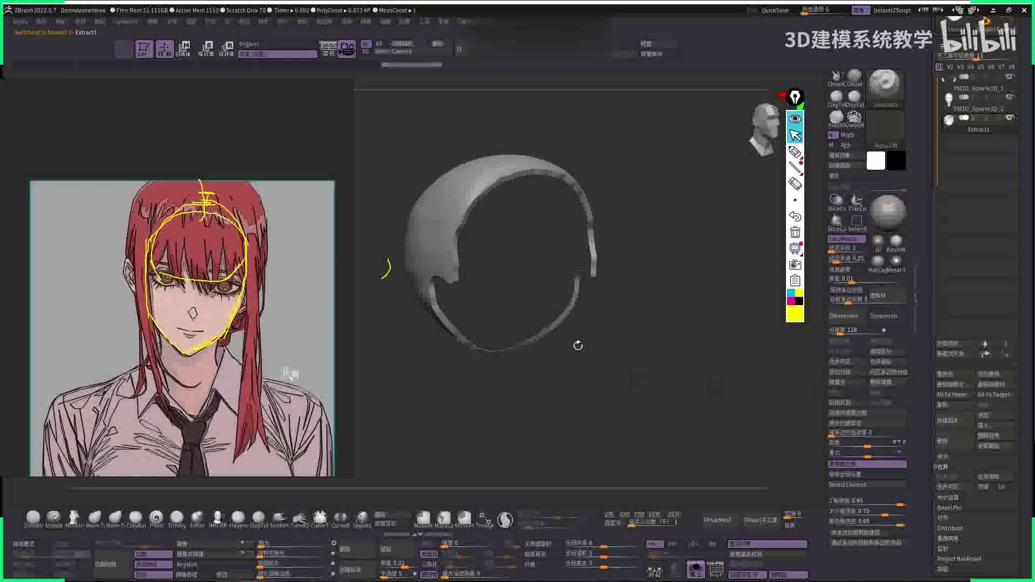
pyautogui.click(833, 414)
# - Check the head in exact front and side profile views
pyautogui.moveTo(768, 370); pyautogui.dragTo(648, 285)
pyautogui.press('space')
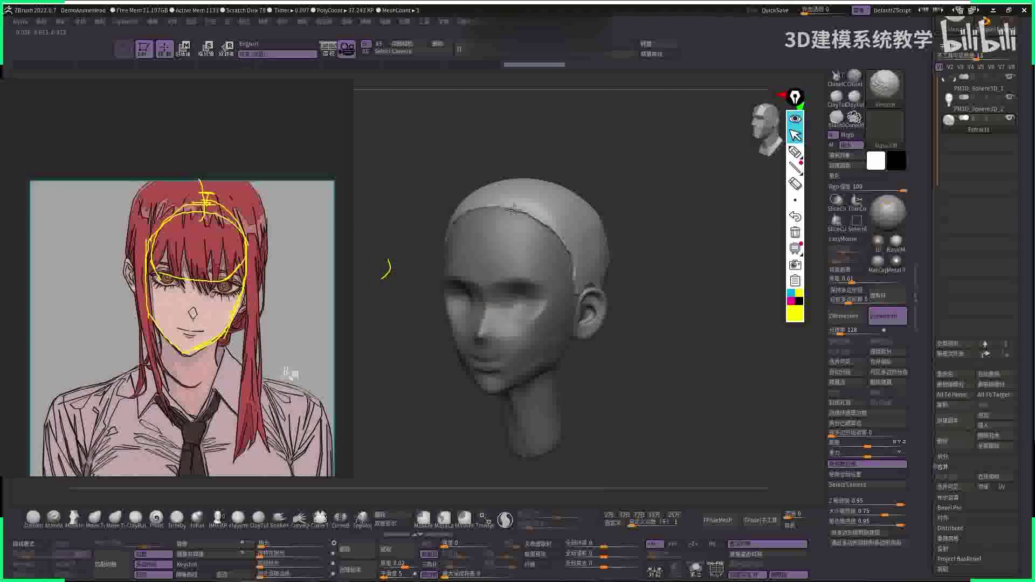
pyautogui.keyDown('shift'); pyautogui.moveTo(572, 278); pyautogui.dragTo(524, 299); pyautogui.keyUp('shift')
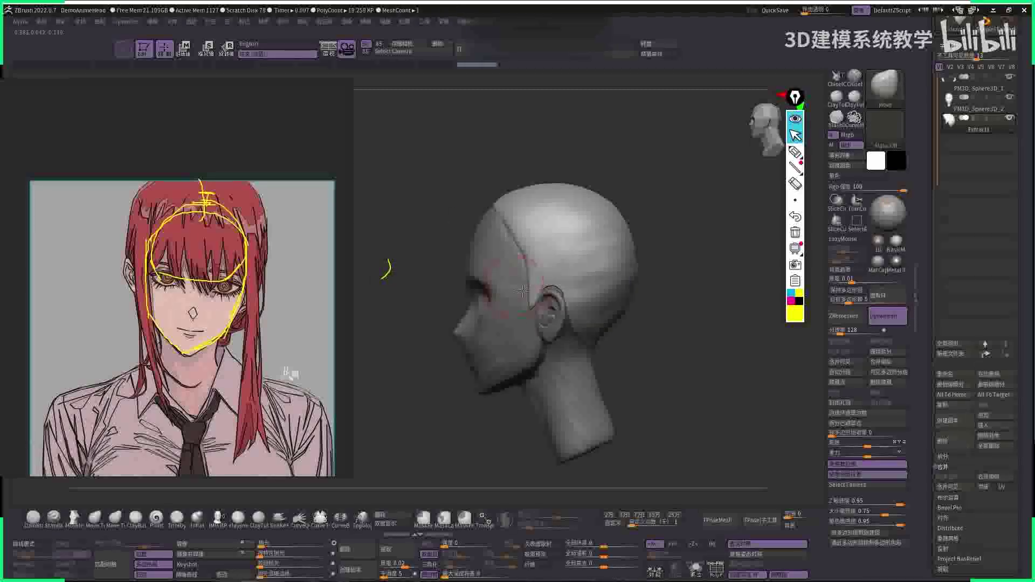
pyautogui.keyDown('shift'); pyautogui.moveTo(677, 307); pyautogui.dragTo(485, 345); pyautogui.keyUp('shift')
pyautogui.press('space')
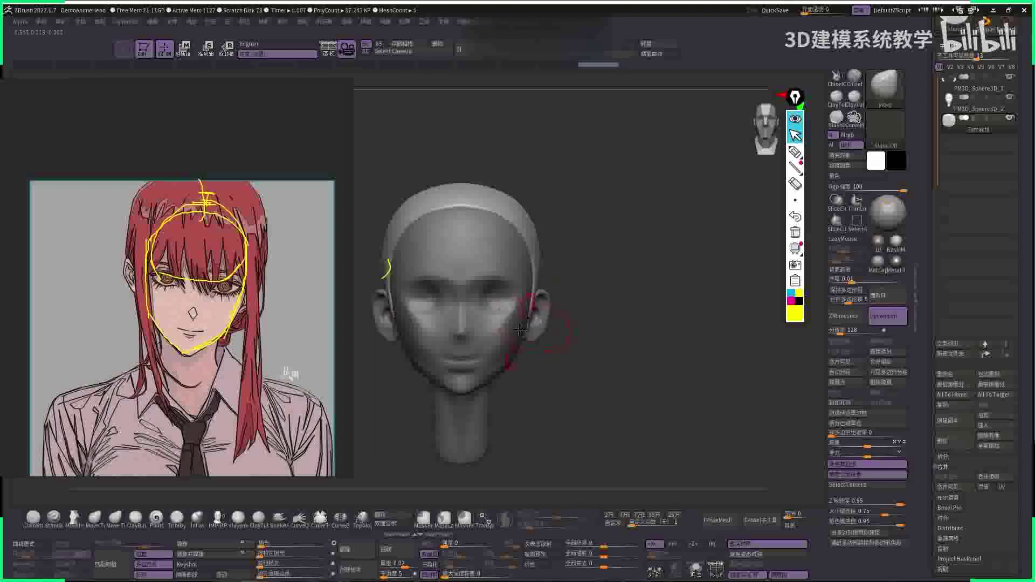
pyautogui.keyDown('shift'); pyautogui.moveTo(580, 335); pyautogui.dragTo(523, 351); pyautogui.keyUp('shift')
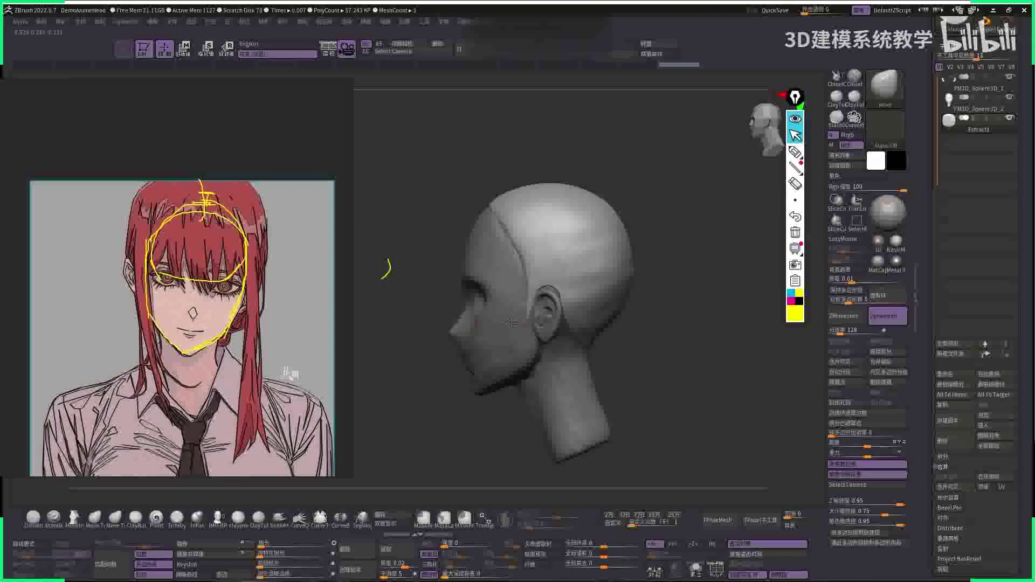
pyautogui.press('shift')
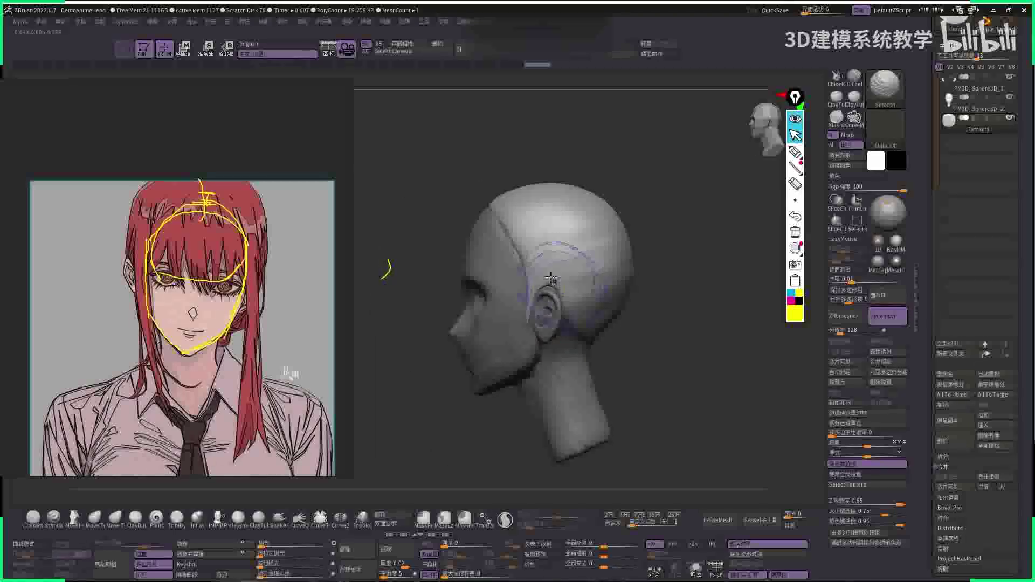
pyautogui.press('space')
pyautogui.keyDown('shift'); pyautogui.moveTo(556, 295); pyautogui.dragTo(670, 268); pyautogui.keyUp('shift')
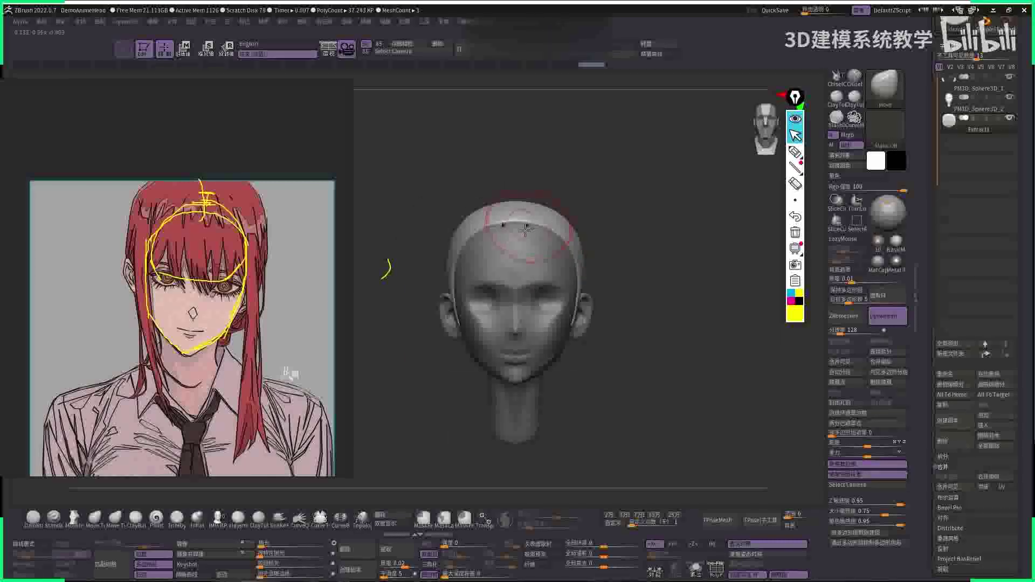
pyautogui.press('space')
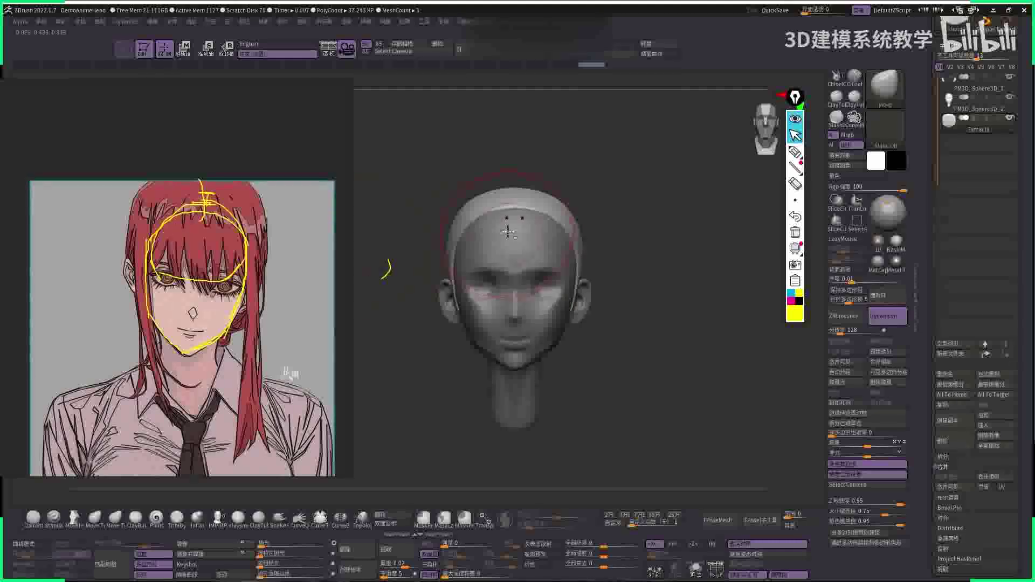
pyautogui.press('space')
# - Make PM3D_Sphere3D_2 active and lasso-mask the cranium down to the hairline, inverting the mask
pyautogui.keyDown('alt'); pyautogui.click(490, 229); pyautogui.keyUp('alt')
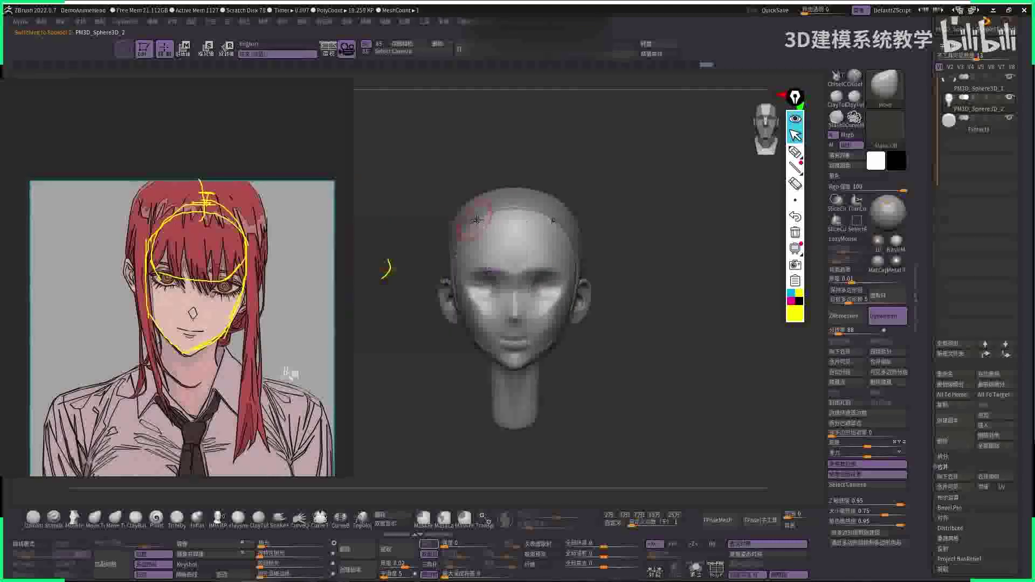
pyautogui.moveTo(603, 186); pyautogui.dragTo(580, 223)
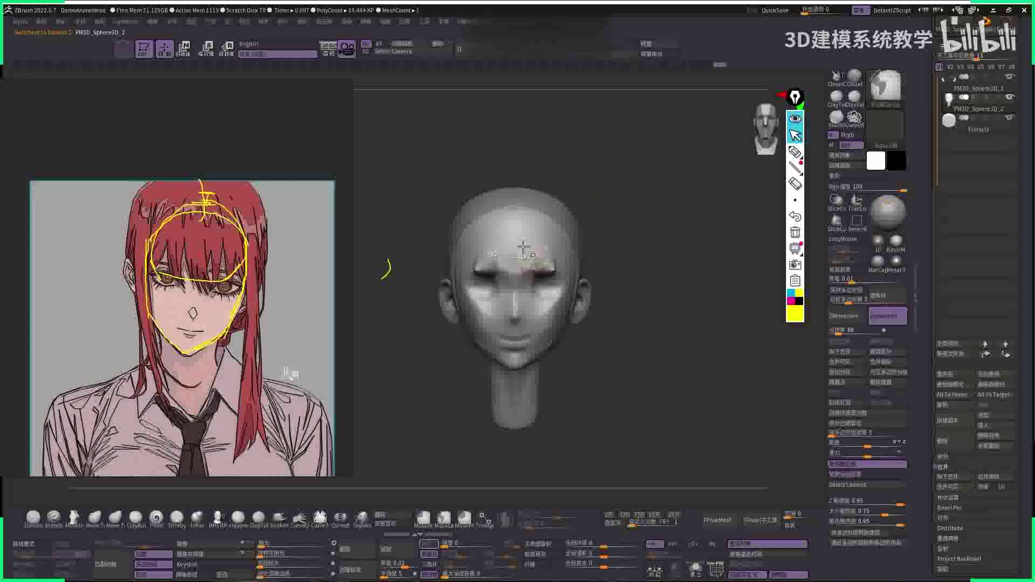
pyautogui.press('shift')
pyautogui.press('ctrl')
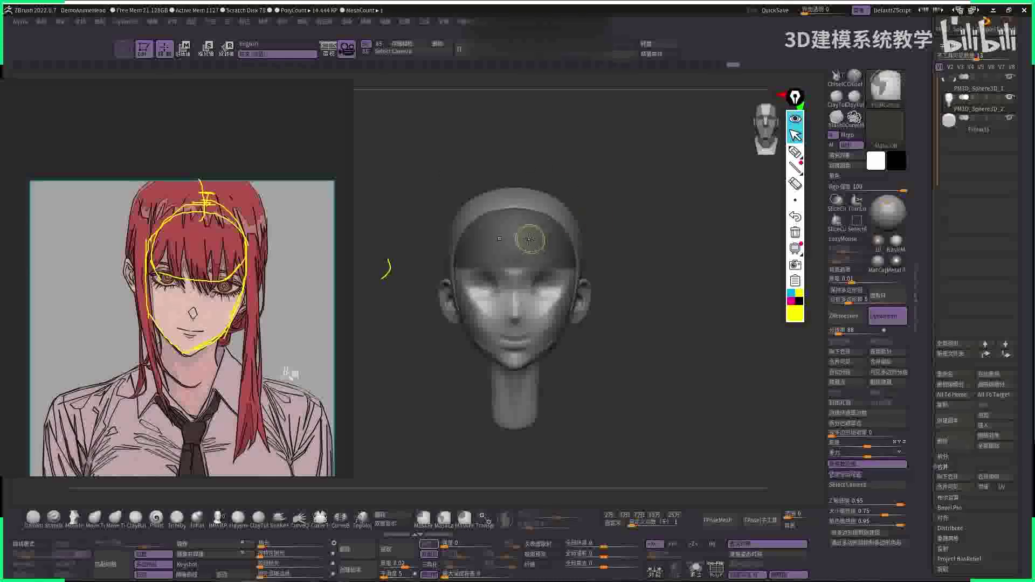
pyautogui.moveTo(527, 173)
pyautogui.mouseDown()
pyautogui.moveTo(600, 239)
pyautogui.moveTo(663, 162)
pyautogui.moveTo(635, 173)
pyautogui.moveTo(697, 195)
pyautogui.mouseUp()
pyautogui.press('ctrl')
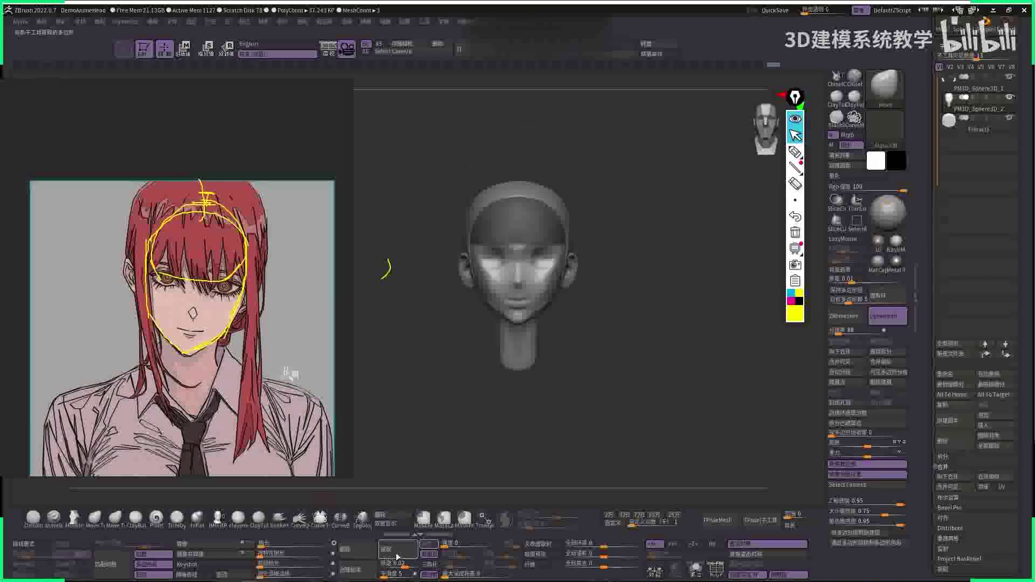
# - Extract the masked hairline as Extract2 and inspect it from side and three-quarter views
pyautogui.click(429, 545)
pyautogui.moveTo(529, 302); pyautogui.dragTo(647, 237)
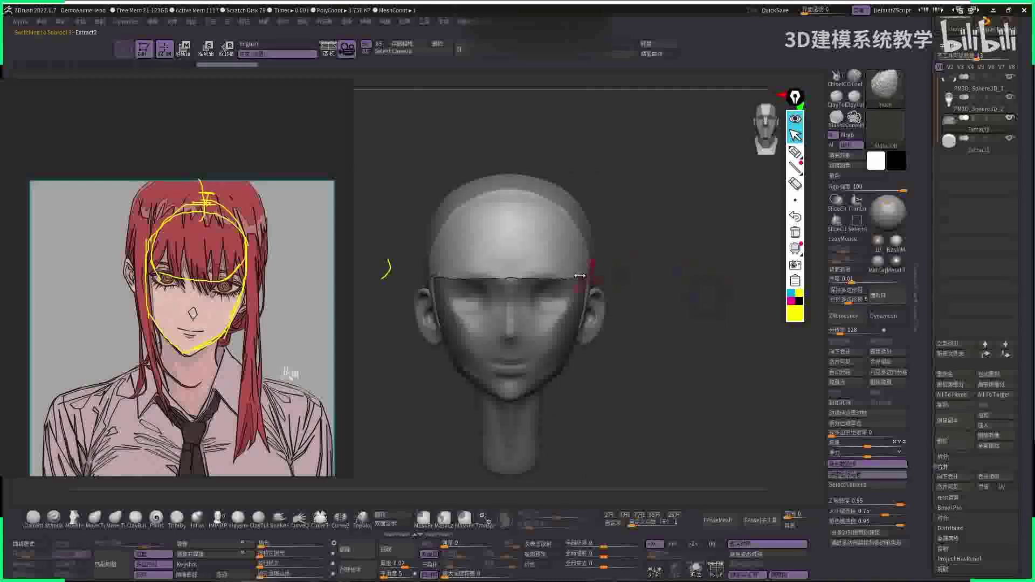
pyautogui.press('space')
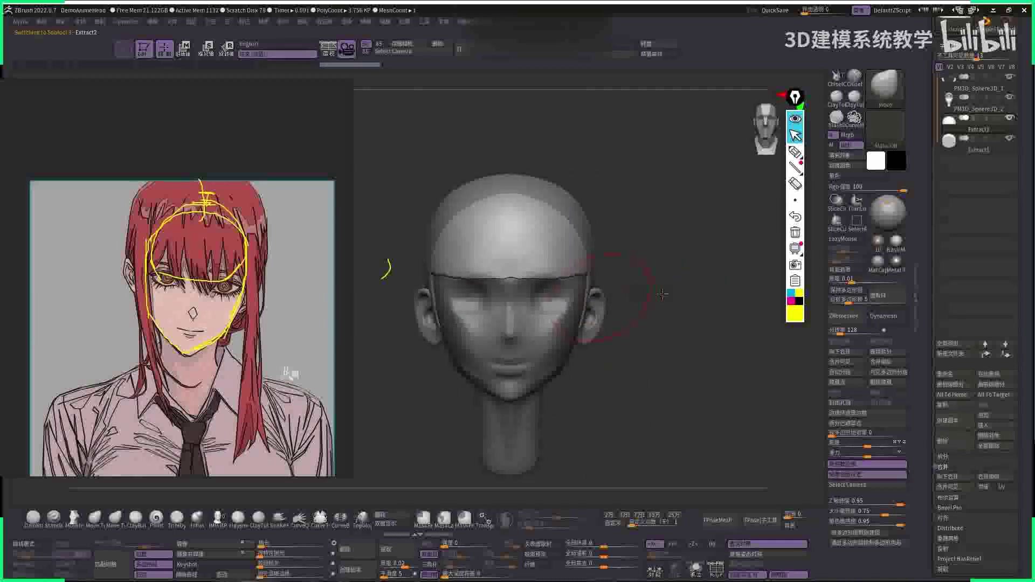
pyautogui.moveTo(614, 345); pyautogui.dragTo(521, 308)
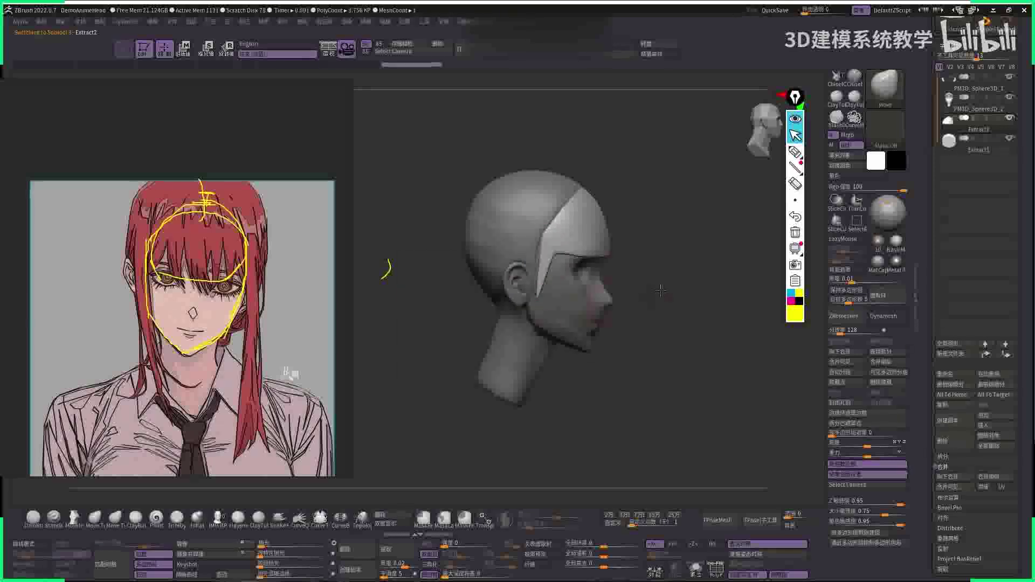
pyautogui.moveTo(520, 308); pyautogui.dragTo(545, 286, button='right')
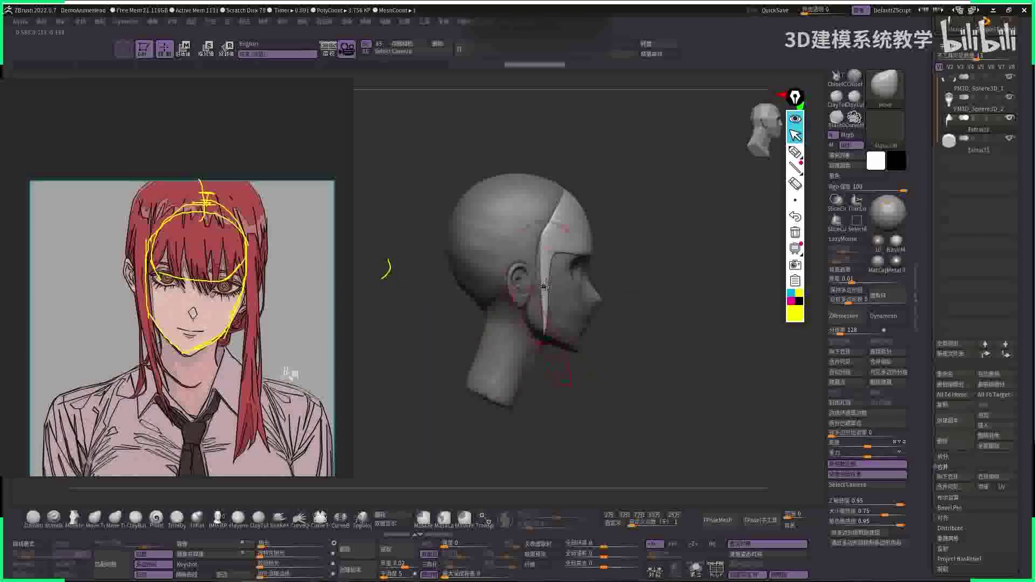
pyautogui.moveTo(537, 324); pyautogui.dragTo(471, 340, button='right')
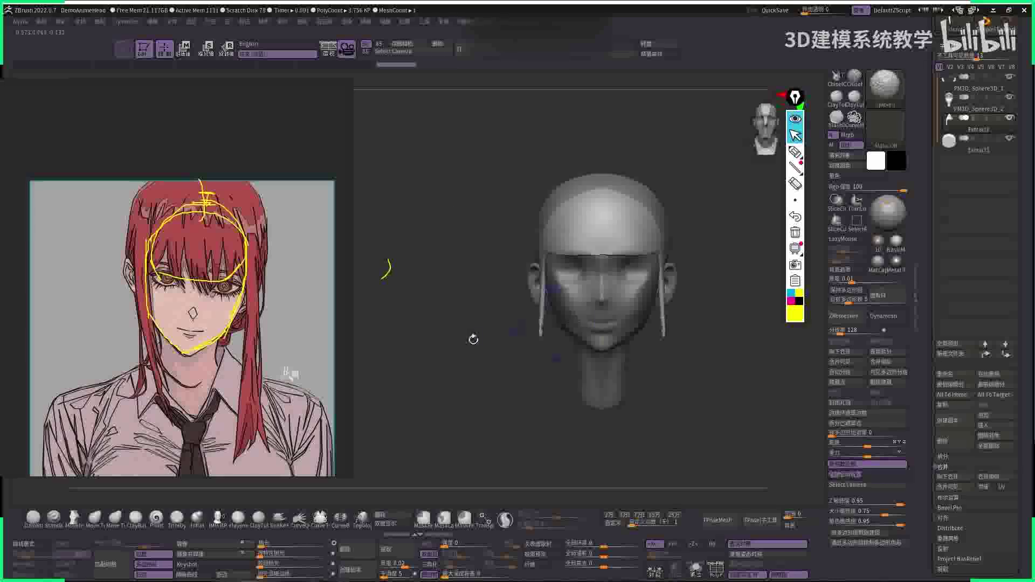
# - Make PM3D_Sphere3D_2 active and check the forehead band from side and front views
pyautogui.rightClick(464, 324)
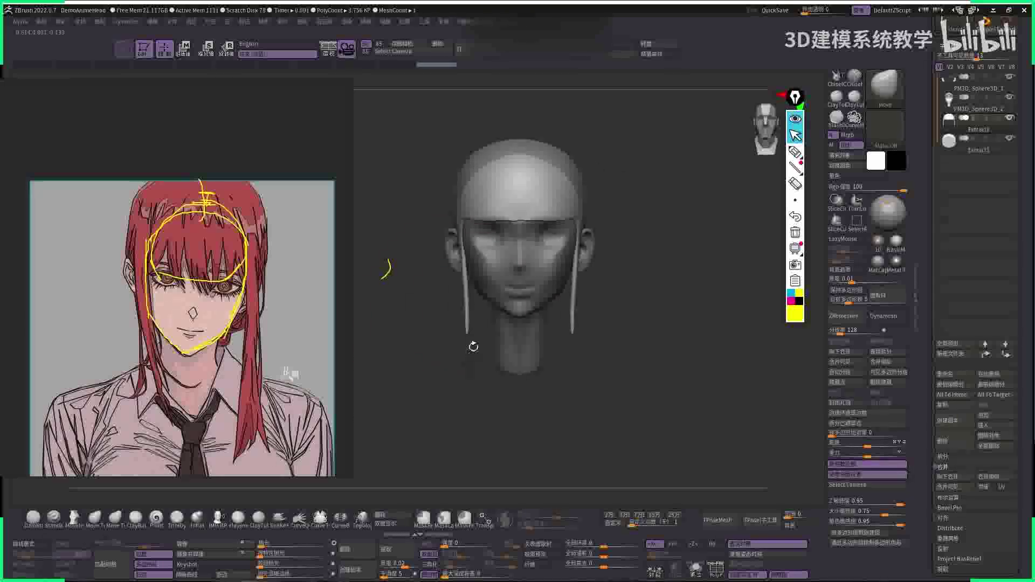
pyautogui.moveTo(636, 222); pyautogui.dragTo(474, 254, button='right')
pyautogui.rightClick(475, 254)
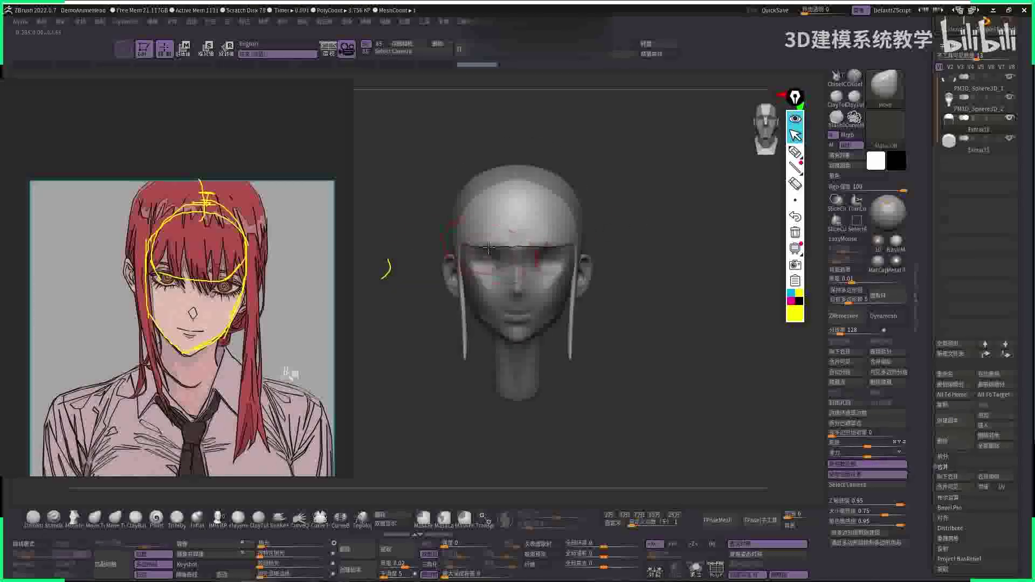
pyautogui.rightClick(540, 253)
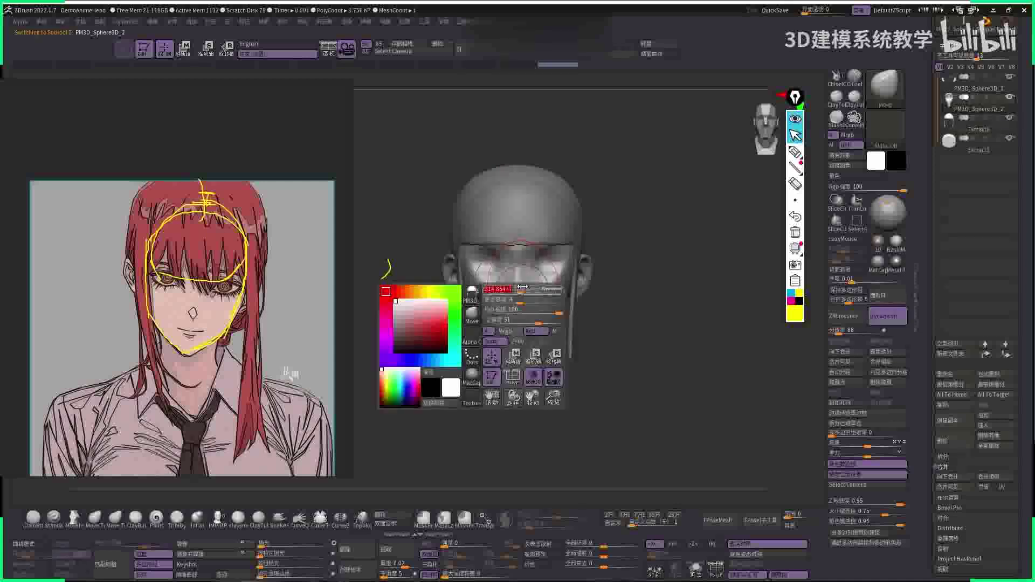
pyautogui.keyDown('alt'); pyautogui.click(542, 255); pyautogui.keyUp('alt')
pyautogui.press('ctrl')
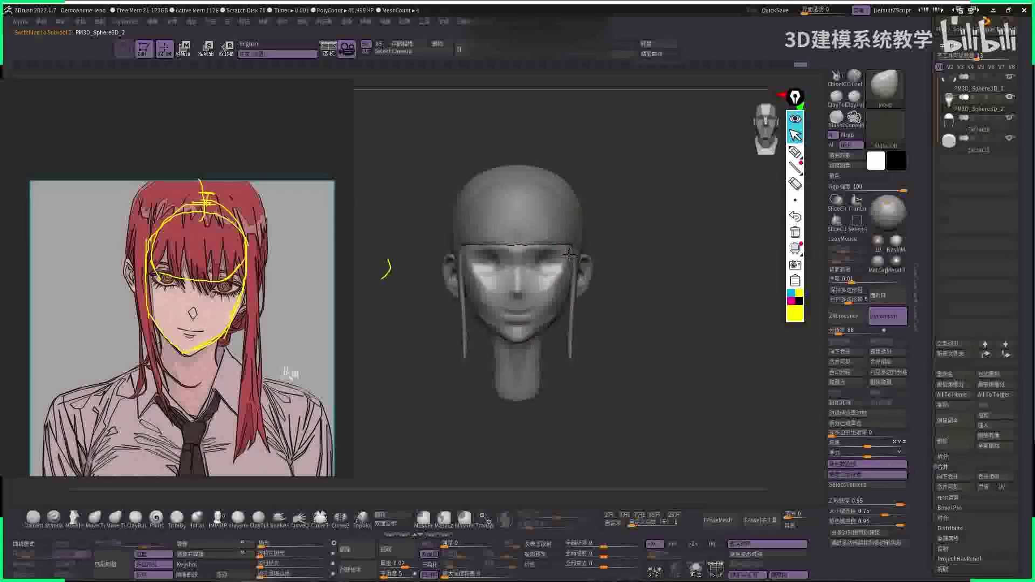
pyautogui.rightClick(539, 290)
pyautogui.keyDown('shift'); pyautogui.moveTo(540, 290); pyautogui.dragTo(534, 289, button='right'); pyautogui.keyUp('shift')
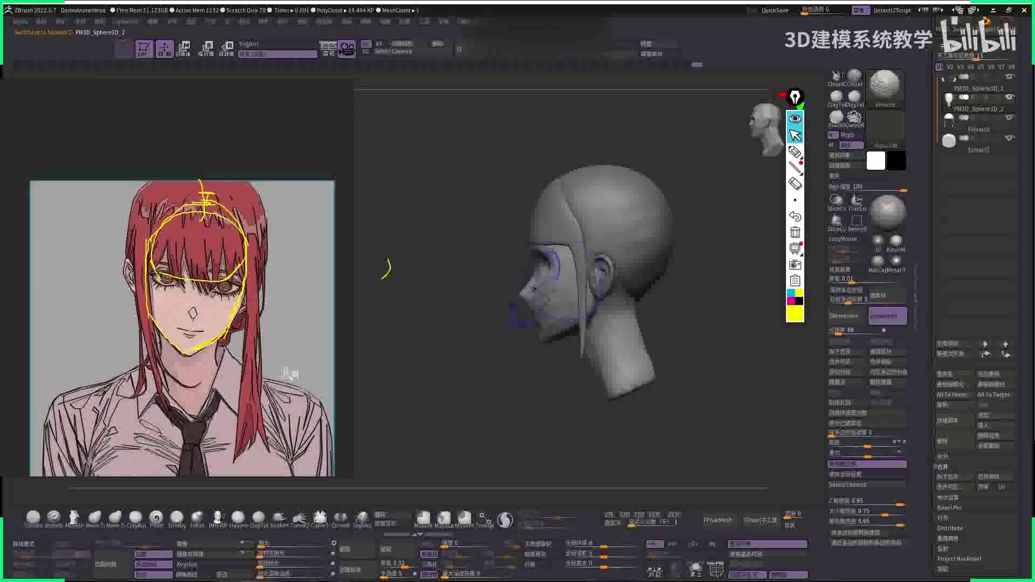
pyautogui.keyDown('shift'); pyautogui.moveTo(540, 212); pyautogui.dragTo(604, 221, button='right'); pyautogui.keyUp('shift')
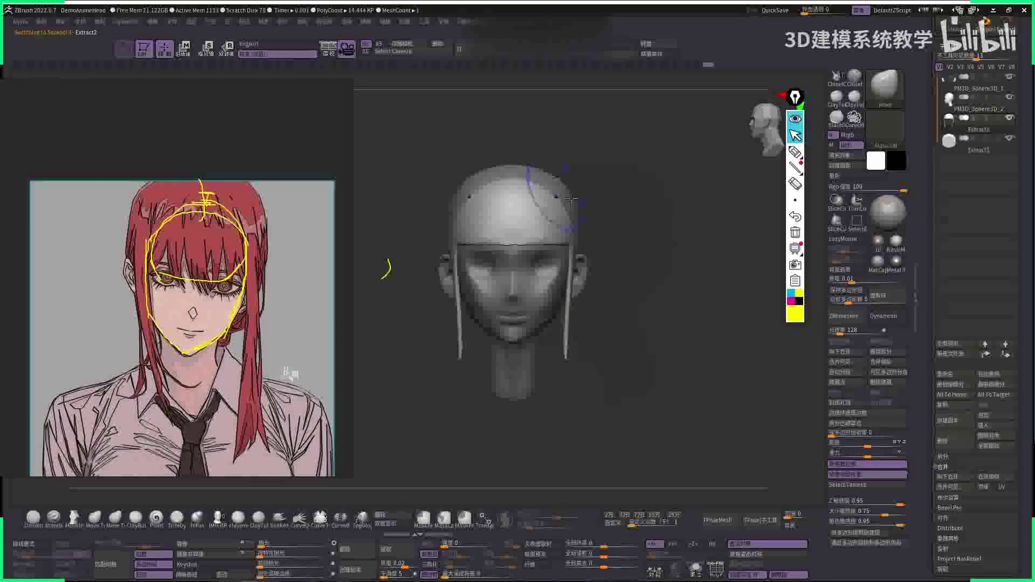
# - Switch between Extract2, PM3D_Sphere3D_2 and Extract1 to compare shells, then clear the reference's sketch lines
pyautogui.rightClick(534, 242)
pyautogui.keyDown('alt'); pyautogui.click(562, 222); pyautogui.keyUp('alt')
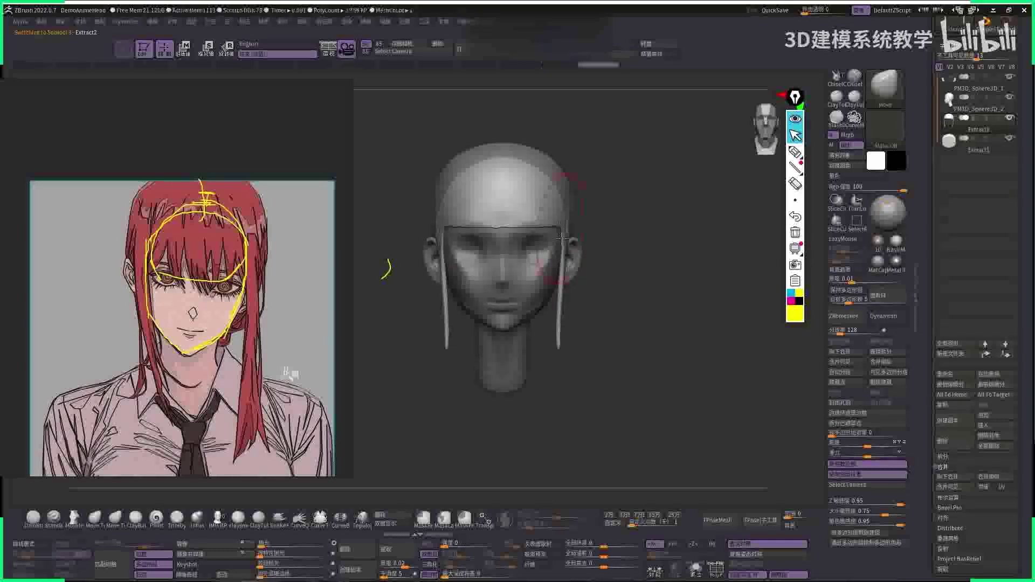
pyautogui.rightClick(548, 267)
pyautogui.keyDown('alt'); pyautogui.click(556, 252); pyautogui.keyUp('alt')
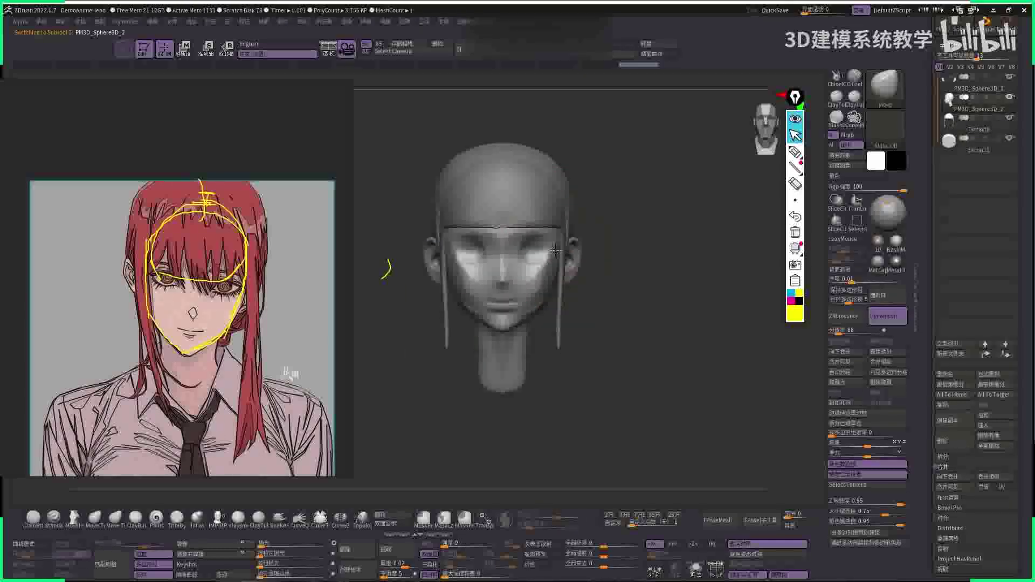
pyautogui.keyDown('ctrl'); pyautogui.moveTo(567, 248); pyautogui.dragTo(637, 275, button='right'); pyautogui.keyUp('ctrl')
pyautogui.rightClick(633, 276)
pyautogui.keyDown('alt'); pyautogui.click(515, 296); pyautogui.keyUp('alt')
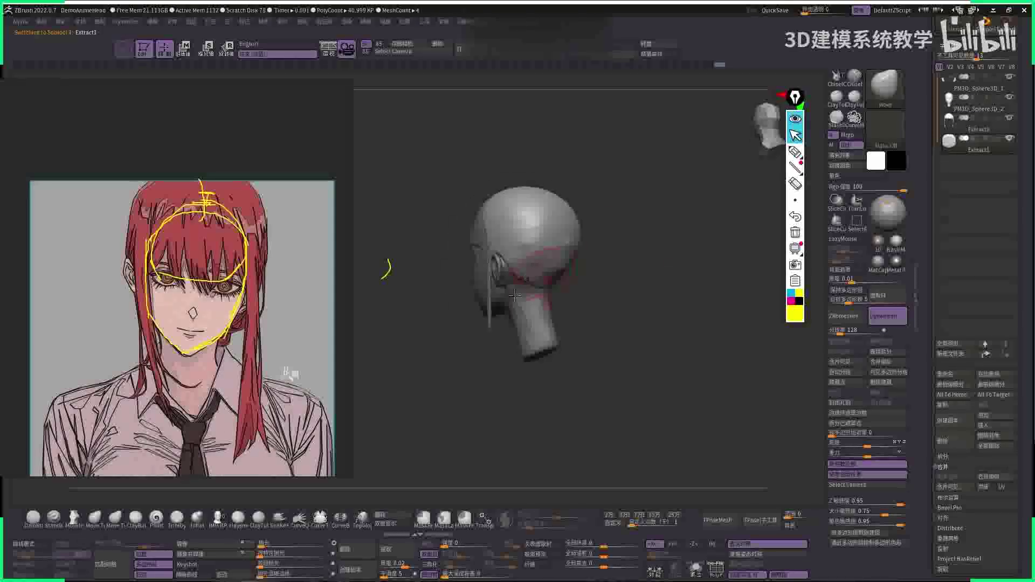
pyautogui.moveTo(453, 279); pyautogui.dragTo(547, 243, button='right')
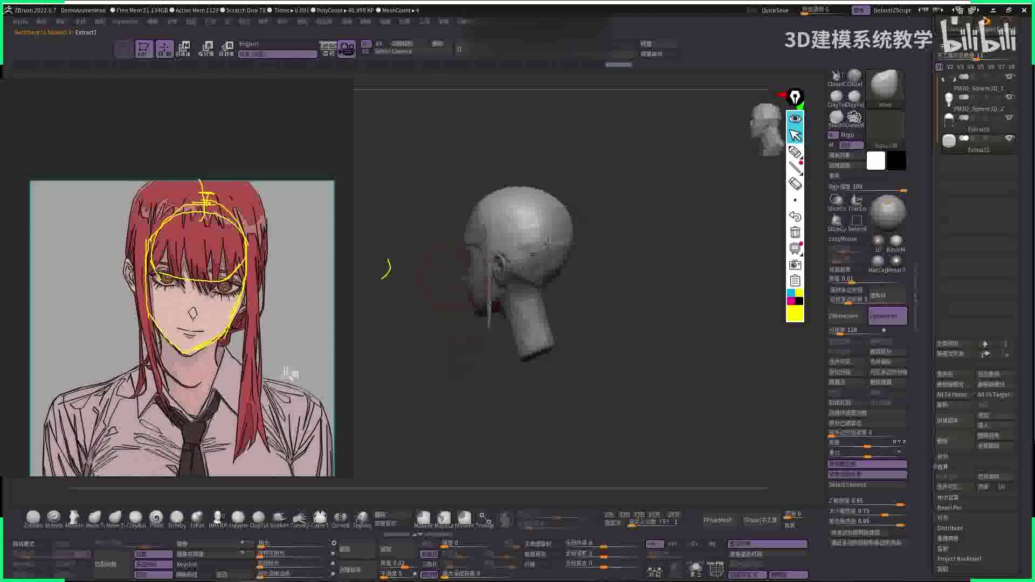
pyautogui.click(795, 233)
# - Zoom the PureRef board in on the red-haired Makima reference in white shirt and tie
pyautogui.scroll(-4, 187, 254)
pyautogui.scroll(4, 188, 254)
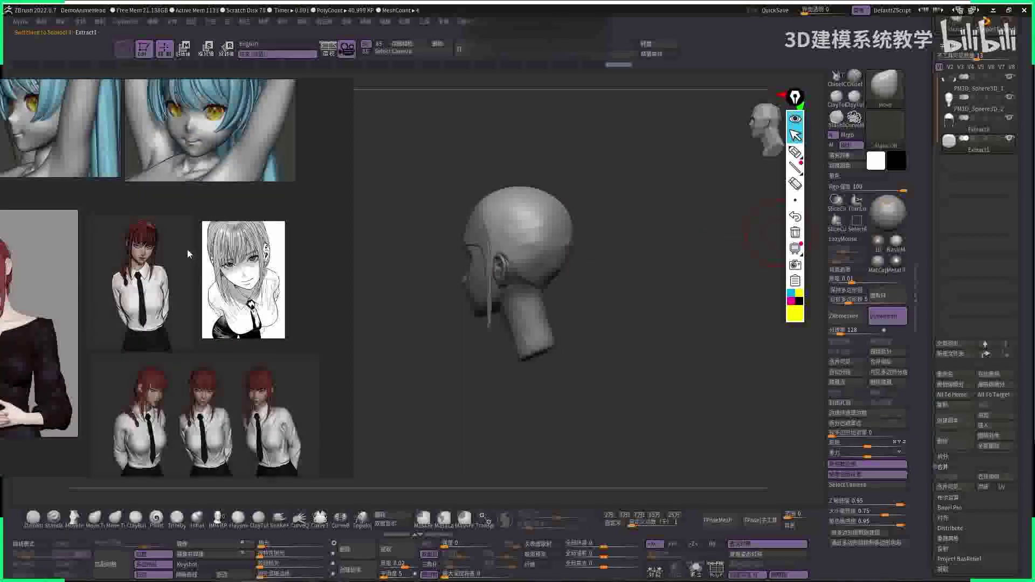
pyautogui.scroll(3, 188, 253)
pyautogui.scroll(-5, 189, 259)
pyautogui.scroll(5, 197, 282)
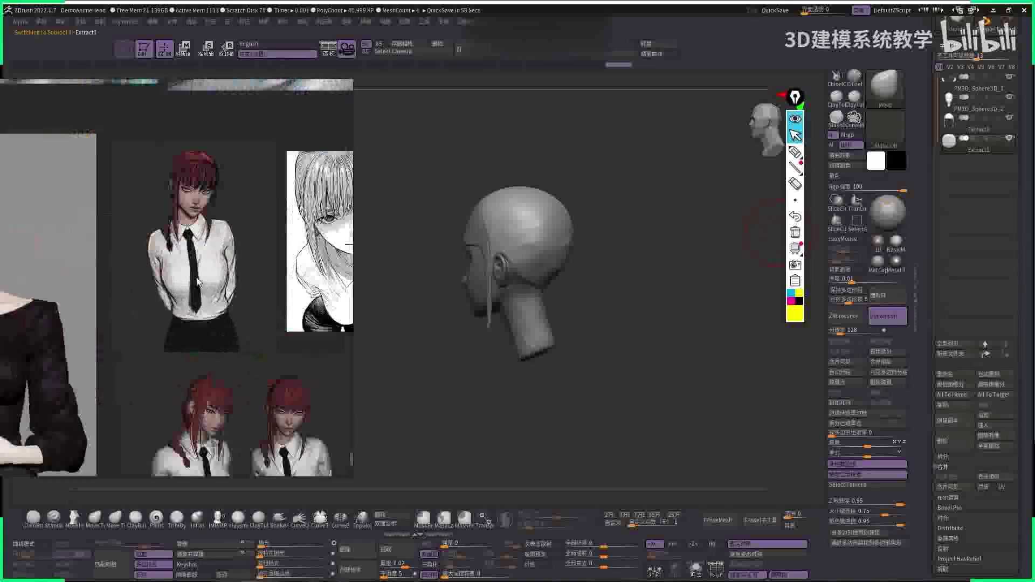
pyautogui.scroll(4, 181, 216)
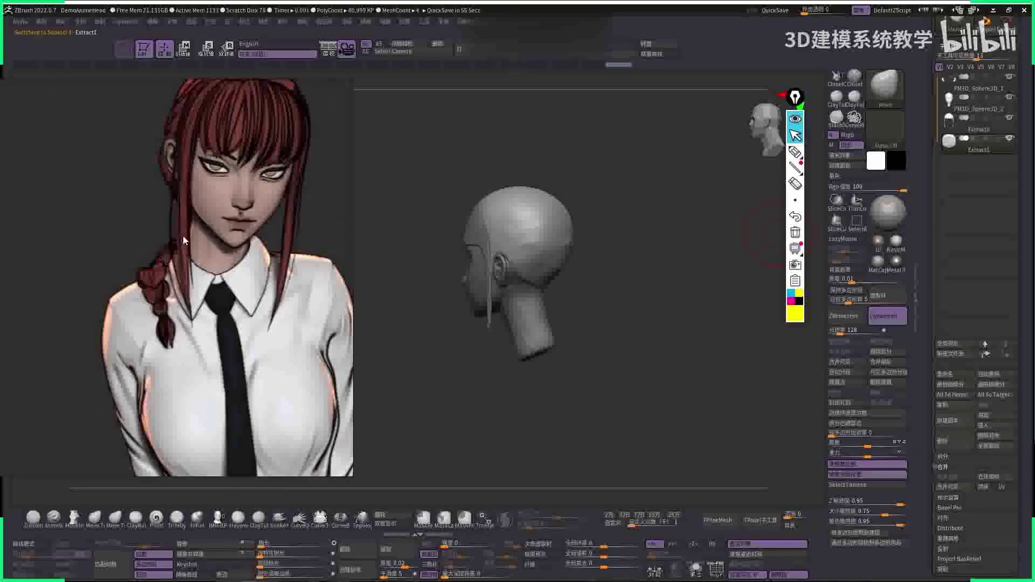
pyautogui.click(994, 426)
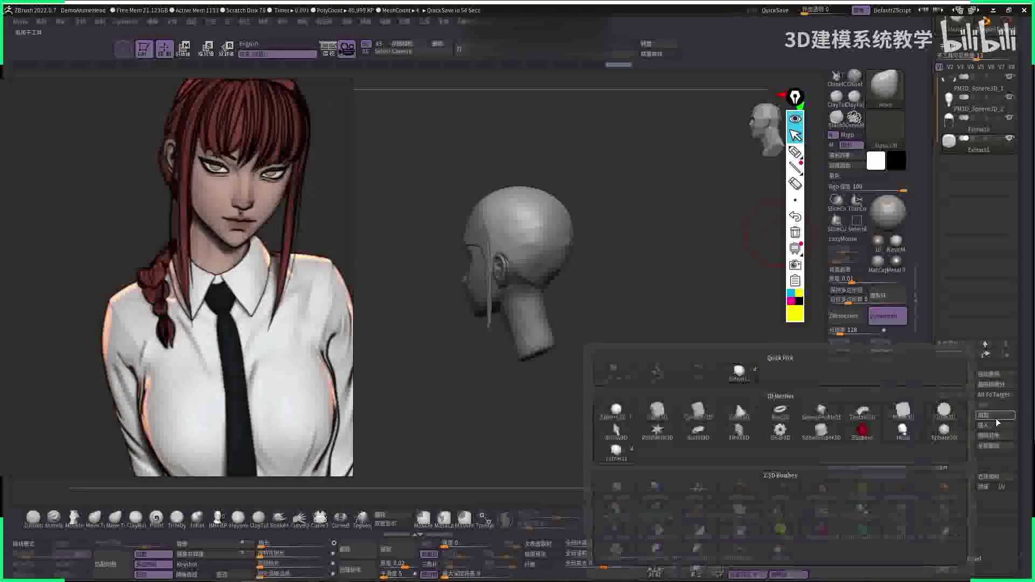
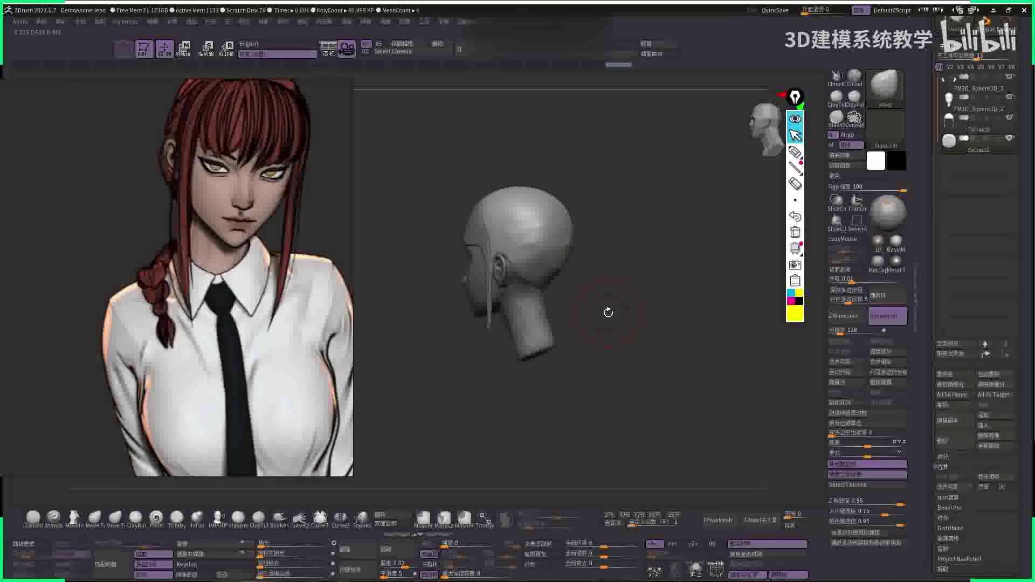
# - Turn the head to a straight front view and zoom the two Makima reference images
pyautogui.moveTo(590, 347)
pyautogui.mouseDown()
pyautogui.moveTo(637, 307)
pyautogui.moveTo(603, 307)
pyautogui.moveTo(658, 294)
pyautogui.moveTo(606, 313)
pyautogui.mouseUp()
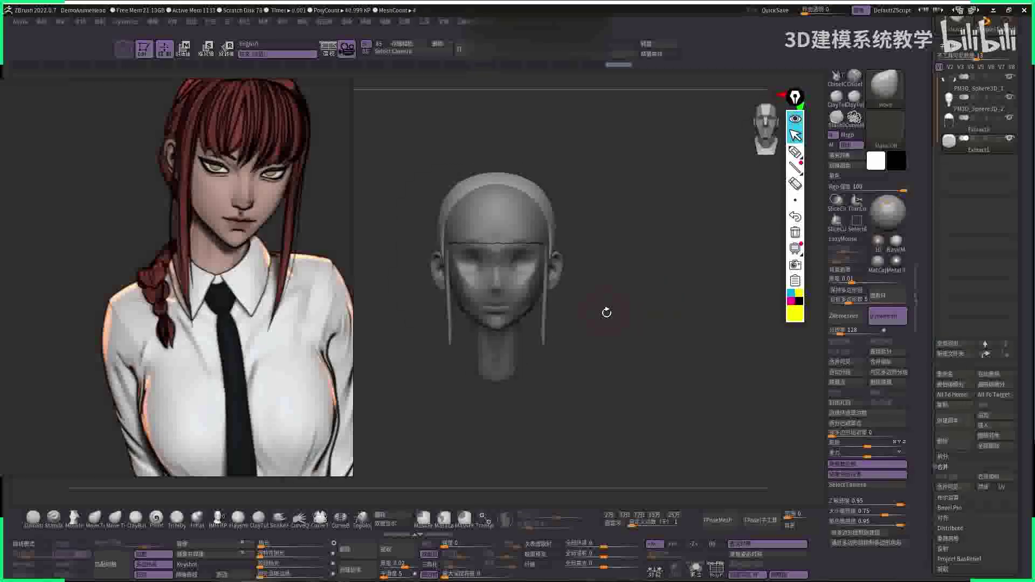
pyautogui.scroll(-3, 195, 297)
pyautogui.scroll(5, 80, 271)
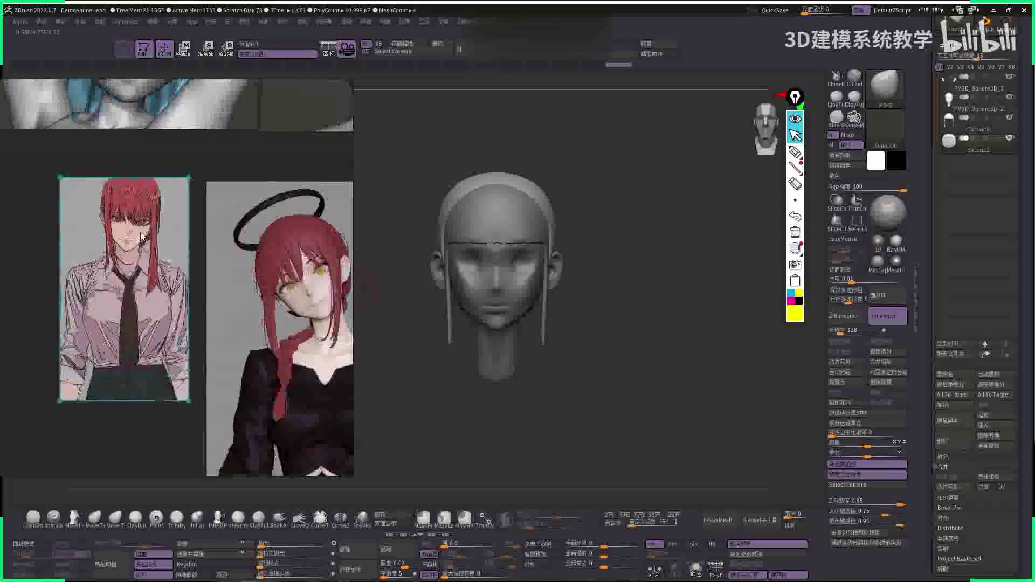
pyautogui.scroll(-3, 128, 213)
pyautogui.moveTo(693, 343); pyautogui.dragTo(703, 338)
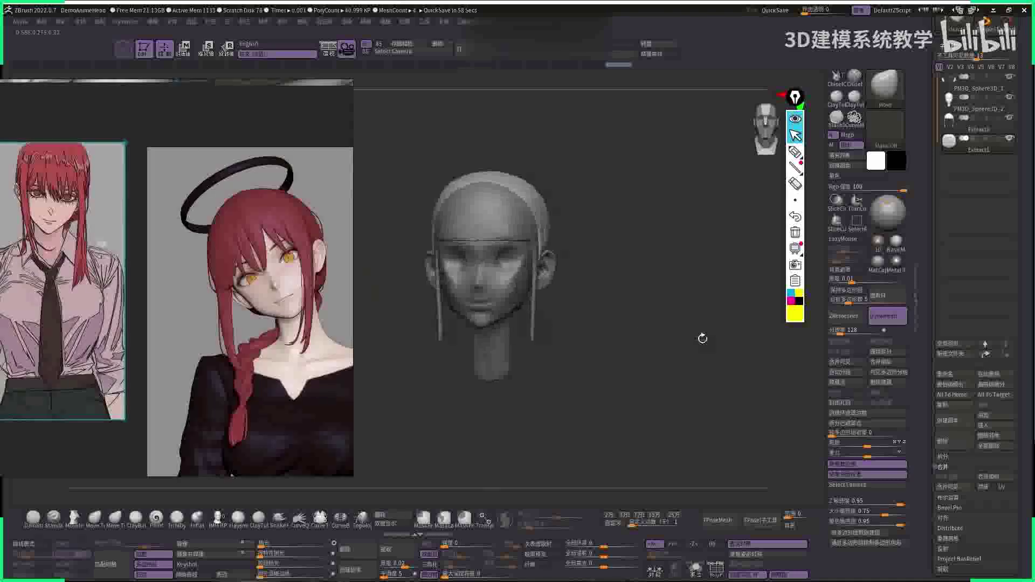
pyautogui.moveTo(630, 304); pyautogui.dragTo(620, 302)
# - Make the Extract2 hair strip the active subtool and check it from profile and front
pyautogui.keyDown('alt'); pyautogui.click(518, 253); pyautogui.keyUp('alt')
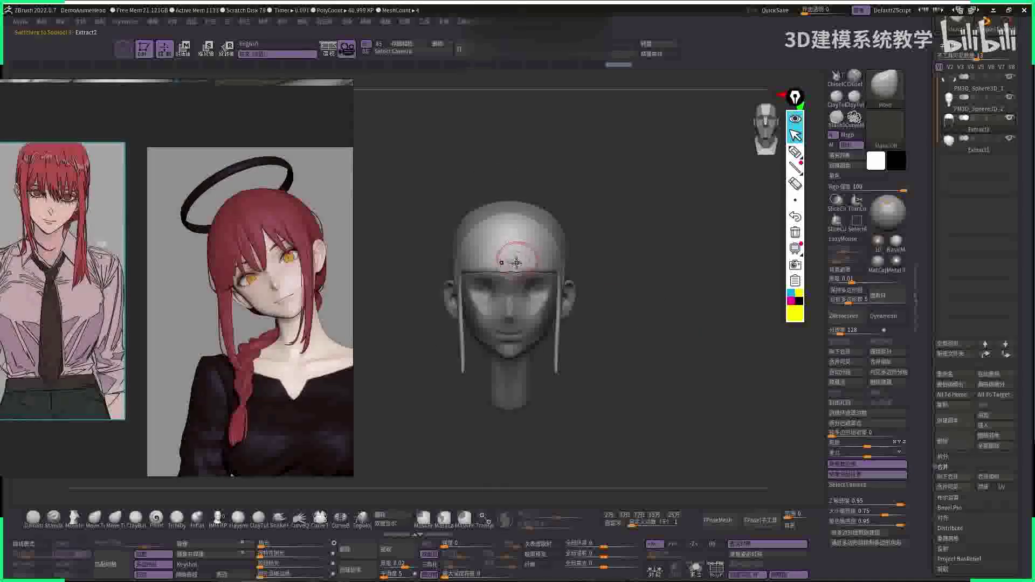
pyautogui.press('space')
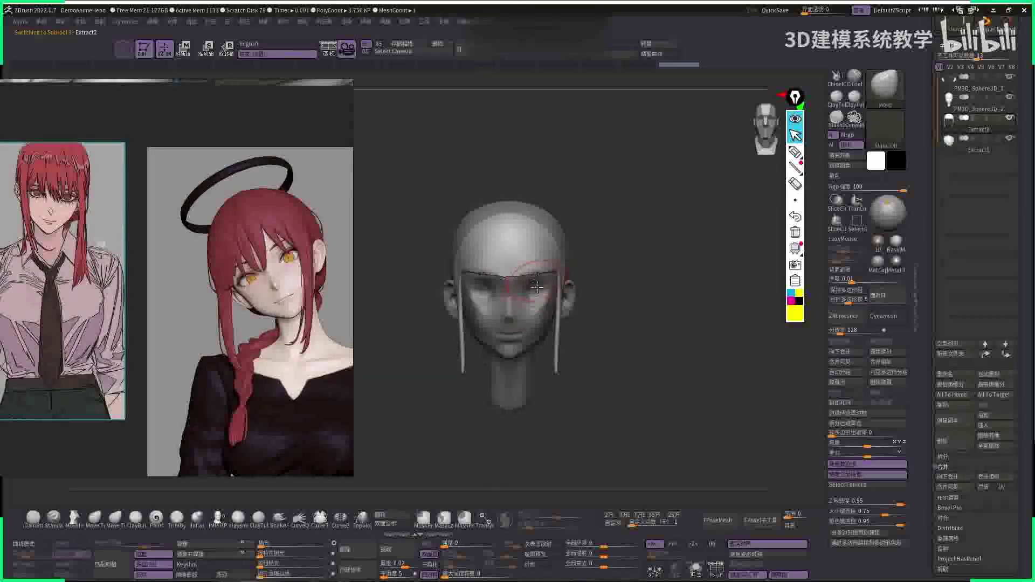
pyautogui.moveTo(519, 281); pyautogui.dragTo(576, 263, button='right')
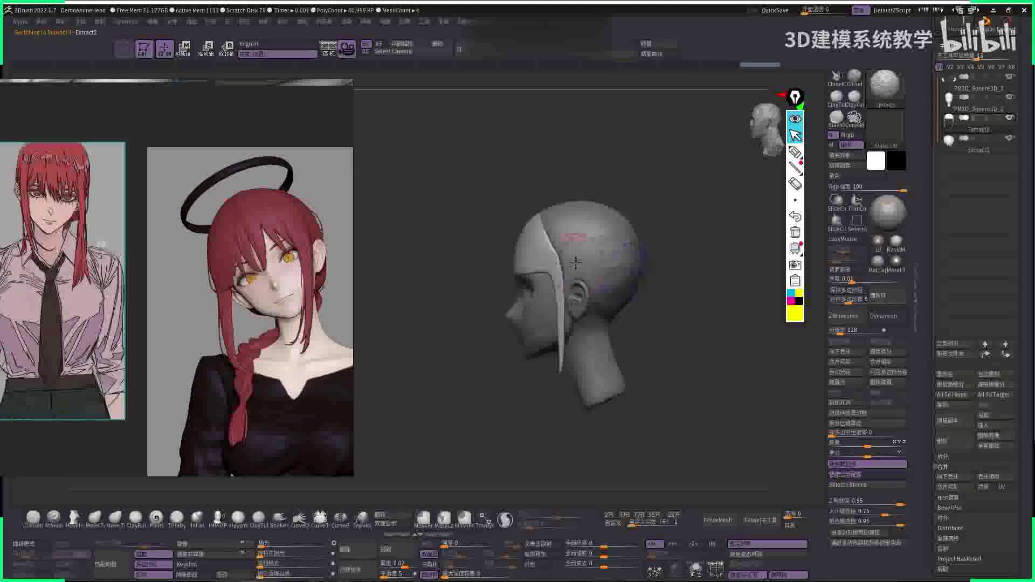
pyautogui.moveTo(566, 222); pyautogui.dragTo(679, 234, button='right')
# - Select PM3D_Sphere3D_2 and deepen the eye sockets in front view
pyautogui.keyDown('alt'); pyautogui.click(551, 251); pyautogui.keyUp('alt')
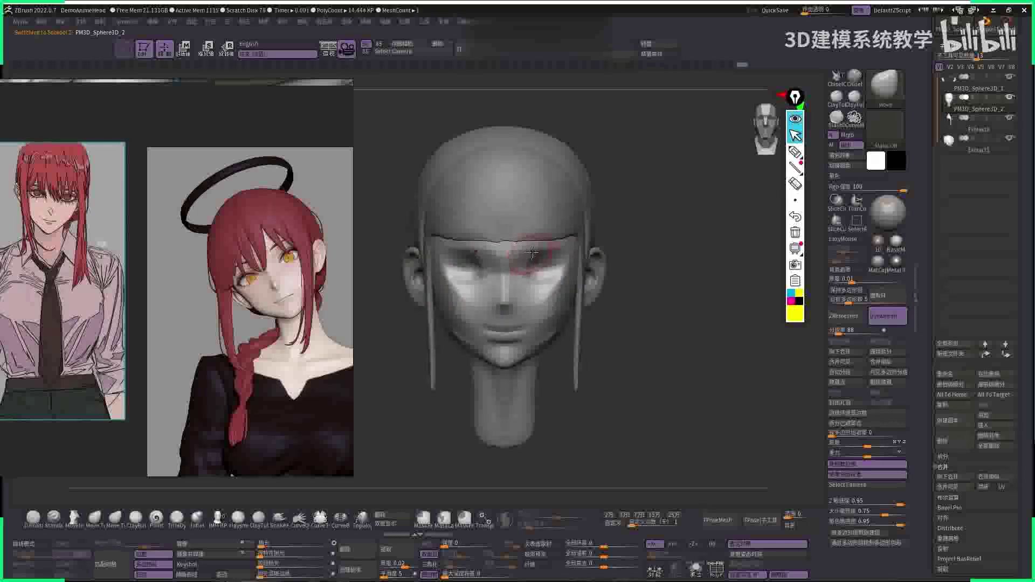
pyautogui.press('space')
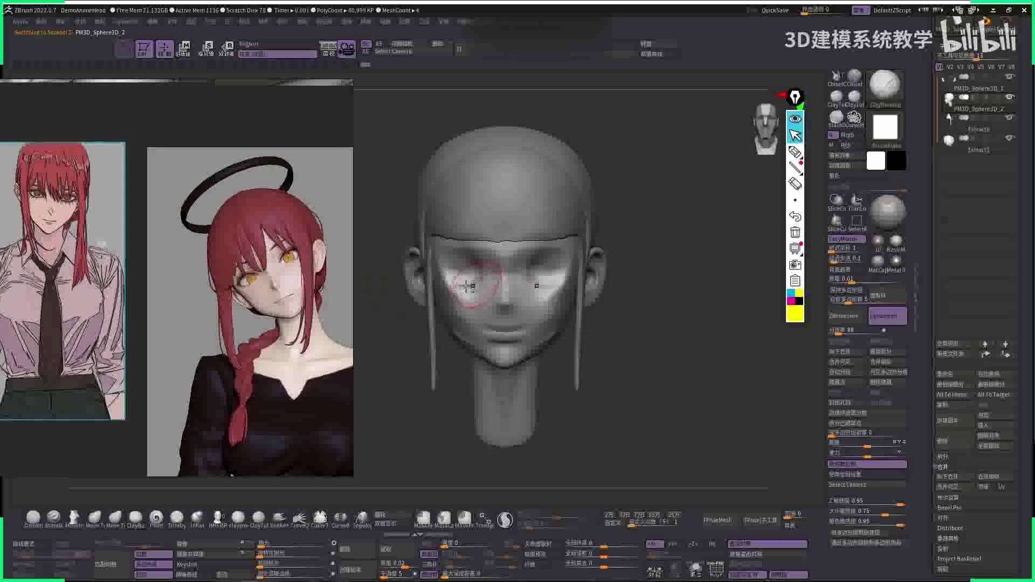
pyautogui.moveTo(455, 292); pyautogui.dragTo(596, 262, button='right')
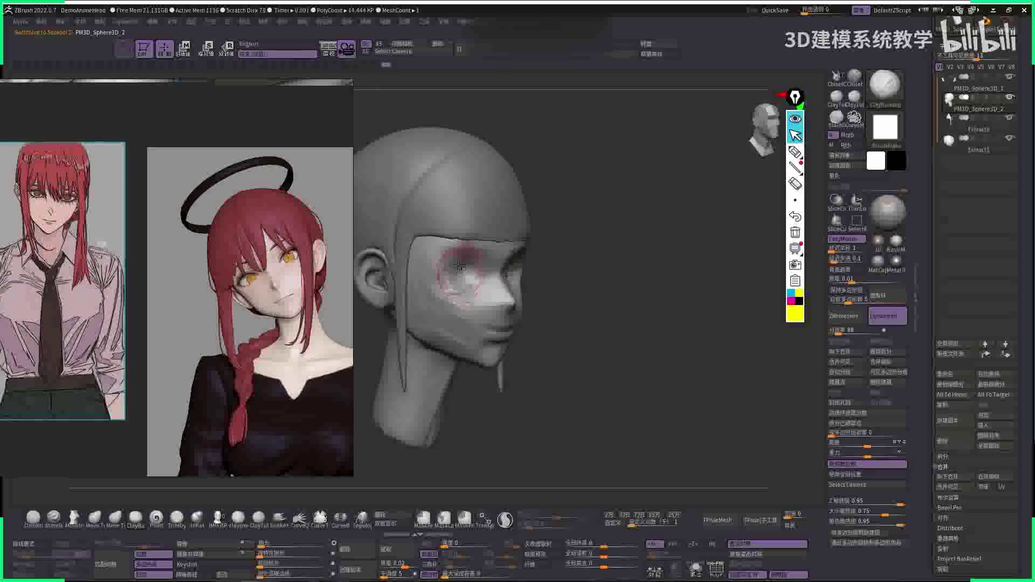
pyautogui.keyDown('shift'); pyautogui.moveTo(459, 269); pyautogui.dragTo(496, 278, button='right'); pyautogui.keyUp('shift')
pyautogui.press('space')
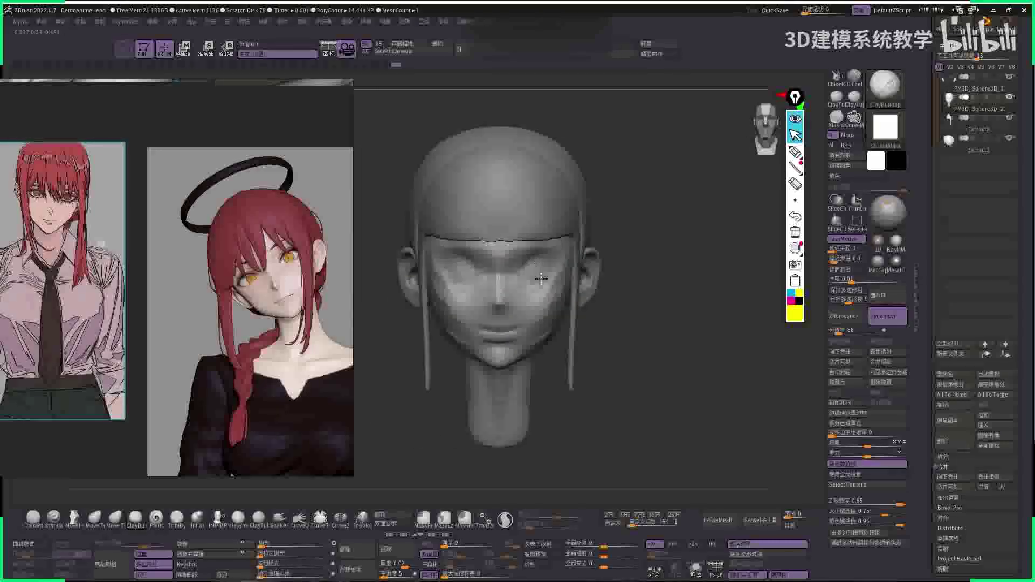
pyautogui.press('space')
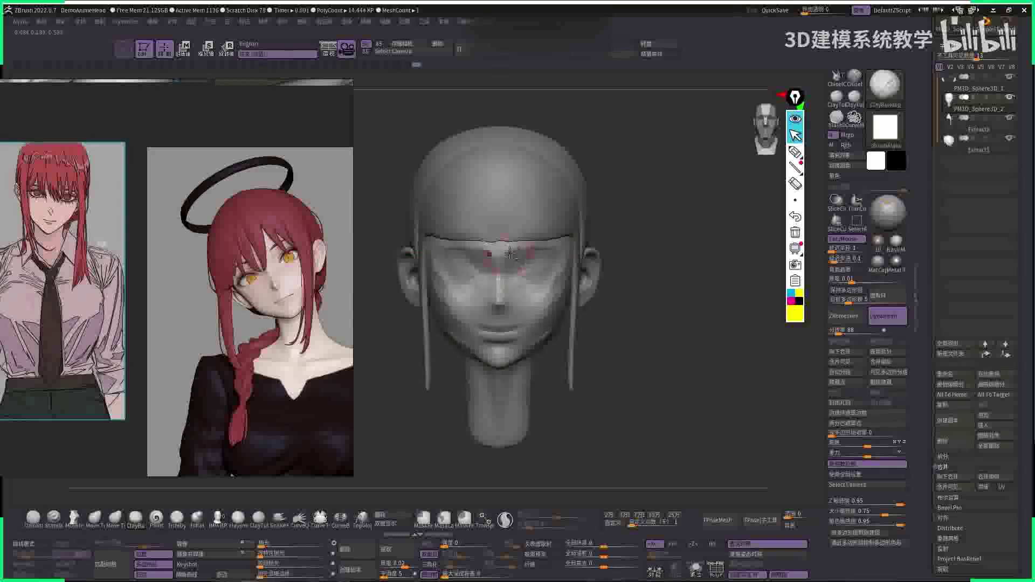
# - Check the eye sockets from three-quarter view, then frame and zoom in on the head
pyautogui.moveTo(549, 300)
pyautogui.mouseDown(button='right')
pyautogui.moveTo(547, 274)
pyautogui.moveTo(478, 329)
pyautogui.moveTo(468, 353)
pyautogui.moveTo(635, 270)
pyautogui.moveTo(702, 273)
pyautogui.moveTo(649, 256)
pyautogui.mouseUp(button='right')
pyautogui.press('space')
pyautogui.press('space')
pyautogui.press('f')
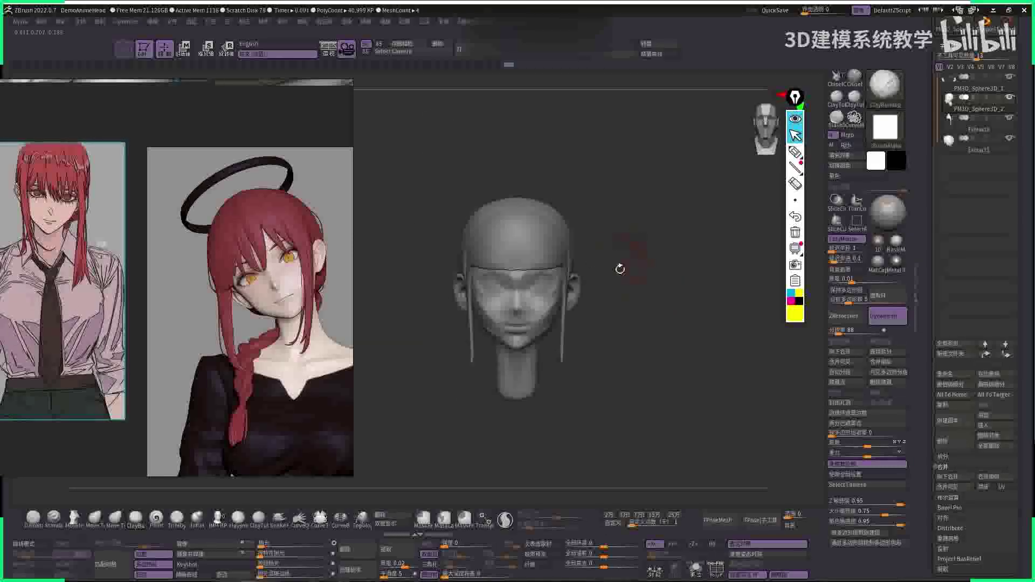
pyautogui.keyDown('ctrl'); pyautogui.moveTo(555, 277); pyautogui.dragTo(657, 269, button='right'); pyautogui.keyUp('ctrl')
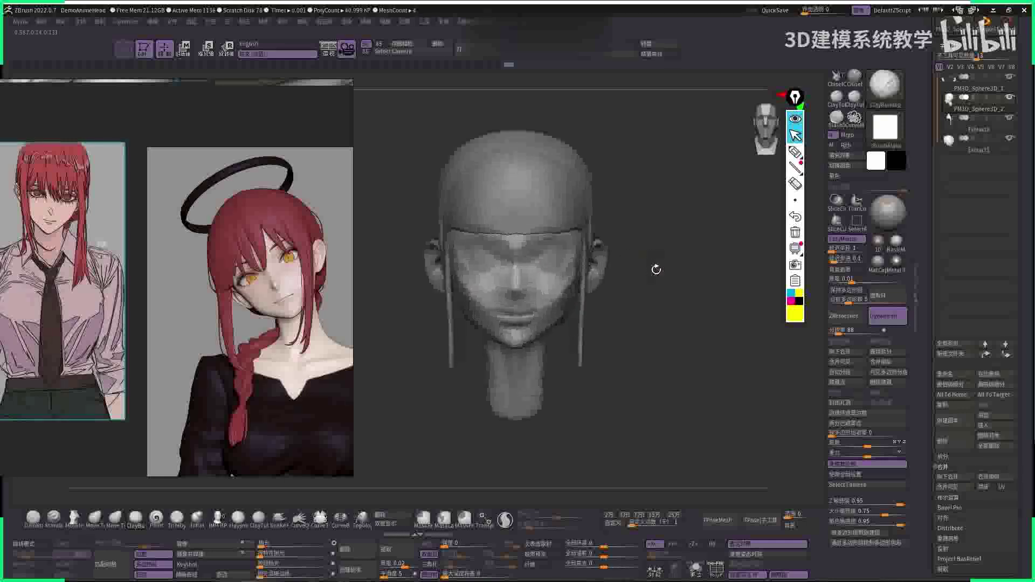
pyautogui.press('space')
# - Select PM3D_Sphere3D_1 and toggle between gizmo move and sculpt modes
pyautogui.keyDown('alt'); pyautogui.click(592, 293); pyautogui.keyUp('alt')
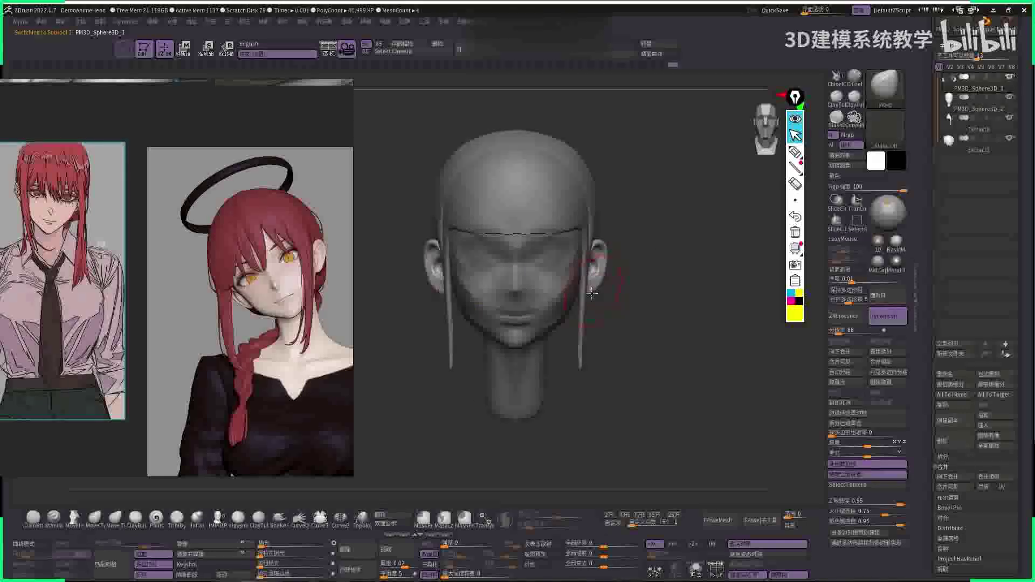
pyautogui.moveTo(669, 259)
pyautogui.mouseDown()
pyautogui.moveTo(647, 267)
pyautogui.moveTo(674, 270)
pyautogui.moveTo(649, 241)
pyautogui.moveTo(641, 253)
pyautogui.mouseUp()
pyautogui.press('w')
pyautogui.press('q')
pyautogui.press('w')
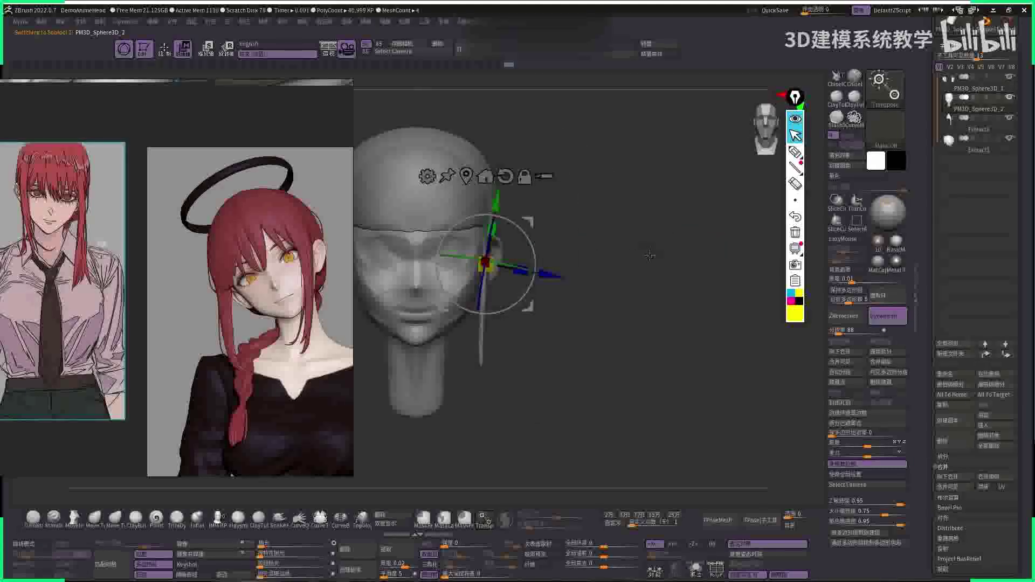
pyautogui.press('q')
# - Make PM3D_Sphere3D_2 the active face part and return the head to front view
pyautogui.keyDown('alt'); pyautogui.click(564, 268); pyautogui.keyUp('alt')
pyautogui.moveTo(564, 268)
pyautogui.mouseDown()
pyautogui.moveTo(581, 244)
pyautogui.moveTo(610, 261)
pyautogui.moveTo(576, 276)
pyautogui.mouseUp()
pyautogui.rightClick(603, 265)
pyautogui.rightClick(588, 269)
pyautogui.moveTo(661, 259); pyautogui.dragTo(642, 261)
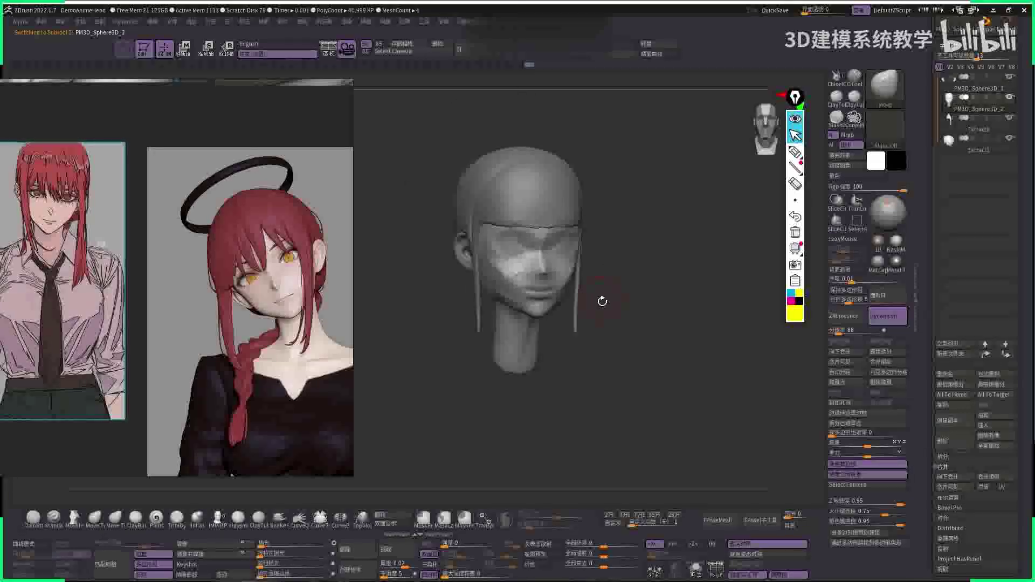
# - DynaMesh the face at resolution 160 and check the new polygons with PolyF
pyautogui.moveTo(858, 331); pyautogui.dragTo(877, 331)
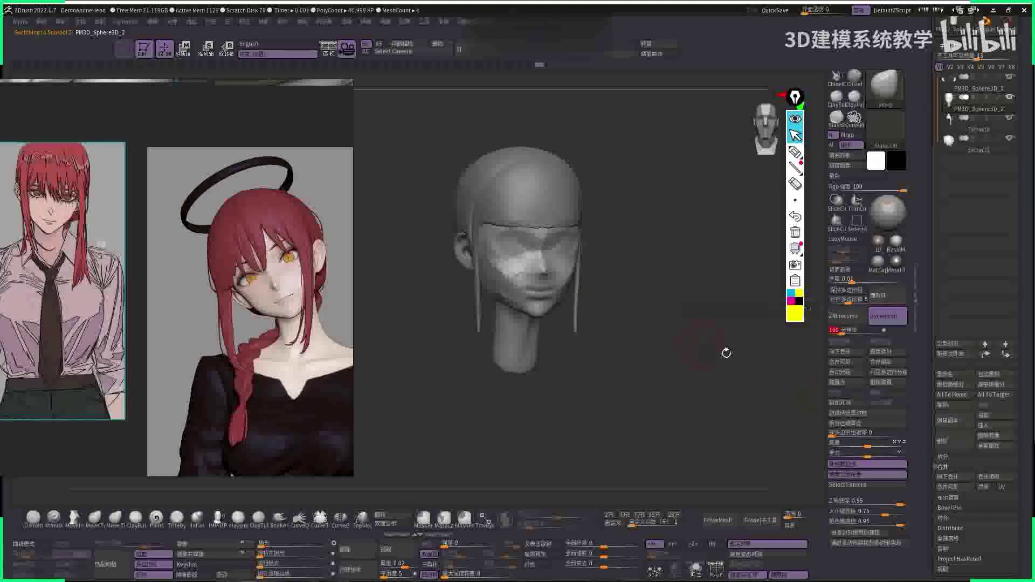
pyautogui.keyDown('ctrl'); pyautogui.moveTo(723, 351); pyautogui.dragTo(686, 370); pyautogui.keyUp('ctrl')
pyautogui.hotkey('shift', 'f')
pyautogui.press('f')
pyautogui.hotkey('shift', 'f')
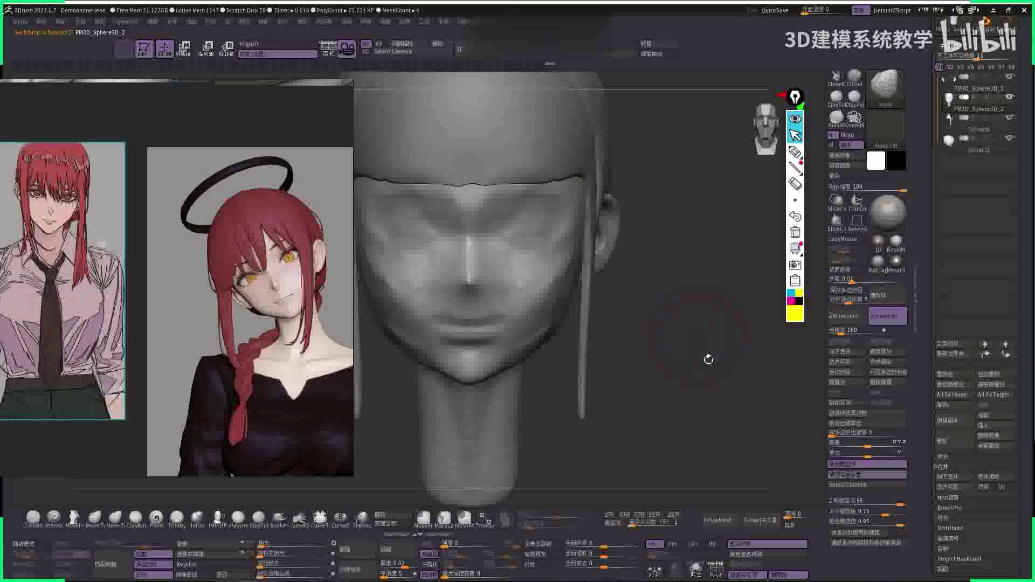
pyautogui.press('f')
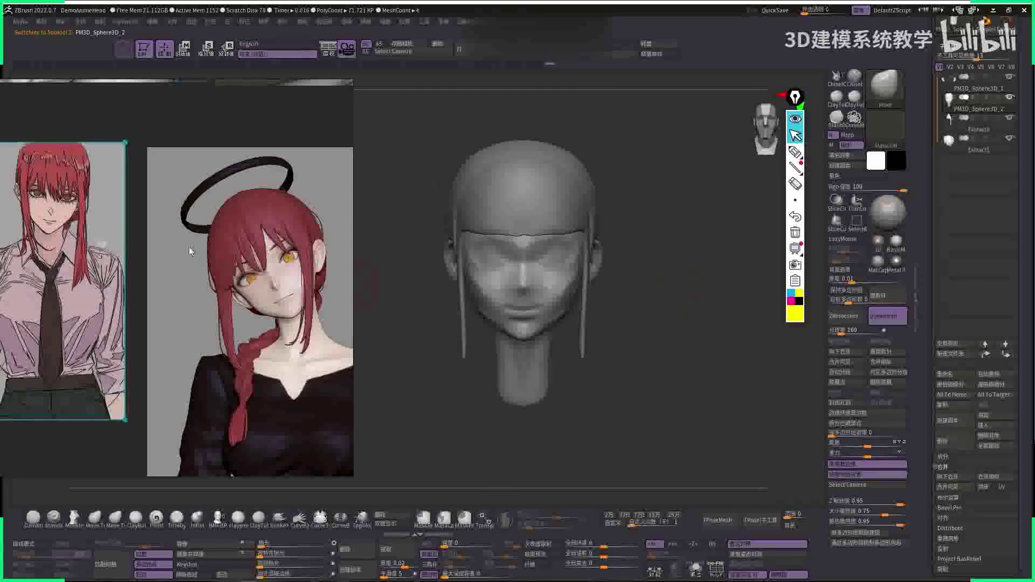
pyautogui.moveTo(188, 248); pyautogui.dragTo(163, 423)
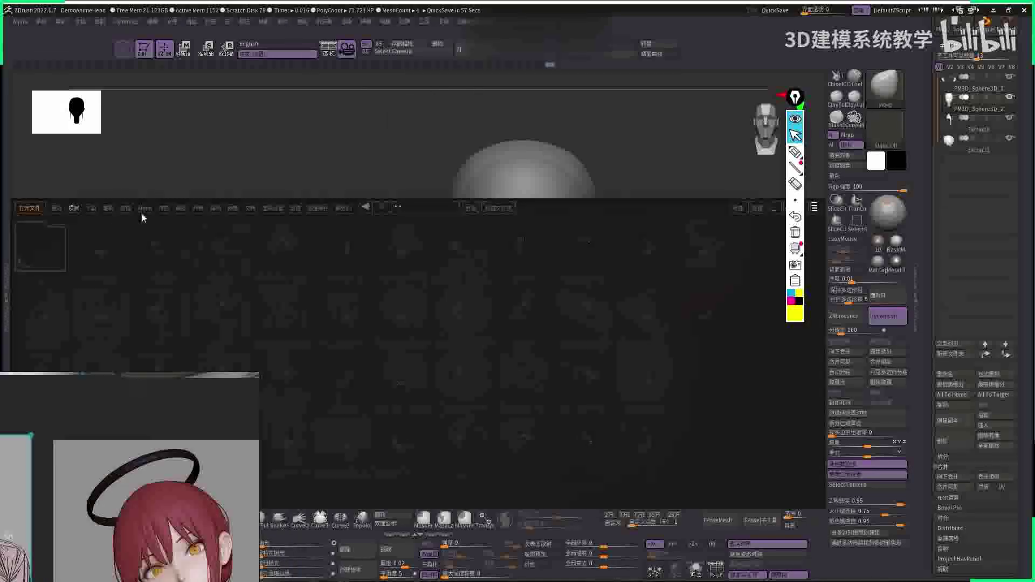
# - Load a smooth brush from the smooth folder in LightBox's Brush library
pyautogui.click(108, 208)
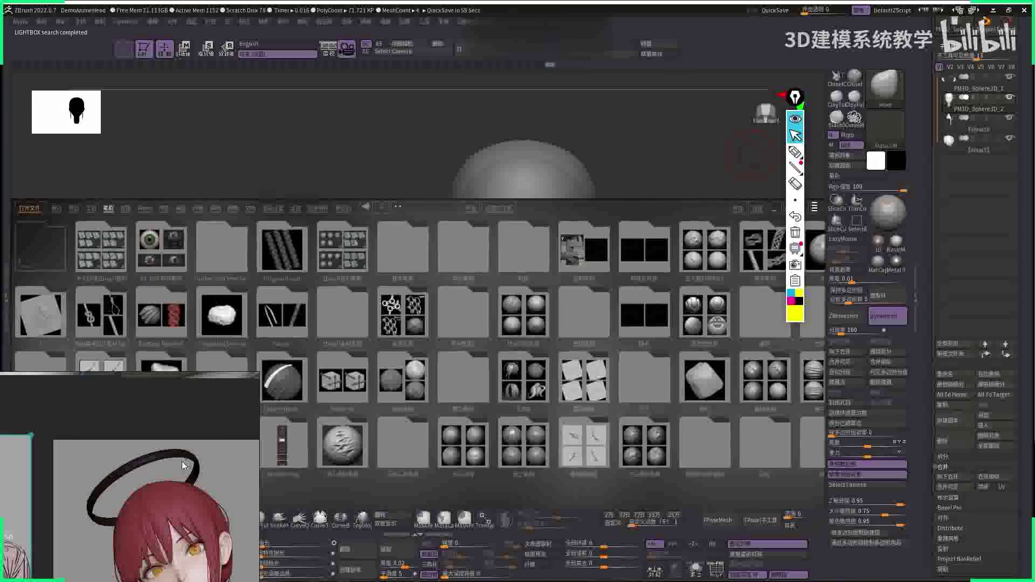
pyautogui.click(410, 240)
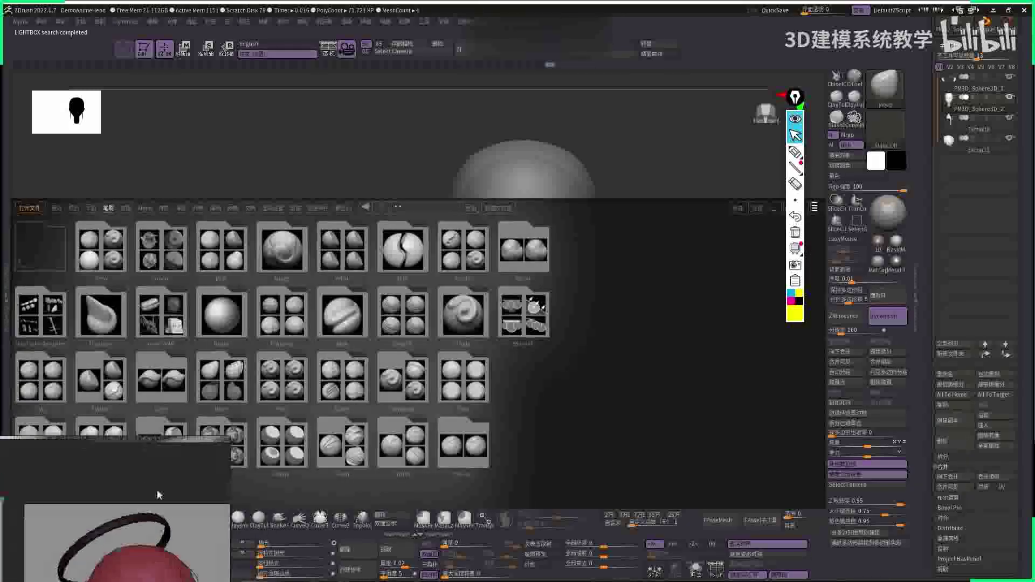
pyautogui.doubleClick(162, 372)
pyautogui.doubleClick(167, 324)
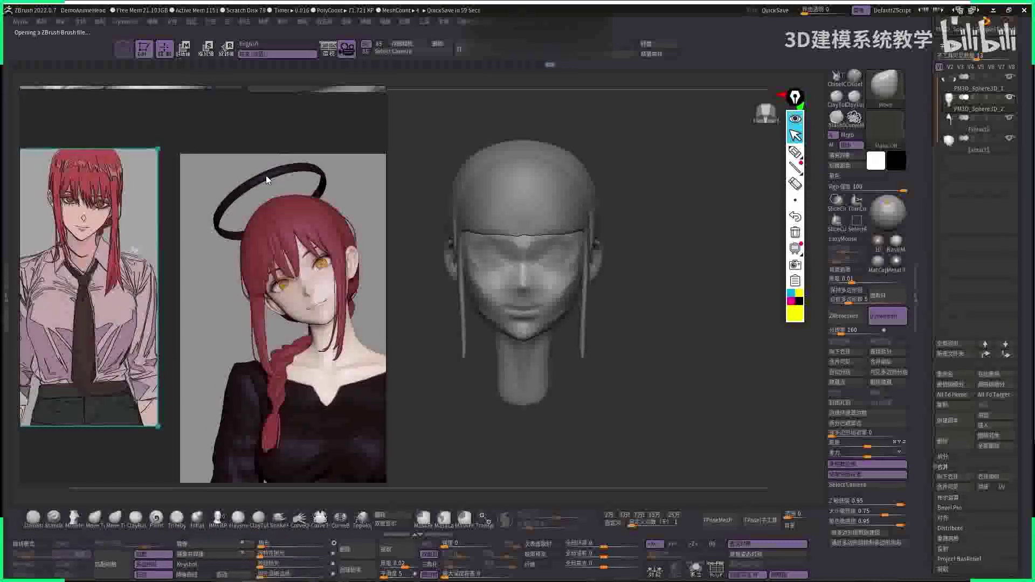
# - Smooth the neck and the crease on top of the head from side profile
pyautogui.moveTo(267, 176); pyautogui.dragTo(265, 159)
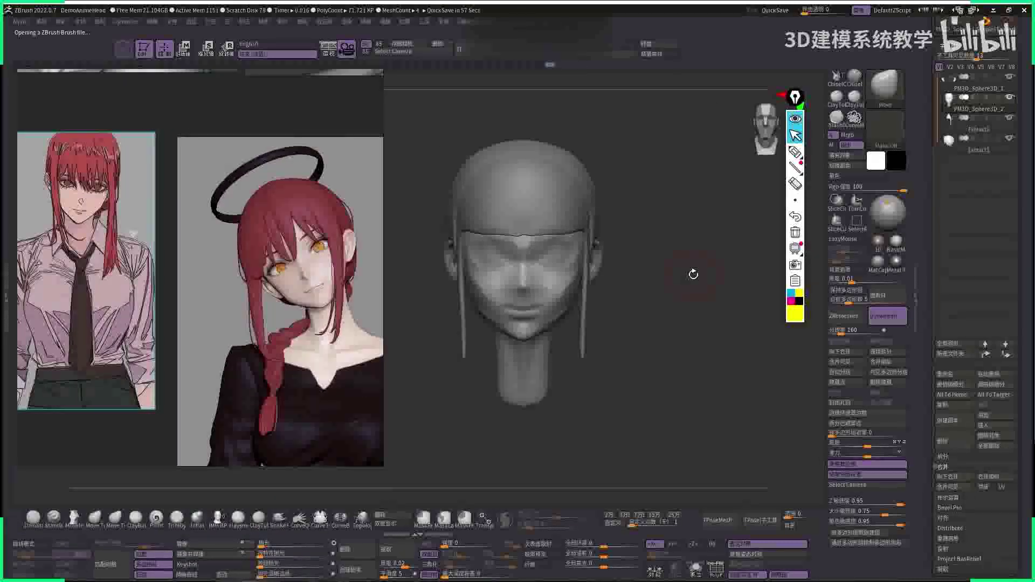
pyautogui.scroll(3, 737, 298)
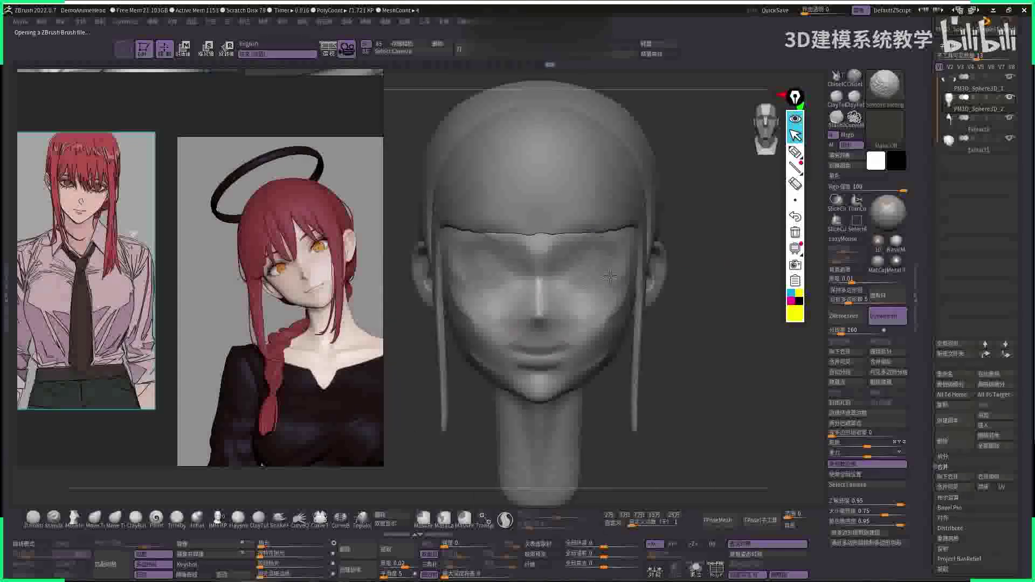
pyautogui.press('space')
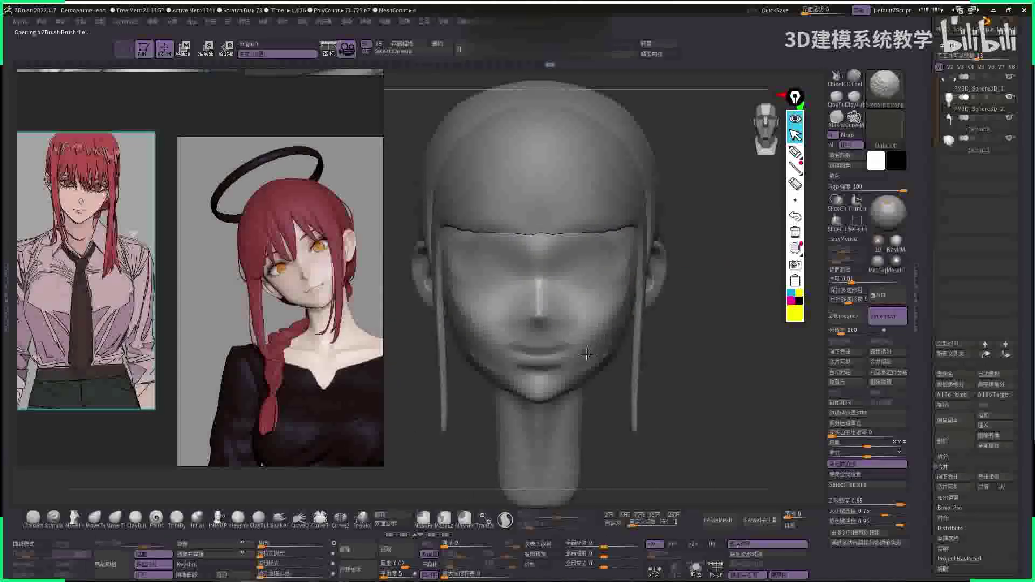
pyautogui.moveTo(717, 351); pyautogui.dragTo(589, 350)
pyautogui.moveTo(694, 197); pyautogui.dragTo(647, 307)
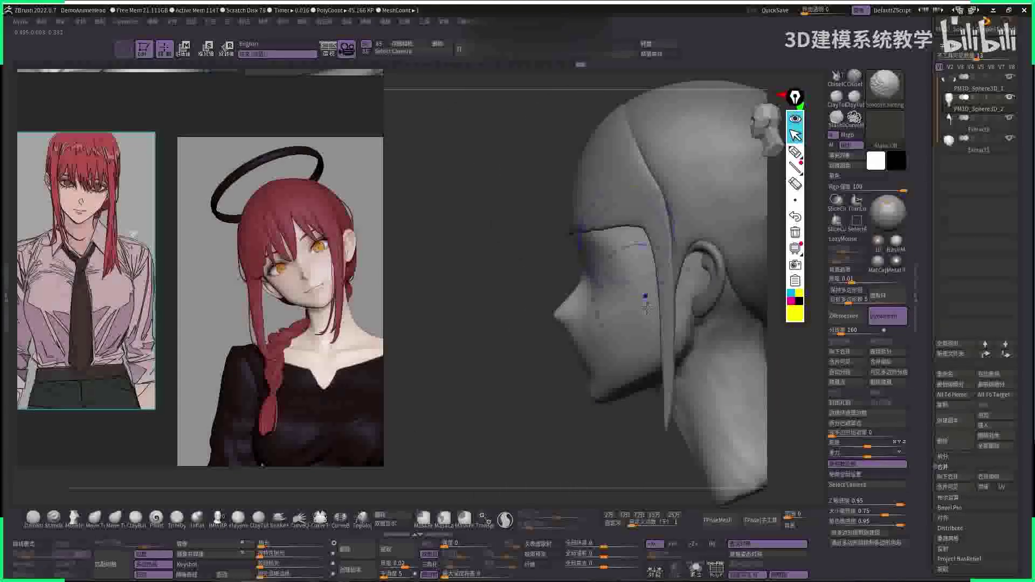
pyautogui.scroll(-3, 653, 443)
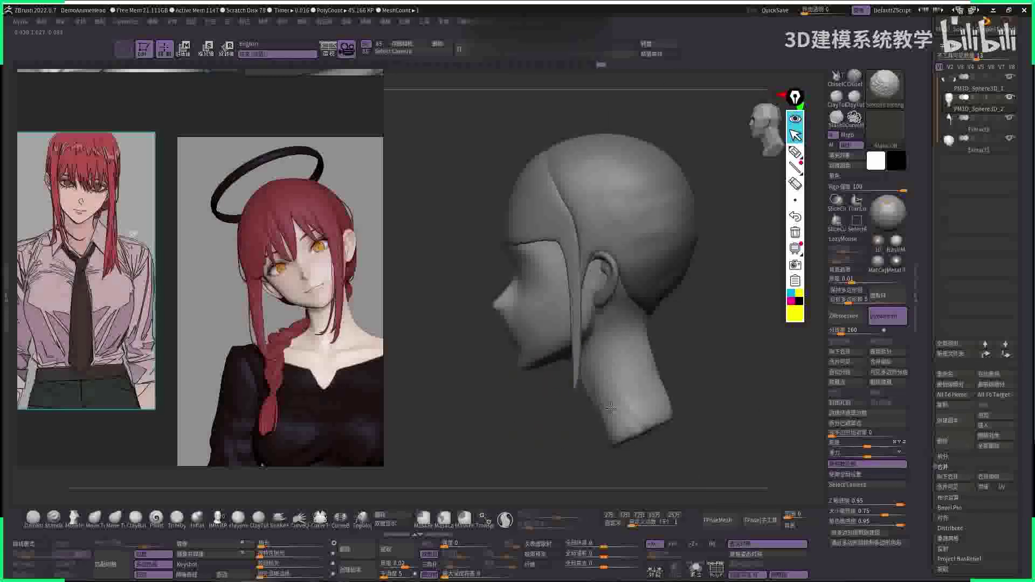
pyautogui.moveTo(611, 409); pyautogui.dragTo(617, 304)
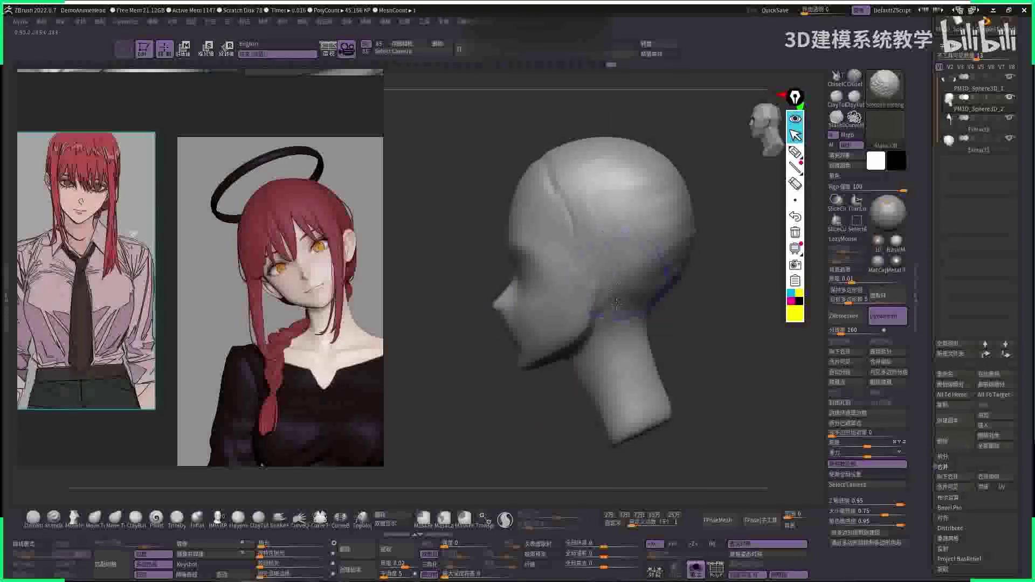
pyautogui.keyDown('shift'); pyautogui.moveTo(605, 323); pyautogui.dragTo(614, 178); pyautogui.keyUp('shift')
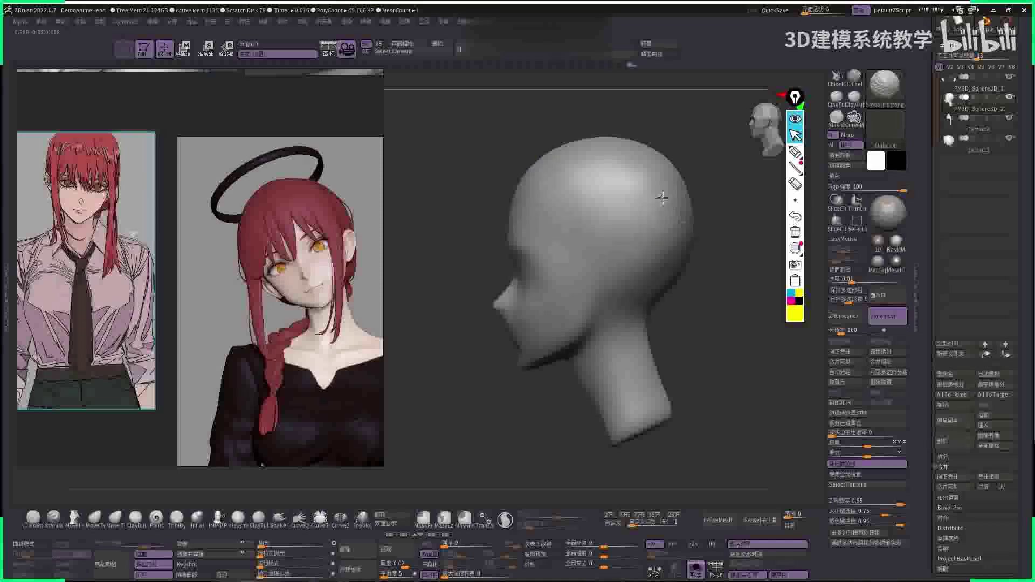
pyautogui.moveTo(592, 130); pyautogui.dragTo(648, 186)
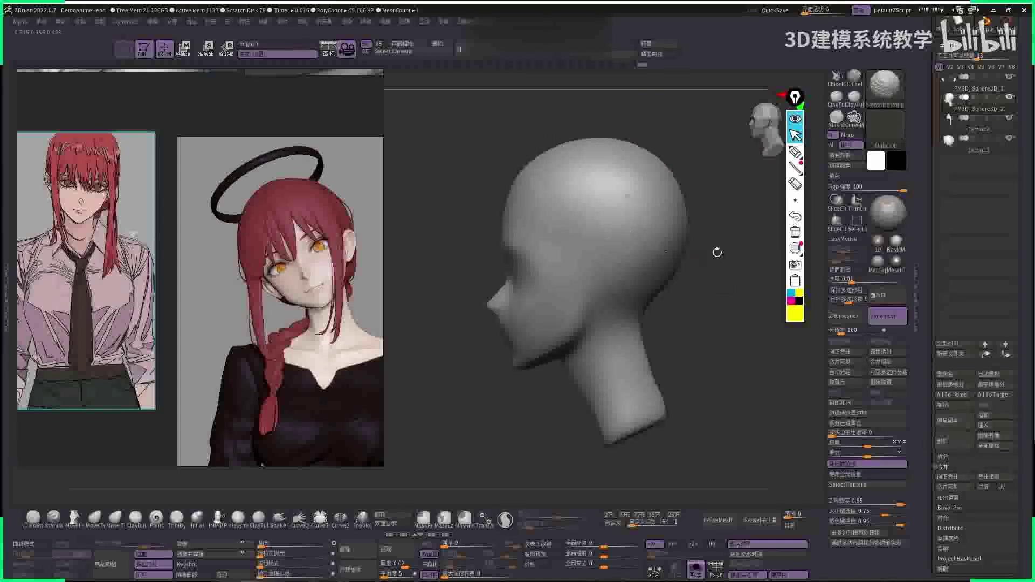
# - Refine the skull's crown, checking it from front, three-quarter and left profile views
pyautogui.keyDown('shift'); pyautogui.moveTo(717, 252); pyautogui.dragTo(656, 232); pyautogui.keyUp('shift')
pyautogui.press('space')
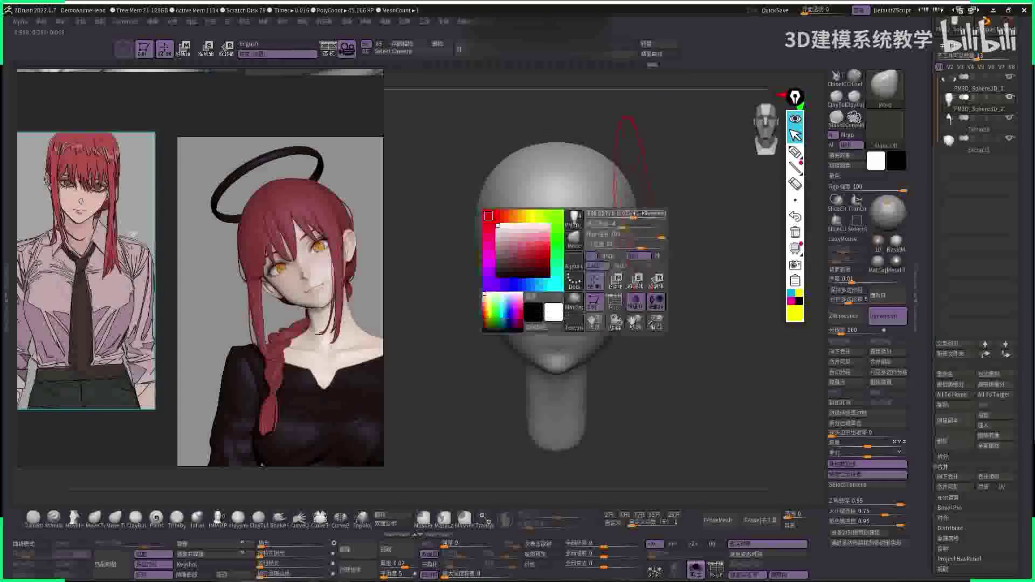
pyautogui.moveTo(663, 162); pyautogui.dragTo(641, 143)
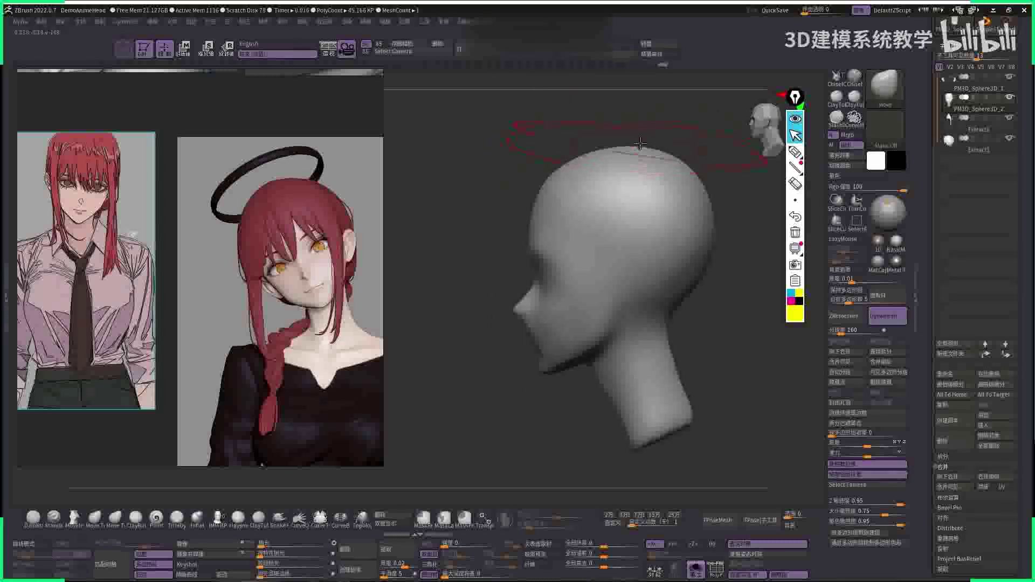
pyautogui.moveTo(727, 204); pyautogui.dragTo(659, 206)
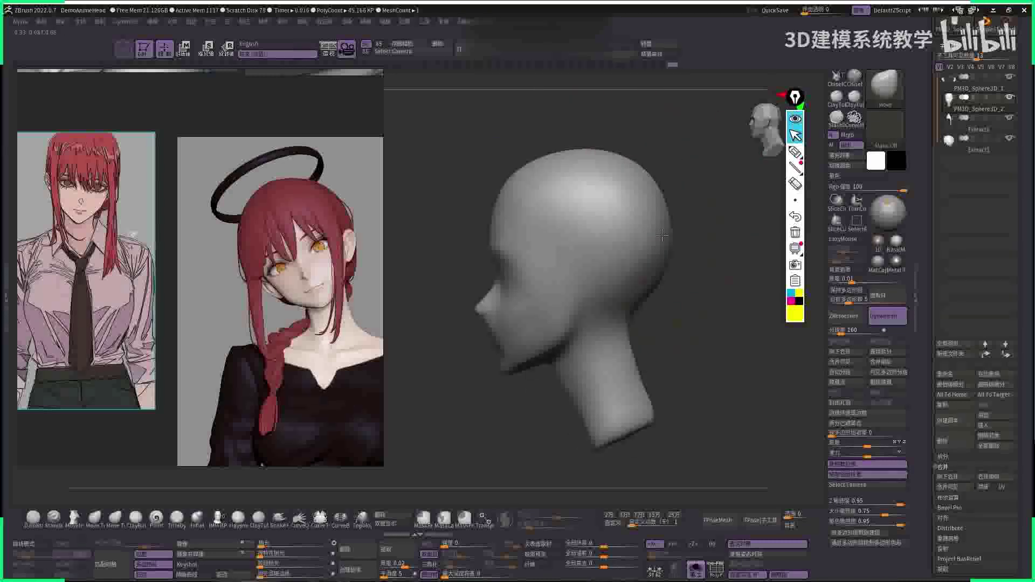
pyautogui.moveTo(701, 284); pyautogui.dragTo(666, 286)
pyautogui.press('space')
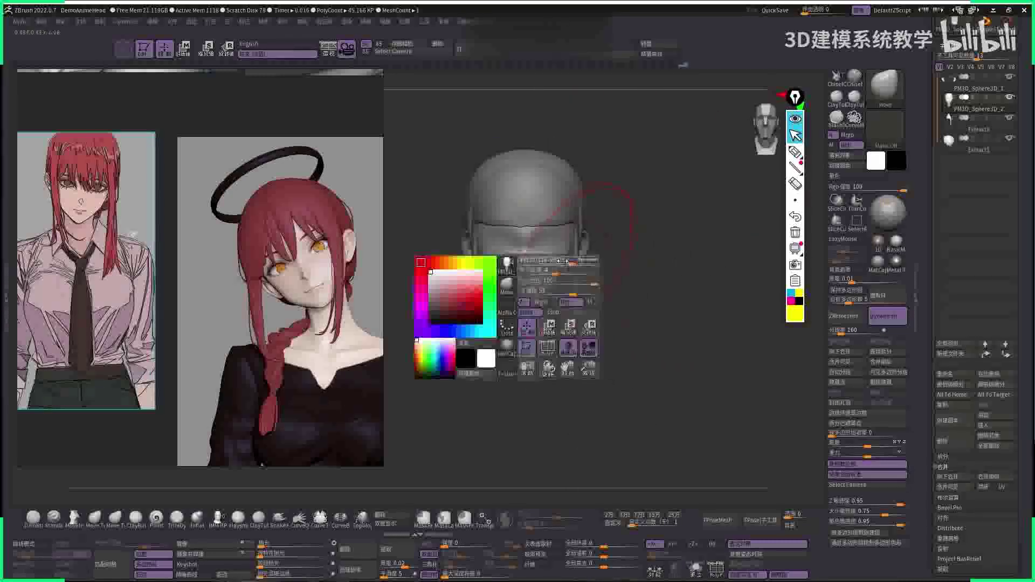
pyautogui.moveTo(555, 274)
pyautogui.mouseDown()
pyautogui.moveTo(507, 243)
pyautogui.moveTo(485, 277)
pyautogui.moveTo(496, 289)
pyautogui.moveTo(504, 248)
pyautogui.moveTo(539, 205)
pyautogui.moveTo(528, 181)
pyautogui.mouseUp()
pyautogui.press('c')
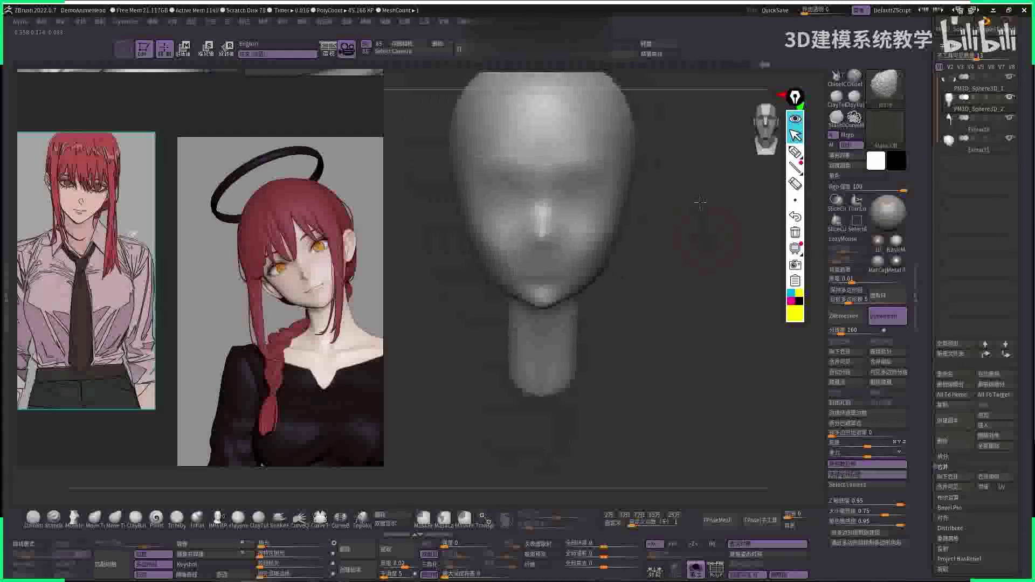
# - Hide the hair strips to show only the head, viewing it from side and front
pyautogui.moveTo(464, 215); pyautogui.dragTo(513, 270)
pyautogui.keyDown('shift'); pyautogui.moveTo(655, 251); pyautogui.dragTo(536, 255); pyautogui.keyUp('shift')
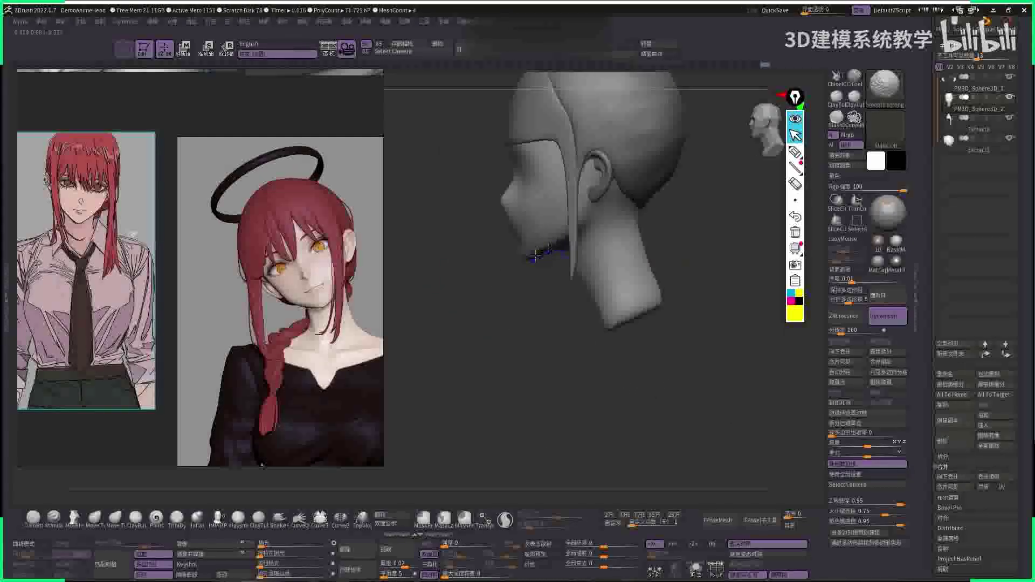
pyautogui.hotkey('shift', 'alt', 's')
pyautogui.press('space')
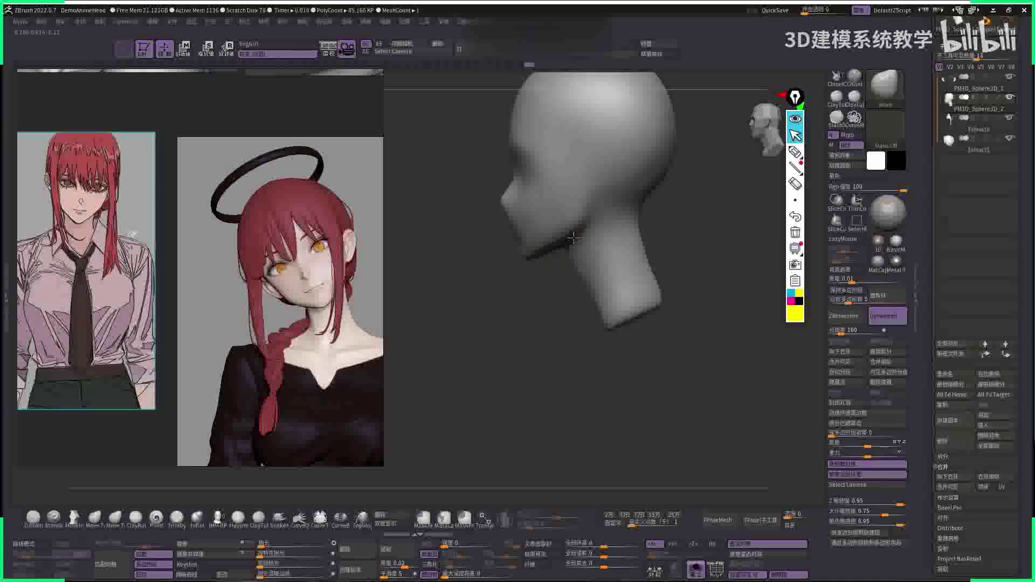
pyautogui.press('ctrl')
pyautogui.press('ctrl')
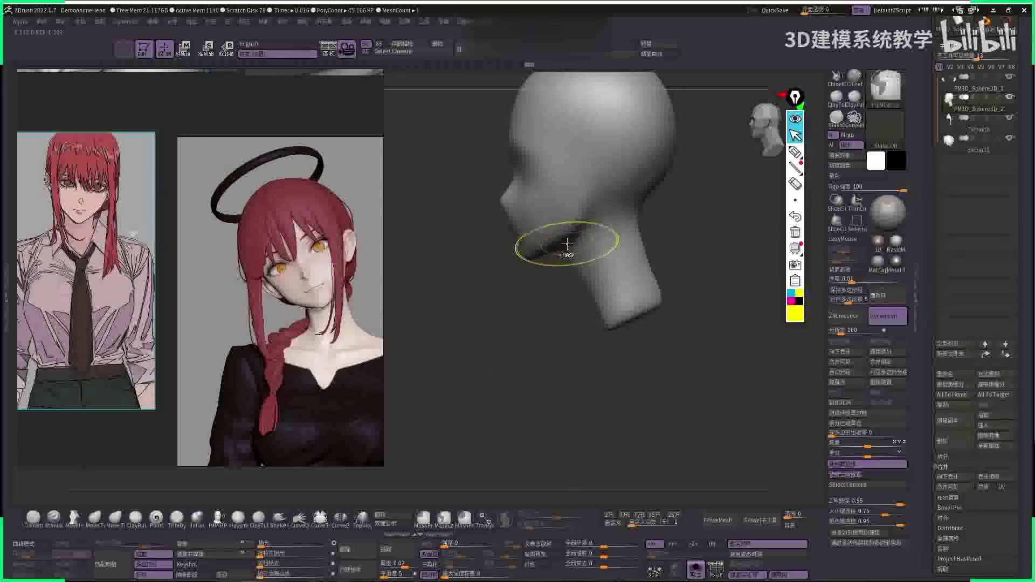
pyautogui.press('space')
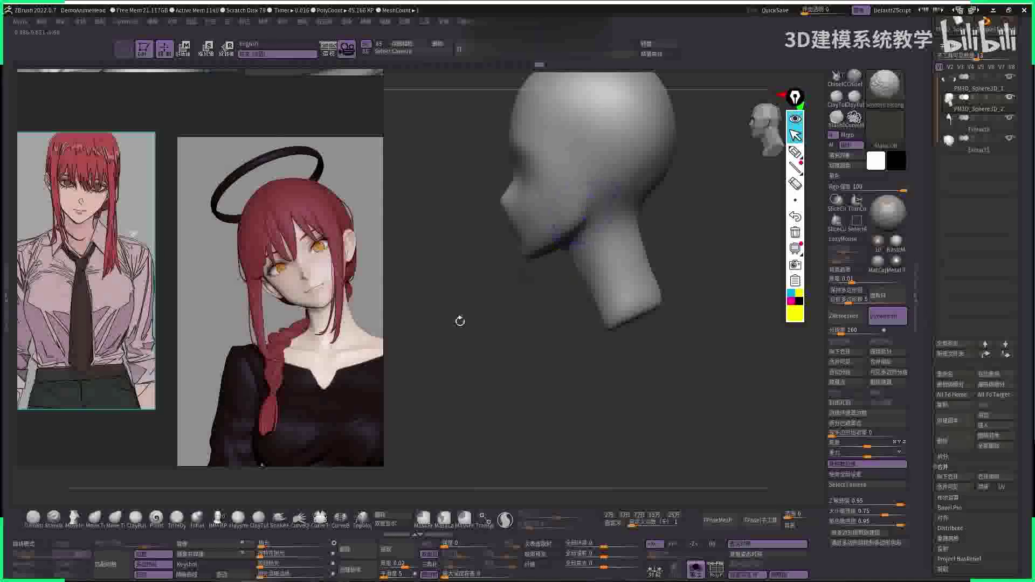
pyautogui.moveTo(460, 321); pyautogui.dragTo(536, 361)
pyautogui.moveTo(671, 358); pyautogui.dragTo(561, 311)
pyautogui.moveTo(541, 270)
pyautogui.mouseDown()
pyautogui.moveTo(627, 282)
pyautogui.moveTo(626, 268)
pyautogui.moveTo(727, 313)
pyautogui.moveTo(620, 302)
pyautogui.mouseUp()
pyautogui.press('space')
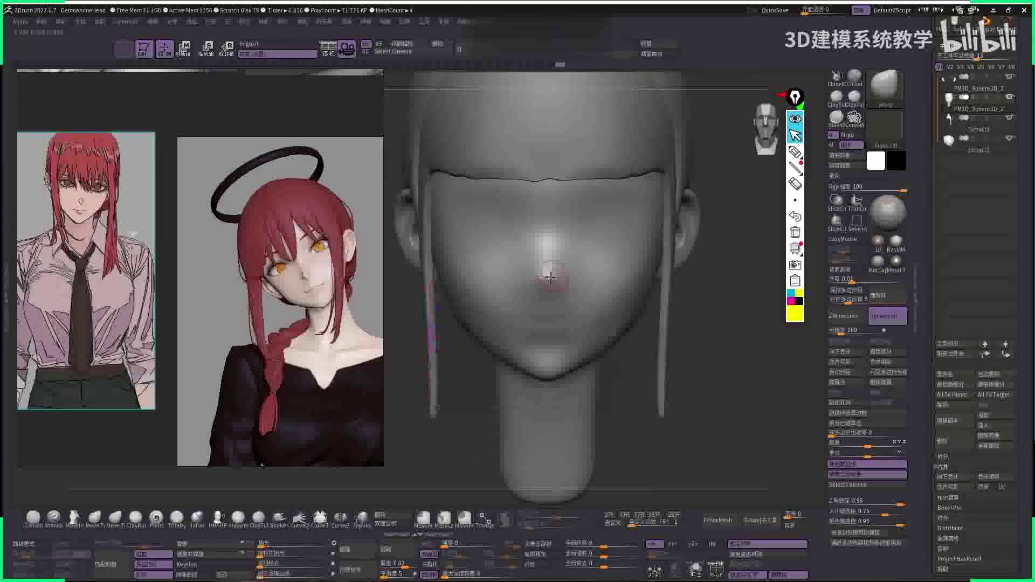
# - Reshape the nose with the SnakeHook and Move brushes in side and front views
pyautogui.press('b')
pyautogui.press('s')
pyautogui.press('h')
pyautogui.keyDown('shift'); pyautogui.moveTo(549, 276); pyautogui.dragTo(559, 263, button='right'); pyautogui.keyUp('shift')
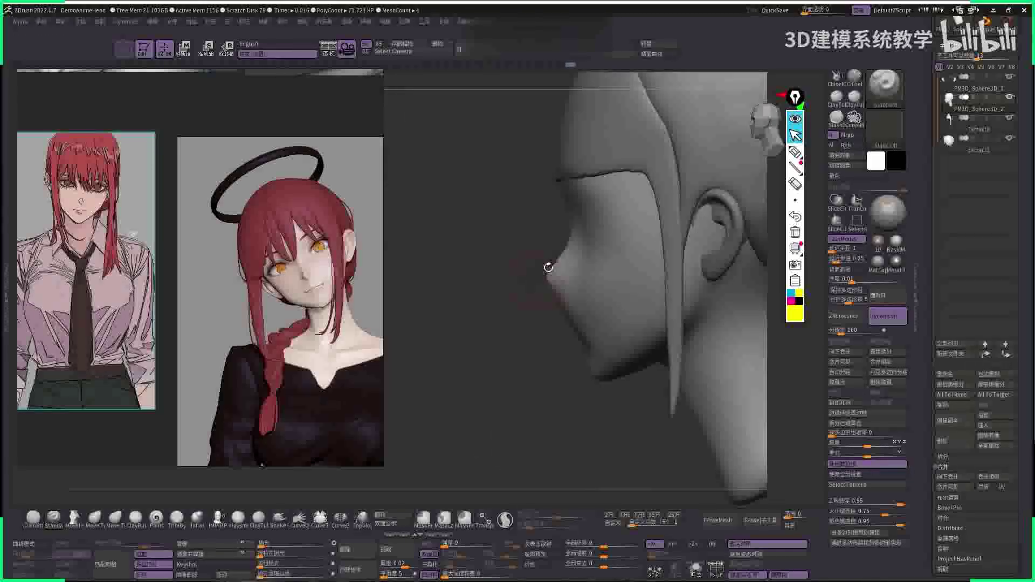
pyautogui.press('b')
pyautogui.press('m')
pyautogui.press('v')
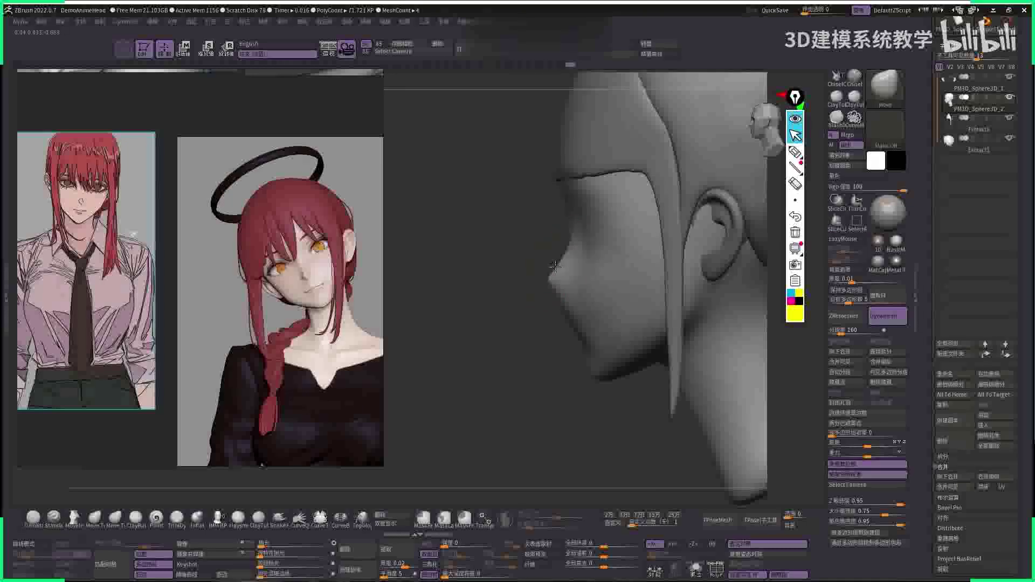
pyautogui.keyDown('shift'); pyautogui.moveTo(537, 281); pyautogui.dragTo(550, 276, button='right'); pyautogui.keyUp('shift')
pyautogui.press('space')
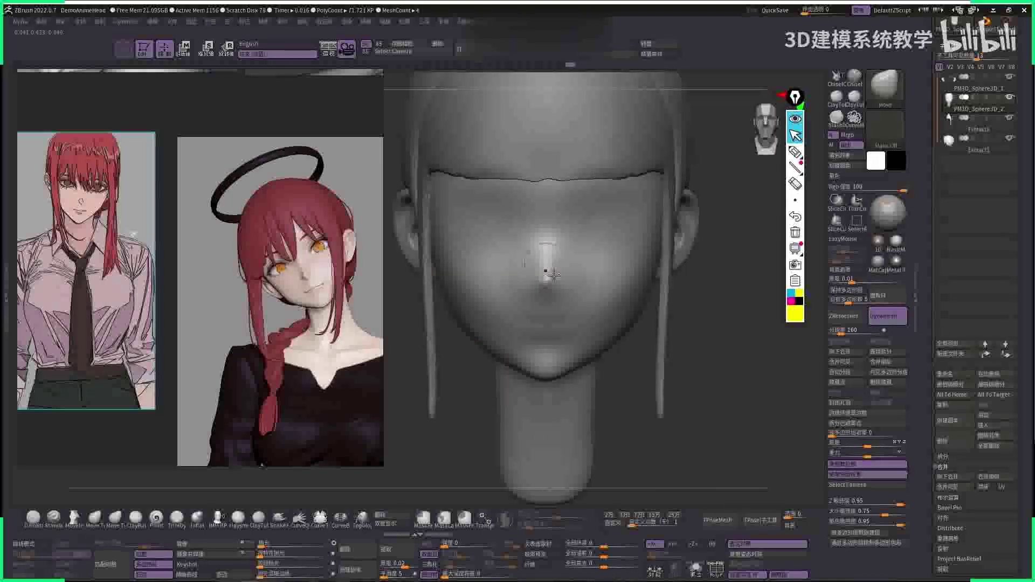
pyautogui.keyDown('shift'); pyautogui.moveTo(715, 351); pyautogui.dragTo(566, 252, button='right'); pyautogui.keyUp('shift')
pyautogui.press('space')
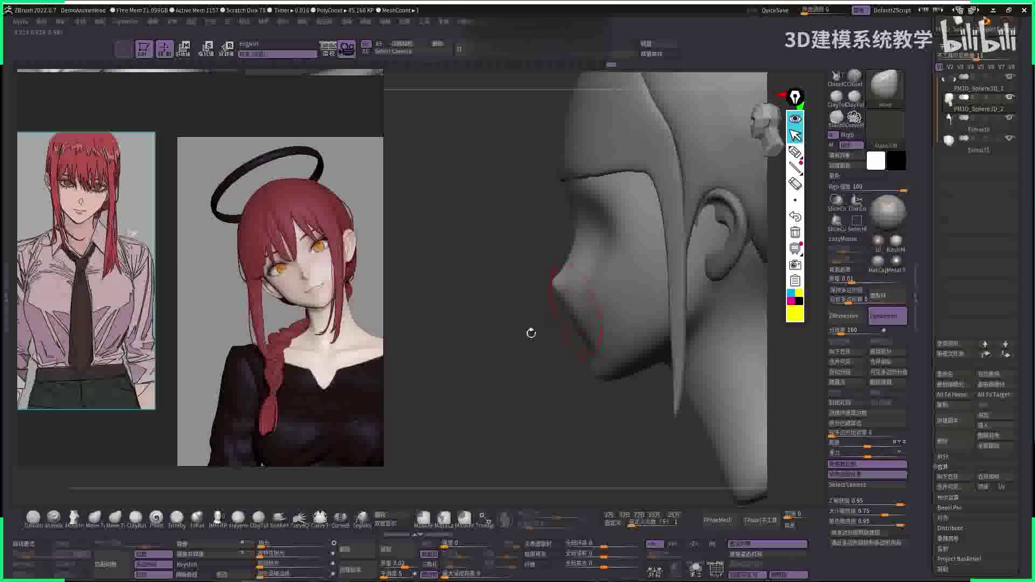
# - Toggle the hair pieces and reshape the lower lip and chin from front view
pyautogui.moveTo(531, 333)
pyautogui.mouseDown()
pyautogui.moveTo(681, 326)
pyautogui.moveTo(689, 290)
pyautogui.moveTo(512, 284)
pyautogui.mouseUp()
pyautogui.rightClick(513, 284)
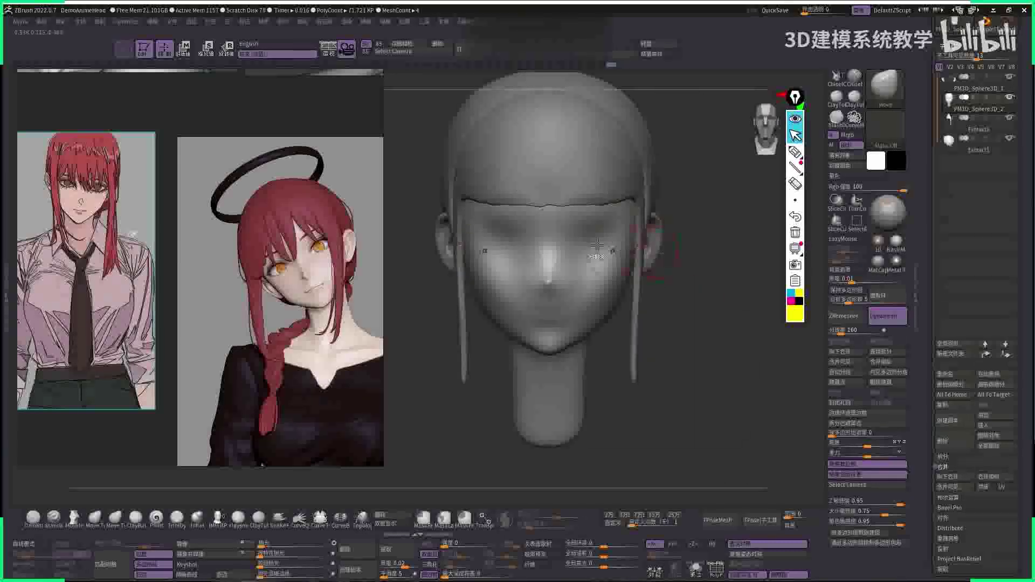
pyautogui.moveTo(598, 246)
pyautogui.mouseDown(button='right')
pyautogui.moveTo(655, 289)
pyautogui.moveTo(605, 224)
pyautogui.mouseUp(button='right')
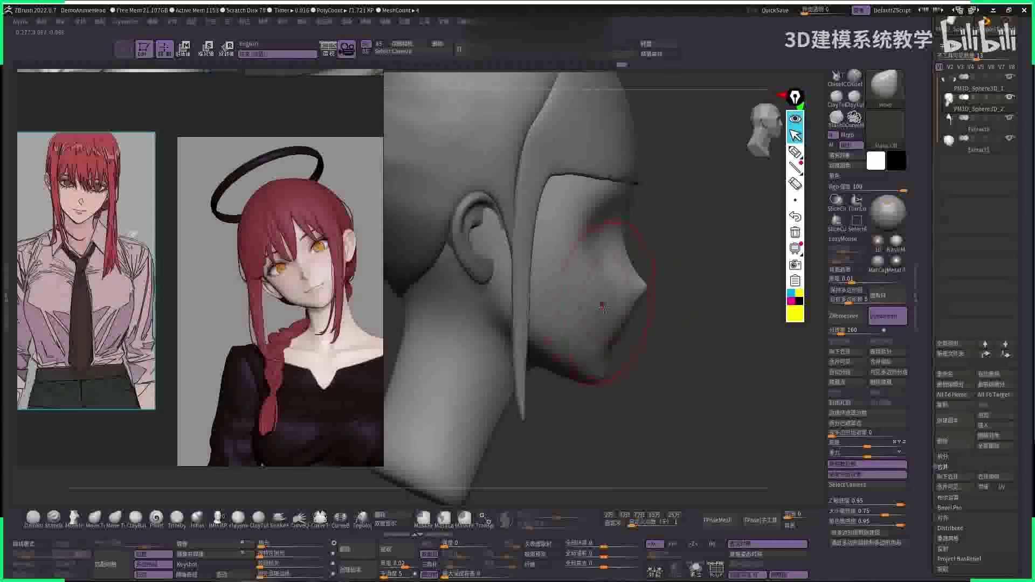
pyautogui.press('space')
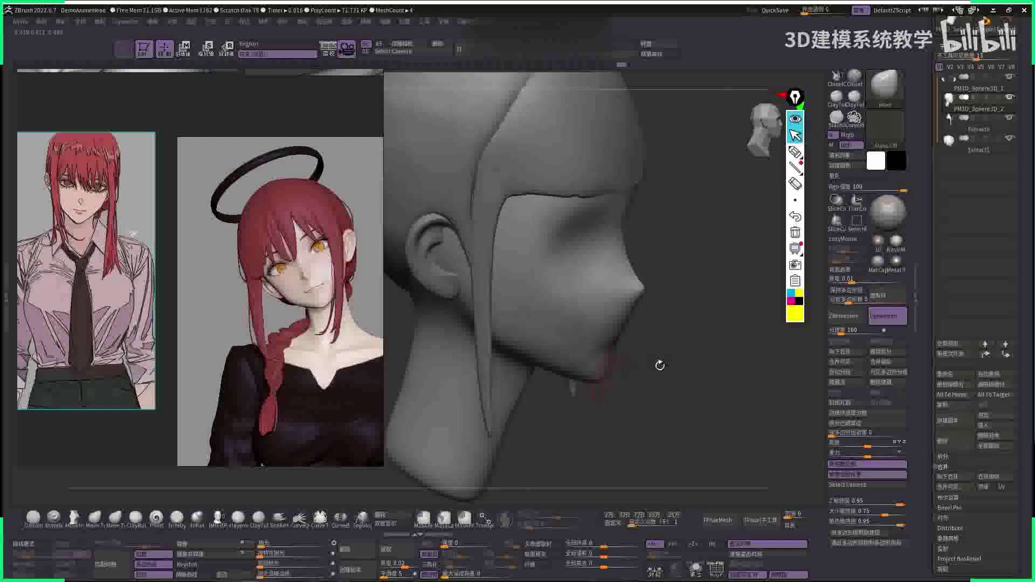
pyautogui.keyDown('shift'); pyautogui.moveTo(660, 365); pyautogui.dragTo(627, 378); pyautogui.keyUp('shift')
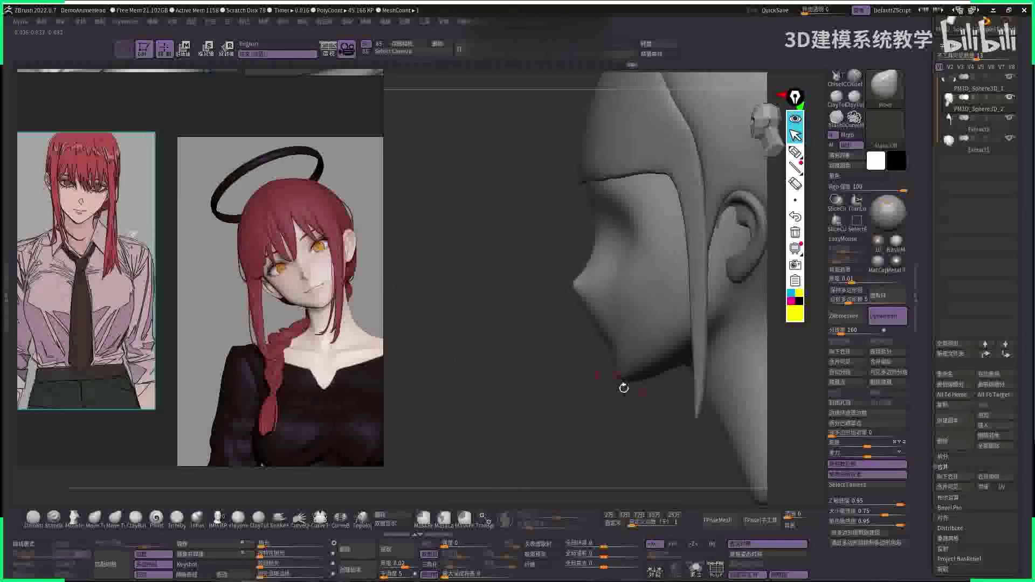
pyautogui.moveTo(624, 388)
pyautogui.mouseDown()
pyautogui.moveTo(545, 437)
pyautogui.moveTo(632, 373)
pyautogui.mouseUp()
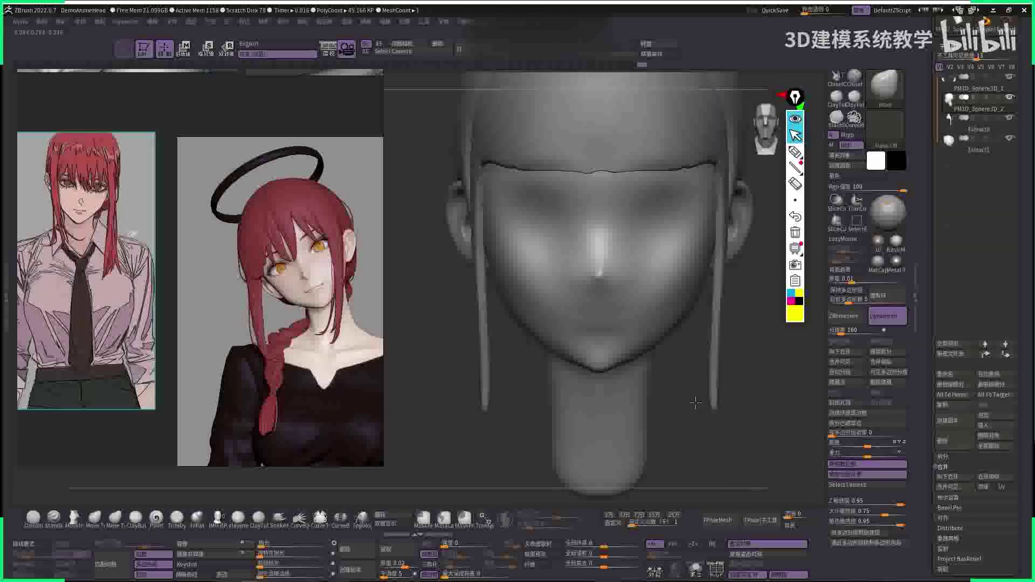
# - Smooth the chin and jaw with SmoothStrong from both three-quarter views
pyautogui.moveTo(561, 372); pyautogui.dragTo(627, 369)
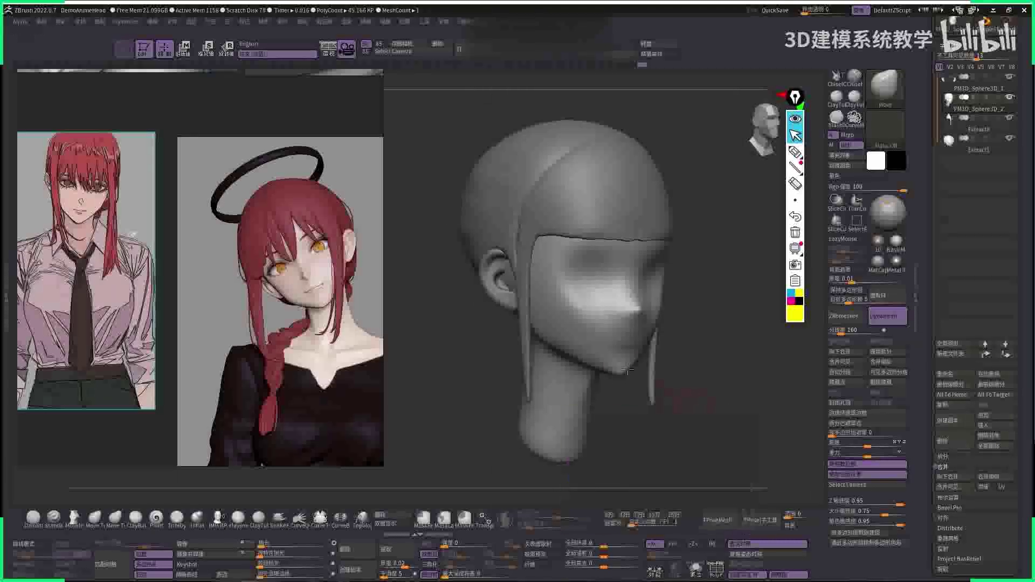
pyautogui.press('shift')
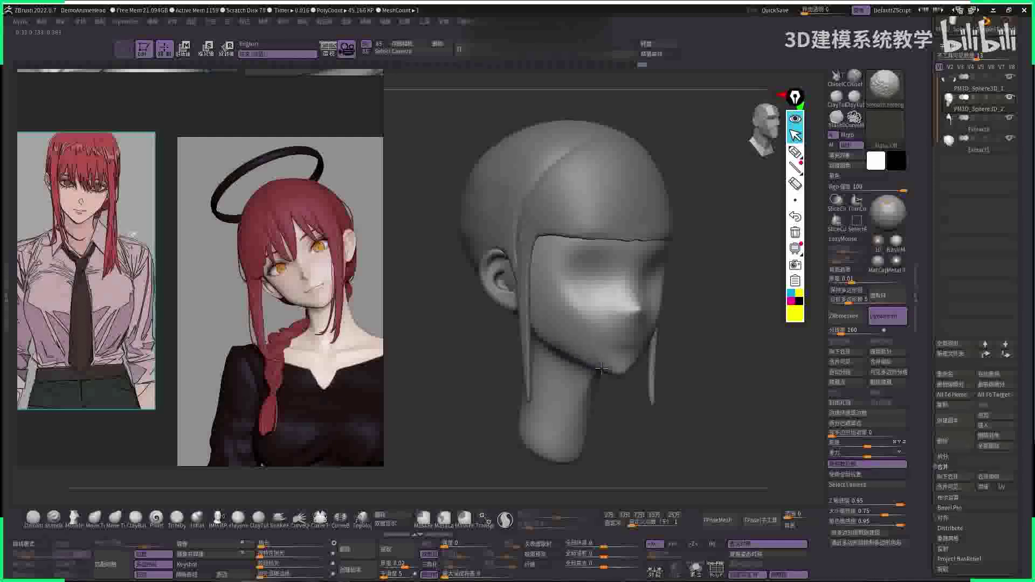
pyautogui.moveTo(722, 367); pyautogui.dragTo(642, 360)
pyautogui.press('shift')
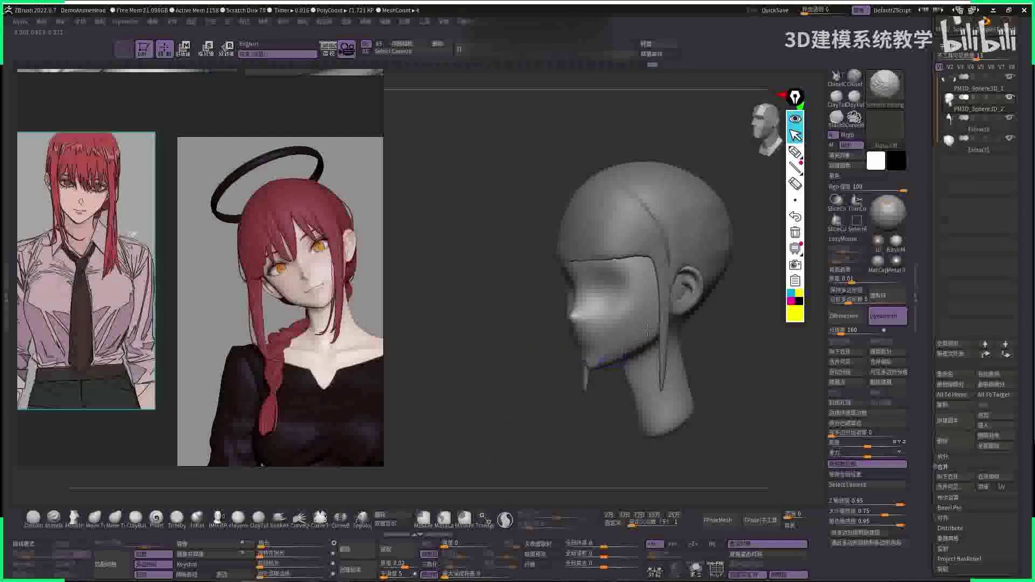
pyautogui.moveTo(520, 423); pyautogui.dragTo(649, 346)
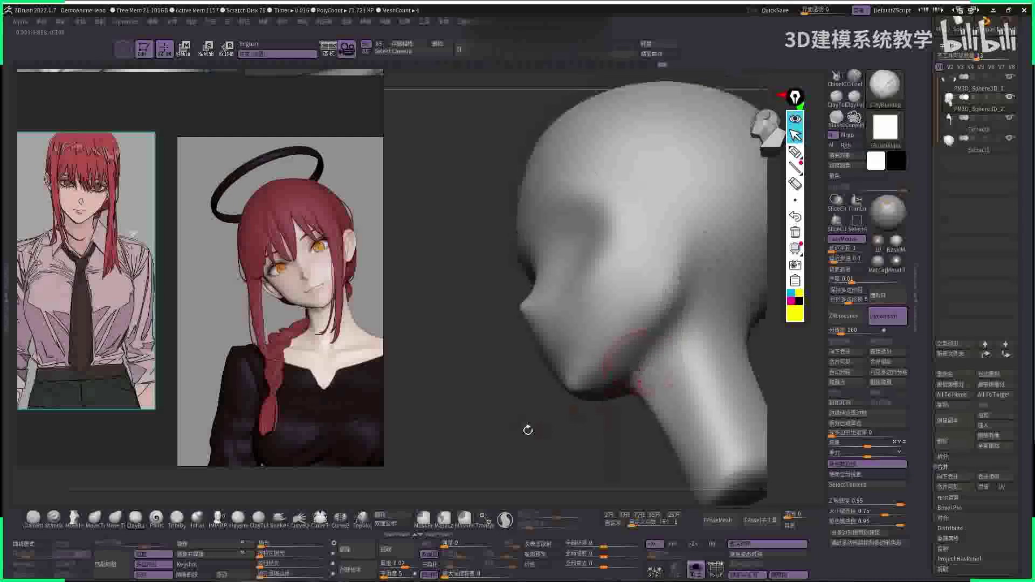
# - Hide the hair and smooth the cheeks with SmoothStrong, checking front and side
pyautogui.press('space')
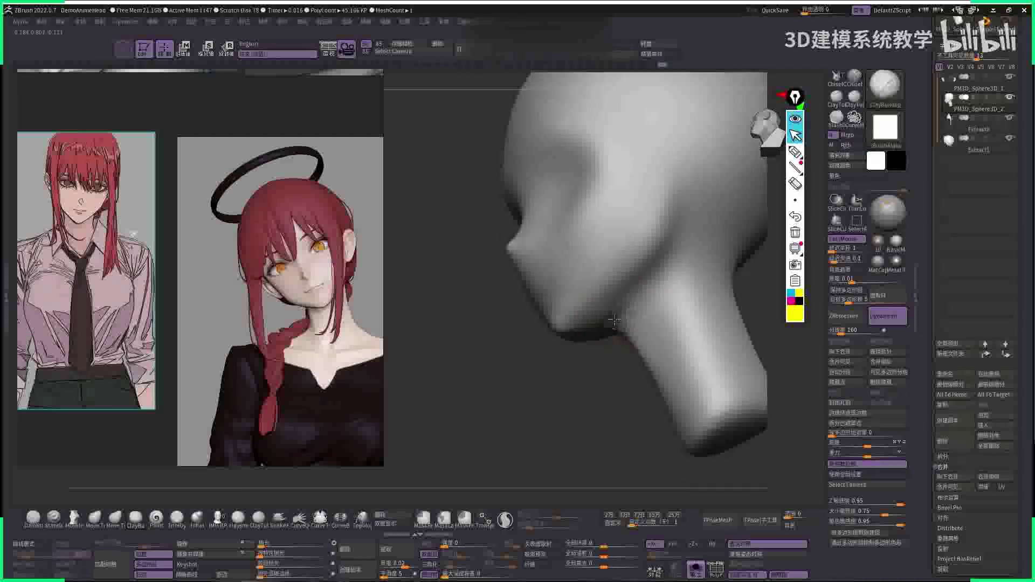
pyautogui.moveTo(575, 345); pyautogui.dragTo(618, 296)
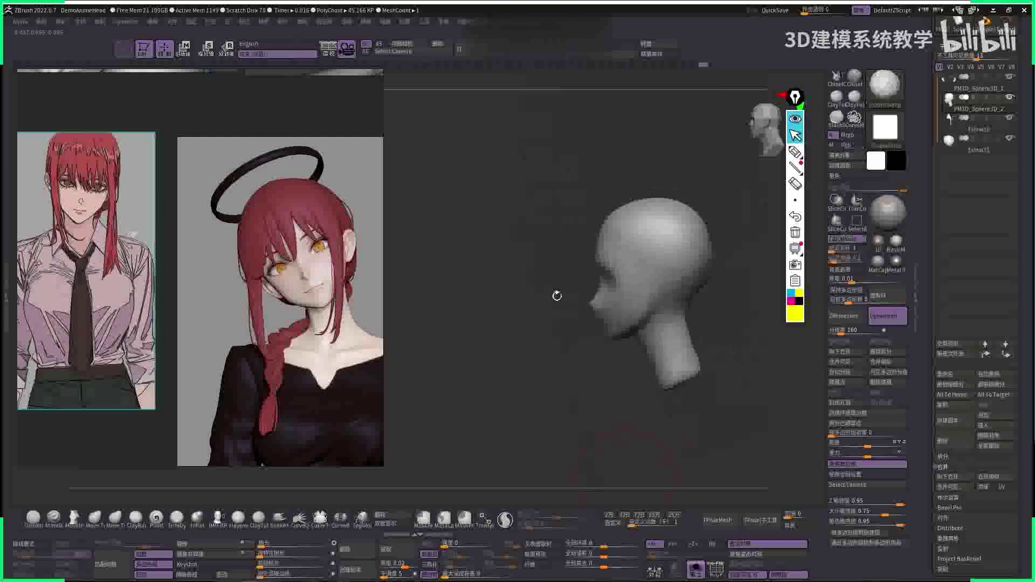
pyautogui.moveTo(490, 294)
pyautogui.mouseDown()
pyautogui.moveTo(578, 359)
pyautogui.moveTo(647, 363)
pyautogui.moveTo(589, 335)
pyautogui.moveTo(582, 307)
pyautogui.moveTo(719, 307)
pyautogui.mouseUp()
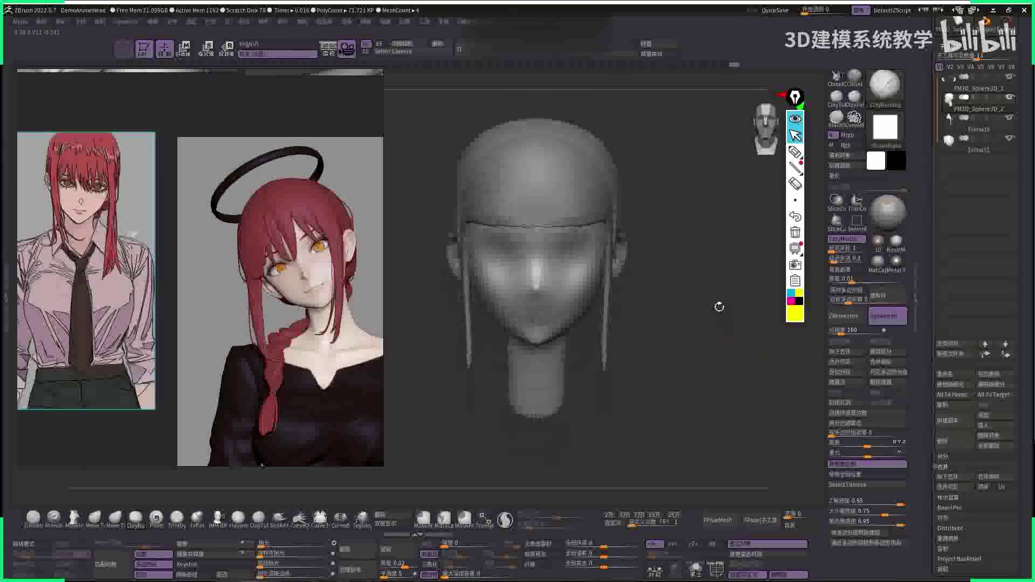
pyautogui.press('shift')
pyautogui.moveTo(491, 286)
pyautogui.mouseDown()
pyautogui.moveTo(471, 347)
pyautogui.moveTo(591, 346)
pyautogui.moveTo(736, 316)
pyautogui.moveTo(605, 322)
pyautogui.mouseUp()
pyautogui.press('f')
# - Shape the cheeks and jawline with the Move brush across three-quarter and front views
pyautogui.press('b')
pyautogui.press('m')
pyautogui.press('v')
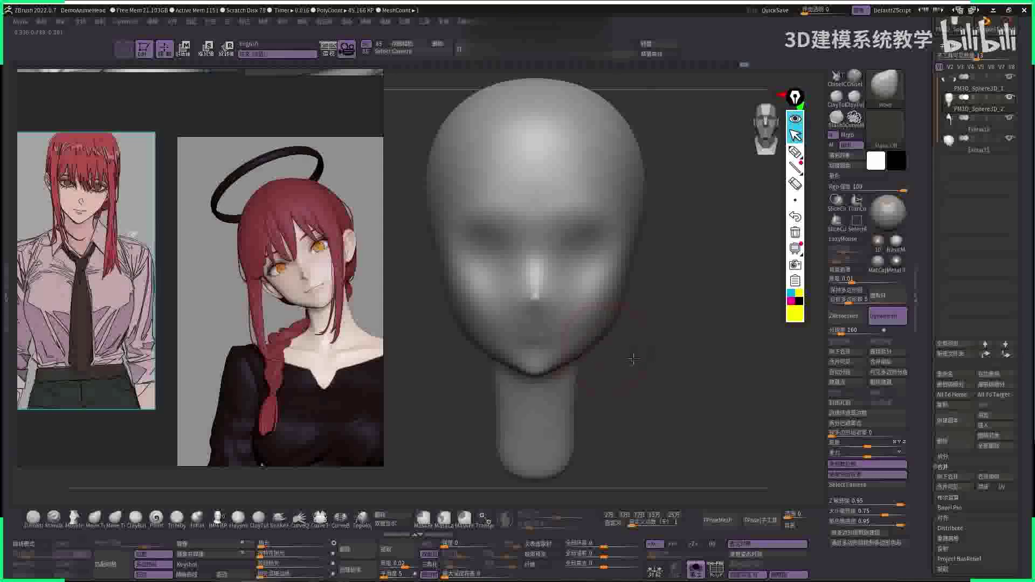
pyautogui.moveTo(549, 369); pyautogui.dragTo(577, 355)
pyautogui.moveTo(626, 340); pyautogui.dragTo(596, 364, button='right')
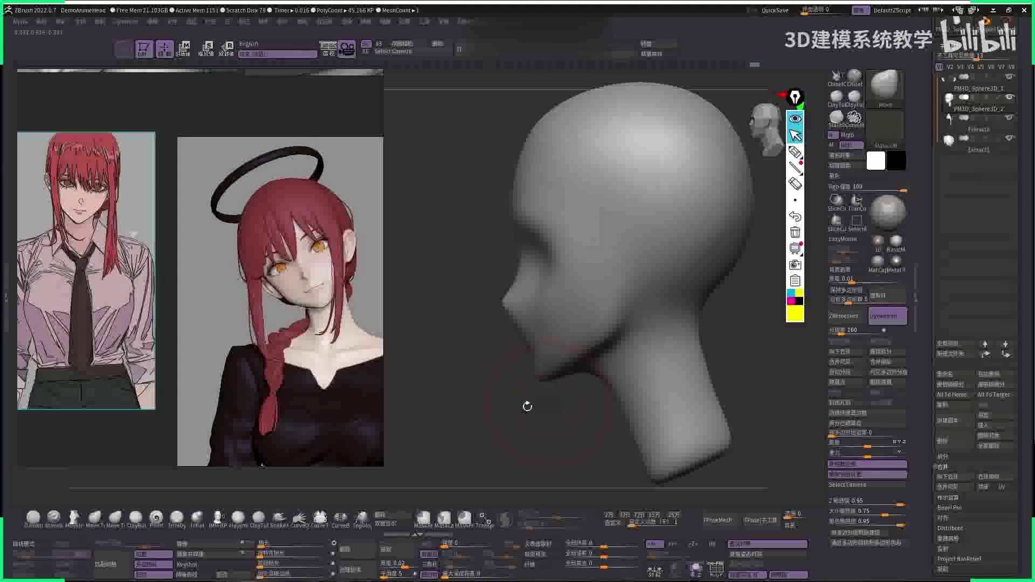
pyautogui.moveTo(527, 406); pyautogui.dragTo(485, 345, button='right')
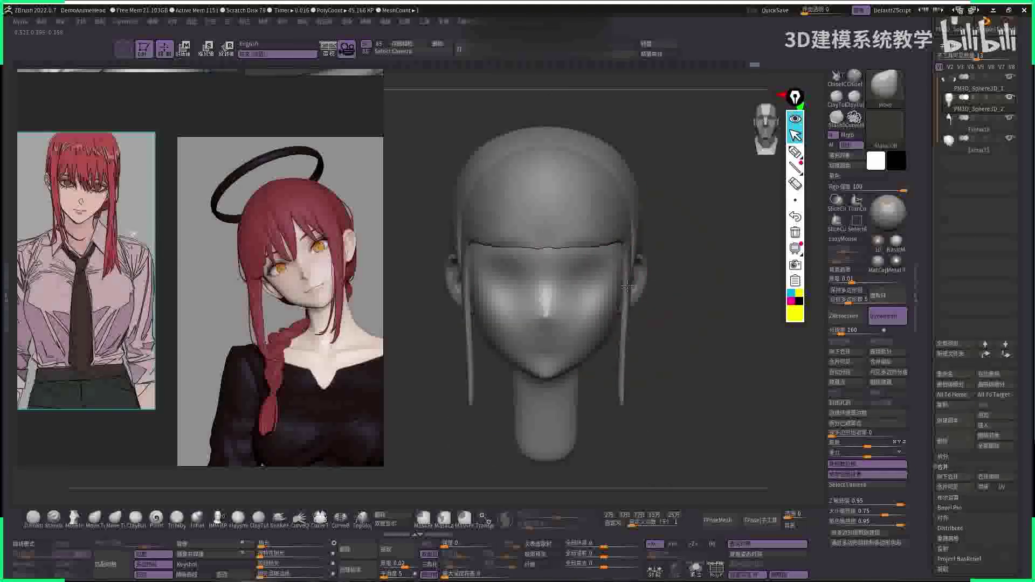
# - Lasso-hide the right hair strand and cheek area, then show all parts again
pyautogui.keyDown('ctrl'); pyautogui.keyDown('shift'); pyautogui.moveTo(627, 286); pyautogui.dragTo(620, 345); pyautogui.keyUp('shift'); pyautogui.keyUp('ctrl')
pyautogui.keyDown('ctrl'); pyautogui.keyDown('alt'); pyautogui.keyDown('shift'); pyautogui.moveTo(628, 262); pyautogui.dragTo(606, 331); pyautogui.keyUp('shift'); pyautogui.keyUp('alt'); pyautogui.keyUp('ctrl')
pyautogui.keyDown('ctrl'); pyautogui.keyDown('alt'); pyautogui.keyDown('shift'); pyautogui.moveTo(622, 280); pyautogui.dragTo(619, 286); pyautogui.keyUp('shift'); pyautogui.keyUp('alt'); pyautogui.keyUp('ctrl')
pyautogui.keyDown('ctrl'); pyautogui.keyDown('alt'); pyautogui.keyDown('shift'); pyautogui.moveTo(639, 219); pyautogui.dragTo(629, 275); pyautogui.keyUp('shift'); pyautogui.keyUp('alt'); pyautogui.keyUp('ctrl')
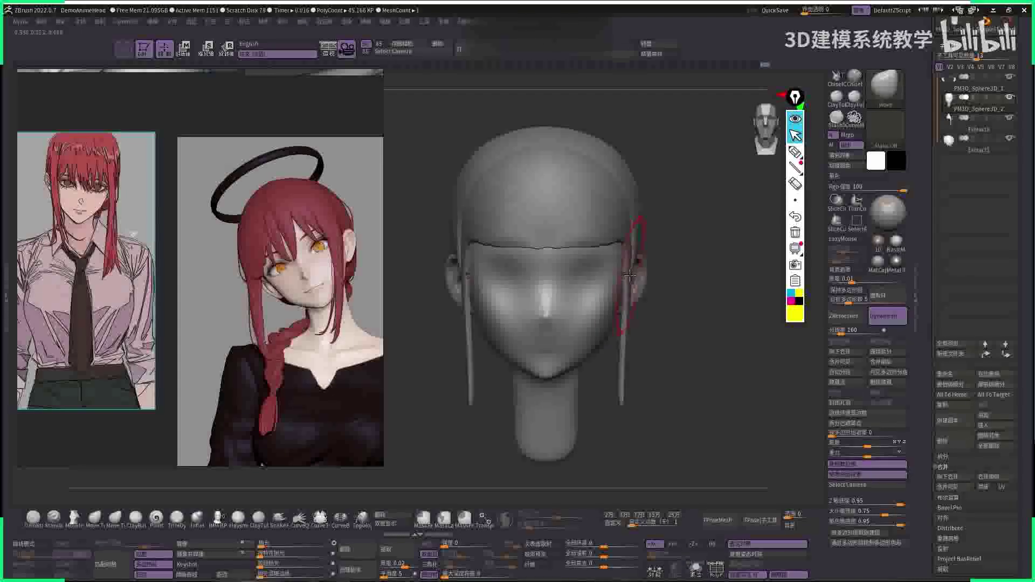
pyautogui.moveTo(639, 229)
pyautogui.keyDown('ctrl'); pyautogui.keyDown('alt'); pyautogui.keyDown('shift'); pyautogui.mouseDown()
pyautogui.moveTo(616, 312)
pyautogui.moveTo(616, 272)
pyautogui.mouseUp(); pyautogui.keyUp('shift'); pyautogui.keyUp('alt'); pyautogui.keyUp('ctrl')
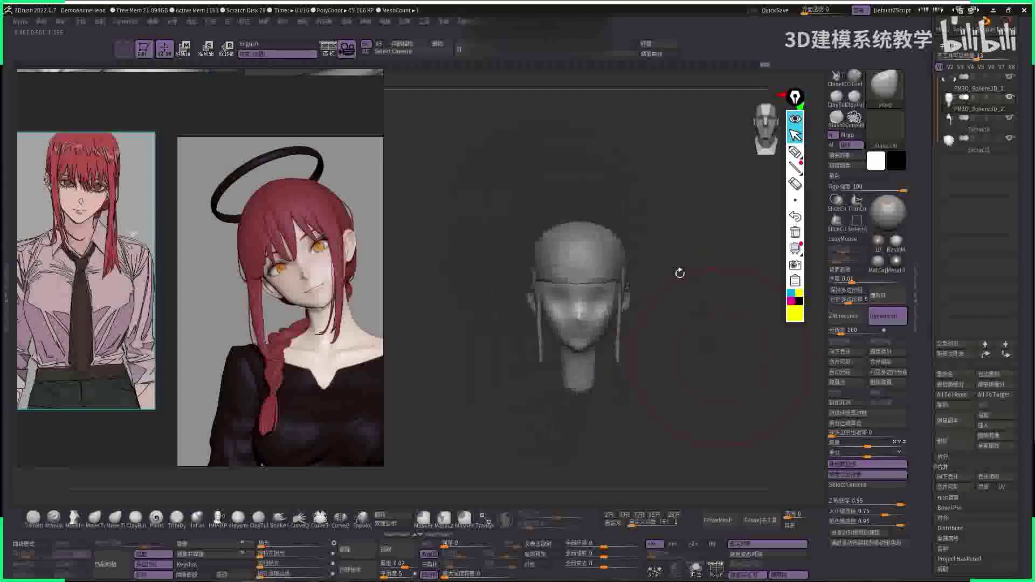
pyautogui.keyDown('ctrl'); pyautogui.moveTo(616, 272); pyautogui.dragTo(619, 294, button='right'); pyautogui.keyUp('ctrl')
# - Zoom in and shape the eye sockets using the DamStandard and Move brushes
pyautogui.moveTo(693, 301)
pyautogui.keyDown('ctrl'); pyautogui.mouseDown(button='right')
pyautogui.moveTo(679, 317)
pyautogui.moveTo(698, 335)
pyautogui.moveTo(691, 346)
pyautogui.moveTo(701, 306)
pyautogui.mouseUp(button='right'); pyautogui.keyUp('ctrl')
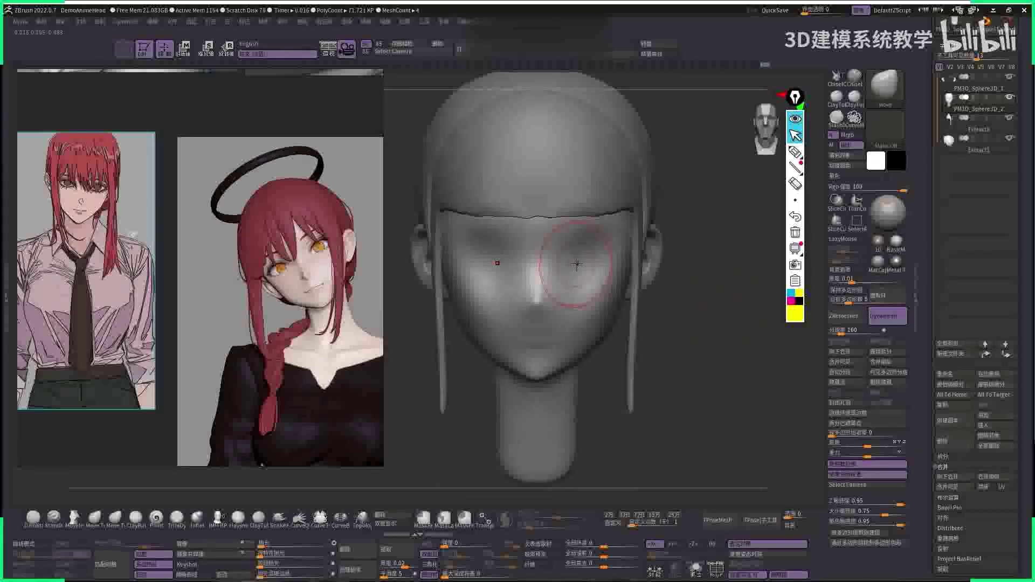
pyautogui.press('space')
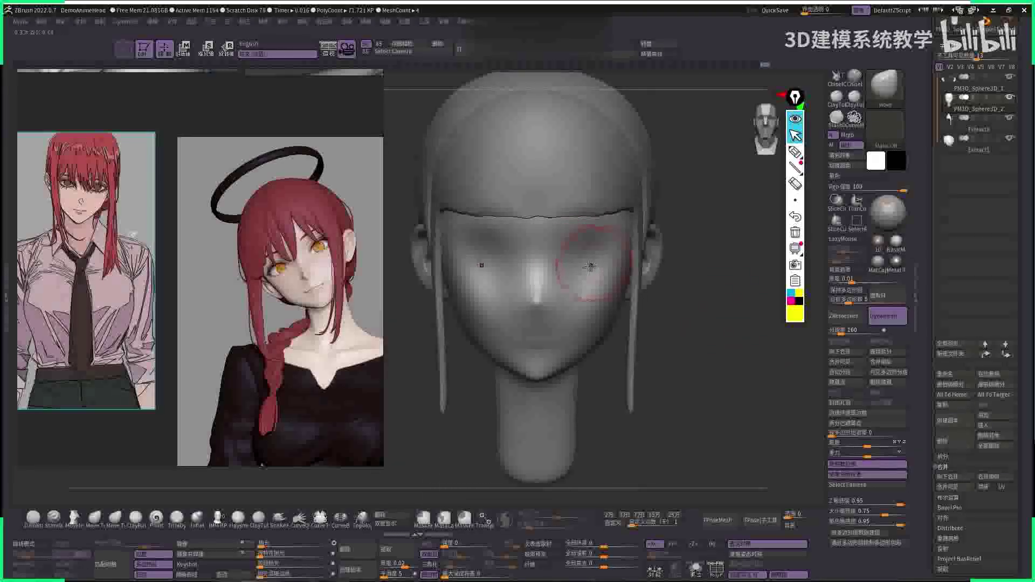
pyautogui.press('b')
pyautogui.press('d')
pyautogui.press('s')
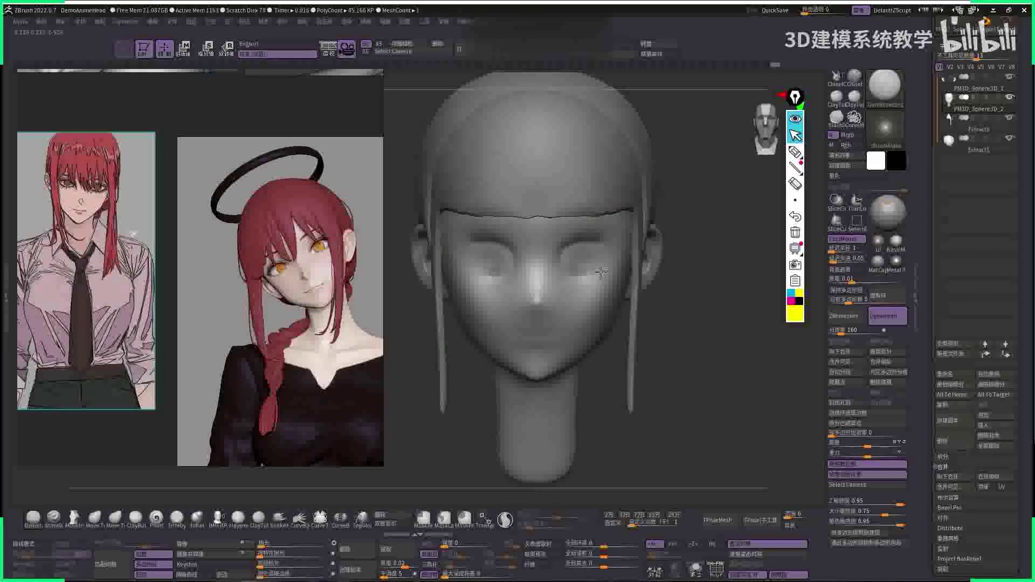
pyautogui.press('space')
pyautogui.press('b')
pyautogui.press('m')
pyautogui.press('v')
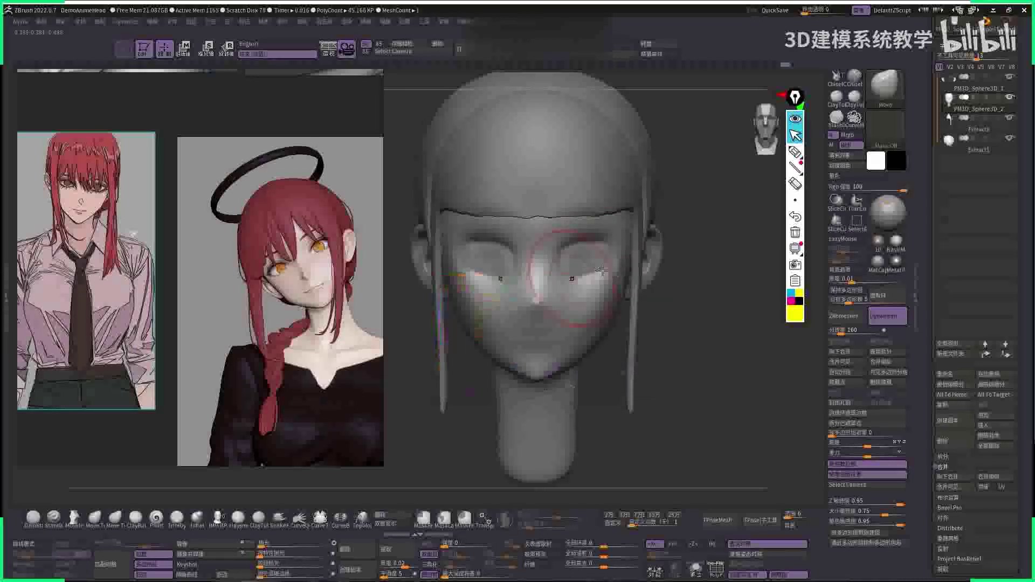
# - Soften the eye sockets with SmoothStrong, checking profile, front and three-quarter views
pyautogui.moveTo(682, 269); pyautogui.dragTo(570, 265)
pyautogui.press('space')
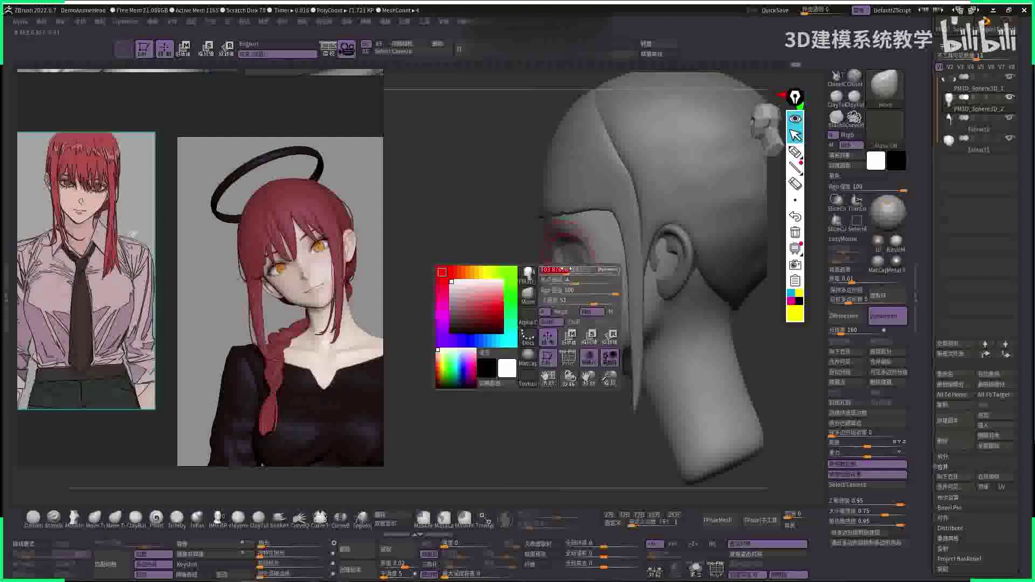
pyautogui.moveTo(487, 239); pyautogui.dragTo(607, 234)
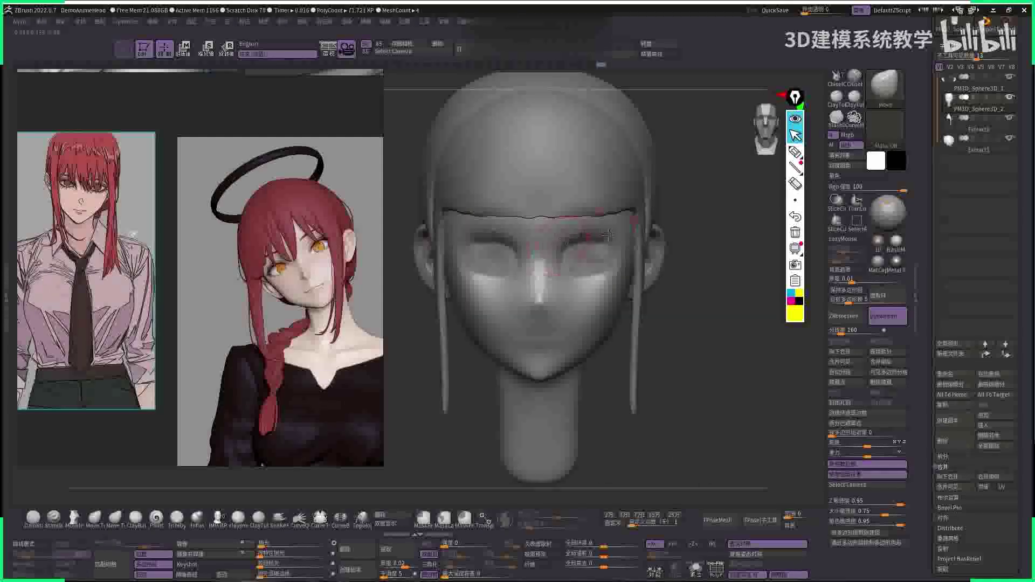
pyautogui.press('space')
pyautogui.press('shift')
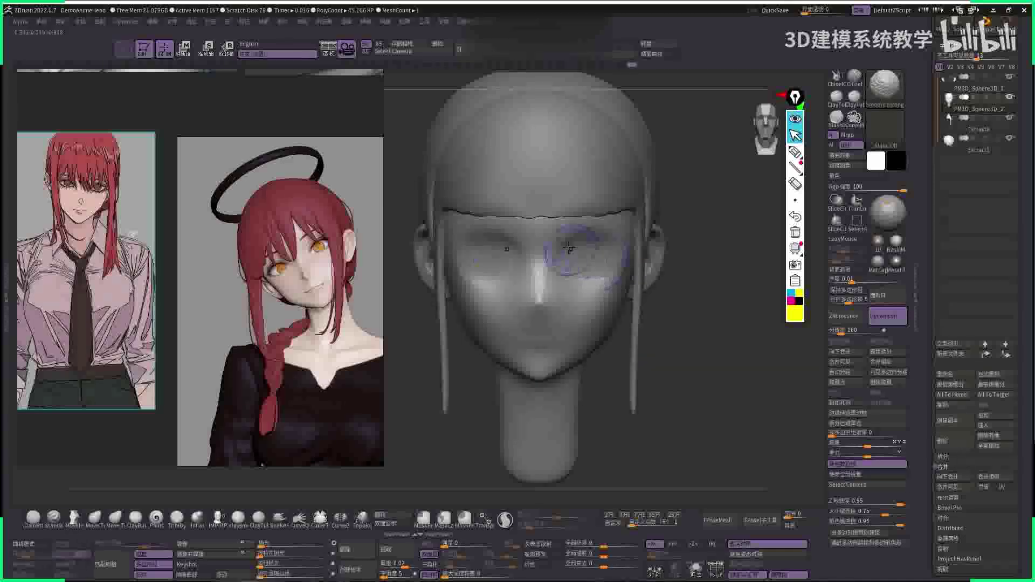
pyautogui.moveTo(573, 275)
pyautogui.mouseDown()
pyautogui.moveTo(464, 273)
pyautogui.moveTo(587, 259)
pyautogui.moveTo(481, 259)
pyautogui.moveTo(601, 273)
pyautogui.moveTo(594, 278)
pyautogui.mouseUp()
pyautogui.press('space')
pyautogui.press('shift')
# - Alternate between the Dam Standard and Move brushes while orbiting to the side profile and face front
pyautogui.press('b')
pyautogui.press('d')
pyautogui.press('s')
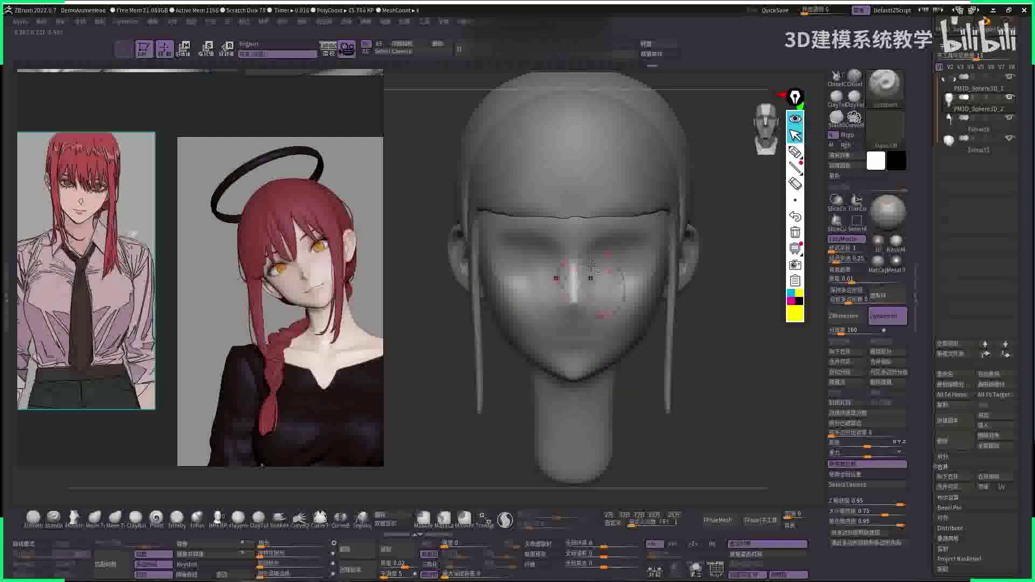
pyautogui.moveTo(595, 284); pyautogui.dragTo(599, 283)
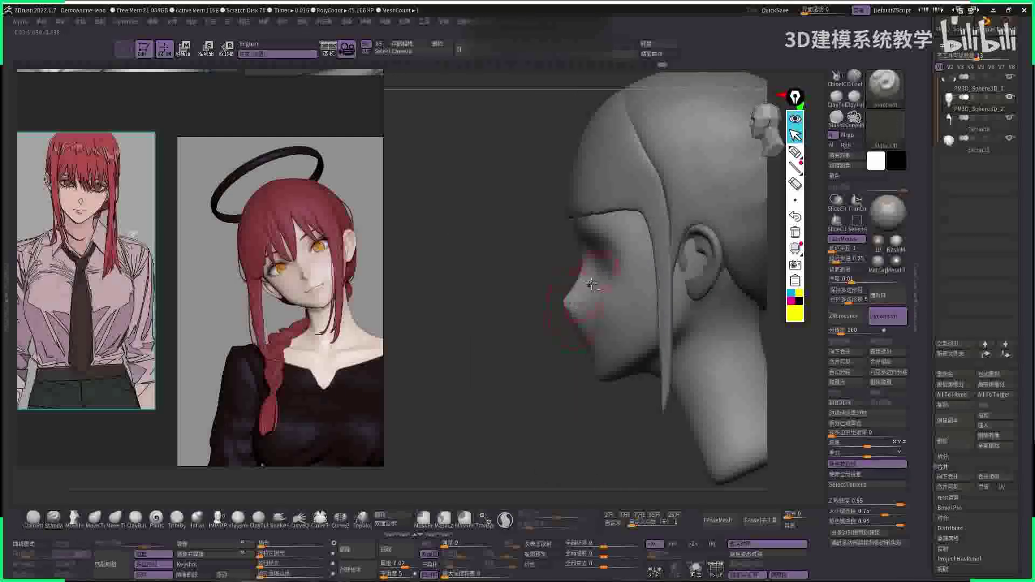
pyautogui.press('b')
pyautogui.press('m')
pyautogui.press('v')
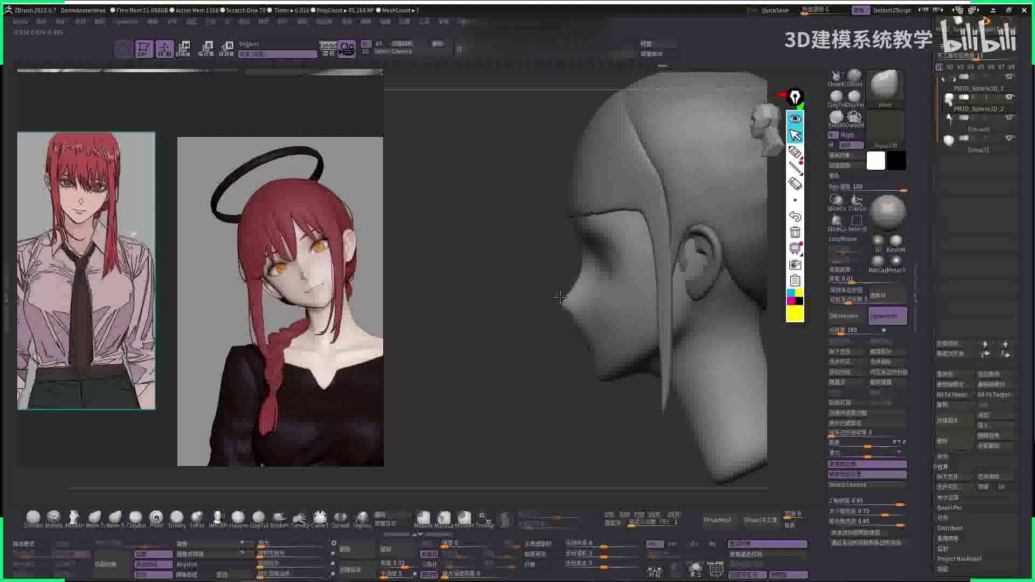
pyautogui.keyDown('shift'); pyautogui.moveTo(511, 320); pyautogui.dragTo(527, 310); pyautogui.keyUp('shift')
pyautogui.moveTo(681, 341); pyautogui.dragTo(669, 338)
# - Carve creases around the lips with Dam Standard and smooth the mouth area
pyautogui.press('b')
pyautogui.press('d')
pyautogui.press('s')
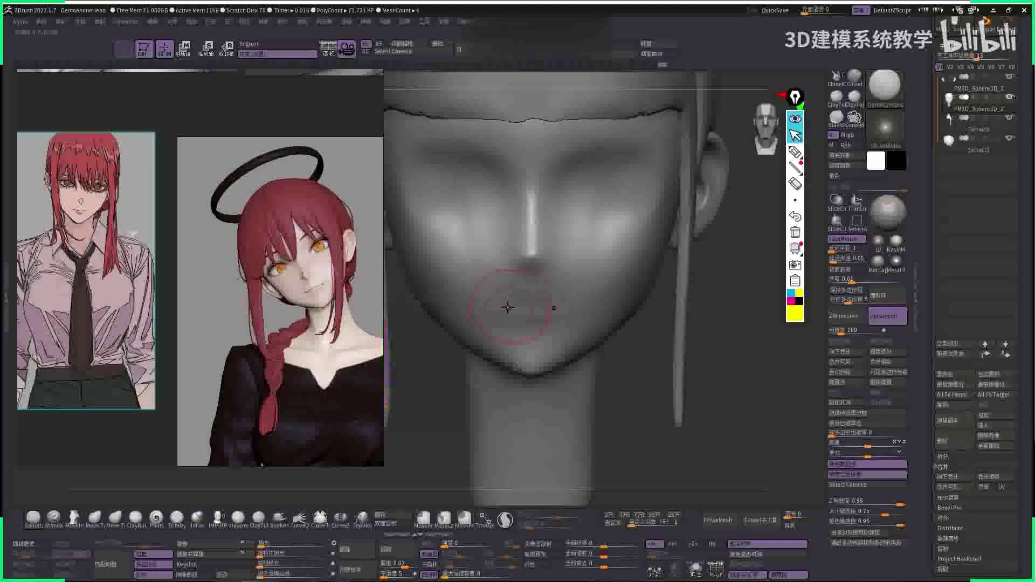
pyautogui.moveTo(564, 304); pyautogui.dragTo(517, 307, button='right')
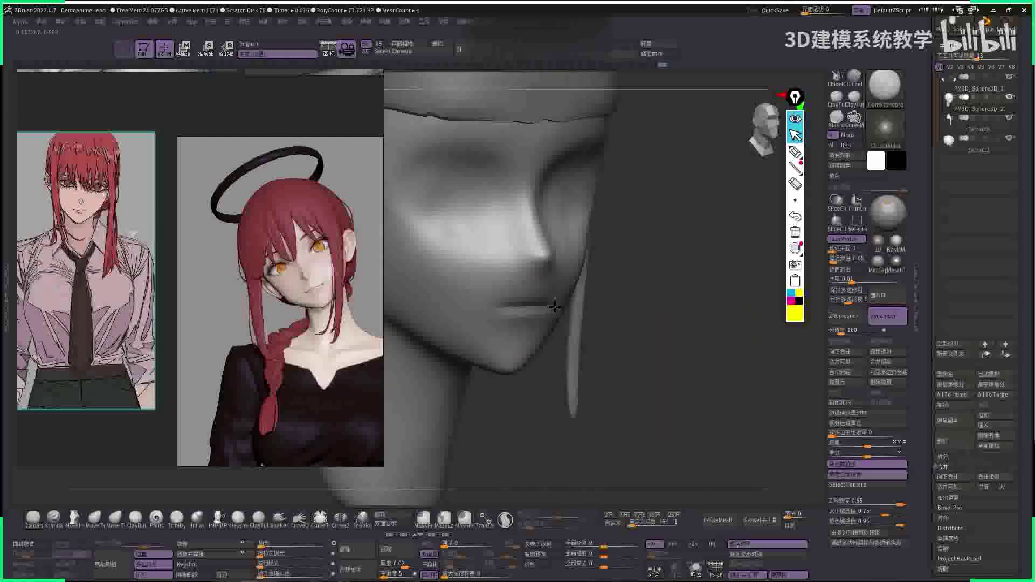
pyautogui.press('space')
pyautogui.moveTo(496, 307); pyautogui.dragTo(562, 308, button='right')
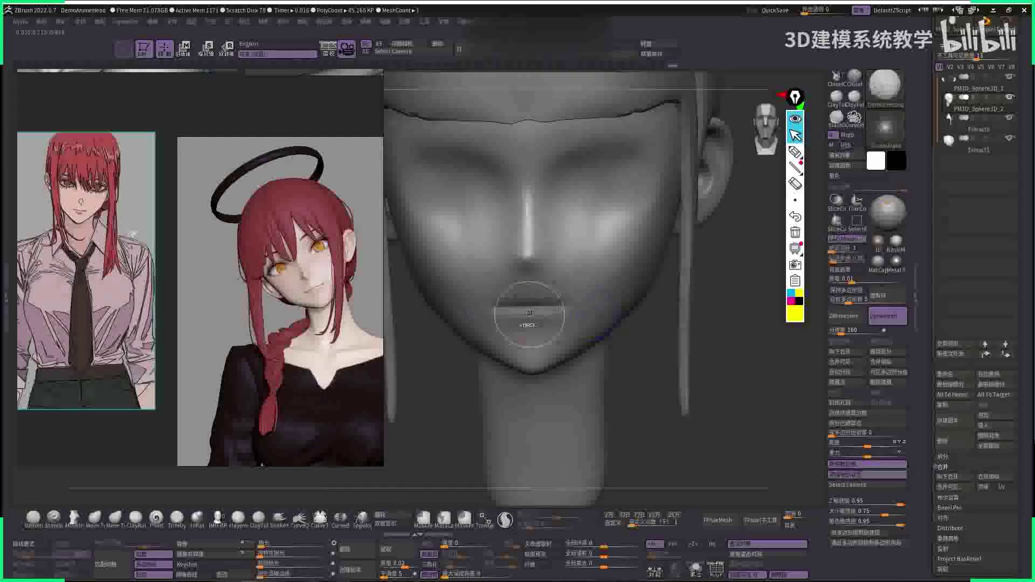
pyautogui.press('space')
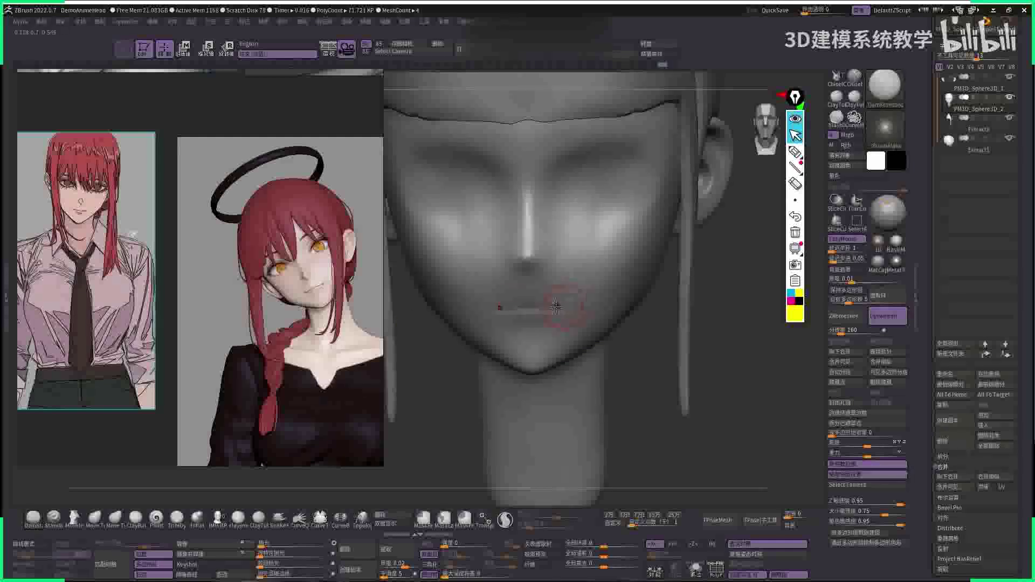
pyautogui.moveTo(550, 308); pyautogui.dragTo(537, 307, button='right')
pyautogui.press('space')
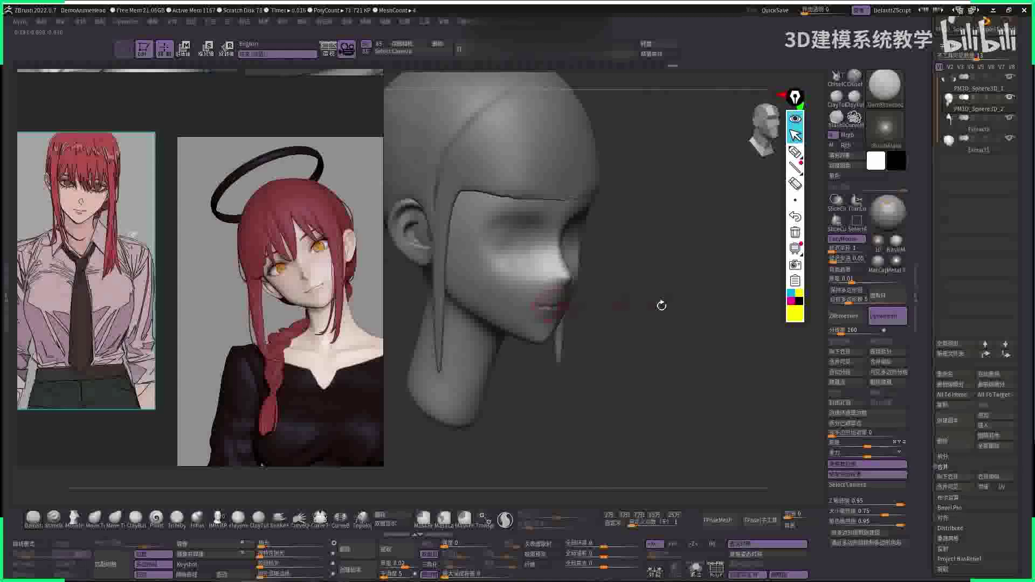
pyautogui.moveTo(662, 306)
pyautogui.mouseDown(button='right')
pyautogui.moveTo(527, 304)
pyautogui.moveTo(540, 294)
pyautogui.mouseUp(button='right')
pyautogui.press('space')
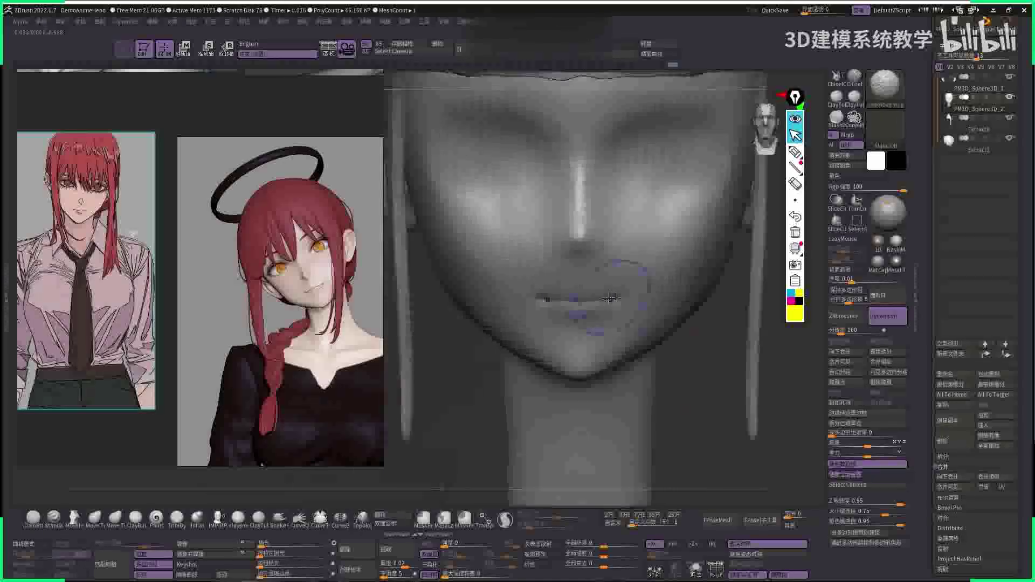
pyautogui.moveTo(560, 226)
pyautogui.keyDown('shift'); pyautogui.mouseDown()
pyautogui.moveTo(588, 221)
pyautogui.moveTo(619, 277)
pyautogui.moveTo(593, 272)
pyautogui.mouseUp(); pyautogui.keyUp('shift')
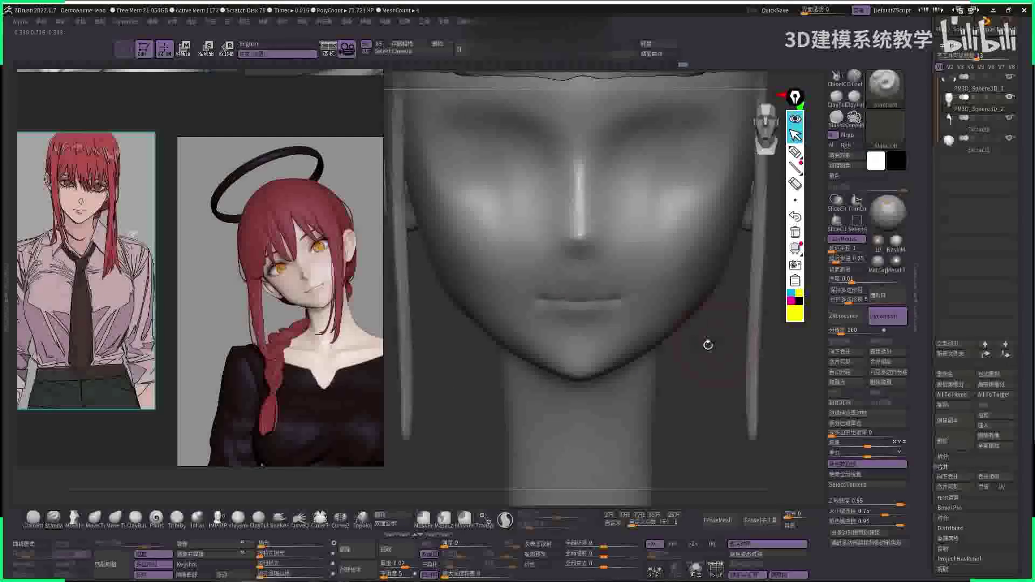
pyautogui.keyDown('shift'); pyautogui.moveTo(708, 346); pyautogui.dragTo(615, 274); pyautogui.keyUp('shift')
# - Push and pull the chin and jaw with the Move brush, checking both side profiles
pyautogui.press('b')
pyautogui.press('m')
pyautogui.press('v')
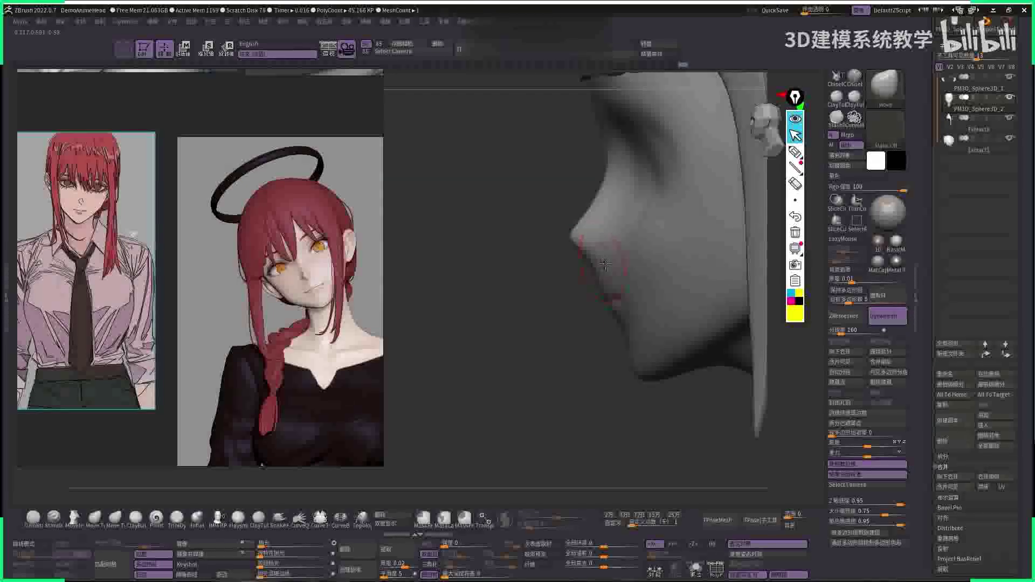
pyautogui.moveTo(598, 266); pyautogui.dragTo(446, 222)
pyautogui.press('f')
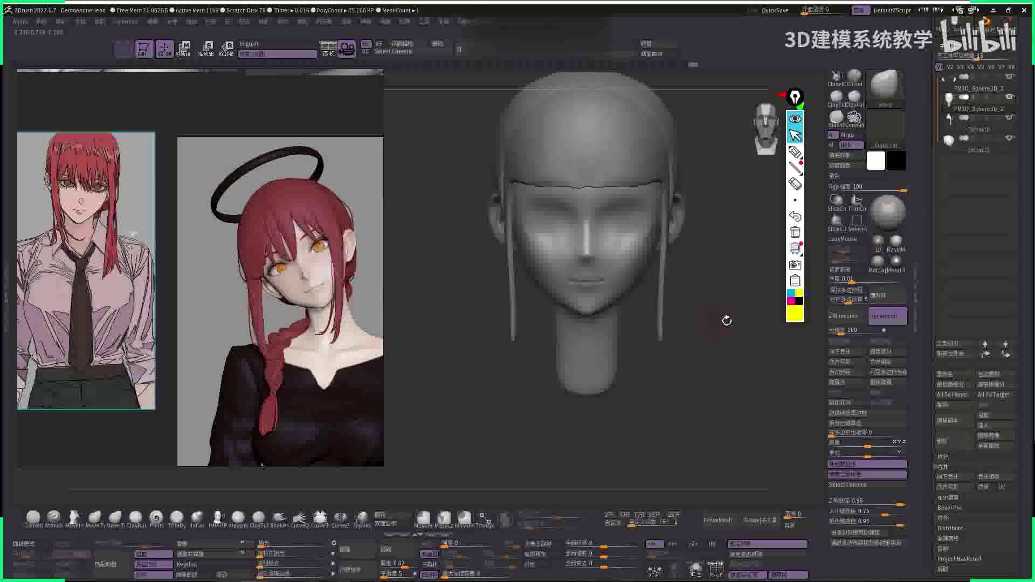
pyautogui.moveTo(661, 316); pyautogui.dragTo(642, 329)
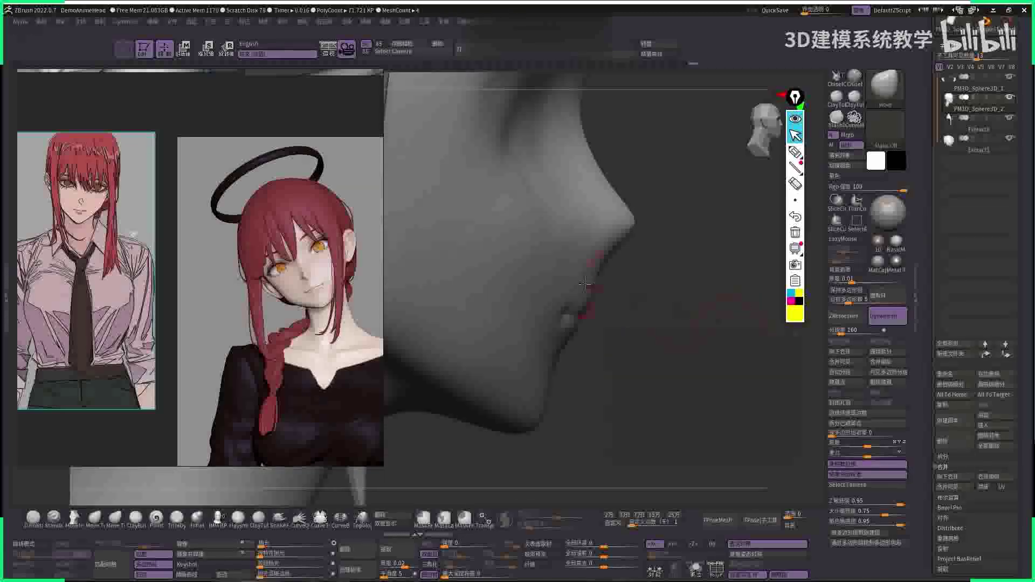
pyautogui.press('space')
pyautogui.moveTo(513, 345); pyautogui.dragTo(577, 287)
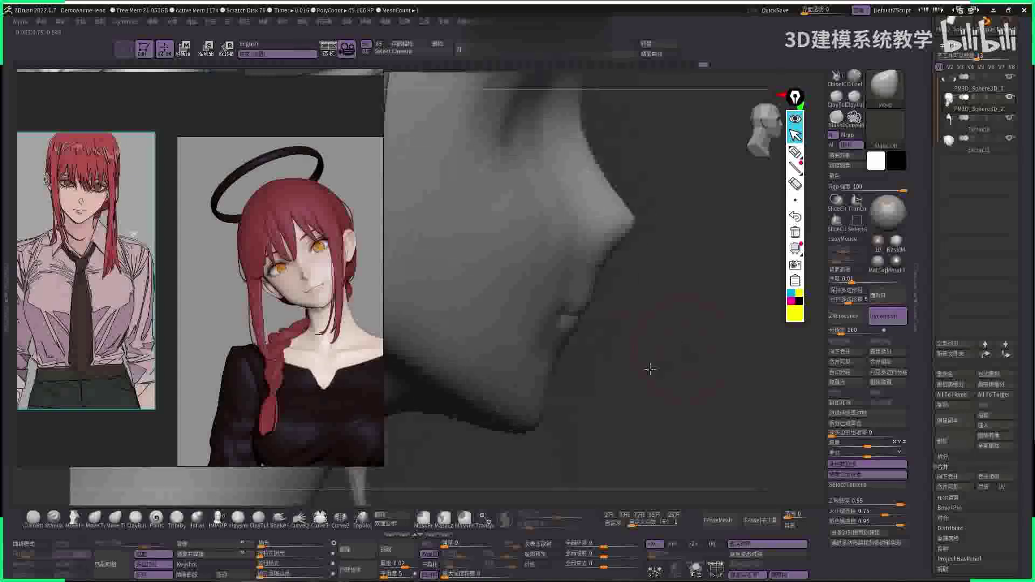
pyautogui.moveTo(651, 369)
pyautogui.mouseDown()
pyautogui.moveTo(725, 332)
pyautogui.moveTo(715, 347)
pyautogui.moveTo(765, 332)
pyautogui.moveTo(501, 363)
pyautogui.moveTo(502, 396)
pyautogui.moveTo(482, 371)
pyautogui.moveTo(490, 377)
pyautogui.moveTo(582, 277)
pyautogui.moveTo(584, 289)
pyautogui.moveTo(593, 279)
pyautogui.moveTo(583, 284)
pyautogui.moveTo(612, 327)
pyautogui.moveTo(588, 276)
pyautogui.mouseUp()
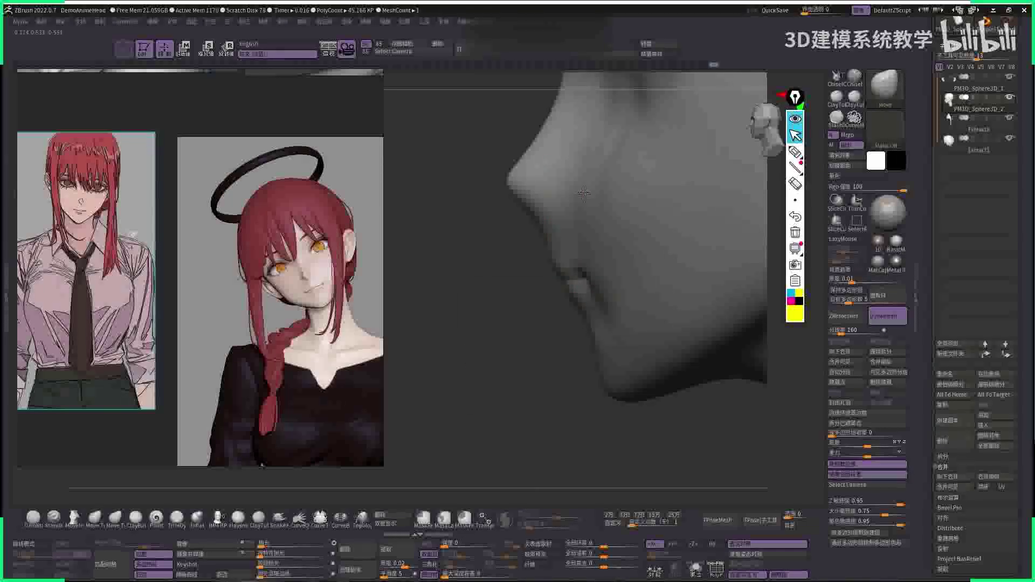
pyautogui.moveTo(520, 435)
pyautogui.mouseDown()
pyautogui.moveTo(710, 286)
pyautogui.moveTo(635, 291)
pyautogui.moveTo(723, 311)
pyautogui.mouseUp()
# - Build up the lips with Clay Buildup, smooth them, and make the brush smaller
pyautogui.press('space')
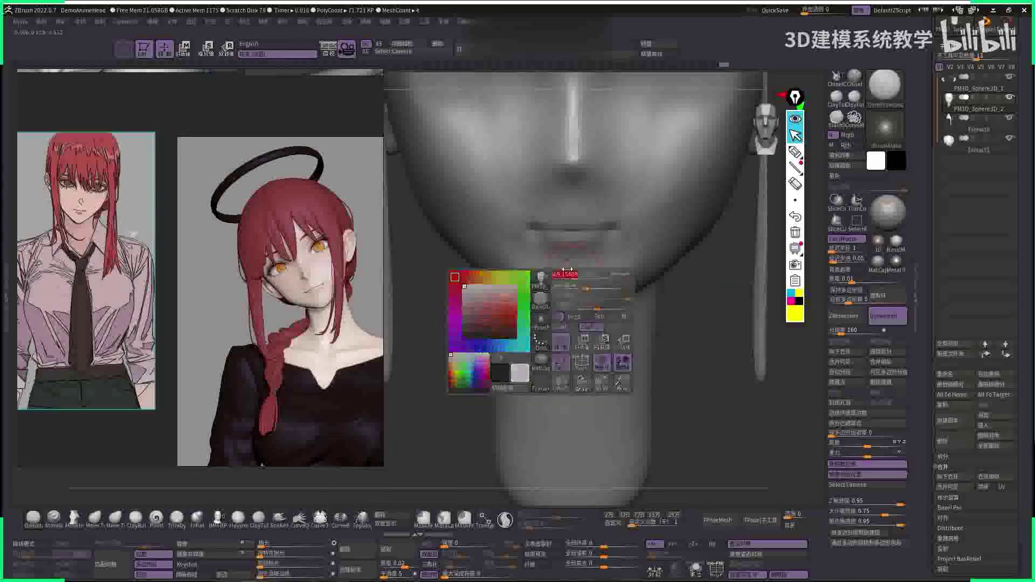
pyautogui.moveTo(611, 267); pyautogui.dragTo(566, 265)
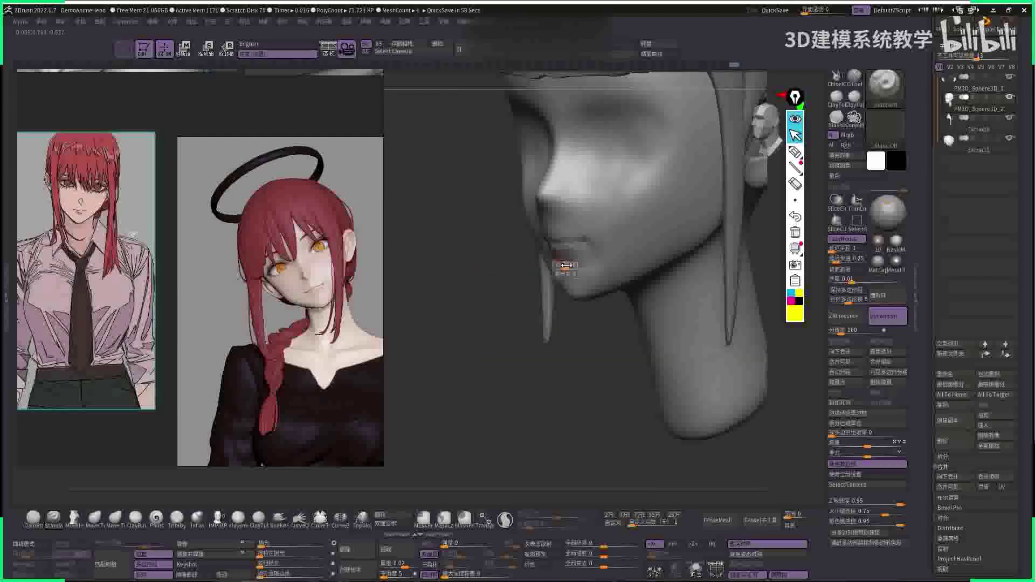
pyautogui.press('space')
pyautogui.press('b')
pyautogui.press('c')
pyautogui.press('b')
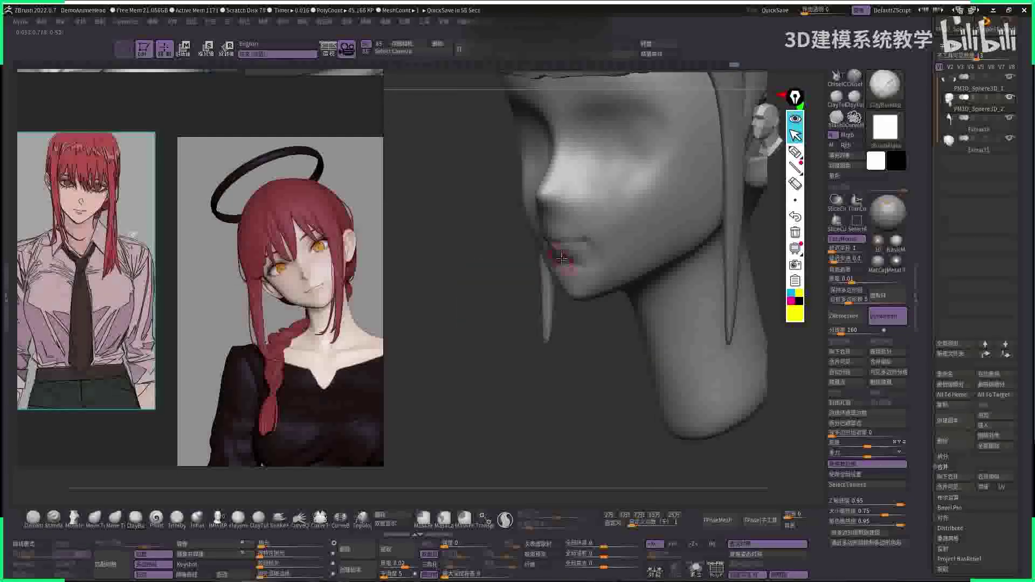
pyautogui.keyDown('shift'); pyautogui.moveTo(570, 258); pyautogui.dragTo(583, 201); pyautogui.keyUp('shift')
pyautogui.press('space')
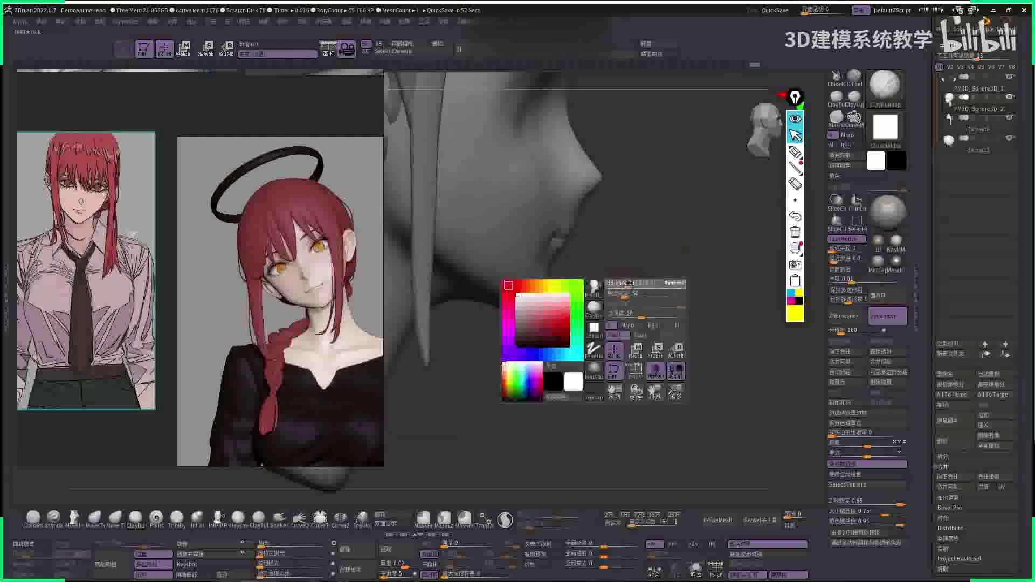
pyautogui.press('shift')
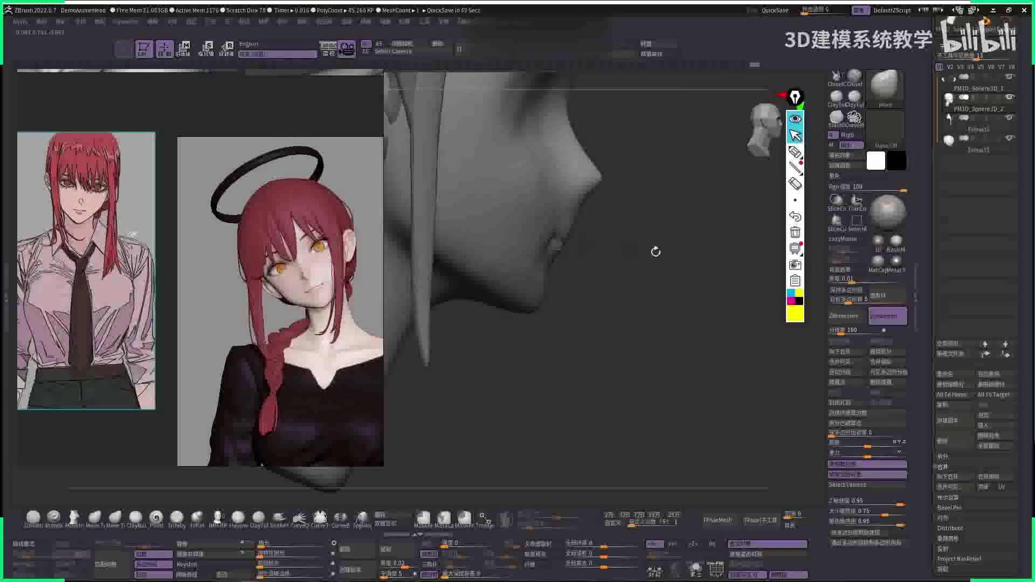
pyautogui.moveTo(656, 252); pyautogui.dragTo(735, 348)
pyautogui.moveTo(526, 259)
pyautogui.mouseDown()
pyautogui.moveTo(492, 285)
pyautogui.moveTo(606, 300)
pyautogui.mouseUp()
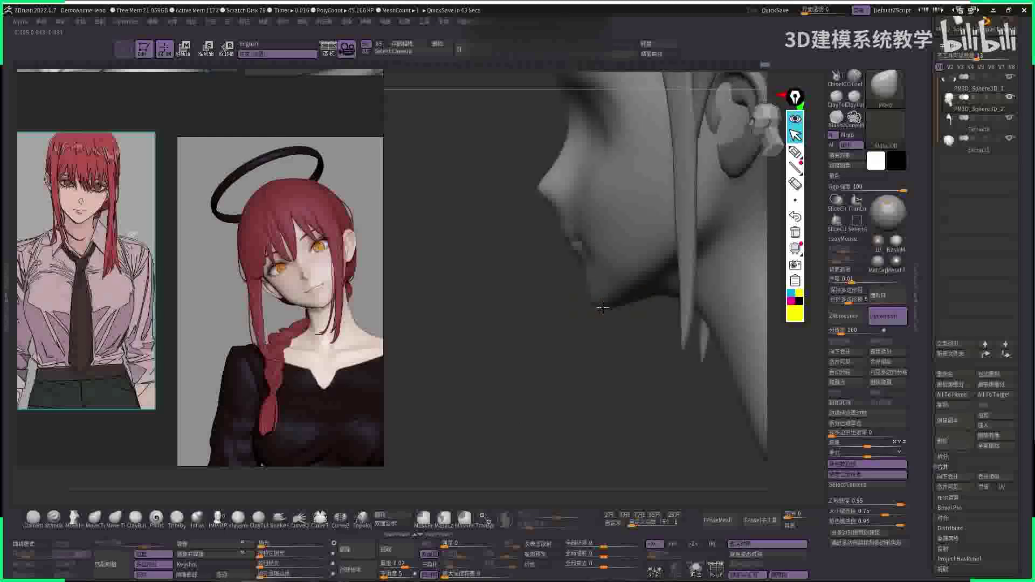
pyautogui.press('space')
pyautogui.press('space')
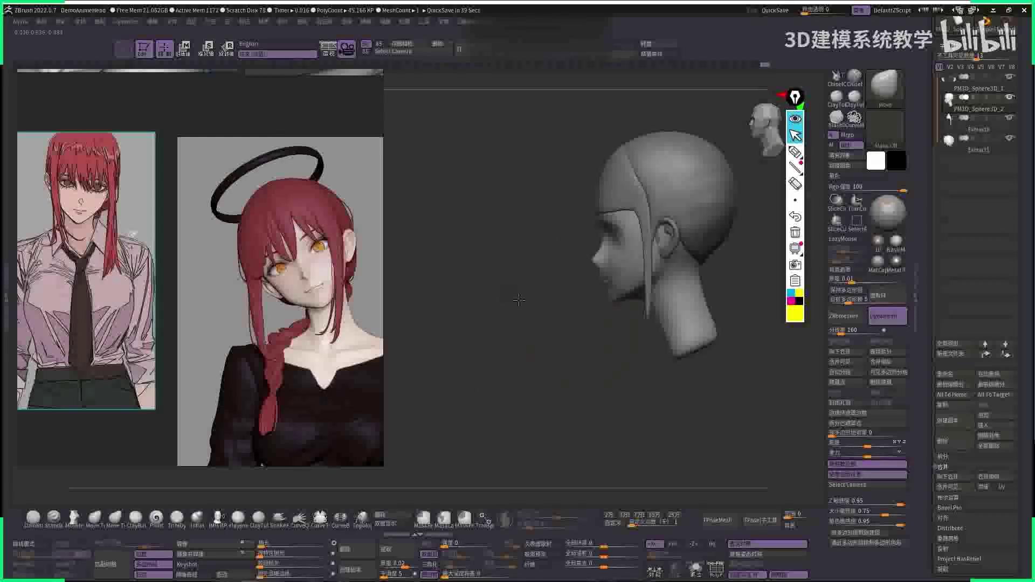
pyautogui.press('space')
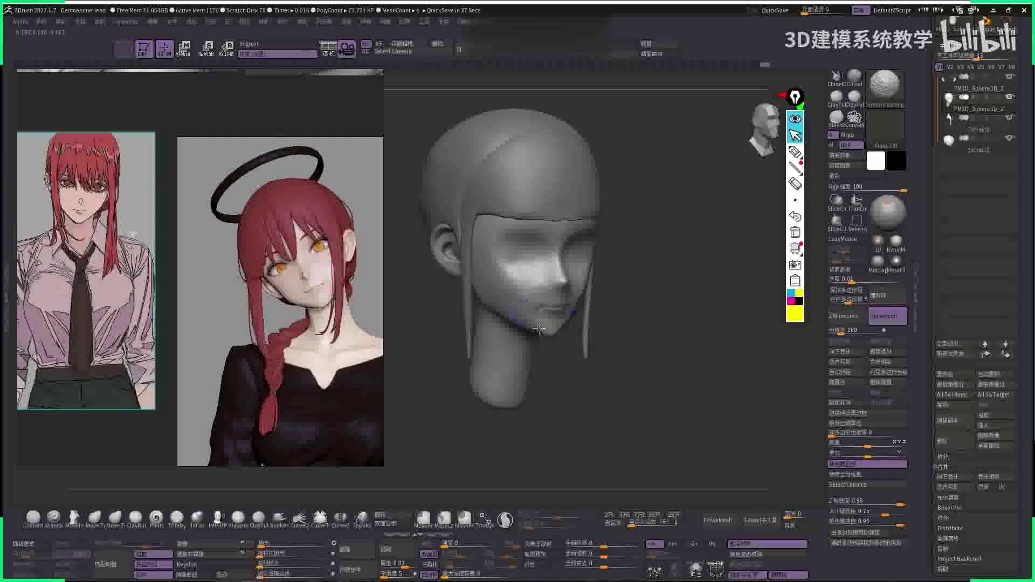
# - Smooth the jawline under the chin and enlarge the brush size
pyautogui.moveTo(682, 243); pyautogui.dragTo(723, 345)
pyautogui.moveTo(633, 323); pyautogui.dragTo(605, 334)
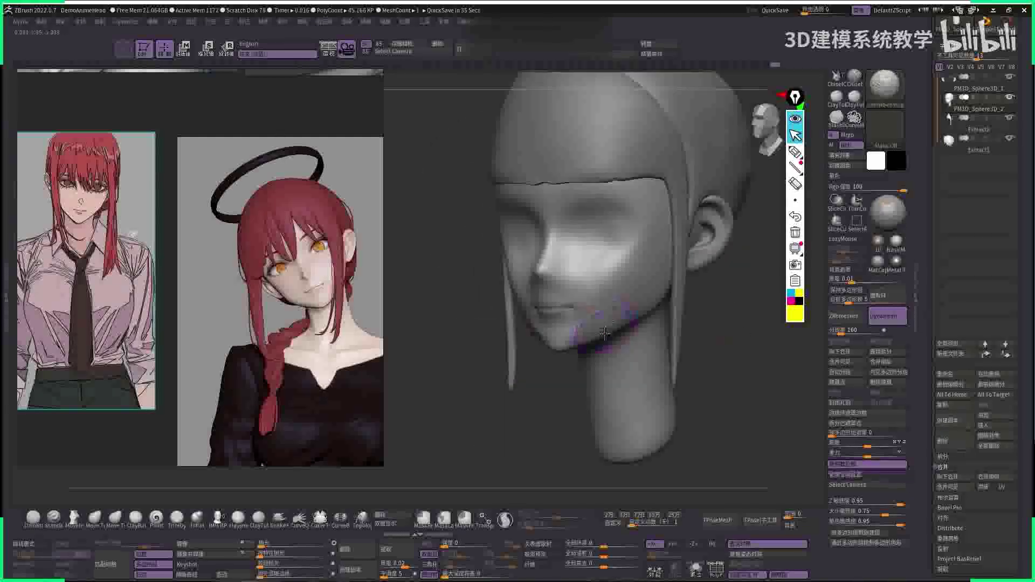
pyautogui.moveTo(617, 325); pyautogui.dragTo(602, 329, button='right')
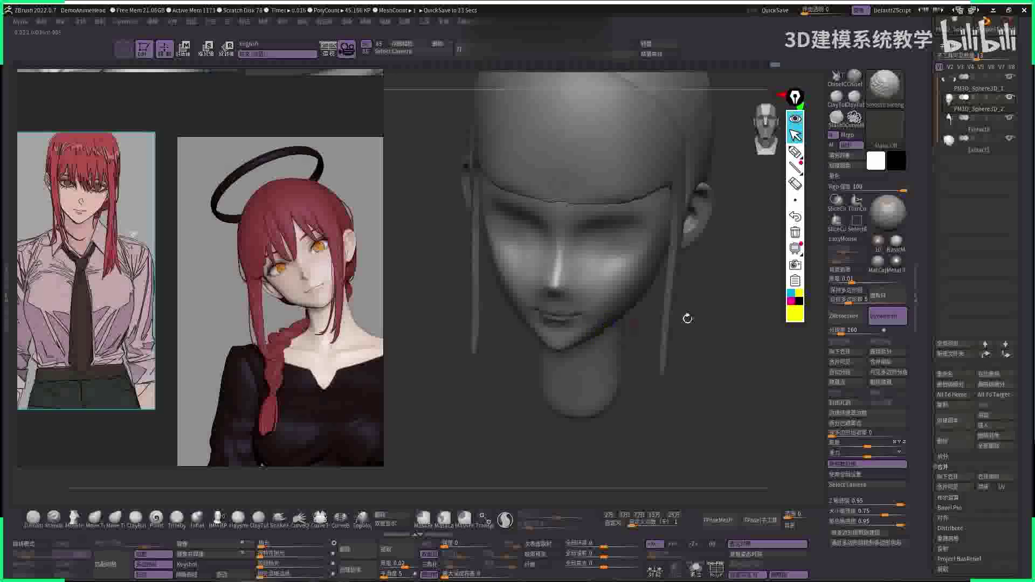
pyautogui.moveTo(687, 319); pyautogui.dragTo(613, 322, button='right')
pyautogui.moveTo(645, 353); pyautogui.dragTo(637, 304, button='right')
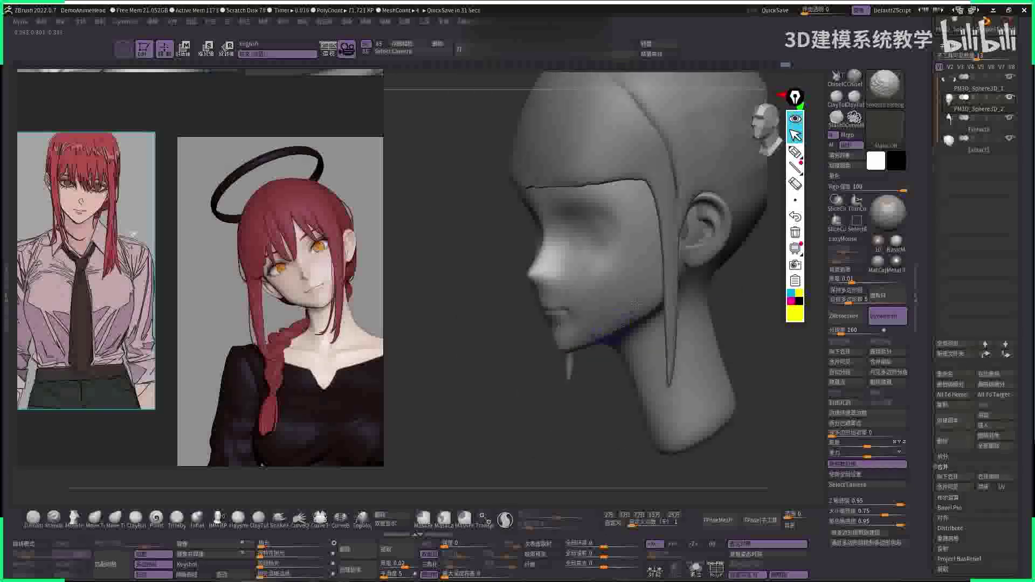
pyautogui.keyDown('ctrl'); pyautogui.moveTo(501, 351); pyautogui.dragTo(561, 287, button='right'); pyautogui.keyUp('ctrl')
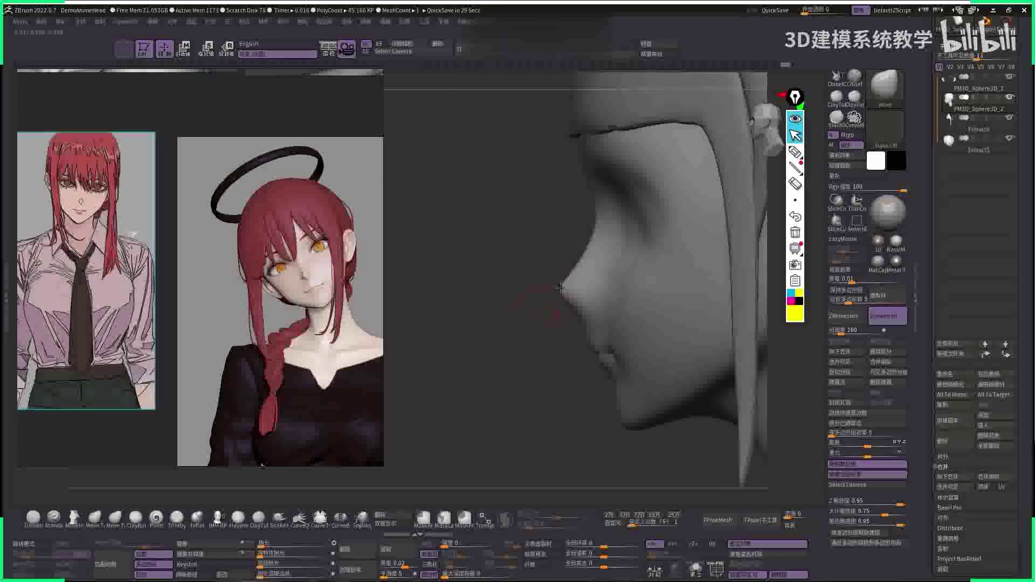
pyautogui.rightClick(564, 278)
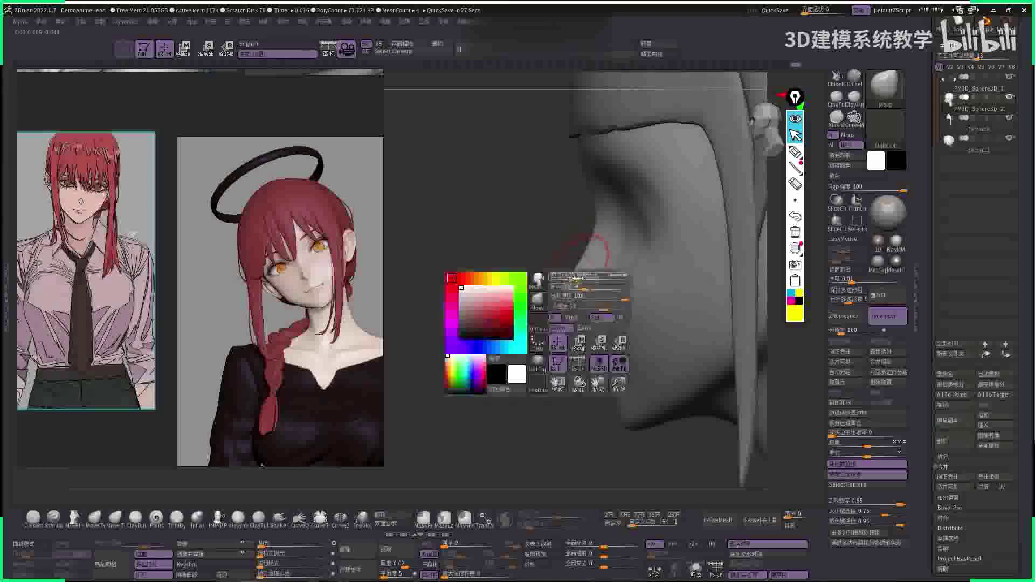
pyautogui.rightClick(579, 312)
pyautogui.rightClick(514, 320)
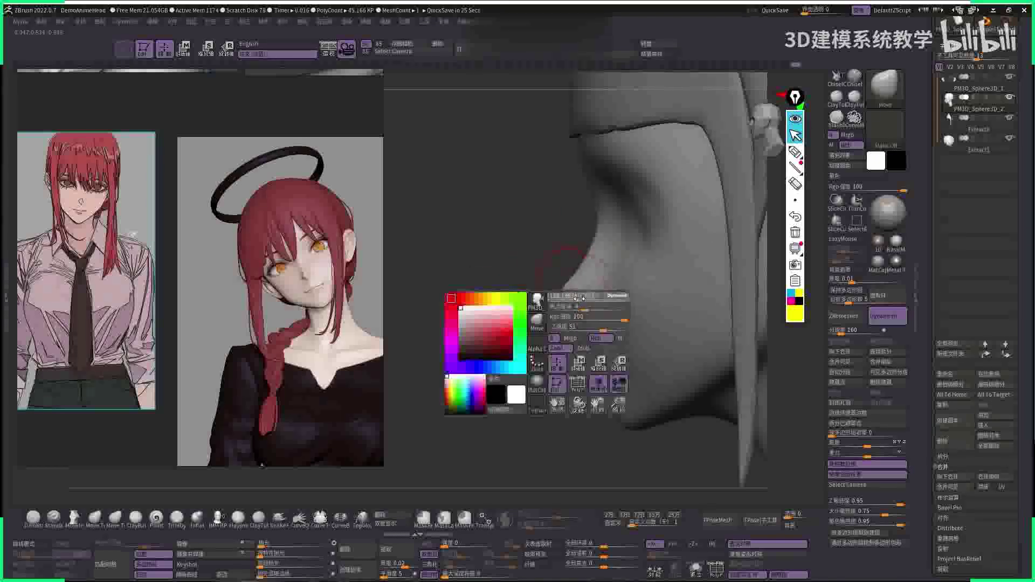
pyautogui.moveTo(514, 319)
pyautogui.mouseDown(button='right')
pyautogui.moveTo(531, 333)
pyautogui.moveTo(593, 317)
pyautogui.moveTo(566, 302)
pyautogui.moveTo(540, 259)
pyautogui.moveTo(571, 233)
pyautogui.moveTo(694, 287)
pyautogui.mouseUp(button='right')
# - Check the head mesh with Polyframe and Solo, then bring the hair pieces back
pyautogui.hotkey('shift', 'f')
pyautogui.press('b')
pyautogui.press('m')
pyautogui.press('v')
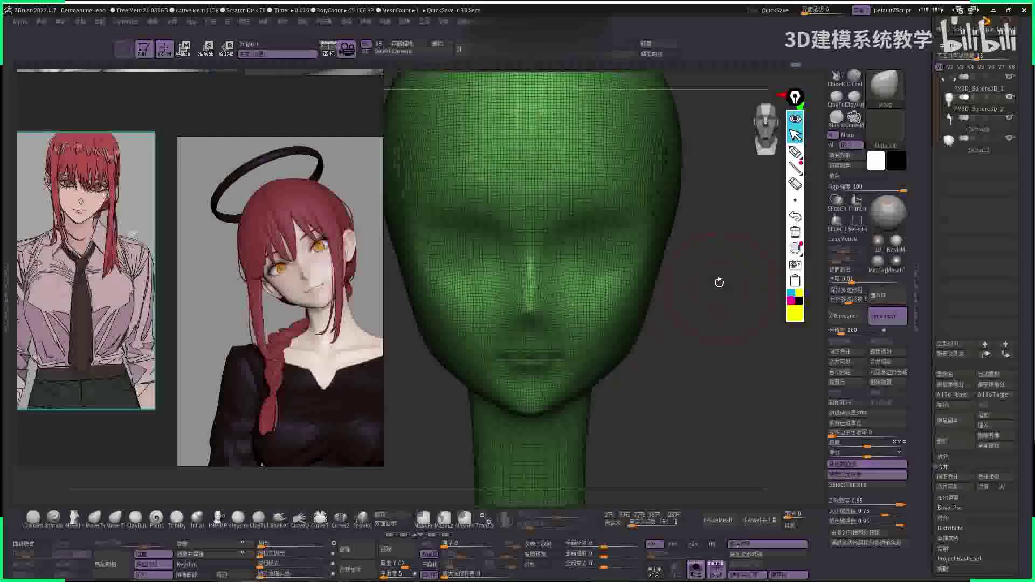
pyautogui.hotkey('ctrl', 'shift', 's')
pyautogui.hotkey('shift', 'f')
pyautogui.press('f')
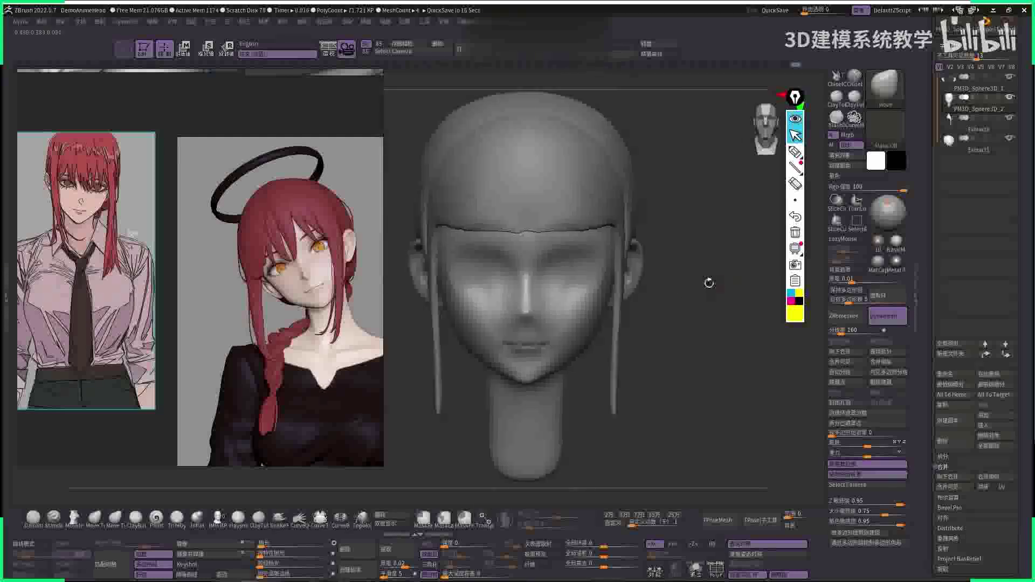
pyautogui.hotkey('ctrl', 'z')
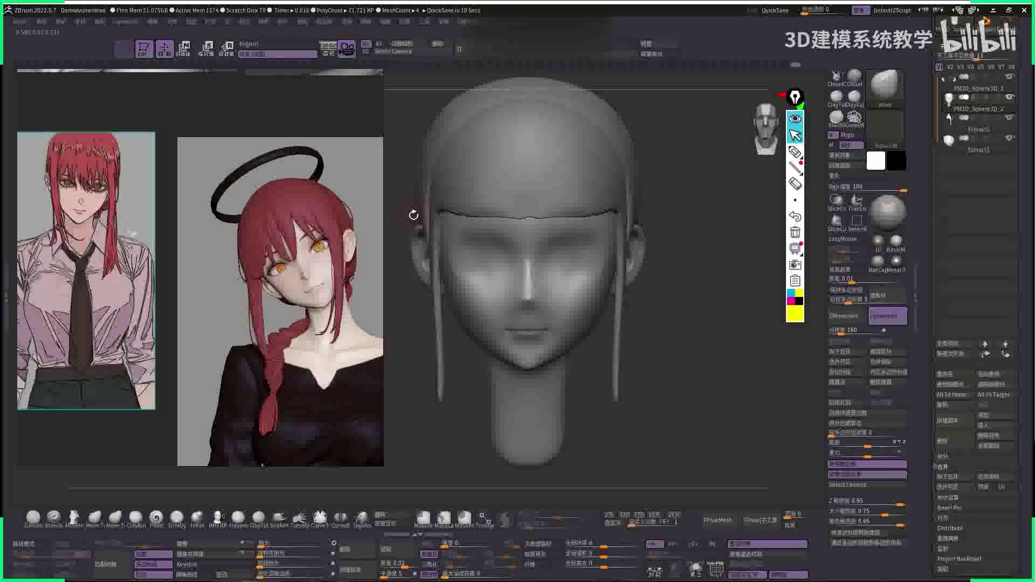
# - Tilt the halo reference render while zooming around the reference board
pyautogui.keyDown('ctrl'); pyautogui.moveTo(541, 236); pyautogui.dragTo(670, 309, button='right'); pyautogui.keyUp('ctrl')
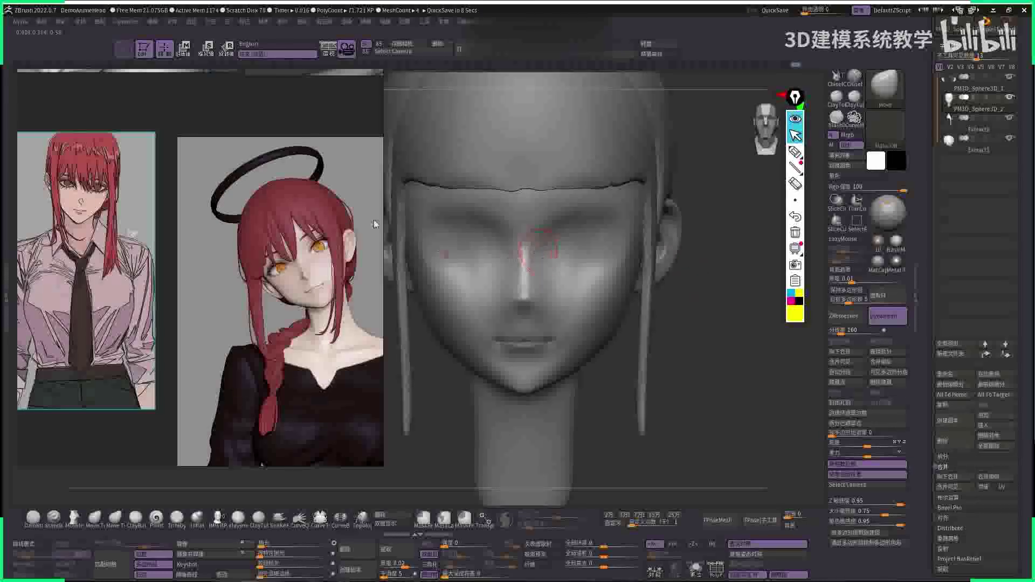
pyautogui.scroll(6, 170, 246)
pyautogui.scroll(-2, 170, 246)
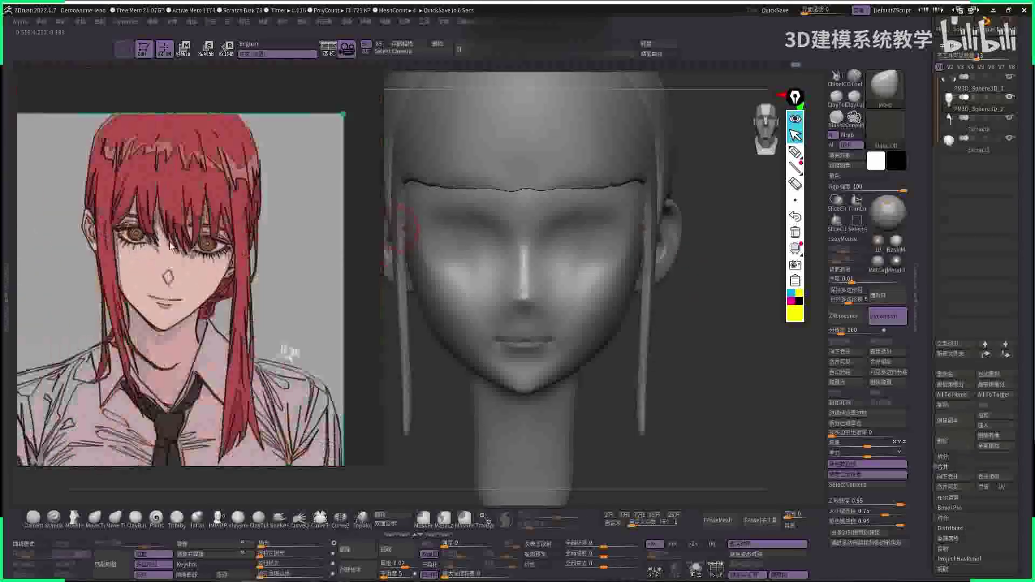
pyautogui.scroll(-8, 170, 246)
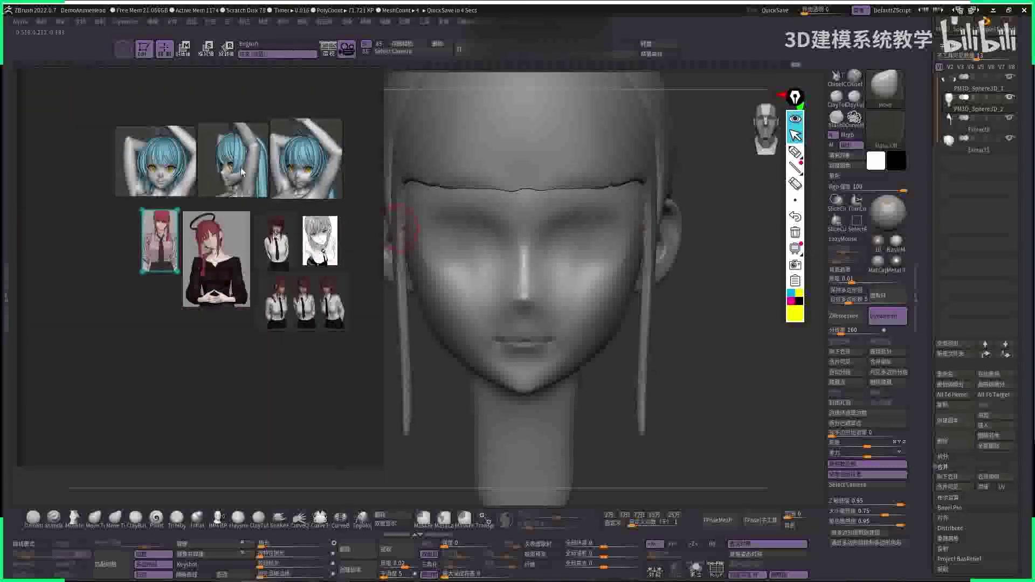
pyautogui.scroll(10, 216, 237)
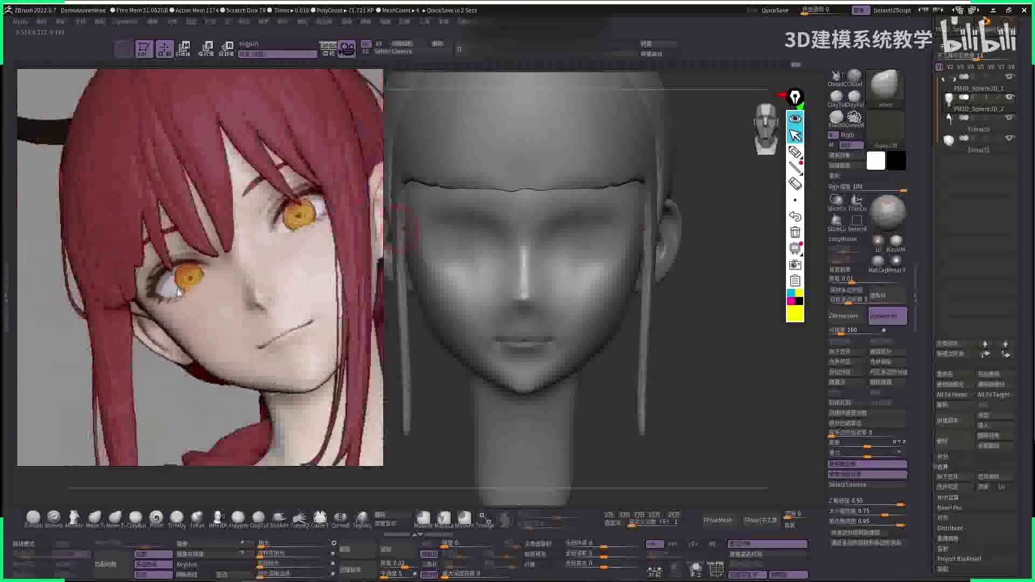
pyautogui.scroll(-6, 178, 291)
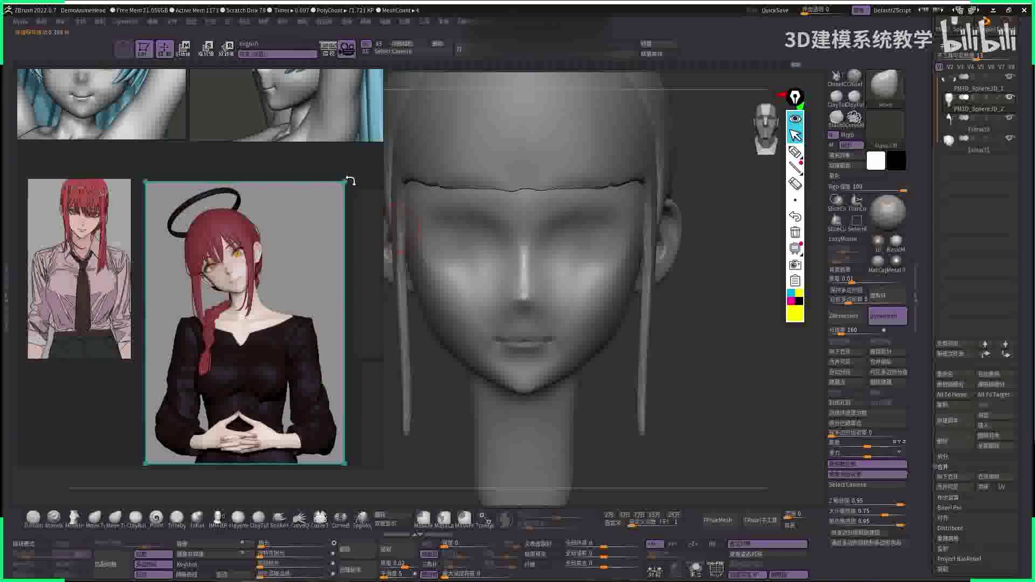
pyautogui.moveTo(351, 180); pyautogui.dragTo(368, 211)
pyautogui.scroll(8, 235, 247)
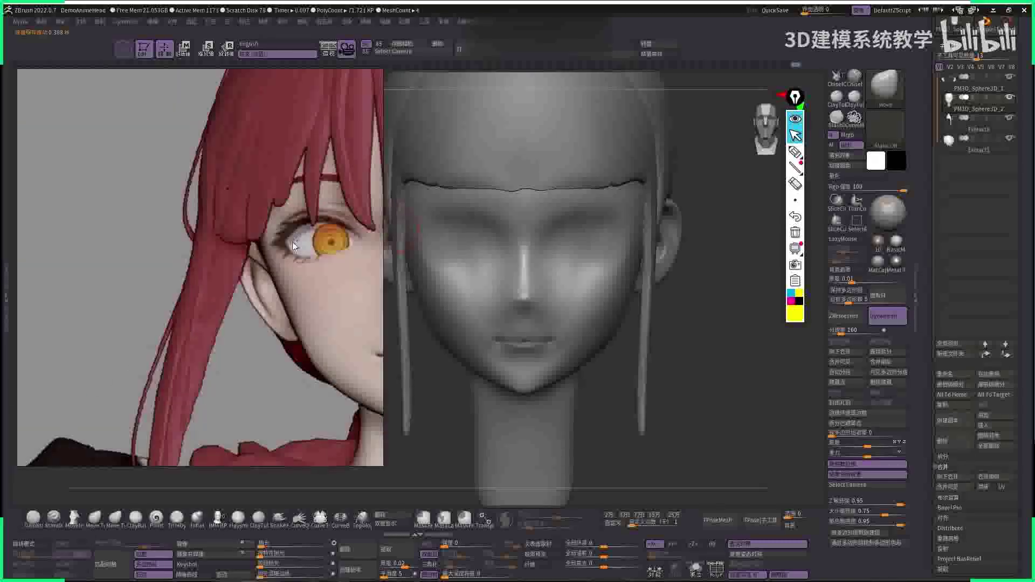
pyautogui.scroll(4, 293, 243)
pyautogui.scroll(-10, 302, 254)
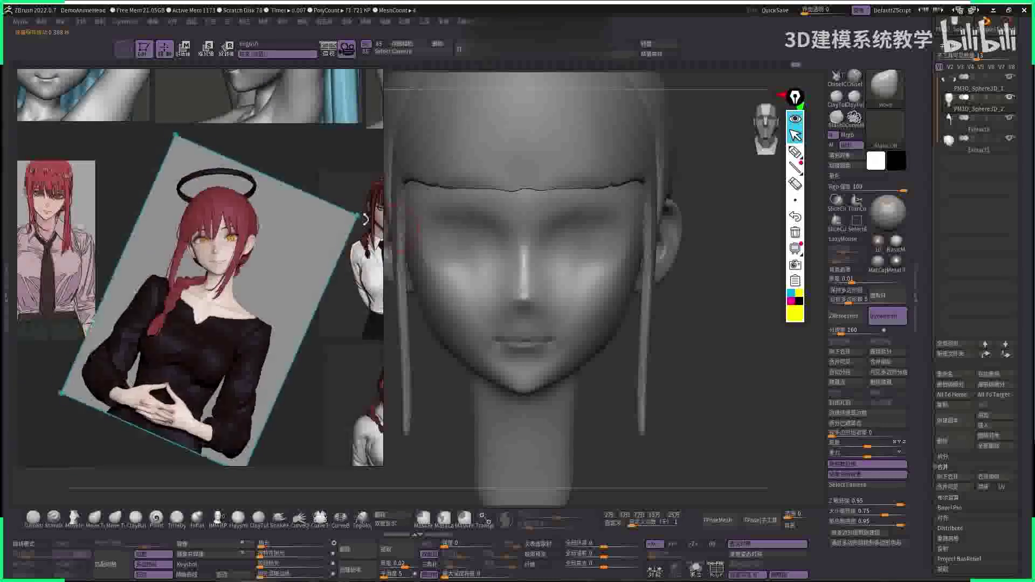
pyautogui.scroll(8, 196, 227)
pyautogui.scroll(-2, 298, 248)
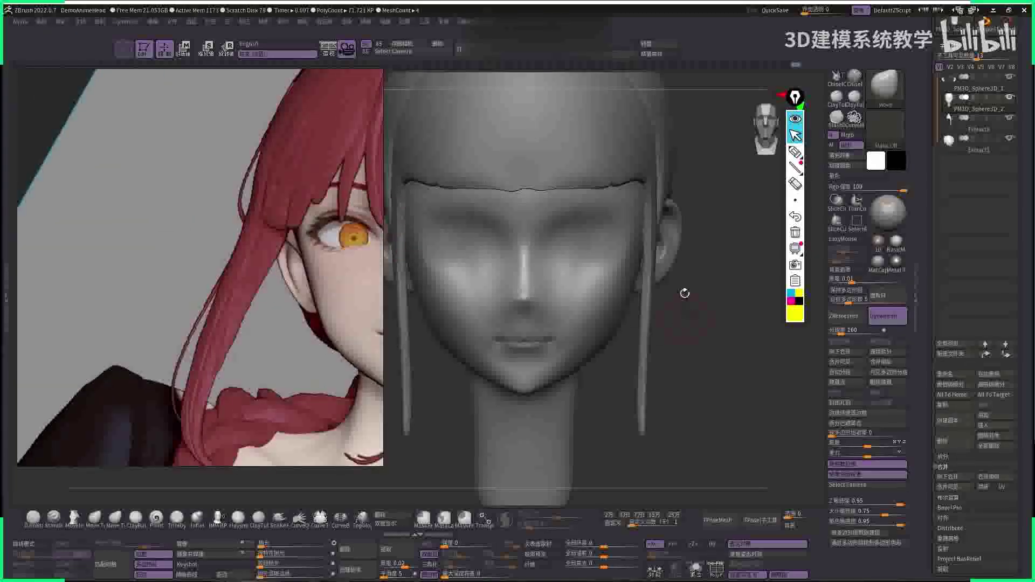
pyautogui.moveTo(735, 326)
pyautogui.mouseDown()
pyautogui.moveTo(667, 295)
pyautogui.moveTo(674, 254)
pyautogui.moveTo(708, 230)
pyautogui.mouseUp()
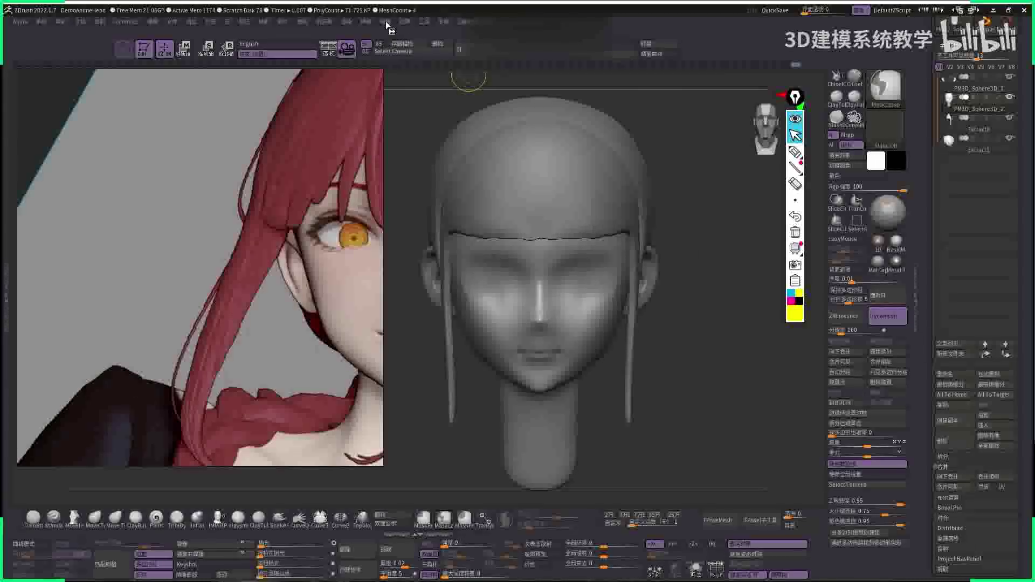
# - Browse the stroke type list and rotate the head to face front
pyautogui.click(386, 21)
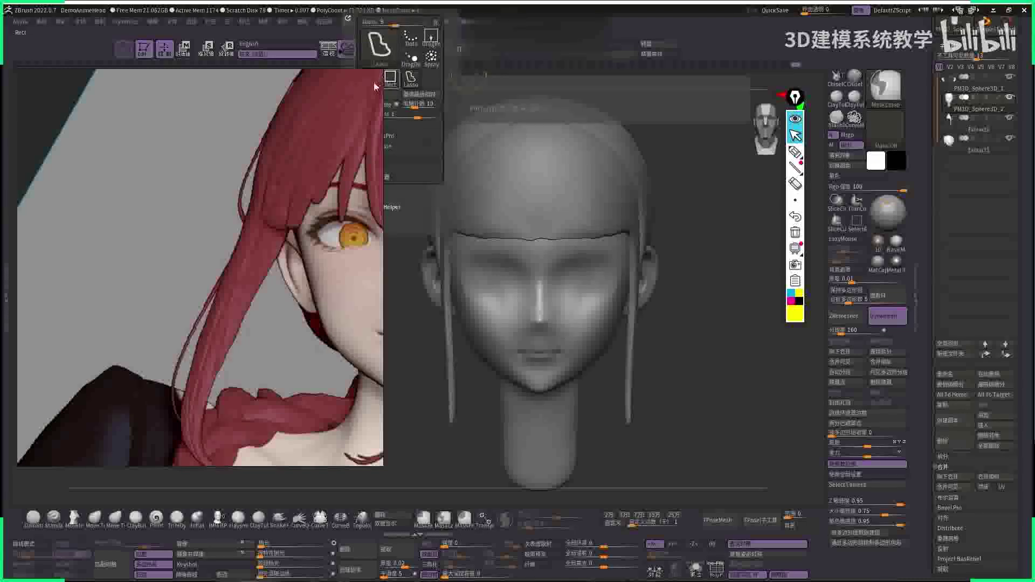
pyautogui.scroll(2, 340, 102)
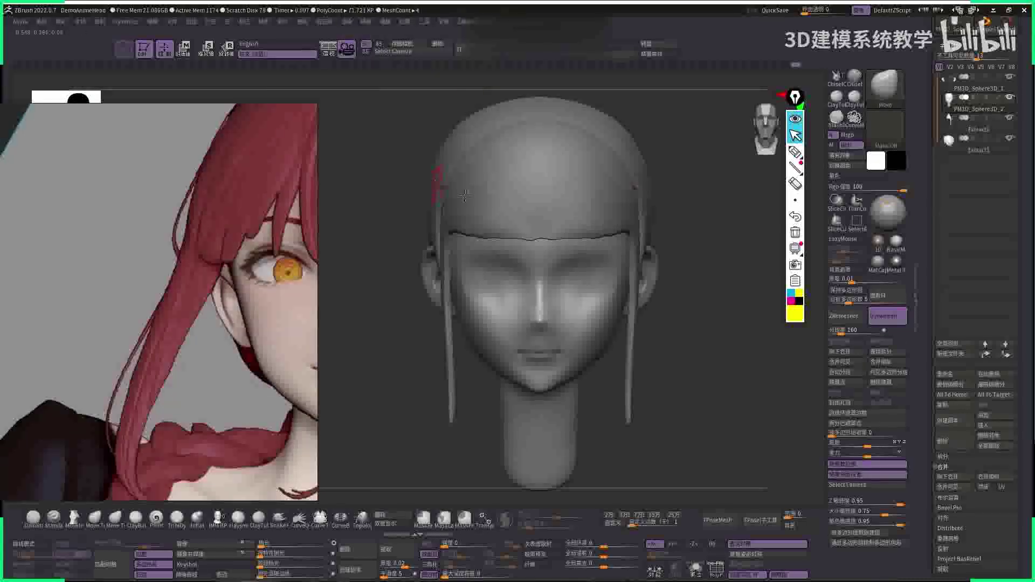
pyautogui.click(386, 21)
pyautogui.click(415, 97)
pyautogui.scroll(6, 708, 341)
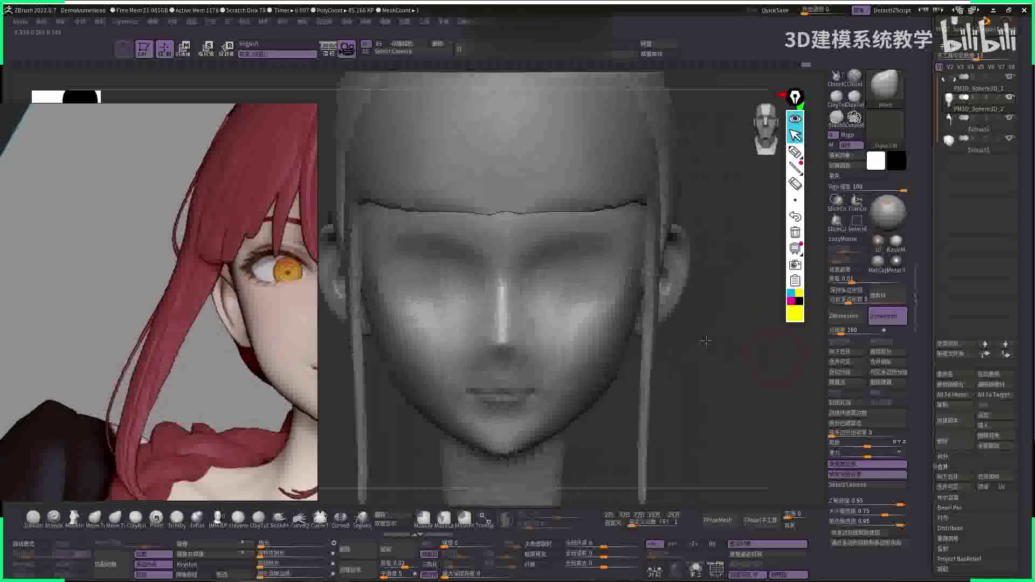
pyautogui.moveTo(658, 351); pyautogui.dragTo(705, 286)
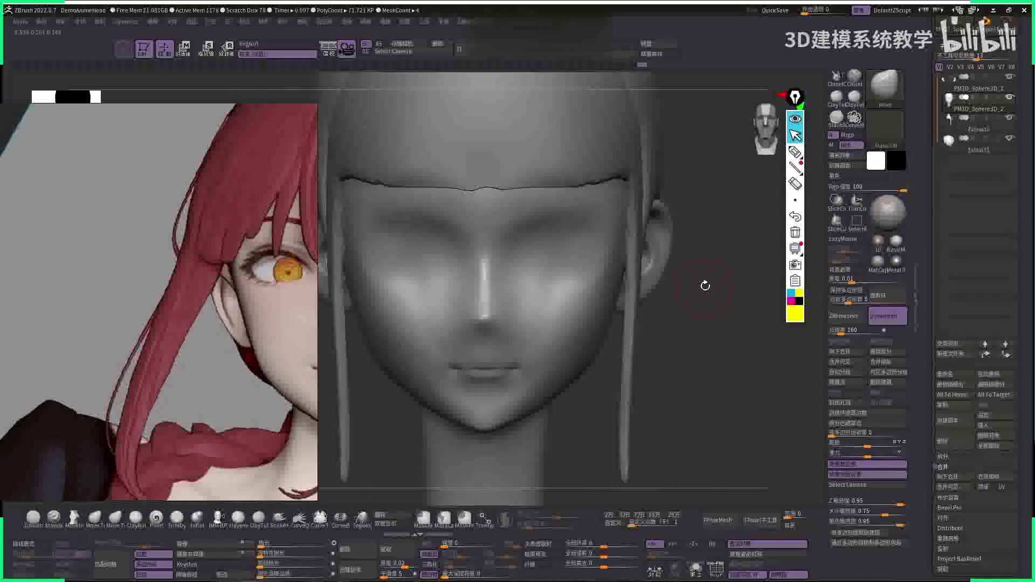
# - Turn off PureRef's Always On Top mode and bring the ZBrush sculpt to the front
pyautogui.rightClick(267, 219)
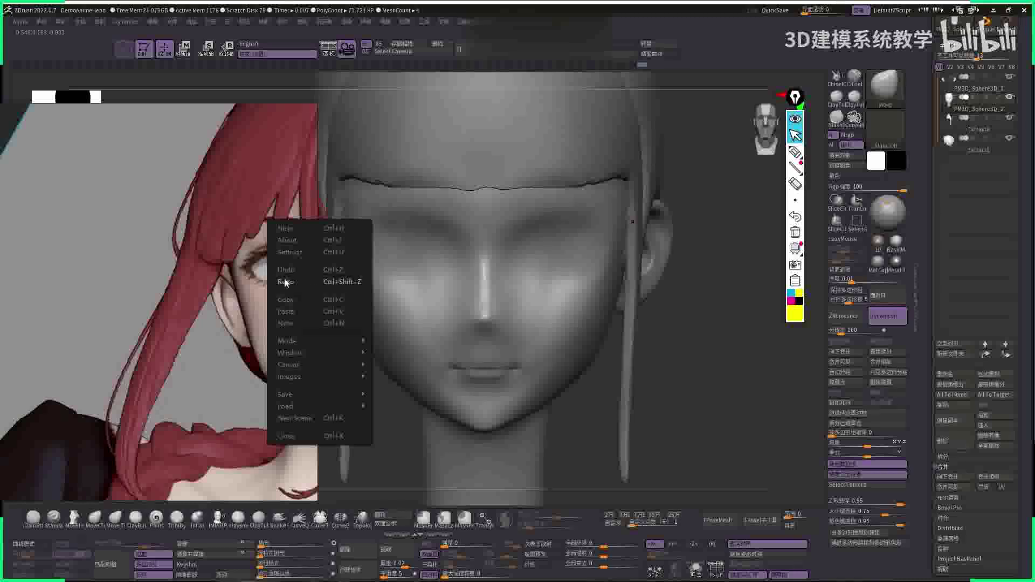
pyautogui.click(216, 275)
pyautogui.rightClick(285, 218)
pyautogui.moveTo(344, 335)
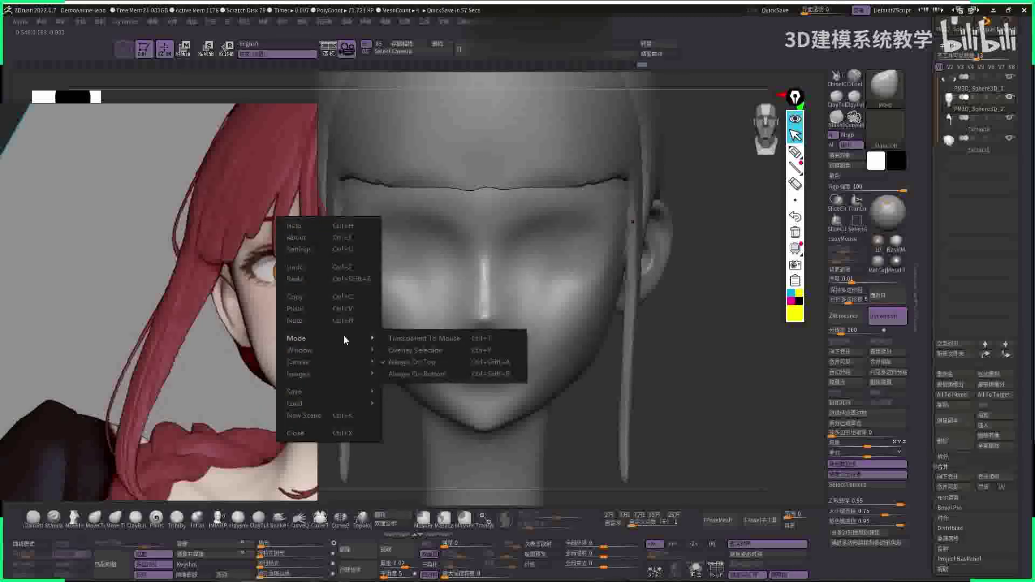
pyautogui.click(426, 362)
pyautogui.moveTo(236, 286); pyautogui.dragTo(428, 264)
pyautogui.scroll(2, 437, 248)
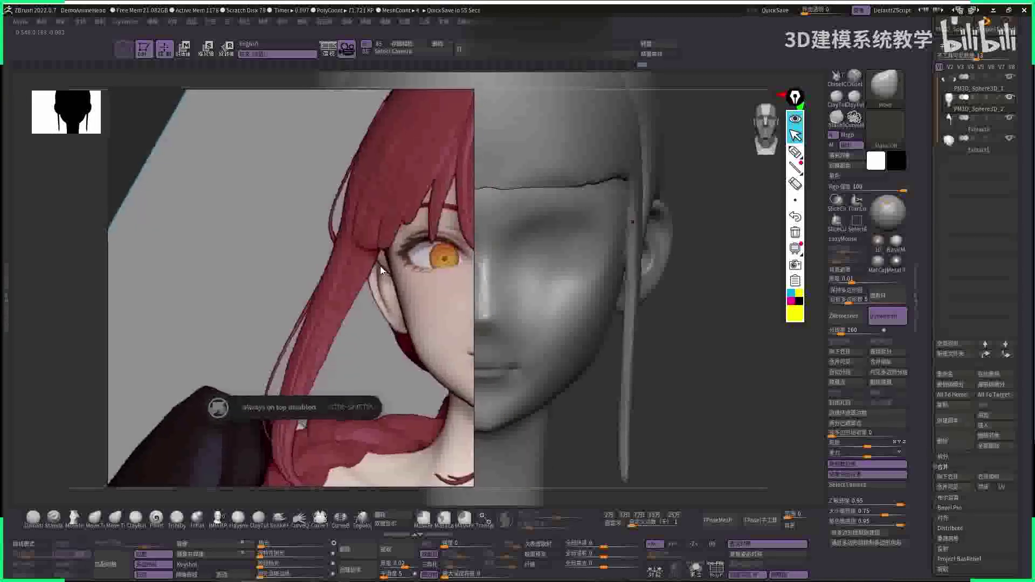
pyautogui.scroll(3, 424, 250)
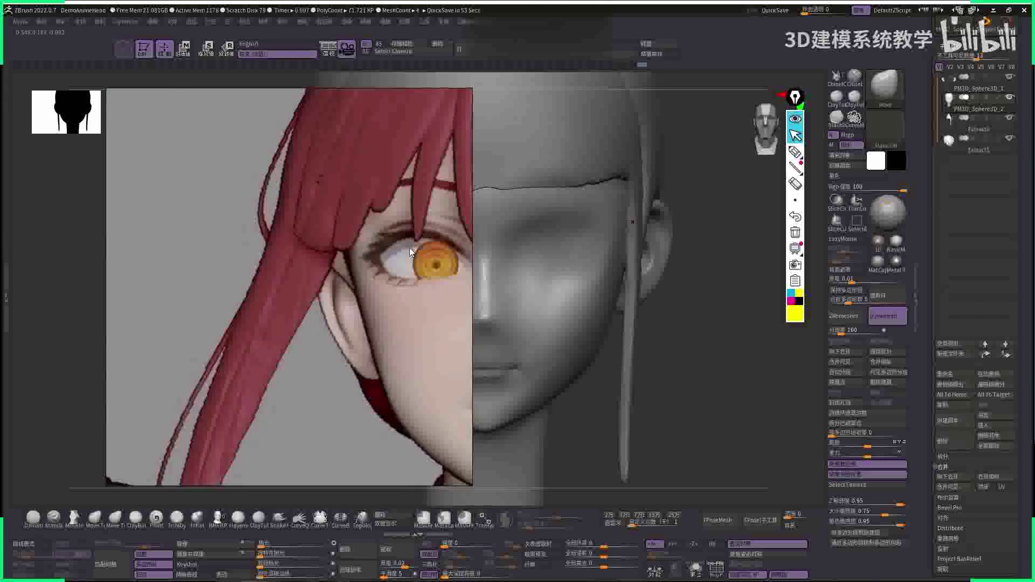
pyautogui.click(681, 307)
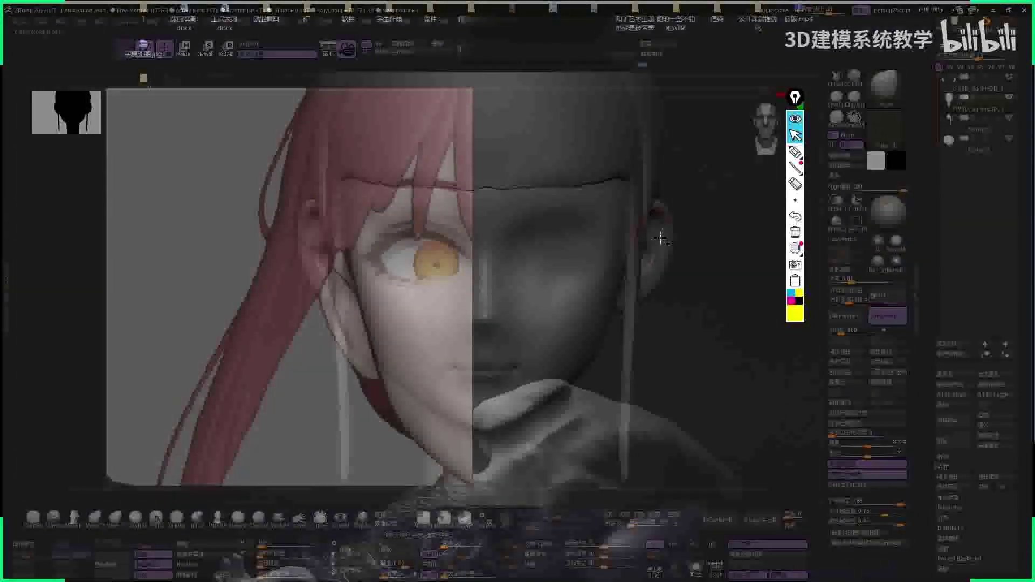
# - Line up the head's angle with the anime reference and make the interface see-through
pyautogui.moveTo(660, 239); pyautogui.dragTo(796, 253)
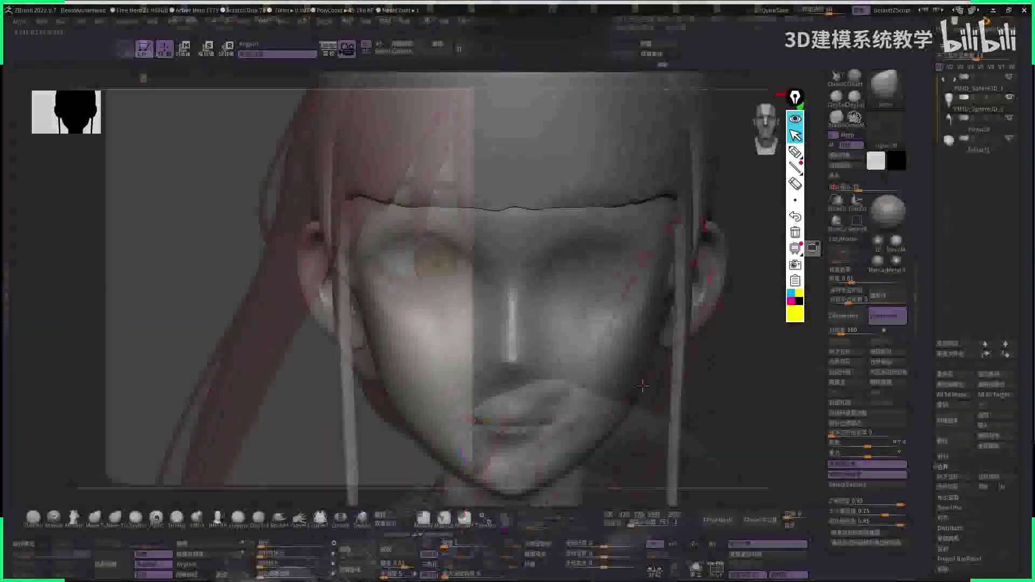
pyautogui.press('space')
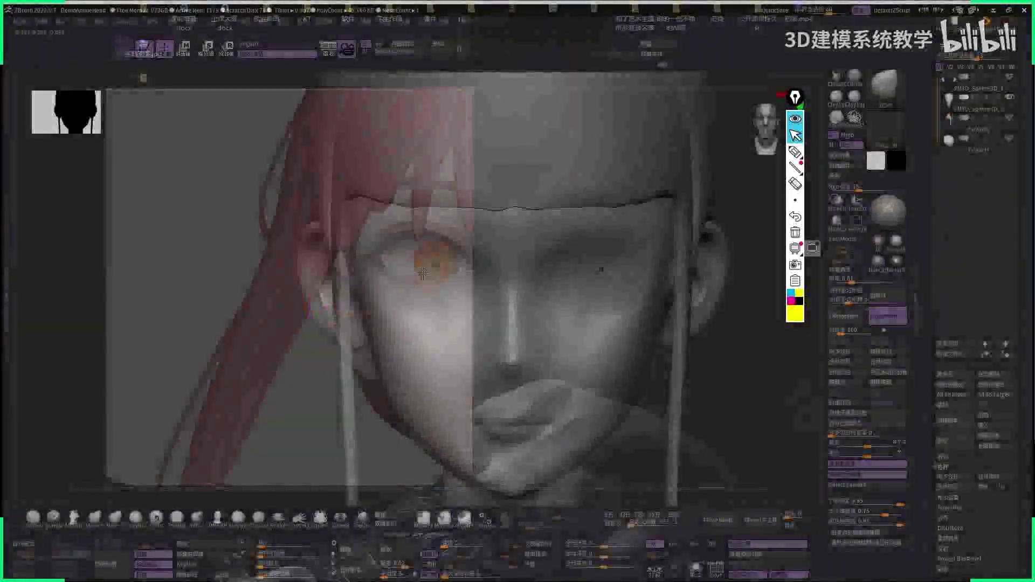
pyautogui.moveTo(423, 273); pyautogui.dragTo(713, 343)
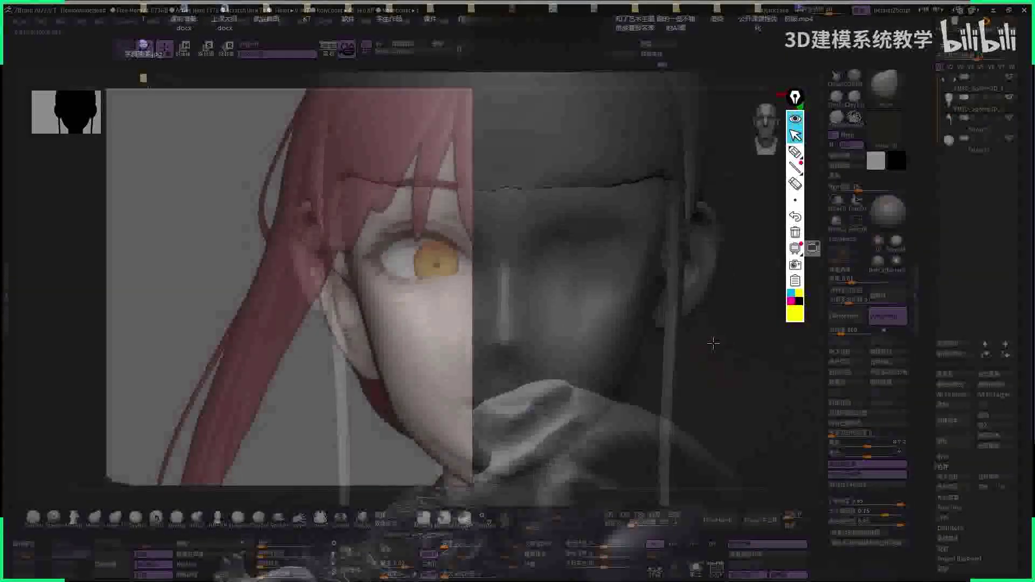
pyautogui.moveTo(460, 268); pyautogui.dragTo(712, 342)
pyautogui.moveTo(496, 287); pyautogui.dragTo(705, 342)
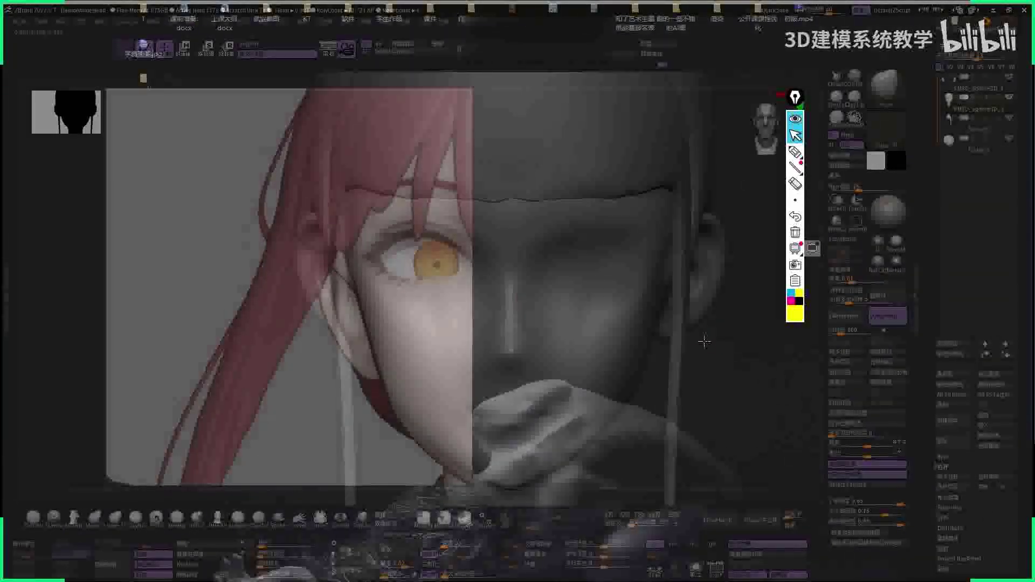
pyautogui.moveTo(468, 271); pyautogui.dragTo(727, 343)
pyautogui.press('ctrl')
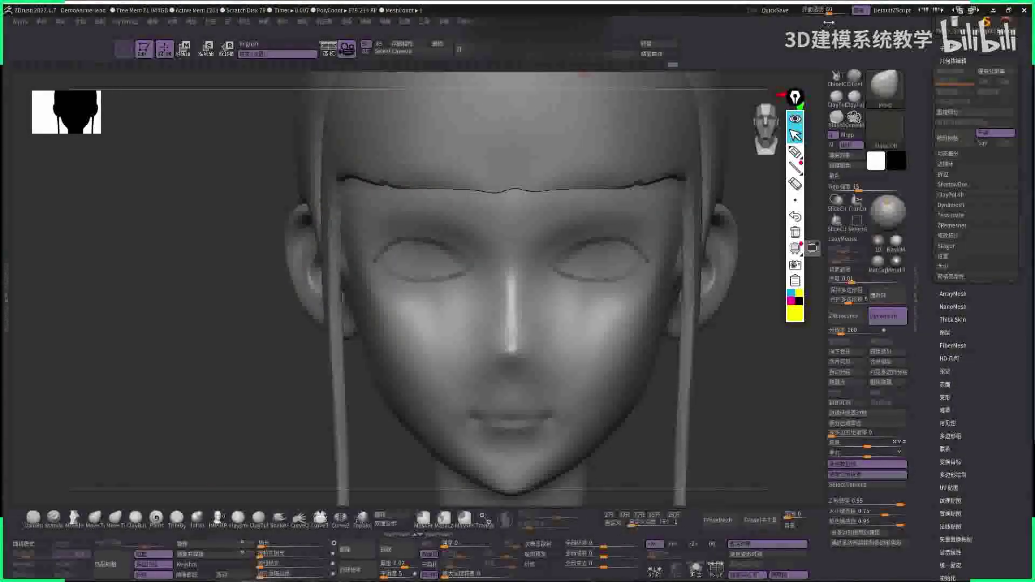
pyautogui.moveTo(829, 23); pyautogui.dragTo(762, 25)
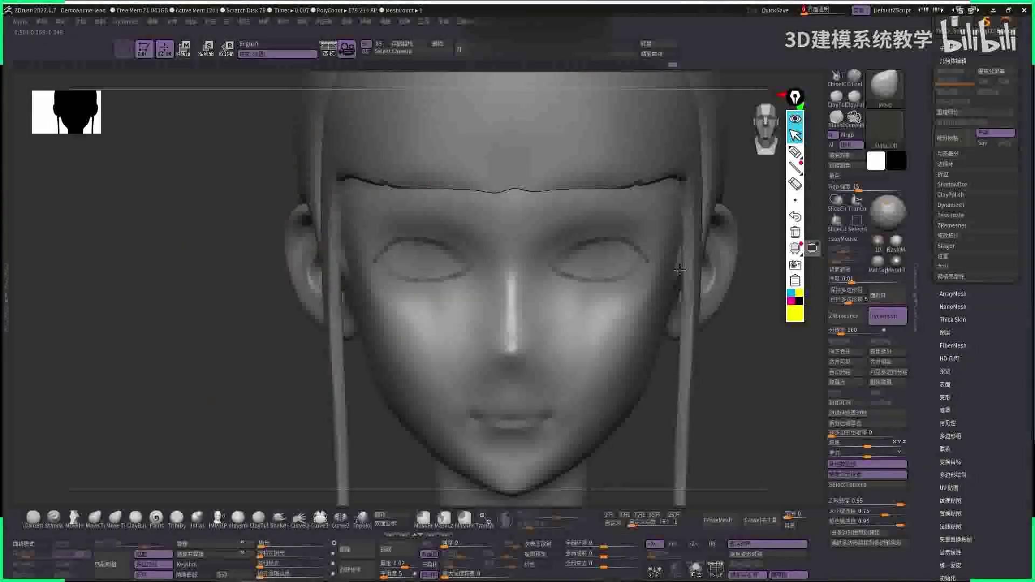
pyautogui.press('f')
# - Set the reference image to Always on Top and move it to the left
pyautogui.moveTo(680, 269); pyautogui.dragTo(618, 260)
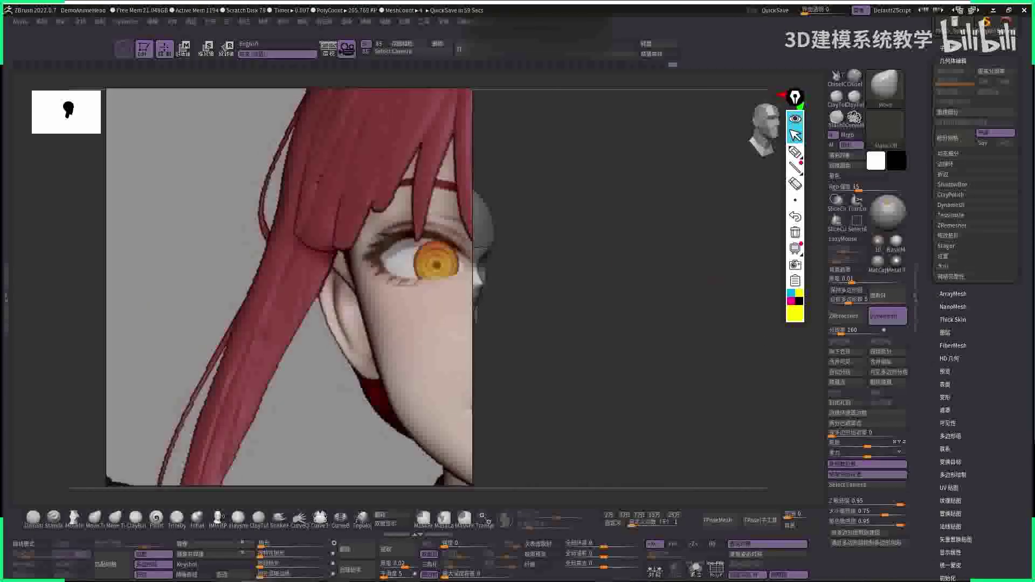
pyautogui.rightClick(298, 267)
pyautogui.moveTo(351, 386)
pyautogui.click(428, 381)
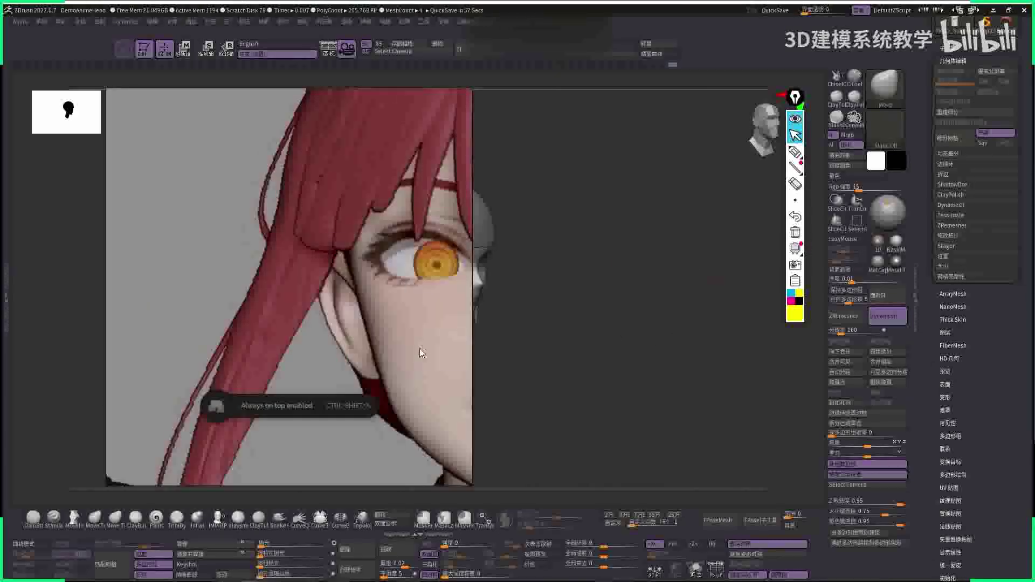
pyautogui.moveTo(400, 268); pyautogui.dragTo(284, 277)
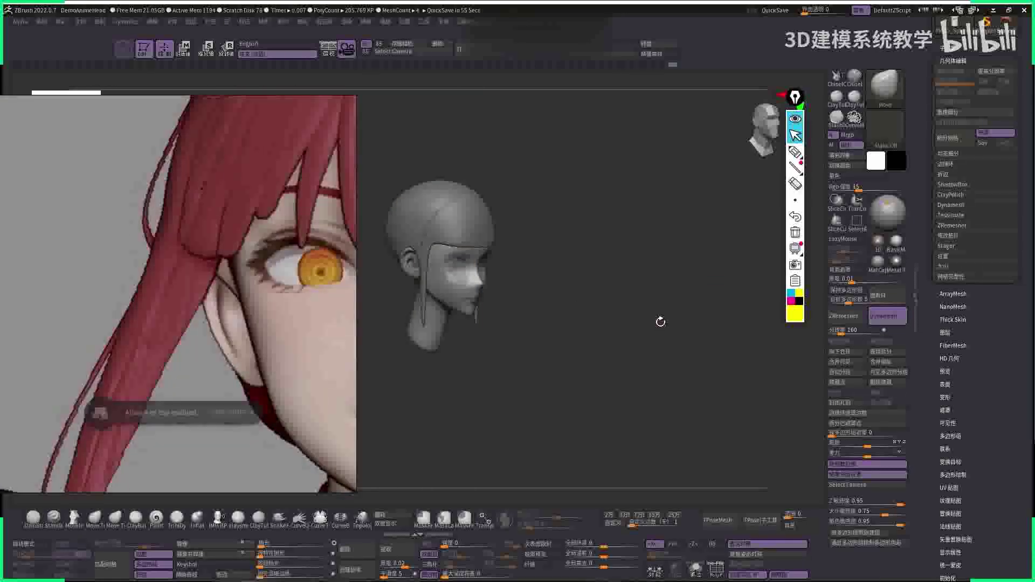
# - Lasso-mask both eye sockets symmetrically from a straight front view
pyautogui.moveTo(663, 231); pyautogui.dragTo(536, 302)
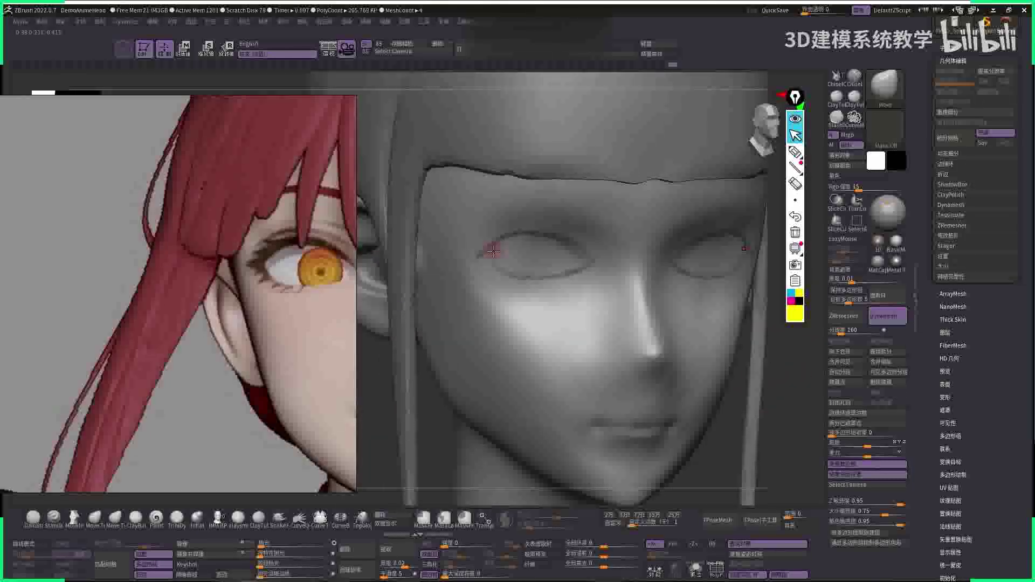
pyautogui.press('ctrl')
pyautogui.press('space')
pyautogui.press('space')
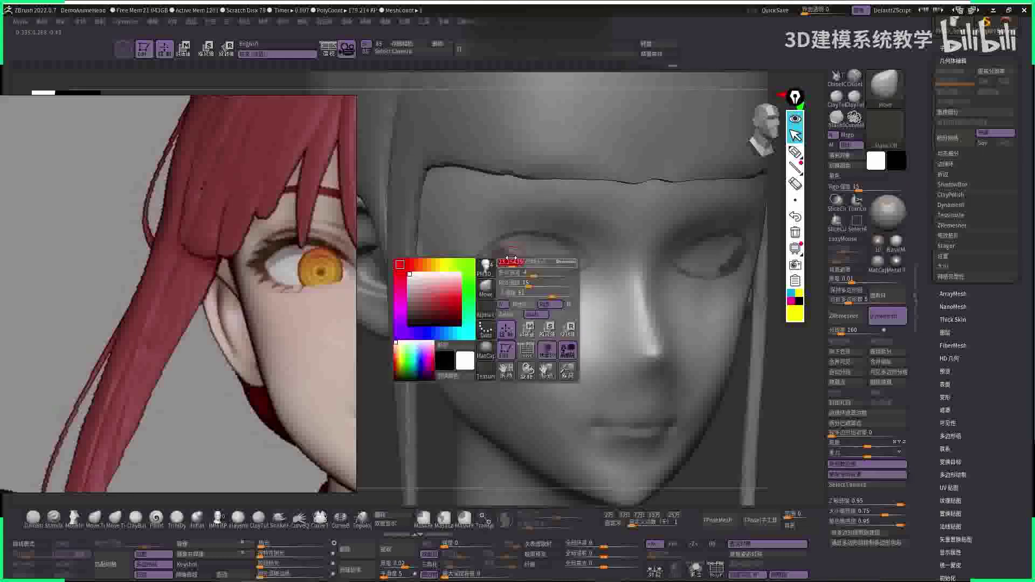
pyautogui.moveTo(521, 266)
pyautogui.mouseDown()
pyautogui.moveTo(503, 246)
pyautogui.moveTo(520, 262)
pyautogui.moveTo(493, 252)
pyautogui.moveTo(546, 254)
pyautogui.moveTo(531, 248)
pyautogui.moveTo(539, 269)
pyautogui.moveTo(526, 271)
pyautogui.moveTo(560, 267)
pyautogui.moveTo(533, 248)
pyautogui.moveTo(562, 245)
pyautogui.mouseUp()
pyautogui.press('ctrl')
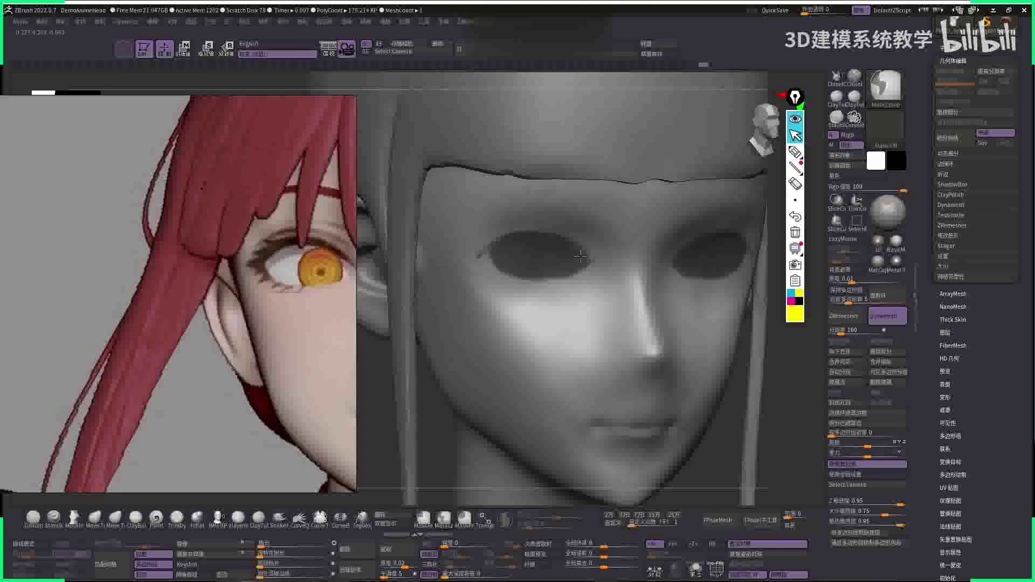
pyautogui.moveTo(550, 258); pyautogui.dragTo(547, 278, button='right')
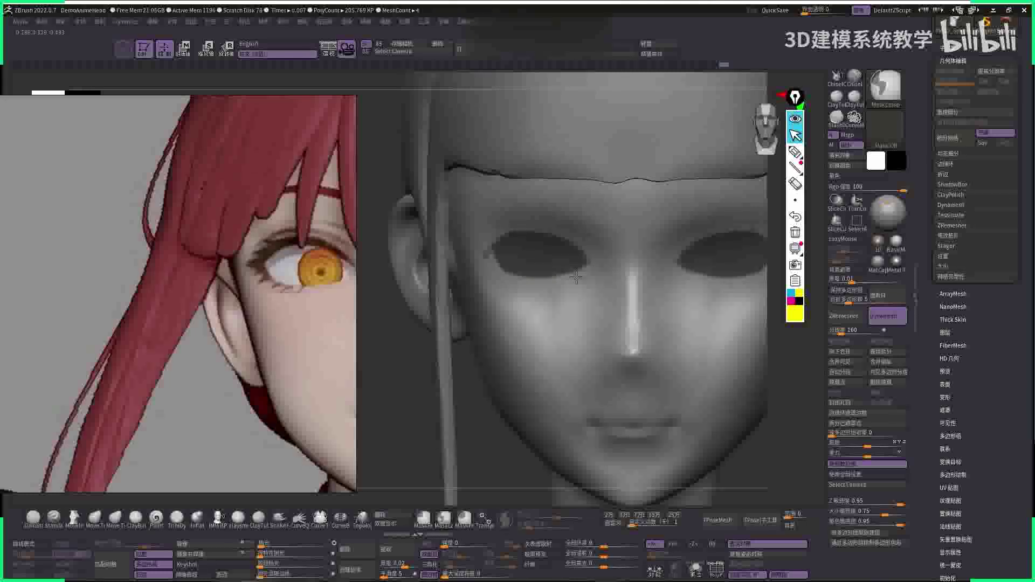
# - Invert the mask so only the two eye-socket ovals stay unmasked, checking polygroups
pyautogui.press('f')
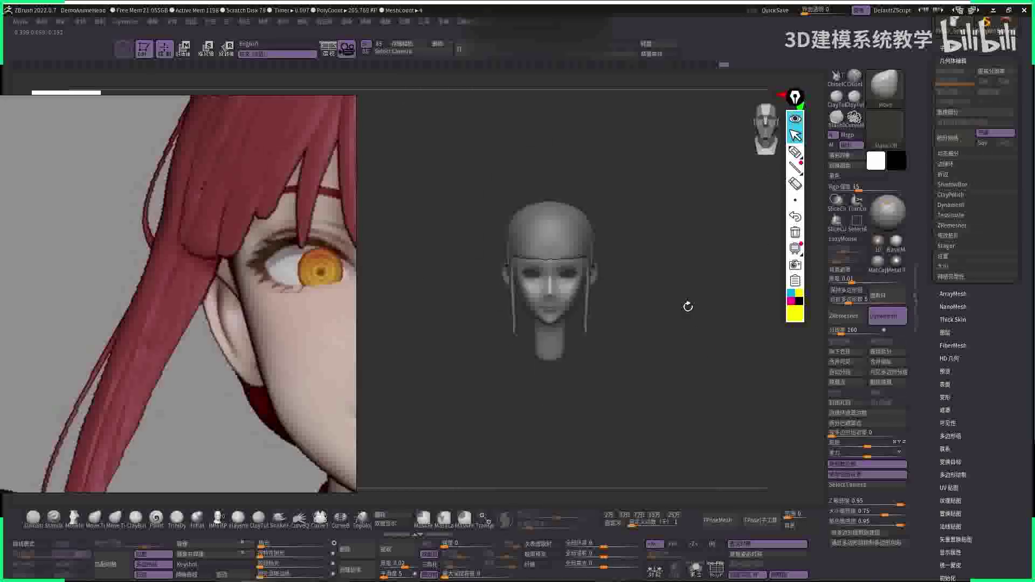
pyautogui.moveTo(687, 303)
pyautogui.mouseDown()
pyautogui.moveTo(737, 327)
pyautogui.moveTo(485, 259)
pyautogui.moveTo(580, 287)
pyautogui.moveTo(649, 278)
pyautogui.mouseUp()
pyautogui.press('ctrl')
pyautogui.press('f')
pyautogui.hotkey('shift', 'f')
pyautogui.press('ctrl')
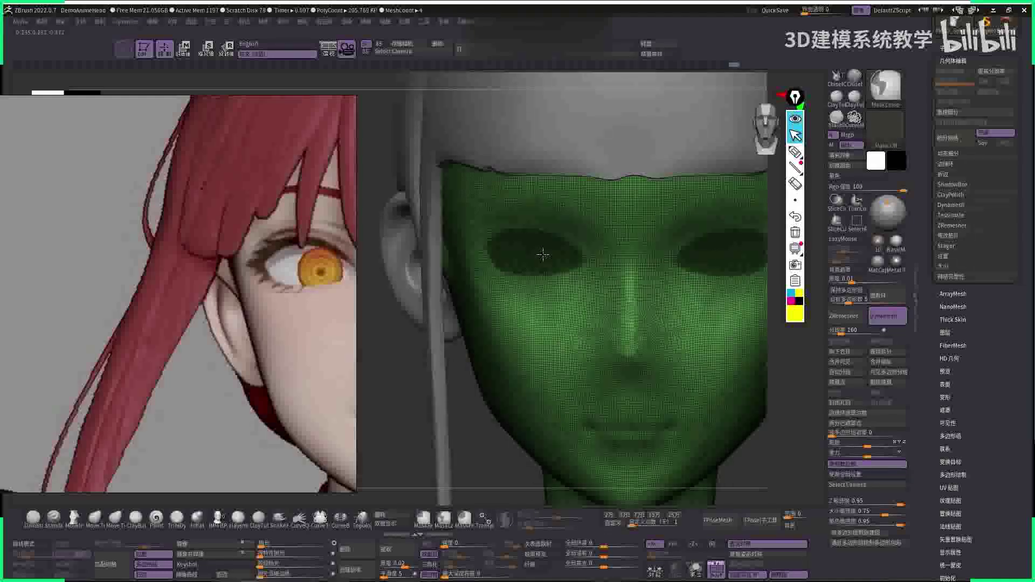
pyautogui.keyDown('ctrl'); pyautogui.click(389, 418); pyautogui.keyUp('ctrl')
pyautogui.hotkey('shift', 'f')
pyautogui.press('f')
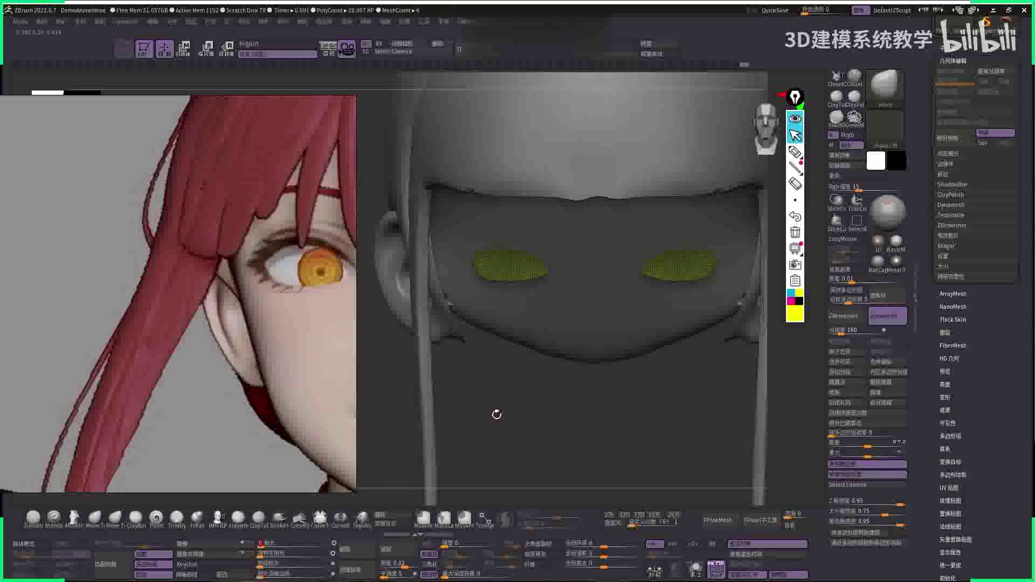
# - Show all hidden geometry, then orbit and toggle the head mesh visibility to check it
pyautogui.keyDown('ctrl'); pyautogui.keyDown('shift'); pyautogui.click(505, 402); pyautogui.keyUp('shift'); pyautogui.keyUp('ctrl')
pyautogui.press('f')
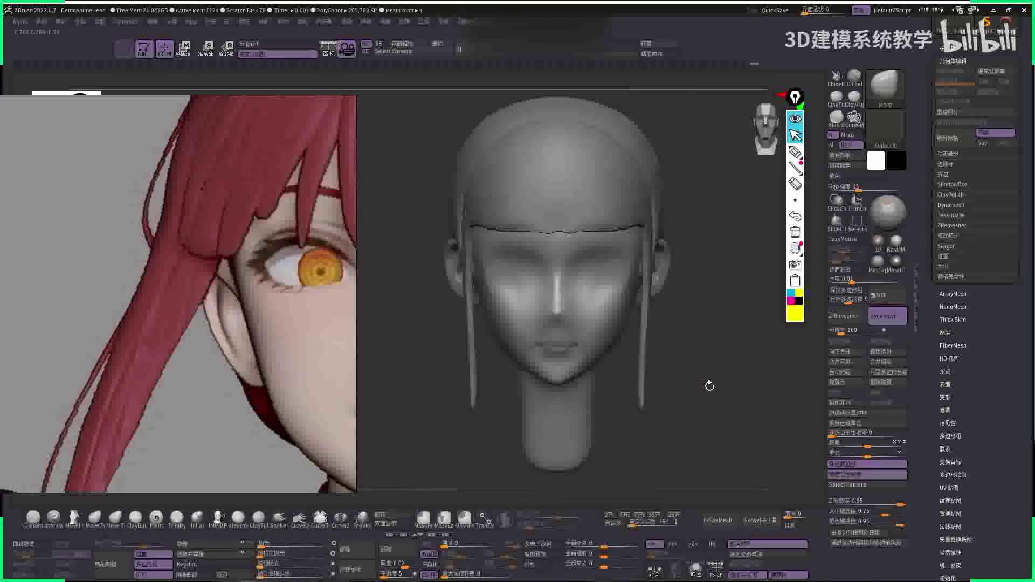
pyautogui.moveTo(693, 446); pyautogui.dragTo(736, 415)
pyautogui.moveTo(670, 342)
pyautogui.mouseDown()
pyautogui.moveTo(700, 324)
pyautogui.moveTo(721, 327)
pyautogui.moveTo(689, 312)
pyautogui.moveTo(722, 336)
pyautogui.moveTo(717, 363)
pyautogui.moveTo(698, 316)
pyautogui.mouseUp()
pyautogui.keyDown('ctrl'); pyautogui.keyDown('shift'); pyautogui.click(685, 333); pyautogui.keyUp('shift'); pyautogui.keyUp('ctrl')
pyautogui.keyDown('ctrl'); pyautogui.keyDown('shift'); pyautogui.click(701, 335); pyautogui.keyUp('shift'); pyautogui.keyUp('ctrl')
# - Mask the eye area and hide everything except the two eye patches
pyautogui.press('space')
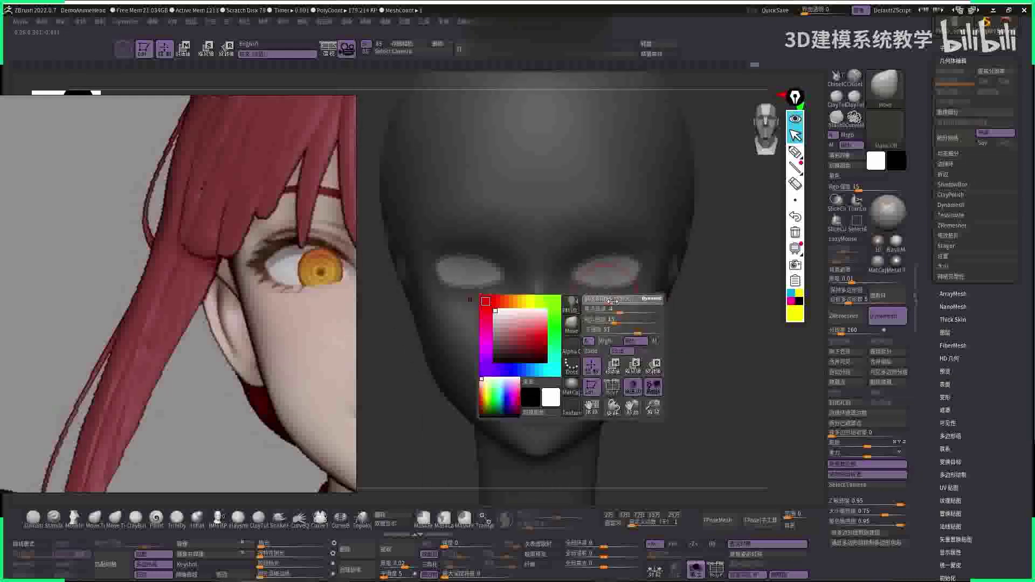
pyautogui.press('space')
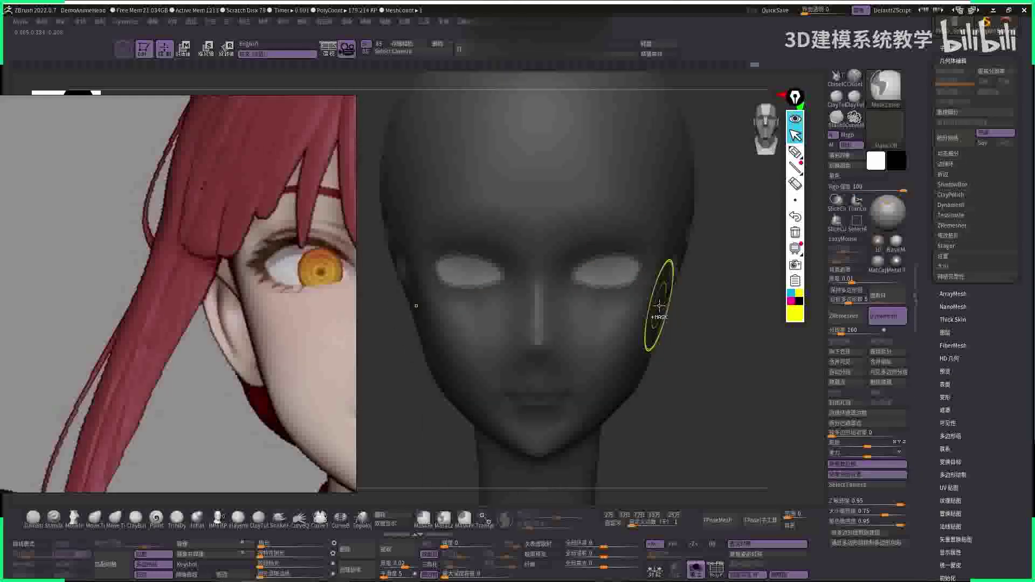
pyautogui.press('space')
pyautogui.press('space')
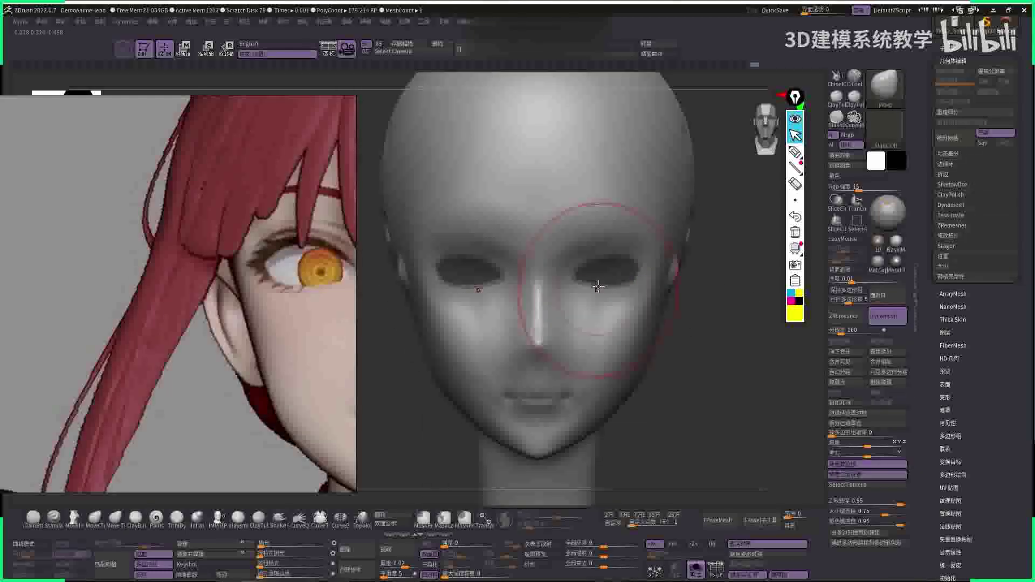
pyautogui.moveTo(654, 278); pyautogui.dragTo(474, 273)
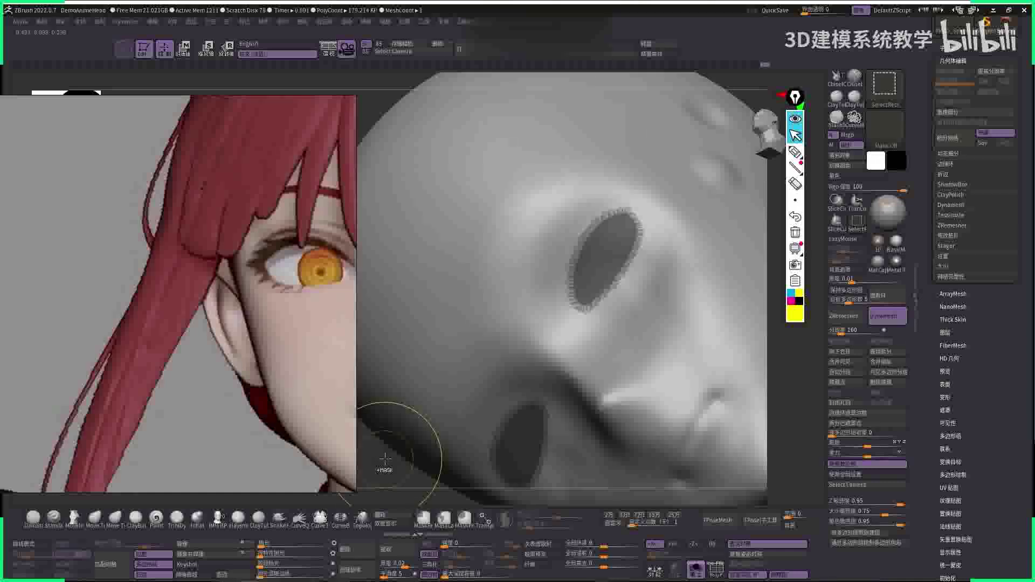
pyautogui.press('ctrl')
pyautogui.press('space')
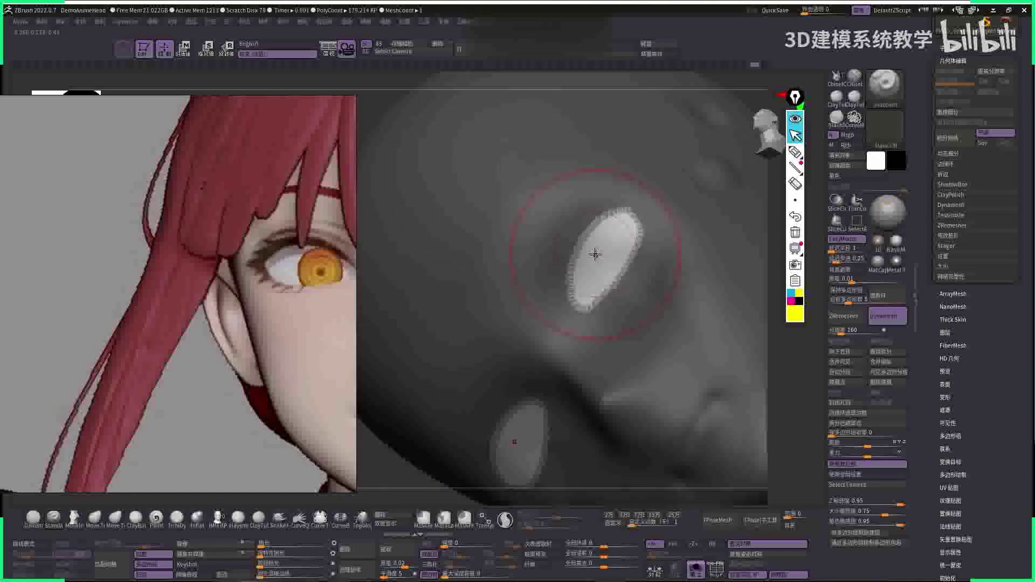
pyautogui.press('shift')
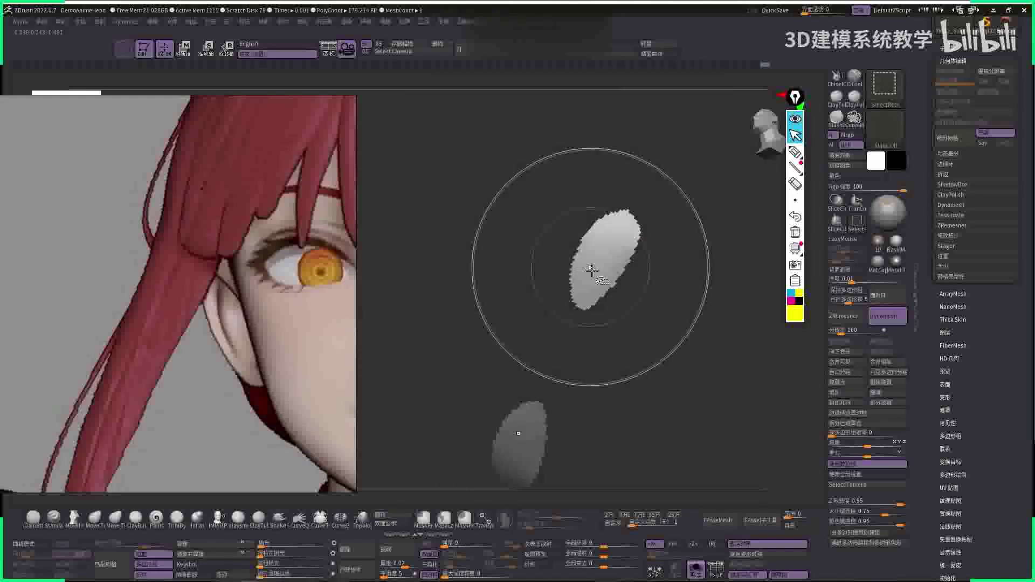
pyautogui.keyDown('ctrl'); pyautogui.keyDown('shift'); pyautogui.click(580, 285); pyautogui.keyUp('shift'); pyautogui.keyUp('ctrl')
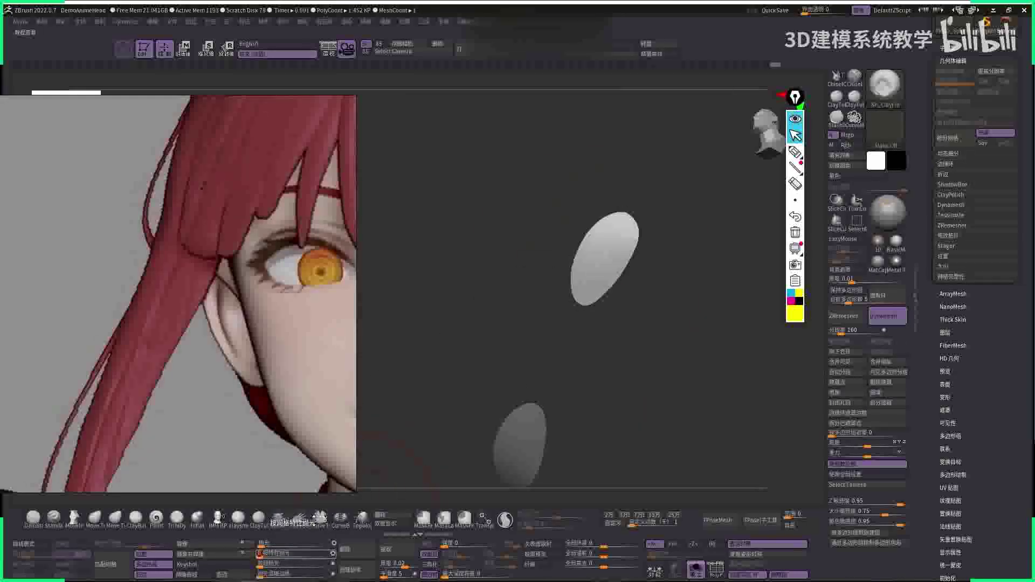
# - Pull the eye patches into smooth almond shapes with the Move brush, checking the wireframe
pyautogui.moveTo(369, 439); pyautogui.dragTo(507, 416)
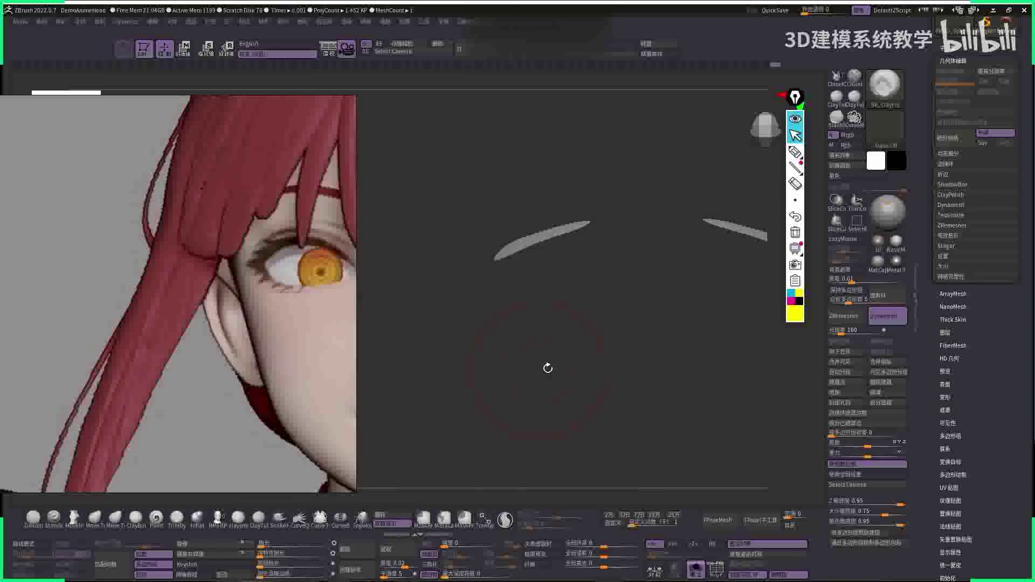
pyautogui.moveTo(548, 368); pyautogui.dragTo(544, 302)
pyautogui.press('space')
pyautogui.press('b')
pyautogui.press('m')
pyautogui.press('v')
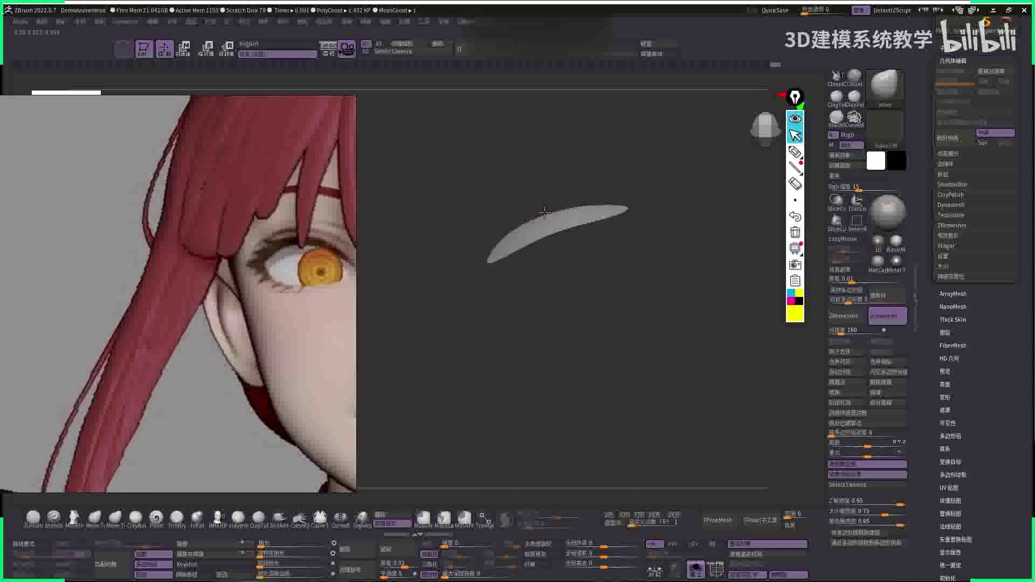
pyautogui.moveTo(528, 329); pyautogui.dragTo(532, 261)
pyautogui.hotkey('shift', 'f')
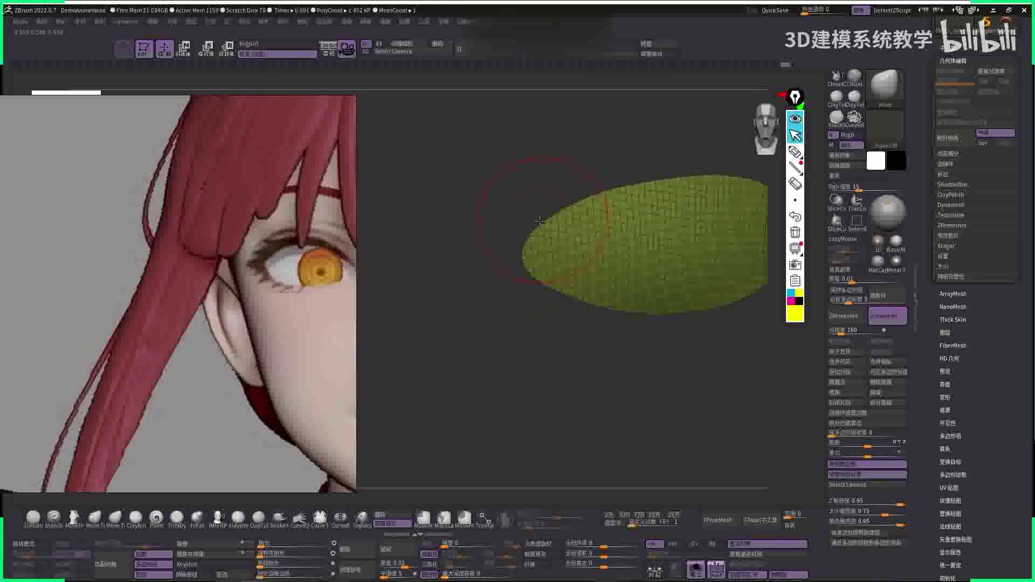
pyautogui.press('space')
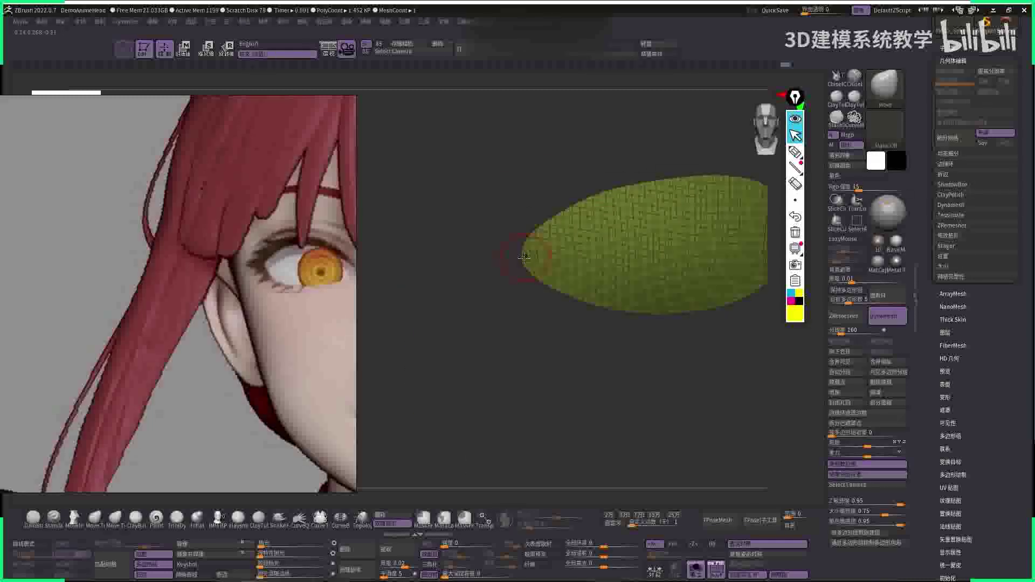
pyautogui.press('space')
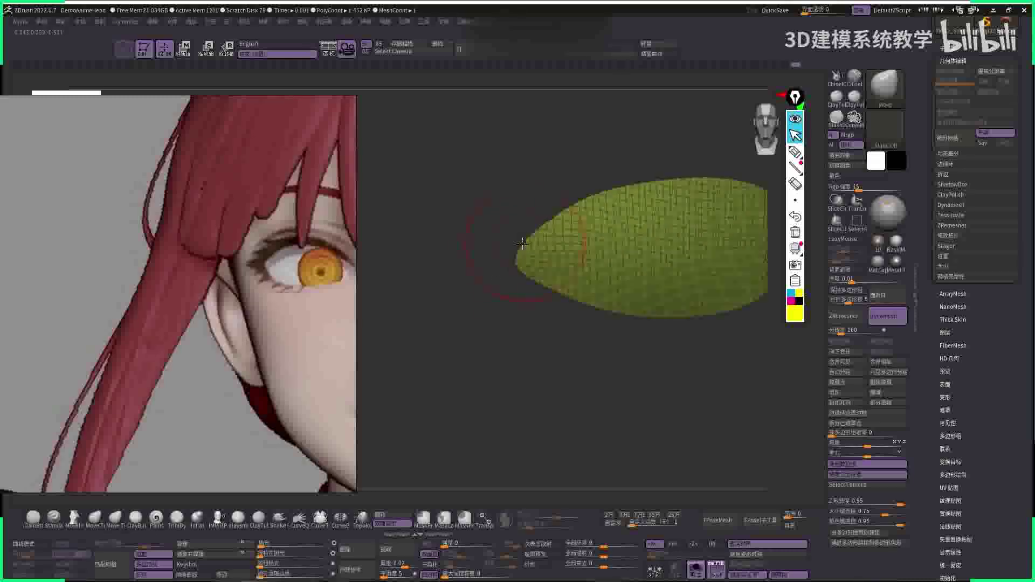
pyautogui.moveTo(523, 243)
pyautogui.mouseDown()
pyautogui.moveTo(518, 319)
pyautogui.moveTo(667, 296)
pyautogui.moveTo(570, 224)
pyautogui.mouseUp()
pyautogui.press('space')
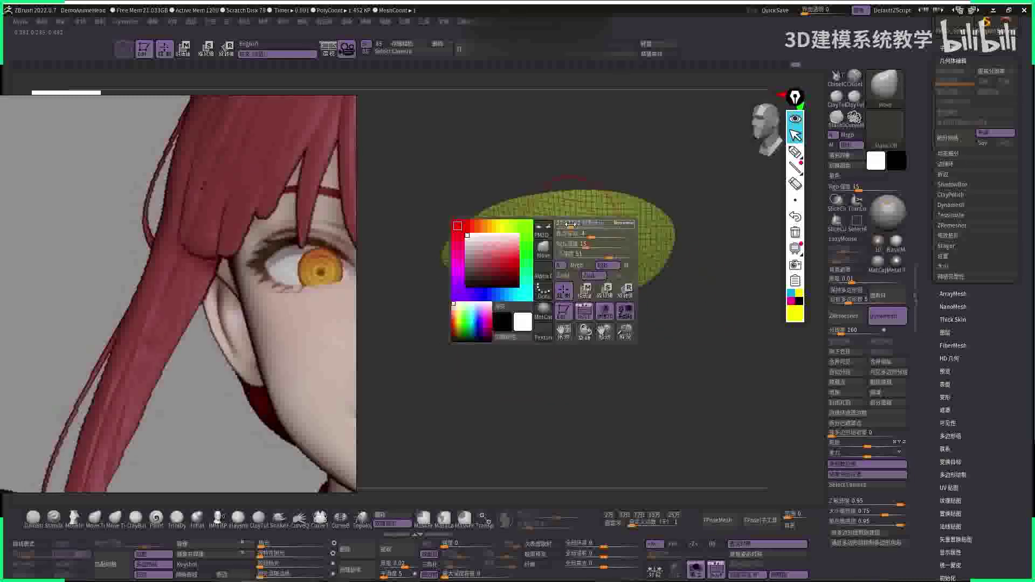
pyautogui.moveTo(518, 183); pyautogui.dragTo(475, 204)
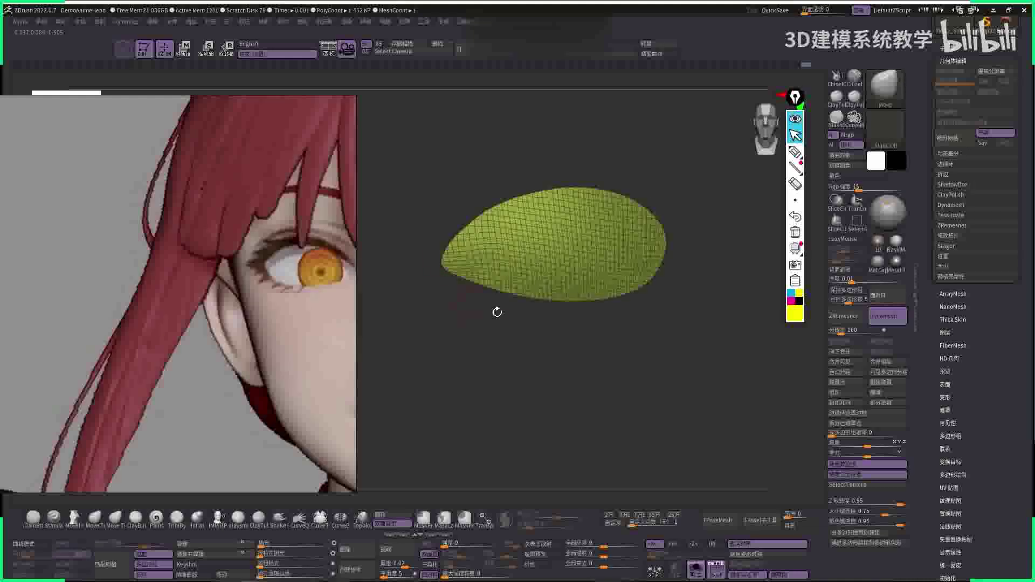
# - Turn off the polygroup wireframe, frame the mesh and unhide the face around the eyes
pyautogui.press('f')
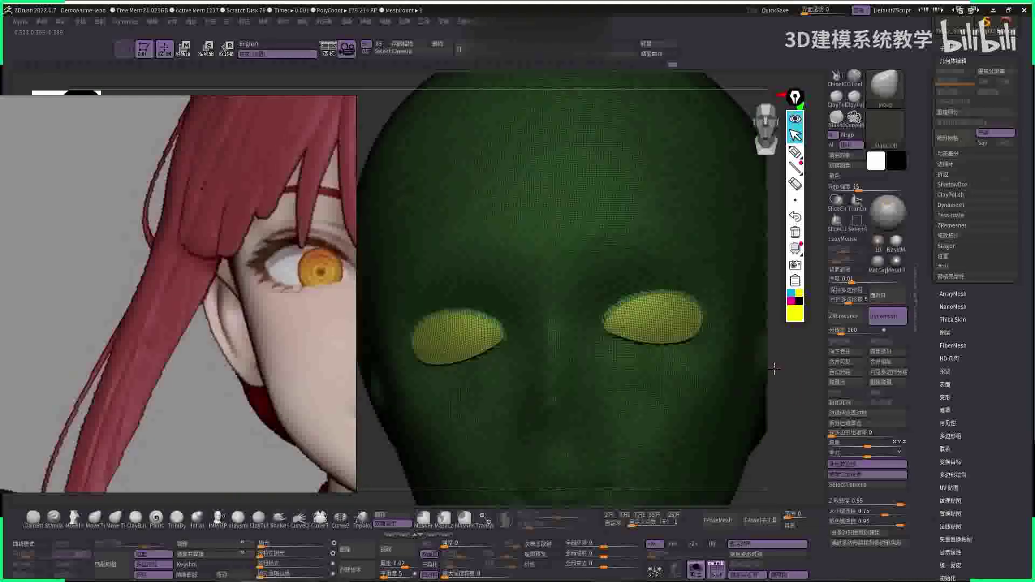
pyautogui.hotkey('shift', 'f')
pyautogui.hotkey('ctrl', 'z')
pyautogui.hotkey('ctrl', 'z')
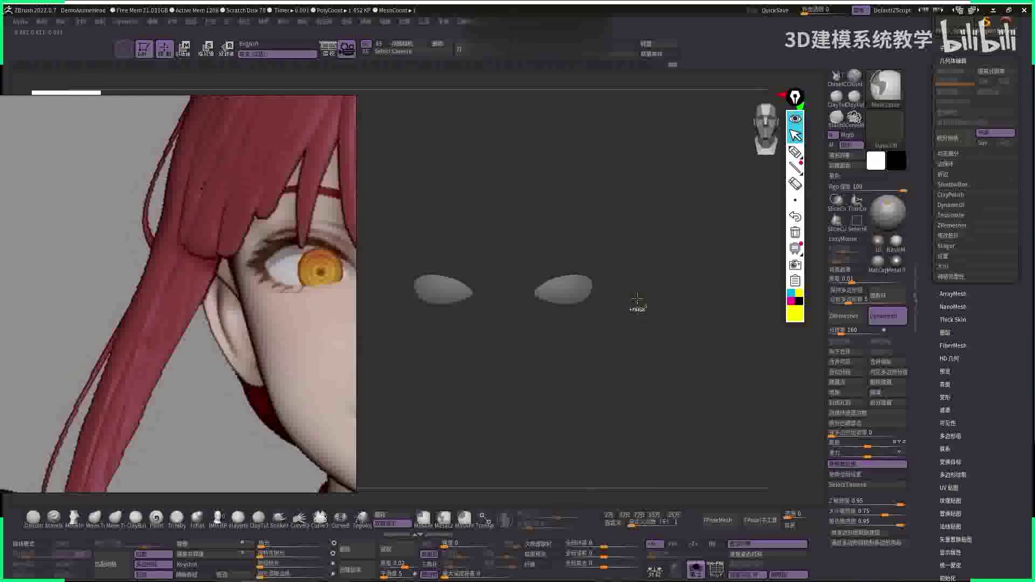
pyautogui.hotkey('ctrl', 'shift', 'z')
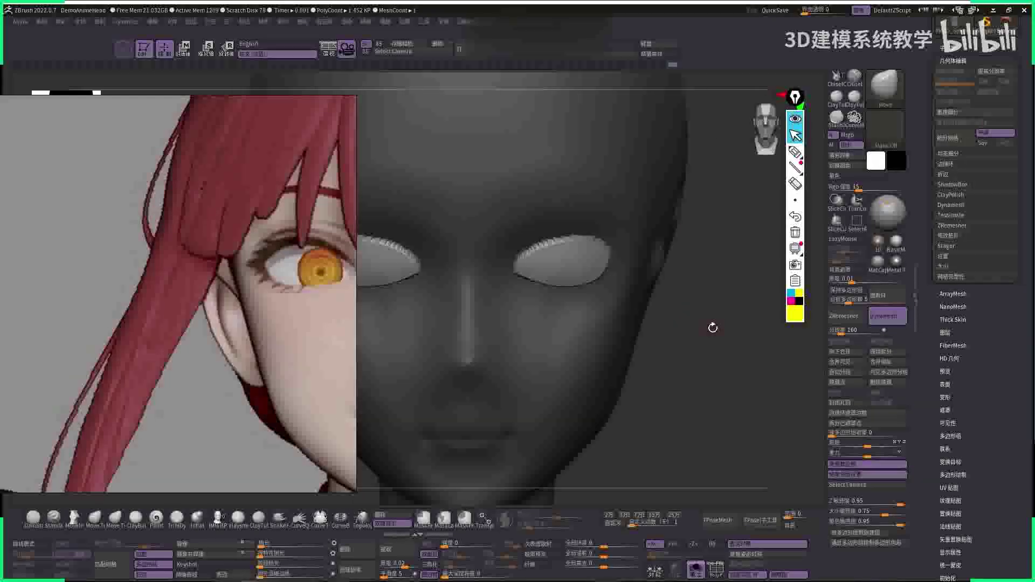
# - Frame the head from the side and shape the cheek with the Move brush
pyautogui.moveTo(717, 335)
pyautogui.mouseDown()
pyautogui.moveTo(741, 352)
pyautogui.moveTo(543, 301)
pyautogui.moveTo(528, 286)
pyautogui.moveTo(539, 302)
pyautogui.mouseUp()
pyautogui.press('space')
pyautogui.press('f')
pyautogui.press('space')
pyautogui.press('b')
pyautogui.press('m')
pyautogui.press('v')
pyautogui.moveTo(696, 296)
pyautogui.mouseDown()
pyautogui.moveTo(719, 308)
pyautogui.moveTo(615, 268)
pyautogui.mouseUp()
# - Reposition the eyeball with the Transpose Move gizmo, then return to sculpting the head
pyautogui.press('w')
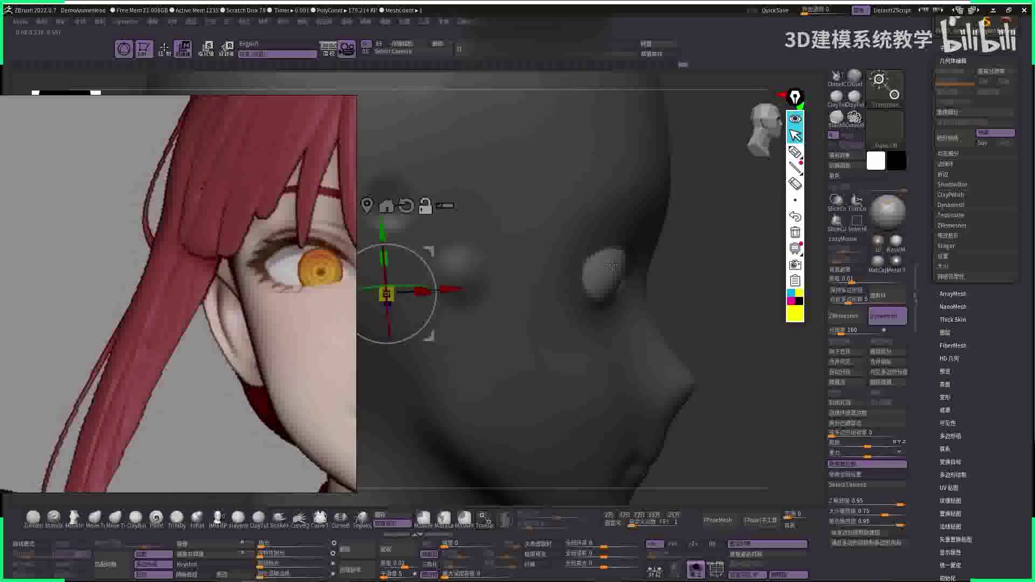
pyautogui.keyDown('alt'); pyautogui.click(615, 268); pyautogui.keyUp('alt')
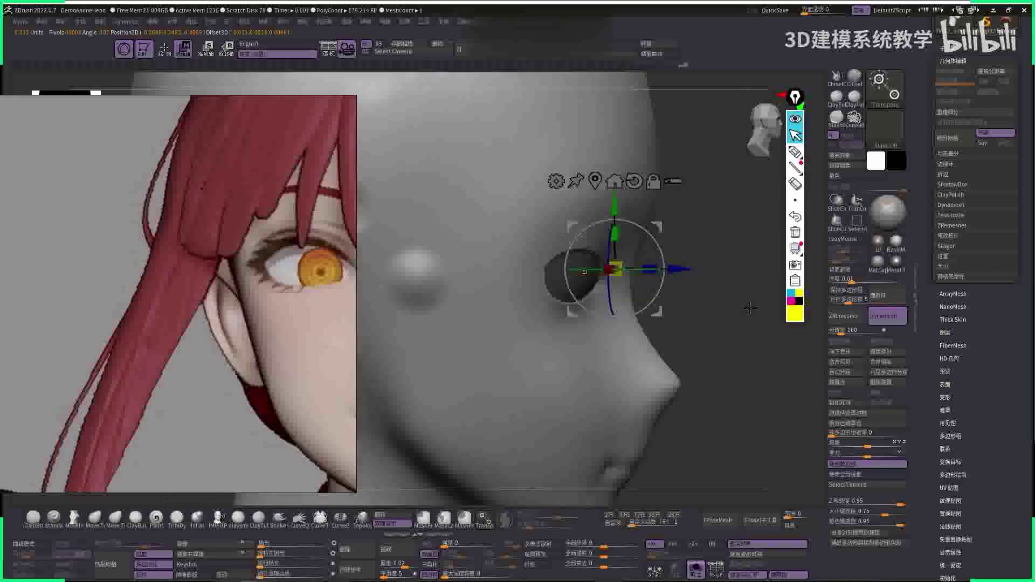
pyautogui.press('q')
pyautogui.keyDown('shift'); pyautogui.moveTo(729, 278); pyautogui.dragTo(593, 295); pyautogui.keyUp('shift')
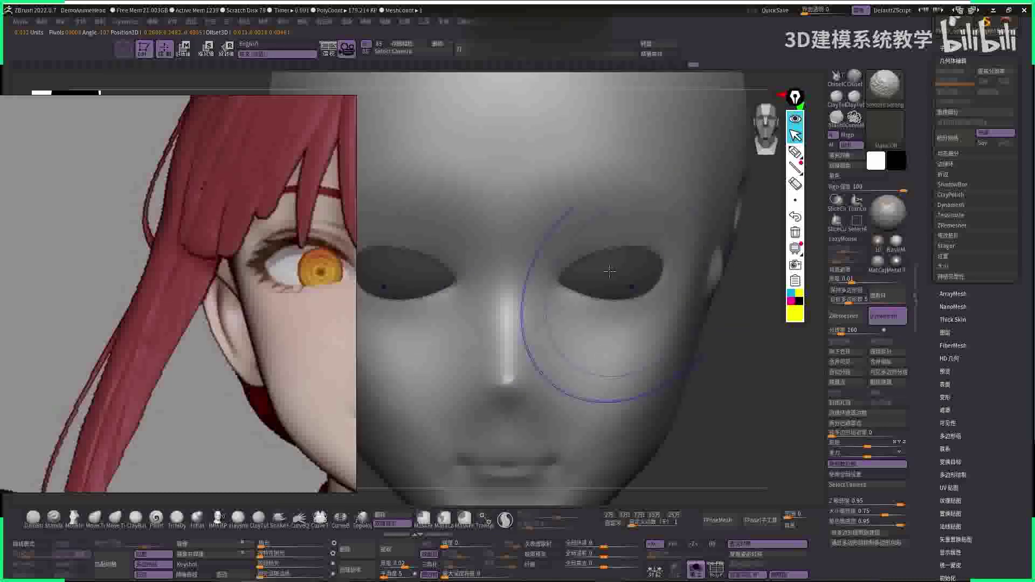
pyautogui.press('w')
pyautogui.press('f')
pyautogui.press('q')
# - Build up and smooth the face around the eyes with ClayBuildup and SmoothStrong, with PolyF on
pyautogui.moveTo(665, 178)
pyautogui.mouseDown()
pyautogui.moveTo(723, 363)
pyautogui.moveTo(705, 311)
pyautogui.moveTo(690, 310)
pyautogui.moveTo(736, 312)
pyautogui.moveTo(702, 302)
pyautogui.moveTo(717, 307)
pyautogui.mouseUp()
pyautogui.press('w')
pyautogui.press('f')
pyautogui.press('q')
pyautogui.press('b')
pyautogui.press('c')
pyautogui.press('b')
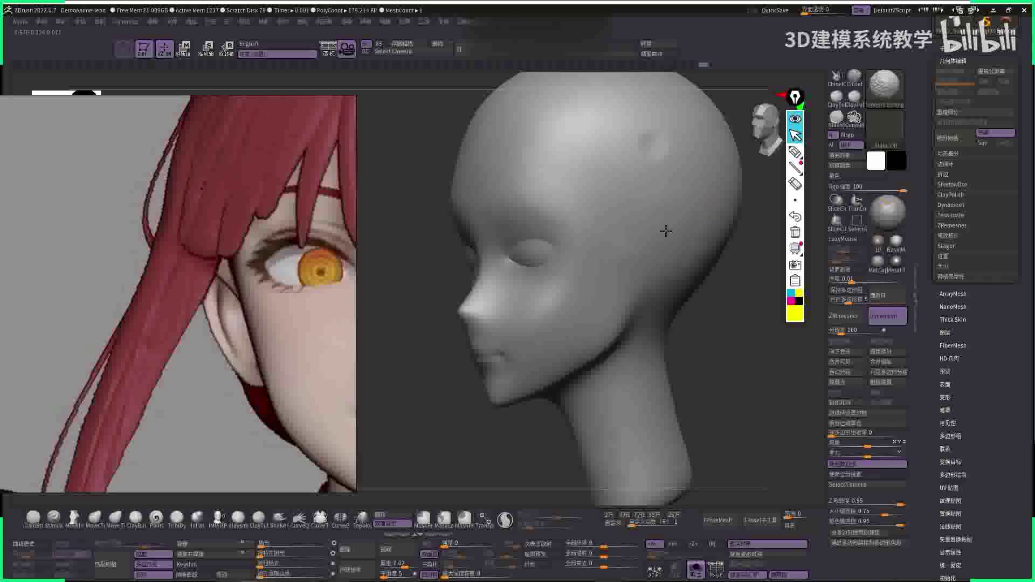
pyautogui.press('shift')
pyautogui.press('shift')
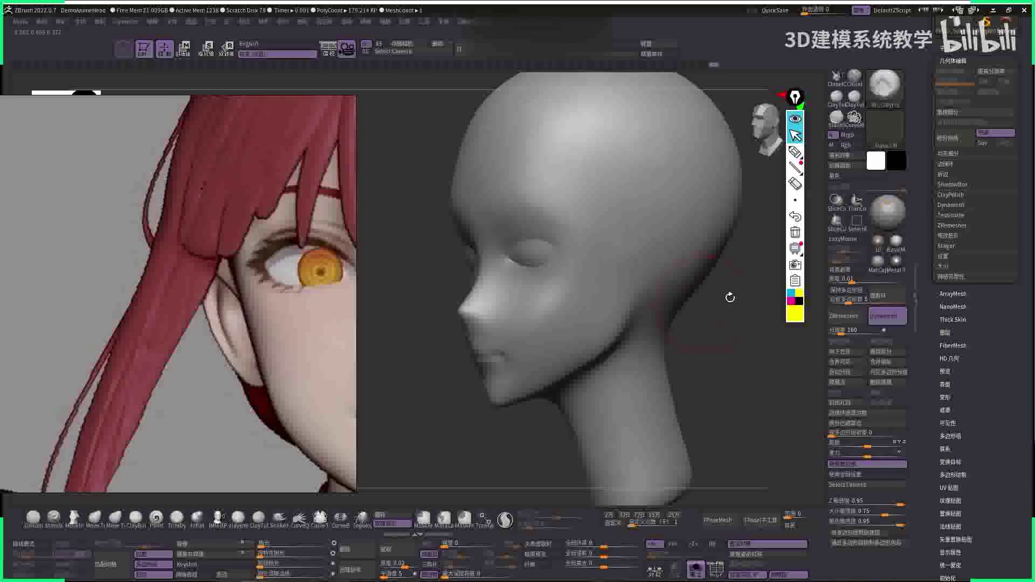
pyautogui.moveTo(730, 298); pyautogui.dragTo(656, 238)
pyautogui.moveTo(666, 280)
pyautogui.mouseDown()
pyautogui.moveTo(684, 296)
pyautogui.moveTo(694, 259)
pyautogui.moveTo(705, 289)
pyautogui.moveTo(659, 238)
pyautogui.moveTo(670, 185)
pyautogui.moveTo(649, 234)
pyautogui.moveTo(694, 230)
pyautogui.moveTo(668, 282)
pyautogui.moveTo(701, 259)
pyautogui.moveTo(675, 281)
pyautogui.moveTo(727, 300)
pyautogui.moveTo(627, 243)
pyautogui.mouseUp()
pyautogui.hotkey('shift', 'f')
pyautogui.hotkey('shift', 'f')
pyautogui.press('space')
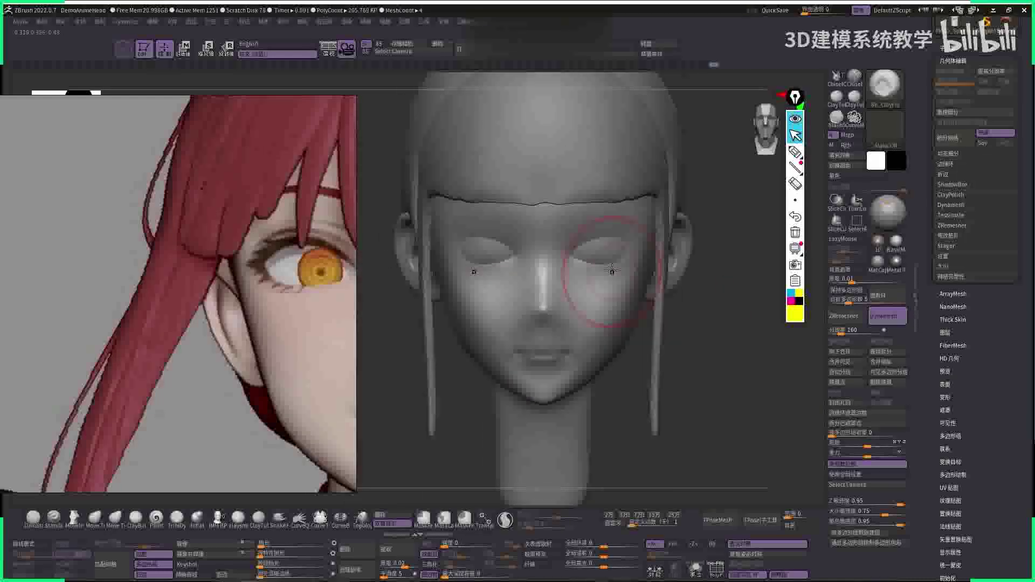
# - Reshape the cheeks and jaw with the Move brush at intensity 15 from several angles
pyautogui.moveTo(755, 253)
pyautogui.mouseDown()
pyautogui.moveTo(690, 279)
pyautogui.moveTo(518, 301)
pyautogui.mouseUp()
pyautogui.hotkey('shift', 'f')
pyautogui.press('b')
pyautogui.press('m')
pyautogui.press('v')
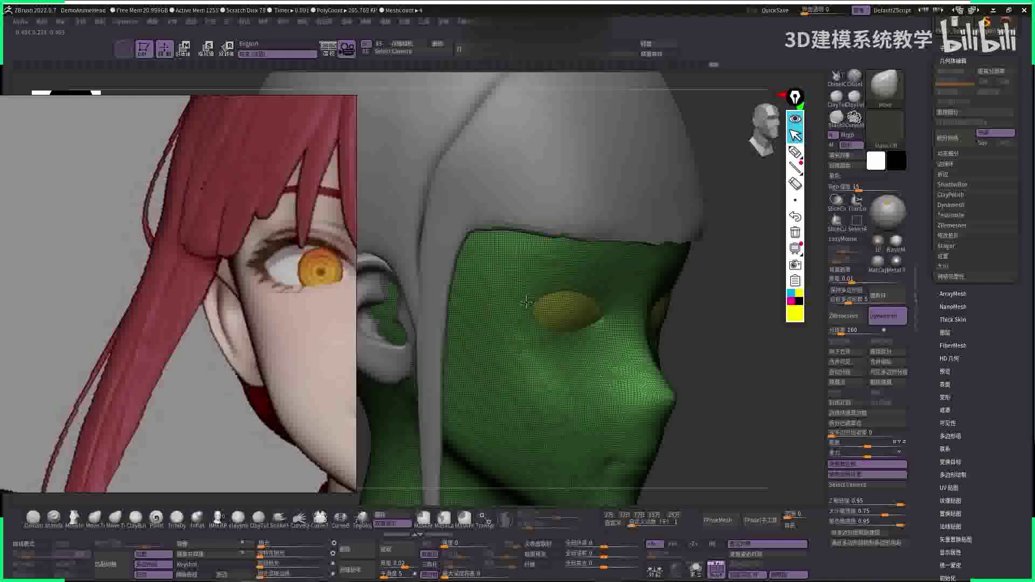
pyautogui.moveTo(521, 300); pyautogui.dragTo(528, 291, button='right')
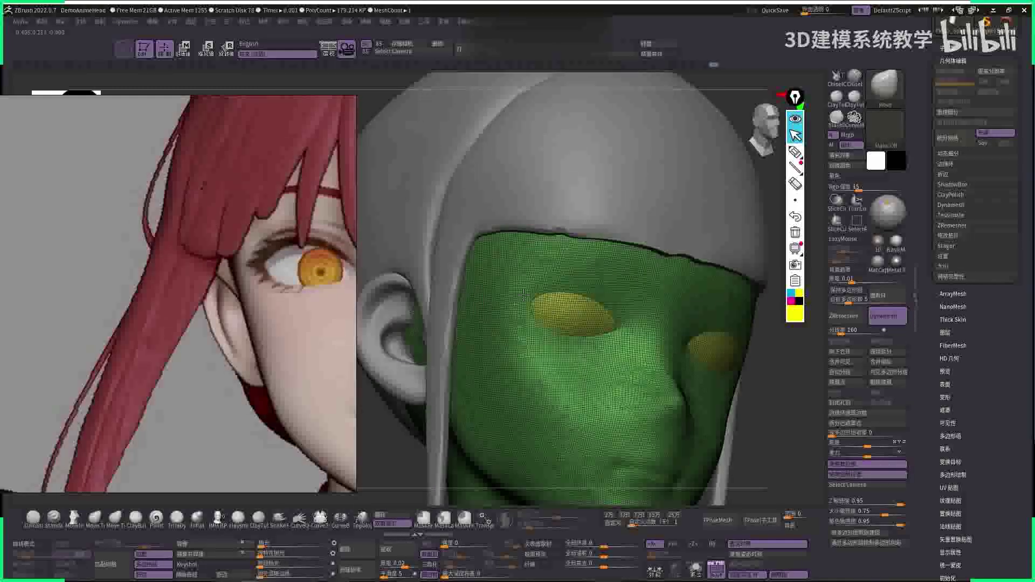
pyautogui.moveTo(770, 372); pyautogui.dragTo(686, 293)
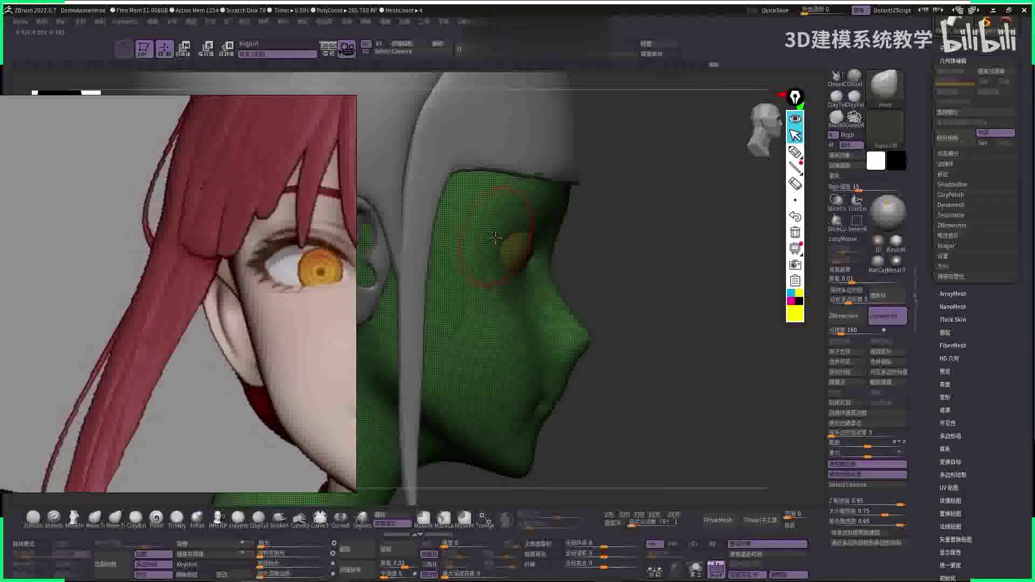
pyautogui.moveTo(572, 236); pyautogui.dragTo(521, 235)
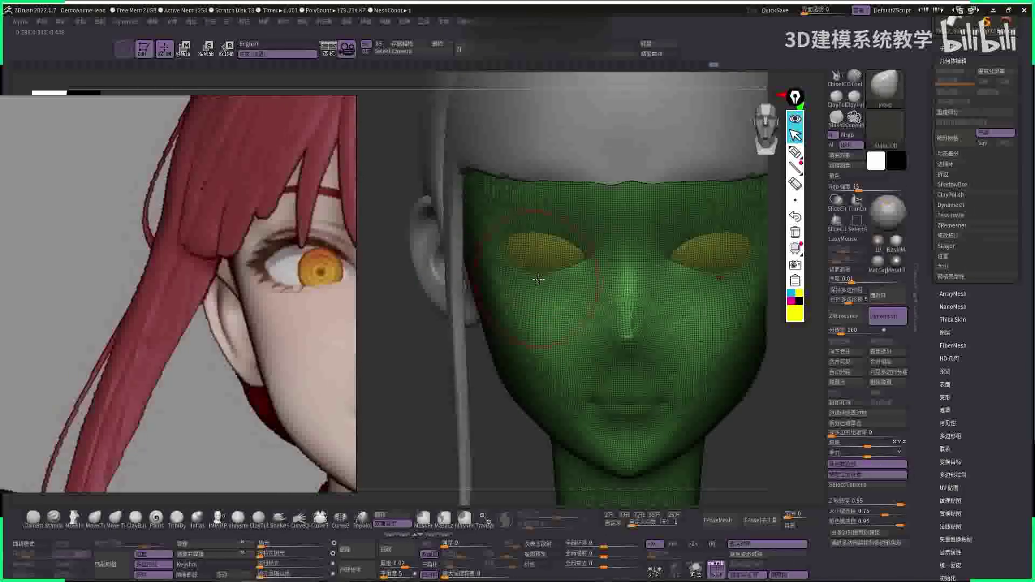
pyautogui.moveTo(549, 293); pyautogui.dragTo(567, 359, button='right')
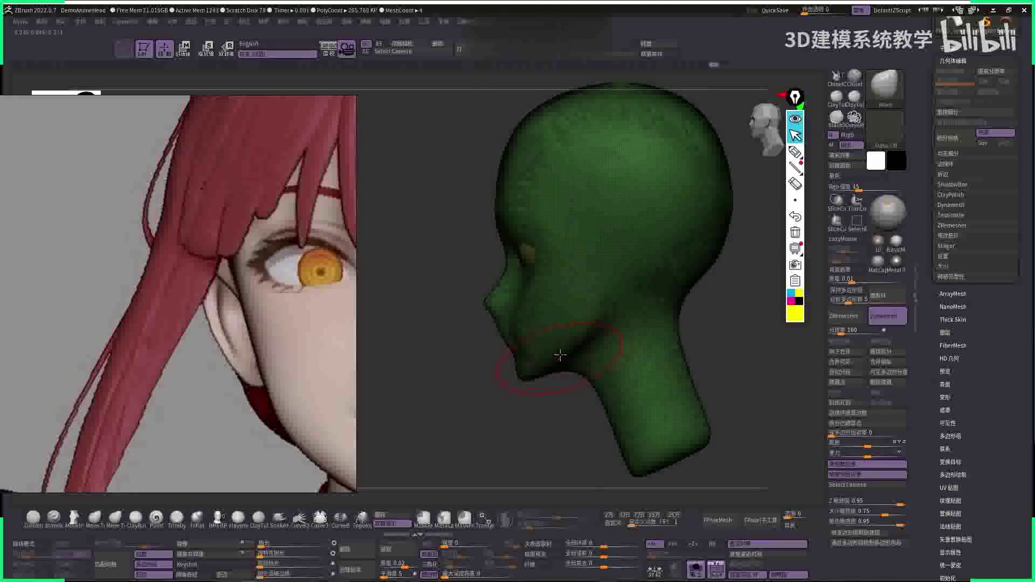
pyautogui.moveTo(502, 402)
pyautogui.mouseDown(button='right')
pyautogui.moveTo(584, 327)
pyautogui.moveTo(481, 382)
pyautogui.moveTo(544, 412)
pyautogui.moveTo(620, 334)
pyautogui.moveTo(687, 293)
pyautogui.moveTo(491, 317)
pyautogui.moveTo(698, 268)
pyautogui.mouseUp(button='right')
# - Show the hair and ear pieces again and keep refining the jaw with Move at intensity 15
pyautogui.hotkey('shift', 'f')
pyautogui.press('space')
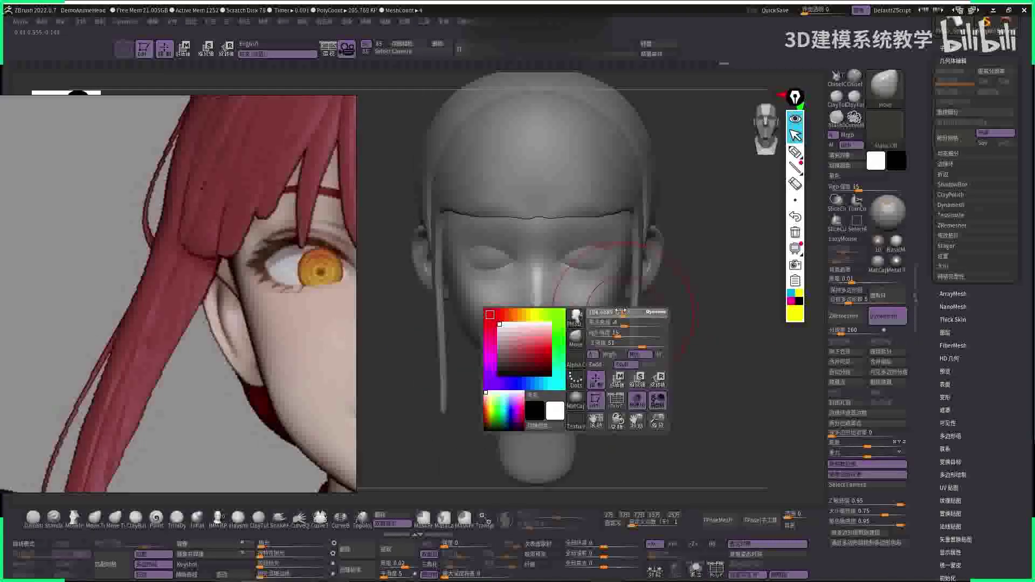
pyautogui.keyDown('alt'); pyautogui.moveTo(555, 331); pyautogui.dragTo(616, 298, button='right'); pyautogui.keyUp('alt')
pyautogui.press('space')
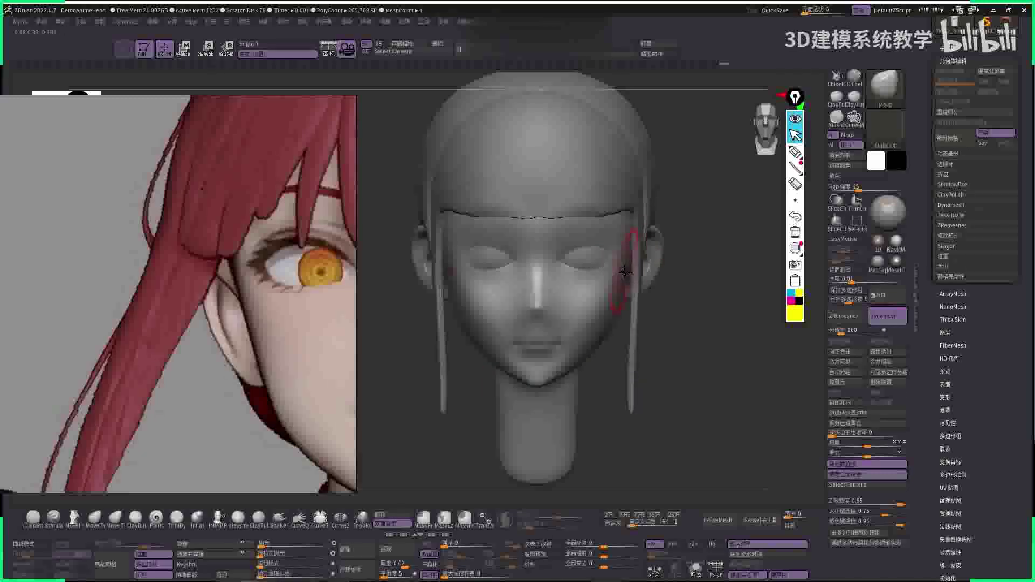
pyautogui.press('b')
pyautogui.press('m')
pyautogui.press('v')
pyautogui.moveTo(741, 253); pyautogui.dragTo(718, 274, button='right')
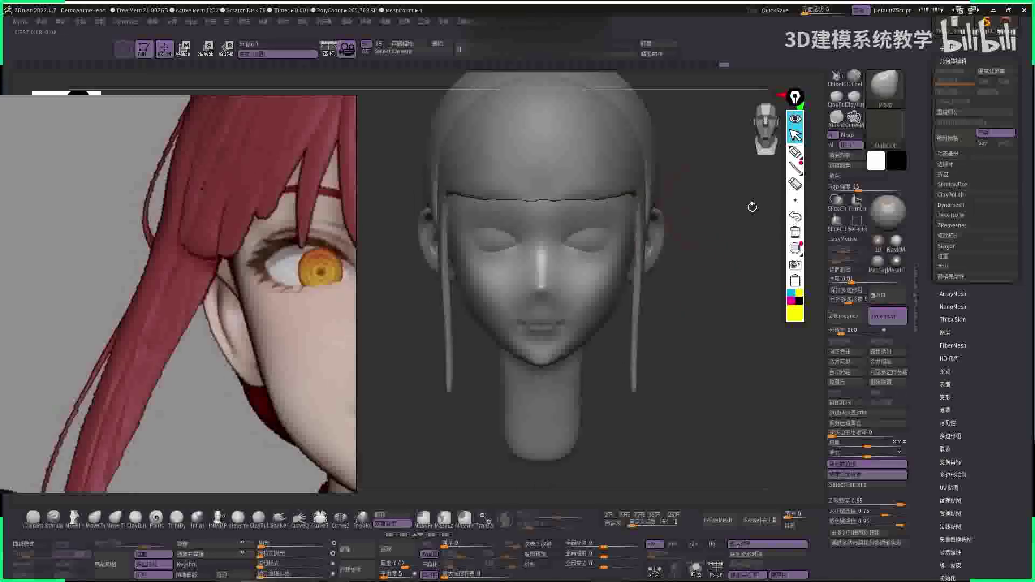
pyautogui.scroll(-5, 216, 280)
pyautogui.scroll(4, 254, 272)
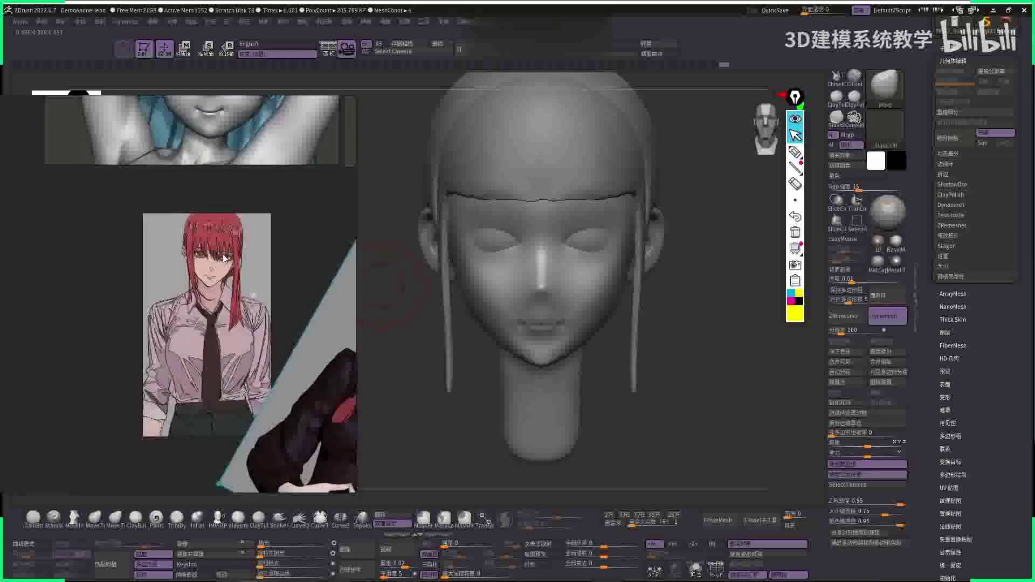
pyautogui.scroll(3, 253, 272)
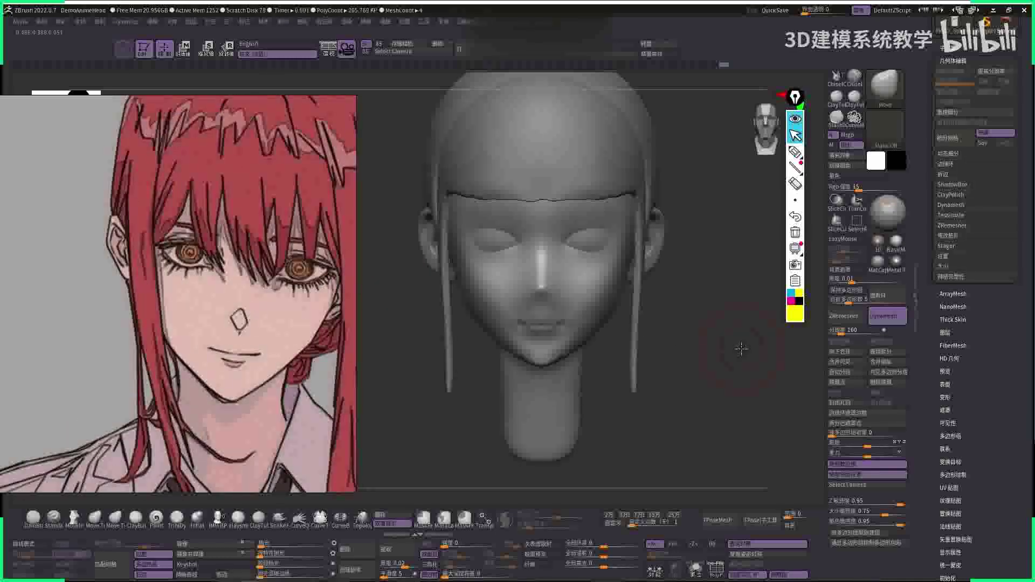
# - Mask the face with MaskLasso and hide it, leaving only the eye shapes visible
pyautogui.keyDown('alt'); pyautogui.moveTo(662, 324); pyautogui.dragTo(696, 294, button='right'); pyautogui.keyUp('alt')
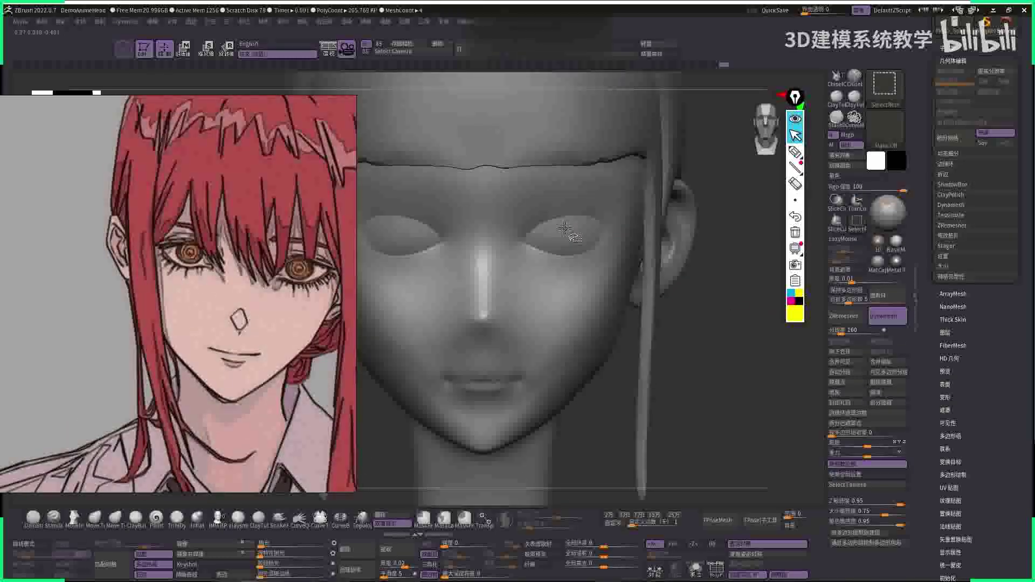
pyautogui.keyDown('ctrl'); pyautogui.click(705, 287); pyautogui.keyUp('ctrl')
pyautogui.keyDown('ctrl'); pyautogui.click(715, 286); pyautogui.keyUp('ctrl')
pyautogui.keyDown('ctrl'); pyautogui.click(719, 281); pyautogui.keyUp('ctrl')
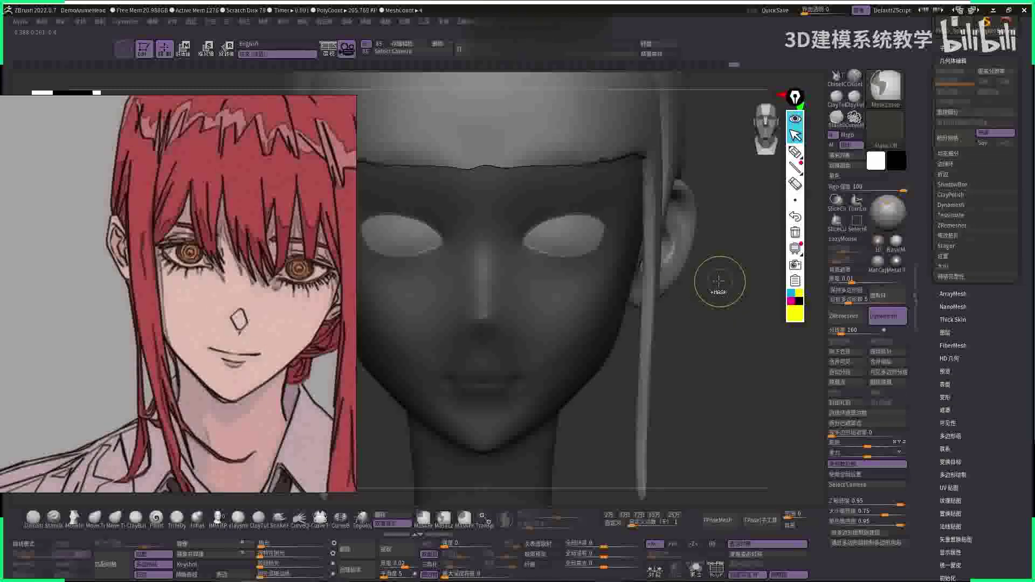
pyautogui.hotkey('alt', 's')
pyautogui.keyDown('ctrl'); pyautogui.keyDown('shift'); pyautogui.click(563, 231); pyautogui.keyUp('shift'); pyautogui.keyUp('ctrl')
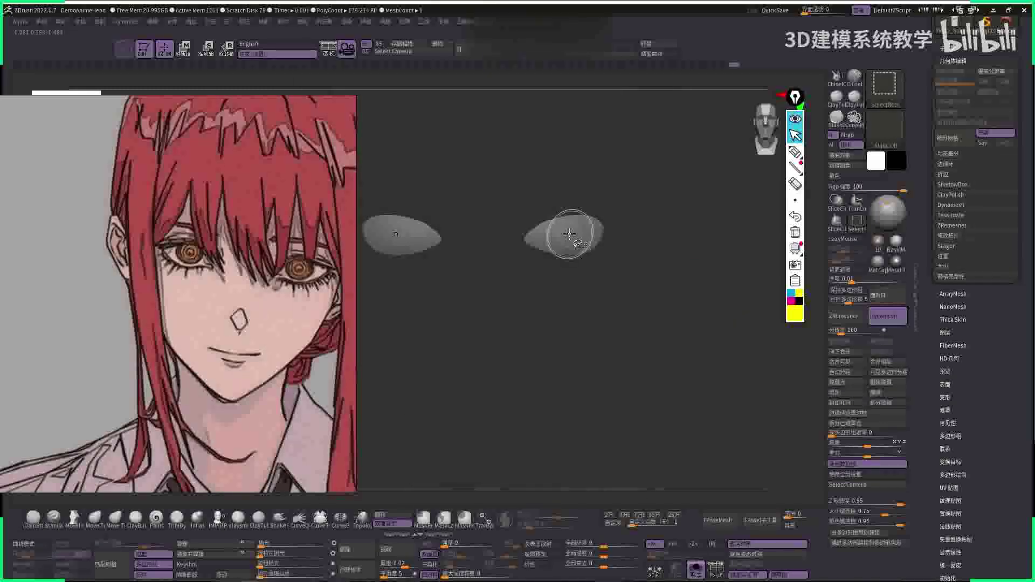
# - Move the eye shapes slightly lower and closer to the nose with the Transpose Move gizmo
pyautogui.press('w')
pyautogui.press('ctrl')
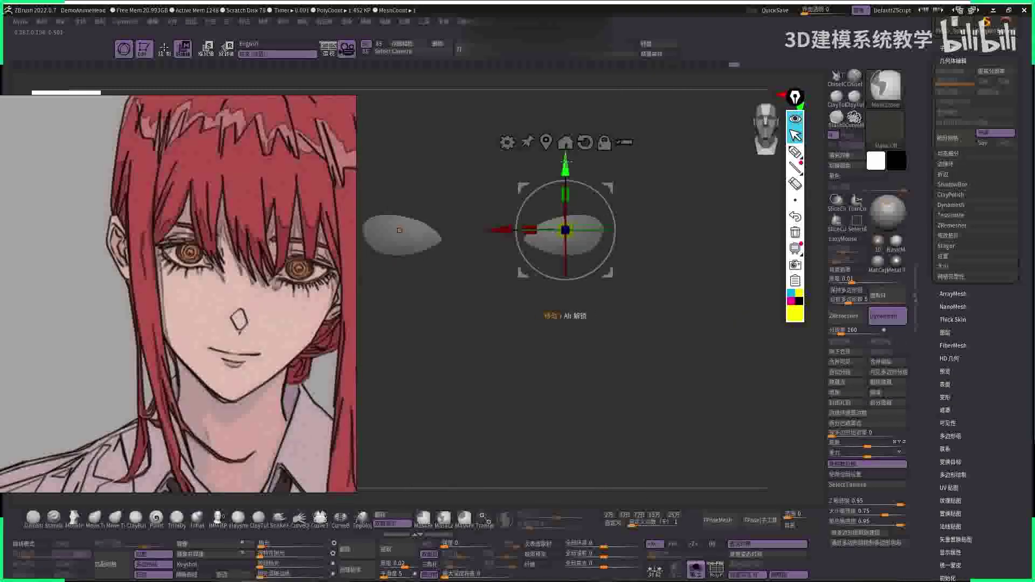
pyautogui.moveTo(567, 213); pyautogui.dragTo(567, 218)
pyautogui.keyDown('ctrl'); pyautogui.keyDown('shift'); pyautogui.click(531, 233); pyautogui.keyUp('shift'); pyautogui.keyUp('ctrl')
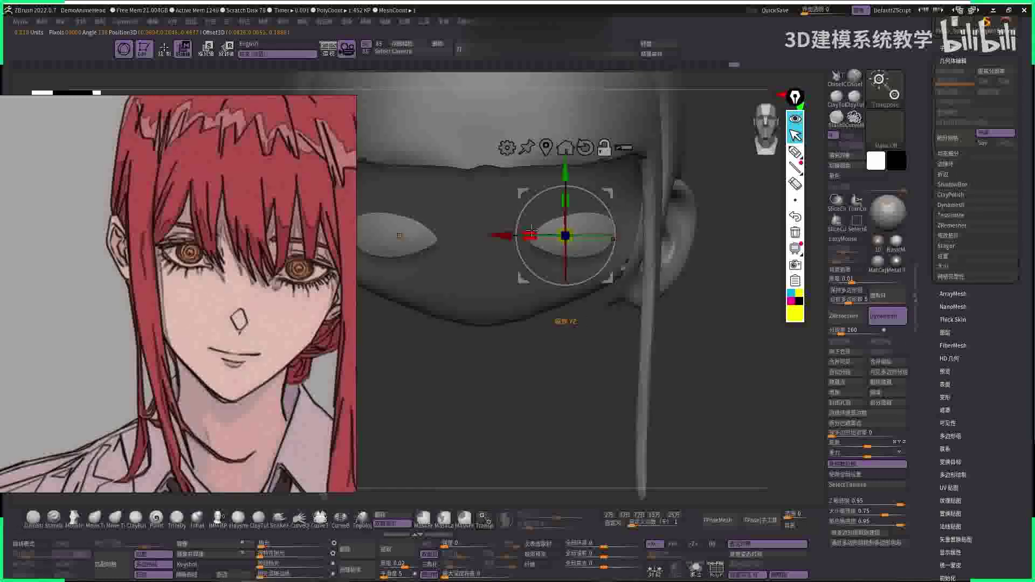
pyautogui.keyDown('ctrl'); pyautogui.keyDown('shift'); pyautogui.click(540, 238); pyautogui.keyUp('shift'); pyautogui.keyUp('ctrl')
pyautogui.moveTo(504, 235); pyautogui.dragTo(492, 235)
pyautogui.moveTo(647, 334)
pyautogui.mouseDown()
pyautogui.moveTo(695, 315)
pyautogui.moveTo(748, 358)
pyautogui.moveTo(654, 358)
pyautogui.moveTo(568, 231)
pyautogui.moveTo(576, 279)
pyautogui.mouseUp()
pyautogui.press('q')
pyautogui.keyDown('alt'); pyautogui.click(575, 278); pyautogui.keyUp('alt')
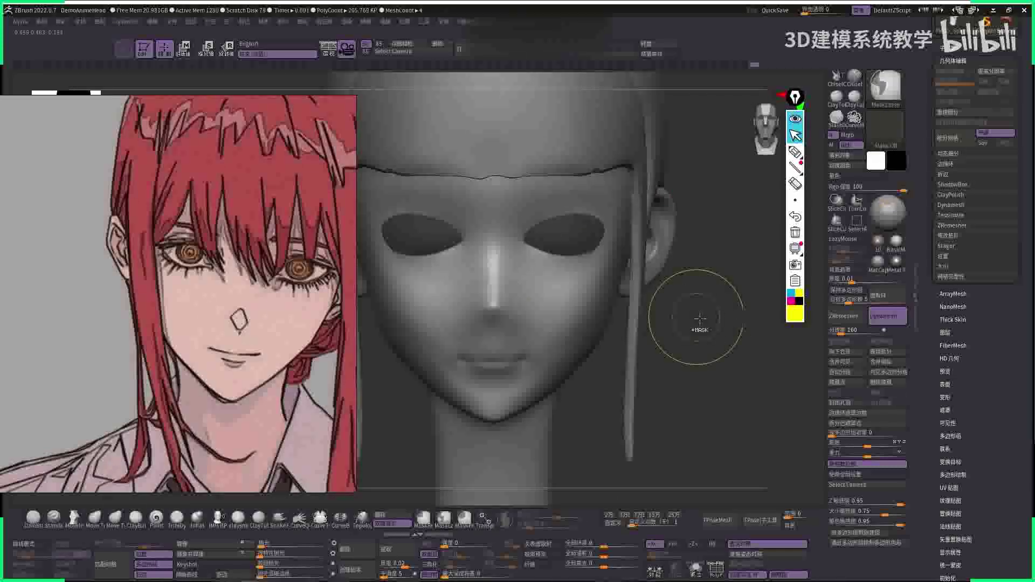
# - Select the head and build up clay over both eye sockets using ClayBuildup with LazyMouse
pyautogui.keyDown('alt'); pyautogui.click(581, 270); pyautogui.keyUp('alt')
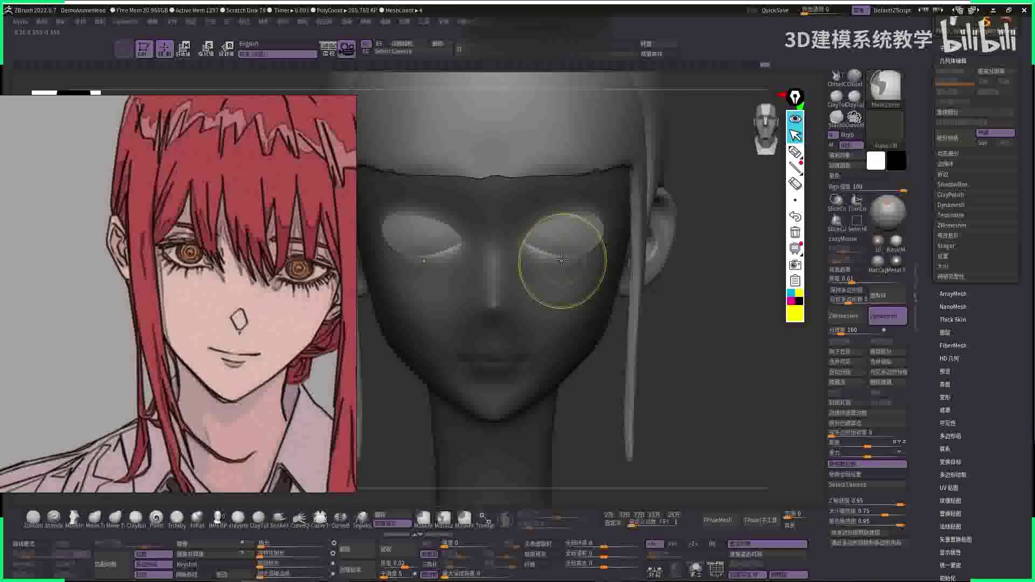
pyautogui.keyDown('alt'); pyautogui.click(572, 234); pyautogui.keyUp('alt')
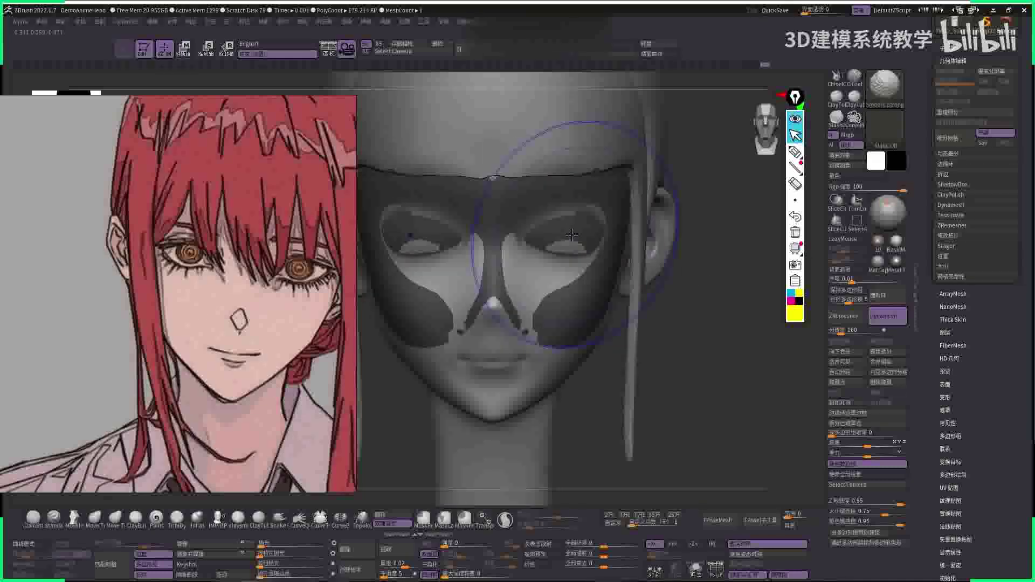
pyautogui.press('space')
pyautogui.press('b')
pyautogui.press('c')
pyautogui.press('b')
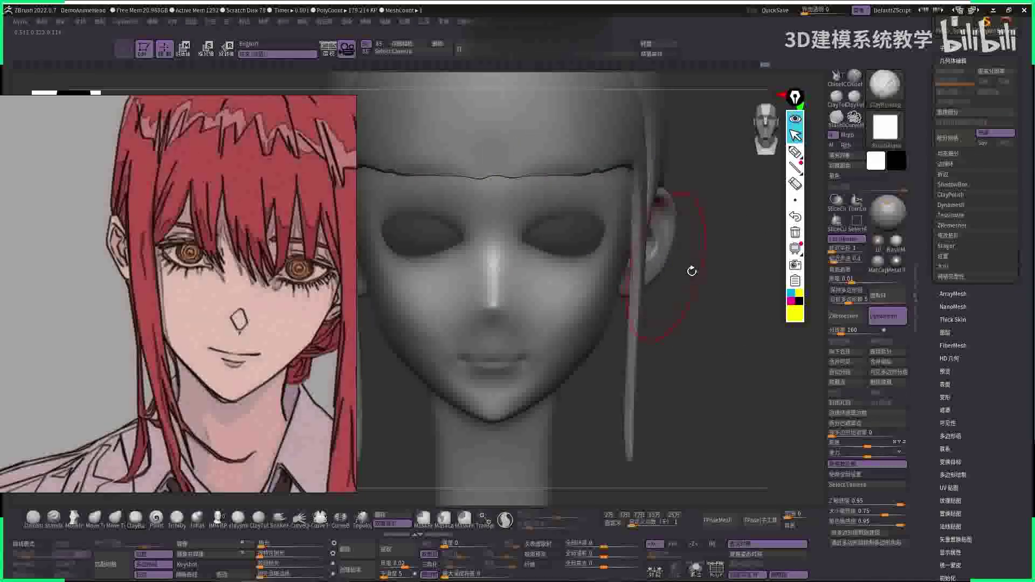
pyautogui.moveTo(599, 240); pyautogui.dragTo(534, 240)
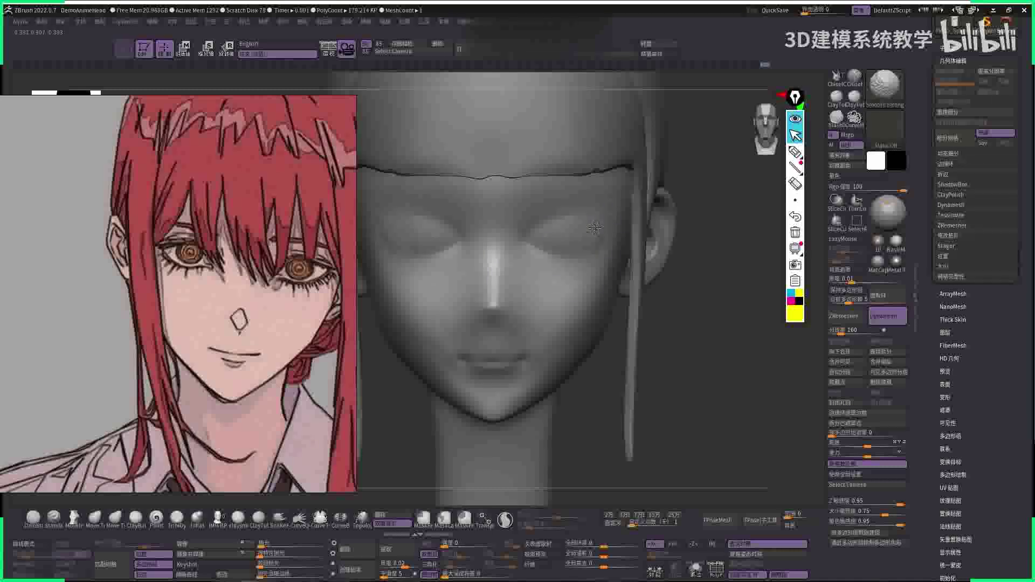
pyautogui.keyDown('ctrl'); pyautogui.keyDown('shift'); pyautogui.click(556, 238); pyautogui.keyUp('shift'); pyautogui.keyUp('ctrl')
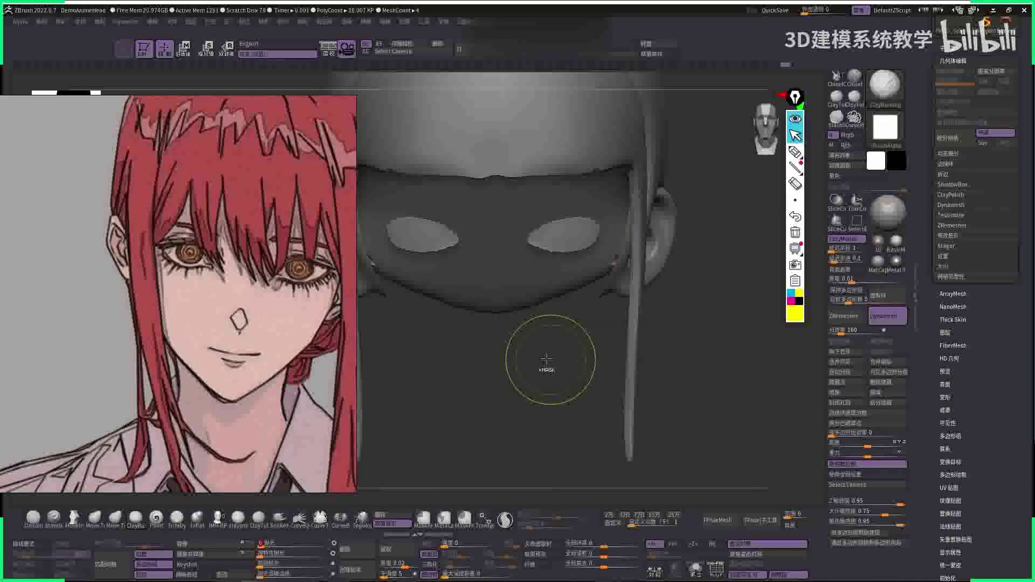
pyautogui.keyDown('ctrl'); pyautogui.keyDown('shift'); pyautogui.moveTo(545, 422); pyautogui.dragTo(640, 335); pyautogui.keyUp('shift'); pyautogui.keyUp('ctrl')
# - Paint masks on the head with MaskPen, inverting and clearing them to isolate the socket areas
pyautogui.moveTo(715, 326); pyautogui.dragTo(718, 323)
pyautogui.press('ctrl')
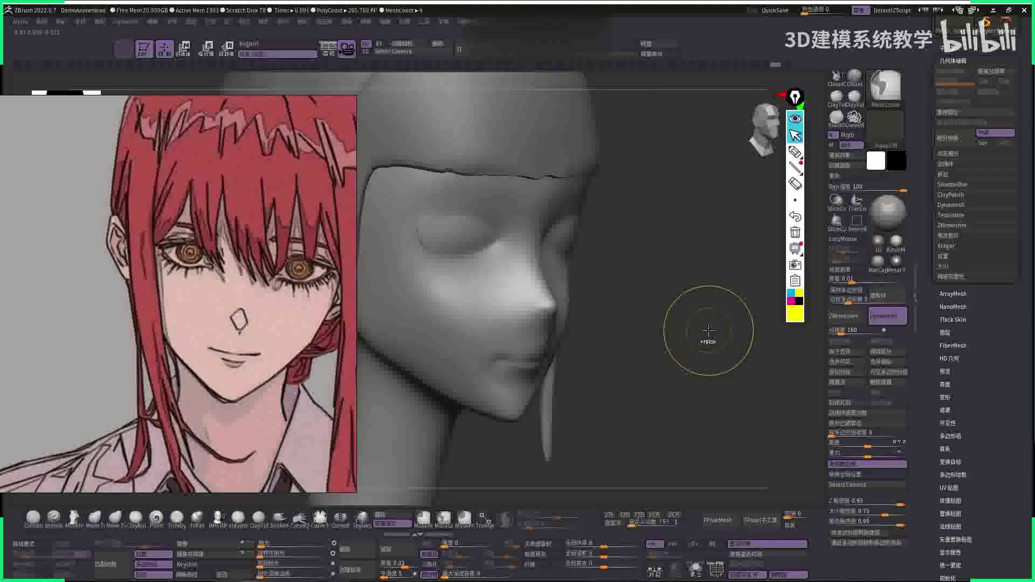
pyautogui.moveTo(706, 330); pyautogui.dragTo(615, 282)
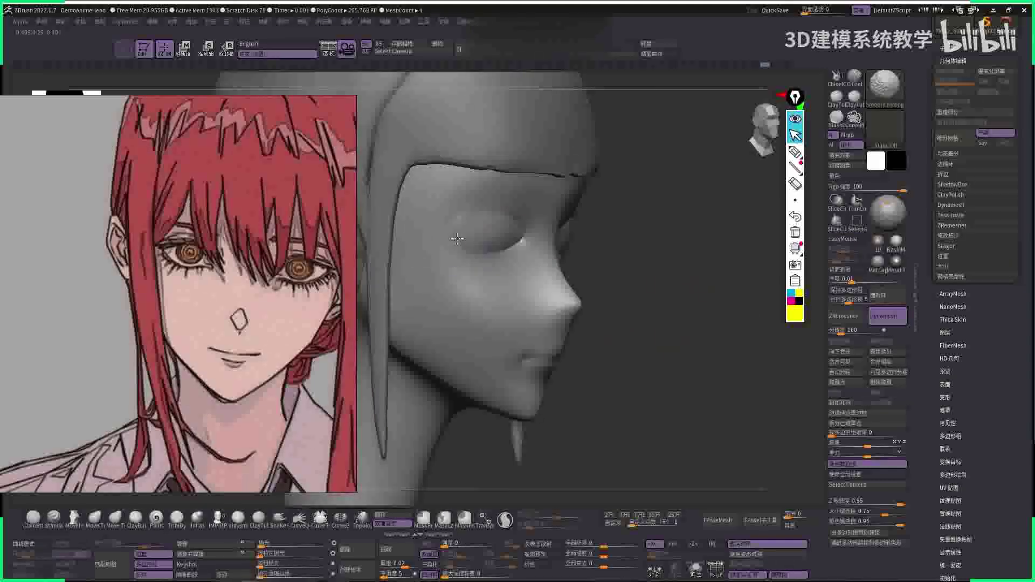
pyautogui.moveTo(456, 253); pyautogui.dragTo(705, 278)
pyautogui.press('ctrl')
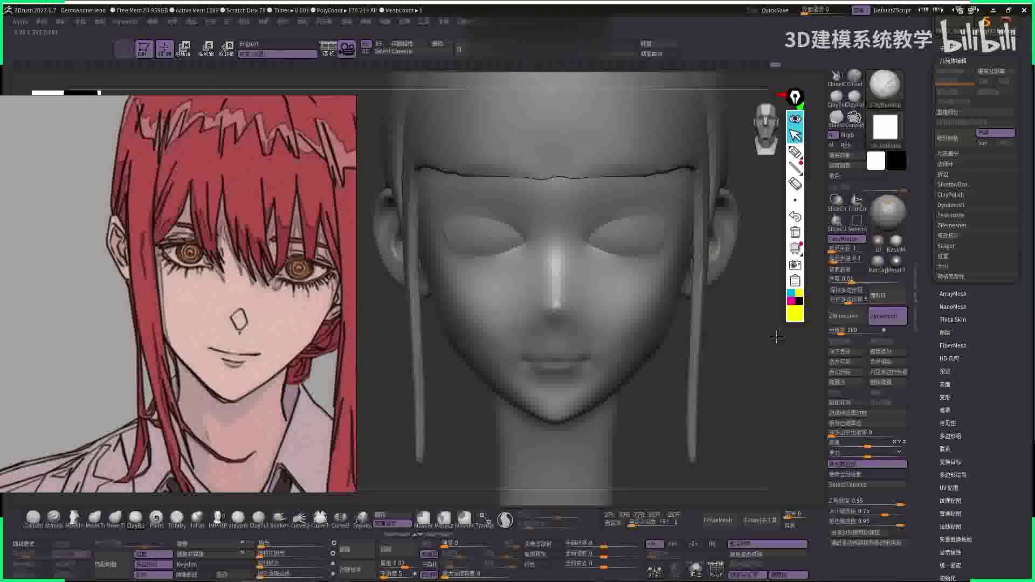
pyautogui.keyDown('ctrl'); pyautogui.click(714, 300); pyautogui.keyUp('ctrl')
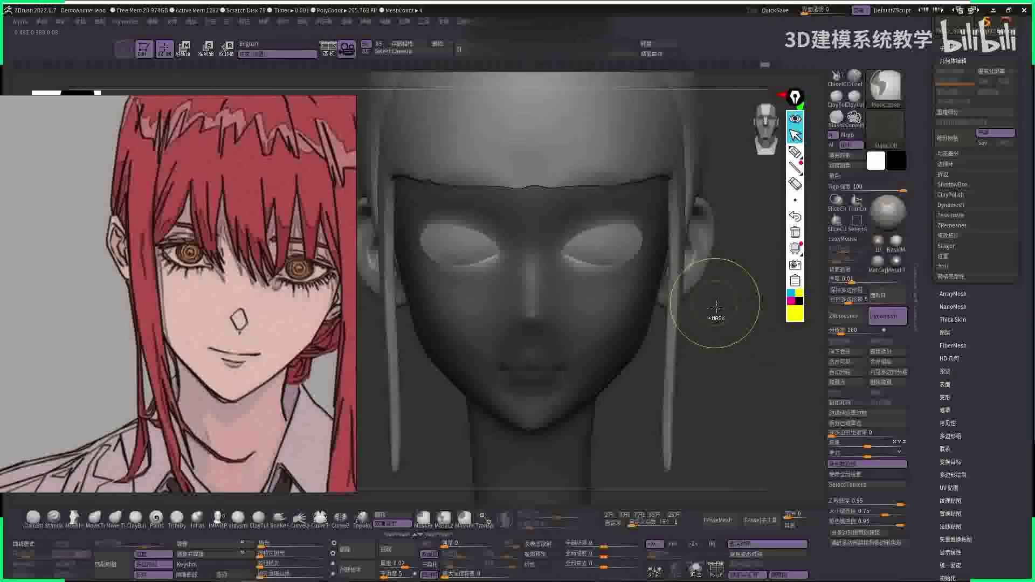
pyautogui.keyDown('ctrl'); pyautogui.click(687, 289); pyautogui.keyUp('ctrl')
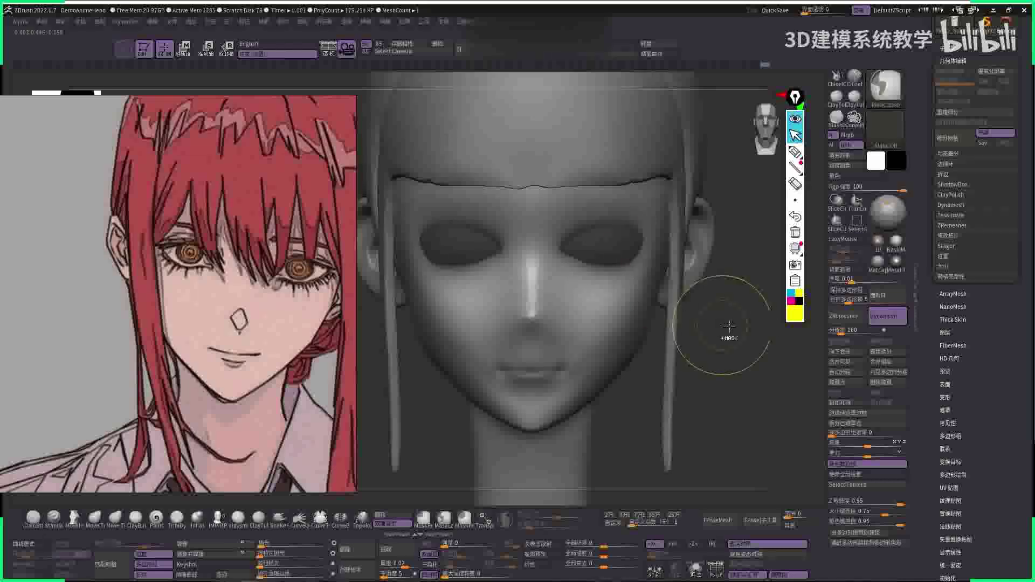
pyautogui.keyDown('ctrl'); pyautogui.click(740, 300); pyautogui.keyUp('ctrl')
pyautogui.keyDown('ctrl'); pyautogui.click(740, 304); pyautogui.keyUp('ctrl')
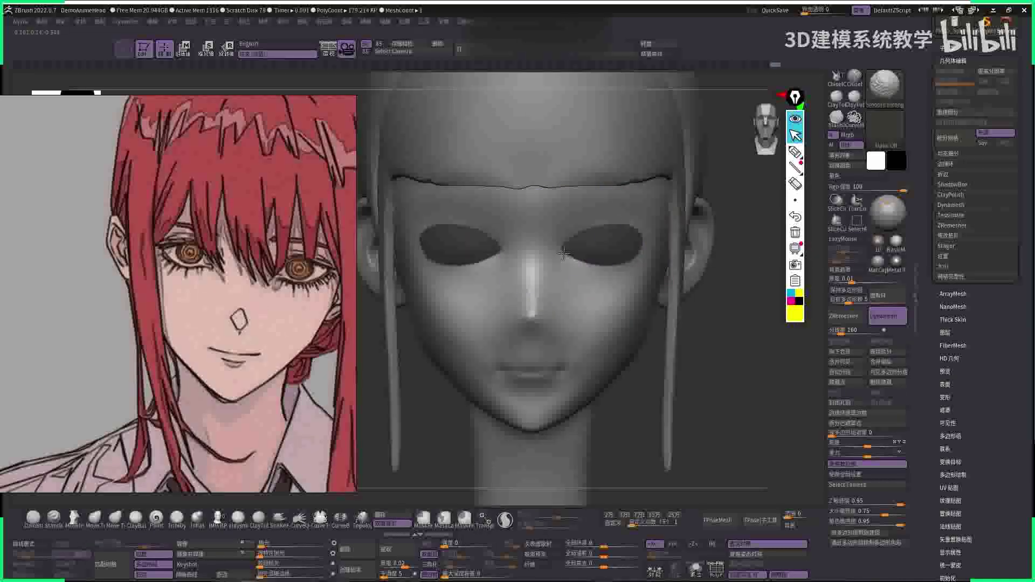
# - Return to ClayBuildup and close in on the eyes and nose
pyautogui.press('b')
pyautogui.press('c')
pyautogui.press('b')
pyautogui.moveTo(661, 291)
pyautogui.mouseDown()
pyautogui.moveTo(536, 257)
pyautogui.moveTo(562, 231)
pyautogui.moveTo(485, 266)
pyautogui.moveTo(416, 348)
pyautogui.moveTo(539, 259)
pyautogui.mouseUp()
pyautogui.press('w')
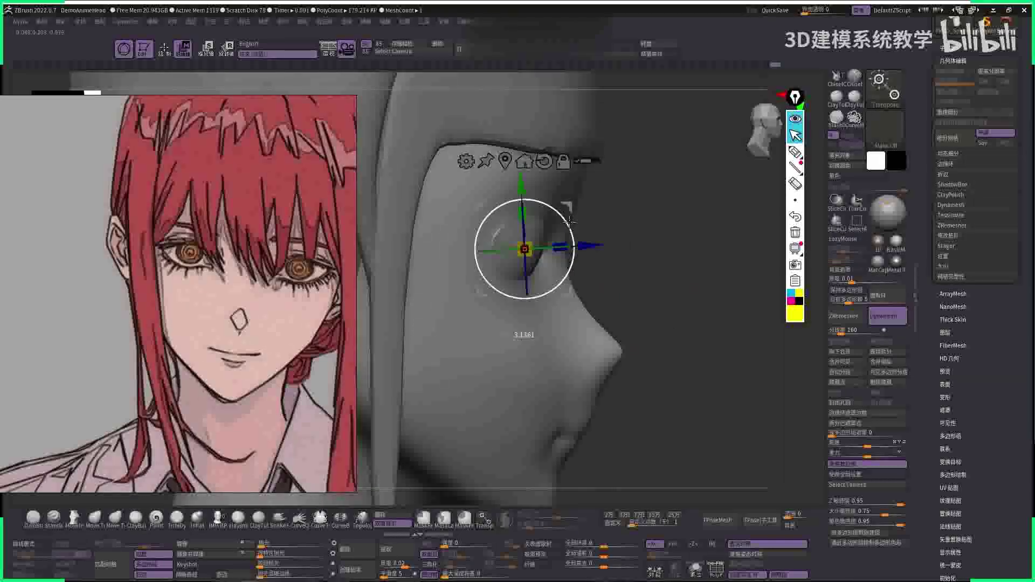
# - Toggle Solo to view the head without the eyeball, then turn the head to face forward
pyautogui.keyDown('ctrl'); pyautogui.keyDown('shift'); pyautogui.click(572, 226); pyautogui.keyUp('shift'); pyautogui.keyUp('ctrl')
pyautogui.keyDown('ctrl'); pyautogui.keyDown('shift'); pyautogui.click(604, 229); pyautogui.keyUp('shift'); pyautogui.keyUp('ctrl')
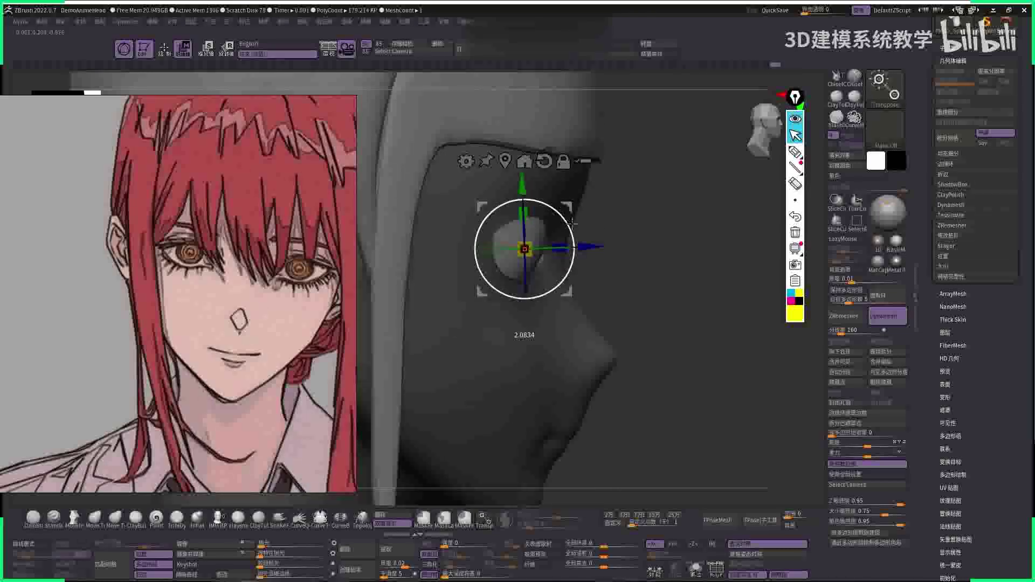
pyautogui.moveTo(593, 223); pyautogui.dragTo(502, 210)
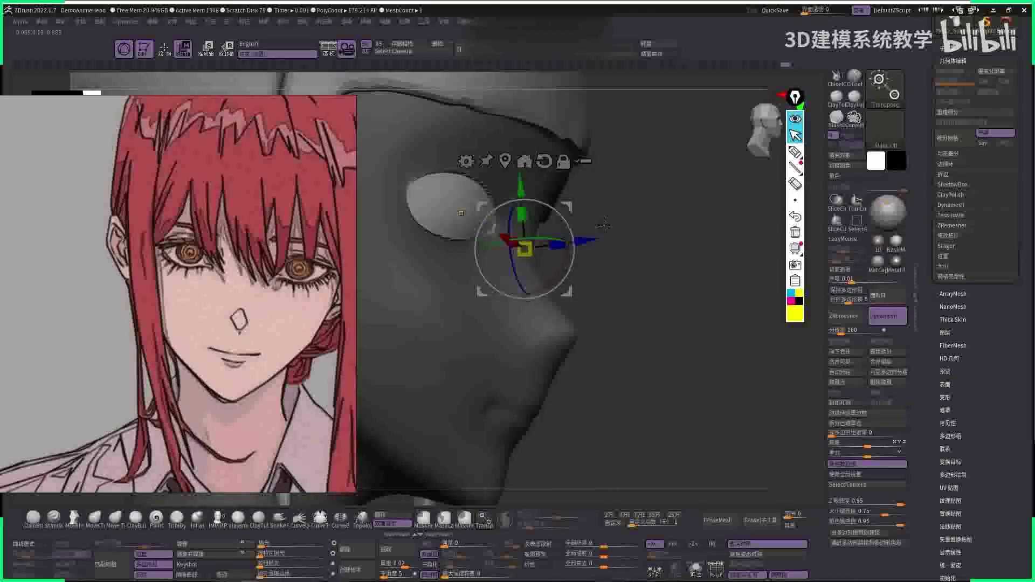
pyautogui.press('q')
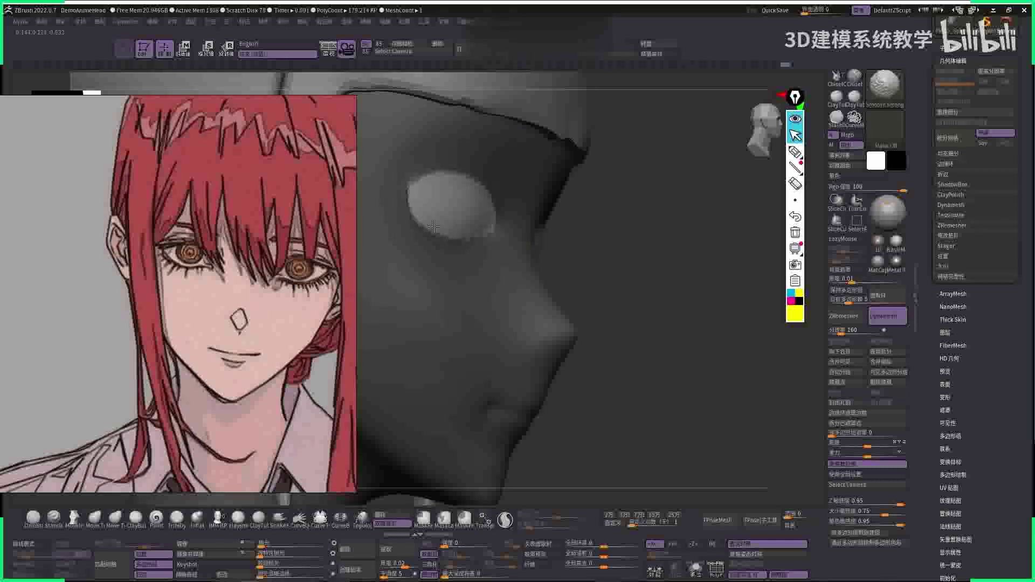
pyautogui.moveTo(457, 244); pyautogui.dragTo(621, 259)
# - Clear the face mask, hide the eyeballs, and mask the inside of the eye socket
pyautogui.press('w')
pyautogui.press('q')
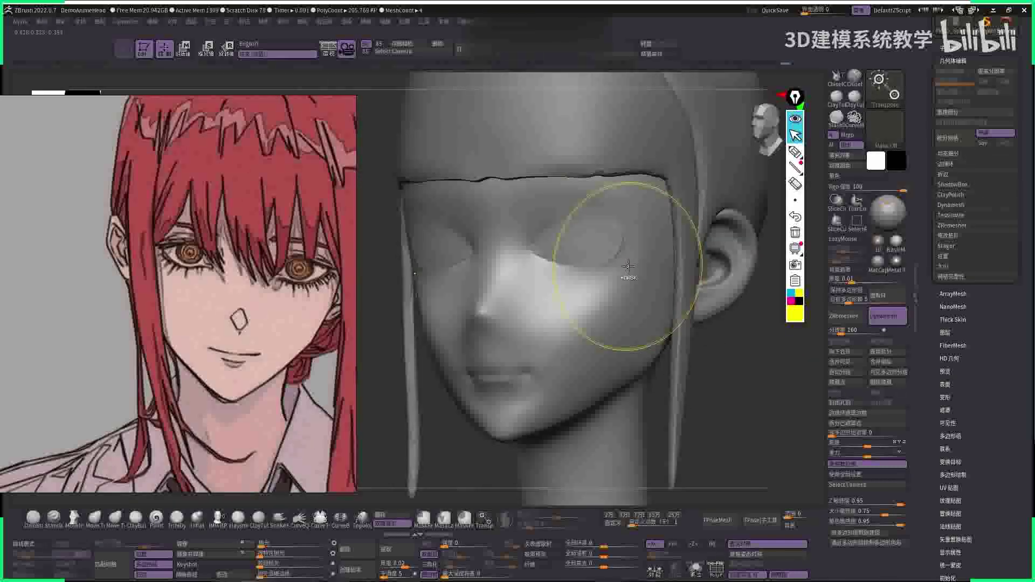
pyautogui.moveTo(731, 361)
pyautogui.mouseDown()
pyautogui.moveTo(658, 358)
pyautogui.moveTo(661, 370)
pyautogui.moveTo(708, 328)
pyautogui.moveTo(554, 241)
pyautogui.mouseUp()
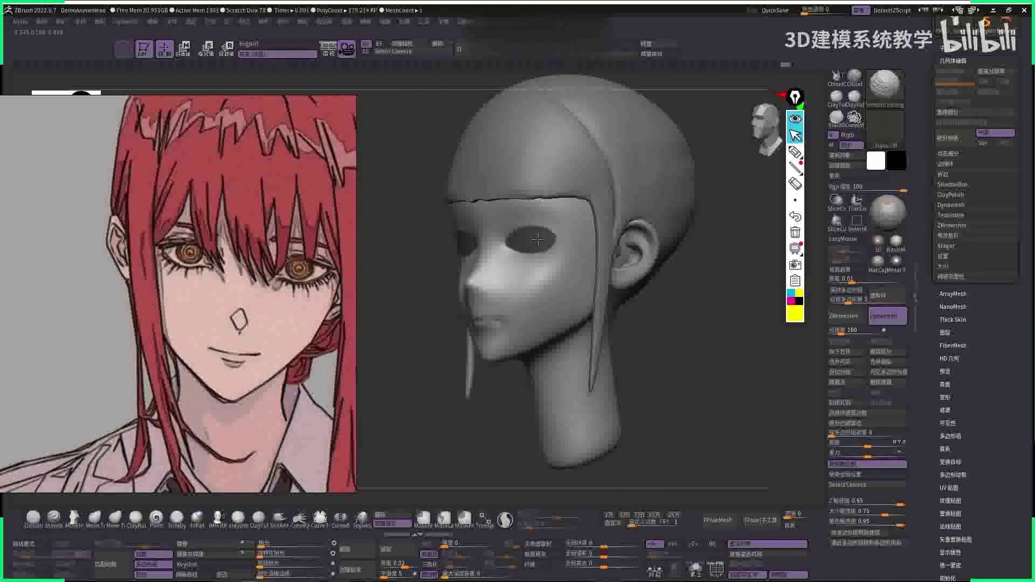
pyautogui.moveTo(655, 246)
pyautogui.mouseDown()
pyautogui.moveTo(654, 307)
pyautogui.moveTo(649, 282)
pyautogui.moveTo(681, 324)
pyautogui.moveTo(694, 208)
pyautogui.moveTo(539, 181)
pyautogui.mouseUp()
pyautogui.press('space')
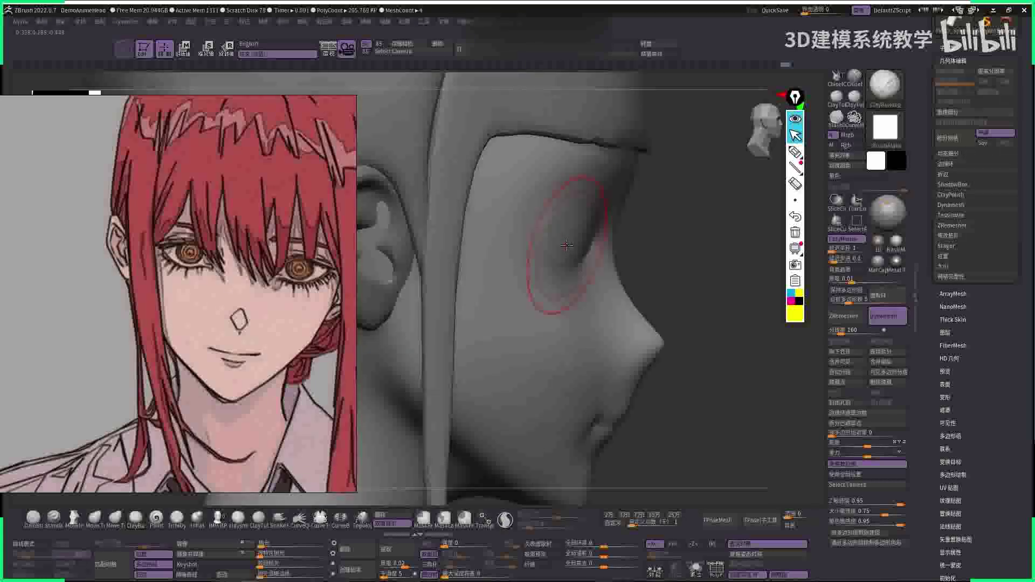
pyautogui.keyDown('ctrl'); pyautogui.click(567, 246); pyautogui.keyUp('ctrl')
pyautogui.moveTo(692, 264); pyautogui.dragTo(684, 189)
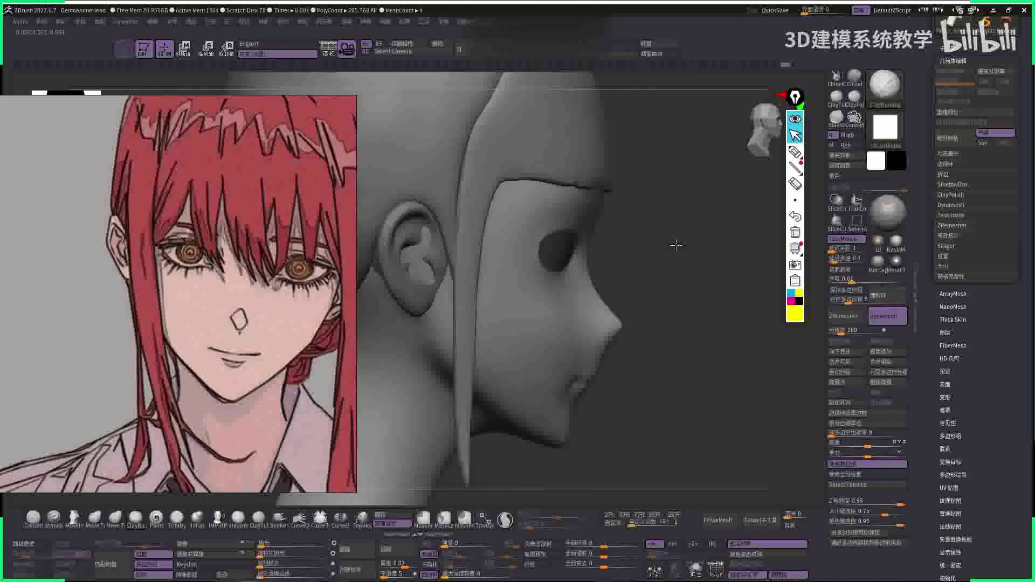
pyautogui.moveTo(670, 242); pyautogui.dragTo(668, 275)
pyautogui.moveTo(726, 330); pyautogui.dragTo(719, 270)
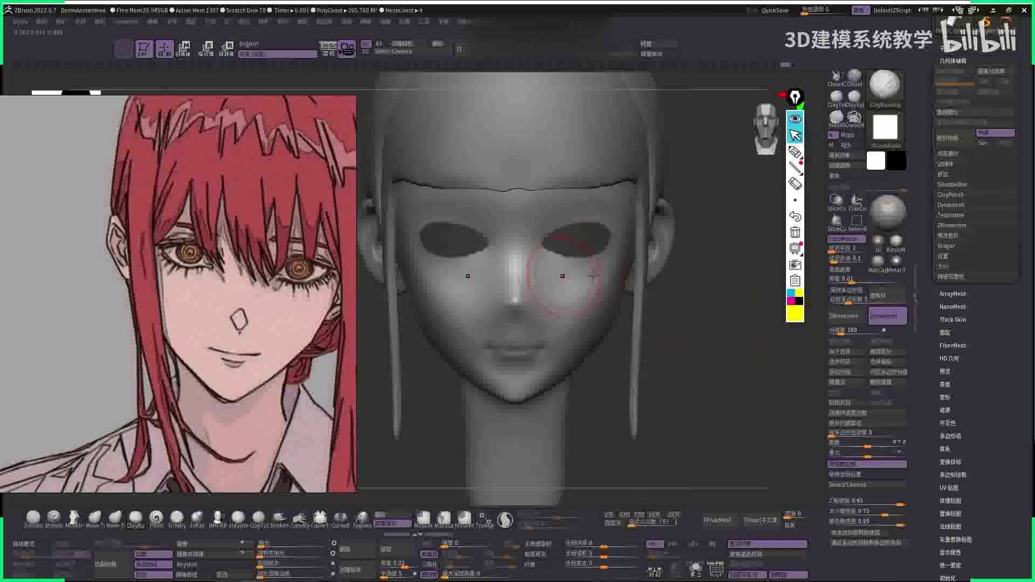
pyautogui.moveTo(606, 264)
pyautogui.mouseDown()
pyautogui.moveTo(571, 280)
pyautogui.moveTo(537, 256)
pyautogui.moveTo(576, 244)
pyautogui.mouseUp()
# - Switch to the DamStandard brush and carve the corner of the eye socket
pyautogui.press('space')
pyautogui.press('b')
pyautogui.press('s')
pyautogui.press('t')
pyautogui.press('space')
pyautogui.scroll(3, 577, 239)
pyautogui.press('b')
pyautogui.press('d')
pyautogui.press('s')
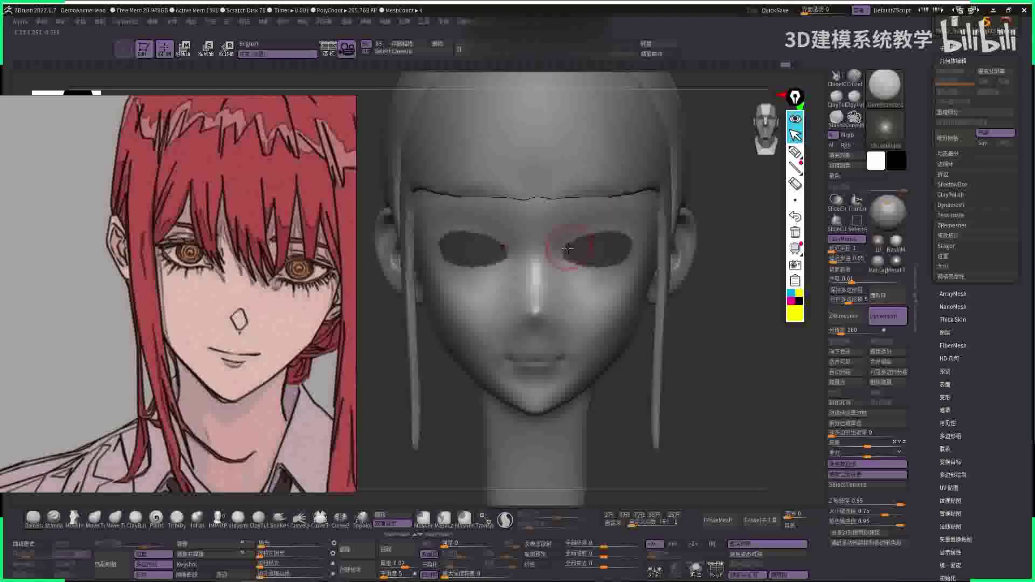
pyautogui.press('space')
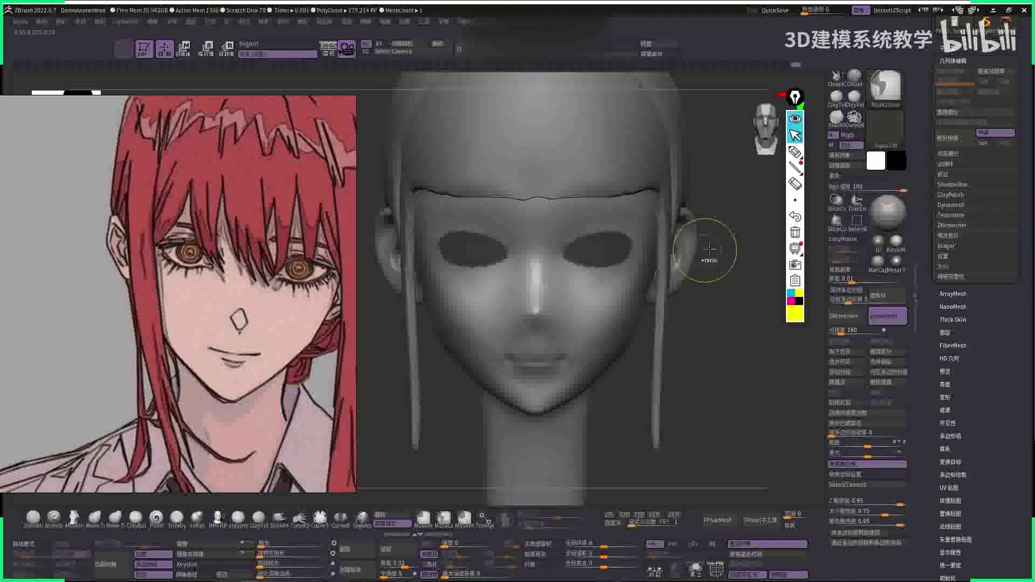
pyautogui.press('space')
pyautogui.click(631, 240)
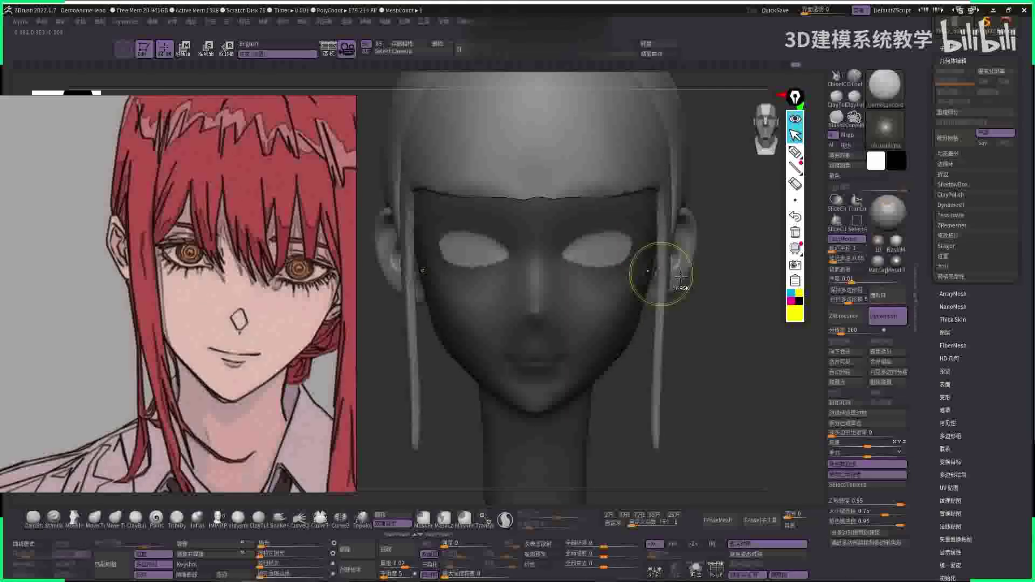
# - Invert the mask, show and frame all head parts, and bring up the blue-haired reference
pyautogui.keyDown('ctrl'); pyautogui.click(716, 289); pyautogui.keyUp('ctrl')
pyautogui.keyDown('alt'); pyautogui.moveTo(713, 280); pyautogui.dragTo(714, 306); pyautogui.keyUp('alt')
pyautogui.press('space')
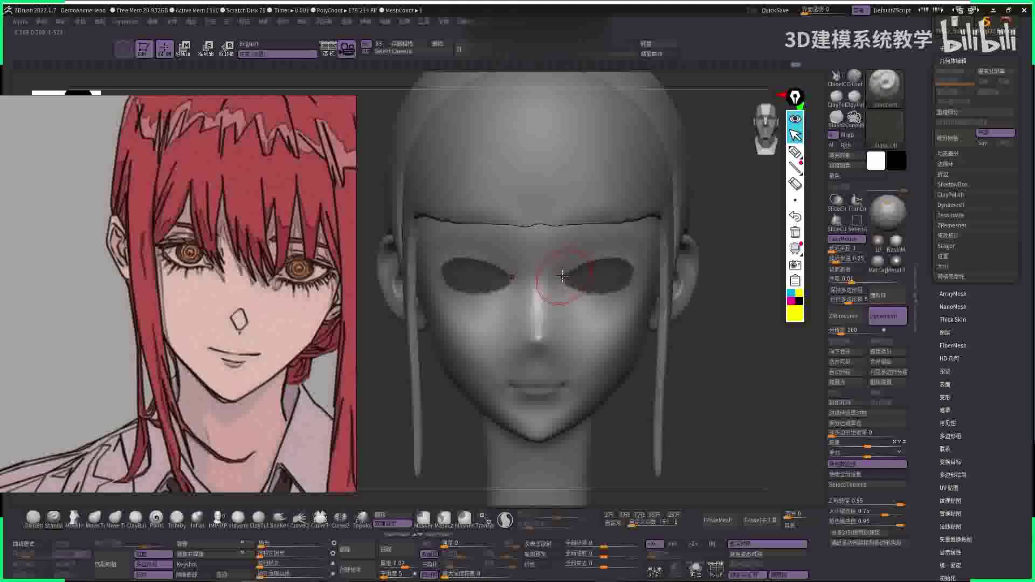
pyautogui.press('f')
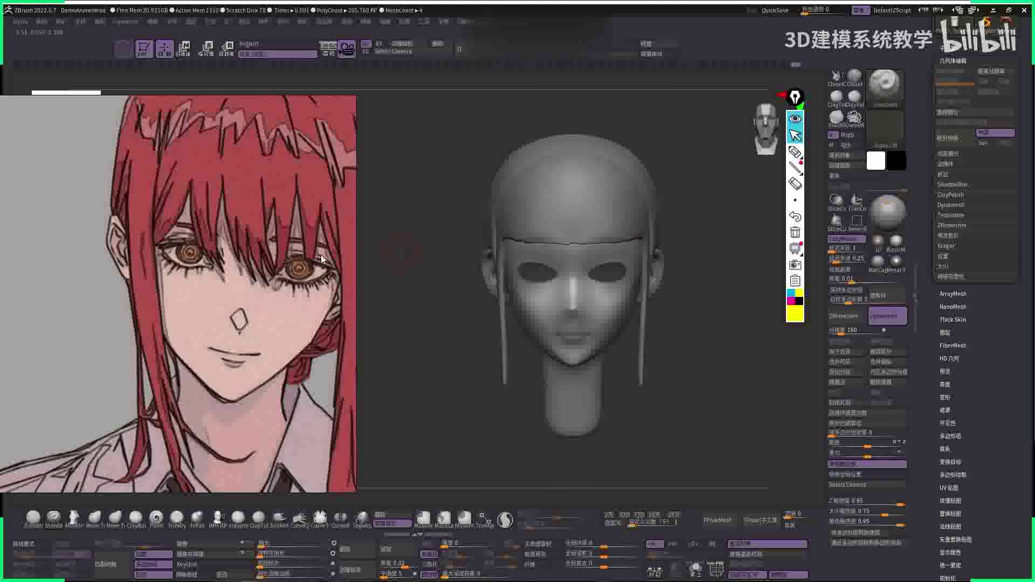
pyautogui.scroll(-3, 322, 260)
pyautogui.scroll(4, 196, 222)
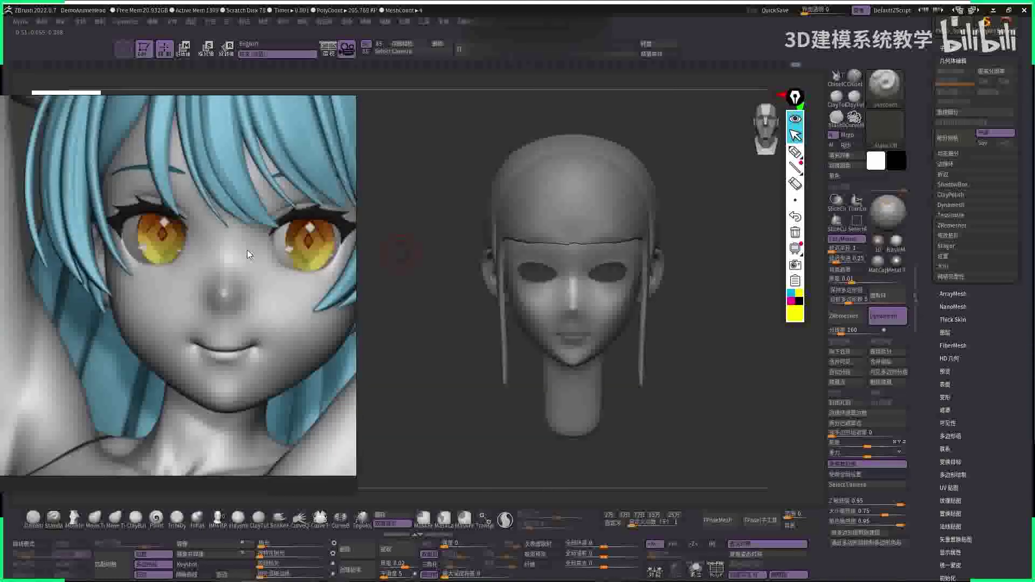
# - Try raised rims and an upper eyelid curve above the eyes, then undo them
pyautogui.moveTo(743, 353); pyautogui.dragTo(509, 278)
pyautogui.press('space')
pyautogui.press('space')
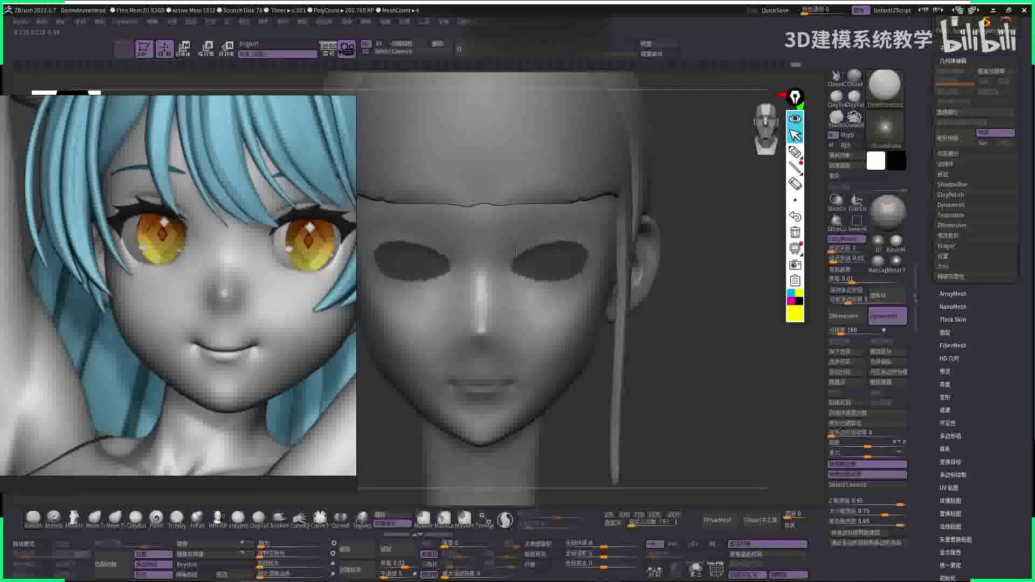
pyautogui.click(582, 240)
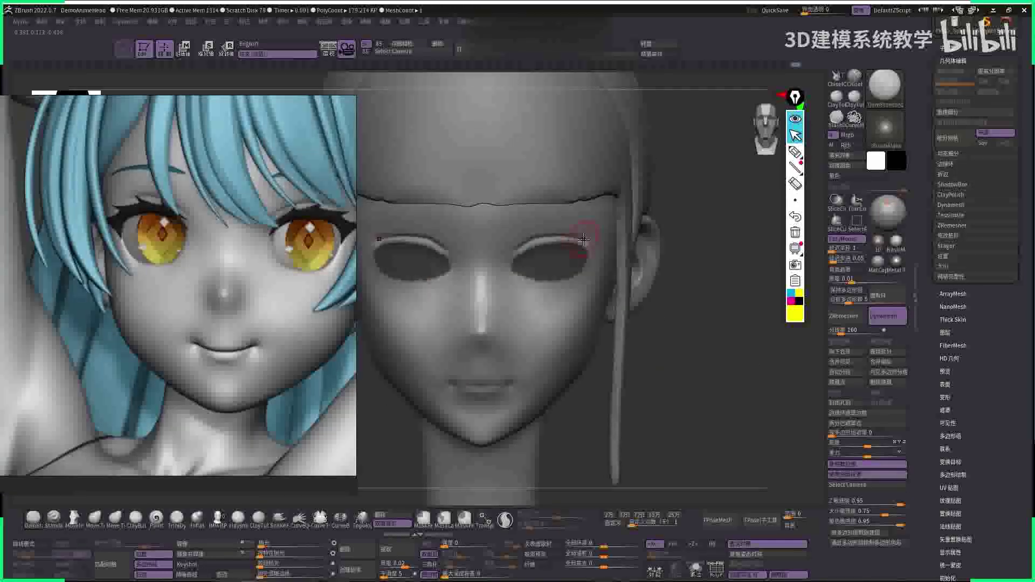
pyautogui.press('space')
pyautogui.hotkey('ctrl', 'z')
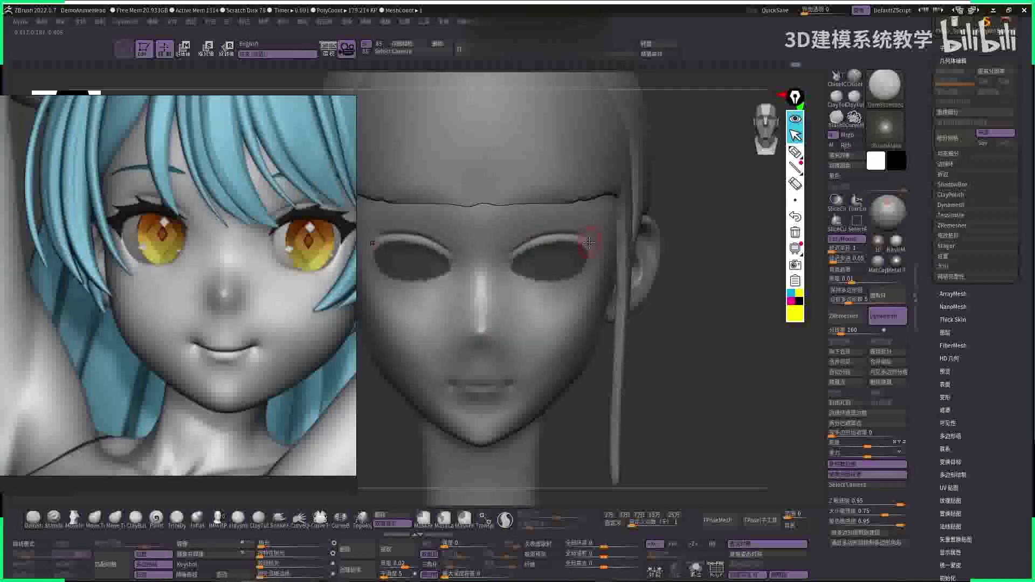
pyautogui.moveTo(589, 243); pyautogui.dragTo(540, 243)
pyautogui.hotkey('ctrl', 'z')
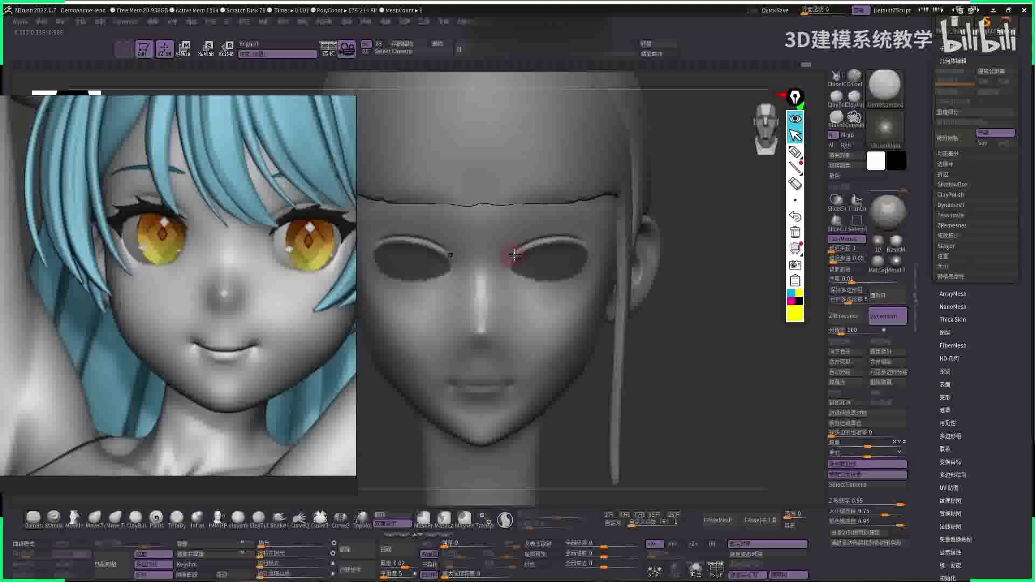
pyautogui.hotkey('ctrl', 'z')
pyautogui.hotkey('ctrl', 'z')
pyautogui.hotkey('ctrl', 'z')
pyautogui.hotkey('ctrl', 'z')
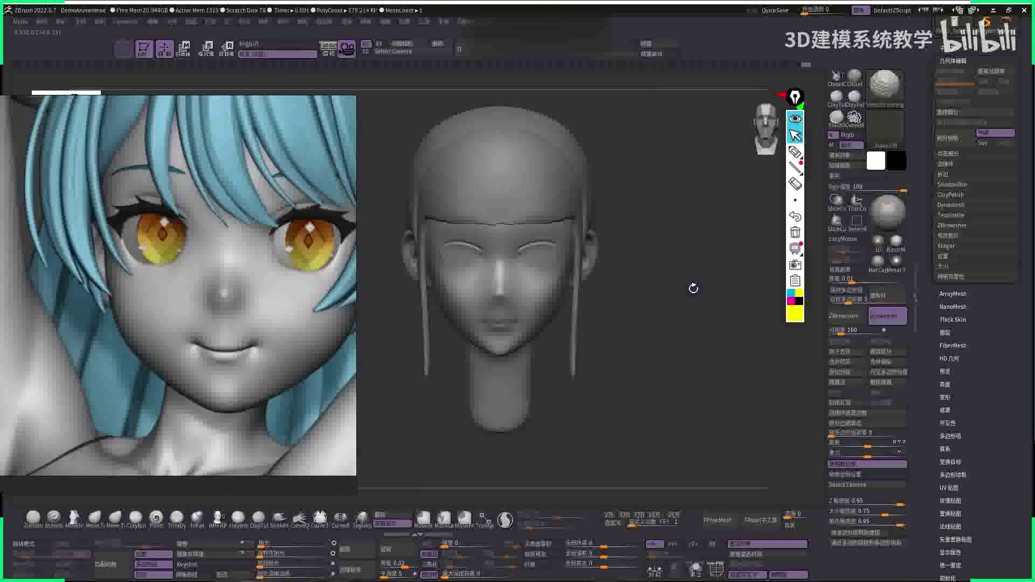
pyautogui.hotkey('ctrl', 'z')
pyautogui.hotkey('ctrl', 'z')
pyautogui.hotkey('ctrl', 'z')
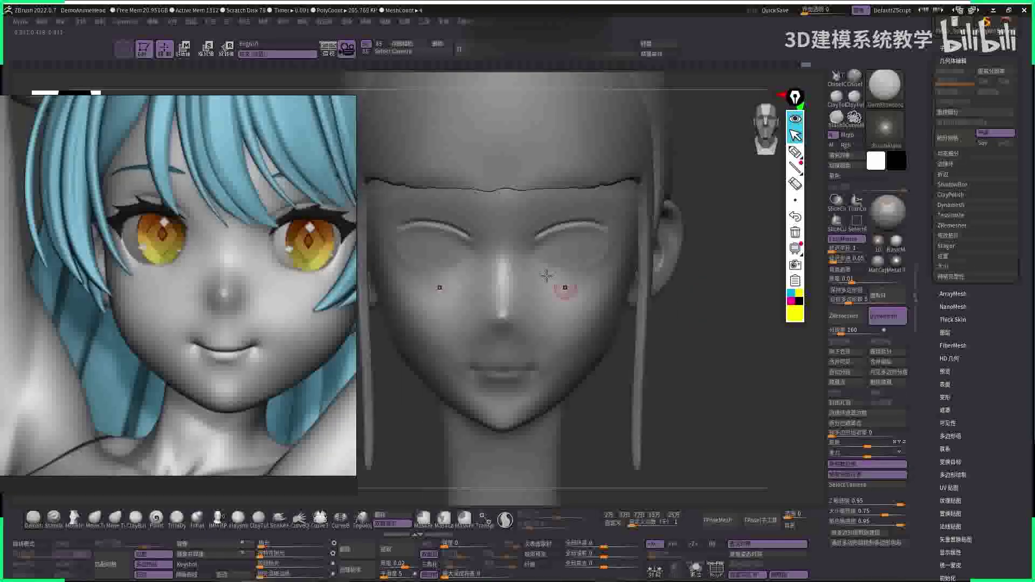
# - Switch to the Move brush and step through history to restore the mark beside the right eye
pyautogui.press('space')
pyautogui.hotkey('ctrl', 'z')
pyautogui.press('b')
pyautogui.press('m')
pyautogui.press('v')
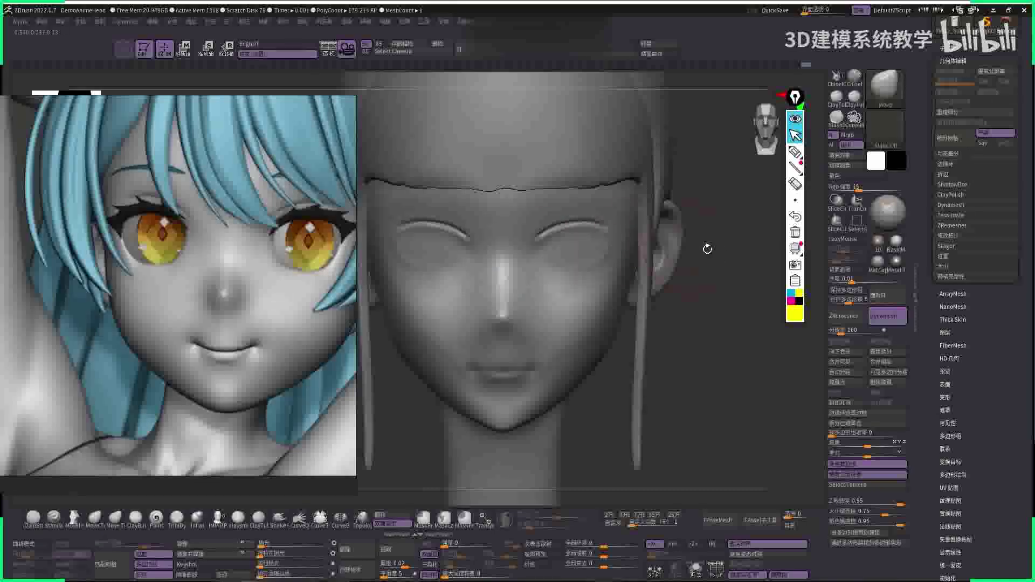
pyautogui.moveTo(707, 249); pyautogui.dragTo(645, 269)
pyautogui.hotkey('ctrl', 'z')
pyautogui.hotkey('ctrl', 'z')
pyautogui.hotkey('ctrl', 'z')
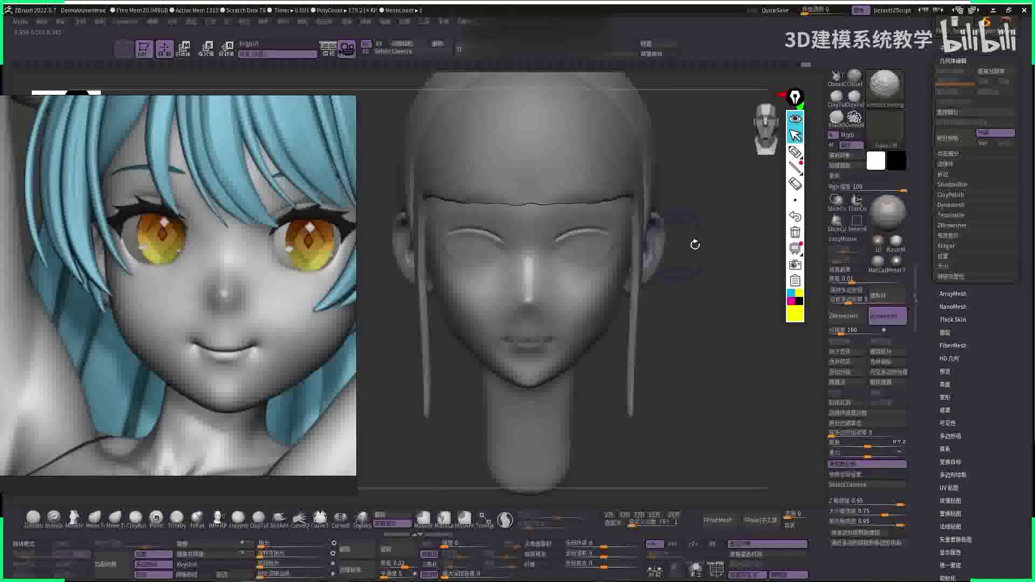
pyautogui.hotkey('ctrl', 'z')
pyautogui.hotkey('ctrl', 'z')
pyautogui.hotkey('ctrl', 'z')
pyautogui.hotkey('ctrl', 'z')
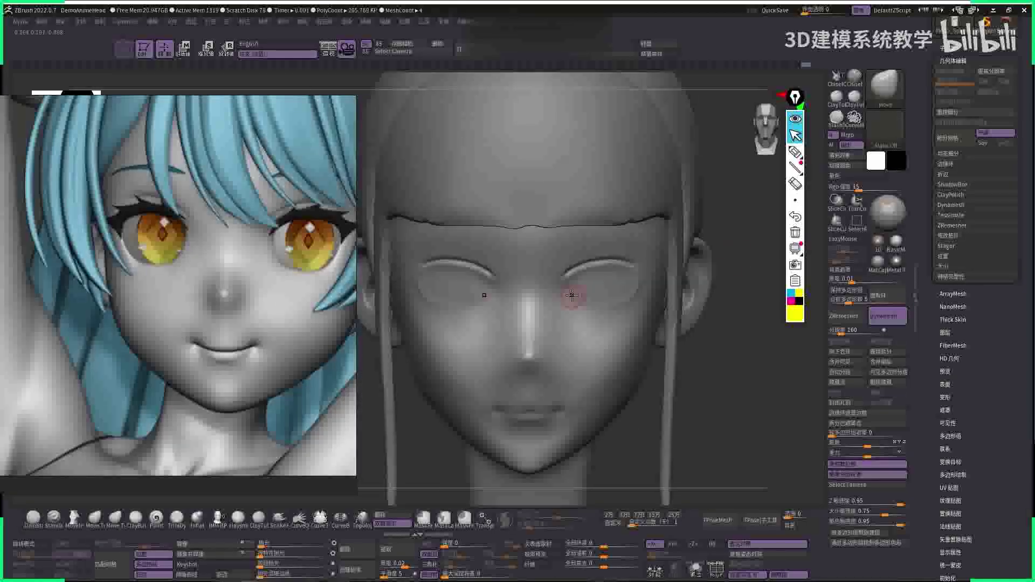
pyautogui.hotkey('ctrl', 'z')
pyautogui.hotkey('ctrl', 'z')
pyautogui.hotkey('ctrl', 'z')
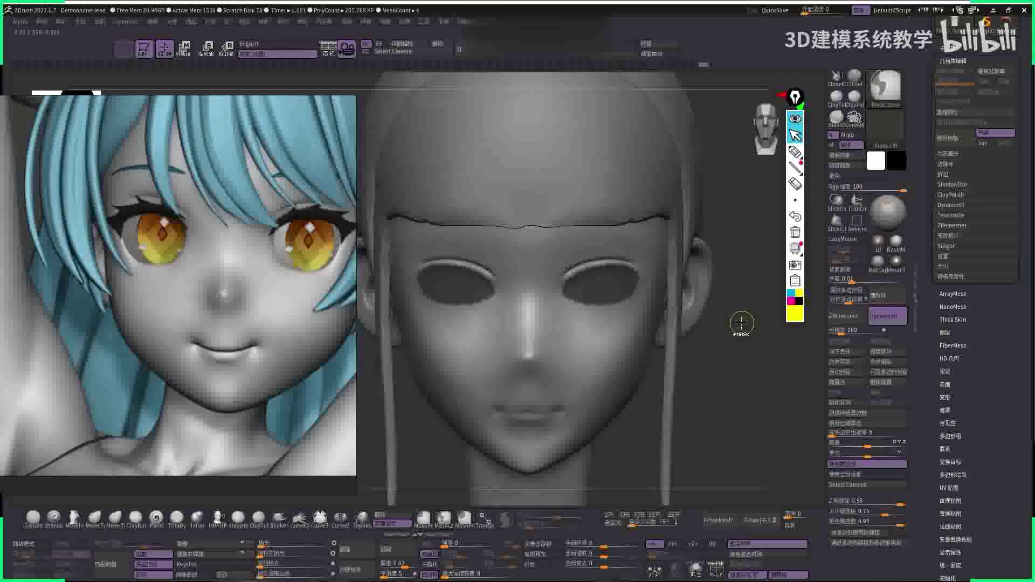
pyautogui.hotkey('ctrl', 'z')
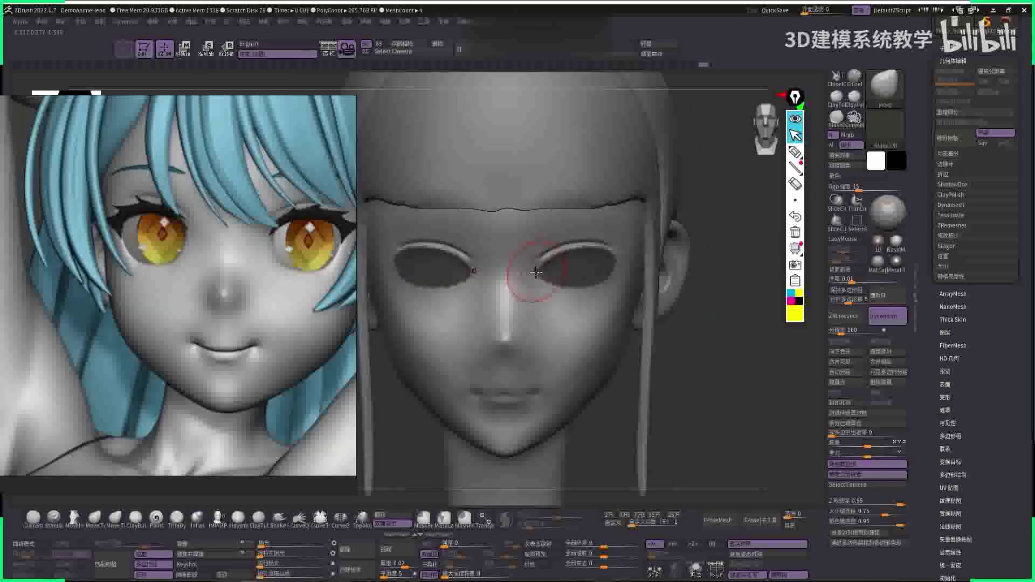
pyautogui.hotkey('ctrl', 'shift', 'z')
# - Reshape and smooth the eye-socket groove around the rim, then return to a front view
pyautogui.moveTo(540, 273)
pyautogui.mouseDown(button='right')
pyautogui.moveTo(560, 258)
pyautogui.moveTo(584, 294)
pyautogui.moveTo(534, 302)
pyautogui.mouseUp(button='right')
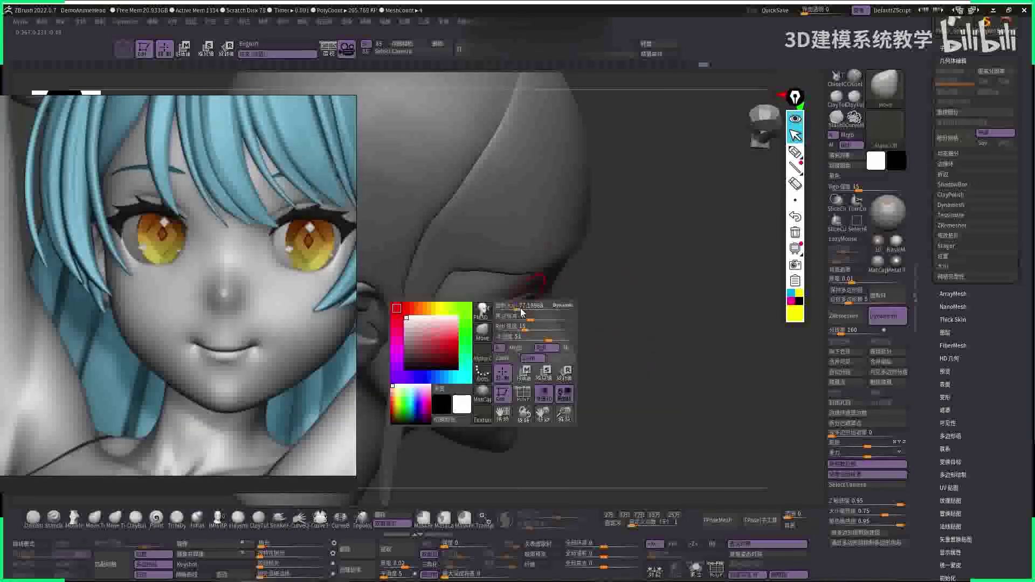
pyautogui.moveTo(672, 304)
pyautogui.mouseDown(button='right')
pyautogui.moveTo(747, 323)
pyautogui.moveTo(701, 375)
pyautogui.moveTo(496, 308)
pyautogui.moveTo(665, 293)
pyautogui.mouseUp(button='right')
pyautogui.press('space')
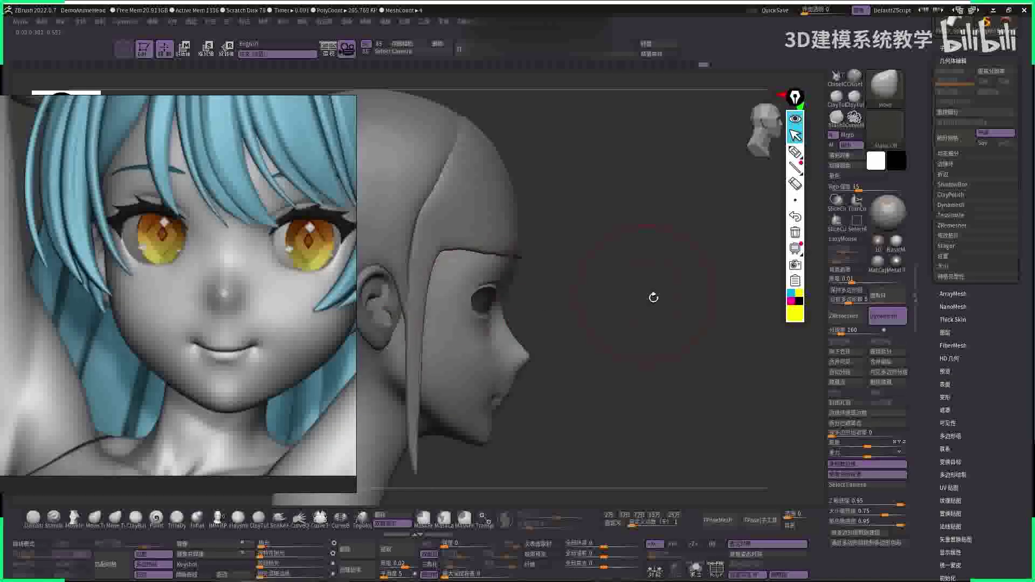
pyautogui.moveTo(654, 297); pyautogui.dragTo(508, 287, button='right')
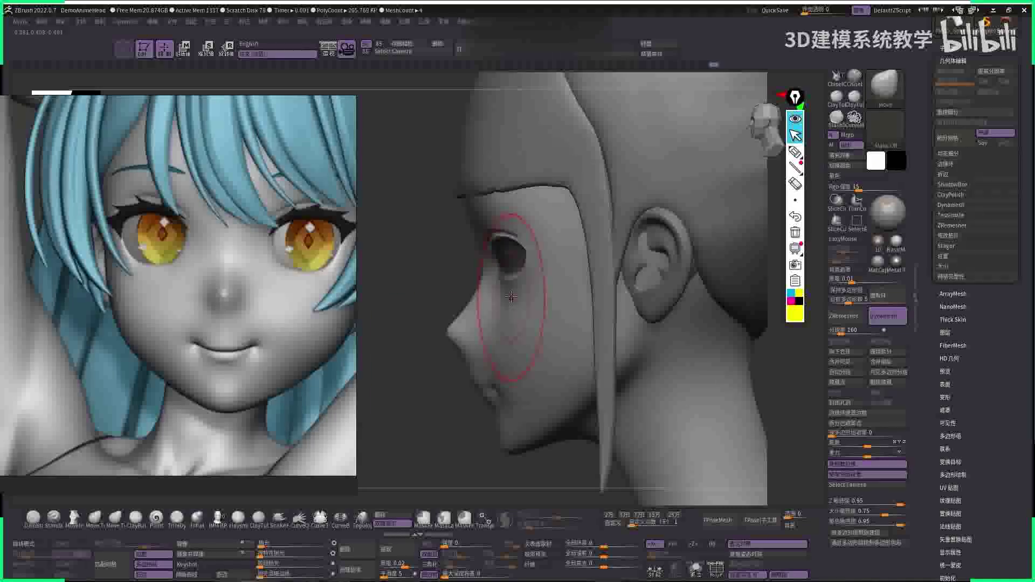
pyautogui.moveTo(423, 305)
pyautogui.mouseDown(button='right')
pyautogui.moveTo(439, 201)
pyautogui.moveTo(463, 220)
pyautogui.mouseUp(button='right')
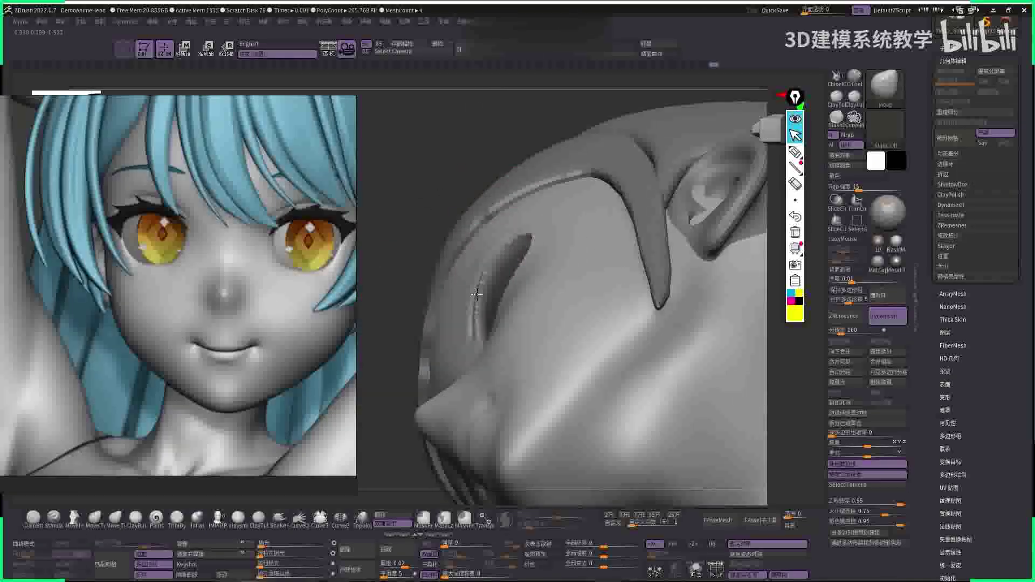
pyautogui.moveTo(503, 269); pyautogui.dragTo(515, 243)
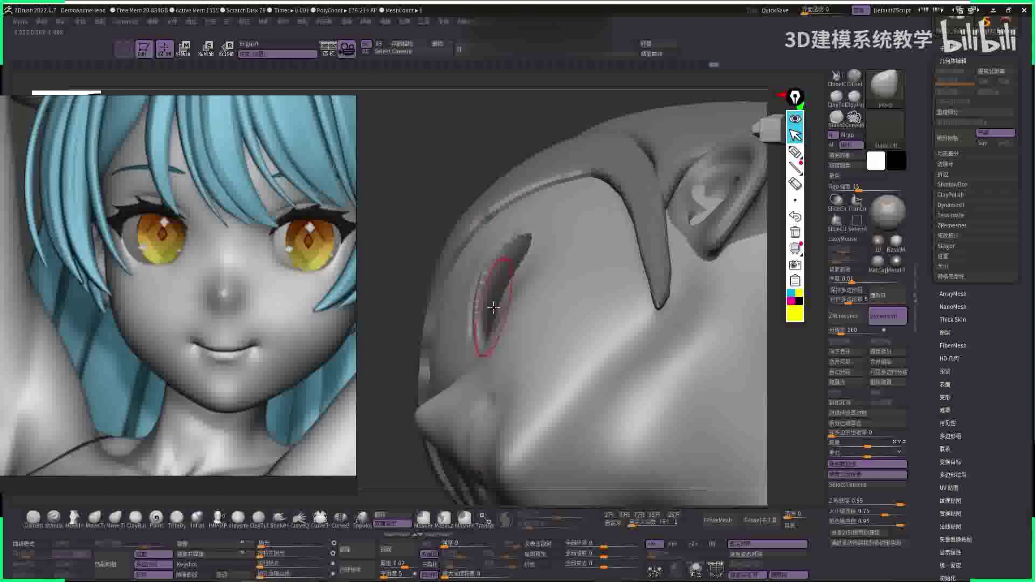
pyautogui.moveTo(517, 263); pyautogui.dragTo(404, 256, button='right')
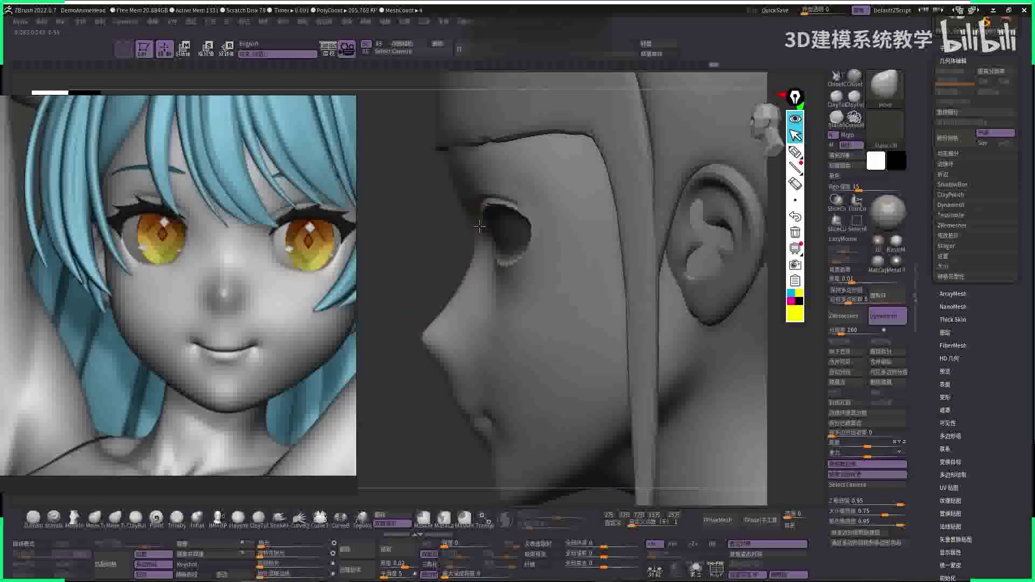
pyautogui.moveTo(480, 226)
pyautogui.keyDown('shift'); pyautogui.mouseDown(button='right')
pyautogui.moveTo(660, 264)
pyautogui.moveTo(658, 247)
pyautogui.moveTo(625, 301)
pyautogui.mouseUp(button='right'); pyautogui.keyUp('shift')
# - Mask the face with MaskLasso, leaving only the eyelid rim free
pyautogui.press('b')
pyautogui.press('d')
pyautogui.press('s')
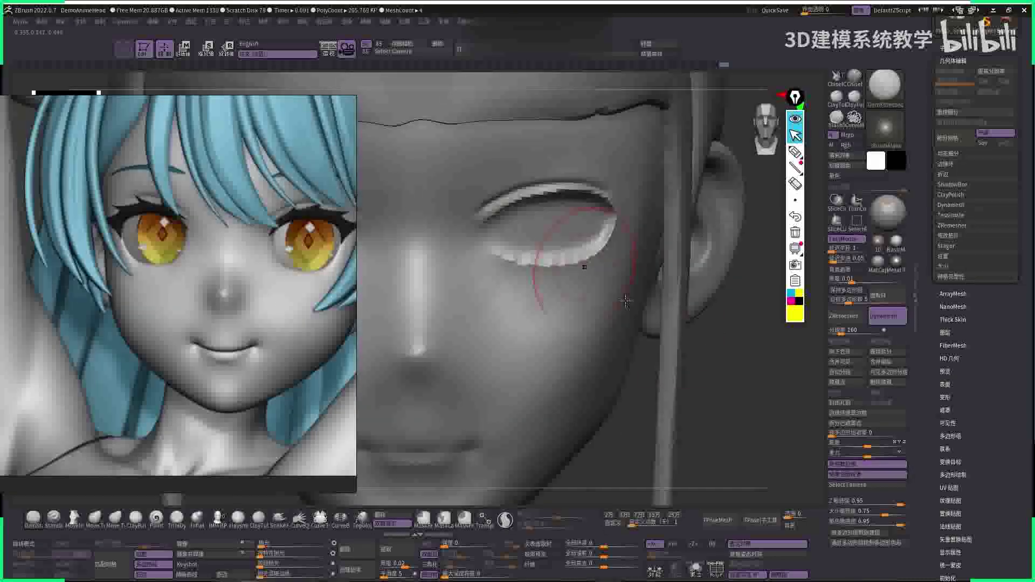
pyautogui.keyDown('ctrl'); pyautogui.moveTo(625, 301); pyautogui.dragTo(631, 232); pyautogui.keyUp('ctrl')
pyautogui.keyDown('ctrl'); pyautogui.click(729, 381); pyautogui.keyUp('ctrl')
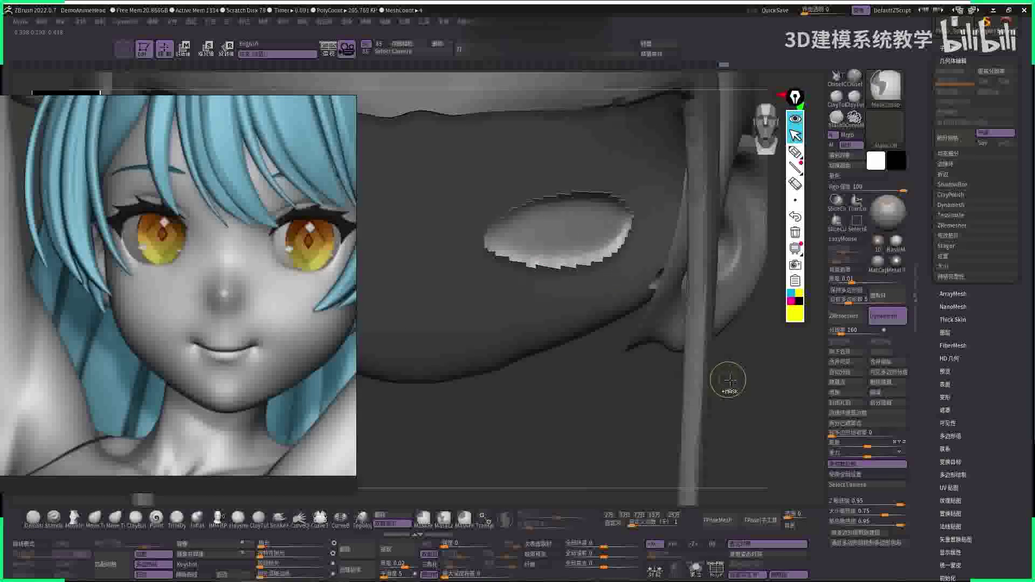
pyautogui.moveTo(729, 381)
pyautogui.keyDown('ctrl'); pyautogui.mouseDown(button='right')
pyautogui.moveTo(743, 367)
pyautogui.moveTo(735, 359)
pyautogui.moveTo(547, 261)
pyautogui.mouseUp(button='right'); pyautogui.keyUp('ctrl')
pyautogui.press('b')
pyautogui.press('d')
pyautogui.press('s')
# - Reposition the eyelid rim with the Transpose Move gizmo and mirror it to the other eye
pyautogui.press('w')
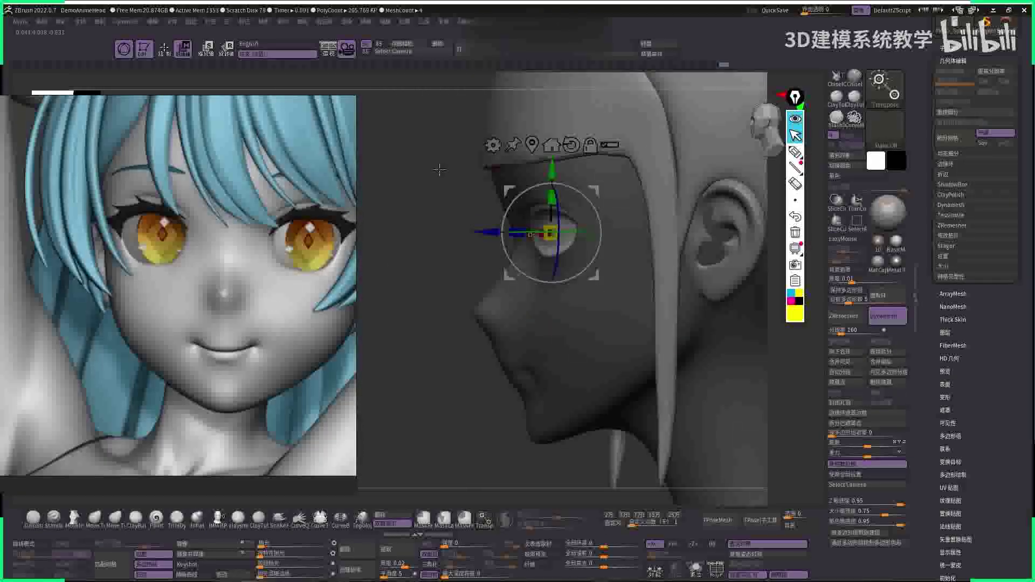
pyautogui.moveTo(561, 164)
pyautogui.mouseDown(button='right')
pyautogui.moveTo(439, 236)
pyautogui.moveTo(677, 291)
pyautogui.moveTo(685, 266)
pyautogui.mouseUp(button='right')
pyautogui.press('q')
pyautogui.press('f')
pyautogui.hotkey('ctrl', 'z')
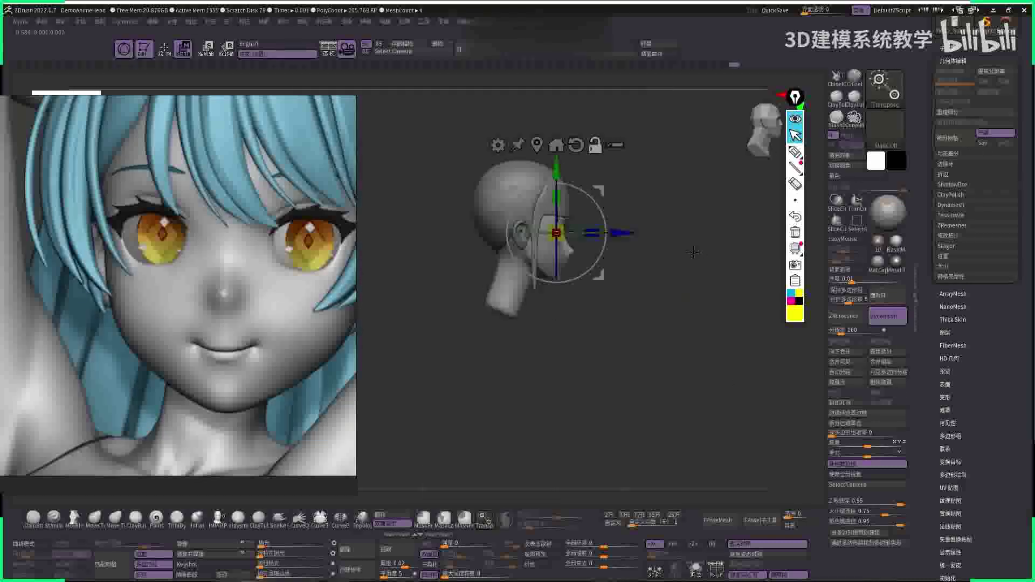
pyautogui.hotkey('ctrl', 'z')
pyautogui.hotkey('ctrl', 'z')
pyautogui.hotkey('ctrl', 'z')
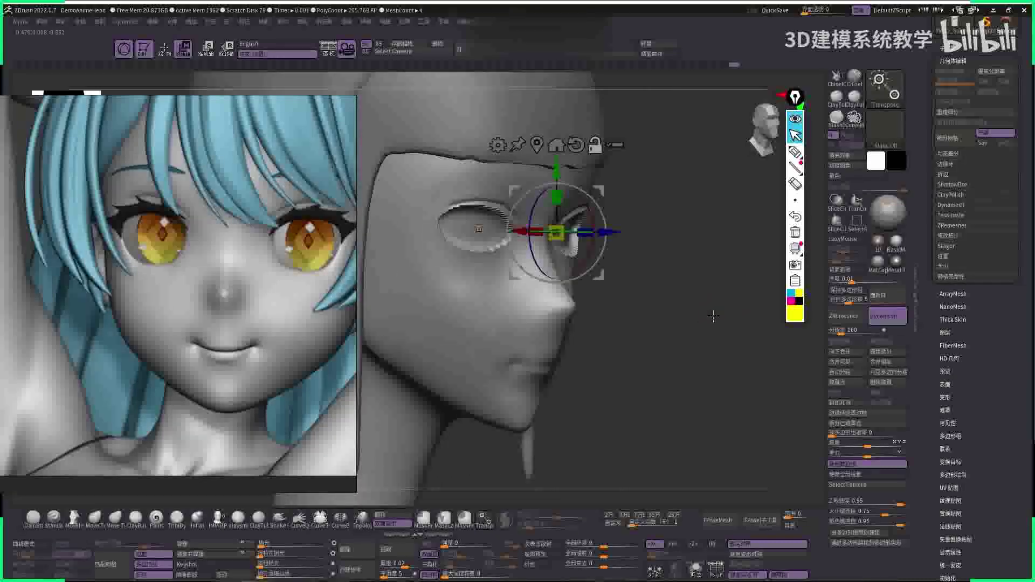
# - Switch to the Standard brush with the alpha turned off and refocus on the face
pyautogui.press('space')
pyautogui.press('b')
pyautogui.press('s')
pyautogui.press('t')
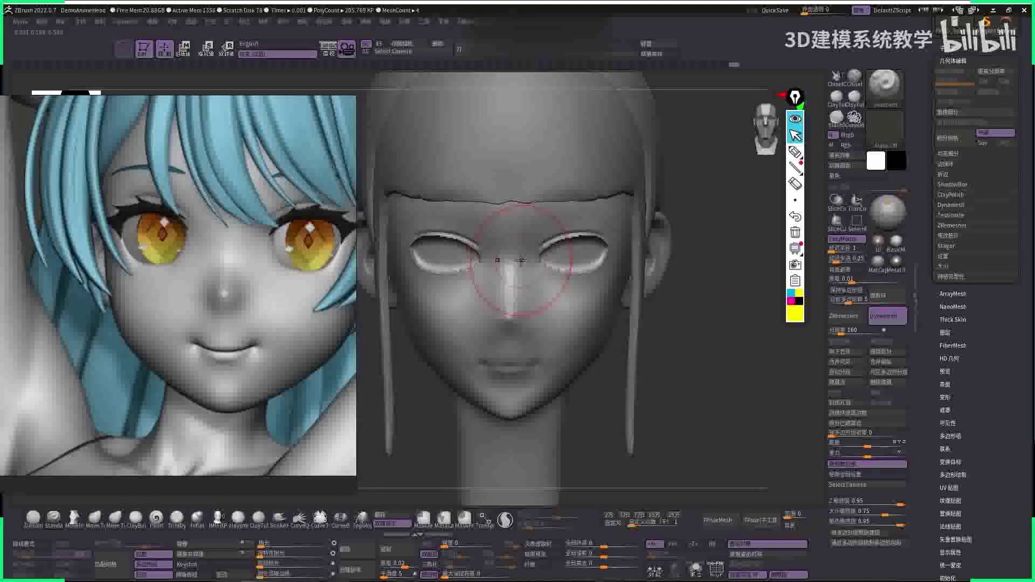
pyautogui.press('space')
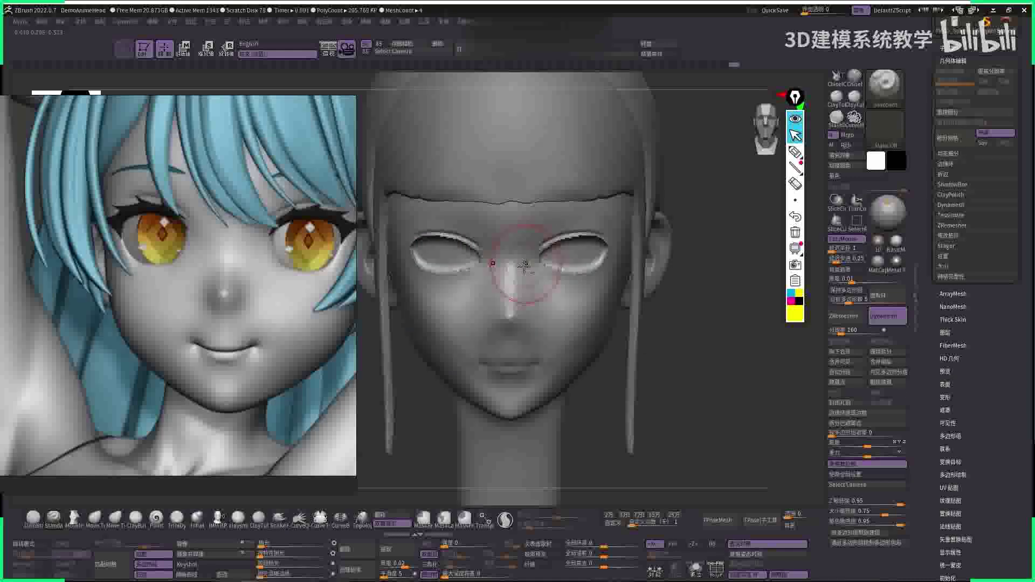
pyautogui.keyDown('ctrl'); pyautogui.moveTo(584, 214); pyautogui.dragTo(545, 232, button='right'); pyautogui.keyUp('ctrl')
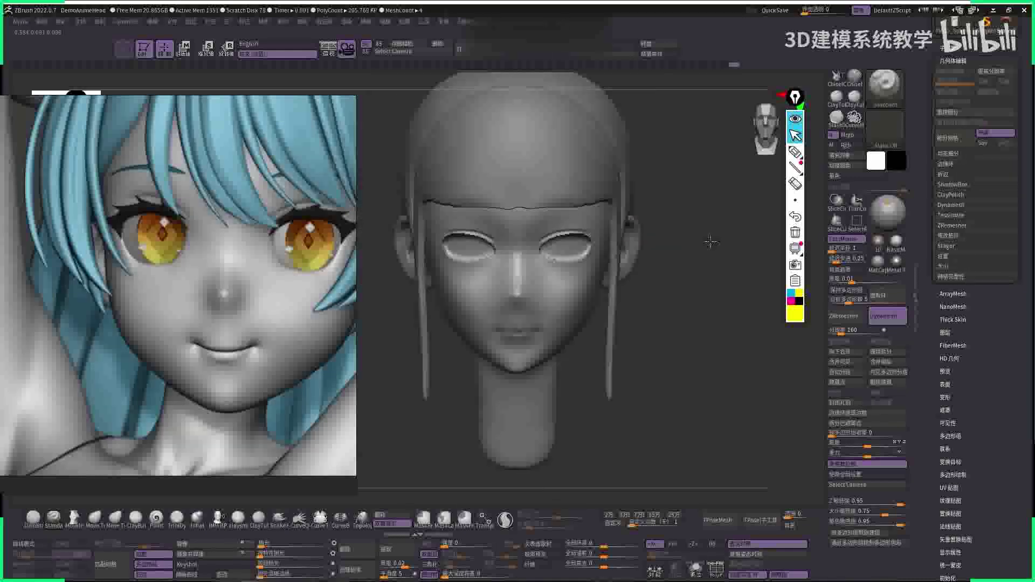
pyautogui.press('space')
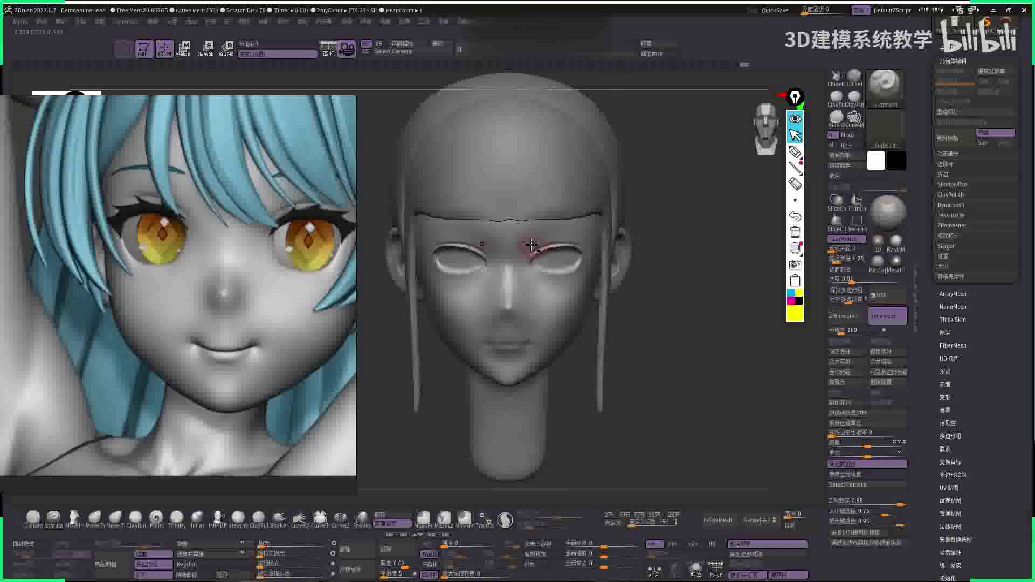
pyautogui.keyDown('ctrl'); pyautogui.moveTo(689, 237); pyautogui.dragTo(662, 303, button='right'); pyautogui.keyUp('ctrl')
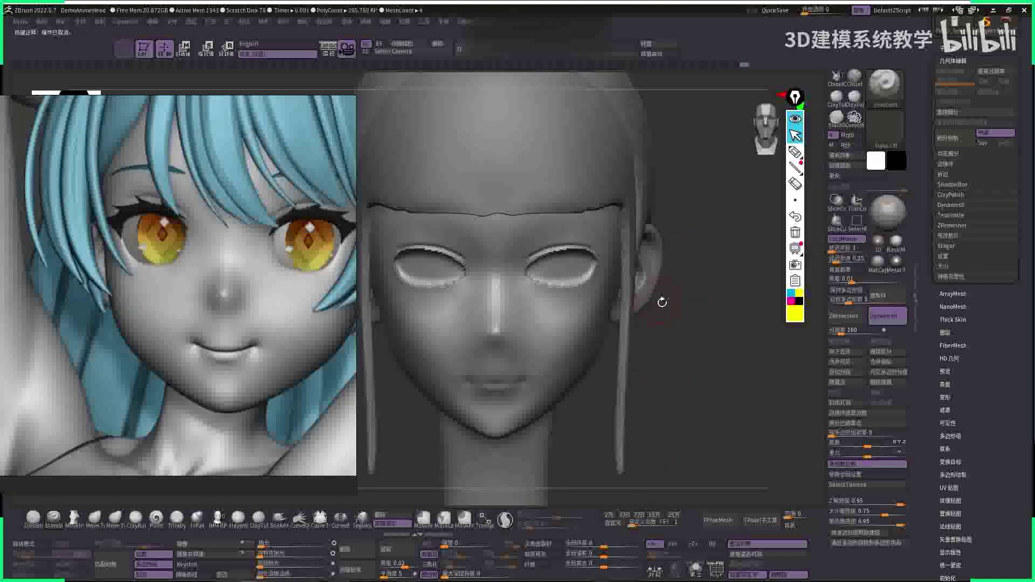
# - Hide the hair SubTool, run Reconstruct Subdiv, and drop to SDiv 1
pyautogui.click(697, 569)
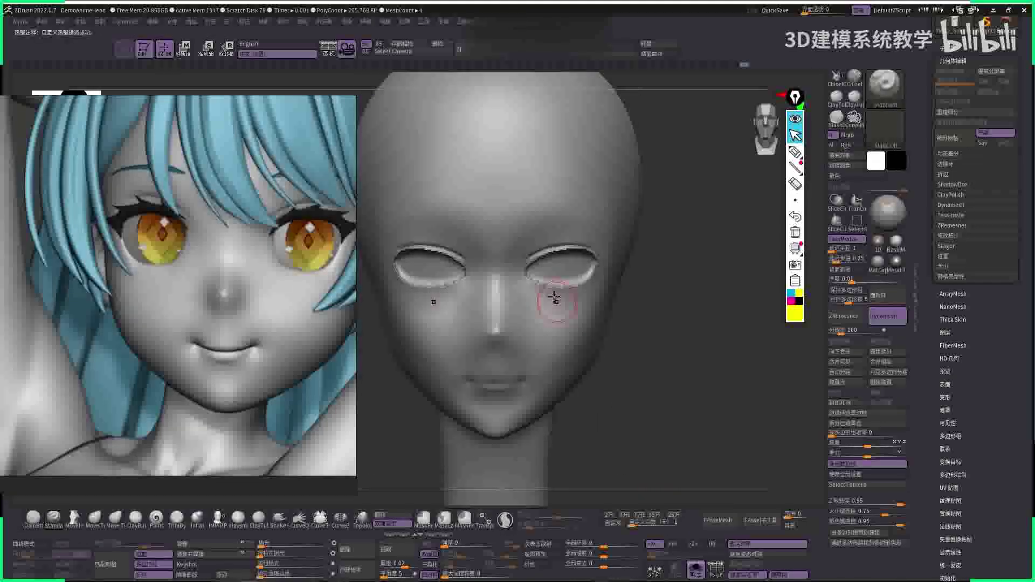
pyautogui.rightClick(509, 251)
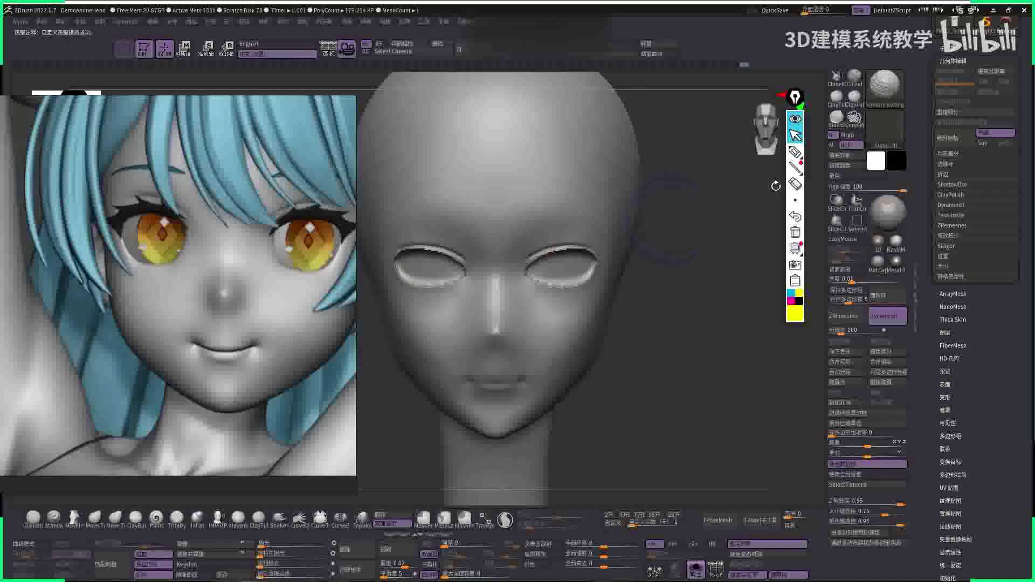
pyautogui.click(959, 111)
pyautogui.rightClick(448, 320)
pyautogui.rightClick(461, 307)
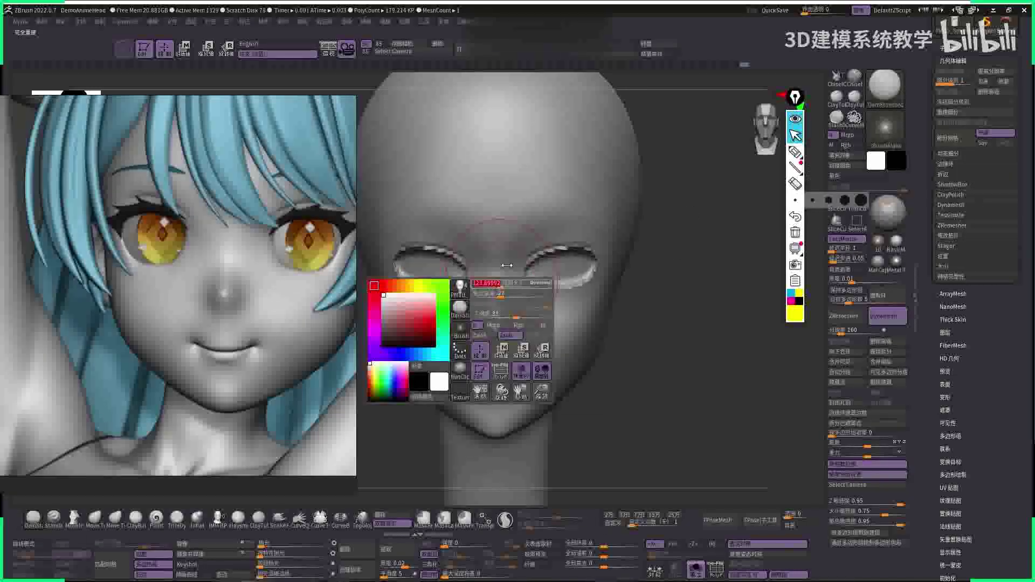
pyautogui.hotkey('shift', 'd')
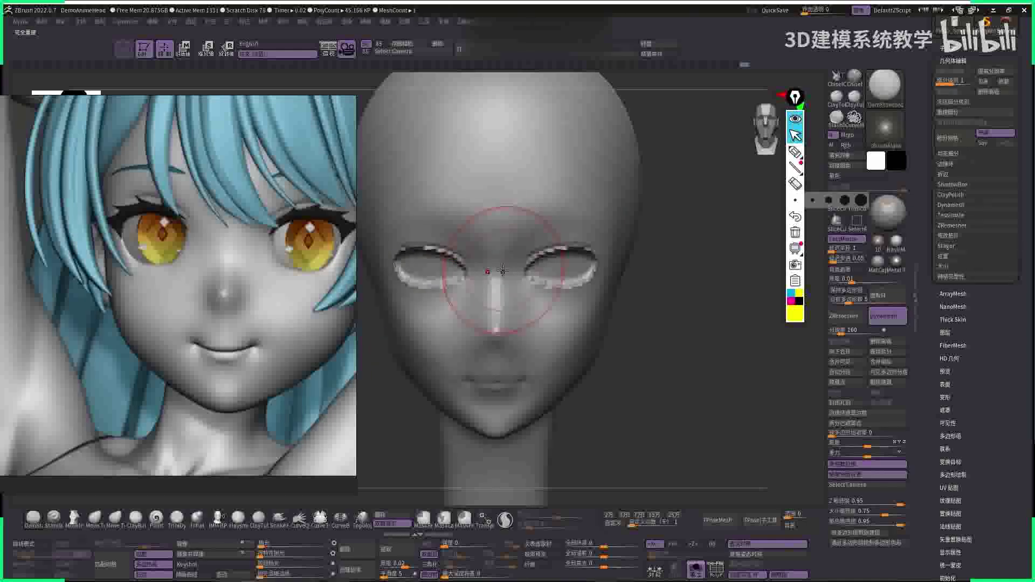
# - Smooth the cheeks below the eyes and along the jawline
pyautogui.press('shift')
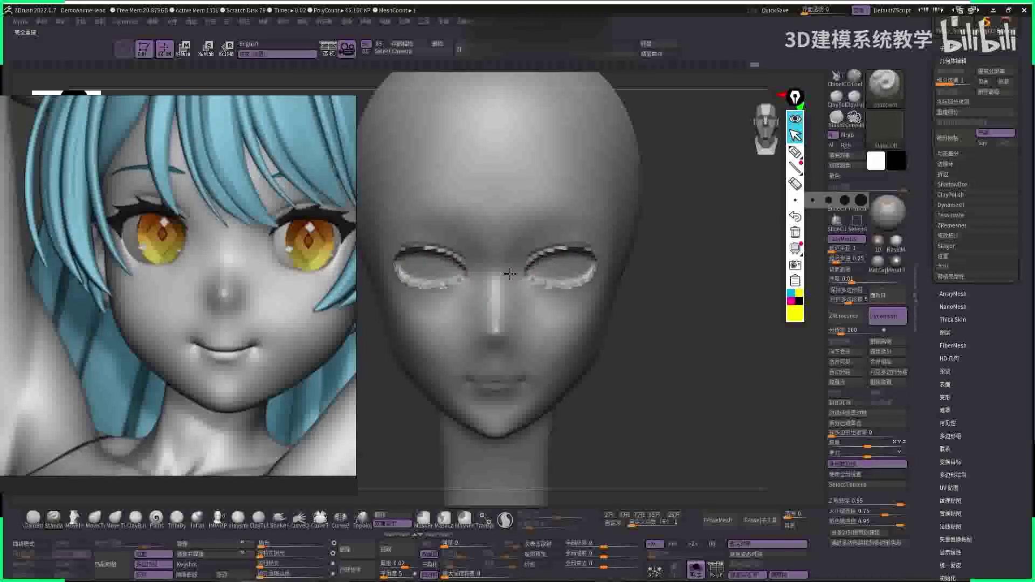
pyautogui.moveTo(665, 325)
pyautogui.mouseDown()
pyautogui.moveTo(536, 314)
pyautogui.moveTo(563, 311)
pyautogui.mouseUp()
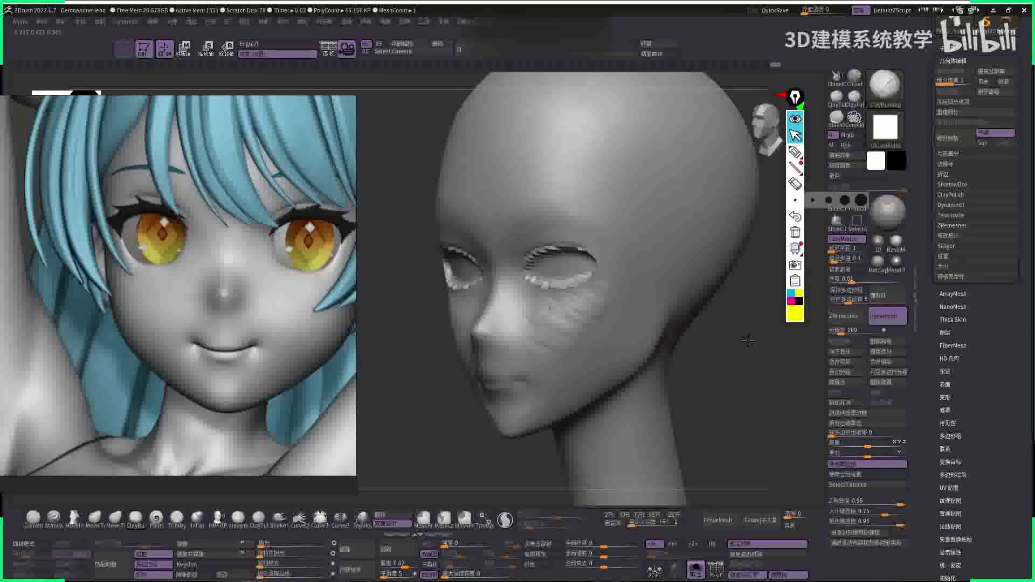
pyautogui.moveTo(748, 340); pyautogui.dragTo(739, 308)
pyautogui.press('space')
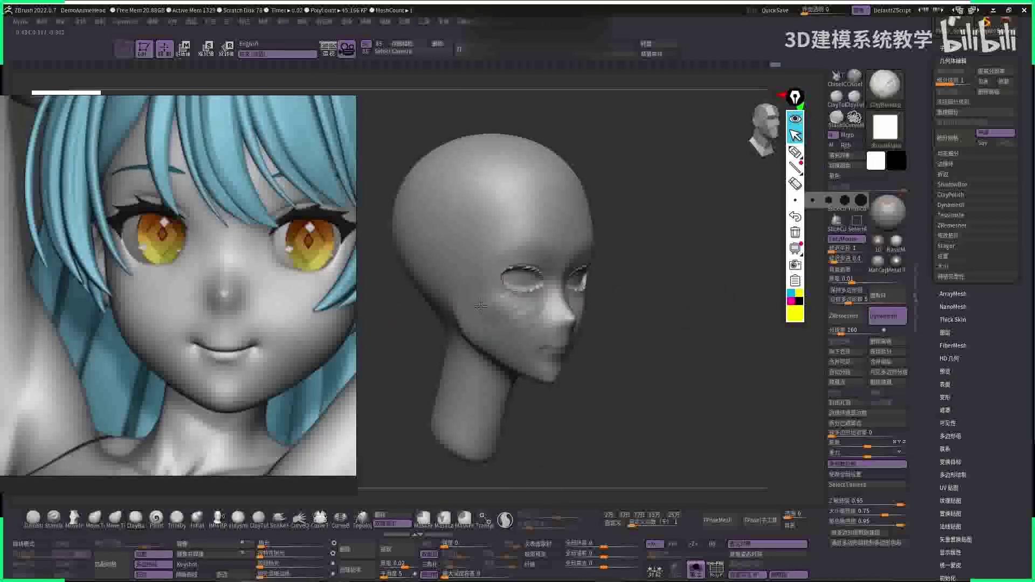
pyautogui.keyDown('shift'); pyautogui.moveTo(659, 330); pyautogui.dragTo(579, 328); pyautogui.keyUp('shift')
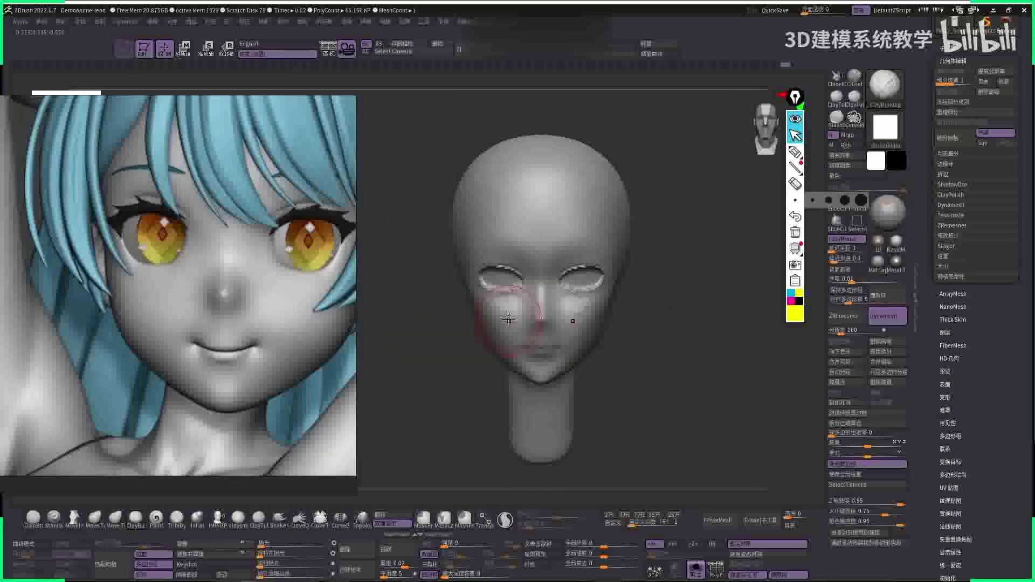
pyautogui.press('space')
pyautogui.moveTo(517, 309); pyautogui.dragTo(492, 304)
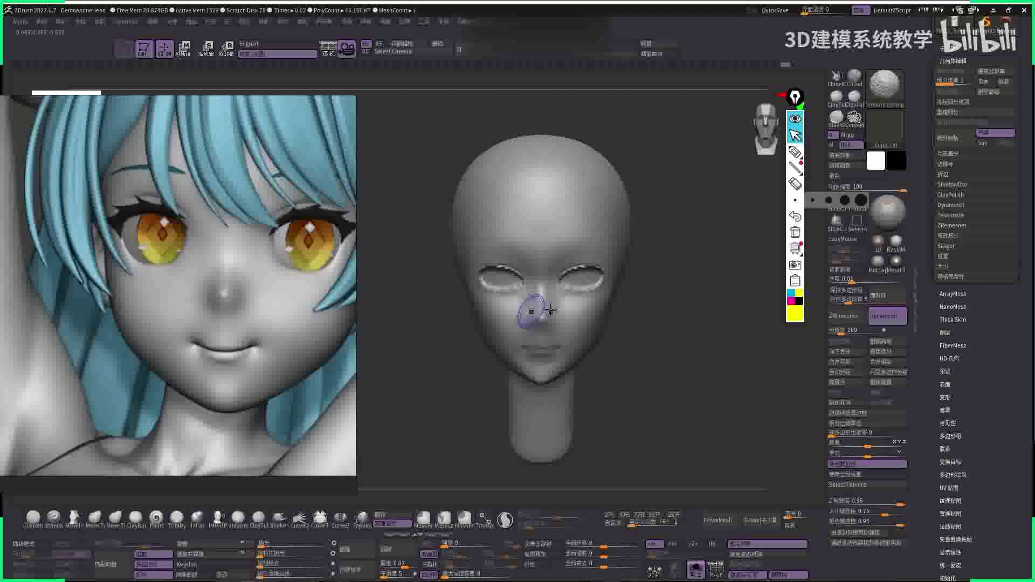
pyautogui.moveTo(551, 310); pyautogui.dragTo(559, 301, button='right')
pyautogui.press('space')
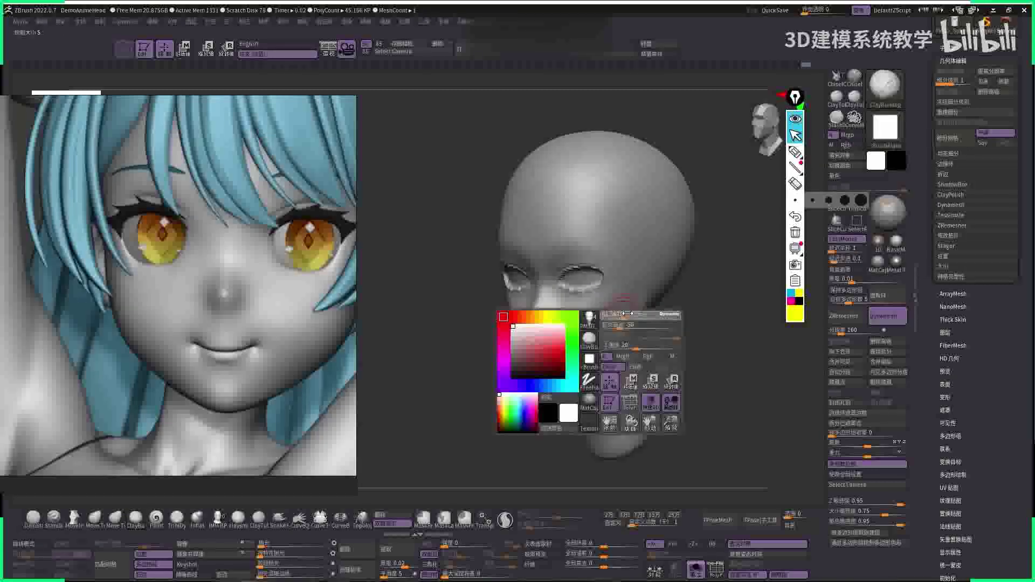
pyautogui.moveTo(606, 270)
pyautogui.mouseDown()
pyautogui.moveTo(617, 302)
pyautogui.moveTo(655, 324)
pyautogui.mouseUp()
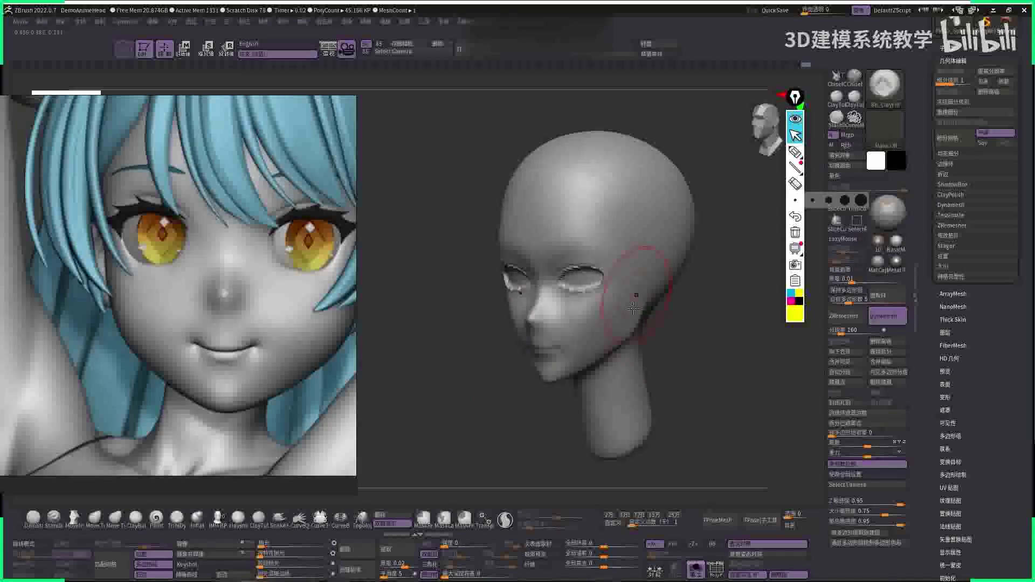
pyautogui.moveTo(678, 299)
pyautogui.mouseDown(button='right')
pyautogui.moveTo(606, 319)
pyautogui.moveTo(604, 340)
pyautogui.mouseUp(button='right')
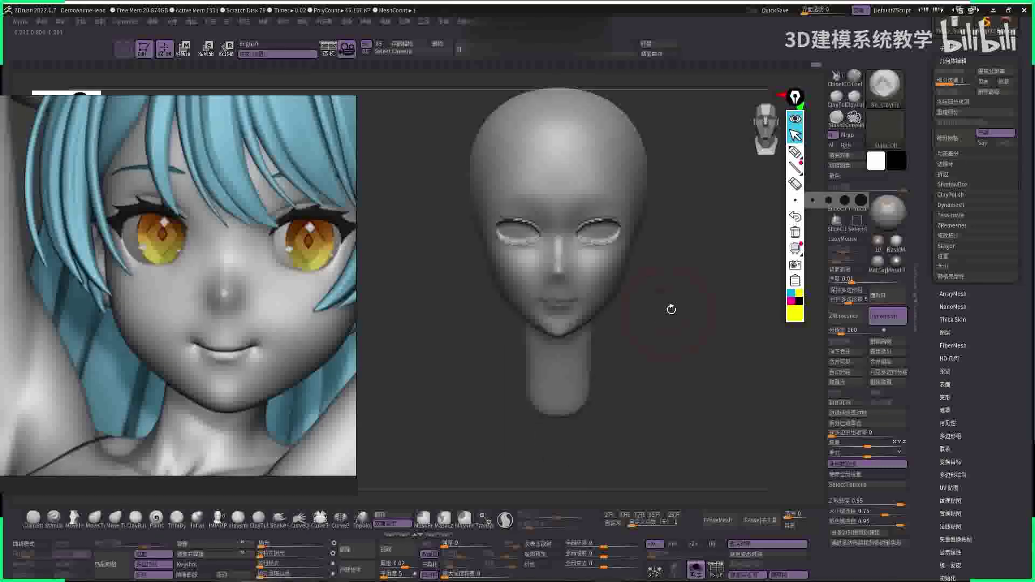
# - Pull the chin and jawline into shape with the Move brush
pyautogui.press('space')
pyautogui.press('b')
pyautogui.press('m')
pyautogui.press('v')
pyautogui.moveTo(540, 331)
pyautogui.mouseDown(button='right')
pyautogui.moveTo(606, 330)
pyautogui.moveTo(486, 294)
pyautogui.mouseUp(button='right')
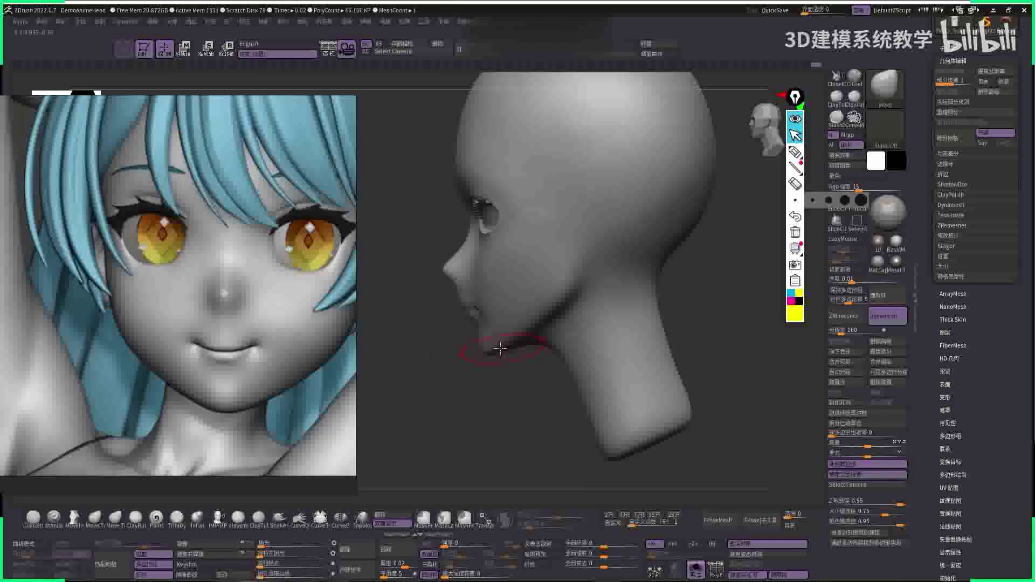
pyautogui.moveTo(514, 361)
pyautogui.mouseDown(button='right')
pyautogui.moveTo(462, 256)
pyautogui.moveTo(513, 345)
pyautogui.mouseUp(button='right')
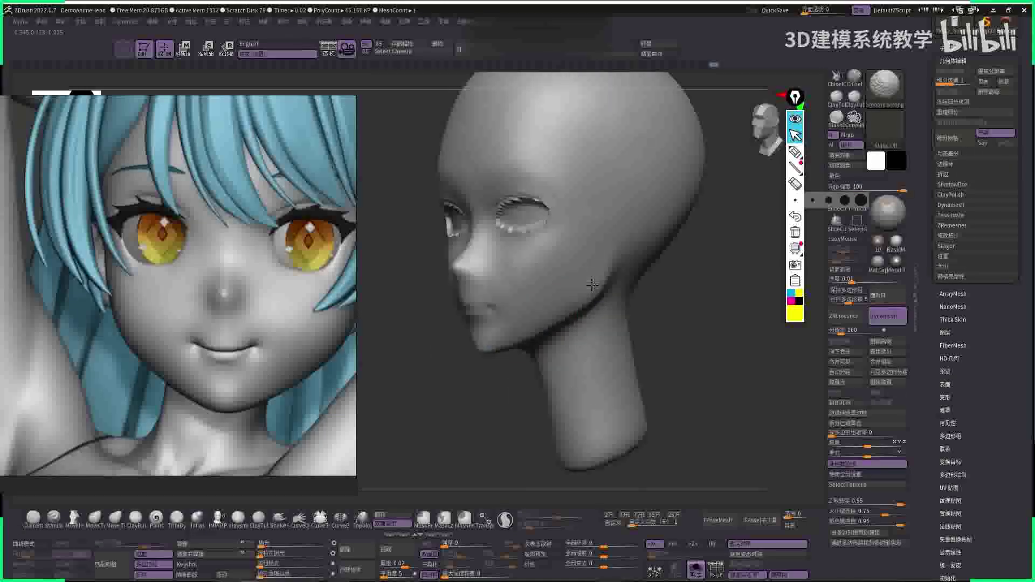
pyautogui.moveTo(593, 285); pyautogui.dragTo(548, 204, button='right')
# - Switch to DamStandard, refine the cheek and jaw, and recentre the head in view
pyautogui.press('b')
pyautogui.press('d')
pyautogui.press('s')
pyautogui.press('space')
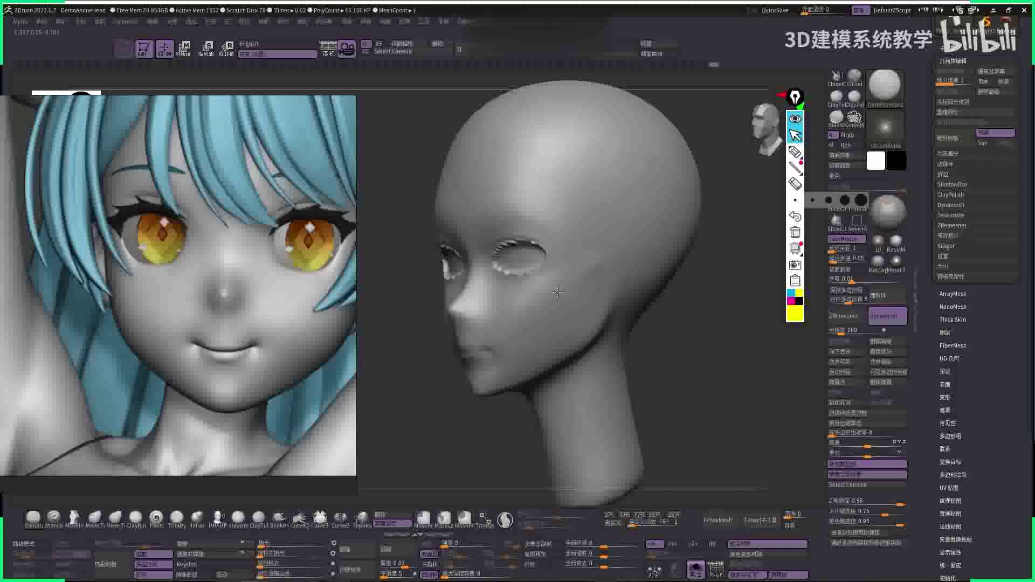
pyautogui.moveTo(503, 356); pyautogui.dragTo(493, 290, button='right')
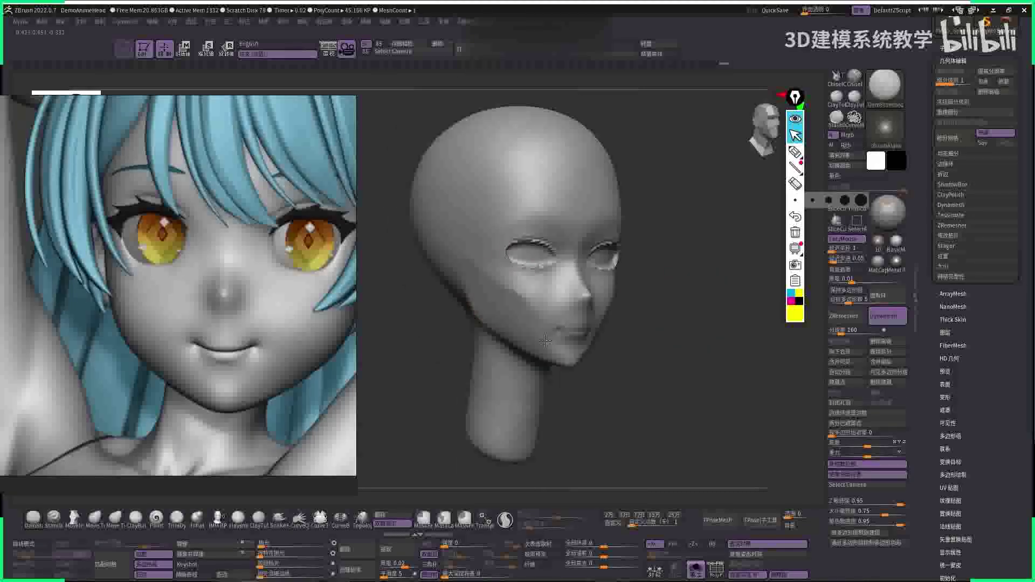
pyautogui.moveTo(545, 341); pyautogui.dragTo(605, 320, button='right')
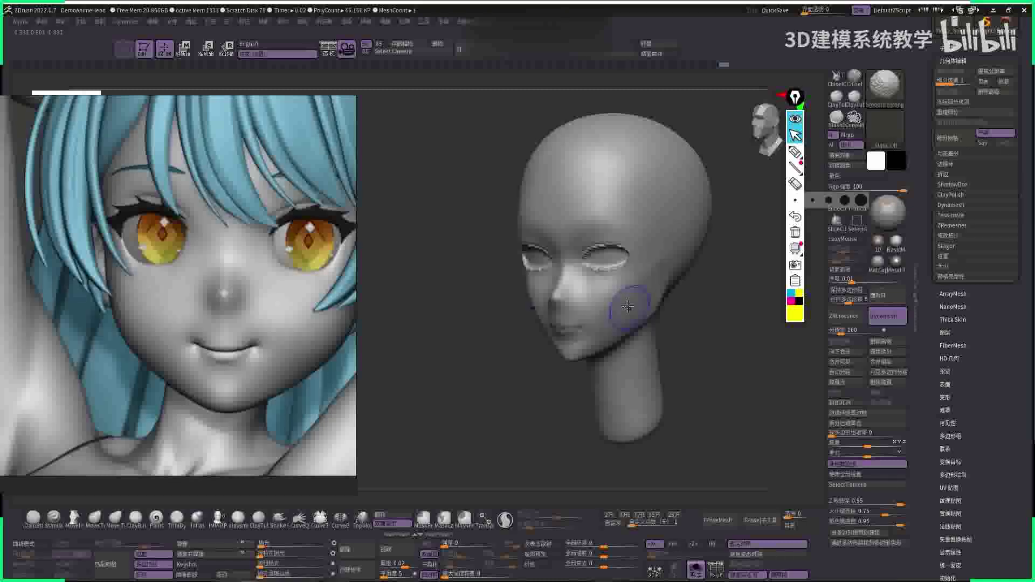
pyautogui.keyDown('shift'); pyautogui.moveTo(628, 306); pyautogui.dragTo(618, 318); pyautogui.keyUp('shift')
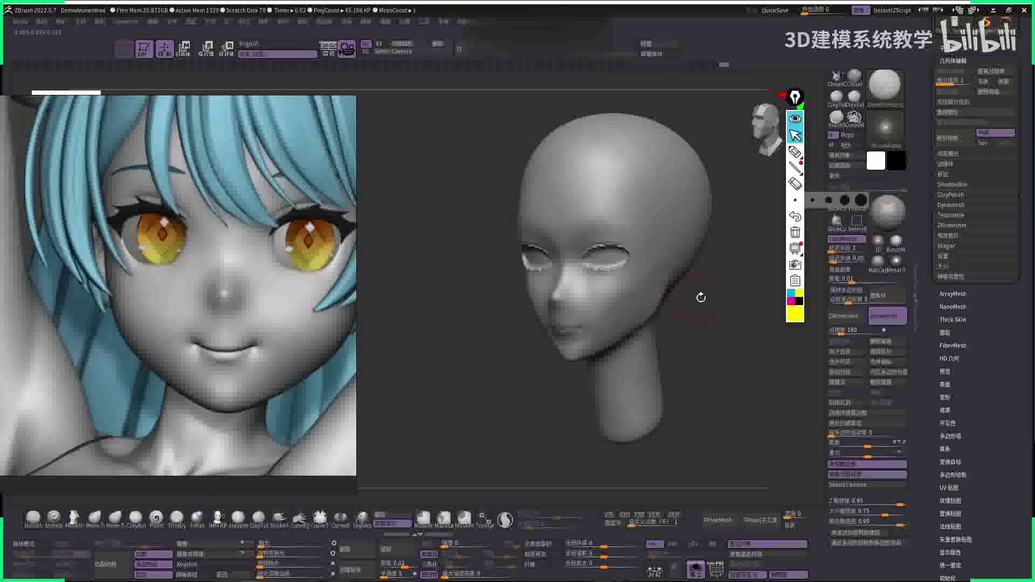
pyautogui.moveTo(701, 296); pyautogui.dragTo(698, 271, button='right')
pyautogui.moveTo(698, 271)
pyautogui.mouseDown()
pyautogui.moveTo(617, 317)
pyautogui.moveTo(578, 367)
pyautogui.moveTo(564, 359)
pyautogui.moveTo(575, 270)
pyautogui.mouseUp()
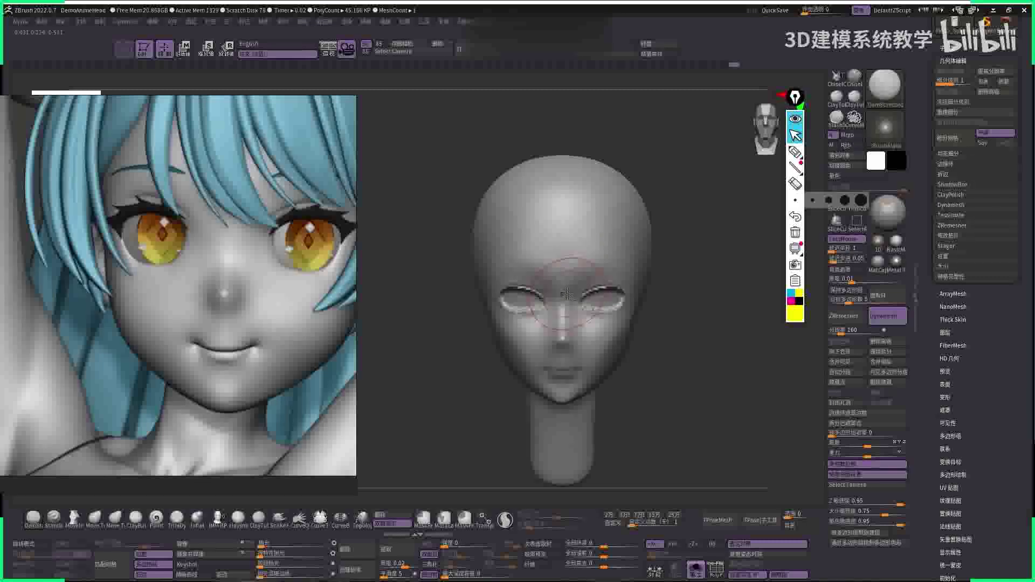
# - Smooth the lower face, then carve a DamStandard crease along the jawline in profile
pyautogui.press('b')
pyautogui.press('m')
pyautogui.press('v')
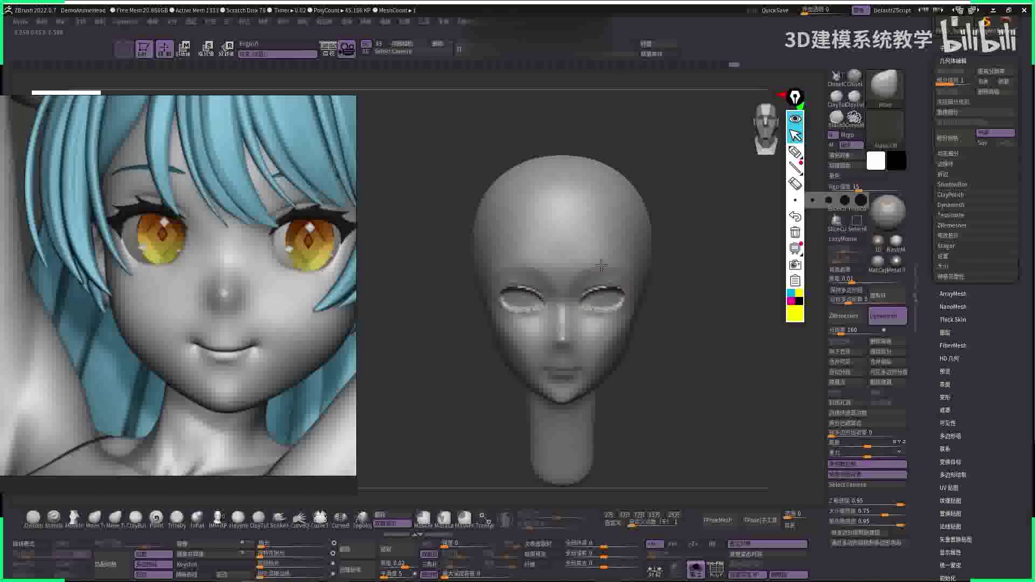
pyautogui.press('shift')
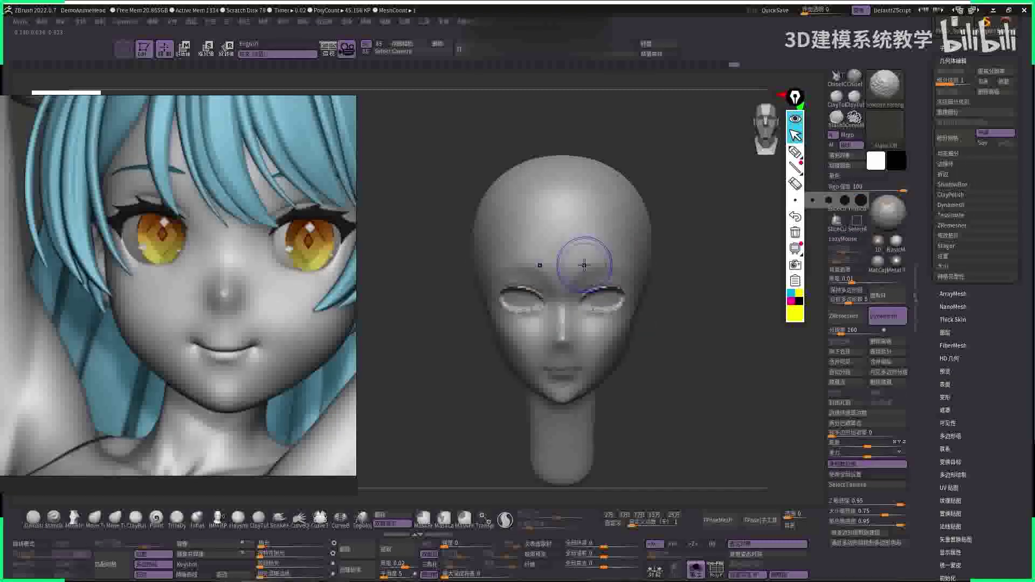
pyautogui.moveTo(634, 273); pyautogui.dragTo(572, 266, button='right')
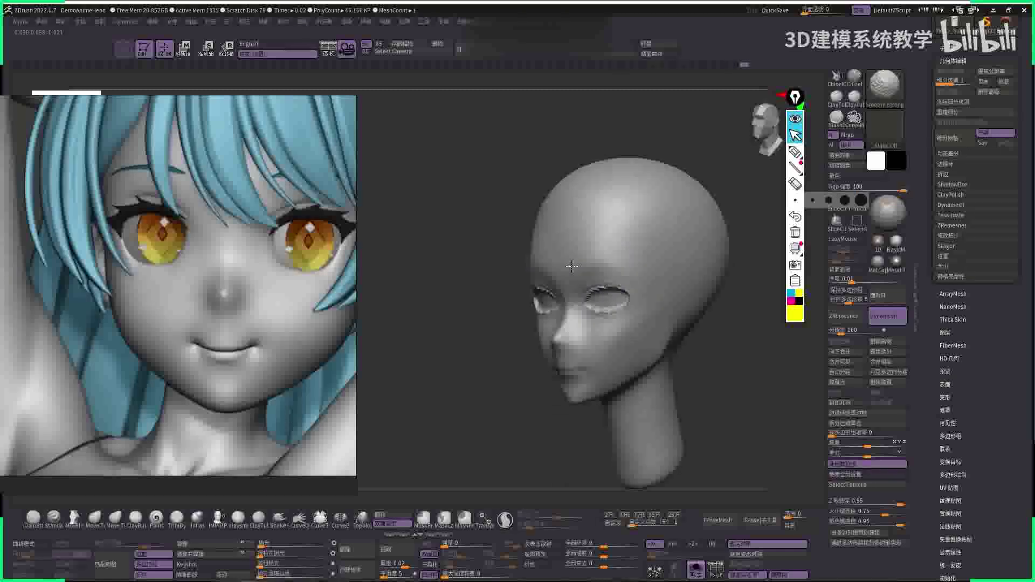
pyautogui.moveTo(593, 232); pyautogui.dragTo(630, 261, button='right')
pyautogui.press('space')
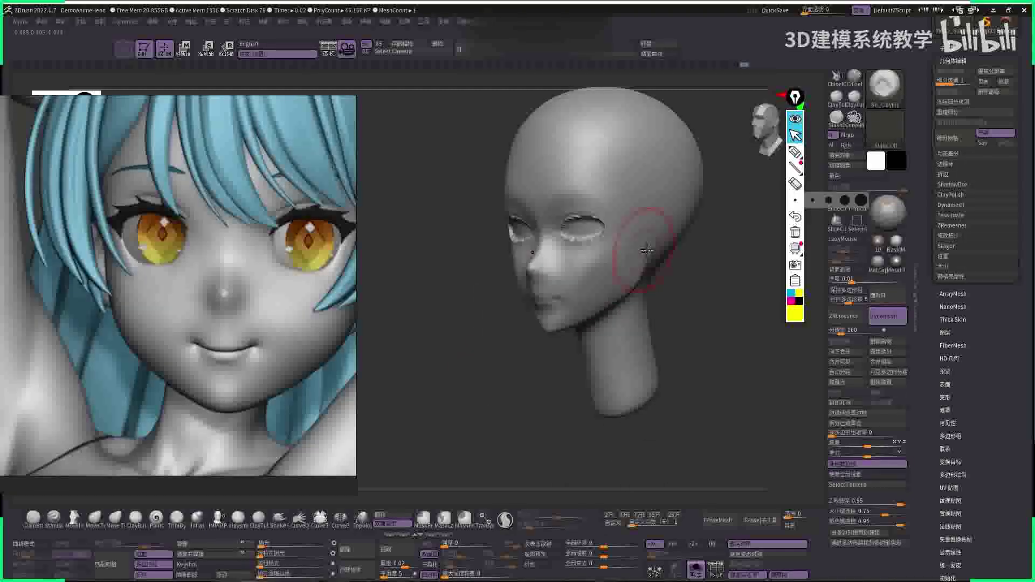
pyautogui.moveTo(650, 300); pyautogui.dragTo(642, 285, button='right')
pyautogui.press('space')
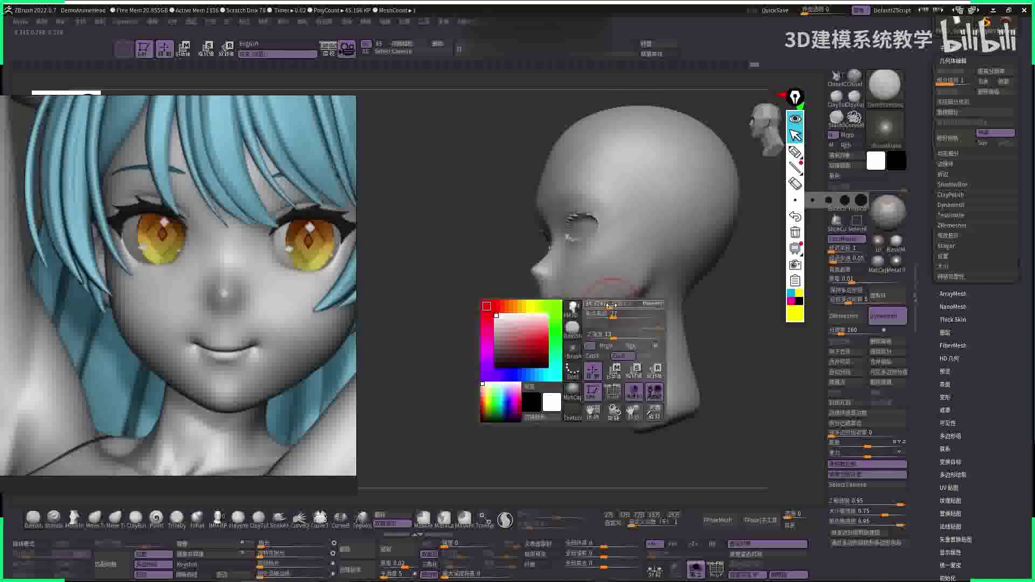
pyautogui.moveTo(583, 322)
pyautogui.mouseDown(button='right')
pyautogui.moveTo(701, 296)
pyautogui.moveTo(629, 329)
pyautogui.mouseUp(button='right')
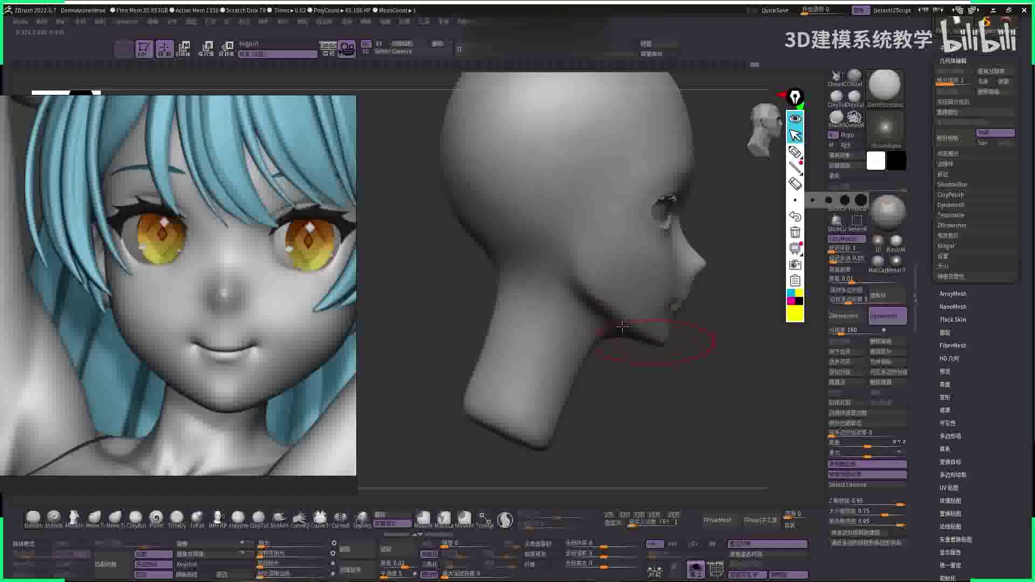
# - Alternate Move and DamStandard brushes to refine the jaw and cheek shapes
pyautogui.press('b')
pyautogui.press('m')
pyautogui.press('v')
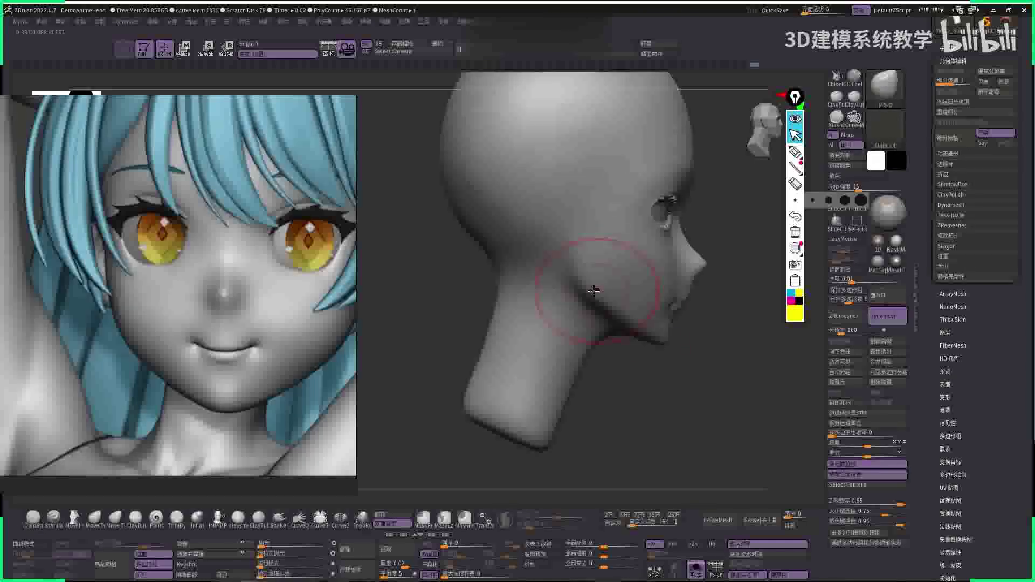
pyautogui.press('b')
pyautogui.press('d')
pyautogui.press('s')
pyautogui.press('space')
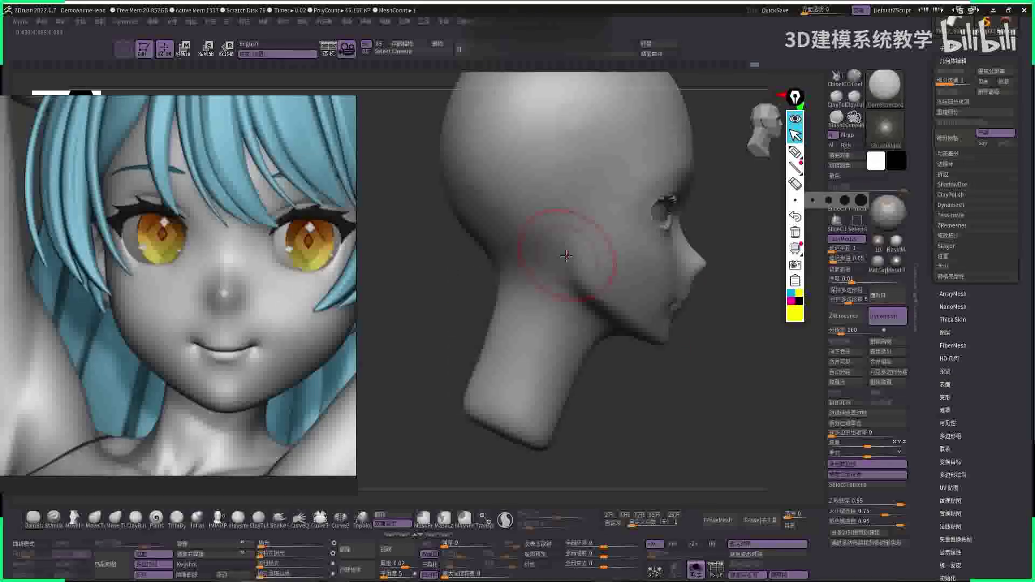
pyautogui.press('space')
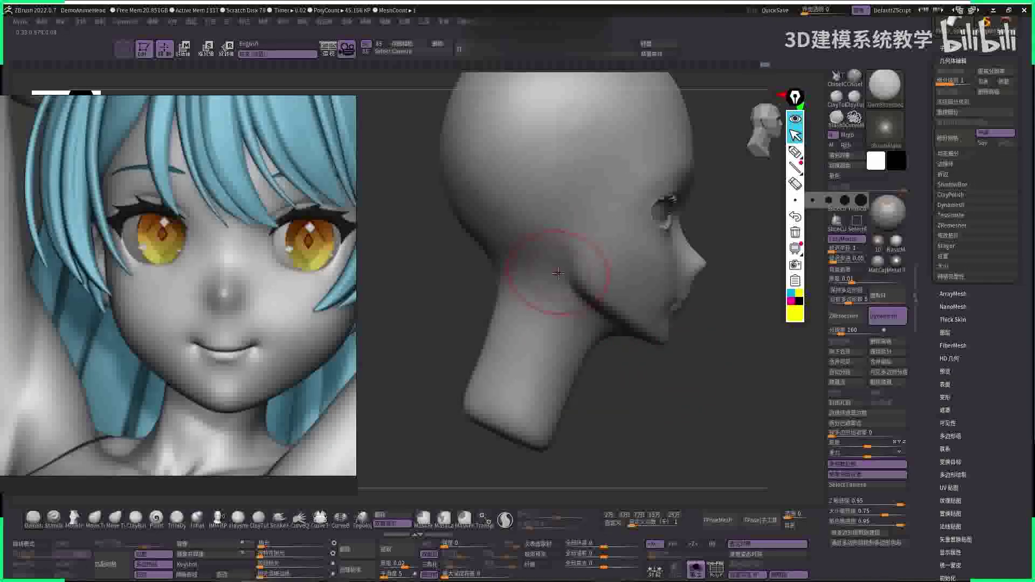
pyautogui.press('space')
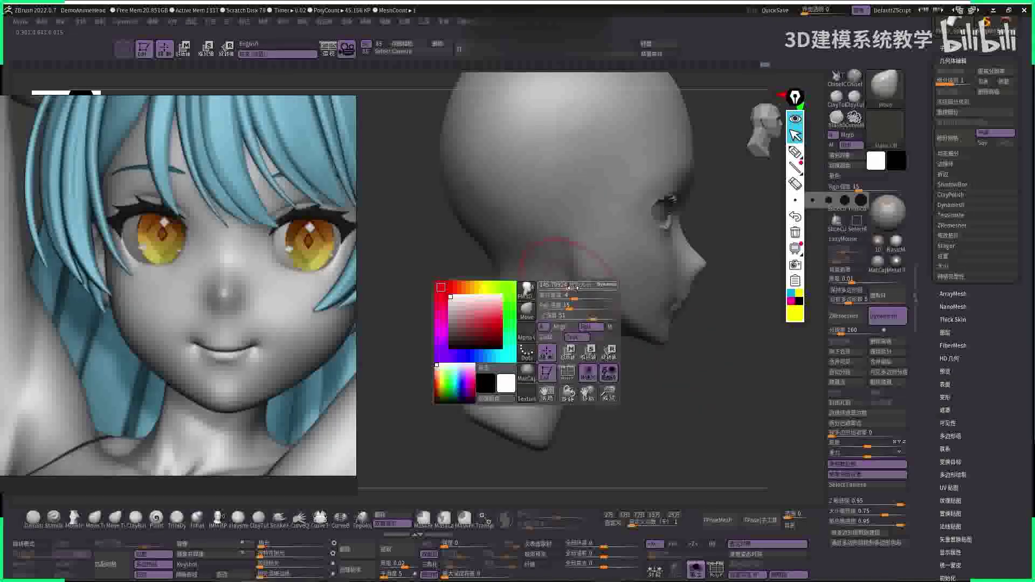
pyautogui.press('b')
pyautogui.press('m')
pyautogui.press('v')
# - Shape the chin and lips with Standard and Move brushes, checking both profiles and the front
pyautogui.moveTo(711, 317); pyautogui.dragTo(669, 294)
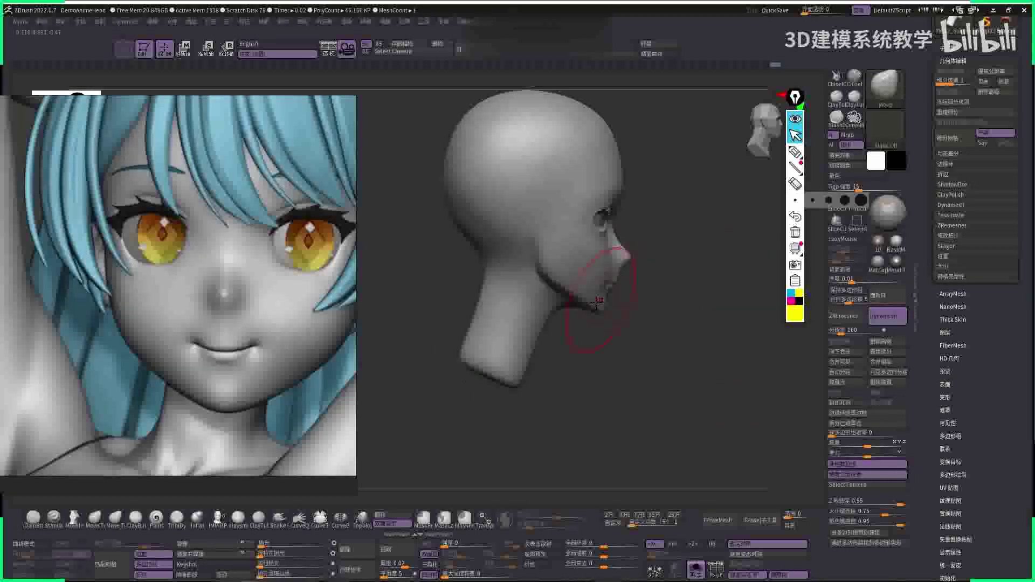
pyautogui.press('space')
pyautogui.moveTo(682, 294); pyautogui.dragTo(542, 305)
pyautogui.press('space')
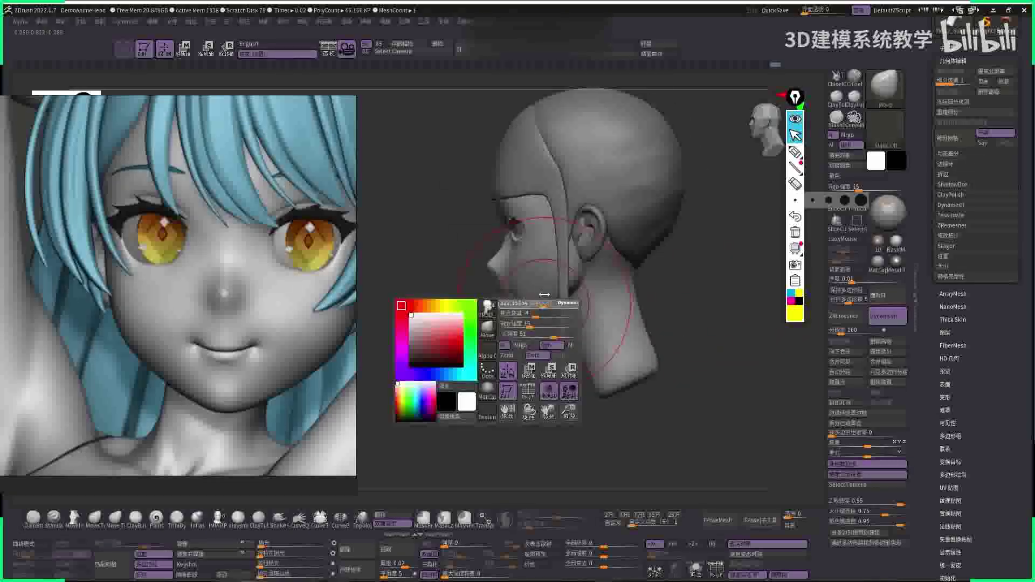
pyautogui.moveTo(469, 311)
pyautogui.mouseDown()
pyautogui.moveTo(548, 323)
pyautogui.moveTo(496, 282)
pyautogui.moveTo(710, 281)
pyautogui.moveTo(532, 189)
pyautogui.mouseUp()
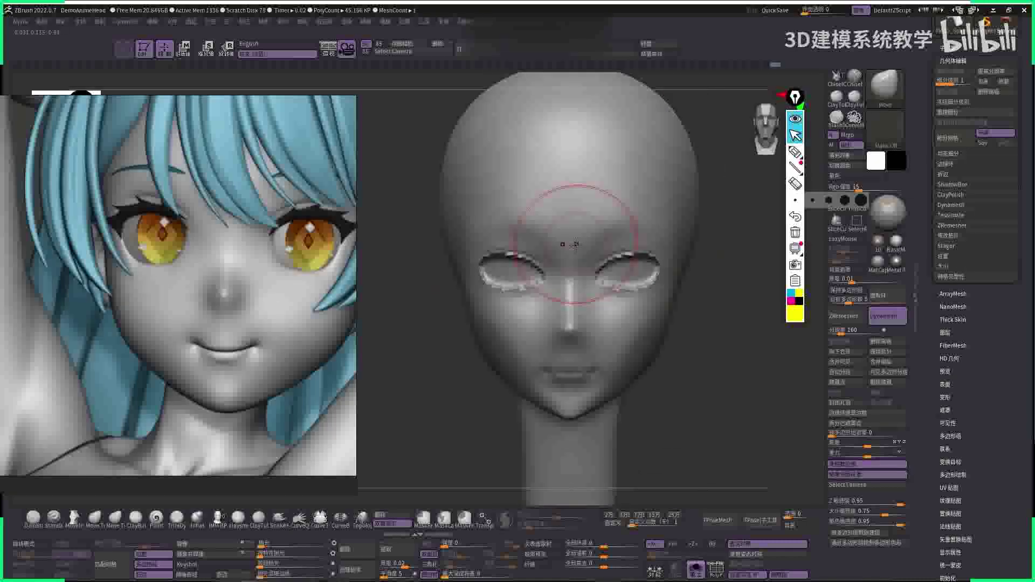
pyautogui.press('b')
pyautogui.press('s')
pyautogui.press('t')
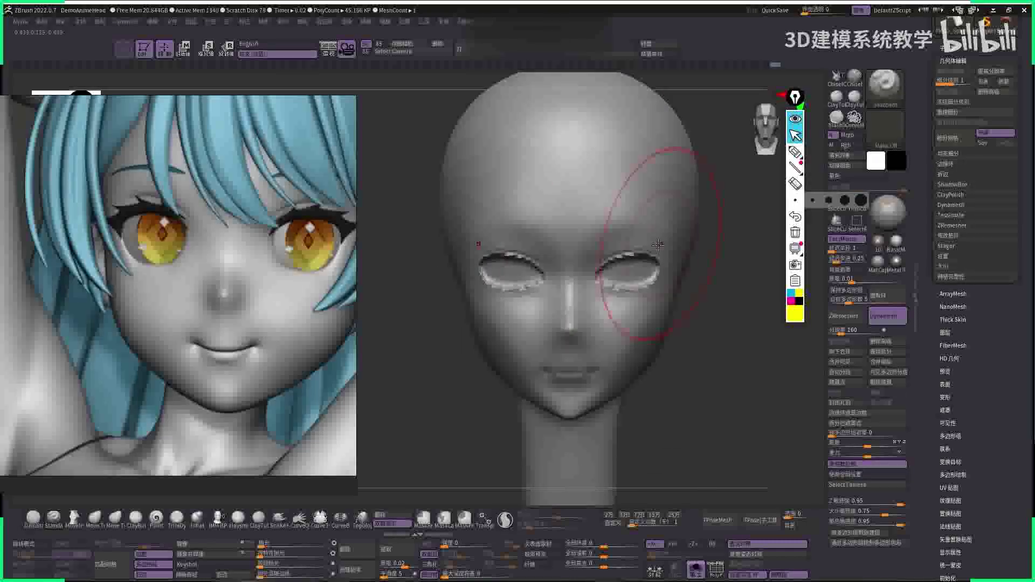
pyautogui.moveTo(725, 278); pyautogui.dragTo(701, 280)
pyautogui.moveTo(448, 299)
pyautogui.mouseDown()
pyautogui.moveTo(535, 255)
pyautogui.moveTo(619, 247)
pyautogui.moveTo(624, 190)
pyautogui.moveTo(501, 321)
pyautogui.moveTo(515, 328)
pyautogui.moveTo(505, 299)
pyautogui.mouseUp()
pyautogui.press('b')
pyautogui.press('m')
pyautogui.press('v')
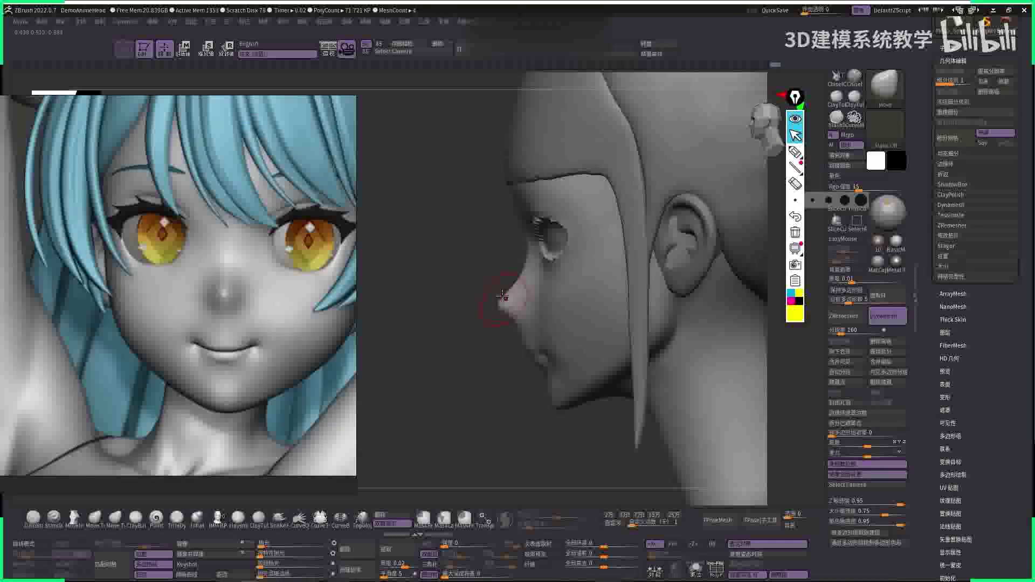
# - Smooth the right eye's upper lid, then reframe the whole head
pyautogui.press('space')
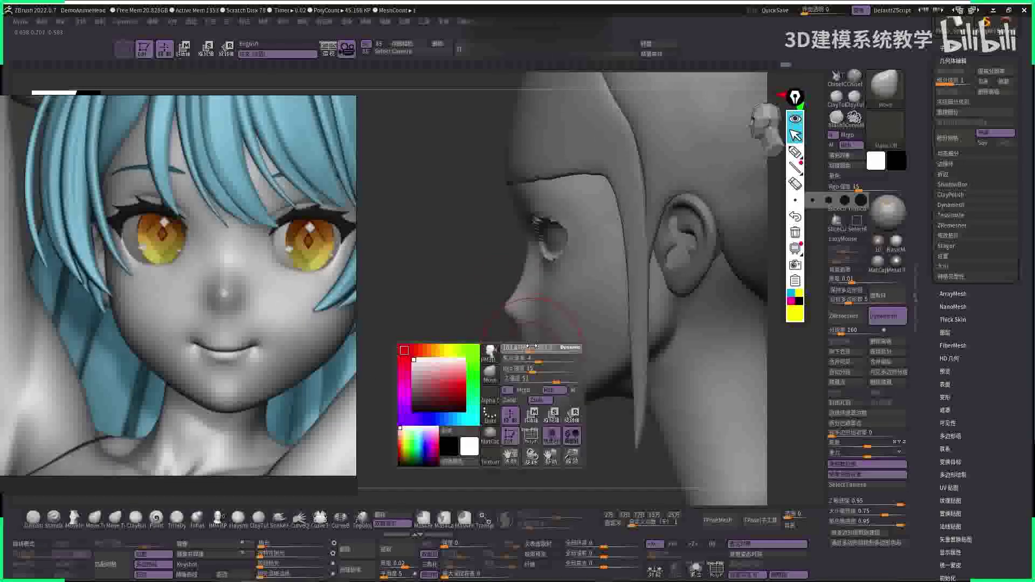
pyautogui.press('space')
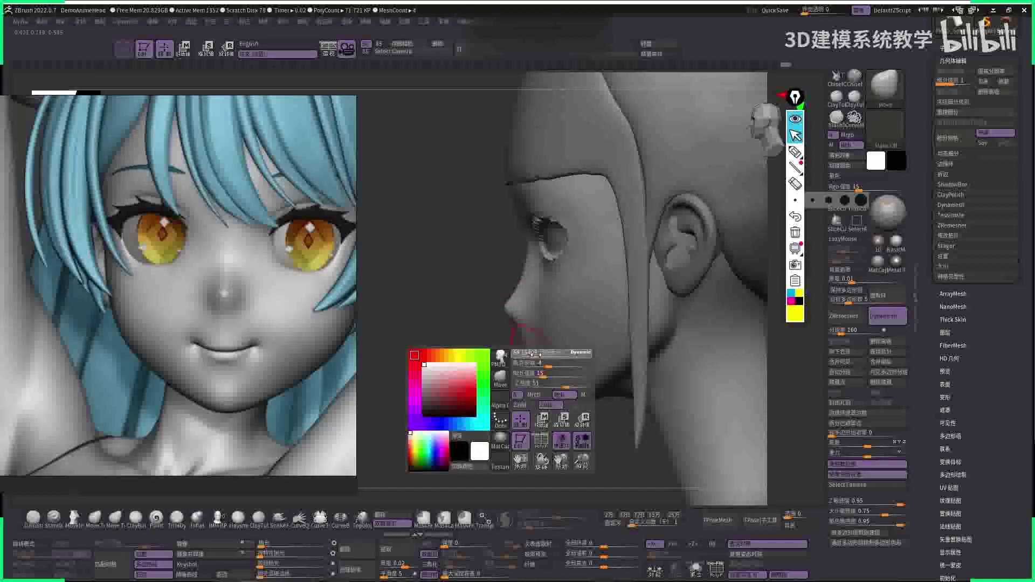
pyautogui.moveTo(544, 372)
pyautogui.mouseDown()
pyautogui.moveTo(577, 342)
pyautogui.moveTo(497, 329)
pyautogui.moveTo(601, 310)
pyautogui.moveTo(708, 316)
pyautogui.moveTo(581, 330)
pyautogui.mouseUp()
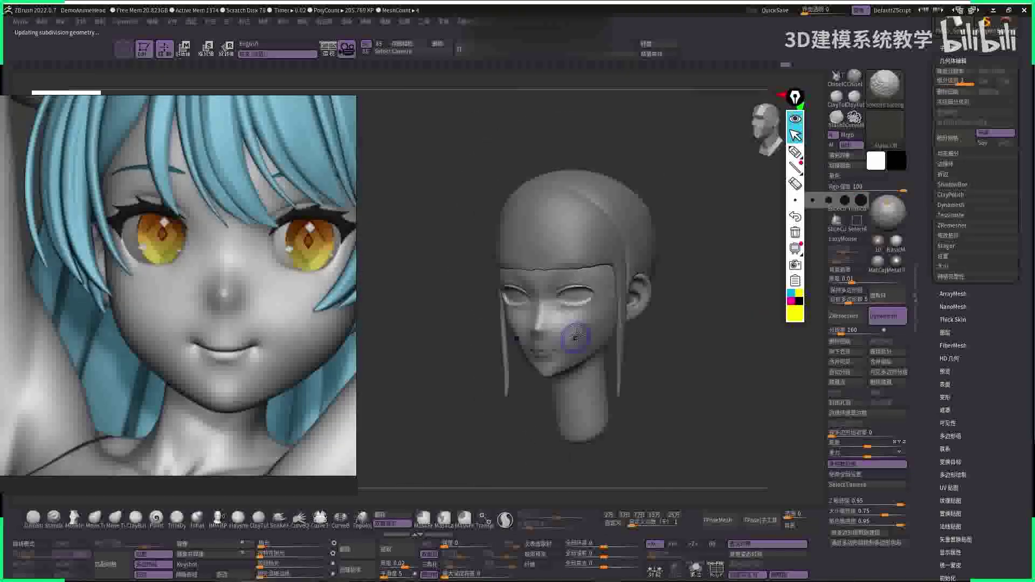
pyautogui.moveTo(635, 354)
pyautogui.keyDown('alt'); pyautogui.mouseDown()
pyautogui.moveTo(739, 356)
pyautogui.moveTo(620, 250)
pyautogui.moveTo(654, 330)
pyautogui.mouseUp(); pyautogui.keyUp('alt')
pyautogui.moveTo(561, 288)
pyautogui.keyDown('shift'); pyautogui.mouseDown()
pyautogui.moveTo(617, 273)
pyautogui.moveTo(605, 276)
pyautogui.moveTo(586, 253)
pyautogui.mouseUp(); pyautogui.keyUp('shift')
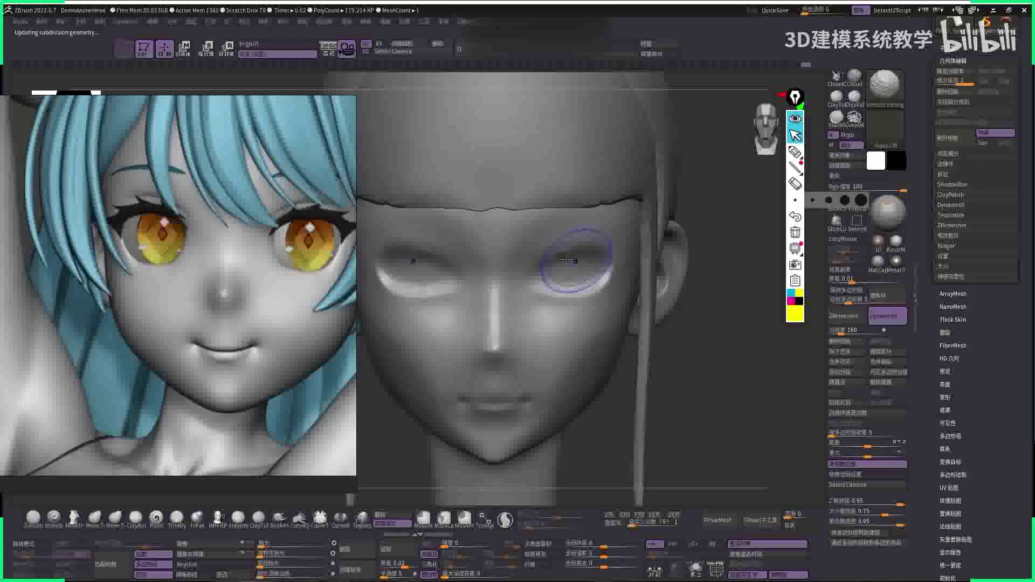
pyautogui.press('f')
pyautogui.moveTo(710, 294); pyautogui.dragTo(507, 265)
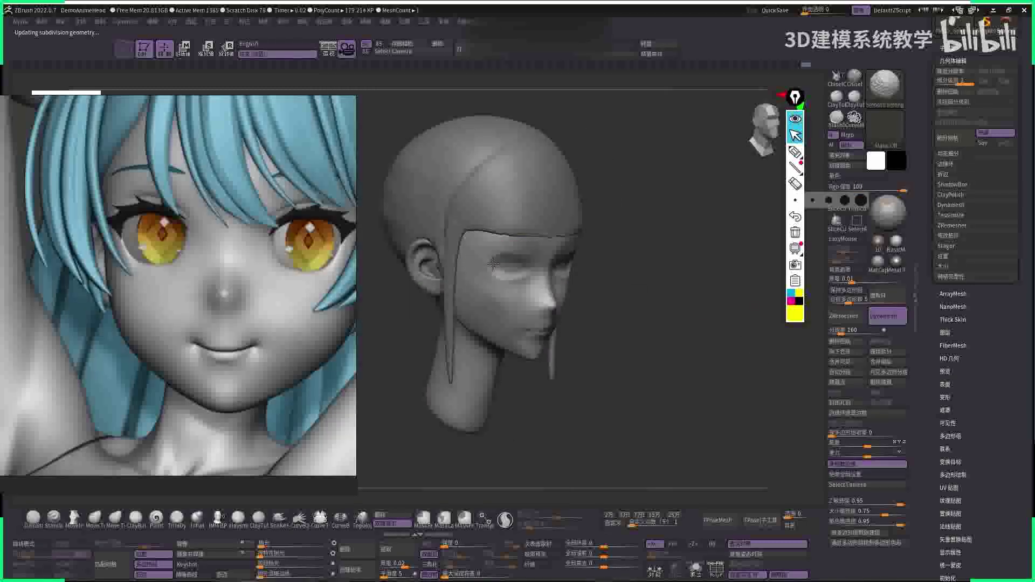
pyautogui.moveTo(638, 331)
pyautogui.keyDown('shift'); pyautogui.mouseDown()
pyautogui.moveTo(719, 289)
pyautogui.moveTo(700, 304)
pyautogui.mouseUp(); pyautogui.keyUp('shift')
# - Pull the nose shape with the Move brush while turning into a close profile
pyautogui.press('b')
pyautogui.press('m')
pyautogui.press('v')
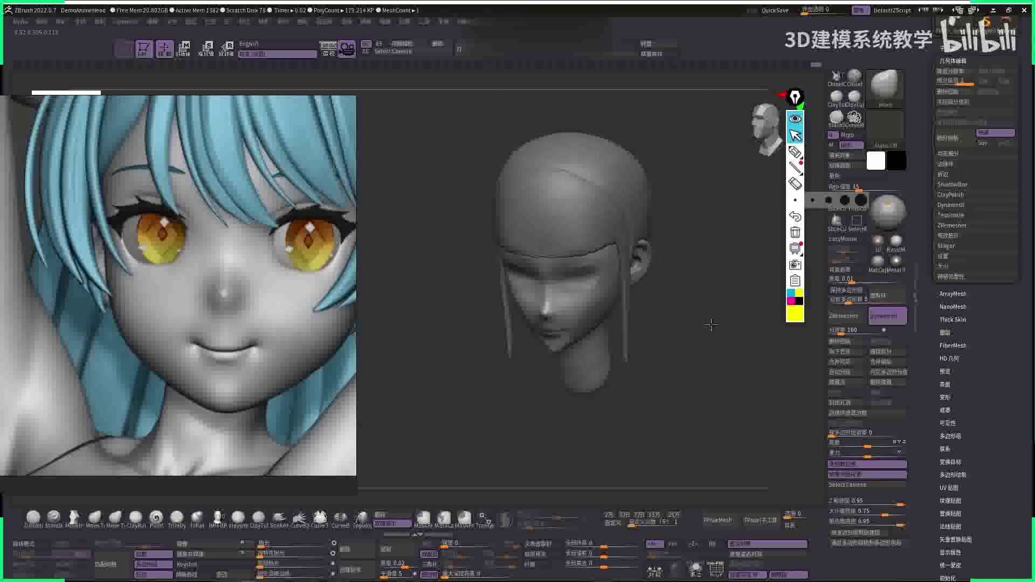
pyautogui.moveTo(701, 302)
pyautogui.mouseDown()
pyautogui.moveTo(711, 293)
pyautogui.moveTo(705, 416)
pyautogui.mouseUp()
pyautogui.press('b')
pyautogui.press('m')
pyautogui.press('v')
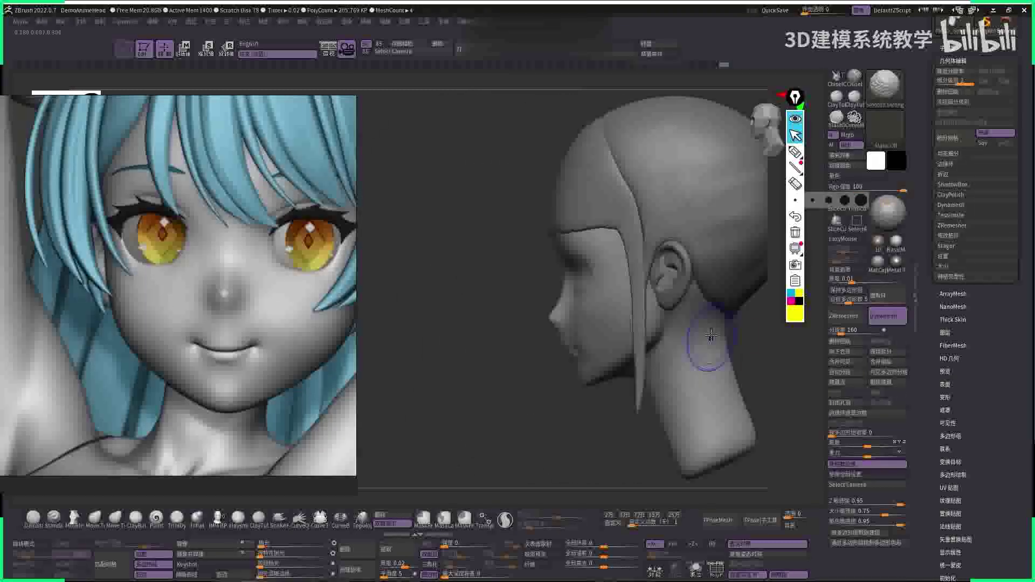
pyautogui.moveTo(479, 329)
pyautogui.mouseDown()
pyautogui.moveTo(422, 324)
pyautogui.moveTo(455, 345)
pyautogui.moveTo(687, 359)
pyautogui.mouseUp()
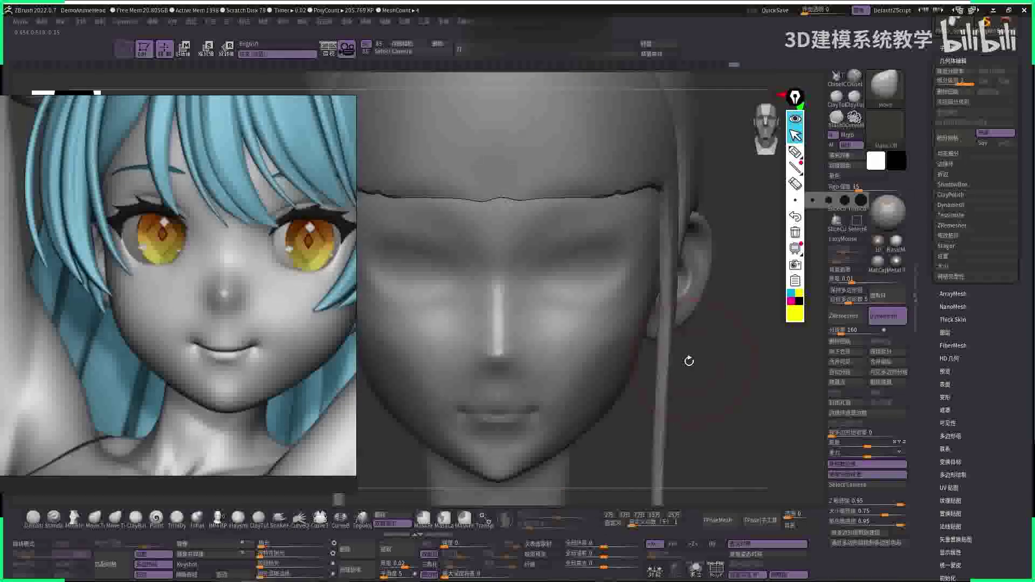
# - Carve nose creases with DamStandard from the right-side profile, then return to Move
pyautogui.press('b')
pyautogui.press('d')
pyautogui.press('s')
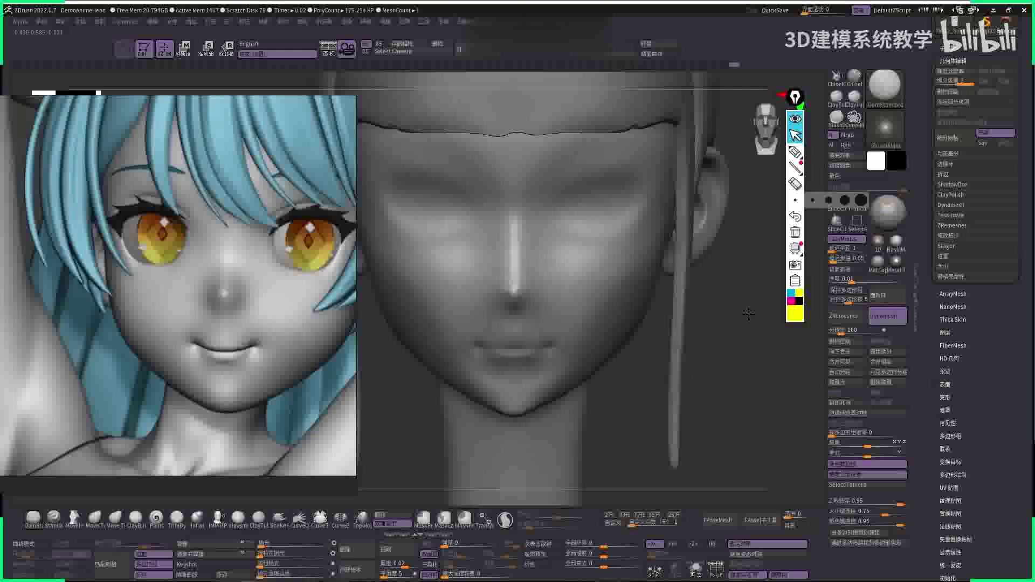
pyautogui.moveTo(749, 313)
pyautogui.mouseDown()
pyautogui.moveTo(519, 290)
pyautogui.moveTo(474, 213)
pyautogui.moveTo(496, 248)
pyautogui.mouseUp()
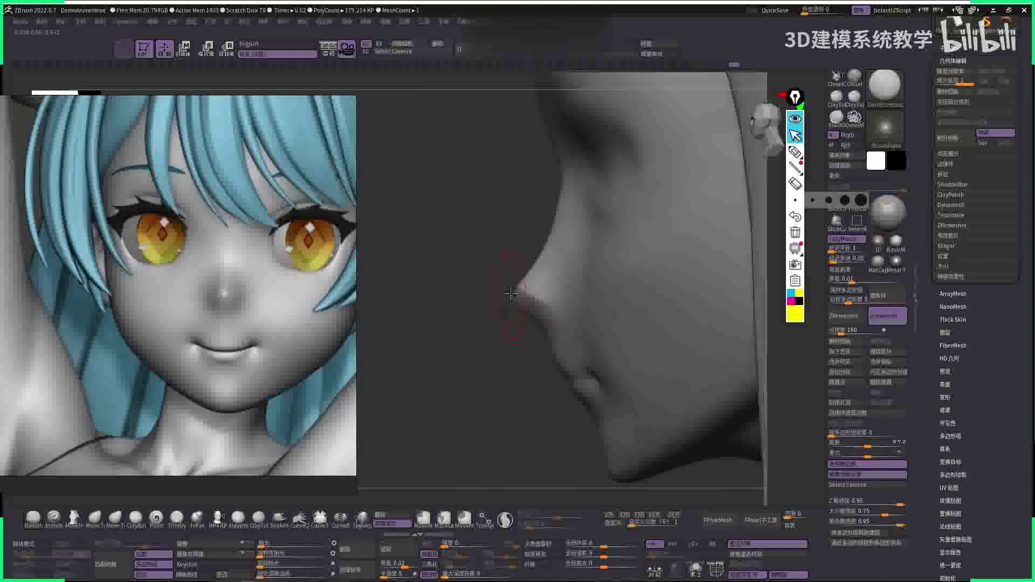
pyautogui.press('b')
pyautogui.press('m')
pyautogui.press('v')
pyautogui.press('space')
pyautogui.press('space')
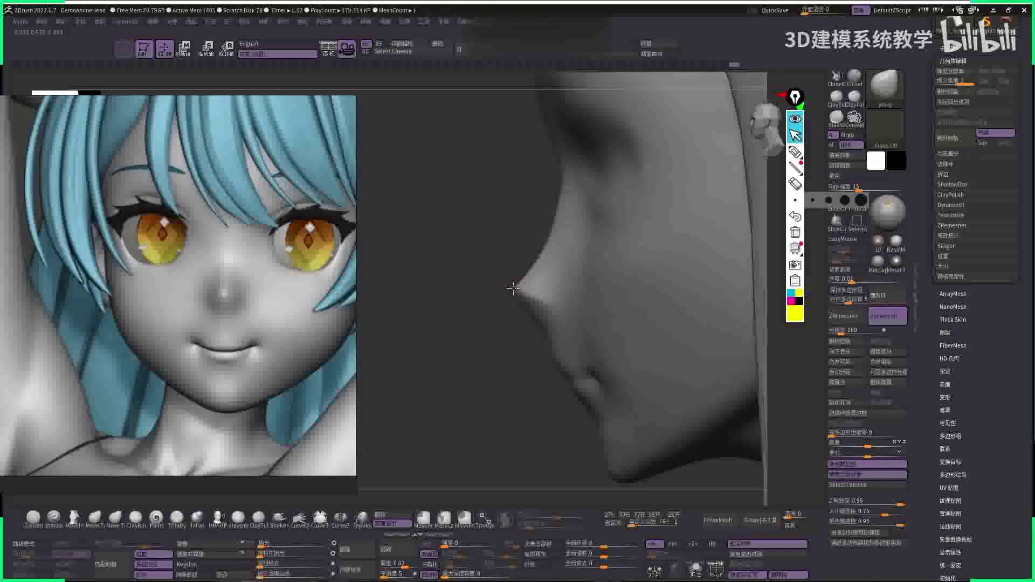
# - Smooth the underside of the nose with SmoothStrong
pyautogui.press('shift')
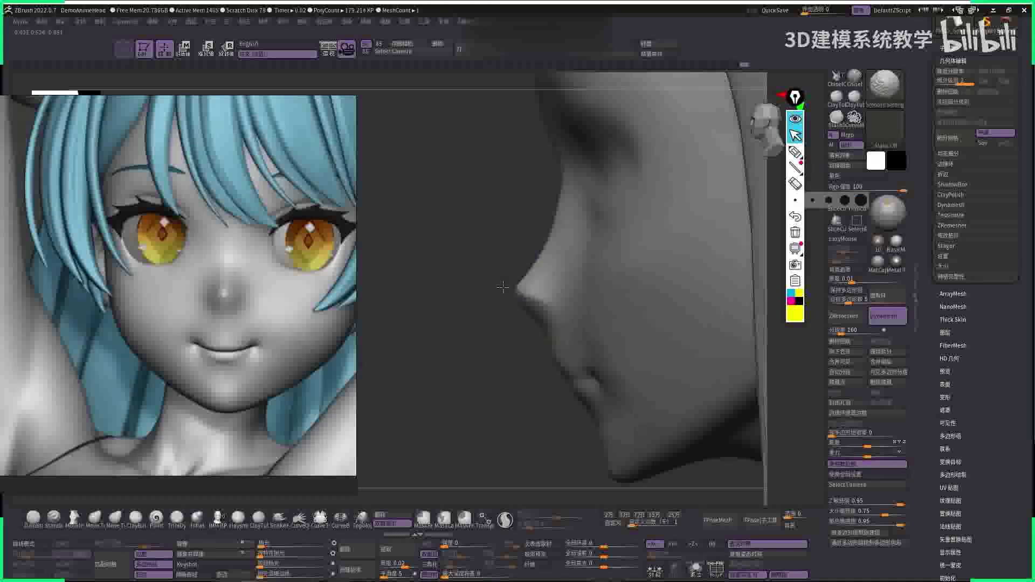
pyautogui.moveTo(533, 282); pyautogui.dragTo(691, 234)
pyautogui.press('space')
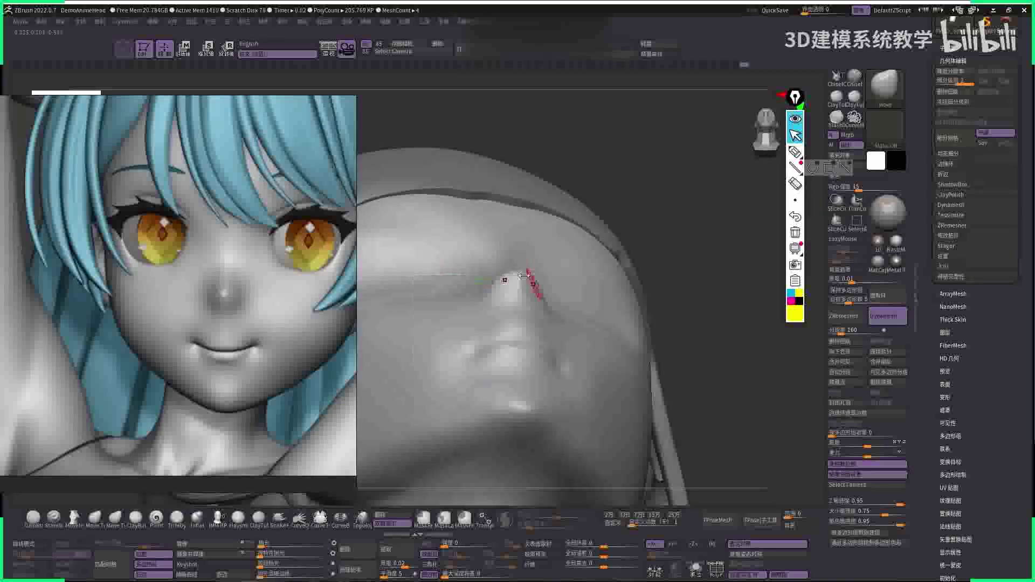
pyautogui.press('space')
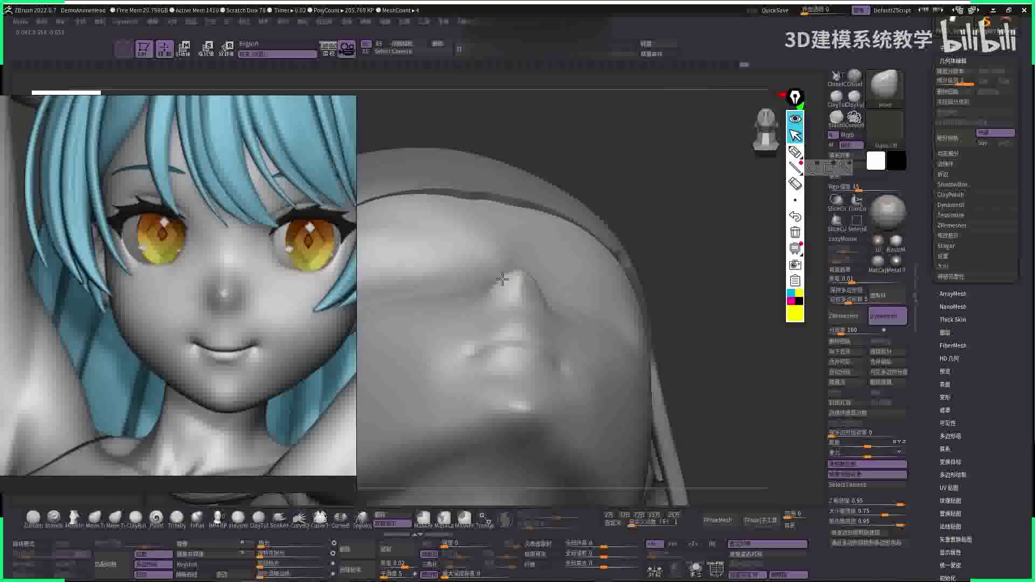
pyautogui.press('space')
pyautogui.moveTo(503, 282); pyautogui.dragTo(674, 378)
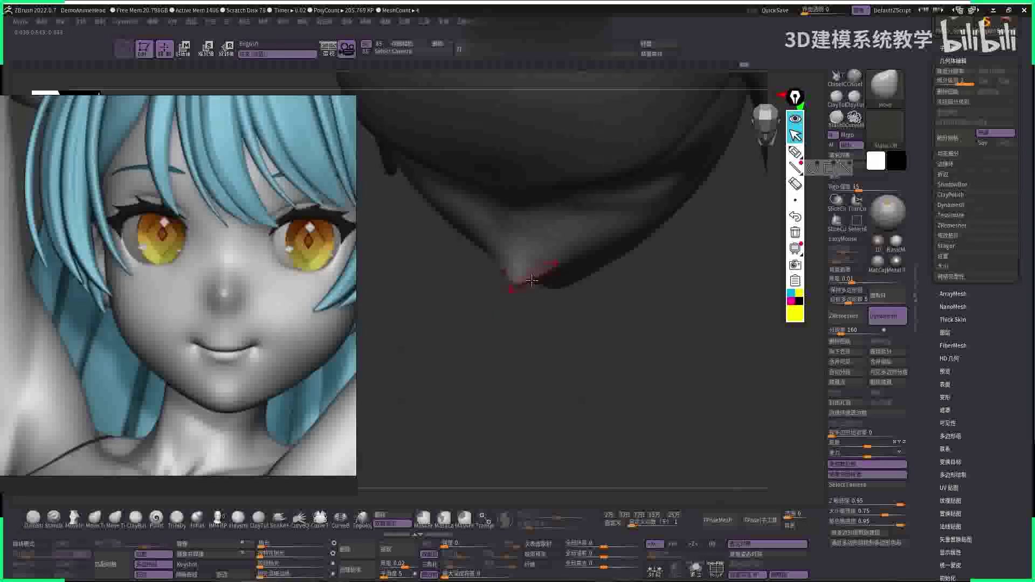
pyautogui.keyDown('shift'); pyautogui.moveTo(529, 282); pyautogui.dragTo(523, 274); pyautogui.keyUp('shift')
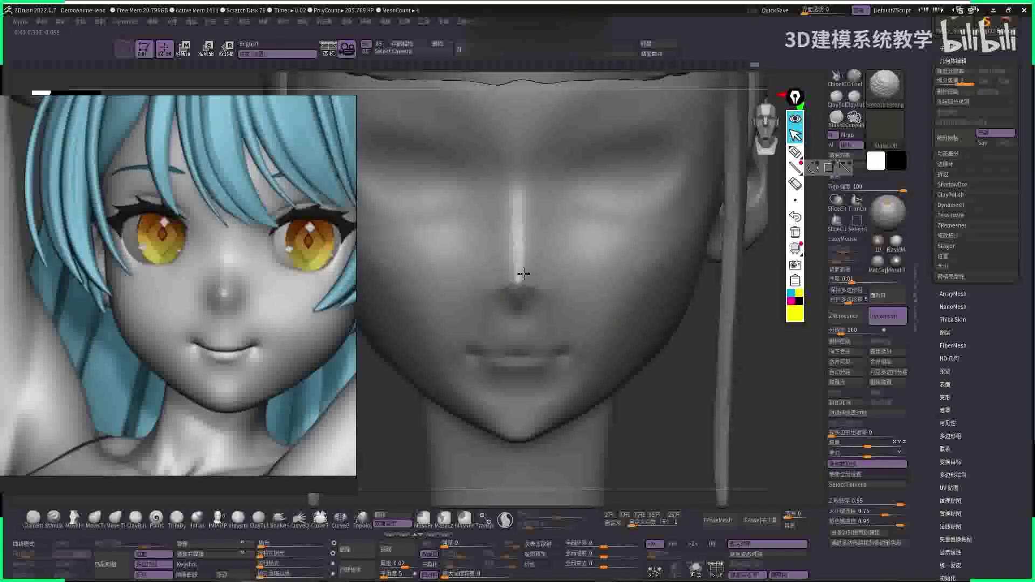
# - Shape the nose tip with the Move brush from a close side profile
pyautogui.moveTo(568, 342); pyautogui.dragTo(519, 286)
pyautogui.press('space')
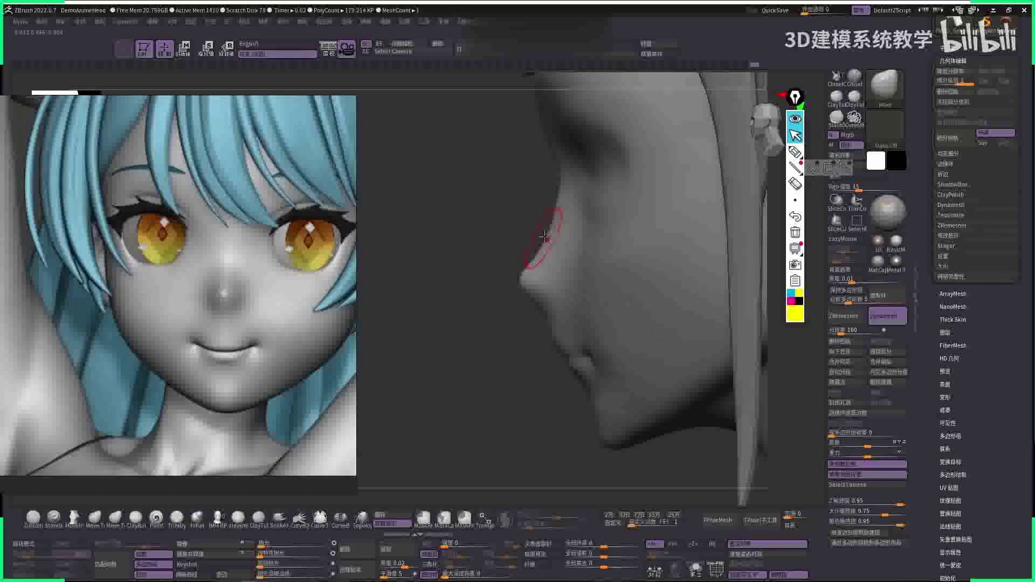
pyautogui.moveTo(528, 200); pyautogui.dragTo(507, 268)
pyautogui.press('space')
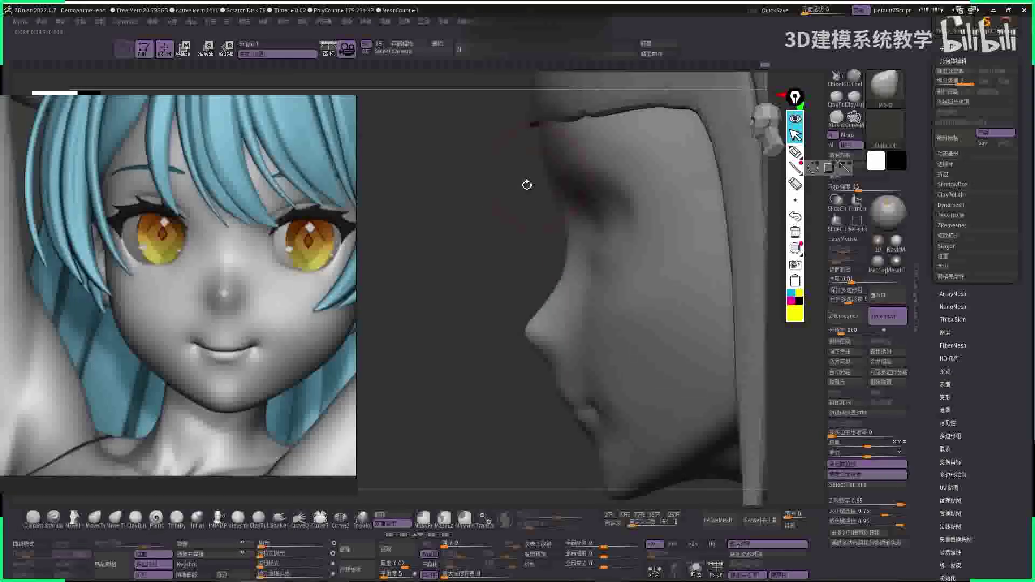
pyautogui.moveTo(527, 185); pyautogui.dragTo(550, 294)
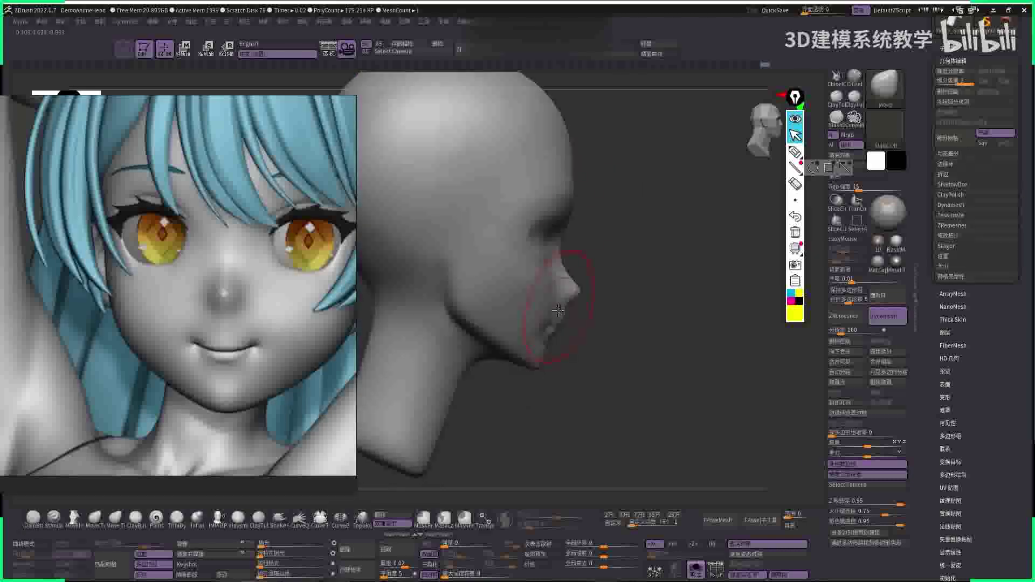
pyautogui.press('space')
pyautogui.moveTo(659, 297); pyautogui.dragTo(636, 224)
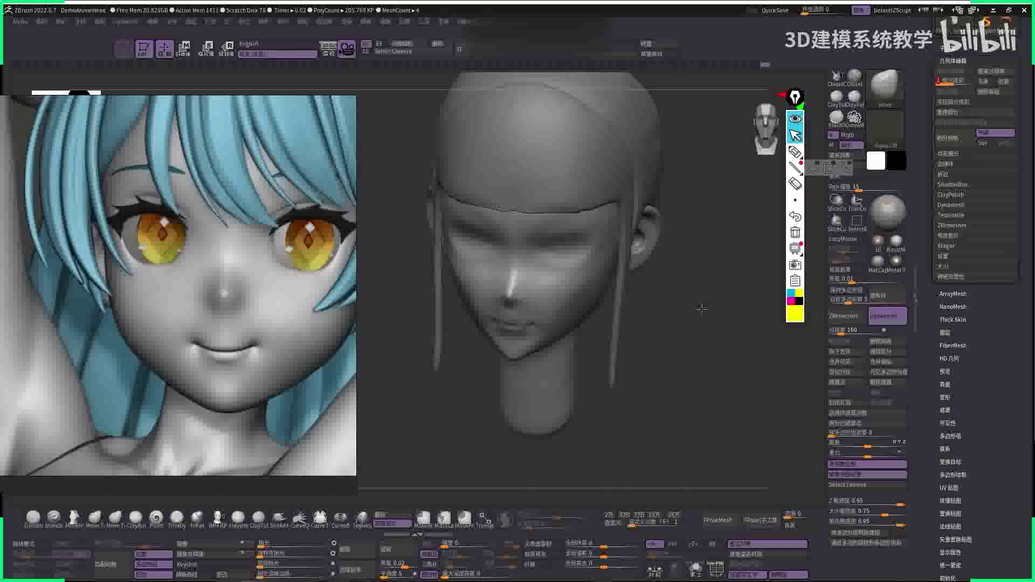
# - Drop the head to SDiv 1 and zoom in on the face
pyautogui.click(973, 101)
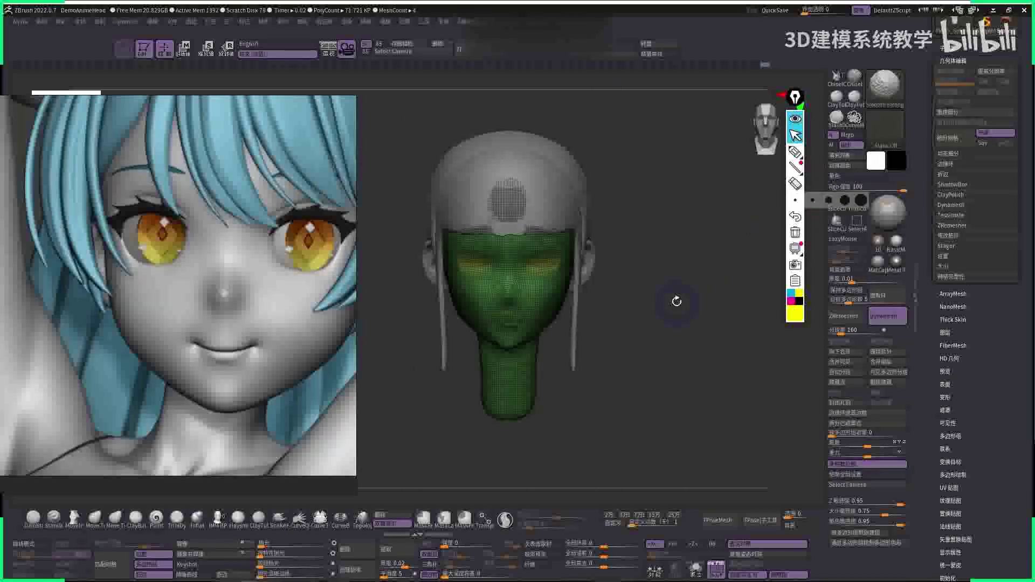
pyautogui.moveTo(677, 296)
pyautogui.mouseDown()
pyautogui.moveTo(700, 377)
pyautogui.moveTo(698, 308)
pyautogui.moveTo(686, 292)
pyautogui.mouseUp()
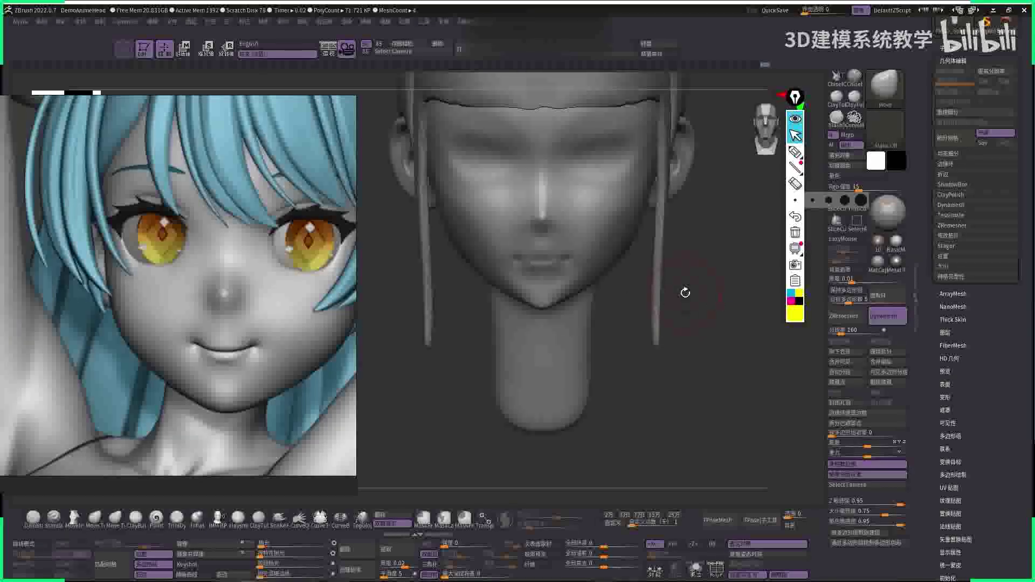
pyautogui.scroll(-5, 212, 244)
pyautogui.scroll(5, 212, 244)
pyautogui.scroll(-3, 212, 244)
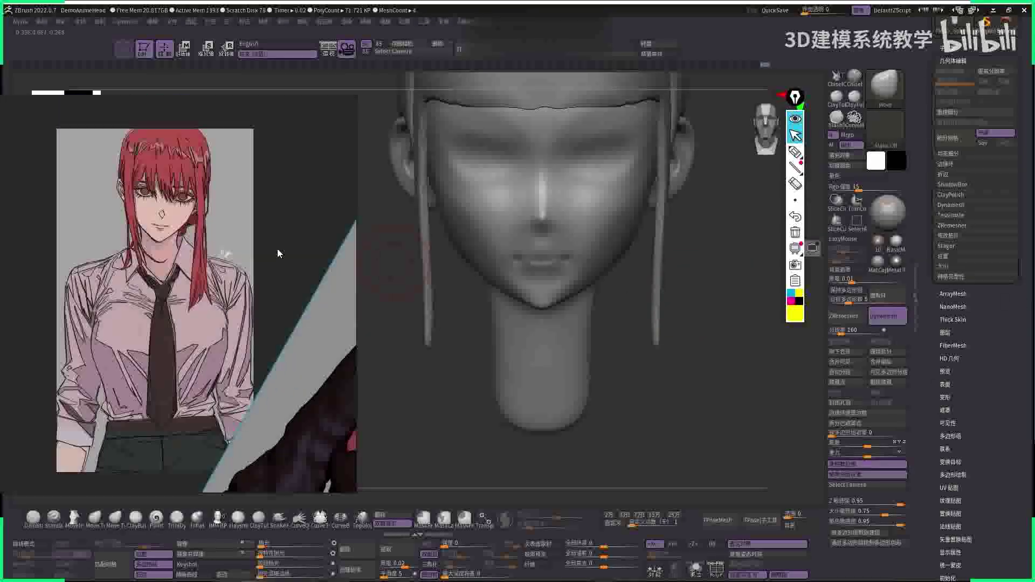
pyautogui.scroll(5, 153, 224)
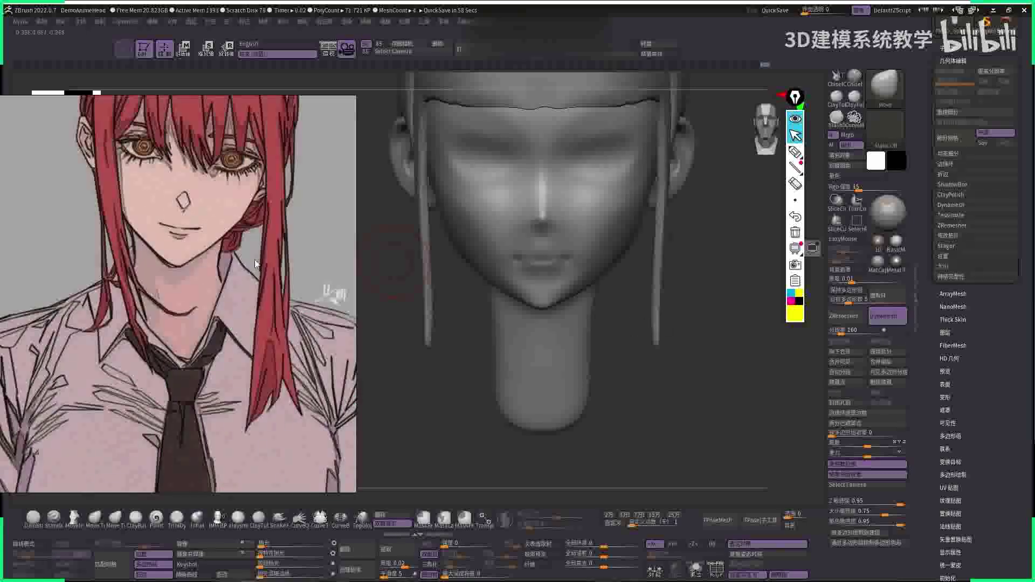
pyautogui.scroll(-3, 153, 224)
pyautogui.scroll(4, 180, 268)
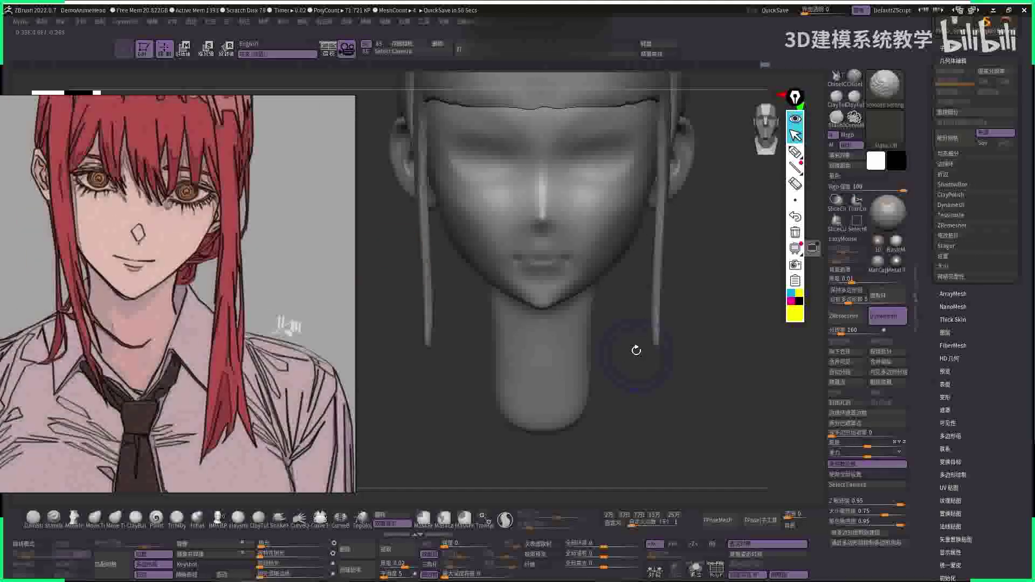
pyautogui.scroll(3, 675, 392)
pyautogui.press('space')
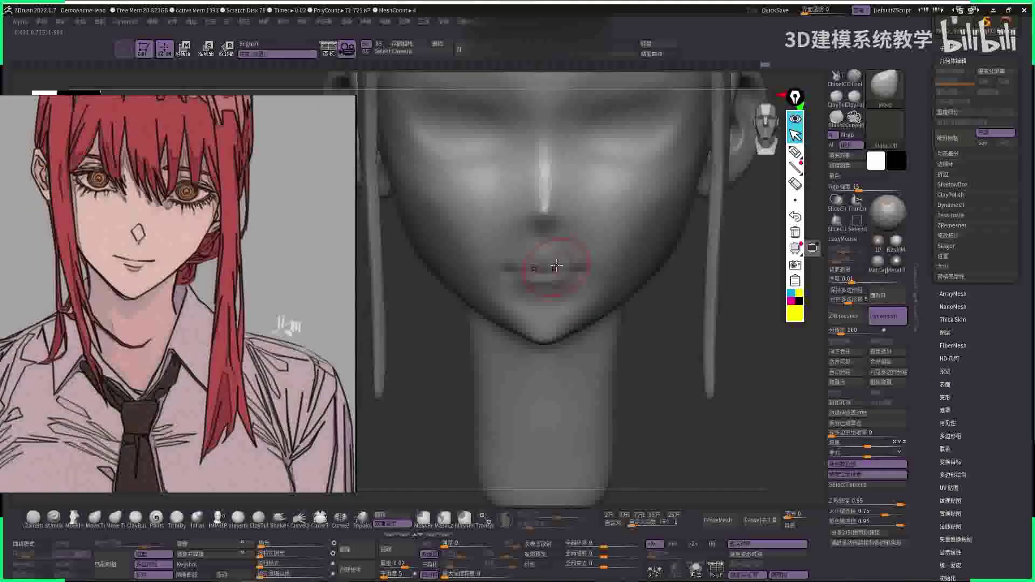
# - Reshape the lips and cheeks from side and front views, smoothing as needed
pyautogui.moveTo(558, 267); pyautogui.dragTo(551, 318, button='right')
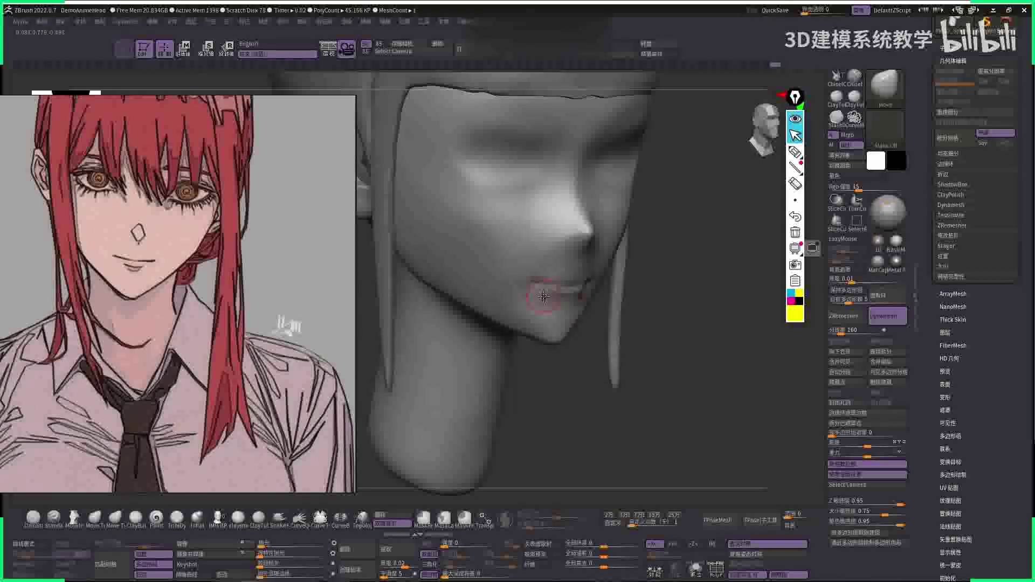
pyautogui.moveTo(701, 278); pyautogui.dragTo(576, 276, button='right')
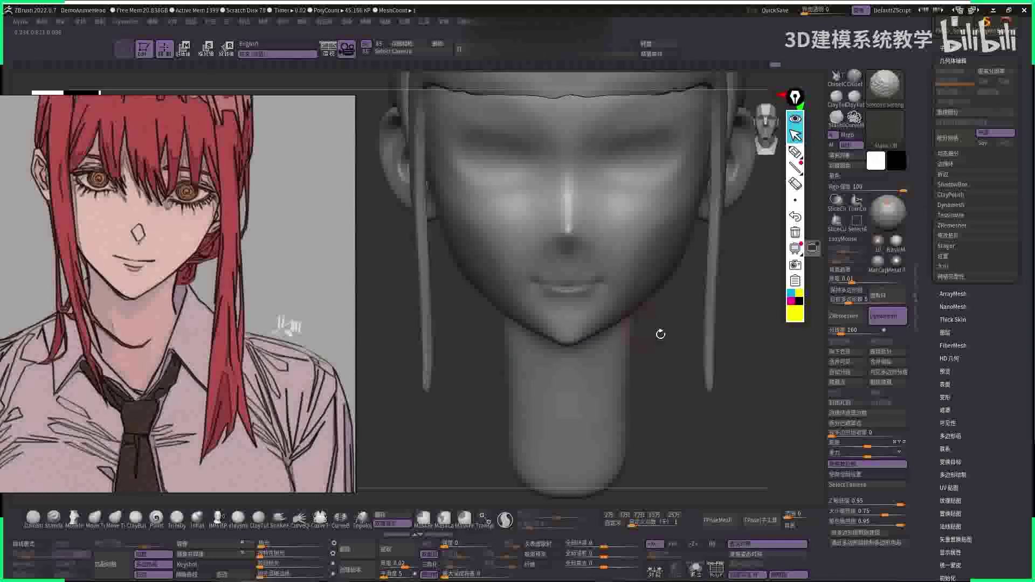
pyautogui.press('space')
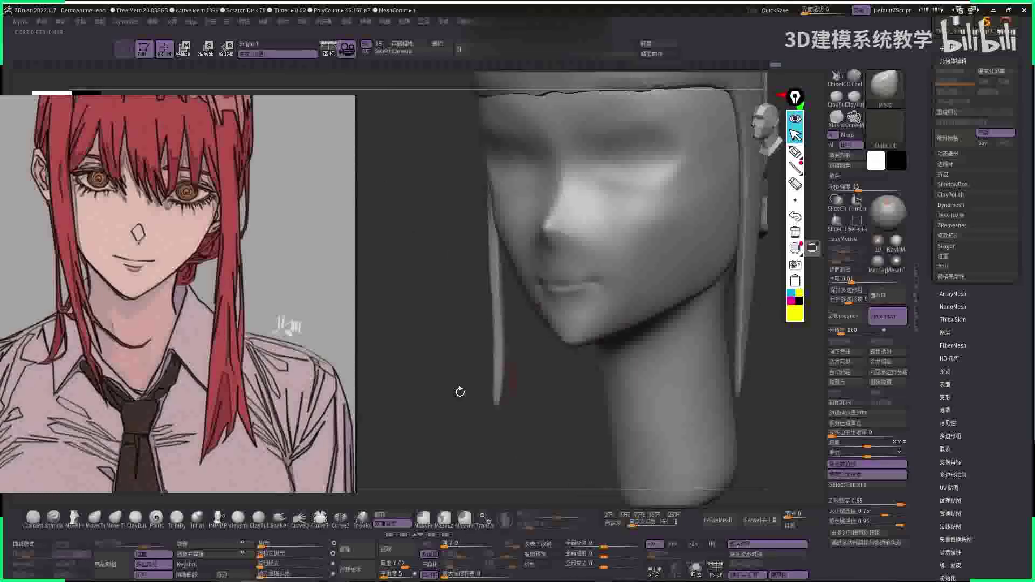
pyautogui.moveTo(460, 389); pyautogui.dragTo(529, 371, button='right')
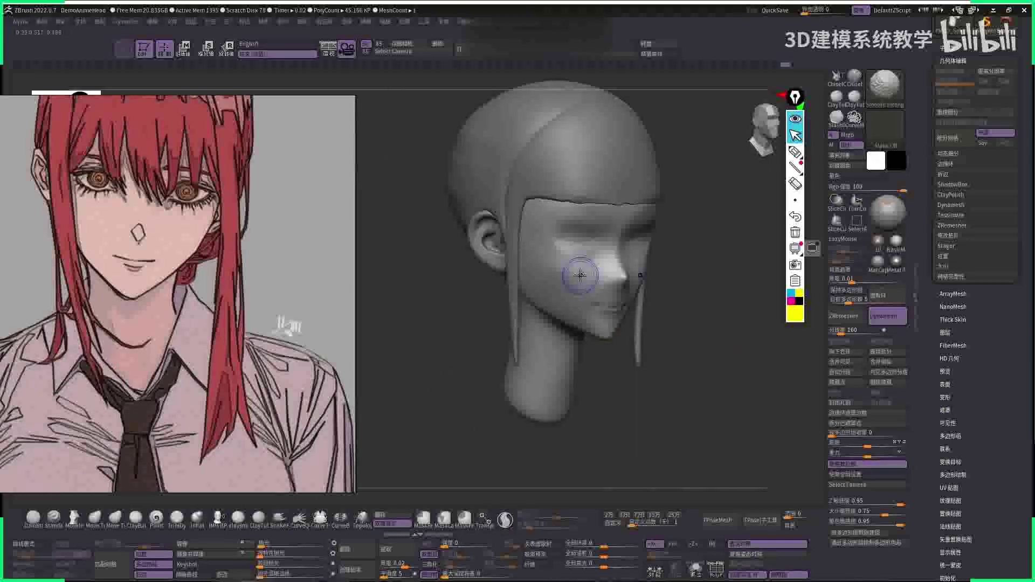
pyautogui.moveTo(580, 276); pyautogui.dragTo(634, 270, button='right')
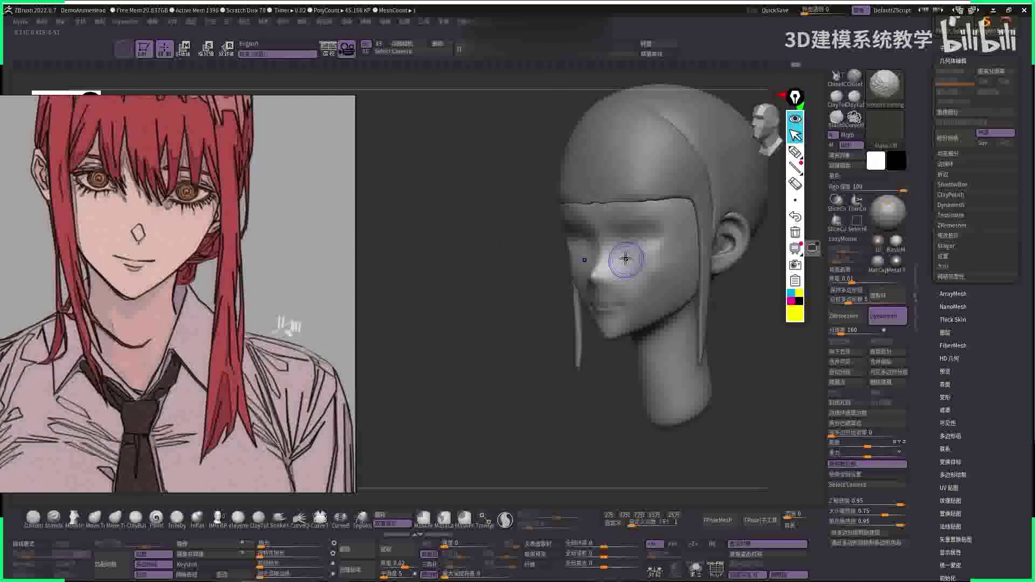
pyautogui.moveTo(504, 340)
pyautogui.mouseDown(button='right')
pyautogui.moveTo(550, 296)
pyautogui.moveTo(602, 312)
pyautogui.mouseUp(button='right')
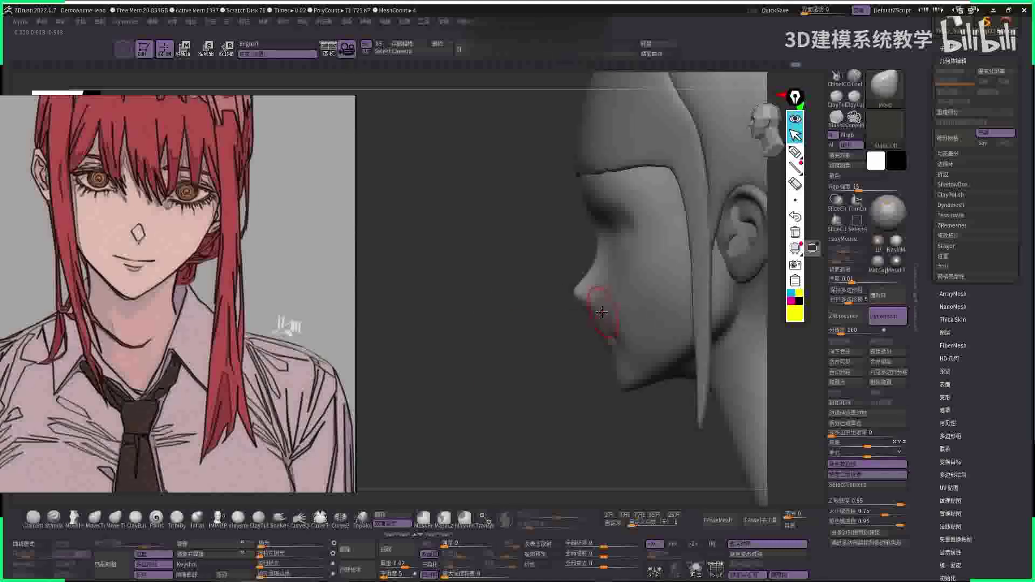
pyautogui.press('shift')
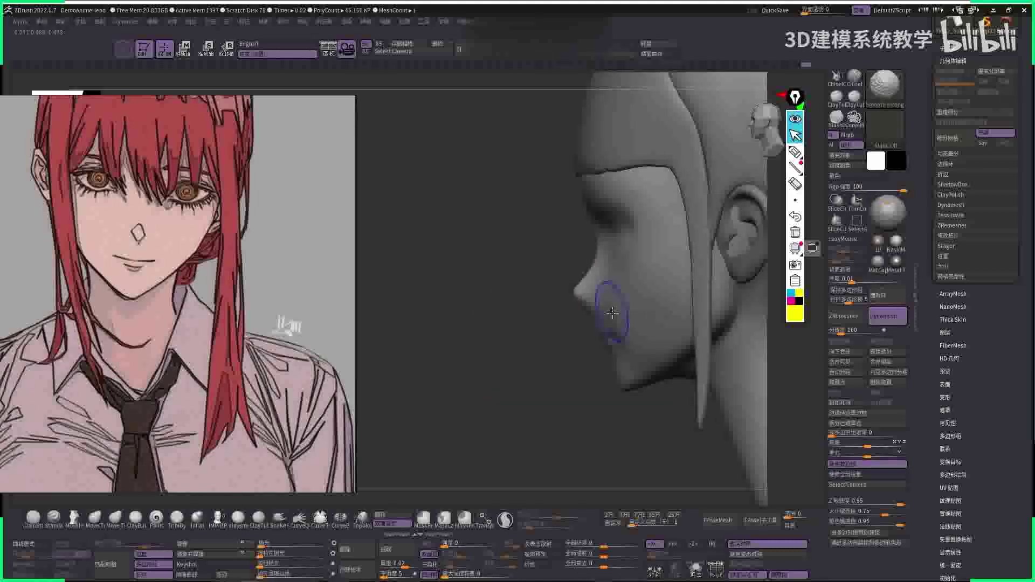
pyautogui.moveTo(634, 246)
pyautogui.mouseDown(button='right')
pyautogui.moveTo(760, 365)
pyautogui.moveTo(556, 249)
pyautogui.moveTo(620, 247)
pyautogui.mouseUp(button='right')
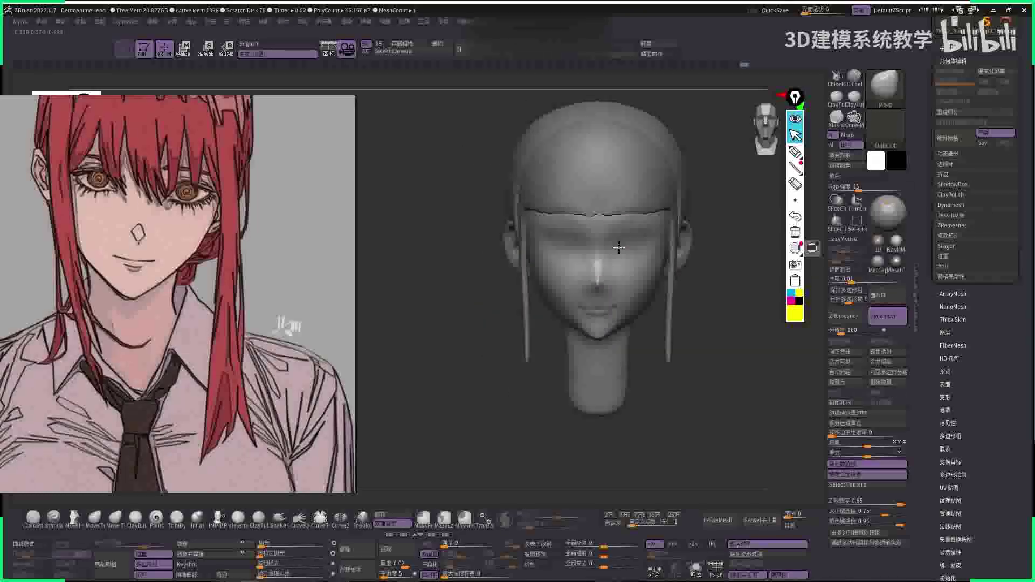
pyautogui.press('shift')
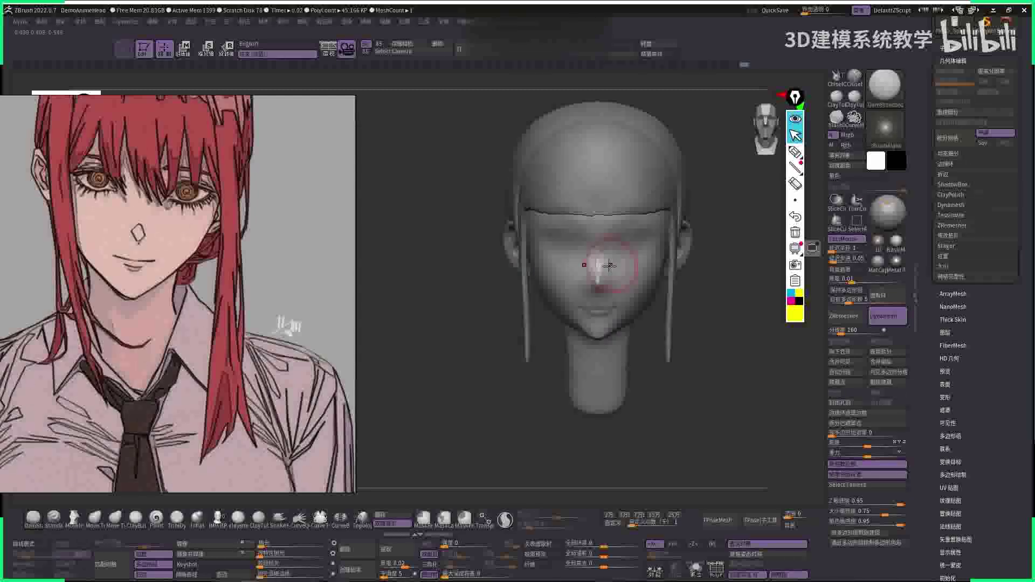
# - Carve a line across the nose bridge with DamStandard and sculpt the upper nose area
pyautogui.moveTo(600, 265); pyautogui.dragTo(617, 239)
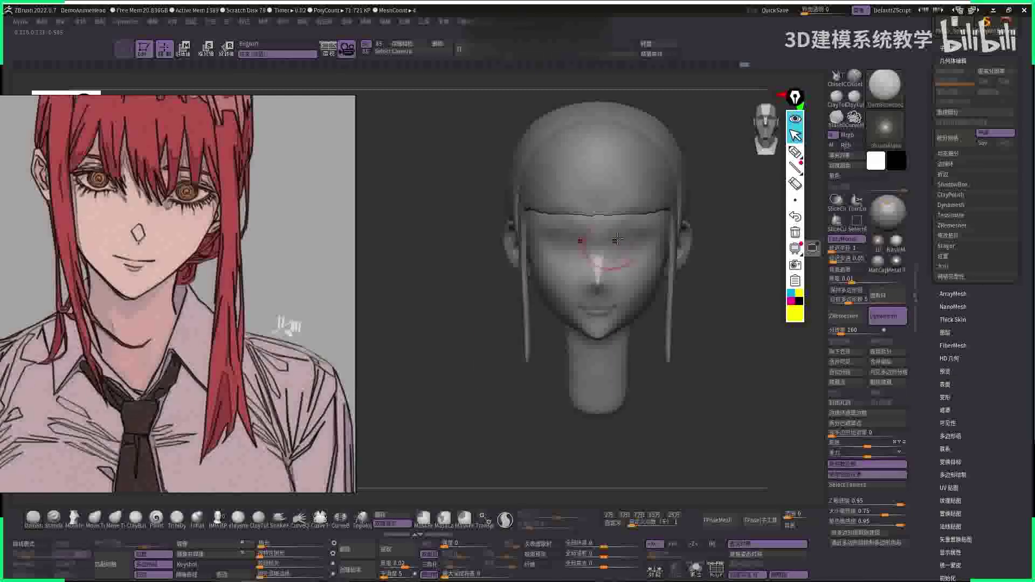
pyautogui.press('shift')
pyautogui.moveTo(615, 277)
pyautogui.mouseDown()
pyautogui.moveTo(619, 249)
pyautogui.moveTo(497, 259)
pyautogui.moveTo(548, 239)
pyautogui.moveTo(726, 272)
pyautogui.mouseUp()
pyautogui.press('space')
pyautogui.moveTo(538, 264)
pyautogui.mouseDown()
pyautogui.moveTo(688, 270)
pyautogui.moveTo(698, 321)
pyautogui.moveTo(712, 289)
pyautogui.moveTo(723, 297)
pyautogui.moveTo(693, 291)
pyautogui.moveTo(733, 310)
pyautogui.moveTo(691, 243)
pyautogui.moveTo(708, 237)
pyautogui.moveTo(585, 240)
pyautogui.moveTo(590, 264)
pyautogui.mouseUp()
pyautogui.press('space')
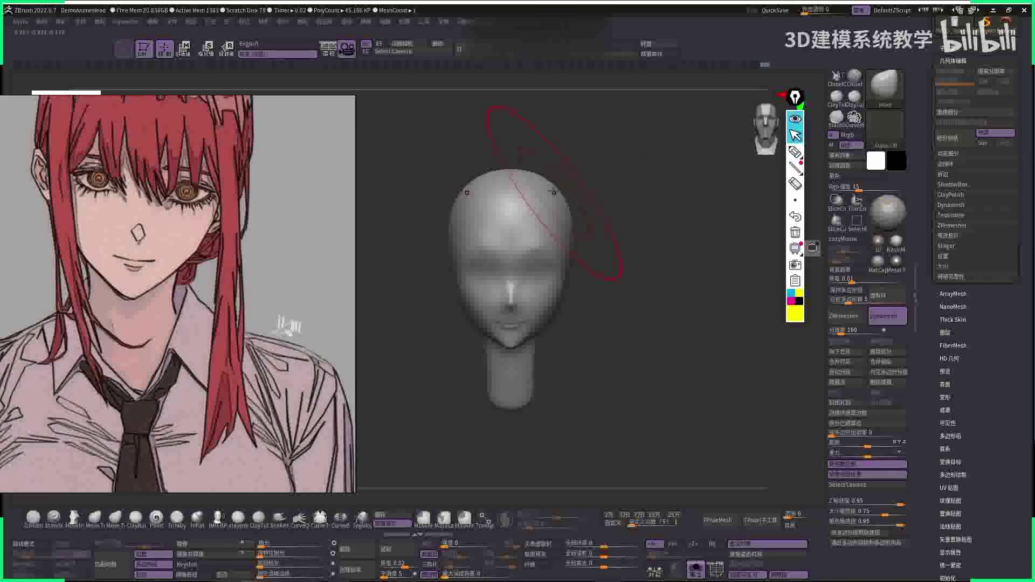
# - Orbit and frame the head to inspect it from profile, front and three-quarter views
pyautogui.moveTo(557, 190); pyautogui.dragTo(581, 192)
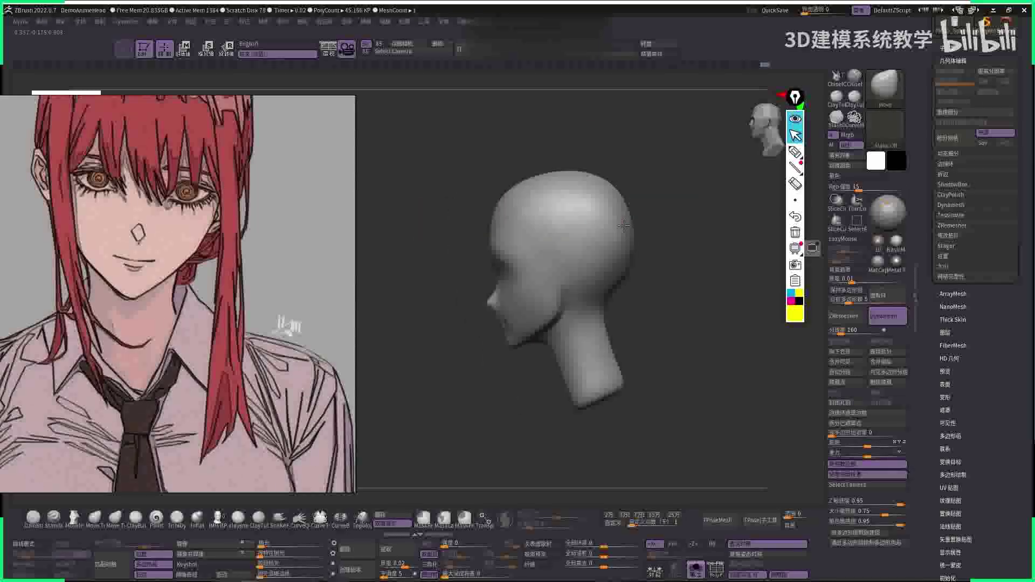
pyautogui.press('space')
pyautogui.moveTo(499, 201); pyautogui.dragTo(648, 196)
pyautogui.press('f')
pyautogui.press('space')
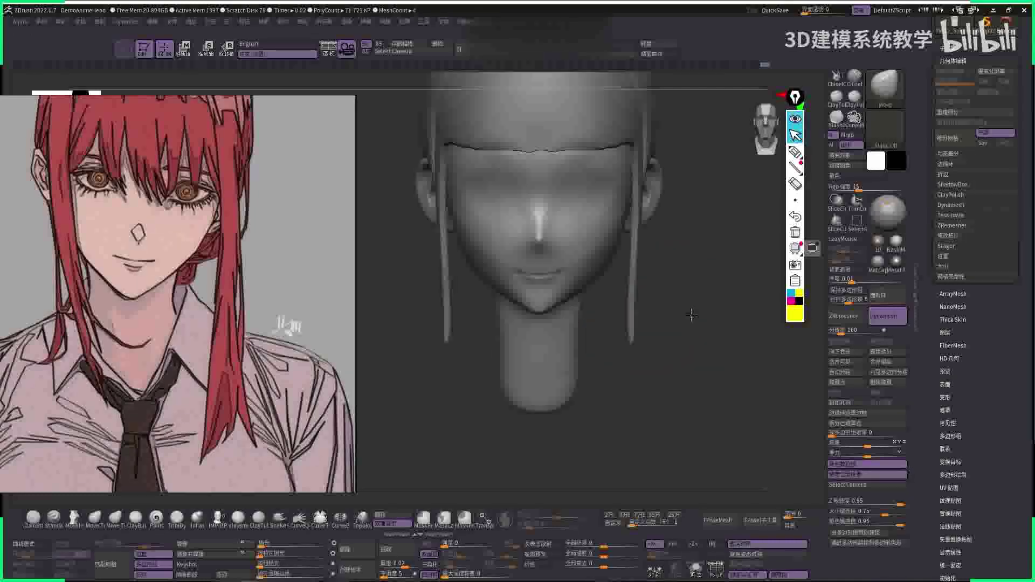
pyautogui.moveTo(654, 221)
pyautogui.mouseDown(button='right')
pyautogui.moveTo(636, 242)
pyautogui.moveTo(694, 287)
pyautogui.moveTo(614, 261)
pyautogui.moveTo(615, 280)
pyautogui.moveTo(658, 249)
pyautogui.moveTo(631, 252)
pyautogui.moveTo(723, 265)
pyautogui.moveTo(620, 254)
pyautogui.moveTo(657, 286)
pyautogui.moveTo(634, 229)
pyautogui.mouseUp(button='right')
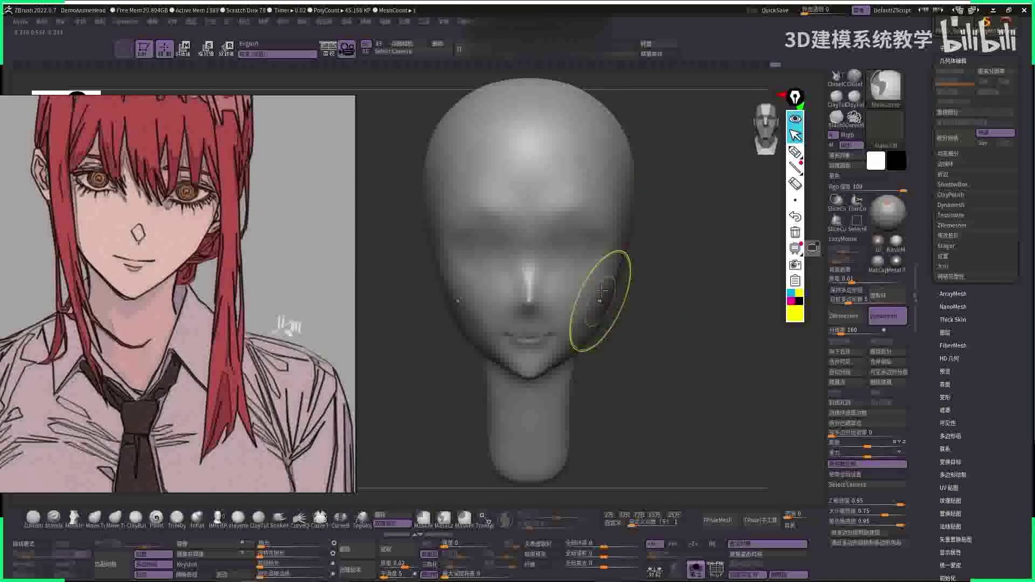
pyautogui.moveTo(632, 342); pyautogui.dragTo(572, 232, button='right')
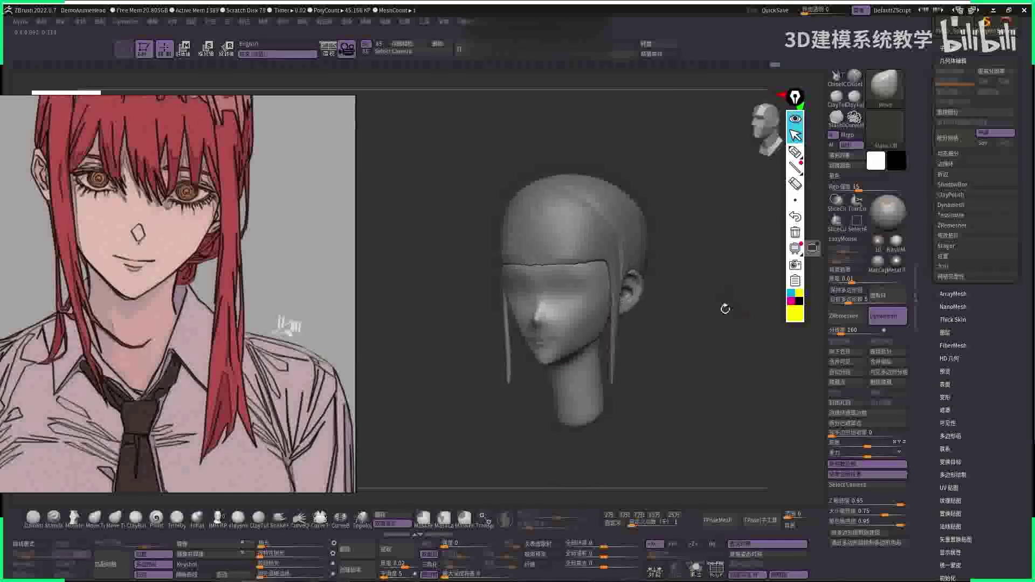
pyautogui.moveTo(663, 301); pyautogui.dragTo(544, 329, button='right')
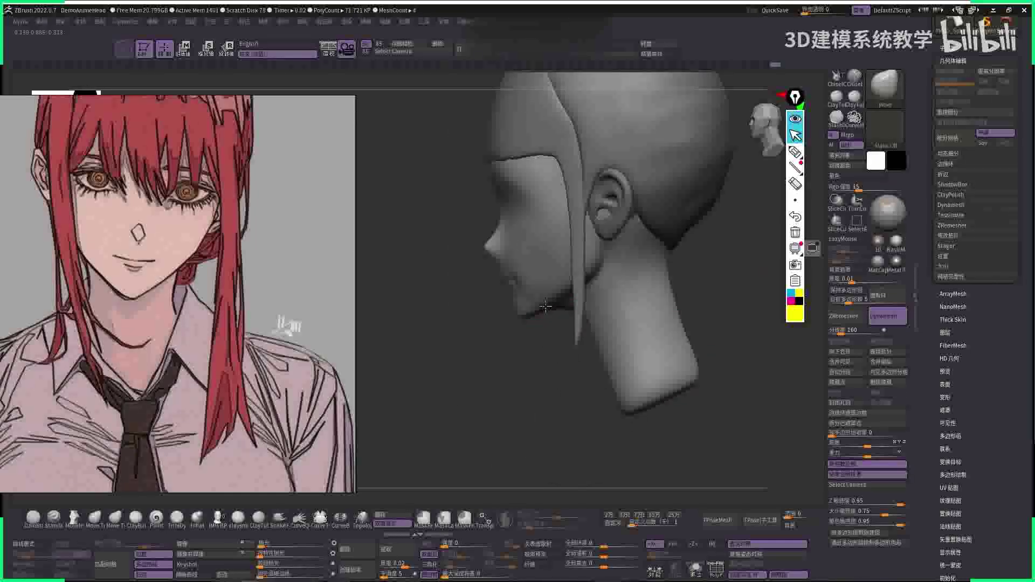
# - Make the PM3D_Sphere3D_2 face subtool active in the SubTool list
pyautogui.rightClick(578, 295)
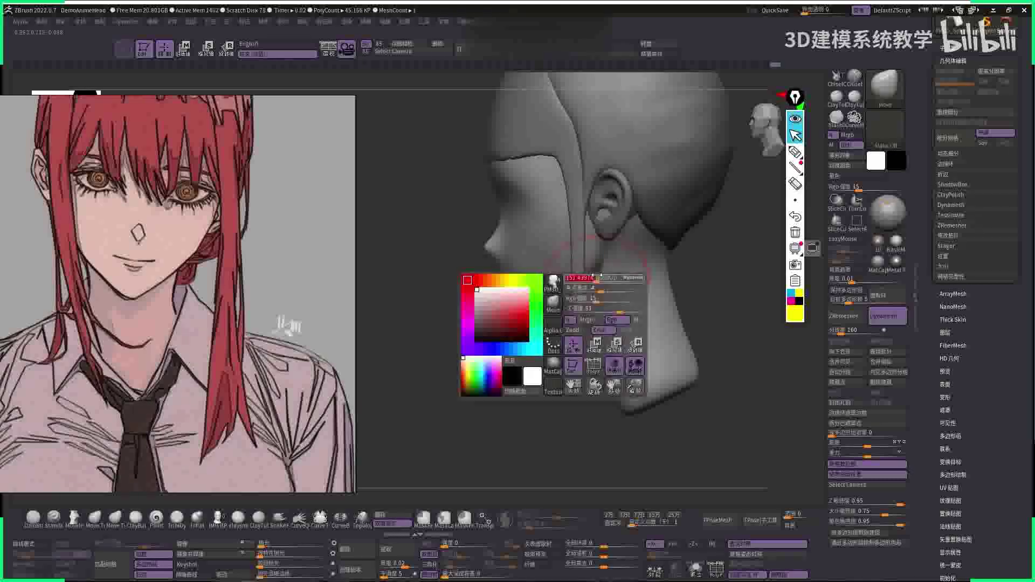
pyautogui.rightClick(581, 273)
pyautogui.rightClick(612, 255)
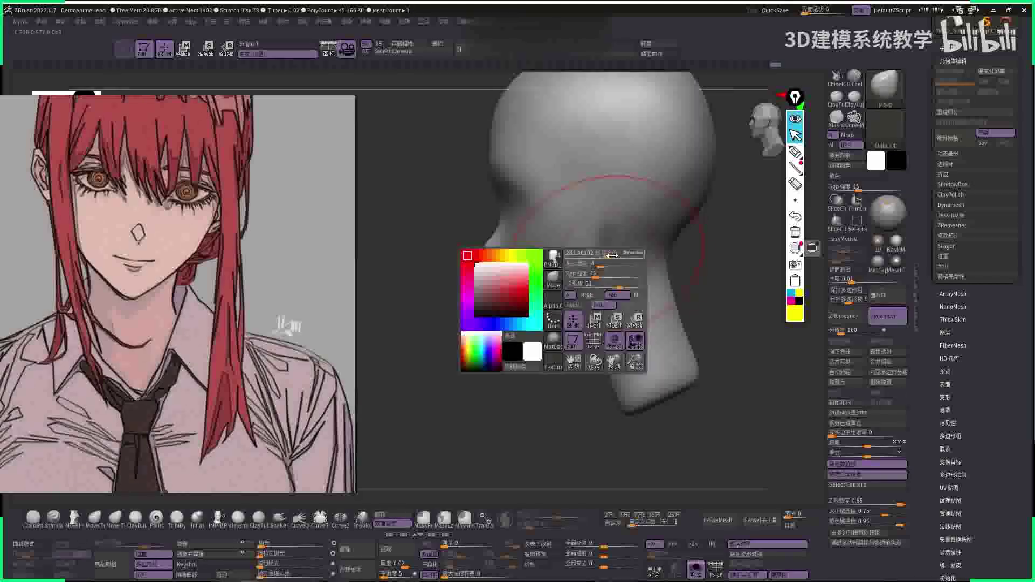
pyautogui.moveTo(537, 329); pyautogui.dragTo(493, 266)
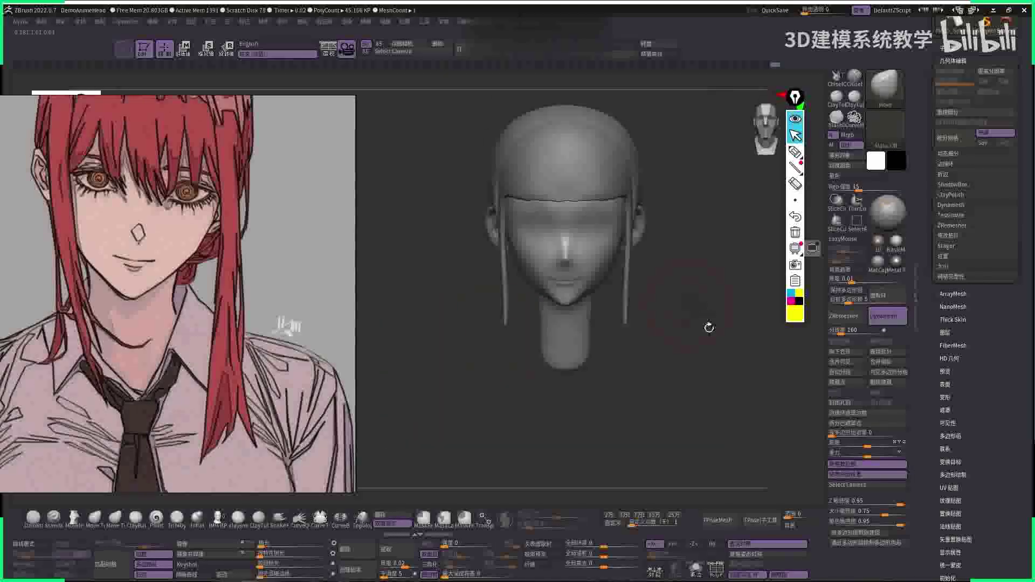
pyautogui.moveTo(707, 326); pyautogui.dragTo(588, 324)
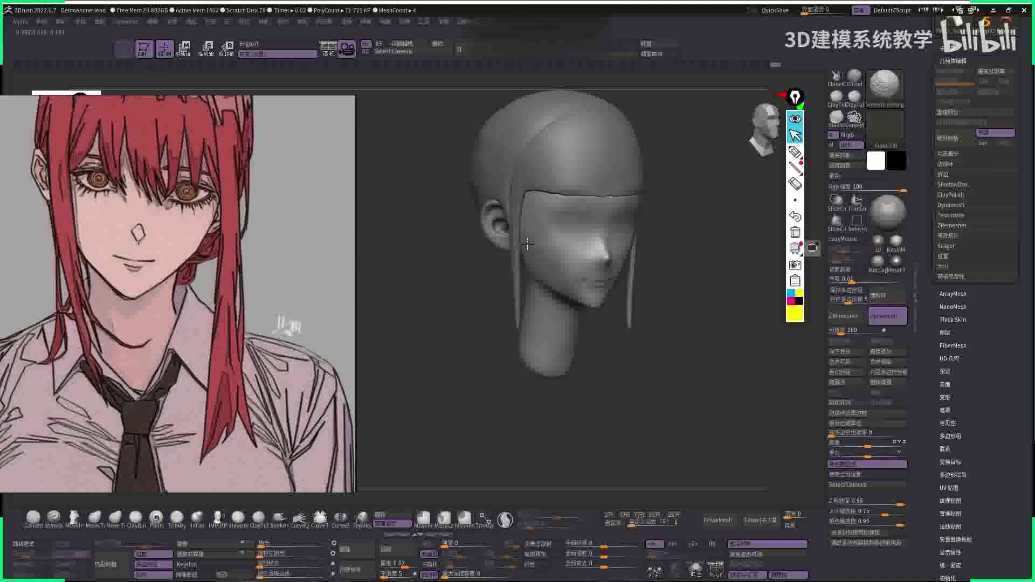
pyautogui.moveTo(589, 324); pyautogui.dragTo(698, 280)
pyautogui.keyDown('alt'); pyautogui.click(578, 241); pyautogui.keyUp('alt')
pyautogui.keyDown('alt'); pyautogui.click(581, 286); pyautogui.keyUp('alt')
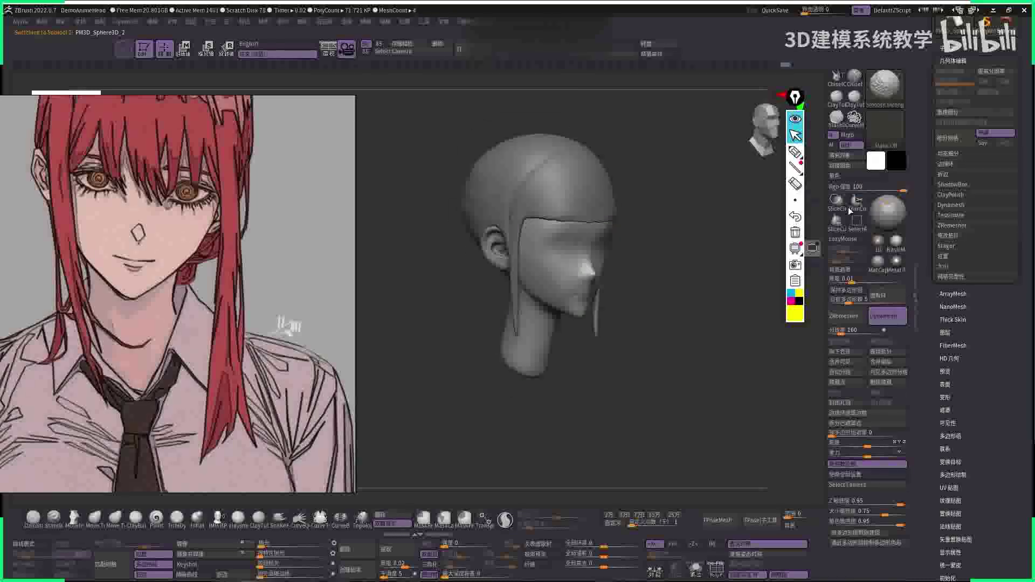
# - Pull the jaw and chin inward with Move at intensity 15, smoothing from the front view
pyautogui.press('b')
pyautogui.press('m')
pyautogui.press('v')
pyautogui.keyDown('ctrl'); pyautogui.moveTo(727, 360); pyautogui.dragTo(731, 291); pyautogui.keyUp('ctrl')
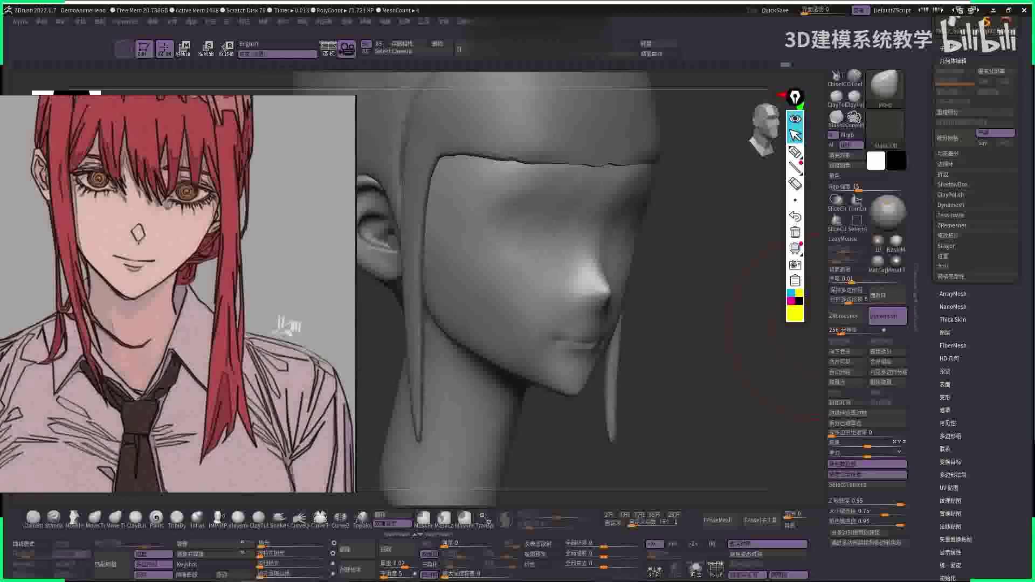
pyautogui.keyDown('shift'); pyautogui.moveTo(659, 436); pyautogui.dragTo(689, 362); pyautogui.keyUp('shift')
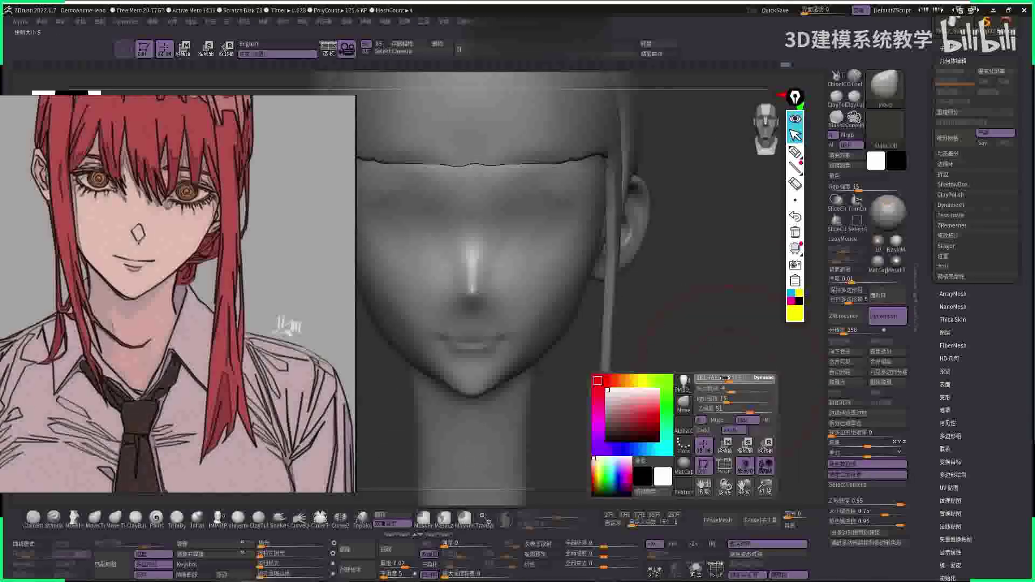
pyautogui.press('shift')
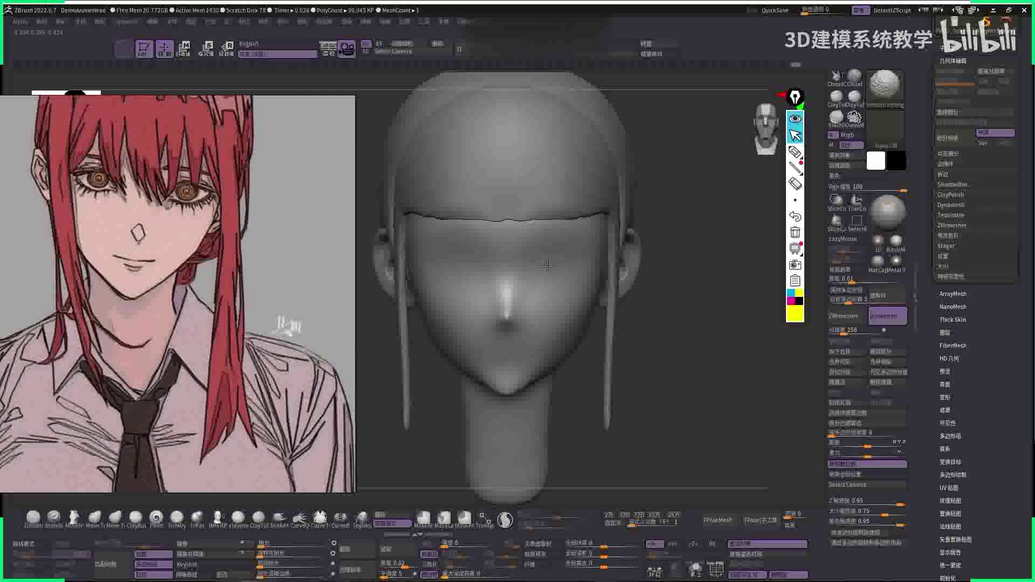
pyautogui.moveTo(619, 275)
pyautogui.keyDown('shift'); pyautogui.mouseDown()
pyautogui.moveTo(430, 247)
pyautogui.moveTo(725, 326)
pyautogui.mouseUp(); pyautogui.keyUp('shift')
pyautogui.press('space')
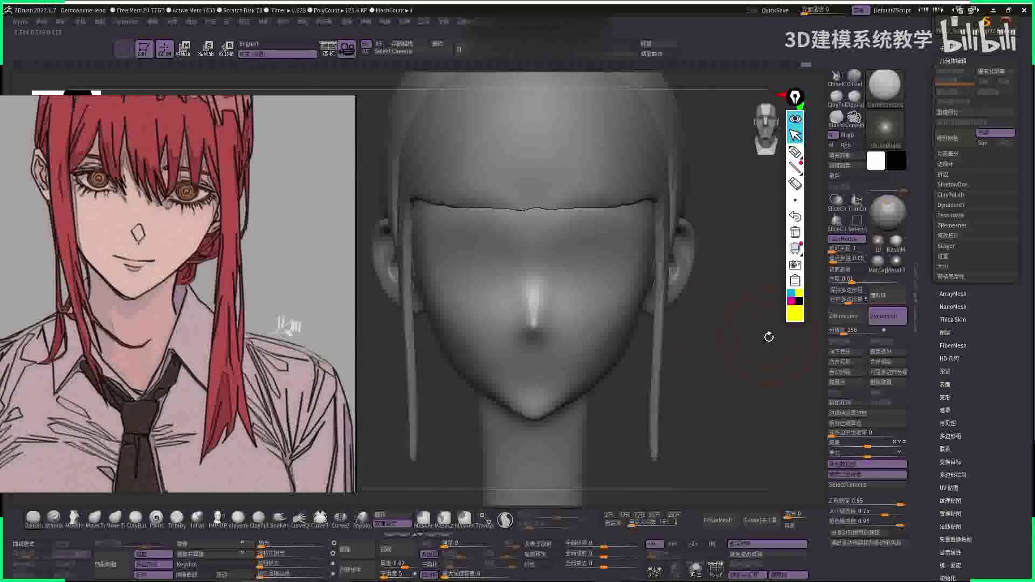
pyautogui.scroll(-5, 215, 277)
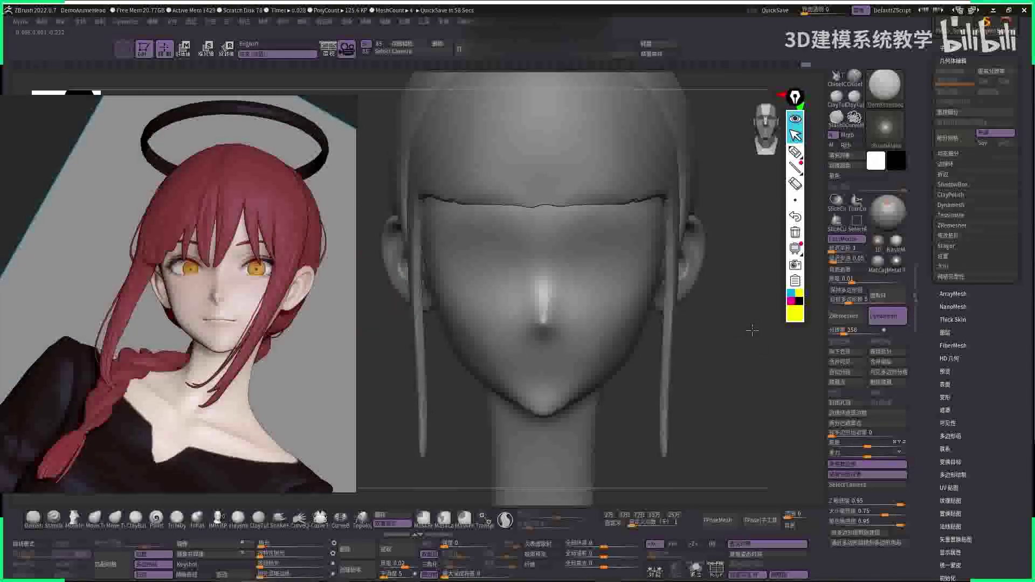
# - Sculpt shallow eye socket hollows with Sk_ClayFill and SmoothStronger from three-quarter and front views
pyautogui.press('space')
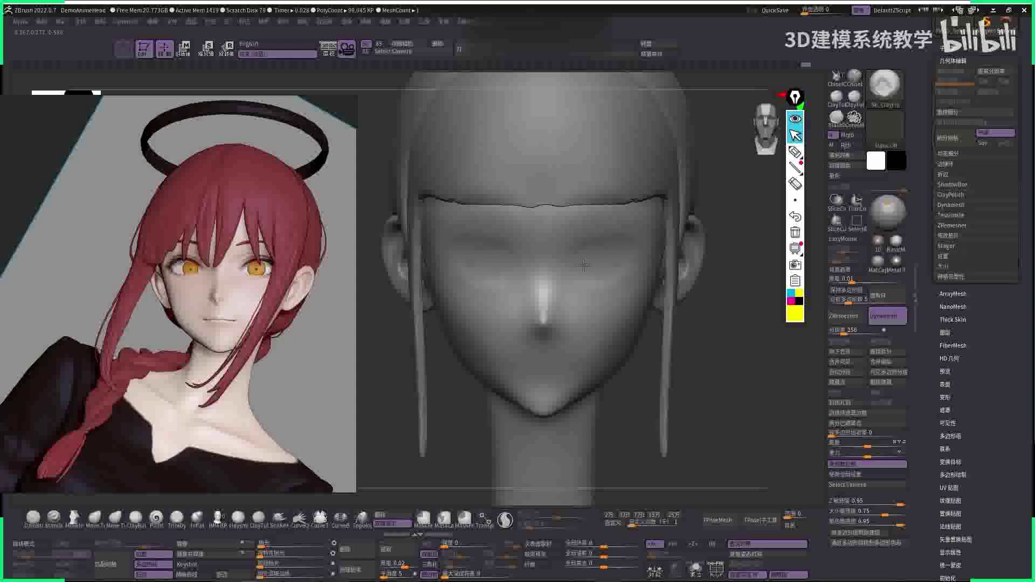
pyautogui.moveTo(587, 276)
pyautogui.mouseDown(button='right')
pyautogui.moveTo(507, 280)
pyautogui.moveTo(581, 260)
pyautogui.mouseUp(button='right')
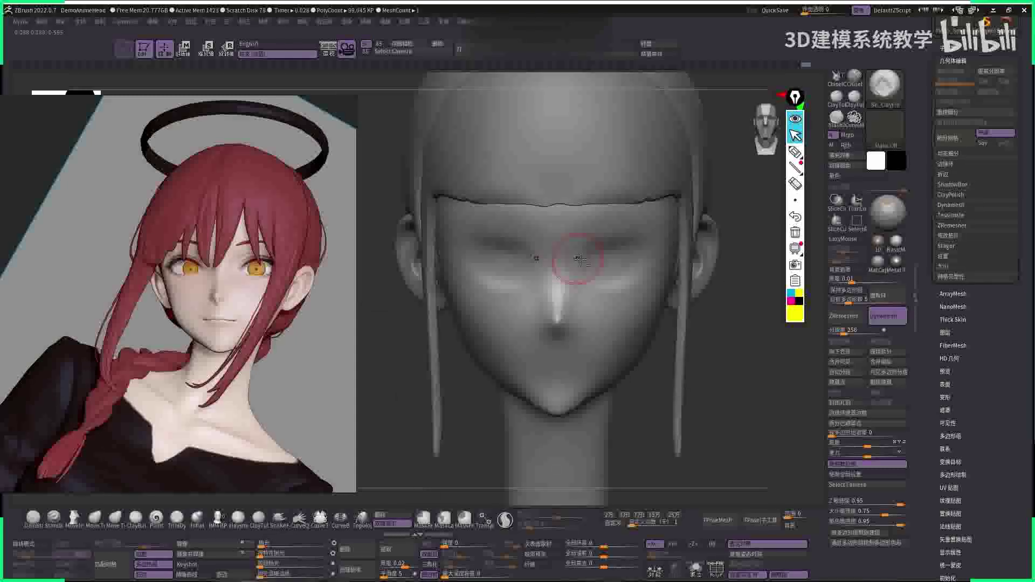
pyautogui.press('shift')
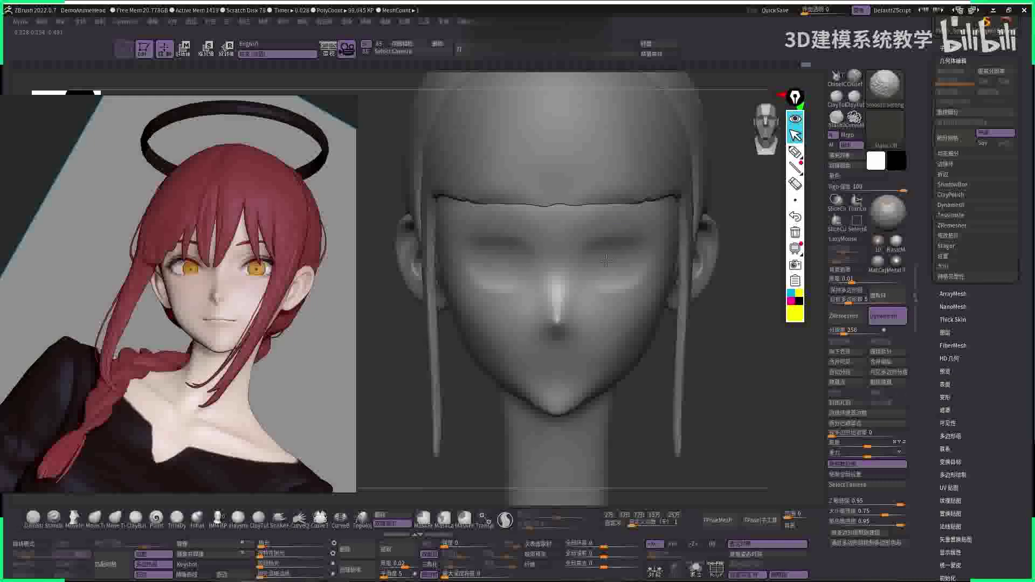
pyautogui.moveTo(615, 263)
pyautogui.mouseDown(button='right')
pyautogui.moveTo(544, 259)
pyautogui.moveTo(693, 231)
pyautogui.mouseUp(button='right')
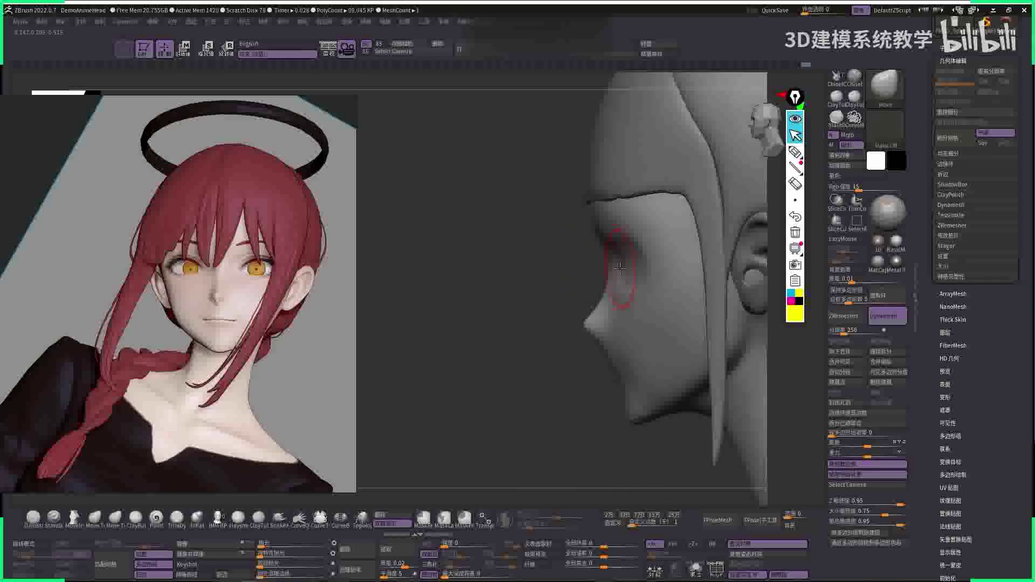
pyautogui.moveTo(566, 281)
pyautogui.keyDown('shift'); pyautogui.mouseDown(button='right')
pyautogui.moveTo(593, 269)
pyautogui.moveTo(647, 280)
pyautogui.moveTo(712, 345)
pyautogui.mouseUp(button='right'); pyautogui.keyUp('shift')
# - Append a Sphere3D subtool to the head model
pyautogui.click(958, 52)
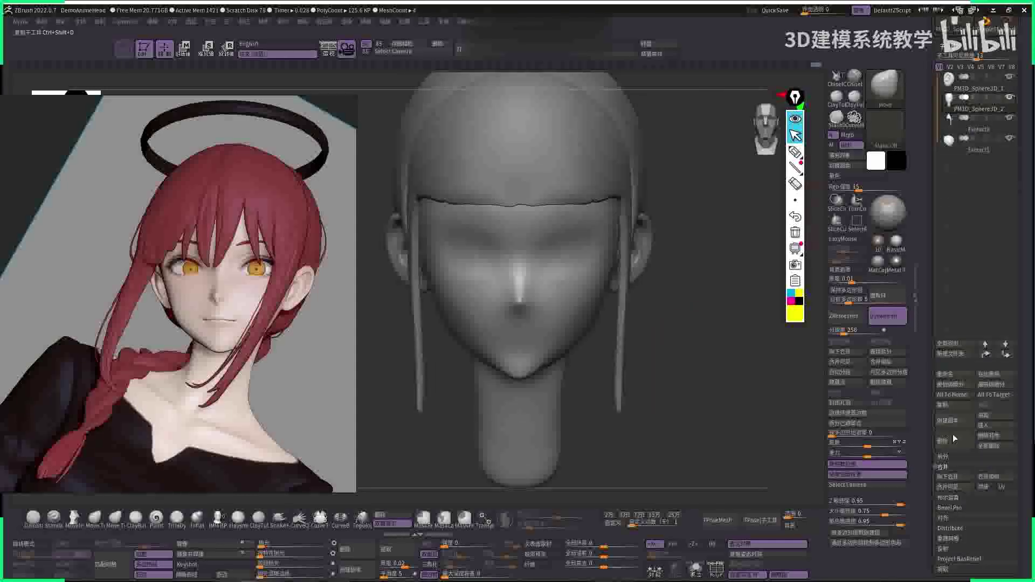
pyautogui.click(983, 415)
pyautogui.click(617, 412)
pyautogui.keyDown('alt'); pyautogui.moveTo(647, 270); pyautogui.dragTo(689, 227, button='right'); pyautogui.keyUp('alt')
# - Scale the sphere down to about 0.62 with the Transpose gizmo for eyeball size
pyautogui.press('w')
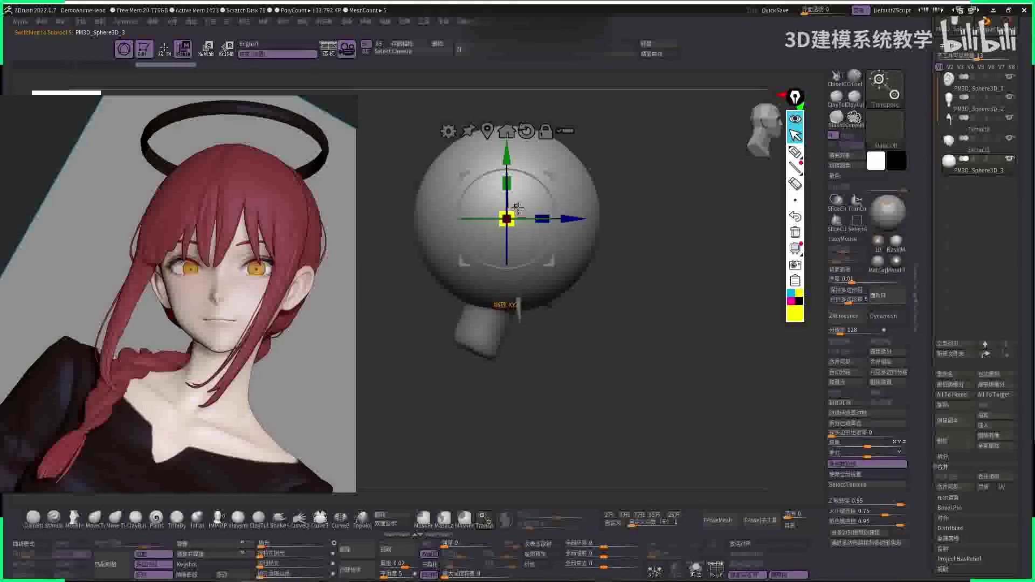
pyautogui.moveTo(507, 218); pyautogui.dragTo(572, 225)
pyautogui.keyDown('shift'); pyautogui.moveTo(572, 226); pyautogui.dragTo(518, 227, button='right'); pyautogui.keyUp('shift')
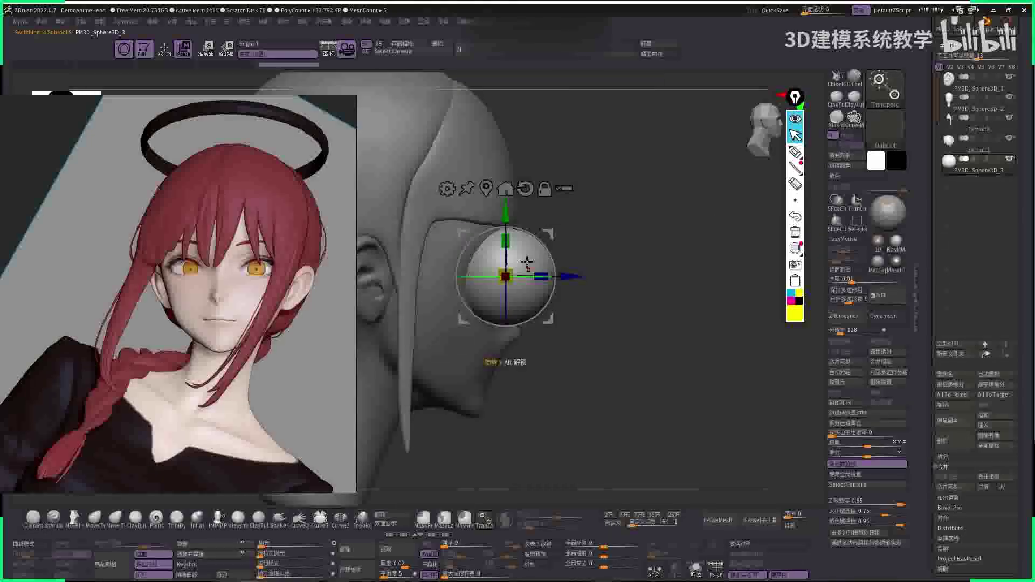
pyautogui.moveTo(506, 277); pyautogui.dragTo(493, 276)
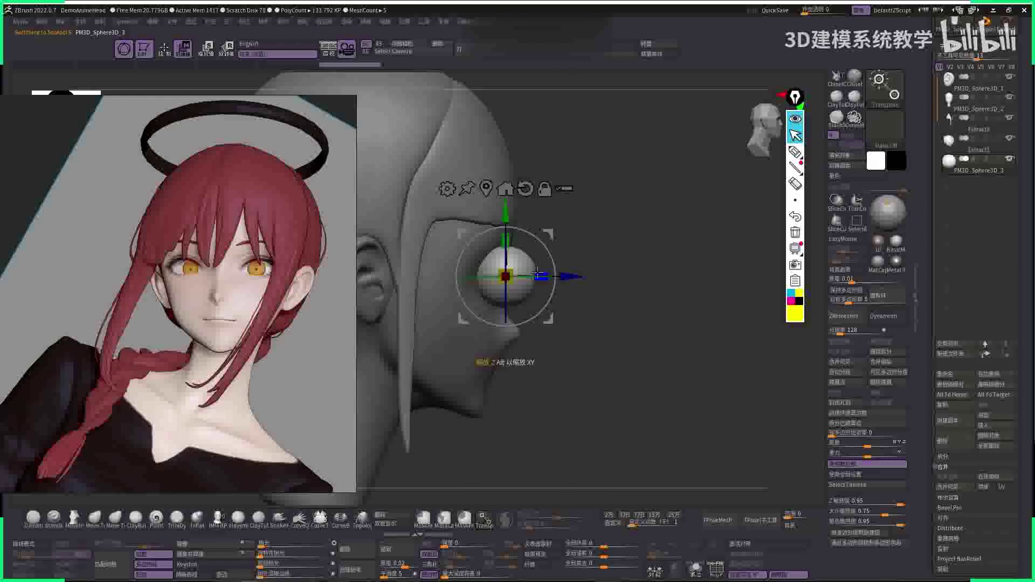
pyautogui.moveTo(502, 280); pyautogui.dragTo(582, 289, button='right')
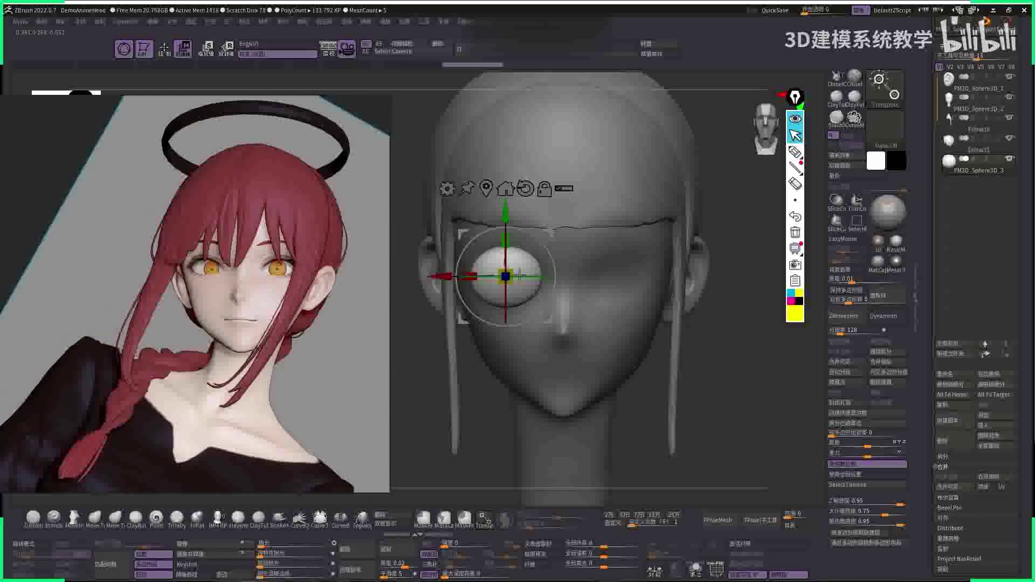
# - Move the eyeball back into the left socket and tilt it about 18 degrees
pyautogui.moveTo(372, 291); pyautogui.dragTo(540, 264, button='right')
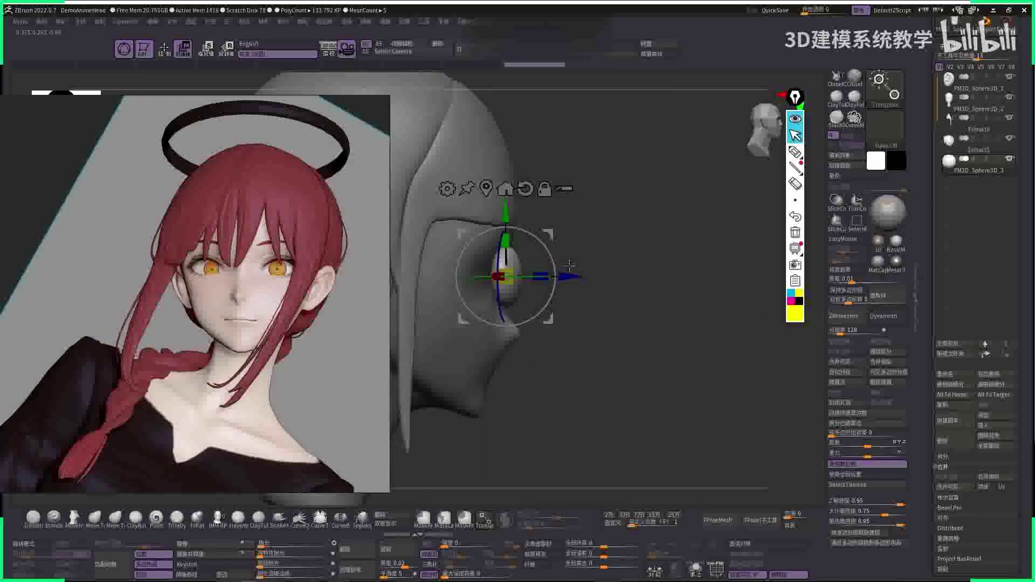
pyautogui.moveTo(553, 277); pyautogui.dragTo(538, 271)
pyautogui.moveTo(522, 261); pyautogui.dragTo(533, 233, button='right')
pyautogui.moveTo(674, 302); pyautogui.dragTo(528, 235, button='right')
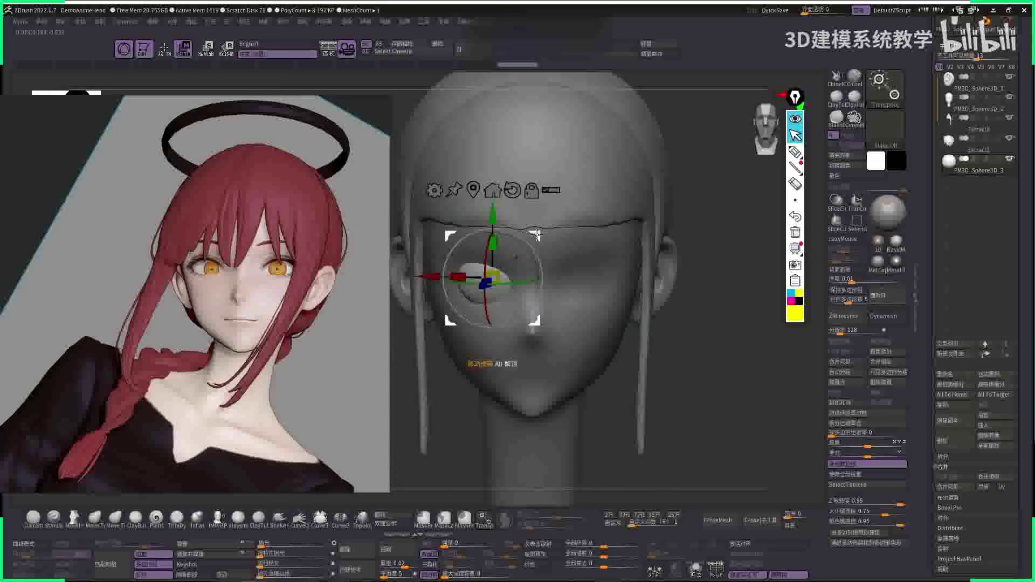
pyautogui.moveTo(496, 286); pyautogui.dragTo(496, 286)
pyautogui.moveTo(715, 338); pyautogui.dragTo(538, 274, button='right')
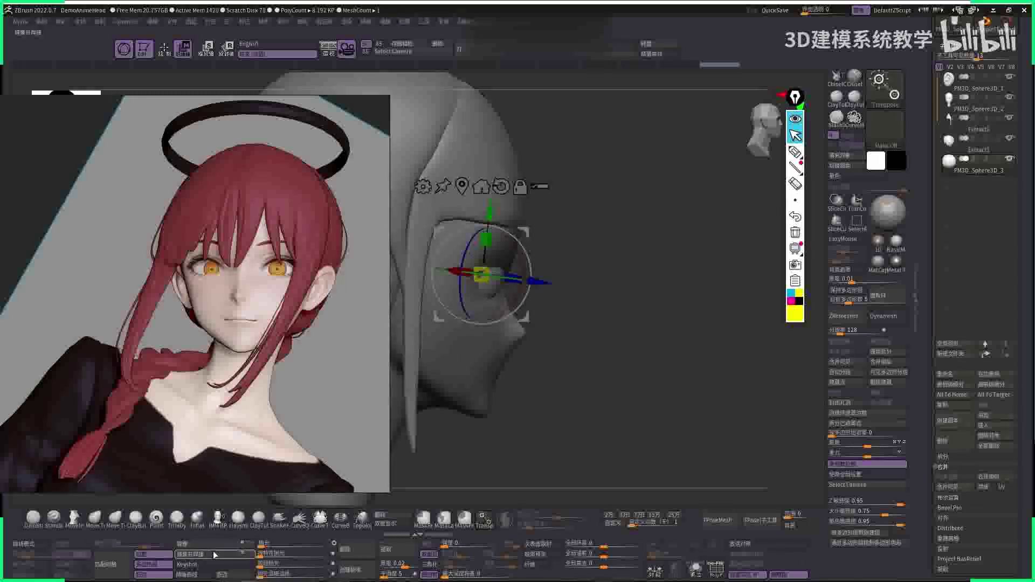
pyautogui.keyDown('shift'); pyautogui.moveTo(593, 302); pyautogui.dragTo(662, 321, button='right'); pyautogui.keyUp('shift')
pyautogui.press('q')
pyautogui.press('w')
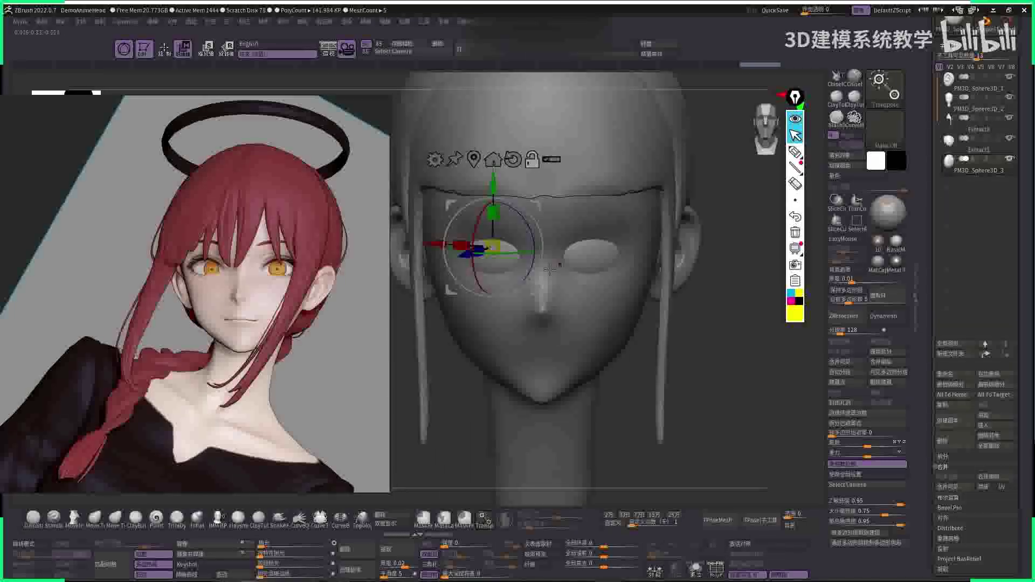
# - Assign the Alt+F shortcut to see-through mode in the transform settings
pyautogui.click(443, 21)
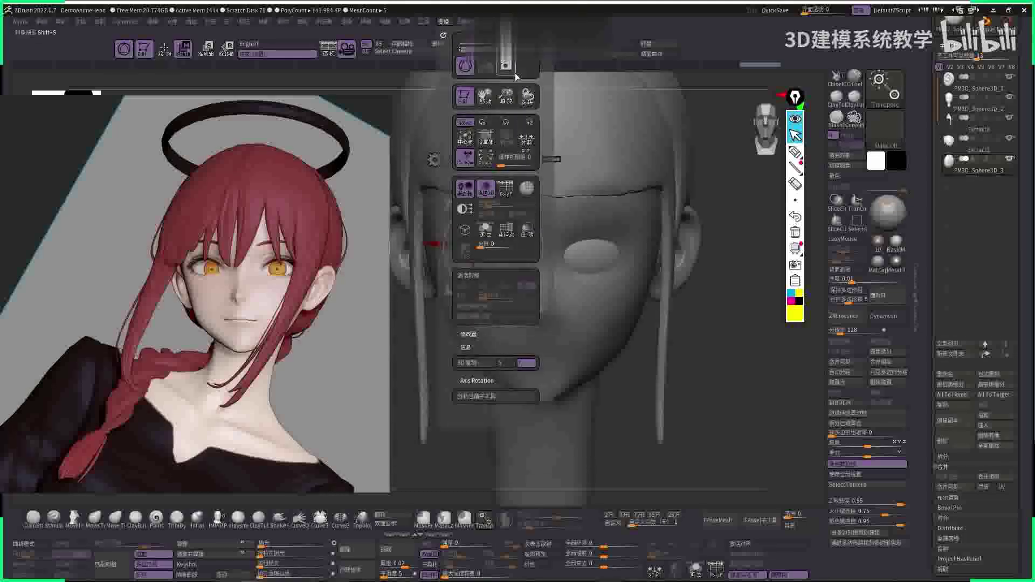
pyautogui.keyDown('ctrl'); pyautogui.keyDown('alt'); pyautogui.click(527, 236); pyautogui.keyUp('alt'); pyautogui.keyUp('ctrl')
pyautogui.hotkey('alt', 'f')
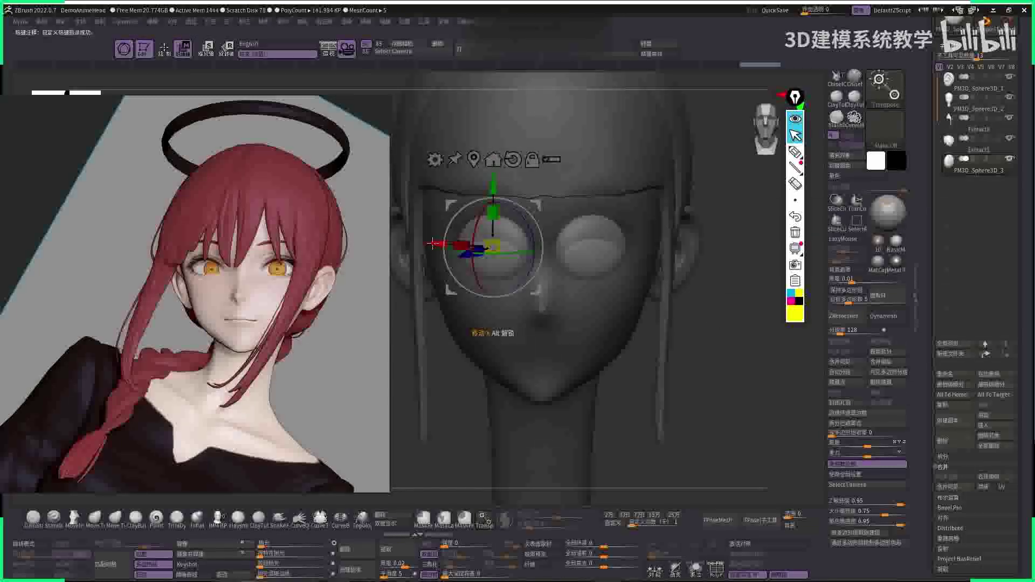
# - Enable X symmetry and spread the mirrored eyeballs into both sockets
pyautogui.press('x')
pyautogui.moveTo(429, 244); pyautogui.dragTo(422, 244)
pyautogui.moveTo(640, 284); pyautogui.dragTo(570, 249)
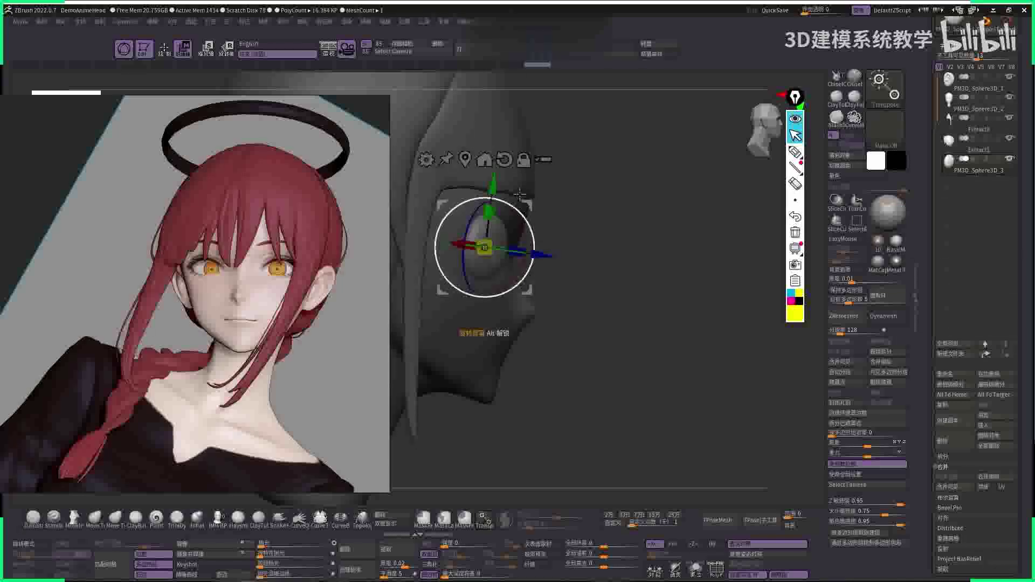
pyautogui.keyDown('shift'); pyautogui.moveTo(549, 257); pyautogui.dragTo(426, 240); pyautogui.keyUp('shift')
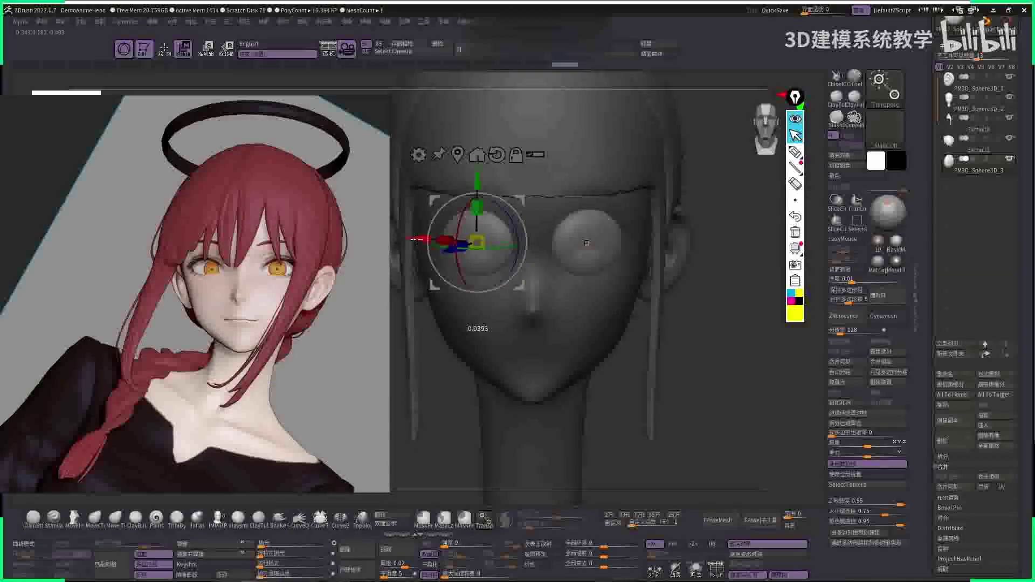
pyautogui.hotkey('shift', 'f')
pyautogui.press('q')
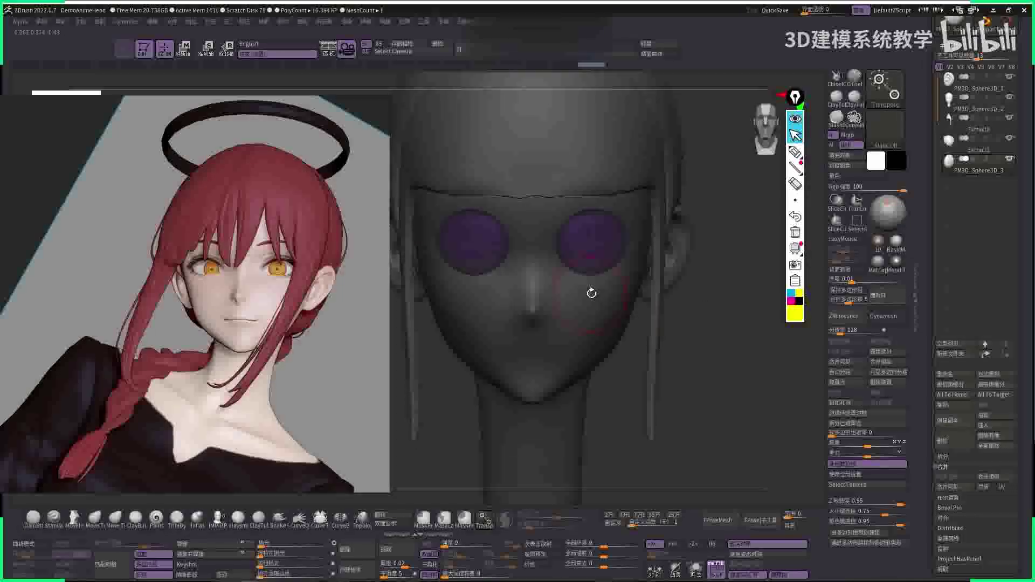
pyautogui.hotkey('shift', 't')
pyautogui.hotkey('shift', 'f')
pyautogui.press('w')
pyautogui.moveTo(671, 269)
pyautogui.mouseDown()
pyautogui.moveTo(741, 291)
pyautogui.moveTo(509, 240)
pyautogui.moveTo(539, 232)
pyautogui.mouseUp()
# - Reselect the face subtool and smooth the surface around the right eye
pyautogui.press('q')
pyautogui.press('w')
pyautogui.press('q')
pyautogui.keyDown('alt'); pyautogui.click(567, 237); pyautogui.keyUp('alt')
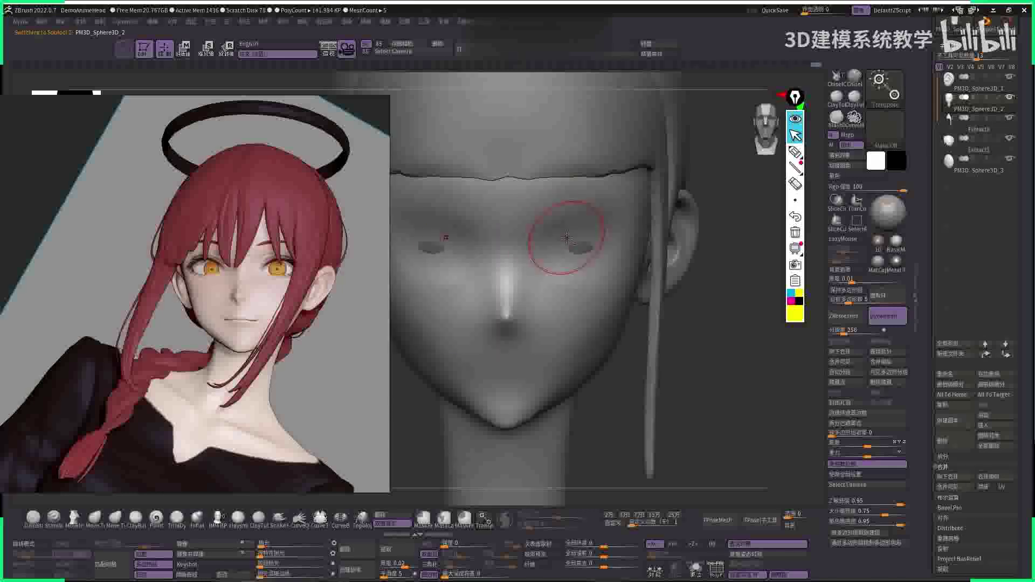
pyautogui.press('space')
pyautogui.hotkey('shift', 'd')
pyautogui.press('b')
pyautogui.press('c')
pyautogui.press('b')
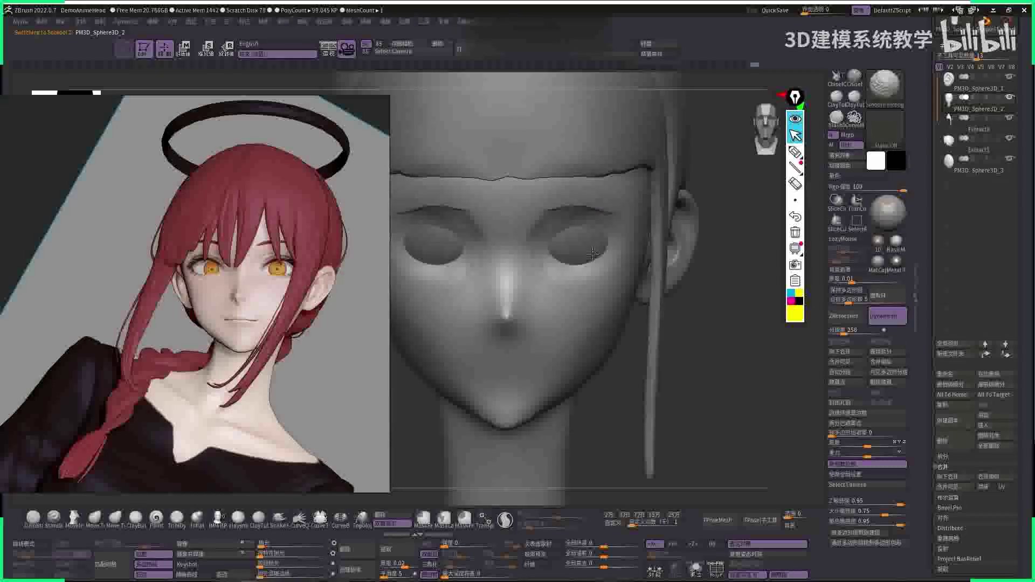
pyautogui.keyDown('shift'); pyautogui.moveTo(542, 226); pyautogui.dragTo(574, 237); pyautogui.keyUp('shift')
# - Carve sharp almond-shaped eye socket outlines with the DamStandard brush
pyautogui.scroll(2, 567, 237)
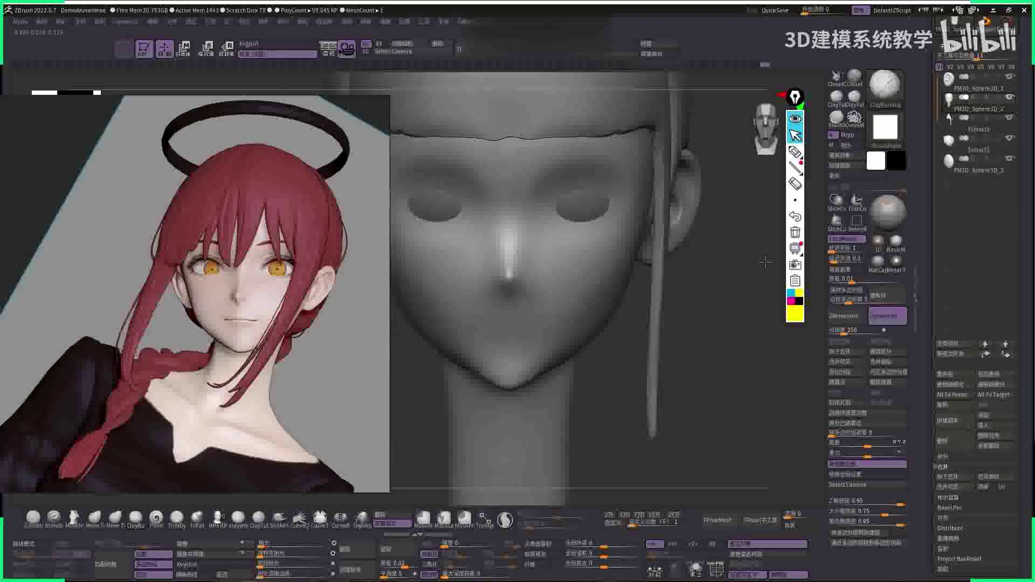
pyautogui.press('b')
pyautogui.press('d')
pyautogui.press('s')
pyautogui.press('space')
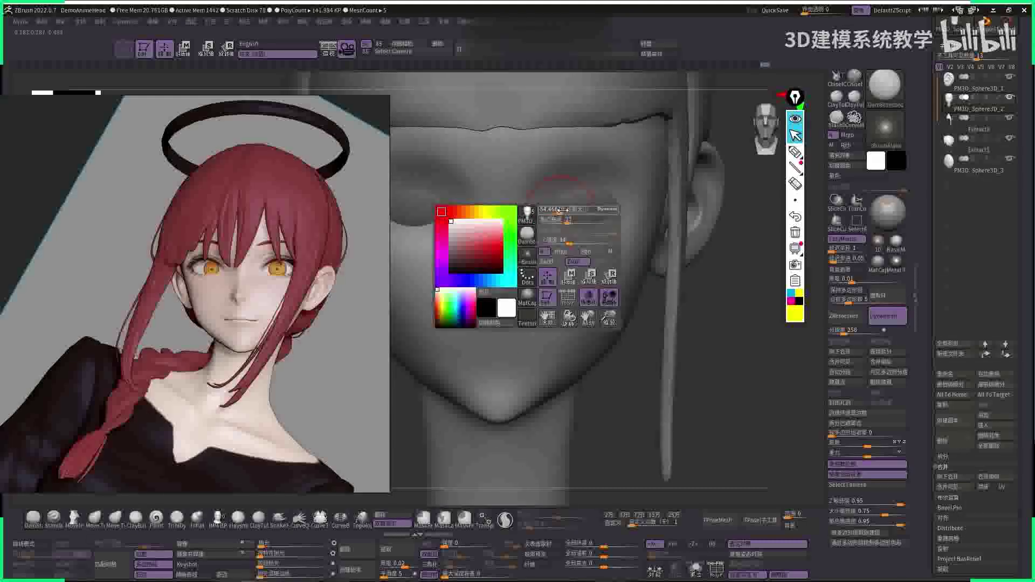
pyautogui.press('space')
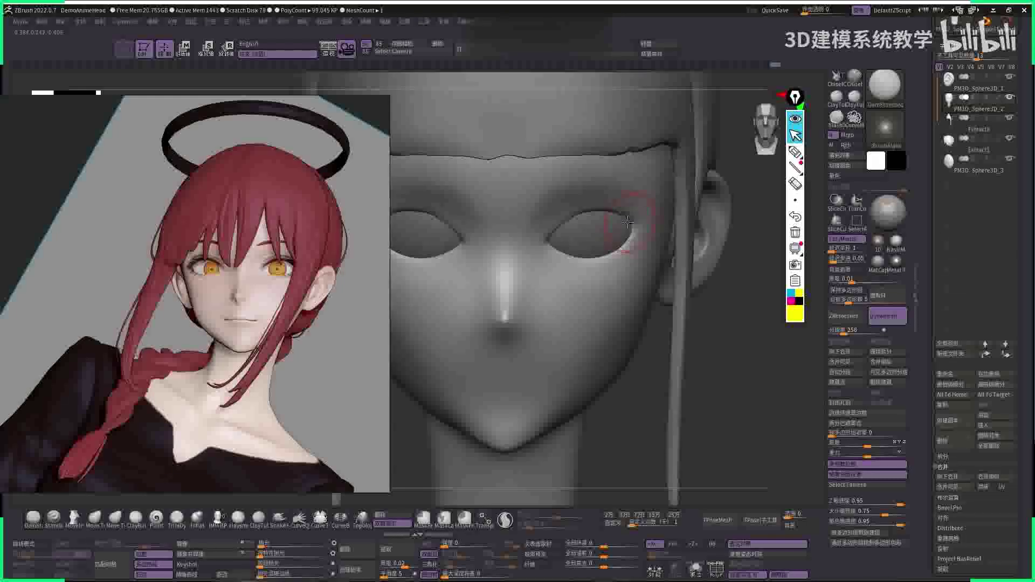
pyautogui.moveTo(715, 309); pyautogui.dragTo(519, 214)
pyautogui.moveTo(679, 240); pyautogui.dragTo(665, 422)
pyautogui.press('space')
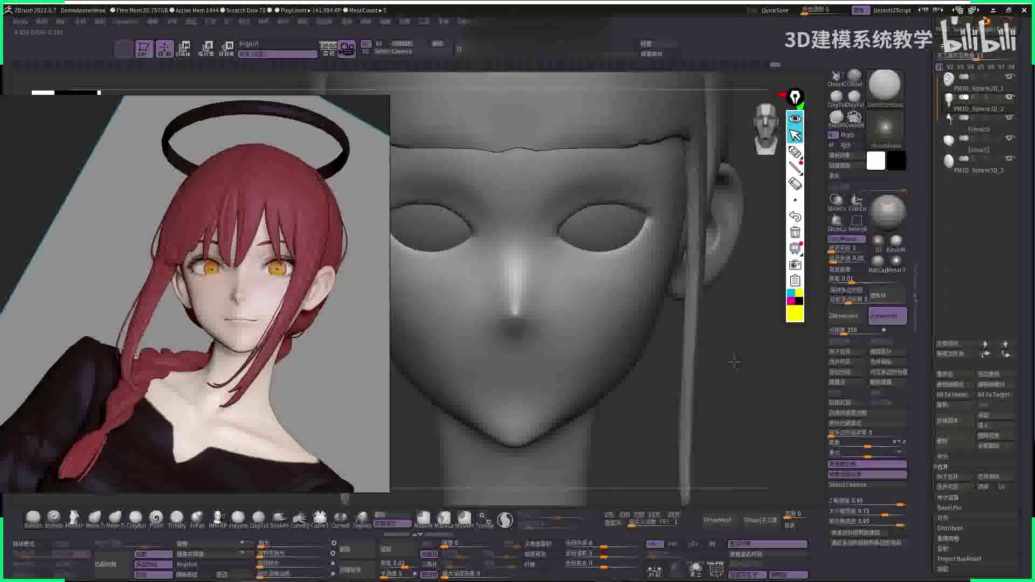
pyautogui.moveTo(558, 252); pyautogui.dragTo(562, 252)
# - Reshape the right eye's outer corner with the Move brush, then resume crease carving
pyautogui.press('b')
pyautogui.press('m')
pyautogui.press('v')
pyautogui.moveTo(662, 287)
pyautogui.mouseDown()
pyautogui.moveTo(550, 263)
pyautogui.moveTo(524, 277)
pyautogui.mouseUp()
pyautogui.press('b')
pyautogui.press('i')
pyautogui.press('n')
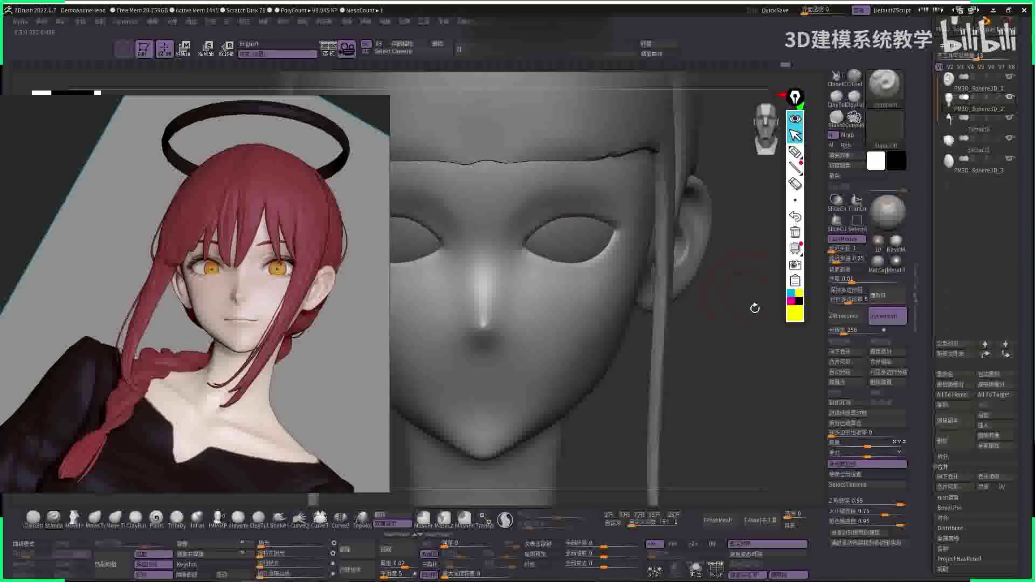
pyautogui.keyDown('alt'); pyautogui.moveTo(525, 277); pyautogui.dragTo(585, 236); pyautogui.keyUp('alt')
pyautogui.press('space')
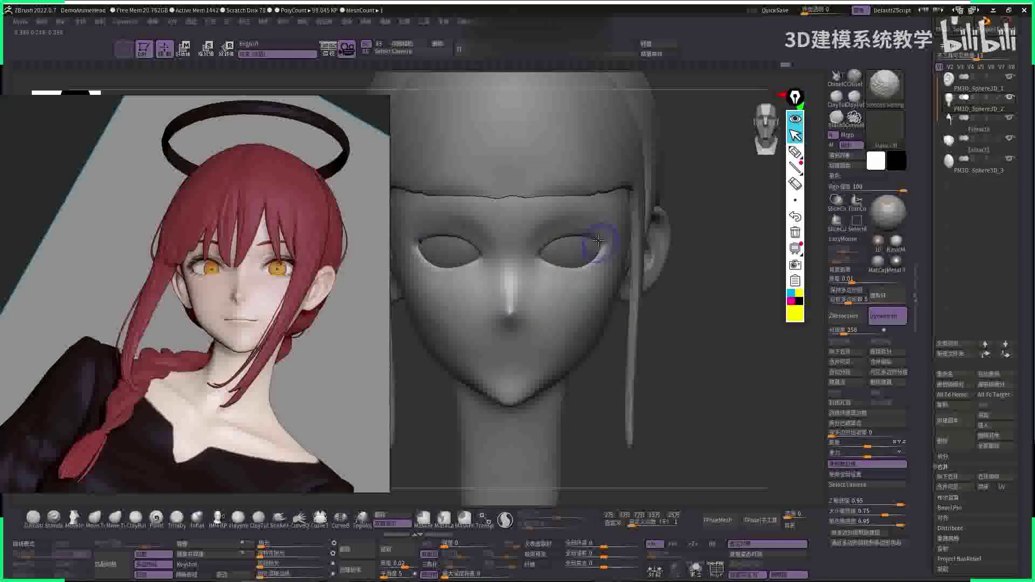
# - Adjust the inner corners of the eye openings with the Move brush
pyautogui.moveTo(596, 307)
pyautogui.mouseDown()
pyautogui.moveTo(717, 261)
pyautogui.moveTo(684, 269)
pyautogui.moveTo(689, 261)
pyautogui.moveTo(633, 234)
pyautogui.moveTo(465, 289)
pyautogui.moveTo(620, 254)
pyautogui.moveTo(696, 205)
pyautogui.moveTo(647, 296)
pyautogui.mouseUp()
pyautogui.press('space')
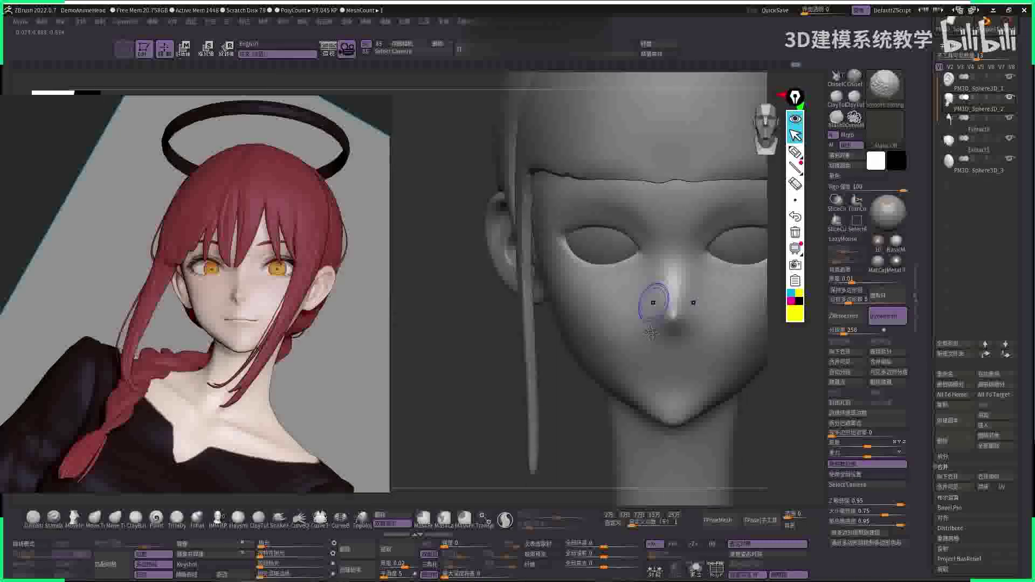
pyautogui.moveTo(664, 345)
pyautogui.mouseDown()
pyautogui.moveTo(674, 324)
pyautogui.moveTo(605, 318)
pyautogui.mouseUp()
pyautogui.press('b')
pyautogui.press('m')
pyautogui.press('v')
pyautogui.moveTo(654, 269); pyautogui.dragTo(492, 227)
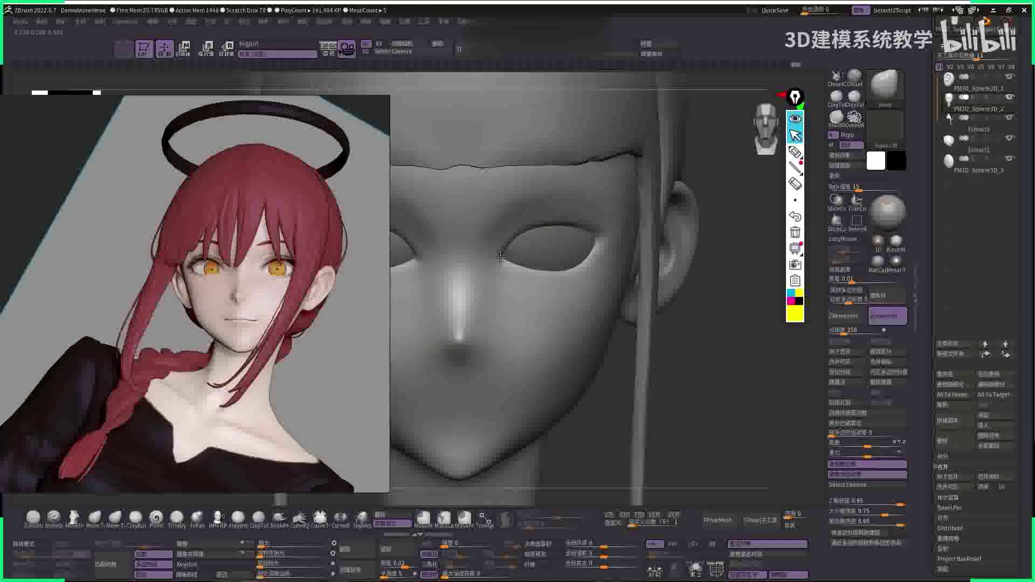
pyautogui.press('space')
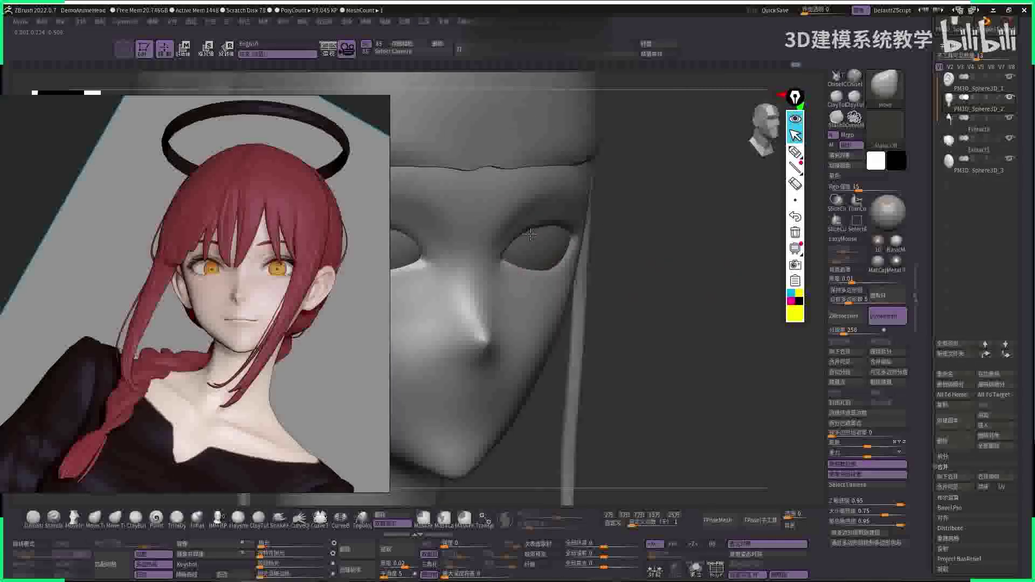
pyautogui.moveTo(532, 233); pyautogui.dragTo(542, 237, button='right')
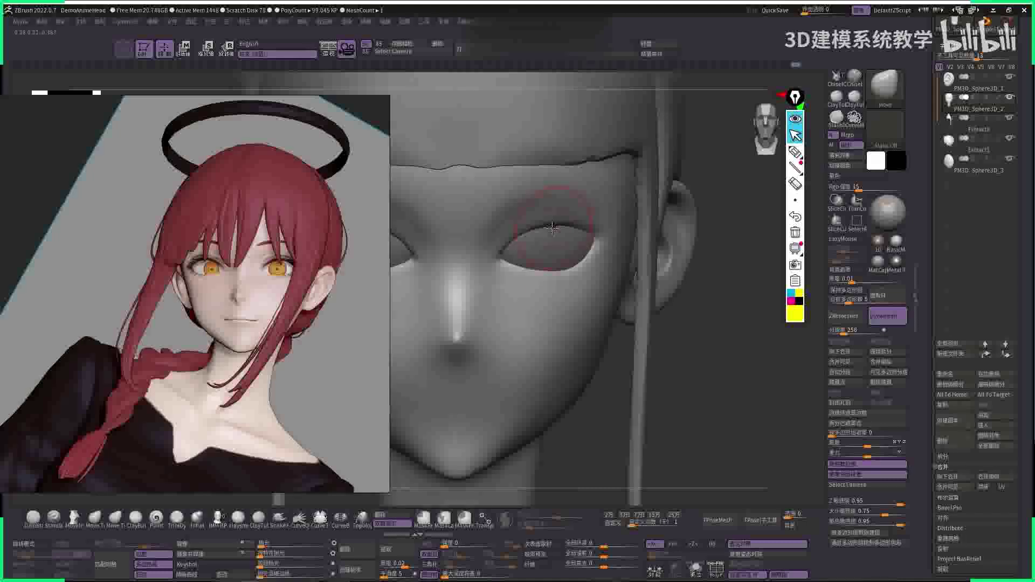
# - Cut a crisp lower eyelid rim on both eyes using DamStandard with LazyMouse
pyautogui.press('b')
pyautogui.press('d')
pyautogui.press('s')
pyautogui.press('space')
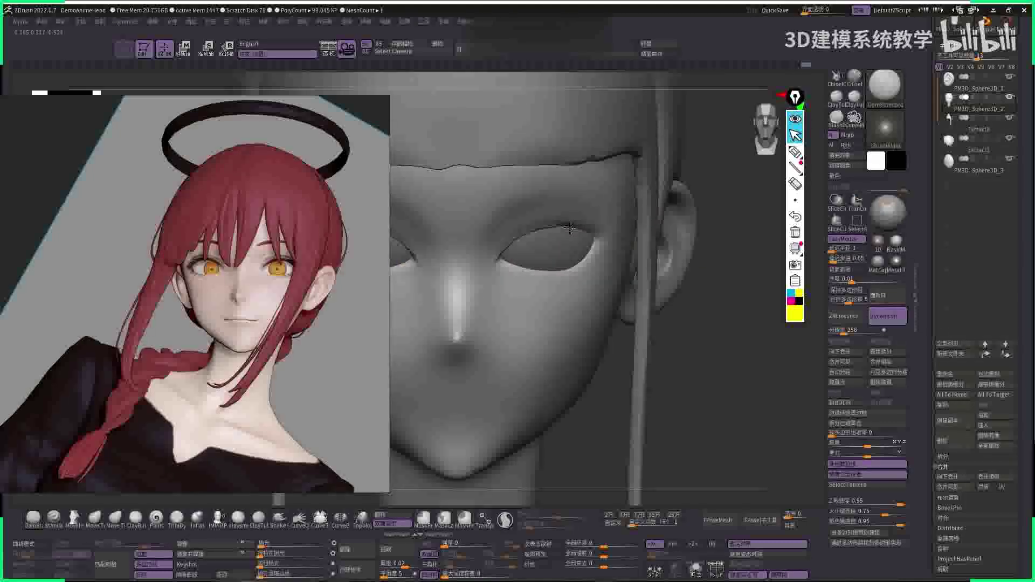
pyautogui.moveTo(571, 228)
pyautogui.keyDown('ctrl'); pyautogui.mouseDown(button='right')
pyautogui.moveTo(670, 185)
pyautogui.moveTo(600, 266)
pyautogui.moveTo(527, 185)
pyautogui.moveTo(735, 315)
pyautogui.mouseUp(button='right'); pyautogui.keyUp('ctrl')
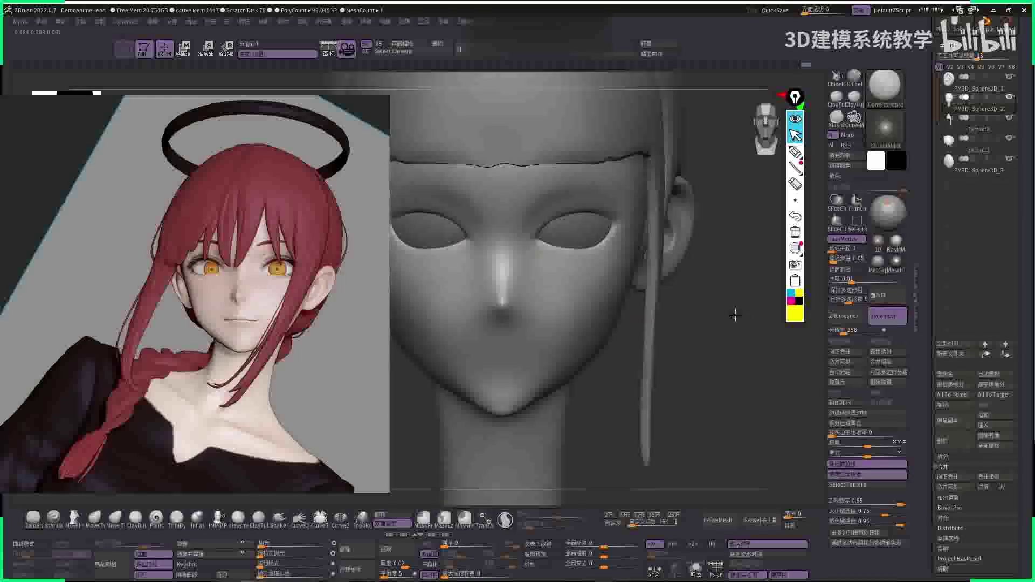
pyautogui.press('space')
pyautogui.moveTo(550, 254); pyautogui.dragTo(503, 253, button='right')
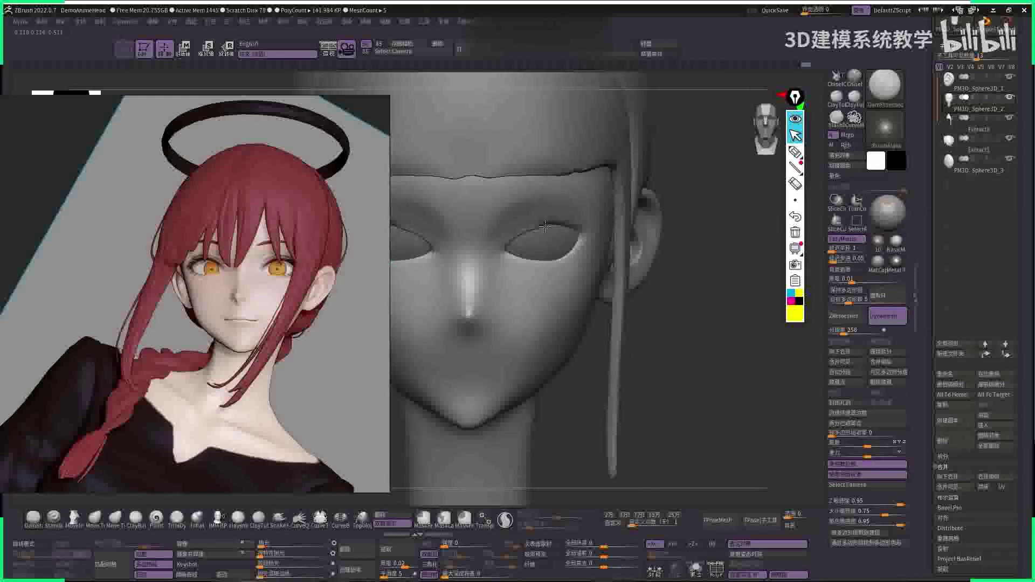
pyautogui.moveTo(711, 283); pyautogui.dragTo(668, 278)
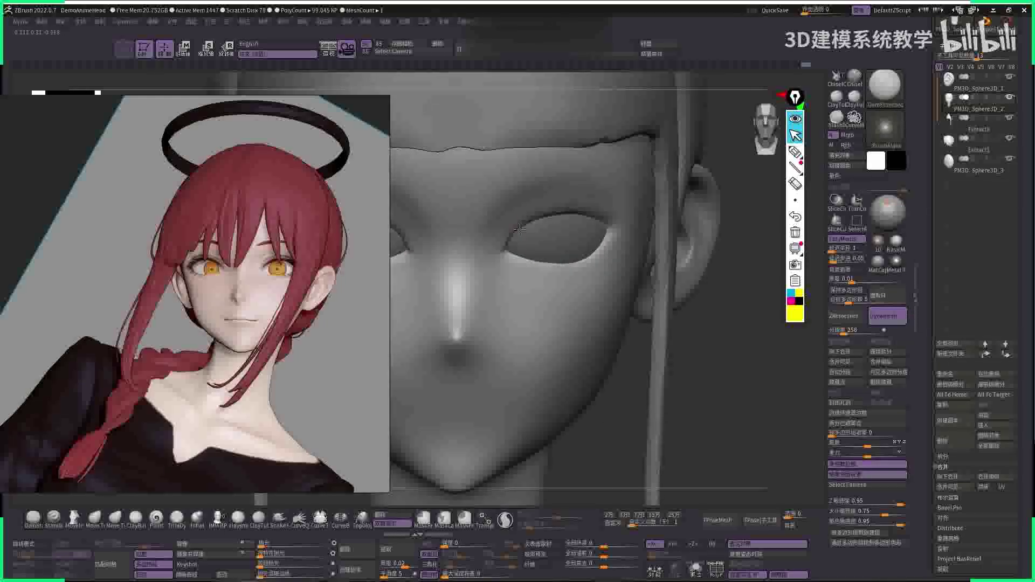
pyautogui.moveTo(724, 234)
pyautogui.keyDown('ctrl'); pyautogui.mouseDown(button='right')
pyautogui.moveTo(716, 266)
pyautogui.moveTo(540, 230)
pyautogui.moveTo(730, 352)
pyautogui.moveTo(585, 225)
pyautogui.moveTo(617, 221)
pyautogui.moveTo(701, 249)
pyautogui.moveTo(694, 282)
pyautogui.moveTo(755, 341)
pyautogui.moveTo(724, 308)
pyautogui.mouseUp(button='right'); pyautogui.keyUp('ctrl')
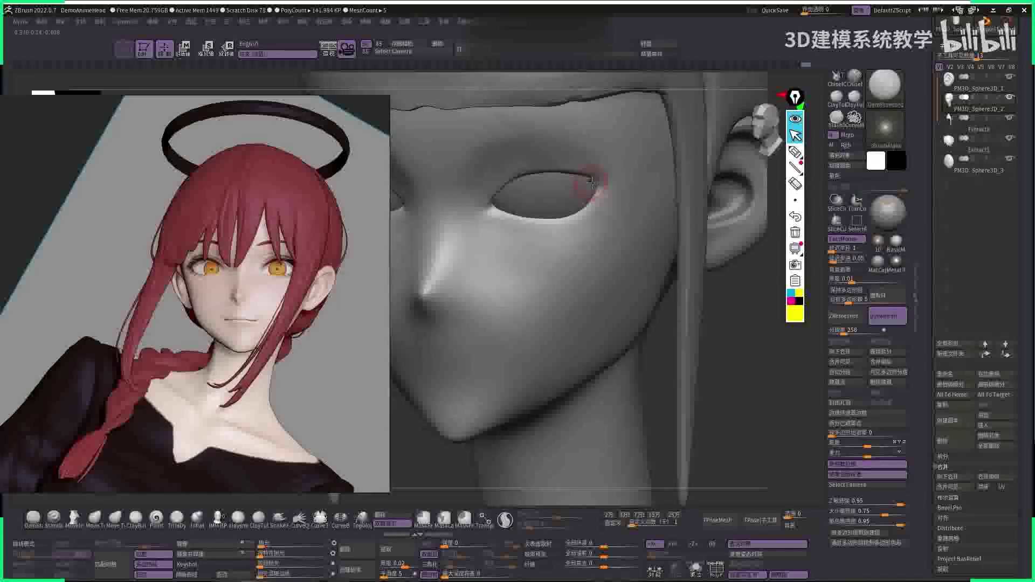
pyautogui.moveTo(720, 318); pyautogui.dragTo(702, 313, button='right')
pyautogui.press('space')
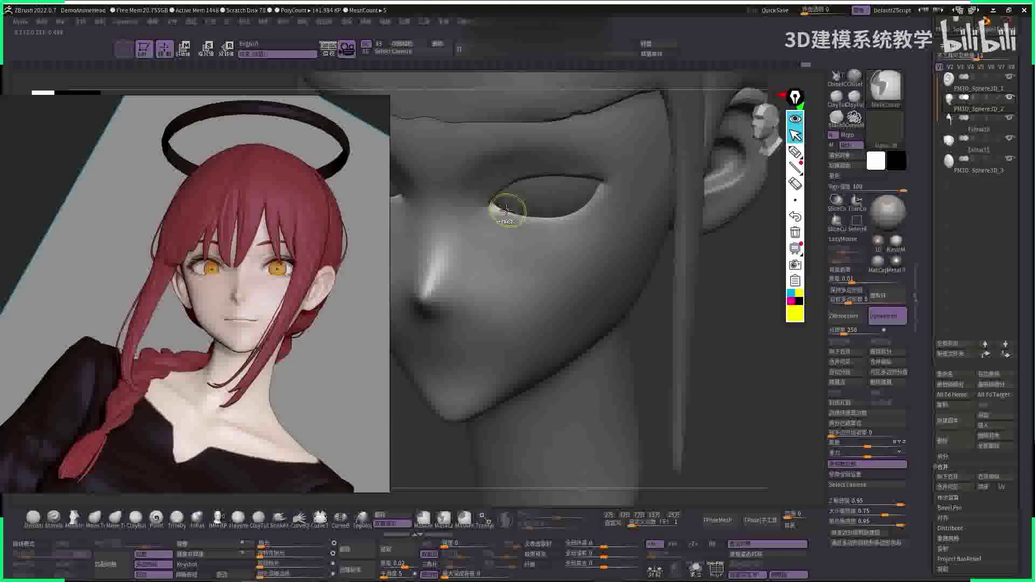
pyautogui.moveTo(598, 204)
pyautogui.keyDown('shift'); pyautogui.mouseDown(button='right')
pyautogui.moveTo(567, 209)
pyautogui.moveTo(677, 208)
pyautogui.moveTo(700, 231)
pyautogui.moveTo(550, 197)
pyautogui.mouseUp(button='right'); pyautogui.keyUp('shift')
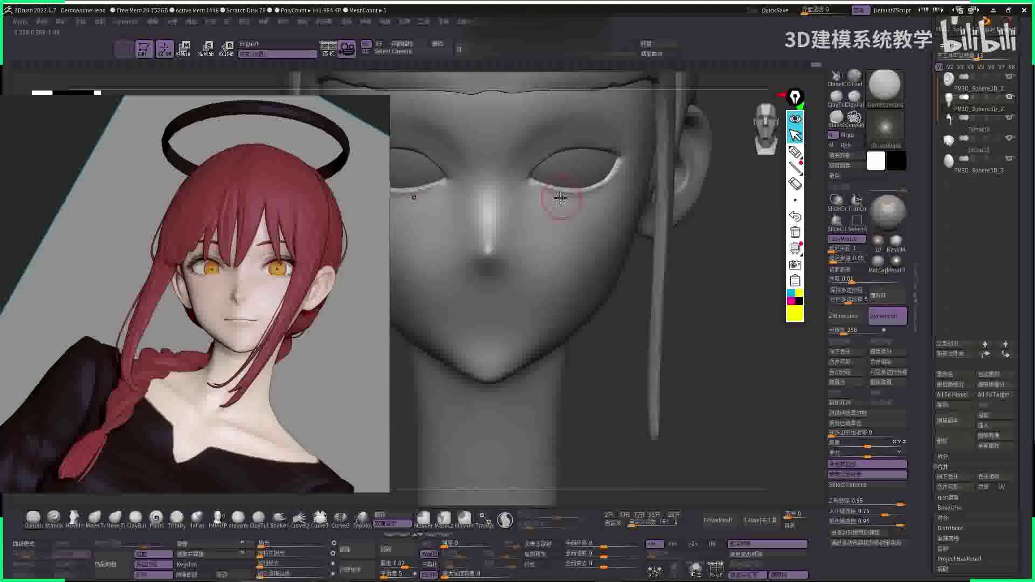
# - Shape the upper eyelids with the Move brush
pyautogui.press('b')
pyautogui.press('m')
pyautogui.press('v')
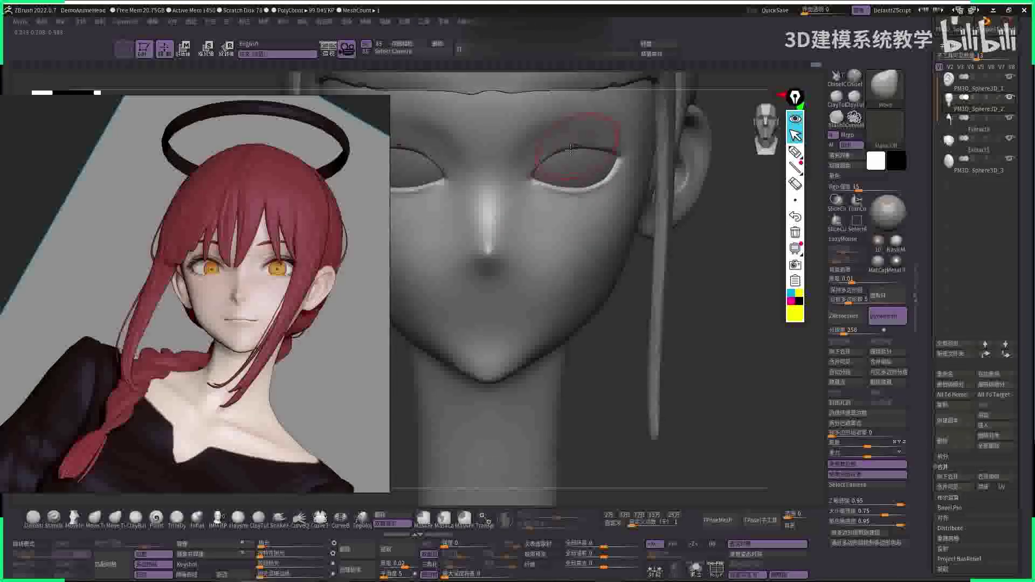
pyautogui.moveTo(700, 214)
pyautogui.keyDown('ctrl'); pyautogui.mouseDown(button='right')
pyautogui.moveTo(727, 229)
pyautogui.moveTo(705, 243)
pyautogui.moveTo(537, 229)
pyautogui.mouseUp(button='right'); pyautogui.keyUp('ctrl')
# - Carve a raised rim along the upper eyelid edges with DamStandard
pyautogui.press('b')
pyautogui.press('d')
pyautogui.press('s')
pyautogui.press('space')
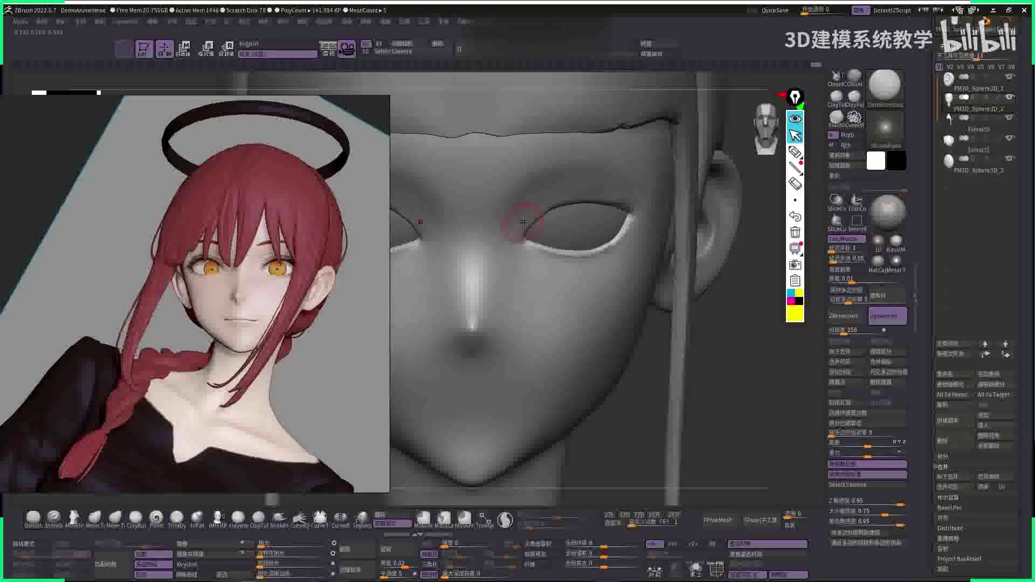
pyautogui.press('space')
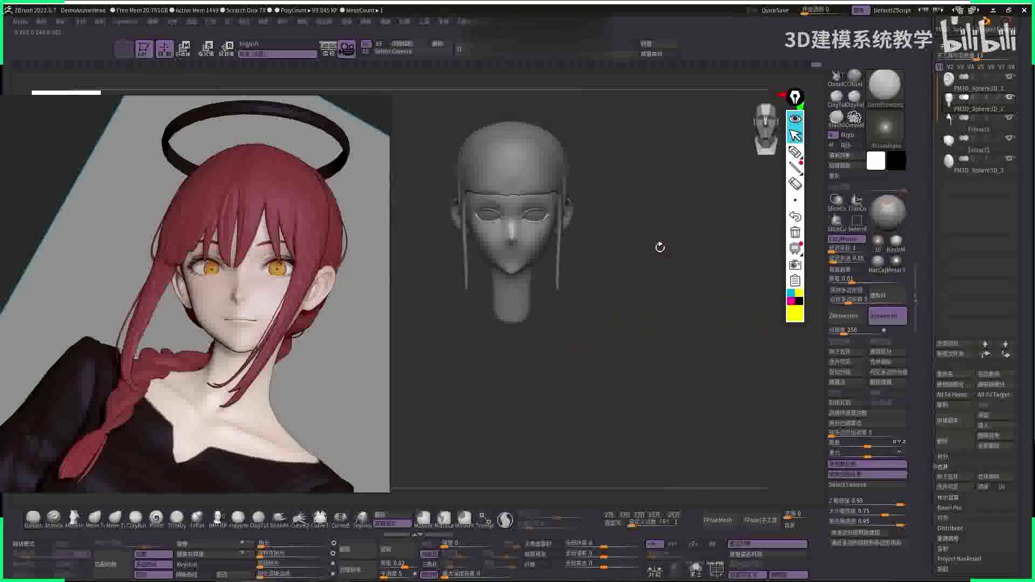
pyautogui.moveTo(664, 243); pyautogui.dragTo(712, 279)
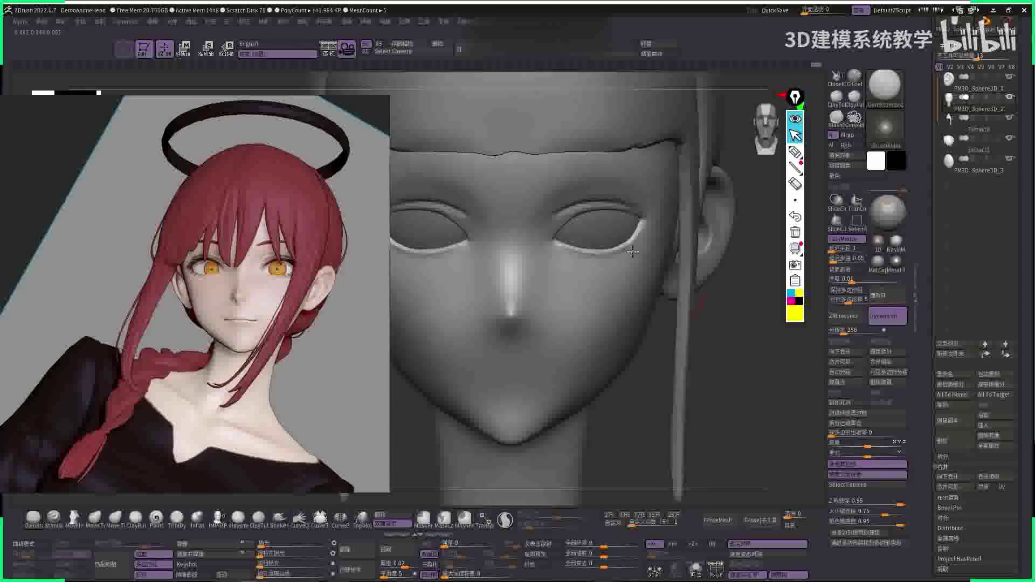
pyautogui.press('space')
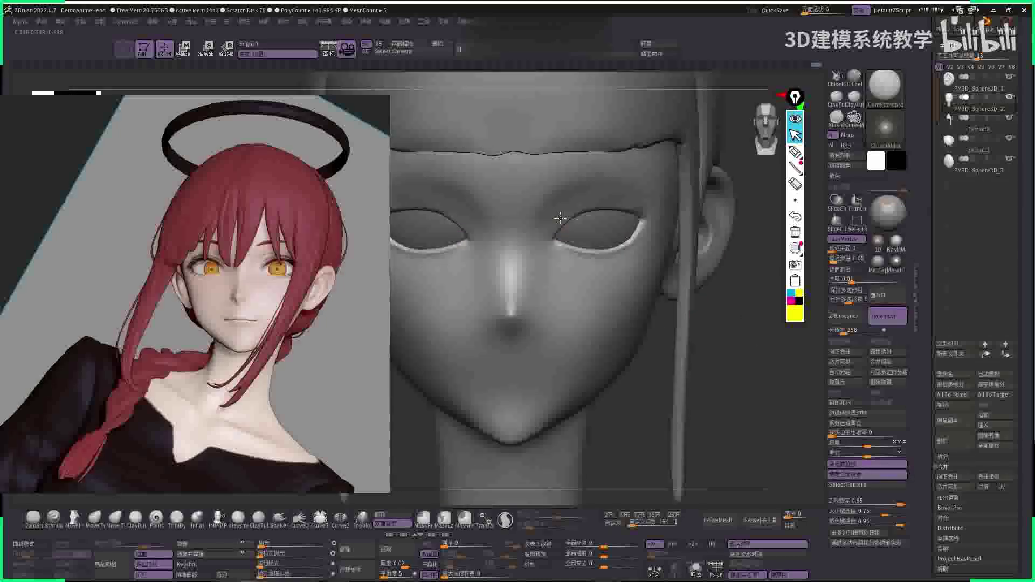
pyautogui.press('space')
pyautogui.moveTo(731, 292)
pyautogui.mouseDown()
pyautogui.moveTo(693, 268)
pyautogui.moveTo(704, 251)
pyautogui.moveTo(586, 178)
pyautogui.mouseUp()
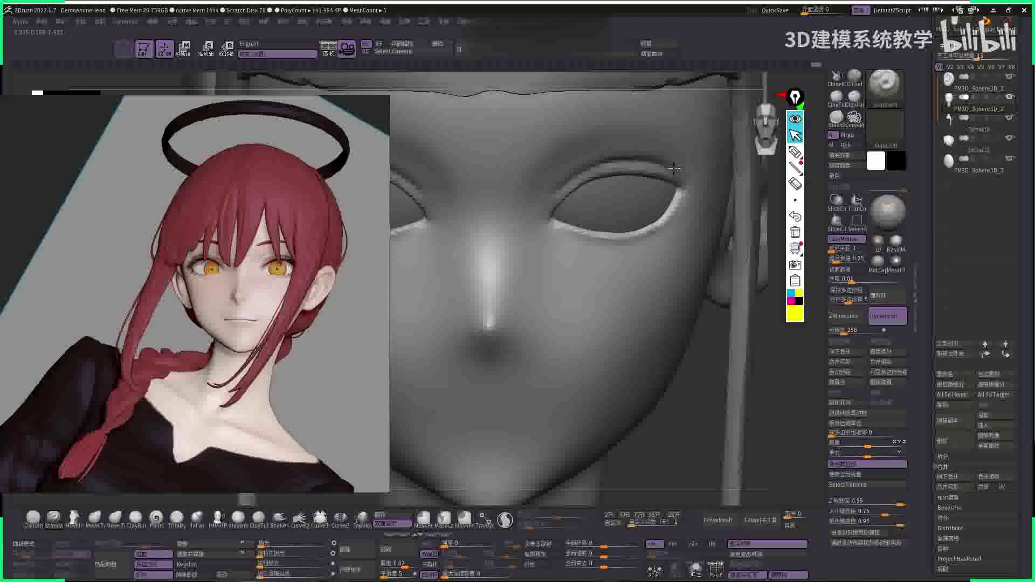
# - Strong-smooth along the upper eyelid and add a ridge above it
pyautogui.press('space')
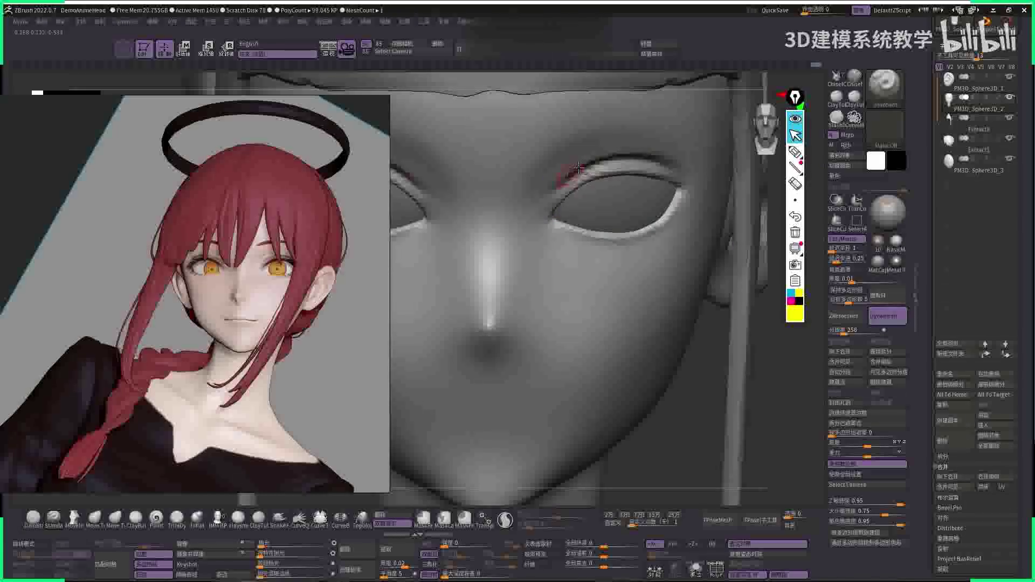
pyautogui.moveTo(804, 393); pyautogui.dragTo(591, 172)
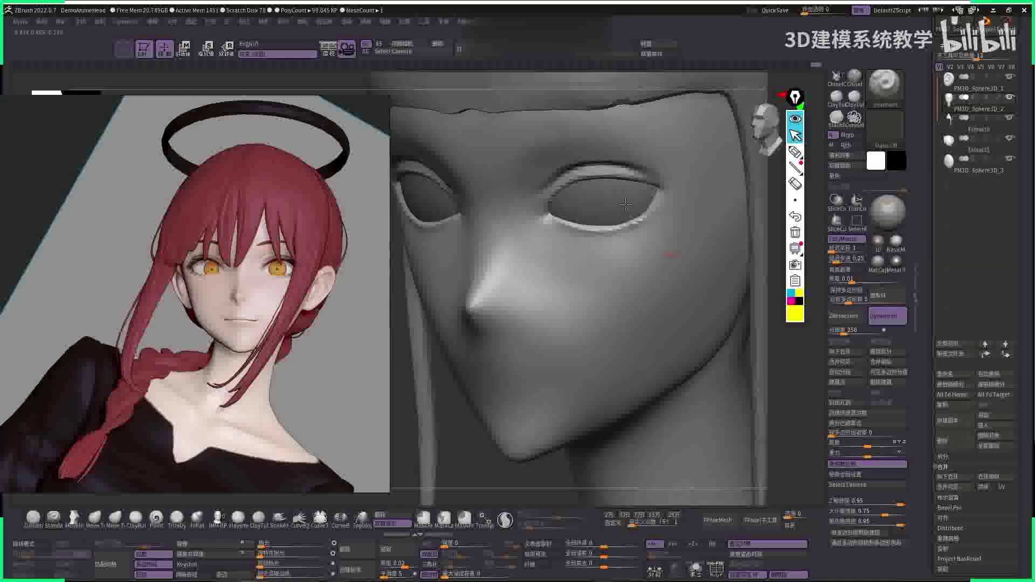
pyautogui.press('space')
pyautogui.press('shift')
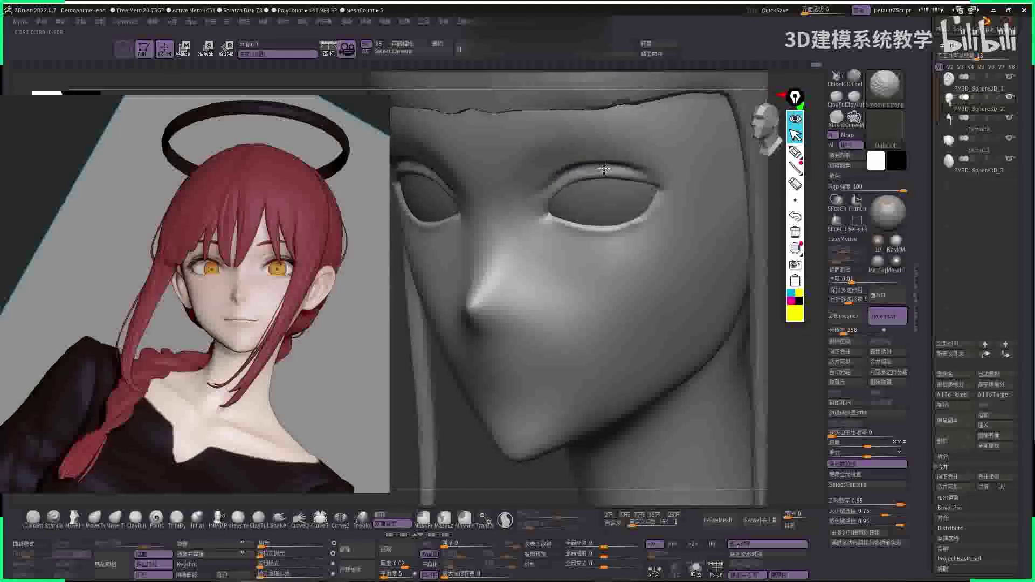
pyautogui.keyDown('shift'); pyautogui.moveTo(641, 172); pyautogui.dragTo(576, 172); pyautogui.keyUp('shift')
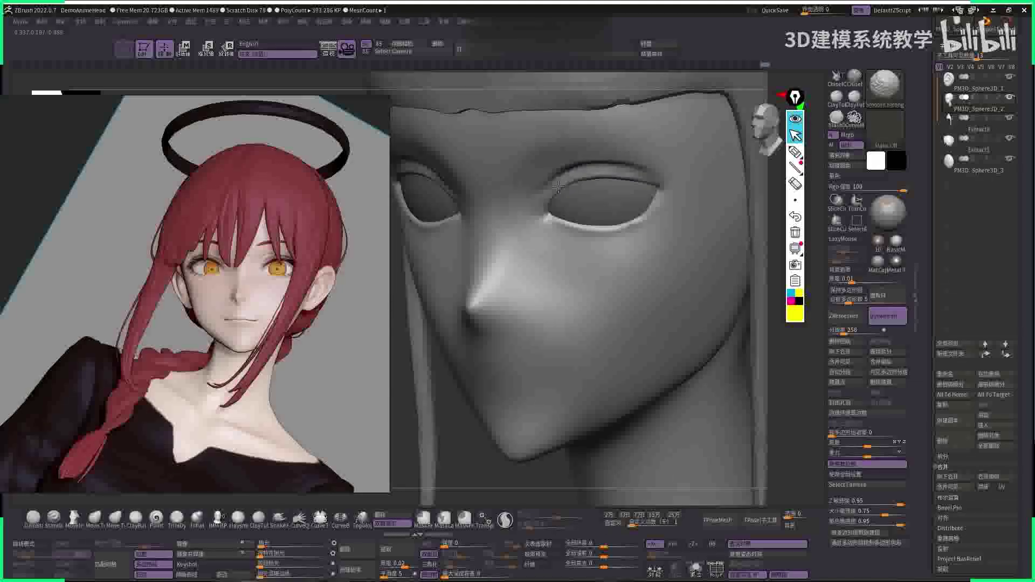
pyautogui.click(573, 174)
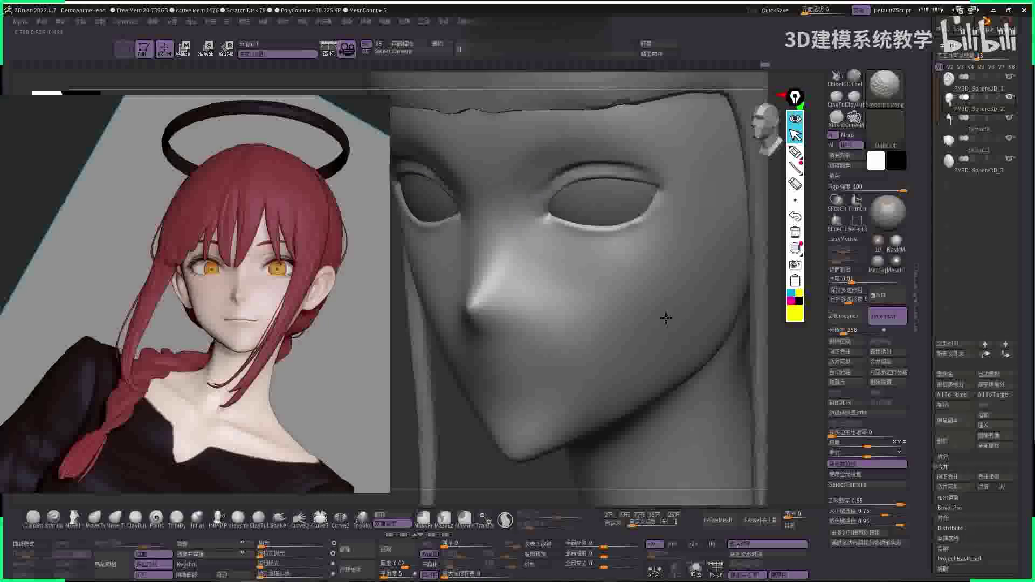
pyautogui.moveTo(666, 319)
pyautogui.mouseDown()
pyautogui.moveTo(668, 238)
pyautogui.moveTo(608, 149)
pyautogui.moveTo(607, 186)
pyautogui.mouseUp()
# - Pull the right upper eyelid crease peak down with the Move brush
pyautogui.press('b')
pyautogui.press('m')
pyautogui.press('v')
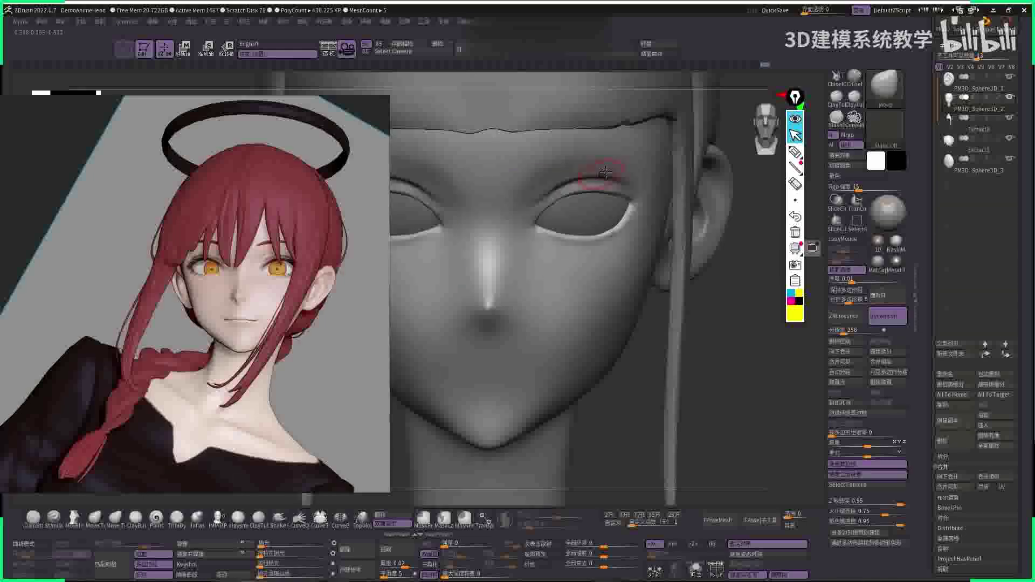
pyautogui.moveTo(765, 276); pyautogui.dragTo(598, 172)
pyautogui.press('space')
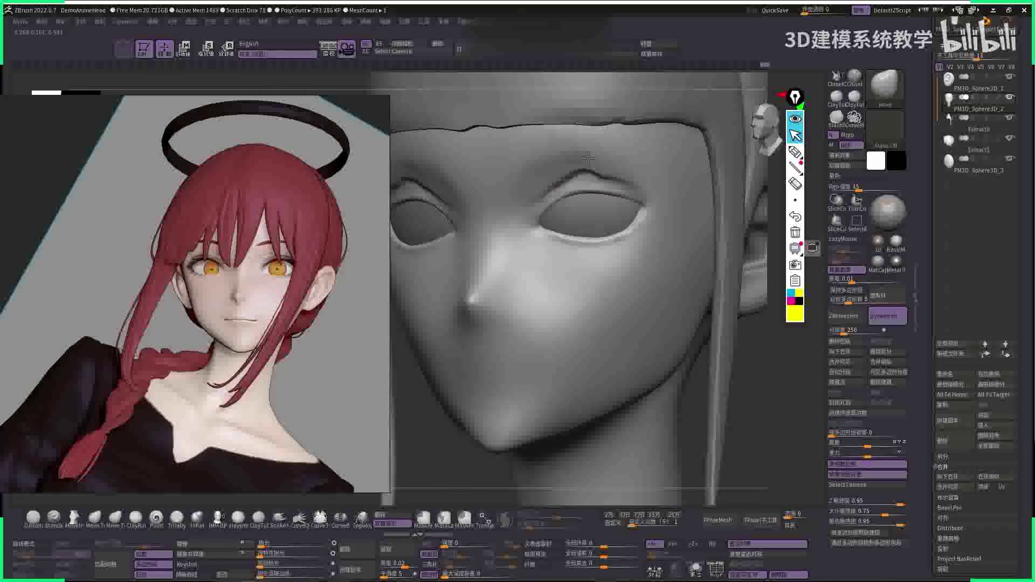
pyautogui.moveTo(588, 158)
pyautogui.mouseDown()
pyautogui.moveTo(597, 188)
pyautogui.moveTo(592, 126)
pyautogui.moveTo(586, 177)
pyautogui.mouseUp()
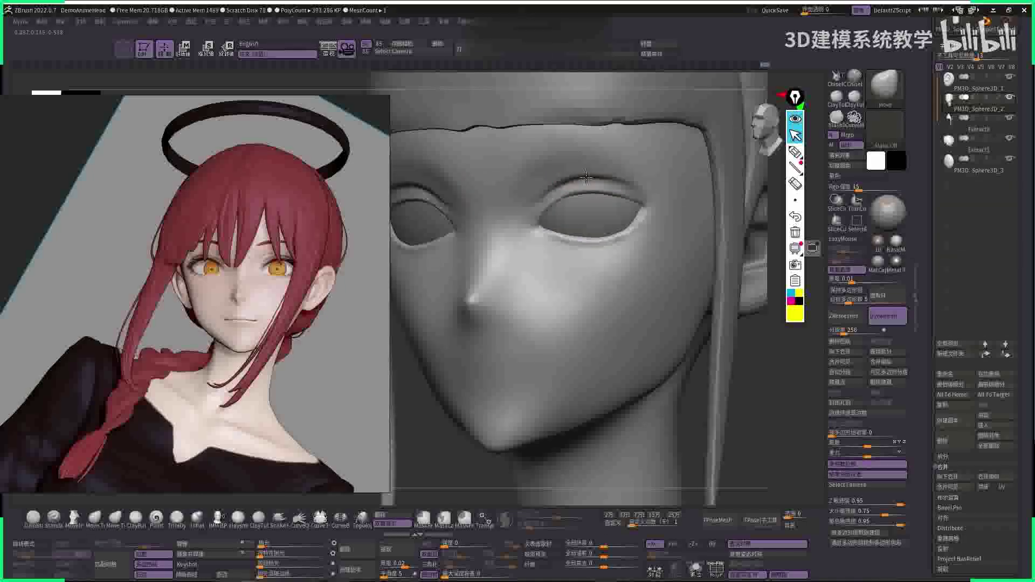
pyautogui.keyDown('shift'); pyautogui.moveTo(777, 375); pyautogui.dragTo(744, 345); pyautogui.keyUp('shift')
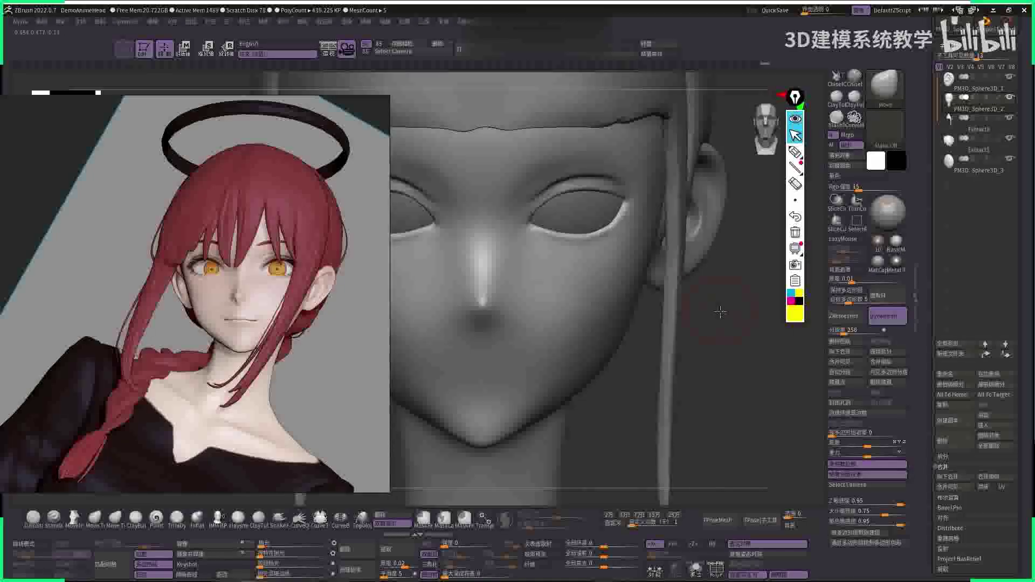
pyautogui.keyDown('alt'); pyautogui.moveTo(720, 311); pyautogui.dragTo(721, 334); pyautogui.keyUp('alt')
# - Refine the eyelid crease with DamStandard, Standard and SmoothStronger brushes
pyautogui.press('space')
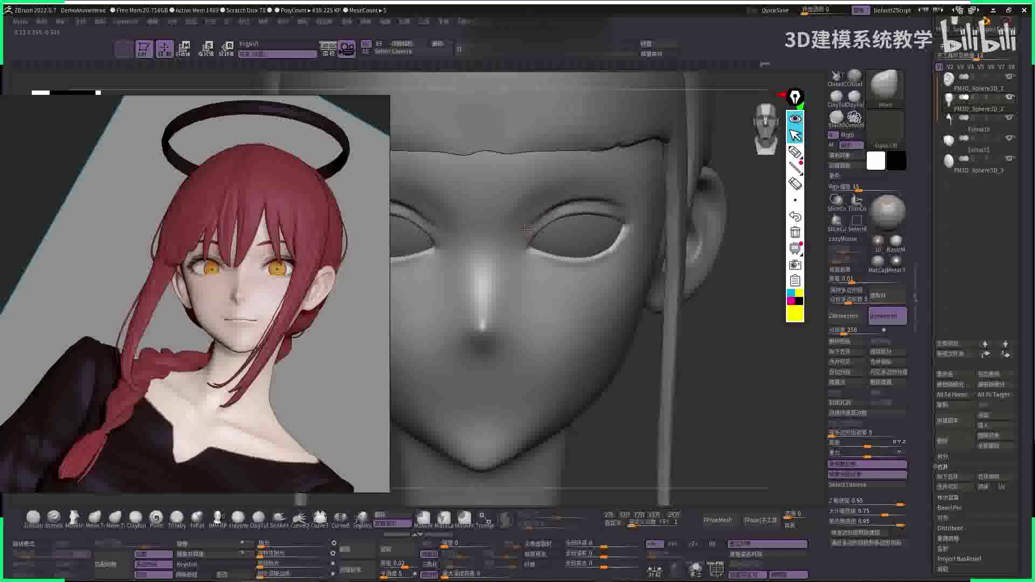
pyautogui.press('space')
pyautogui.press('b')
pyautogui.press('d')
pyautogui.press('s')
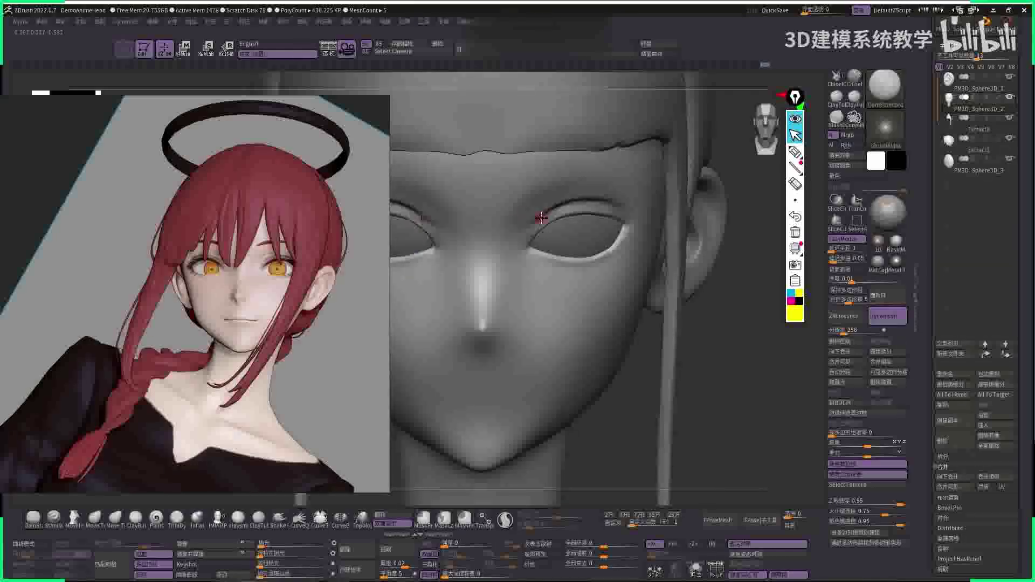
pyautogui.press('ctrl')
pyautogui.hotkey('ctrl', 'space')
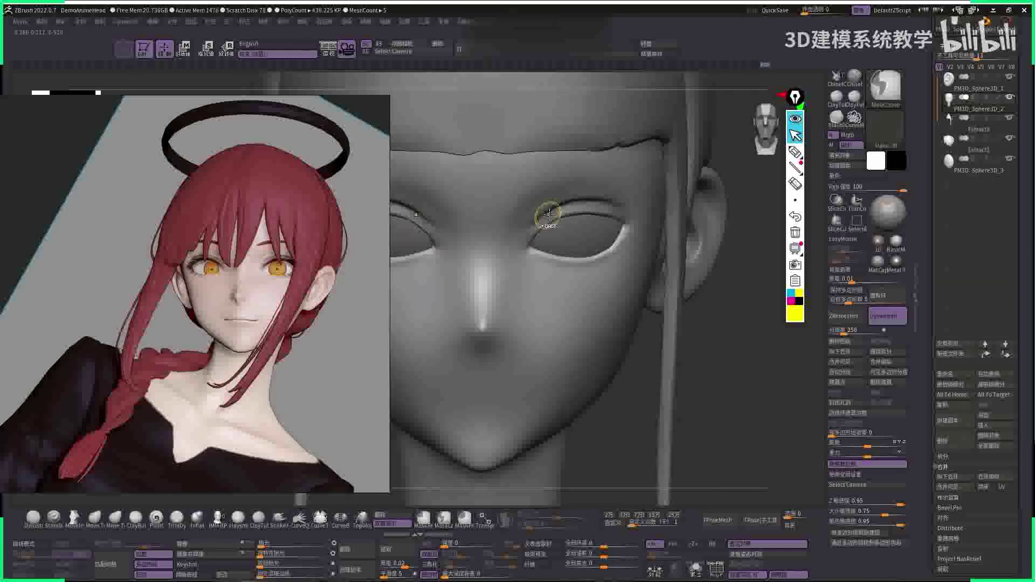
pyautogui.press('l')
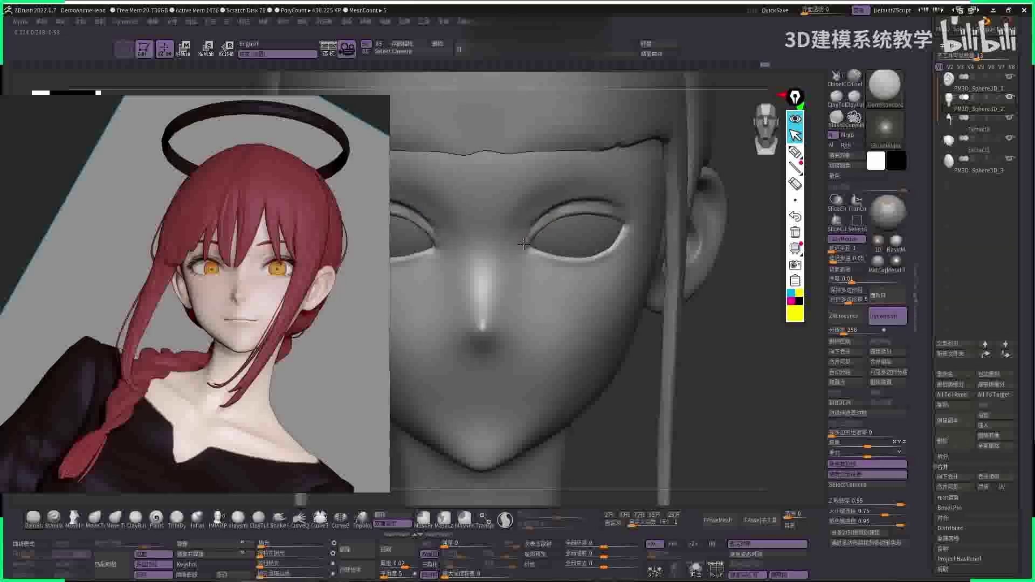
pyautogui.press('b')
pyautogui.press('s')
pyautogui.press('t')
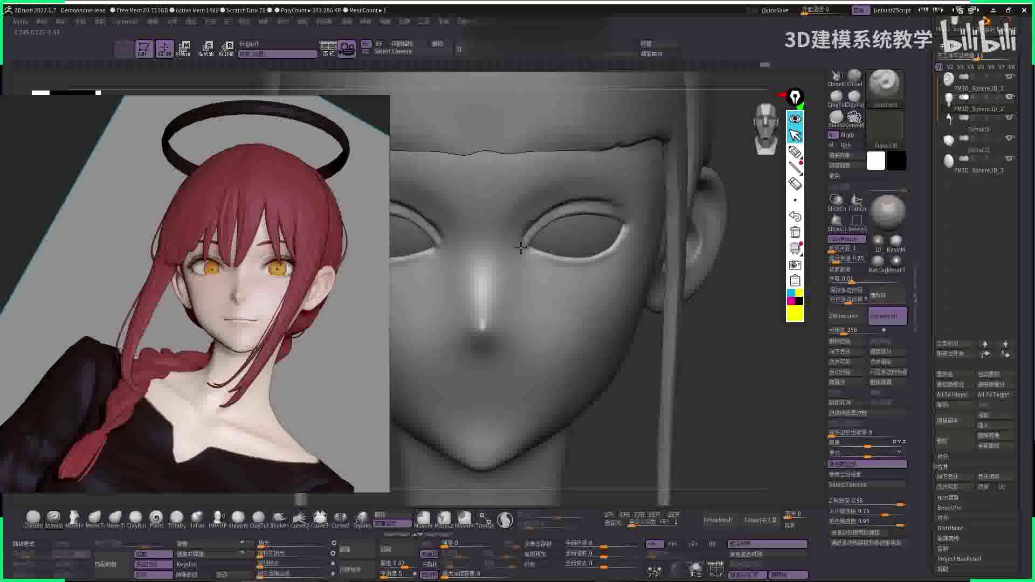
pyautogui.press('shift')
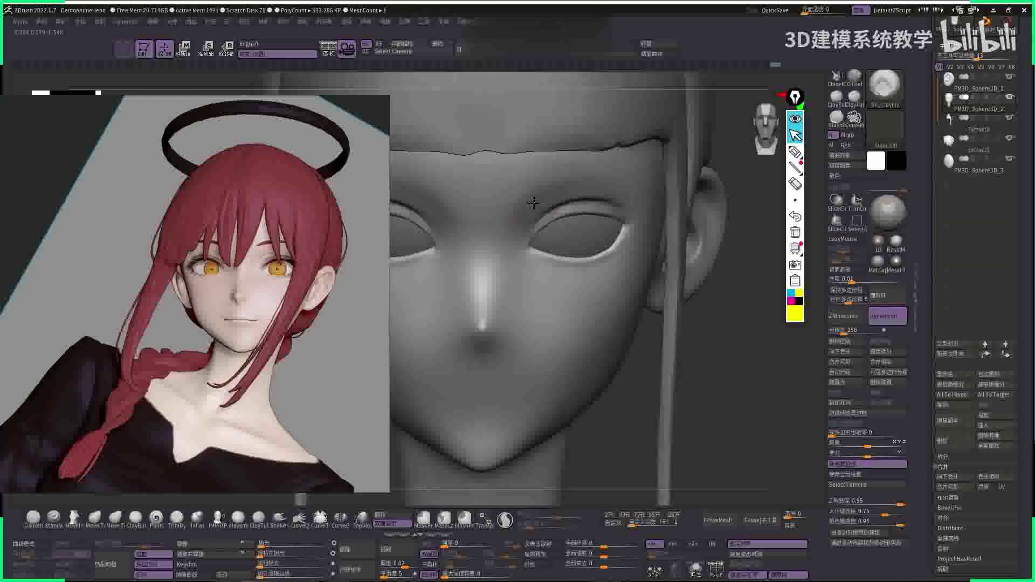
pyautogui.scroll(-5, 528, 213)
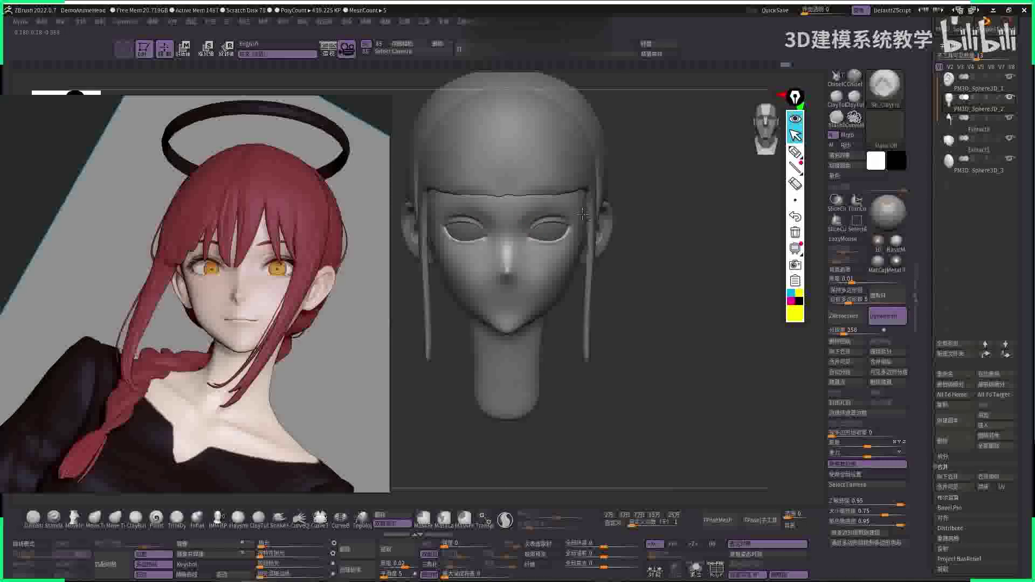
# - Orbit around the head to the ear side and back, and select the DamStandard brush
pyautogui.scroll(2, 582, 215)
pyautogui.press('space')
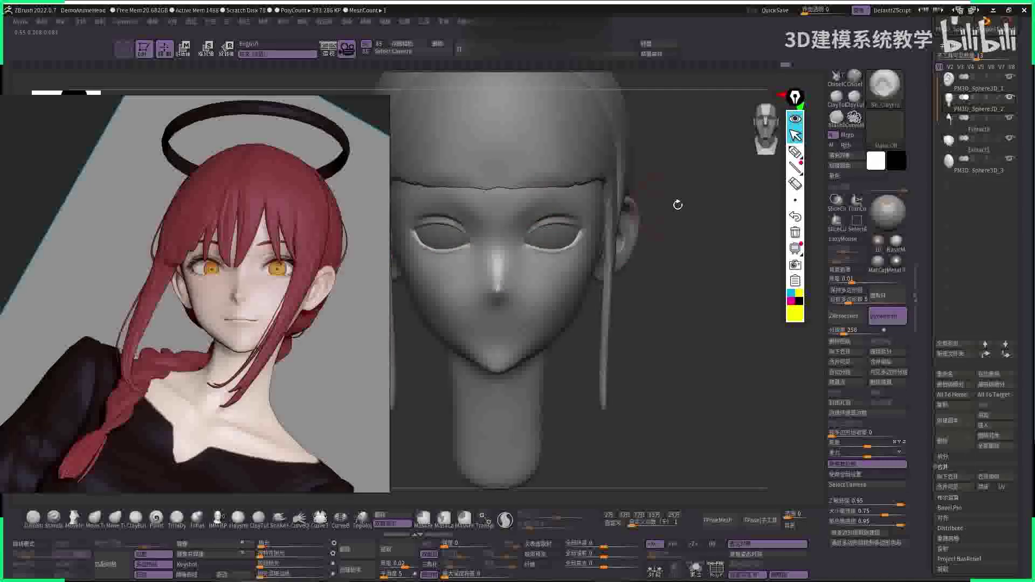
pyautogui.moveTo(678, 205); pyautogui.dragTo(485, 203)
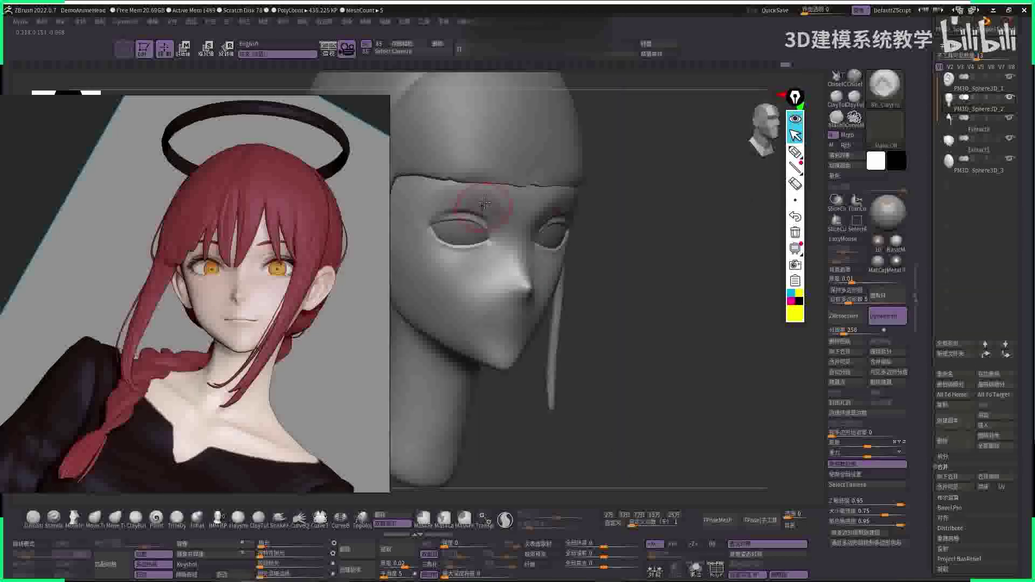
pyautogui.moveTo(415, 211)
pyautogui.keyDown('shift'); pyautogui.mouseDown()
pyautogui.moveTo(652, 216)
pyautogui.moveTo(572, 218)
pyautogui.mouseUp(); pyautogui.keyUp('shift')
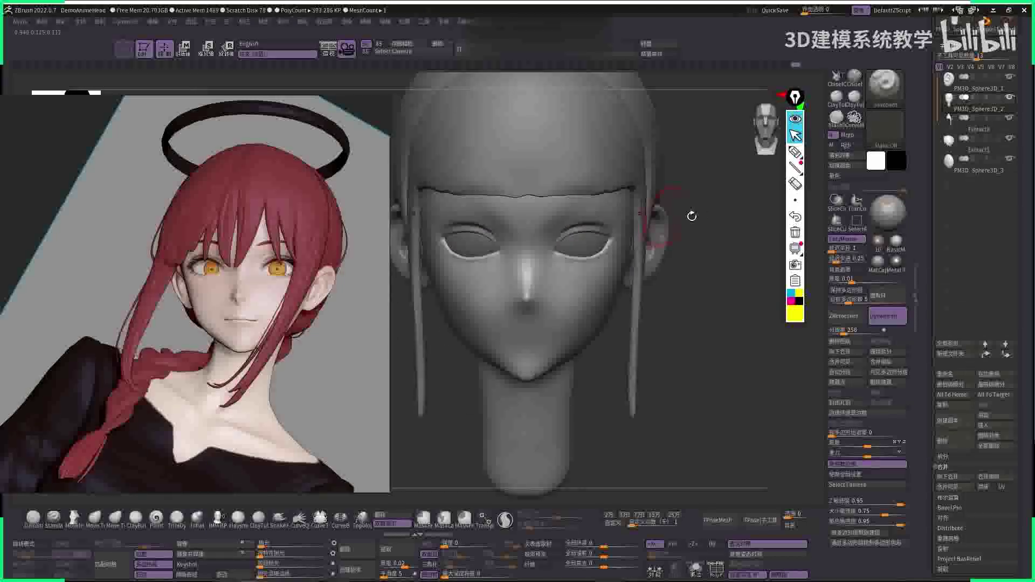
pyautogui.moveTo(691, 216); pyautogui.dragTo(593, 226)
pyautogui.press('b')
pyautogui.press('d')
pyautogui.press('s')
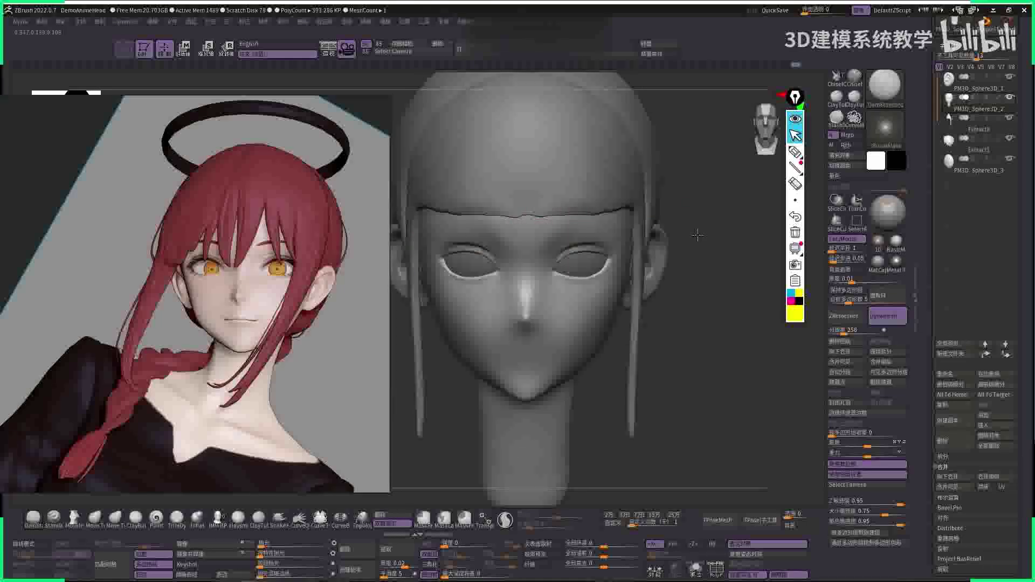
pyautogui.moveTo(697, 235)
pyautogui.mouseDown()
pyautogui.moveTo(546, 241)
pyautogui.moveTo(474, 224)
pyautogui.moveTo(533, 268)
pyautogui.moveTo(485, 183)
pyautogui.mouseUp()
# - Switch to the Standard brush, return to DamStandard, and hide the hair strands
pyautogui.press('b')
pyautogui.press('s')
pyautogui.press('t')
pyautogui.press('space')
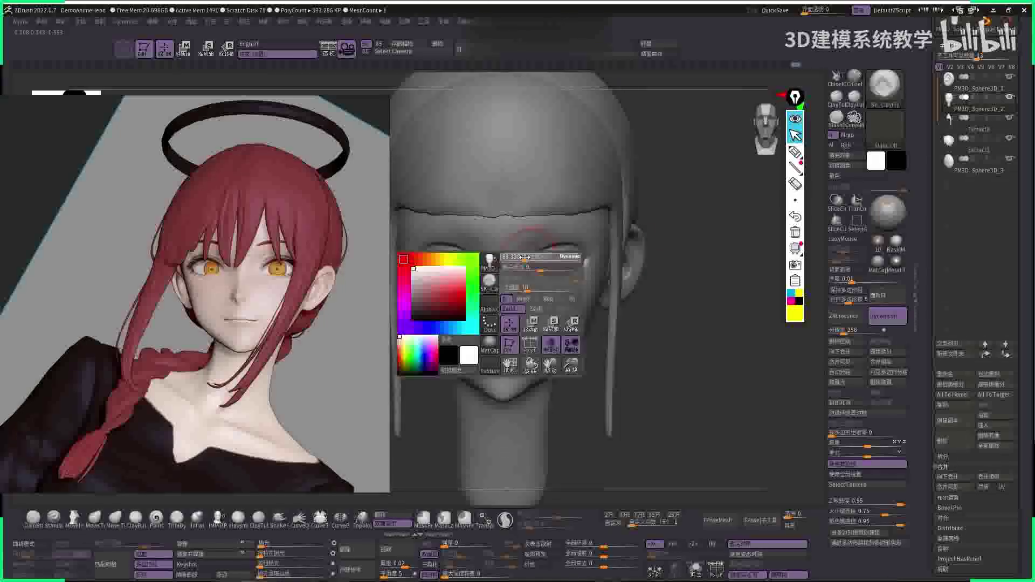
pyautogui.press('b')
pyautogui.press('d')
pyautogui.press('s')
pyautogui.press('space')
pyautogui.keyDown('ctrl'); pyautogui.keyDown('shift'); pyautogui.click(516, 247); pyautogui.keyUp('shift'); pyautogui.keyUp('ctrl')
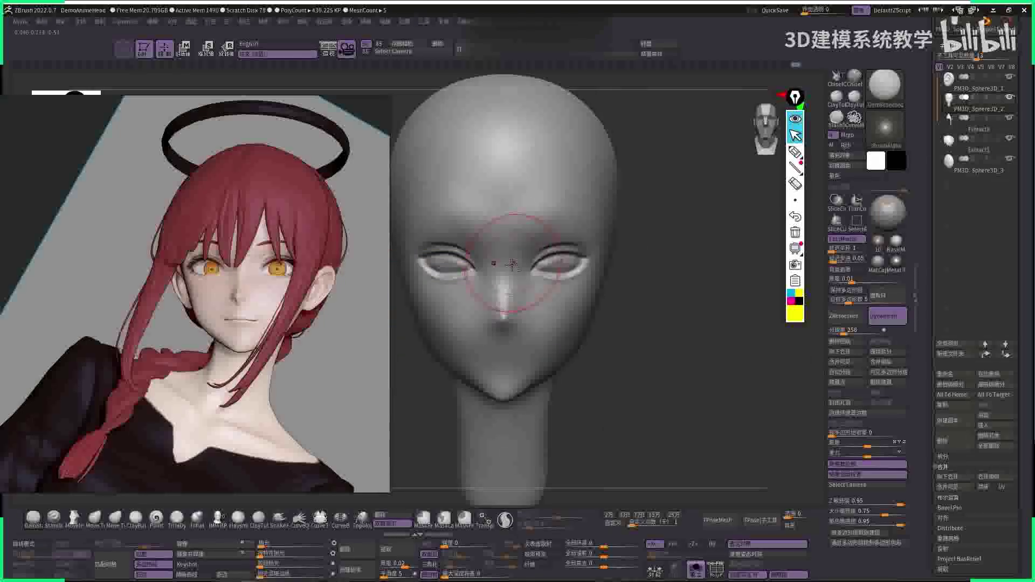
# - Select the Move brush for the brow, then bring the hair strands back
pyautogui.press('space')
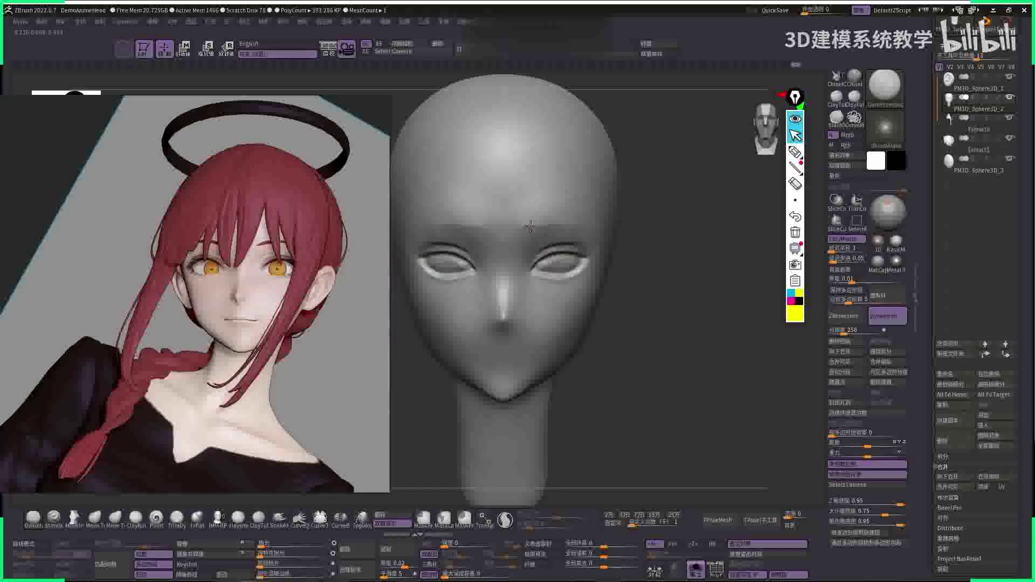
pyautogui.press('b')
pyautogui.press('m')
pyautogui.press('v')
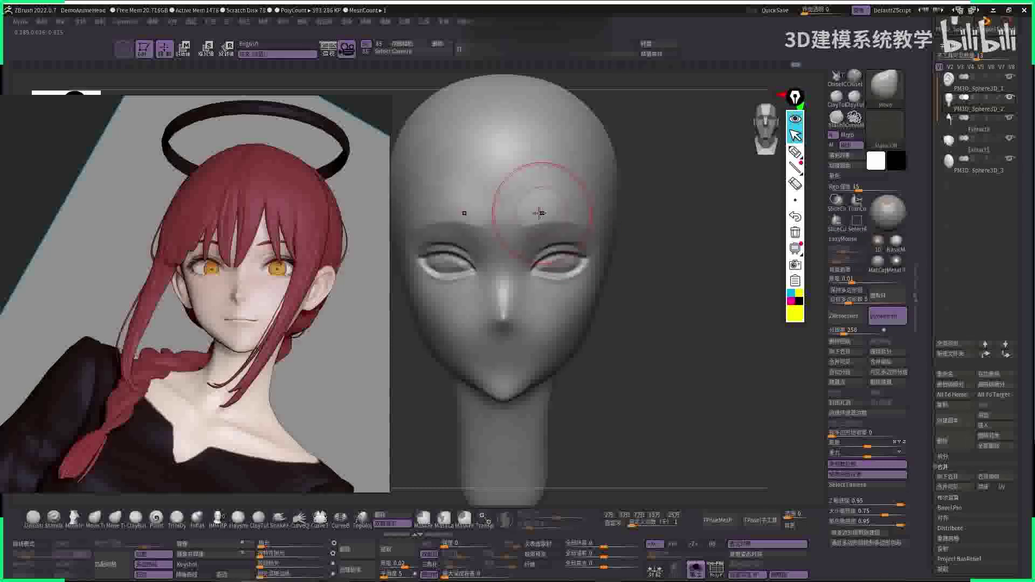
pyautogui.hotkey('ctrl', 'z')
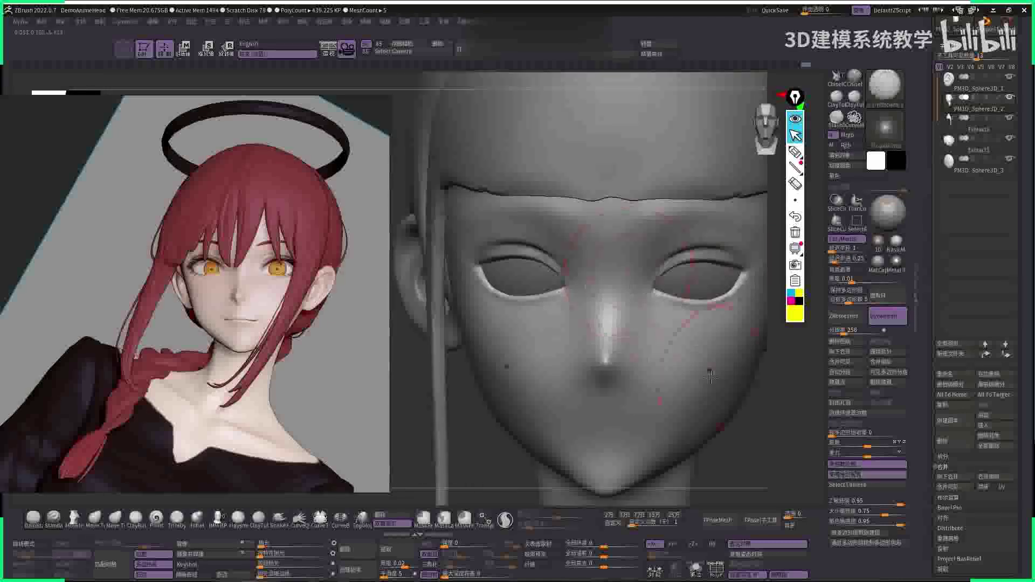
# - Zoom in to a three-quarter view and smooth the right upper eyelid
pyautogui.press('space')
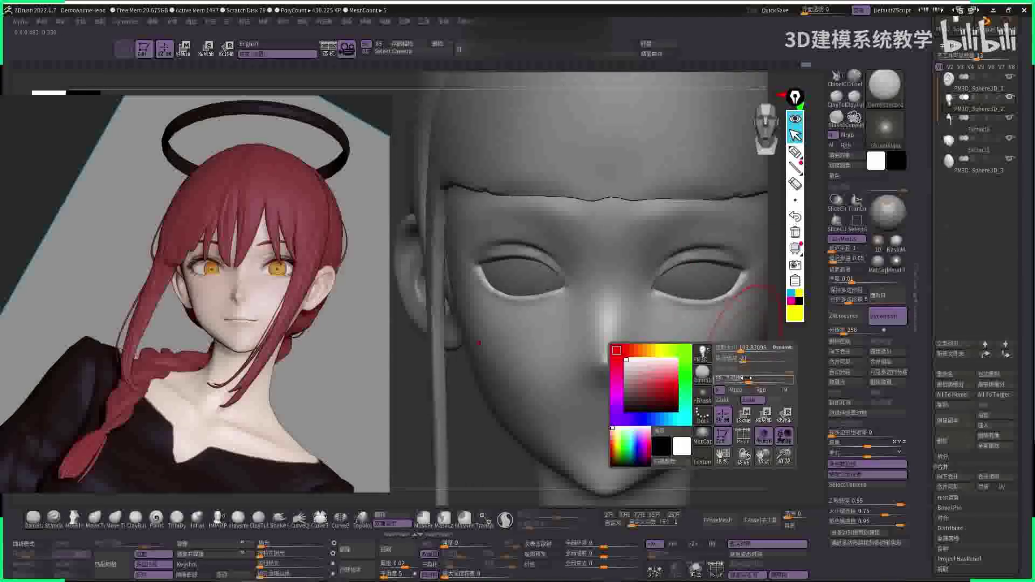
pyautogui.moveTo(742, 372); pyautogui.dragTo(747, 395)
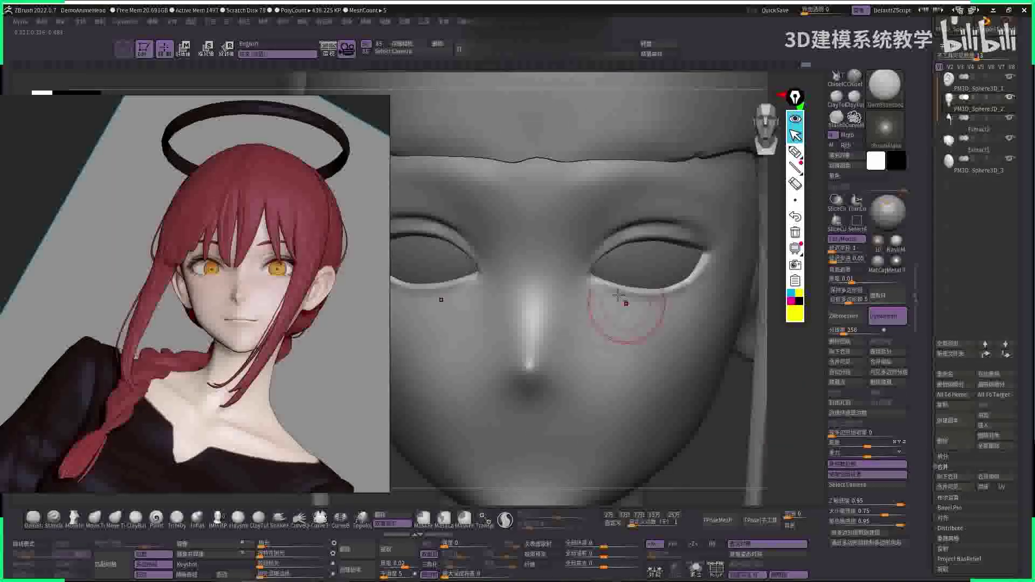
pyautogui.press('space')
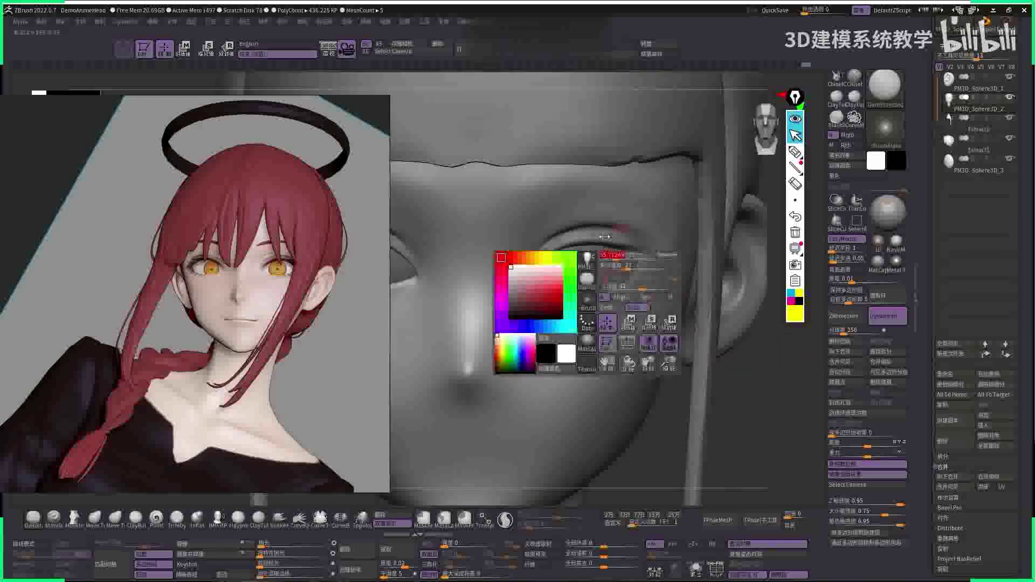
pyautogui.press('space')
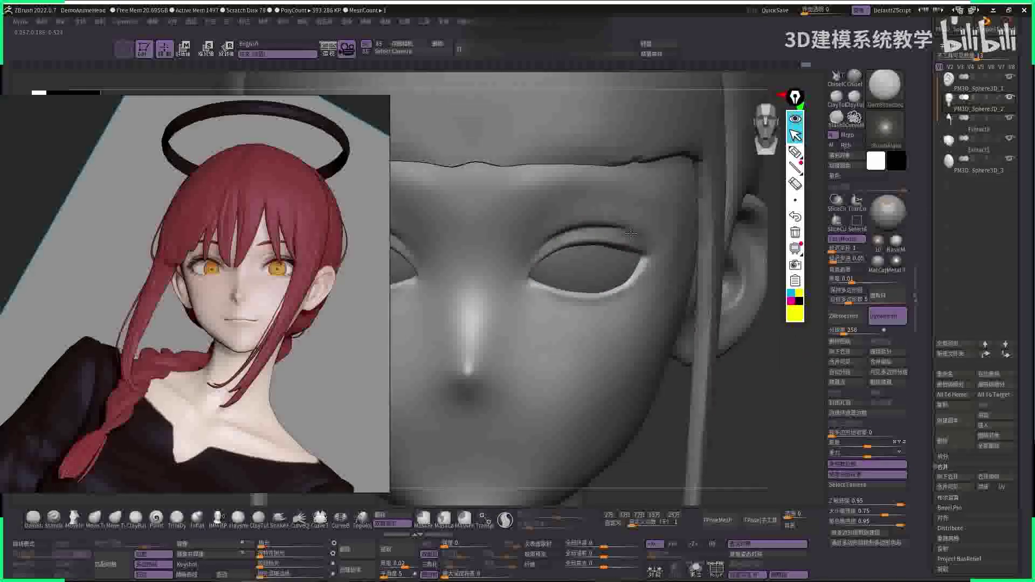
pyautogui.press('space')
pyautogui.moveTo(634, 236); pyautogui.dragTo(607, 231, button='right')
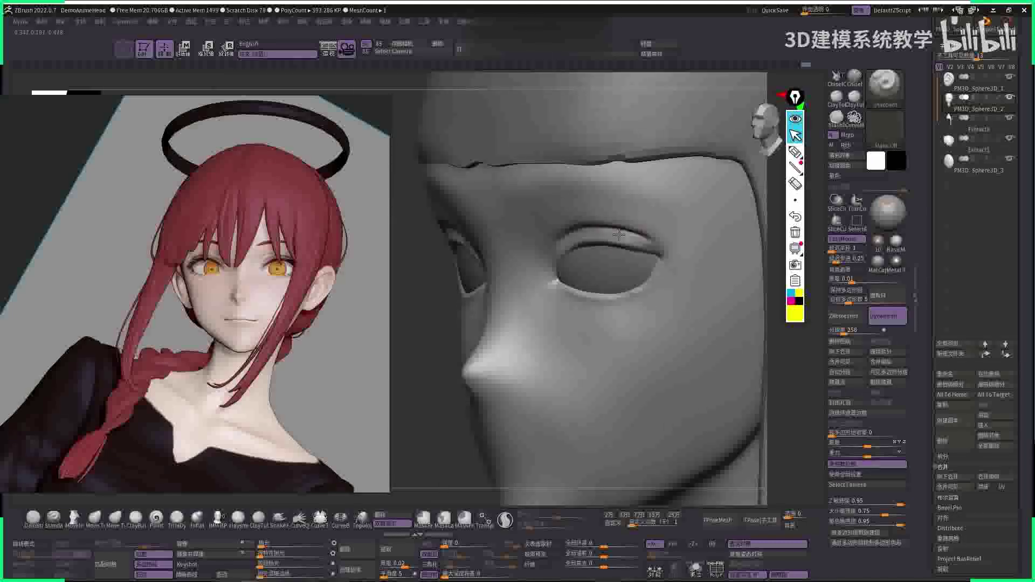
pyautogui.press('shift')
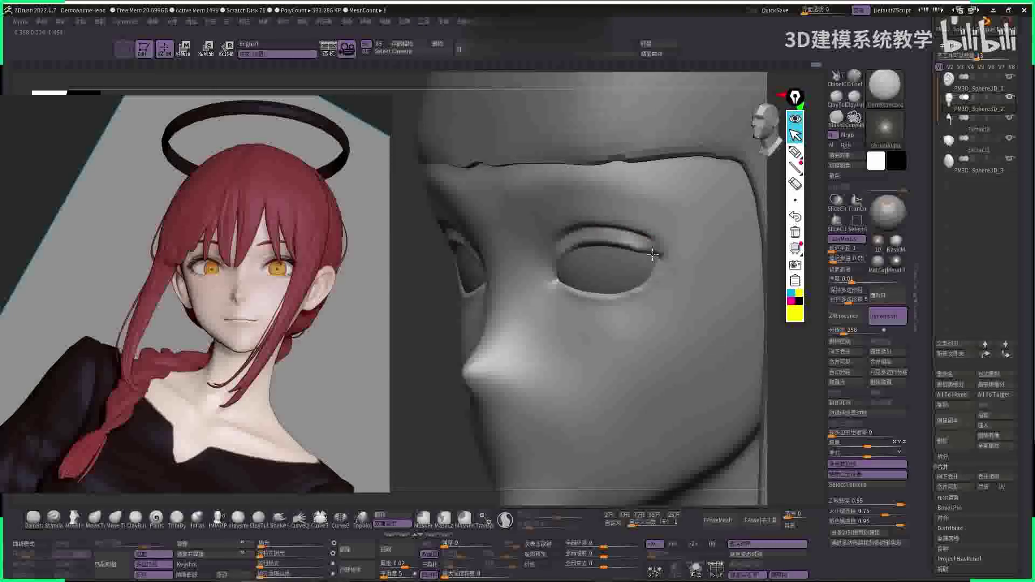
pyautogui.keyDown('shift'); pyautogui.moveTo(653, 255); pyautogui.dragTo(663, 256); pyautogui.keyUp('shift')
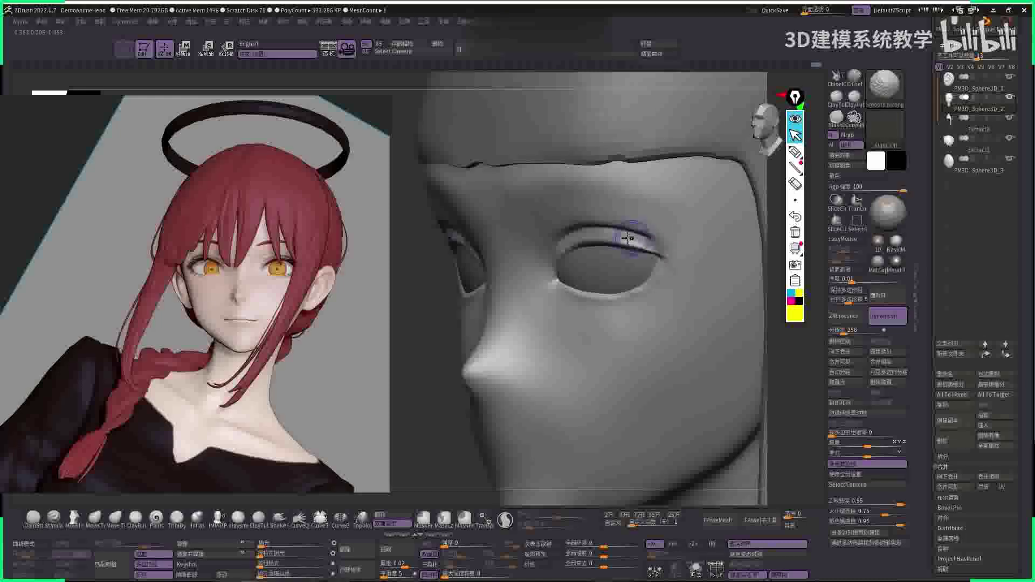
# - Check the head from front, three-quarter and upward profile views, then refit it
pyautogui.moveTo(456, 261)
pyautogui.mouseDown(button='right')
pyautogui.moveTo(415, 354)
pyautogui.moveTo(526, 302)
pyautogui.mouseUp(button='right')
pyautogui.press('space')
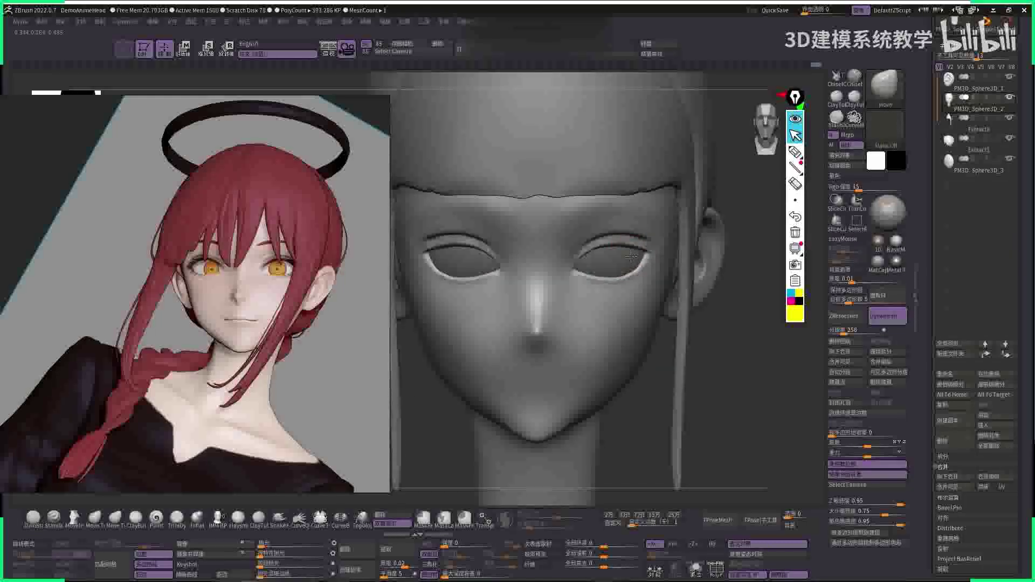
pyautogui.moveTo(629, 253); pyautogui.dragTo(593, 227, button='right')
pyautogui.press('space')
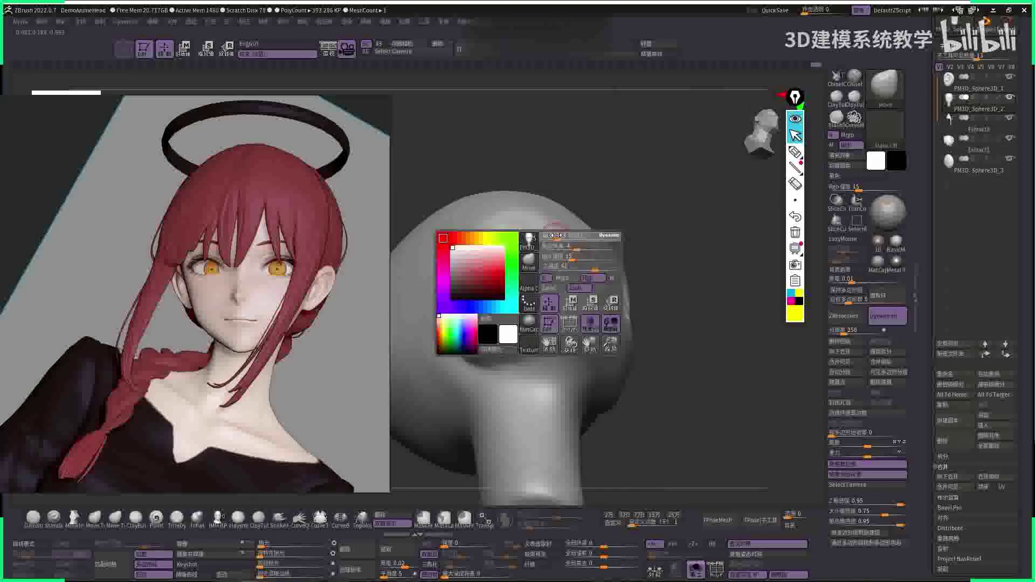
pyautogui.moveTo(648, 190)
pyautogui.mouseDown(button='right')
pyautogui.moveTo(547, 230)
pyautogui.moveTo(701, 248)
pyautogui.moveTo(523, 280)
pyautogui.moveTo(580, 215)
pyautogui.mouseUp(button='right')
pyautogui.press('f')
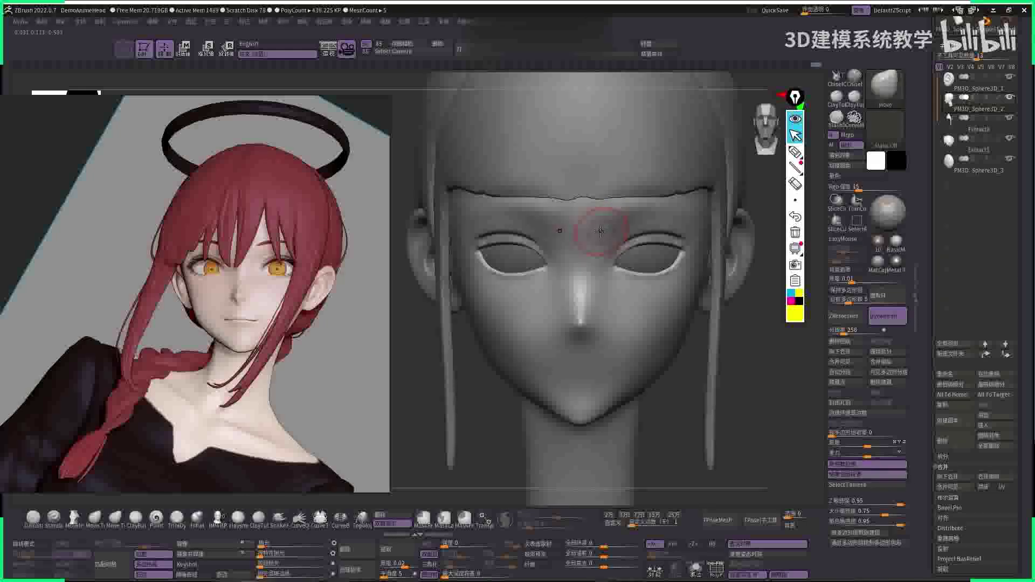
# - Pick DamStandard, then the Standard brush, with the cheek under the eye in three-quarter view
pyautogui.press('b')
pyautogui.press('d')
pyautogui.press('s')
pyautogui.keyDown('alt'); pyautogui.moveTo(585, 273); pyautogui.dragTo(531, 262, button='right'); pyautogui.keyUp('alt')
pyautogui.press('b')
pyautogui.press('s')
pyautogui.press('t')
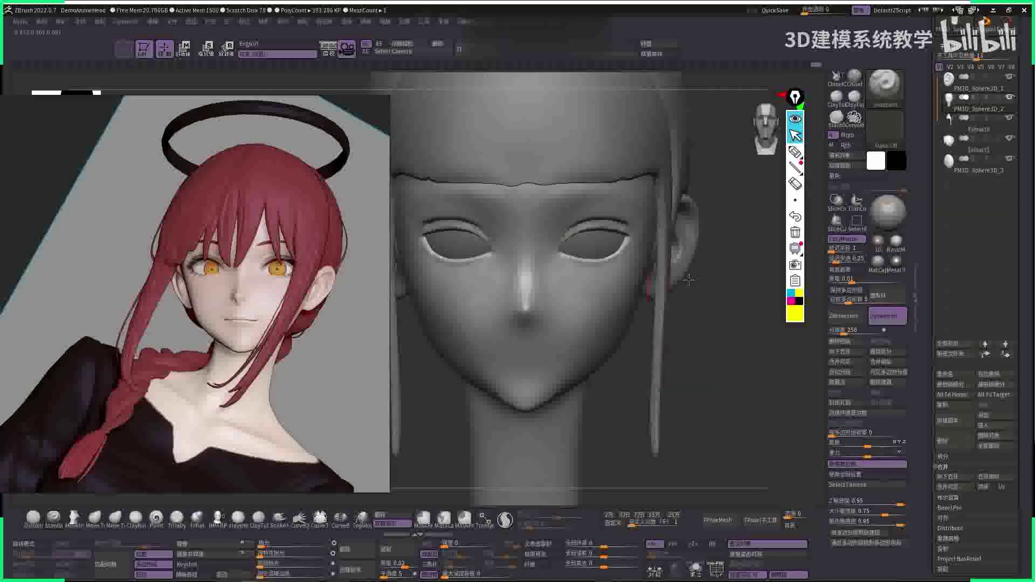
pyautogui.moveTo(545, 254)
pyautogui.mouseDown(button='right')
pyautogui.moveTo(541, 266)
pyautogui.moveTo(517, 248)
pyautogui.moveTo(549, 182)
pyautogui.moveTo(696, 245)
pyautogui.moveTo(698, 266)
pyautogui.moveTo(717, 268)
pyautogui.moveTo(621, 259)
pyautogui.mouseUp(button='right')
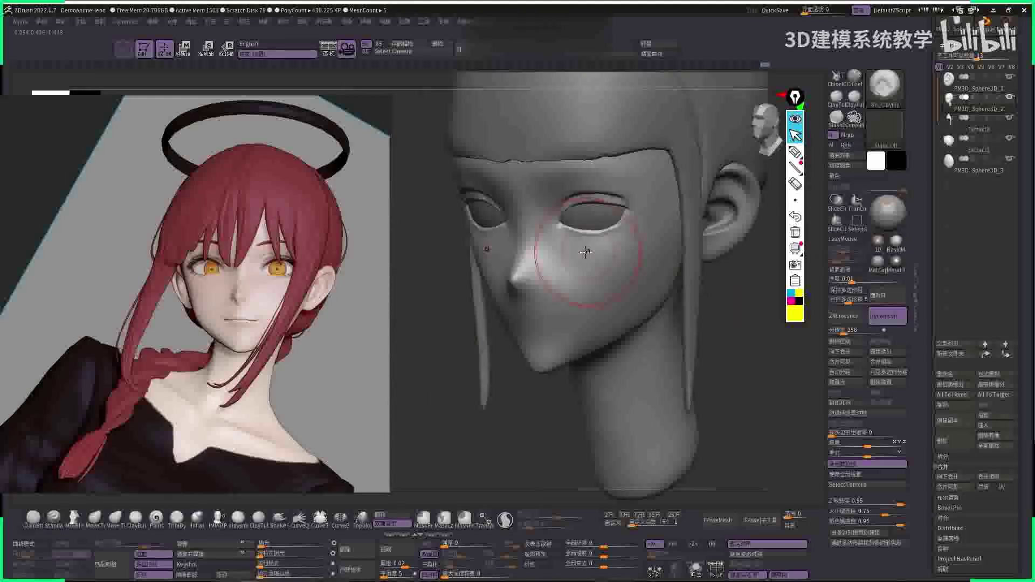
# - From a side profile, sculpt the cheek under the eye
pyautogui.moveTo(630, 261)
pyautogui.mouseDown(button='right')
pyautogui.moveTo(641, 254)
pyautogui.moveTo(539, 232)
pyautogui.moveTo(568, 238)
pyautogui.mouseUp(button='right')
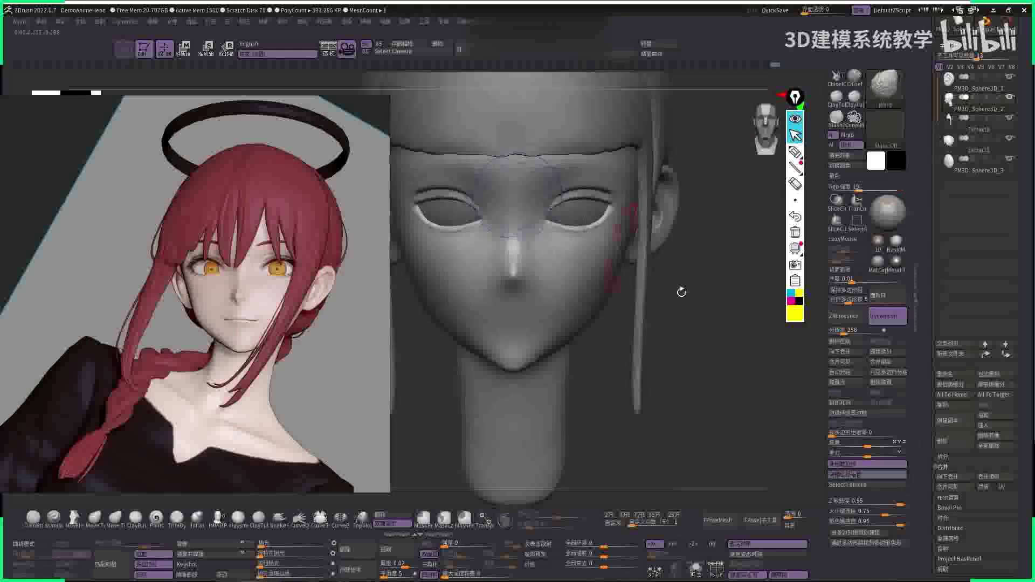
pyautogui.moveTo(677, 294)
pyautogui.mouseDown(button='right')
pyautogui.moveTo(735, 274)
pyautogui.moveTo(595, 273)
pyautogui.mouseUp(button='right')
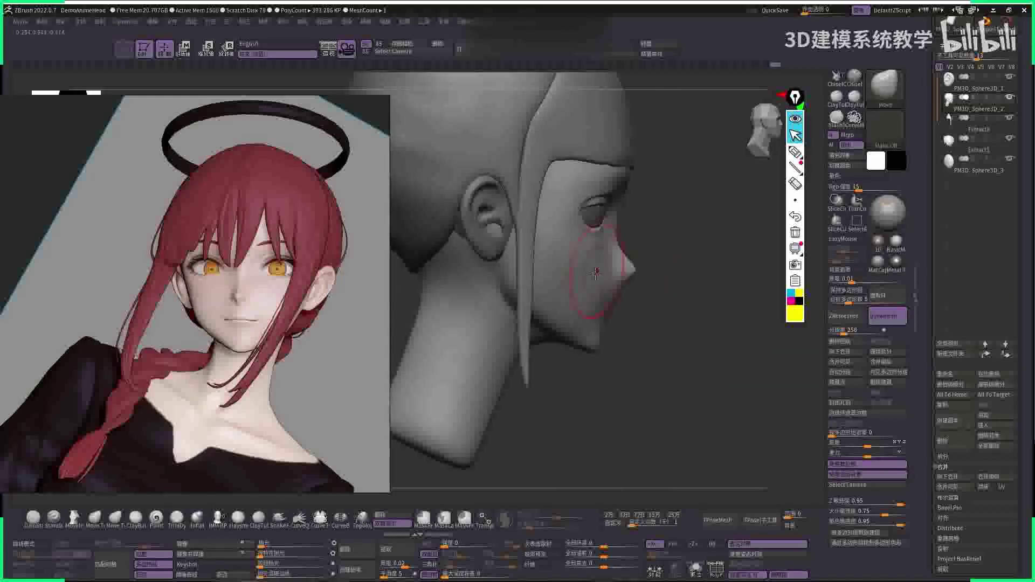
pyautogui.moveTo(595, 281); pyautogui.dragTo(561, 305)
pyautogui.moveTo(593, 222); pyautogui.dragTo(583, 265)
pyautogui.hotkey('shift', 'space')
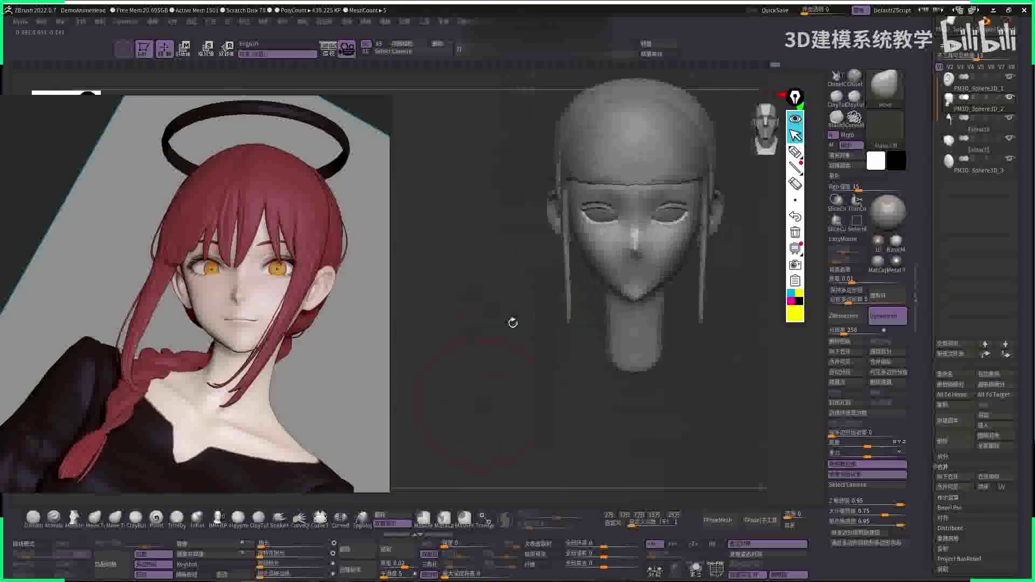
# - Select another brush (B, S, P) and stroke the cheek below the eye
pyautogui.moveTo(510, 321)
pyautogui.mouseDown(button='right')
pyautogui.moveTo(686, 300)
pyautogui.moveTo(591, 291)
pyautogui.mouseUp(button='right')
pyautogui.press('b')
pyautogui.press('s')
pyautogui.press('p')
pyautogui.moveTo(592, 292)
pyautogui.mouseDown()
pyautogui.moveTo(610, 278)
pyautogui.moveTo(636, 281)
pyautogui.mouseUp()
pyautogui.hotkey('shift', 'space')
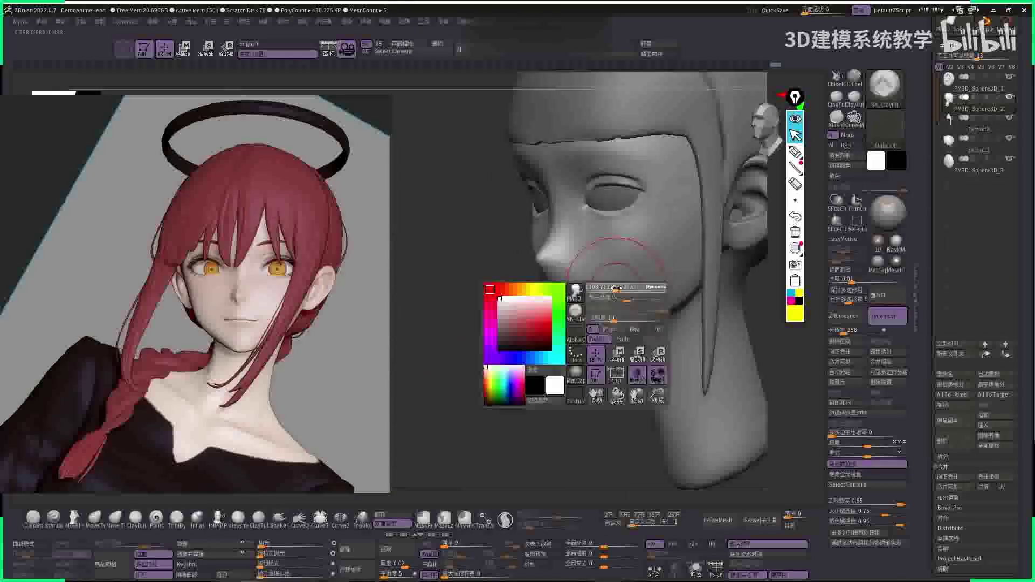
# - Inspect the cheek from front, right-side and three-quarter views
pyautogui.moveTo(521, 291); pyautogui.dragTo(593, 245, button='right')
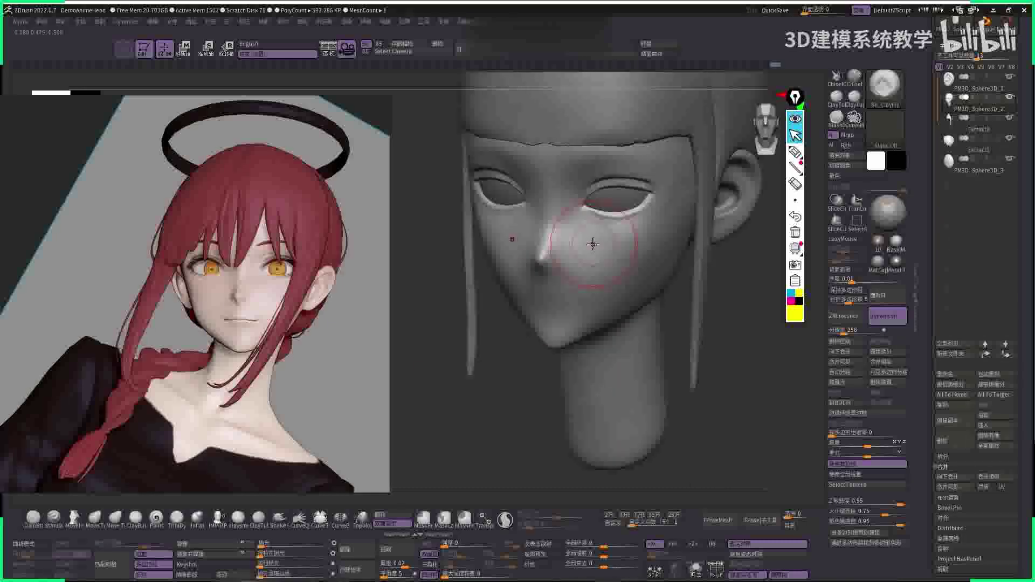
pyautogui.moveTo(701, 254); pyautogui.dragTo(610, 260, button='right')
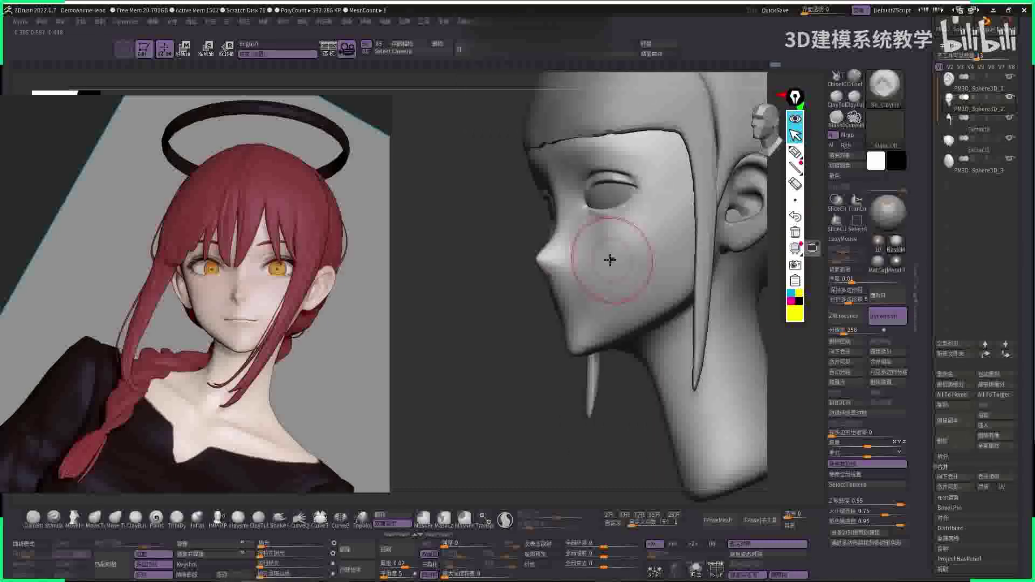
pyautogui.moveTo(510, 231)
pyautogui.mouseDown(button='right')
pyautogui.moveTo(575, 231)
pyautogui.moveTo(513, 254)
pyautogui.moveTo(486, 231)
pyautogui.moveTo(475, 183)
pyautogui.mouseUp(button='right')
pyautogui.press('space')
pyautogui.moveTo(620, 253)
pyautogui.mouseDown(button='right')
pyautogui.moveTo(724, 297)
pyautogui.moveTo(678, 189)
pyautogui.moveTo(642, 294)
pyautogui.mouseUp(button='right')
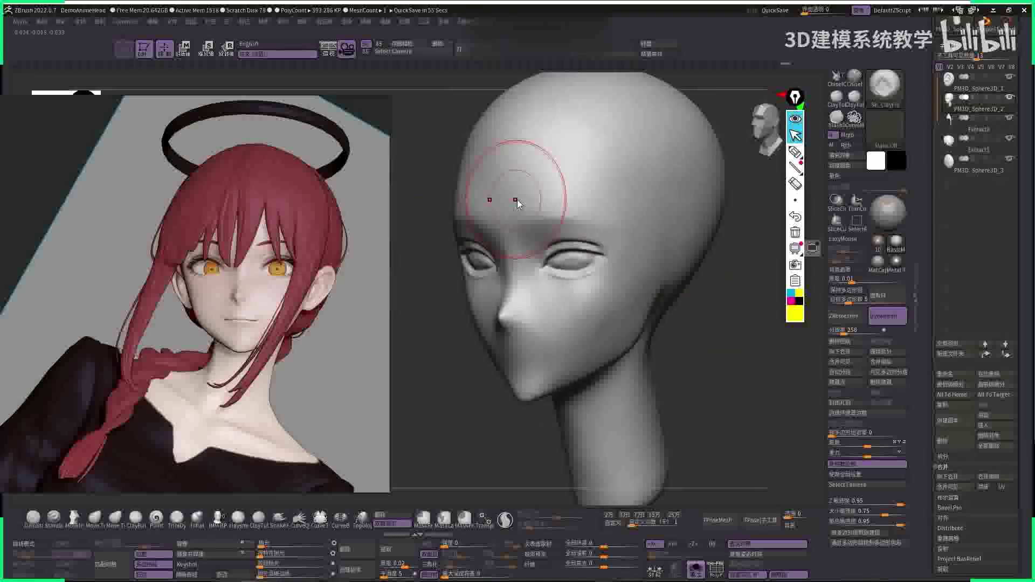
# - Smooth the cheek surface from a three-quarter view
pyautogui.moveTo(527, 139)
pyautogui.mouseDown(button='right')
pyautogui.moveTo(589, 194)
pyautogui.moveTo(536, 174)
pyautogui.mouseUp(button='right')
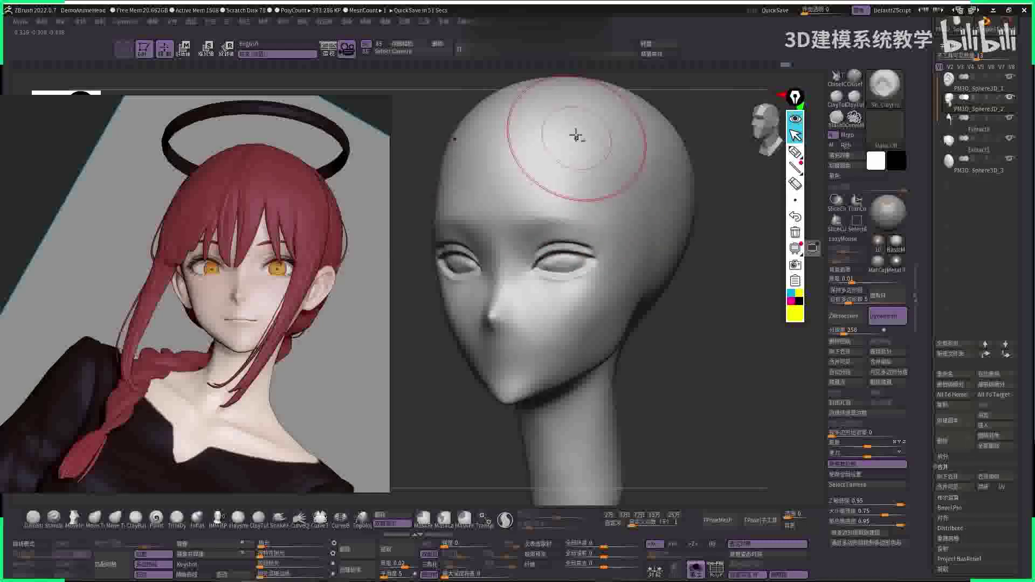
pyautogui.moveTo(576, 136); pyautogui.dragTo(699, 232, button='right')
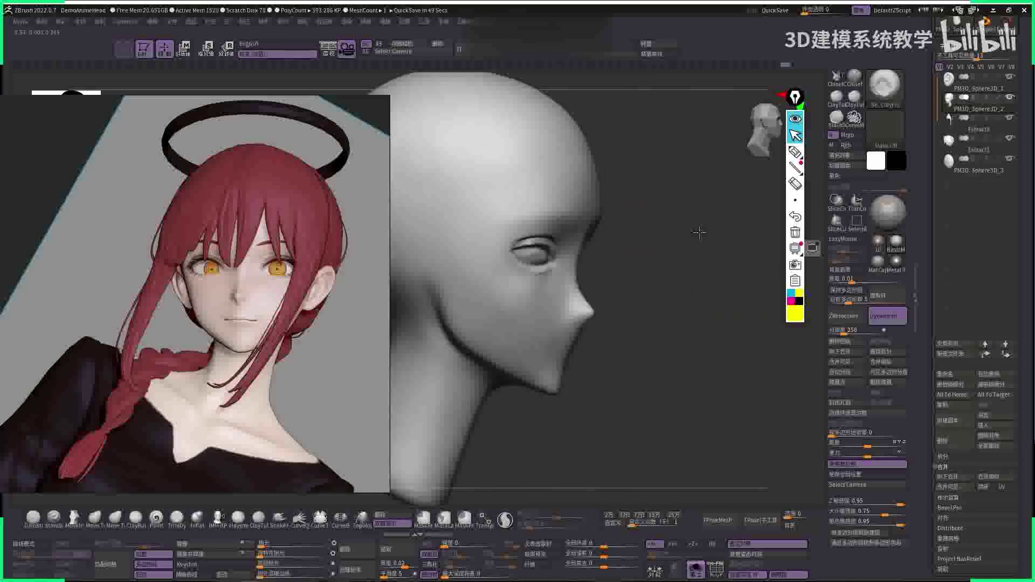
pyautogui.moveTo(693, 167)
pyautogui.mouseDown(button='right')
pyautogui.moveTo(668, 248)
pyautogui.moveTo(480, 324)
pyautogui.mouseUp(button='right')
pyautogui.press('space')
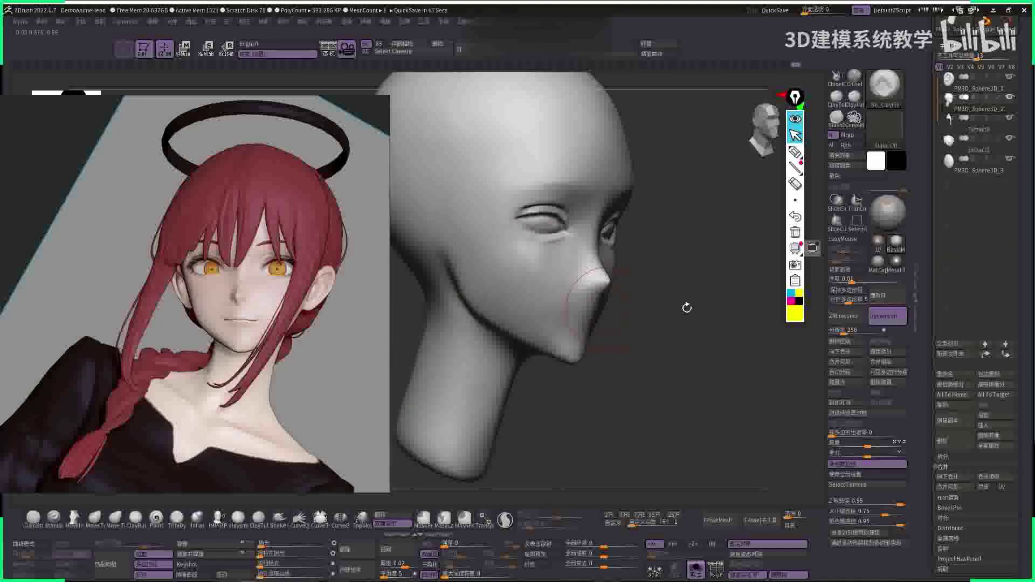
pyautogui.moveTo(687, 308)
pyautogui.mouseDown(button='right')
pyautogui.moveTo(608, 302)
pyautogui.moveTo(616, 288)
pyautogui.moveTo(692, 293)
pyautogui.mouseUp(button='right')
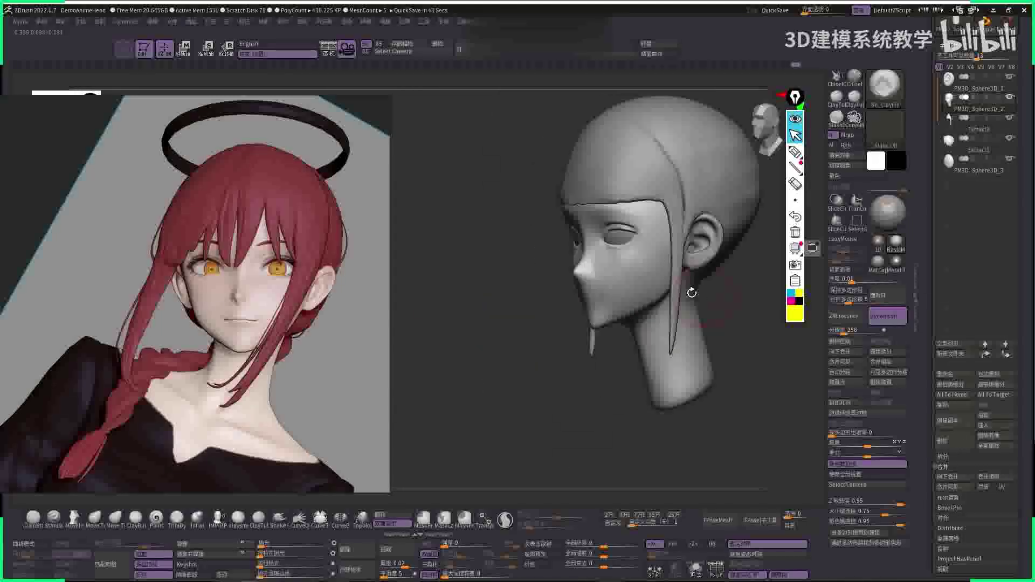
pyautogui.moveTo(503, 269); pyautogui.dragTo(596, 239, button='right')
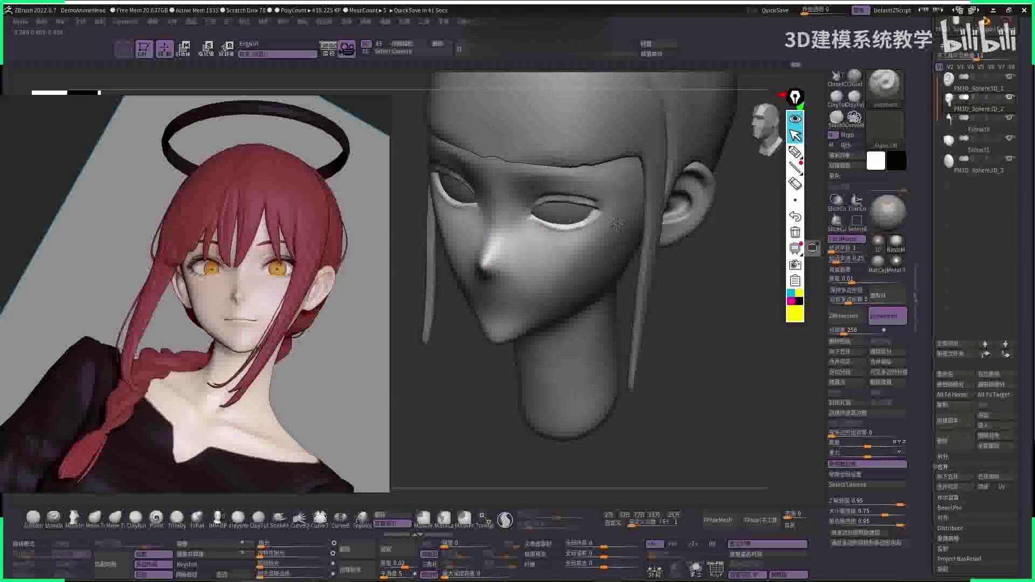
pyautogui.rightClick(616, 223)
pyautogui.press('shift')
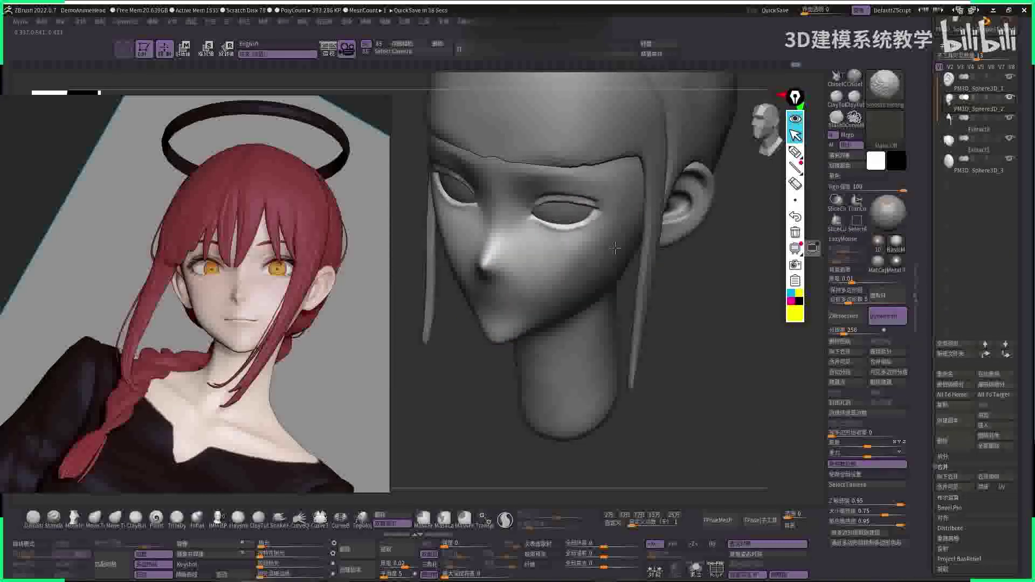
pyautogui.moveTo(641, 296); pyautogui.dragTo(596, 282)
# - From a side profile, smooth the jaw and neck area
pyautogui.moveTo(559, 270)
pyautogui.mouseDown(button='right')
pyautogui.moveTo(700, 289)
pyautogui.moveTo(600, 279)
pyautogui.mouseUp(button='right')
pyautogui.moveTo(448, 261)
pyautogui.mouseDown(button='right')
pyautogui.moveTo(526, 345)
pyautogui.moveTo(593, 313)
pyautogui.moveTo(664, 342)
pyautogui.moveTo(566, 345)
pyautogui.moveTo(577, 311)
pyautogui.moveTo(661, 364)
pyautogui.moveTo(252, 293)
pyautogui.mouseUp(button='right')
pyautogui.press('space')
pyautogui.press('space')
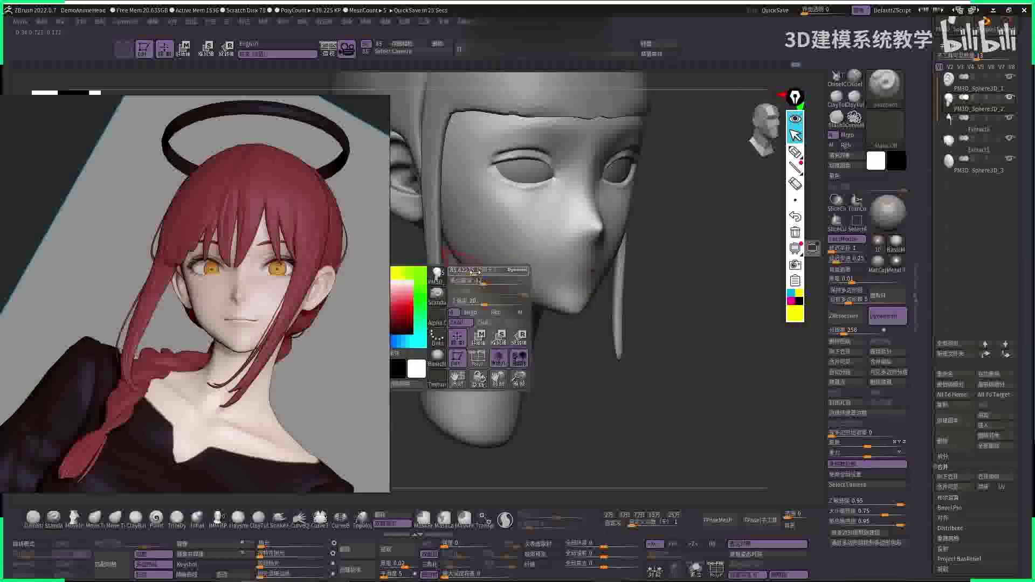
pyautogui.press('space')
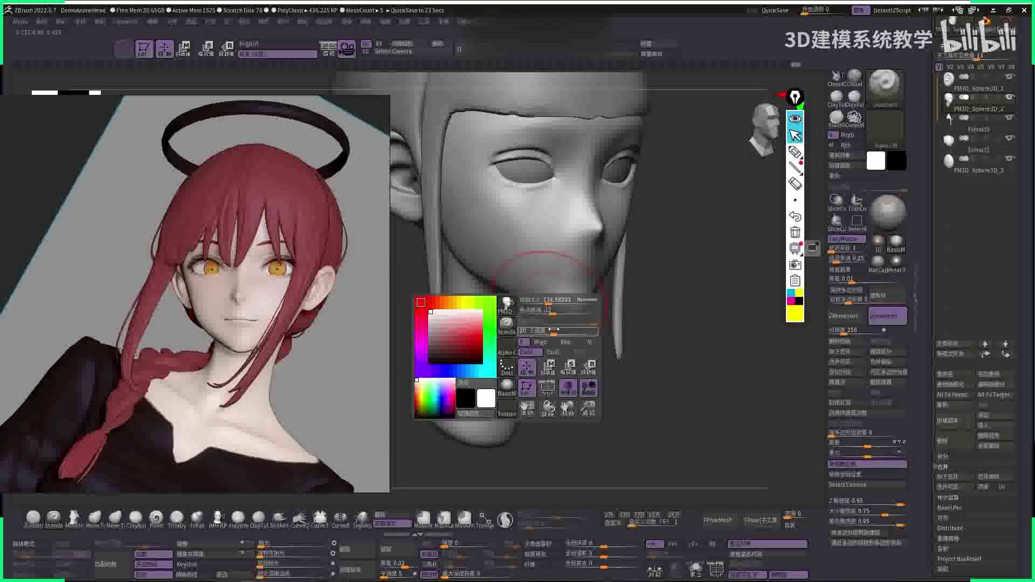
pyautogui.press('space')
pyautogui.moveTo(509, 268); pyautogui.dragTo(477, 260, button='right')
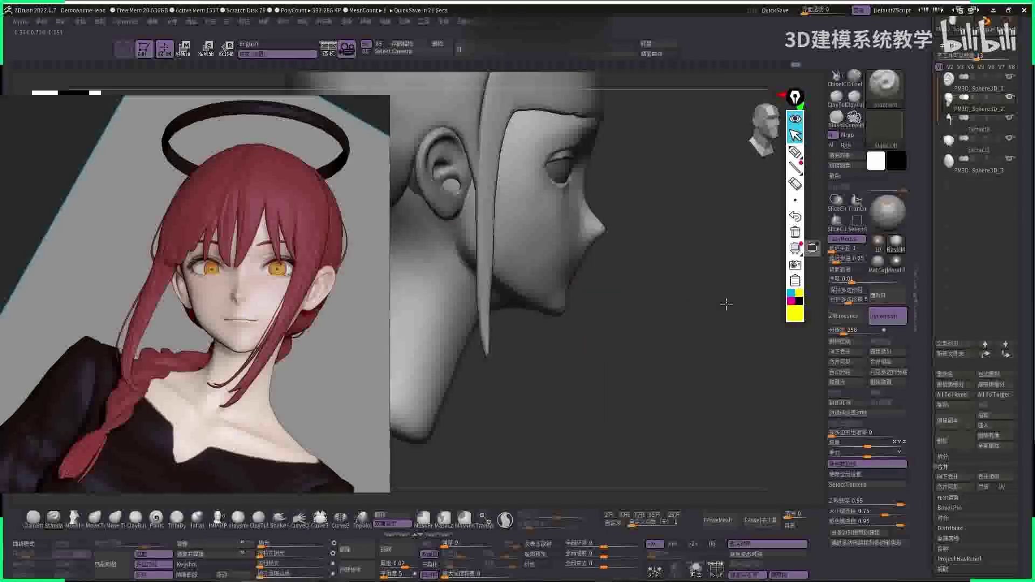
pyautogui.press('shift')
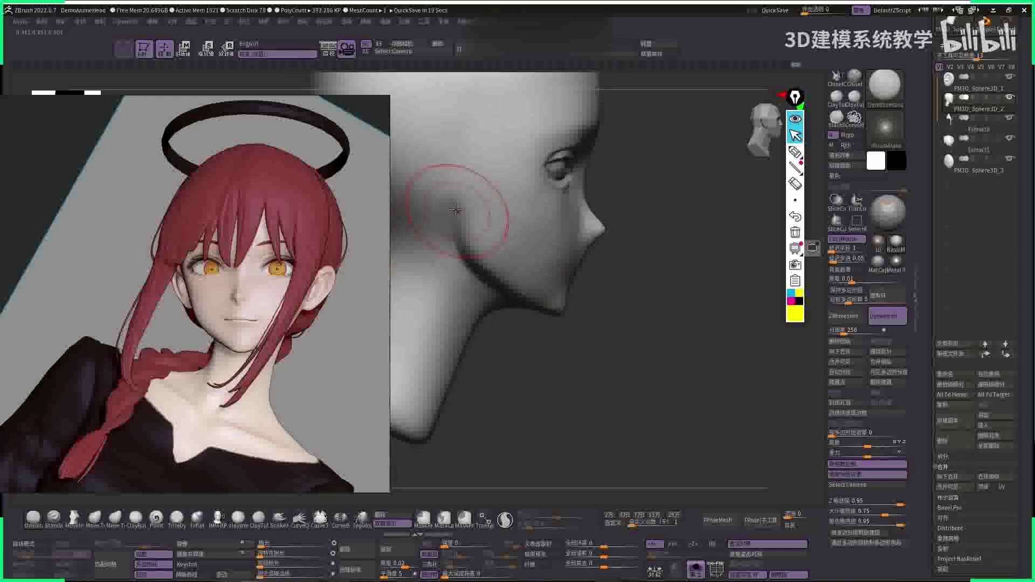
pyautogui.keyDown('shift'); pyautogui.moveTo(454, 221); pyautogui.dragTo(453, 204); pyautogui.keyUp('shift')
# - Turn the head to the front and enlarge the brush Draw Size
pyautogui.moveTo(481, 277)
pyautogui.mouseDown(button='right')
pyautogui.moveTo(557, 242)
pyautogui.moveTo(548, 224)
pyautogui.moveTo(659, 227)
pyautogui.moveTo(701, 275)
pyautogui.moveTo(687, 261)
pyautogui.moveTo(558, 244)
pyautogui.mouseUp(button='right')
pyautogui.rightClick(557, 242)
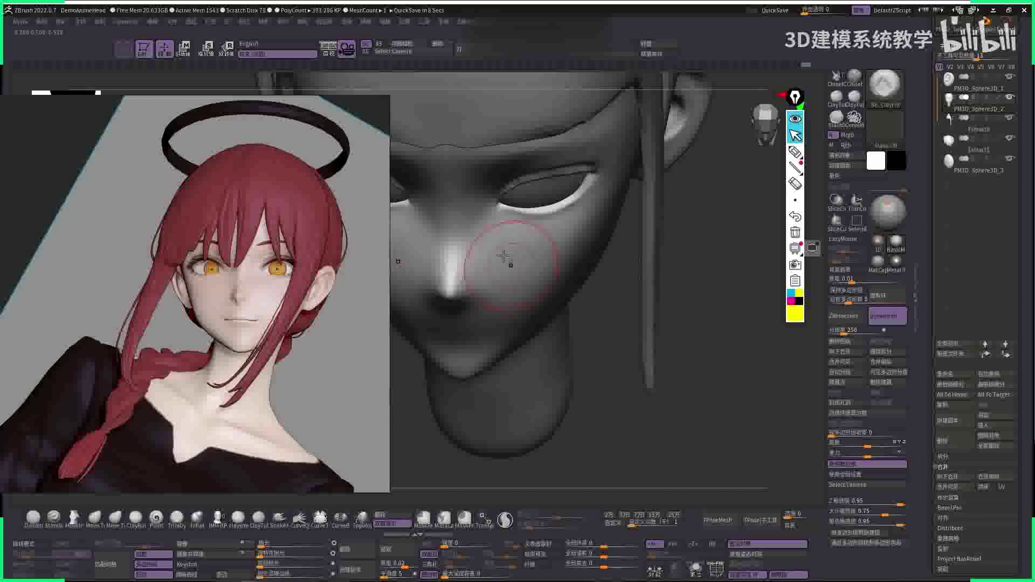
pyautogui.moveTo(700, 269); pyautogui.dragTo(478, 211, button='right')
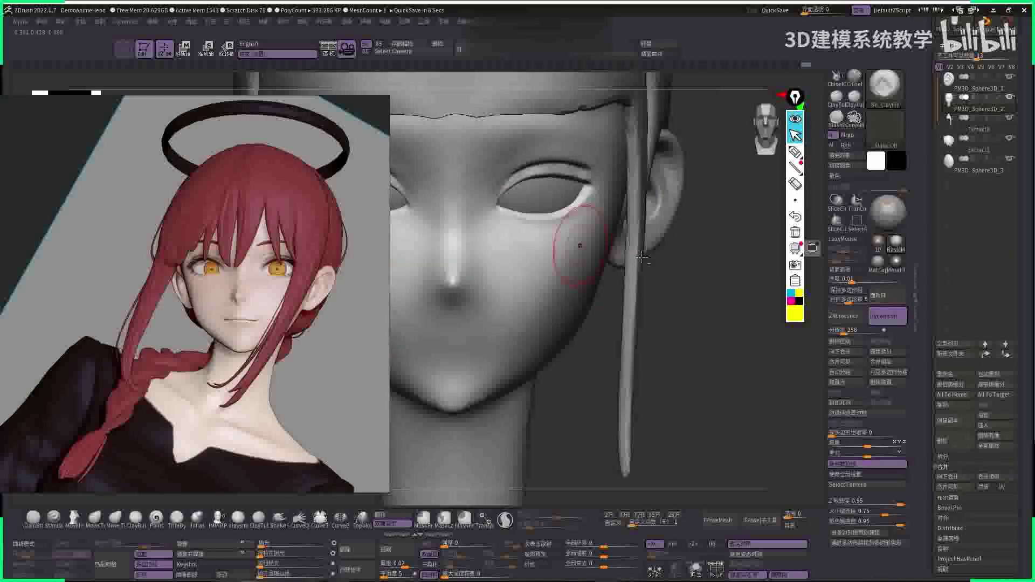
pyautogui.keyDown('ctrl'); pyautogui.moveTo(643, 258); pyautogui.dragTo(593, 227, button='right'); pyautogui.keyUp('ctrl')
pyautogui.press('space')
pyautogui.press('space')
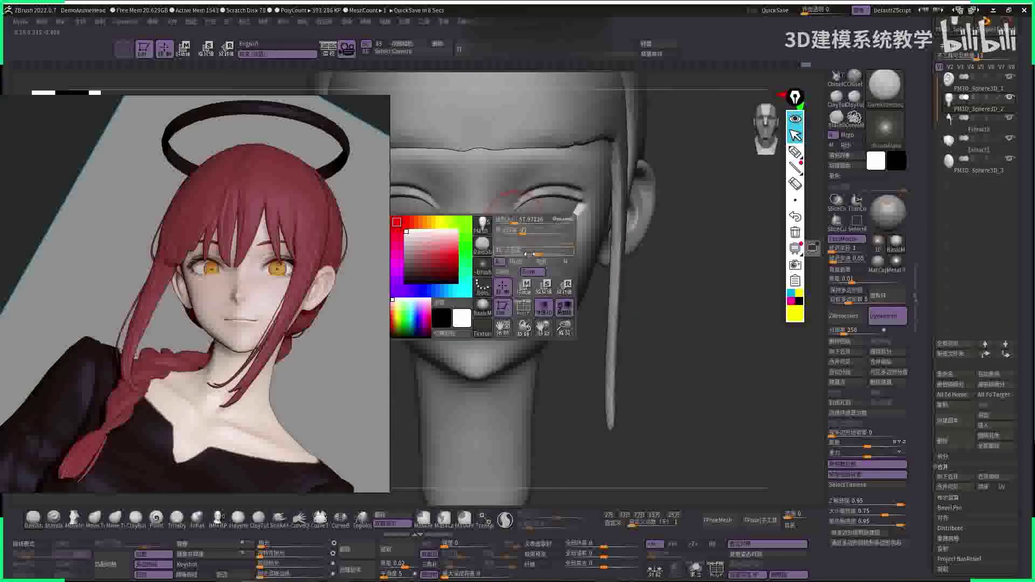
pyautogui.moveTo(529, 254); pyautogui.dragTo(533, 217)
pyautogui.press('space')
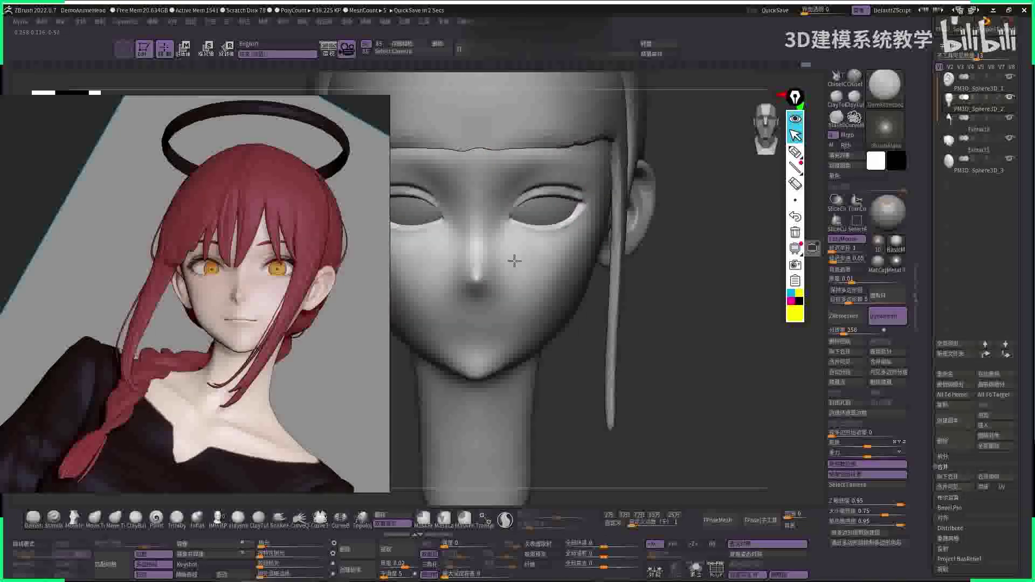
pyautogui.moveTo(523, 236)
pyautogui.mouseDown(button='right')
pyautogui.moveTo(620, 261)
pyautogui.moveTo(663, 254)
pyautogui.moveTo(514, 231)
pyautogui.moveTo(515, 215)
pyautogui.mouseUp(button='right')
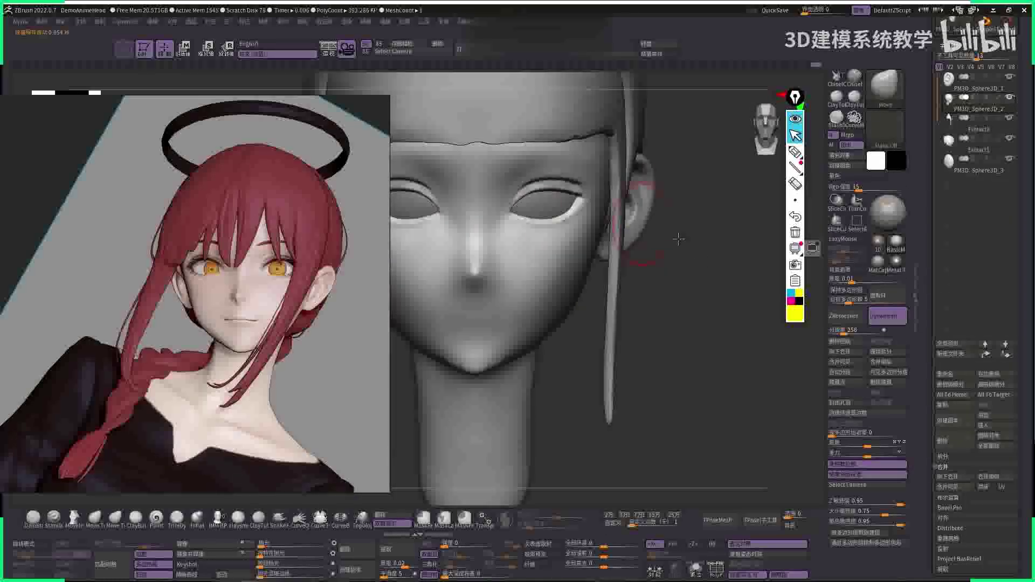
pyautogui.moveTo(679, 238)
pyautogui.keyDown('alt'); pyautogui.mouseDown(button='right')
pyautogui.moveTo(653, 202)
pyautogui.moveTo(534, 280)
pyautogui.moveTo(533, 215)
pyautogui.mouseUp(button='right'); pyautogui.keyUp('alt')
# - Toggle Solo to inspect the head alone, then show all parts again
pyautogui.hotkey('alt', 's')
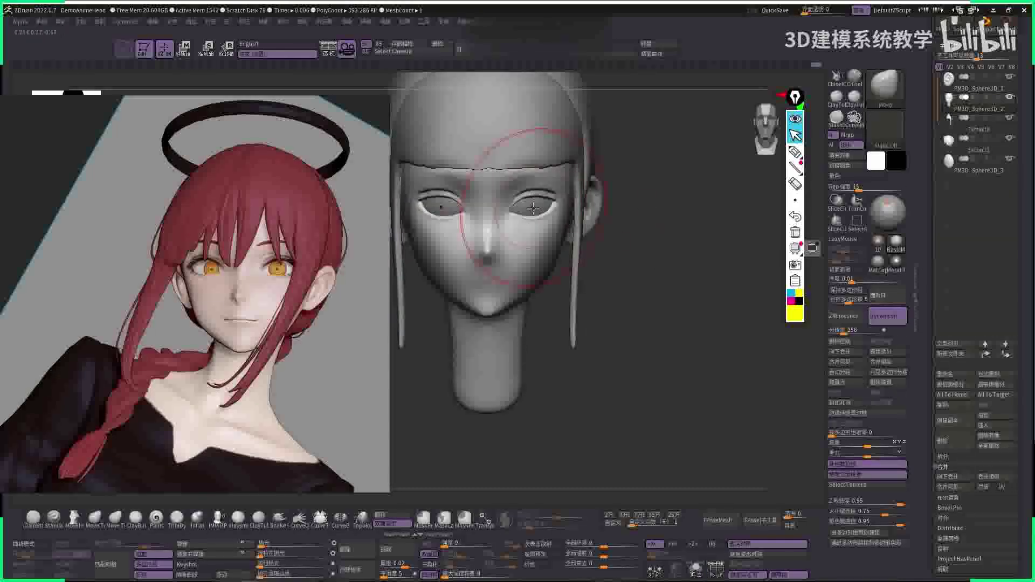
pyautogui.moveTo(533, 209)
pyautogui.mouseDown(button='right')
pyautogui.moveTo(507, 211)
pyautogui.moveTo(536, 214)
pyautogui.mouseUp(button='right')
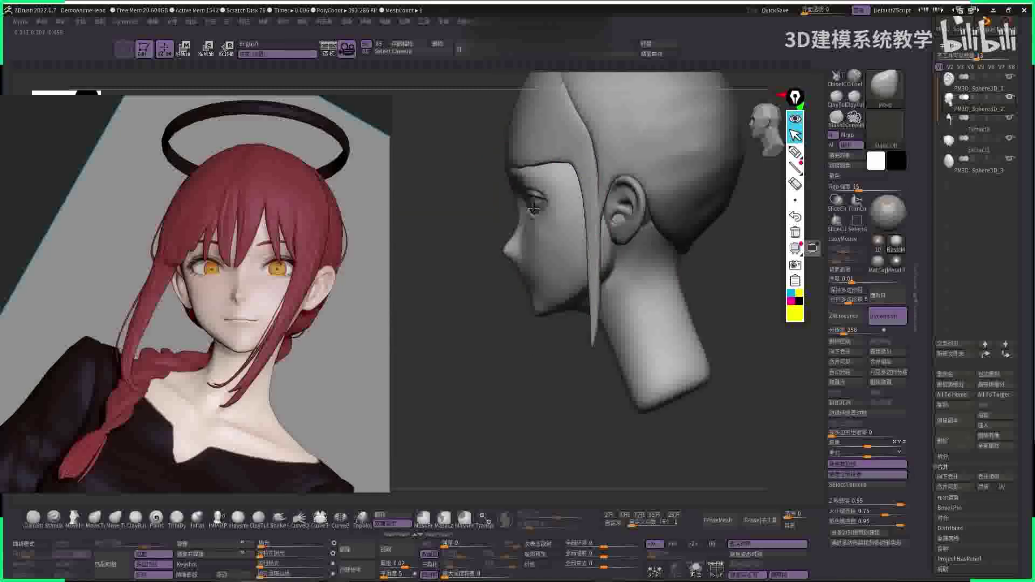
pyautogui.moveTo(489, 178)
pyautogui.mouseDown(button='right')
pyautogui.moveTo(604, 205)
pyautogui.moveTo(515, 218)
pyautogui.moveTo(567, 226)
pyautogui.mouseUp(button='right')
pyautogui.hotkey('alt', 's')
pyautogui.press('w')
pyautogui.keyDown('alt'); pyautogui.click(562, 201); pyautogui.keyUp('alt')
# - DynaMesh the fitted head, then undo it to restore the separate pieces
pyautogui.press('q')
pyautogui.press('space')
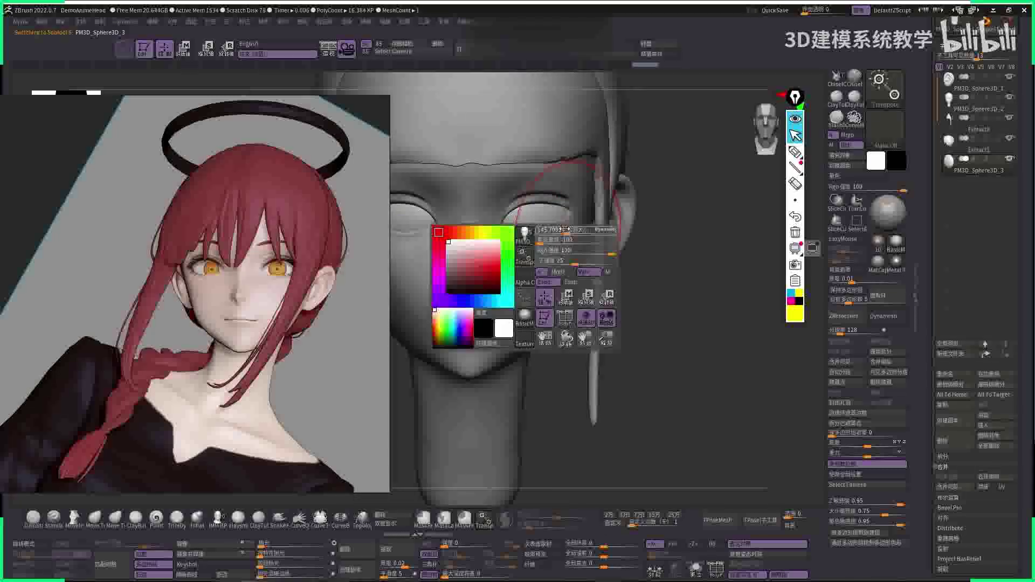
pyautogui.press('f')
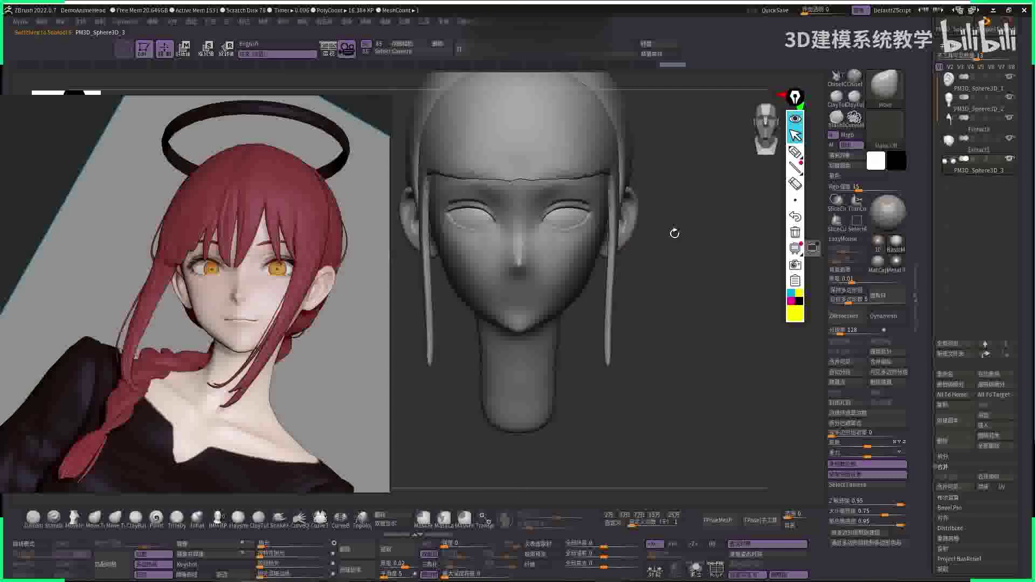
pyautogui.press('space')
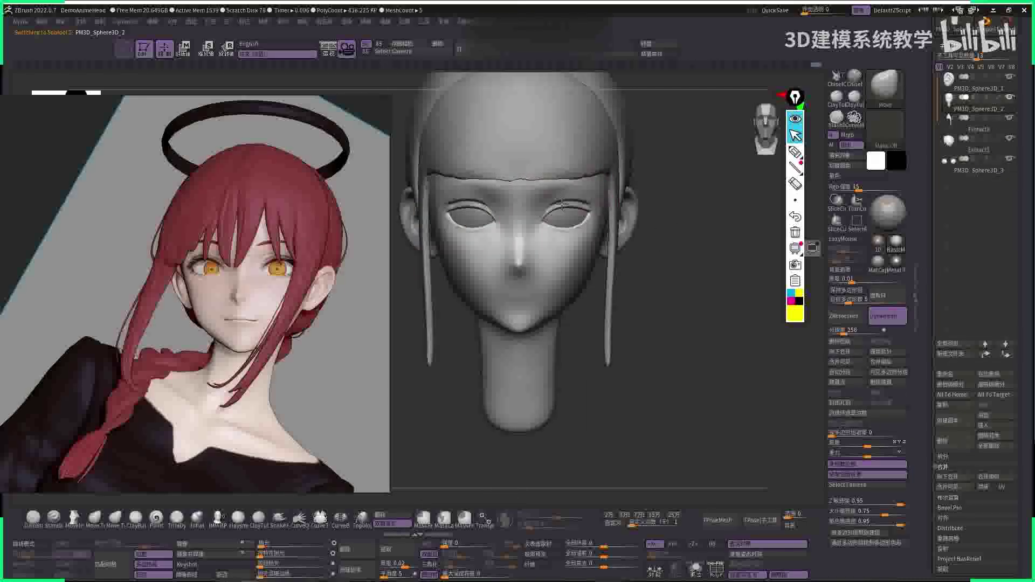
pyautogui.keyDown('ctrl'); pyautogui.moveTo(565, 236); pyautogui.dragTo(569, 235); pyautogui.keyUp('ctrl')
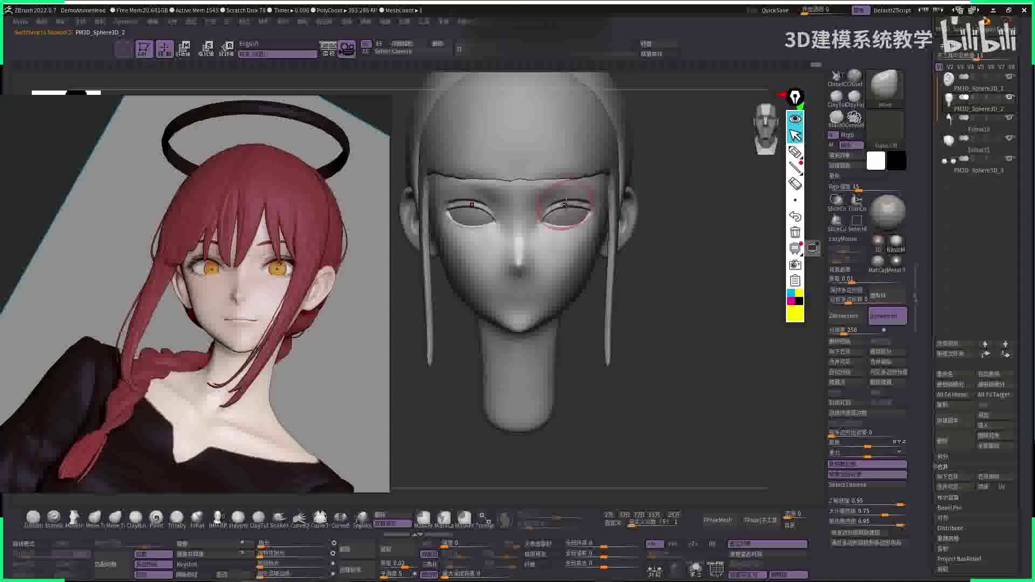
pyautogui.hotkey('ctrl', 'z')
pyautogui.hotkey('ctrl', 'z')
pyautogui.hotkey('ctrl', 'z')
pyautogui.hotkey('ctrl', 'z')
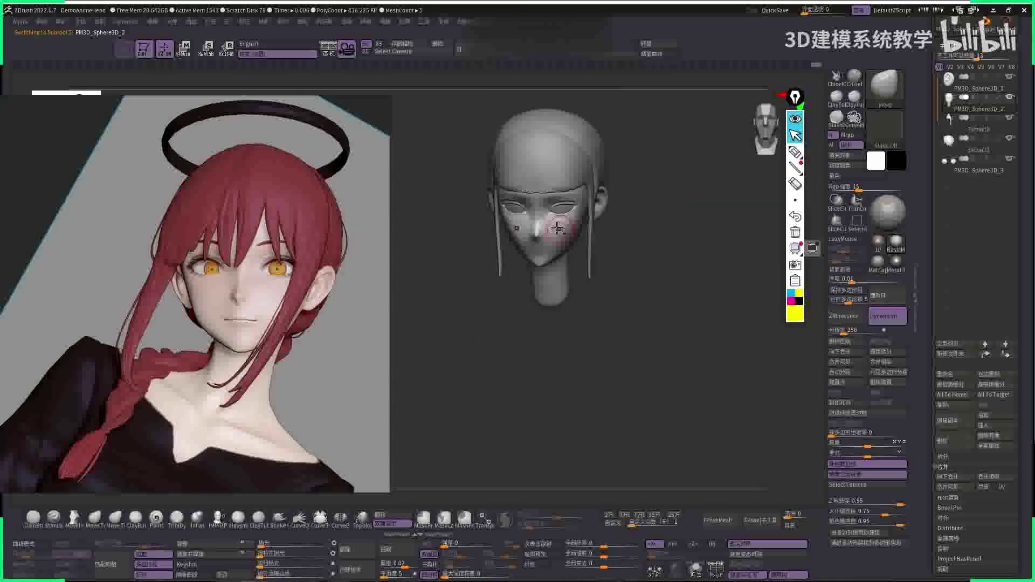
# - Smooth the nose and cheek with SmoothStrong at full intensity
pyautogui.moveTo(550, 247)
pyautogui.mouseDown(button='right')
pyautogui.moveTo(474, 240)
pyautogui.moveTo(541, 234)
pyautogui.mouseUp(button='right')
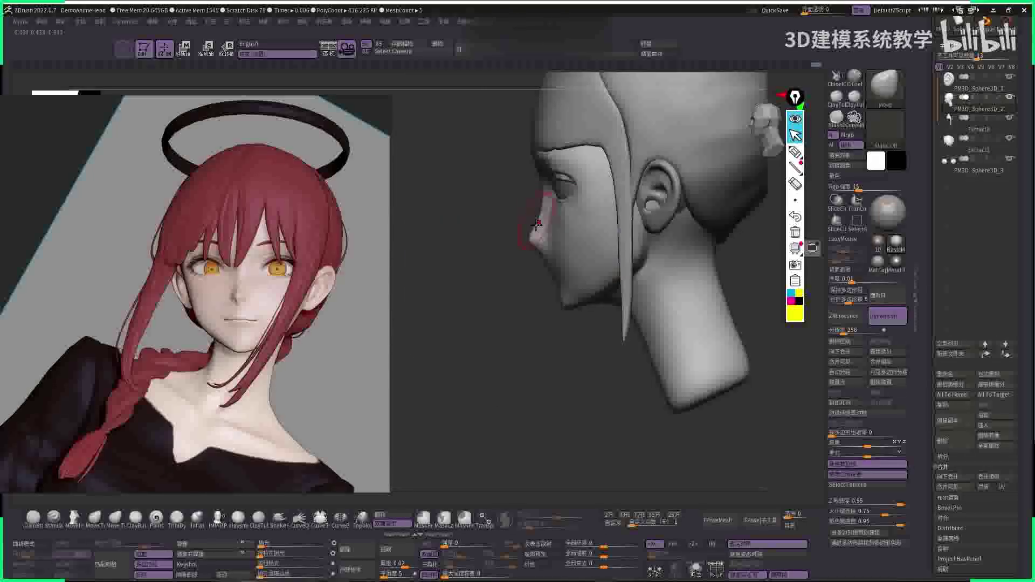
pyautogui.press('space')
pyautogui.press('shift')
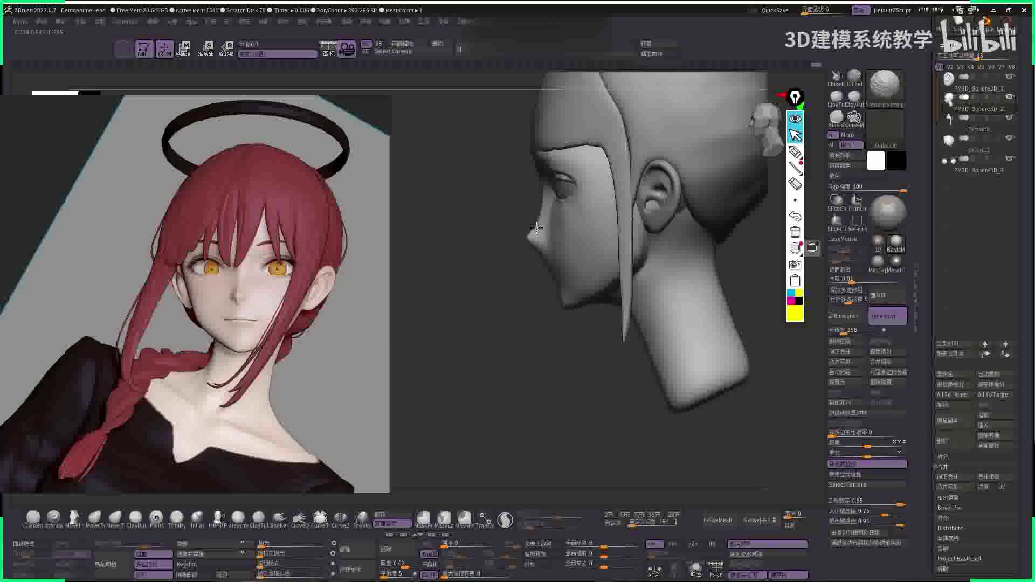
pyautogui.moveTo(549, 235); pyautogui.dragTo(578, 229, button='right')
pyautogui.moveTo(706, 266); pyautogui.dragTo(625, 288, button='right')
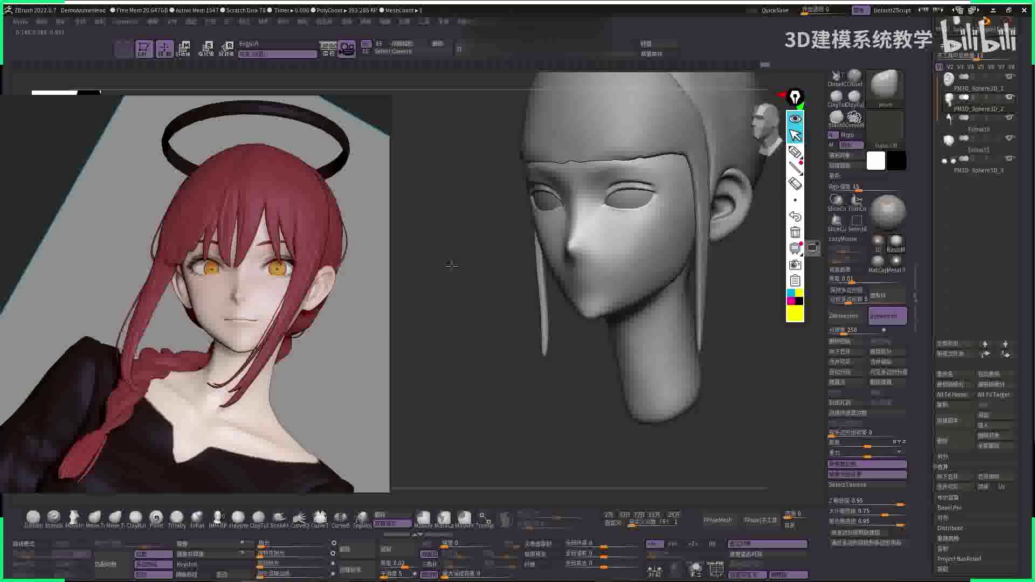
pyautogui.moveTo(627, 238)
pyautogui.mouseDown(button='right')
pyautogui.moveTo(566, 298)
pyautogui.moveTo(546, 224)
pyautogui.mouseUp(button='right')
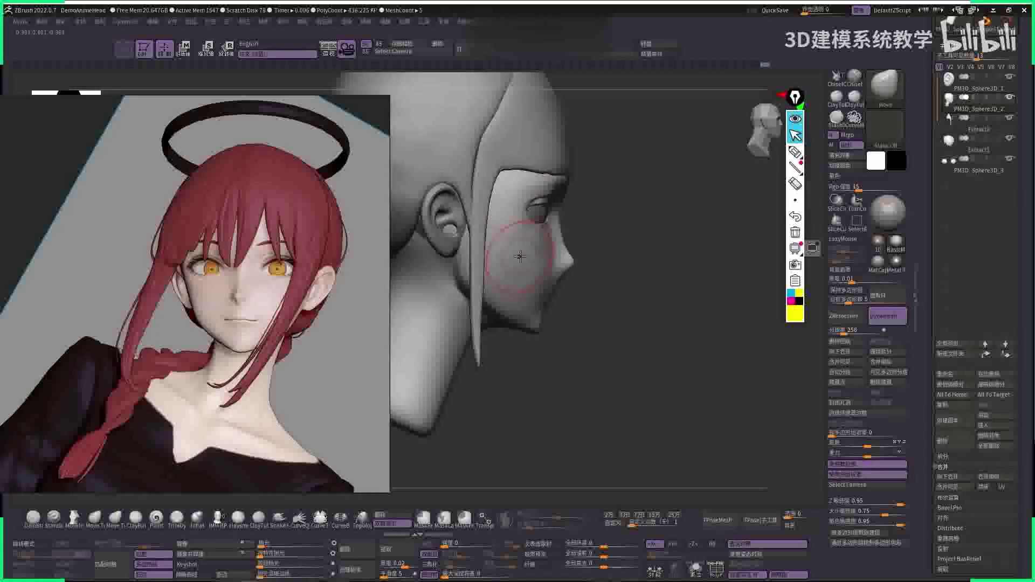
# - Select the DamStandard brush with LazyMouse turned on
pyautogui.press('b')
pyautogui.press('d')
pyautogui.press('s')
pyautogui.press('space')
pyautogui.moveTo(631, 227)
pyautogui.mouseDown(button='right')
pyautogui.moveTo(647, 234)
pyautogui.moveTo(454, 239)
pyautogui.mouseUp(button='right')
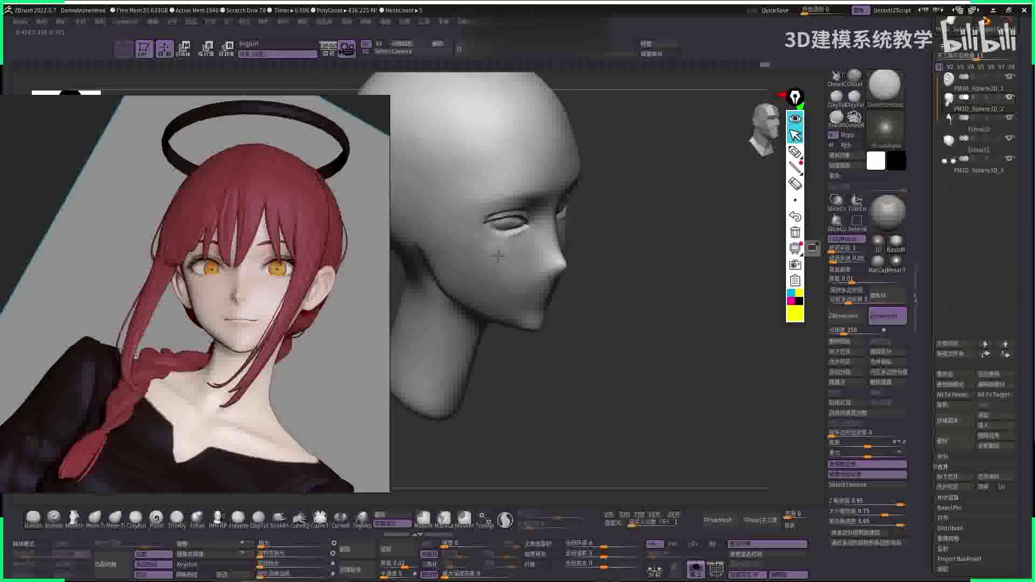
# - Change the brush and alpha while checking front, profile and three-quarter views
pyautogui.press('space')
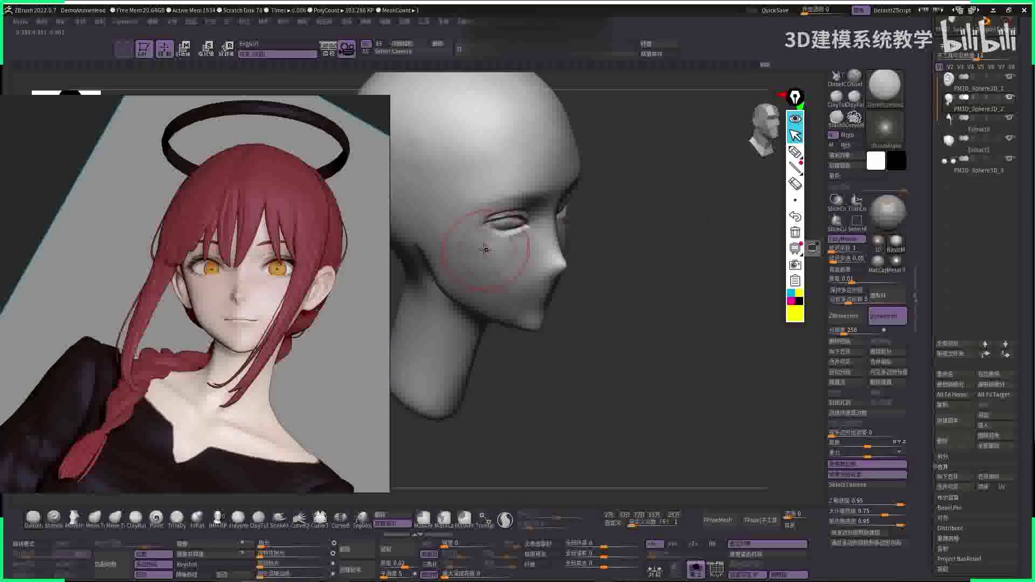
pyautogui.keyDown('shift'); pyautogui.moveTo(487, 256); pyautogui.dragTo(630, 228, button='right'); pyautogui.keyUp('shift')
pyautogui.press('space')
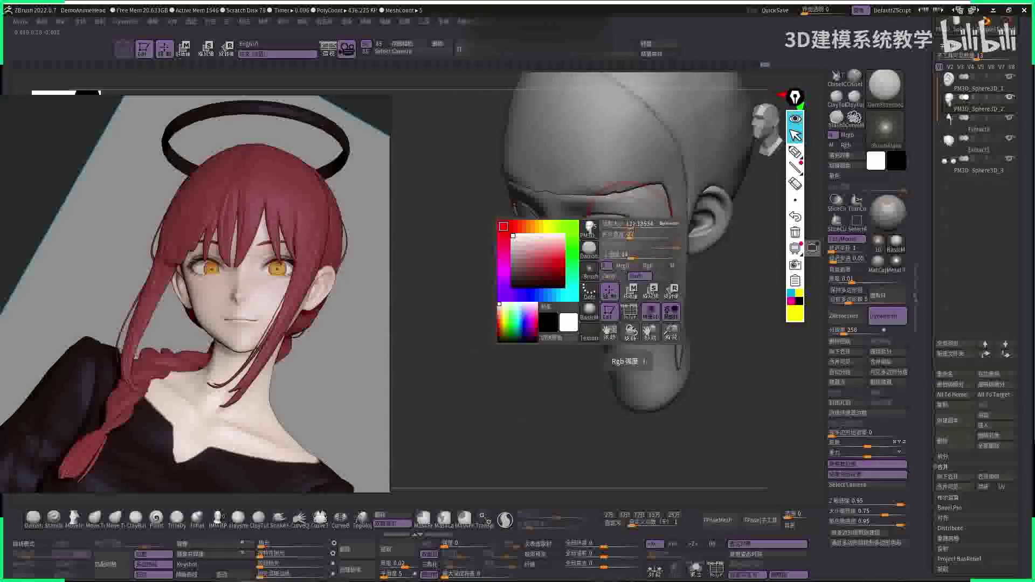
pyautogui.moveTo(636, 229); pyautogui.dragTo(510, 226, button='right')
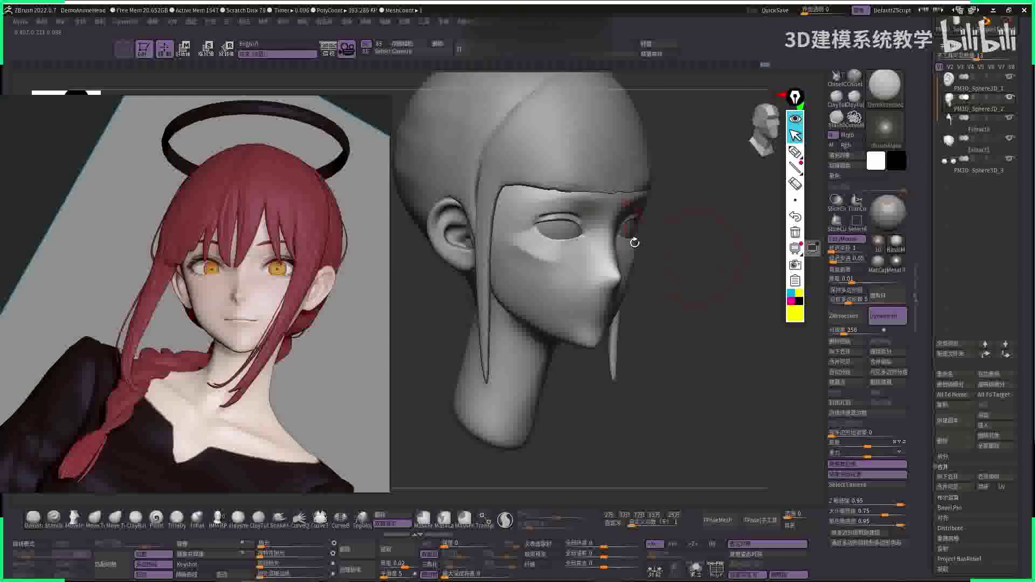
pyautogui.press('space')
pyautogui.moveTo(636, 191); pyautogui.dragTo(525, 232, button='right')
pyautogui.press('space')
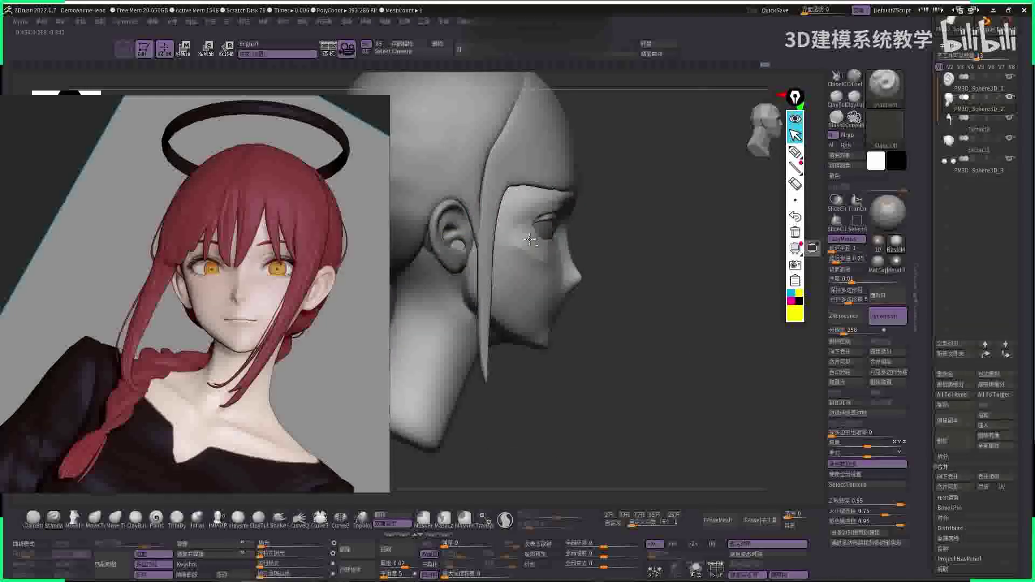
pyautogui.moveTo(536, 246); pyautogui.dragTo(691, 253, button='right')
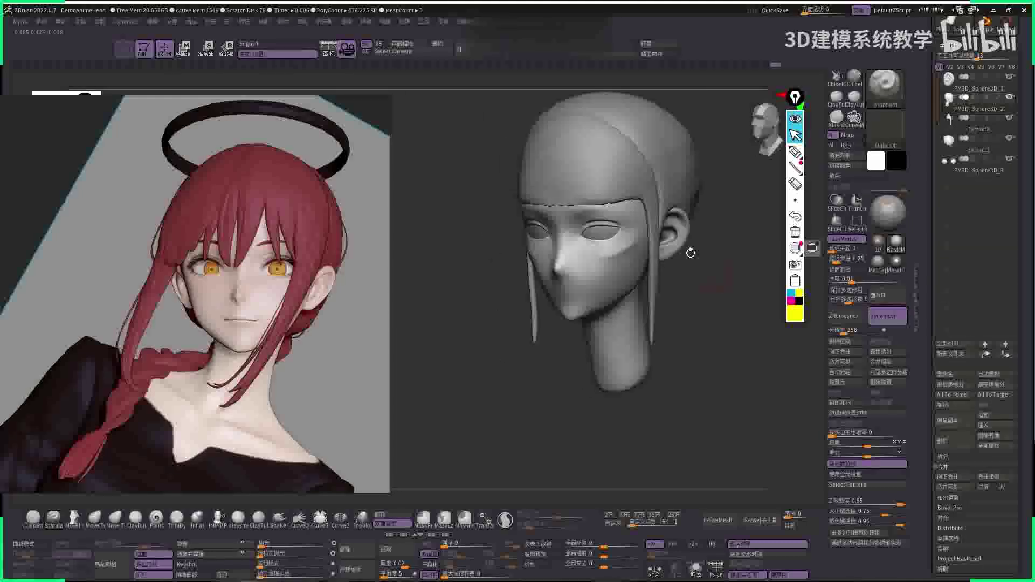
pyautogui.moveTo(613, 245); pyautogui.dragTo(580, 209, button='right')
# - Carve eyelid creases around the eye opening with DamStandard in profile
pyautogui.press('space')
pyautogui.click(544, 233)
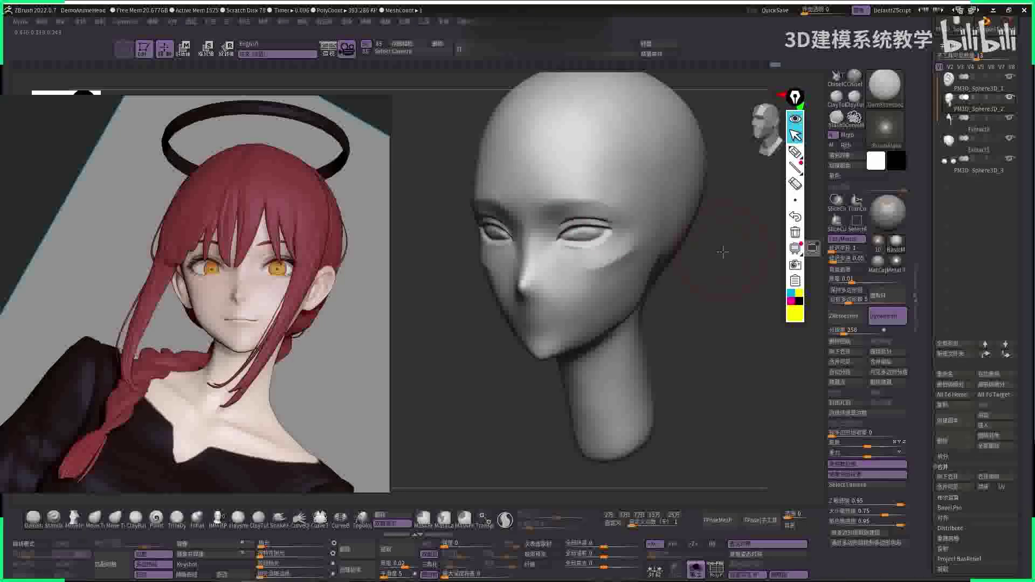
pyautogui.moveTo(723, 251); pyautogui.dragTo(771, 254)
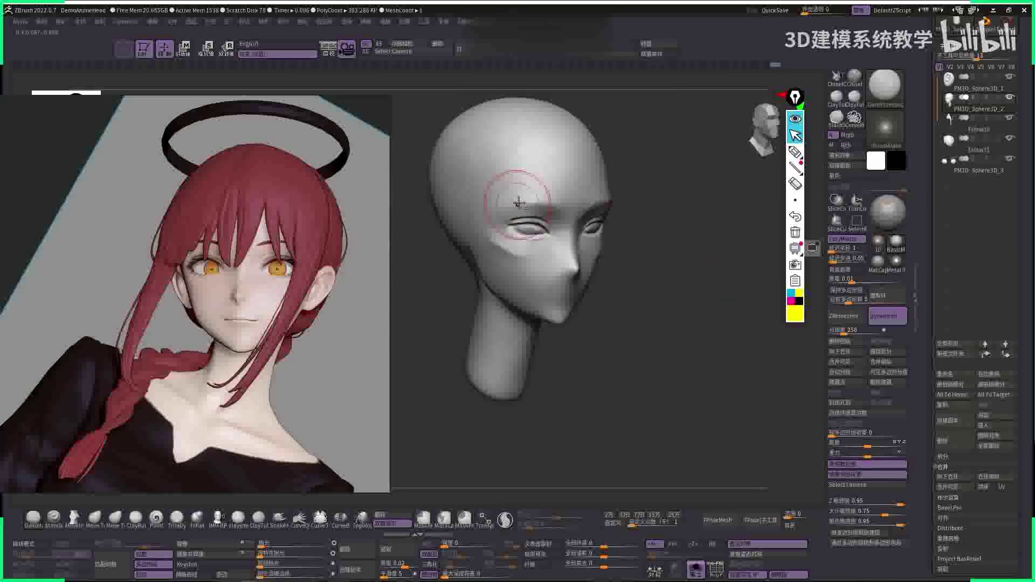
pyautogui.moveTo(512, 204)
pyautogui.mouseDown(button='right')
pyautogui.moveTo(524, 247)
pyautogui.moveTo(614, 259)
pyautogui.mouseUp(button='right')
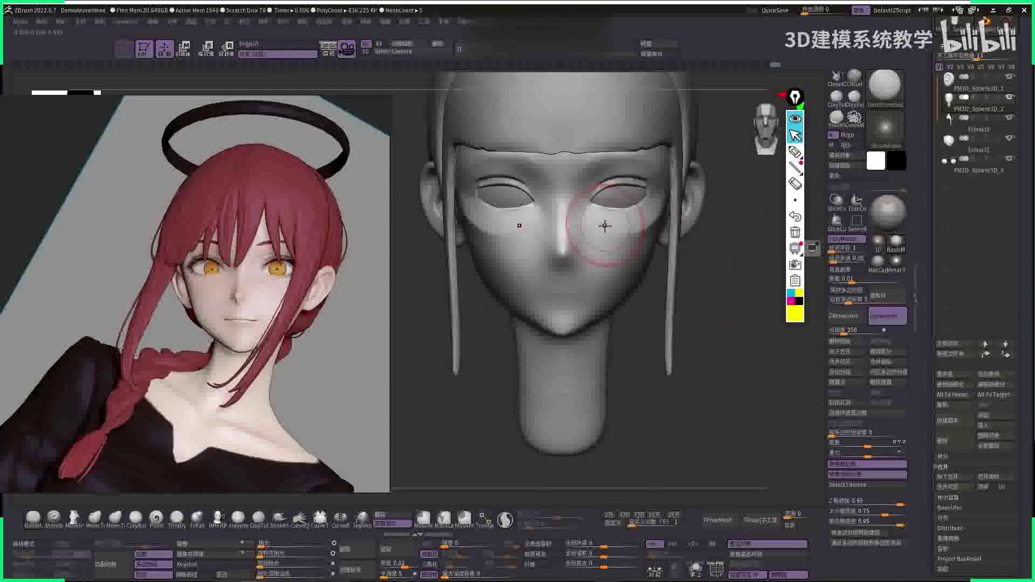
# - Orbit over the top of the head and select the Move brush
pyautogui.moveTo(612, 228); pyautogui.dragTo(578, 200, button='right')
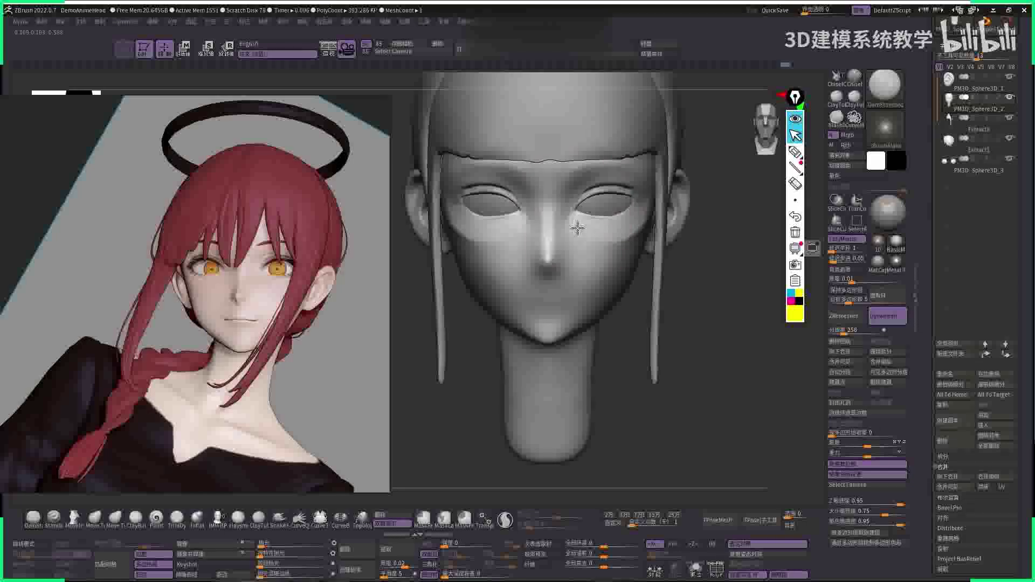
pyautogui.moveTo(585, 236); pyautogui.dragTo(572, 222, button='right')
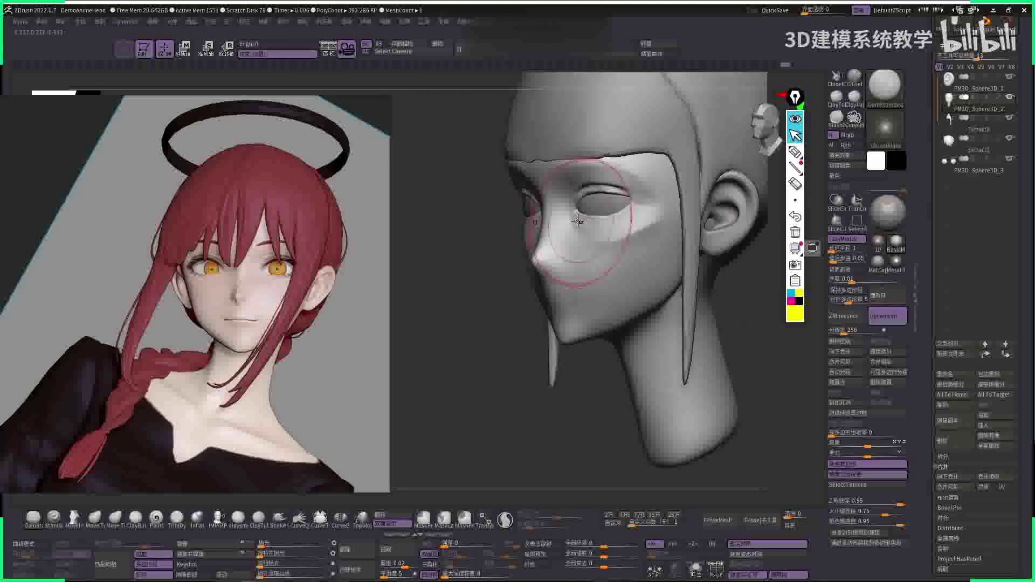
pyautogui.moveTo(436, 251)
pyautogui.mouseDown(button='right')
pyautogui.moveTo(466, 308)
pyautogui.moveTo(691, 307)
pyautogui.moveTo(683, 281)
pyautogui.moveTo(583, 231)
pyautogui.mouseUp(button='right')
pyautogui.press('b')
pyautogui.press('m')
pyautogui.press('v')
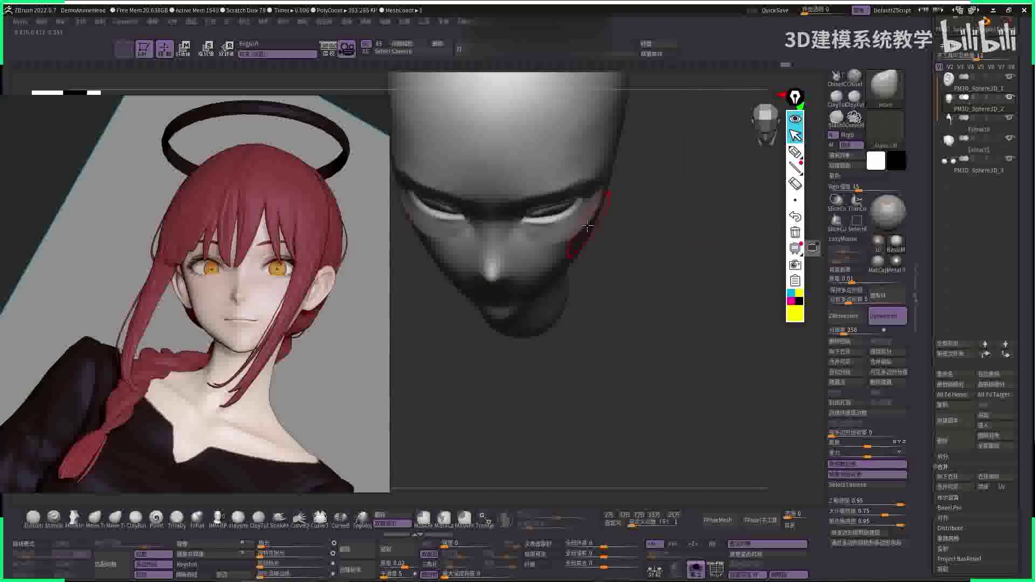
# - Push the eye socket and nose bridge forms from three-quarter and front views
pyautogui.moveTo(602, 196)
pyautogui.mouseDown(button='right')
pyautogui.moveTo(681, 173)
pyautogui.moveTo(691, 220)
pyautogui.moveTo(679, 252)
pyautogui.moveTo(700, 273)
pyautogui.moveTo(700, 245)
pyautogui.moveTo(689, 268)
pyautogui.mouseUp(button='right')
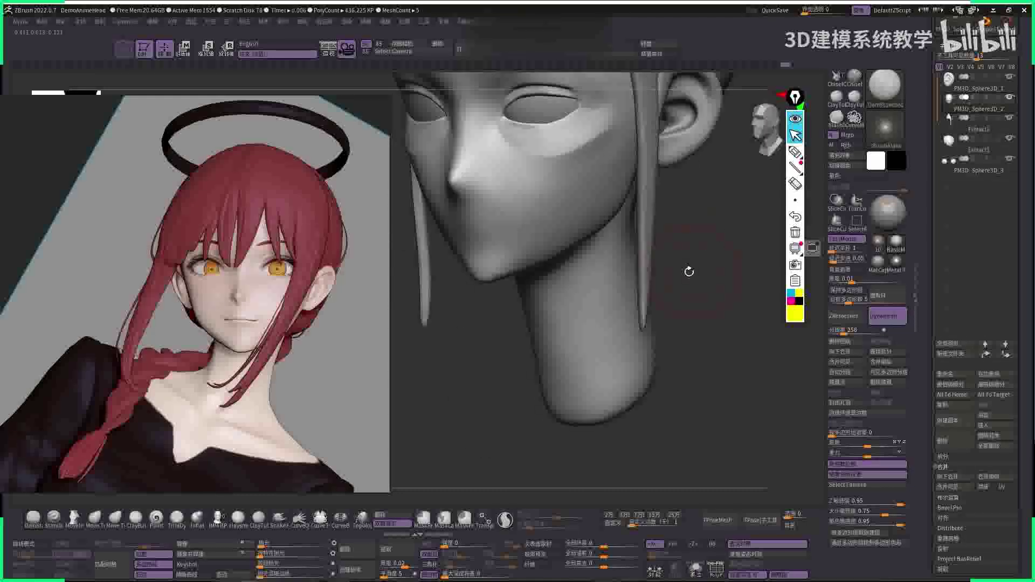
pyautogui.press('space')
pyautogui.moveTo(483, 283)
pyautogui.mouseDown(button='right')
pyautogui.moveTo(689, 264)
pyautogui.moveTo(624, 261)
pyautogui.mouseUp(button='right')
pyautogui.press('space')
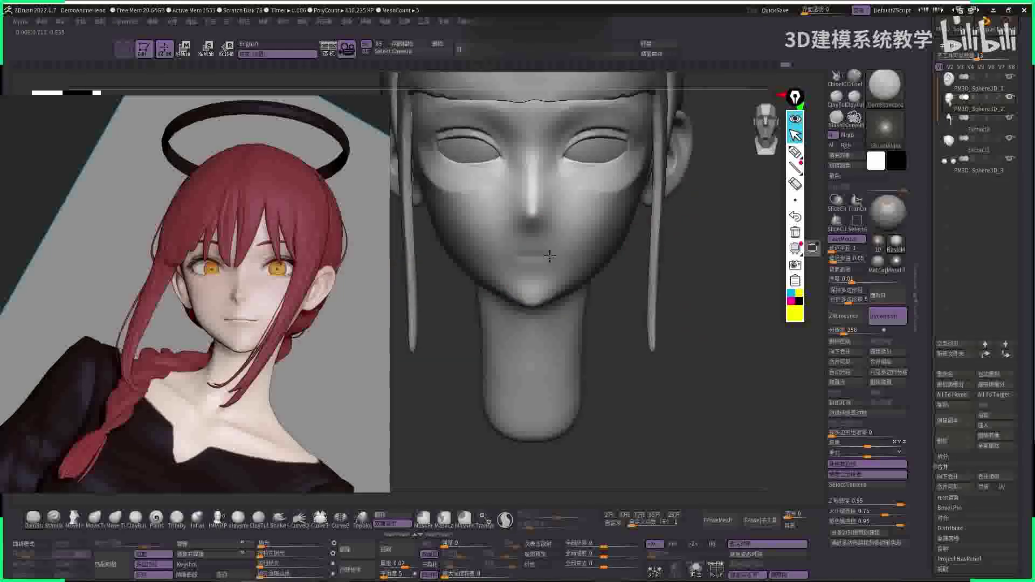
pyautogui.moveTo(635, 256)
pyautogui.mouseDown(button='right')
pyautogui.moveTo(694, 232)
pyautogui.moveTo(684, 210)
pyautogui.mouseUp(button='right')
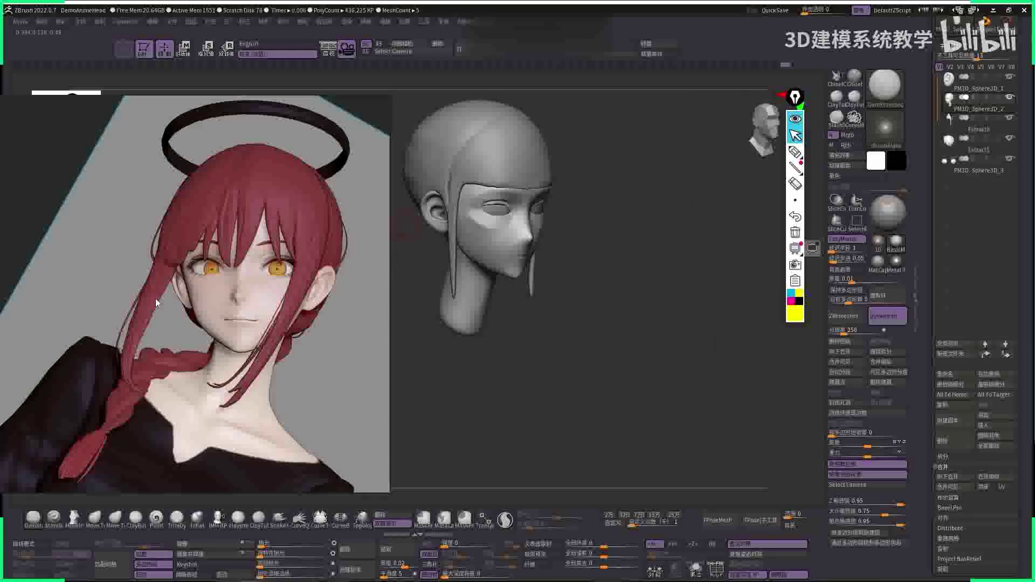
# - Zoom the reference board in to the Makima sketch
pyautogui.scroll(-5, 156, 298)
pyautogui.scroll(4, 247, 232)
pyautogui.scroll(-4, 247, 232)
pyautogui.scroll(1, 108, 228)
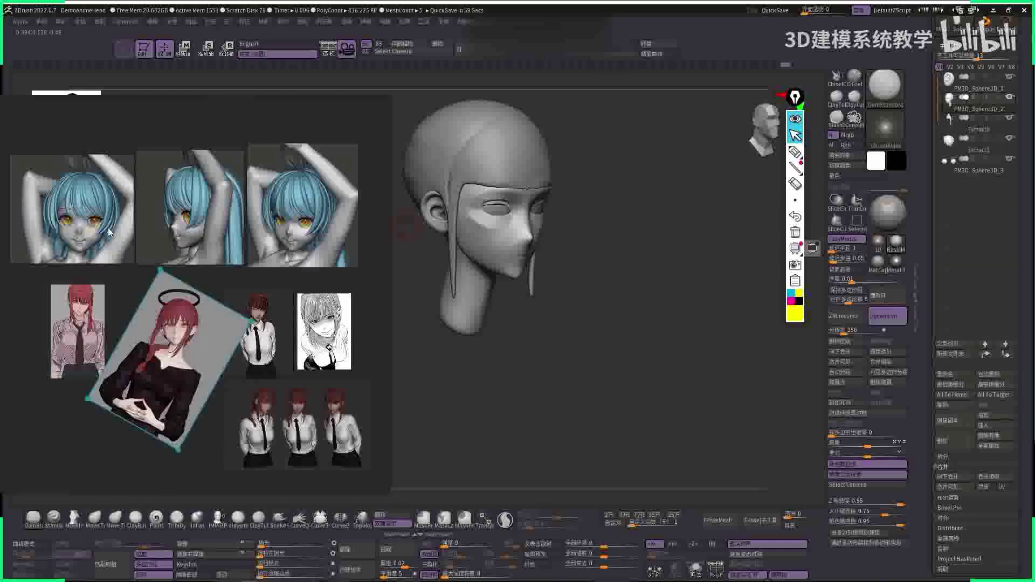
pyautogui.scroll(5, 164, 202)
# - Frame the nose and mouth closely and carve the line between the lips with DamStandard
pyautogui.moveTo(571, 324)
pyautogui.mouseDown(button='right')
pyautogui.moveTo(622, 326)
pyautogui.moveTo(641, 308)
pyautogui.mouseUp(button='right')
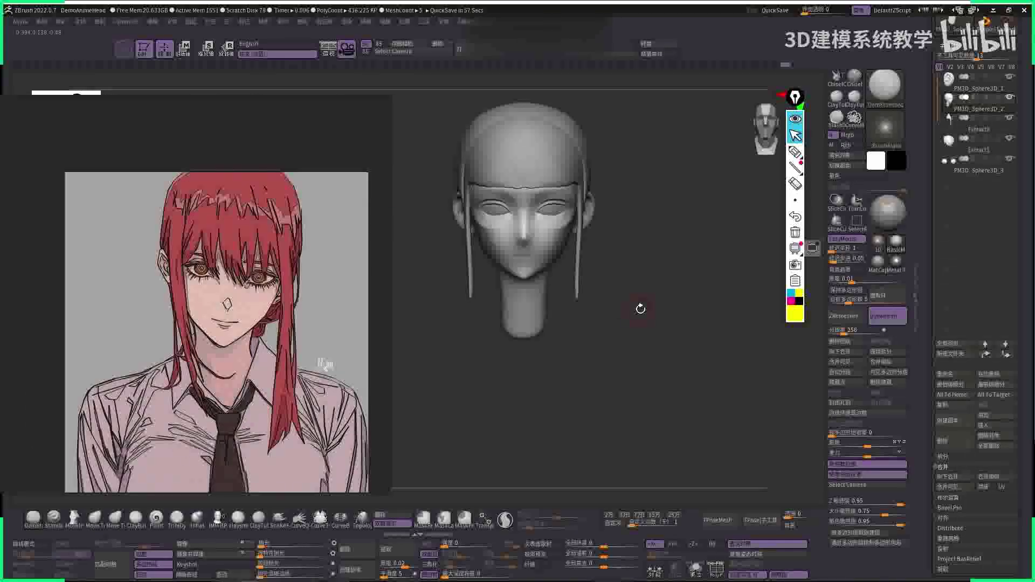
pyautogui.keyDown('ctrl'); pyautogui.moveTo(487, 362); pyautogui.dragTo(475, 288, button='right'); pyautogui.keyUp('ctrl')
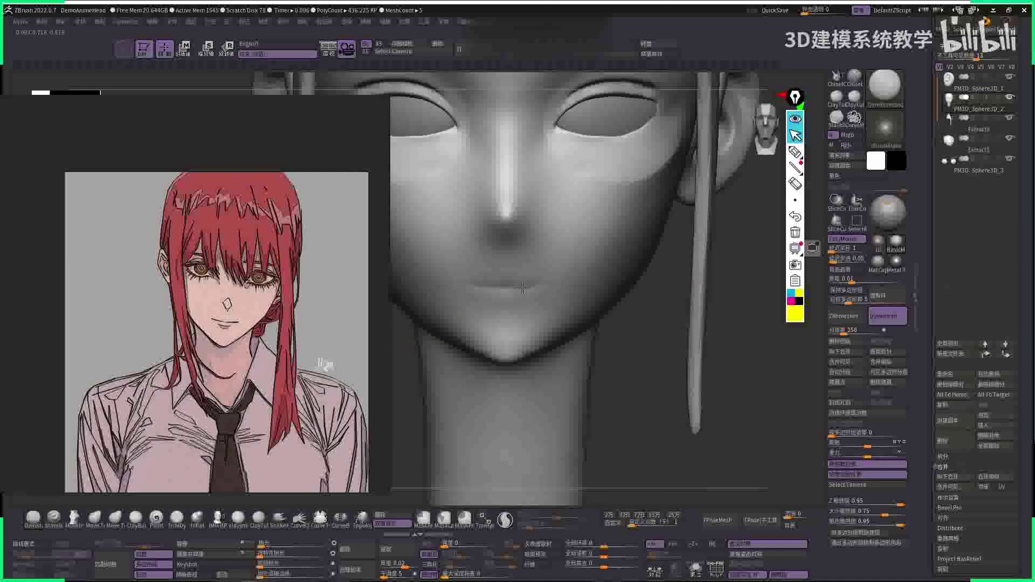
pyautogui.rightClick(539, 283)
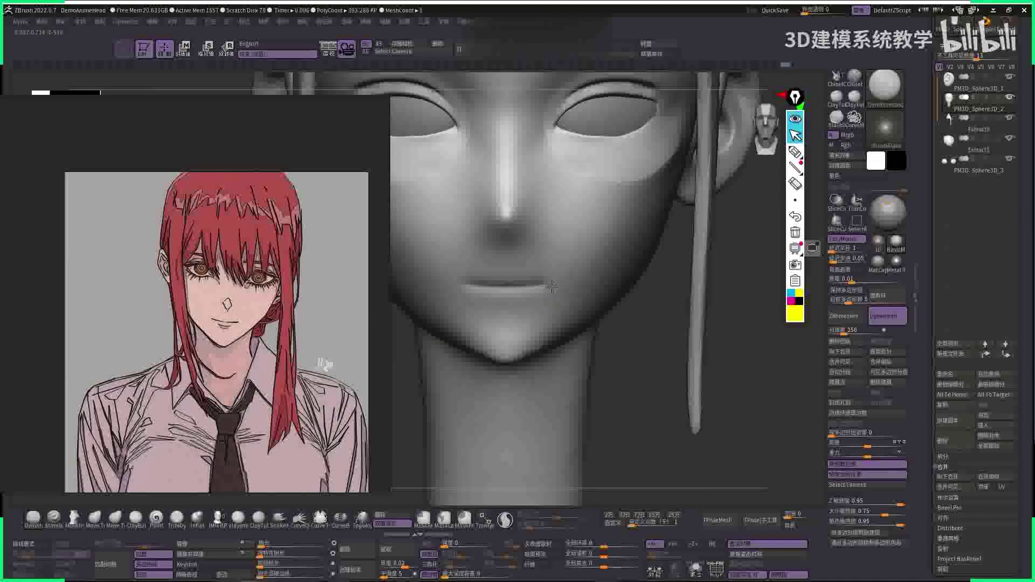
pyautogui.moveTo(540, 283)
pyautogui.mouseDown(button='right')
pyautogui.moveTo(485, 285)
pyautogui.moveTo(517, 278)
pyautogui.mouseUp(button='right')
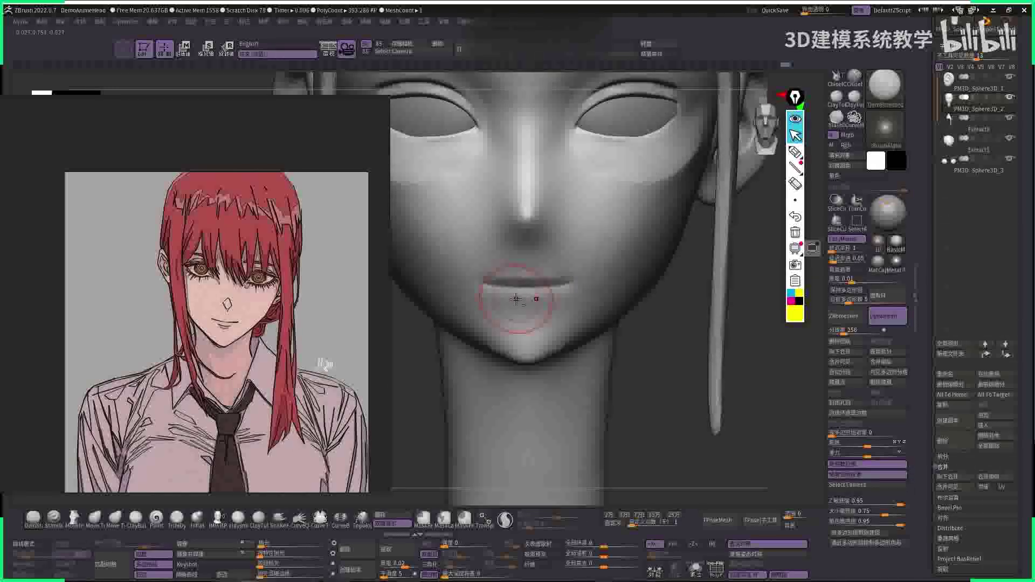
pyautogui.moveTo(753, 365)
pyautogui.mouseDown(button='right')
pyautogui.moveTo(492, 241)
pyautogui.moveTo(509, 296)
pyautogui.moveTo(490, 305)
pyautogui.moveTo(693, 282)
pyautogui.moveTo(454, 358)
pyautogui.moveTo(485, 323)
pyautogui.mouseUp(button='right')
# - Narrow and define the nose tip with the Move brush, checking it in profile and front views
pyautogui.press('b')
pyautogui.press('m')
pyautogui.press('v')
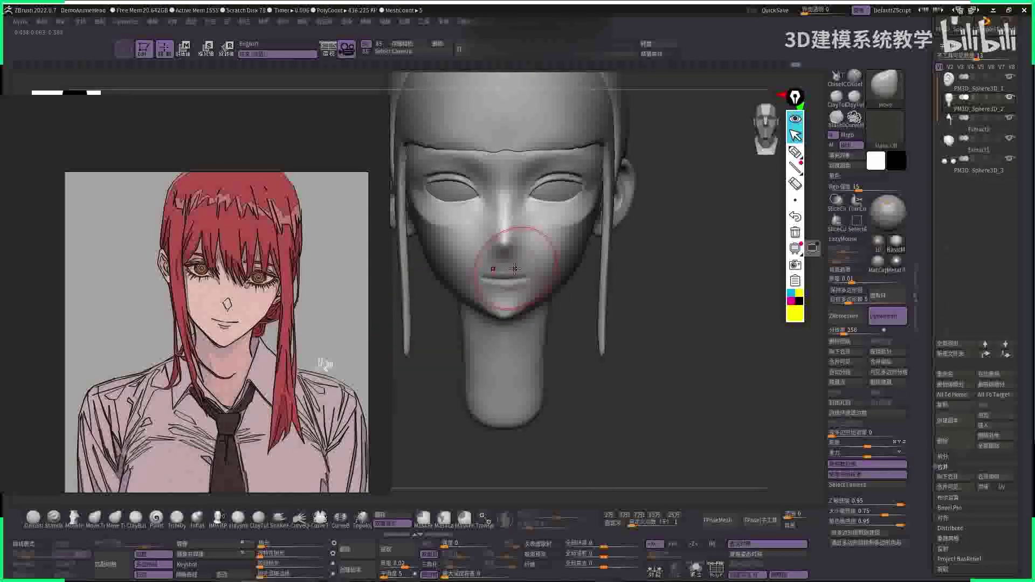
pyautogui.moveTo(615, 262); pyautogui.dragTo(474, 286, button='right')
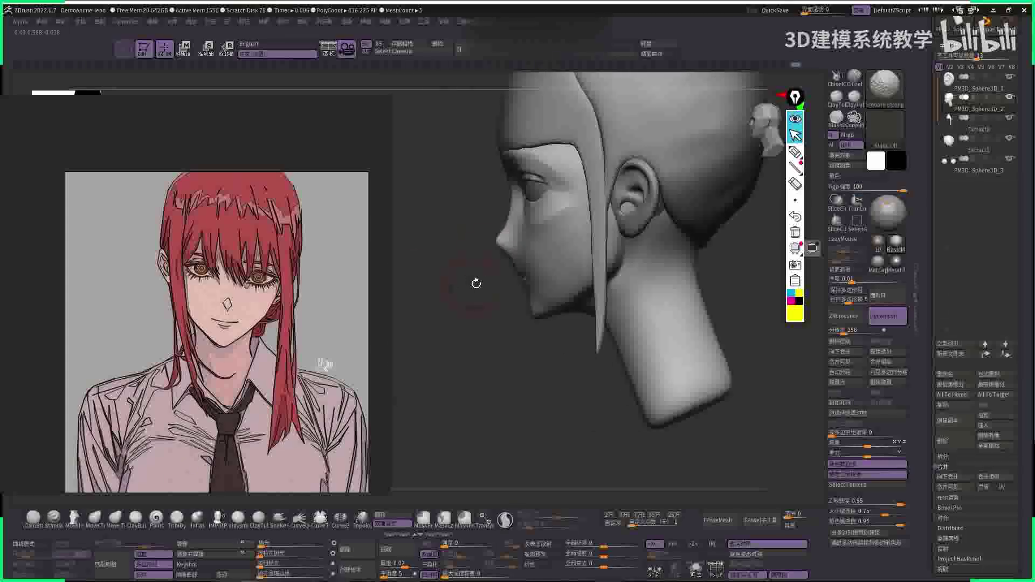
pyautogui.moveTo(512, 259)
pyautogui.mouseDown(button='right')
pyautogui.moveTo(535, 204)
pyautogui.moveTo(520, 232)
pyautogui.moveTo(522, 292)
pyautogui.moveTo(477, 307)
pyautogui.moveTo(672, 290)
pyautogui.moveTo(542, 183)
pyautogui.moveTo(534, 300)
pyautogui.moveTo(753, 303)
pyautogui.moveTo(516, 275)
pyautogui.mouseUp(button='right')
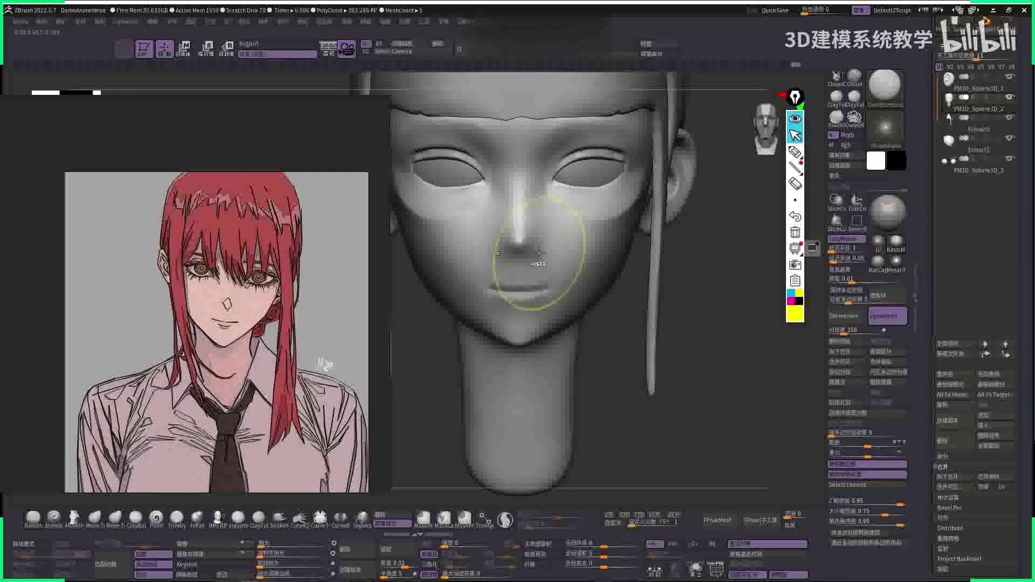
pyautogui.moveTo(694, 289); pyautogui.dragTo(543, 250, button='right')
pyautogui.keyDown('shift'); pyautogui.moveTo(549, 212); pyautogui.dragTo(549, 204, button='right'); pyautogui.keyUp('shift')
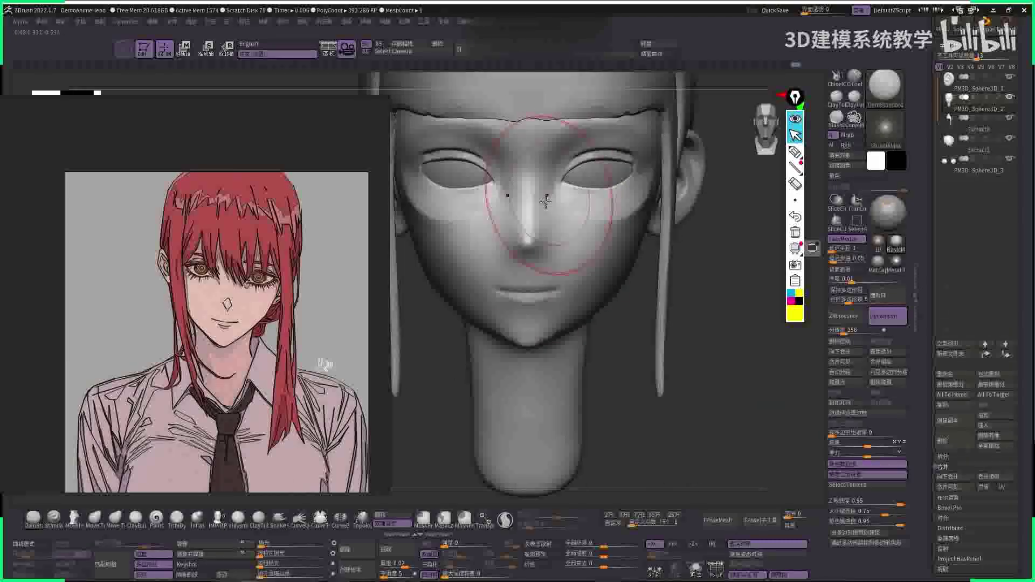
# - Resize DamStandard and carve soft crease lines around the nose and cheeks
pyautogui.rightClick(572, 261)
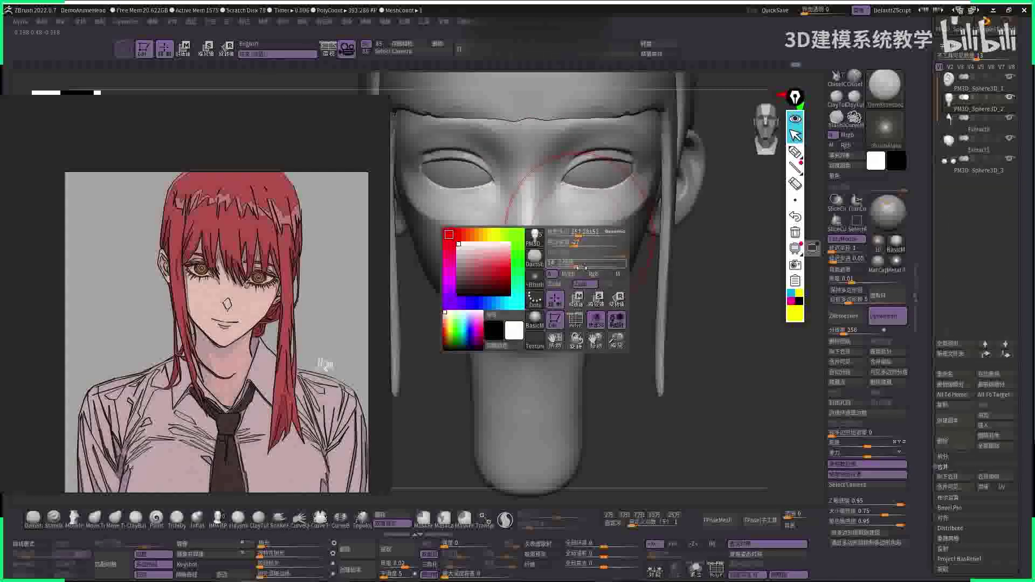
pyautogui.moveTo(561, 274); pyautogui.dragTo(568, 239, button='right')
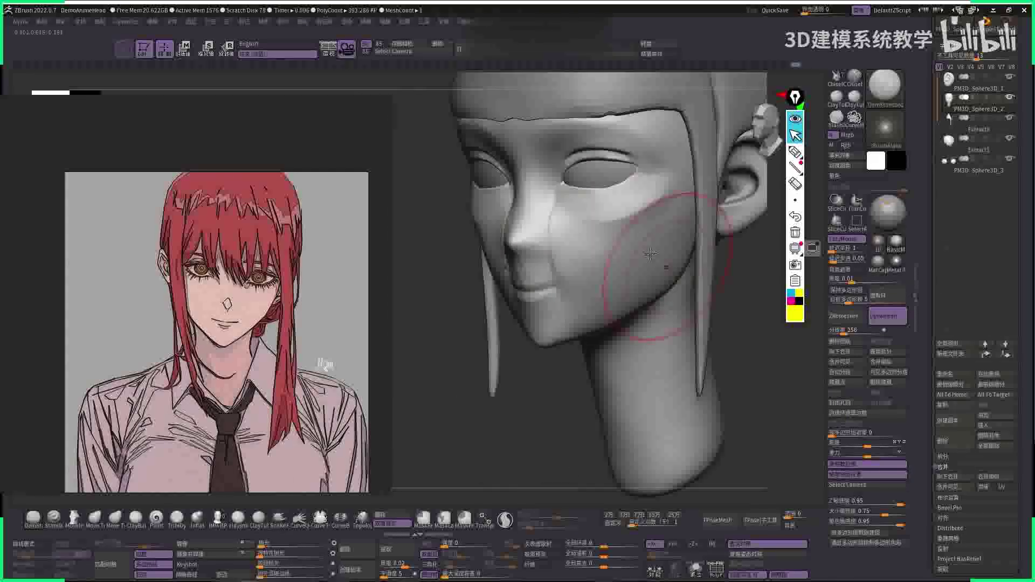
pyautogui.press('b')
pyautogui.press('d')
pyautogui.press('s')
pyautogui.rightClick(571, 229)
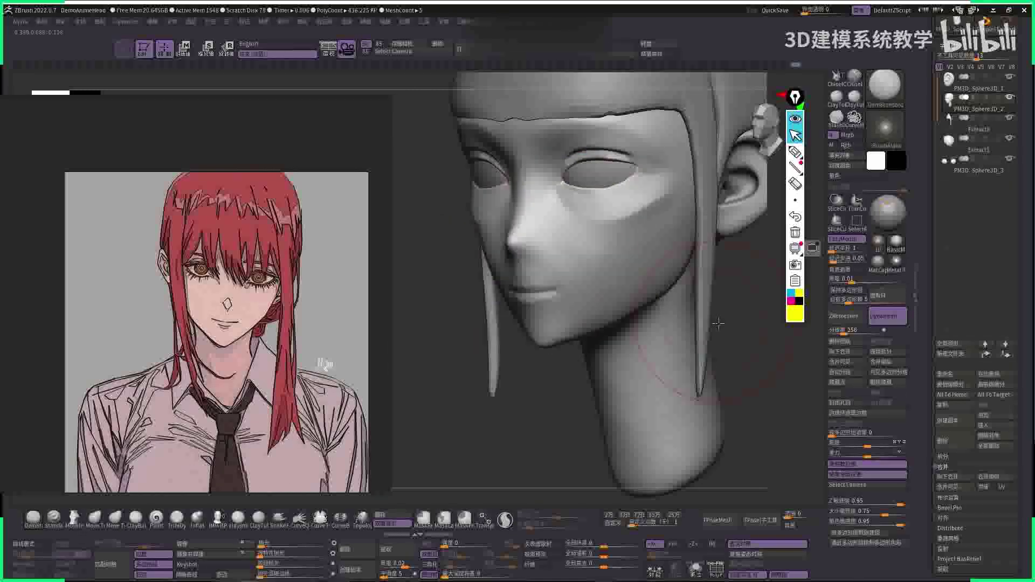
pyautogui.keyDown('shift'); pyautogui.moveTo(561, 226); pyautogui.dragTo(556, 219, button='right'); pyautogui.keyUp('shift')
pyautogui.moveTo(544, 234)
pyautogui.mouseDown()
pyautogui.moveTo(606, 204)
pyautogui.moveTo(546, 184)
pyautogui.mouseUp()
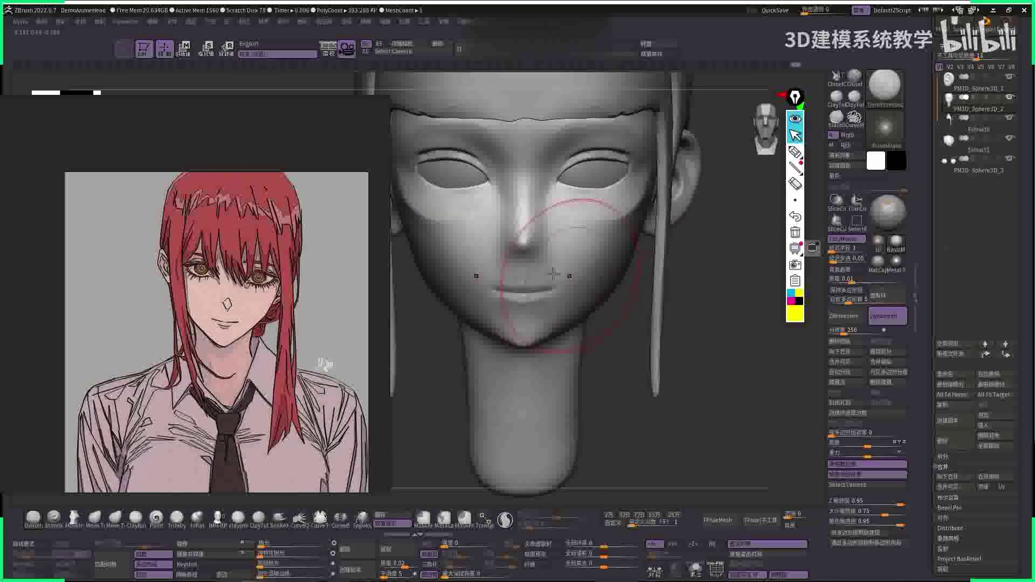
# - Pull the nose tip into a sharper profile with the Move brush
pyautogui.moveTo(560, 291); pyautogui.dragTo(521, 230)
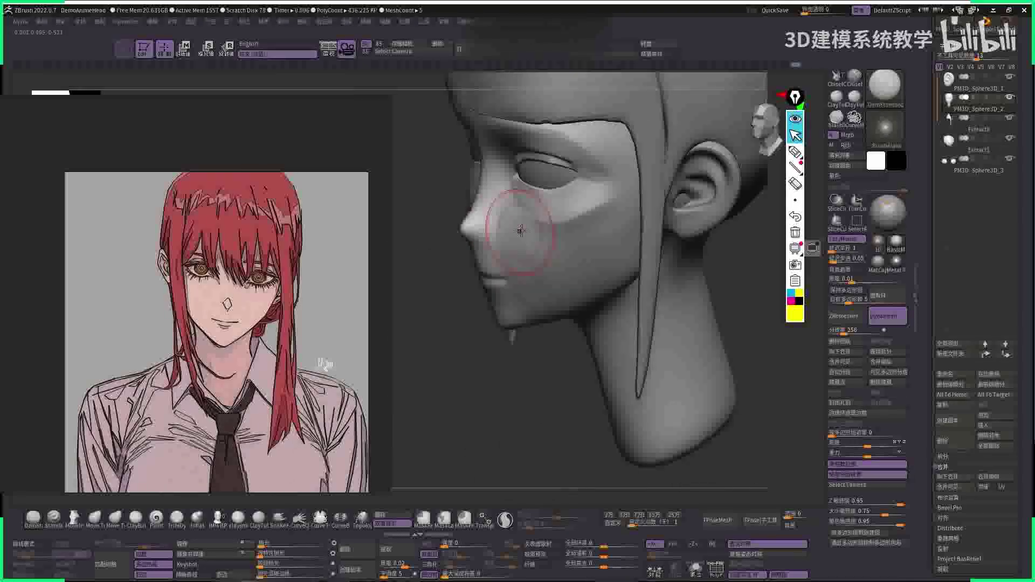
pyautogui.moveTo(429, 245)
pyautogui.mouseDown()
pyautogui.moveTo(489, 241)
pyautogui.moveTo(505, 208)
pyautogui.mouseUp()
pyautogui.press('b')
pyautogui.press('m')
pyautogui.press('v')
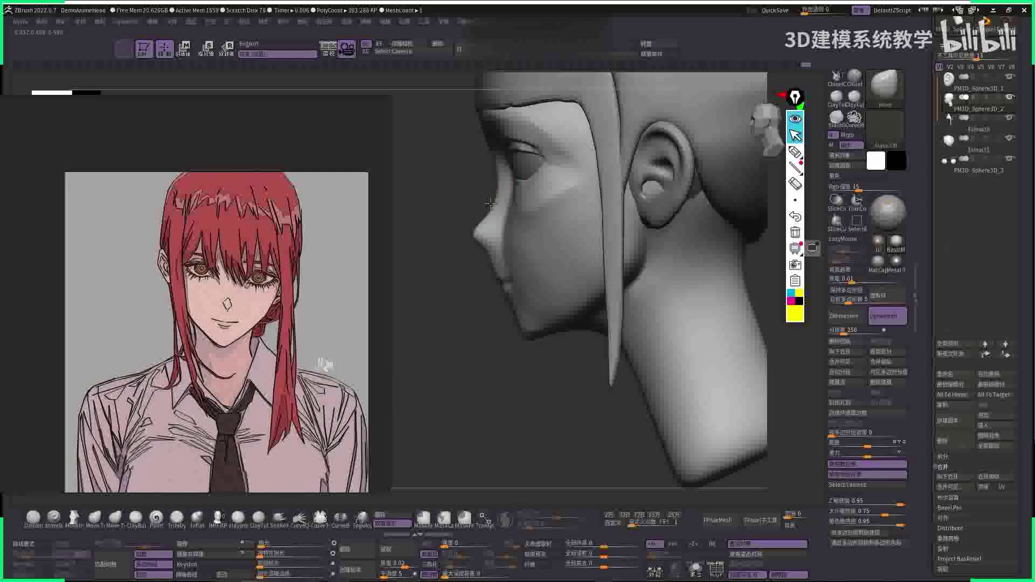
pyautogui.press('space')
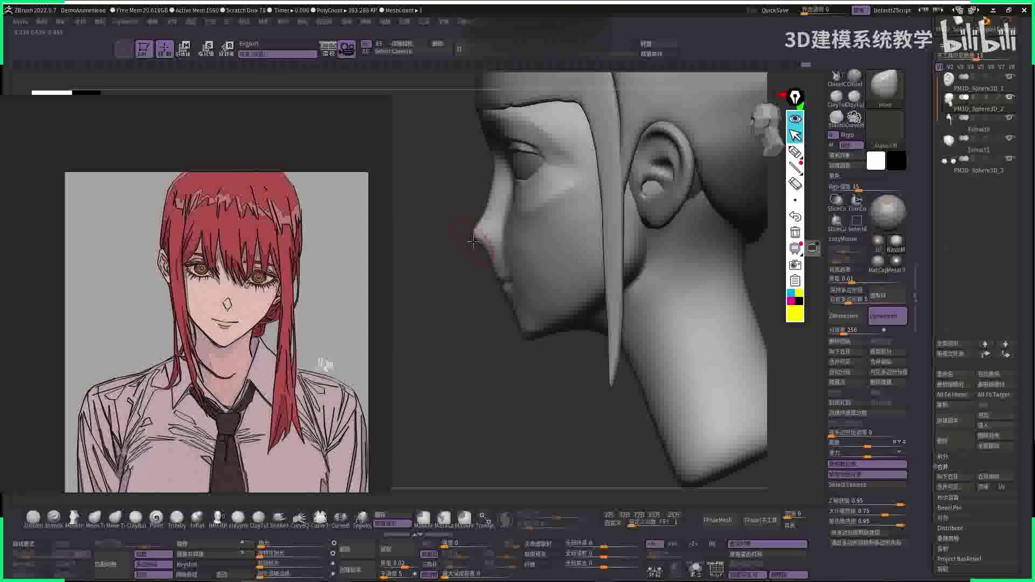
pyautogui.moveTo(472, 229); pyautogui.dragTo(481, 217)
pyautogui.press('space')
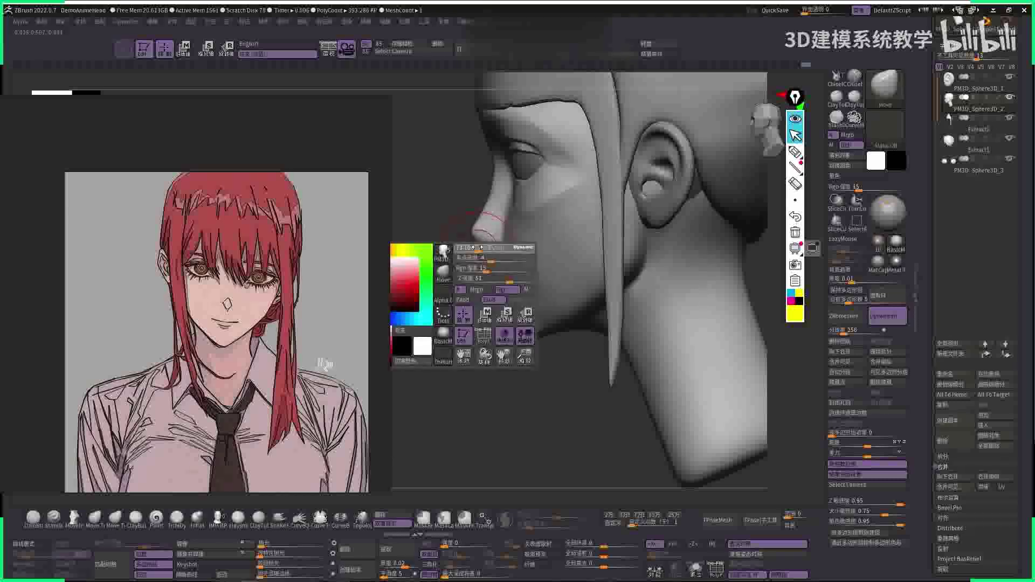
pyautogui.moveTo(480, 251)
pyautogui.keyDown('shift'); pyautogui.mouseDown()
pyautogui.moveTo(636, 243)
pyautogui.moveTo(626, 278)
pyautogui.moveTo(656, 247)
pyautogui.moveTo(557, 293)
pyautogui.moveTo(489, 248)
pyautogui.moveTo(694, 303)
pyautogui.moveTo(485, 324)
pyautogui.moveTo(166, 323)
pyautogui.mouseUp(); pyautogui.keyUp('shift')
# - Return to DamStandard and zoom in on the nose in side profile
pyautogui.press('b')
pyautogui.press('d')
pyautogui.press('s')
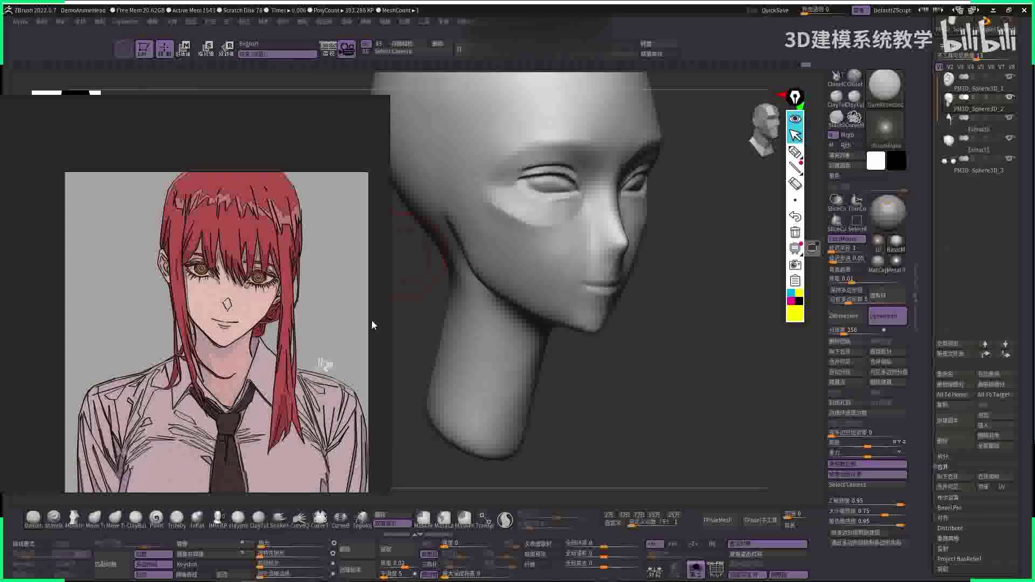
pyautogui.moveTo(372, 325); pyautogui.dragTo(492, 270)
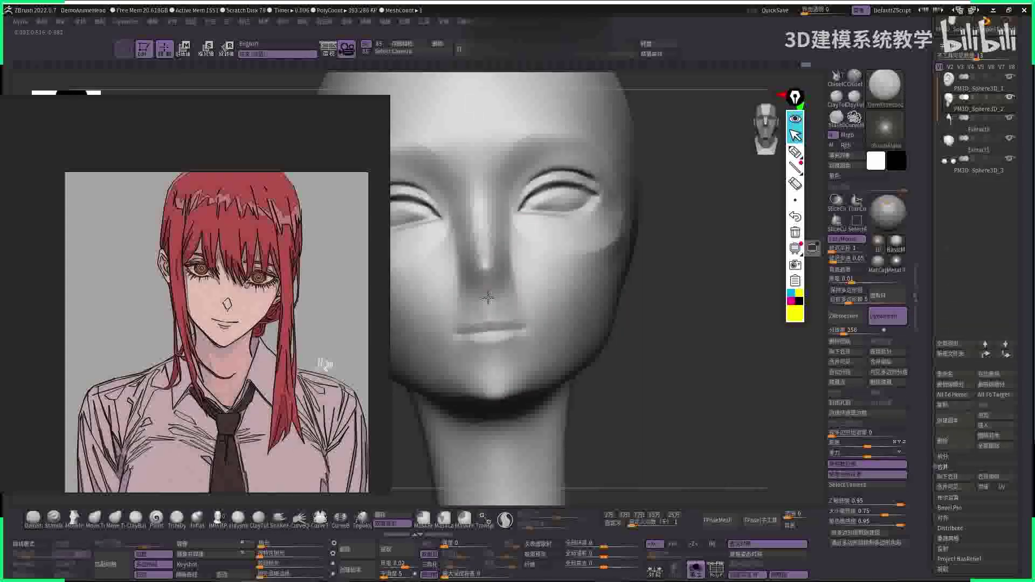
pyautogui.moveTo(691, 291); pyautogui.dragTo(497, 270)
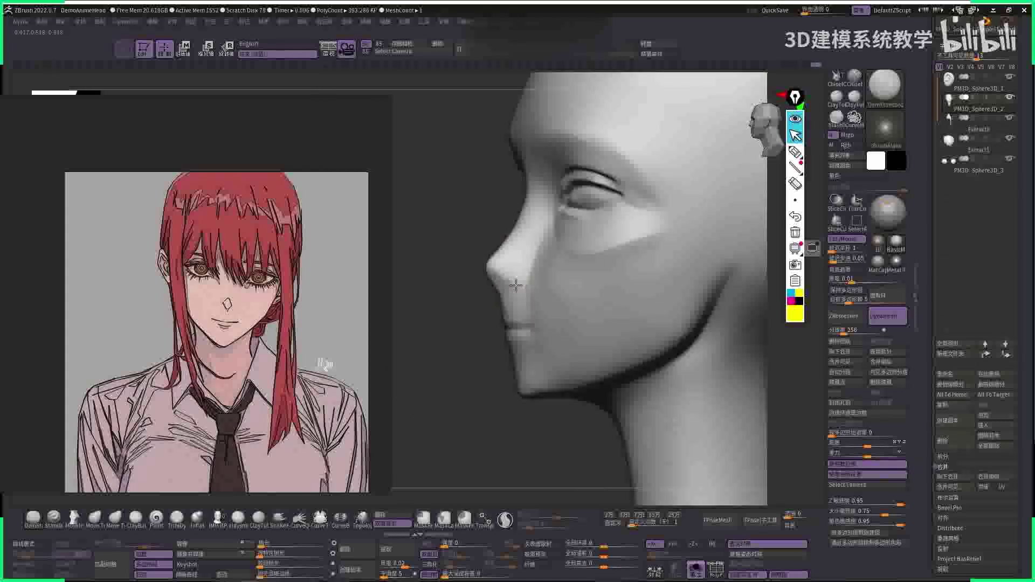
pyautogui.moveTo(433, 287); pyautogui.dragTo(489, 268)
# - Nudge the nose bridge with Move and smooth it, checking from the front
pyautogui.press('b')
pyautogui.press('m')
pyautogui.press('v')
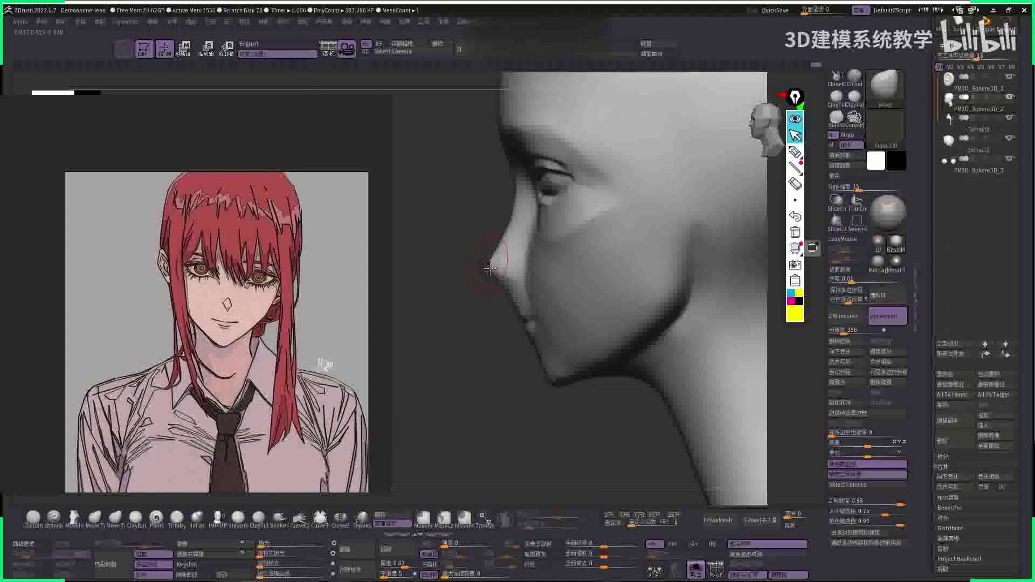
pyautogui.press('space')
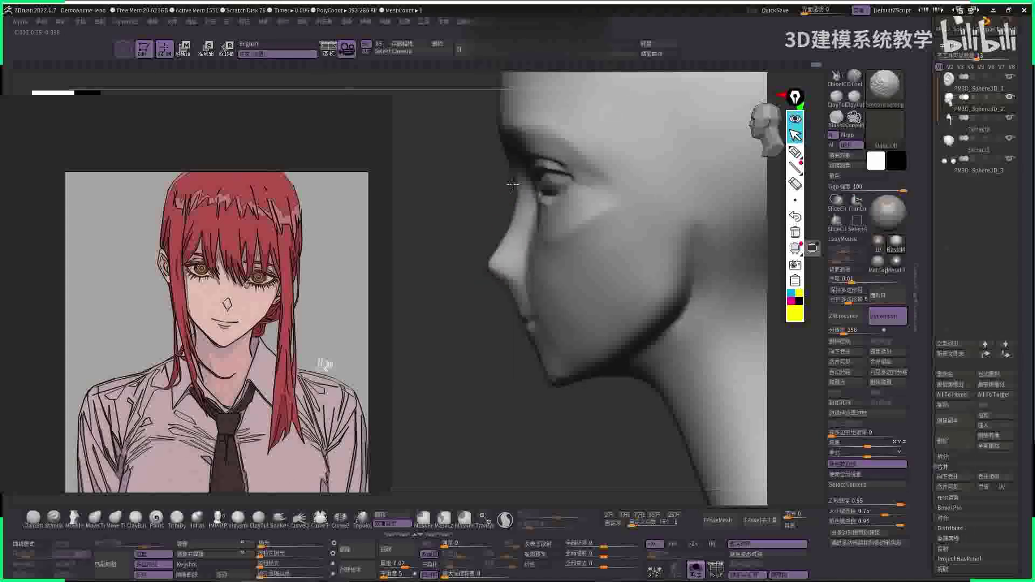
pyautogui.keyDown('shift'); pyautogui.moveTo(510, 221); pyautogui.dragTo(524, 171); pyautogui.keyUp('shift')
pyautogui.press('l')
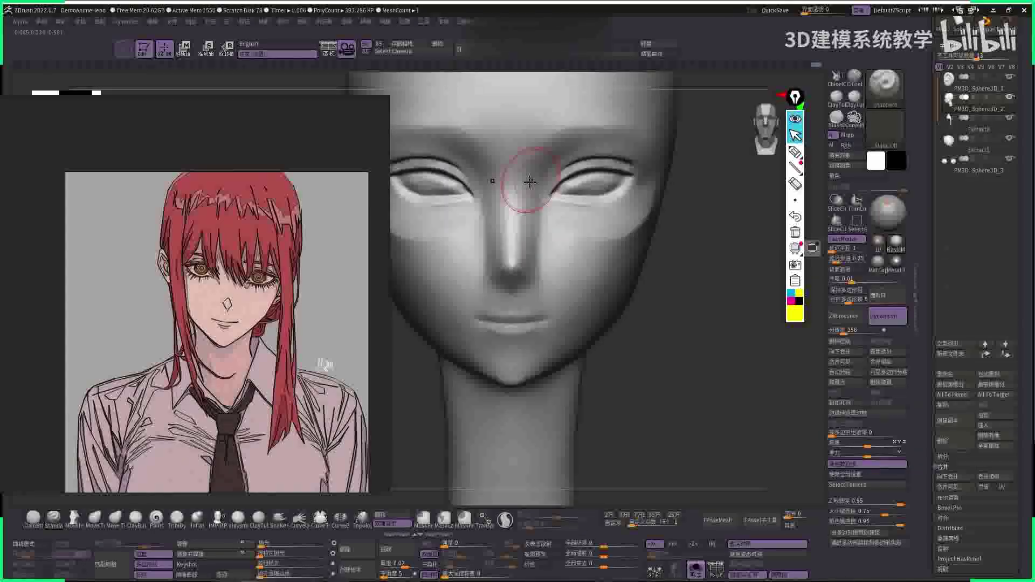
pyautogui.moveTo(532, 246); pyautogui.dragTo(548, 166, button='right')
# - Refine the nose slope toward a small upturned tip with Clay Buildup and Move brushes
pyautogui.press('b')
pyautogui.press('c')
pyautogui.press('b')
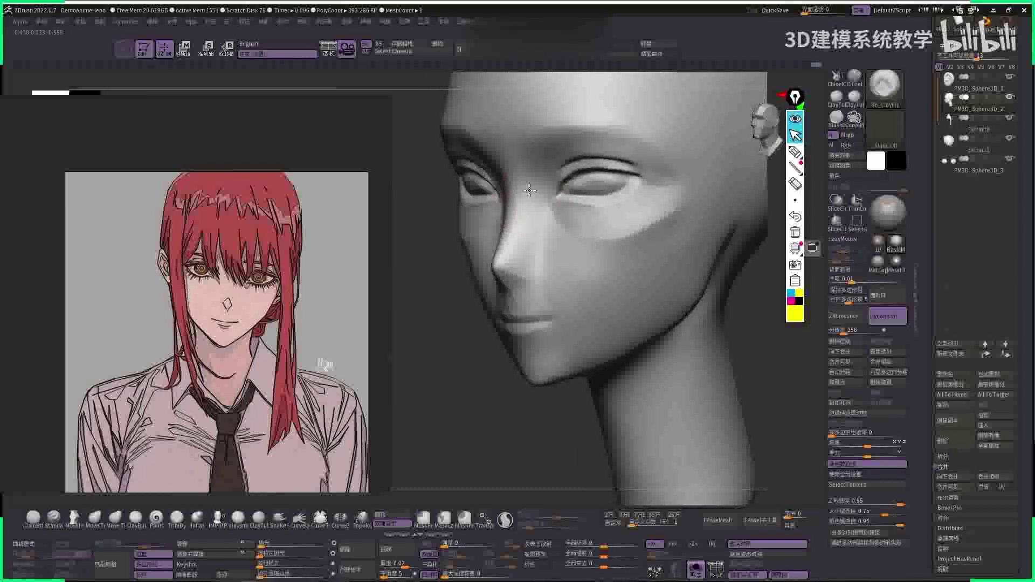
pyautogui.moveTo(755, 313)
pyautogui.mouseDown(button='right')
pyautogui.moveTo(724, 261)
pyautogui.moveTo(446, 291)
pyautogui.moveTo(510, 242)
pyautogui.mouseUp(button='right')
pyautogui.press('b')
pyautogui.press('m')
pyautogui.press('v')
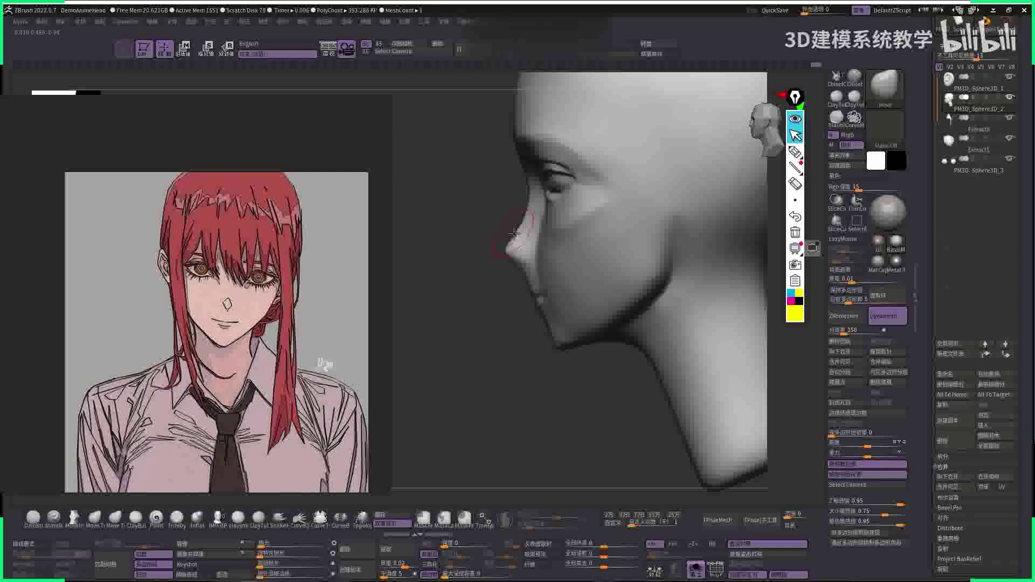
pyautogui.moveTo(471, 312)
pyautogui.mouseDown(button='right')
pyautogui.moveTo(484, 292)
pyautogui.moveTo(477, 310)
pyautogui.mouseUp(button='right')
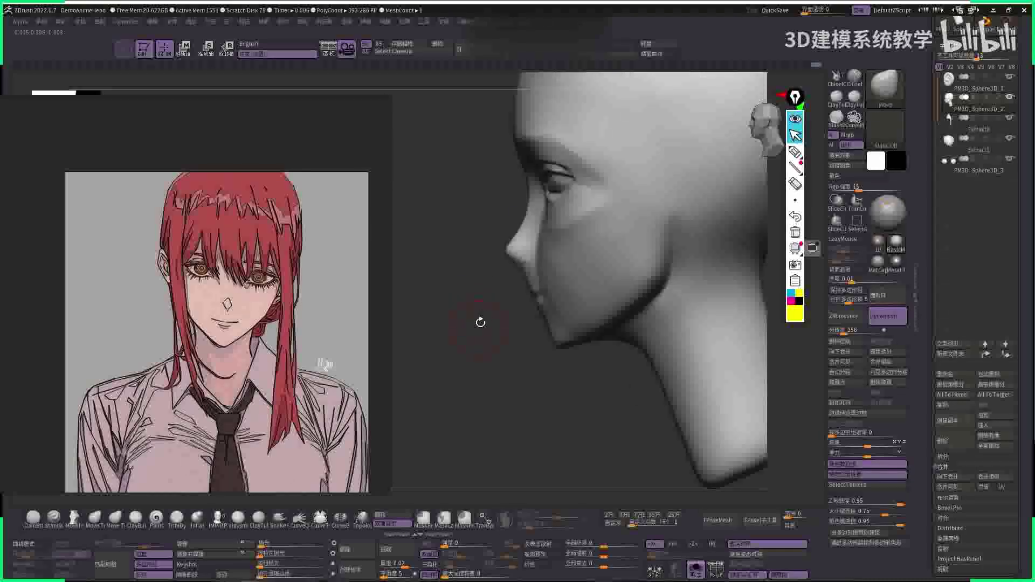
pyautogui.press('b')
pyautogui.press('d')
pyautogui.press('s')
pyautogui.moveTo(474, 358)
pyautogui.mouseDown(button='right')
pyautogui.moveTo(520, 308)
pyautogui.moveTo(537, 270)
pyautogui.moveTo(506, 280)
pyautogui.mouseUp(button='right')
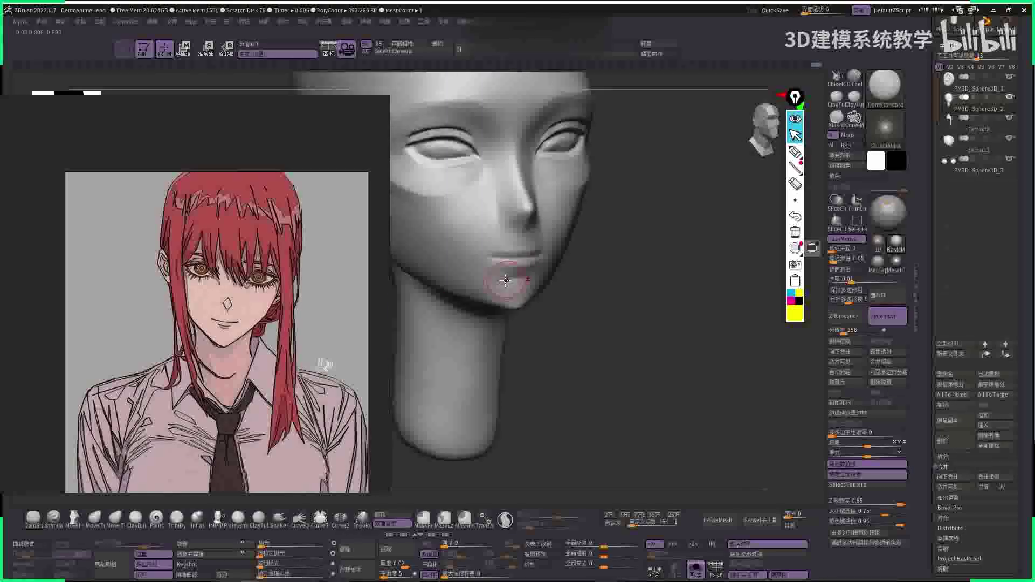
# - Carve the line between the lips with the Standard brush, then frame the whole head
pyautogui.moveTo(526, 277); pyautogui.dragTo(521, 276)
pyautogui.press('b')
pyautogui.press('s')
pyautogui.press('t')
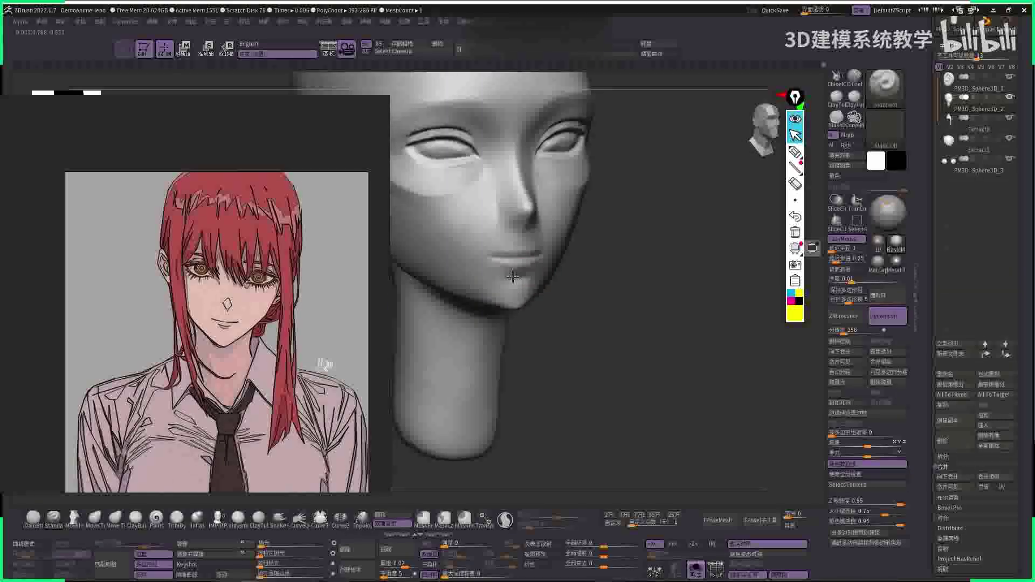
pyautogui.moveTo(605, 282)
pyautogui.mouseDown(button='right')
pyautogui.moveTo(545, 270)
pyautogui.moveTo(509, 208)
pyautogui.mouseUp(button='right')
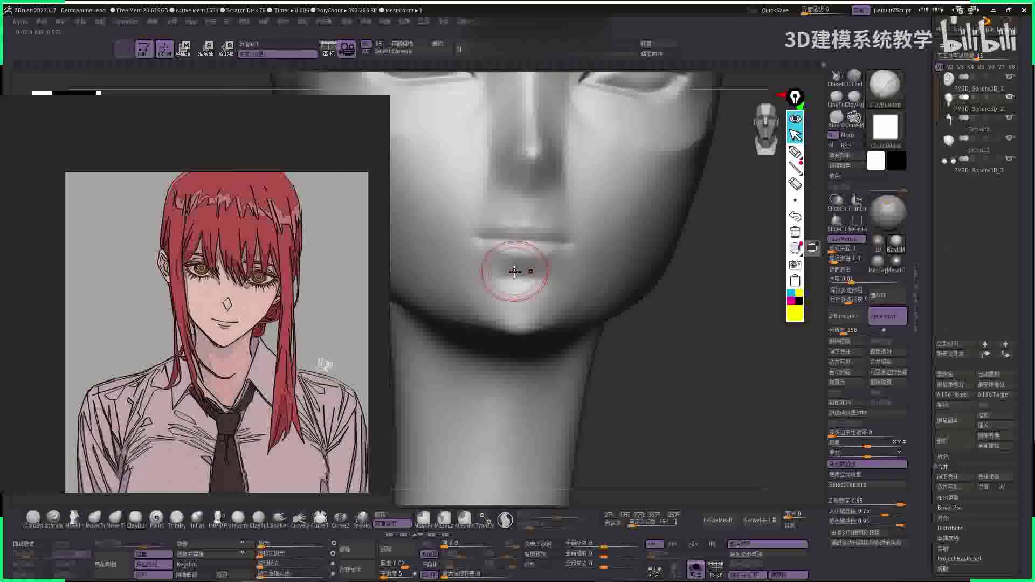
pyautogui.press('b')
pyautogui.press('c')
pyautogui.press('b')
pyautogui.press('f')
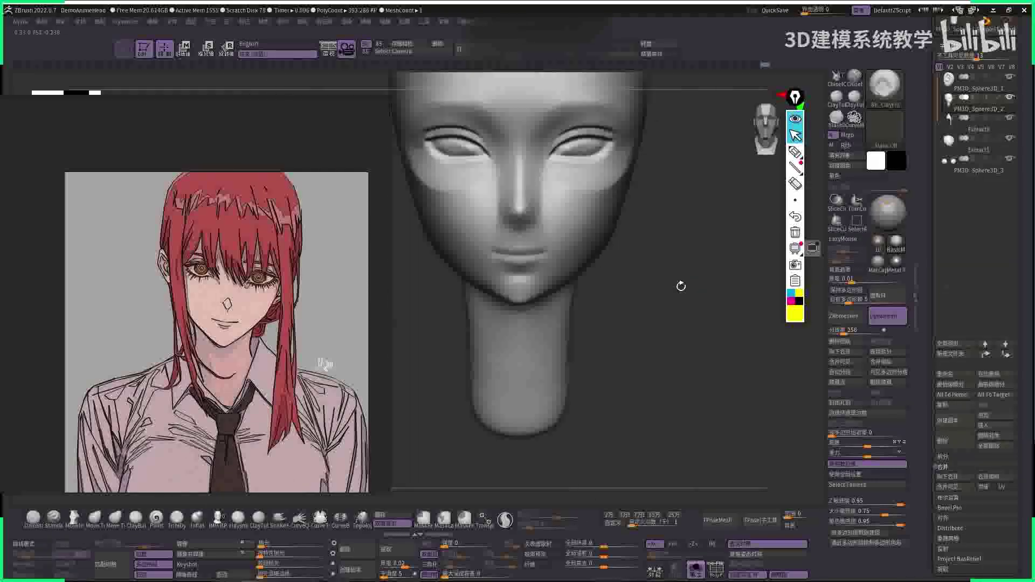
# - Pull the chin and jaw into a softer, small rounded point with the Move brush
pyautogui.moveTo(678, 286); pyautogui.dragTo(522, 283, button='right')
pyautogui.moveTo(499, 339); pyautogui.dragTo(526, 310, button='right')
pyautogui.press('b')
pyautogui.press('m')
pyautogui.press('v')
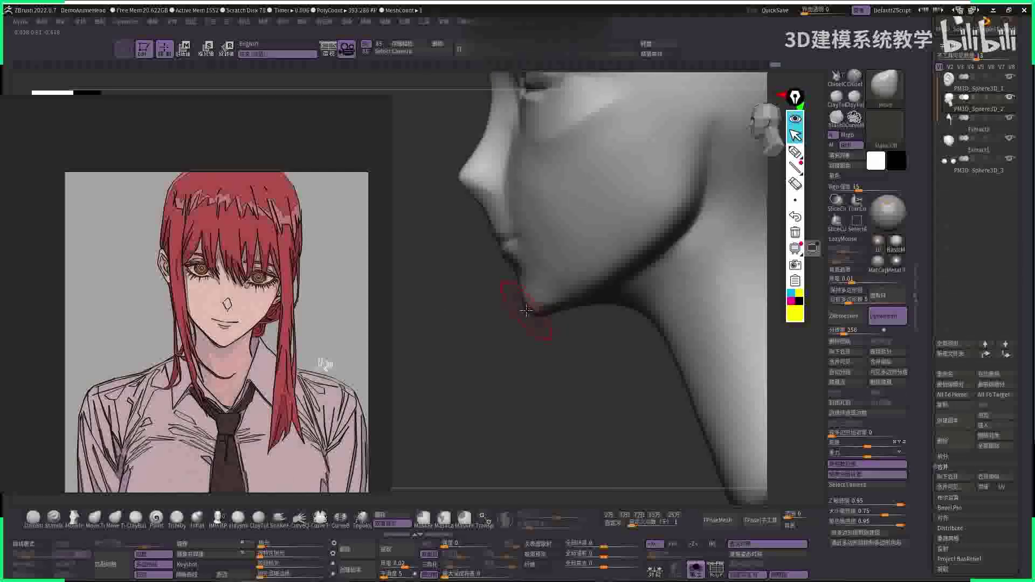
pyautogui.keyDown('shift'); pyautogui.moveTo(523, 312); pyautogui.dragTo(531, 312); pyautogui.keyUp('shift')
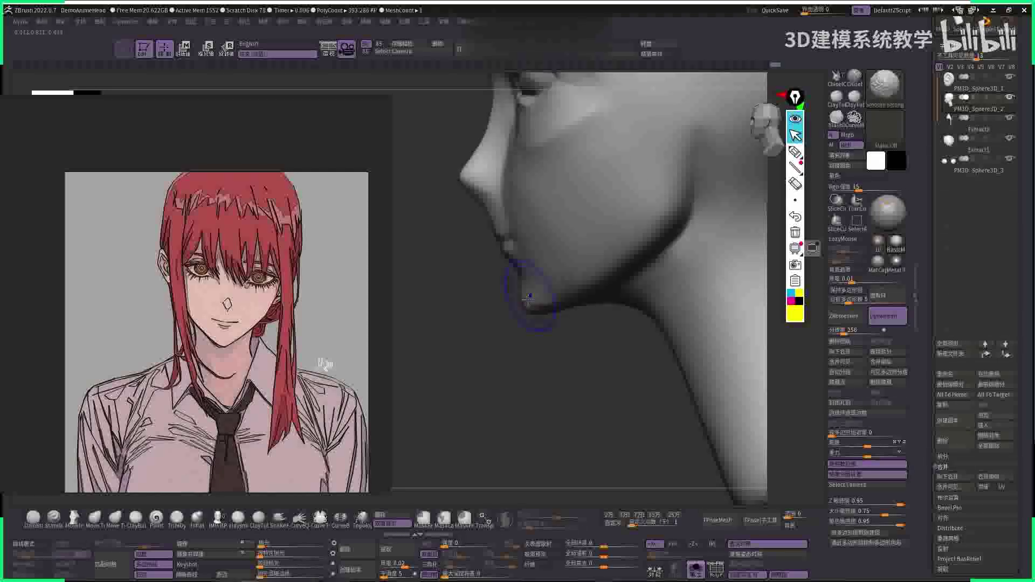
pyautogui.moveTo(502, 323)
pyautogui.mouseDown(button='right')
pyautogui.moveTo(544, 313)
pyautogui.moveTo(527, 305)
pyautogui.mouseUp(button='right')
# - Smooth the chin surface and carve a line along the cheek edge with DamStandard
pyautogui.press('b')
pyautogui.press('d')
pyautogui.press('s')
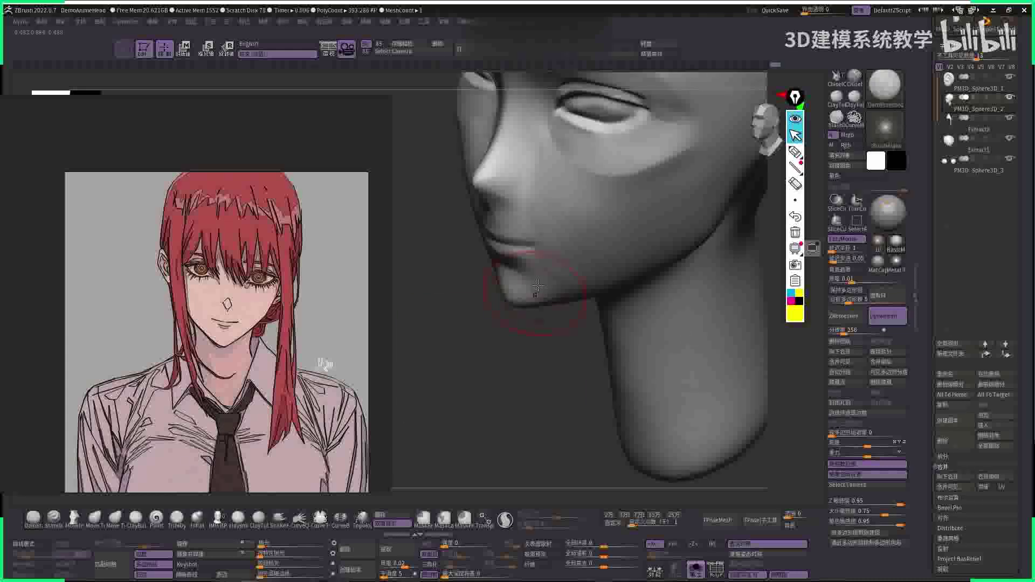
pyautogui.moveTo(562, 291)
pyautogui.keyDown('shift'); pyautogui.mouseDown()
pyautogui.moveTo(539, 294)
pyautogui.moveTo(556, 291)
pyautogui.mouseUp(); pyautogui.keyUp('shift')
pyautogui.moveTo(555, 291)
pyautogui.mouseDown(button='right')
pyautogui.moveTo(670, 259)
pyautogui.moveTo(485, 231)
pyautogui.mouseUp(button='right')
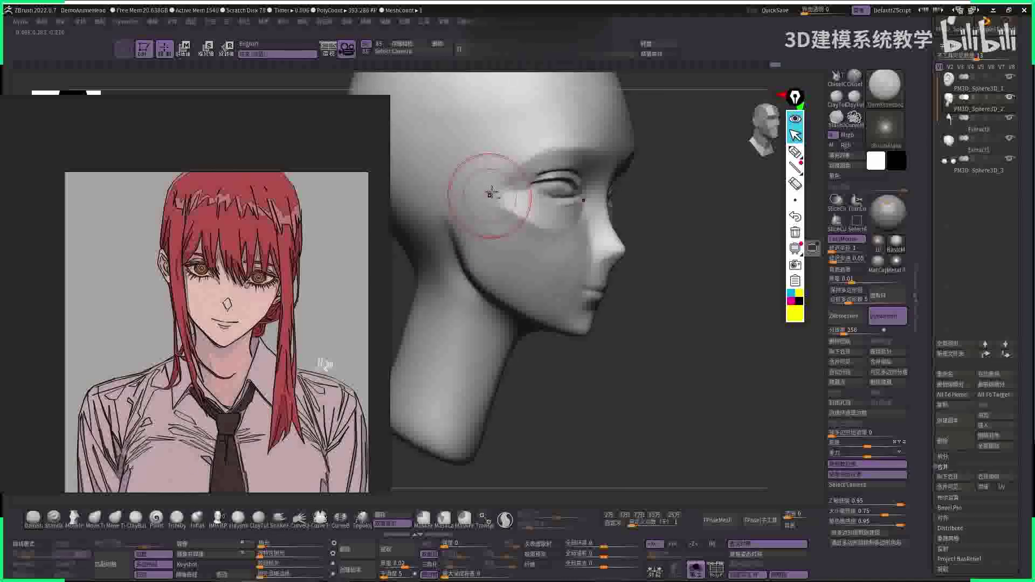
pyautogui.moveTo(494, 201); pyautogui.dragTo(475, 292)
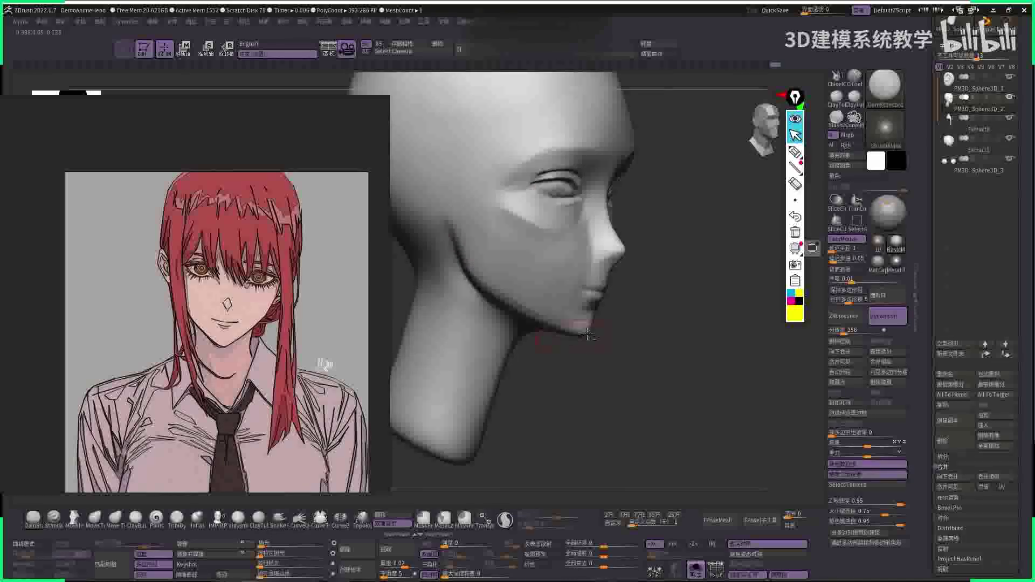
# - Carve a soft crease along the jawline and settle on a close front view
pyautogui.moveTo(588, 335); pyautogui.dragTo(501, 278, button='right')
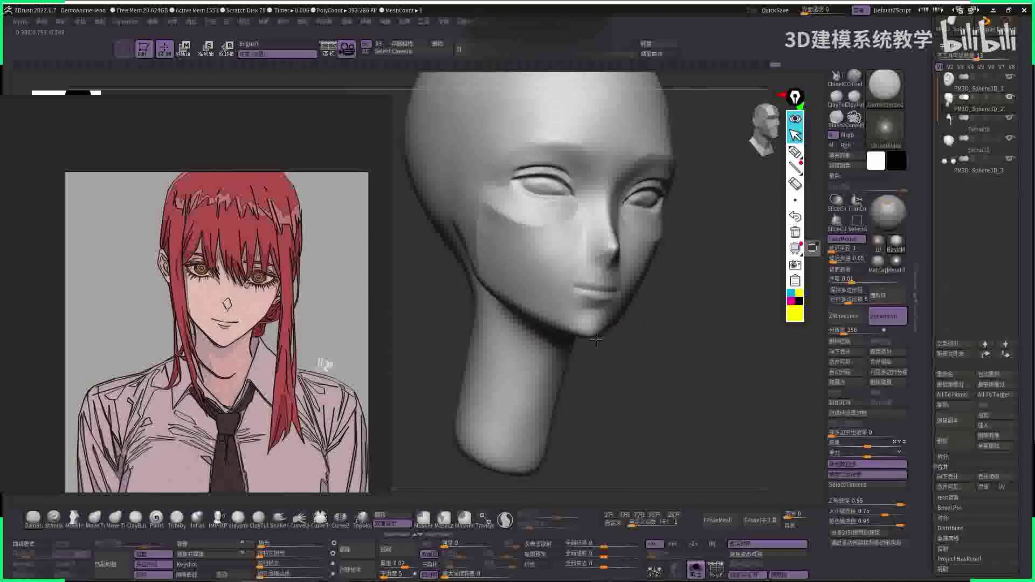
pyautogui.moveTo(596, 338)
pyautogui.mouseDown(button='right')
pyautogui.moveTo(689, 287)
pyautogui.moveTo(636, 302)
pyautogui.mouseUp(button='right')
pyautogui.moveTo(628, 262); pyautogui.dragTo(593, 292)
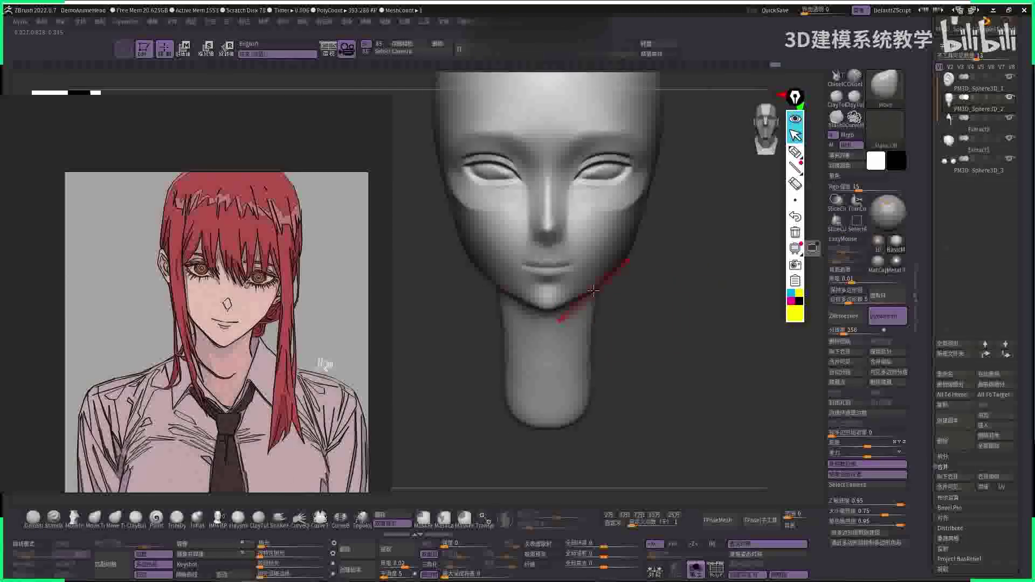
pyautogui.moveTo(669, 277); pyautogui.dragTo(590, 272, button='right')
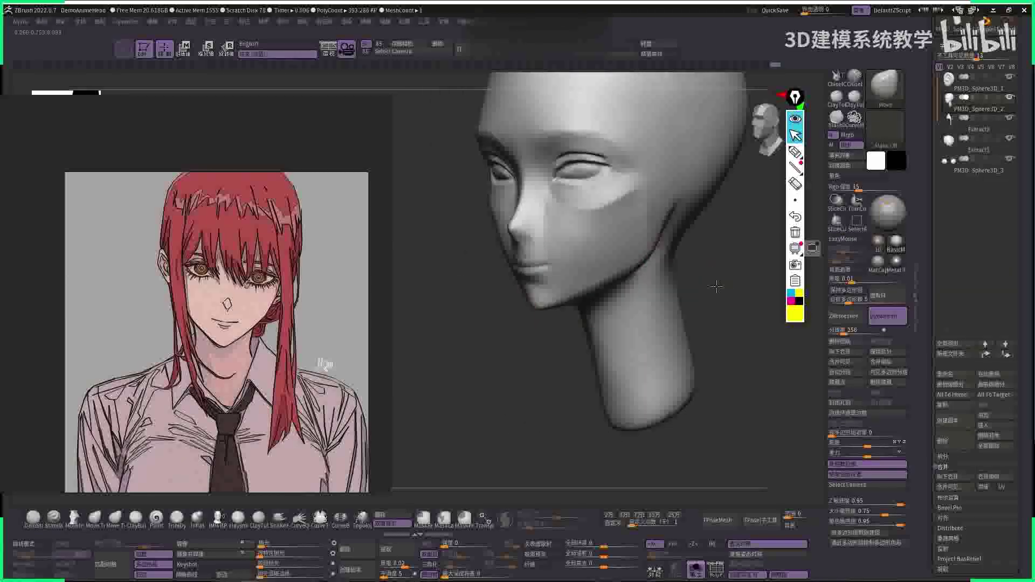
pyautogui.moveTo(716, 287); pyautogui.dragTo(534, 291, button='right')
# - Stroke along the lip line with DamStandard to deepen the crease between the lips
pyautogui.press('space')
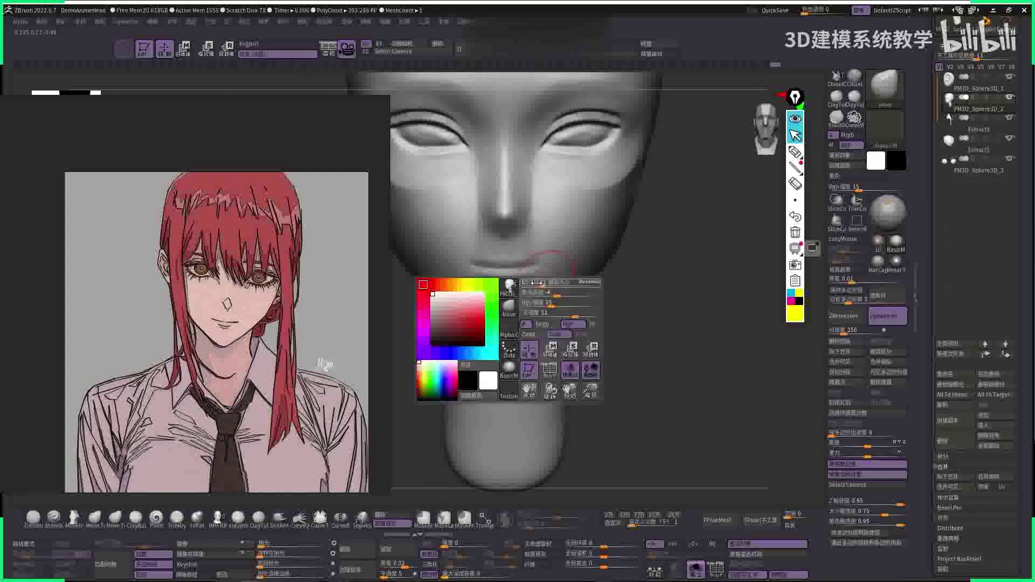
pyautogui.moveTo(467, 265); pyautogui.dragTo(542, 266)
pyautogui.moveTo(542, 269)
pyautogui.mouseDown(button='right')
pyautogui.moveTo(506, 271)
pyautogui.moveTo(568, 261)
pyautogui.mouseUp(button='right')
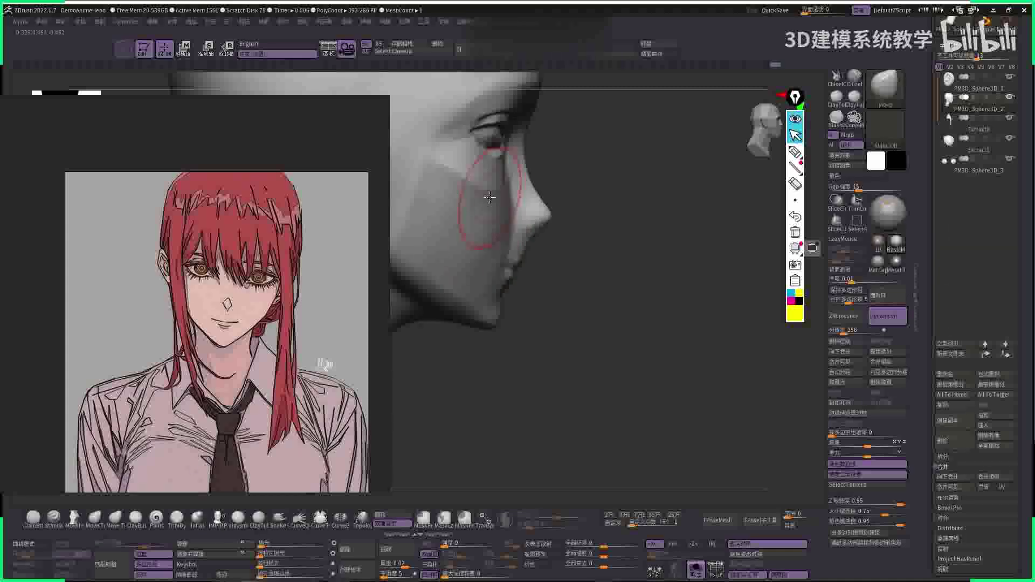
pyautogui.press('b')
pyautogui.press('d')
pyautogui.press('s')
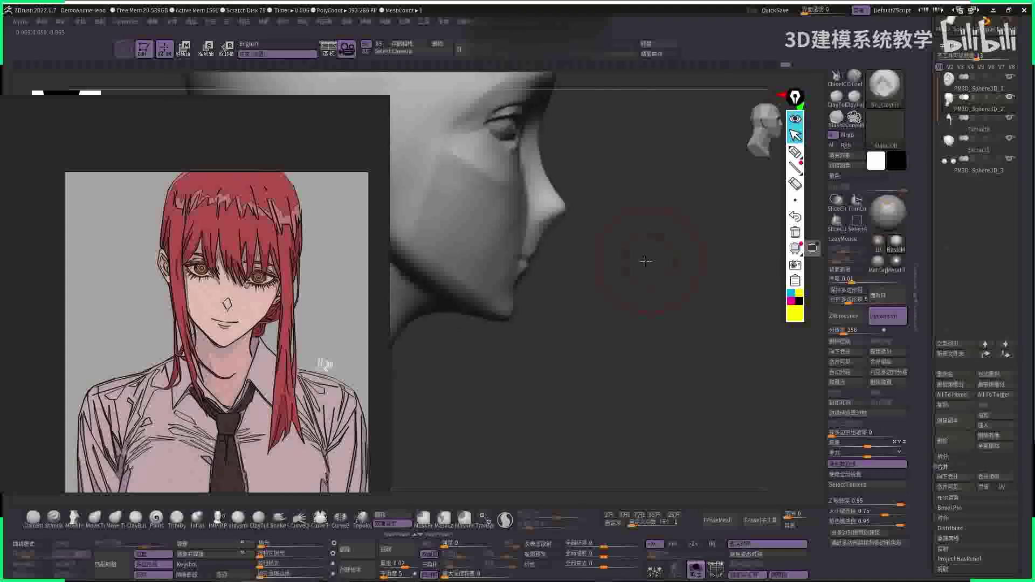
pyautogui.moveTo(615, 259); pyautogui.dragTo(511, 209, button='right')
pyautogui.moveTo(532, 252)
pyautogui.mouseDown(button='right')
pyautogui.moveTo(580, 223)
pyautogui.moveTo(540, 270)
pyautogui.moveTo(518, 253)
pyautogui.moveTo(611, 224)
pyautogui.moveTo(528, 256)
pyautogui.mouseUp(button='right')
# - Nudge and smooth the lower face and jaw, then zoom out to show the head and hair
pyautogui.rightClick(611, 224)
pyautogui.moveTo(527, 255); pyautogui.dragTo(546, 254)
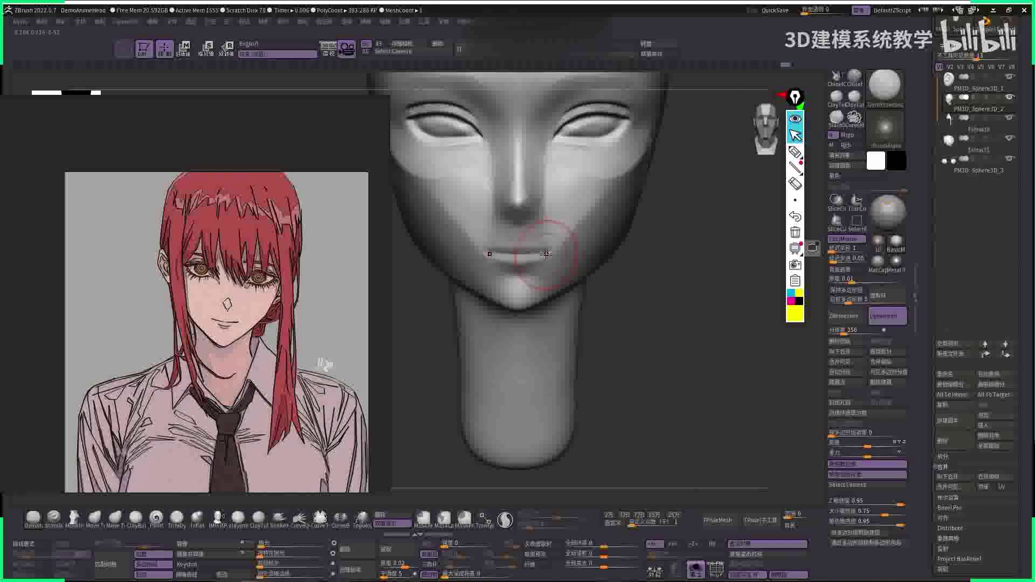
pyautogui.press('shift')
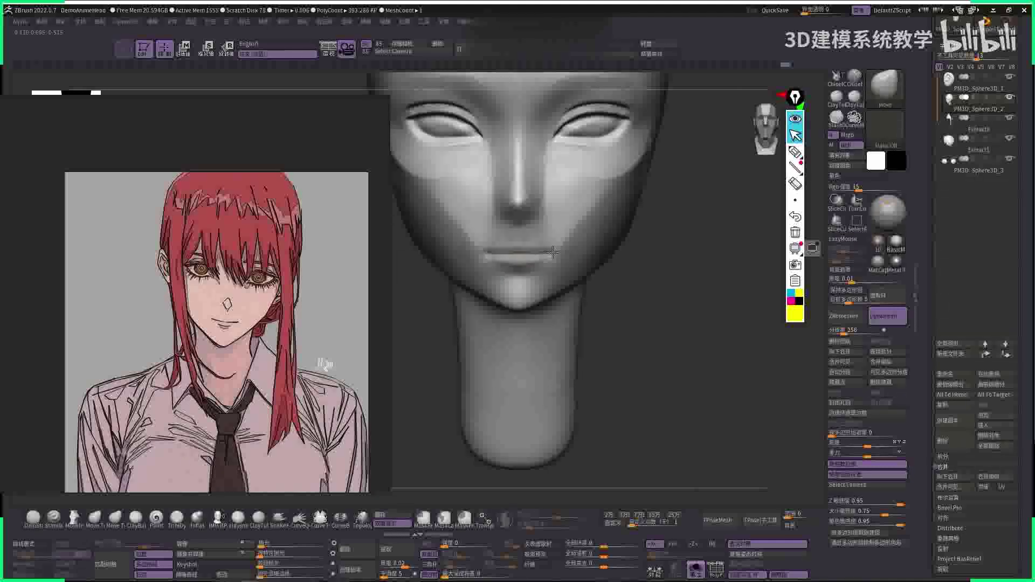
pyautogui.moveTo(553, 252); pyautogui.dragTo(543, 232, button='right')
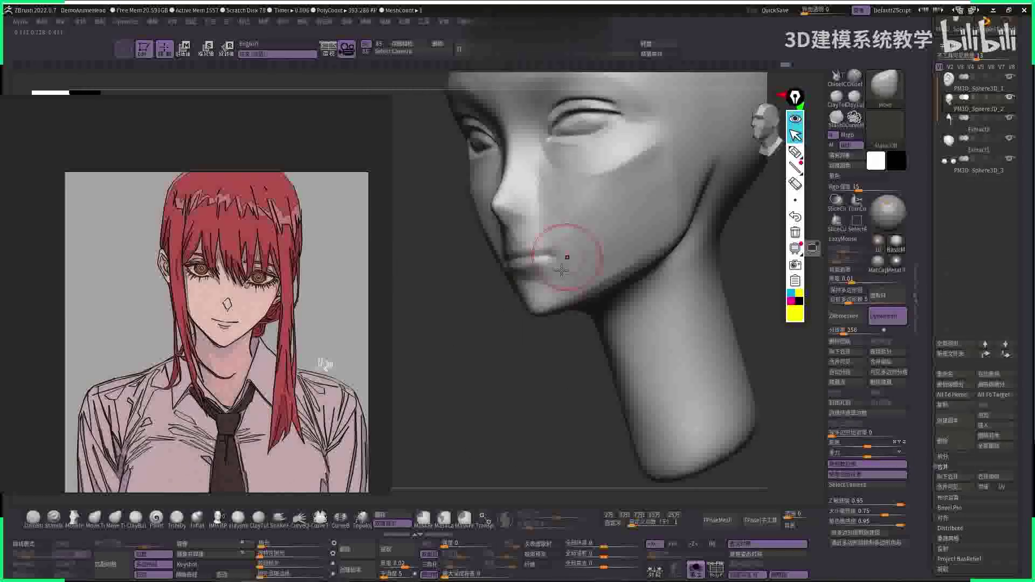
pyautogui.moveTo(561, 270)
pyautogui.mouseDown(button='right')
pyautogui.moveTo(636, 248)
pyautogui.moveTo(667, 257)
pyautogui.moveTo(678, 241)
pyautogui.moveTo(685, 261)
pyautogui.moveTo(579, 258)
pyautogui.mouseUp(button='right')
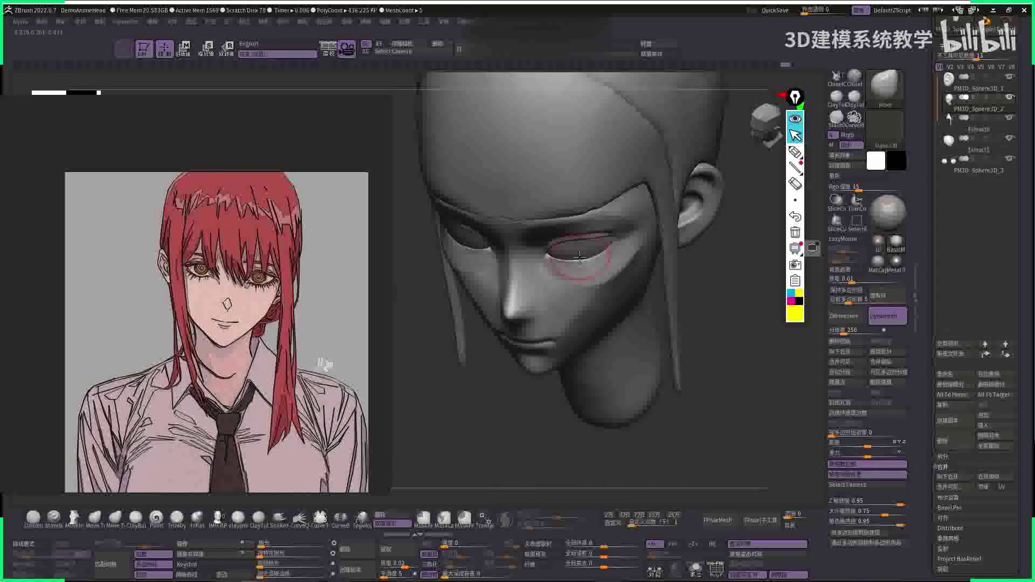
# - Square the head to a straight front view and zoom out to frame it
pyautogui.press('shift')
pyautogui.press('space')
pyautogui.moveTo(726, 292)
pyautogui.keyDown('shift'); pyautogui.mouseDown(button='right')
pyautogui.moveTo(579, 264)
pyautogui.moveTo(696, 263)
pyautogui.moveTo(625, 257)
pyautogui.mouseUp(button='right'); pyautogui.keyUp('shift')
pyautogui.press('space')
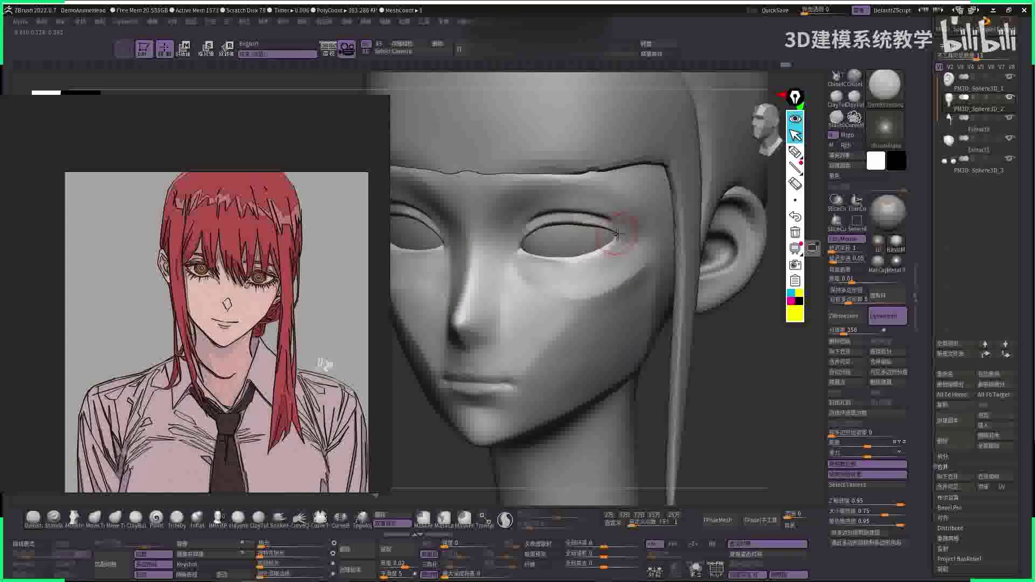
pyautogui.keyDown('shift'); pyautogui.moveTo(602, 249); pyautogui.dragTo(680, 269, button='right'); pyautogui.keyUp('shift')
# - Switch to the Move brush and inspect the face from three-quarter angles
pyautogui.press('b')
pyautogui.press('m')
pyautogui.press('v')
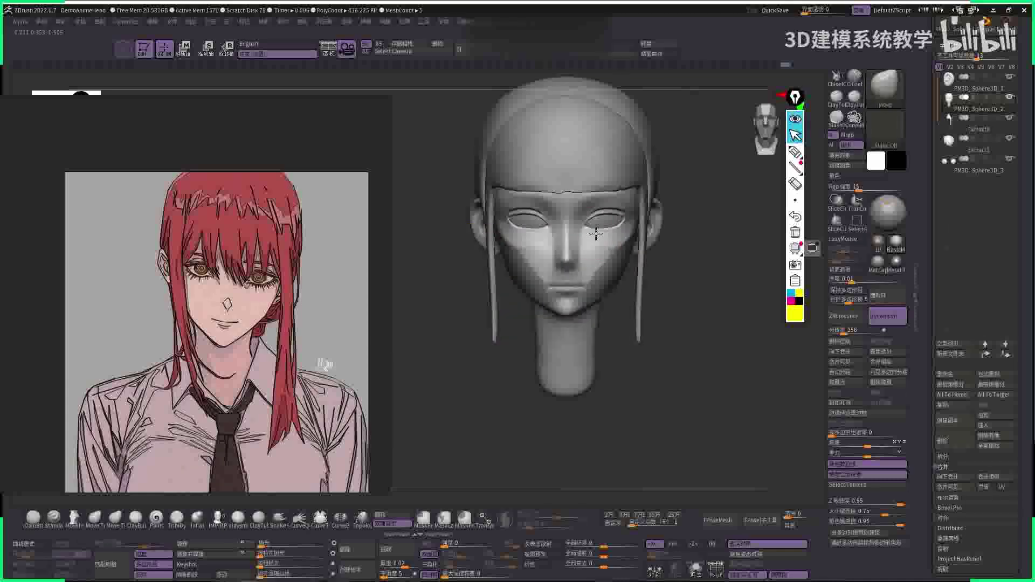
pyautogui.moveTo(588, 227)
pyautogui.mouseDown(button='right')
pyautogui.moveTo(598, 229)
pyautogui.moveTo(546, 221)
pyautogui.moveTo(628, 208)
pyautogui.moveTo(521, 192)
pyautogui.mouseUp(button='right')
pyautogui.press('space')
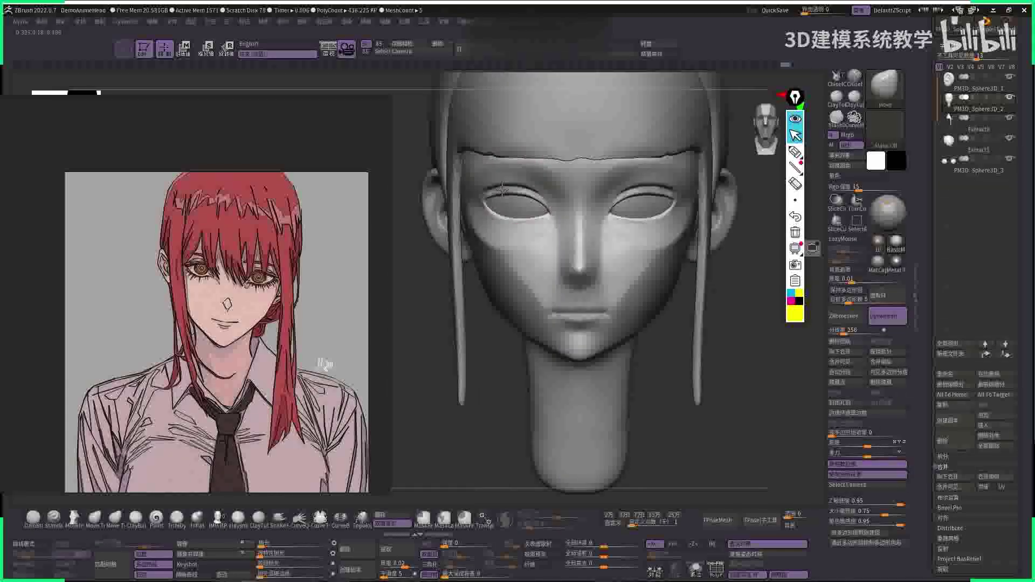
pyautogui.press('space')
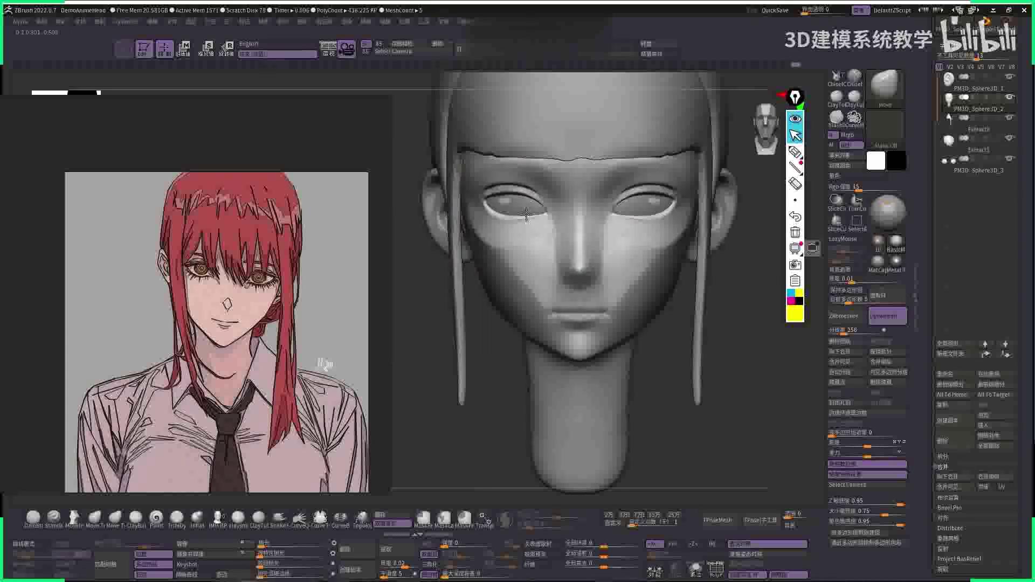
pyautogui.moveTo(526, 214); pyautogui.dragTo(637, 210, button='right')
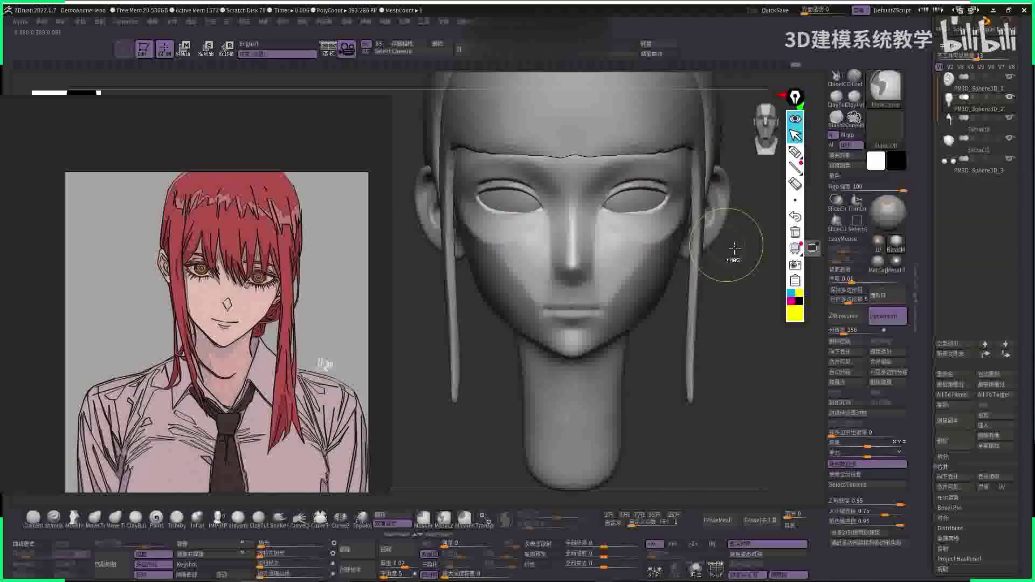
pyautogui.moveTo(735, 185); pyautogui.dragTo(605, 208, button='right')
# - Compare the face against the eyeball subtool, then solo the face to hide the hair
pyautogui.keyDown('alt'); pyautogui.click(693, 215); pyautogui.keyUp('alt')
pyautogui.press('space')
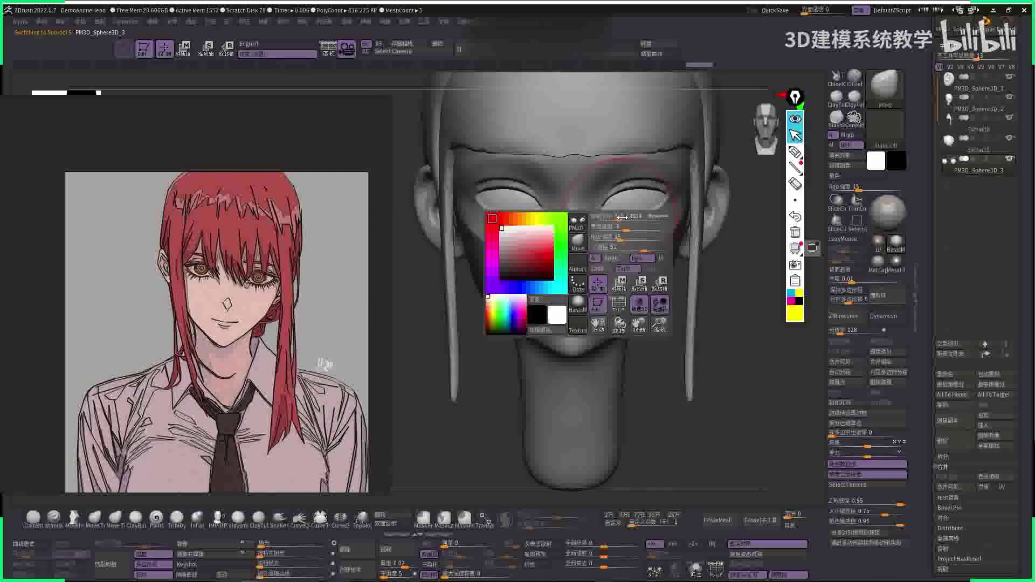
pyautogui.keyDown('alt'); pyautogui.click(606, 207); pyautogui.keyUp('alt')
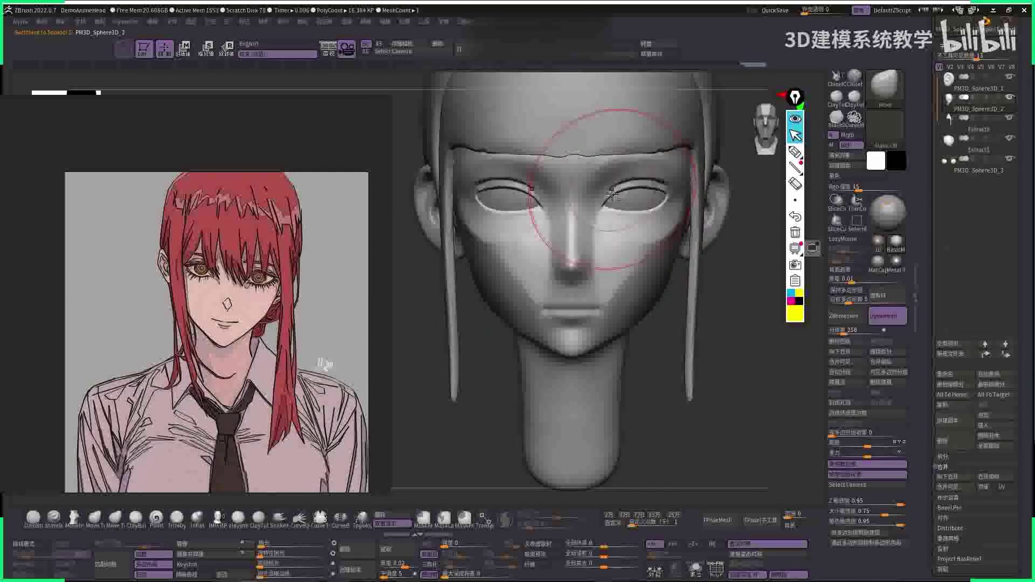
pyautogui.moveTo(746, 276)
pyautogui.keyDown('ctrl'); pyautogui.mouseDown(button='right')
pyautogui.moveTo(631, 230)
pyautogui.moveTo(570, 247)
pyautogui.mouseUp(button='right'); pyautogui.keyUp('ctrl')
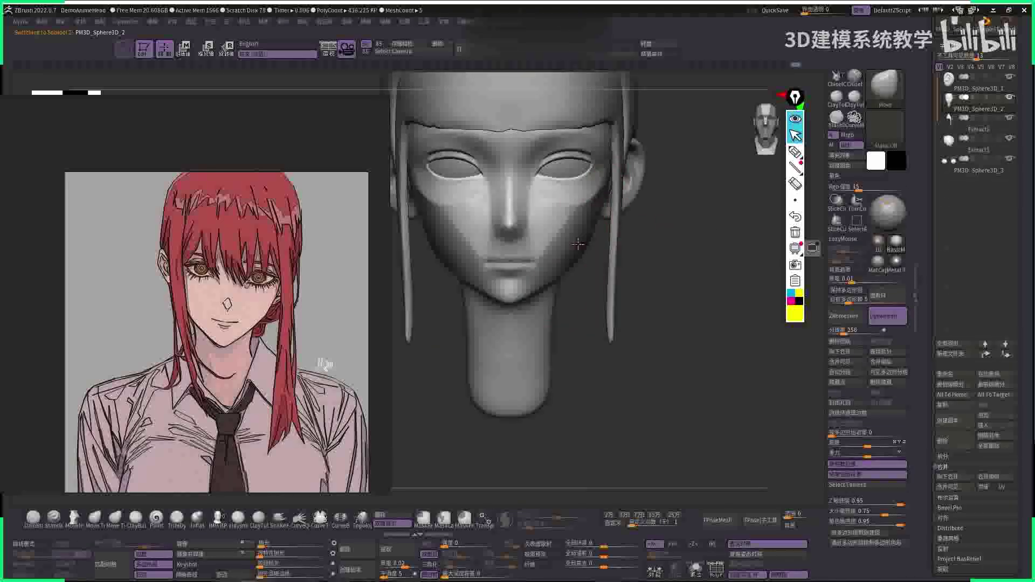
pyautogui.press('space')
pyautogui.moveTo(615, 264)
pyautogui.keyDown('ctrl'); pyautogui.mouseDown(button='right')
pyautogui.moveTo(626, 253)
pyautogui.moveTo(648, 262)
pyautogui.moveTo(619, 273)
pyautogui.moveTo(626, 210)
pyautogui.mouseUp(button='right'); pyautogui.keyUp('ctrl')
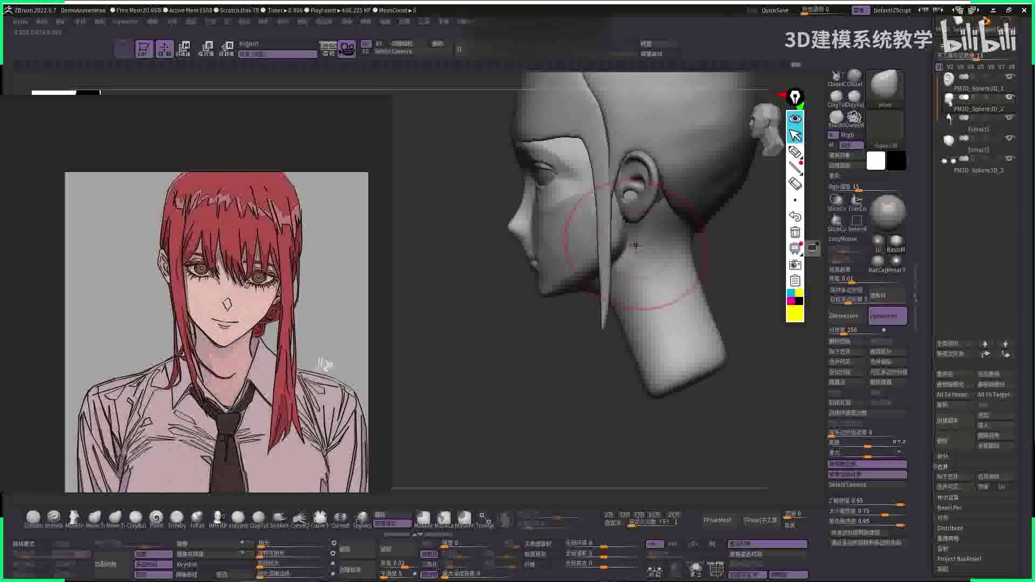
pyautogui.keyDown('alt'); pyautogui.click(712, 232); pyautogui.keyUp('alt')
pyautogui.moveTo(711, 232); pyautogui.dragTo(701, 238, button='right')
# - Refine the cheek and outer eye socket rim with smaller DamStandard and Move brushes
pyautogui.press('b')
pyautogui.press('d')
pyautogui.press('s')
pyautogui.press('space')
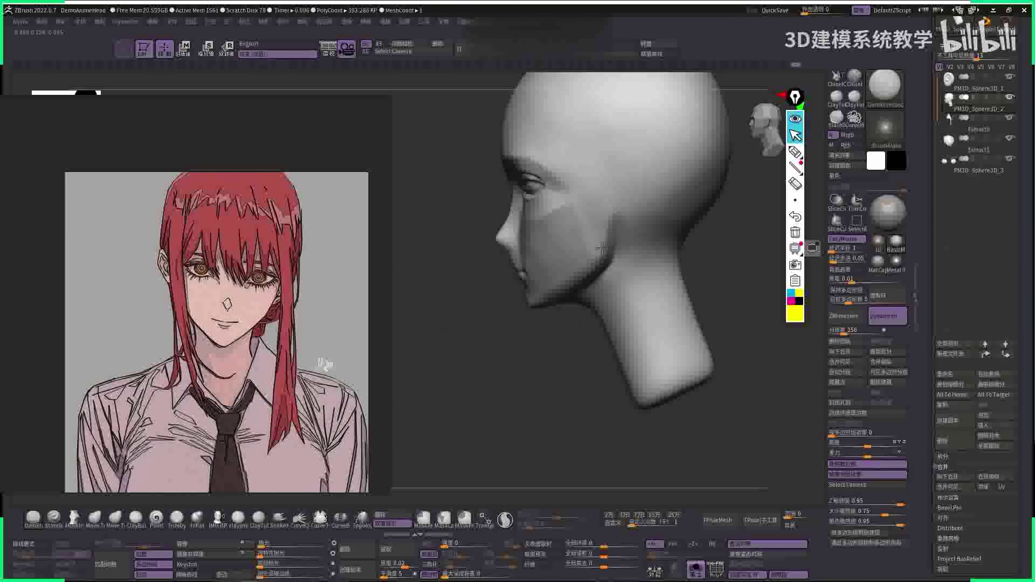
pyautogui.moveTo(722, 239); pyautogui.dragTo(624, 197, button='right')
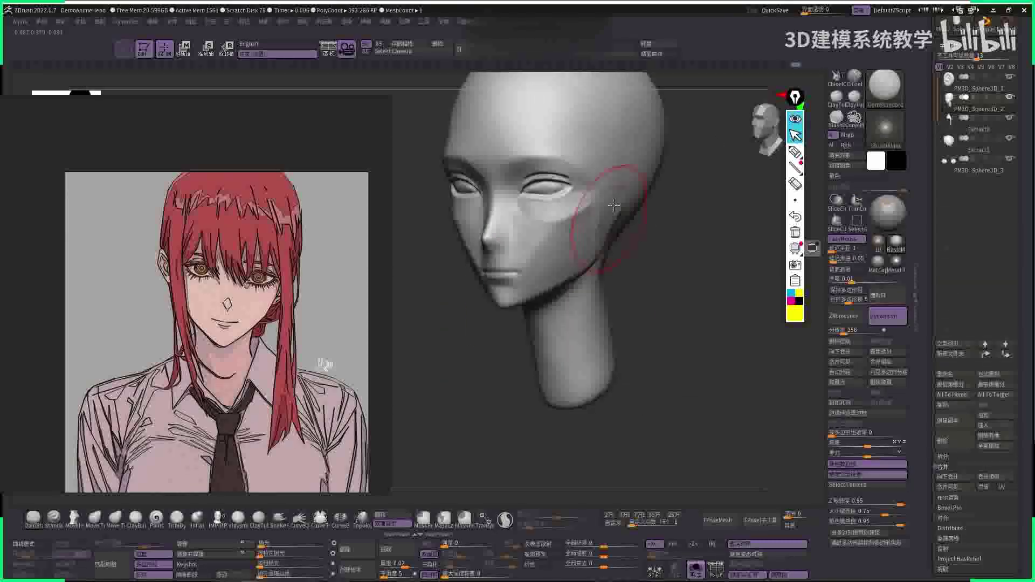
pyautogui.press('b')
pyautogui.press('m')
pyautogui.press('v')
pyautogui.press('space')
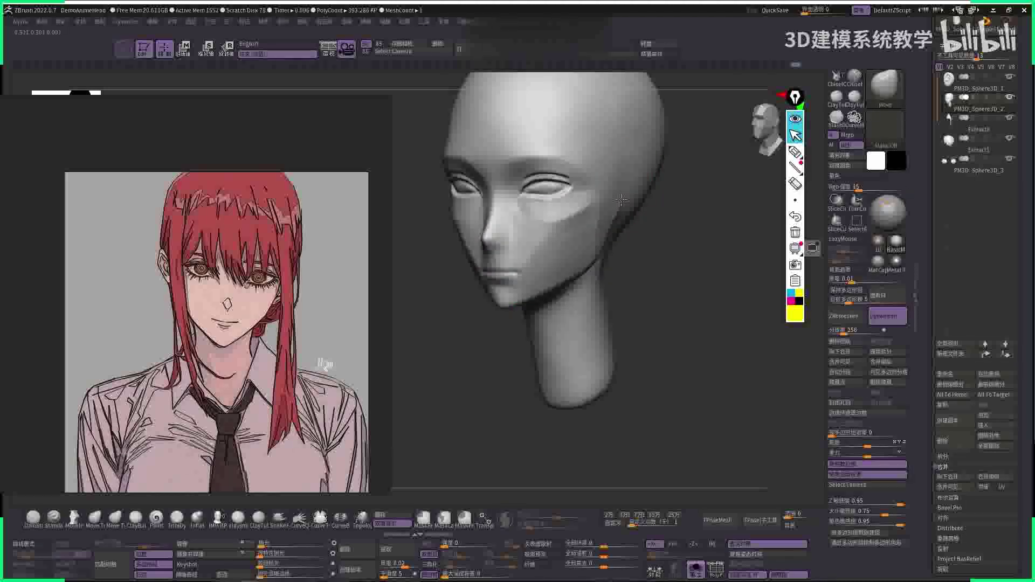
pyautogui.press('space')
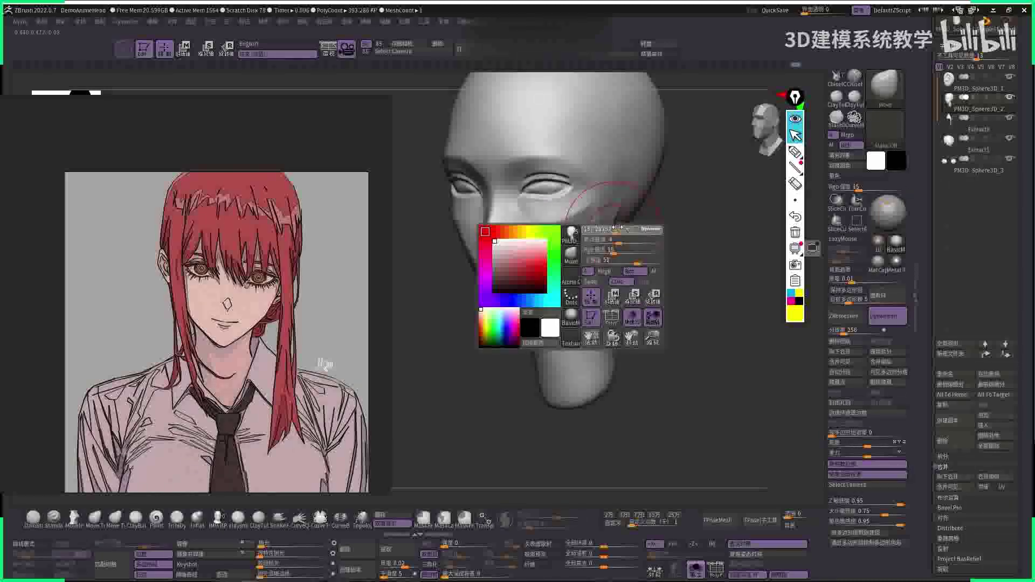
pyautogui.moveTo(611, 232); pyautogui.dragTo(638, 195, button='right')
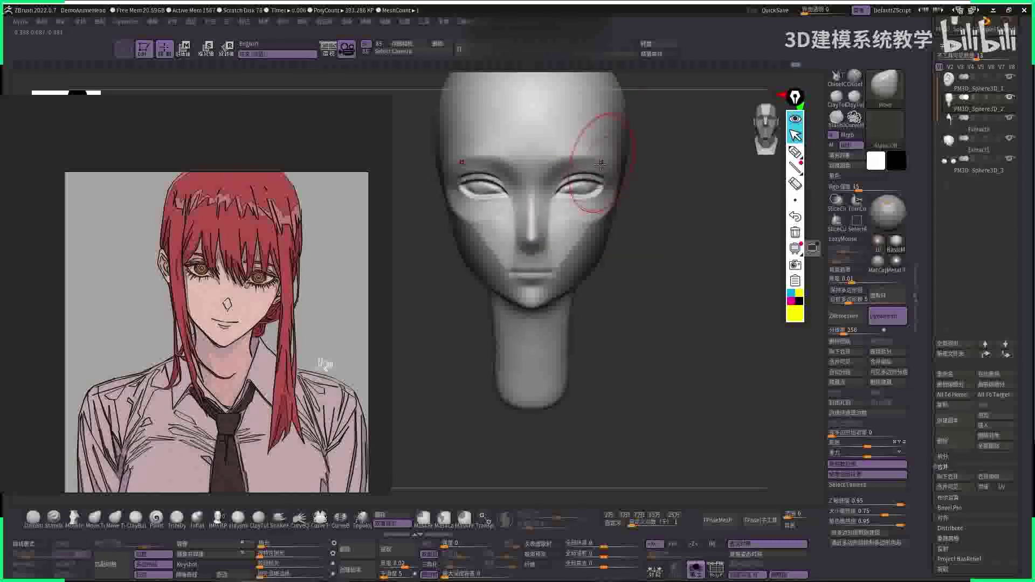
pyautogui.moveTo(597, 180)
pyautogui.mouseDown(button='right')
pyautogui.moveTo(688, 174)
pyautogui.moveTo(696, 213)
pyautogui.moveTo(563, 190)
pyautogui.mouseUp(button='right')
# - Show all subtools to check the eyeballs, then make the face active again
pyautogui.keyDown('alt'); pyautogui.click(556, 189); pyautogui.keyUp('alt')
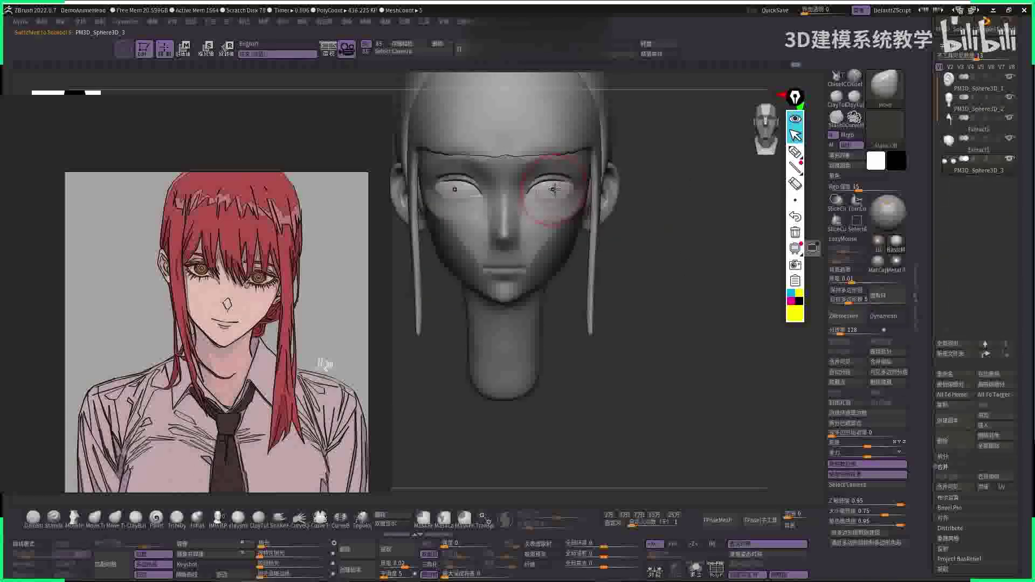
pyautogui.keyDown('ctrl'); pyautogui.moveTo(651, 201); pyautogui.dragTo(636, 201, button='right'); pyautogui.keyUp('ctrl')
pyautogui.keyDown('alt'); pyautogui.click(550, 212); pyautogui.keyUp('alt')
pyautogui.moveTo(550, 212); pyautogui.dragTo(547, 237, button='right')
pyautogui.moveTo(514, 292); pyautogui.dragTo(529, 293, button='right')
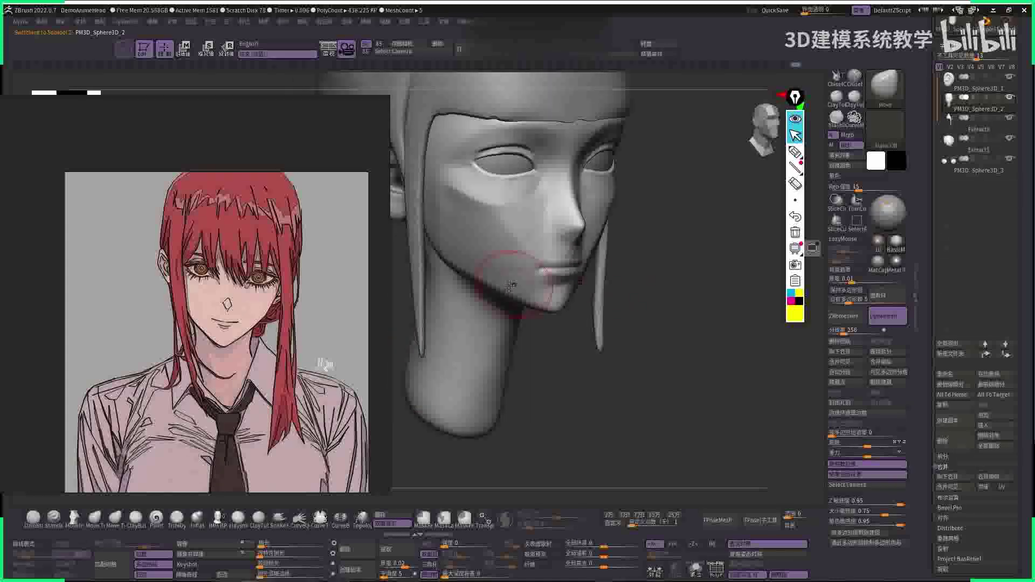
# - Carve the chin with a resized DamStandard brush and review the whole head
pyautogui.press('b')
pyautogui.press('d')
pyautogui.press('s')
pyautogui.press('space')
pyautogui.moveTo(488, 273); pyautogui.dragTo(527, 295)
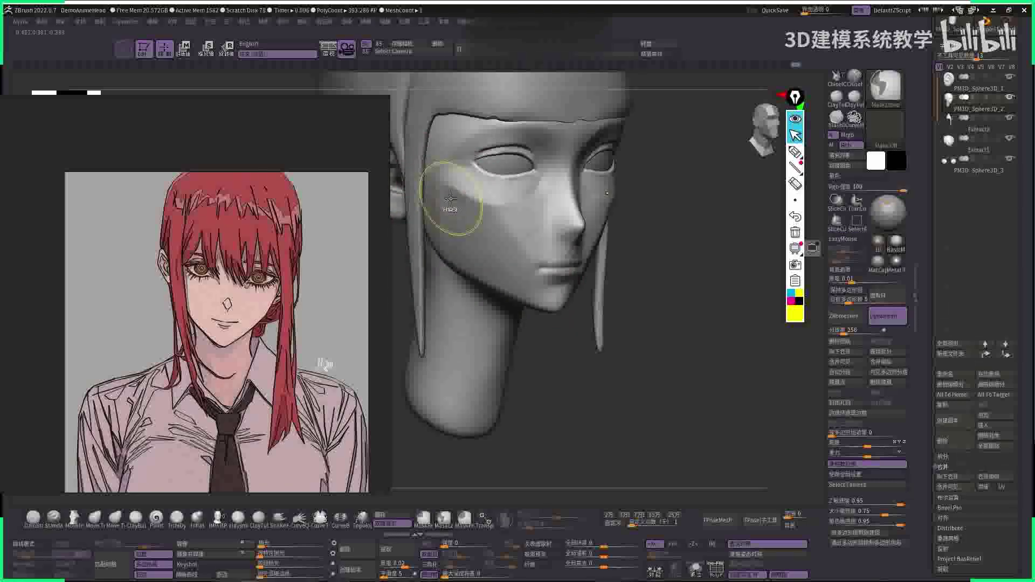
pyautogui.moveTo(628, 171)
pyautogui.keyDown('shift'); pyautogui.mouseDown()
pyautogui.moveTo(618, 227)
pyautogui.moveTo(558, 195)
pyautogui.moveTo(568, 222)
pyautogui.mouseUp(); pyautogui.keyUp('shift')
pyautogui.press('space')
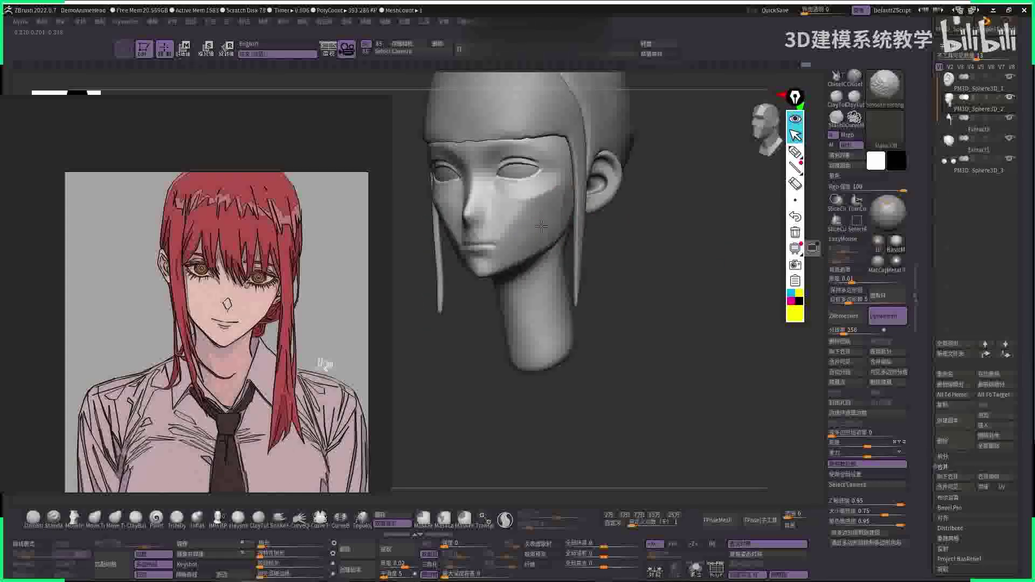
pyautogui.moveTo(668, 212)
pyautogui.mouseDown()
pyautogui.moveTo(654, 190)
pyautogui.moveTo(647, 216)
pyautogui.moveTo(676, 235)
pyautogui.moveTo(504, 239)
pyautogui.mouseUp()
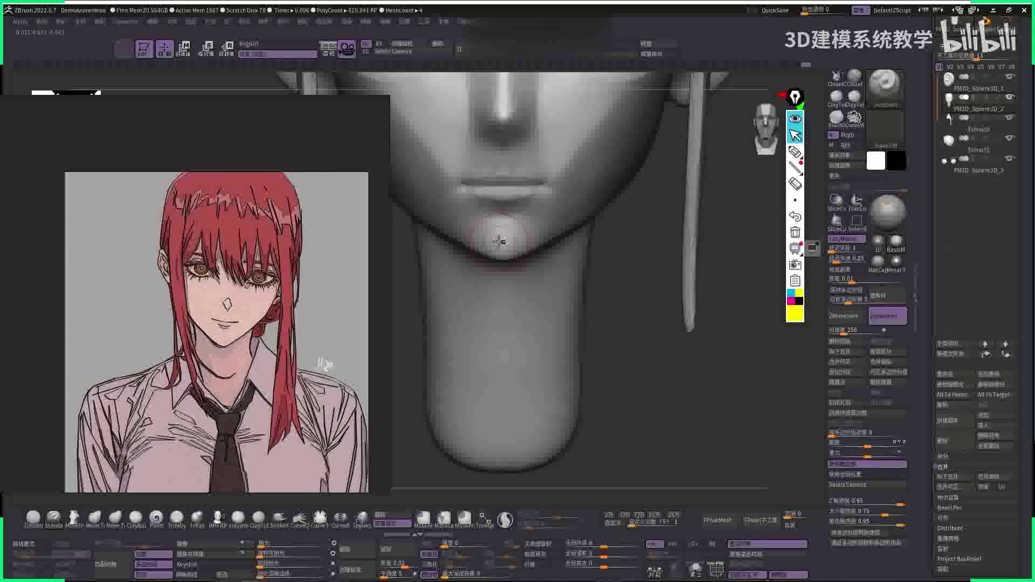
# - Clear the mask from lips and chin, then smooth the chin's underside
pyautogui.press('b')
pyautogui.press('d')
pyautogui.press('s')
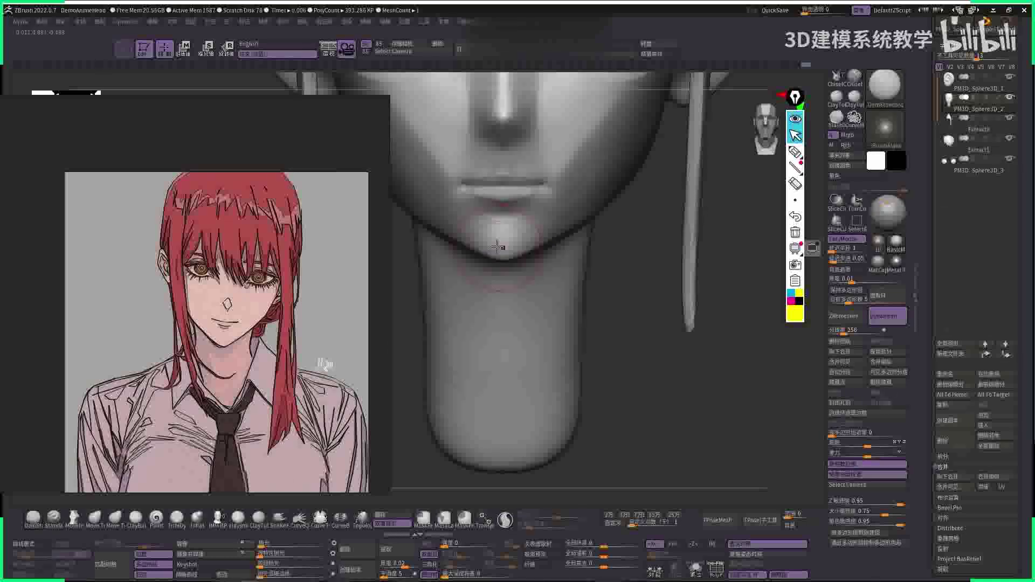
pyautogui.moveTo(605, 248); pyautogui.dragTo(658, 237)
pyautogui.hotkey('ctrl', 'shift', 'a')
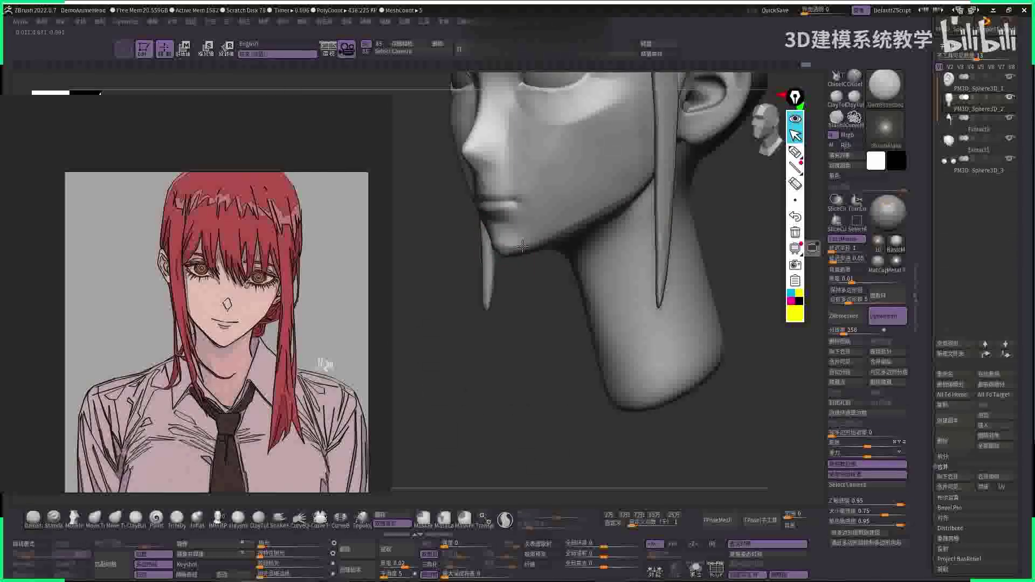
pyautogui.moveTo(524, 247); pyautogui.dragTo(520, 298, button='right')
pyautogui.moveTo(455, 256)
pyautogui.keyDown('shift'); pyautogui.mouseDown(button='right')
pyautogui.moveTo(509, 238)
pyautogui.moveTo(500, 252)
pyautogui.mouseUp(button='right'); pyautogui.keyUp('shift')
pyautogui.moveTo(677, 326); pyautogui.dragTo(471, 273, button='right')
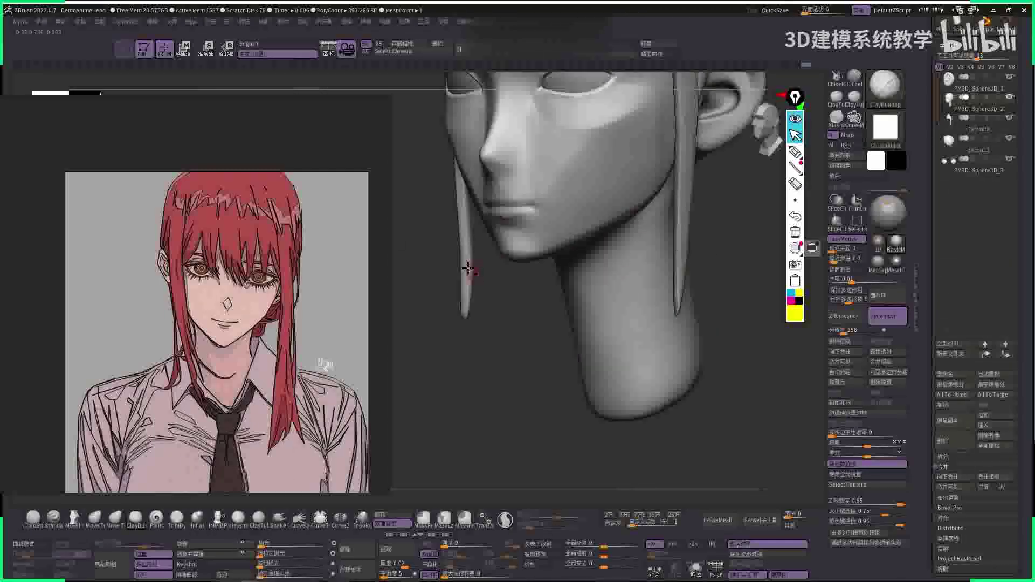
pyautogui.press('space')
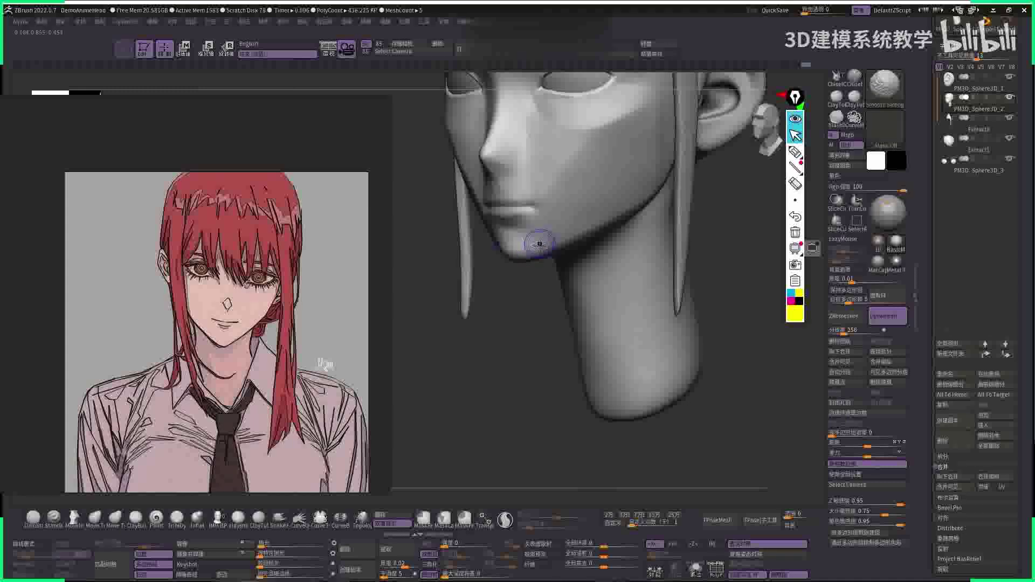
pyautogui.moveTo(536, 243); pyautogui.dragTo(592, 231, button='right')
pyautogui.moveTo(511, 246)
pyautogui.keyDown('shift'); pyautogui.mouseDown(button='right')
pyautogui.moveTo(654, 238)
pyautogui.moveTo(562, 203)
pyautogui.moveTo(585, 267)
pyautogui.moveTo(534, 356)
pyautogui.moveTo(462, 321)
pyautogui.moveTo(490, 270)
pyautogui.moveTo(545, 227)
pyautogui.mouseUp(button='right'); pyautogui.keyUp('shift')
# - Build up the jaw with ClayBuildup and check the profile with hair hidden
pyautogui.press('space')
pyautogui.press('b')
pyautogui.press('c')
pyautogui.press('b')
pyautogui.press('space')
pyautogui.press('space')
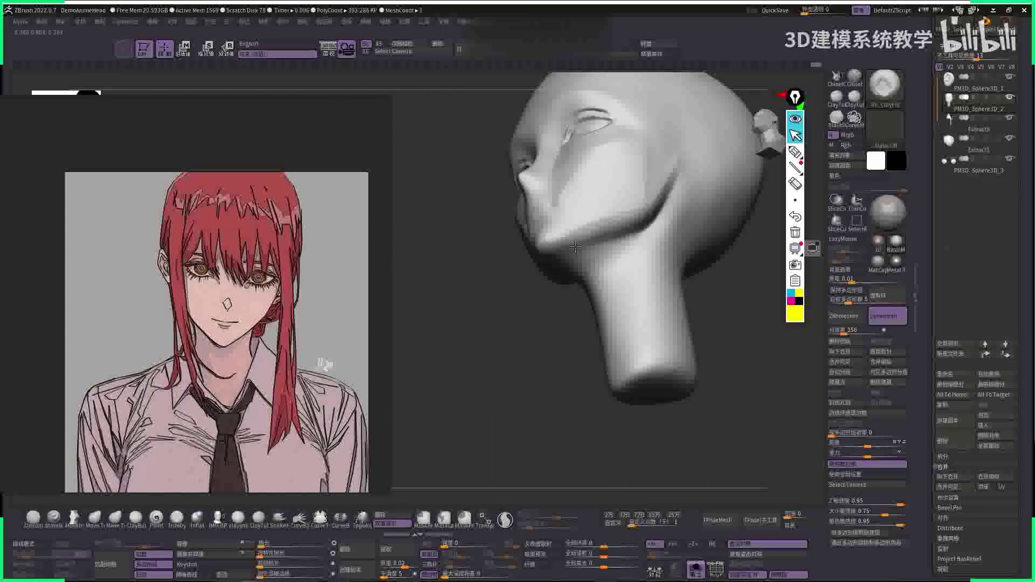
pyautogui.moveTo(627, 231); pyautogui.dragTo(489, 239, button='right')
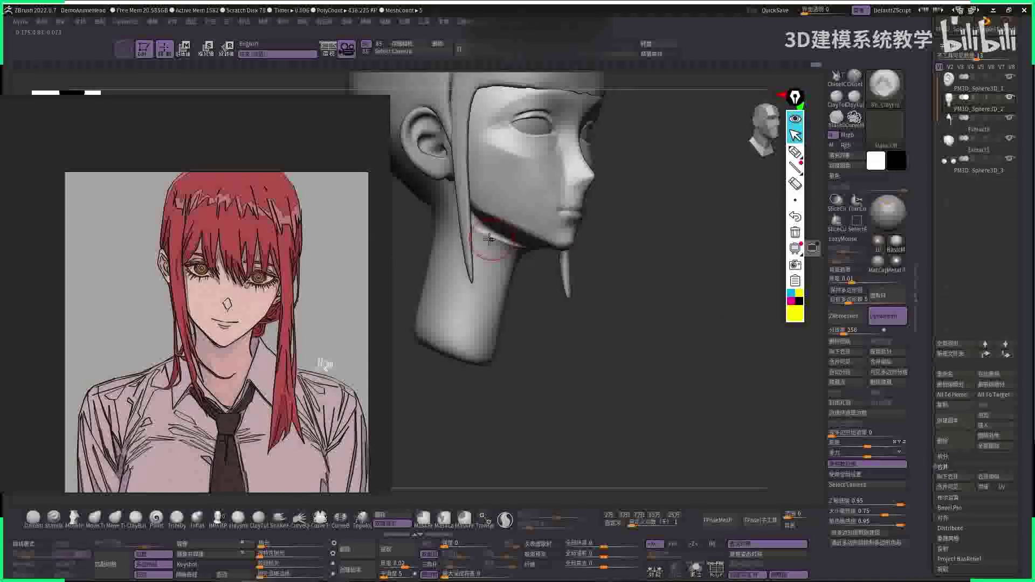
pyautogui.hotkey('shift', 's')
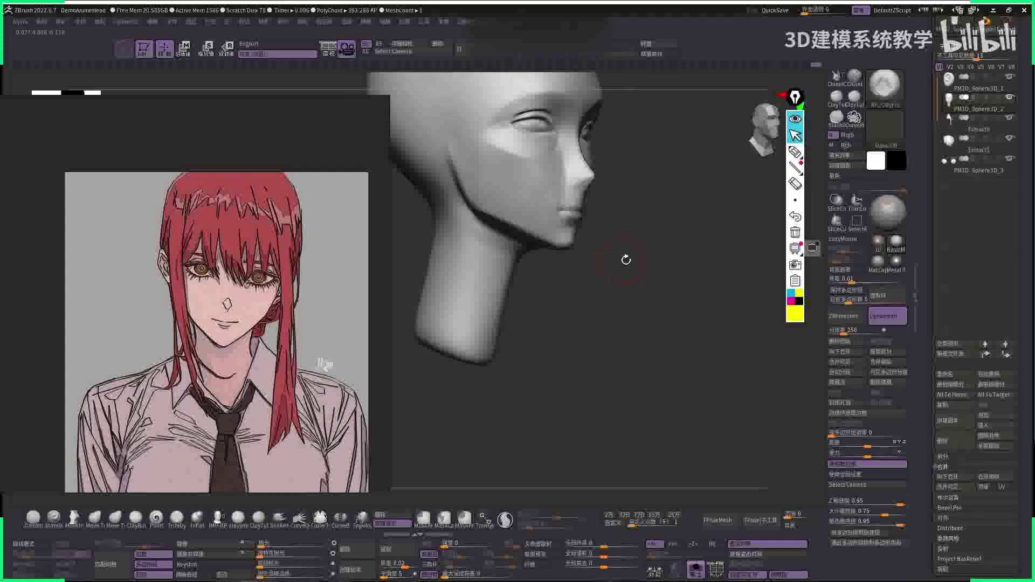
pyautogui.moveTo(624, 259); pyautogui.dragTo(653, 258, button='right')
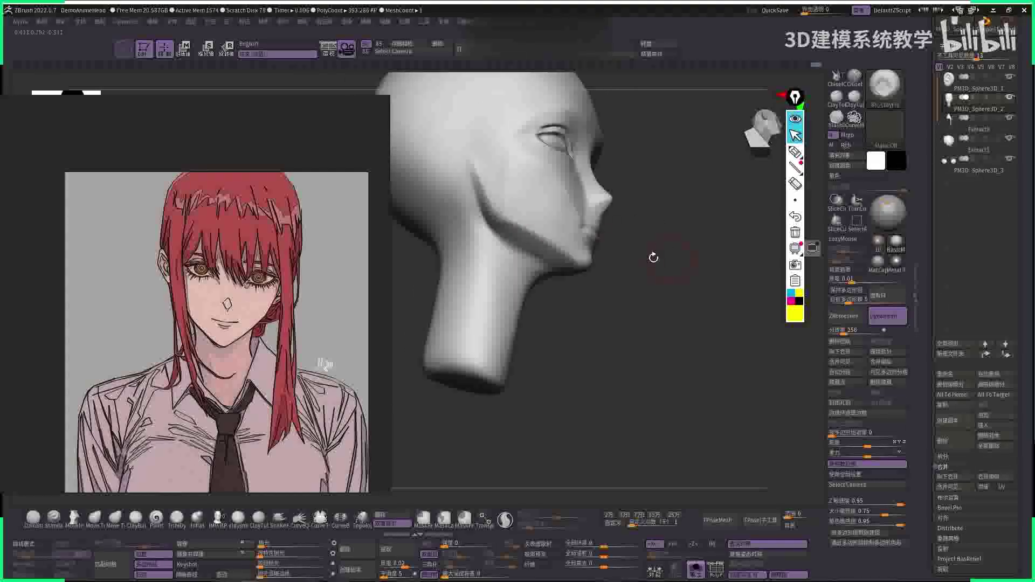
pyautogui.moveTo(538, 198); pyautogui.dragTo(476, 187, button='right')
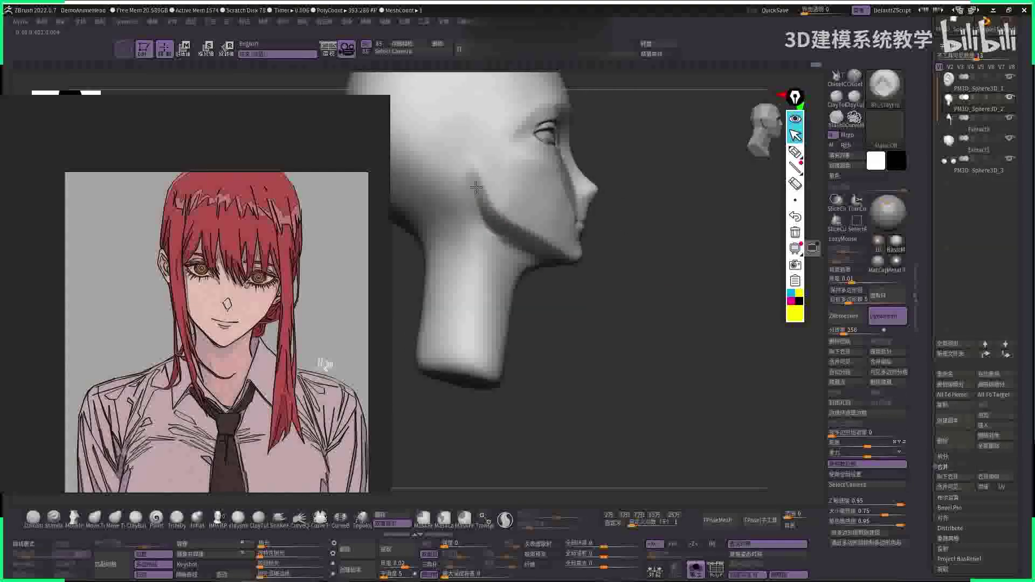
pyautogui.press('1')
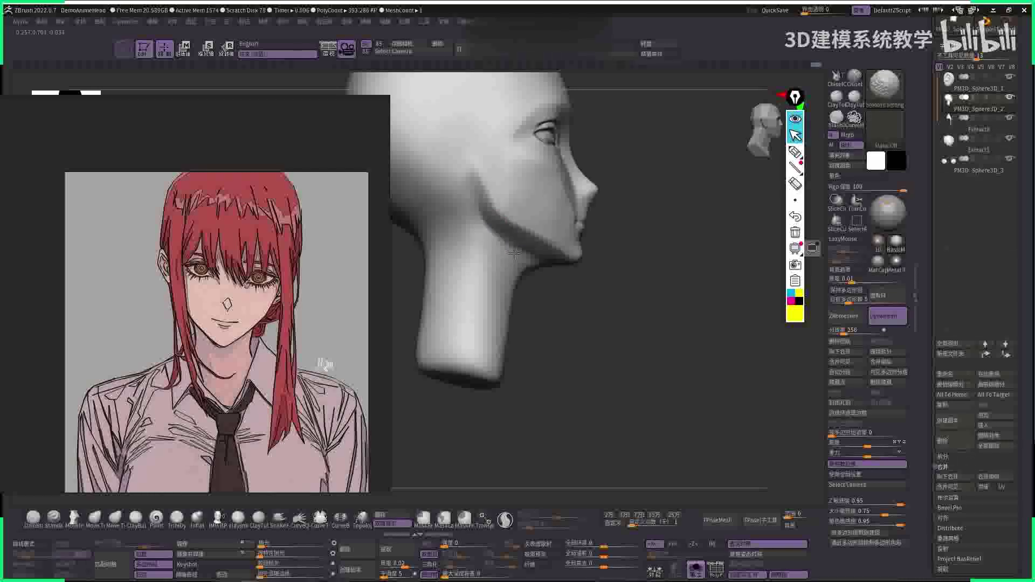
pyautogui.moveTo(530, 257)
pyautogui.mouseDown(button='right')
pyautogui.moveTo(561, 240)
pyautogui.moveTo(671, 224)
pyautogui.mouseUp(button='right')
# - Push the right cheek into shape with an enlarged Move brush
pyautogui.press('b')
pyautogui.press('m')
pyautogui.press('v')
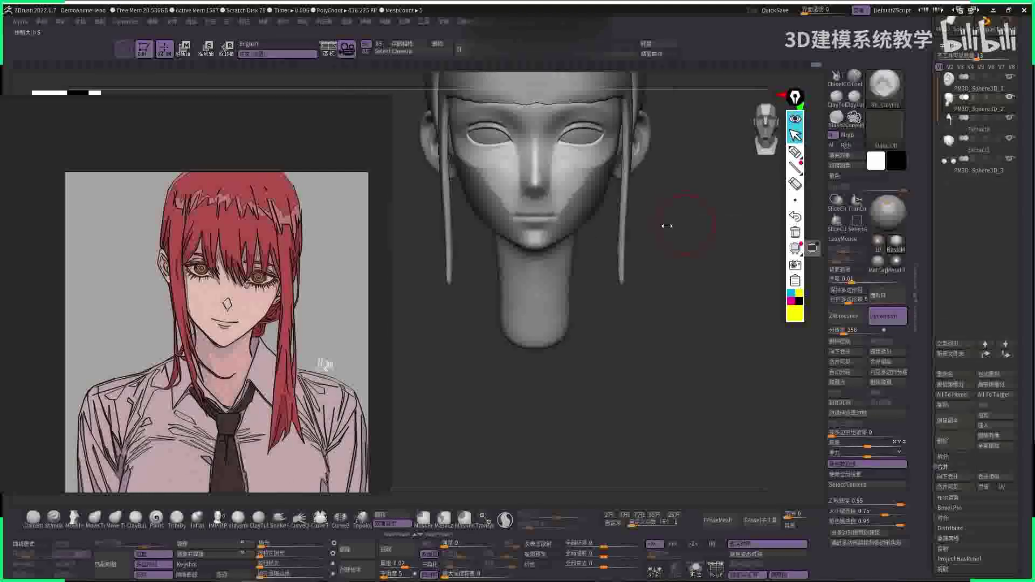
pyautogui.press('space')
pyautogui.keyDown('ctrl'); pyautogui.moveTo(554, 241); pyautogui.dragTo(515, 267, button='right'); pyautogui.keyUp('ctrl')
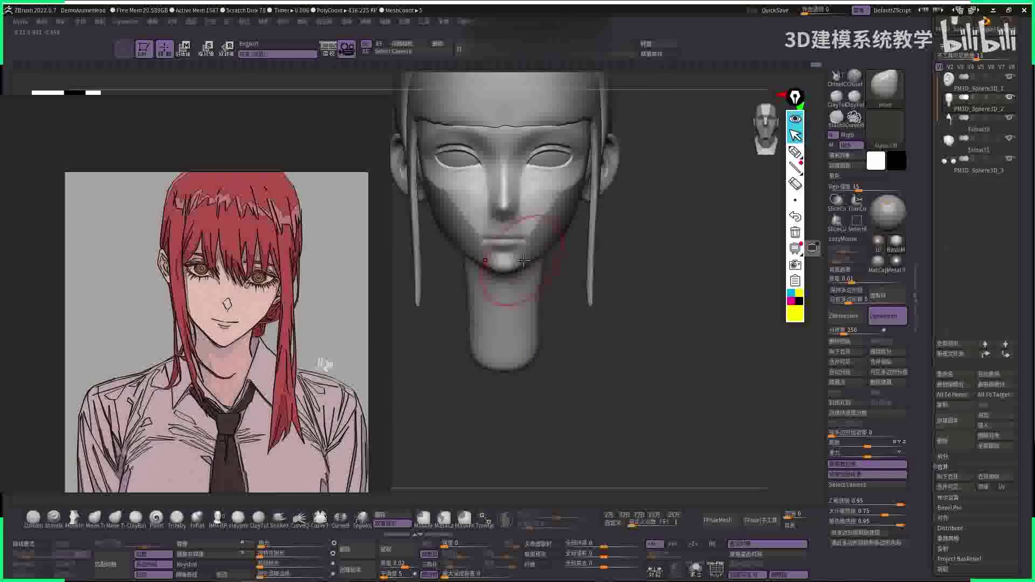
pyautogui.press('space')
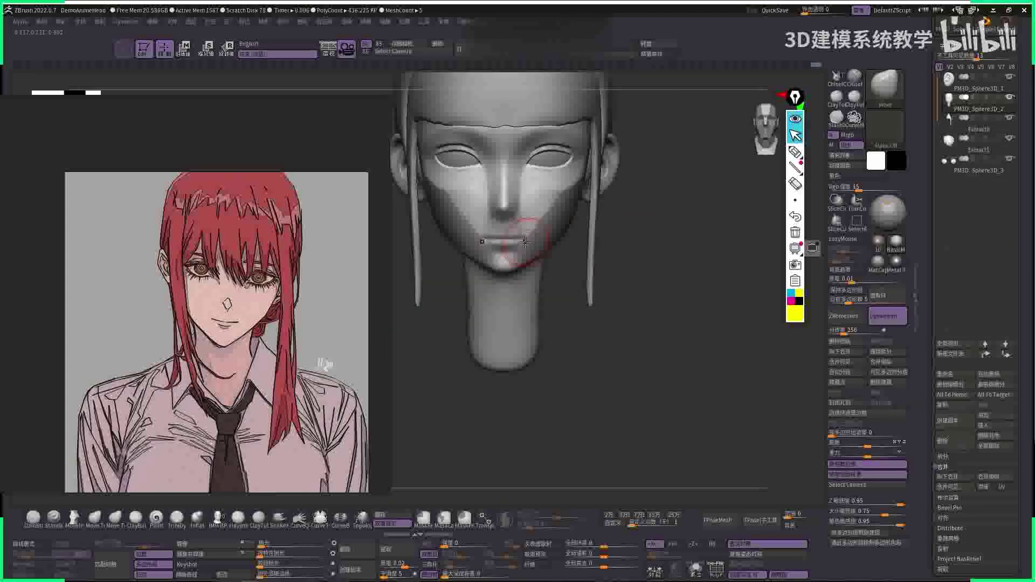
pyautogui.moveTo(527, 239); pyautogui.dragTo(531, 240)
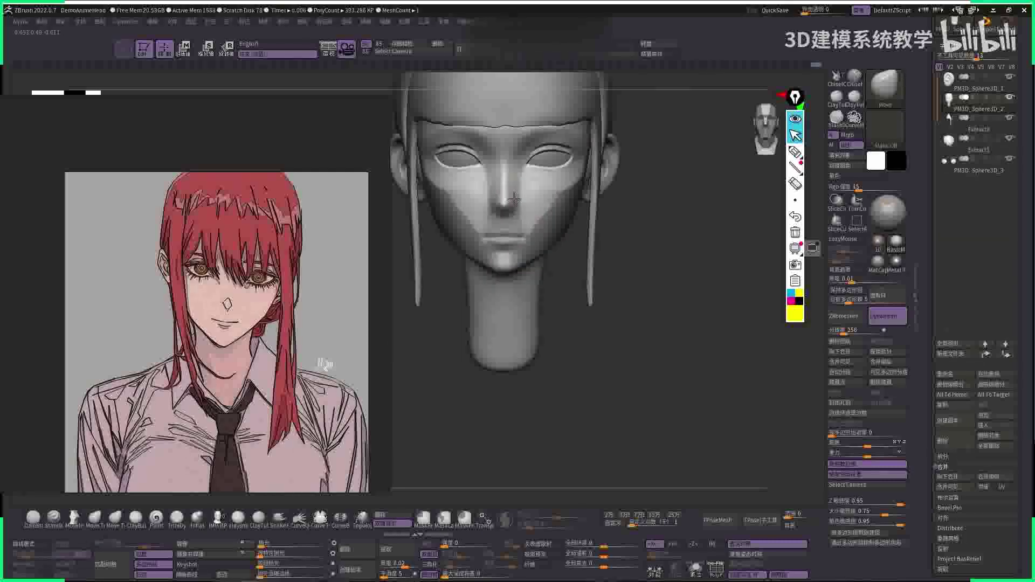
pyautogui.moveTo(514, 199); pyautogui.dragTo(526, 231, button='right')
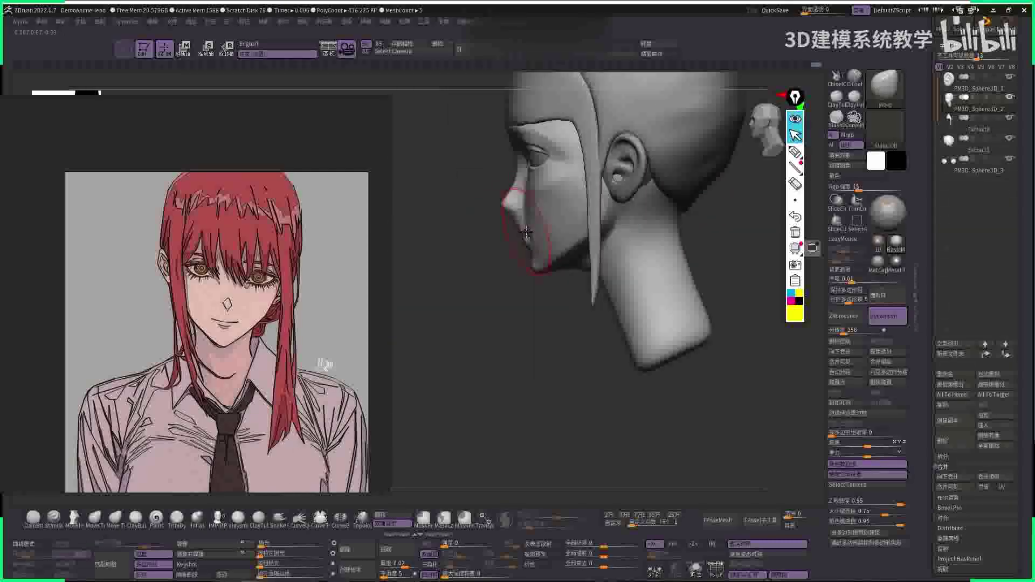
pyautogui.rightClick(526, 230)
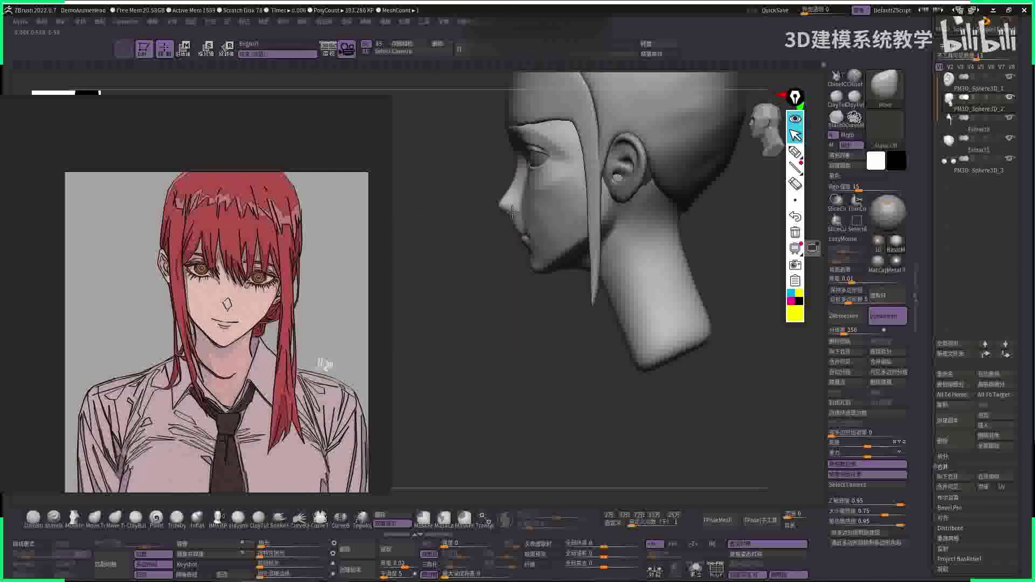
pyautogui.moveTo(488, 237); pyautogui.dragTo(549, 205, button='right')
# - Carve the nostril creases with DamStandard and rework the nose tip in left profile
pyautogui.rightClick(519, 173)
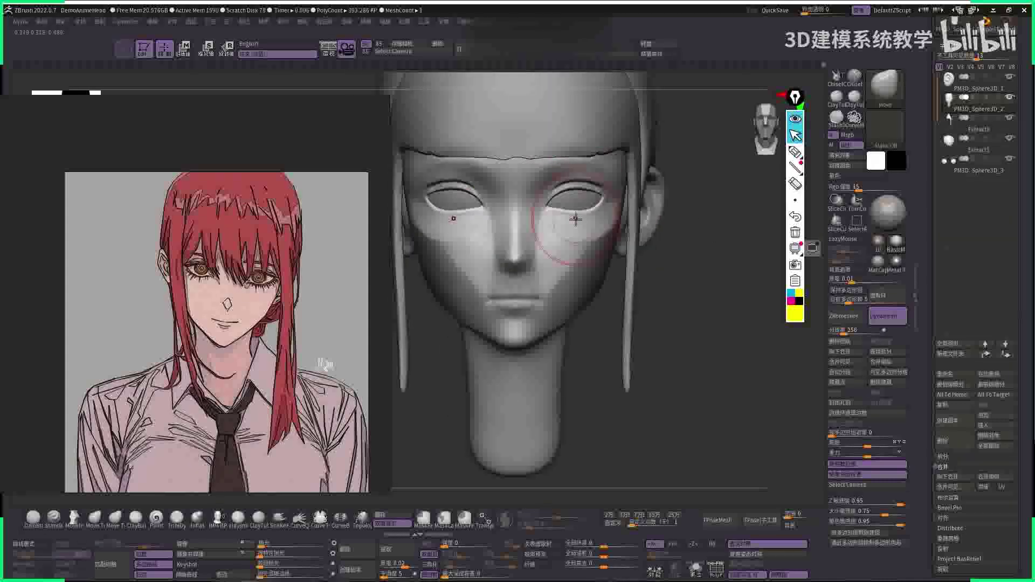
pyautogui.press('space')
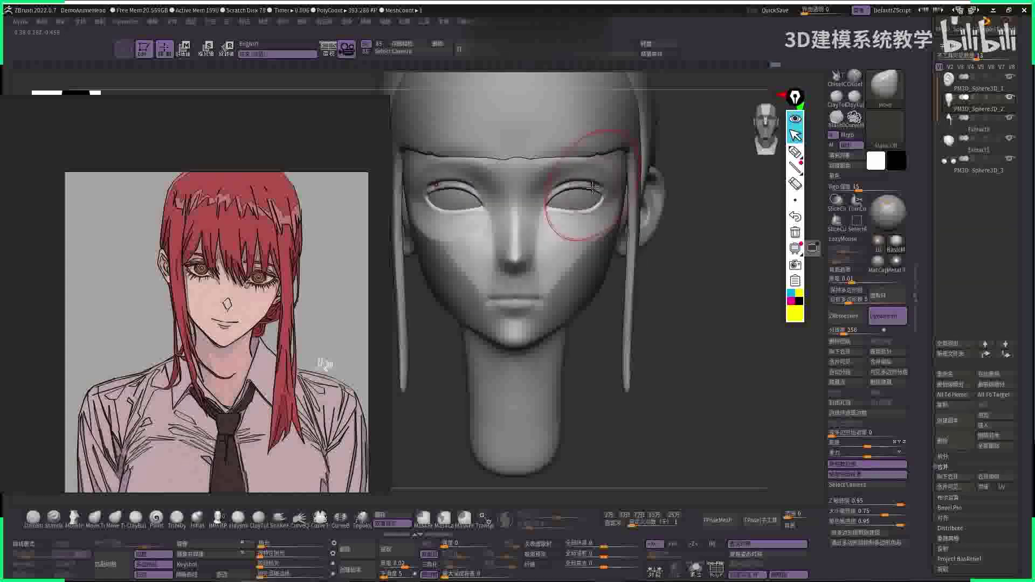
pyautogui.moveTo(592, 206); pyautogui.dragTo(700, 167, button='right')
pyautogui.moveTo(654, 261)
pyautogui.keyDown('alt'); pyautogui.mouseDown(button='right')
pyautogui.moveTo(658, 296)
pyautogui.moveTo(723, 269)
pyautogui.mouseUp(button='right'); pyautogui.keyUp('alt')
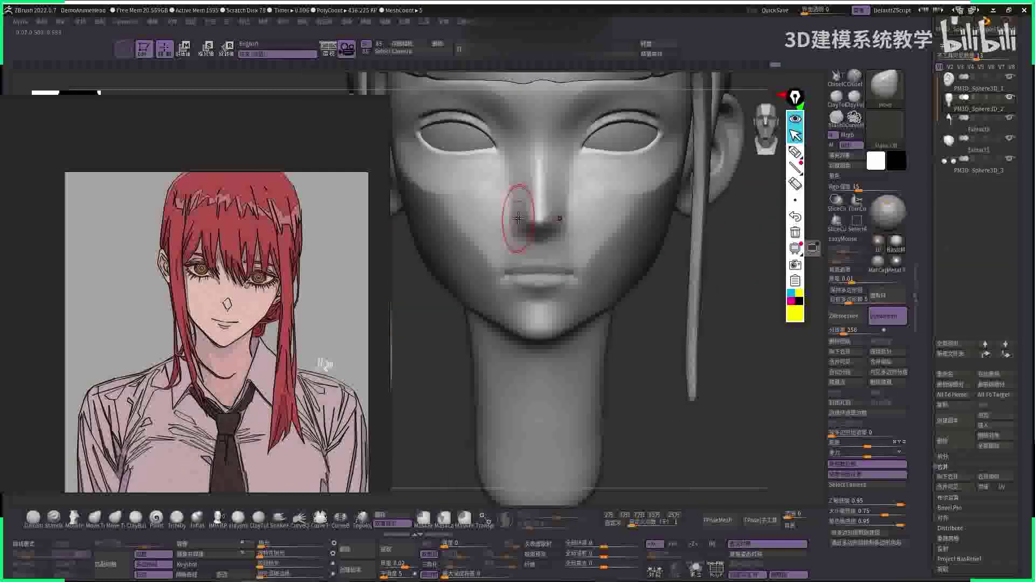
pyautogui.press('b')
pyautogui.press('d')
pyautogui.press('s')
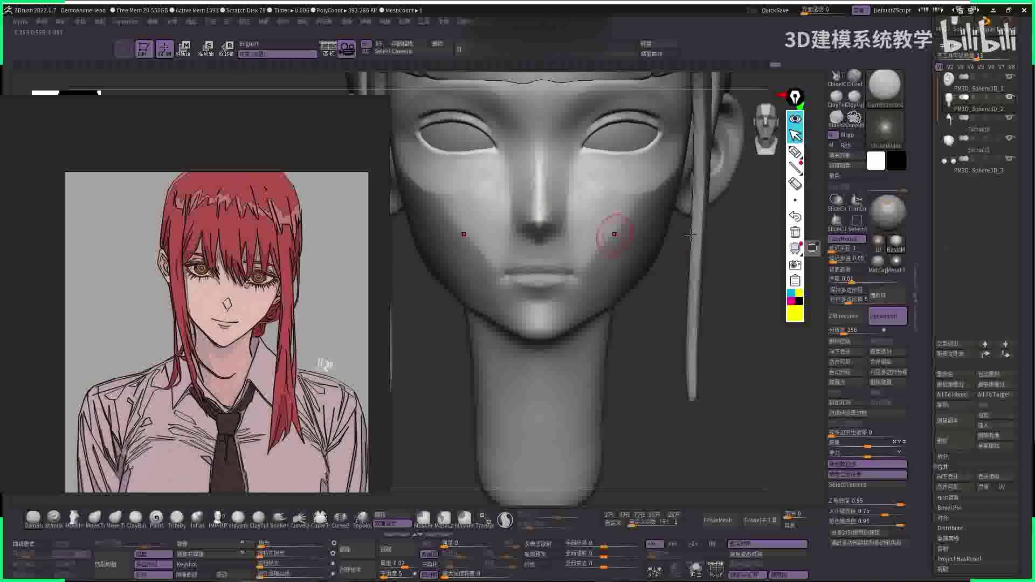
pyautogui.moveTo(690, 234); pyautogui.dragTo(540, 212, button='right')
pyautogui.press('b')
pyautogui.press('m')
pyautogui.press('v')
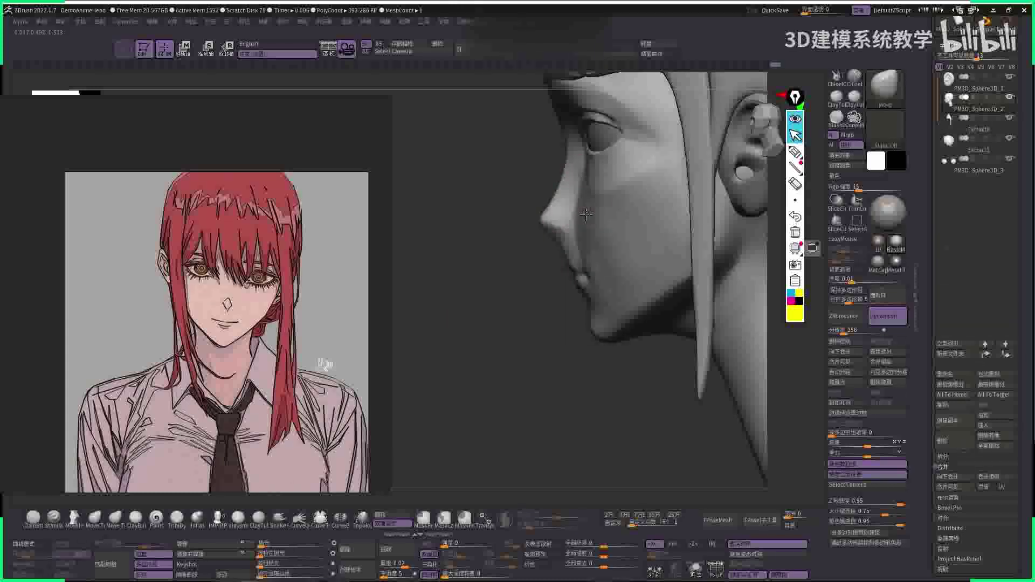
# - Sculpt the area around the lips, checking from front and three-quarter views
pyautogui.press('space')
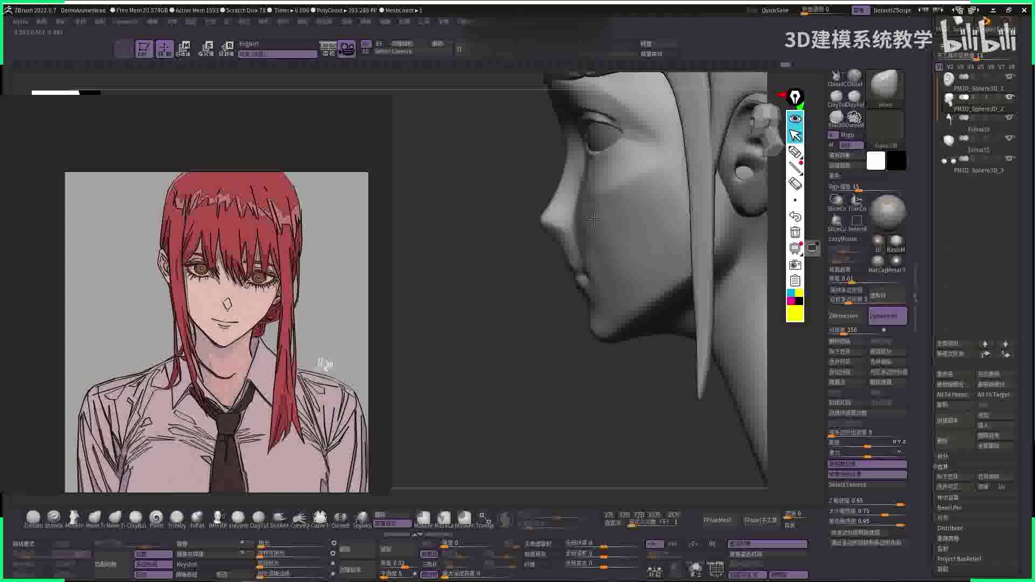
pyautogui.moveTo(589, 239)
pyautogui.mouseDown(button='right')
pyautogui.moveTo(620, 232)
pyautogui.moveTo(733, 248)
pyautogui.moveTo(719, 268)
pyautogui.moveTo(698, 267)
pyautogui.mouseUp(button='right')
pyautogui.press('f')
pyautogui.press('space')
pyautogui.press('space')
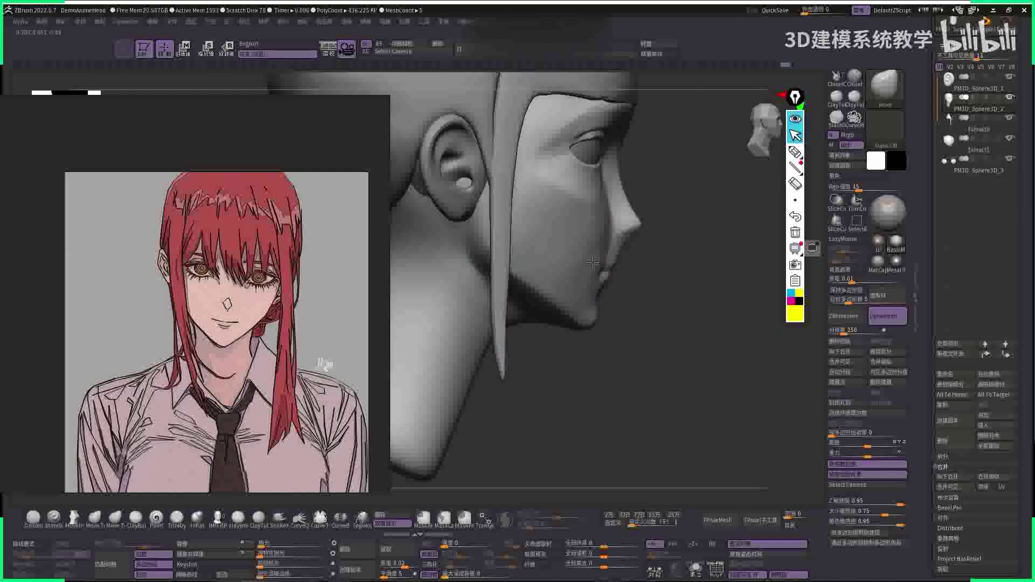
pyautogui.press('space')
pyautogui.moveTo(592, 262); pyautogui.dragTo(598, 252)
pyautogui.moveTo(598, 253); pyautogui.dragTo(628, 255, button='right')
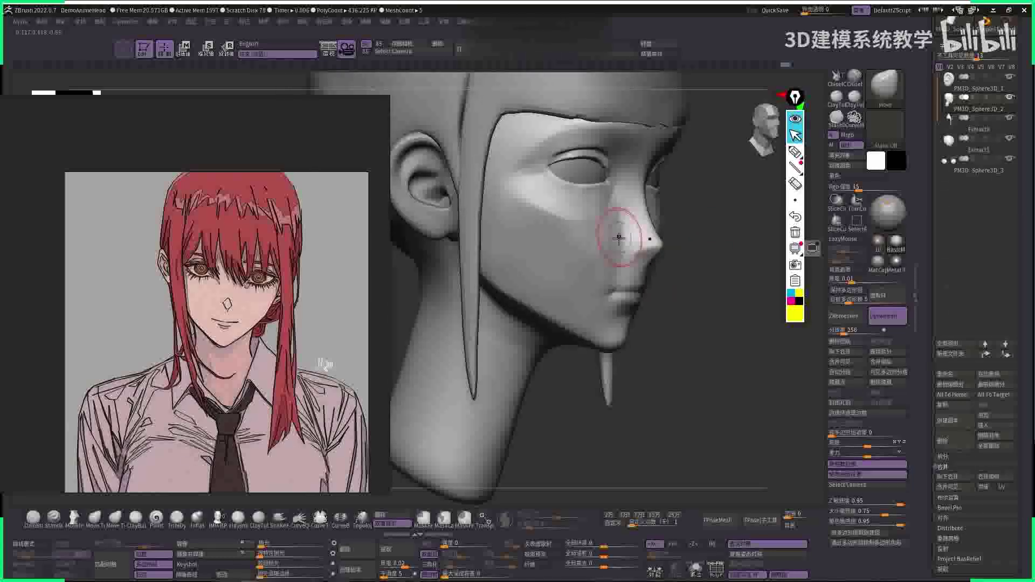
pyautogui.press('space')
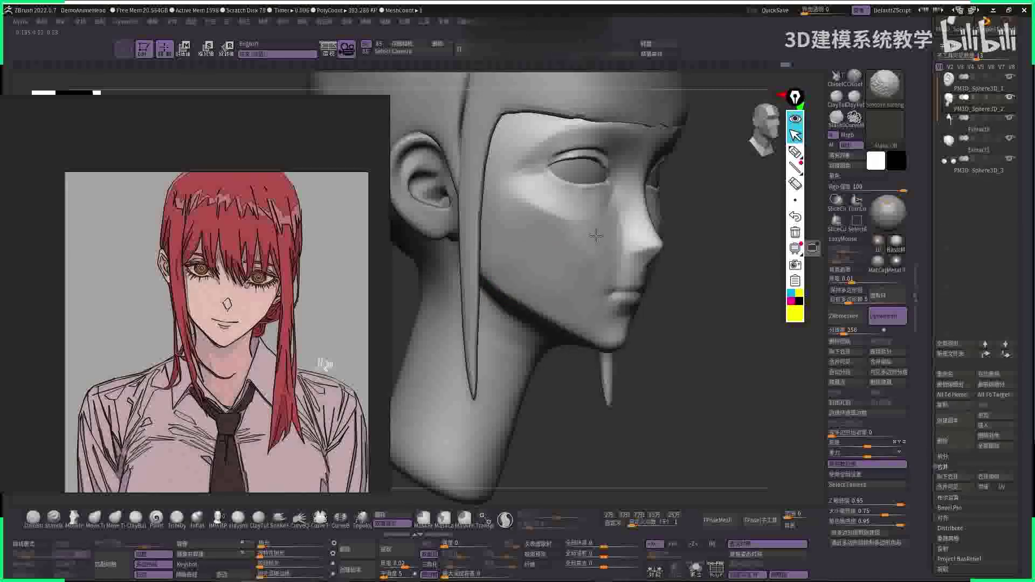
pyautogui.press('space')
pyautogui.moveTo(573, 278); pyautogui.dragTo(409, 283, button='right')
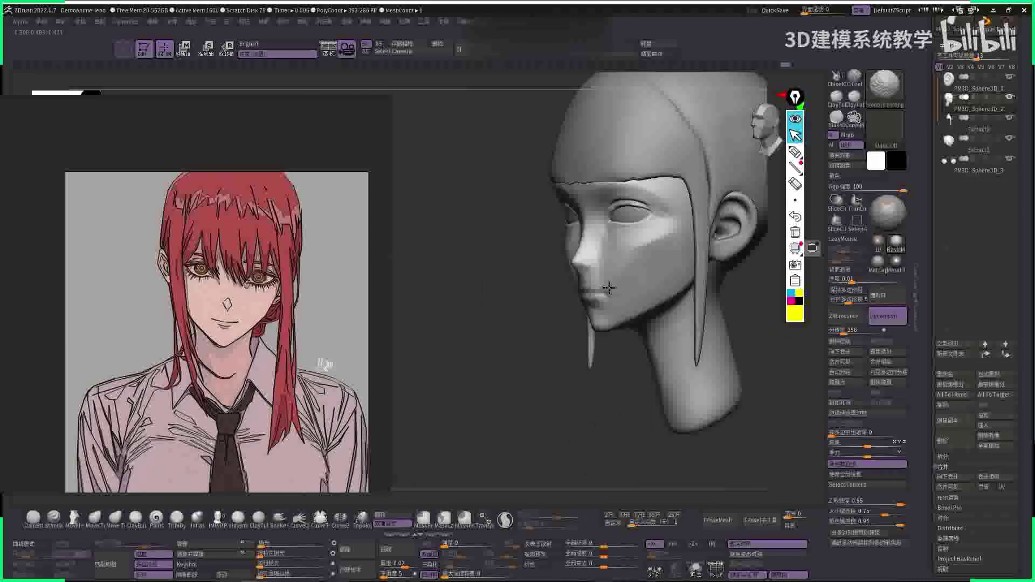
pyautogui.moveTo(625, 240); pyautogui.dragTo(621, 270, button='right')
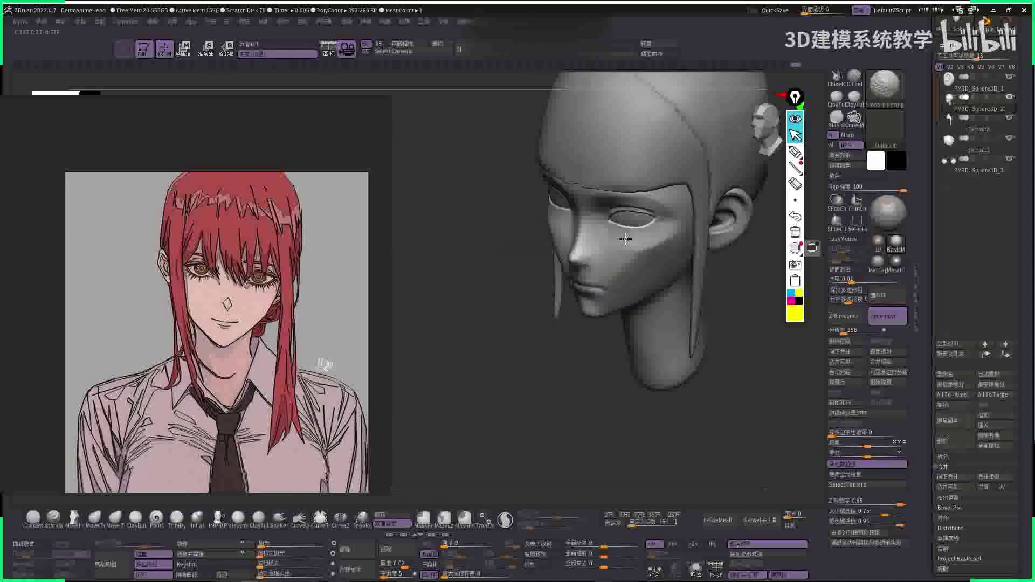
pyautogui.keyDown('shift'); pyautogui.moveTo(612, 245); pyautogui.dragTo(518, 236, button='right'); pyautogui.keyUp('shift')
# - Smooth the face, then add cheek volume with ClayBuildup and ClayTubes
pyautogui.press('shift')
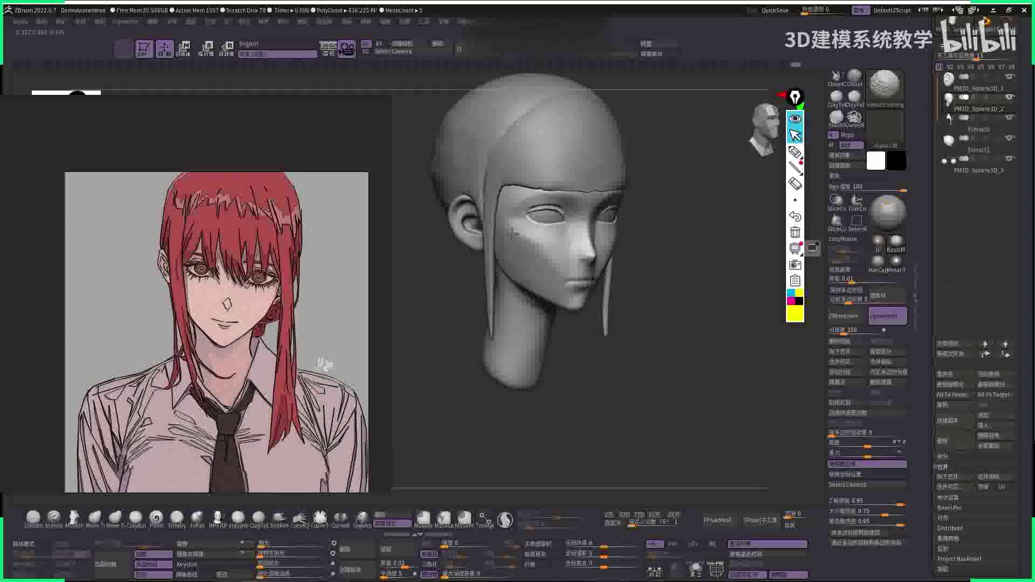
pyautogui.moveTo(553, 257); pyautogui.dragTo(563, 213, button='right')
pyautogui.press('b')
pyautogui.press('c')
pyautogui.press('b')
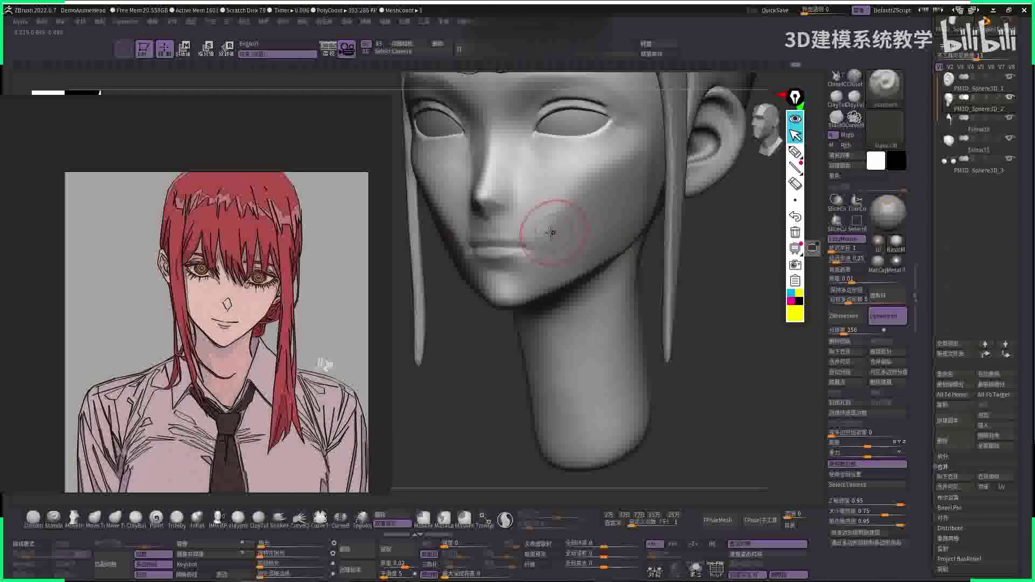
pyautogui.press('b')
pyautogui.press('c')
pyautogui.press('t')
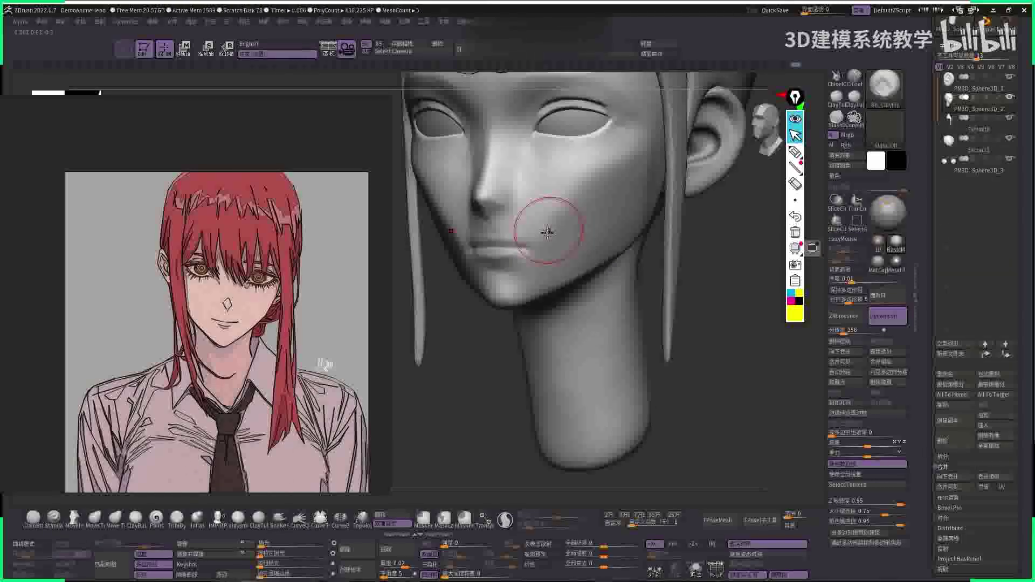
pyautogui.press('space')
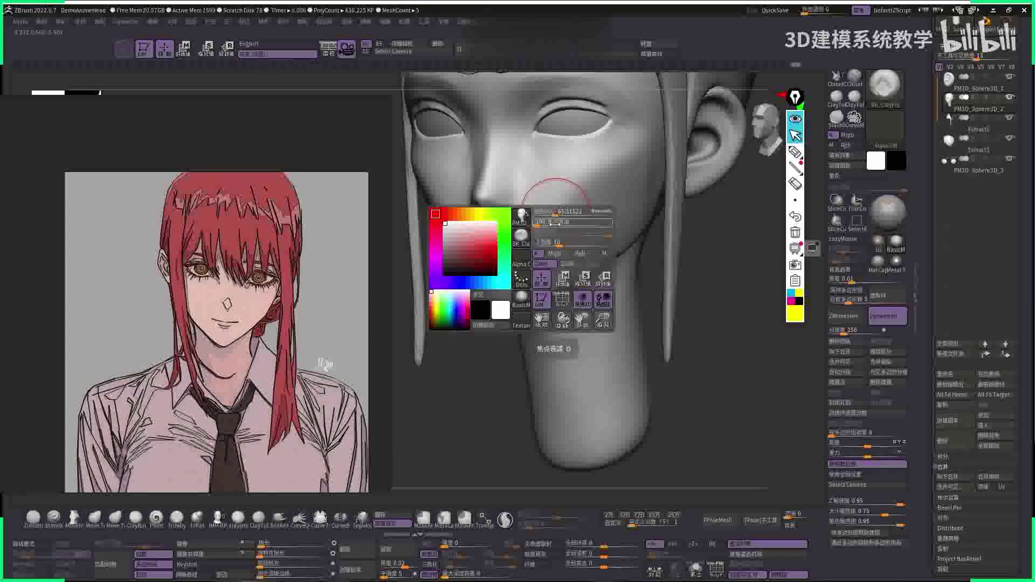
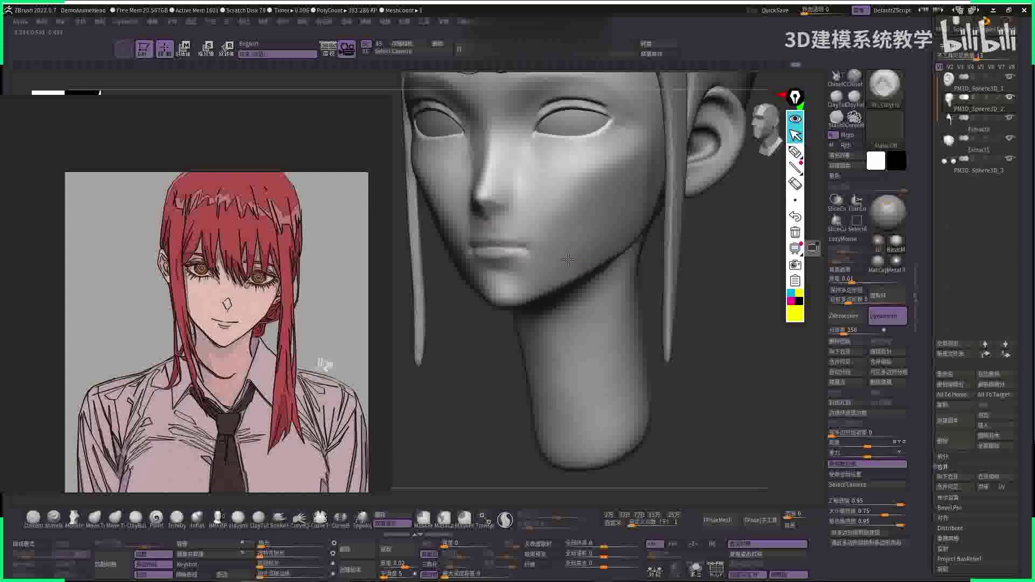
# - Turn on LazyMouse, shrink the brush and soften the cheeks with Smooth Stronger from several angles
pyautogui.press('space')
pyautogui.moveTo(568, 260); pyautogui.dragTo(562, 240)
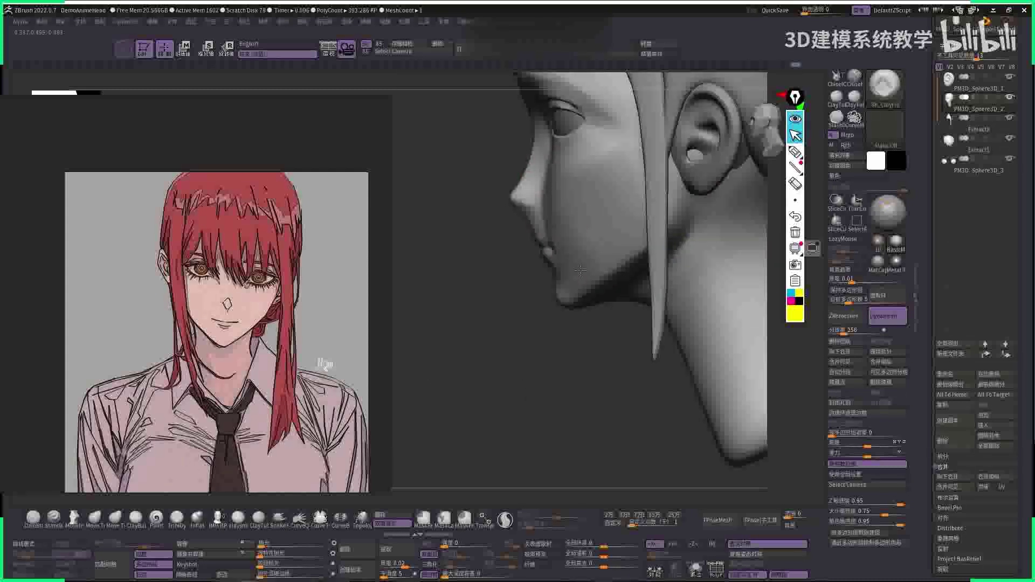
pyautogui.moveTo(490, 227); pyautogui.dragTo(566, 205)
pyautogui.press('space')
pyautogui.press('l')
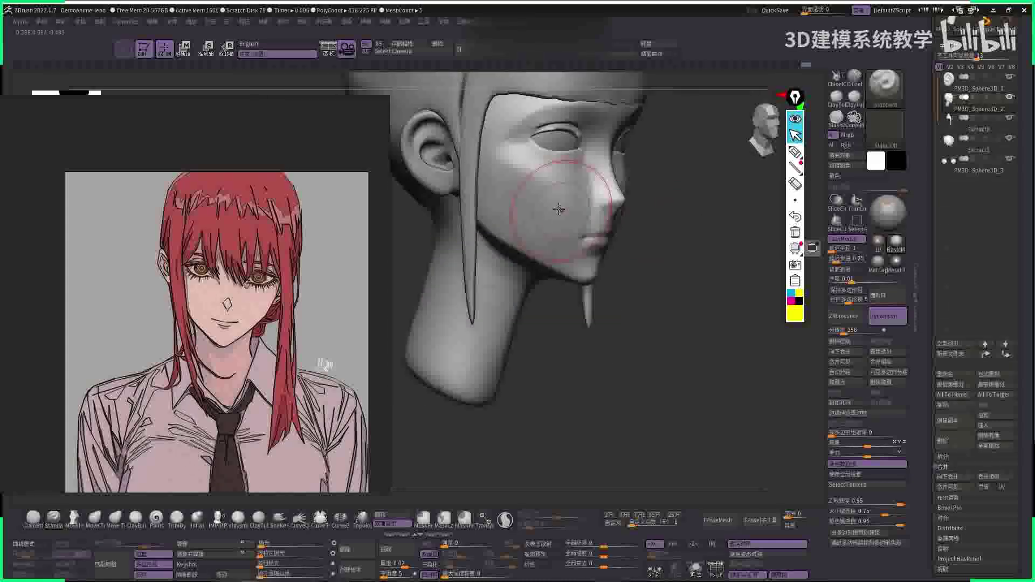
pyautogui.moveTo(689, 231)
pyautogui.mouseDown()
pyautogui.moveTo(732, 249)
pyautogui.moveTo(632, 211)
pyautogui.moveTo(620, 236)
pyautogui.moveTo(635, 231)
pyautogui.mouseUp()
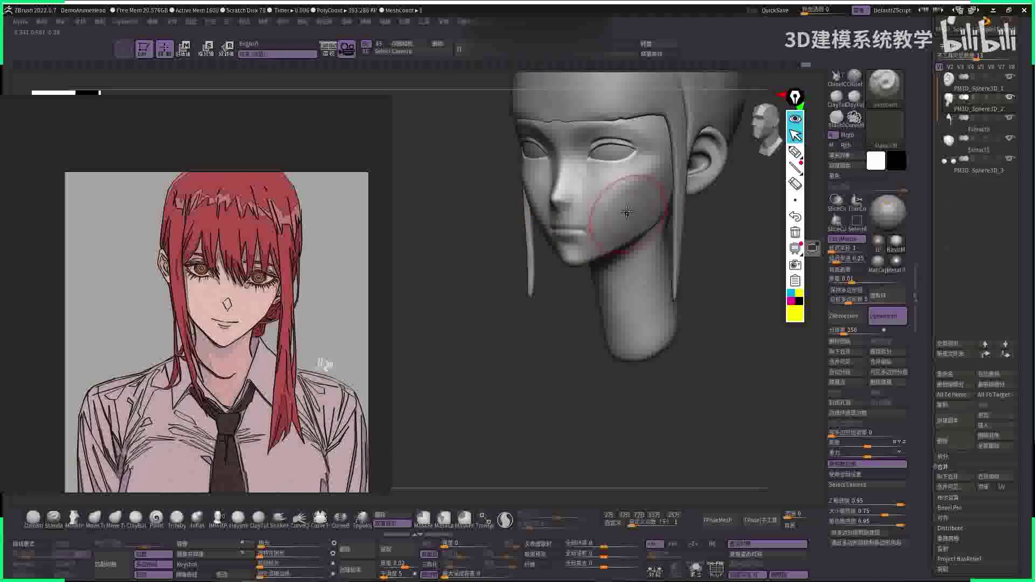
pyautogui.press('[')
pyautogui.press('[')
pyautogui.press('shift')
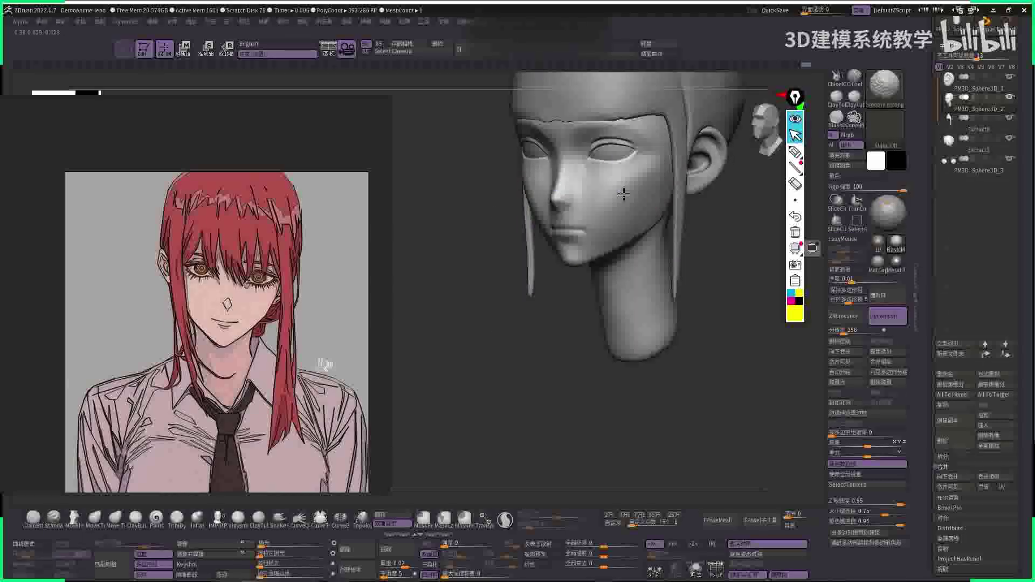
pyautogui.moveTo(652, 198)
pyautogui.mouseDown(button='right')
pyautogui.moveTo(554, 183)
pyautogui.moveTo(687, 259)
pyautogui.moveTo(719, 201)
pyautogui.moveTo(552, 206)
pyautogui.mouseUp(button='right')
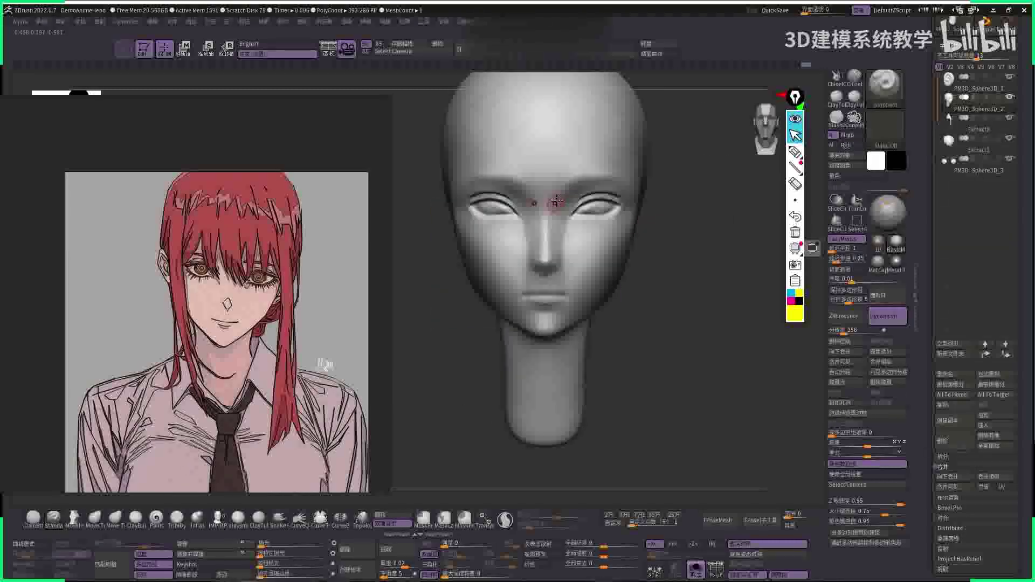
# - Show the hair again, switch to another full-intensity brush, and check the ear and jaw
pyautogui.hotkey('ctrl', 'shift', 's')
pyautogui.hotkey('ctrl', 'shift', 's')
pyautogui.moveTo(593, 179); pyautogui.dragTo(618, 183, button='right')
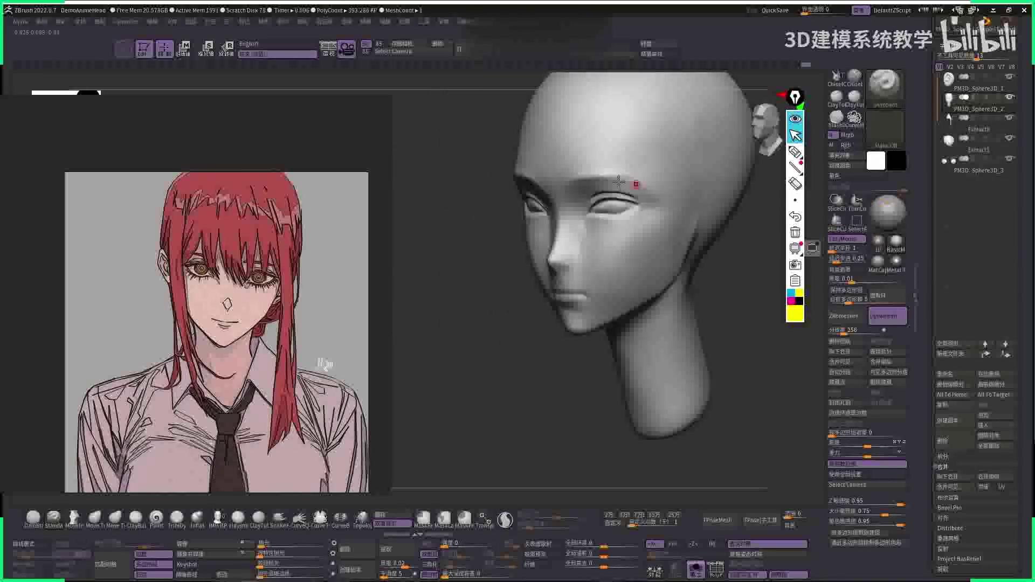
pyautogui.press('b')
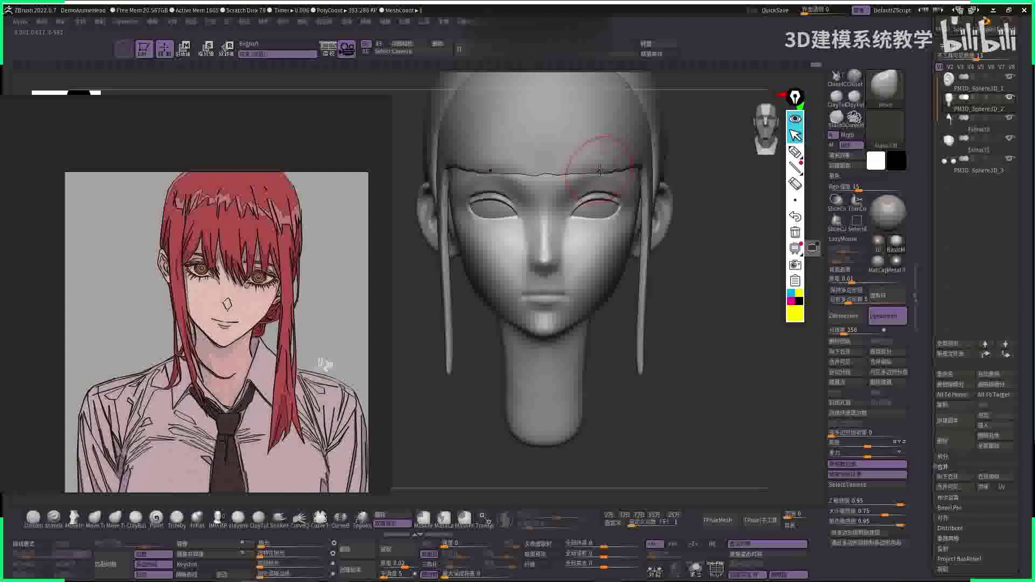
pyautogui.press('space')
pyautogui.click(552, 215)
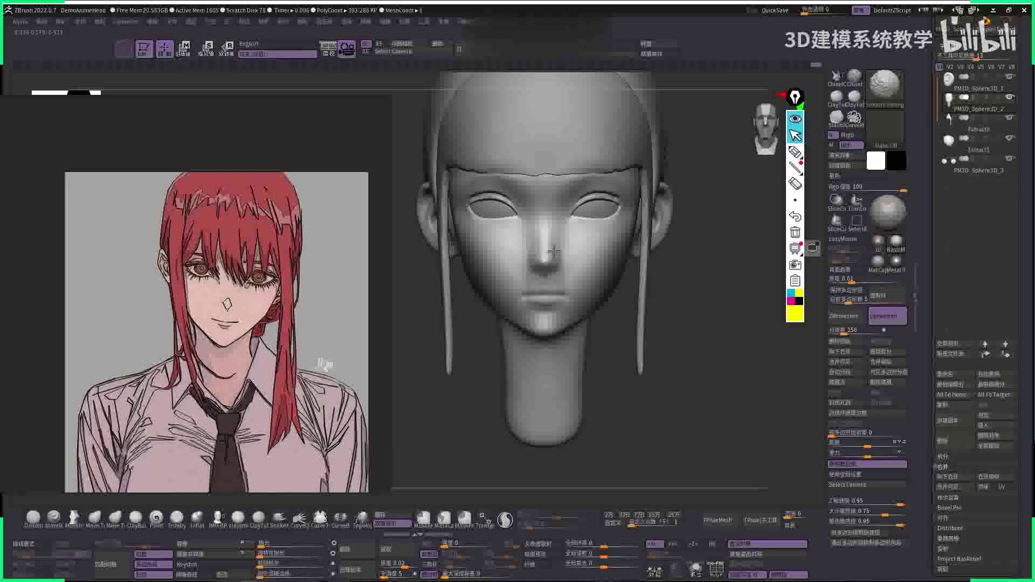
pyautogui.moveTo(563, 300); pyautogui.dragTo(566, 290, button='right')
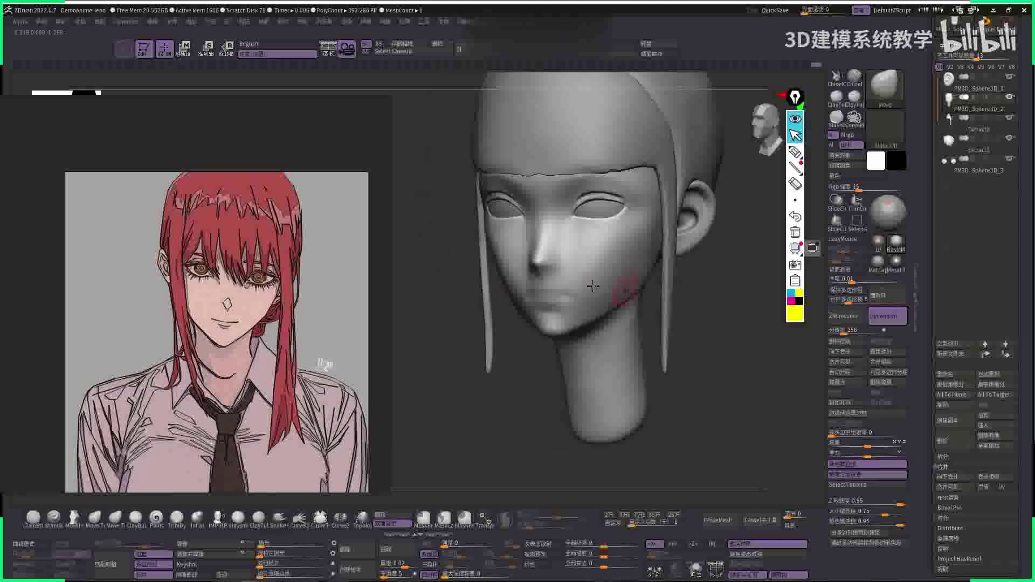
pyautogui.moveTo(527, 259)
pyautogui.mouseDown(button='right')
pyautogui.moveTo(620, 273)
pyautogui.moveTo(516, 314)
pyautogui.moveTo(525, 247)
pyautogui.mouseUp(button='right')
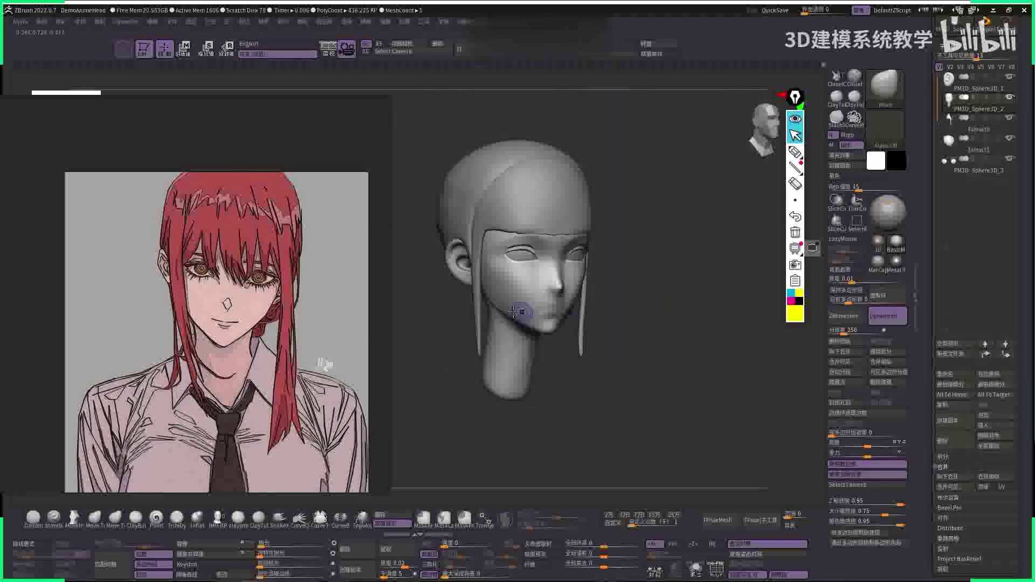
pyautogui.moveTo(608, 282)
pyautogui.keyDown('ctrl'); pyautogui.mouseDown(button='right')
pyautogui.moveTo(637, 243)
pyautogui.moveTo(685, 211)
pyautogui.mouseUp(button='right'); pyautogui.keyUp('ctrl')
# - Test-paint red onto the cheek and jaw with stroke smoothing on, then undo it
pyautogui.press('space')
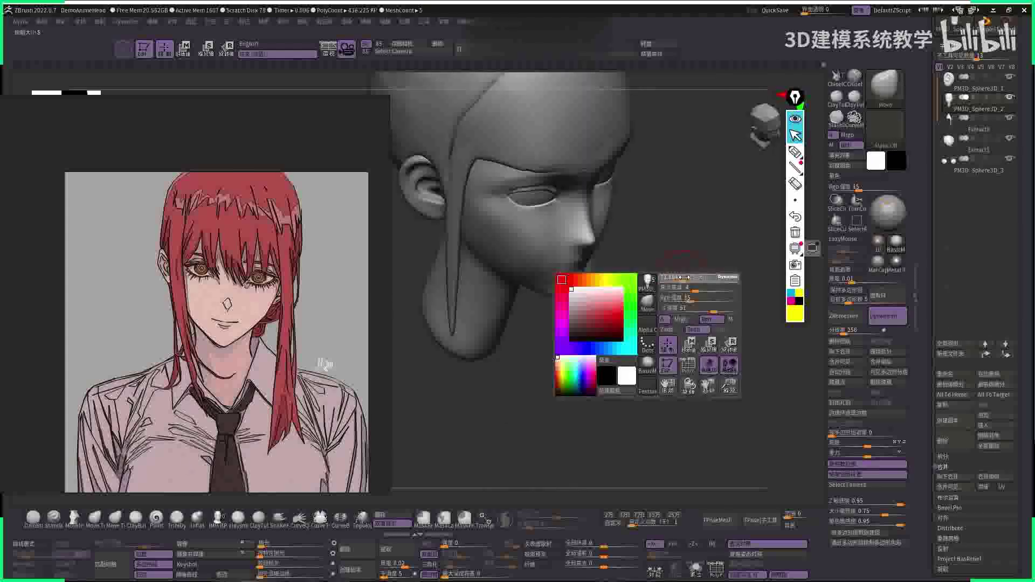
pyautogui.press('space')
pyautogui.press('b')
pyautogui.press('s')
pyautogui.press('t')
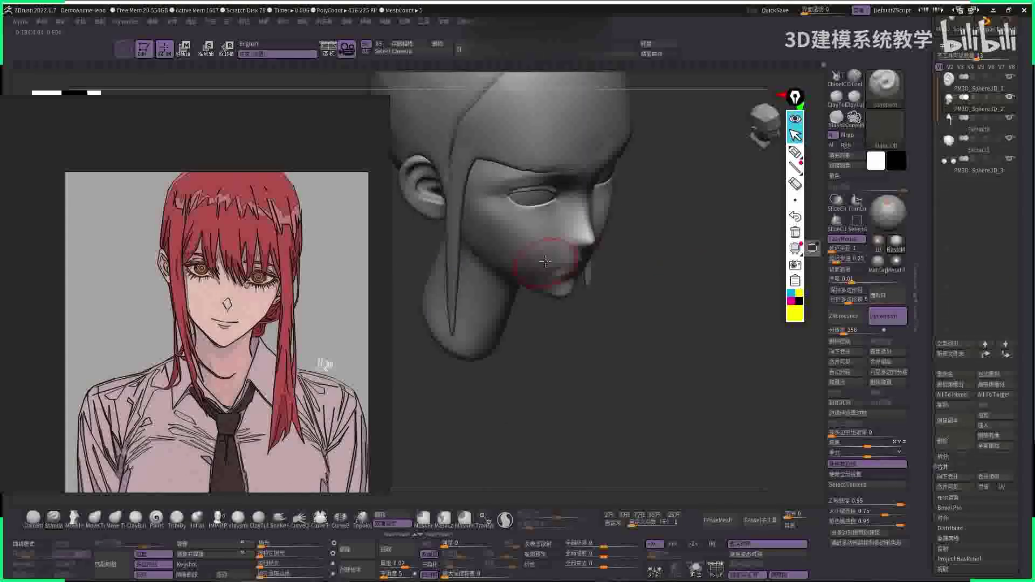
pyautogui.moveTo(543, 271); pyautogui.dragTo(546, 255)
pyautogui.hotkey('ctrl', 'z')
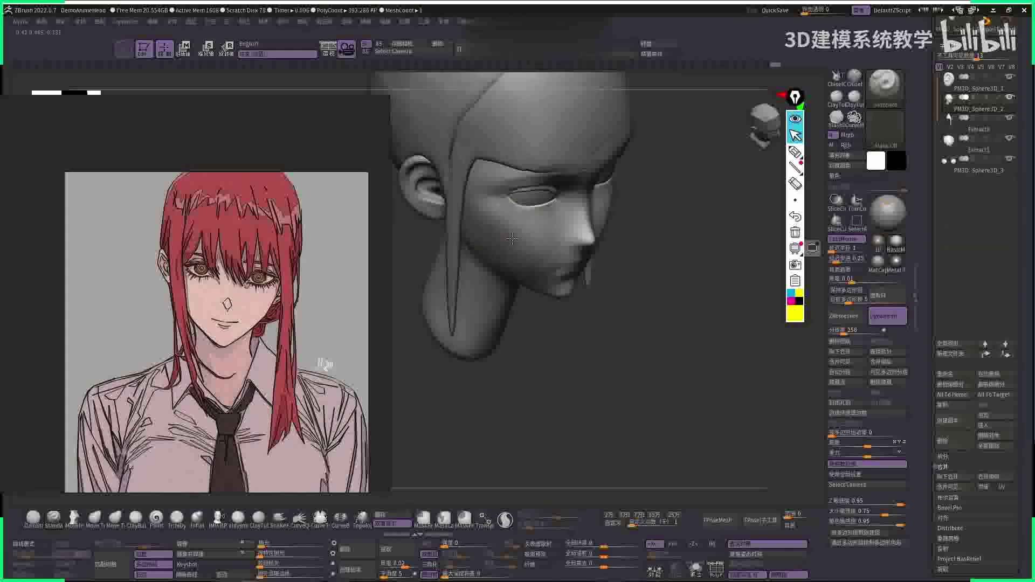
# - Smooth the jaw patch, return to the Move brush and solo the head without hair
pyautogui.press('space')
pyautogui.moveTo(515, 281); pyautogui.dragTo(524, 272)
pyautogui.moveTo(525, 272); pyautogui.dragTo(448, 272, button='right')
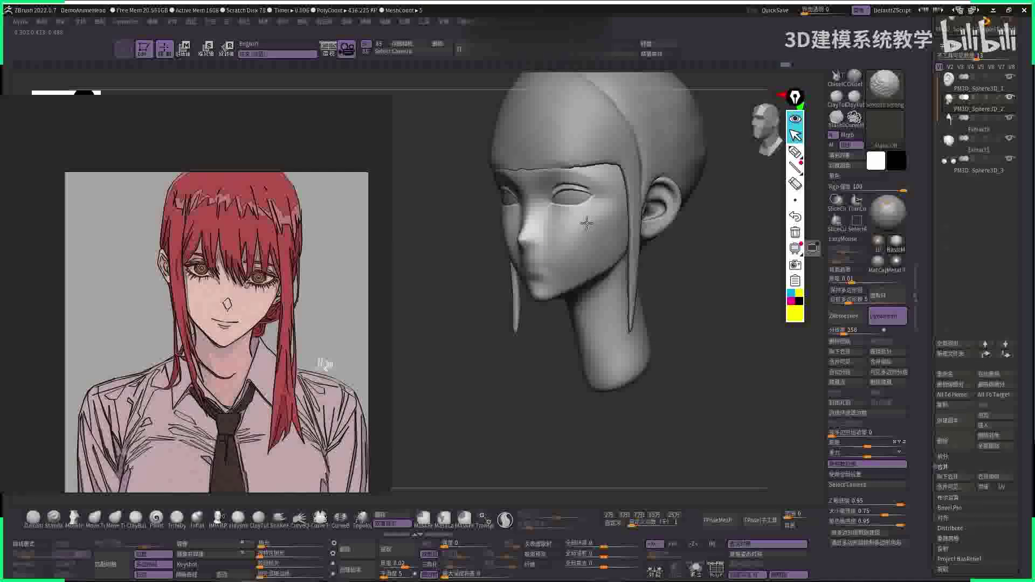
pyautogui.moveTo(579, 231)
pyautogui.mouseDown(button='right')
pyautogui.moveTo(652, 266)
pyautogui.moveTo(640, 210)
pyautogui.moveTo(696, 309)
pyautogui.moveTo(593, 269)
pyautogui.mouseUp(button='right')
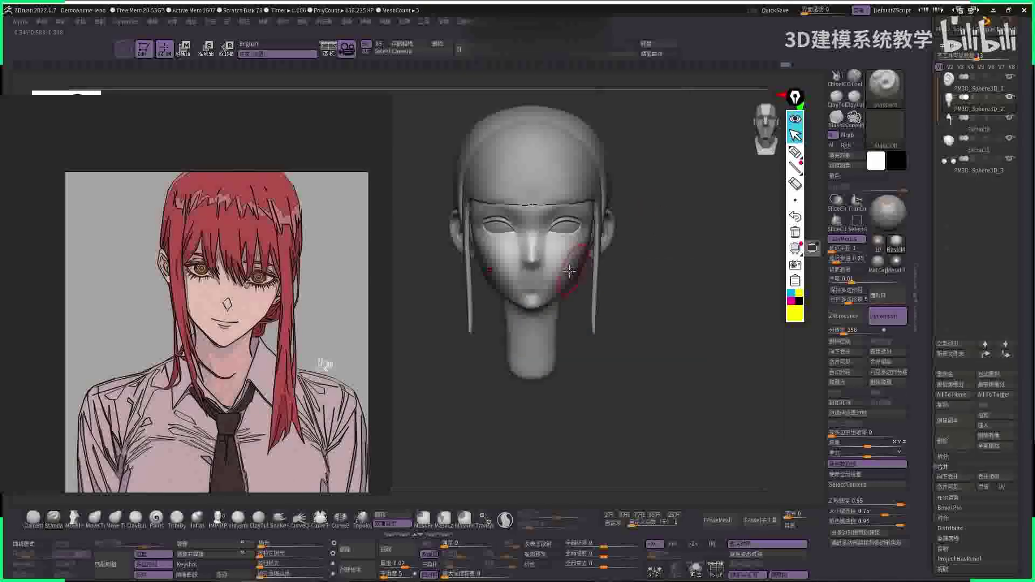
pyautogui.press('space')
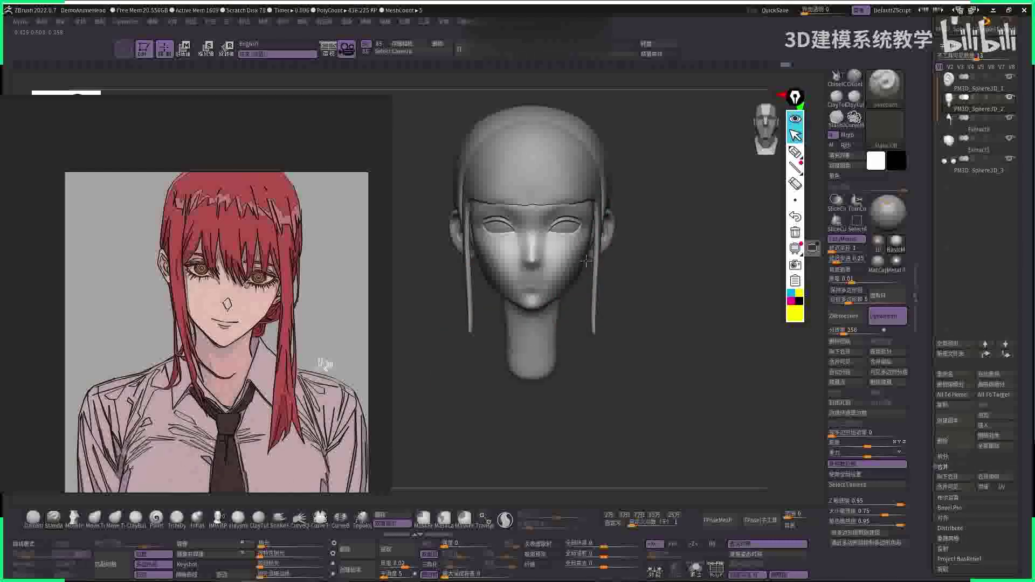
pyautogui.press('space')
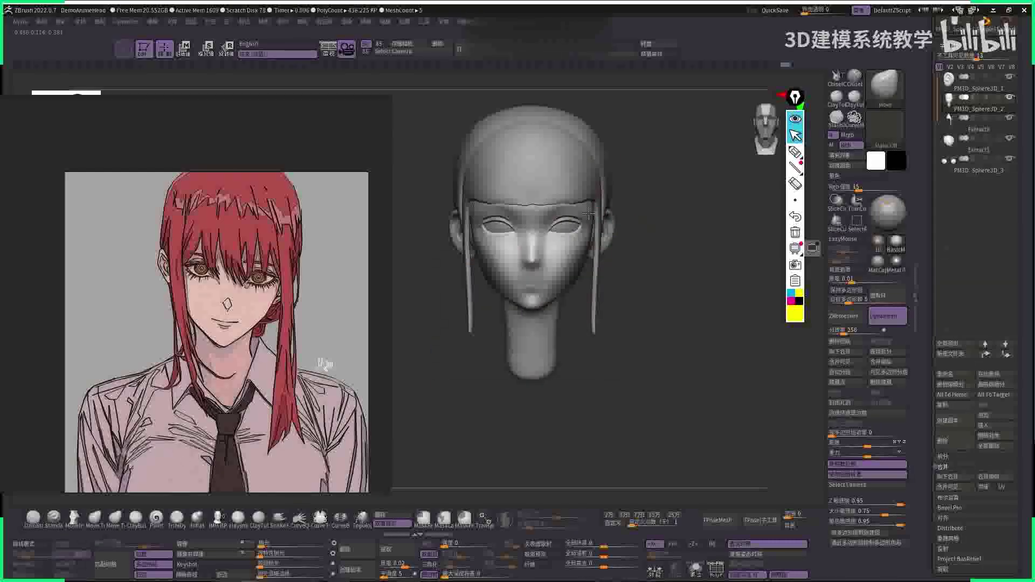
pyautogui.hotkey('alt', 'shift', 's')
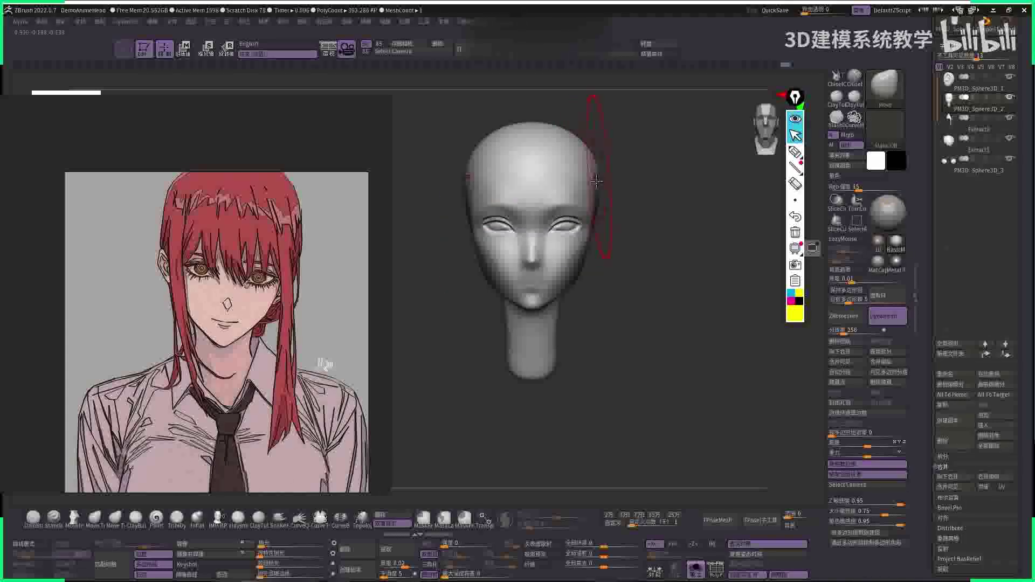
# - Show the hair again and, from the front view, stroke along the nose bridge and forehead
pyautogui.hotkey('alt', 'shift', 's')
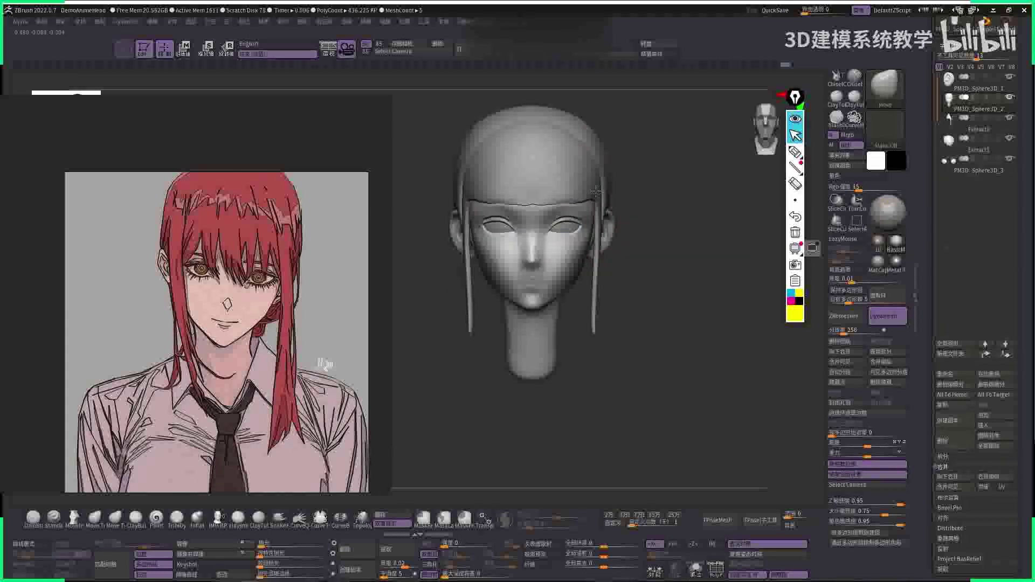
pyautogui.keyDown('ctrl'); pyautogui.moveTo(596, 191); pyautogui.dragTo(663, 157, button='right'); pyautogui.keyUp('ctrl')
pyautogui.keyDown('shift'); pyautogui.moveTo(657, 167); pyautogui.dragTo(534, 222, button='right'); pyautogui.keyUp('shift')
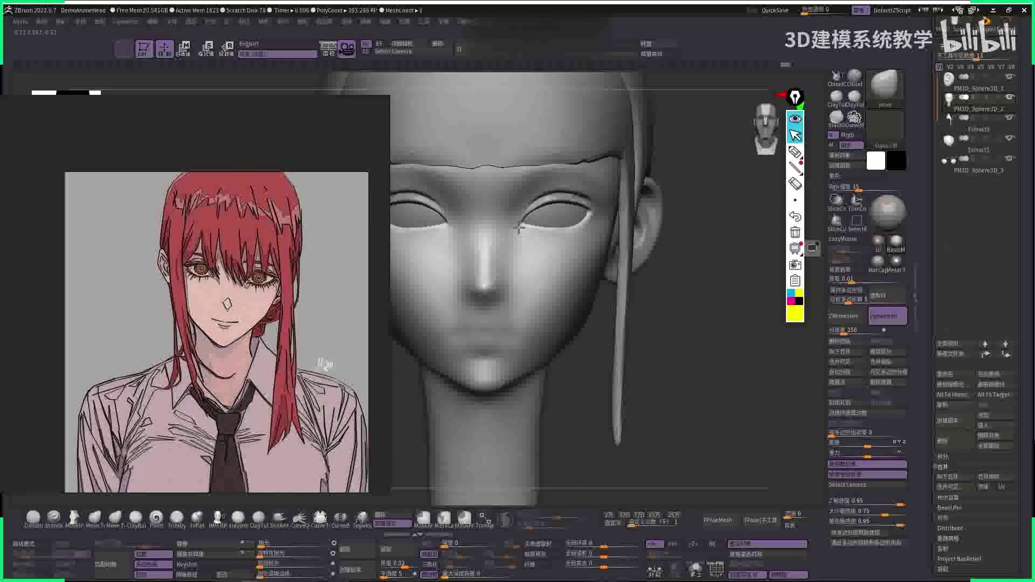
pyautogui.moveTo(517, 232); pyautogui.dragTo(486, 281)
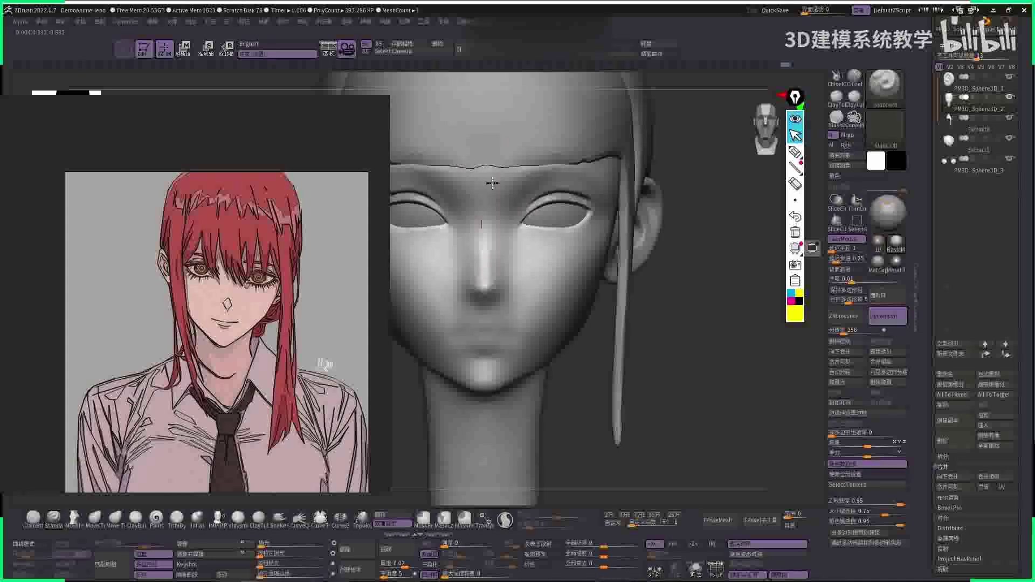
pyautogui.moveTo(492, 183); pyautogui.dragTo(506, 232)
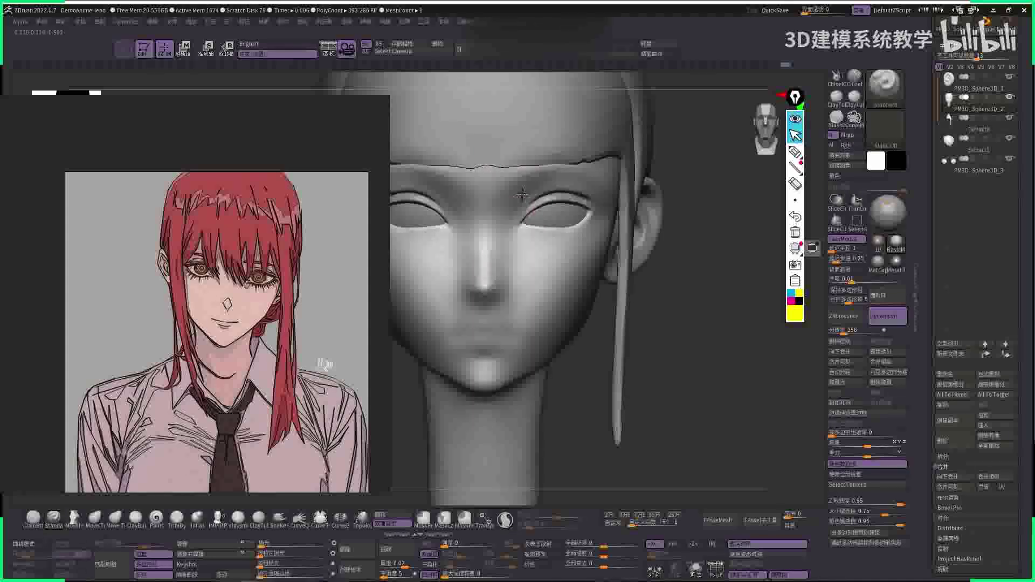
# - Check the temples with Solo toggled, then bring the hair back and zoom onto the face
pyautogui.moveTo(521, 226); pyautogui.dragTo(665, 214, button='right')
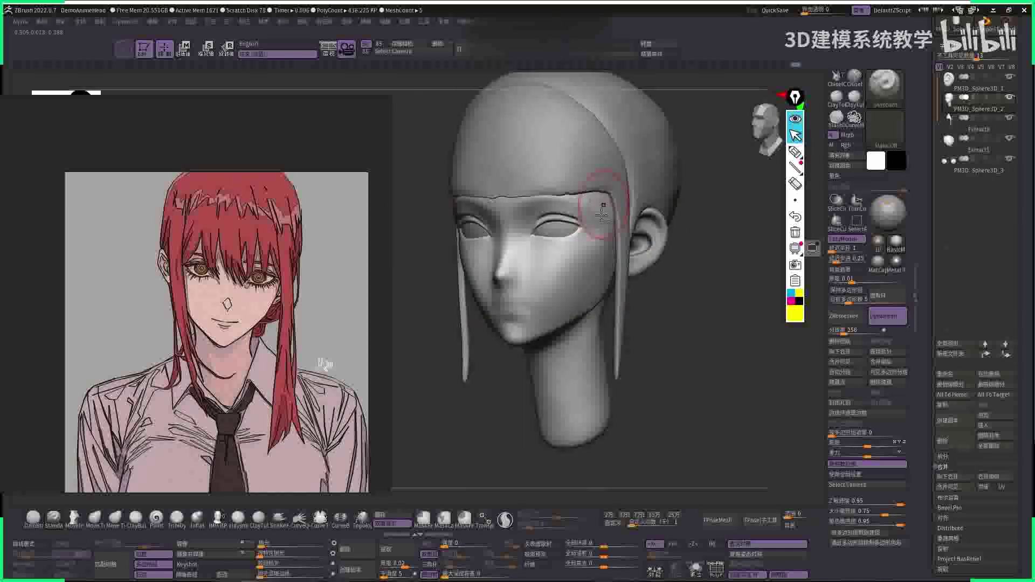
pyautogui.moveTo(603, 214); pyautogui.dragTo(606, 205, button='right')
pyautogui.press('space')
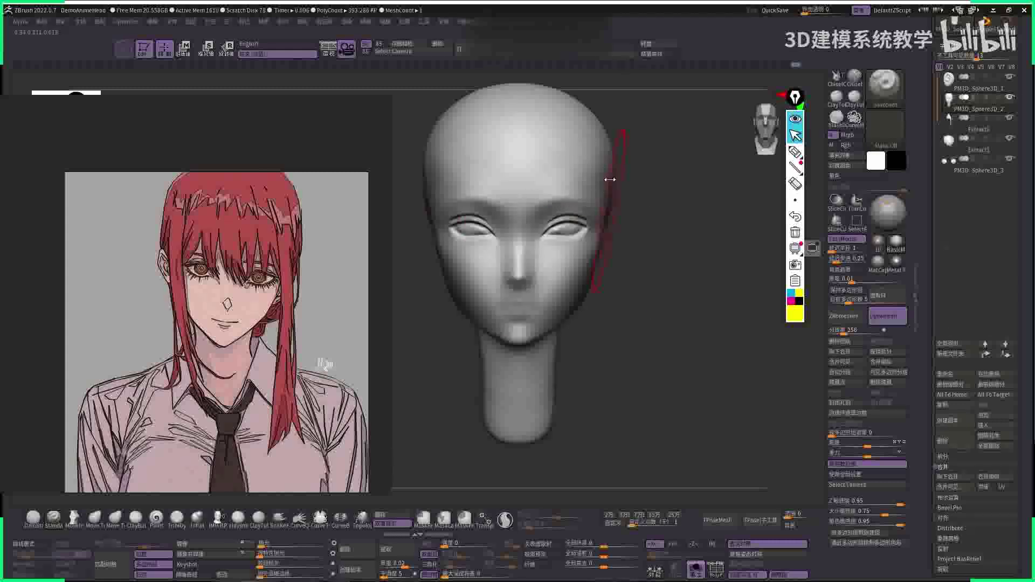
pyautogui.keyDown('ctrl'); pyautogui.keyDown('shift'); pyautogui.click(597, 253); pyautogui.keyUp('shift'); pyautogui.keyUp('ctrl')
pyautogui.moveTo(598, 252); pyautogui.dragTo(610, 231, button='right')
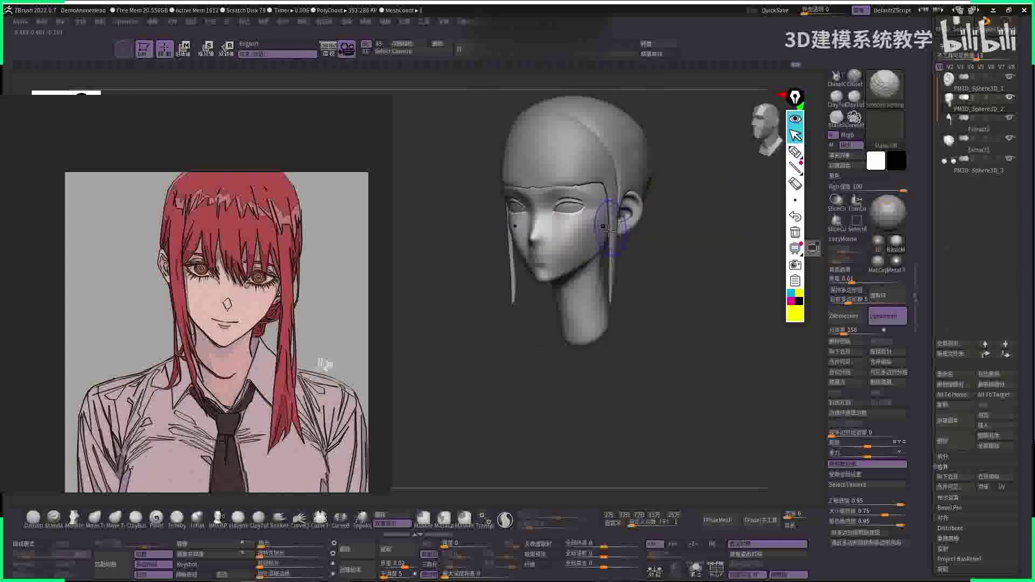
pyautogui.keyDown('ctrl'); pyautogui.moveTo(621, 170); pyautogui.dragTo(740, 219, button='right'); pyautogui.keyUp('ctrl')
pyautogui.press('space')
pyautogui.press('space')
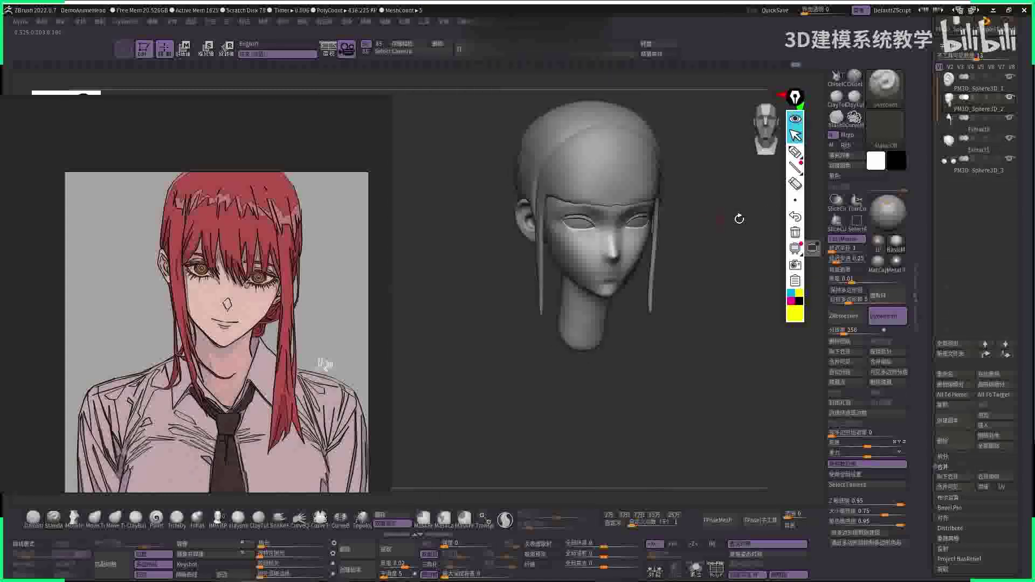
pyautogui.press('space')
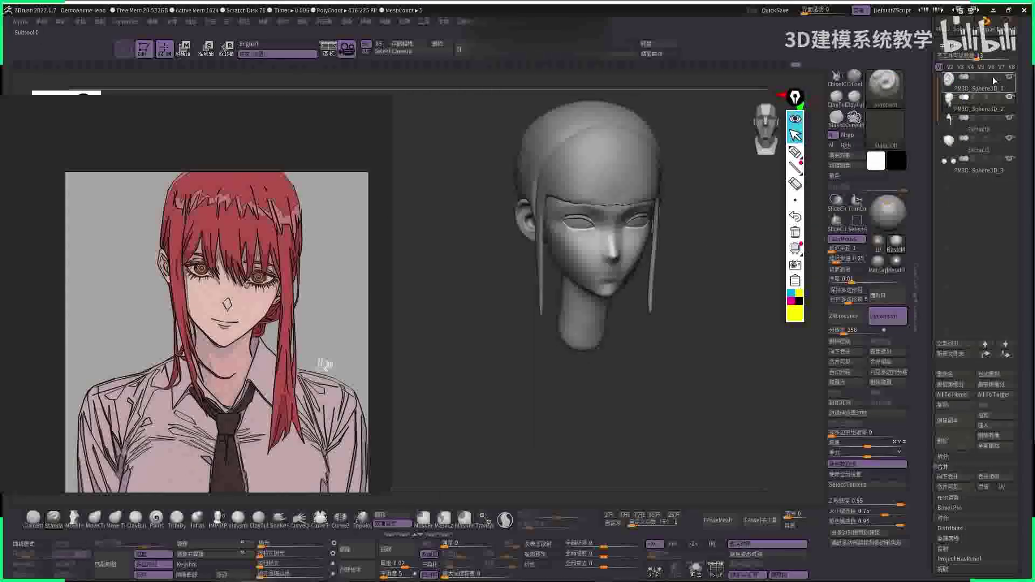
# - Select the Extract2 hairline cap subtool, zoom in on the face and pick the Paint brush
pyautogui.moveTo(998, 108)
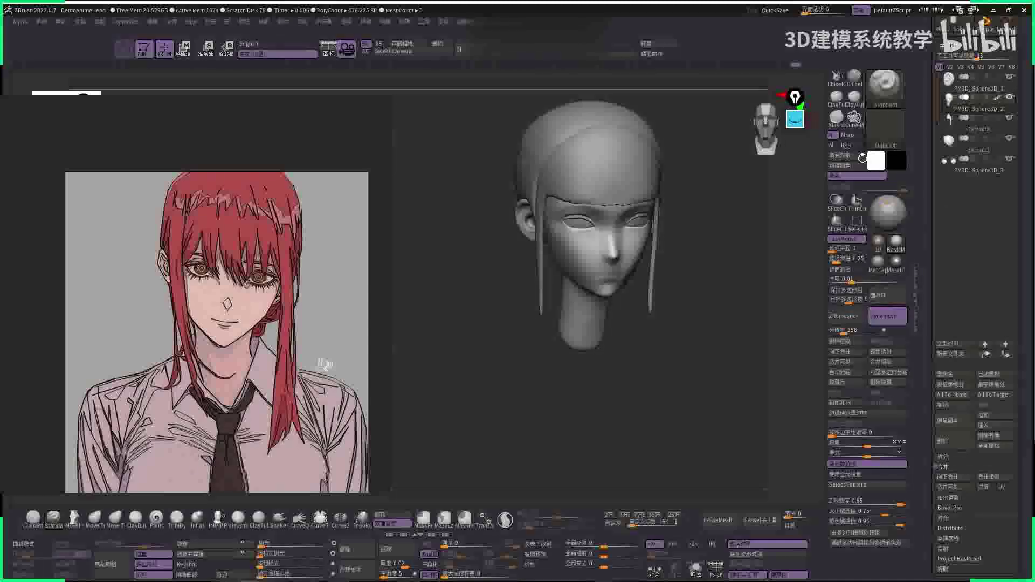
pyautogui.press('space')
pyautogui.keyDown('shift'); pyautogui.moveTo(809, 168); pyautogui.dragTo(762, 221, button='right'); pyautogui.keyUp('shift')
pyautogui.click(985, 130)
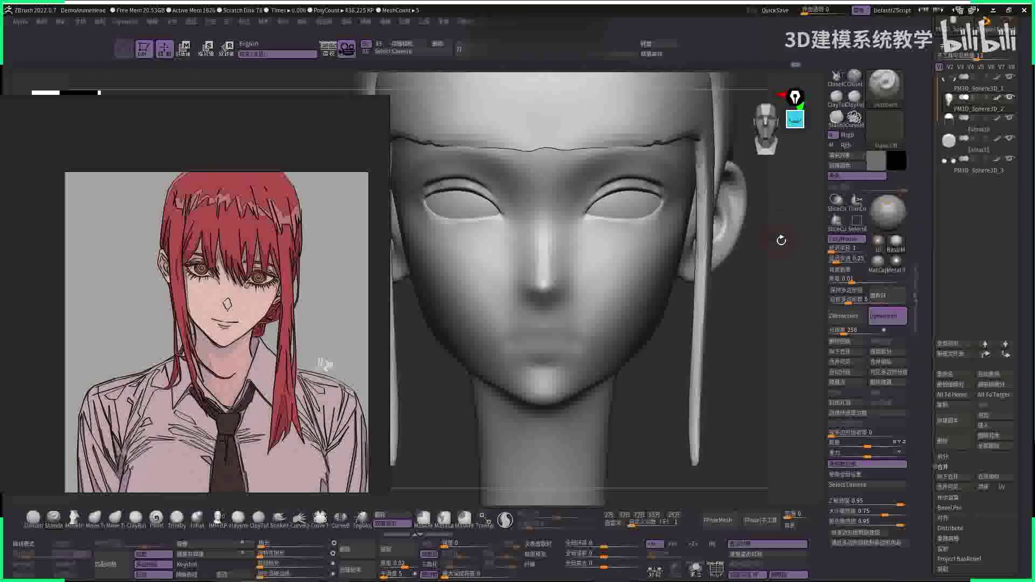
pyautogui.moveTo(954, 134)
pyautogui.moveTo(798, 207)
pyautogui.keyDown('ctrl'); pyautogui.mouseDown(button='right')
pyautogui.moveTo(694, 231)
pyautogui.moveTo(707, 228)
pyautogui.moveTo(701, 221)
pyautogui.mouseUp(button='right'); pyautogui.keyUp('ctrl')
pyautogui.press('space')
pyautogui.keyDown('alt'); pyautogui.moveTo(746, 326); pyautogui.dragTo(739, 286, button='right'); pyautogui.keyUp('alt')
pyautogui.press('space')
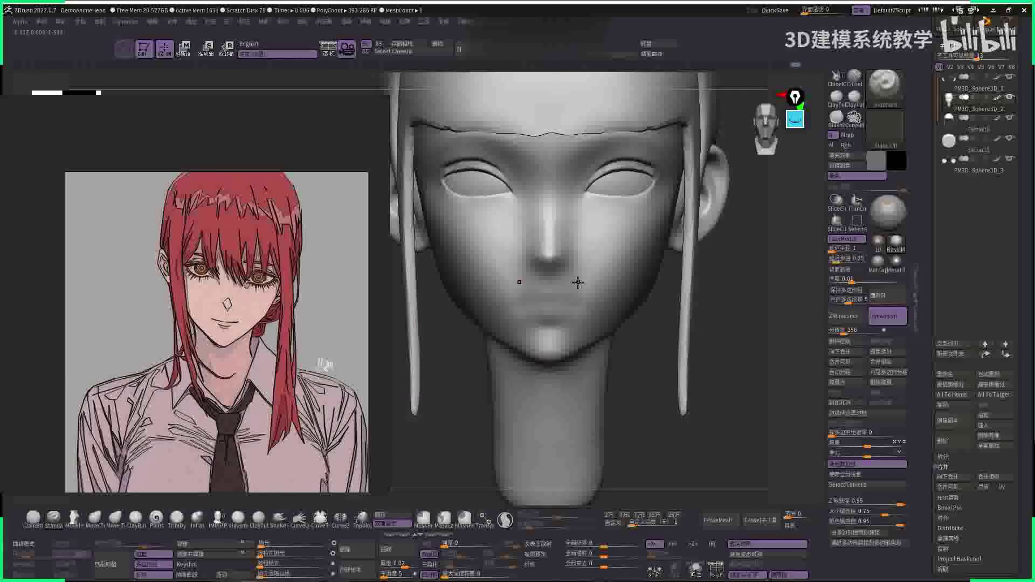
pyautogui.press('b')
pyautogui.press('a')
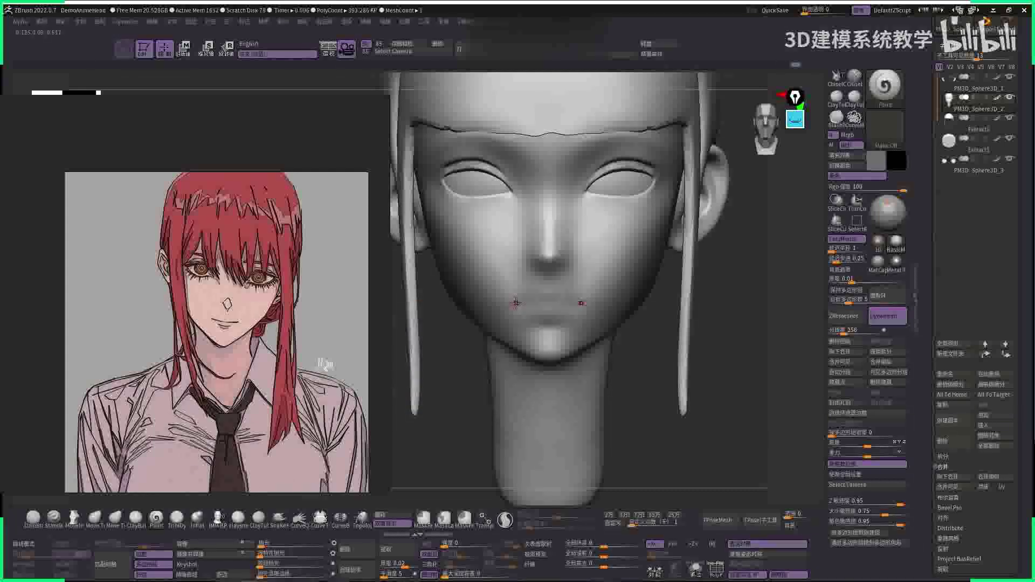
# - Check the head in three-quarter and front views, then solo it so the hair is hidden
pyautogui.moveTo(693, 320); pyautogui.dragTo(522, 301)
pyautogui.moveTo(687, 298)
pyautogui.keyDown('shift'); pyautogui.mouseDown()
pyautogui.moveTo(544, 305)
pyautogui.moveTo(526, 317)
pyautogui.moveTo(513, 300)
pyautogui.mouseUp(); pyautogui.keyUp('shift')
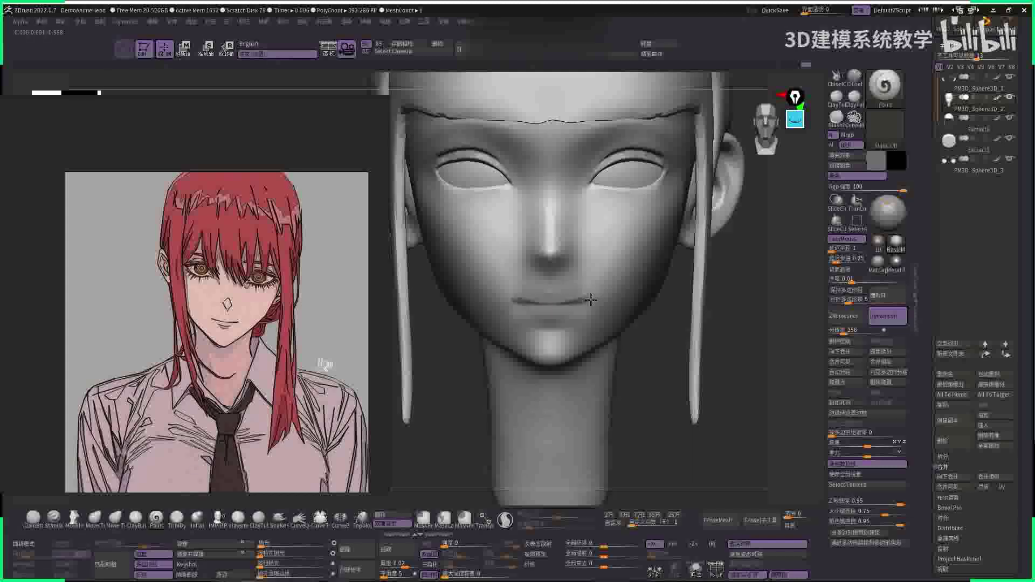
pyautogui.moveTo(698, 289); pyautogui.dragTo(565, 313)
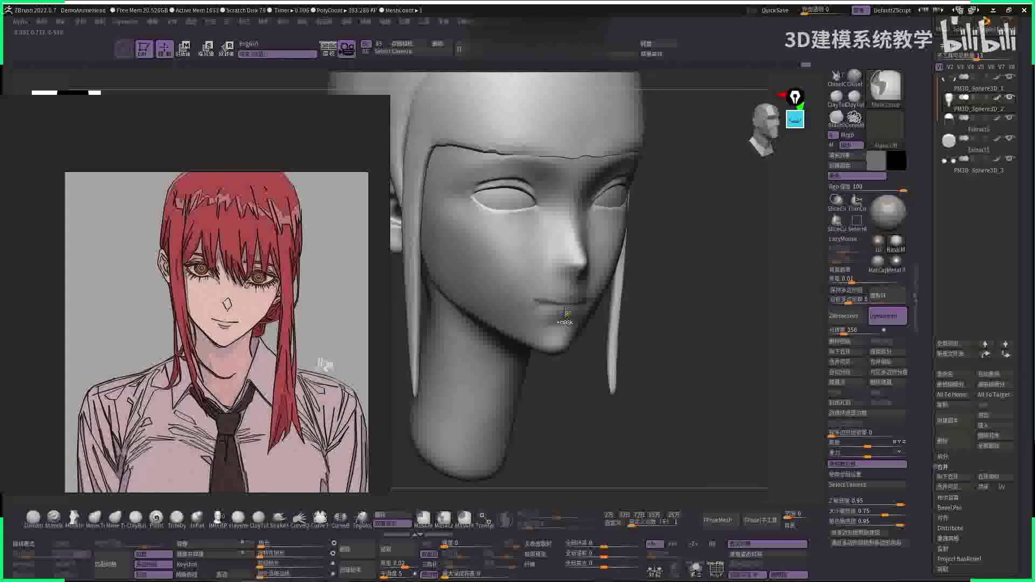
pyautogui.press('ctrl')
pyautogui.moveTo(671, 294)
pyautogui.mouseDown()
pyautogui.moveTo(684, 300)
pyautogui.moveTo(692, 270)
pyautogui.mouseUp()
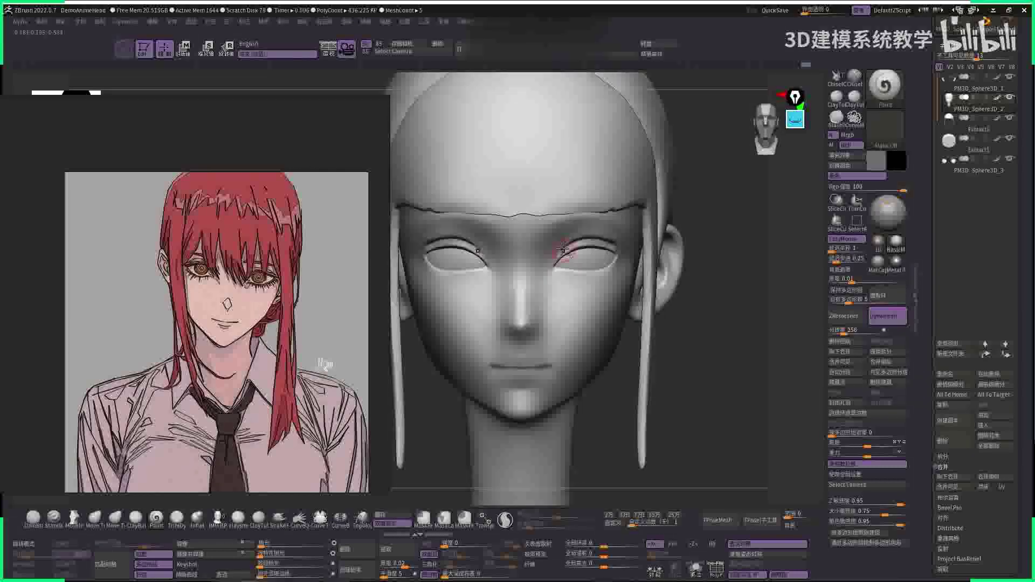
pyautogui.hotkey('shift', 's')
pyautogui.press('space')
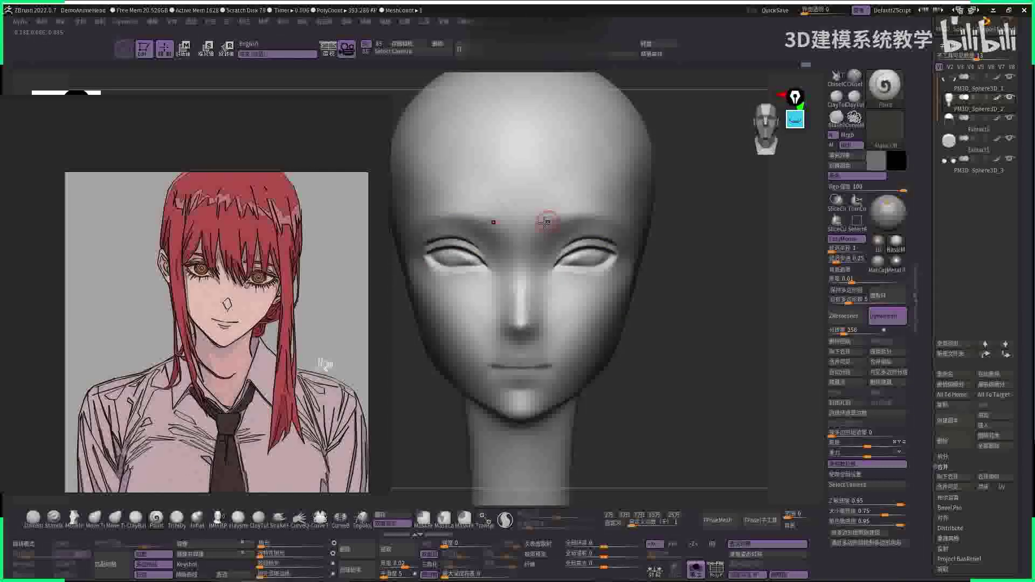
# - Show the hair pieces again and bring the enlarged head back to front view
pyautogui.press('space')
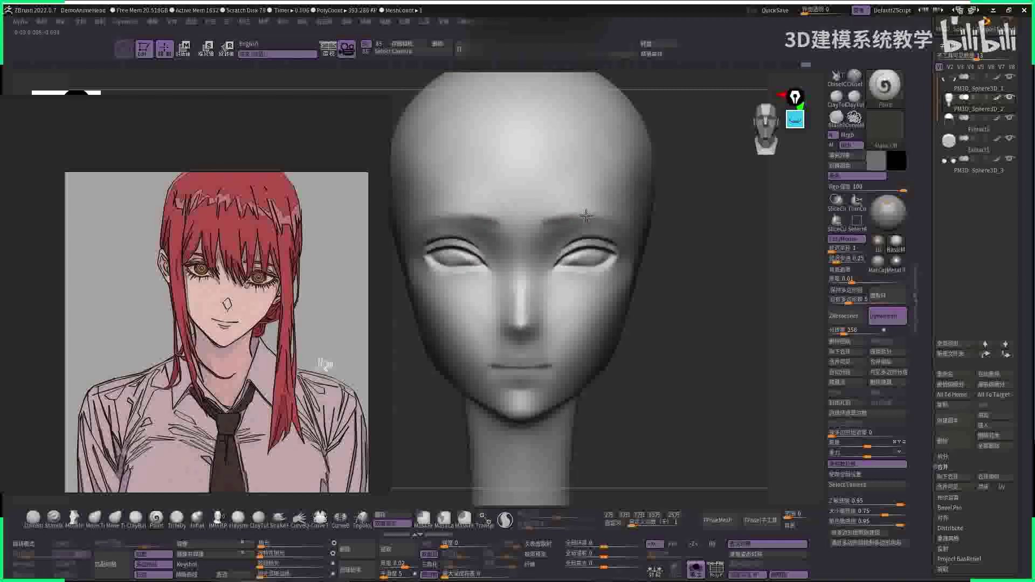
pyautogui.press('space')
pyautogui.moveTo(566, 219); pyautogui.dragTo(556, 222, button='right')
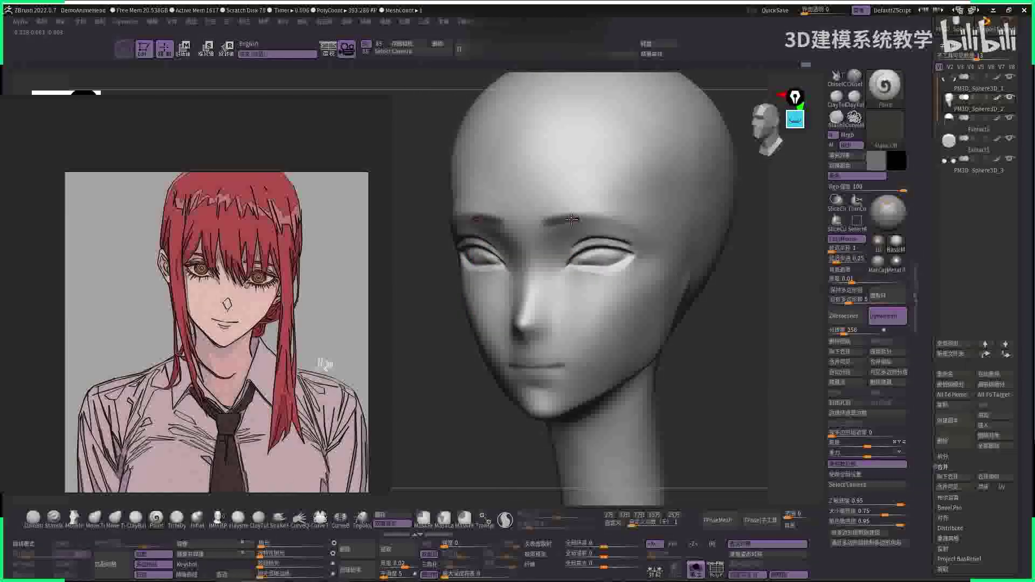
pyautogui.press('space')
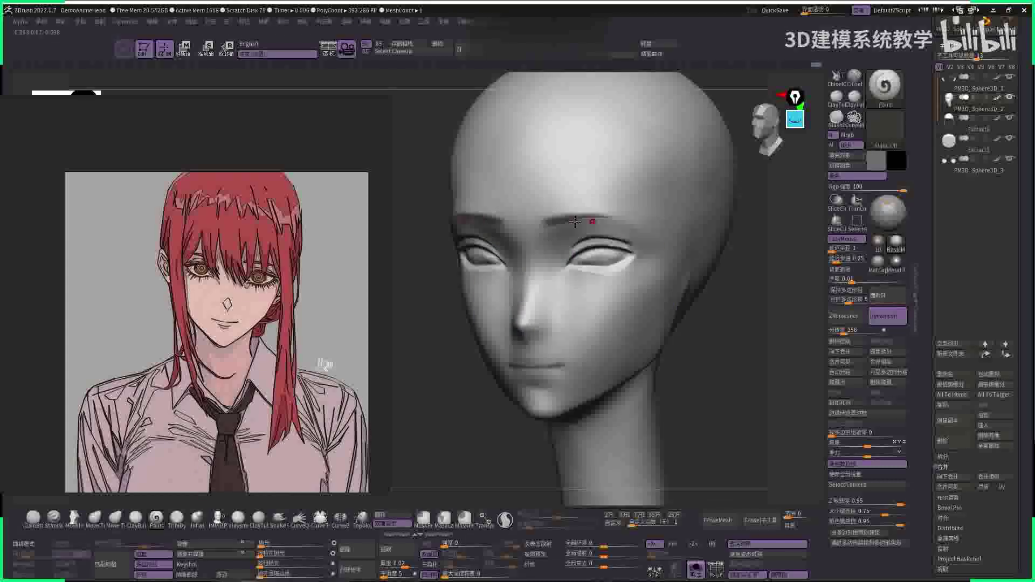
pyautogui.press('space')
pyautogui.moveTo(606, 221); pyautogui.dragTo(529, 211, button='right')
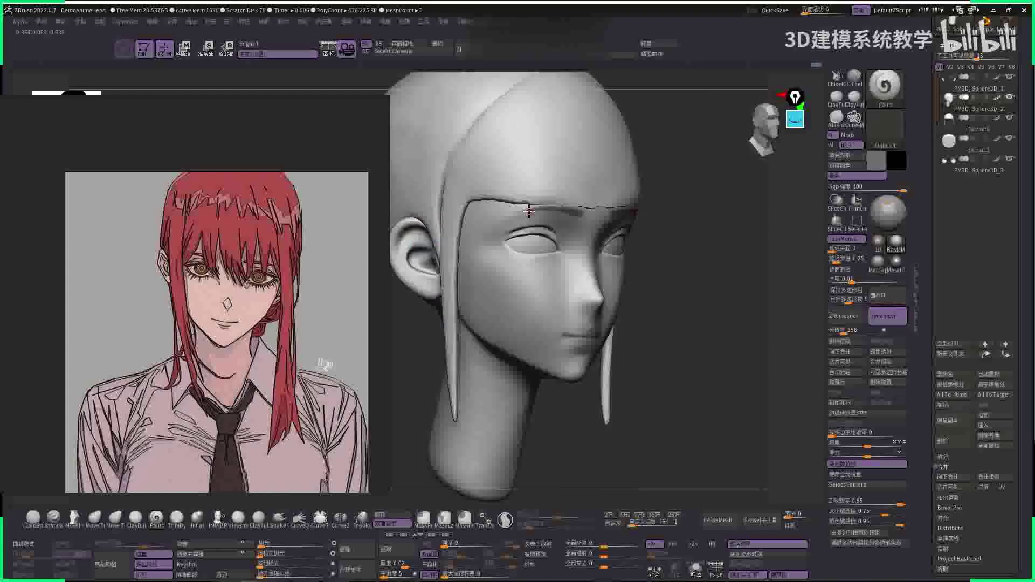
pyautogui.press('b')
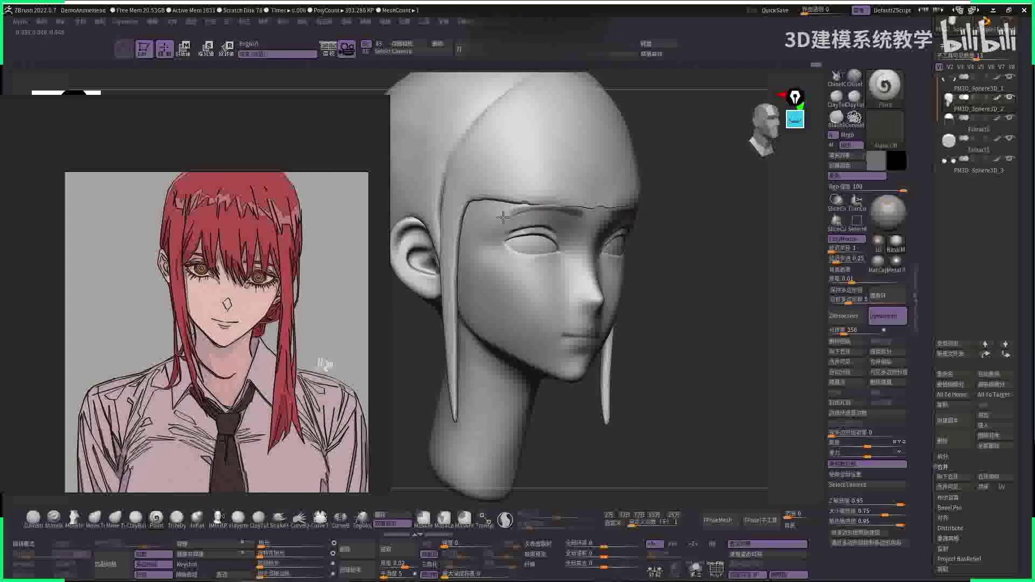
pyautogui.keyDown('shift'); pyautogui.moveTo(712, 221); pyautogui.dragTo(568, 222, button='right'); pyautogui.keyUp('shift')
# - With the Move brush and hair hidden, reshape the brow and nose bridge
pyautogui.press('space')
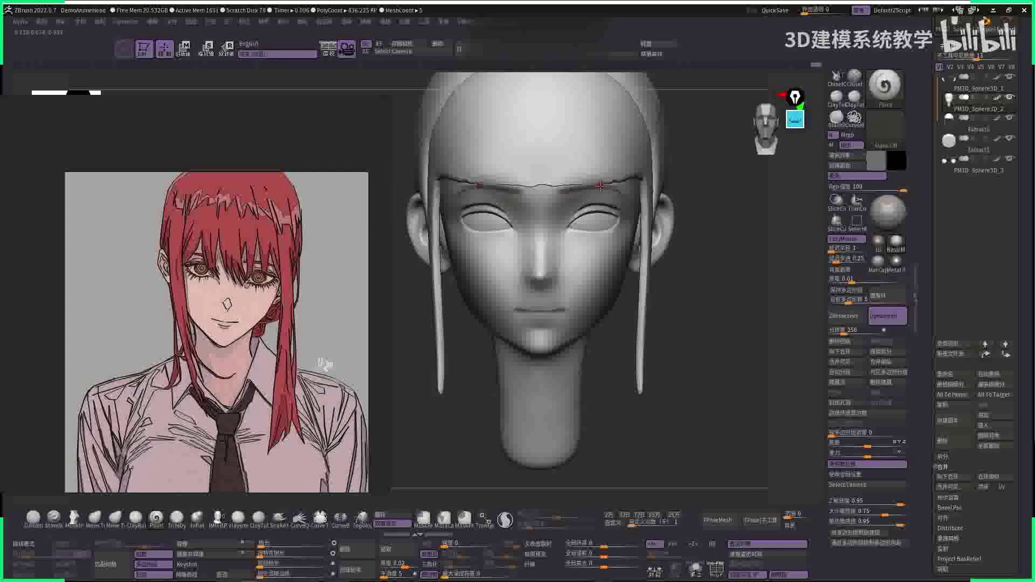
pyautogui.press('space')
pyautogui.press('space')
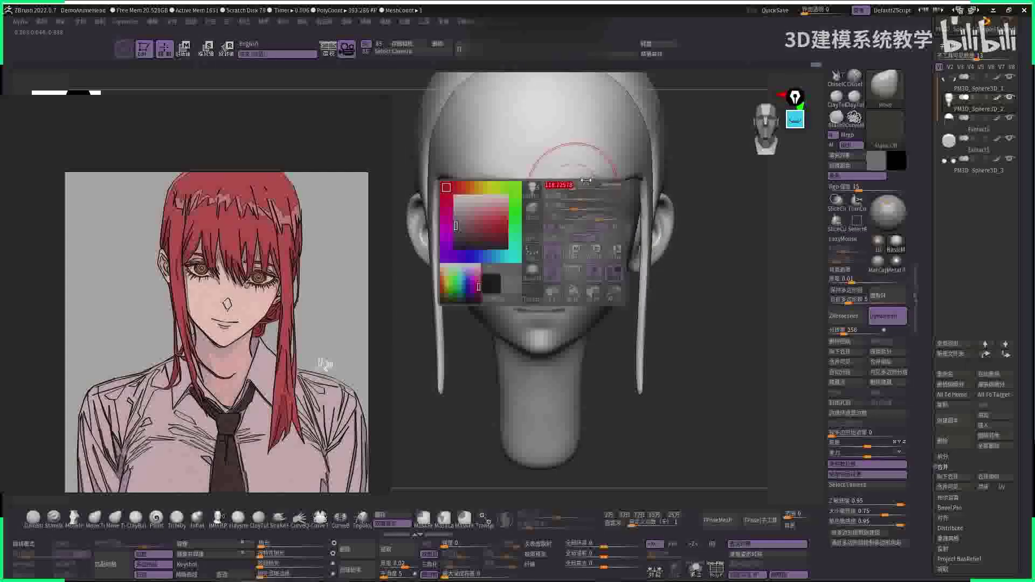
pyautogui.press('ctrl')
pyautogui.keyDown('ctrl'); pyautogui.keyDown('shift'); pyautogui.click(608, 179); pyautogui.keyUp('shift'); pyautogui.keyUp('ctrl')
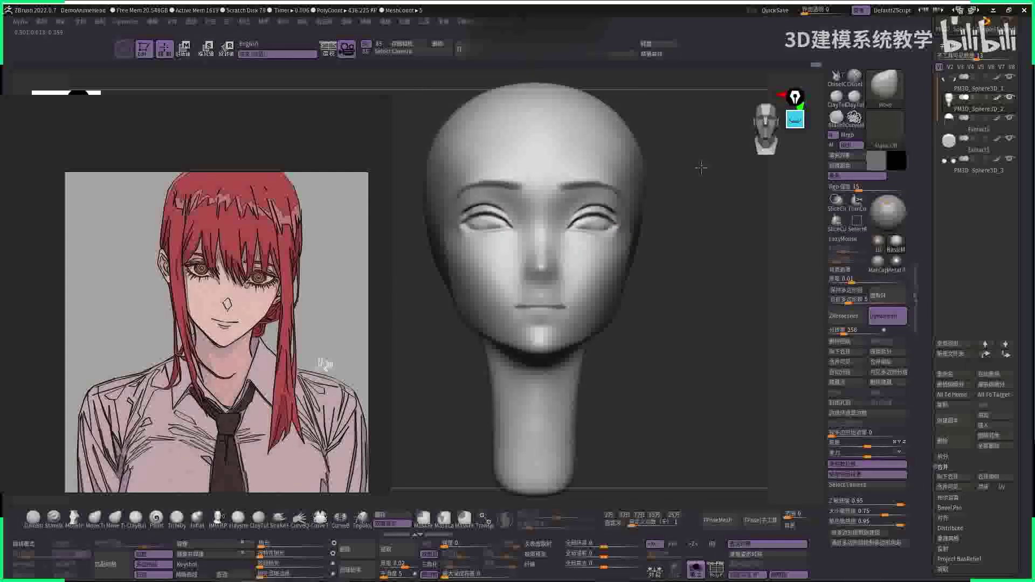
pyautogui.press('space')
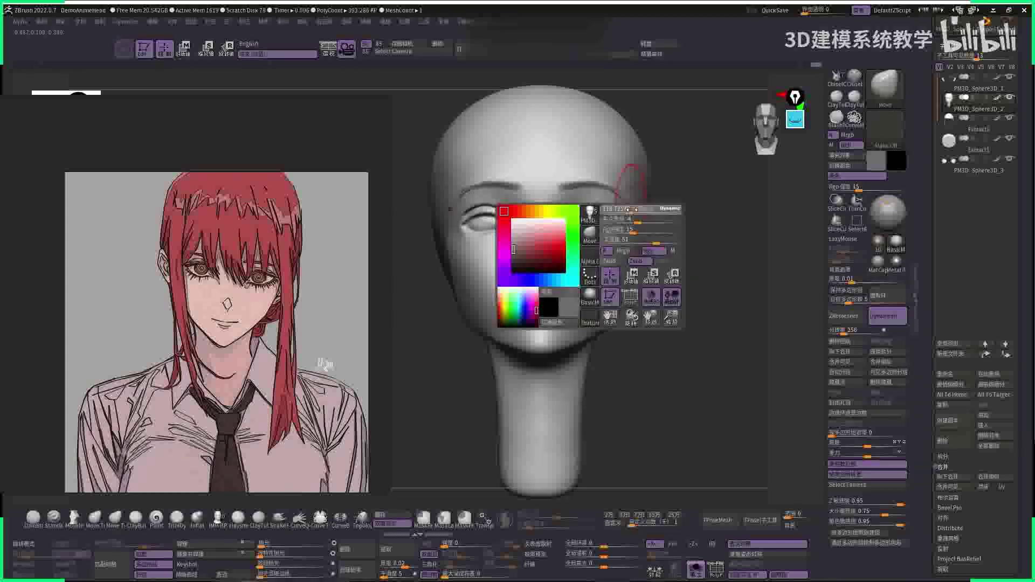
pyautogui.moveTo(649, 193); pyautogui.dragTo(647, 221)
pyautogui.press('space')
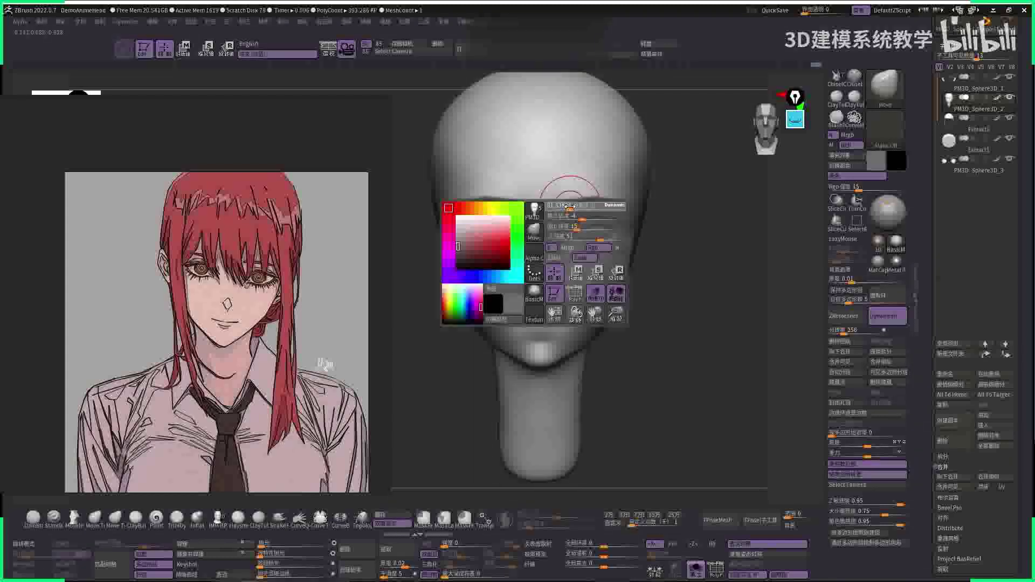
pyautogui.moveTo(551, 228); pyautogui.dragTo(555, 222)
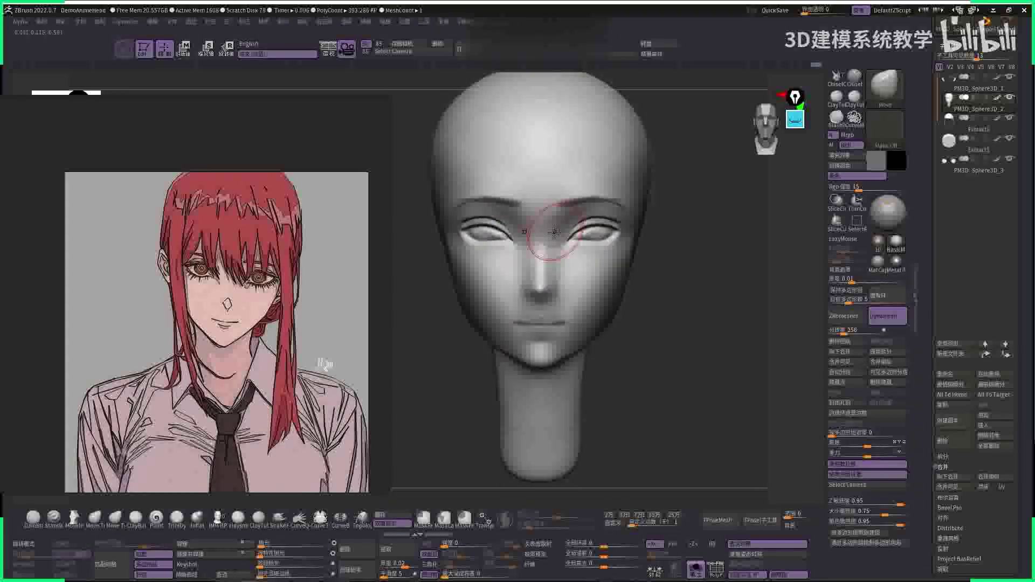
pyautogui.moveTo(756, 233); pyautogui.dragTo(710, 204)
pyautogui.moveTo(492, 211); pyautogui.dragTo(868, 166)
# - Choose the Paint brush from the brush list narrowed to P
pyautogui.press('b')
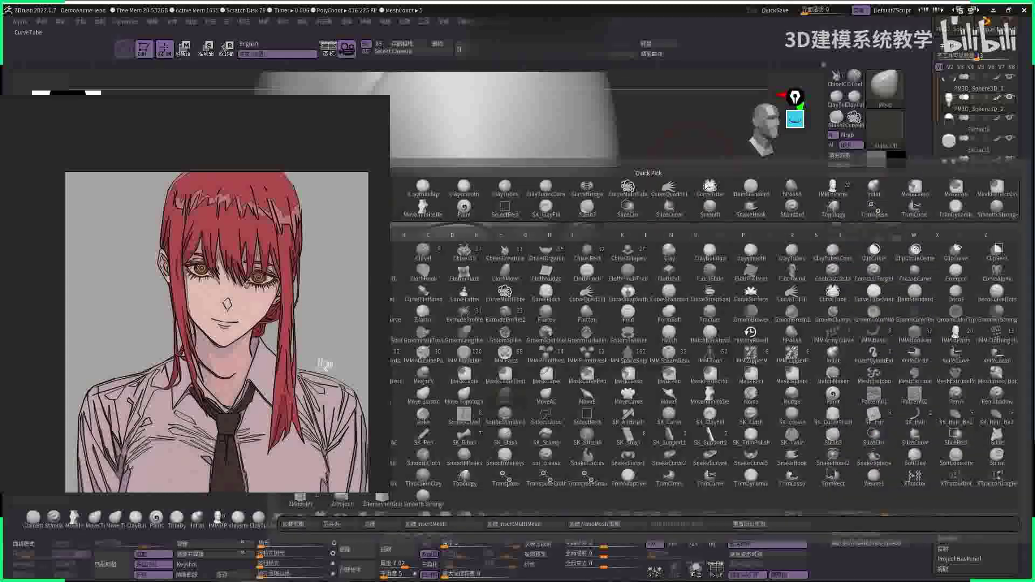
pyautogui.press('p')
pyautogui.click(806, 400)
pyautogui.press('space')
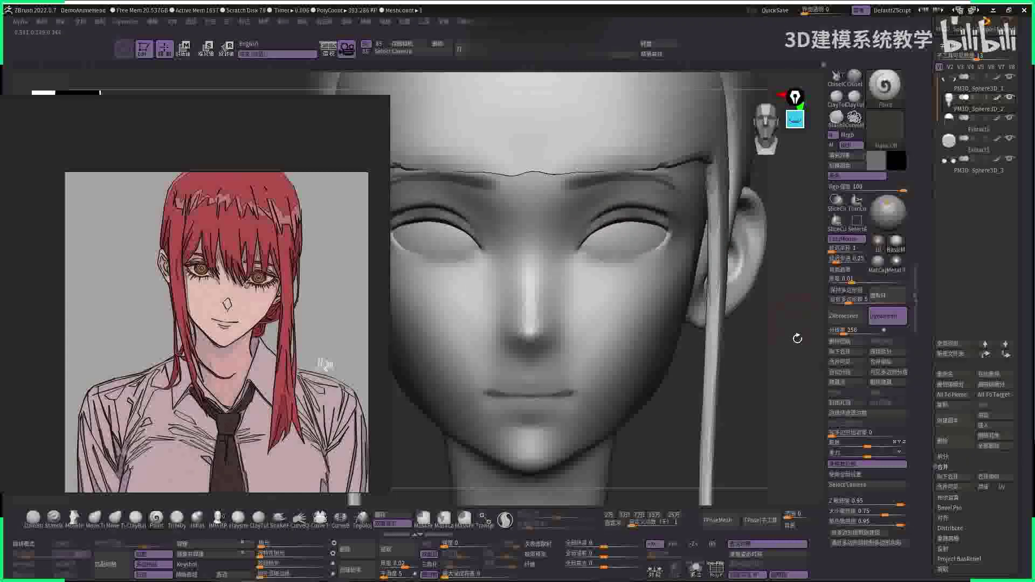
# - Review the face and hair from three-quarter and straight front views
pyautogui.moveTo(662, 241); pyautogui.dragTo(519, 249, button='right')
pyautogui.moveTo(707, 241); pyautogui.dragTo(486, 220, button='right')
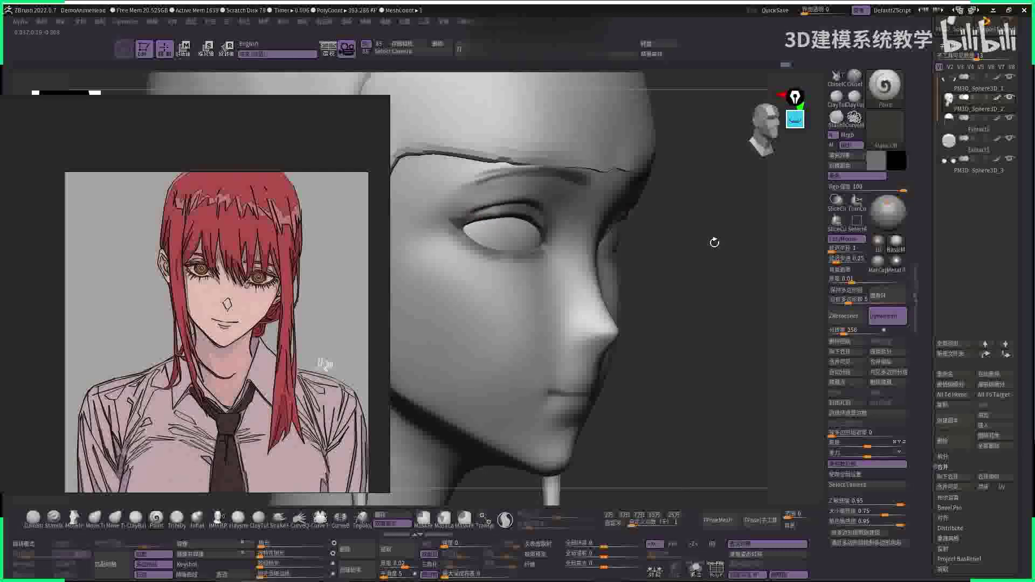
pyautogui.moveTo(714, 243); pyautogui.dragTo(480, 214, button='right')
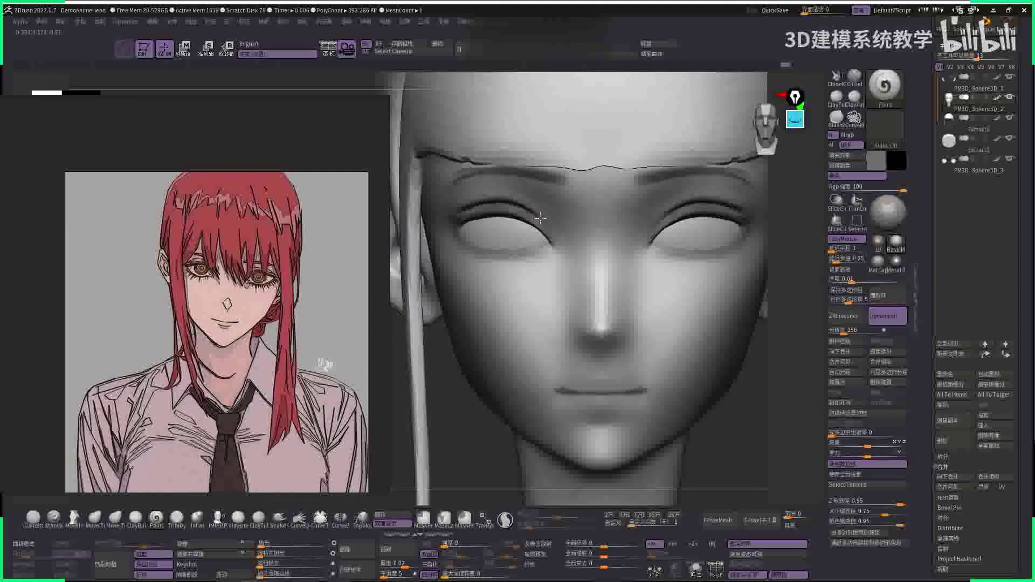
pyautogui.keyDown('ctrl'); pyautogui.moveTo(651, 243); pyautogui.dragTo(714, 293, button='right'); pyautogui.keyUp('ctrl')
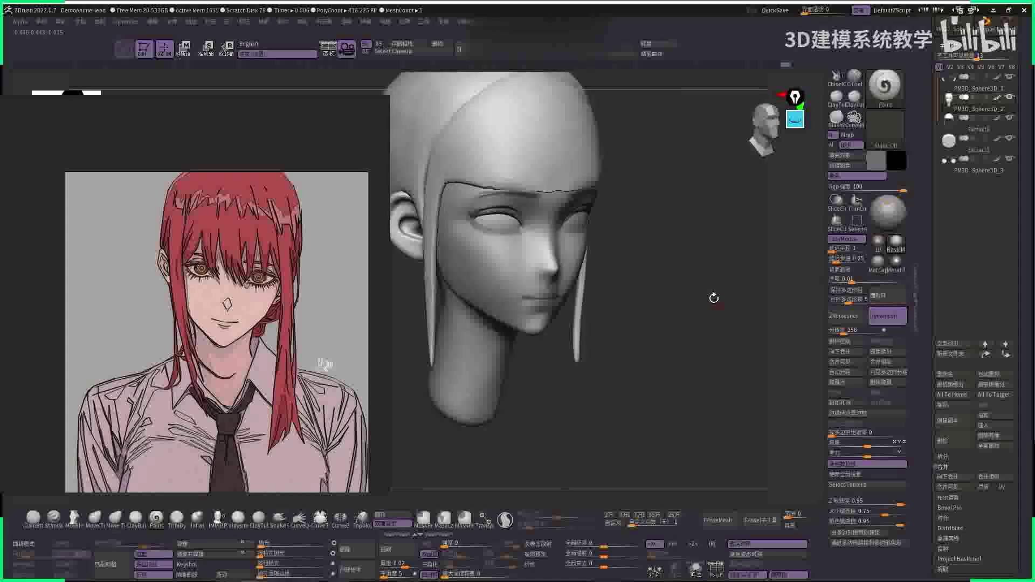
pyautogui.press('space')
pyautogui.moveTo(538, 252)
pyautogui.mouseDown(button='right')
pyautogui.moveTo(687, 247)
pyautogui.moveTo(559, 317)
pyautogui.mouseUp(button='right')
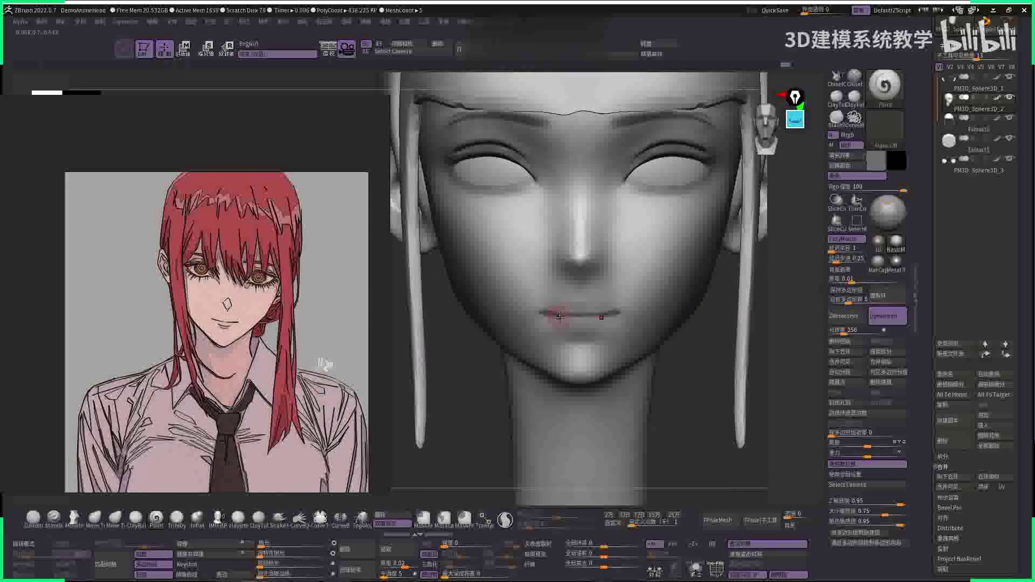
# - Select the Inflat brush and shape the lower lip, checking three-quarter and front views
pyautogui.press('b')
pyautogui.press('i')
pyautogui.press('n')
pyautogui.press('space')
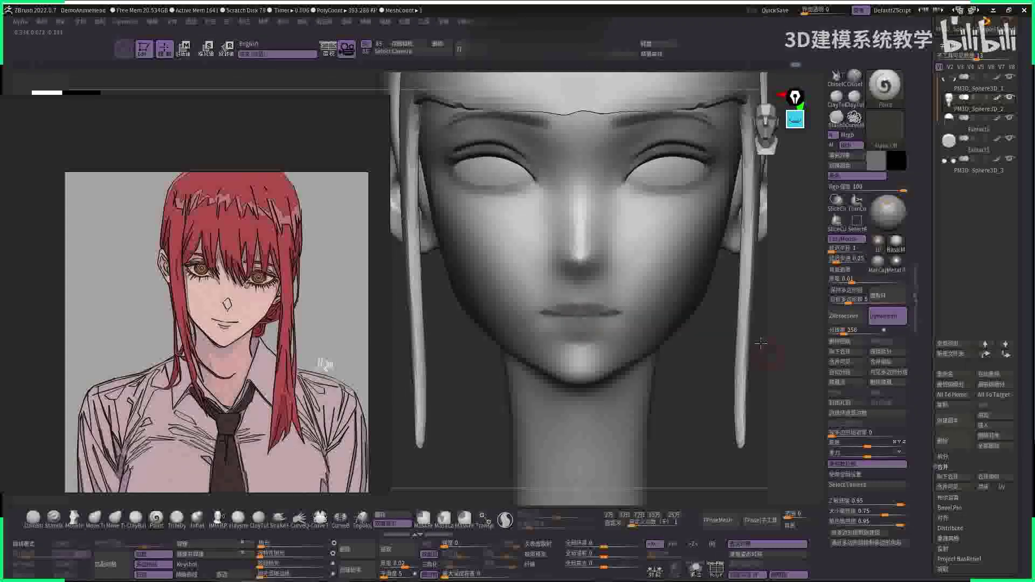
pyautogui.moveTo(761, 344)
pyautogui.mouseDown()
pyautogui.moveTo(588, 322)
pyautogui.moveTo(705, 282)
pyautogui.moveTo(665, 299)
pyautogui.moveTo(546, 307)
pyautogui.moveTo(569, 322)
pyautogui.mouseUp()
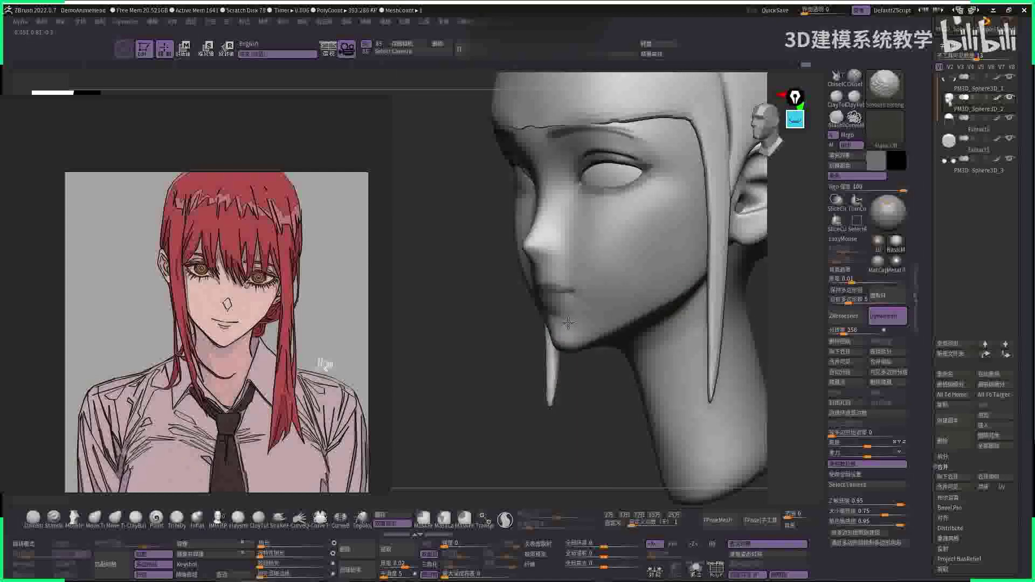
pyautogui.moveTo(488, 331)
pyautogui.mouseDown()
pyautogui.moveTo(746, 349)
pyautogui.moveTo(506, 268)
pyautogui.moveTo(510, 249)
pyautogui.mouseUp()
# - Switch from Move to DamStandard and carve a crease along the lip line
pyautogui.press('b')
pyautogui.press('m')
pyautogui.press('v')
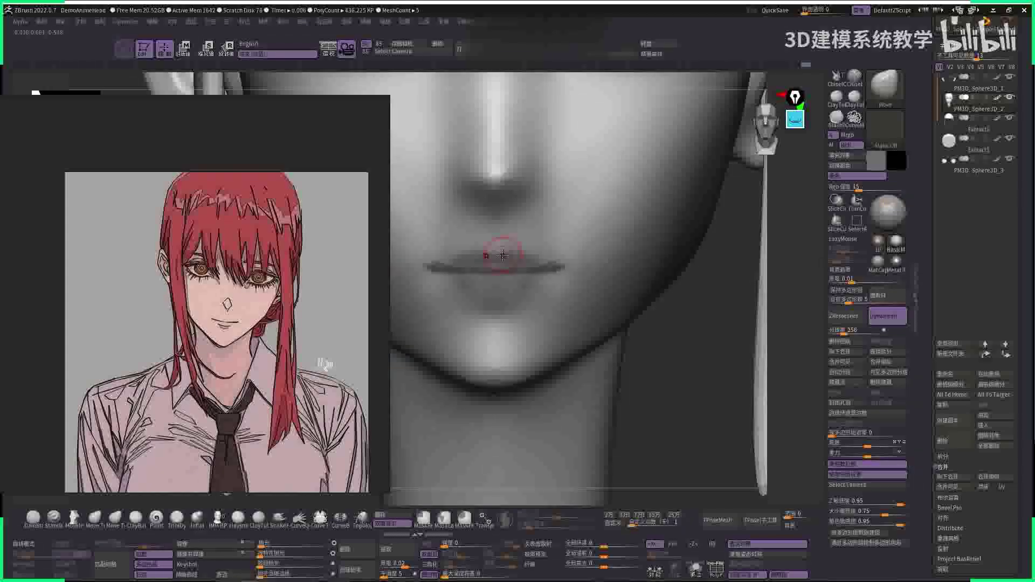
pyautogui.press('b')
pyautogui.press('d')
pyautogui.press('s')
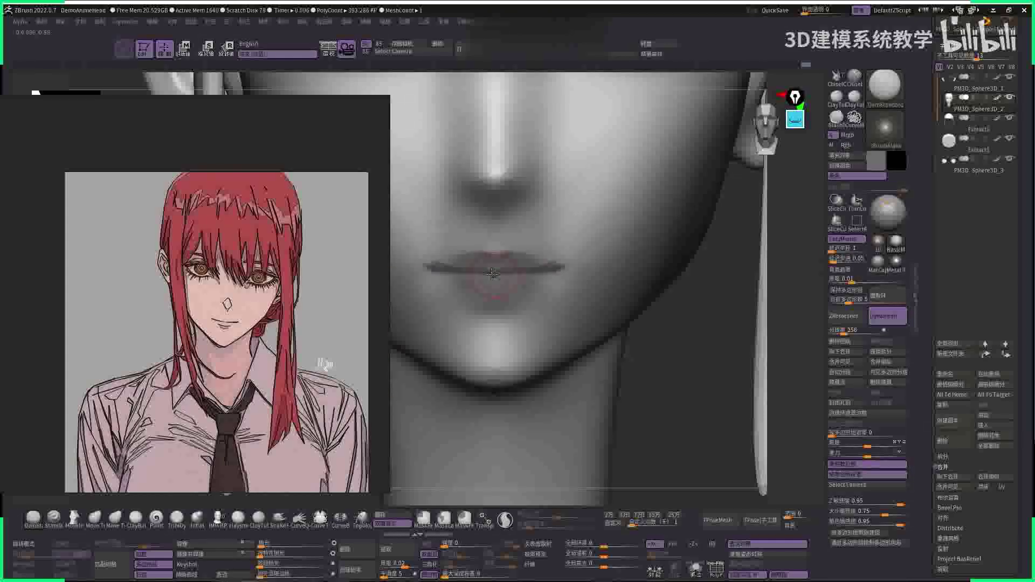
pyautogui.moveTo(517, 269); pyautogui.dragTo(493, 274)
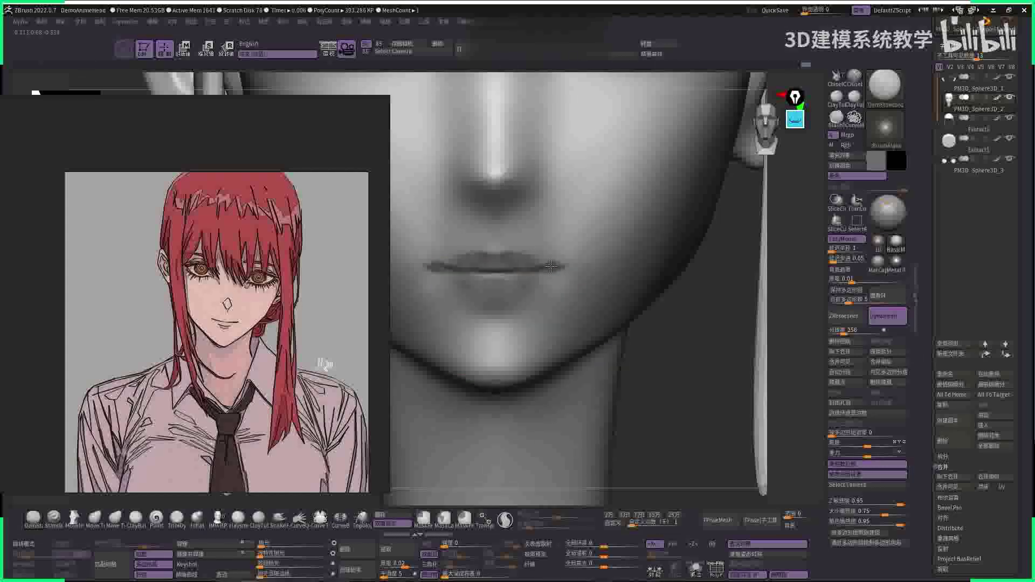
# - Frame the head and inspect the lip crease in profile, then face the lips again
pyautogui.press('f')
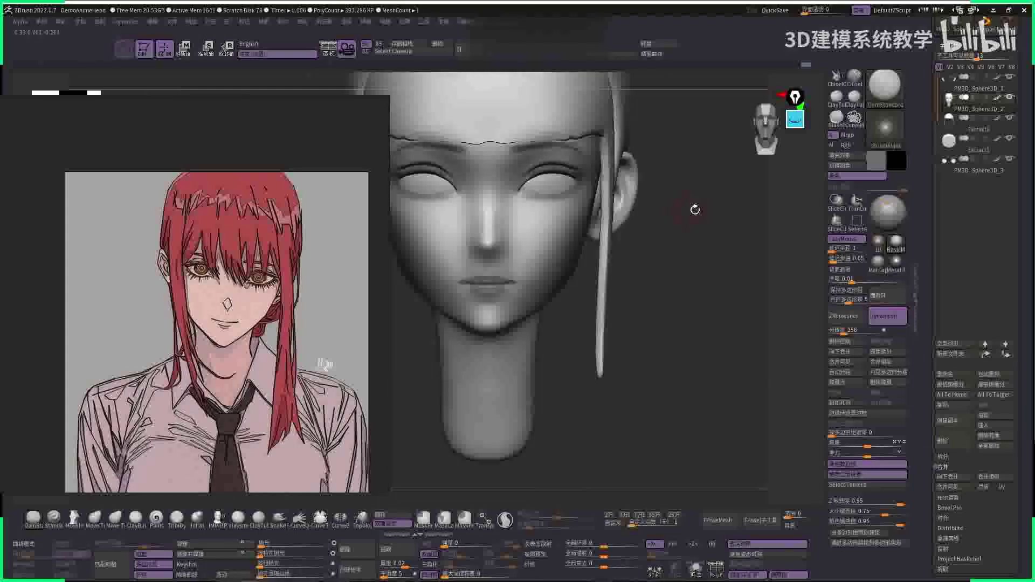
pyautogui.moveTo(693, 207); pyautogui.dragTo(508, 277)
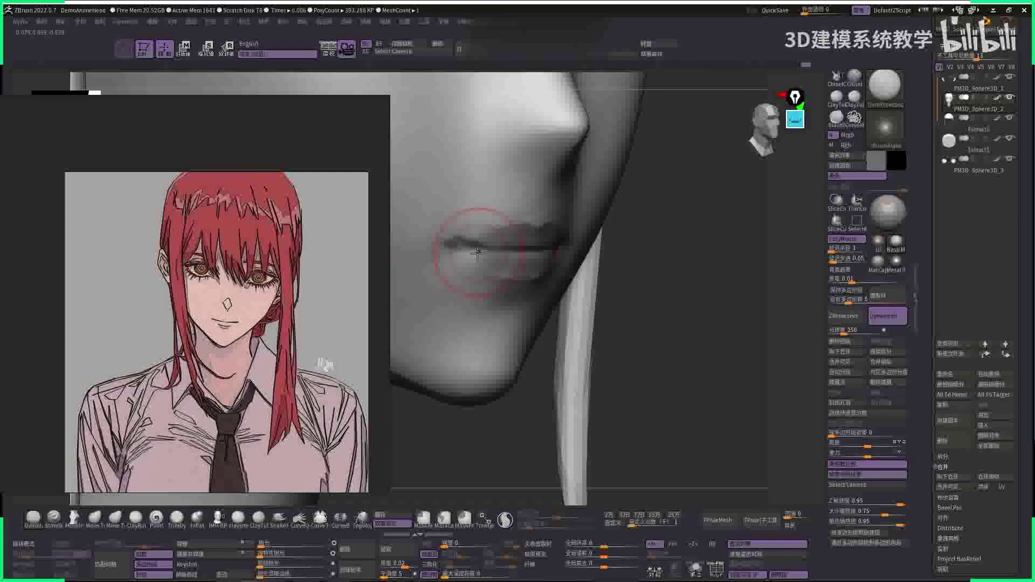
pyautogui.moveTo(494, 254)
pyautogui.mouseDown(button='right')
pyautogui.moveTo(475, 270)
pyautogui.moveTo(540, 226)
pyautogui.moveTo(656, 185)
pyautogui.moveTo(498, 252)
pyautogui.mouseUp(button='right')
pyautogui.moveTo(518, 186); pyautogui.dragTo(463, 205, button='right')
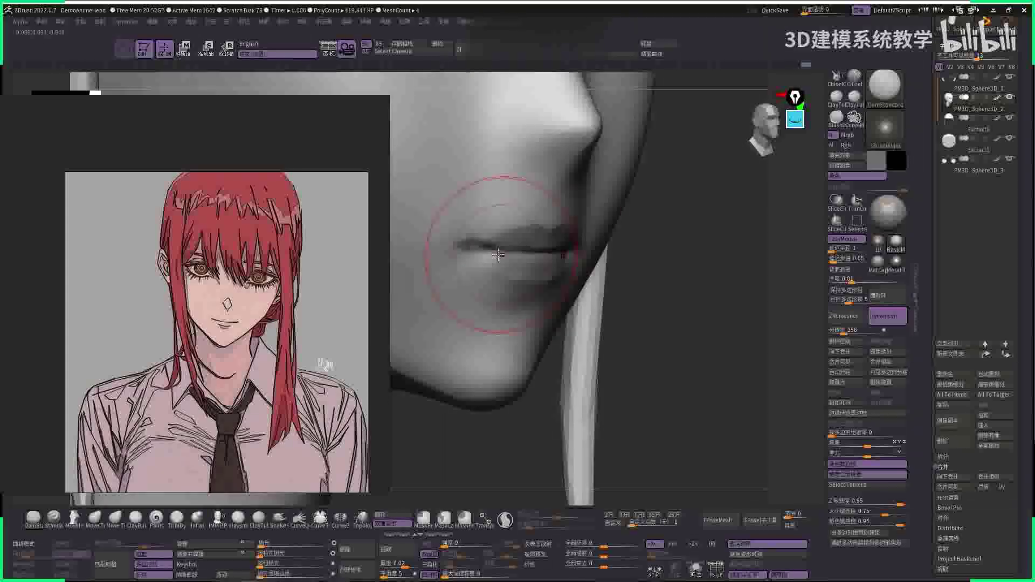
pyautogui.moveTo(642, 261)
pyautogui.mouseDown(button='right')
pyautogui.moveTo(478, 203)
pyautogui.moveTo(572, 254)
pyautogui.moveTo(480, 280)
pyautogui.moveTo(589, 248)
pyautogui.moveTo(528, 229)
pyautogui.mouseUp(button='right')
# - Frame the head, orbit past the ear to the lips, and deepen the lip crease
pyautogui.press('space')
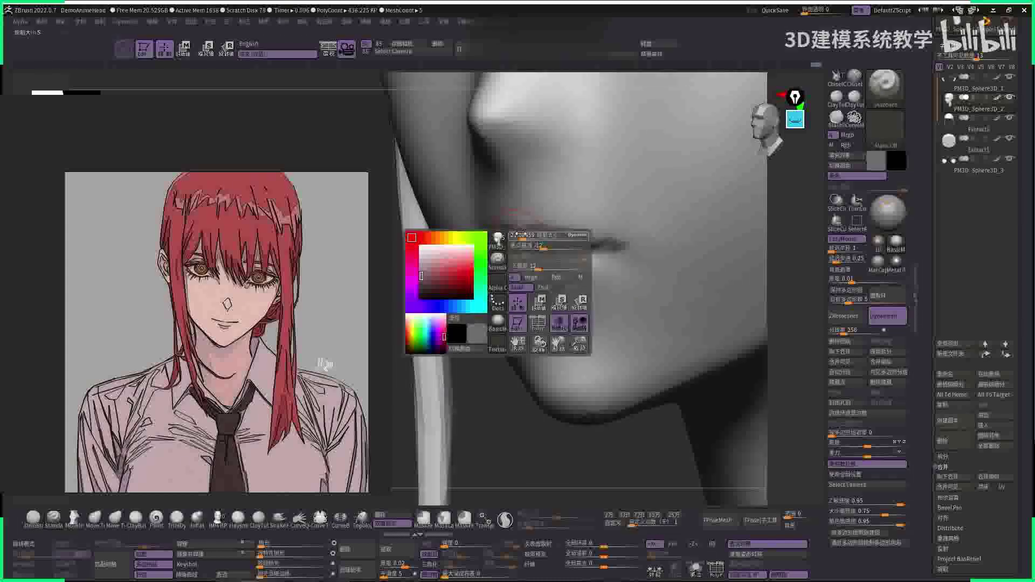
pyautogui.press('space')
pyautogui.press('space')
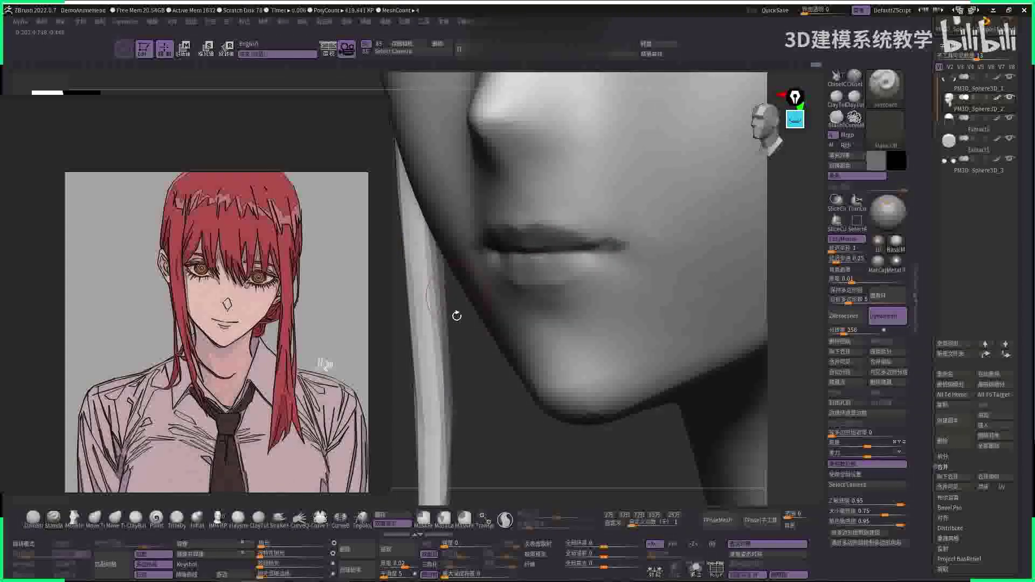
pyautogui.press('f')
pyautogui.moveTo(677, 302)
pyautogui.mouseDown(button='right')
pyautogui.moveTo(620, 283)
pyautogui.moveTo(460, 367)
pyautogui.moveTo(651, 317)
pyautogui.moveTo(684, 254)
pyautogui.moveTo(758, 307)
pyautogui.moveTo(670, 289)
pyautogui.moveTo(625, 330)
pyautogui.moveTo(610, 312)
pyautogui.mouseUp(button='right')
pyautogui.moveTo(727, 309); pyautogui.dragTo(648, 311, button='right')
pyautogui.moveTo(683, 347); pyautogui.dragTo(585, 258, button='right')
pyautogui.keyDown('ctrl'); pyautogui.keyDown('alt'); pyautogui.keyDown('shift'); pyautogui.click(581, 253); pyautogui.keyUp('shift'); pyautogui.keyUp('alt'); pyautogui.keyUp('ctrl')
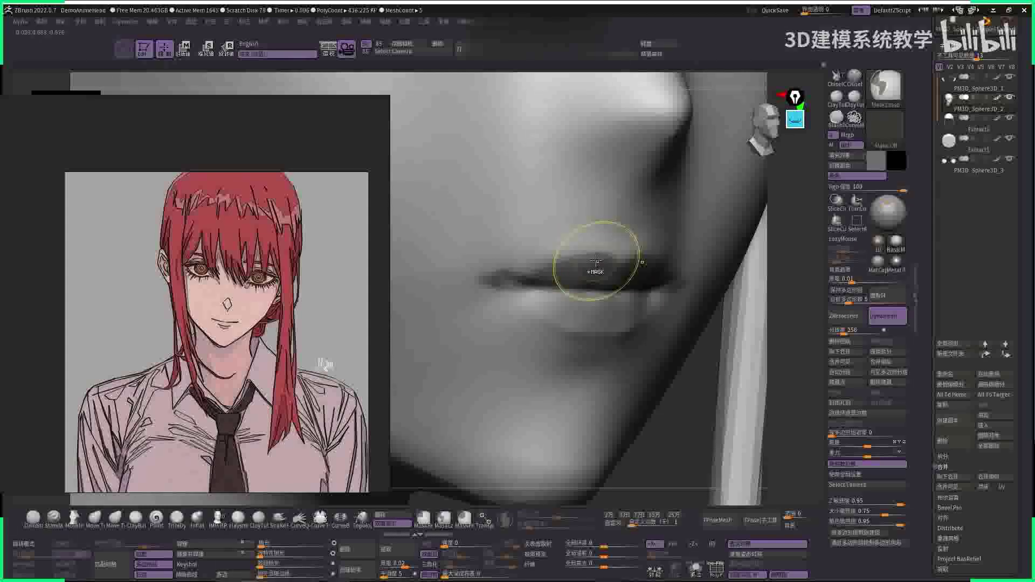
pyautogui.press('space')
pyautogui.keyDown('ctrl'); pyautogui.keyDown('alt'); pyautogui.keyDown('shift'); pyautogui.click(603, 252); pyautogui.keyUp('shift'); pyautogui.keyUp('alt'); pyautogui.keyUp('ctrl')
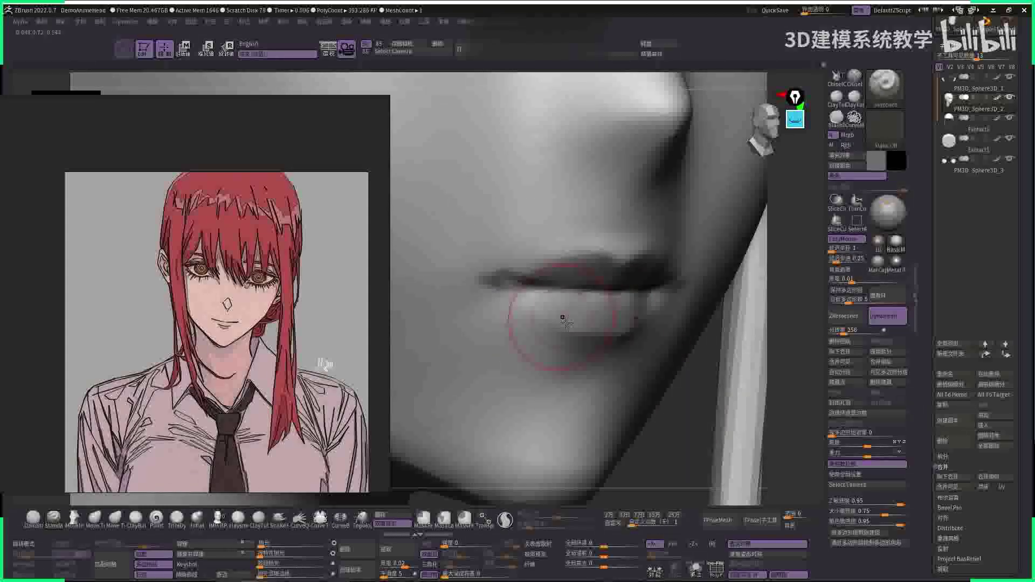
pyautogui.moveTo(686, 387); pyautogui.dragTo(577, 317, button='right')
pyautogui.keyDown('ctrl'); pyautogui.keyDown('shift'); pyautogui.click(758, 346); pyautogui.keyUp('shift'); pyautogui.keyUp('ctrl')
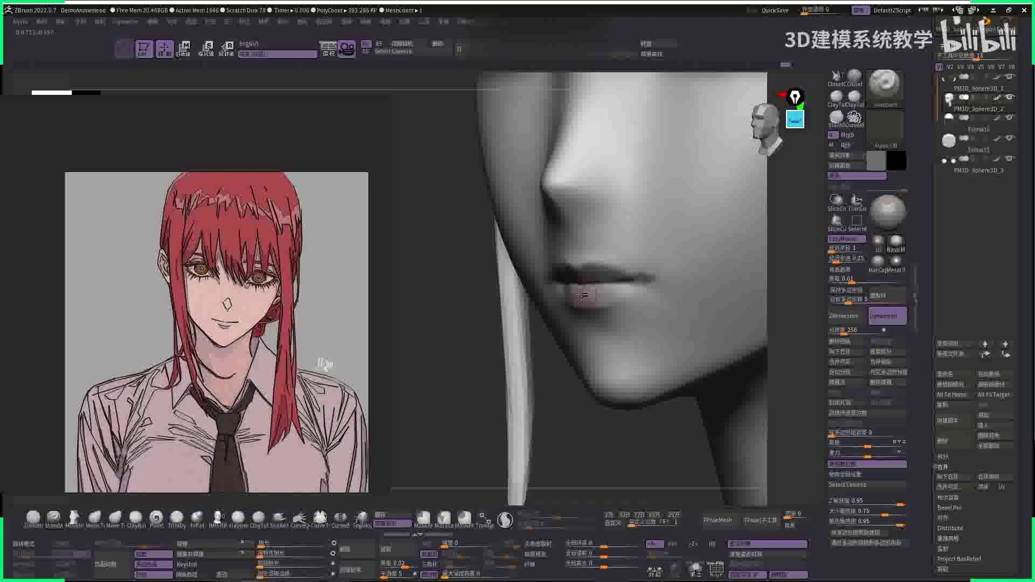
# - Soften the surrounding lip forms with Smooth in a straight front view
pyautogui.press('space')
pyautogui.keyDown('shift'); pyautogui.moveTo(582, 294); pyautogui.dragTo(575, 295, button='right'); pyautogui.keyUp('shift')
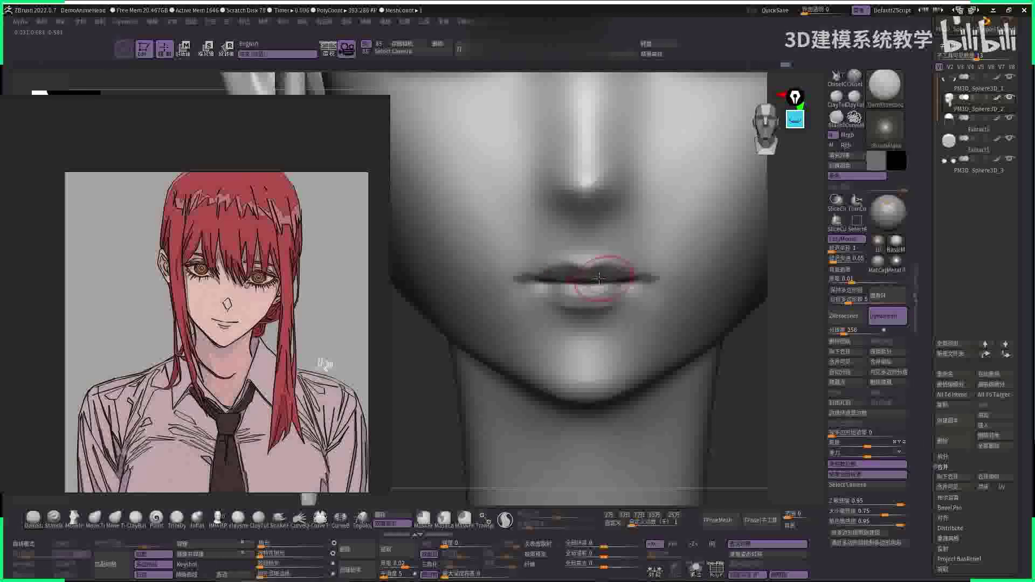
pyautogui.press('shift')
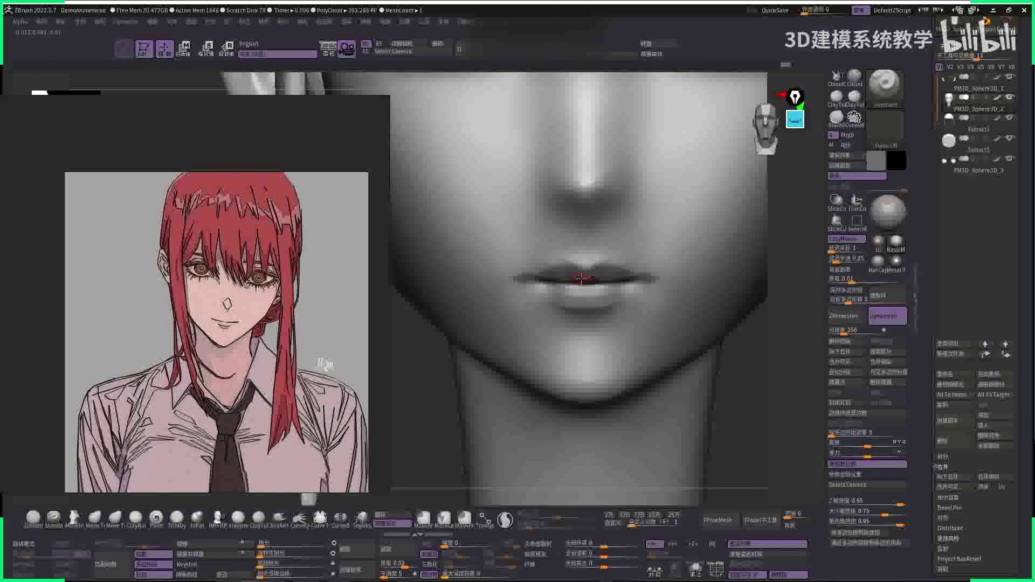
pyautogui.moveTo(581, 281); pyautogui.dragTo(540, 290, button='right')
pyautogui.press('space')
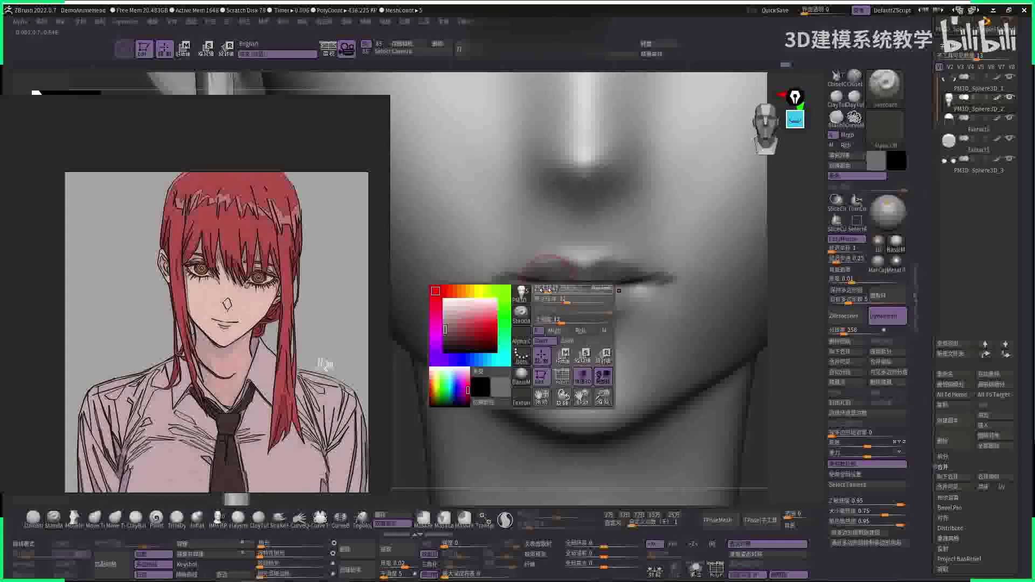
pyautogui.press('space')
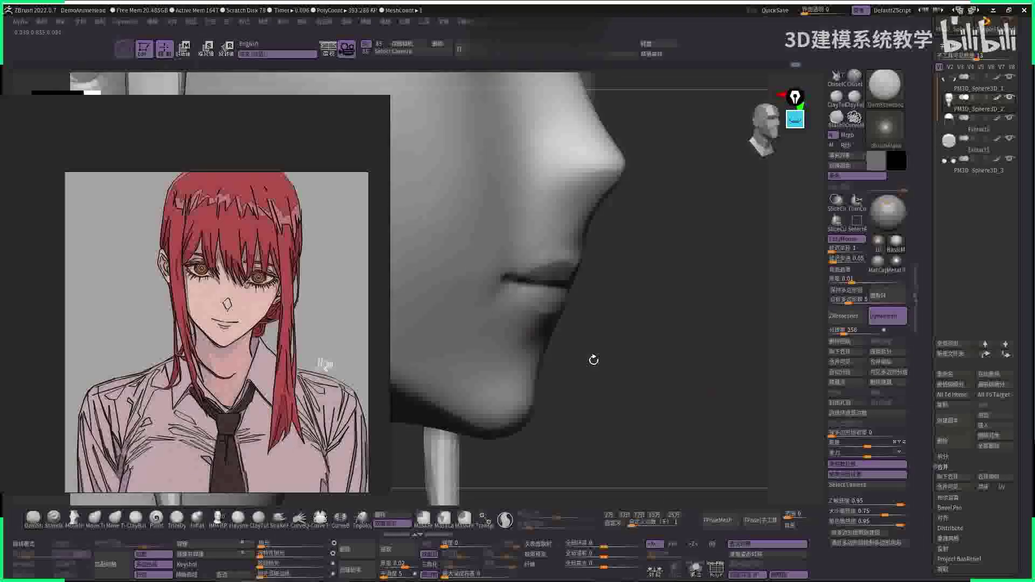
# - With the Move brush, push the lips and nose area in side profile
pyautogui.press('b')
pyautogui.press('m')
pyautogui.press('v')
pyautogui.moveTo(507, 279); pyautogui.dragTo(617, 287, button='right')
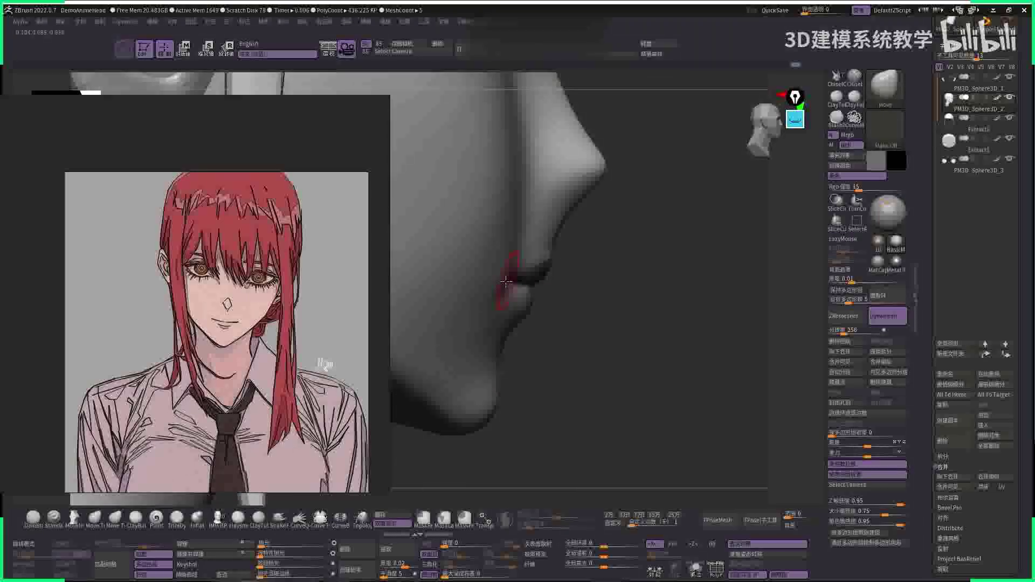
pyautogui.moveTo(507, 280); pyautogui.dragTo(587, 298, button='right')
pyautogui.press('space')
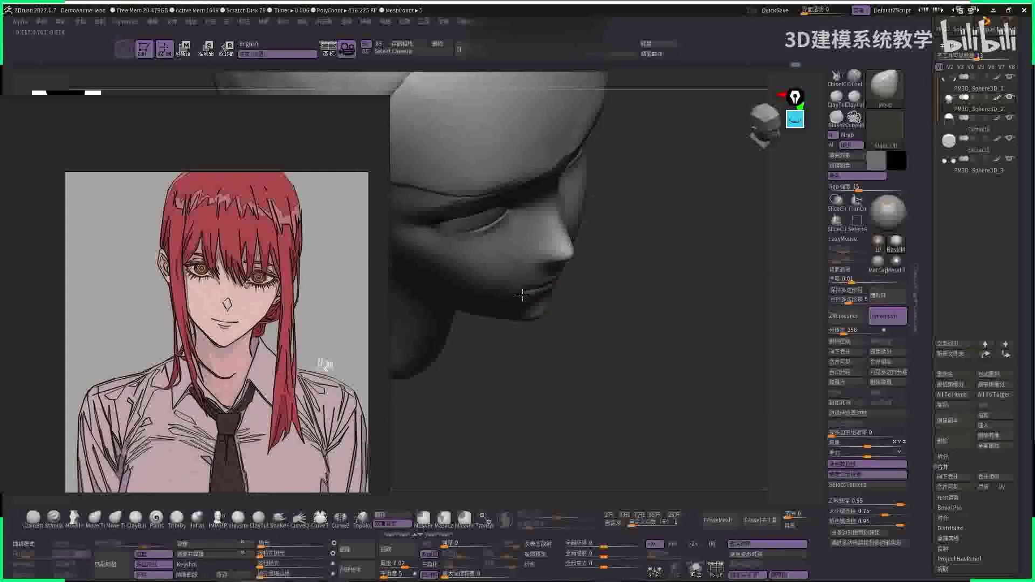
pyautogui.moveTo(520, 295); pyautogui.dragTo(546, 287)
# - Reposition the scene light while orbiting the head toward a frontal view
pyautogui.moveTo(540, 290)
pyautogui.mouseDown(button='right')
pyautogui.moveTo(736, 289)
pyautogui.moveTo(749, 308)
pyautogui.moveTo(476, 361)
pyautogui.moveTo(562, 419)
pyautogui.moveTo(541, 337)
pyautogui.mouseUp(button='right')
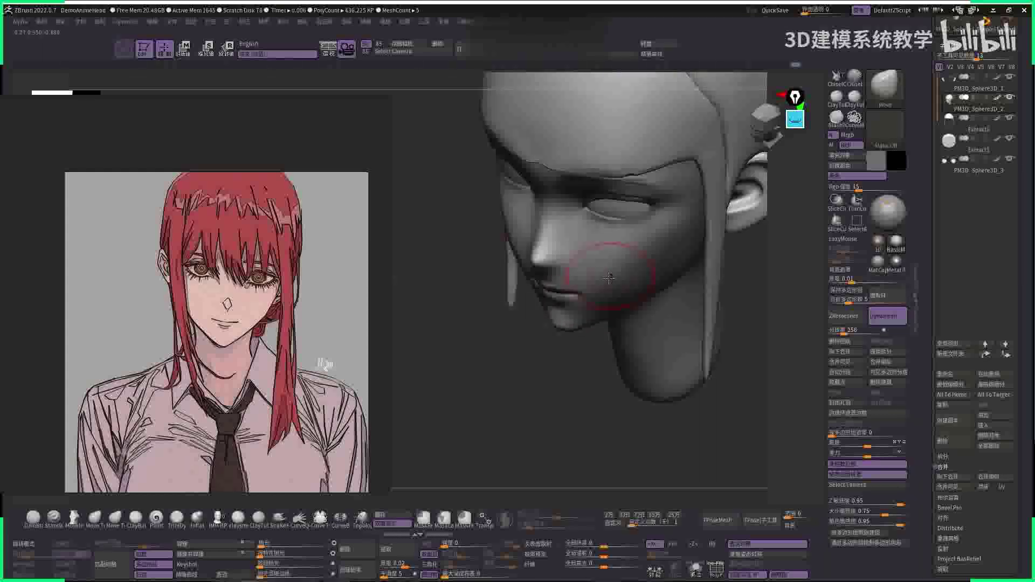
pyautogui.moveTo(610, 278); pyautogui.dragTo(599, 292, button='right')
pyautogui.moveTo(755, 285); pyautogui.dragTo(622, 294, button='right')
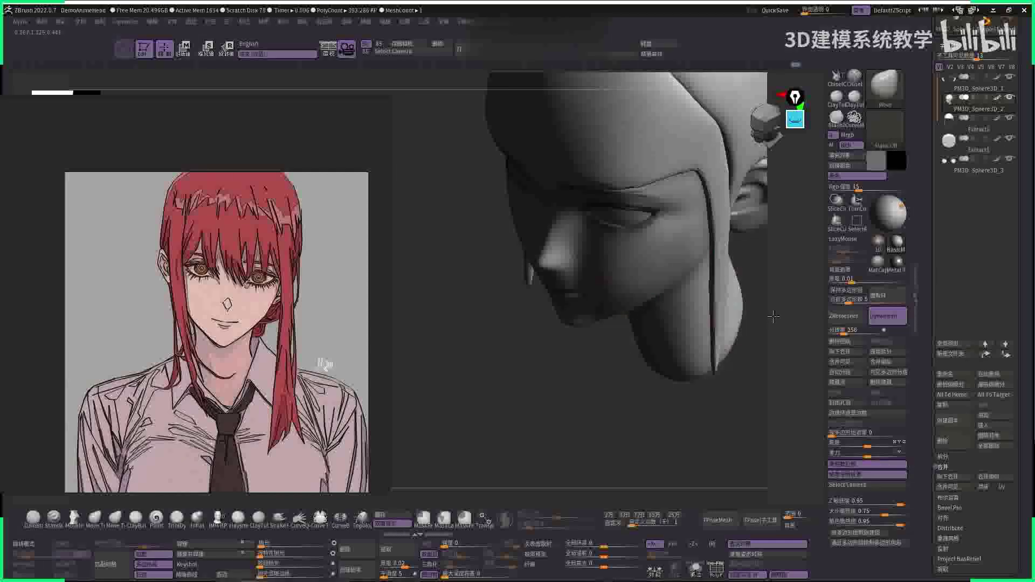
pyautogui.moveTo(773, 316)
pyautogui.mouseDown(button='right')
pyautogui.moveTo(620, 288)
pyautogui.moveTo(675, 286)
pyautogui.moveTo(625, 277)
pyautogui.mouseUp(button='right')
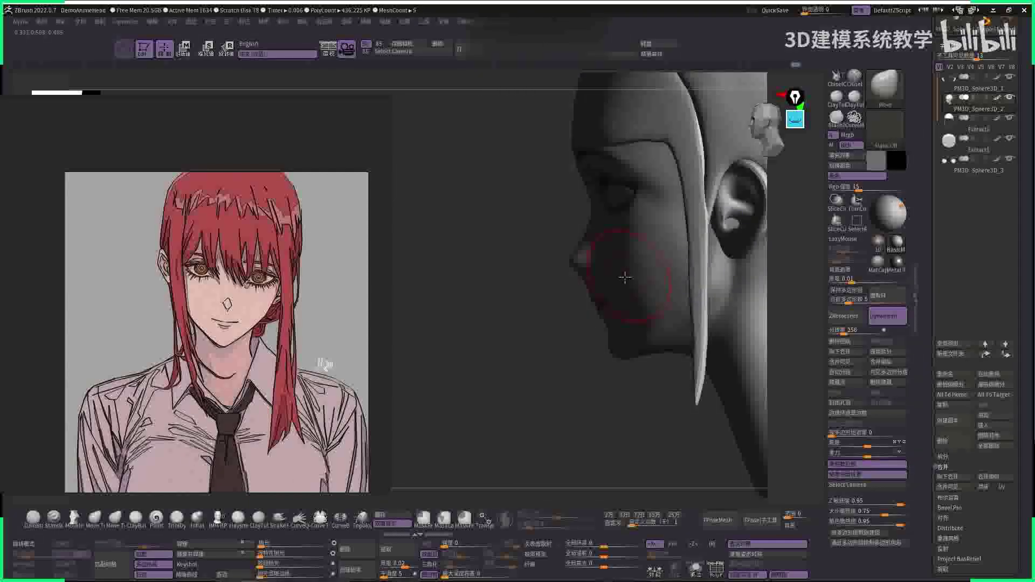
pyautogui.moveTo(889, 245); pyautogui.dragTo(890, 209)
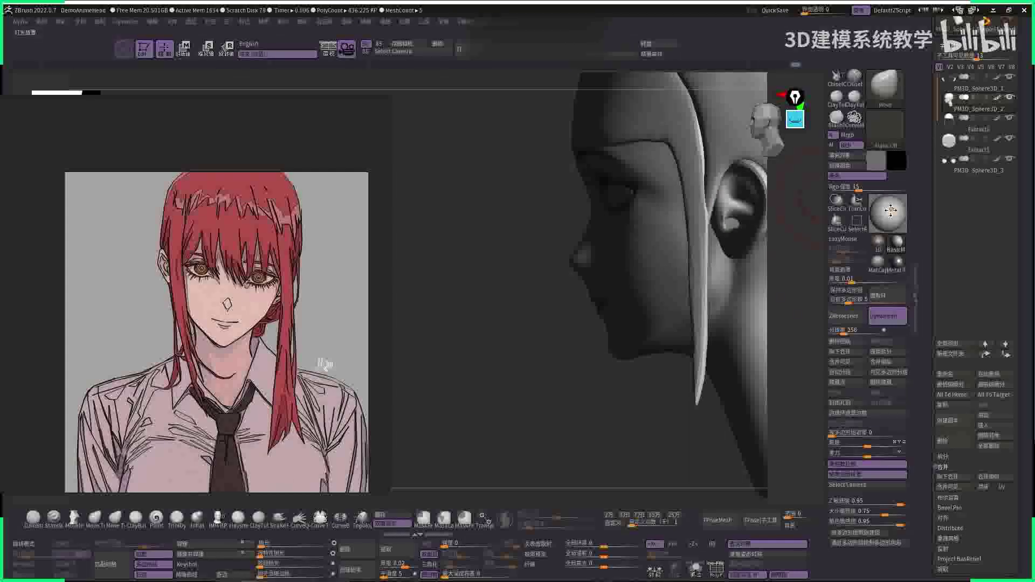
pyautogui.moveTo(674, 243); pyautogui.dragTo(599, 226, button='right')
# - Roughly double the brush Draw Size and orbit to a three-quarter view
pyautogui.press('space')
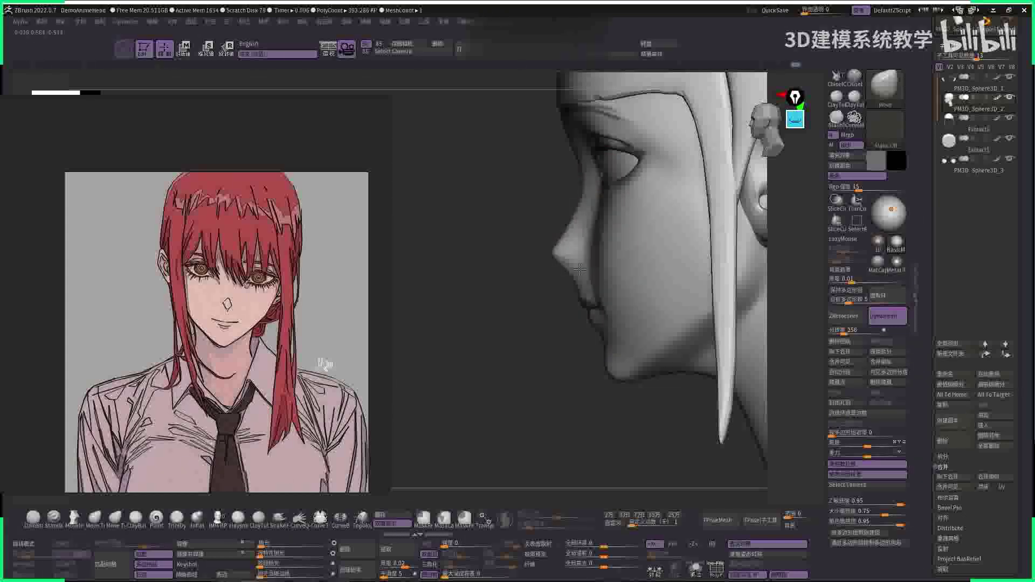
pyautogui.press(']')
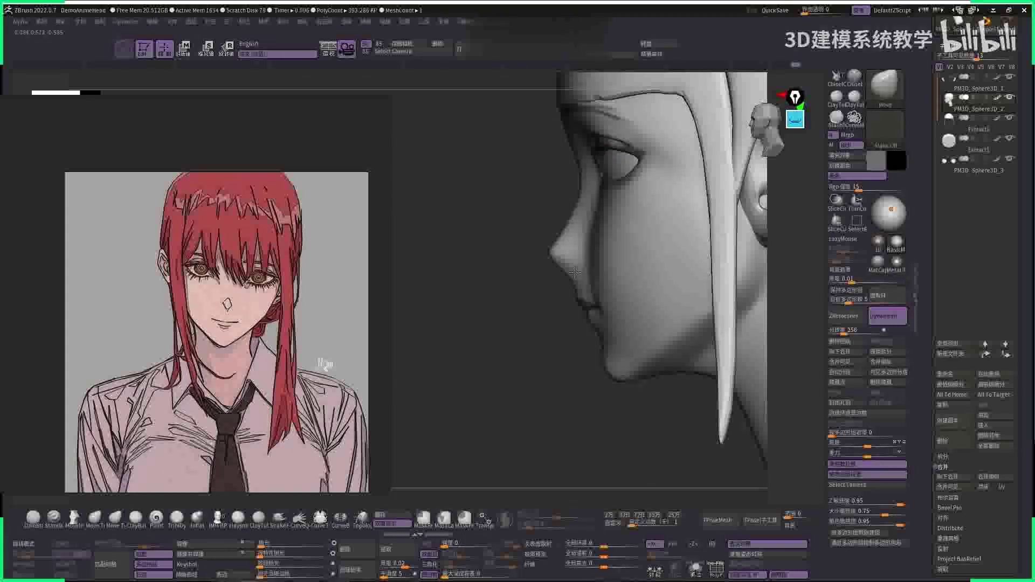
pyautogui.moveTo(503, 317); pyautogui.dragTo(620, 281, button='right')
pyautogui.moveTo(755, 281)
pyautogui.mouseDown(button='right')
pyautogui.moveTo(717, 253)
pyautogui.moveTo(735, 261)
pyautogui.moveTo(610, 294)
pyautogui.moveTo(481, 347)
pyautogui.moveTo(513, 259)
pyautogui.moveTo(527, 291)
pyautogui.moveTo(722, 287)
pyautogui.moveTo(636, 280)
pyautogui.moveTo(663, 161)
pyautogui.mouseUp(button='right')
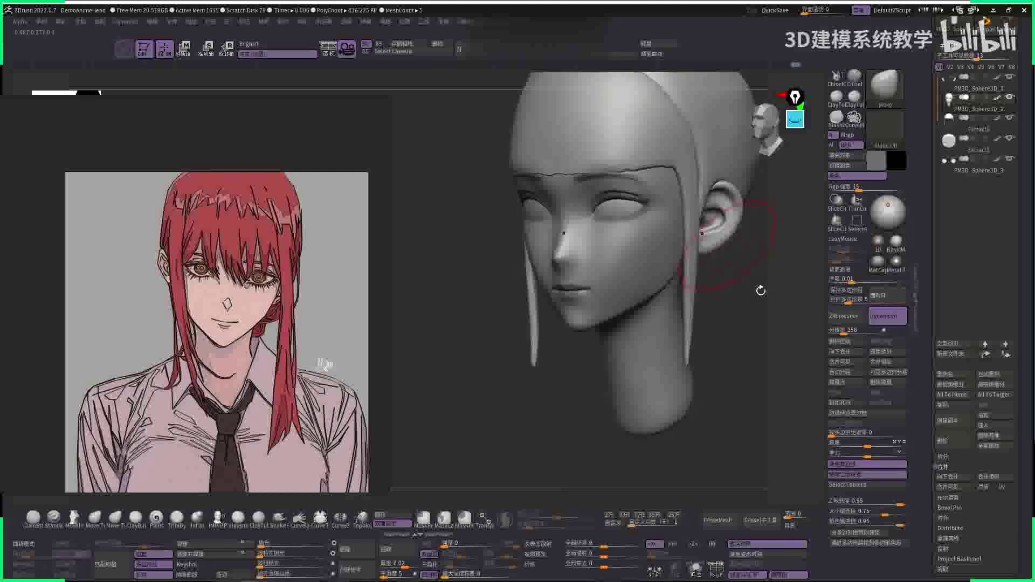
# - Orbit the head to inspect it from side, top and front angles
pyautogui.moveTo(735, 231); pyautogui.dragTo(609, 118, button='right')
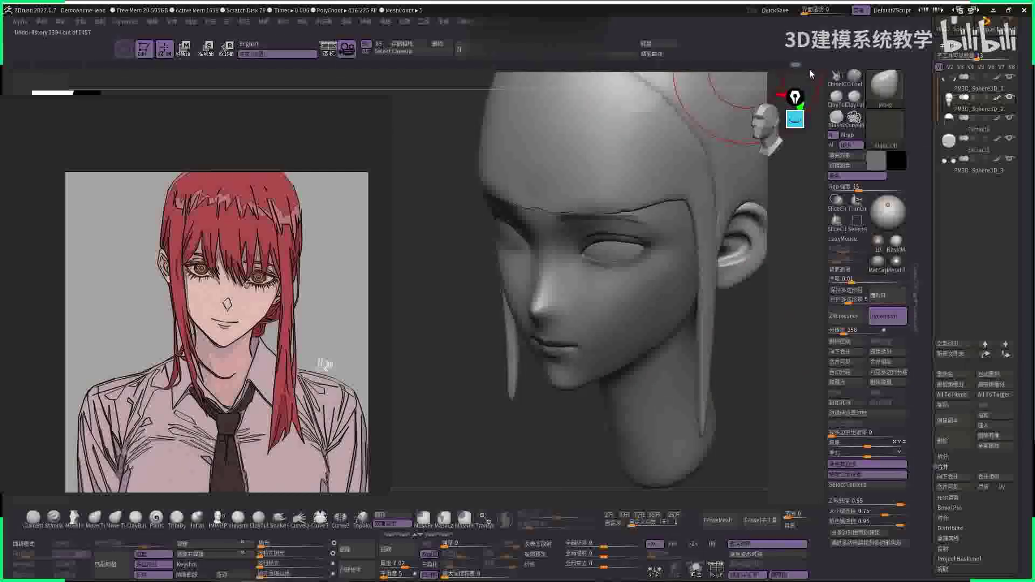
pyautogui.moveTo(744, 178); pyautogui.dragTo(739, 317, button='right')
pyautogui.press('space')
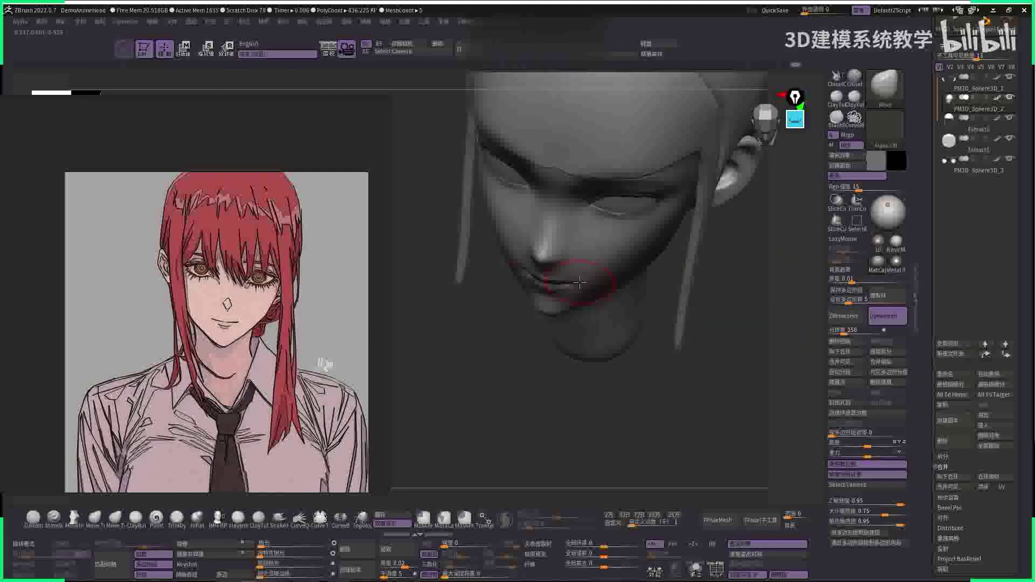
pyautogui.moveTo(589, 280); pyautogui.dragTo(735, 310, button='right')
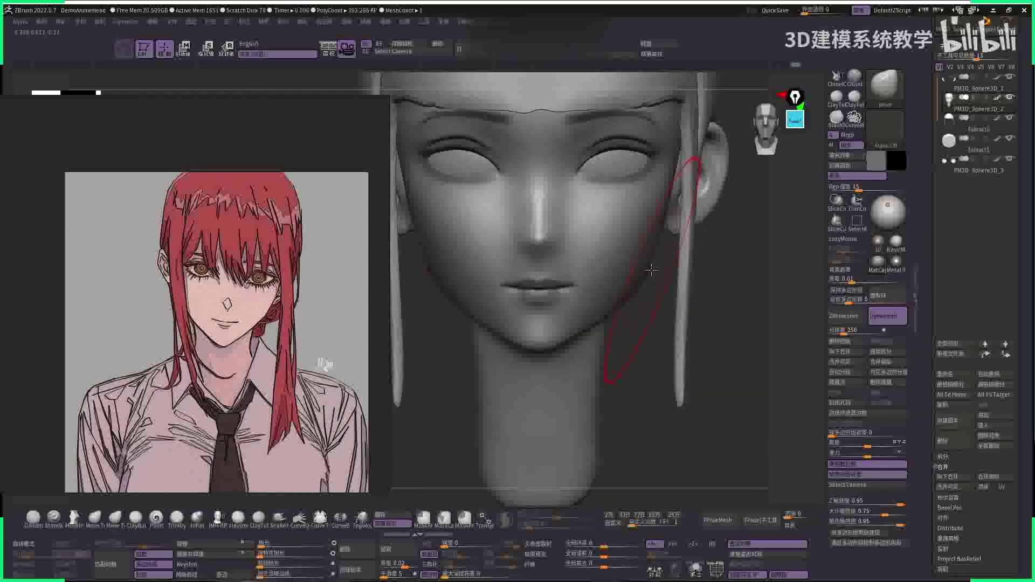
pyautogui.moveTo(650, 270)
pyautogui.mouseDown(button='right')
pyautogui.moveTo(625, 269)
pyautogui.moveTo(655, 267)
pyautogui.mouseUp(button='right')
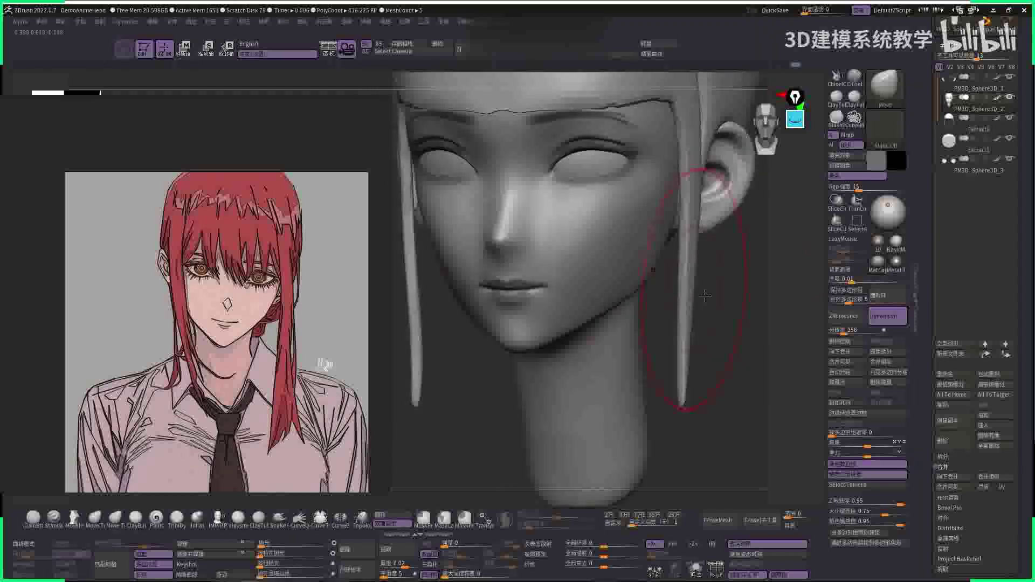
pyautogui.moveTo(744, 296)
pyautogui.mouseDown(button='right')
pyautogui.moveTo(770, 263)
pyautogui.moveTo(727, 307)
pyautogui.moveTo(532, 243)
pyautogui.mouseUp(button='right')
# - With DamStandard and LazyMouse on, carve a stroke along the lip line
pyautogui.press('b')
pyautogui.press('d')
pyautogui.press('s')
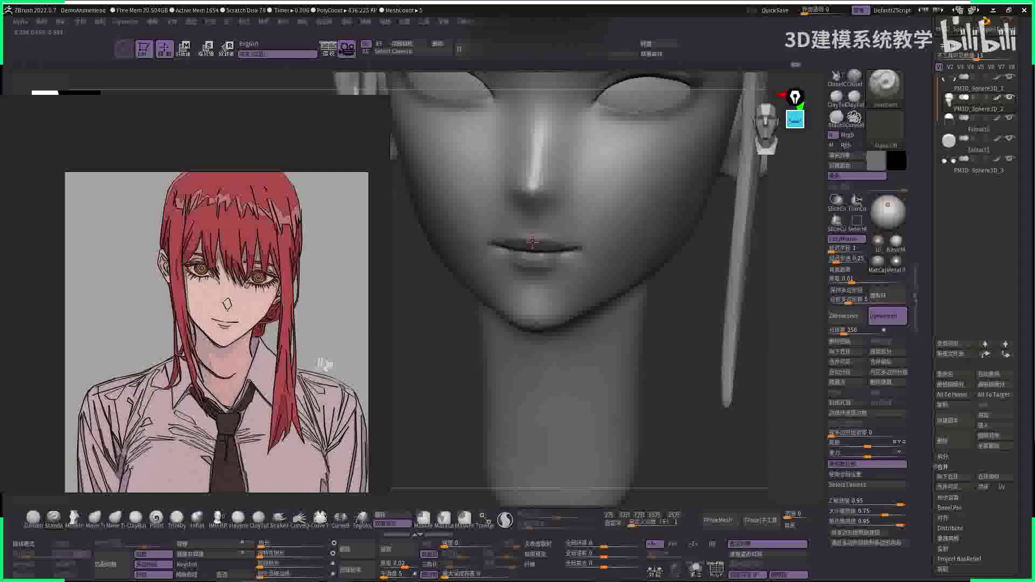
pyautogui.moveTo(551, 247); pyautogui.dragTo(532, 244)
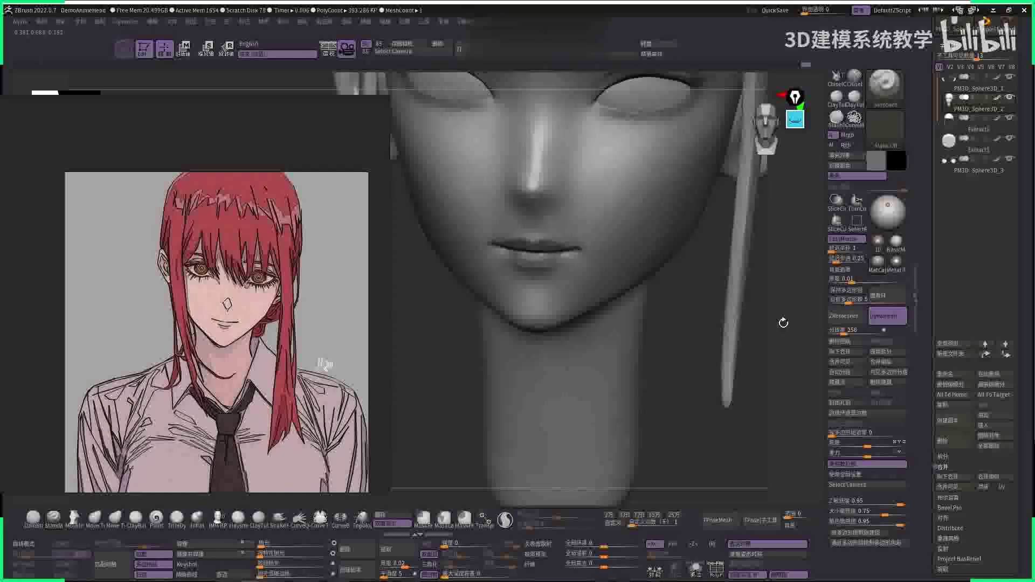
# - Smooth the chin area, checking it from three-quarter and front views
pyautogui.press('f')
pyautogui.moveTo(702, 307); pyautogui.dragTo(585, 305, button='right')
pyautogui.keyDown('shift'); pyautogui.moveTo(575, 306); pyautogui.dragTo(582, 307); pyautogui.keyUp('shift')
pyautogui.press('space')
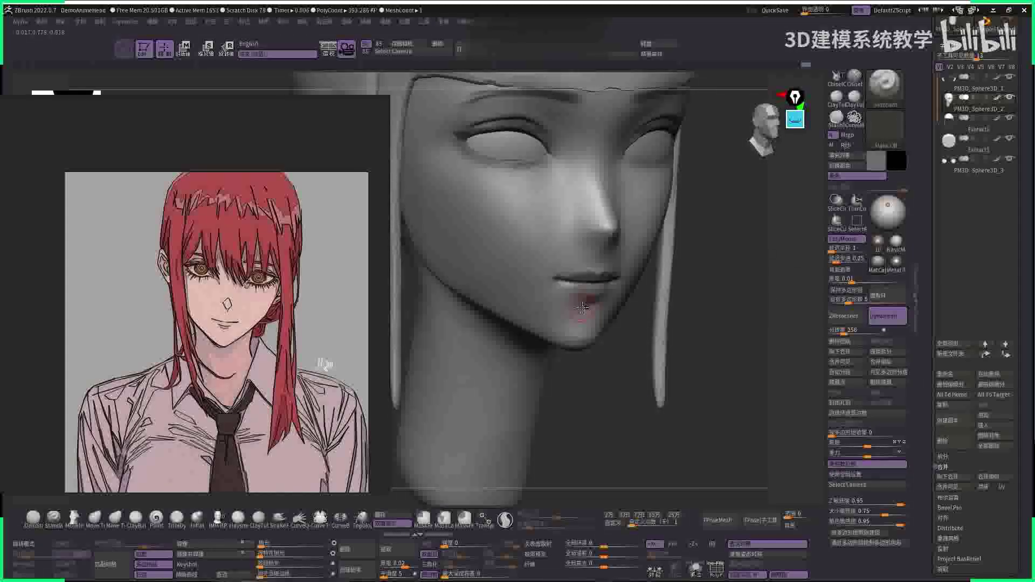
pyautogui.moveTo(729, 316)
pyautogui.mouseDown(button='right')
pyautogui.moveTo(583, 302)
pyautogui.moveTo(598, 308)
pyautogui.mouseUp(button='right')
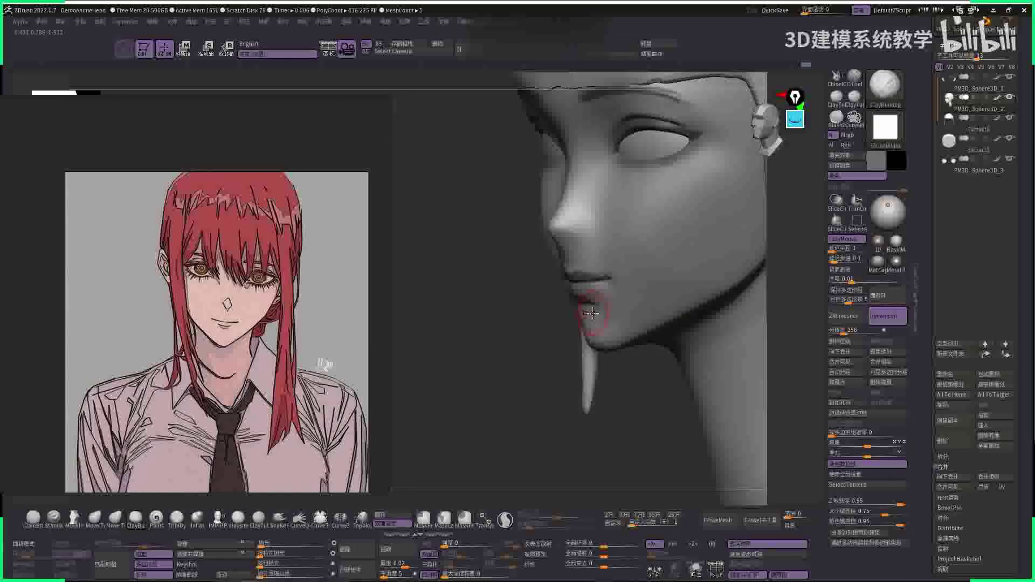
# - Switch from DamStandard to a clay brush with LazyMouse off, zooming in on the lips and chin
pyautogui.press('b')
pyautogui.press('d')
pyautogui.press('s')
pyautogui.moveTo(602, 307); pyautogui.dragTo(572, 309, button='right')
pyautogui.press('b')
pyautogui.press('c')
pyautogui.press('b')
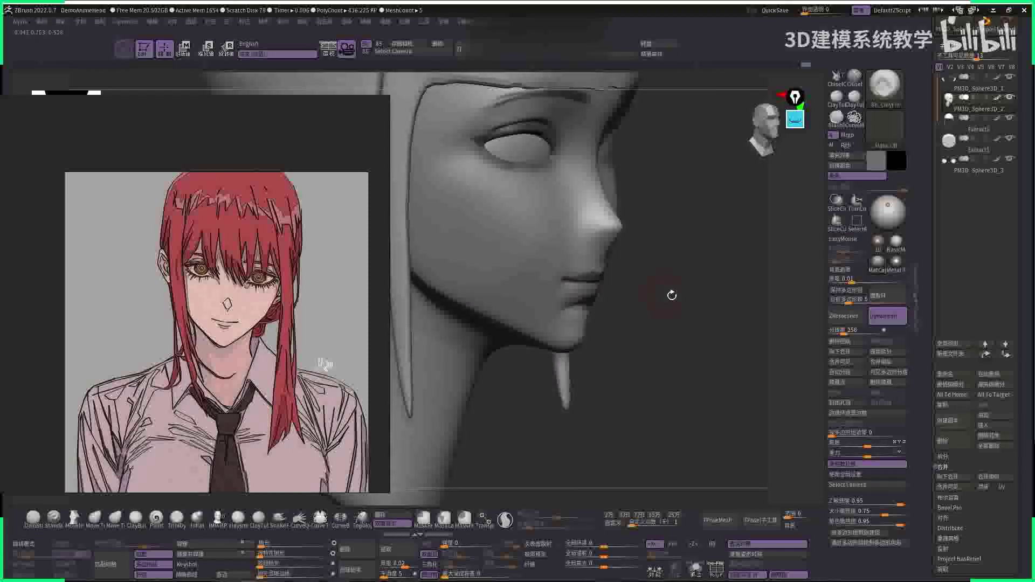
pyautogui.moveTo(664, 291)
pyautogui.keyDown('ctrl'); pyautogui.mouseDown(button='right')
pyautogui.moveTo(693, 245)
pyautogui.moveTo(563, 276)
pyautogui.mouseUp(button='right'); pyautogui.keyUp('ctrl')
pyautogui.rightClick(563, 275)
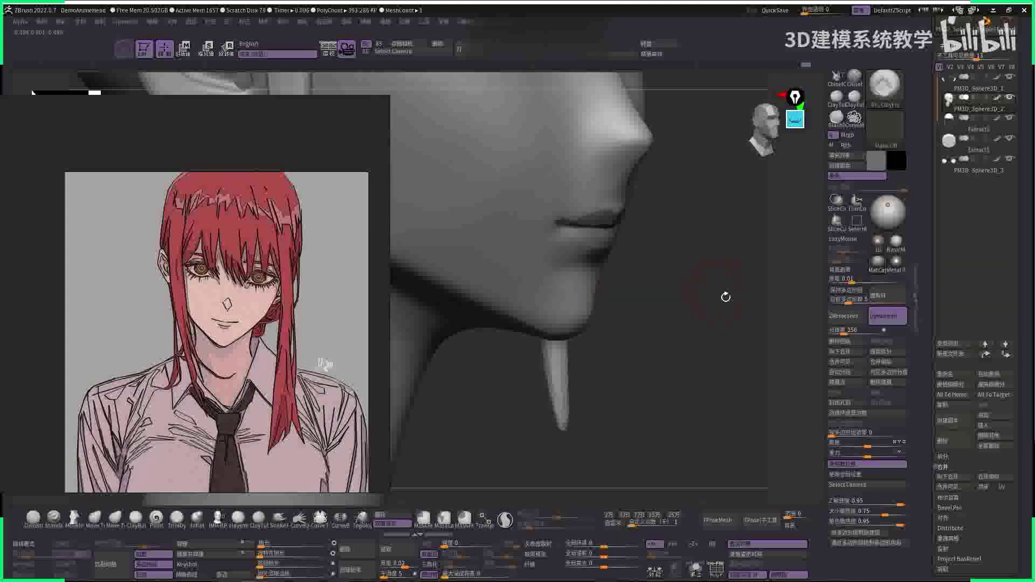
# - Orbit through left profile, three-quarter and front views to check the ear and jawline
pyautogui.moveTo(658, 296); pyautogui.dragTo(589, 280, button='right')
pyautogui.moveTo(509, 307); pyautogui.dragTo(592, 277, button='right')
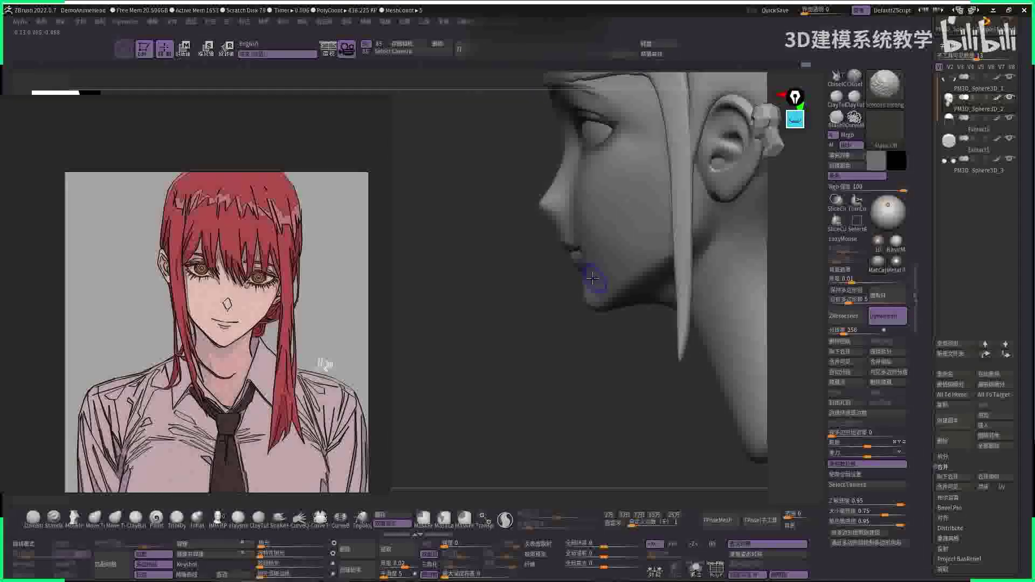
pyautogui.moveTo(575, 312); pyautogui.dragTo(597, 291, button='right')
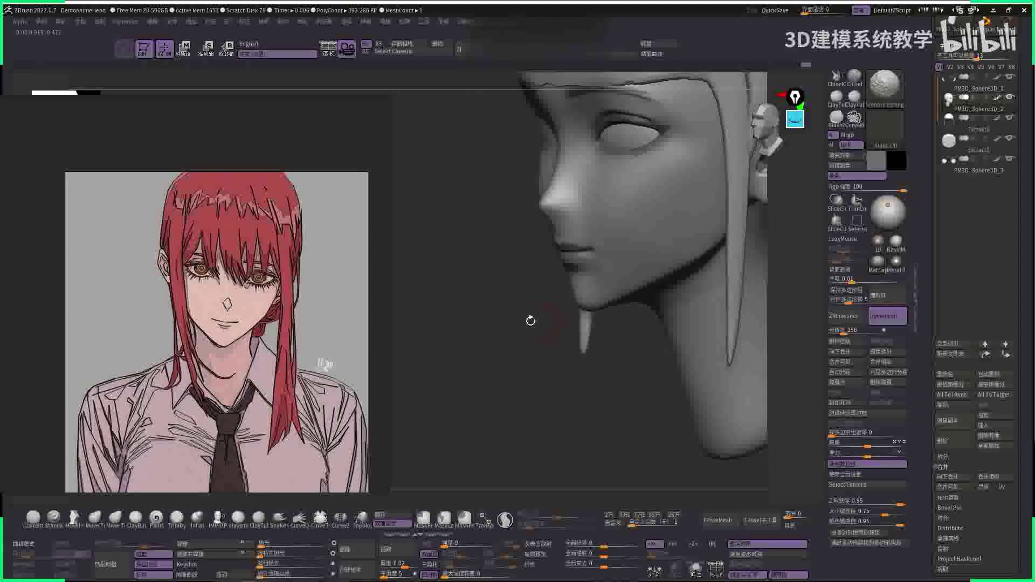
pyautogui.moveTo(531, 321)
pyautogui.keyDown('shift'); pyautogui.mouseDown(button='right')
pyautogui.moveTo(537, 308)
pyautogui.moveTo(534, 367)
pyautogui.mouseUp(button='right'); pyautogui.keyUp('shift')
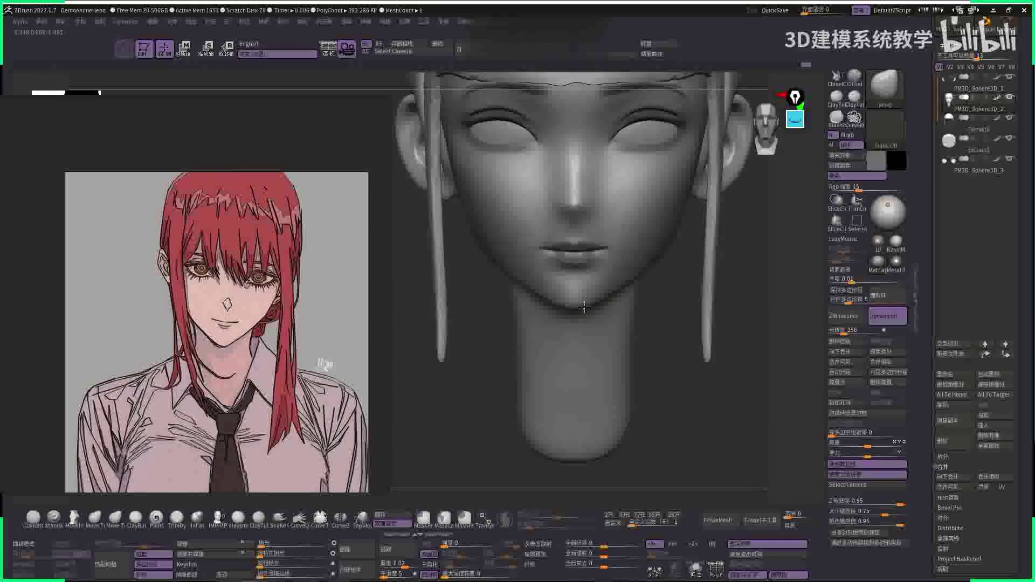
pyautogui.rightClick(584, 307)
pyautogui.moveTo(585, 306)
pyautogui.mouseDown(button='right')
pyautogui.moveTo(589, 296)
pyautogui.moveTo(564, 322)
pyautogui.mouseUp(button='right')
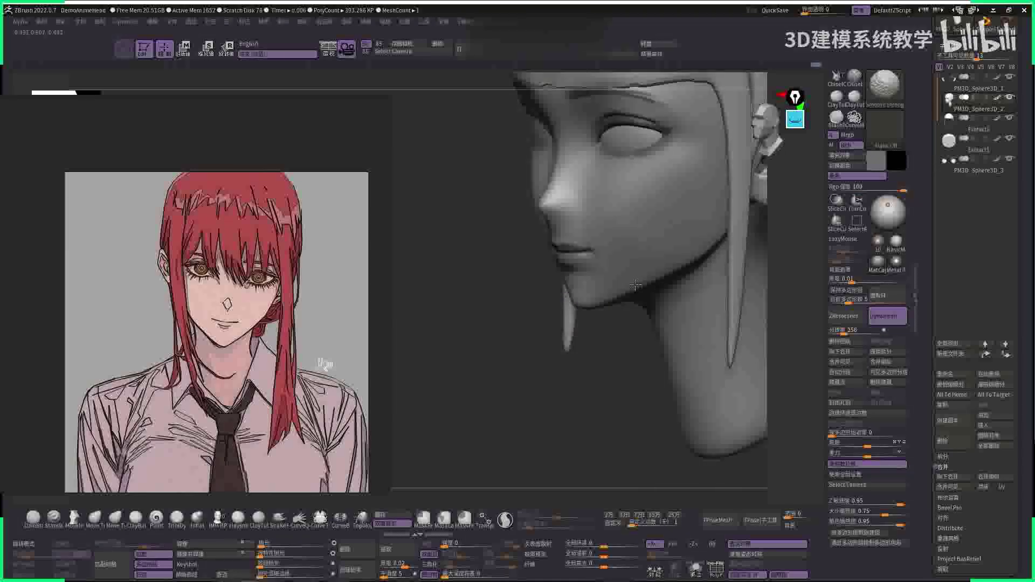
pyautogui.moveTo(561, 375); pyautogui.dragTo(540, 302, button='right')
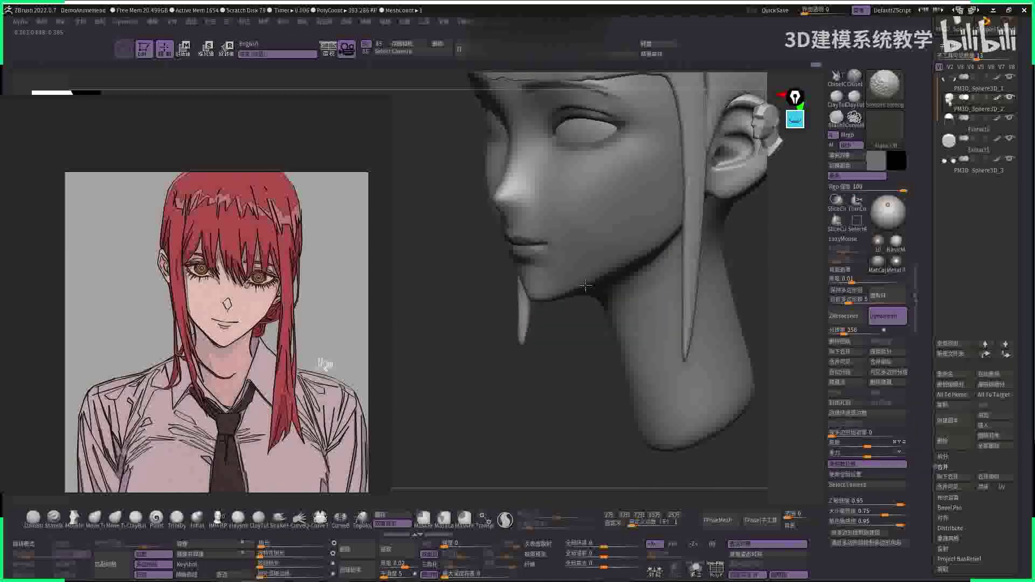
pyautogui.moveTo(641, 261); pyautogui.dragTo(595, 265, button='right')
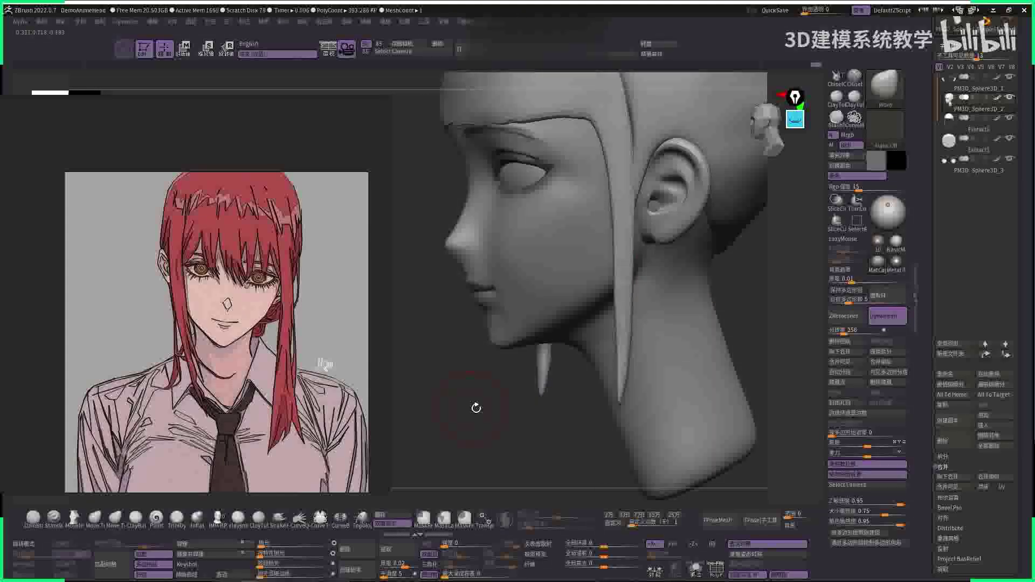
pyautogui.moveTo(474, 409)
pyautogui.mouseDown(button='right')
pyautogui.moveTo(446, 353)
pyautogui.moveTo(661, 300)
pyautogui.moveTo(702, 273)
pyautogui.moveTo(730, 234)
pyautogui.moveTo(739, 296)
pyautogui.moveTo(730, 294)
pyautogui.moveTo(784, 296)
pyautogui.moveTo(537, 261)
pyautogui.mouseUp(button='right')
# - Select the DamStandard brush for carving sharp creases
pyautogui.press('b')
pyautogui.press('d')
pyautogui.press('s')
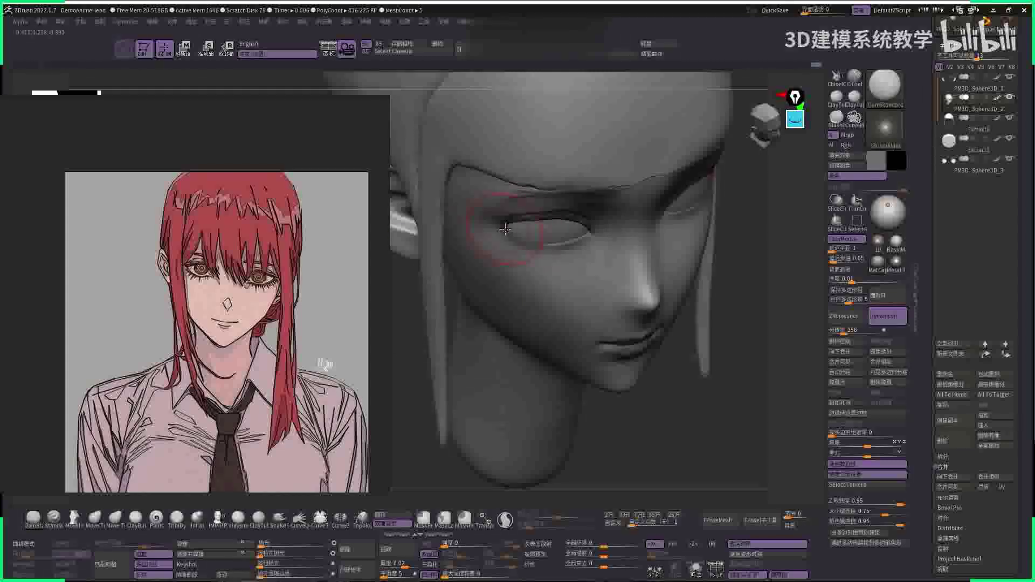
# - Orbit around the face to compare the eyes, nose and front view with the reference
pyautogui.moveTo(749, 262)
pyautogui.mouseDown(button='right')
pyautogui.moveTo(704, 231)
pyautogui.moveTo(756, 285)
pyautogui.moveTo(645, 217)
pyautogui.mouseUp(button='right')
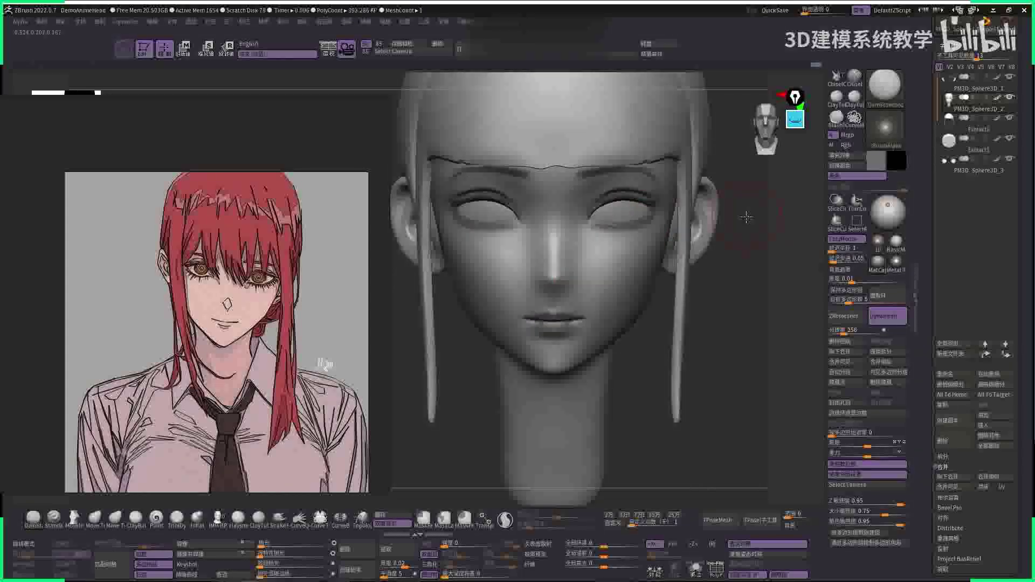
pyautogui.keyDown('ctrl'); pyautogui.moveTo(746, 217); pyautogui.dragTo(575, 219, button='right'); pyautogui.keyUp('ctrl')
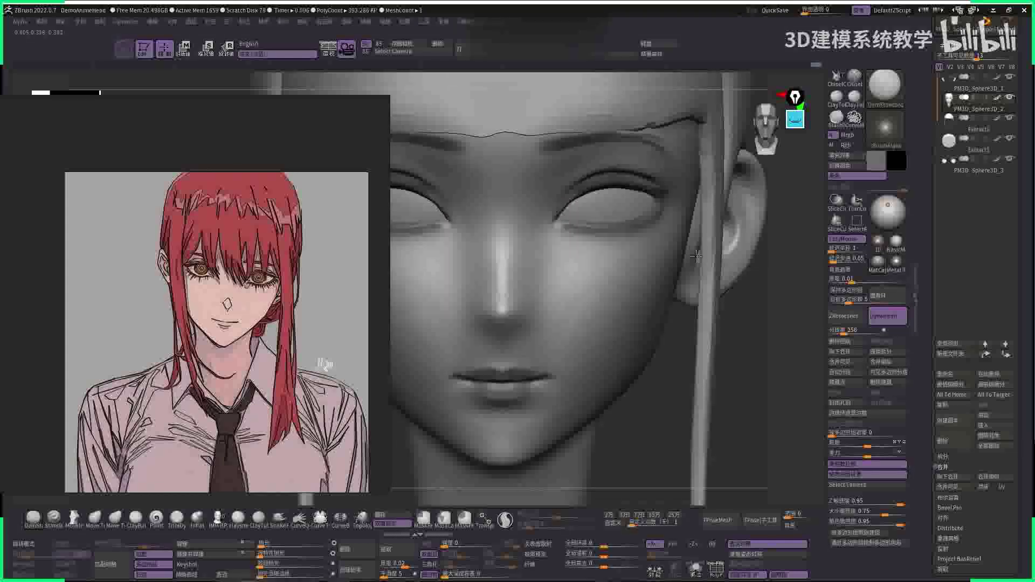
pyautogui.moveTo(696, 256)
pyautogui.mouseDown(button='right')
pyautogui.moveTo(672, 208)
pyautogui.moveTo(745, 243)
pyautogui.moveTo(698, 273)
pyautogui.moveTo(730, 238)
pyautogui.moveTo(546, 266)
pyautogui.moveTo(555, 232)
pyautogui.moveTo(496, 186)
pyautogui.moveTo(532, 253)
pyautogui.mouseUp(button='right')
pyautogui.press('space')
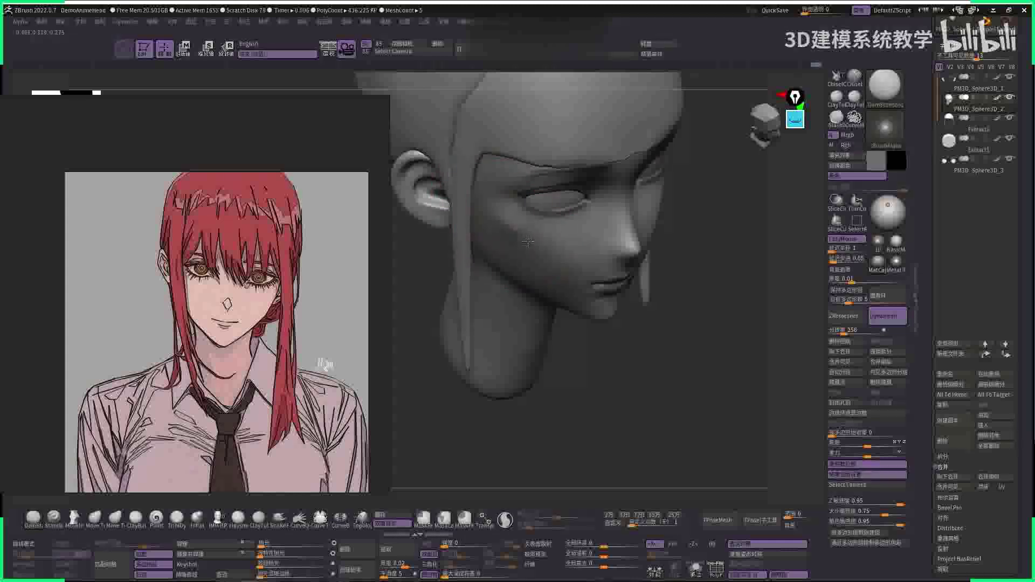
pyautogui.moveTo(551, 241)
pyautogui.mouseDown(button='right')
pyautogui.moveTo(669, 196)
pyautogui.moveTo(742, 269)
pyautogui.moveTo(683, 274)
pyautogui.moveTo(653, 301)
pyautogui.mouseUp(button='right')
# - With the Move brush, push the right cheek beside the nose, undoing one stroke
pyautogui.press('b')
pyautogui.press('m')
pyautogui.press('v')
pyautogui.press('space')
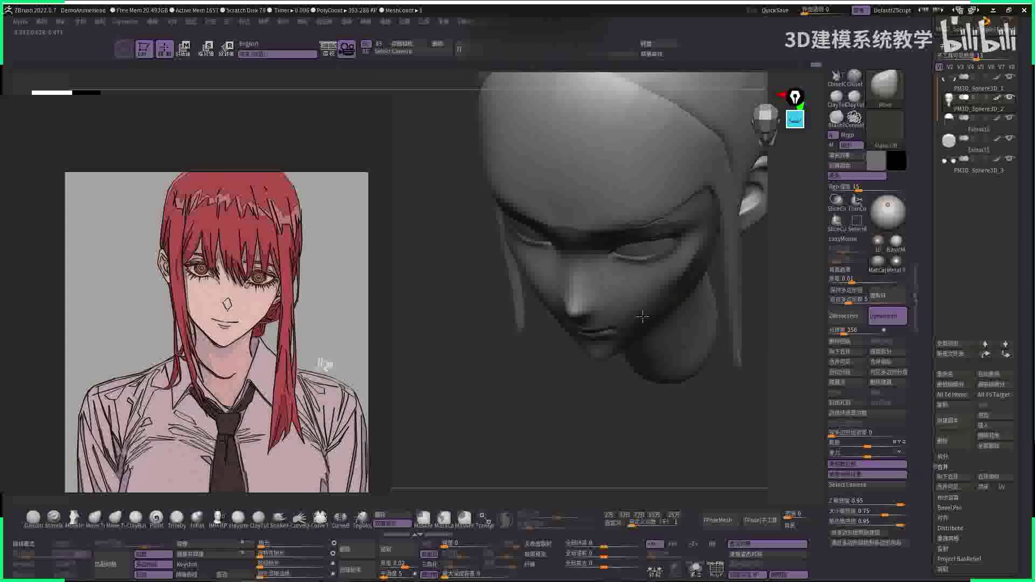
pyautogui.moveTo(788, 293)
pyautogui.mouseDown(button='right')
pyautogui.moveTo(543, 277)
pyautogui.moveTo(553, 270)
pyautogui.mouseUp(button='right')
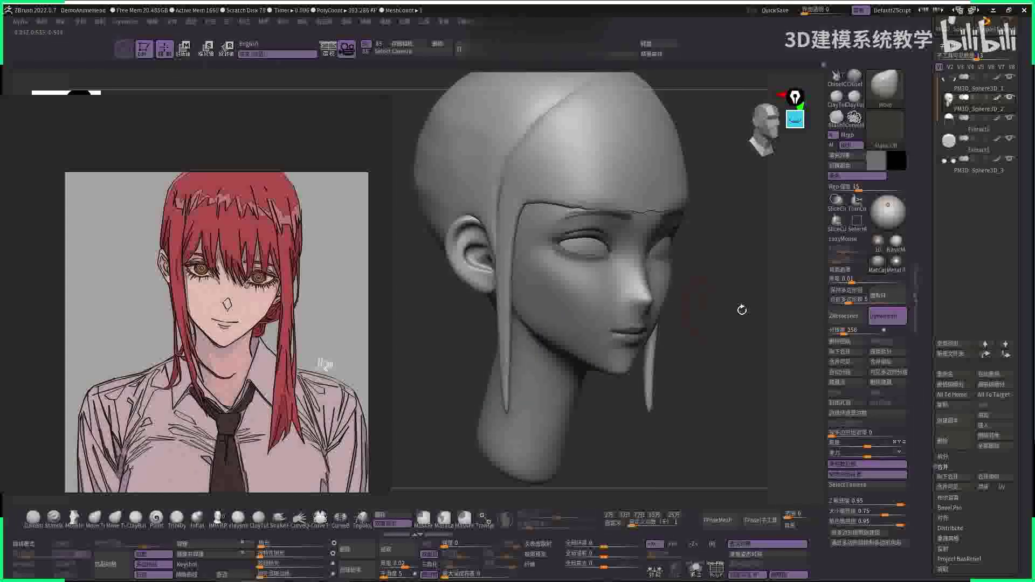
pyautogui.press('space')
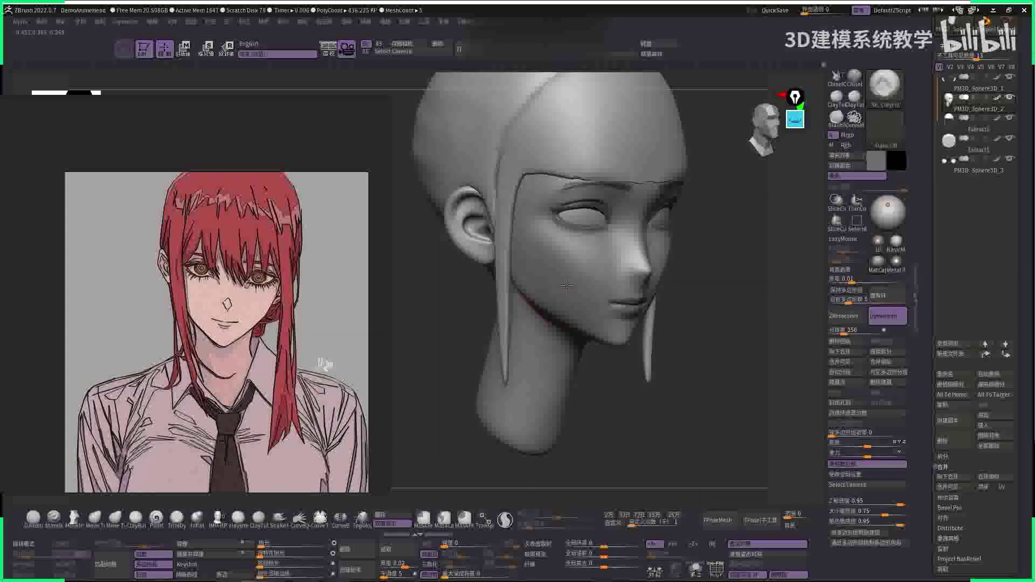
pyautogui.keyDown('shift'); pyautogui.moveTo(711, 290); pyautogui.dragTo(696, 269, button='right'); pyautogui.keyUp('shift')
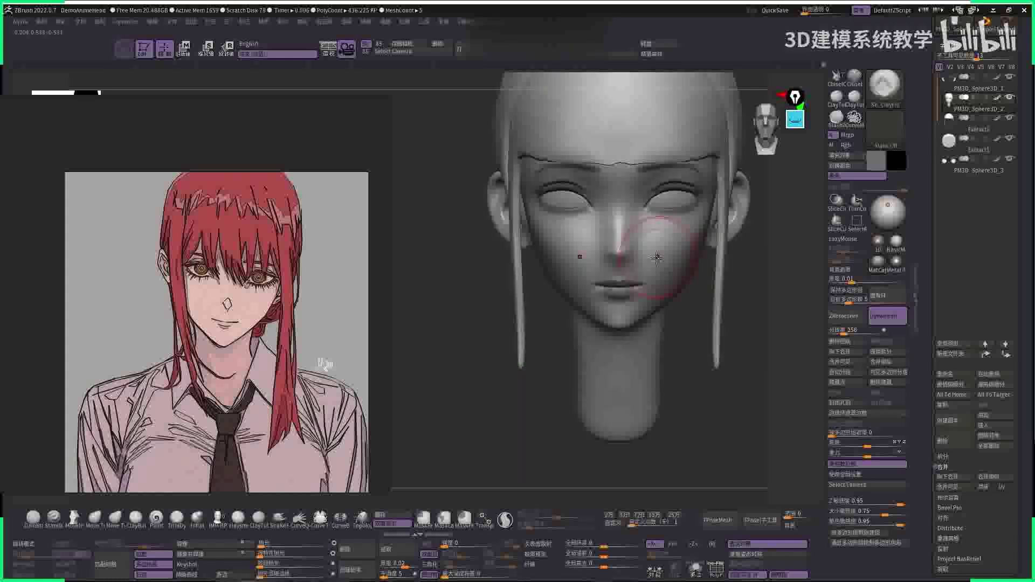
pyautogui.moveTo(657, 258); pyautogui.dragTo(658, 277)
pyautogui.hotkey('ctrl', 'z')
pyautogui.rightClick(663, 279)
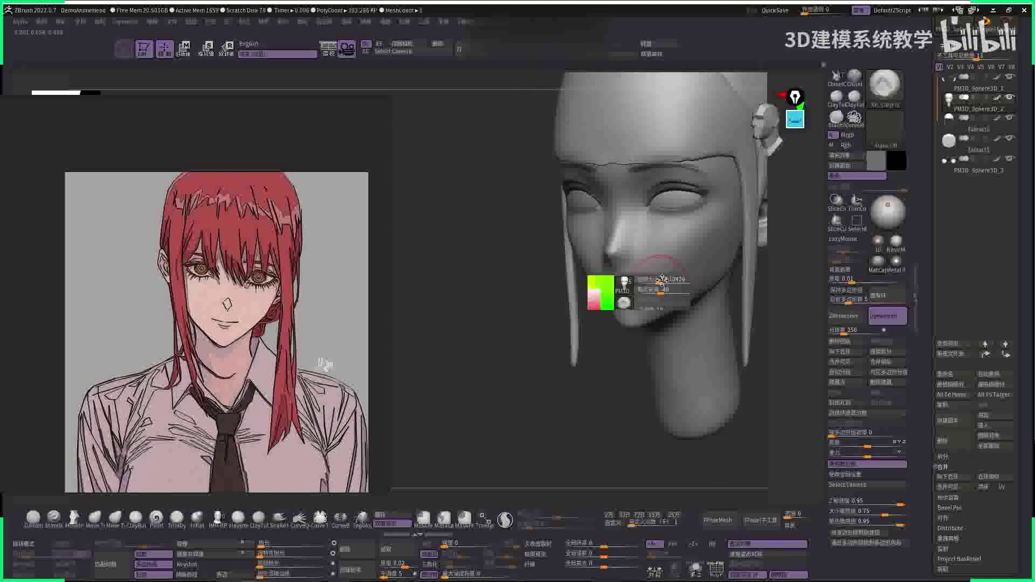
# - Check the whole head with its hair strands from front and three-quarter views
pyautogui.moveTo(487, 312); pyautogui.dragTo(698, 232)
pyautogui.rightClick(638, 201)
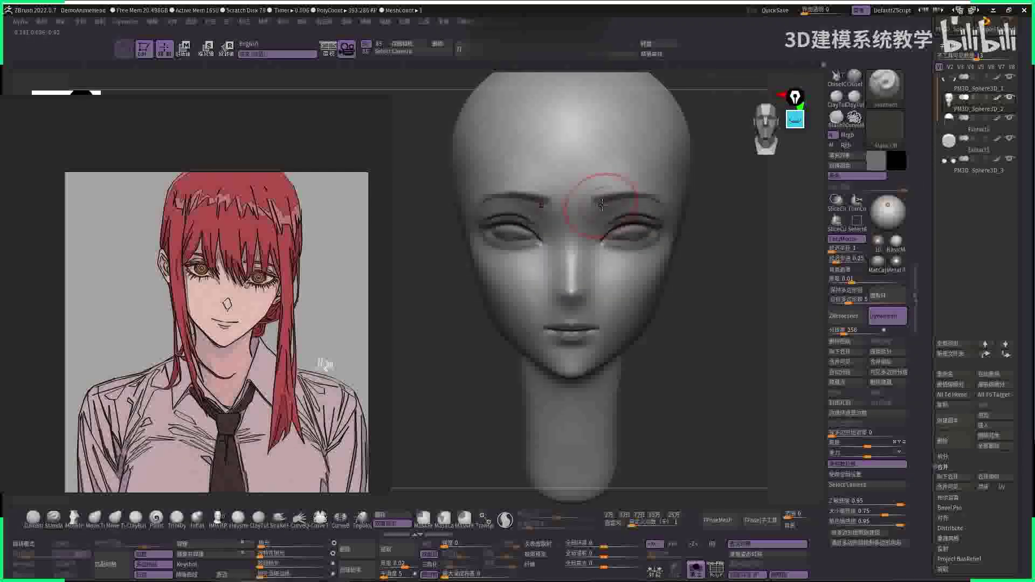
pyautogui.moveTo(769, 214); pyautogui.dragTo(658, 200)
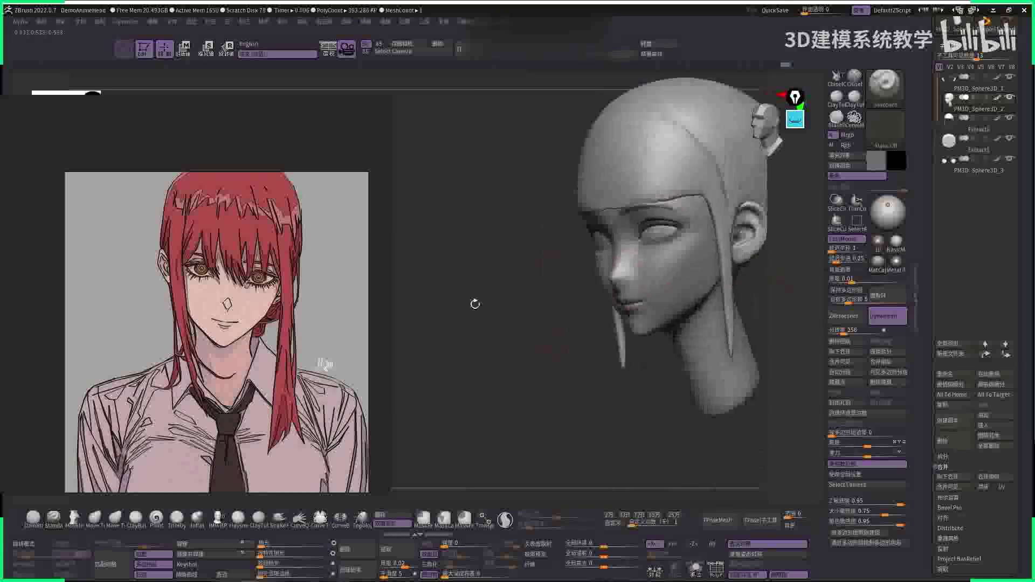
pyautogui.moveTo(494, 312); pyautogui.dragTo(737, 238)
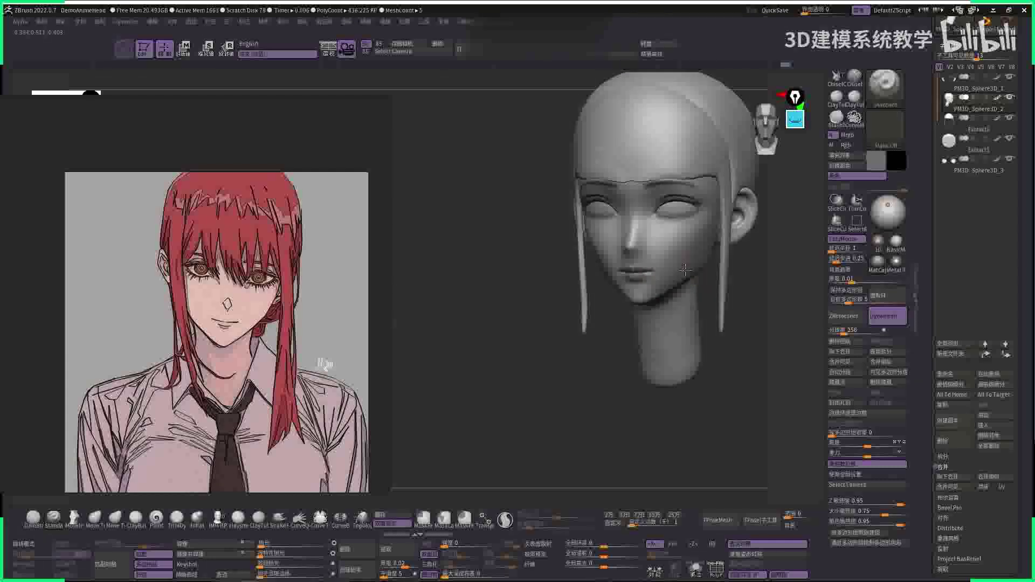
pyautogui.moveTo(679, 236); pyautogui.dragTo(751, 300, button='right')
pyautogui.press('f')
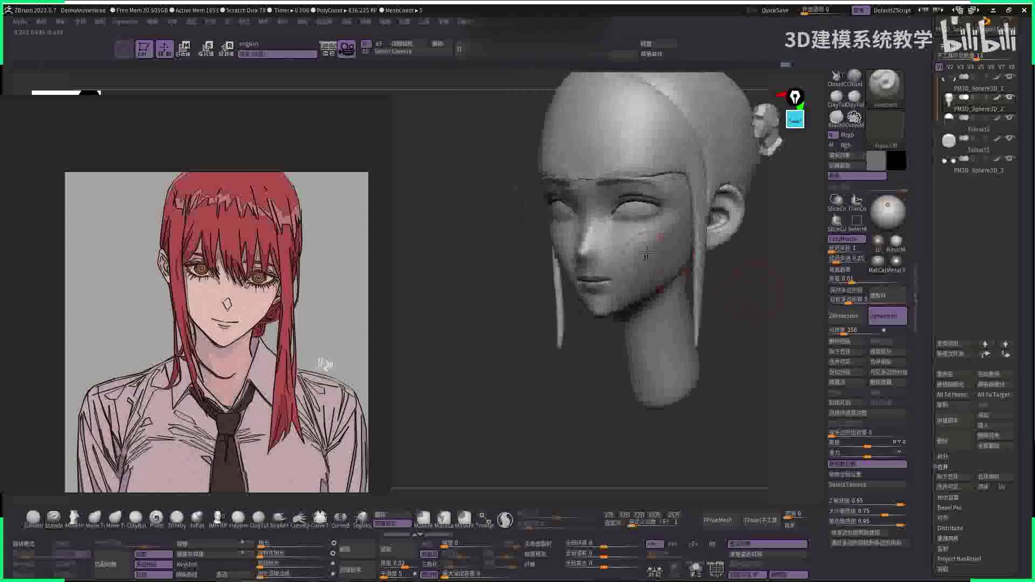
# - Sculpt the cheek and outer eye corner area with the Standard brush
pyautogui.moveTo(646, 253); pyautogui.dragTo(634, 271, button='right')
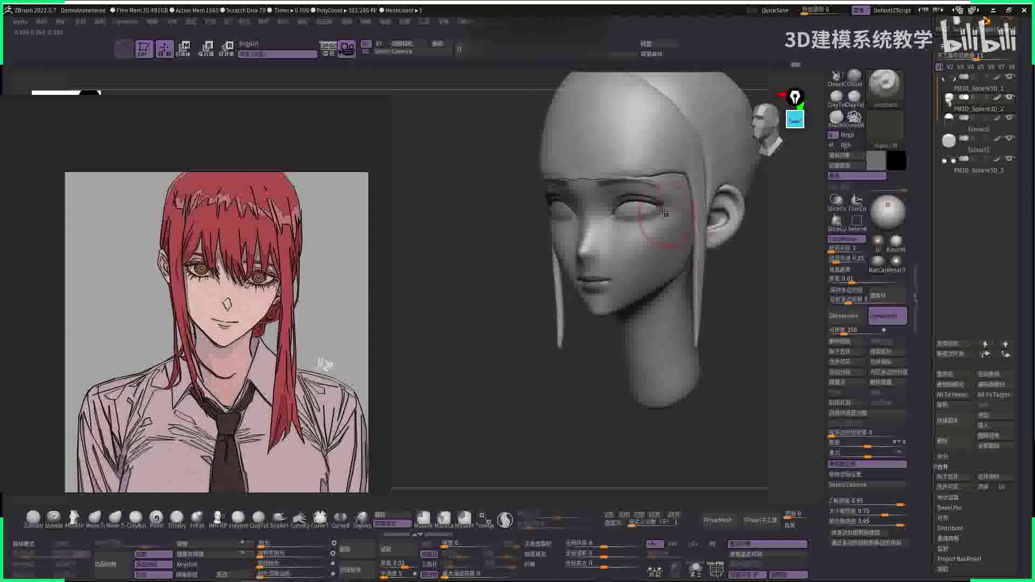
pyautogui.moveTo(659, 196); pyautogui.dragTo(620, 205, button='right')
pyautogui.press('f')
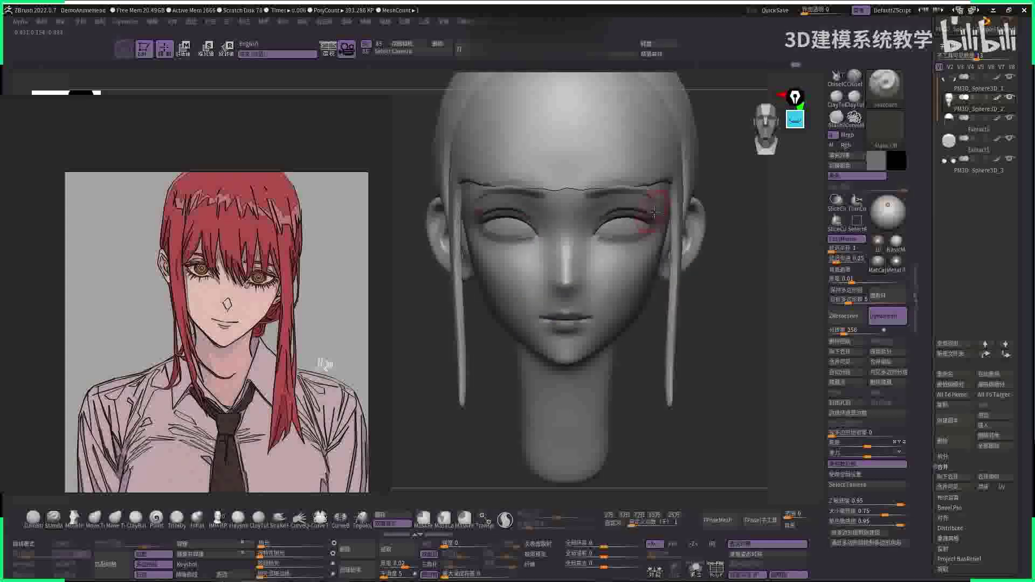
pyautogui.press('space')
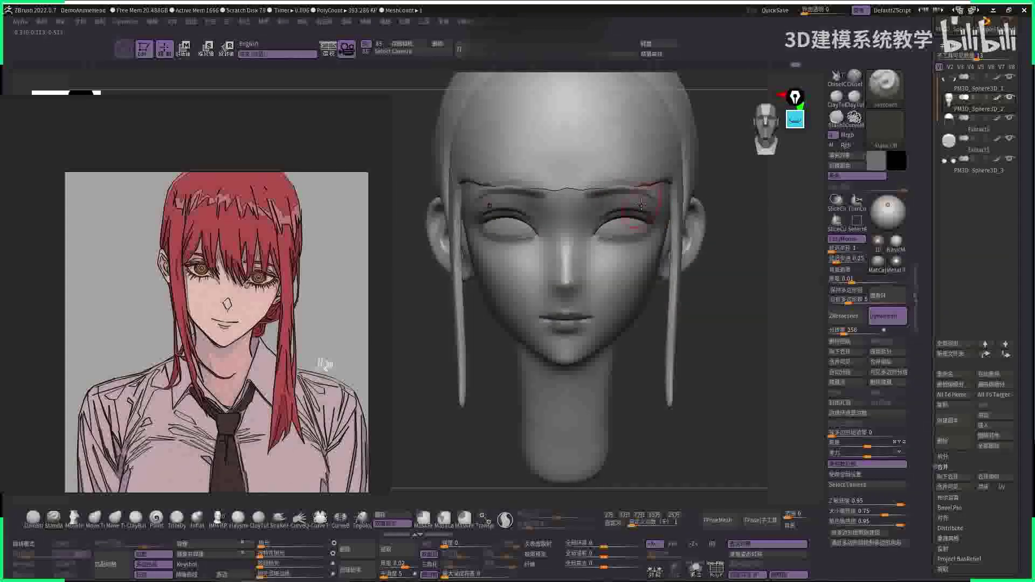
pyautogui.moveTo(641, 204); pyautogui.dragTo(510, 214, button='right')
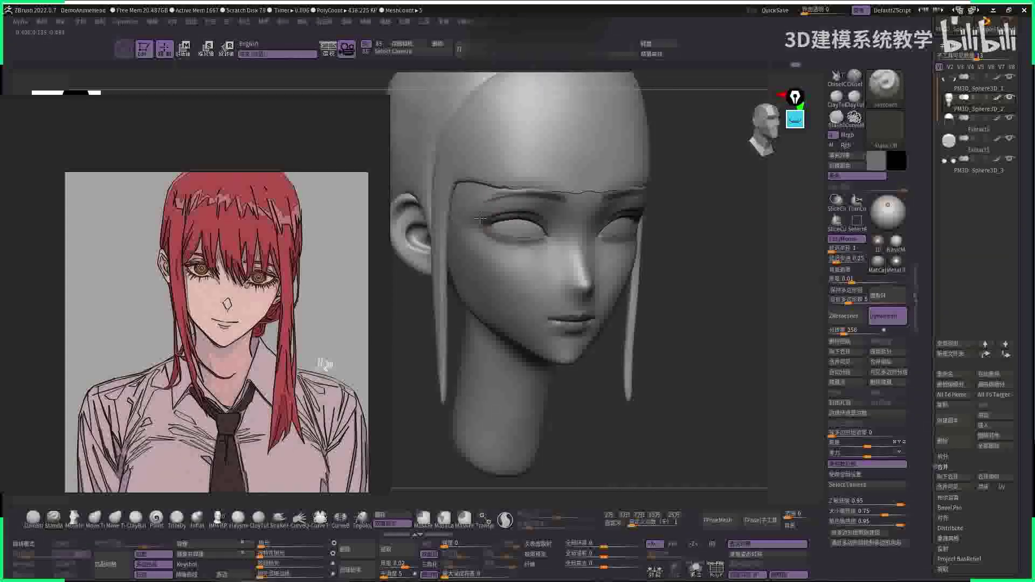
pyautogui.moveTo(475, 225); pyautogui.dragTo(460, 235)
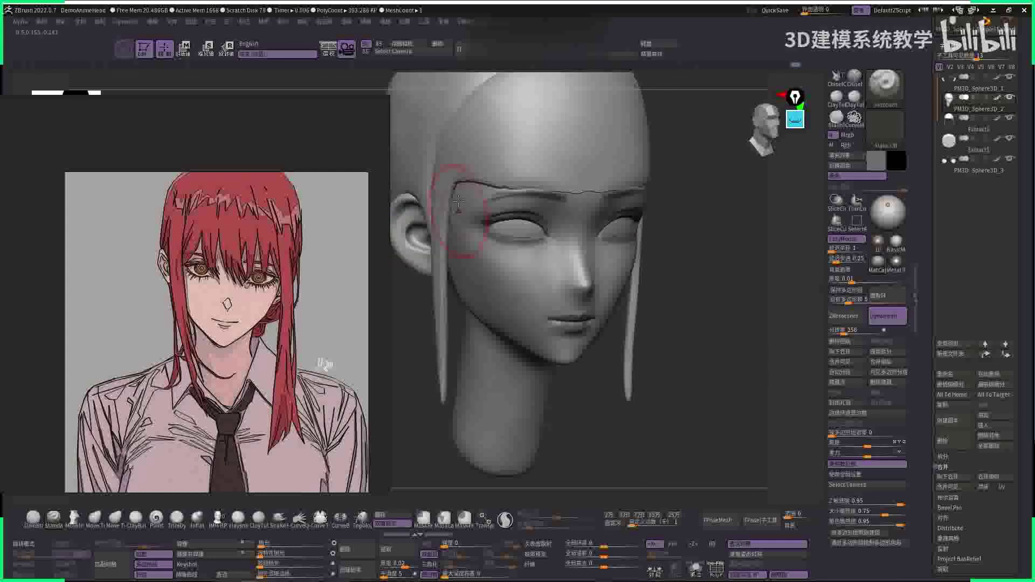
pyautogui.moveTo(458, 201); pyautogui.dragTo(572, 208, button='right')
# - Push the temple and right side of the skull with the Move brush after a left-edge stroke
pyautogui.press('space')
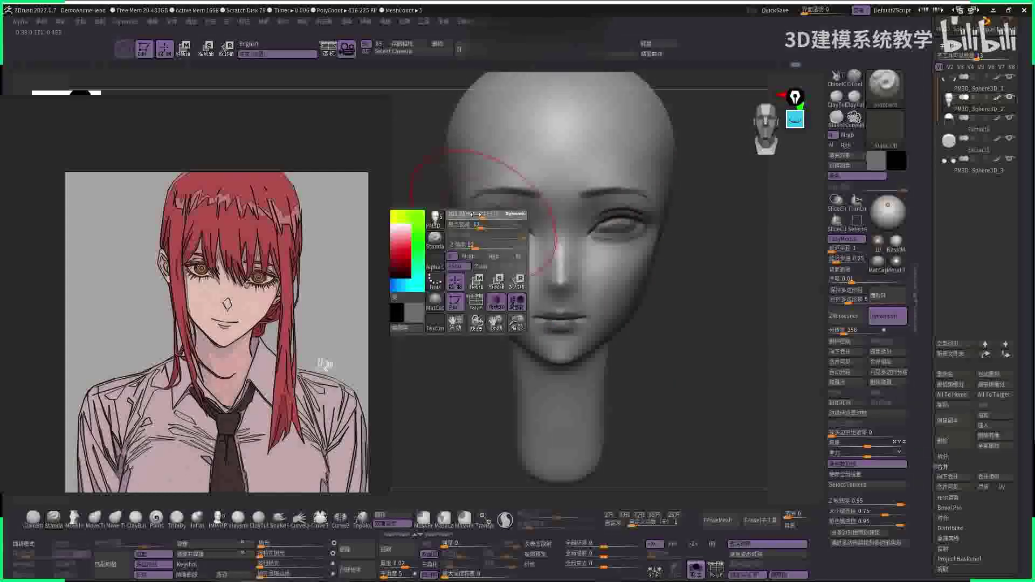
pyautogui.moveTo(443, 171); pyautogui.dragTo(454, 222)
pyautogui.press('space')
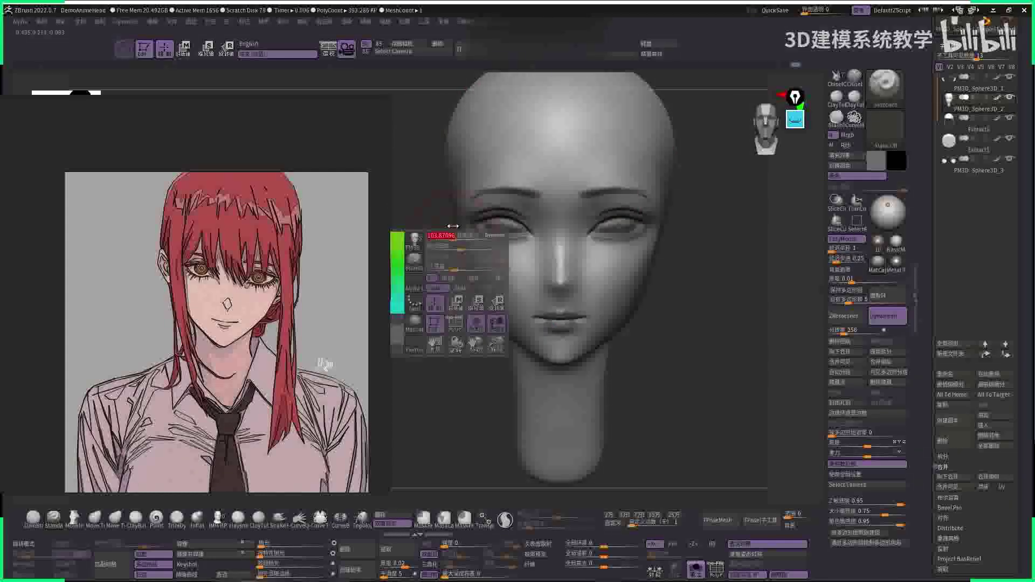
pyautogui.press('b')
pyautogui.press('m')
pyautogui.press('v')
pyautogui.hotkey('ctrl', 'z')
pyautogui.moveTo(716, 138); pyautogui.dragTo(712, 234)
pyautogui.press('space')
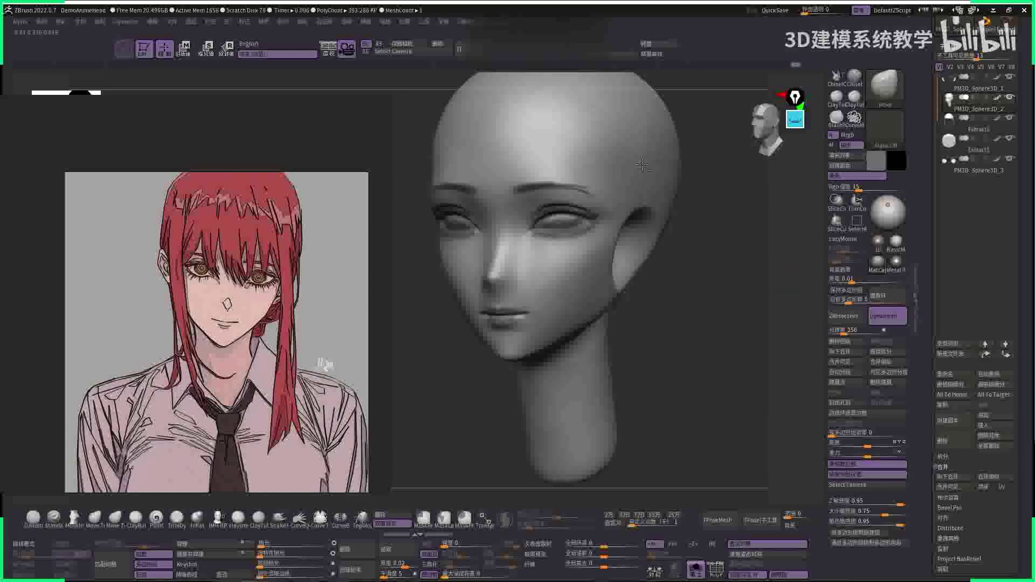
pyautogui.moveTo(637, 232); pyautogui.dragTo(652, 291)
# - Return to the Standard brush and orbit to view the face and top of the skull
pyautogui.press('b')
pyautogui.press('s')
pyautogui.press('t')
pyautogui.press('l')
pyautogui.press('space')
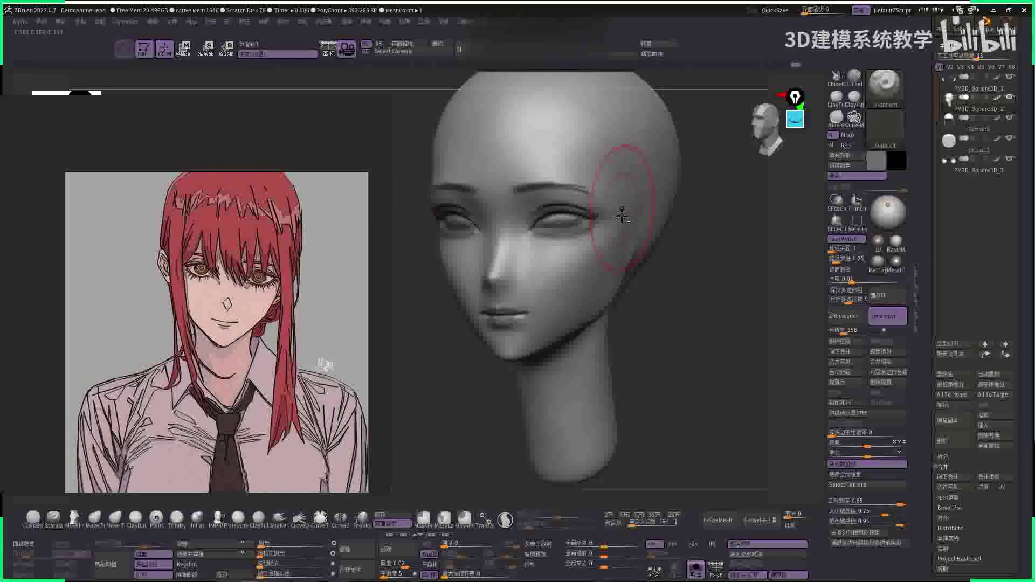
pyautogui.moveTo(657, 187); pyautogui.dragTo(677, 219)
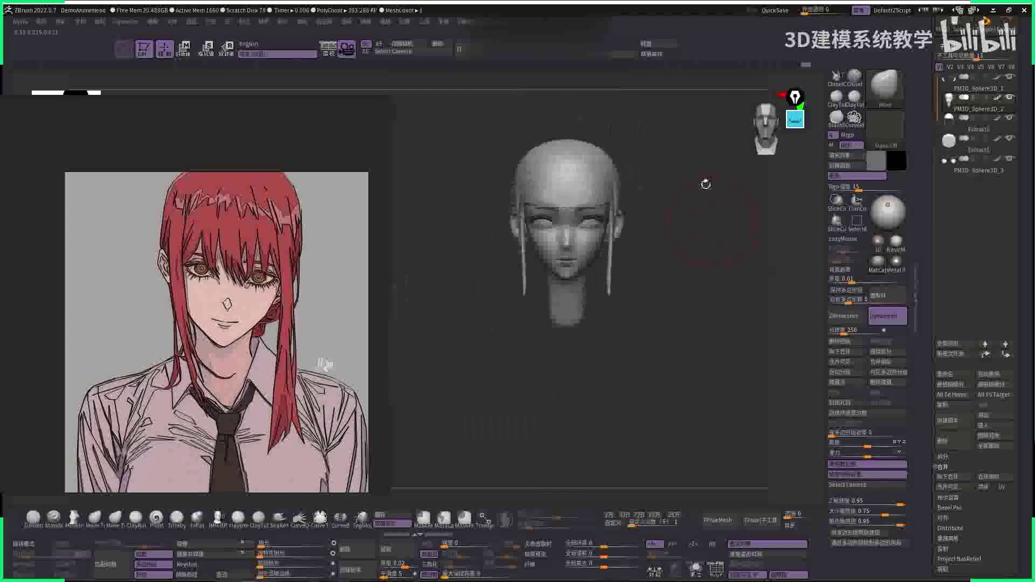
pyautogui.moveTo(698, 180)
pyautogui.mouseDown()
pyautogui.moveTo(730, 198)
pyautogui.moveTo(716, 219)
pyautogui.moveTo(754, 244)
pyautogui.moveTo(742, 232)
pyautogui.moveTo(735, 254)
pyautogui.moveTo(772, 233)
pyautogui.moveTo(629, 231)
pyautogui.moveTo(642, 248)
pyautogui.moveTo(740, 233)
pyautogui.moveTo(624, 254)
pyautogui.moveTo(659, 227)
pyautogui.mouseUp()
pyautogui.press('space')
pyautogui.press('space')
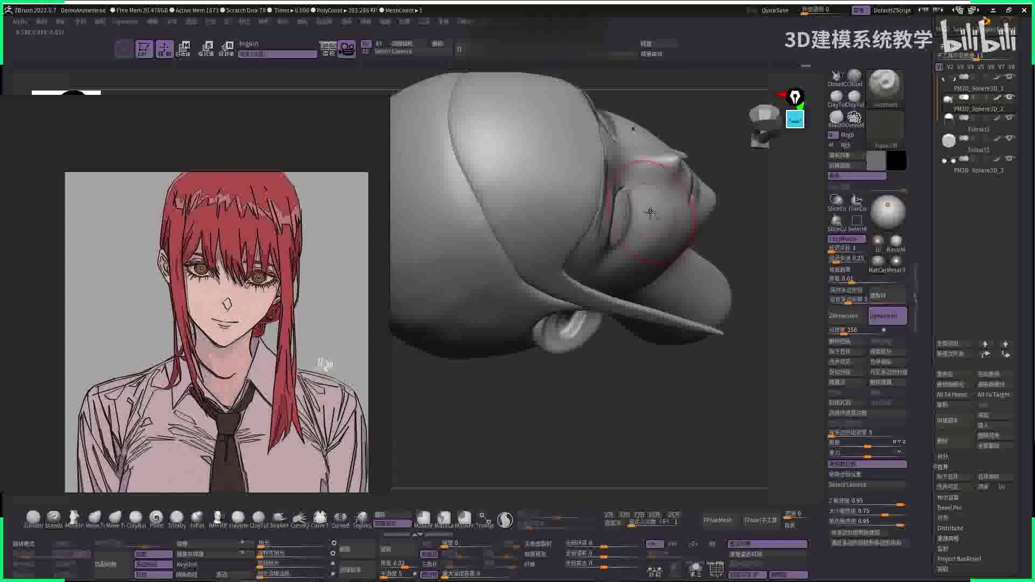
# - Orbit to inspect the face, side of the head, chin and neck
pyautogui.moveTo(677, 160)
pyautogui.mouseDown()
pyautogui.moveTo(705, 223)
pyautogui.moveTo(744, 234)
pyautogui.moveTo(747, 260)
pyautogui.moveTo(660, 230)
pyautogui.mouseUp()
pyautogui.press('space')
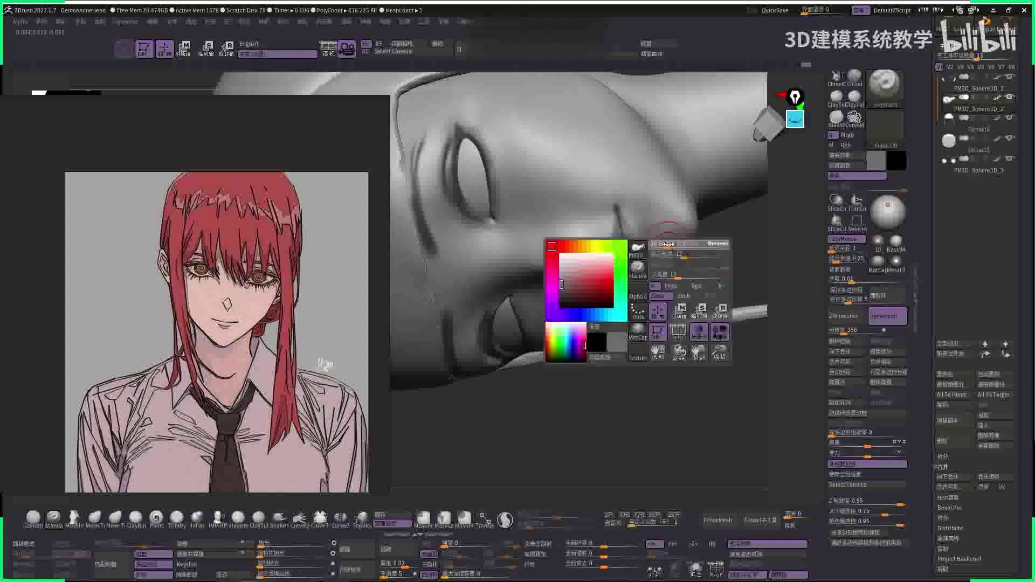
pyautogui.moveTo(712, 259)
pyautogui.mouseDown()
pyautogui.moveTo(620, 324)
pyautogui.moveTo(539, 359)
pyautogui.moveTo(566, 301)
pyautogui.moveTo(552, 275)
pyautogui.moveTo(580, 307)
pyautogui.mouseUp()
pyautogui.press('space')
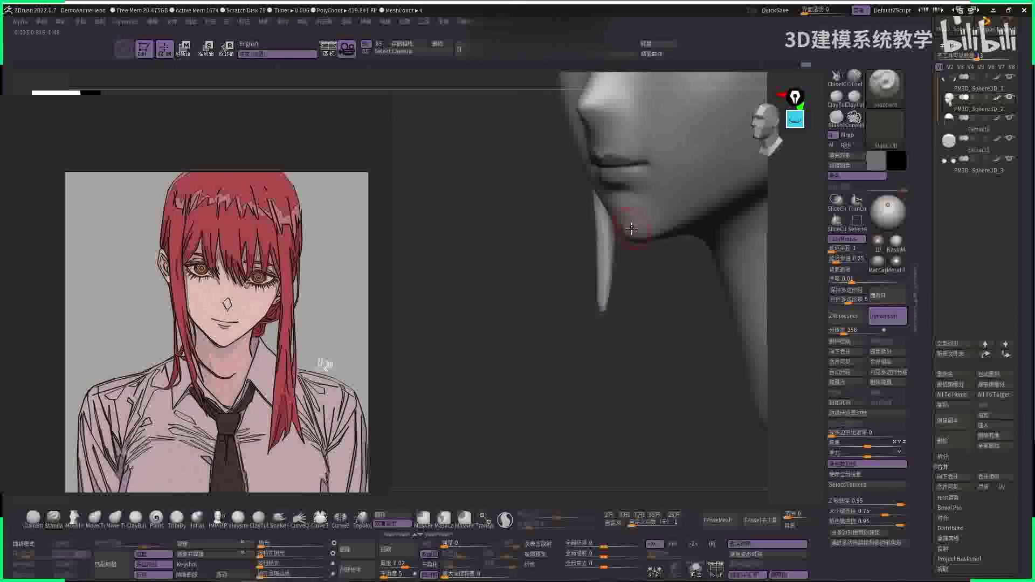
pyautogui.press('space')
pyautogui.moveTo(621, 218)
pyautogui.mouseDown()
pyautogui.moveTo(609, 278)
pyautogui.moveTo(621, 221)
pyautogui.moveTo(618, 236)
pyautogui.moveTo(744, 244)
pyautogui.moveTo(632, 235)
pyautogui.mouseUp()
# - Work the chin with Move and Standard brushes from the jaw-side view, undoing an accidental remesh
pyautogui.press('b')
pyautogui.press('m')
pyautogui.press('v')
pyautogui.press('b')
pyautogui.press('s')
pyautogui.press('t')
pyautogui.press('l')
pyautogui.press('b')
pyautogui.press('m')
pyautogui.press('v')
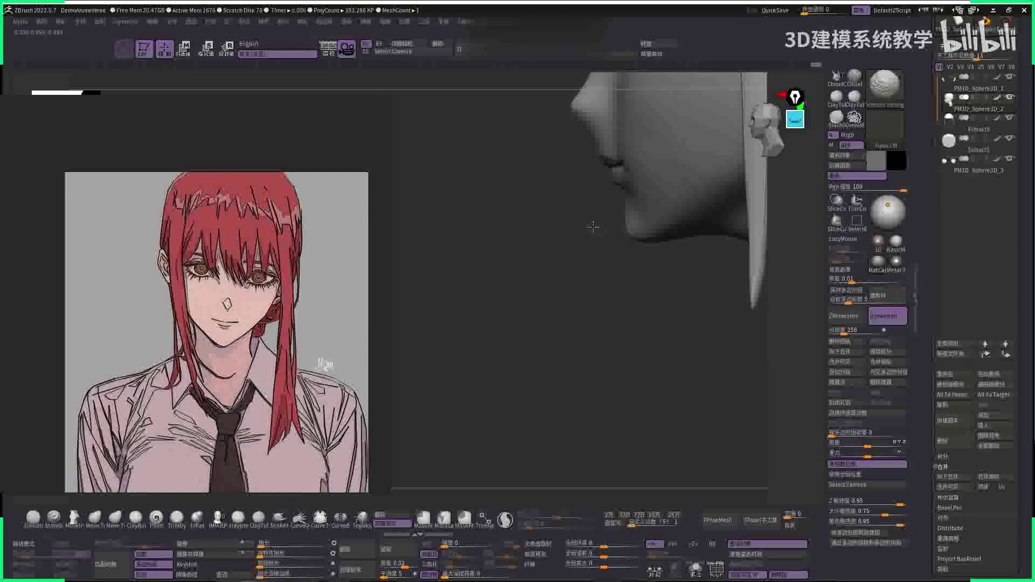
pyautogui.moveTo(594, 226)
pyautogui.keyDown('shift'); pyautogui.mouseDown()
pyautogui.moveTo(555, 247)
pyautogui.moveTo(626, 223)
pyautogui.mouseUp(); pyautogui.keyUp('shift')
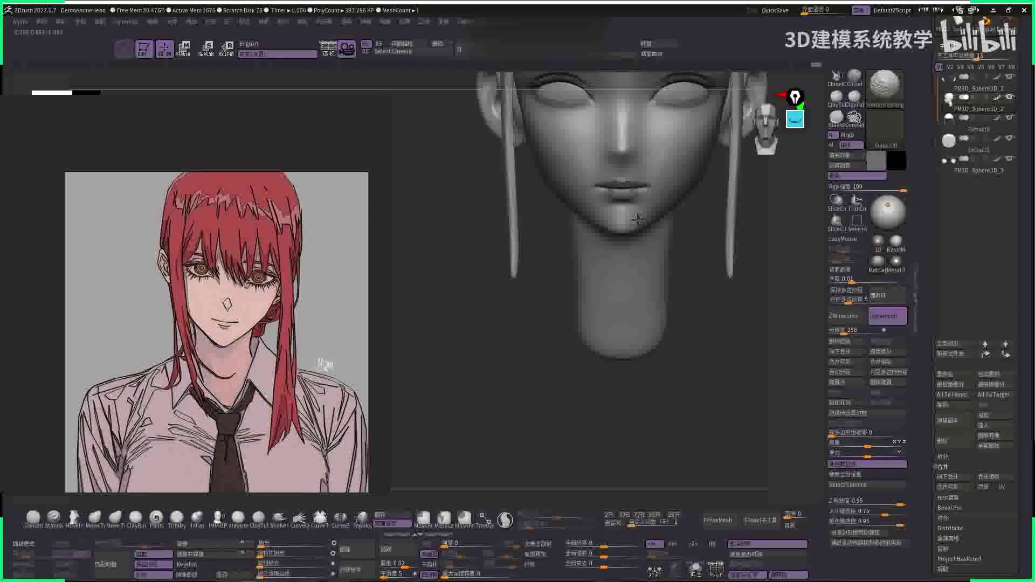
pyautogui.moveTo(620, 302)
pyautogui.mouseDown()
pyautogui.moveTo(532, 303)
pyautogui.moveTo(674, 238)
pyautogui.moveTo(648, 236)
pyautogui.mouseUp()
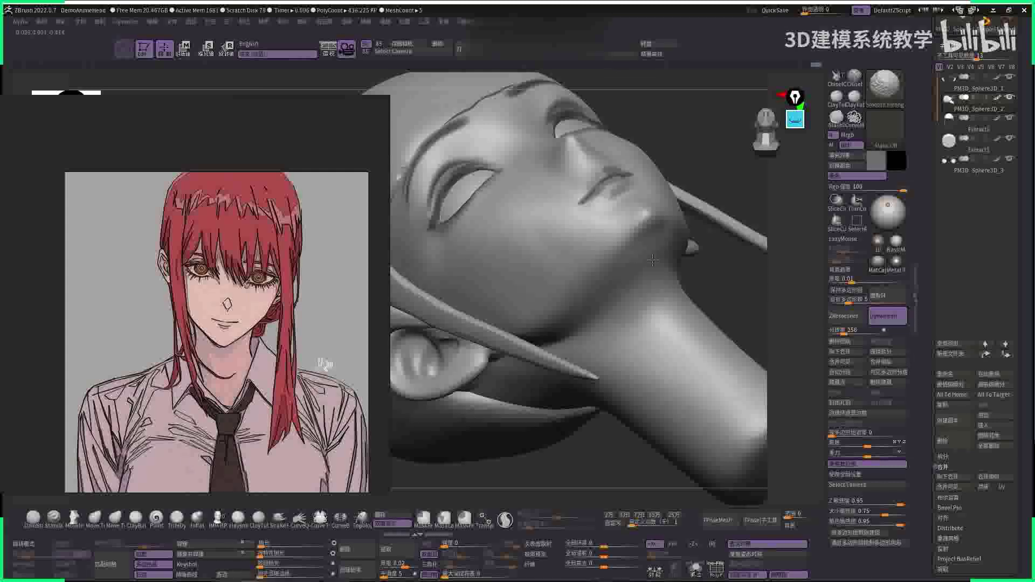
pyautogui.moveTo(730, 183)
pyautogui.keyDown('ctrl'); pyautogui.mouseDown()
pyautogui.moveTo(527, 422)
pyautogui.moveTo(503, 345)
pyautogui.moveTo(618, 235)
pyautogui.moveTo(588, 211)
pyautogui.moveTo(545, 245)
pyautogui.moveTo(540, 270)
pyautogui.mouseUp(); pyautogui.keyUp('ctrl')
pyautogui.hotkey('ctrl', 'z')
# - Orbit to front and three-quarter views, turn on LazyMouse and pick the Clay brush
pyautogui.press('b')
pyautogui.press('m')
pyautogui.press('v')
pyautogui.press('space')
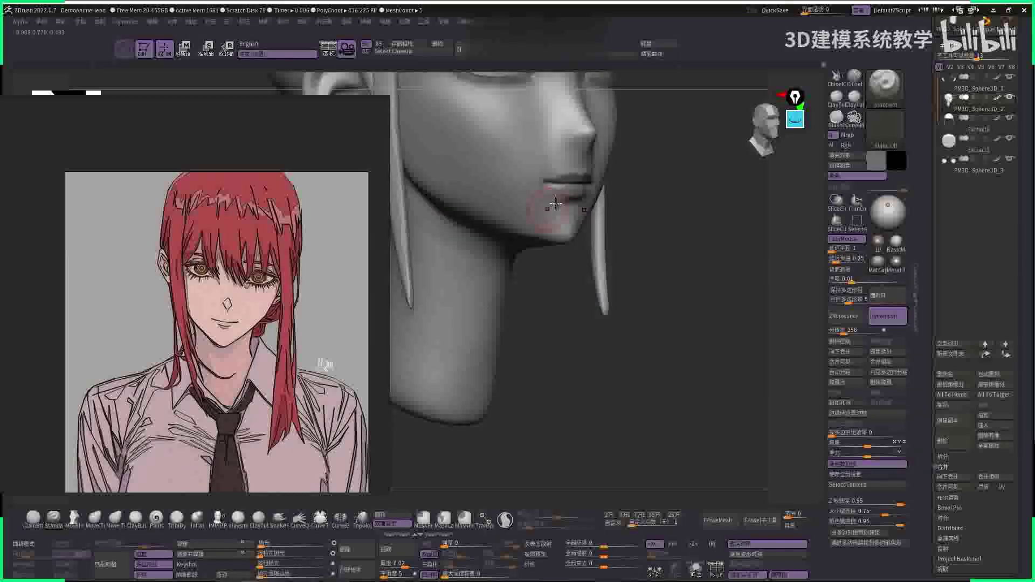
pyautogui.press('space')
pyautogui.moveTo(701, 215); pyautogui.dragTo(755, 228)
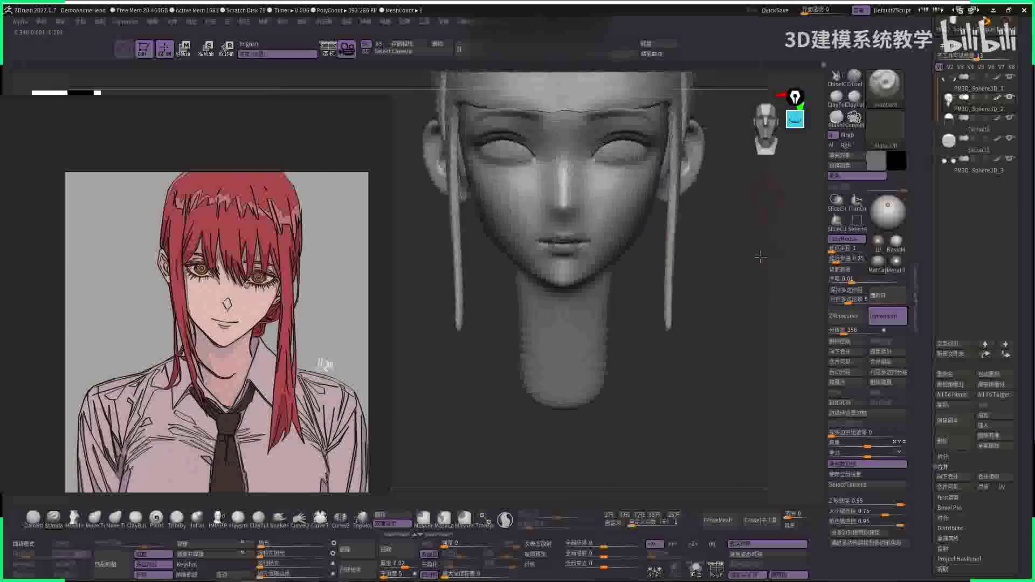
pyautogui.moveTo(674, 270)
pyautogui.mouseDown()
pyautogui.moveTo(561, 275)
pyautogui.moveTo(568, 287)
pyautogui.moveTo(545, 293)
pyautogui.moveTo(733, 243)
pyautogui.moveTo(695, 245)
pyautogui.moveTo(594, 295)
pyautogui.moveTo(610, 263)
pyautogui.moveTo(593, 291)
pyautogui.moveTo(647, 286)
pyautogui.moveTo(621, 275)
pyautogui.moveTo(656, 276)
pyautogui.mouseUp()
pyautogui.press('space')
pyautogui.press('l')
pyautogui.press('b')
pyautogui.press('c')
pyautogui.press('b')
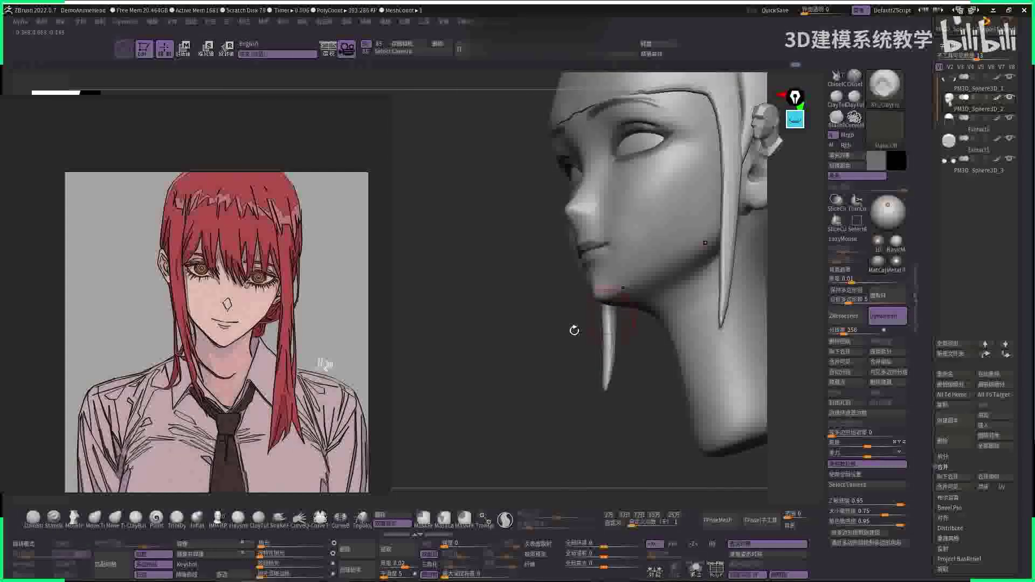
# - Move and smooth the underside of the jaw, viewed from below the chin
pyautogui.moveTo(574, 328)
pyautogui.mouseDown()
pyautogui.moveTo(529, 312)
pyautogui.moveTo(527, 338)
pyautogui.moveTo(495, 373)
pyautogui.moveTo(487, 338)
pyautogui.moveTo(504, 329)
pyautogui.moveTo(543, 240)
pyautogui.moveTo(713, 298)
pyautogui.moveTo(717, 365)
pyautogui.moveTo(707, 334)
pyautogui.moveTo(723, 263)
pyautogui.moveTo(645, 272)
pyautogui.mouseUp()
pyautogui.press('space')
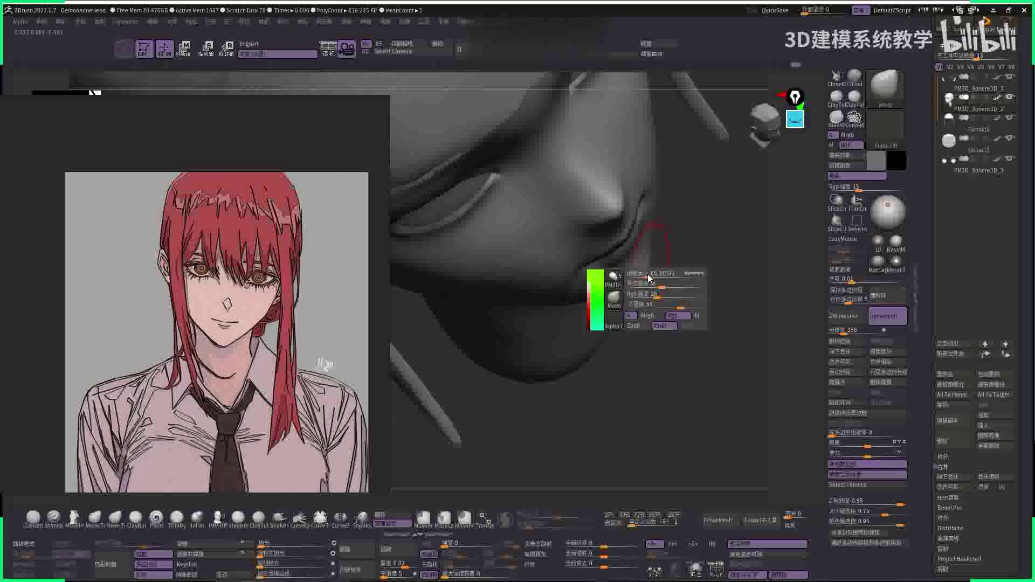
pyautogui.press('b')
pyautogui.press('m')
pyautogui.press('v')
pyautogui.press('space')
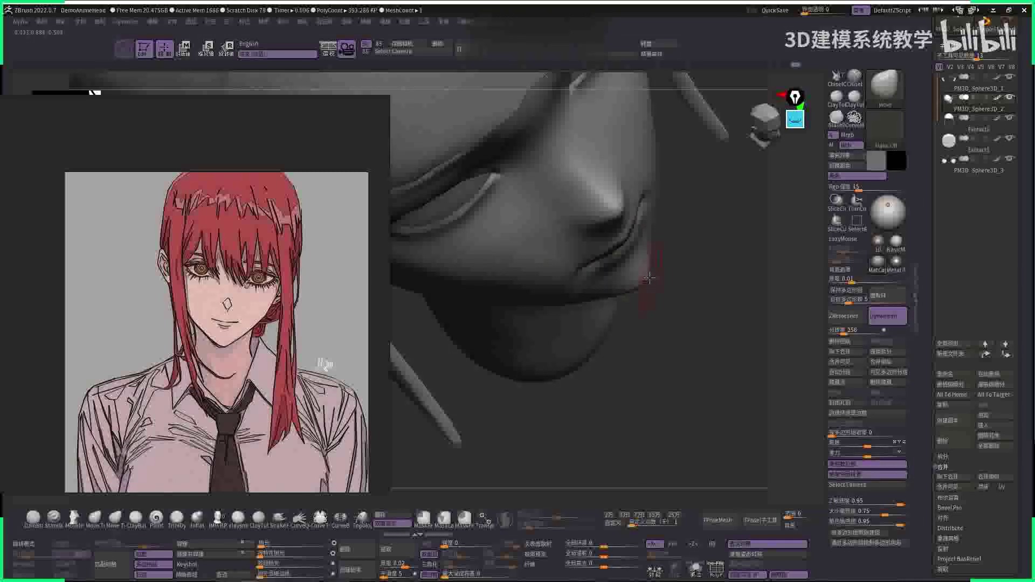
pyautogui.moveTo(649, 279); pyautogui.dragTo(453, 232)
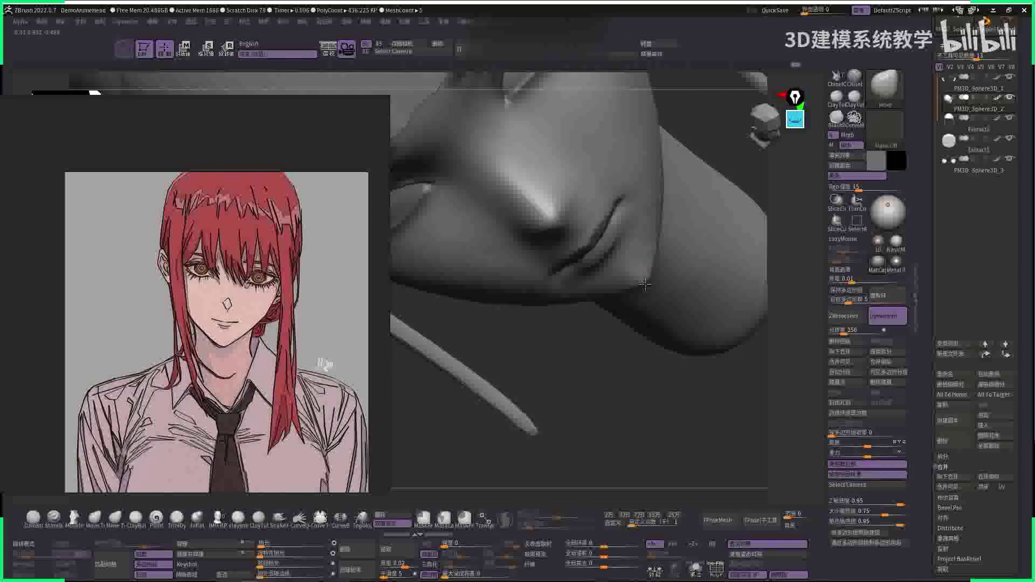
pyautogui.moveTo(726, 347)
pyautogui.mouseDown()
pyautogui.moveTo(682, 388)
pyautogui.moveTo(668, 374)
pyautogui.moveTo(706, 306)
pyautogui.mouseUp()
pyautogui.press('shift')
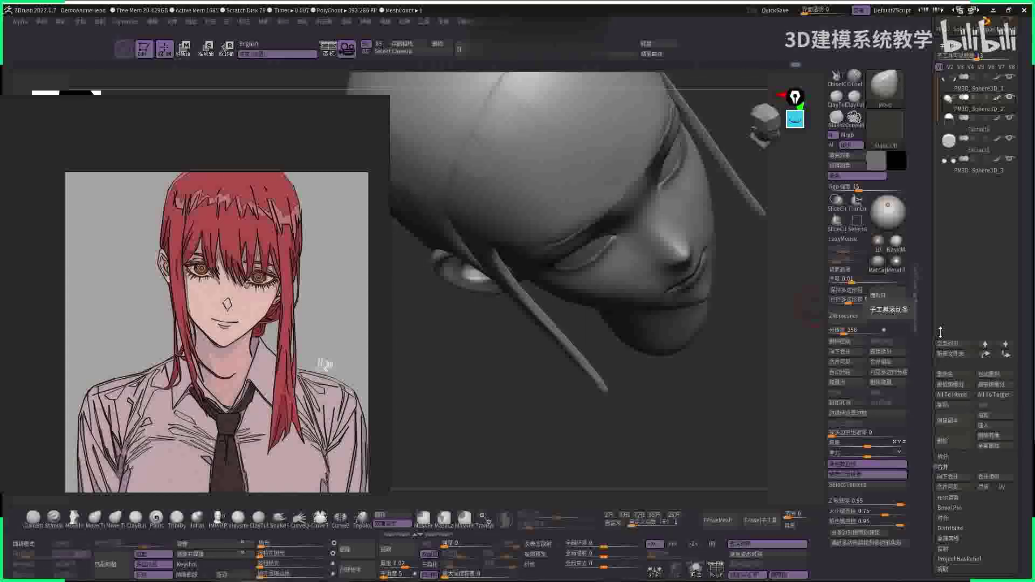
# - Turn the head to a straight front view and zoom out to frame the area below the neck
pyautogui.moveTo(766, 378); pyautogui.dragTo(585, 357)
pyautogui.press('space')
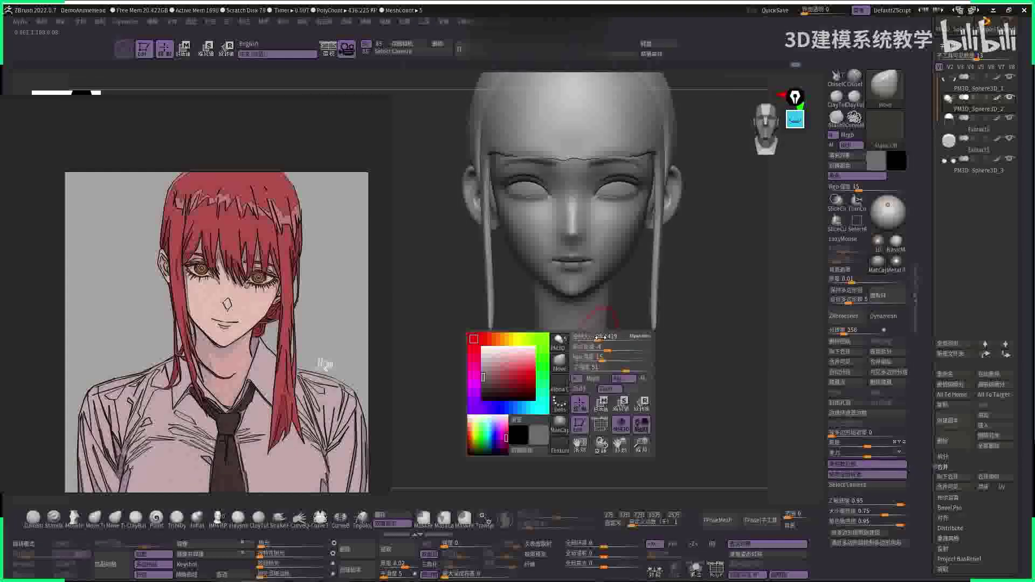
pyautogui.moveTo(612, 324)
pyautogui.keyDown('alt'); pyautogui.mouseDown()
pyautogui.moveTo(592, 326)
pyautogui.moveTo(644, 313)
pyautogui.moveTo(601, 278)
pyautogui.moveTo(661, 282)
pyautogui.moveTo(597, 270)
pyautogui.moveTo(637, 280)
pyautogui.moveTo(650, 264)
pyautogui.moveTo(662, 269)
pyautogui.moveTo(658, 295)
pyautogui.moveTo(635, 279)
pyautogui.moveTo(619, 324)
pyautogui.moveTo(670, 363)
pyautogui.moveTo(634, 334)
pyautogui.mouseUp(); pyautogui.keyUp('alt')
pyautogui.press('space')
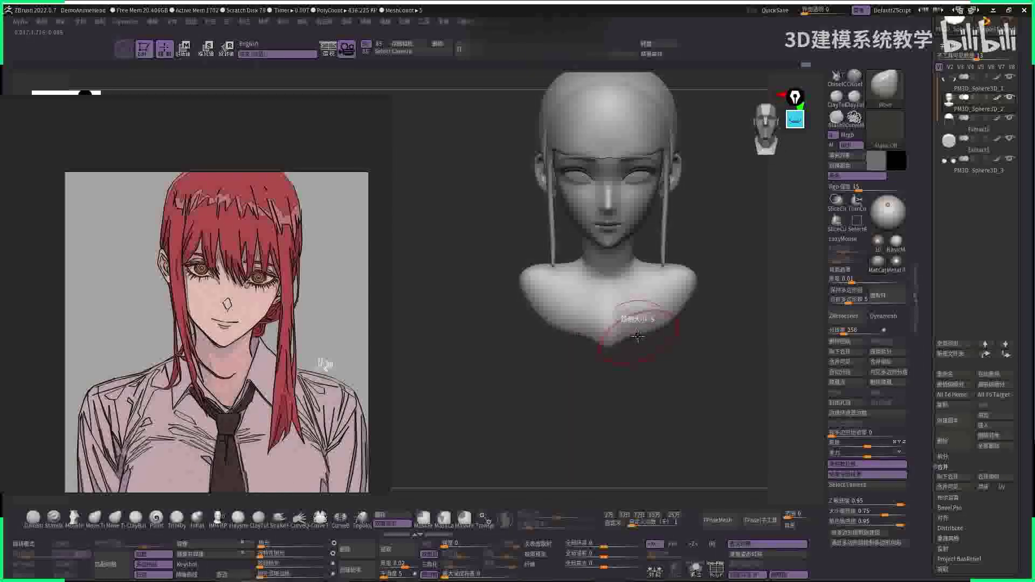
# - Orbit around the bust, then pull the lower chest downward with the Move brush from the front
pyautogui.press('space')
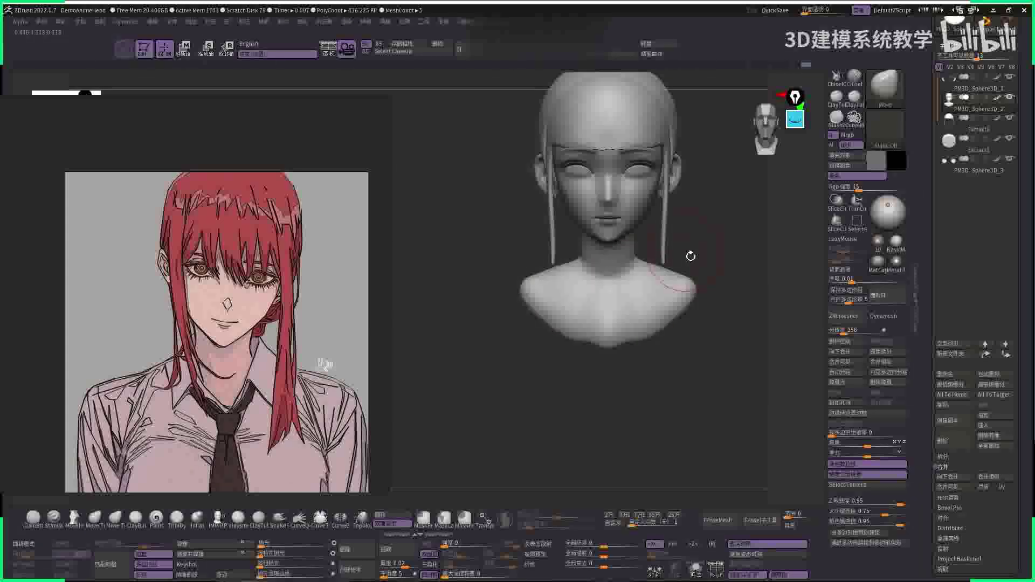
pyautogui.keyDown('alt'); pyautogui.moveTo(689, 224); pyautogui.dragTo(632, 263); pyautogui.keyUp('alt')
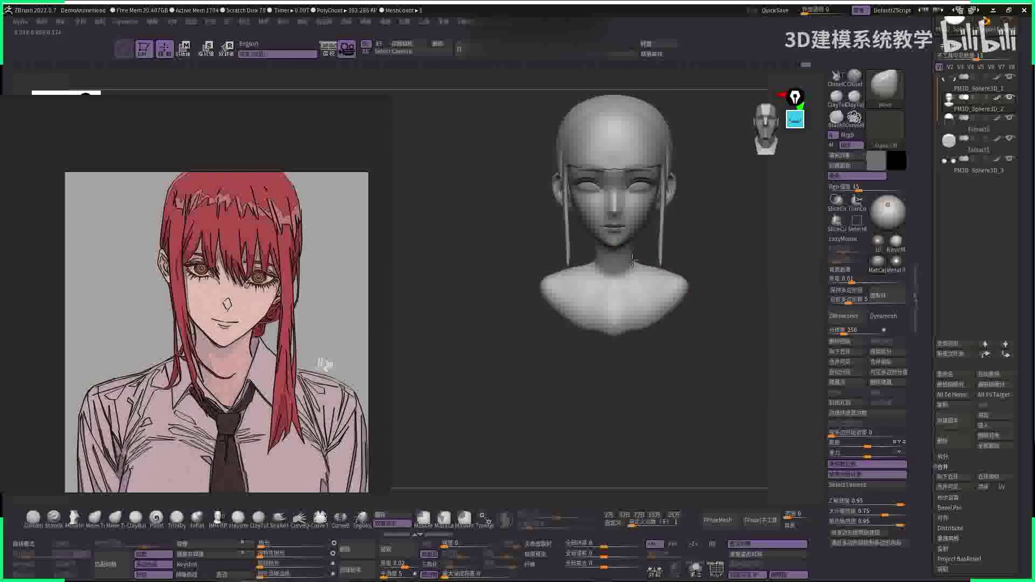
pyautogui.moveTo(717, 257)
pyautogui.mouseDown()
pyautogui.moveTo(733, 262)
pyautogui.moveTo(604, 232)
pyautogui.moveTo(607, 263)
pyautogui.moveTo(728, 185)
pyautogui.moveTo(694, 238)
pyautogui.mouseUp()
pyautogui.press('space')
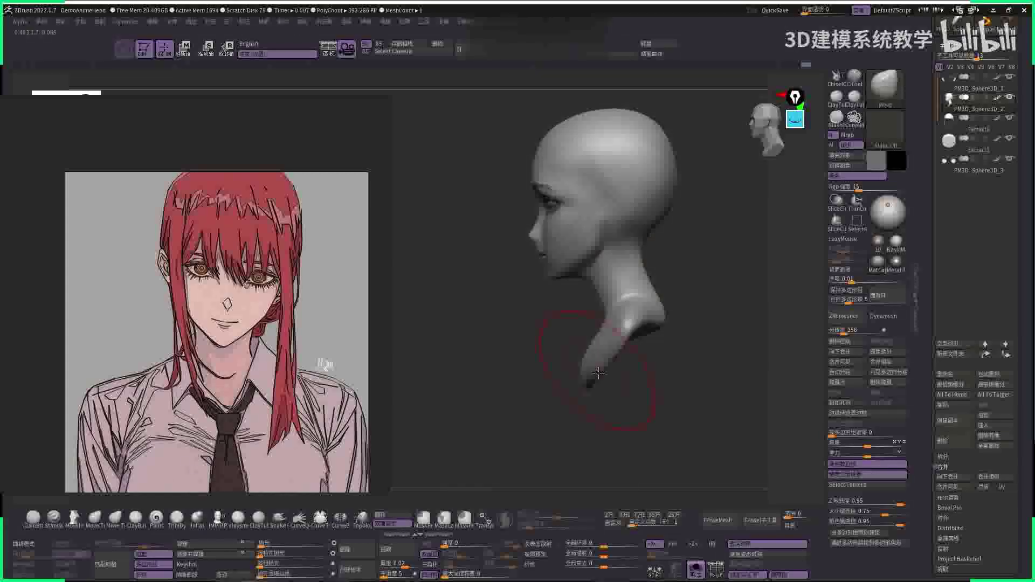
pyautogui.moveTo(664, 270); pyautogui.dragTo(697, 390)
pyautogui.press('space')
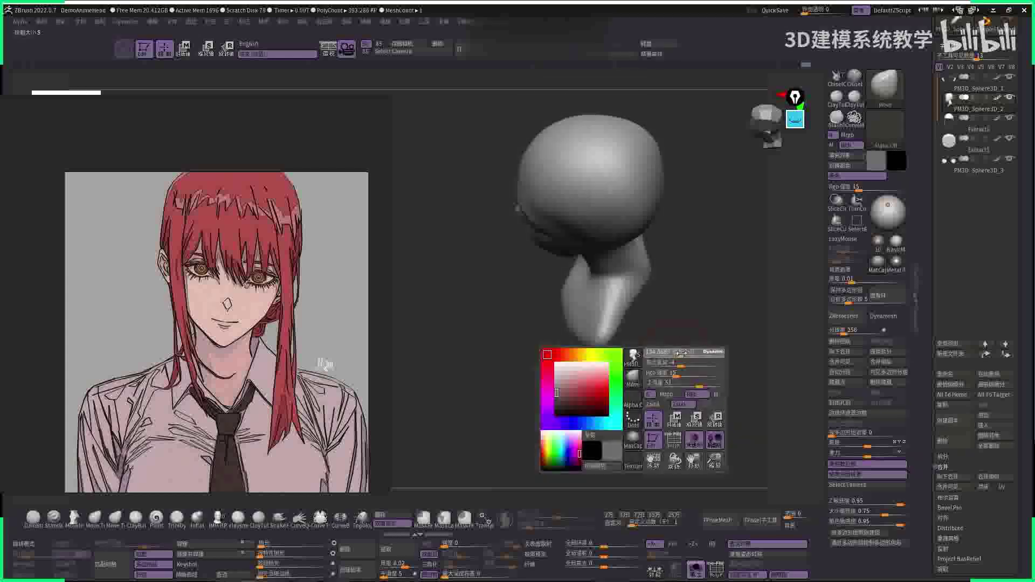
pyautogui.moveTo(567, 326); pyautogui.dragTo(590, 294)
pyautogui.moveTo(645, 260); pyautogui.dragTo(623, 285)
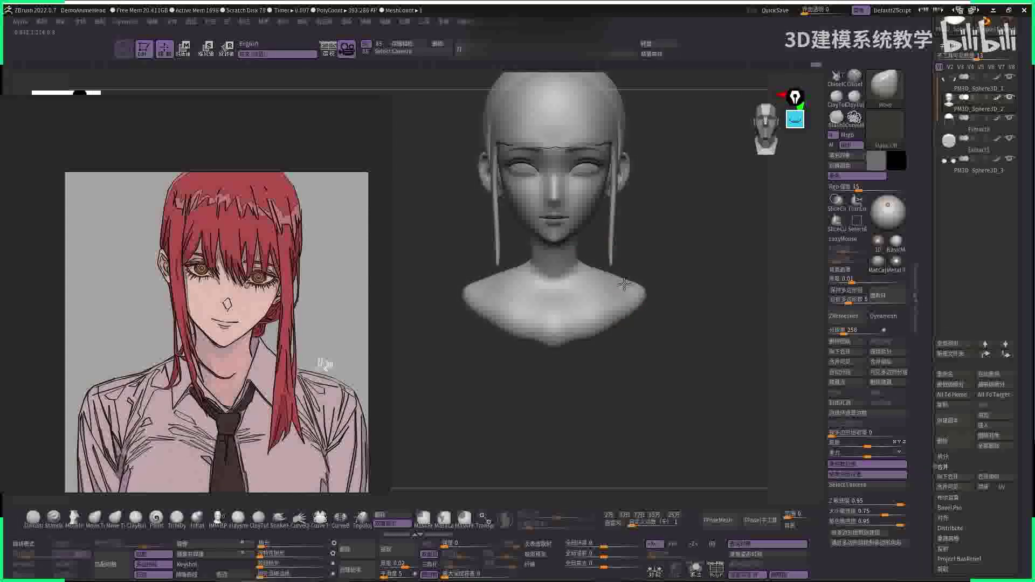
pyautogui.moveTo(513, 311); pyautogui.dragTo(534, 345)
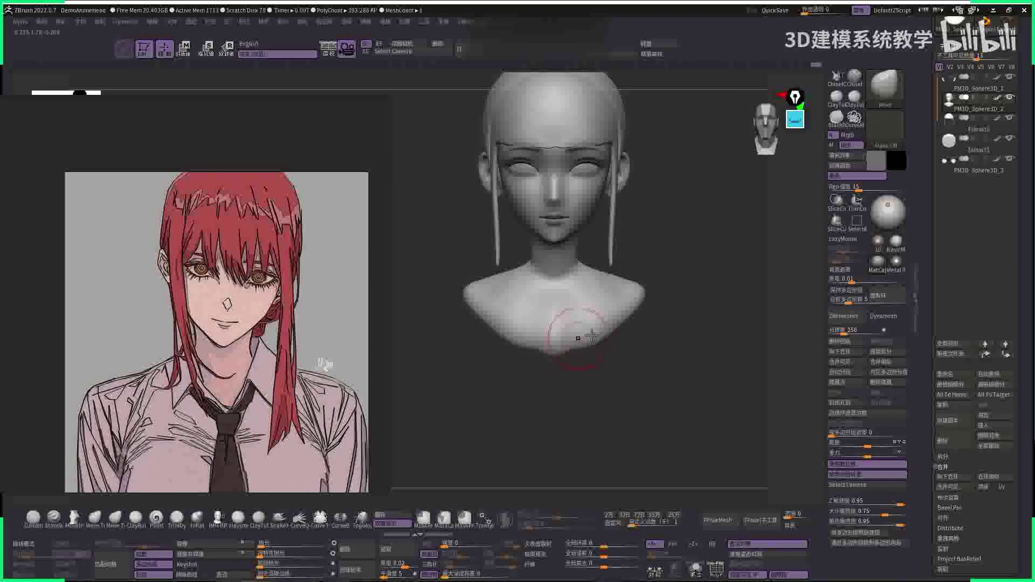
# - Switch to the DamStandard brush with LazyMouse on and turn to the back view
pyautogui.press('b')
pyautogui.press('c')
pyautogui.press('b')
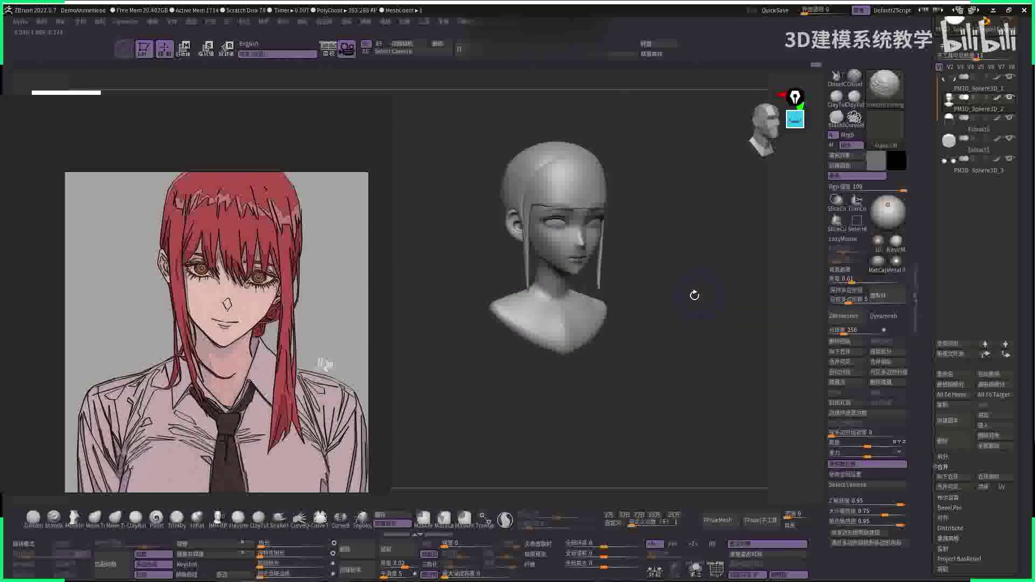
pyautogui.moveTo(679, 261); pyautogui.dragTo(479, 409)
pyautogui.press('b')
pyautogui.press('d')
pyautogui.press('s')
pyautogui.press('space')
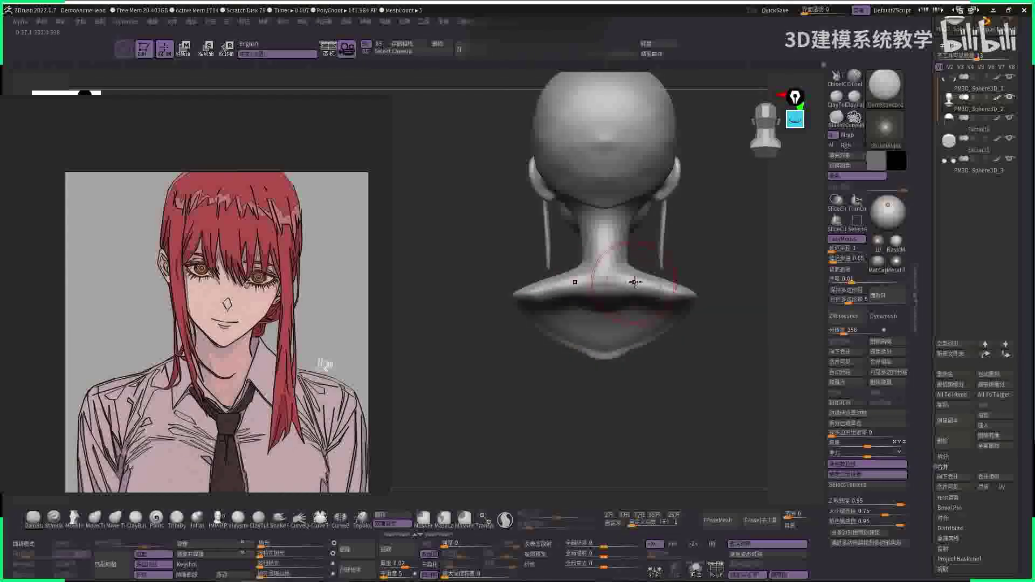
# - Smooth the back of the shoulders, viewing the bust from a three-quarter back angle
pyautogui.press('b')
pyautogui.press('m')
pyautogui.press('v')
pyautogui.press('space')
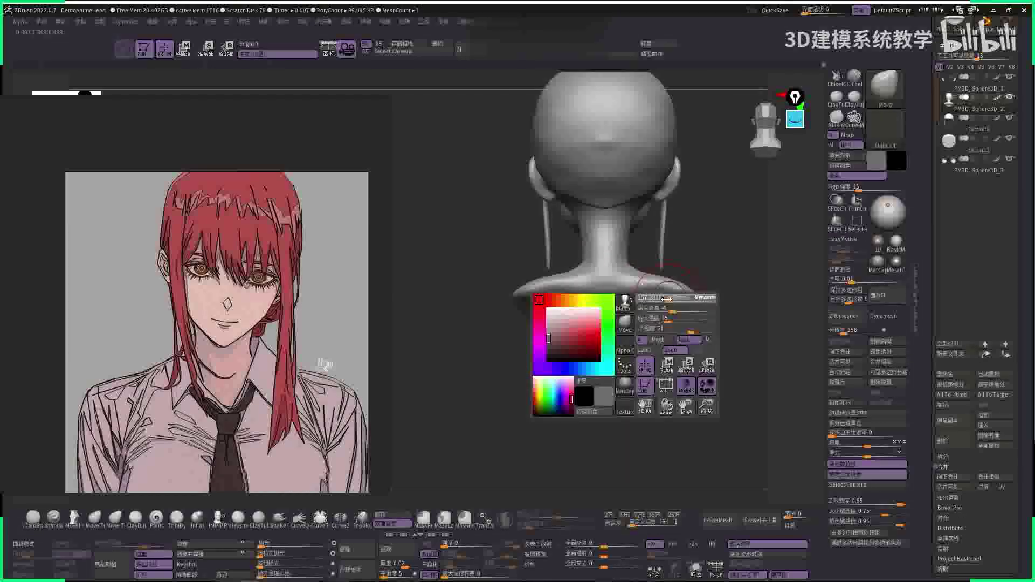
pyautogui.press('shift')
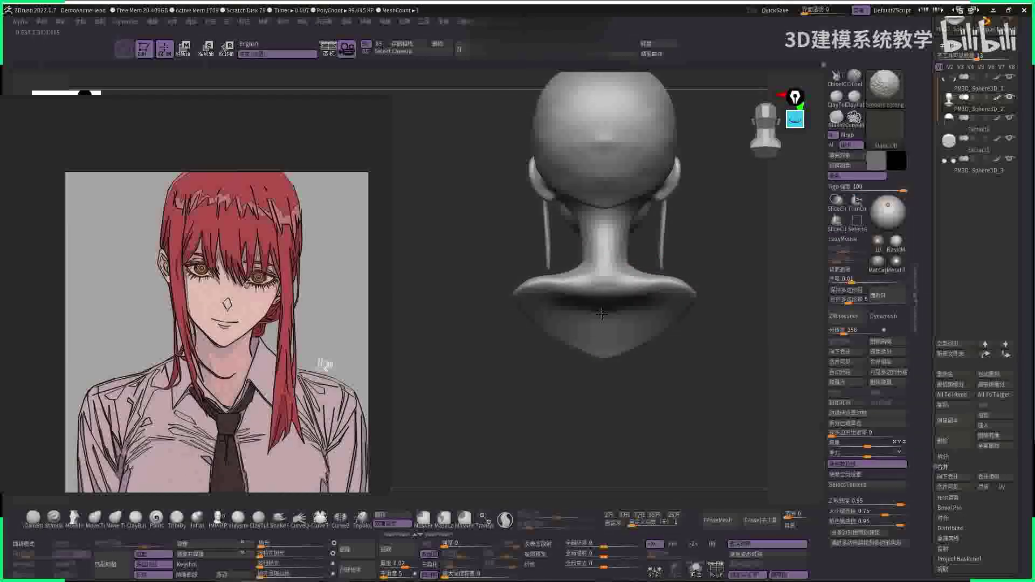
pyautogui.moveTo(619, 351)
pyautogui.mouseDown()
pyautogui.moveTo(654, 319)
pyautogui.moveTo(638, 283)
pyautogui.mouseUp()
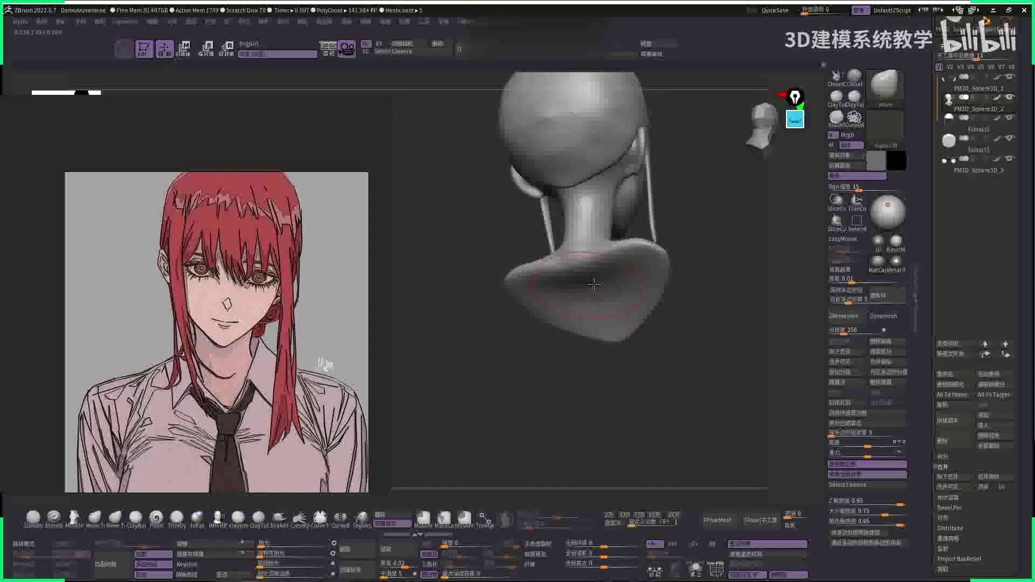
# - Build up the top of the shoulder with the ClayBuildup brush, then orbit back to the face
pyautogui.press('b')
pyautogui.press('c')
pyautogui.press('b')
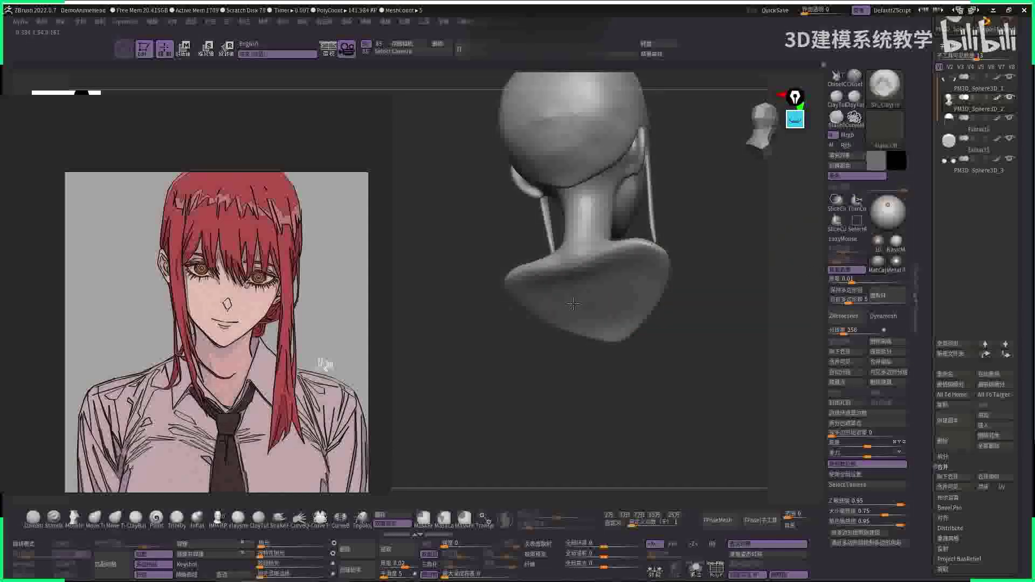
pyautogui.moveTo(555, 302); pyautogui.dragTo(615, 286)
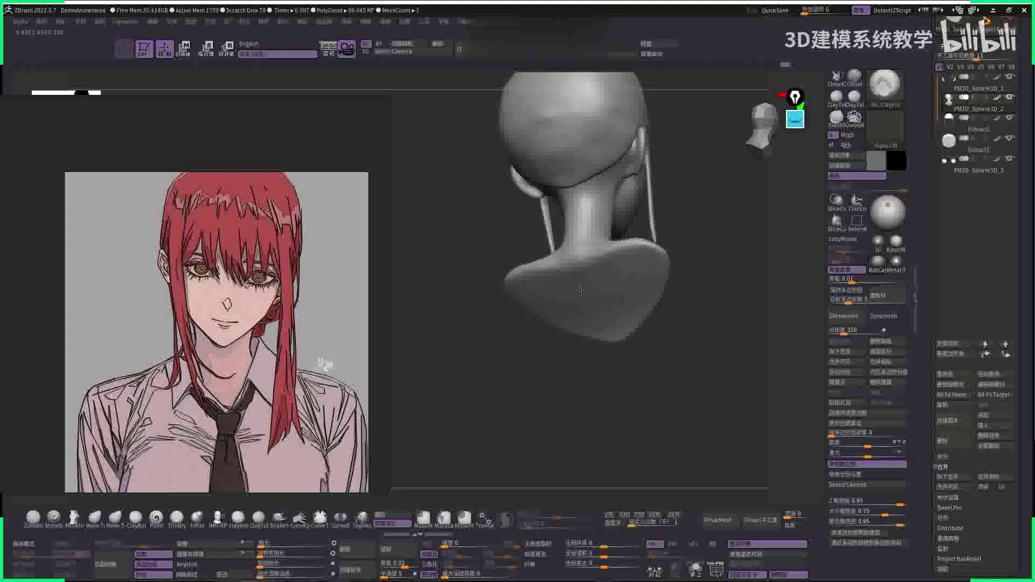
pyautogui.moveTo(602, 321); pyautogui.dragTo(546, 291, button='right')
pyautogui.press('space')
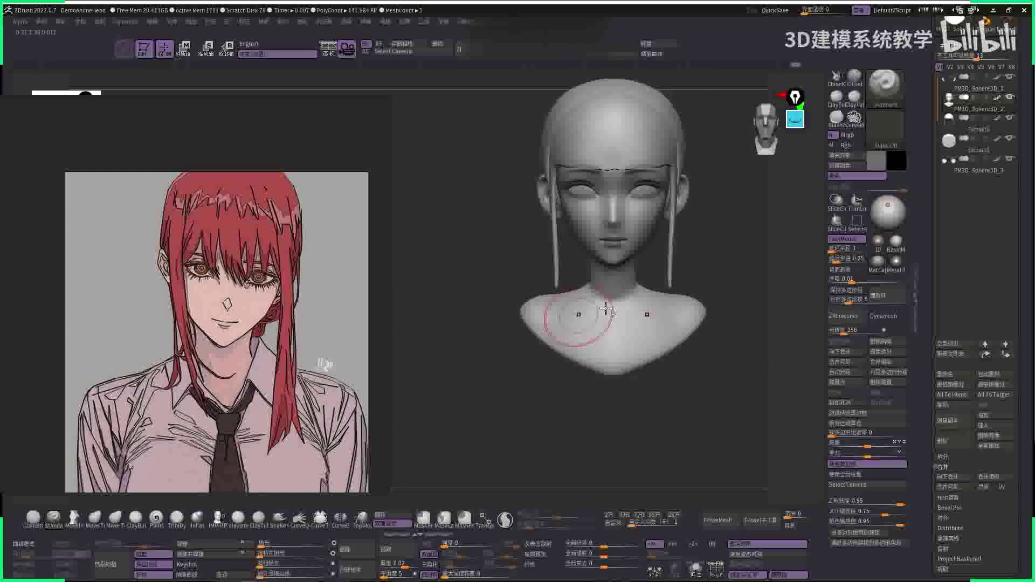
# - With the Move brush, sculpt a stroke across the upper chest from the front view
pyautogui.press('b')
pyautogui.press('m')
pyautogui.press('v')
pyautogui.press('space')
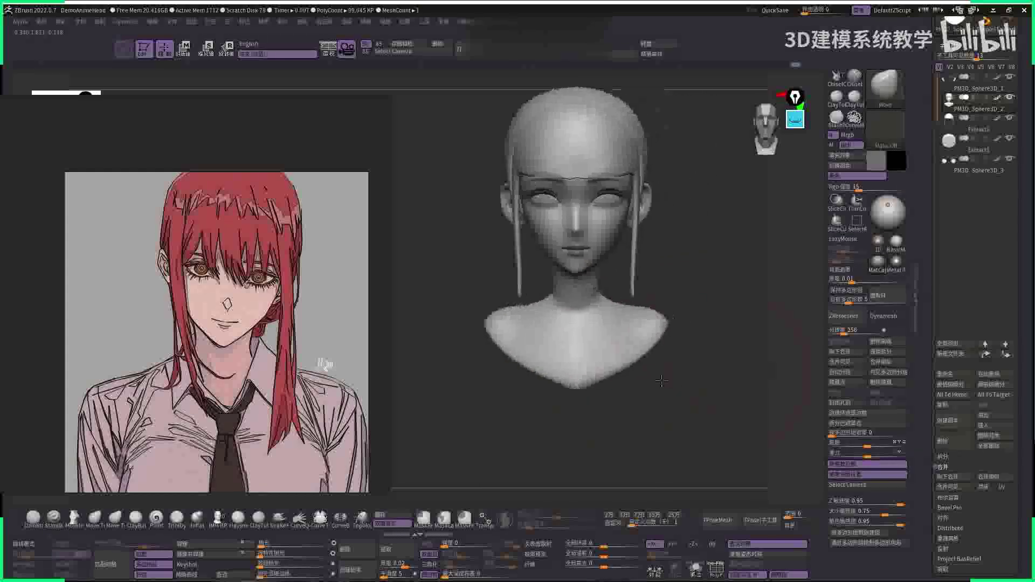
pyautogui.moveTo(777, 394); pyautogui.dragTo(562, 339)
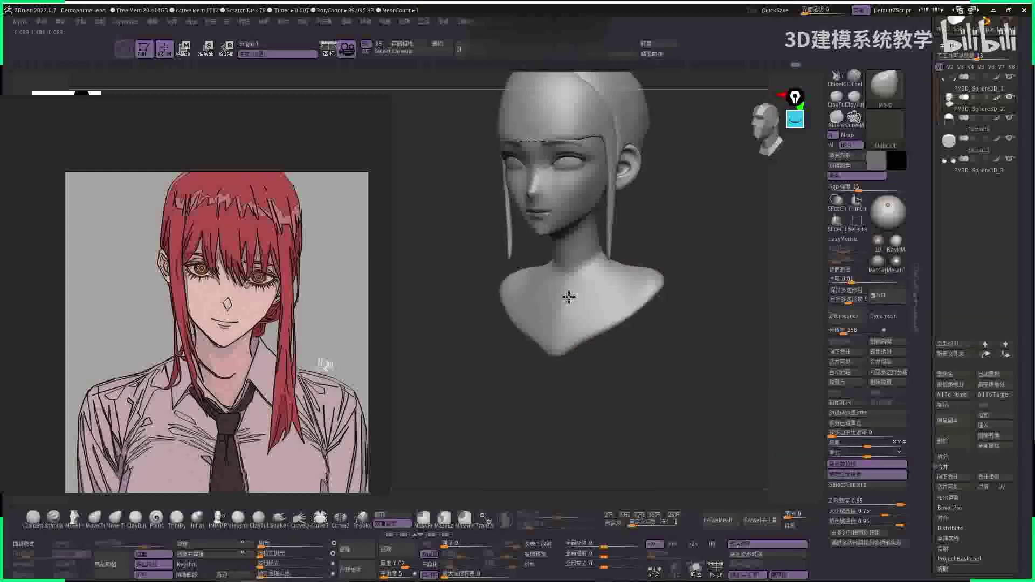
pyautogui.keyDown('shift'); pyautogui.moveTo(569, 297); pyautogui.dragTo(552, 305); pyautogui.keyUp('shift')
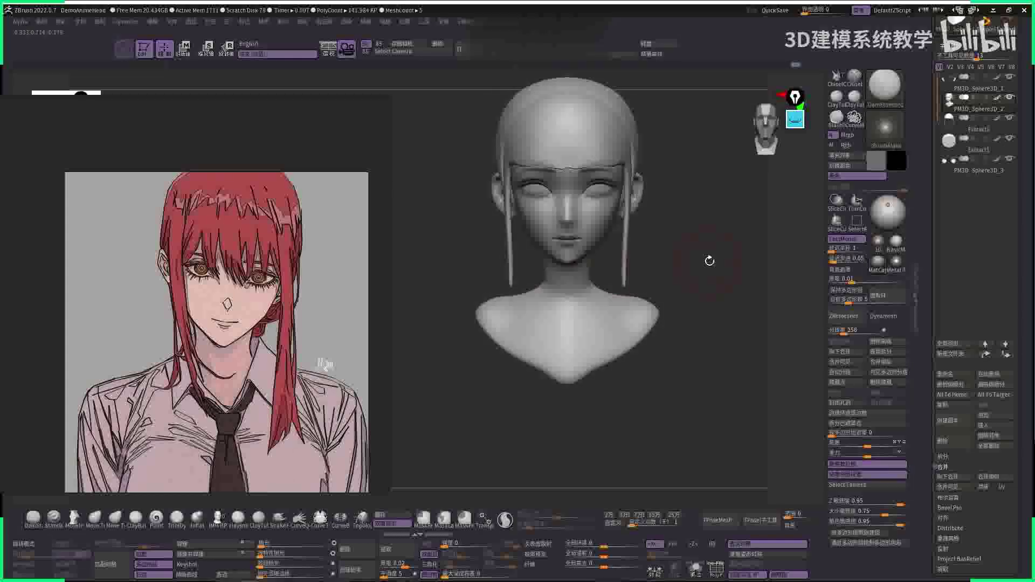
pyautogui.moveTo(710, 259); pyautogui.dragTo(686, 289)
pyautogui.press('space')
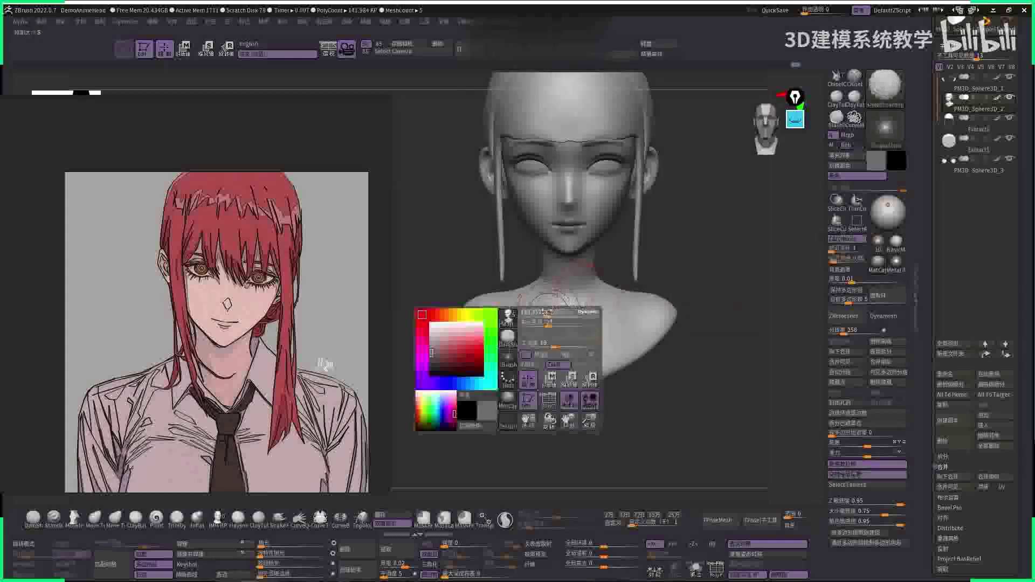
pyautogui.press('space')
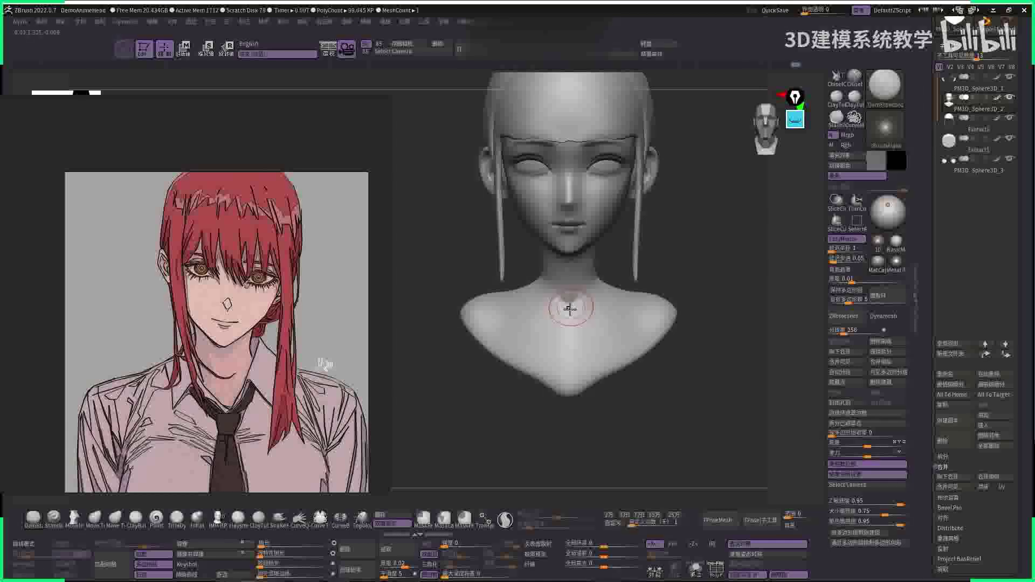
pyautogui.moveTo(570, 309); pyautogui.dragTo(577, 301)
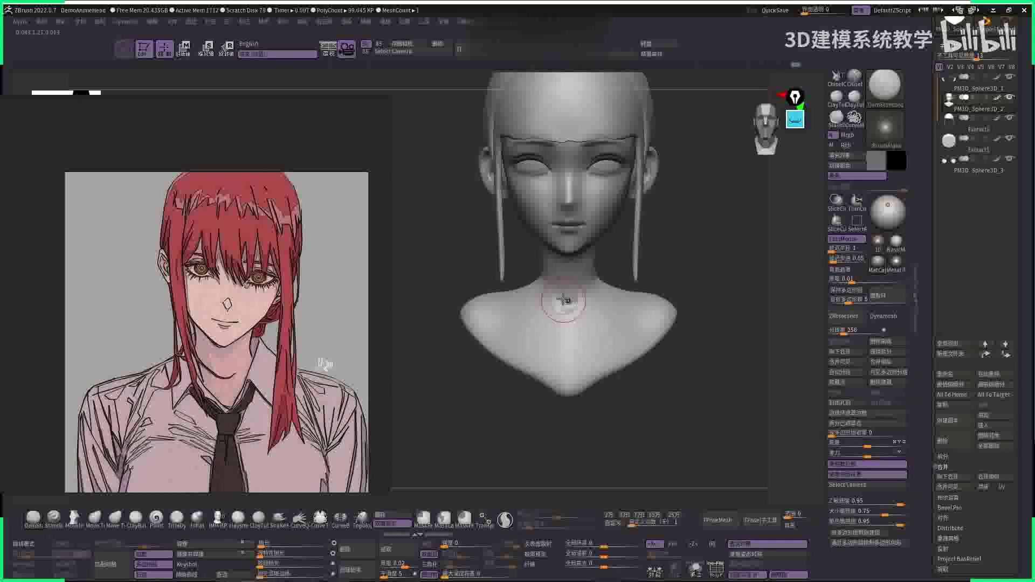
# - Check the head from a high angle with the hair hidden, then bring the hair meshes back
pyautogui.moveTo(601, 296); pyautogui.dragTo(594, 308, button='right')
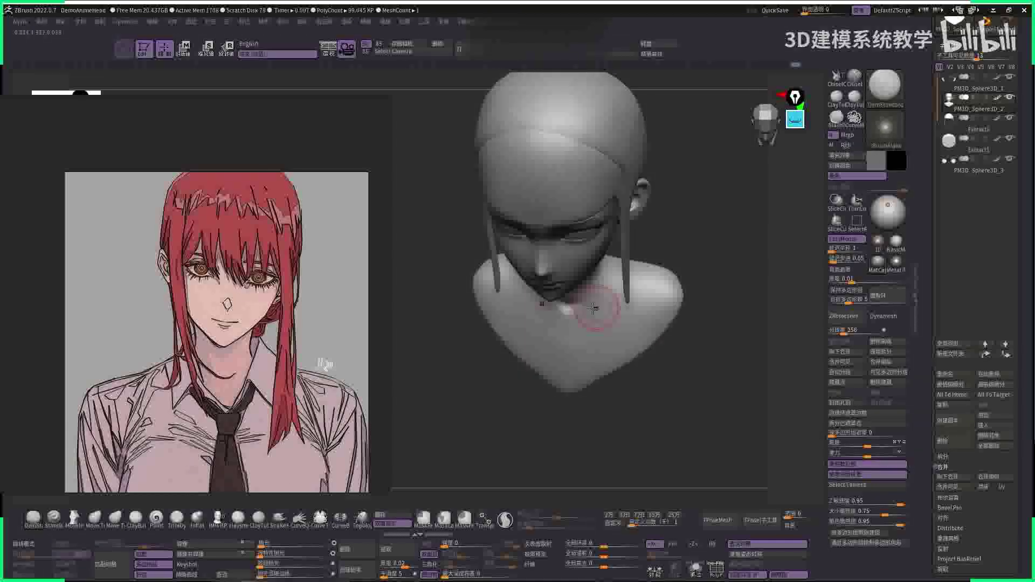
pyautogui.press('space')
pyautogui.moveTo(759, 253); pyautogui.dragTo(595, 305, button='right')
pyautogui.click(696, 569)
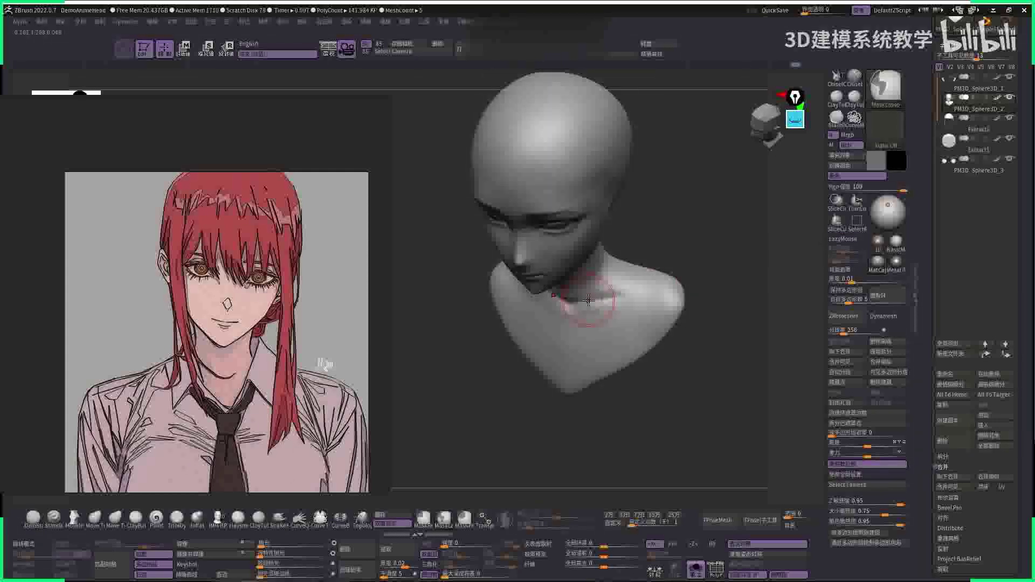
pyautogui.keyDown('shift'); pyautogui.moveTo(649, 296); pyautogui.dragTo(723, 286, button='right'); pyautogui.keyUp('shift')
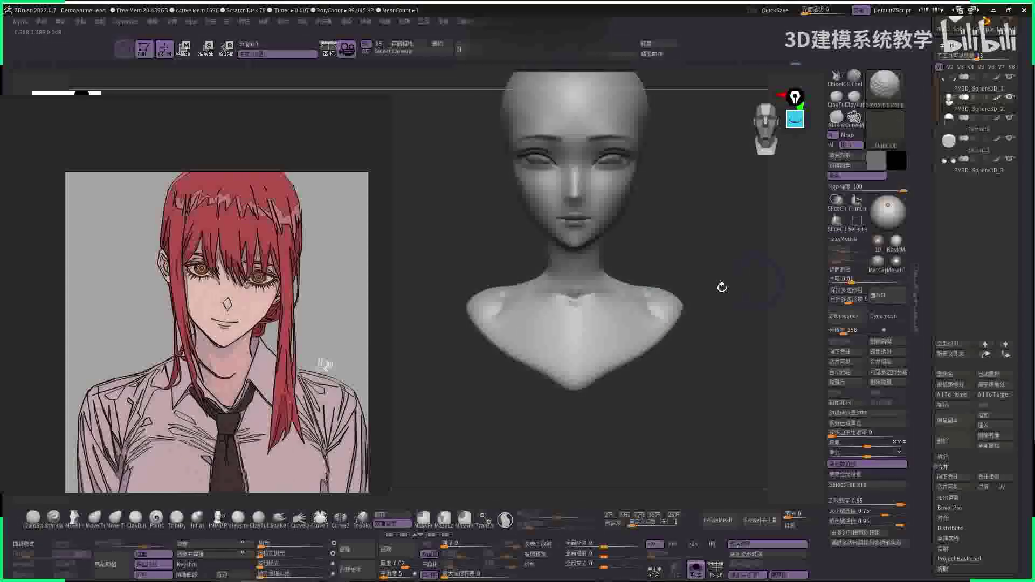
pyautogui.press('space')
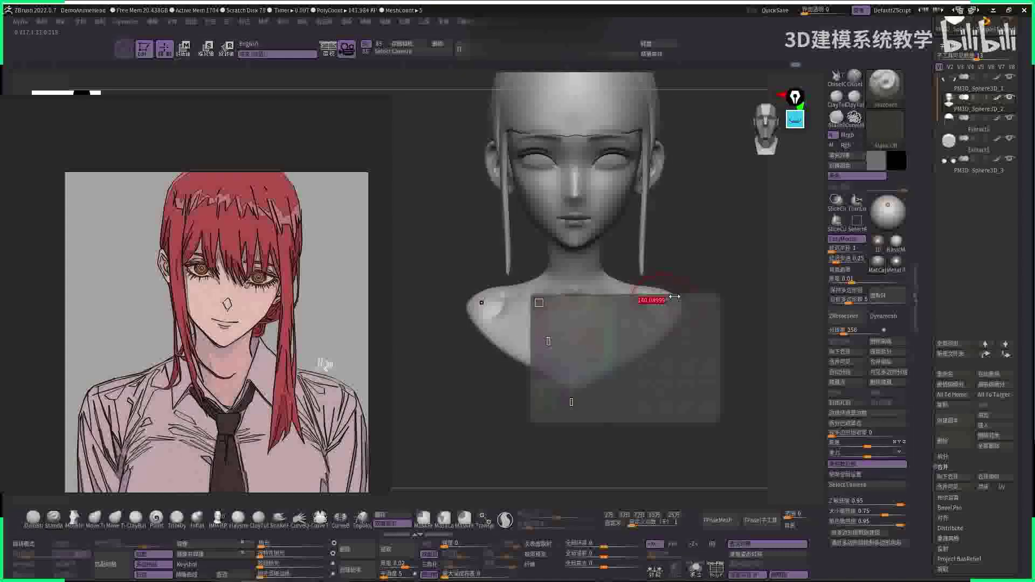
pyautogui.press('space')
pyautogui.press('space')
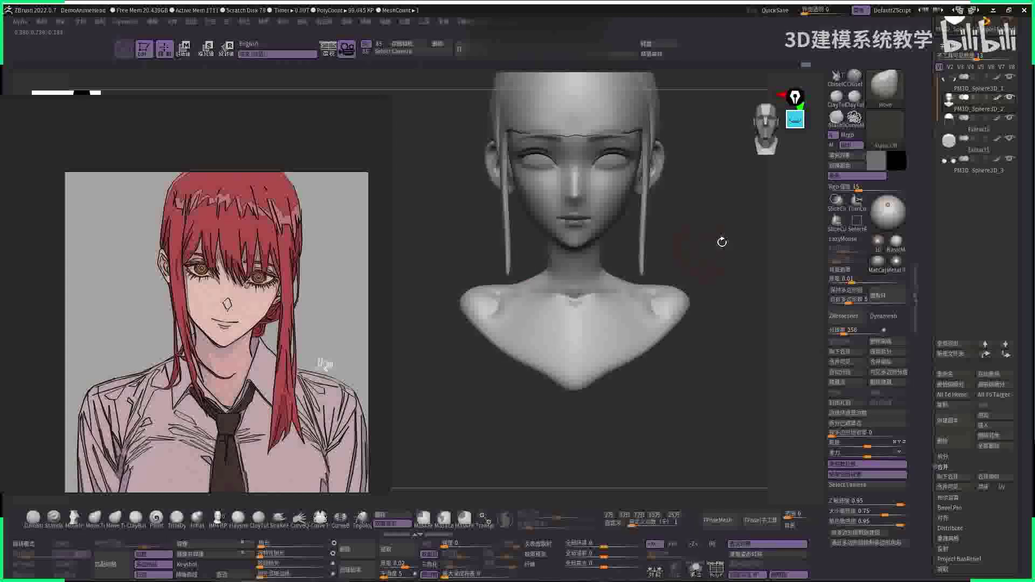
# - Snap the bust to an exact front view ready for neck smoothing
pyautogui.press('shift')
pyautogui.moveTo(707, 244); pyautogui.dragTo(576, 215)
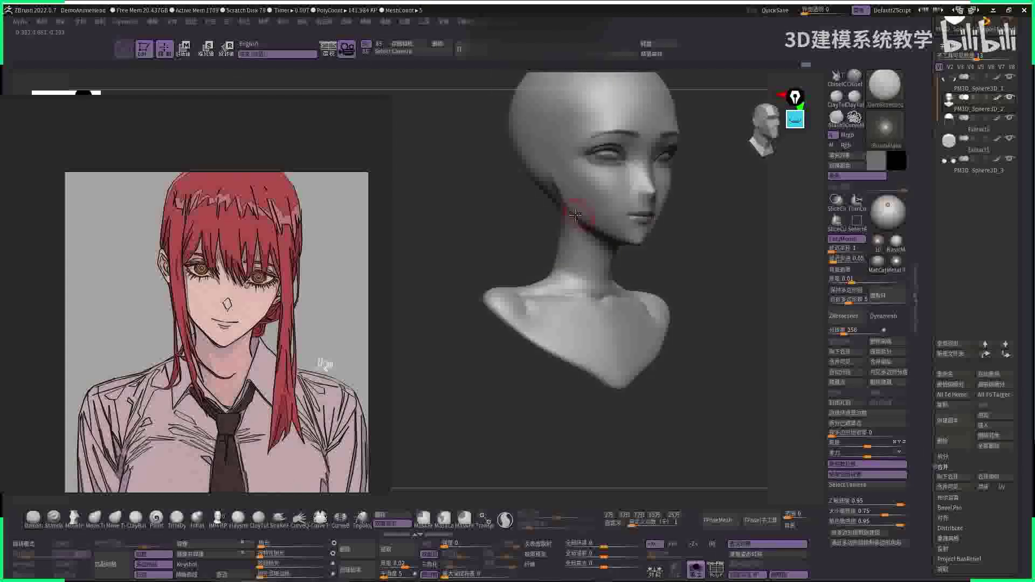
pyautogui.keyDown('shift'); pyautogui.moveTo(597, 295); pyautogui.dragTo(604, 288); pyautogui.keyUp('shift')
pyautogui.press('space')
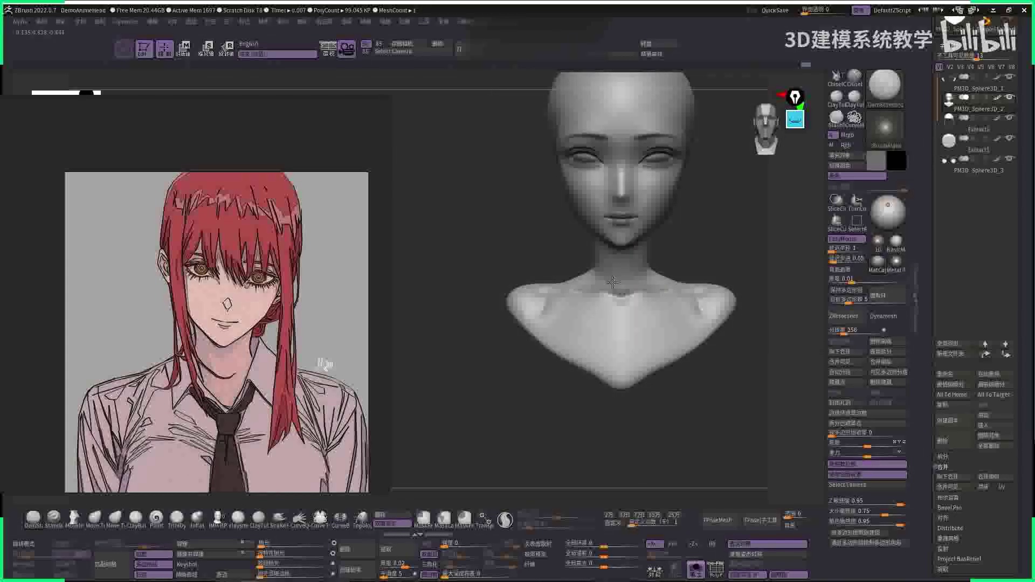
pyautogui.press('space')
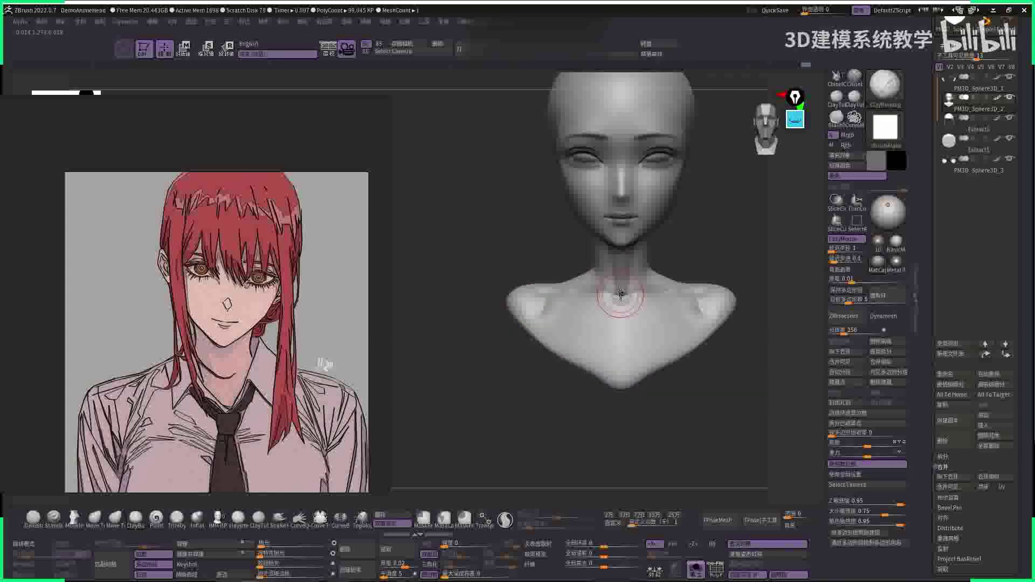
# - Choose the Standard brush, then smooth the throat area of the neck
pyautogui.press('b')
pyautogui.press('c')
pyautogui.press('b')
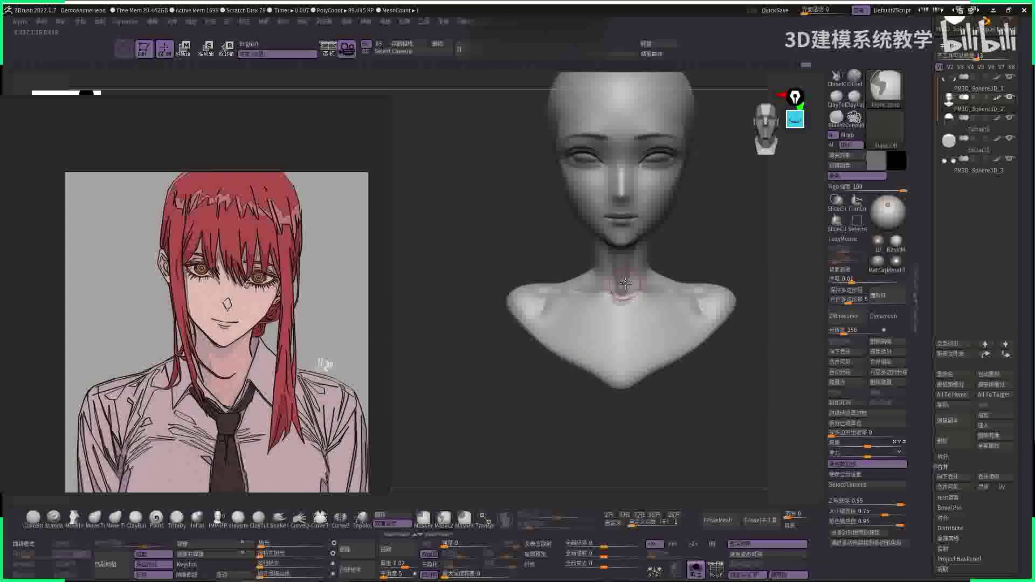
pyautogui.press('b')
pyautogui.press('s')
pyautogui.press('t')
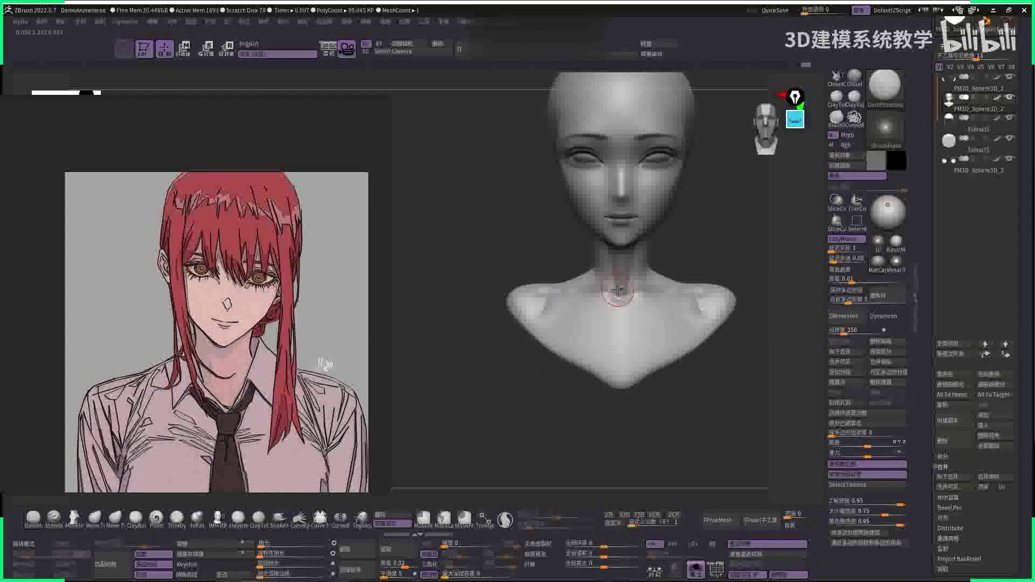
pyautogui.press('space')
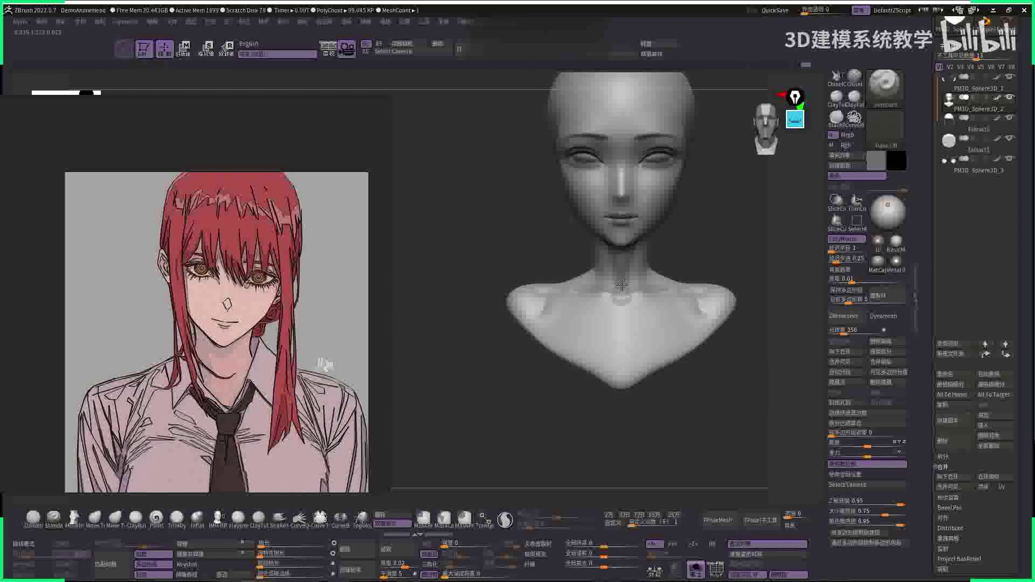
pyautogui.press('shift')
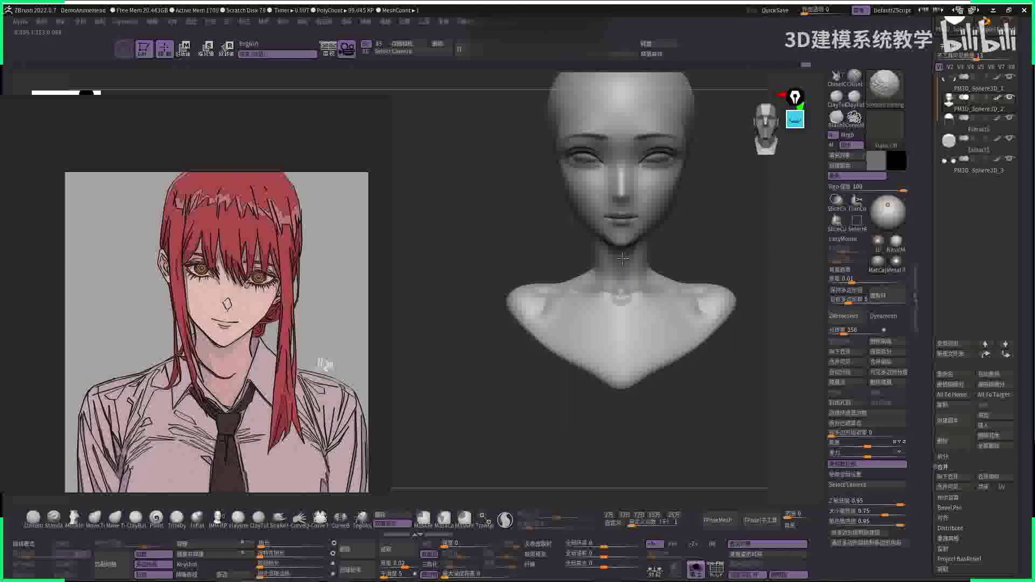
pyautogui.moveTo(628, 268)
pyautogui.keyDown('shift'); pyautogui.mouseDown()
pyautogui.moveTo(596, 238)
pyautogui.moveTo(615, 293)
pyautogui.moveTo(604, 251)
pyautogui.mouseUp(); pyautogui.keyUp('shift')
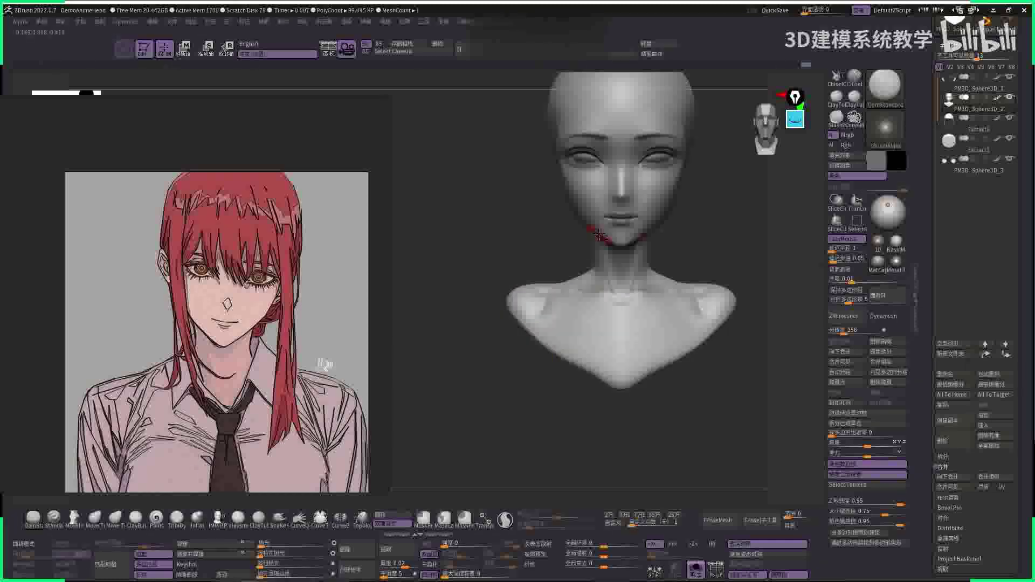
# - Orbit around to check the neck and turn to side profile with the Standard brush
pyautogui.press('space')
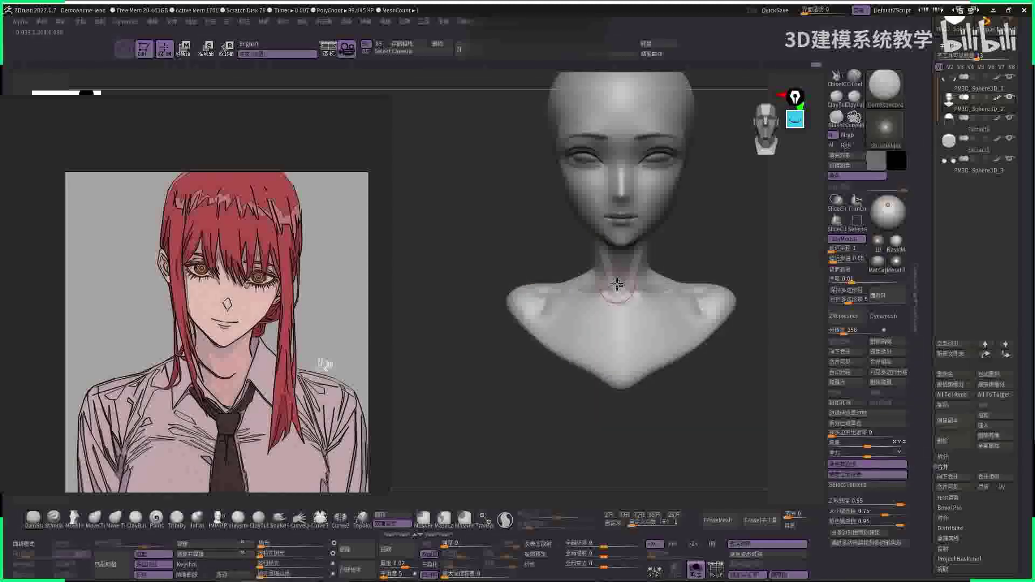
pyautogui.moveTo(713, 247)
pyautogui.mouseDown()
pyautogui.moveTo(719, 259)
pyautogui.moveTo(711, 237)
pyautogui.moveTo(658, 237)
pyautogui.moveTo(631, 264)
pyautogui.moveTo(579, 282)
pyautogui.moveTo(659, 262)
pyautogui.mouseUp()
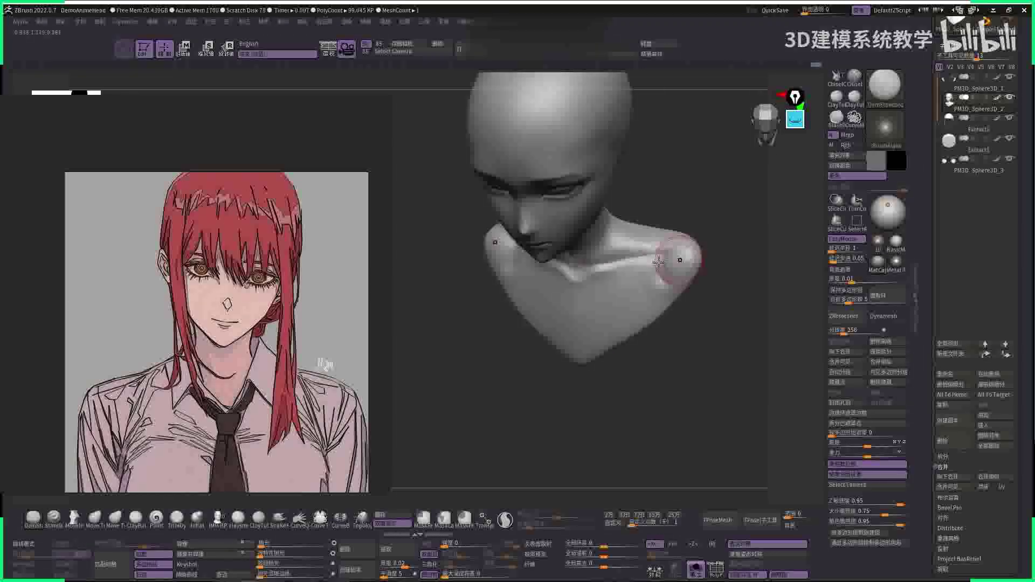
pyautogui.keyDown('shift'); pyautogui.moveTo(743, 231); pyautogui.dragTo(596, 285); pyautogui.keyUp('shift')
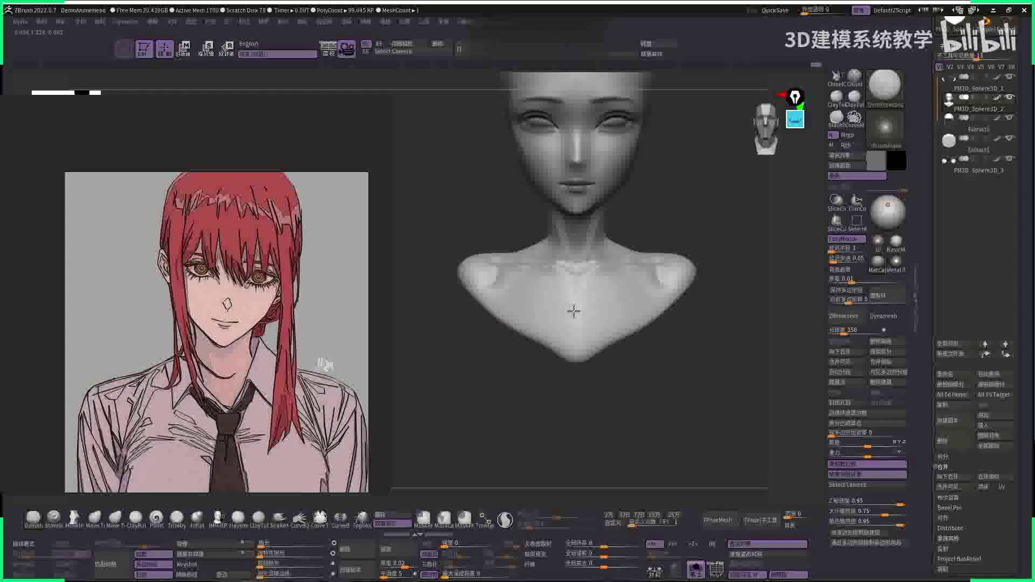
pyautogui.press('b')
pyautogui.press('s')
pyautogui.press('t')
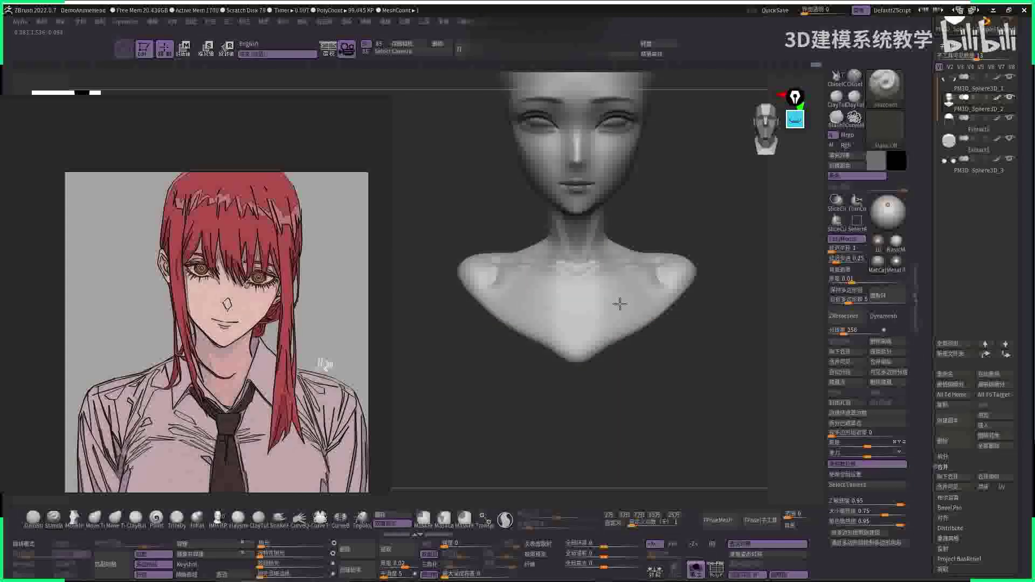
pyautogui.moveTo(624, 286); pyautogui.dragTo(555, 281)
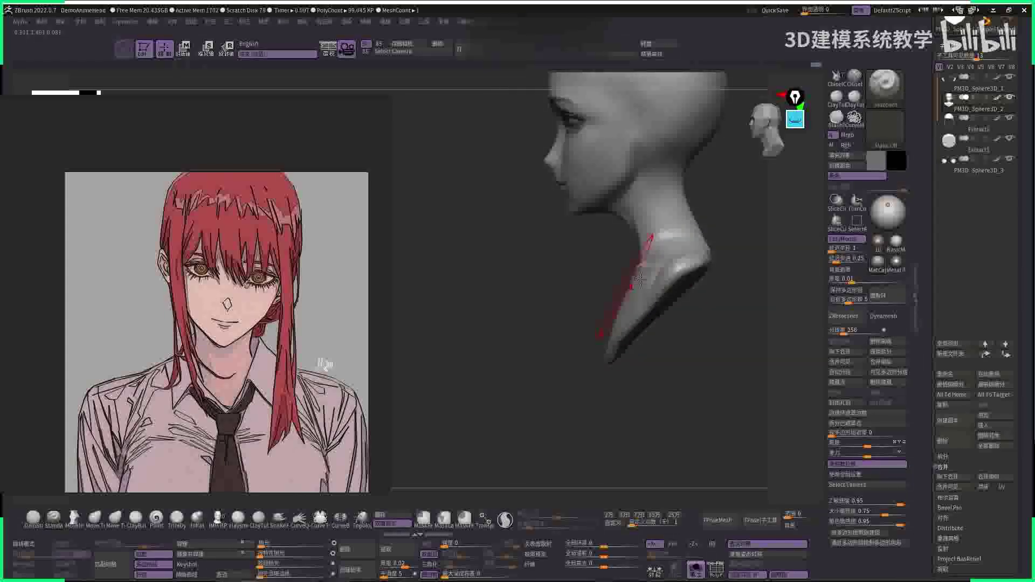
# - With the Move brush active, review three-quarter views and reframe the whole head from the front
pyautogui.press('b')
pyautogui.press('m')
pyautogui.press('v')
pyautogui.moveTo(627, 282)
pyautogui.mouseDown()
pyautogui.moveTo(721, 347)
pyautogui.moveTo(682, 277)
pyautogui.moveTo(755, 280)
pyautogui.mouseUp()
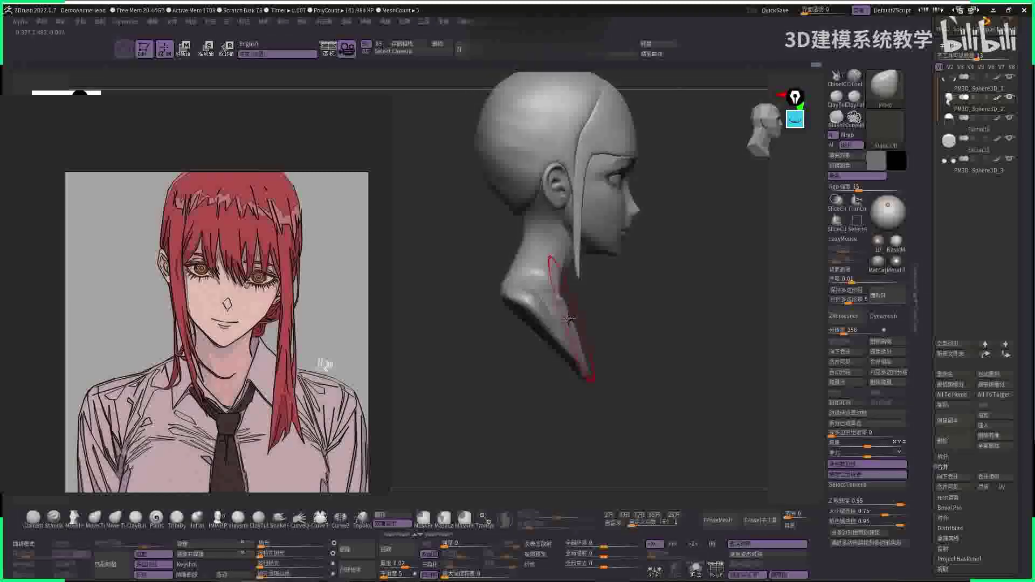
pyautogui.moveTo(618, 339); pyautogui.dragTo(719, 291)
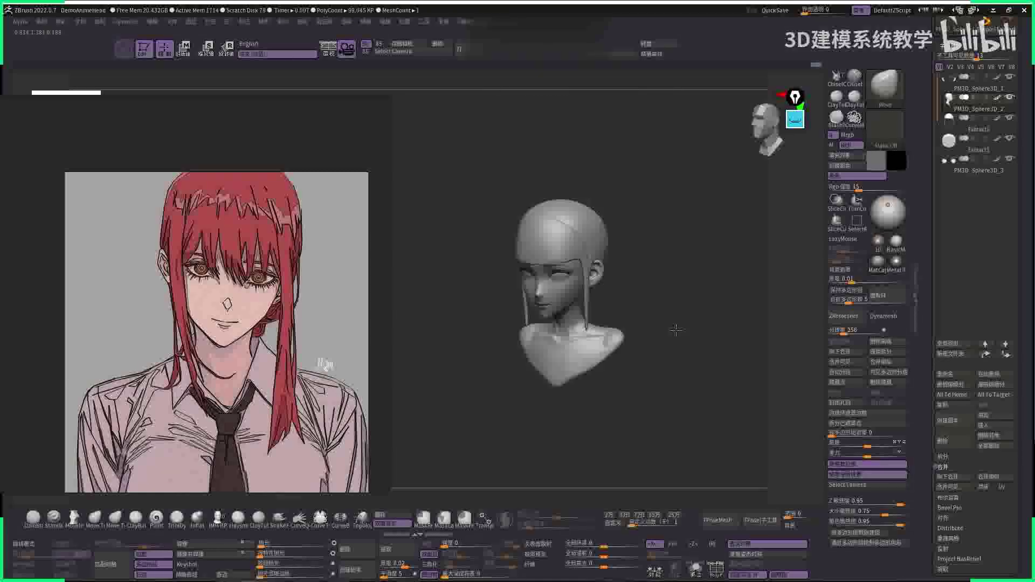
pyautogui.moveTo(676, 330); pyautogui.dragTo(723, 248)
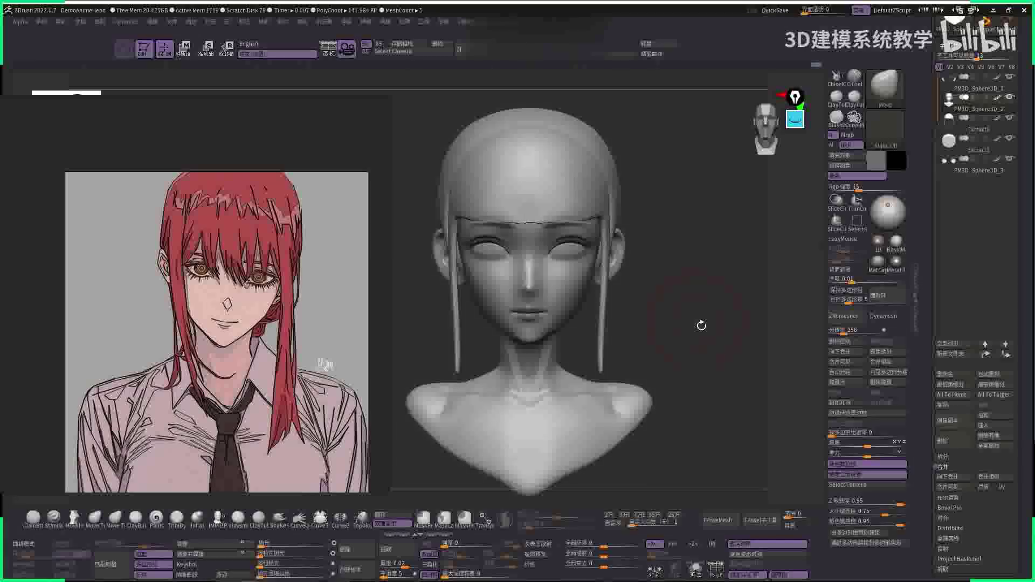
pyautogui.moveTo(701, 325); pyautogui.dragTo(837, 222)
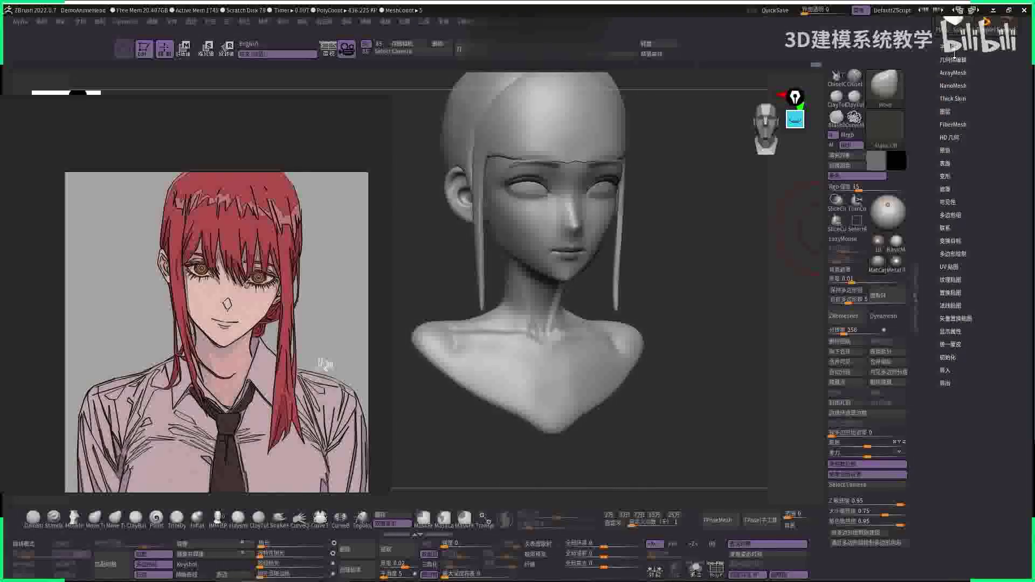
pyautogui.moveTo(784, 167); pyautogui.dragTo(644, 198)
pyautogui.keyDown('alt'); pyautogui.moveTo(601, 185); pyautogui.dragTo(596, 237, button='right'); pyautogui.keyUp('alt')
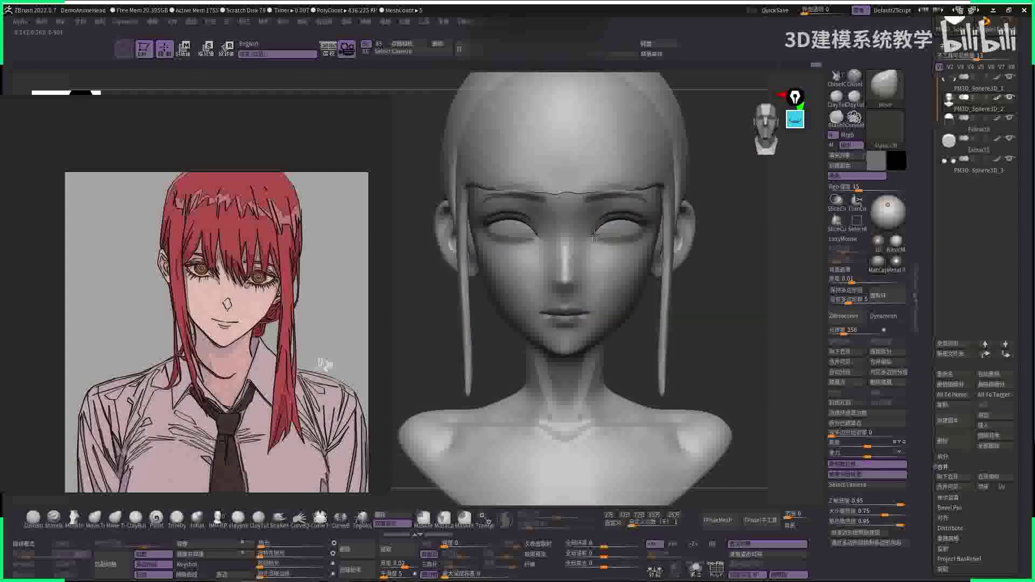
# - Make the eye mesh active, pick the Paint brush and zoom in on the face
pyautogui.keyDown('alt'); pyautogui.click(603, 231); pyautogui.keyUp('alt')
pyautogui.press('f')
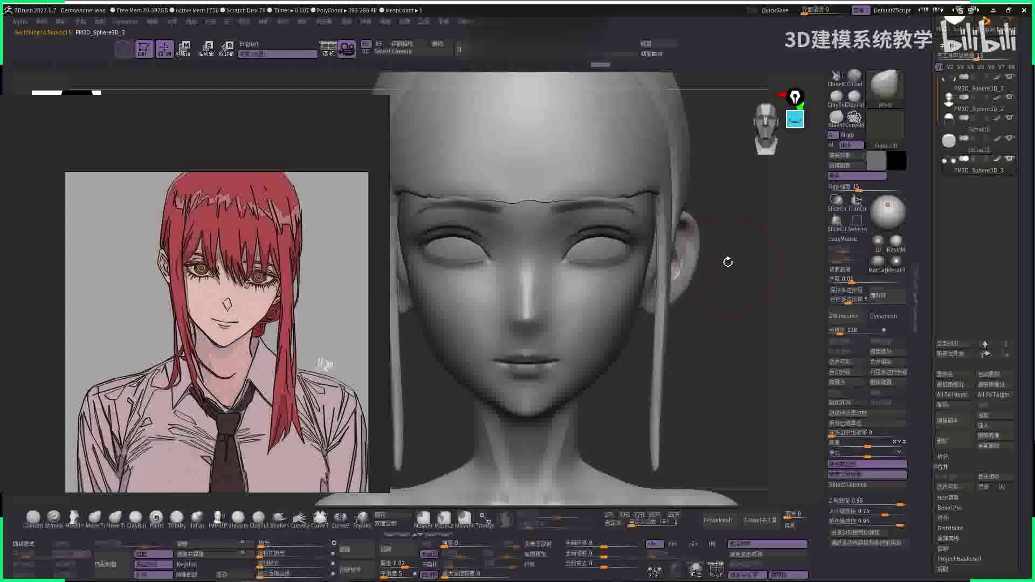
pyautogui.press('b')
pyautogui.press('p')
pyautogui.press('a')
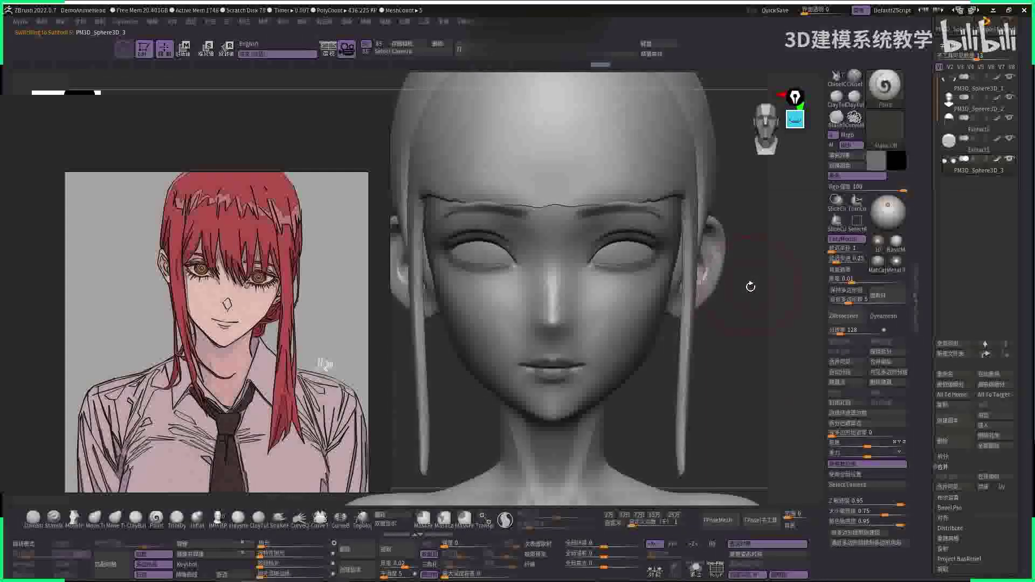
pyautogui.keyDown('ctrl'); pyautogui.moveTo(765, 259); pyautogui.dragTo(764, 297, button='right'); pyautogui.keyUp('ctrl')
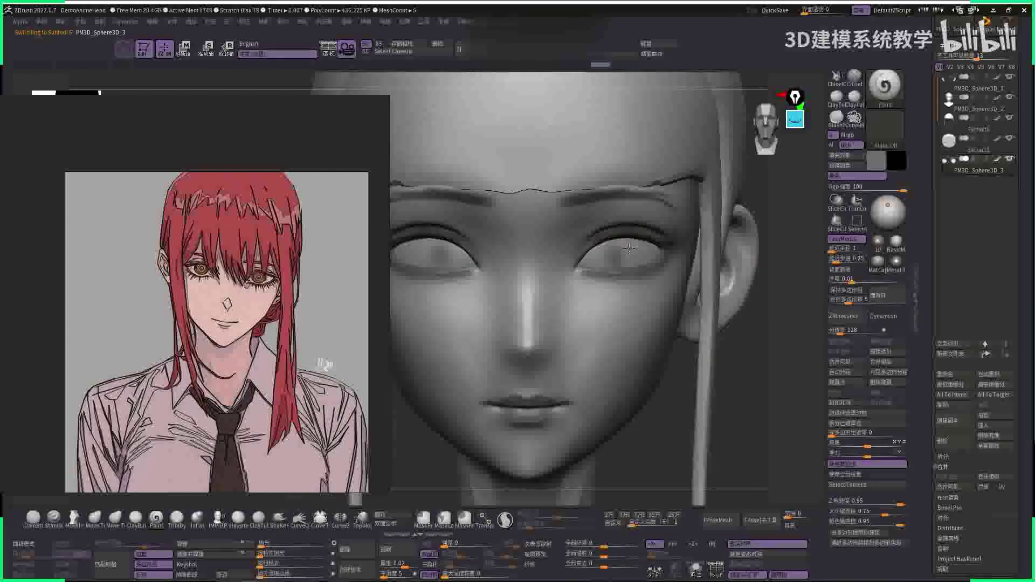
pyautogui.hotkey('ctrl', 'a')
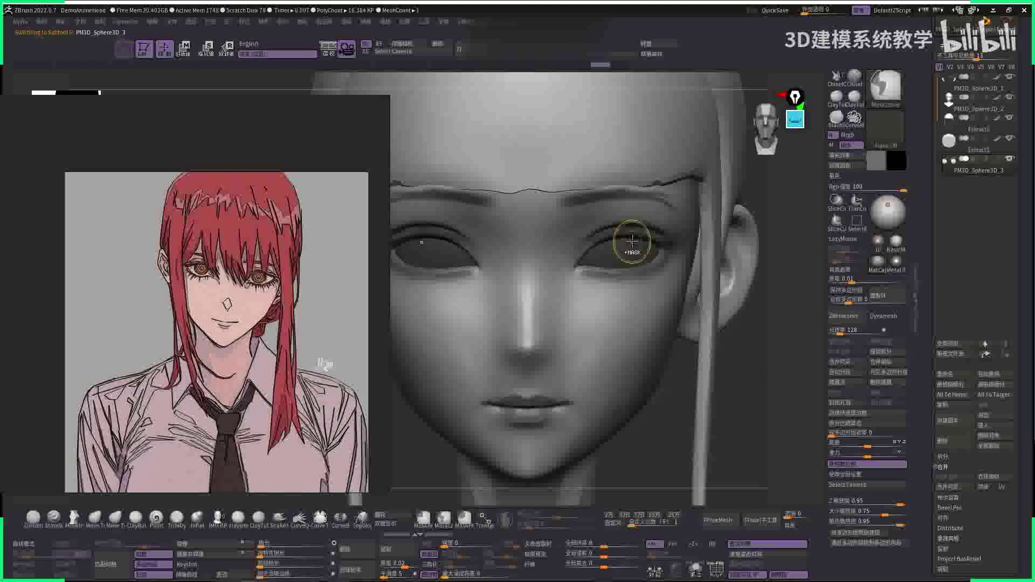
# - Select the PM3D_Sphere3D_3 eye part and set the paint colour to white
pyautogui.click(992, 156)
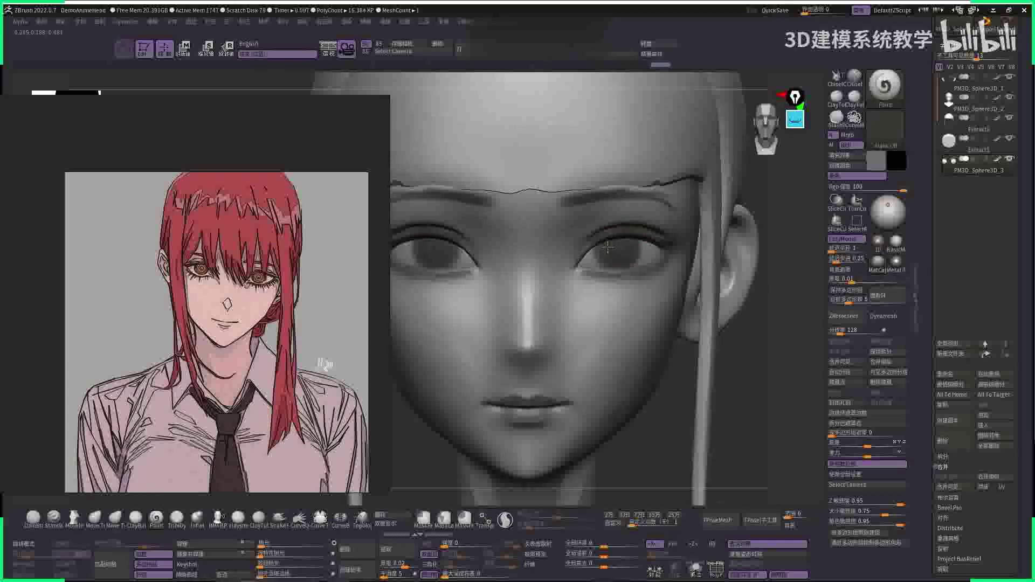
pyautogui.keyDown('alt'); pyautogui.click(620, 238); pyautogui.keyUp('alt')
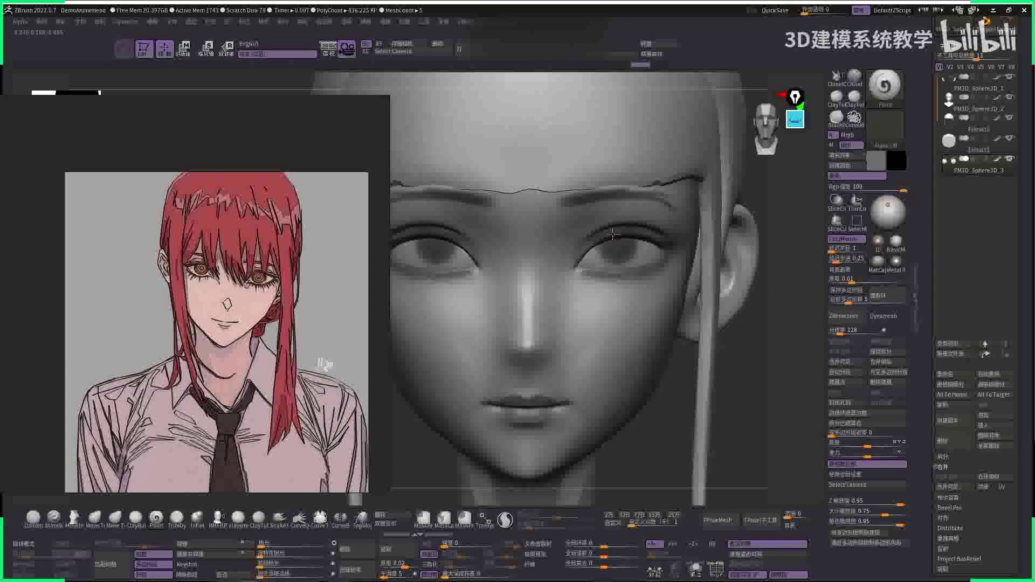
pyautogui.keyDown('alt'); pyautogui.click(628, 243); pyautogui.keyUp('alt')
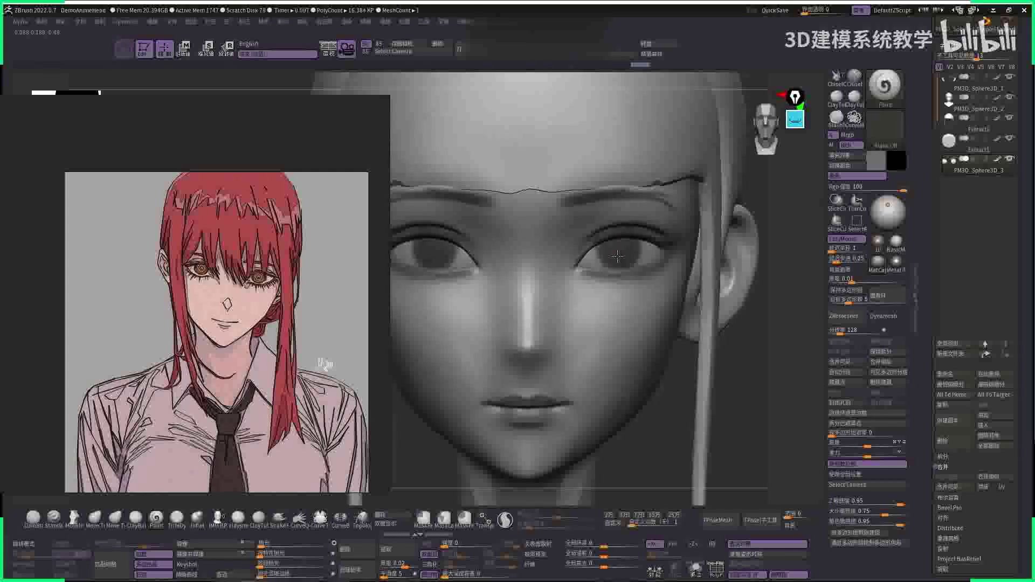
pyautogui.press('c')
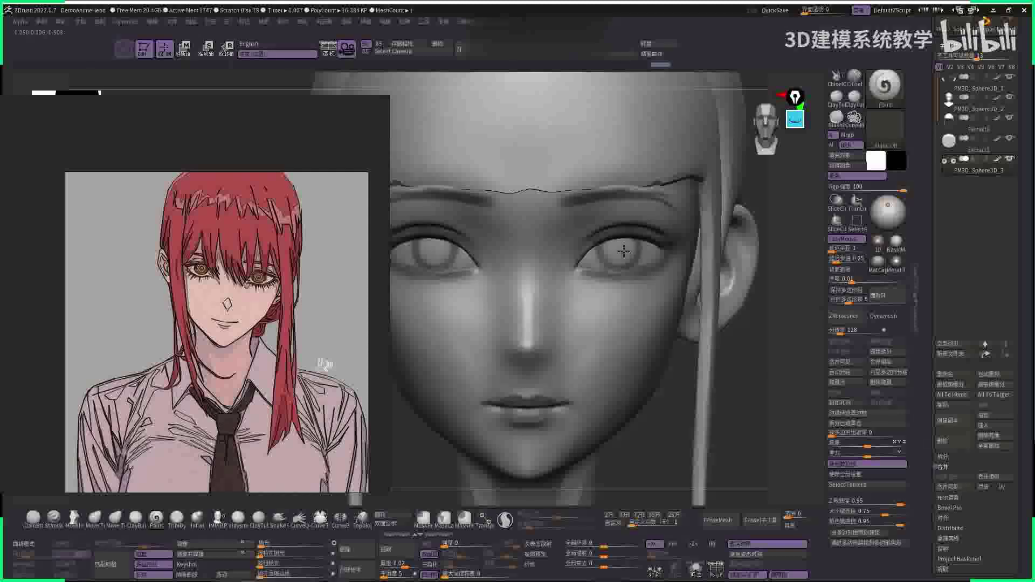
pyautogui.press('c')
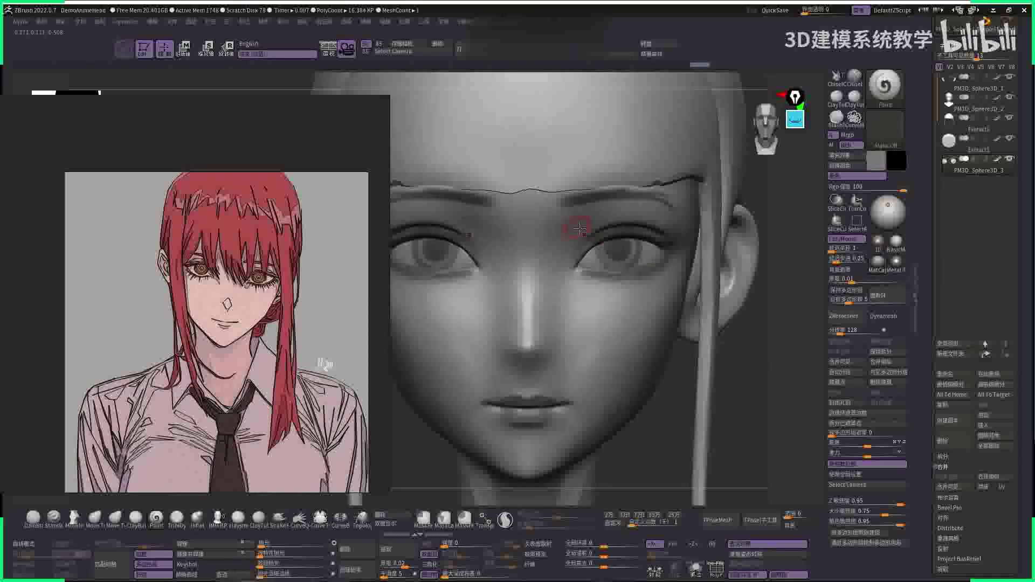
pyautogui.press('c')
# - Paint around the right eye and hairline, then frame the face and neck from above
pyautogui.press('f')
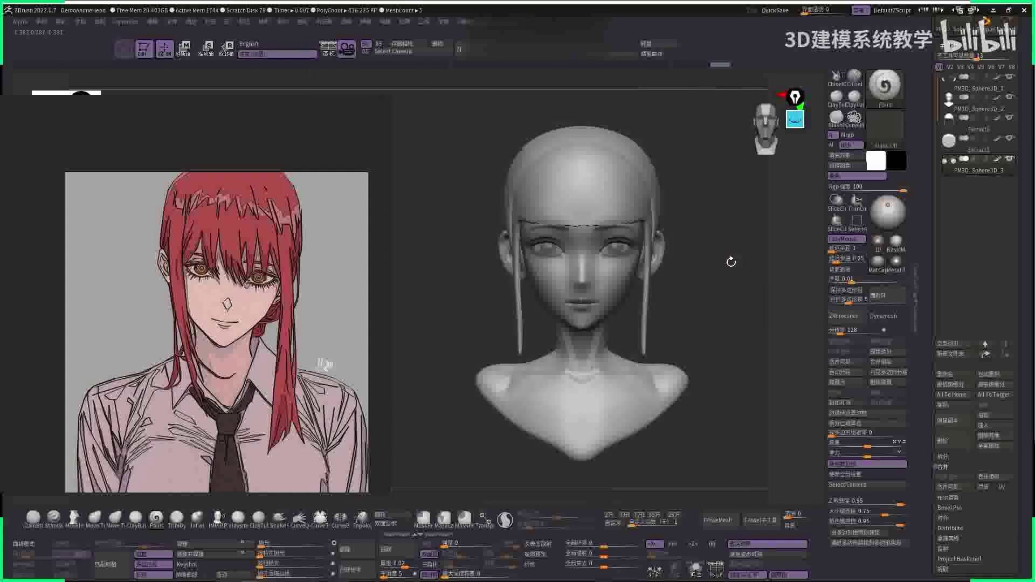
pyautogui.moveTo(699, 291)
pyautogui.keyDown('alt'); pyautogui.mouseDown(button='right')
pyautogui.moveTo(605, 217)
pyautogui.moveTo(604, 232)
pyautogui.moveTo(496, 240)
pyautogui.moveTo(533, 254)
pyautogui.moveTo(542, 244)
pyautogui.moveTo(661, 261)
pyautogui.mouseUp(button='right'); pyautogui.keyUp('alt')
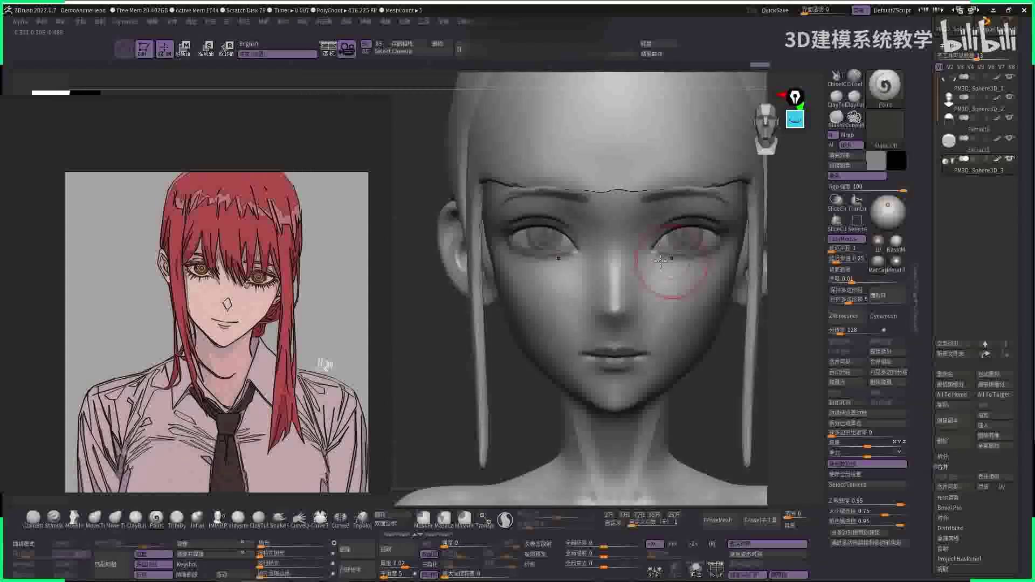
pyautogui.moveTo(748, 303)
pyautogui.mouseDown()
pyautogui.moveTo(710, 265)
pyautogui.moveTo(663, 250)
pyautogui.moveTo(741, 232)
pyautogui.mouseUp()
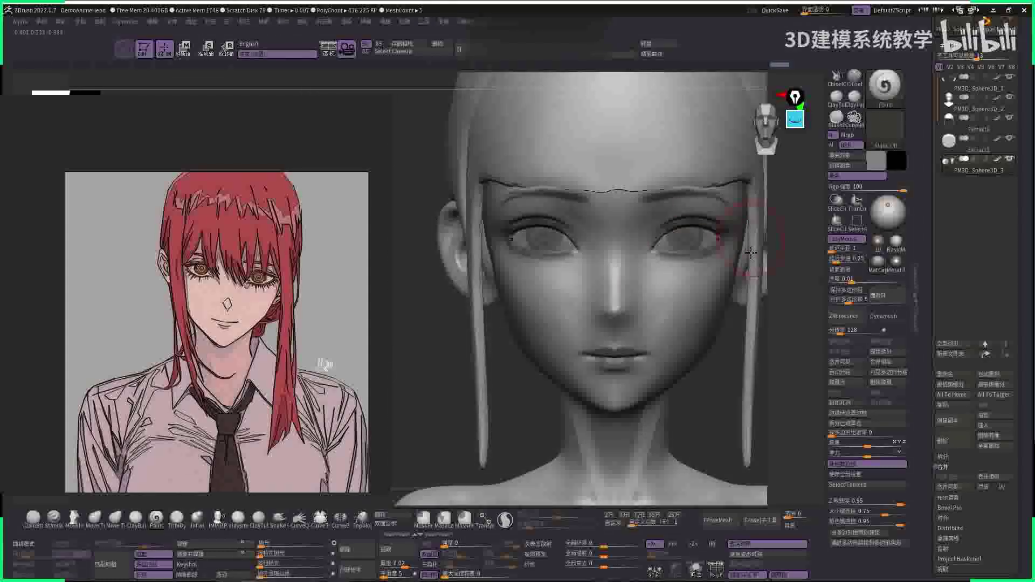
pyautogui.keyDown('alt'); pyautogui.moveTo(766, 325); pyautogui.dragTo(723, 289, button='right'); pyautogui.keyUp('alt')
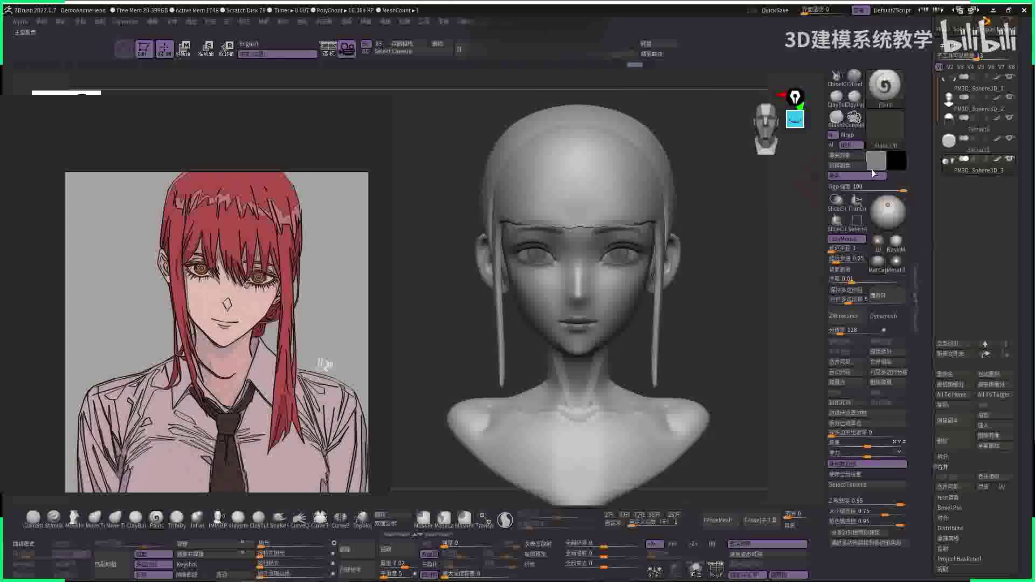
pyautogui.press('c')
pyautogui.keyDown('alt'); pyautogui.moveTo(571, 253); pyautogui.dragTo(581, 221, button='right'); pyautogui.keyUp('alt')
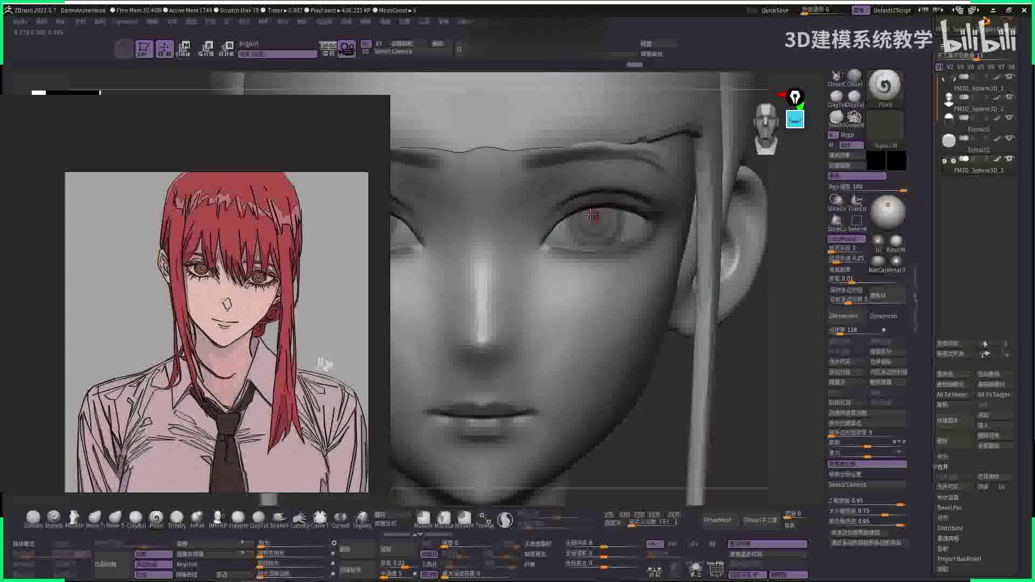
pyautogui.press('c')
pyautogui.press('c')
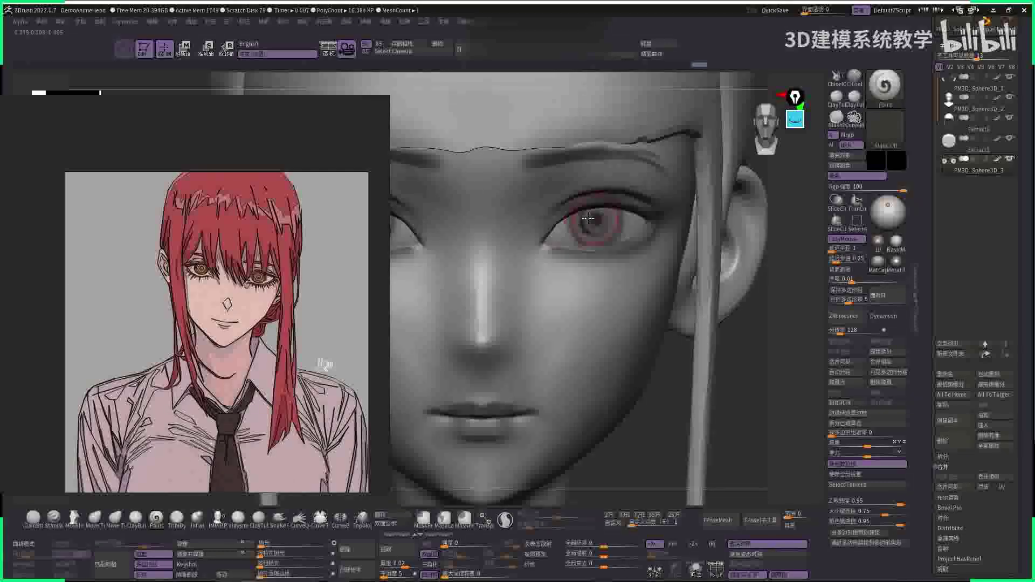
pyautogui.press('f')
pyautogui.moveTo(710, 242); pyautogui.dragTo(679, 261)
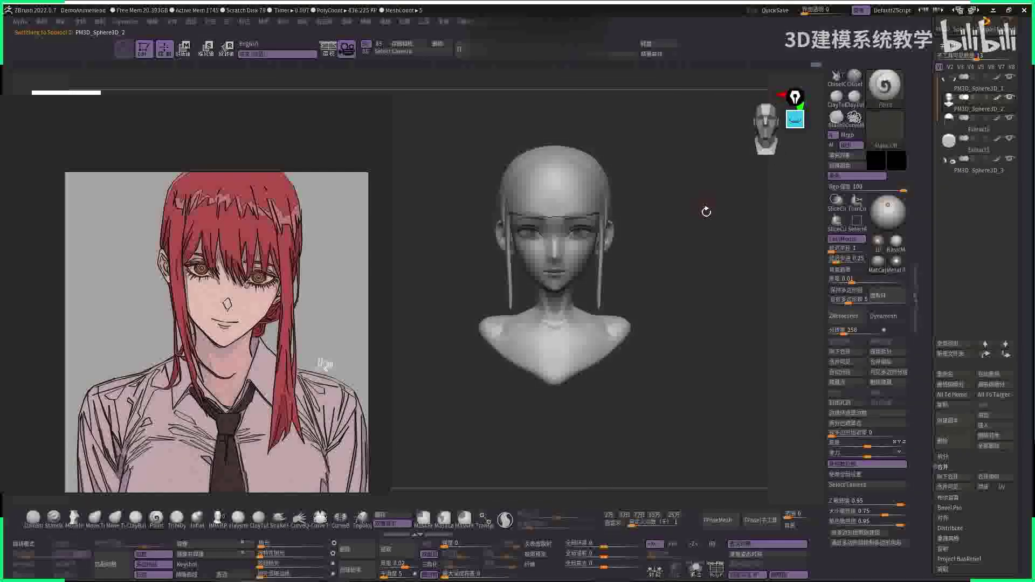
# - Select the PM3D_Sphere3D_2 head mesh and turn it to a profile view of the cheek
pyautogui.moveTo(701, 240); pyautogui.dragTo(622, 262)
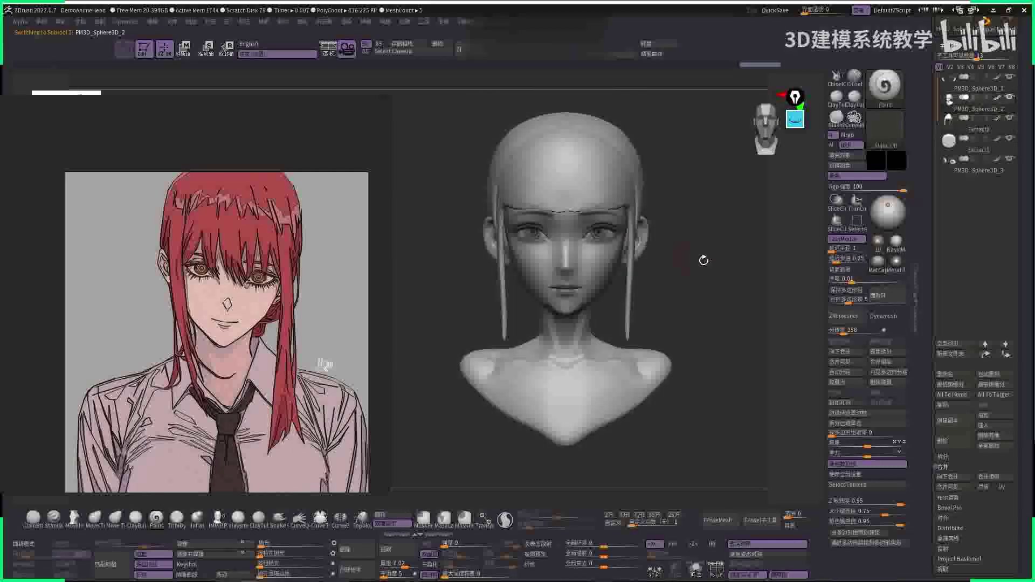
pyautogui.moveTo(698, 258); pyautogui.dragTo(604, 268)
pyautogui.keyDown('alt'); pyautogui.click(604, 268); pyautogui.keyUp('alt')
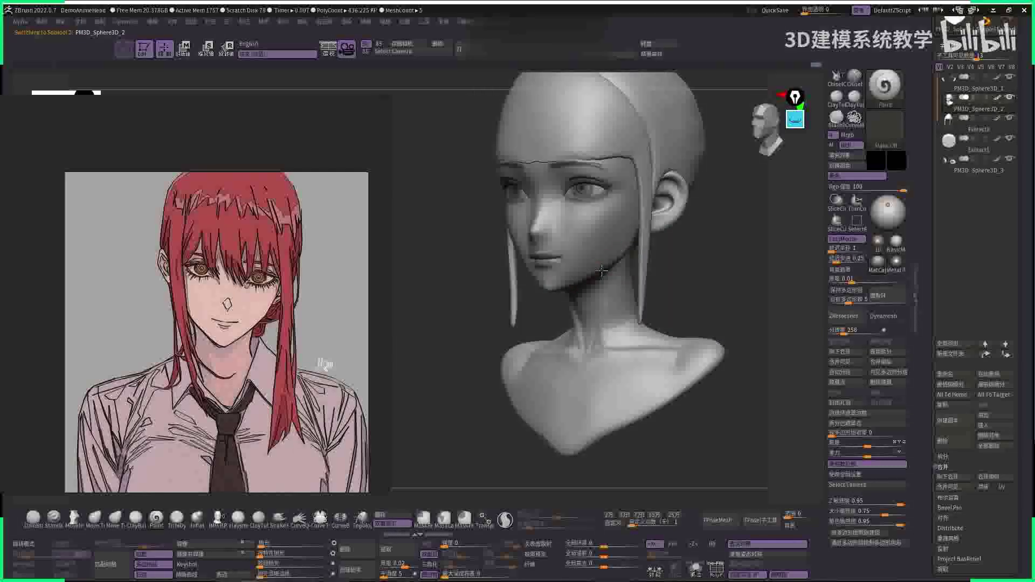
pyautogui.moveTo(698, 242); pyautogui.dragTo(617, 262)
pyautogui.moveTo(595, 271)
pyautogui.mouseDown(button='right')
pyautogui.moveTo(493, 236)
pyautogui.moveTo(513, 208)
pyautogui.moveTo(570, 245)
pyautogui.moveTo(565, 283)
pyautogui.mouseUp(button='right')
# - Toggle between the Move and Standard brushes, settling on Move, and rotate to three-quarter view
pyautogui.press('b')
pyautogui.press('m')
pyautogui.press('v')
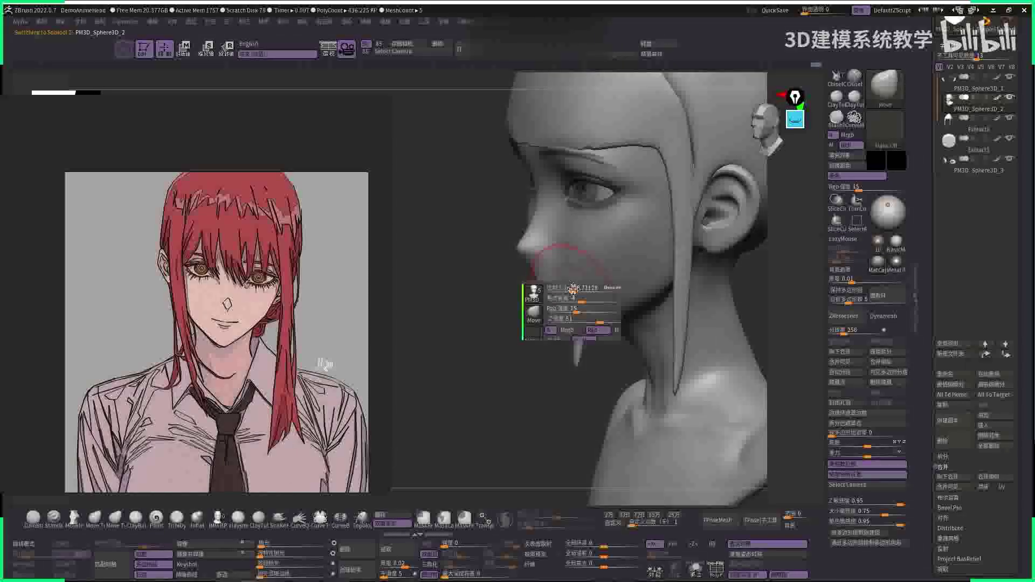
pyautogui.press('b')
pyautogui.press('s')
pyautogui.press('t')
pyautogui.press('b')
pyautogui.press('m')
pyautogui.press('v')
pyautogui.moveTo(575, 318)
pyautogui.mouseDown(button='right')
pyautogui.moveTo(698, 279)
pyautogui.moveTo(721, 347)
pyautogui.moveTo(748, 307)
pyautogui.mouseUp(button='right')
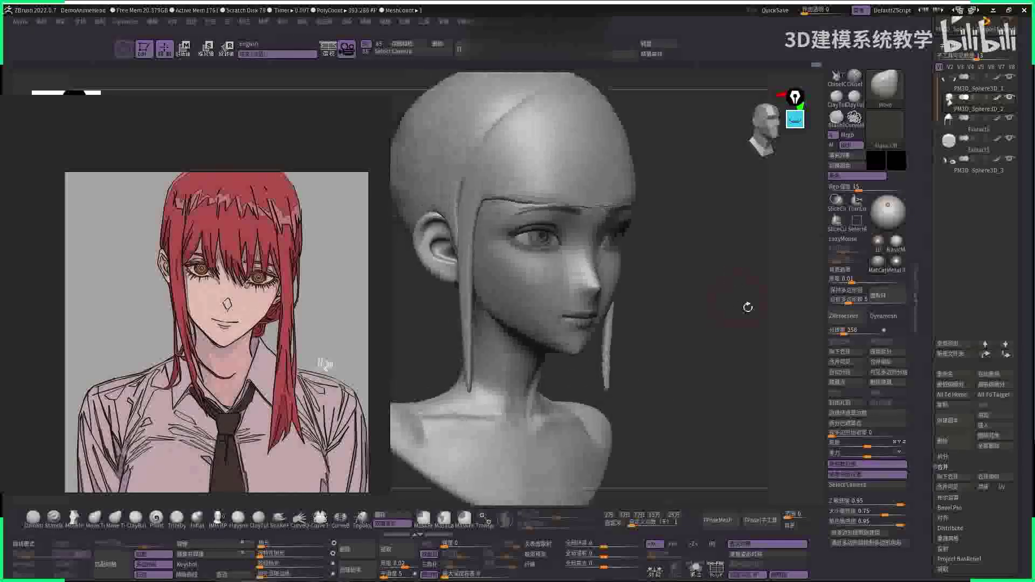
# - Enter a DynaMesh resolution of 720 for the head and toggle the polygon wireframe
pyautogui.click(866, 328)
pyautogui.write('720')
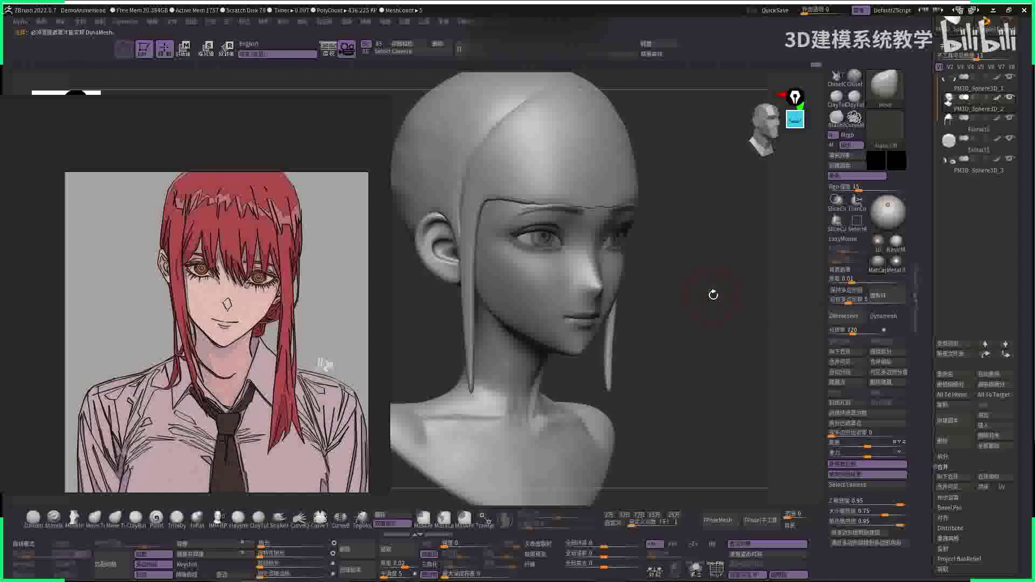
pyautogui.hotkey('shift', 'f')
pyautogui.hotkey('shift', 'f')
pyautogui.hotkey('shift', 'f')
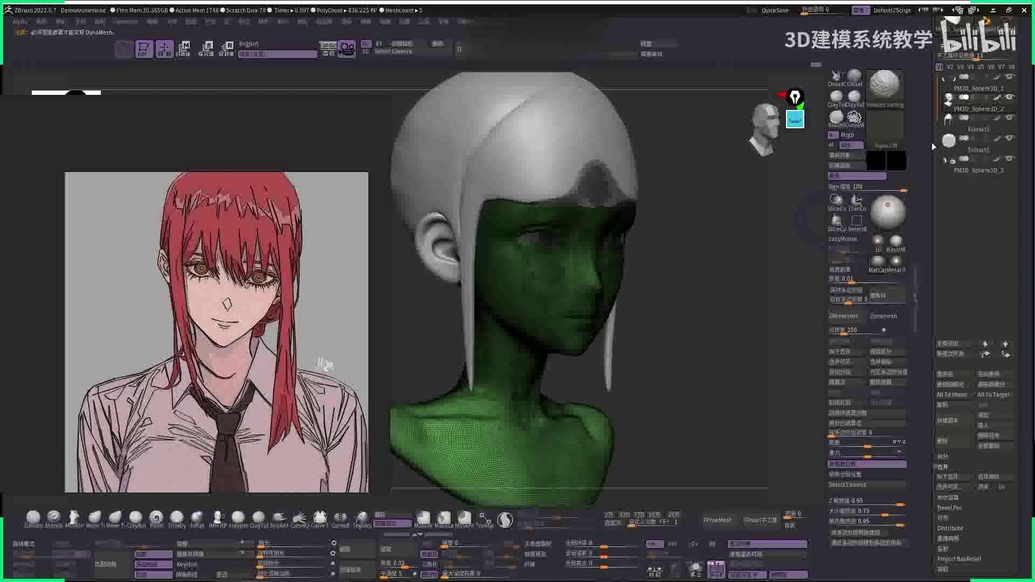
pyautogui.hotkey('shift', 'f')
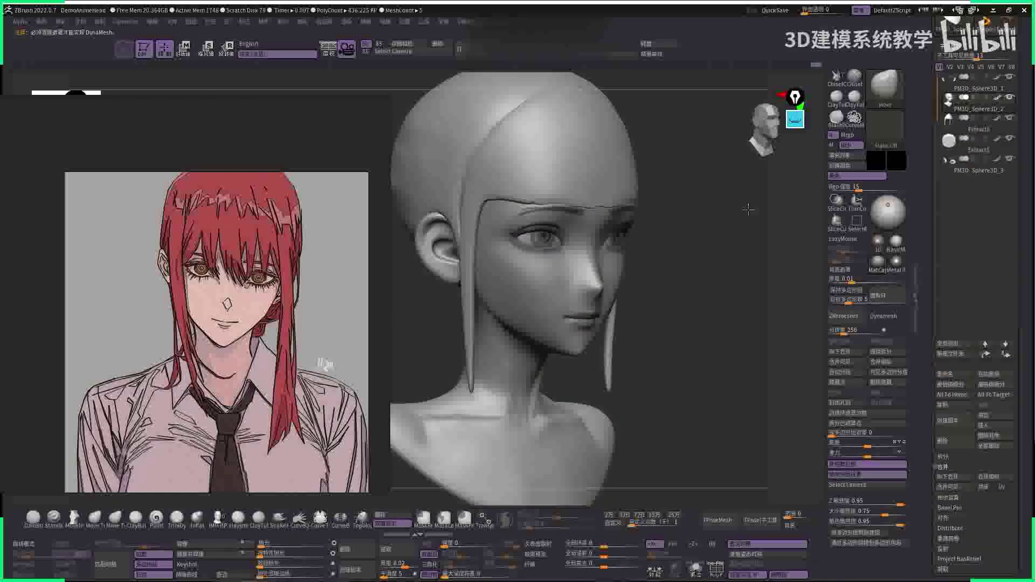
pyautogui.scroll(3, 748, 210)
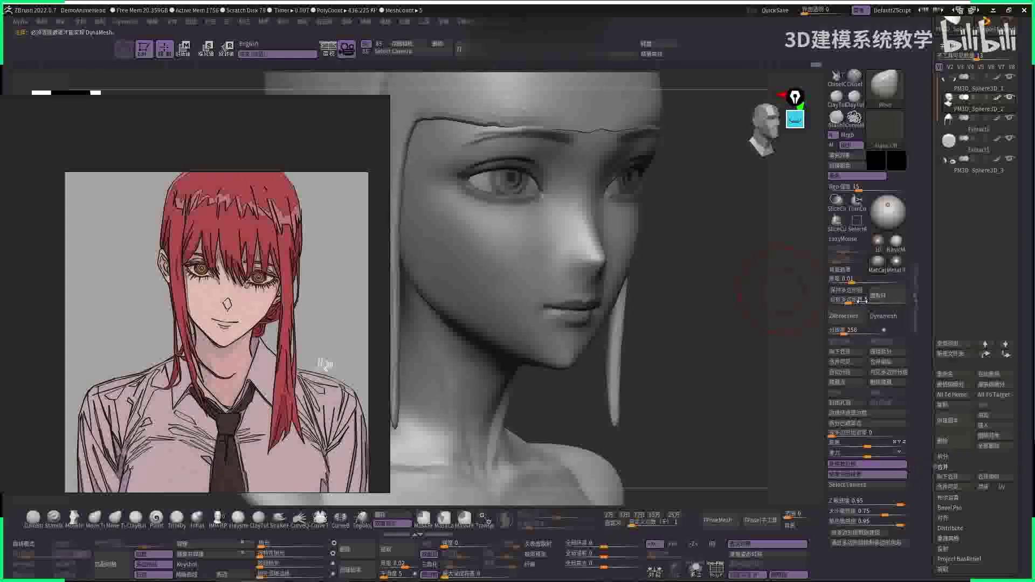
pyautogui.press('ctrl')
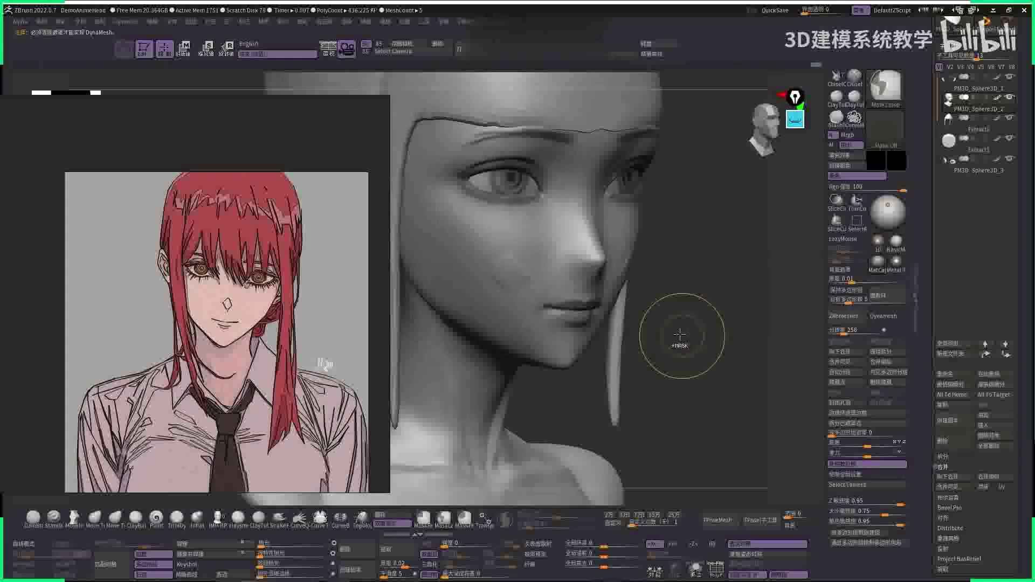
# - Smooth the cheek surface, checking it from front and three-quarter views
pyautogui.keyDown('shift'); pyautogui.moveTo(733, 321); pyautogui.dragTo(683, 259); pyautogui.keyUp('shift')
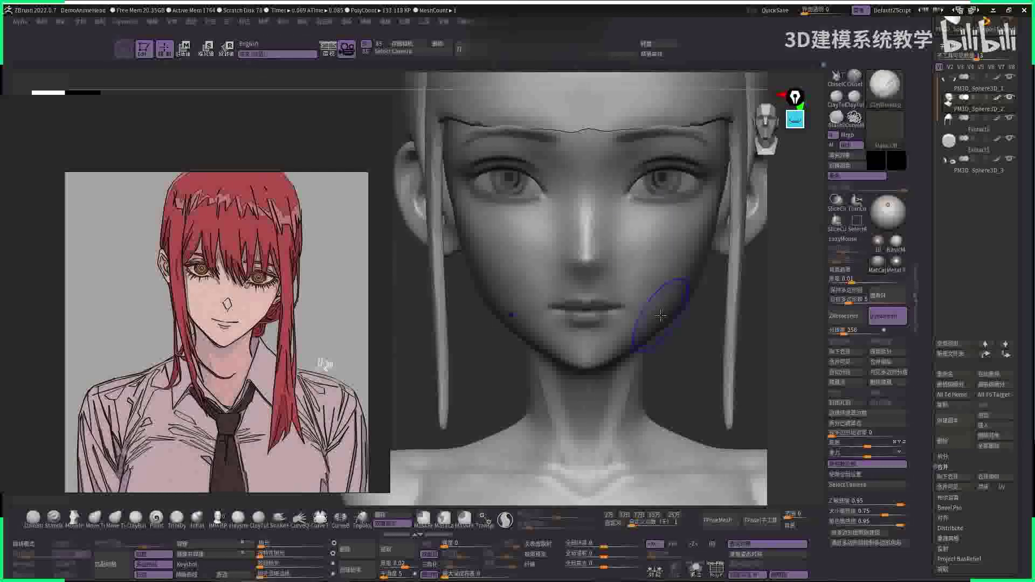
pyautogui.moveTo(678, 263); pyautogui.dragTo(674, 252, button='right')
pyautogui.keyDown('shift'); pyautogui.moveTo(674, 252); pyautogui.dragTo(634, 265); pyautogui.keyUp('shift')
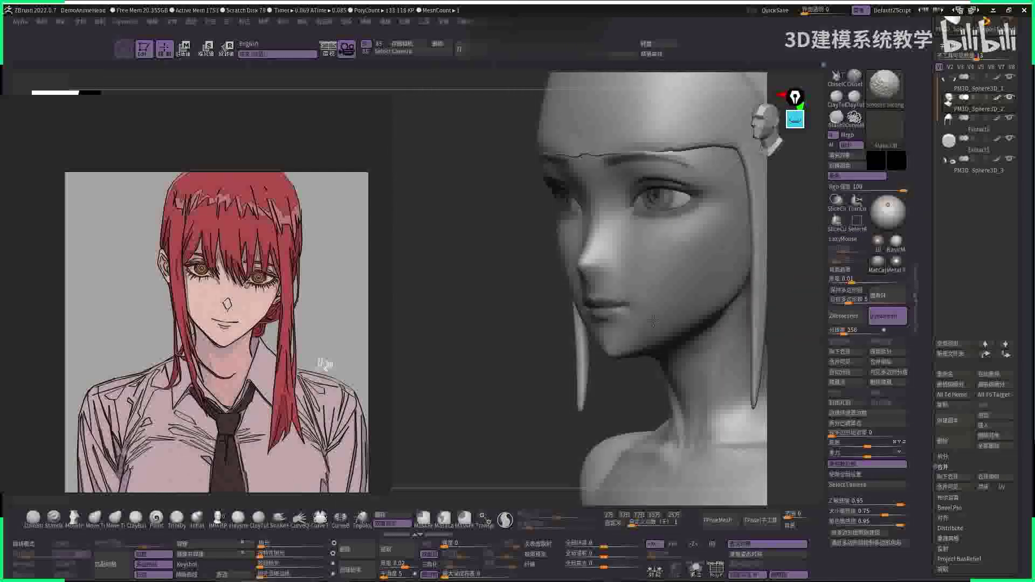
pyautogui.keyDown('shift'); pyautogui.moveTo(653, 321); pyautogui.dragTo(630, 259, button='right'); pyautogui.keyUp('shift')
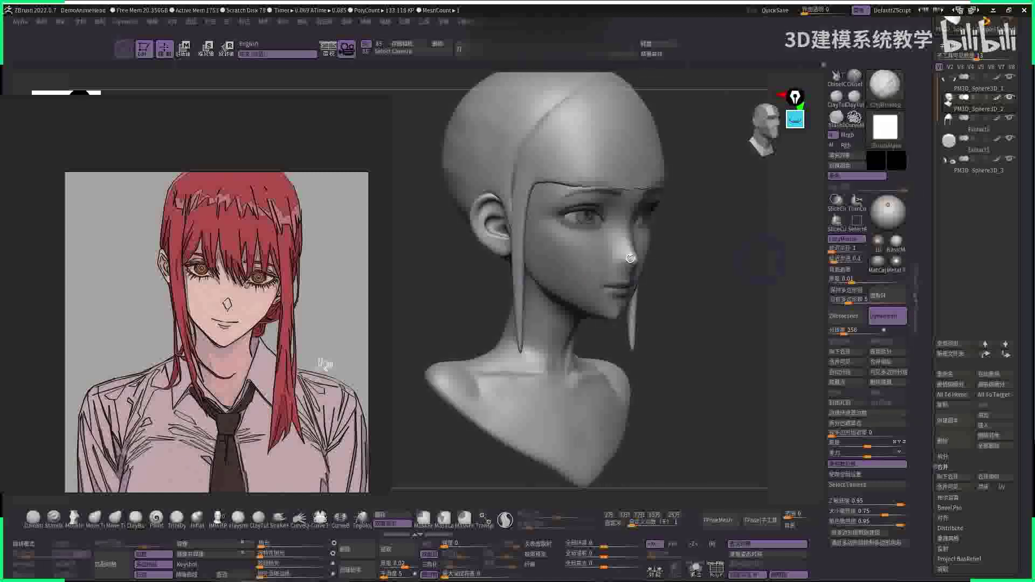
pyautogui.keyDown('shift'); pyautogui.moveTo(536, 278); pyautogui.dragTo(531, 282, button='right'); pyautogui.keyUp('shift')
pyautogui.press('space')
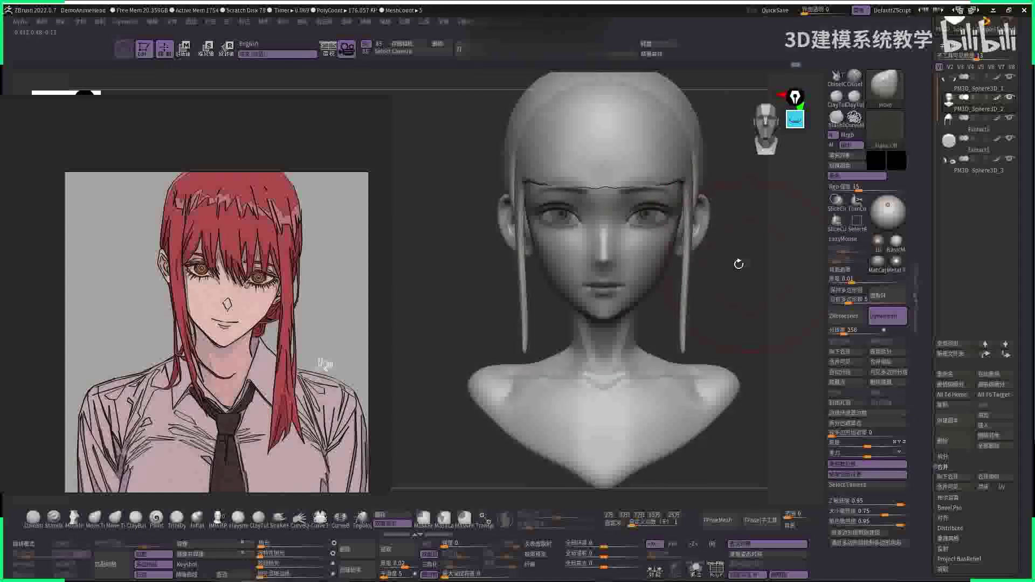
pyautogui.press('space')
pyautogui.moveTo(744, 273); pyautogui.dragTo(658, 260, button='right')
# - Hide the extracted hair pieces so only the bald bust shows
pyautogui.click(1010, 117)
pyautogui.click(1010, 138)
pyautogui.press('space')
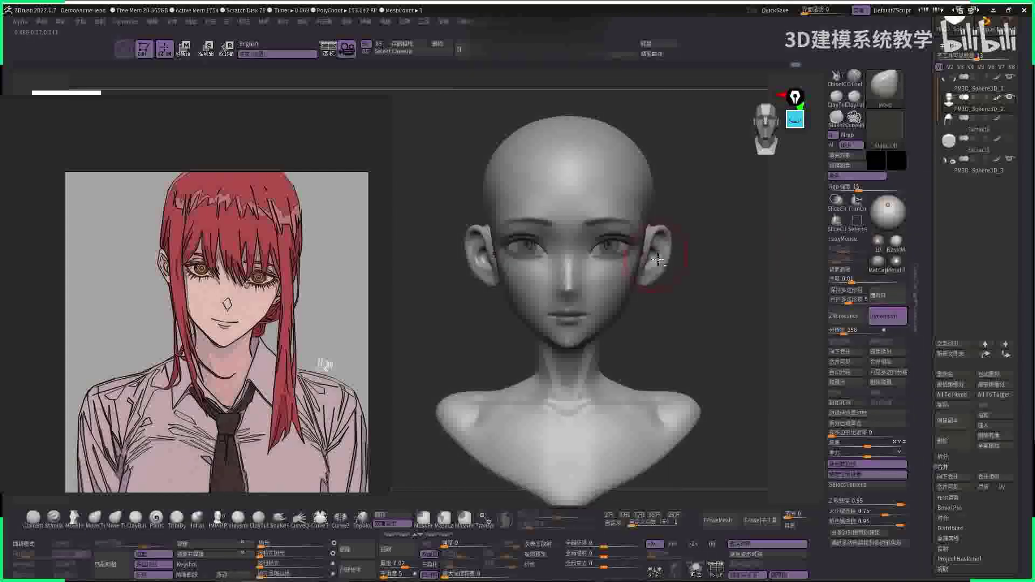
# - Reposition the ear on the head with the 3D gizmo, checking from several angles
pyautogui.press('w')
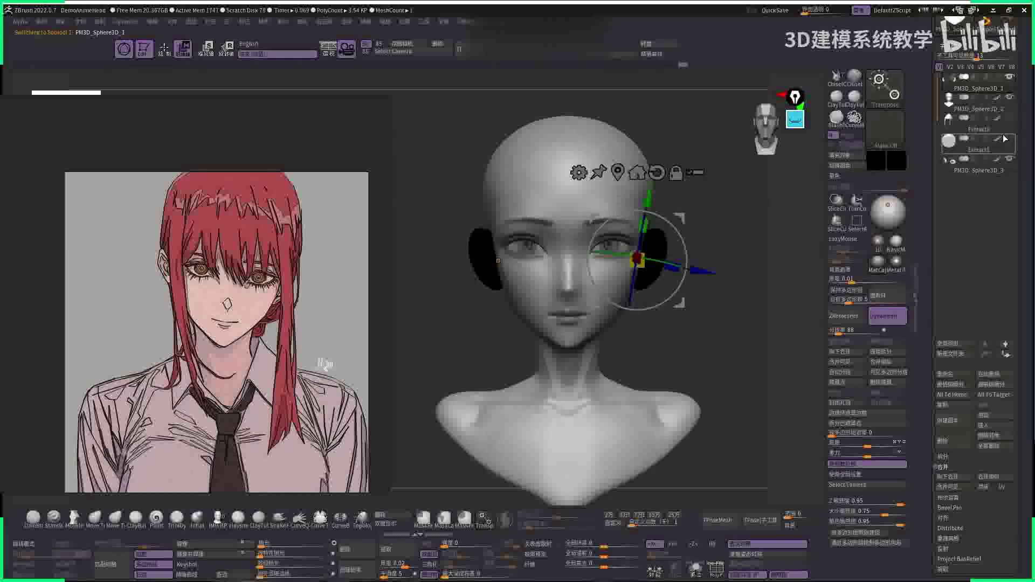
pyautogui.moveTo(809, 211); pyautogui.dragTo(779, 213, button='right')
pyautogui.click(876, 160)
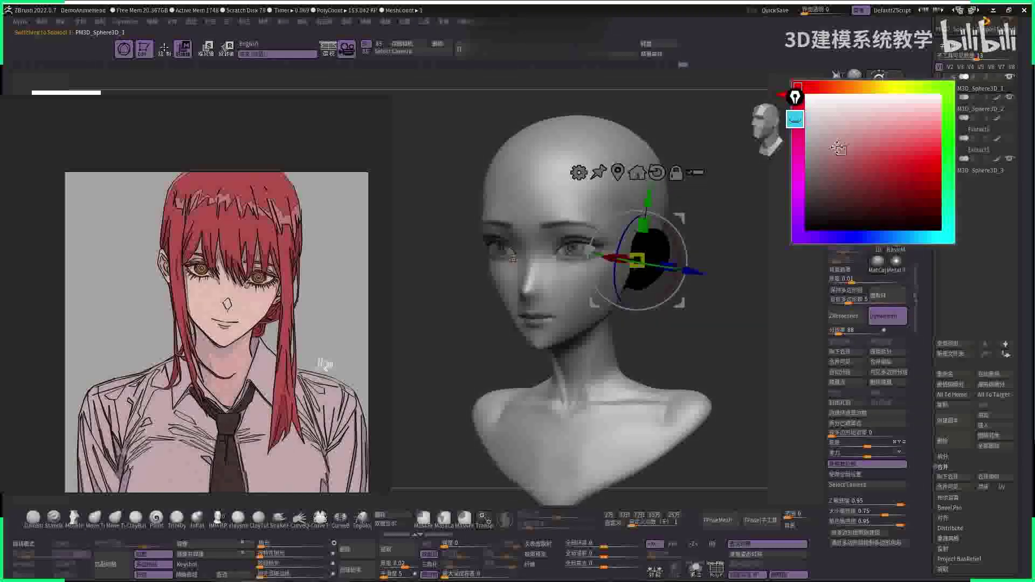
pyautogui.moveTo(755, 281); pyautogui.dragTo(697, 268, button='right')
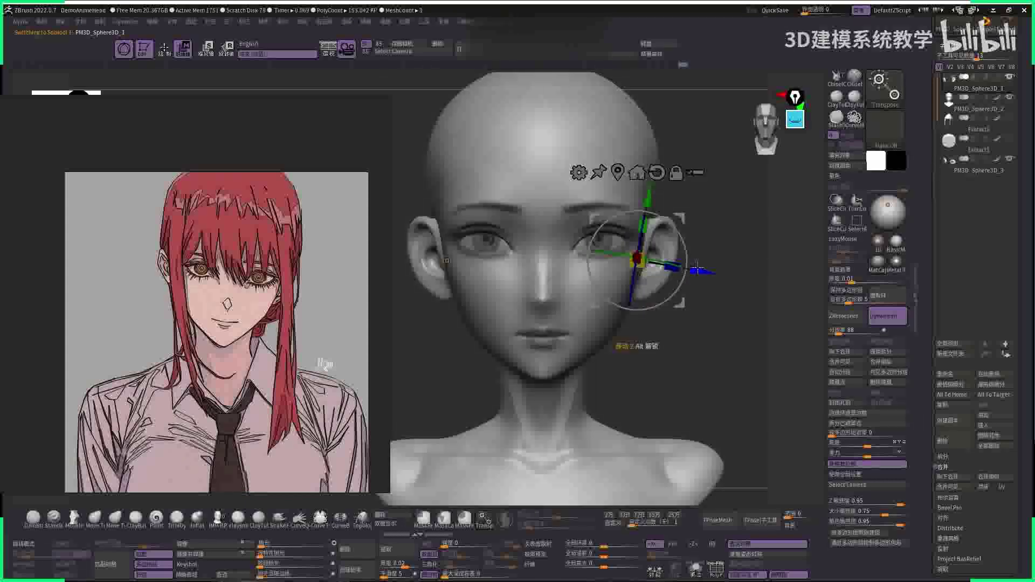
pyautogui.moveTo(683, 273); pyautogui.dragTo(640, 256)
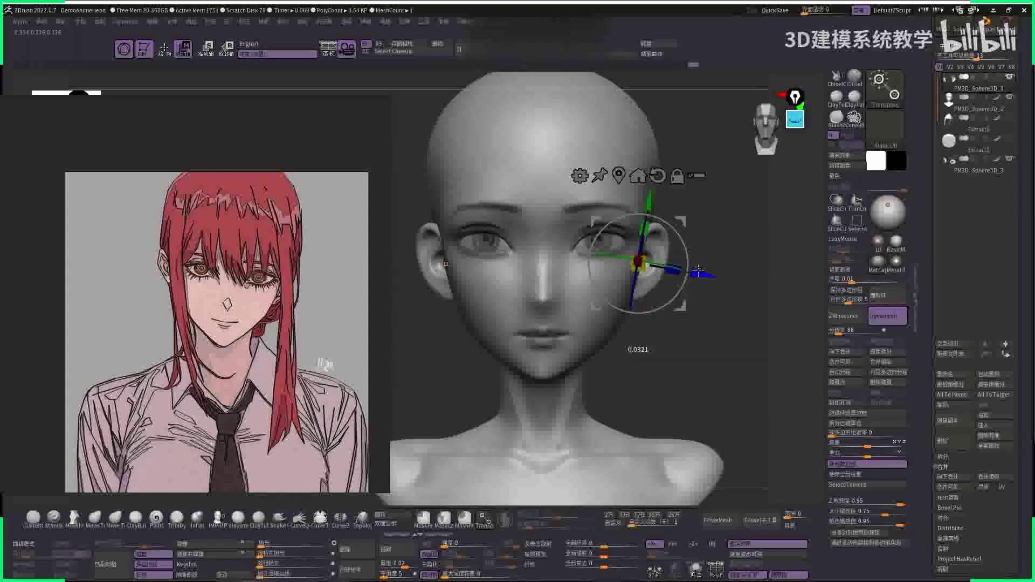
pyautogui.moveTo(695, 269)
pyautogui.mouseDown(button='right')
pyautogui.moveTo(571, 262)
pyautogui.moveTo(633, 254)
pyautogui.mouseUp(button='right')
# - With the Move brush on the PM3D_Sphere3D_2 head mesh, push the side of the skull into shape
pyautogui.press('q')
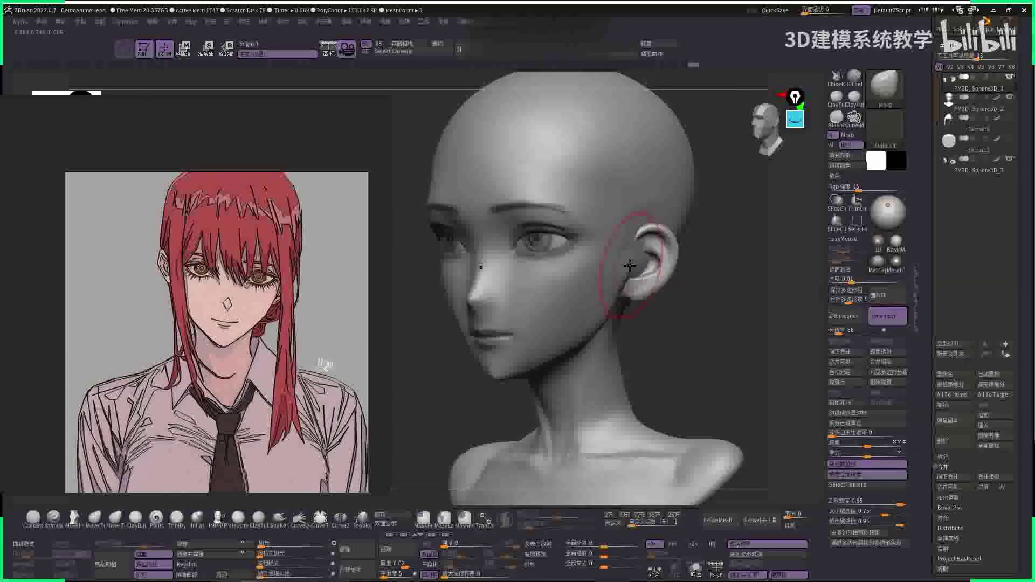
pyautogui.press('q')
pyautogui.keyDown('alt'); pyautogui.click(642, 265); pyautogui.keyUp('alt')
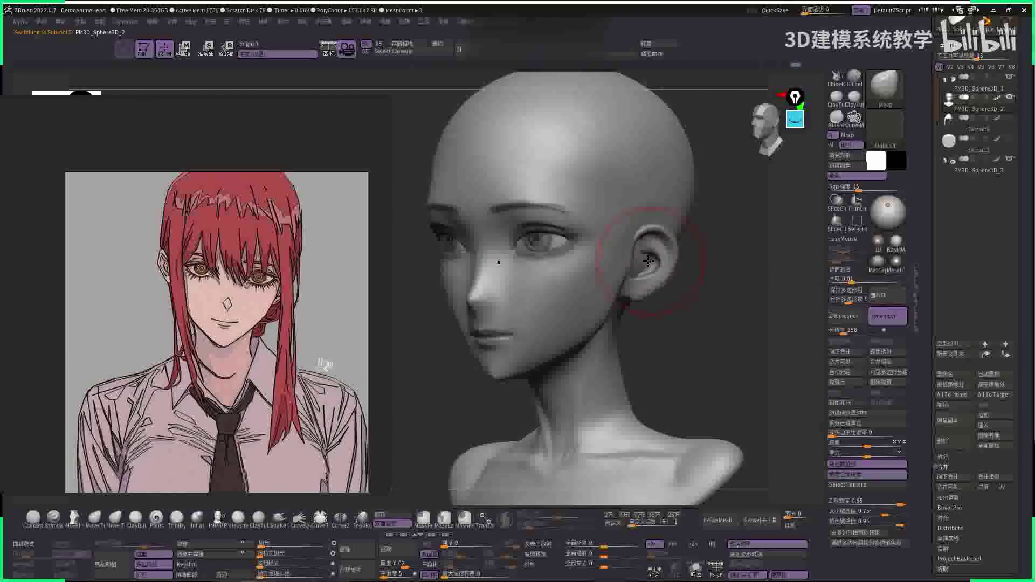
pyautogui.moveTo(694, 272)
pyautogui.keyDown('shift'); pyautogui.mouseDown()
pyautogui.moveTo(669, 267)
pyautogui.moveTo(654, 208)
pyautogui.mouseUp(); pyautogui.keyUp('shift')
pyautogui.press('space')
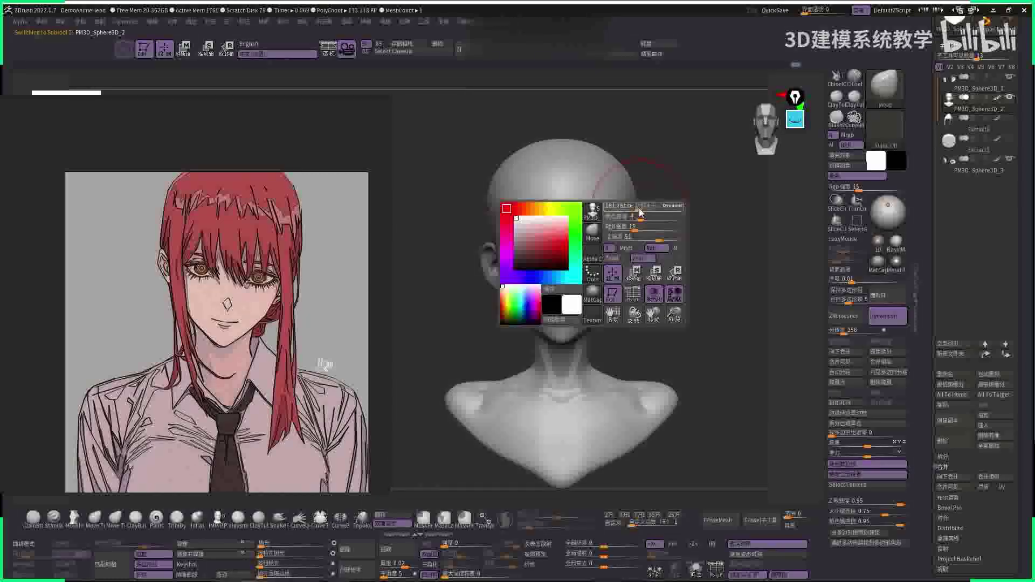
pyautogui.moveTo(635, 161); pyautogui.dragTo(631, 208)
# - Mask part of the head while turning between three-quarter and front views
pyautogui.press('shift')
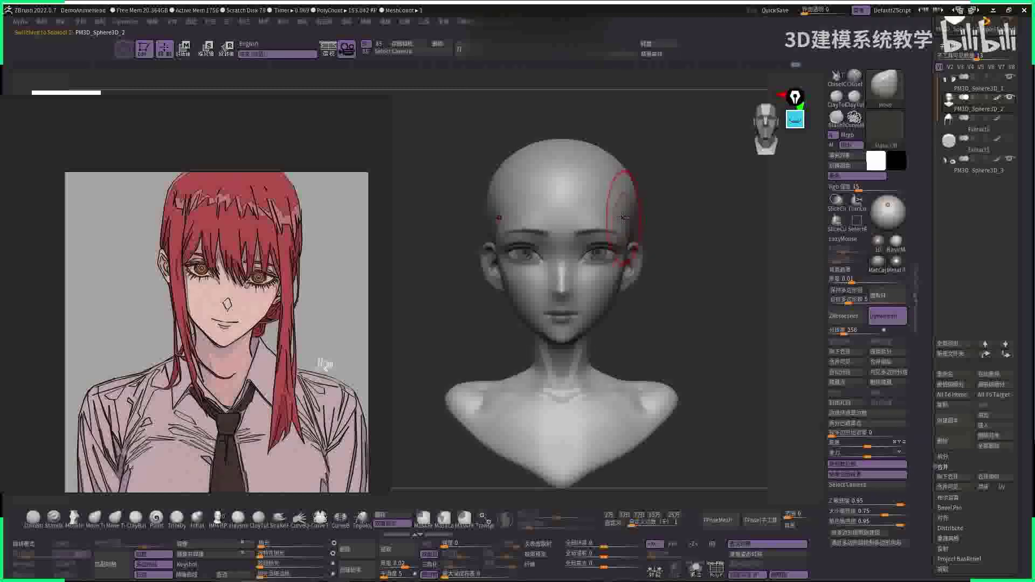
pyautogui.moveTo(717, 232); pyautogui.dragTo(647, 229)
pyautogui.press('ctrl')
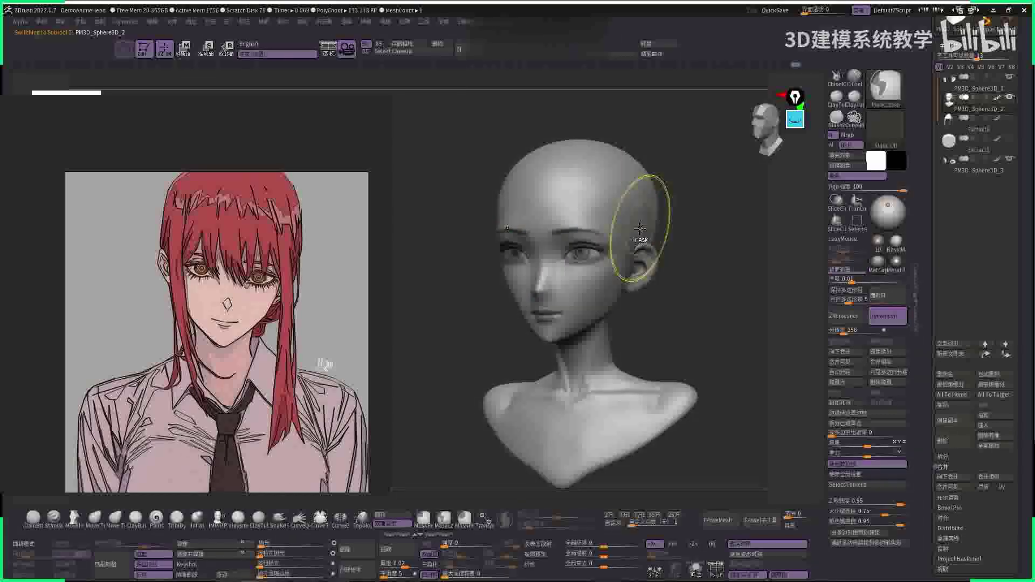
pyautogui.keyDown('shift'); pyautogui.moveTo(607, 178); pyautogui.dragTo(631, 218); pyautogui.keyUp('shift')
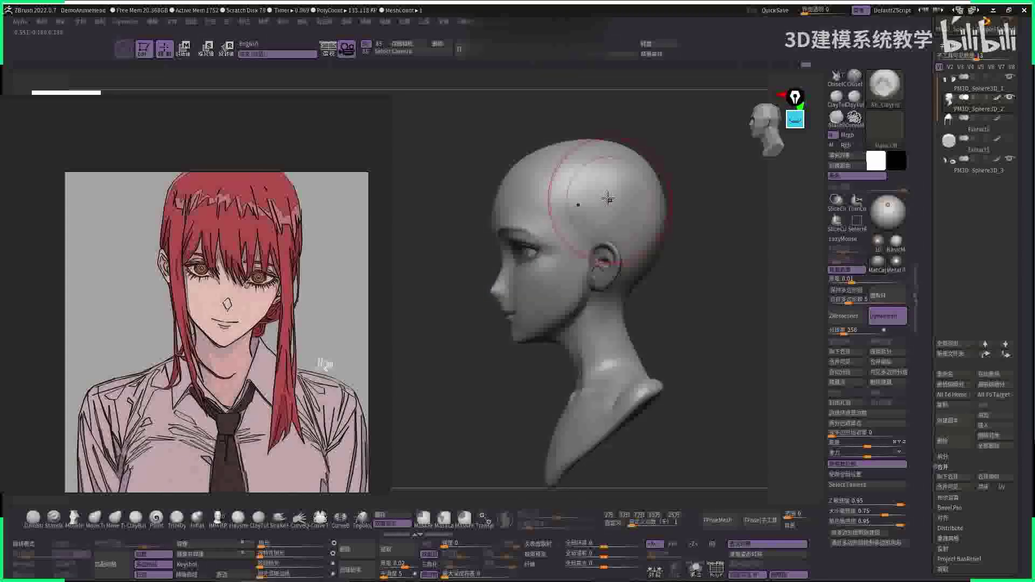
pyautogui.moveTo(615, 193)
pyautogui.keyDown('shift'); pyautogui.mouseDown()
pyautogui.moveTo(696, 157)
pyautogui.moveTo(620, 216)
pyautogui.moveTo(668, 201)
pyautogui.moveTo(751, 292)
pyautogui.moveTo(701, 302)
pyautogui.mouseUp(); pyautogui.keyUp('shift')
# - Select the DamStandard crease brush with LazyMouse and turn the head to a left profile
pyautogui.press('b')
pyautogui.press('d')
pyautogui.press('s')
pyautogui.press('space')
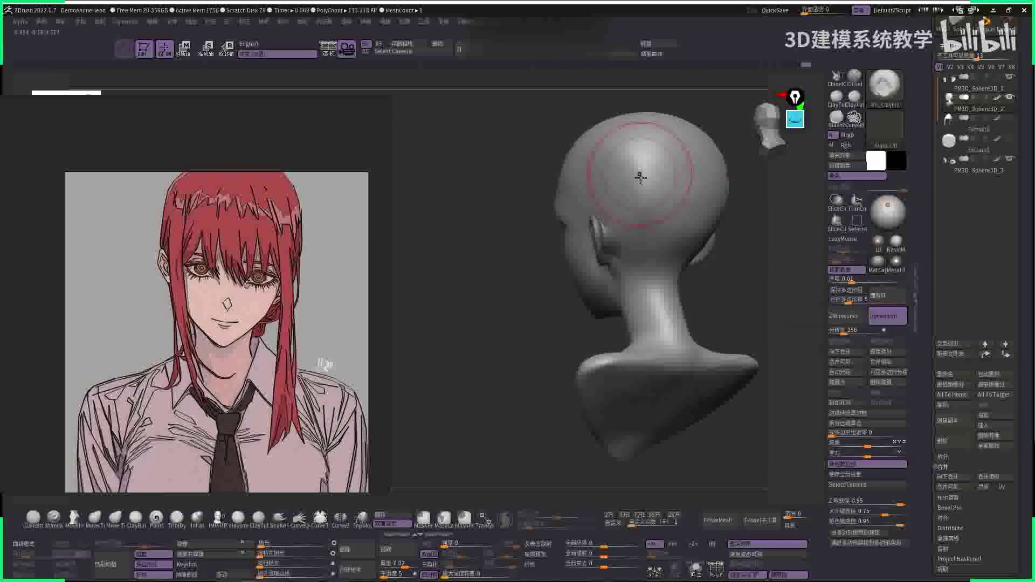
pyautogui.moveTo(763, 264); pyautogui.dragTo(652, 240)
# - Switch back to the Move brush and orbit the bust round to face front
pyautogui.press('b')
pyautogui.press('m')
pyautogui.press('v')
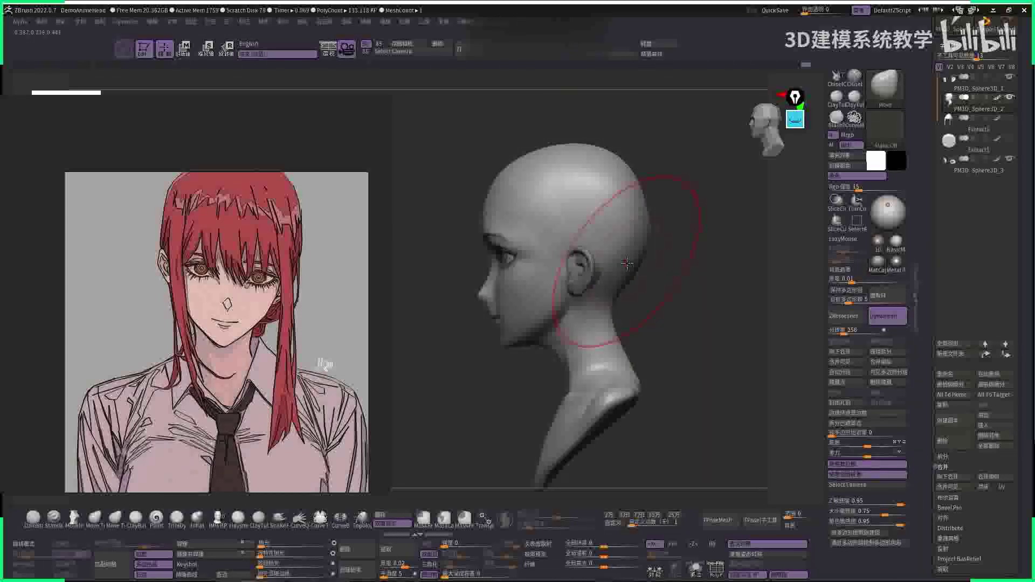
pyautogui.press('space')
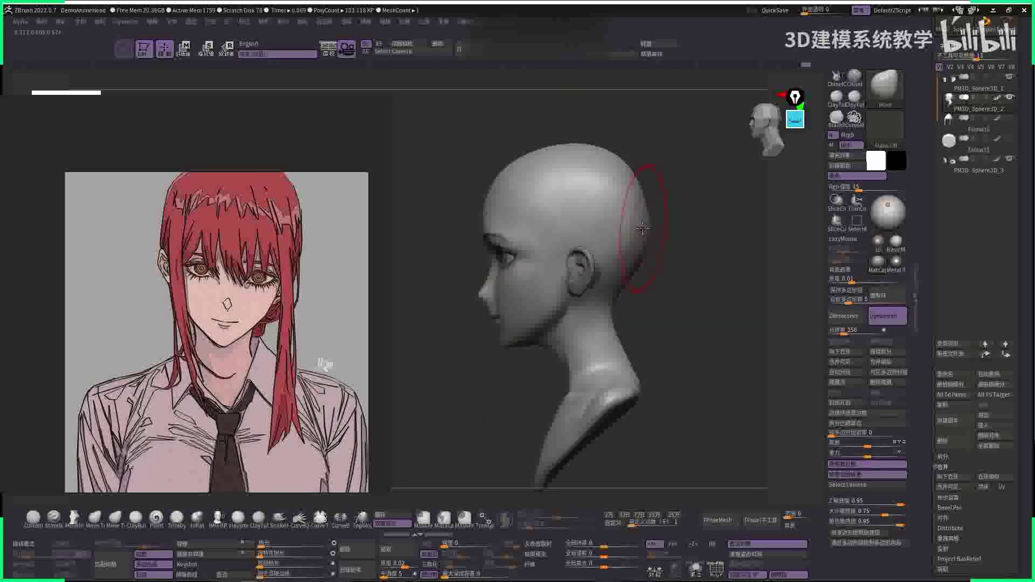
pyautogui.moveTo(677, 194)
pyautogui.mouseDown()
pyautogui.moveTo(653, 225)
pyautogui.moveTo(644, 206)
pyautogui.moveTo(612, 196)
pyautogui.moveTo(708, 209)
pyautogui.moveTo(681, 215)
pyautogui.moveTo(615, 182)
pyautogui.mouseUp()
pyautogui.press('space')
pyautogui.press('ctrl')
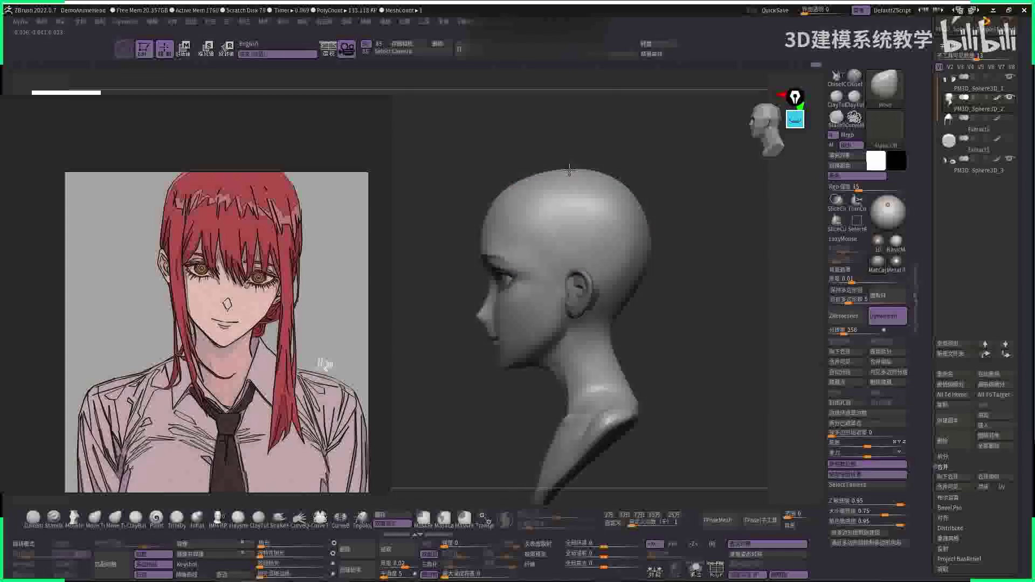
pyautogui.moveTo(642, 264); pyautogui.dragTo(655, 200)
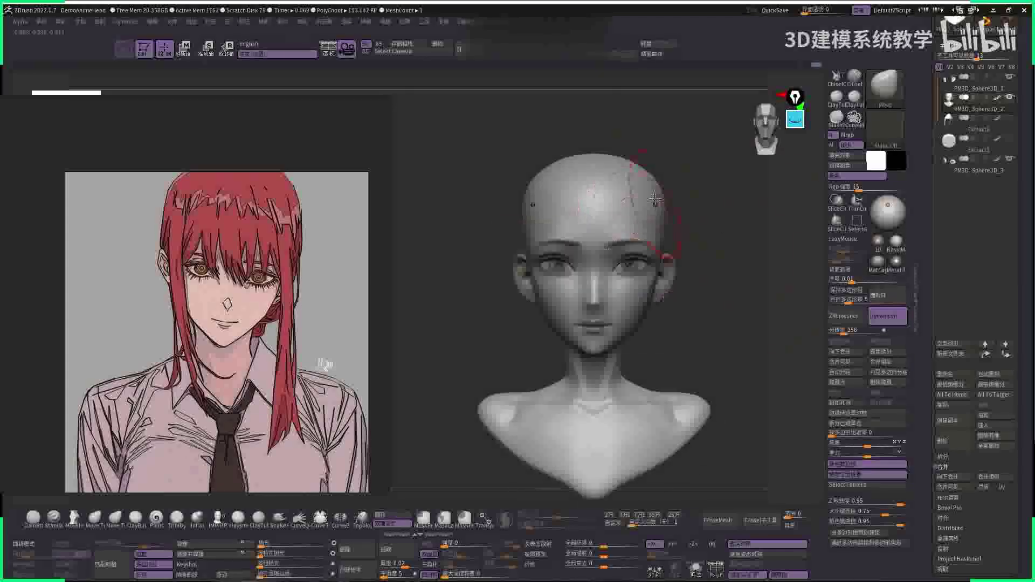
# - Zoom out, then orbit to a close three-quarter view of the bust's ear
pyautogui.rightClick(600, 160)
pyautogui.keyDown('alt'); pyautogui.moveTo(675, 177); pyautogui.dragTo(703, 198); pyautogui.keyUp('alt')
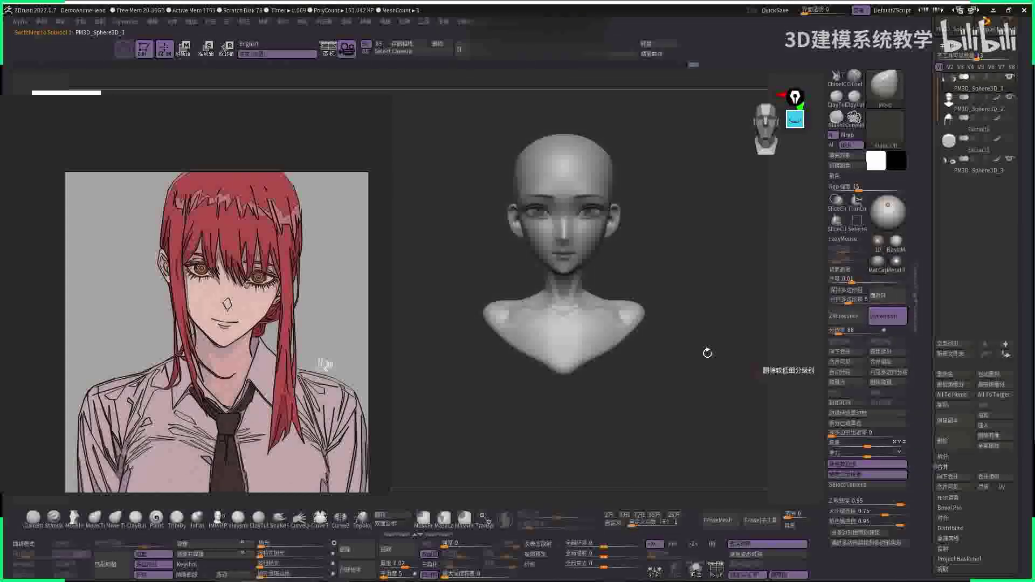
pyautogui.keyDown('alt'); pyautogui.moveTo(705, 351); pyautogui.dragTo(643, 287); pyautogui.keyUp('alt')
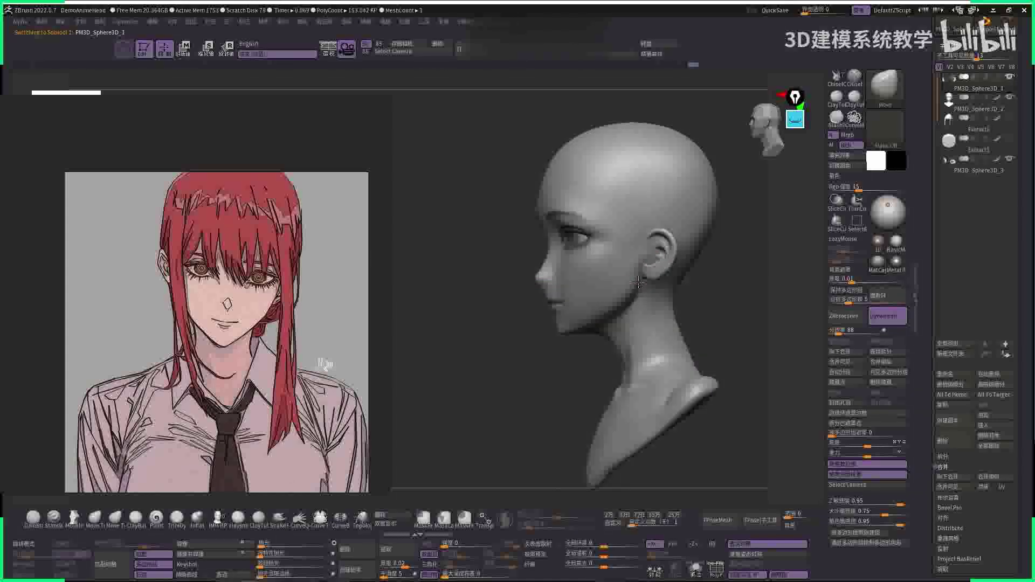
pyautogui.press('space')
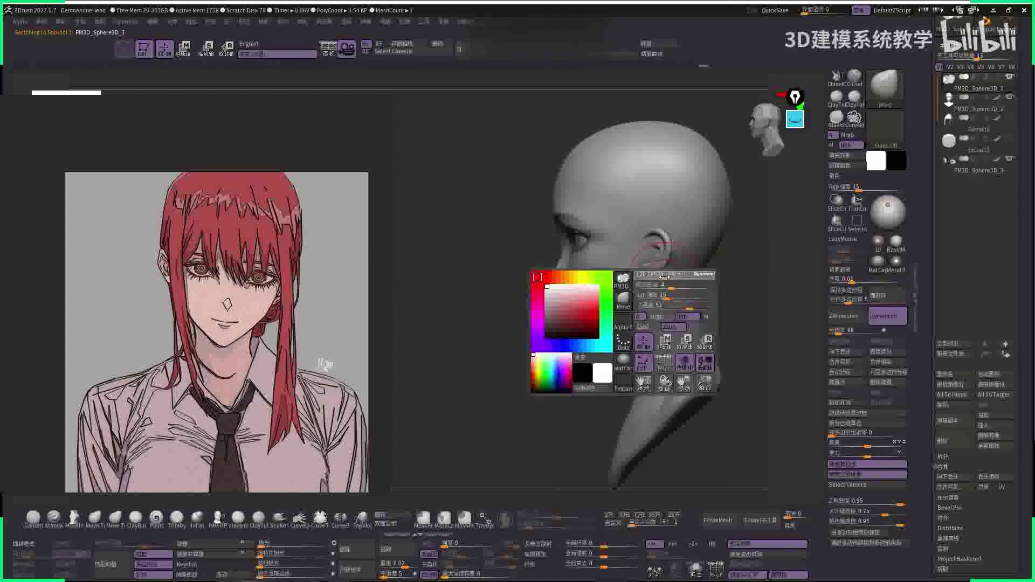
pyautogui.moveTo(677, 271)
pyautogui.mouseDown()
pyautogui.moveTo(642, 272)
pyautogui.moveTo(772, 292)
pyautogui.moveTo(659, 262)
pyautogui.moveTo(719, 248)
pyautogui.moveTo(561, 313)
pyautogui.moveTo(671, 243)
pyautogui.moveTo(760, 254)
pyautogui.moveTo(744, 296)
pyautogui.moveTo(668, 216)
pyautogui.moveTo(632, 245)
pyautogui.mouseUp()
pyautogui.press('space')
pyautogui.press('space')
pyautogui.press('space')
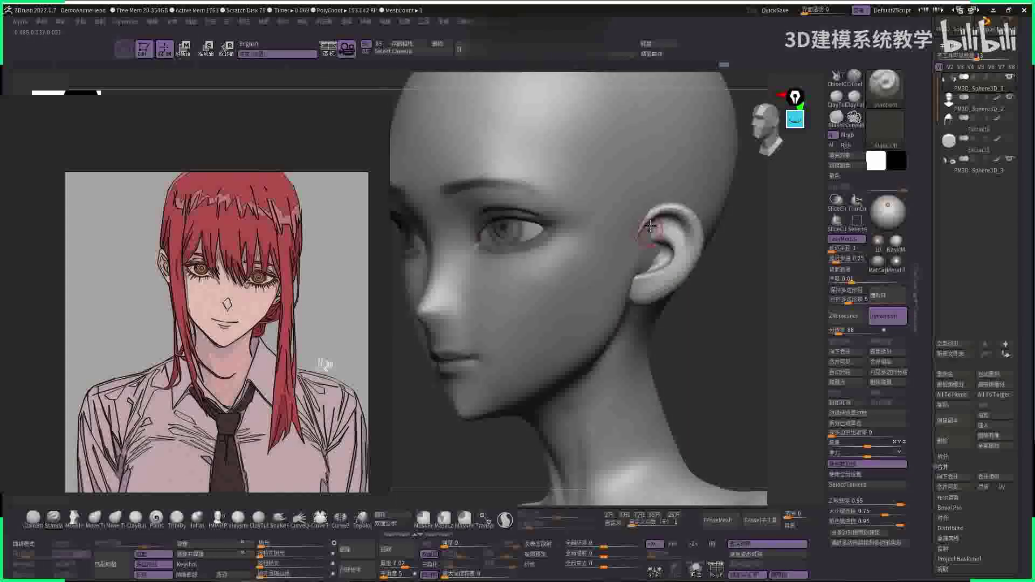
# - Orbit close to the ear and switch between the inner-ear and head subtools
pyautogui.moveTo(686, 288); pyautogui.dragTo(639, 254)
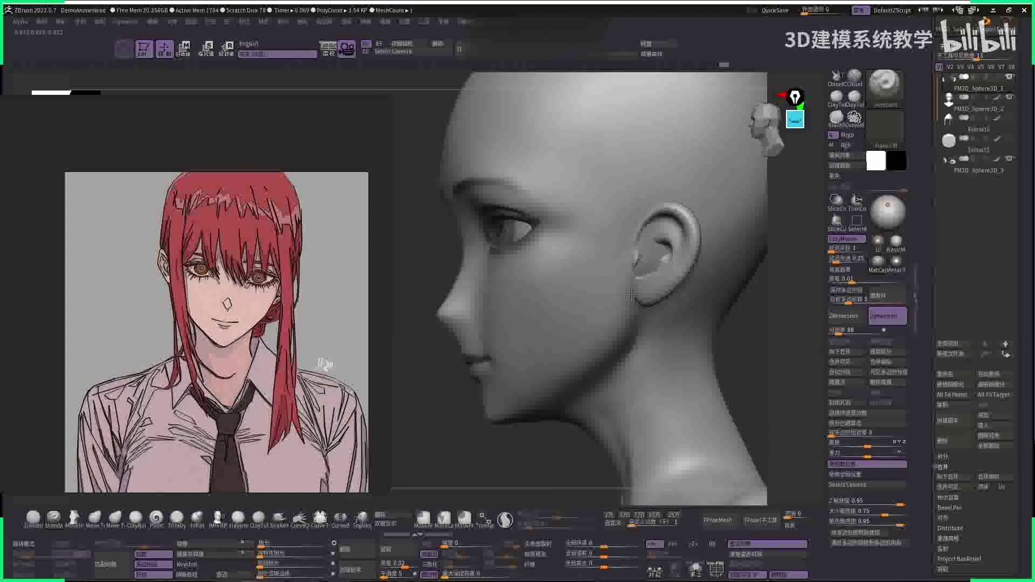
pyautogui.moveTo(632, 295)
pyautogui.mouseDown()
pyautogui.moveTo(655, 247)
pyautogui.moveTo(640, 242)
pyautogui.mouseUp()
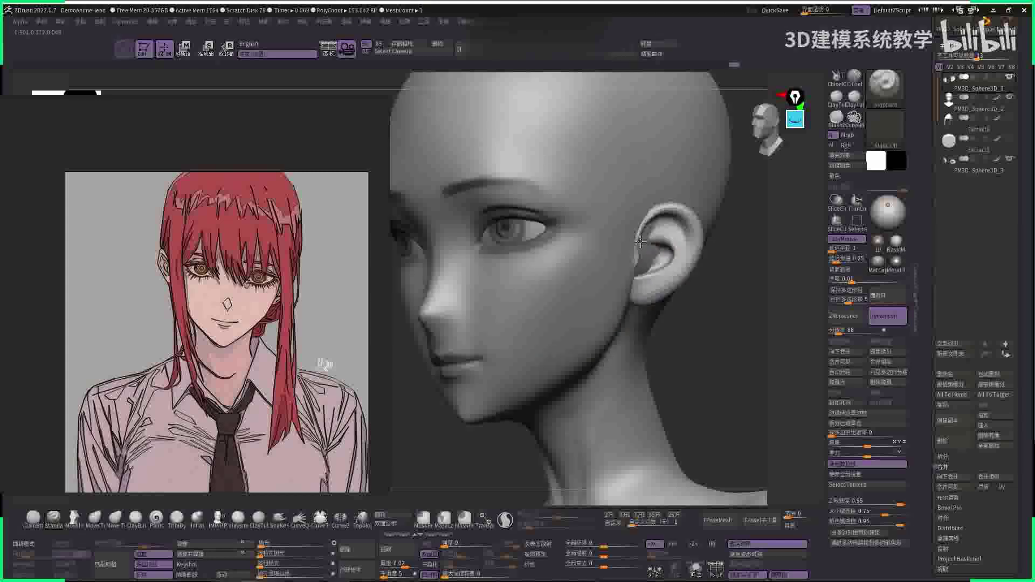
pyautogui.keyDown('alt'); pyautogui.click(648, 256); pyautogui.keyUp('alt')
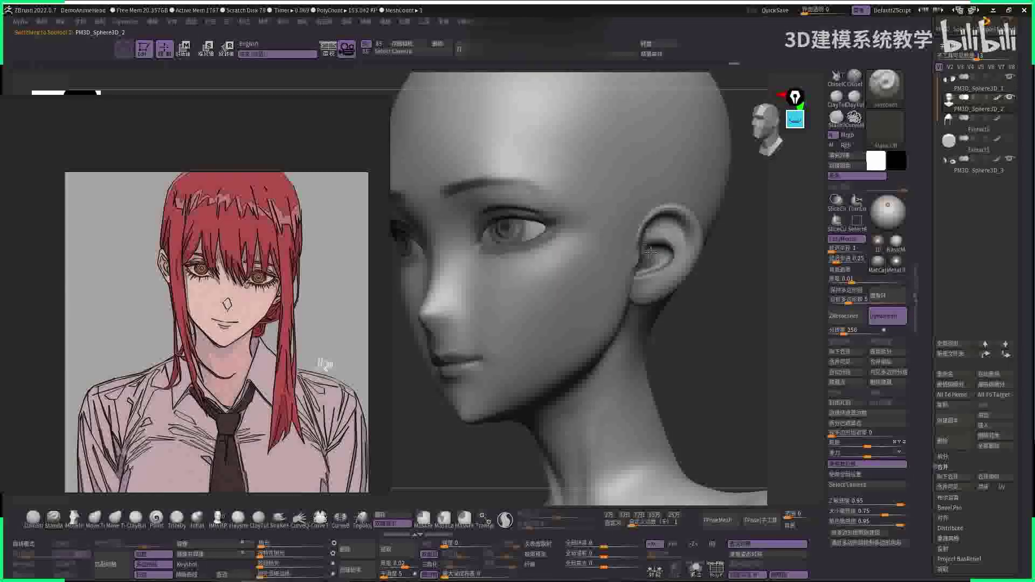
pyautogui.keyDown('alt'); pyautogui.click(669, 209); pyautogui.keyUp('alt')
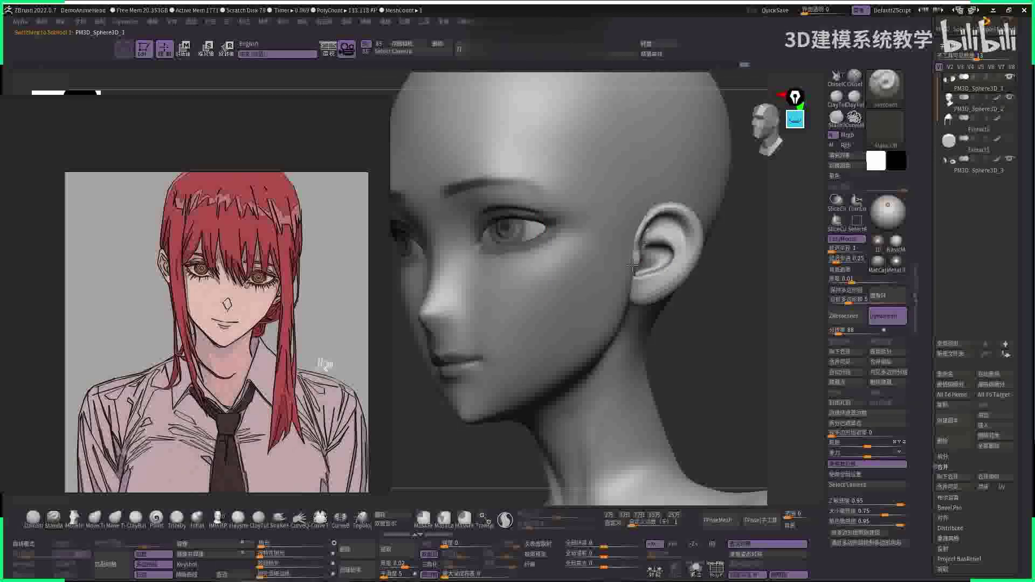
# - Pick DamStandard with LazyMouse and carve a crease into the ear's rim
pyautogui.press('space')
pyautogui.press('b')
pyautogui.press('m')
pyautogui.press('v')
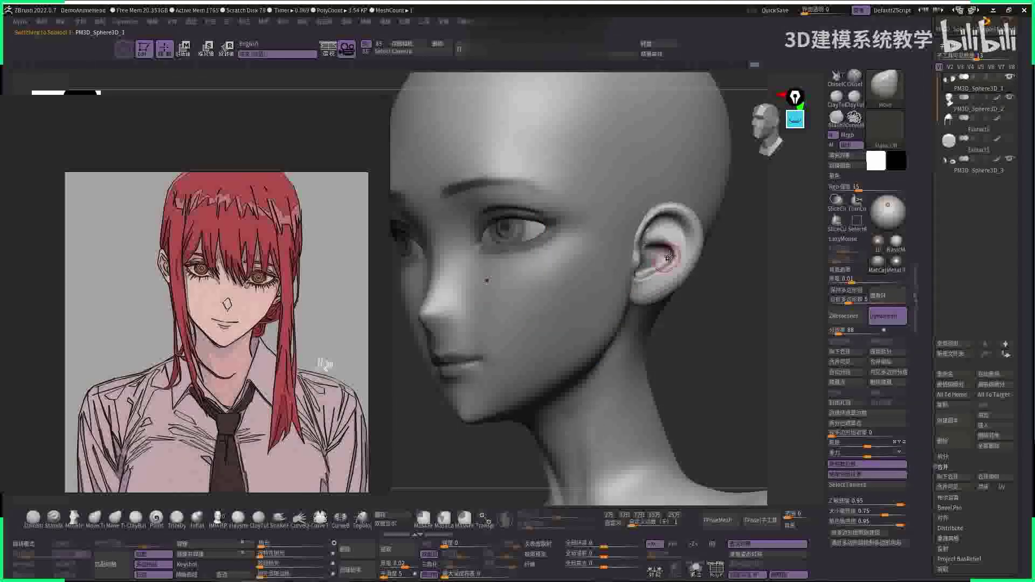
pyautogui.press('b')
pyautogui.press('d')
pyautogui.press('s')
pyautogui.moveTo(667, 264)
pyautogui.mouseDown()
pyautogui.moveTo(667, 239)
pyautogui.moveTo(678, 267)
pyautogui.moveTo(668, 271)
pyautogui.moveTo(675, 222)
pyautogui.mouseUp()
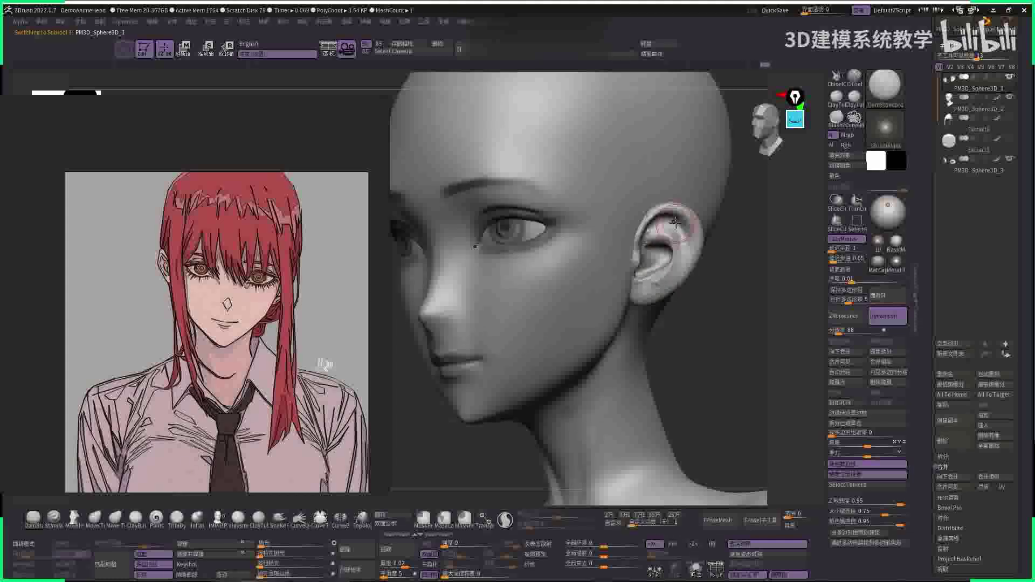
# - Carve a second crease down the ear's lower rim
pyautogui.press('space')
pyautogui.press('space')
pyautogui.moveTo(680, 269)
pyautogui.keyDown('shift'); pyautogui.mouseDown(button='right')
pyautogui.moveTo(688, 262)
pyautogui.moveTo(647, 258)
pyautogui.mouseUp(button='right'); pyautogui.keyUp('shift')
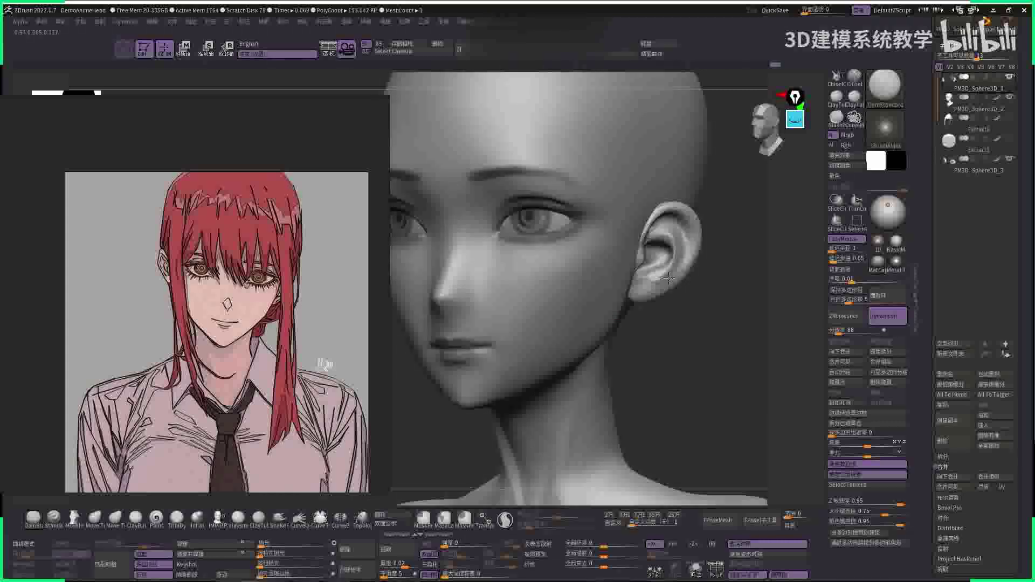
pyautogui.moveTo(684, 257); pyautogui.dragTo(662, 281)
pyautogui.keyDown('shift'); pyautogui.moveTo(691, 269); pyautogui.dragTo(672, 274, button='right'); pyautogui.keyUp('shift')
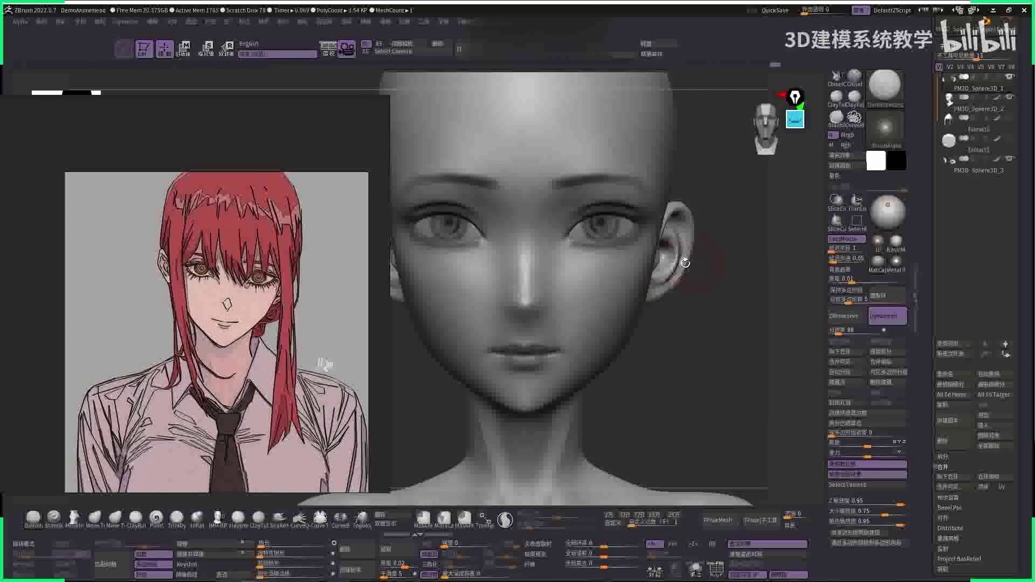
# - With the Move brush, frame the bust and reshape the edge from the ear down the jaw
pyautogui.press('b')
pyautogui.press('m')
pyautogui.press('v')
pyautogui.press('f')
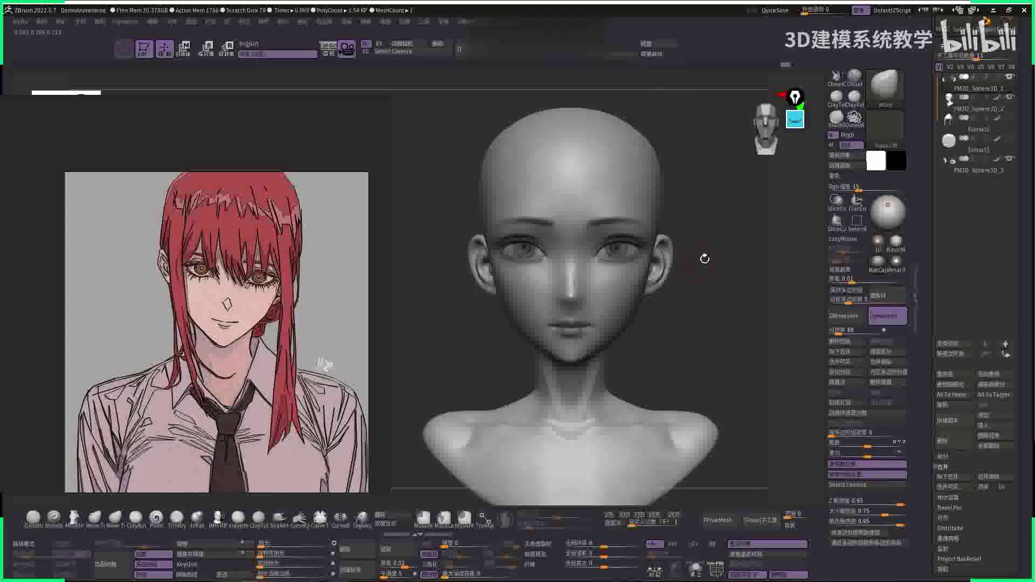
pyautogui.scroll(3, 662, 271)
pyautogui.press('c')
pyautogui.moveTo(652, 275)
pyautogui.mouseDown()
pyautogui.moveTo(642, 300)
pyautogui.moveTo(700, 292)
pyautogui.moveTo(640, 299)
pyautogui.moveTo(662, 286)
pyautogui.moveTo(639, 303)
pyautogui.moveTo(719, 308)
pyautogui.moveTo(622, 299)
pyautogui.moveTo(749, 343)
pyautogui.moveTo(629, 305)
pyautogui.mouseUp()
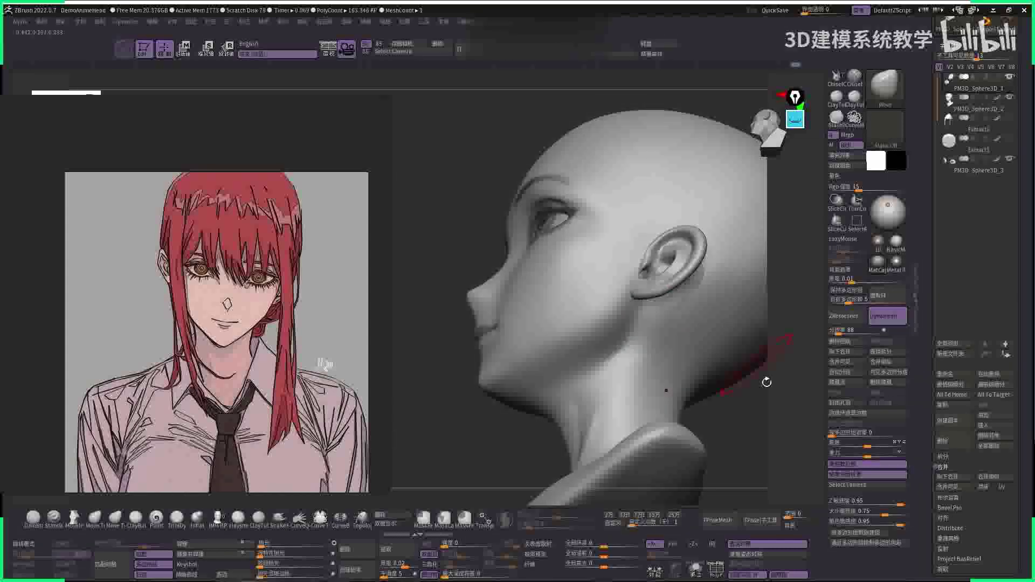
# - Inspect the head from behind and the front, toggling between the ear and head subtools
pyautogui.moveTo(767, 382); pyautogui.dragTo(674, 311)
pyautogui.moveTo(560, 388); pyautogui.dragTo(667, 295)
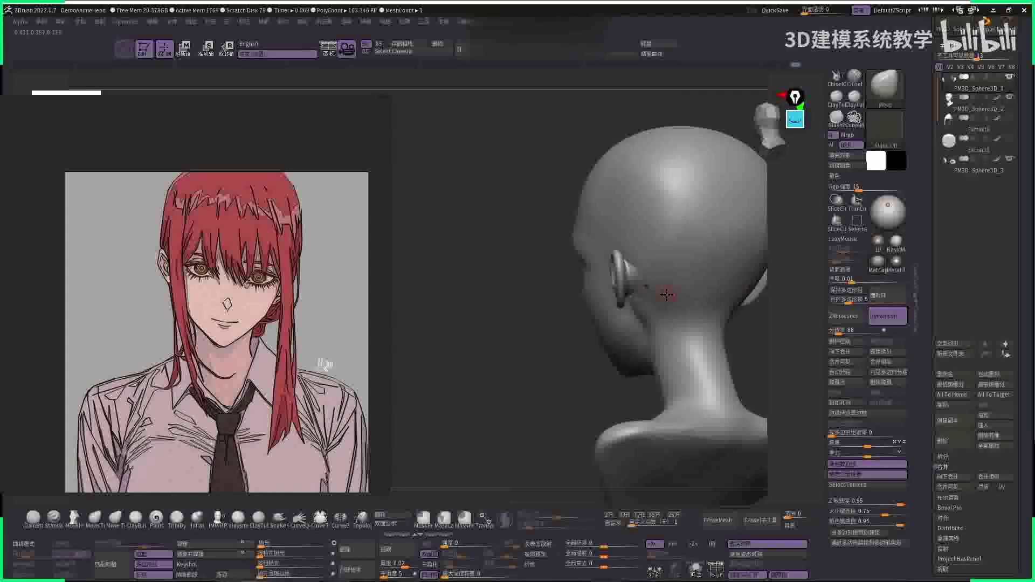
pyautogui.moveTo(755, 335); pyautogui.dragTo(676, 302)
pyautogui.rightClick(671, 304)
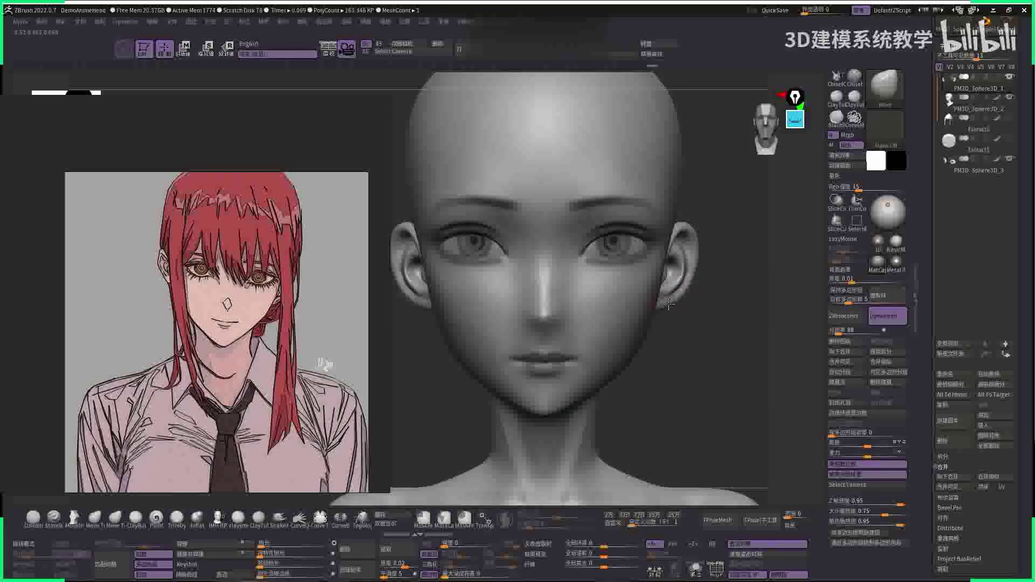
pyautogui.rightClick(668, 304)
pyautogui.keyDown('alt'); pyautogui.click(693, 254); pyautogui.keyUp('alt')
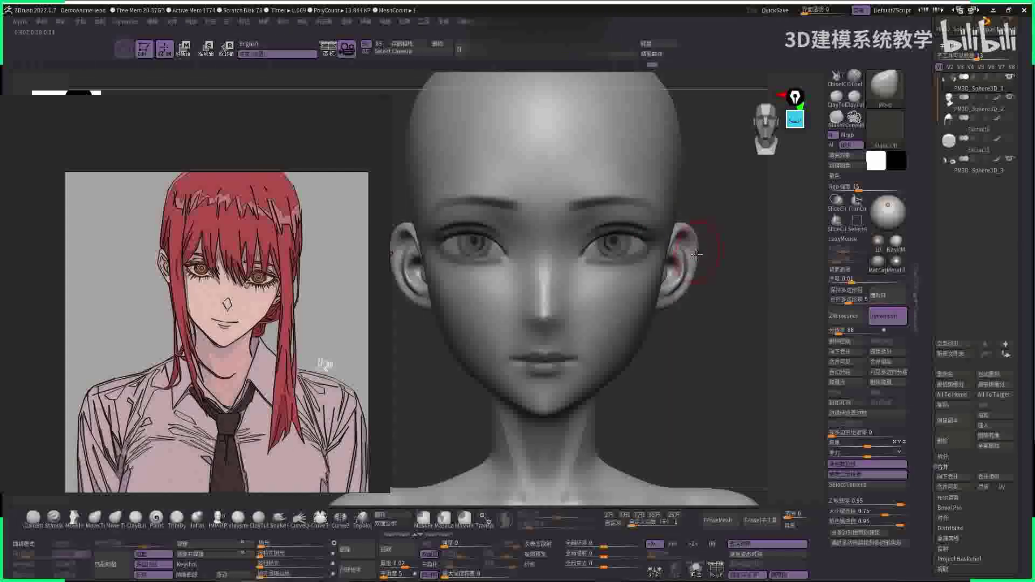
pyautogui.moveTo(699, 233)
pyautogui.keyDown('ctrl'); pyautogui.mouseDown()
pyautogui.moveTo(756, 362)
pyautogui.moveTo(760, 247)
pyautogui.moveTo(671, 312)
pyautogui.moveTo(669, 302)
pyautogui.mouseUp(); pyautogui.keyUp('ctrl')
pyautogui.keyDown('alt'); pyautogui.click(684, 284); pyautogui.keyUp('alt')
# - Make PM3D_Sphere3D_2 active and check the head from a straight back view
pyautogui.rightClick(507, 286)
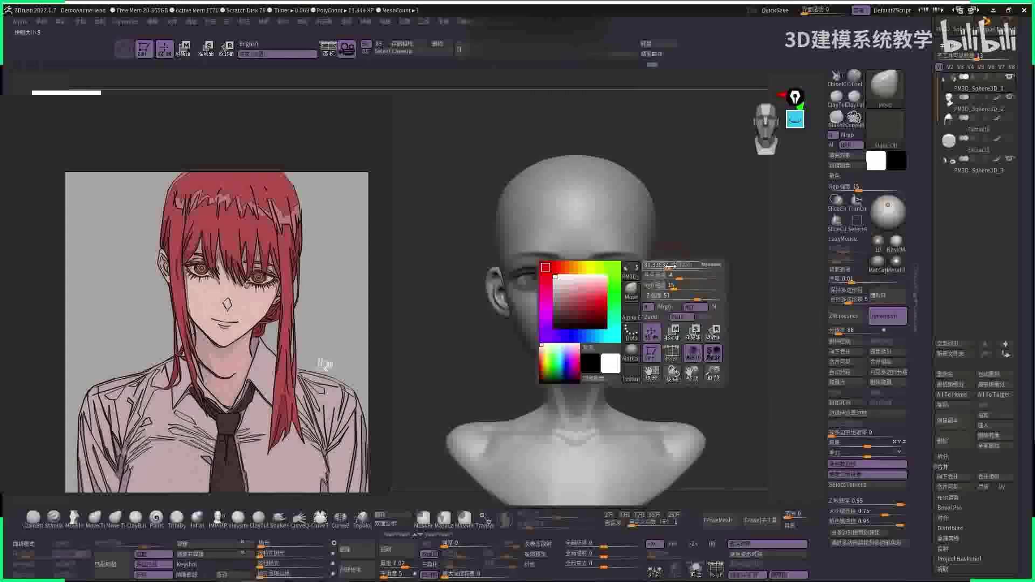
pyautogui.moveTo(507, 286); pyautogui.dragTo(638, 284)
pyautogui.keyDown('alt'); pyautogui.click(633, 297); pyautogui.keyUp('alt')
pyautogui.keyDown('alt'); pyautogui.click(661, 266); pyautogui.keyUp('alt')
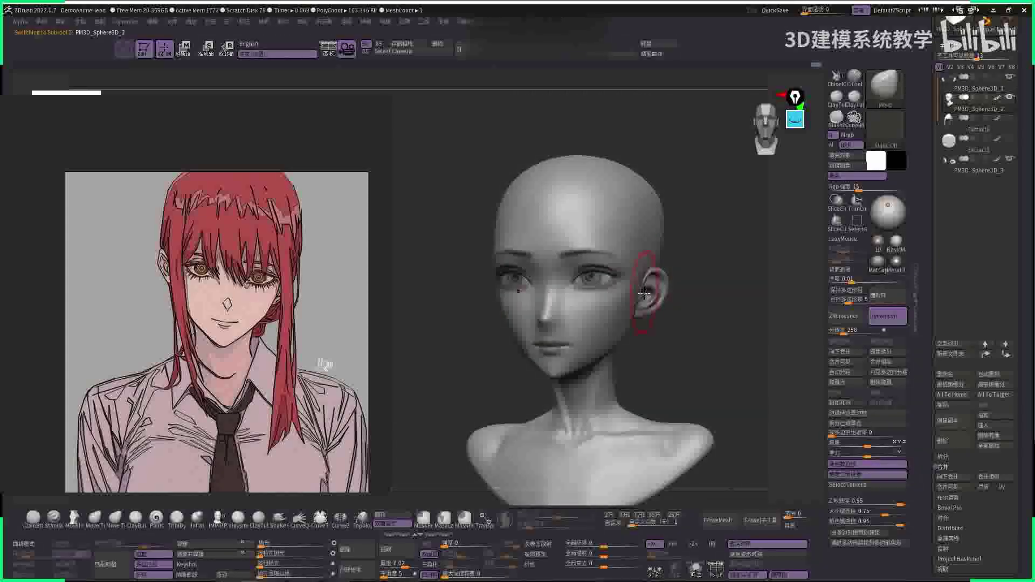
pyautogui.moveTo(661, 273); pyautogui.dragTo(606, 233)
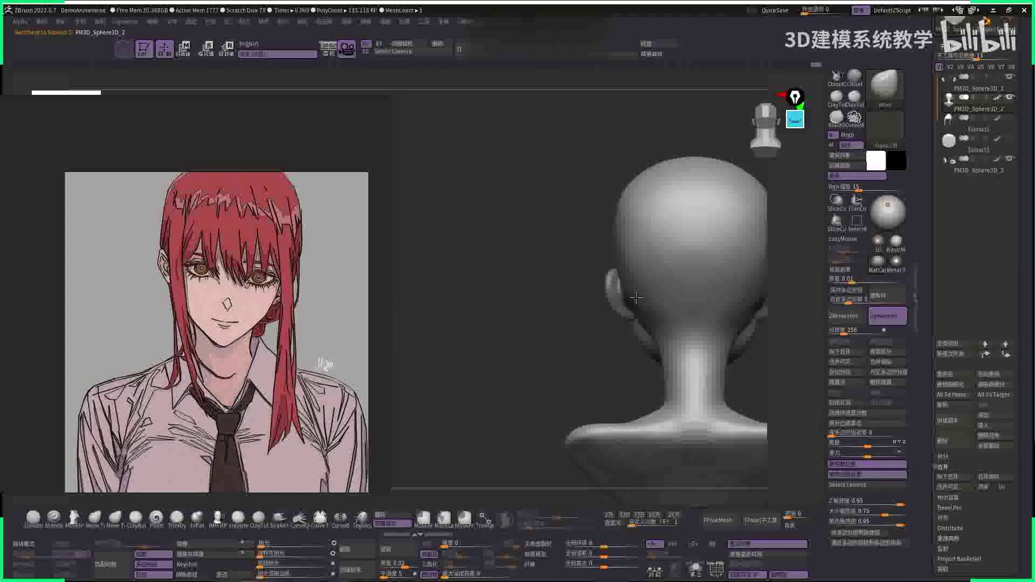
pyautogui.moveTo(626, 307); pyautogui.dragTo(636, 277)
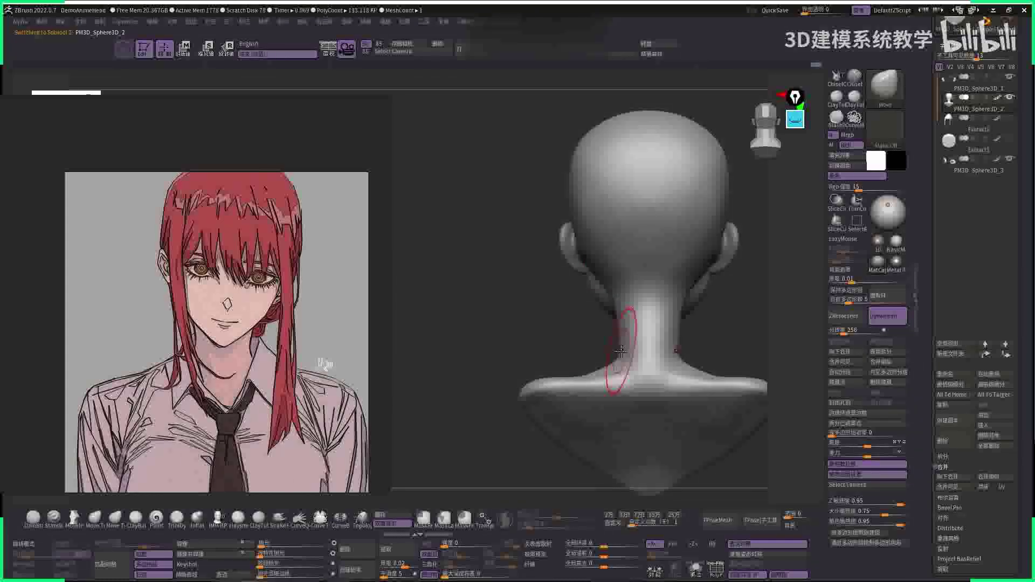
pyautogui.moveTo(623, 323); pyautogui.dragTo(605, 337)
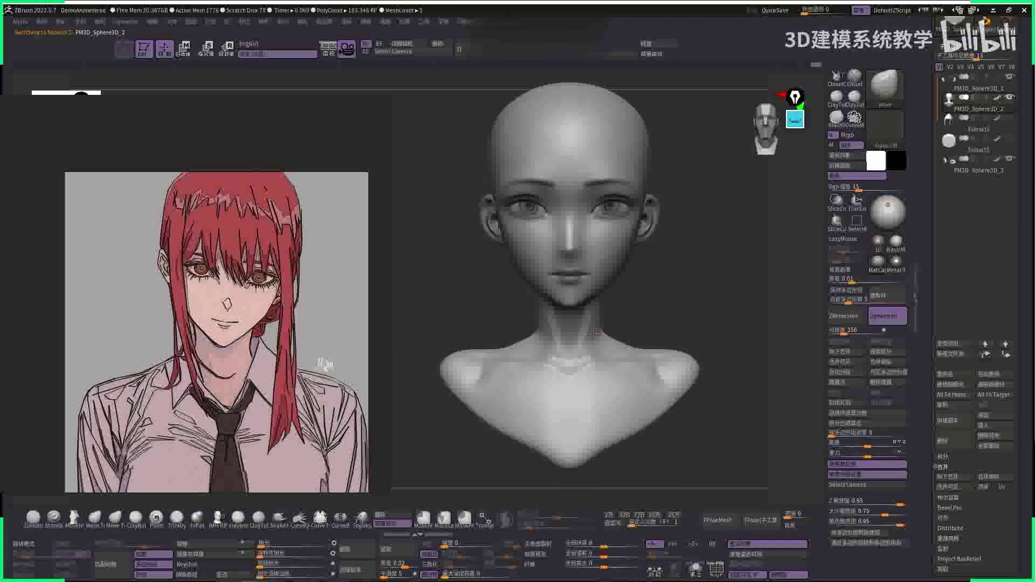
# - Adjust the ears, neck and skull sides with a large Move brush, orbiting from profile to front
pyautogui.press('space')
pyautogui.moveTo(513, 293); pyautogui.dragTo(640, 235)
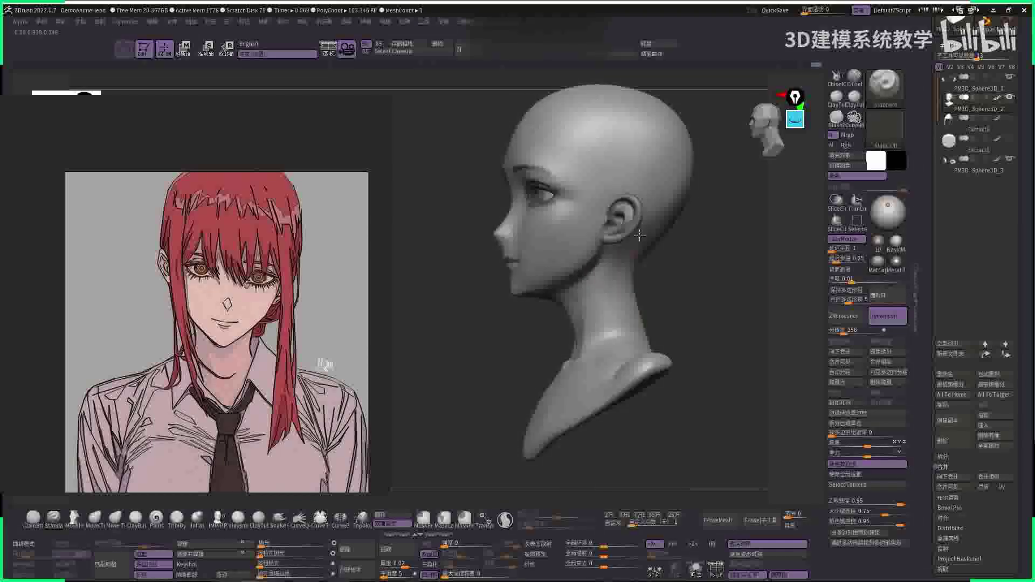
pyautogui.moveTo(640, 327); pyautogui.dragTo(645, 272)
pyautogui.moveTo(571, 330)
pyautogui.mouseDown()
pyautogui.moveTo(604, 318)
pyautogui.moveTo(597, 294)
pyautogui.moveTo(623, 272)
pyautogui.moveTo(612, 258)
pyautogui.moveTo(607, 297)
pyautogui.moveTo(613, 279)
pyautogui.mouseUp()
pyautogui.press('space')
pyautogui.press('space')
pyautogui.moveTo(639, 236); pyautogui.dragTo(631, 257)
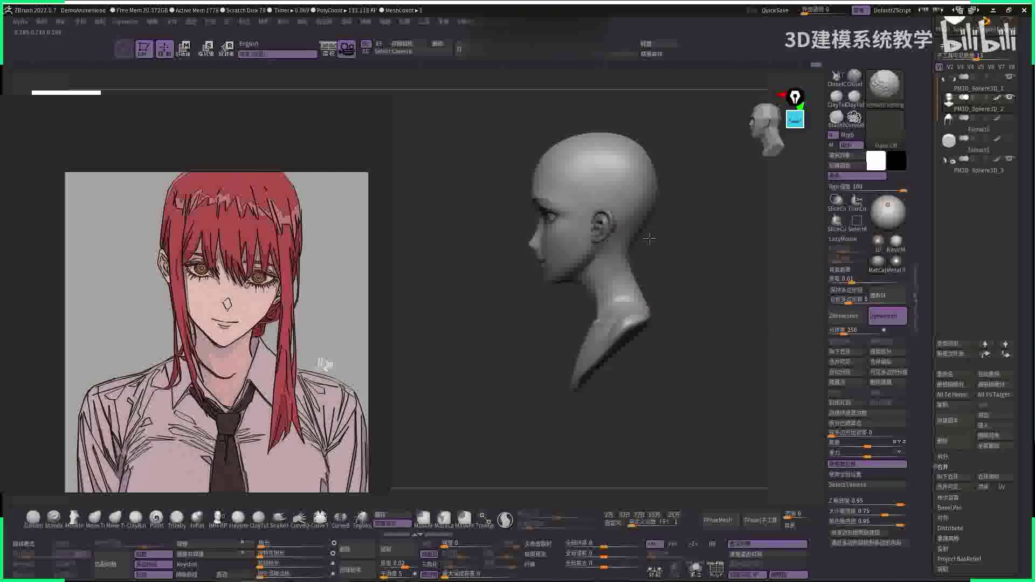
pyautogui.press('space')
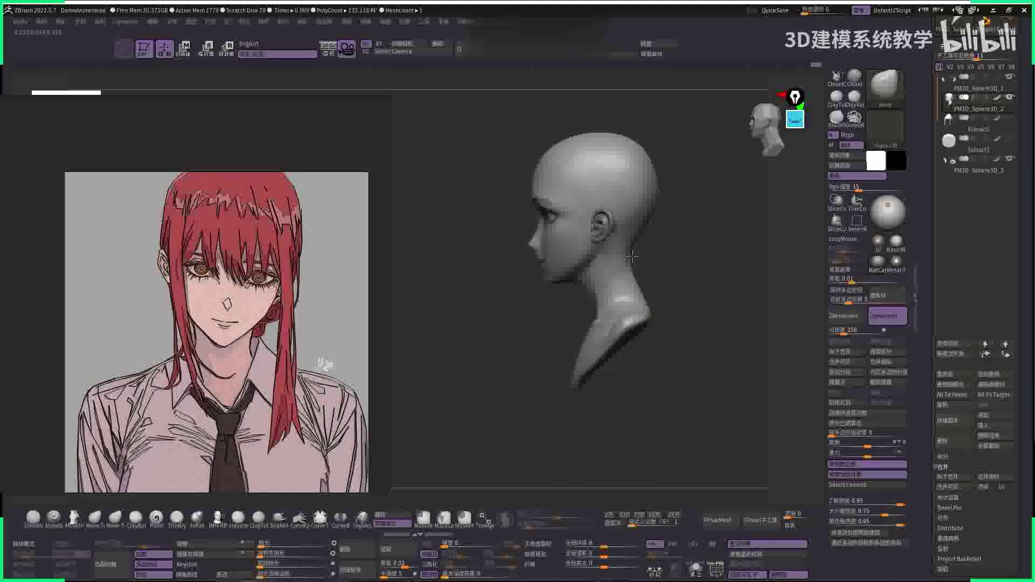
pyautogui.moveTo(644, 286); pyautogui.dragTo(606, 287)
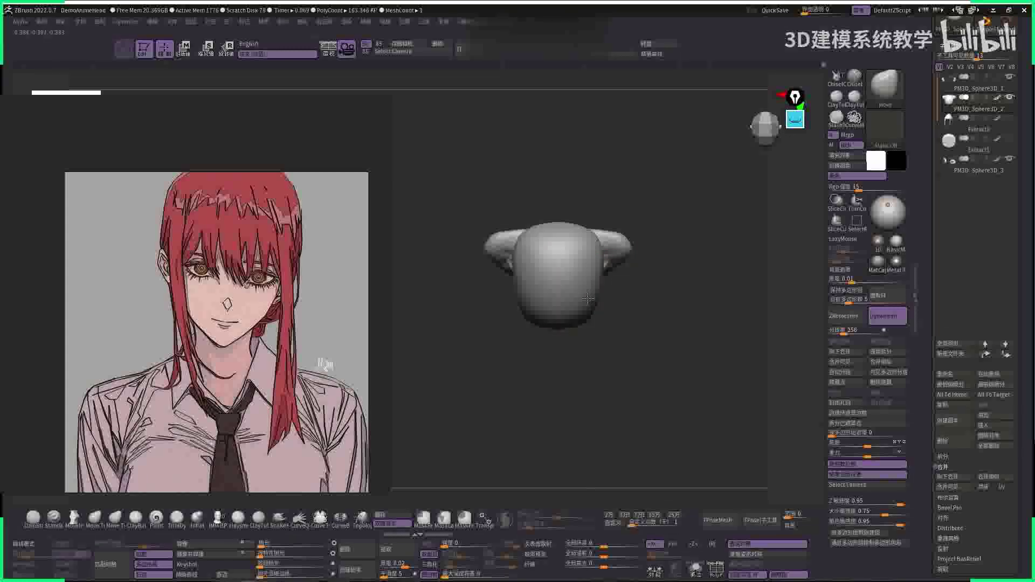
pyautogui.hotkey('ctrl', 'z')
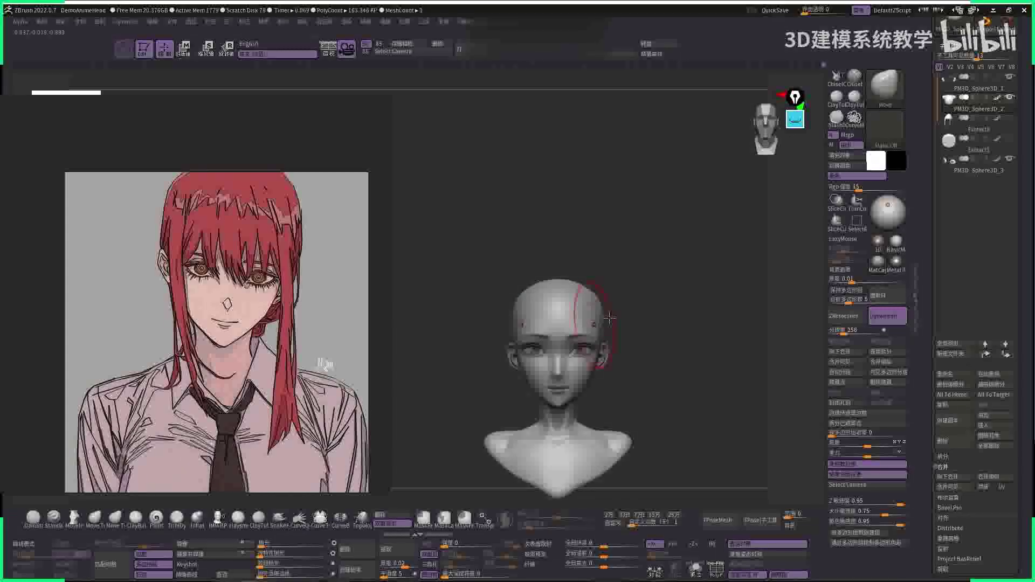
pyautogui.press('f')
pyautogui.press('space')
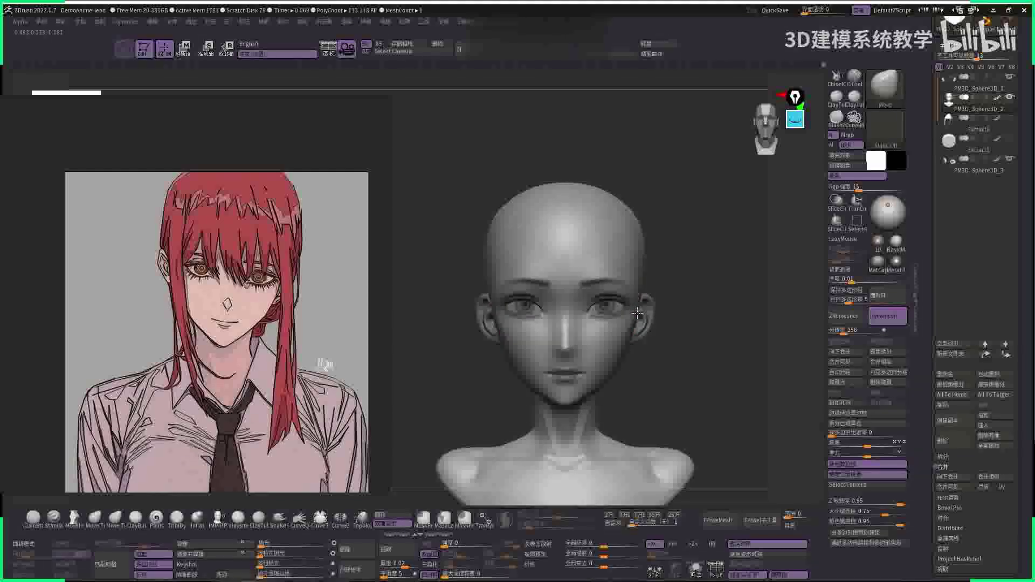
# - Orbit the bust to three-quarter and low angles to compare it with the reference
pyautogui.press('space')
pyautogui.moveTo(697, 279); pyautogui.dragTo(669, 288)
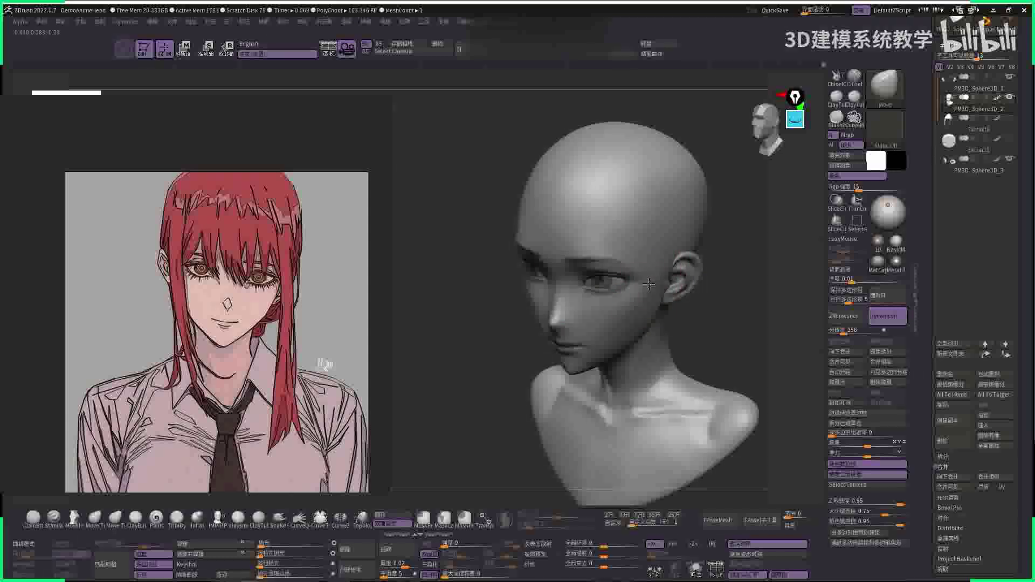
pyautogui.moveTo(491, 259); pyautogui.dragTo(587, 254)
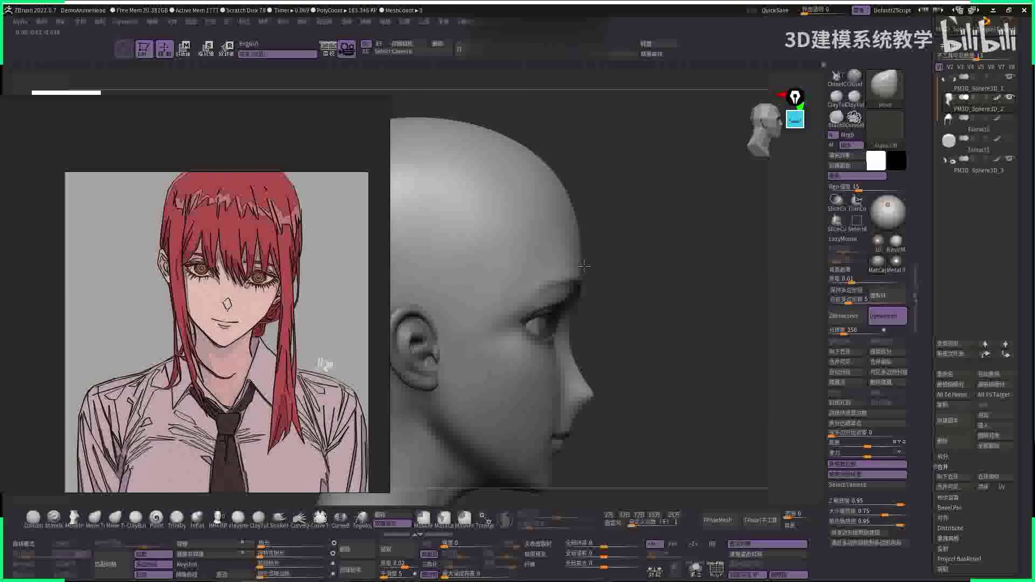
pyautogui.moveTo(644, 303)
pyautogui.mouseDown()
pyautogui.moveTo(698, 275)
pyautogui.moveTo(620, 253)
pyautogui.moveTo(582, 229)
pyautogui.moveTo(621, 221)
pyautogui.moveTo(688, 236)
pyautogui.moveTo(570, 239)
pyautogui.mouseUp()
# - Switch to the Move brush and make PM3D_Sphere3D_1 the active subtool
pyautogui.press('b')
pyautogui.press('m')
pyautogui.press('v')
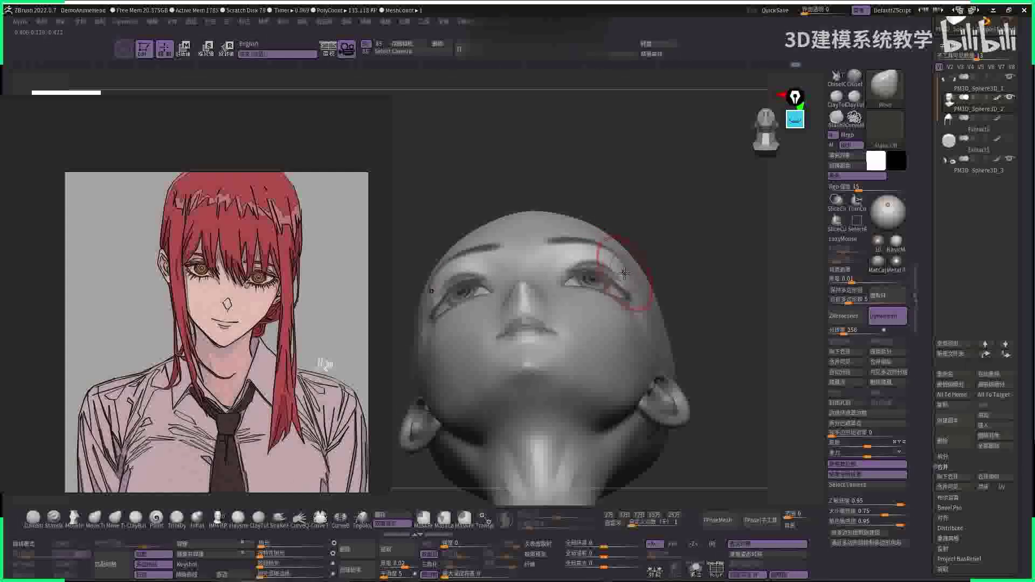
pyautogui.moveTo(625, 274); pyautogui.dragTo(740, 216, button='right')
pyautogui.click(971, 81)
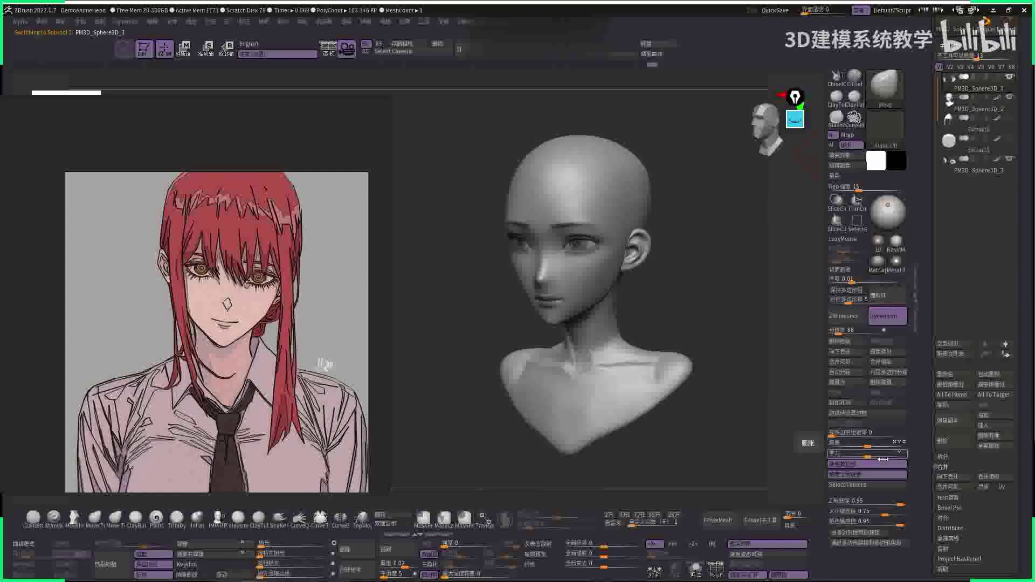
# - Merge the head down into the subtool below, then select Extract1
pyautogui.click(847, 352)
pyautogui.click(845, 501)
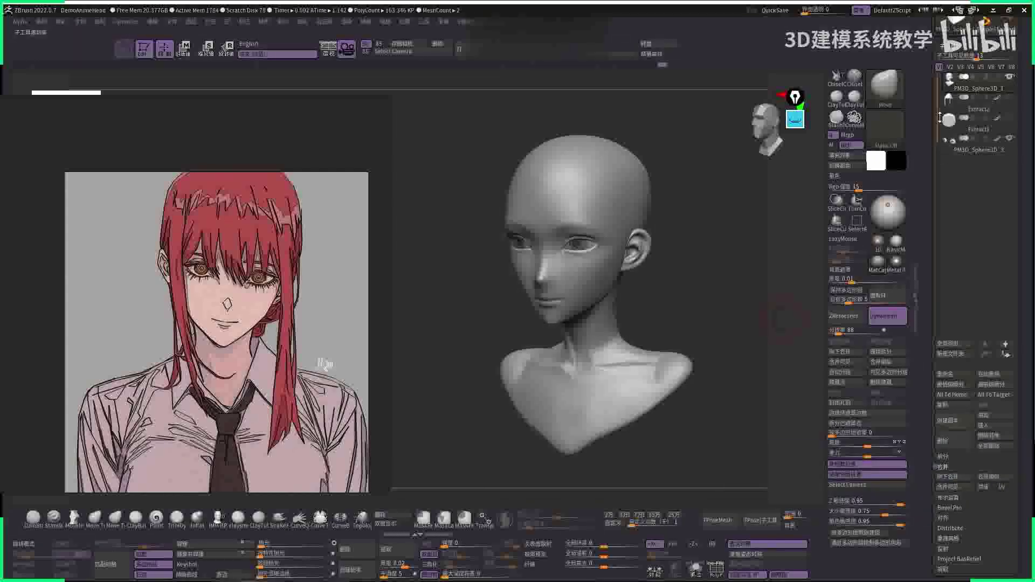
pyautogui.moveTo(723, 215); pyautogui.dragTo(714, 266, button='right')
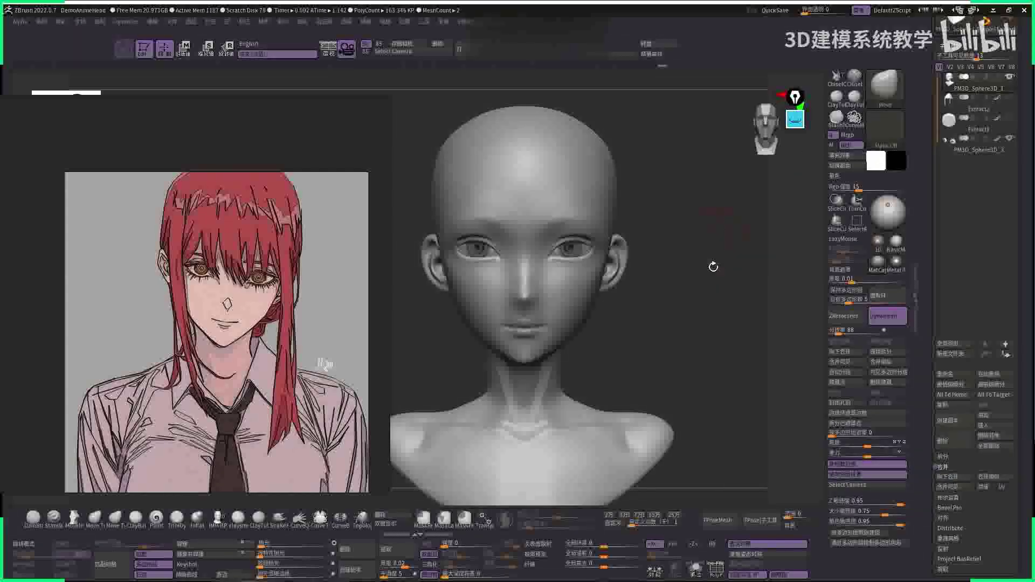
pyautogui.click(966, 123)
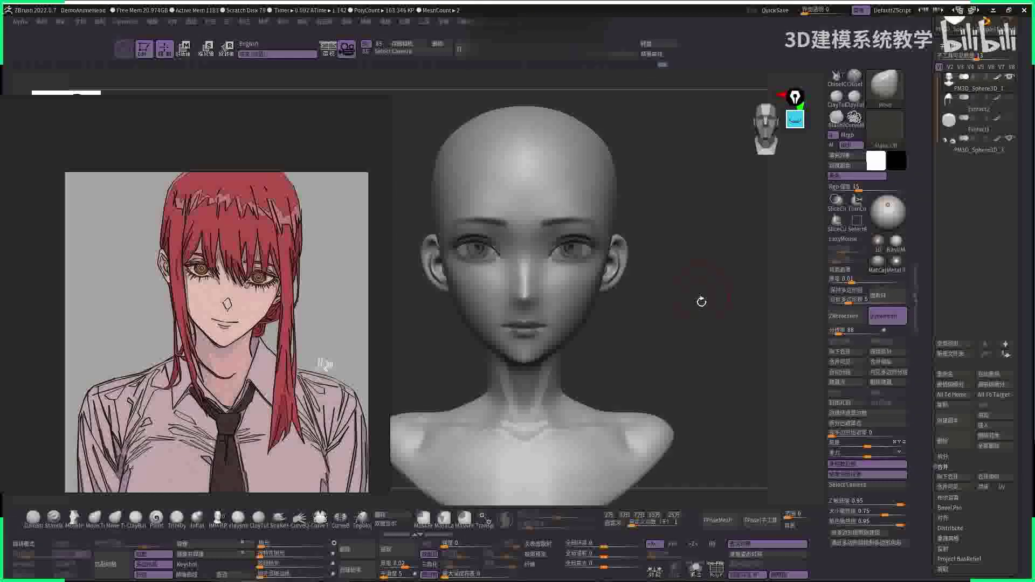
# - In profile, push the lips slightly upward with the Move brush
pyautogui.moveTo(700, 301); pyautogui.dragTo(959, 110)
pyautogui.moveTo(744, 253)
pyautogui.mouseDown()
pyautogui.moveTo(717, 248)
pyautogui.moveTo(698, 261)
pyautogui.moveTo(723, 231)
pyautogui.moveTo(681, 276)
pyautogui.moveTo(501, 213)
pyautogui.moveTo(630, 278)
pyautogui.moveTo(754, 316)
pyautogui.moveTo(754, 293)
pyautogui.mouseUp()
pyautogui.moveTo(641, 281); pyautogui.dragTo(651, 274)
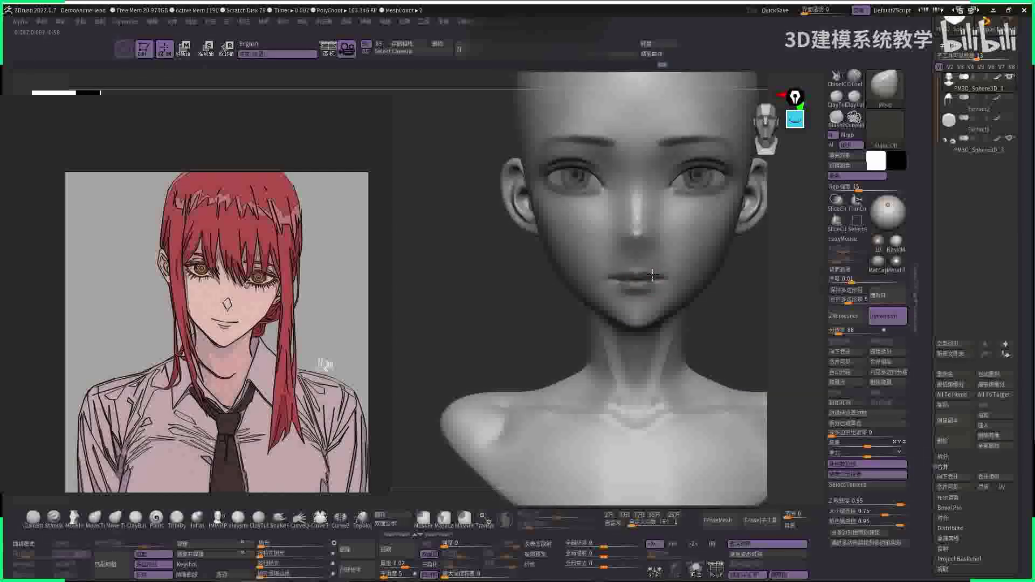
pyautogui.moveTo(668, 280); pyautogui.dragTo(652, 296, button='right')
# - Try DamStandard on the face, return to the Move brush and undo the last stroke
pyautogui.press('b')
pyautogui.press('d')
pyautogui.press('s')
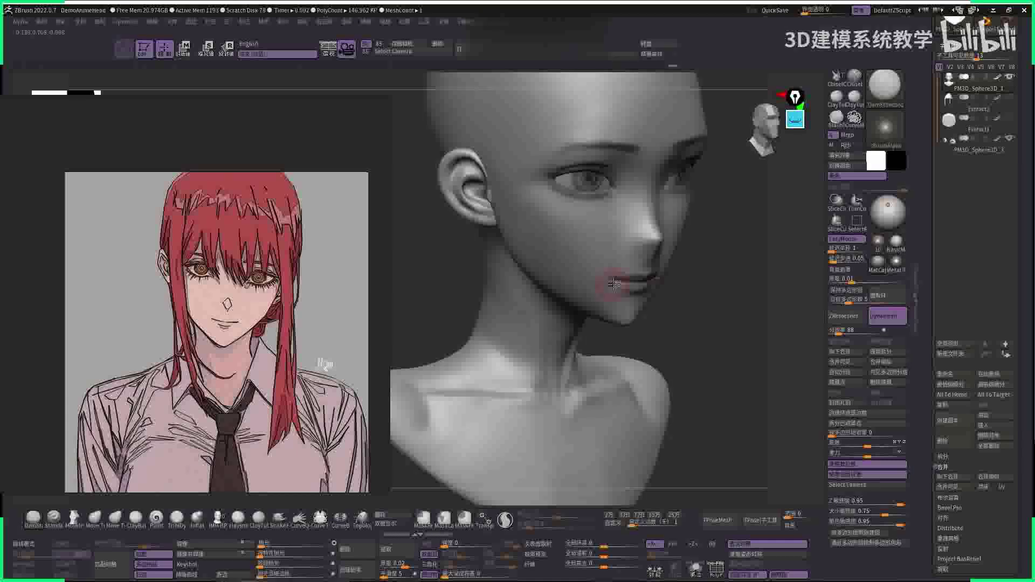
pyautogui.moveTo(653, 290); pyautogui.dragTo(594, 286, button='right')
pyautogui.press('b')
pyautogui.press('m')
pyautogui.press('v')
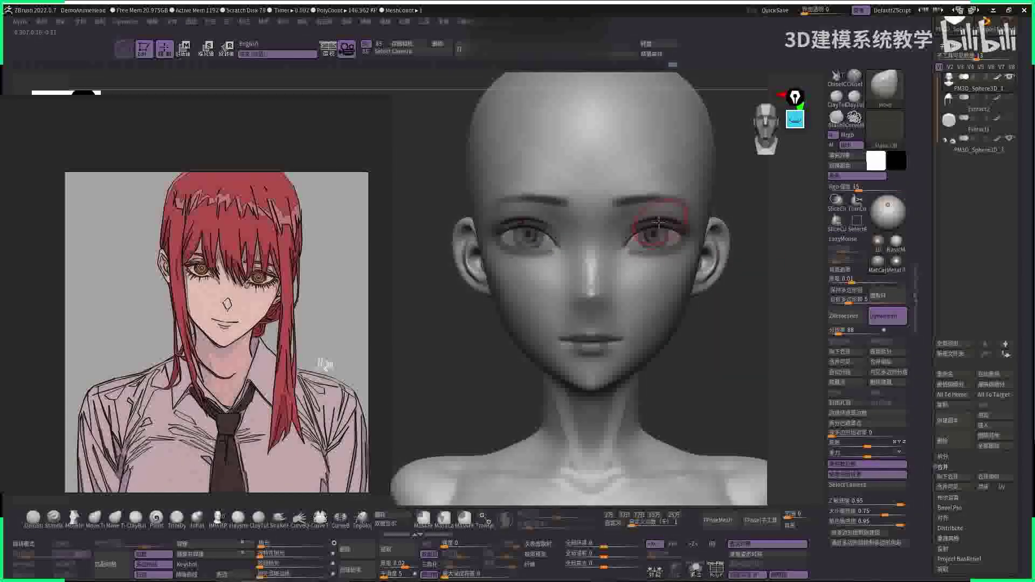
pyautogui.press('space')
pyautogui.press('space')
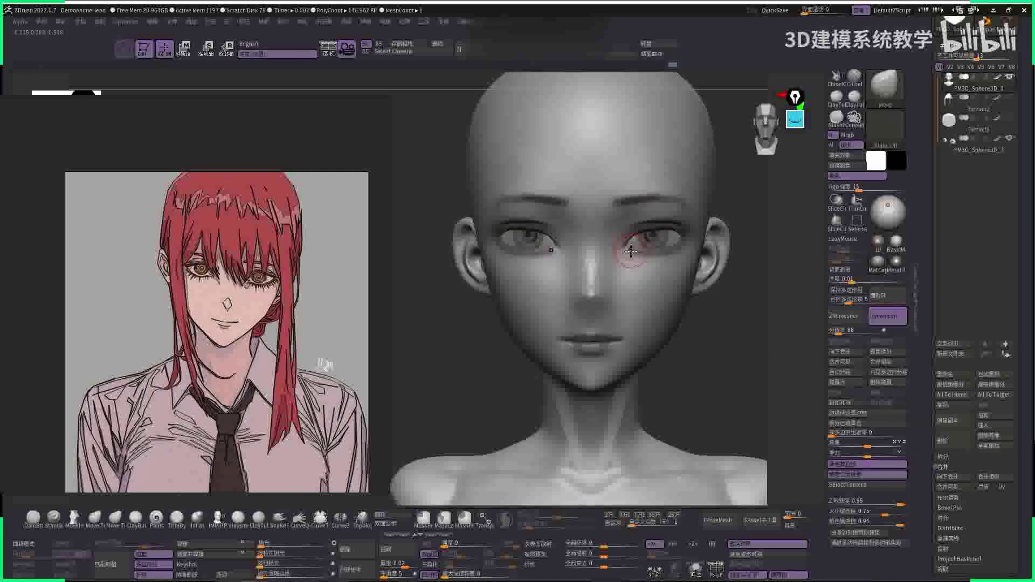
pyautogui.moveTo(634, 239)
pyautogui.mouseDown(button='right')
pyautogui.moveTo(593, 242)
pyautogui.moveTo(740, 282)
pyautogui.moveTo(620, 261)
pyautogui.mouseUp(button='right')
pyautogui.hotkey('ctrl', 'z')
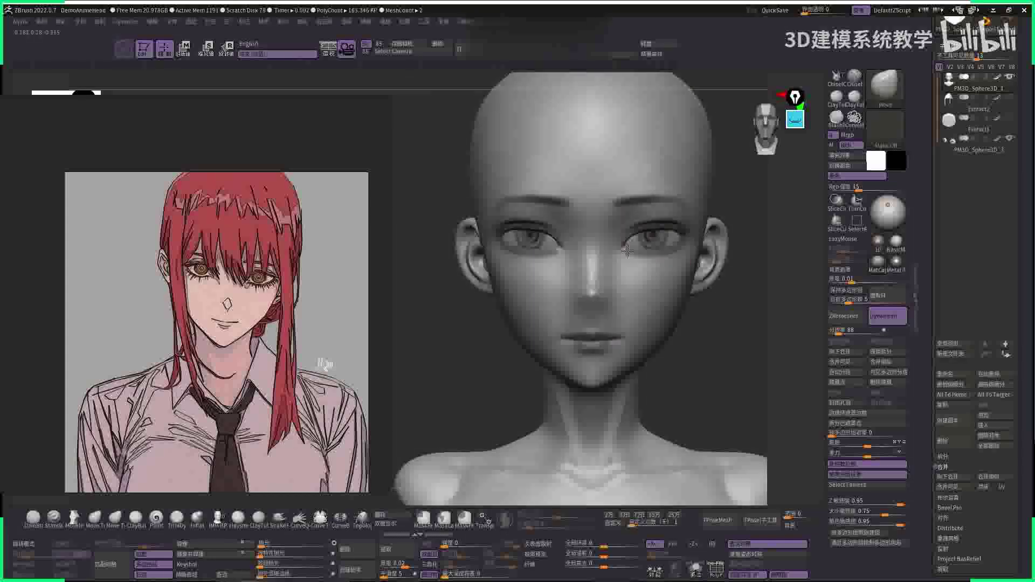
# - Review the head from side, front and top views, then make the hair visible
pyautogui.moveTo(691, 278); pyautogui.dragTo(666, 104, button='right')
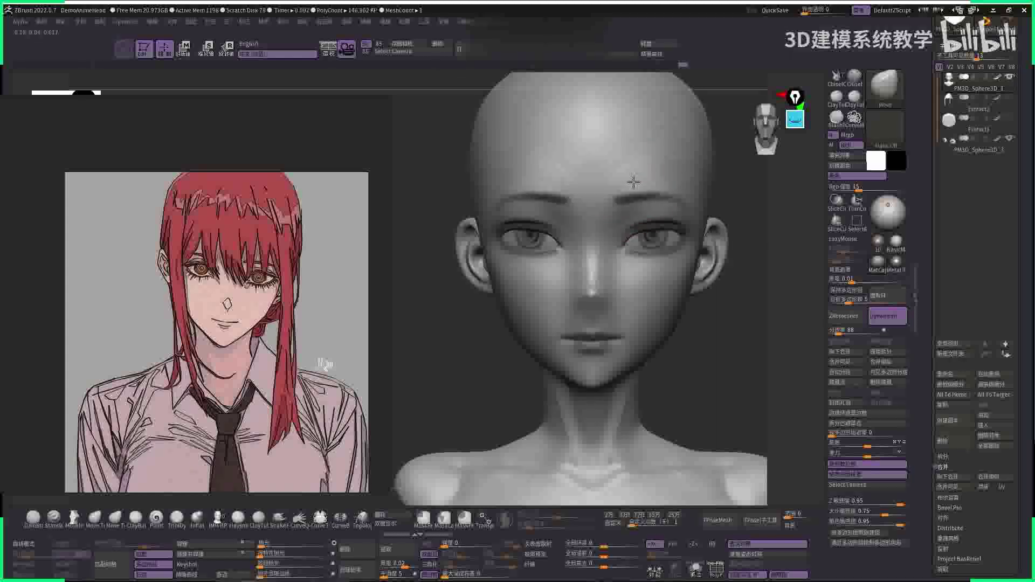
pyautogui.press('space')
pyautogui.moveTo(647, 195)
pyautogui.mouseDown(button='right')
pyautogui.moveTo(696, 201)
pyautogui.moveTo(542, 178)
pyautogui.mouseUp(button='right')
pyautogui.moveTo(555, 236); pyautogui.dragTo(633, 249, button='right')
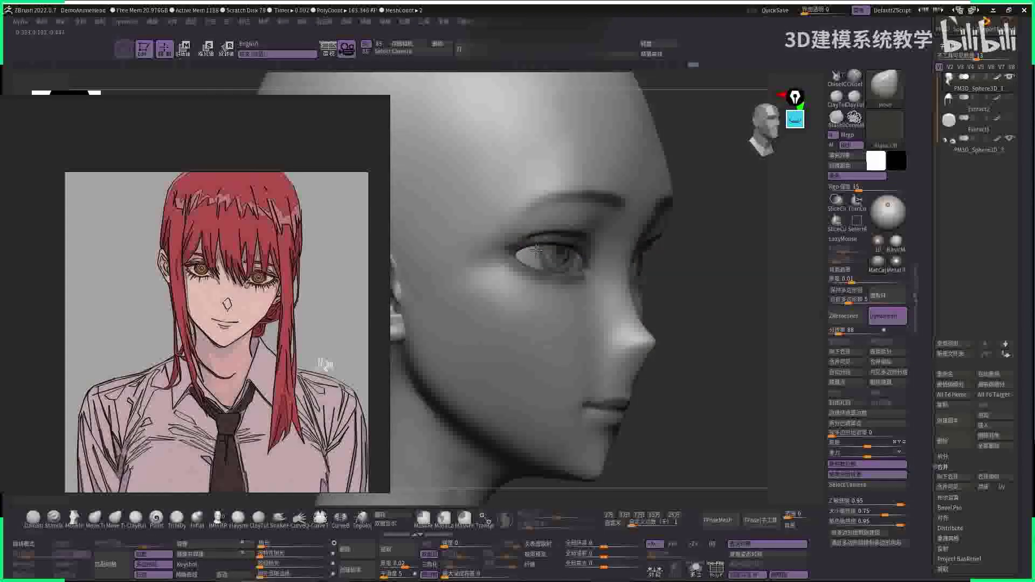
pyautogui.keyDown('shift'); pyautogui.moveTo(529, 248); pyautogui.dragTo(522, 278, button='right'); pyautogui.keyUp('shift')
pyautogui.press('space')
pyautogui.press('space')
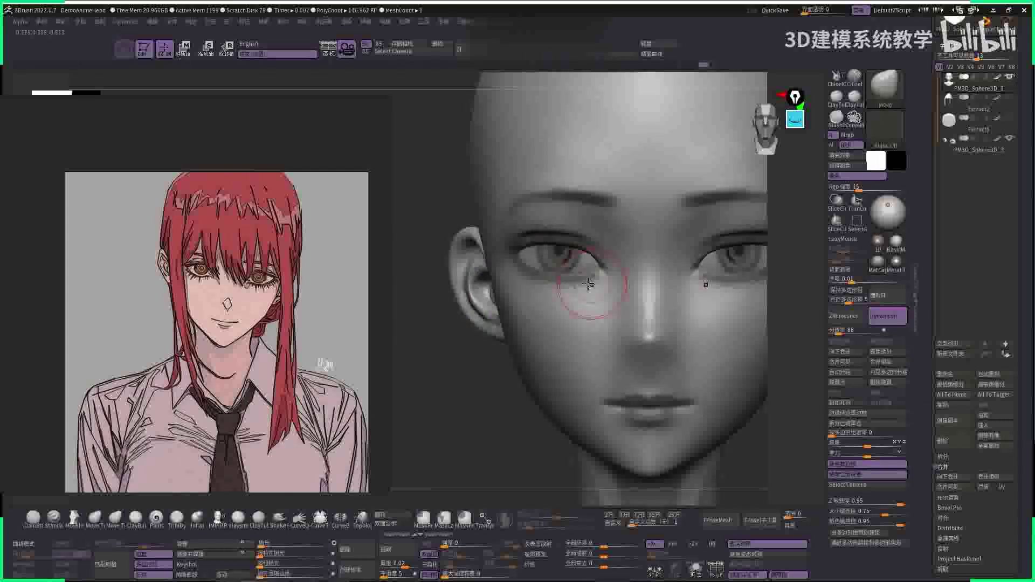
pyautogui.press('f')
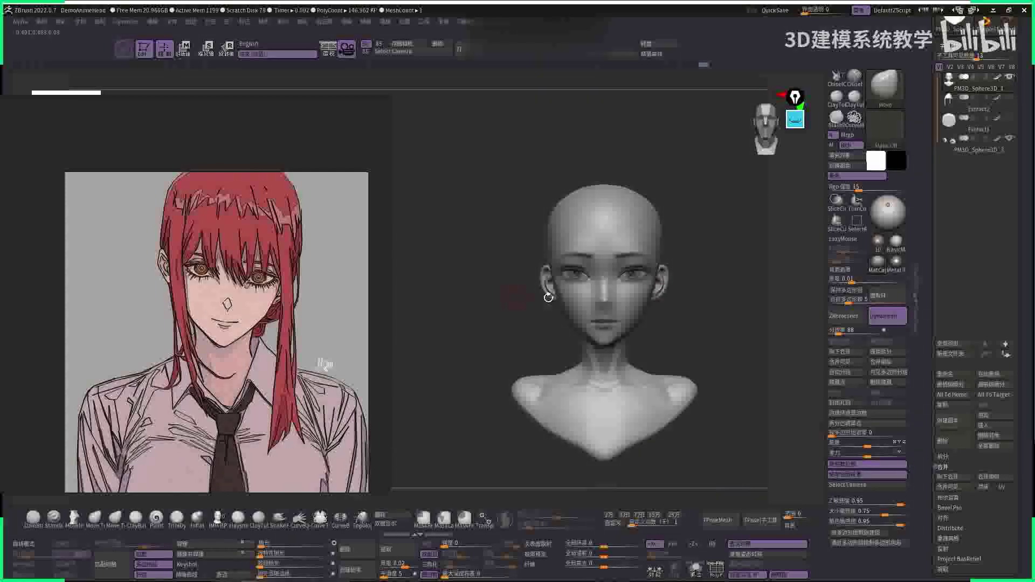
pyautogui.moveTo(536, 307)
pyautogui.mouseDown(button='right')
pyautogui.moveTo(540, 329)
pyautogui.moveTo(542, 299)
pyautogui.mouseUp(button='right')
pyautogui.press('space')
pyautogui.moveTo(634, 259)
pyautogui.mouseDown(button='right')
pyautogui.moveTo(637, 292)
pyautogui.moveTo(788, 298)
pyautogui.moveTo(556, 270)
pyautogui.moveTo(723, 280)
pyautogui.moveTo(553, 273)
pyautogui.mouseUp(button='right')
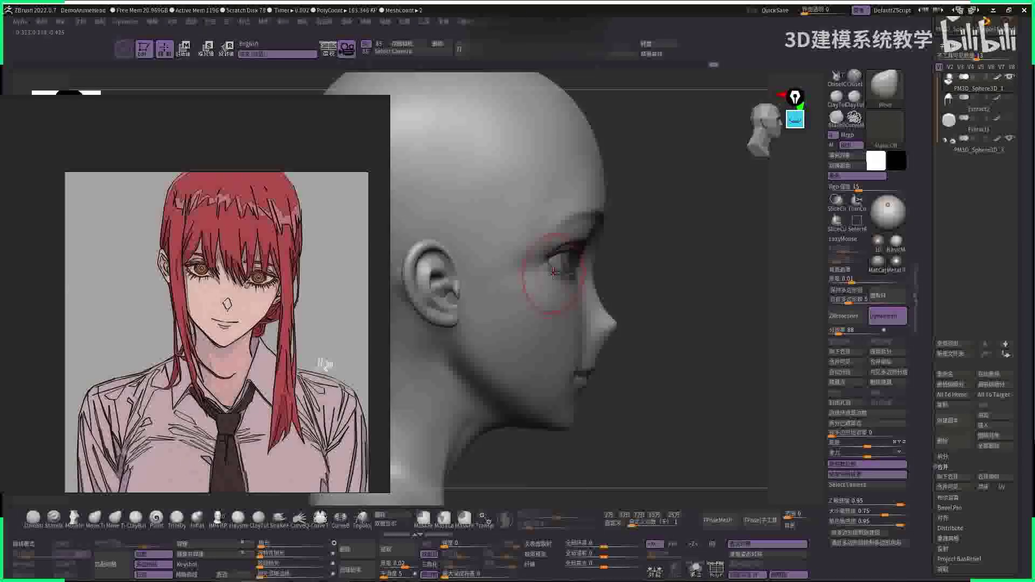
pyautogui.moveTo(691, 262); pyautogui.dragTo(750, 243, button='right')
pyautogui.click(1000, 108)
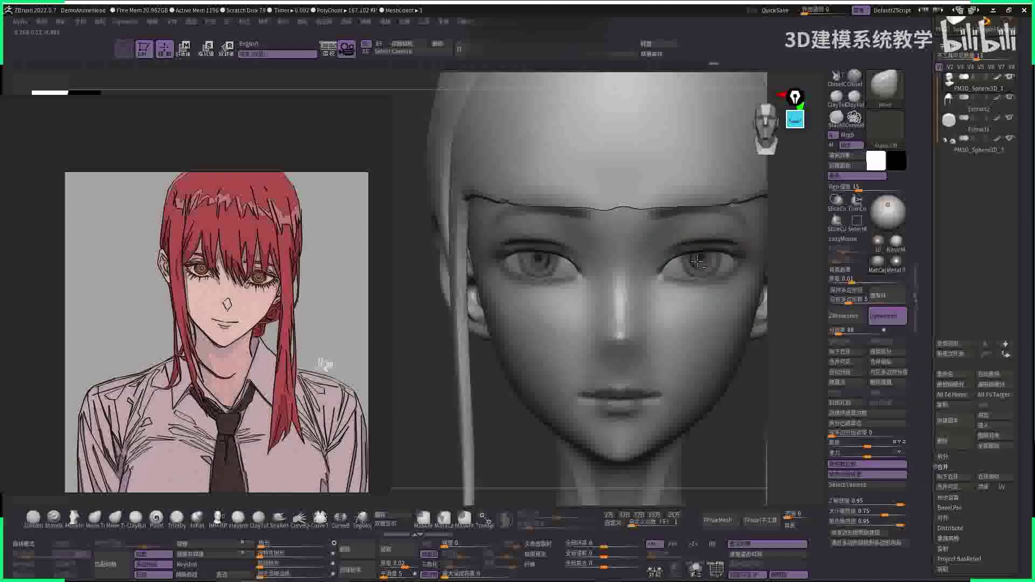
# - Select the eye subtool PM3D_Sphere3D_3, try the Transpose gizmo, then return to Move
pyautogui.keyDown('alt'); pyautogui.click(754, 244); pyautogui.keyUp('alt')
pyautogui.press('w')
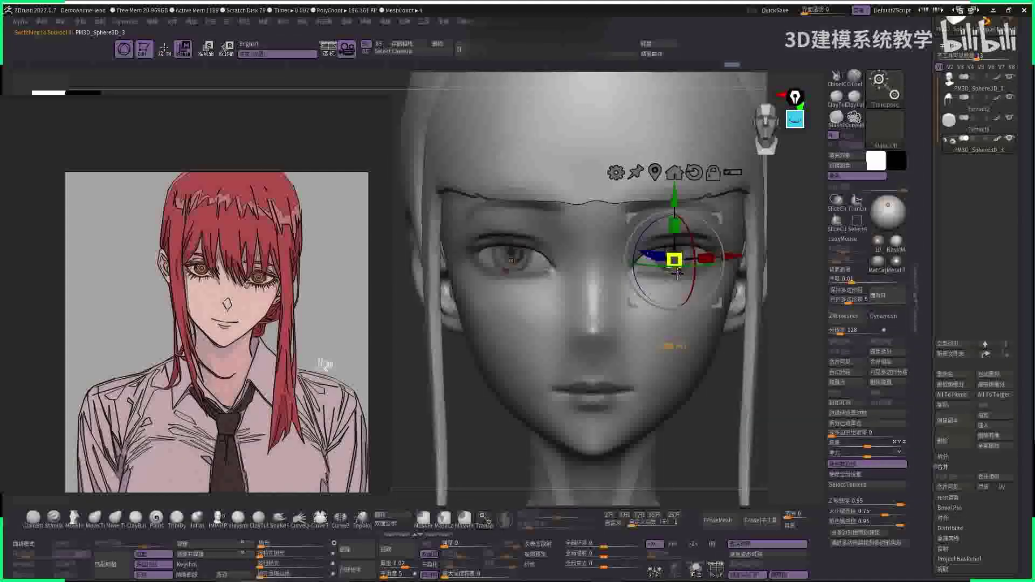
pyautogui.press('q')
pyautogui.moveTo(609, 262); pyautogui.dragTo(634, 241, button='right')
pyautogui.press('b')
pyautogui.press('m')
pyautogui.press('v')
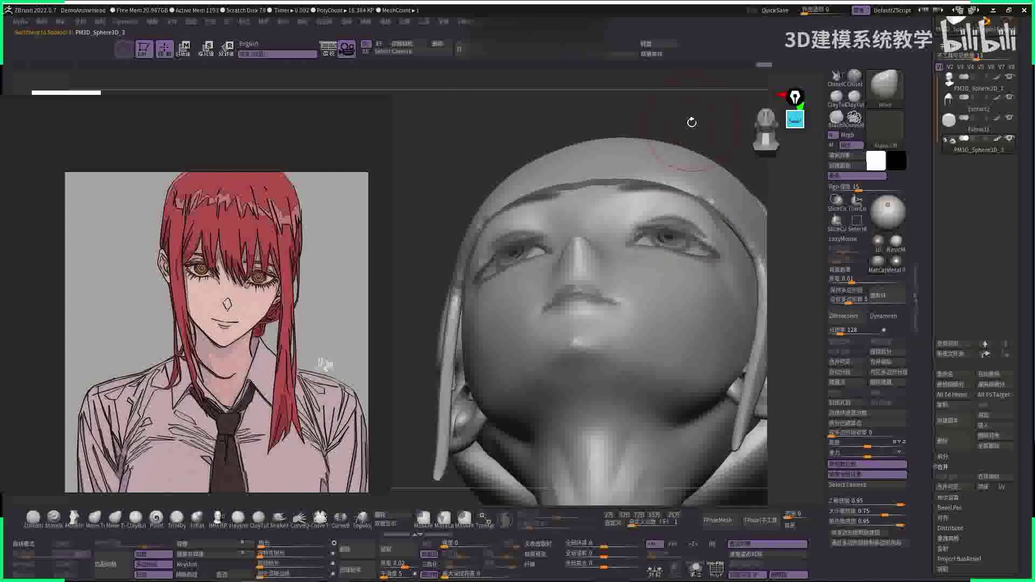
pyautogui.keyDown('shift'); pyautogui.moveTo(692, 123); pyautogui.dragTo(742, 296, button='right'); pyautogui.keyUp('shift')
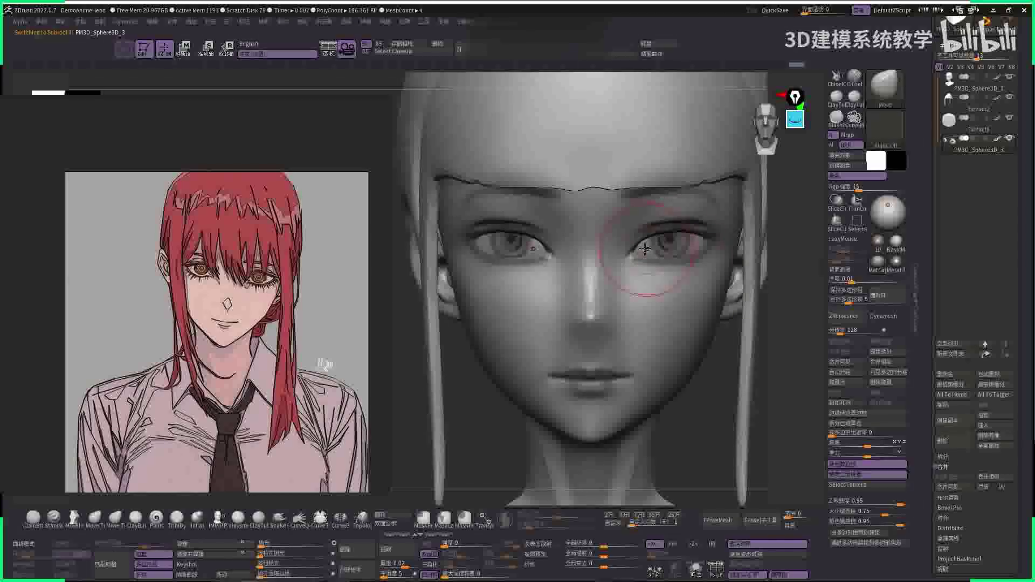
# - Pick the head, eye and other face subtools in turn from the viewport
pyautogui.keyDown('alt'); pyautogui.click(628, 247); pyautogui.keyUp('alt')
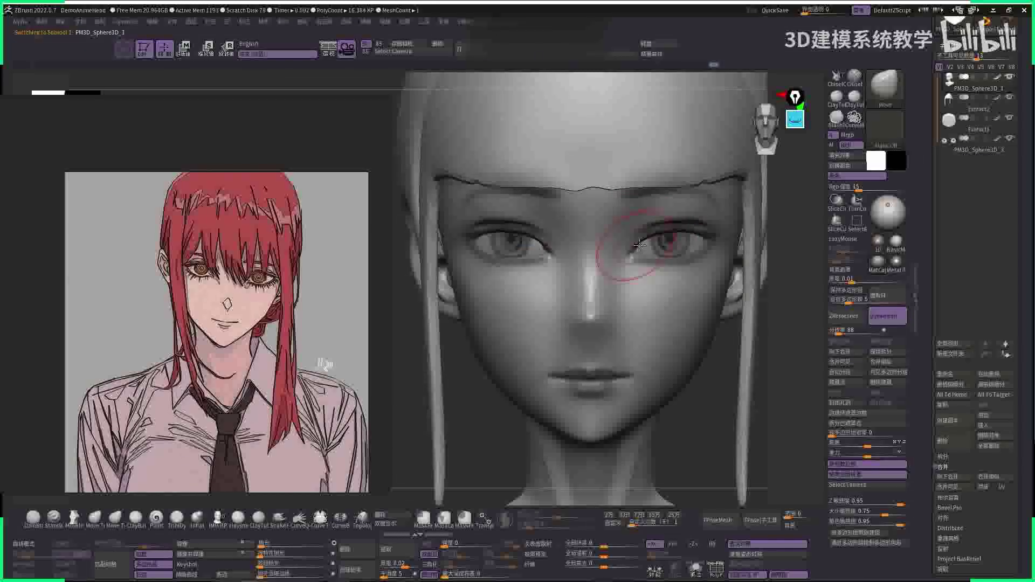
pyautogui.keyDown('alt'); pyautogui.click(641, 244); pyautogui.keyUp('alt')
pyautogui.keyDown('alt'); pyautogui.click(639, 248); pyautogui.keyUp('alt')
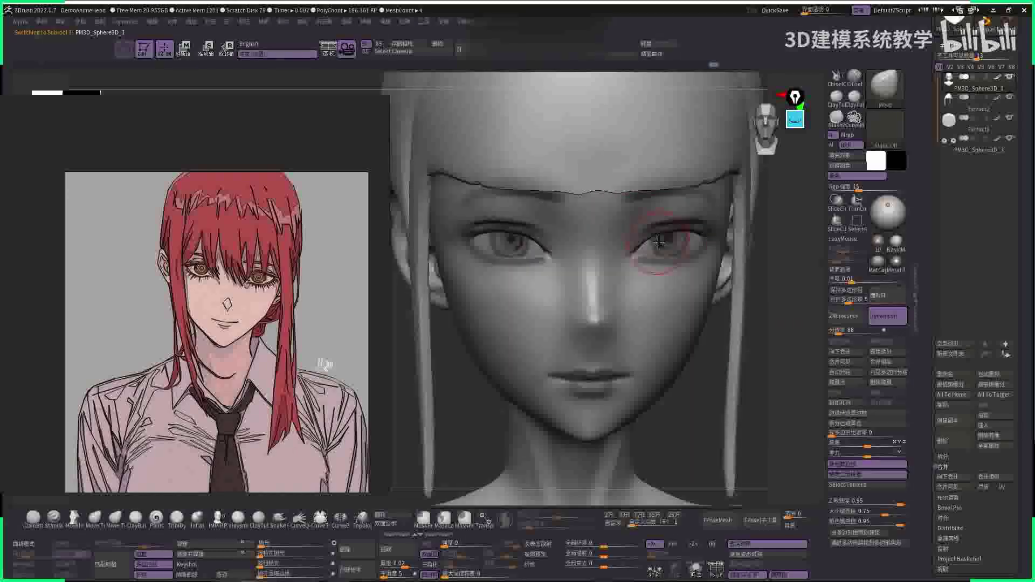
pyautogui.keyDown('alt'); pyautogui.click(691, 233); pyautogui.keyUp('alt')
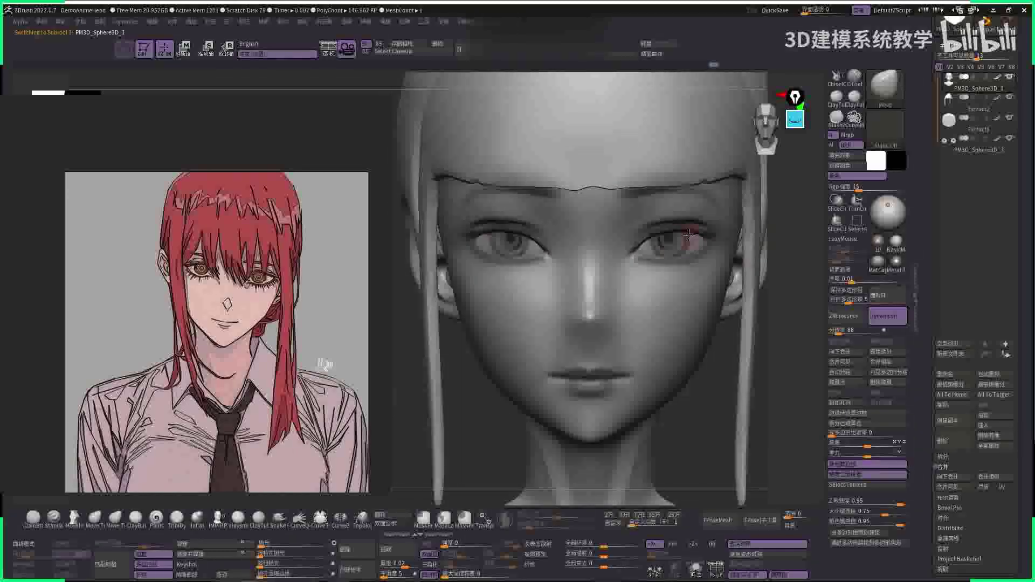
pyautogui.press('space')
pyautogui.press('f')
pyautogui.moveTo(744, 280); pyautogui.dragTo(696, 208)
pyautogui.keyDown('alt'); pyautogui.click(695, 207); pyautogui.keyUp('alt')
pyautogui.moveTo(766, 254); pyautogui.dragTo(795, 238)
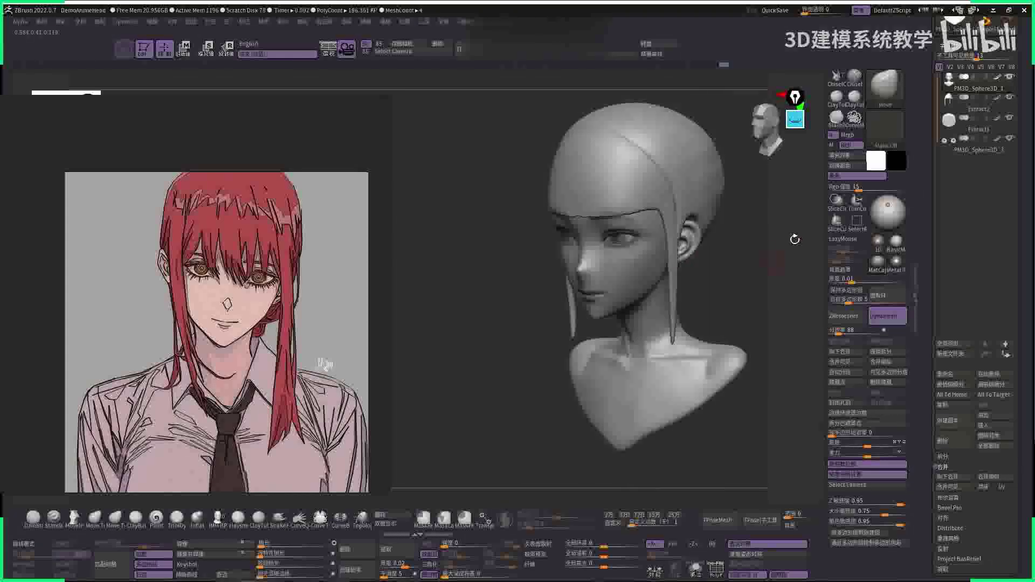
# - Hide the hair and show the front-facing bare bust with Polyframe on
pyautogui.click(947, 46)
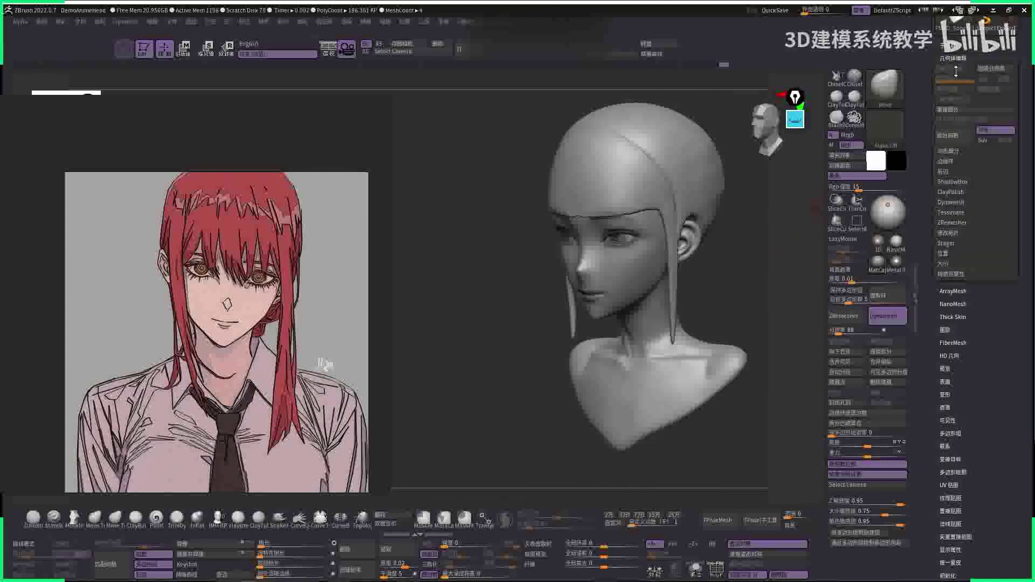
pyautogui.click(948, 47)
pyautogui.keyDown('shift'); pyautogui.moveTo(744, 238); pyautogui.dragTo(726, 238); pyautogui.keyUp('shift')
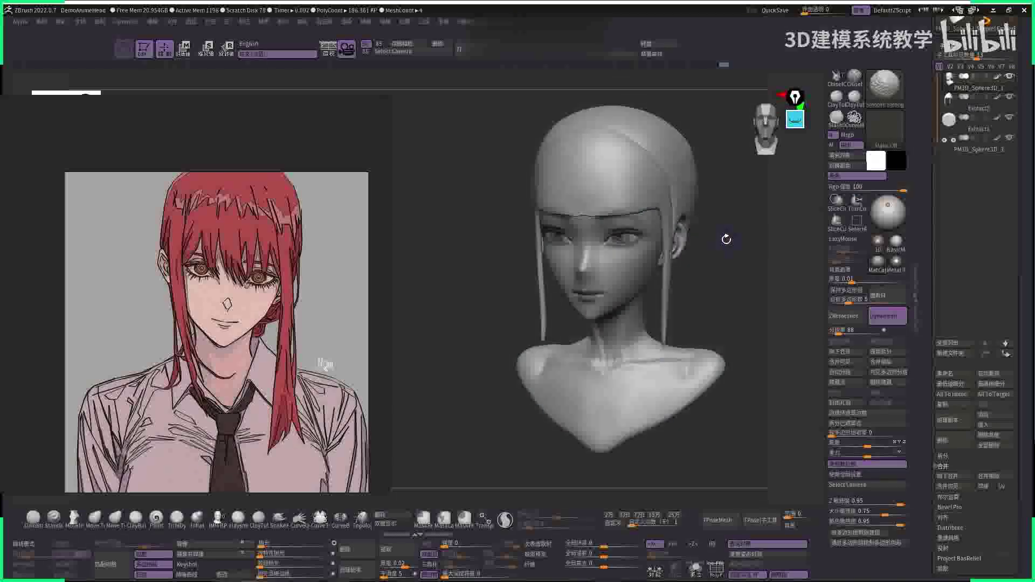
pyautogui.press('f')
pyautogui.hotkey('shift', 'f')
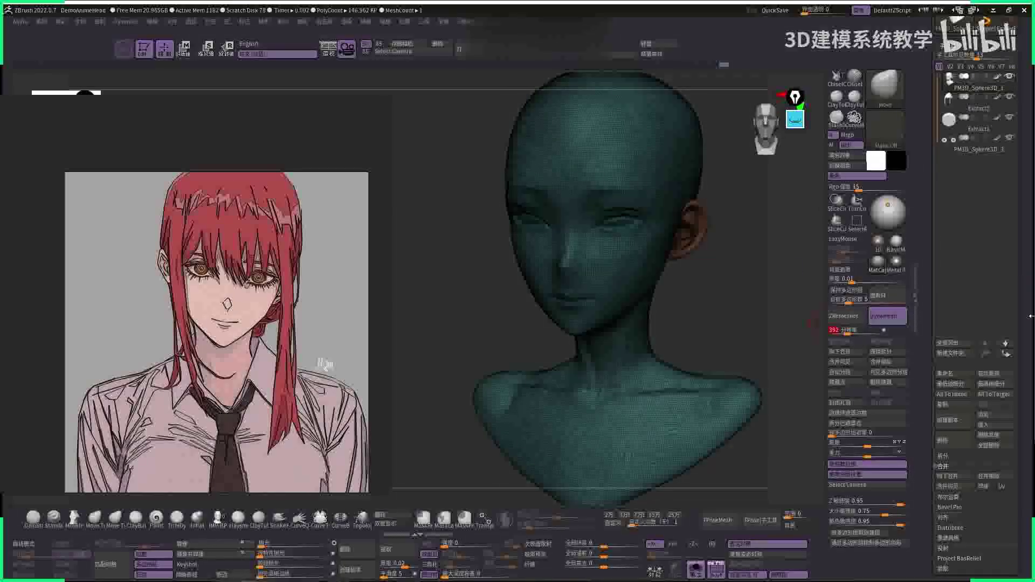
# - Turn Polyframe off and set the Dynamesh resolution to 680
pyautogui.hotkey('shift', 'f')
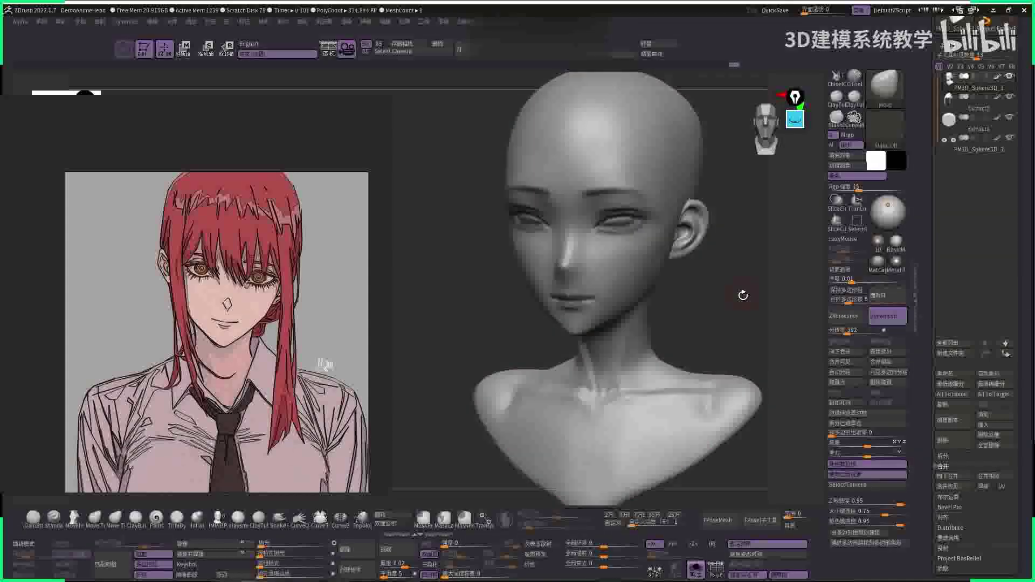
pyautogui.keyDown('shift'); pyautogui.moveTo(743, 295); pyautogui.dragTo(756, 280); pyautogui.keyUp('shift')
pyautogui.moveTo(755, 280)
pyautogui.keyDown('ctrl'); pyautogui.mouseDown(button='right')
pyautogui.moveTo(756, 268)
pyautogui.moveTo(774, 321)
pyautogui.mouseUp(button='right'); pyautogui.keyUp('ctrl')
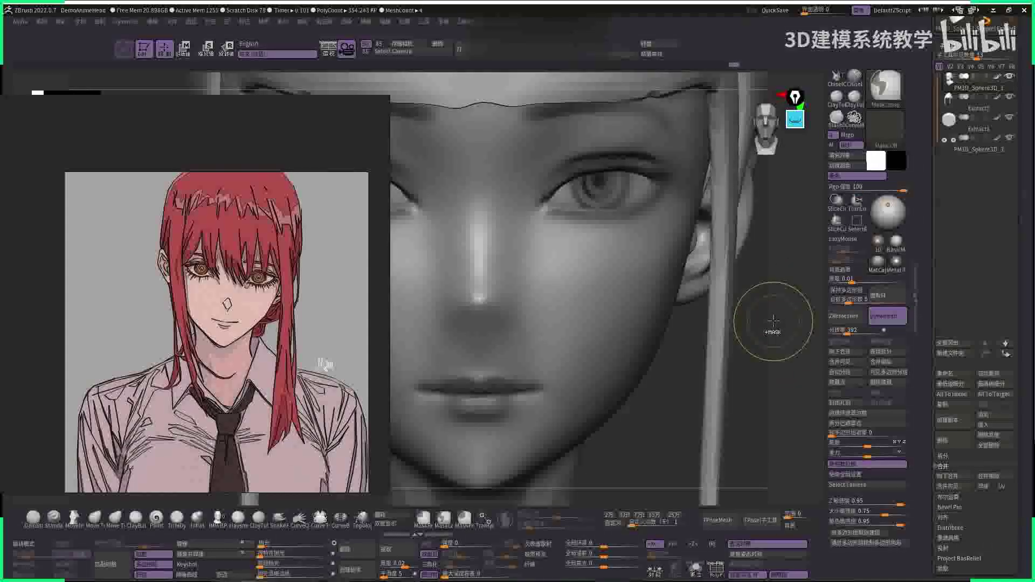
pyautogui.click(844, 330)
pyautogui.write('680')
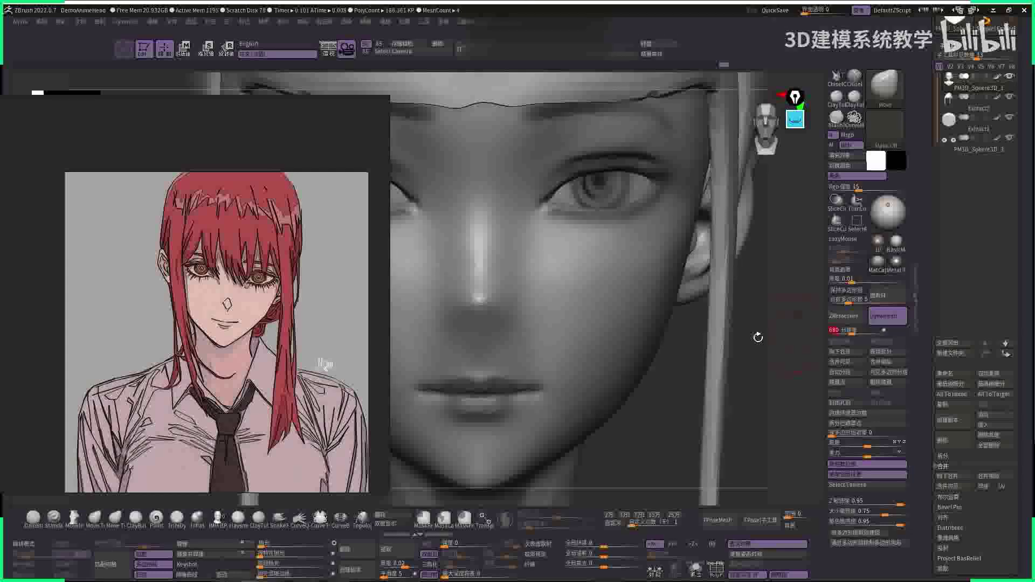
pyautogui.keyDown('ctrl'); pyautogui.moveTo(762, 339); pyautogui.dragTo(766, 410); pyautogui.keyUp('ctrl')
pyautogui.keyDown('ctrl'); pyautogui.moveTo(778, 367); pyautogui.dragTo(754, 291, button='right'); pyautogui.keyUp('ctrl')
# - Browse the brush picker and choose the Smooth brush, dismissing its usage notice
pyautogui.press('b')
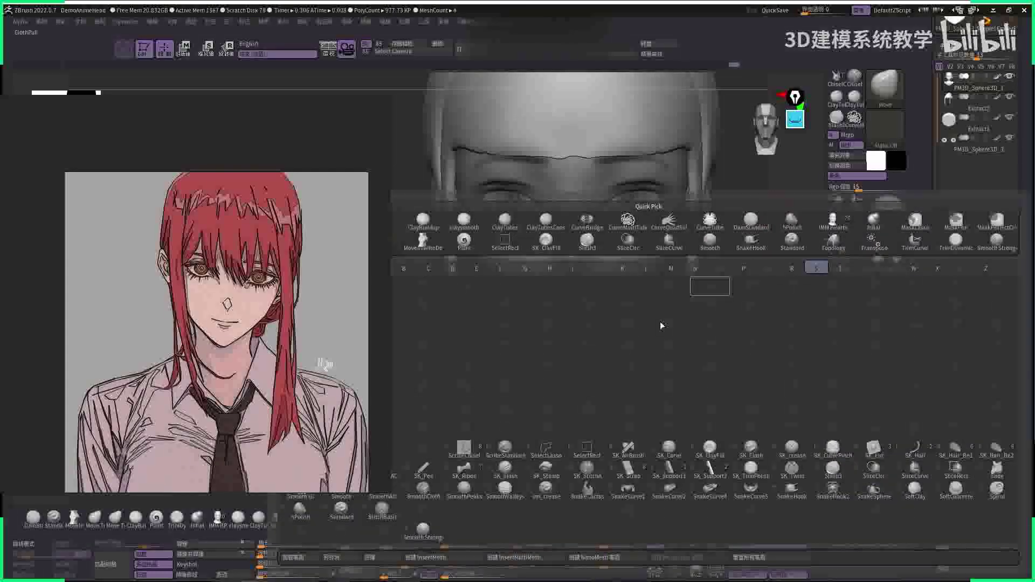
pyautogui.press('Escape')
pyautogui.press('b')
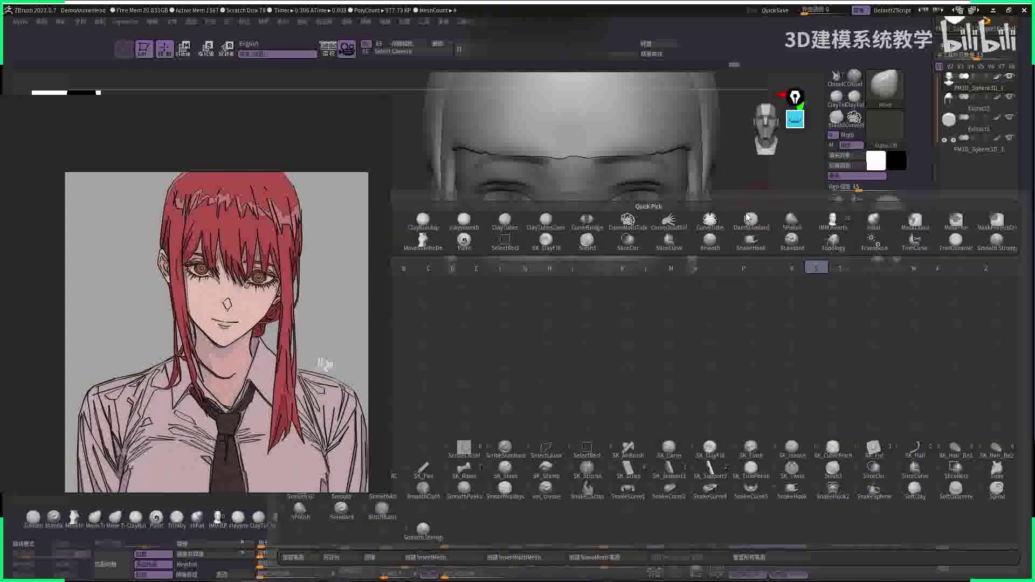
pyautogui.press('Escape')
pyautogui.press('b')
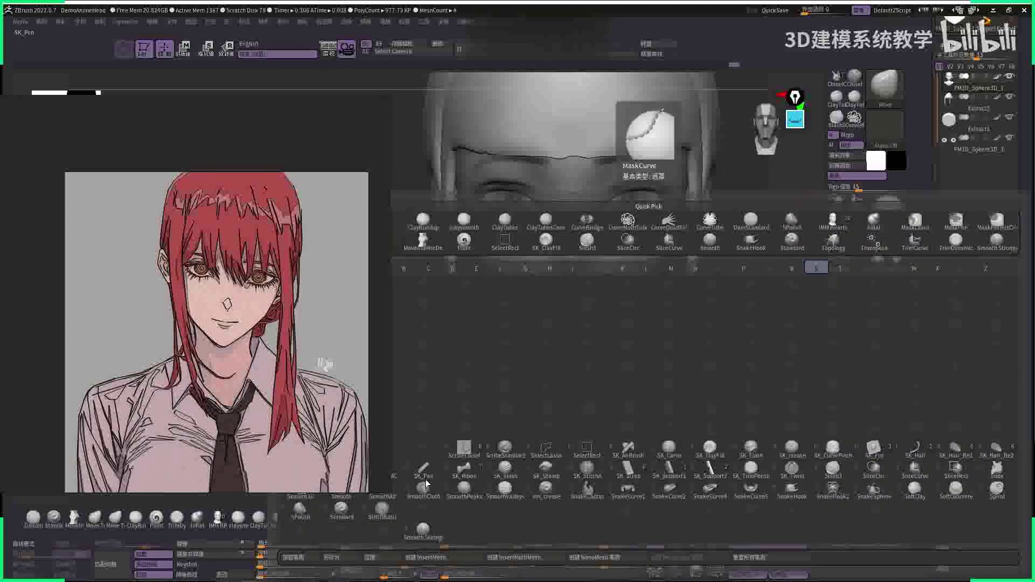
pyautogui.press('Escape')
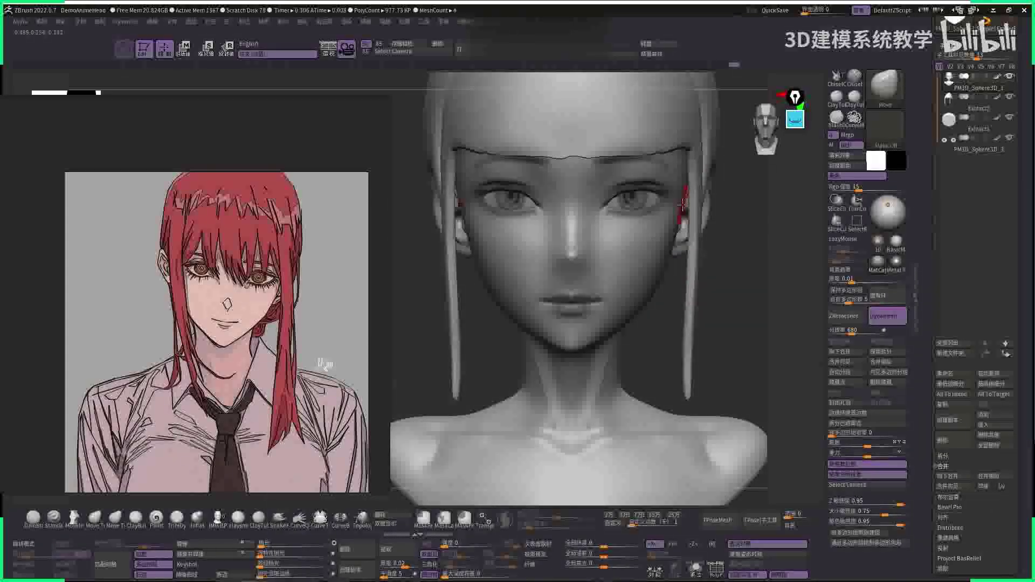
pyautogui.press('b')
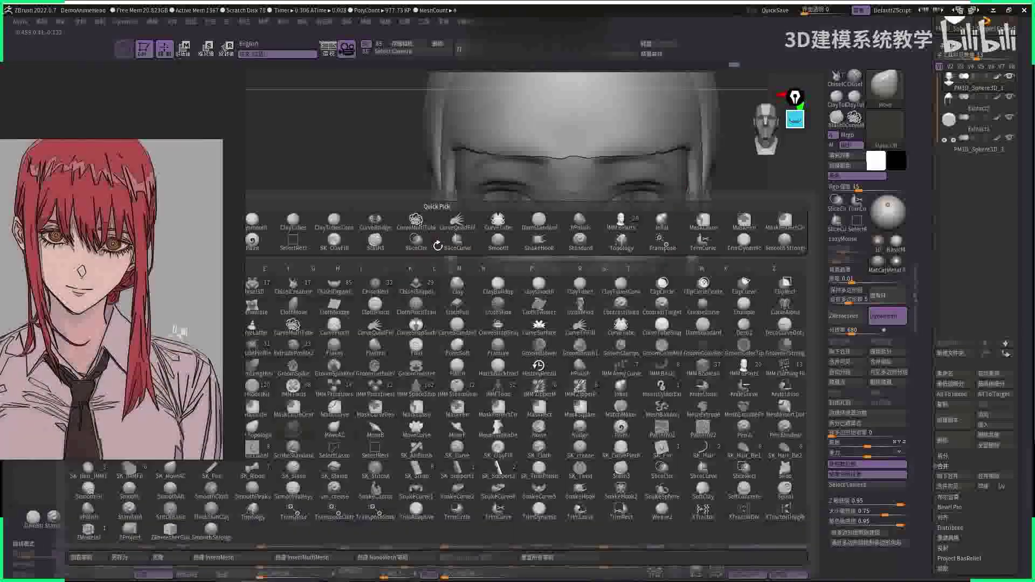
pyautogui.press('s')
pyautogui.click(130, 488)
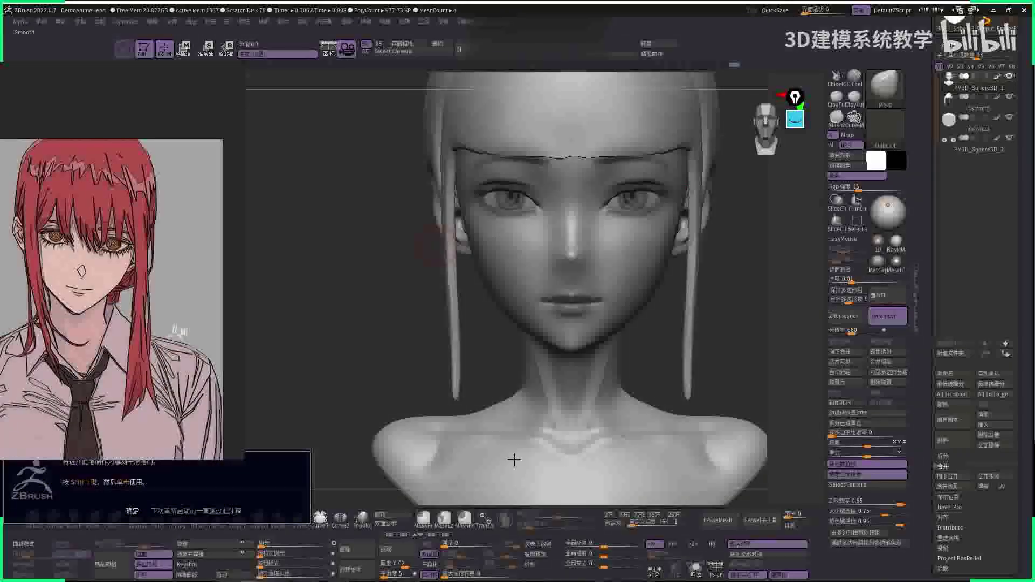
pyautogui.click(133, 511)
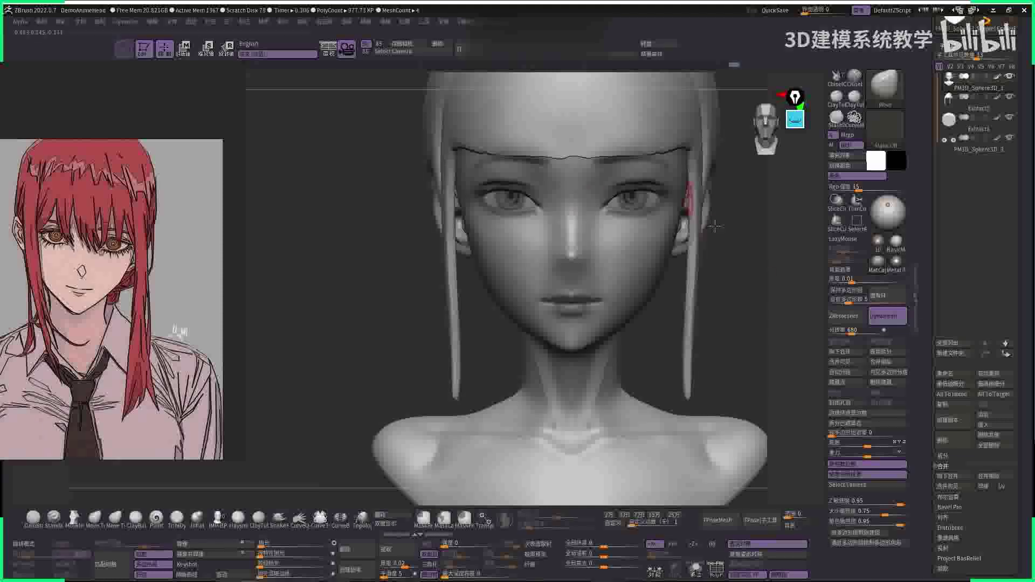
pyautogui.keyDown('alt'); pyautogui.moveTo(714, 226); pyautogui.dragTo(652, 299); pyautogui.keyUp('alt')
pyautogui.press('shift')
# - Check the head's side and ear, then return to front and select DamStandard
pyautogui.press('space')
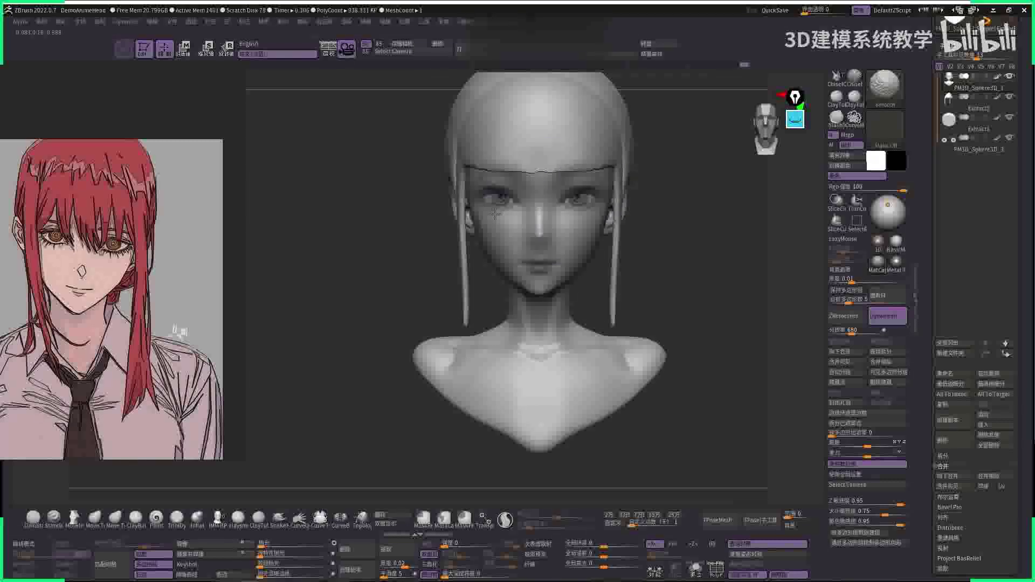
pyautogui.moveTo(556, 178); pyautogui.dragTo(578, 219)
pyautogui.press('space')
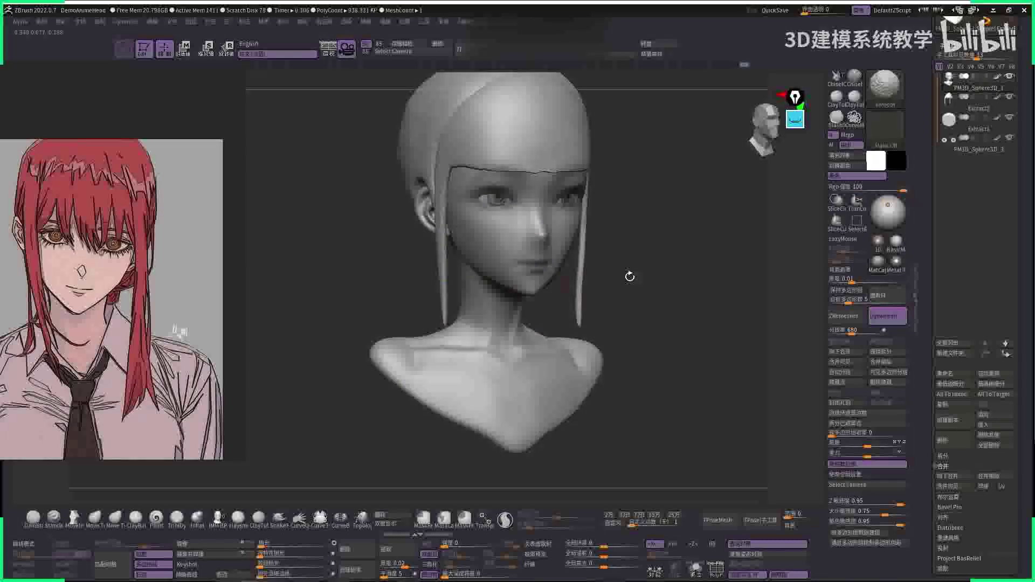
pyautogui.moveTo(628, 278); pyautogui.dragTo(548, 266)
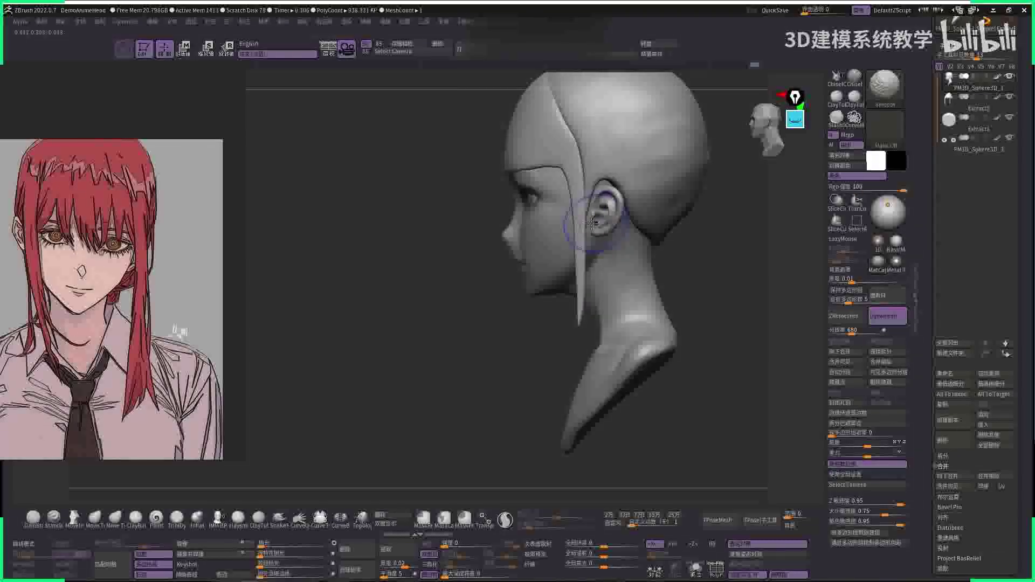
pyautogui.moveTo(586, 231)
pyautogui.mouseDown()
pyautogui.moveTo(723, 317)
pyautogui.moveTo(779, 261)
pyautogui.moveTo(693, 277)
pyautogui.moveTo(701, 266)
pyautogui.moveTo(671, 216)
pyautogui.moveTo(744, 236)
pyautogui.mouseUp()
pyautogui.press('b')
pyautogui.press('d')
pyautogui.press('s')
# - Frame the eyes and carve the upper eyelid creases with DamStandard
pyautogui.press('space')
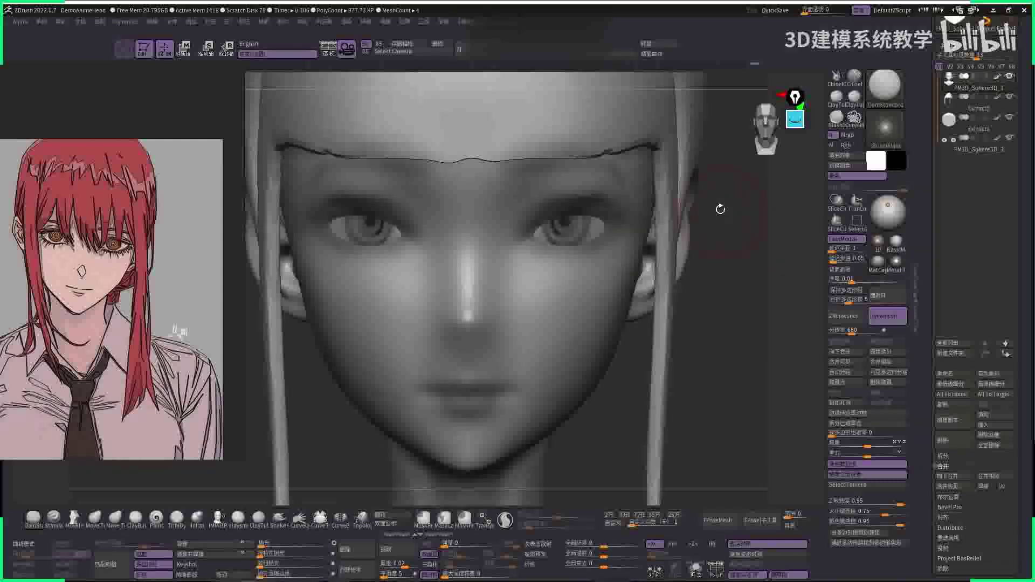
pyautogui.press('space')
pyautogui.moveTo(749, 222); pyautogui.dragTo(570, 231)
pyautogui.press('space')
pyautogui.press('space')
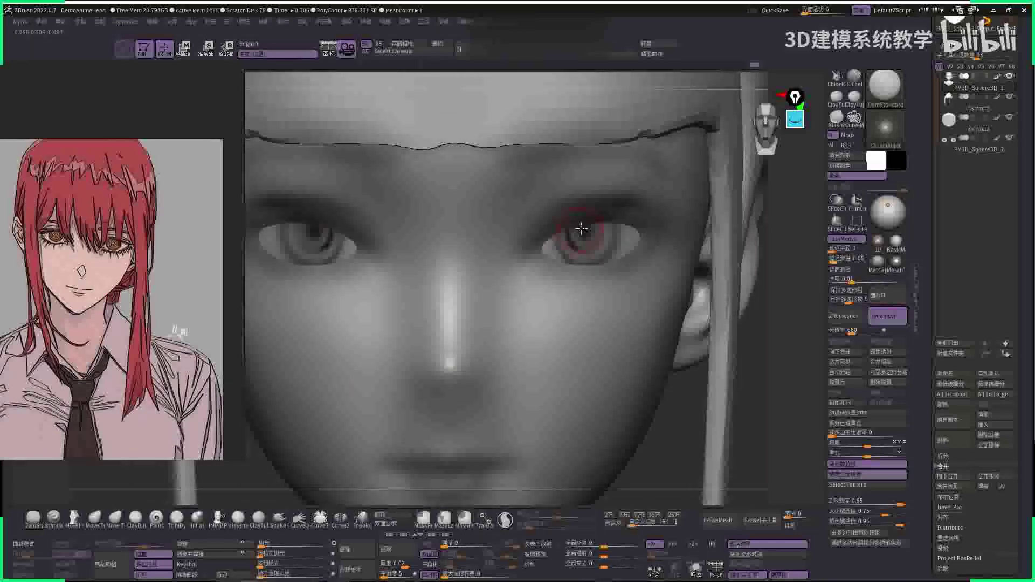
pyautogui.press('space')
pyautogui.press('space')
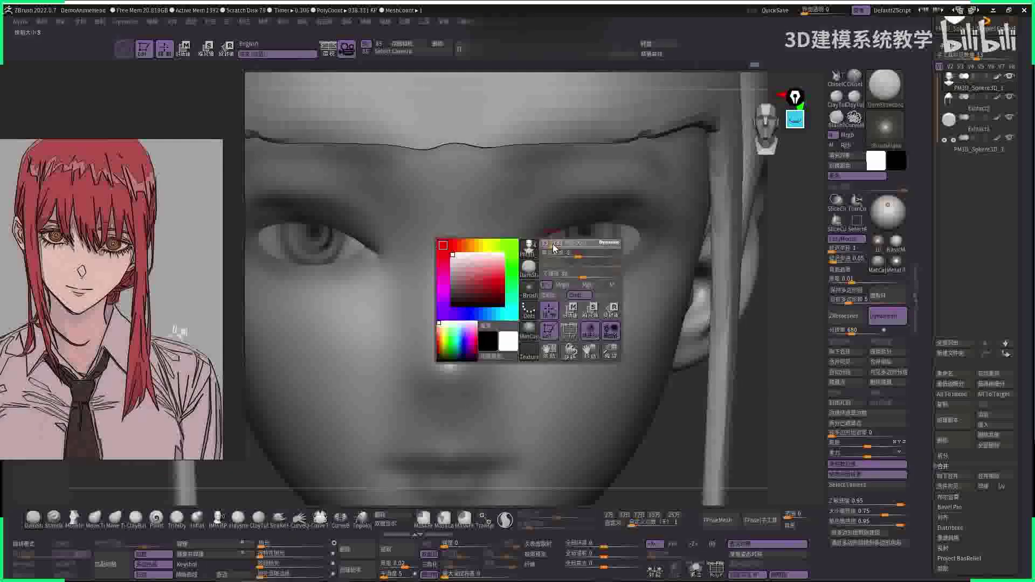
pyautogui.press('space')
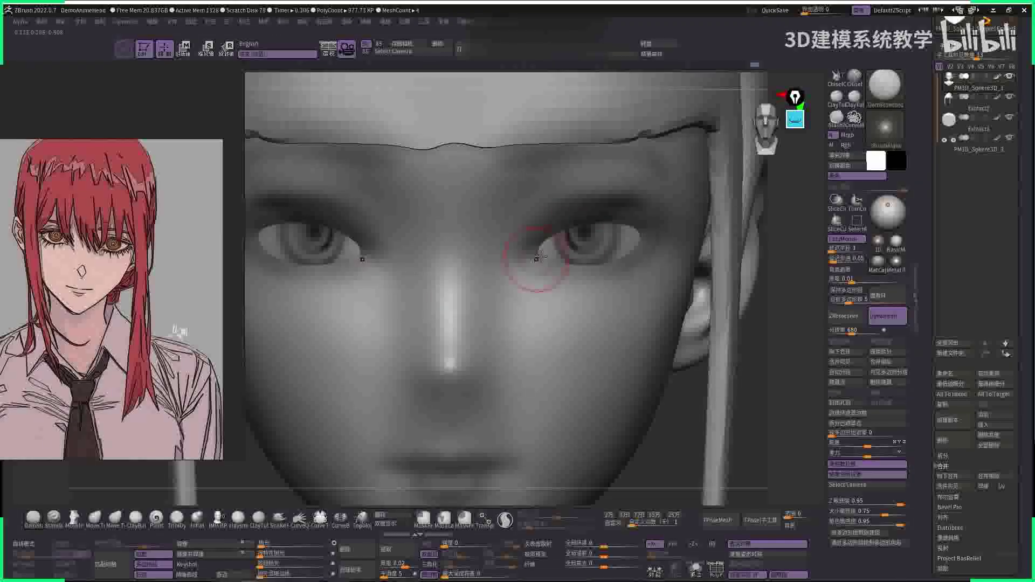
pyautogui.press('space')
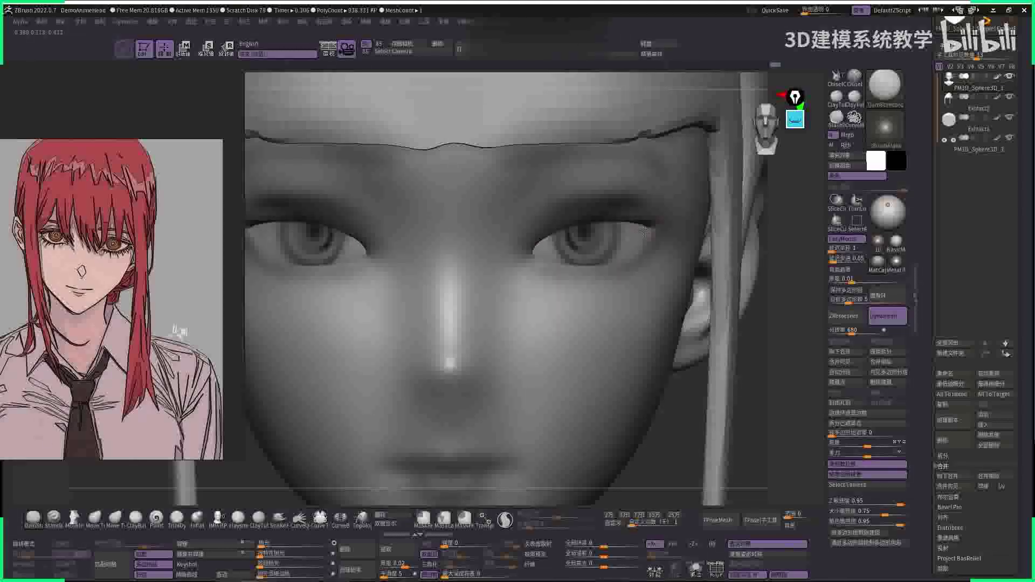
pyautogui.press('f')
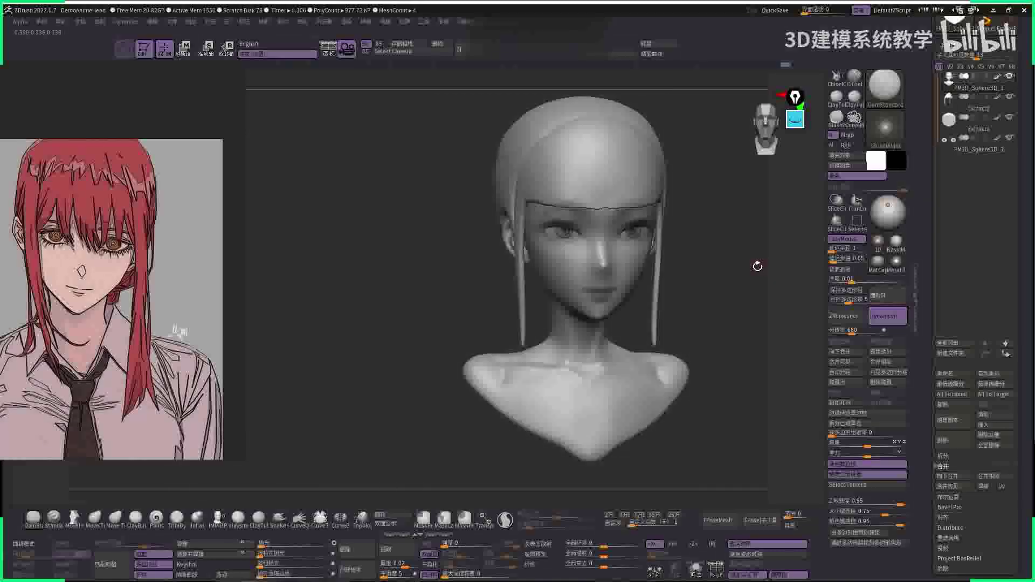
pyautogui.scroll(3, 780, 269)
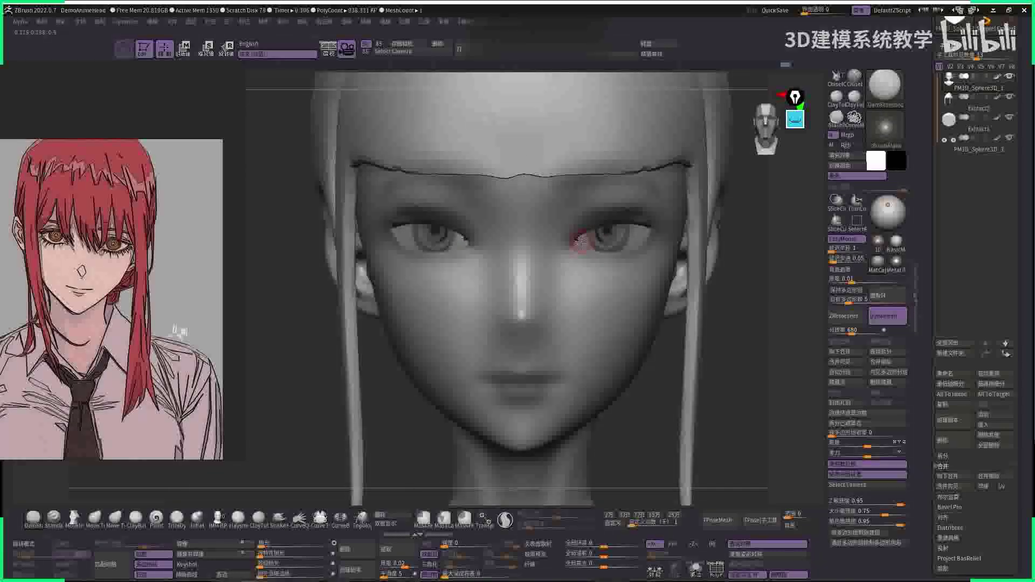
# - Deepen the eyelid lines further, checking the whole bust and right profile
pyautogui.press('space')
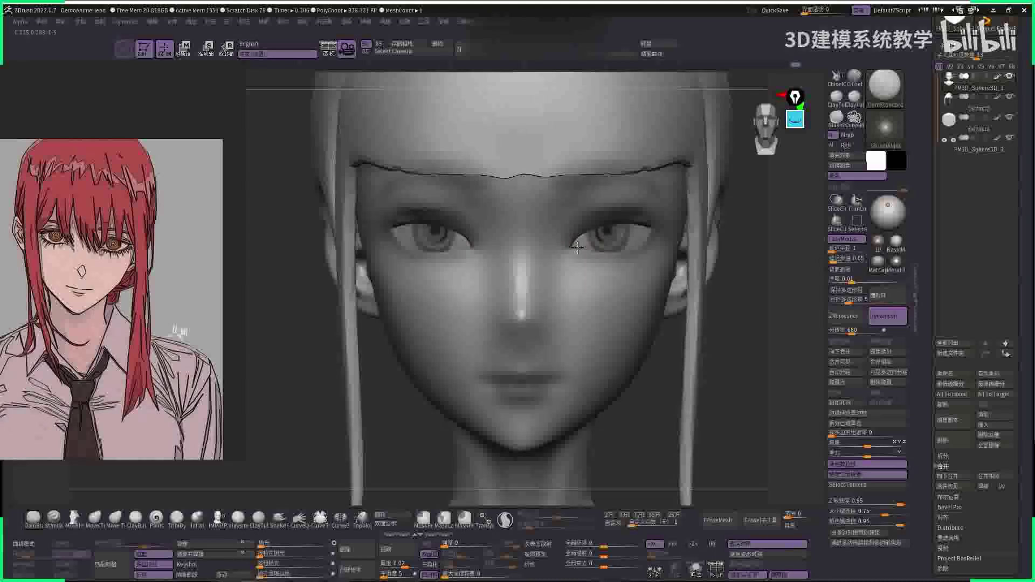
pyautogui.press('space')
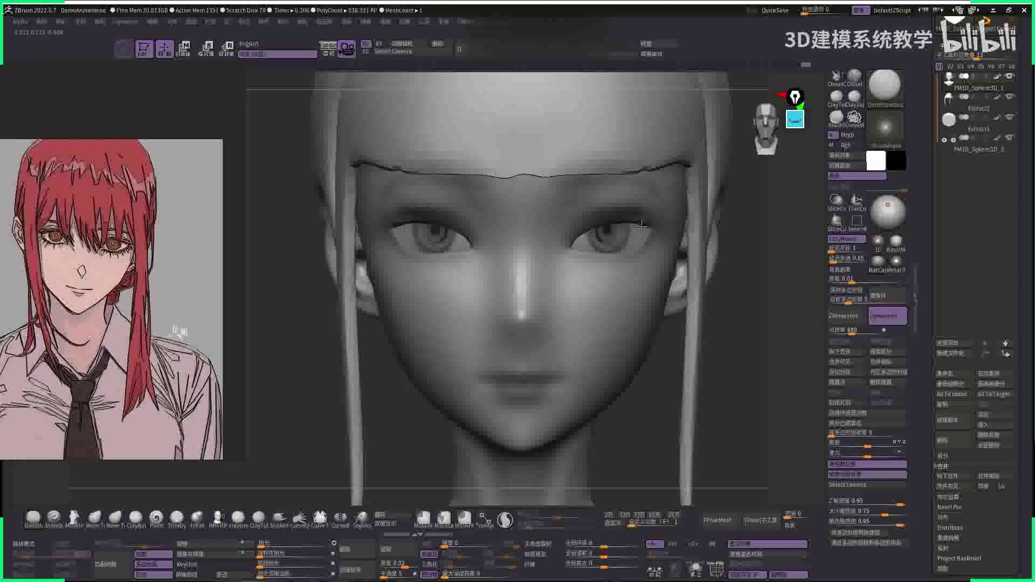
pyautogui.moveTo(652, 229); pyautogui.dragTo(750, 302, button='right')
pyautogui.press('space')
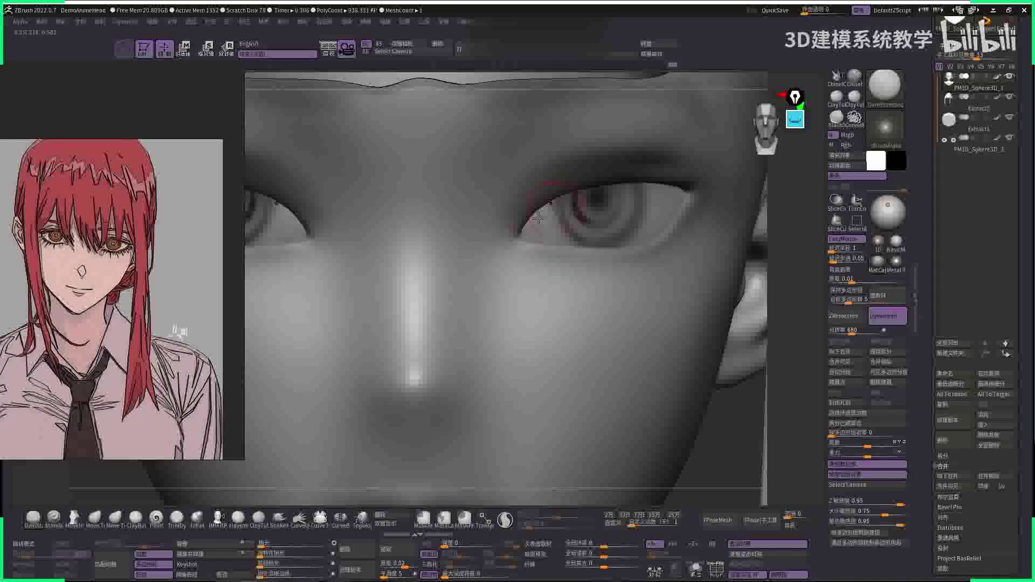
pyautogui.press('space')
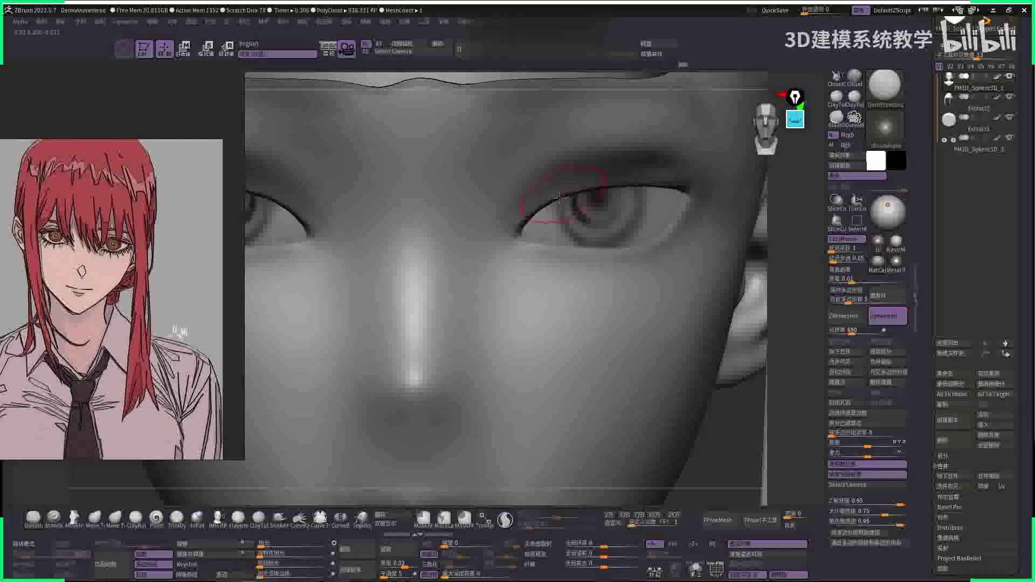
pyautogui.press('space')
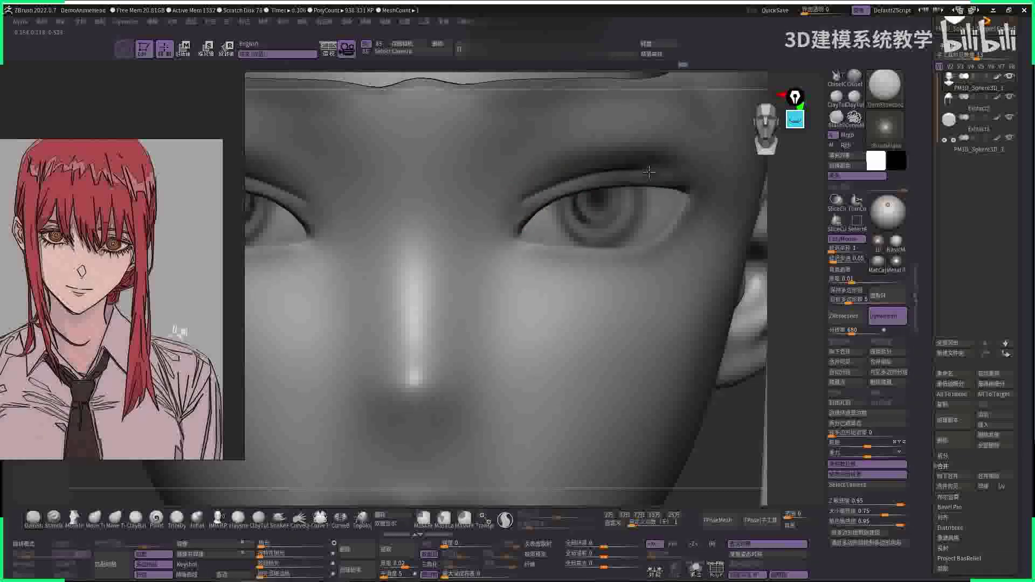
pyautogui.press('f')
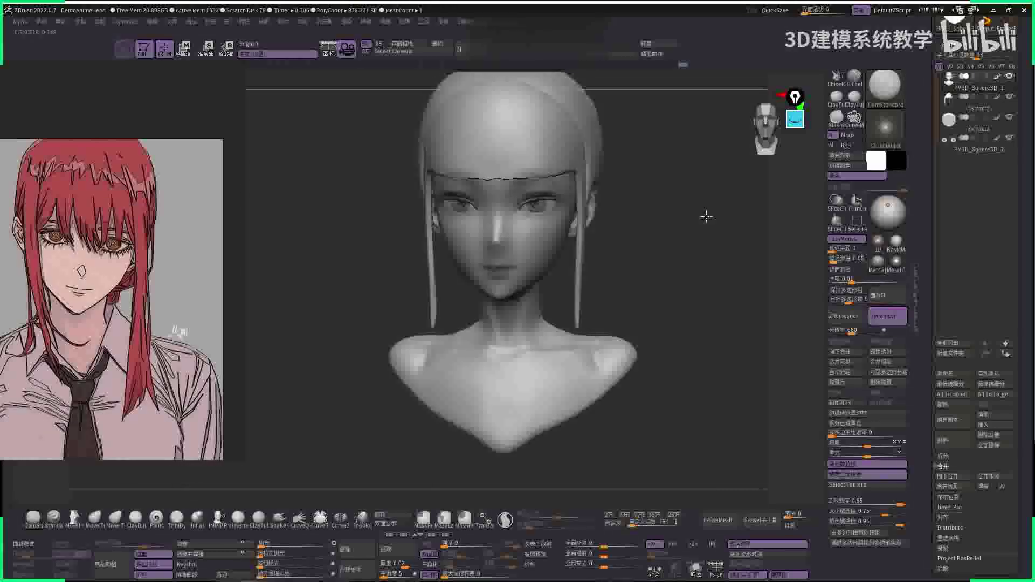
pyautogui.moveTo(707, 217)
pyautogui.mouseDown()
pyautogui.moveTo(687, 216)
pyautogui.moveTo(693, 184)
pyautogui.moveTo(732, 224)
pyautogui.moveTo(710, 240)
pyautogui.moveTo(714, 303)
pyautogui.moveTo(707, 281)
pyautogui.mouseUp()
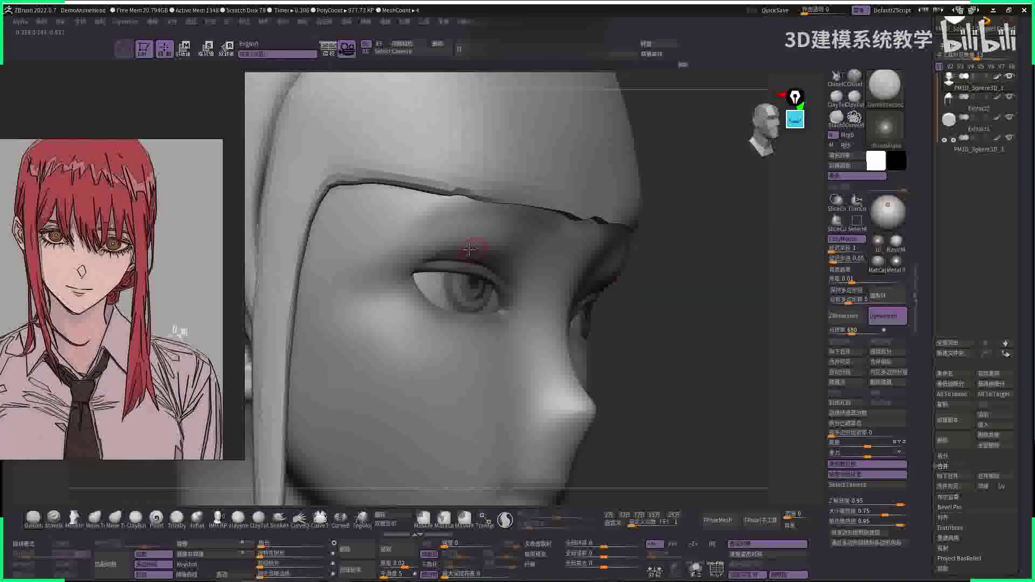
# - Switch to the Sk_ClayFill brush for the brow area
pyautogui.press('space')
pyautogui.click(470, 242)
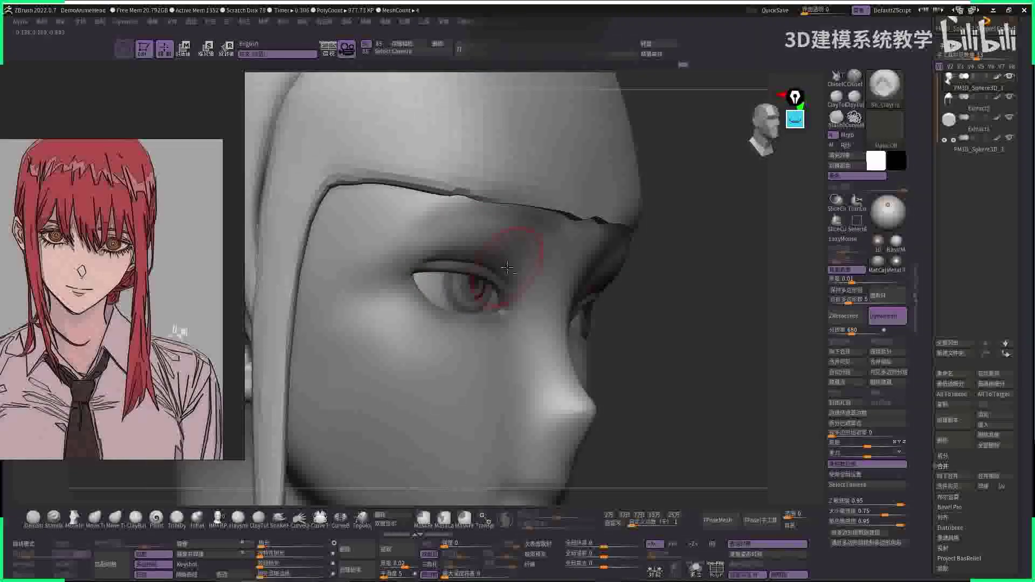
pyautogui.moveTo(658, 286); pyautogui.dragTo(519, 246)
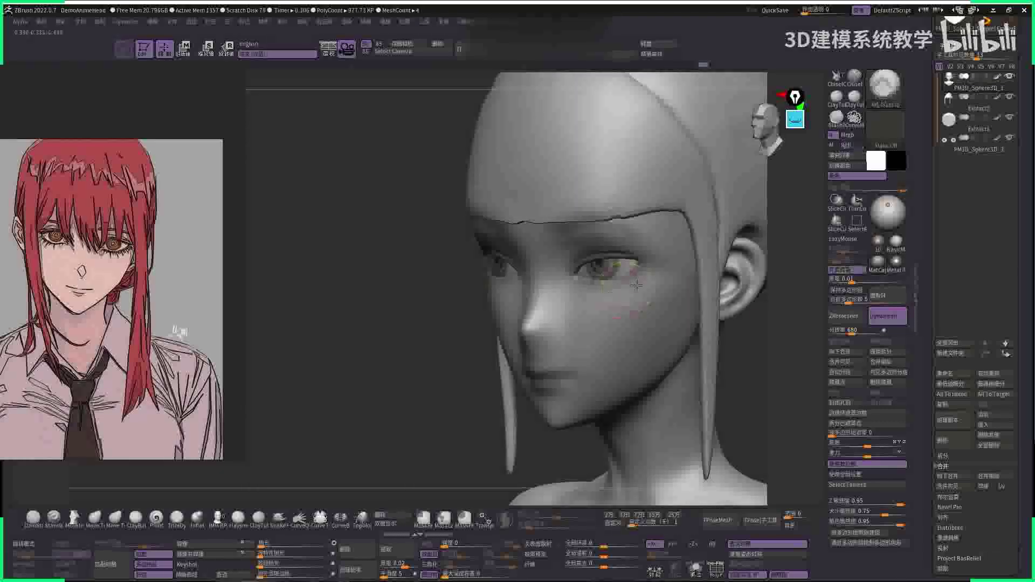
# - Sharpen the upper eyelid lines on both sides, Shift-smoothing along the lids
pyautogui.press('space')
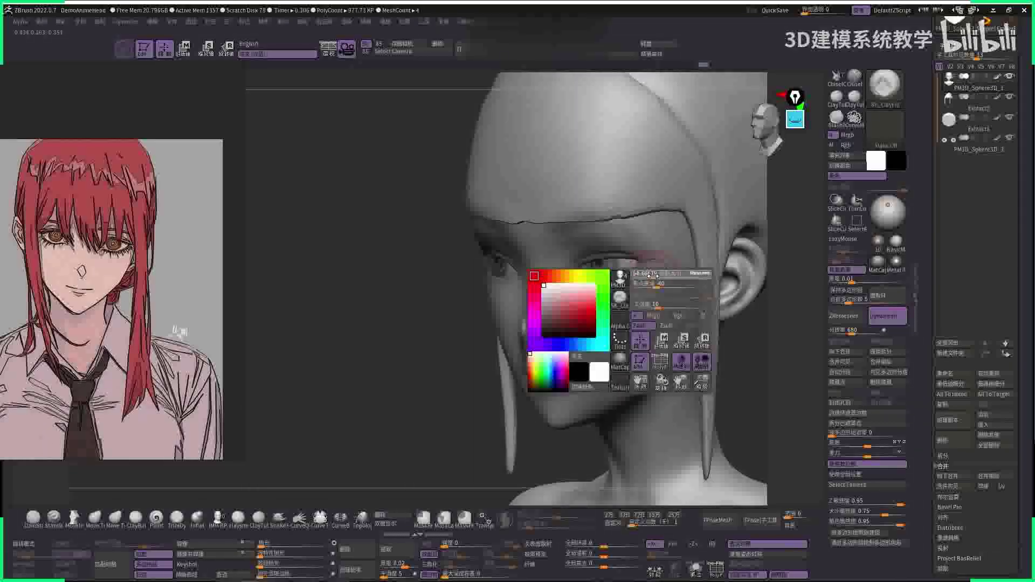
pyautogui.moveTo(658, 266)
pyautogui.mouseDown()
pyautogui.moveTo(627, 281)
pyautogui.moveTo(650, 287)
pyautogui.mouseUp()
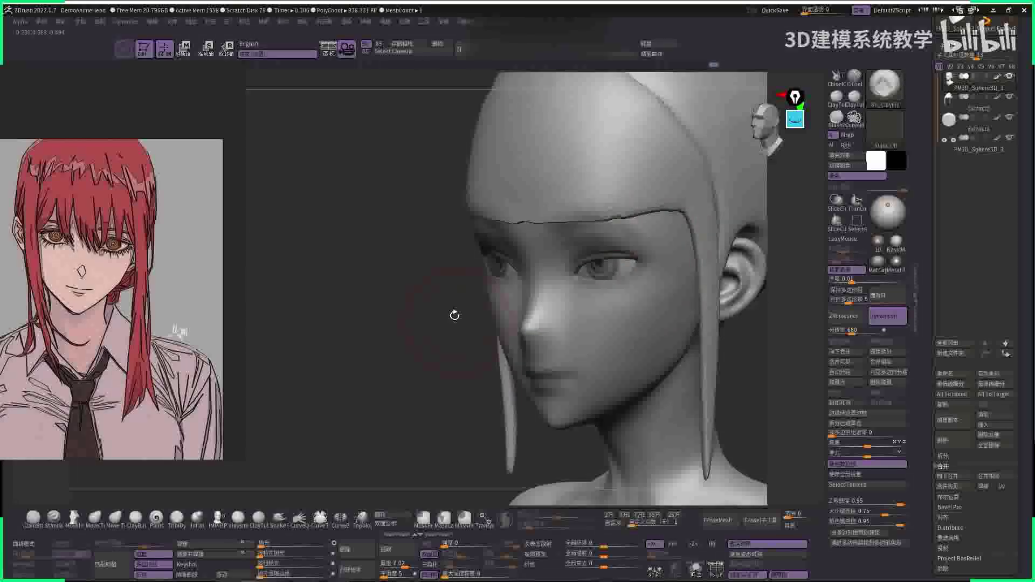
pyautogui.moveTo(455, 250); pyautogui.dragTo(533, 240)
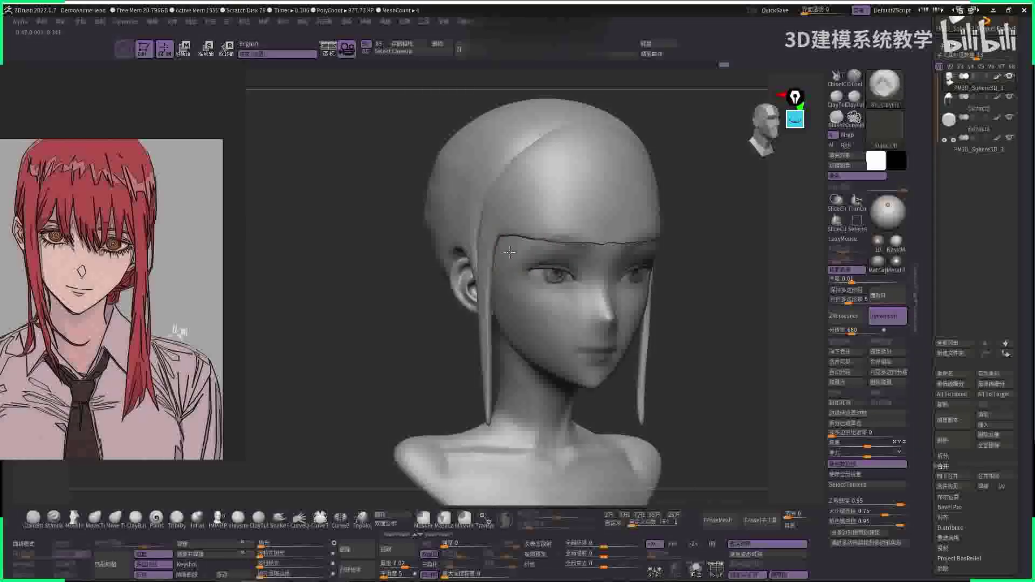
pyautogui.moveTo(713, 306); pyautogui.dragTo(798, 302)
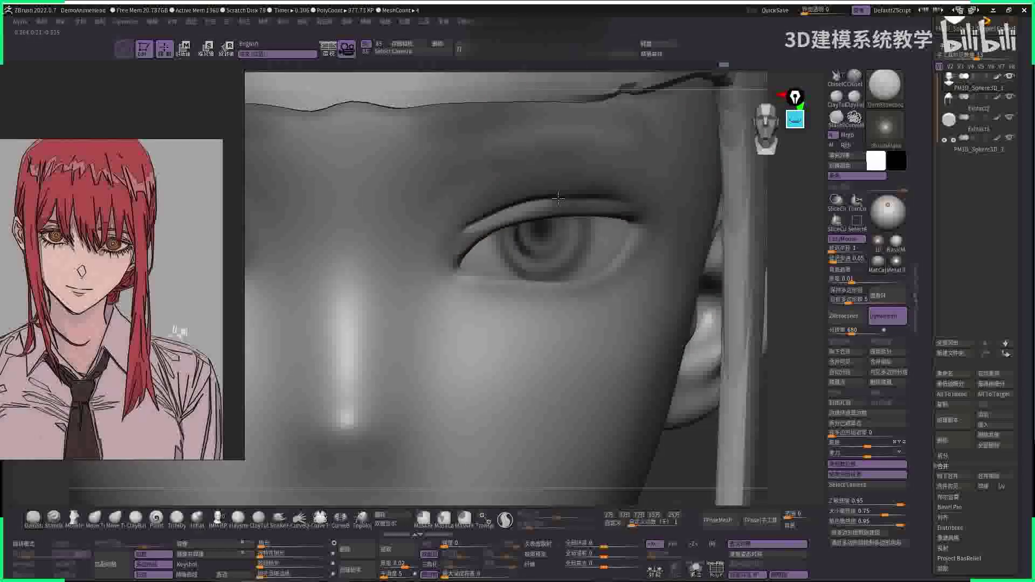
pyautogui.press('shift')
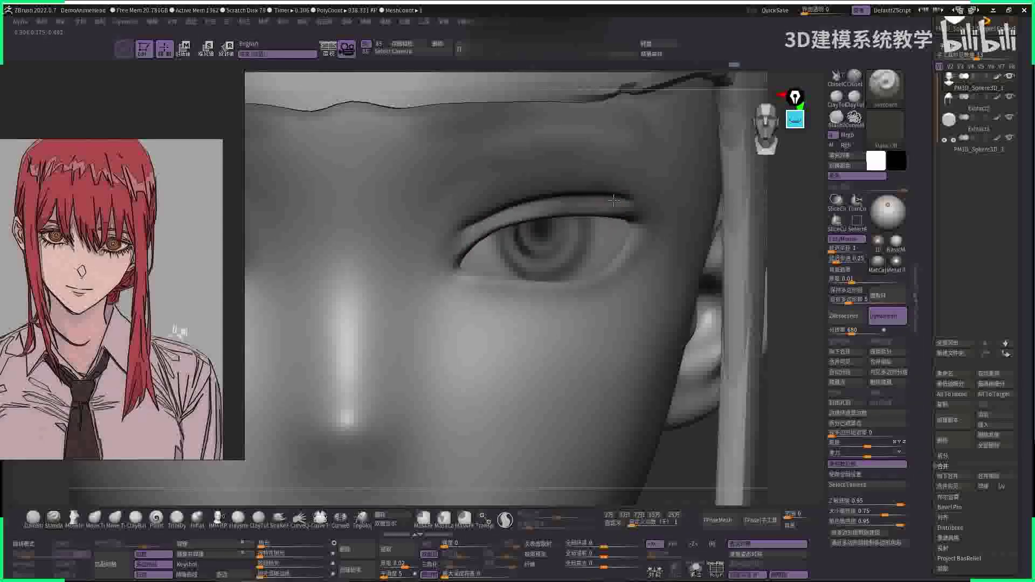
pyautogui.moveTo(802, 223); pyautogui.dragTo(776, 221)
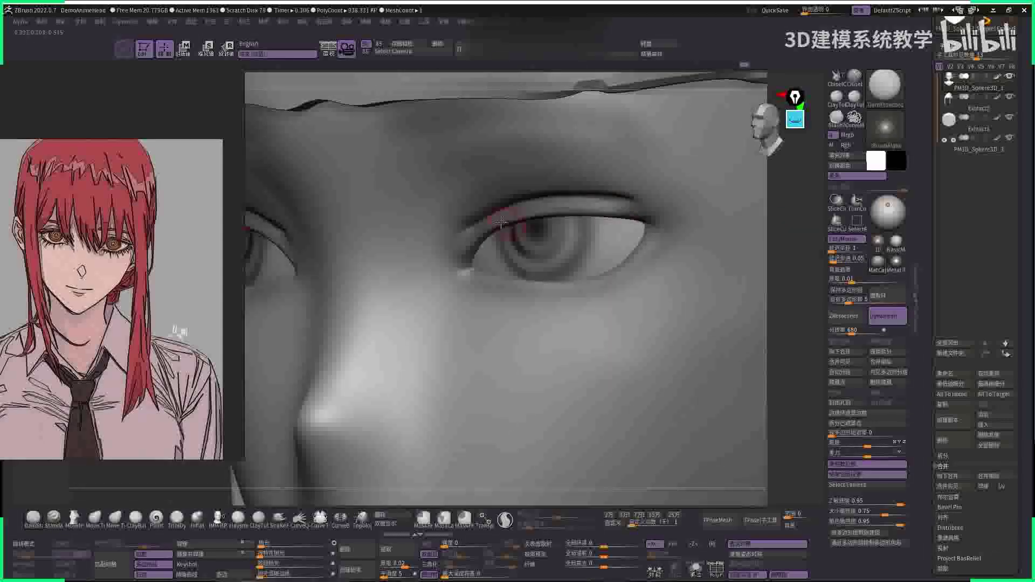
pyautogui.press('shift')
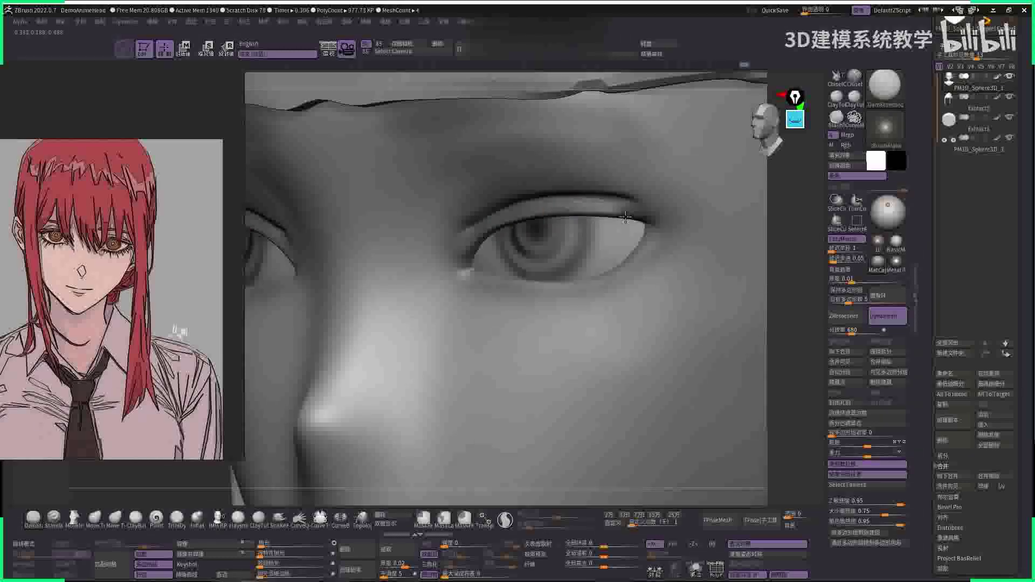
pyautogui.moveTo(790, 245); pyautogui.dragTo(674, 254)
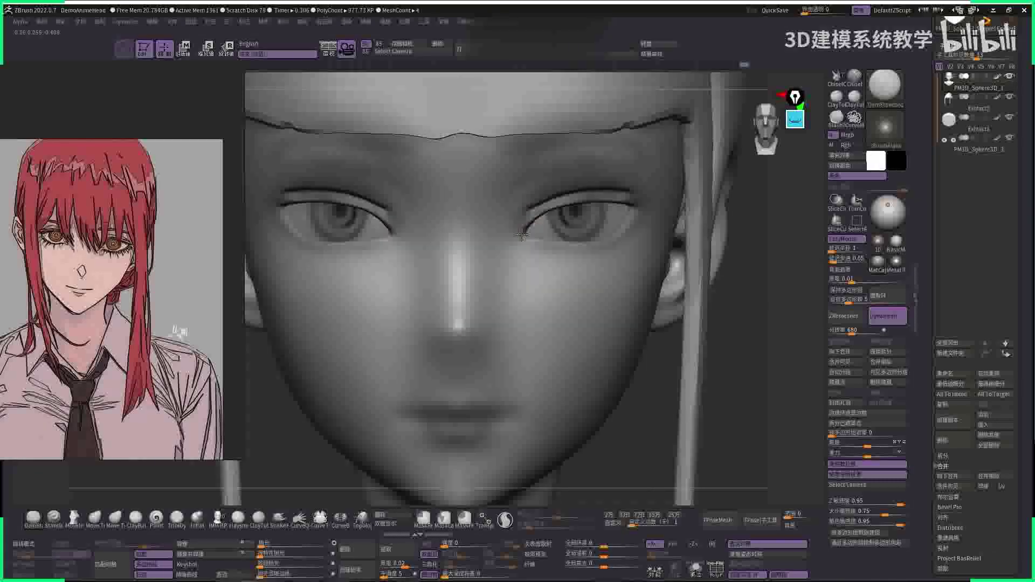
pyautogui.scroll(5, 524, 219)
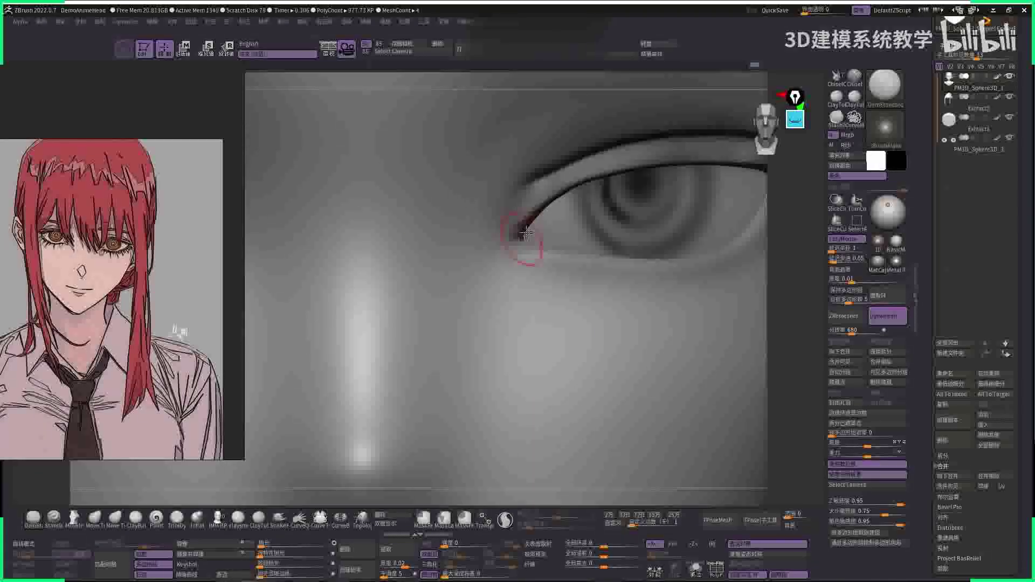
# - Resize the brush and extend the inner eye corners toward the nose
pyautogui.press('space')
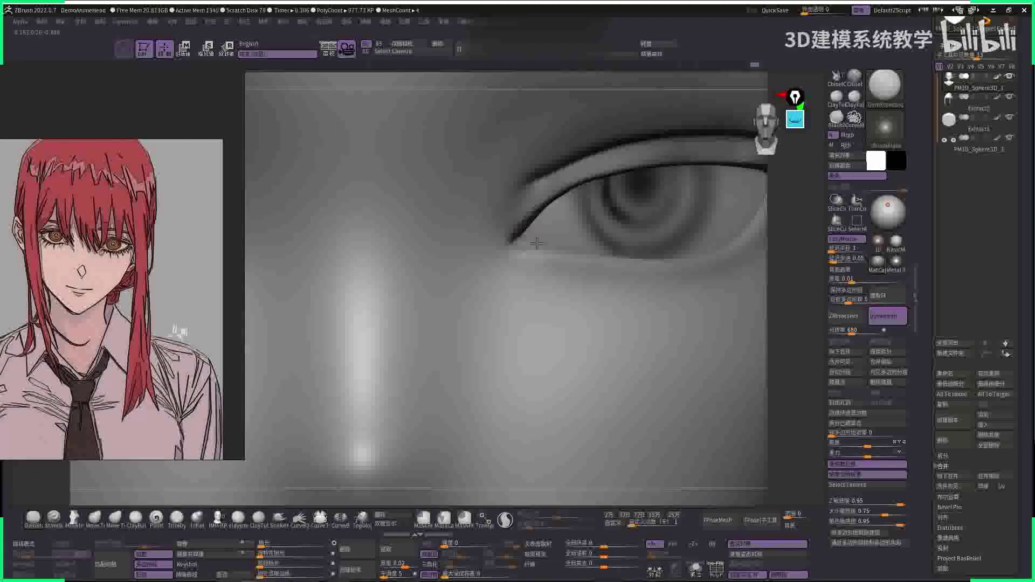
pyautogui.press('f')
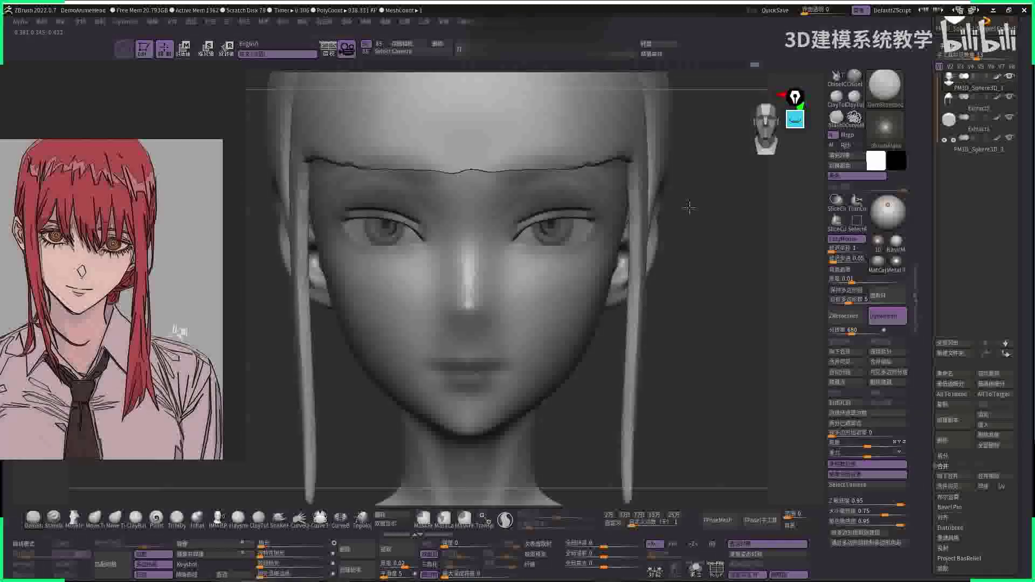
pyautogui.moveTo(694, 286)
pyautogui.mouseDown()
pyautogui.moveTo(687, 242)
pyautogui.moveTo(675, 254)
pyautogui.moveTo(708, 276)
pyautogui.mouseUp()
pyautogui.scroll(5, 708, 275)
pyautogui.press('space')
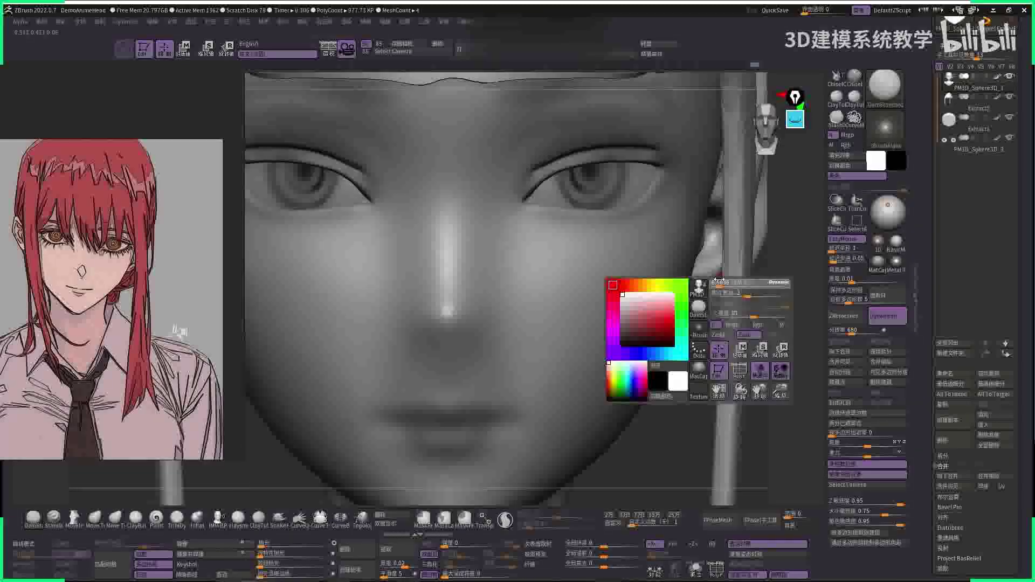
pyautogui.scroll(3, 539, 234)
pyautogui.press('space')
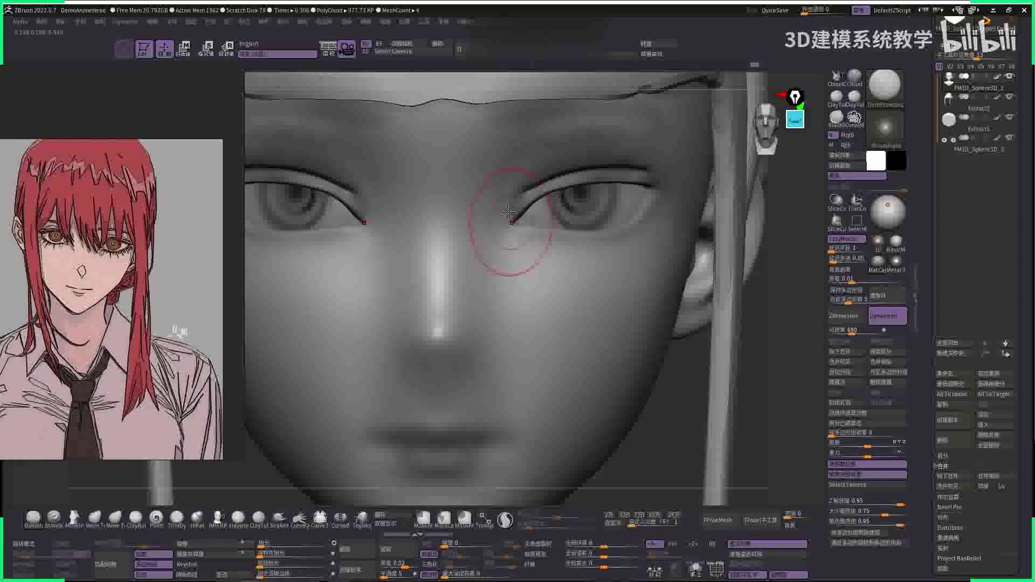
pyautogui.press(']')
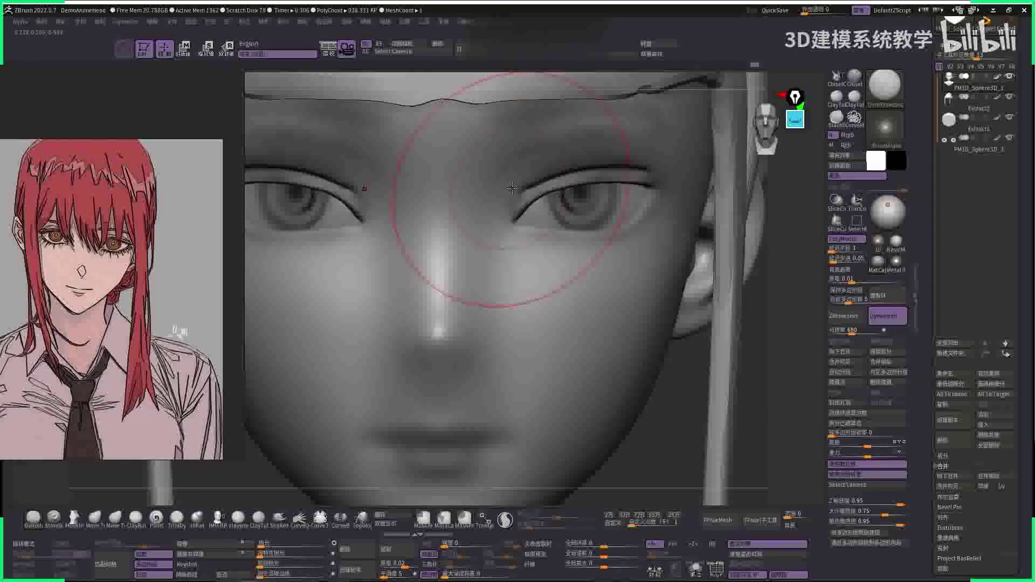
pyautogui.press('space')
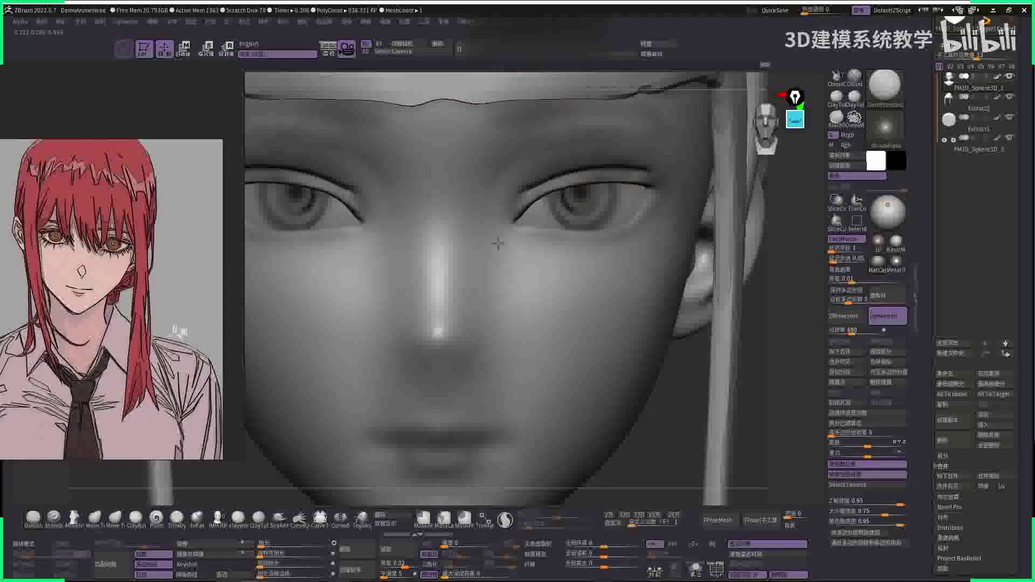
pyautogui.press('space')
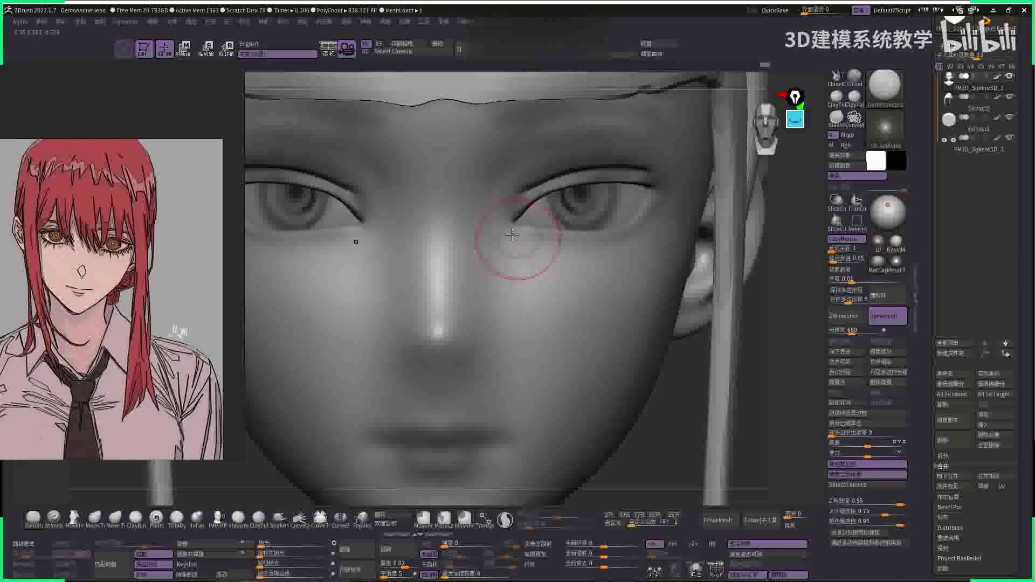
# - Sculpt the edge beneath the eye, then make Extract2 the active subtool
pyautogui.moveTo(680, 252); pyautogui.dragTo(525, 251, button='right')
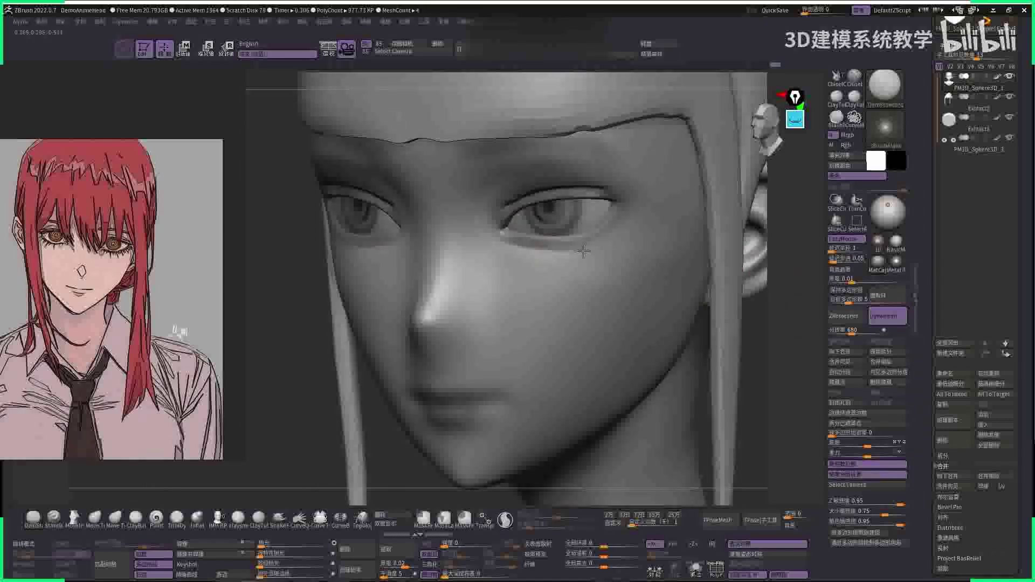
pyautogui.moveTo(603, 241); pyautogui.dragTo(615, 227)
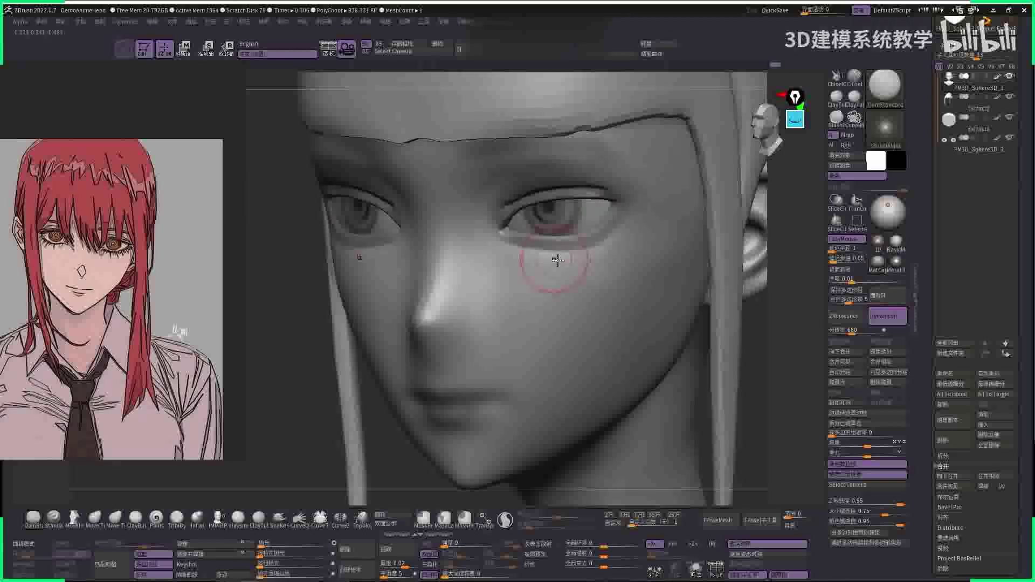
pyautogui.keyDown('alt'); pyautogui.click(739, 303); pyautogui.keyUp('alt')
pyautogui.moveTo(739, 303); pyautogui.dragTo(501, 240, button='right')
# - Make the PM3D_Sphere3D_1 head mesh active again with the Standard brush selected
pyautogui.press('b')
pyautogui.press('s')
pyautogui.press('t')
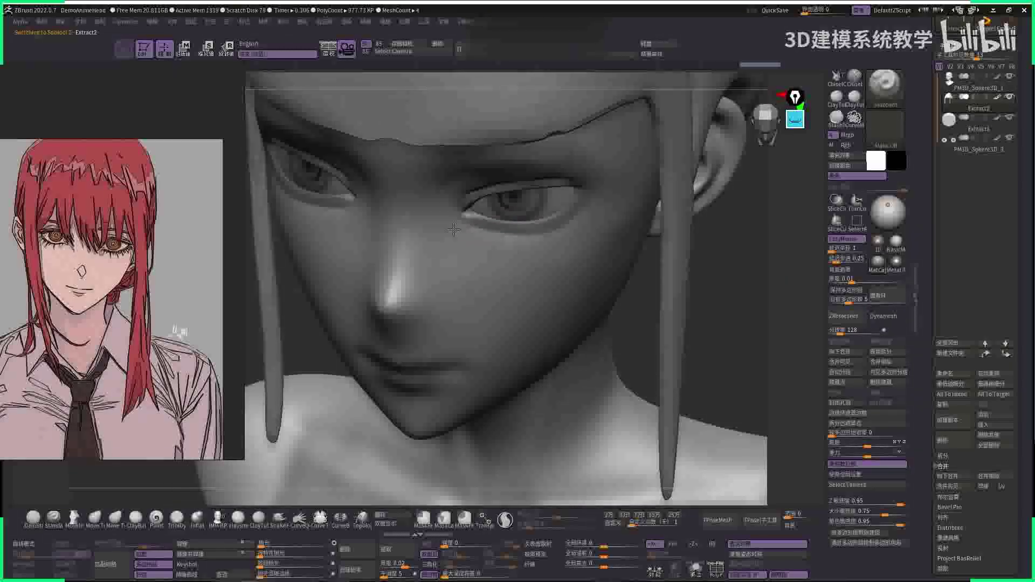
pyautogui.keyDown('alt'); pyautogui.click(452, 223); pyautogui.keyUp('alt')
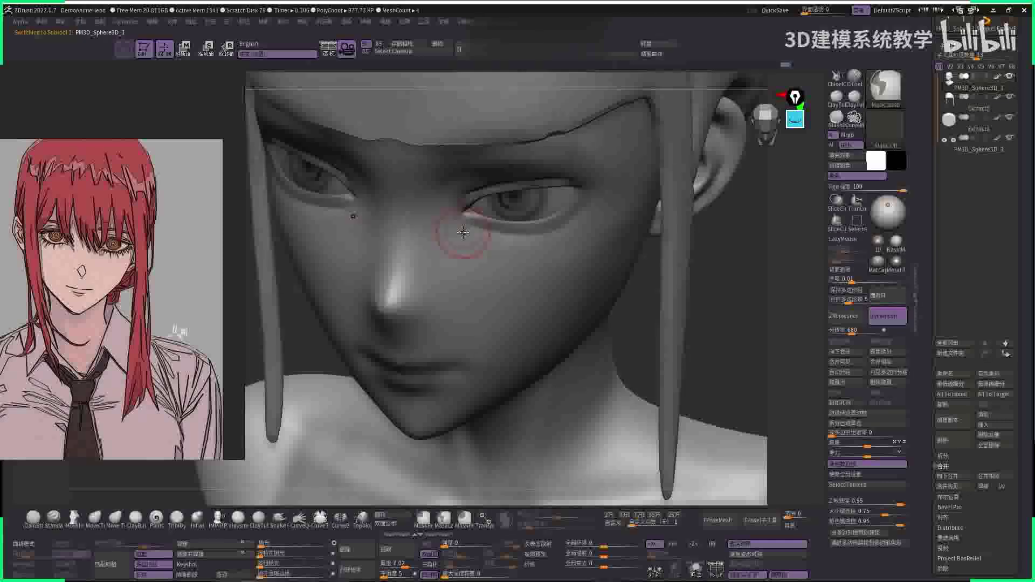
pyautogui.press('space')
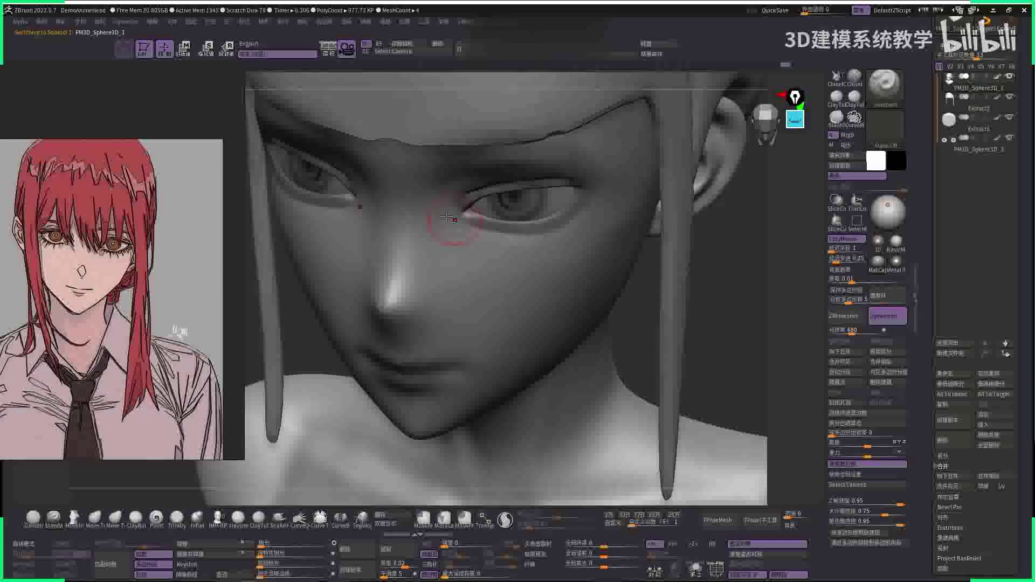
pyautogui.press('space')
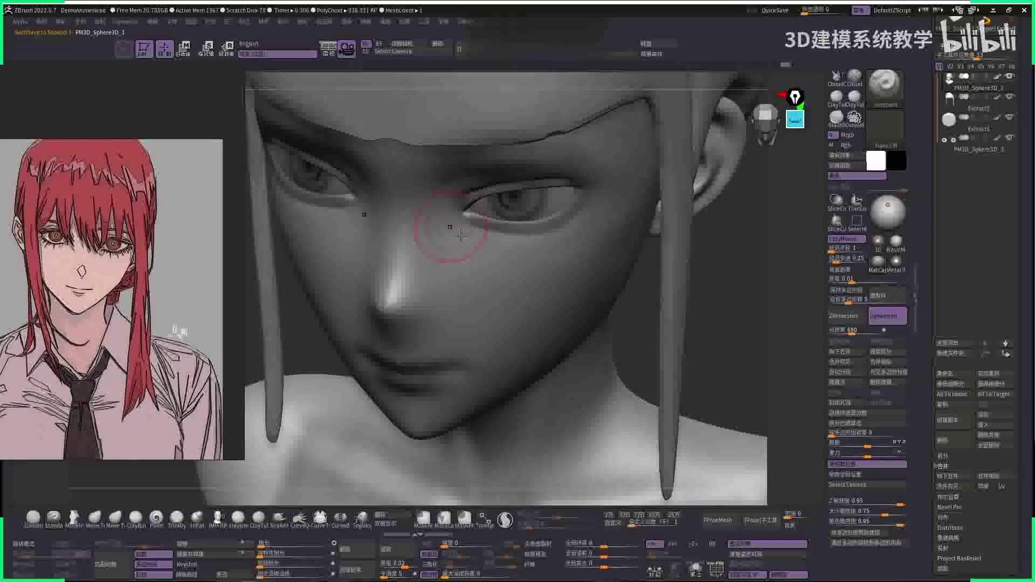
pyautogui.scroll(3, 461, 235)
# - With DamStandard, carve the inner lower eyelid corner and deepen the inner eye corner
pyautogui.press('b')
pyautogui.press('d')
pyautogui.press('s')
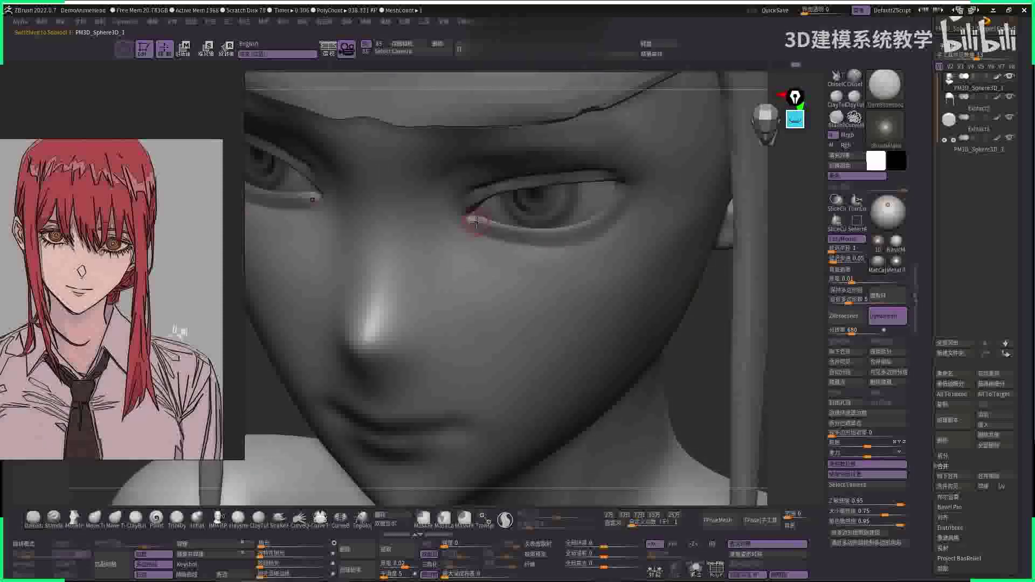
pyautogui.moveTo(477, 222)
pyautogui.mouseDown()
pyautogui.moveTo(505, 234)
pyautogui.moveTo(502, 222)
pyautogui.moveTo(478, 221)
pyautogui.moveTo(570, 231)
pyautogui.moveTo(478, 220)
pyautogui.mouseUp()
pyautogui.press('space')
pyautogui.moveTo(540, 234); pyautogui.dragTo(559, 234)
# - Frame the head, re-angle to a close three-quarter view of the face, and adjust brush settings
pyautogui.press('f')
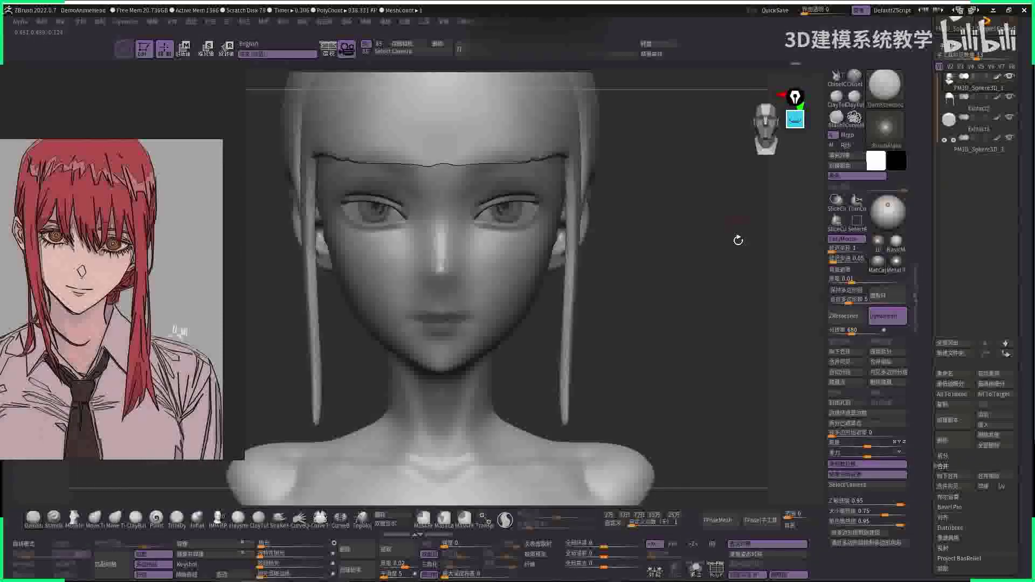
pyautogui.keyDown('alt'); pyautogui.moveTo(735, 236); pyautogui.dragTo(492, 227); pyautogui.keyUp('alt')
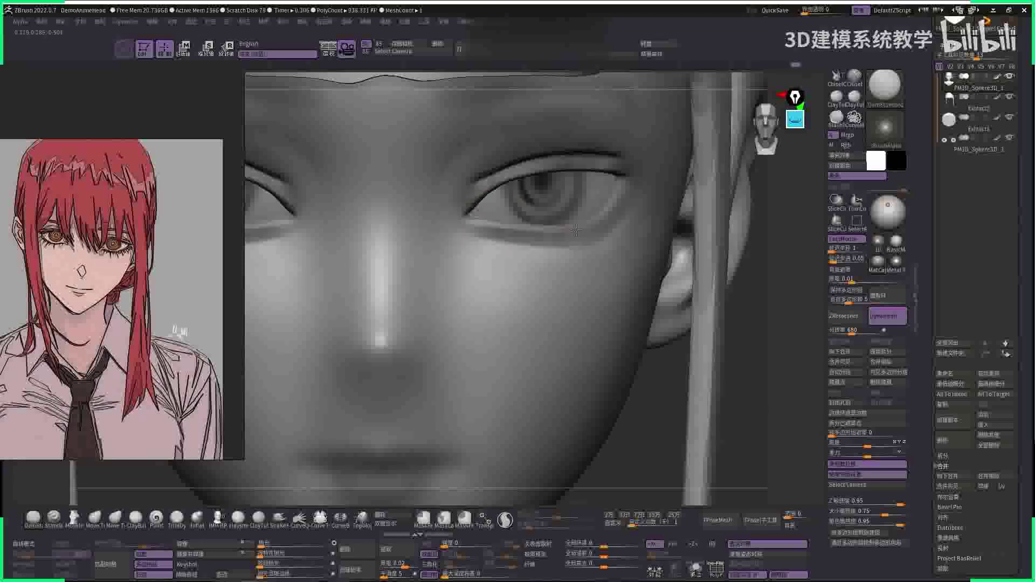
pyautogui.moveTo(627, 186); pyautogui.dragTo(603, 227)
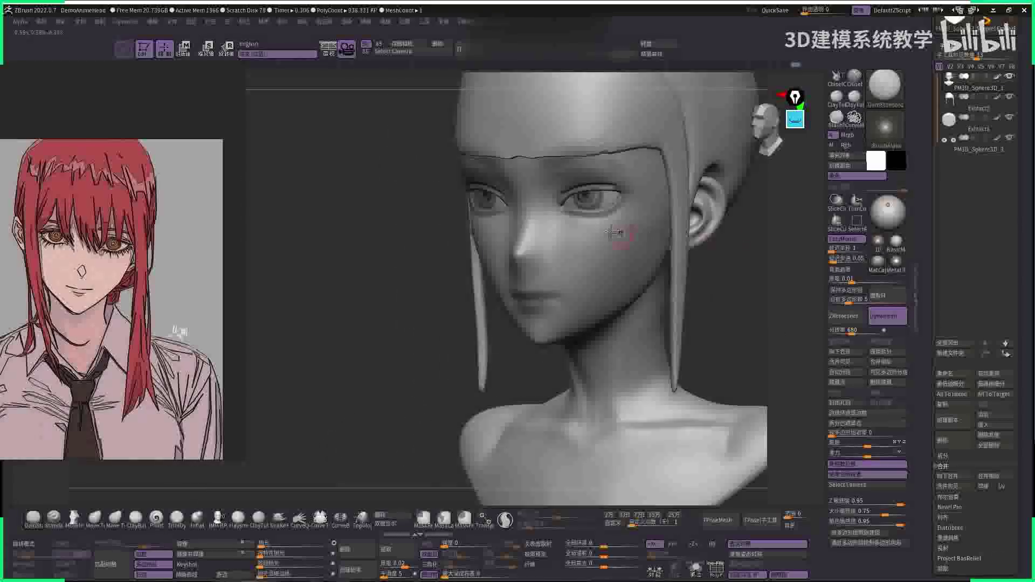
pyautogui.rightClick(585, 224)
pyautogui.moveTo(594, 226); pyautogui.dragTo(723, 289)
pyautogui.rightClick(565, 261)
pyautogui.moveTo(564, 261); pyautogui.dragTo(486, 286)
pyautogui.rightClick(485, 286)
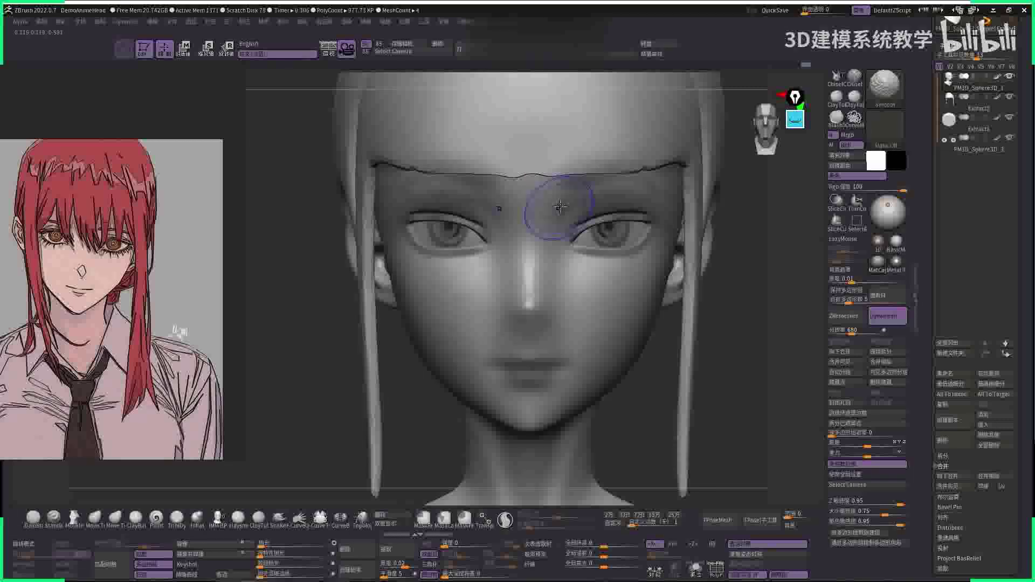
pyautogui.rightClick(568, 252)
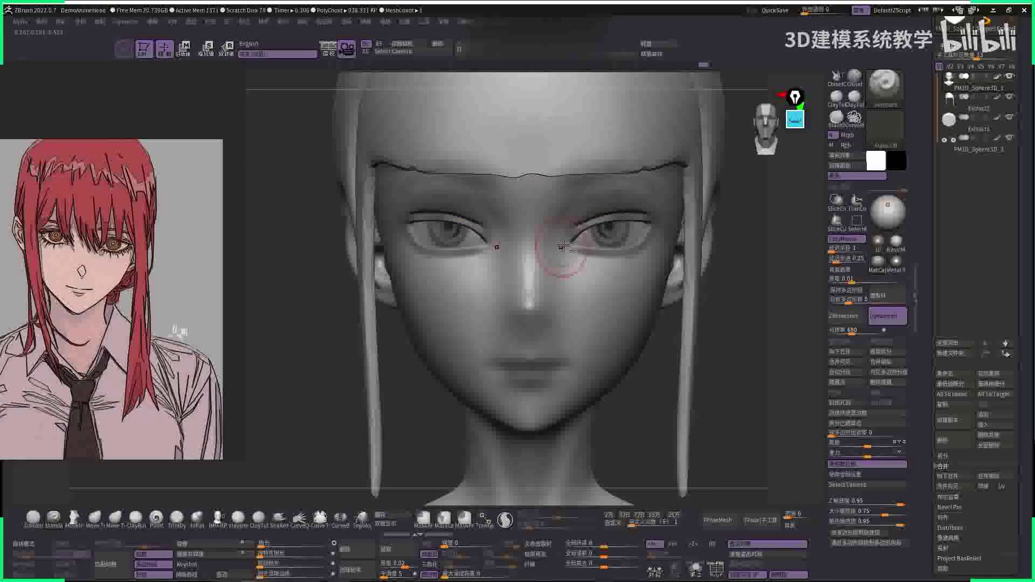
# - Smooth around the eye and the brow between the eyes, orbiting to check
pyautogui.keyDown('shift'); pyautogui.moveTo(619, 209); pyautogui.dragTo(558, 225); pyautogui.keyUp('shift')
pyautogui.keyDown('alt'); pyautogui.moveTo(586, 193); pyautogui.dragTo(556, 219, button='right'); pyautogui.keyUp('alt')
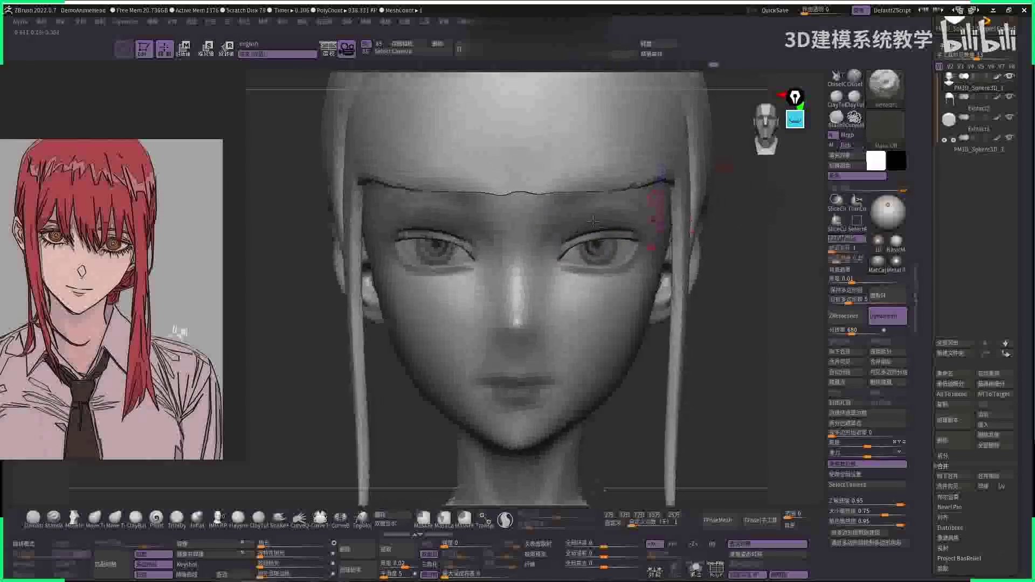
pyautogui.rightClick(548, 224)
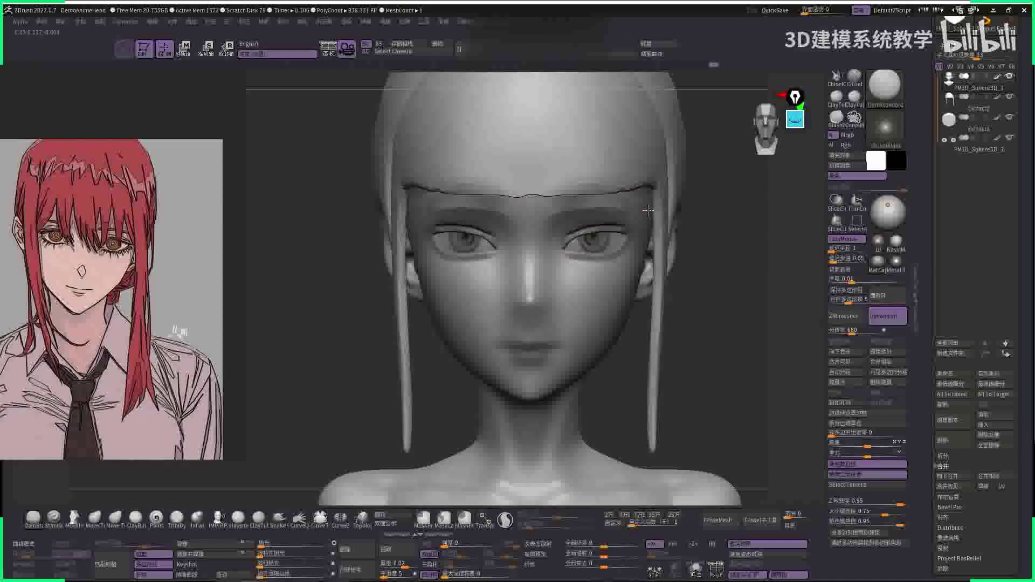
pyautogui.moveTo(520, 185); pyautogui.dragTo(564, 216, button='right')
pyautogui.rightClick(564, 216)
pyautogui.moveTo(564, 216)
pyautogui.keyDown('shift'); pyautogui.mouseDown()
pyautogui.moveTo(549, 213)
pyautogui.moveTo(564, 206)
pyautogui.mouseUp(); pyautogui.keyUp('shift')
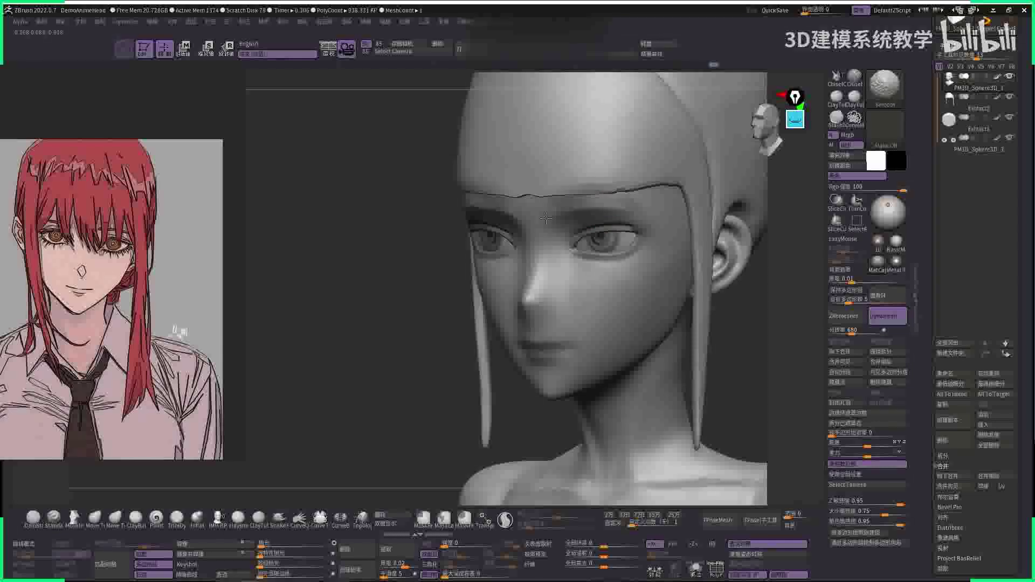
pyautogui.moveTo(575, 201)
pyautogui.mouseDown(button='right')
pyautogui.moveTo(762, 270)
pyautogui.moveTo(659, 198)
pyautogui.mouseUp(button='right')
# - Select the Smooth Stronger brush and zoom in to a close front view of the eyes
pyautogui.press('b')
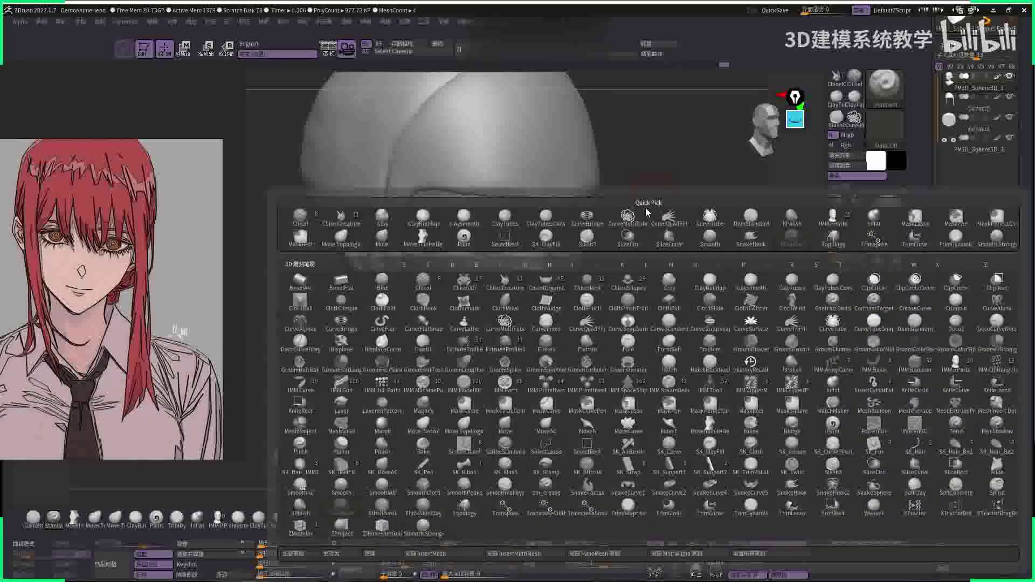
pyautogui.press('Escape')
pyautogui.press('b')
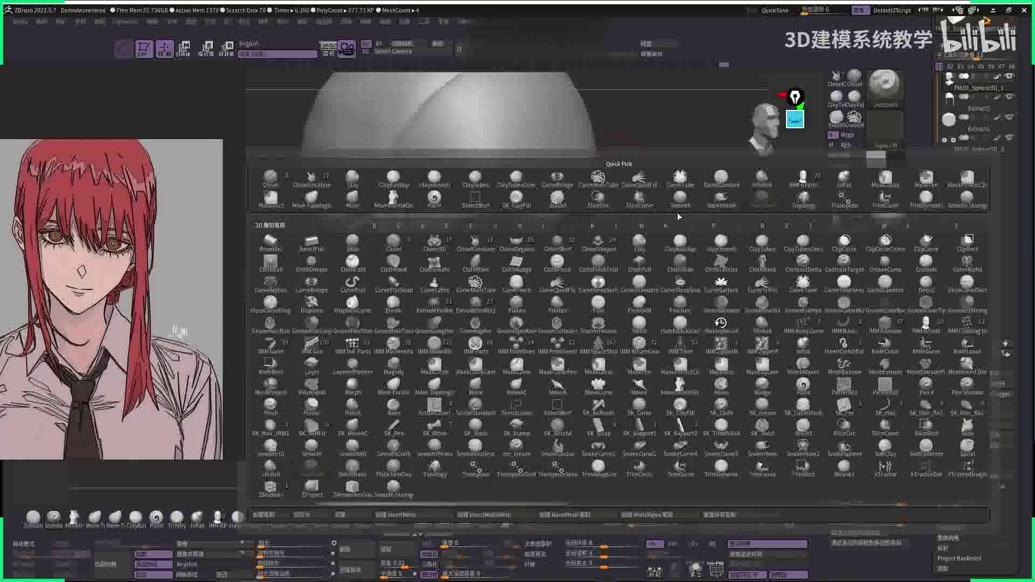
pyautogui.click(926, 200)
pyautogui.click(852, 222)
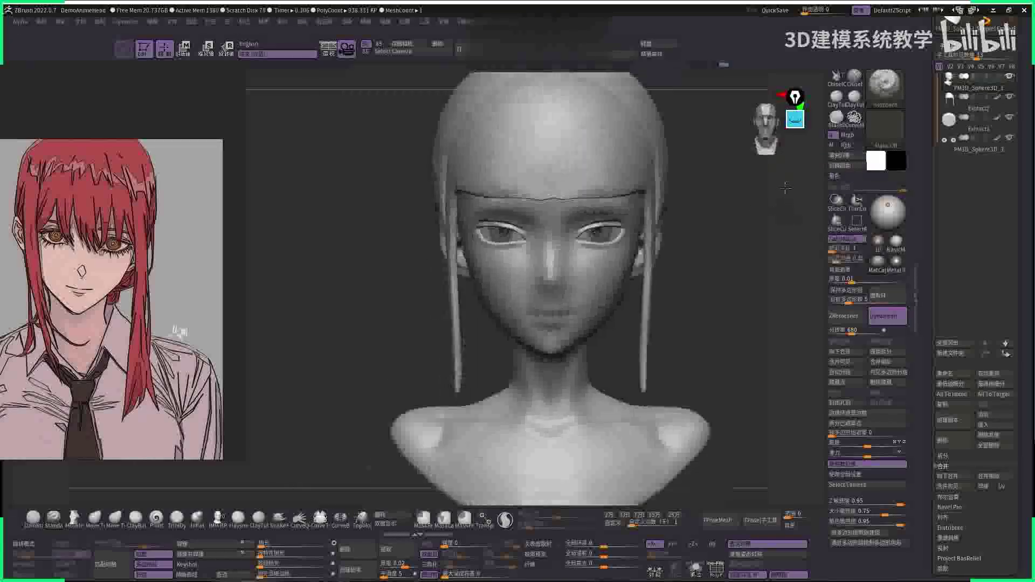
pyautogui.moveTo(785, 187)
pyautogui.mouseDown()
pyautogui.moveTo(744, 197)
pyautogui.moveTo(758, 189)
pyautogui.moveTo(744, 312)
pyautogui.moveTo(797, 334)
pyautogui.moveTo(766, 302)
pyautogui.moveTo(572, 248)
pyautogui.mouseUp()
pyautogui.press('space')
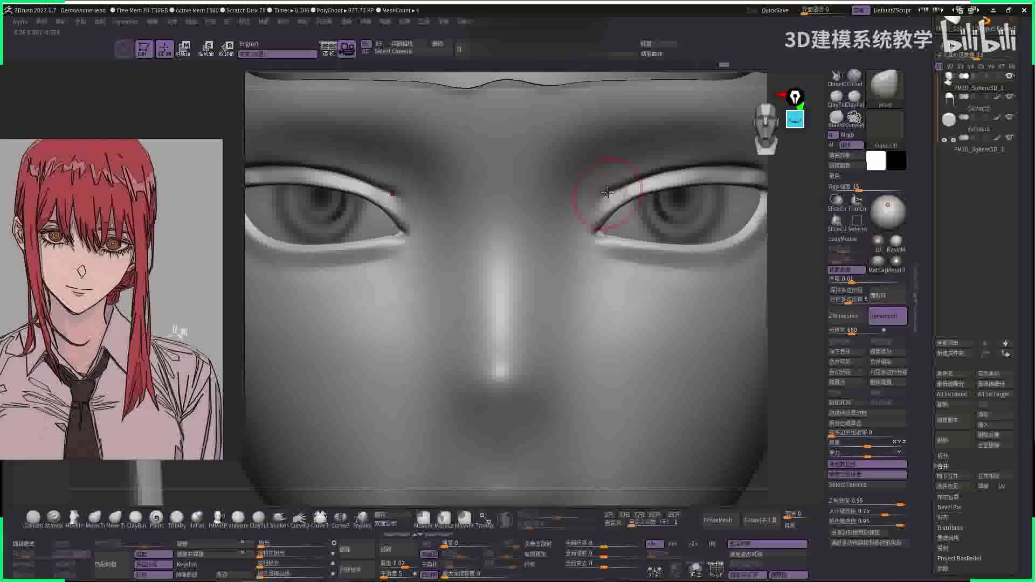
# - Pull the inner eye corners into shape symmetrically with the Move brush (BMV)
pyautogui.moveTo(607, 192); pyautogui.dragTo(602, 176)
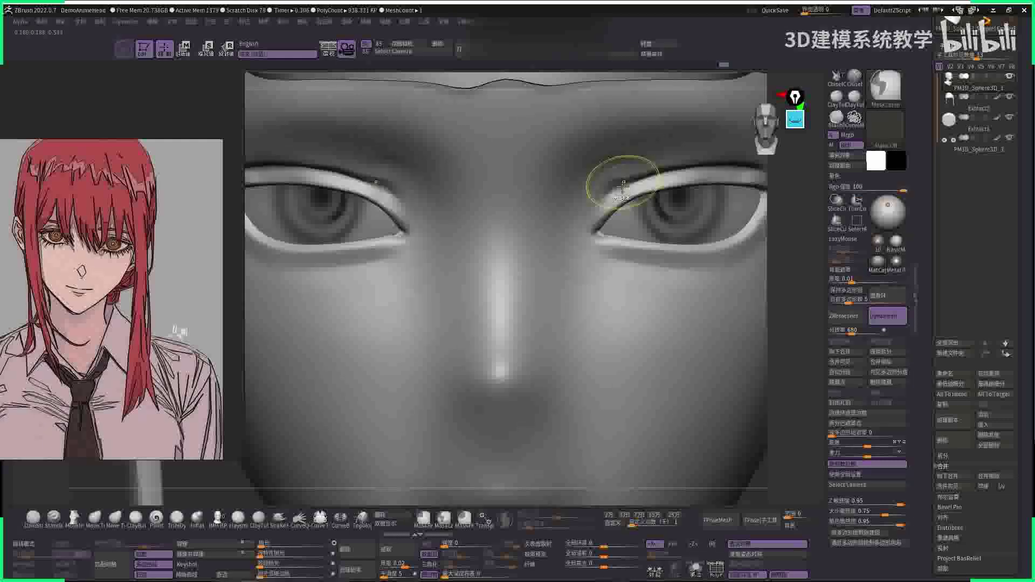
pyautogui.moveTo(608, 200); pyautogui.dragTo(602, 196)
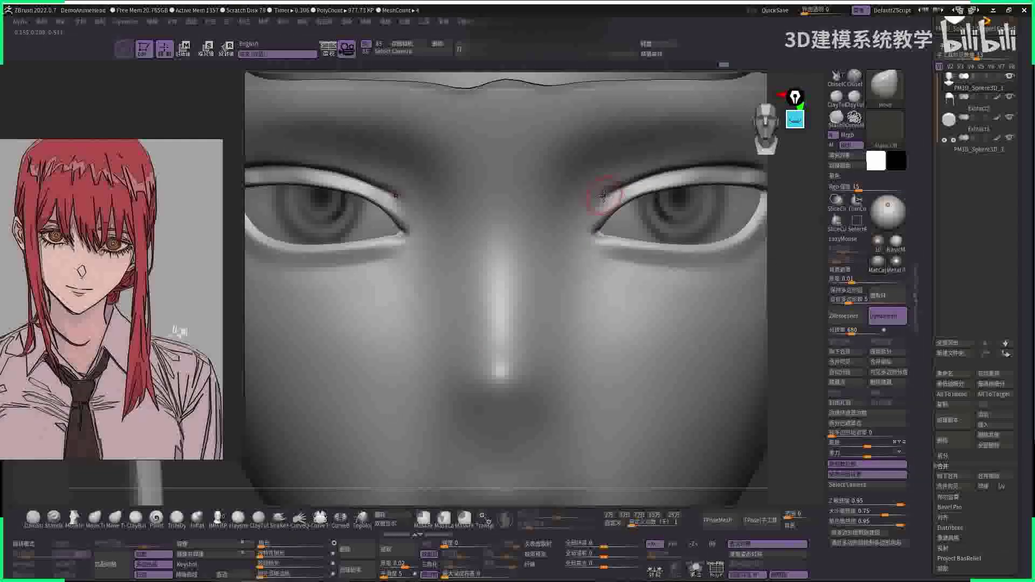
pyautogui.press('b')
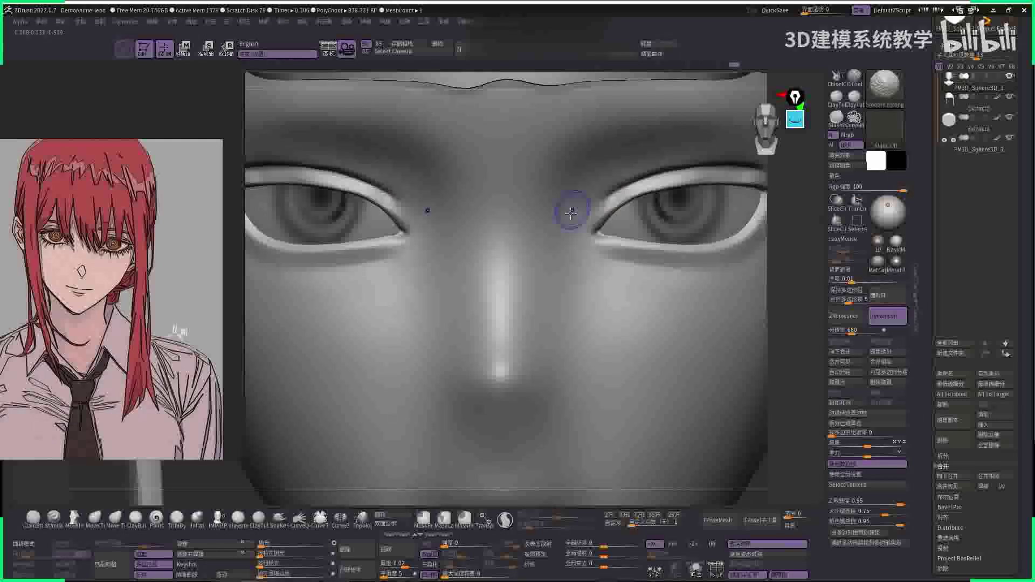
pyautogui.moveTo(572, 212)
pyautogui.mouseDown()
pyautogui.moveTo(612, 210)
pyautogui.moveTo(623, 225)
pyautogui.mouseUp()
pyautogui.press('b')
pyautogui.press('m')
pyautogui.press('v')
pyautogui.moveTo(701, 236)
pyautogui.keyDown('ctrl'); pyautogui.mouseDown(button='right')
pyautogui.moveTo(756, 235)
pyautogui.moveTo(761, 266)
pyautogui.moveTo(710, 294)
pyautogui.mouseUp(button='right'); pyautogui.keyUp('ctrl')
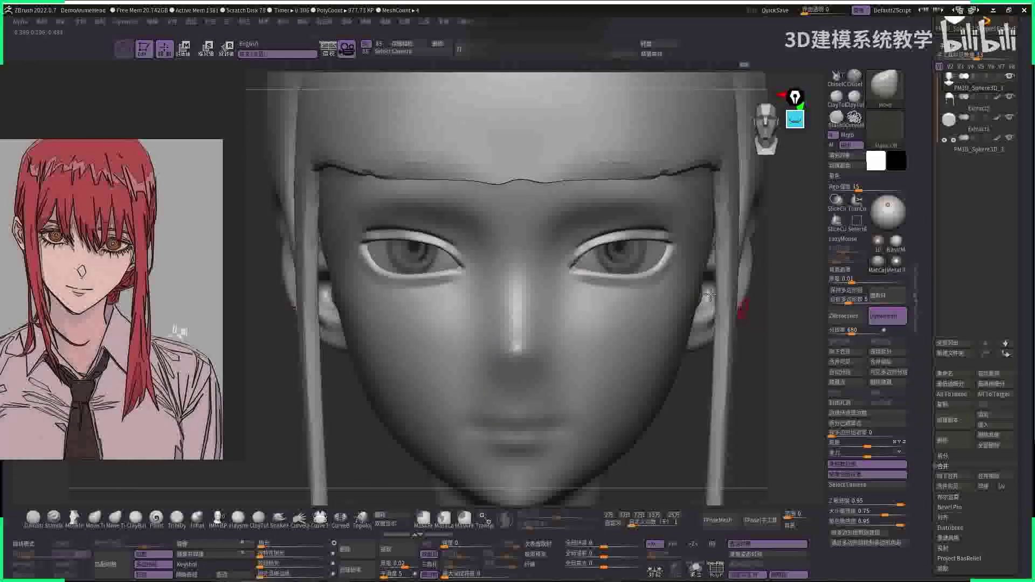
pyautogui.press('space')
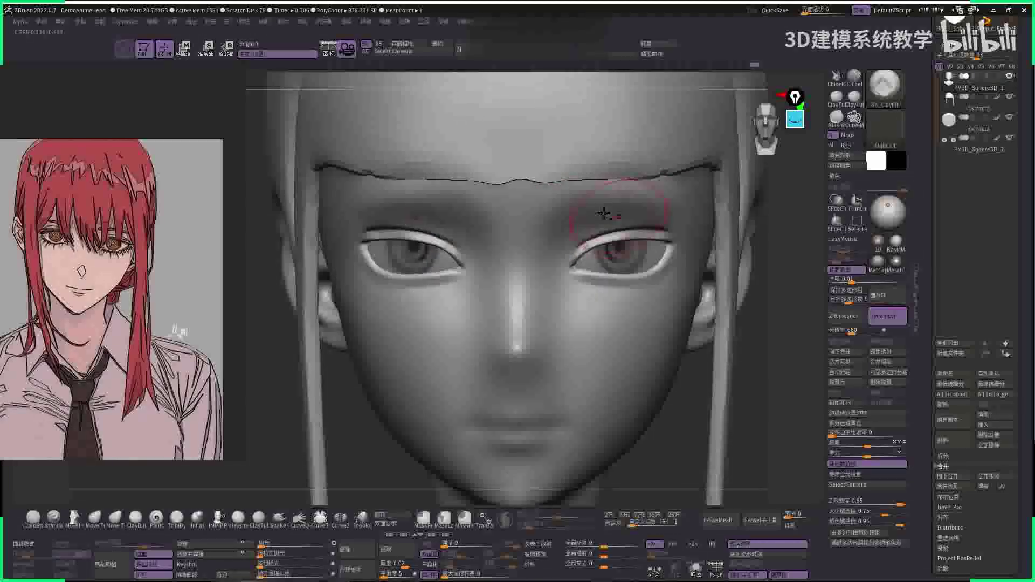
# - Frame the head and stroke along the eye corner with the Standard brush, undoing and redoing it
pyautogui.press('f')
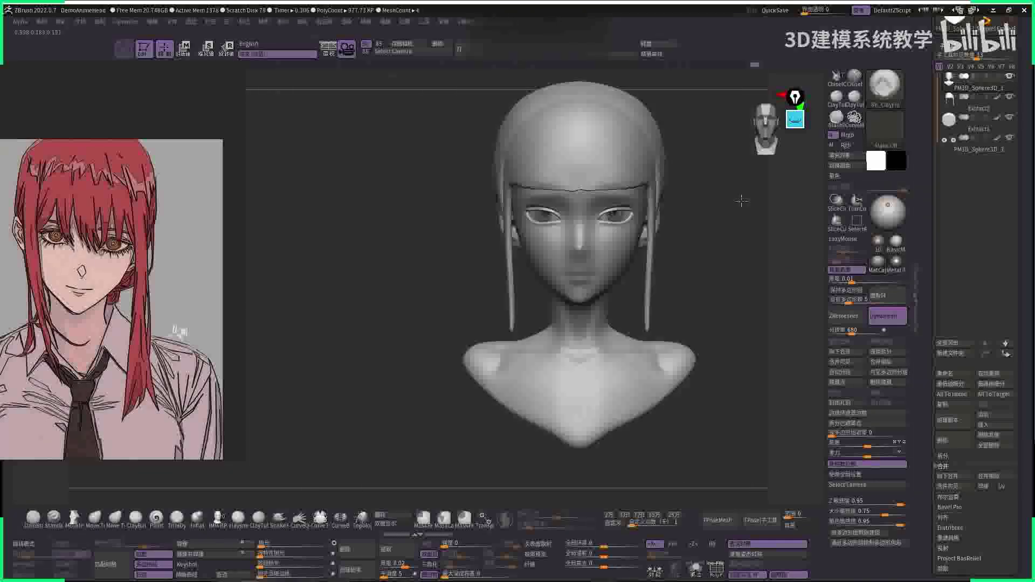
pyautogui.scroll(5, 576, 202)
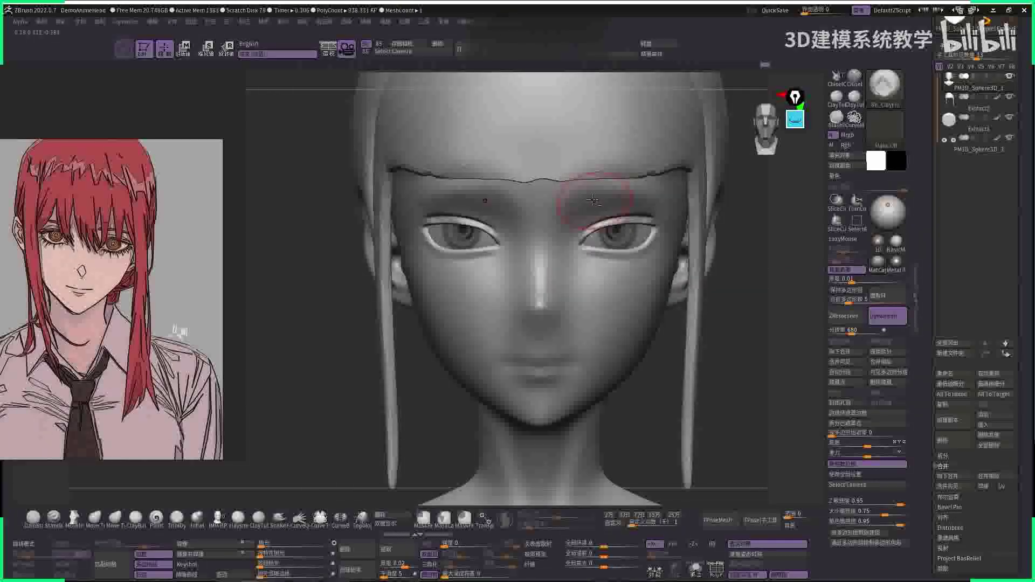
pyautogui.press('space')
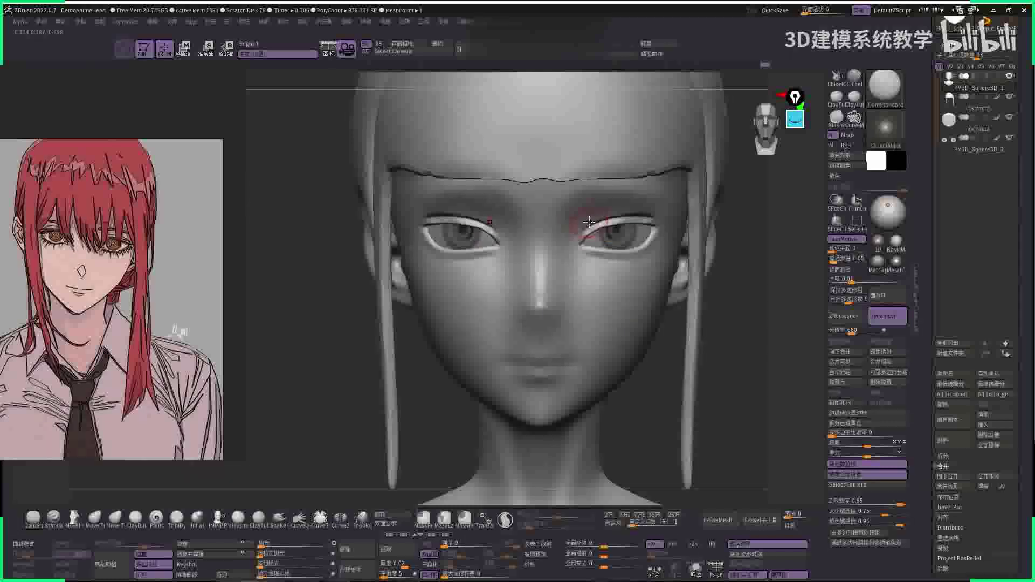
pyautogui.press('b')
pyautogui.press('s')
pyautogui.press('t')
pyautogui.moveTo(639, 212); pyautogui.dragTo(583, 227)
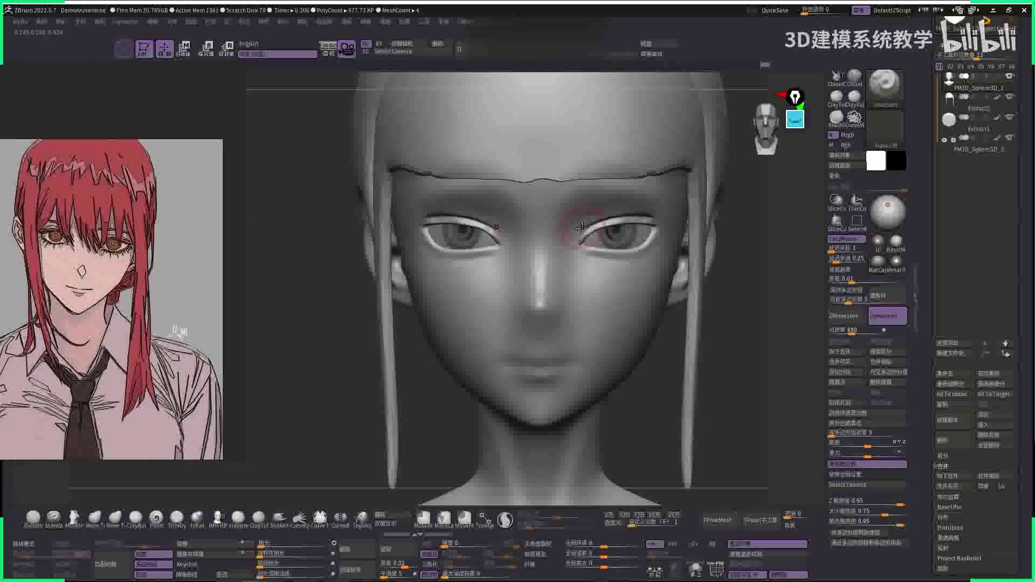
pyautogui.hotkey('ctrl', 'z')
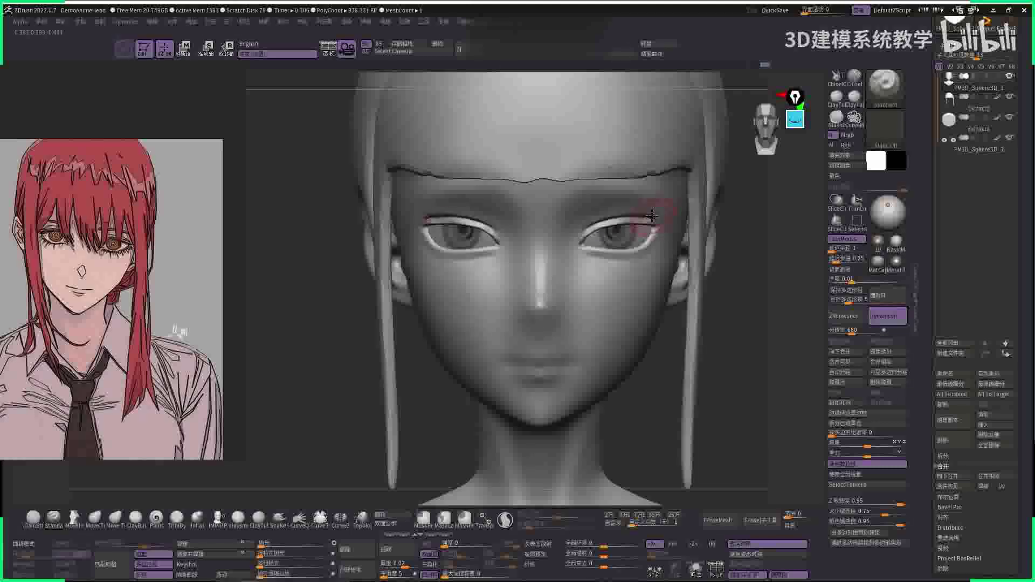
pyautogui.hotkey('ctrl', 'shift', 'z')
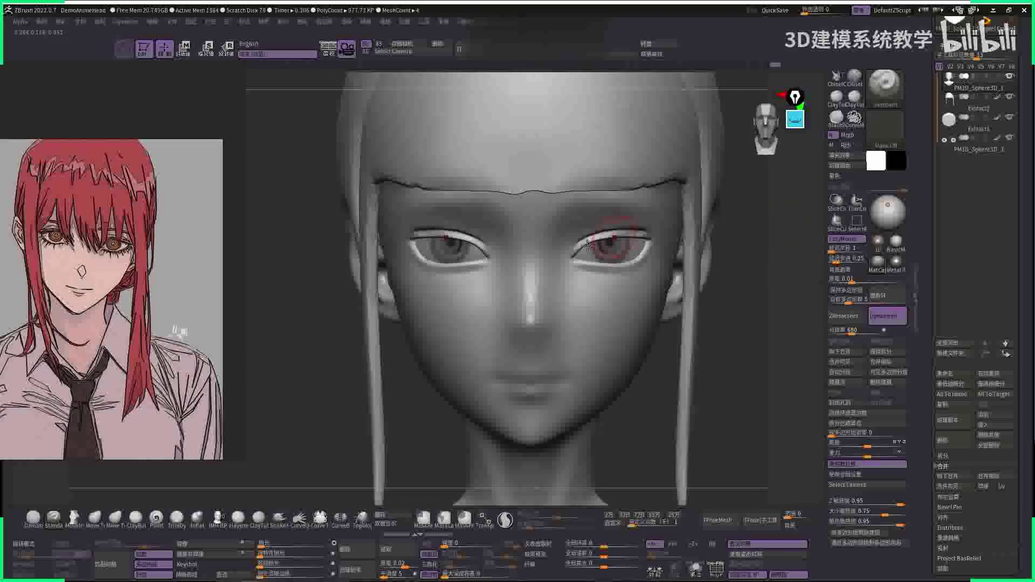
# - Switch to DamStandard, step back and forward through undo history, and adjust brush size
pyautogui.press('b')
pyautogui.press('d')
pyautogui.press('s')
pyautogui.press('space')
pyautogui.press('space')
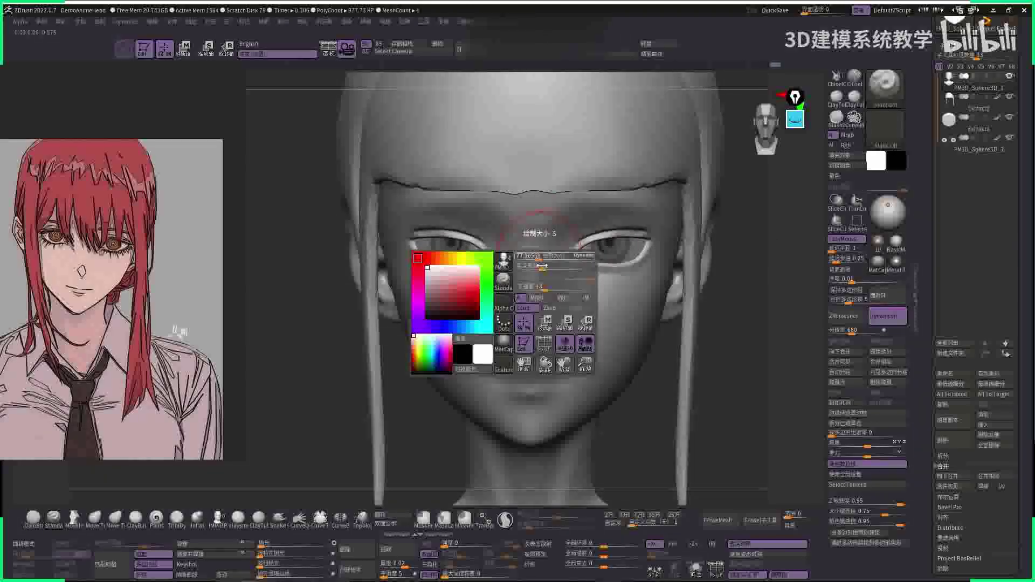
pyautogui.press('space')
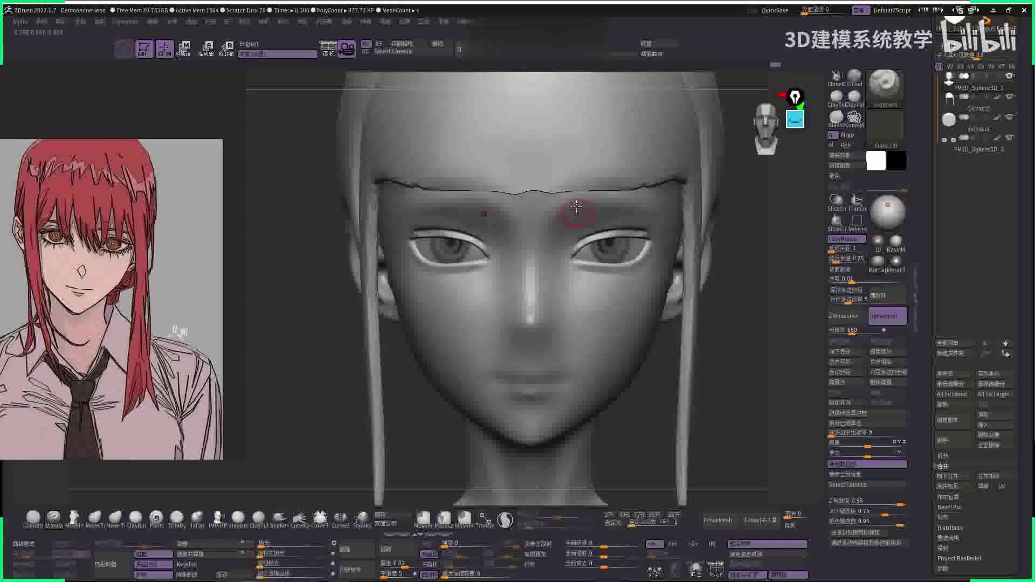
pyautogui.hotkey('ctrl', 'z')
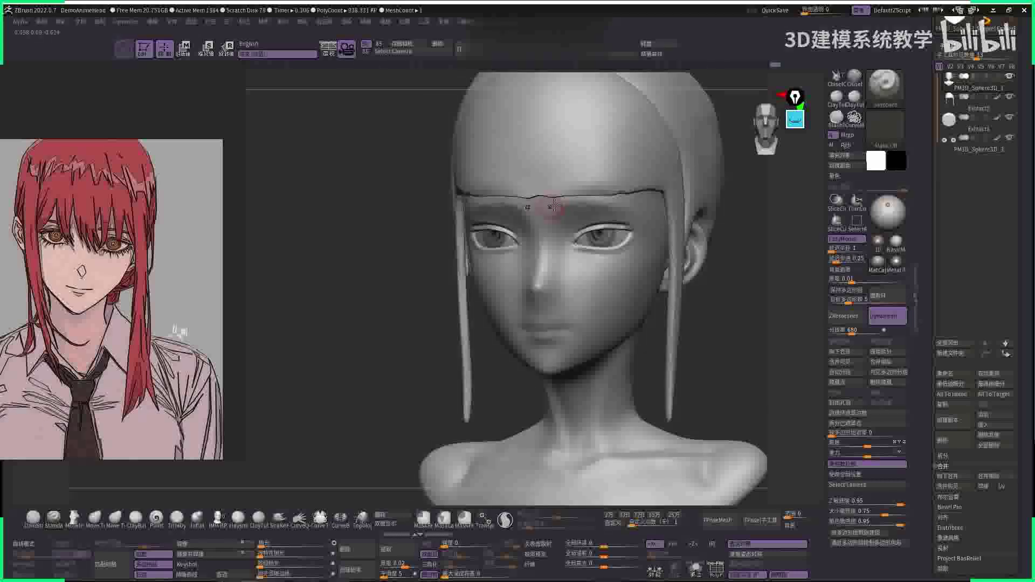
pyautogui.hotkey('ctrl', 'z')
pyautogui.press('space')
pyautogui.hotkey('ctrl', 'shift', 'z')
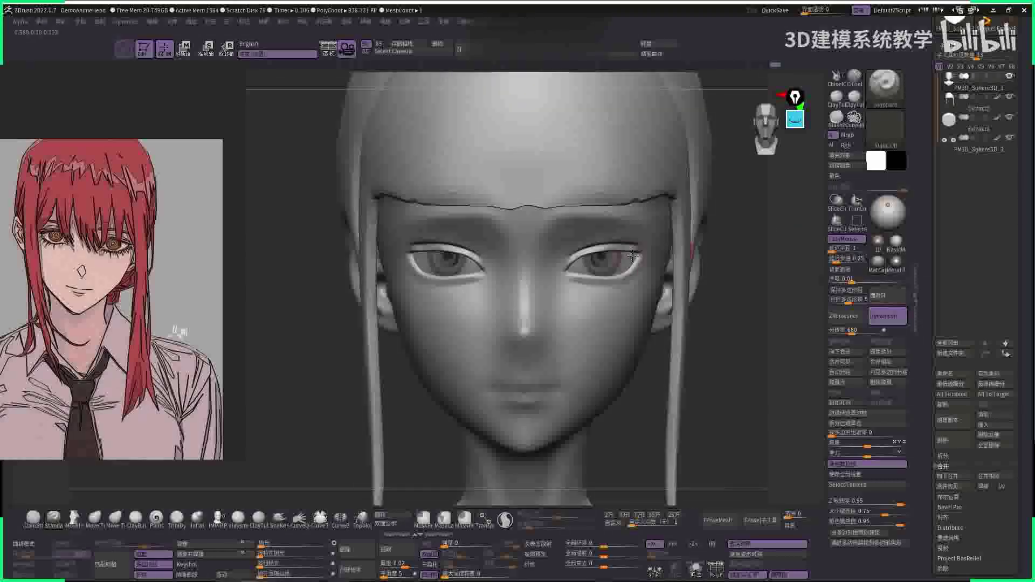
pyautogui.press('space')
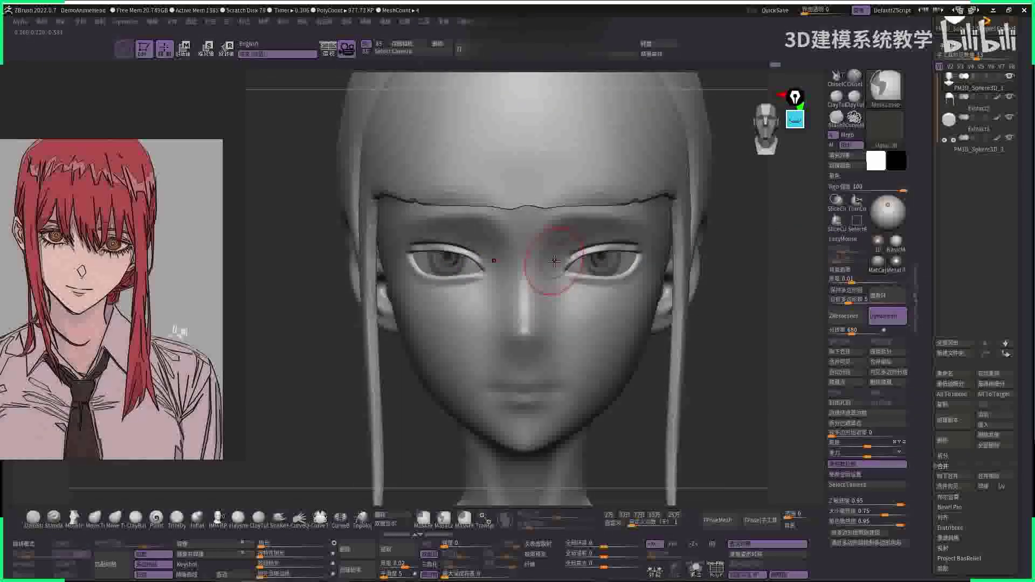
pyautogui.press('space')
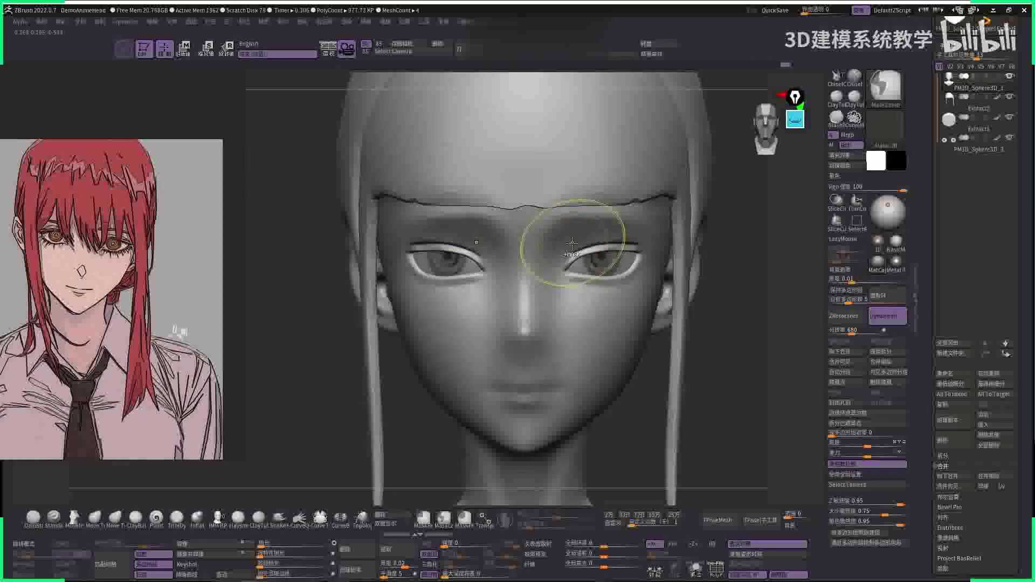
# - Return to the Standard brush and turn the head to inspect the eyelids
pyautogui.moveTo(677, 235); pyautogui.dragTo(559, 272, button='right')
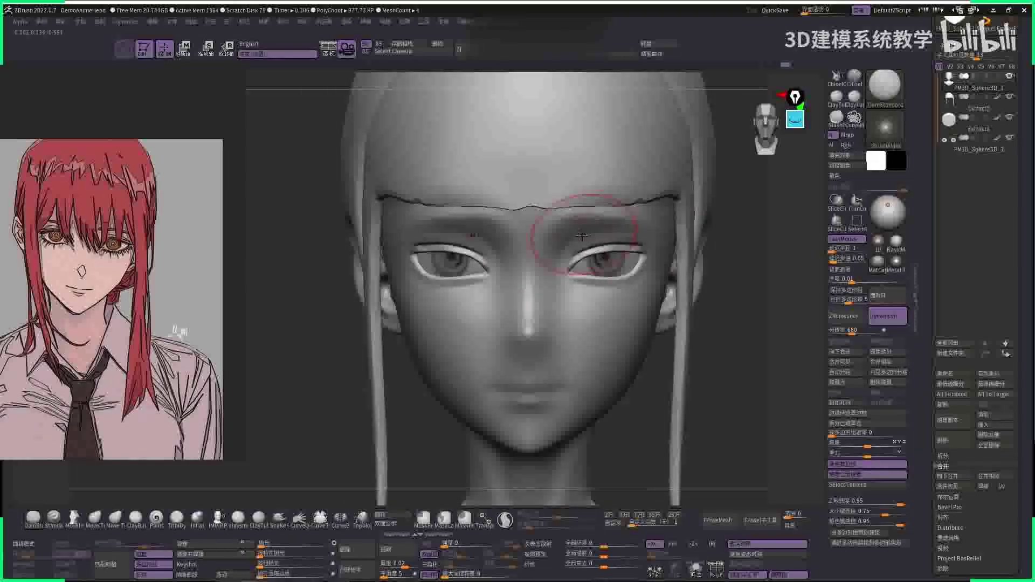
pyautogui.moveTo(589, 231)
pyautogui.mouseDown(button='right')
pyautogui.moveTo(464, 240)
pyautogui.moveTo(582, 227)
pyautogui.mouseUp(button='right')
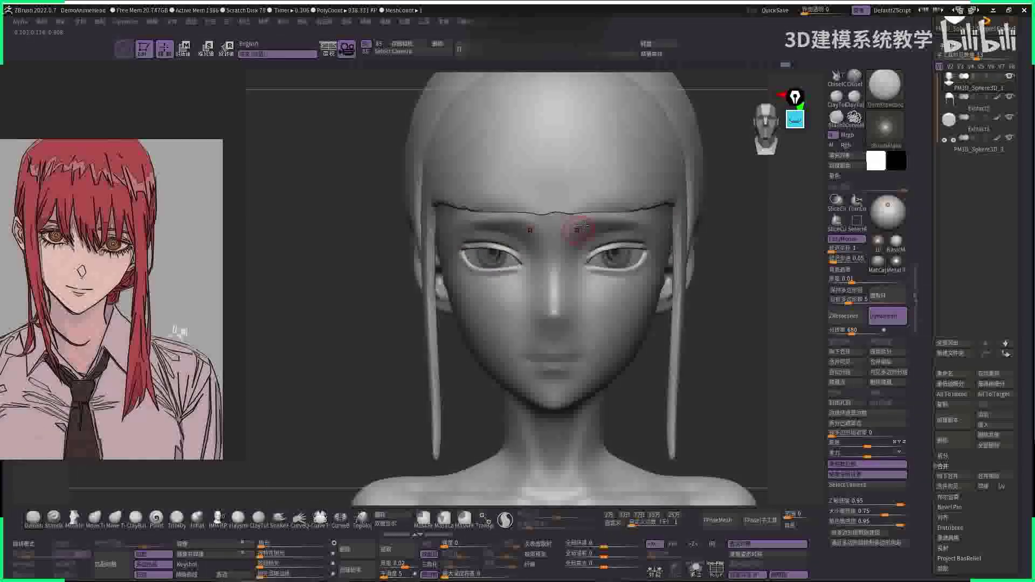
pyautogui.press('b')
pyautogui.press('s')
pyautogui.press('t')
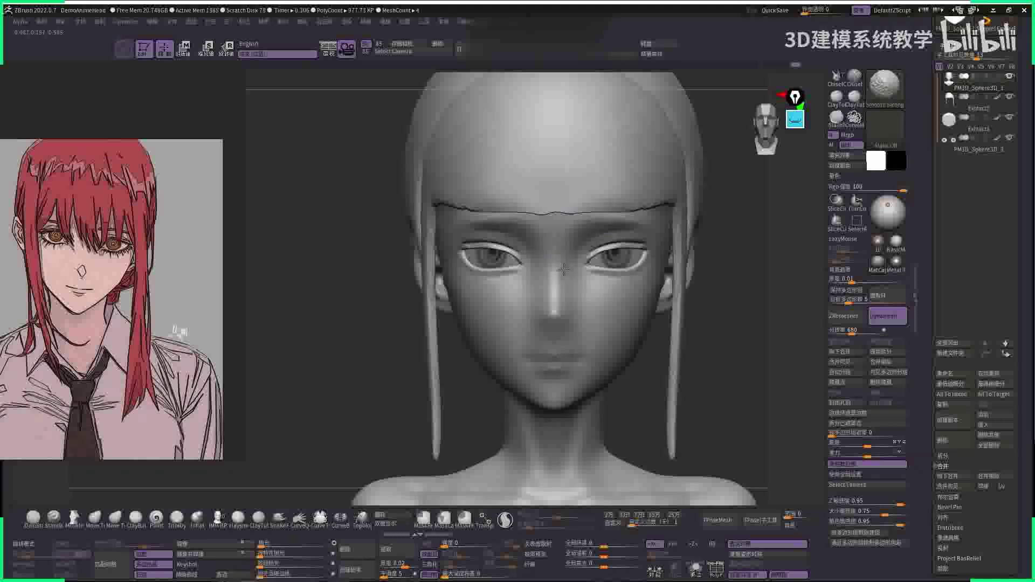
pyautogui.moveTo(585, 231)
pyautogui.mouseDown(button='right')
pyautogui.moveTo(475, 215)
pyautogui.moveTo(402, 189)
pyautogui.moveTo(732, 238)
pyautogui.mouseUp(button='right')
# - Toggle the hair and eyes visibility on the bust and return to the Standard brush
pyautogui.press('b')
pyautogui.press('d')
pyautogui.press('s')
pyautogui.keyDown('alt'); pyautogui.click(531, 173); pyautogui.keyUp('alt')
pyautogui.press('b')
pyautogui.press('s')
pyautogui.press('t')
pyautogui.press('space')
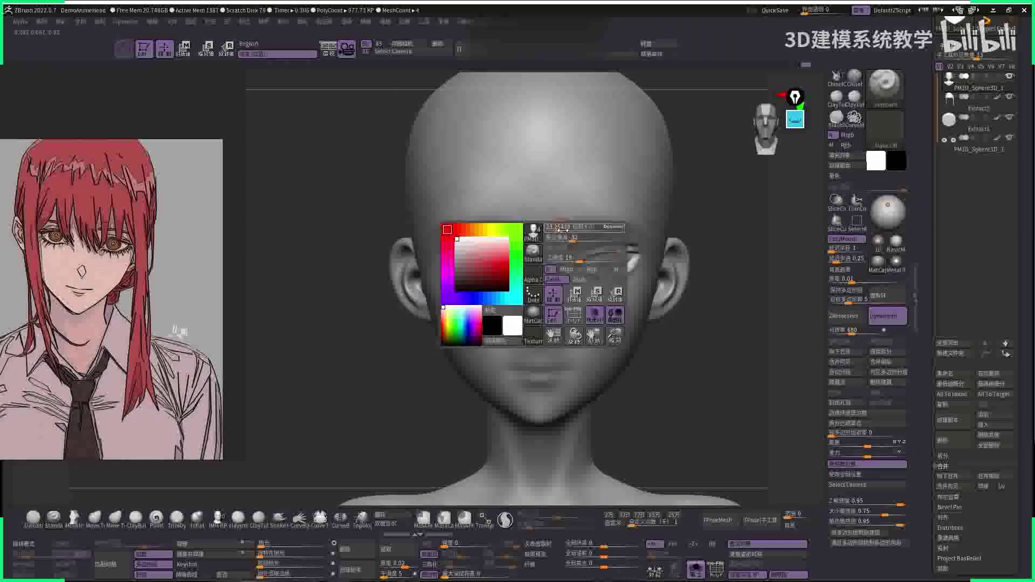
pyautogui.press('space')
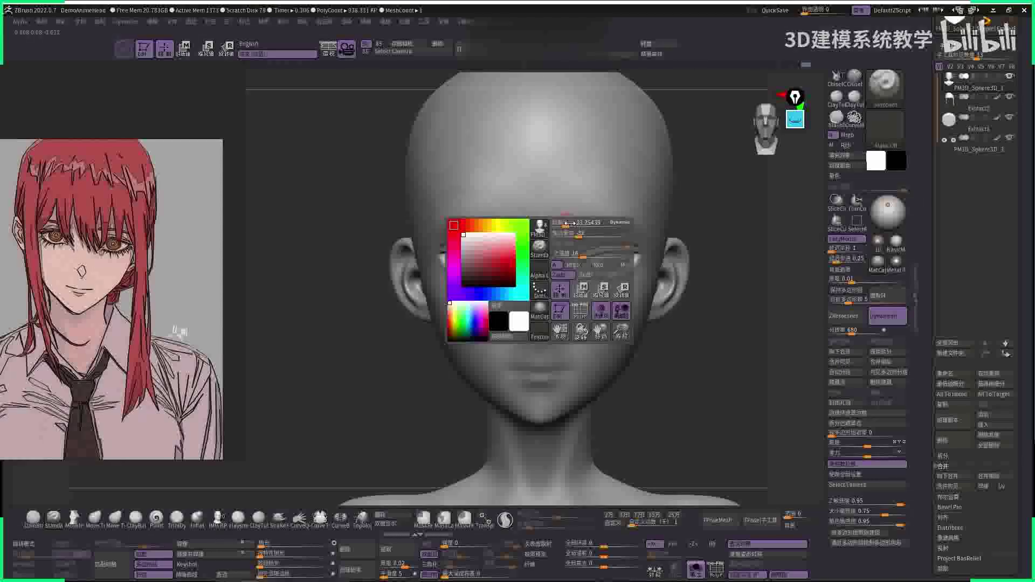
pyautogui.press('space')
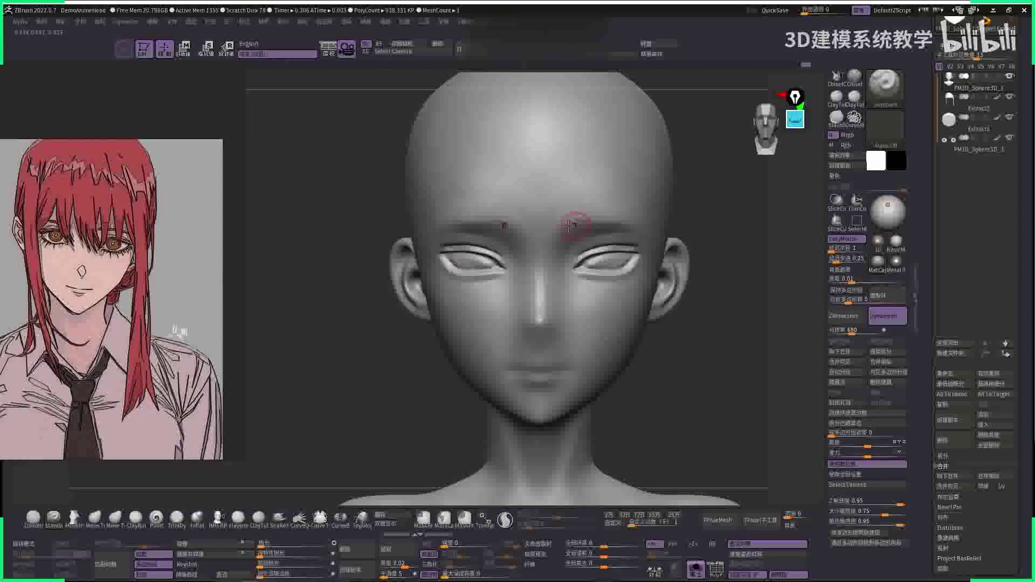
# - Check the head from three-quarter and profile views, then pick the Move brush (BMV)
pyautogui.moveTo(735, 220); pyautogui.dragTo(611, 221)
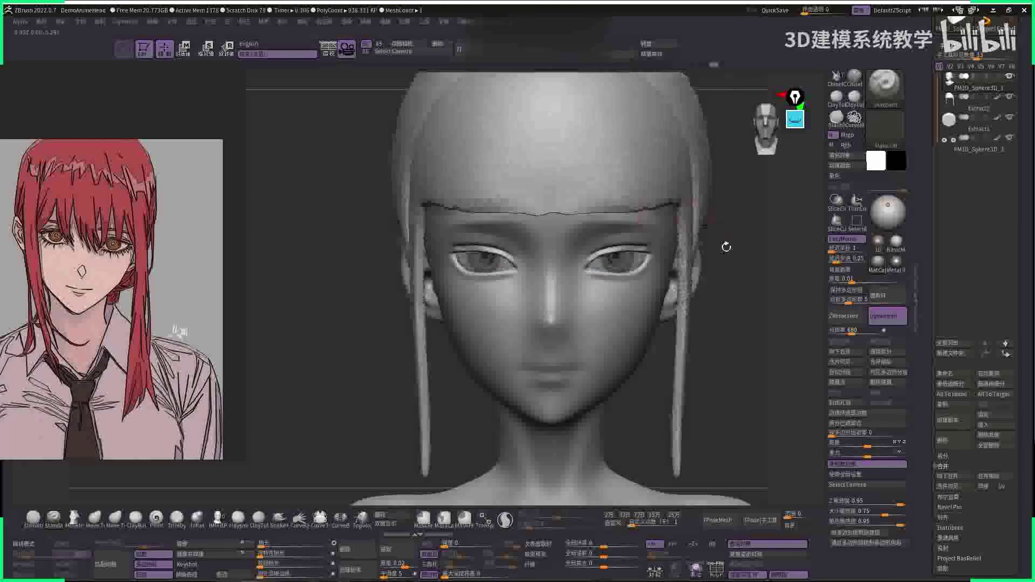
pyautogui.moveTo(723, 242); pyautogui.dragTo(755, 222)
pyautogui.moveTo(673, 247); pyautogui.dragTo(745, 286)
pyautogui.press('f')
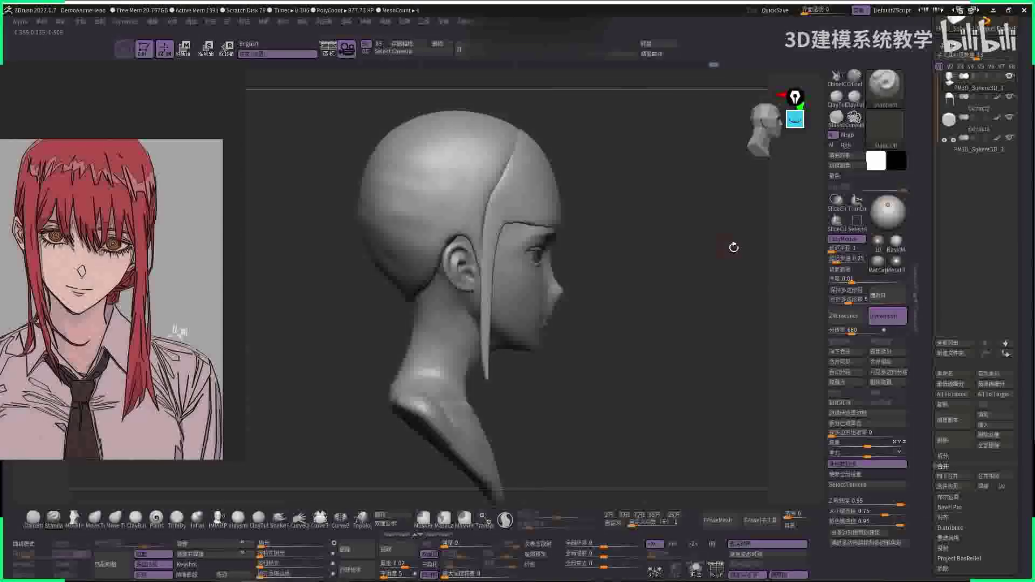
pyautogui.moveTo(735, 245)
pyautogui.mouseDown()
pyautogui.moveTo(721, 264)
pyautogui.moveTo(701, 216)
pyautogui.mouseUp()
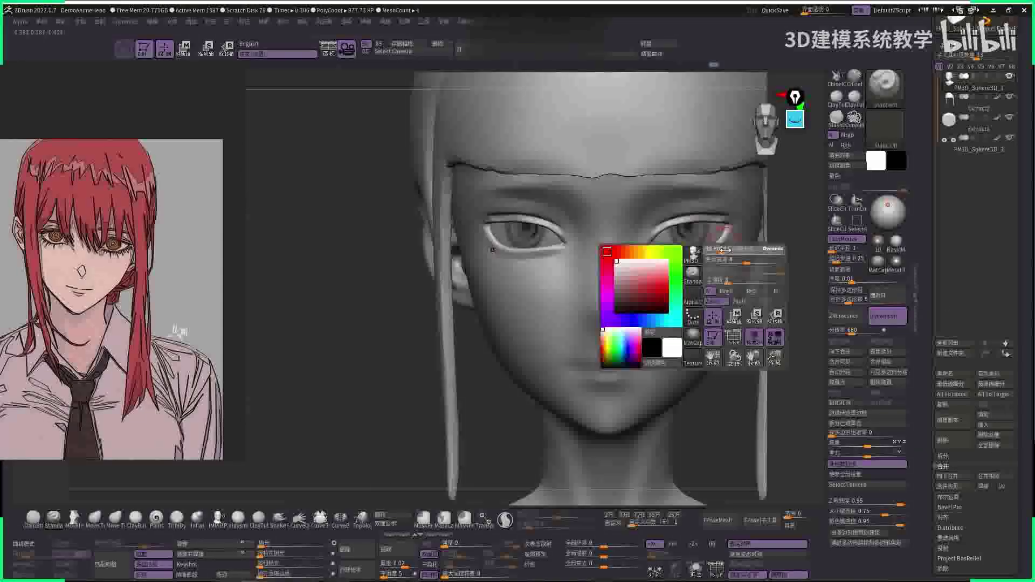
pyautogui.press('b')
pyautogui.press('m')
pyautogui.press('v')
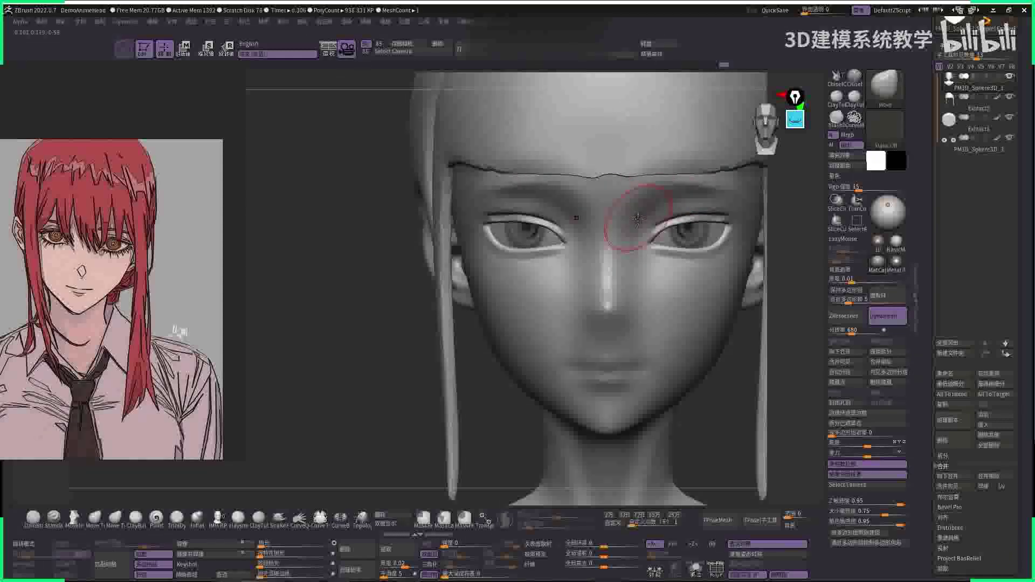
pyautogui.moveTo(654, 212)
pyautogui.keyDown('alt'); pyautogui.mouseDown()
pyautogui.moveTo(786, 247)
pyautogui.moveTo(717, 225)
pyautogui.moveTo(739, 303)
pyautogui.moveTo(737, 229)
pyautogui.moveTo(654, 334)
pyautogui.moveTo(533, 213)
pyautogui.moveTo(504, 212)
pyautogui.moveTo(512, 266)
pyautogui.mouseUp(); pyautogui.keyUp('alt')
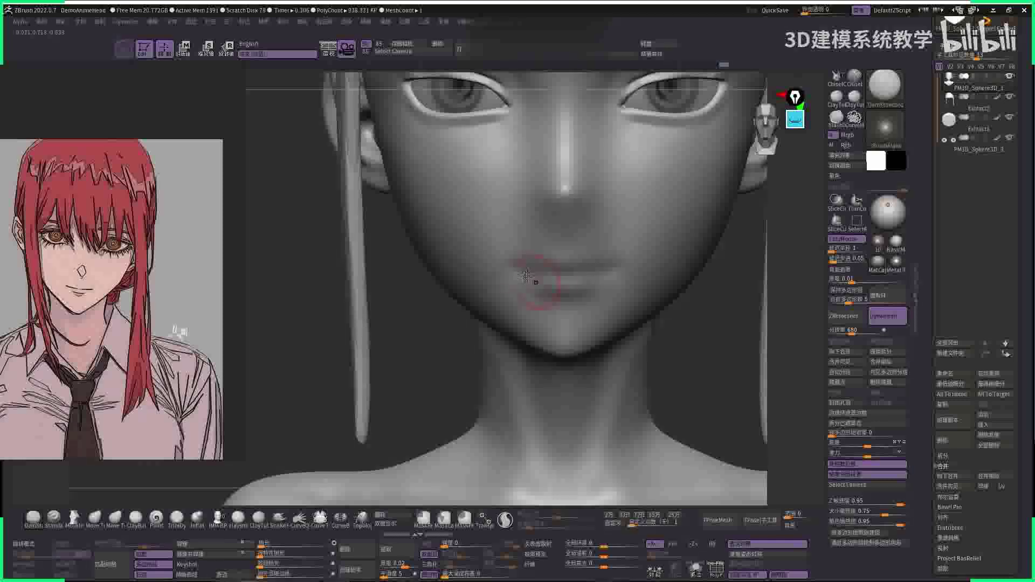
# - Zoom in on the lips and undo a bad lip stroke
pyautogui.press('space')
pyautogui.moveTo(681, 308); pyautogui.dragTo(516, 269)
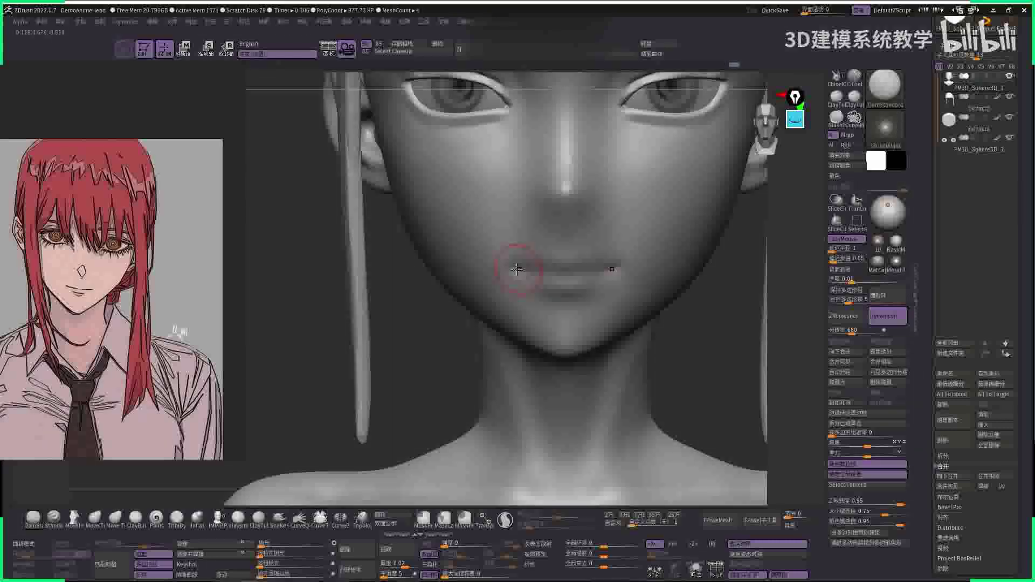
pyautogui.press('f')
pyautogui.moveTo(757, 315)
pyautogui.mouseDown()
pyautogui.moveTo(593, 302)
pyautogui.moveTo(556, 274)
pyautogui.moveTo(586, 268)
pyautogui.mouseUp()
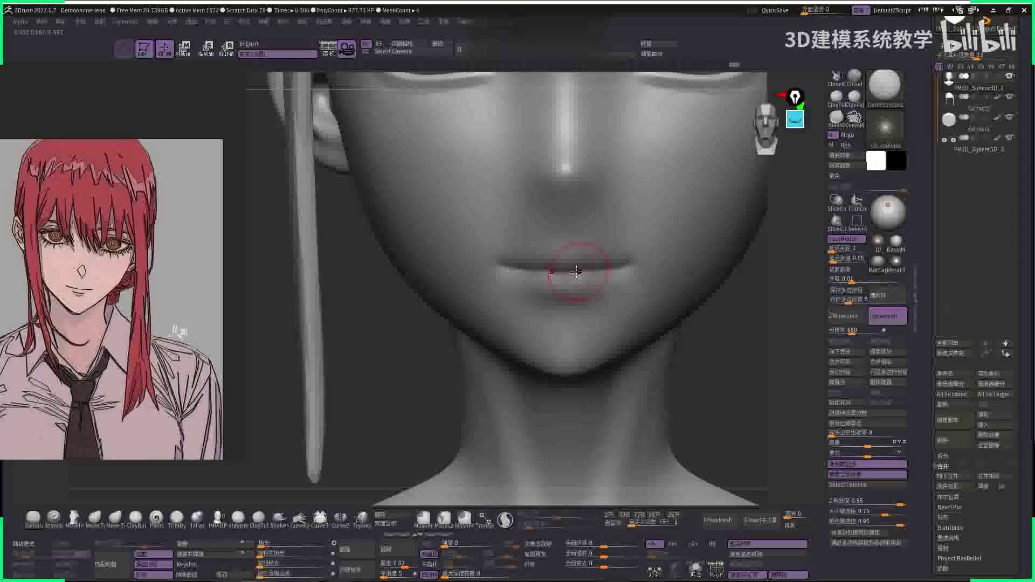
pyautogui.hotkey('ctrl', 'z')
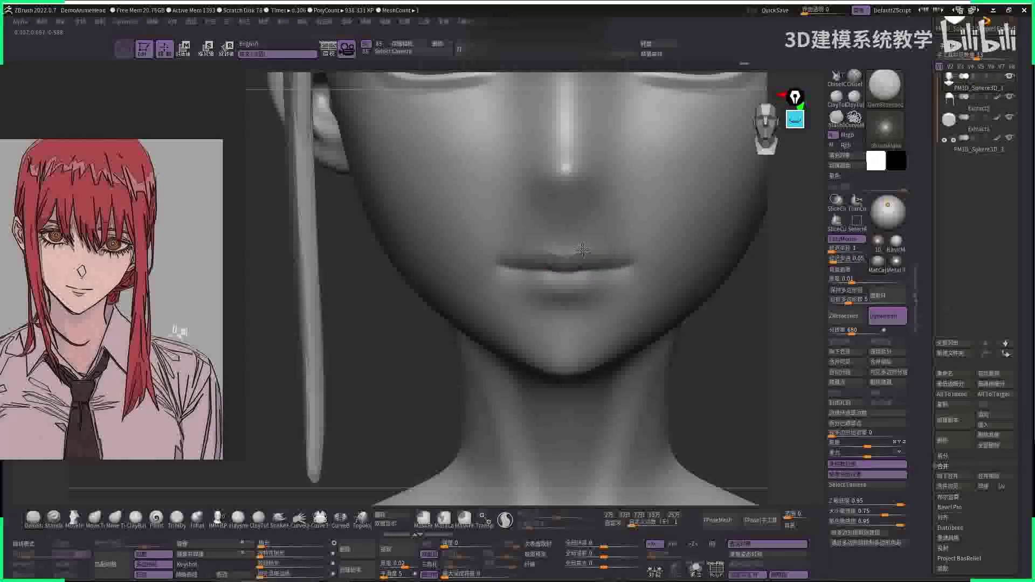
# - Sculpt along the lower lip, checking it from front and three-quarter views
pyautogui.keyDown('ctrl'); pyautogui.moveTo(565, 257); pyautogui.dragTo(550, 273, button='right'); pyautogui.keyUp('ctrl')
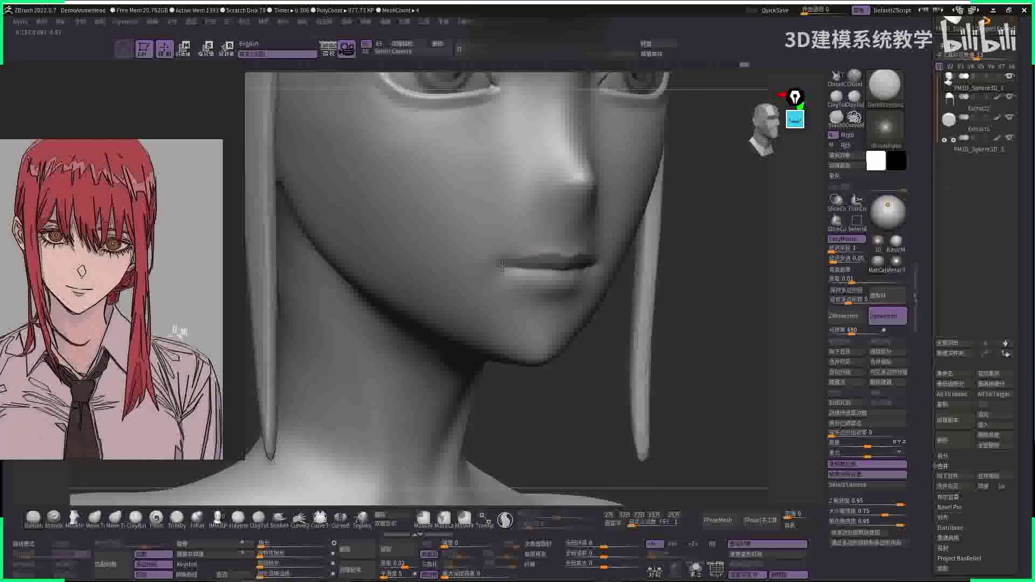
pyautogui.keyDown('shift'); pyautogui.moveTo(507, 271); pyautogui.dragTo(456, 224, button='right'); pyautogui.keyUp('shift')
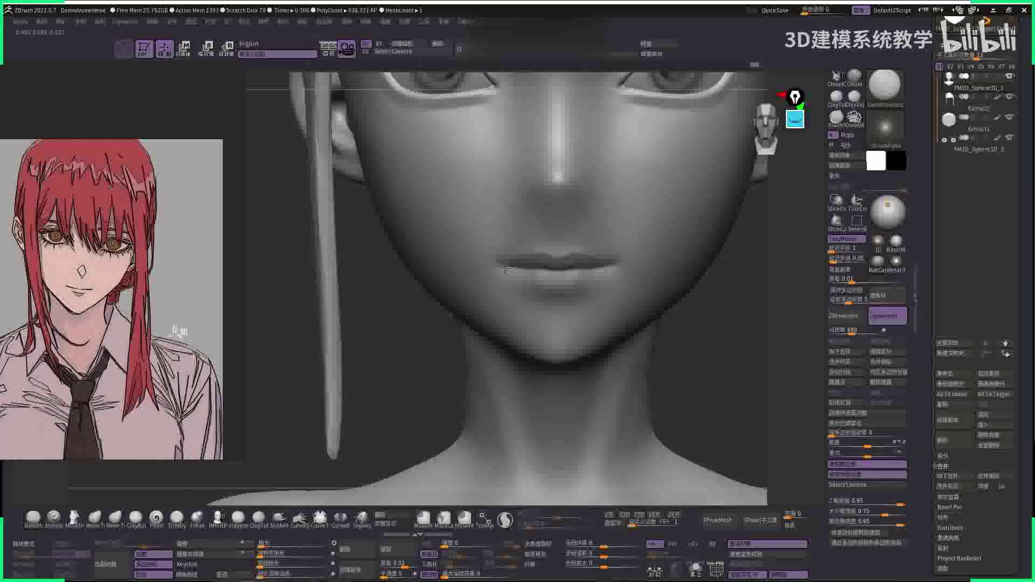
pyautogui.moveTo(529, 273)
pyautogui.mouseDown(button='right')
pyautogui.moveTo(485, 254)
pyautogui.moveTo(428, 284)
pyautogui.moveTo(513, 269)
pyautogui.mouseUp(button='right')
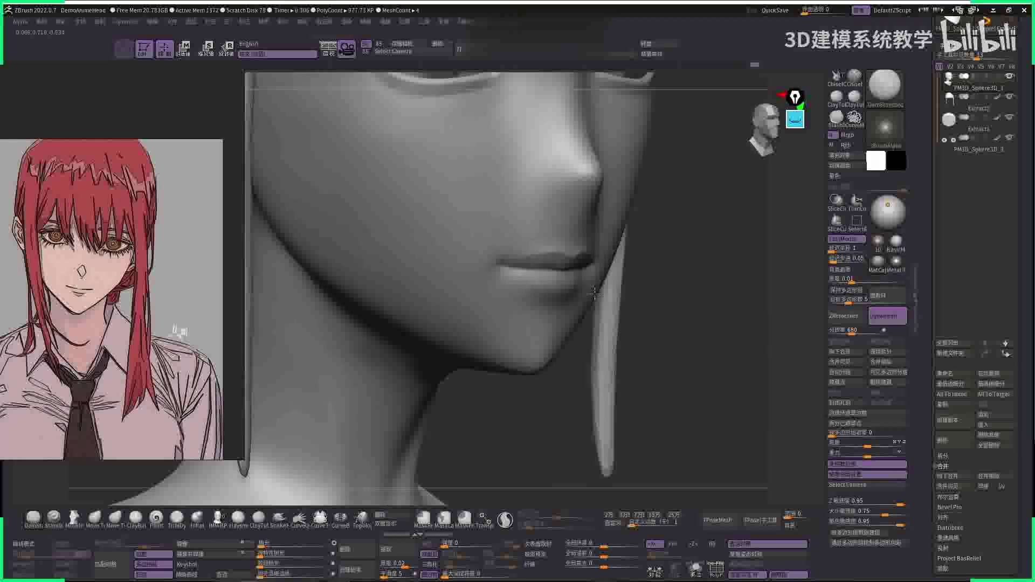
pyautogui.keyDown('shift'); pyautogui.moveTo(594, 293); pyautogui.dragTo(569, 255, button='right'); pyautogui.keyUp('shift')
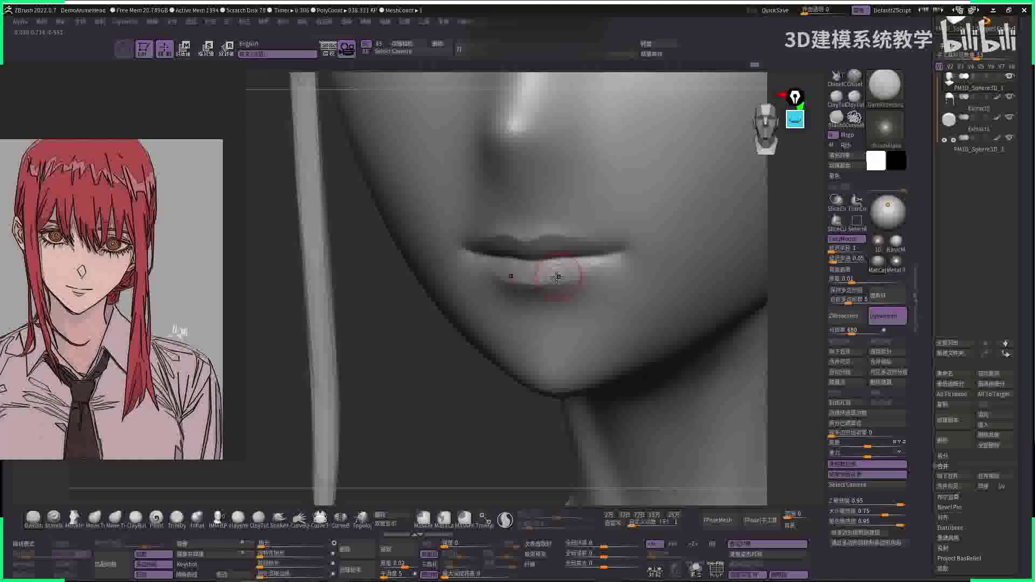
pyautogui.moveTo(557, 277)
pyautogui.mouseDown()
pyautogui.moveTo(536, 273)
pyautogui.moveTo(568, 269)
pyautogui.mouseUp()
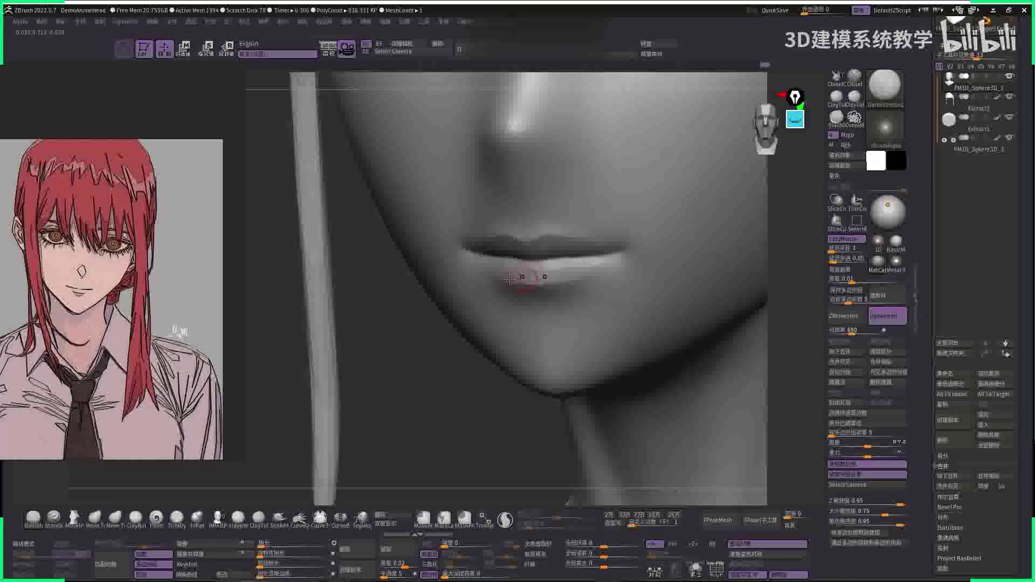
pyautogui.moveTo(474, 277); pyautogui.dragTo(448, 275, button='right')
# - Push and smooth the lower lip, then return to a straight front view
pyautogui.rightClick(448, 275)
pyautogui.moveTo(539, 323)
pyautogui.mouseDown(button='right')
pyautogui.moveTo(797, 333)
pyautogui.moveTo(787, 171)
pyautogui.mouseUp(button='right')
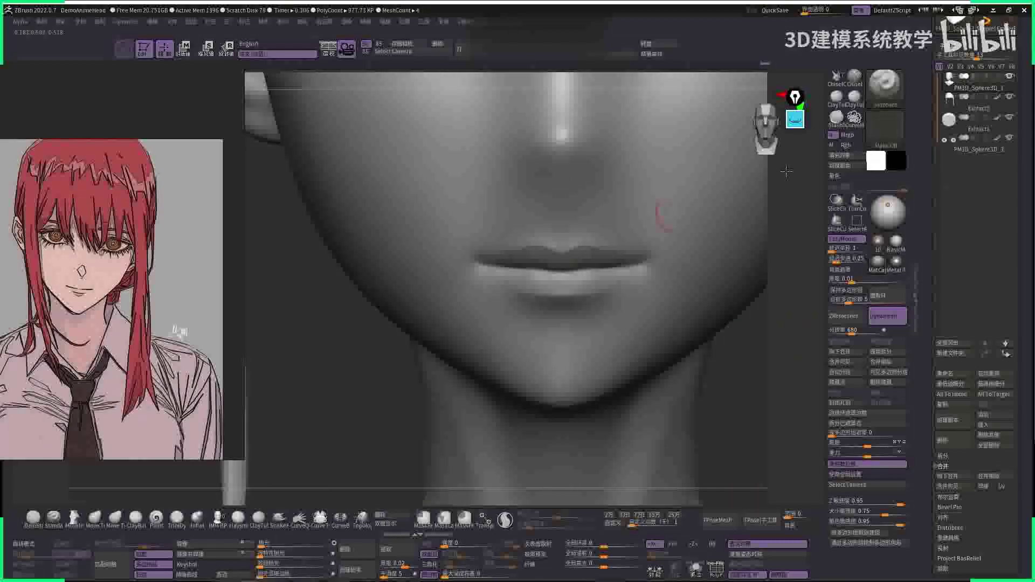
pyautogui.moveTo(550, 289); pyautogui.dragTo(541, 293)
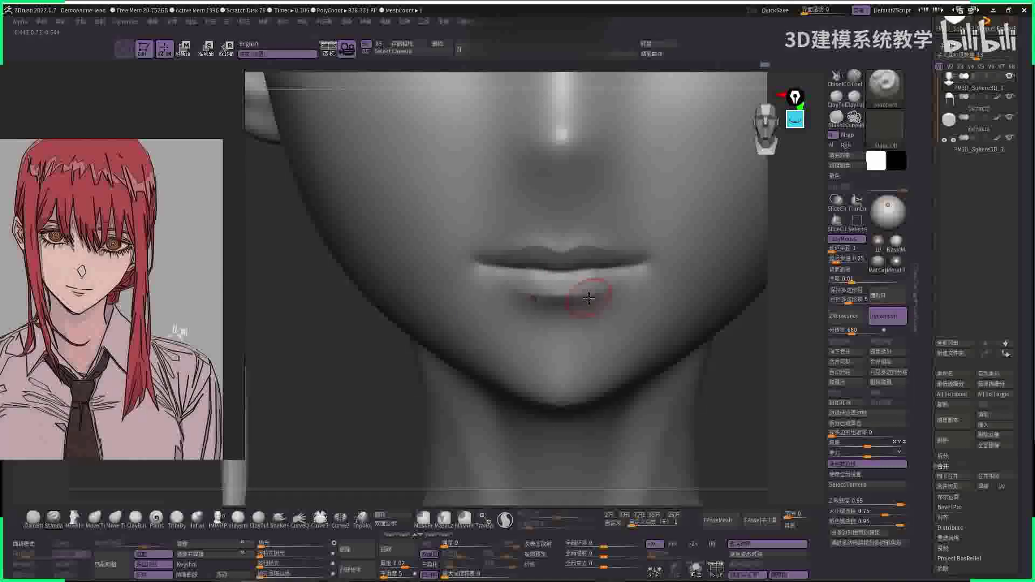
pyautogui.moveTo(584, 298)
pyautogui.keyDown('shift'); pyautogui.mouseDown()
pyautogui.moveTo(529, 296)
pyautogui.moveTo(561, 296)
pyautogui.mouseUp(); pyautogui.keyUp('shift')
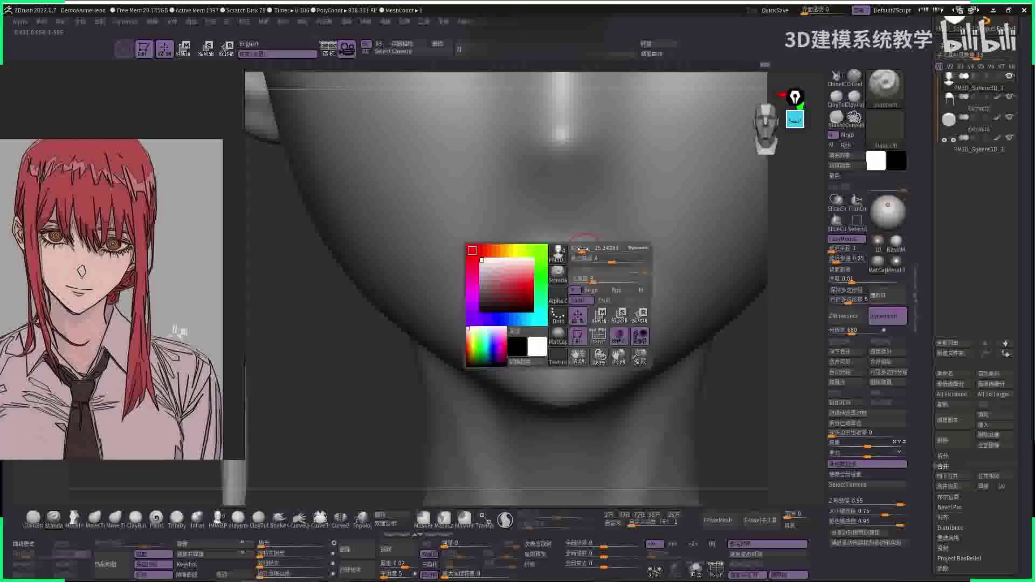
pyautogui.rightClick(564, 252)
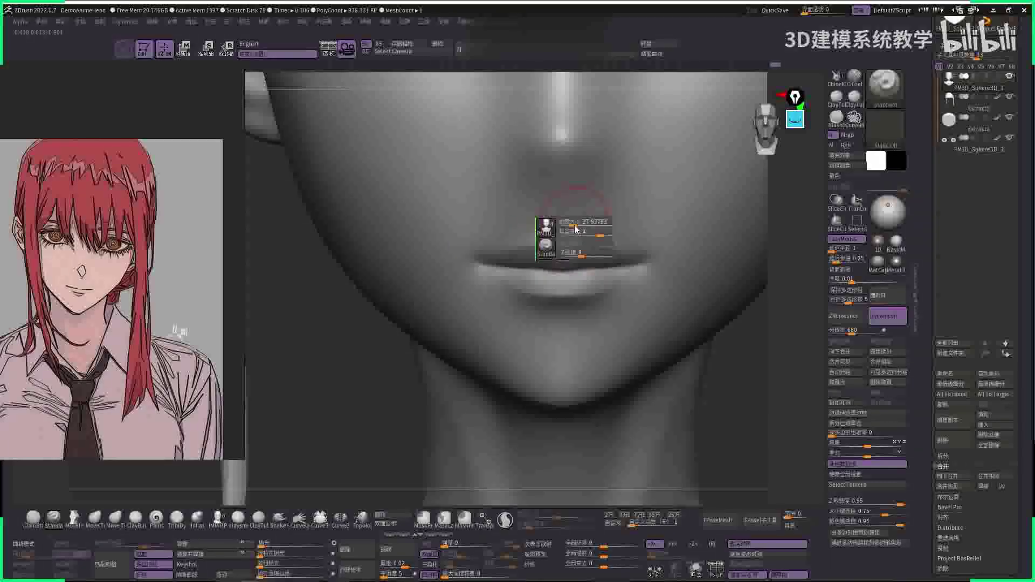
pyautogui.moveTo(735, 366)
pyautogui.keyDown('alt'); pyautogui.mouseDown()
pyautogui.moveTo(735, 334)
pyautogui.moveTo(582, 219)
pyautogui.mouseUp(); pyautogui.keyUp('alt')
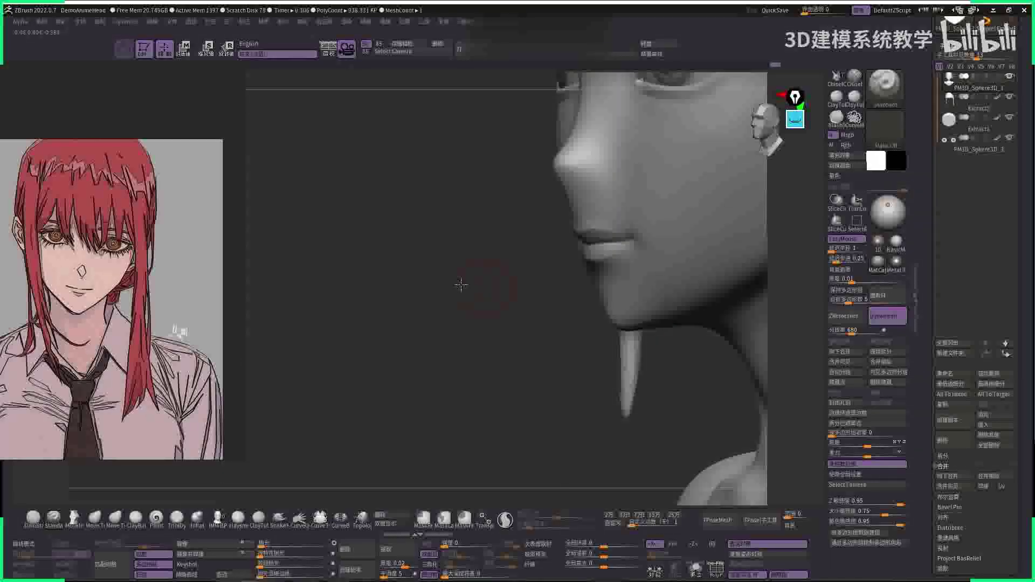
pyautogui.moveTo(461, 285); pyautogui.dragTo(732, 351)
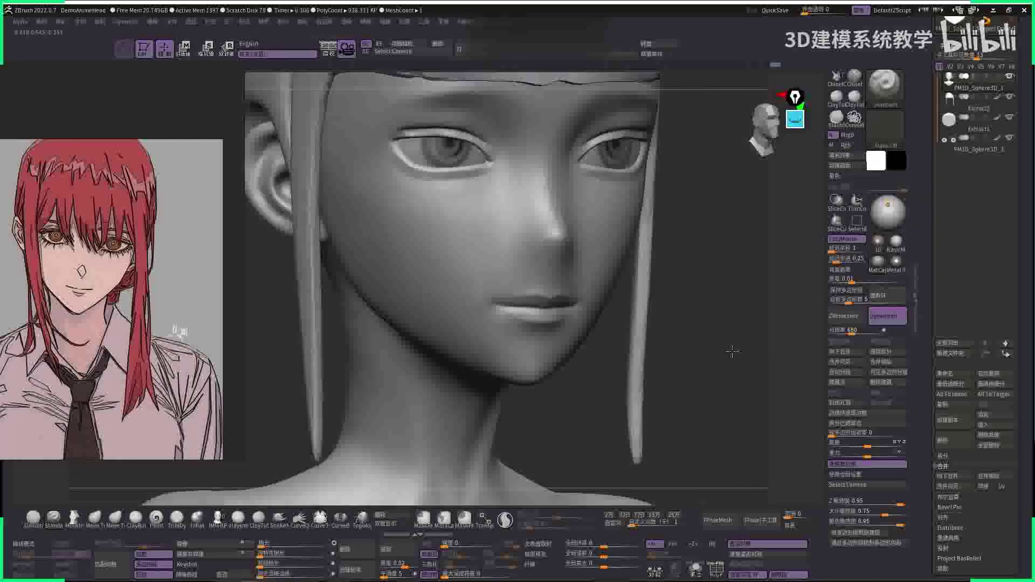
pyautogui.keyDown('shift'); pyautogui.moveTo(665, 335); pyautogui.dragTo(645, 301); pyautogui.keyUp('shift')
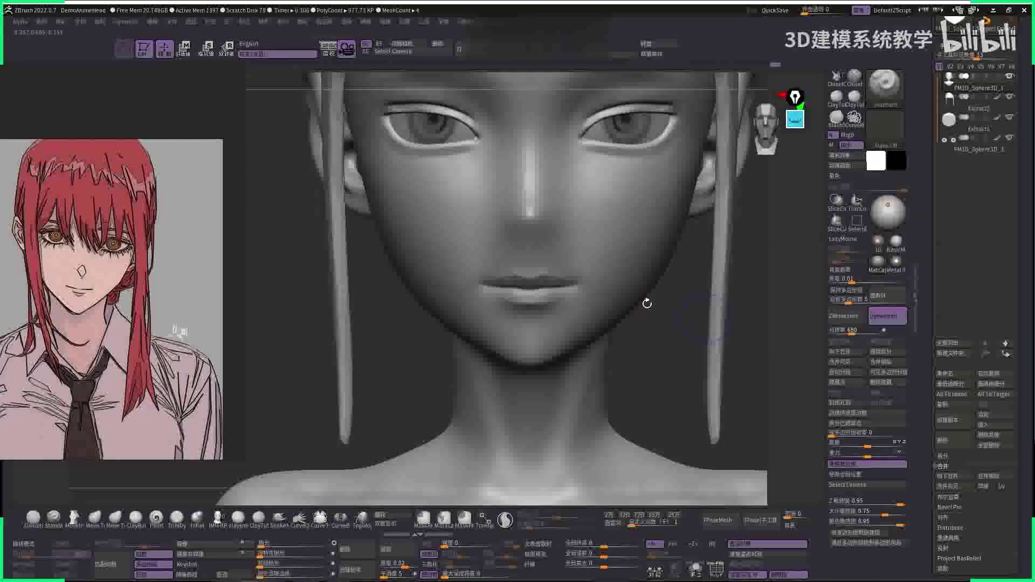
# - With DamStandard, carve crease lines around the mouth corners and chin
pyautogui.press('b')
pyautogui.press('d')
pyautogui.press('s')
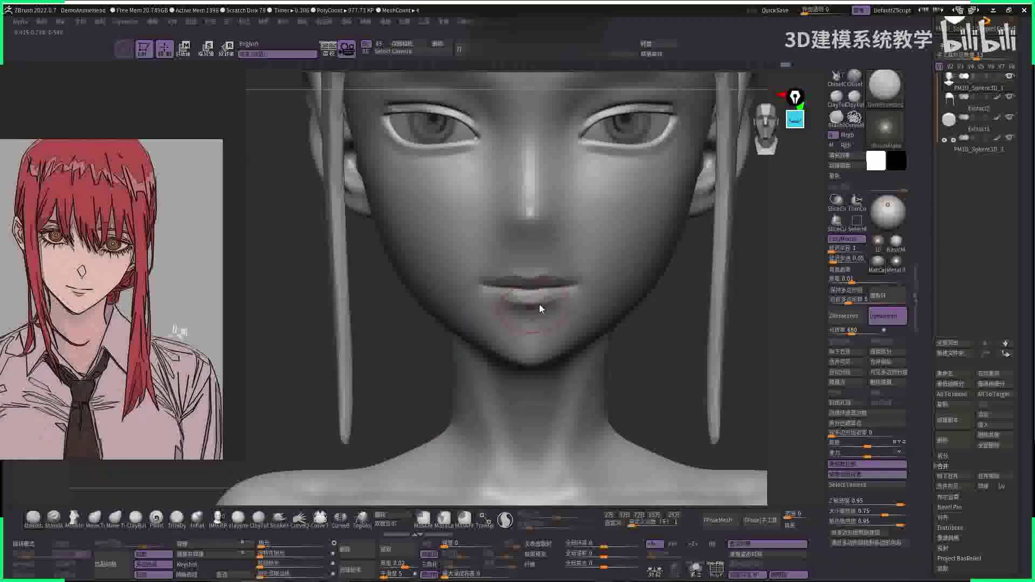
pyautogui.press('space')
pyautogui.moveTo(573, 319)
pyautogui.mouseDown(button='right')
pyautogui.moveTo(509, 317)
pyautogui.moveTo(545, 319)
pyautogui.mouseUp(button='right')
pyautogui.moveTo(507, 294); pyautogui.dragTo(540, 348)
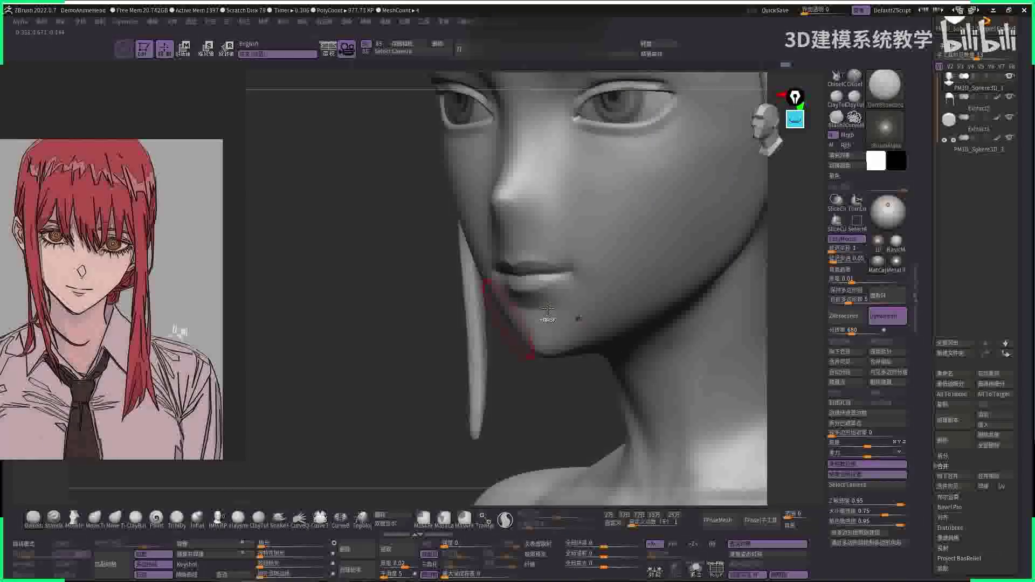
pyautogui.moveTo(519, 307)
pyautogui.keyDown('ctrl'); pyautogui.mouseDown(button='right')
pyautogui.moveTo(544, 304)
pyautogui.moveTo(462, 300)
pyautogui.moveTo(591, 278)
pyautogui.moveTo(571, 302)
pyautogui.moveTo(595, 294)
pyautogui.mouseUp(button='right'); pyautogui.keyUp('ctrl')
# - Show the red-haired character's face close-up in PureRef, then sculpt across the nose and cheek
pyautogui.press('space')
pyautogui.press('space')
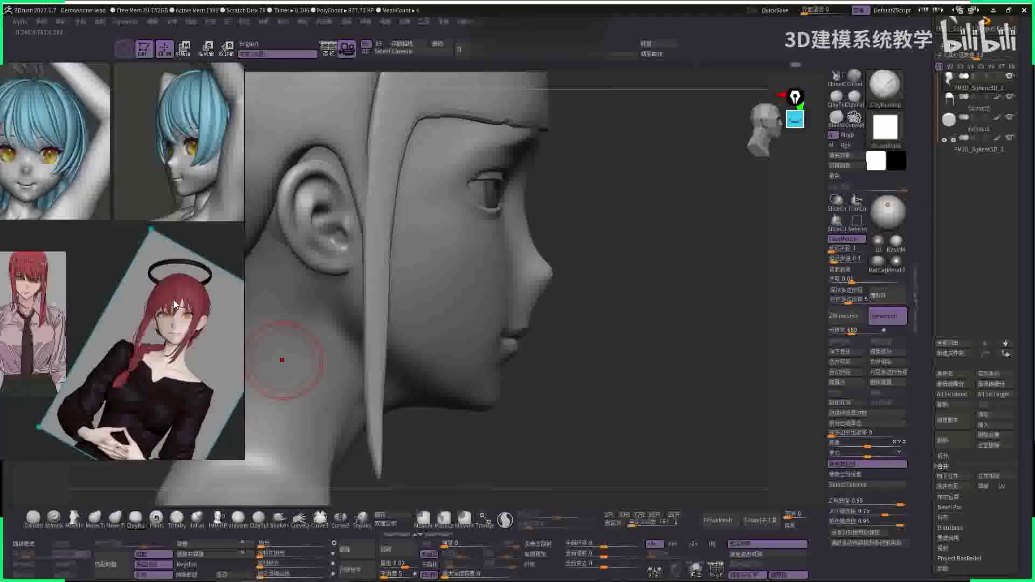
pyautogui.keyDown('shift'); pyautogui.moveTo(280, 361); pyautogui.dragTo(584, 382, button='right'); pyautogui.keyUp('shift')
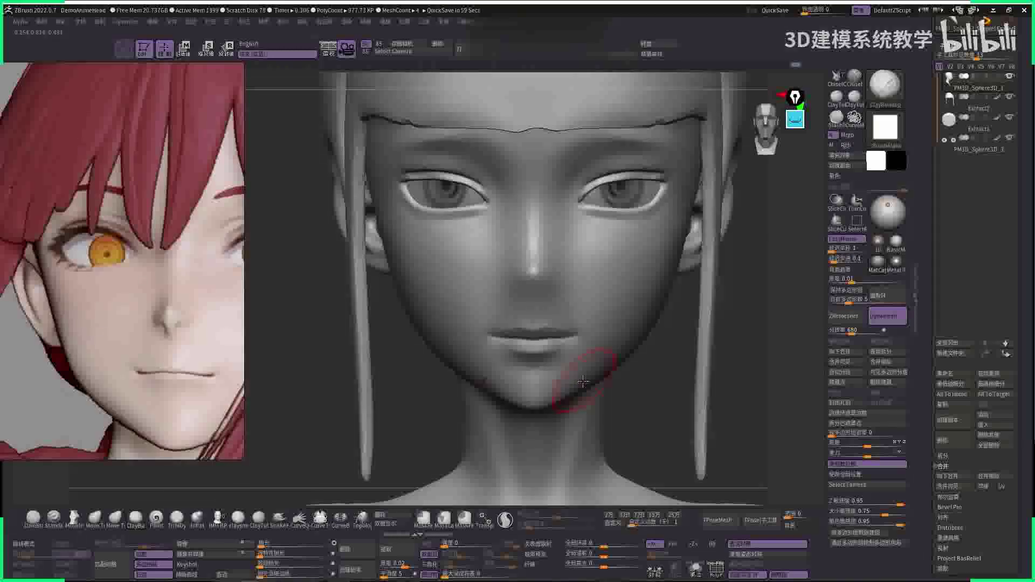
pyautogui.keyDown('ctrl'); pyautogui.moveTo(714, 343); pyautogui.dragTo(534, 260, button='right'); pyautogui.keyUp('ctrl')
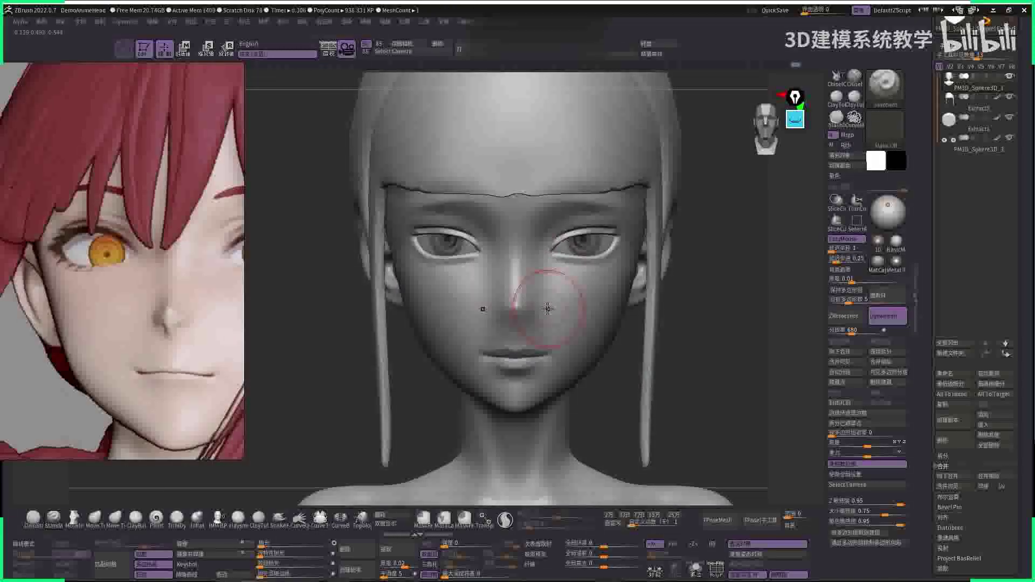
pyautogui.moveTo(576, 274)
pyautogui.keyDown('ctrl'); pyautogui.mouseDown()
pyautogui.moveTo(548, 318)
pyautogui.moveTo(566, 274)
pyautogui.mouseUp(); pyautogui.keyUp('ctrl')
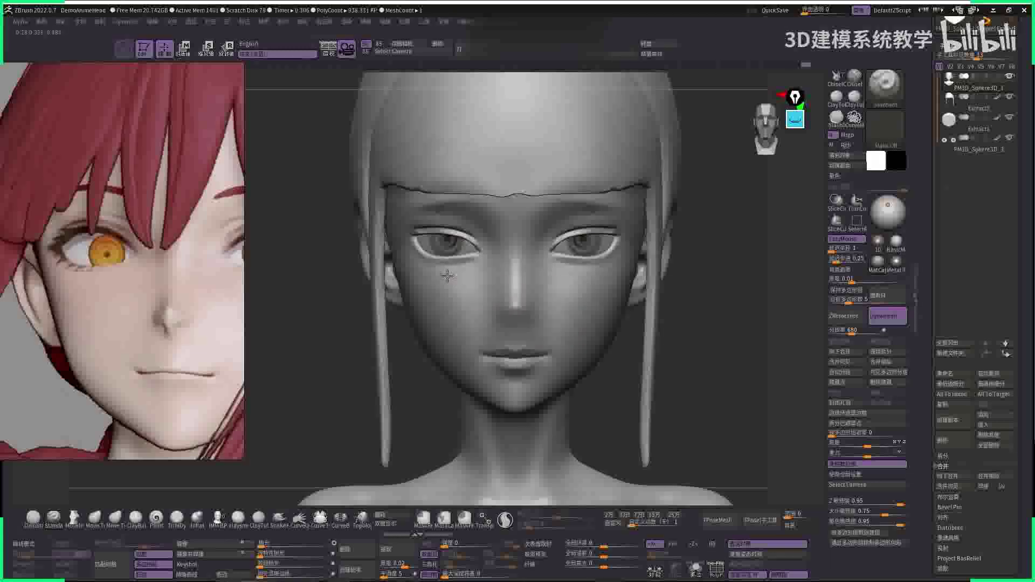
# - Sculpt light strokes just below the nose from a close side profile
pyautogui.moveTo(683, 331); pyautogui.dragTo(545, 323)
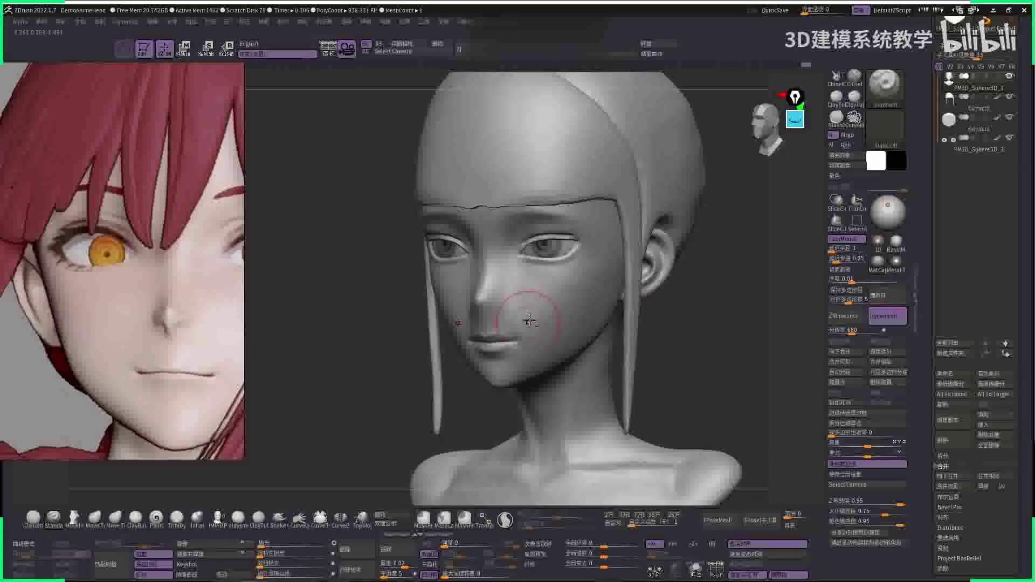
pyautogui.moveTo(546, 300)
pyautogui.mouseDown(button='right')
pyautogui.moveTo(464, 361)
pyautogui.moveTo(462, 289)
pyautogui.moveTo(419, 347)
pyautogui.moveTo(464, 329)
pyautogui.mouseUp(button='right')
pyautogui.press('space')
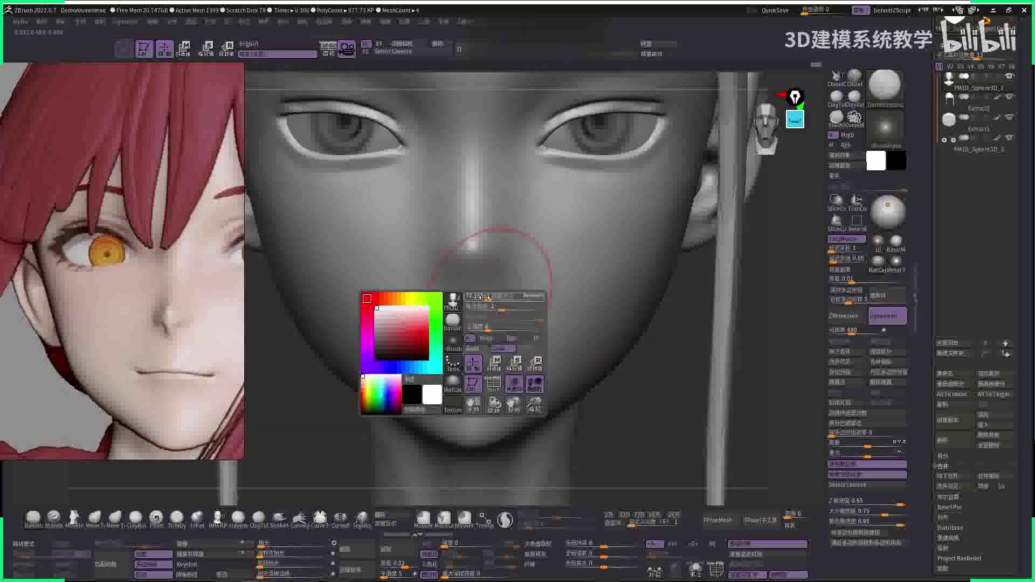
pyautogui.press('space')
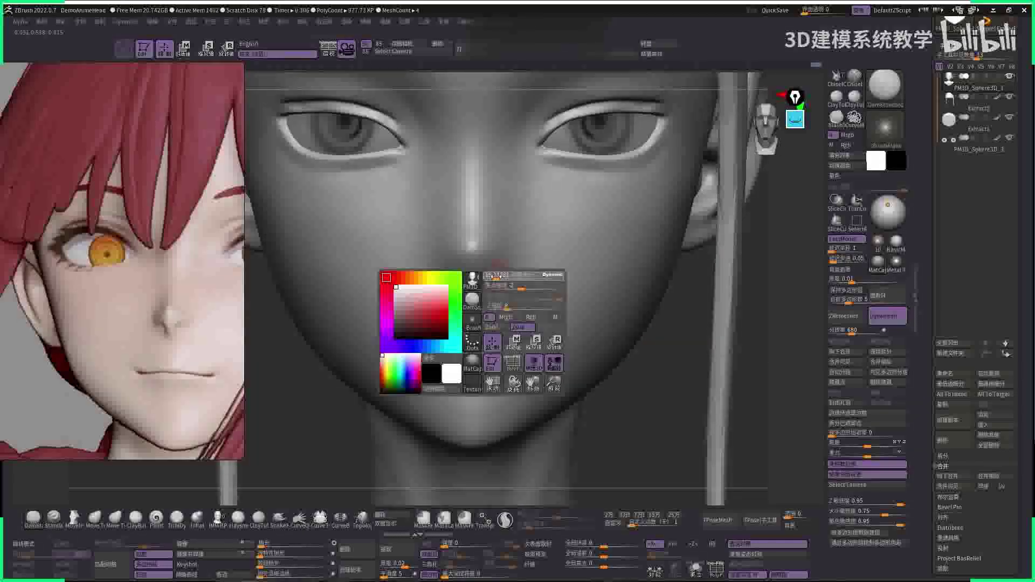
pyautogui.click(432, 285)
pyautogui.moveTo(485, 273); pyautogui.dragTo(486, 274)
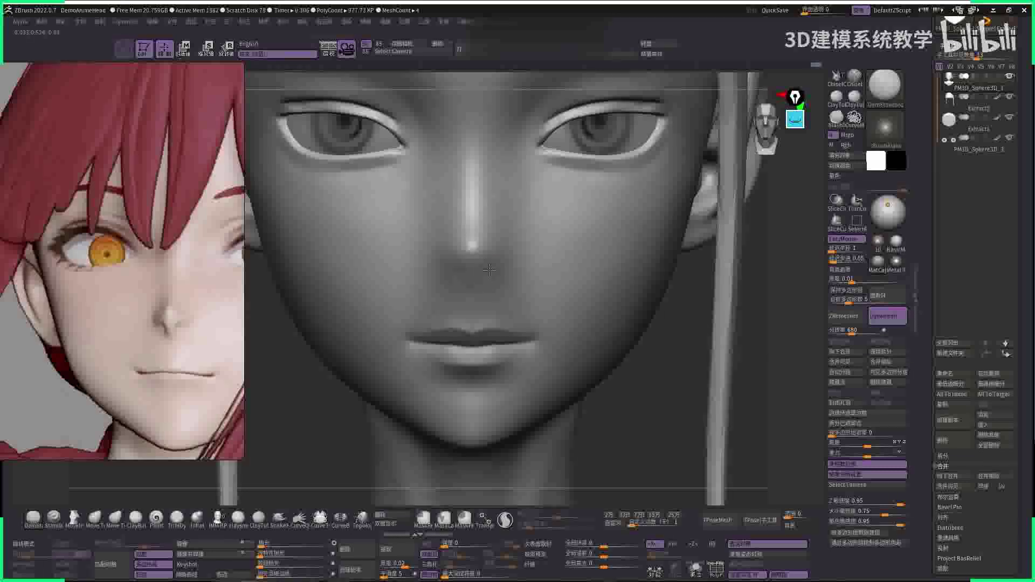
pyautogui.press('space')
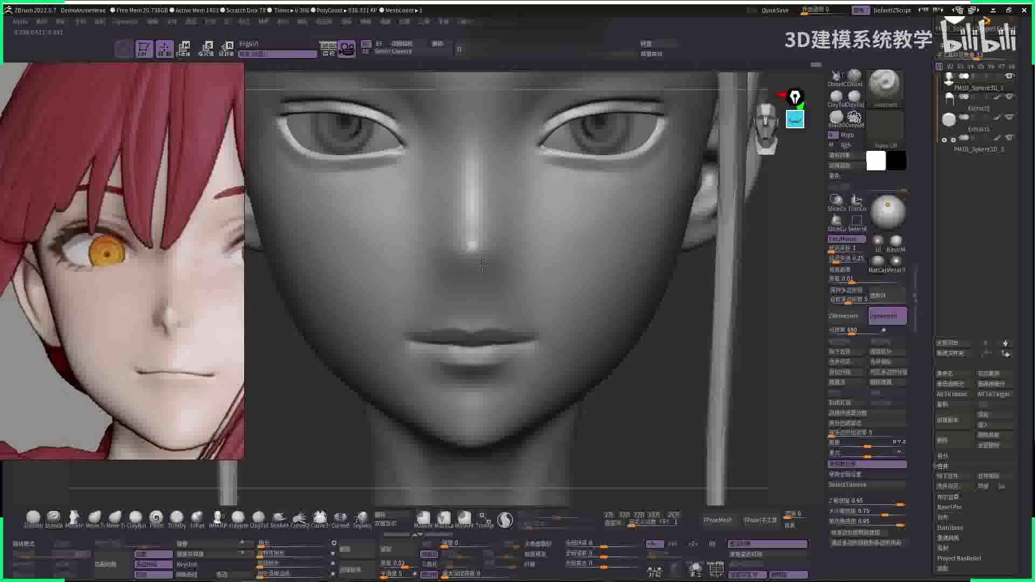
pyautogui.press('shift')
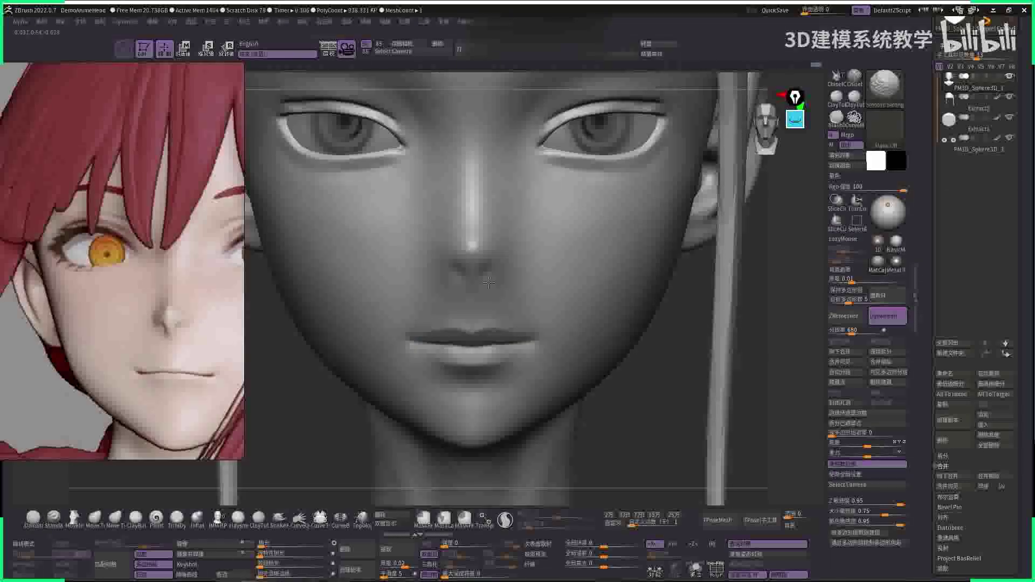
# - Reshape the nose sides with the Move brush, checking both profiles and the front
pyautogui.moveTo(590, 314)
pyautogui.mouseDown(button='right')
pyautogui.moveTo(730, 219)
pyautogui.moveTo(494, 292)
pyautogui.moveTo(437, 284)
pyautogui.mouseUp(button='right')
pyautogui.press('shift')
pyautogui.press('b')
pyautogui.press('m')
pyautogui.press('v')
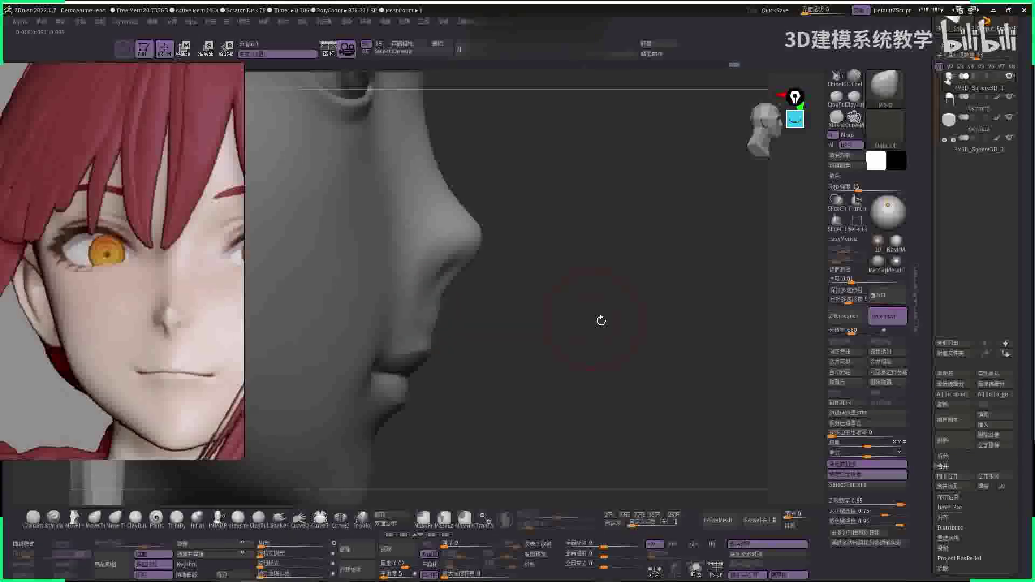
pyautogui.moveTo(601, 320); pyautogui.dragTo(629, 329, button='right')
pyautogui.press('b')
pyautogui.press('s')
pyautogui.press('p')
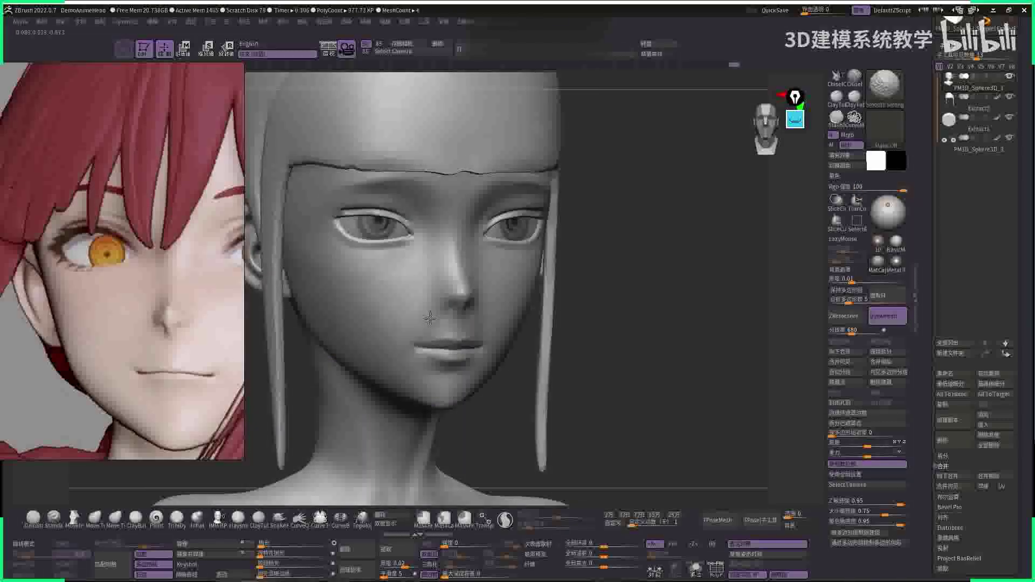
pyautogui.scroll(3, 430, 318)
pyautogui.moveTo(442, 355)
pyautogui.keyDown('alt'); pyautogui.mouseDown(button='right')
pyautogui.moveTo(445, 306)
pyautogui.moveTo(515, 316)
pyautogui.mouseUp(button='right'); pyautogui.keyUp('alt')
pyautogui.press('b')
pyautogui.press('m')
pyautogui.press('v')
pyautogui.rightClick(446, 306)
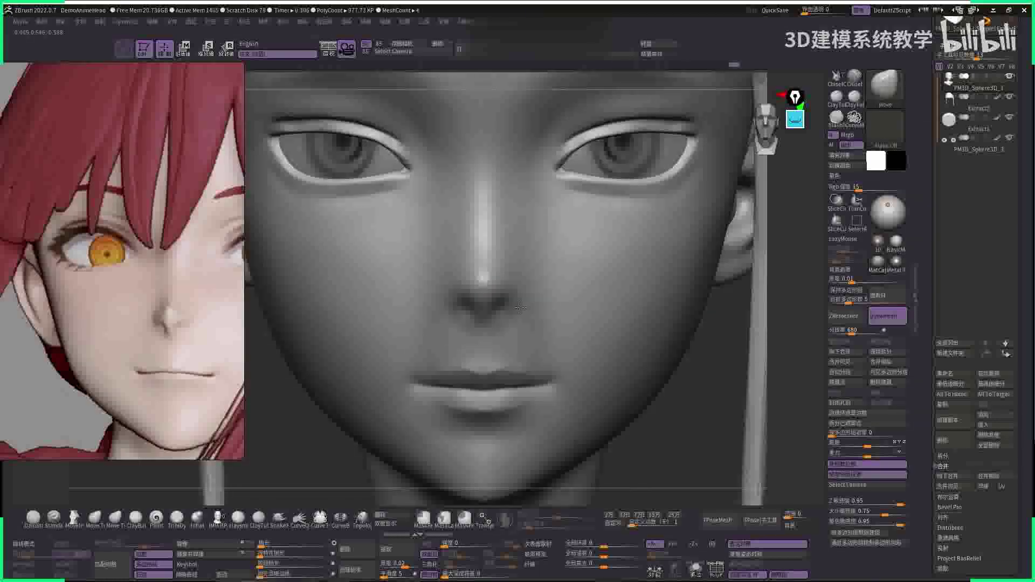
pyautogui.press('space')
pyautogui.press('space')
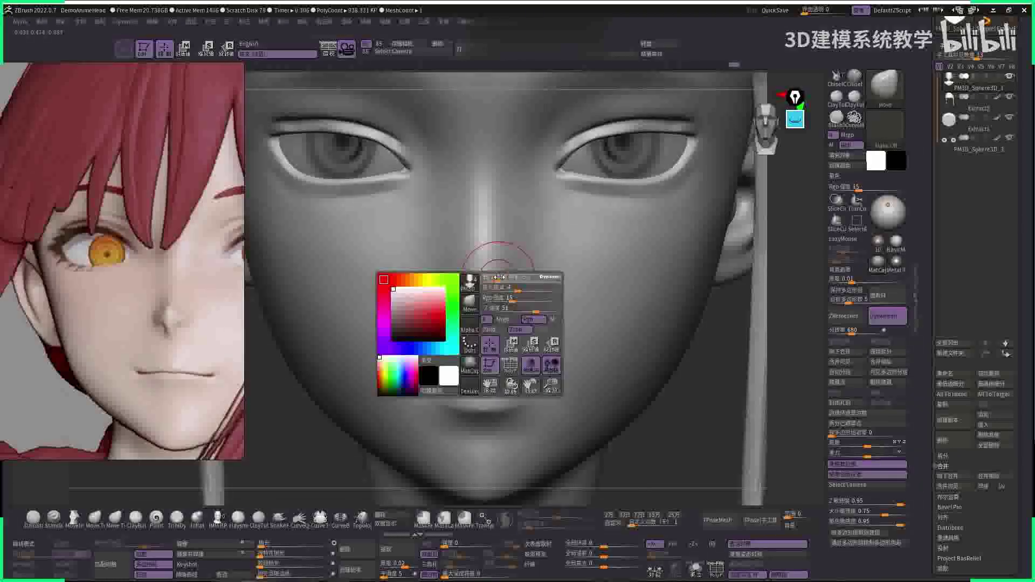
# - Refine the nose tip from an exact side profile and a three-quarter view
pyautogui.press('b')
pyautogui.press('s')
pyautogui.press('h')
pyautogui.press('space')
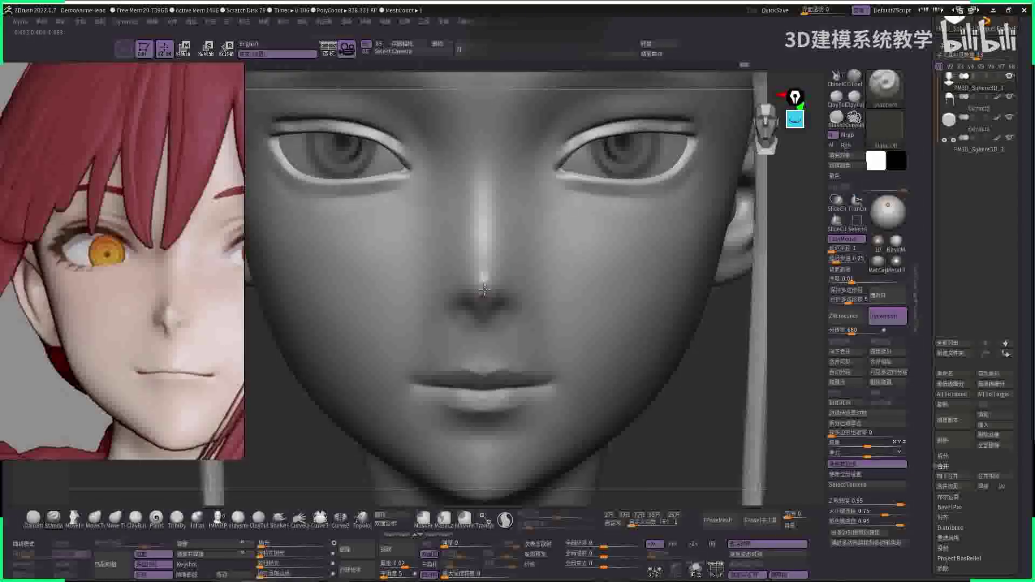
pyautogui.keyDown('shift'); pyautogui.moveTo(680, 415); pyautogui.dragTo(496, 278, button='right'); pyautogui.keyUp('shift')
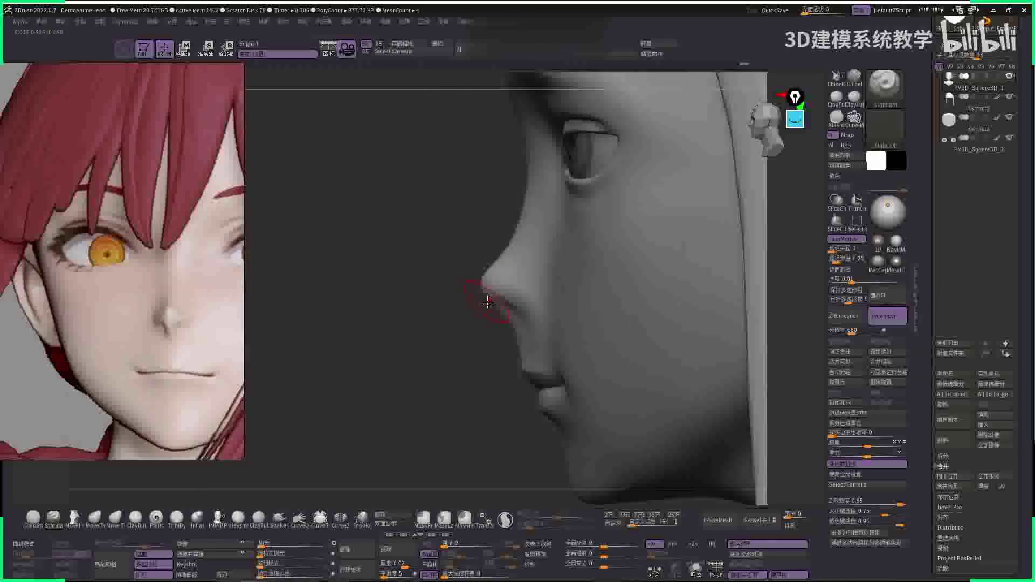
pyautogui.press('b')
pyautogui.press('m')
pyautogui.press('v')
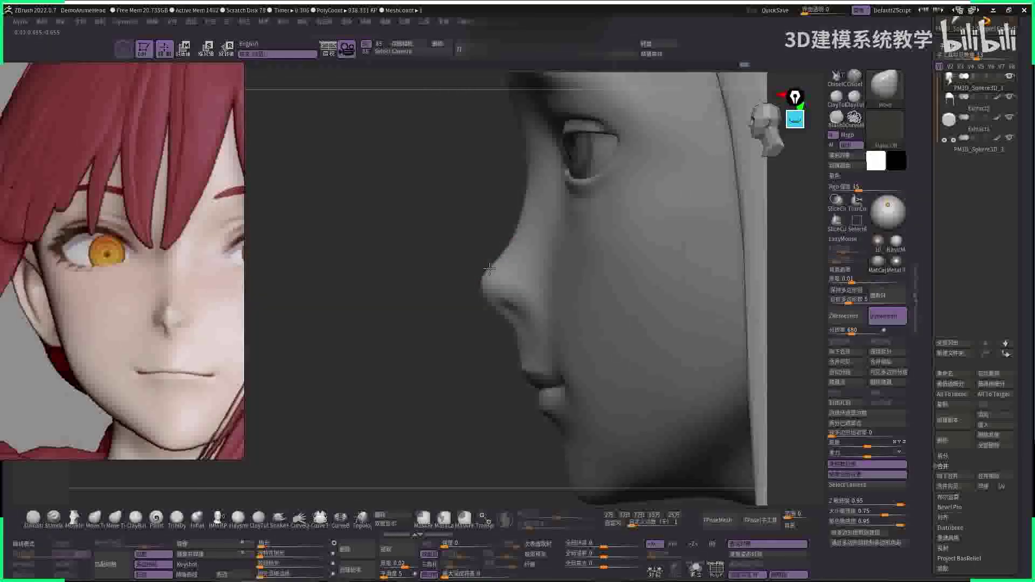
pyautogui.moveTo(451, 310); pyautogui.dragTo(701, 357, button='right')
# - Carve the left nostril and nose side with a smaller DamStandard brush
pyautogui.press('b')
pyautogui.press('d')
pyautogui.press('s')
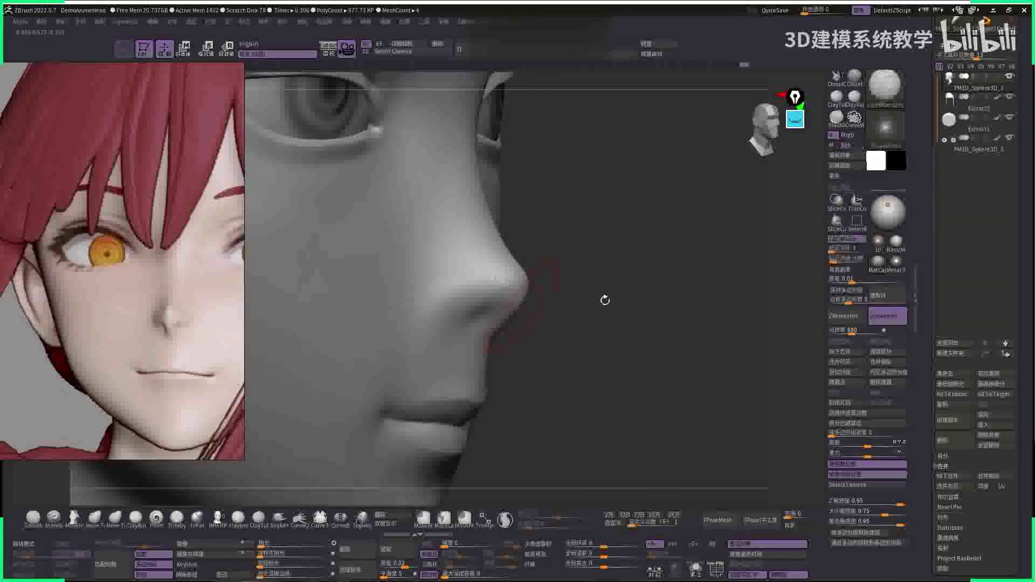
pyautogui.press('l')
pyautogui.press('space')
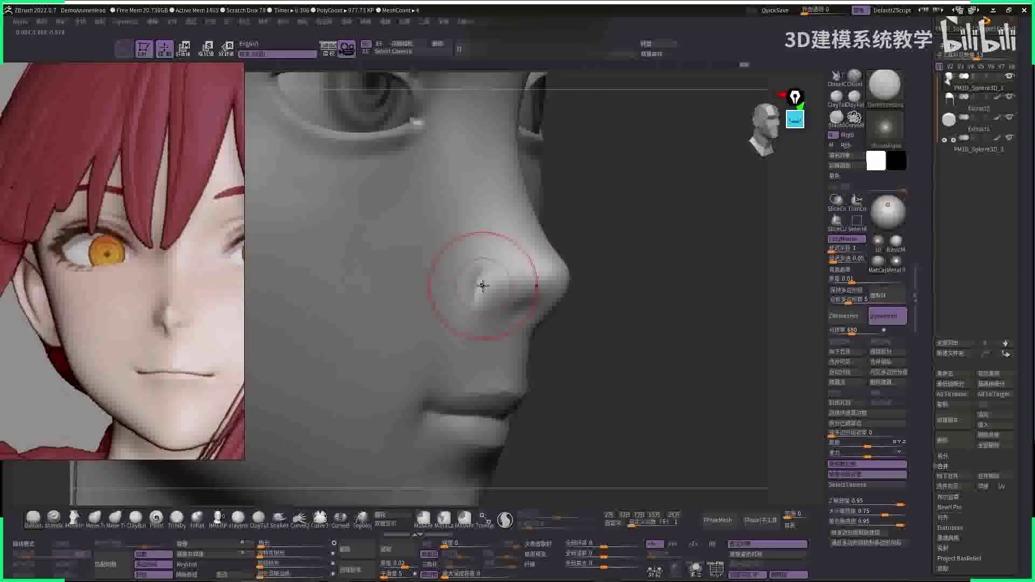
pyautogui.press('space')
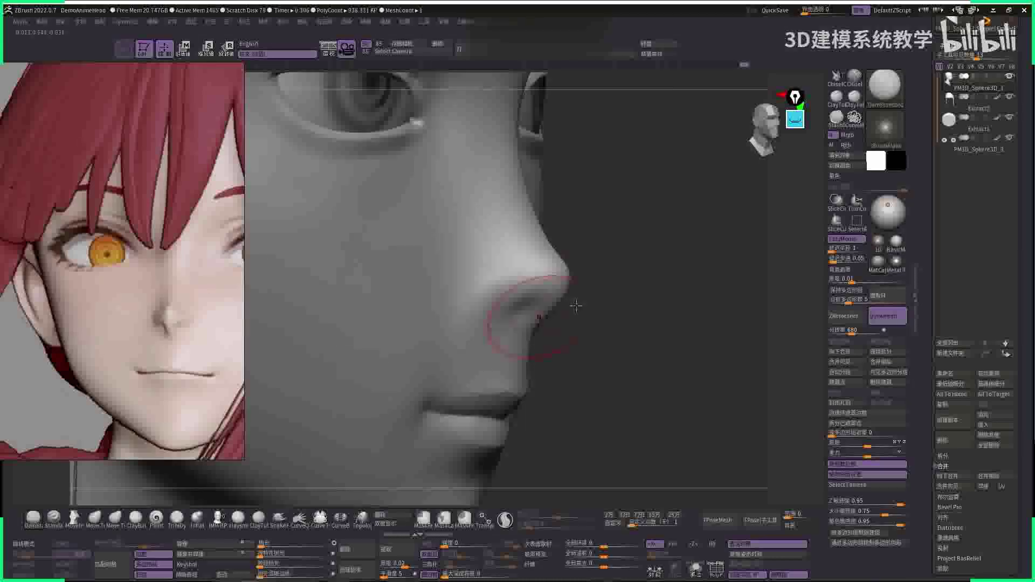
pyautogui.press('space')
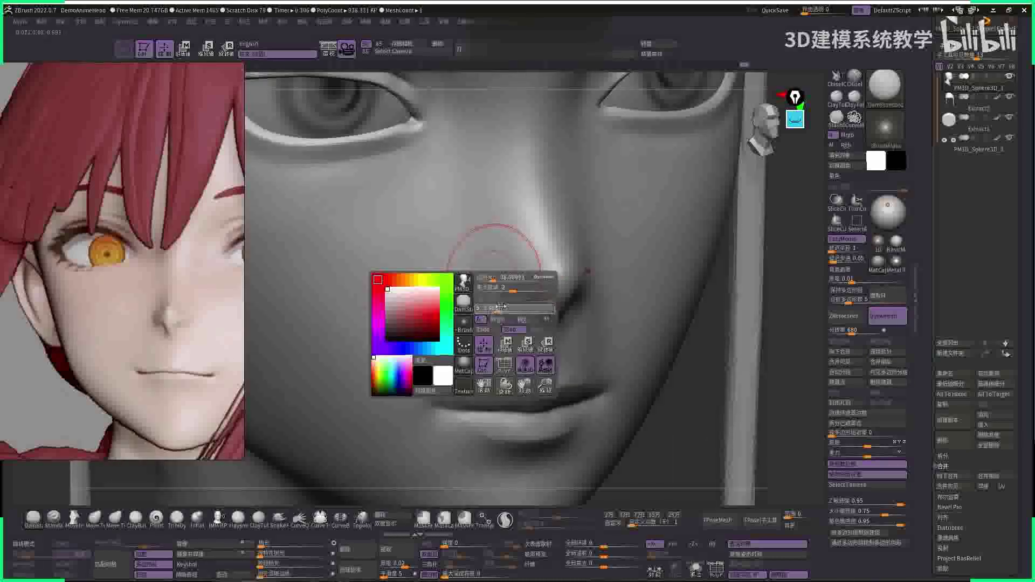
pyautogui.moveTo(501, 307); pyautogui.dragTo(492, 307)
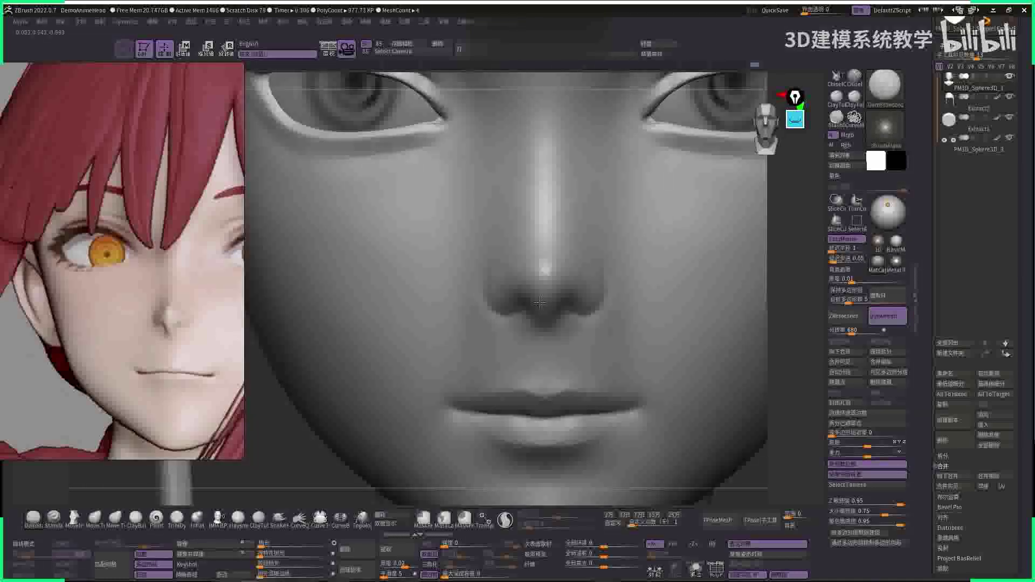
pyautogui.moveTo(502, 300); pyautogui.dragTo(492, 274)
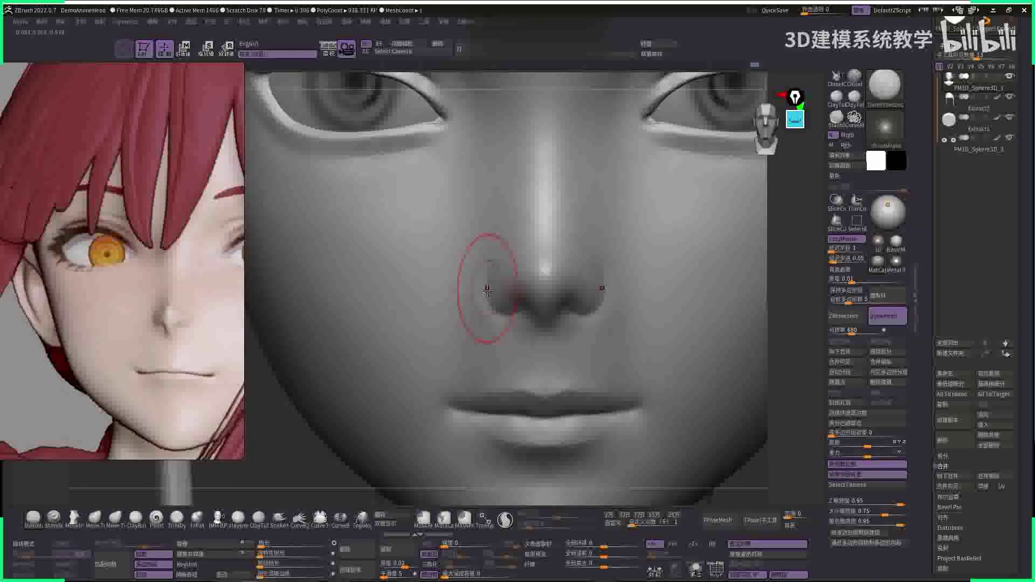
pyautogui.press('b')
pyautogui.press('m')
pyautogui.press('v')
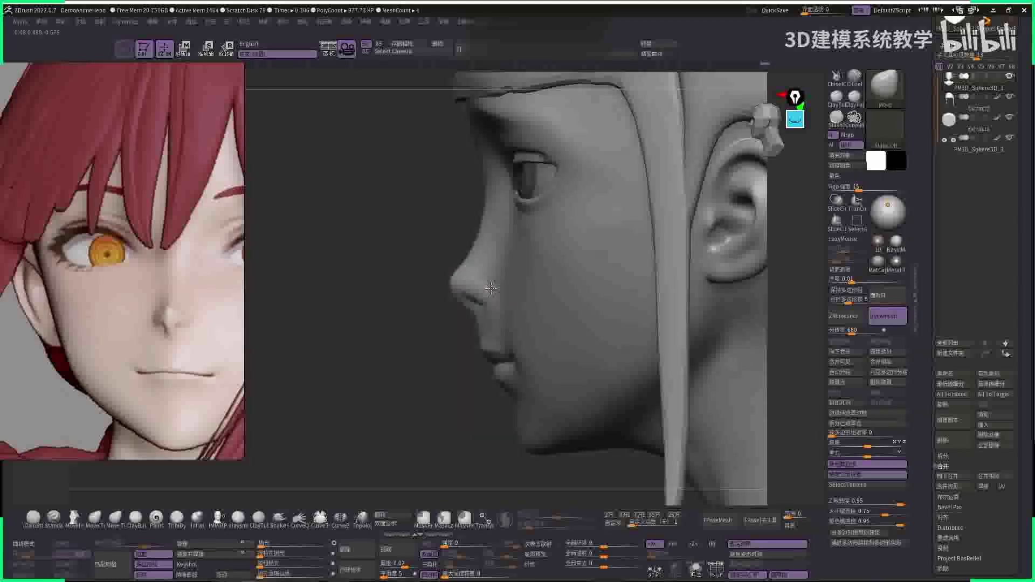
pyautogui.press('shift')
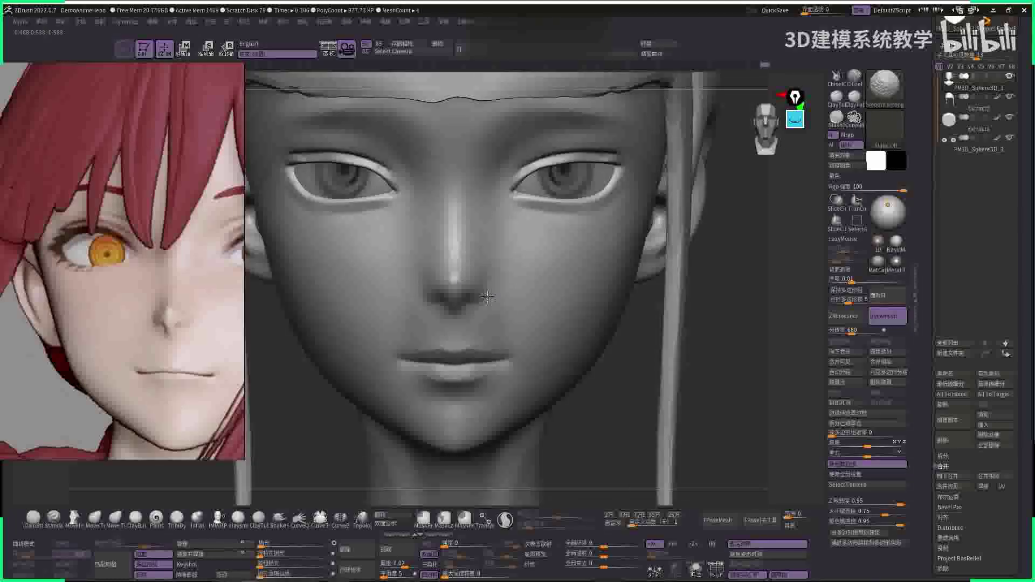
# - Frame the face head-on and smooth the upper lip
pyautogui.press('f')
pyautogui.moveTo(347, 231)
pyautogui.mouseDown(button='right')
pyautogui.moveTo(342, 224)
pyautogui.moveTo(527, 259)
pyautogui.moveTo(519, 299)
pyautogui.moveTo(494, 322)
pyautogui.mouseUp(button='right')
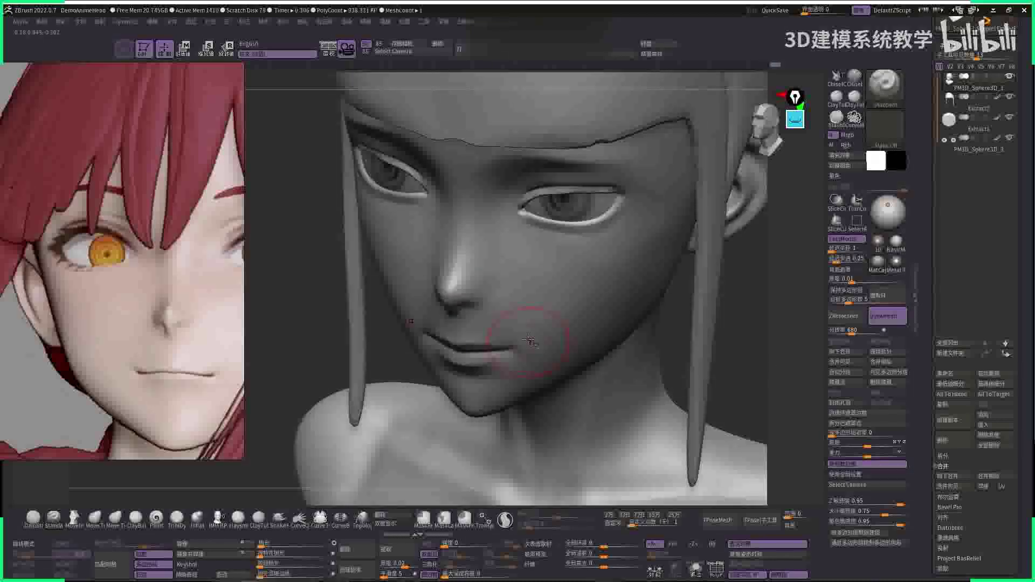
pyautogui.press('space')
pyautogui.keyDown('shift'); pyautogui.moveTo(570, 377); pyautogui.dragTo(524, 357, button='right'); pyautogui.keyUp('shift')
pyautogui.press('space')
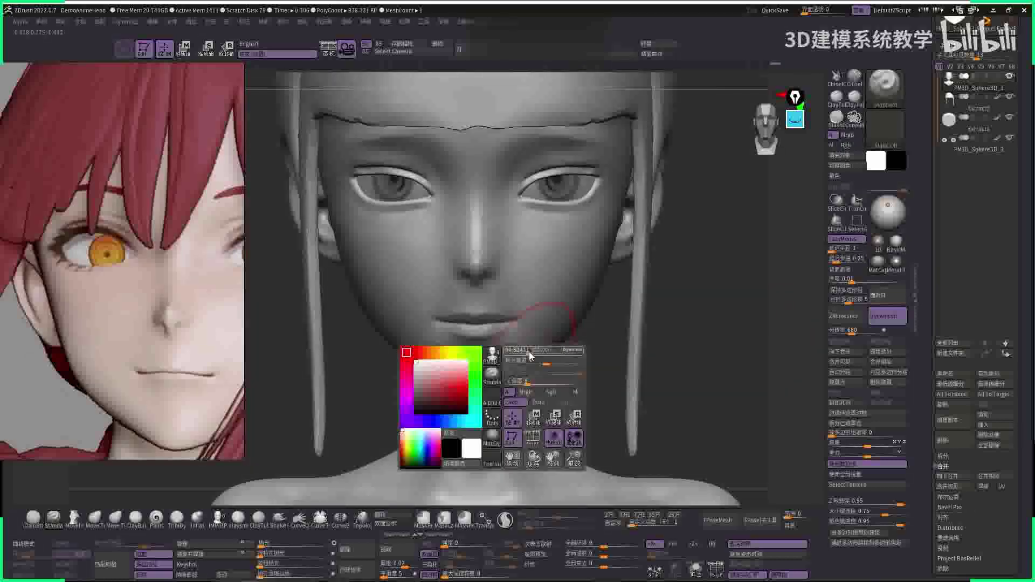
pyautogui.moveTo(452, 331)
pyautogui.keyDown('ctrl'); pyautogui.mouseDown(button='right')
pyautogui.moveTo(477, 328)
pyautogui.moveTo(459, 283)
pyautogui.moveTo(717, 287)
pyautogui.moveTo(705, 296)
pyautogui.mouseUp(button='right'); pyautogui.keyUp('ctrl')
pyautogui.press('shift')
# - Build up the lips and cheeks with the Standard brush, checking profile and three-quarter views
pyautogui.press('b')
pyautogui.press('s')
pyautogui.press('t')
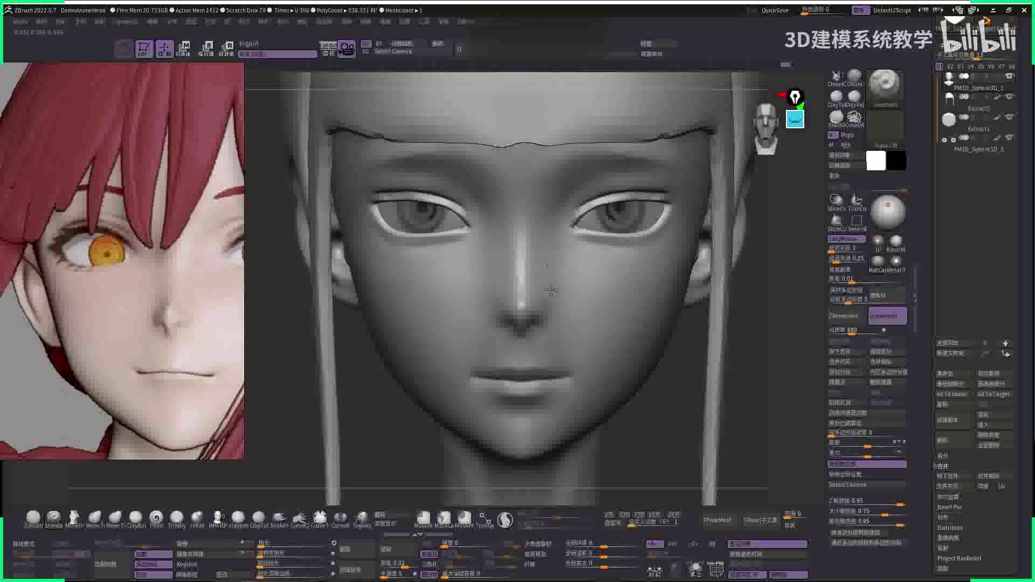
pyautogui.moveTo(547, 253); pyautogui.dragTo(540, 292, button='right')
pyautogui.press('shift')
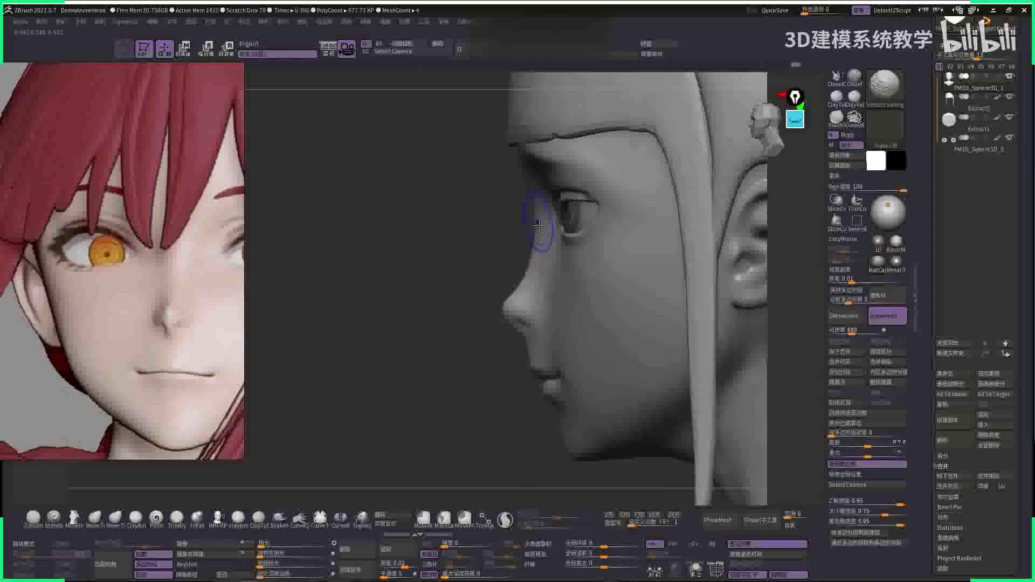
pyautogui.press('space')
pyautogui.moveTo(479, 259); pyautogui.dragTo(540, 269, button='right')
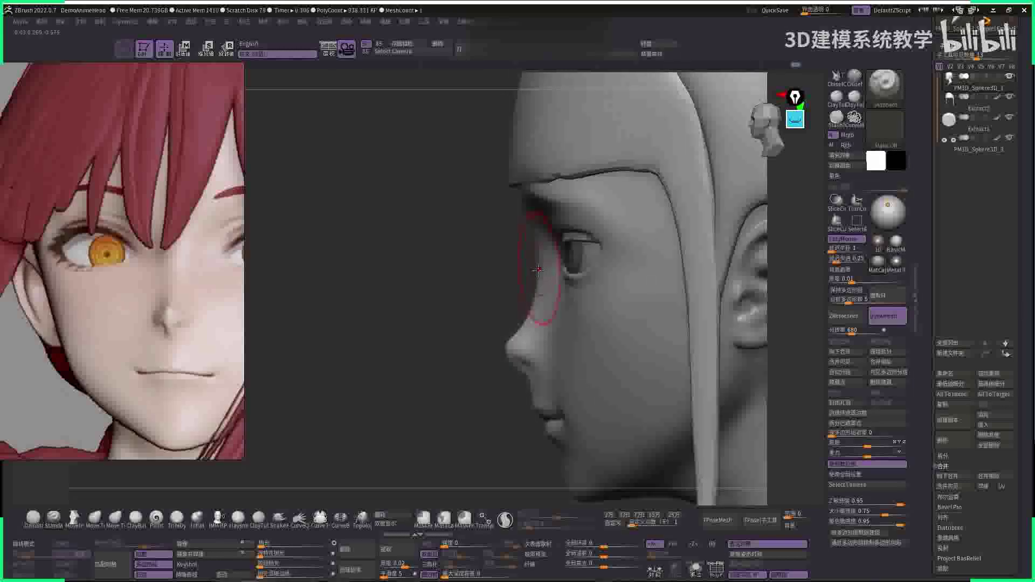
pyautogui.keyDown('shift'); pyautogui.moveTo(462, 275); pyautogui.dragTo(562, 231, button='right'); pyautogui.keyUp('shift')
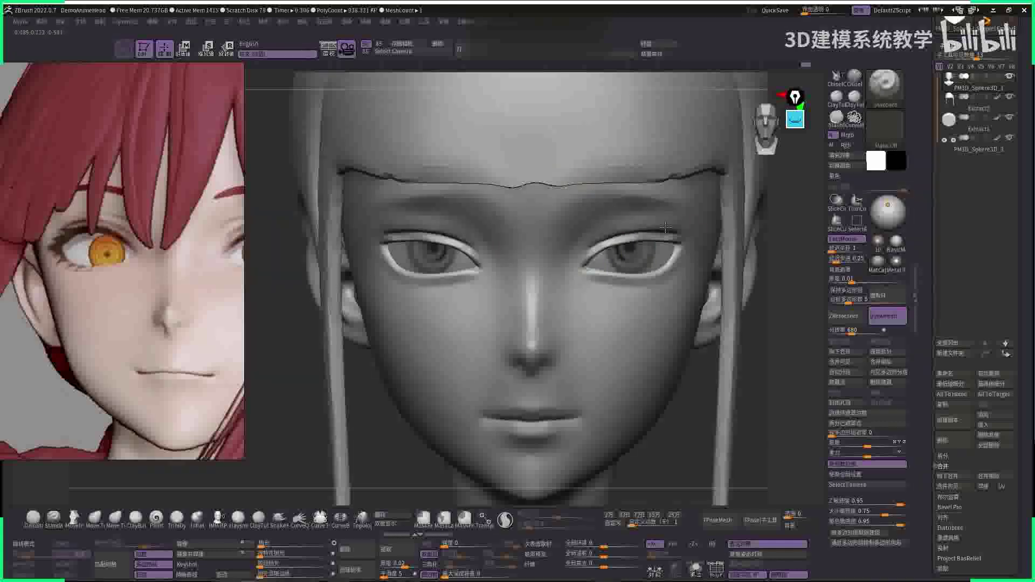
pyautogui.moveTo(626, 214)
pyautogui.keyDown('ctrl'); pyautogui.mouseDown(button='right')
pyautogui.moveTo(749, 286)
pyautogui.moveTo(709, 235)
pyautogui.moveTo(709, 314)
pyautogui.moveTo(694, 199)
pyautogui.moveTo(684, 277)
pyautogui.moveTo(685, 261)
pyautogui.moveTo(721, 291)
pyautogui.moveTo(714, 318)
pyautogui.mouseUp(button='right'); pyautogui.keyUp('ctrl')
pyautogui.press('space')
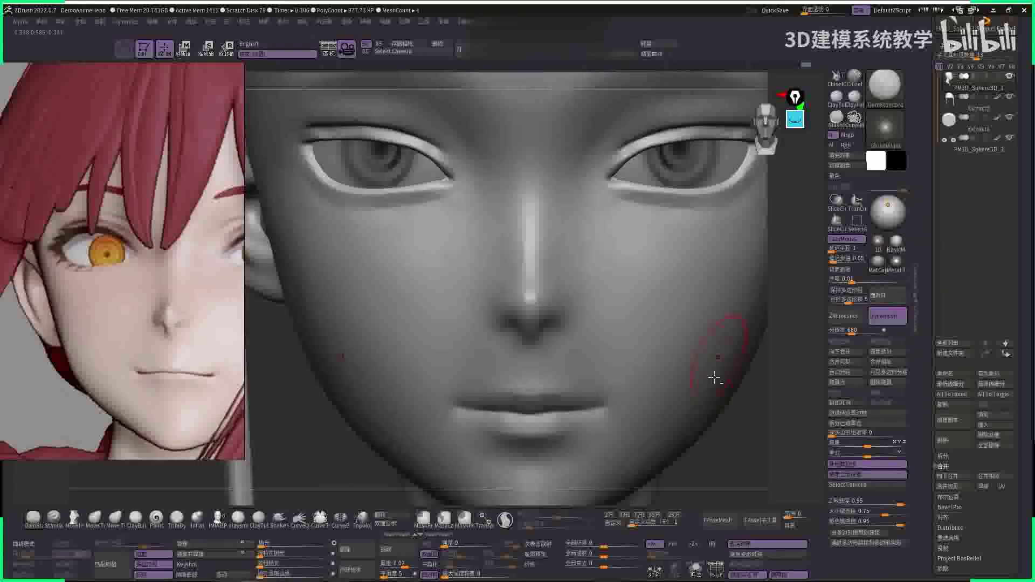
pyautogui.press('space')
# - Smooth the nose tip and build it up with ClayBuildup, checking the profile
pyautogui.press('shift')
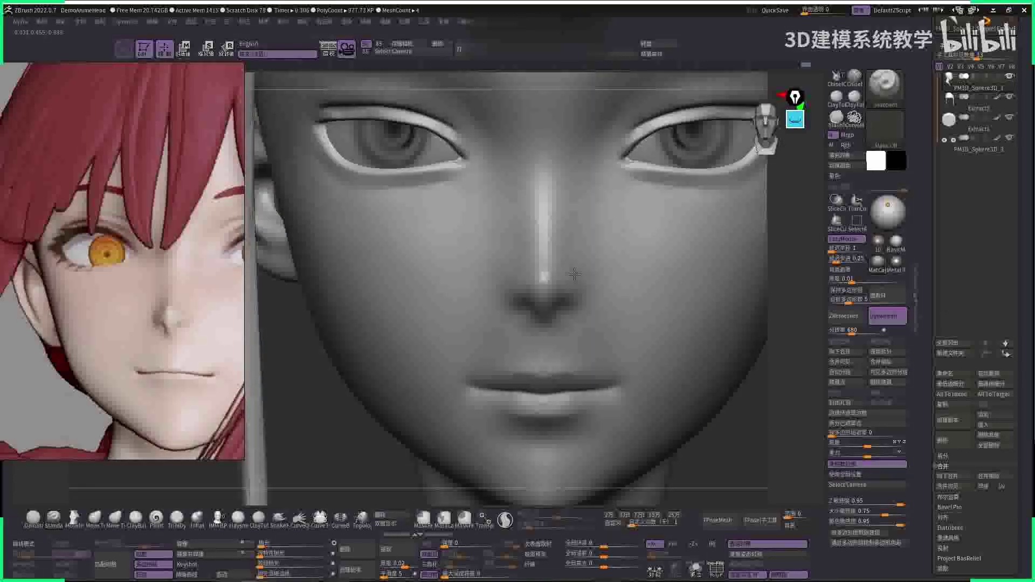
pyautogui.moveTo(575, 274)
pyautogui.keyDown('shift'); pyautogui.mouseDown()
pyautogui.moveTo(556, 265)
pyautogui.moveTo(556, 273)
pyautogui.mouseUp(); pyautogui.keyUp('shift')
pyautogui.press('b')
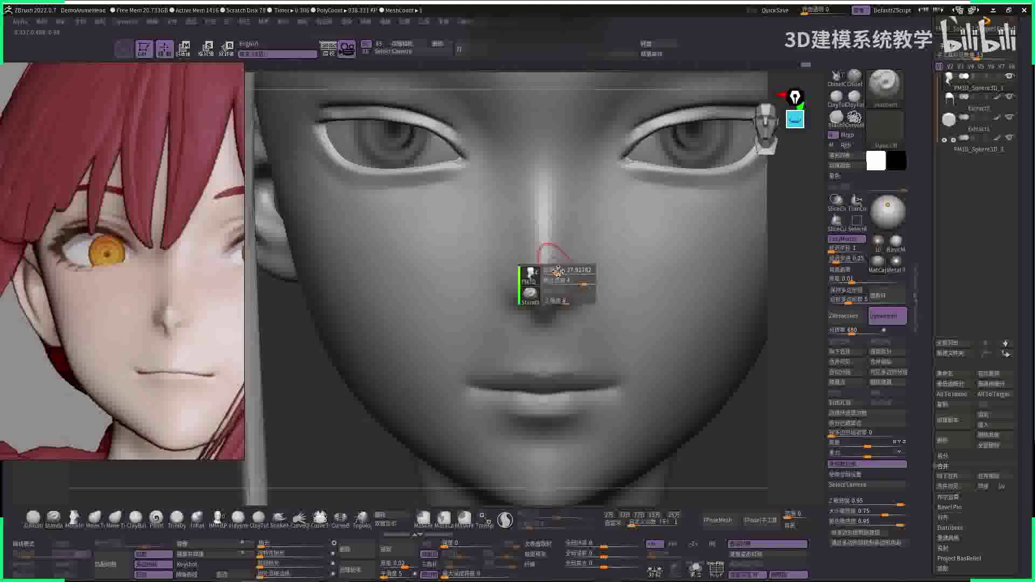
pyautogui.press('c')
pyautogui.press('b')
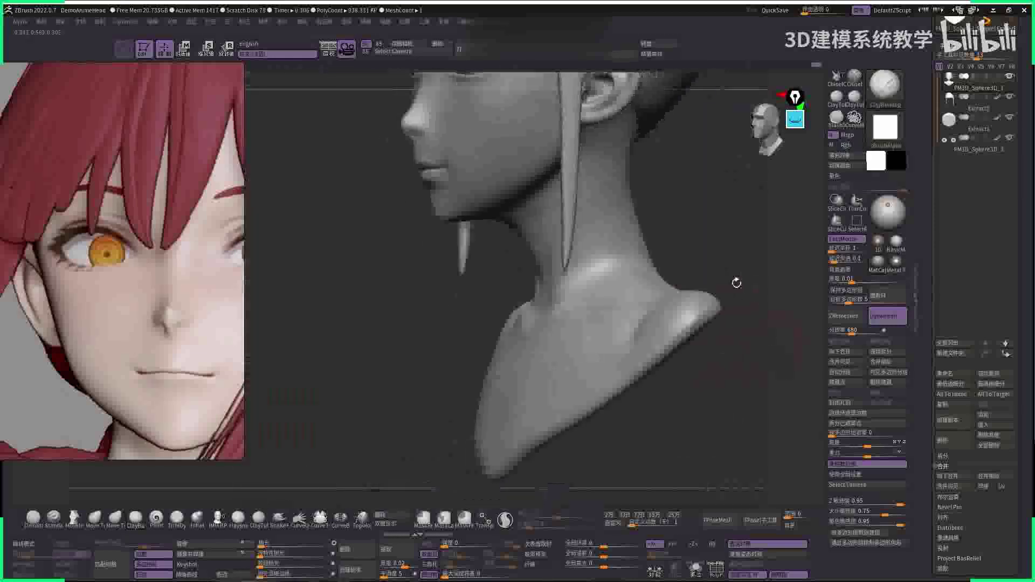
pyautogui.moveTo(736, 284)
pyautogui.mouseDown()
pyautogui.moveTo(778, 277)
pyautogui.moveTo(701, 324)
pyautogui.moveTo(537, 386)
pyautogui.moveTo(474, 335)
pyautogui.moveTo(526, 273)
pyautogui.moveTo(593, 266)
pyautogui.mouseUp()
pyautogui.press('space')
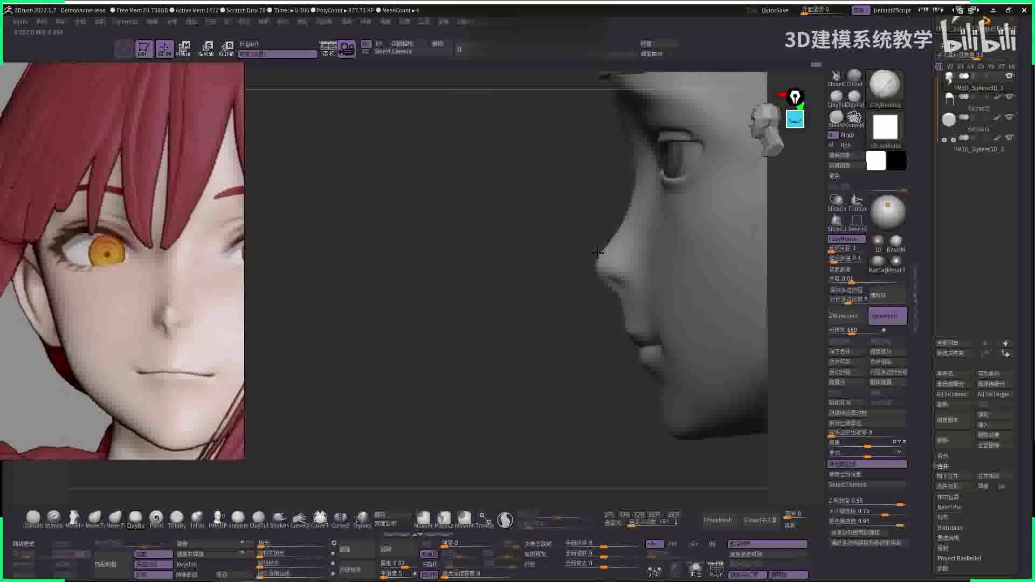
pyautogui.press('shift')
pyautogui.moveTo(570, 342)
pyautogui.mouseDown()
pyautogui.moveTo(492, 300)
pyautogui.moveTo(521, 326)
pyautogui.moveTo(418, 295)
pyautogui.moveTo(720, 197)
pyautogui.moveTo(571, 227)
pyautogui.mouseUp()
# - Adjust the face with the Move brush, then solo the head so the hair is hidden
pyautogui.press('space')
pyautogui.press('b')
pyautogui.press('m')
pyautogui.press('v')
pyautogui.press('space')
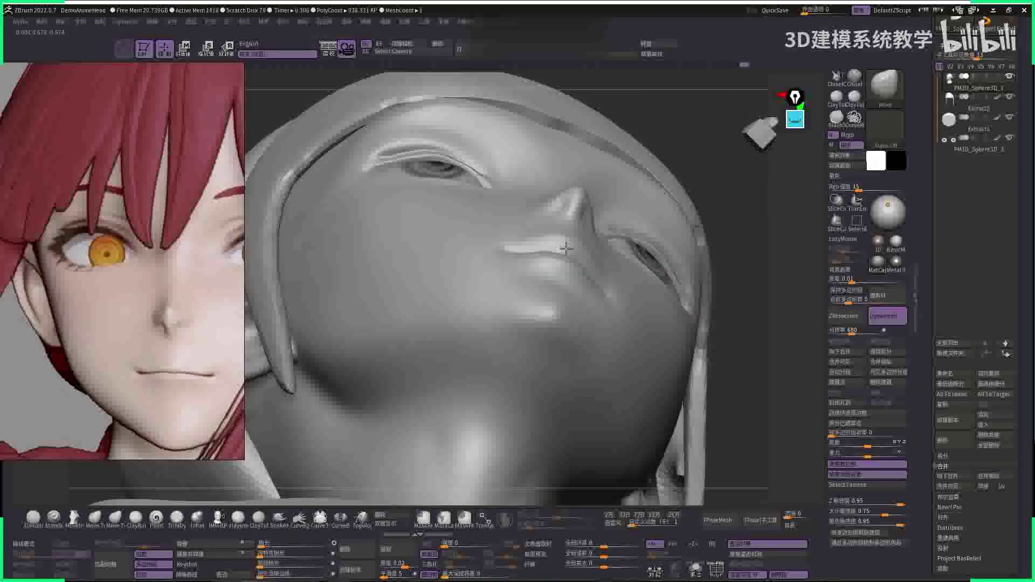
pyautogui.moveTo(674, 191); pyautogui.dragTo(611, 262)
pyautogui.hotkey('shift', 'alt', 's')
pyautogui.press('b')
pyautogui.press('z')
pyautogui.press('m')
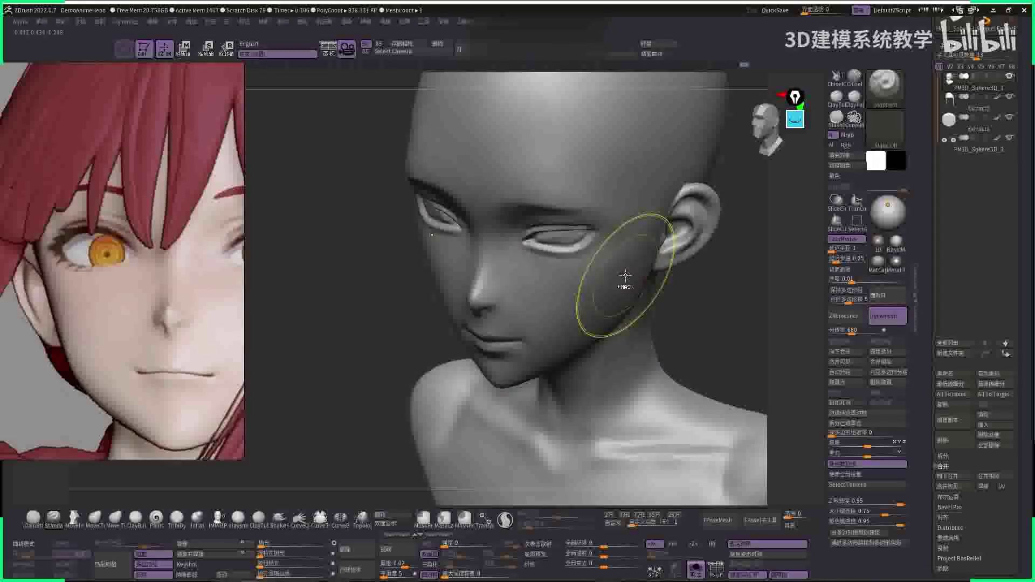
# - Turn the bust straight-on, toggle the hair shell's visibility, and pick DamStandard
pyautogui.moveTo(640, 246); pyautogui.dragTo(645, 236, button='right')
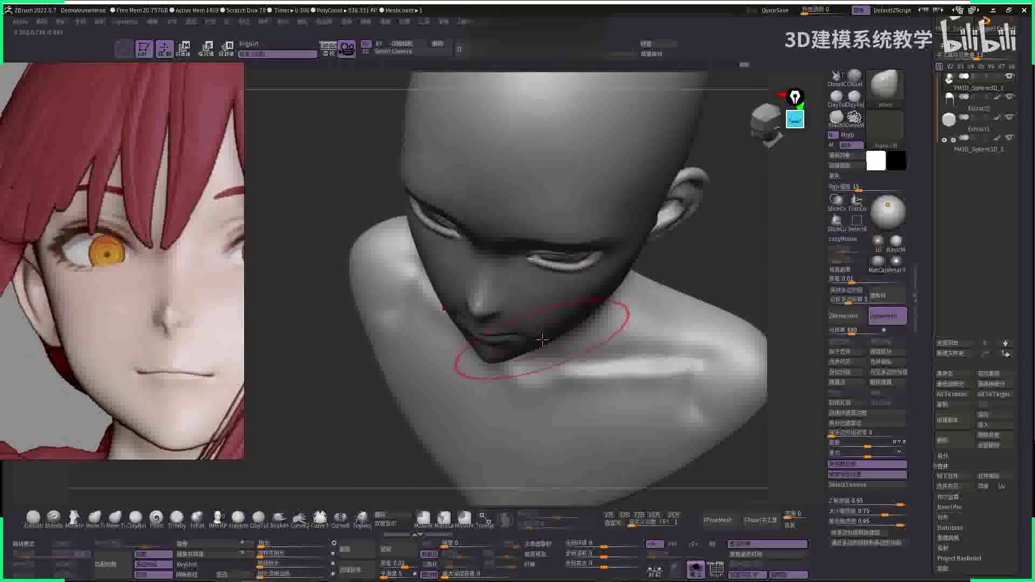
pyautogui.moveTo(534, 340)
pyautogui.keyDown('shift'); pyautogui.mouseDown(button='right')
pyautogui.moveTo(756, 209)
pyautogui.moveTo(707, 241)
pyautogui.moveTo(735, 273)
pyautogui.moveTo(728, 282)
pyautogui.moveTo(550, 344)
pyautogui.mouseUp(button='right'); pyautogui.keyUp('shift')
pyautogui.hotkey('shift', 'alt', 's')
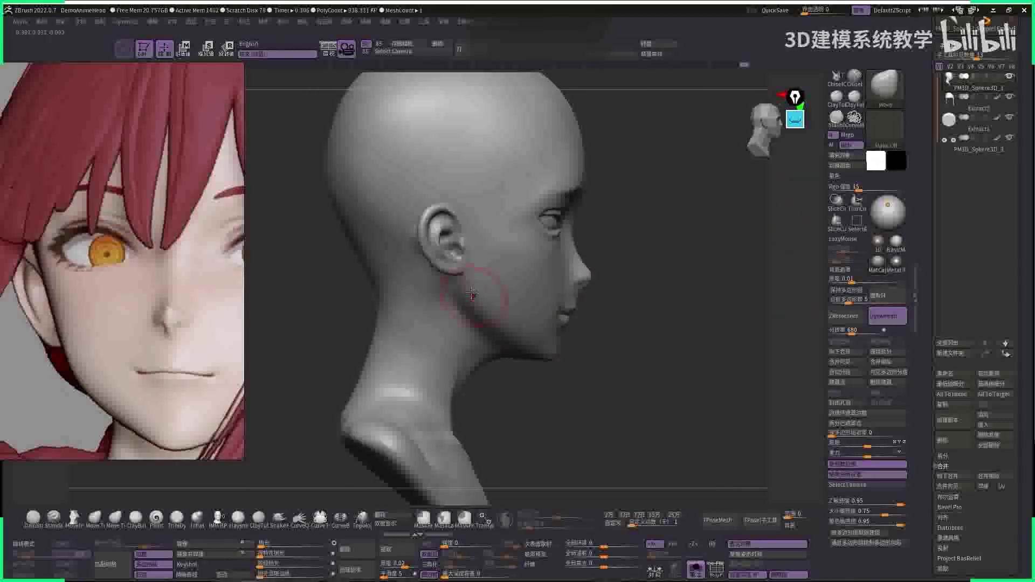
pyautogui.press('b')
pyautogui.press('d')
pyautogui.press('s')
pyautogui.press('space')
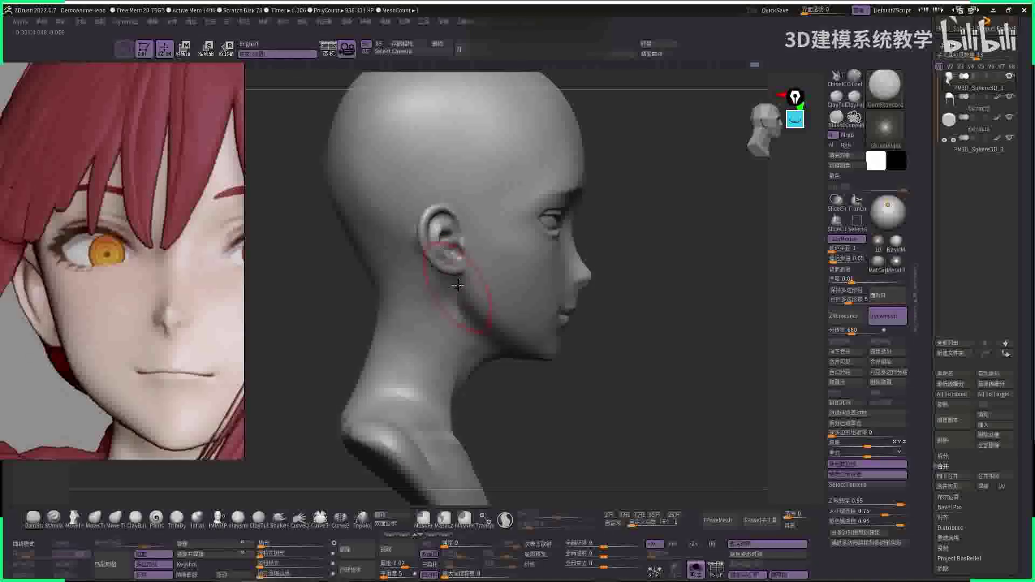
# - Shape the jaw and cheek with the Standard and Move brushes from profile and three-quarter views
pyautogui.press('b')
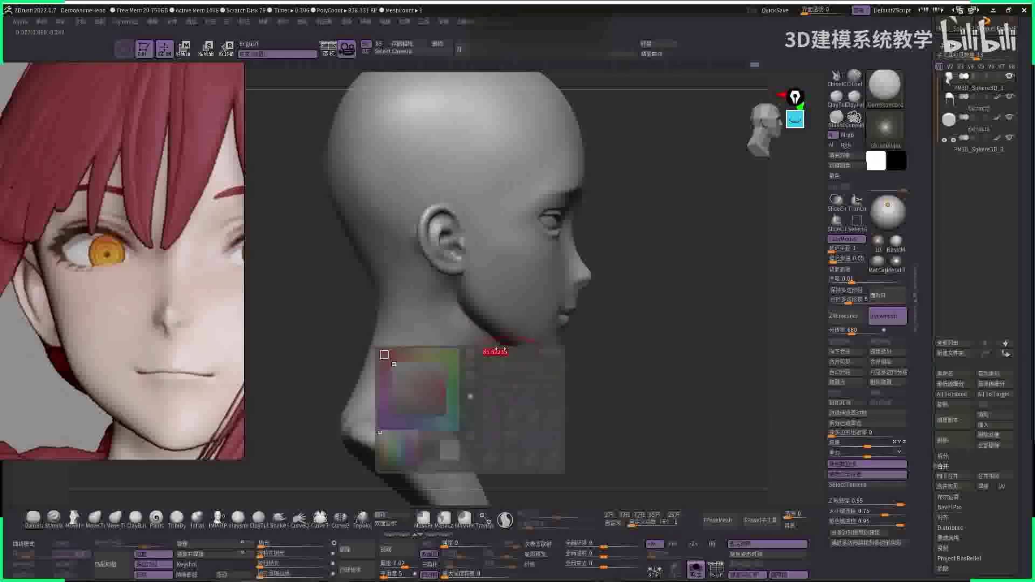
pyautogui.click(491, 354)
pyautogui.press('b')
pyautogui.press('m')
pyautogui.press('v')
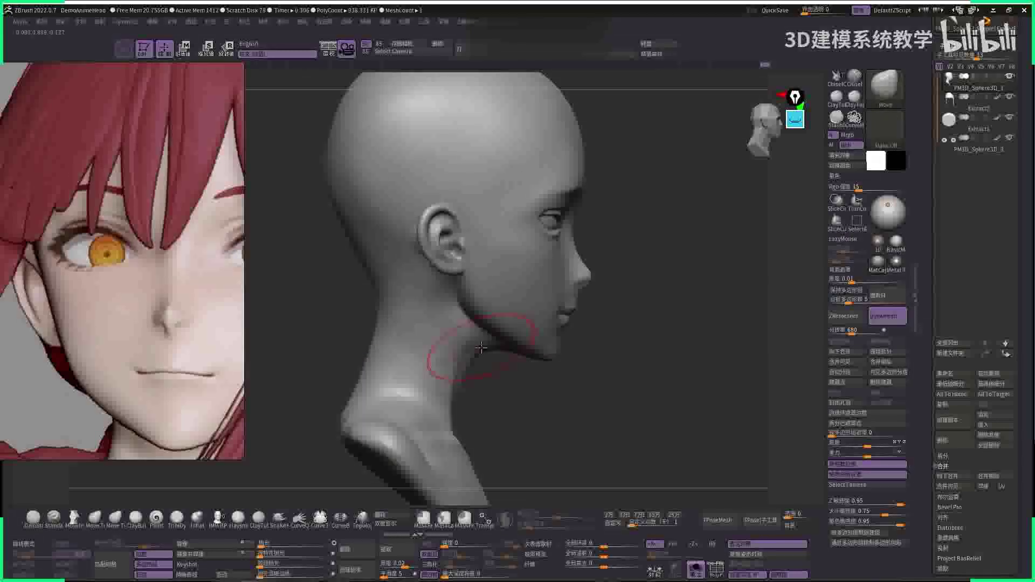
pyautogui.moveTo(495, 349)
pyautogui.mouseDown(button='right')
pyautogui.moveTo(668, 284)
pyautogui.moveTo(684, 254)
pyautogui.moveTo(712, 237)
pyautogui.mouseUp(button='right')
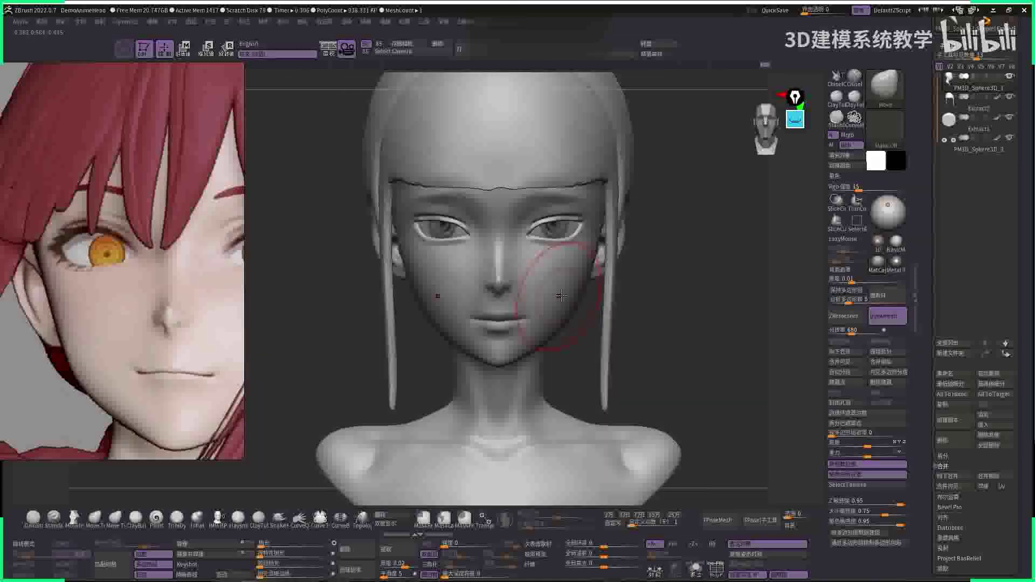
pyautogui.moveTo(564, 306)
pyautogui.mouseDown(button='right')
pyautogui.moveTo(534, 310)
pyautogui.moveTo(554, 325)
pyautogui.moveTo(670, 308)
pyautogui.moveTo(674, 214)
pyautogui.moveTo(678, 323)
pyautogui.moveTo(508, 333)
pyautogui.mouseUp(button='right')
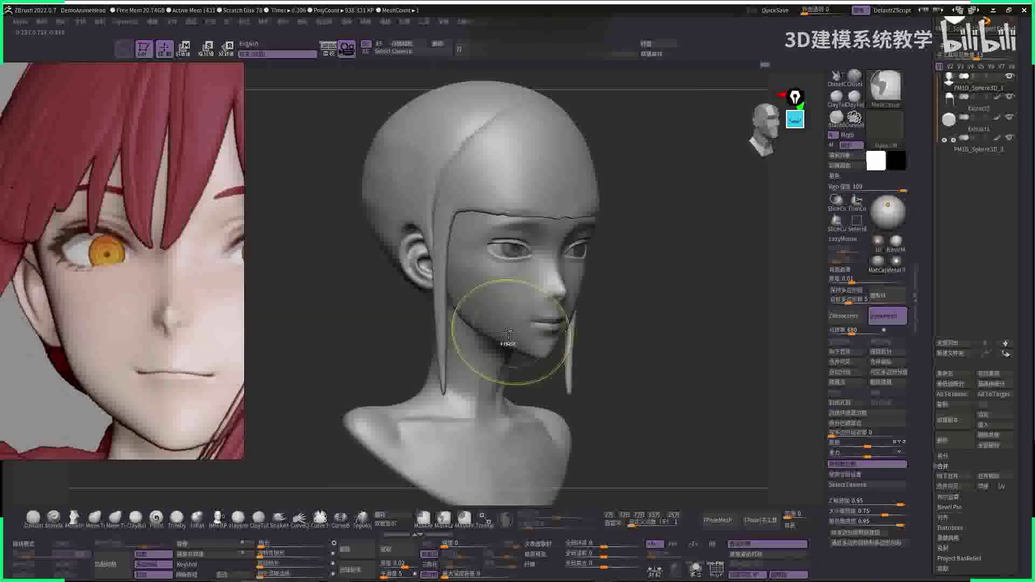
pyautogui.press('ctrl')
pyautogui.keyDown('ctrl'); pyautogui.moveTo(670, 282); pyautogui.dragTo(724, 269, button='right'); pyautogui.keyUp('ctrl')
# - Select the Paint brush and pick a paint colour in the colour picker
pyautogui.press('b')
pyautogui.press('p')
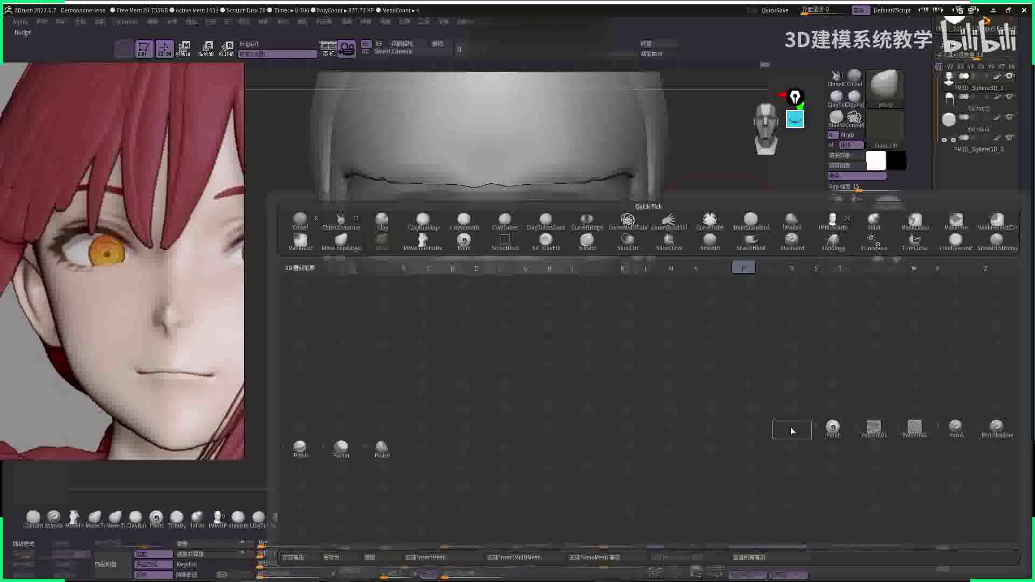
pyautogui.press('a')
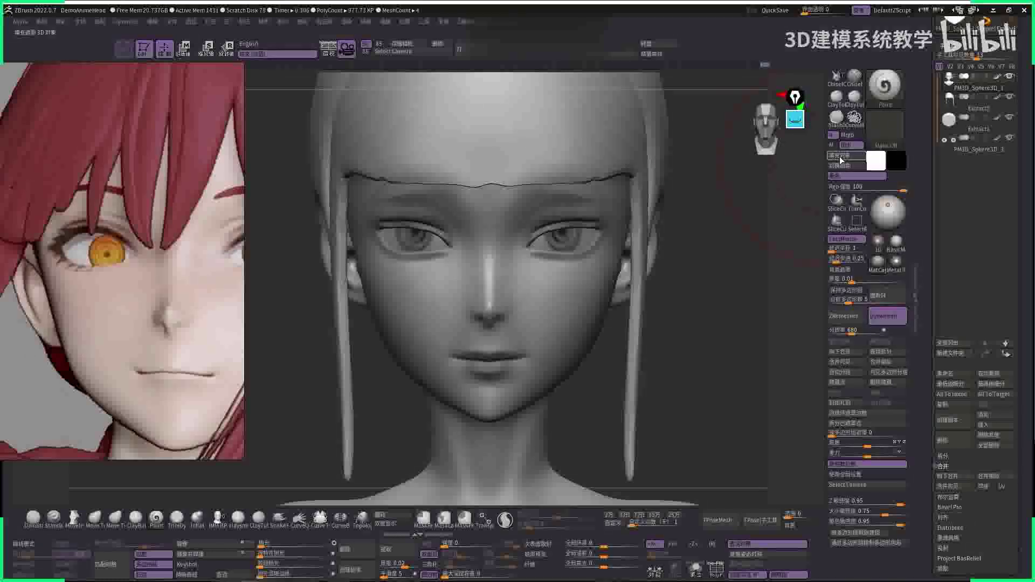
pyautogui.click(877, 160)
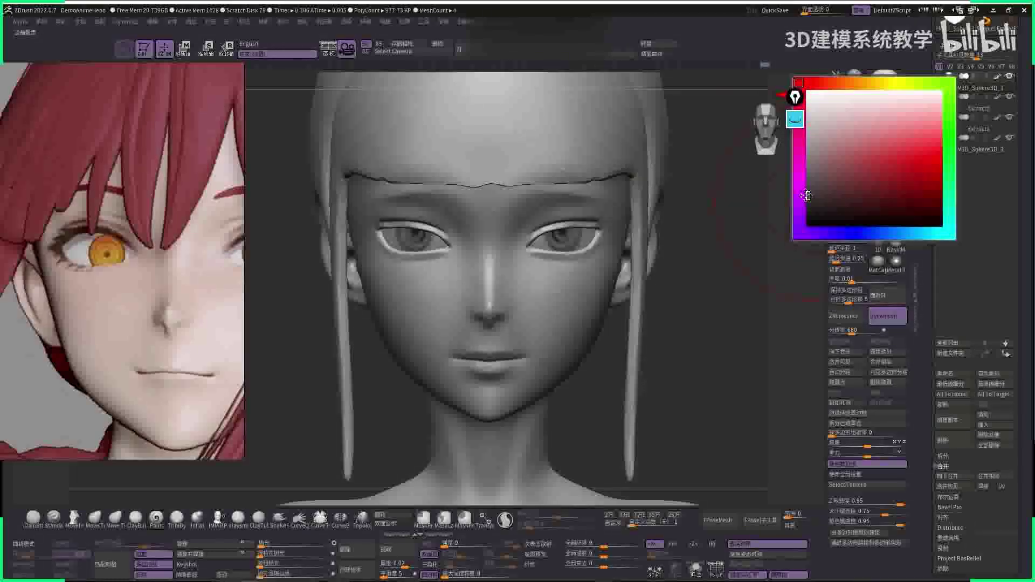
pyautogui.press('b')
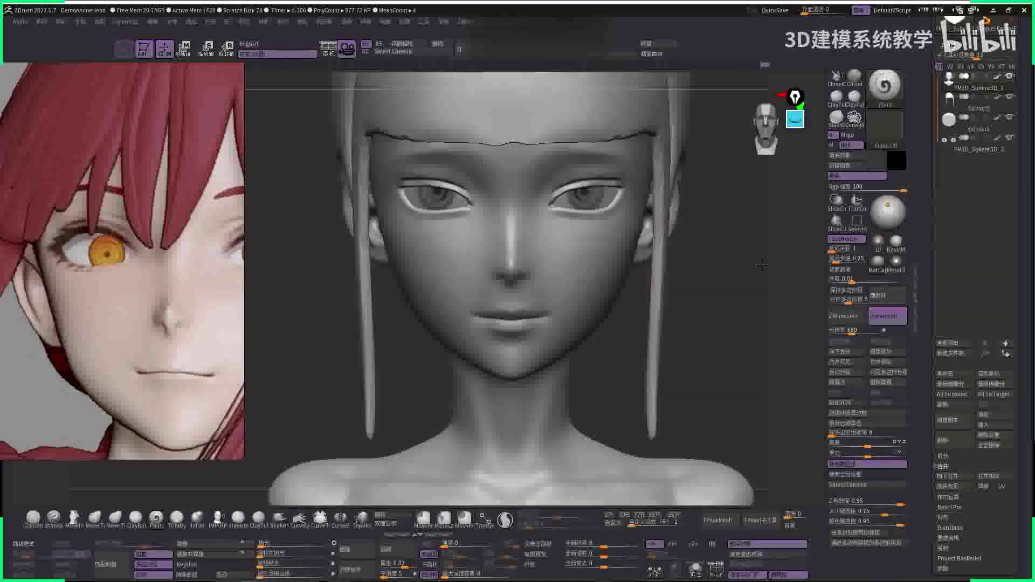
pyautogui.press('space')
pyautogui.press('space')
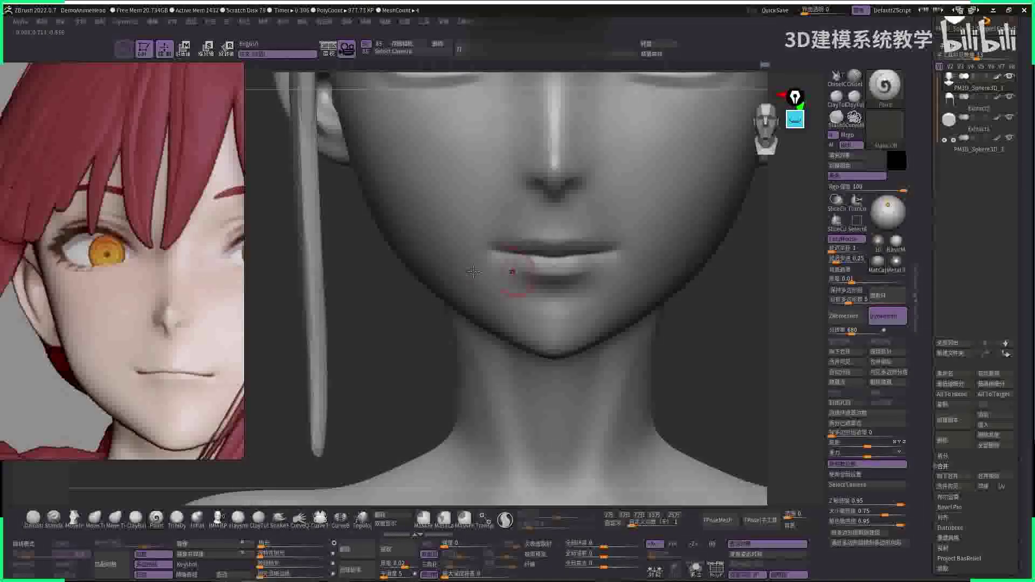
pyautogui.press('space')
pyautogui.press('space')
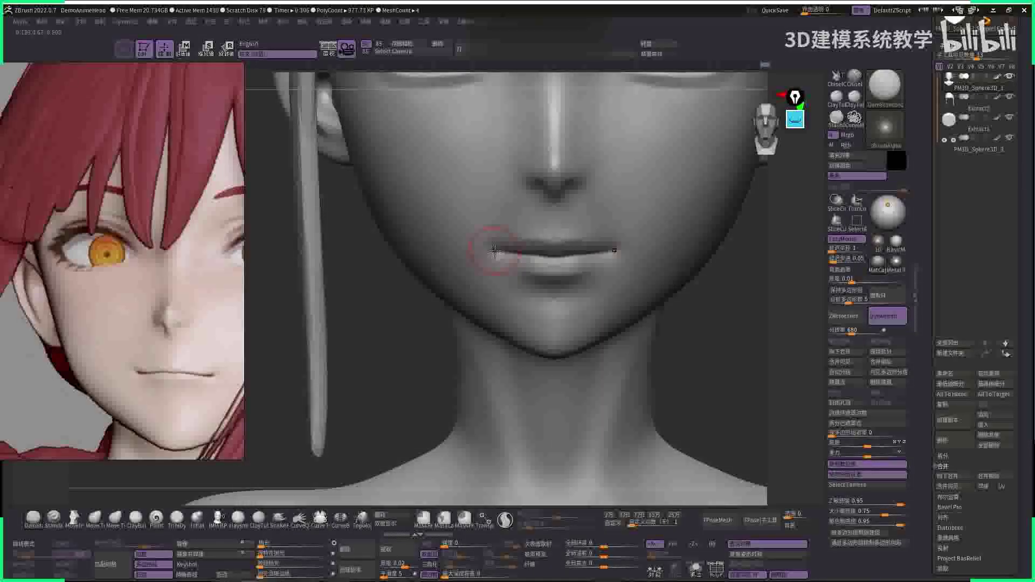
pyautogui.press('space')
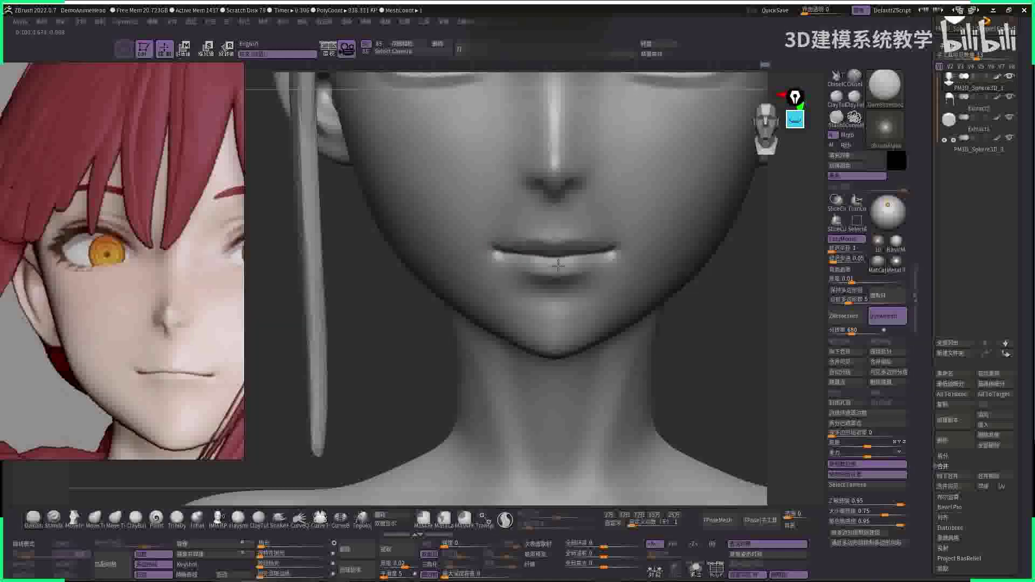
# - Switch to the Move brush and frame the mouth in a straight front view
pyautogui.press('f')
pyautogui.moveTo(714, 189); pyautogui.dragTo(642, 282)
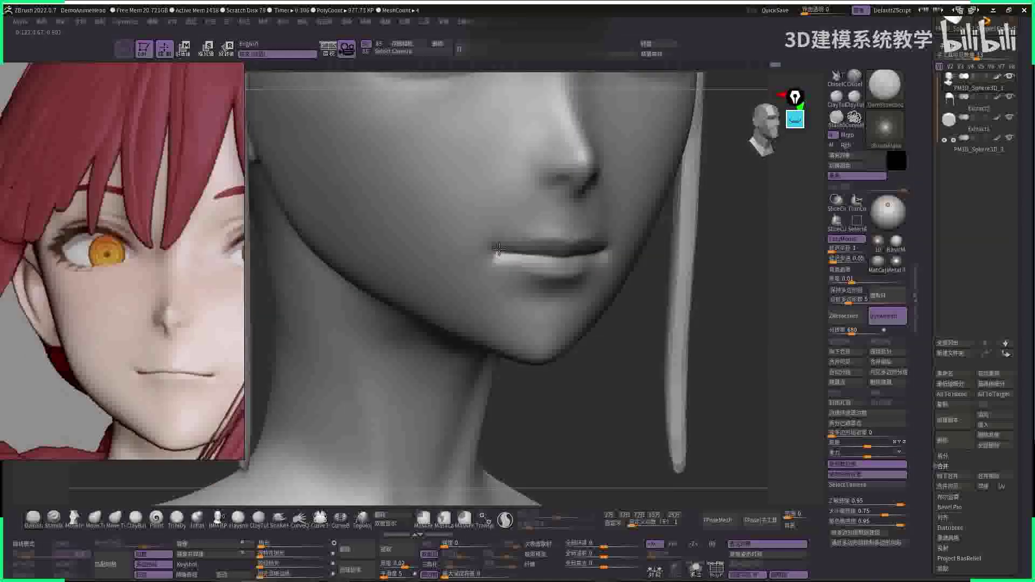
pyautogui.moveTo(499, 249); pyautogui.dragTo(493, 268, button='right')
pyautogui.press('b')
pyautogui.press('m')
pyautogui.press('v')
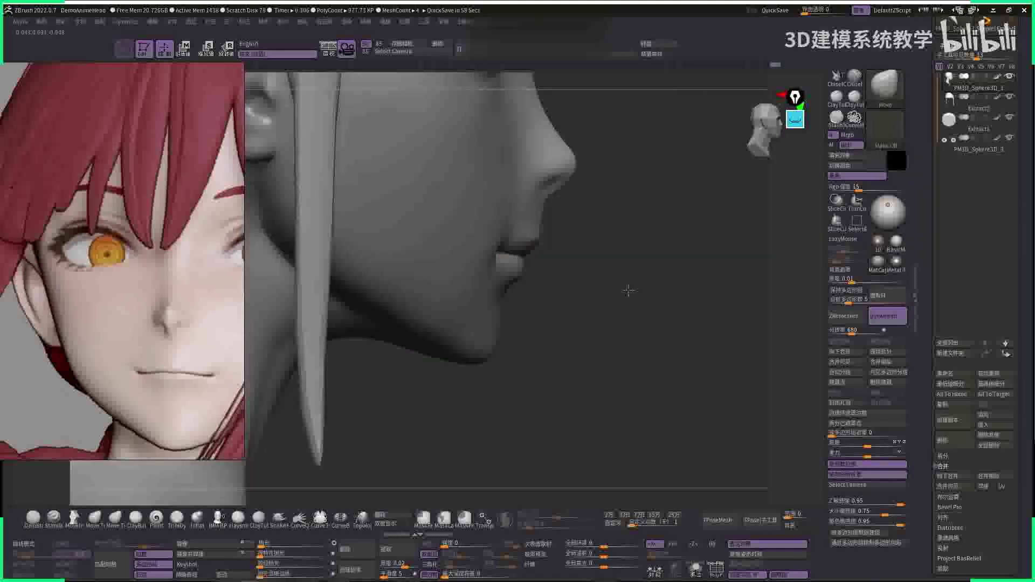
pyautogui.moveTo(629, 290); pyautogui.dragTo(482, 262, button='right')
pyautogui.press('f')
pyautogui.keyDown('ctrl'); pyautogui.moveTo(606, 308); pyautogui.dragTo(556, 221, button='right'); pyautogui.keyUp('ctrl')
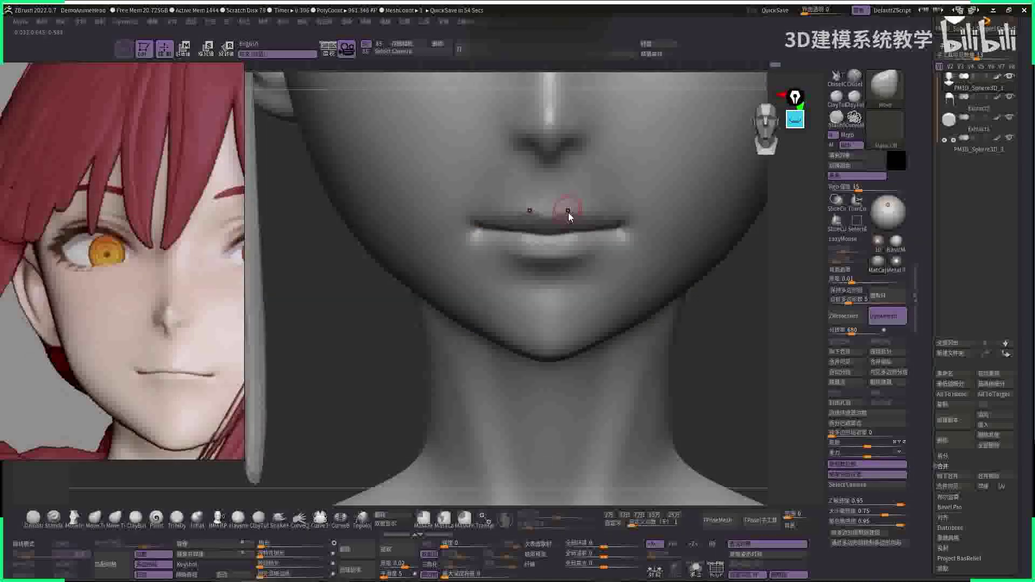
# - Switch to the Standard brush and adjust its quick settings
pyautogui.press('b')
pyautogui.press('s')
pyautogui.press('t')
pyautogui.press('l')
pyautogui.press('space')
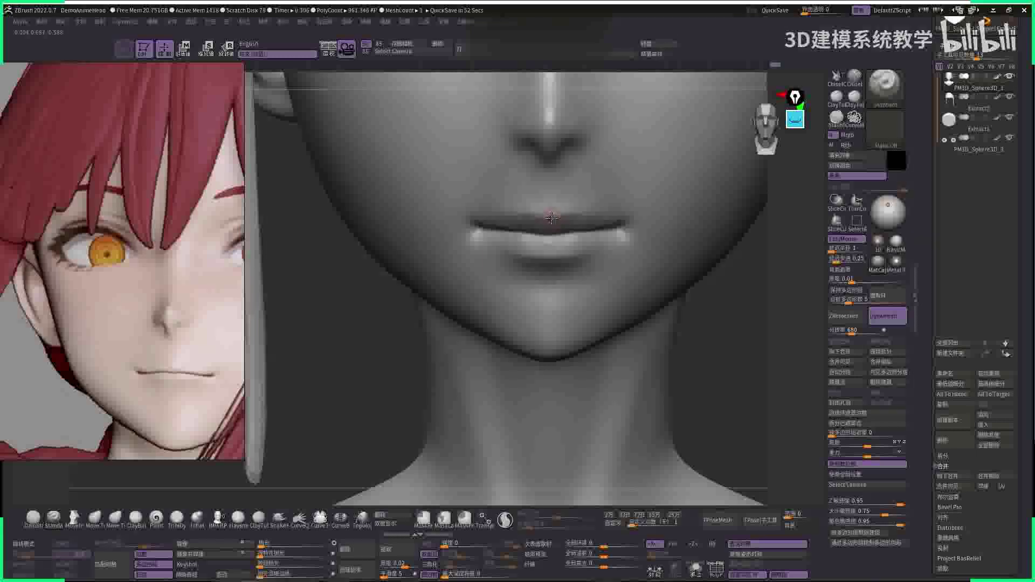
pyautogui.press('space')
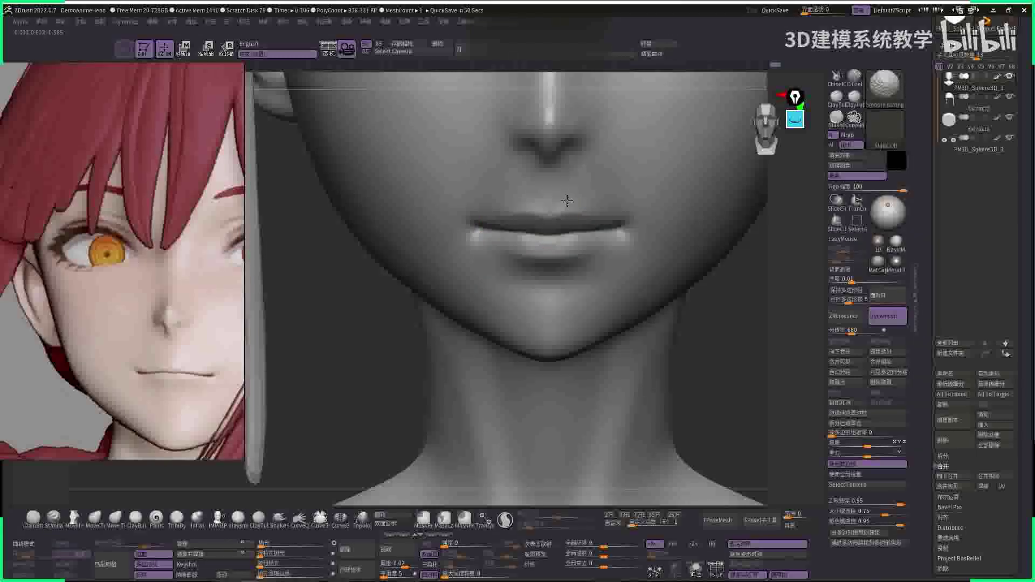
# - Test red paint over the nostril and upper lip, then undo it
pyautogui.press('f')
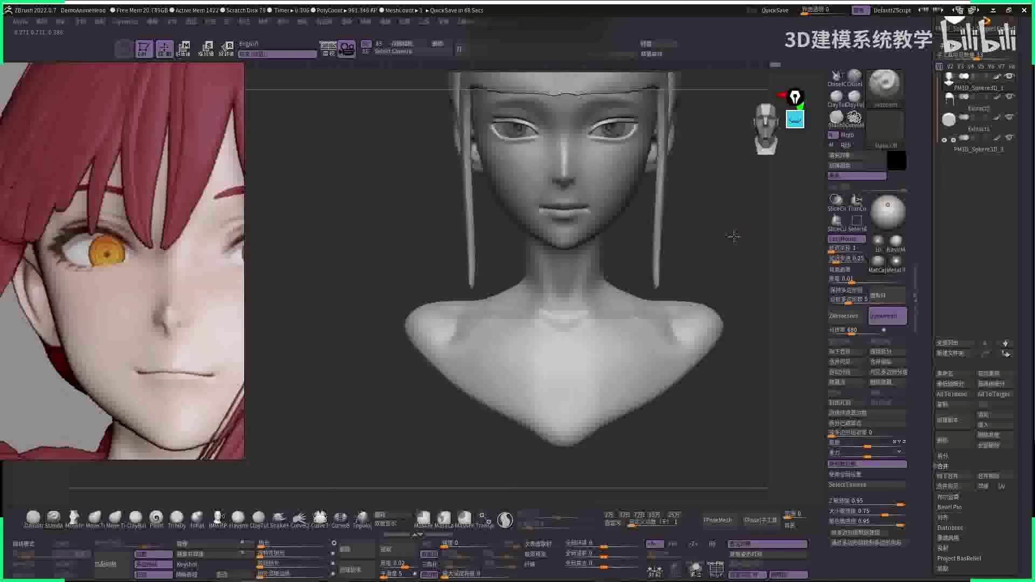
pyautogui.moveTo(730, 231); pyautogui.dragTo(397, 244)
pyautogui.keyDown('ctrl'); pyautogui.moveTo(397, 244); pyautogui.dragTo(551, 252, button='right'); pyautogui.keyUp('ctrl')
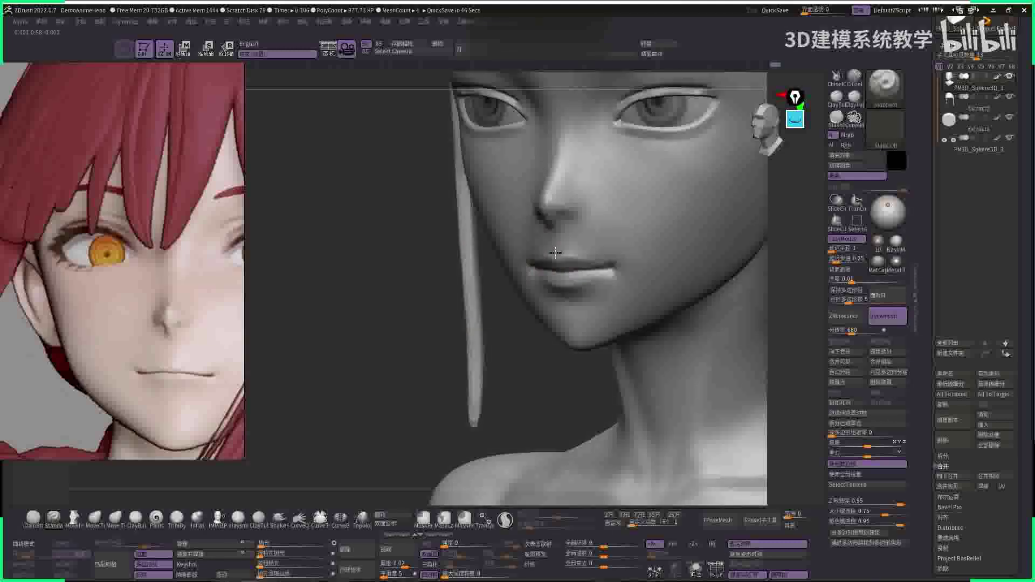
pyautogui.moveTo(571, 240); pyautogui.dragTo(584, 220)
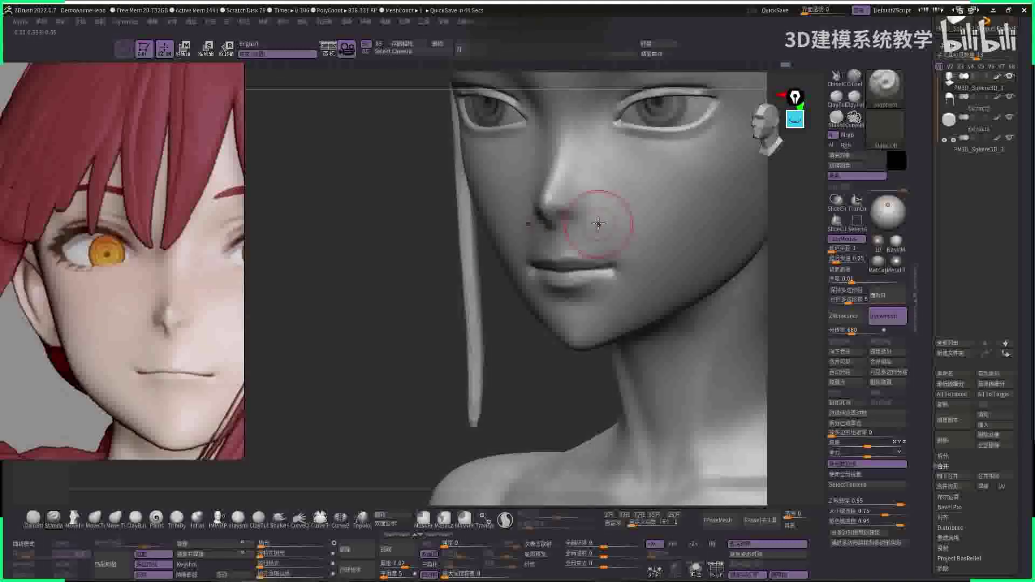
pyautogui.hotkey('ctrl', 'z')
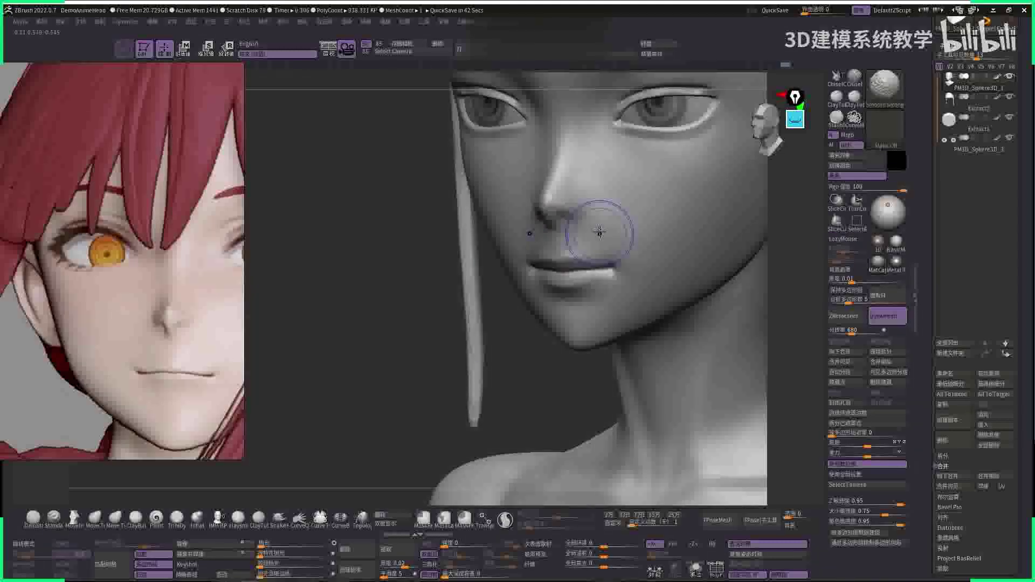
# - Select the Pinch brush and bring the face back to a framed front view
pyautogui.moveTo(696, 254)
pyautogui.mouseDown()
pyautogui.moveTo(707, 247)
pyautogui.moveTo(501, 171)
pyautogui.moveTo(654, 227)
pyautogui.mouseUp()
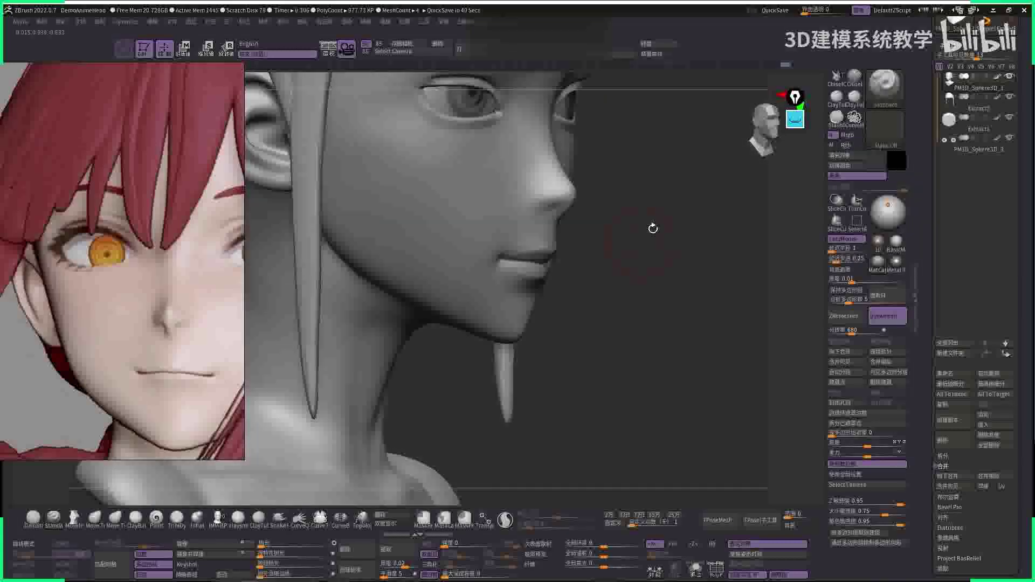
pyautogui.press('b')
pyautogui.press('p')
pyautogui.press('i')
pyautogui.moveTo(683, 329); pyautogui.dragTo(524, 272)
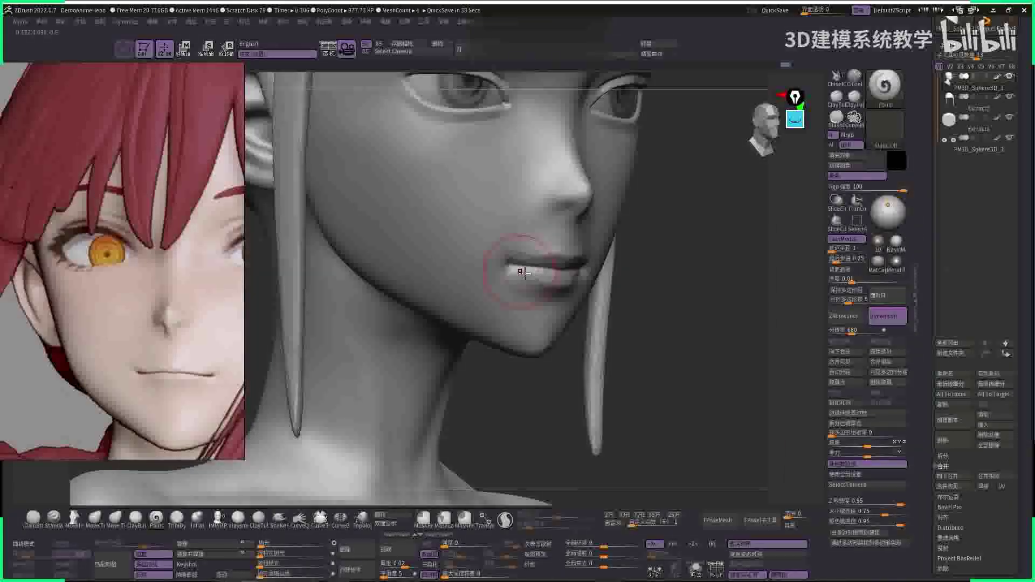
pyautogui.rightClick(558, 265)
pyautogui.moveTo(594, 275)
pyautogui.mouseDown(button='right')
pyautogui.moveTo(559, 265)
pyautogui.moveTo(539, 237)
pyautogui.moveTo(539, 208)
pyautogui.mouseUp(button='right')
pyautogui.press('f')
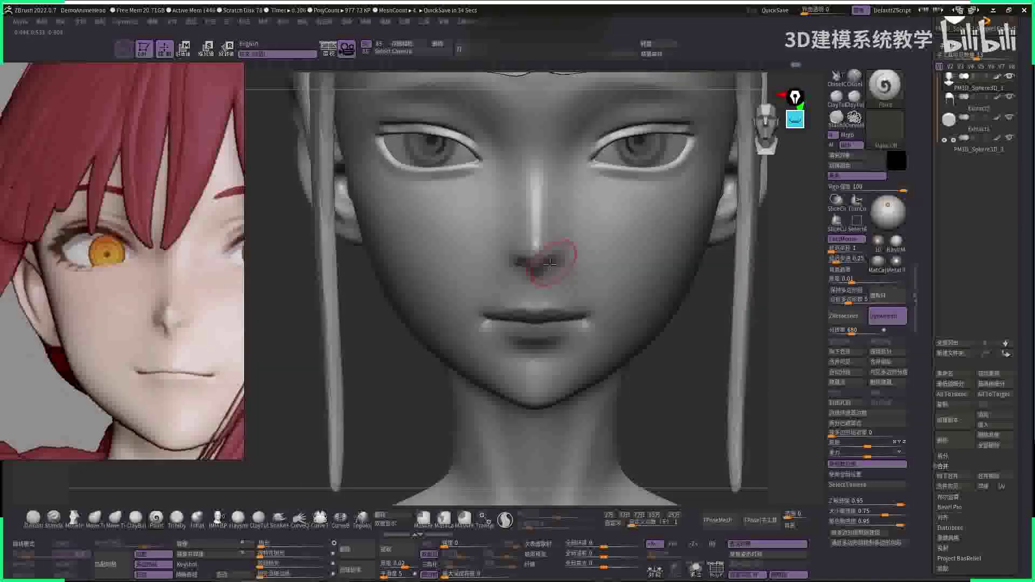
# - Nudge the nose tip shape slightly with a smaller Move brush
pyautogui.press('b')
pyautogui.press('m')
pyautogui.press('v')
pyautogui.moveTo(565, 255); pyautogui.dragTo(561, 260)
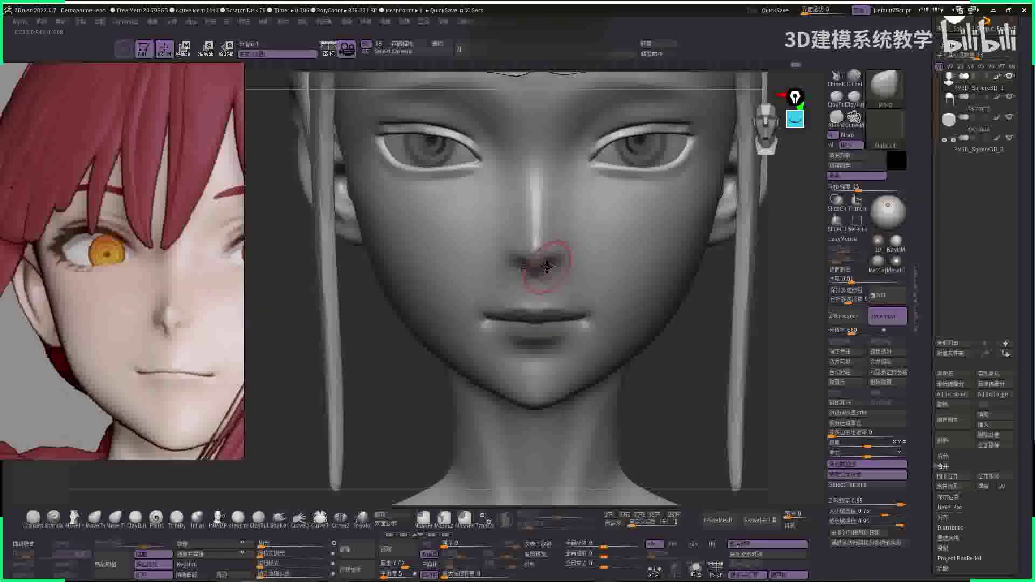
# - Pick the Dam Standard brush and orbit from three-quarter back to front view
pyautogui.press('b')
pyautogui.press('d')
pyautogui.press('s')
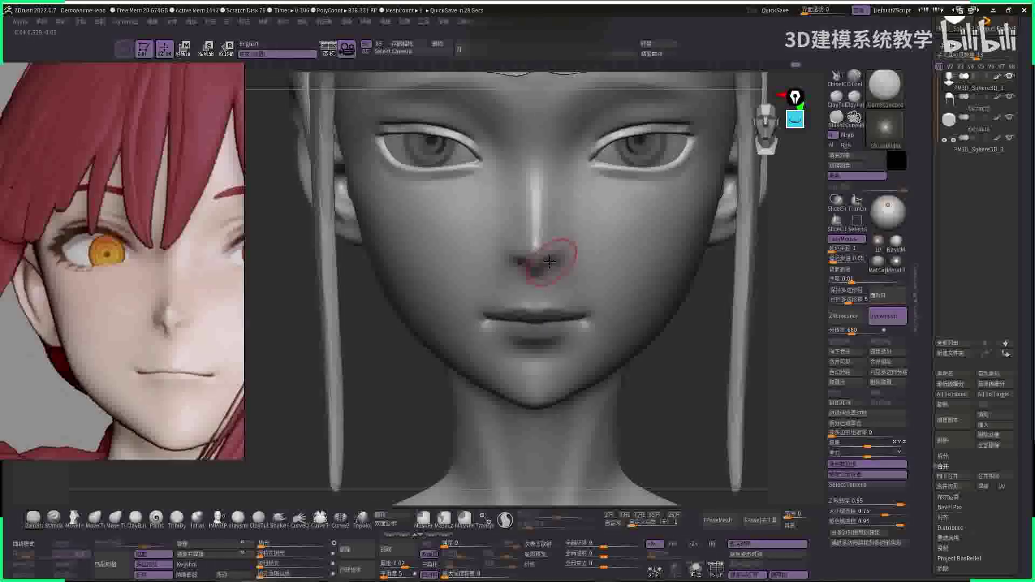
pyautogui.press('space')
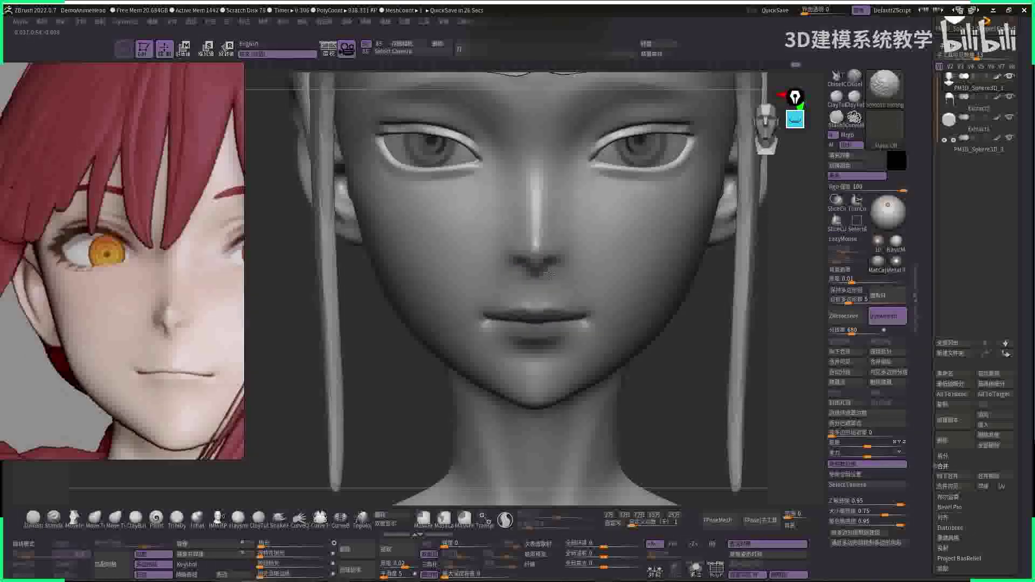
pyautogui.moveTo(761, 318); pyautogui.dragTo(550, 264, button='right')
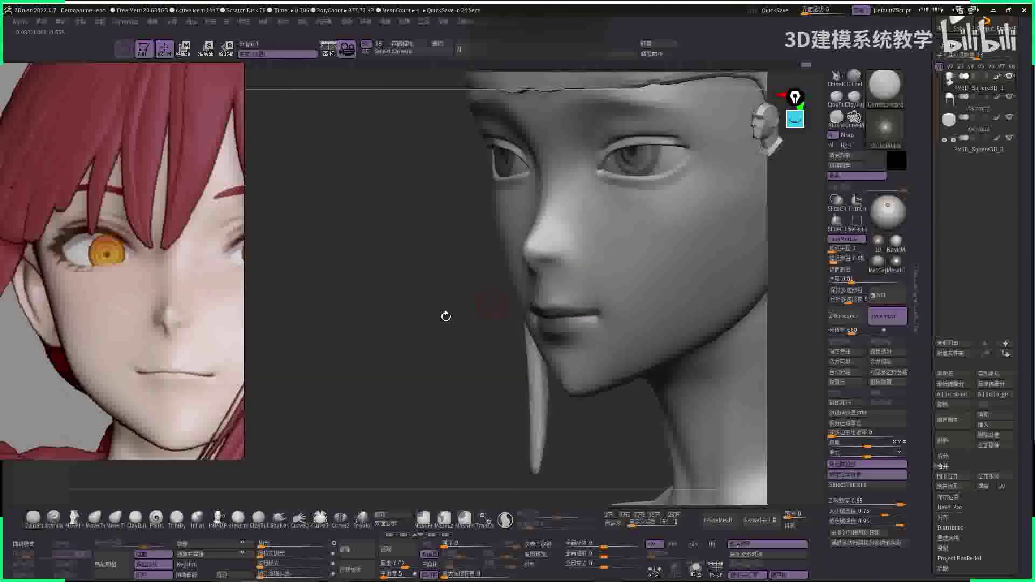
pyautogui.moveTo(444, 312)
pyautogui.mouseDown(button='right')
pyautogui.moveTo(662, 290)
pyautogui.moveTo(681, 266)
pyautogui.mouseUp(button='right')
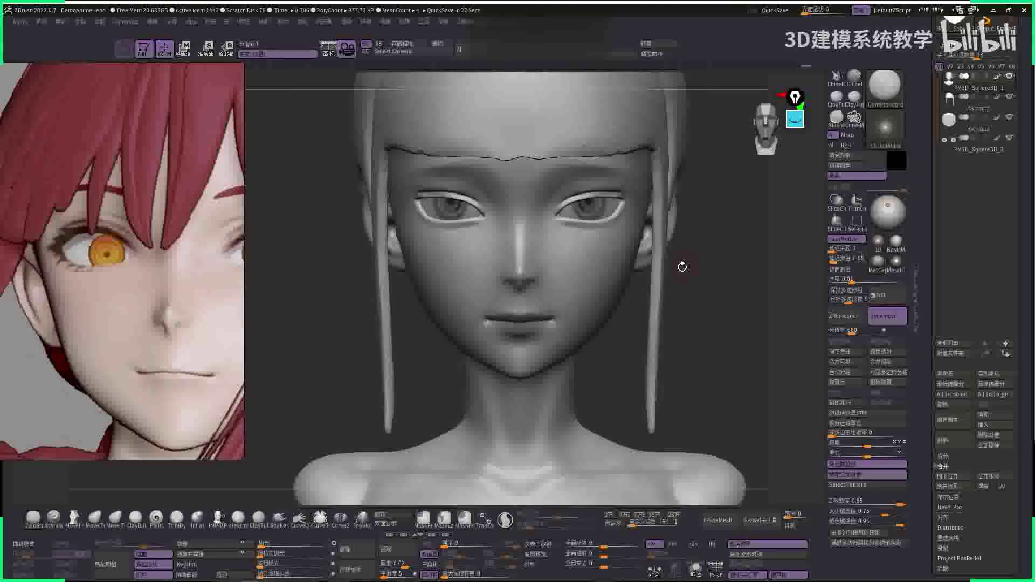
# - Select the Paint brush and mark the inner corner of the left eye
pyautogui.press('b')
pyautogui.press('p')
pyautogui.click(834, 426)
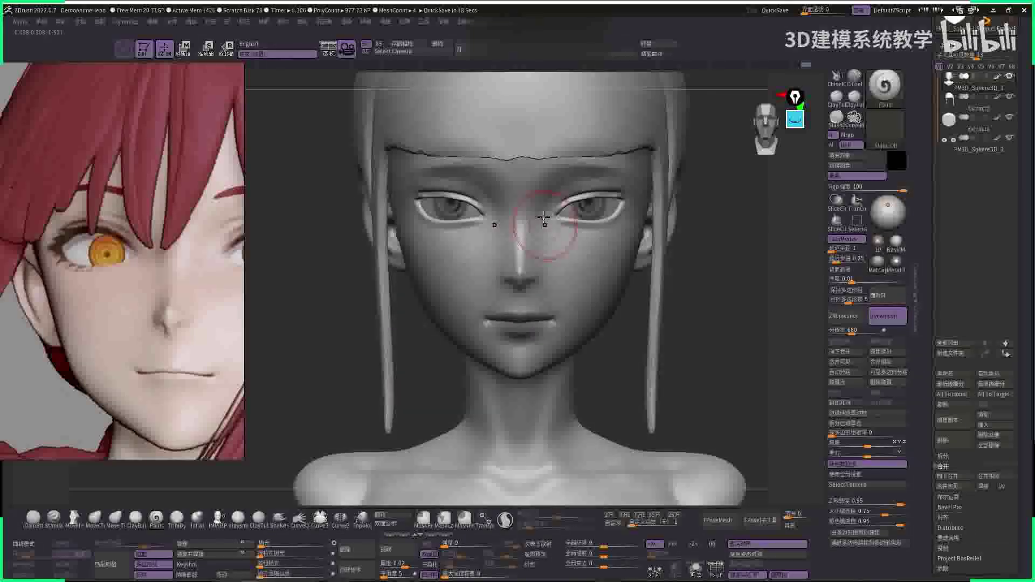
pyautogui.keyDown('ctrl'); pyautogui.moveTo(715, 245); pyautogui.dragTo(712, 211, button='right'); pyautogui.keyUp('ctrl')
pyautogui.rightClick(512, 291)
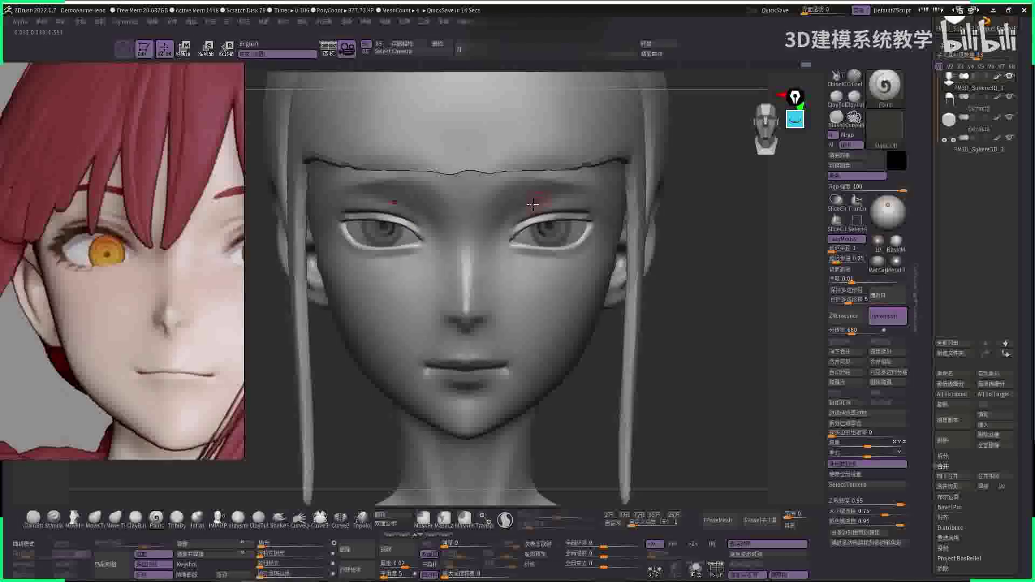
pyautogui.rightClick(514, 216)
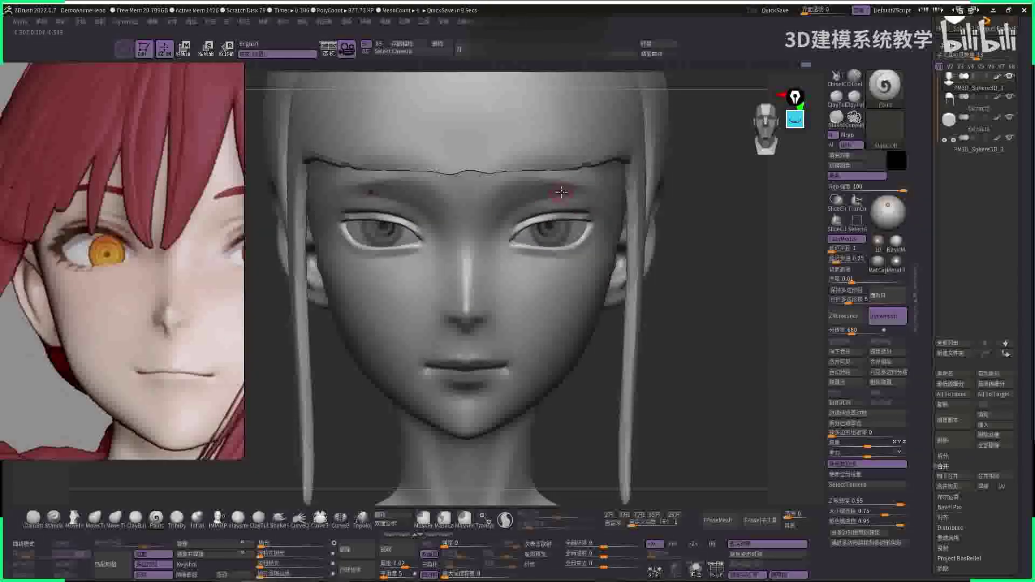
pyautogui.moveTo(506, 231); pyautogui.dragTo(530, 252)
pyautogui.rightClick(520, 269)
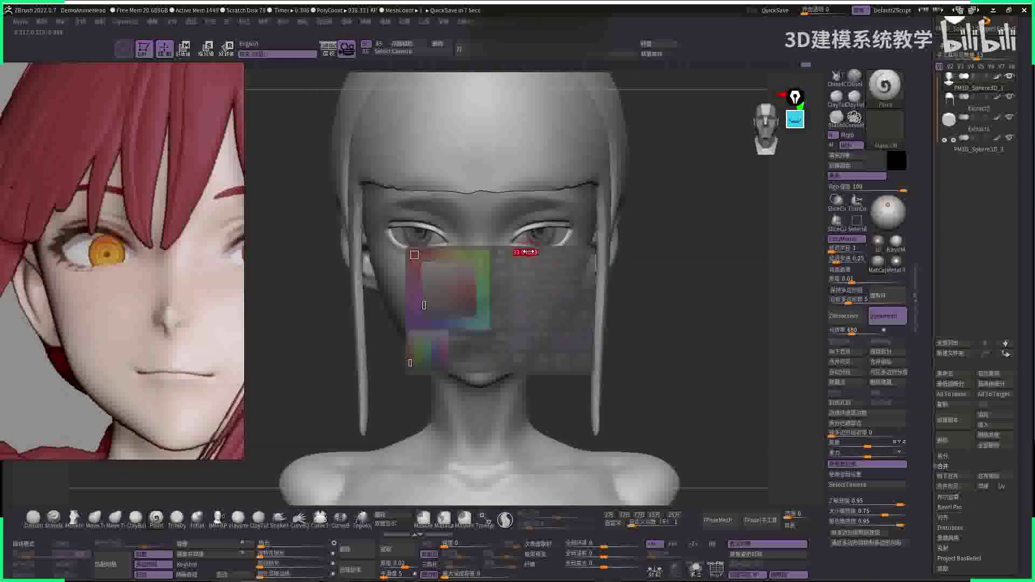
# - Switch to ClayBuildup on the left eye and smooth it with Shift
pyautogui.moveTo(588, 259); pyautogui.dragTo(522, 251, button='right')
pyautogui.moveTo(717, 275); pyautogui.dragTo(572, 211, button='right')
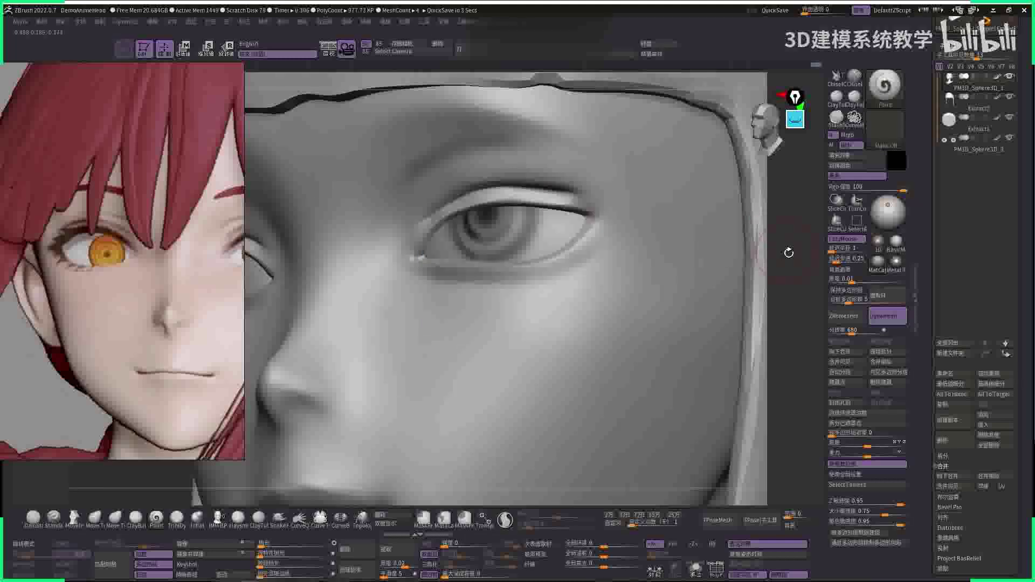
pyautogui.moveTo(789, 252); pyautogui.dragTo(575, 195, button='right')
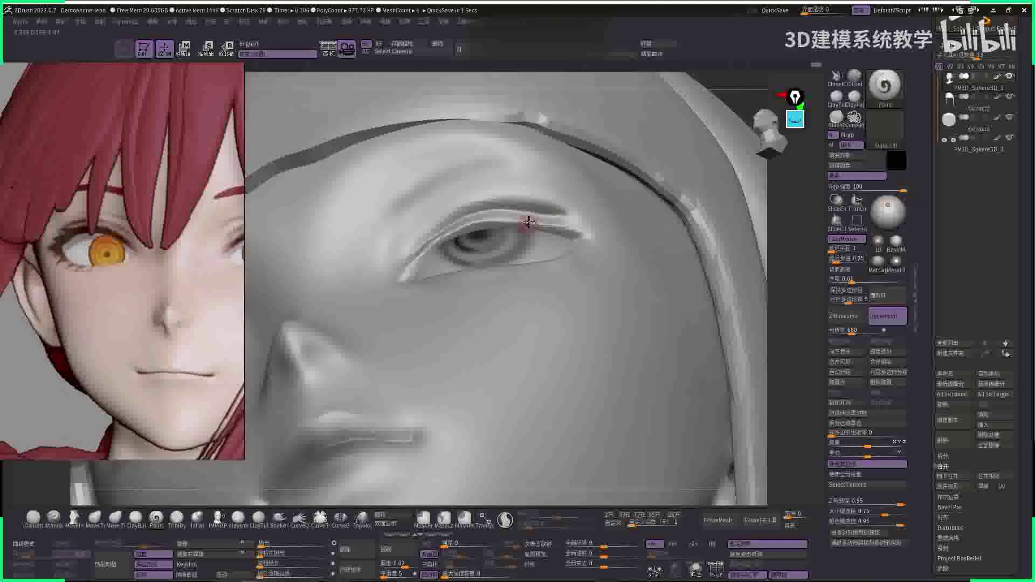
pyautogui.press('b')
pyautogui.press('c')
pyautogui.press('b')
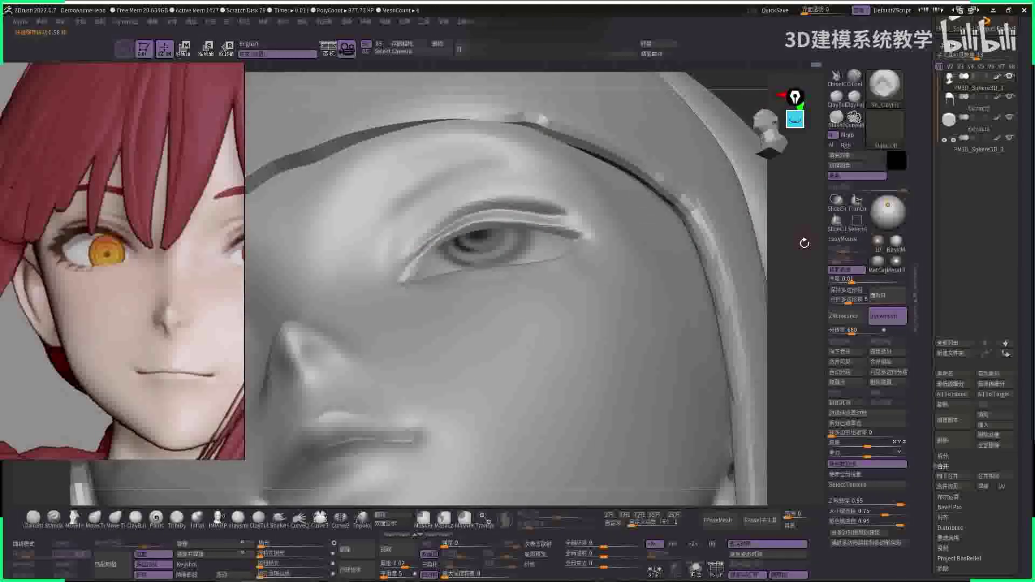
pyautogui.moveTo(524, 232); pyautogui.dragTo(525, 199, button='right')
pyautogui.press('space')
pyautogui.press('shift')
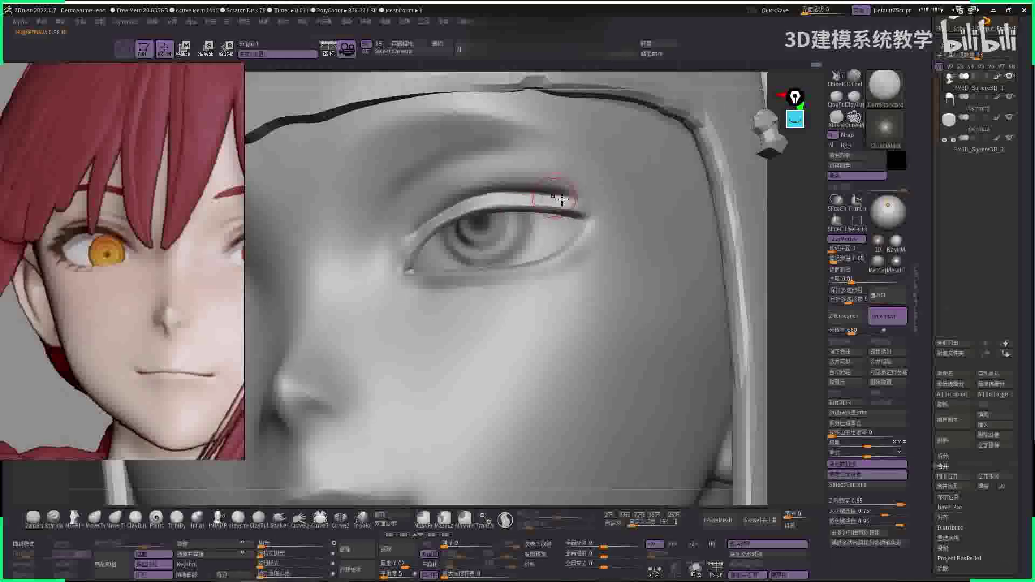
# - Build up the upper eyelid line, then zoom out to check the whole bust
pyautogui.press('f')
pyautogui.keyDown('ctrl'); pyautogui.moveTo(719, 204); pyautogui.dragTo(573, 186, button='right'); pyautogui.keyUp('ctrl')
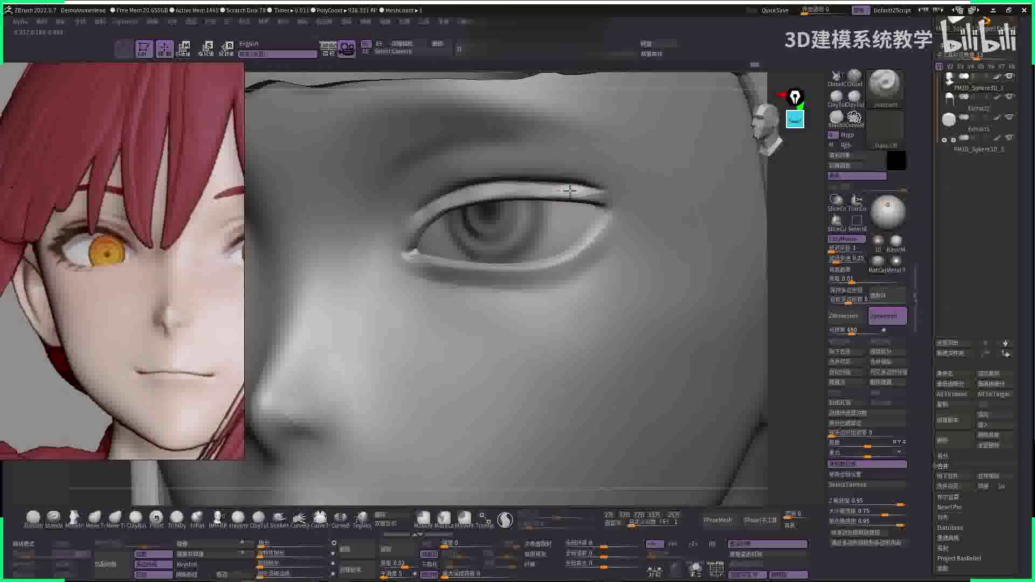
pyautogui.press('space')
pyautogui.moveTo(539, 189); pyautogui.dragTo(590, 193)
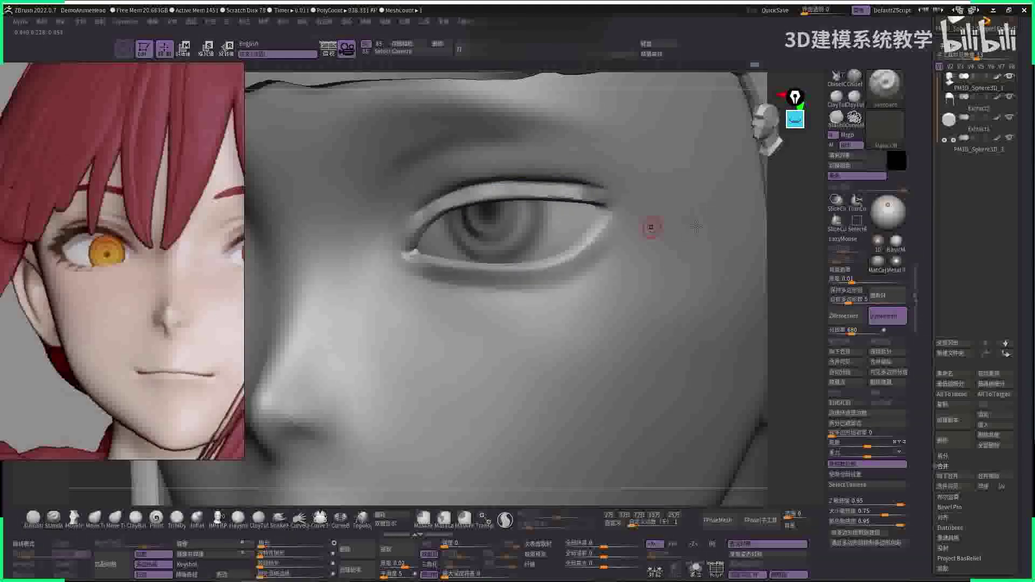
pyautogui.moveTo(654, 227)
pyautogui.keyDown('ctrl'); pyautogui.mouseDown(button='right')
pyautogui.moveTo(758, 238)
pyautogui.moveTo(711, 232)
pyautogui.moveTo(742, 290)
pyautogui.mouseUp(button='right'); pyautogui.keyUp('ctrl')
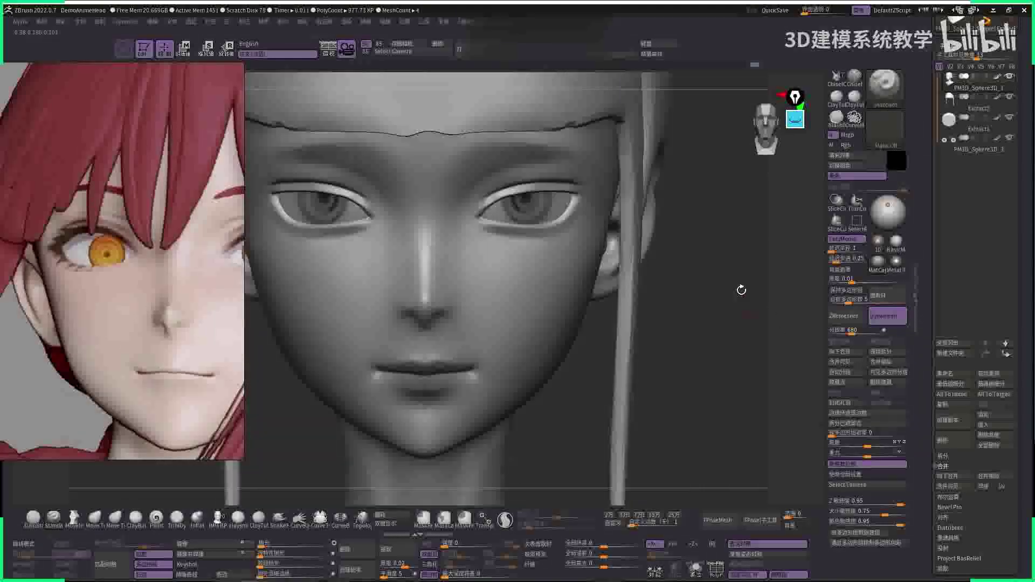
pyautogui.keyDown('ctrl'); pyautogui.moveTo(727, 239); pyautogui.dragTo(709, 213, button='right'); pyautogui.keyUp('ctrl')
# - Select the Paint brush and paint a red guide along the eyelid corner
pyautogui.press('b')
pyautogui.press('p')
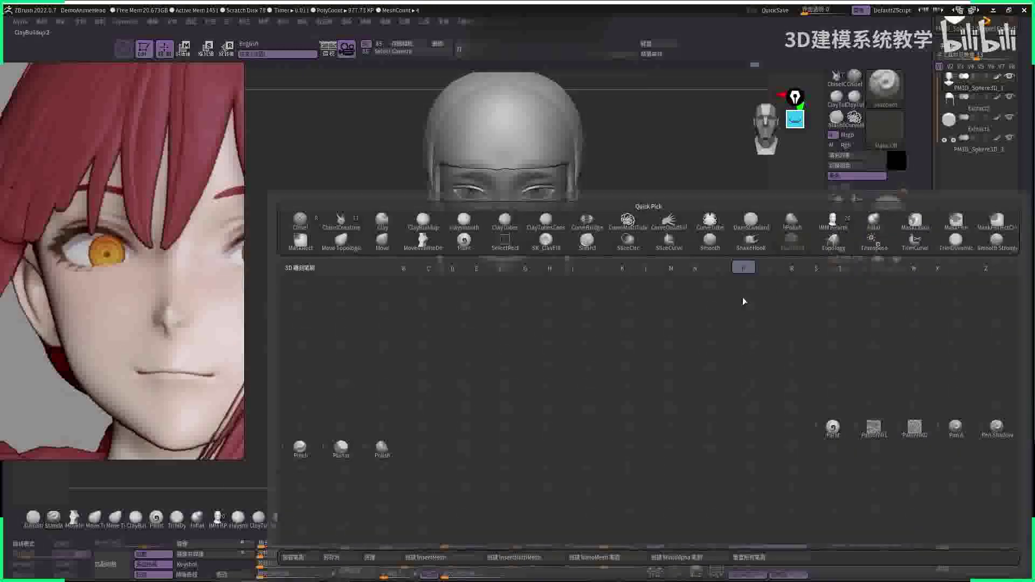
pyautogui.click(832, 430)
pyautogui.moveTo(770, 275)
pyautogui.keyDown('ctrl'); pyautogui.mouseDown(button='right')
pyautogui.moveTo(797, 282)
pyautogui.moveTo(748, 239)
pyautogui.moveTo(496, 191)
pyautogui.mouseUp(button='right'); pyautogui.keyUp('ctrl')
pyautogui.press('space')
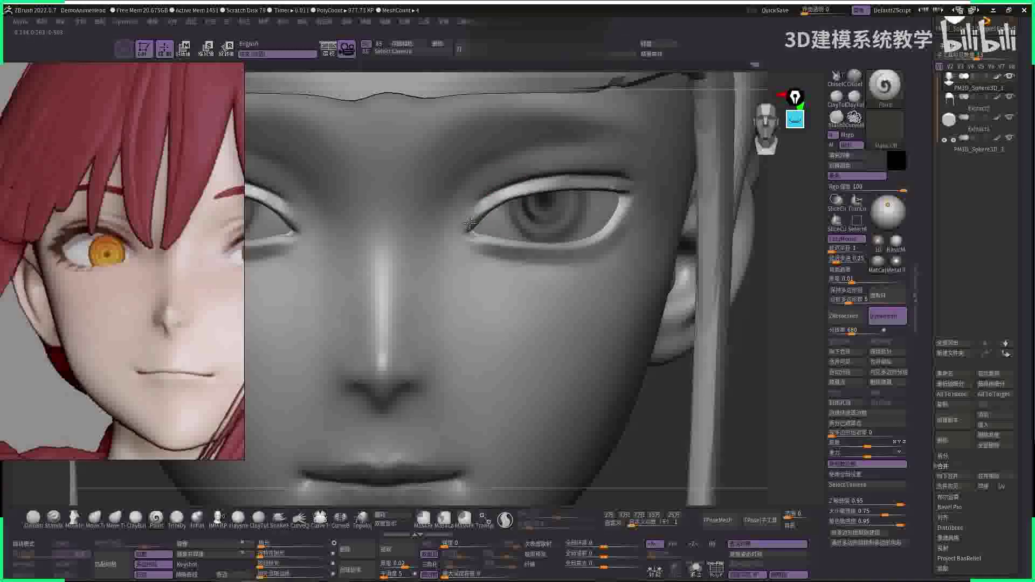
pyautogui.press('space')
pyautogui.press('space')
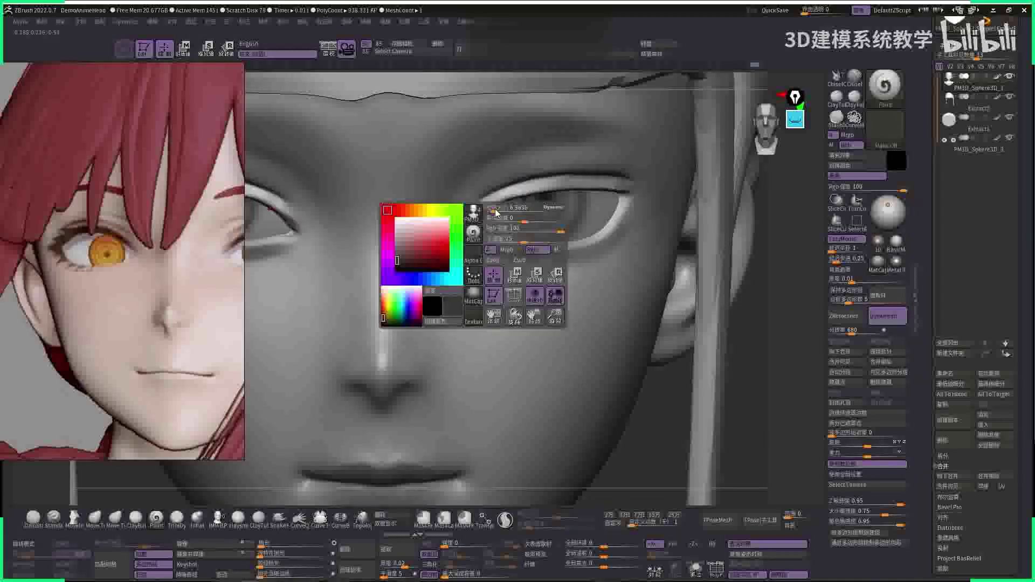
pyautogui.press('space')
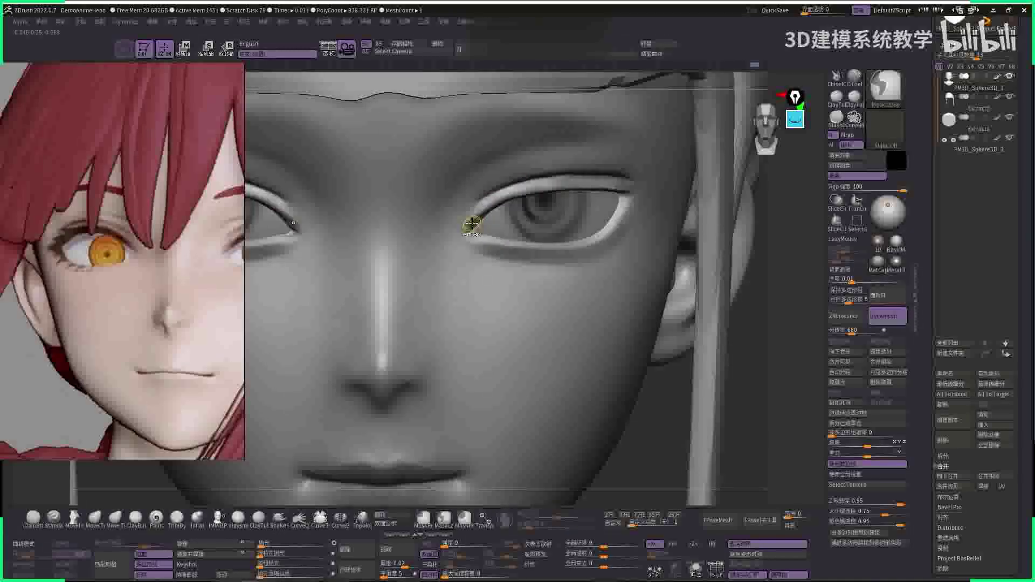
pyautogui.press('space')
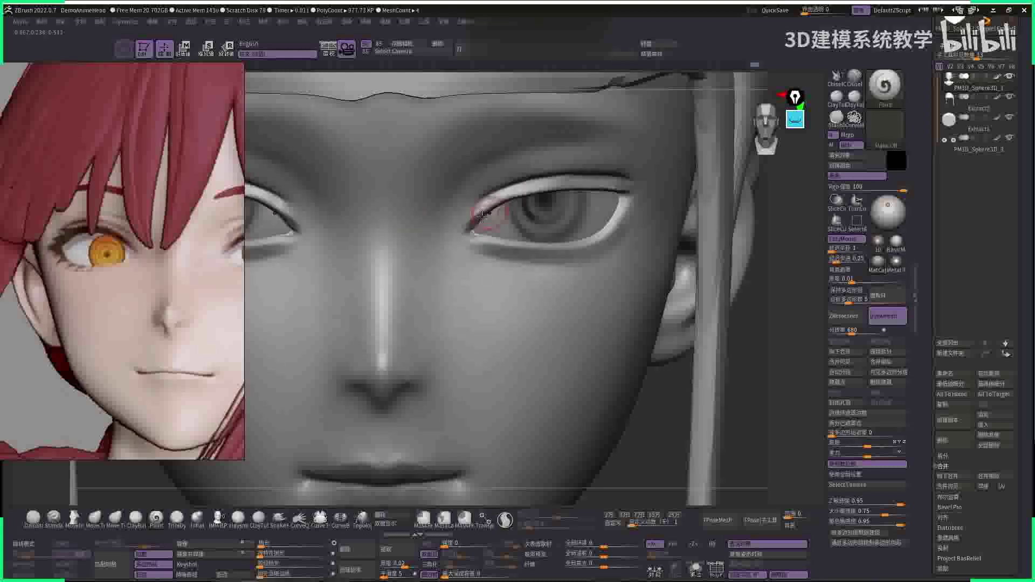
pyautogui.moveTo(512, 199)
pyautogui.mouseDown()
pyautogui.moveTo(486, 211)
pyautogui.moveTo(574, 188)
pyautogui.moveTo(535, 188)
pyautogui.moveTo(615, 187)
pyautogui.mouseUp()
# - Enable LazyMouse and sculpt the winged outer end of the upper eyelid
pyautogui.press('f')
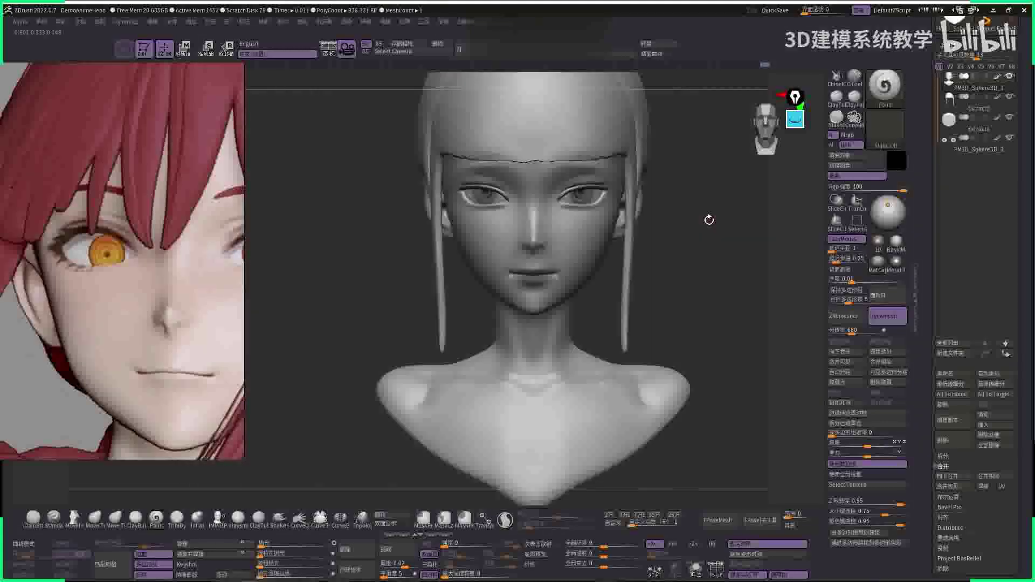
pyautogui.moveTo(762, 290); pyautogui.dragTo(448, 230)
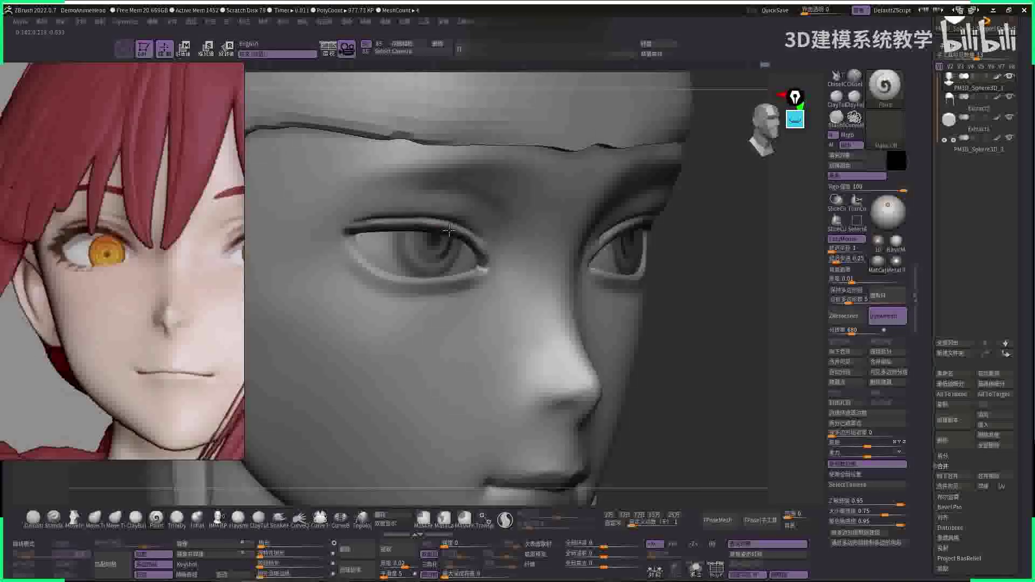
pyautogui.moveTo(686, 275)
pyautogui.mouseDown()
pyautogui.moveTo(461, 218)
pyautogui.moveTo(459, 232)
pyautogui.mouseUp()
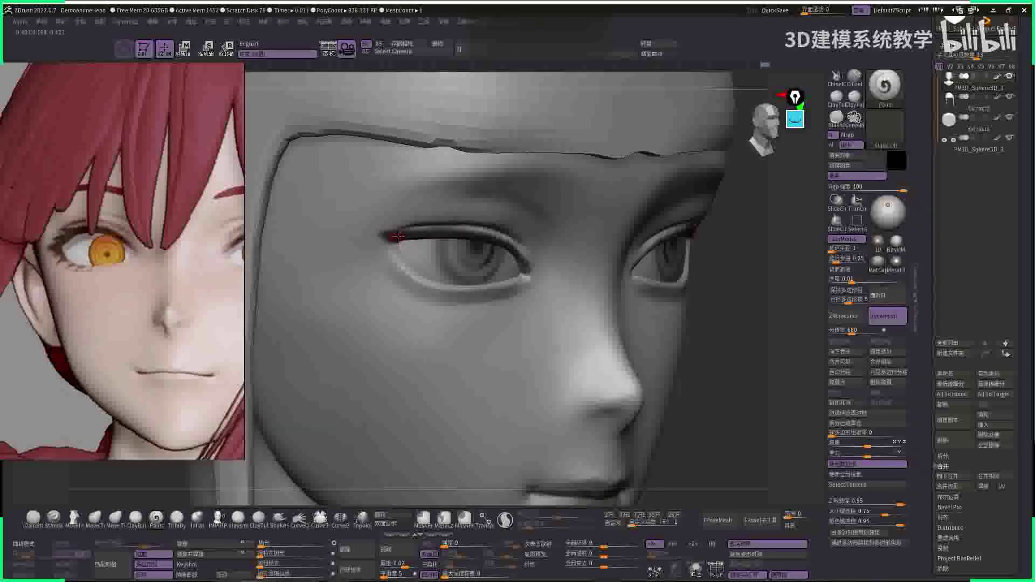
pyautogui.press('l')
pyautogui.moveTo(401, 231); pyautogui.dragTo(416, 233)
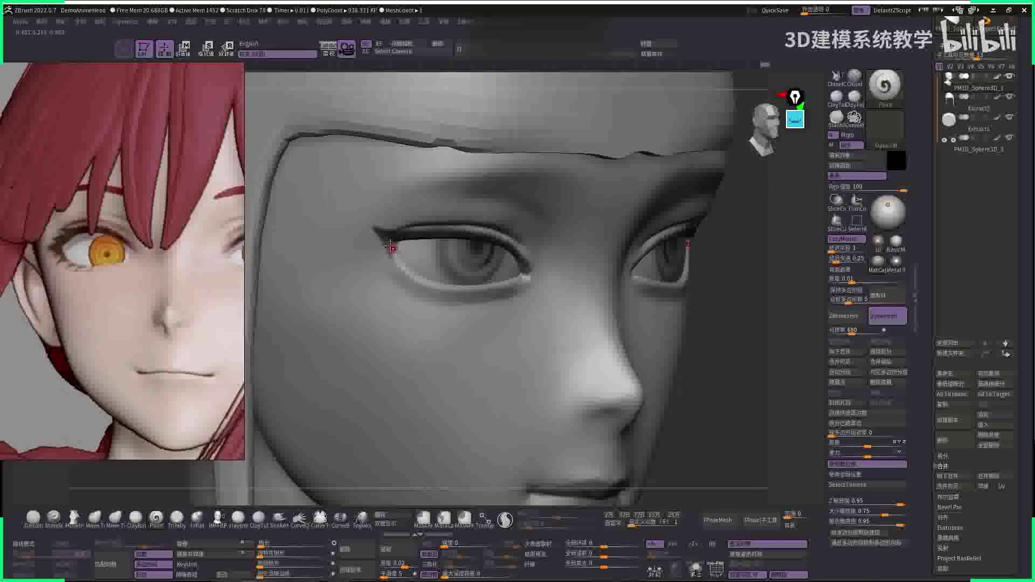
pyautogui.moveTo(409, 272); pyautogui.dragTo(415, 272)
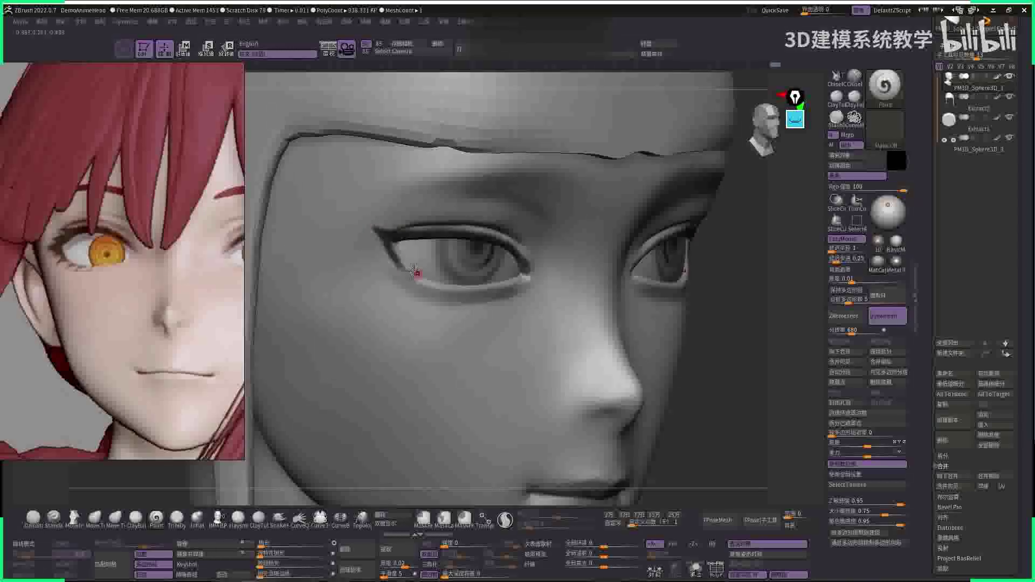
# - Return to a front view and zoom in to check both winged lash lines
pyautogui.moveTo(653, 314); pyautogui.dragTo(347, 397)
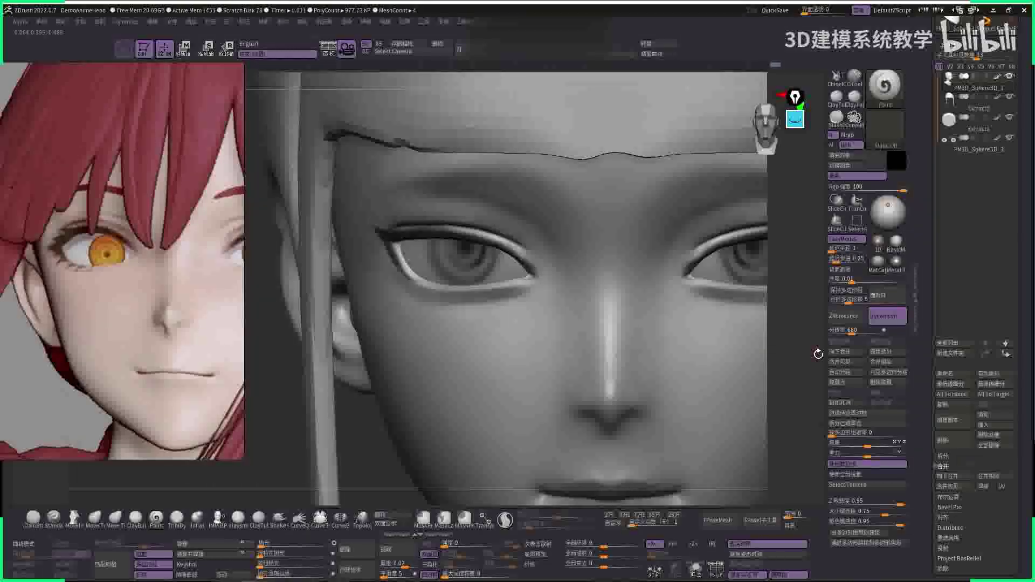
pyautogui.press('f')
pyautogui.keyDown('alt'); pyautogui.moveTo(583, 269); pyautogui.dragTo(367, 253); pyautogui.keyUp('alt')
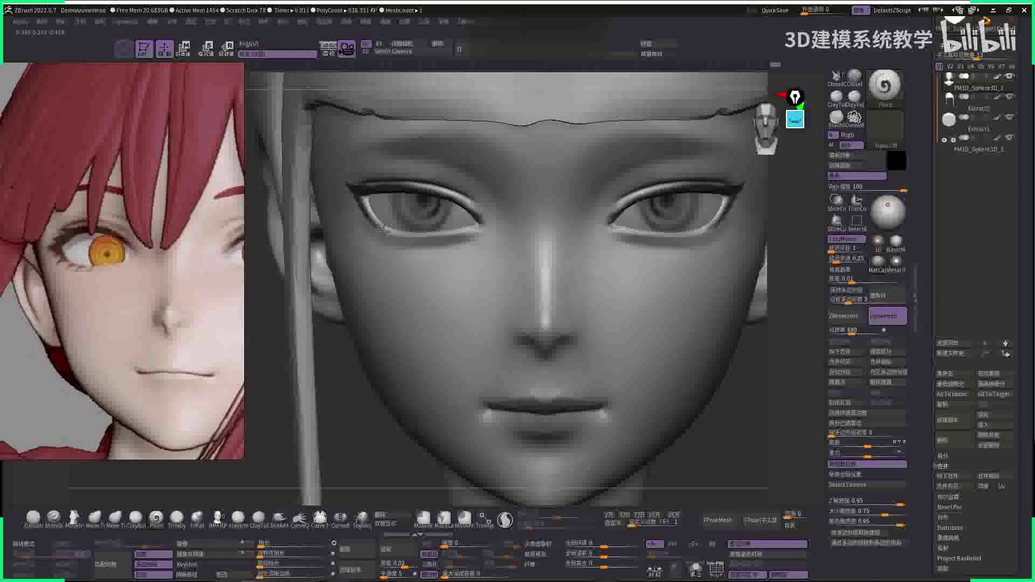
pyautogui.press('space')
pyautogui.press('space')
pyautogui.press('f')
pyautogui.press('space')
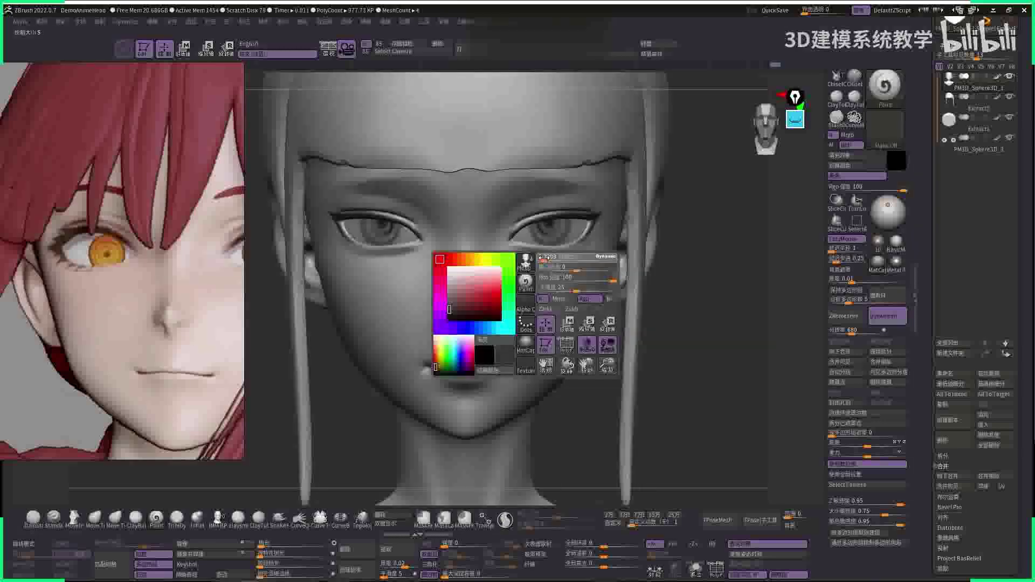
pyautogui.press('space')
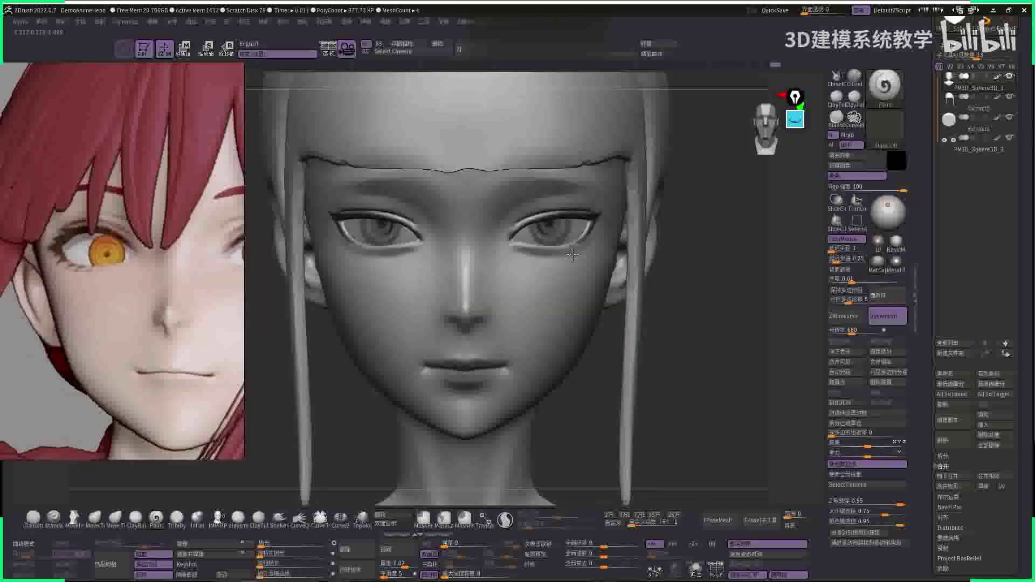
pyautogui.keyDown('ctrl'); pyautogui.moveTo(677, 310); pyautogui.dragTo(573, 250, button='right'); pyautogui.keyUp('ctrl')
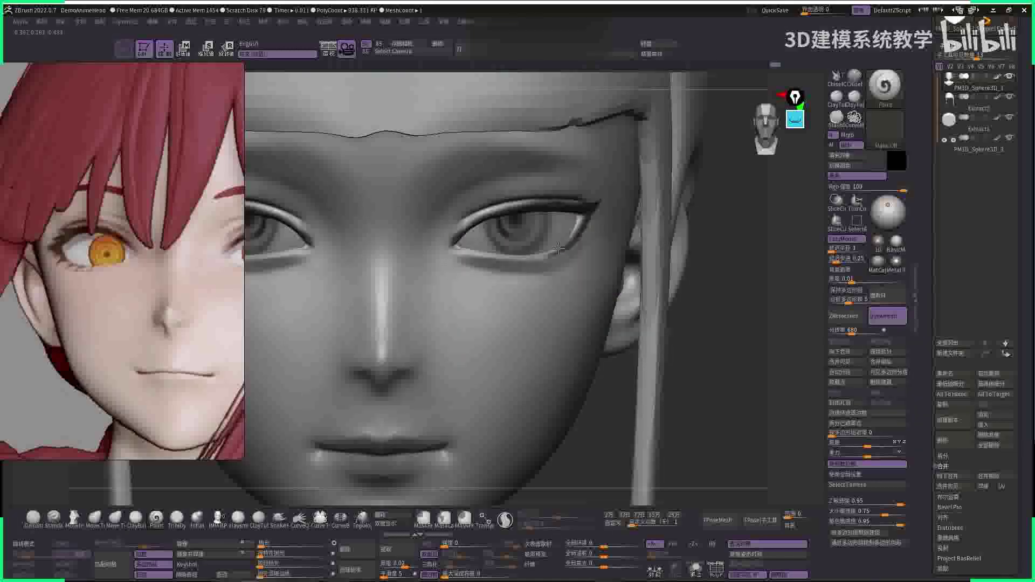
pyautogui.moveTo(550, 254); pyautogui.dragTo(730, 265, button='right')
pyautogui.press('space')
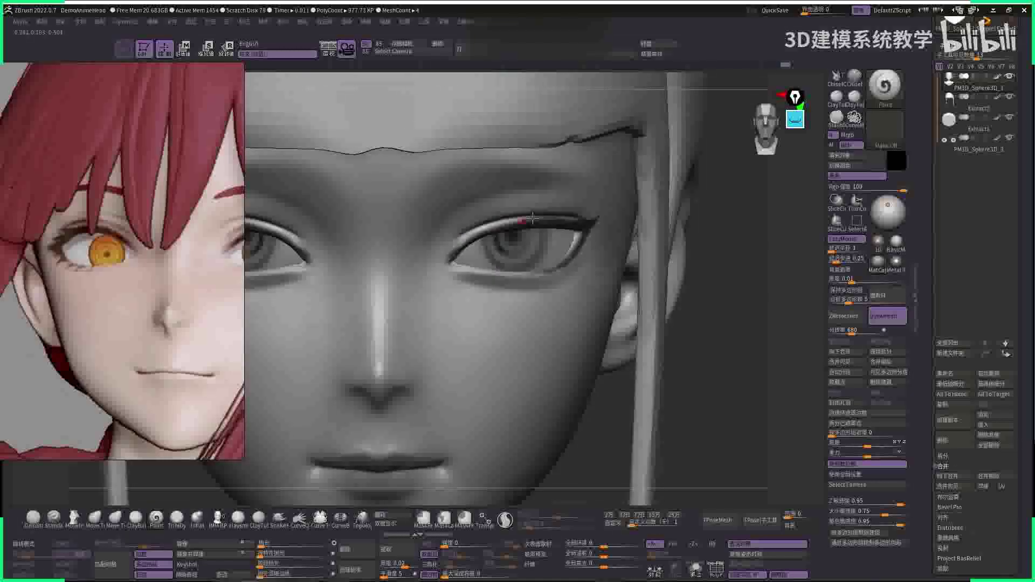
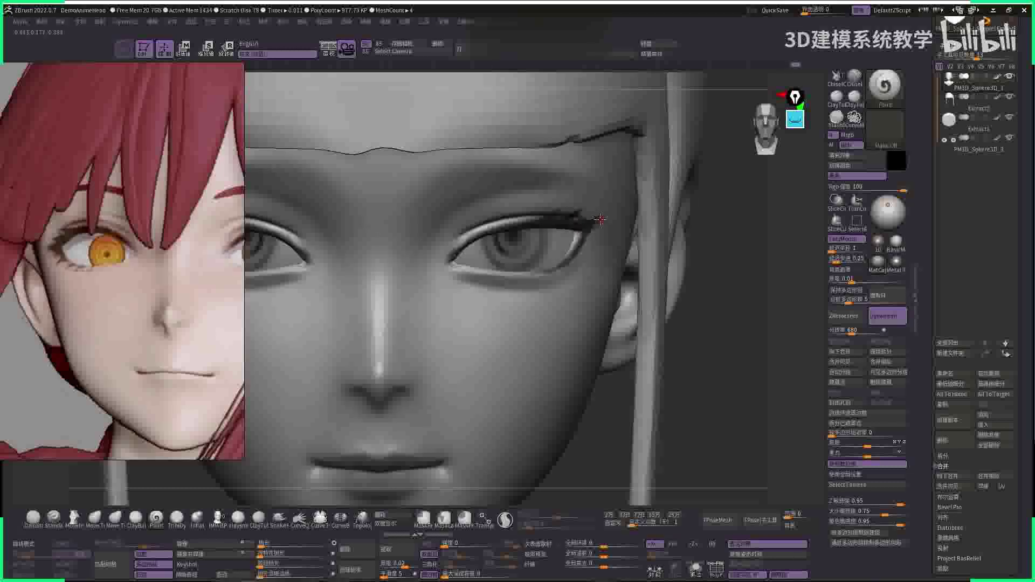
# - Draw several short lower eyelash strands curving under the outer corner of the right eye
pyautogui.keyDown('ctrl'); pyautogui.moveTo(593, 221); pyautogui.dragTo(529, 234, button='right'); pyautogui.keyUp('ctrl')
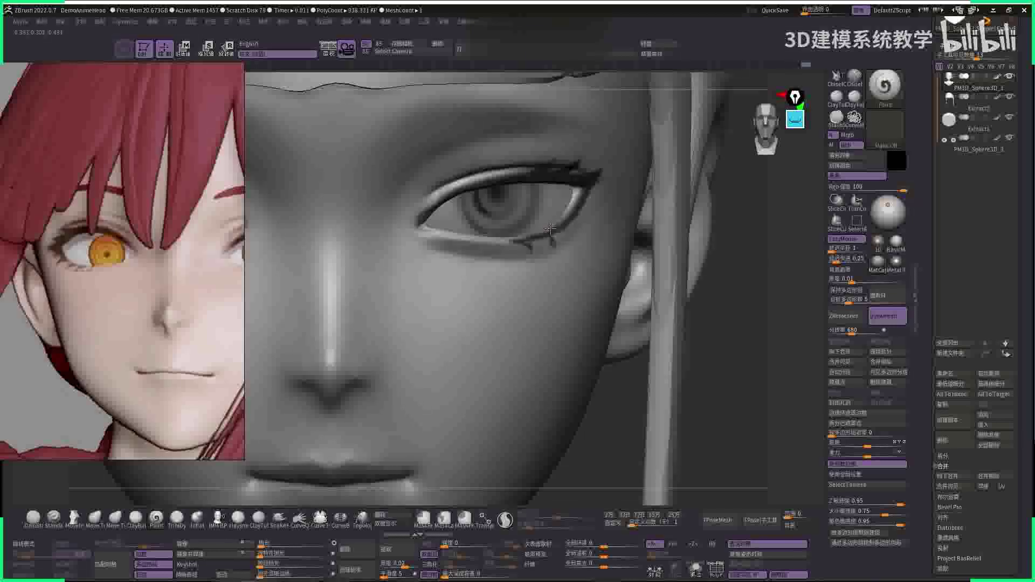
pyautogui.press('ctrl')
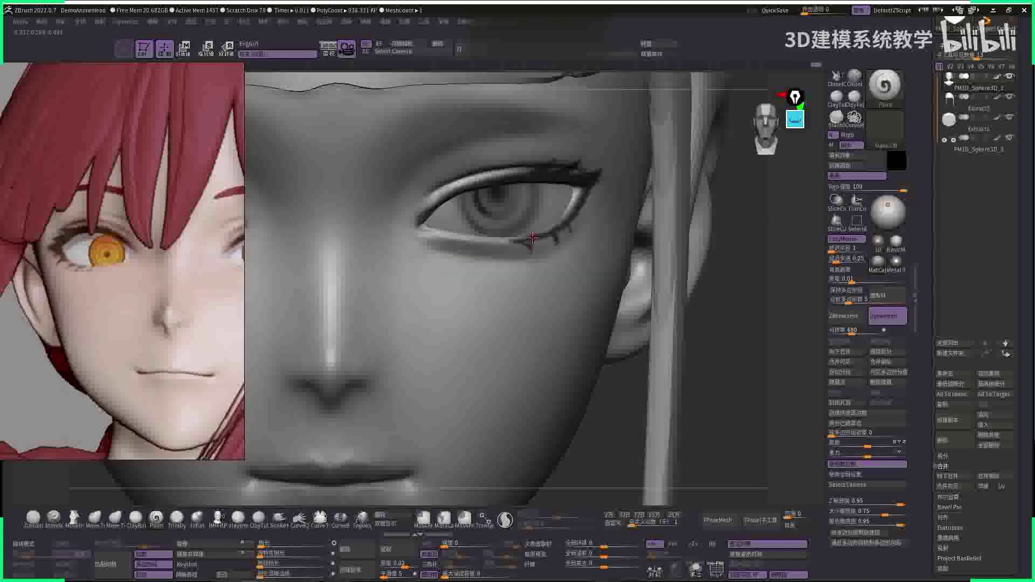
pyautogui.press('space')
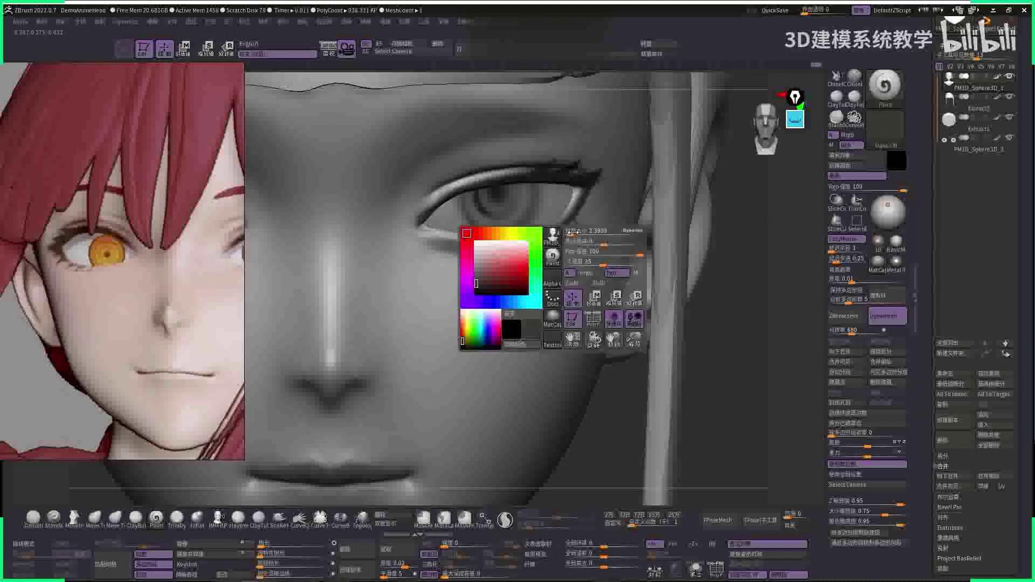
pyautogui.press('space')
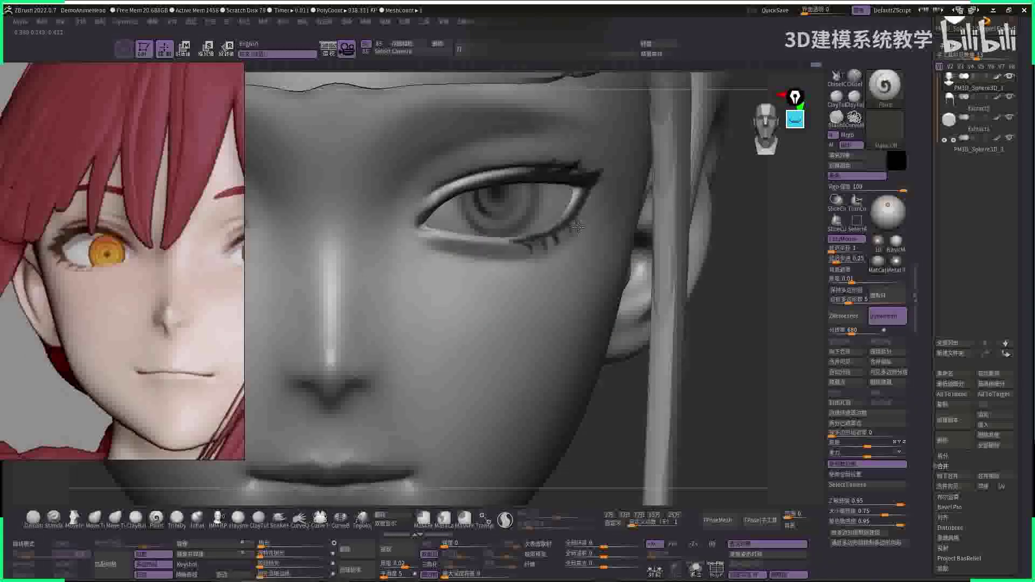
pyautogui.press('space')
pyautogui.press('space')
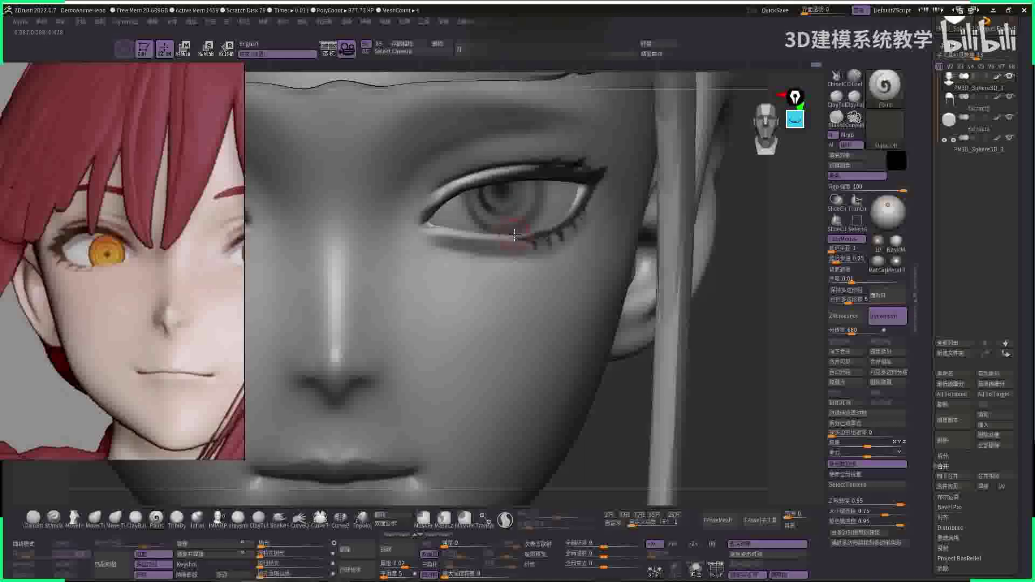
# - Isolate the head and try red test strokes above the right eye and on the cheek, then undo them
pyautogui.press('f')
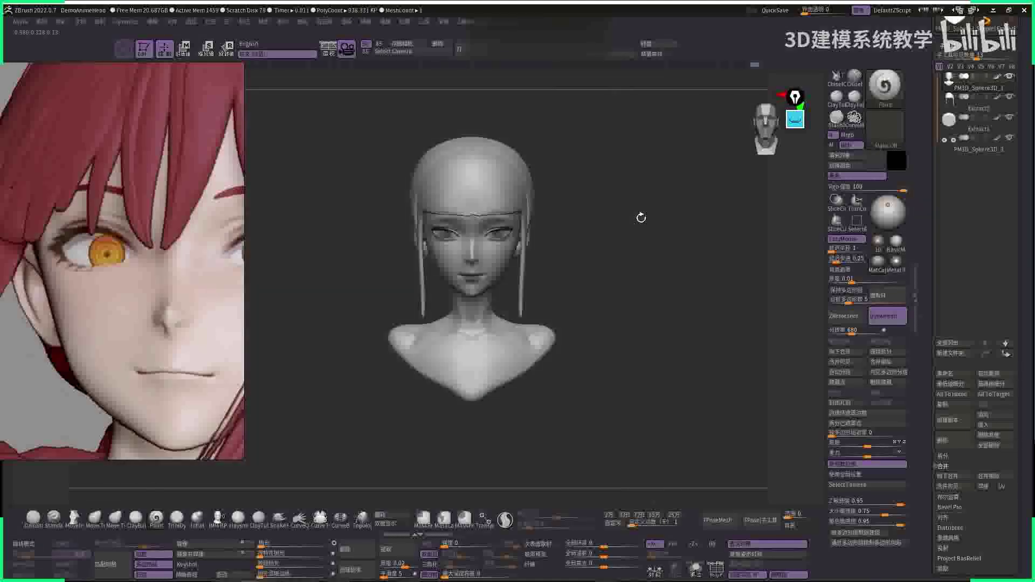
pyautogui.moveTo(640, 215)
pyautogui.mouseDown()
pyautogui.moveTo(670, 272)
pyautogui.moveTo(697, 266)
pyautogui.moveTo(527, 203)
pyautogui.moveTo(494, 238)
pyautogui.mouseUp()
pyautogui.press('space')
pyautogui.hotkey('ctrl', 'z')
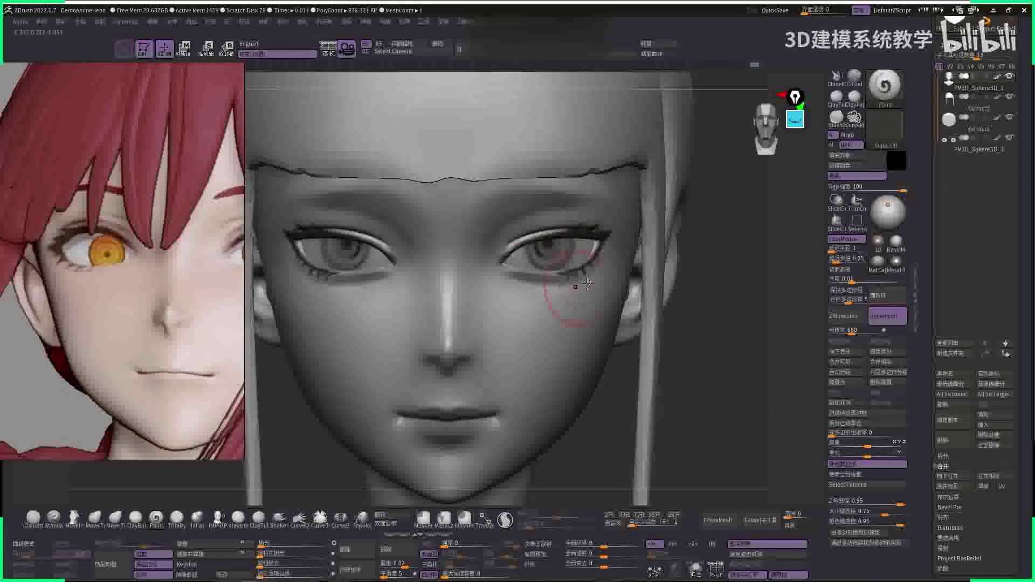
pyautogui.moveTo(670, 289); pyautogui.dragTo(468, 291)
pyautogui.moveTo(481, 333); pyautogui.dragTo(533, 236, button='right')
pyautogui.press('space')
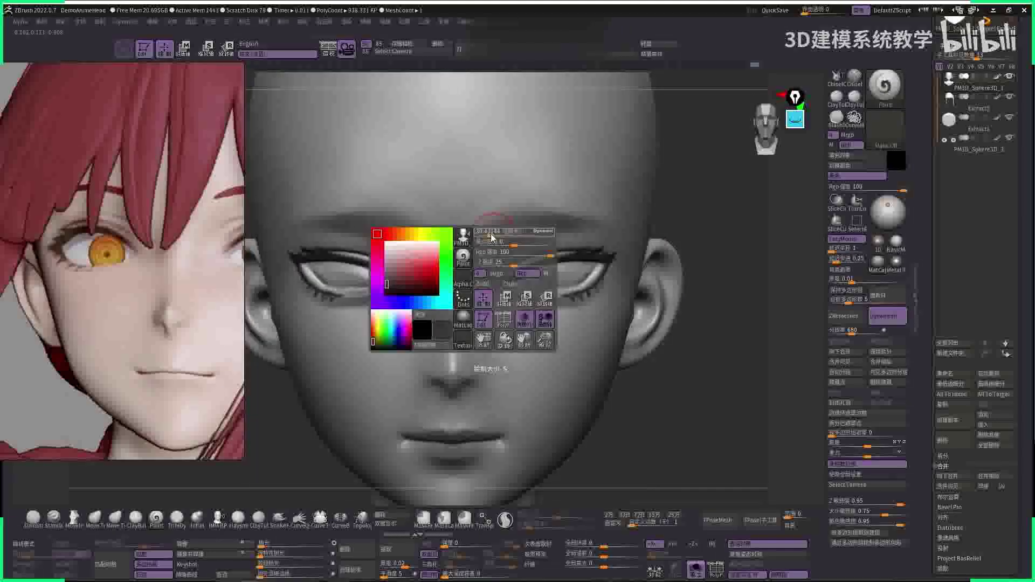
pyautogui.click(497, 226)
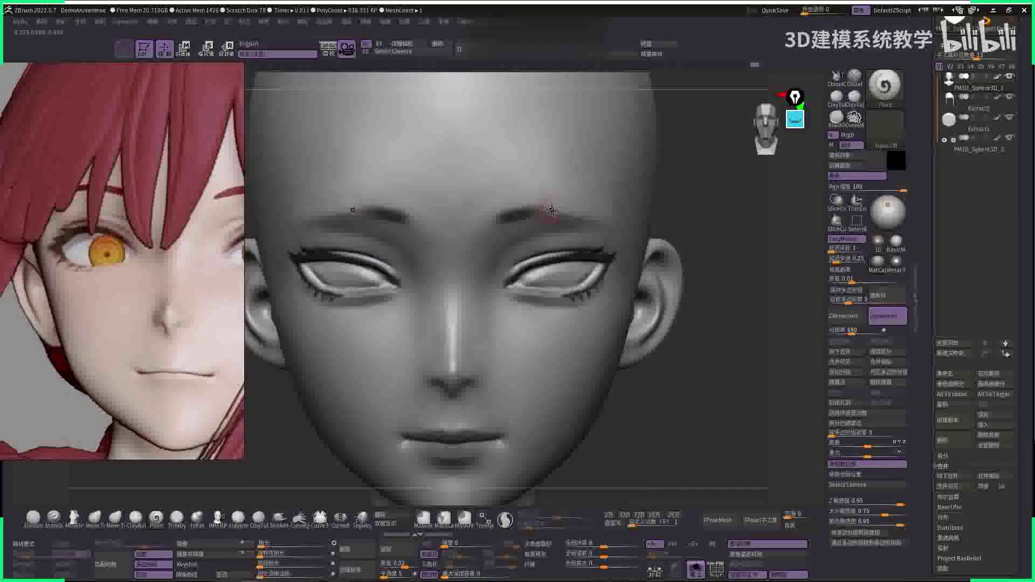
pyautogui.hotkey('ctrl', 'z')
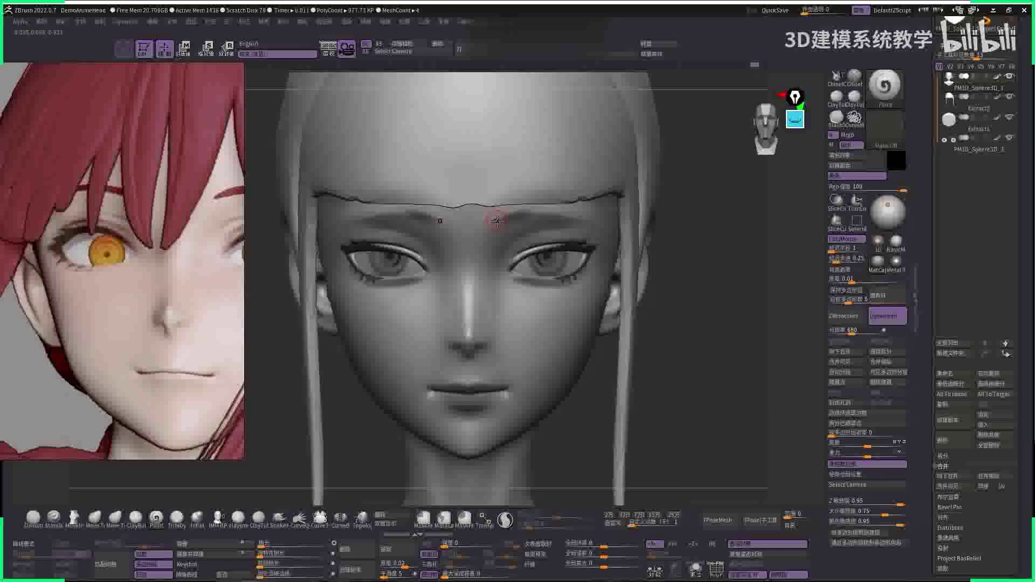
# - Paint red test dabs along the right eyebrow and undo each attempt
pyautogui.moveTo(703, 215); pyautogui.dragTo(637, 219)
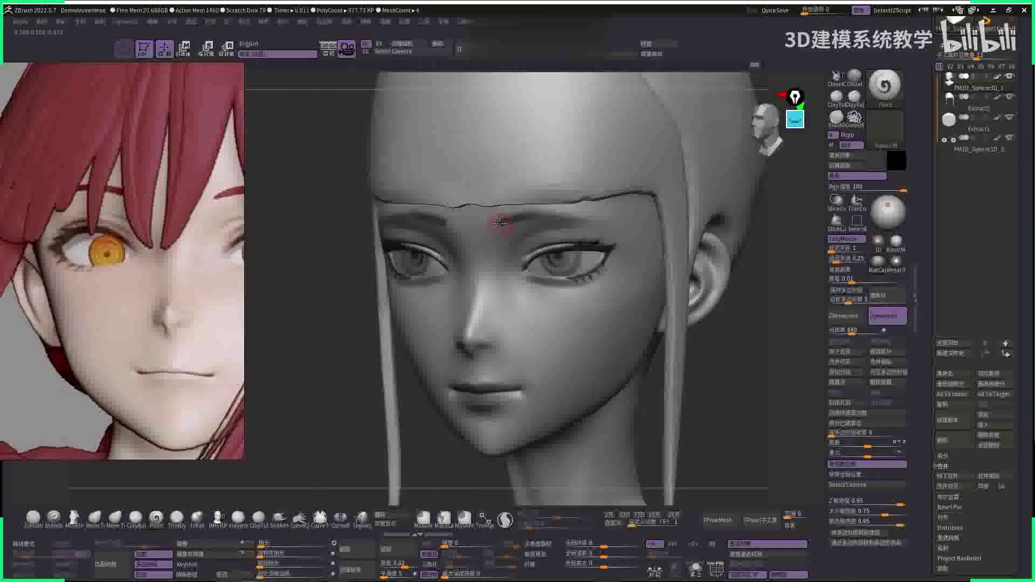
pyautogui.hotkey('ctrl', 'z')
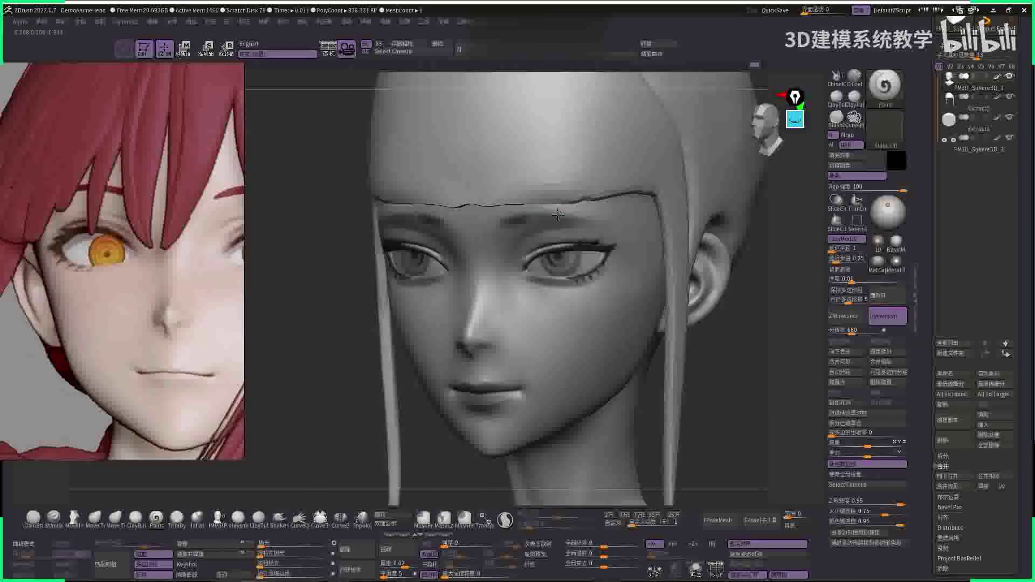
pyautogui.moveTo(587, 217); pyautogui.dragTo(545, 217)
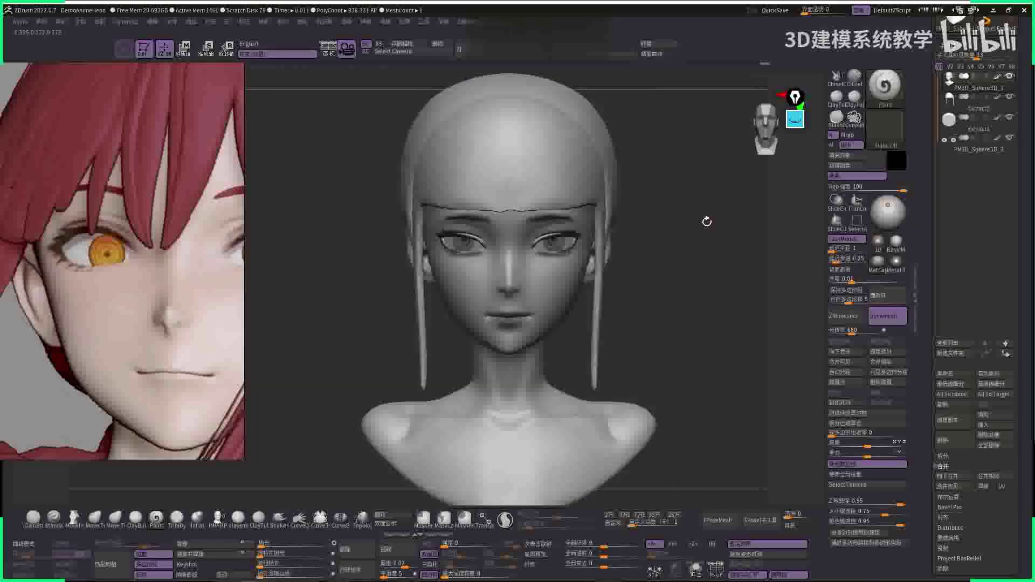
pyautogui.hotkey('ctrl', 'shift', 'z')
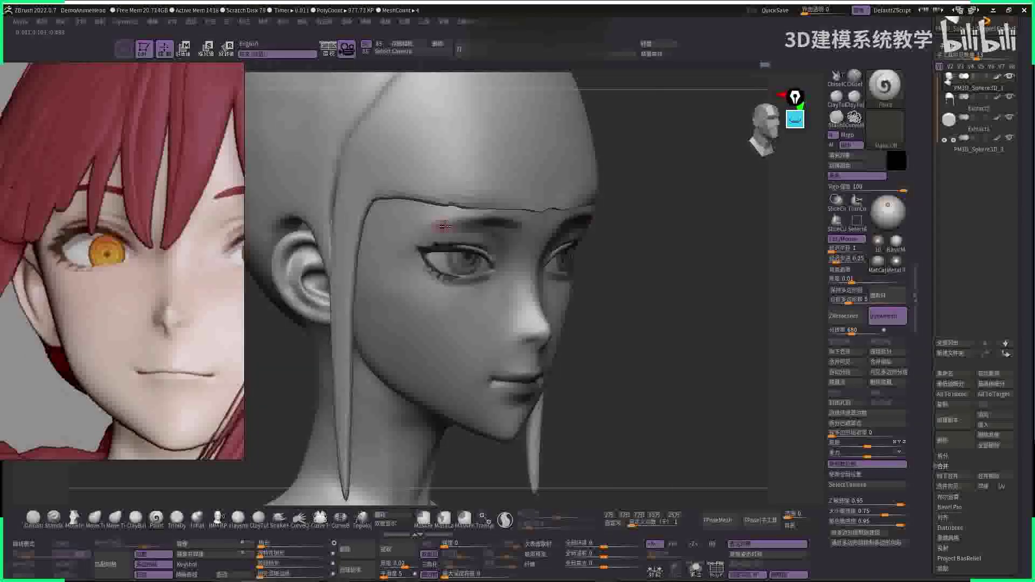
pyautogui.hotkey('ctrl', 'z')
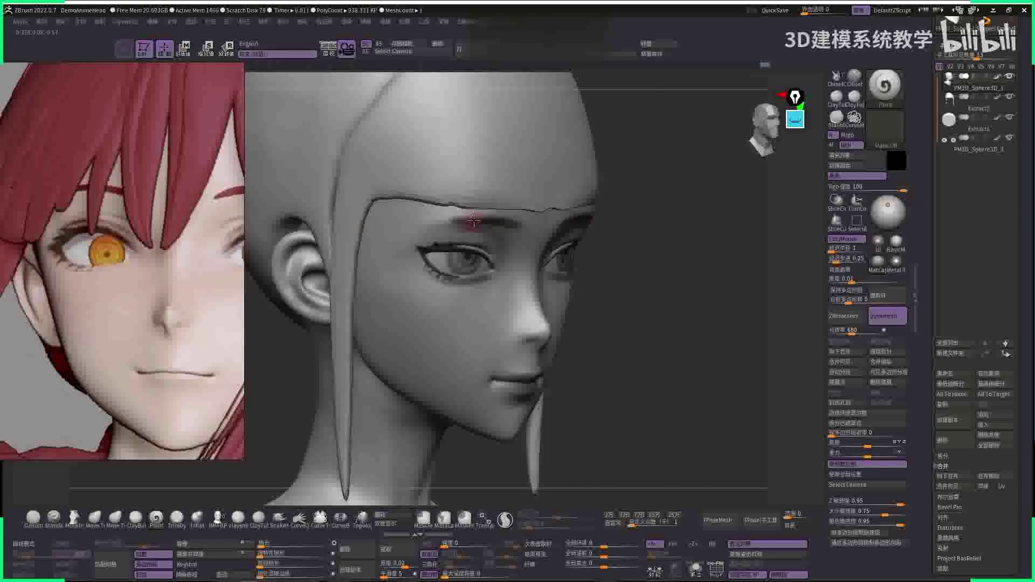
pyautogui.press('space')
pyautogui.hotkey('ctrl', 'z')
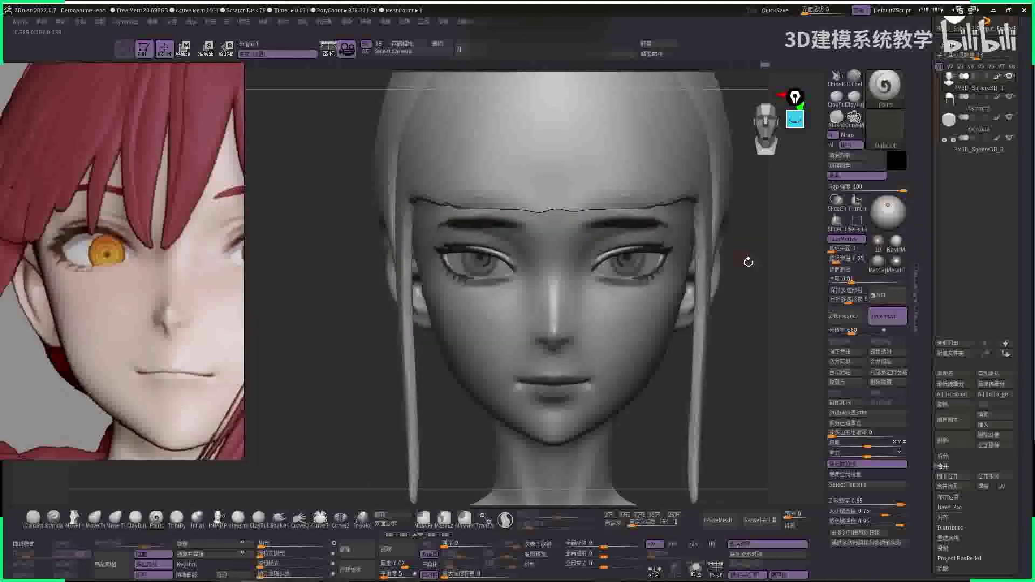
pyautogui.keyDown('ctrl'); pyautogui.moveTo(452, 224); pyautogui.dragTo(569, 229, button='right'); pyautogui.keyUp('ctrl')
pyautogui.press('space')
pyautogui.moveTo(558, 221); pyautogui.dragTo(575, 223)
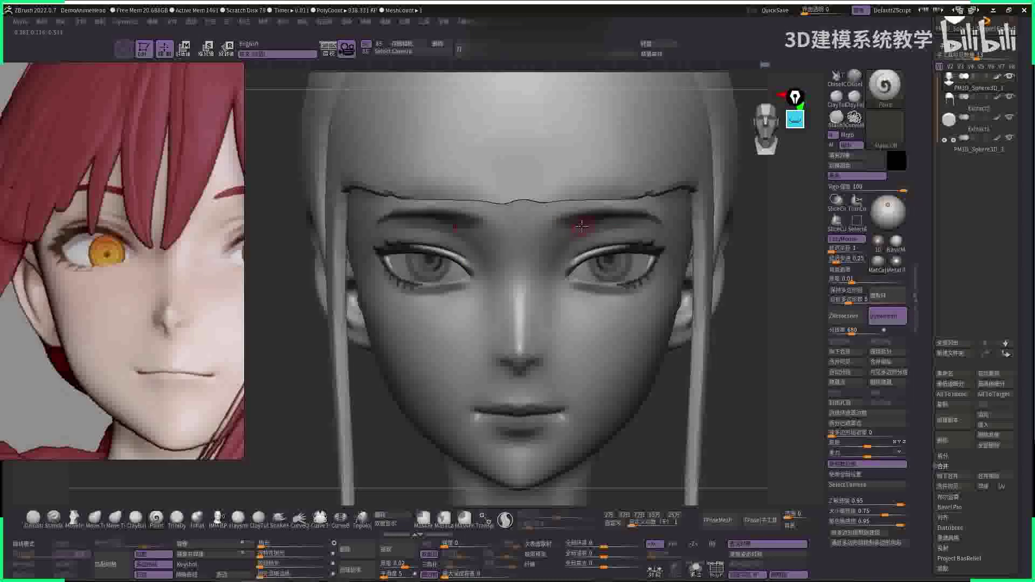
pyautogui.hotkey('ctrl', 'z')
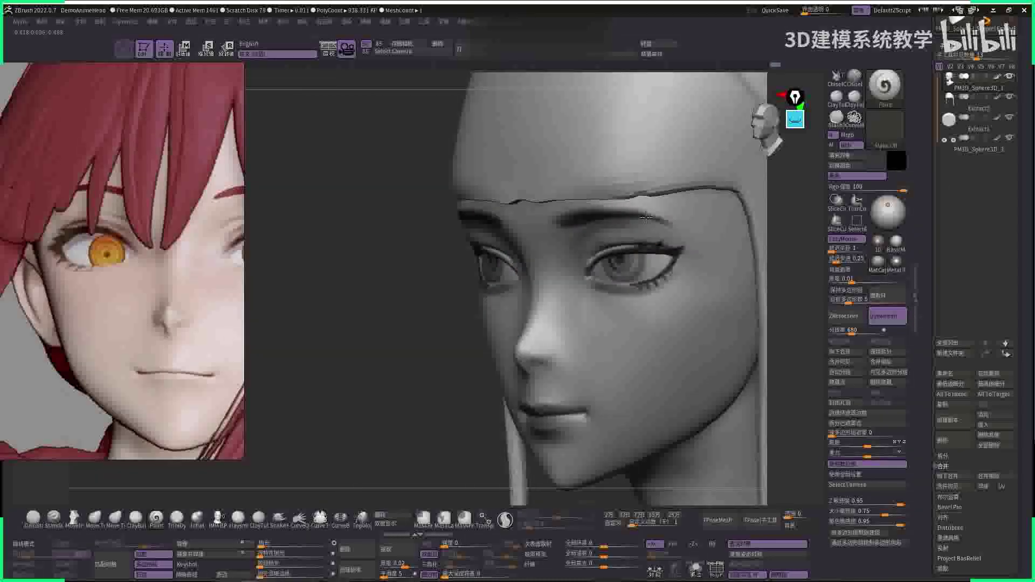
# - Pick the model's surface colour and sculpt the eyebrow shapes above both eyes
pyautogui.press('c')
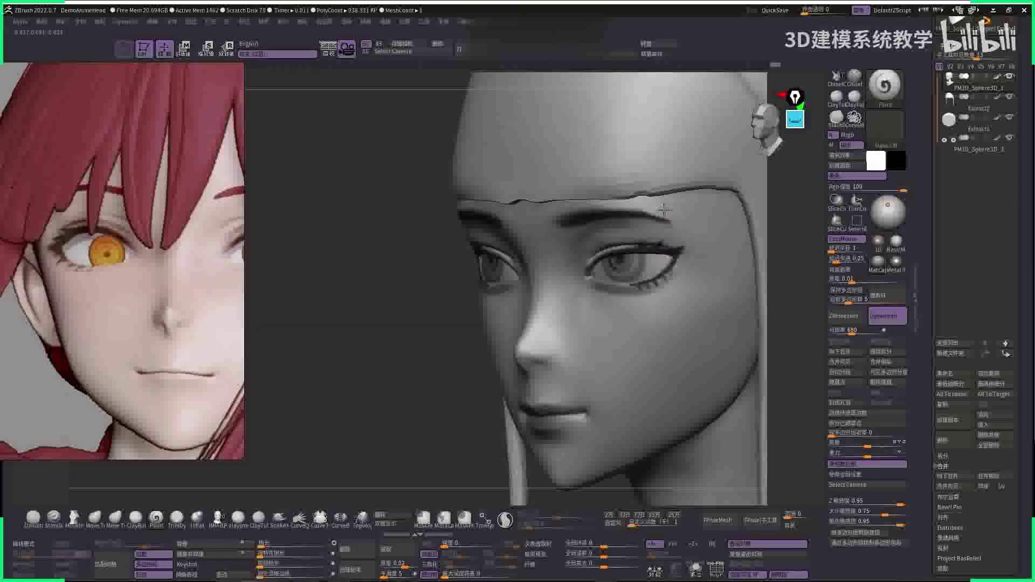
pyautogui.keyDown('shift'); pyautogui.moveTo(375, 198); pyautogui.dragTo(485, 201); pyautogui.keyUp('shift')
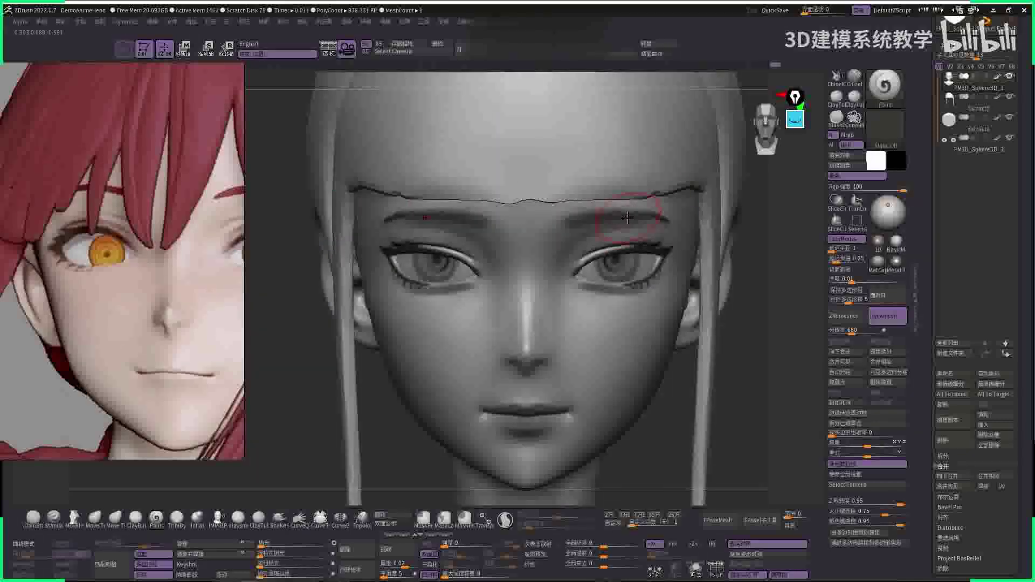
pyautogui.moveTo(628, 217); pyautogui.dragTo(343, 218, button='right')
pyautogui.moveTo(700, 230); pyautogui.dragTo(731, 208, button='right')
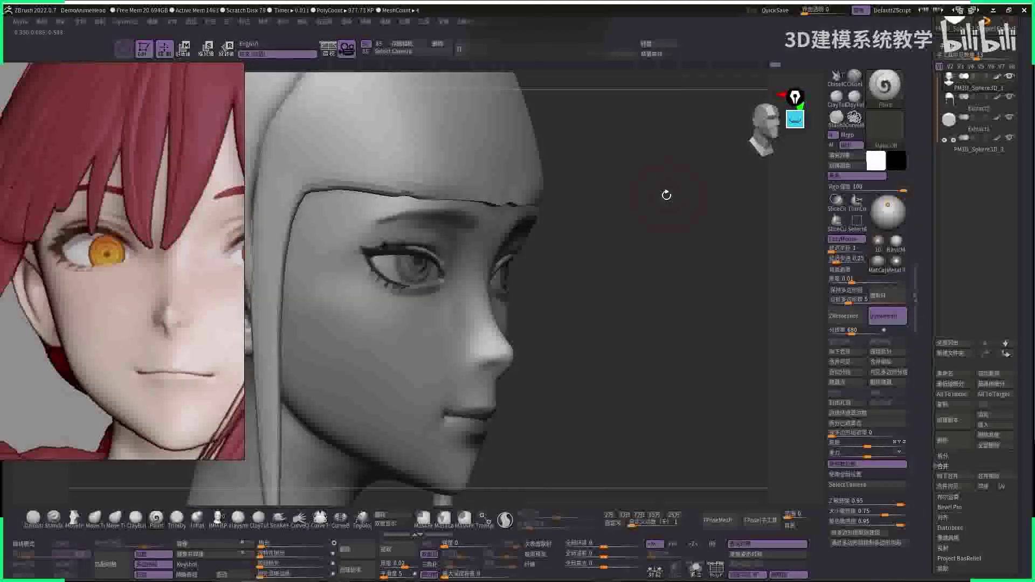
pyautogui.press('b')
pyautogui.moveTo(650, 190); pyautogui.dragTo(715, 208, button='right')
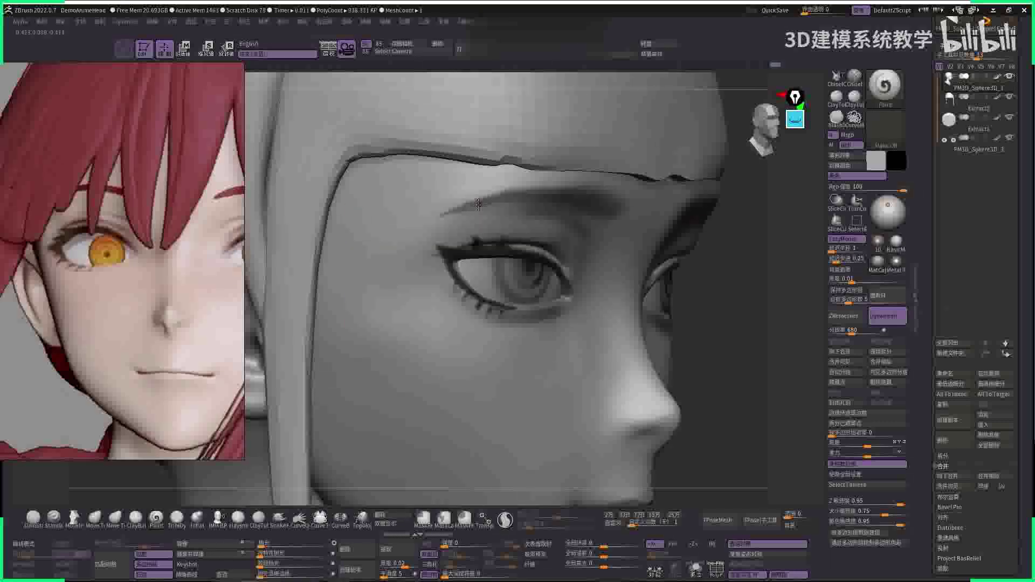
pyautogui.moveTo(485, 204); pyautogui.dragTo(486, 207, button='right')
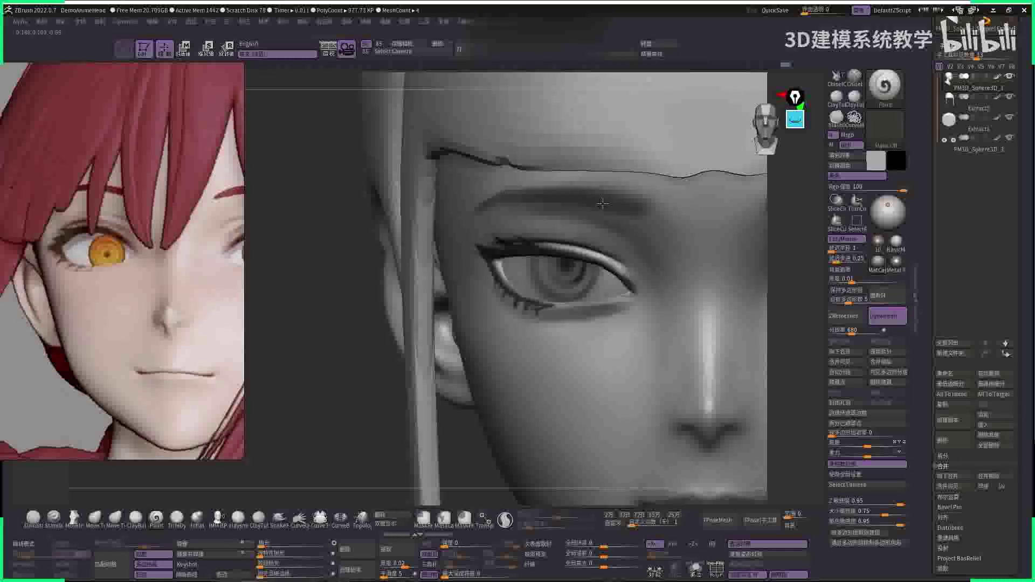
pyautogui.scroll(-10, 361, 295)
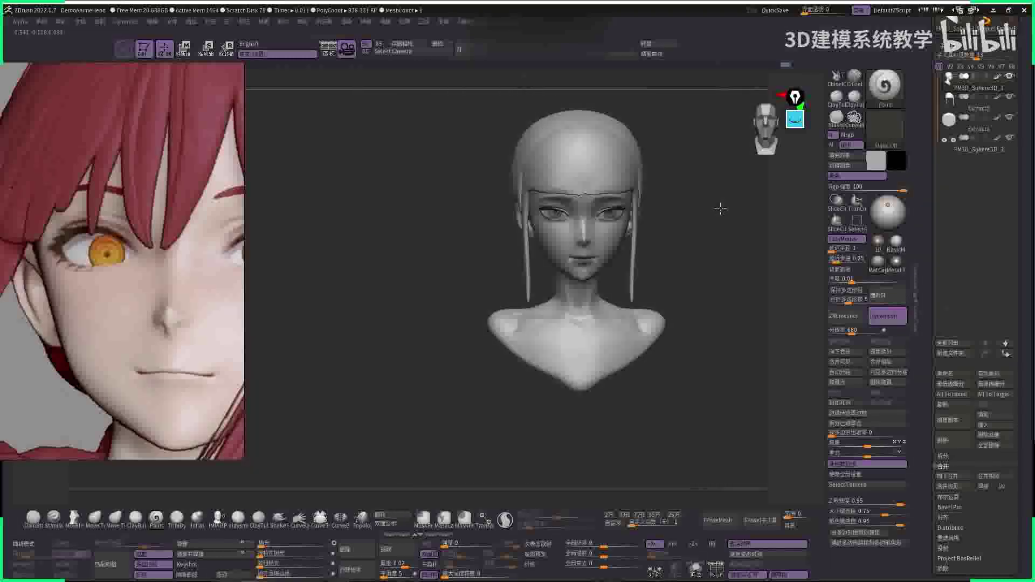
# - Set up the sculpting brush with colour painting and stroke lag turned off, viewing the bust three-quarter
pyautogui.moveTo(721, 208); pyautogui.dragTo(715, 262, button='right')
pyautogui.scroll(6, 715, 263)
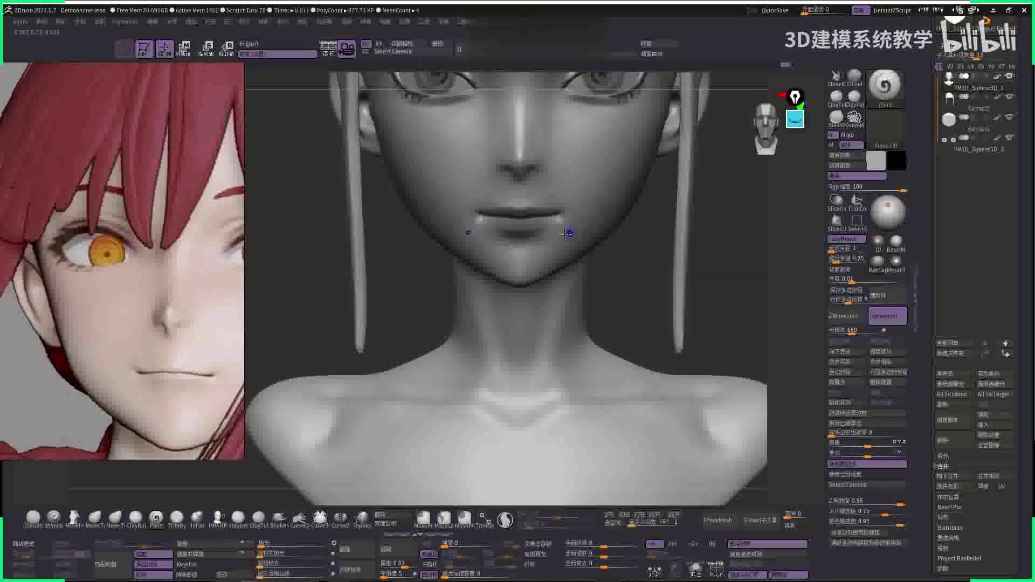
pyautogui.press('shift')
pyautogui.scroll(3, 559, 227)
pyautogui.press('space')
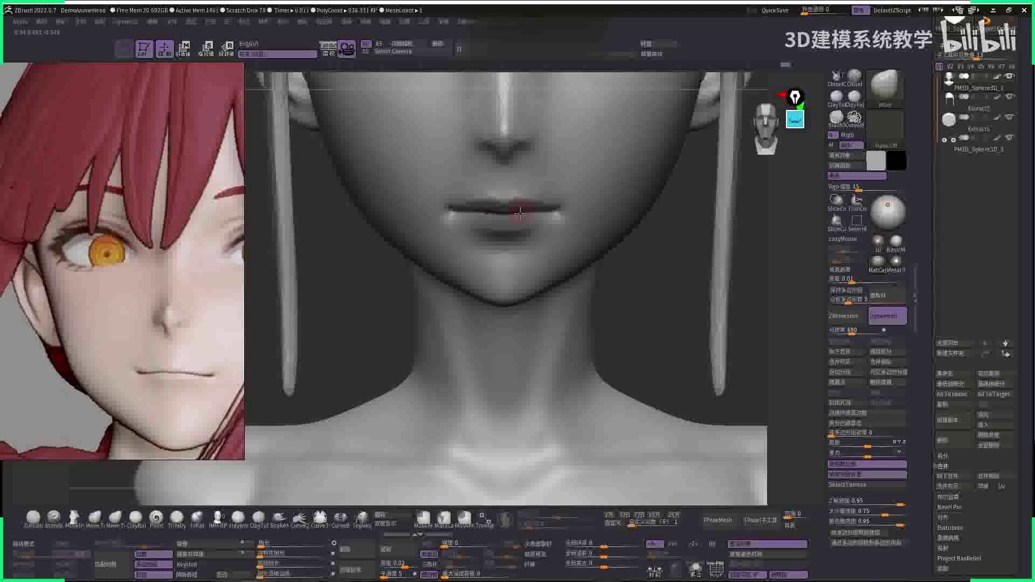
pyautogui.scroll(-8, 727, 211)
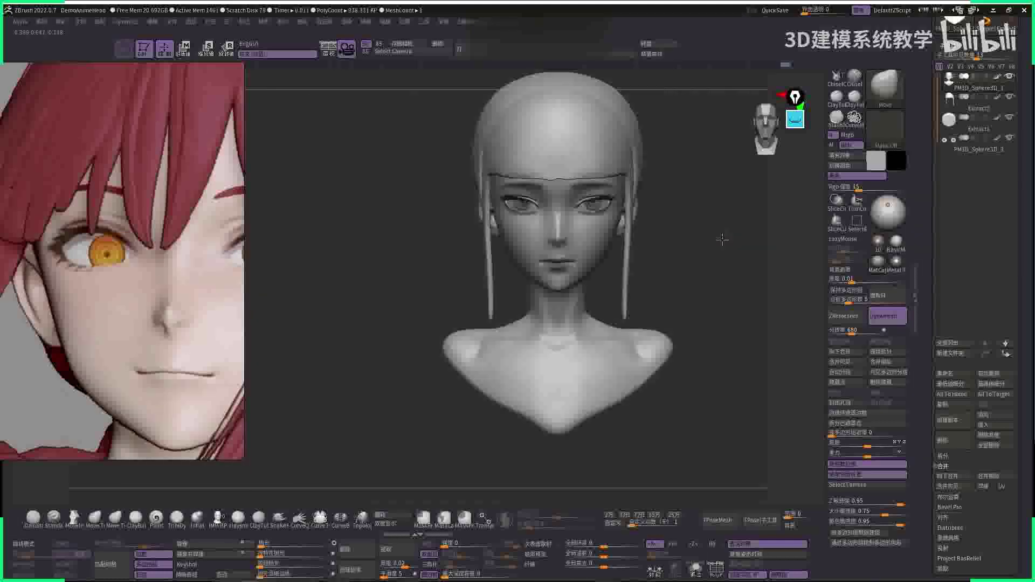
pyautogui.moveTo(723, 173)
pyautogui.mouseDown()
pyautogui.moveTo(804, 278)
pyautogui.moveTo(647, 254)
pyautogui.mouseUp()
pyautogui.scroll(4, 458, 205)
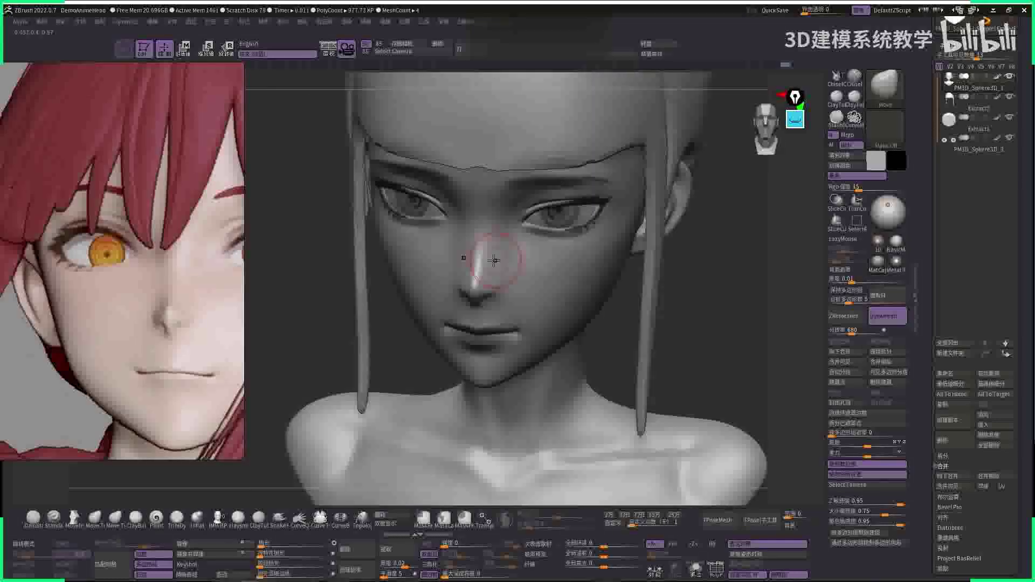
pyautogui.press('l')
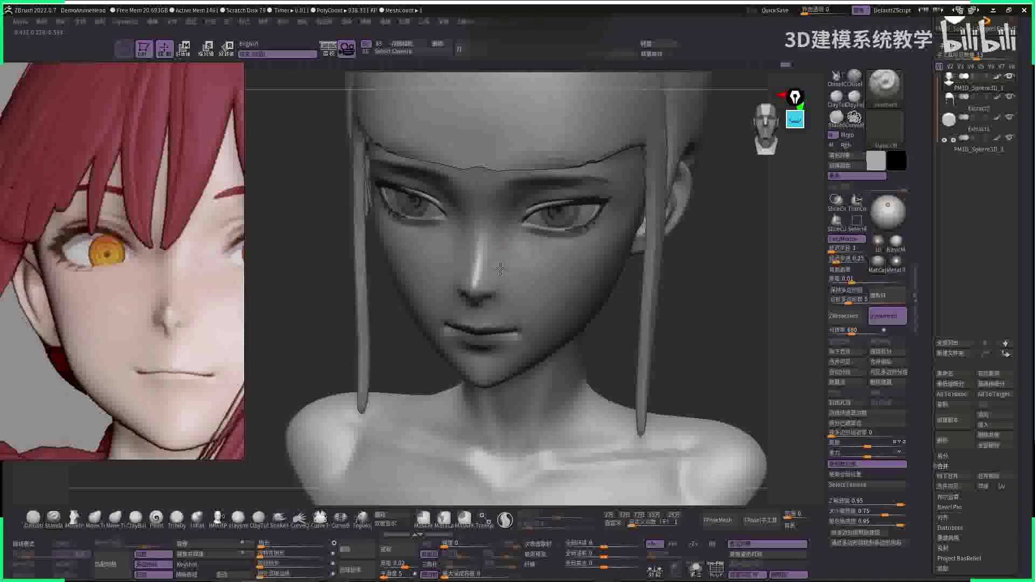
pyautogui.press('b')
pyautogui.press('d')
pyautogui.press('s')
# - Smooth the surface along the right eye with the Shift Smooth brush
pyautogui.moveTo(498, 258); pyautogui.dragTo(495, 241, button='right')
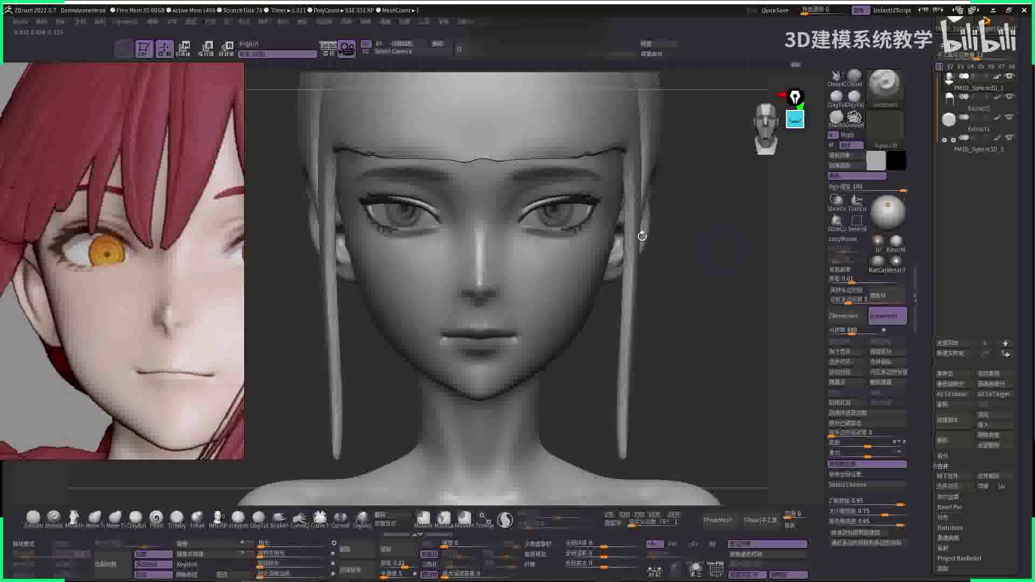
pyautogui.press('space')
pyautogui.press('shift')
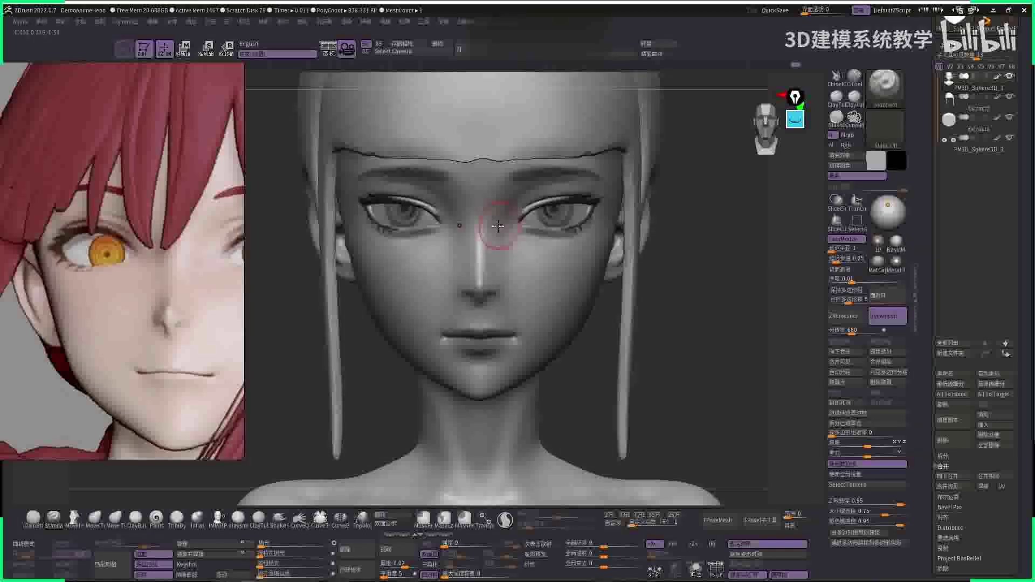
pyautogui.press('space')
pyautogui.moveTo(889, 245)
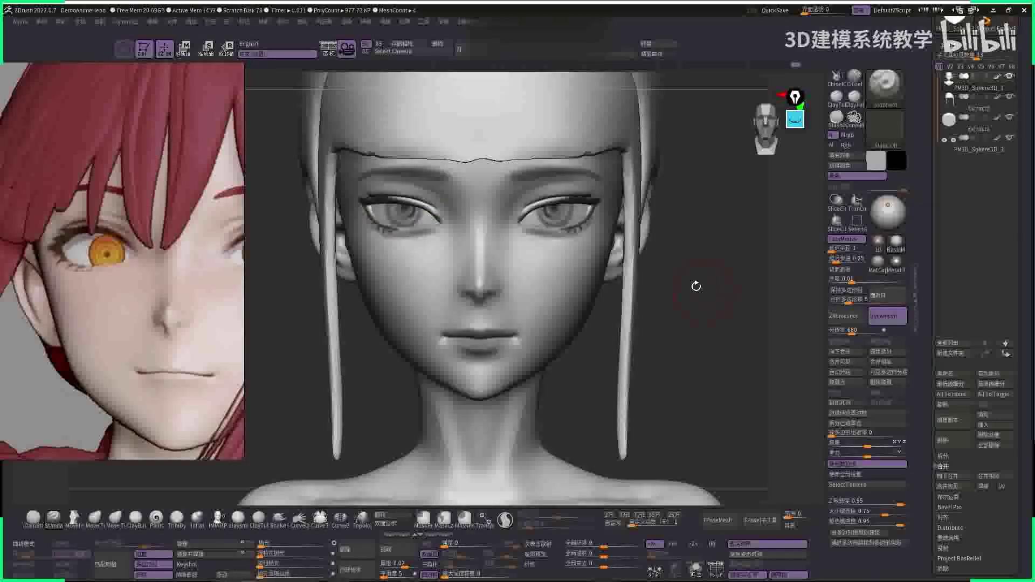
pyautogui.moveTo(694, 285); pyautogui.dragTo(525, 246, button='right')
pyautogui.moveTo(545, 189)
pyautogui.mouseDown(button='right')
pyautogui.moveTo(555, 205)
pyautogui.moveTo(599, 215)
pyautogui.mouseUp(button='right')
pyautogui.moveTo(598, 216)
pyautogui.mouseDown()
pyautogui.moveTo(636, 210)
pyautogui.moveTo(609, 204)
pyautogui.mouseUp()
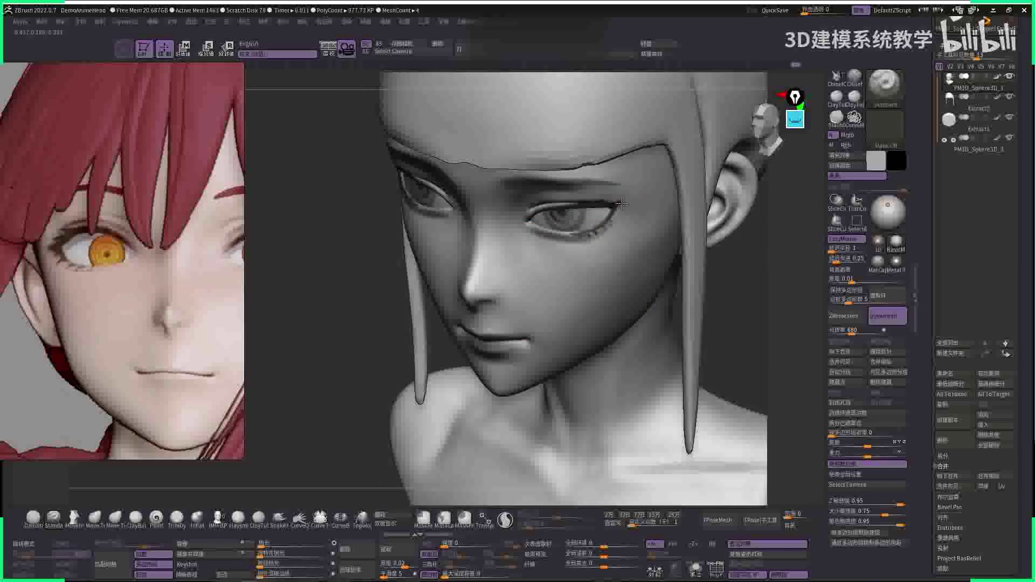
pyautogui.press('space')
pyautogui.moveTo(692, 245)
pyautogui.mouseDown(button='right')
pyautogui.moveTo(539, 259)
pyautogui.moveTo(696, 259)
pyautogui.moveTo(450, 234)
pyautogui.mouseUp(button='right')
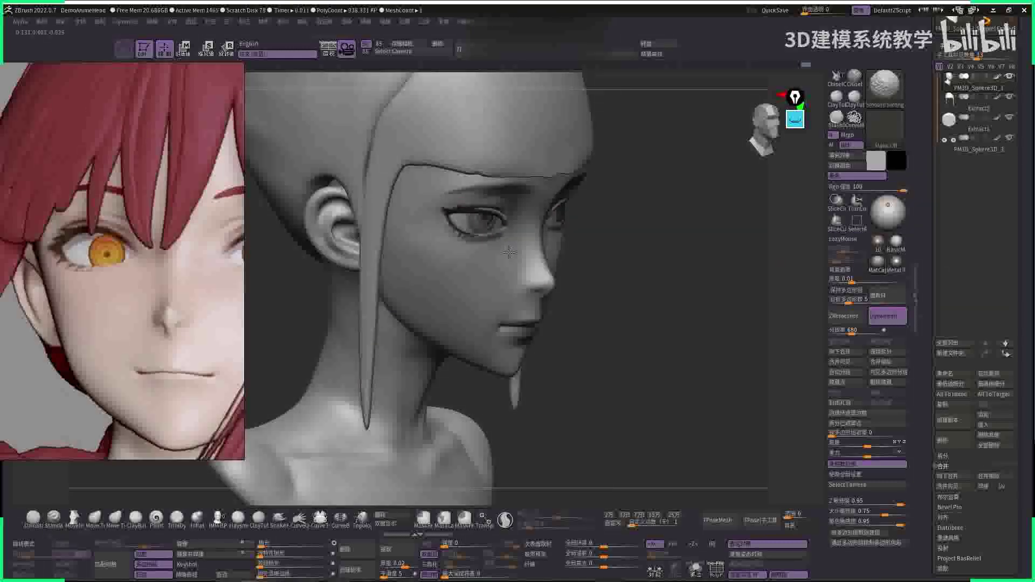
pyautogui.moveTo(620, 254)
pyautogui.mouseDown(button='right')
pyautogui.moveTo(594, 245)
pyautogui.moveTo(692, 256)
pyautogui.moveTo(566, 253)
pyautogui.mouseUp(button='right')
pyautogui.press('space')
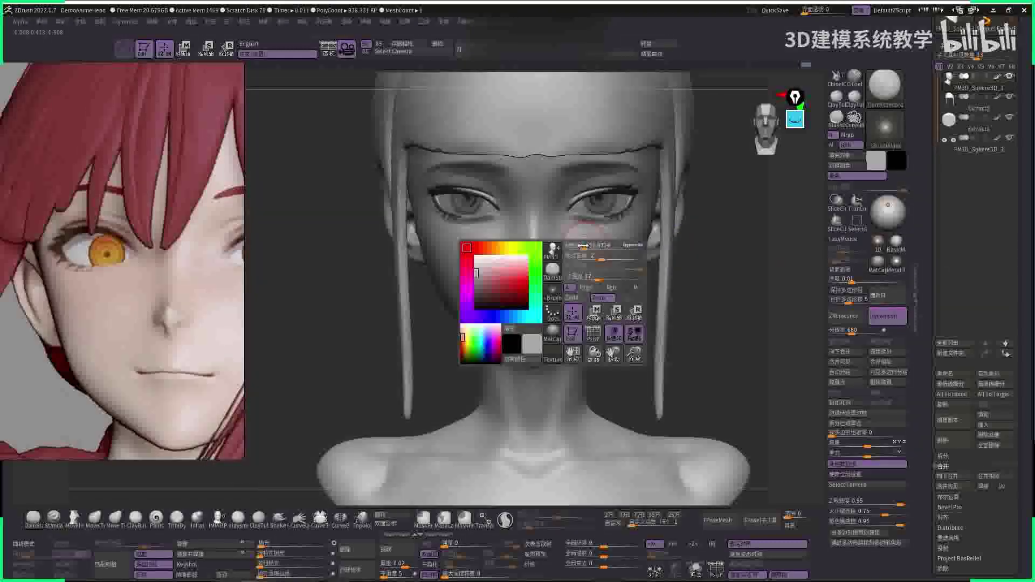
pyautogui.press('space')
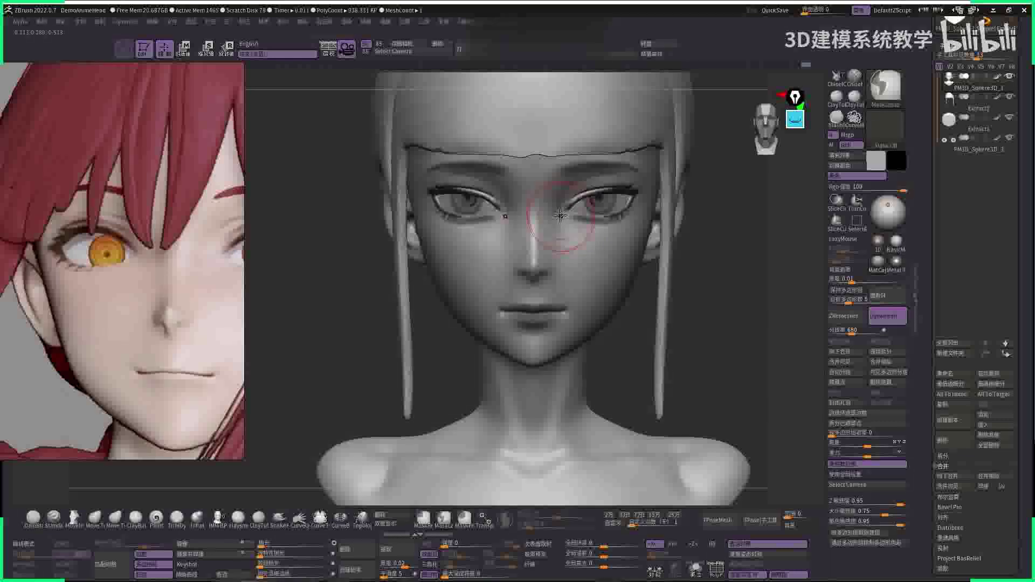
pyautogui.press('space')
pyautogui.press('b')
pyautogui.press('c')
pyautogui.press('b')
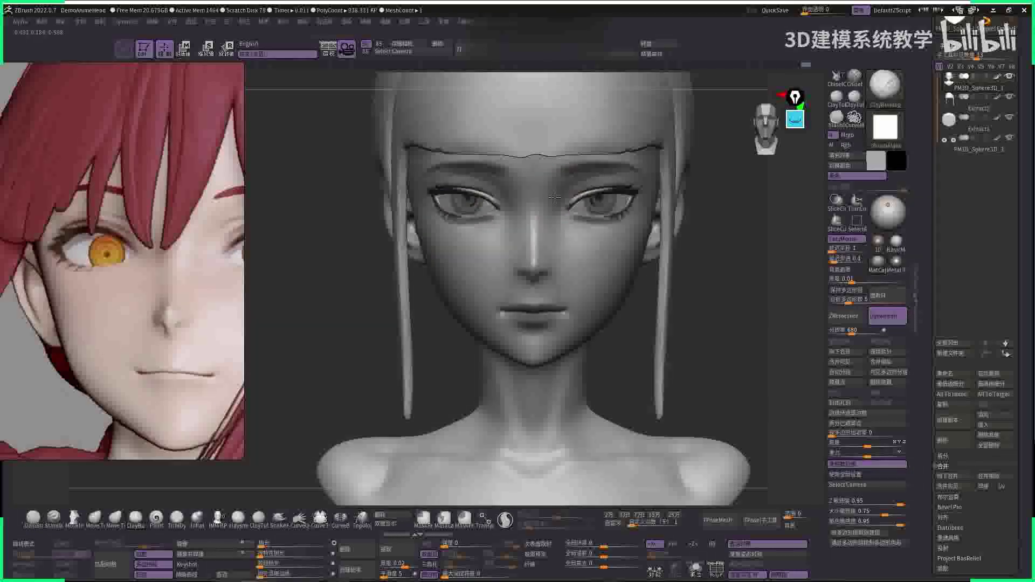
pyautogui.press('b')
pyautogui.press('s')
pyautogui.press('k')
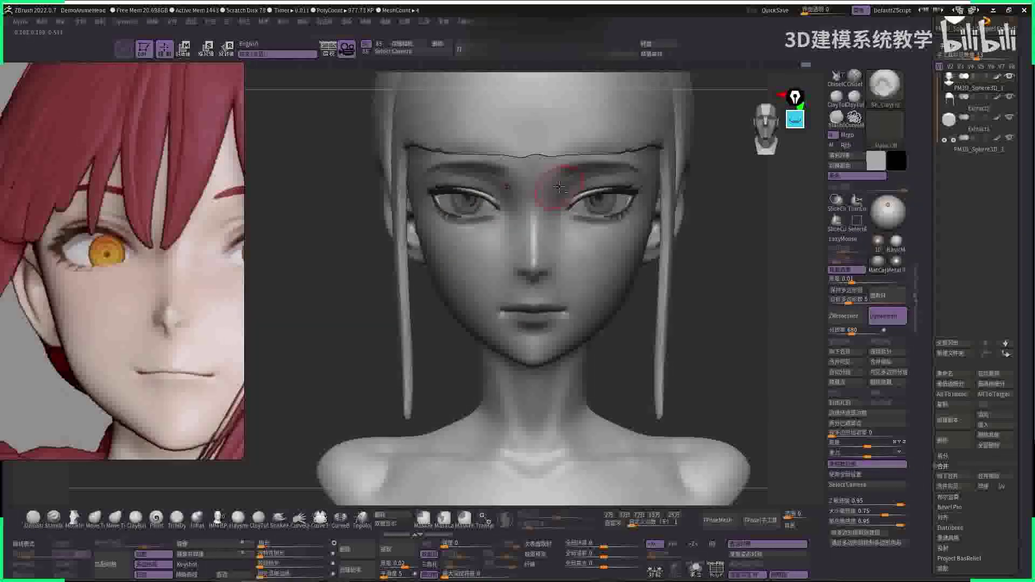
pyautogui.moveTo(593, 248)
pyautogui.mouseDown(button='right')
pyautogui.moveTo(561, 270)
pyautogui.moveTo(581, 249)
pyautogui.mouseUp(button='right')
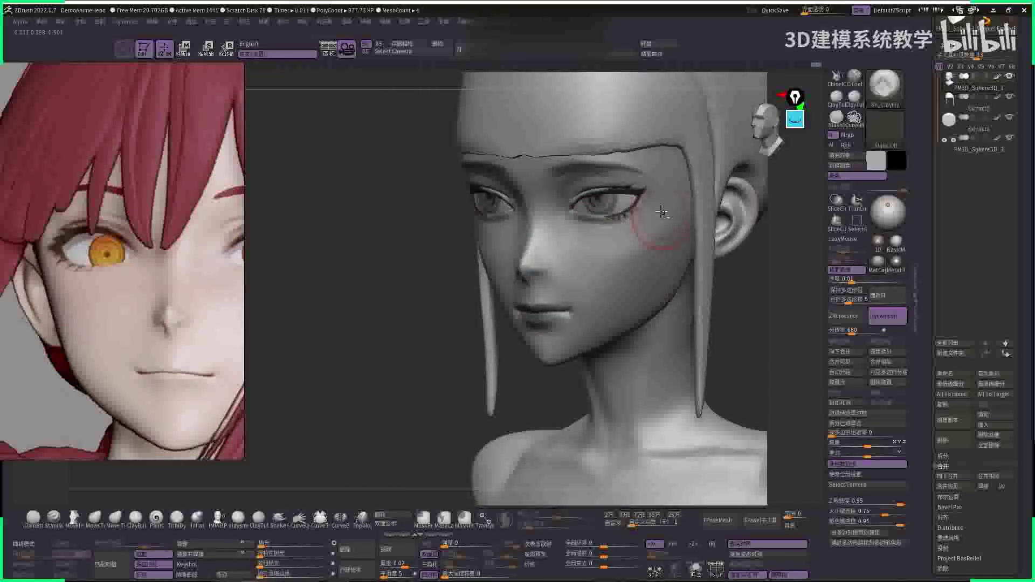
pyautogui.keyDown('shift'); pyautogui.moveTo(666, 224); pyautogui.dragTo(478, 230, button='right'); pyautogui.keyUp('shift')
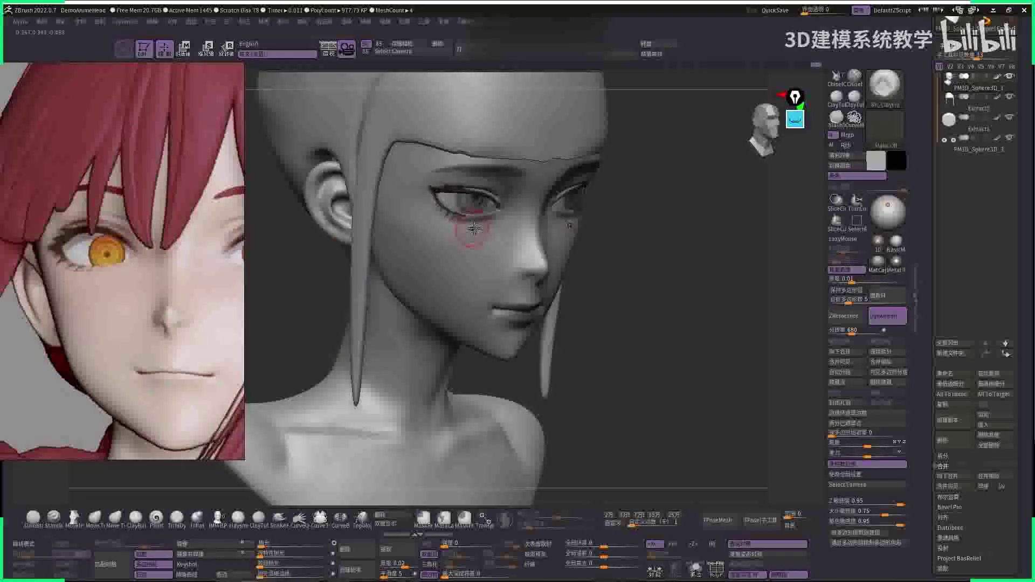
pyautogui.press('l')
pyautogui.press('space')
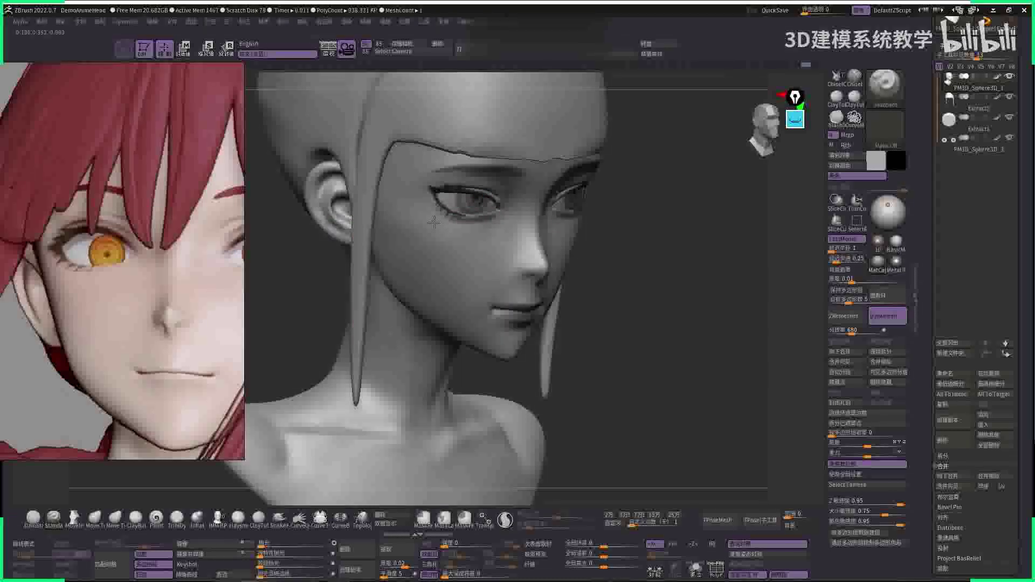
pyautogui.moveTo(434, 193)
pyautogui.keyDown('shift'); pyautogui.mouseDown(button='right')
pyautogui.moveTo(507, 264)
pyautogui.moveTo(682, 227)
pyautogui.moveTo(717, 277)
pyautogui.moveTo(701, 254)
pyautogui.moveTo(755, 265)
pyautogui.moveTo(709, 264)
pyautogui.moveTo(694, 283)
pyautogui.moveTo(733, 245)
pyautogui.moveTo(726, 273)
pyautogui.moveTo(576, 298)
pyautogui.mouseUp(button='right'); pyautogui.keyUp('shift')
pyautogui.press('space')
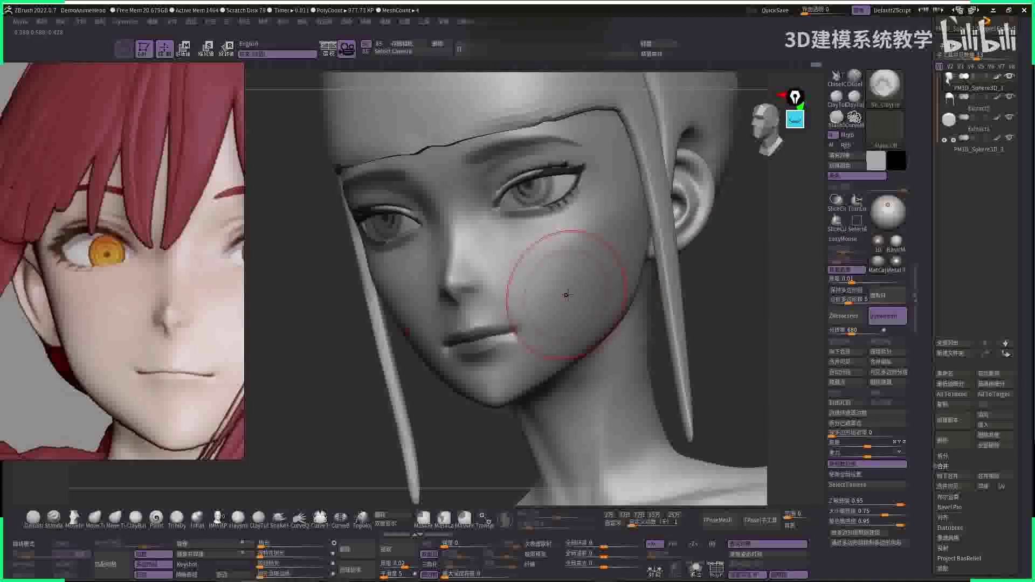
# - Smooth the cheek surface and turn colour painting back on for the brush
pyautogui.press('space')
pyautogui.moveTo(573, 317)
pyautogui.mouseDown()
pyautogui.moveTo(590, 260)
pyautogui.moveTo(572, 264)
pyautogui.moveTo(571, 294)
pyautogui.moveTo(568, 269)
pyautogui.moveTo(581, 329)
pyautogui.moveTo(555, 274)
pyautogui.moveTo(551, 283)
pyautogui.moveTo(568, 264)
pyautogui.mouseUp()
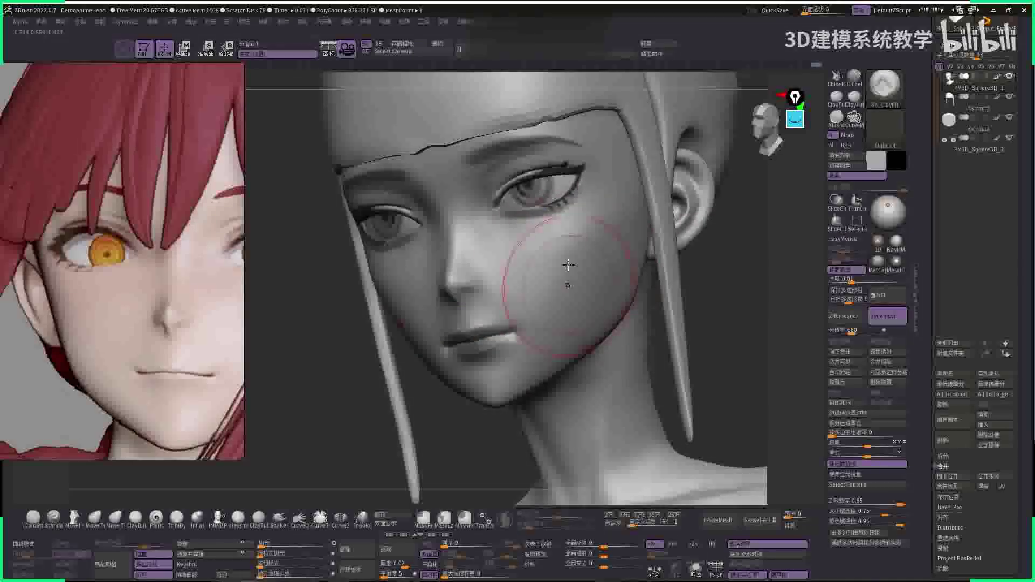
pyautogui.moveTo(574, 285); pyautogui.dragTo(561, 272, button='right')
pyautogui.keyDown('shift'); pyautogui.moveTo(705, 270); pyautogui.dragTo(620, 265, button='right'); pyautogui.keyUp('shift')
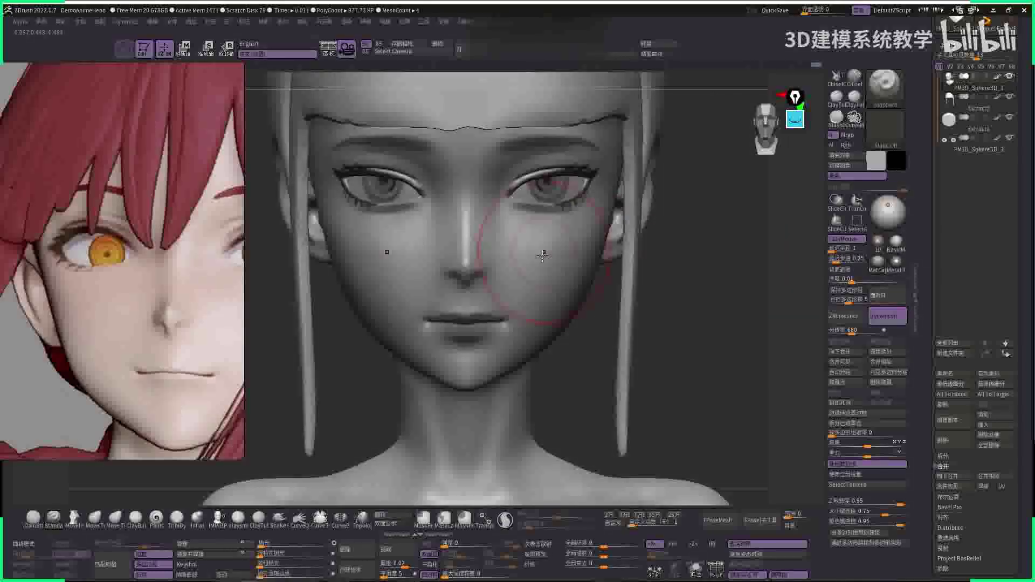
pyautogui.moveTo(555, 359); pyautogui.dragTo(439, 273, button='right')
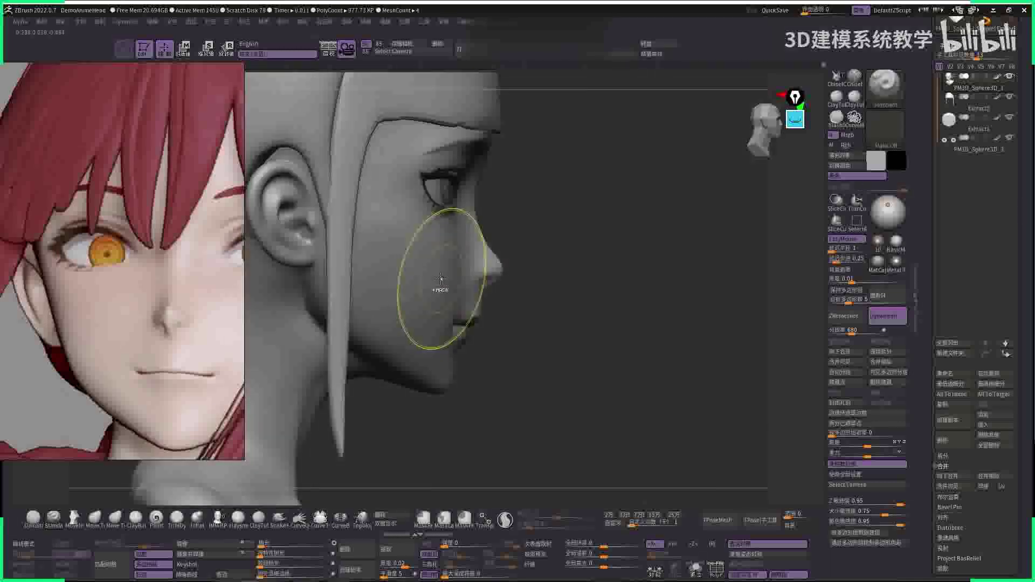
pyautogui.press('space')
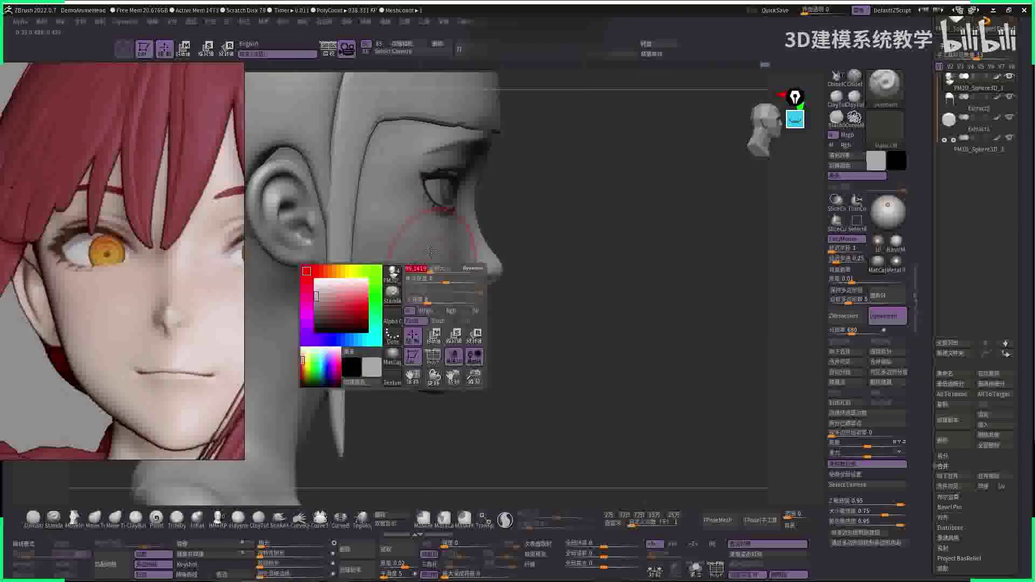
pyautogui.click(421, 304)
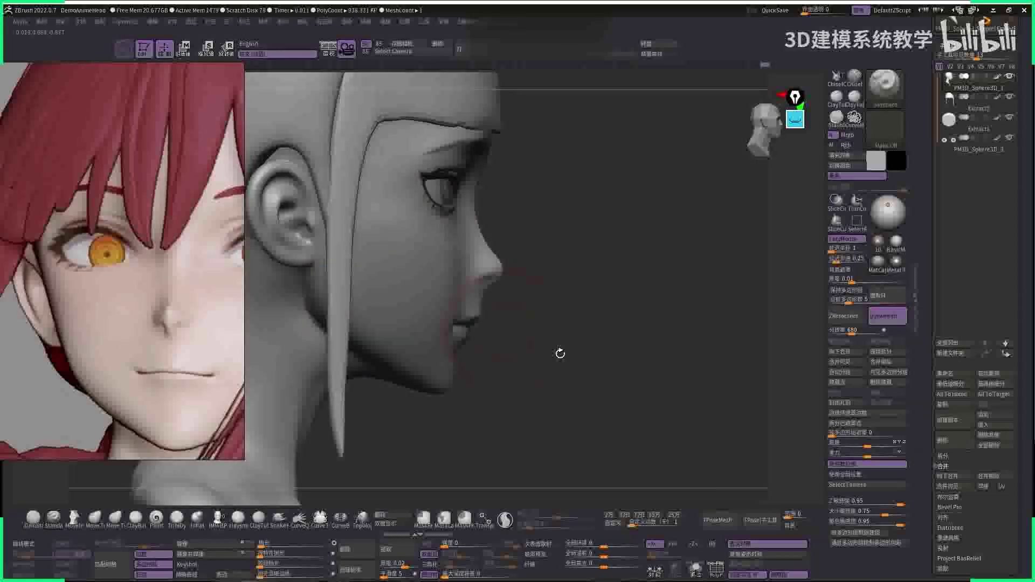
# - Switch to the Move brush and hide the hair and eyes, leaving only the bald head
pyautogui.click(696, 568)
pyautogui.press('space')
pyautogui.press('b')
pyautogui.press('m')
pyautogui.press('v')
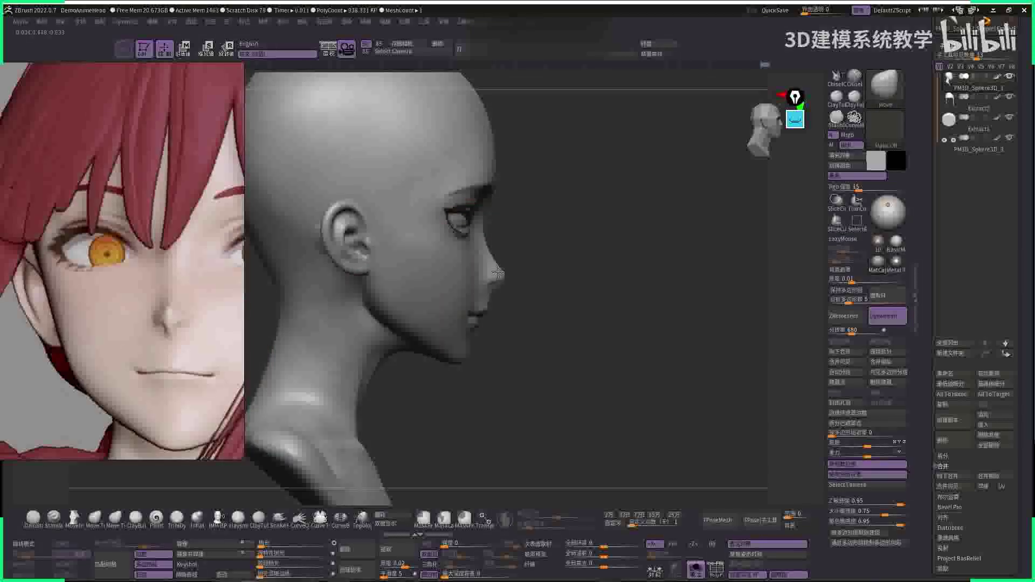
pyautogui.moveTo(624, 300); pyautogui.dragTo(614, 281)
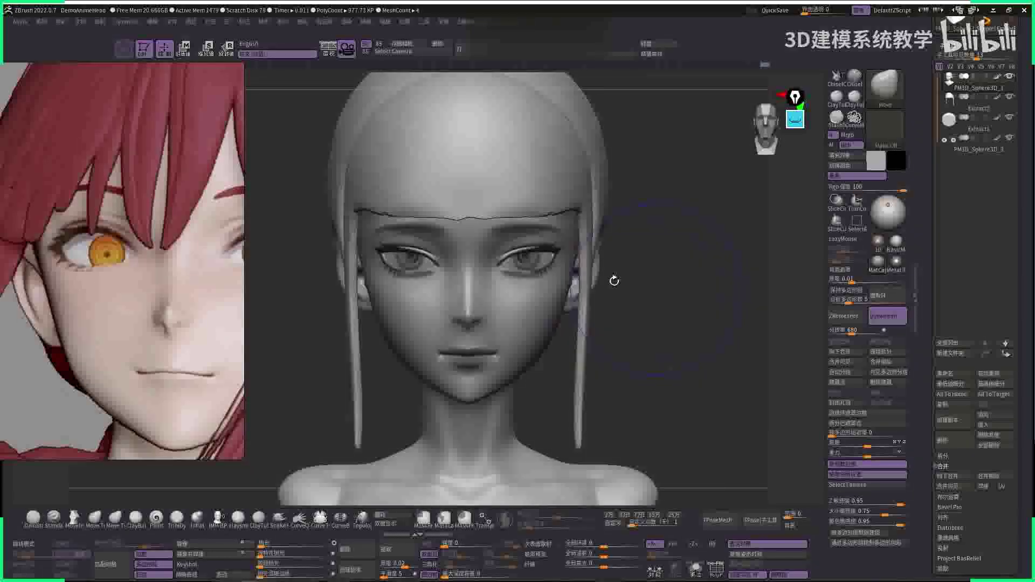
pyautogui.hotkey('shift', 'alt', 's')
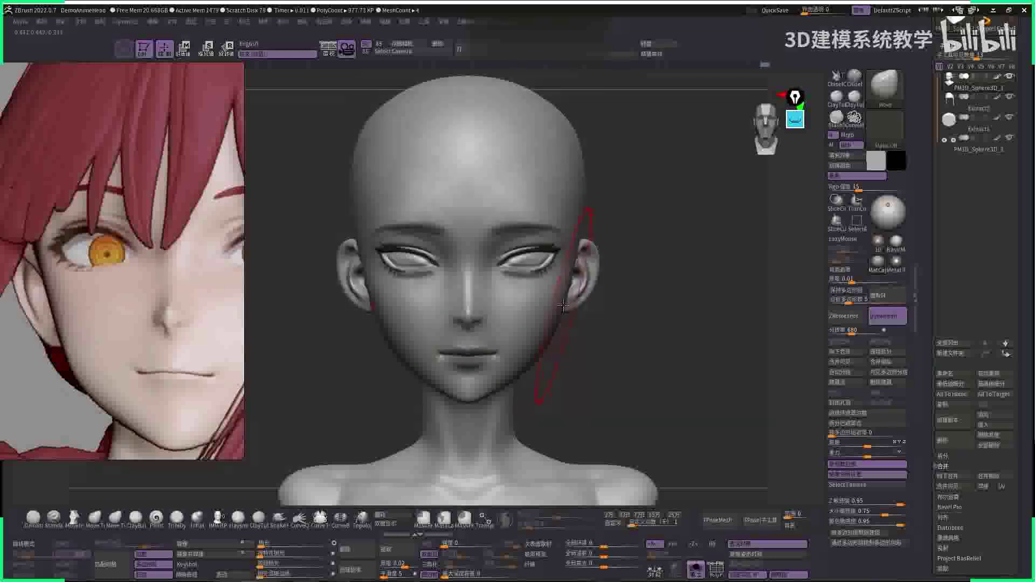
# - Hide the reference image and bring up the list of materials
pyautogui.press('space')
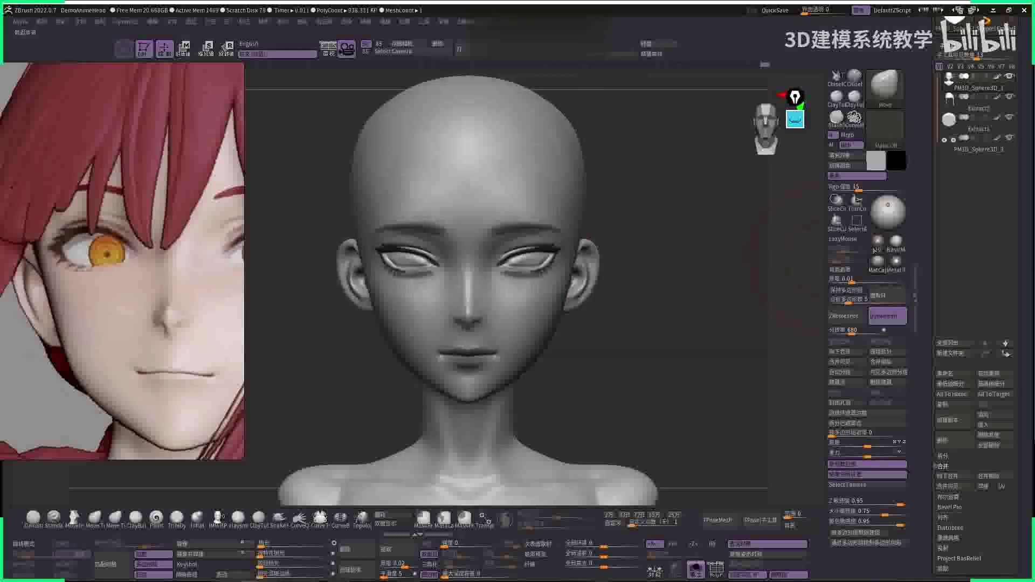
pyautogui.click(890, 250)
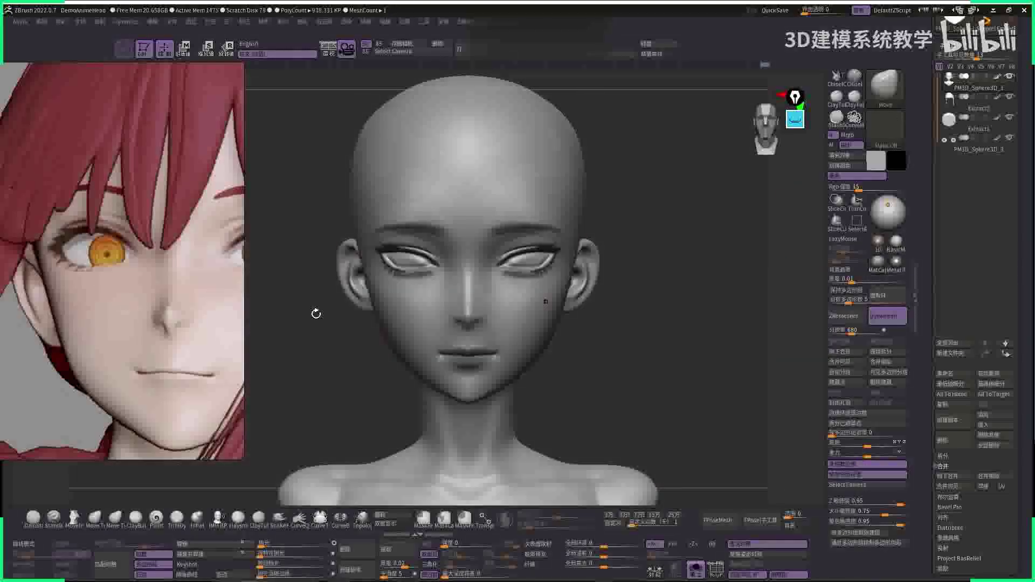
pyautogui.click(241, 282)
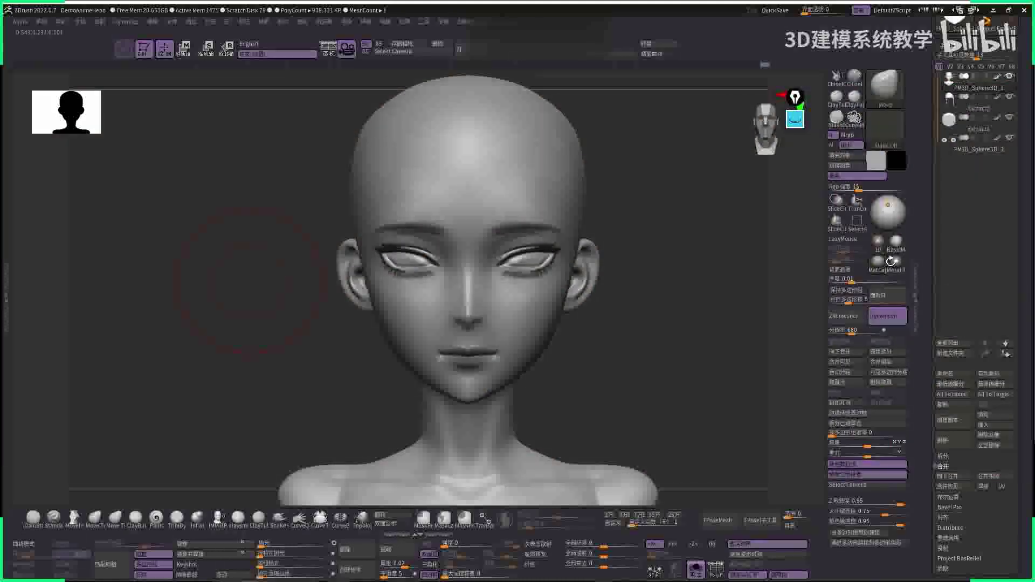
pyautogui.click(879, 247)
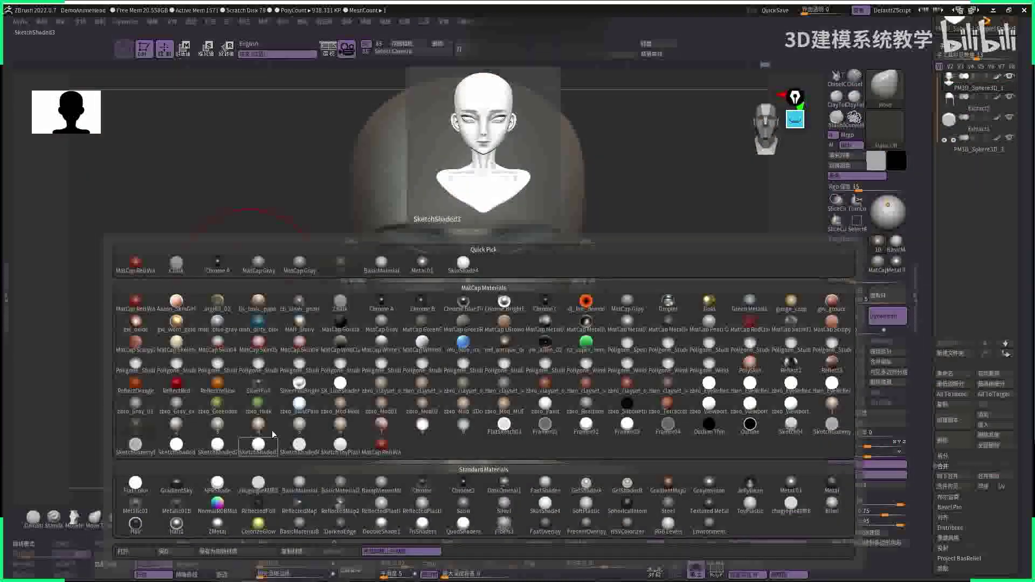
# - Apply the SK_LineShader material to the head and reposition it in the view
pyautogui.click(348, 388)
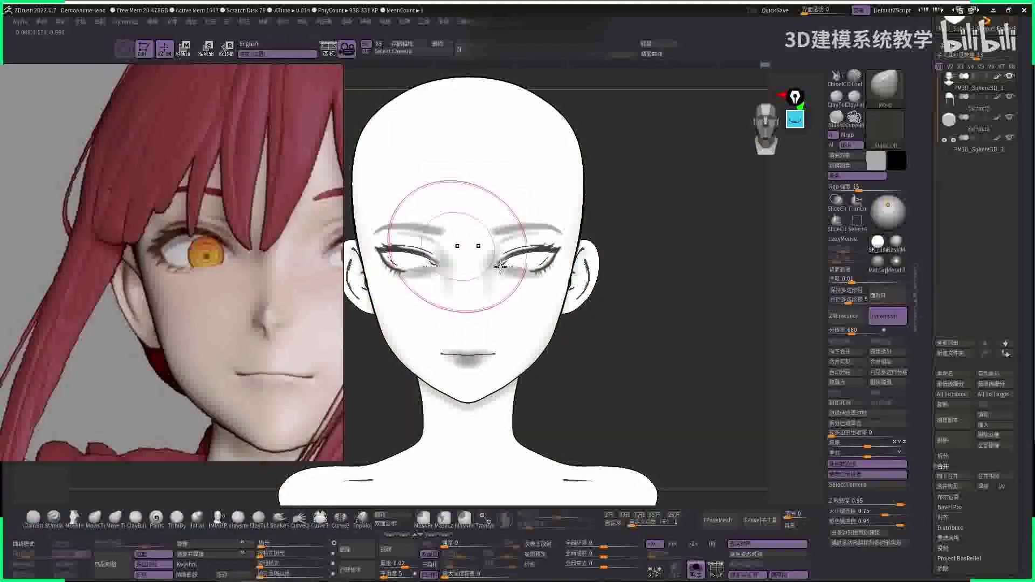
pyautogui.moveTo(658, 271)
pyautogui.keyDown('alt'); pyautogui.mouseDown()
pyautogui.moveTo(666, 212)
pyautogui.moveTo(605, 222)
pyautogui.moveTo(604, 201)
pyautogui.mouseUp(); pyautogui.keyUp('alt')
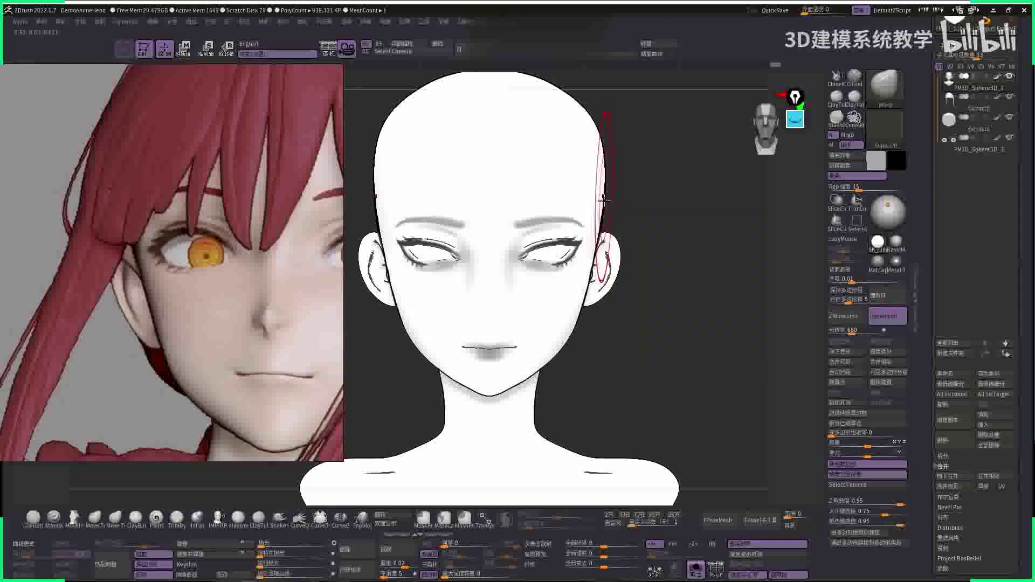
pyautogui.keyDown('alt'); pyautogui.moveTo(592, 292); pyautogui.dragTo(591, 272); pyautogui.keyUp('alt')
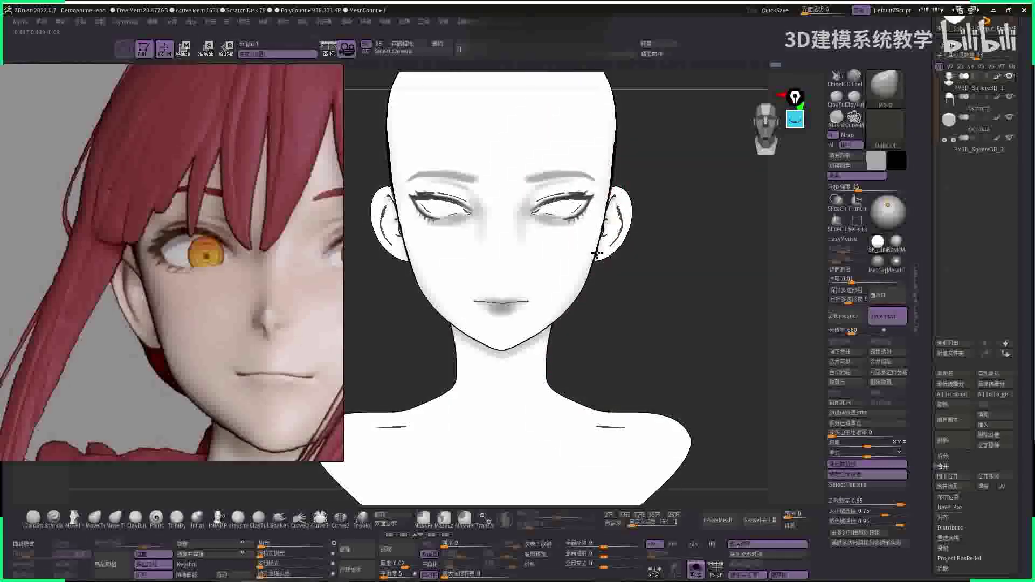
pyautogui.press('space')
pyautogui.moveTo(593, 86)
pyautogui.mouseDown()
pyautogui.moveTo(612, 162)
pyautogui.moveTo(588, 281)
pyautogui.moveTo(602, 236)
pyautogui.mouseUp()
pyautogui.hotkey('ctrl', 'z')
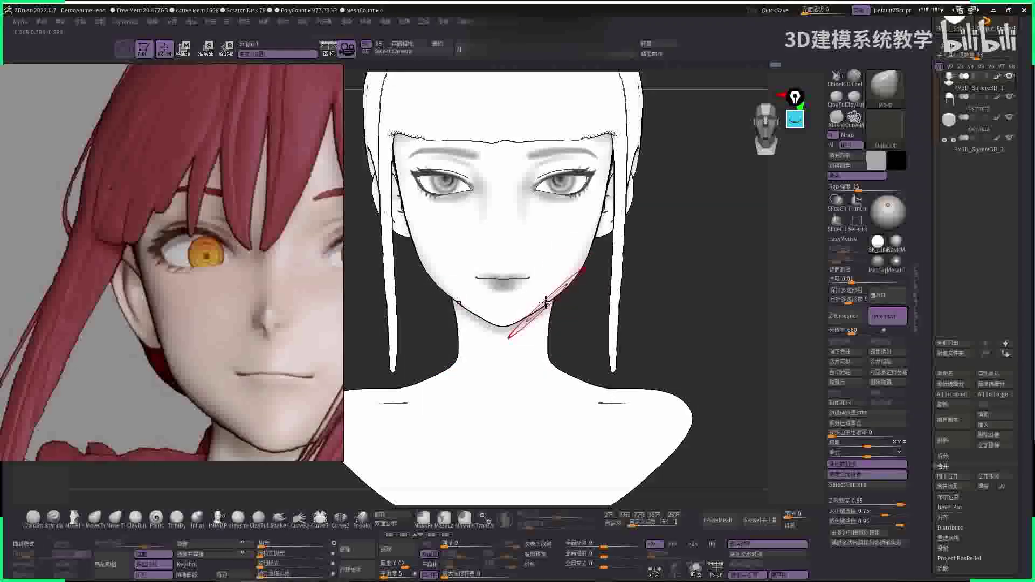
# - Reshape the right jaw line and chin with the head isolated in side profile
pyautogui.moveTo(546, 303); pyautogui.dragTo(547, 306)
pyautogui.press('space')
pyautogui.press('space')
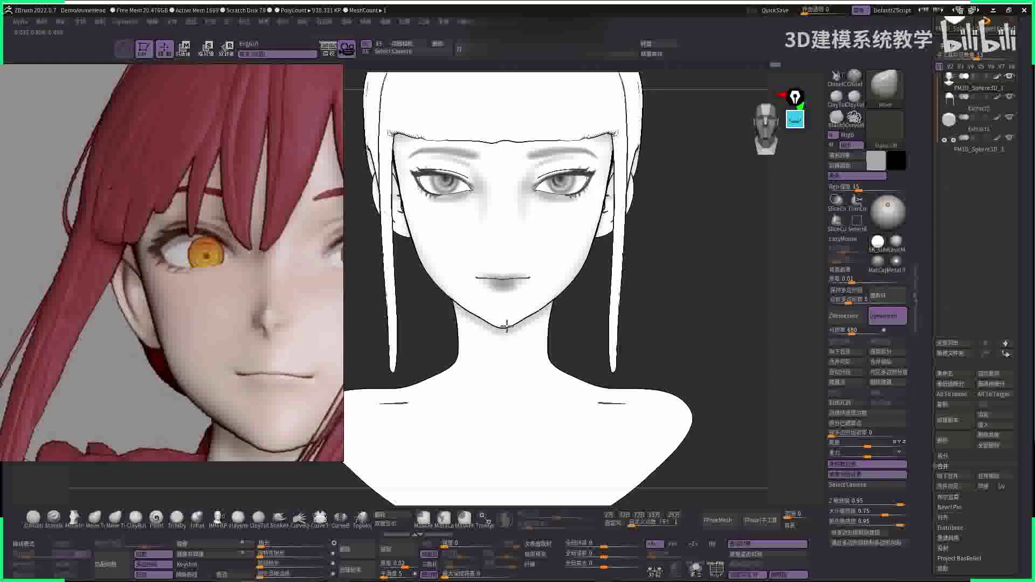
pyautogui.moveTo(507, 325); pyautogui.dragTo(527, 319, button='right')
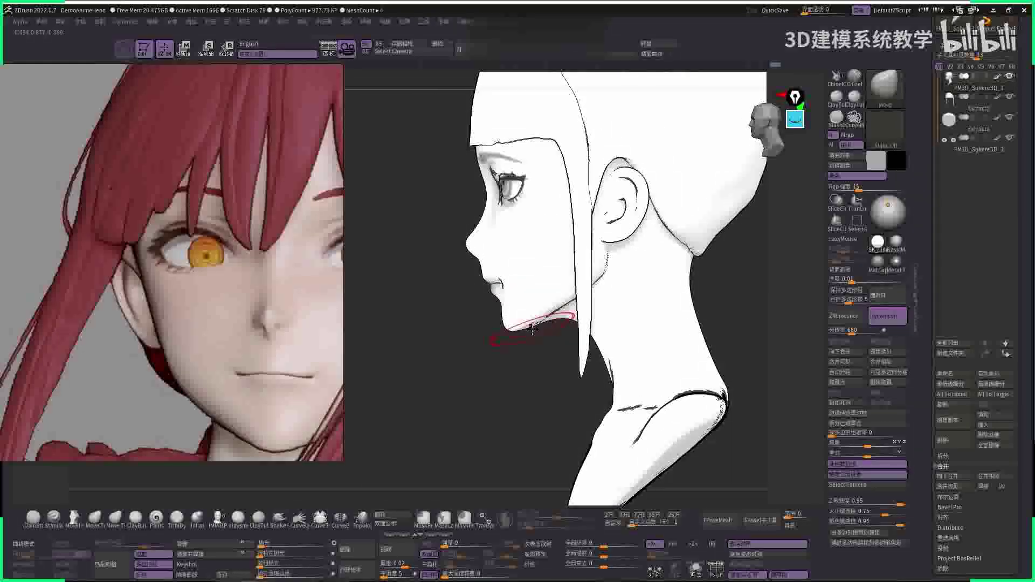
pyautogui.hotkey('alt', 's')
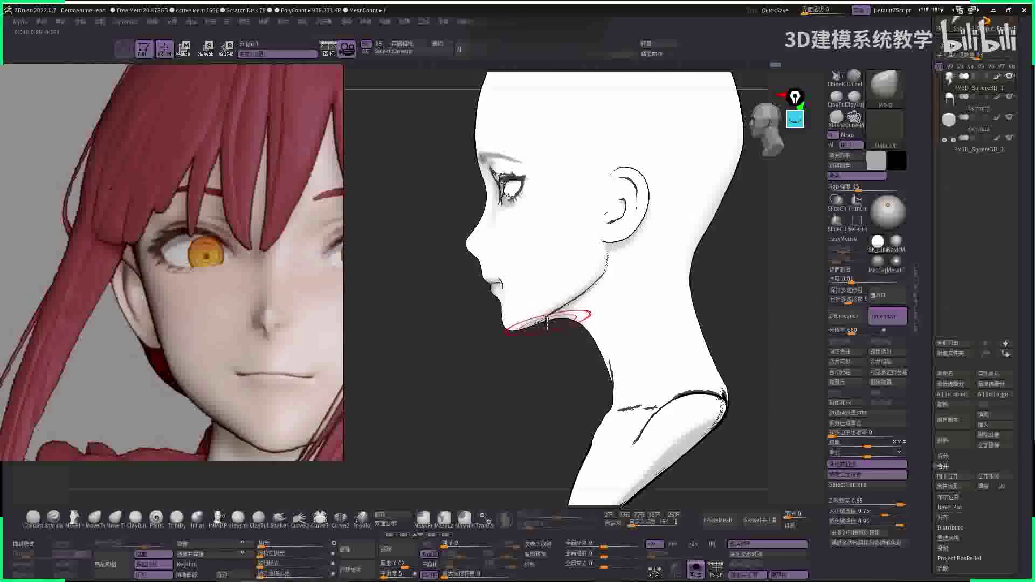
pyautogui.keyDown('ctrl'); pyautogui.moveTo(549, 323); pyautogui.dragTo(545, 324); pyautogui.keyUp('ctrl')
pyautogui.keyDown('ctrl'); pyautogui.moveTo(544, 324); pyautogui.dragTo(537, 316, button='right'); pyautogui.keyUp('ctrl')
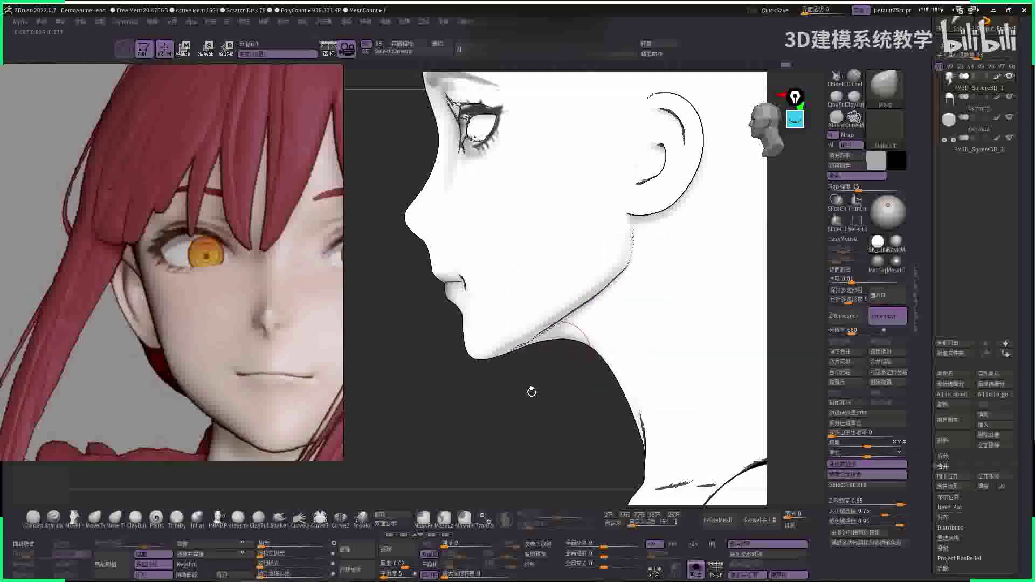
pyautogui.moveTo(532, 388)
pyautogui.keyDown('ctrl'); pyautogui.mouseDown(button='right')
pyautogui.moveTo(453, 341)
pyautogui.moveTo(452, 355)
pyautogui.moveTo(501, 376)
pyautogui.mouseUp(button='right'); pyautogui.keyUp('ctrl')
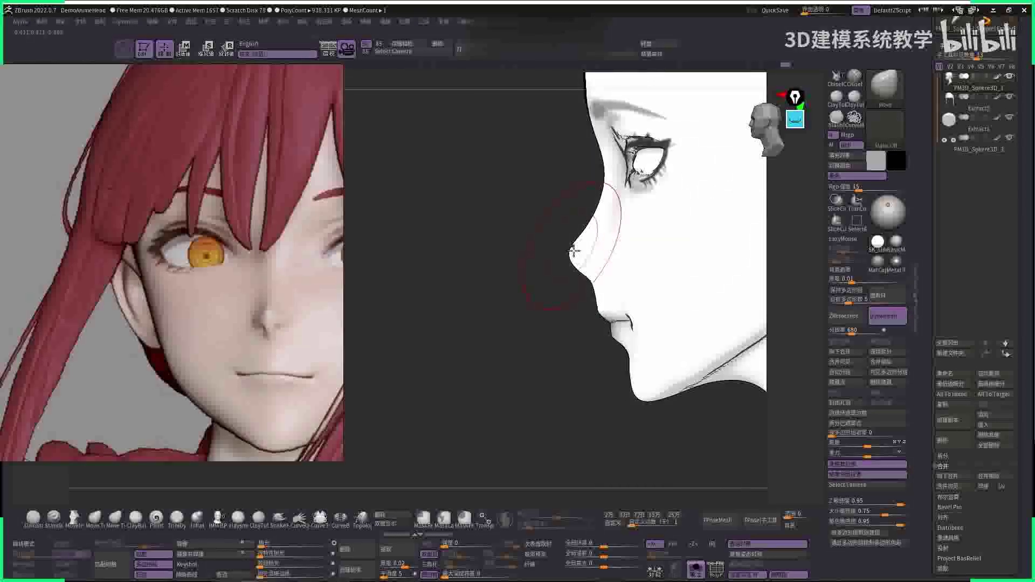
# - Reshape the nose bridge and tip in side profile with the Move brush
pyautogui.rightClick(570, 252)
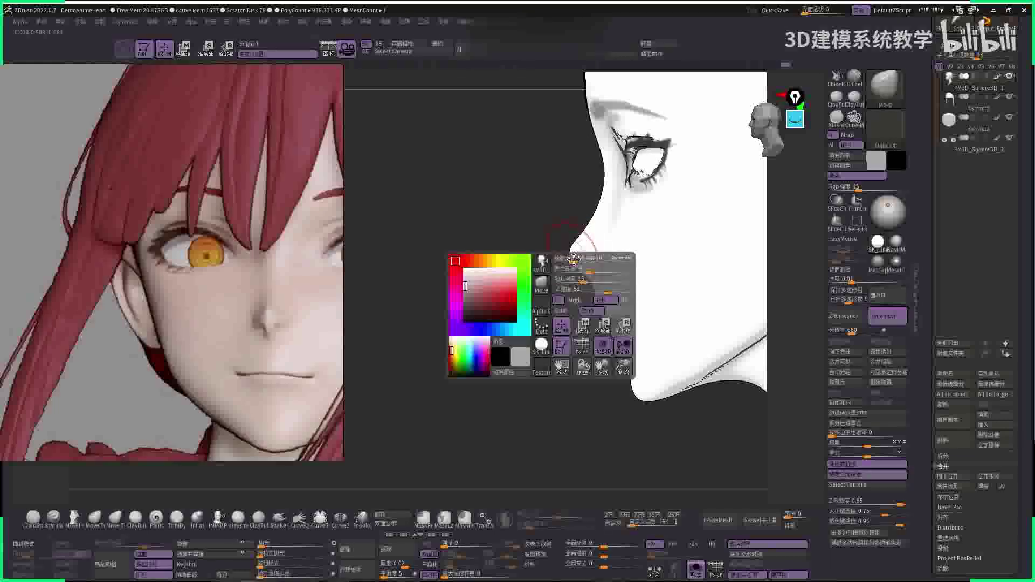
pyautogui.moveTo(570, 252)
pyautogui.keyDown('ctrl'); pyautogui.mouseDown(button='right')
pyautogui.moveTo(552, 261)
pyautogui.moveTo(565, 252)
pyautogui.mouseUp(button='right'); pyautogui.keyUp('ctrl')
pyautogui.rightClick(553, 261)
pyautogui.rightClick(567, 255)
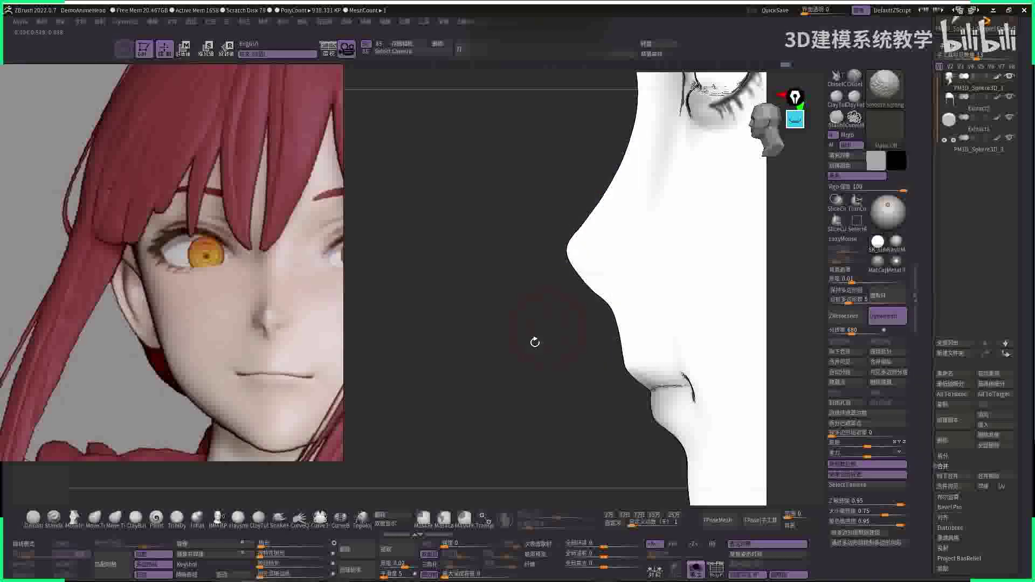
pyautogui.press('f')
pyautogui.keyDown('shift'); pyautogui.moveTo(448, 317); pyautogui.dragTo(539, 302); pyautogui.keyUp('shift')
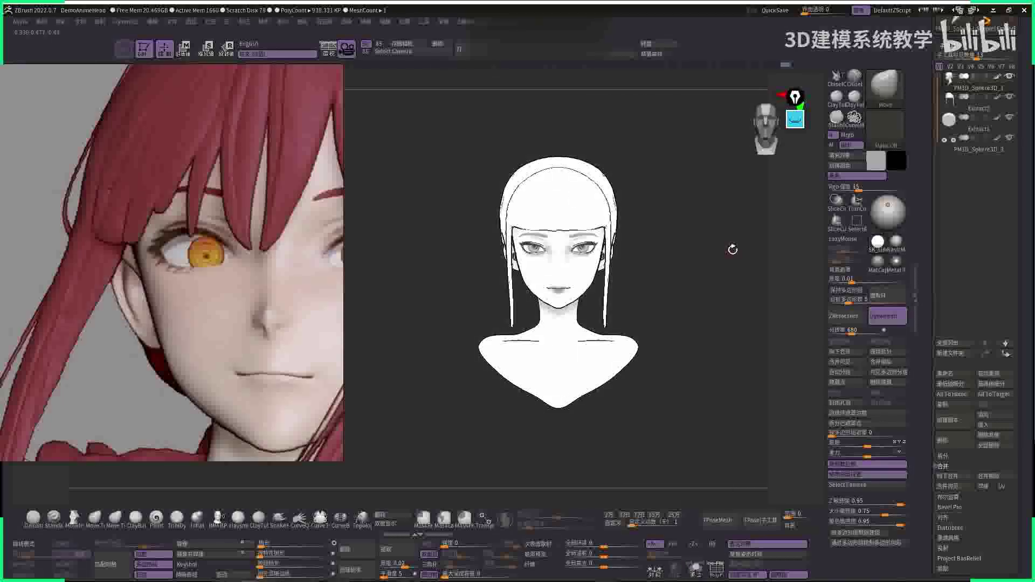
# - Switch the head to MatCap Gray and sculpt and smooth along the upper lip
pyautogui.click(877, 267)
pyautogui.scroll(5, 733, 289)
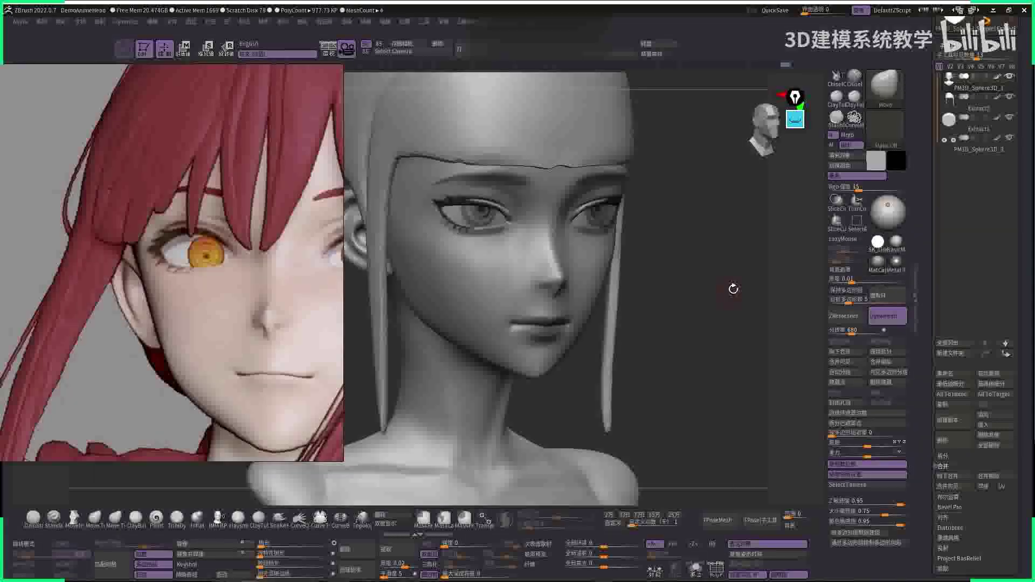
pyautogui.scroll(3, 561, 286)
pyautogui.press('space')
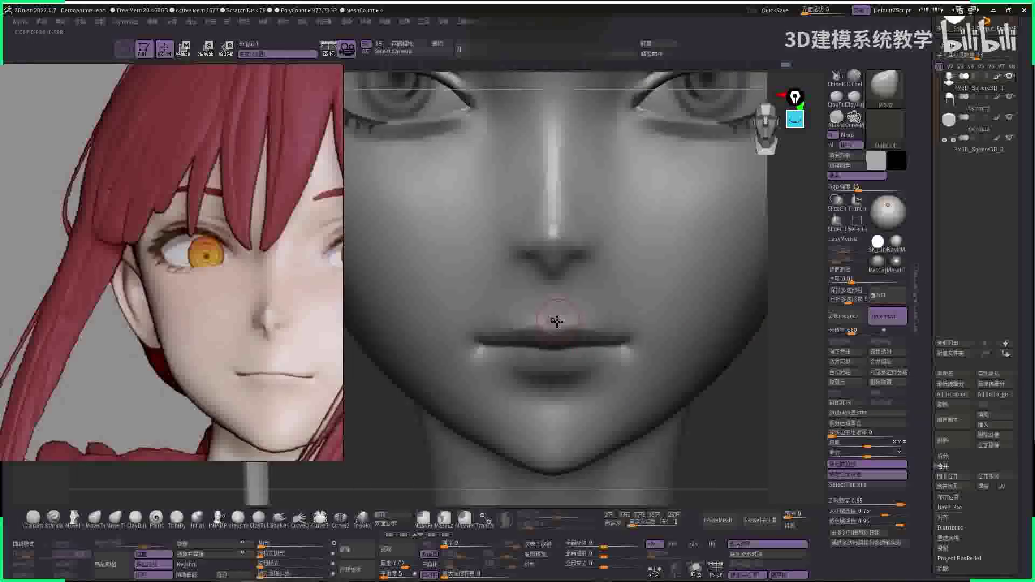
pyautogui.press('space')
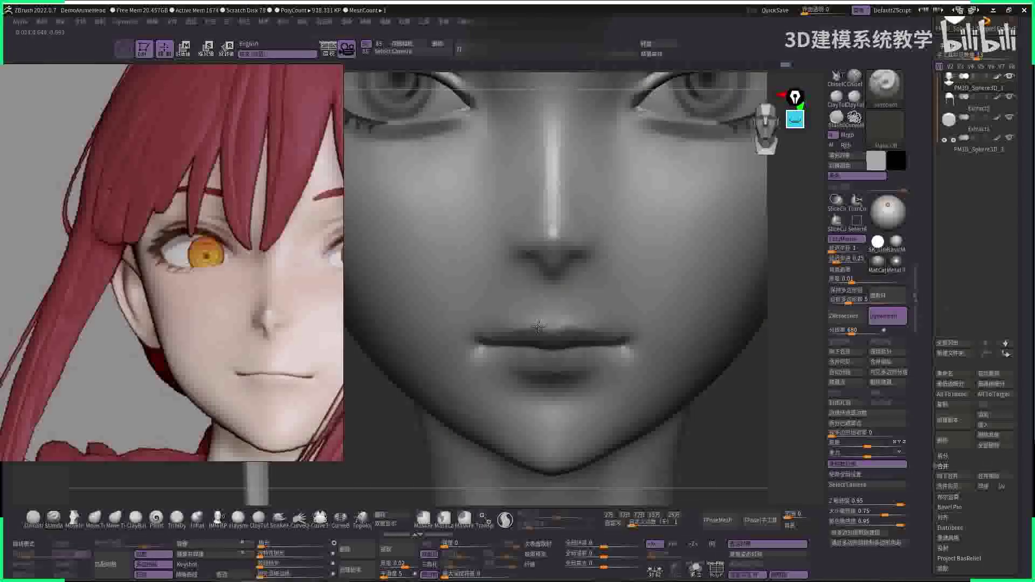
pyautogui.press('shift')
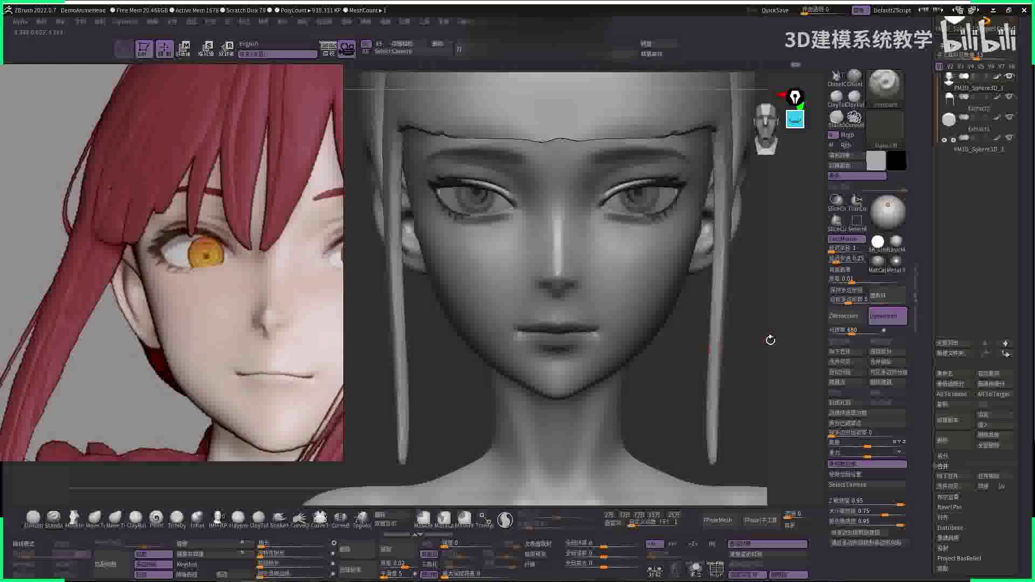
pyautogui.keyDown('ctrl'); pyautogui.moveTo(534, 323); pyautogui.dragTo(537, 310, button='right'); pyautogui.keyUp('ctrl')
pyautogui.keyDown('alt'); pyautogui.moveTo(654, 390); pyautogui.dragTo(531, 286, button='right'); pyautogui.keyUp('alt')
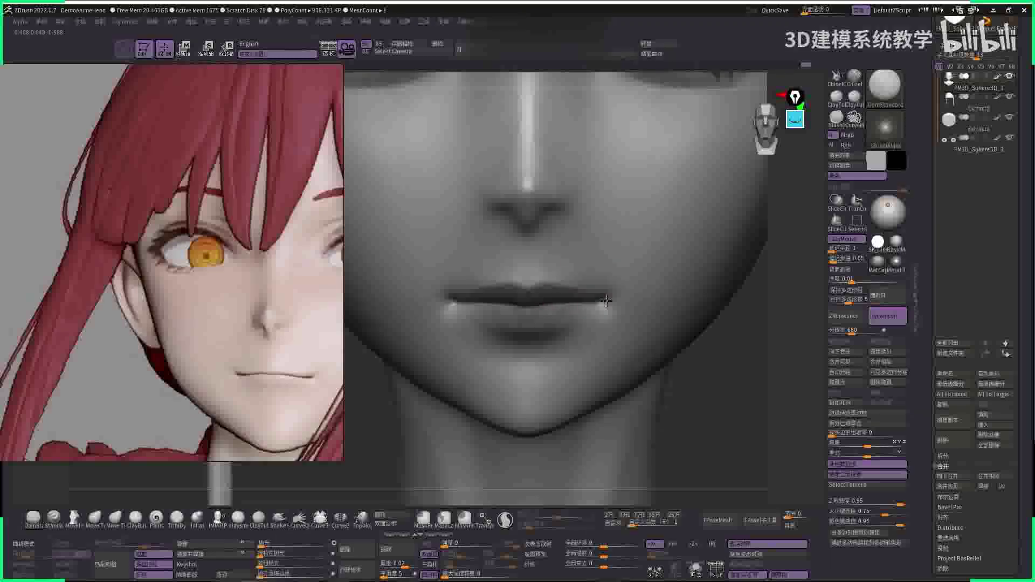
pyautogui.press('f')
# - Refine the lips and nose from a three-quarter view, smoothing with Shift
pyautogui.moveTo(581, 289); pyautogui.dragTo(556, 287, button='right')
pyautogui.moveTo(402, 297); pyautogui.dragTo(552, 274, button='right')
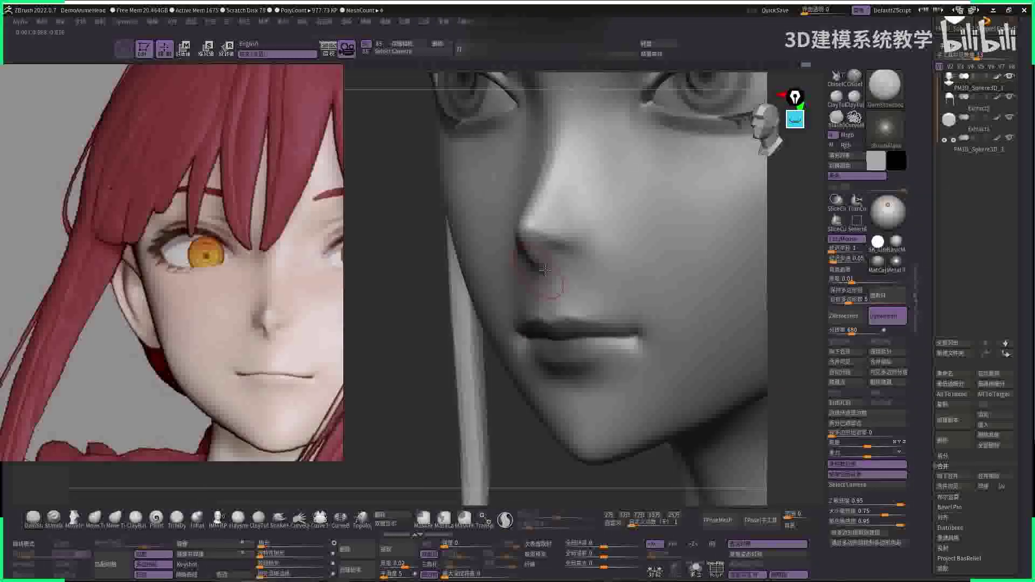
pyautogui.press('space')
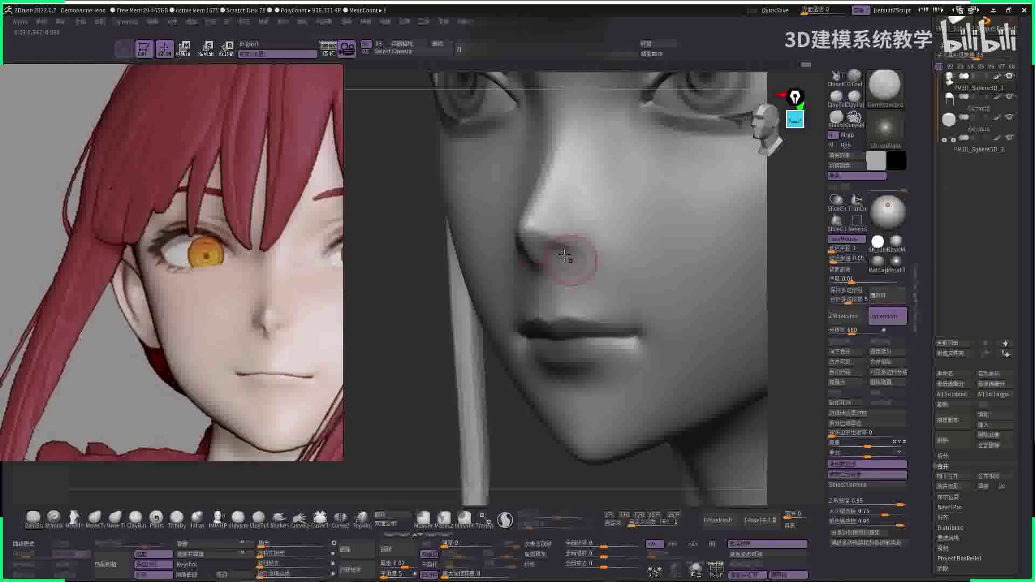
pyautogui.moveTo(562, 263); pyautogui.dragTo(528, 251, button='right')
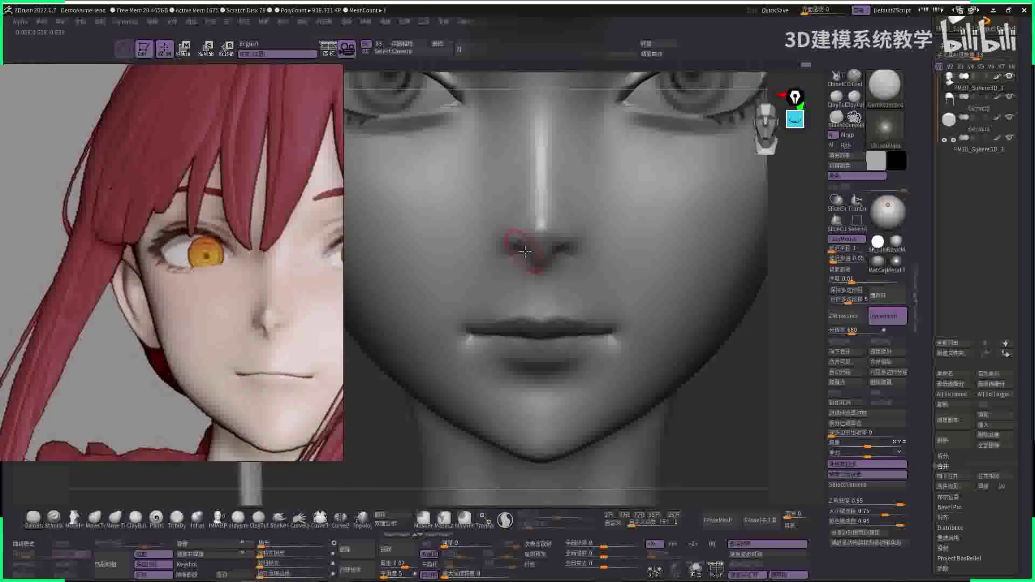
pyautogui.press('space')
pyautogui.press('shift')
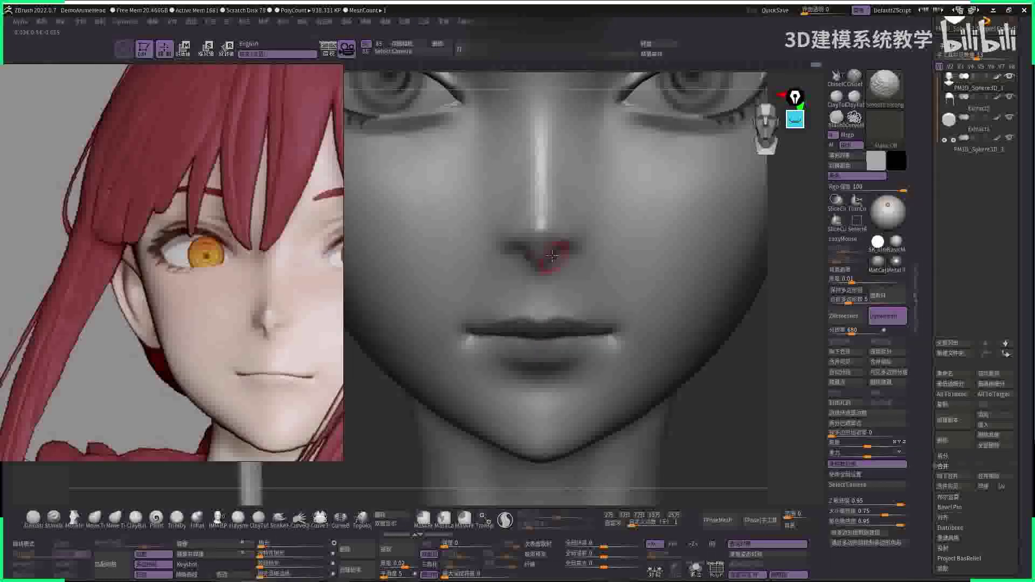
pyautogui.press('l')
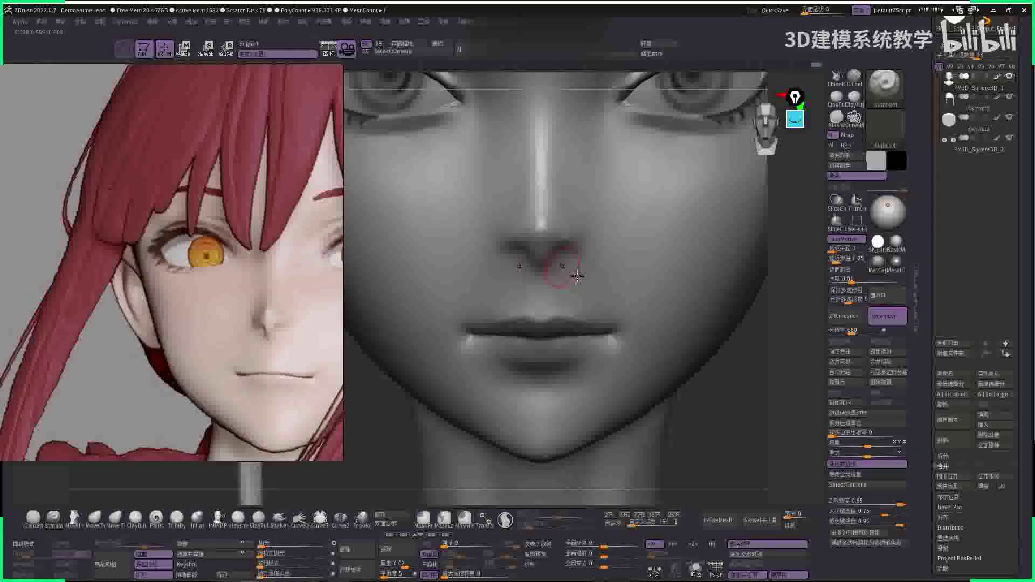
# - Adjust the nose profile from the side with a smaller Move brush
pyautogui.moveTo(543, 286)
pyautogui.keyDown('shift'); pyautogui.mouseDown(button='right')
pyautogui.moveTo(654, 284)
pyautogui.moveTo(557, 282)
pyautogui.moveTo(550, 268)
pyautogui.mouseUp(button='right'); pyautogui.keyUp('shift')
pyautogui.press('b')
pyautogui.press('m')
pyautogui.press('v')
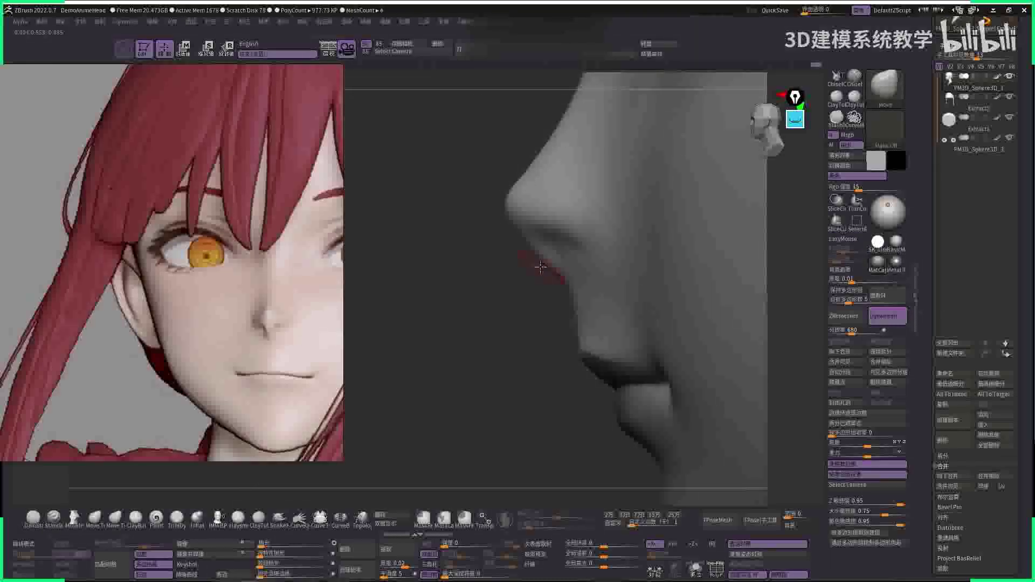
pyautogui.press('space')
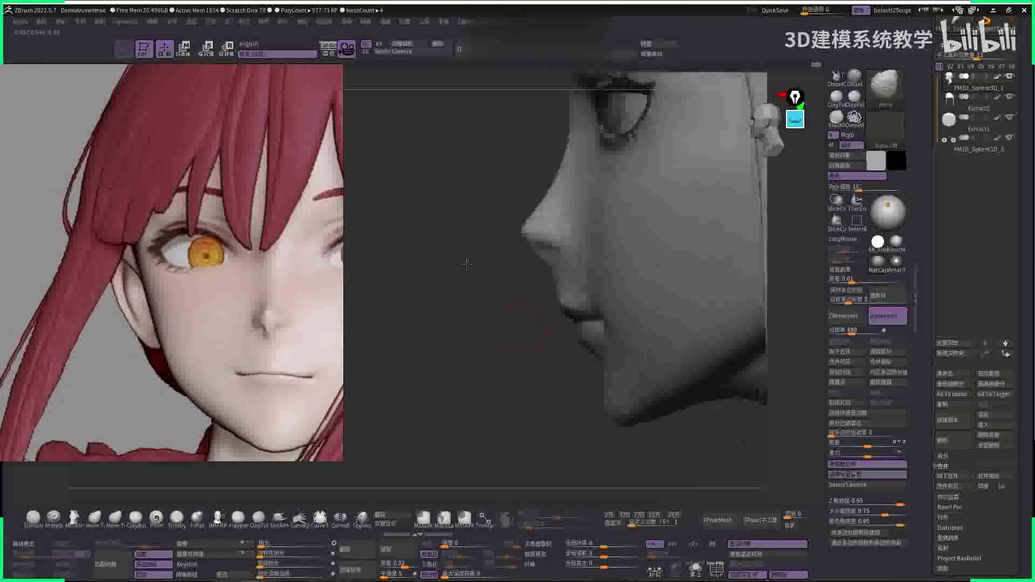
pyautogui.press('f')
pyautogui.moveTo(462, 265)
pyautogui.mouseDown()
pyautogui.moveTo(462, 282)
pyautogui.moveTo(665, 248)
pyautogui.moveTo(620, 254)
pyautogui.moveTo(593, 280)
pyautogui.moveTo(682, 256)
pyautogui.moveTo(684, 290)
pyautogui.moveTo(693, 237)
pyautogui.moveTo(675, 254)
pyautogui.moveTo(609, 205)
pyautogui.moveTo(619, 196)
pyautogui.moveTo(619, 207)
pyautogui.moveTo(619, 173)
pyautogui.moveTo(610, 262)
pyautogui.moveTo(614, 216)
pyautogui.mouseUp()
pyautogui.rightClick(593, 302)
# - Isolate the head mesh with Solo, hiding the hair, and frame the bust from the front
pyautogui.scroll(3, 604, 215)
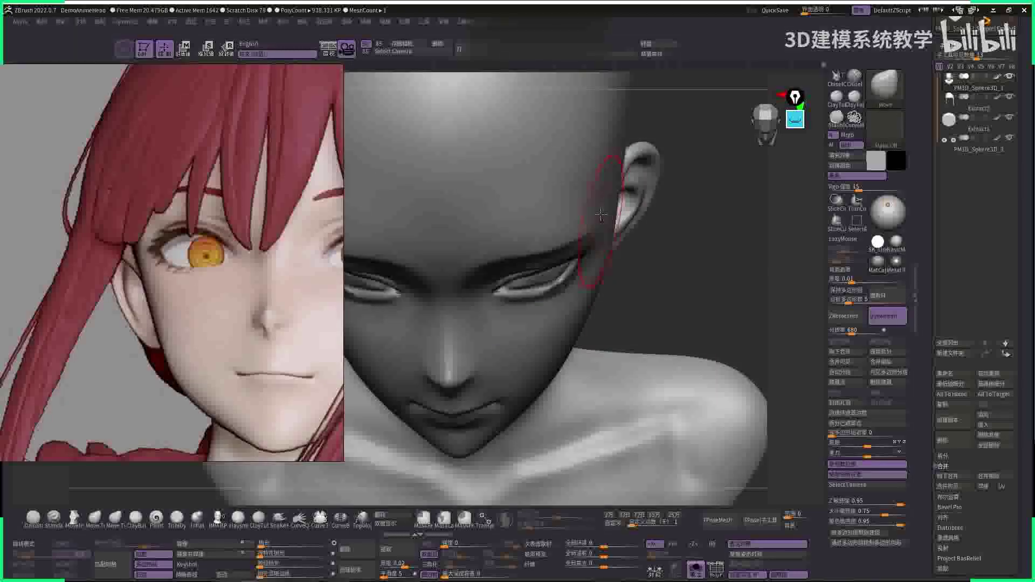
pyautogui.press('f')
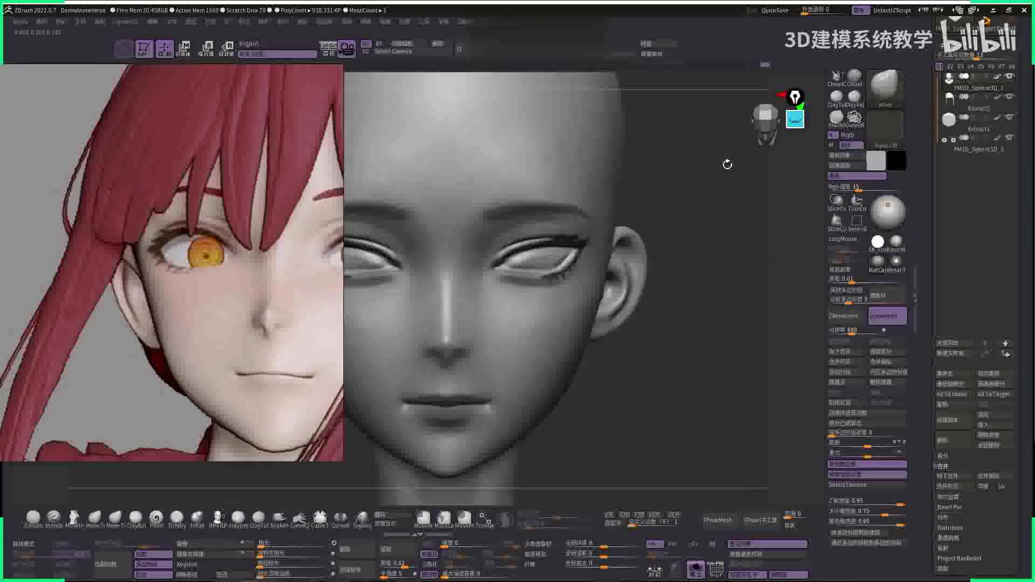
pyautogui.moveTo(728, 162); pyautogui.dragTo(733, 166)
pyautogui.hotkey('ctrl', 'shift', 's')
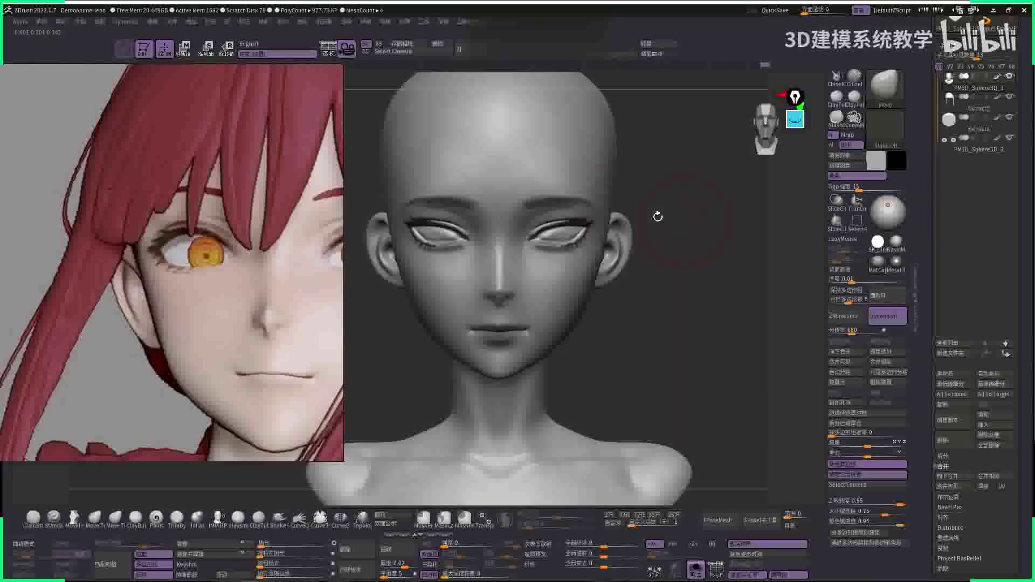
pyautogui.scroll(2, 611, 208)
pyautogui.moveTo(623, 199); pyautogui.dragTo(607, 177)
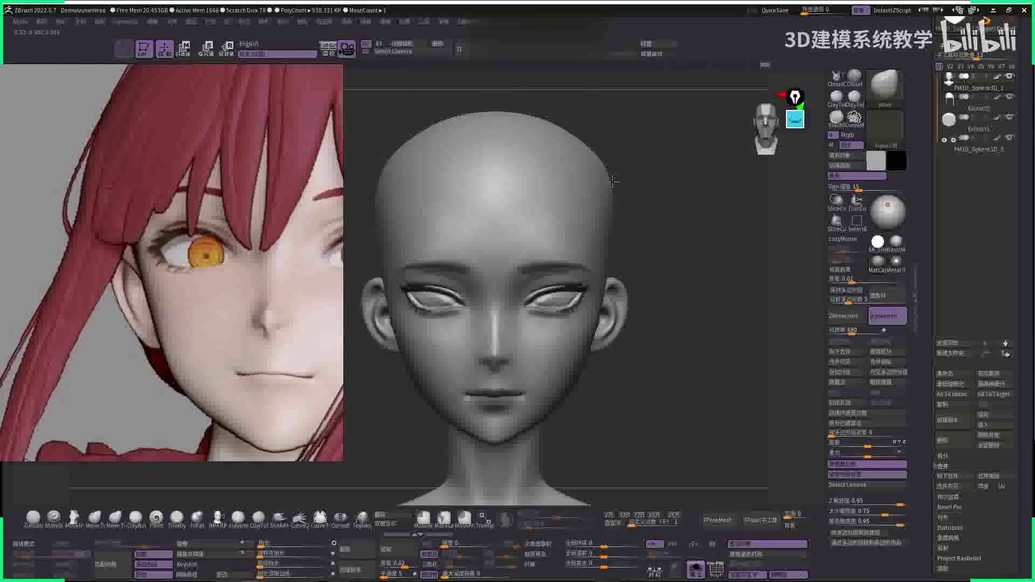
pyautogui.press('f')
pyautogui.moveTo(689, 178); pyautogui.dragTo(586, 157)
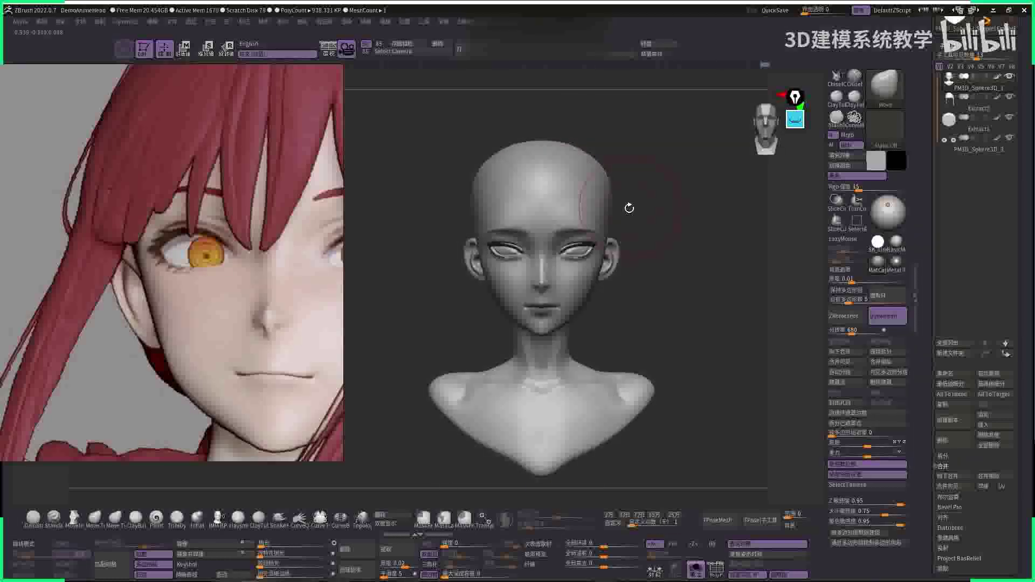
# - Shape the cranium and back of the head with a reduced-size Move brush
pyautogui.moveTo(629, 209); pyautogui.dragTo(609, 229)
pyautogui.press('space')
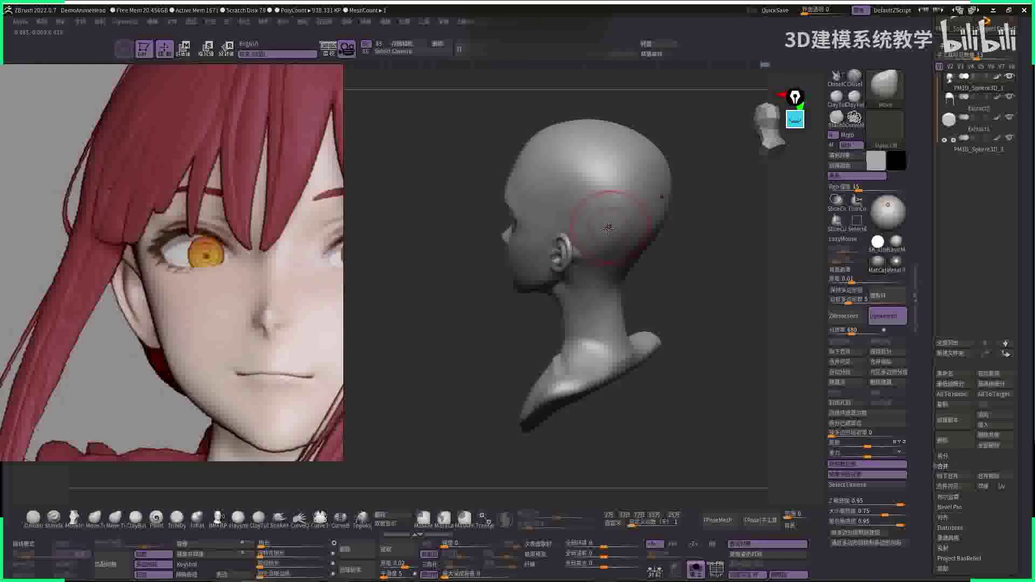
pyautogui.press('space')
pyautogui.moveTo(677, 271)
pyautogui.mouseDown()
pyautogui.moveTo(588, 263)
pyautogui.moveTo(756, 215)
pyautogui.moveTo(558, 274)
pyautogui.moveTo(580, 186)
pyautogui.moveTo(581, 209)
pyautogui.moveTo(474, 209)
pyautogui.mouseUp()
pyautogui.press('space')
pyautogui.press('space')
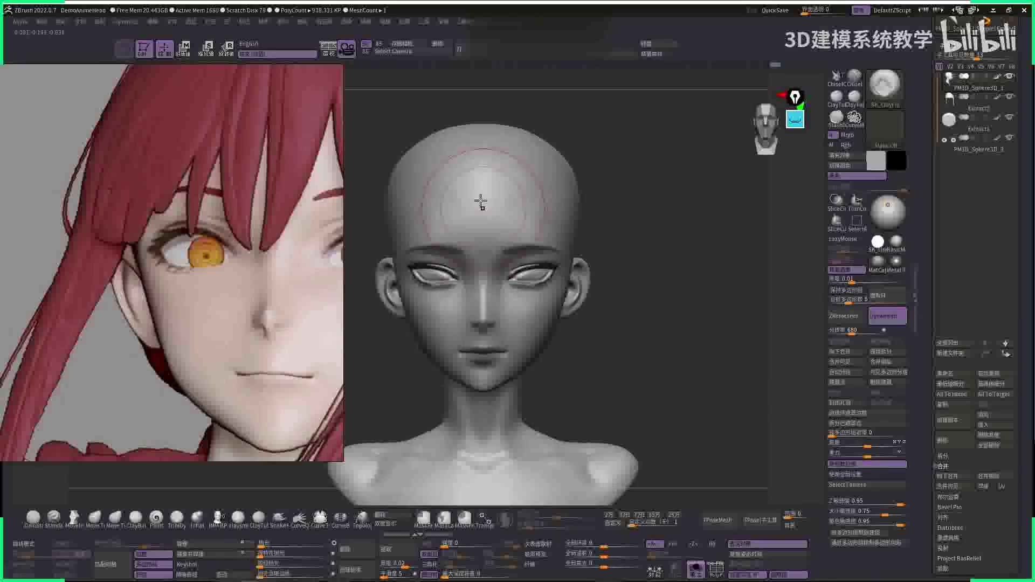
pyautogui.moveTo(587, 206); pyautogui.dragTo(503, 173)
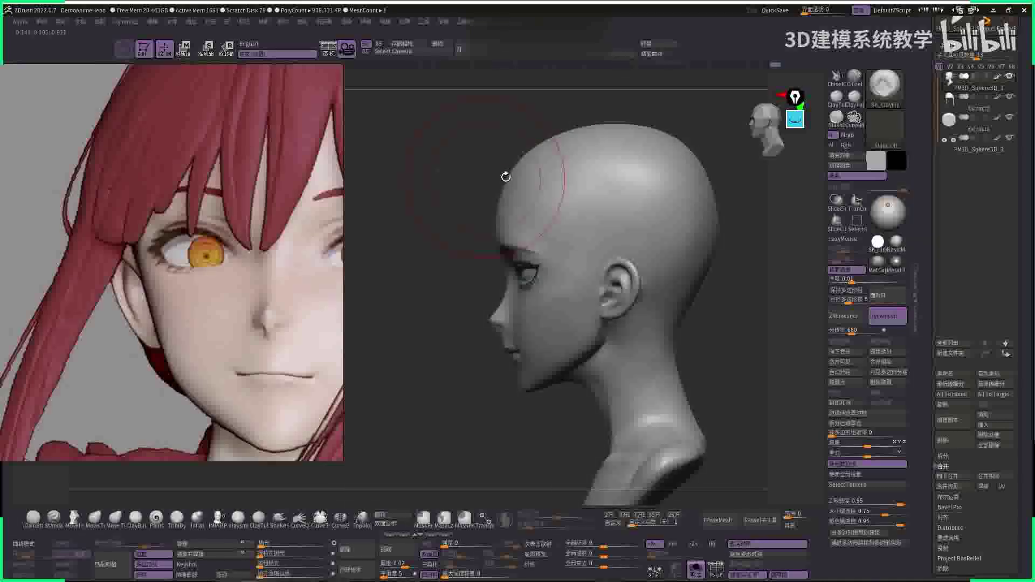
pyautogui.press('space')
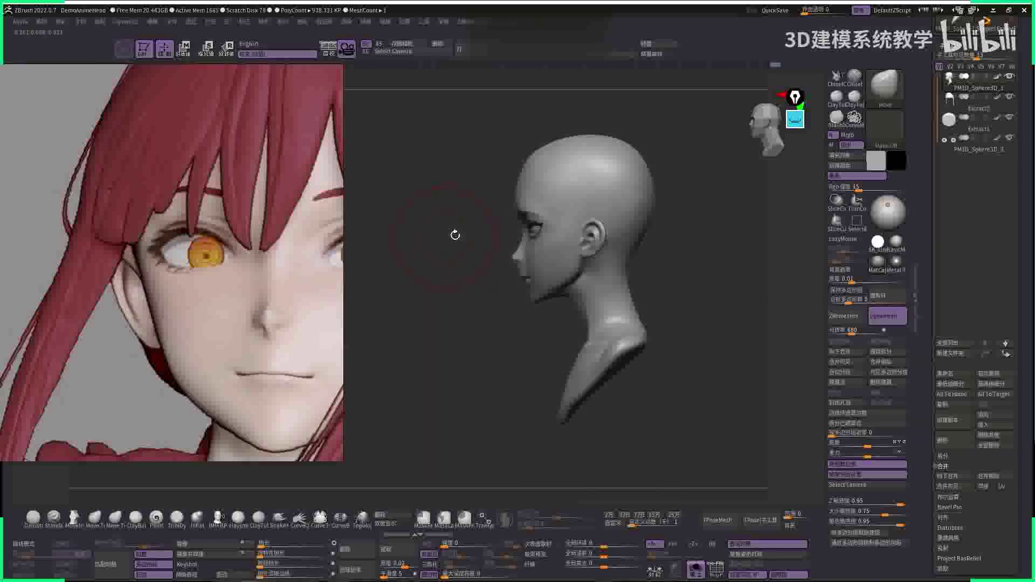
# - Show the hair meshes again and check the face and neck from the front
pyautogui.click(696, 569)
pyautogui.moveTo(647, 377)
pyautogui.mouseDown()
pyautogui.moveTo(723, 272)
pyautogui.moveTo(684, 226)
pyautogui.moveTo(661, 273)
pyautogui.moveTo(577, 344)
pyautogui.moveTo(589, 365)
pyautogui.moveTo(629, 321)
pyautogui.moveTo(612, 322)
pyautogui.moveTo(659, 274)
pyautogui.moveTo(735, 282)
pyautogui.moveTo(690, 286)
pyautogui.moveTo(710, 315)
pyautogui.moveTo(682, 329)
pyautogui.moveTo(537, 308)
pyautogui.moveTo(558, 287)
pyautogui.moveTo(496, 330)
pyautogui.moveTo(474, 377)
pyautogui.moveTo(718, 300)
pyautogui.mouseUp()
pyautogui.press('space')
pyautogui.press('f')
pyautogui.press('space')
pyautogui.press('shift')
# - Frame the head, zoom in on the face and select the eye mesh
pyautogui.press('space')
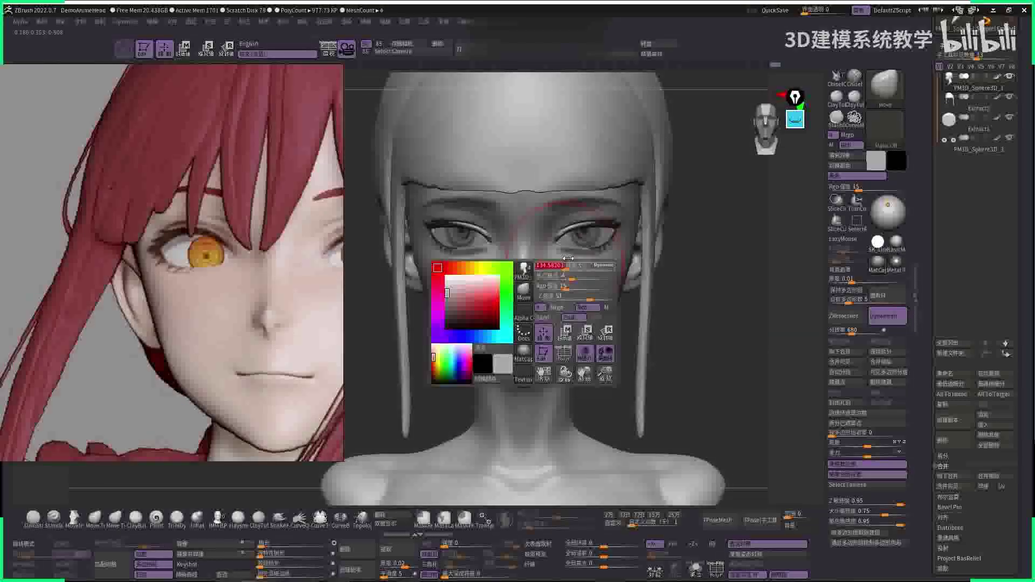
pyautogui.moveTo(518, 302); pyautogui.dragTo(539, 335)
pyautogui.click(328, 47)
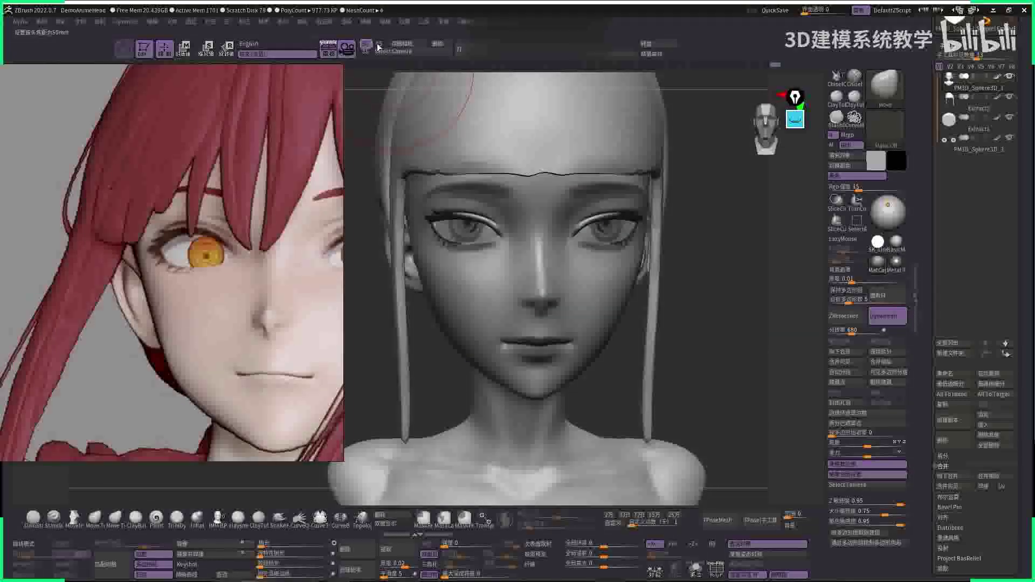
pyautogui.moveTo(636, 243); pyautogui.dragTo(636, 162)
pyautogui.press('f')
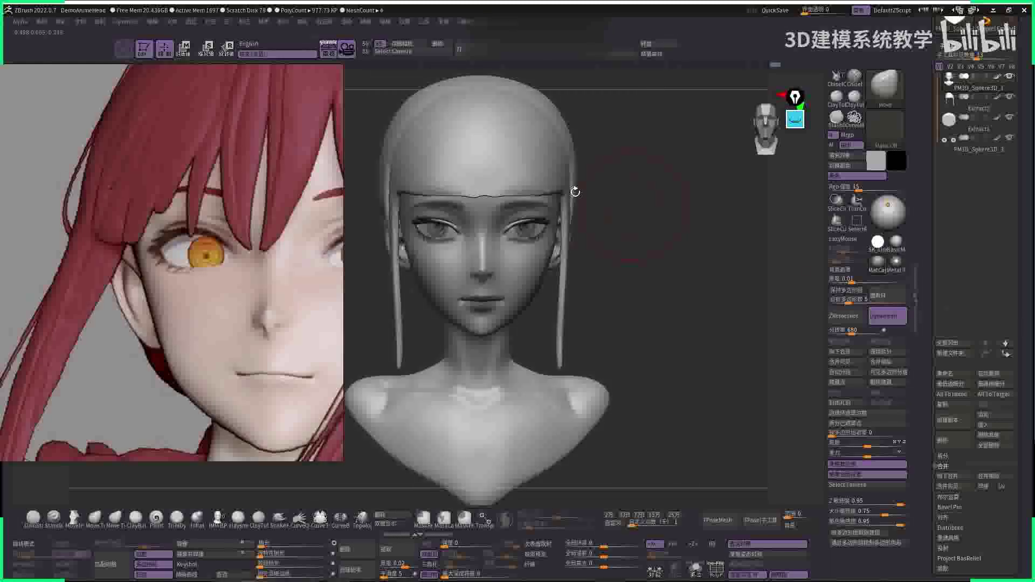
pyautogui.keyDown('alt'); pyautogui.moveTo(694, 199); pyautogui.dragTo(712, 260); pyautogui.keyUp('alt')
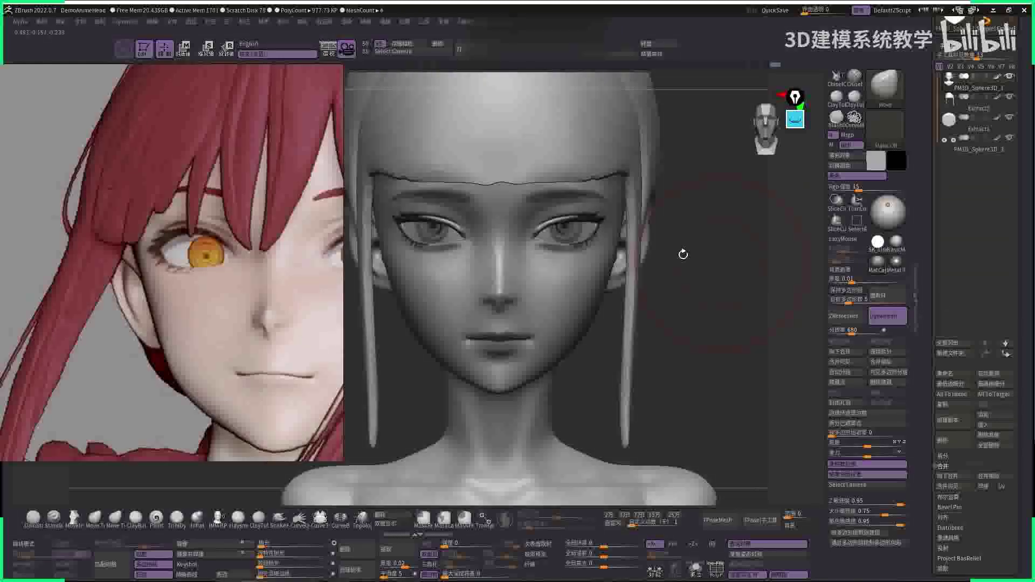
pyautogui.press('space')
pyautogui.keyDown('alt'); pyautogui.click(584, 233); pyautogui.keyUp('alt')
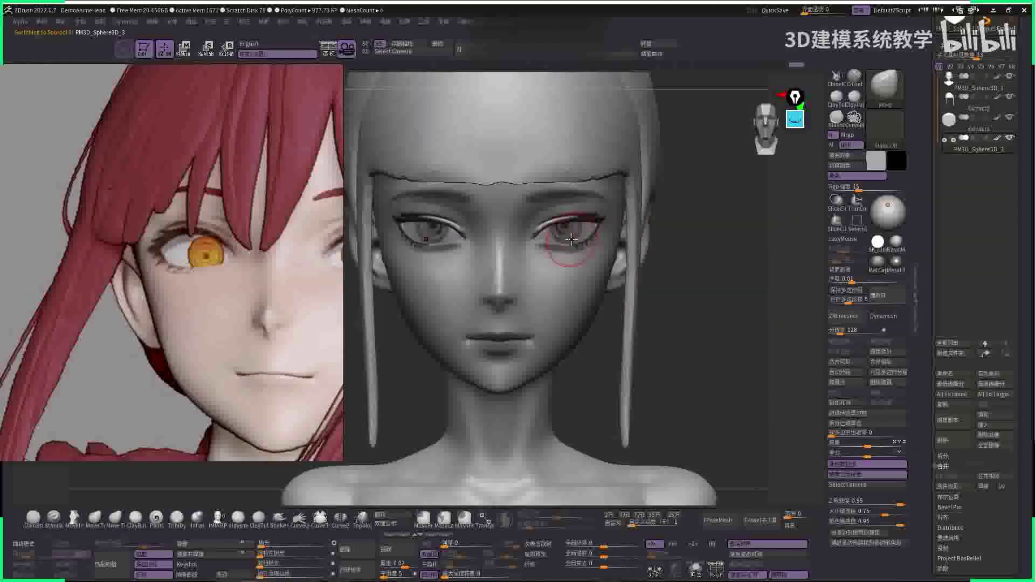
# - Sculpt the face mesh's cheek and jaw with SK_ClayFill, then view the bust from the front
pyautogui.moveTo(722, 261)
pyautogui.mouseDown()
pyautogui.moveTo(707, 261)
pyautogui.moveTo(718, 251)
pyautogui.moveTo(731, 258)
pyautogui.moveTo(489, 301)
pyautogui.moveTo(566, 304)
pyautogui.mouseUp()
pyautogui.press('space')
pyautogui.press('c')
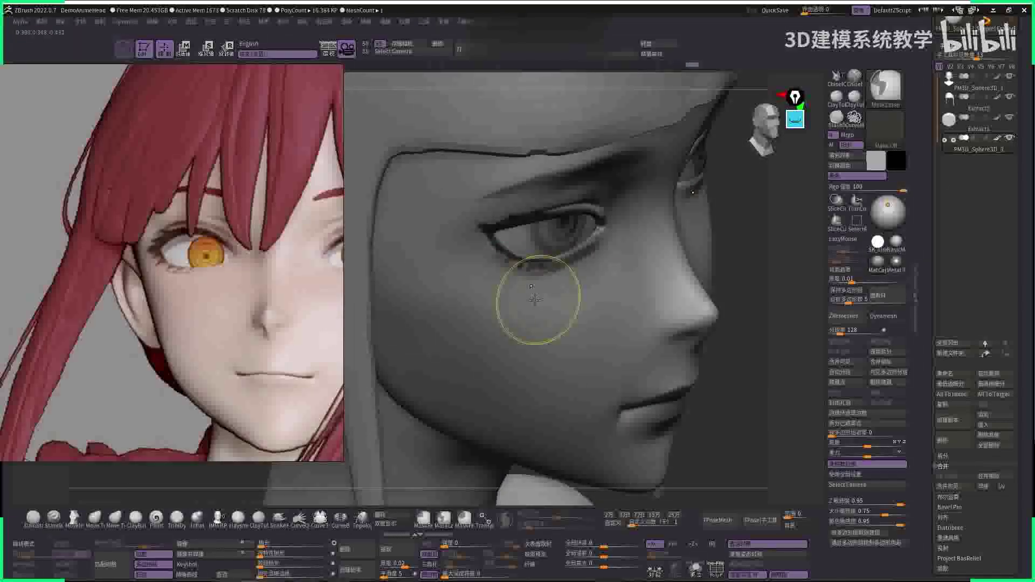
pyautogui.keyDown('alt'); pyautogui.click(527, 302); pyautogui.keyUp('alt')
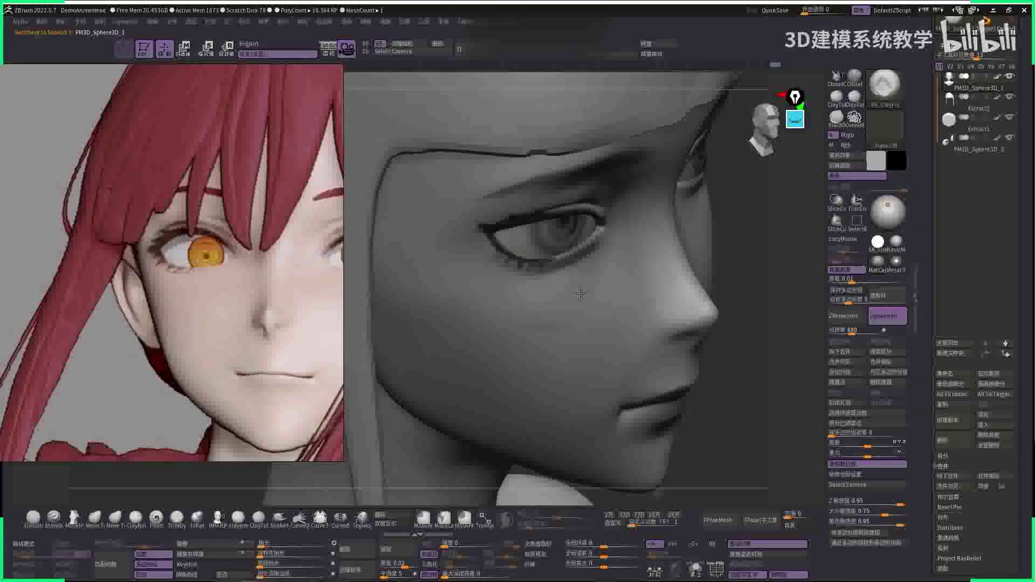
pyautogui.press('space')
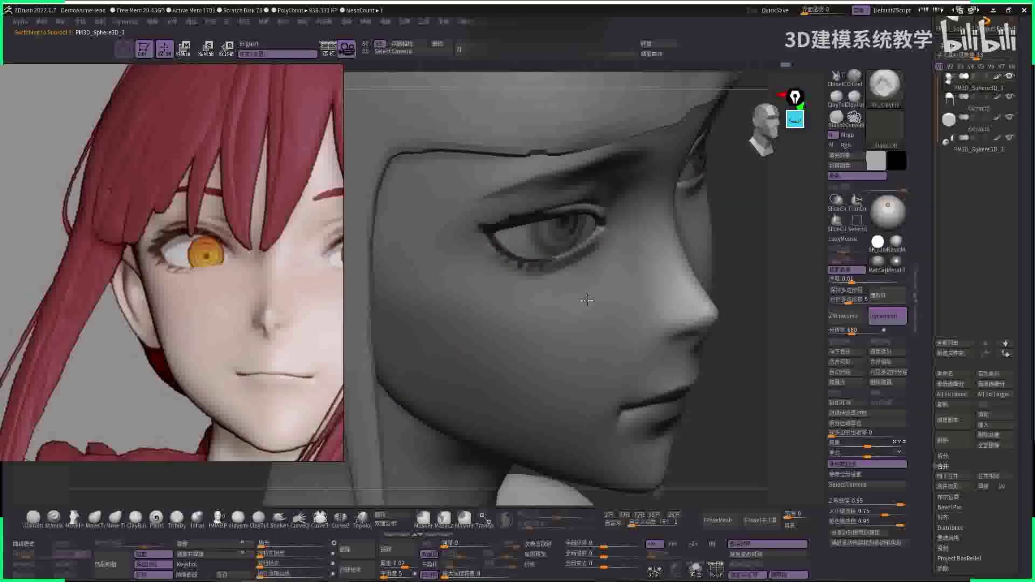
pyautogui.moveTo(524, 297); pyautogui.dragTo(523, 281, button='right')
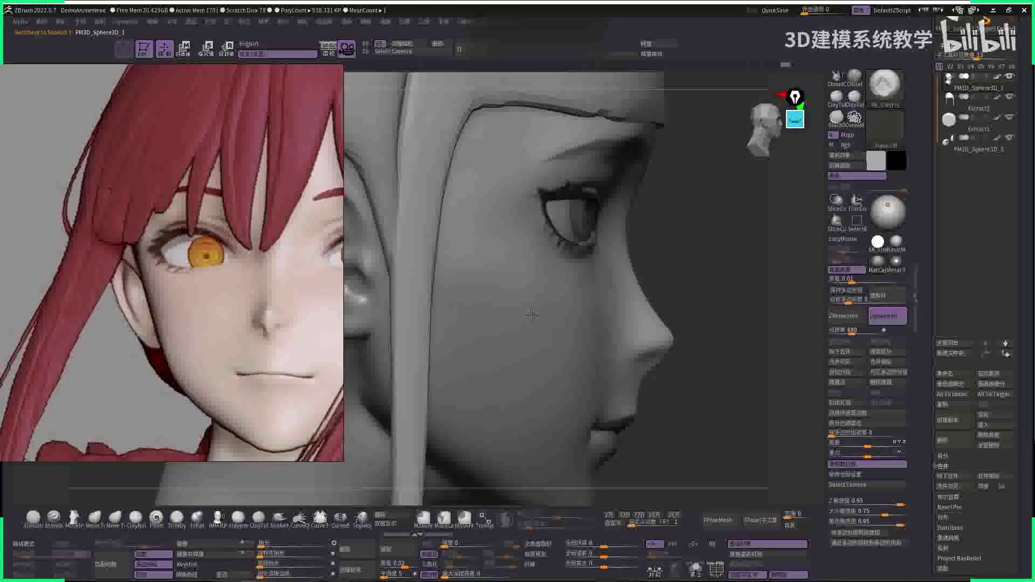
pyautogui.moveTo(540, 409); pyautogui.dragTo(450, 284)
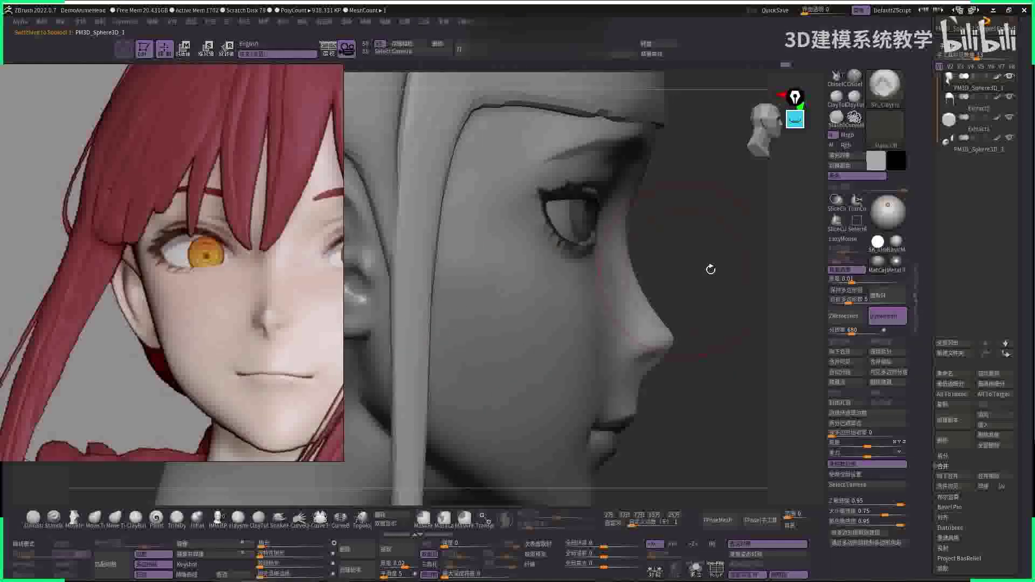
pyautogui.moveTo(711, 270); pyautogui.dragTo(437, 241, button='right')
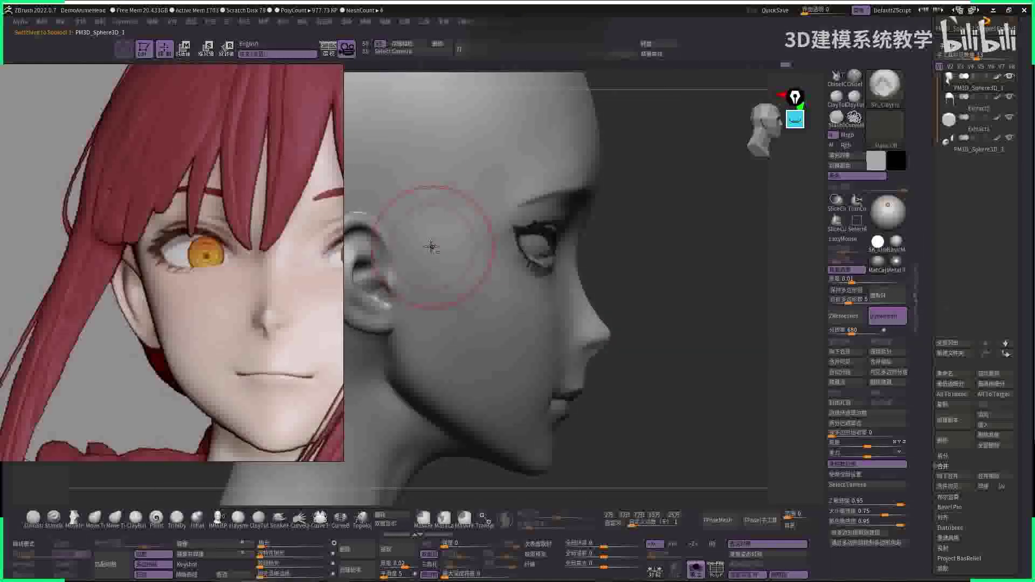
pyautogui.moveTo(565, 264)
pyautogui.mouseDown(button='right')
pyautogui.moveTo(666, 261)
pyautogui.moveTo(629, 226)
pyautogui.moveTo(688, 268)
pyautogui.moveTo(656, 266)
pyautogui.moveTo(683, 288)
pyautogui.moveTo(665, 215)
pyautogui.moveTo(683, 362)
pyautogui.moveTo(597, 201)
pyautogui.mouseUp(button='right')
# - Make the Extract2 hair subtool active, show all subtools, and pick the SnakeHook brush
pyautogui.scroll(-5, 115, 214)
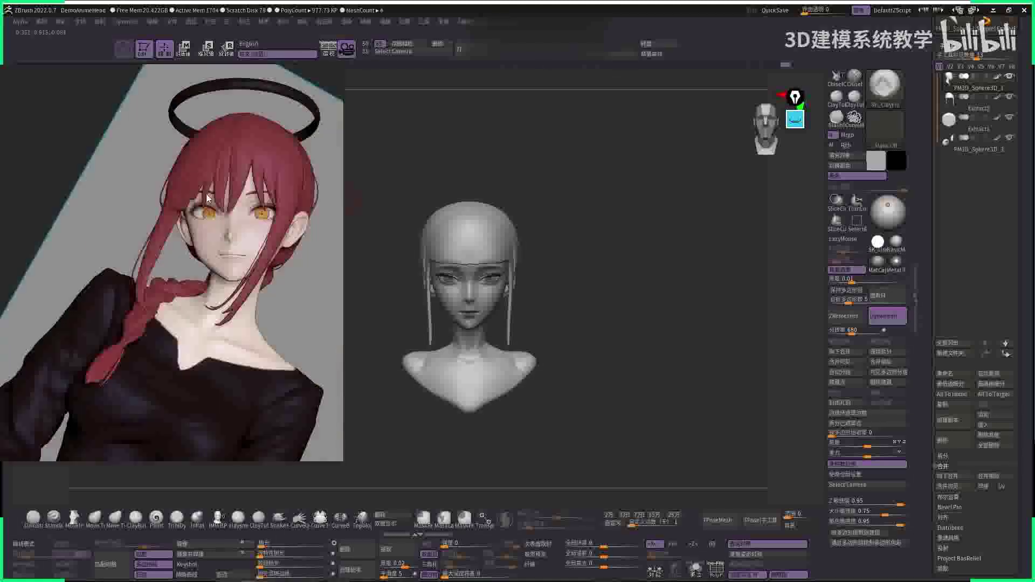
pyautogui.scroll(8, 115, 214)
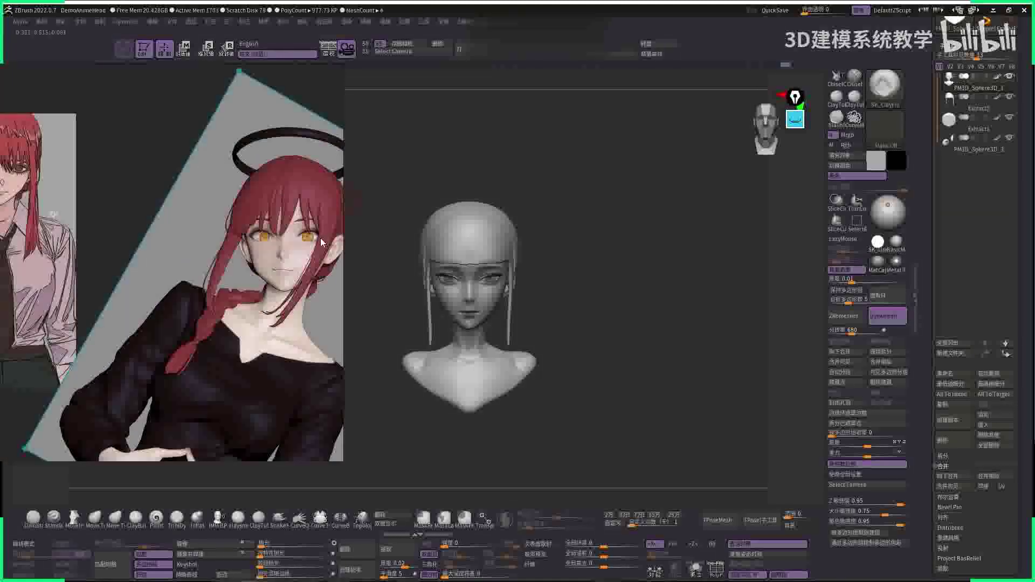
pyautogui.moveTo(545, 259); pyautogui.dragTo(593, 278, button='right')
pyautogui.press('f')
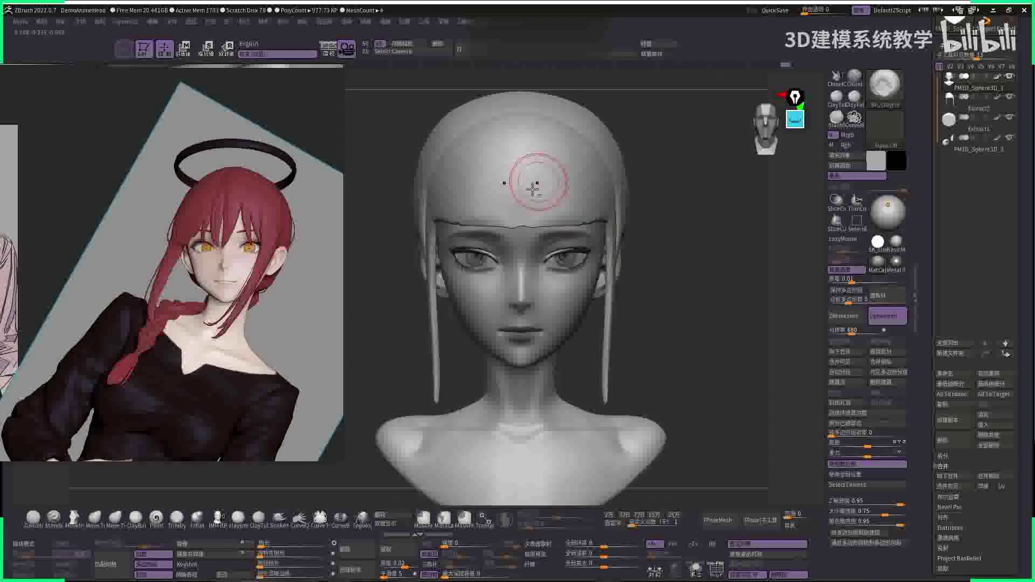
pyautogui.keyDown('ctrl'); pyautogui.moveTo(525, 194); pyautogui.dragTo(665, 238, button='right'); pyautogui.keyUp('ctrl')
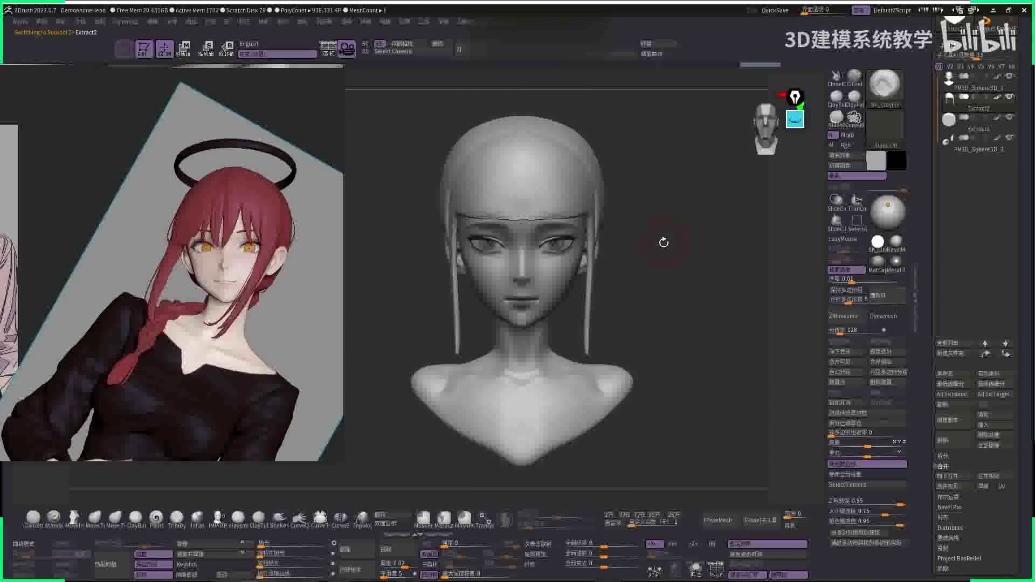
pyautogui.keyDown('alt'); pyautogui.click(592, 276); pyautogui.keyUp('alt')
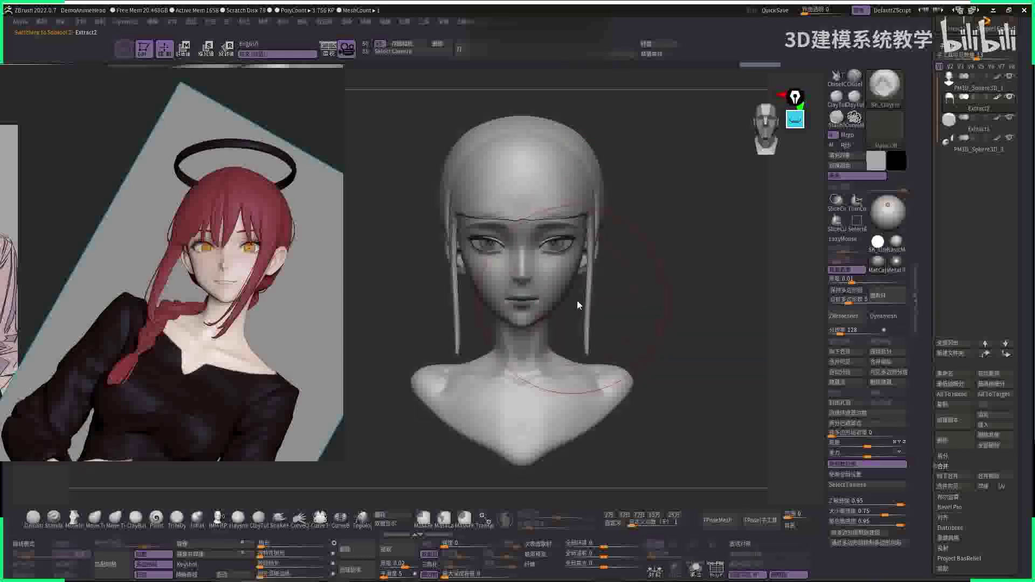
pyautogui.press('space')
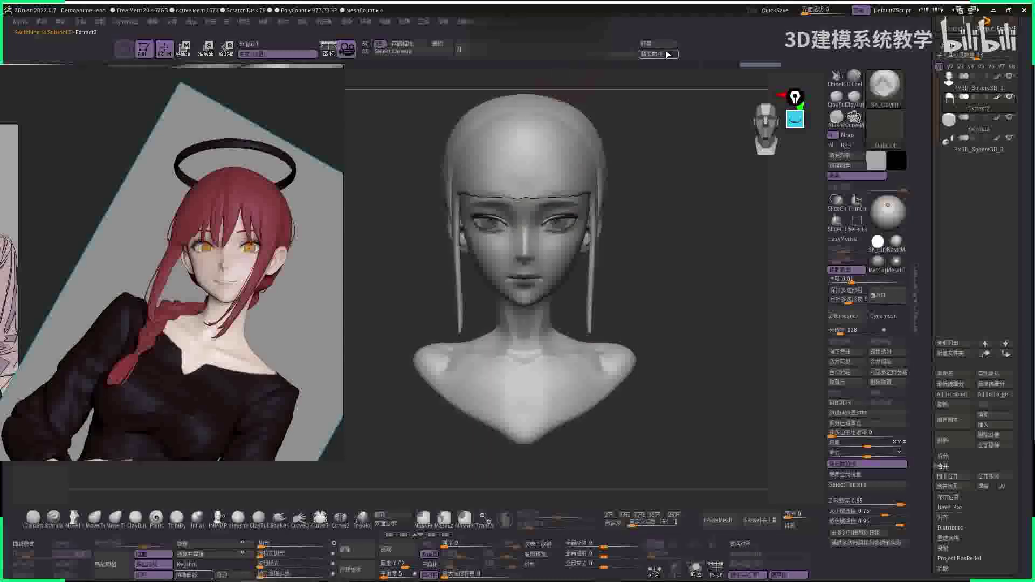
pyautogui.click(281, 527)
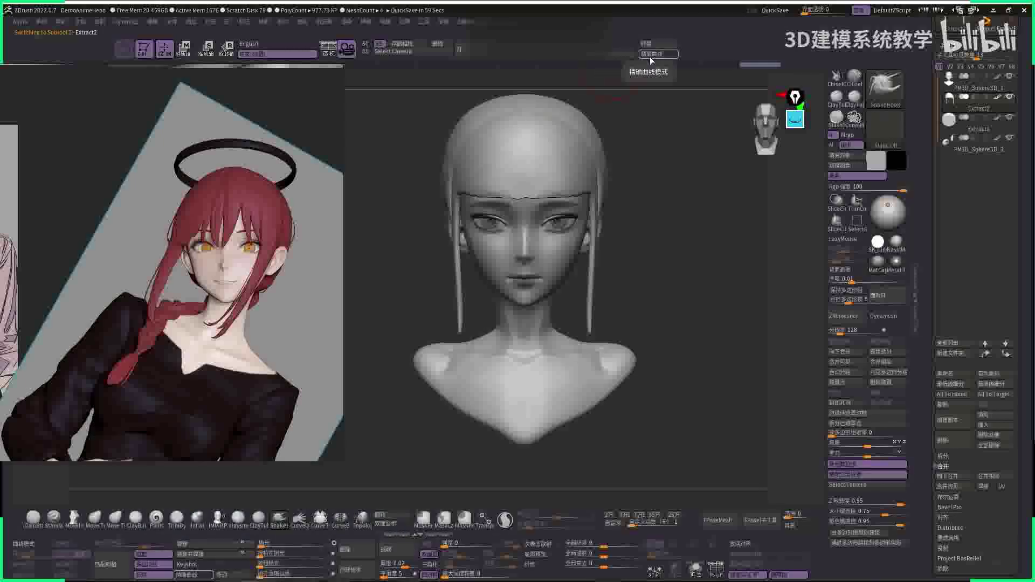
# - Pull the right side lock's tip inward, then reshape and smooth the left lock
pyautogui.keyDown('ctrl'); pyautogui.moveTo(655, 216); pyautogui.dragTo(462, 296, button='right'); pyautogui.keyUp('ctrl')
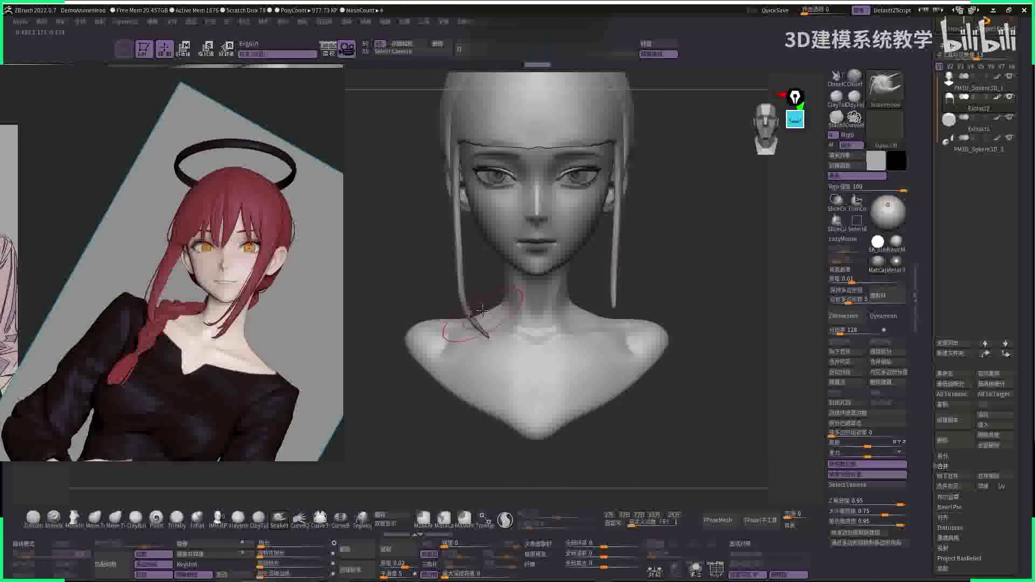
pyautogui.rightClick(481, 311)
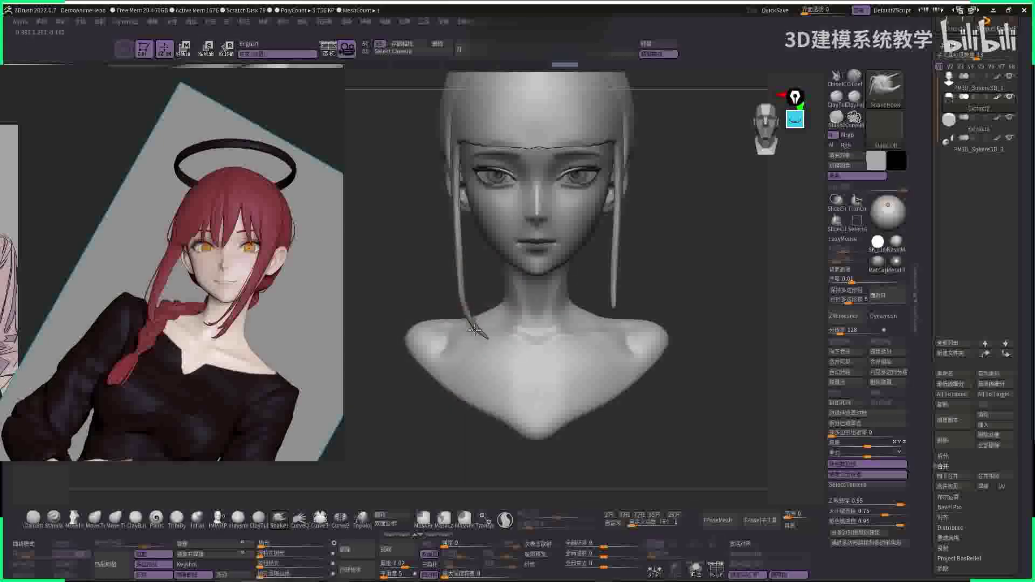
pyautogui.keyDown('alt'); pyautogui.moveTo(683, 226); pyautogui.dragTo(686, 271, button='right'); pyautogui.keyUp('alt')
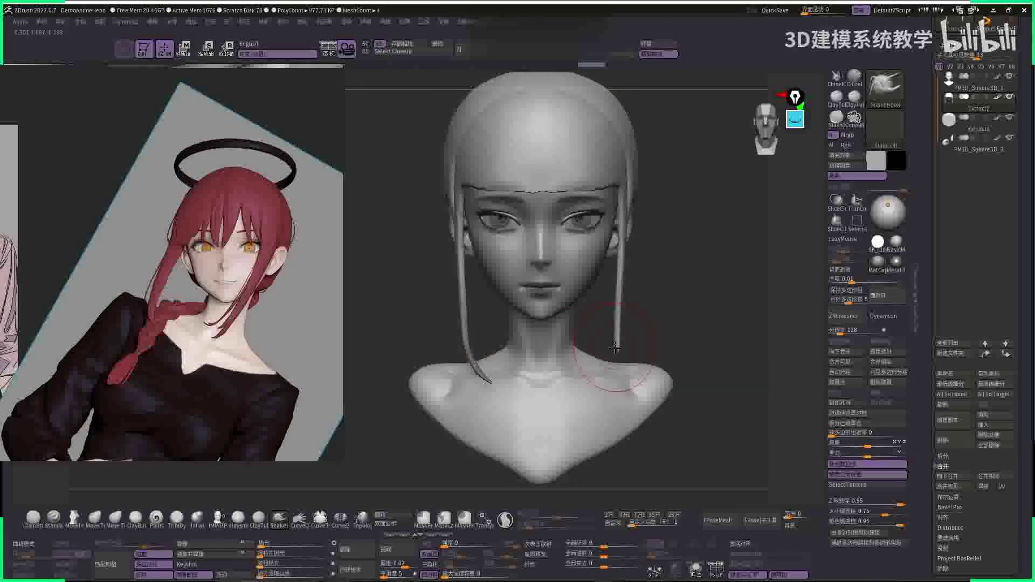
pyautogui.moveTo(614, 348)
pyautogui.mouseDown()
pyautogui.moveTo(581, 366)
pyautogui.moveTo(583, 352)
pyautogui.moveTo(599, 362)
pyautogui.moveTo(630, 236)
pyautogui.moveTo(609, 249)
pyautogui.mouseUp()
pyautogui.rightClick(585, 364)
pyautogui.rightClick(597, 357)
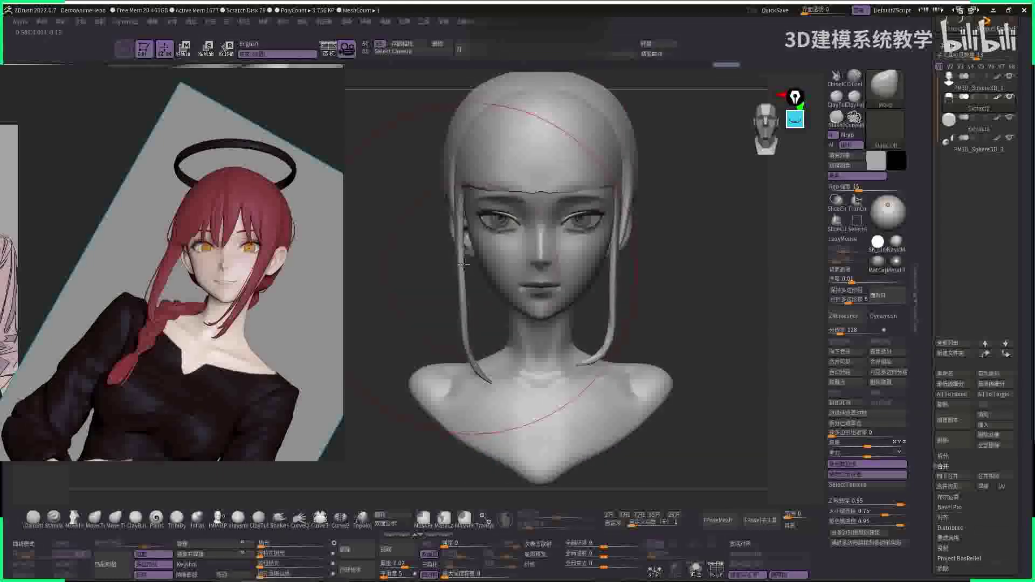
pyautogui.moveTo(464, 335)
pyautogui.mouseDown()
pyautogui.moveTo(458, 177)
pyautogui.moveTo(491, 378)
pyautogui.moveTo(481, 366)
pyautogui.mouseUp()
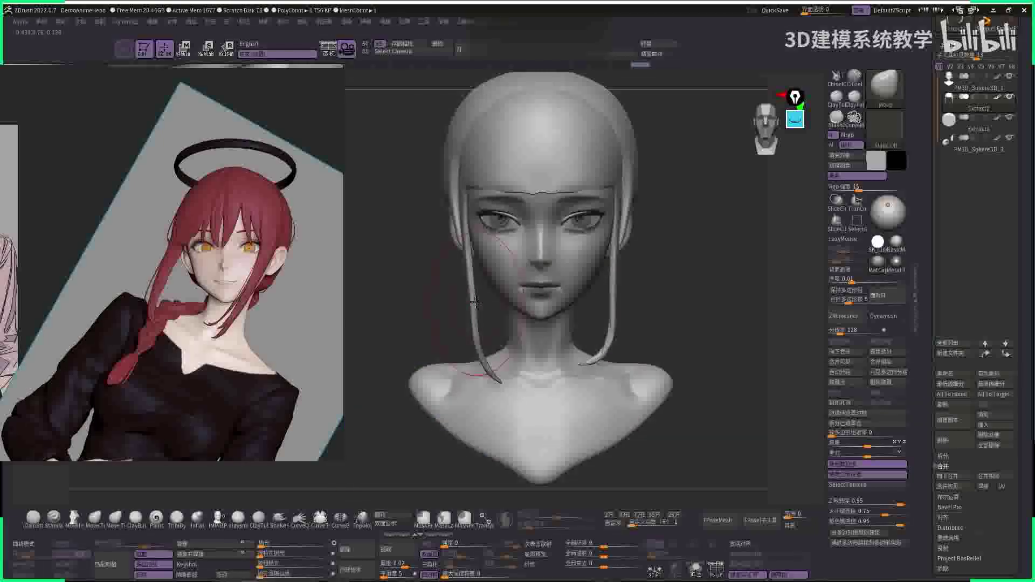
pyautogui.press('space')
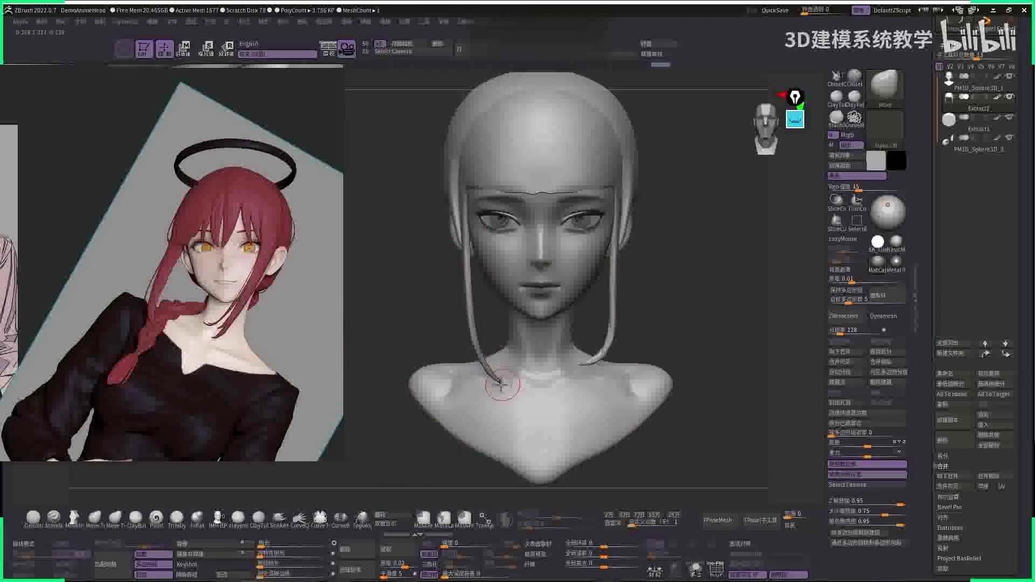
pyautogui.moveTo(614, 302)
pyautogui.mouseDown()
pyautogui.moveTo(539, 291)
pyautogui.moveTo(475, 302)
pyautogui.mouseUp()
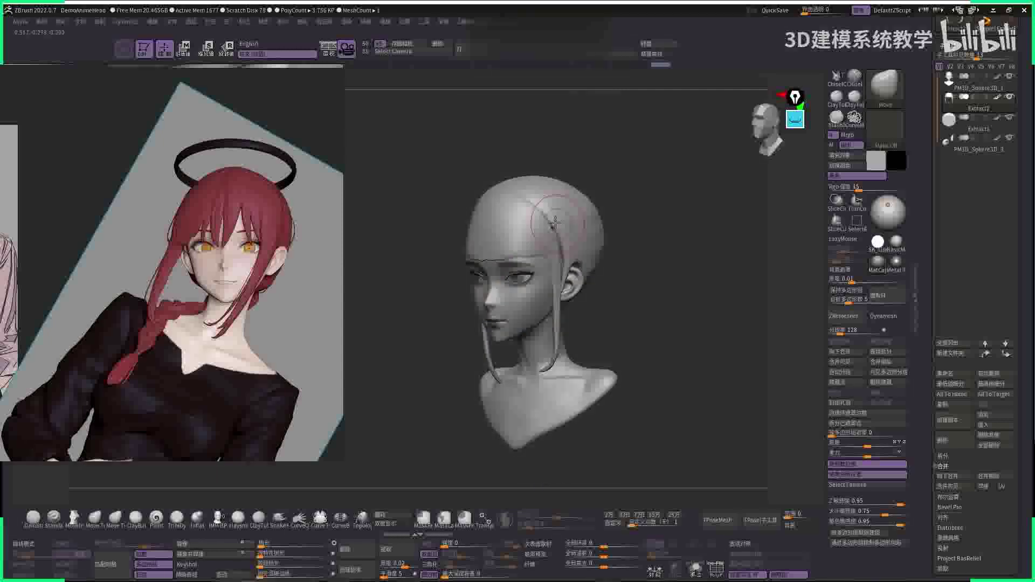
pyautogui.press('space')
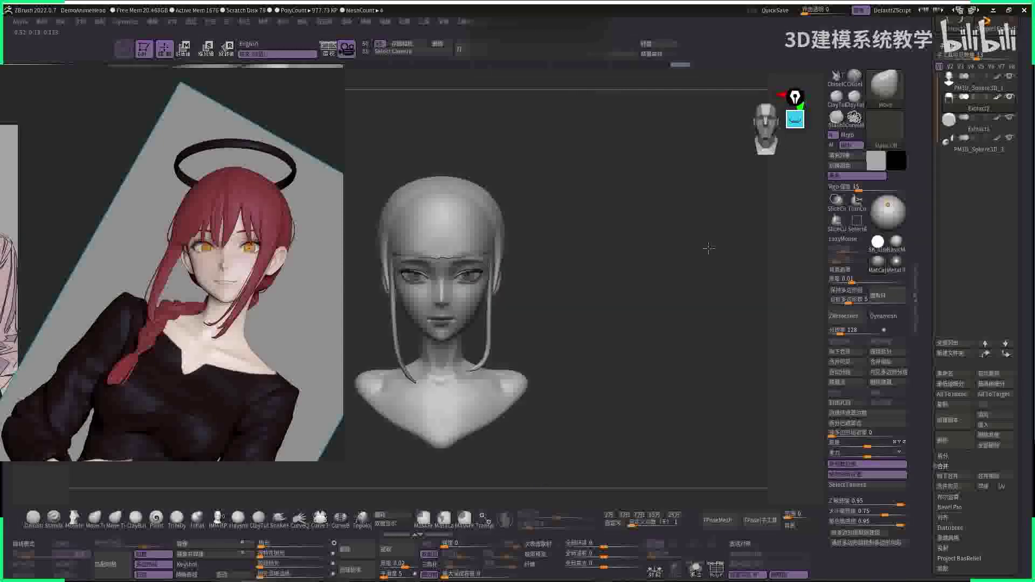
pyautogui.keyDown('shift'); pyautogui.moveTo(647, 243); pyautogui.dragTo(674, 270); pyautogui.keyUp('shift')
# - Undo the blocky remesh and check the smooth bust from three-quarter views
pyautogui.press('f')
pyautogui.hotkey('ctrl', 'z')
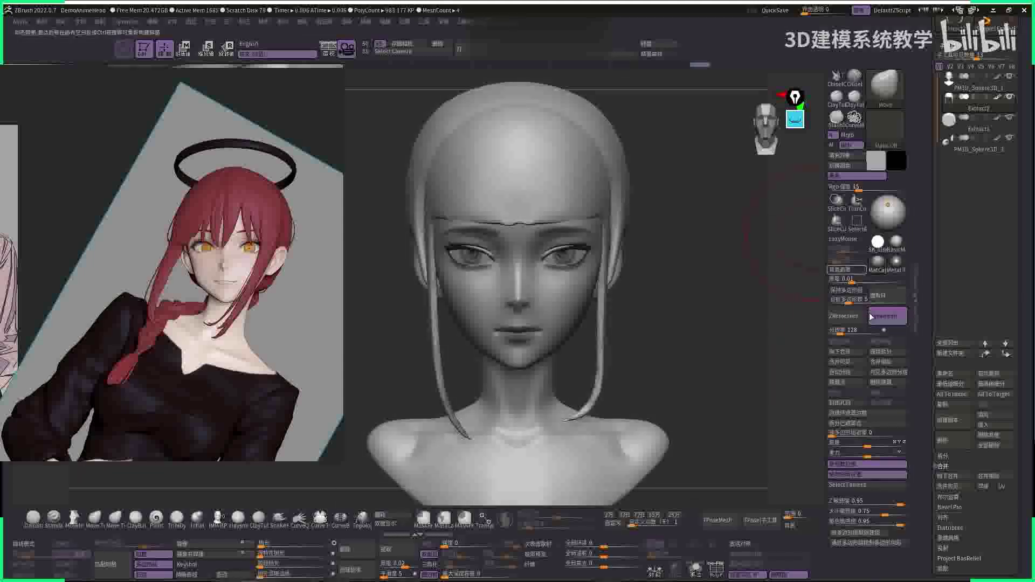
pyautogui.moveTo(706, 233); pyautogui.dragTo(647, 259)
pyautogui.press('space')
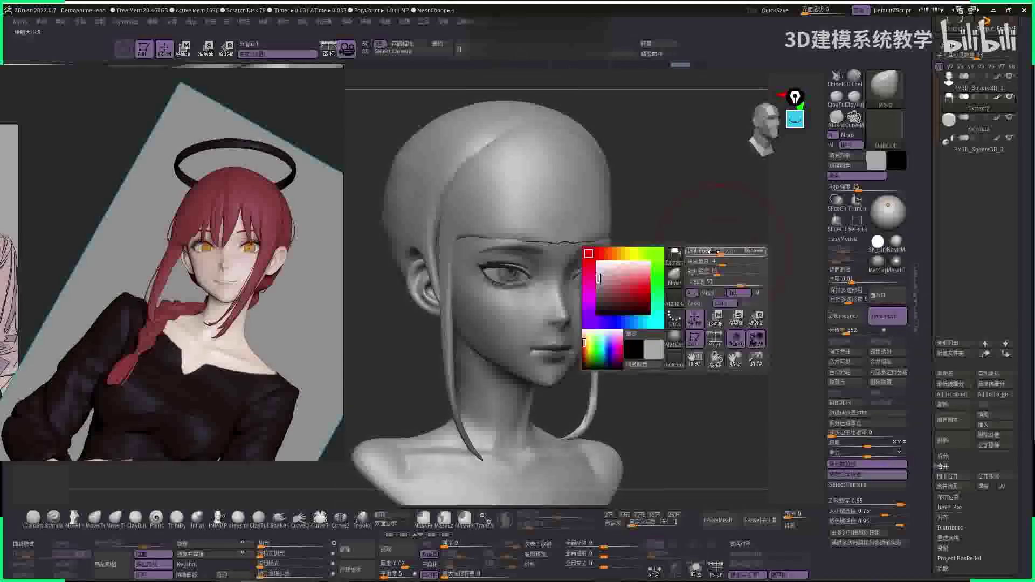
pyautogui.keyDown('shift'); pyautogui.moveTo(565, 229); pyautogui.dragTo(541, 159); pyautogui.keyUp('shift')
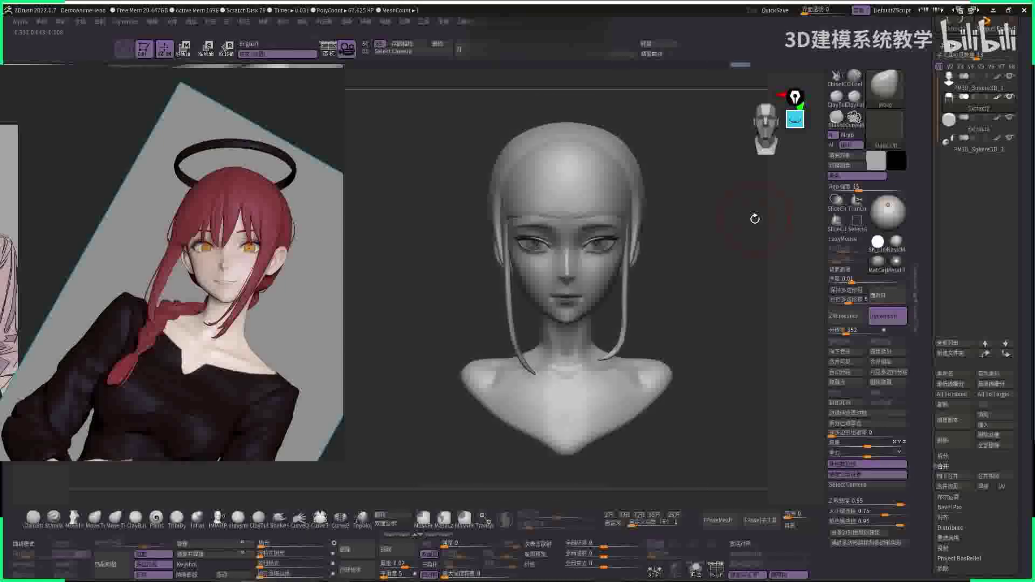
pyautogui.moveTo(752, 225); pyautogui.dragTo(694, 222)
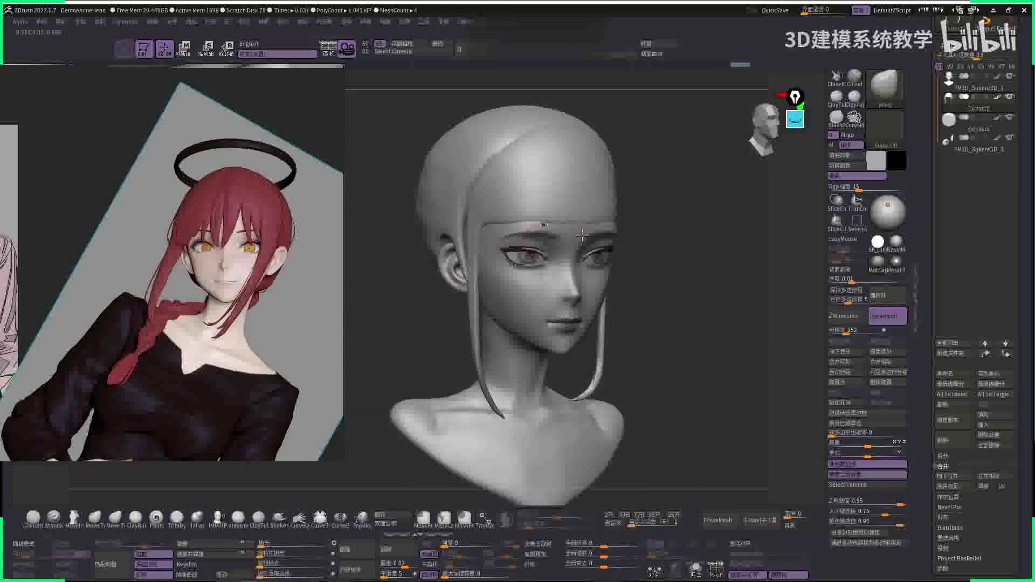
pyautogui.click(846, 269)
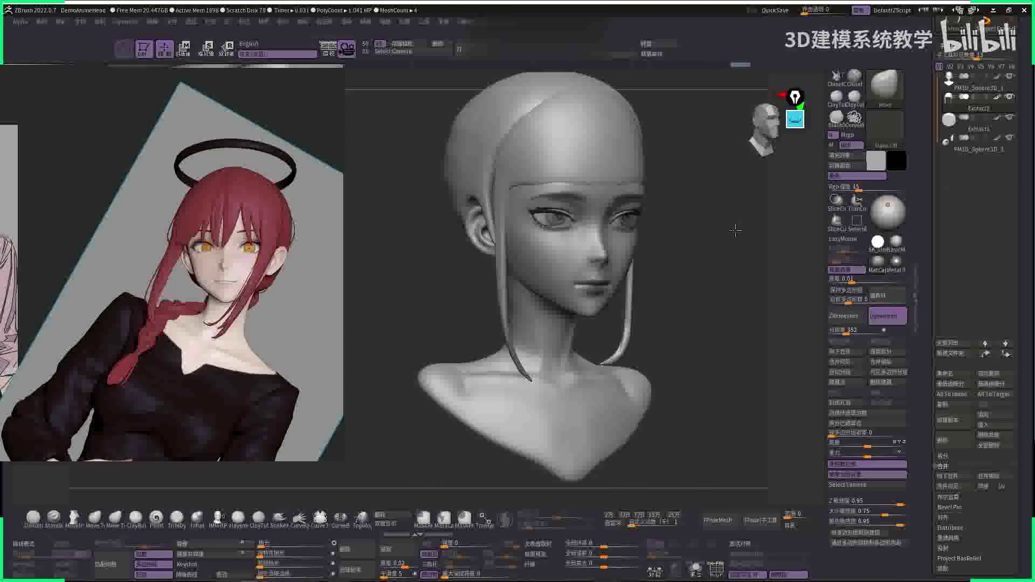
pyautogui.moveTo(771, 250); pyautogui.dragTo(713, 247)
# - Solo the side hair strand to inspect it, then unsolo and view it in profile
pyautogui.keyDown('alt'); pyautogui.click(500, 233); pyautogui.keyUp('alt')
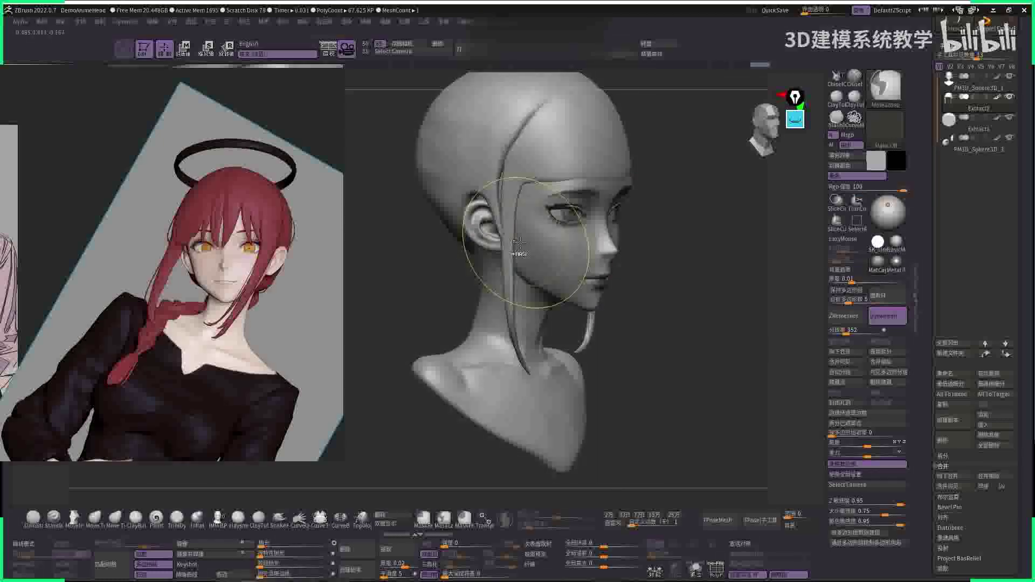
pyautogui.keyDown('ctrl'); pyautogui.keyDown('shift'); pyautogui.click(508, 232); pyautogui.keyUp('shift'); pyautogui.keyUp('ctrl')
pyautogui.press('f')
pyautogui.press('space')
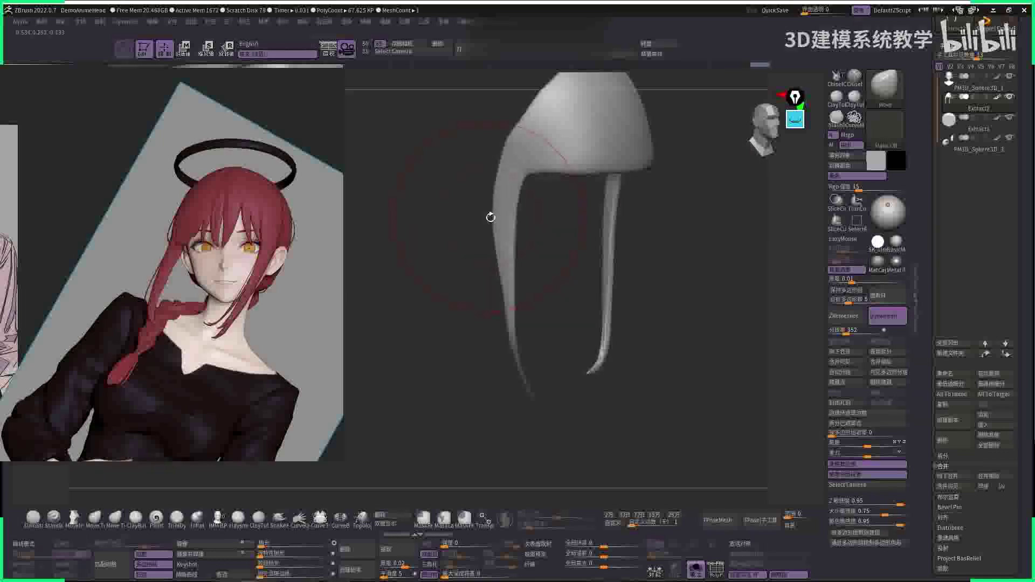
pyautogui.keyDown('ctrl'); pyautogui.keyDown('shift'); pyautogui.click(528, 278); pyautogui.keyUp('shift'); pyautogui.keyUp('ctrl')
pyautogui.press('space')
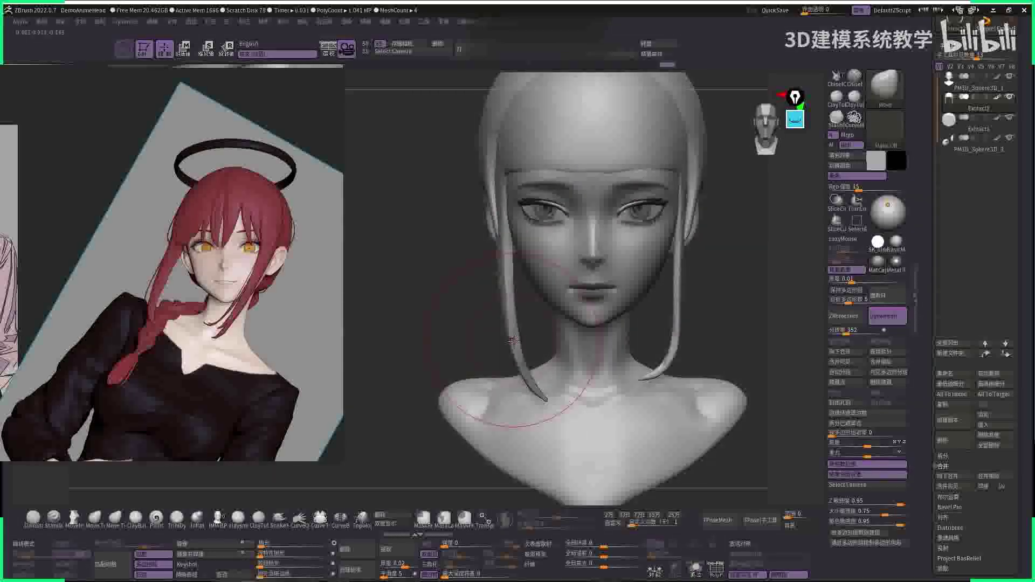
pyautogui.keyDown('ctrl'); pyautogui.keyDown('shift'); pyautogui.click(626, 253); pyautogui.keyUp('shift'); pyautogui.keyUp('ctrl')
pyautogui.press('f')
pyautogui.keyDown('ctrl'); pyautogui.keyDown('shift'); pyautogui.click(636, 251); pyautogui.keyUp('shift'); pyautogui.keyUp('ctrl')
pyautogui.moveTo(637, 251); pyautogui.dragTo(701, 242)
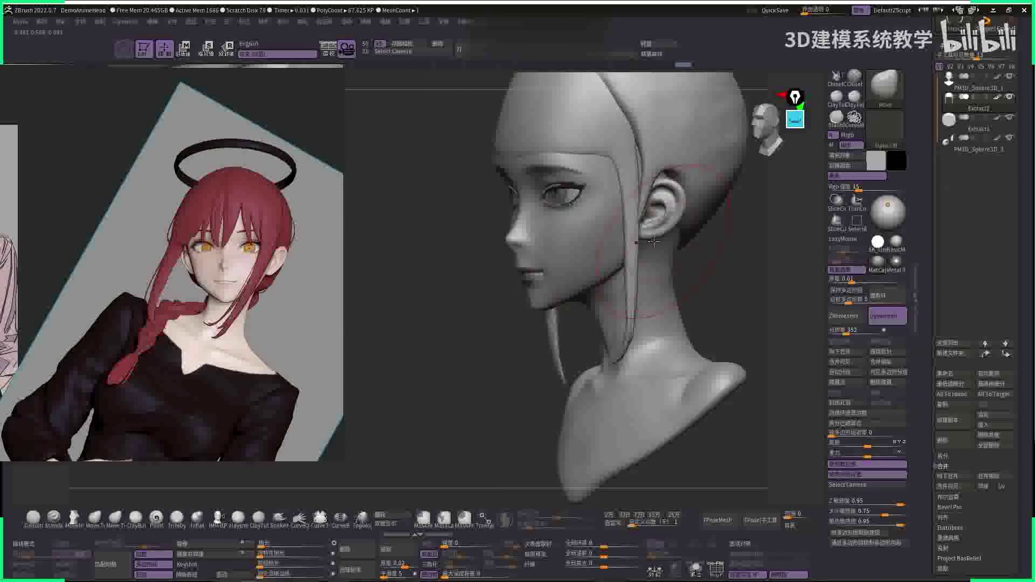
pyautogui.moveTo(674, 194); pyautogui.dragTo(615, 198)
pyautogui.moveTo(685, 268)
pyautogui.mouseDown()
pyautogui.moveTo(818, 264)
pyautogui.moveTo(752, 247)
pyautogui.moveTo(647, 194)
pyautogui.mouseUp()
# - Test a DamStandard groove on the forehead, undo it, and select the CurveTube brush
pyautogui.press('b')
pyautogui.press('d')
pyautogui.press('s')
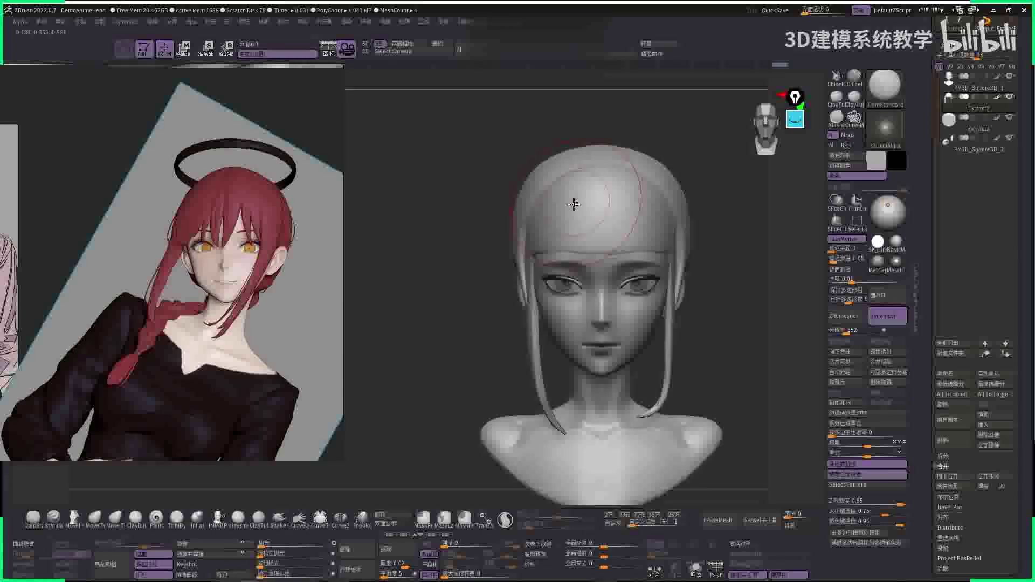
pyautogui.moveTo(585, 197); pyautogui.dragTo(576, 240)
pyautogui.press('space')
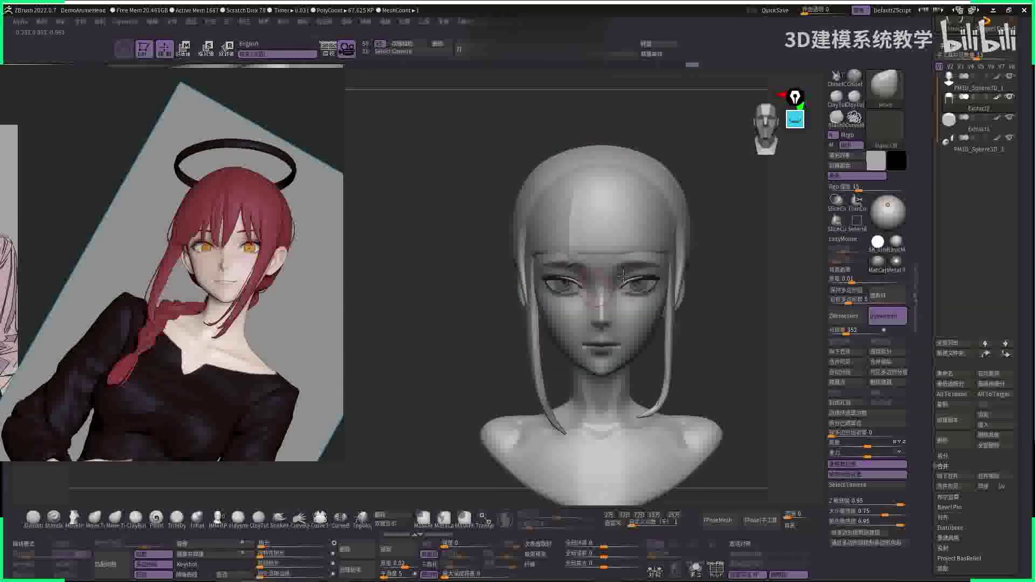
pyautogui.press('space')
pyautogui.moveTo(570, 266)
pyautogui.mouseDown(button='right')
pyautogui.moveTo(558, 281)
pyautogui.moveTo(723, 227)
pyautogui.moveTo(559, 240)
pyautogui.mouseUp(button='right')
pyautogui.press('b')
pyautogui.press('m')
pyautogui.press('v')
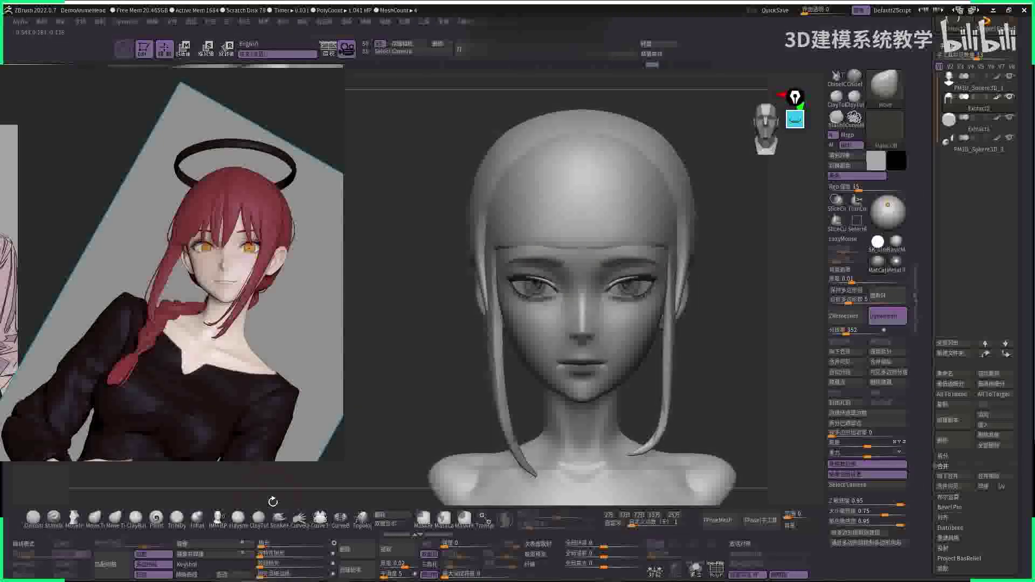
pyautogui.click(318, 528)
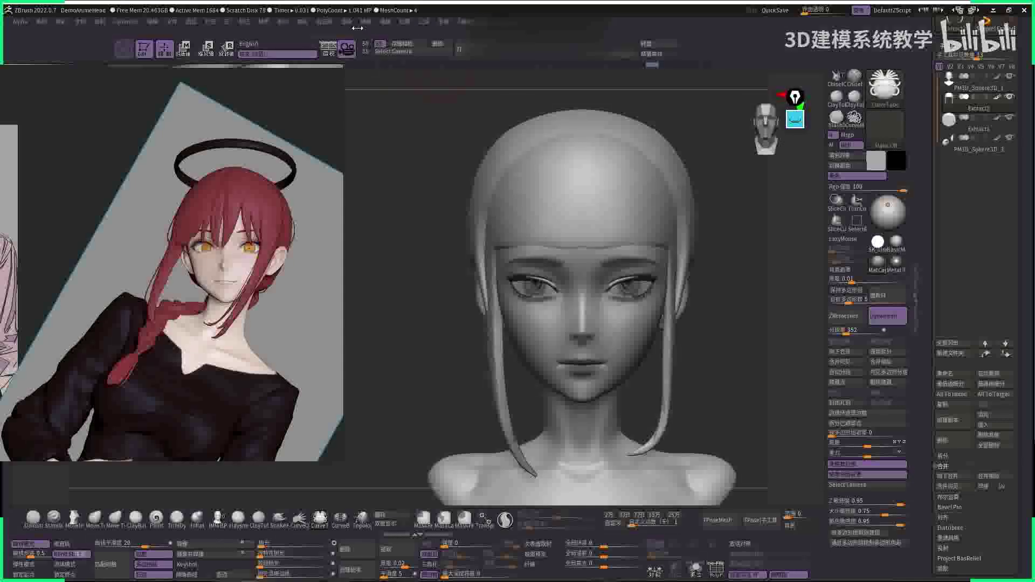
# - Try extracting the hair cap with bangs using the extraction depth settings, then undo it
pyautogui.click(385, 22)
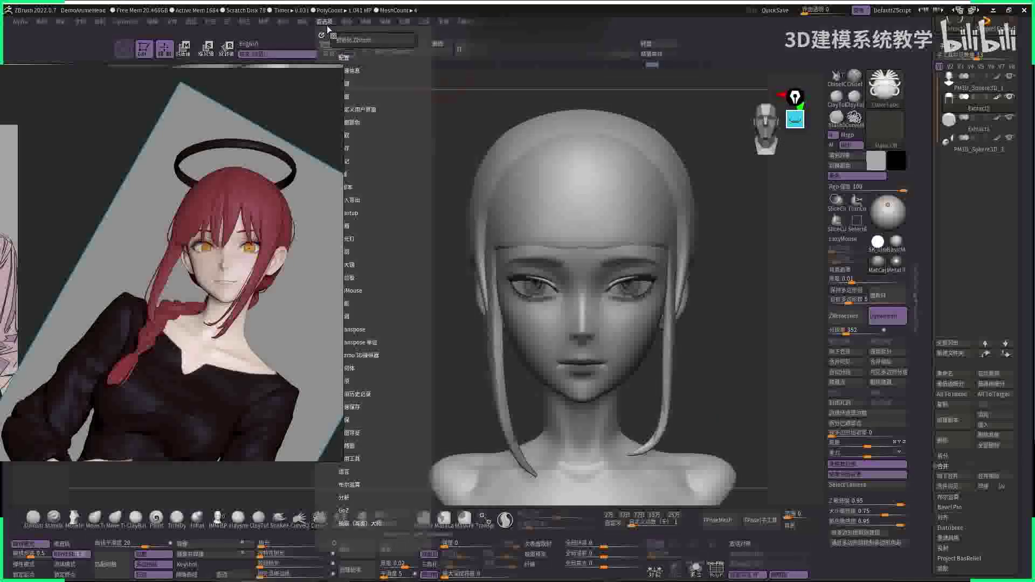
pyautogui.moveTo(312, 28)
pyautogui.moveTo(302, 135); pyautogui.dragTo(210, 176, button='middle')
pyautogui.click(325, 52)
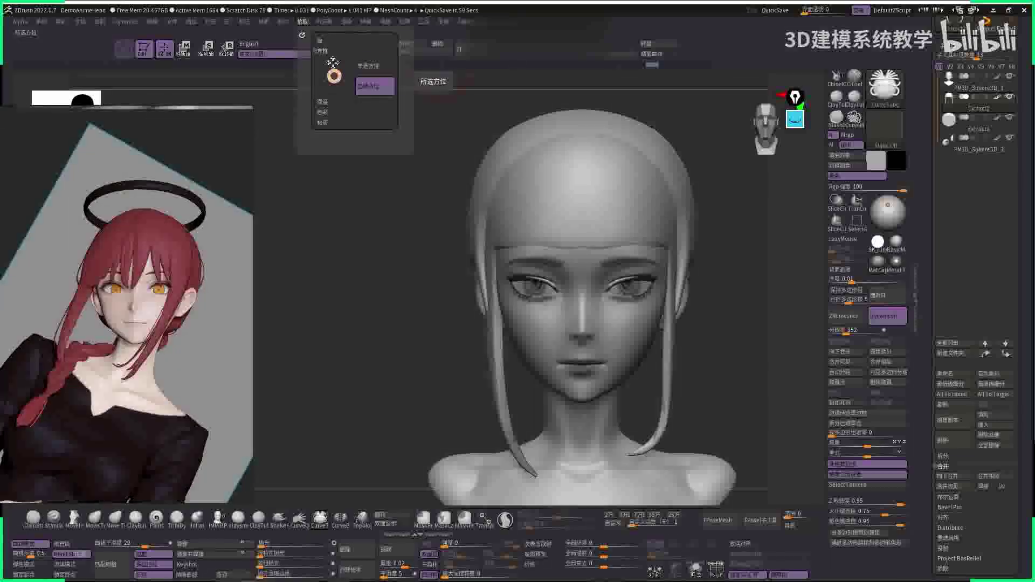
pyautogui.click(322, 51)
pyautogui.click(323, 61)
pyautogui.click(334, 80)
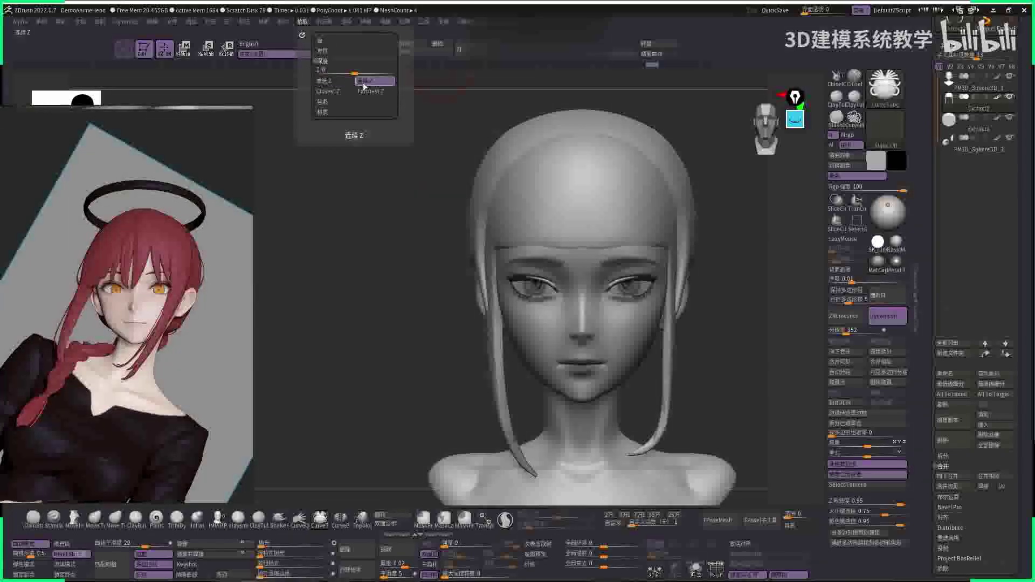
pyautogui.moveTo(782, 277); pyautogui.dragTo(701, 216)
pyautogui.hotkey('ctrl', 'z')
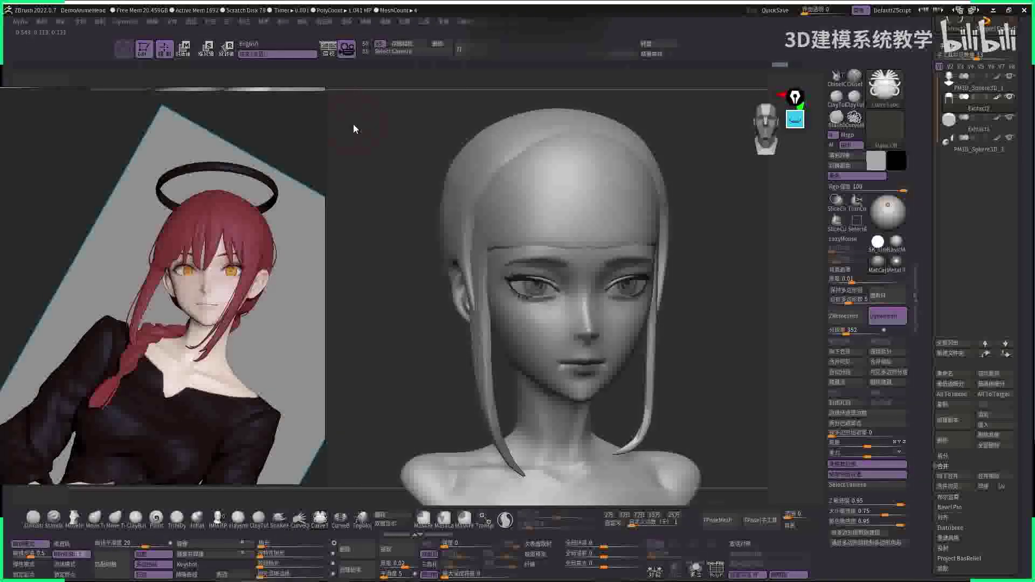
# - Enable Stroke > Curve Modifiers and flatten the curve so strands taper toward the tip
pyautogui.click(390, 22)
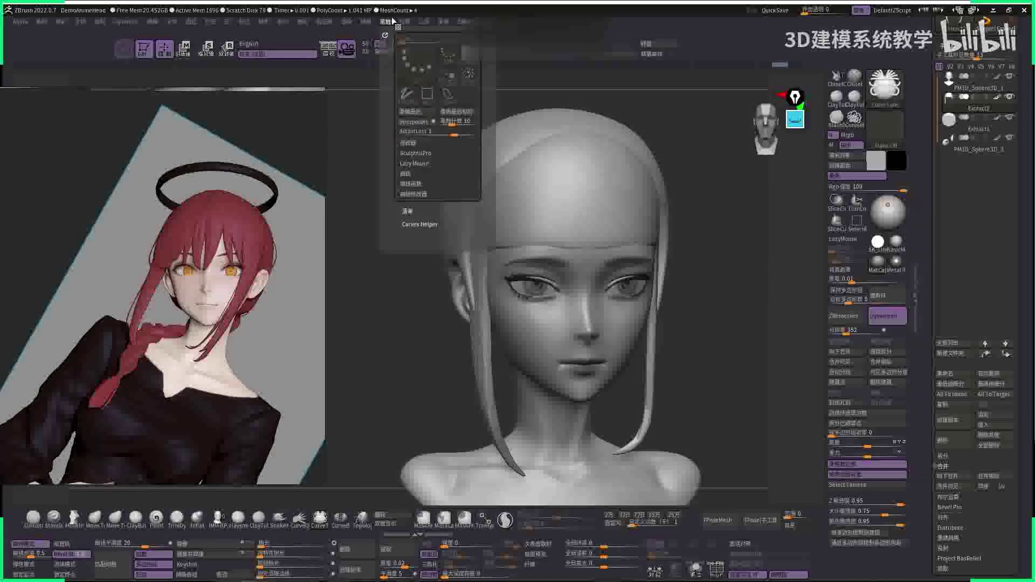
pyautogui.click(415, 194)
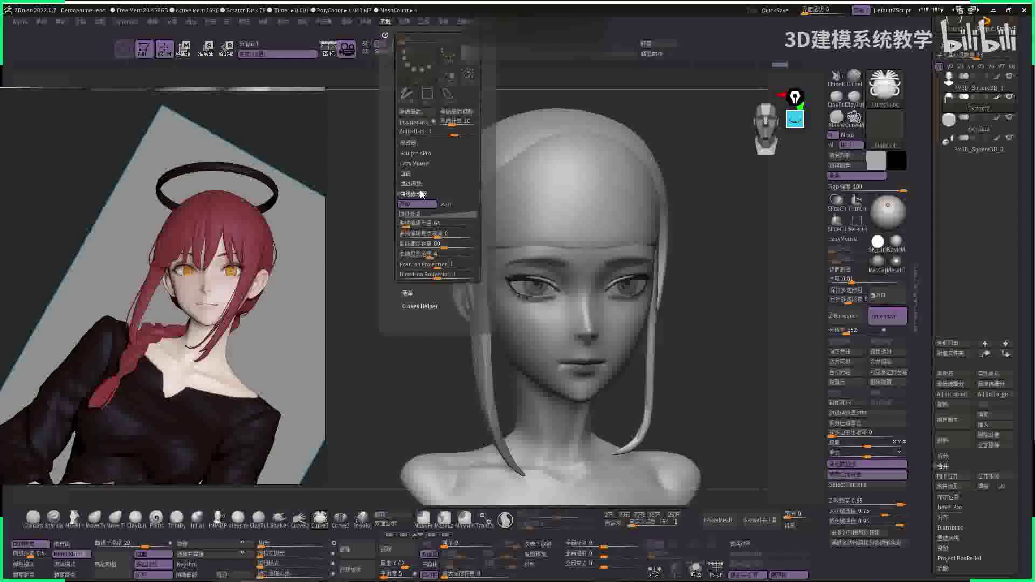
pyautogui.click(443, 204)
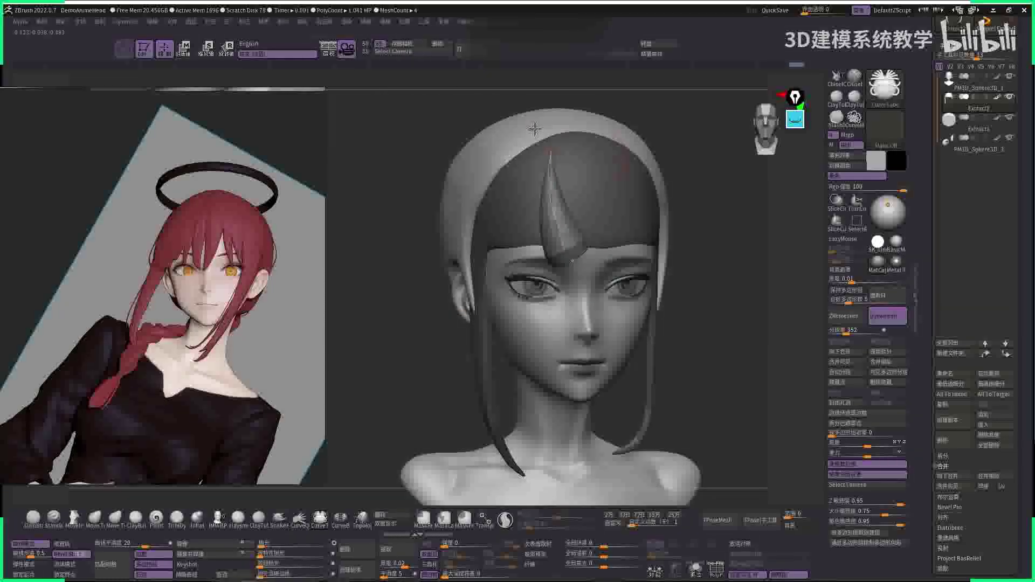
pyautogui.hotkey('ctrl', 'z')
pyautogui.click(385, 21)
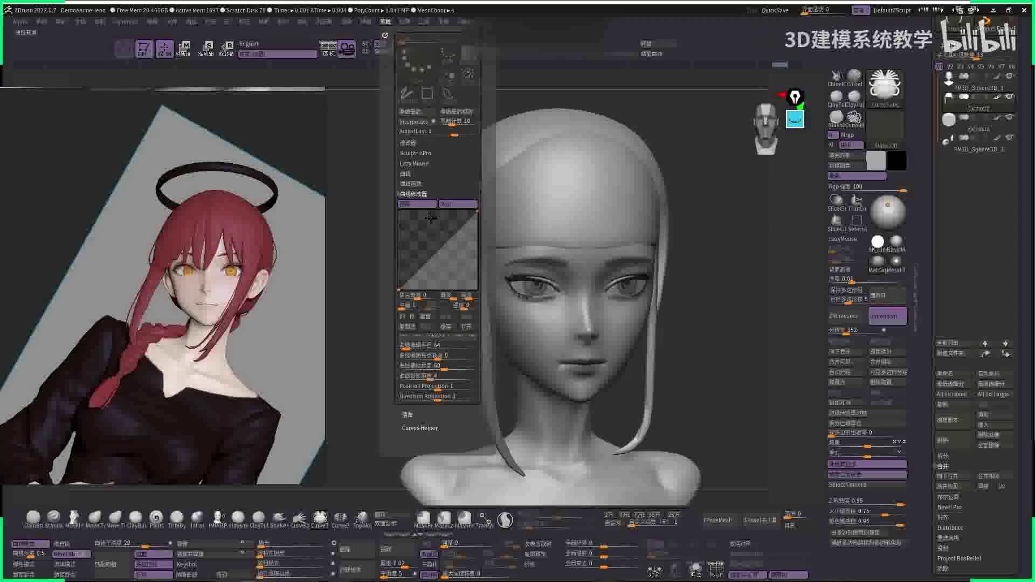
pyautogui.moveTo(477, 221); pyautogui.dragTo(476, 286)
pyautogui.moveTo(395, 280); pyautogui.dragTo(395, 241)
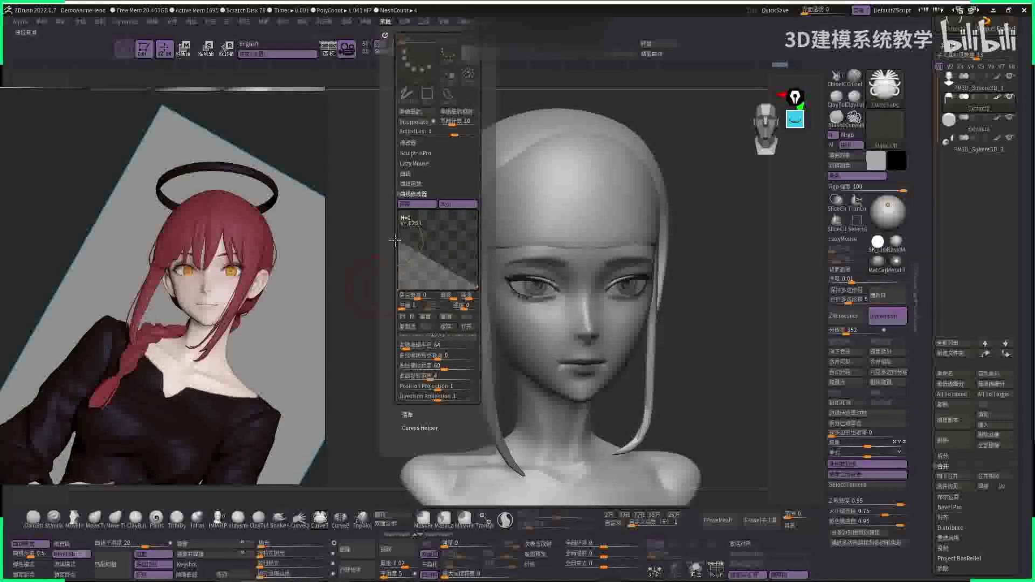
pyautogui.moveTo(564, 138); pyautogui.dragTo(545, 264)
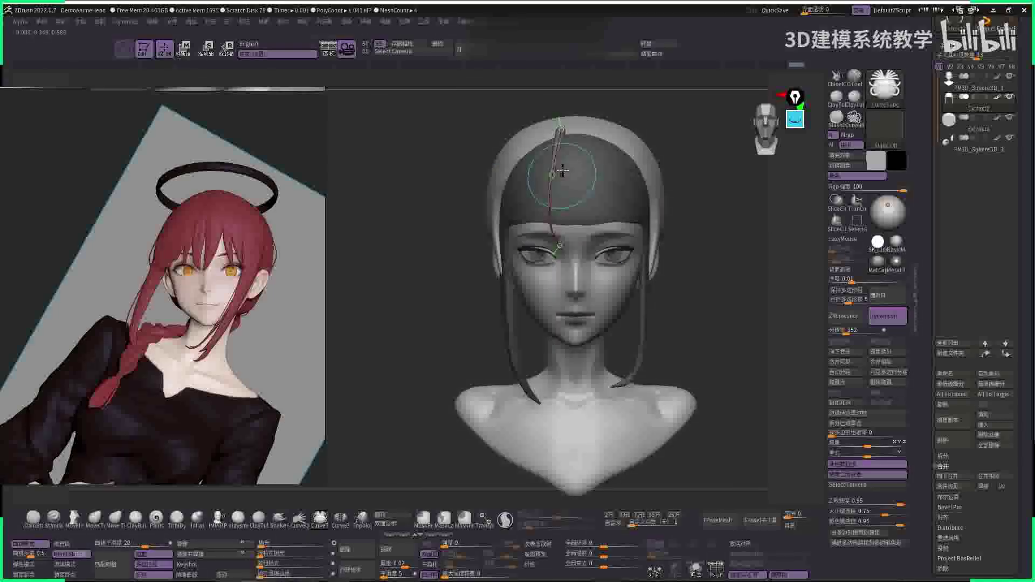
# - Draw tube strands down the centre bangs, undoing the last bad one
pyautogui.moveTo(557, 151); pyautogui.dragTo(556, 242)
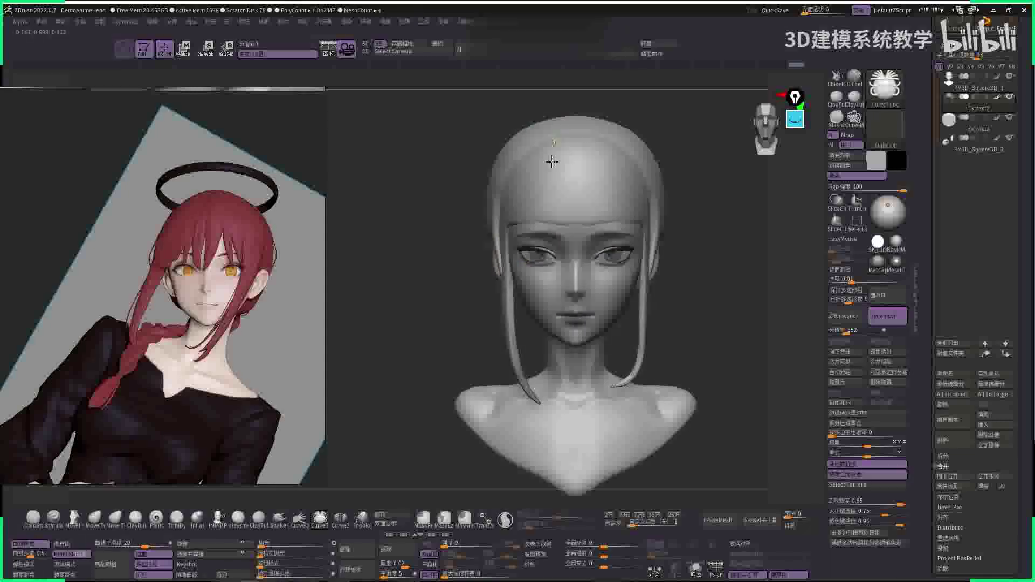
pyautogui.press('space')
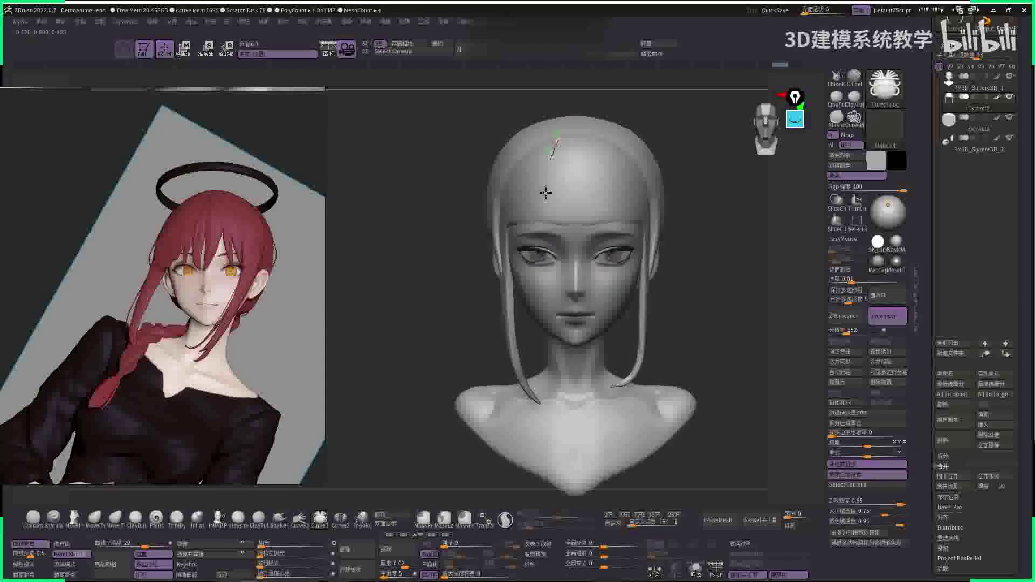
pyautogui.click(563, 202)
pyautogui.moveTo(699, 172); pyautogui.dragTo(622, 182)
pyautogui.keyDown('shift'); pyautogui.moveTo(559, 251); pyautogui.dragTo(586, 157, button='right'); pyautogui.keyUp('shift')
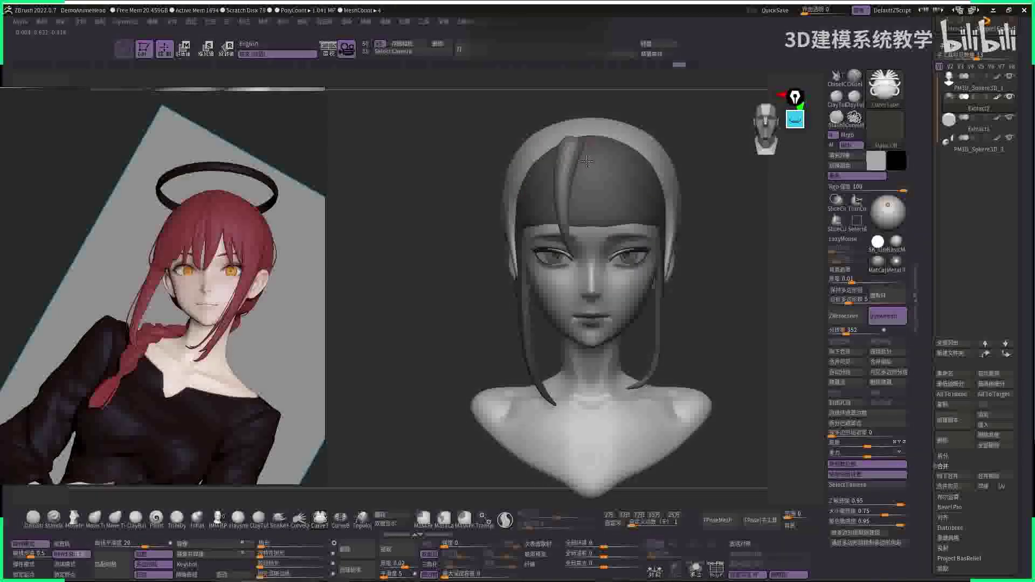
pyautogui.press('space')
pyautogui.moveTo(589, 140); pyautogui.dragTo(598, 244)
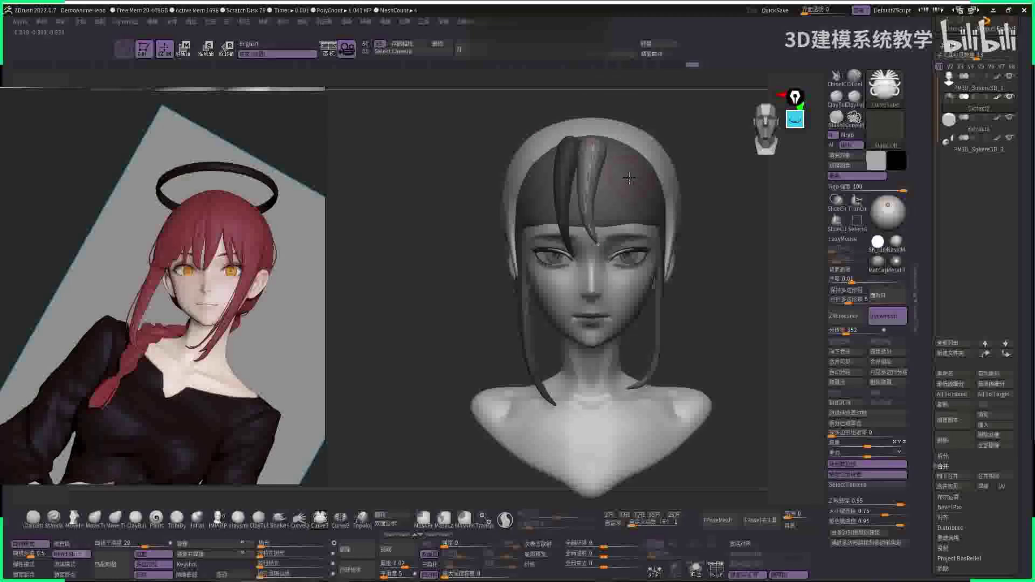
pyautogui.moveTo(629, 178); pyautogui.dragTo(623, 161, button='right')
pyautogui.press('space')
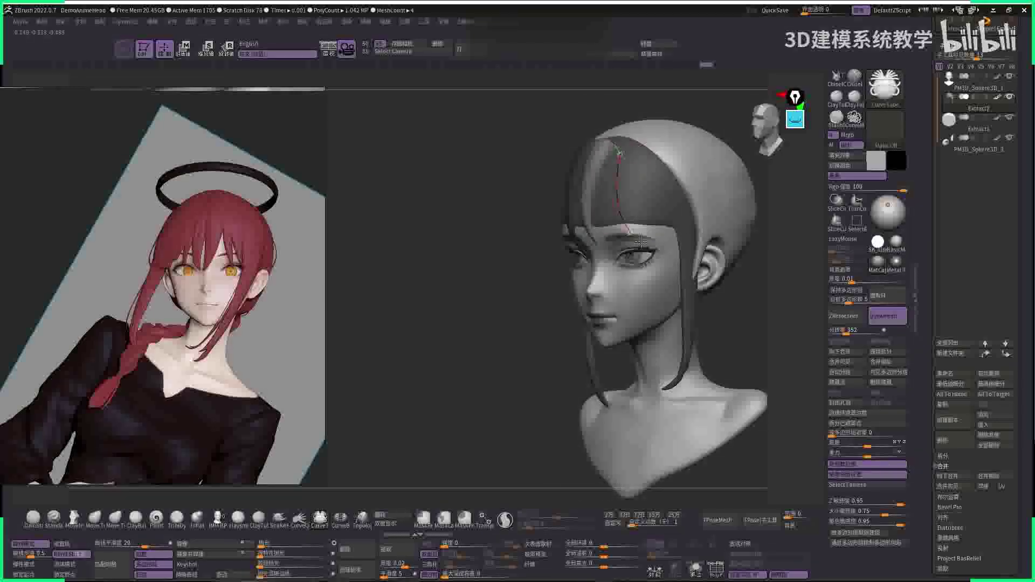
pyautogui.hotkey('ctrl', 'z')
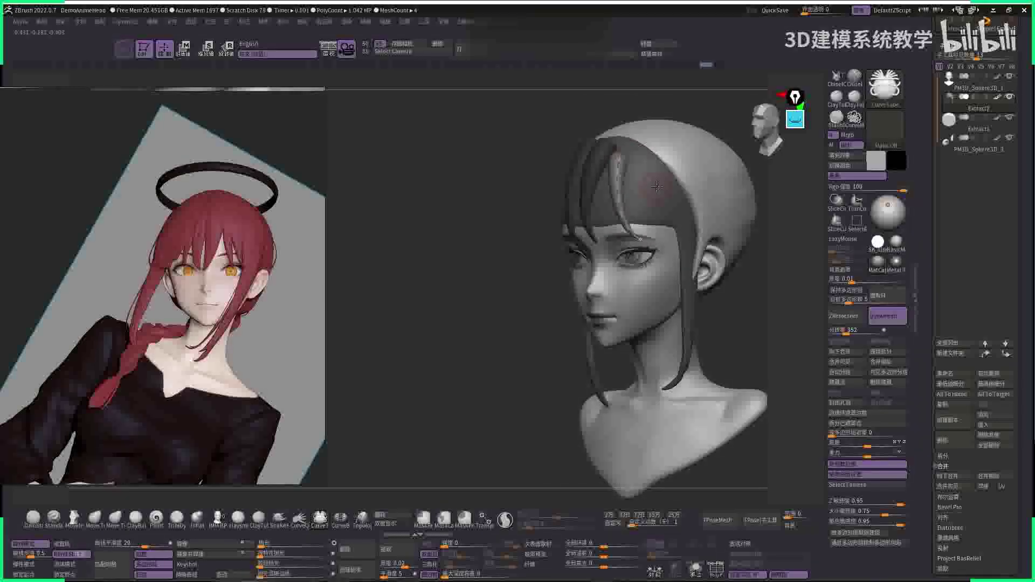
# - Draw another bang strand curve and pick up its curve for editing
pyautogui.moveTo(669, 183); pyautogui.dragTo(600, 212, button='right')
pyautogui.press('space')
pyautogui.moveTo(576, 178); pyautogui.dragTo(572, 207)
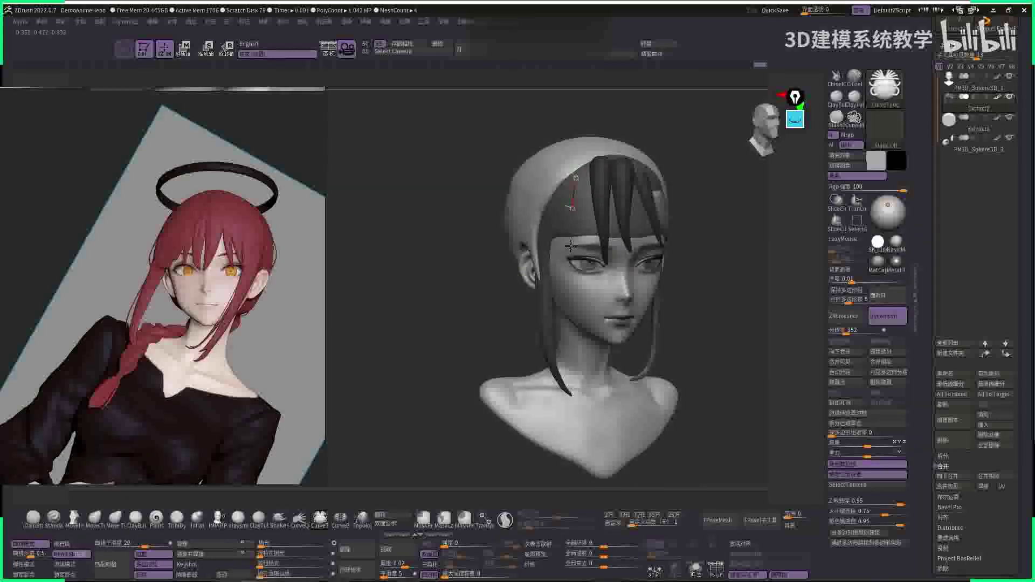
pyautogui.moveTo(599, 200); pyautogui.dragTo(757, 196, button='right')
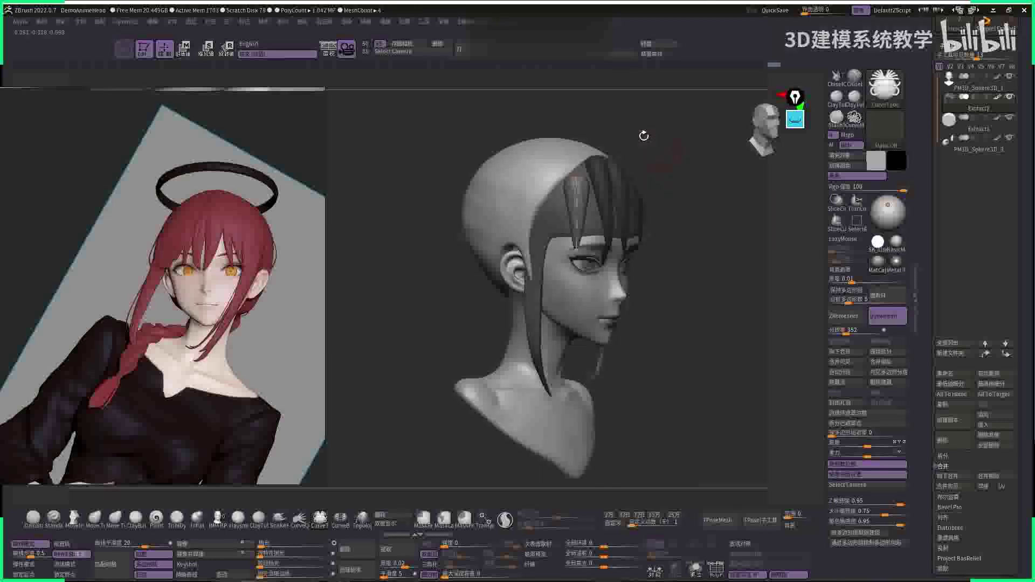
pyautogui.click(404, 22)
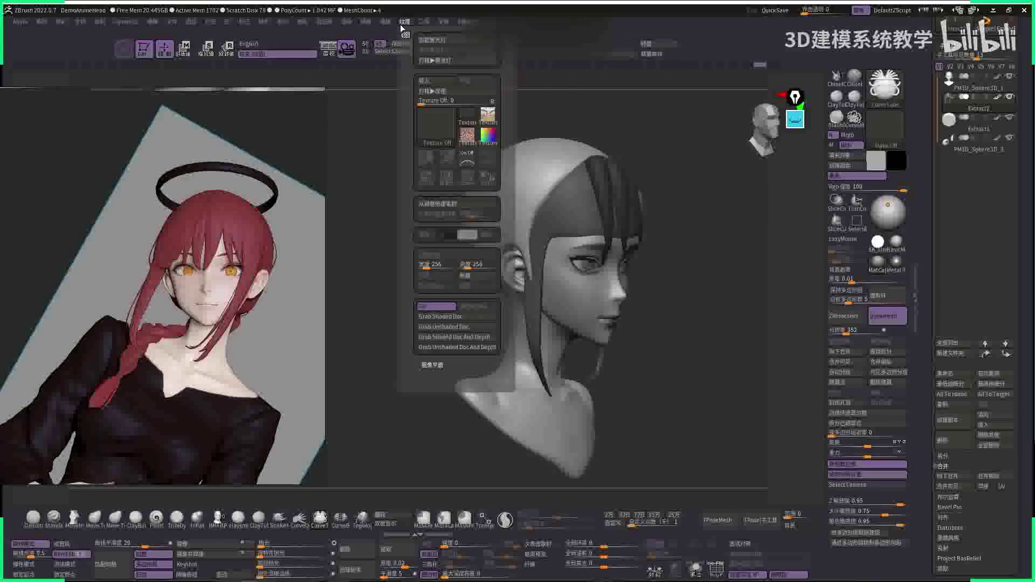
pyautogui.click(386, 21)
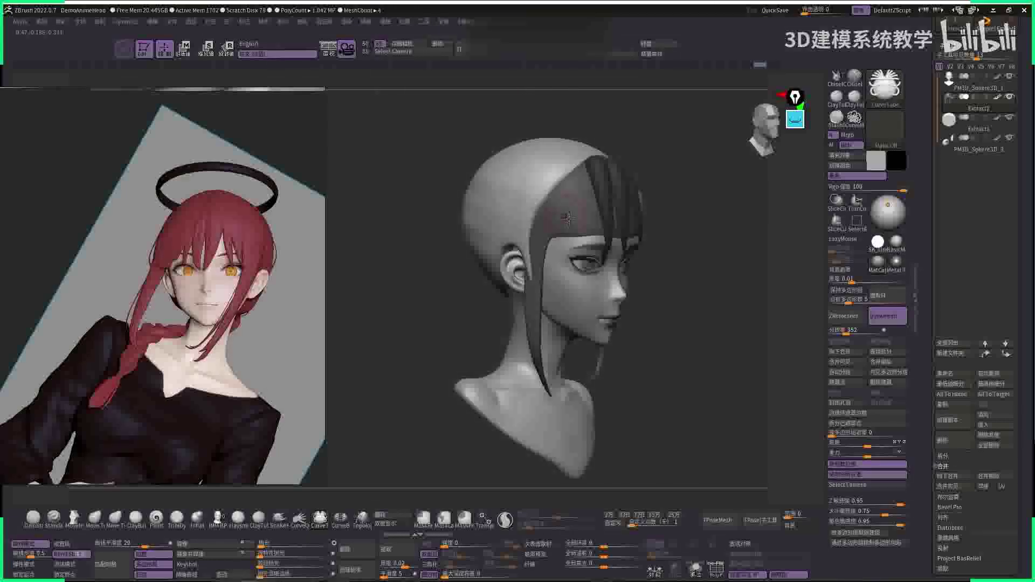
pyautogui.click(608, 147)
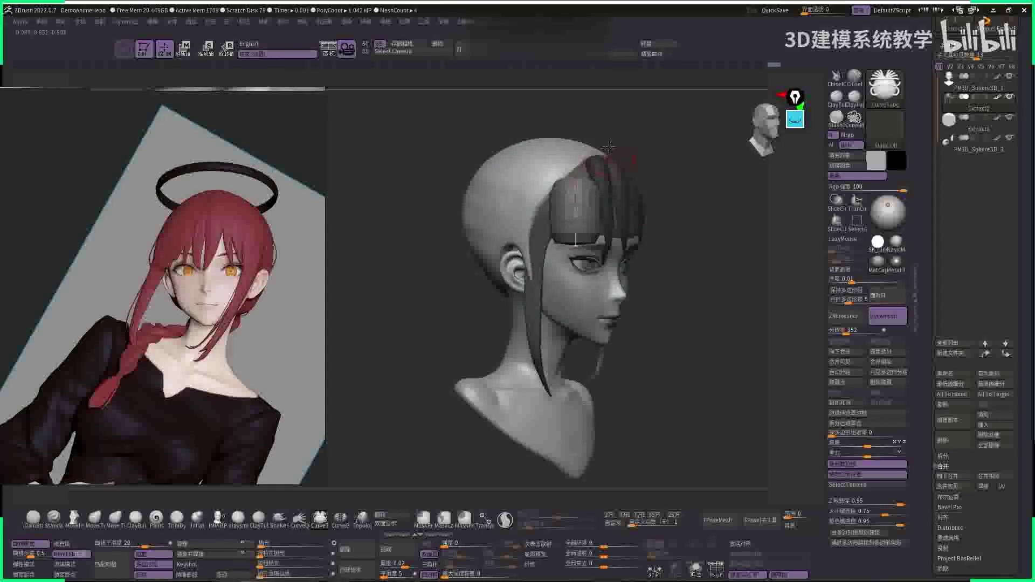
pyautogui.keyDown('shift'); pyautogui.moveTo(665, 154); pyautogui.dragTo(751, 224); pyautogui.keyUp('shift')
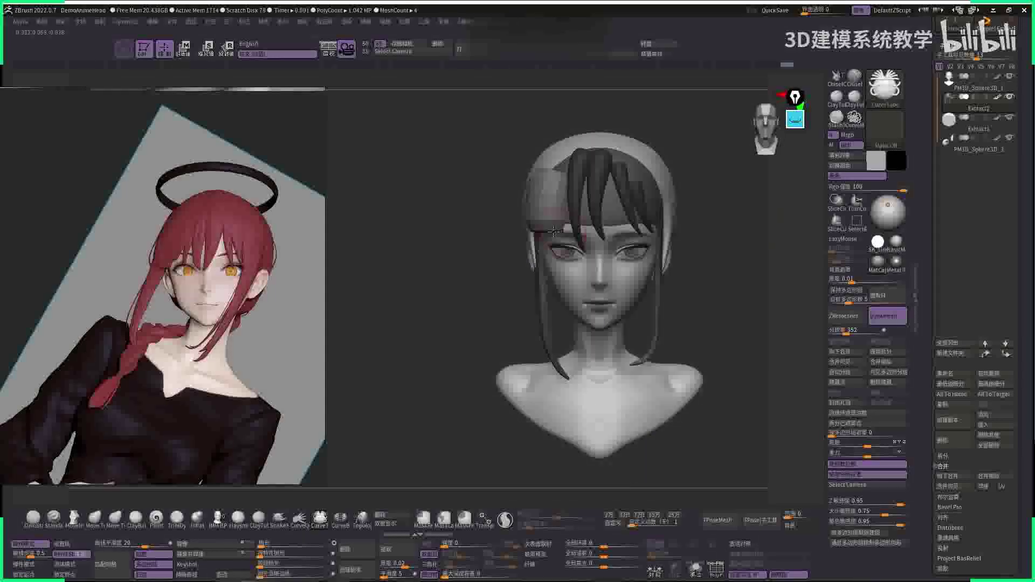
pyautogui.press('space')
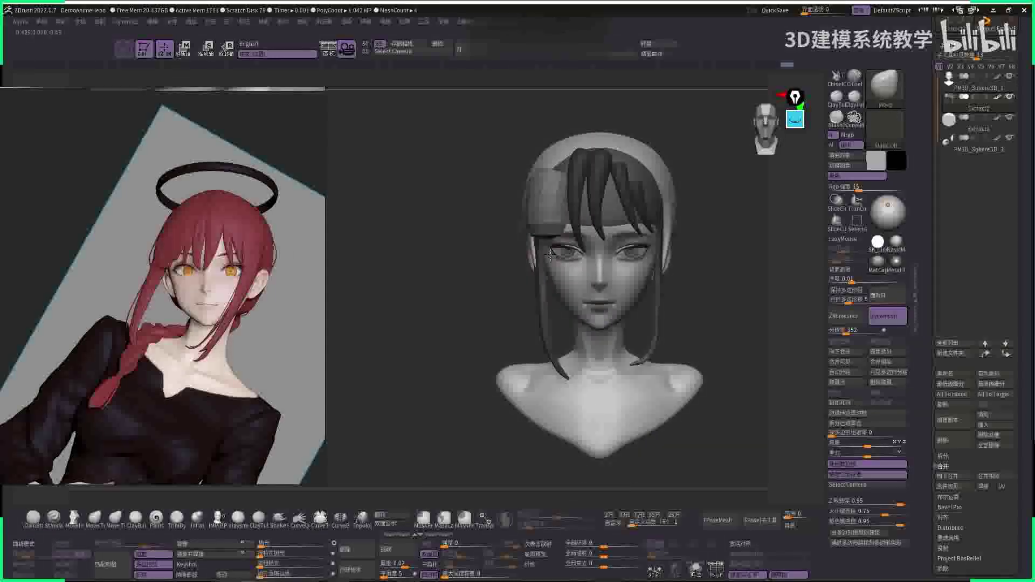
# - Check the bang strands from both sides and switch back to the Move brush
pyautogui.keyDown('shift'); pyautogui.moveTo(719, 218); pyautogui.dragTo(735, 213); pyautogui.keyUp('shift')
pyautogui.press('space')
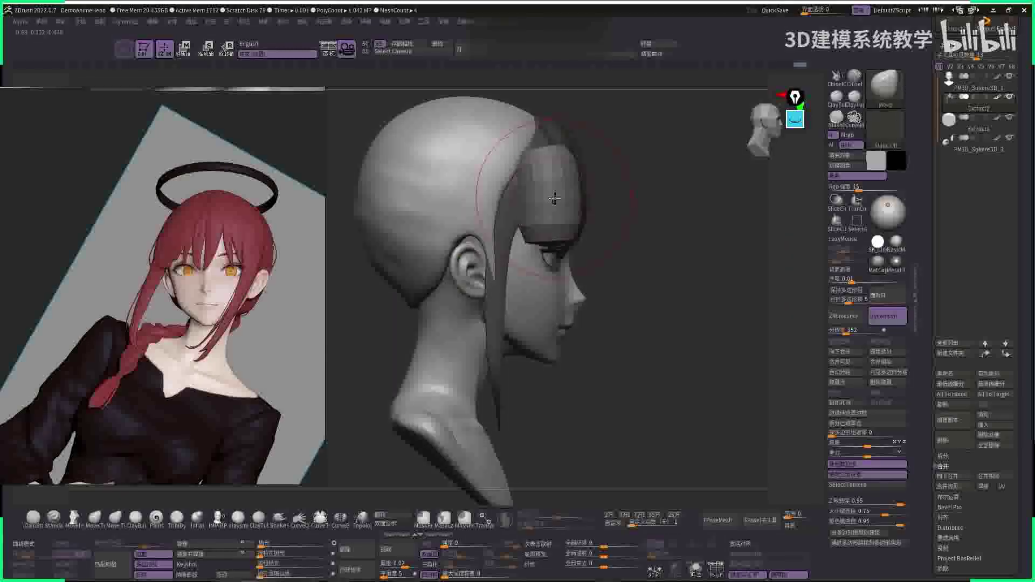
pyautogui.moveTo(476, 171)
pyautogui.mouseDown()
pyautogui.moveTo(554, 190)
pyautogui.moveTo(554, 169)
pyautogui.mouseUp()
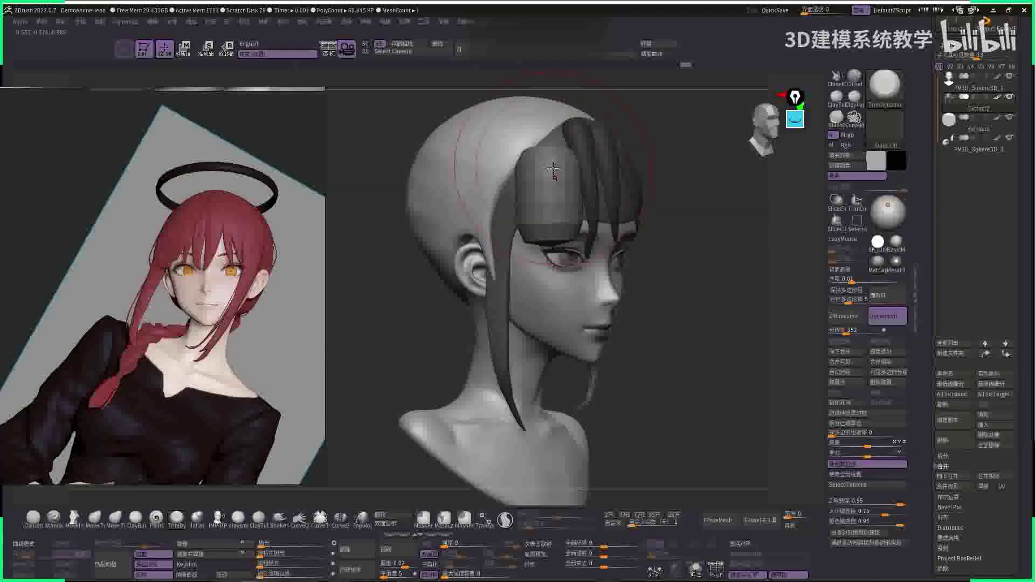
pyautogui.moveTo(636, 205)
pyautogui.mouseDown()
pyautogui.moveTo(723, 197)
pyautogui.moveTo(553, 238)
pyautogui.moveTo(534, 230)
pyautogui.moveTo(531, 241)
pyautogui.mouseUp()
pyautogui.press('space')
pyautogui.press('b')
pyautogui.press('m')
pyautogui.press('v')
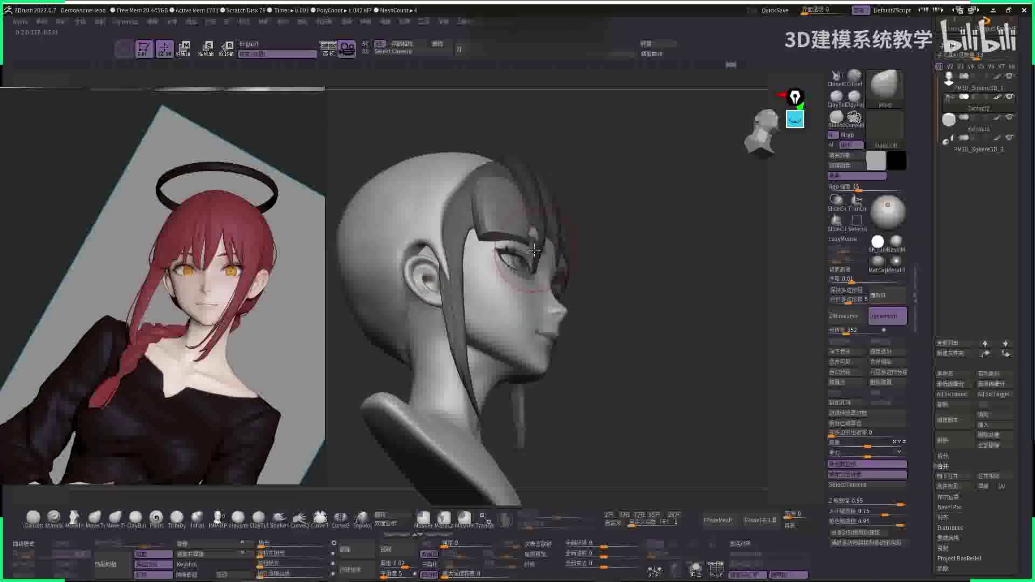
pyautogui.keyDown('shift'); pyautogui.moveTo(603, 254); pyautogui.dragTo(472, 243); pyautogui.keyUp('shift')
pyautogui.moveTo(609, 161)
pyautogui.mouseDown()
pyautogui.moveTo(670, 134)
pyautogui.moveTo(723, 208)
pyautogui.moveTo(710, 184)
pyautogui.mouseUp()
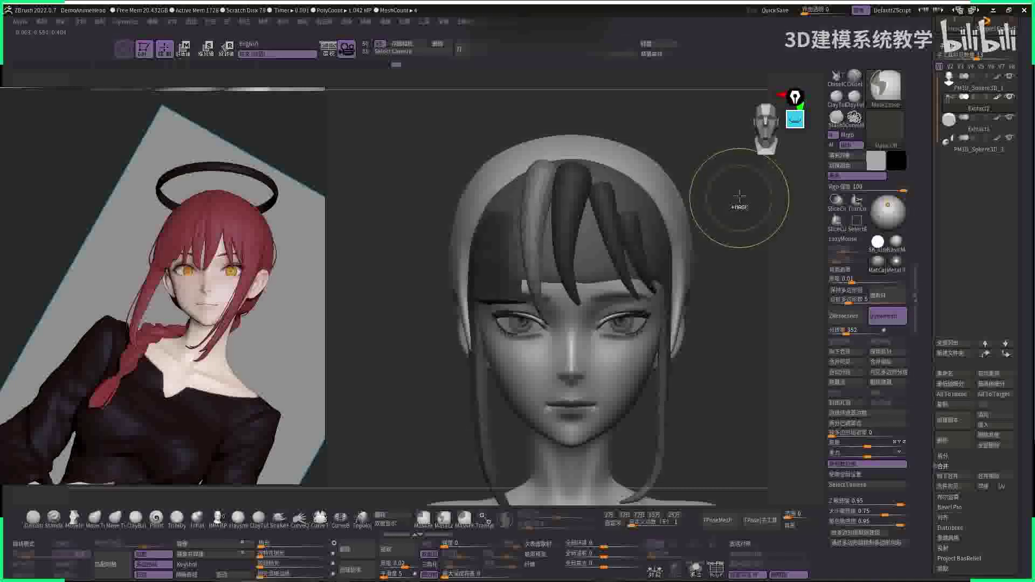
pyautogui.press('space')
# - Undo and redo the last hair edit while checking the bangs from profile and front
pyautogui.moveTo(726, 175)
pyautogui.mouseDown()
pyautogui.moveTo(542, 184)
pyautogui.moveTo(547, 162)
pyautogui.mouseUp()
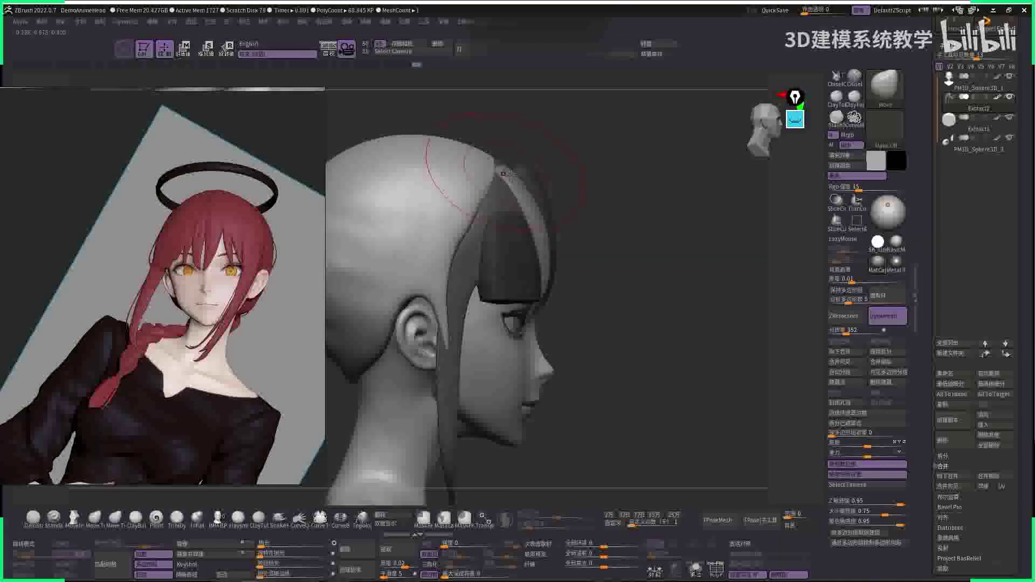
pyautogui.press('space')
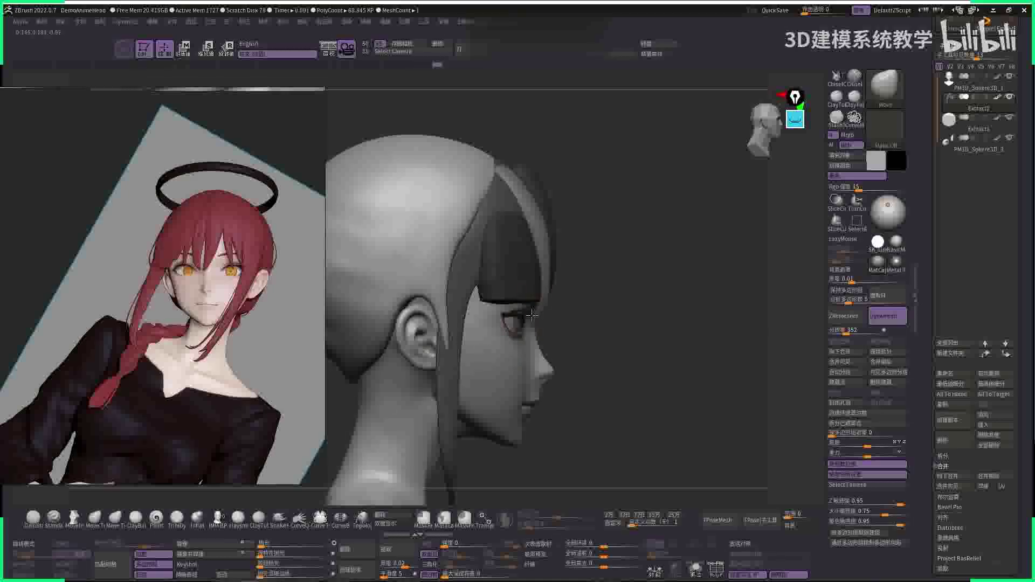
pyautogui.moveTo(532, 315); pyautogui.dragTo(558, 231)
pyautogui.hotkey('ctrl', 'z')
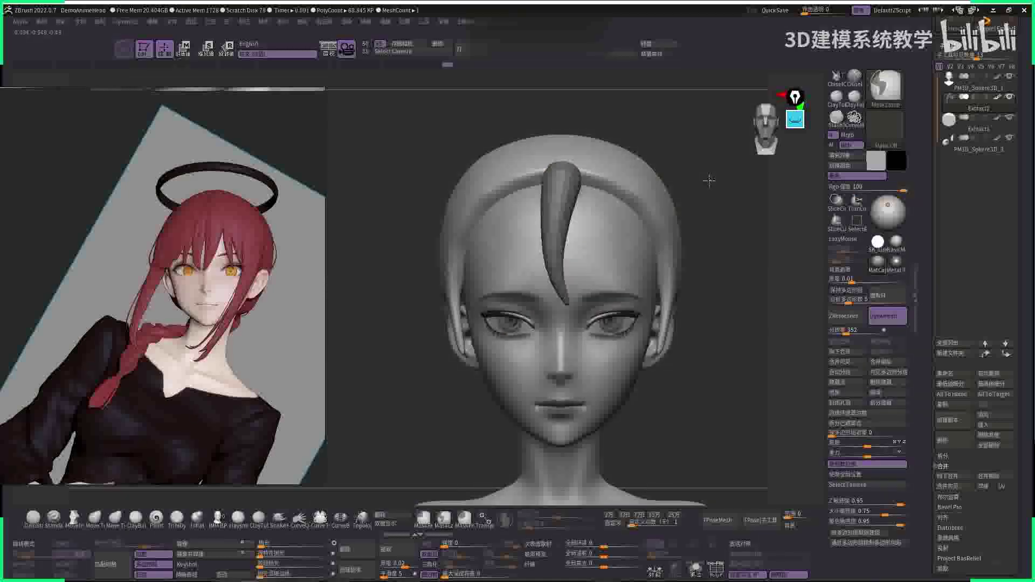
pyautogui.hotkey('ctrl', 'shift', 'z')
pyautogui.moveTo(755, 186); pyautogui.dragTo(572, 173)
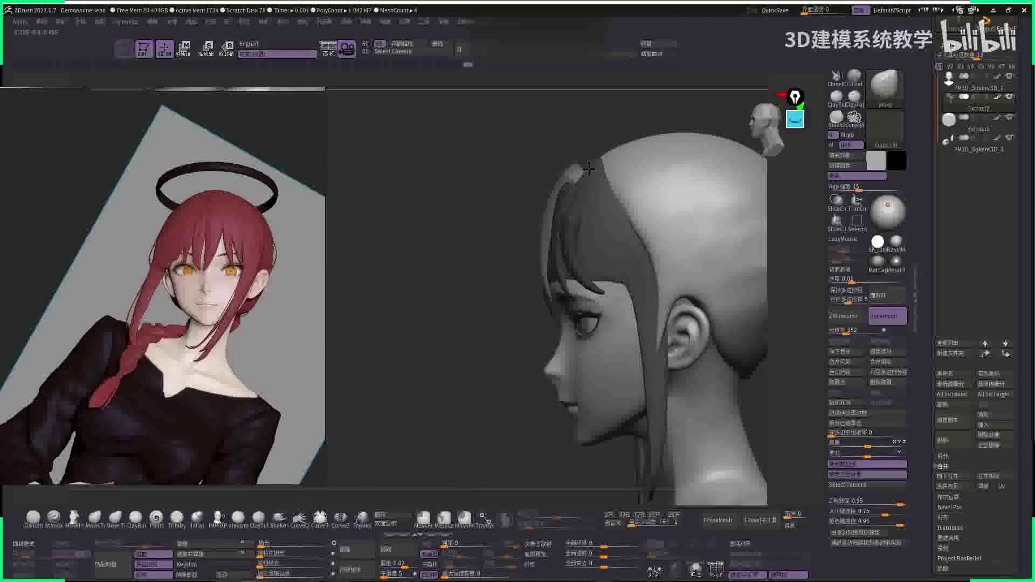
pyautogui.moveTo(599, 132)
pyautogui.mouseDown()
pyautogui.moveTo(588, 164)
pyautogui.moveTo(571, 162)
pyautogui.mouseUp()
pyautogui.press('space')
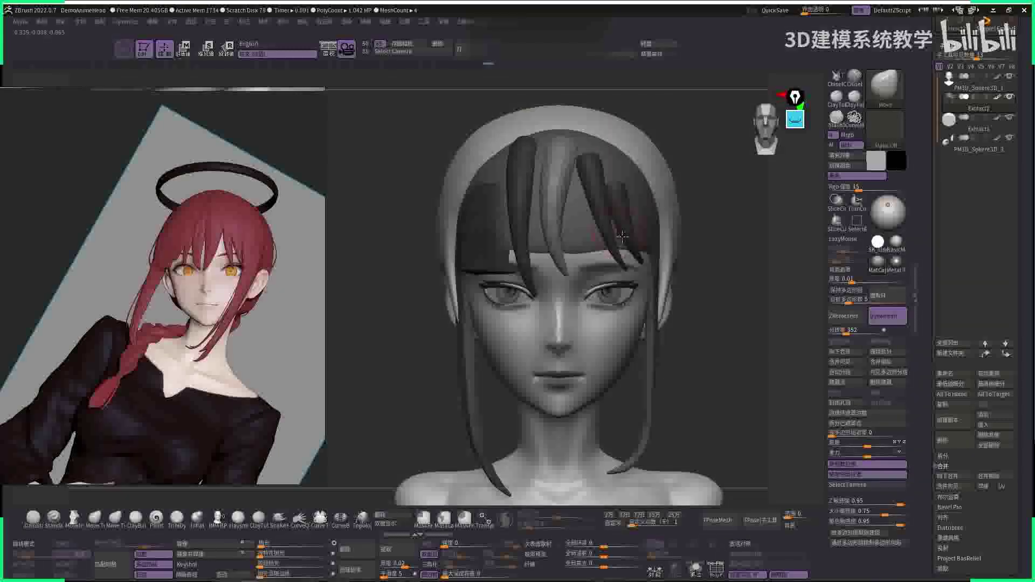
pyautogui.moveTo(738, 213); pyautogui.dragTo(690, 216)
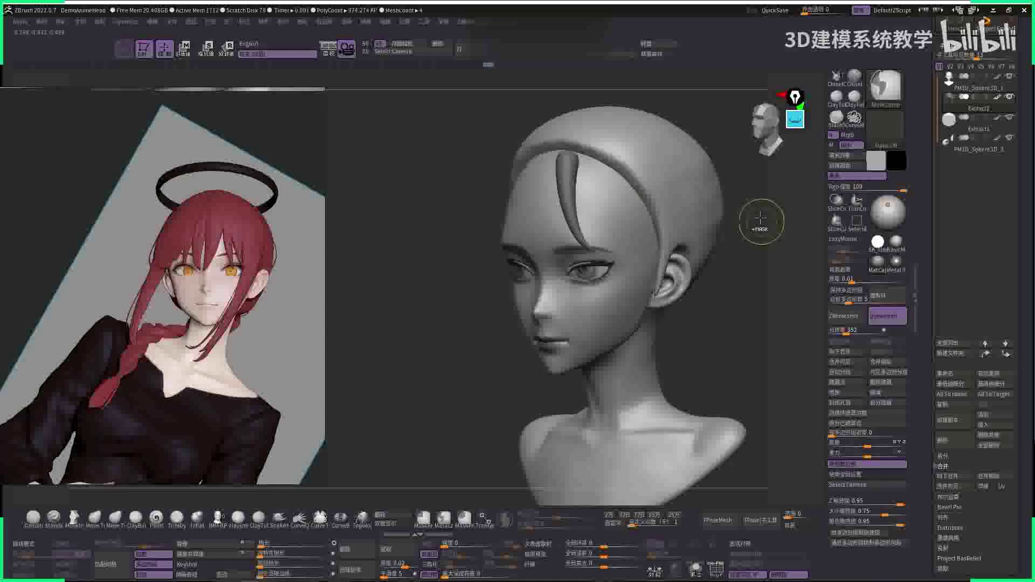
pyautogui.moveTo(764, 206); pyautogui.dragTo(701, 208)
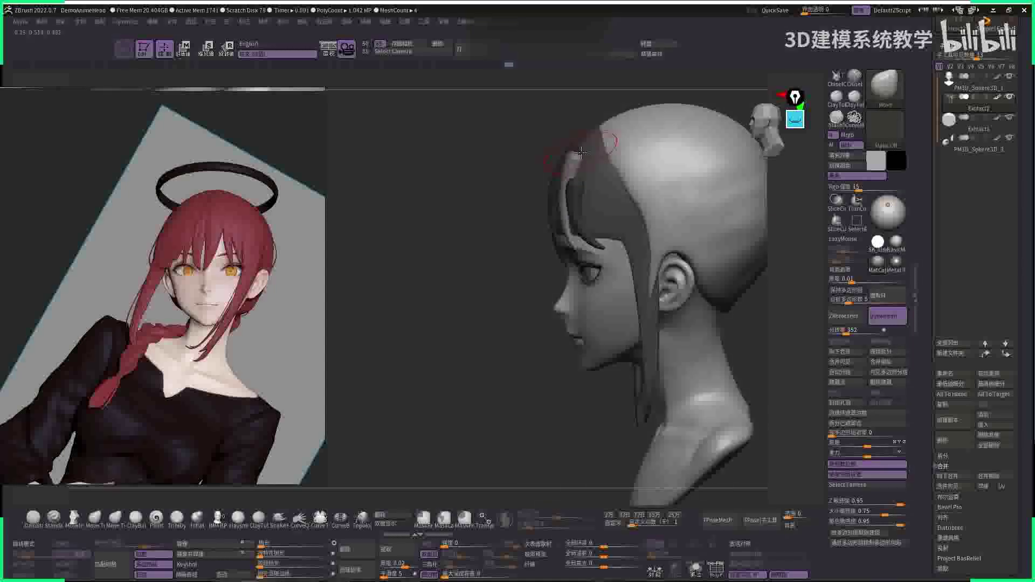
# - Hide and reshow the front hair strands with Ctrl+Shift-click to check the bangs
pyautogui.hotkey('ctrl', 'shift')
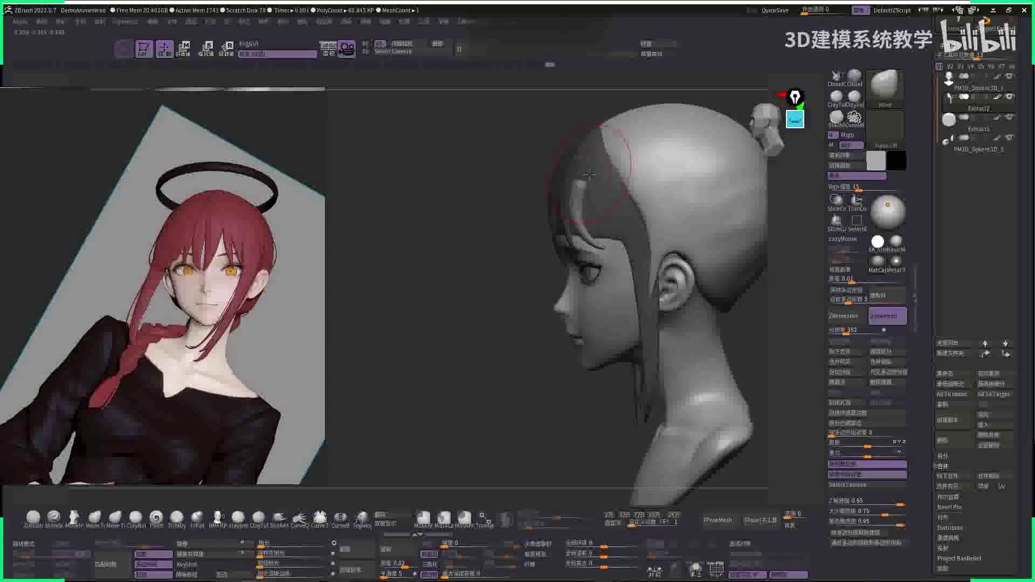
pyautogui.keyDown('shift'); pyautogui.moveTo(589, 174); pyautogui.dragTo(583, 173, button='right'); pyautogui.keyUp('shift')
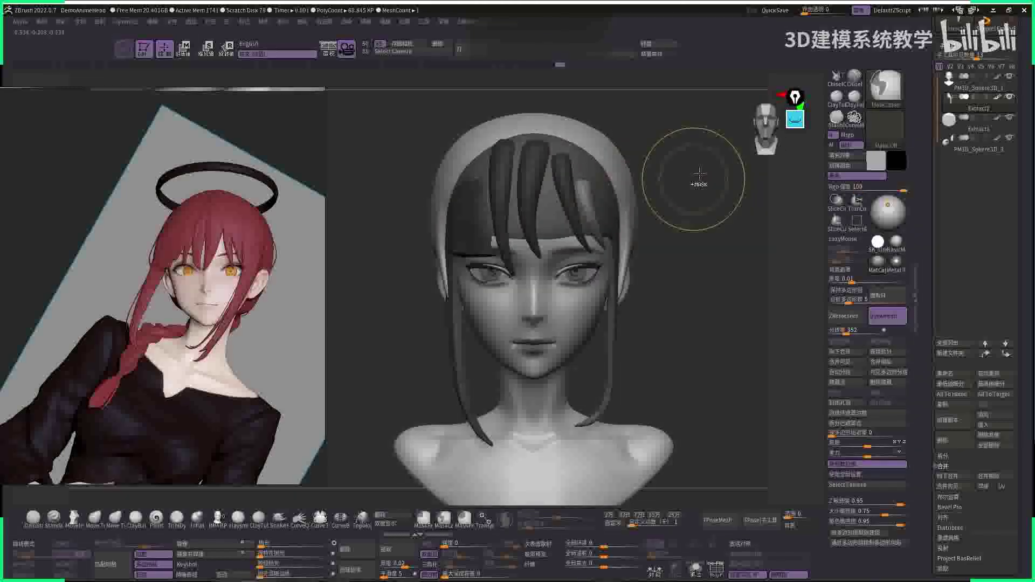
pyautogui.keyDown('ctrl'); pyautogui.keyDown('shift'); pyautogui.click(615, 178); pyautogui.keyUp('shift'); pyautogui.keyUp('ctrl')
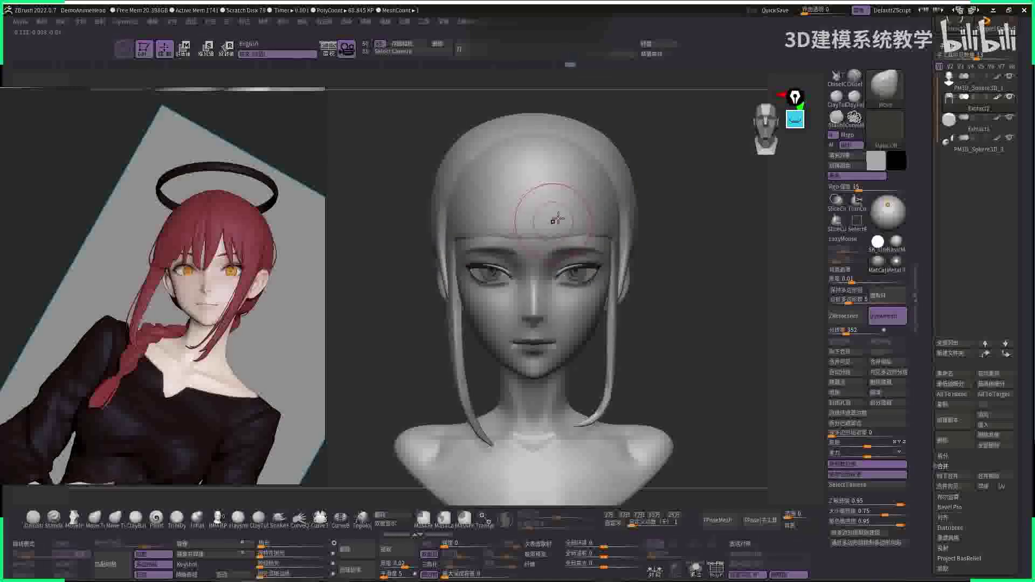
pyautogui.keyDown('ctrl'); pyautogui.keyDown('shift'); pyautogui.click(647, 205); pyautogui.keyUp('shift'); pyautogui.keyUp('ctrl')
pyautogui.press('space')
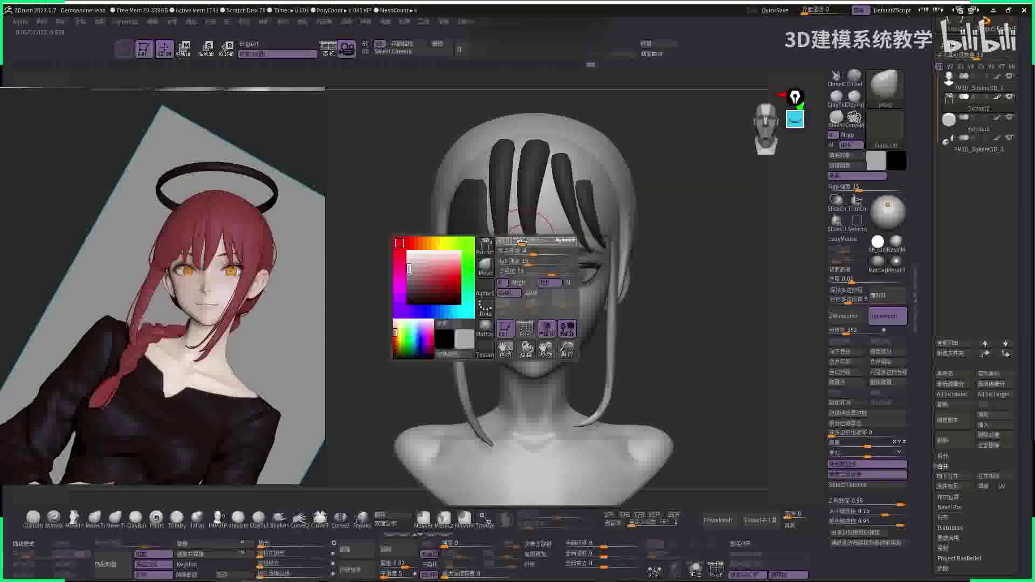
# - Carve grooves along and between the forehead bangs with DamStandard to define separate strands
pyautogui.press('b')
pyautogui.press('d')
pyautogui.press('s')
pyautogui.press('space')
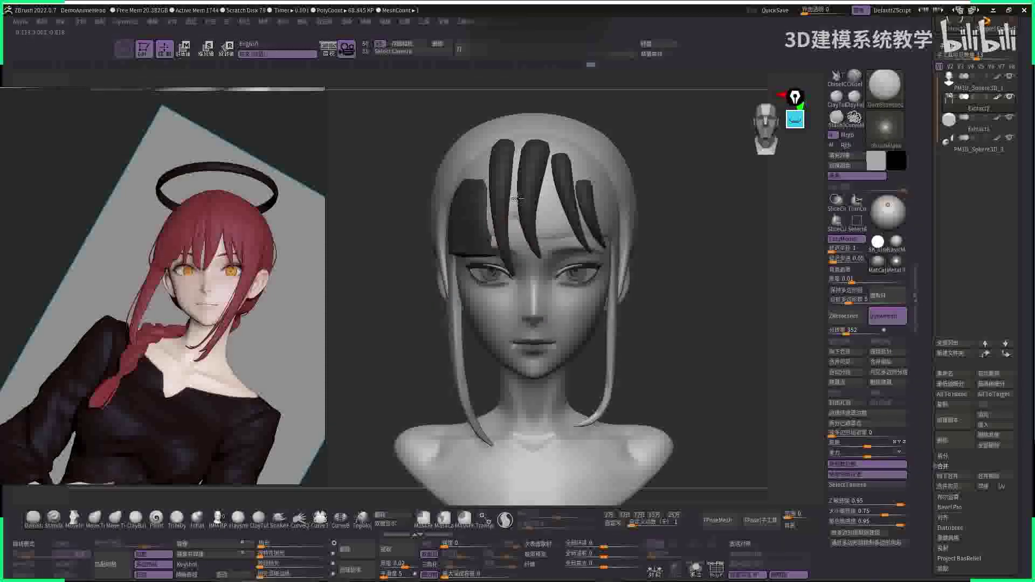
pyautogui.press('space')
pyautogui.moveTo(514, 232); pyautogui.dragTo(511, 233, button='right')
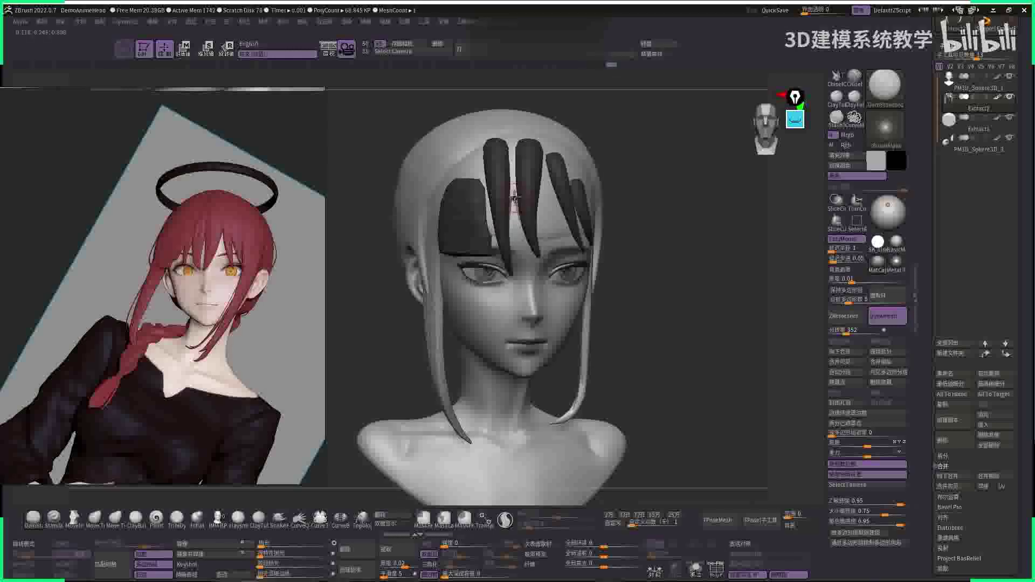
pyautogui.keyDown('shift'); pyautogui.moveTo(514, 231); pyautogui.dragTo(515, 227, button='right'); pyautogui.keyUp('shift')
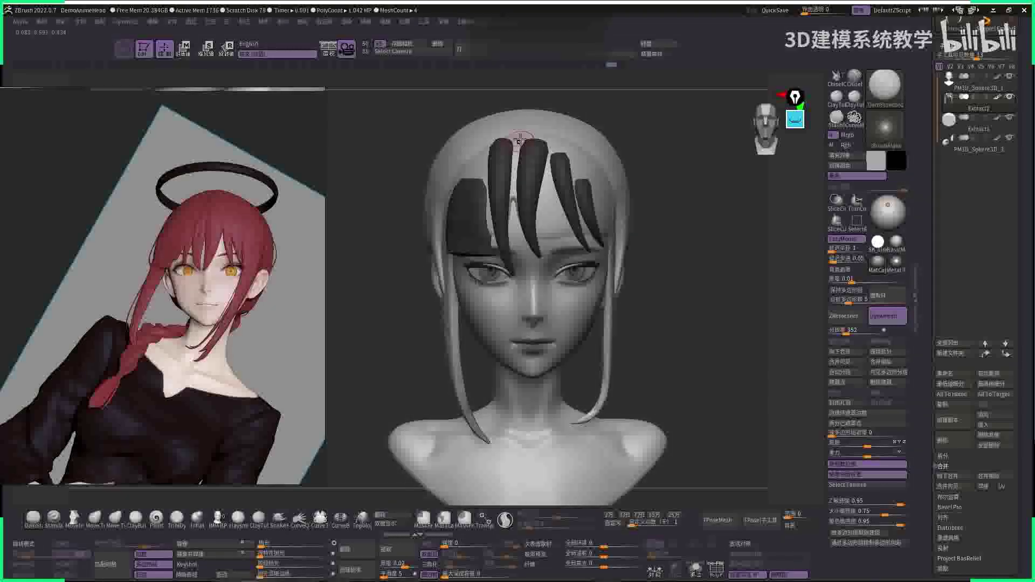
pyautogui.moveTo(519, 204); pyautogui.dragTo(516, 240)
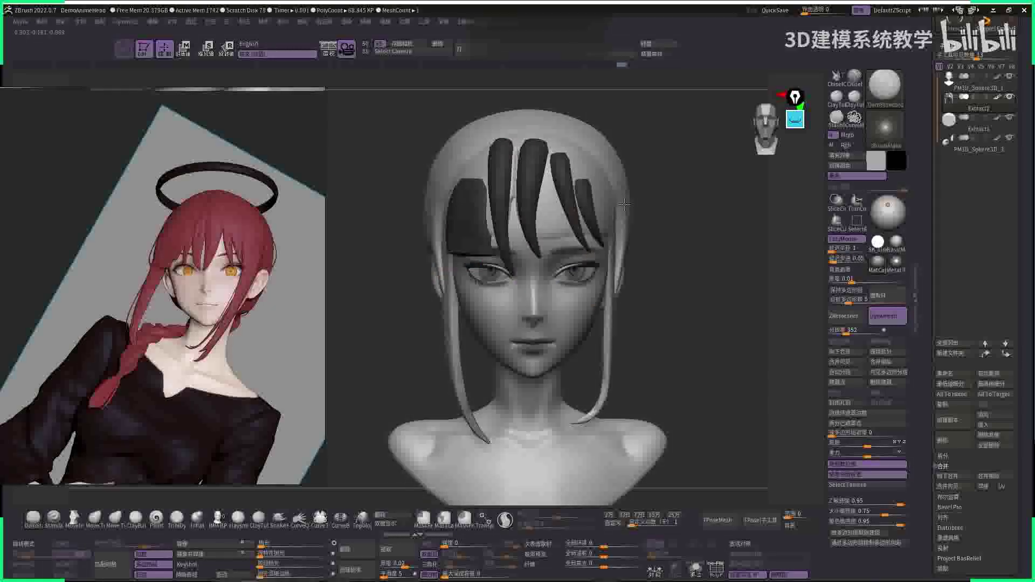
pyautogui.press('space')
pyautogui.click(556, 236)
pyautogui.moveTo(542, 179)
pyautogui.mouseDown()
pyautogui.moveTo(545, 244)
pyautogui.moveTo(552, 235)
pyautogui.moveTo(538, 188)
pyautogui.moveTo(540, 263)
pyautogui.mouseUp()
pyautogui.moveTo(550, 223)
pyautogui.mouseDown()
pyautogui.moveTo(547, 184)
pyautogui.moveTo(571, 244)
pyautogui.mouseUp()
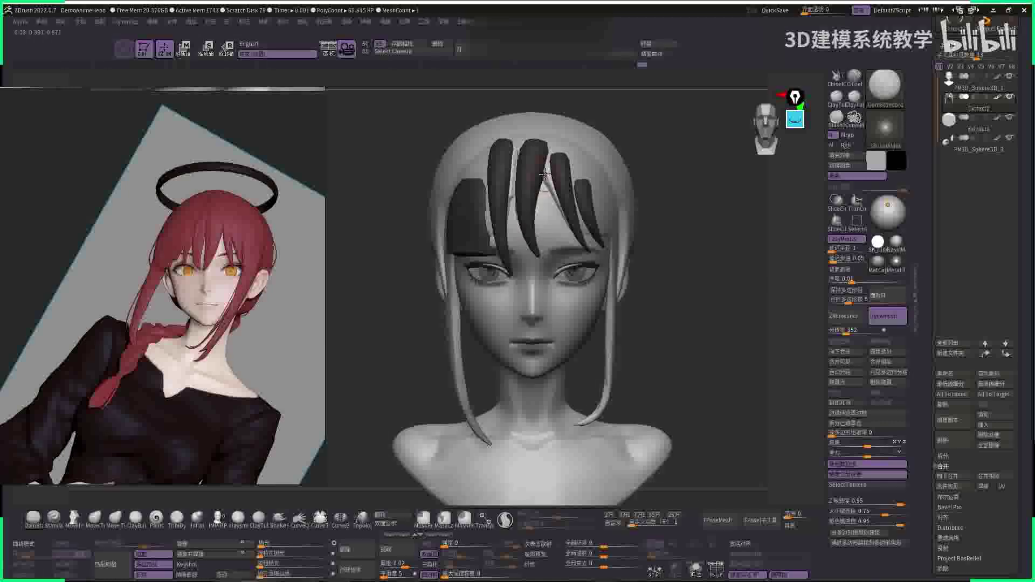
# - Mask, then smooth the left and centre-right front strands so they blend into the hair
pyautogui.moveTo(555, 181)
pyautogui.mouseDown(button='right')
pyautogui.moveTo(539, 183)
pyautogui.moveTo(550, 178)
pyautogui.mouseUp(button='right')
pyautogui.press('ctrl')
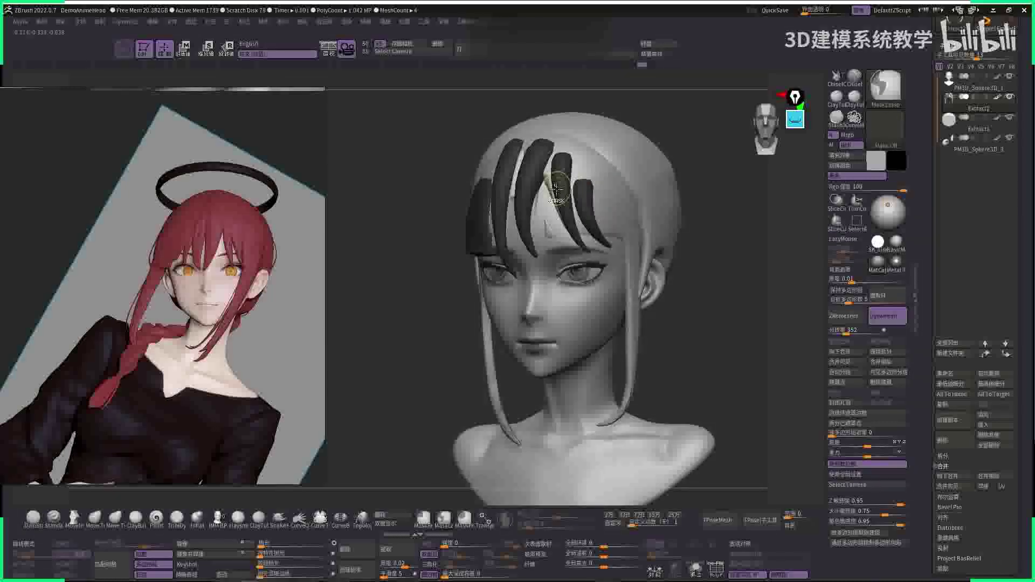
pyautogui.moveTo(572, 227); pyautogui.dragTo(736, 220)
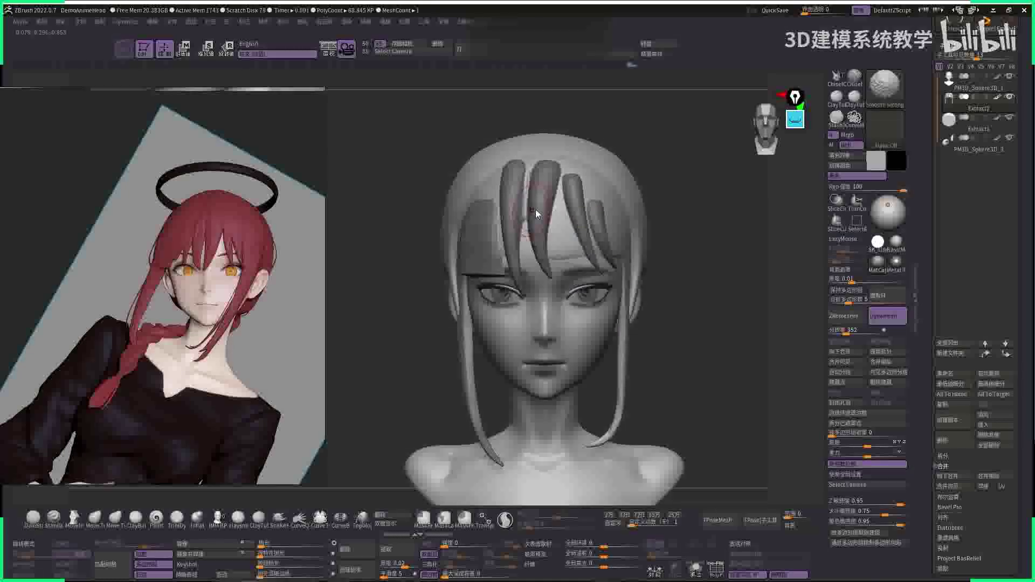
pyautogui.moveTo(536, 209)
pyautogui.keyDown('shift'); pyautogui.mouseDown()
pyautogui.moveTo(537, 182)
pyautogui.moveTo(511, 205)
pyautogui.mouseUp(); pyautogui.keyUp('shift')
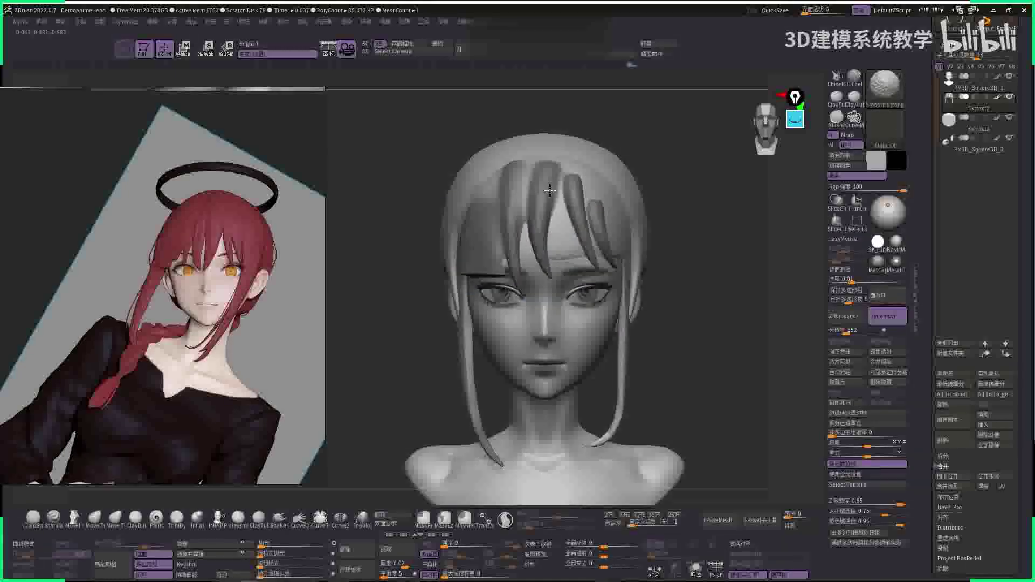
pyautogui.keyDown('shift'); pyautogui.moveTo(561, 243); pyautogui.dragTo(573, 213); pyautogui.keyUp('shift')
pyautogui.moveTo(542, 165)
pyautogui.keyDown('shift'); pyautogui.mouseDown()
pyautogui.moveTo(502, 171)
pyautogui.moveTo(523, 201)
pyautogui.moveTo(507, 172)
pyautogui.mouseUp(); pyautogui.keyUp('shift')
pyautogui.moveTo(701, 242); pyautogui.dragTo(637, 259)
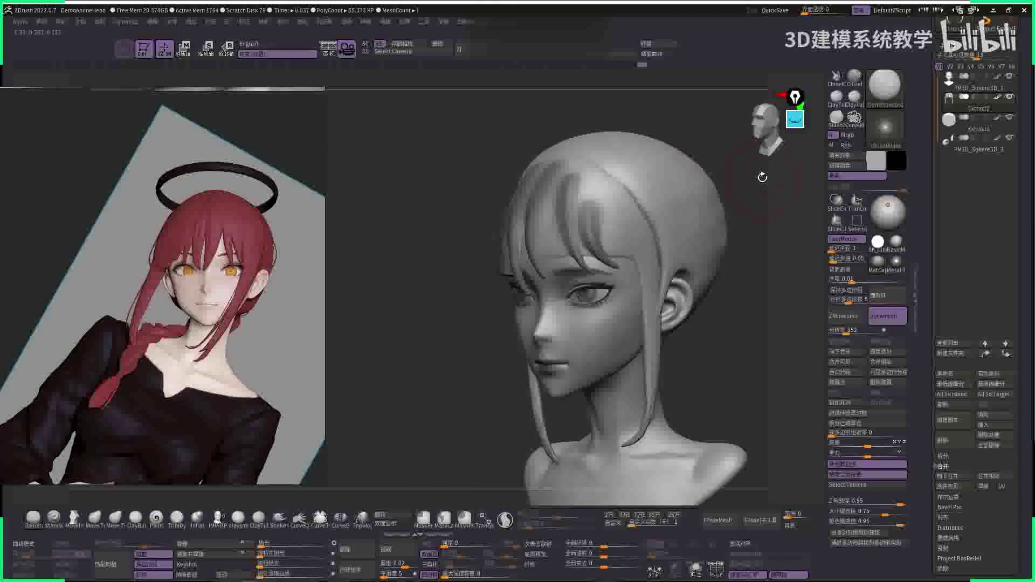
pyautogui.keyDown('alt'); pyautogui.moveTo(755, 270); pyautogui.dragTo(691, 270); pyautogui.keyUp('alt')
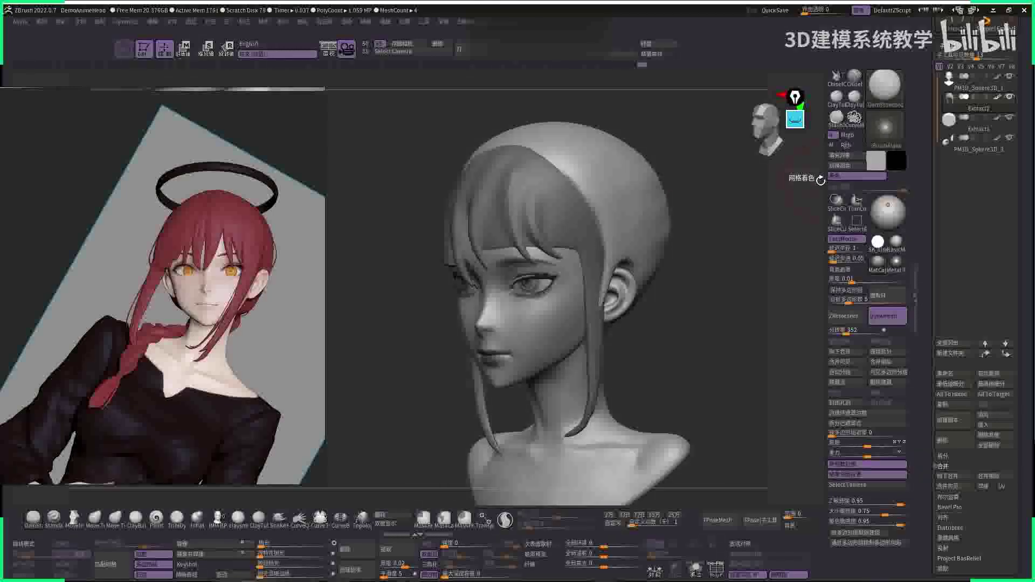
pyautogui.moveTo(714, 173)
pyautogui.keyDown('shift'); pyautogui.mouseDown()
pyautogui.moveTo(687, 184)
pyautogui.moveTo(701, 183)
pyautogui.mouseUp(); pyautogui.keyUp('shift')
pyautogui.click(876, 160)
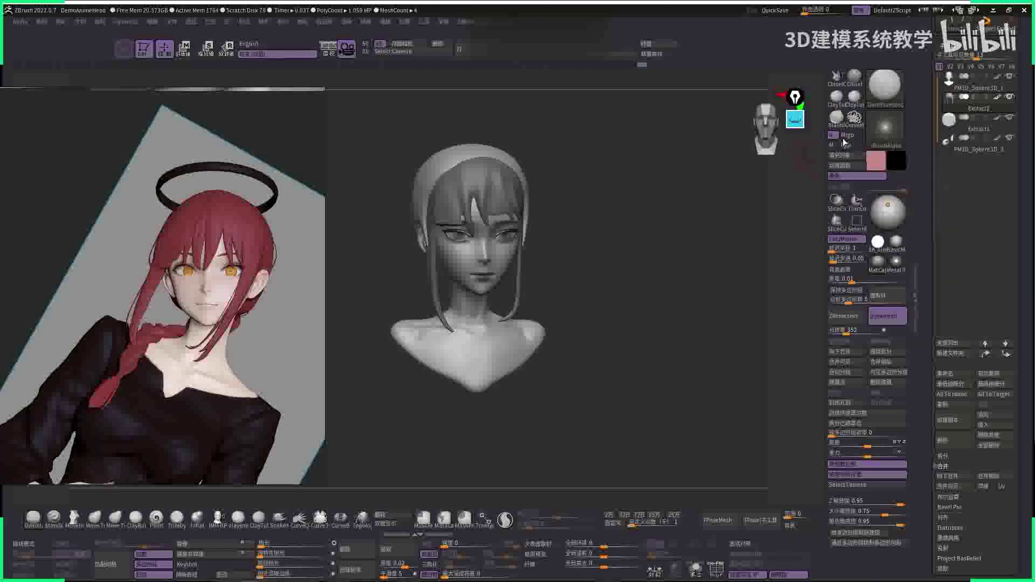
# - Pick a darker red paint colour for the hair, then look over the face
pyautogui.click(844, 130)
pyautogui.click(876, 167)
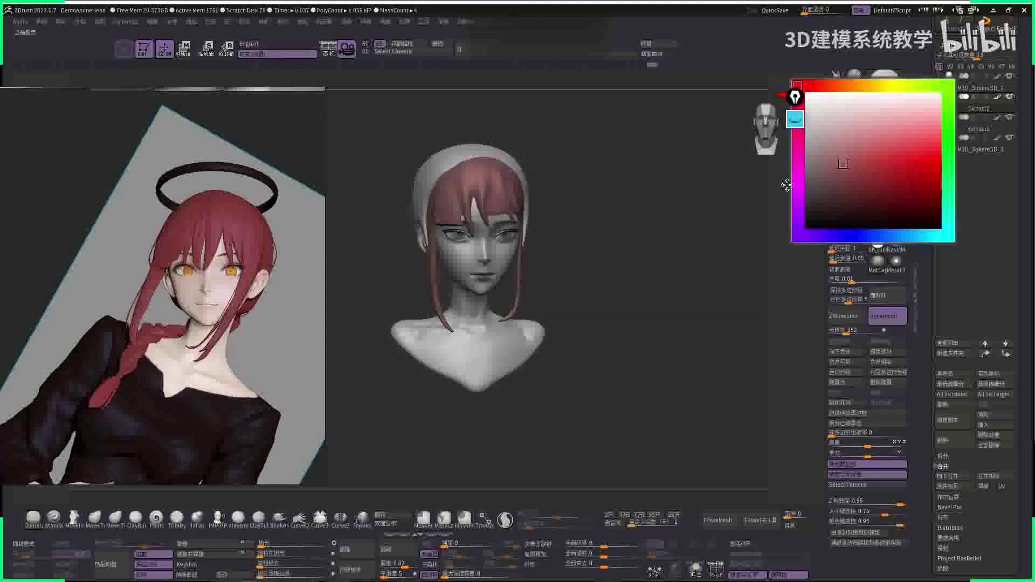
pyautogui.click(844, 162)
pyautogui.moveTo(696, 216)
pyautogui.keyDown('alt'); pyautogui.mouseDown()
pyautogui.moveTo(730, 222)
pyautogui.moveTo(727, 239)
pyautogui.moveTo(539, 217)
pyautogui.moveTo(519, 252)
pyautogui.mouseUp(); pyautogui.keyUp('alt')
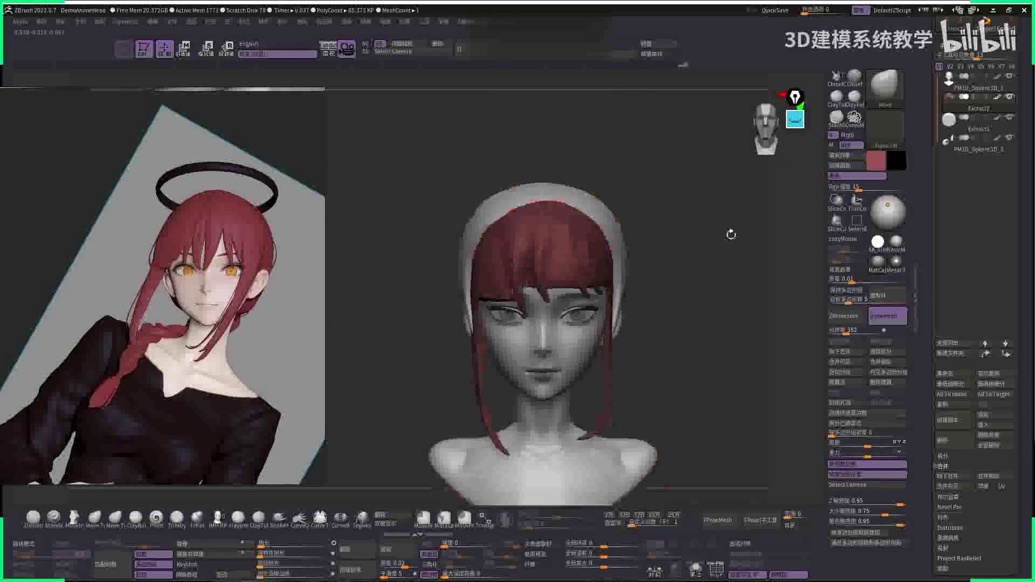
pyautogui.moveTo(731, 232); pyautogui.dragTo(619, 215)
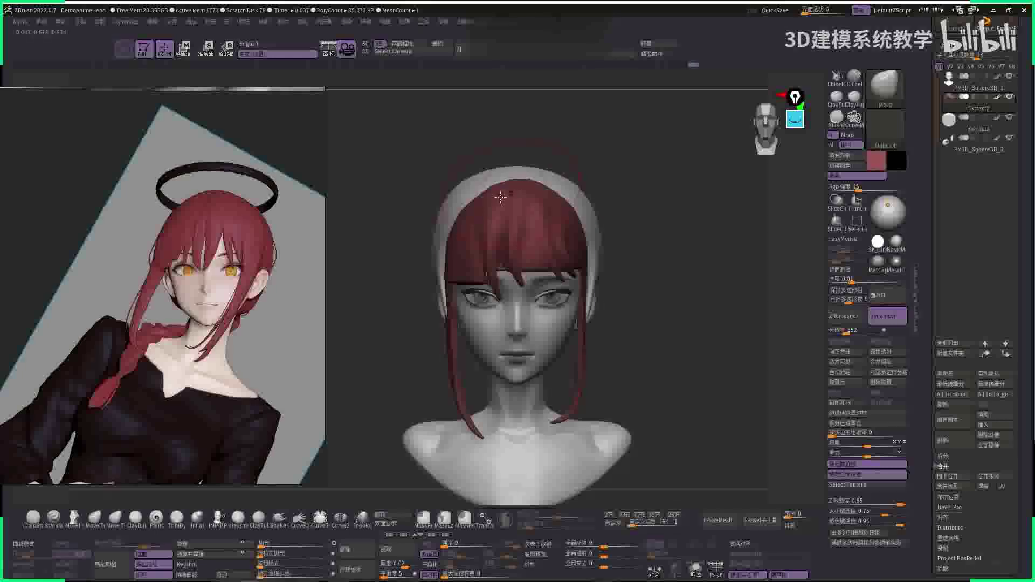
pyautogui.moveTo(500, 195); pyautogui.dragTo(640, 200)
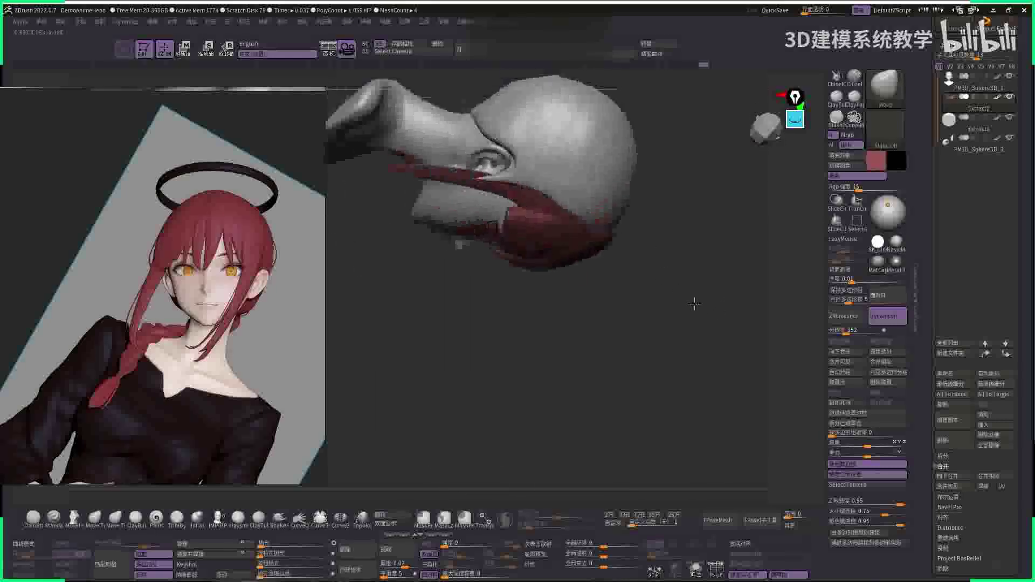
pyautogui.moveTo(695, 304)
pyautogui.mouseDown()
pyautogui.moveTo(561, 262)
pyautogui.moveTo(583, 205)
pyautogui.moveTo(662, 179)
pyautogui.moveTo(709, 228)
pyautogui.moveTo(710, 215)
pyautogui.moveTo(711, 252)
pyautogui.moveTo(751, 242)
pyautogui.mouseUp()
# - With ClayBuildup and backface masking on, reshape the hair strand beside the ear
pyautogui.click(238, 519)
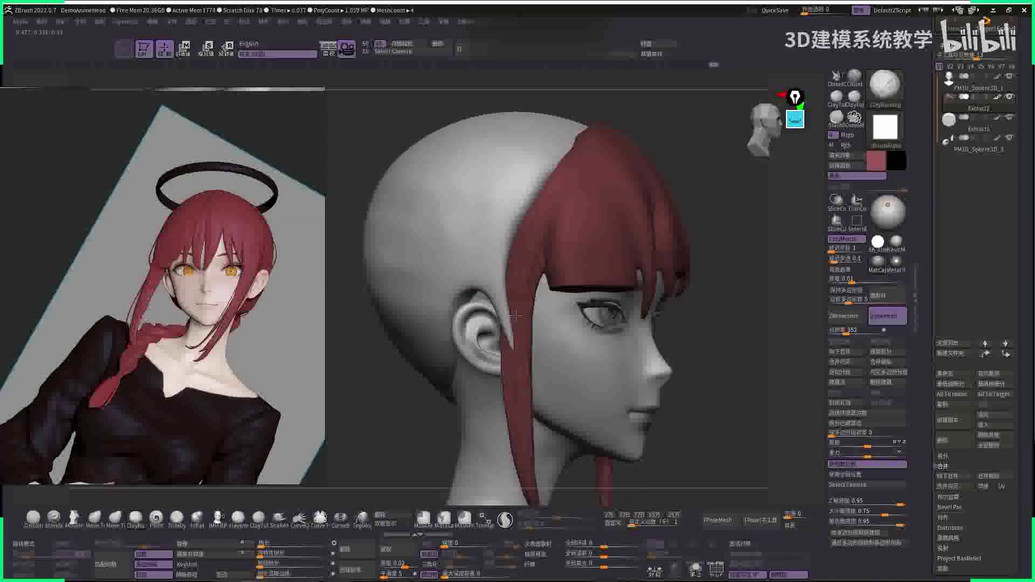
pyautogui.click(846, 269)
pyautogui.press('space')
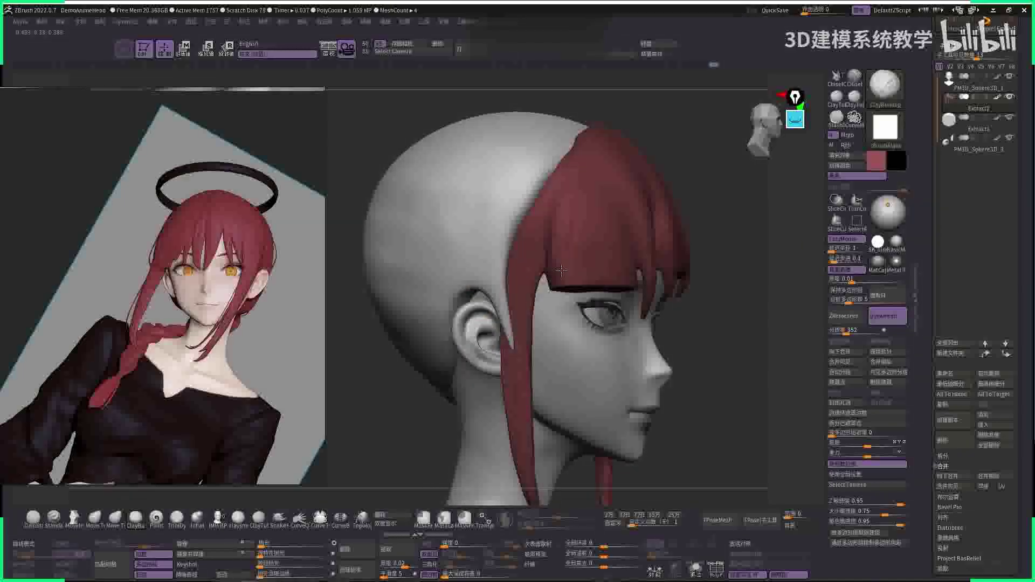
pyautogui.moveTo(515, 367); pyautogui.dragTo(562, 204)
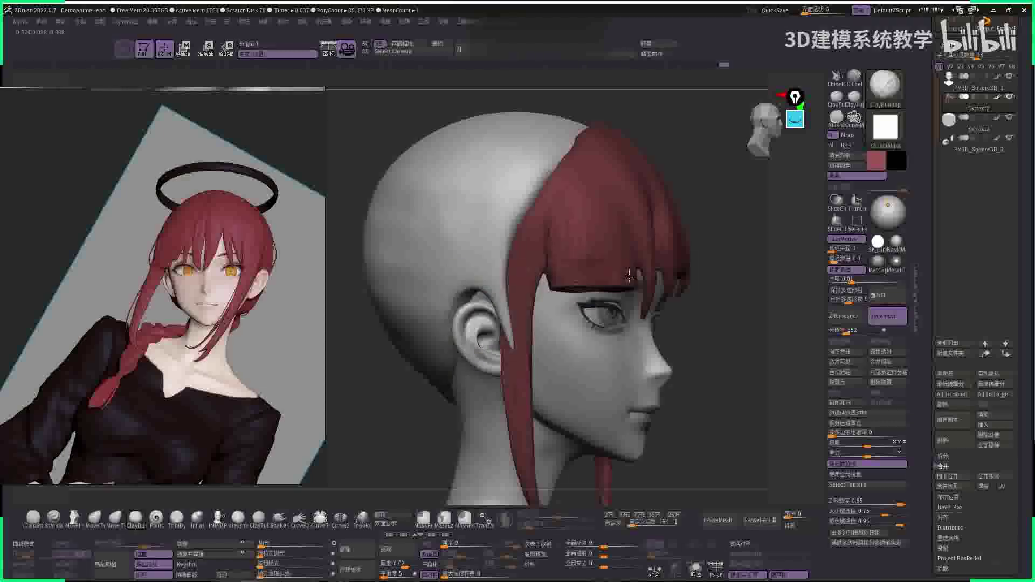
pyautogui.moveTo(712, 259)
pyautogui.mouseDown()
pyautogui.moveTo(593, 281)
pyautogui.moveTo(616, 269)
pyautogui.moveTo(615, 157)
pyautogui.moveTo(605, 196)
pyautogui.mouseUp()
pyautogui.press('space')
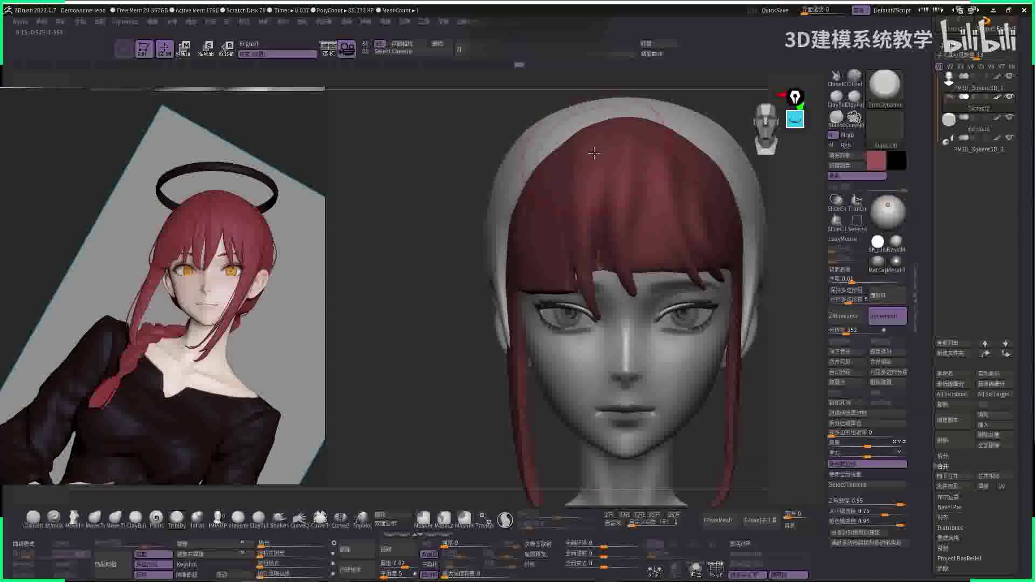
pyautogui.moveTo(586, 189); pyautogui.dragTo(610, 221)
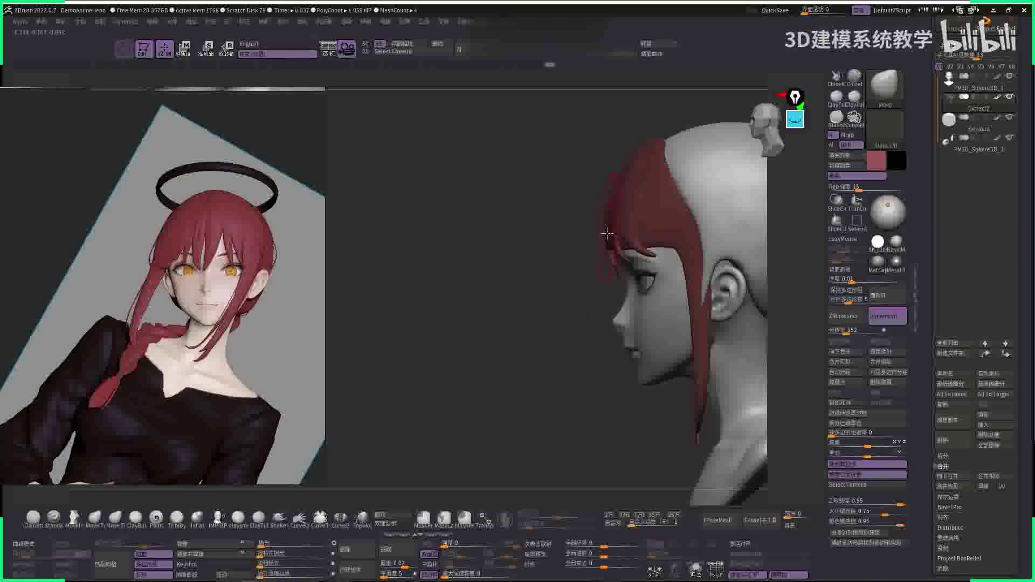
pyautogui.moveTo(619, 177)
pyautogui.mouseDown()
pyautogui.moveTo(665, 223)
pyautogui.moveTo(698, 201)
pyautogui.moveTo(544, 254)
pyautogui.mouseUp()
# - On the main hair subtool, use the Move brush to push the hair's top edge at the crown
pyautogui.press('space')
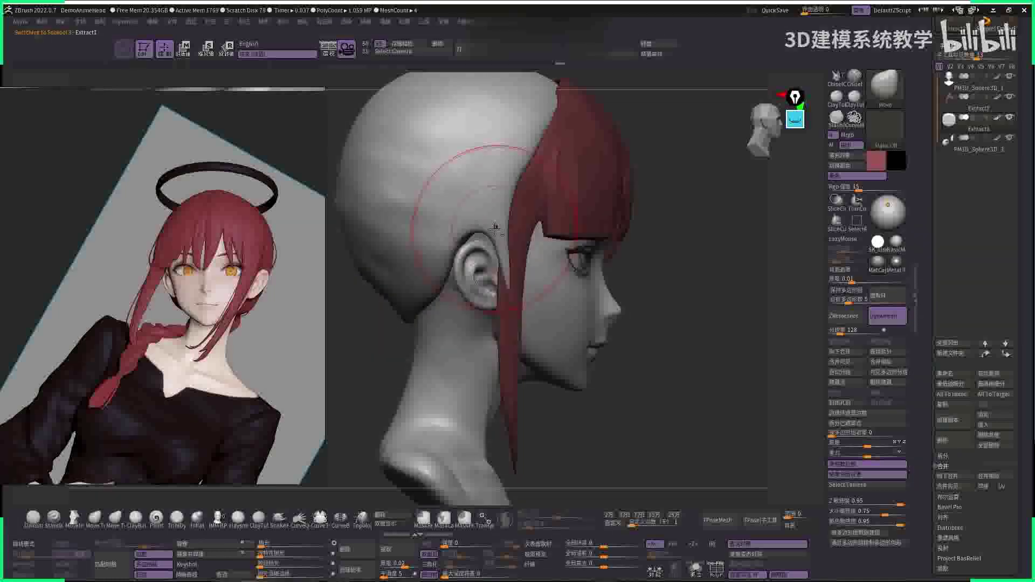
pyautogui.keyDown('alt'); pyautogui.click(575, 247); pyautogui.keyUp('alt')
pyautogui.press('b')
pyautogui.press('m')
pyautogui.press('v')
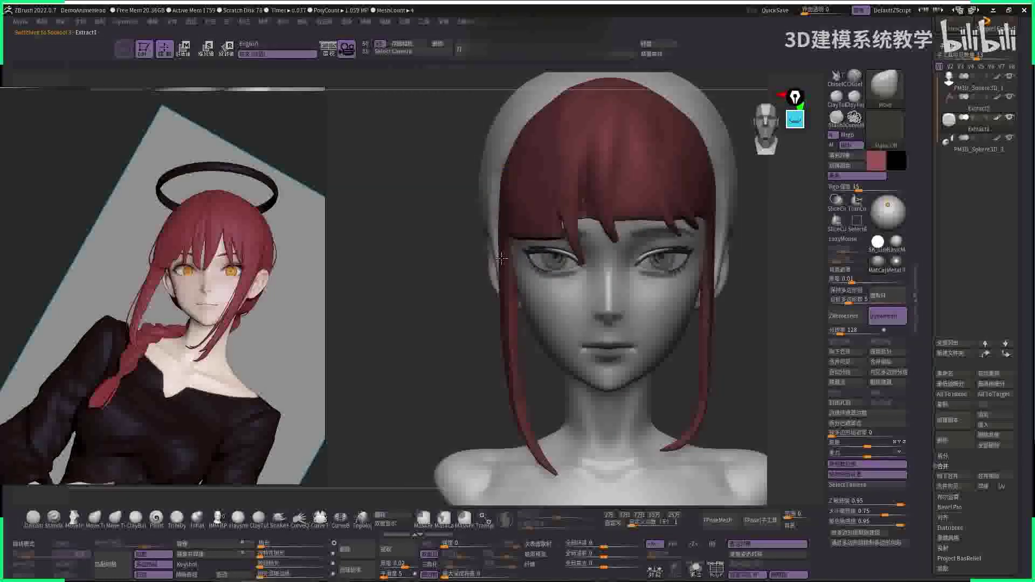
pyautogui.keyDown('alt'); pyautogui.click(497, 252); pyautogui.keyUp('alt')
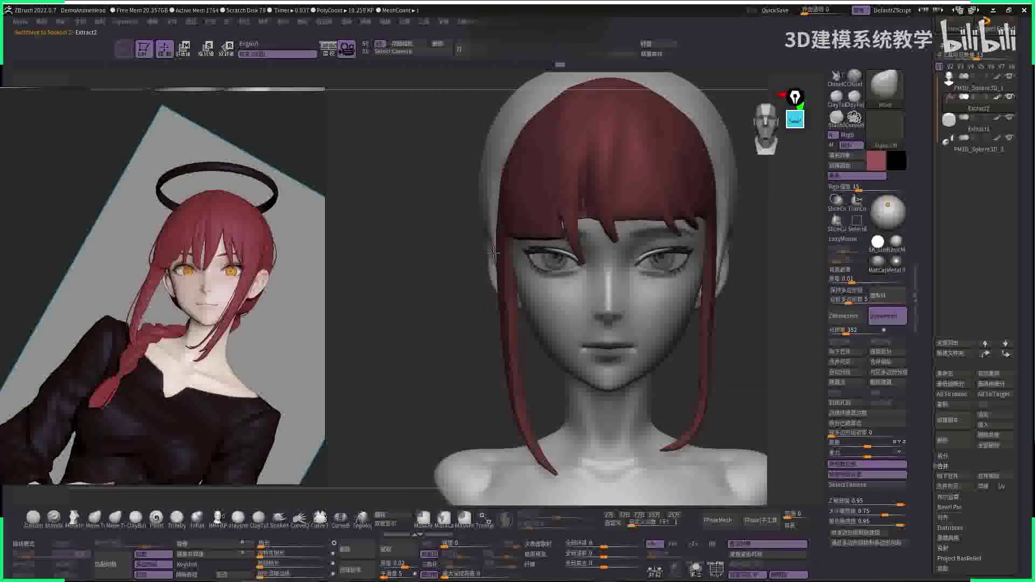
pyautogui.keyDown('alt'); pyautogui.click(494, 247); pyautogui.keyUp('alt')
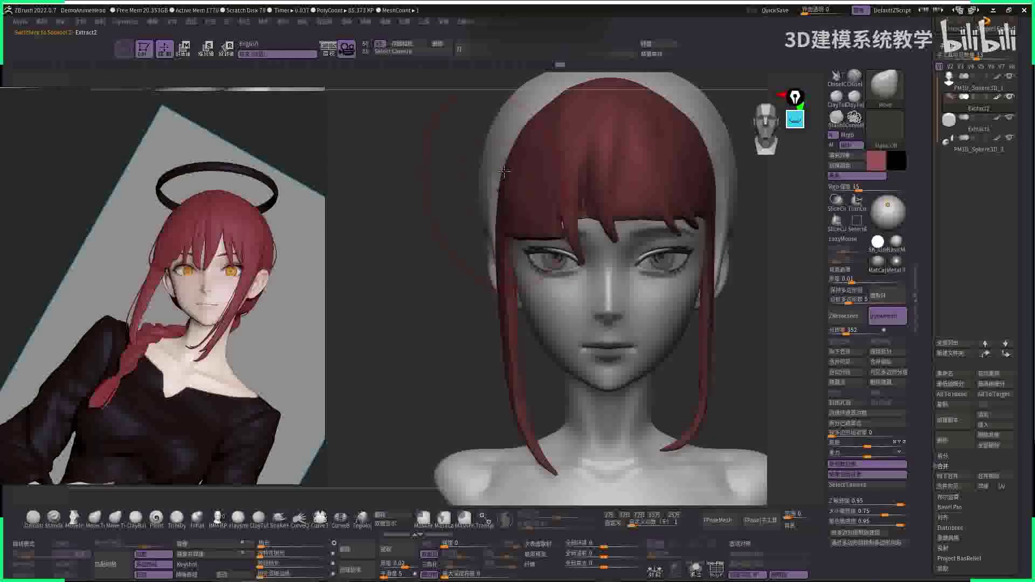
pyautogui.moveTo(503, 171); pyautogui.dragTo(541, 144, button='right')
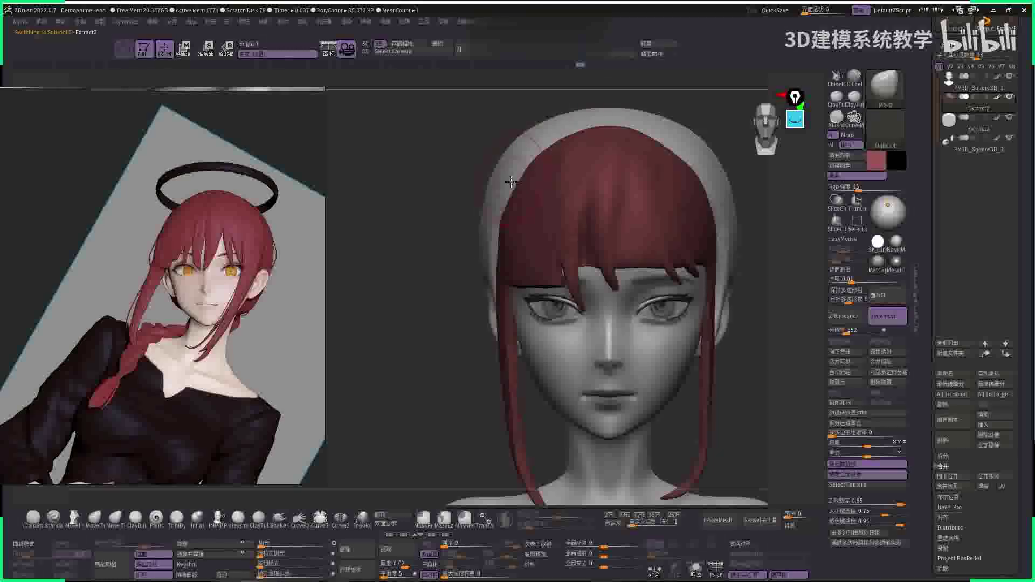
pyautogui.moveTo(527, 154); pyautogui.dragTo(546, 137)
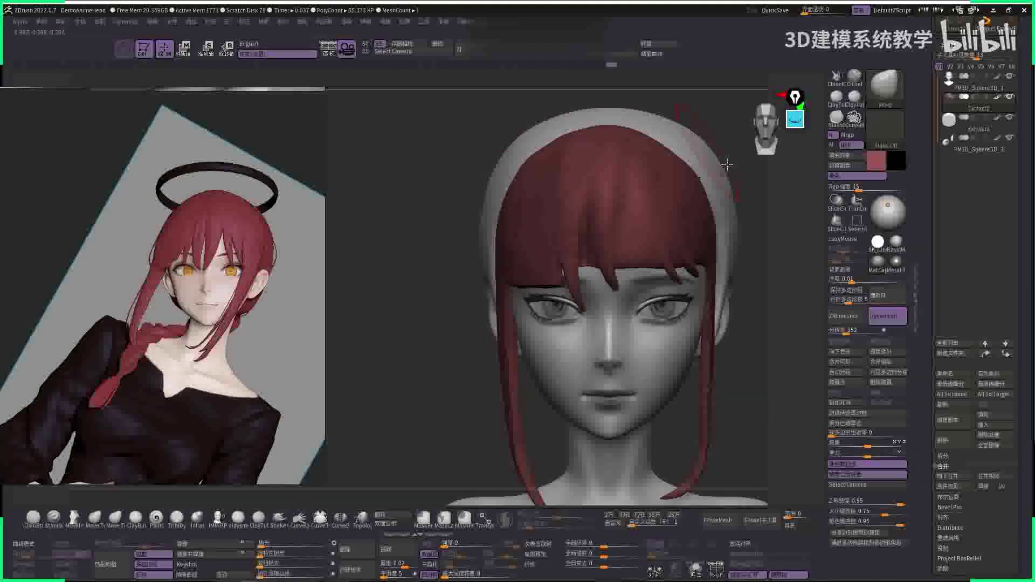
pyautogui.press('f')
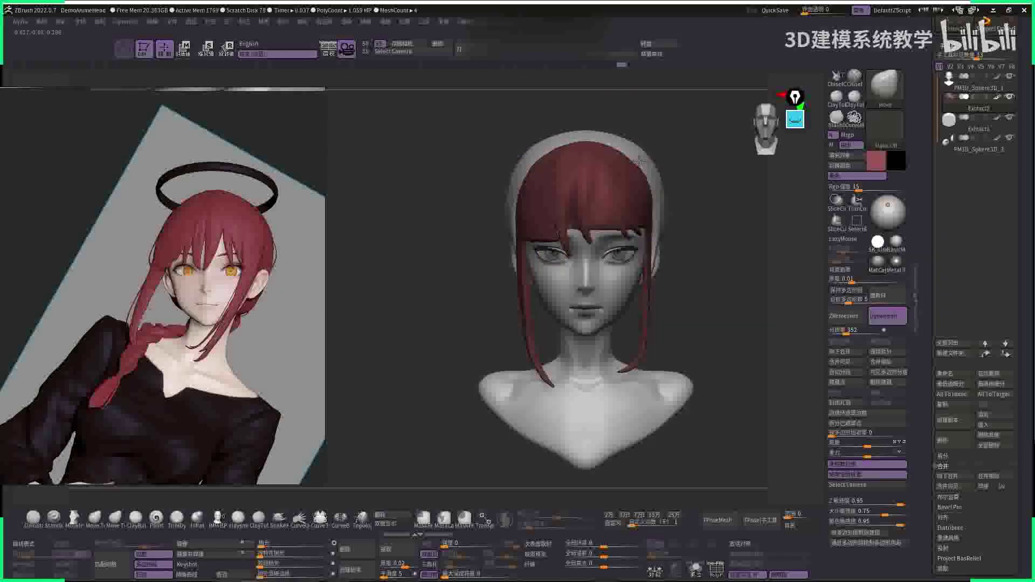
# - Switch sculpting brush and check the hair from side profile and straight front views
pyautogui.press('space')
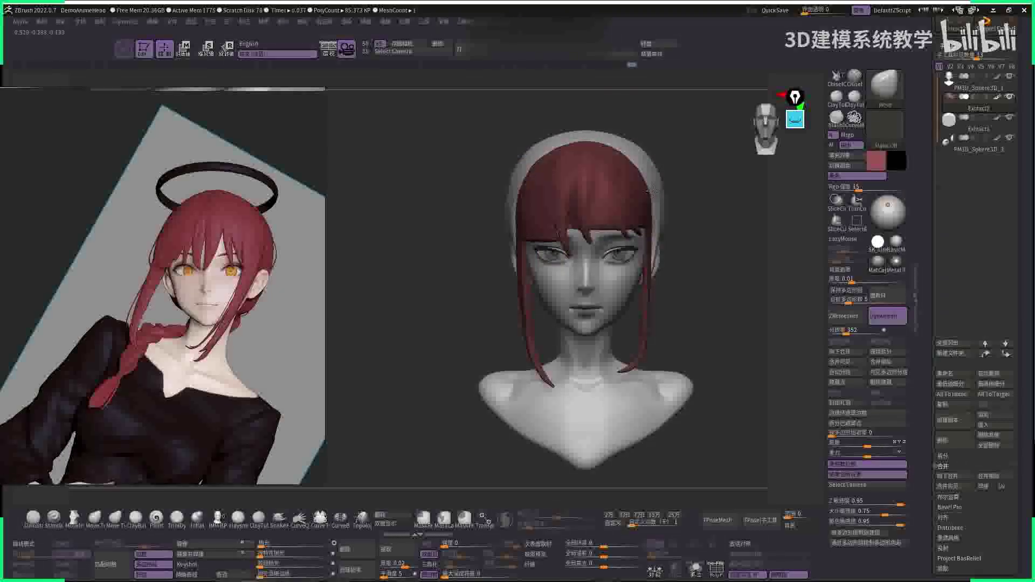
pyautogui.moveTo(726, 227); pyautogui.dragTo(637, 221)
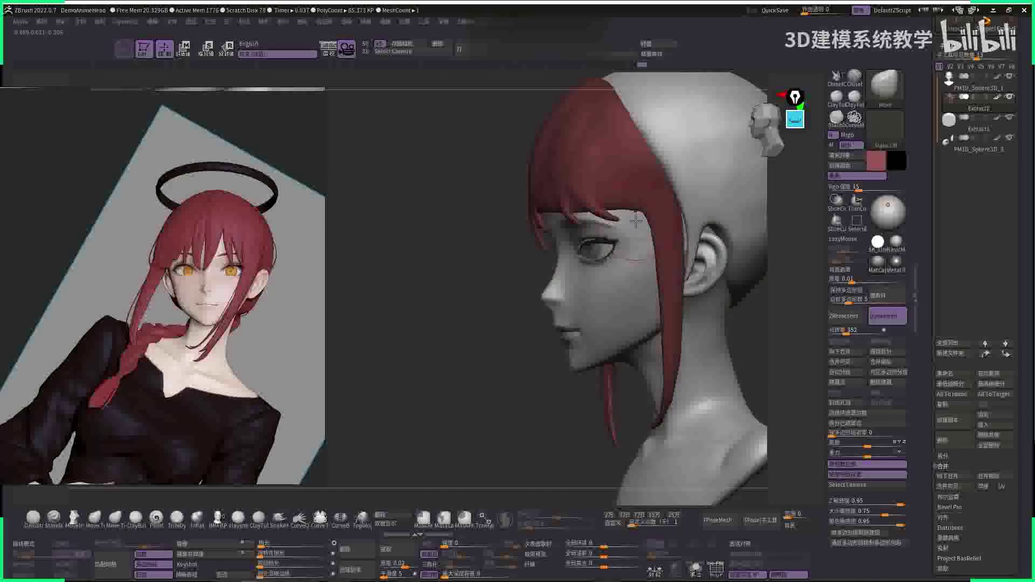
pyautogui.press('space')
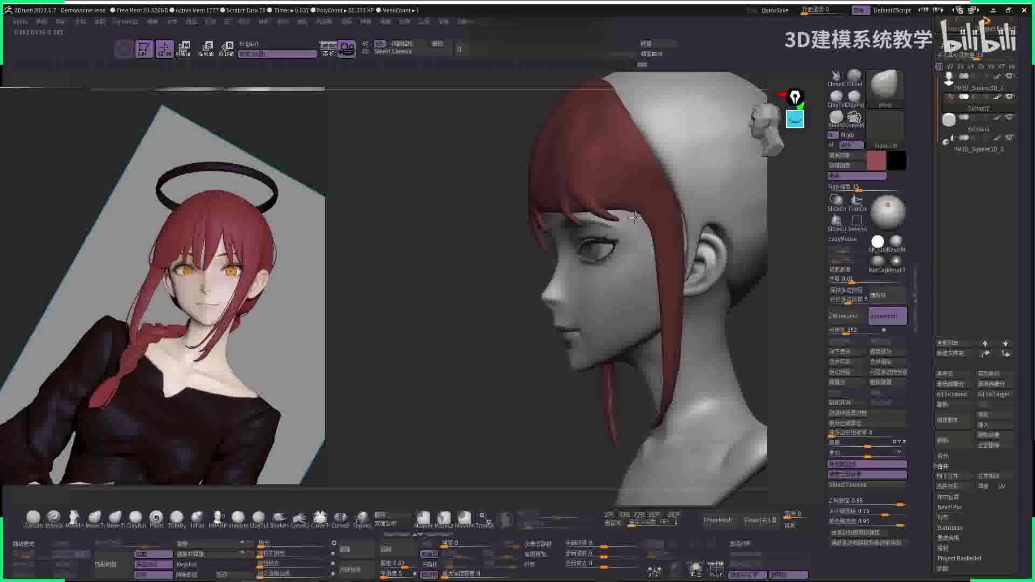
pyautogui.press('shift')
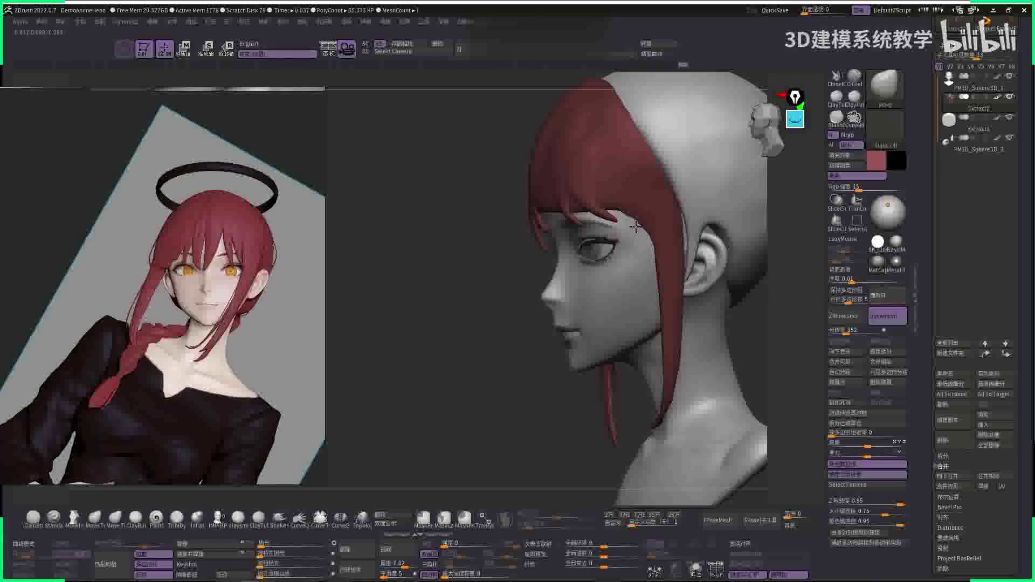
pyautogui.moveTo(517, 302); pyautogui.dragTo(647, 216)
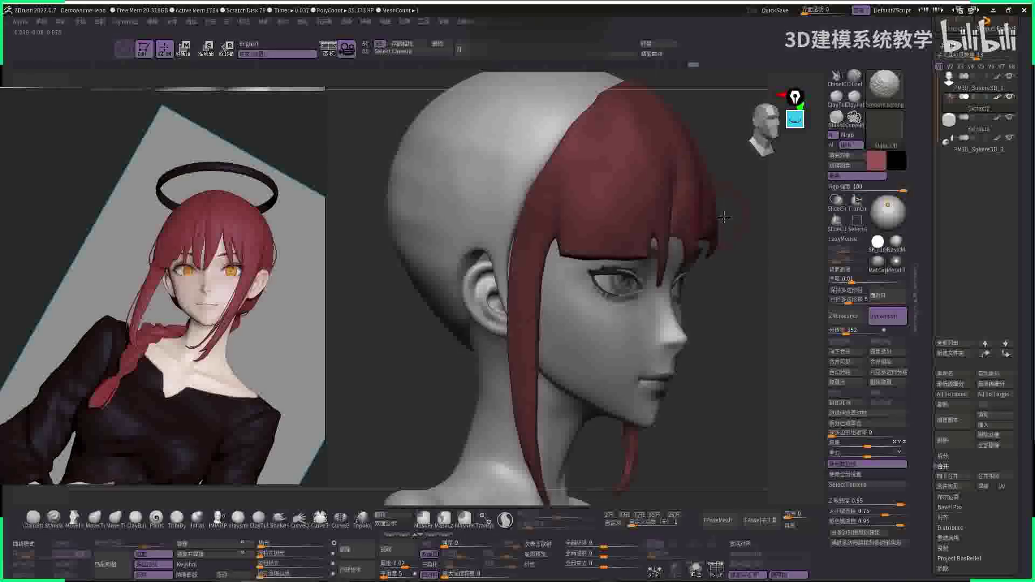
pyautogui.moveTo(580, 194)
pyautogui.mouseDown()
pyautogui.moveTo(744, 231)
pyautogui.moveTo(572, 248)
pyautogui.mouseUp()
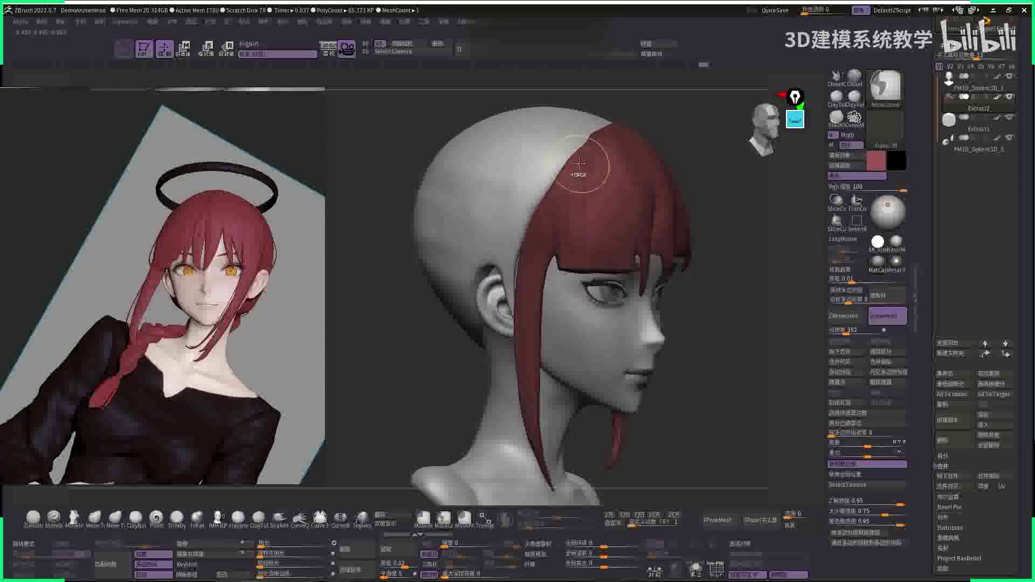
pyautogui.keyDown('shift'); pyautogui.moveTo(574, 209); pyautogui.dragTo(576, 216); pyautogui.keyUp('shift')
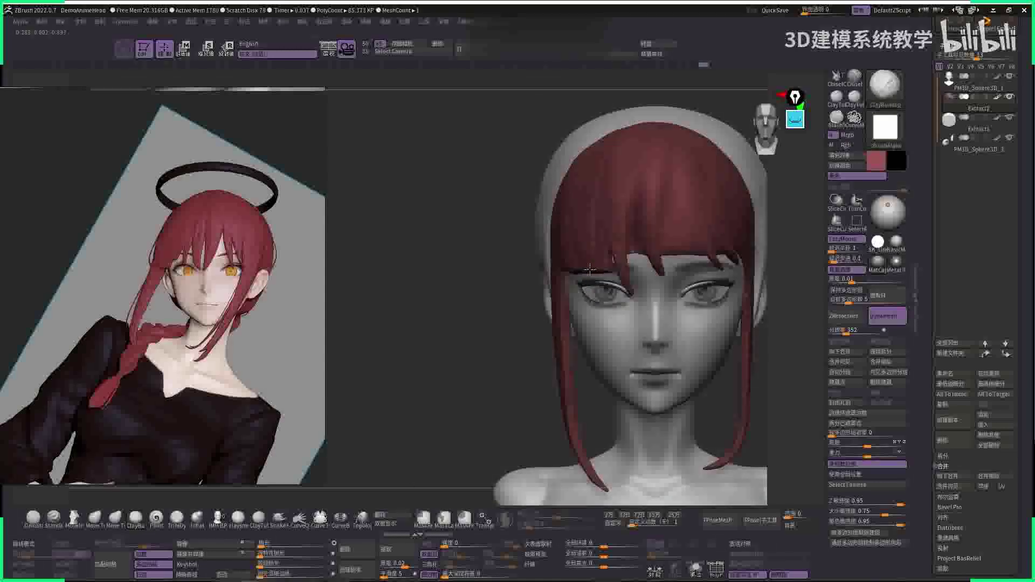
# - Smooth the hair on top of the head and reshape the bangs over the left eye
pyautogui.keyDown('shift'); pyautogui.moveTo(597, 162); pyautogui.dragTo(576, 230); pyautogui.keyUp('shift')
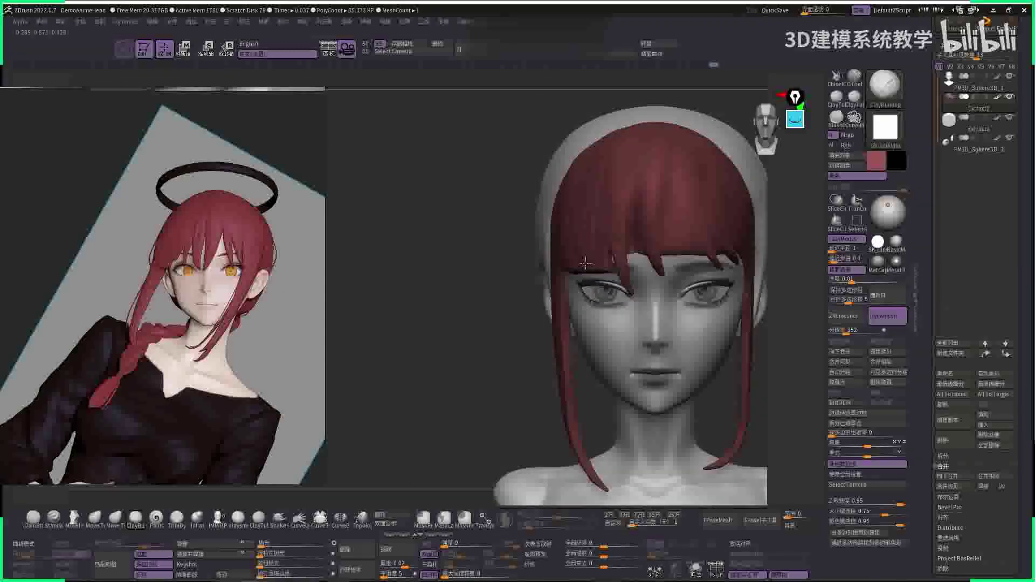
pyautogui.moveTo(597, 156); pyautogui.dragTo(581, 226)
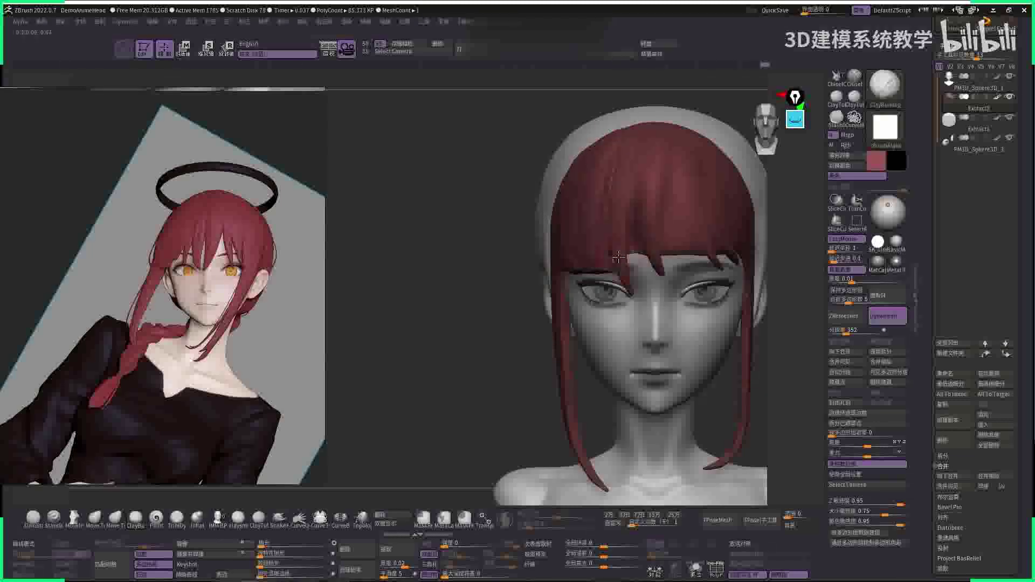
pyautogui.press('space')
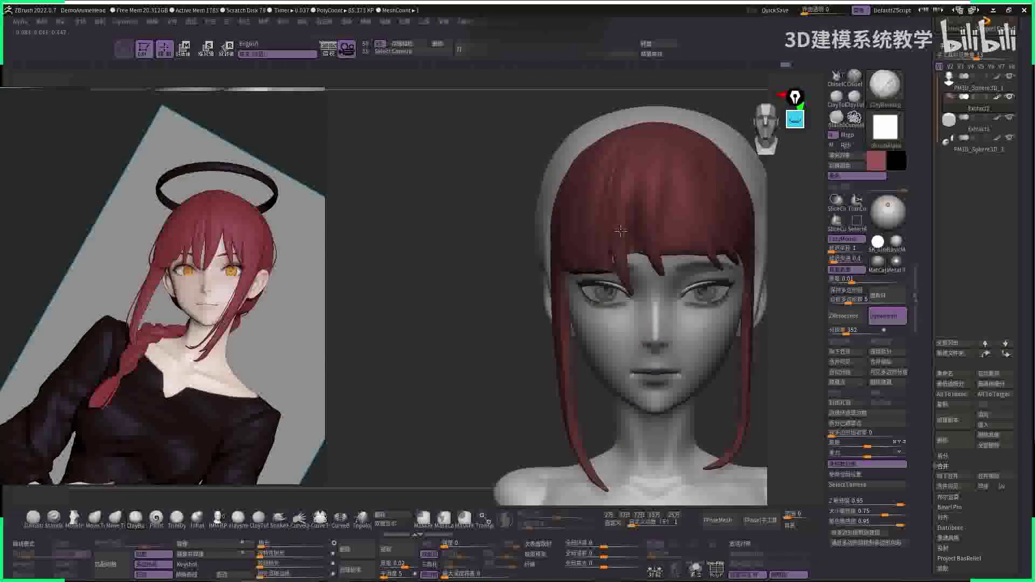
pyautogui.keyDown('alt'); pyautogui.moveTo(769, 243); pyautogui.dragTo(766, 259); pyautogui.keyUp('alt')
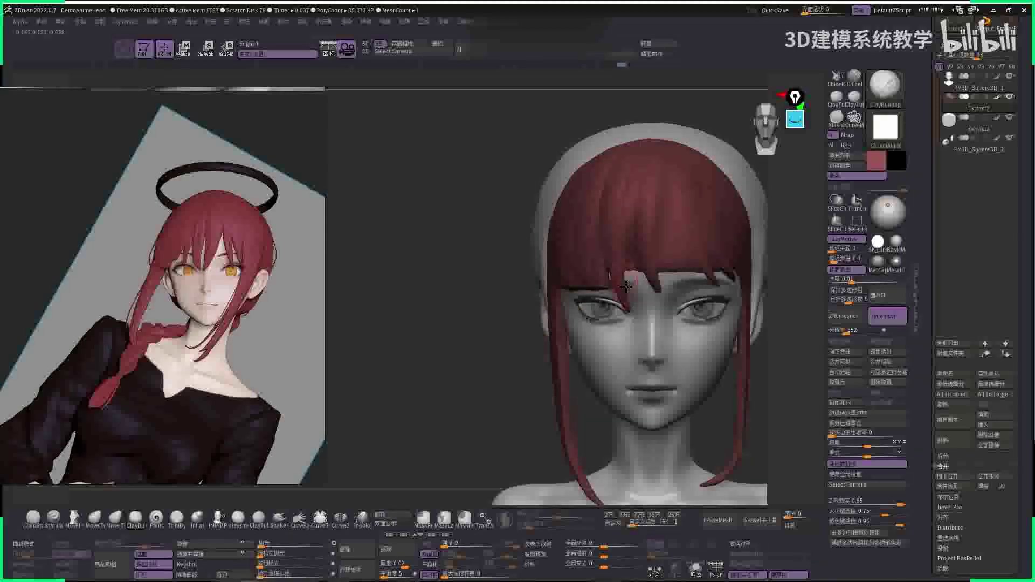
pyautogui.press('space')
pyautogui.moveTo(791, 289); pyautogui.dragTo(609, 281)
pyautogui.press('space')
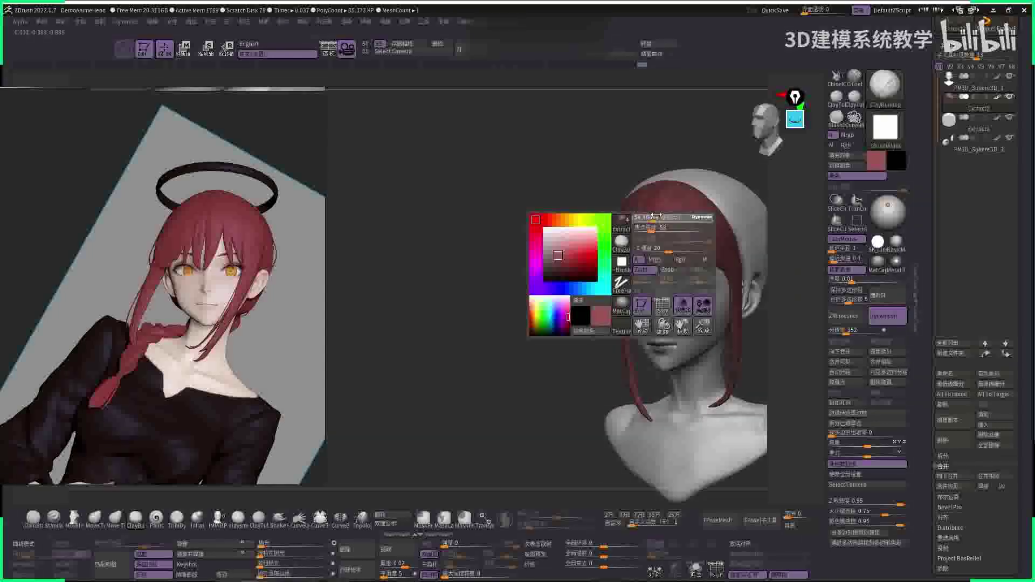
pyautogui.press('space')
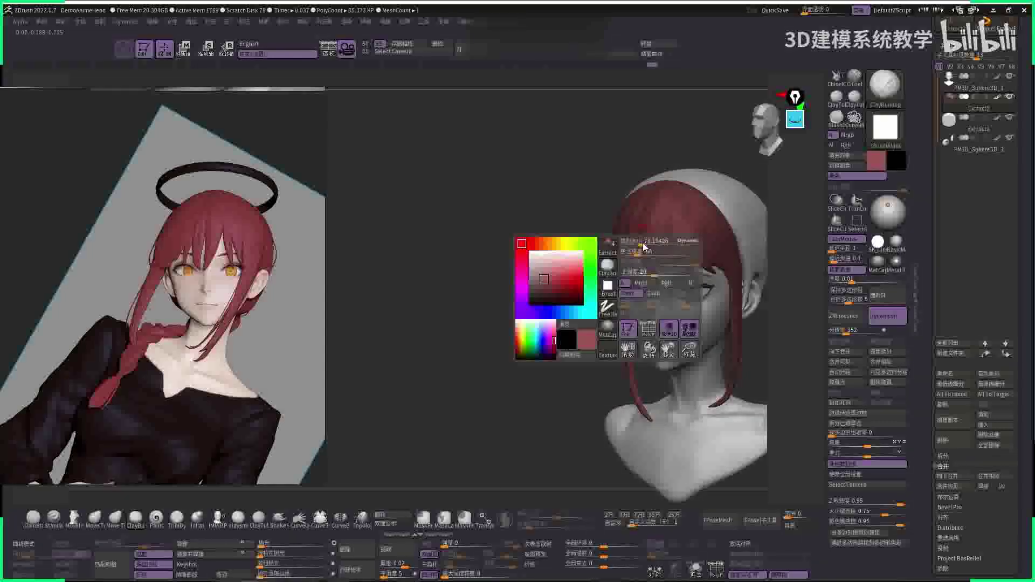
pyautogui.keyDown('shift'); pyautogui.moveTo(649, 134); pyautogui.dragTo(646, 176); pyautogui.keyUp('shift')
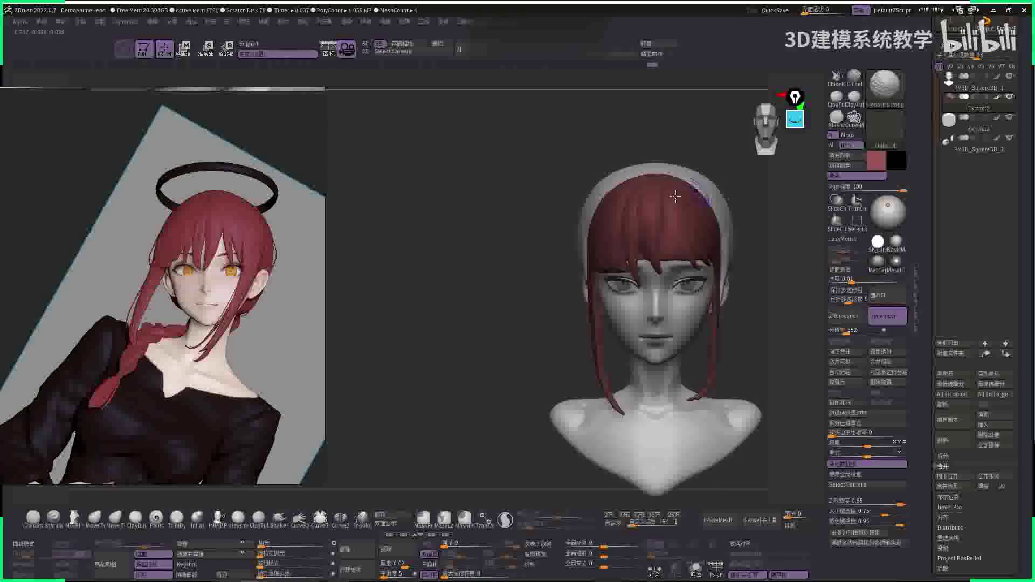
pyautogui.press('f')
pyautogui.keyDown('ctrl'); pyautogui.moveTo(754, 187); pyautogui.dragTo(674, 215, button='right'); pyautogui.keyUp('ctrl')
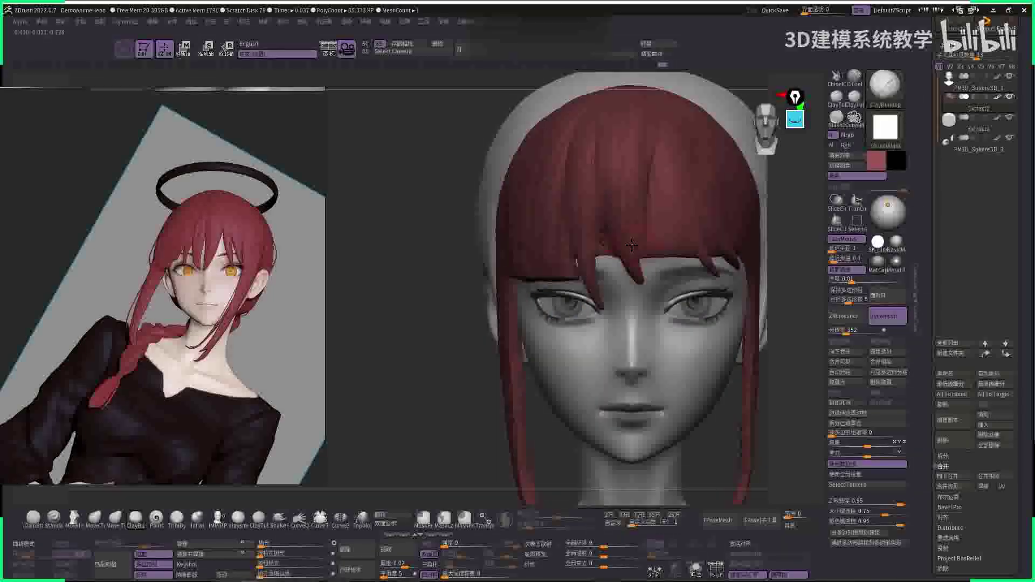
# - With the Move brush, nudge the hair strand beside the eye
pyautogui.press('b')
pyautogui.press('m')
pyautogui.press('v')
pyautogui.press('space')
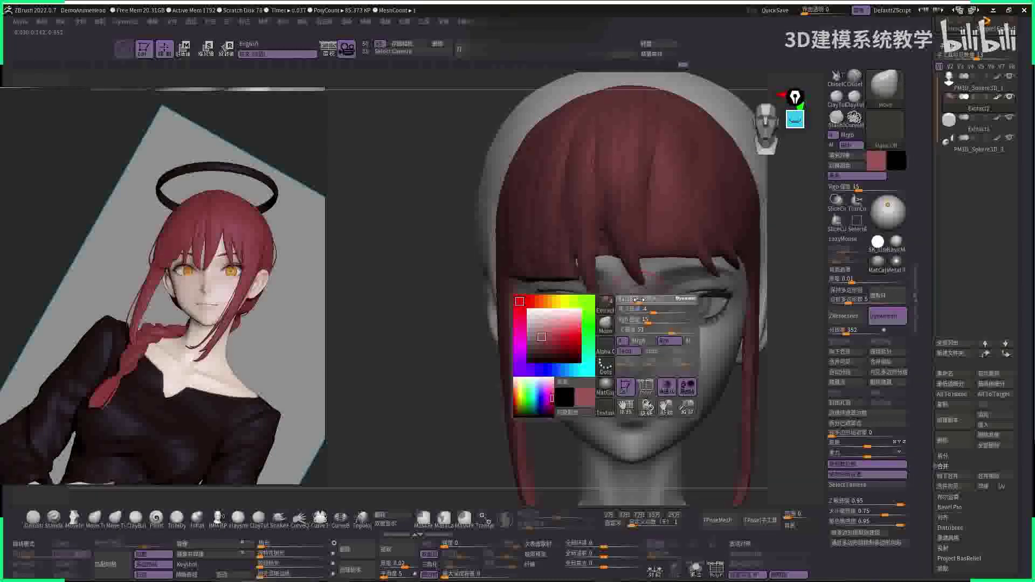
pyautogui.moveTo(627, 284); pyautogui.dragTo(600, 322)
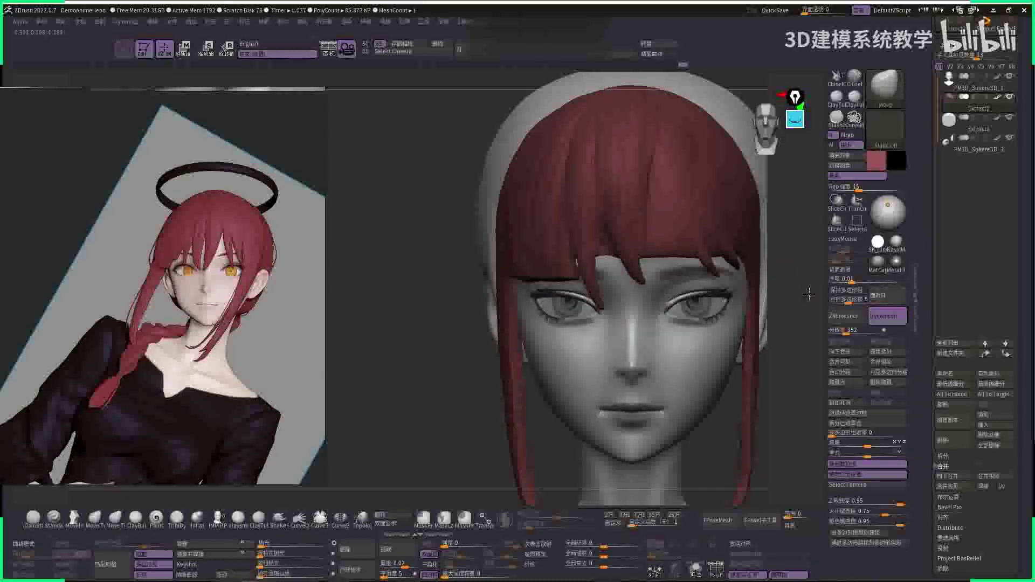
pyautogui.moveTo(784, 299); pyautogui.dragTo(591, 320)
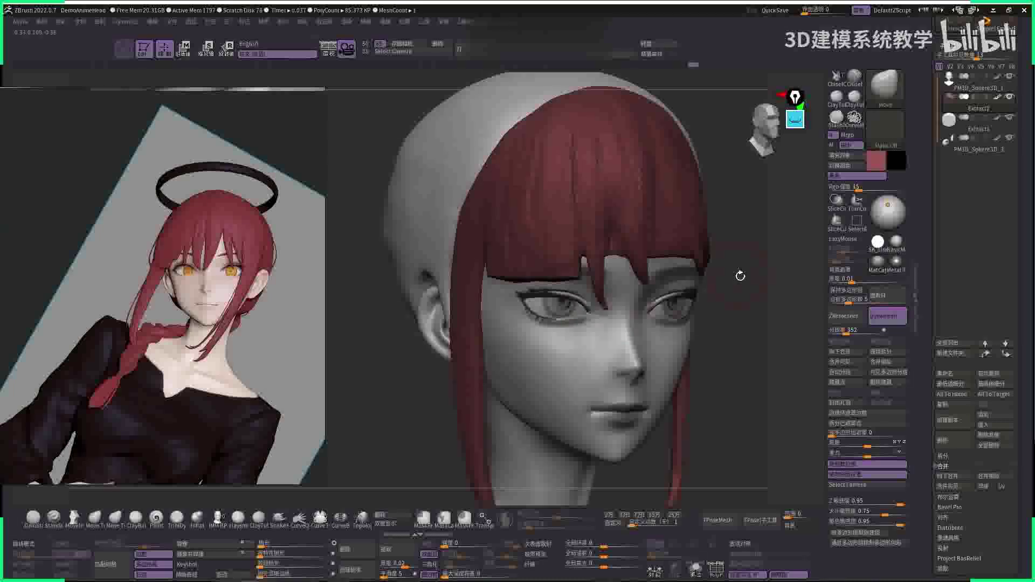
pyautogui.moveTo(804, 273); pyautogui.dragTo(807, 334)
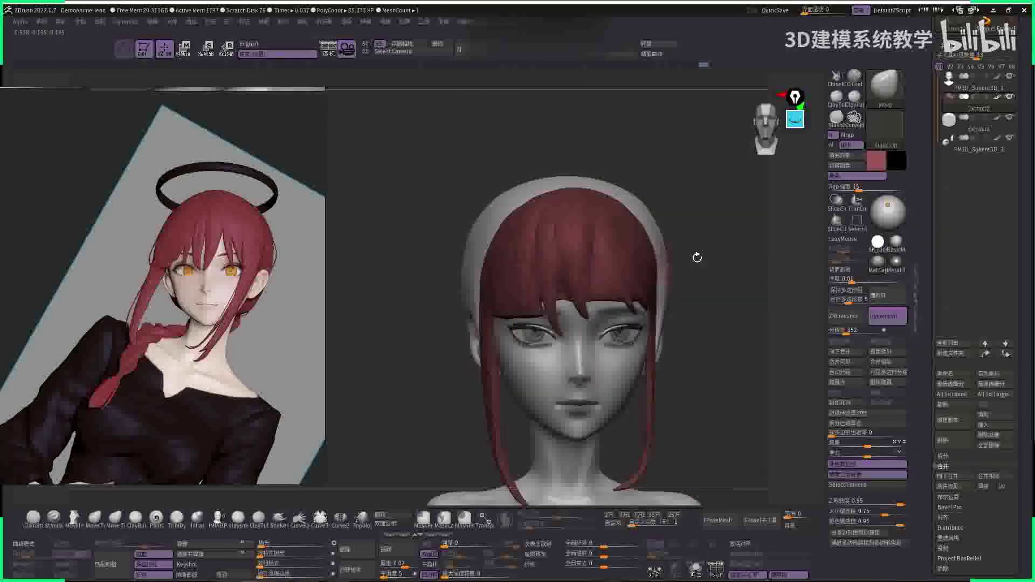
# - Alternate between ClayBuildup and Move while checking the bangs from three-quarter and side views
pyautogui.press('b')
pyautogui.press('c')
pyautogui.press('b')
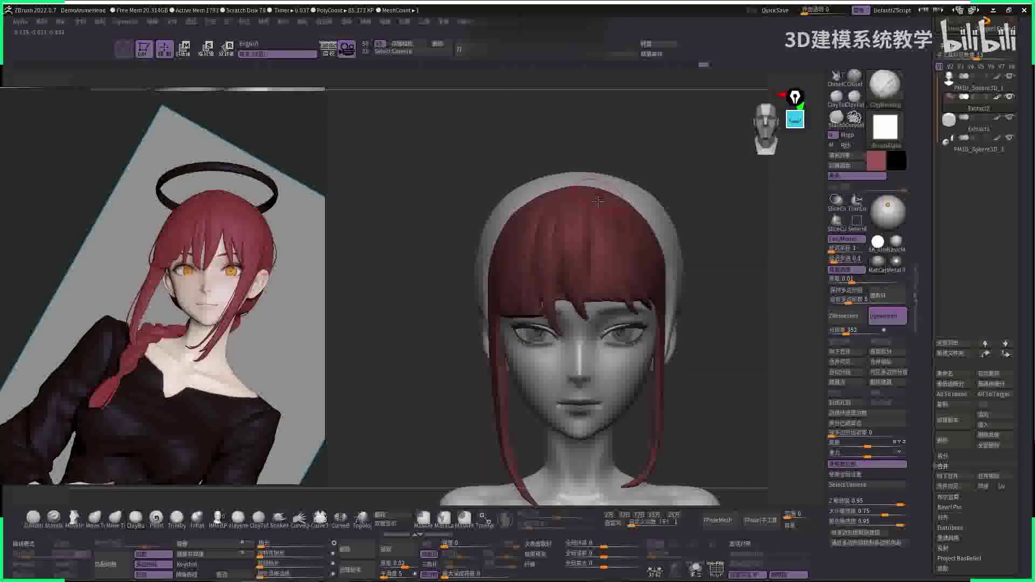
pyautogui.moveTo(633, 309); pyautogui.dragTo(593, 254, button='right')
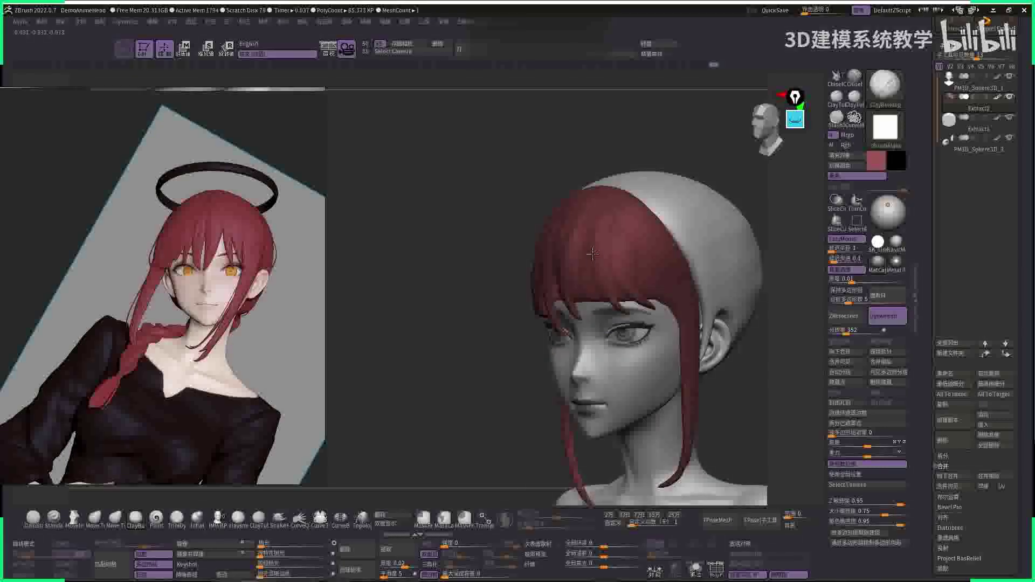
pyautogui.keyDown('alt'); pyautogui.moveTo(751, 220); pyautogui.dragTo(750, 178); pyautogui.keyUp('alt')
pyautogui.press('b')
pyautogui.press('m')
pyautogui.press('v')
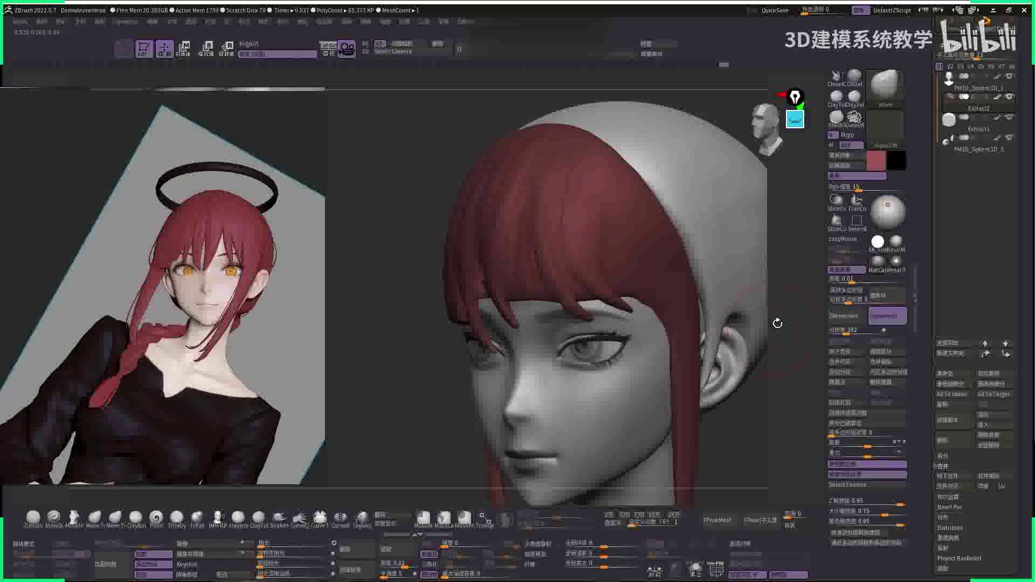
pyautogui.moveTo(777, 323); pyautogui.dragTo(558, 295, button='right')
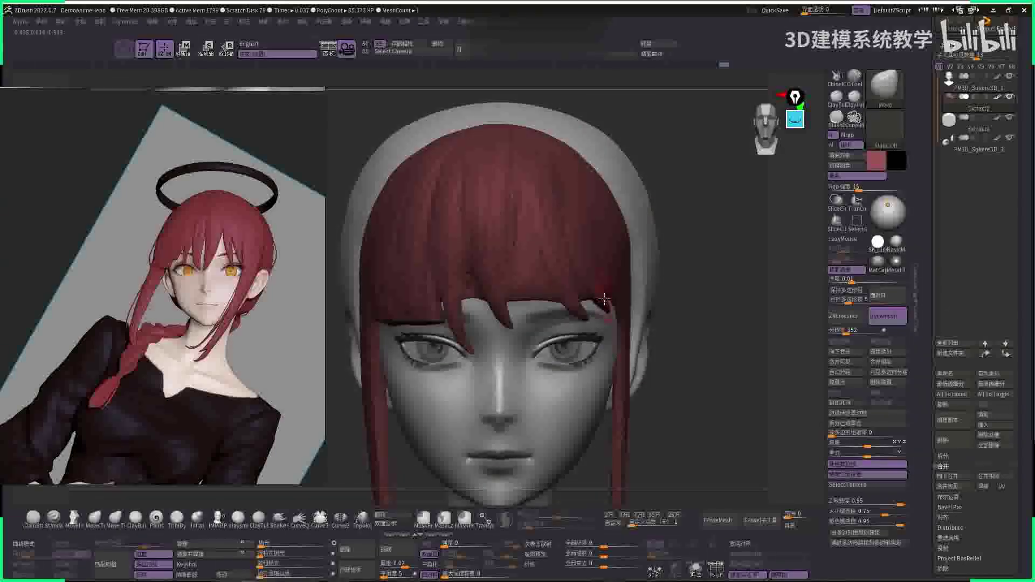
pyautogui.press('b')
pyautogui.press('c')
pyautogui.press('b')
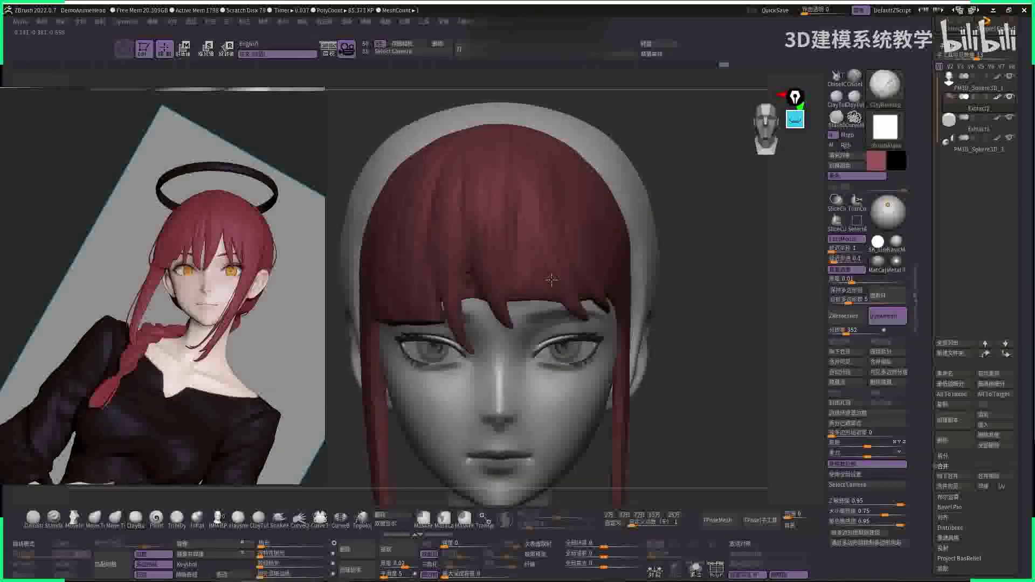
pyautogui.moveTo(601, 321); pyautogui.dragTo(583, 304, button='right')
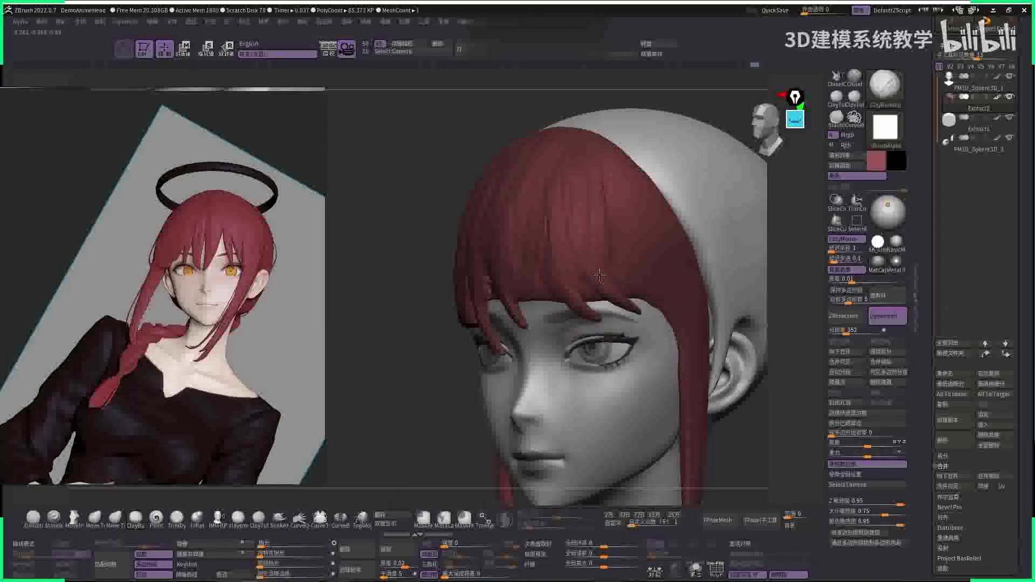
pyautogui.press('space')
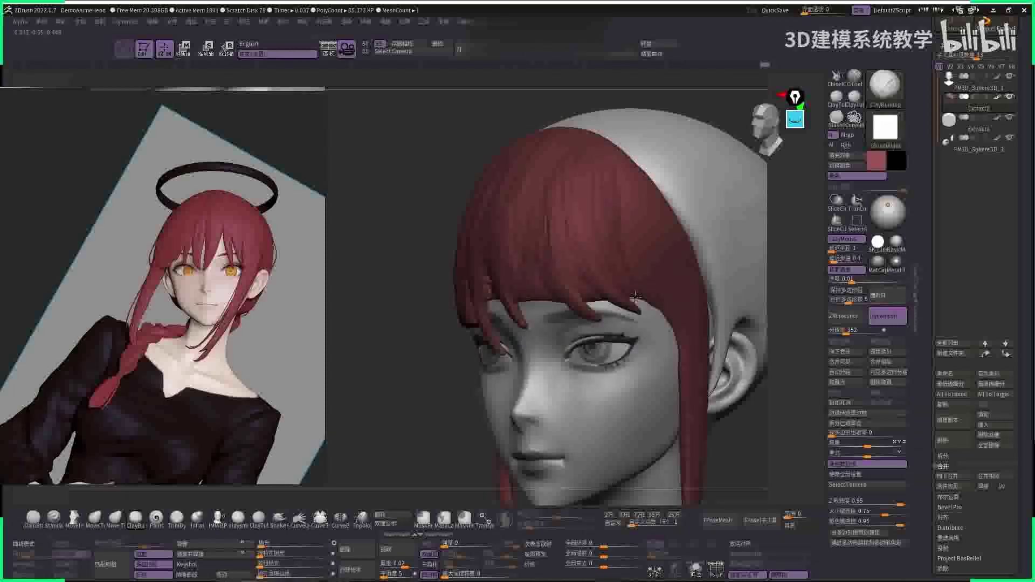
pyautogui.moveTo(610, 168); pyautogui.dragTo(622, 248, button='right')
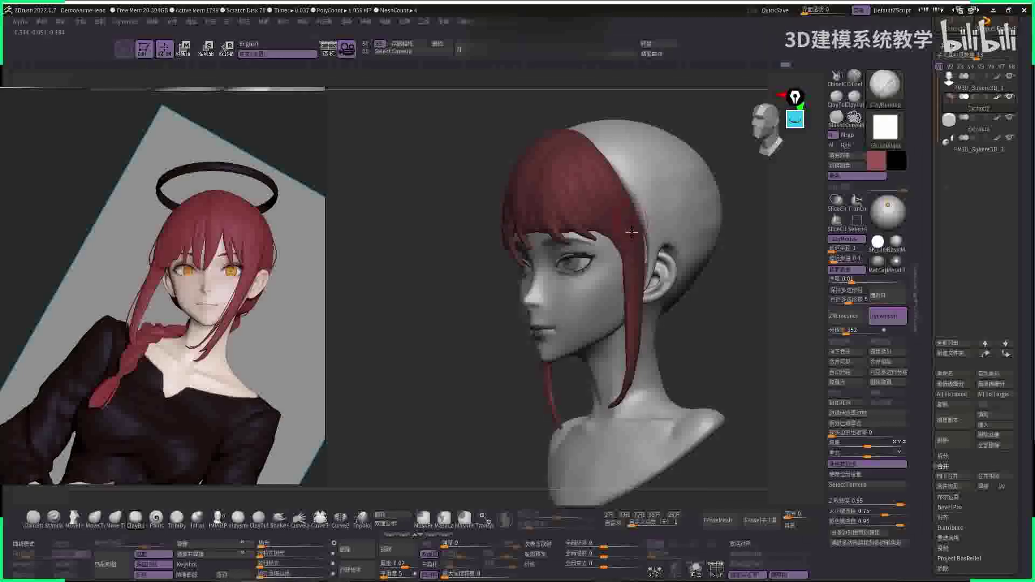
pyautogui.keyDown('shift'); pyautogui.moveTo(742, 279); pyautogui.dragTo(632, 224); pyautogui.keyUp('shift')
# - Reselect the Move brush and compare the fringe from three-quarter and close front views
pyautogui.press('space')
pyautogui.press('b')
pyautogui.press('m')
pyautogui.press('v')
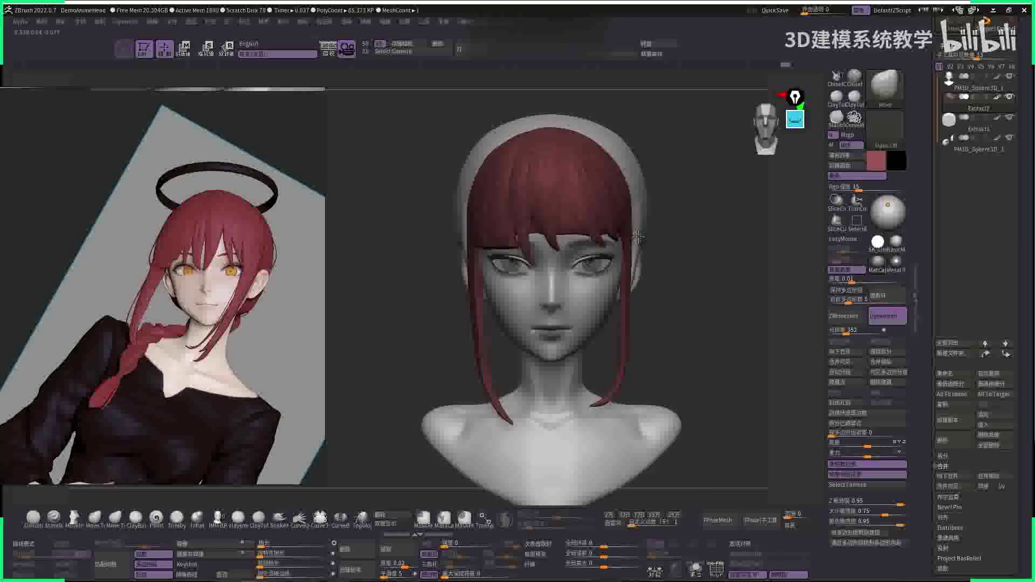
pyautogui.moveTo(634, 273); pyautogui.dragTo(564, 223, button='right')
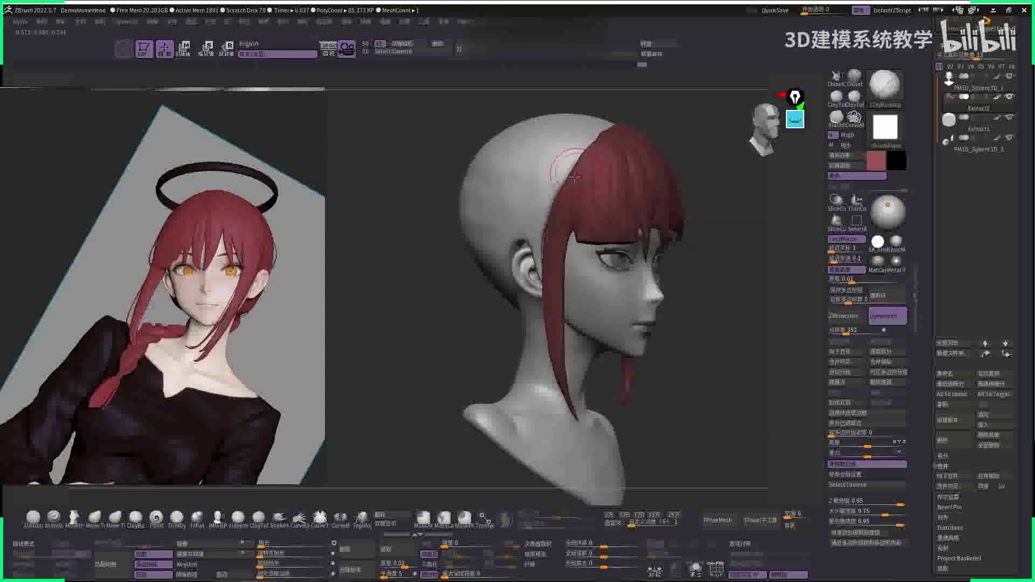
pyautogui.moveTo(696, 216); pyautogui.dragTo(583, 184)
pyautogui.moveTo(763, 224); pyautogui.dragTo(701, 263)
pyautogui.press('space')
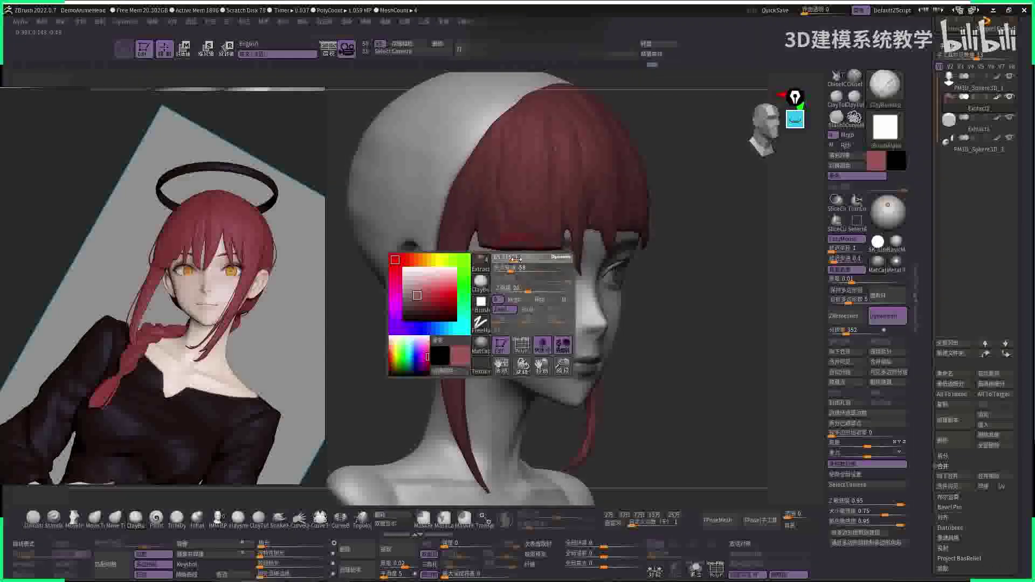
pyautogui.press('b')
pyautogui.press('m')
pyautogui.press('v')
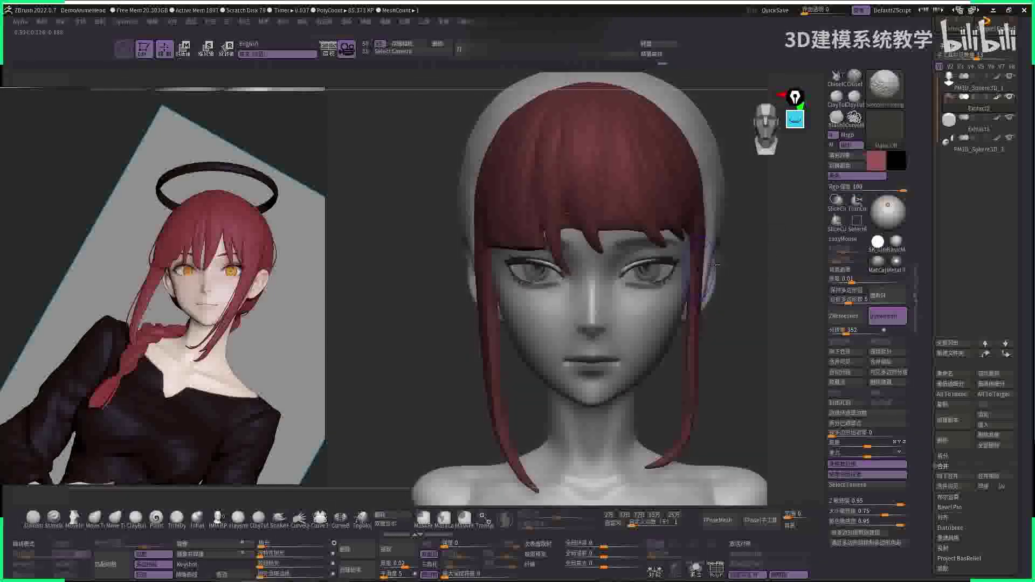
pyautogui.moveTo(798, 345)
pyautogui.keyDown('alt'); pyautogui.mouseDown()
pyautogui.moveTo(797, 299)
pyautogui.moveTo(797, 323)
pyautogui.moveTo(771, 329)
pyautogui.mouseUp(); pyautogui.keyUp('alt')
# - Adjust the brush size and zoom in on the bangs above the eyes
pyautogui.press('space')
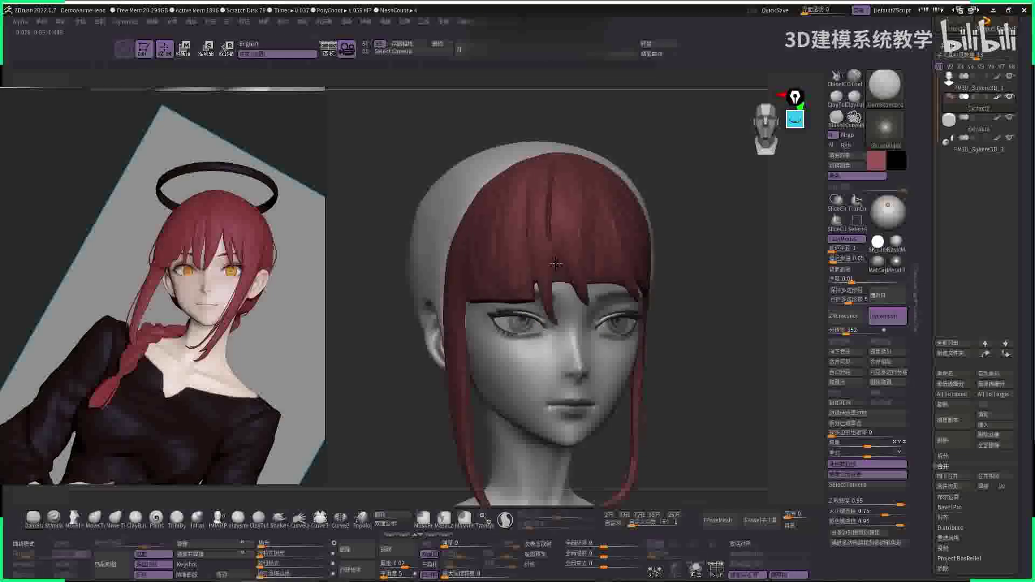
pyautogui.press('space')
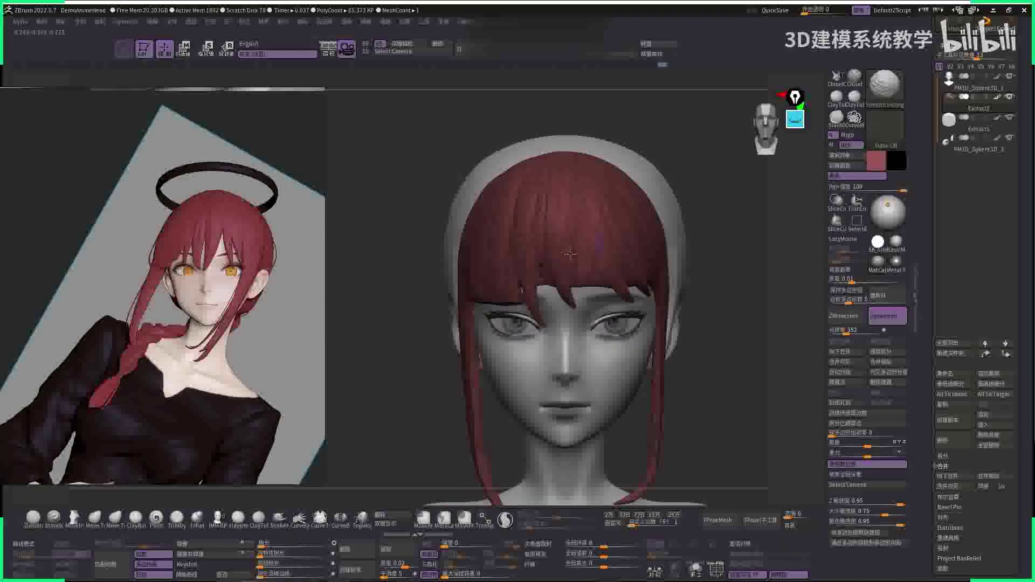
pyautogui.keyDown('shift'); pyautogui.moveTo(557, 183); pyautogui.dragTo(549, 296, button='right'); pyautogui.keyUp('shift')
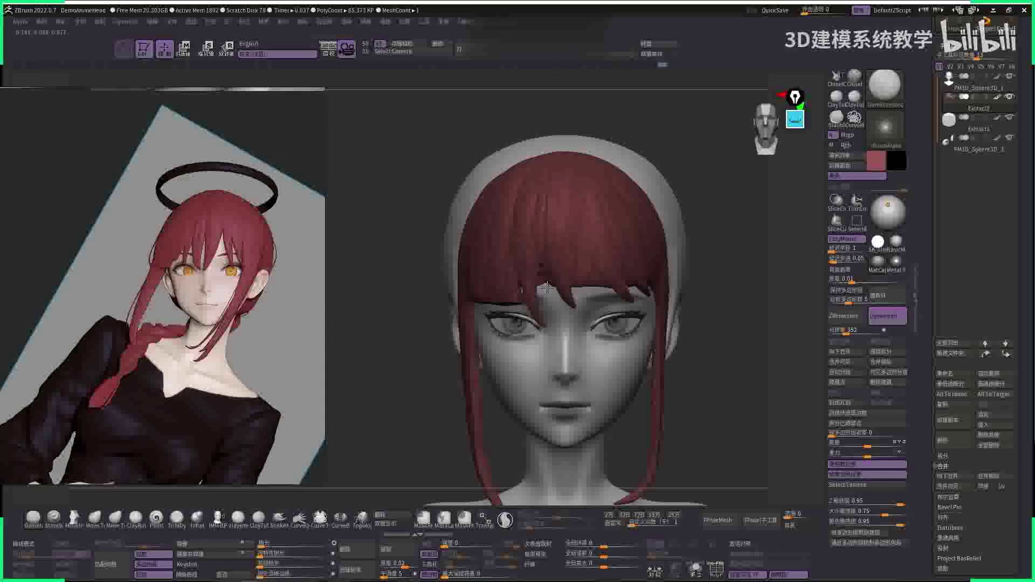
pyautogui.keyDown('alt'); pyautogui.moveTo(542, 294); pyautogui.dragTo(544, 279, button='right'); pyautogui.keyUp('alt')
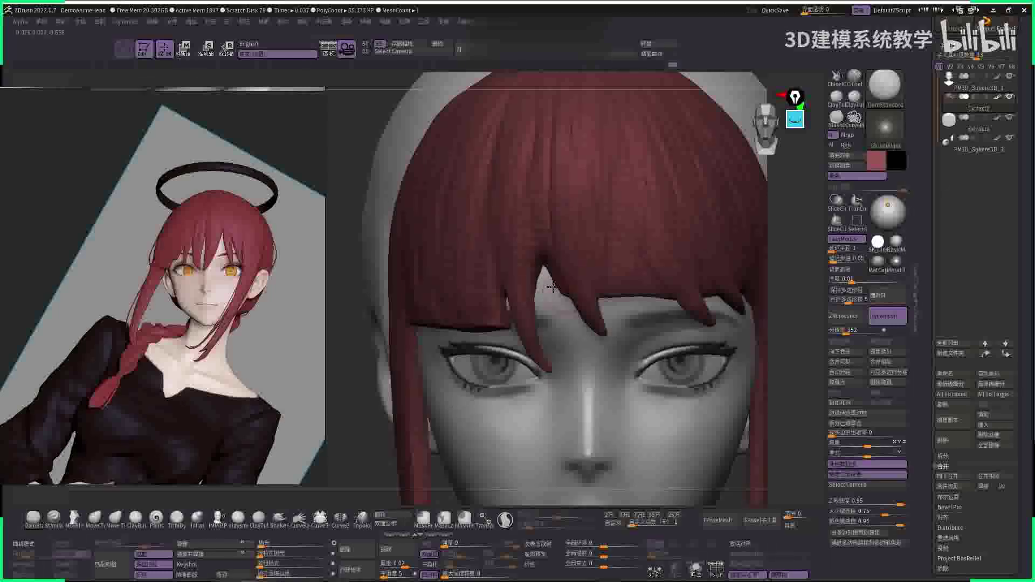
# - Smooth the bangs and build up their volume with ClayBuildup, turning the head between views
pyautogui.press('space')
pyautogui.moveTo(544, 280); pyautogui.dragTo(478, 249, button='right')
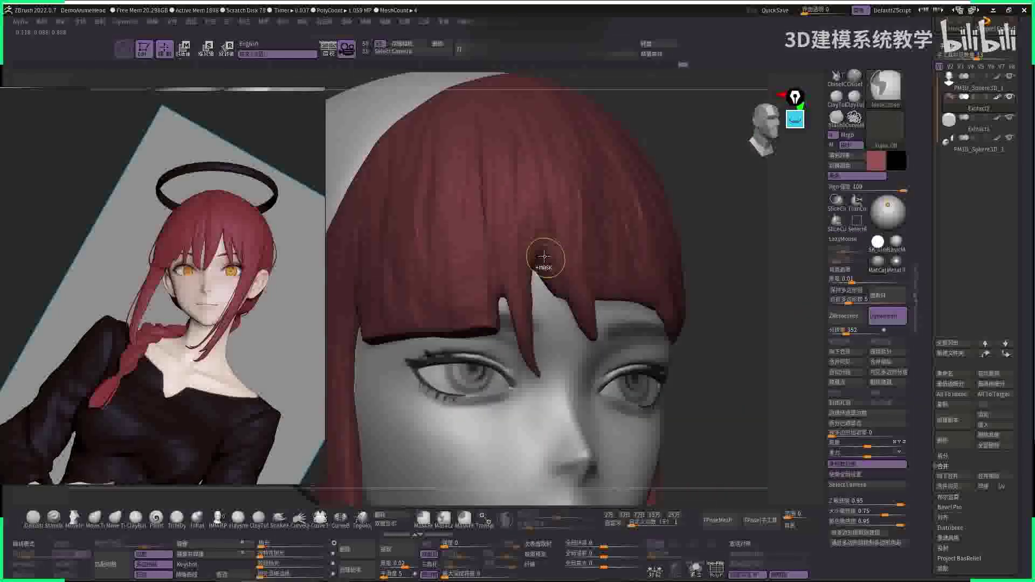
pyautogui.moveTo(679, 335); pyautogui.dragTo(555, 313, button='right')
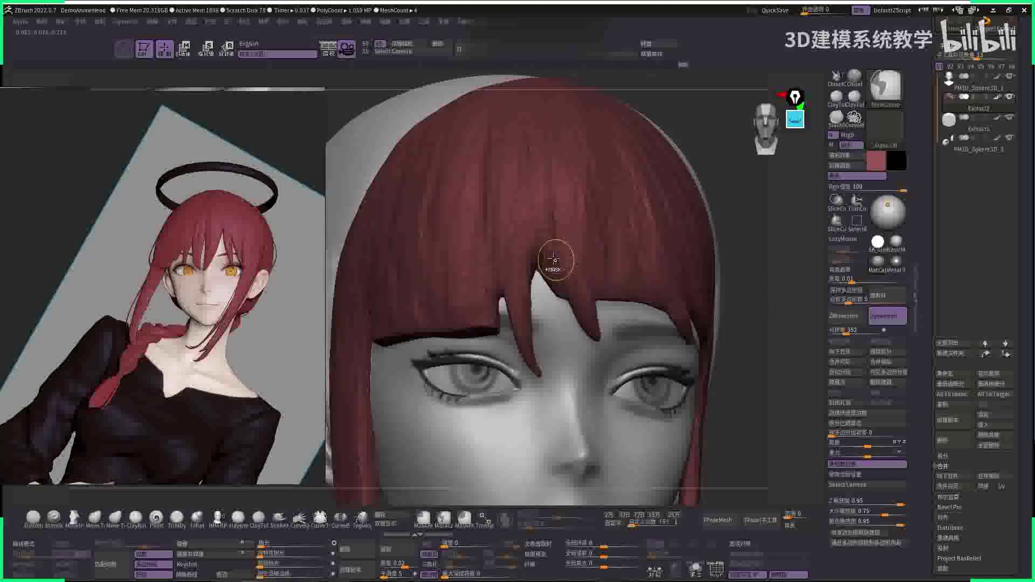
pyautogui.moveTo(595, 341); pyautogui.dragTo(556, 261, button='right')
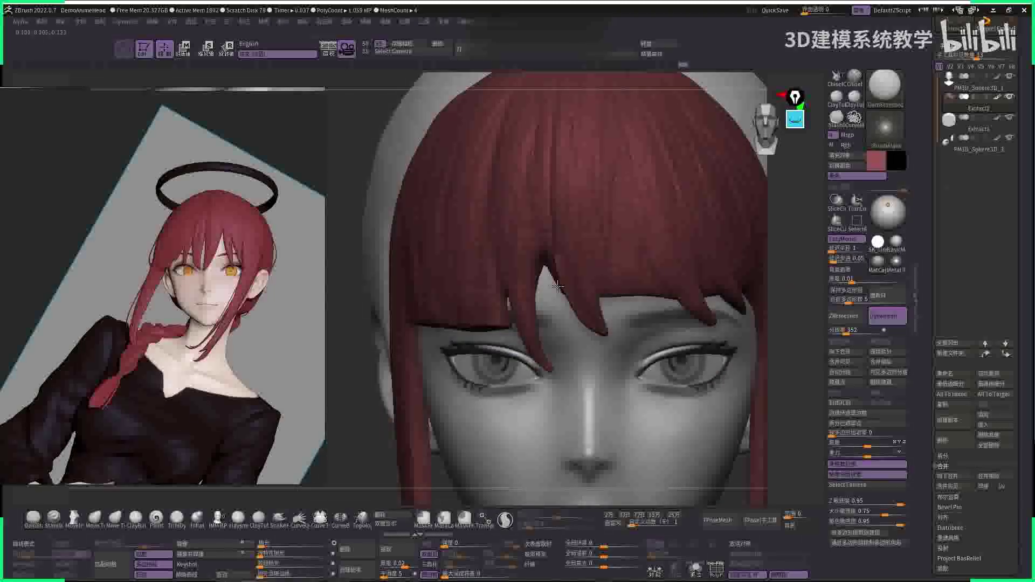
pyautogui.press('space')
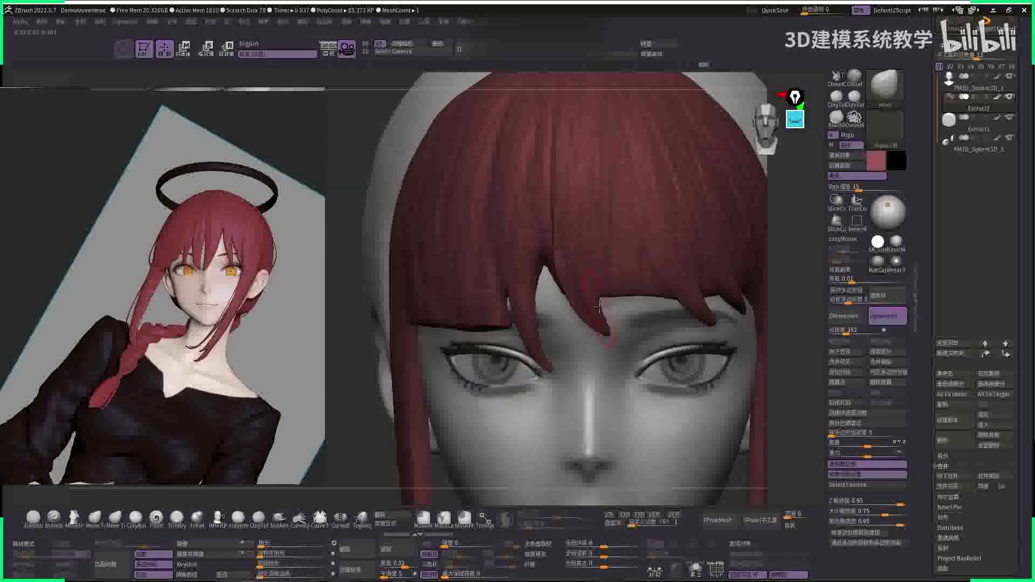
pyautogui.press('space')
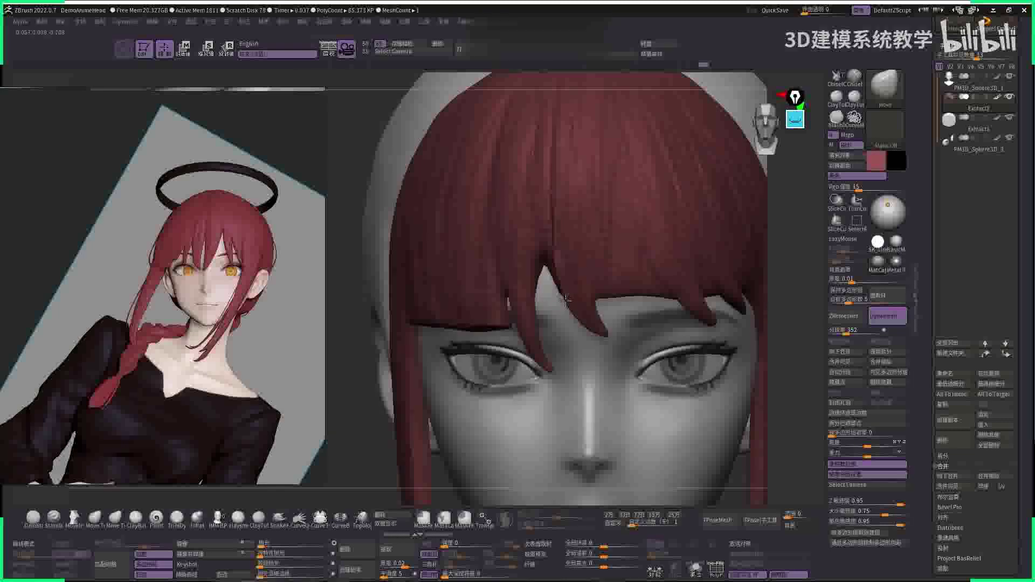
pyautogui.press('shift')
pyautogui.press('b')
pyautogui.press('c')
pyautogui.press('b')
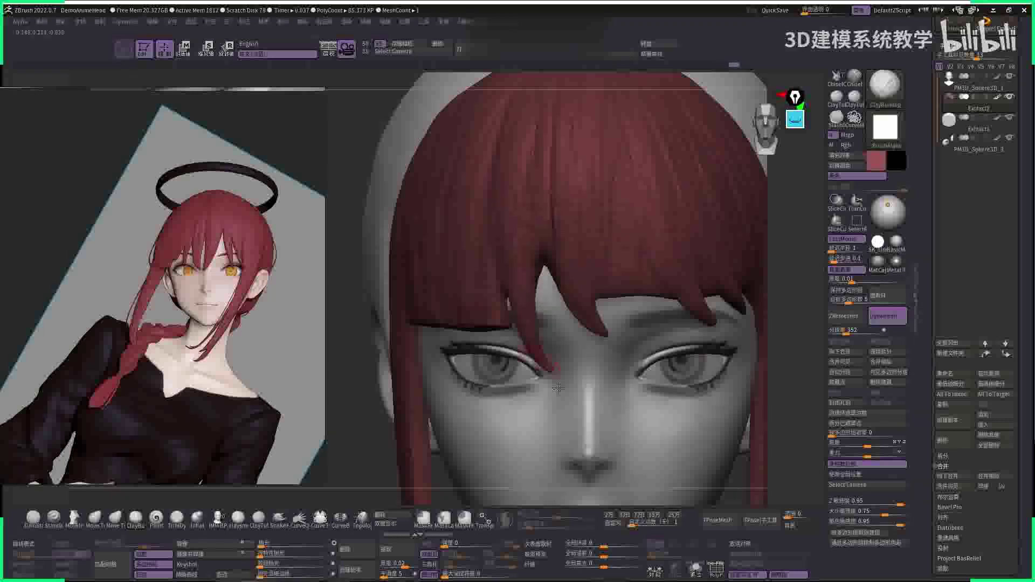
pyautogui.moveTo(512, 304); pyautogui.dragTo(601, 282, button='right')
# - Reshape the bang strands with DamStandard and Move from a straight front view
pyautogui.press('space')
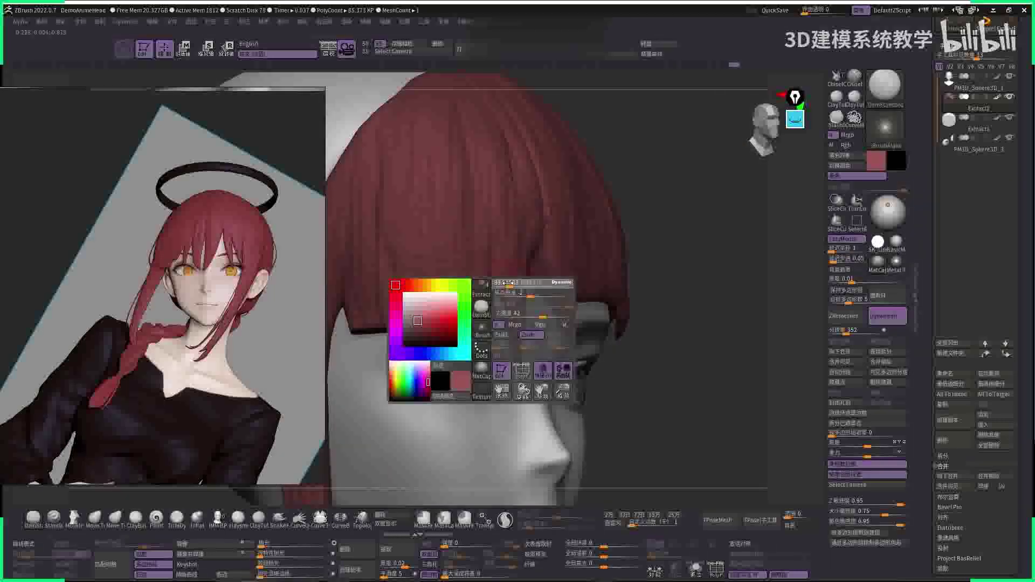
pyautogui.press('b')
pyautogui.press('d')
pyautogui.press('s')
pyautogui.keyDown('shift'); pyautogui.moveTo(657, 308); pyautogui.dragTo(593, 334, button='right'); pyautogui.keyUp('shift')
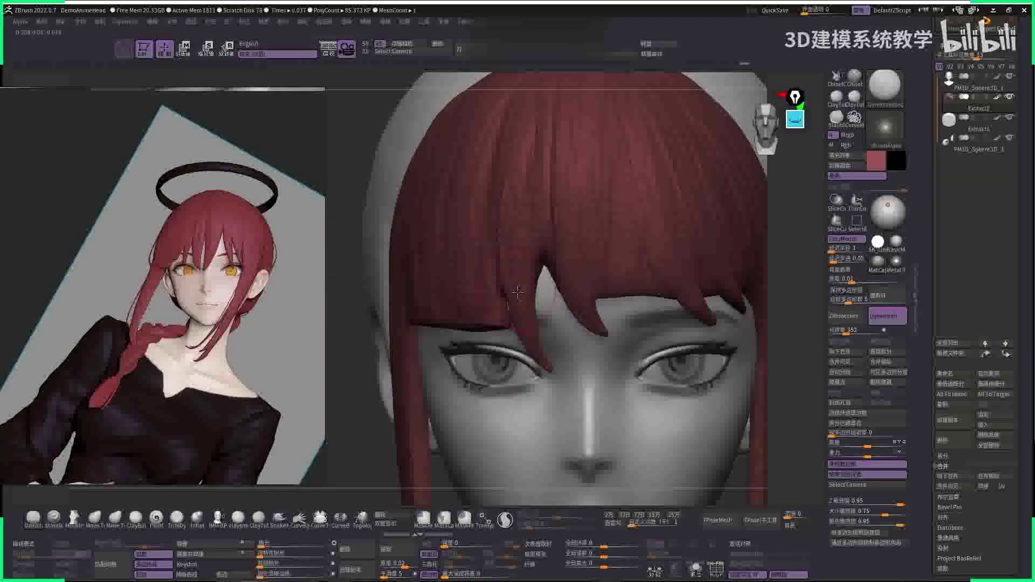
pyautogui.press('b')
pyautogui.press('m')
pyautogui.press('v')
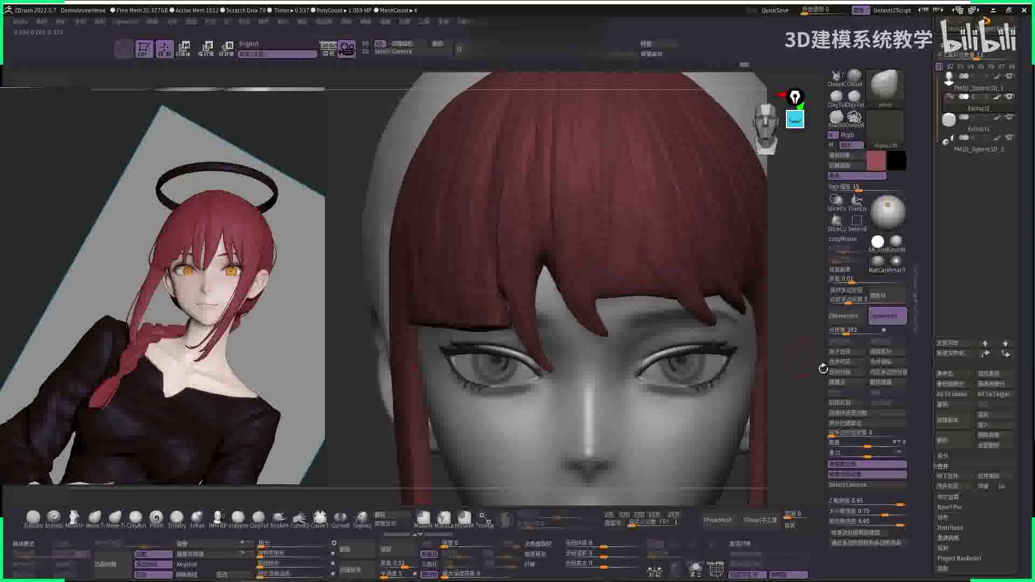
pyautogui.keyDown('ctrl'); pyautogui.moveTo(706, 244); pyautogui.dragTo(557, 236, button='right'); pyautogui.keyUp('ctrl')
pyautogui.press('space')
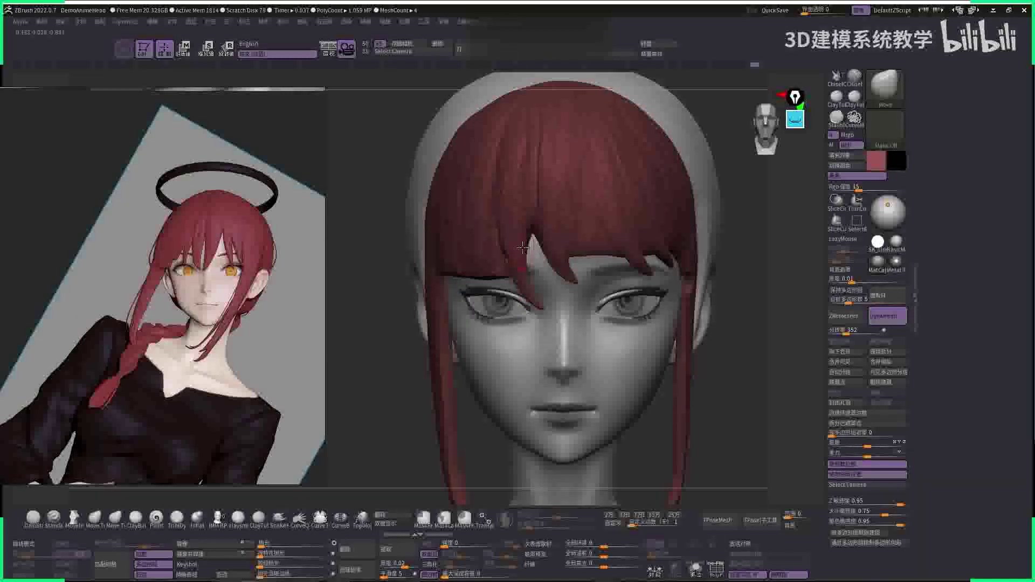
# - Carve strand grooves up through the bangs with DamStandard
pyautogui.press('b')
pyautogui.press('d')
pyautogui.press('s')
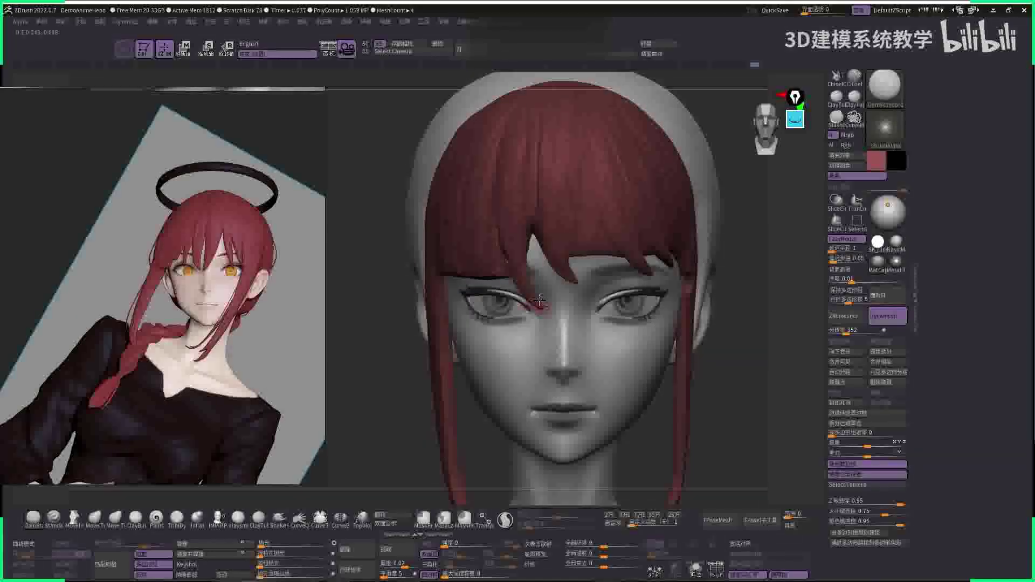
pyautogui.keyDown('alt'); pyautogui.moveTo(534, 173); pyautogui.dragTo(537, 214, button='right'); pyautogui.keyUp('alt')
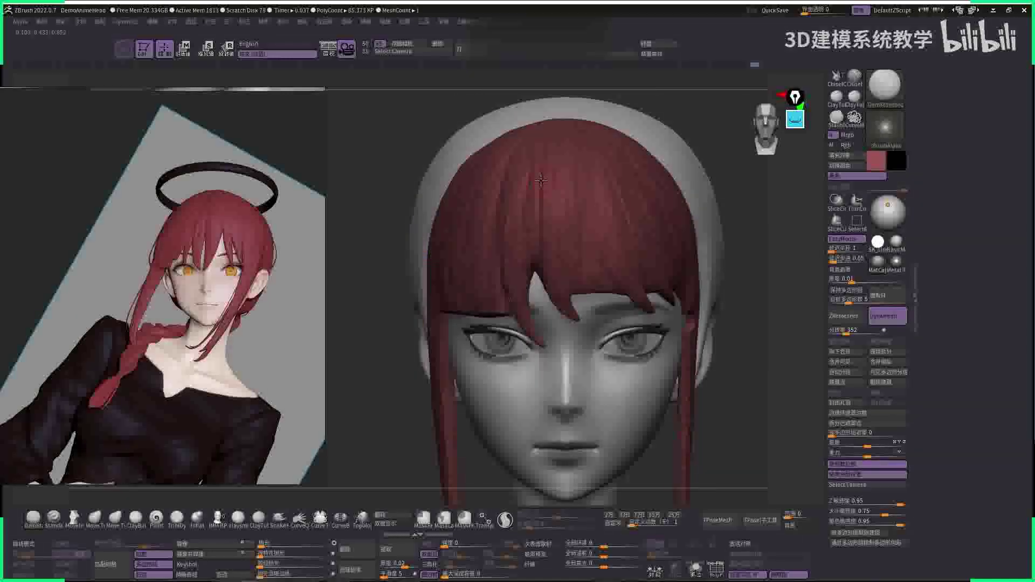
pyautogui.moveTo(544, 214); pyautogui.dragTo(549, 155)
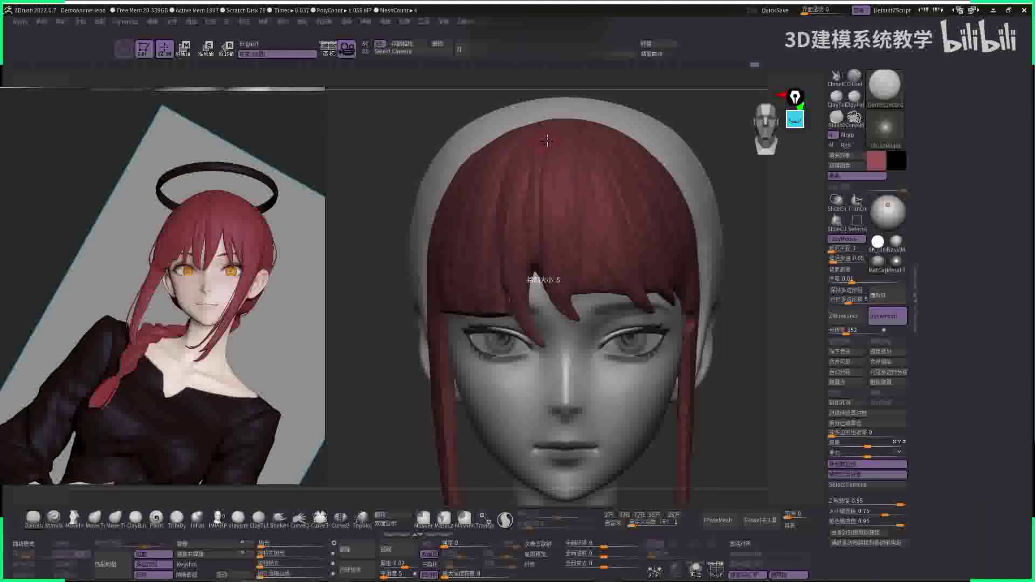
pyautogui.moveTo(534, 287)
pyautogui.mouseDown()
pyautogui.moveTo(520, 296)
pyautogui.moveTo(507, 265)
pyautogui.mouseUp()
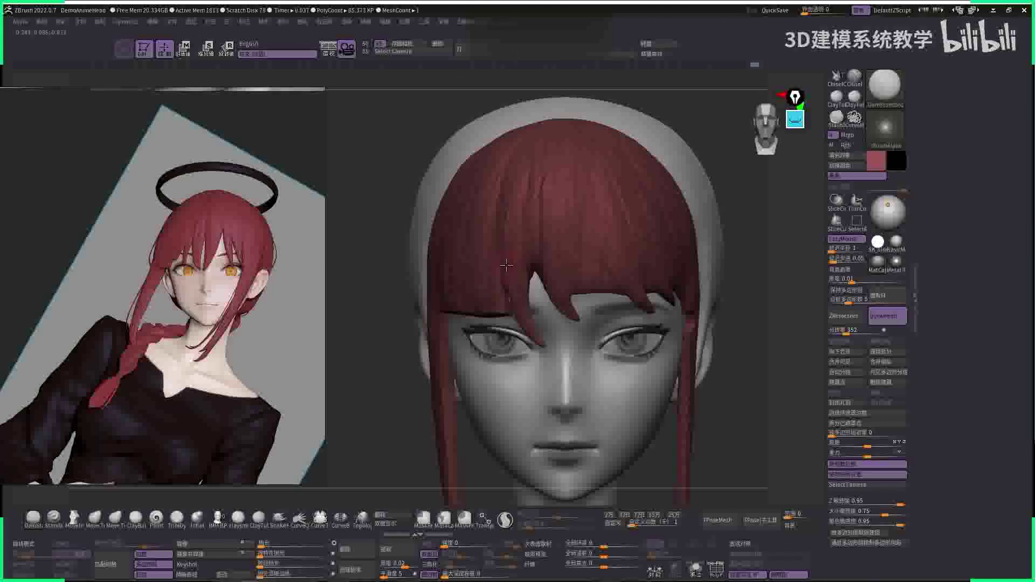
# - Nudge the hair edge near the left eye with Move, then select the Extract1 subtool
pyautogui.press('f')
pyautogui.moveTo(695, 254); pyautogui.dragTo(740, 232, button='right')
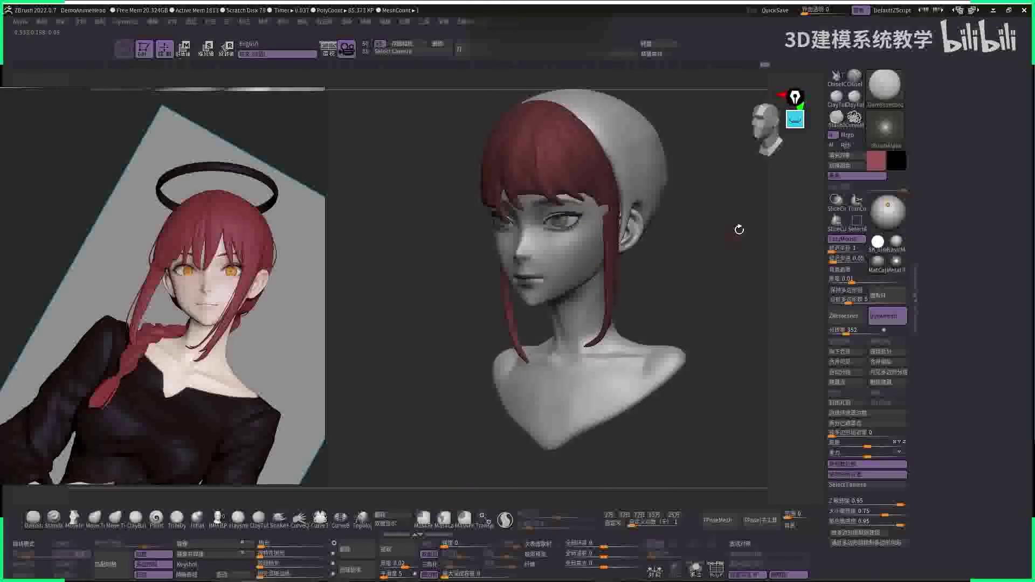
pyautogui.press('space')
pyautogui.moveTo(474, 243); pyautogui.dragTo(477, 244)
pyautogui.press('space')
pyautogui.moveTo(477, 244)
pyautogui.mouseDown(button='right')
pyautogui.moveTo(454, 223)
pyautogui.moveTo(511, 243)
pyautogui.mouseUp(button='right')
pyautogui.press('b')
pyautogui.press('m')
pyautogui.press('v')
pyautogui.moveTo(443, 264)
pyautogui.mouseDown(button='right')
pyautogui.moveTo(658, 185)
pyautogui.moveTo(640, 275)
pyautogui.moveTo(548, 290)
pyautogui.mouseUp(button='right')
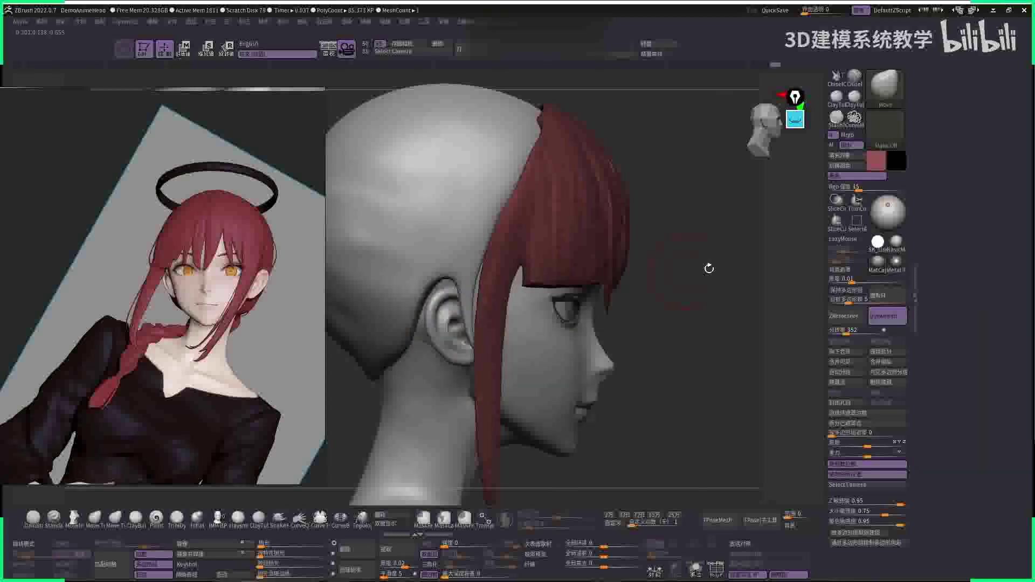
pyautogui.keyDown('shift'); pyautogui.moveTo(709, 268); pyautogui.dragTo(590, 304, button='right'); pyautogui.keyUp('shift')
pyautogui.moveTo(567, 300); pyautogui.dragTo(571, 298)
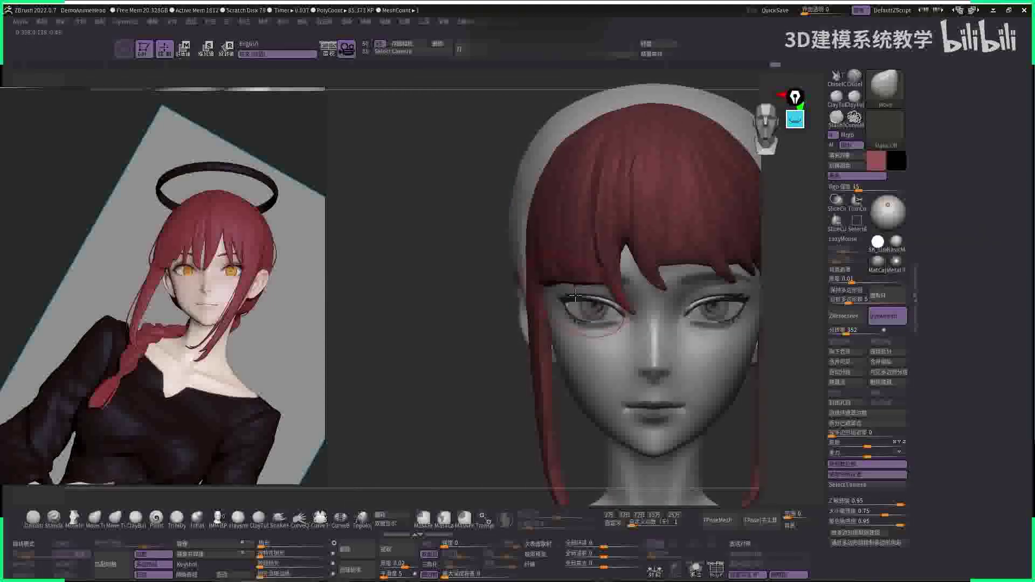
pyautogui.moveTo(575, 296)
pyautogui.keyDown('ctrl'); pyautogui.mouseDown(button='right')
pyautogui.moveTo(398, 219)
pyautogui.moveTo(688, 226)
pyautogui.moveTo(530, 222)
pyautogui.mouseUp(button='right'); pyautogui.keyUp('ctrl')
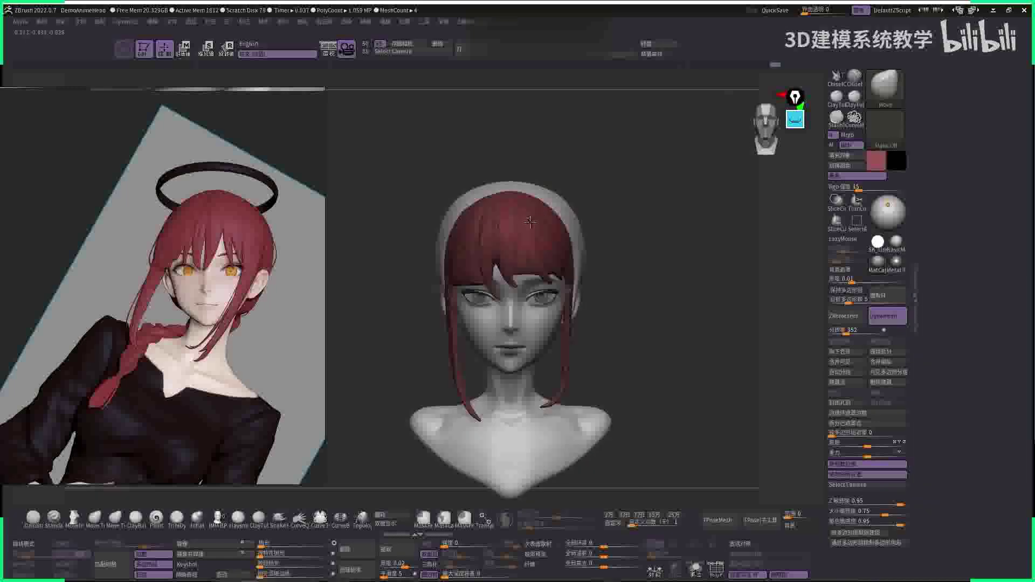
pyautogui.keyDown('alt'); pyautogui.click(560, 205); pyautogui.keyUp('alt')
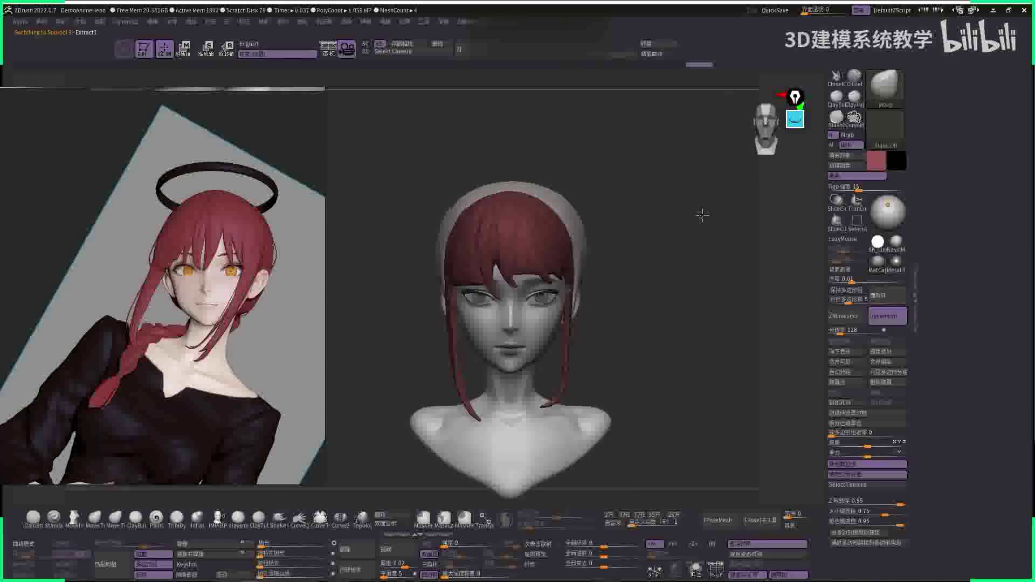
# - Build up volume across the top of the hair with ClayBuildup, undoing and redoing the stroke
pyautogui.press('space')
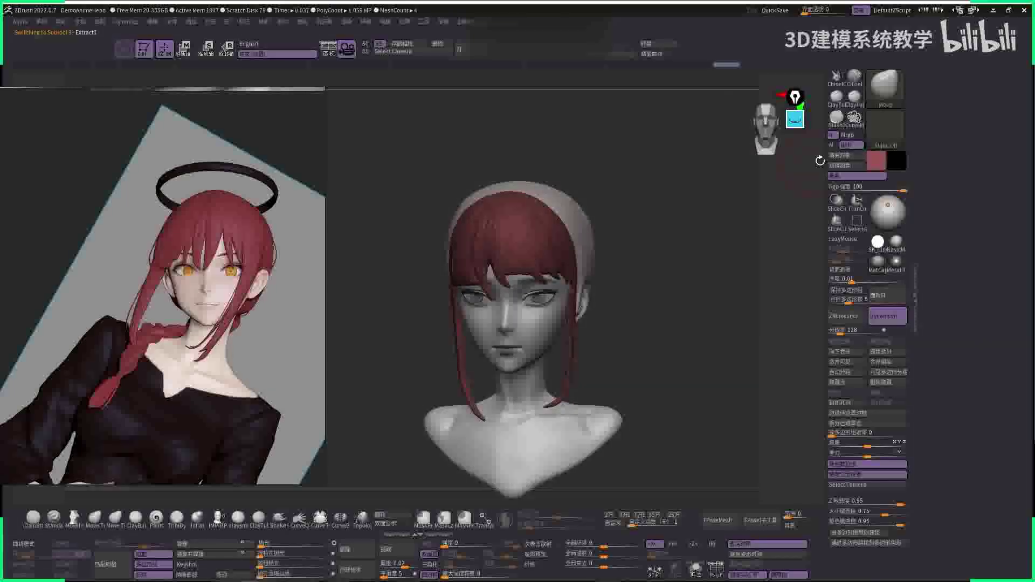
pyautogui.moveTo(735, 195)
pyautogui.mouseDown()
pyautogui.moveTo(702, 244)
pyautogui.moveTo(712, 264)
pyautogui.mouseUp()
pyautogui.press('b')
pyautogui.press('c')
pyautogui.press('b')
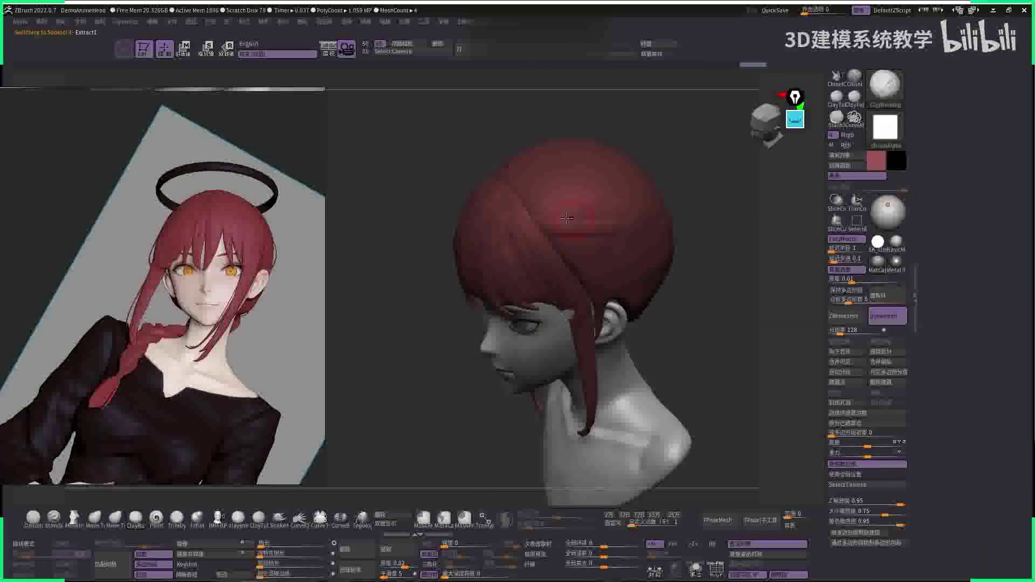
pyautogui.moveTo(548, 218); pyautogui.dragTo(621, 223)
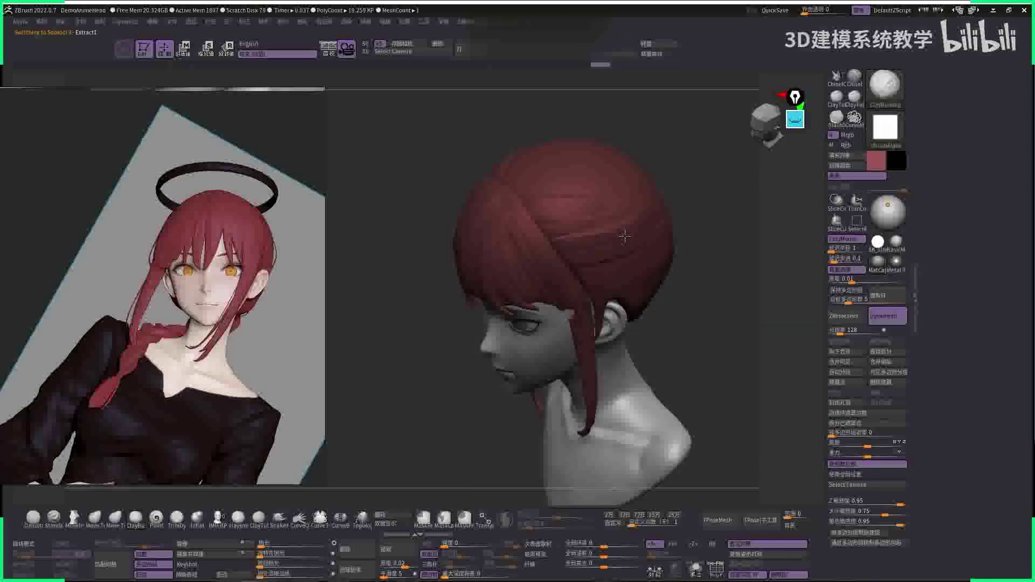
pyautogui.moveTo(569, 281); pyautogui.dragTo(639, 291, button='right')
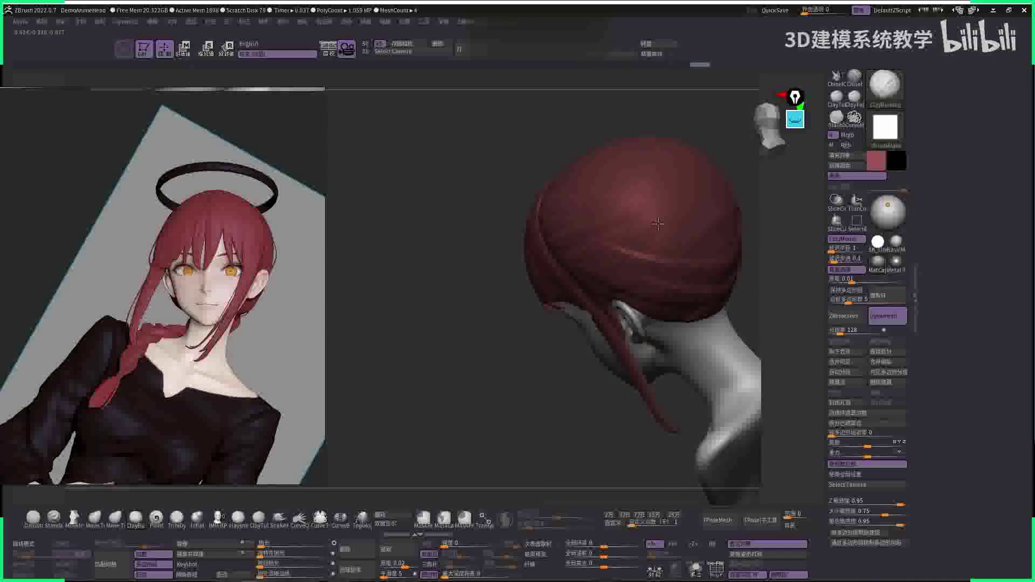
pyautogui.hotkey('ctrl', 'z')
pyautogui.hotkey('ctrl', 'z')
pyautogui.hotkey('ctrl', 'z')
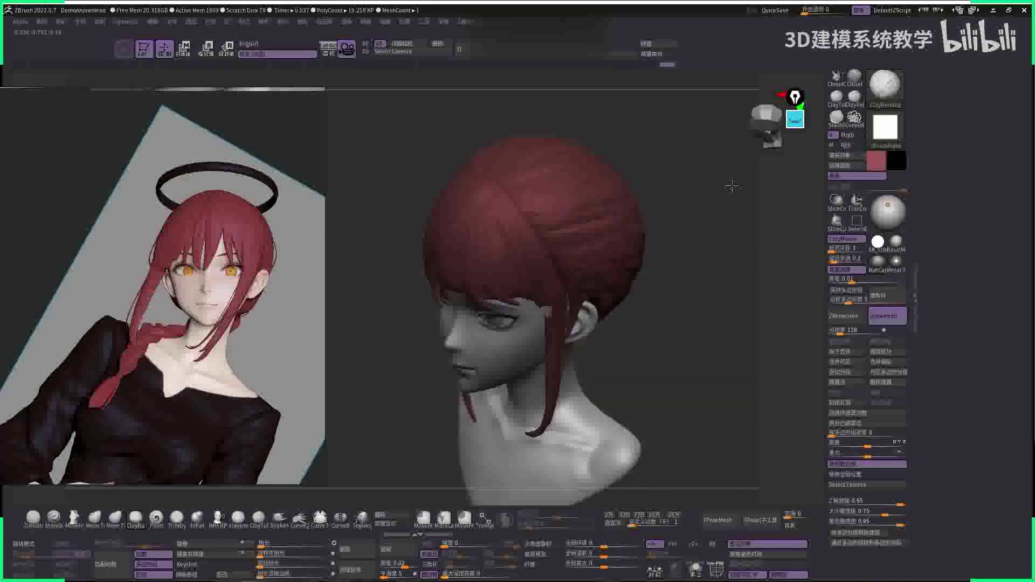
pyautogui.press('b')
pyautogui.press('m')
pyautogui.press('v')
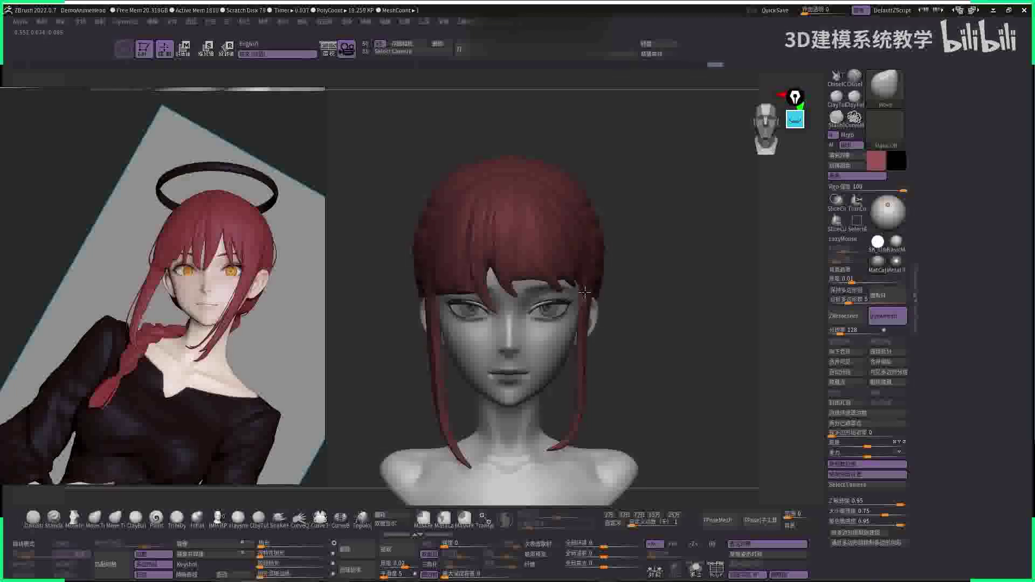
pyautogui.hotkey('ctrl', 'shift', 'z')
pyautogui.hotkey('ctrl', 'shift', 'z')
pyautogui.hotkey('ctrl', 'shift', 'z')
pyautogui.press('b')
pyautogui.press('c')
pyautogui.press('b')
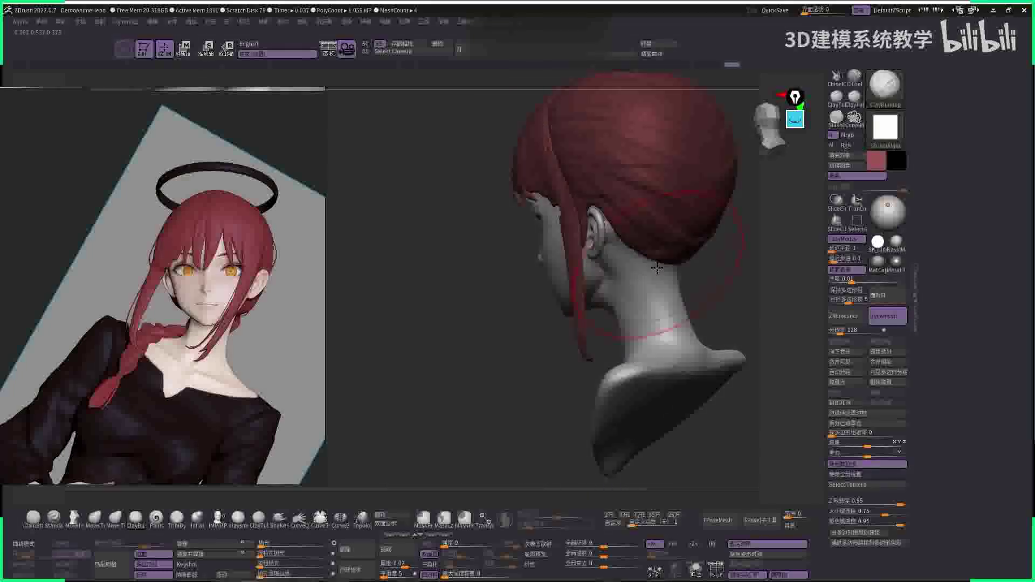
# - Step through the sculpt history, then start a CurveTube curve on the back of the neck
pyautogui.moveTo(656, 268); pyautogui.dragTo(315, 503, button='right')
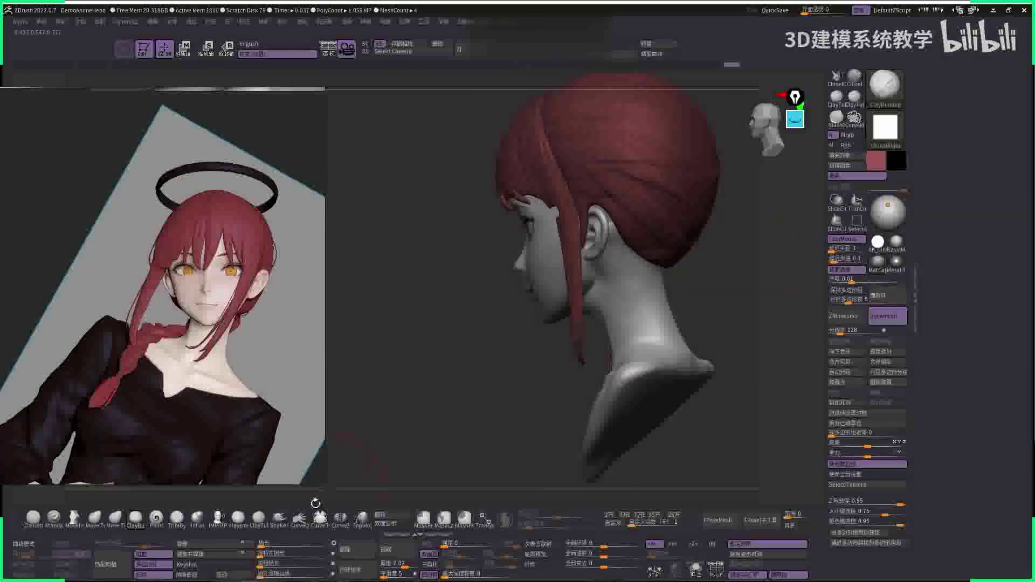
pyautogui.click(205, 517)
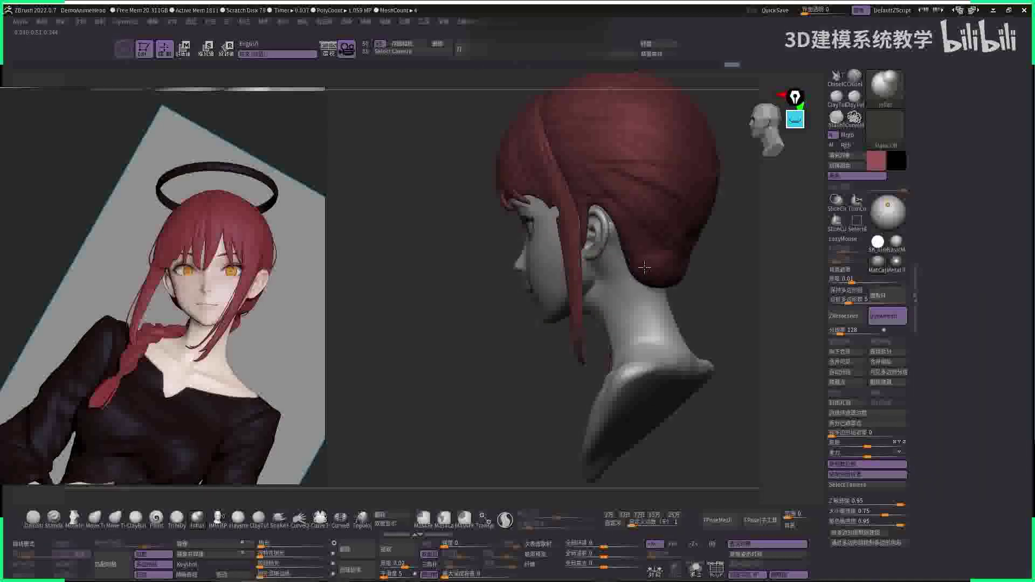
pyautogui.hotkey('ctrl', 'shift', 'z')
pyautogui.hotkey('ctrl', 'shift', 'z')
pyautogui.hotkey('ctrl', 'shift', 'z')
pyautogui.hotkey('ctrl', 'shift', 'z')
pyautogui.hotkey('ctrl', 'shift', 'z')
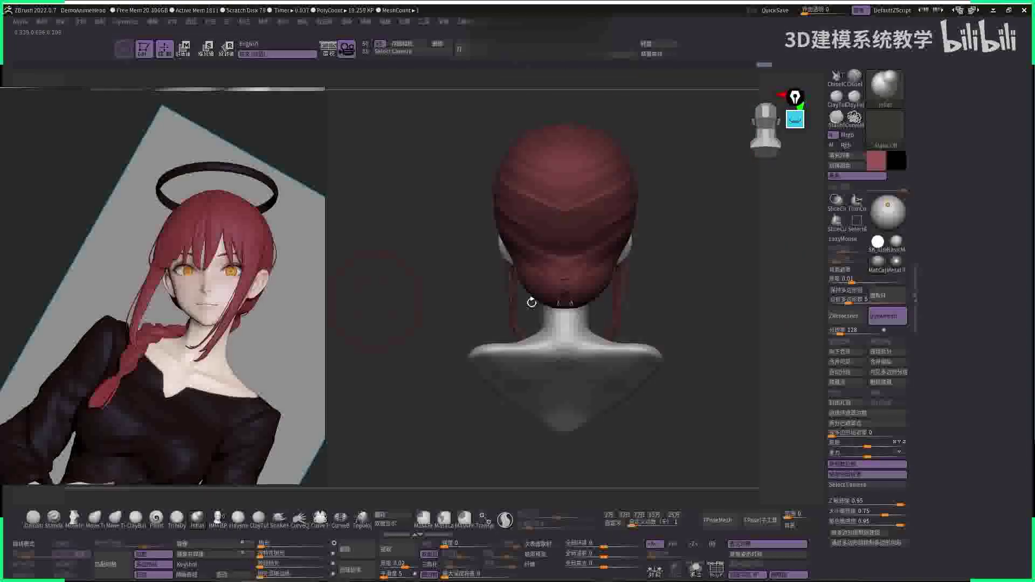
pyautogui.hotkey('ctrl', 'shift', 'z')
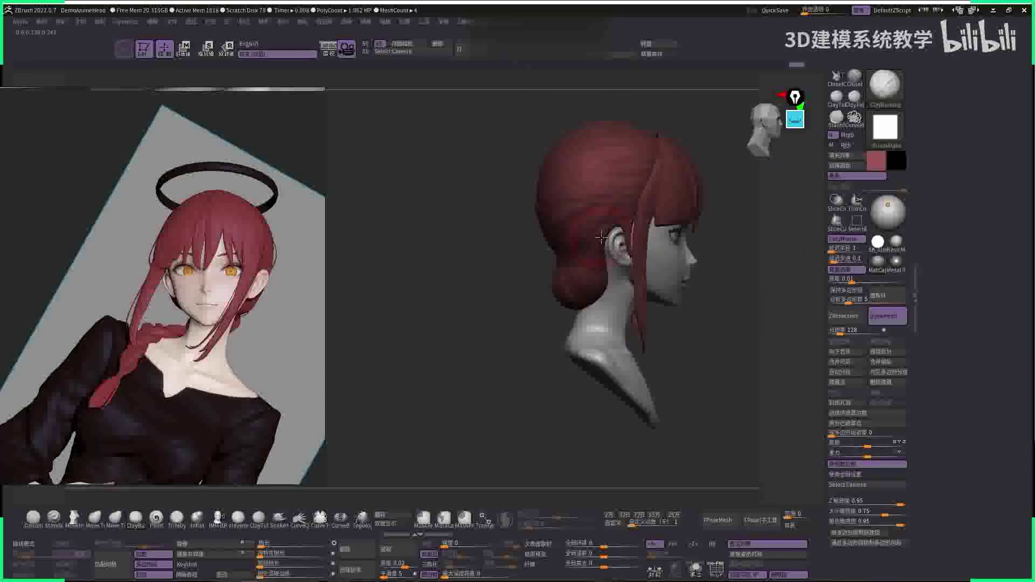
pyautogui.hotkey('ctrl', 'shift', 'z')
pyautogui.hotkey('ctrl', 'shift', 'z')
pyautogui.hotkey('ctrl', 'shift', 'z')
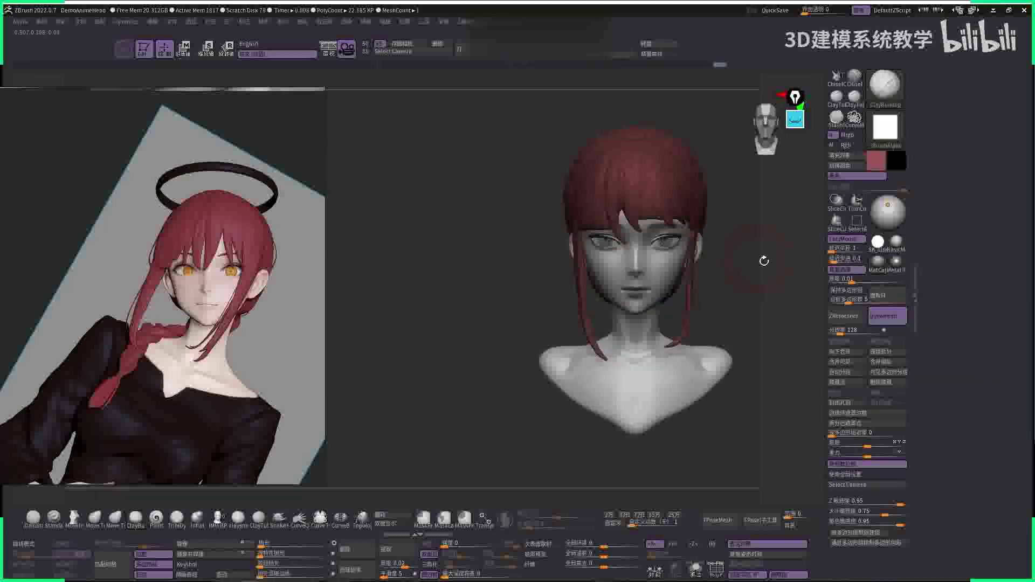
pyautogui.hotkey('ctrl', 'shift', 'z')
pyautogui.hotkey('ctrl', 'shift', 'z')
pyautogui.hotkey('ctrl', 'shift', 'z')
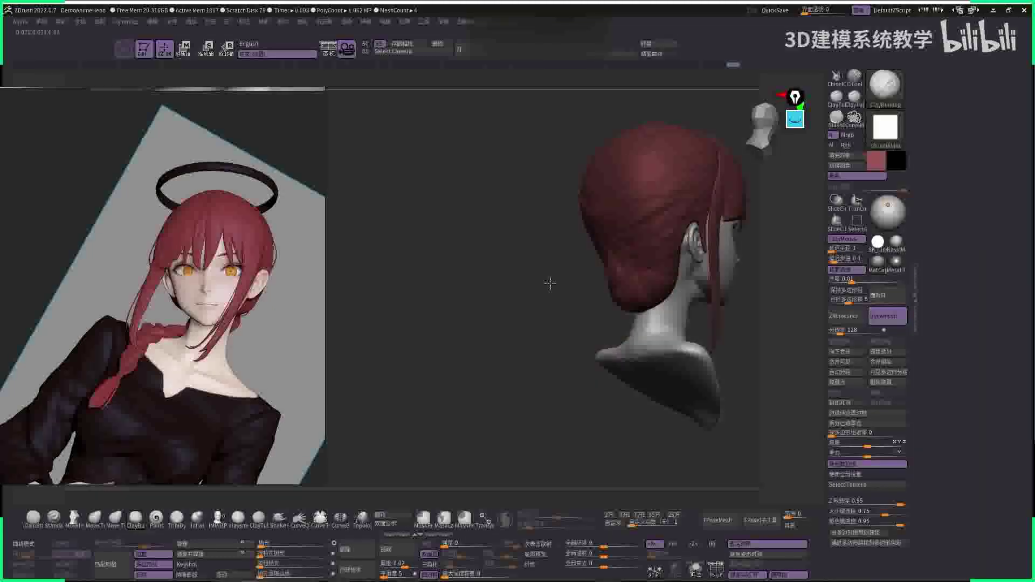
pyautogui.hotkey('ctrl', 'shift', 'z')
pyautogui.hotkey('ctrl', 'shift', 'z')
pyautogui.hotkey('ctrl', 'shift', 'z')
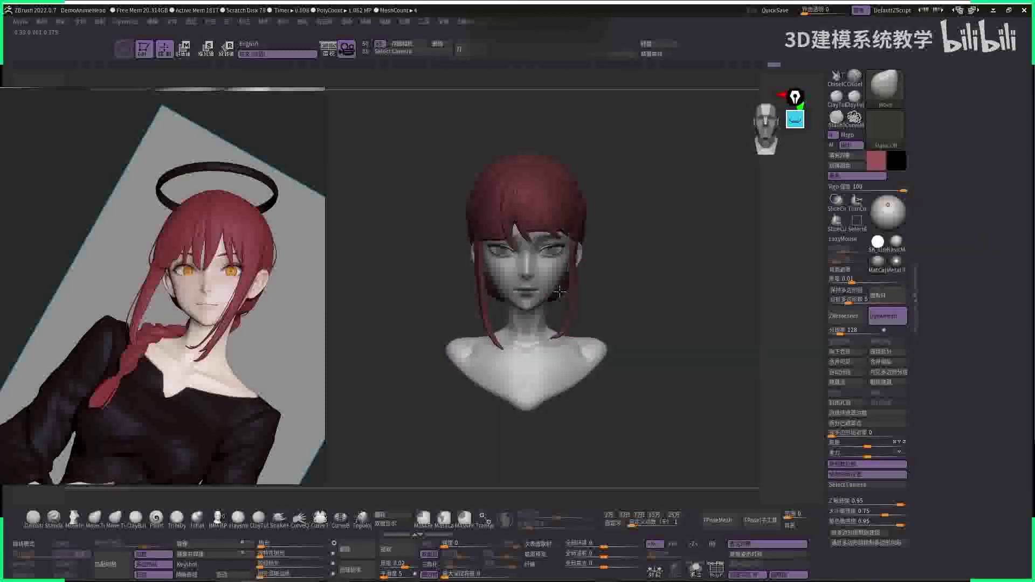
pyautogui.hotkey('ctrl', 'shift', 'z')
pyautogui.hotkey('ctrl', 'shift', 'z')
pyautogui.hotkey('ctrl', 'shift', 'z')
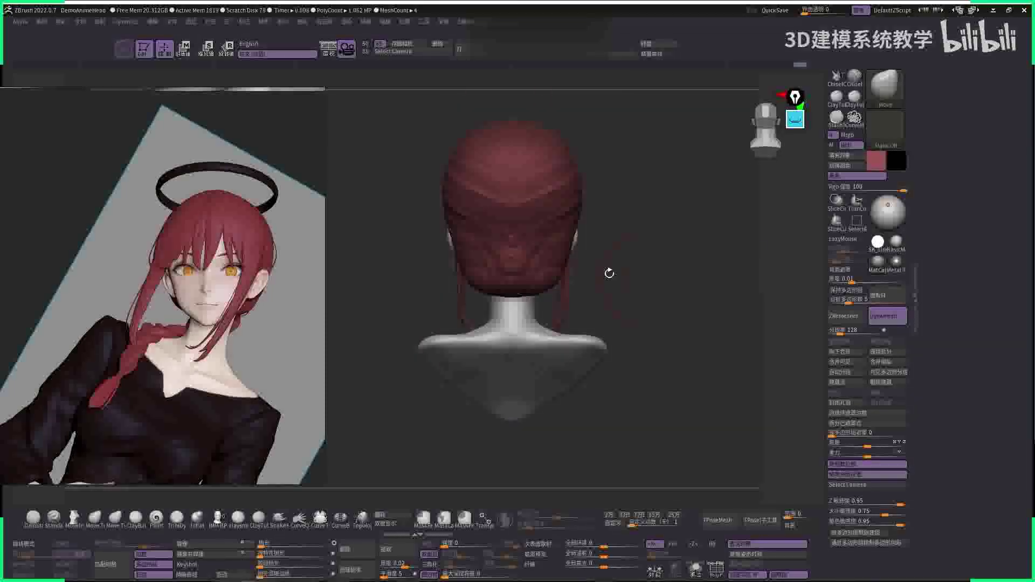
pyautogui.click(320, 517)
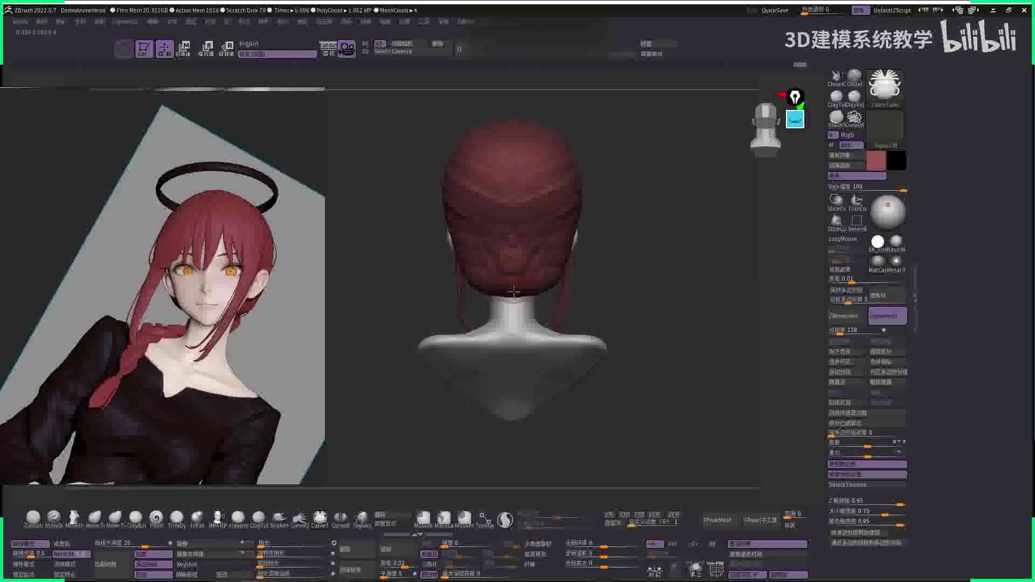
# - Draw the CurveTube strand down from the nape and check it from several angles
pyautogui.moveTo(514, 287); pyautogui.dragTo(529, 309)
pyautogui.moveTo(614, 309); pyautogui.dragTo(514, 223)
pyautogui.hotkey('ctrl', 'shift', 'z')
pyautogui.hotkey('ctrl', 'shift', 'z')
pyautogui.hotkey('ctrl', 'shift', 'z')
pyautogui.moveTo(496, 259)
pyautogui.mouseDown()
pyautogui.moveTo(622, 257)
pyautogui.moveTo(581, 276)
pyautogui.moveTo(613, 306)
pyautogui.mouseUp()
pyautogui.keyDown('shift'); pyautogui.moveTo(640, 344); pyautogui.dragTo(813, 323); pyautogui.keyUp('shift')
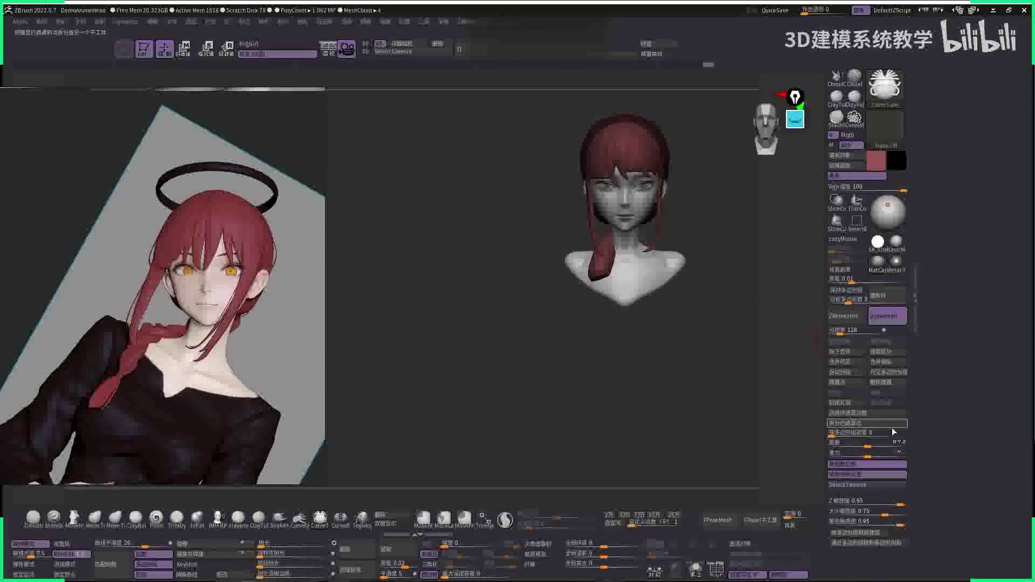
pyautogui.keyDown('alt'); pyautogui.moveTo(771, 270); pyautogui.dragTo(748, 250); pyautogui.keyUp('alt')
# - Shape the strand with the Move brush, viewing it from the side and back
pyautogui.press('space')
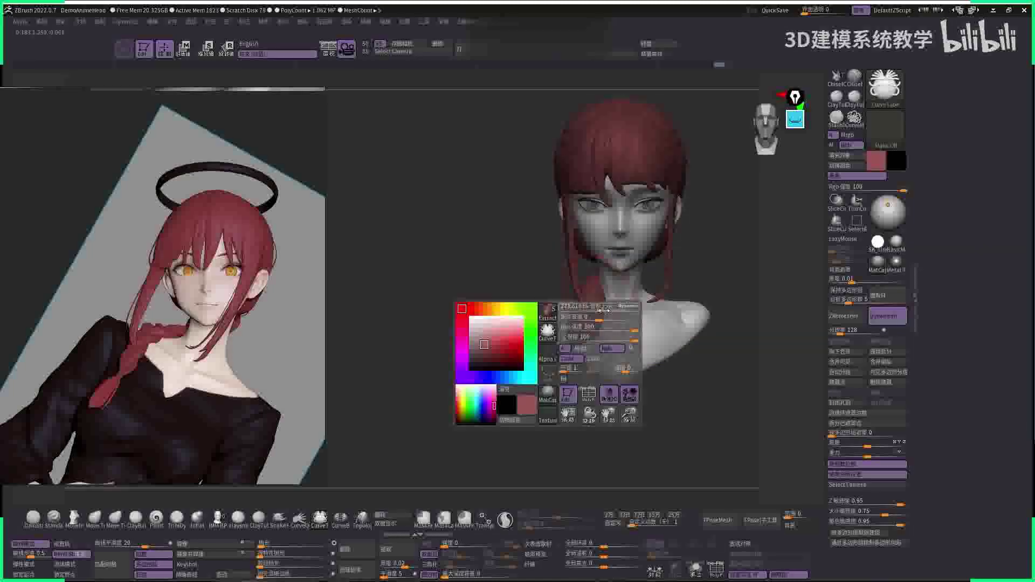
pyautogui.press('b')
pyautogui.press('m')
pyautogui.press('v')
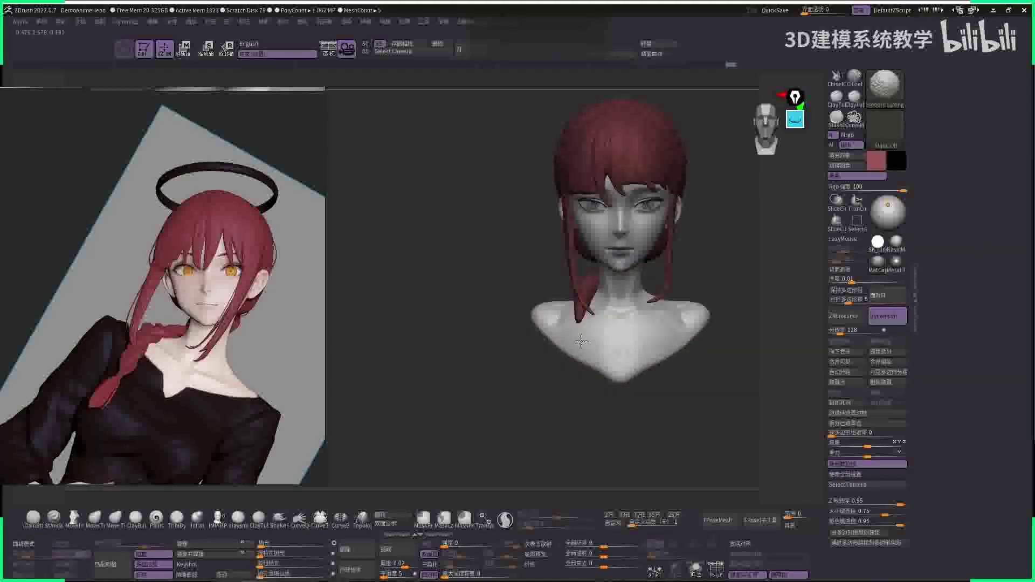
pyautogui.moveTo(576, 343)
pyautogui.mouseDown(button='right')
pyautogui.moveTo(599, 340)
pyautogui.moveTo(584, 341)
pyautogui.mouseUp(button='right')
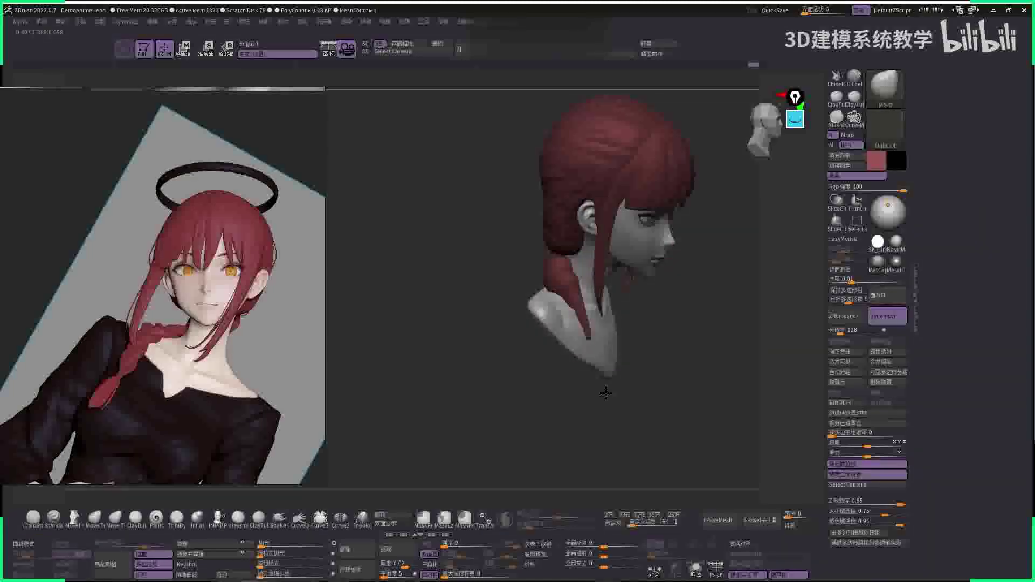
pyautogui.moveTo(606, 394); pyautogui.dragTo(721, 249, button='right')
pyautogui.press('space')
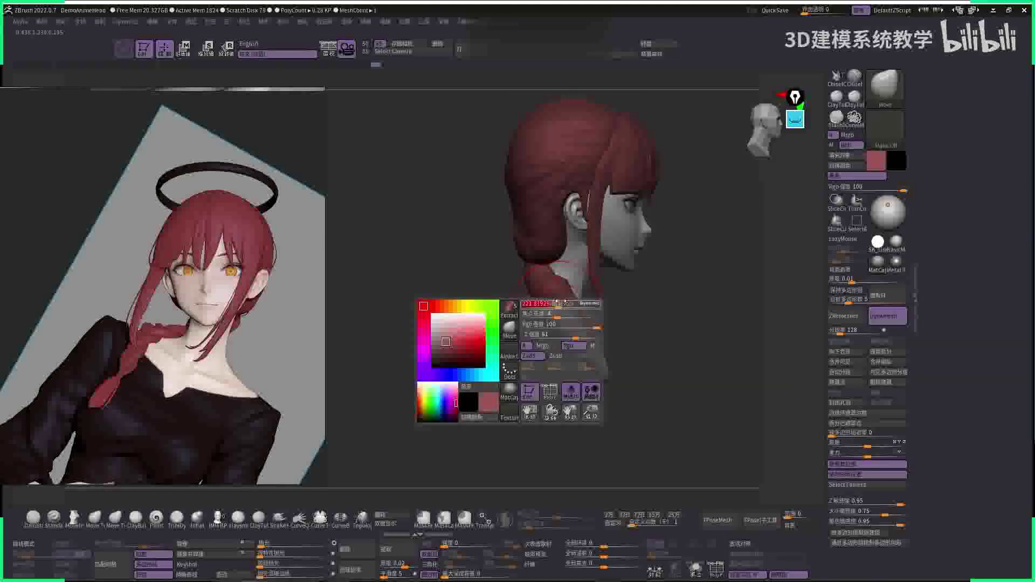
pyautogui.moveTo(684, 300); pyautogui.dragTo(590, 283, button='right')
# - Solo the new strand and smooth it, then unhide all geometry
pyautogui.press('space')
pyautogui.keyDown('ctrl'); pyautogui.keyDown('shift'); pyautogui.click(572, 310); pyautogui.keyUp('shift'); pyautogui.keyUp('ctrl')
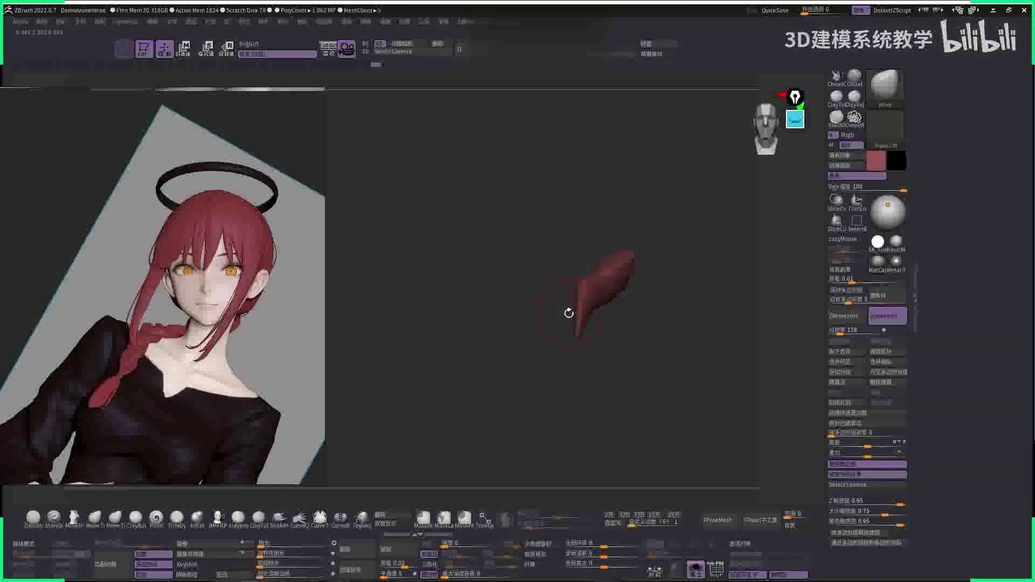
pyautogui.press('shift')
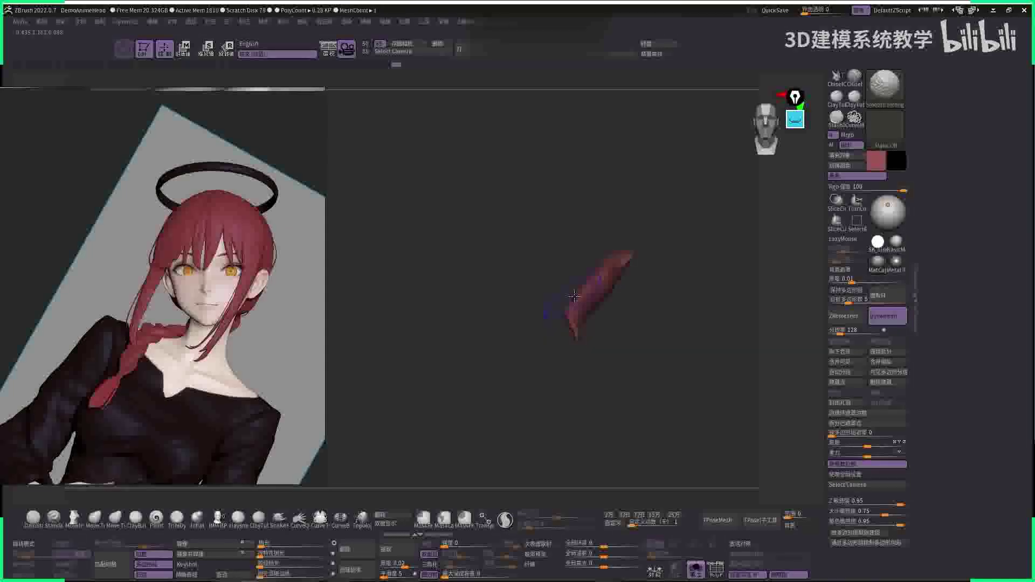
pyautogui.keyDown('ctrl'); pyautogui.keyDown('shift'); pyautogui.click(568, 330); pyautogui.keyUp('shift'); pyautogui.keyUp('ctrl')
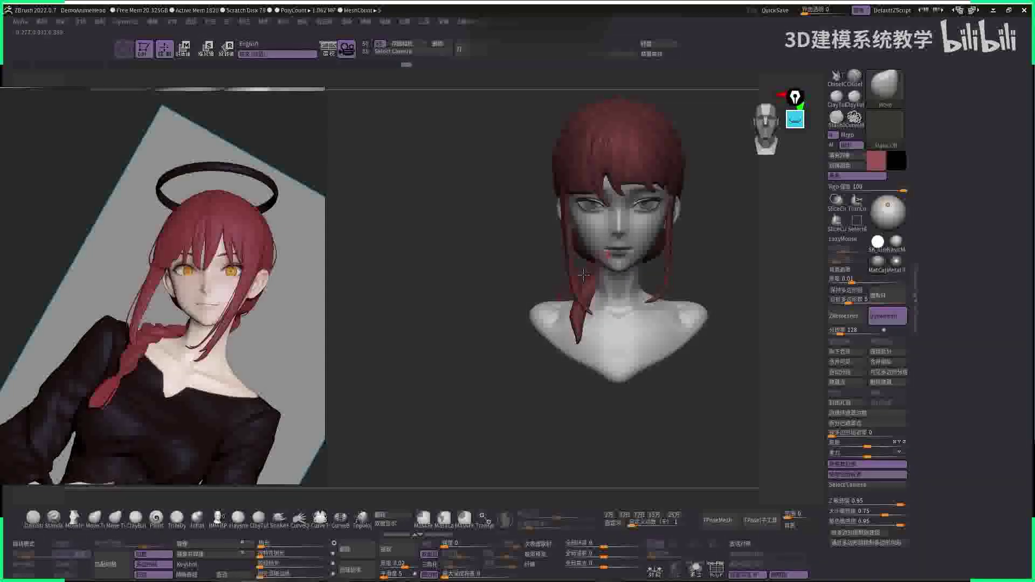
pyautogui.moveTo(673, 253)
pyautogui.mouseDown()
pyautogui.moveTo(721, 262)
pyautogui.moveTo(687, 286)
pyautogui.moveTo(612, 271)
pyautogui.mouseUp()
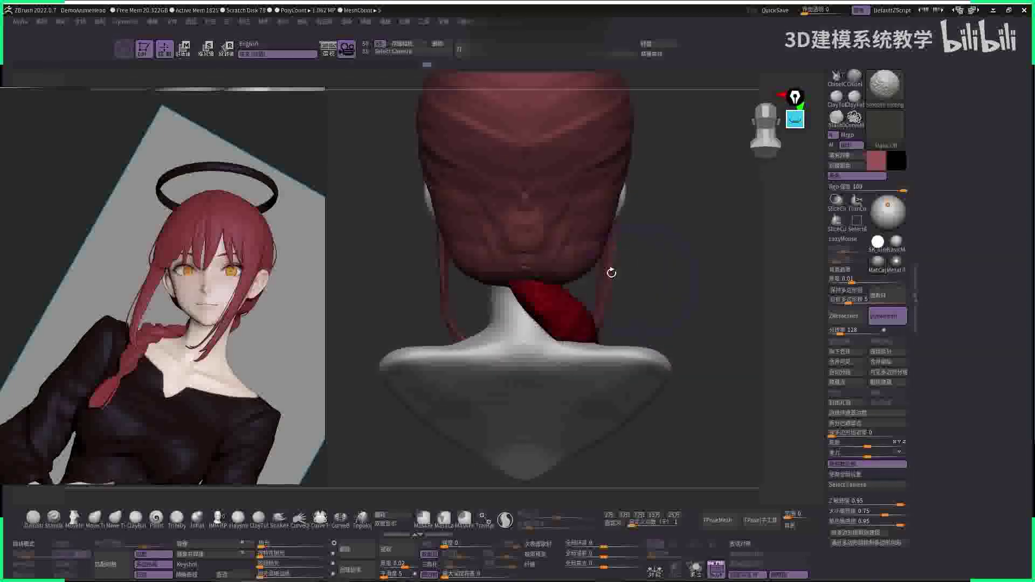
pyautogui.keyDown('ctrl'); pyautogui.keyDown('shift'); pyautogui.click(590, 268); pyautogui.keyUp('shift'); pyautogui.keyUp('ctrl')
pyautogui.keyDown('ctrl'); pyautogui.keyDown('shift'); pyautogui.click(717, 199); pyautogui.keyUp('shift'); pyautogui.keyUp('ctrl')
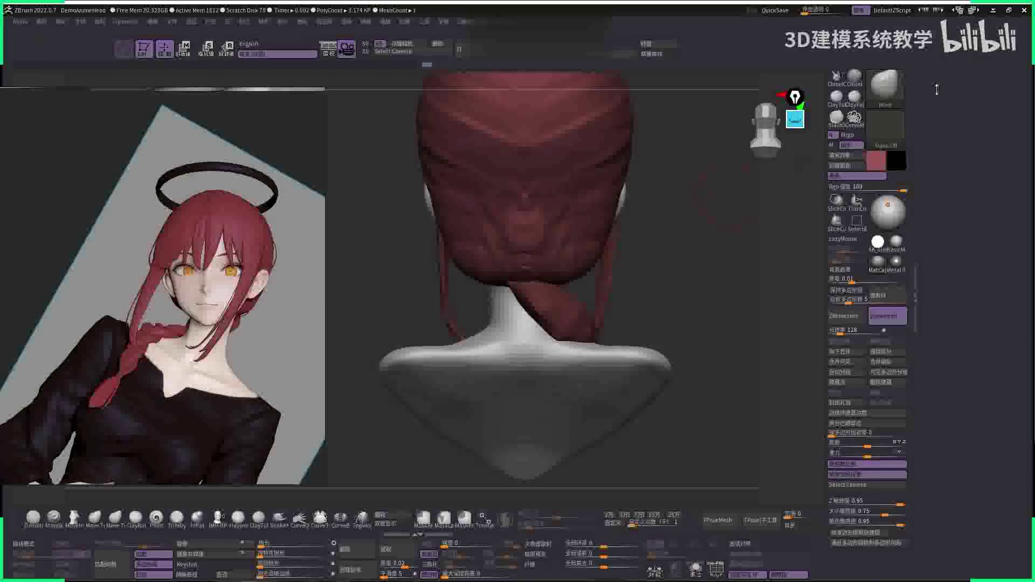
# - Merge the strand down into the hair and DynaMesh it at resolution 288
pyautogui.click(423, 21)
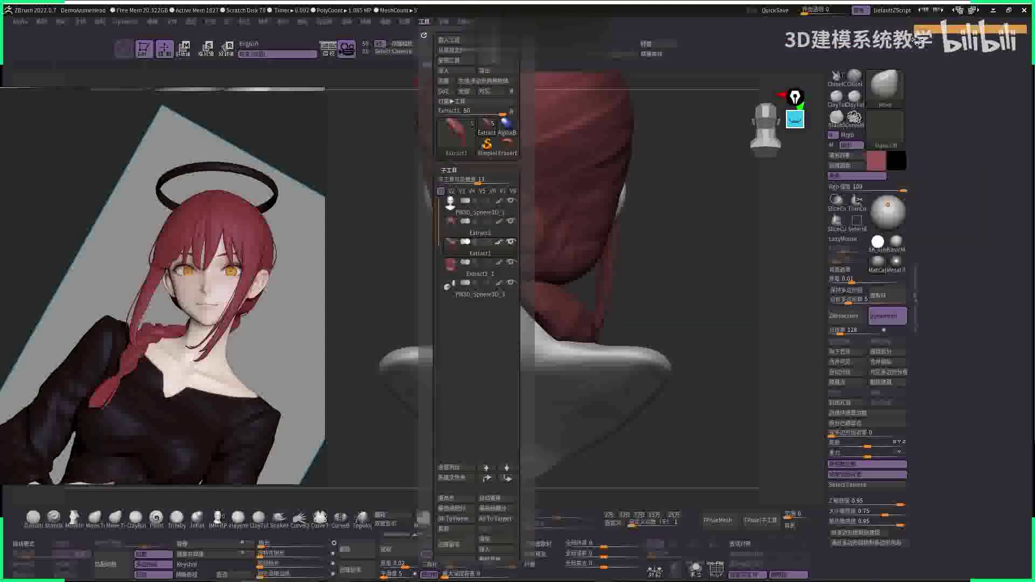
pyautogui.click(924, 252)
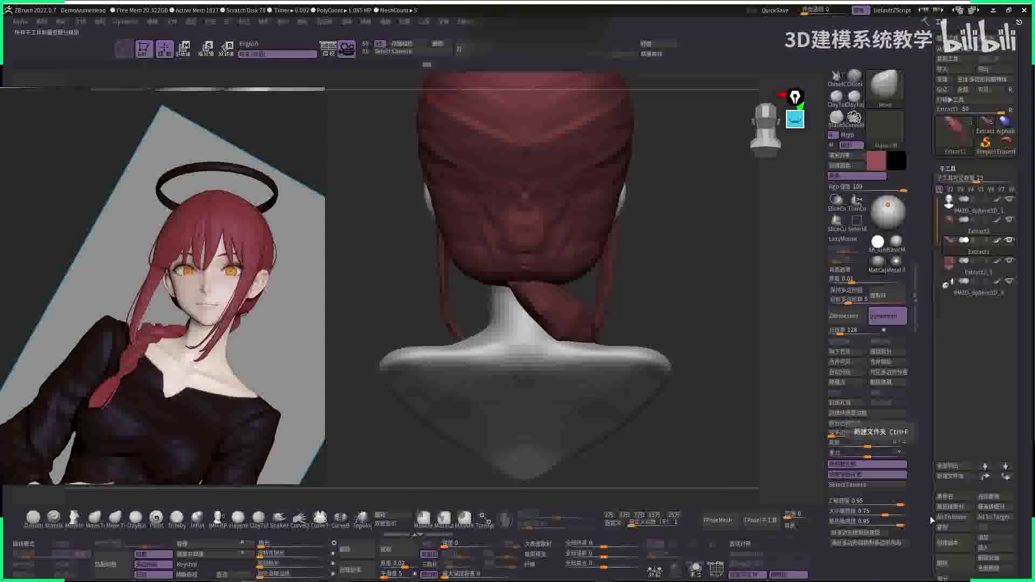
pyautogui.moveTo(927, 465); pyautogui.dragTo(927, 376)
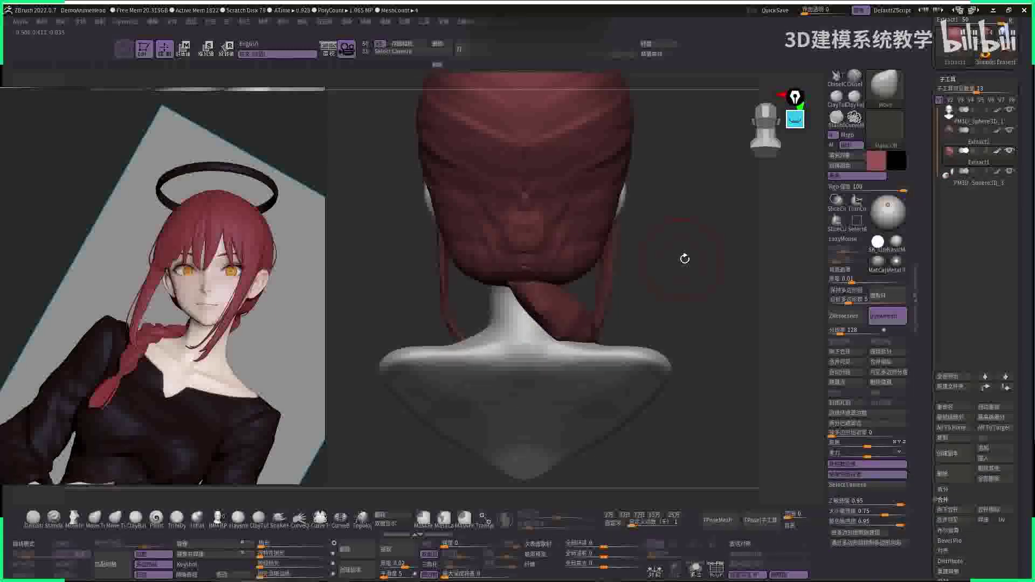
pyautogui.moveTo(847, 333); pyautogui.dragTo(857, 334)
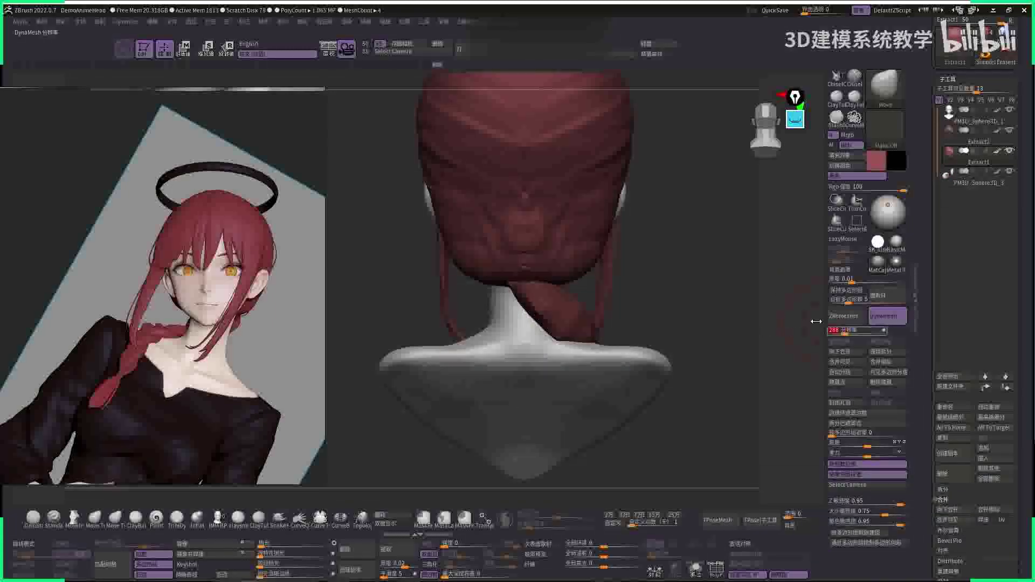
pyautogui.press('shift')
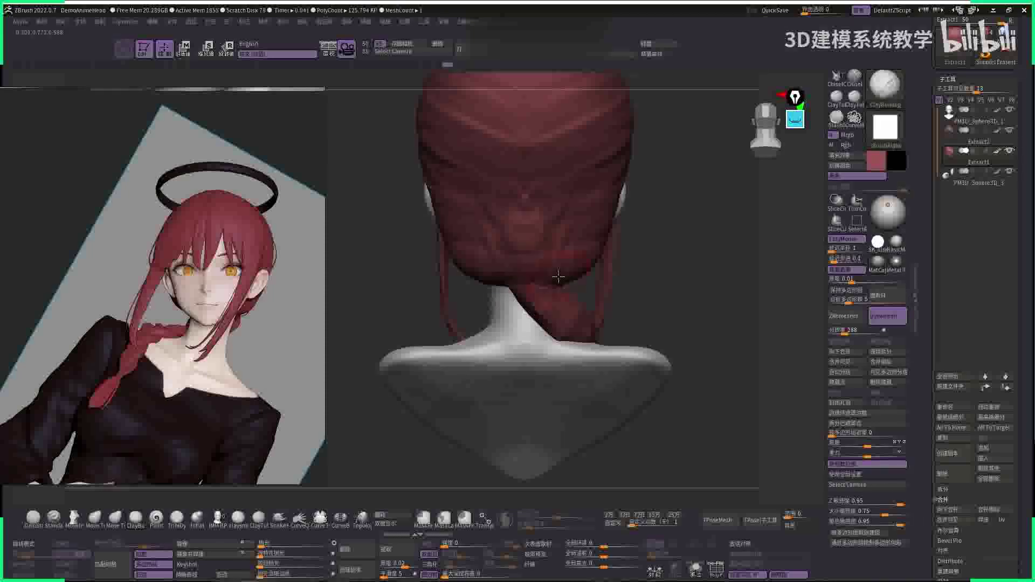
# - Solo the hair and inspect the merged braid strand from back and front
pyautogui.moveTo(558, 277); pyautogui.dragTo(539, 282, button='right')
pyautogui.press('space')
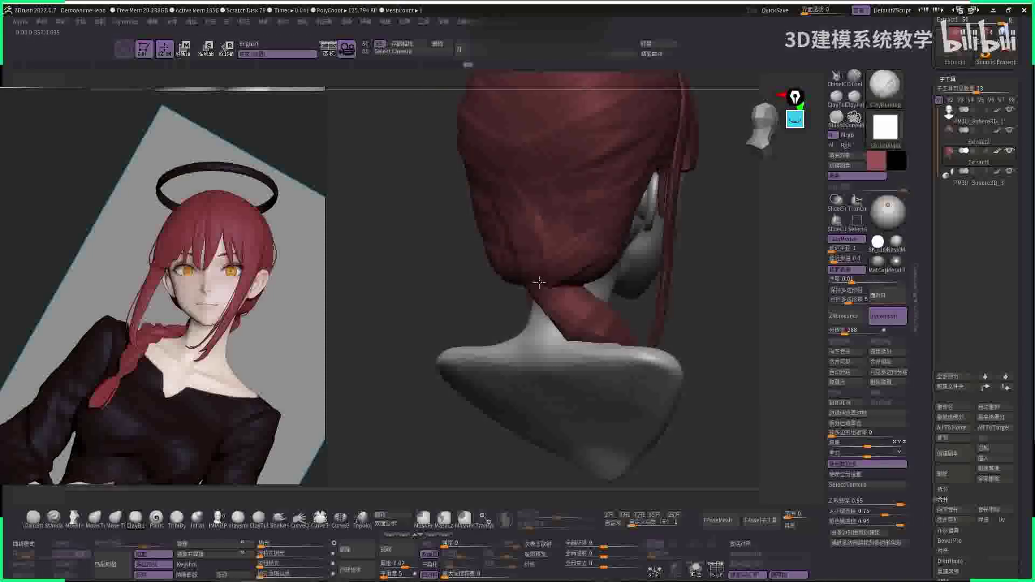
pyautogui.moveTo(597, 305); pyautogui.dragTo(723, 273, button='right')
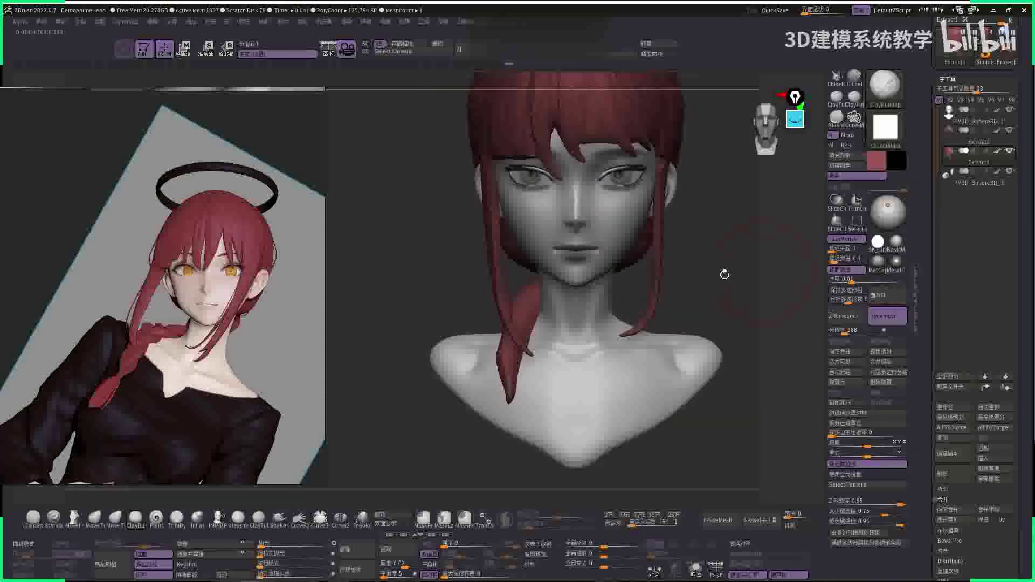
pyautogui.keyDown('alt'); pyautogui.click(523, 356); pyautogui.keyUp('alt')
pyautogui.hotkey('shift', 's')
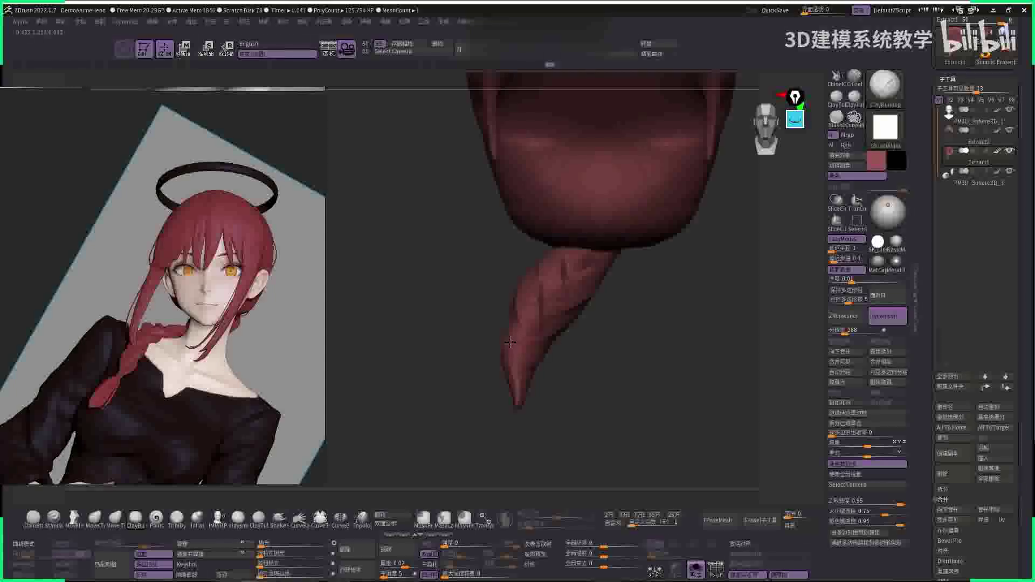
pyautogui.hotkey('shift', 's')
pyautogui.hotkey('shift', 's')
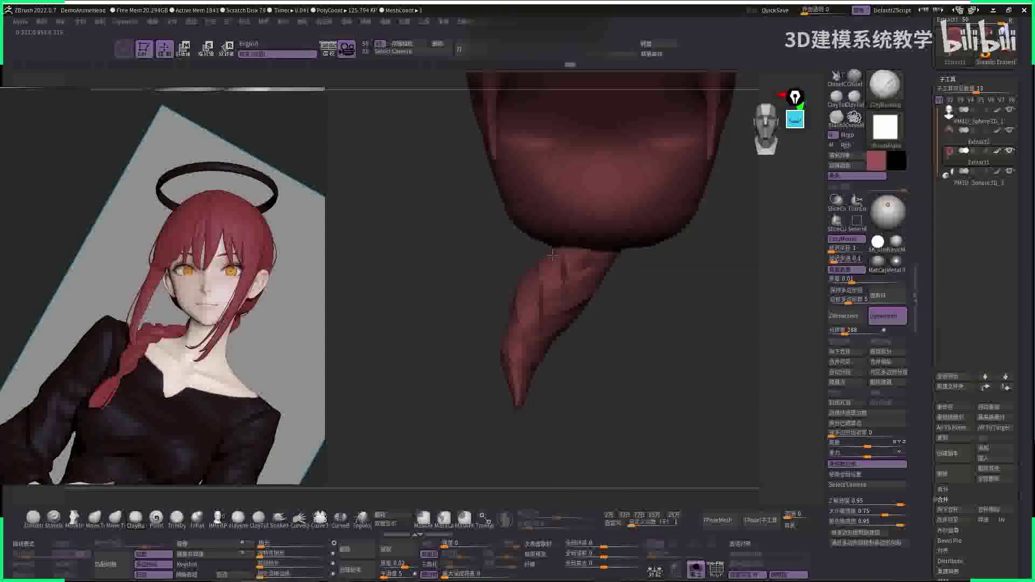
pyautogui.press('space')
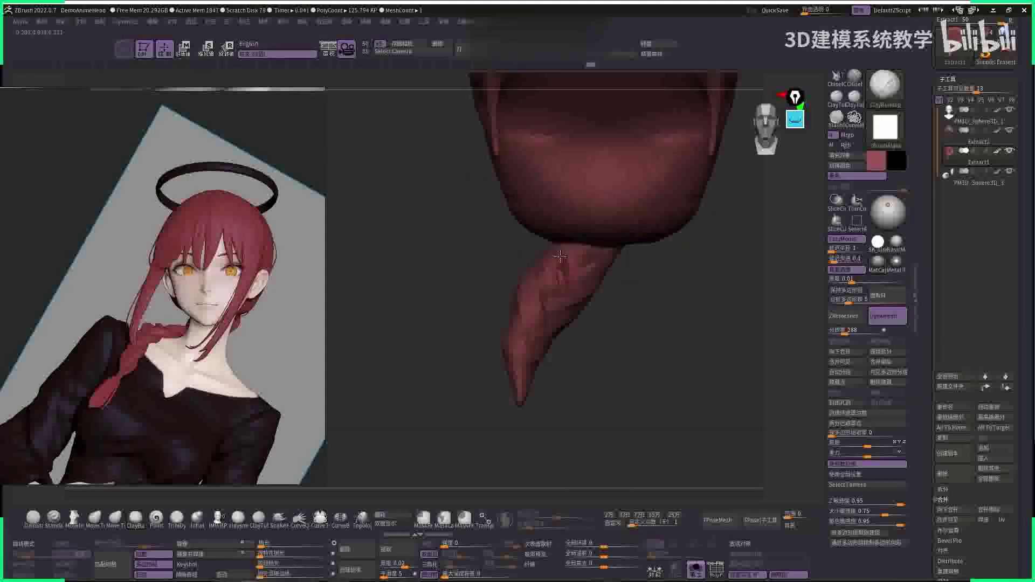
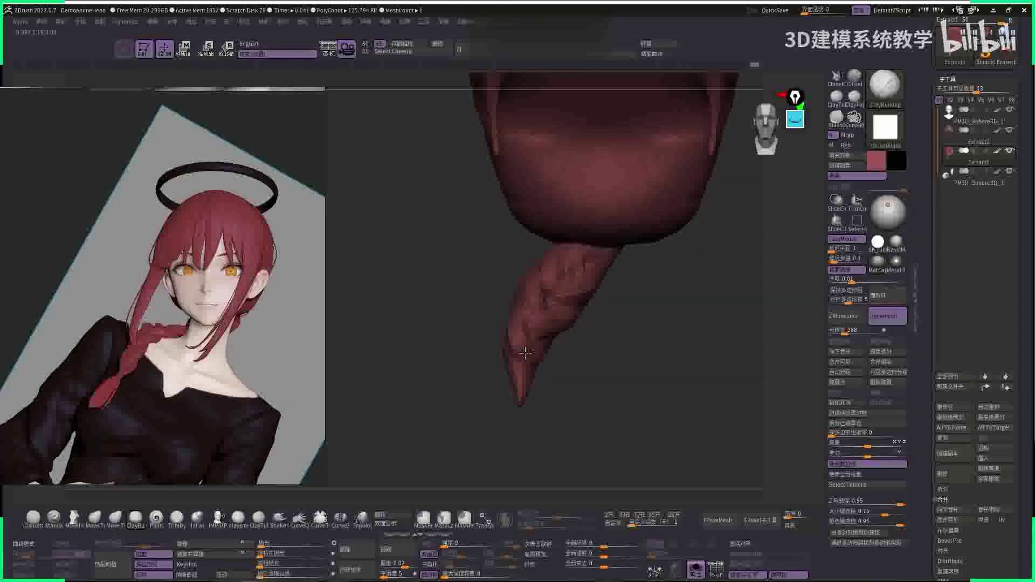
# - Orbit around the braid and bust to inspect it from the side and front
pyautogui.moveTo(523, 357); pyautogui.dragTo(487, 305, button='right')
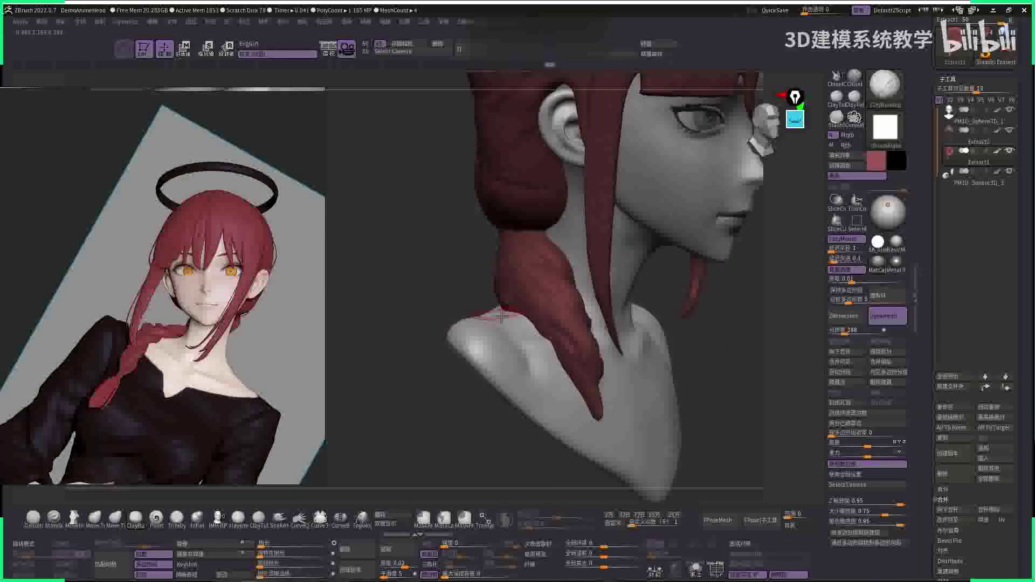
pyautogui.press('space')
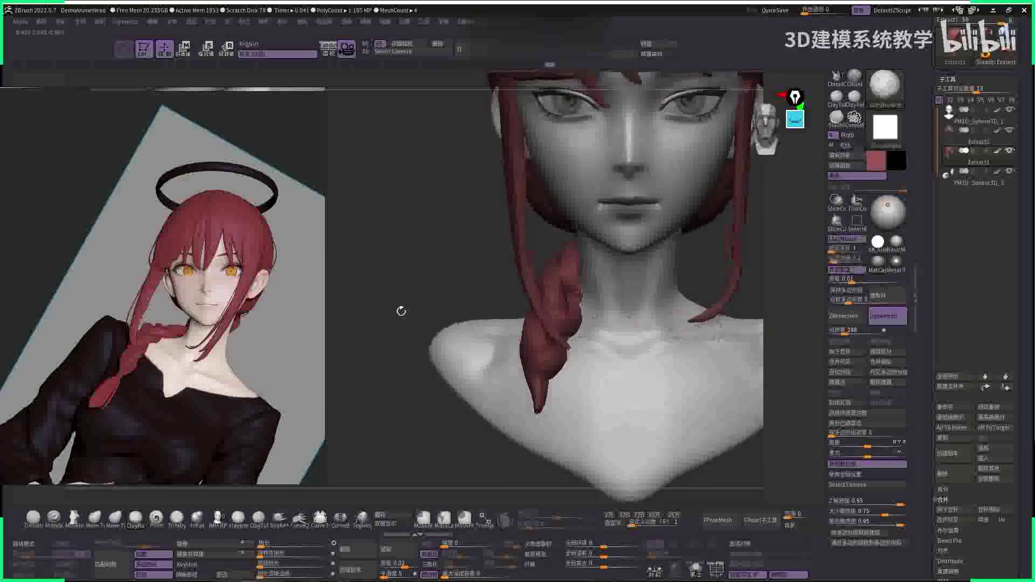
pyautogui.moveTo(401, 312)
pyautogui.mouseDown(button='right')
pyautogui.moveTo(523, 285)
pyautogui.moveTo(488, 231)
pyautogui.mouseUp(button='right')
pyautogui.press('space')
pyautogui.press('ctrl')
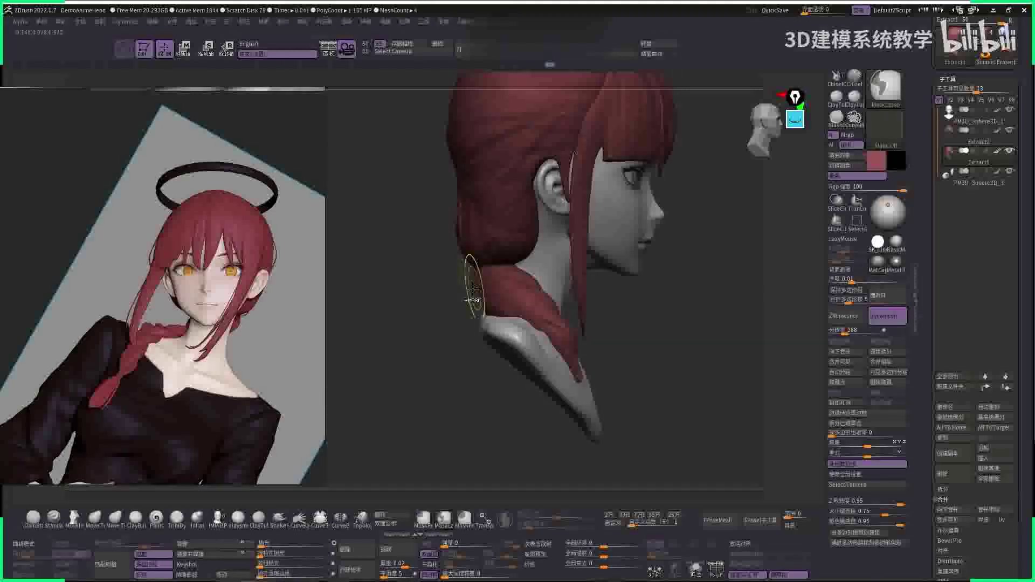
pyautogui.click(404, 22)
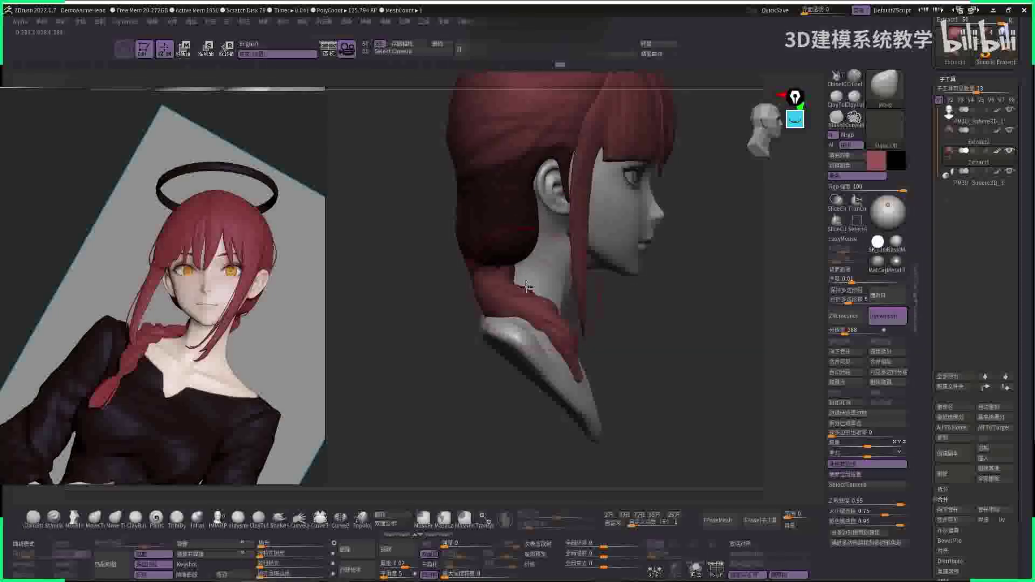
pyautogui.hotkey('ctrl', 'z')
pyautogui.press('space')
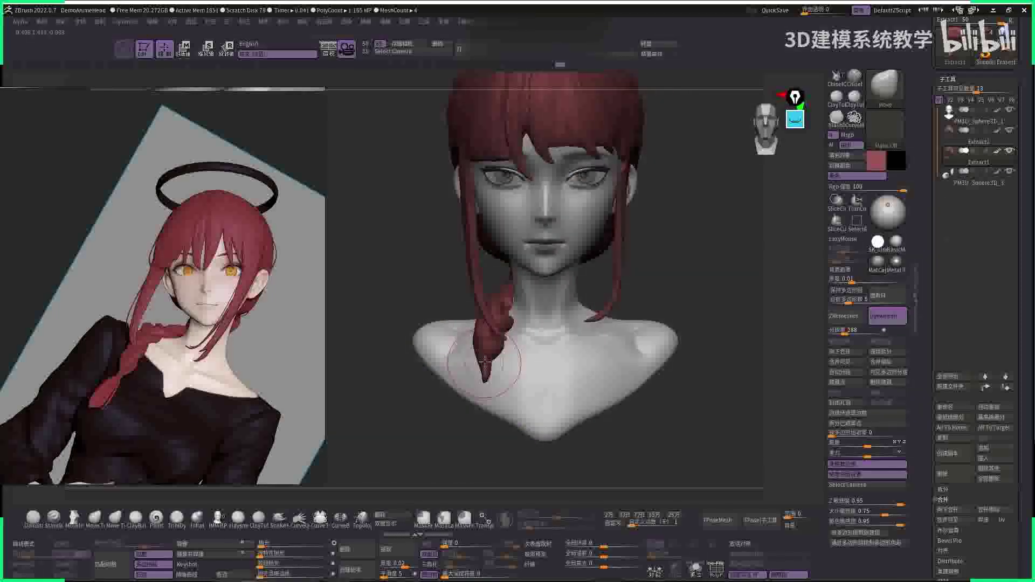
# - Solo the hair and drag the braid tip further down
pyautogui.hotkey('alt', 's')
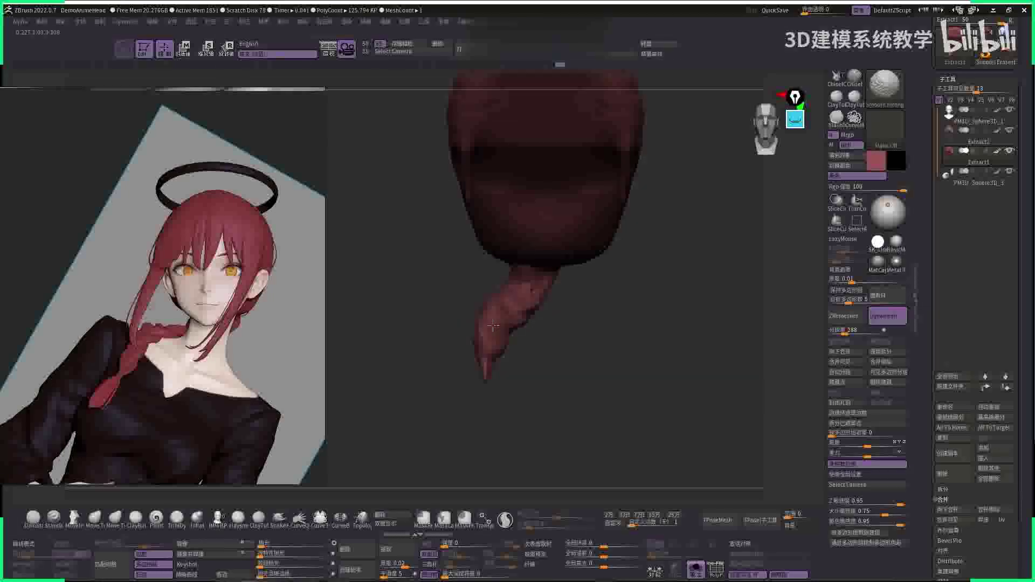
pyautogui.hotkey('alt', 's')
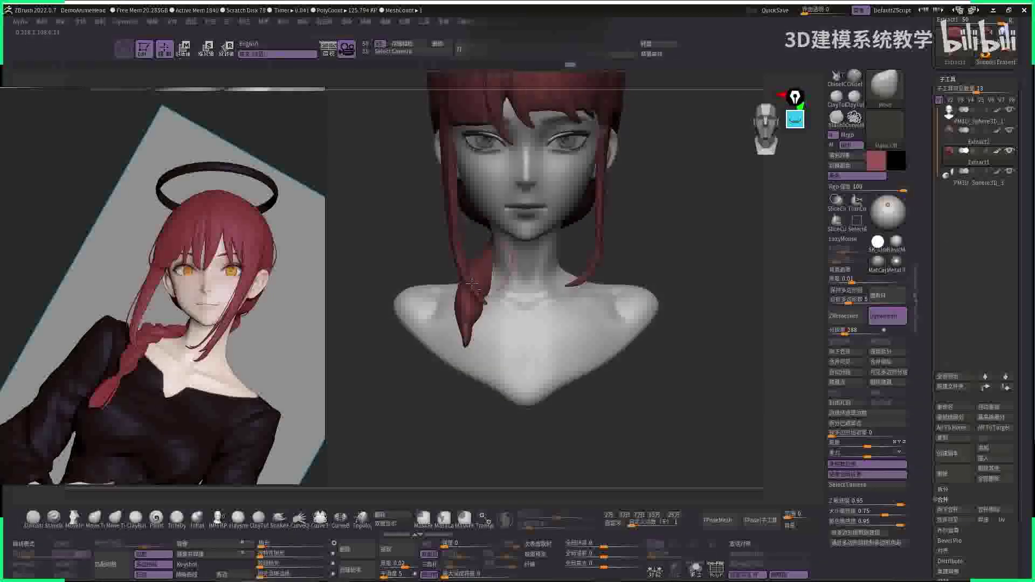
pyautogui.hotkey('alt', 's')
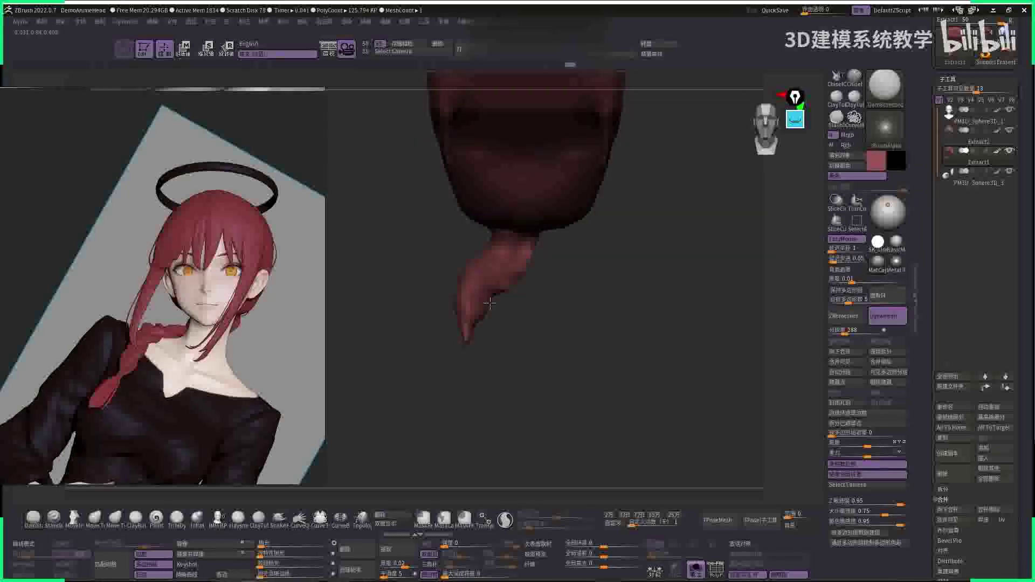
pyautogui.moveTo(467, 337); pyautogui.dragTo(473, 370)
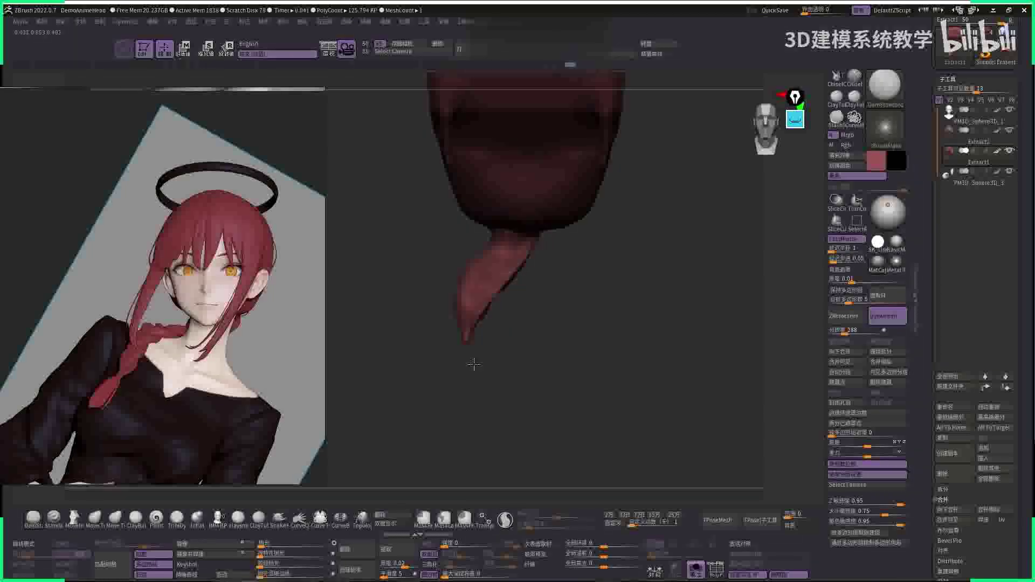
pyautogui.hotkey('alt', 's')
# - With the Move brush on the soloed hair, bend and thicken the upper braid strand
pyautogui.press('b')
pyautogui.press('m')
pyautogui.press('v')
pyautogui.moveTo(632, 290); pyautogui.dragTo(502, 349, button='right')
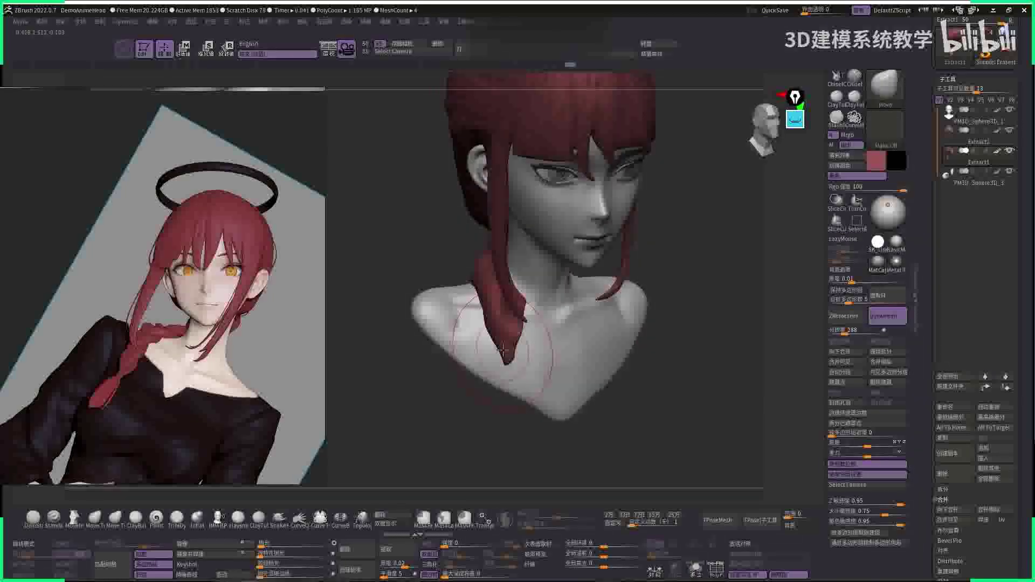
pyautogui.hotkey('alt', 's')
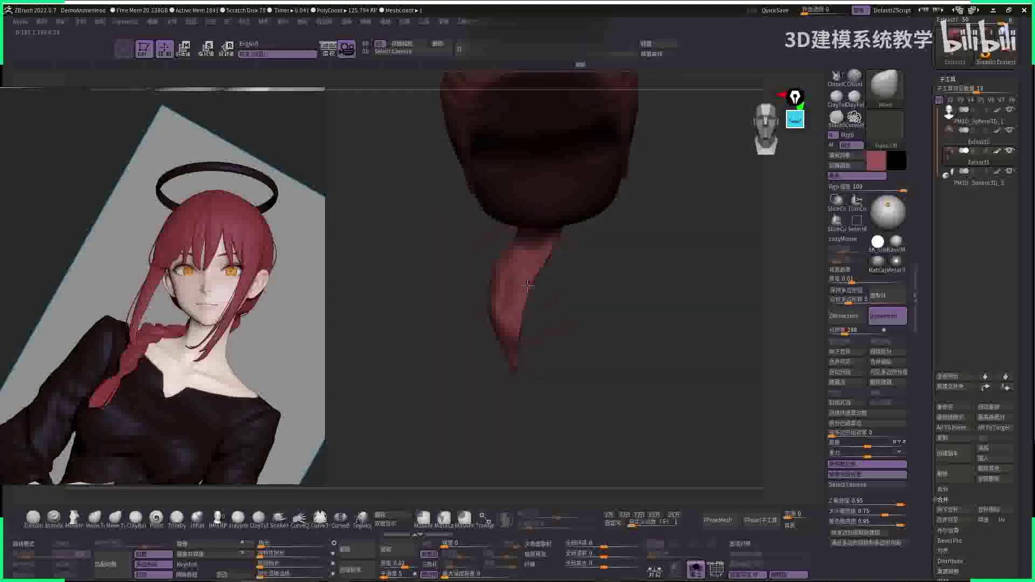
pyautogui.moveTo(513, 305); pyautogui.dragTo(524, 271, button='right')
pyautogui.moveTo(515, 310)
pyautogui.mouseDown()
pyautogui.moveTo(510, 350)
pyautogui.moveTo(510, 281)
pyautogui.mouseUp()
pyautogui.hotkey('shift', 'ctrl', 's')
pyautogui.moveTo(516, 366)
pyautogui.keyDown('shift'); pyautogui.mouseDown()
pyautogui.moveTo(658, 277)
pyautogui.moveTo(701, 265)
pyautogui.moveTo(541, 291)
pyautogui.mouseUp(); pyautogui.keyUp('shift')
# - Try the DamStandard and flatten brushes and return to a front view of the bust
pyautogui.press('b')
pyautogui.press('d')
pyautogui.press('s')
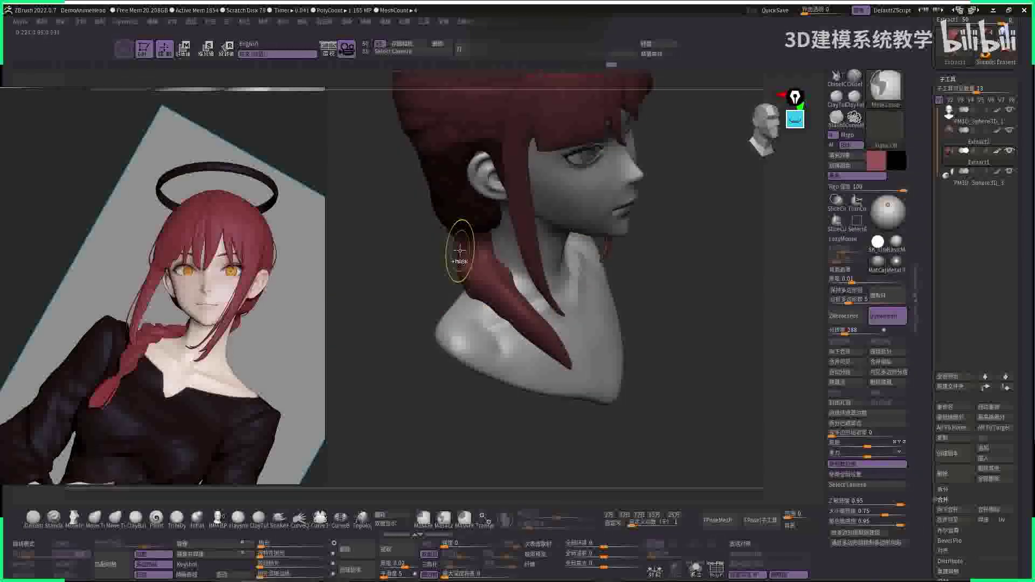
pyautogui.moveTo(602, 361)
pyautogui.keyDown('shift'); pyautogui.mouseDown()
pyautogui.moveTo(684, 309)
pyautogui.moveTo(723, 268)
pyautogui.moveTo(494, 326)
pyautogui.moveTo(501, 307)
pyautogui.moveTo(488, 296)
pyautogui.mouseUp(); pyautogui.keyUp('shift')
pyautogui.press('b')
pyautogui.press('t')
pyautogui.press('d')
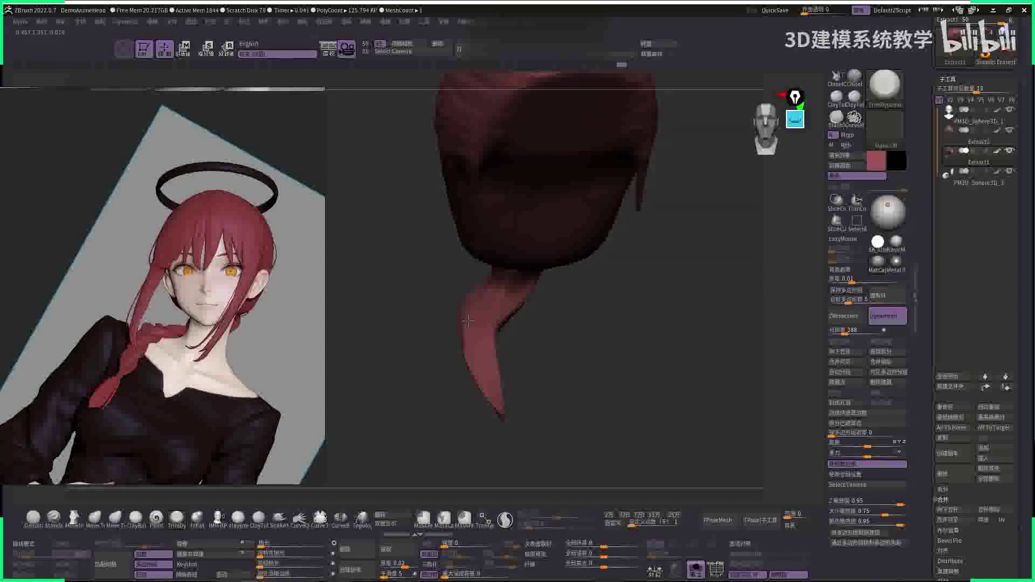
pyautogui.keyDown('shift'); pyautogui.moveTo(468, 321); pyautogui.dragTo(481, 351, button='right'); pyautogui.keyUp('shift')
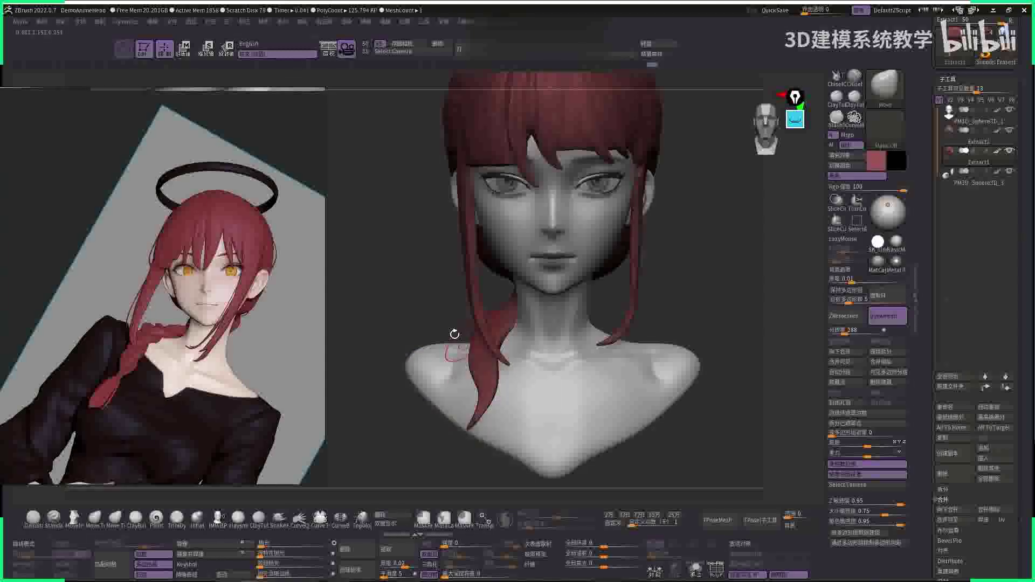
# - Zoom in on the side lock, briefly isolate it, then show the whole bust again
pyautogui.moveTo(455, 335)
pyautogui.mouseDown(button='right')
pyautogui.moveTo(605, 331)
pyautogui.moveTo(451, 329)
pyautogui.moveTo(649, 283)
pyautogui.moveTo(545, 307)
pyautogui.moveTo(534, 342)
pyautogui.moveTo(468, 350)
pyautogui.mouseUp(button='right')
pyautogui.keyDown('ctrl'); pyautogui.moveTo(509, 316); pyautogui.dragTo(485, 305, button='right'); pyautogui.keyUp('ctrl')
pyautogui.keyDown('ctrl'); pyautogui.keyDown('shift'); pyautogui.click(474, 300); pyautogui.keyUp('shift'); pyautogui.keyUp('ctrl')
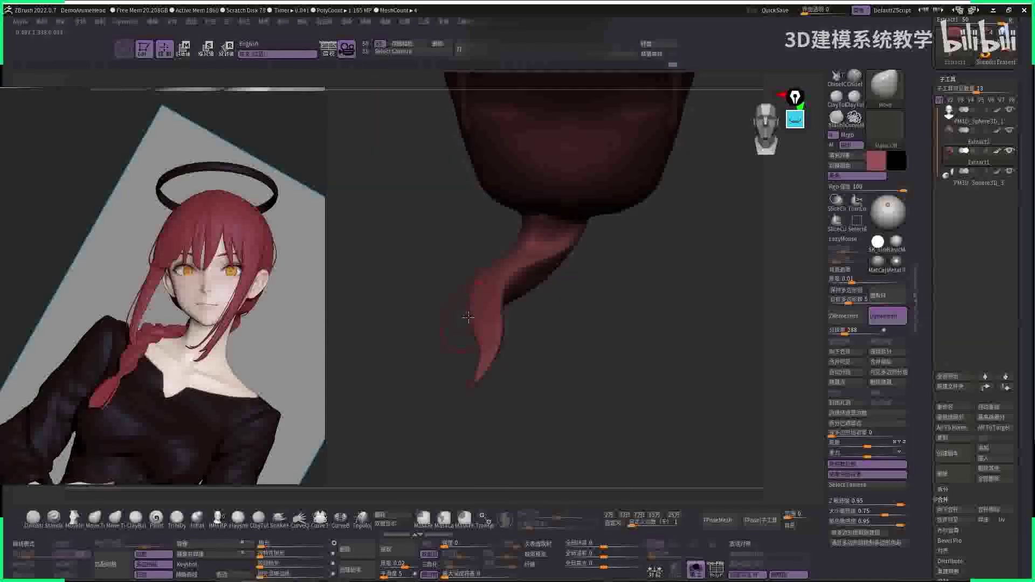
pyautogui.hotkey('ctrl', 'shift')
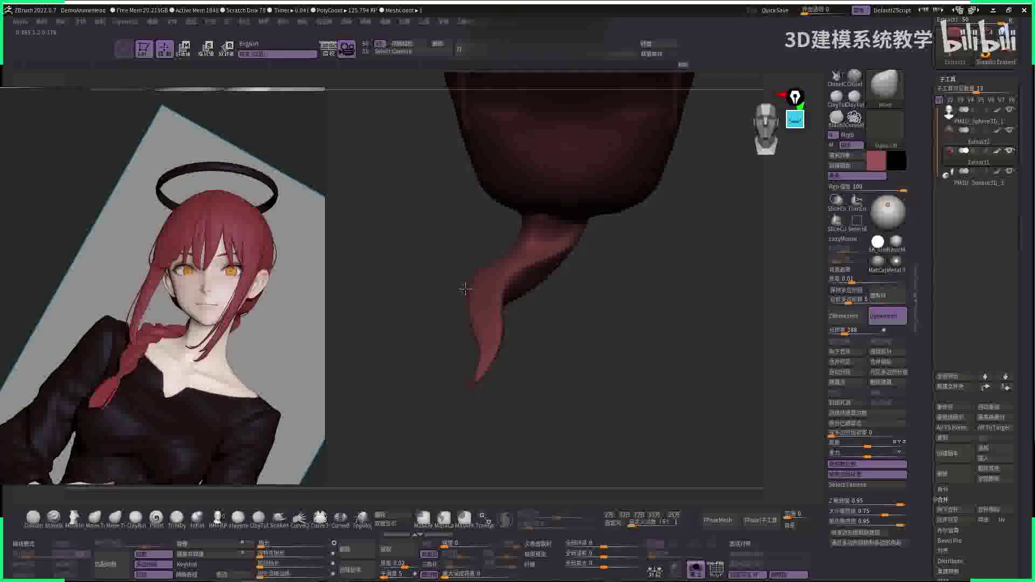
pyautogui.keyDown('ctrl'); pyautogui.keyDown('shift'); pyautogui.click(472, 332); pyautogui.keyUp('shift'); pyautogui.keyUp('ctrl')
pyautogui.moveTo(519, 323)
pyautogui.mouseDown(button='right')
pyautogui.moveTo(453, 210)
pyautogui.moveTo(561, 237)
pyautogui.moveTo(687, 238)
pyautogui.moveTo(510, 268)
pyautogui.moveTo(497, 232)
pyautogui.mouseUp(button='right')
# - Carve grooves with DamStandard and build volume with ClayBuildup along the lock
pyautogui.press('b')
pyautogui.press('d')
pyautogui.press('s')
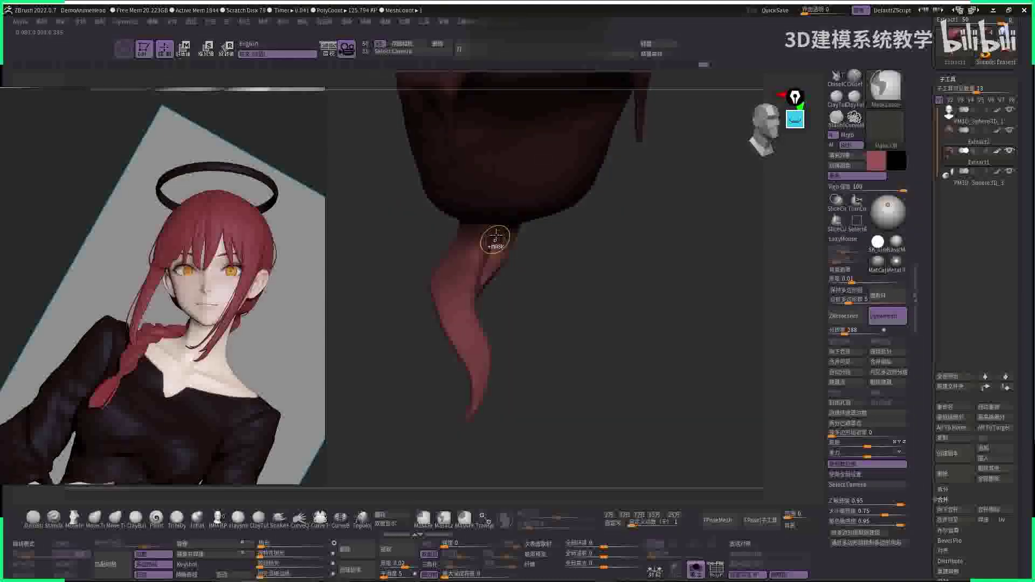
pyautogui.press('b')
pyautogui.press('c')
pyautogui.press('b')
pyautogui.press('space')
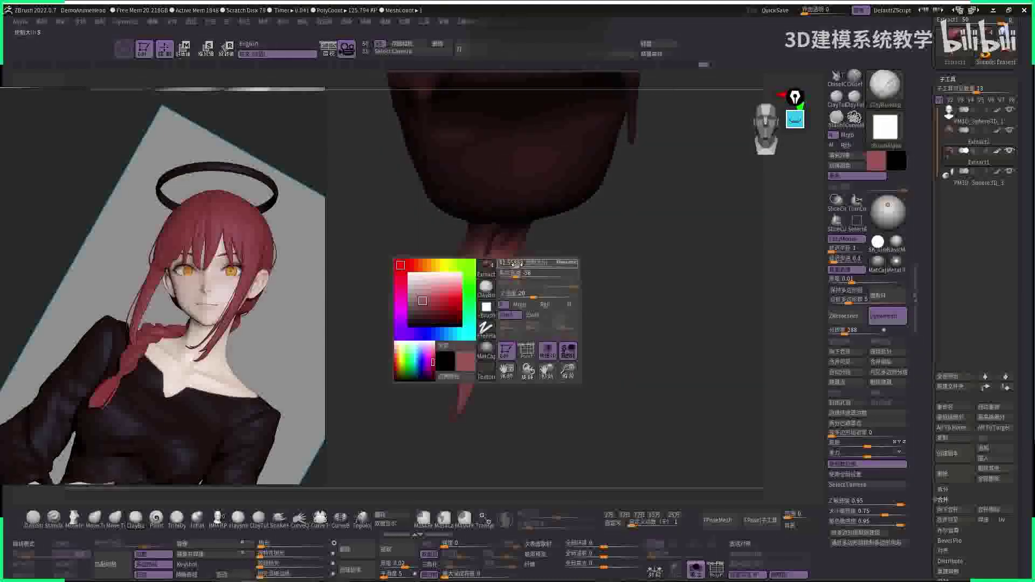
pyautogui.moveTo(482, 286); pyautogui.dragTo(490, 279, button='right')
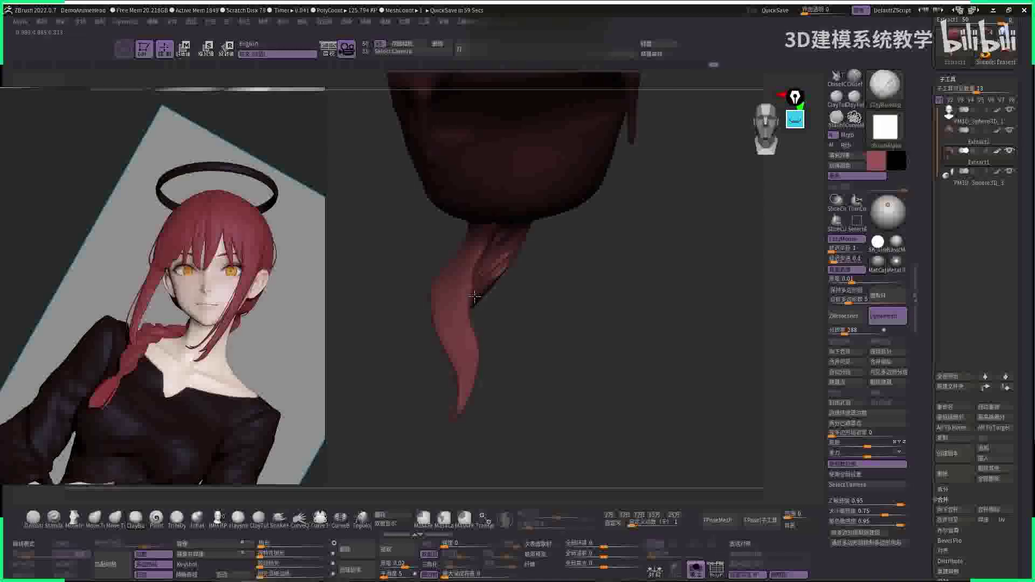
pyautogui.press('b')
pyautogui.press('c')
pyautogui.press('t')
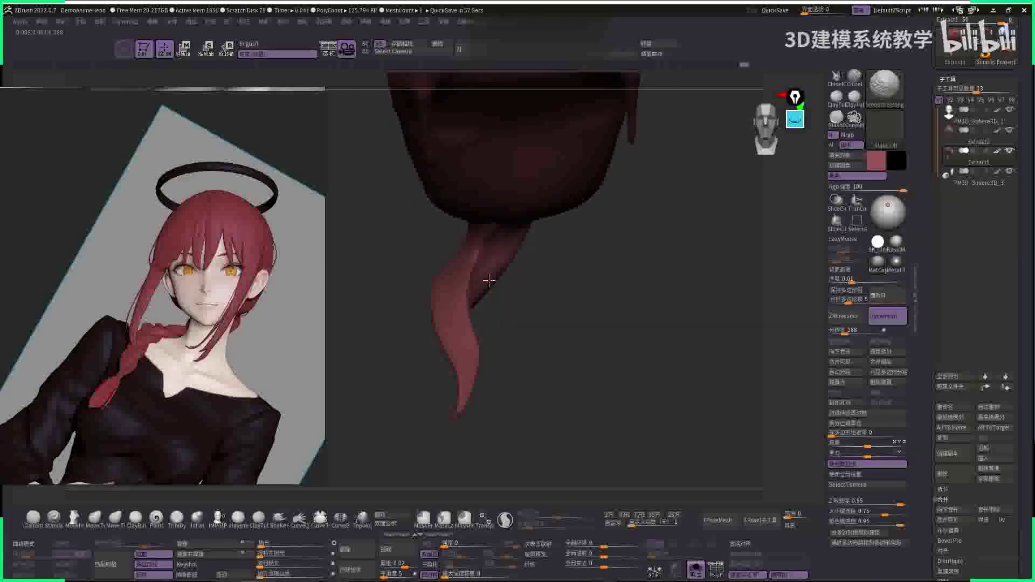
pyautogui.moveTo(486, 286)
pyautogui.mouseDown(button='right')
pyautogui.moveTo(717, 254)
pyautogui.moveTo(486, 275)
pyautogui.moveTo(667, 229)
pyautogui.moveTo(653, 254)
pyautogui.mouseUp(button='right')
# - Build up more clay on the strand and check it from the back and side
pyautogui.press('b')
pyautogui.press('c')
pyautogui.press('b')
pyautogui.press('space')
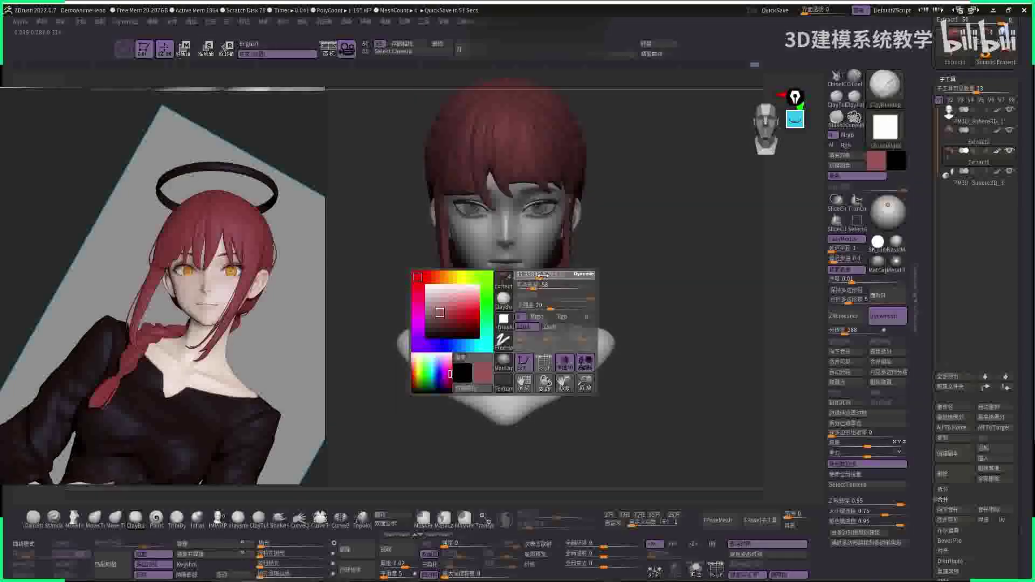
pyautogui.press('space')
pyautogui.press('b')
pyautogui.press('m')
pyautogui.press('v')
pyautogui.moveTo(552, 266)
pyautogui.mouseDown(button='right')
pyautogui.moveTo(582, 264)
pyautogui.moveTo(561, 268)
pyautogui.moveTo(566, 243)
pyautogui.moveTo(549, 280)
pyautogui.moveTo(570, 267)
pyautogui.mouseUp(button='right')
pyautogui.press('space')
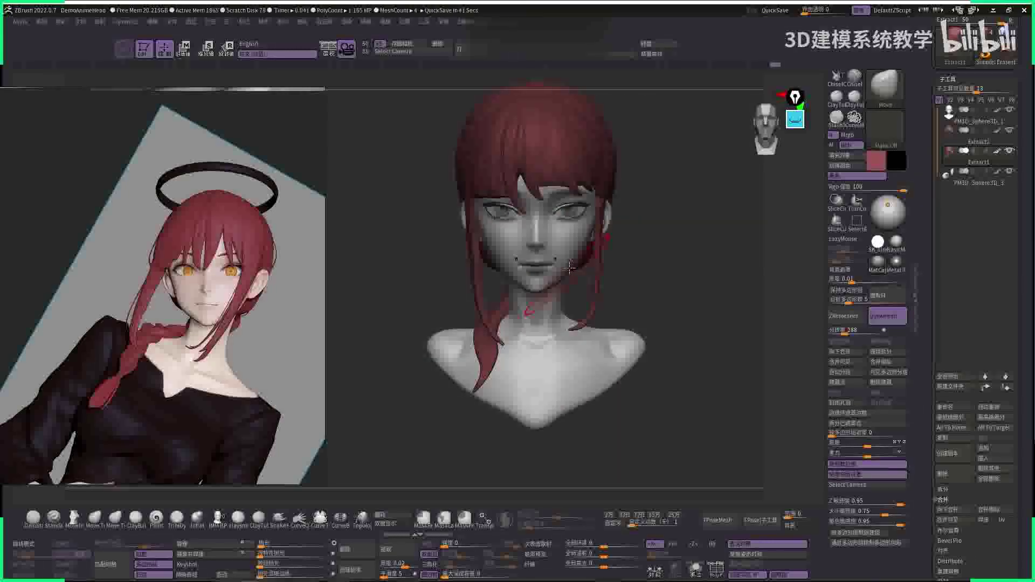
pyautogui.press('space')
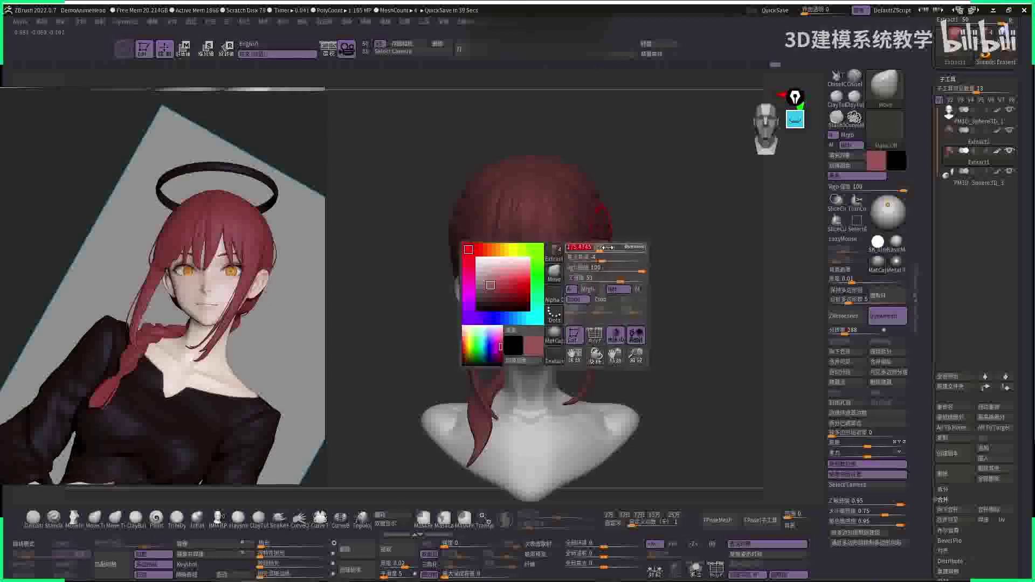
pyautogui.moveTo(592, 301); pyautogui.dragTo(610, 271, button='right')
# - Push the lock's shape with Move, checking it from the back, side, front and top
pyautogui.press('b')
pyautogui.press('m')
pyautogui.press('v')
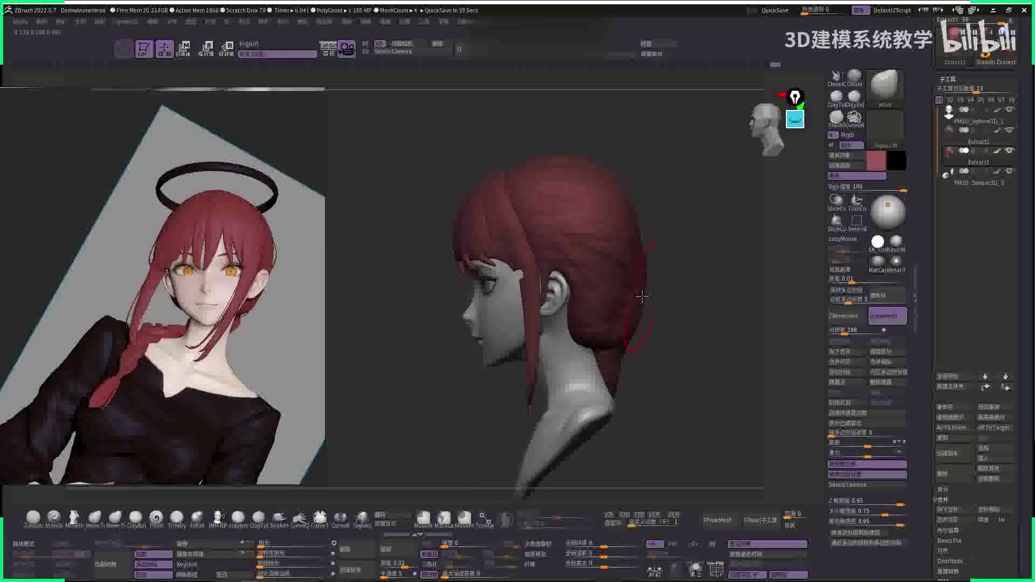
pyautogui.moveTo(731, 264); pyautogui.dragTo(649, 311)
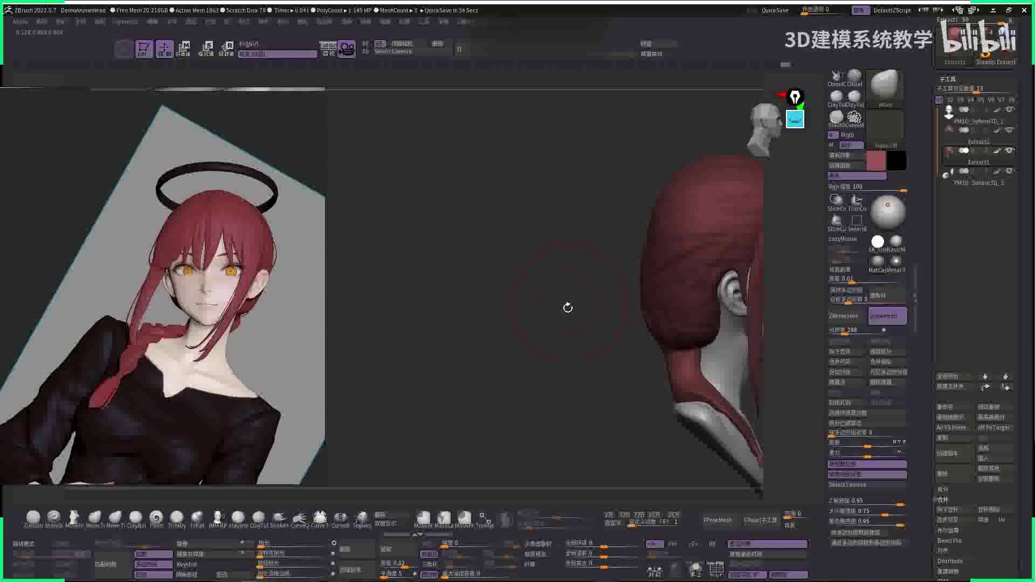
pyautogui.moveTo(568, 307); pyautogui.dragTo(526, 247)
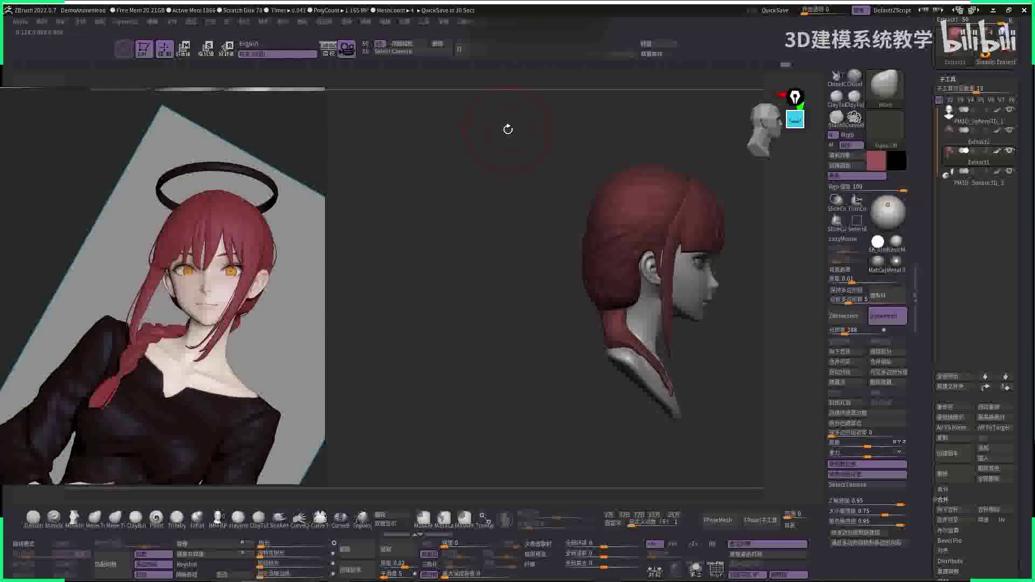
pyautogui.moveTo(753, 276); pyautogui.dragTo(607, 269)
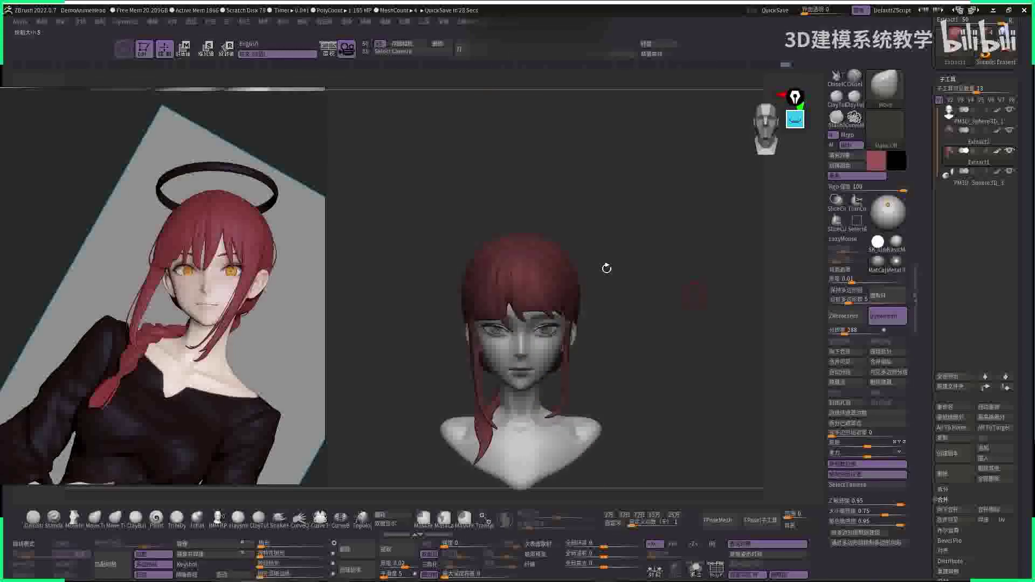
pyautogui.moveTo(533, 255)
pyautogui.mouseDown()
pyautogui.moveTo(696, 226)
pyautogui.moveTo(709, 262)
pyautogui.moveTo(549, 300)
pyautogui.mouseUp()
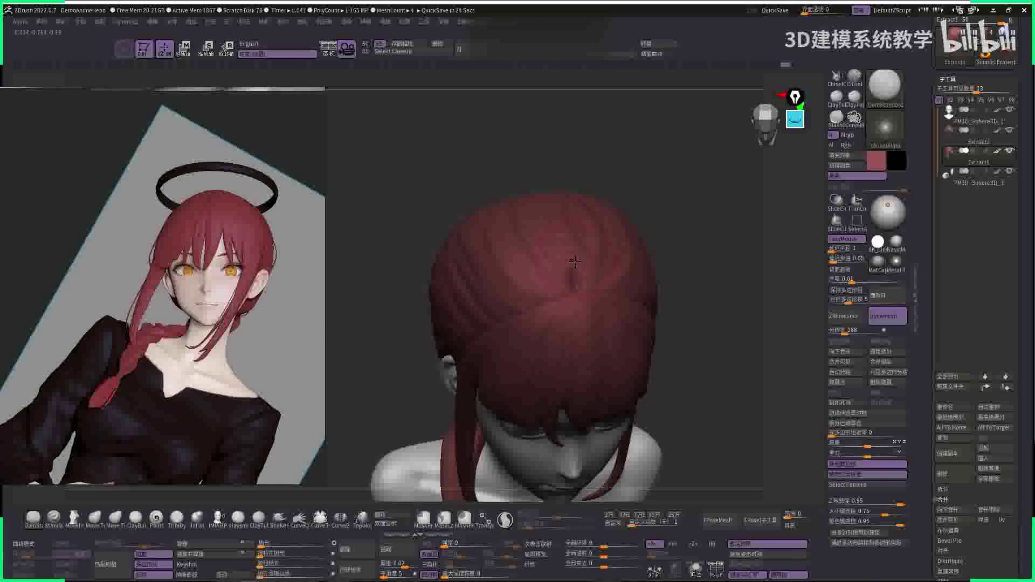
# - Isolate the hair and orbit to a straight front view of the face
pyautogui.moveTo(555, 230)
pyautogui.mouseDown()
pyautogui.moveTo(561, 202)
pyautogui.moveTo(544, 294)
pyautogui.moveTo(541, 146)
pyautogui.mouseUp()
pyautogui.moveTo(575, 254); pyautogui.dragTo(562, 227)
pyautogui.press('space')
pyautogui.press('space')
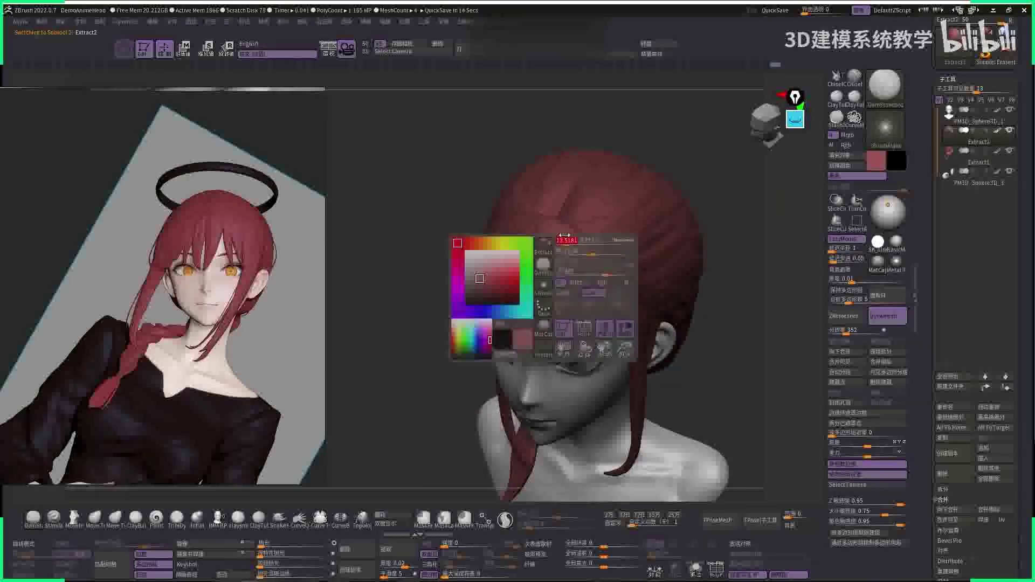
pyautogui.press('space')
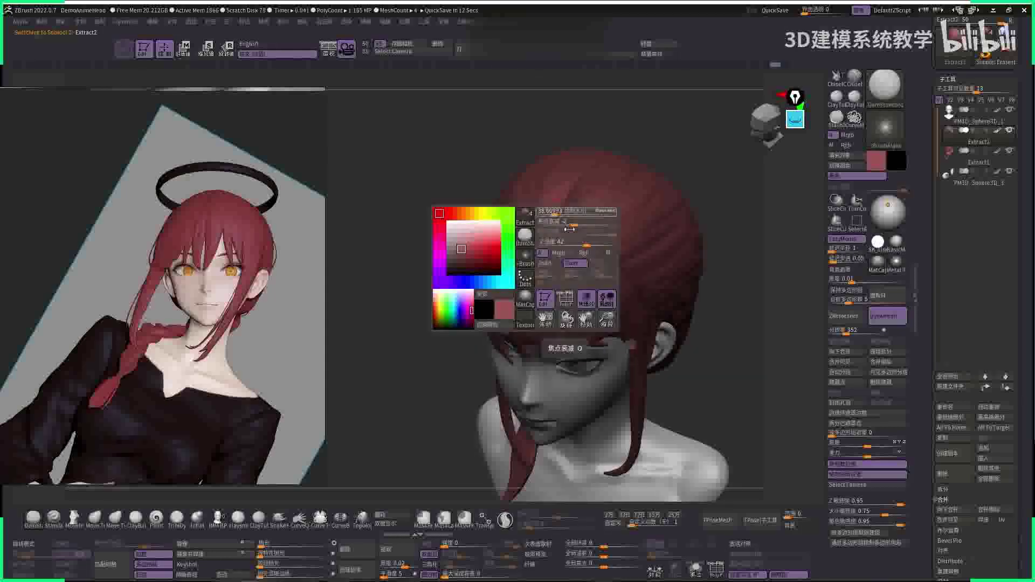
pyautogui.press('space')
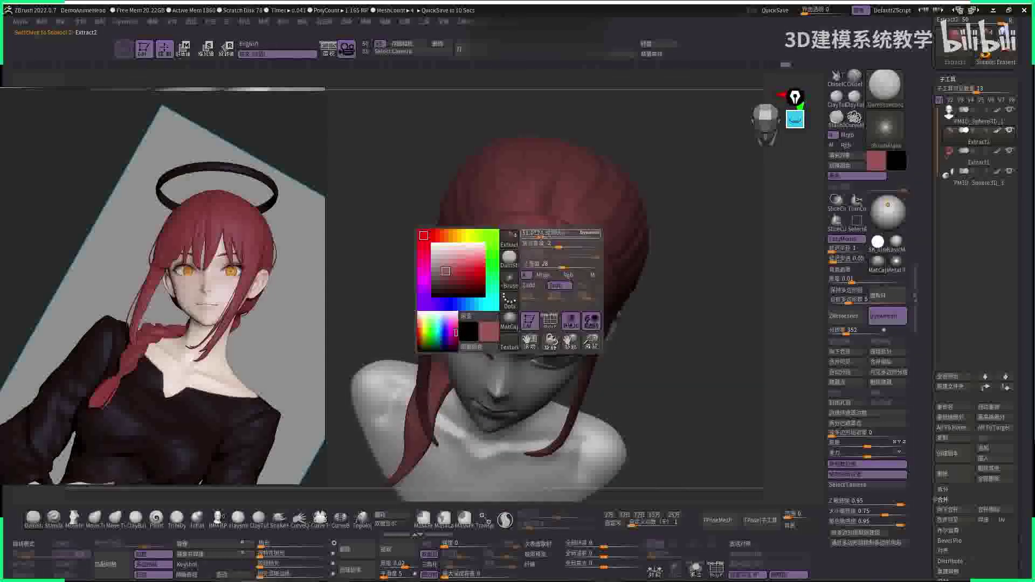
pyautogui.keyDown('shift'); pyautogui.moveTo(725, 214); pyautogui.dragTo(555, 219); pyautogui.keyUp('shift')
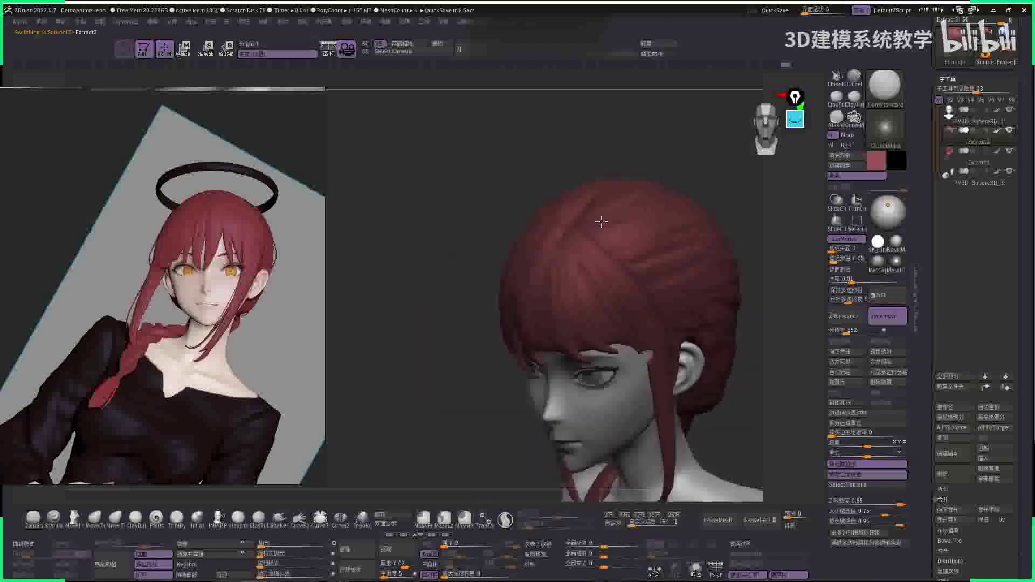
pyautogui.press('space')
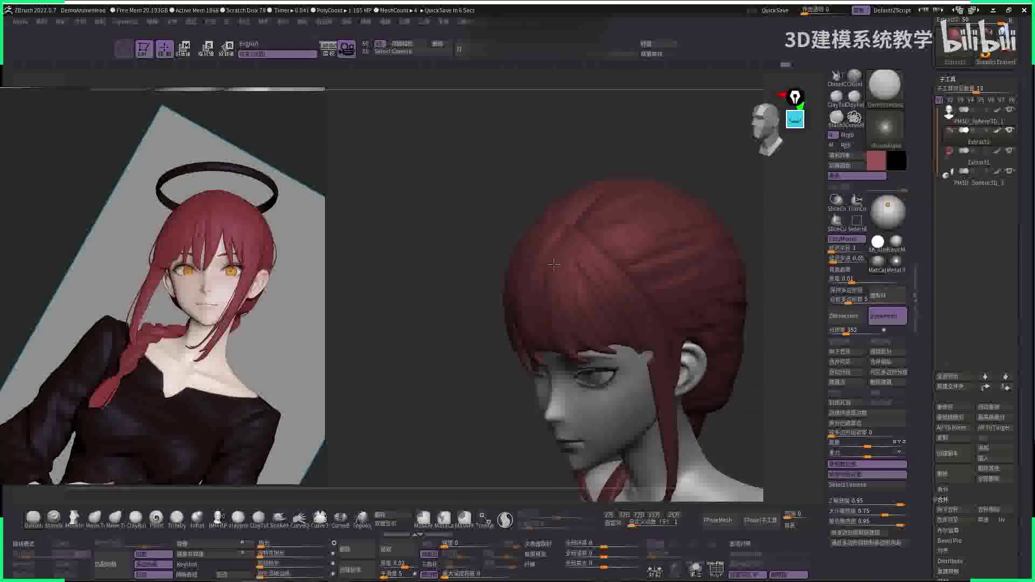
pyautogui.moveTo(588, 207); pyautogui.dragTo(550, 235)
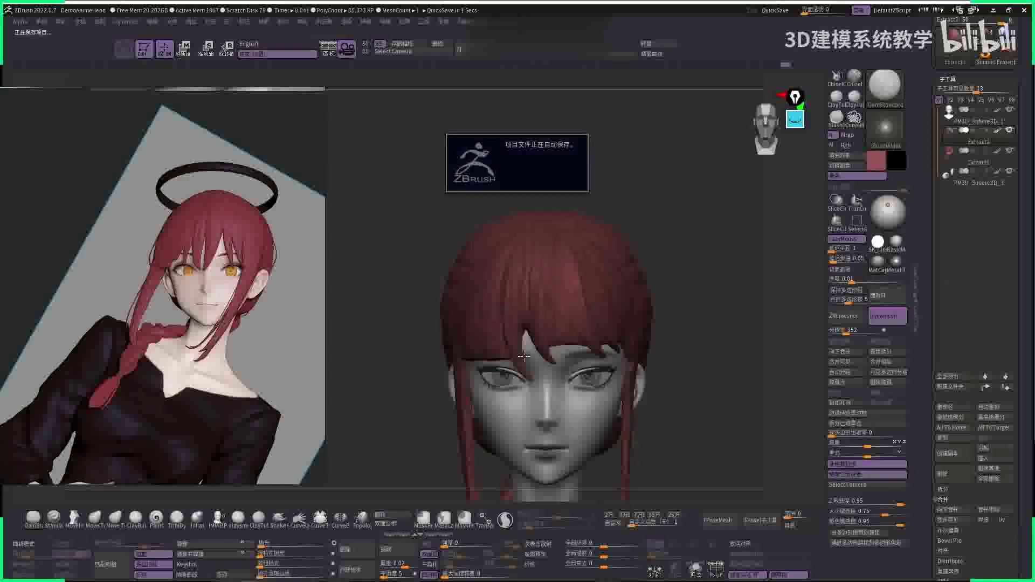
pyautogui.moveTo(685, 262); pyautogui.dragTo(541, 213)
pyautogui.press('space')
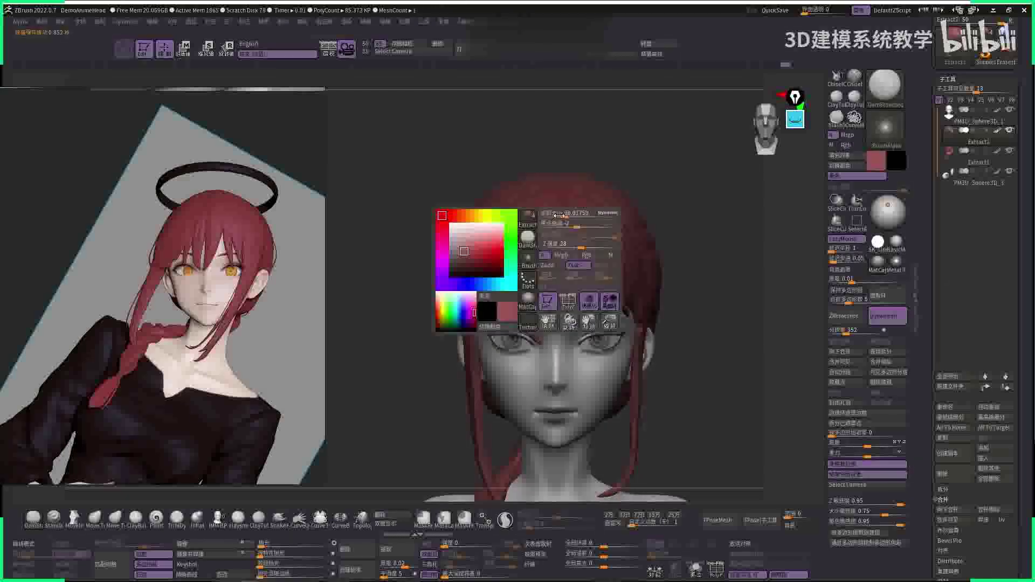
# - Smooth the bangs framing the face, checking them from above and the side
pyautogui.press('shift')
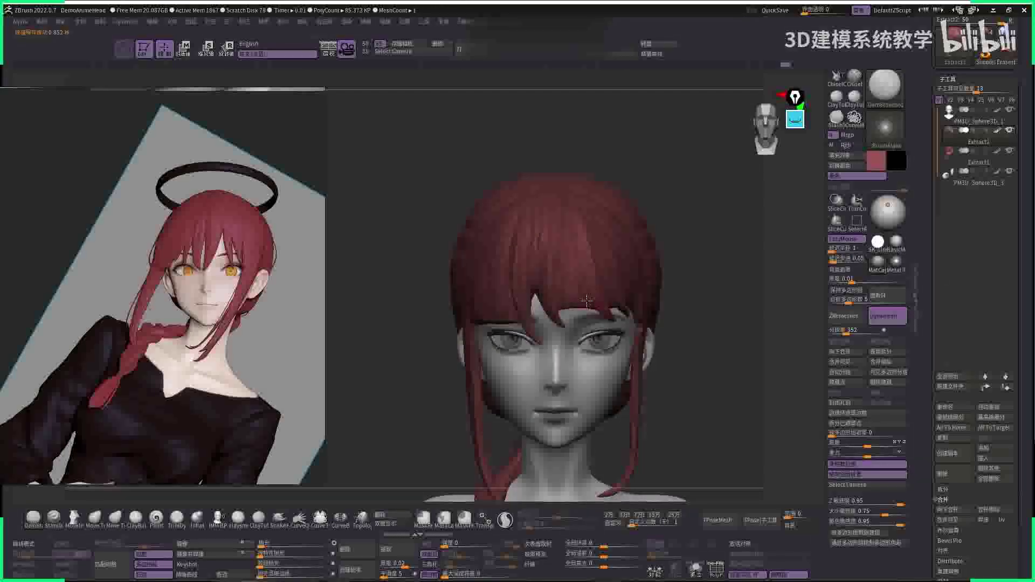
pyautogui.press('space')
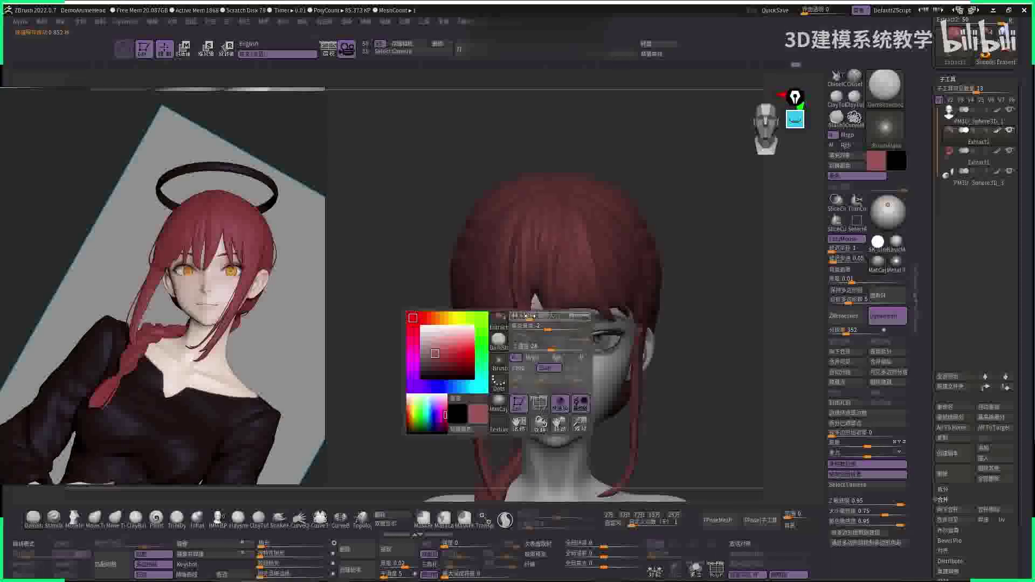
pyautogui.moveTo(597, 138); pyautogui.dragTo(538, 184)
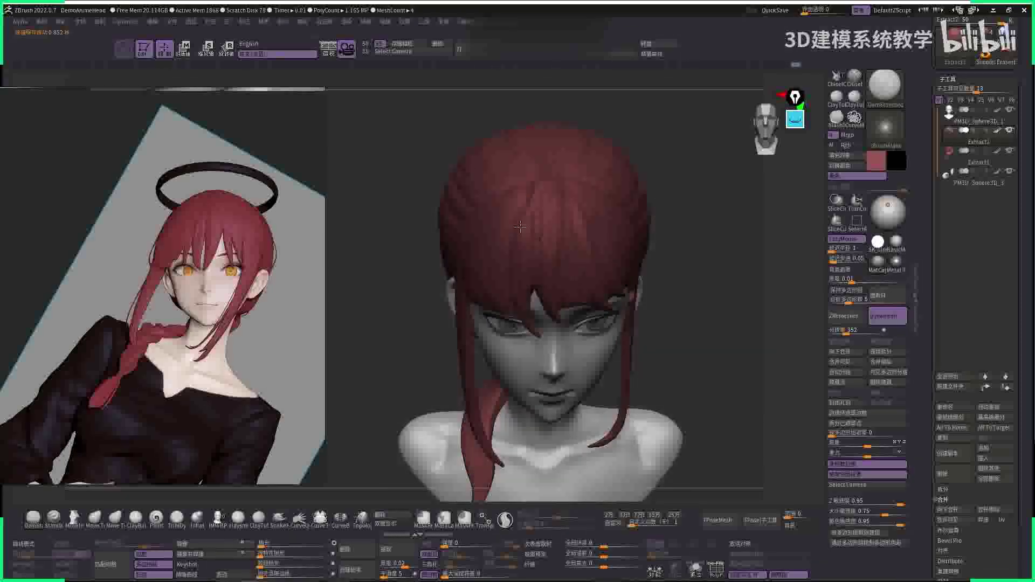
pyautogui.moveTo(521, 227); pyautogui.dragTo(618, 151)
pyautogui.press('space')
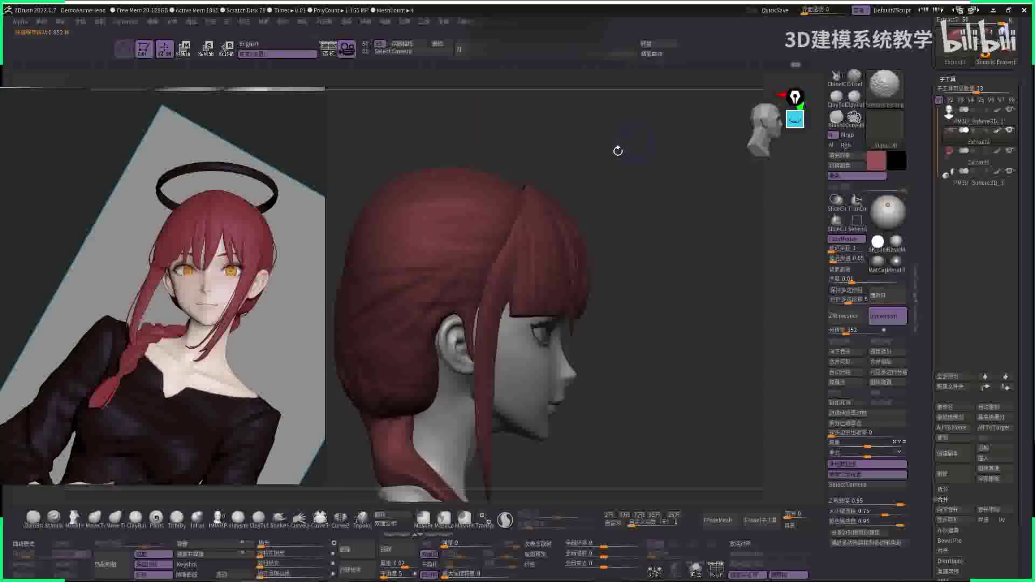
# - Select the Extract1 hair subtool and pick the Move brush
pyautogui.keyDown('alt'); pyautogui.click(503, 175); pyautogui.keyUp('alt')
pyautogui.press('space')
pyautogui.moveTo(503, 175); pyautogui.dragTo(548, 184)
pyautogui.press('b')
pyautogui.press('m')
pyautogui.press('v')
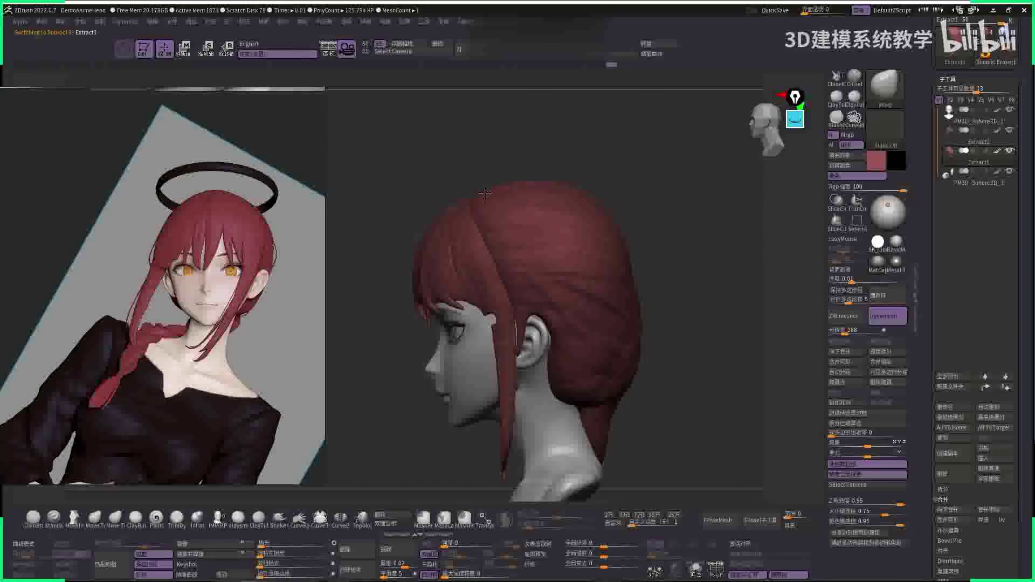
# - Carve creases into the back hair with DamStandard, orbiting around the head
pyautogui.moveTo(485, 193); pyautogui.dragTo(559, 188)
pyautogui.moveTo(645, 154); pyautogui.dragTo(625, 214)
pyautogui.press('space')
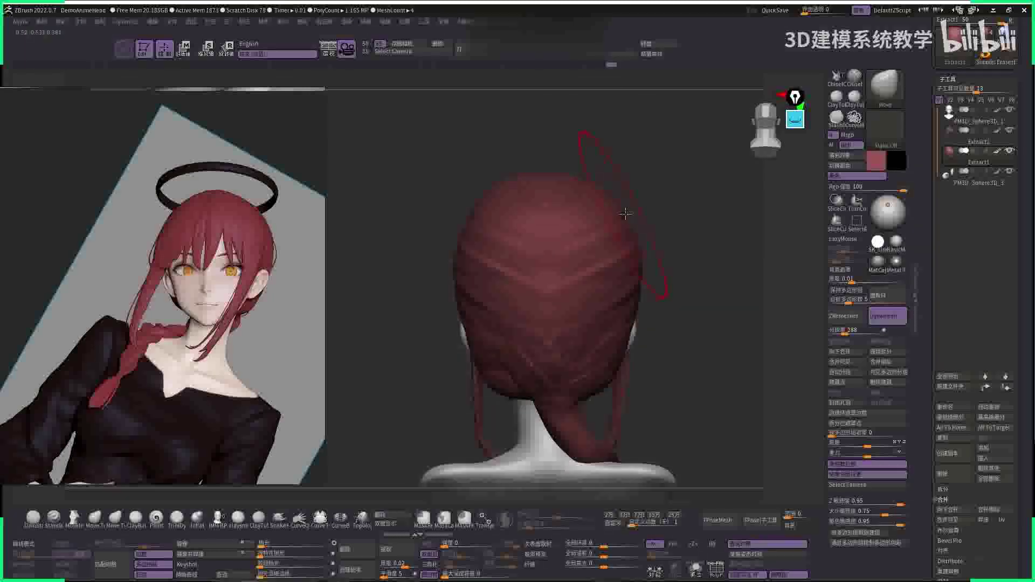
pyautogui.moveTo(740, 192)
pyautogui.mouseDown()
pyautogui.moveTo(602, 174)
pyautogui.moveTo(667, 176)
pyautogui.moveTo(555, 212)
pyautogui.moveTo(599, 202)
pyautogui.mouseUp()
pyautogui.press('b')
pyautogui.press('d')
pyautogui.press('s')
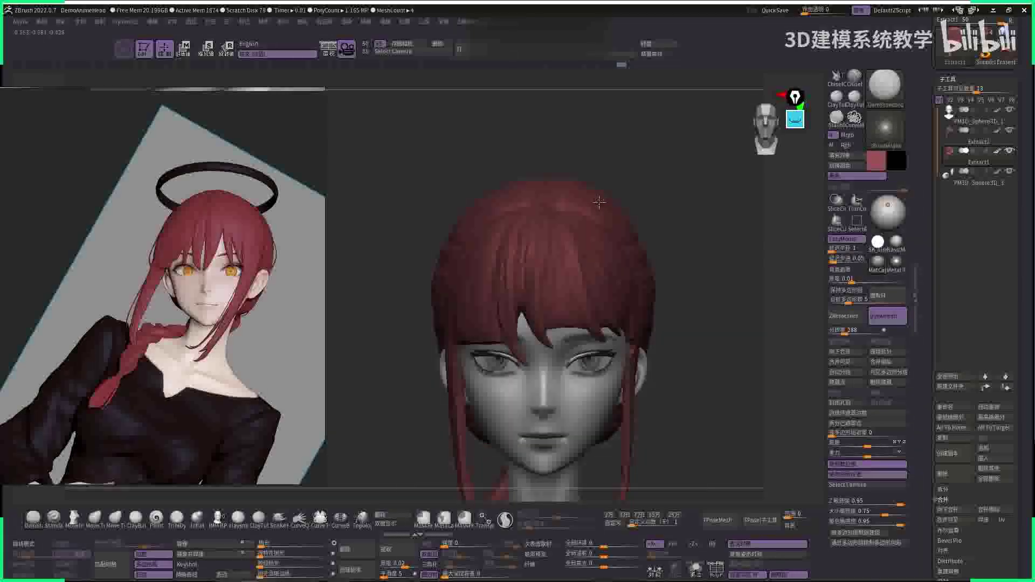
pyautogui.moveTo(648, 229); pyautogui.dragTo(596, 281)
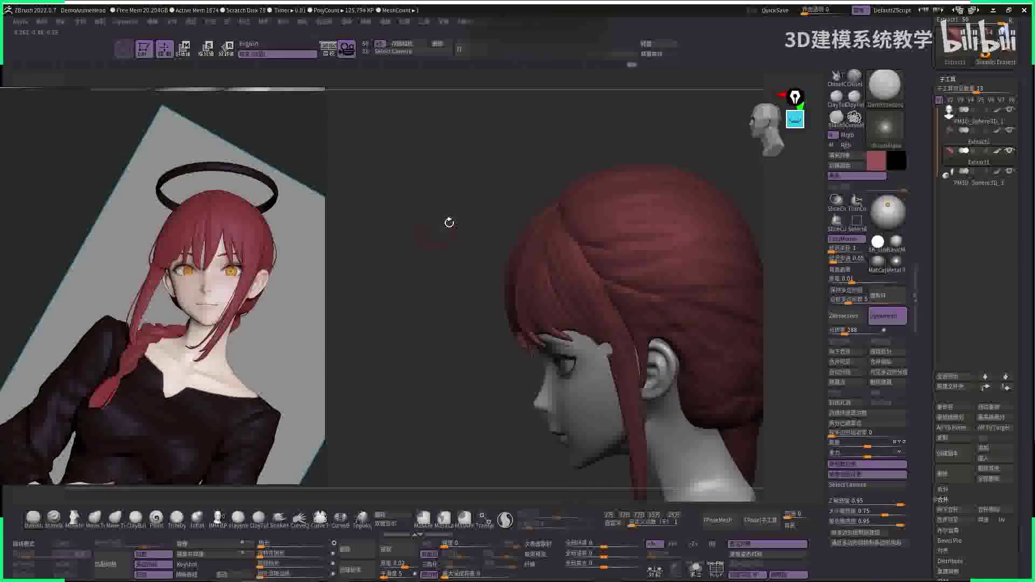
pyautogui.moveTo(449, 222); pyautogui.dragTo(585, 212)
pyautogui.moveTo(674, 236); pyautogui.dragTo(733, 209)
# - Reshape the back hair mass with the Move brush from several angles
pyautogui.press('b')
pyautogui.press('m')
pyautogui.press('v')
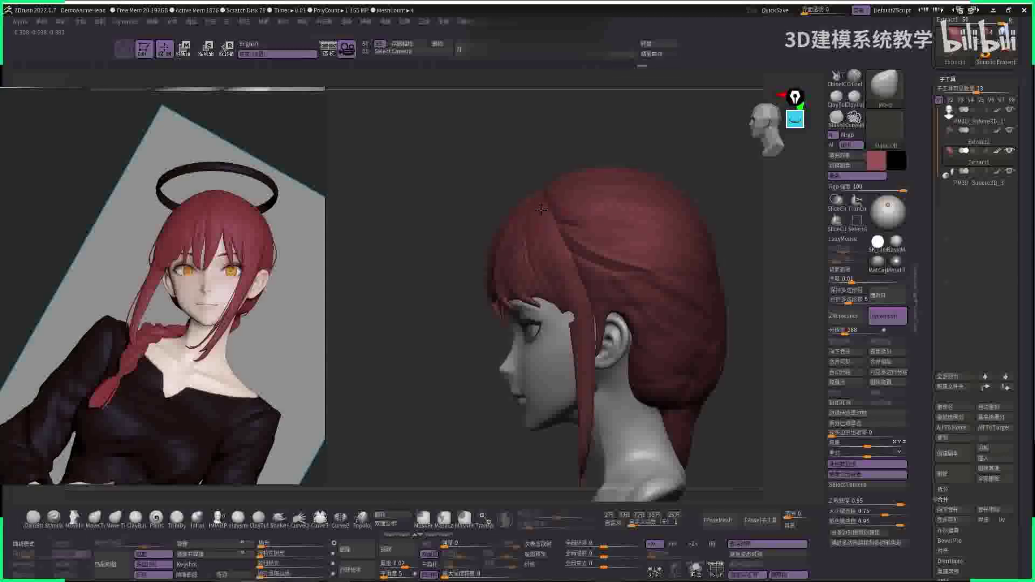
pyautogui.moveTo(550, 208)
pyautogui.mouseDown(button='right')
pyautogui.moveTo(532, 191)
pyautogui.moveTo(711, 236)
pyautogui.moveTo(629, 205)
pyautogui.moveTo(622, 165)
pyautogui.mouseUp(button='right')
pyautogui.press('space')
pyautogui.press('space')
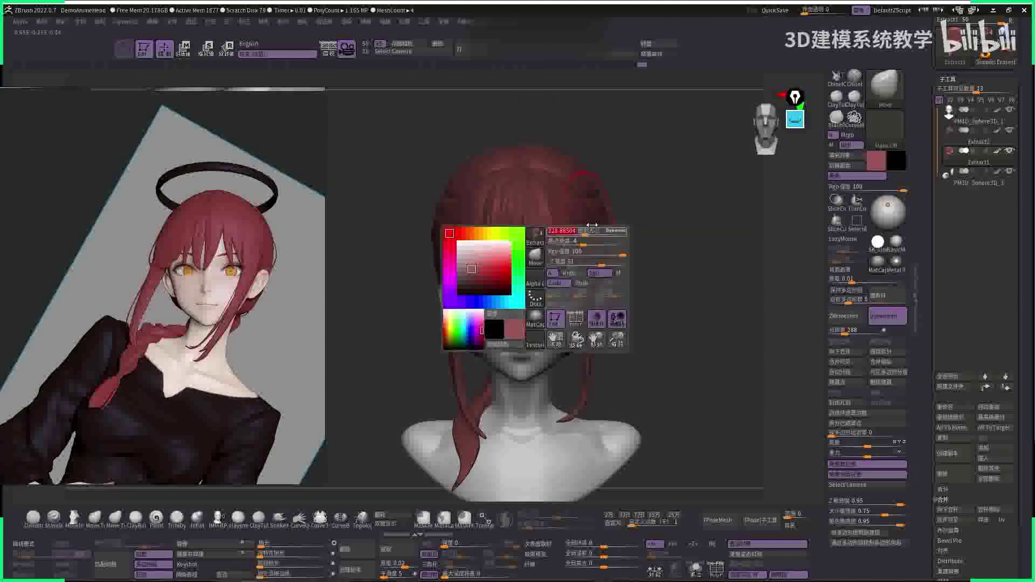
pyautogui.moveTo(534, 237); pyautogui.dragTo(563, 311, button='right')
pyautogui.press('space')
pyautogui.press('space')
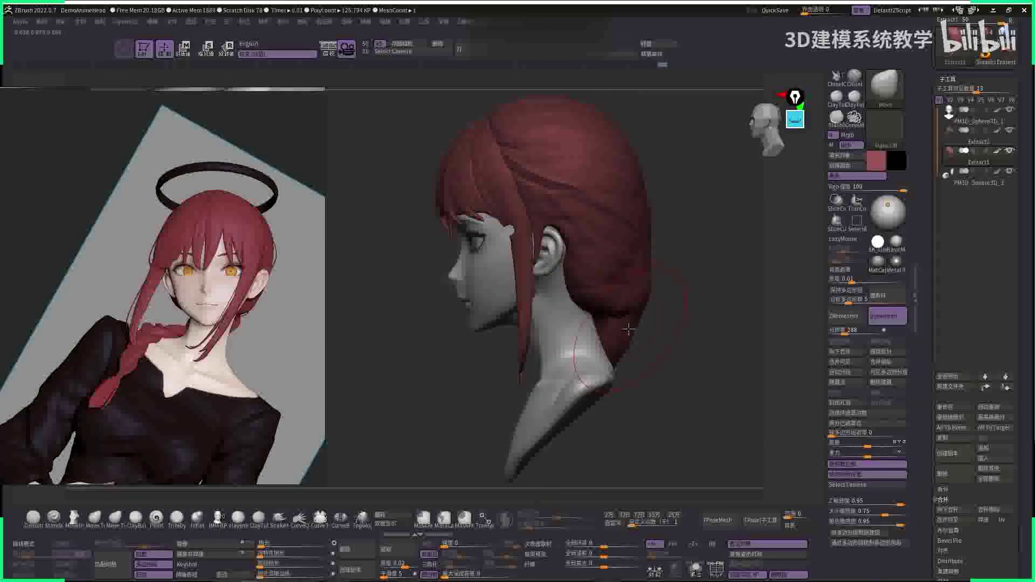
pyautogui.moveTo(704, 303); pyautogui.dragTo(794, 265, button='right')
pyautogui.moveTo(688, 232); pyautogui.dragTo(674, 216)
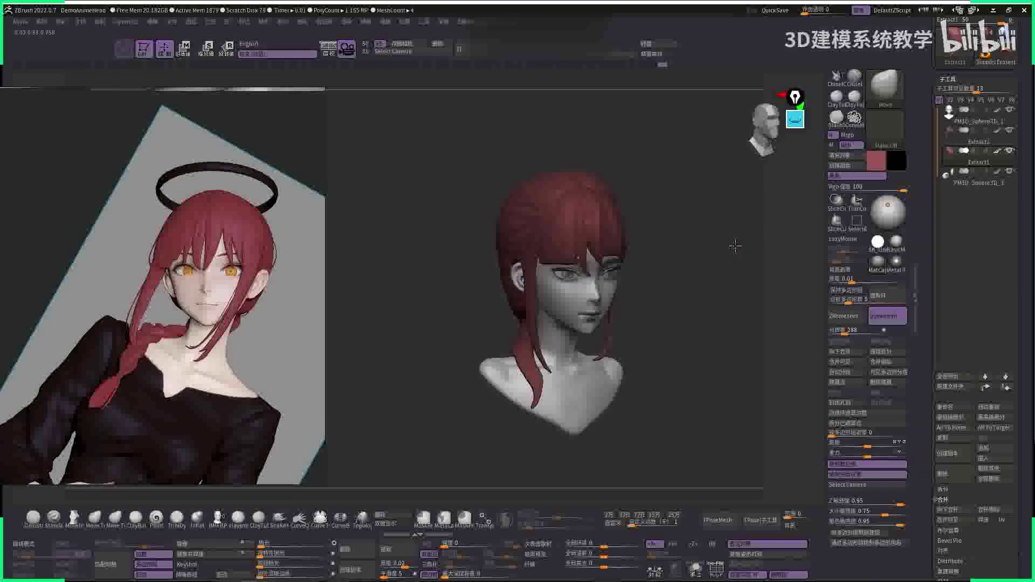
# - Lower the hair slightly with the Transpose gizmo aligned to the world axes
pyautogui.press('w')
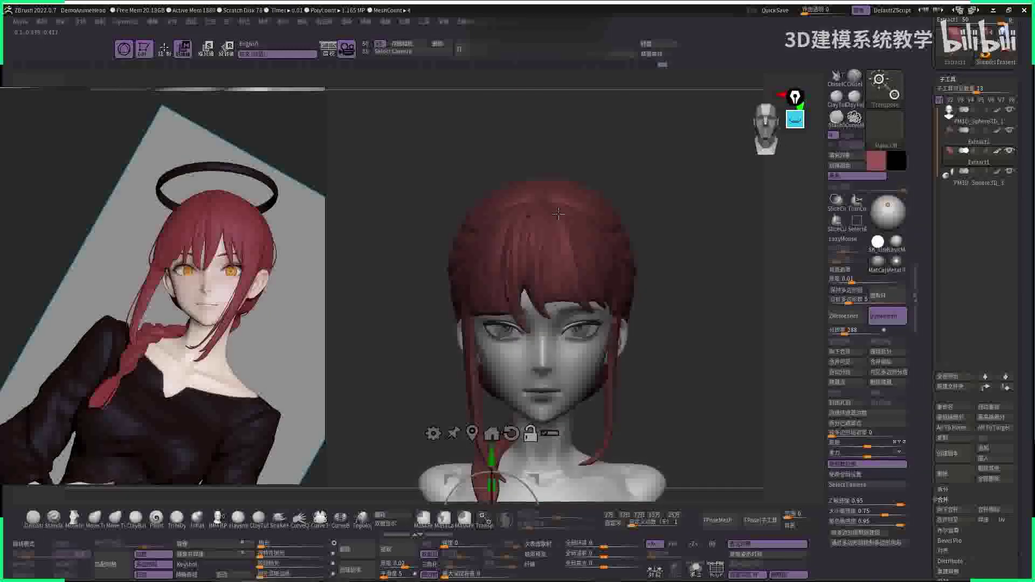
pyautogui.keyDown('alt'); pyautogui.click(566, 189); pyautogui.keyUp('alt')
pyautogui.click(587, 103)
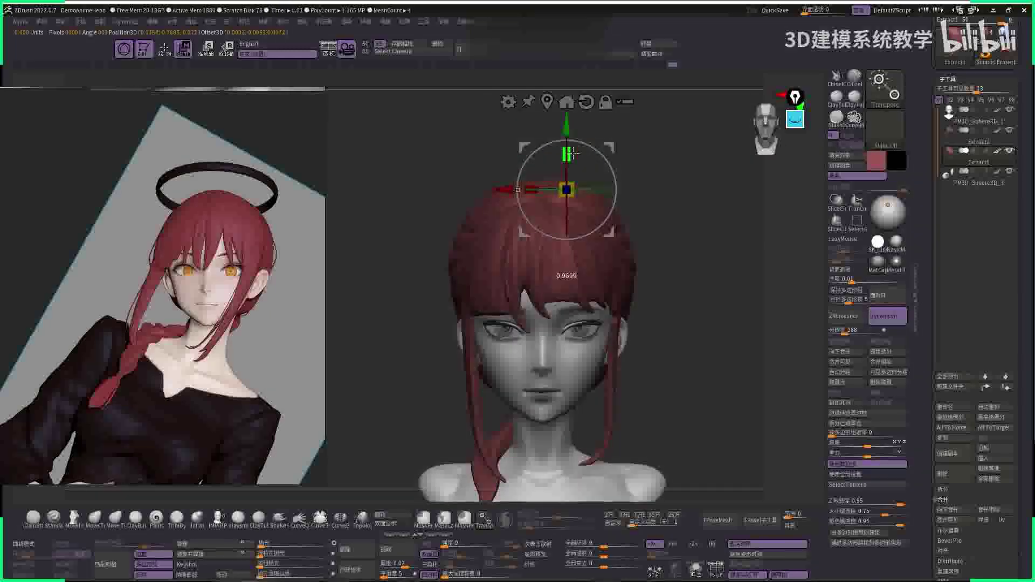
pyautogui.moveTo(567, 129); pyautogui.dragTo(567, 136)
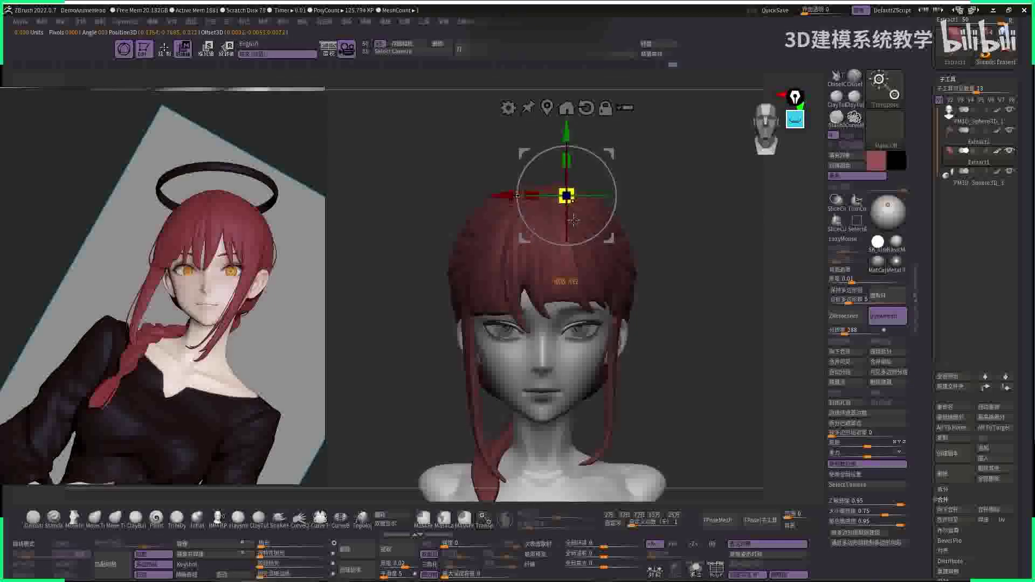
pyautogui.moveTo(694, 324); pyautogui.dragTo(762, 294)
pyautogui.press('q')
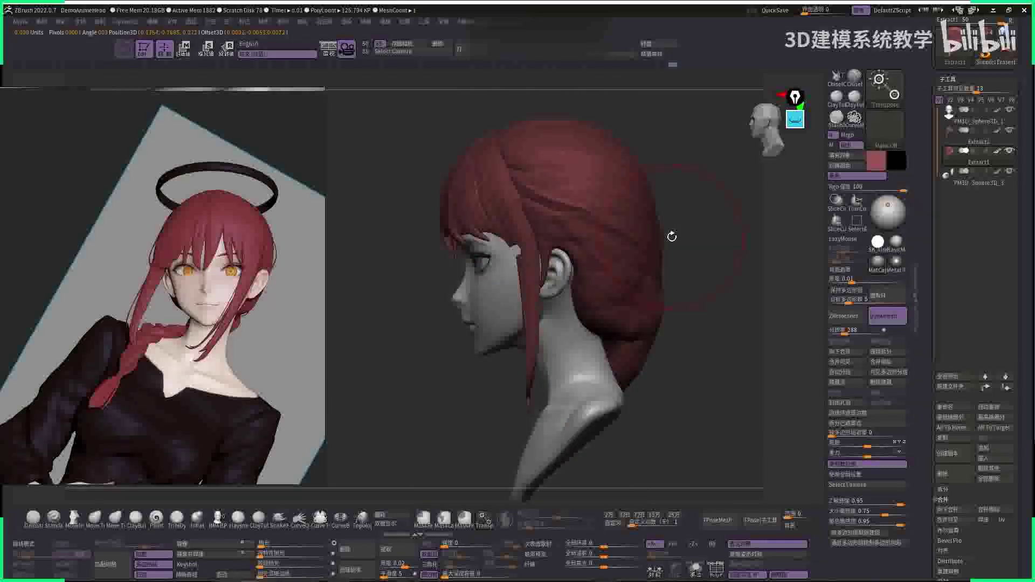
# - Select the main hair subtool and bring up the annotation drawing tools
pyautogui.moveTo(710, 235); pyautogui.dragTo(595, 271)
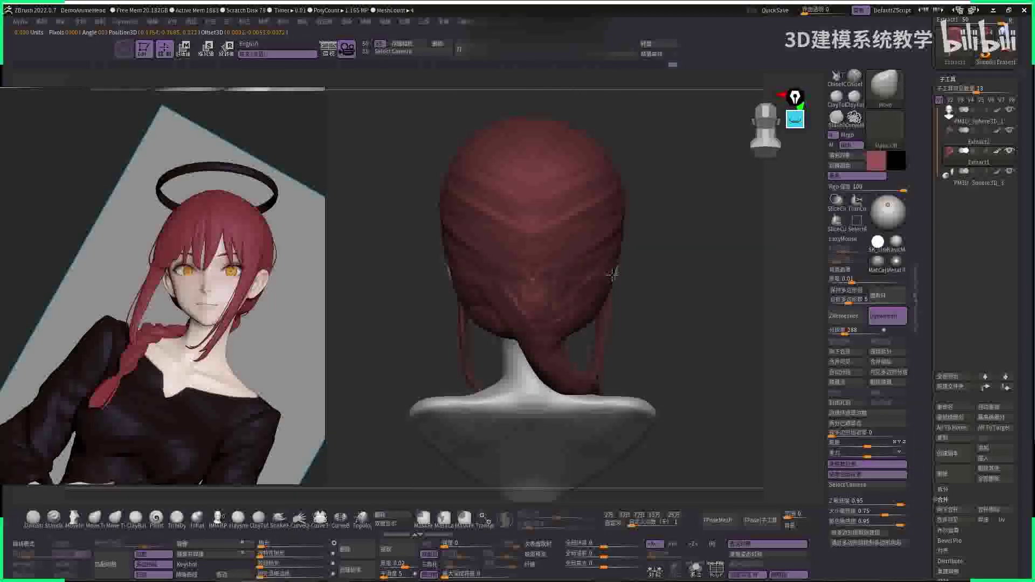
pyautogui.keyDown('alt'); pyautogui.click(559, 336); pyautogui.keyUp('alt')
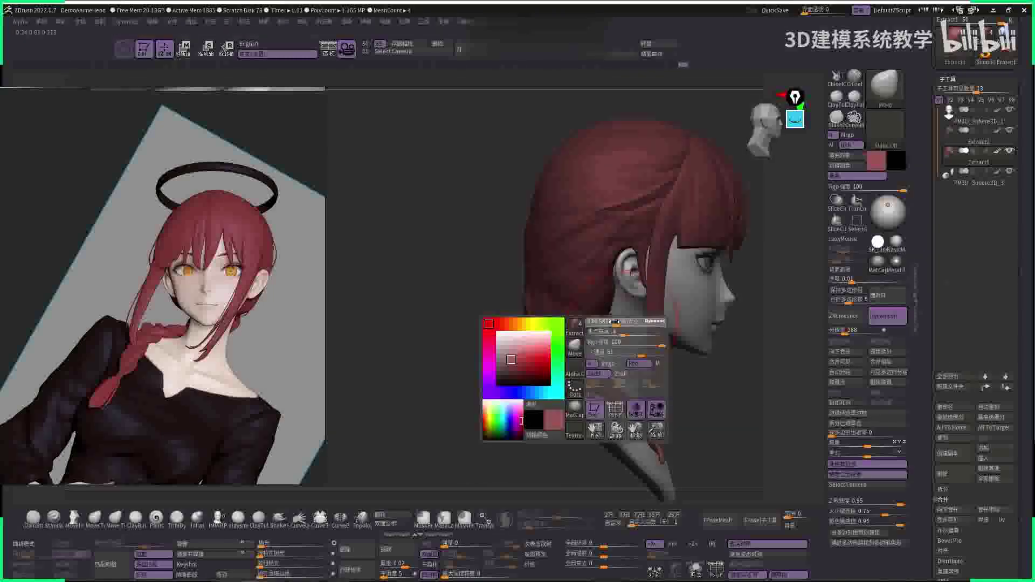
pyautogui.keyDown('alt'); pyautogui.click(625, 281); pyautogui.keyUp('alt')
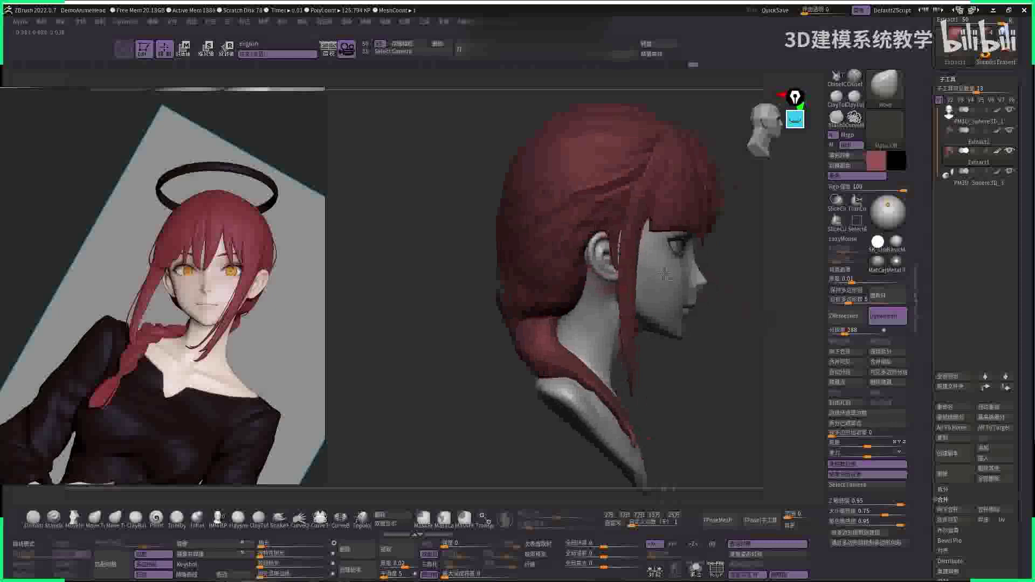
pyautogui.moveTo(742, 213); pyautogui.dragTo(728, 212)
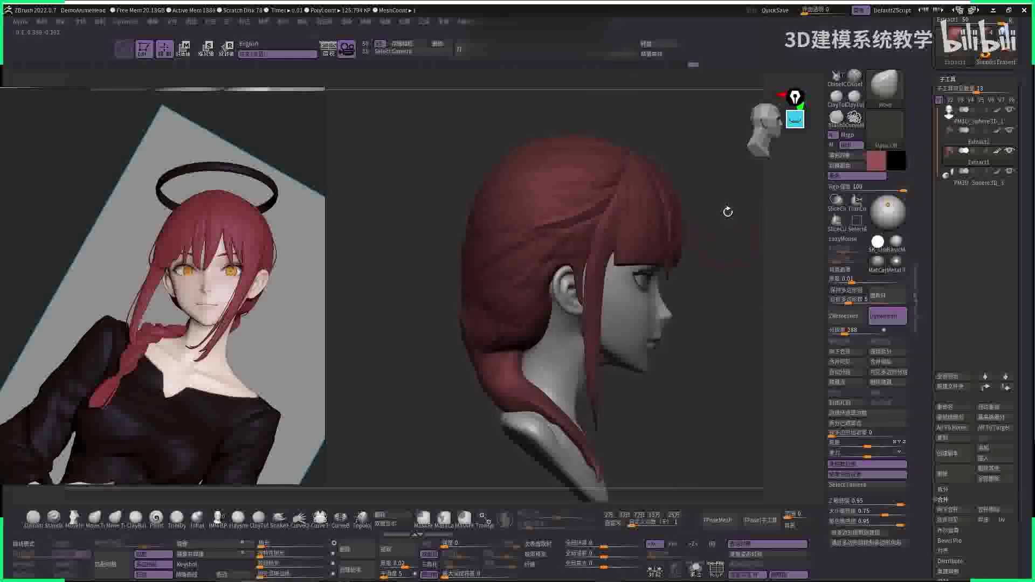
pyautogui.click(795, 123)
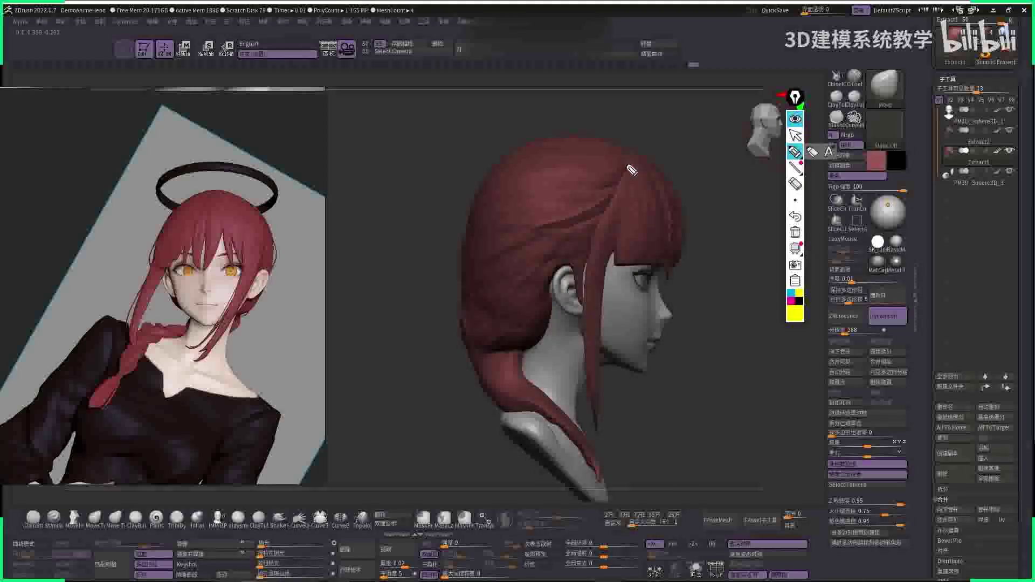
# - Sketch yellow guide lines over the top, back and front strands of the hair
pyautogui.moveTo(626, 165); pyautogui.dragTo(577, 135)
pyautogui.moveTo(483, 217)
pyautogui.mouseDown()
pyautogui.moveTo(460, 309)
pyautogui.moveTo(513, 349)
pyautogui.moveTo(542, 336)
pyautogui.moveTo(461, 328)
pyautogui.moveTo(487, 348)
pyautogui.mouseUp()
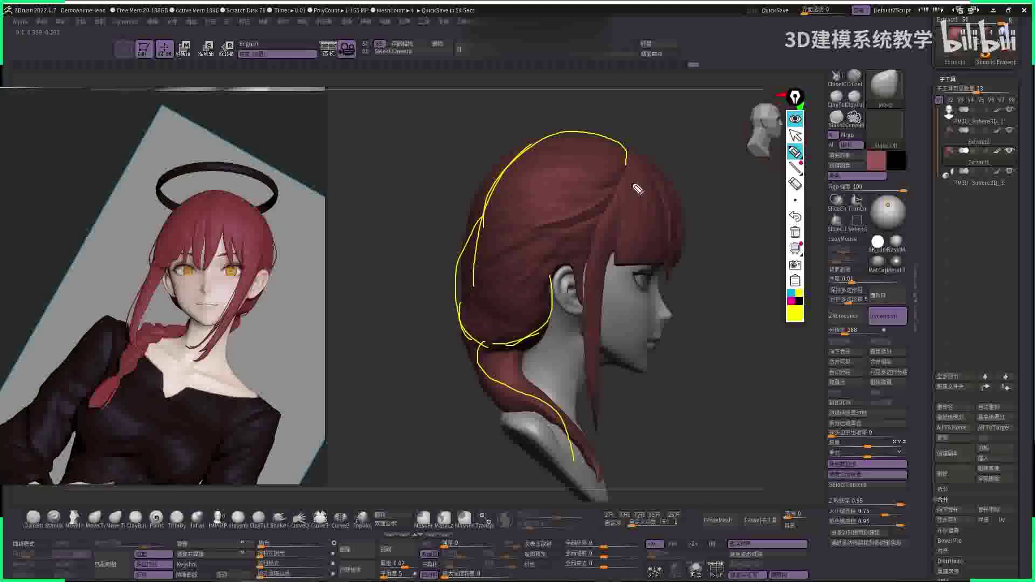
pyautogui.moveTo(624, 178); pyautogui.dragTo(599, 241)
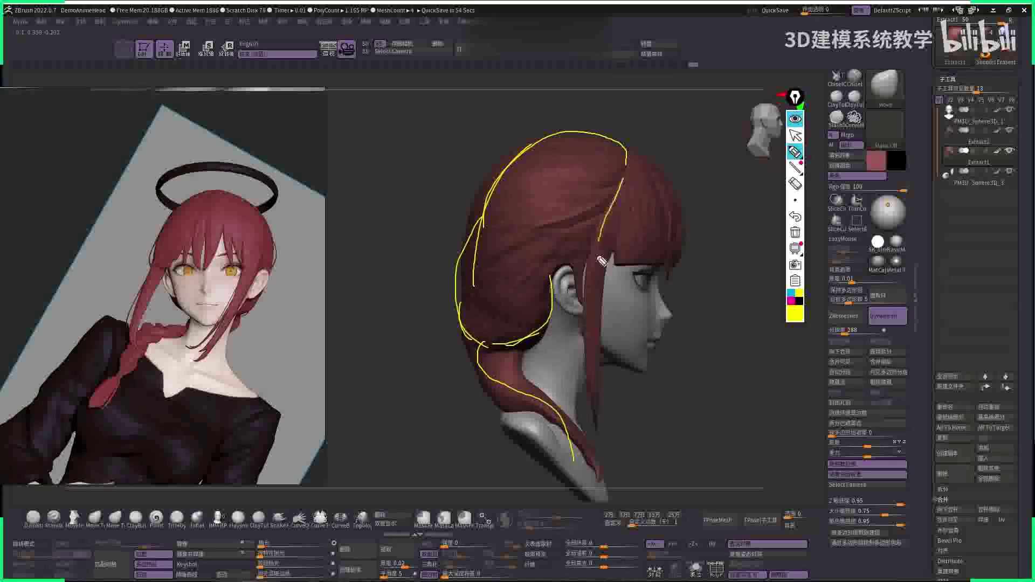
pyautogui.click(795, 217)
pyautogui.moveTo(593, 282)
pyautogui.mouseDown()
pyautogui.moveTo(592, 359)
pyautogui.moveTo(628, 395)
pyautogui.mouseUp()
pyautogui.moveTo(634, 167); pyautogui.dragTo(609, 300)
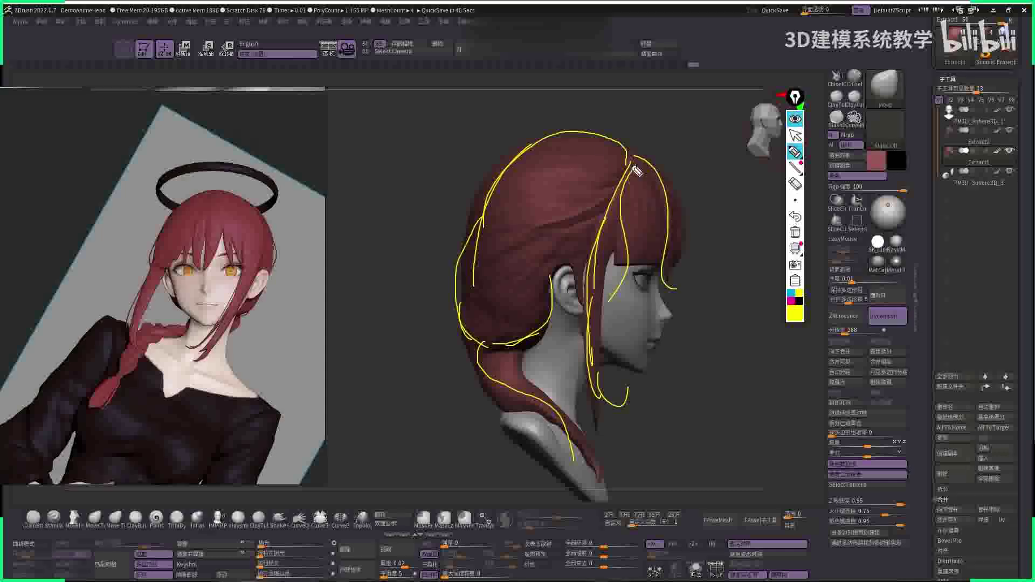
pyautogui.moveTo(631, 162); pyautogui.dragTo(663, 291)
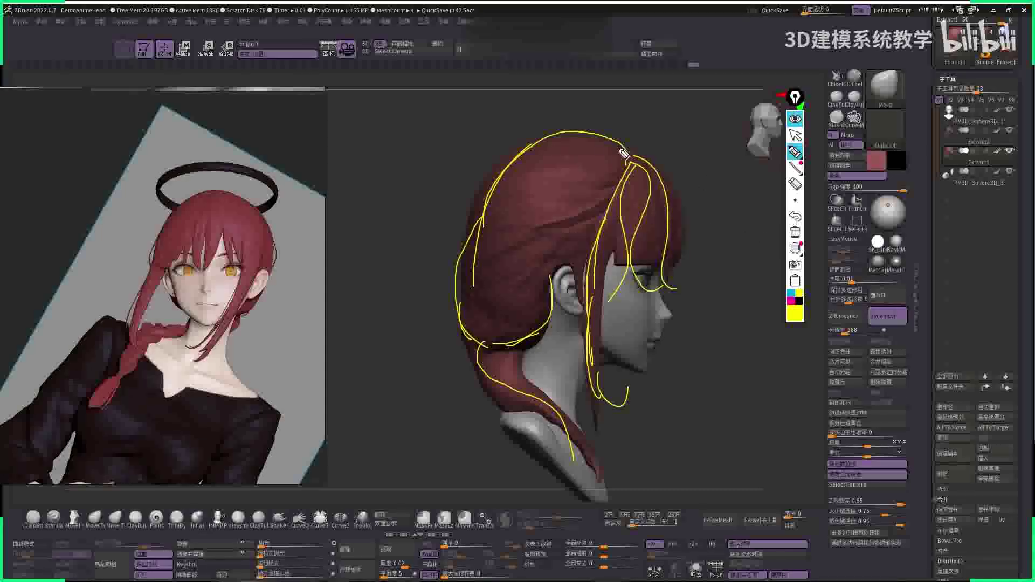
# - Add two hair-flow curves down the left, then clear all guides and face front
pyautogui.moveTo(614, 205)
pyautogui.mouseDown()
pyautogui.moveTo(527, 254)
pyautogui.moveTo(486, 345)
pyautogui.mouseUp()
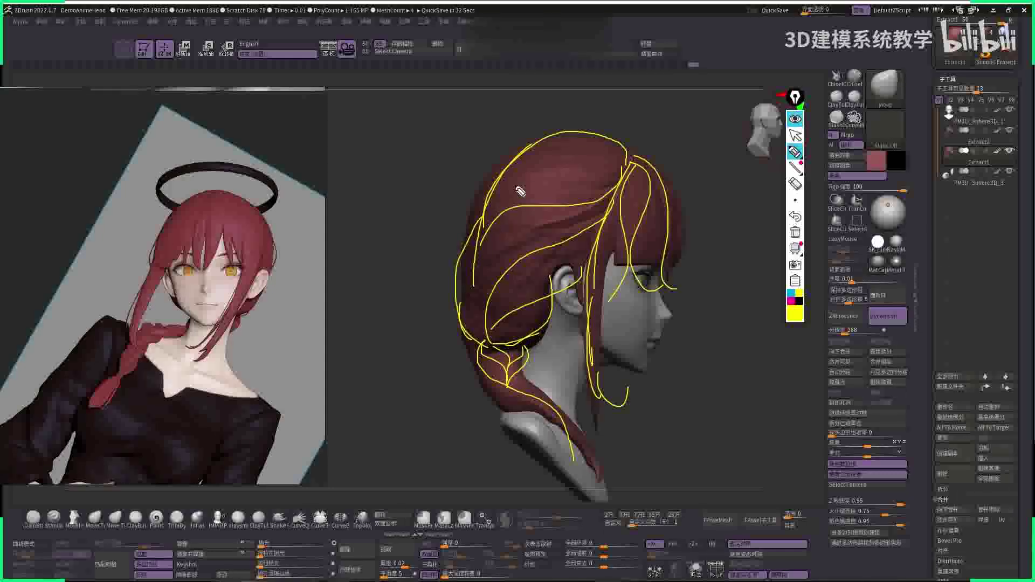
pyautogui.moveTo(599, 179)
pyautogui.mouseDown()
pyautogui.moveTo(459, 245)
pyautogui.moveTo(434, 298)
pyautogui.mouseUp()
pyautogui.click(803, 237)
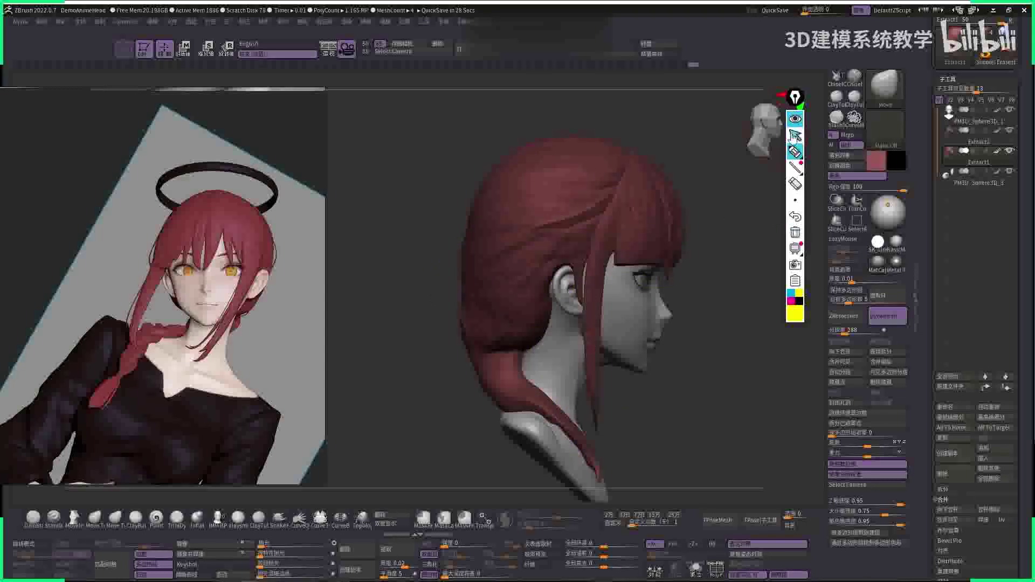
pyautogui.moveTo(719, 274)
pyautogui.mouseDown()
pyautogui.moveTo(723, 261)
pyautogui.moveTo(678, 253)
pyautogui.mouseUp()
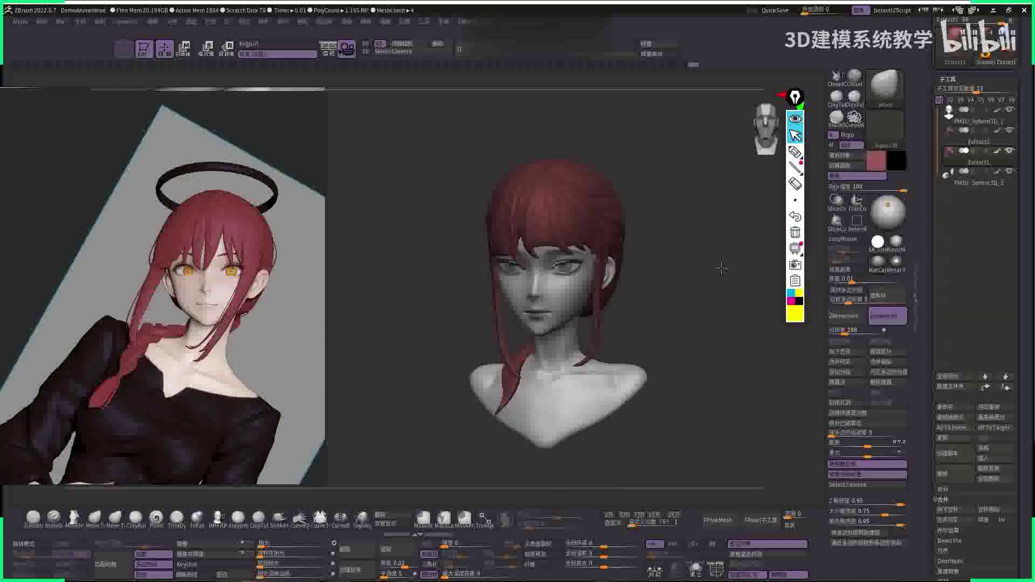
# - Zoom in on the face and draw a LazyMouse-smoothed stroke near the eyes
pyautogui.press('f')
pyautogui.keyDown('ctrl'); pyautogui.moveTo(650, 248); pyautogui.dragTo(636, 227, button='right'); pyautogui.keyUp('ctrl')
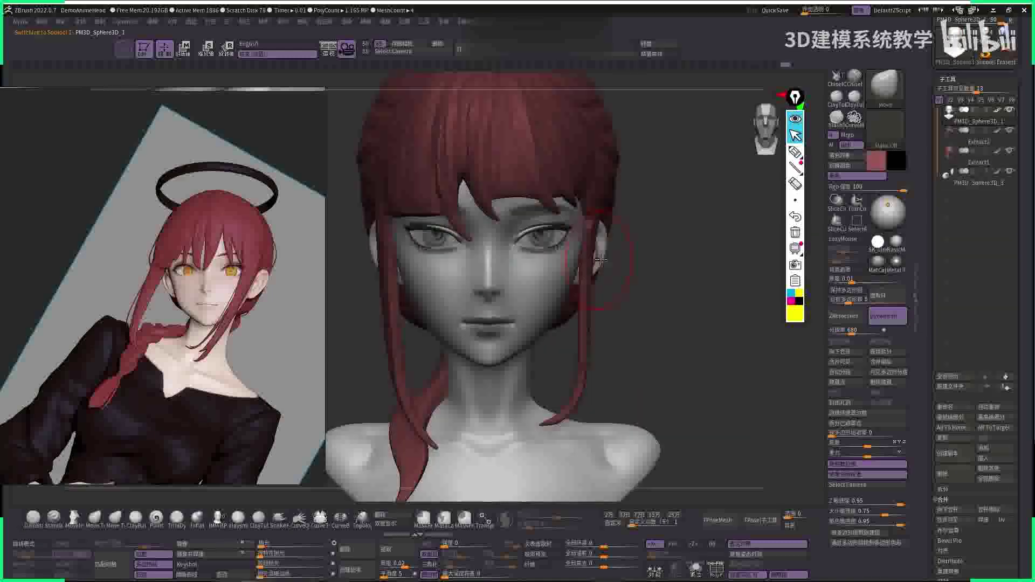
pyautogui.press('space')
pyautogui.press('space')
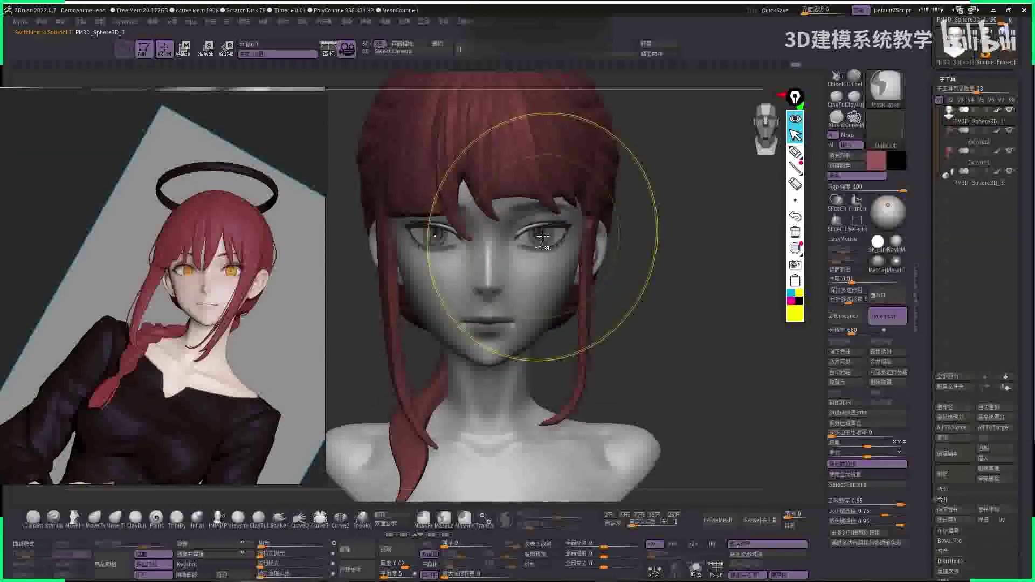
pyautogui.moveTo(541, 233)
pyautogui.mouseDown(button='right')
pyautogui.moveTo(523, 241)
pyautogui.moveTo(523, 232)
pyautogui.mouseUp(button='right')
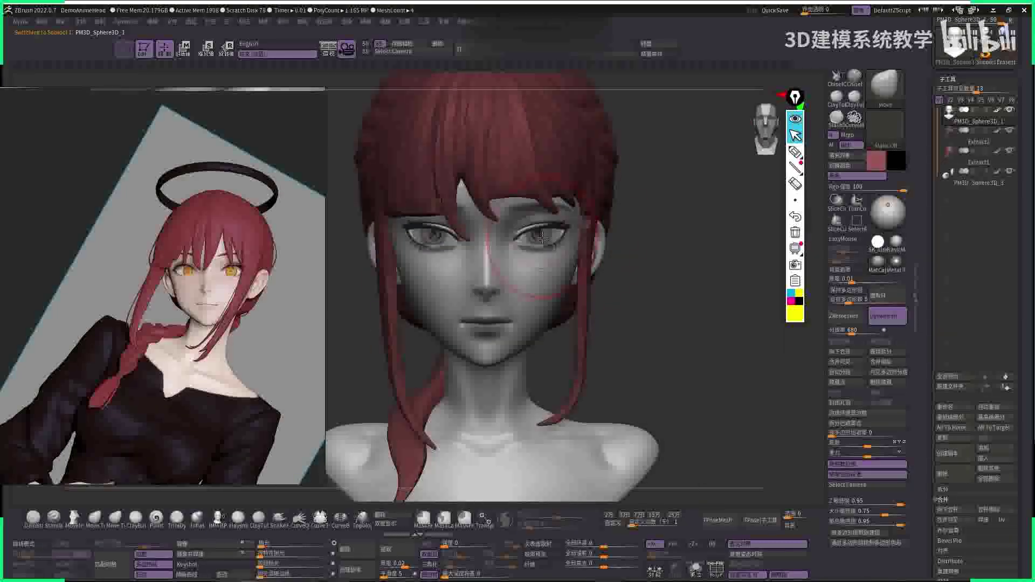
pyautogui.press('space')
pyautogui.press('l')
pyautogui.moveTo(564, 227)
pyautogui.mouseDown()
pyautogui.moveTo(516, 235)
pyautogui.moveTo(561, 227)
pyautogui.mouseUp()
# - Tilt the head up to inspect it, switch to the Move brush, and return to front view
pyautogui.moveTo(561, 227)
pyautogui.mouseDown(button='right')
pyautogui.moveTo(700, 191)
pyautogui.moveTo(518, 238)
pyautogui.mouseUp(button='right')
pyautogui.press('space')
pyautogui.press('b')
pyautogui.press('m')
pyautogui.press('v')
pyautogui.press('space')
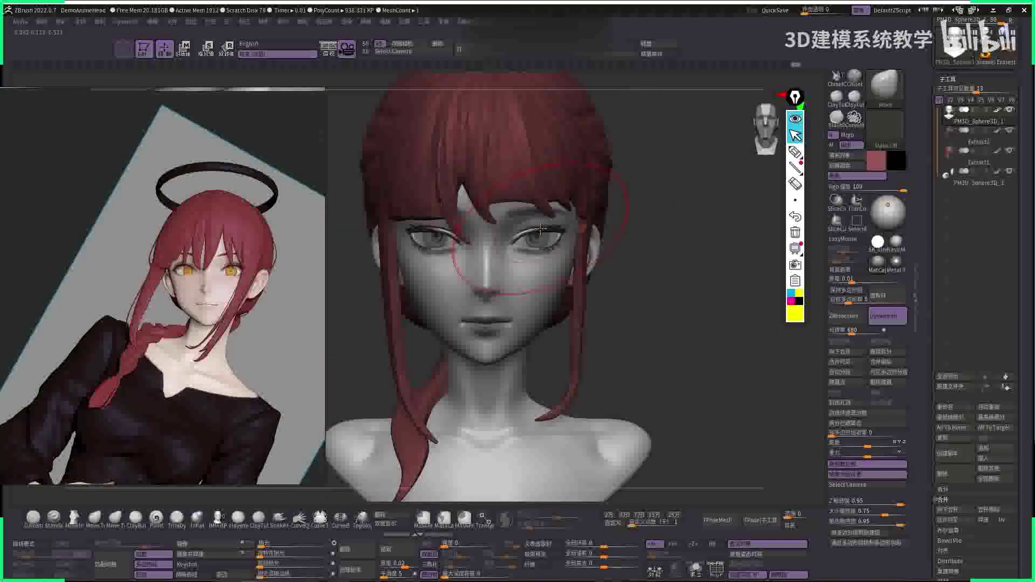
# - Preview the bust in SK_LineShaders, revert to MatCap Gray, and hide the hair subtools
pyautogui.moveTo(541, 227)
pyautogui.keyDown('ctrl'); pyautogui.mouseDown(button='right')
pyautogui.moveTo(545, 253)
pyautogui.moveTo(610, 215)
pyautogui.moveTo(632, 283)
pyautogui.moveTo(464, 334)
pyautogui.moveTo(480, 312)
pyautogui.mouseUp(button='right'); pyautogui.keyUp('ctrl')
pyautogui.press('space')
pyautogui.moveTo(493, 215); pyautogui.dragTo(531, 231, button='right')
pyautogui.keyDown('shift'); pyautogui.moveTo(439, 227); pyautogui.dragTo(474, 173, button='right'); pyautogui.keyUp('shift')
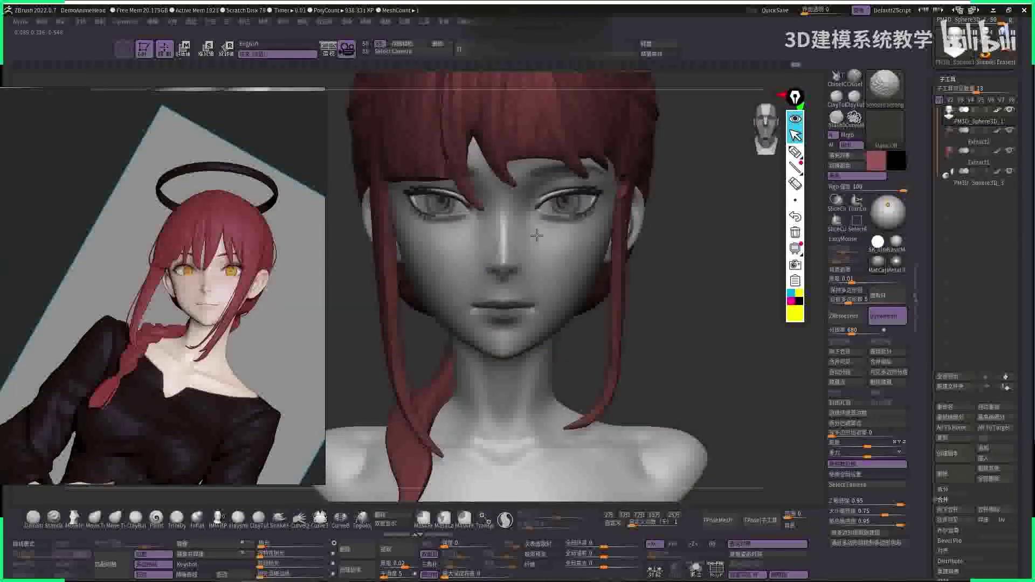
pyautogui.moveTo(609, 244); pyautogui.dragTo(677, 210, button='right')
pyautogui.press('f')
pyautogui.click(878, 243)
pyautogui.click(877, 263)
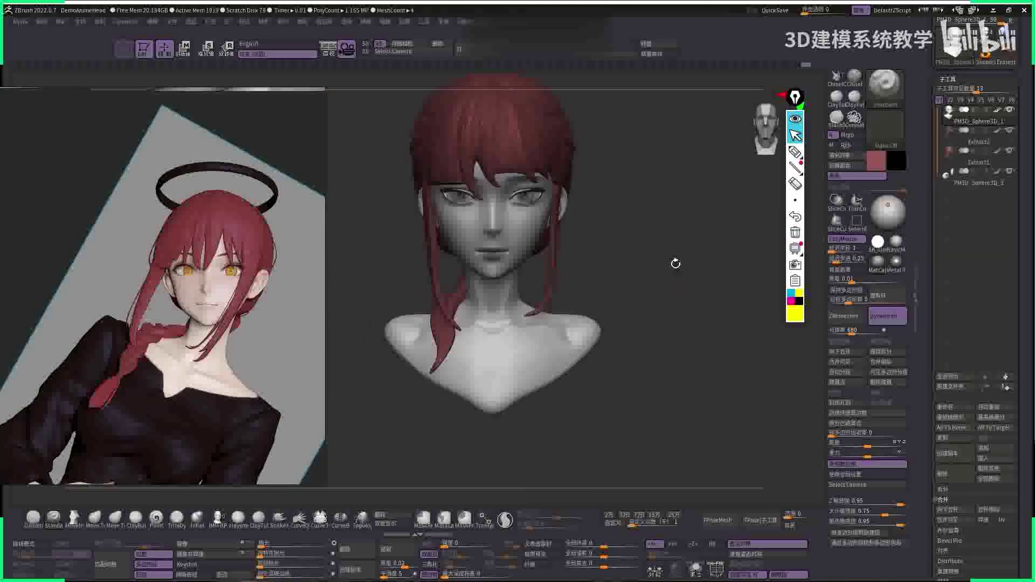
pyautogui.keyDown('ctrl'); pyautogui.keyDown('shift'); pyautogui.click(504, 287); pyautogui.keyUp('shift'); pyautogui.keyUp('ctrl')
# - Switch to the Move brush, view the head from below, and make the red hair visible
pyautogui.press('space')
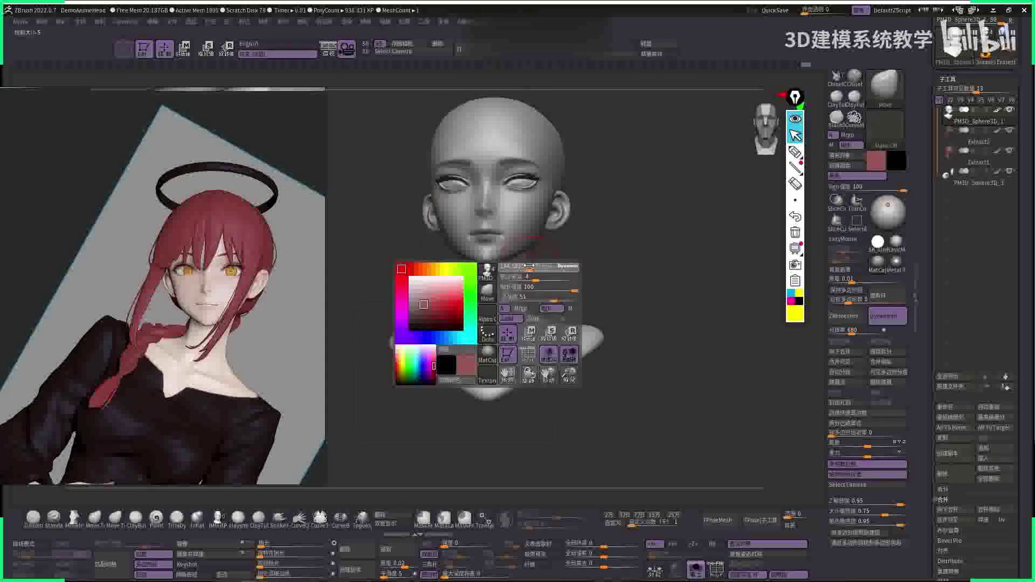
pyautogui.press('b')
pyautogui.press('m')
pyautogui.press('v')
pyautogui.press('space')
pyautogui.moveTo(532, 261)
pyautogui.mouseDown(button='right')
pyautogui.moveTo(528, 247)
pyautogui.moveTo(532, 286)
pyautogui.mouseUp(button='right')
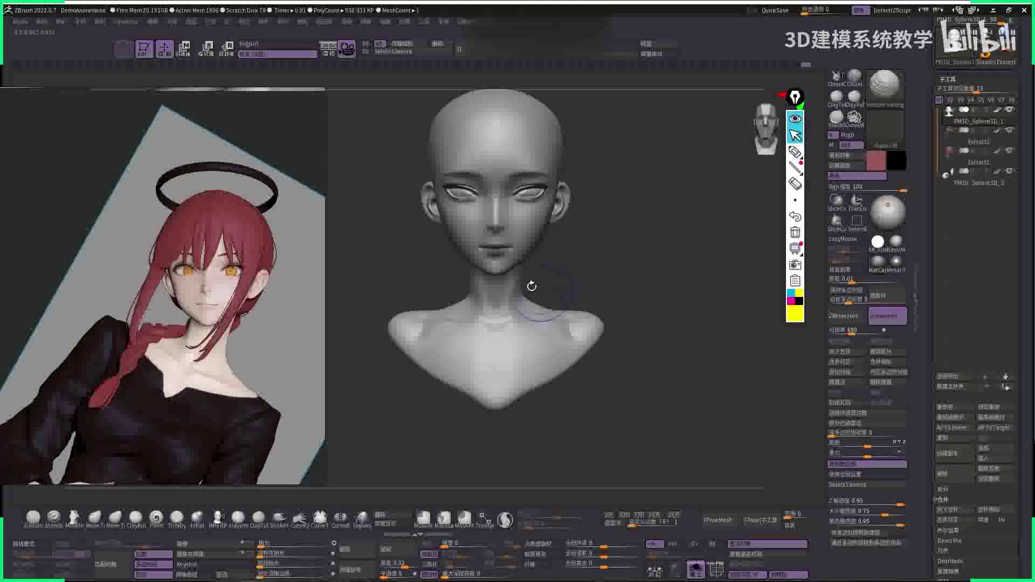
pyautogui.keyDown('ctrl'); pyautogui.keyDown('shift'); pyautogui.click(524, 282); pyautogui.keyUp('shift'); pyautogui.keyUp('ctrl')
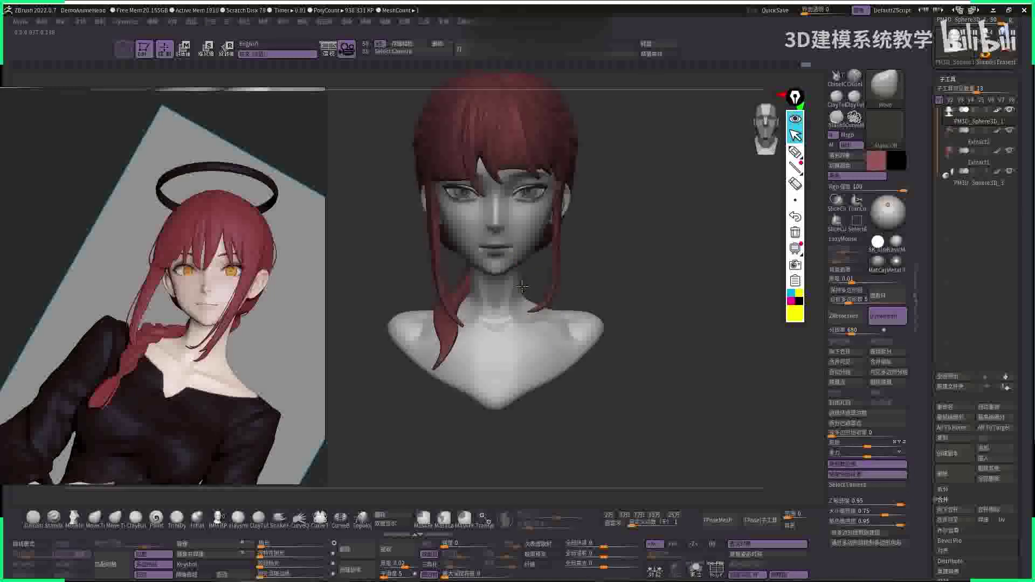
# - Orbit the bust through three-quarter and ear-side profile back to front, ending on the Move brush
pyautogui.moveTo(542, 271)
pyautogui.mouseDown(button='right')
pyautogui.moveTo(629, 282)
pyautogui.moveTo(607, 283)
pyautogui.moveTo(632, 298)
pyautogui.moveTo(670, 292)
pyautogui.moveTo(614, 270)
pyautogui.moveTo(624, 266)
pyautogui.moveTo(499, 293)
pyautogui.moveTo(522, 289)
pyautogui.moveTo(539, 311)
pyautogui.mouseUp(button='right')
pyautogui.press('space')
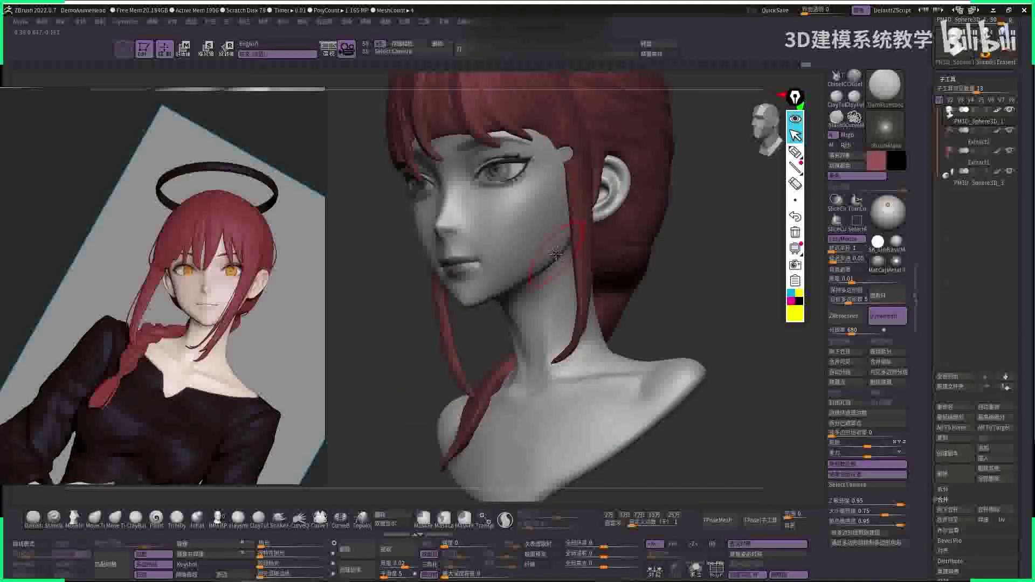
pyautogui.moveTo(588, 282); pyautogui.dragTo(566, 280, button='right')
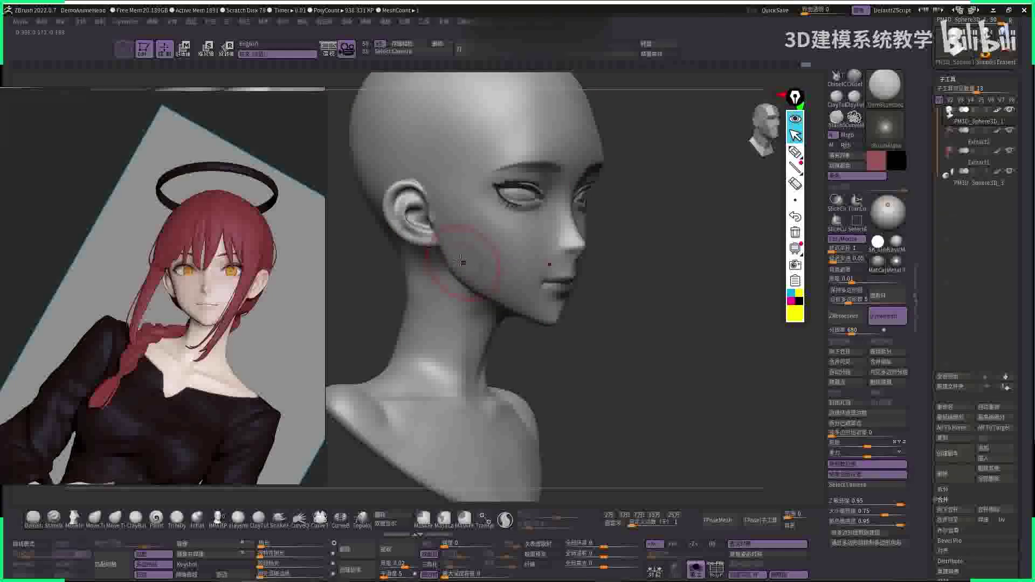
pyautogui.moveTo(475, 285); pyautogui.dragTo(617, 290, button='right')
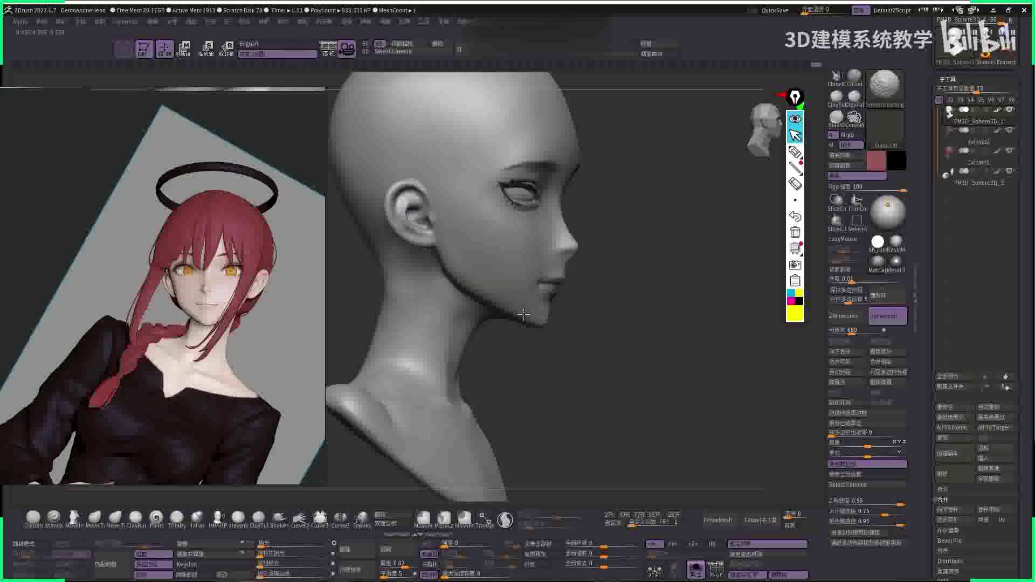
pyautogui.moveTo(636, 281)
pyautogui.keyDown('shift'); pyautogui.mouseDown()
pyautogui.moveTo(682, 282)
pyautogui.moveTo(669, 285)
pyautogui.moveTo(666, 322)
pyautogui.moveTo(685, 316)
pyautogui.moveTo(681, 299)
pyautogui.moveTo(496, 331)
pyautogui.moveTo(614, 246)
pyautogui.moveTo(647, 285)
pyautogui.moveTo(655, 254)
pyautogui.moveTo(645, 294)
pyautogui.mouseUp(); pyautogui.keyUp('shift')
pyautogui.press('b')
pyautogui.press('m')
pyautogui.press('v')
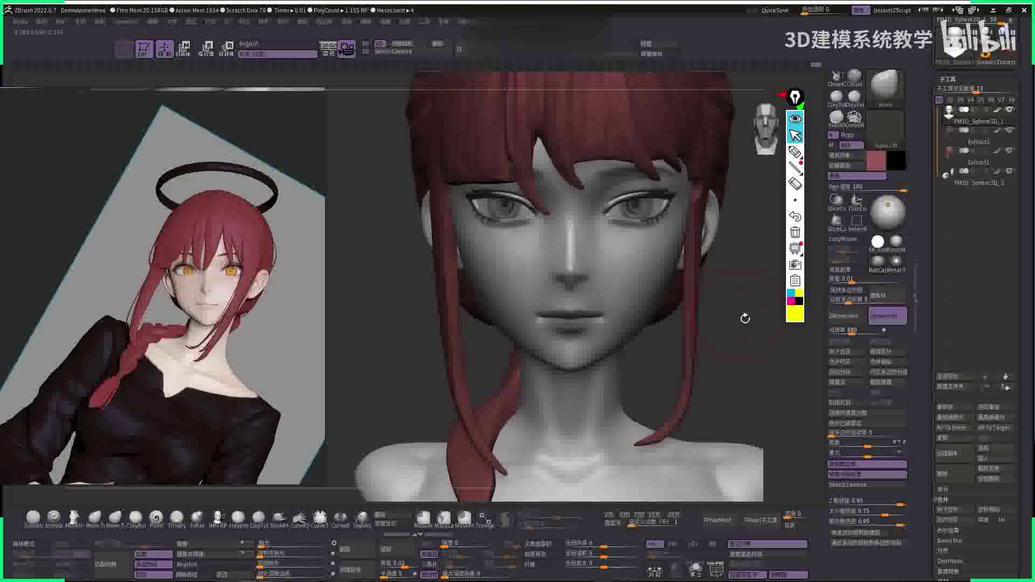
pyautogui.moveTo(746, 319); pyautogui.dragTo(638, 318)
pyautogui.moveTo(729, 308); pyautogui.dragTo(629, 314)
pyautogui.press('space')
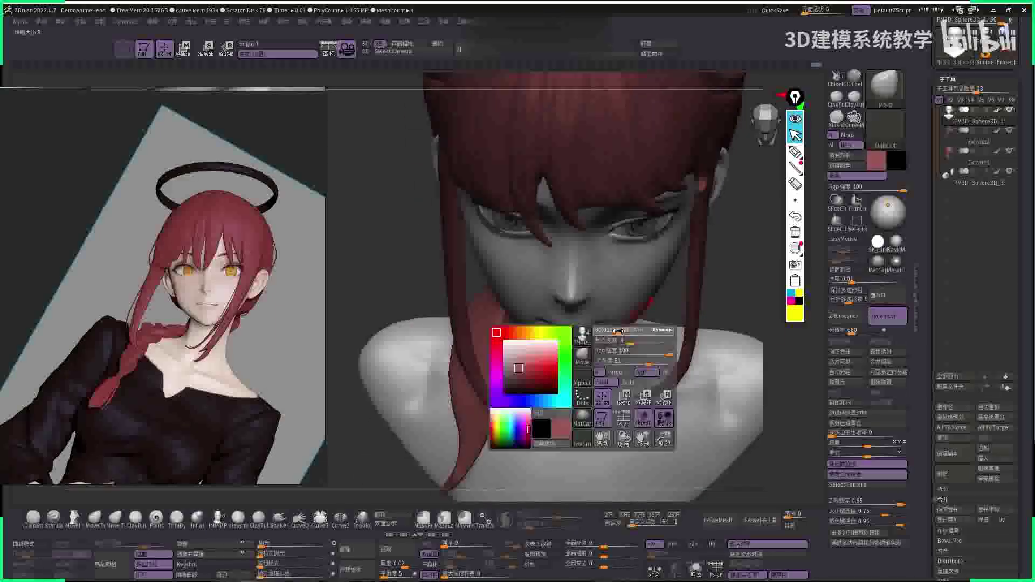
pyautogui.moveTo(728, 302)
pyautogui.keyDown('alt'); pyautogui.mouseDown()
pyautogui.moveTo(723, 227)
pyautogui.moveTo(706, 286)
pyautogui.moveTo(664, 280)
pyautogui.moveTo(693, 307)
pyautogui.moveTo(718, 292)
pyautogui.moveTo(701, 302)
pyautogui.mouseUp(); pyautogui.keyUp('alt')
pyautogui.moveTo(516, 226); pyautogui.dragTo(567, 259)
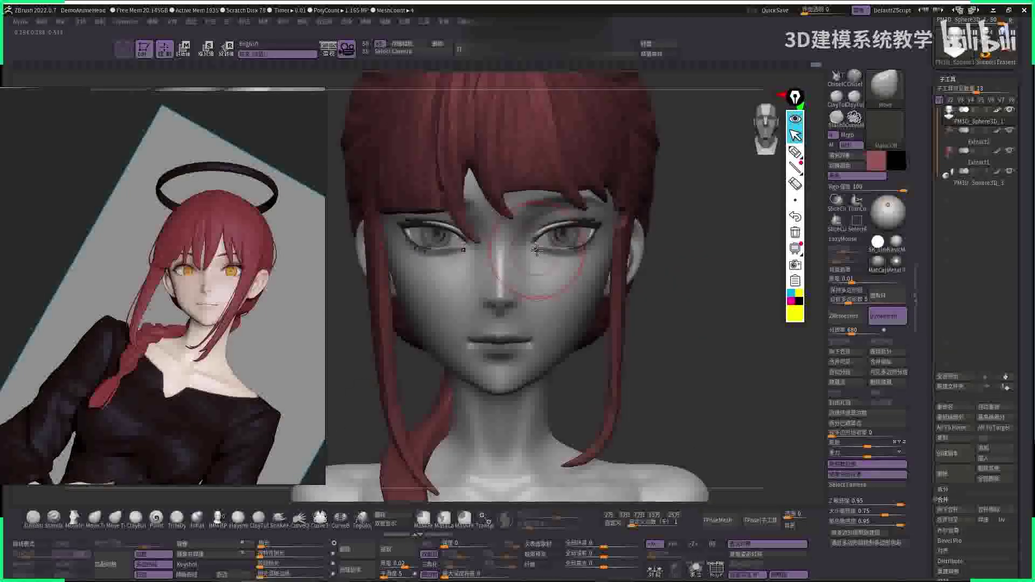
pyautogui.click(533, 247)
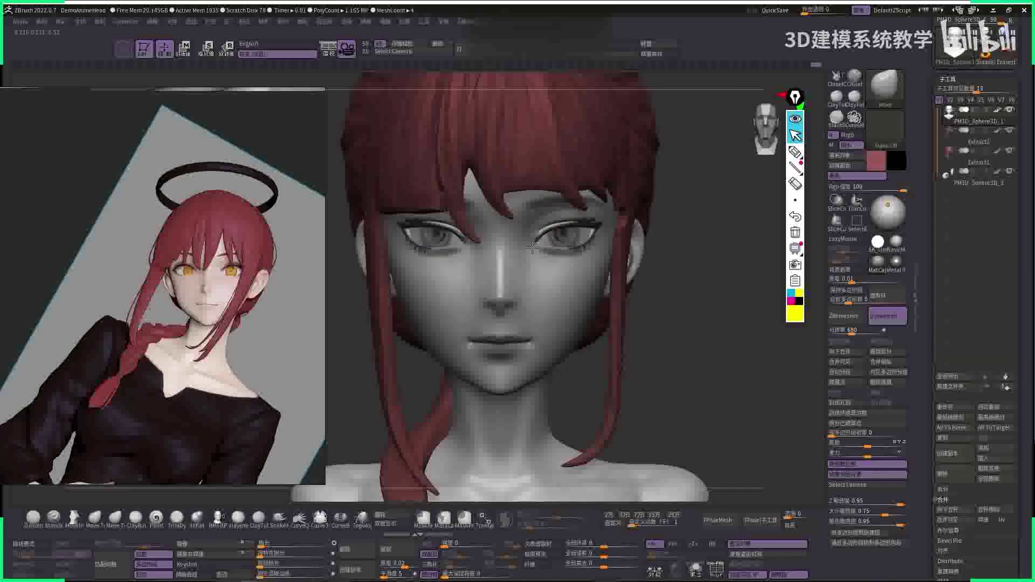
pyautogui.moveTo(538, 249); pyautogui.dragTo(540, 243)
pyautogui.press('f')
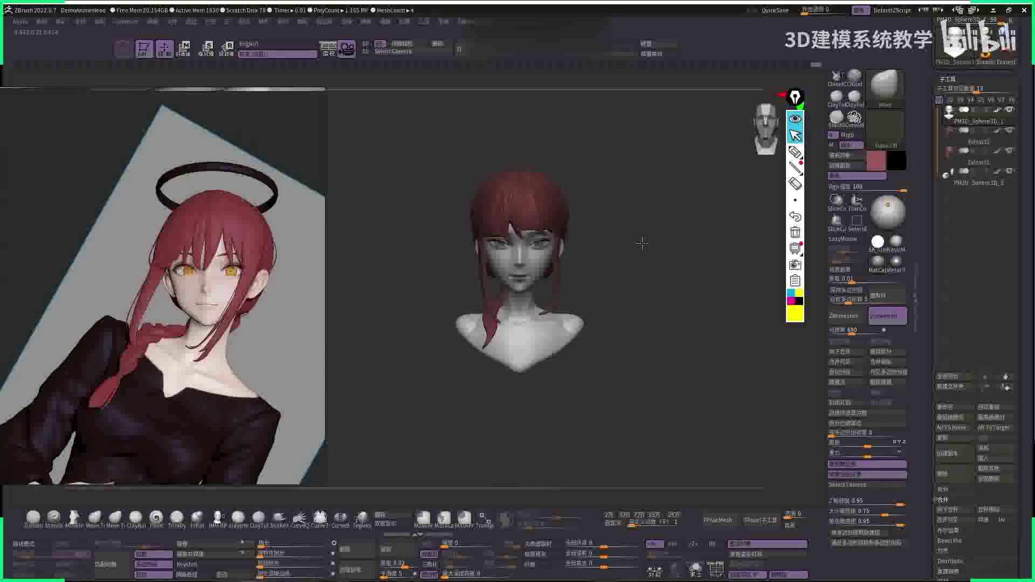
pyautogui.keyDown('ctrl'); pyautogui.moveTo(642, 243); pyautogui.dragTo(567, 233, button='right'); pyautogui.keyUp('ctrl')
pyautogui.press('space')
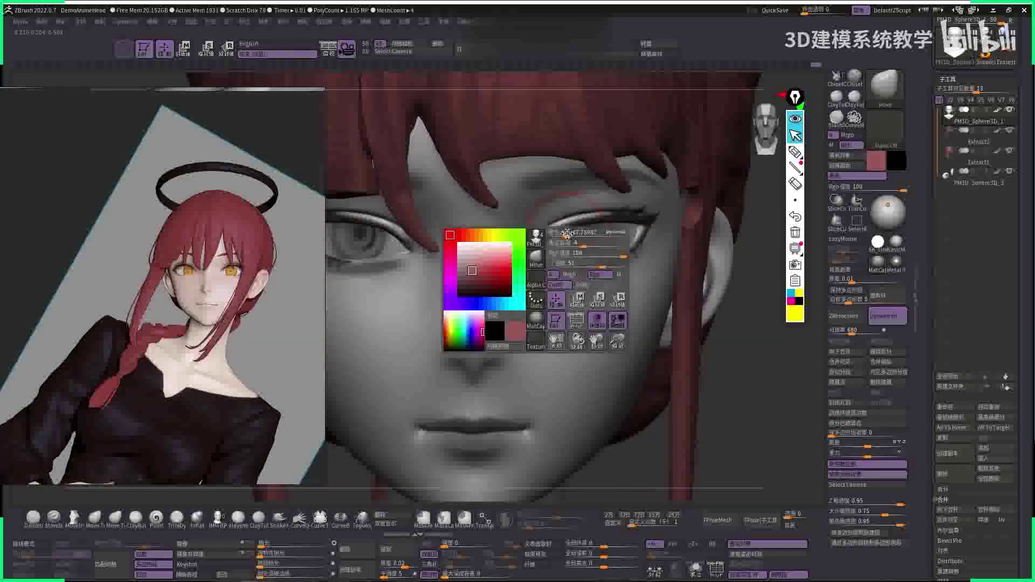
pyautogui.press('ctrl')
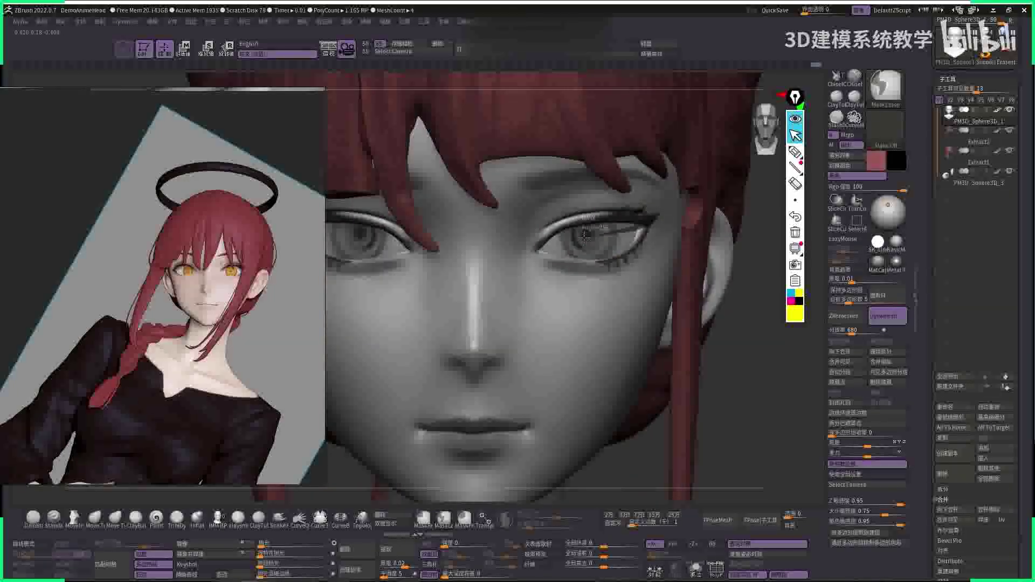
pyautogui.keyDown('ctrl'); pyautogui.moveTo(534, 251); pyautogui.dragTo(537, 254); pyautogui.keyUp('ctrl')
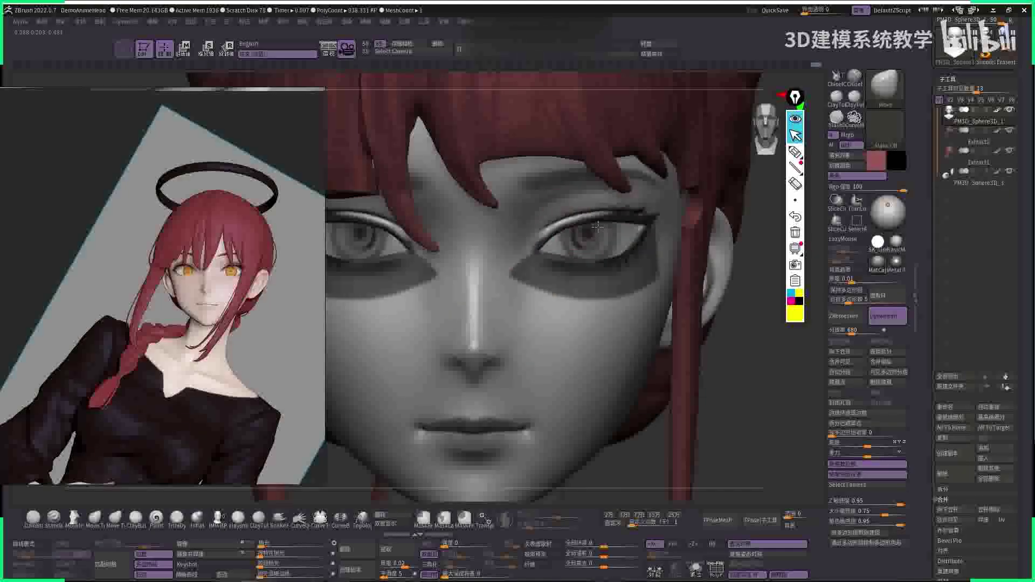
pyautogui.press('space')
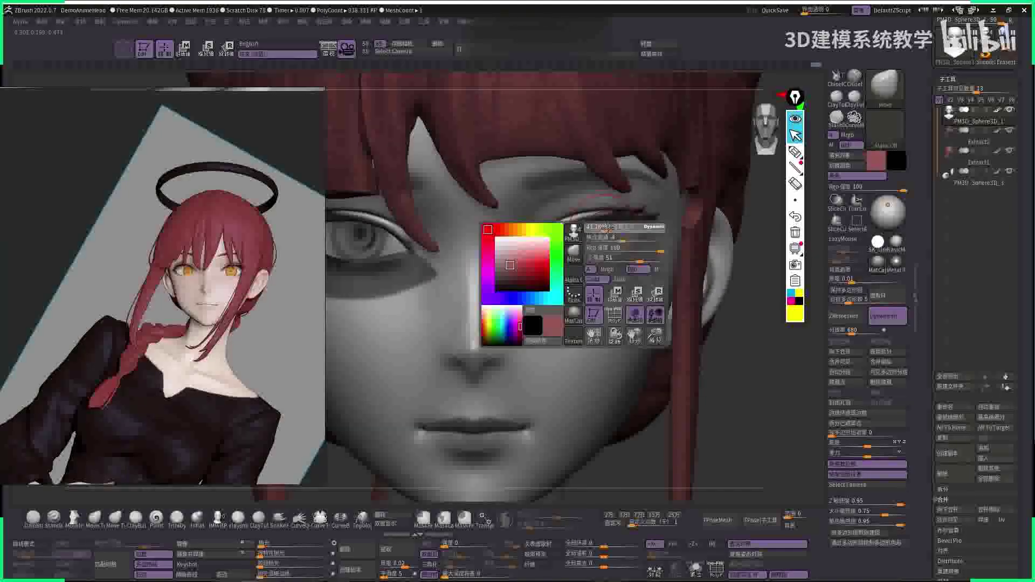
pyautogui.hotkey('ctrl', 'shift', 'a')
pyautogui.press('f')
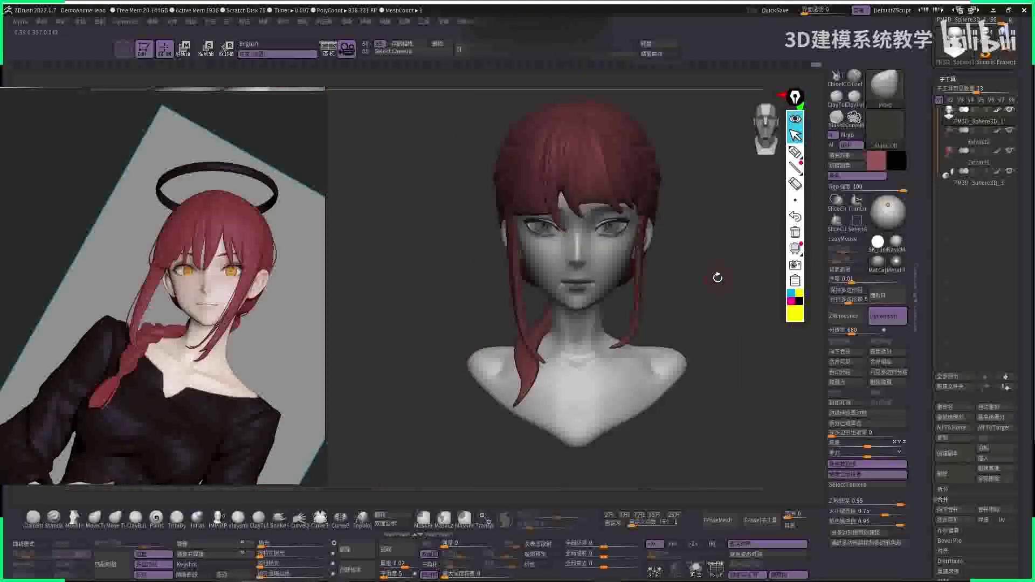
pyautogui.keyDown('alt'); pyautogui.moveTo(721, 278); pyautogui.dragTo(584, 330); pyautogui.keyUp('alt')
pyautogui.moveTo(571, 320); pyautogui.dragTo(541, 313, button='right')
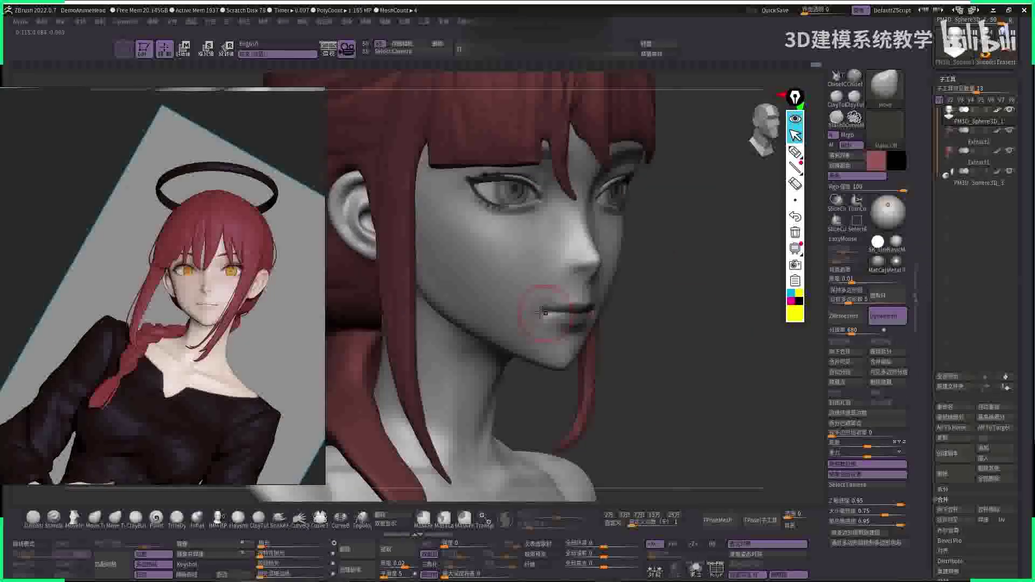
pyautogui.moveTo(658, 300)
pyautogui.mouseDown(button='right')
pyautogui.moveTo(550, 312)
pyautogui.moveTo(511, 348)
pyautogui.moveTo(591, 340)
pyautogui.mouseUp(button='right')
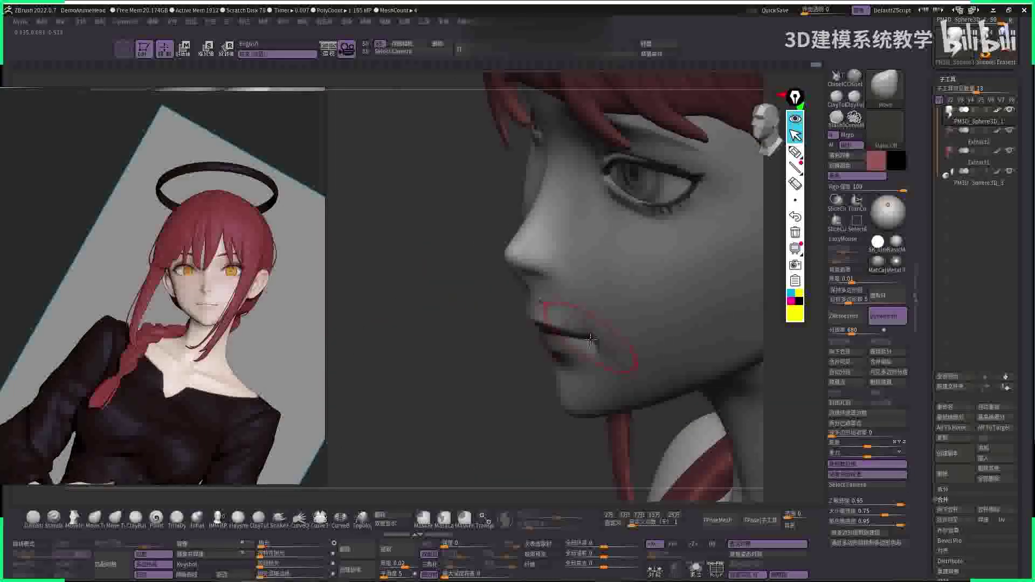
pyautogui.moveTo(518, 339); pyautogui.dragTo(590, 339, button='right')
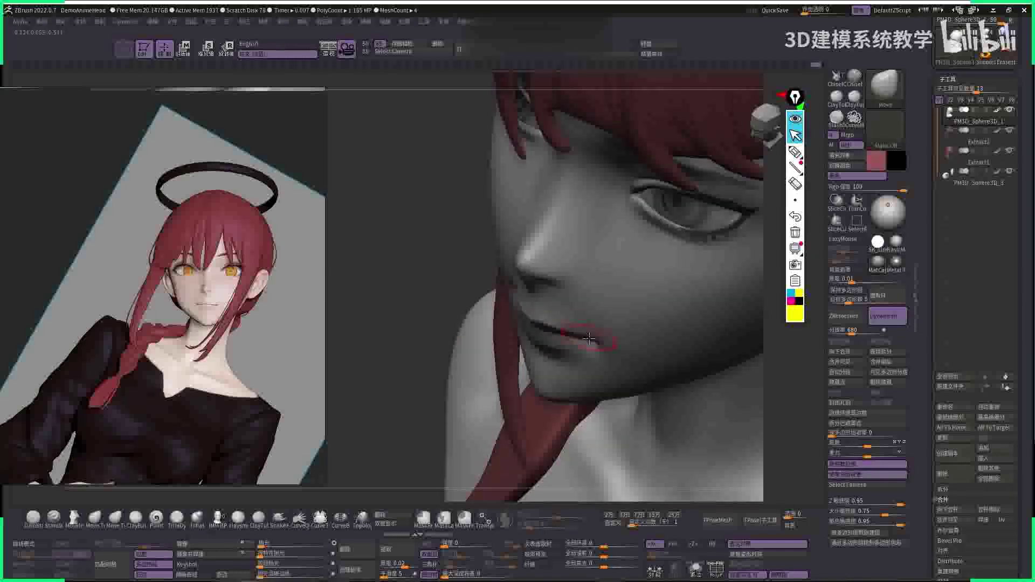
pyautogui.rightClick(593, 343)
pyautogui.moveTo(395, 301); pyautogui.dragTo(462, 307, button='right')
pyautogui.rightClick(539, 345)
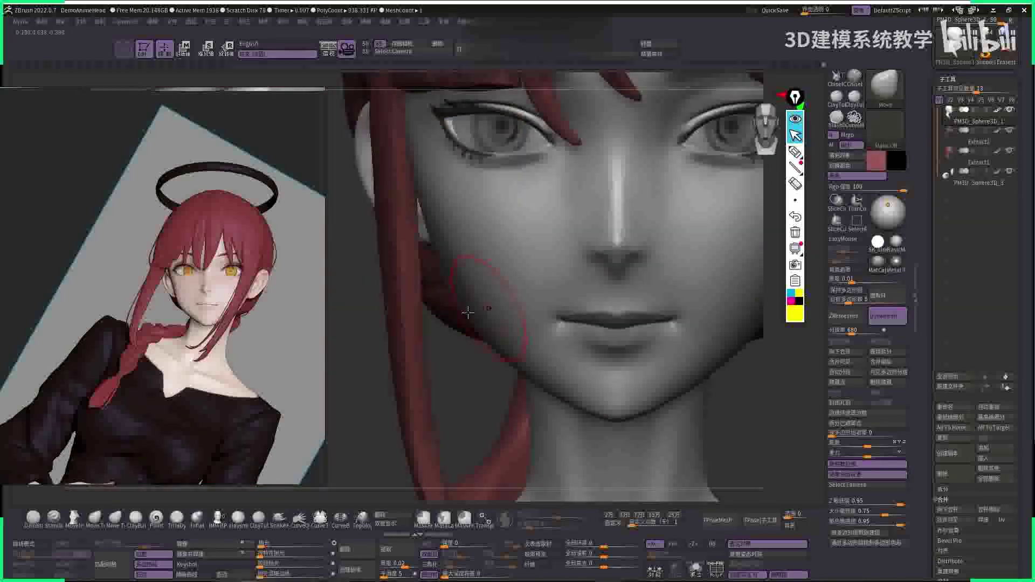
pyautogui.moveTo(370, 415); pyautogui.dragTo(539, 355, button='right')
pyautogui.rightClick(576, 372)
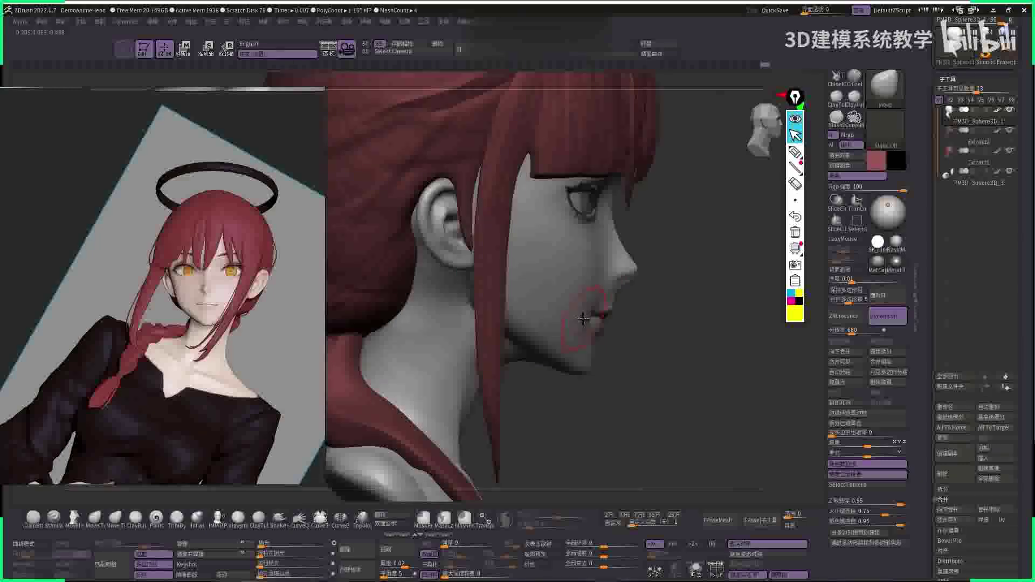
pyautogui.rightClick(587, 326)
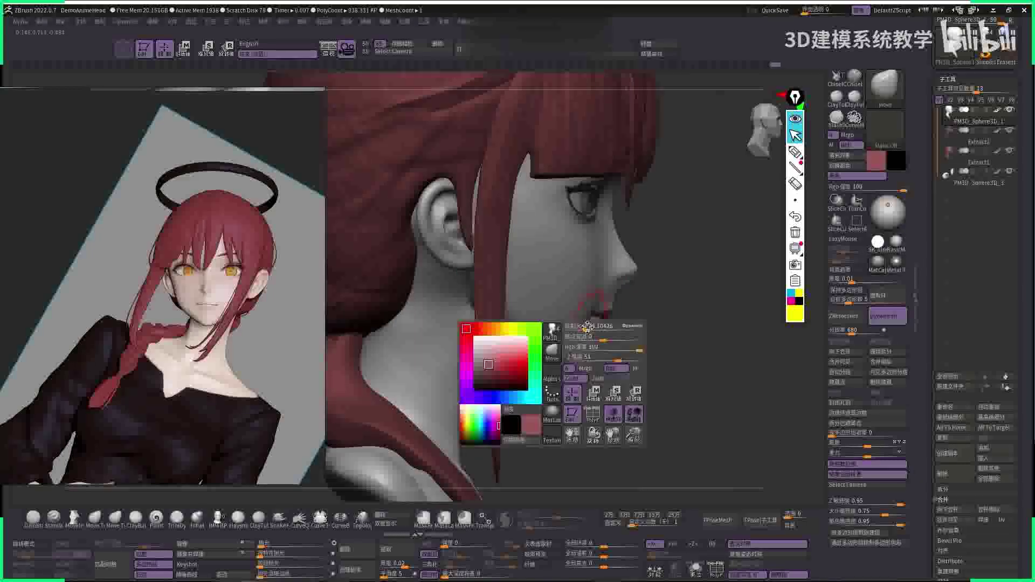
pyautogui.moveTo(588, 326)
pyautogui.mouseDown(button='right')
pyautogui.moveTo(597, 272)
pyautogui.moveTo(595, 326)
pyautogui.moveTo(574, 339)
pyautogui.mouseUp(button='right')
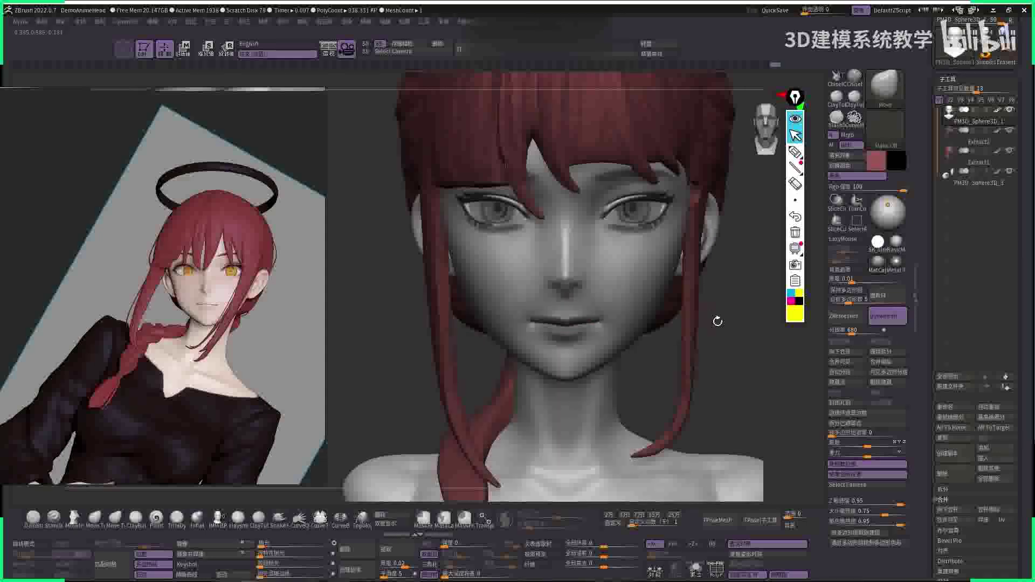
pyautogui.keyDown('ctrl'); pyautogui.moveTo(717, 321); pyautogui.dragTo(572, 324, button='right'); pyautogui.keyUp('ctrl')
pyautogui.rightClick(572, 324)
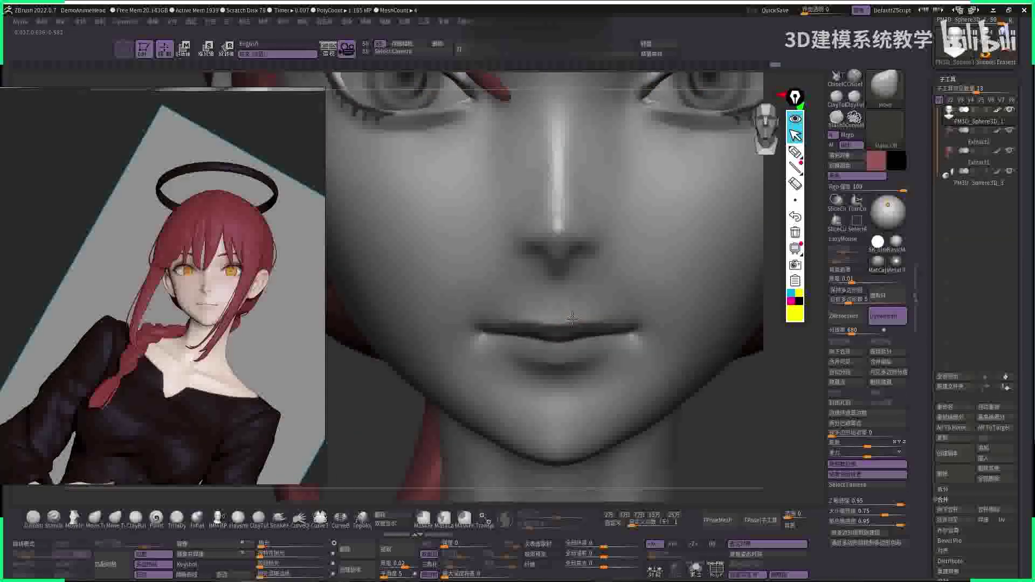
pyautogui.moveTo(572, 319); pyautogui.dragTo(563, 342, button='right')
pyautogui.rightClick(518, 377)
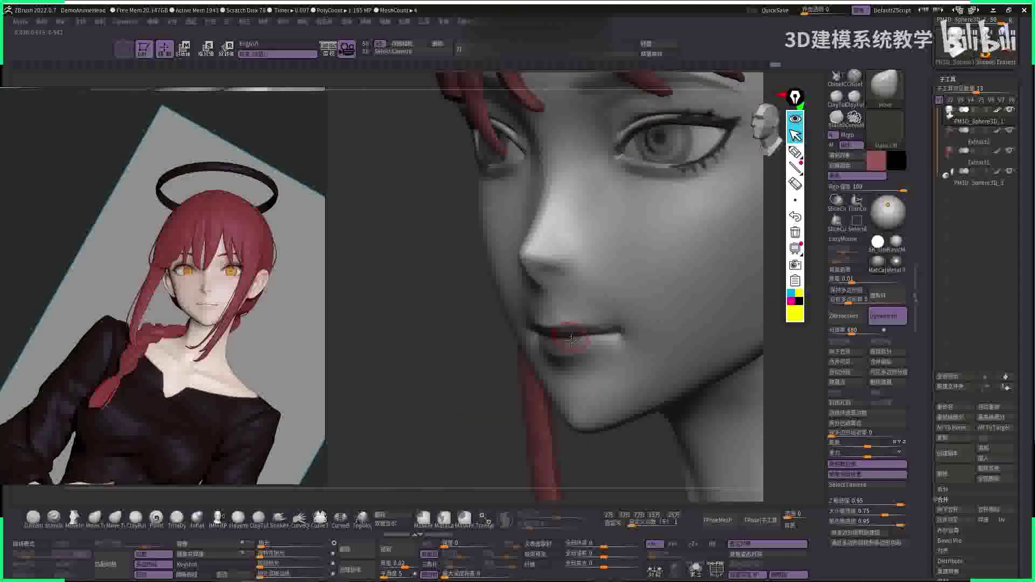
pyautogui.moveTo(462, 369); pyautogui.dragTo(580, 317, button='right')
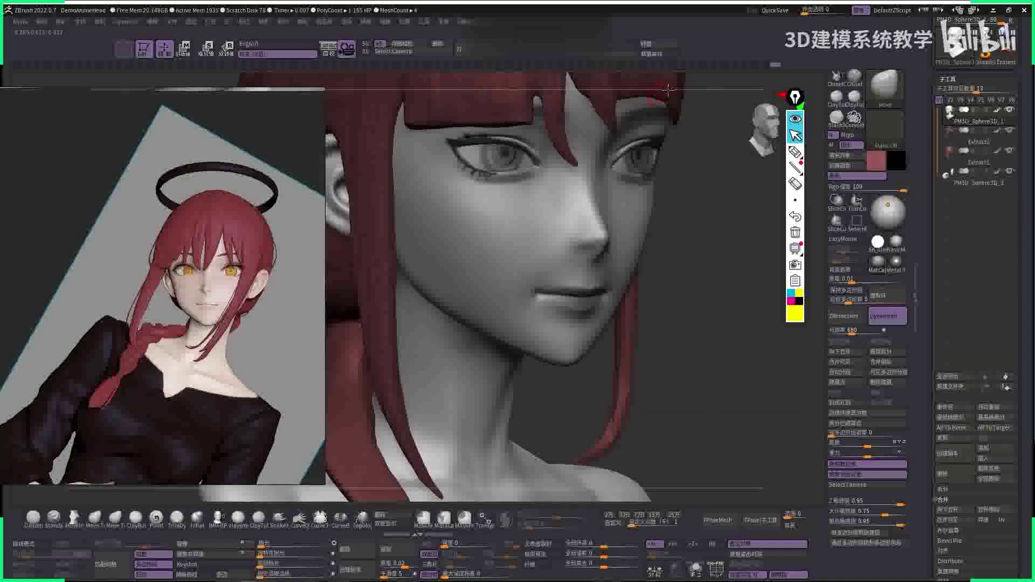
pyautogui.keyDown('ctrl'); pyautogui.moveTo(699, 269); pyautogui.dragTo(708, 277, button='right'); pyautogui.keyUp('ctrl')
pyautogui.moveTo(710, 257); pyautogui.dragTo(642, 249)
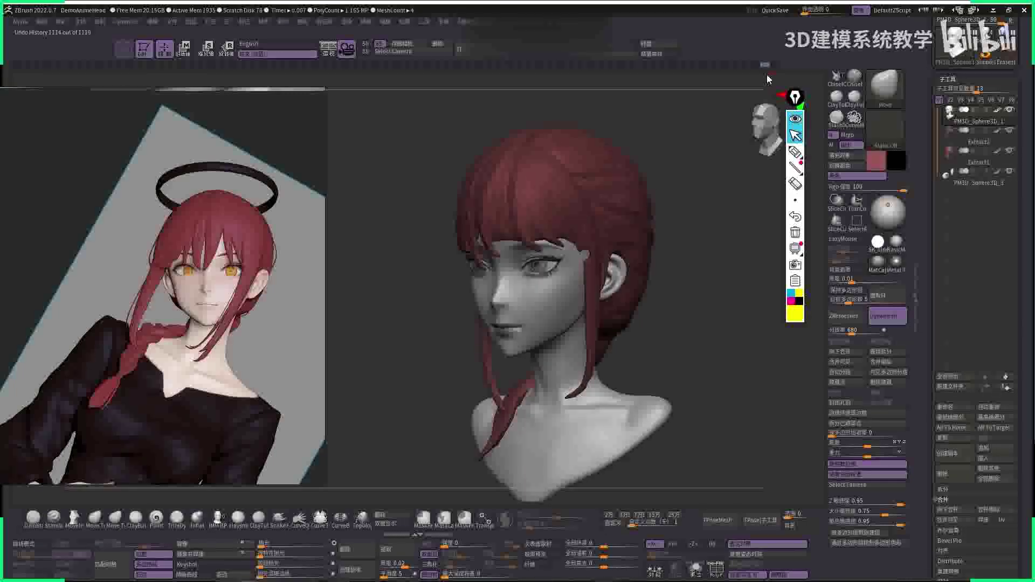
pyautogui.moveTo(675, 261); pyautogui.dragTo(720, 297)
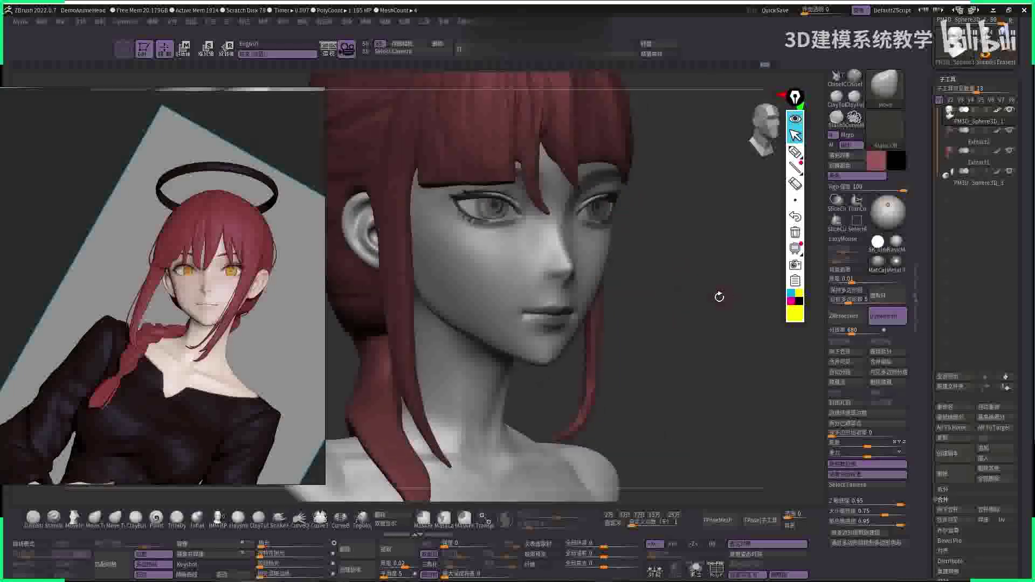
pyautogui.moveTo(521, 314); pyautogui.dragTo(566, 320, button='right')
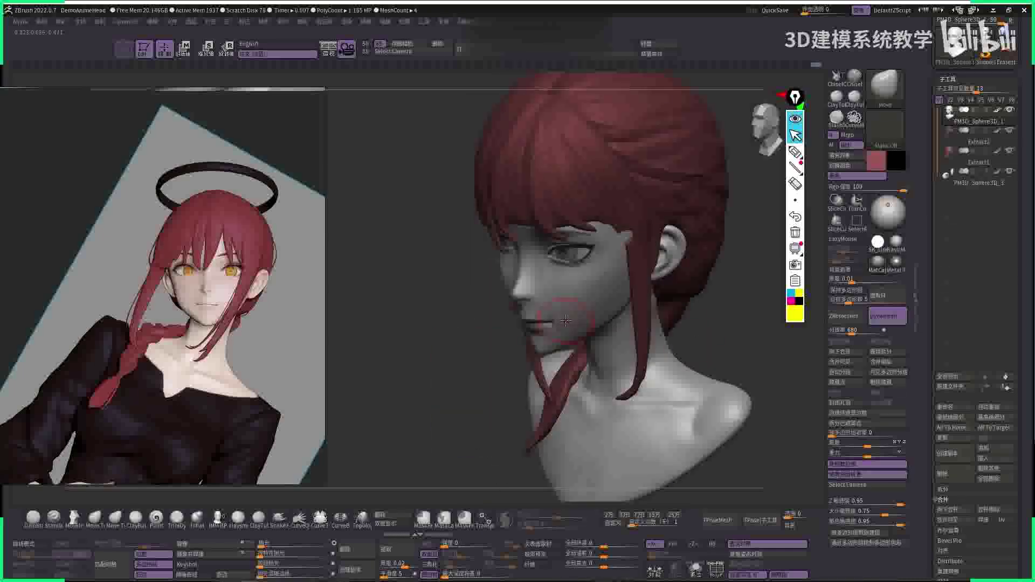
pyautogui.moveTo(444, 342); pyautogui.dragTo(551, 319, button='right')
pyautogui.moveTo(564, 277); pyautogui.dragTo(568, 236)
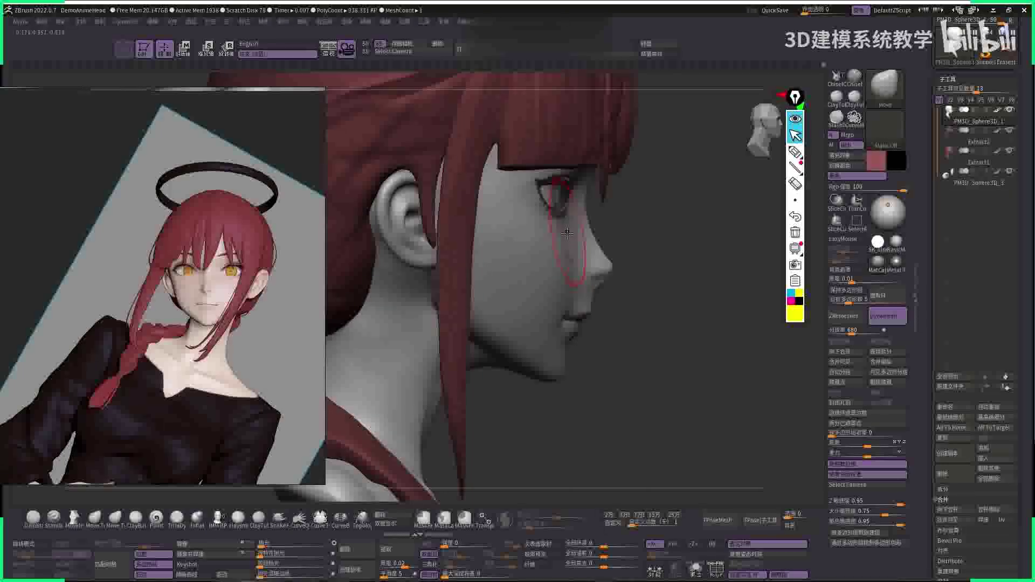
pyautogui.moveTo(642, 226); pyautogui.dragTo(569, 213, button='right')
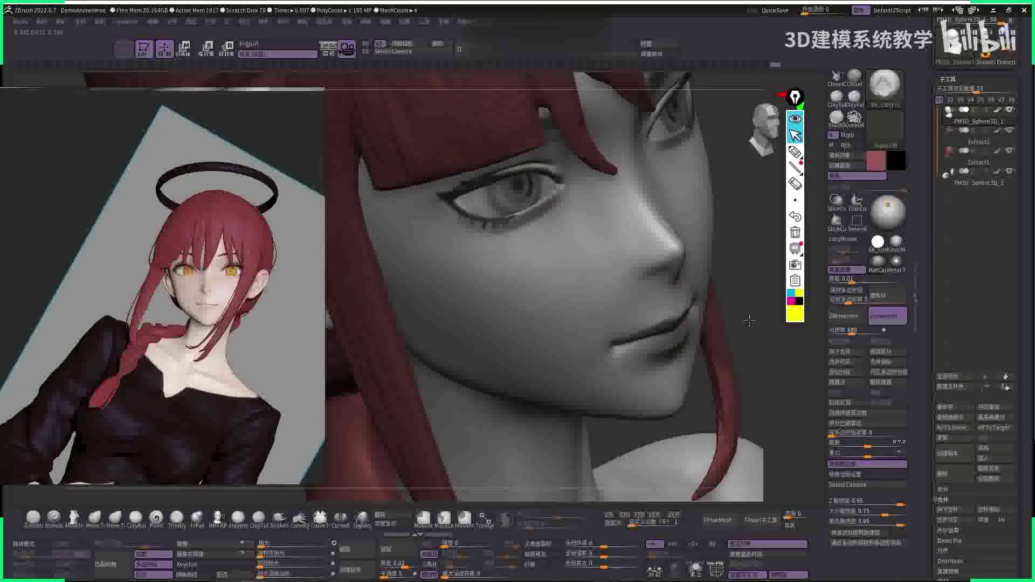
pyautogui.moveTo(750, 321)
pyautogui.mouseDown(button='right')
pyautogui.moveTo(722, 302)
pyautogui.moveTo(735, 335)
pyautogui.moveTo(617, 272)
pyautogui.mouseUp(button='right')
pyautogui.press('b')
pyautogui.press('d')
pyautogui.press('s')
pyautogui.press('space')
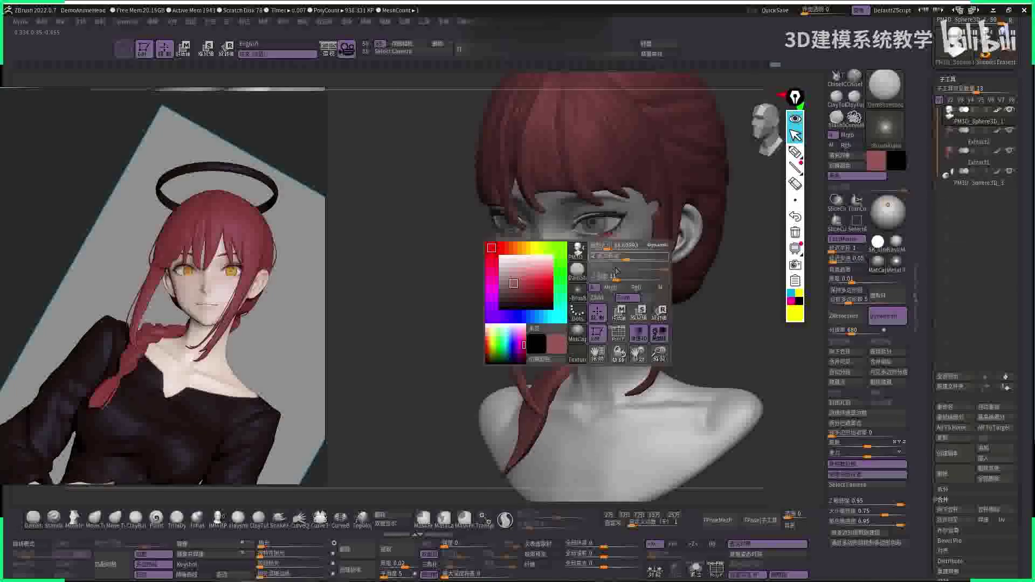
pyautogui.moveTo(610, 276); pyautogui.dragTo(605, 271)
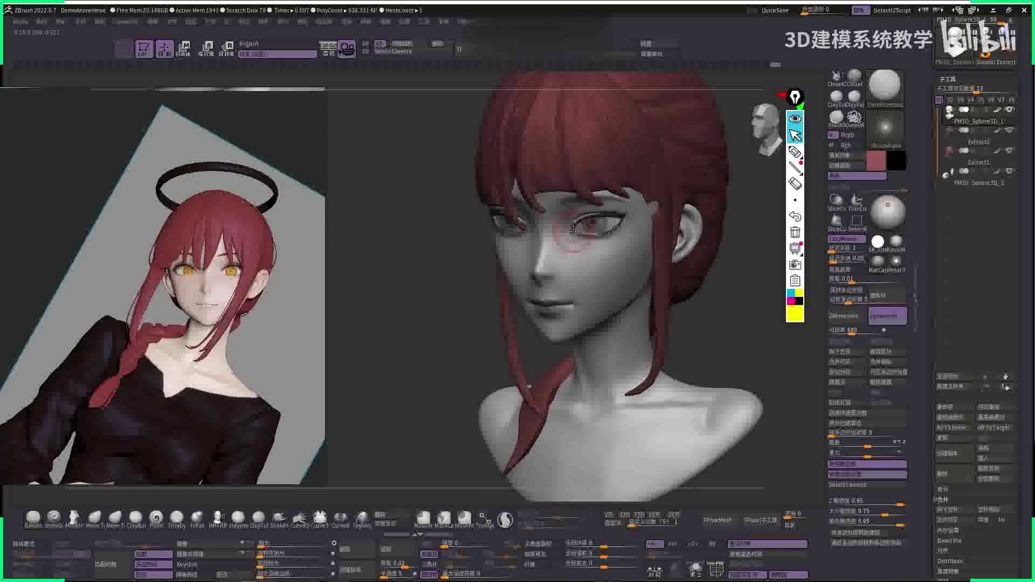
pyautogui.keyDown('shift'); pyautogui.moveTo(707, 279); pyautogui.dragTo(588, 272); pyautogui.keyUp('shift')
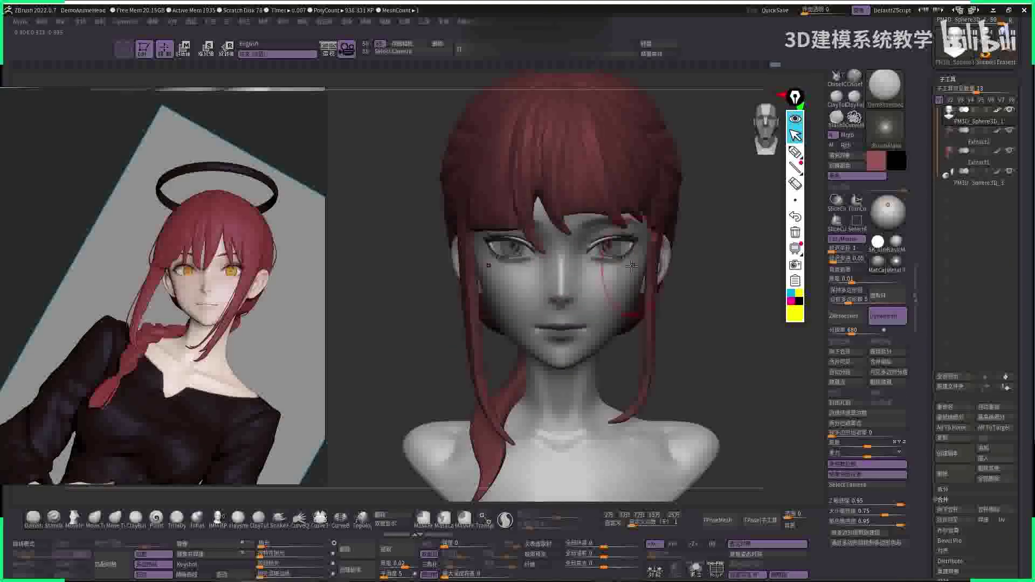
pyautogui.hotkey('ctrl', 'z')
pyautogui.moveTo(632, 285); pyautogui.dragTo(602, 289)
pyautogui.press('shift')
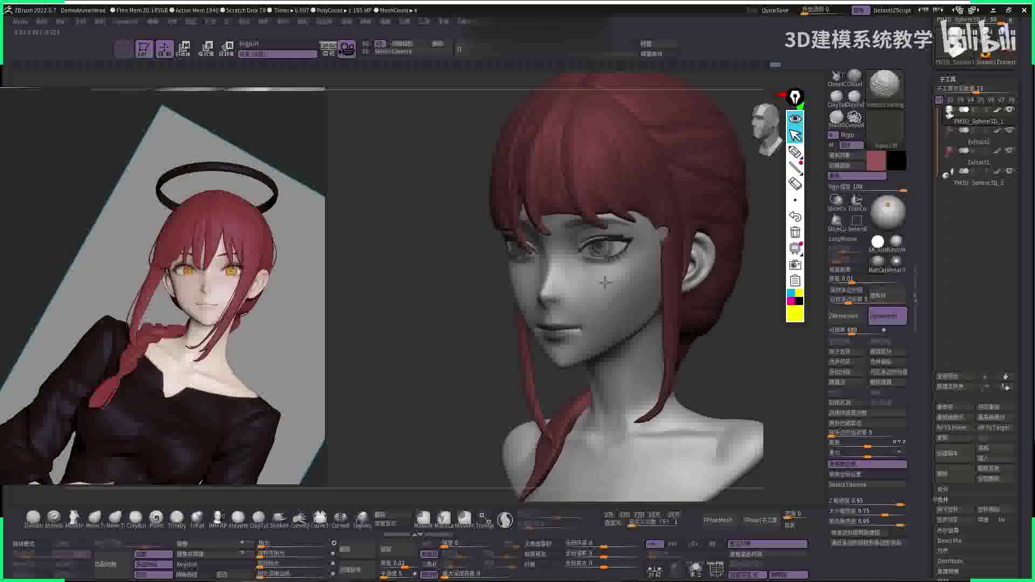
pyautogui.moveTo(652, 304); pyautogui.dragTo(608, 284, button='right')
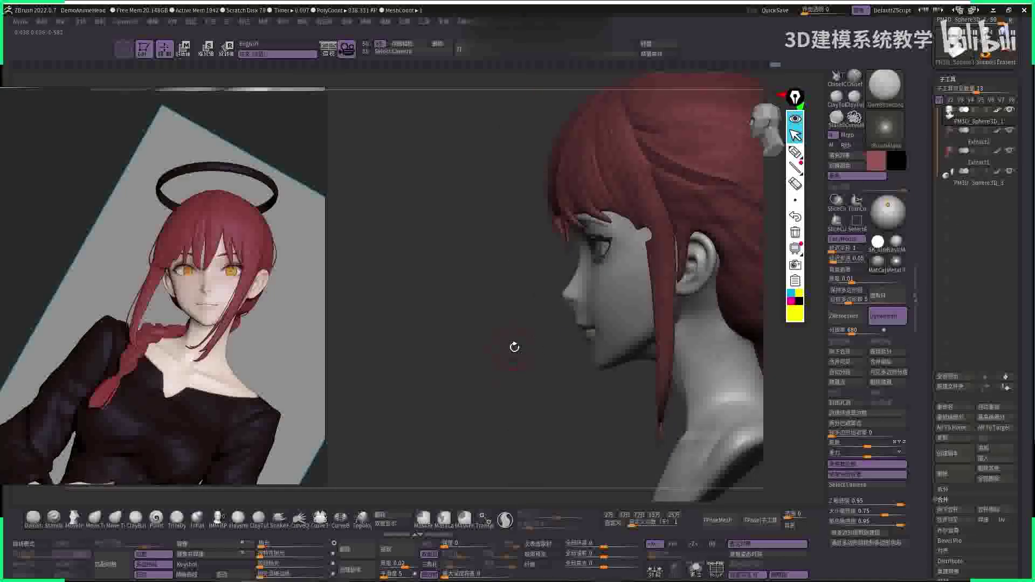
pyautogui.keyDown('ctrl'); pyautogui.moveTo(518, 344); pyautogui.dragTo(573, 251, button='right'); pyautogui.keyUp('ctrl')
pyautogui.press('b')
pyautogui.press('m')
pyautogui.press('v')
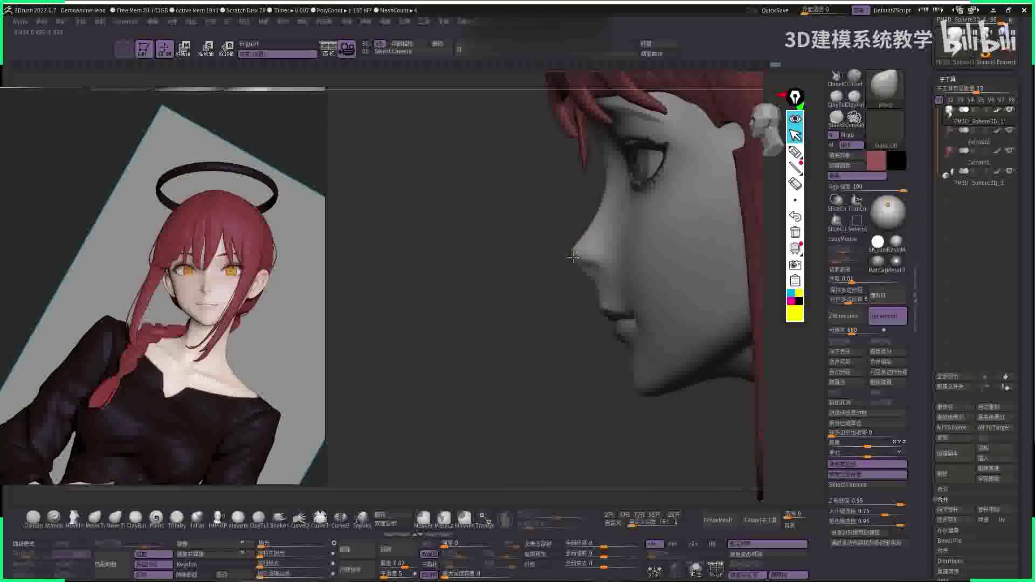
pyautogui.press('space')
pyautogui.press('space')
pyautogui.moveTo(615, 261); pyautogui.dragTo(618, 264)
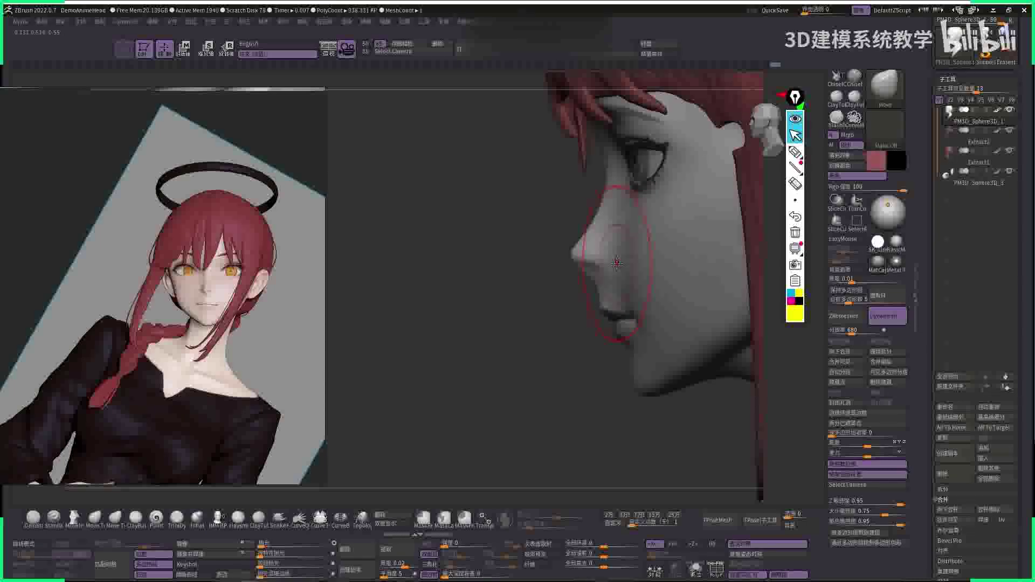
pyautogui.moveTo(575, 289)
pyautogui.mouseDown()
pyautogui.moveTo(534, 280)
pyautogui.moveTo(566, 272)
pyautogui.mouseUp()
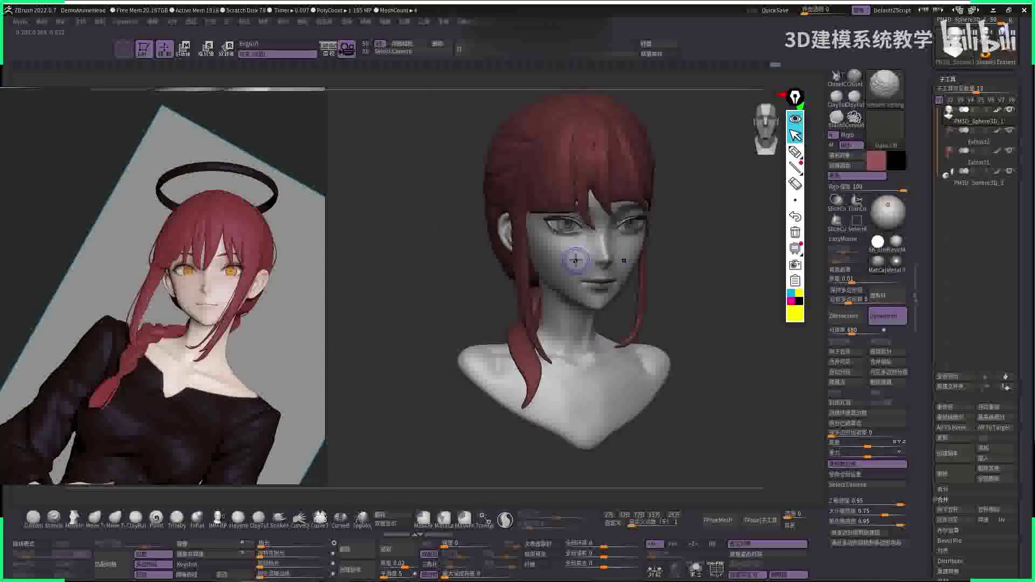
pyautogui.moveTo(696, 280)
pyautogui.mouseDown()
pyautogui.moveTo(730, 282)
pyautogui.moveTo(533, 312)
pyautogui.moveTo(536, 190)
pyautogui.mouseUp()
pyautogui.press('space')
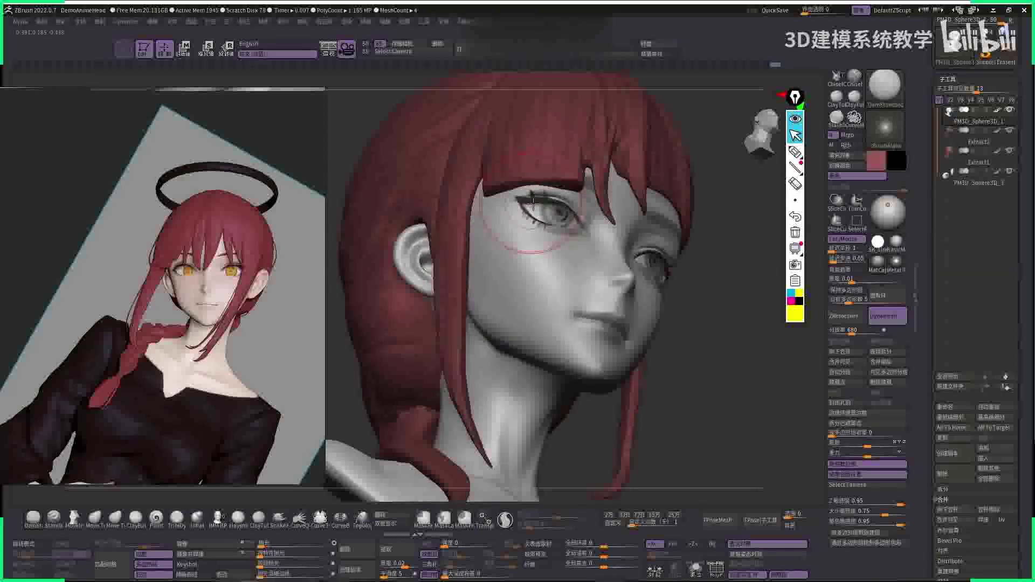
pyautogui.moveTo(508, 209); pyautogui.dragTo(620, 259, button='right')
pyautogui.keyDown('ctrl'); pyautogui.keyDown('shift'); pyautogui.click(700, 286); pyautogui.keyUp('shift'); pyautogui.keyUp('ctrl')
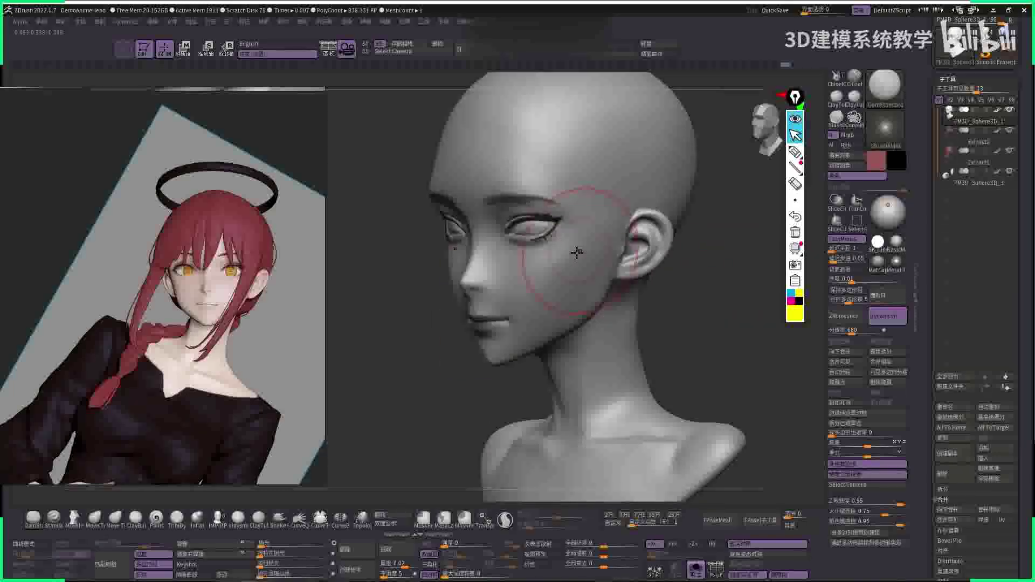
pyautogui.press('shift')
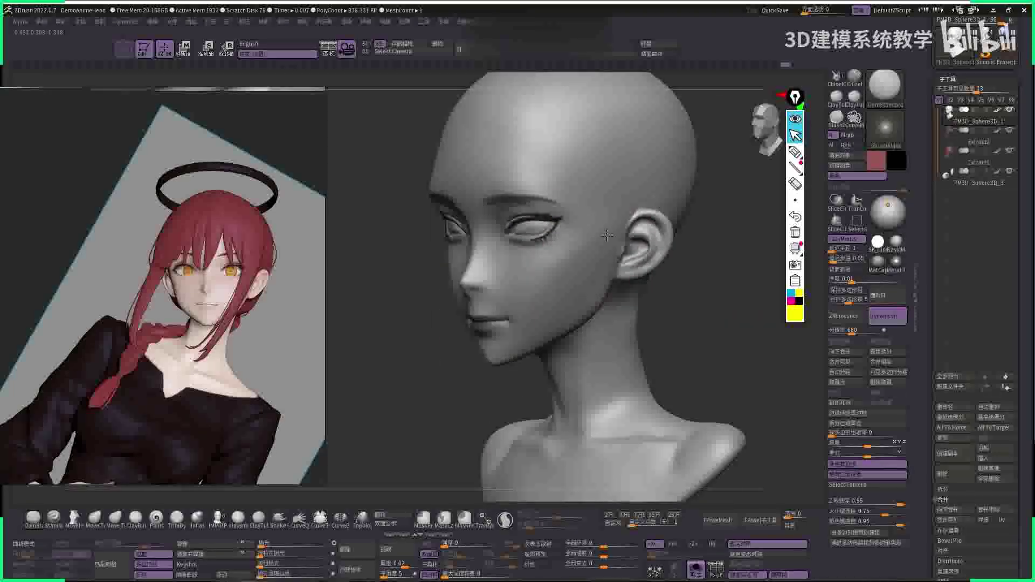
pyautogui.moveTo(572, 255)
pyautogui.mouseDown(button='right')
pyautogui.moveTo(682, 225)
pyautogui.moveTo(652, 256)
pyautogui.mouseUp(button='right')
pyautogui.press('space')
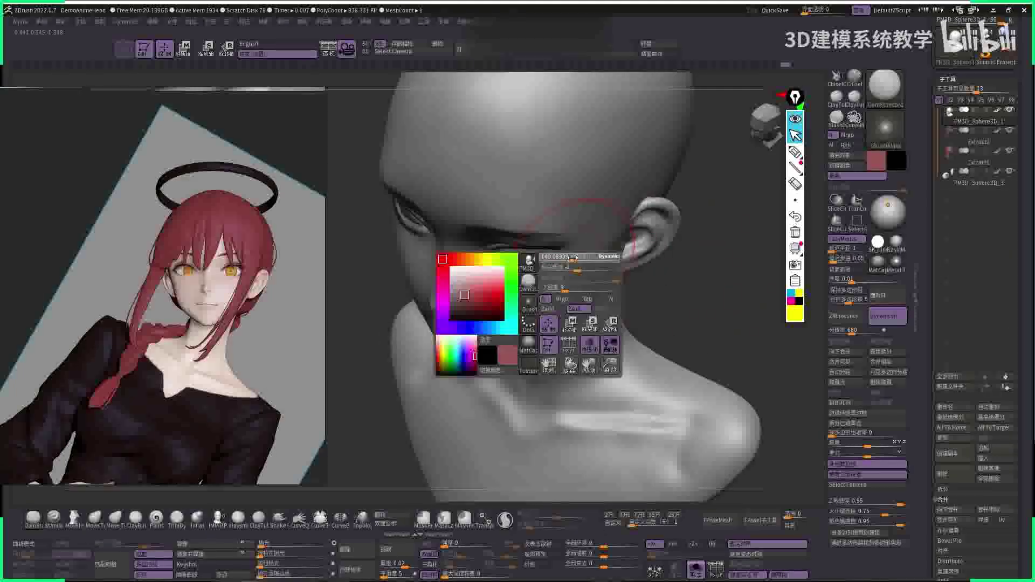
pyautogui.moveTo(593, 280); pyautogui.dragTo(532, 221, button='right')
pyautogui.press('space')
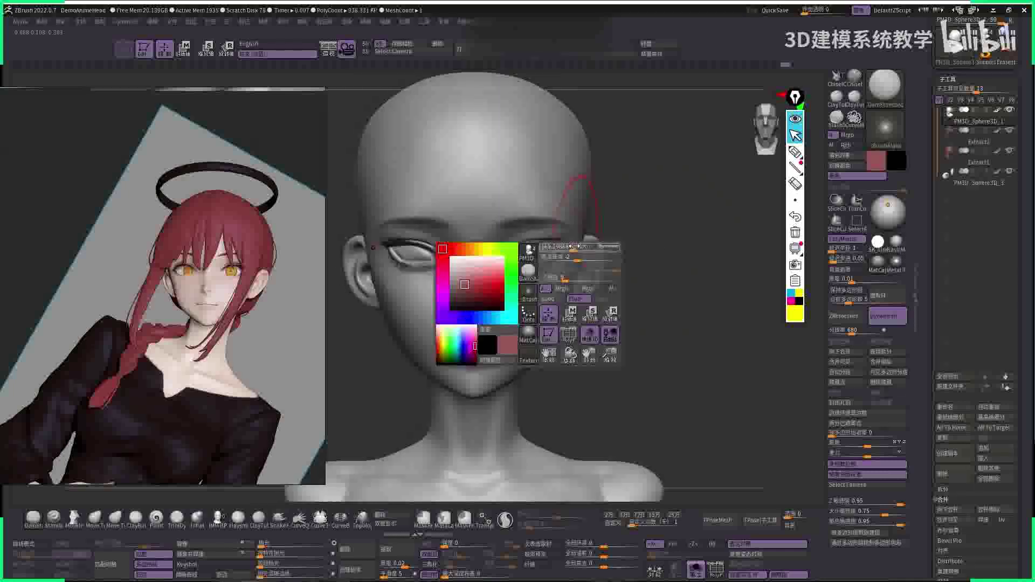
pyautogui.moveTo(663, 258); pyautogui.dragTo(639, 238, button='right')
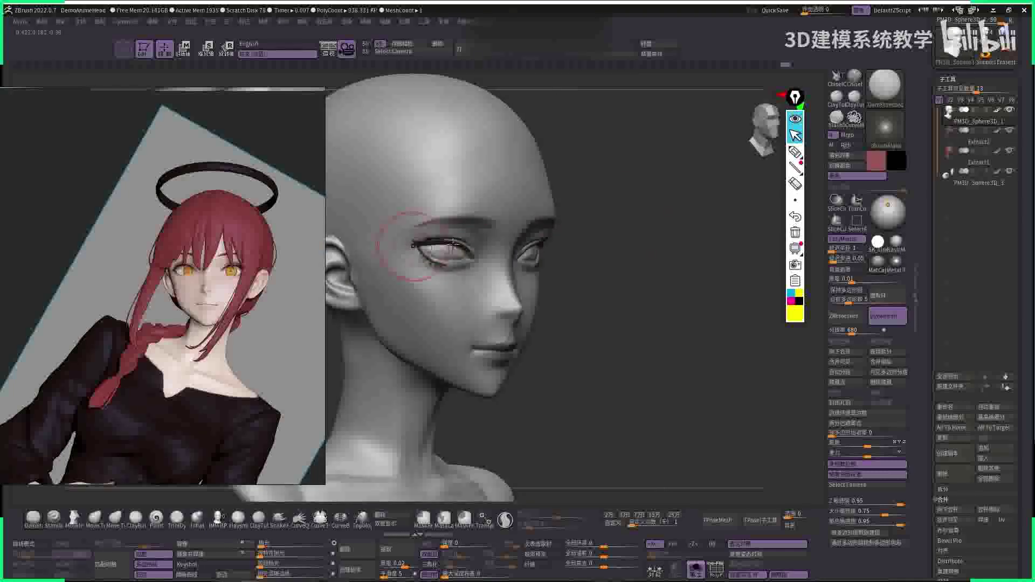
pyautogui.keyDown('shift'); pyautogui.moveTo(453, 245); pyautogui.dragTo(682, 230, button='right'); pyautogui.keyUp('shift')
pyautogui.press('space')
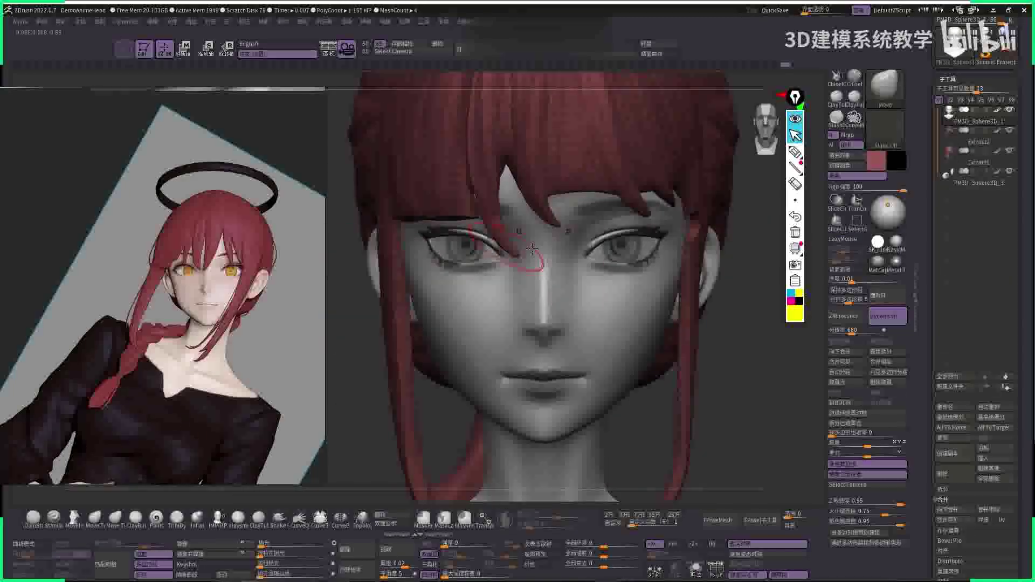
# - Zoom in and mask a band across the eyes and cheeks with a freehand mask brush
pyautogui.keyDown('ctrl'); pyautogui.moveTo(532, 249); pyautogui.dragTo(542, 232, button='right'); pyautogui.keyUp('ctrl')
pyautogui.press('space')
pyautogui.click(546, 251)
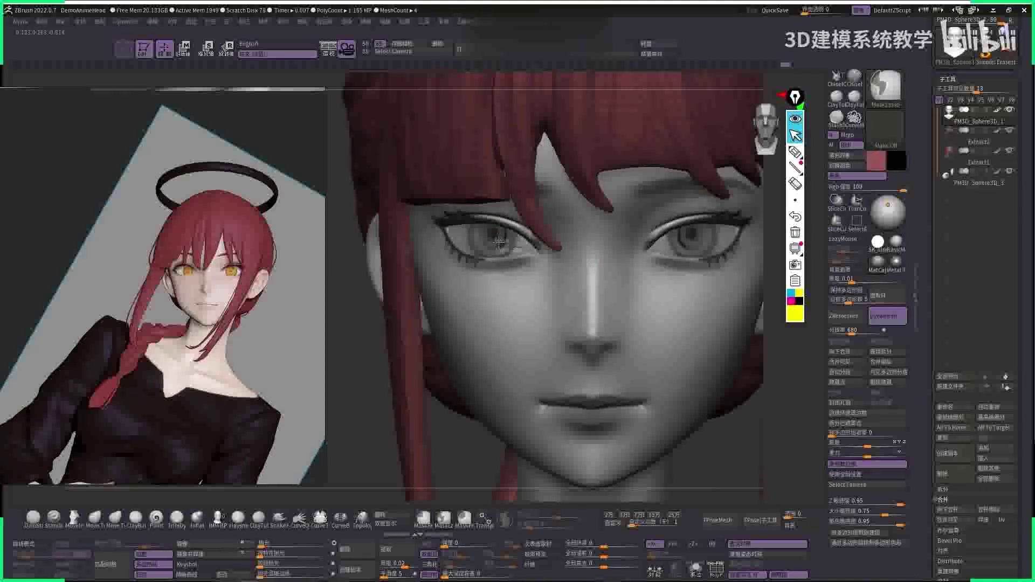
pyautogui.keyDown('ctrl'); pyautogui.moveTo(452, 229); pyautogui.dragTo(455, 231); pyautogui.keyUp('ctrl')
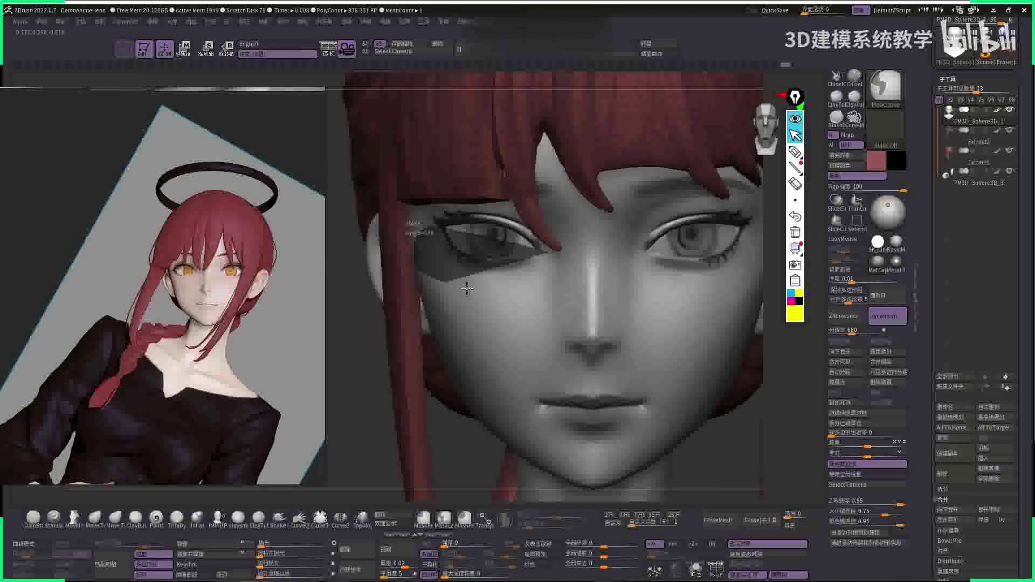
pyautogui.press('space')
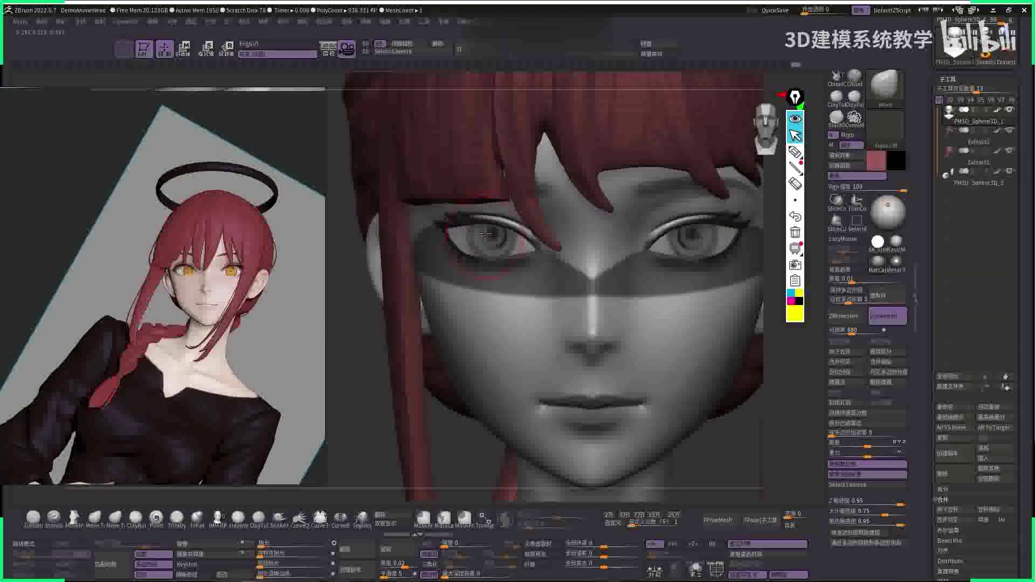
pyautogui.press('space')
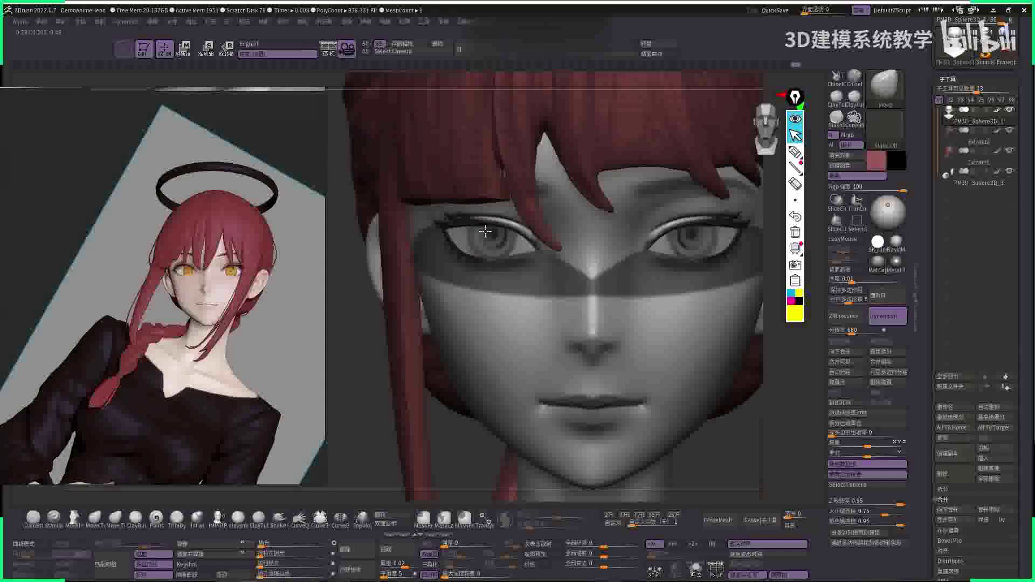
# - Select the eye subtool, orbit the hairless head, and Ctrl-stroke along the jaw toward the chin
pyautogui.keyDown('alt'); pyautogui.click(487, 231); pyautogui.keyUp('alt')
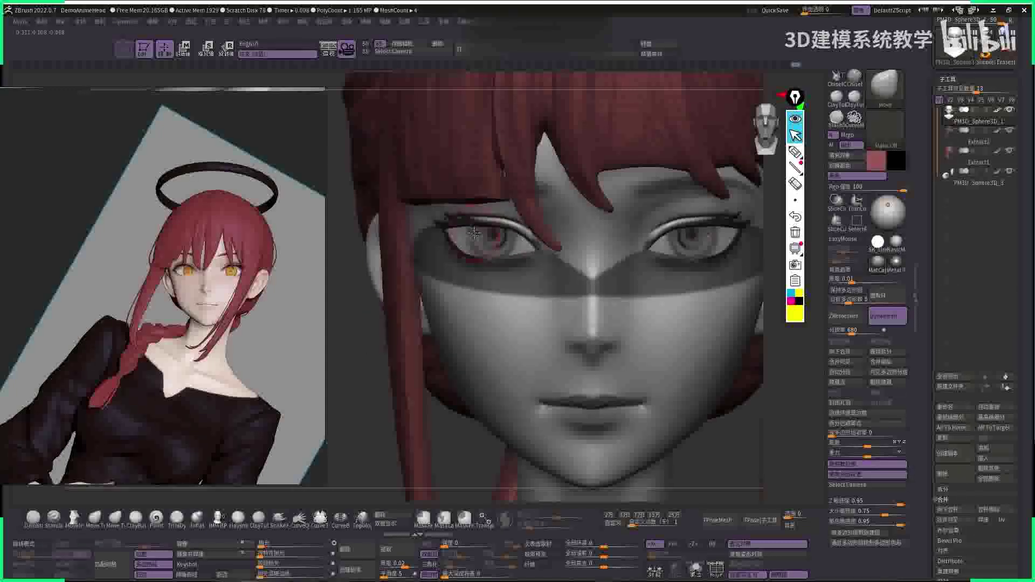
pyautogui.press('f')
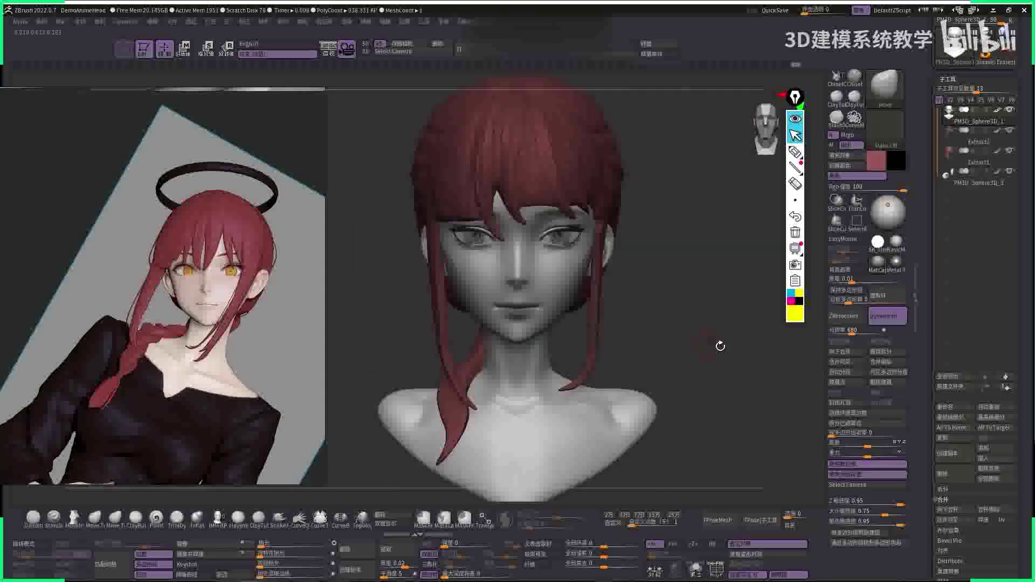
pyautogui.moveTo(701, 324); pyautogui.dragTo(653, 358)
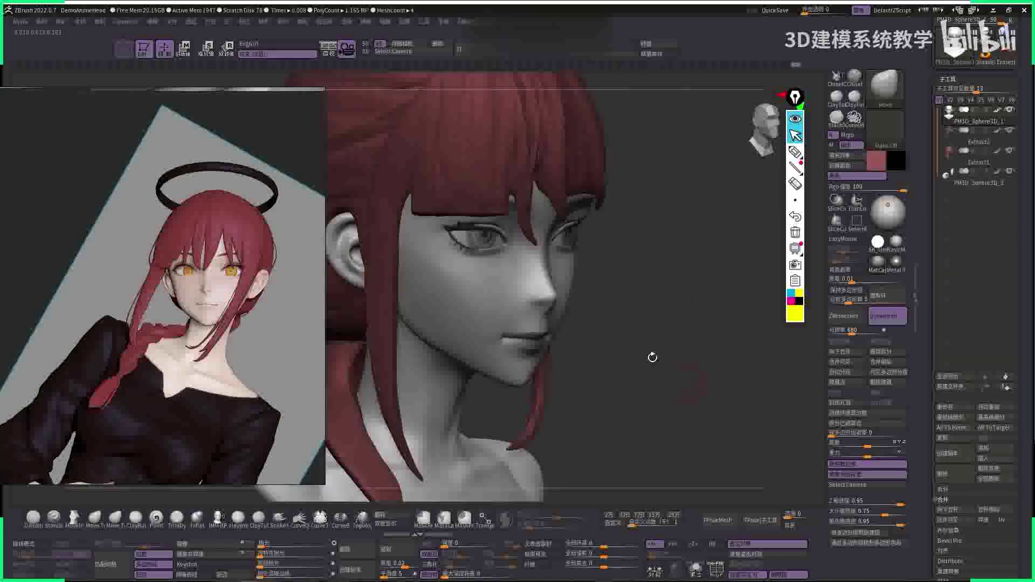
pyautogui.moveTo(453, 301)
pyautogui.mouseDown()
pyautogui.moveTo(487, 290)
pyautogui.moveTo(663, 289)
pyautogui.moveTo(460, 291)
pyautogui.mouseUp()
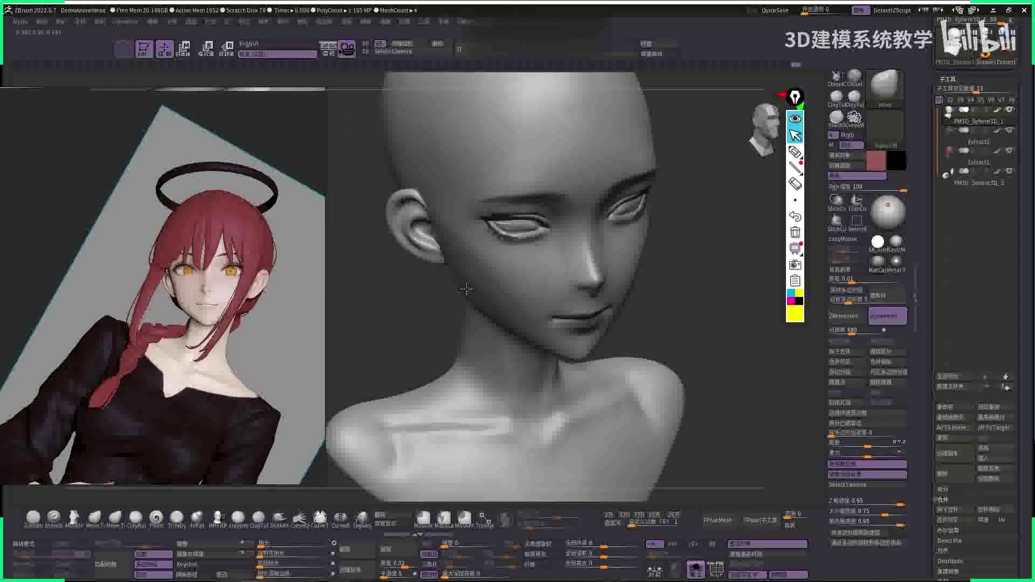
pyautogui.press('space')
pyautogui.press('ctrl')
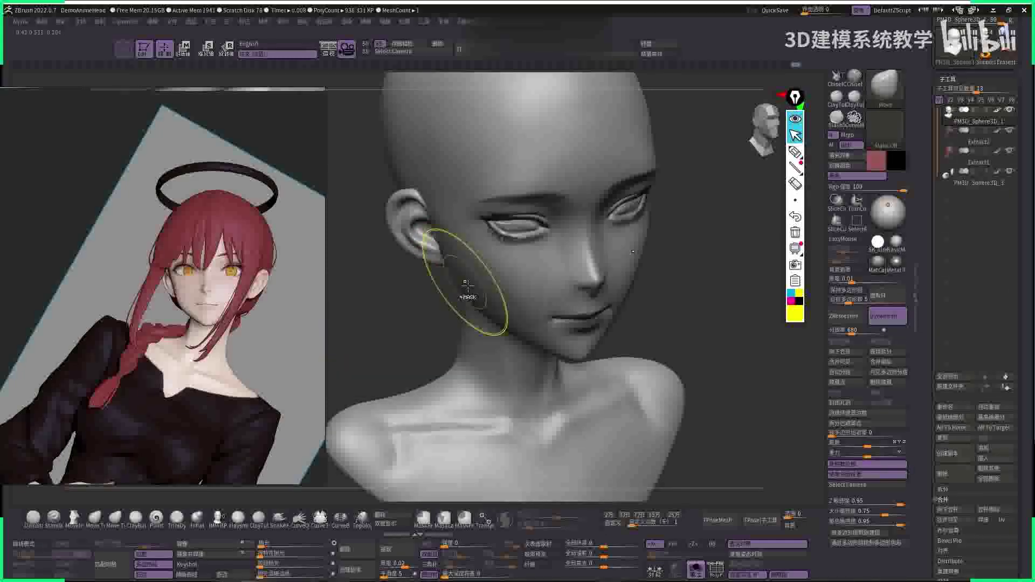
pyautogui.keyDown('ctrl'); pyautogui.moveTo(424, 229); pyautogui.dragTo(458, 278); pyautogui.keyUp('ctrl')
pyautogui.keyDown('shift'); pyautogui.moveTo(683, 291); pyautogui.dragTo(474, 293); pyautogui.keyUp('shift')
pyautogui.press('space')
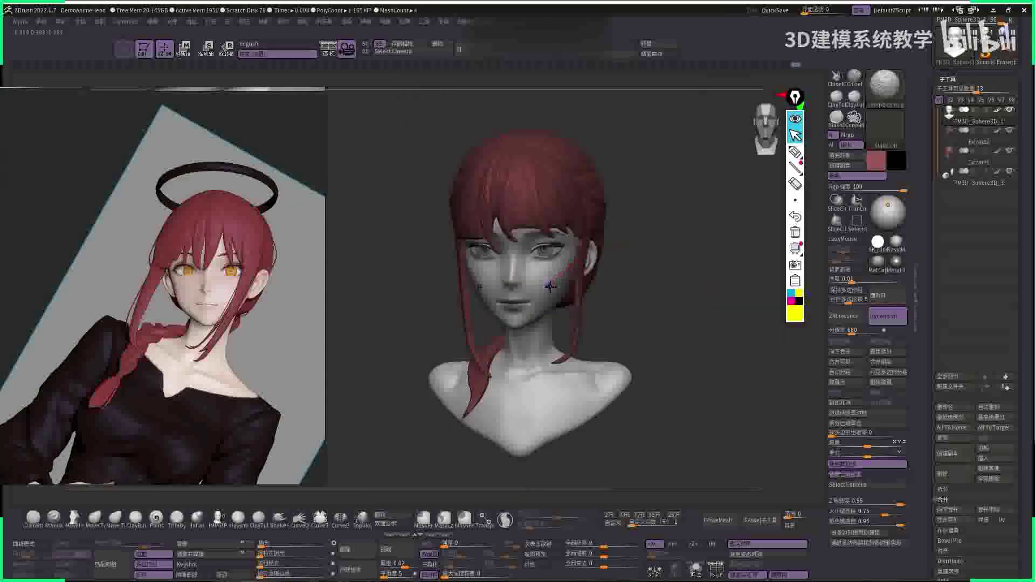
# - Turn the head to face front and zoom between the lips and the whole head
pyautogui.press('space')
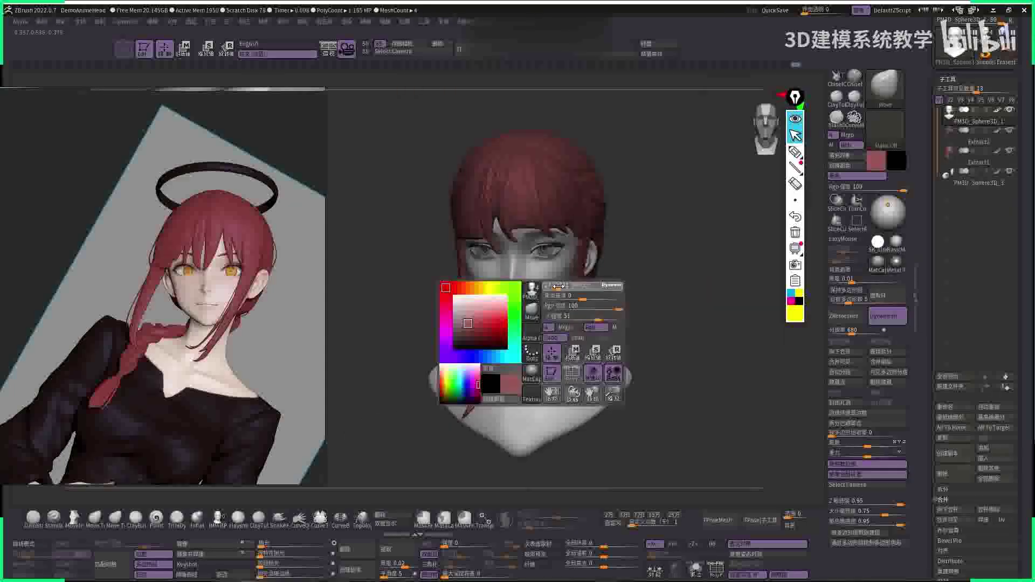
pyautogui.moveTo(558, 286); pyautogui.dragTo(661, 308)
pyautogui.press('space')
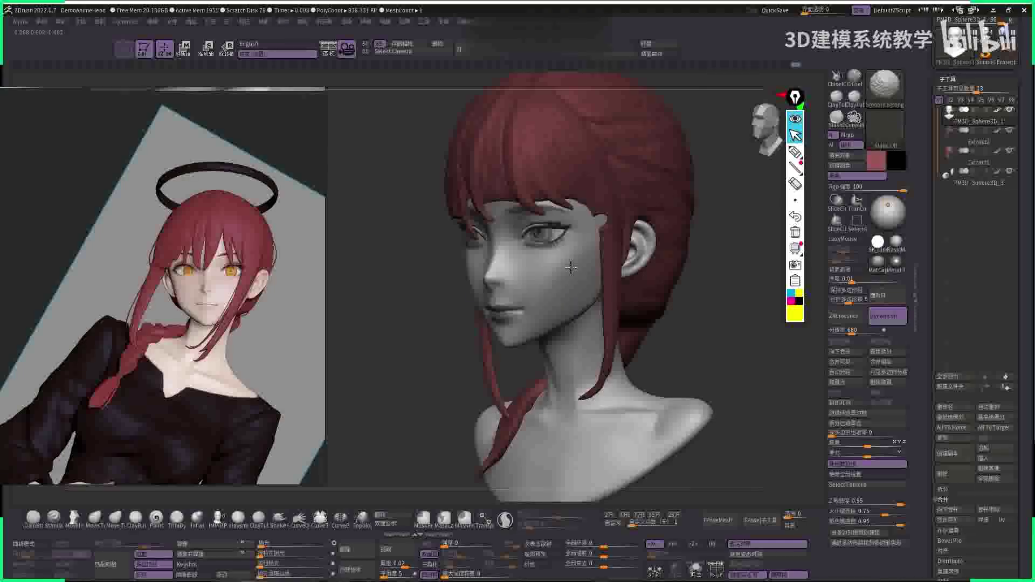
pyautogui.moveTo(553, 304)
pyautogui.mouseDown()
pyautogui.moveTo(663, 280)
pyautogui.moveTo(639, 239)
pyautogui.moveTo(663, 279)
pyautogui.moveTo(671, 271)
pyautogui.moveTo(695, 338)
pyautogui.moveTo(505, 255)
pyautogui.mouseUp()
pyautogui.press('ctrl')
pyautogui.rightClick(505, 255)
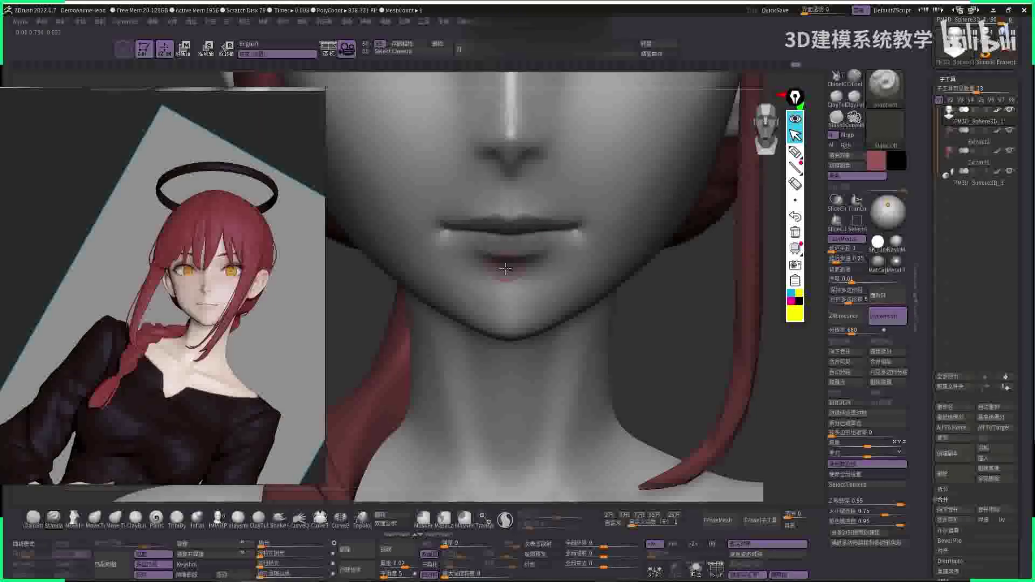
pyautogui.moveTo(550, 265)
pyautogui.keyDown('ctrl'); pyautogui.mouseDown(button='right')
pyautogui.moveTo(670, 225)
pyautogui.moveTo(654, 201)
pyautogui.moveTo(627, 227)
pyautogui.moveTo(669, 238)
pyautogui.moveTo(680, 283)
pyautogui.moveTo(680, 260)
pyautogui.moveTo(526, 318)
pyautogui.mouseUp(button='right'); pyautogui.keyUp('ctrl')
pyautogui.rightClick(525, 318)
# - Switch to the Move brush, face the head front, and turn on Solo for the bald head
pyautogui.press('b')
pyautogui.press('m')
pyautogui.press('v')
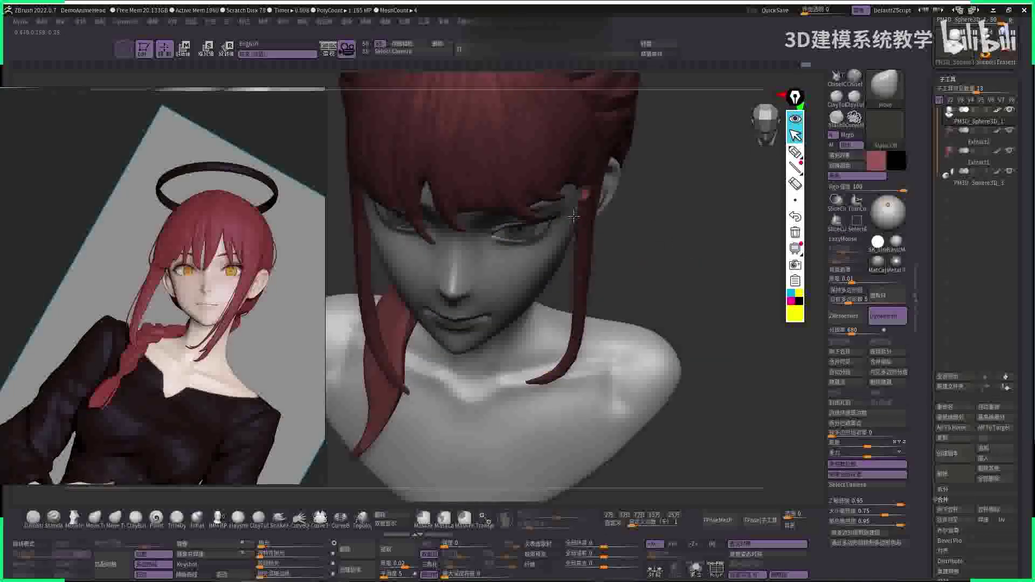
pyautogui.keyDown('shift'); pyautogui.moveTo(570, 221); pyautogui.dragTo(630, 261, button='right'); pyautogui.keyUp('shift')
pyautogui.click(696, 569)
# - Show the hair, select the bangs mesh, mask the lower head, and undo a trial bangs move
pyautogui.press('w')
pyautogui.hotkey('ctrl', 'shift', 's')
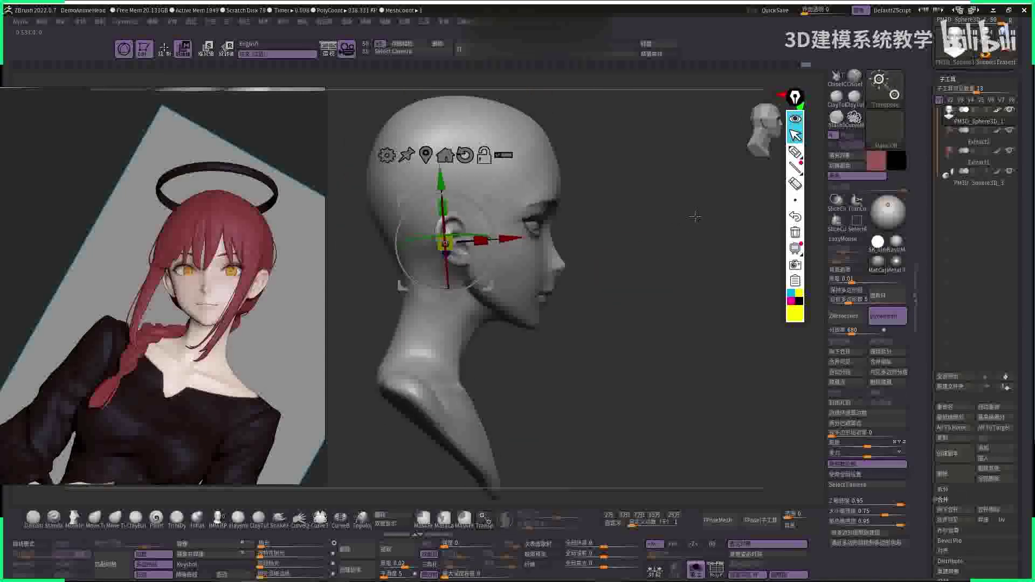
pyautogui.click(519, 153)
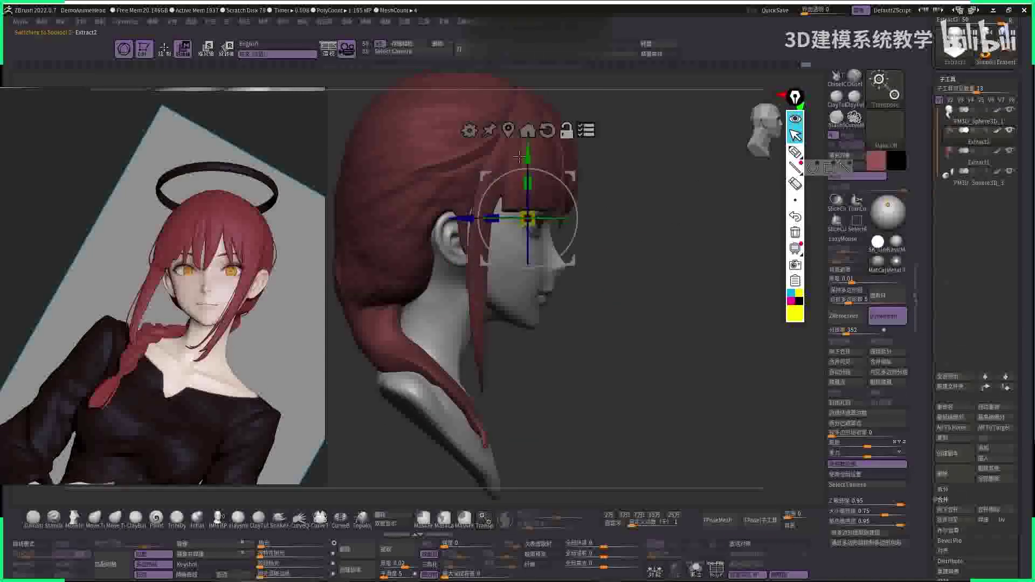
pyautogui.moveTo(723, 231); pyautogui.dragTo(604, 248, button='right')
pyautogui.keyDown('ctrl'); pyautogui.keyDown('alt'); pyautogui.keyDown('shift'); pyautogui.moveTo(463, 243); pyautogui.dragTo(678, 409); pyautogui.keyUp('shift'); pyautogui.keyUp('alt'); pyautogui.keyUp('ctrl')
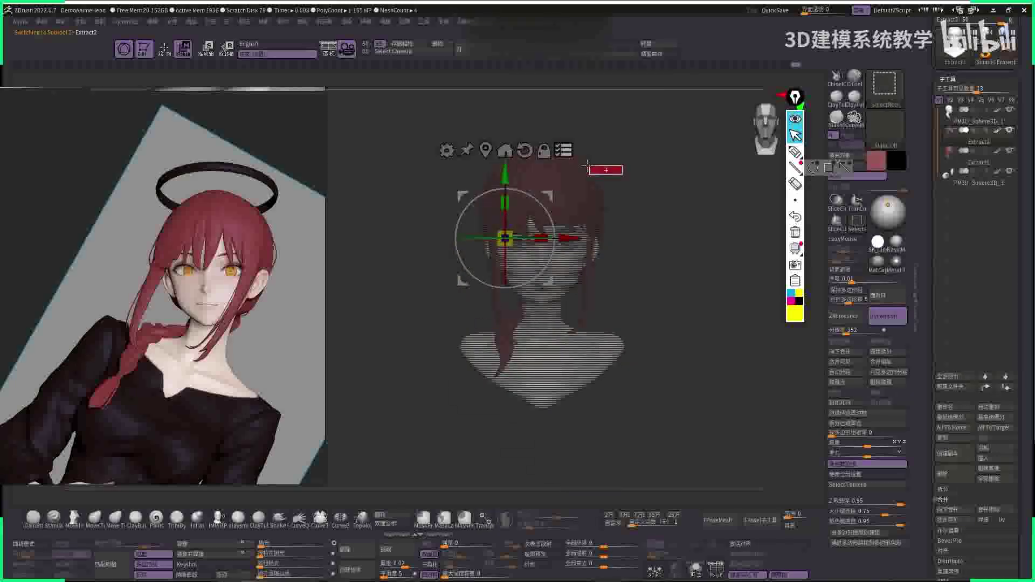
pyautogui.keyDown('ctrl'); pyautogui.moveTo(653, 143); pyautogui.dragTo(492, 139, button='right'); pyautogui.keyUp('ctrl')
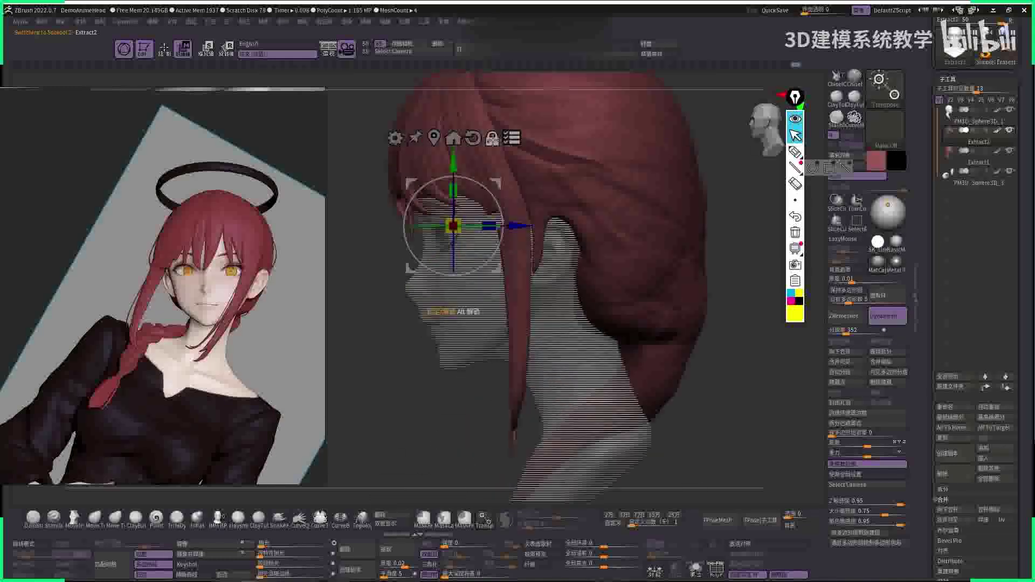
pyautogui.moveTo(445, 142); pyautogui.dragTo(451, 169)
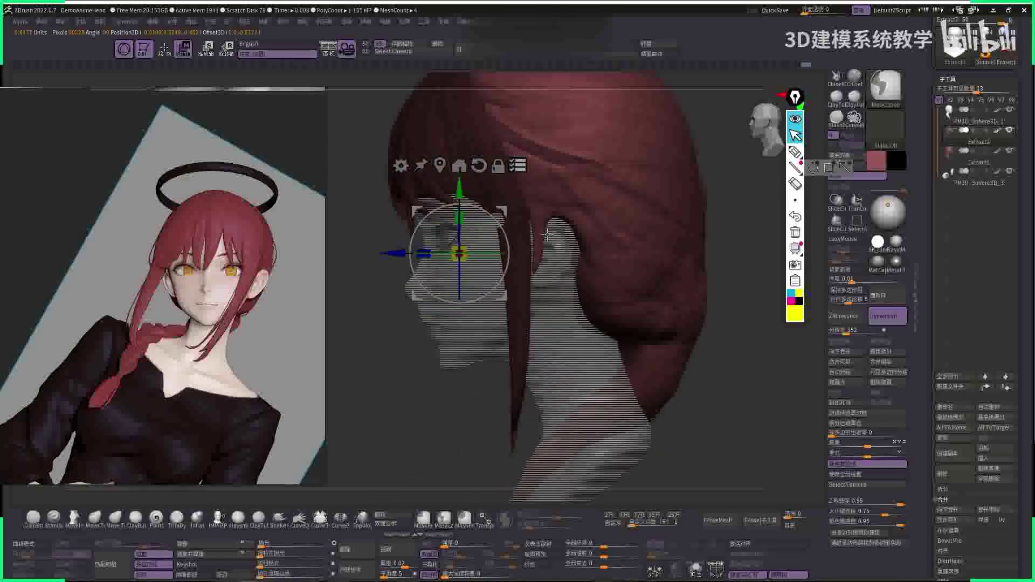
pyautogui.hotkey('ctrl', 'z')
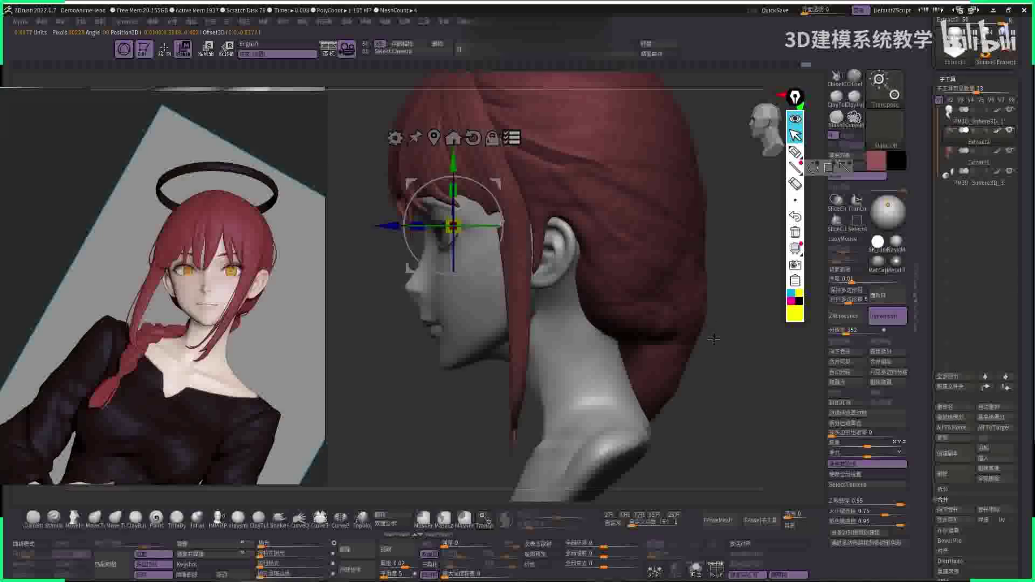
# - Transpose-scale the hair down to 0.9591 and show the front bangs over the face again
pyautogui.moveTo(713, 338); pyautogui.dragTo(702, 347, button='right')
pyautogui.keyDown('ctrl'); pyautogui.keyDown('alt'); pyautogui.keyDown('shift'); pyautogui.moveTo(661, 362); pyautogui.dragTo(458, 144); pyautogui.keyUp('shift'); pyautogui.keyUp('alt'); pyautogui.keyUp('ctrl')
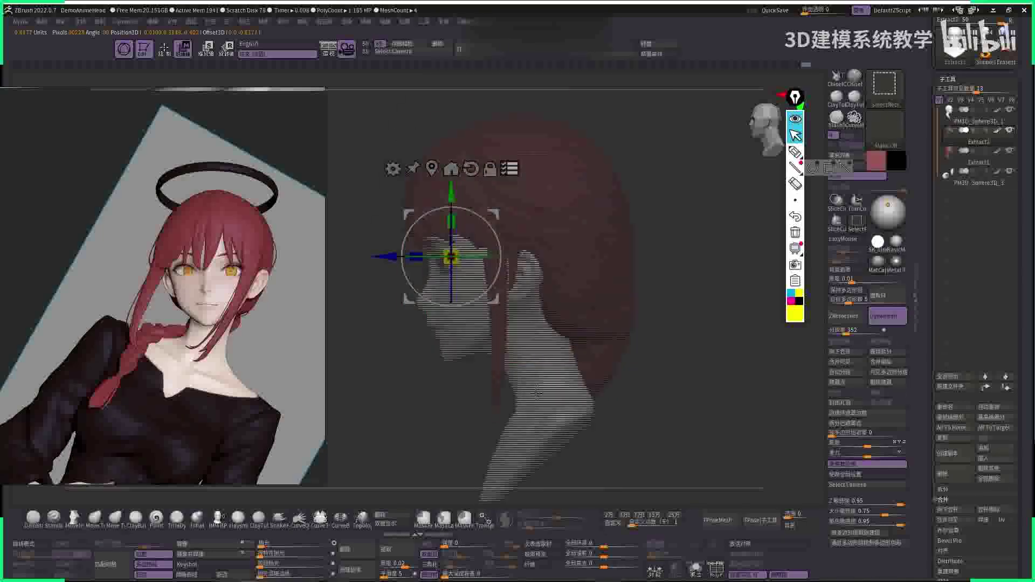
pyautogui.keyDown('shift'); pyautogui.moveTo(433, 329); pyautogui.dragTo(581, 274, button='right'); pyautogui.keyUp('shift')
pyautogui.keyDown('shift'); pyautogui.moveTo(684, 284); pyautogui.dragTo(692, 317, button='right'); pyautogui.keyUp('shift')
pyautogui.moveTo(456, 281); pyautogui.dragTo(410, 275)
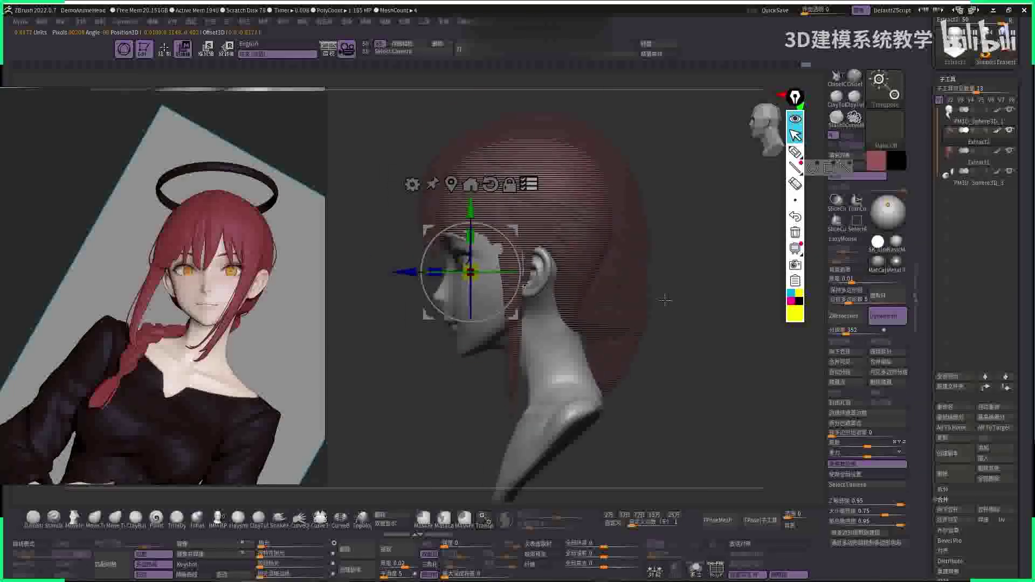
pyautogui.press('ctrl')
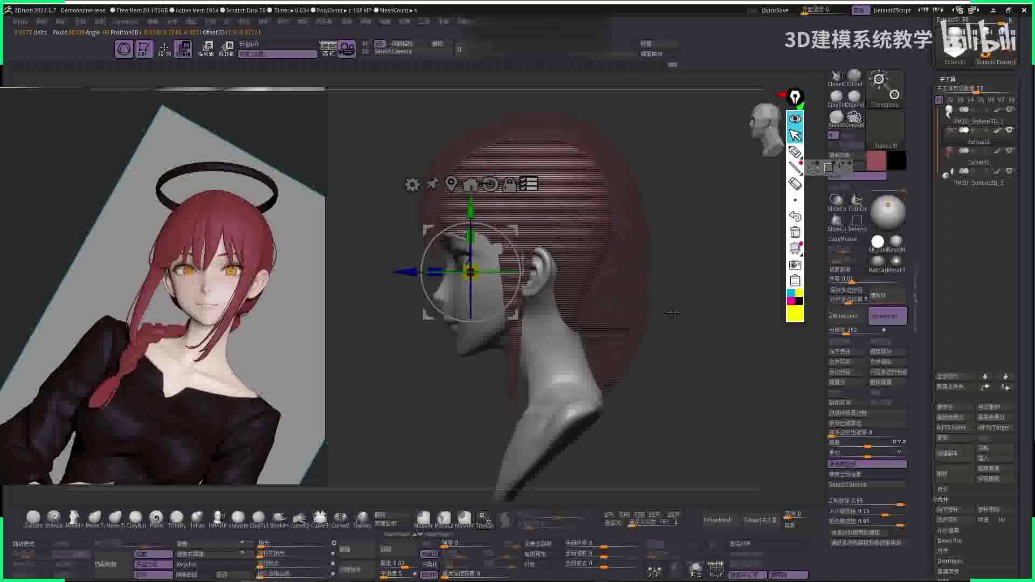
pyautogui.keyDown('ctrl'); pyautogui.click(669, 308); pyautogui.keyUp('ctrl')
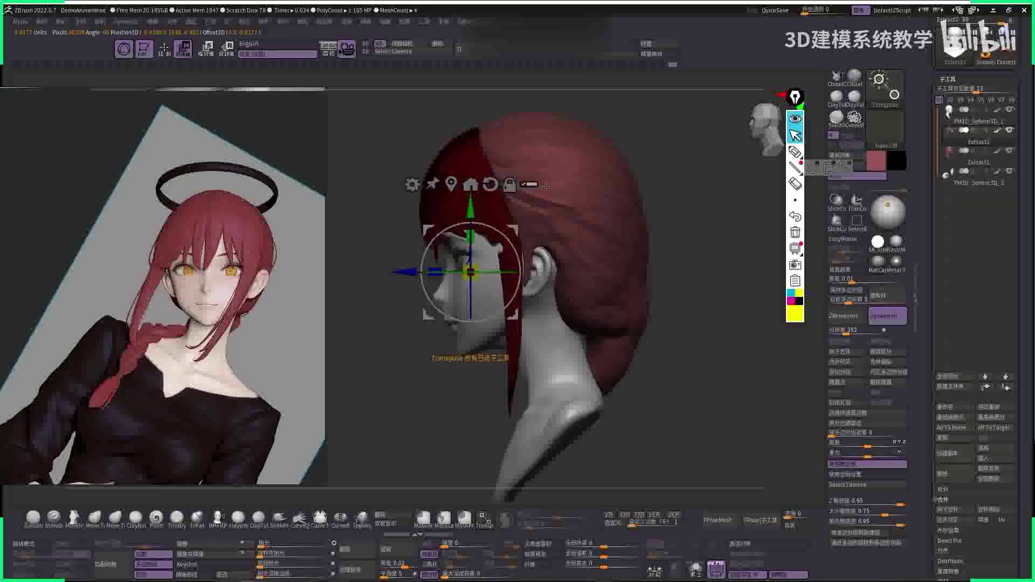
# - Select Extract2, then the PM3D_Sphere3D_3 eye, and shift the paint hue from red toward orange
pyautogui.moveTo(580, 177); pyautogui.dragTo(510, 209)
pyautogui.click(869, 160)
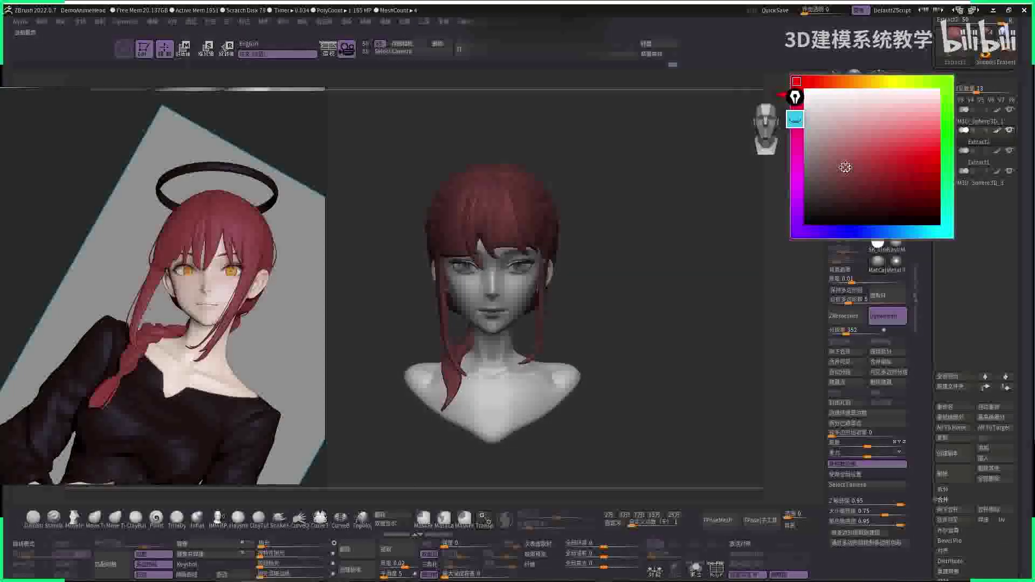
pyautogui.moveTo(730, 209); pyautogui.dragTo(723, 238)
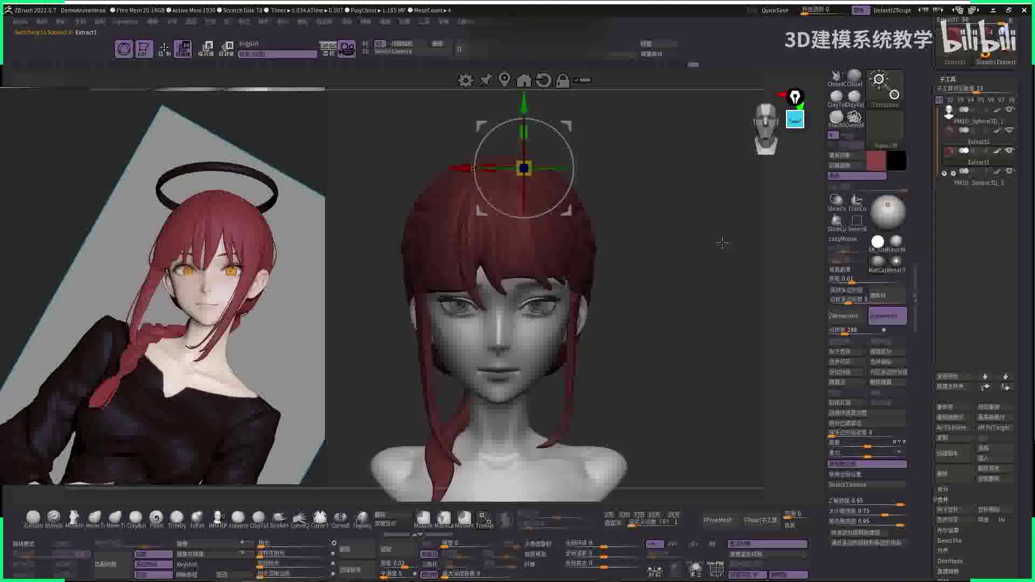
pyautogui.click(883, 156)
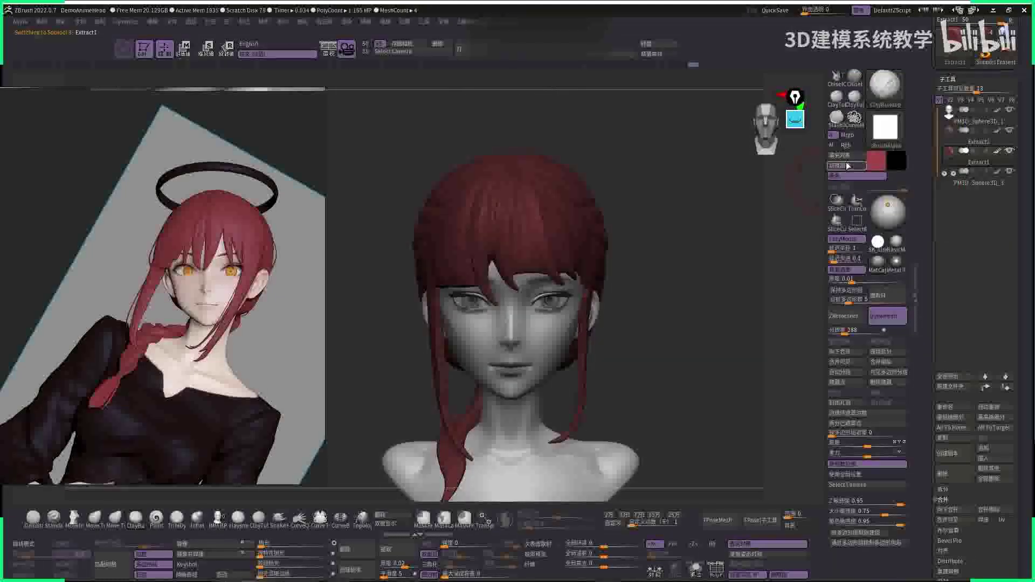
pyautogui.keyDown('alt'); pyautogui.click(564, 227); pyautogui.keyUp('alt')
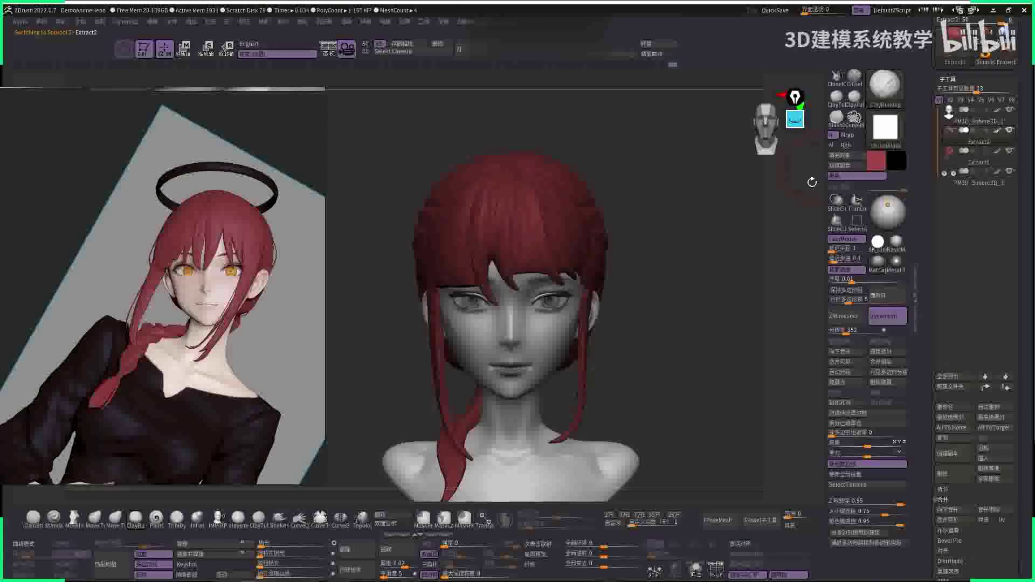
pyautogui.moveTo(701, 254); pyautogui.dragTo(847, 161)
pyautogui.keyDown('alt'); pyautogui.click(534, 279); pyautogui.keyUp('alt')
pyautogui.click(876, 160)
pyautogui.moveTo(846, 80); pyautogui.dragTo(839, 81)
# - Switch to the Paint brush and pick a light peach paint colour leaning orange
pyautogui.click(875, 128)
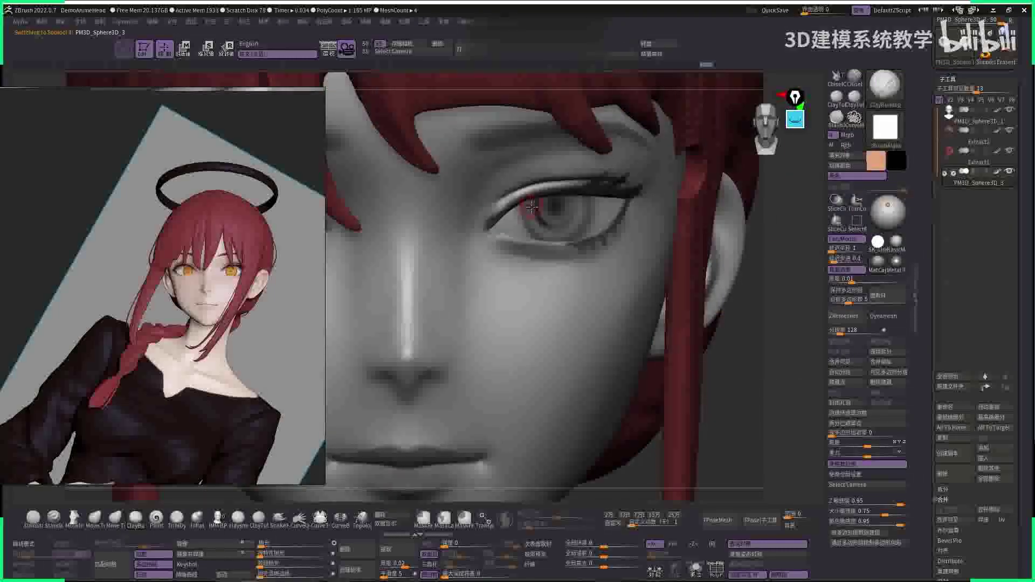
pyautogui.press('b')
pyautogui.press('p')
pyautogui.press('a')
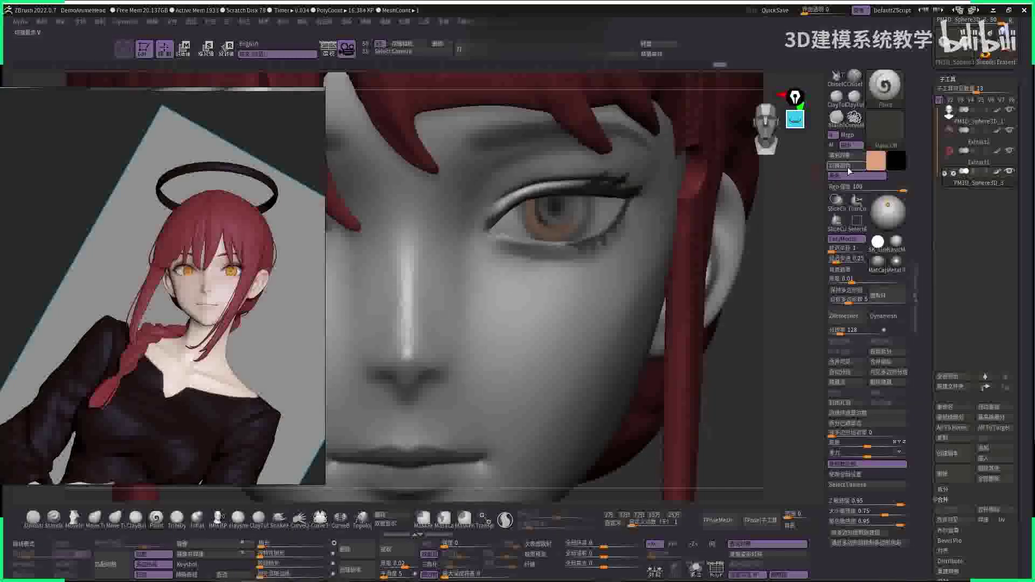
pyautogui.click(875, 160)
pyautogui.moveTo(847, 82); pyautogui.dragTo(854, 82)
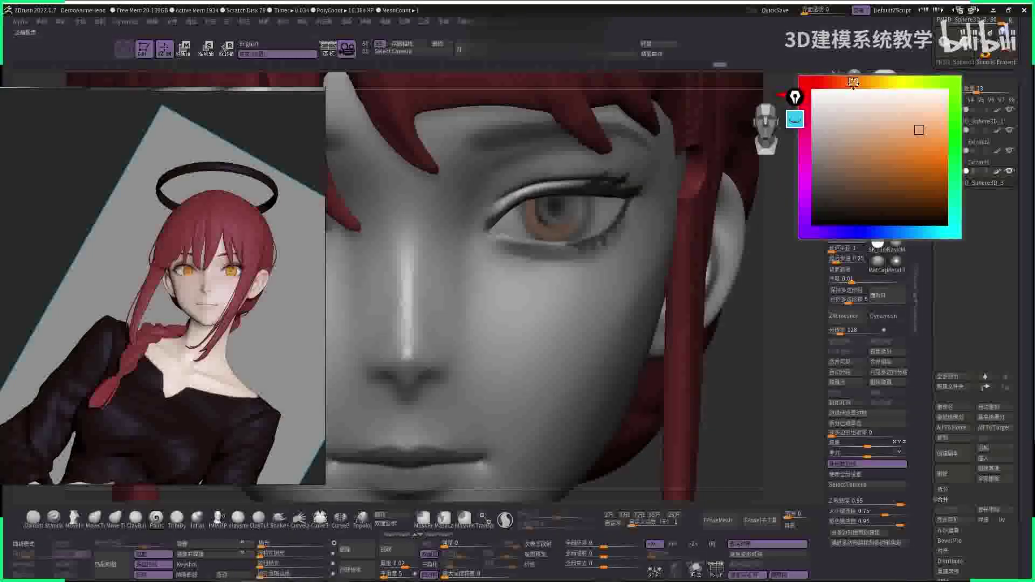
pyautogui.click(898, 119)
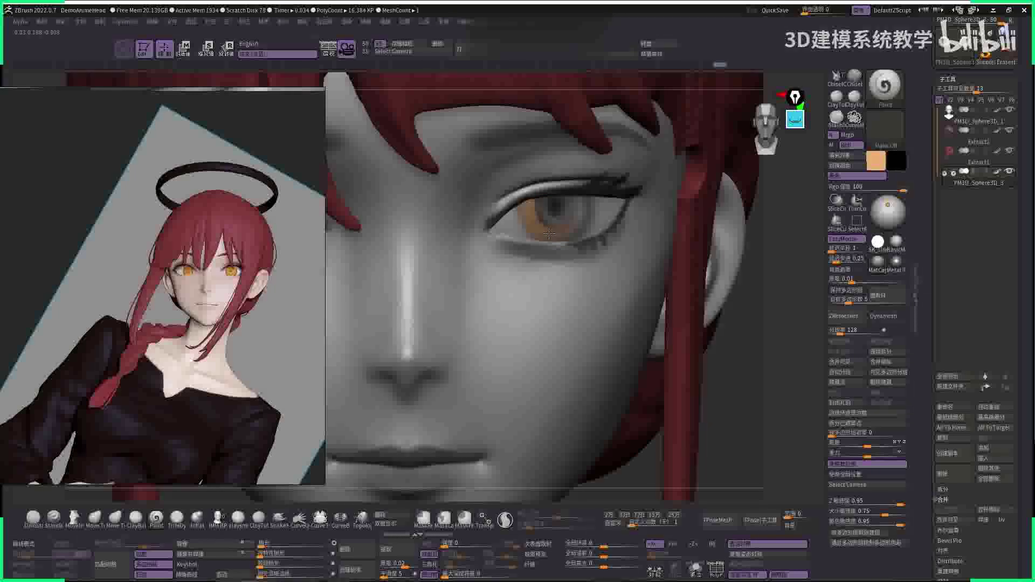
# - Undo a trial iris mask and redo the orange iris paint with LazyMouse on
pyautogui.keyDown('ctrl'); pyautogui.moveTo(549, 205); pyautogui.dragTo(532, 207); pyautogui.keyUp('ctrl')
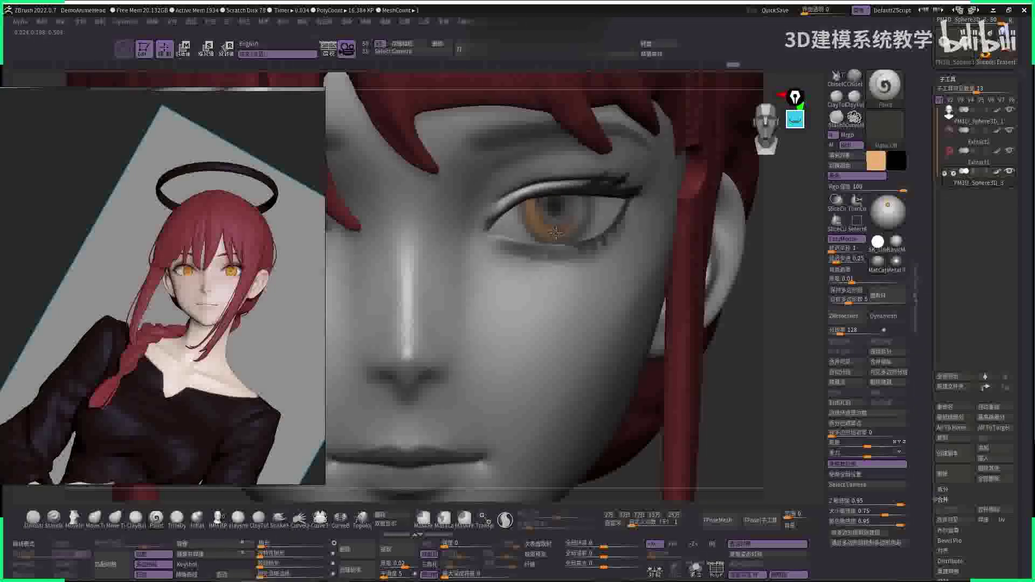
pyautogui.moveTo(733, 65); pyautogui.dragTo(721, 66)
pyautogui.hotkey('ctrl', 'z')
pyautogui.press('l')
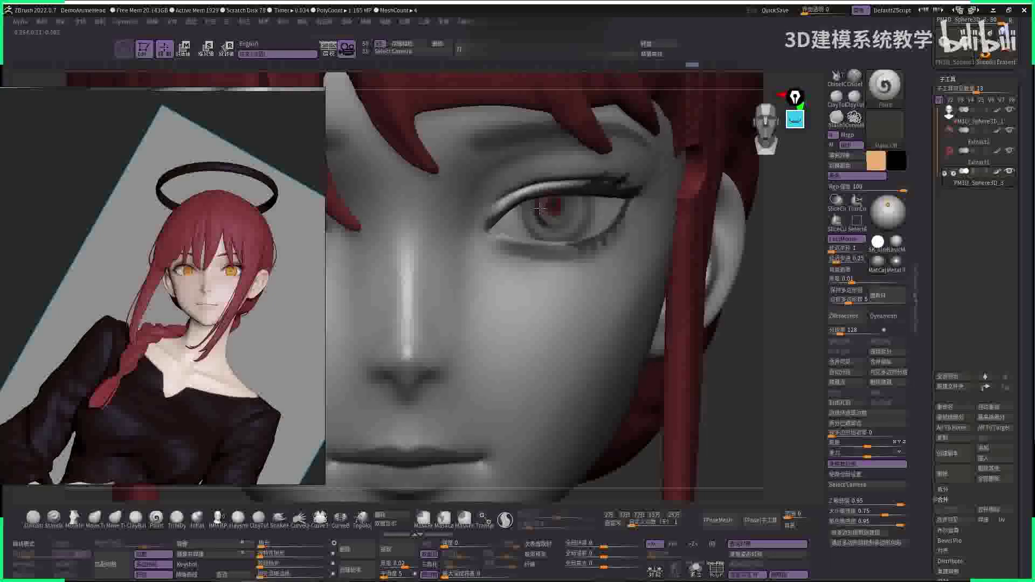
pyautogui.hotkey('ctrl', 'shift', 'z')
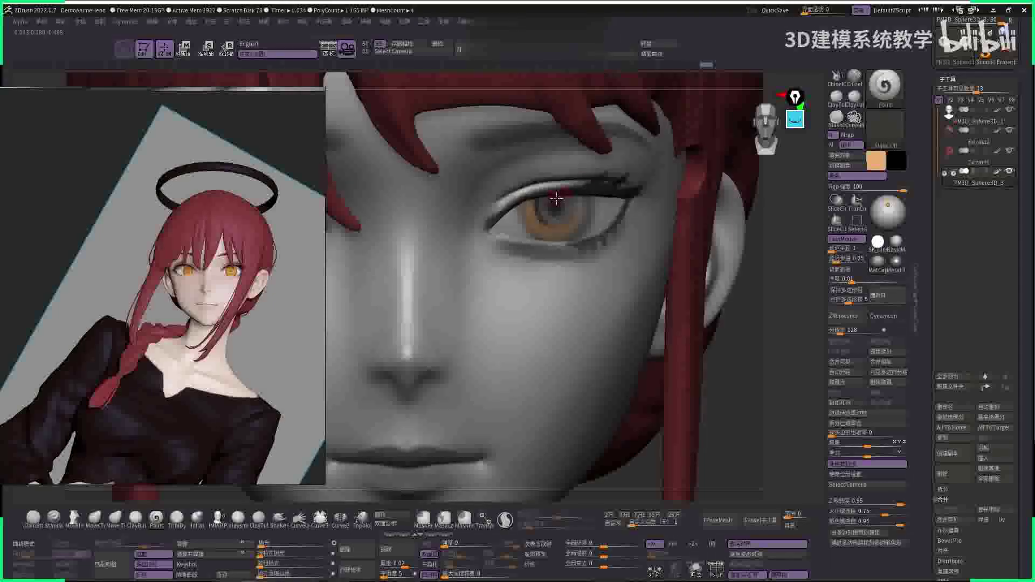
pyautogui.hotkey('ctrl', 'shift', 'z')
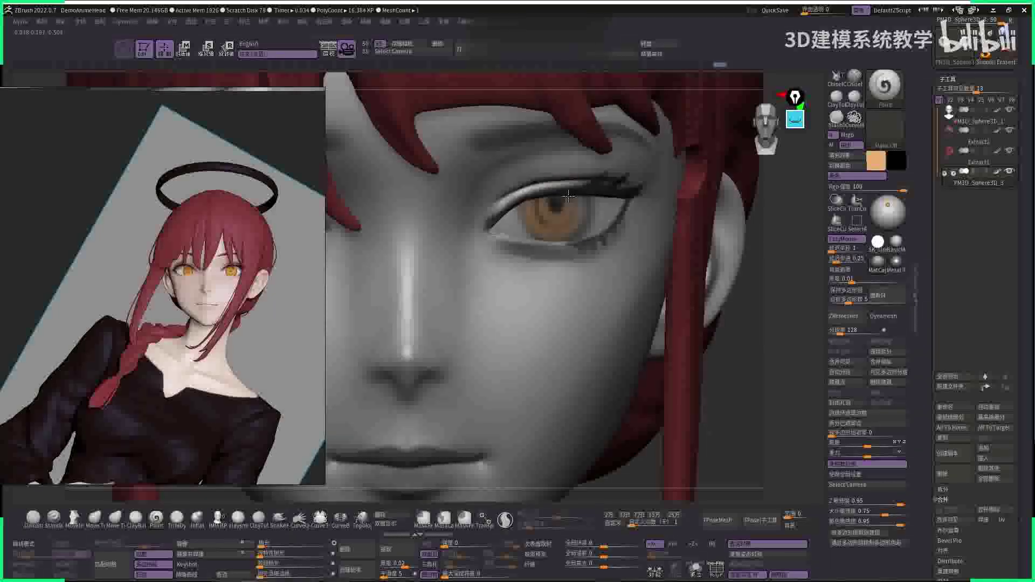
# - Frame the whole head and pick a near-black paint colour
pyautogui.press('f')
pyautogui.scroll(5, 659, 278)
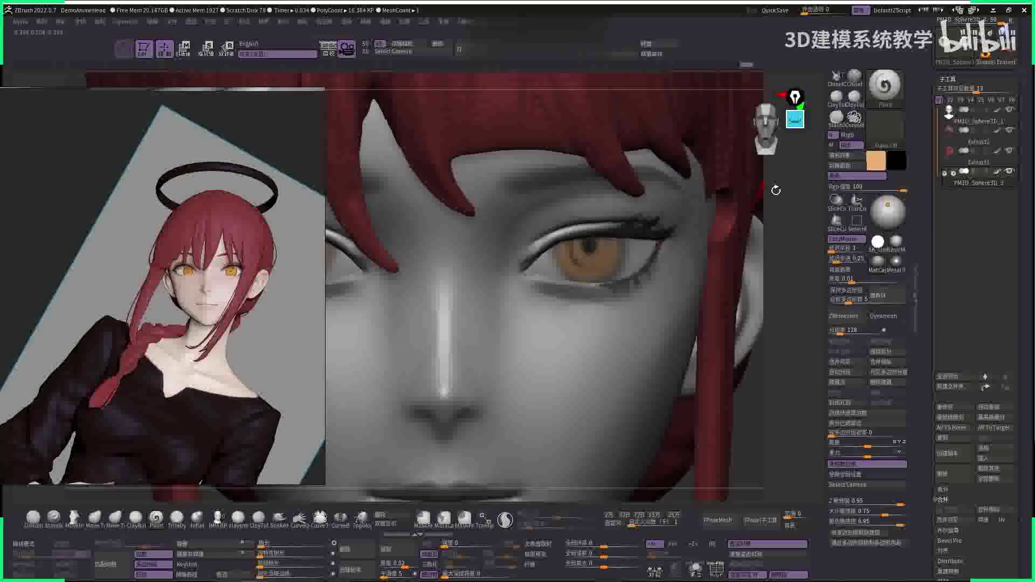
pyautogui.click(874, 160)
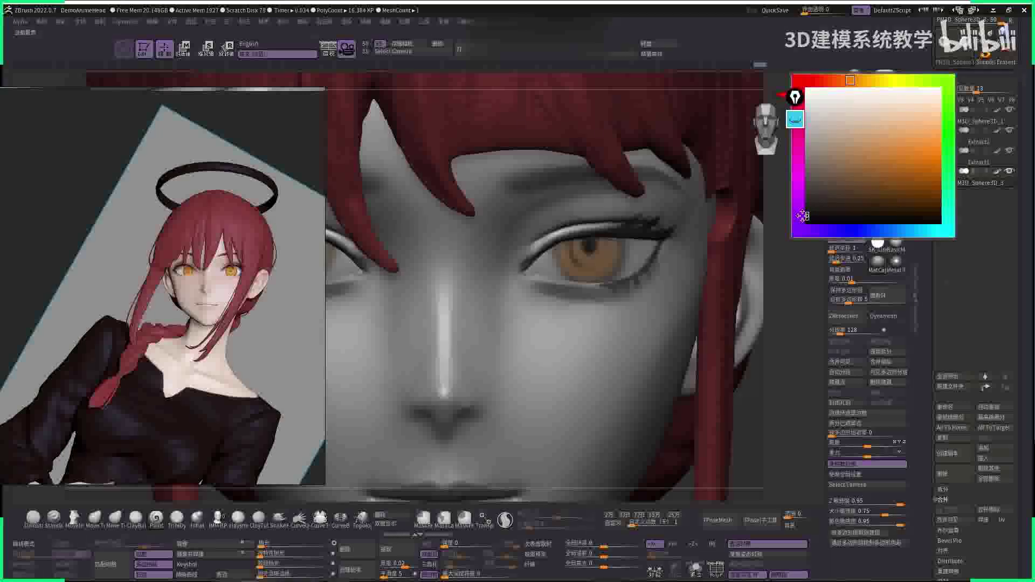
pyautogui.click(804, 216)
pyautogui.scroll(3, 547, 259)
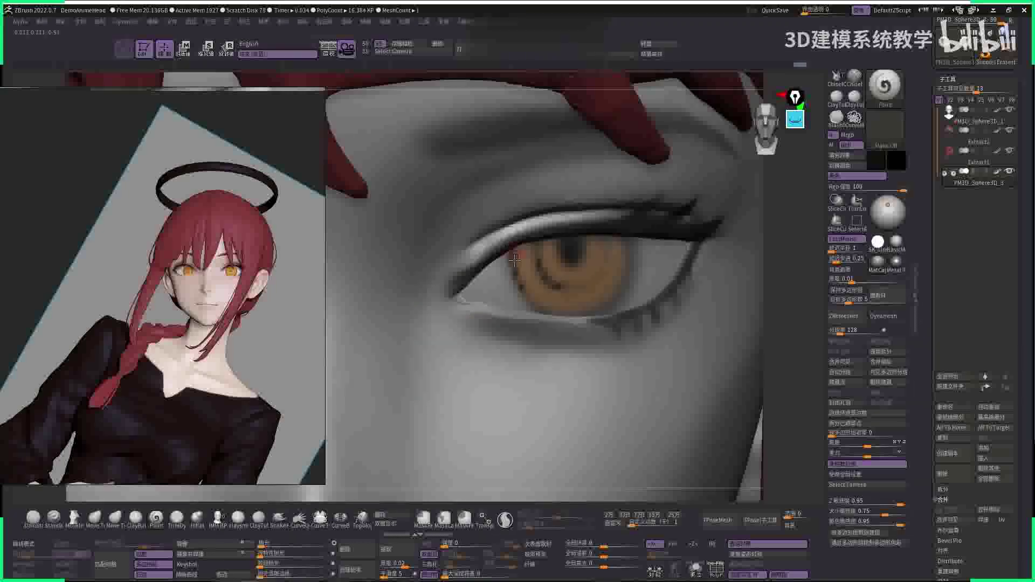
# - Dab paint on the lower iris, then paint over its light ring in pale yellow
pyautogui.click(557, 306)
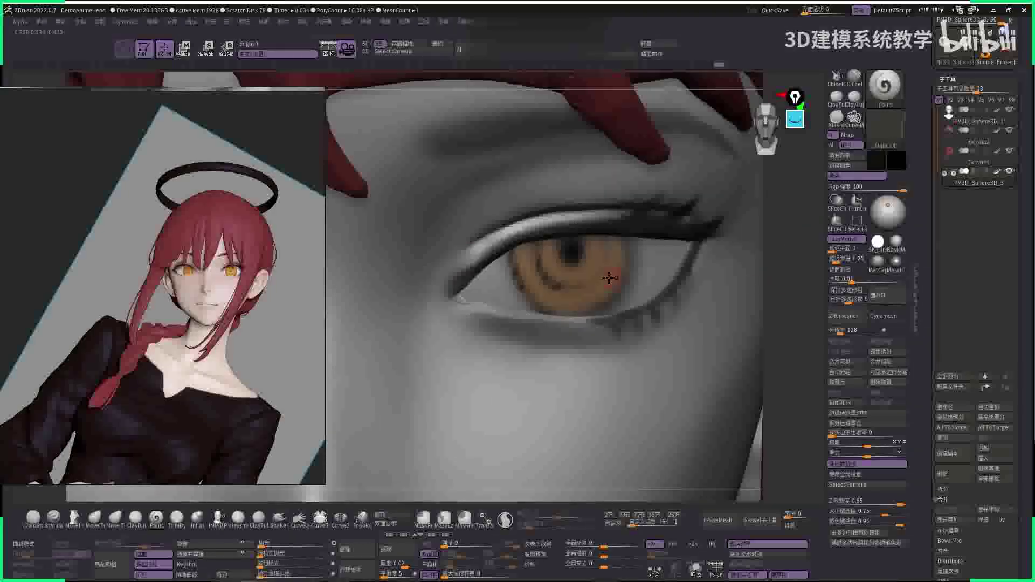
pyautogui.click(844, 176)
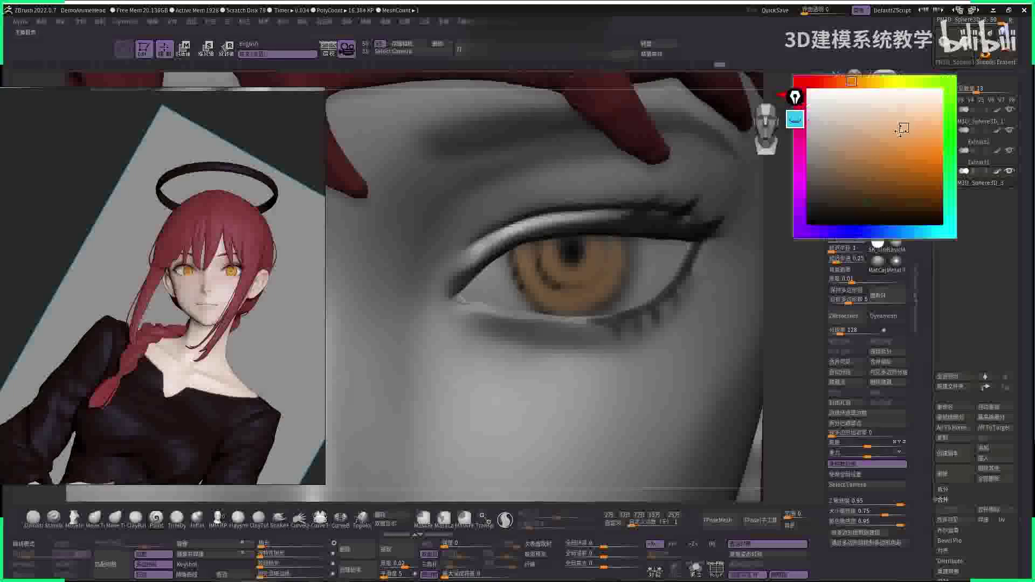
pyautogui.click(863, 82)
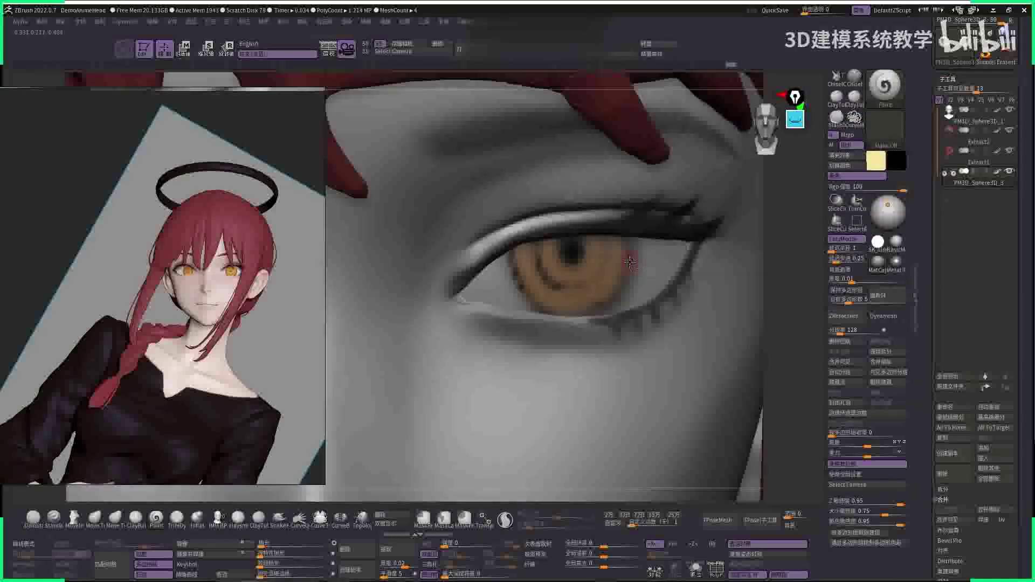
pyautogui.keyDown('alt'); pyautogui.click(614, 267); pyautogui.keyUp('alt')
pyautogui.moveTo(575, 271); pyautogui.dragTo(555, 254)
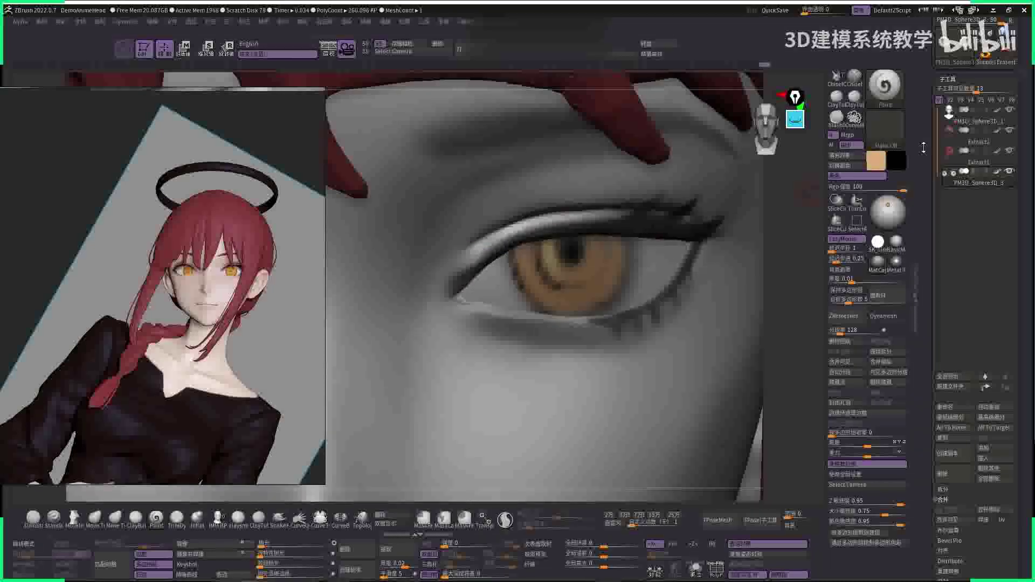
# - Pick salmon and then orange paint colours for the iris edge
pyautogui.click(872, 166)
pyautogui.click(890, 130)
pyautogui.press('space')
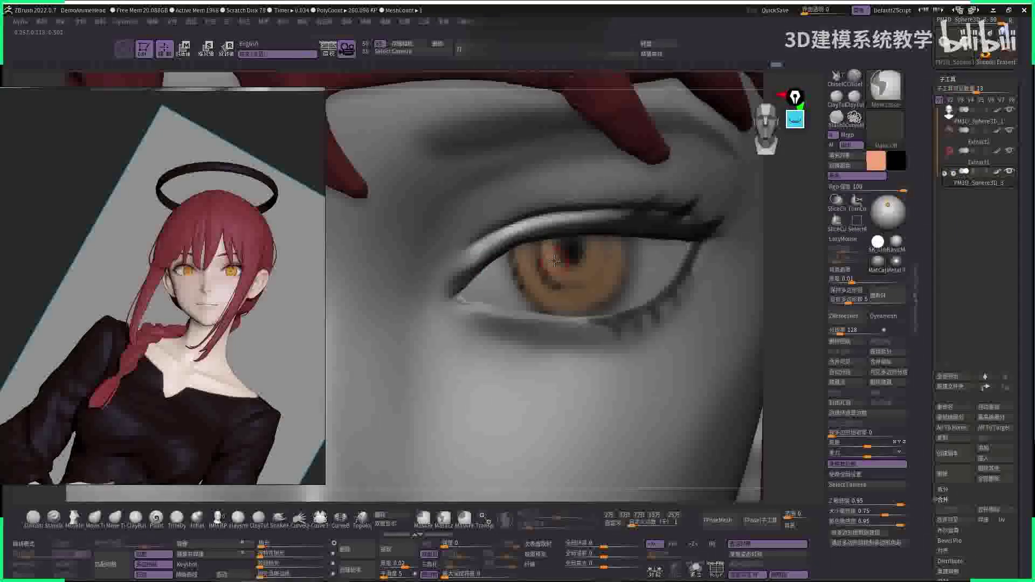
pyautogui.click(881, 164)
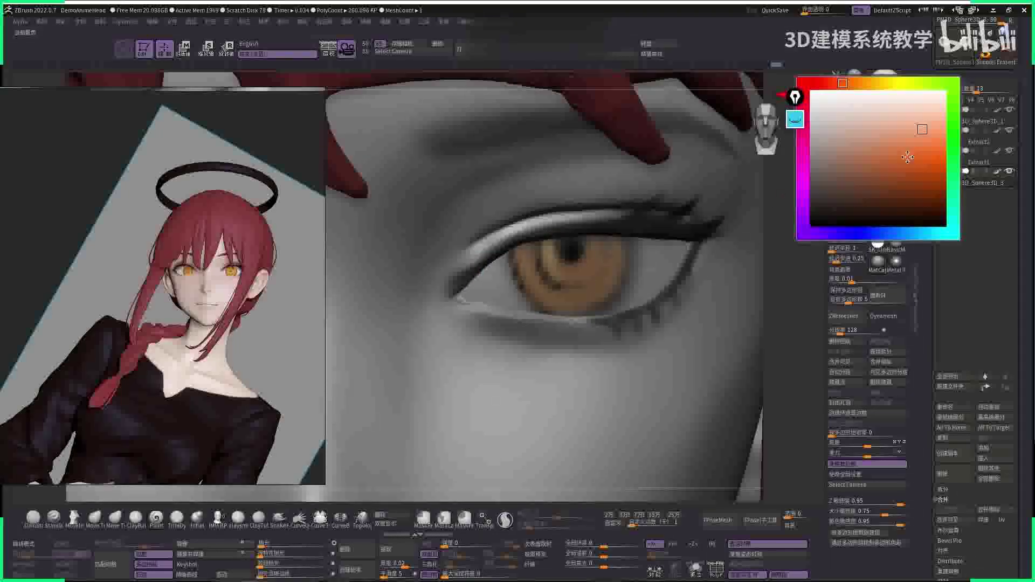
pyautogui.click(917, 159)
pyautogui.press('space')
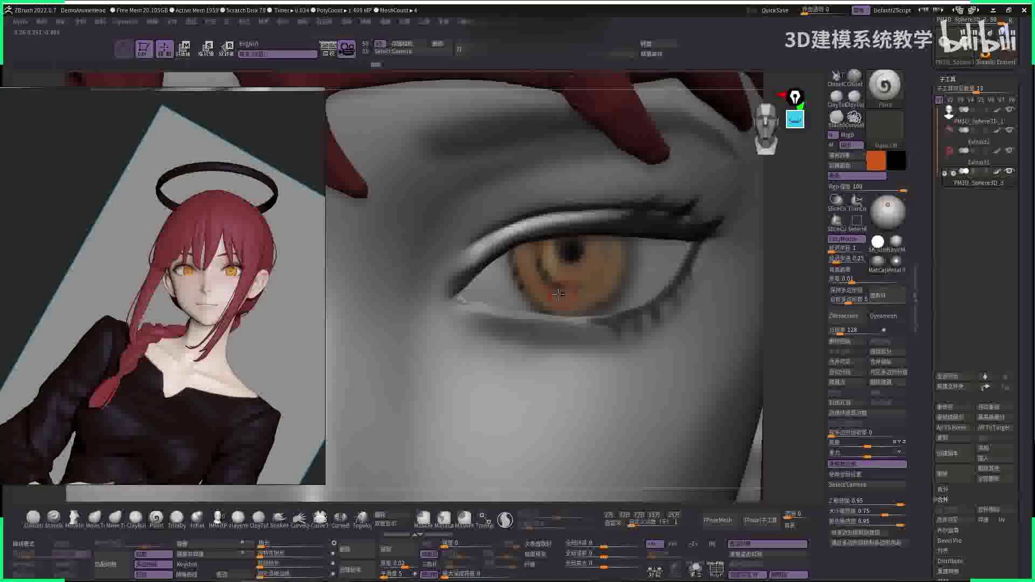
# - Shift the paint colour toward yellow, adjust its shade, and undo a reddish blotch on the iris
pyautogui.click(877, 160)
pyautogui.moveTo(860, 76)
pyautogui.mouseDown()
pyautogui.moveTo(903, 90)
pyautogui.moveTo(928, 129)
pyautogui.mouseUp()
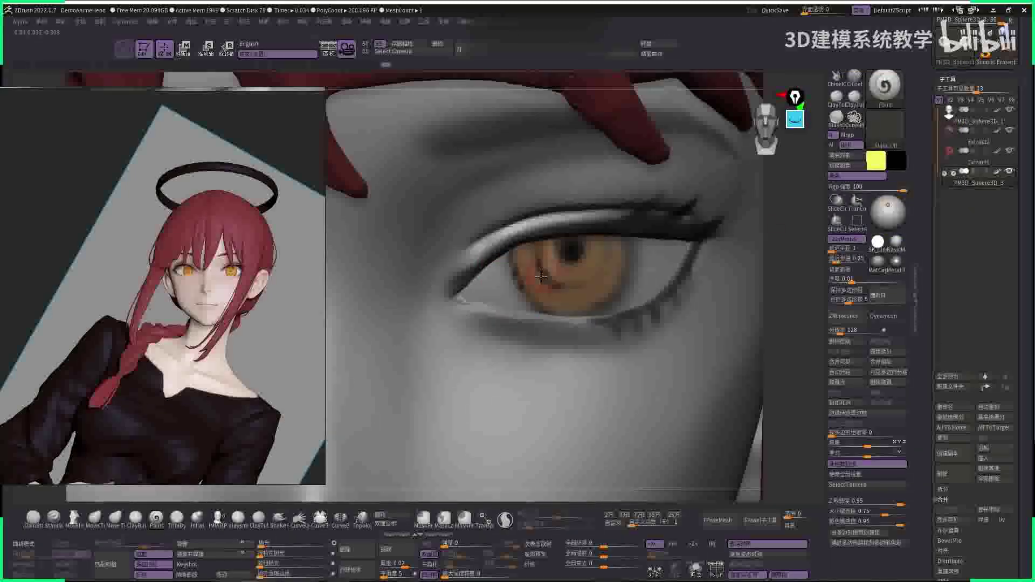
pyautogui.click(876, 161)
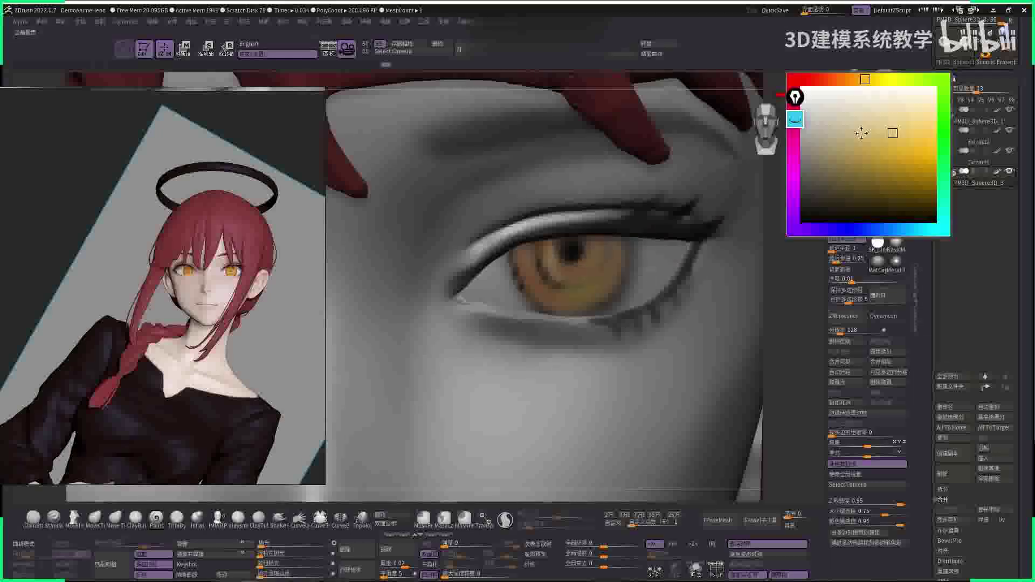
pyautogui.moveTo(867, 131); pyautogui.dragTo(891, 132)
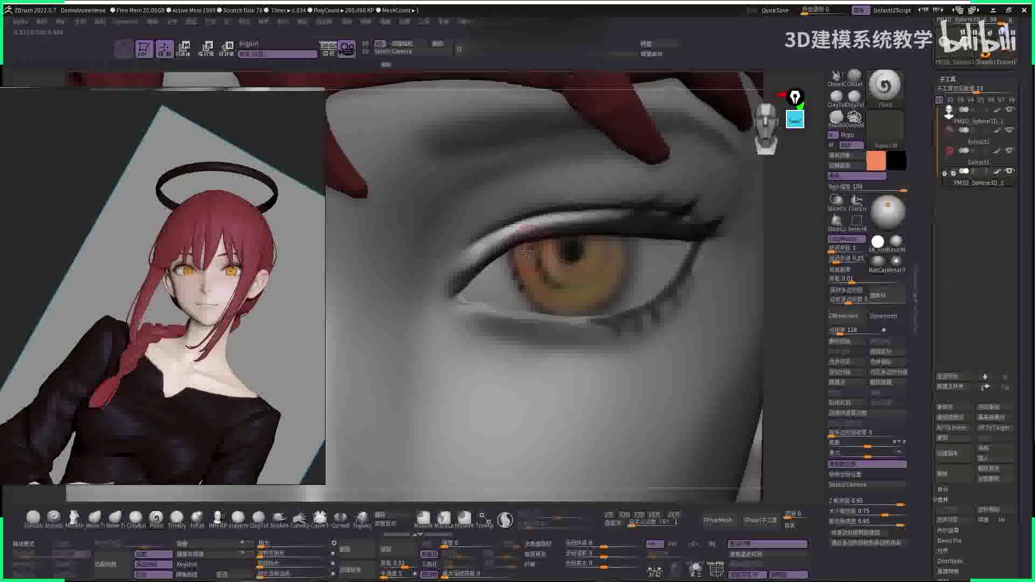
pyautogui.press('space')
pyautogui.hotkey('ctrl', 'z')
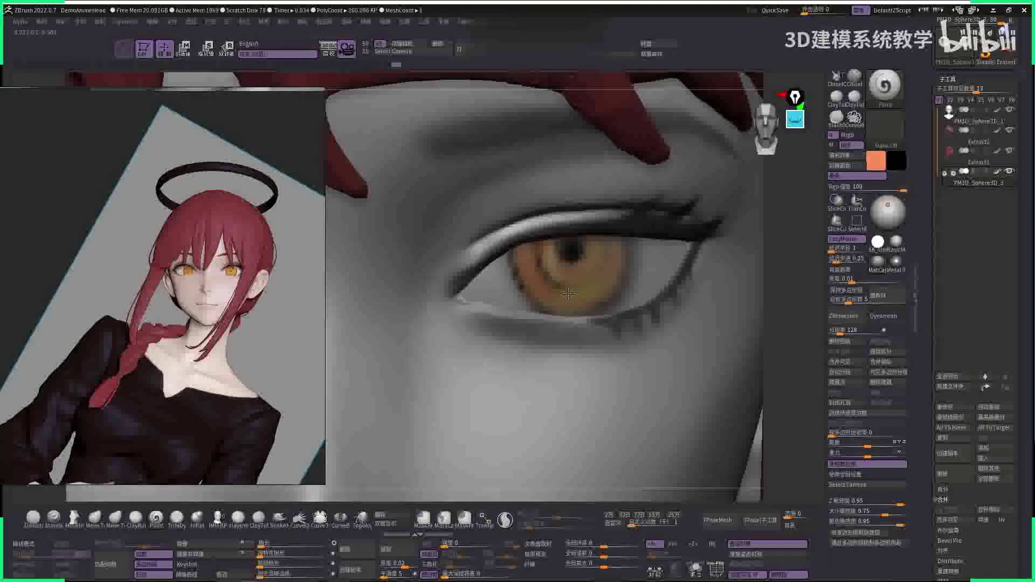
# - Sample the dark pupil colour and paint a reddish stroke along the iris's left edge
pyautogui.moveTo(877, 164)
pyautogui.mouseDown()
pyautogui.moveTo(802, 218)
pyautogui.moveTo(568, 237)
pyautogui.moveTo(568, 253)
pyautogui.moveTo(537, 242)
pyautogui.moveTo(547, 269)
pyautogui.moveTo(537, 245)
pyautogui.moveTo(539, 260)
pyautogui.moveTo(560, 273)
pyautogui.moveTo(537, 239)
pyautogui.mouseUp()
pyautogui.press('space')
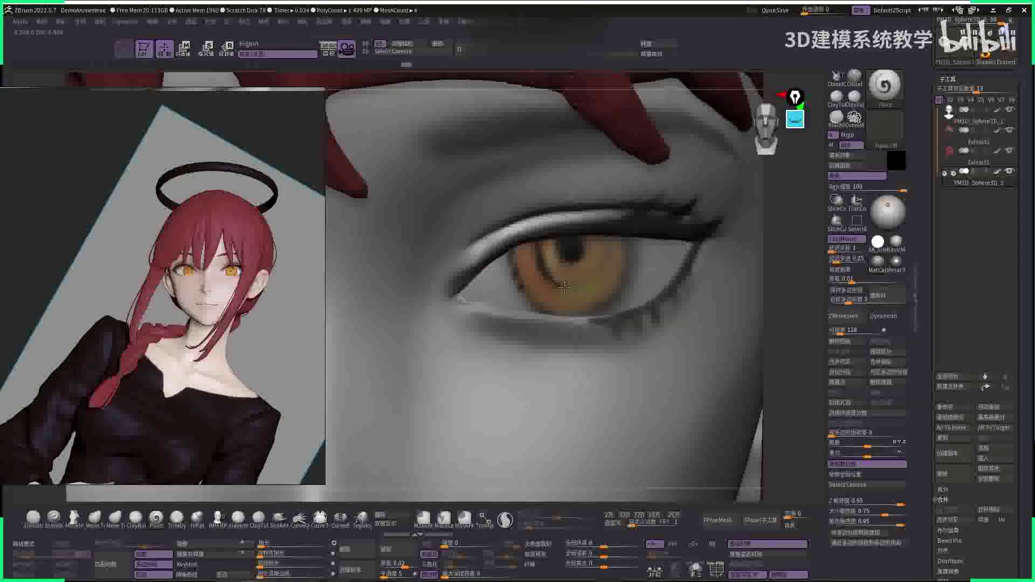
pyautogui.moveTo(564, 286)
pyautogui.mouseDown()
pyautogui.moveTo(538, 240)
pyautogui.moveTo(545, 269)
pyautogui.moveTo(520, 265)
pyautogui.moveTo(512, 248)
pyautogui.moveTo(525, 286)
pyautogui.moveTo(535, 283)
pyautogui.moveTo(515, 249)
pyautogui.moveTo(523, 271)
pyautogui.mouseUp()
pyautogui.hotkey('ctrl', 'z')
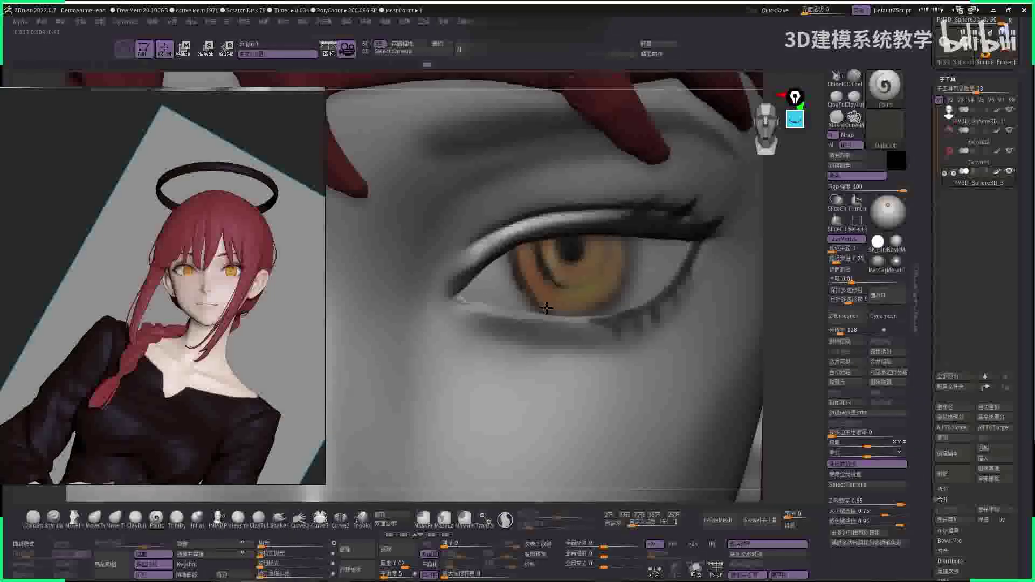
pyautogui.moveTo(547, 308); pyautogui.dragTo(515, 249)
# - Zoom in on the eye and pick black as the paint colour
pyautogui.press('f')
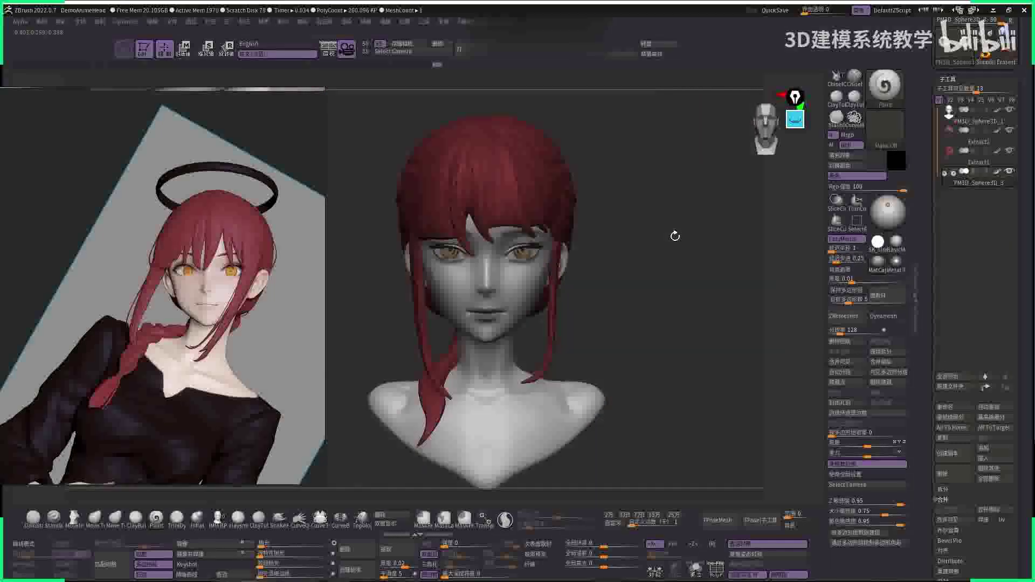
pyautogui.keyDown('ctrl'); pyautogui.moveTo(672, 231); pyautogui.dragTo(602, 255, button='right'); pyautogui.keyUp('ctrl')
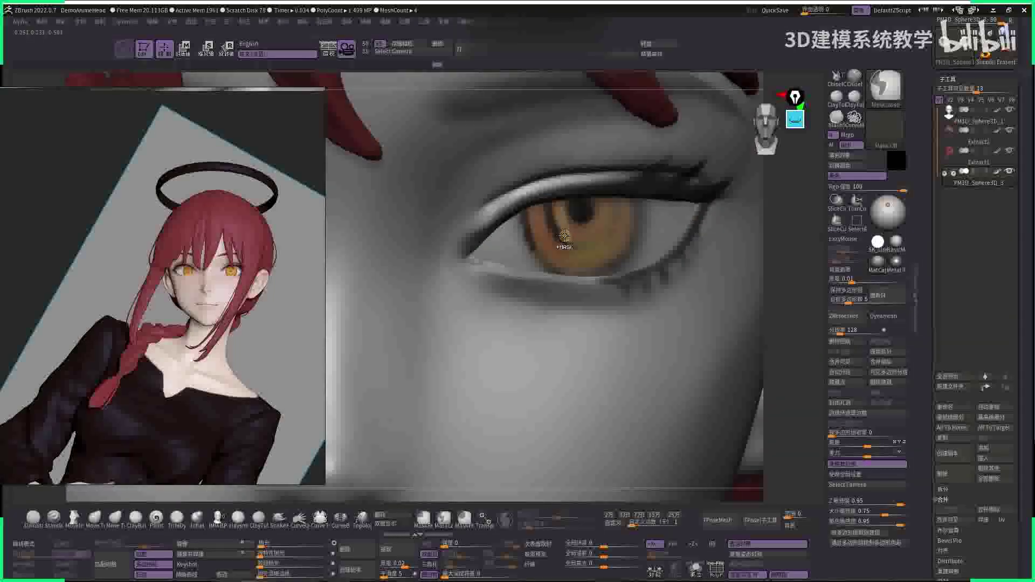
pyautogui.press('space')
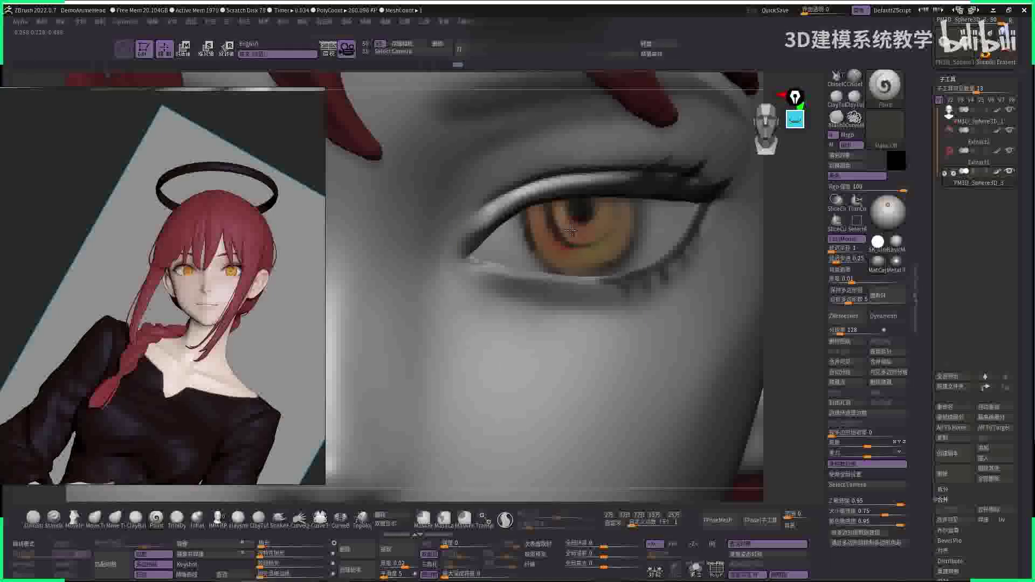
pyautogui.press('ctrl')
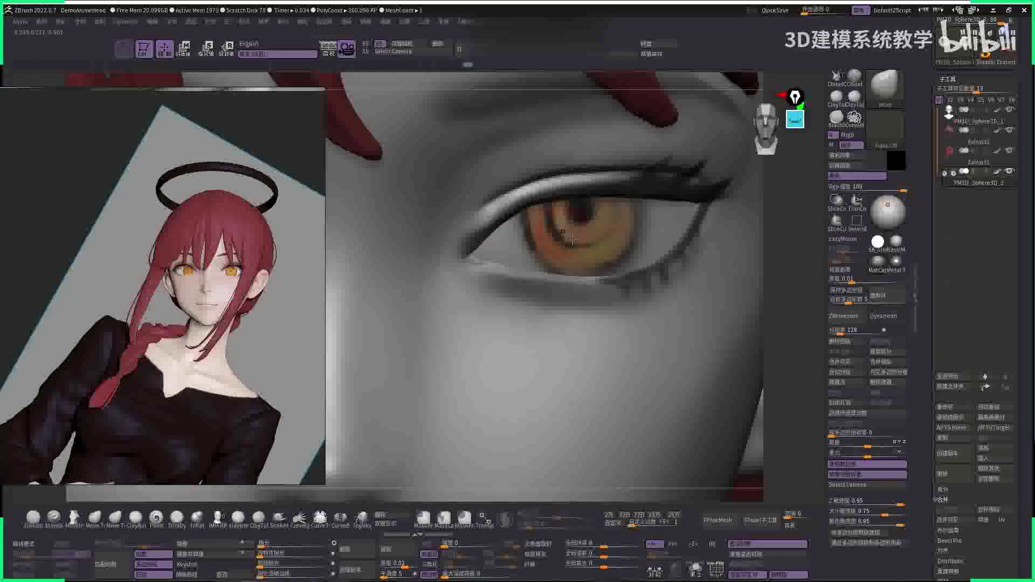
pyautogui.press('space')
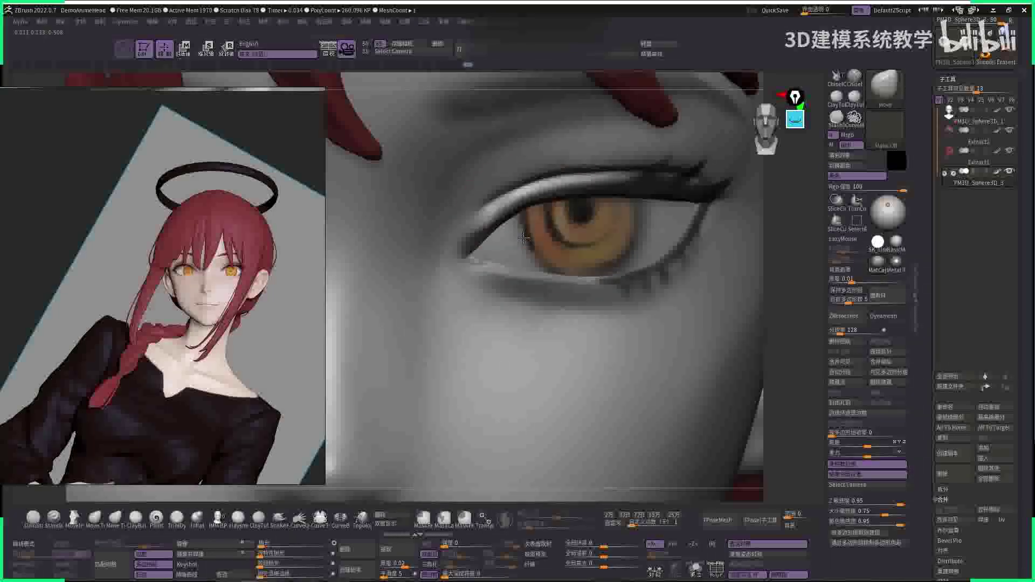
pyautogui.keyDown('ctrl'); pyautogui.moveTo(717, 242); pyautogui.dragTo(599, 248, button='right'); pyautogui.keyUp('ctrl')
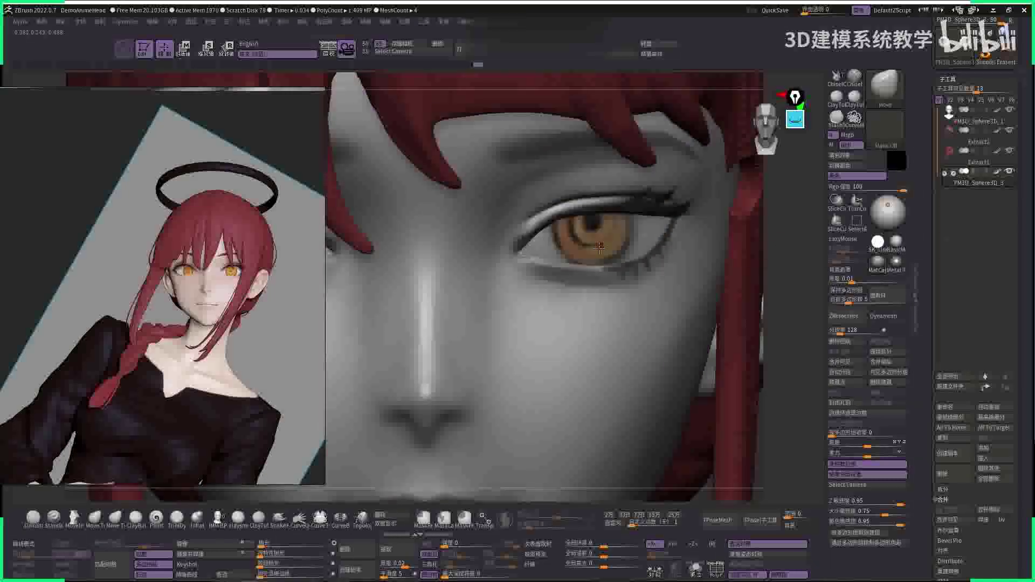
pyautogui.click(877, 160)
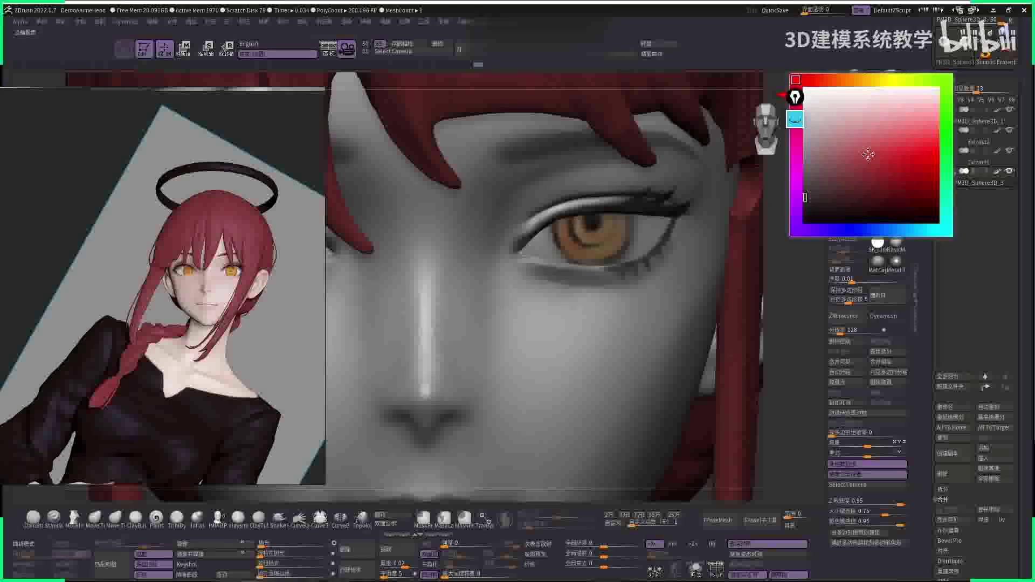
pyautogui.click(855, 227)
# - Choose a different brush from the name-filtered brush list and set the paint colour to white
pyautogui.keyDown('ctrl'); pyautogui.moveTo(604, 237); pyautogui.dragTo(595, 218, button='right'); pyautogui.keyUp('ctrl')
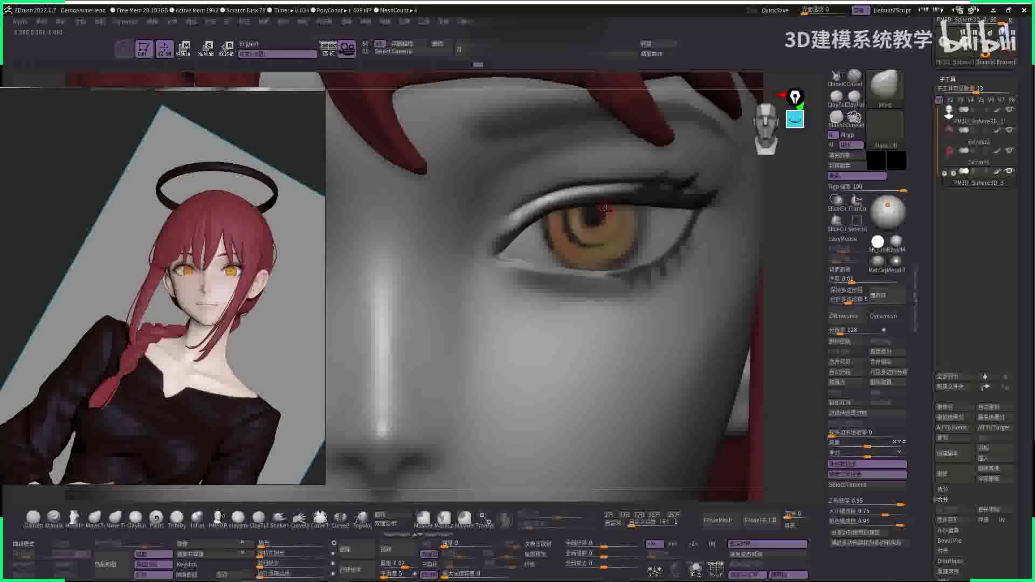
pyautogui.press('b')
pyautogui.press('i')
pyautogui.press('n')
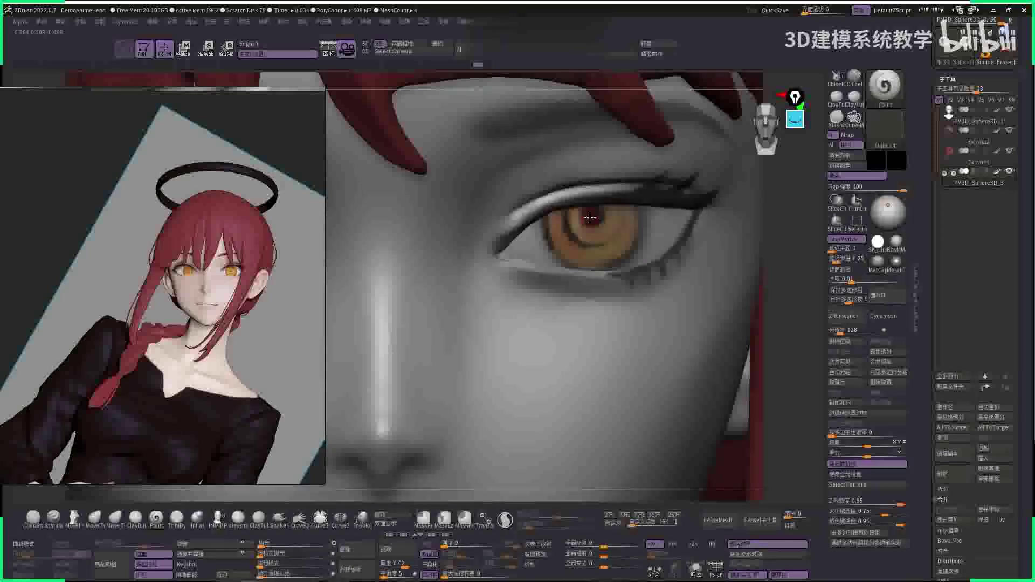
pyautogui.click(797, 95)
pyautogui.click(808, 90)
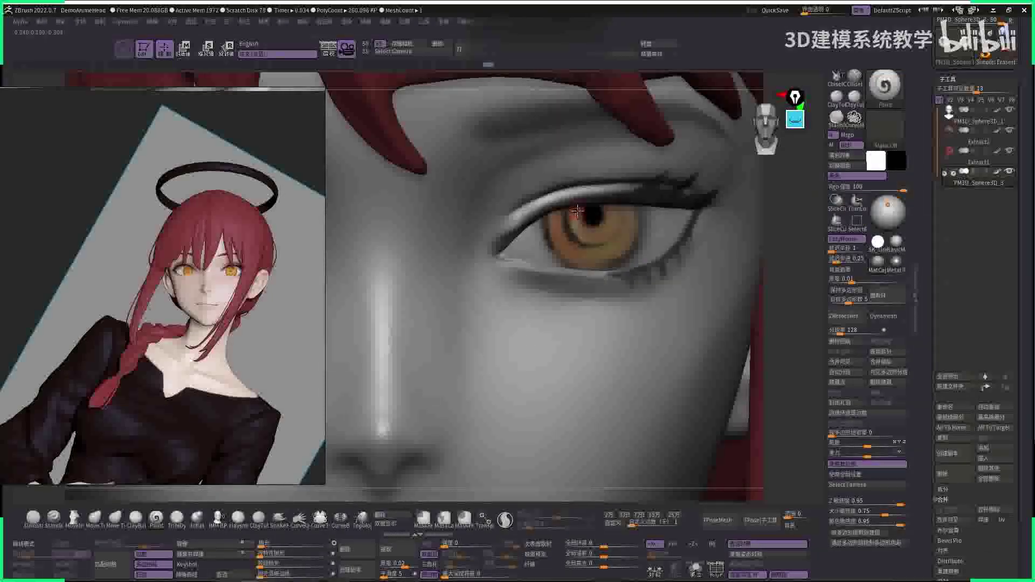
# - Frame the face around the eyes and try dark paint colours from the colour picker
pyautogui.press('f')
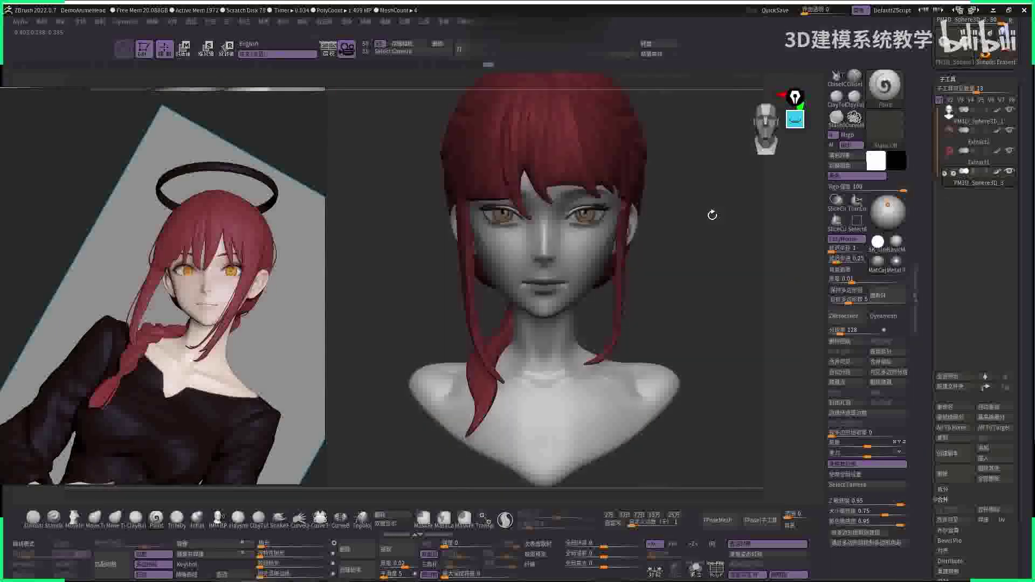
pyautogui.keyDown('alt'); pyautogui.moveTo(776, 318); pyautogui.dragTo(742, 280); pyautogui.keyUp('alt')
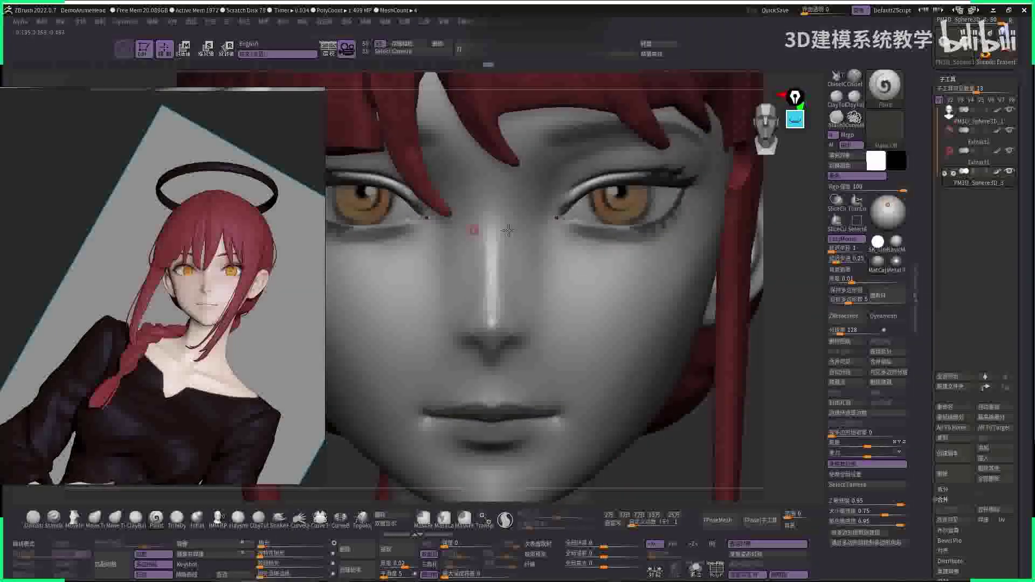
pyautogui.keyDown('alt'); pyautogui.moveTo(464, 195); pyautogui.dragTo(418, 221); pyautogui.keyUp('alt')
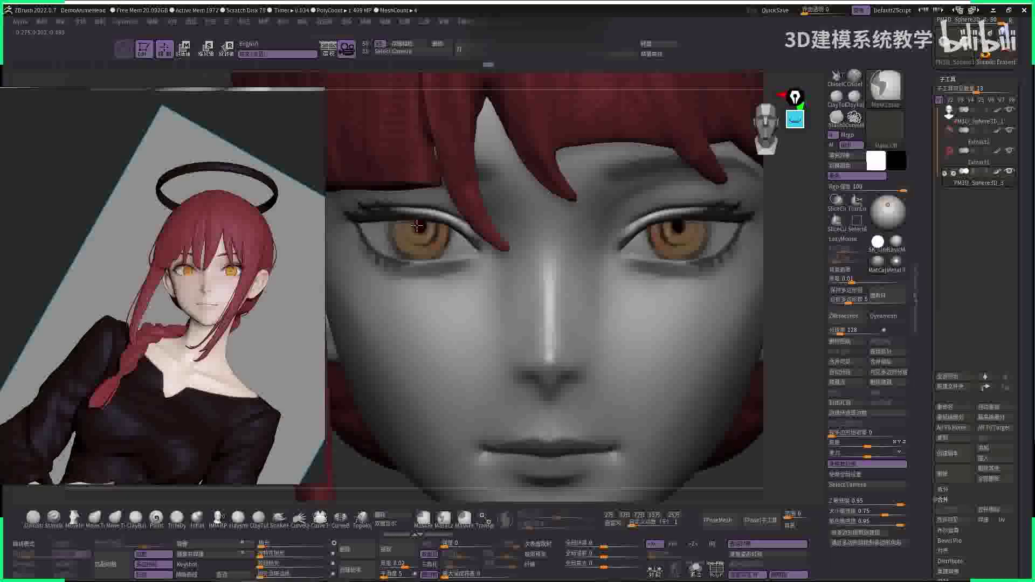
pyautogui.click(876, 160)
pyautogui.click(806, 211)
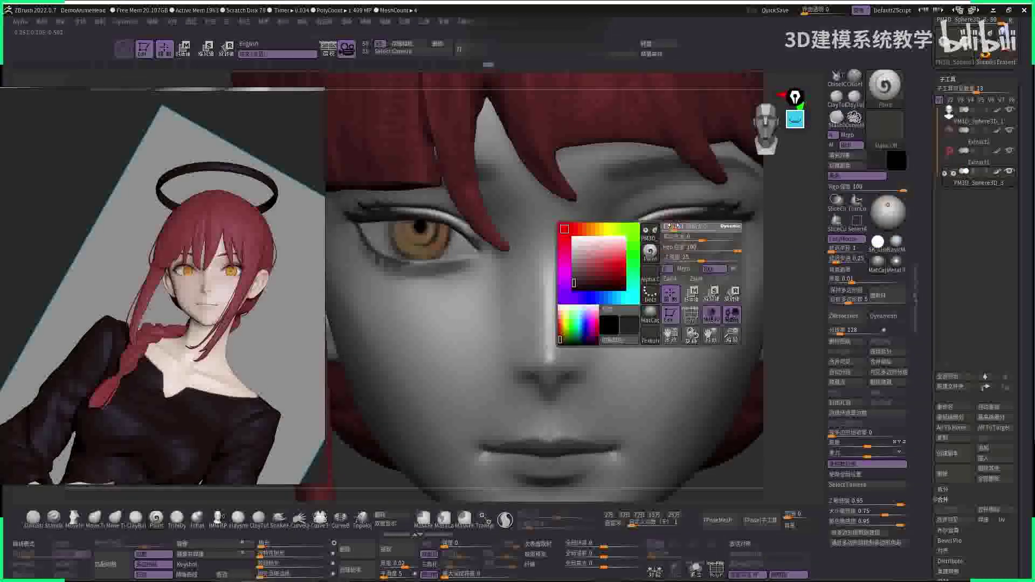
pyautogui.press('c')
pyautogui.click(638, 246)
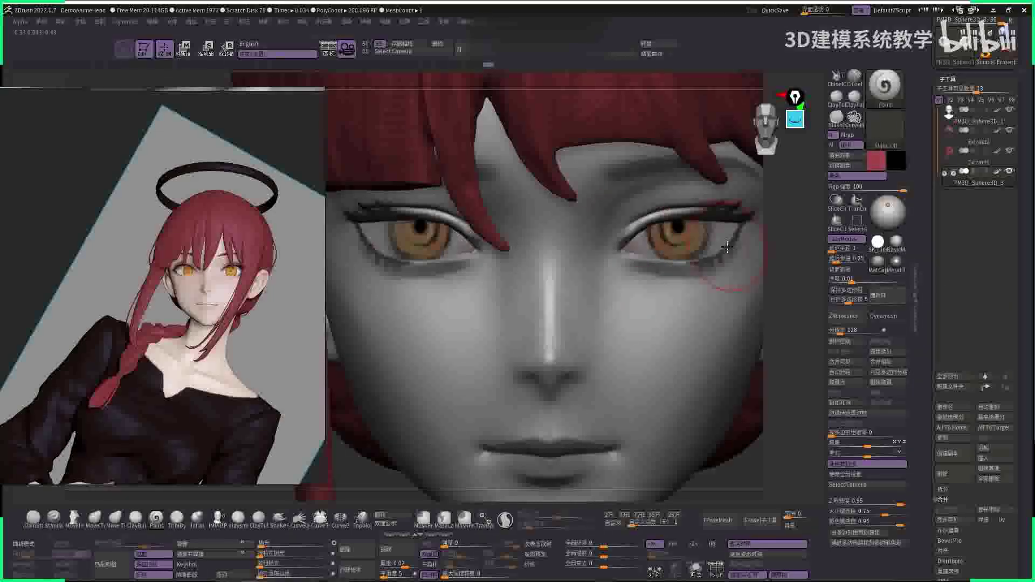
pyautogui.scroll(-5, 770, 239)
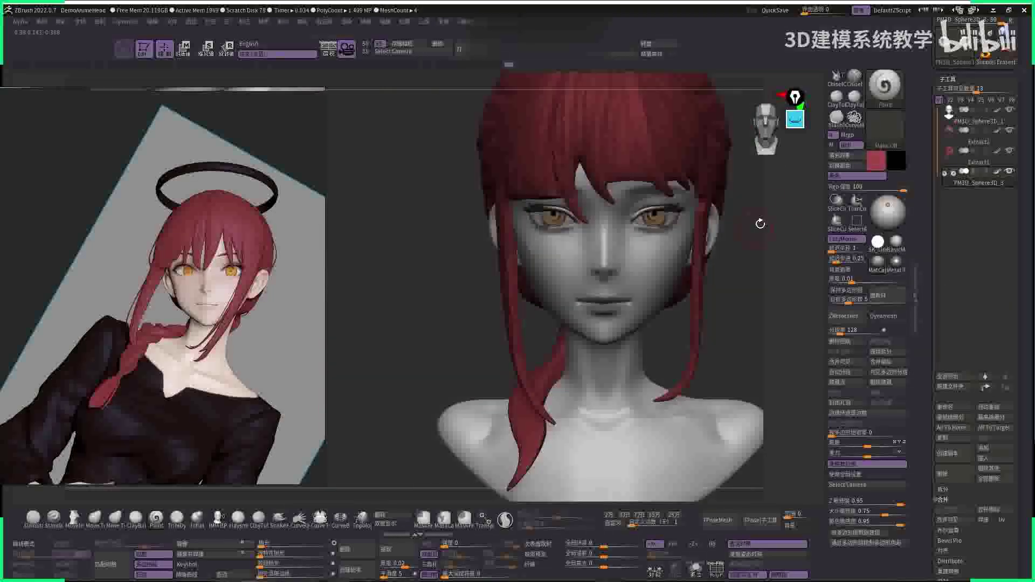
pyautogui.scroll(5, 771, 239)
pyautogui.press('c')
pyautogui.click(849, 133)
pyautogui.scroll(3, 600, 232)
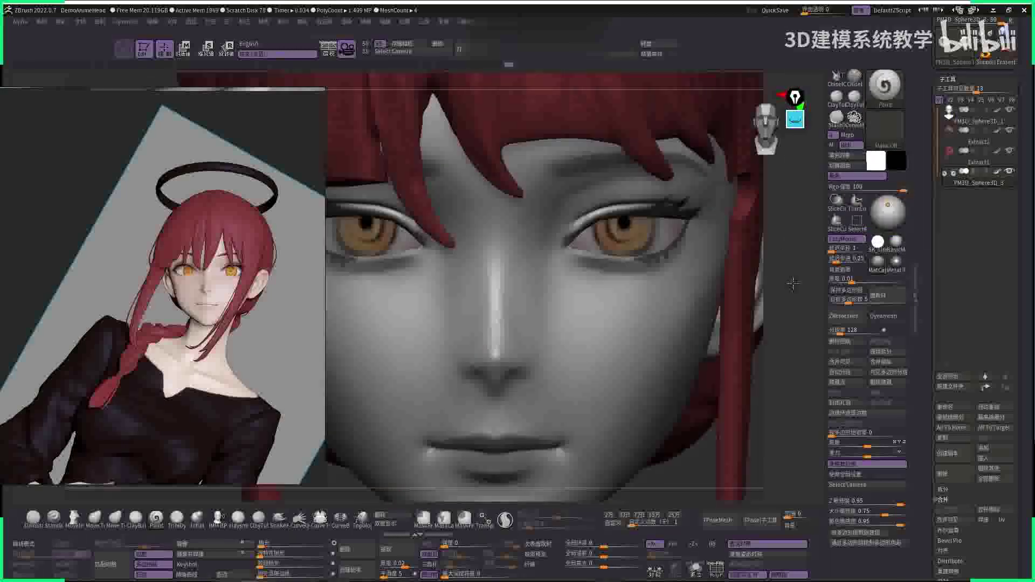
pyautogui.press('space')
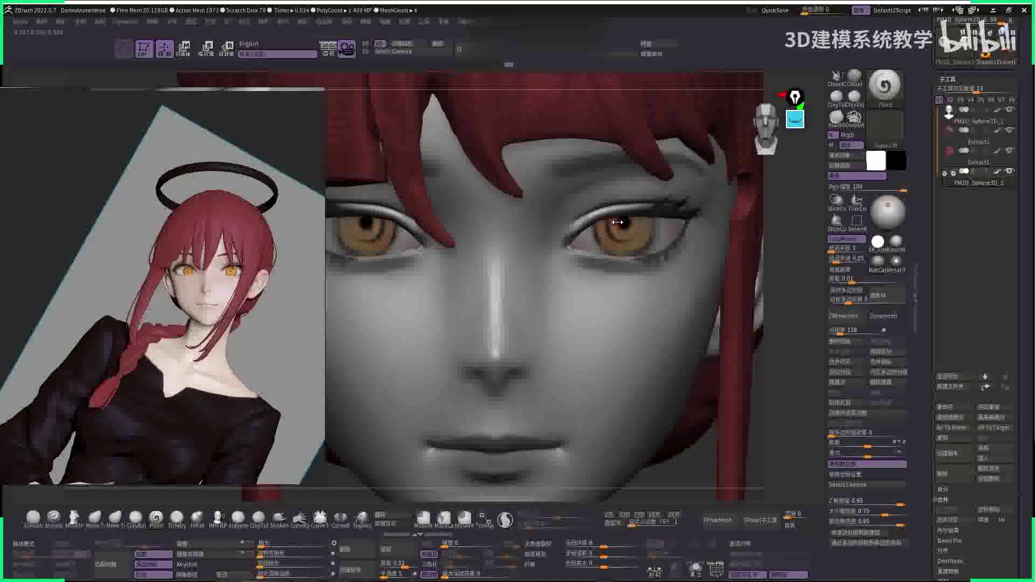
# - Paint near-black along both upper eyelines, darkening toward the inner corners
pyautogui.keyDown('alt'); pyautogui.moveTo(637, 225); pyautogui.dragTo(672, 245, button='right'); pyautogui.keyUp('alt')
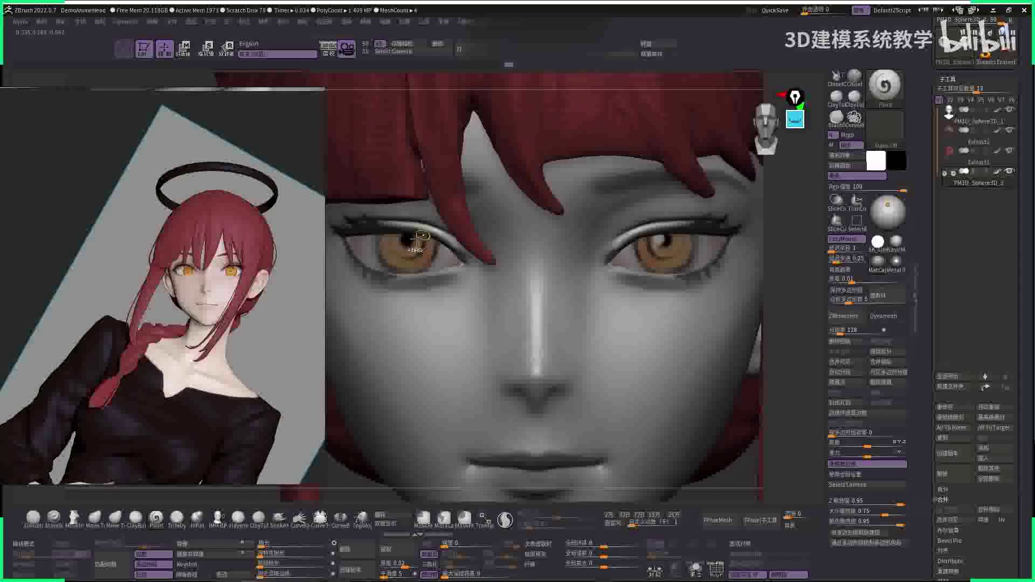
pyautogui.press('space')
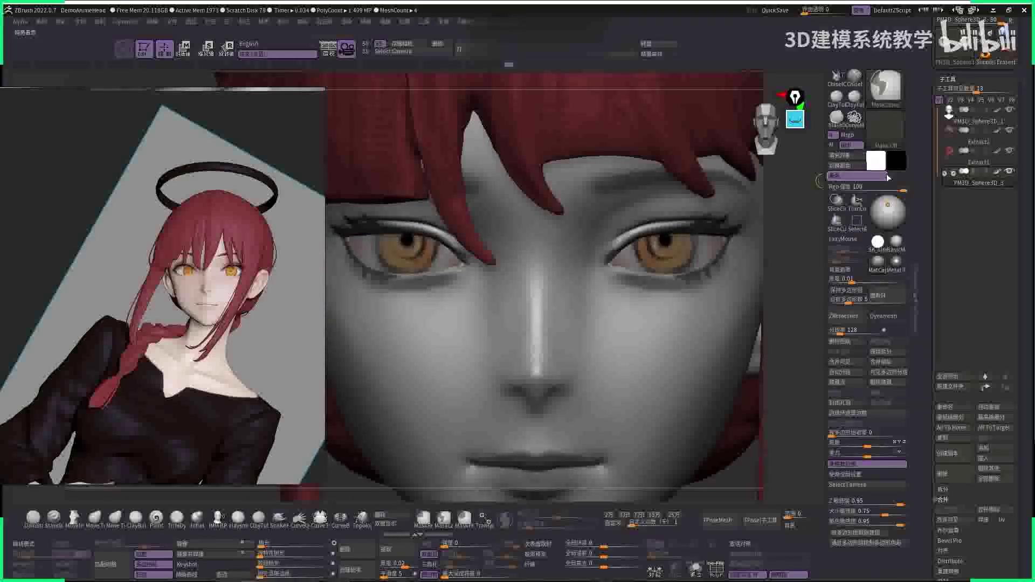
pyautogui.click(876, 161)
pyautogui.click(809, 215)
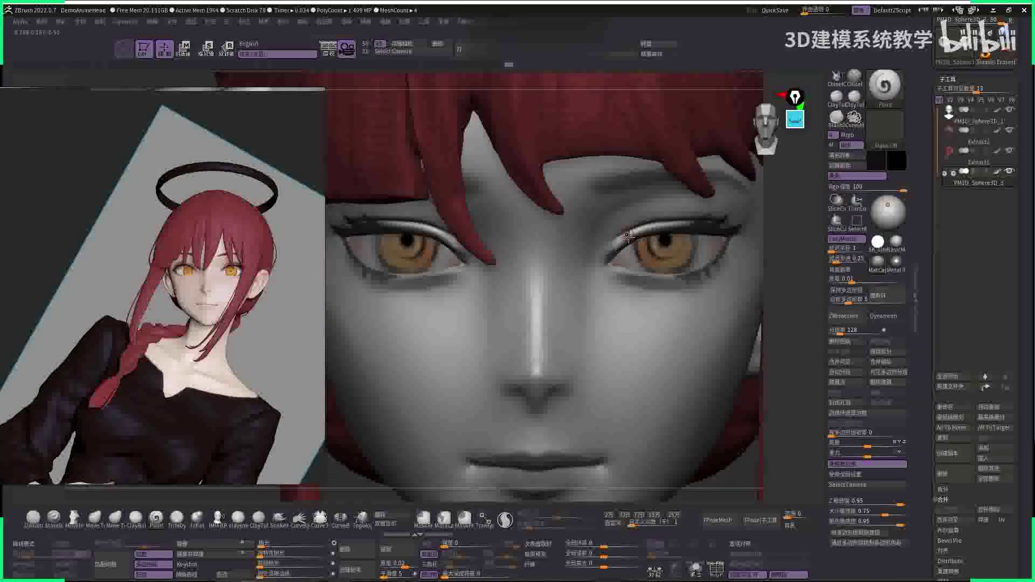
pyautogui.moveTo(698, 230); pyautogui.dragTo(706, 230)
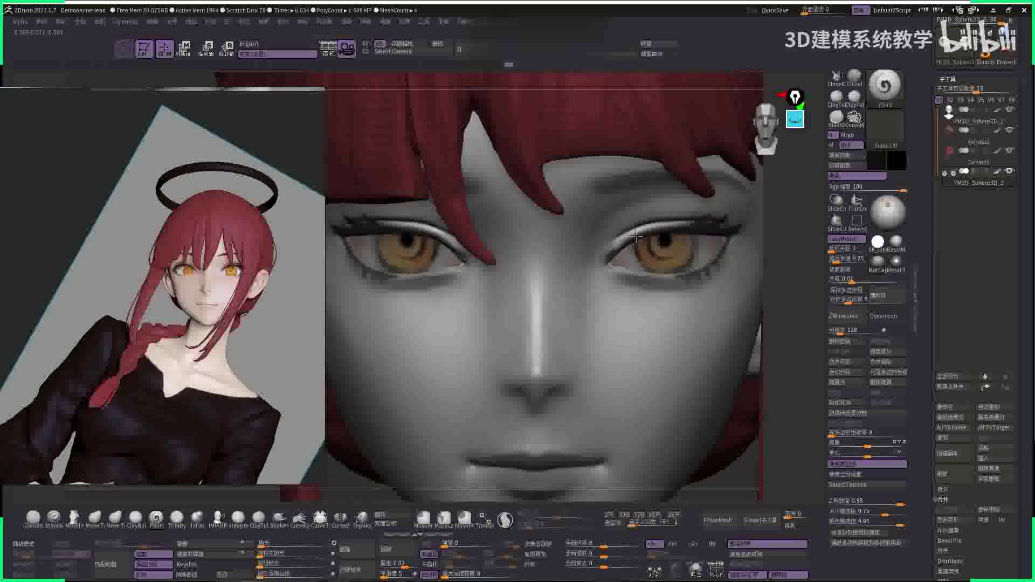
pyautogui.moveTo(636, 236)
pyautogui.mouseDown()
pyautogui.moveTo(739, 208)
pyautogui.moveTo(615, 246)
pyautogui.mouseUp()
# - Zoom out to view the whole bust and reopen the paint colour picker
pyautogui.click(867, 165)
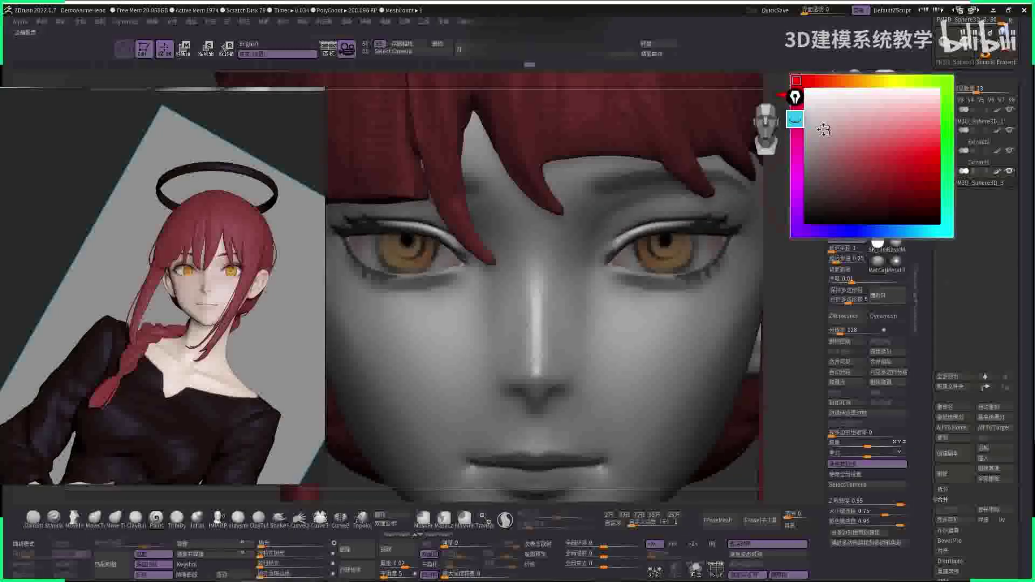
pyautogui.press('space')
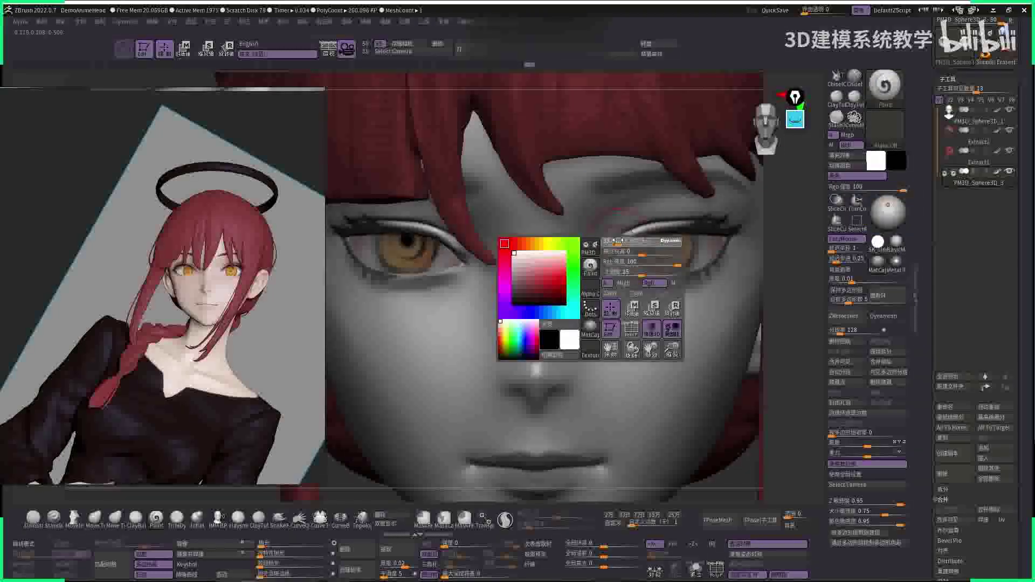
pyautogui.press('space')
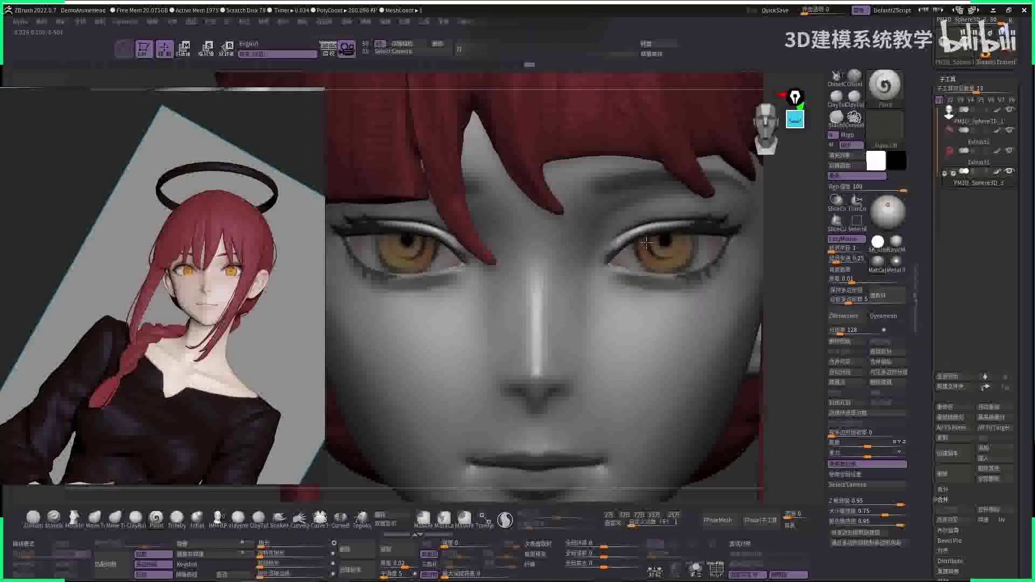
pyautogui.press('space')
pyautogui.moveTo(520, 235); pyautogui.dragTo(740, 252, button='right')
pyautogui.click(876, 160)
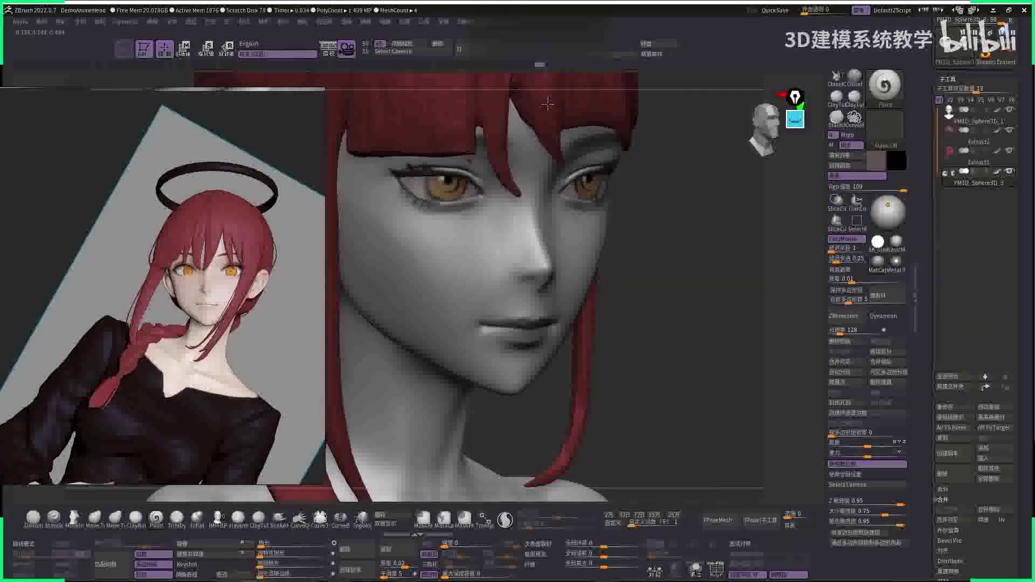
# - Select the PM3D_Sphere3D_1 head subtool and paint red onto the lips and chin
pyautogui.moveTo(626, 329); pyautogui.dragTo(718, 296, button='right')
pyautogui.keyDown('alt'); pyautogui.click(531, 295); pyautogui.keyUp('alt')
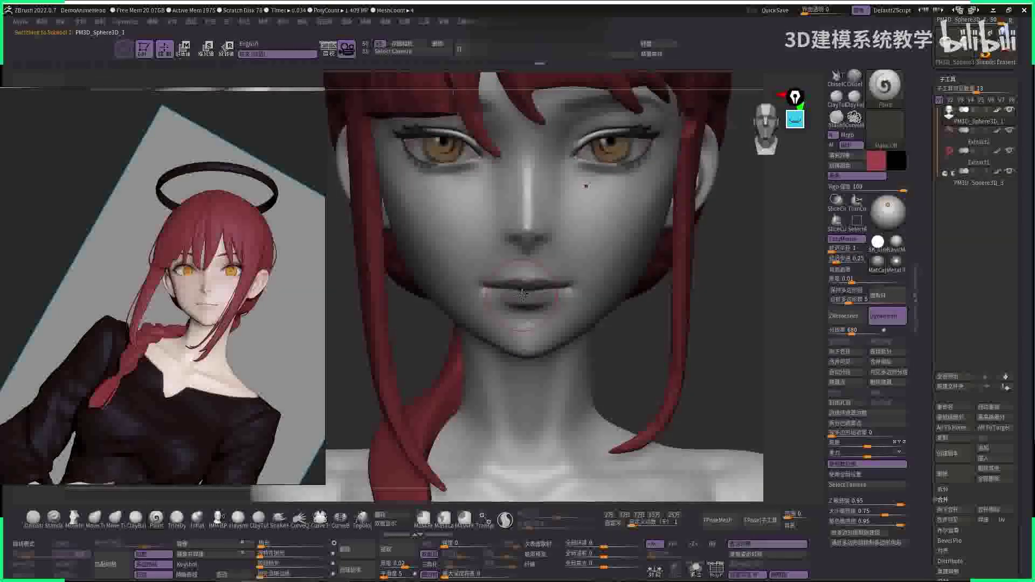
pyautogui.moveTo(560, 286); pyautogui.dragTo(524, 284)
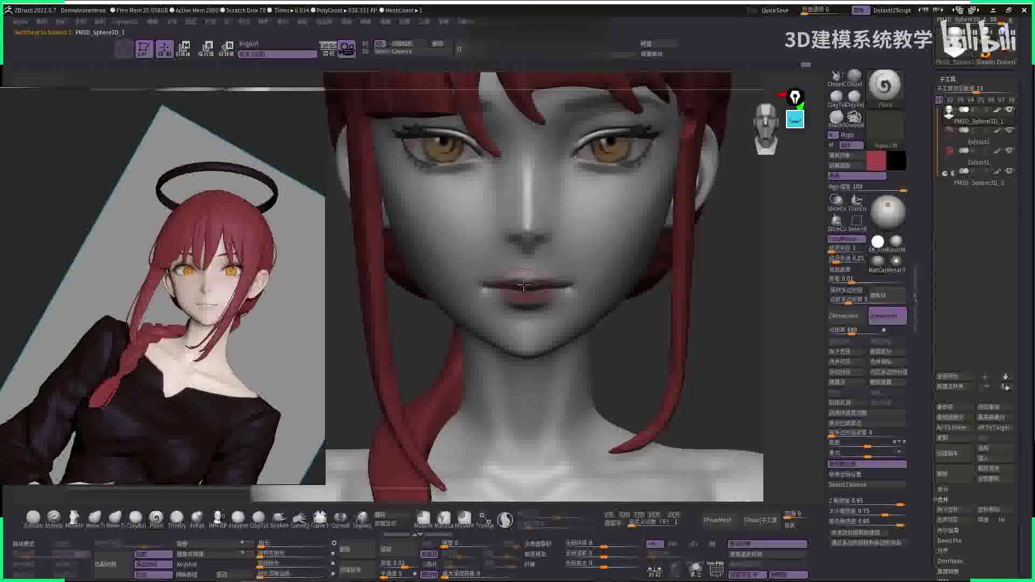
pyautogui.press('f')
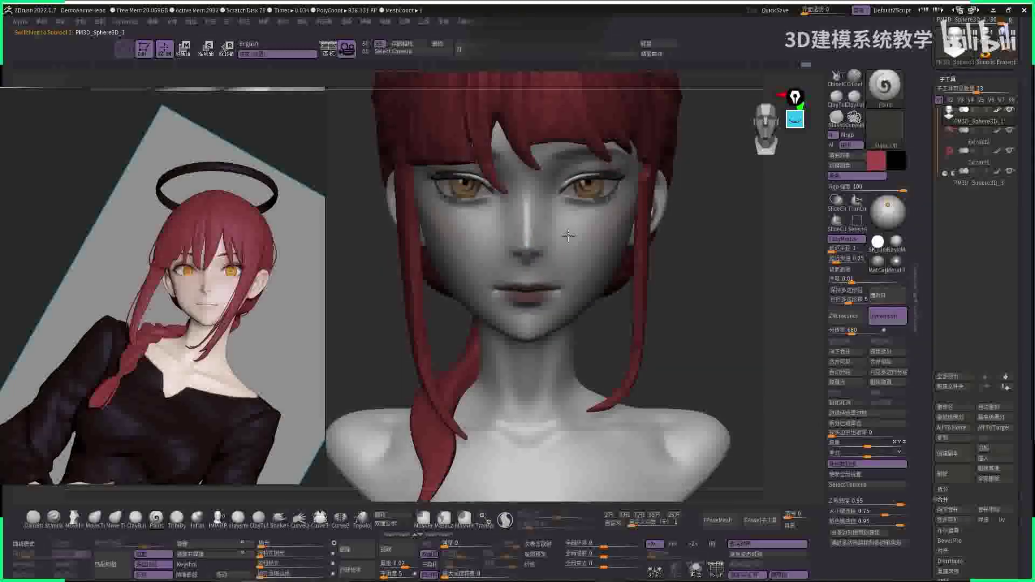
pyautogui.press('f')
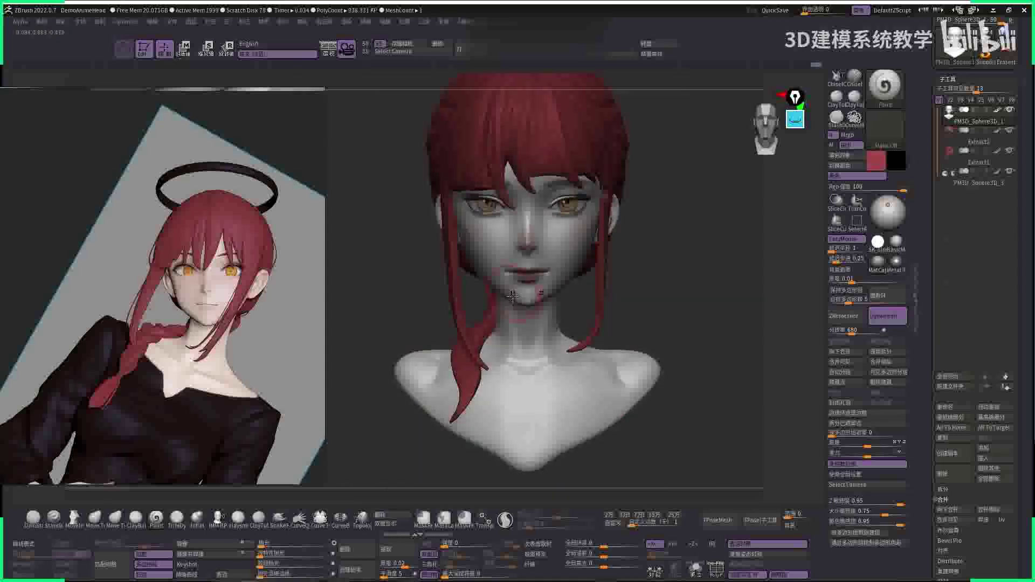
pyautogui.moveTo(519, 268); pyautogui.dragTo(513, 292)
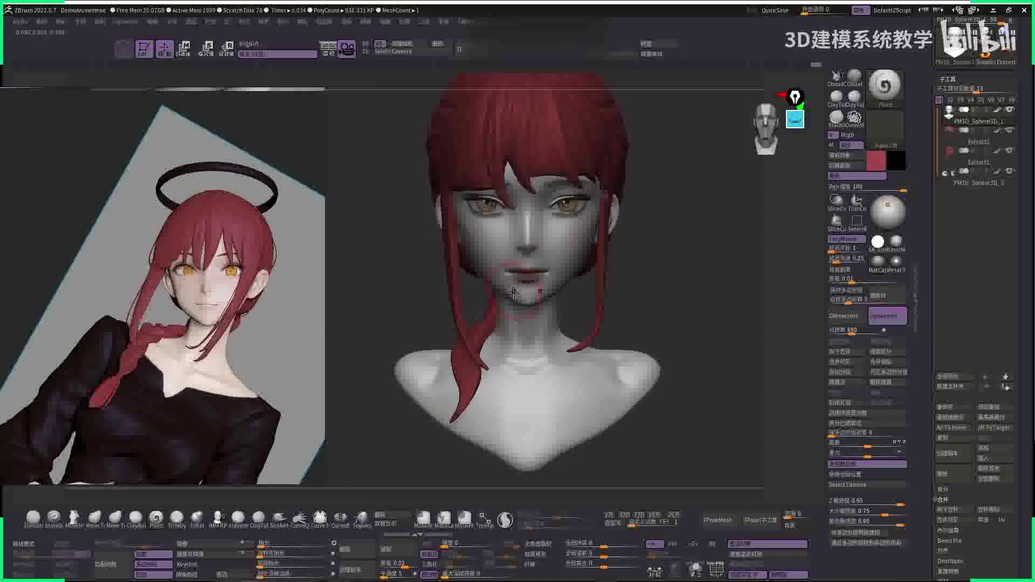
# - Paint a stroke under the left eye and red blush onto the cheek
pyautogui.moveTo(635, 281); pyautogui.dragTo(597, 261)
pyautogui.press('space')
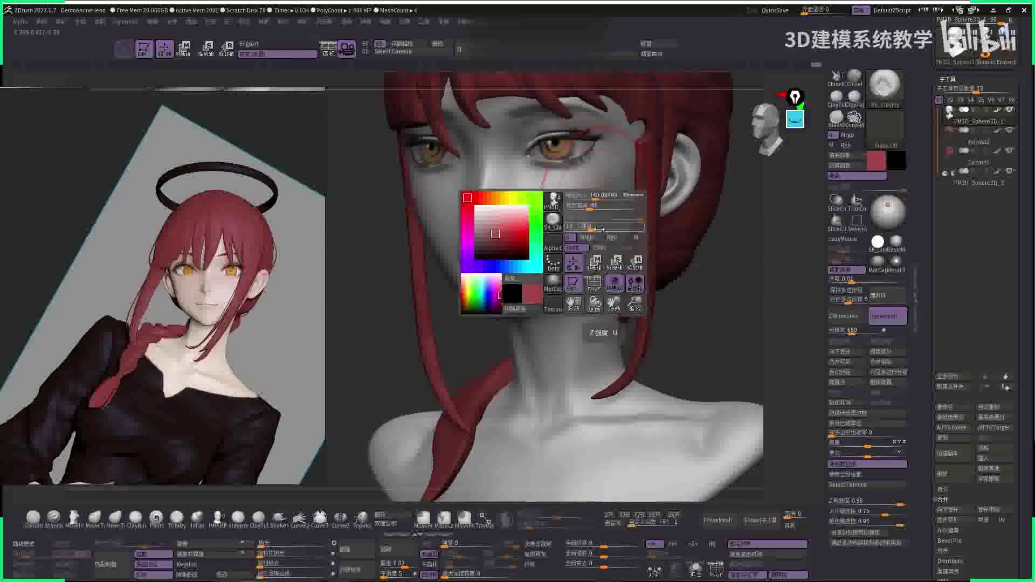
pyautogui.moveTo(588, 220); pyautogui.dragTo(600, 187)
pyautogui.keyDown('alt'); pyautogui.moveTo(735, 236); pyautogui.dragTo(649, 236); pyautogui.keyUp('alt')
pyautogui.press('space')
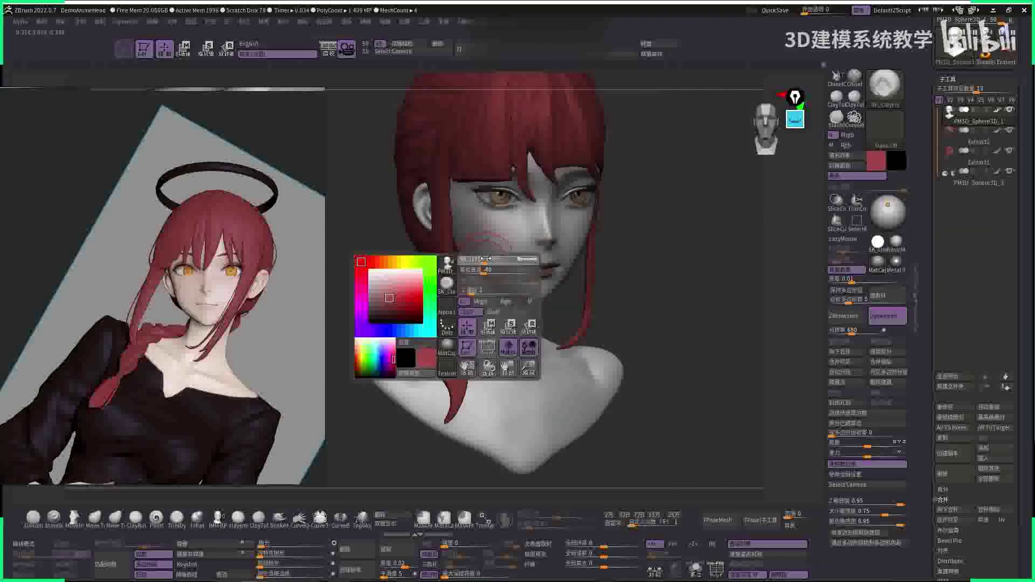
pyautogui.moveTo(504, 280); pyautogui.dragTo(482, 256)
# - Orbit the bust through profile, front and three-quarter views to inspect the chin tint
pyautogui.moveTo(668, 259); pyautogui.dragTo(538, 254)
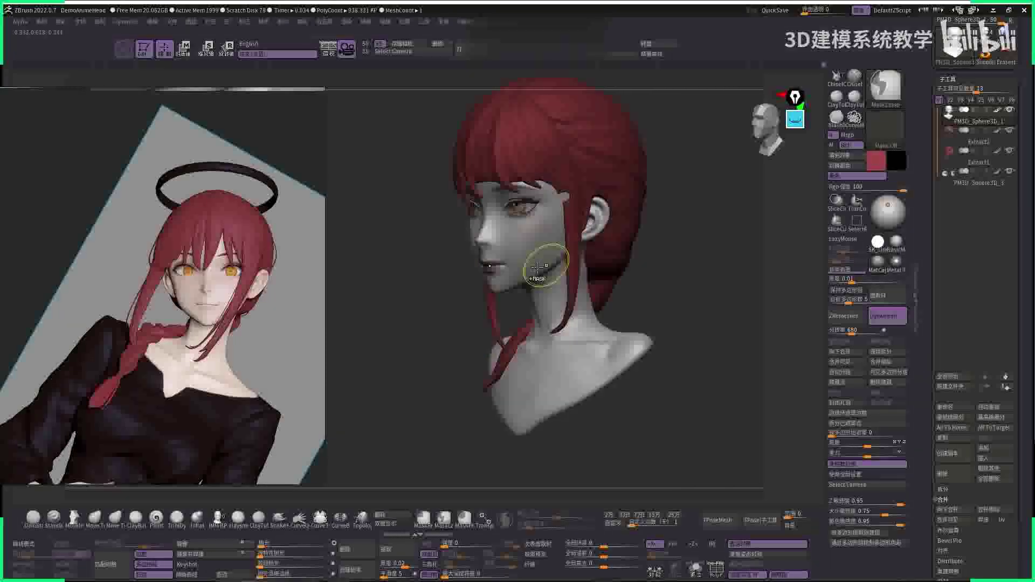
pyautogui.moveTo(462, 252); pyautogui.dragTo(493, 202)
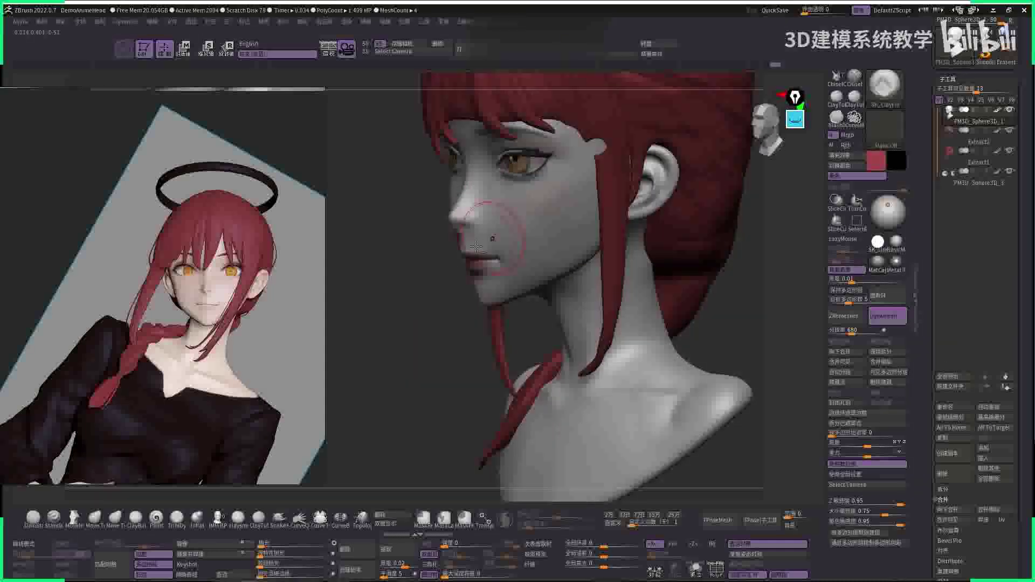
pyautogui.keyDown('shift'); pyautogui.moveTo(447, 243); pyautogui.dragTo(419, 241); pyautogui.keyUp('shift')
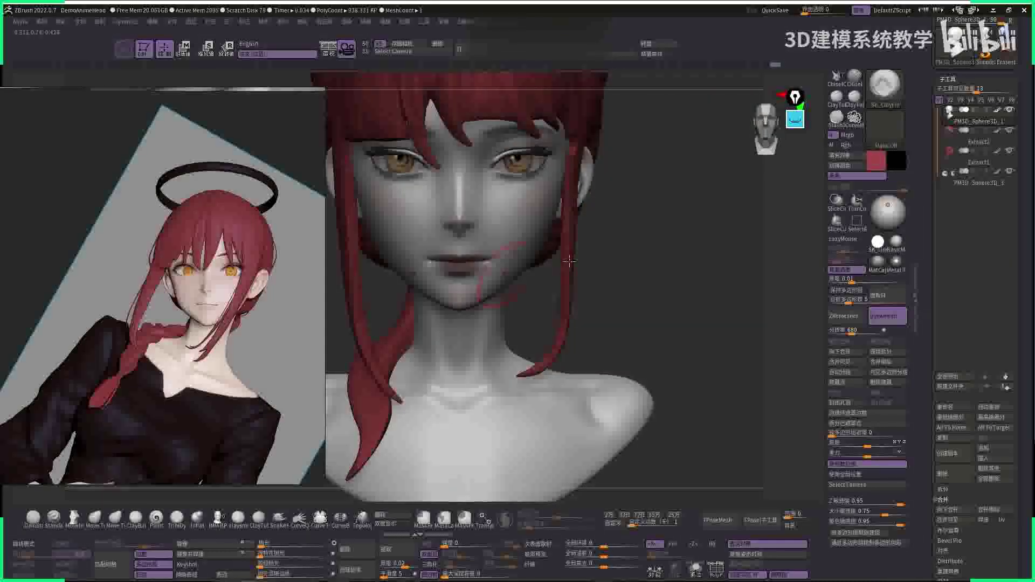
pyautogui.moveTo(569, 261); pyautogui.dragTo(427, 233)
pyautogui.keyDown('ctrl'); pyautogui.moveTo(414, 235); pyautogui.dragTo(684, 238, button='right'); pyautogui.keyUp('ctrl')
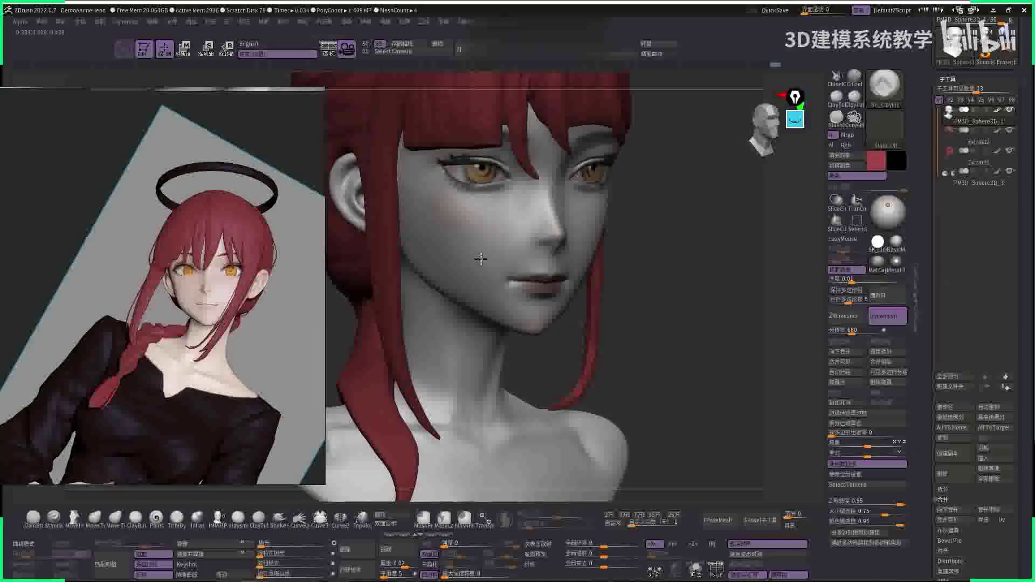
pyautogui.keyDown('ctrl'); pyautogui.moveTo(481, 291); pyautogui.dragTo(620, 267, button='right'); pyautogui.keyUp('ctrl')
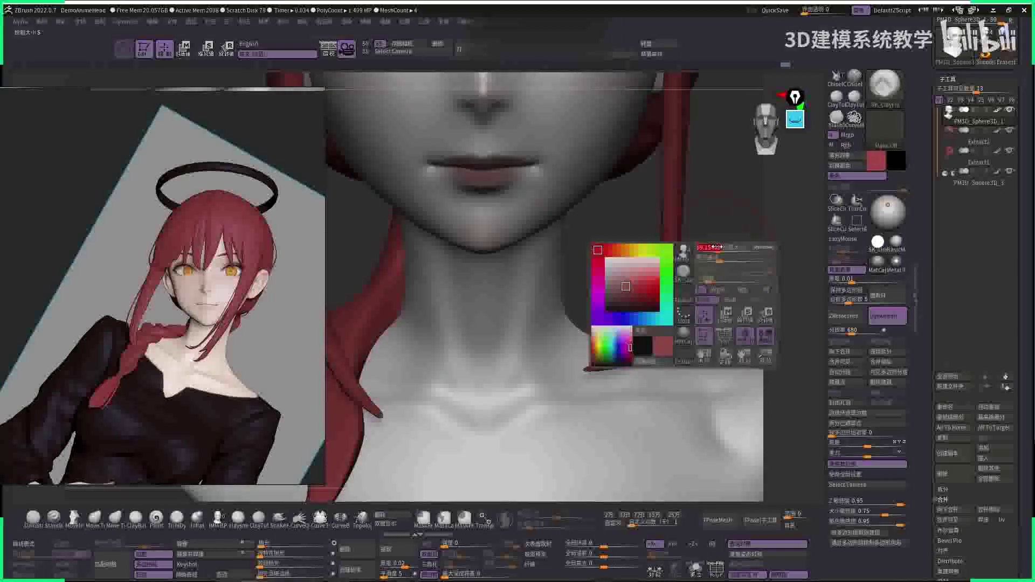
pyautogui.moveTo(546, 269); pyautogui.dragTo(526, 291, button='right')
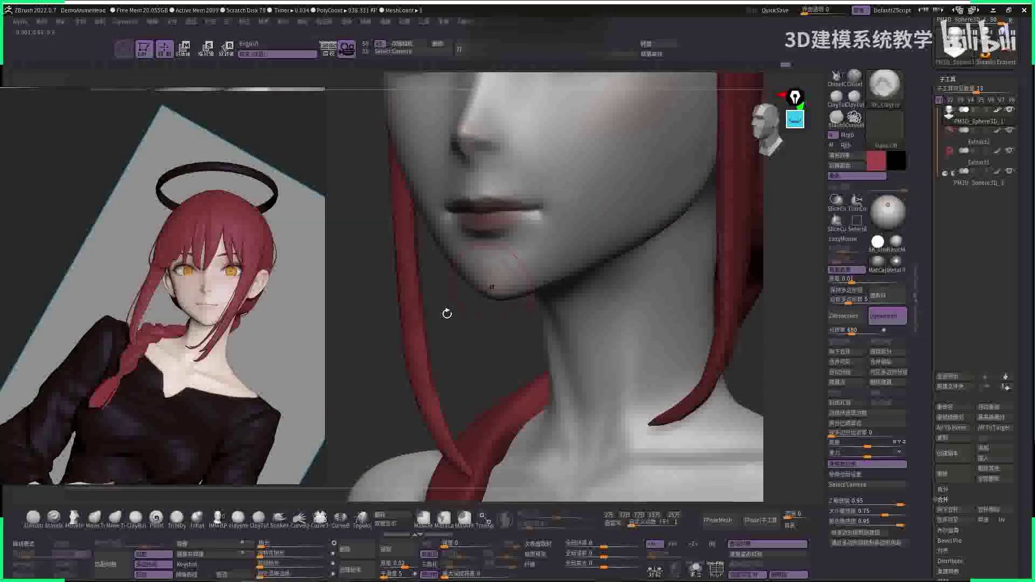
pyautogui.moveTo(447, 313); pyautogui.dragTo(546, 270)
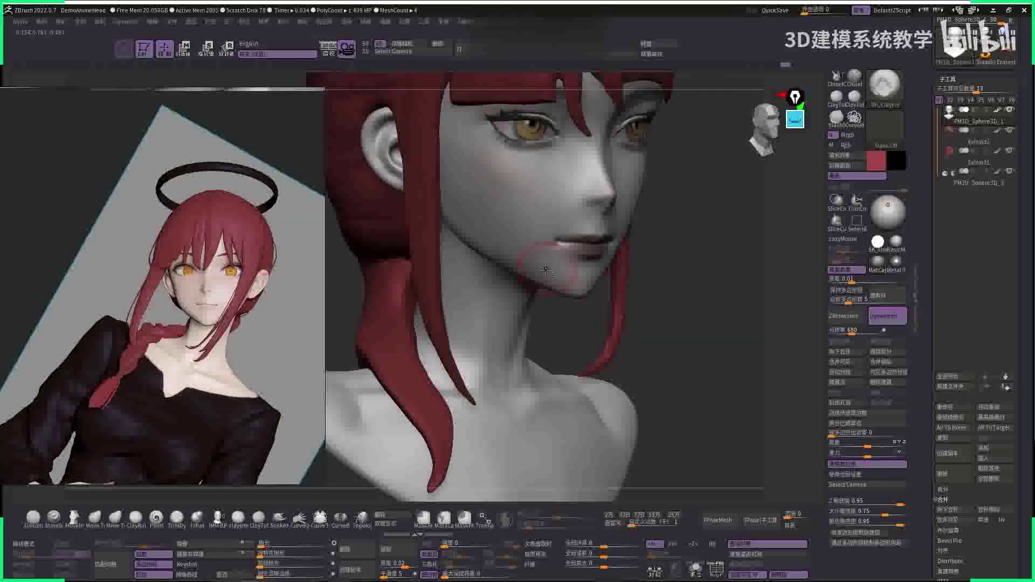
pyautogui.moveTo(652, 300)
pyautogui.keyDown('shift'); pyautogui.mouseDown()
pyautogui.moveTo(744, 277)
pyautogui.moveTo(699, 279)
pyautogui.moveTo(756, 247)
pyautogui.mouseUp(); pyautogui.keyUp('shift')
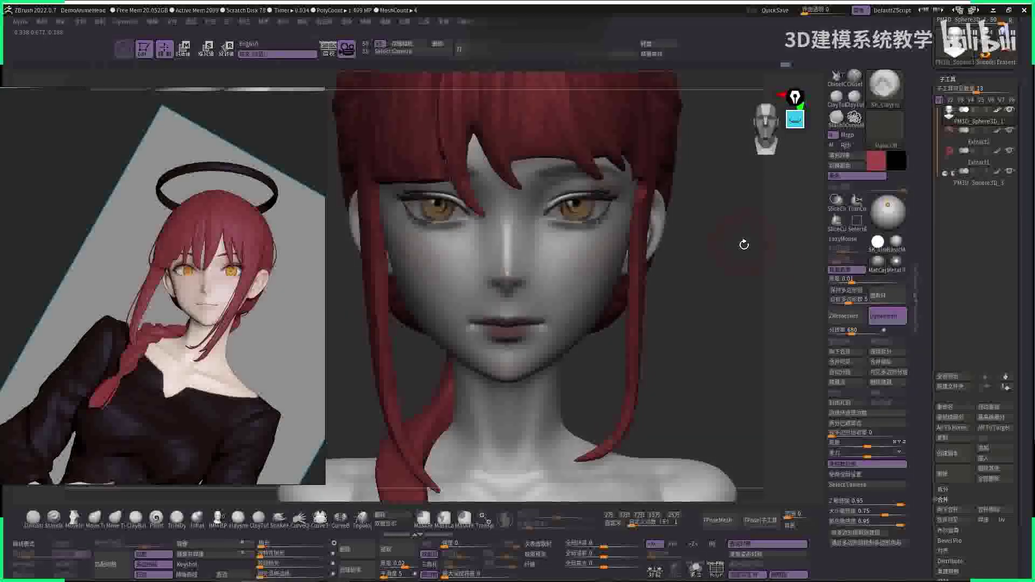
# - Select the Paint brush and set a pinkish-red paint colour
pyautogui.press('b')
pyautogui.press('p')
pyautogui.click(830, 429)
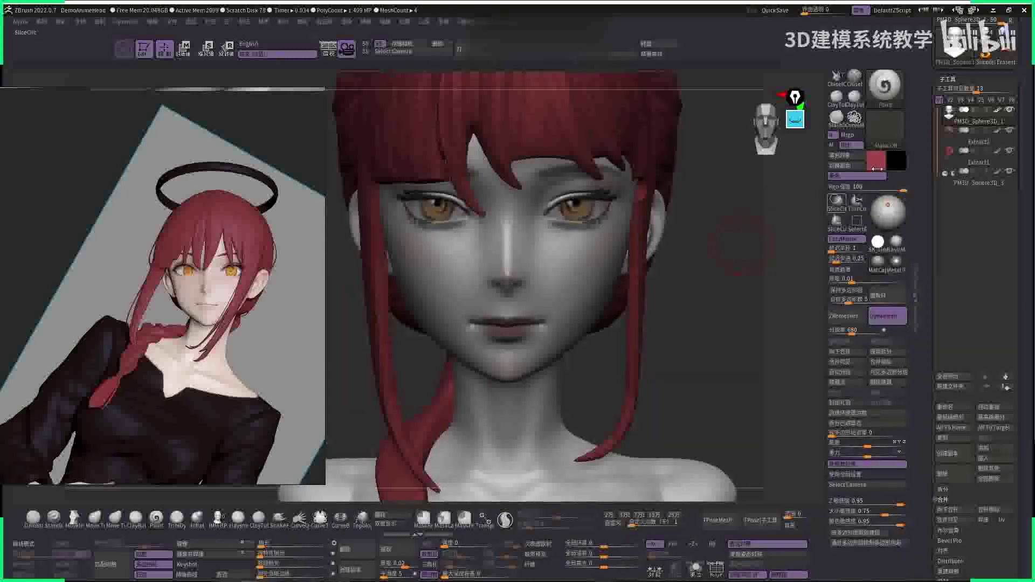
pyautogui.click(875, 159)
pyautogui.click(888, 139)
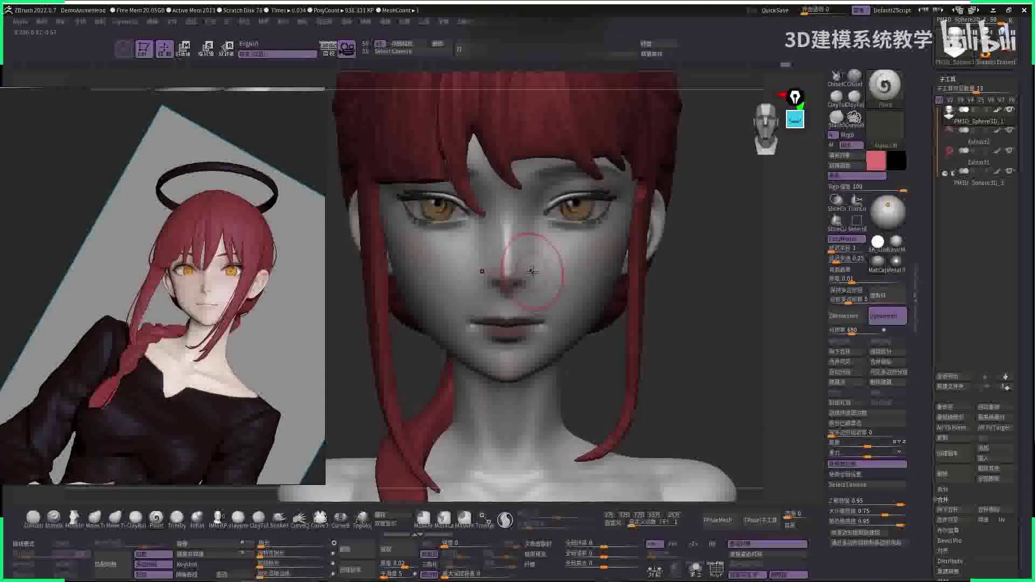
pyautogui.rightClick(503, 281)
pyautogui.rightClick(594, 258)
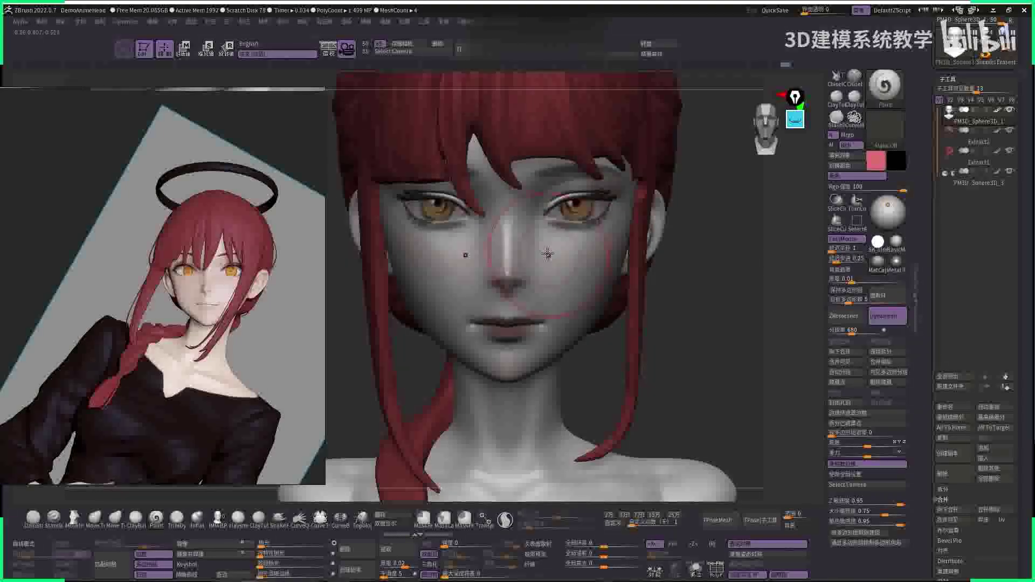
# - Rotate the head through three-quarter and front views to check the lips
pyautogui.moveTo(725, 234); pyautogui.dragTo(443, 253)
pyautogui.moveTo(663, 289); pyautogui.dragTo(599, 286)
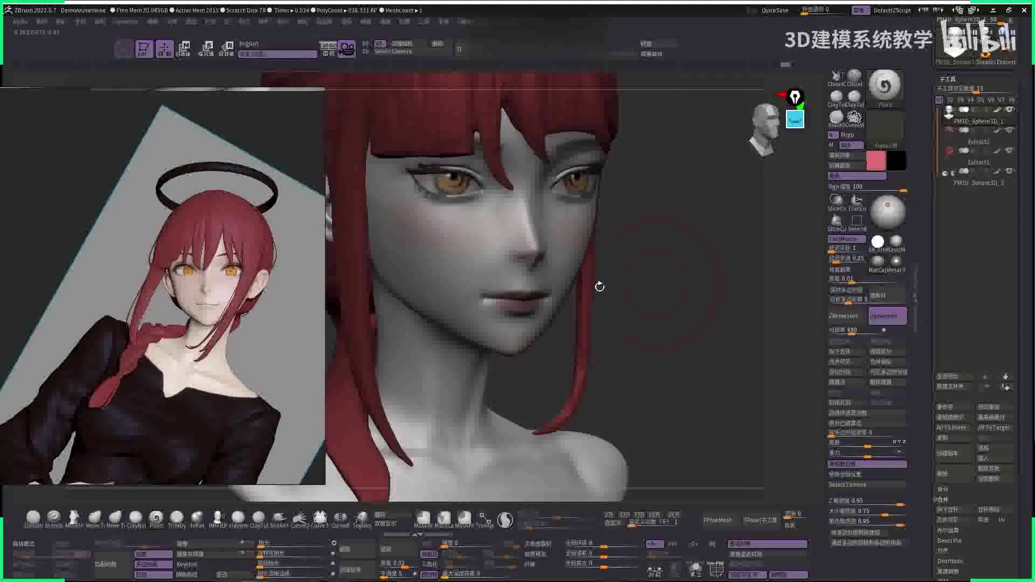
pyautogui.moveTo(659, 316); pyautogui.dragTo(512, 225)
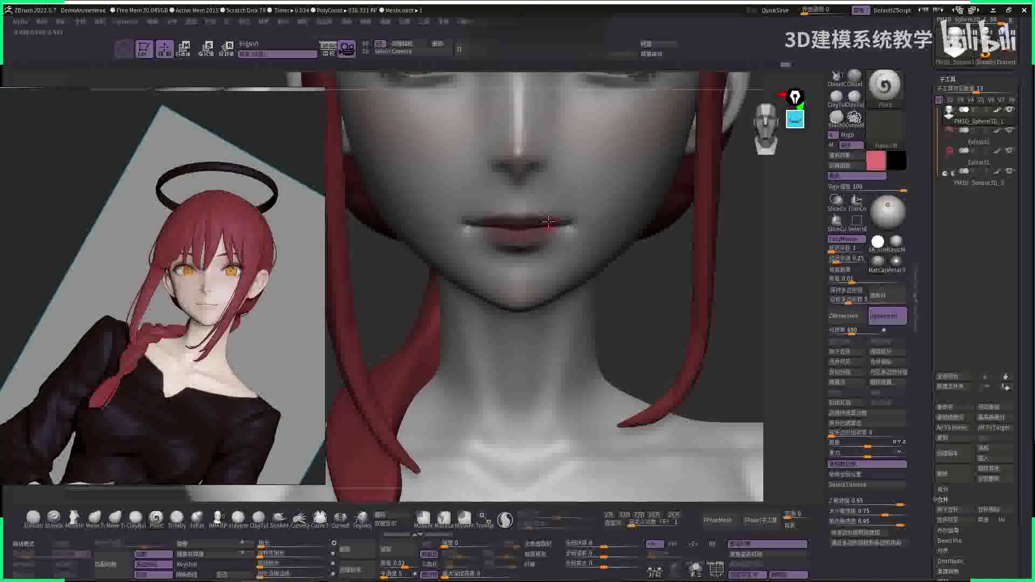
pyautogui.press('space')
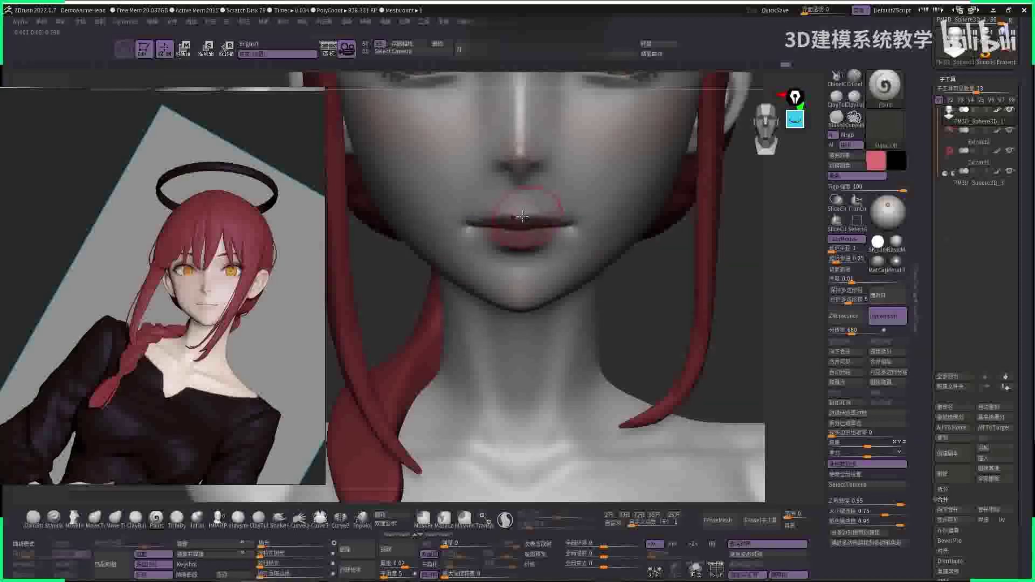
pyautogui.keyDown('alt'); pyautogui.moveTo(692, 183); pyautogui.dragTo(516, 264); pyautogui.keyUp('alt')
pyautogui.press('space')
pyautogui.moveTo(670, 224); pyautogui.dragTo(659, 206)
# - Hide the hair temporarily, zoom in on the face, and switch the paint colour to white
pyautogui.press('space')
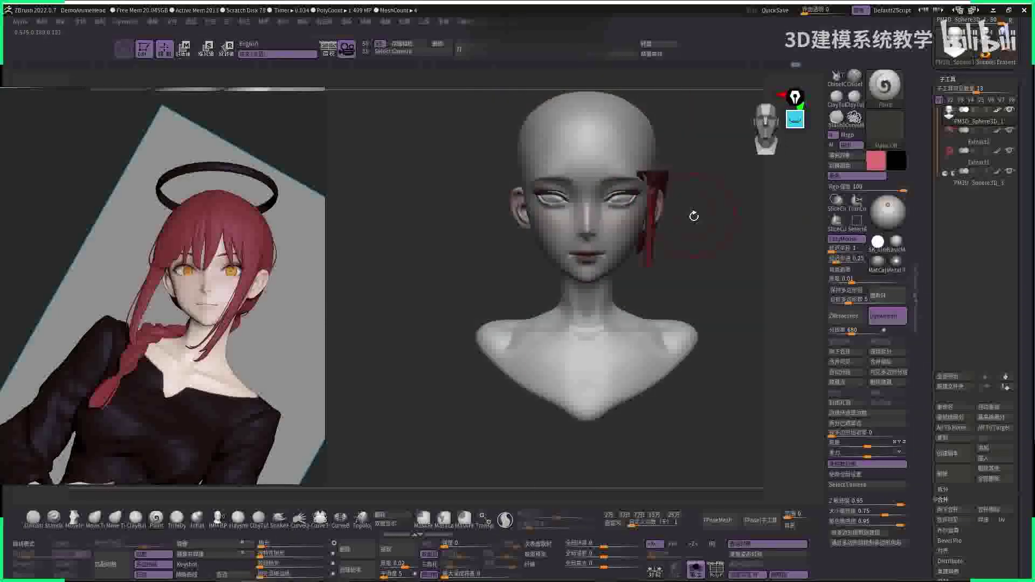
pyautogui.press('space')
pyautogui.keyDown('alt'); pyautogui.moveTo(581, 308); pyautogui.dragTo(549, 308); pyautogui.keyUp('alt')
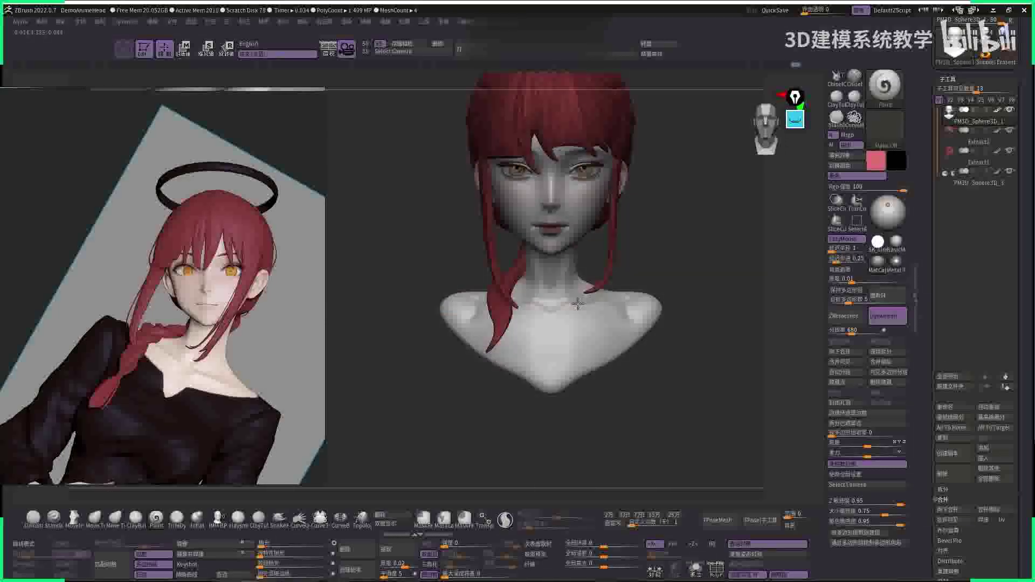
pyautogui.keyDown('alt'); pyautogui.moveTo(696, 324); pyautogui.dragTo(776, 343); pyautogui.keyUp('alt')
pyautogui.press('c')
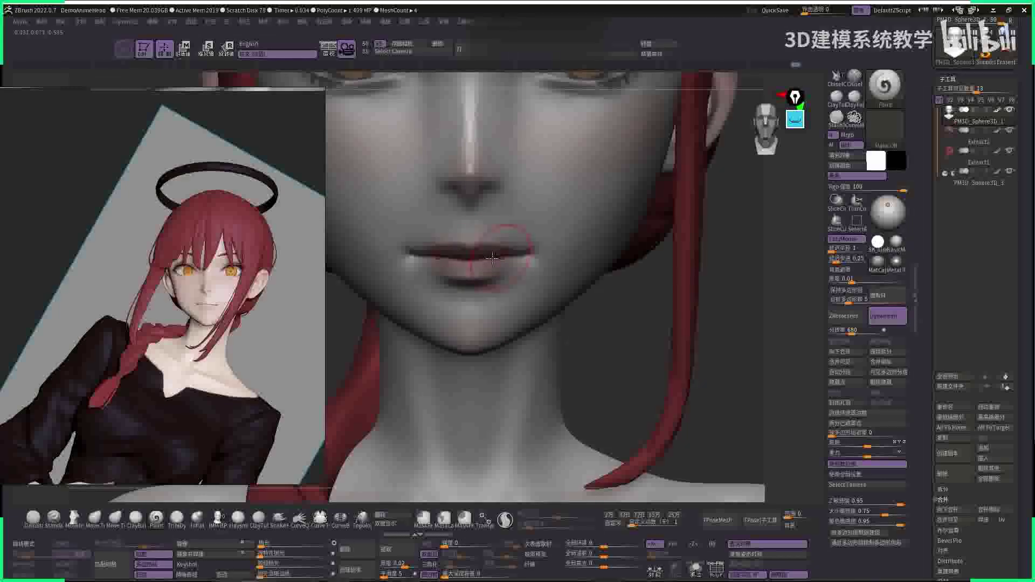
pyautogui.press('f')
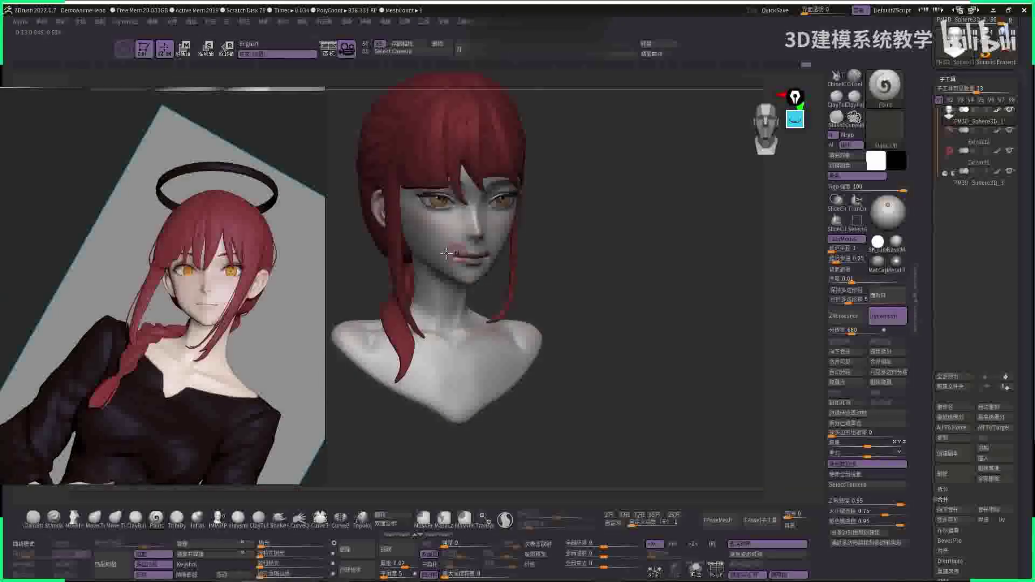
pyautogui.keyDown('alt'); pyautogui.moveTo(696, 244); pyautogui.dragTo(702, 281); pyautogui.keyUp('alt')
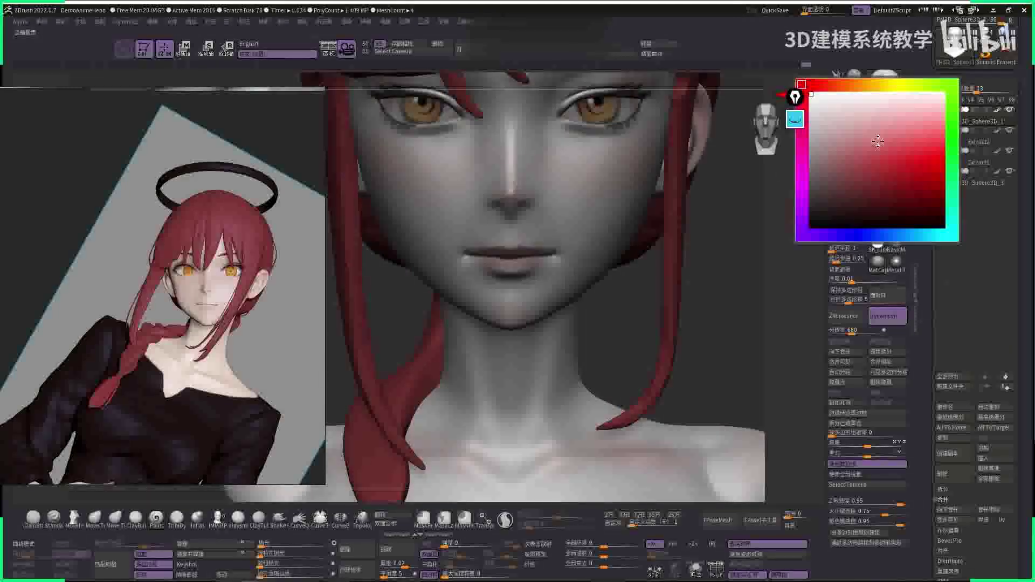
# - Try pinkish and grey paint colours while reframing the face and bust
pyautogui.click(877, 160)
pyautogui.click(854, 164)
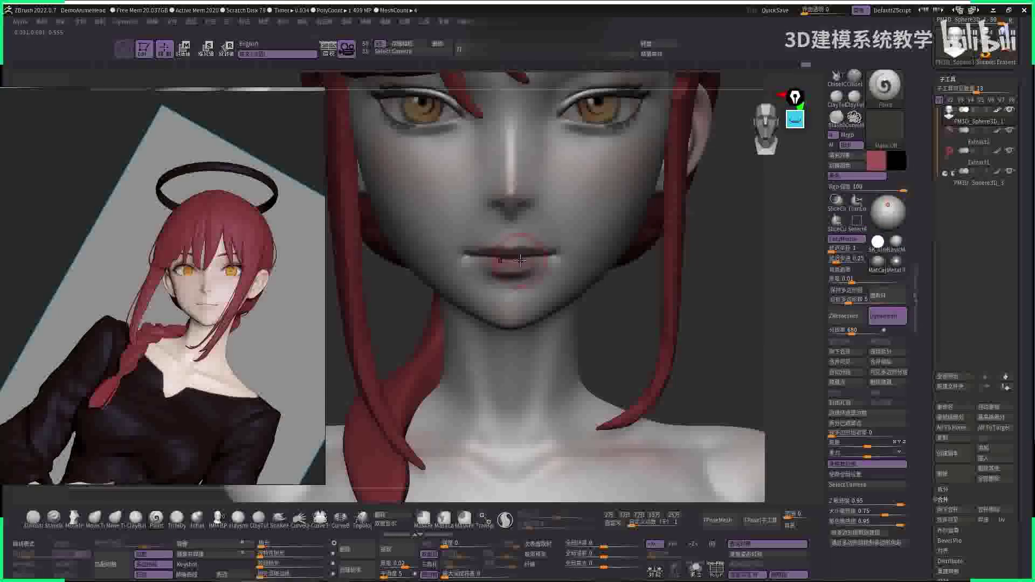
pyautogui.keyDown('alt'); pyautogui.moveTo(689, 270); pyautogui.dragTo(590, 209); pyautogui.keyUp('alt')
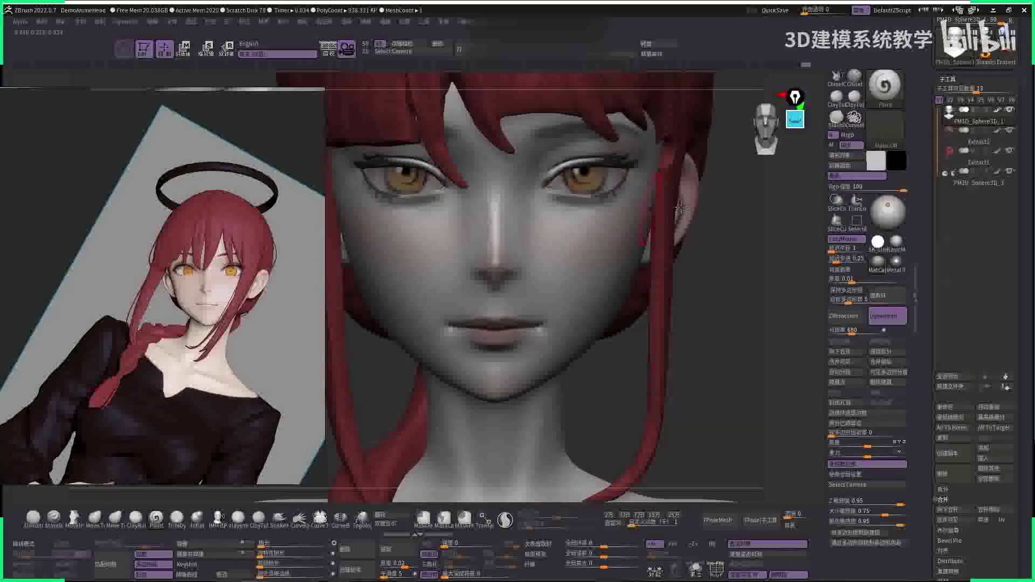
pyautogui.click(877, 159)
pyautogui.click(809, 162)
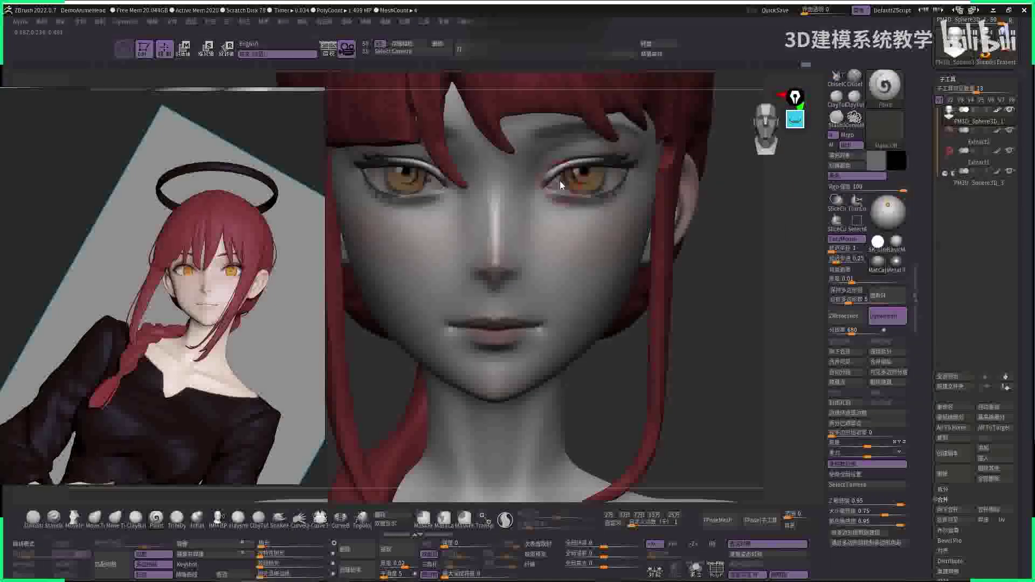
pyautogui.press('space')
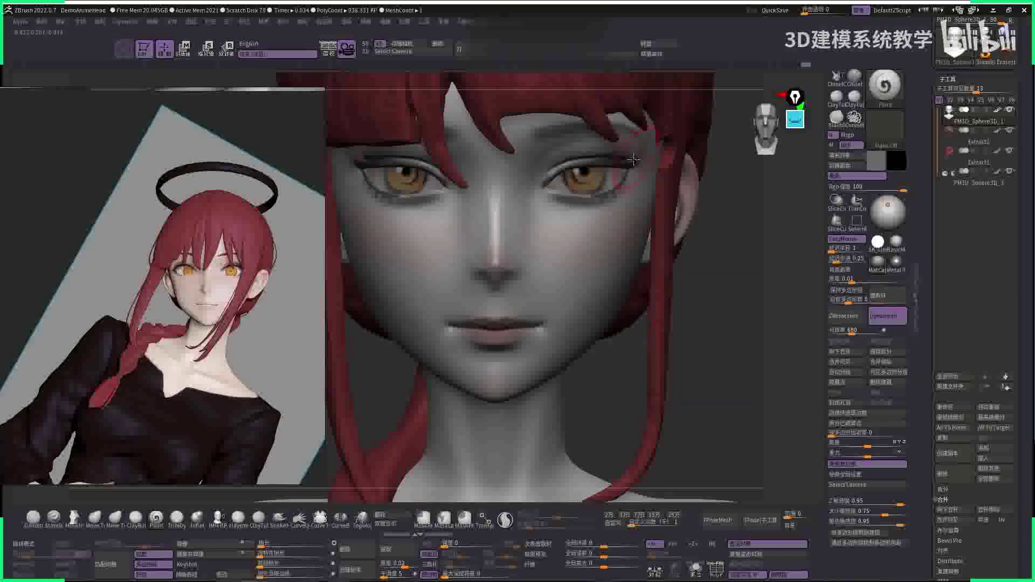
pyautogui.press('f')
pyautogui.press('space')
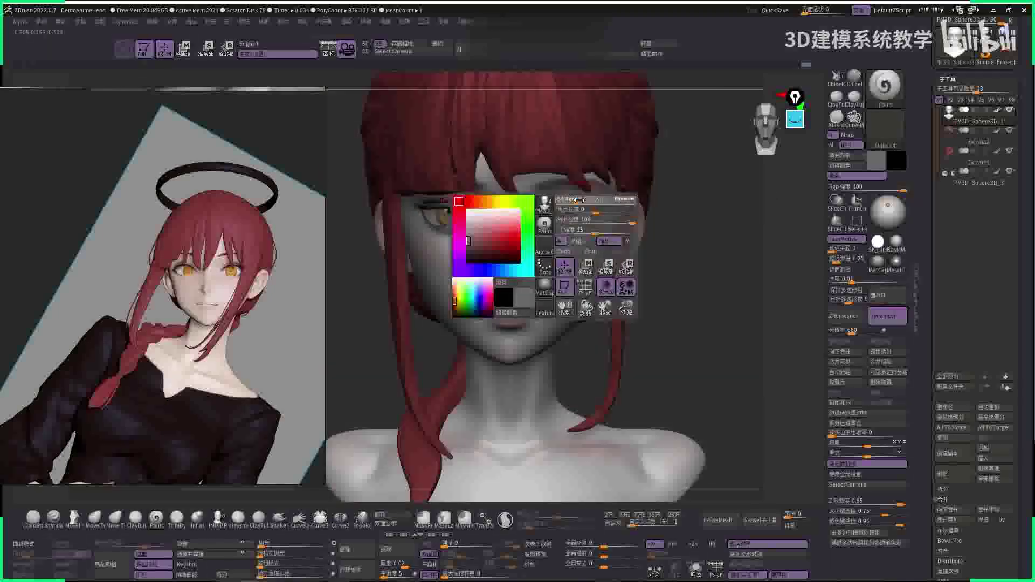
# - Undo the stray red on the right eye, pick a darker colour, and paint the upper lash line
pyautogui.hotkey('ctrl', 'z')
pyautogui.hotkey('ctrl', 'z')
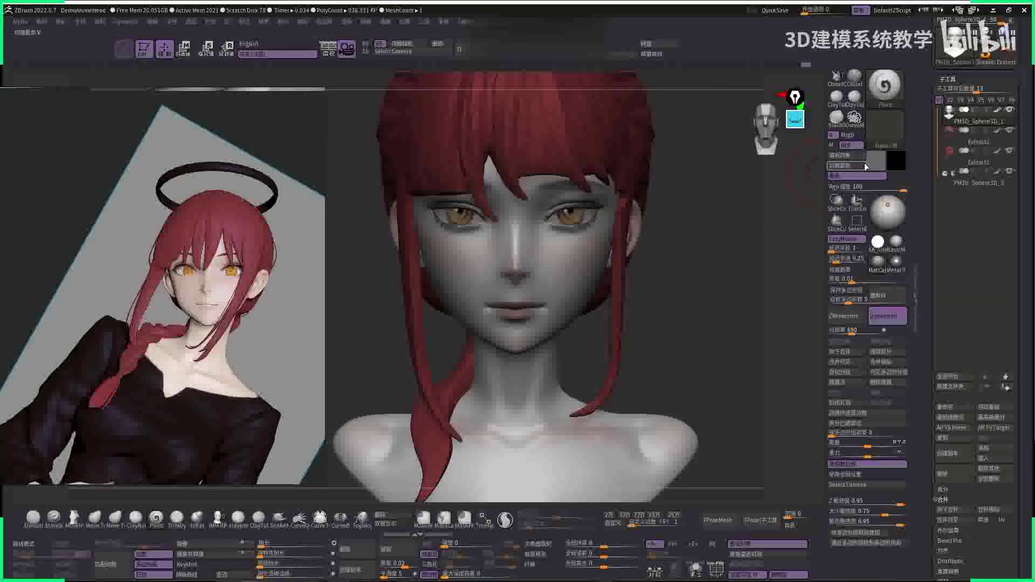
pyautogui.click(874, 161)
pyautogui.click(804, 232)
pyautogui.keyDown('ctrl'); pyautogui.moveTo(487, 302); pyautogui.dragTo(487, 243, button='right'); pyautogui.keyUp('ctrl')
pyautogui.press('space')
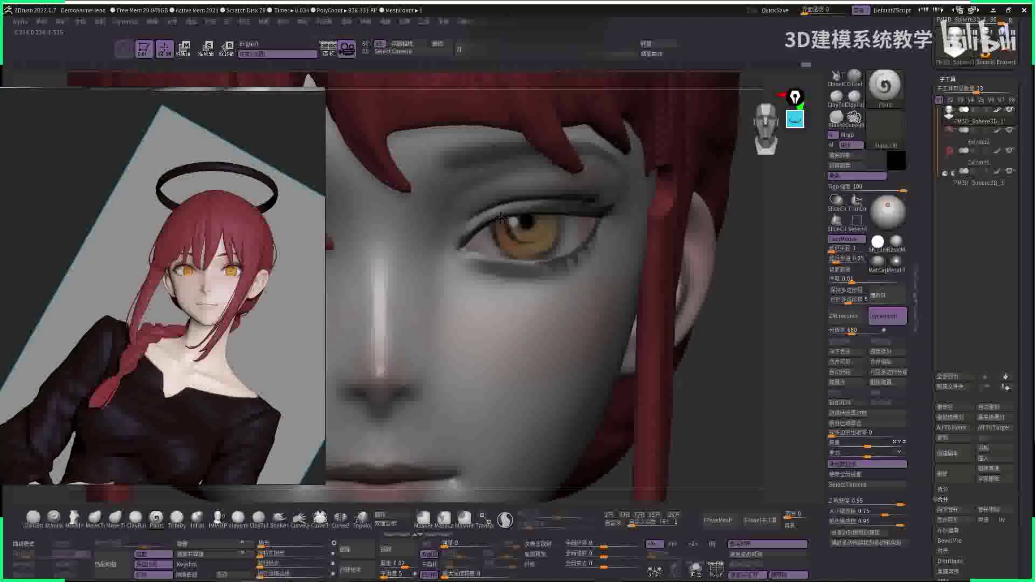
pyautogui.press('space')
pyautogui.press('space')
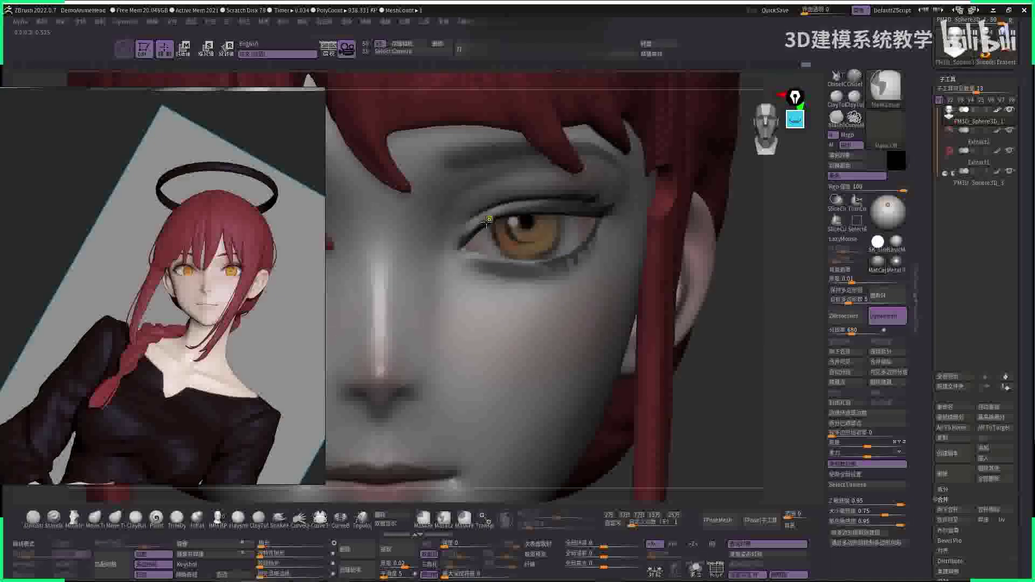
pyautogui.moveTo(520, 212); pyautogui.dragTo(480, 221)
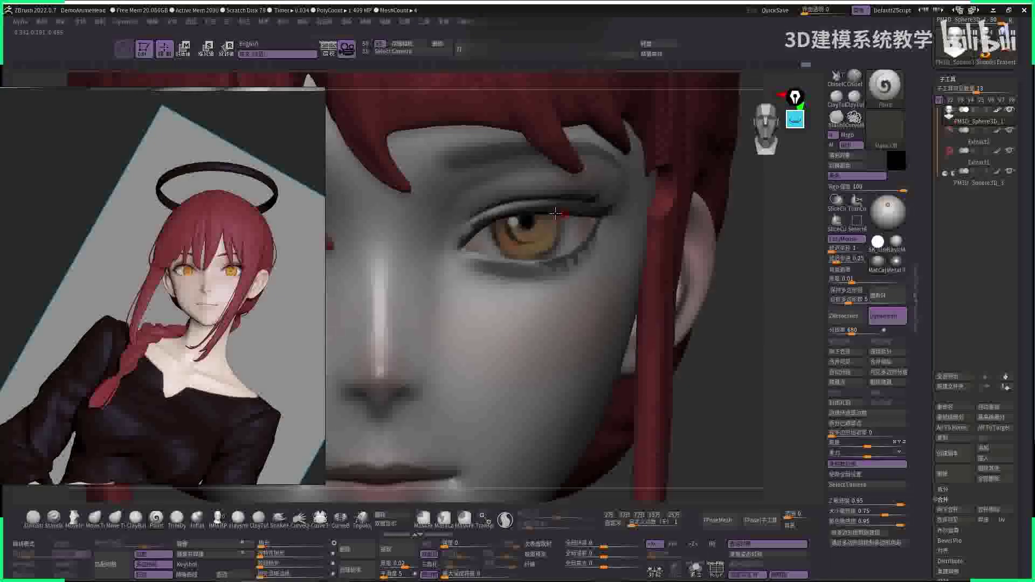
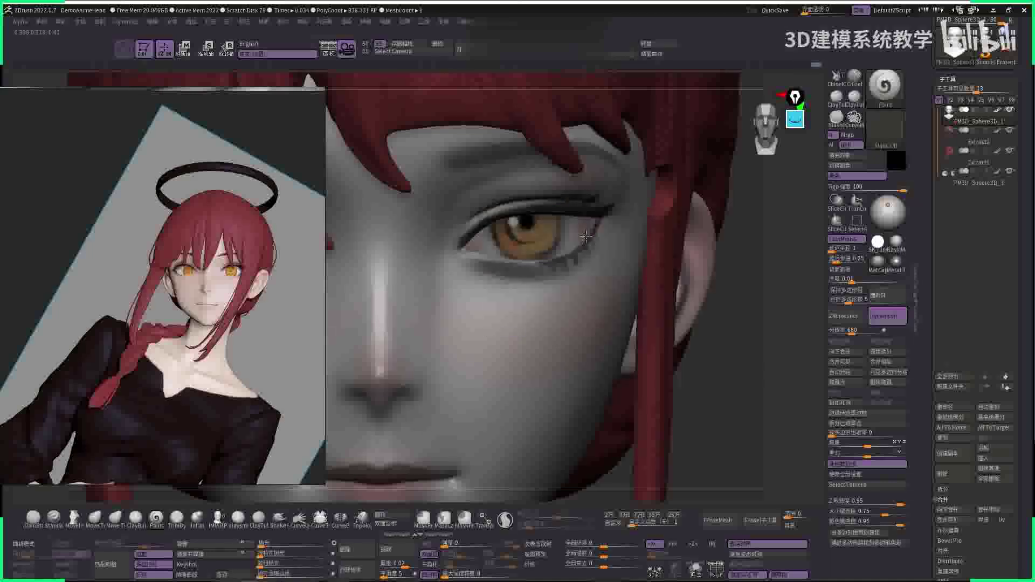
# - Undo the reddish test paint at the eye's outer corner and zoom out to the bust
pyautogui.moveTo(587, 237); pyautogui.dragTo(605, 214)
pyautogui.press('space')
pyautogui.hotkey('ctrl', 'z')
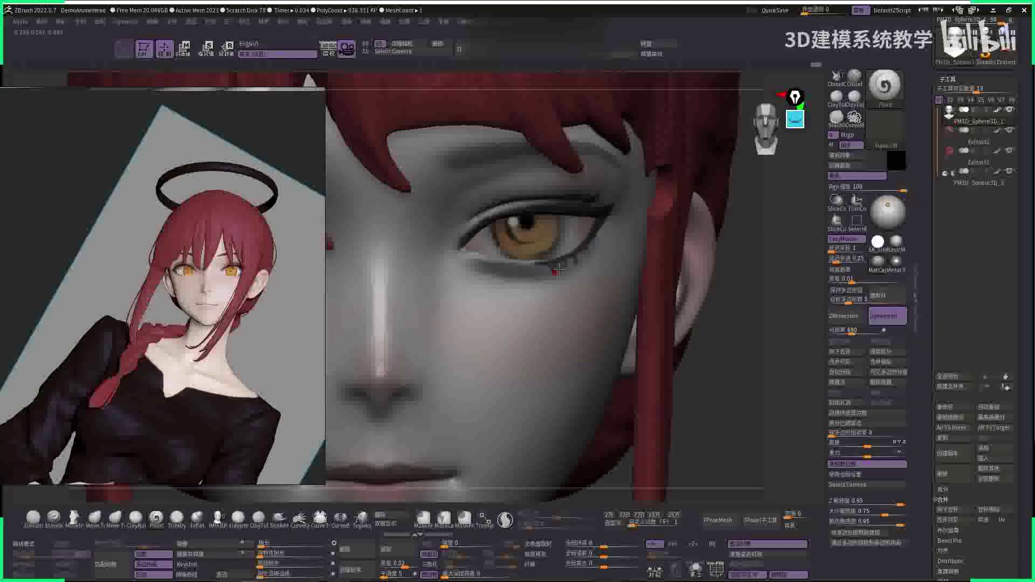
pyautogui.keyDown('ctrl'); pyautogui.moveTo(578, 258); pyautogui.dragTo(462, 274, button='right'); pyautogui.keyUp('ctrl')
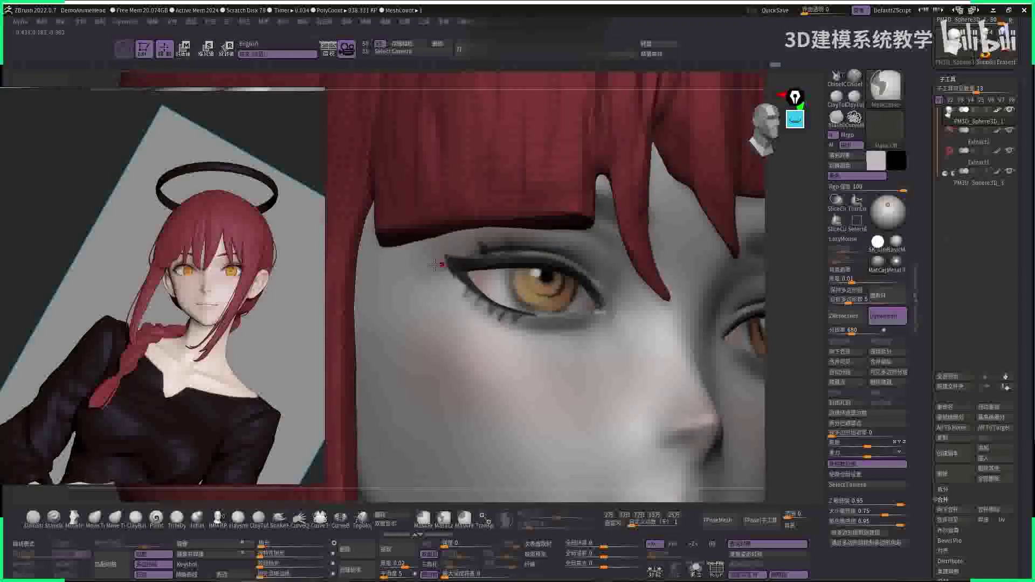
# - Swap the main and secondary colours and switch to the Paint brush
pyautogui.press('v')
pyautogui.press('b')
pyautogui.press('p')
pyautogui.press('a')
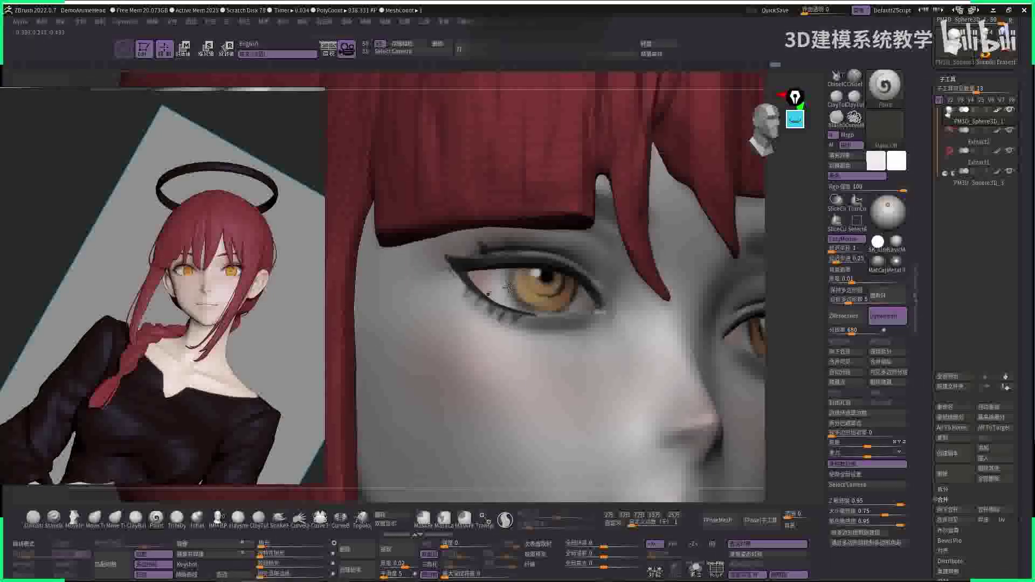
# - Frame the bust and solo the face subtool so the hair is hidden
pyautogui.press('f')
pyautogui.moveTo(672, 233)
pyautogui.mouseDown()
pyautogui.moveTo(699, 265)
pyautogui.moveTo(449, 291)
pyautogui.mouseUp()
pyautogui.moveTo(646, 233)
pyautogui.keyDown('alt'); pyautogui.mouseDown()
pyautogui.moveTo(473, 240)
pyautogui.moveTo(439, 196)
pyautogui.moveTo(446, 204)
pyautogui.mouseUp(); pyautogui.keyUp('alt')
pyautogui.press('b')
pyautogui.keyDown('ctrl'); pyautogui.keyDown('shift'); pyautogui.click(464, 227); pyautogui.keyUp('shift'); pyautogui.keyUp('ctrl')
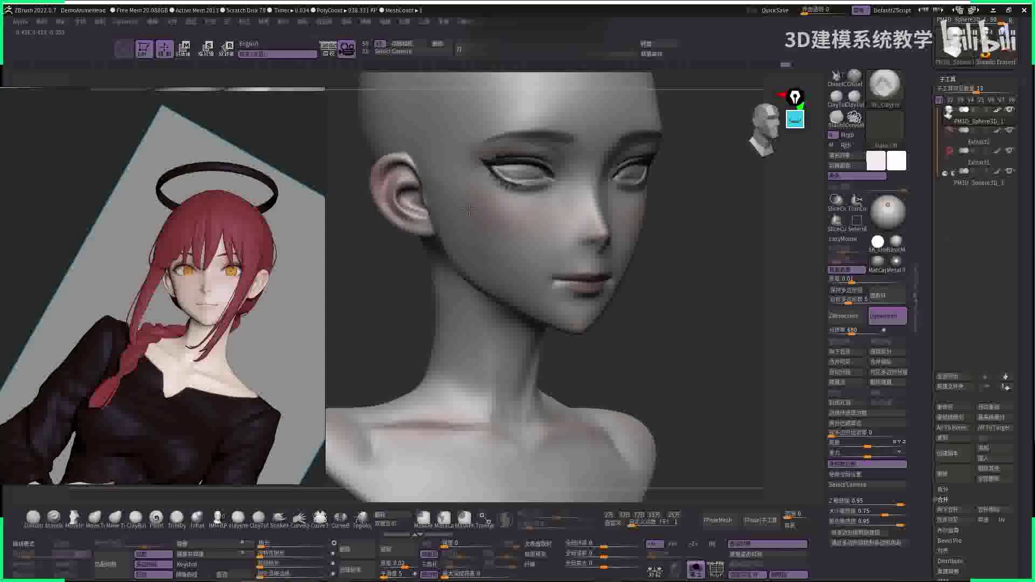
# - Lasso-mask the head off from the chest in profile view
pyautogui.keyDown('shift'); pyautogui.moveTo(472, 92); pyautogui.dragTo(538, 300); pyautogui.keyUp('shift')
pyautogui.keyDown('ctrl'); pyautogui.keyDown('shift'); pyautogui.click(723, 268); pyautogui.keyUp('shift'); pyautogui.keyUp('ctrl')
pyautogui.hotkey('ctrl', 'shift', 's')
pyautogui.moveTo(573, 190)
pyautogui.mouseDown()
pyautogui.moveTo(668, 215)
pyautogui.moveTo(513, 108)
pyautogui.moveTo(362, 258)
pyautogui.moveTo(480, 297)
pyautogui.mouseUp()
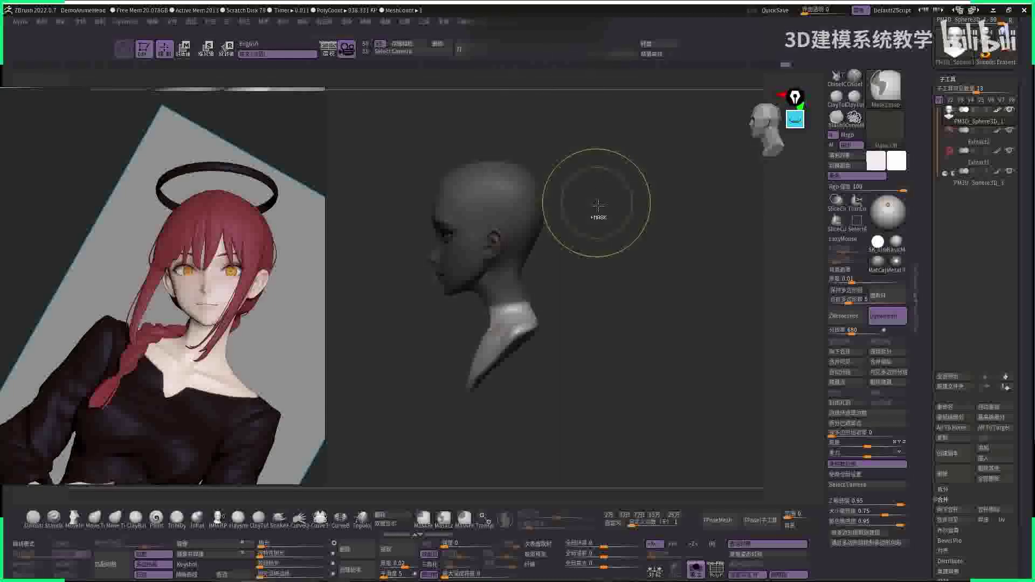
pyautogui.moveTo(605, 167); pyautogui.dragTo(507, 334)
pyautogui.hotkey('ctrl', 'shift', 's')
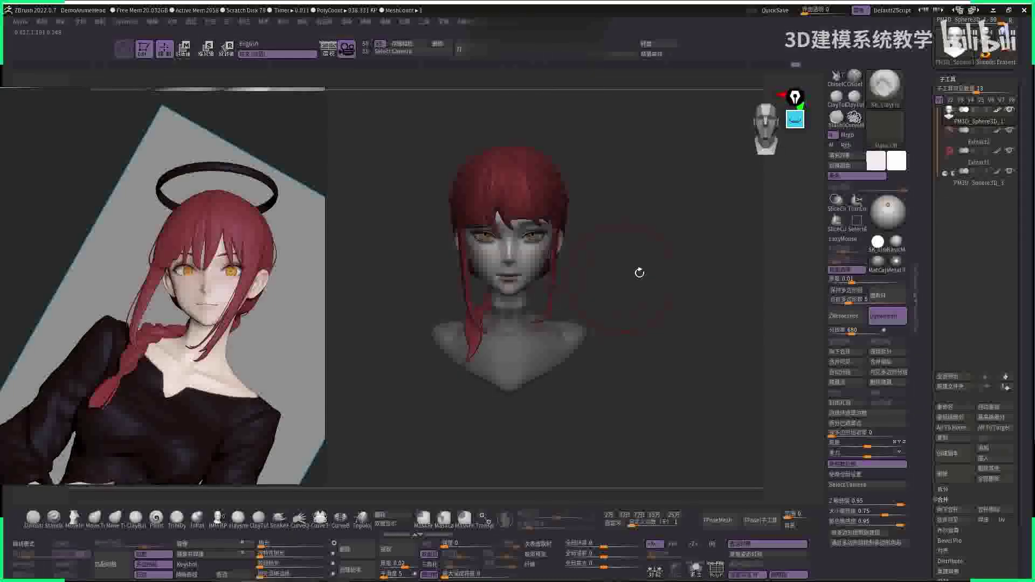
# - Smooth away the creases across the chest
pyautogui.press('space')
pyautogui.keyDown('shift'); pyautogui.moveTo(556, 300); pyautogui.dragTo(548, 318); pyautogui.keyUp('shift')
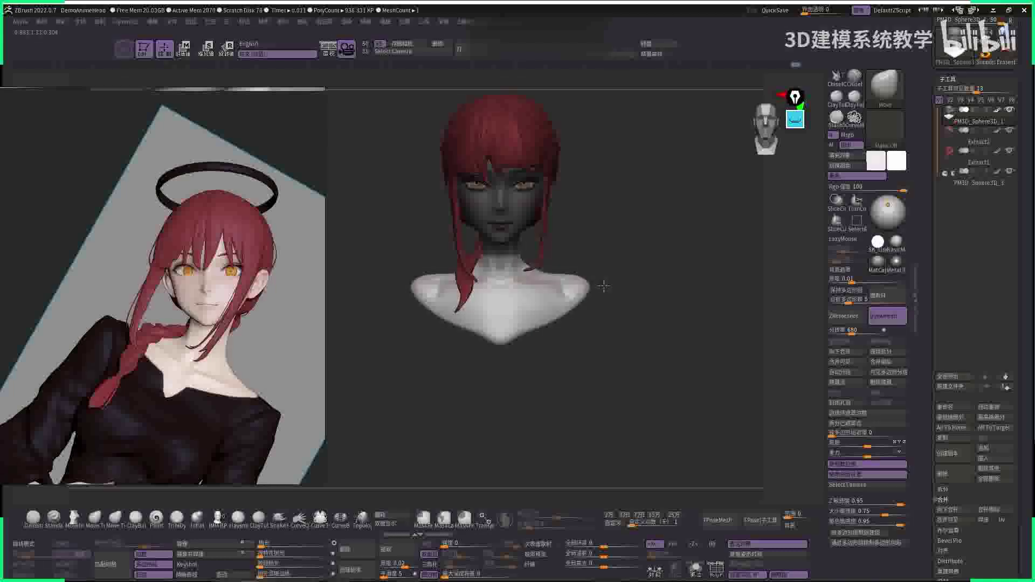
pyautogui.moveTo(607, 289); pyautogui.dragTo(546, 321)
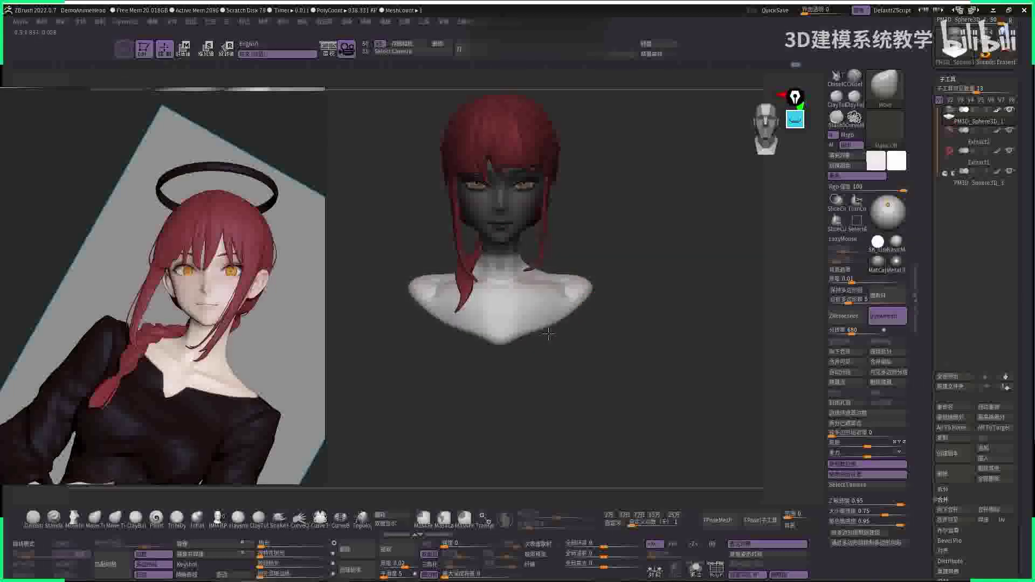
pyautogui.moveTo(636, 254)
pyautogui.mouseDown()
pyautogui.moveTo(650, 280)
pyautogui.moveTo(621, 246)
pyautogui.moveTo(689, 261)
pyautogui.moveTo(588, 238)
pyautogui.moveTo(577, 250)
pyautogui.mouseUp()
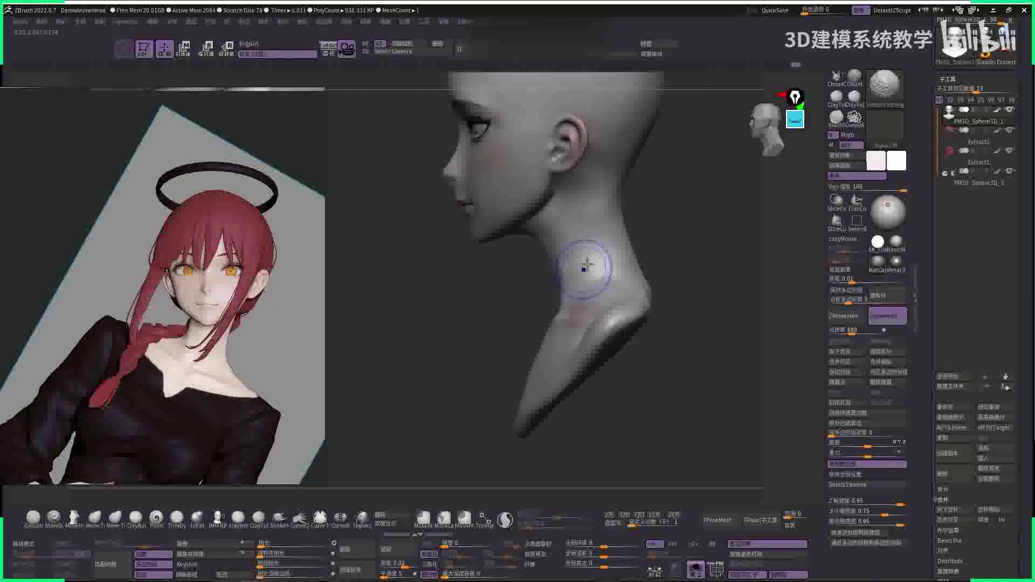
# - Frame the bust with the hair visible and set the main colour to black
pyautogui.keyDown('shift'); pyautogui.moveTo(701, 227); pyautogui.dragTo(733, 210); pyautogui.keyUp('shift')
pyautogui.press('f')
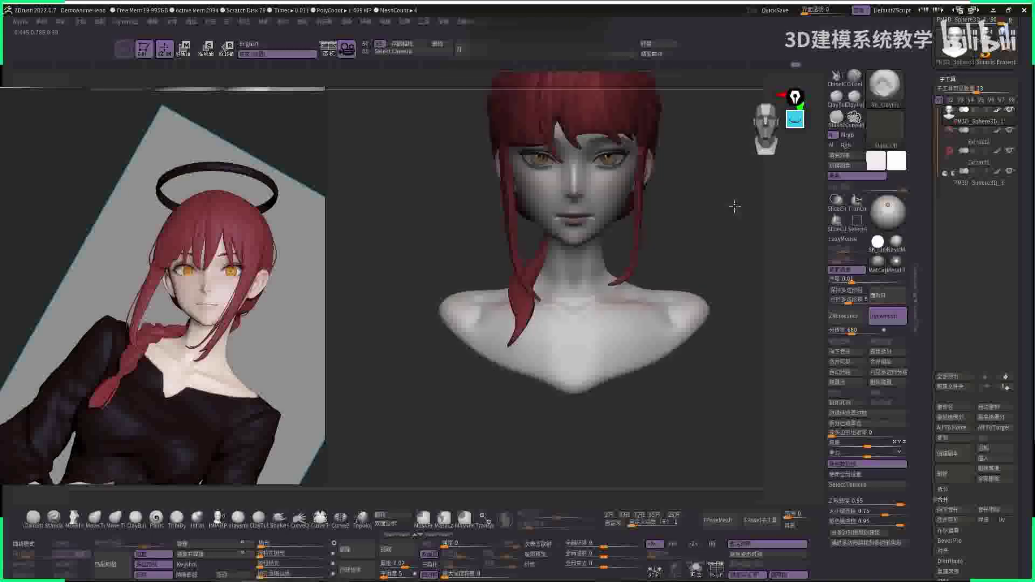
pyautogui.press('space')
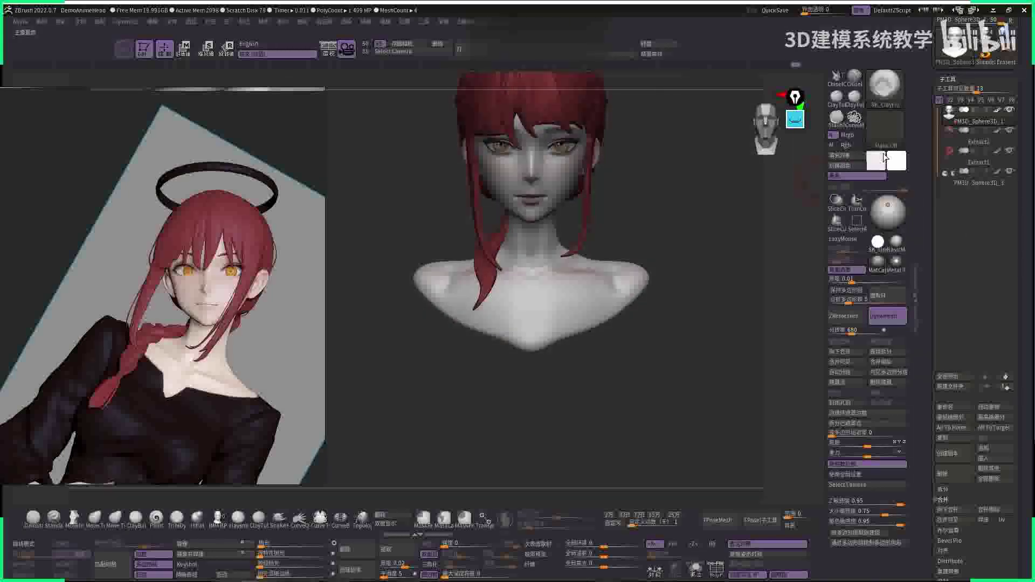
pyautogui.click(885, 156)
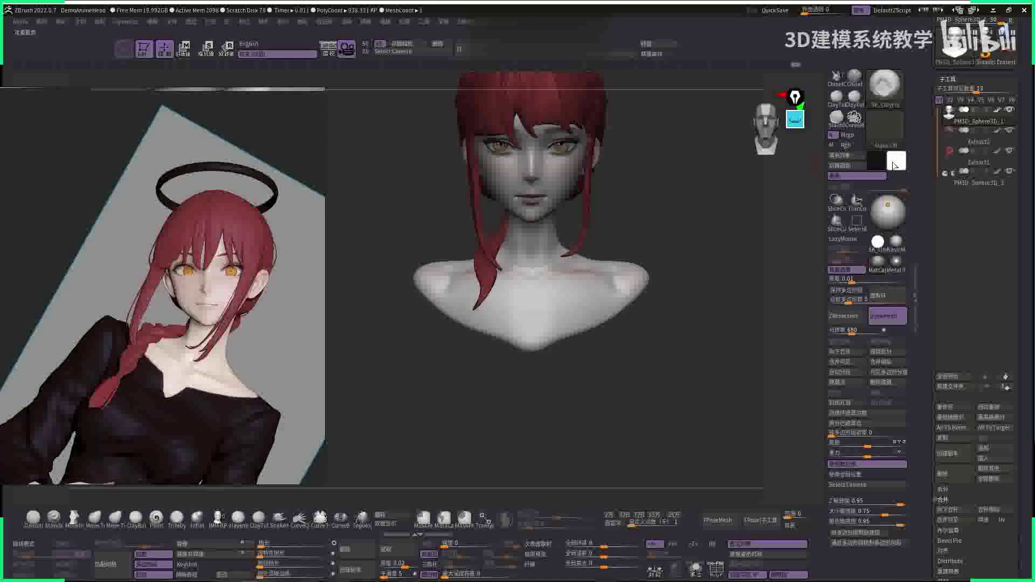
# - Select the Paint brush from the brush list for colouring
pyautogui.press('b')
pyautogui.press('p')
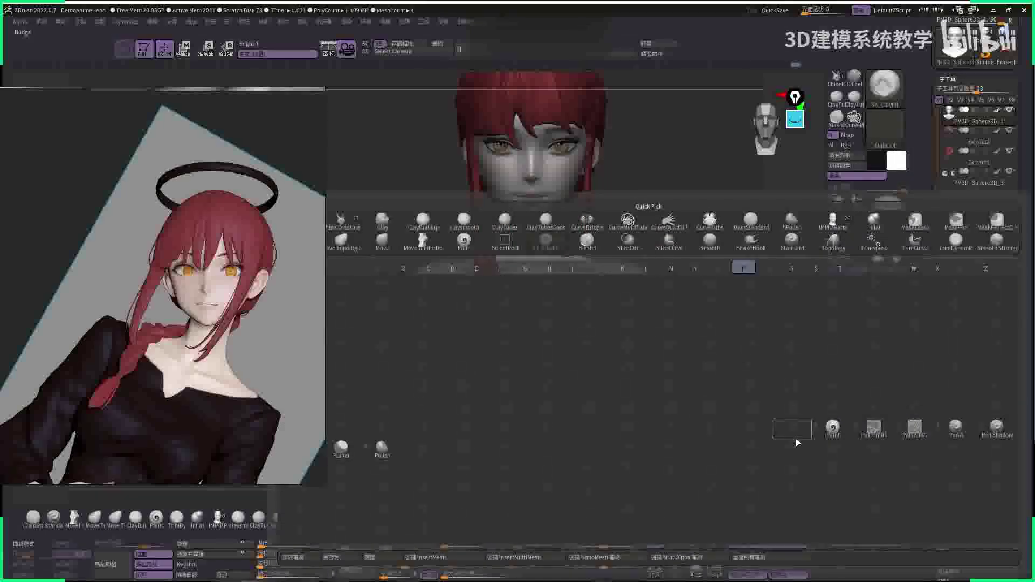
pyautogui.click(834, 427)
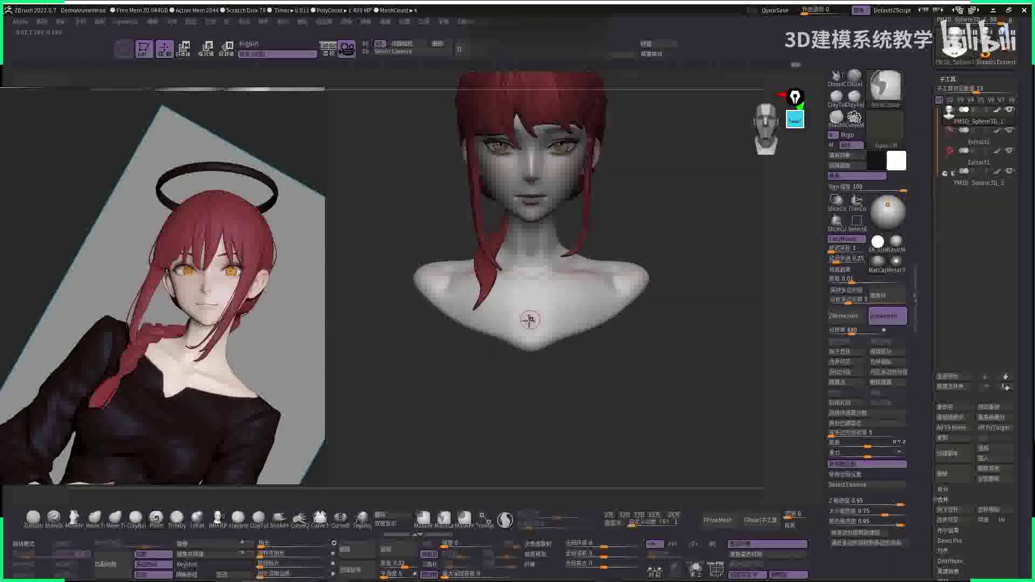
pyautogui.press('space')
# - Paint the chest and shoulders solid black, undoing the stray neckline strokes
pyautogui.moveTo(475, 302)
pyautogui.mouseDown()
pyautogui.moveTo(636, 296)
pyautogui.moveTo(431, 280)
pyautogui.moveTo(579, 322)
pyautogui.moveTo(539, 339)
pyautogui.moveTo(426, 278)
pyautogui.moveTo(631, 292)
pyautogui.mouseUp()
pyautogui.moveTo(533, 335); pyautogui.dragTo(533, 315)
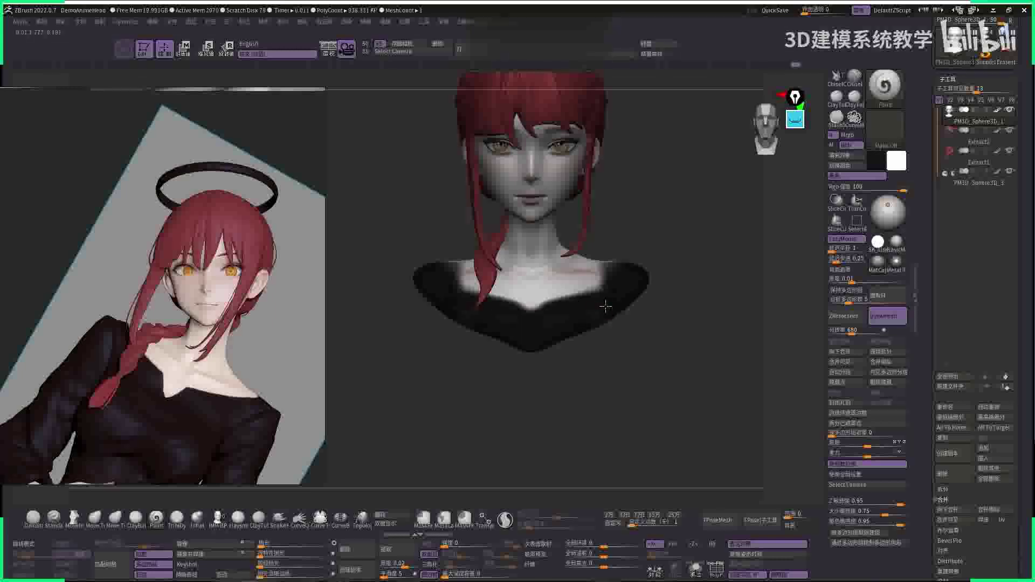
pyautogui.moveTo(618, 273)
pyautogui.mouseDown(button='right')
pyautogui.moveTo(631, 223)
pyautogui.moveTo(602, 276)
pyautogui.moveTo(583, 258)
pyautogui.moveTo(630, 251)
pyautogui.moveTo(640, 184)
pyautogui.mouseUp(button='right')
pyautogui.moveTo(640, 184)
pyautogui.mouseDown()
pyautogui.moveTo(511, 295)
pyautogui.moveTo(650, 292)
pyautogui.moveTo(538, 318)
pyautogui.moveTo(515, 313)
pyautogui.mouseUp()
pyautogui.moveTo(624, 249); pyautogui.dragTo(485, 323, button='right')
pyautogui.press('space')
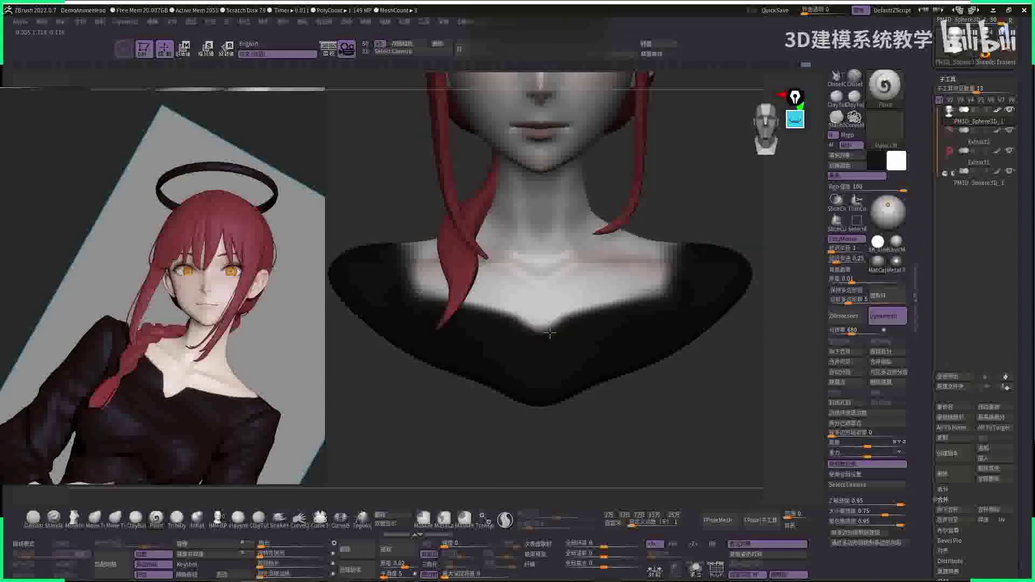
pyautogui.moveTo(566, 316); pyautogui.dragTo(594, 313)
pyautogui.hotkey('ctrl', 'z')
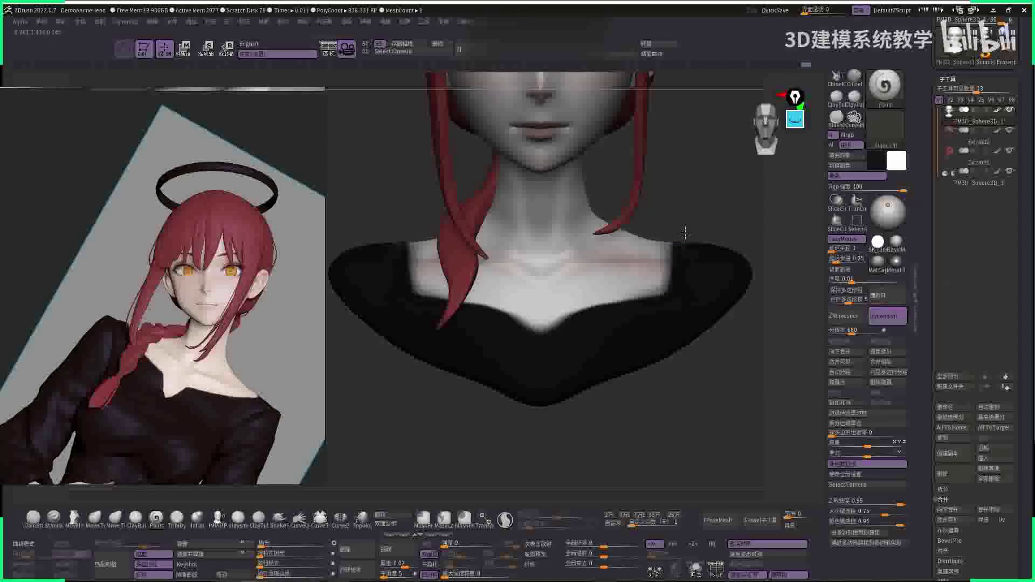
# - Orbit around the head to inspect its top, front and side profile
pyautogui.keyDown('ctrl'); pyautogui.moveTo(679, 268); pyautogui.dragTo(661, 252, button='right'); pyautogui.keyUp('ctrl')
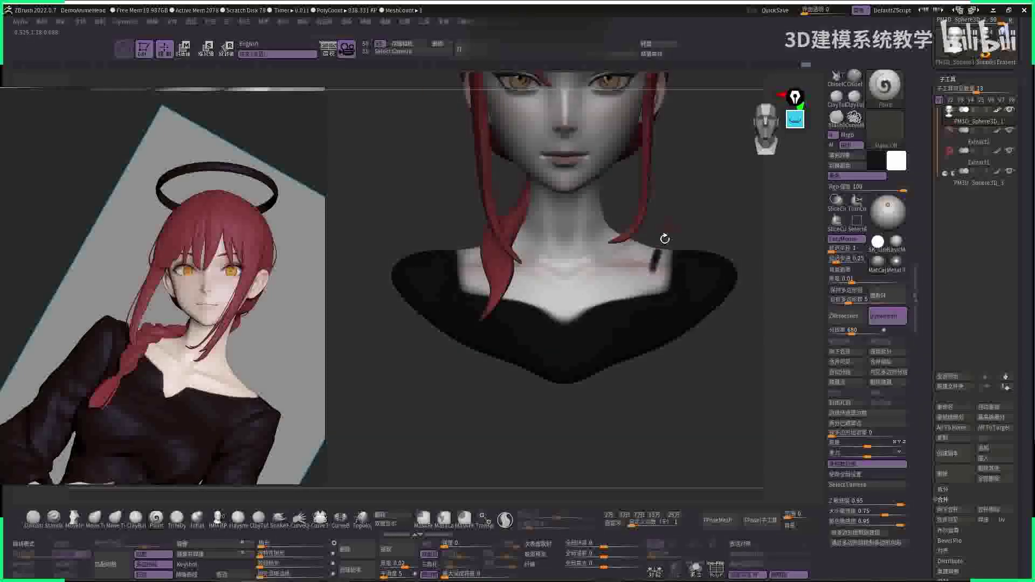
pyautogui.moveTo(694, 215); pyautogui.dragTo(671, 225)
pyautogui.keyDown('shift'); pyautogui.moveTo(671, 225); pyautogui.dragTo(669, 252, button='right'); pyautogui.keyUp('shift')
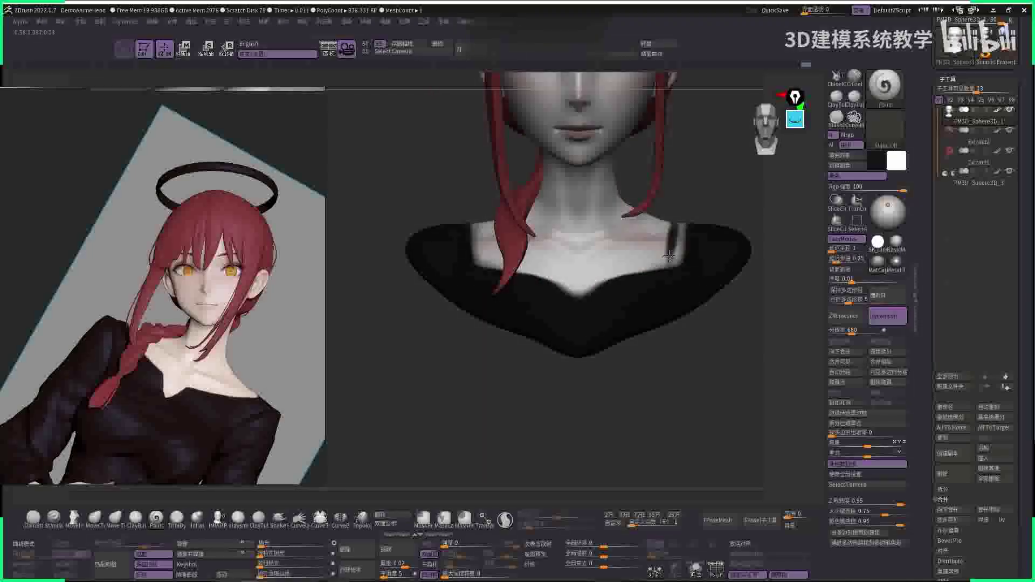
pyautogui.moveTo(678, 228); pyautogui.dragTo(518, 278)
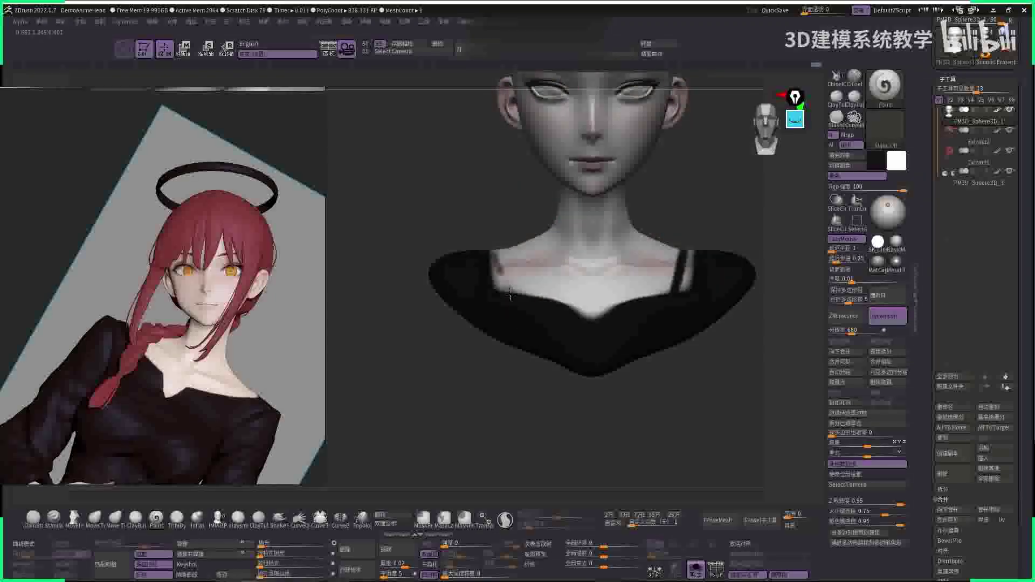
pyautogui.moveTo(506, 230); pyautogui.dragTo(493, 253)
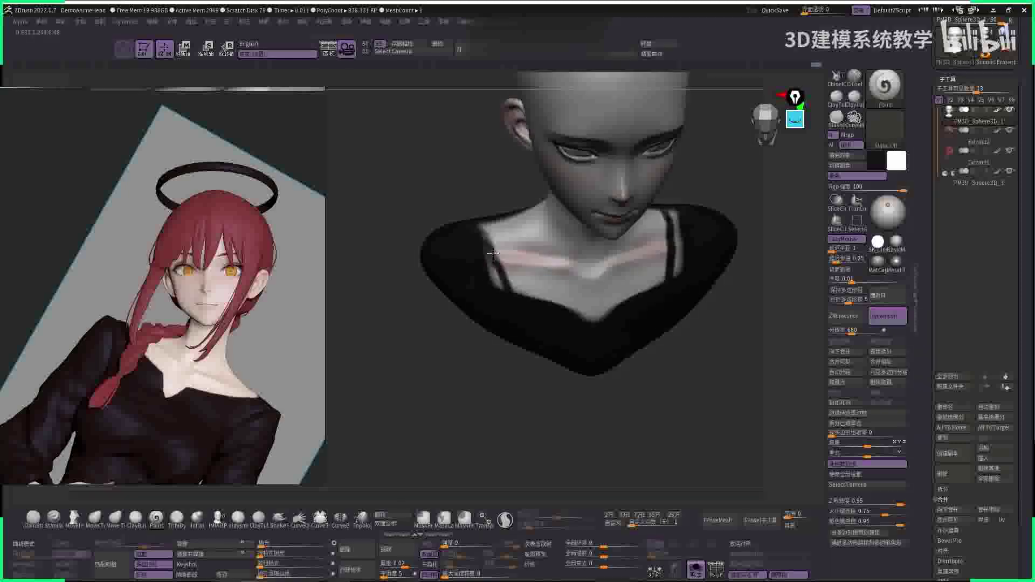
pyautogui.moveTo(513, 303); pyautogui.dragTo(537, 261)
pyautogui.rightClick(548, 264)
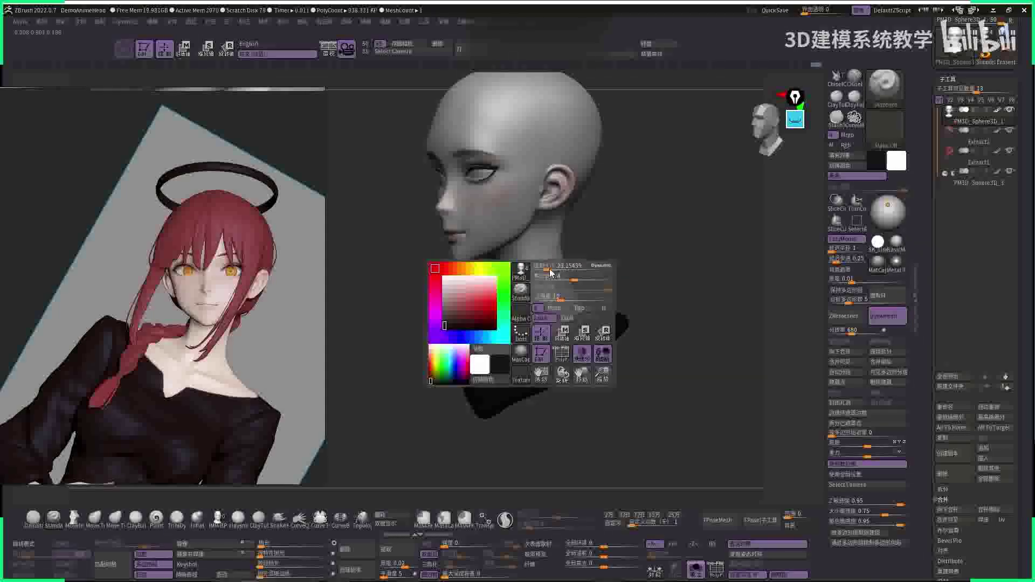
pyautogui.moveTo(549, 263); pyautogui.dragTo(606, 264, button='right')
# - Try the Move and SK_ClayFill brushes on a close side view of the neck
pyautogui.press('b')
pyautogui.press('m')
pyautogui.press('v')
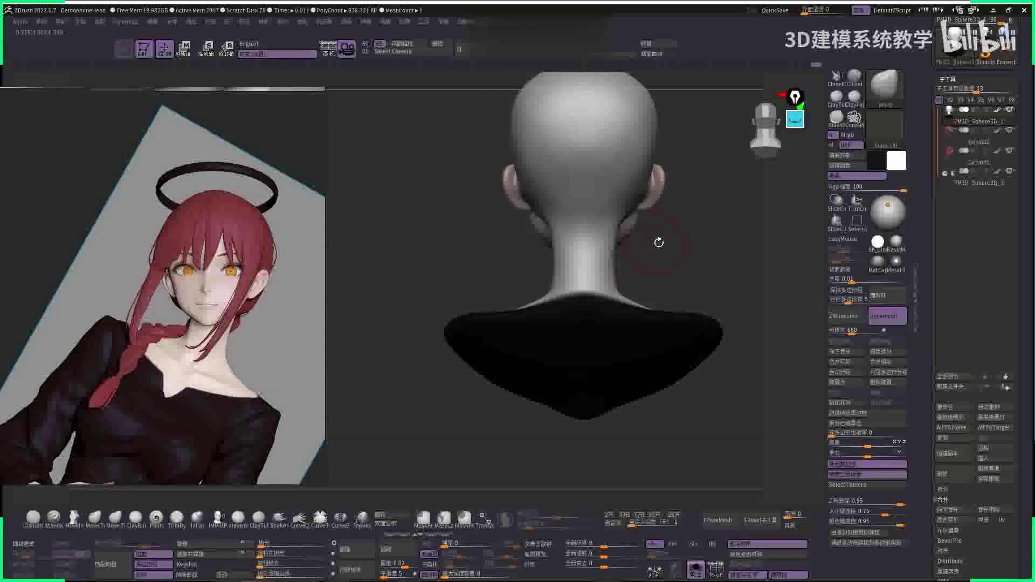
pyautogui.moveTo(659, 243); pyautogui.dragTo(640, 256, button='right')
pyautogui.press('b')
pyautogui.press('s')
pyautogui.press('k')
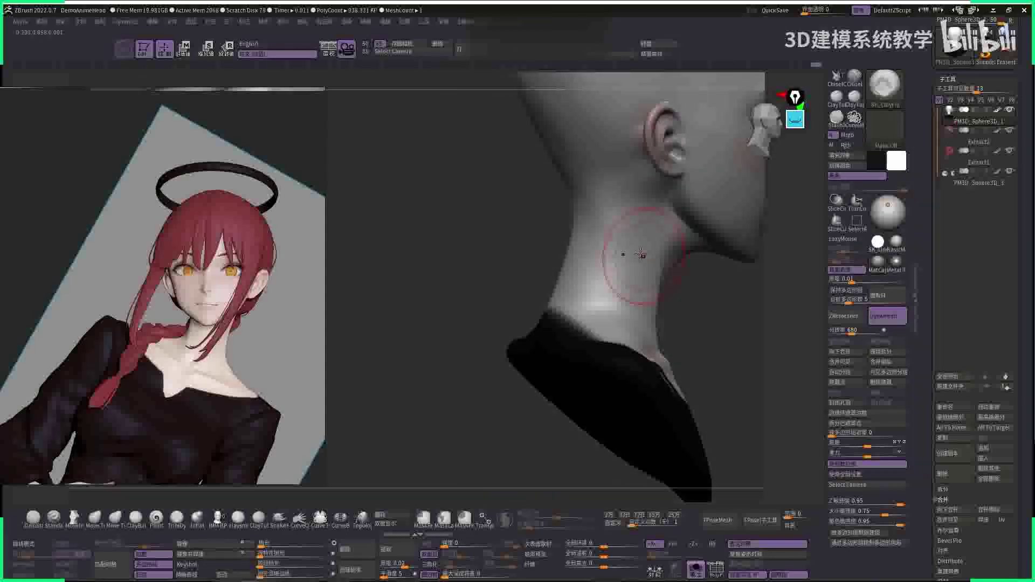
# - Smooth the ear and jawline, then switch to the Move brush
pyautogui.moveTo(707, 256); pyautogui.dragTo(556, 228, button='right')
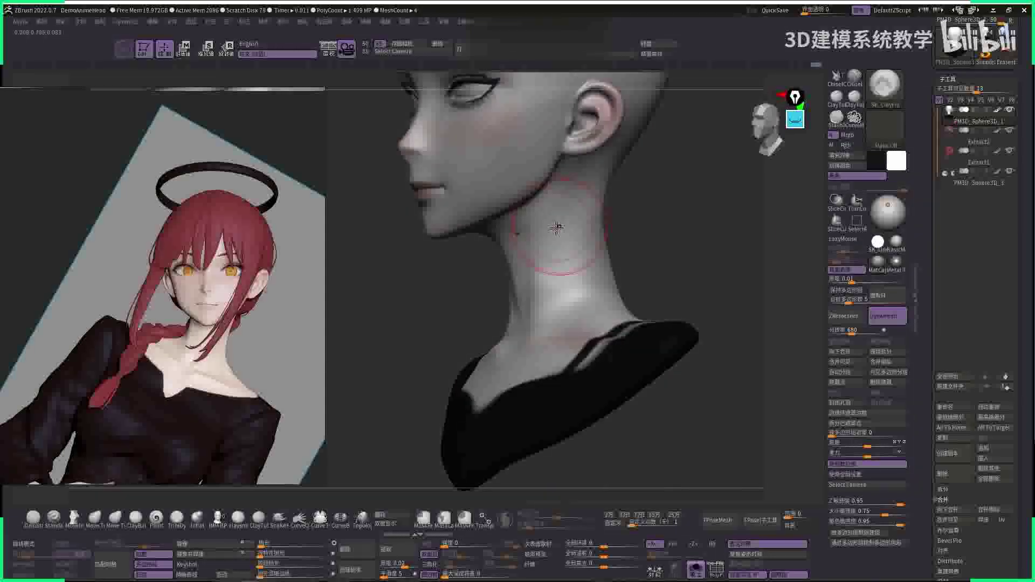
pyautogui.keyDown('shift'); pyautogui.moveTo(583, 190); pyautogui.dragTo(582, 179); pyautogui.keyUp('shift')
pyautogui.keyDown('shift'); pyautogui.moveTo(592, 196); pyautogui.dragTo(647, 210); pyautogui.keyUp('shift')
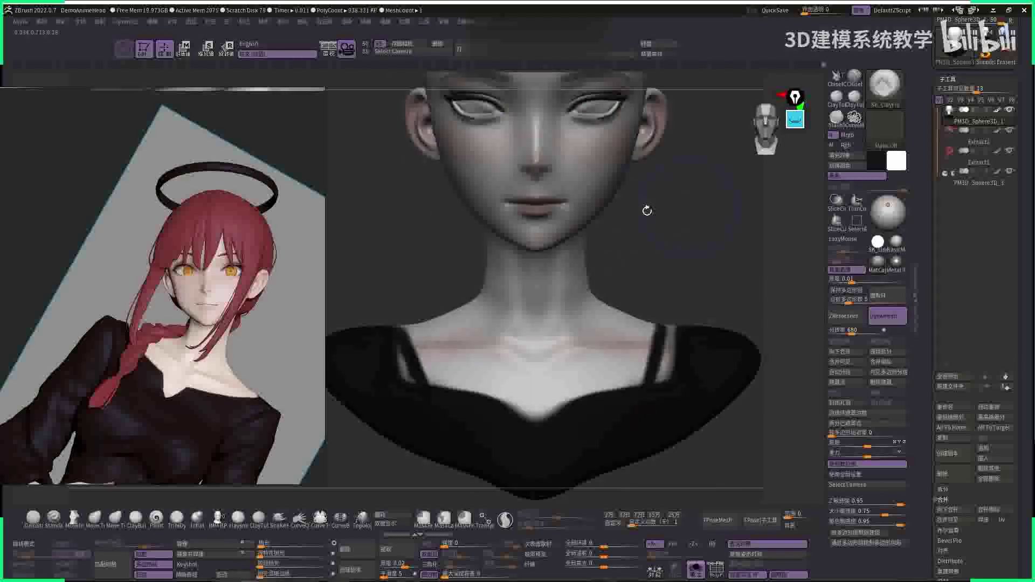
pyautogui.moveTo(579, 246)
pyautogui.mouseDown()
pyautogui.moveTo(615, 208)
pyautogui.moveTo(612, 258)
pyautogui.mouseUp()
pyautogui.press('b')
pyautogui.press('m')
pyautogui.press('v')
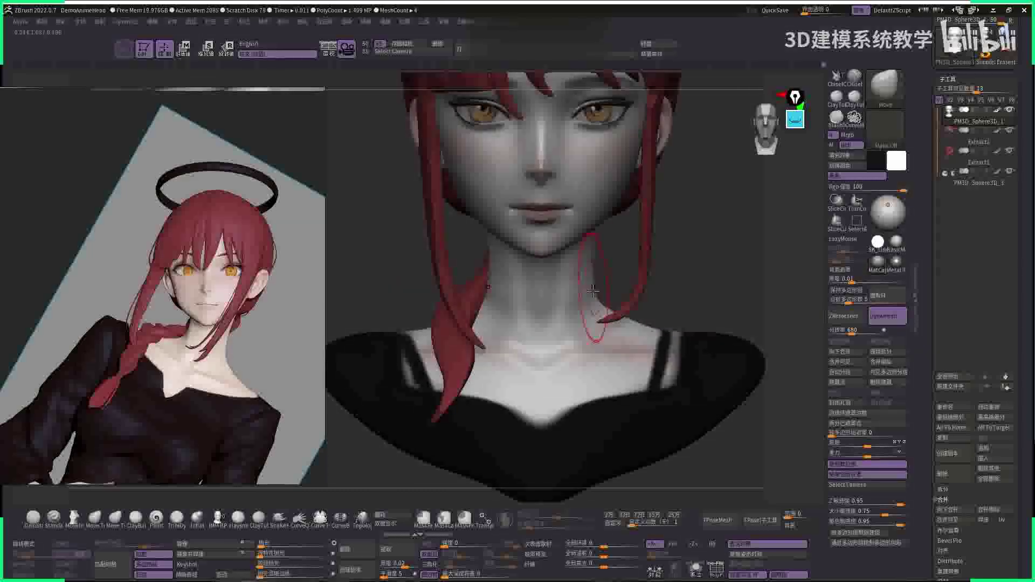
# - Isolate the head and turn it to a left-side profile
pyautogui.moveTo(692, 257)
pyautogui.keyDown('alt'); pyautogui.mouseDown()
pyautogui.moveTo(717, 254)
pyautogui.moveTo(664, 255)
pyautogui.moveTo(693, 280)
pyautogui.mouseUp(); pyautogui.keyUp('alt')
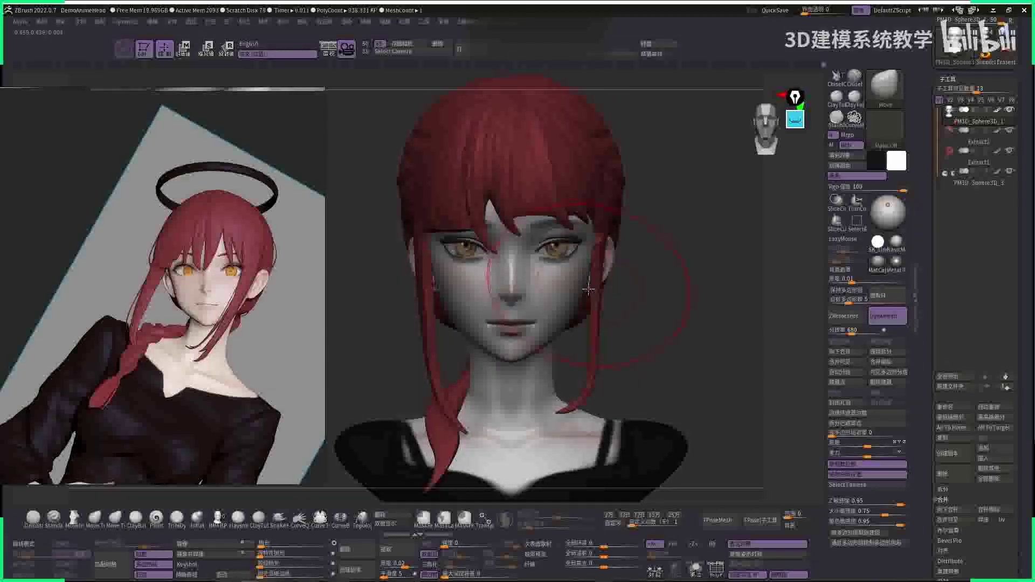
pyautogui.keyDown('alt'); pyautogui.moveTo(588, 289); pyautogui.dragTo(569, 263); pyautogui.keyUp('alt')
pyautogui.press('space')
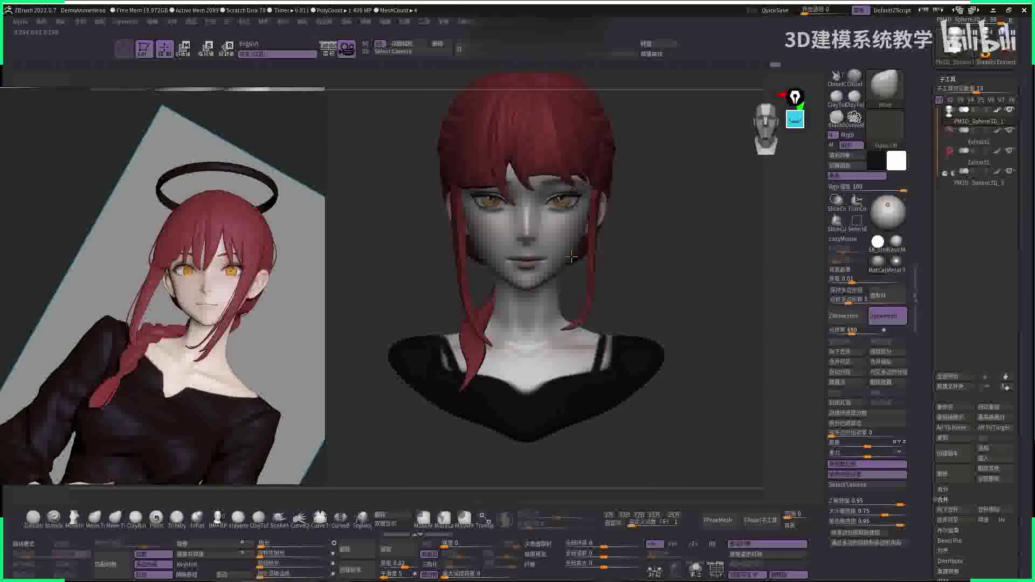
pyautogui.keyDown('alt'); pyautogui.click(574, 254); pyautogui.keyUp('alt')
pyautogui.moveTo(573, 250)
pyautogui.mouseDown()
pyautogui.moveTo(475, 312)
pyautogui.moveTo(562, 264)
pyautogui.mouseUp()
pyautogui.keyDown('alt'); pyautogui.moveTo(677, 236); pyautogui.dragTo(675, 265); pyautogui.keyUp('alt')
pyautogui.rightClick(674, 267)
pyautogui.rightClick(531, 267)
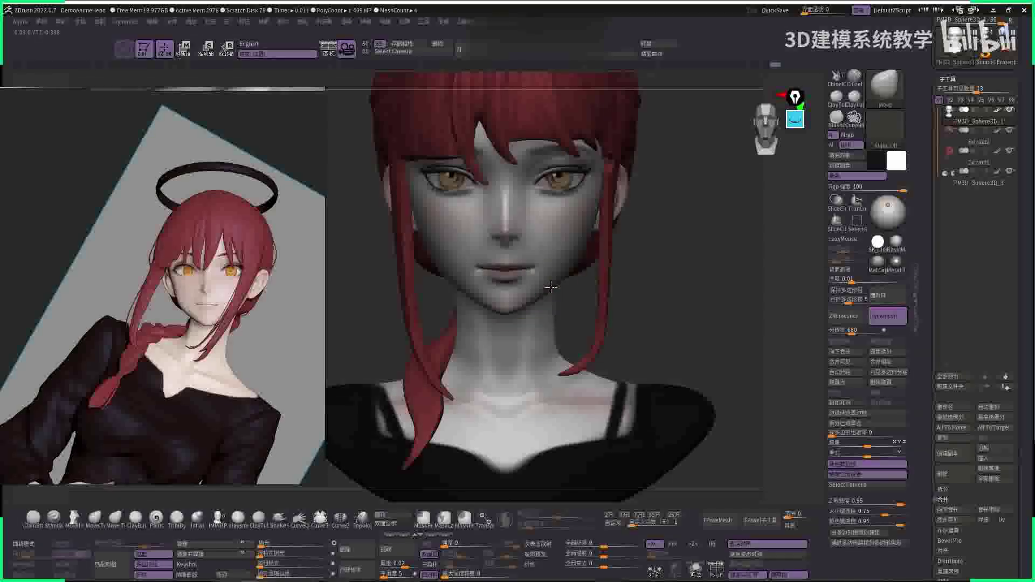
pyautogui.moveTo(557, 281)
pyautogui.mouseDown(button='right')
pyautogui.moveTo(579, 298)
pyautogui.moveTo(693, 219)
pyautogui.moveTo(687, 249)
pyautogui.mouseUp(button='right')
# - Select the Paint brush and set the paint colour to pink
pyautogui.press('b')
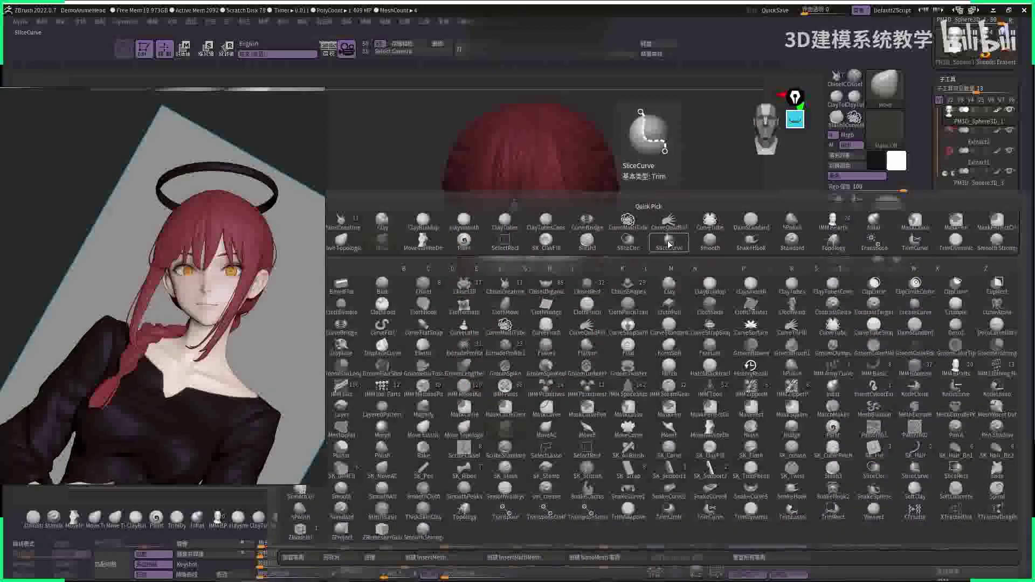
pyautogui.click(833, 429)
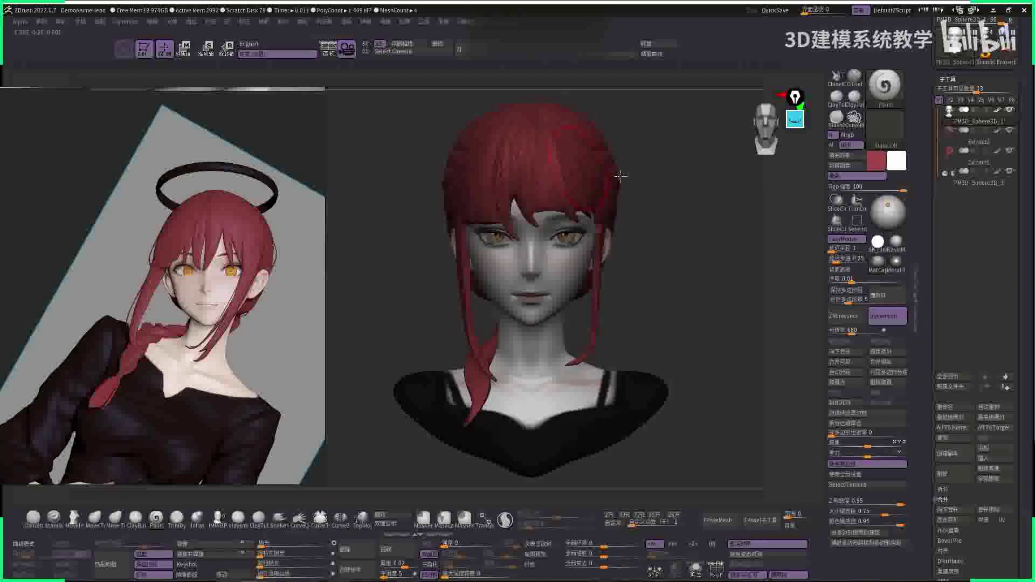
pyautogui.click(856, 164)
pyautogui.click(883, 127)
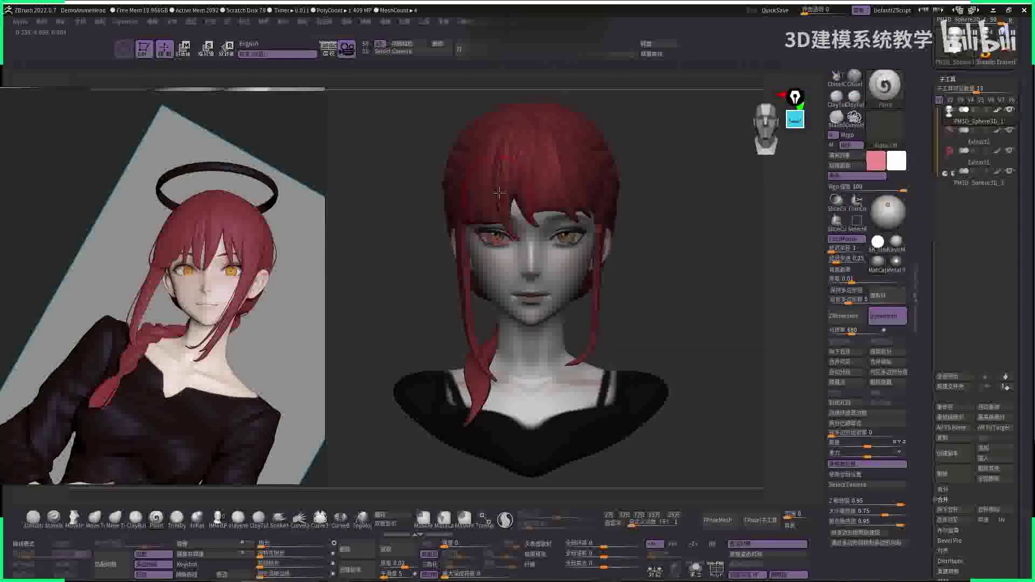
pyautogui.keyDown('alt'); pyautogui.moveTo(679, 184); pyautogui.dragTo(682, 220, button='right'); pyautogui.keyUp('alt')
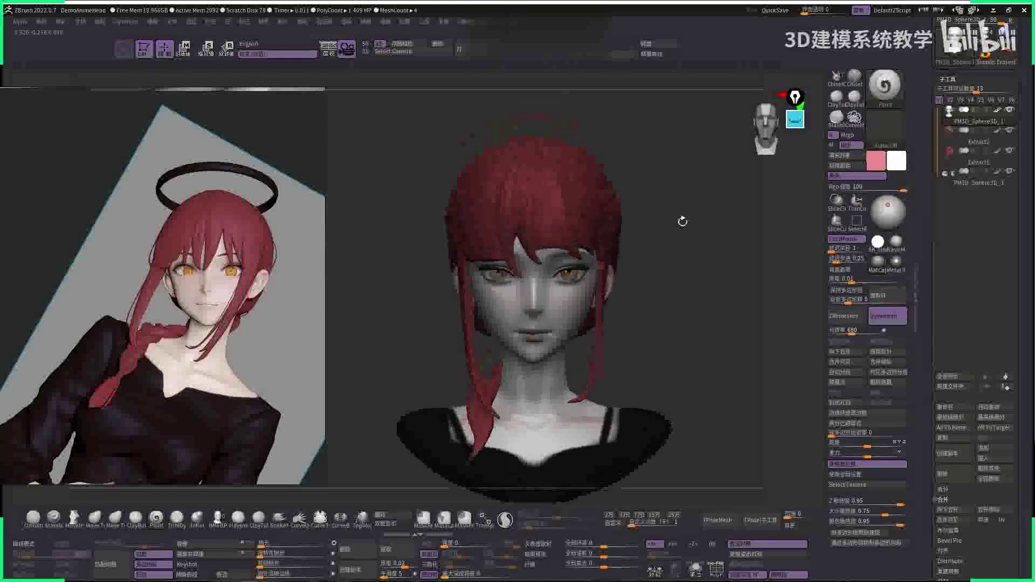
# - Select the Extract2 hair subtool and sample its dark red as the paint colour
pyautogui.keyDown('alt'); pyautogui.click(537, 174); pyautogui.keyUp('alt')
pyautogui.press('space')
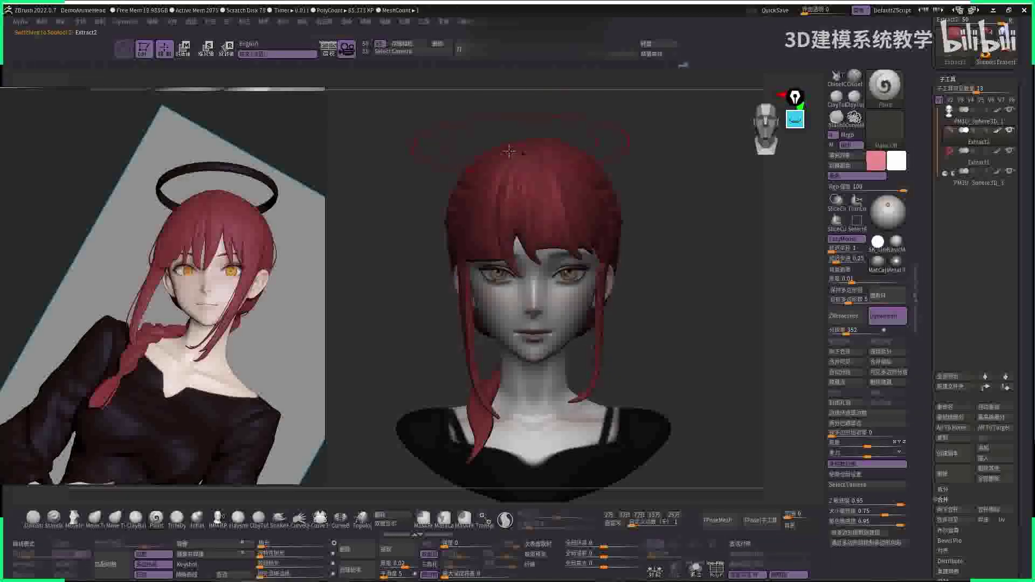
pyautogui.press('c')
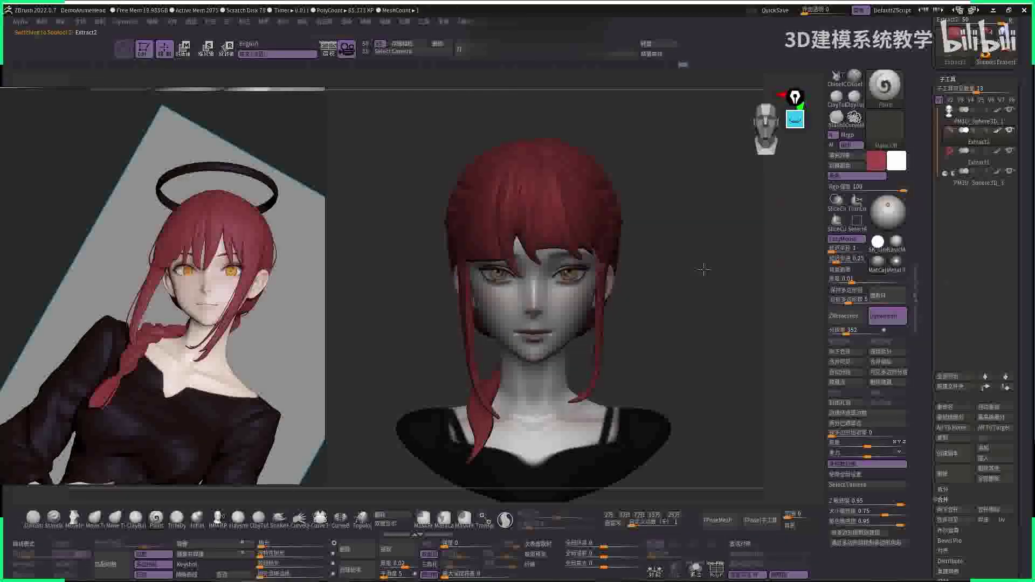
pyautogui.moveTo(704, 270); pyautogui.dragTo(451, 325)
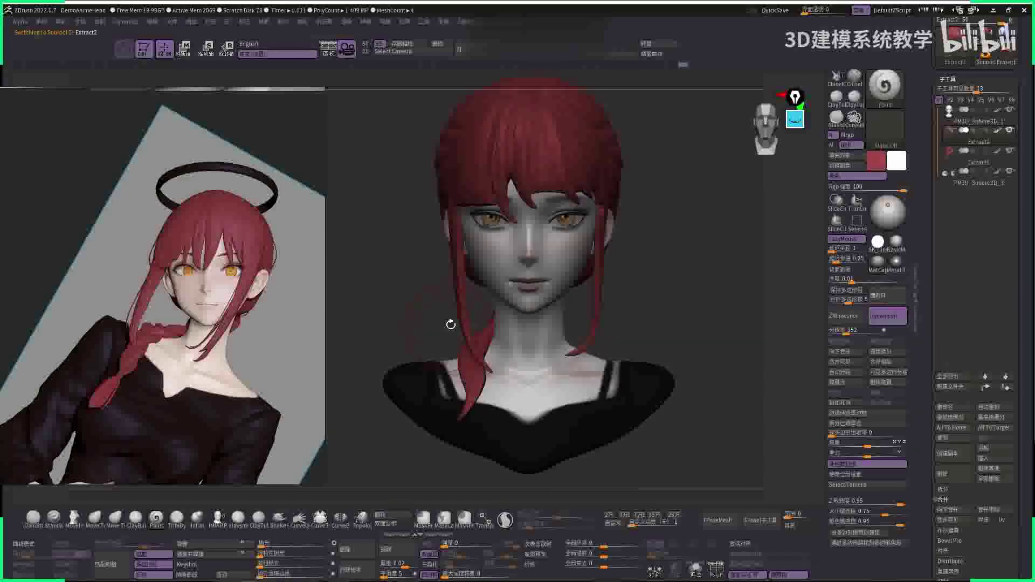
# - Switch to the Move brush and pick the hair piece on the model
pyautogui.press('b')
pyautogui.press('m')
pyautogui.press('v')
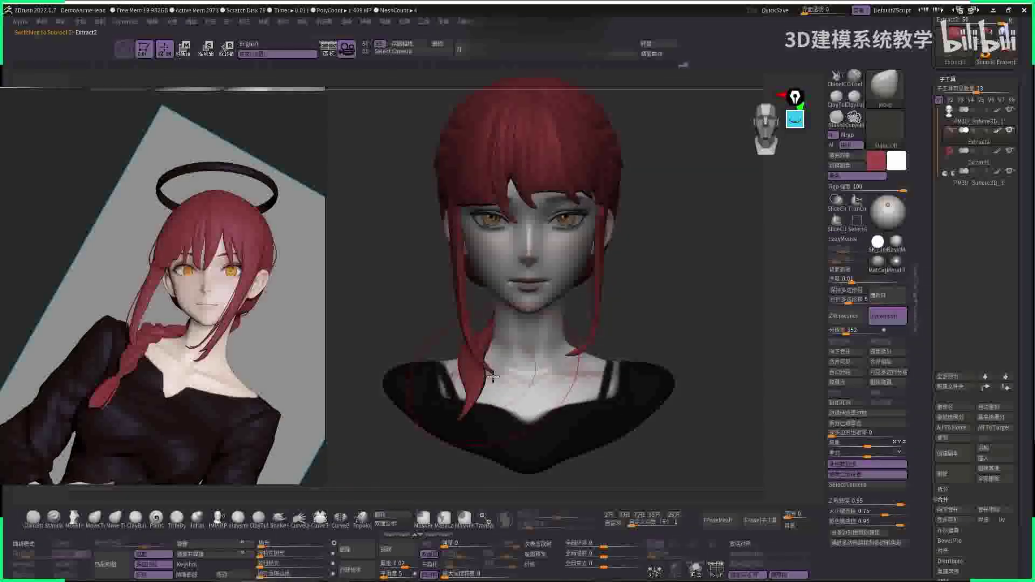
pyautogui.keyDown('alt'); pyautogui.click(492, 370); pyautogui.keyUp('alt')
pyautogui.press('space')
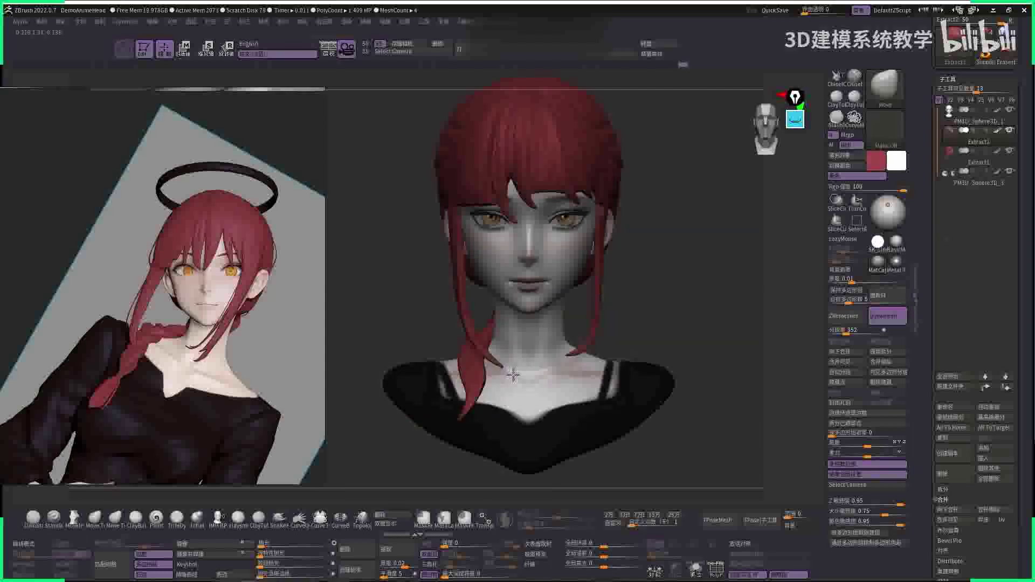
pyautogui.press('space')
pyautogui.press('space')
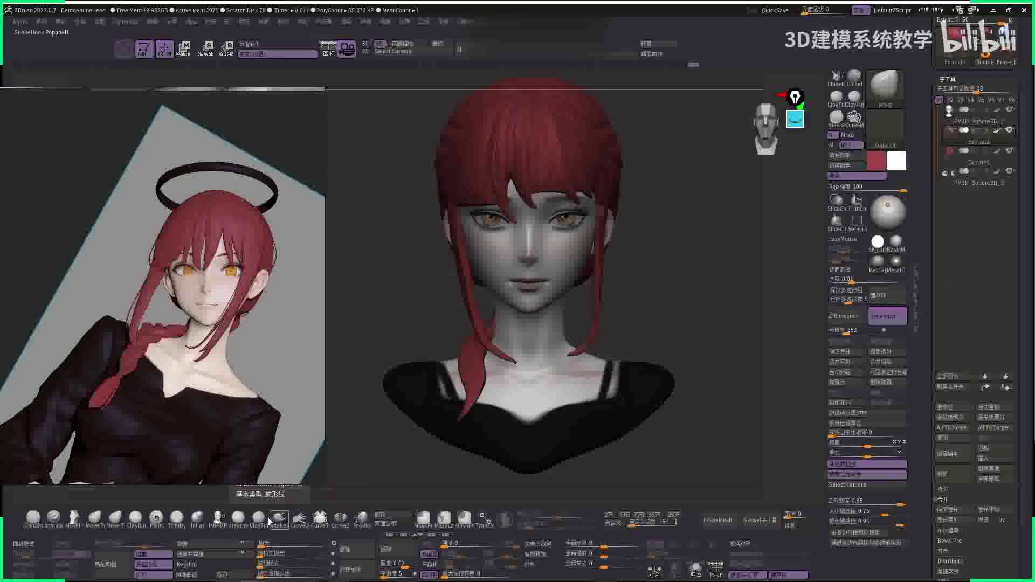
# - Select SnakeHook, dismiss the SculptrisPro notice, and stroke along the neck
pyautogui.click(279, 518)
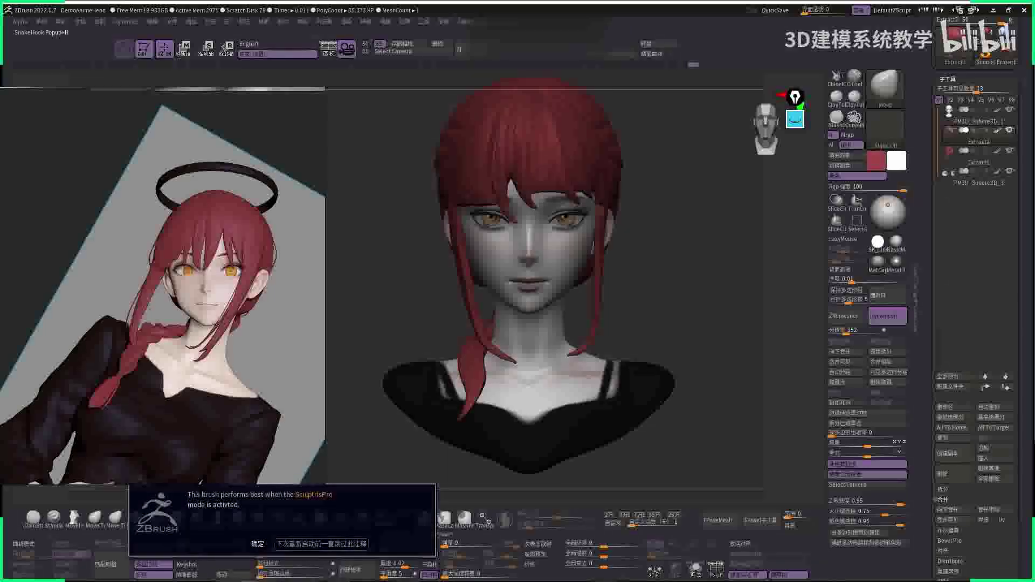
pyautogui.click(258, 543)
pyautogui.moveTo(580, 278); pyautogui.dragTo(581, 296, button='right')
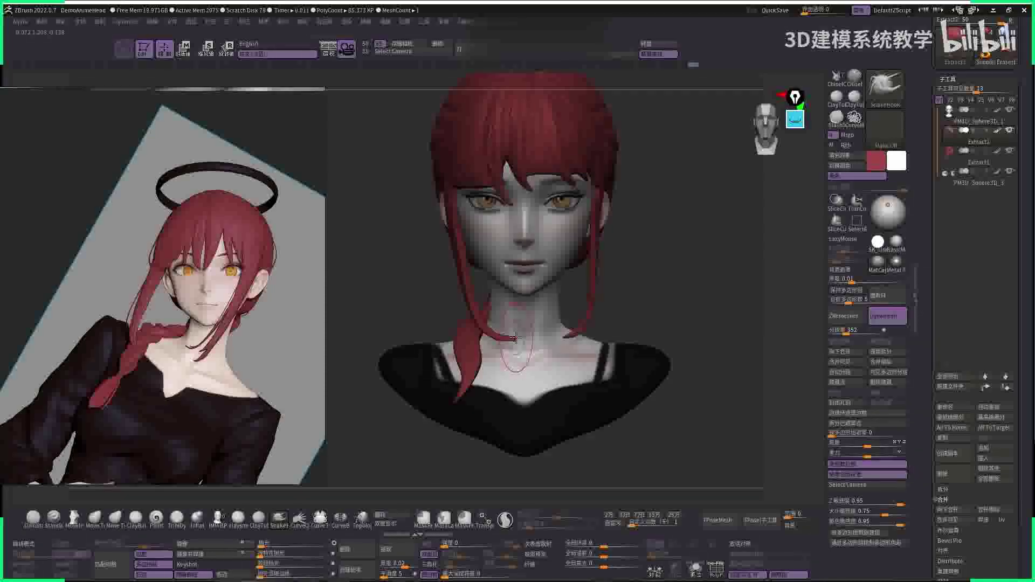
pyautogui.press('space')
pyautogui.press('space')
pyautogui.press('space')
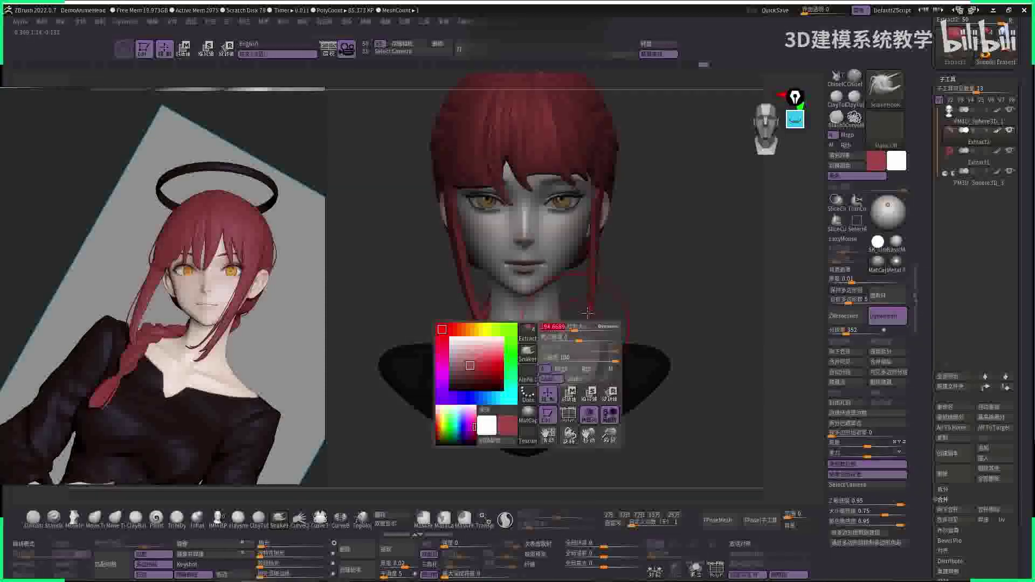
pyautogui.keyDown('ctrl'); pyautogui.moveTo(576, 302); pyautogui.dragTo(477, 217, button='right'); pyautogui.keyUp('ctrl')
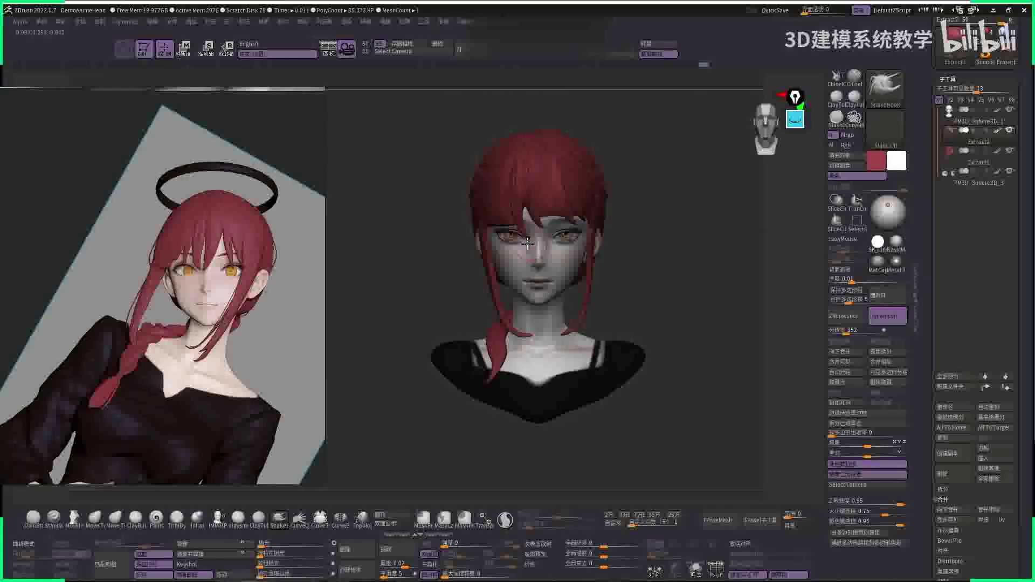
# - Review the red-haired bust from frontal, three-quarter and near-profile views
pyautogui.press('space')
pyautogui.keyDown('ctrl'); pyautogui.moveTo(591, 221); pyautogui.dragTo(559, 237, button='right'); pyautogui.keyUp('ctrl')
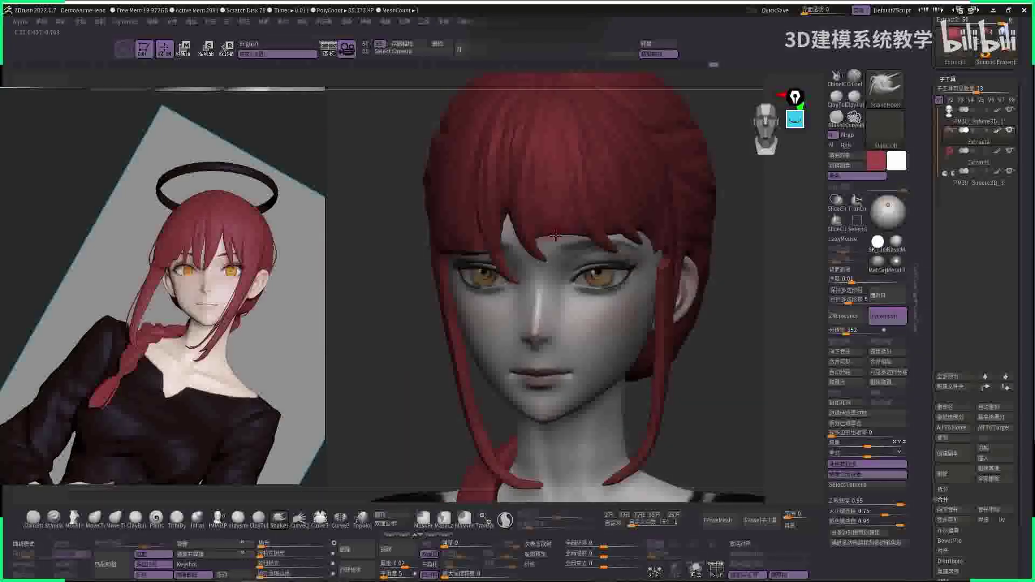
pyautogui.moveTo(645, 273); pyautogui.dragTo(562, 235, button='right')
pyautogui.moveTo(470, 253); pyautogui.dragTo(558, 231, button='right')
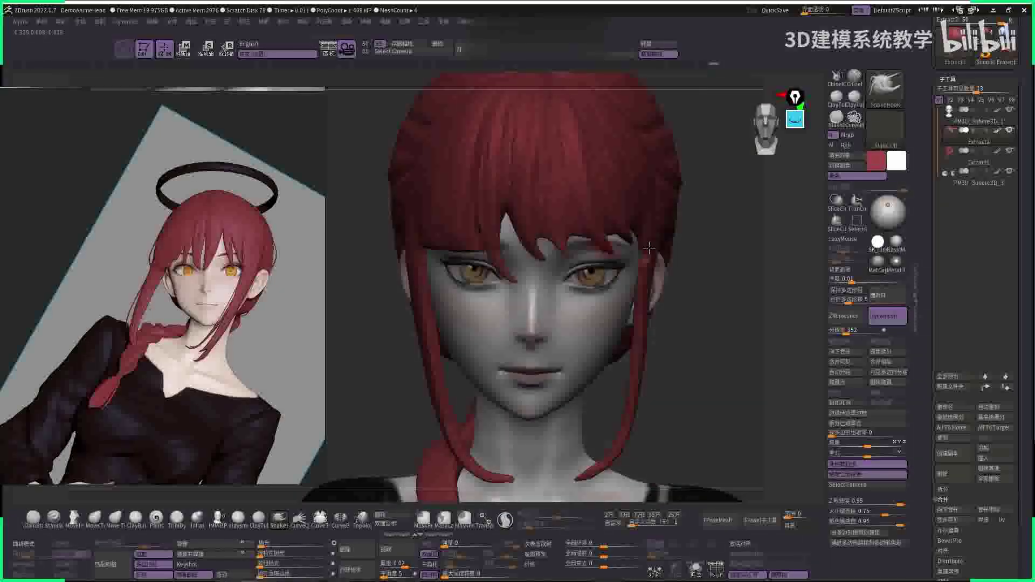
pyautogui.keyDown('ctrl'); pyautogui.moveTo(649, 248); pyautogui.dragTo(632, 261, button='right'); pyautogui.keyUp('ctrl')
pyautogui.press('space')
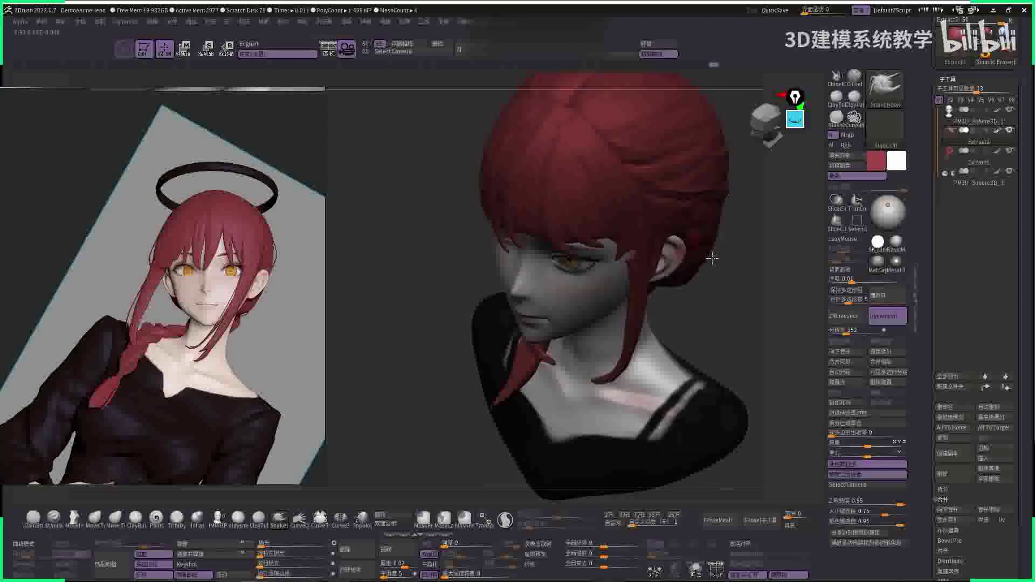
pyautogui.moveTo(712, 259); pyautogui.dragTo(646, 264, button='right')
pyautogui.moveTo(710, 256); pyautogui.dragTo(492, 251, button='right')
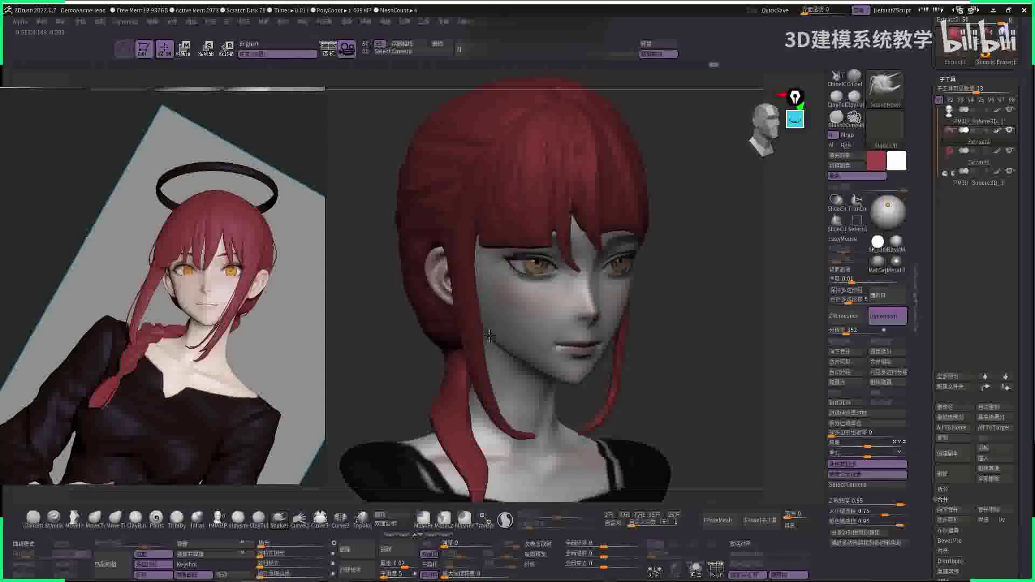
pyautogui.moveTo(490, 336); pyautogui.dragTo(701, 264, button='right')
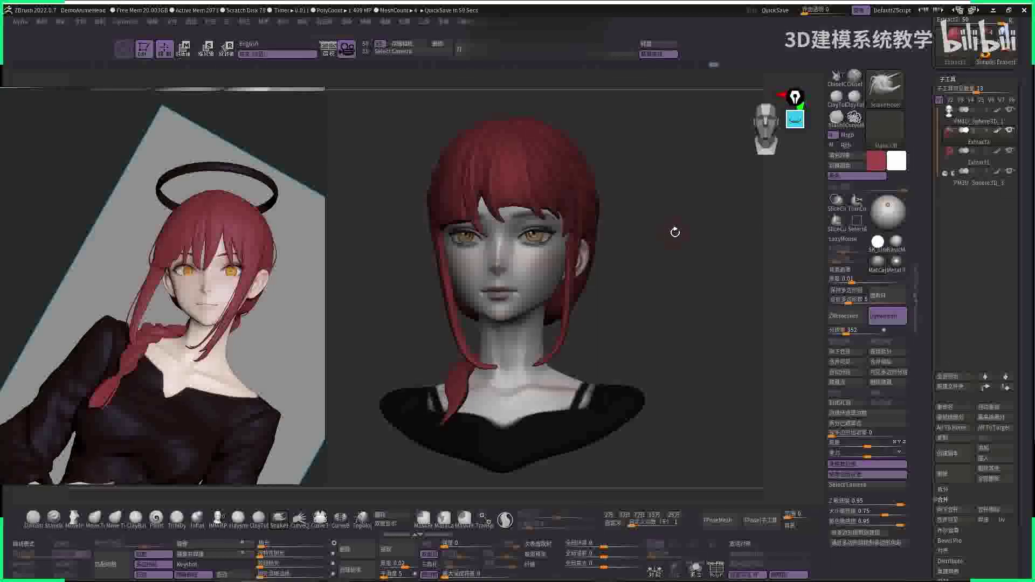
# - Make the PM3D_Sphere3D_1 face subtool active and close in on the lips
pyautogui.keyDown('ctrl'); pyautogui.moveTo(701, 216); pyautogui.dragTo(647, 242, button='right'); pyautogui.keyUp('ctrl')
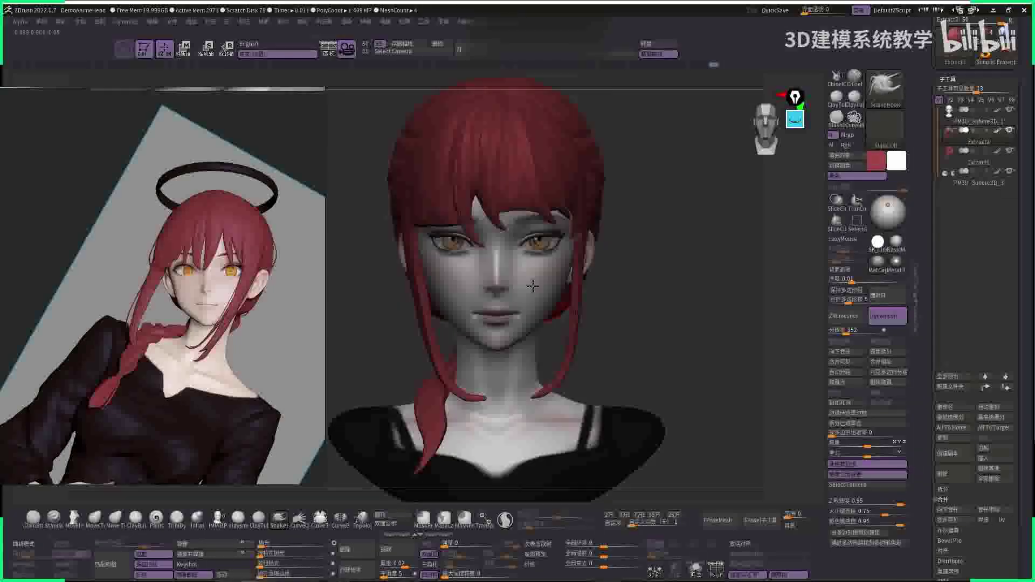
pyautogui.press('space')
pyautogui.keyDown('alt'); pyautogui.click(550, 232); pyautogui.keyUp('alt')
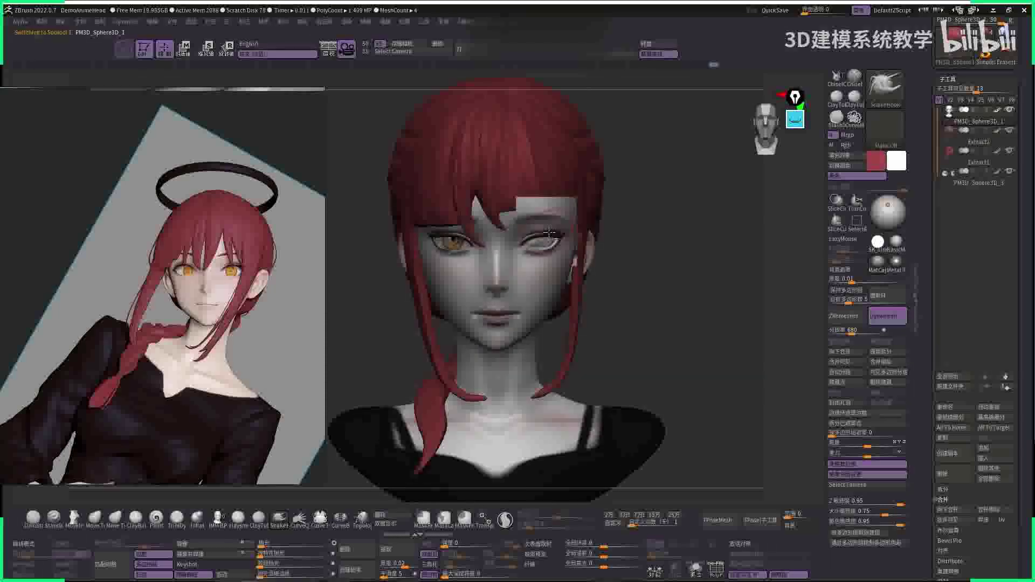
pyautogui.keyDown('ctrl'); pyautogui.moveTo(692, 249); pyautogui.dragTo(777, 289, button='right'); pyautogui.keyUp('ctrl')
# - Carve the crease between the lips with DamStandard and LazyMouse on
pyautogui.press('b')
pyautogui.press('d')
pyautogui.press('s')
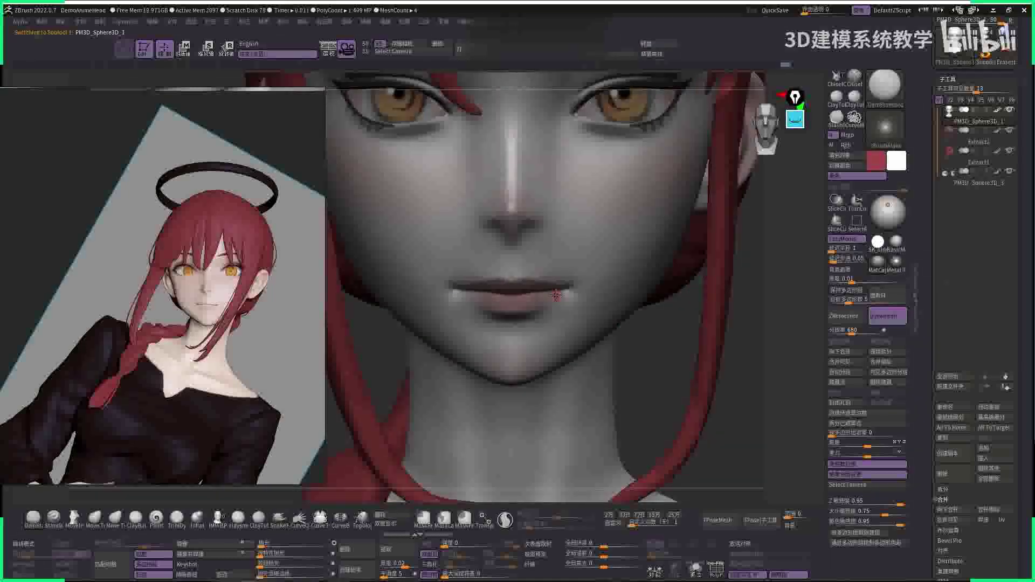
pyautogui.press('space')
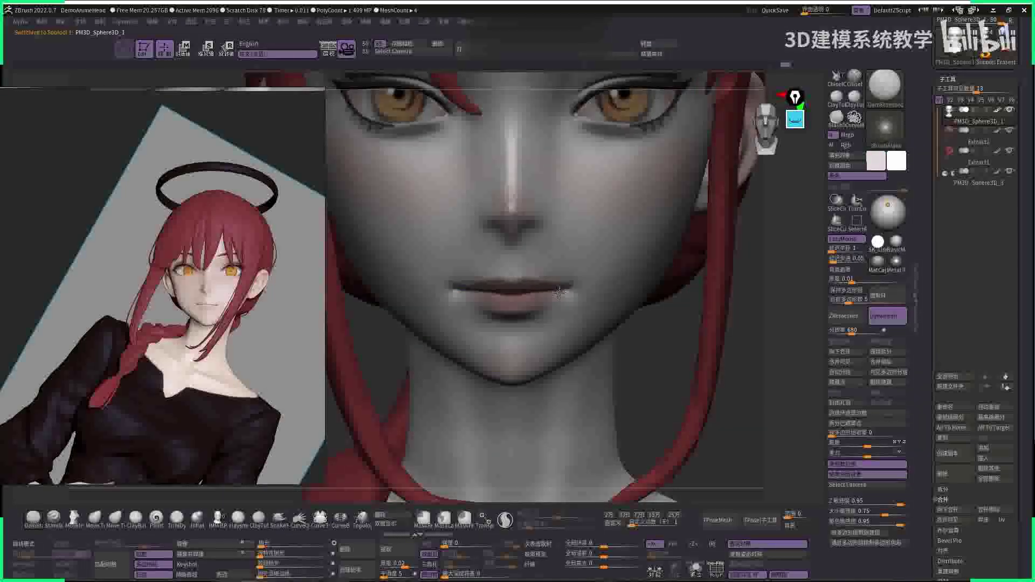
pyautogui.press('space')
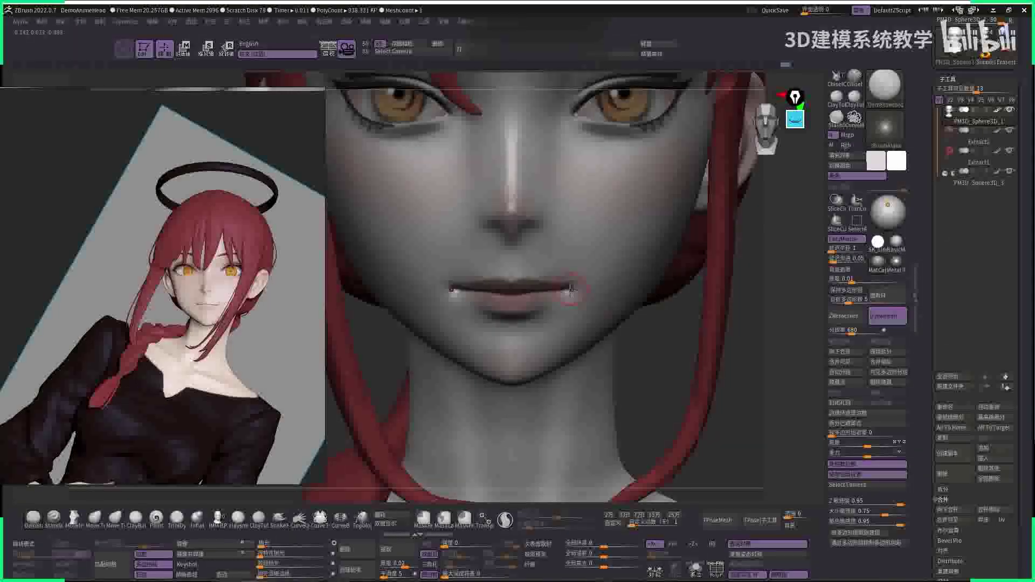
# - Switch to the Pinch, then Move brush, and turn the head three-quarter
pyautogui.press('b')
pyautogui.press('p')
pyautogui.press('i')
pyautogui.press('b')
pyautogui.press('m')
pyautogui.press('v')
pyautogui.moveTo(567, 296)
pyautogui.keyDown('ctrl'); pyautogui.mouseDown(button='right')
pyautogui.moveTo(703, 270)
pyautogui.moveTo(693, 313)
pyautogui.moveTo(543, 301)
pyautogui.moveTo(529, 316)
pyautogui.moveTo(547, 323)
pyautogui.mouseUp(button='right'); pyautogui.keyUp('ctrl')
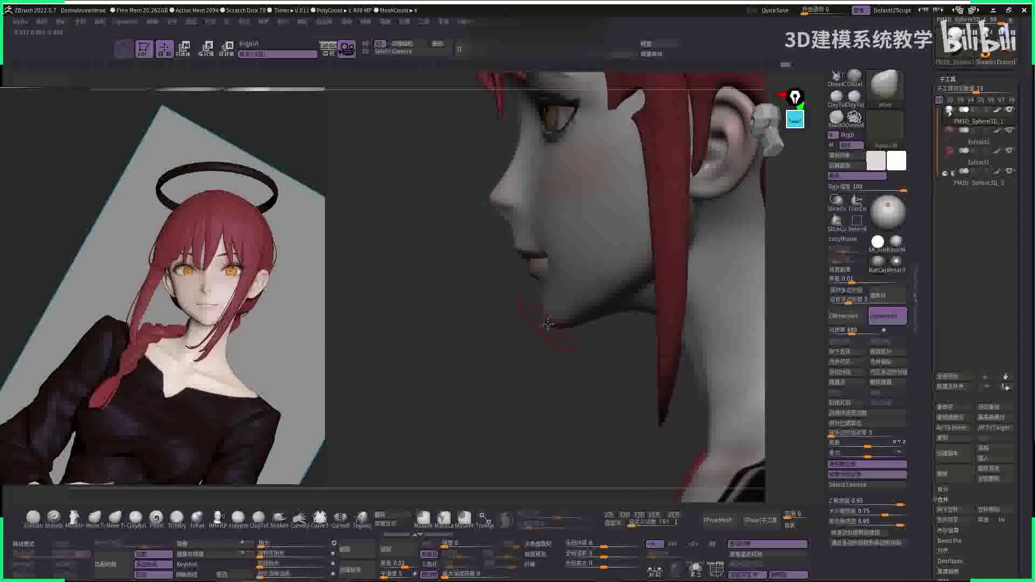
# - Reshape the chin and jawline with Move, then smooth the chin surface
pyautogui.moveTo(532, 386)
pyautogui.mouseDown(button='right')
pyautogui.moveTo(580, 334)
pyautogui.moveTo(599, 329)
pyautogui.mouseUp(button='right')
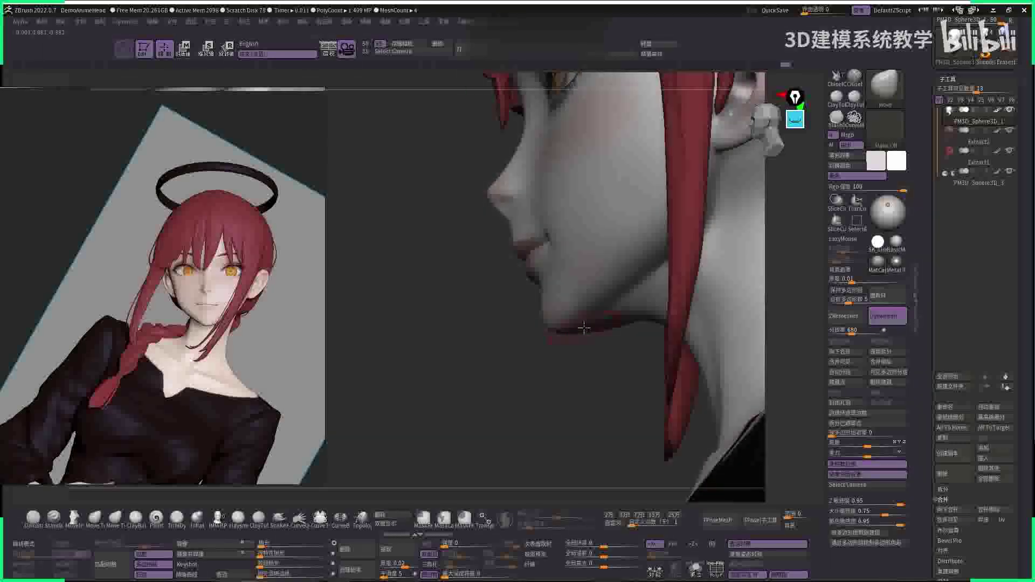
pyautogui.moveTo(584, 326); pyautogui.dragTo(575, 330)
pyautogui.moveTo(551, 352); pyautogui.dragTo(585, 326, button='right')
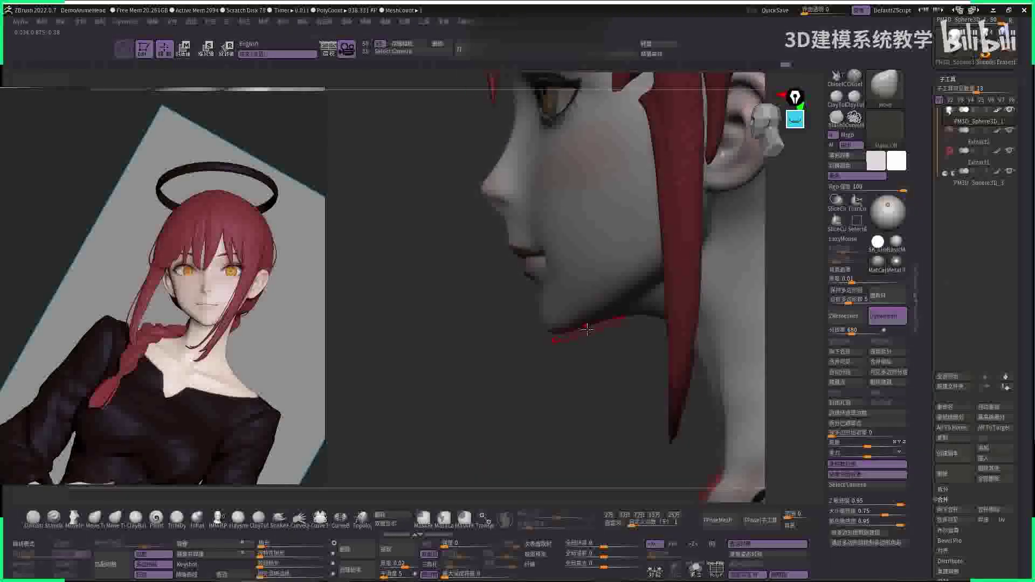
pyautogui.moveTo(585, 327); pyautogui.dragTo(663, 308)
pyautogui.press('f')
pyautogui.moveTo(497, 335)
pyautogui.mouseDown(button='right')
pyautogui.moveTo(719, 308)
pyautogui.moveTo(705, 329)
pyautogui.moveTo(684, 330)
pyautogui.mouseUp(button='right')
pyautogui.keyDown('shift'); pyautogui.moveTo(610, 317); pyautogui.dragTo(596, 300); pyautogui.keyUp('shift')
pyautogui.moveTo(701, 302)
pyautogui.mouseDown(button='right')
pyautogui.moveTo(707, 294)
pyautogui.moveTo(709, 329)
pyautogui.moveTo(735, 343)
pyautogui.moveTo(577, 269)
pyautogui.mouseUp(button='right')
# - Deepen the upper lip line with DamStandard using lazy-mouse strokes
pyautogui.press('b')
pyautogui.press('d')
pyautogui.press('s')
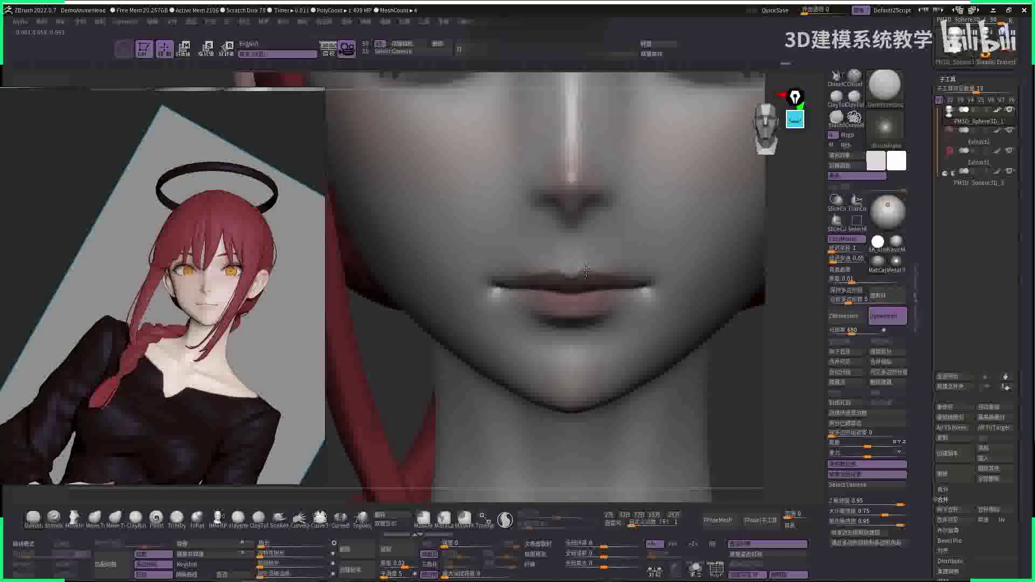
pyautogui.press('space')
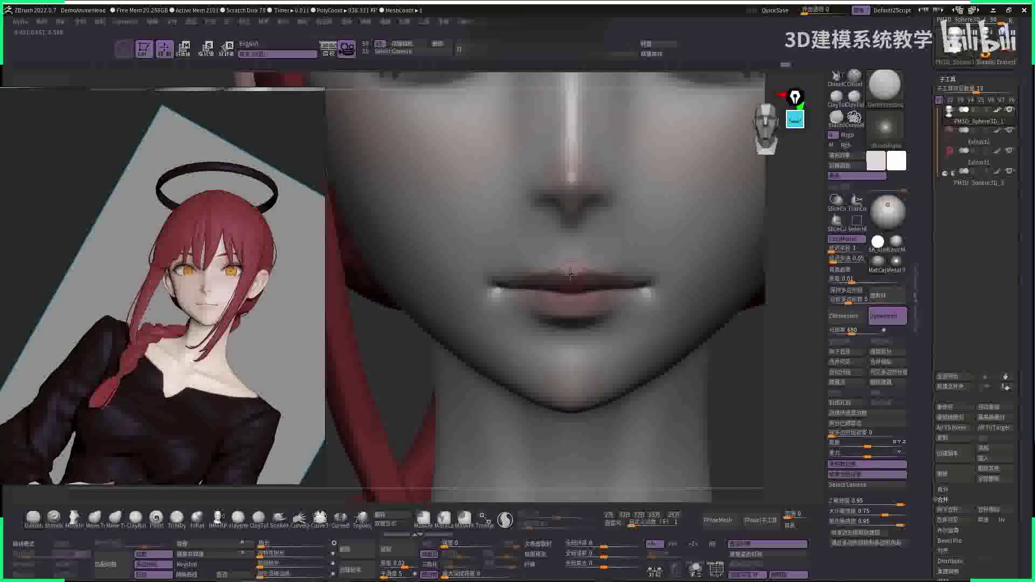
pyautogui.moveTo(578, 273); pyautogui.dragTo(585, 269)
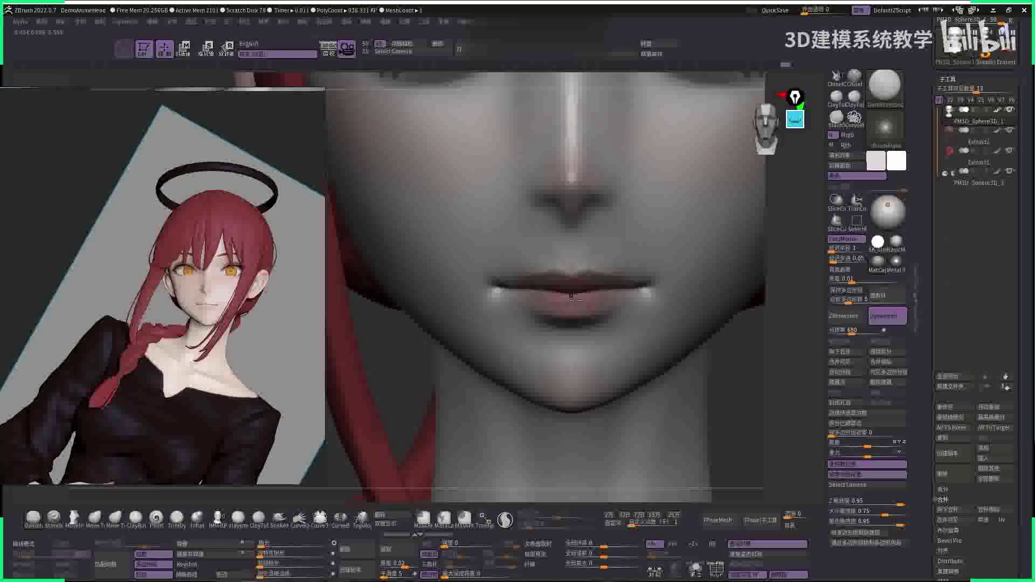
# - Pull the red hair strand beside the chin down along the jaw with Move
pyautogui.press('f')
pyautogui.moveTo(768, 390); pyautogui.dragTo(920, 412, button='right')
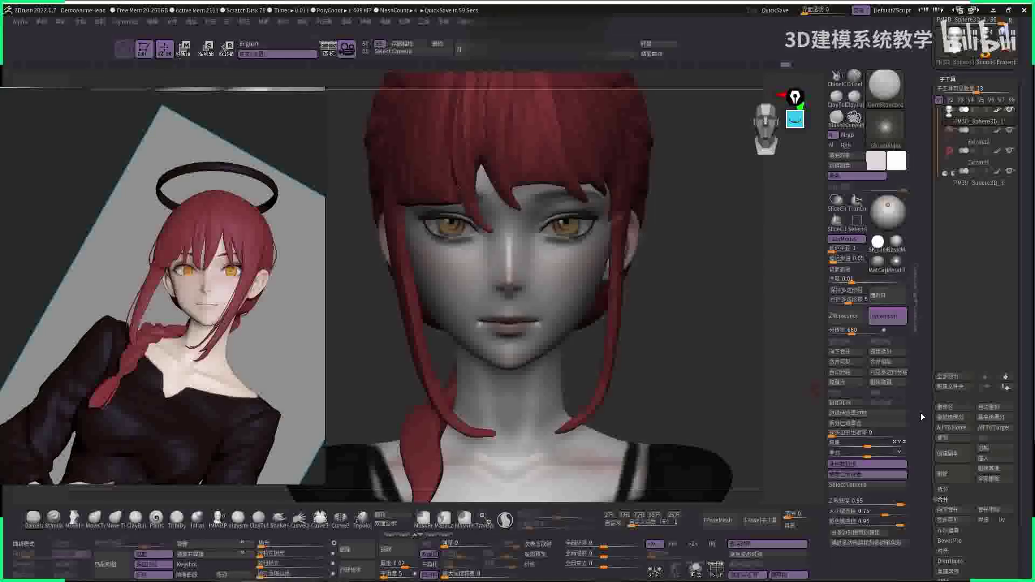
pyautogui.moveTo(675, 311)
pyautogui.mouseDown(button='right')
pyautogui.moveTo(681, 273)
pyautogui.moveTo(540, 324)
pyautogui.moveTo(566, 318)
pyautogui.mouseUp(button='right')
pyautogui.press('space')
pyautogui.press('b')
pyautogui.press('m')
pyautogui.press('v')
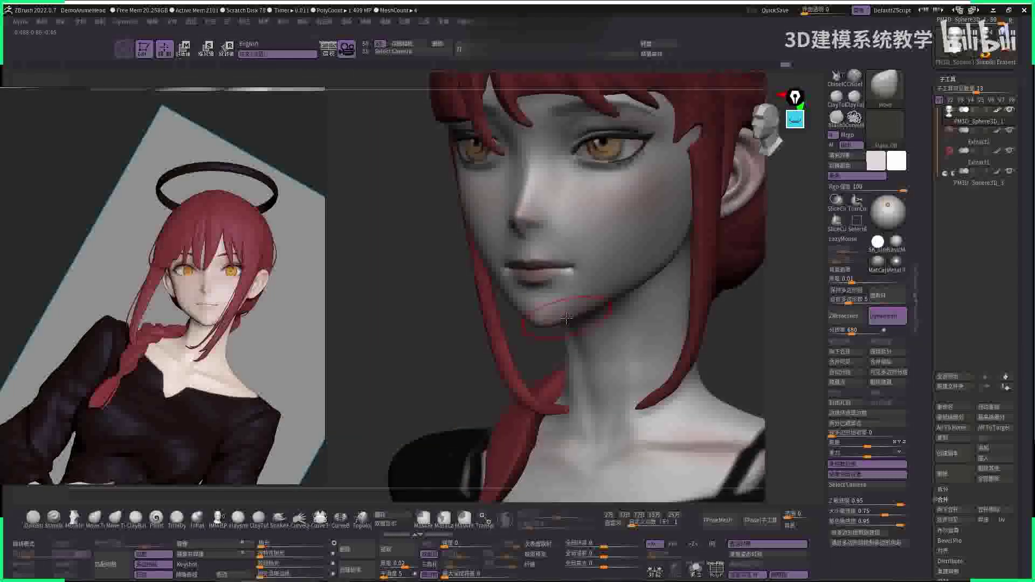
pyautogui.moveTo(565, 318); pyautogui.dragTo(564, 315)
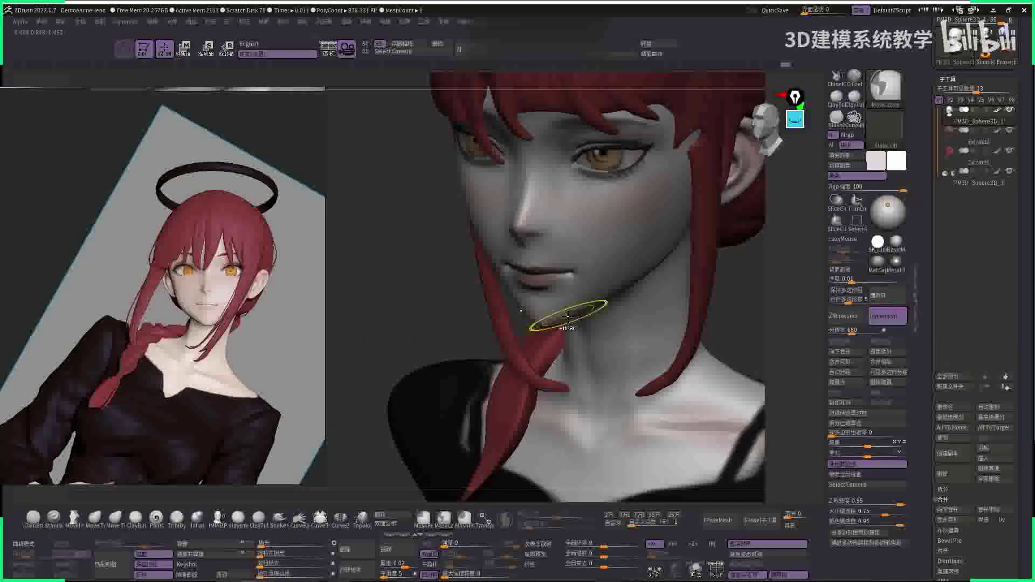
pyautogui.keyDown('shift'); pyautogui.moveTo(559, 320); pyautogui.dragTo(579, 308, button='right'); pyautogui.keyUp('shift')
pyautogui.moveTo(580, 308); pyautogui.dragTo(564, 321)
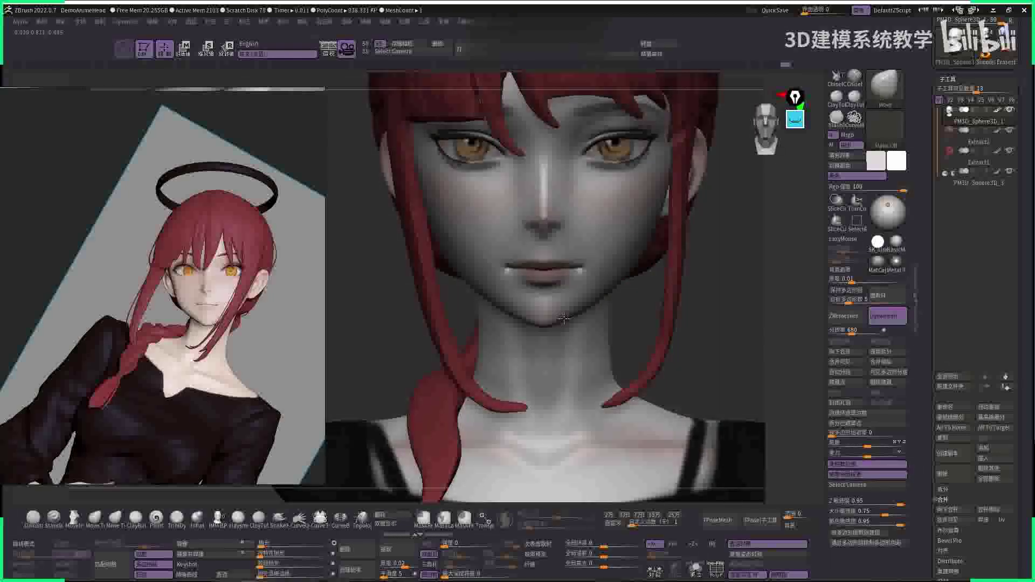
# - Mask part of the chin and sculpt the jaw with the Standard brush
pyautogui.moveTo(563, 318)
pyautogui.keyDown('ctrl'); pyautogui.mouseDown(button='right')
pyautogui.moveTo(694, 289)
pyautogui.moveTo(528, 326)
pyautogui.mouseUp(button='right'); pyautogui.keyUp('ctrl')
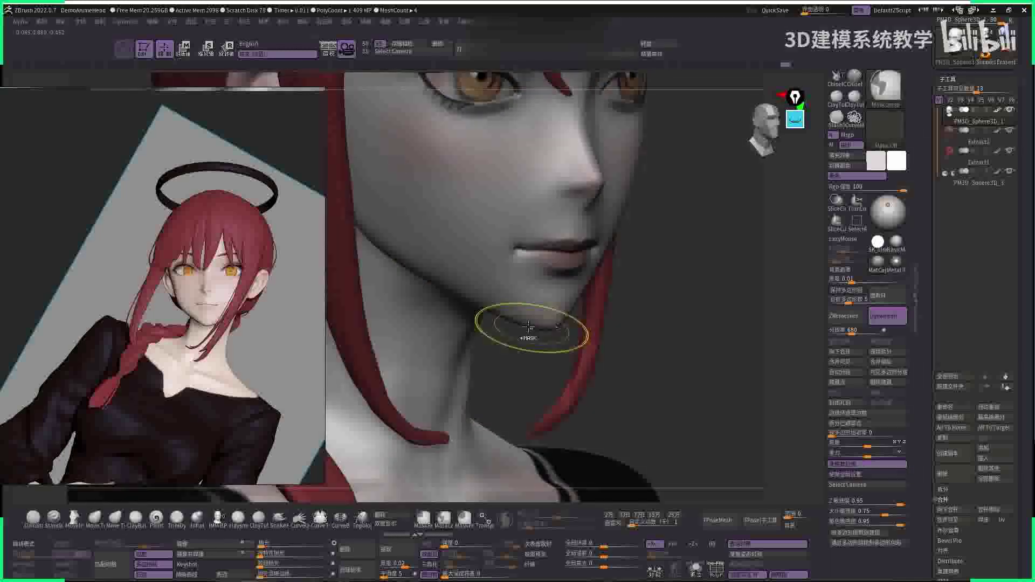
pyautogui.moveTo(529, 327); pyautogui.dragTo(516, 322)
pyautogui.press('b')
pyautogui.press('s')
pyautogui.press('t')
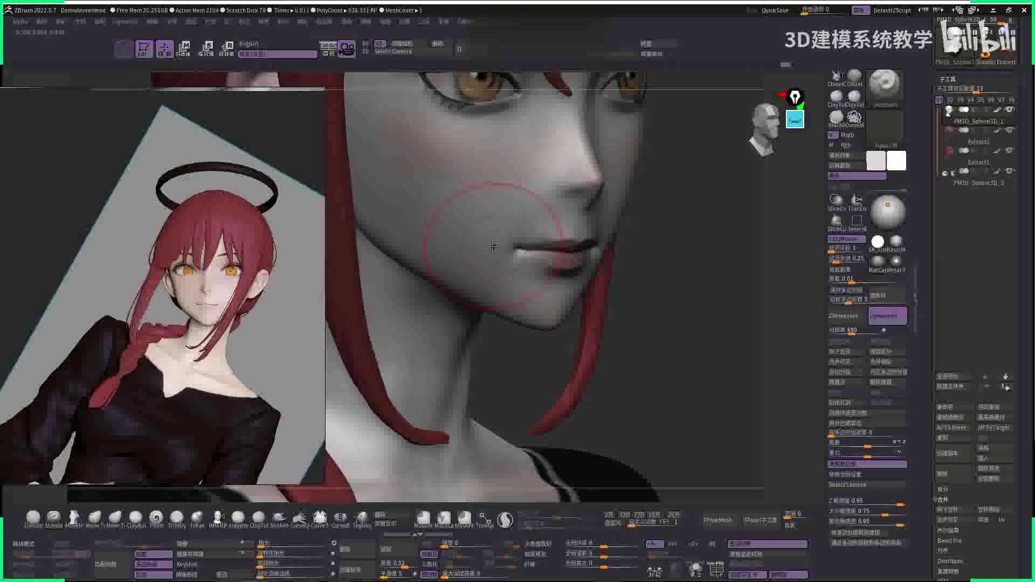
pyautogui.moveTo(711, 311); pyautogui.dragTo(674, 291)
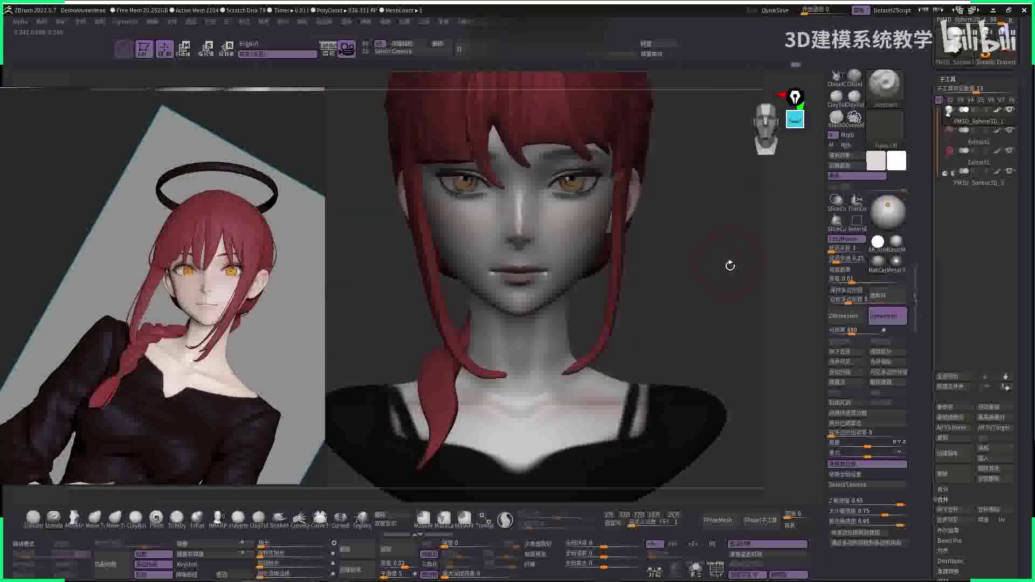
pyautogui.moveTo(562, 308); pyautogui.dragTo(667, 255, button='right')
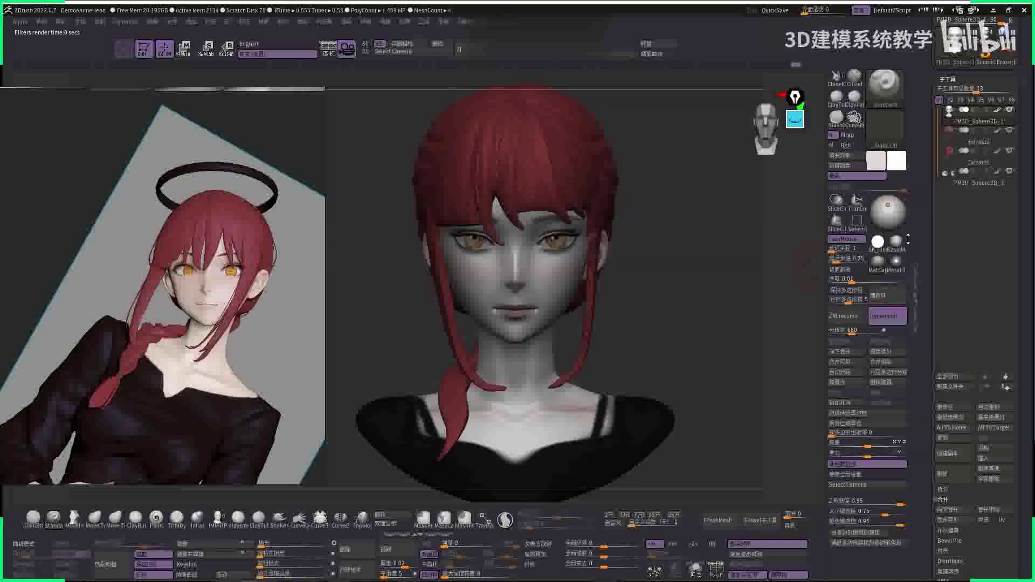
pyautogui.moveTo(688, 282)
pyautogui.mouseDown(button='right')
pyautogui.moveTo(696, 243)
pyautogui.moveTo(704, 277)
pyautogui.mouseUp(button='right')
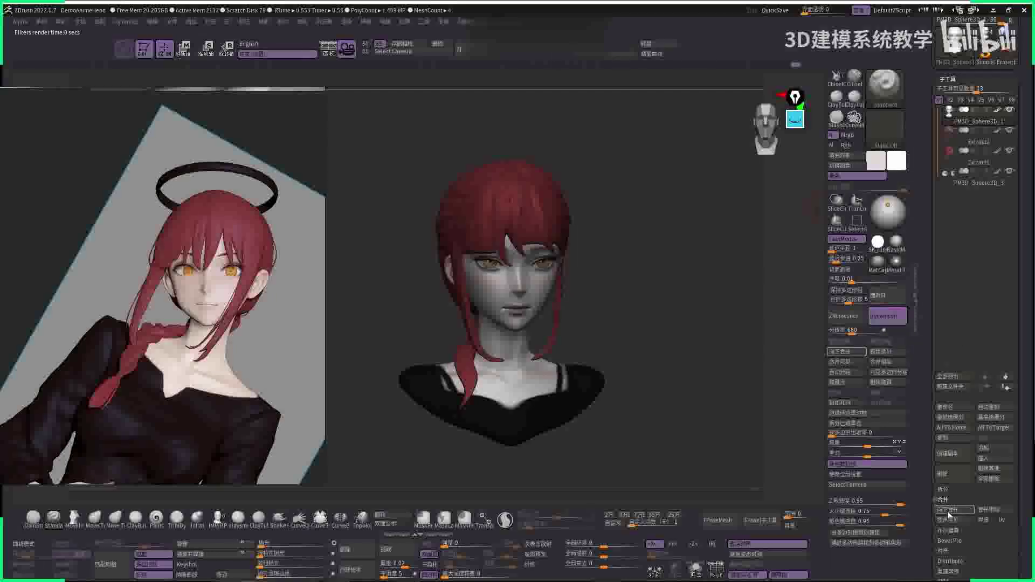
# - Merge Down the hair, face and top subtools, confirming each merge, into one mesh
pyautogui.click(949, 513)
pyautogui.click(948, 509)
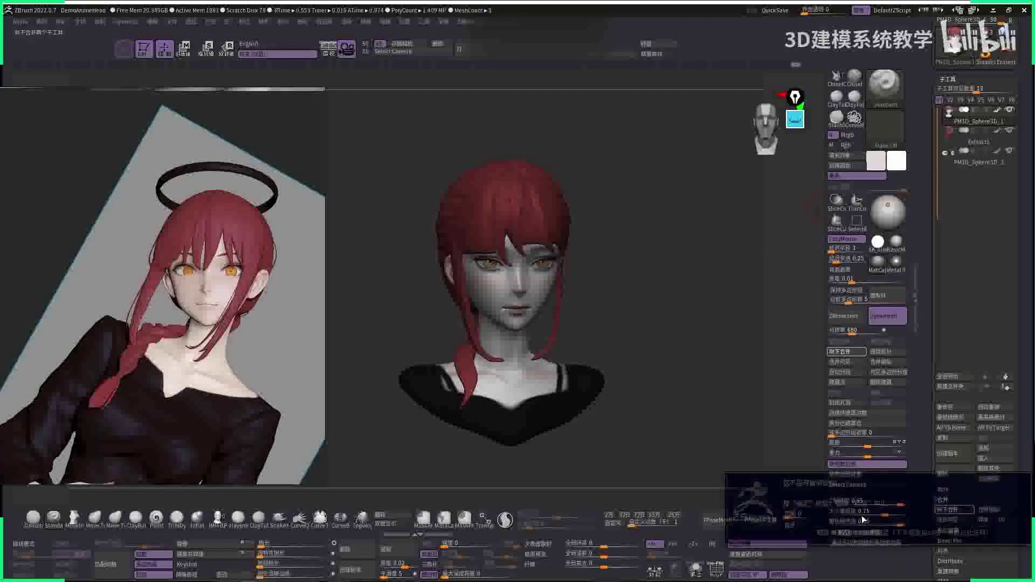
pyautogui.click(947, 510)
pyautogui.click(947, 510)
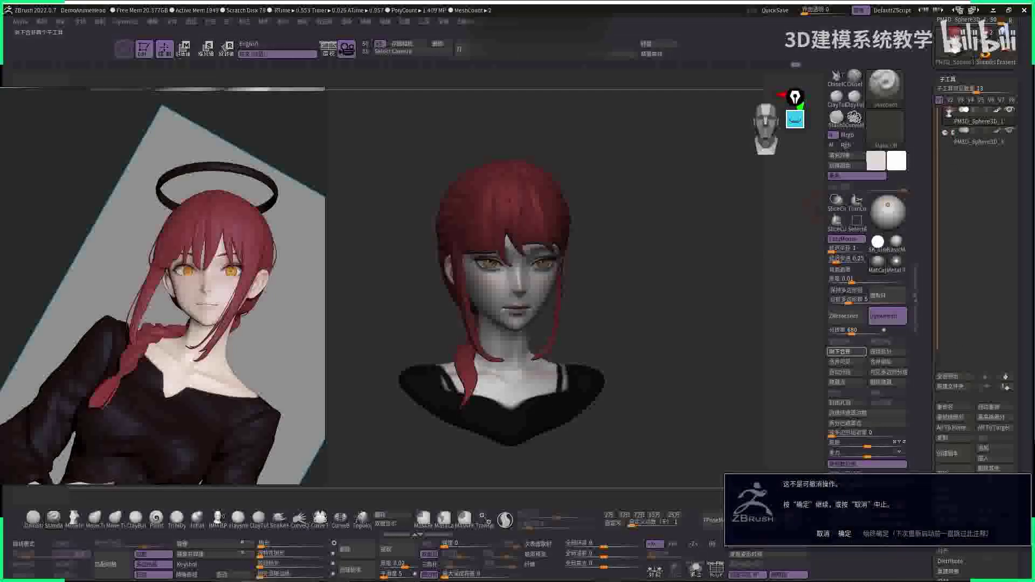
pyautogui.click(845, 534)
pyautogui.moveTo(701, 378); pyautogui.dragTo(535, 365)
# - Mask the model, switch to the Move brush, and orbit the bust between profiles
pyautogui.rightClick(536, 365)
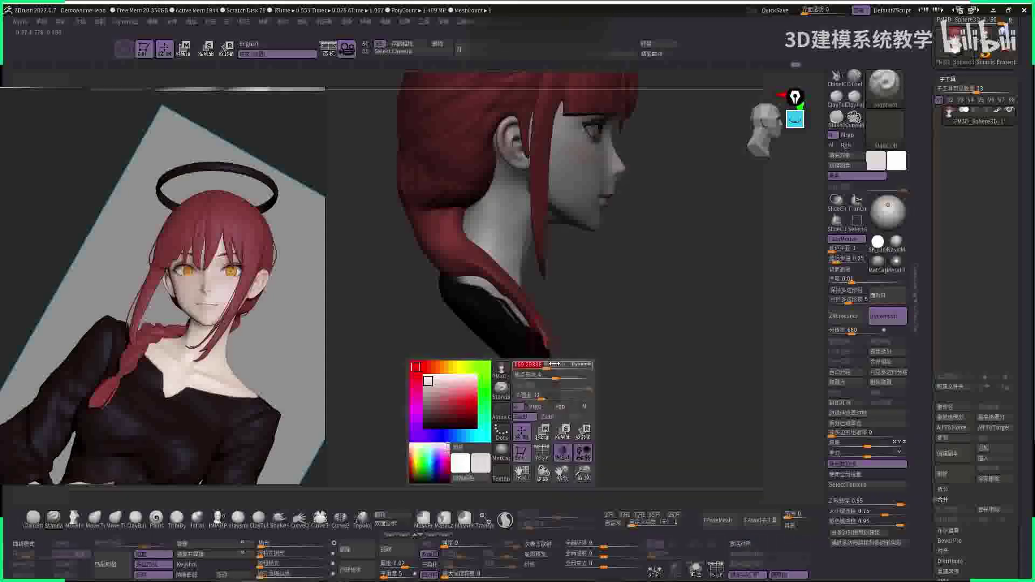
pyautogui.moveTo(536, 365); pyautogui.dragTo(518, 365, button='right')
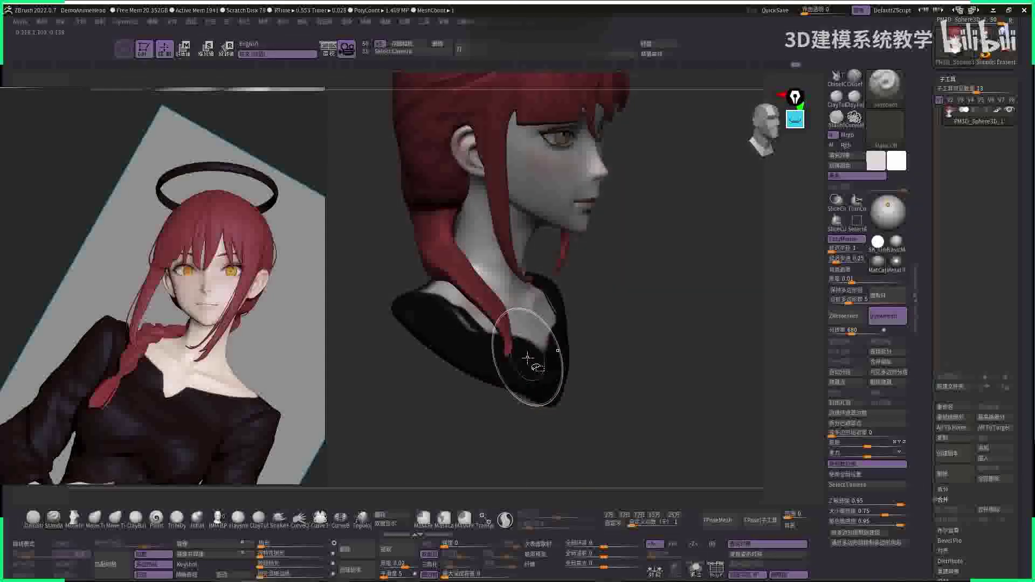
pyautogui.keyDown('ctrl'); pyautogui.click(614, 346); pyautogui.keyUp('ctrl')
pyautogui.moveTo(621, 331); pyautogui.dragTo(525, 356)
pyautogui.rightClick(531, 357)
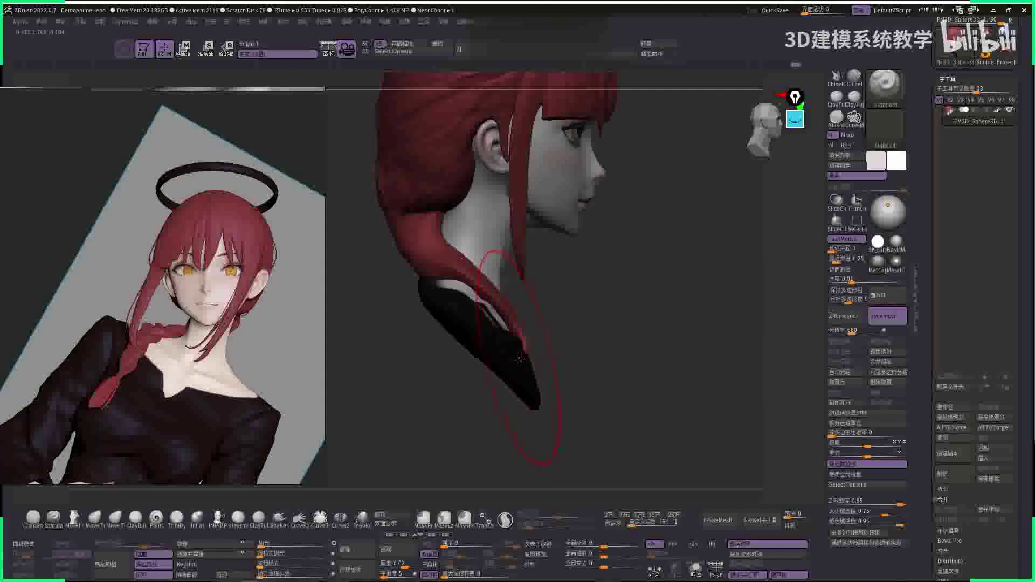
pyautogui.press('b')
pyautogui.press('m')
pyautogui.press('v')
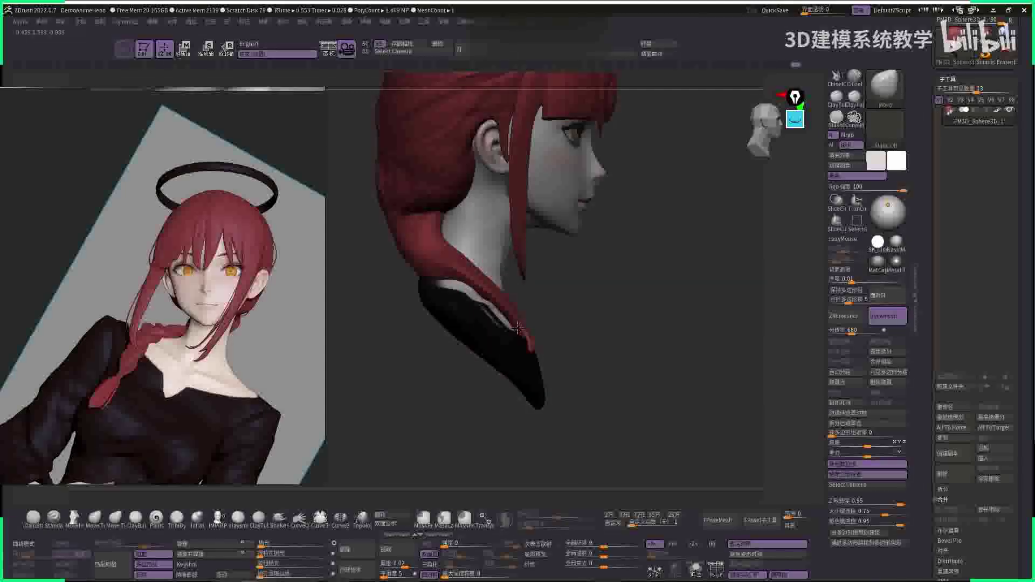
pyautogui.moveTo(654, 328)
pyautogui.mouseDown()
pyautogui.moveTo(588, 337)
pyautogui.moveTo(624, 361)
pyautogui.moveTo(670, 358)
pyautogui.moveTo(596, 322)
pyautogui.moveTo(593, 346)
pyautogui.moveTo(685, 370)
pyautogui.moveTo(572, 286)
pyautogui.moveTo(608, 278)
pyautogui.moveTo(605, 307)
pyautogui.moveTo(557, 300)
pyautogui.mouseUp()
pyautogui.keyDown('alt'); pyautogui.moveTo(663, 307); pyautogui.dragTo(661, 329); pyautogui.keyUp('alt')
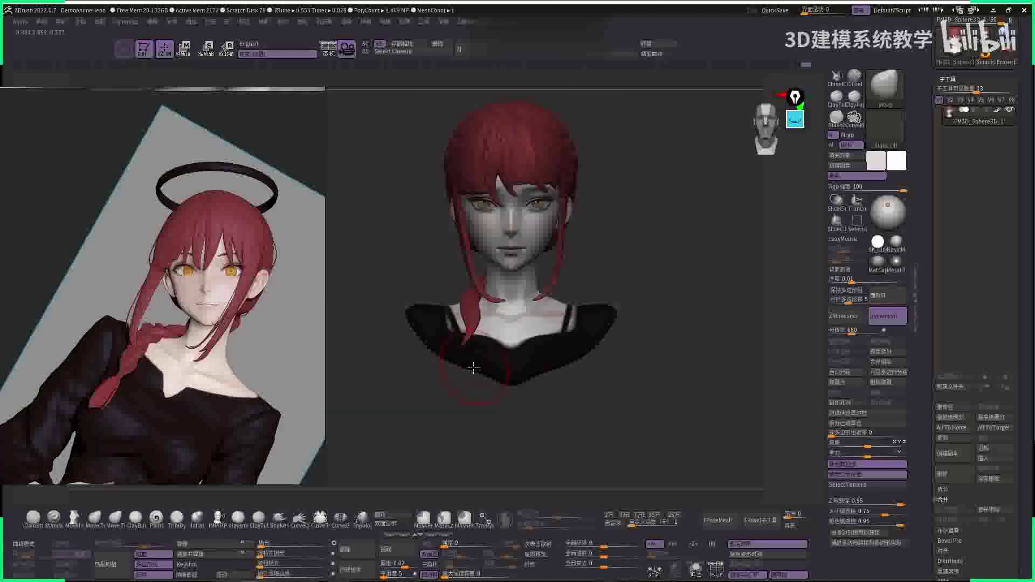
# - Drag the lower edge of the black top down and rounder at the front and side
pyautogui.moveTo(491, 382); pyautogui.dragTo(503, 394)
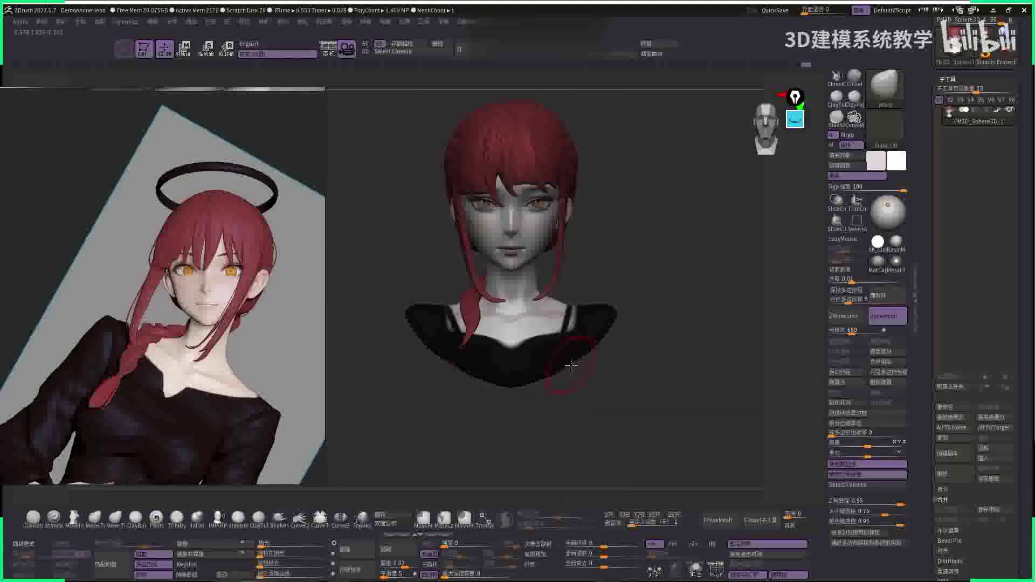
pyautogui.moveTo(590, 356); pyautogui.dragTo(541, 381)
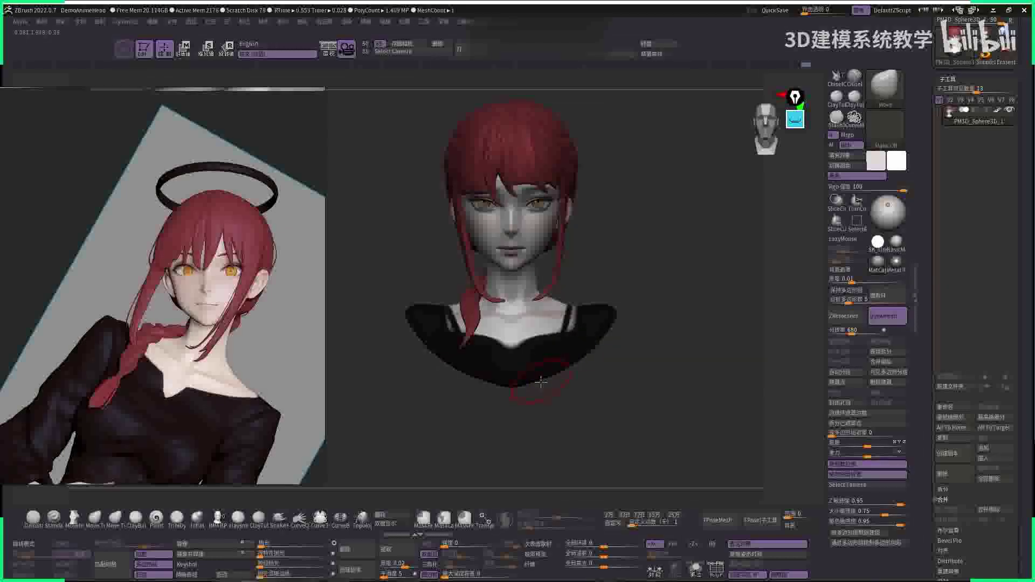
pyautogui.moveTo(621, 355)
pyautogui.mouseDown()
pyautogui.moveTo(730, 398)
pyautogui.moveTo(674, 351)
pyautogui.mouseUp()
pyautogui.moveTo(537, 302); pyautogui.dragTo(537, 373)
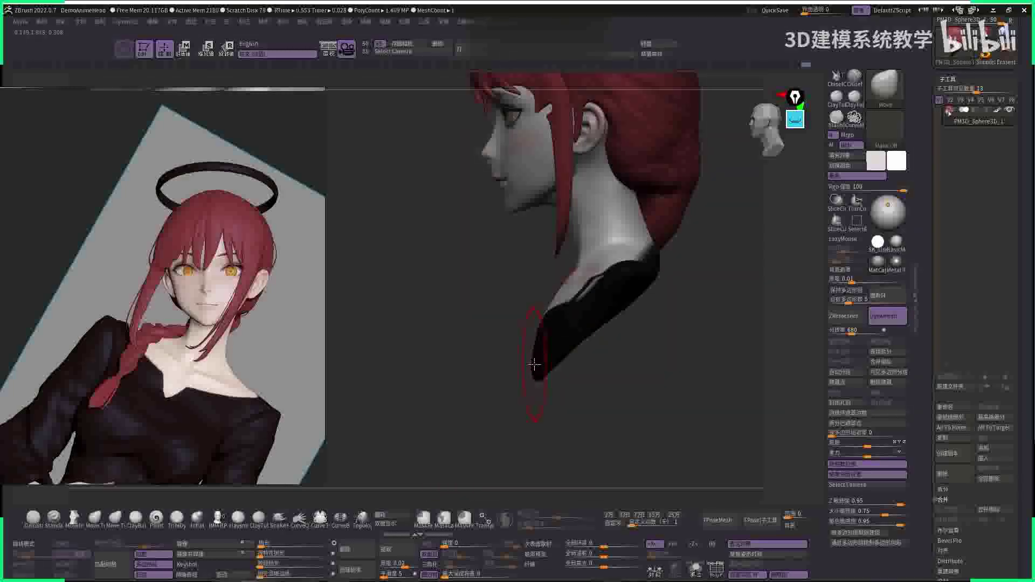
pyautogui.press('f')
pyautogui.moveTo(662, 365); pyautogui.dragTo(725, 305)
# - Save the tool via Save As, browsing to 杂货\人体精雕班第三期\第一周
pyautogui.moveTo(929, 73); pyautogui.dragTo(929, 163)
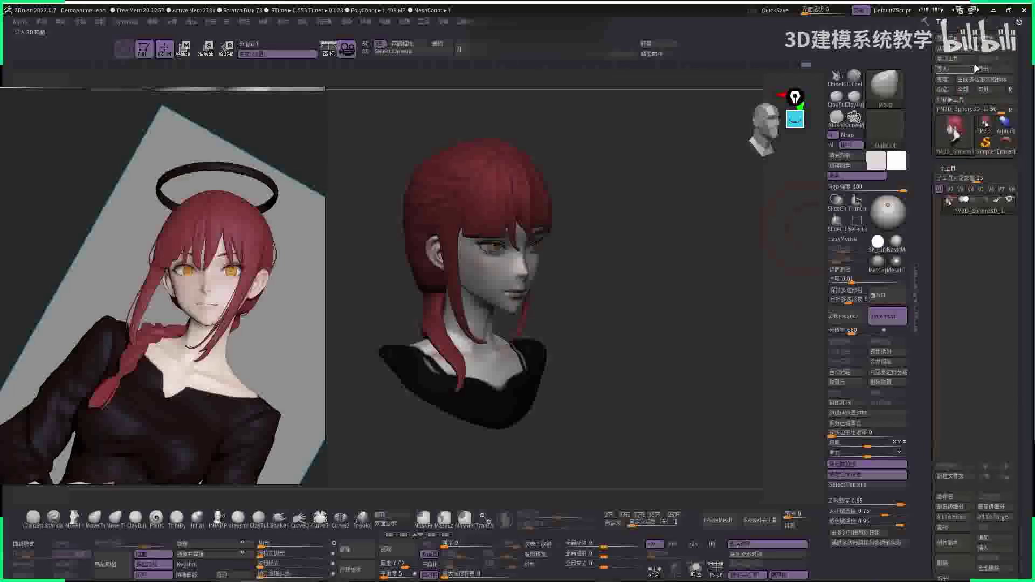
pyautogui.click(986, 59)
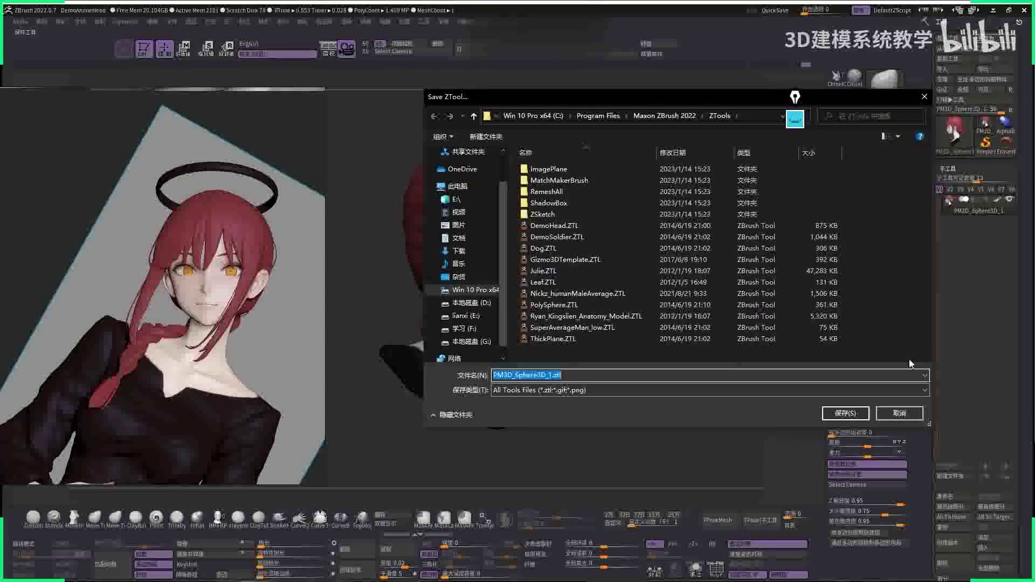
pyautogui.click(486, 276)
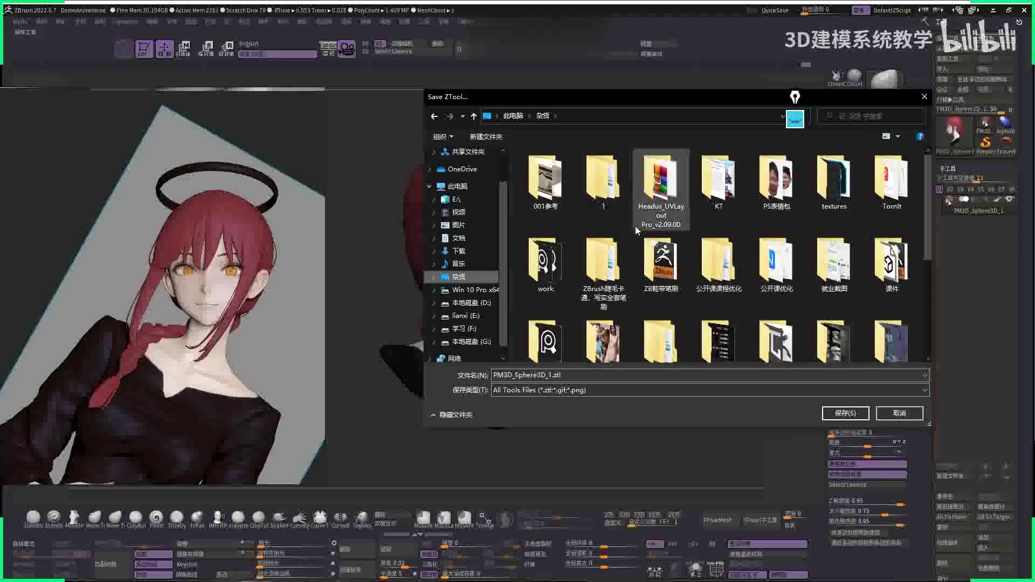
pyautogui.scroll(-3, 631, 232)
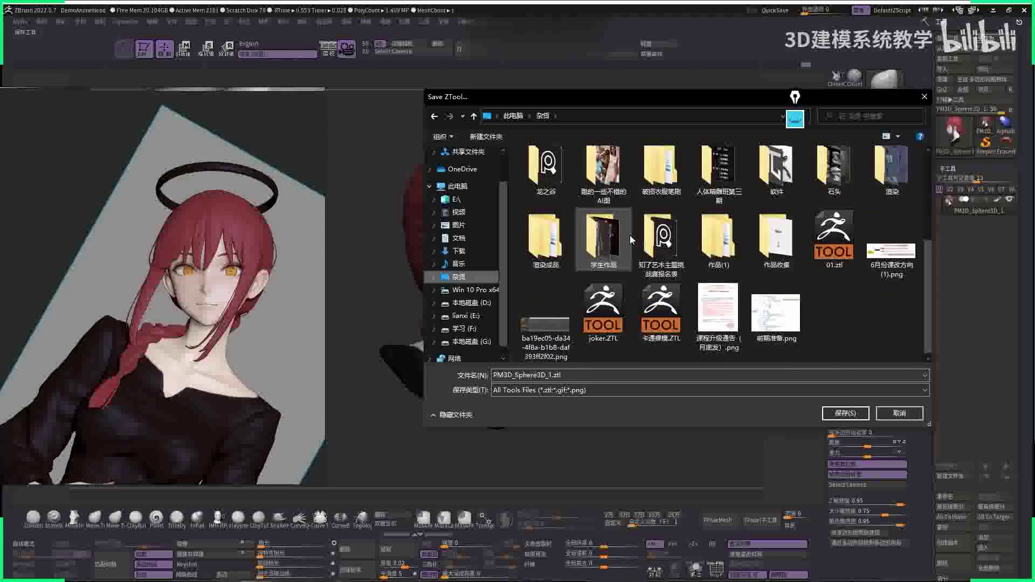
pyautogui.scroll(3, 633, 231)
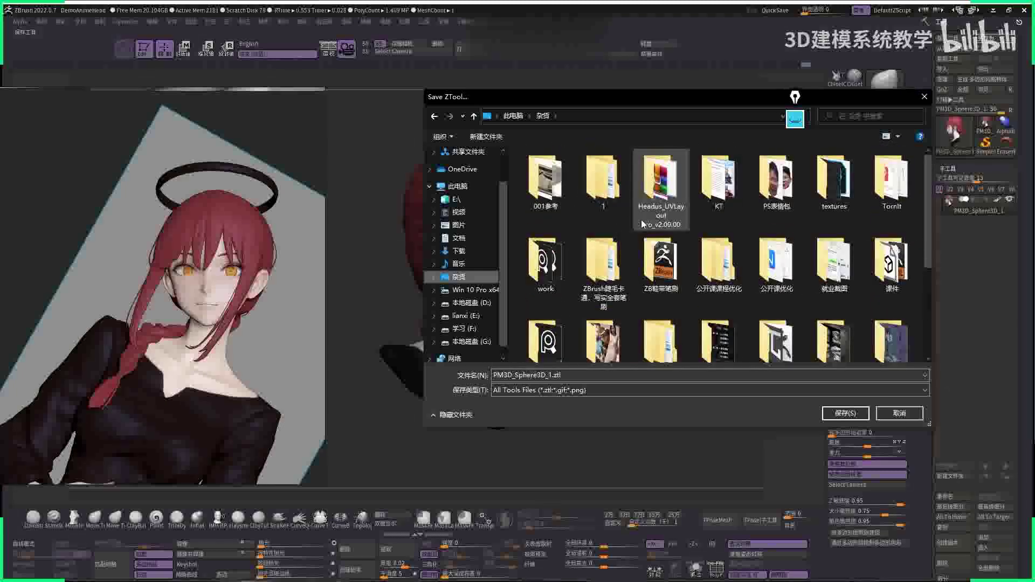
pyautogui.moveTo(616, 102); pyautogui.dragTo(556, 120)
pyautogui.scroll(5, 234, 302)
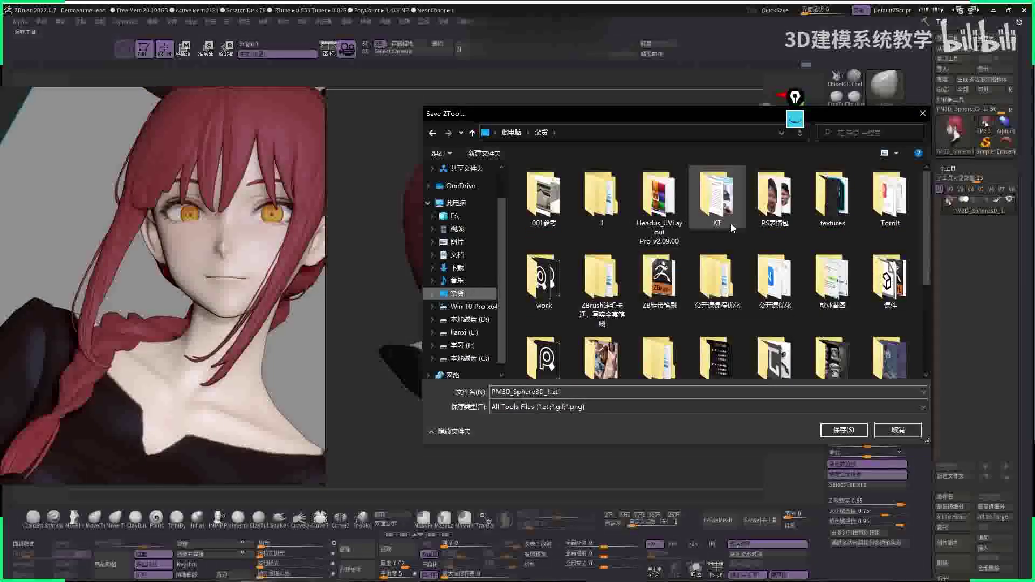
pyautogui.scroll(-1, 633, 193)
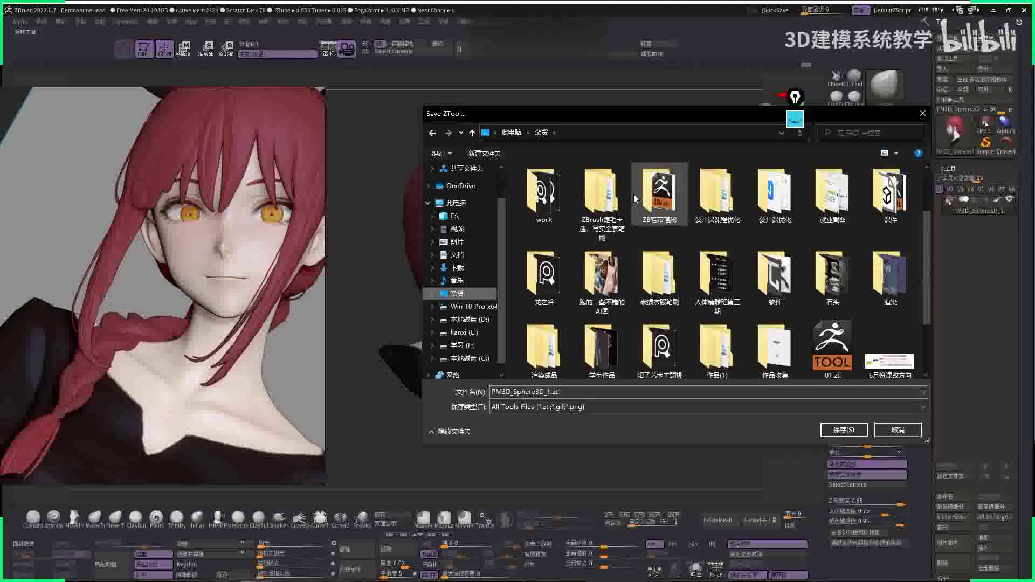
pyautogui.scroll(1, 633, 194)
pyautogui.moveTo(701, 118); pyautogui.dragTo(572, 106)
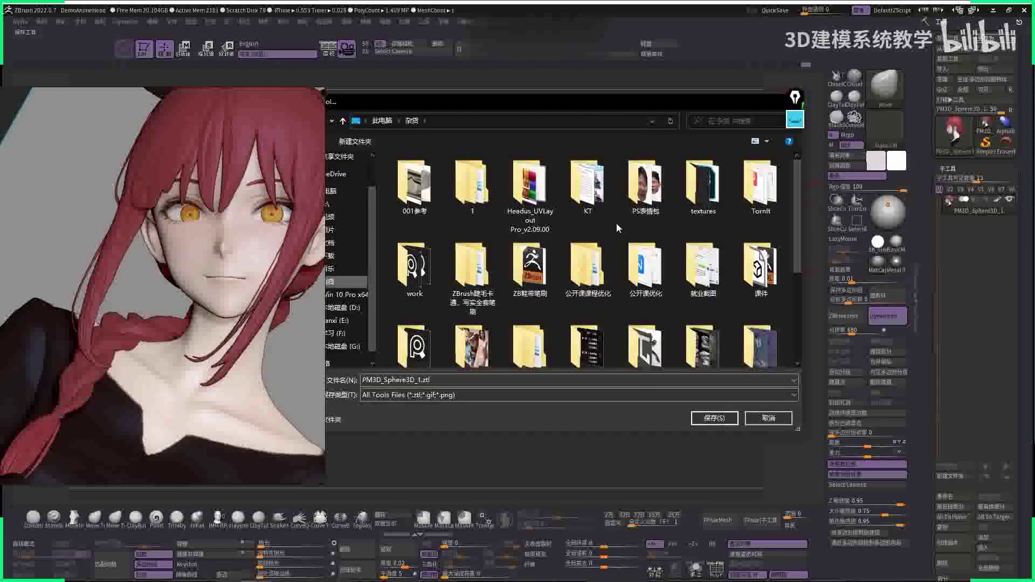
pyautogui.scroll(-2, 572, 251)
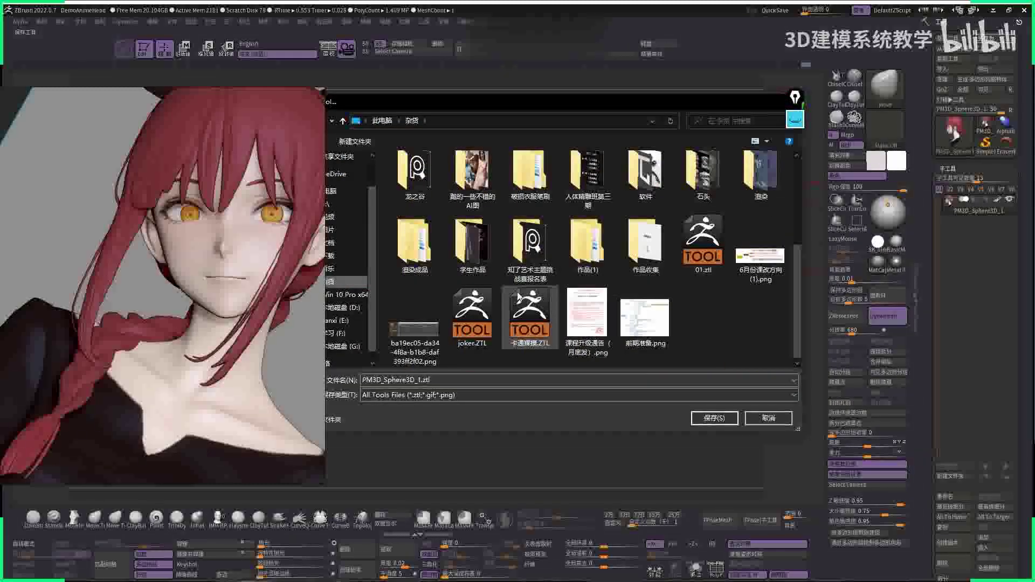
pyautogui.doubleClick(588, 175)
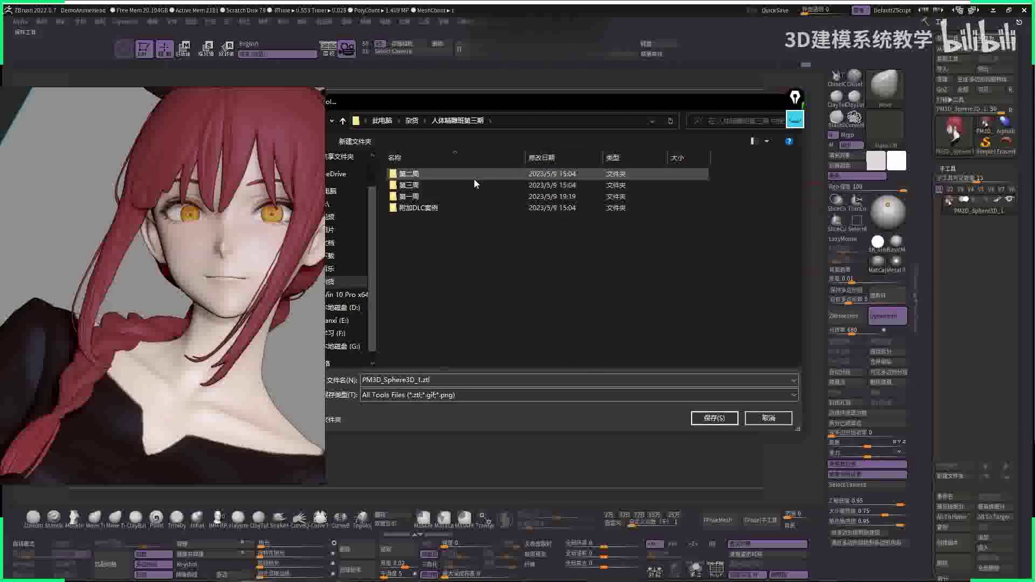
pyautogui.doubleClick(465, 194)
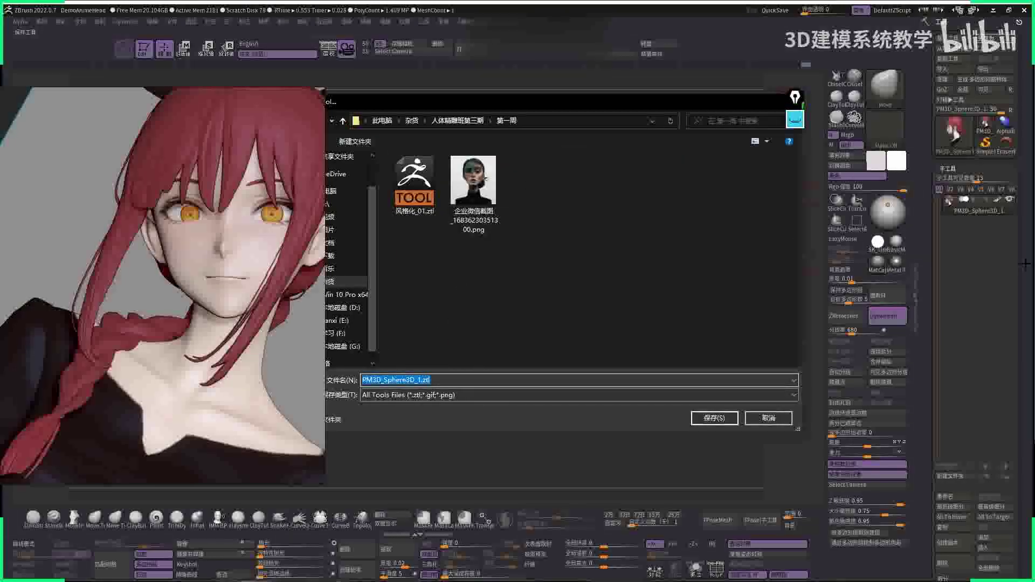
# - Name the file 二次元 and confirm the save
pyautogui.press('BackSpace')
pyautogui.press('BackSpace')
pyautogui.press('BackSpace')
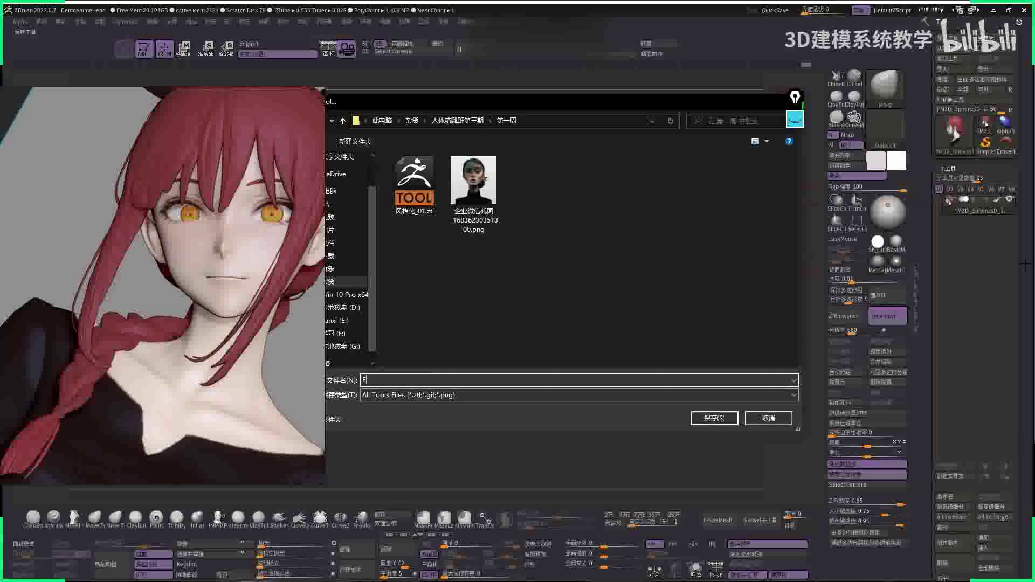
pyautogui.write('二次元')
pyautogui.write('——')
pyautogui.write('——')
pyautogui.press('BackSpace')
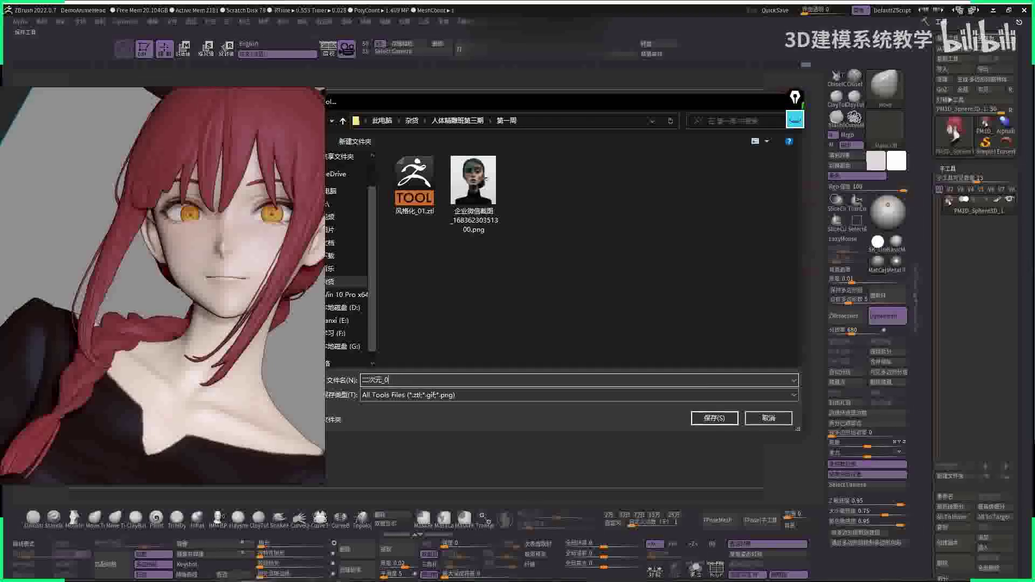
pyautogui.press('Return')
pyautogui.scroll(-5, 208, 310)
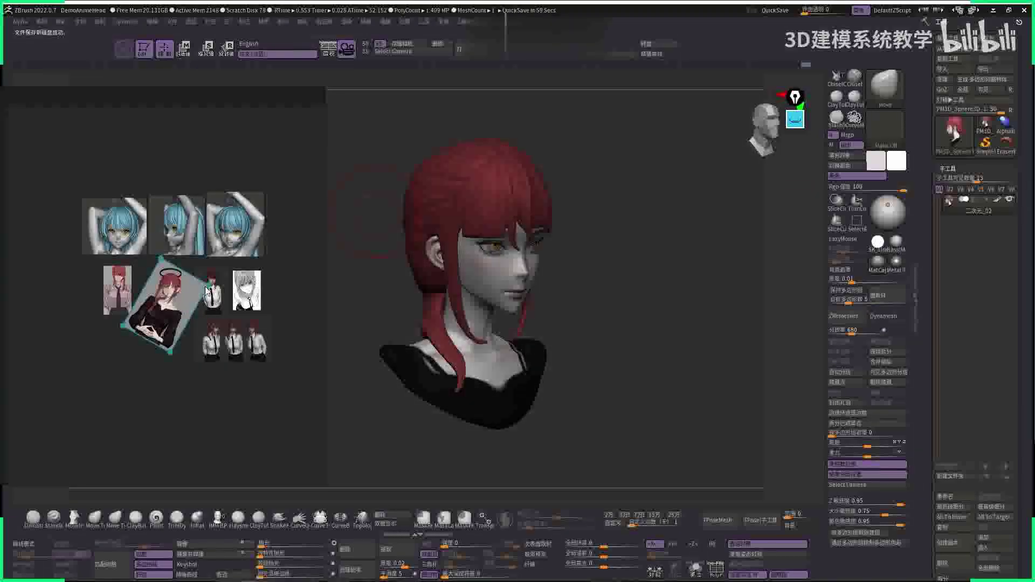
# - Select all reference images to put them away, then spin the bust to view its back
pyautogui.hotkey('ctrl', 'z')
pyautogui.hotkey('ctrl', 'z')
pyautogui.hotkey('ctrl', 'z')
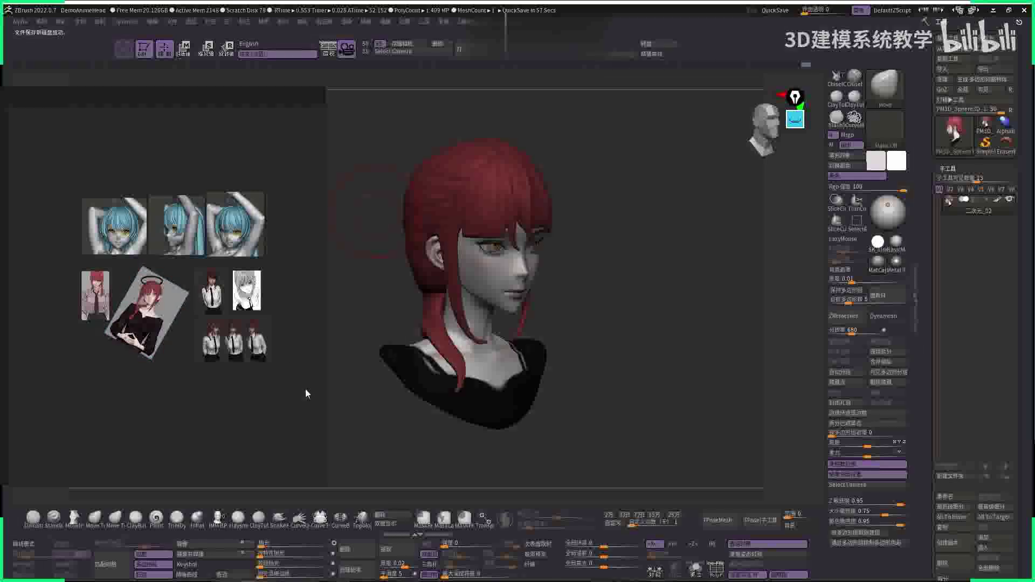
pyautogui.moveTo(305, 394); pyautogui.dragTo(72, 150)
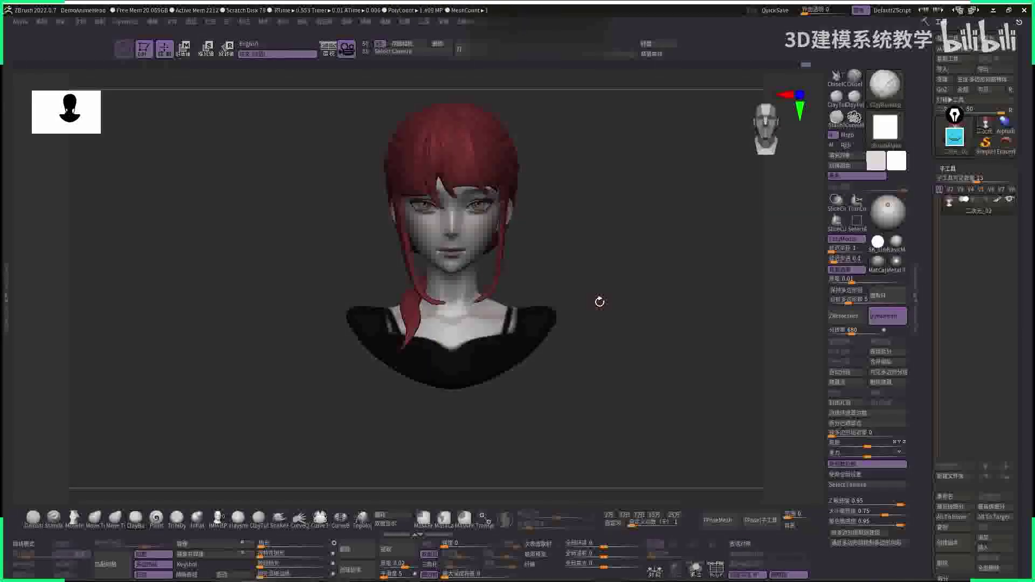
pyautogui.moveTo(599, 293); pyautogui.dragTo(670, 247)
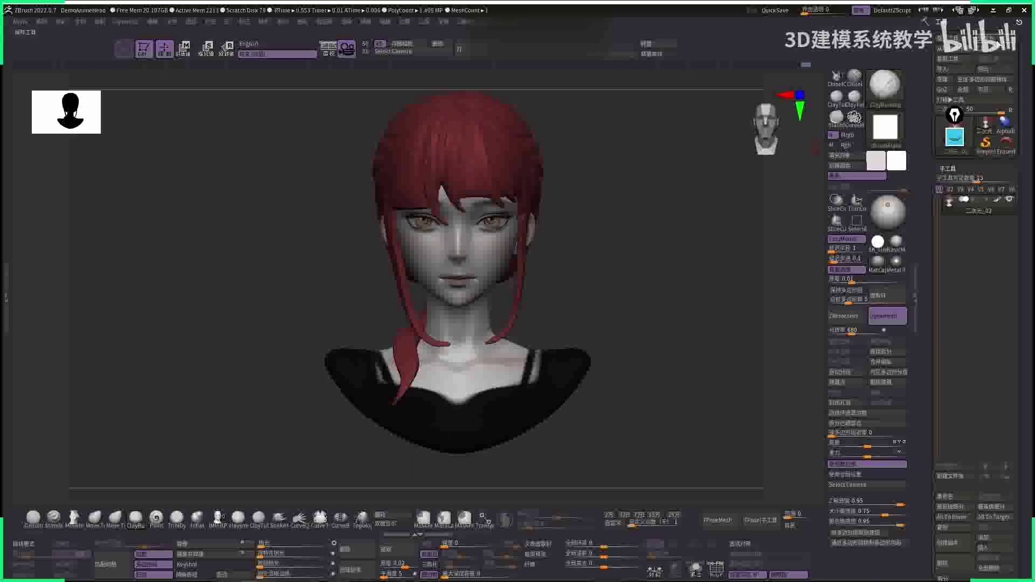